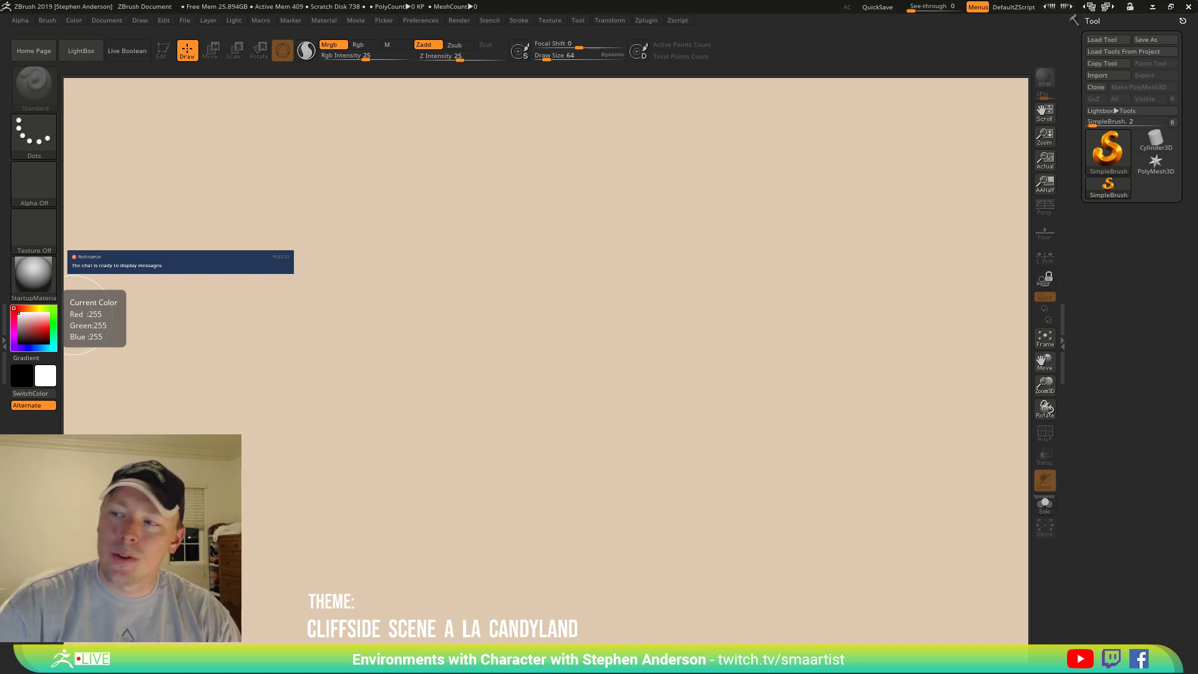
# Load the GreedyBonesAdult_01 tool from the Dropbox GreedyBones folder.
pyautogui.click(1114, 39)
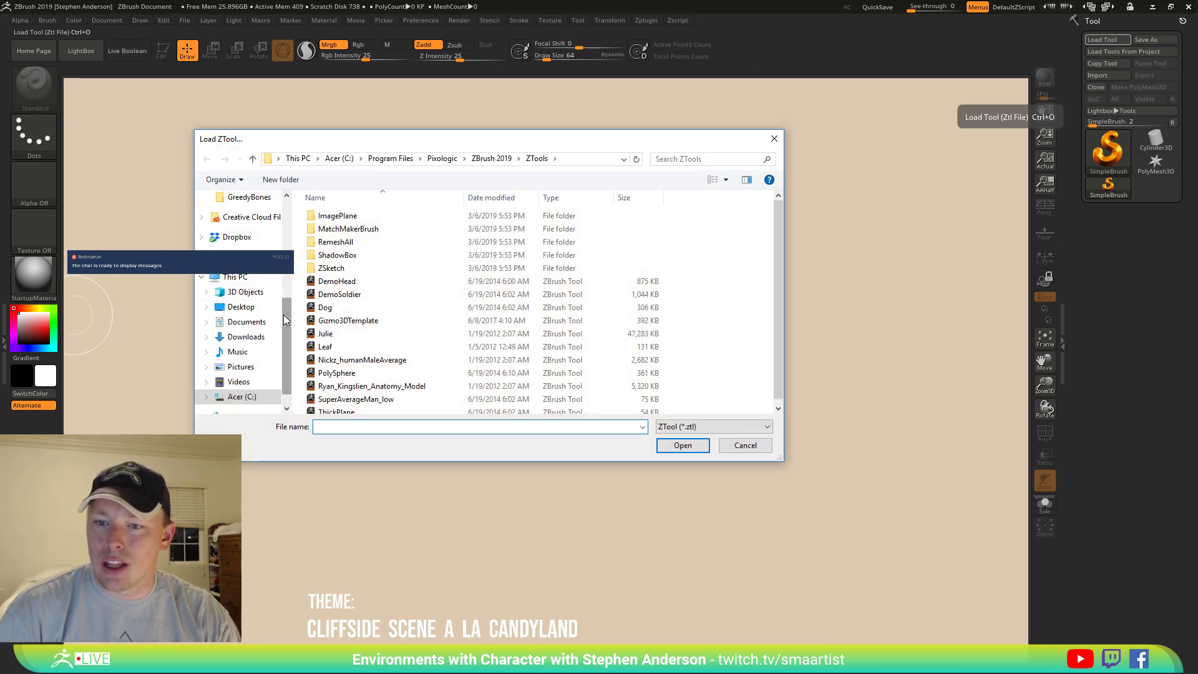
pyautogui.scroll(3, 284, 317)
pyautogui.click(260, 302)
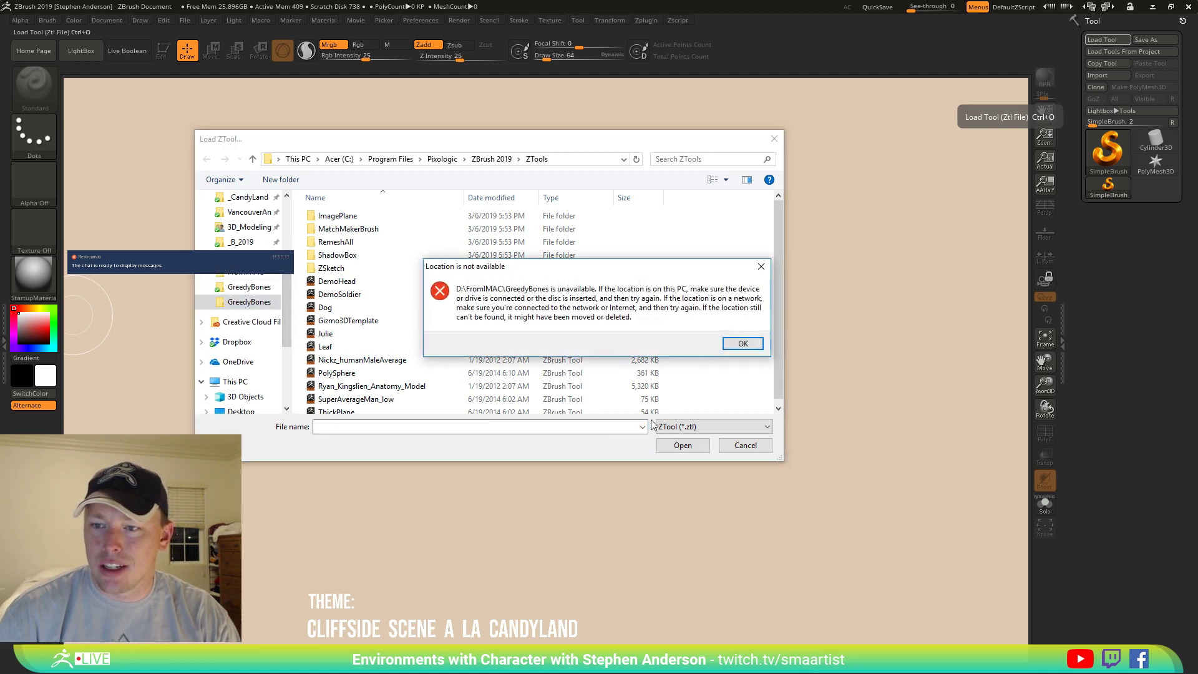
pyautogui.click(741, 342)
pyautogui.click(234, 288)
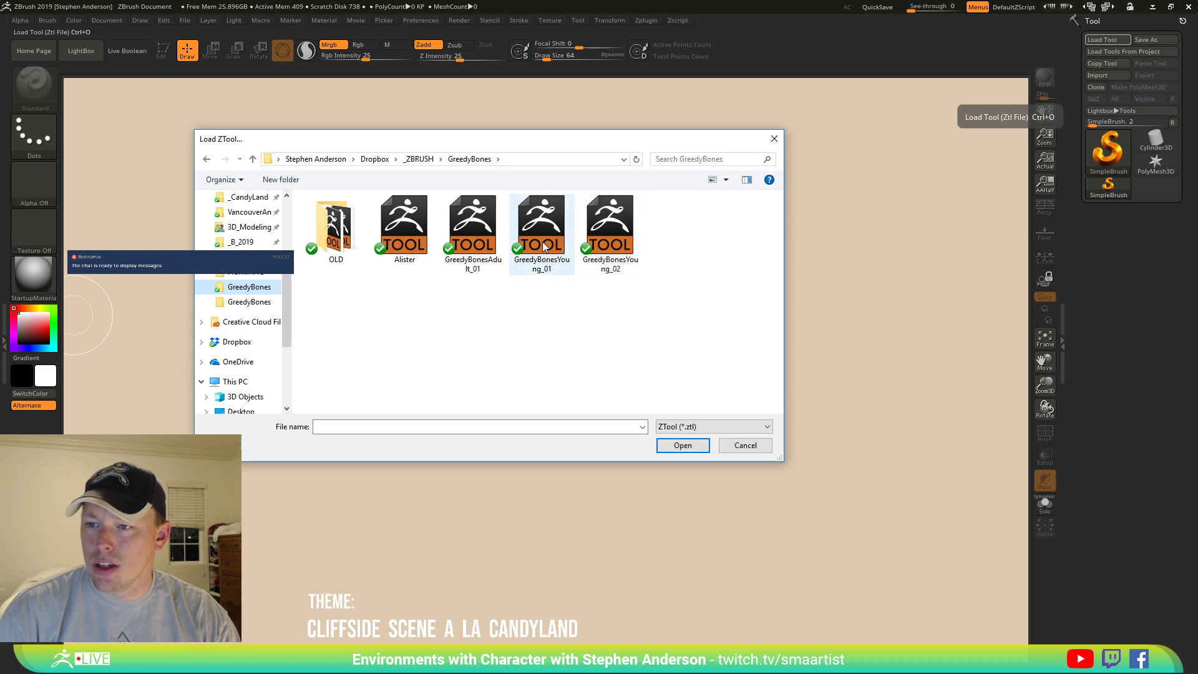
pyautogui.doubleClick(481, 233)
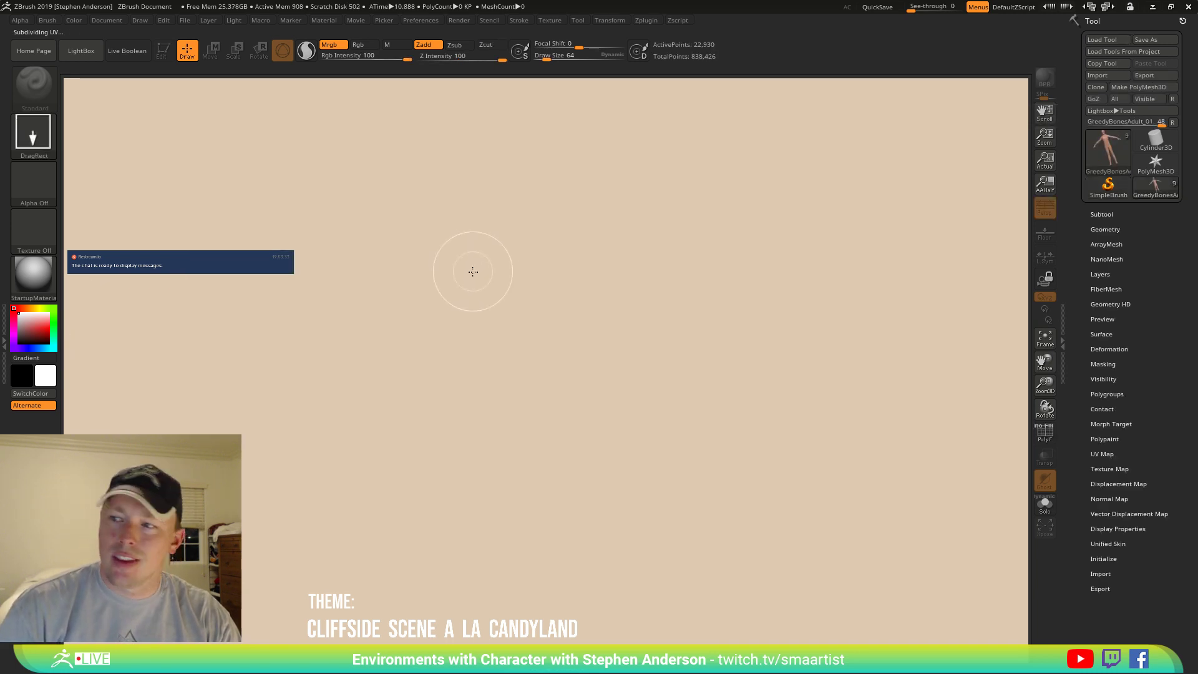
# Place the loaded adult character on the canvas in Edit mode and frame its head and upper body.
pyautogui.moveTo(488, 305)
pyautogui.mouseDown()
pyautogui.moveTo(479, 353)
pyautogui.moveTo(565, 398)
pyautogui.mouseUp()
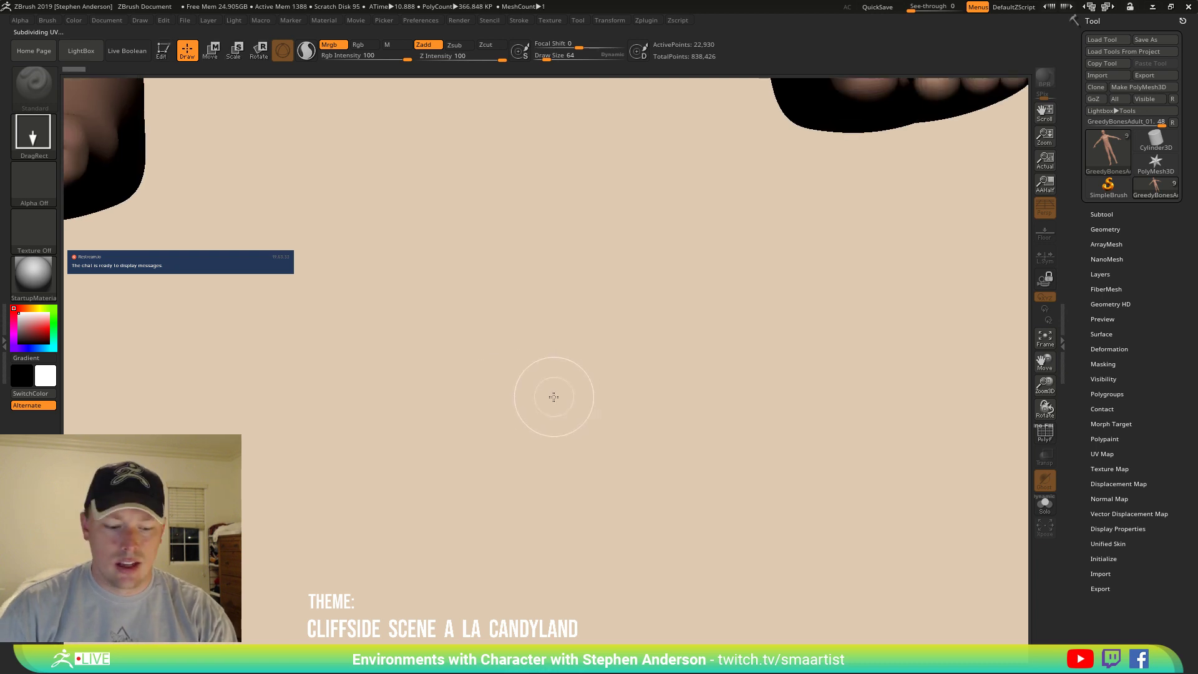
pyautogui.press('t')
pyautogui.press('f')
pyautogui.moveTo(691, 324); pyautogui.dragTo(638, 514)
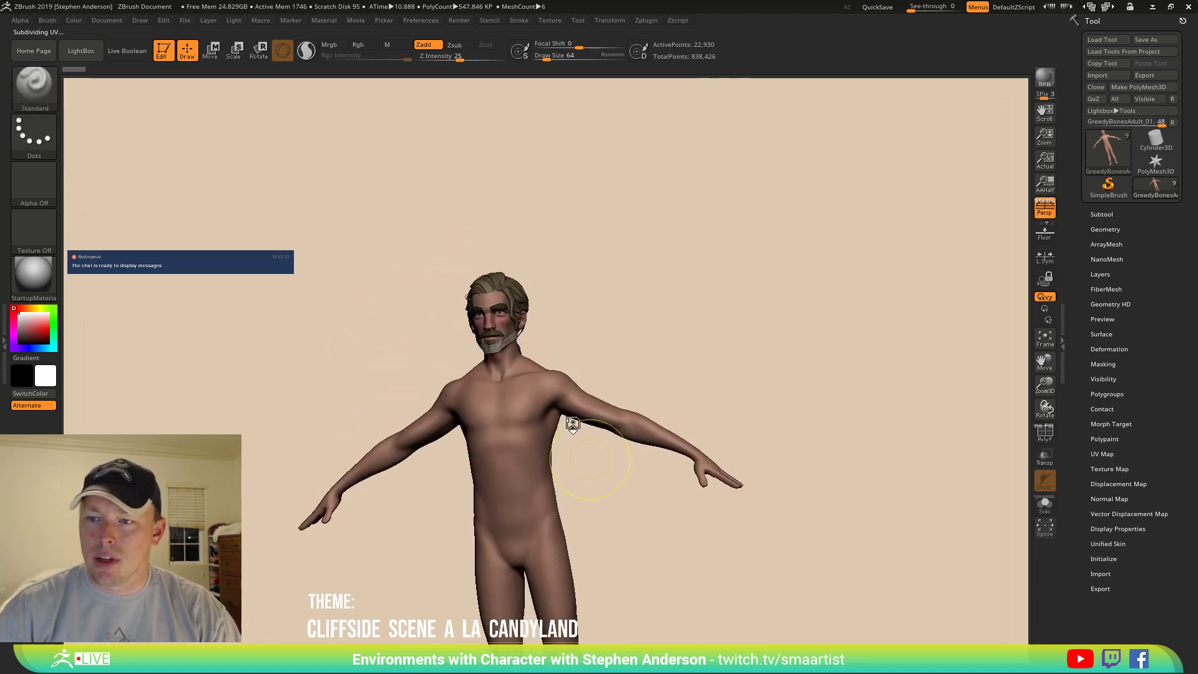
pyautogui.moveTo(573, 423)
pyautogui.keyDown('ctrl'); pyautogui.mouseDown(button='right')
pyautogui.moveTo(568, 478)
pyautogui.moveTo(484, 386)
pyautogui.moveTo(651, 425)
pyautogui.mouseUp(button='right'); pyautogui.keyUp('ctrl')
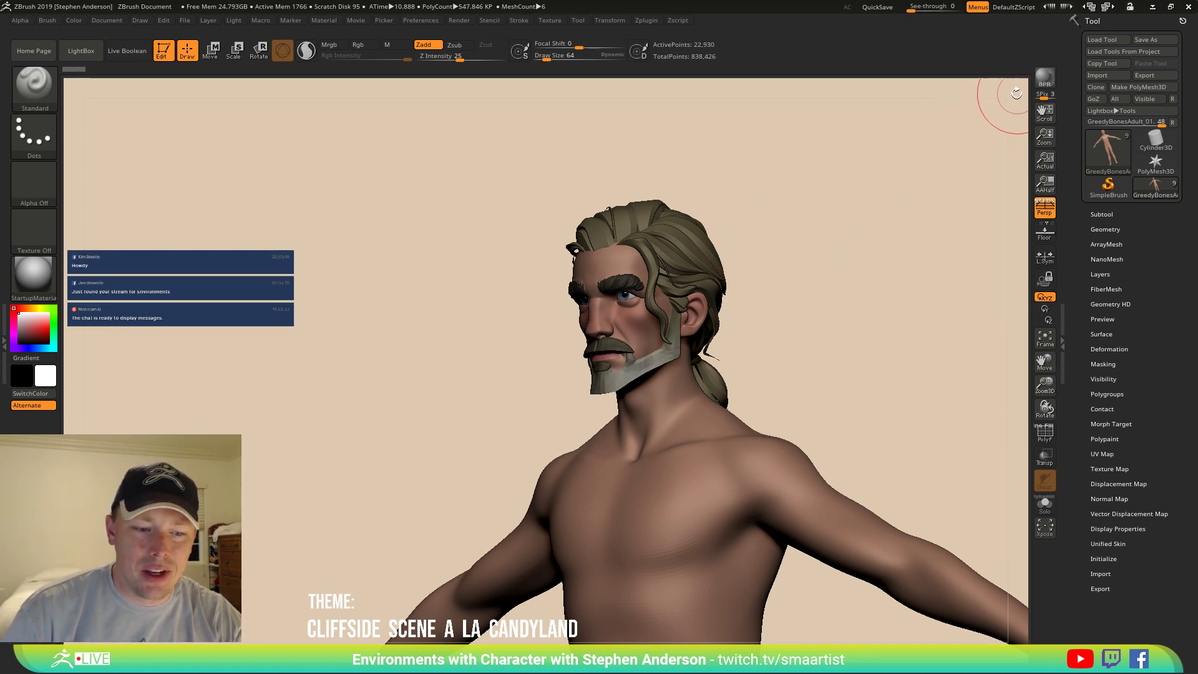
# Load the Candyland_14 tool from the _CandyLand project's _Environment folder and frame the whole scene.
pyautogui.click(1109, 40)
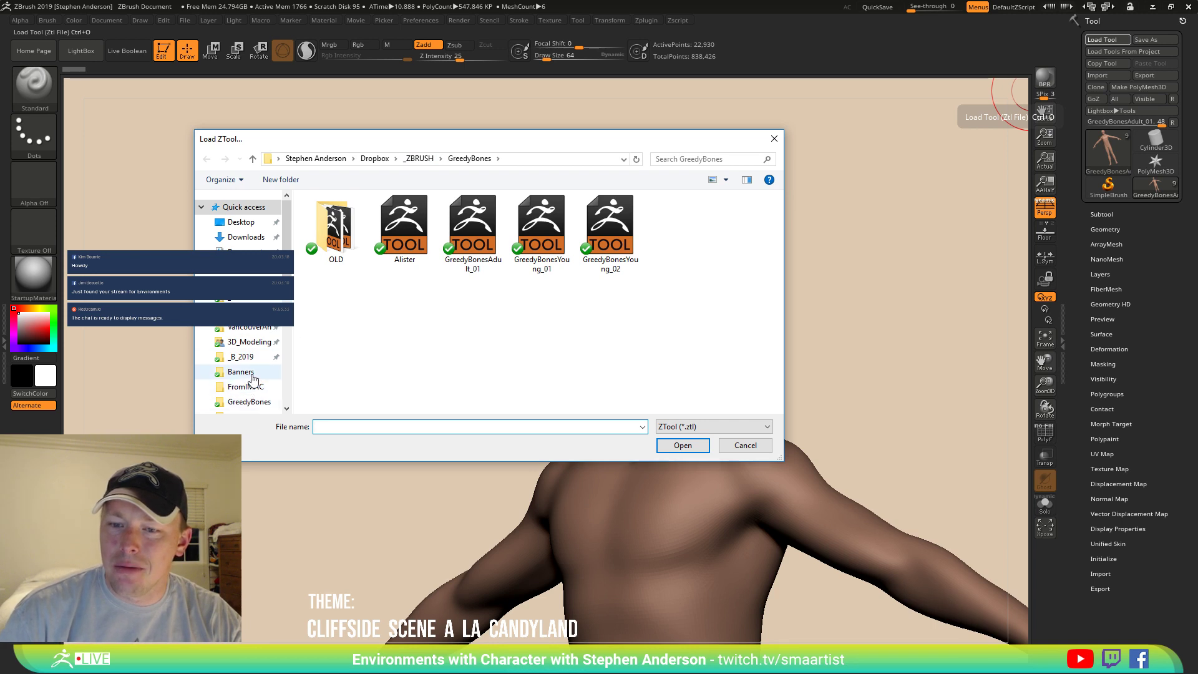
pyautogui.click(250, 311)
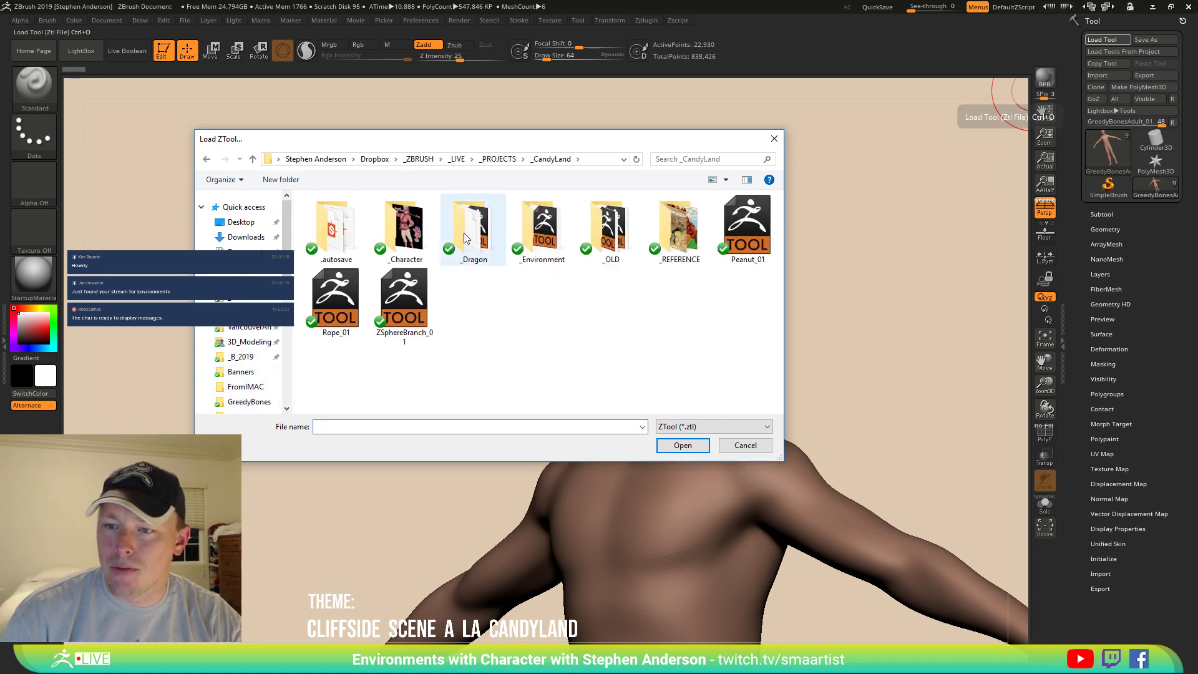
pyautogui.doubleClick(541, 232)
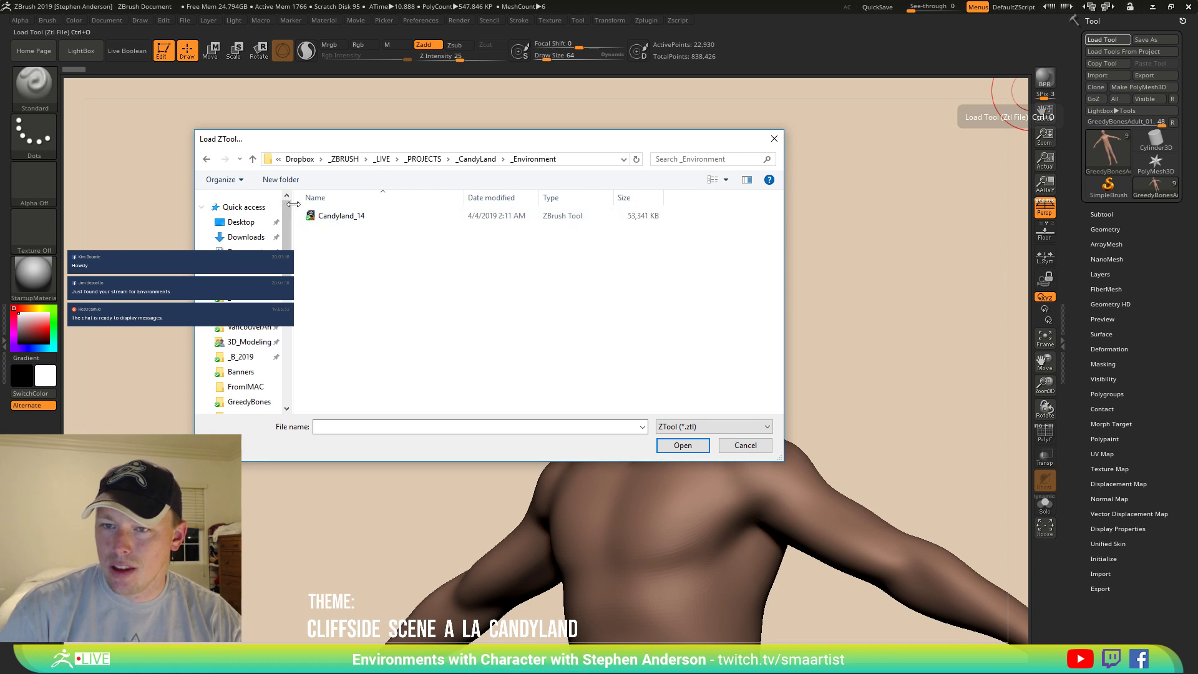
pyautogui.doubleClick(344, 217)
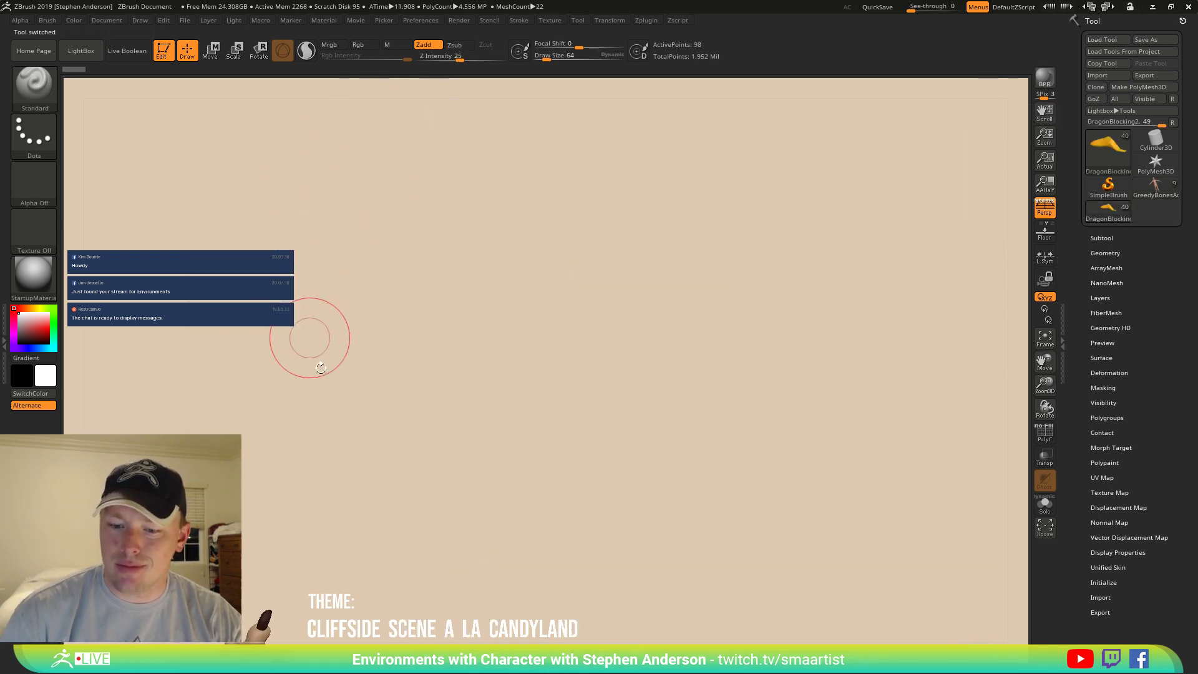
pyautogui.press('f')
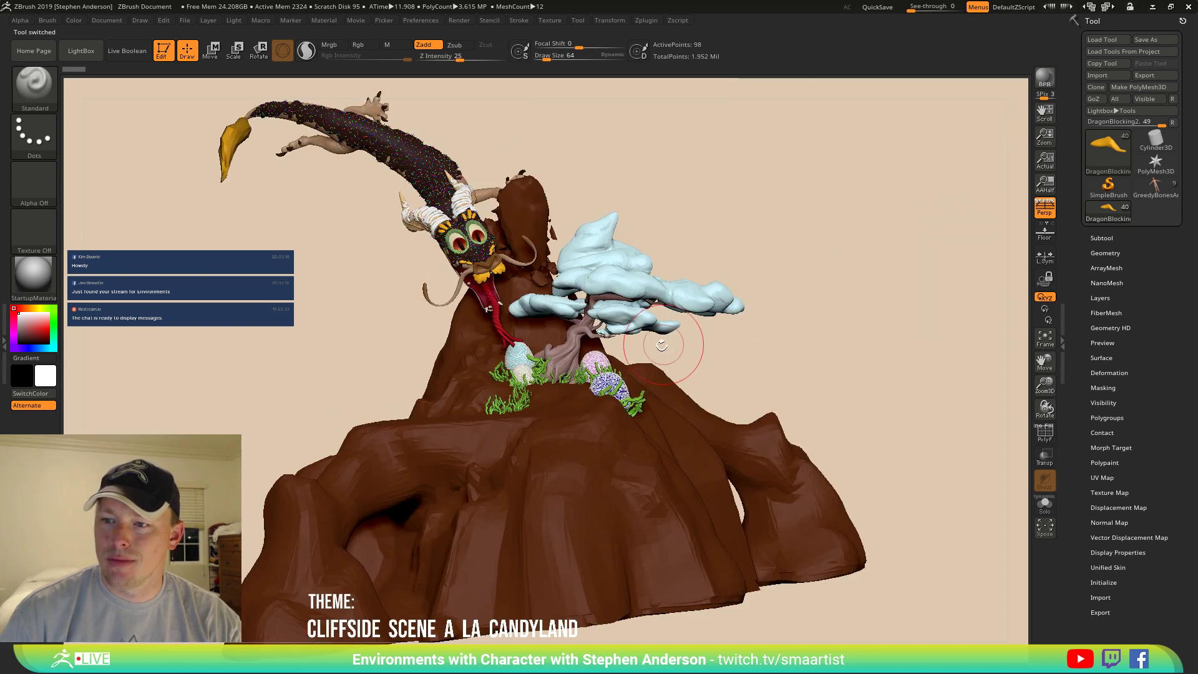
# Select the dragon's body subtool and examine its wireframe and polygroups with PolyFrame along the body, legs and head.
pyautogui.moveTo(557, 332)
pyautogui.mouseDown(button='right')
pyautogui.moveTo(529, 381)
pyautogui.moveTo(545, 401)
pyautogui.mouseUp(button='right')
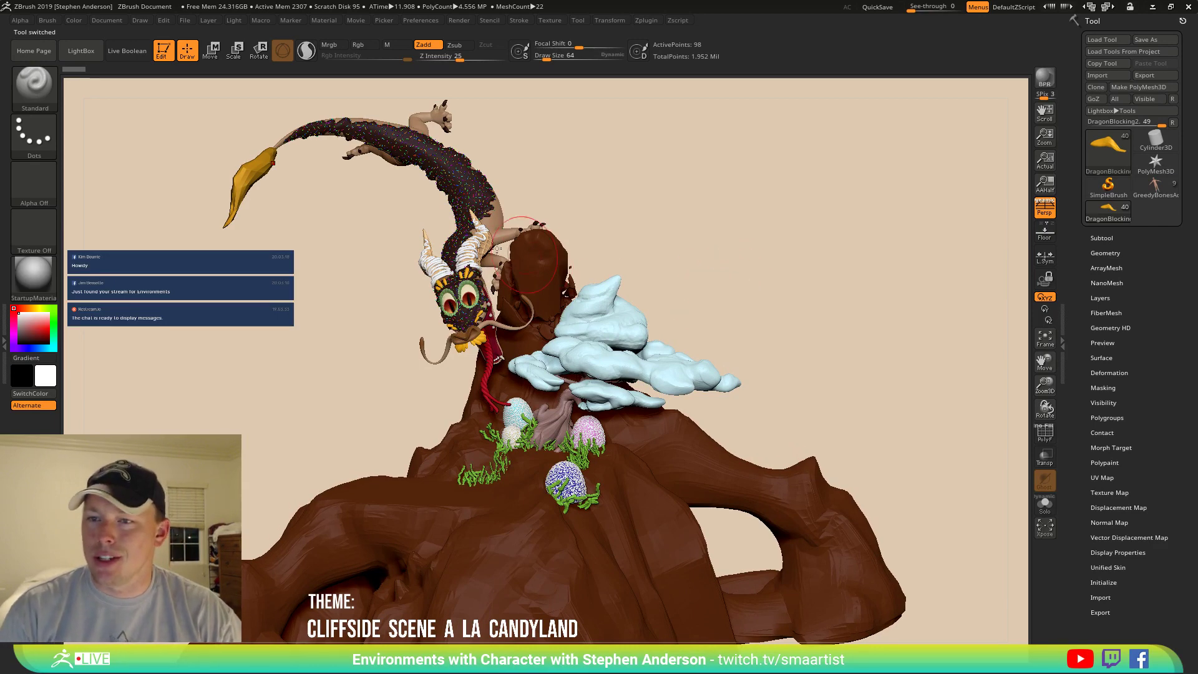
pyautogui.moveTo(724, 282)
pyautogui.mouseDown(button='right')
pyautogui.moveTo(514, 214)
pyautogui.moveTo(422, 215)
pyautogui.moveTo(349, 245)
pyautogui.moveTo(322, 275)
pyautogui.moveTo(323, 294)
pyautogui.mouseUp(button='right')
pyautogui.moveTo(569, 553); pyautogui.dragTo(488, 544, button='right')
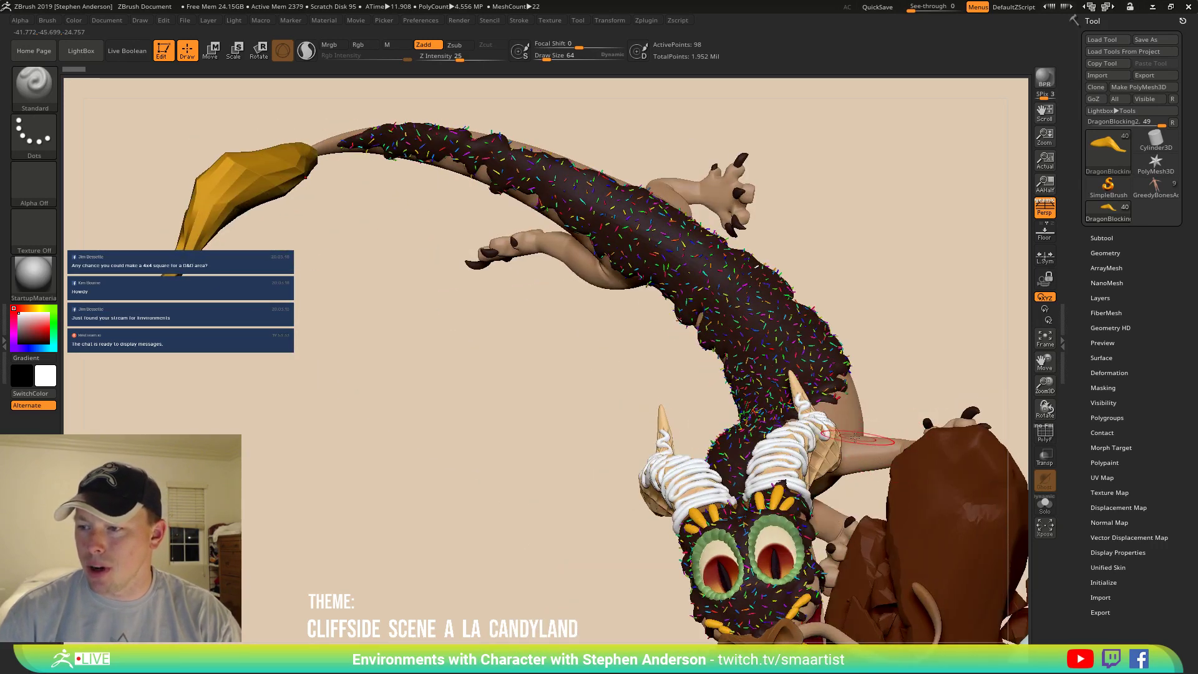
pyautogui.hotkey('shift', 'f')
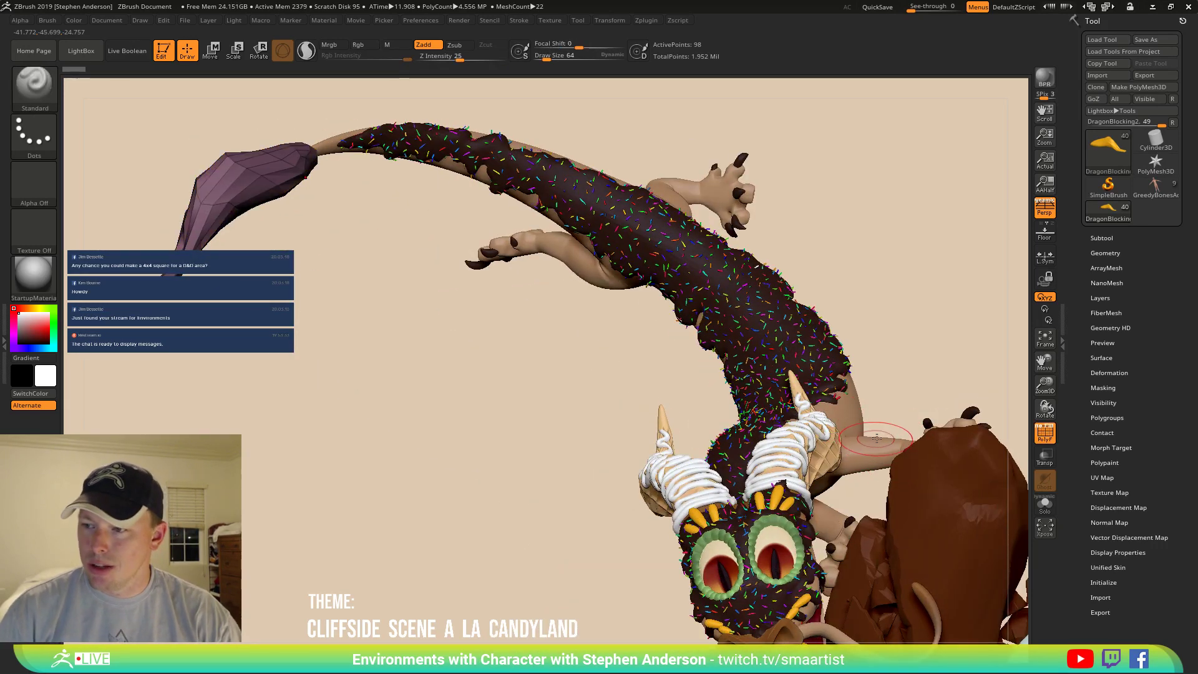
pyautogui.keyDown('alt'); pyautogui.click(877, 445); pyautogui.keyUp('alt')
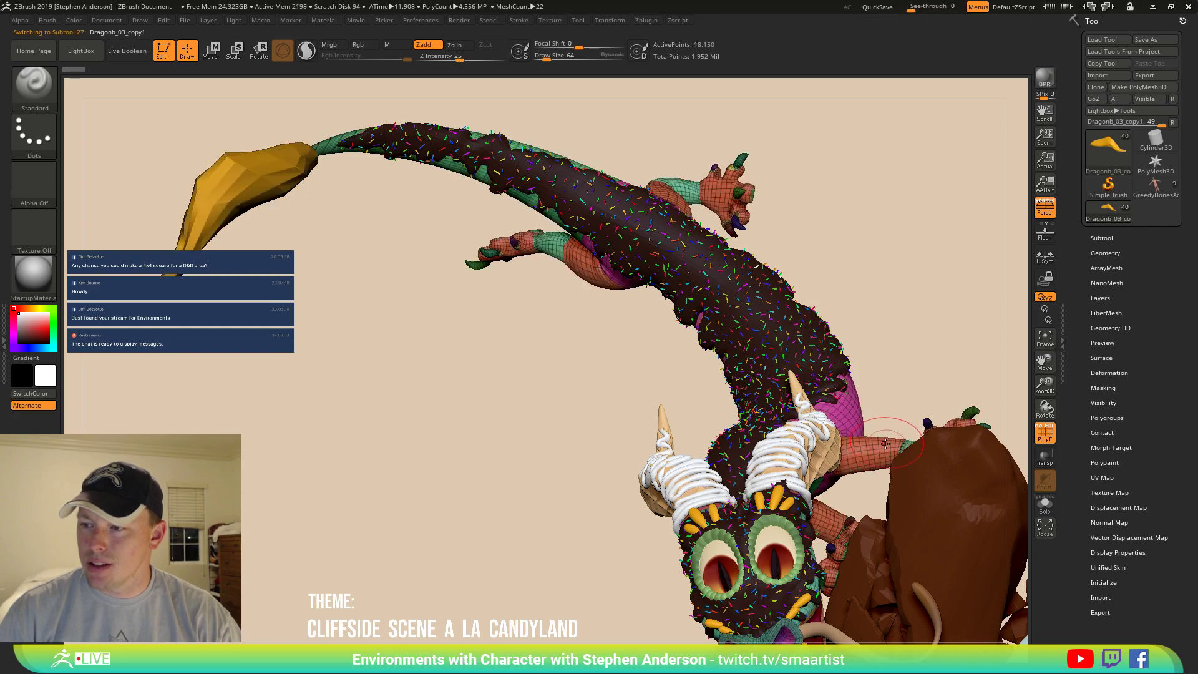
pyautogui.moveTo(885, 443)
pyautogui.mouseDown(button='right')
pyautogui.moveTo(917, 426)
pyautogui.moveTo(830, 443)
pyautogui.moveTo(708, 437)
pyautogui.moveTo(644, 416)
pyautogui.mouseUp(button='right')
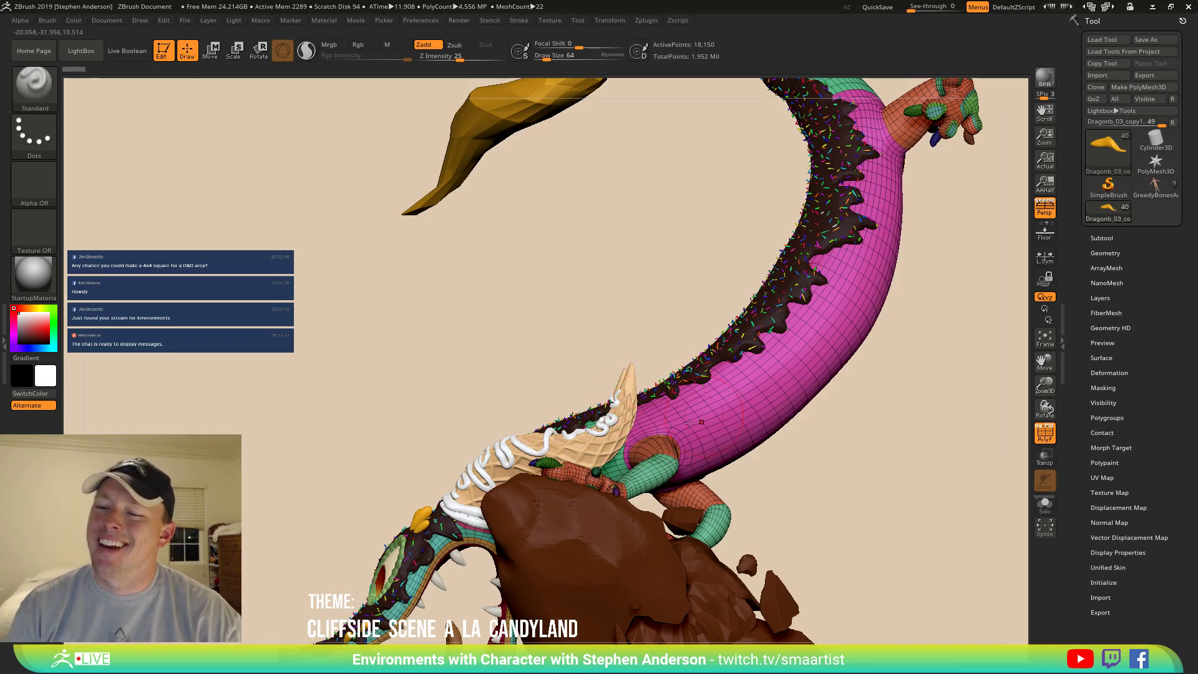
pyautogui.moveTo(673, 438); pyautogui.dragTo(660, 467, button='right')
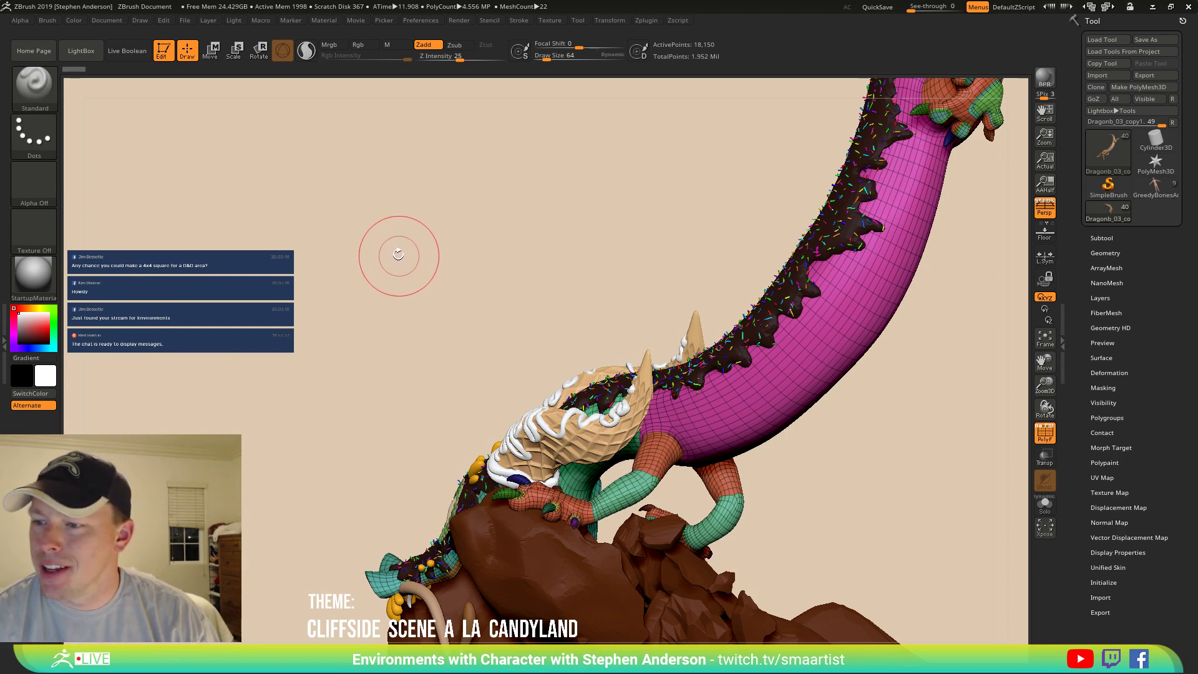
pyautogui.moveTo(735, 440)
pyautogui.keyDown('alt'); pyautogui.mouseDown(button='right')
pyautogui.moveTo(500, 467)
pyautogui.moveTo(624, 281)
pyautogui.moveTo(765, 112)
pyautogui.moveTo(765, 142)
pyautogui.moveTo(754, 137)
pyautogui.moveTo(693, 186)
pyautogui.moveTo(759, 155)
pyautogui.moveTo(557, 289)
pyautogui.moveTo(602, 269)
pyautogui.moveTo(616, 275)
pyautogui.moveTo(603, 313)
pyautogui.moveTo(703, 337)
pyautogui.moveTo(618, 331)
pyautogui.moveTo(613, 305)
pyautogui.moveTo(641, 281)
pyautogui.moveTo(660, 287)
pyautogui.mouseUp(button='right'); pyautogui.keyUp('alt')
pyautogui.hotkey('shift', 'f')
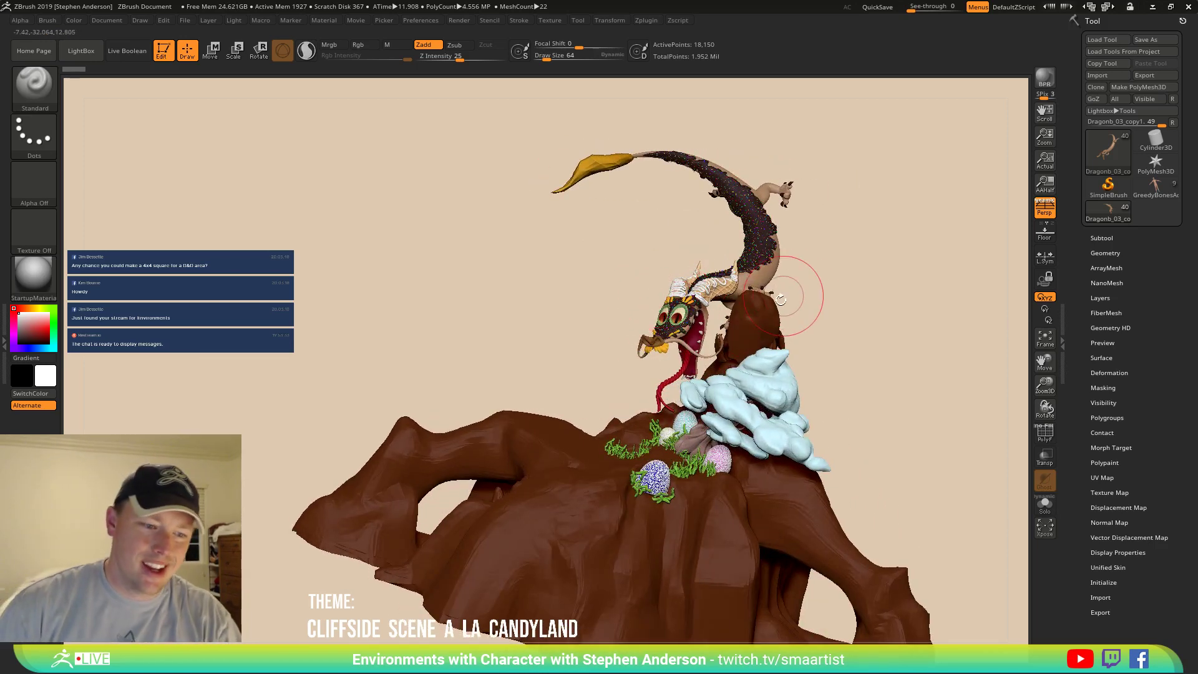
# Expand the subtool list, make the CharacterBlocking subtool visible, and check the figure's placement in front of the dragon.
pyautogui.moveTo(818, 312); pyautogui.dragTo(843, 295, button='right')
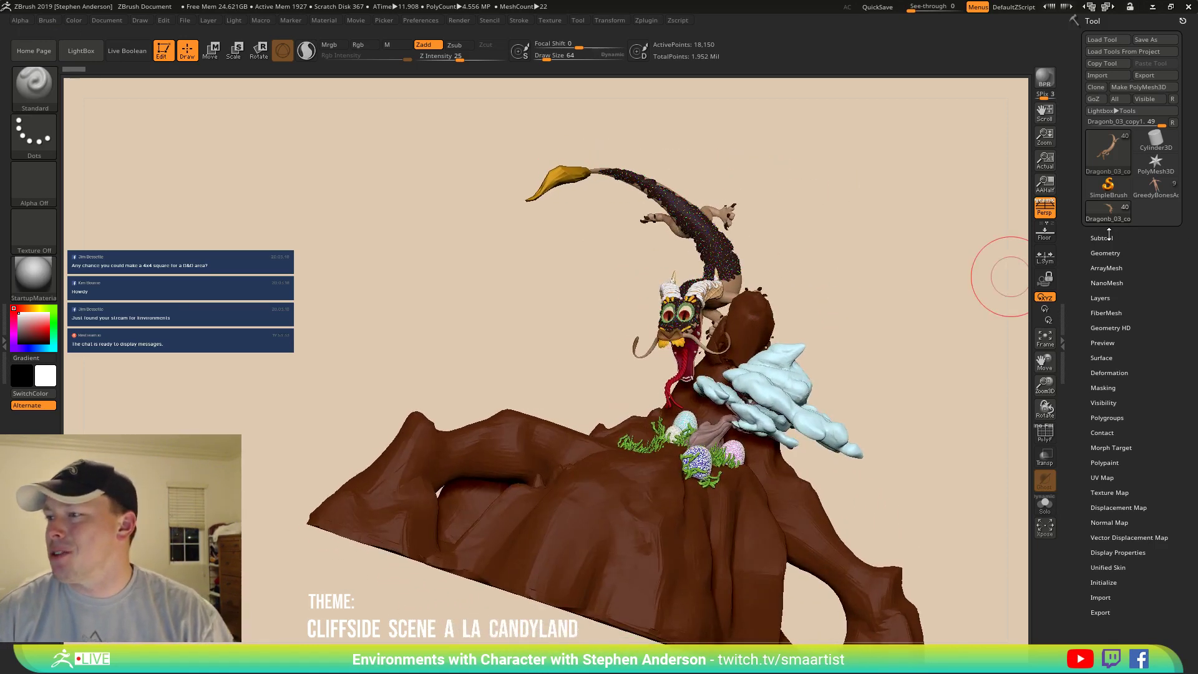
pyautogui.click(1102, 238)
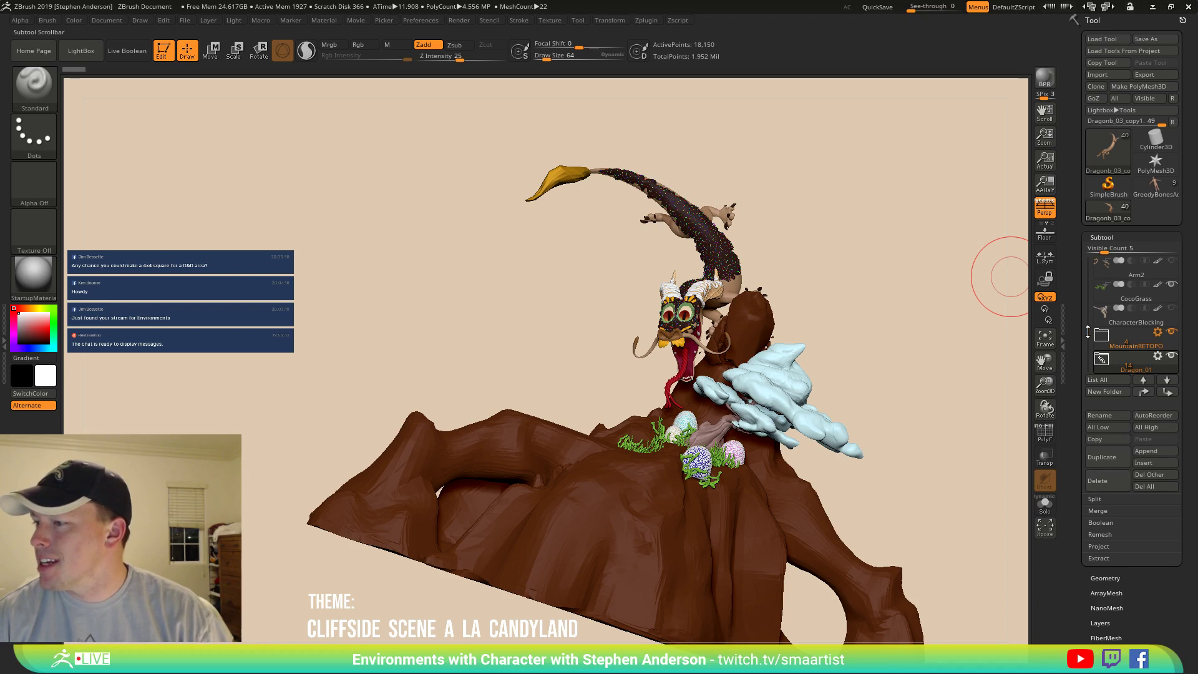
pyautogui.moveTo(1087, 332); pyautogui.dragTo(1088, 319)
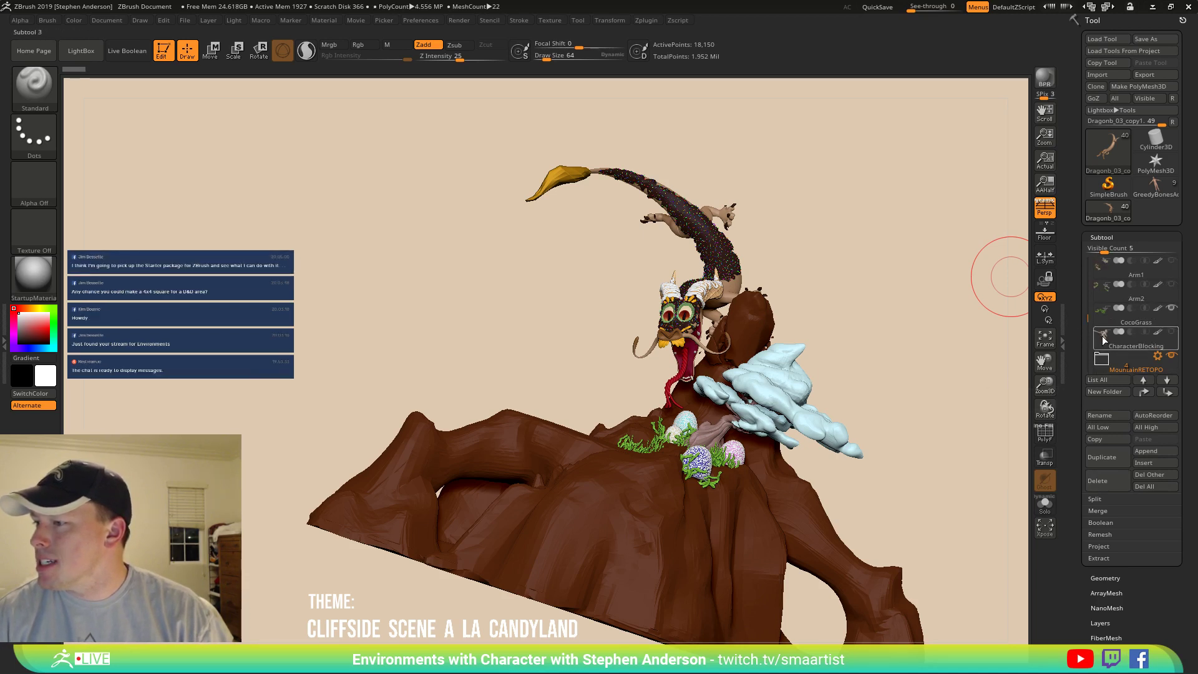
pyautogui.moveTo(1104, 338)
pyautogui.click(1174, 333)
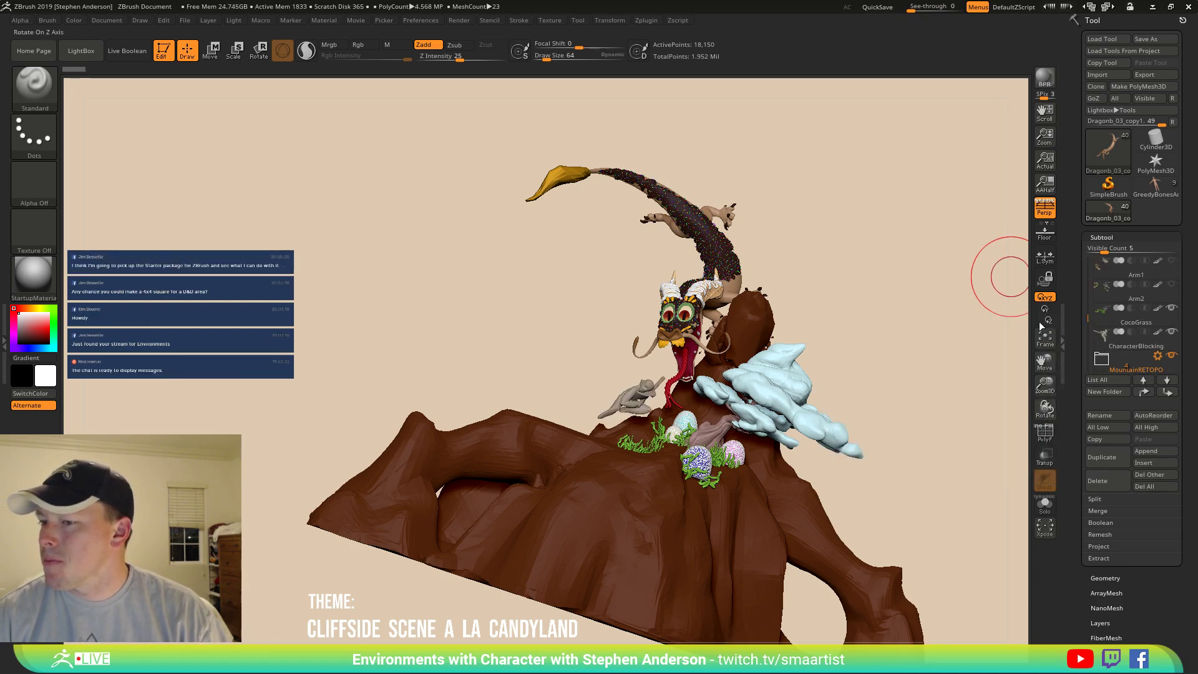
pyautogui.moveTo(818, 267); pyautogui.dragTo(874, 300, button='right')
pyautogui.keyDown('ctrl'); pyautogui.moveTo(693, 393); pyautogui.dragTo(699, 471, button='right'); pyautogui.keyUp('ctrl')
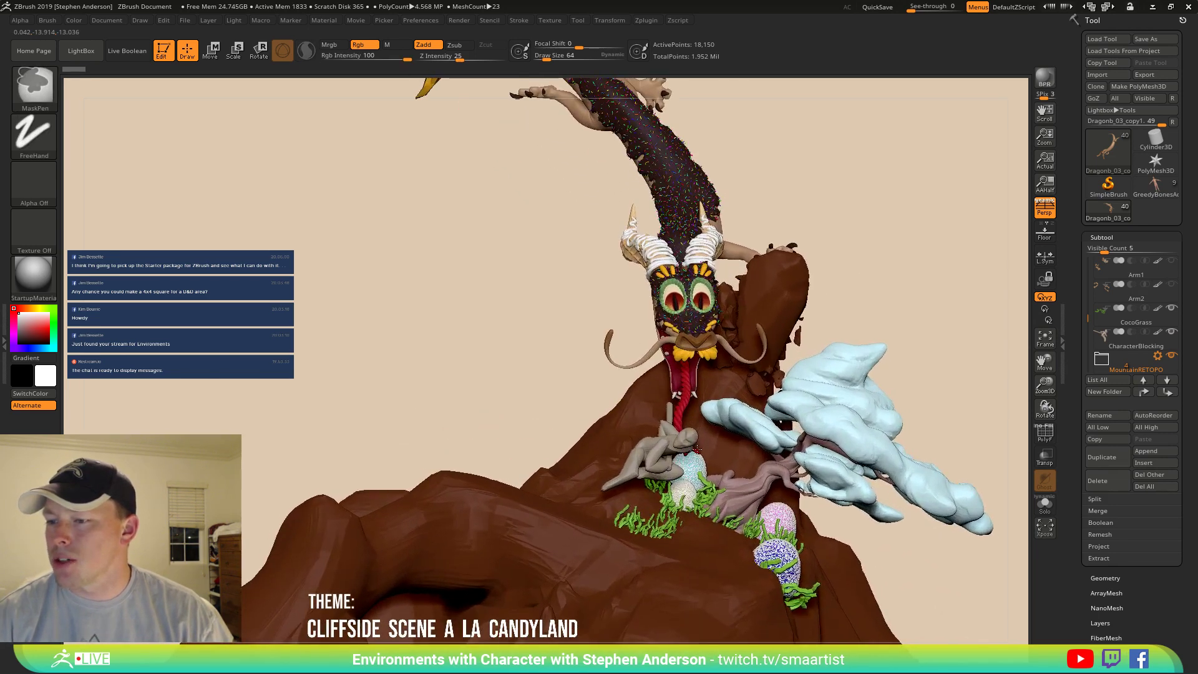
pyautogui.moveTo(730, 337); pyautogui.dragTo(778, 365, button='right')
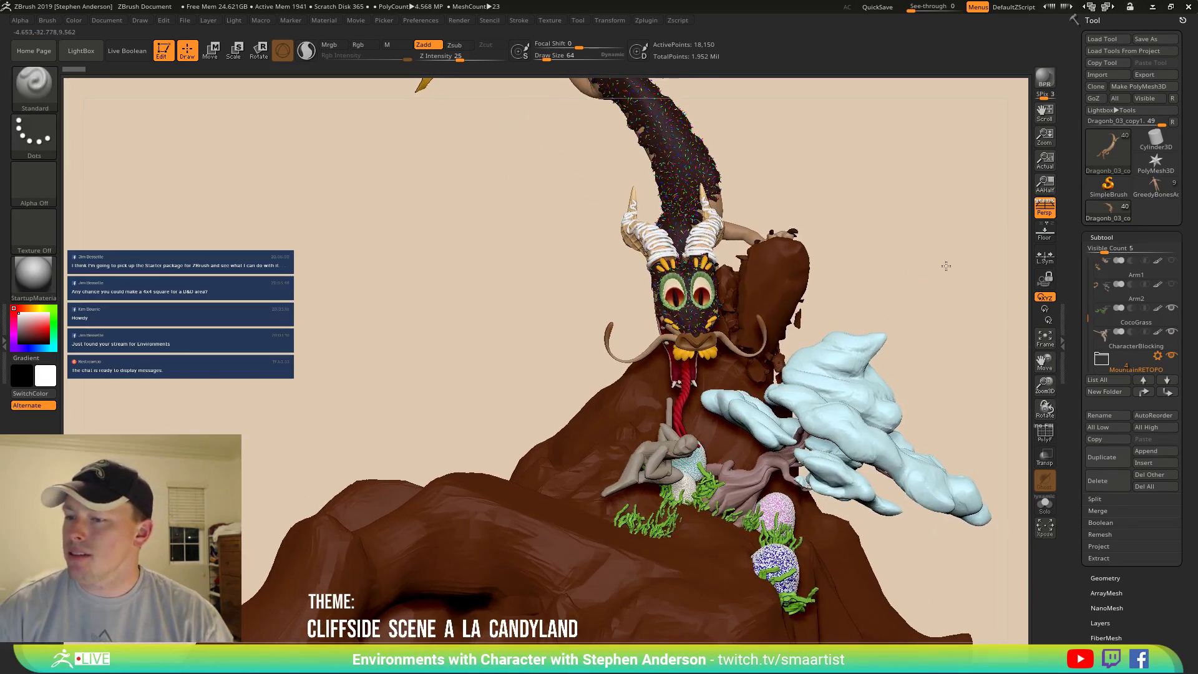
pyautogui.moveTo(947, 265)
pyautogui.mouseDown(button='right')
pyautogui.moveTo(931, 260)
pyautogui.moveTo(969, 262)
pyautogui.mouseUp(button='right')
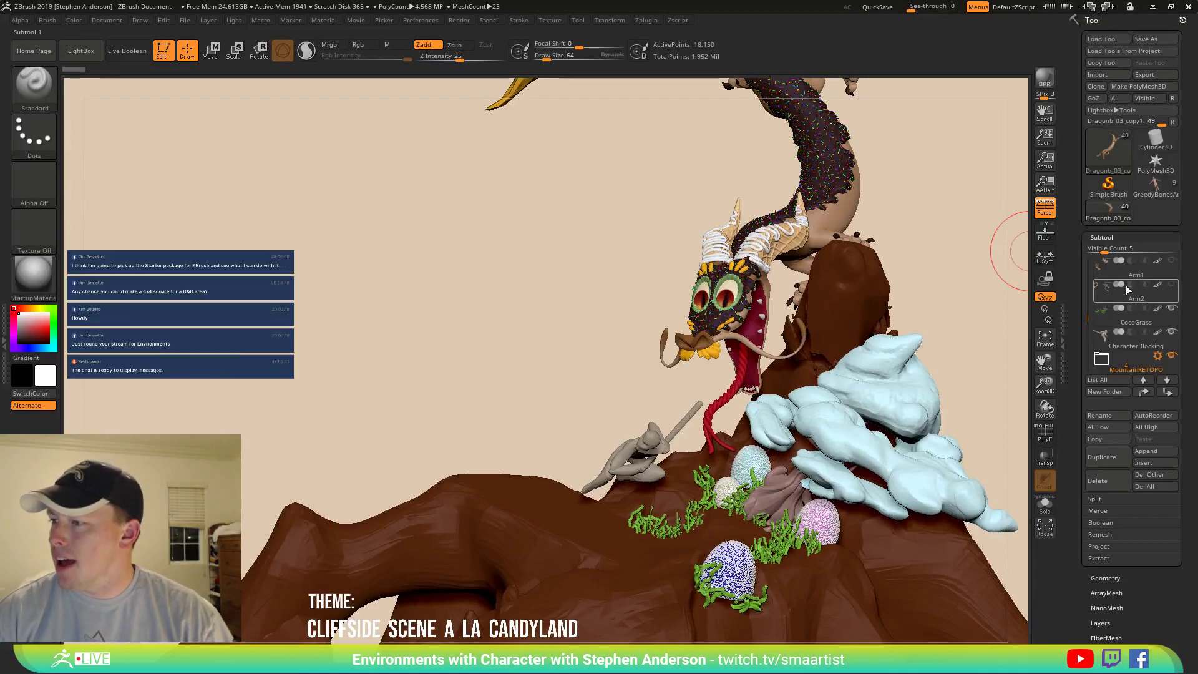
# Make the Arm1 and Dragon Head1 subtools visible in the scene.
pyautogui.moveTo(1129, 290)
pyautogui.moveTo(1173, 279)
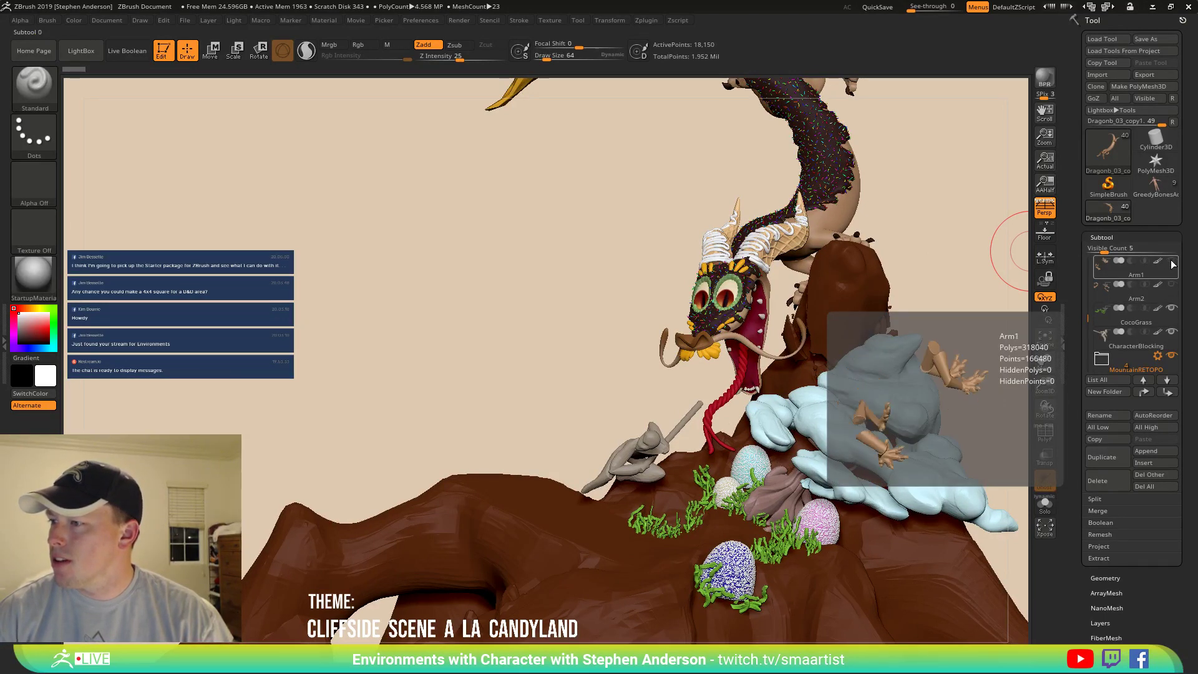
pyautogui.click(1121, 316)
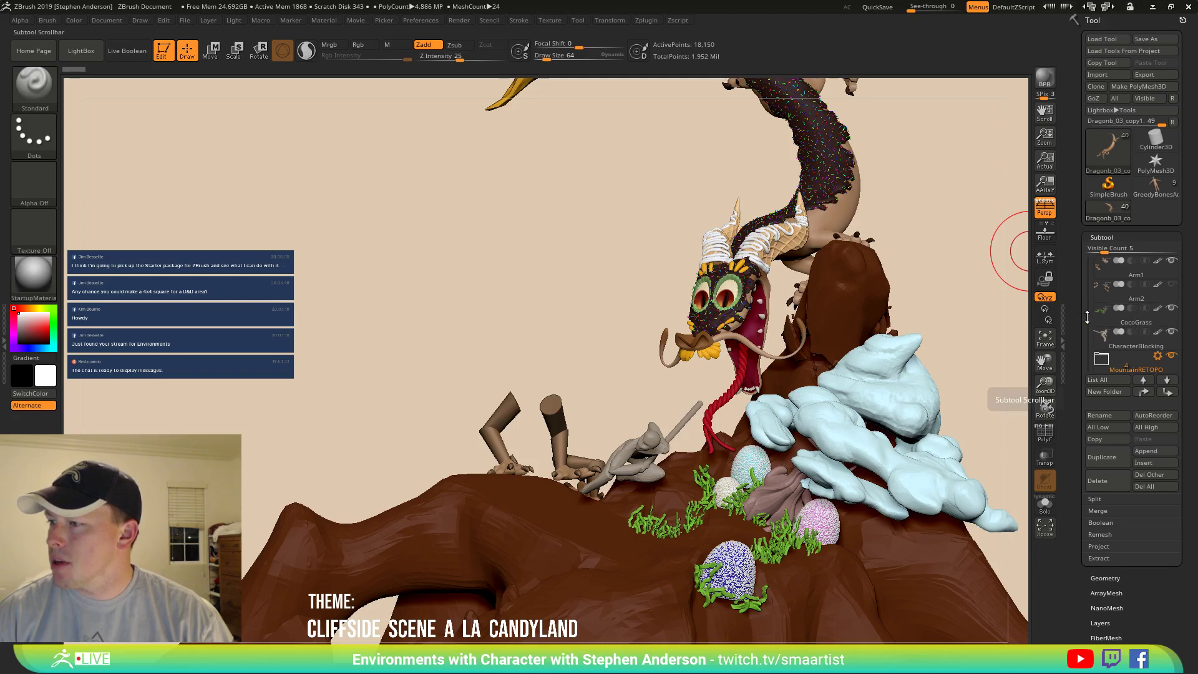
pyautogui.moveTo(1088, 316); pyautogui.dragTo(1087, 287)
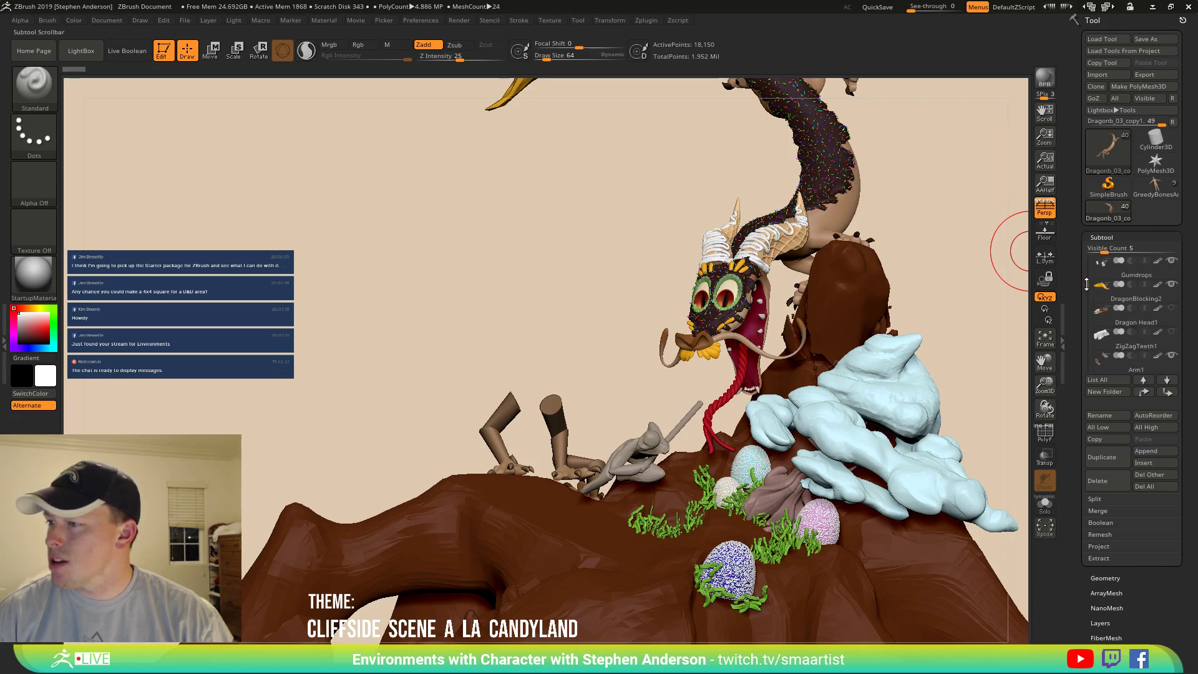
pyautogui.moveTo(1109, 318)
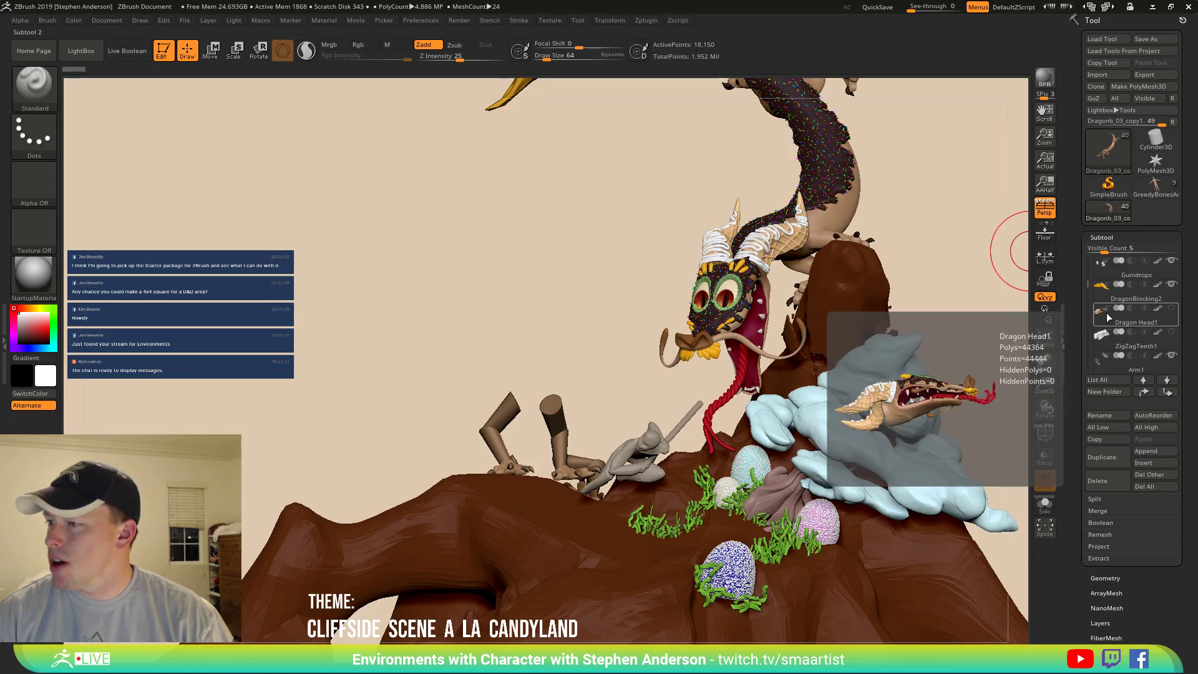
pyautogui.click(1172, 307)
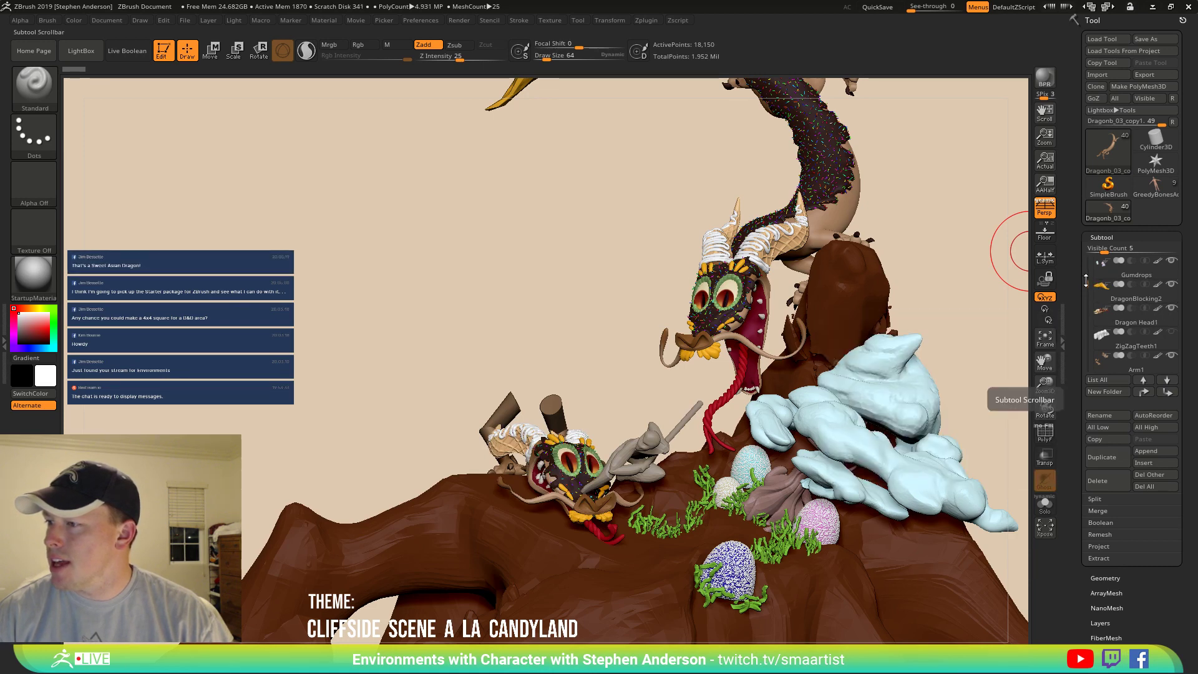
# Look through the remaining subtools and examine the second dragon head and arms beside the character from another side.
pyautogui.moveTo(1090, 294)
pyautogui.mouseDown()
pyautogui.moveTo(1091, 261)
pyautogui.moveTo(1073, 279)
pyautogui.mouseUp()
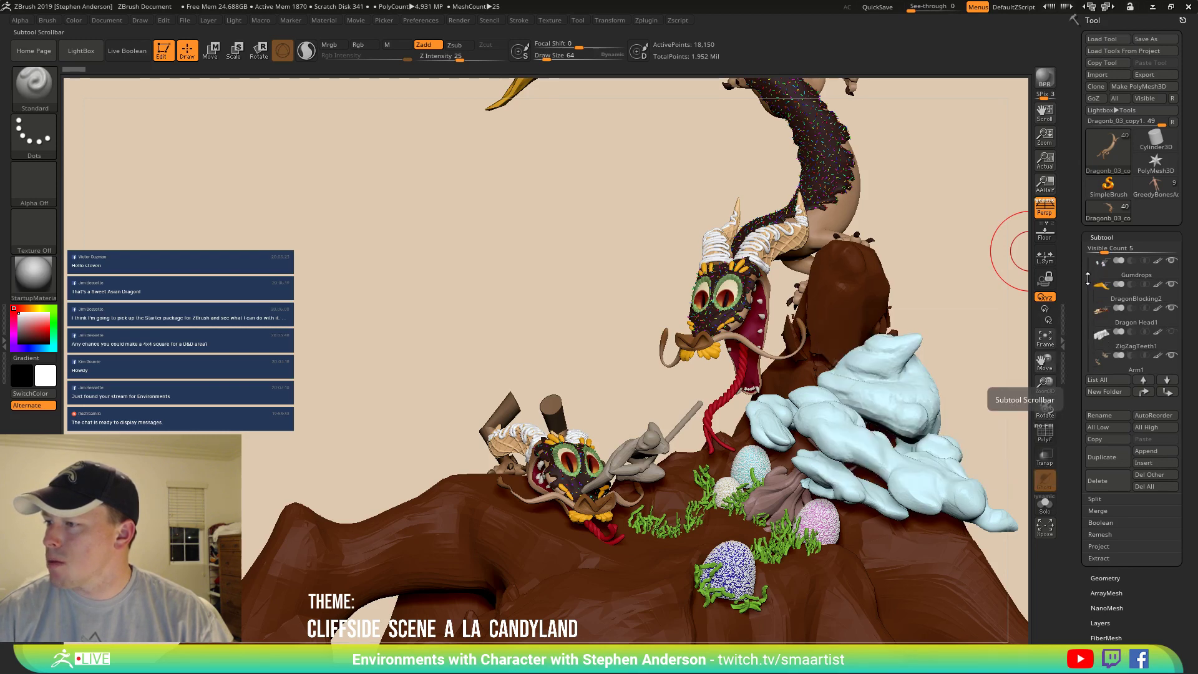
pyautogui.moveTo(1088, 279); pyautogui.dragTo(1088, 297)
pyautogui.moveTo(1106, 318)
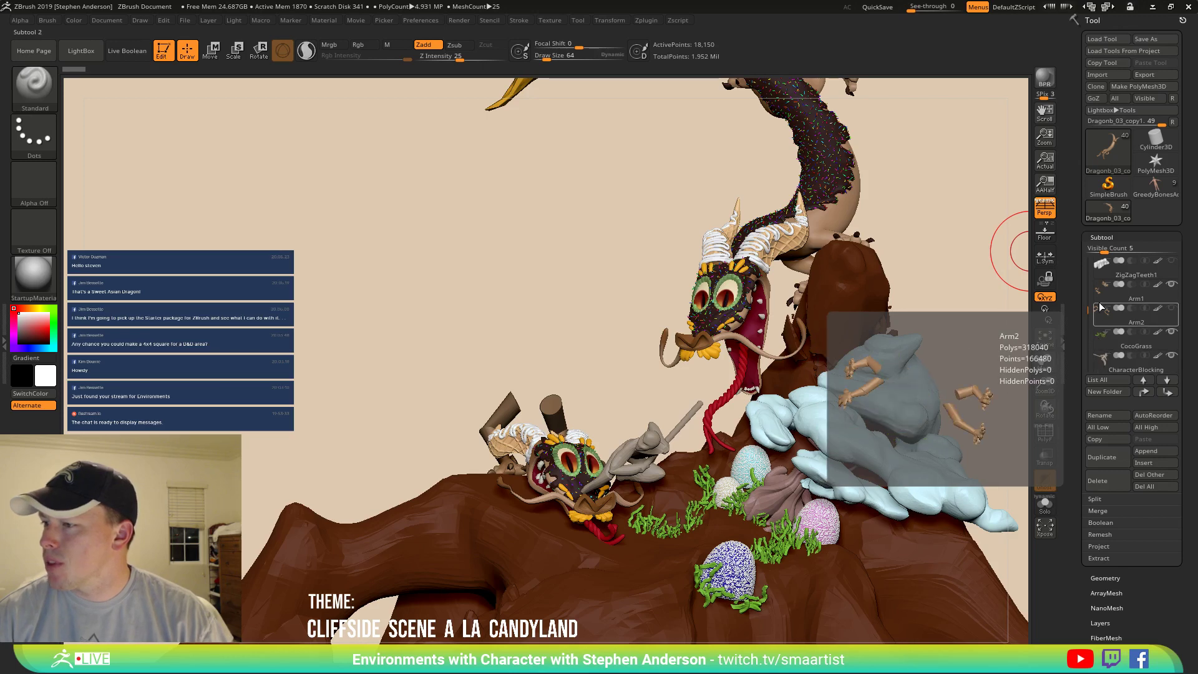
pyautogui.moveTo(1086, 311); pyautogui.dragTo(1085, 236)
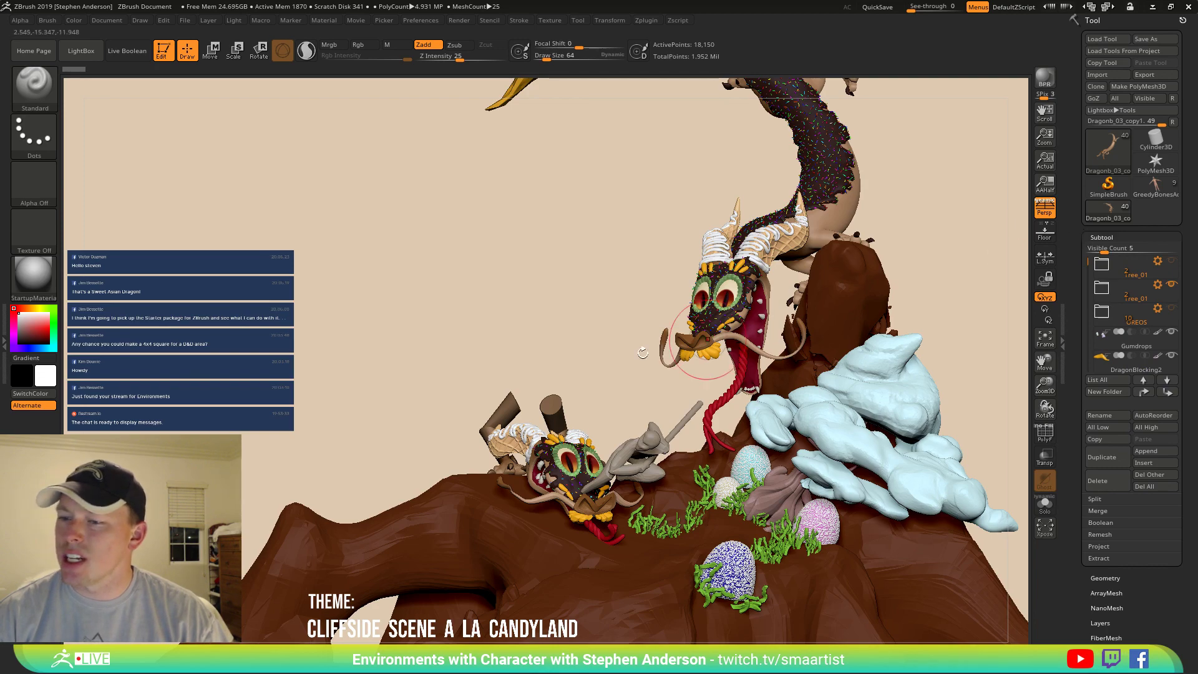
pyautogui.moveTo(584, 350); pyautogui.dragTo(643, 355)
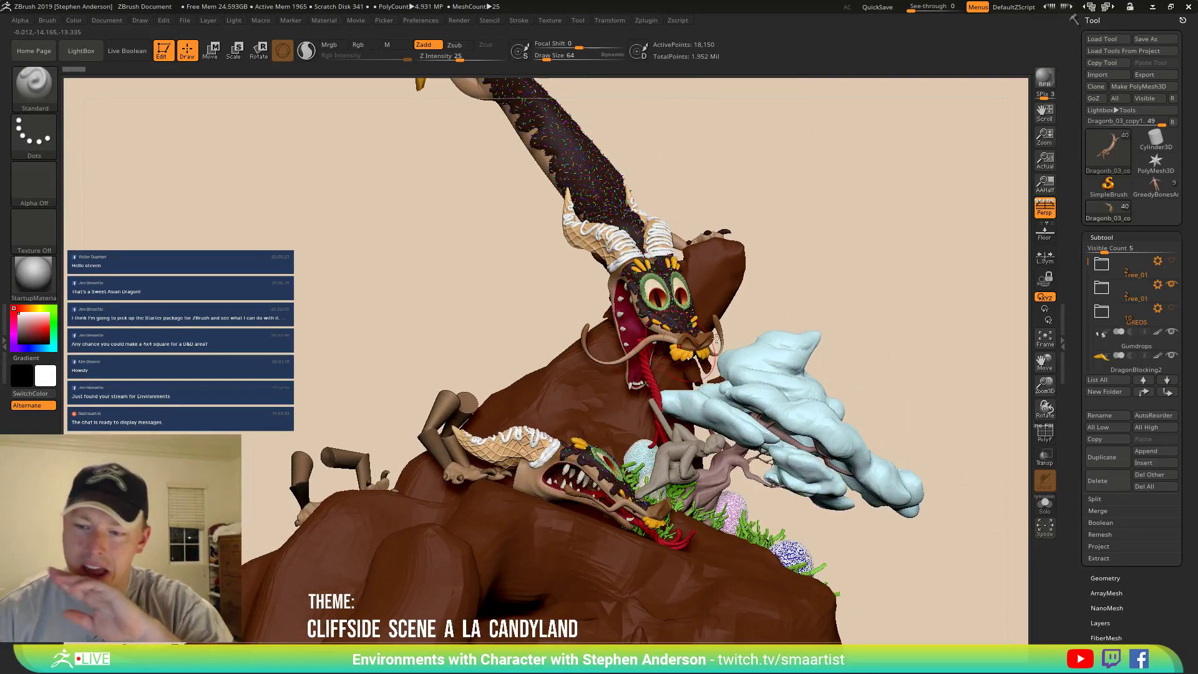
# Examine the main dragon's head, horns and jaw from several sides, briefly checking its polygroups with PolyFrame.
pyautogui.moveTo(901, 276); pyautogui.dragTo(880, 280)
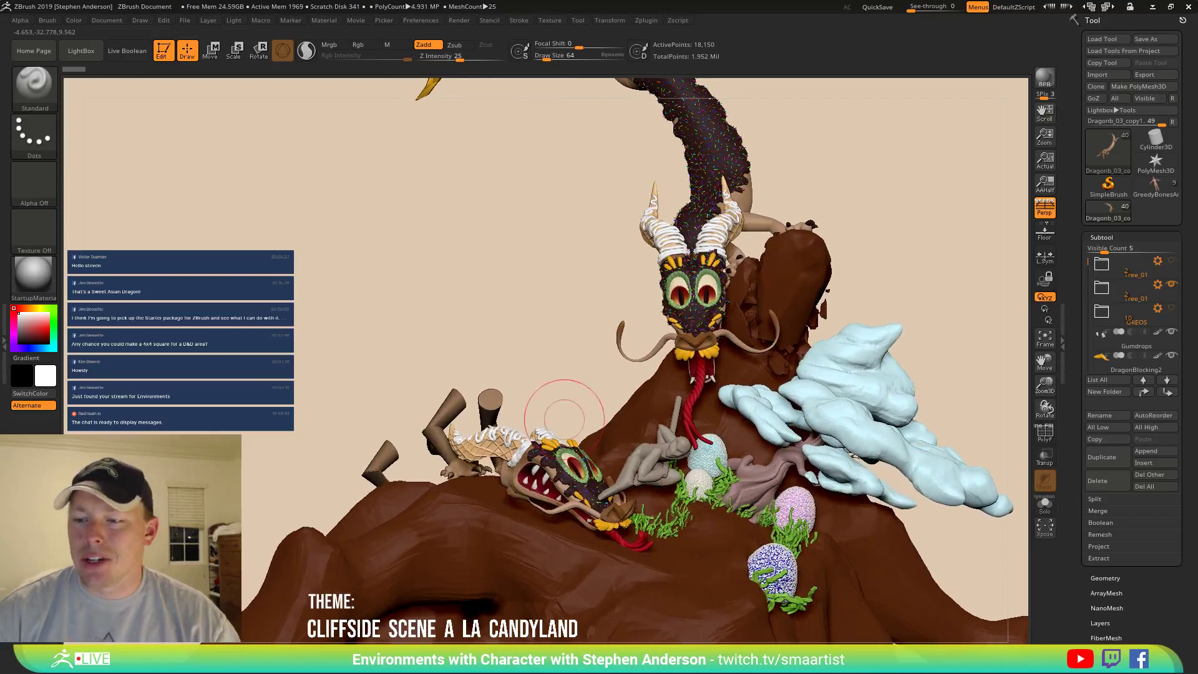
pyautogui.moveTo(532, 429)
pyautogui.mouseDown()
pyautogui.moveTo(582, 433)
pyautogui.moveTo(550, 437)
pyautogui.mouseUp()
pyautogui.keyDown('ctrl'); pyautogui.moveTo(562, 440); pyautogui.dragTo(625, 498, button='right'); pyautogui.keyUp('ctrl')
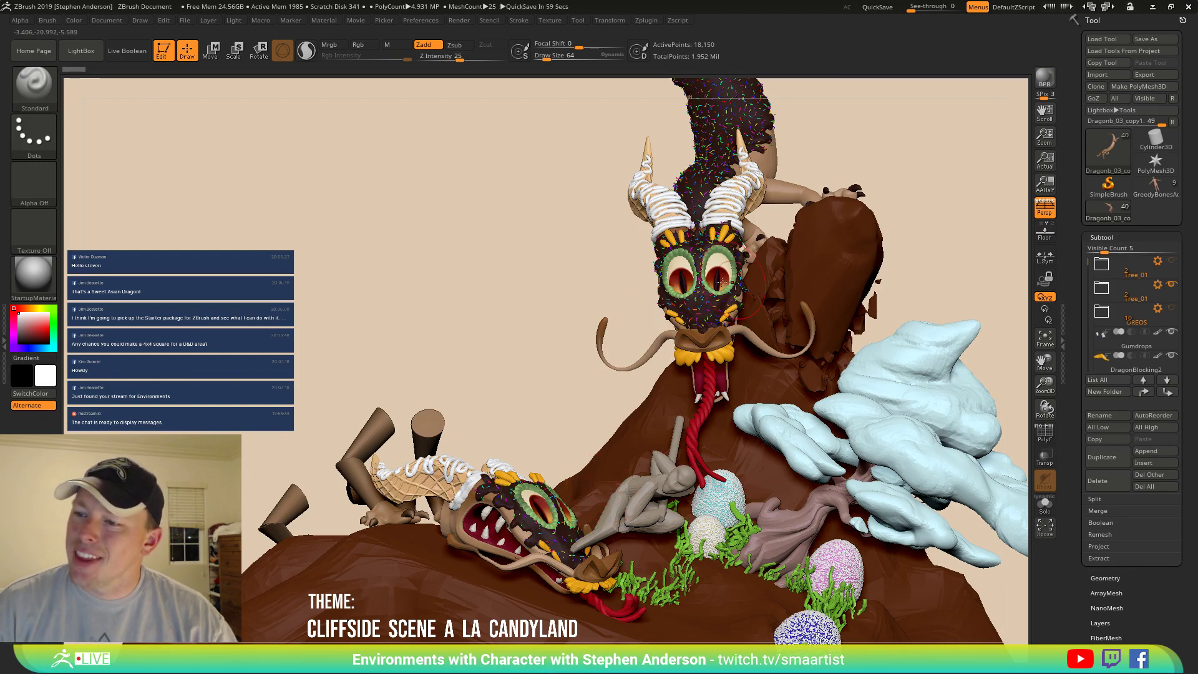
pyautogui.moveTo(722, 282)
pyautogui.mouseDown(button='right')
pyautogui.moveTo(631, 339)
pyautogui.moveTo(623, 364)
pyautogui.moveTo(588, 332)
pyautogui.mouseUp(button='right')
pyautogui.hotkey('shift', 'f')
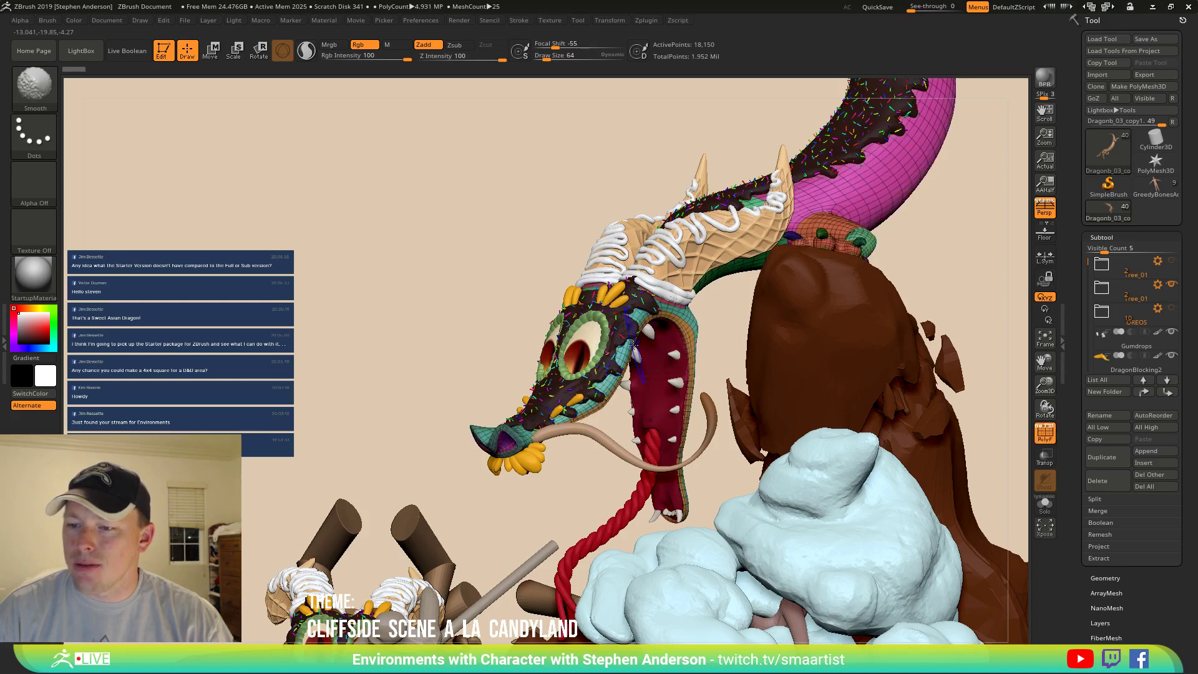
pyautogui.hotkey('shift', 'f')
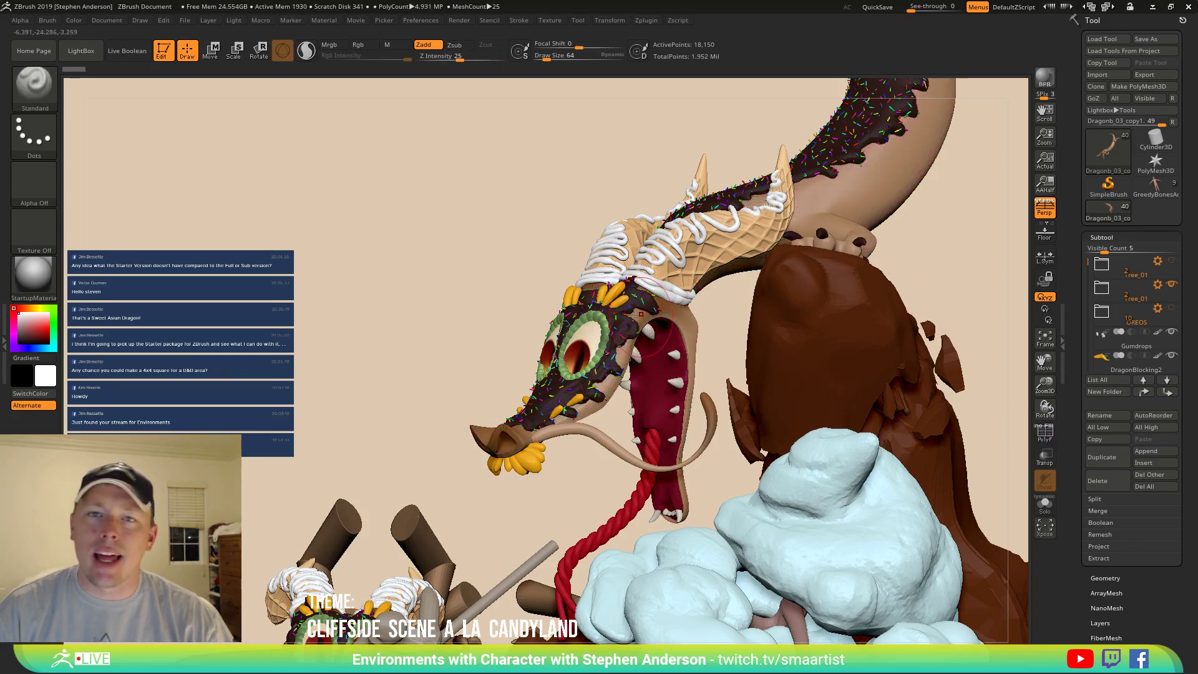
pyautogui.moveTo(629, 303); pyautogui.dragTo(704, 287, button='right')
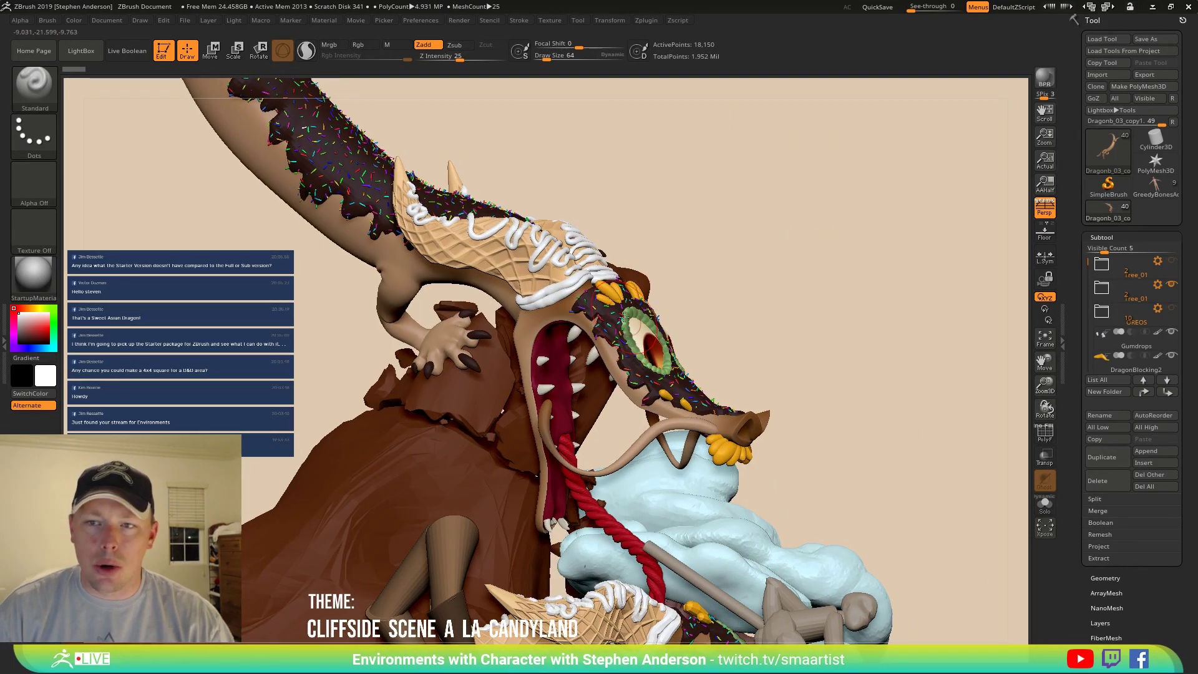
pyautogui.moveTo(580, 308); pyautogui.dragTo(571, 262, button='right')
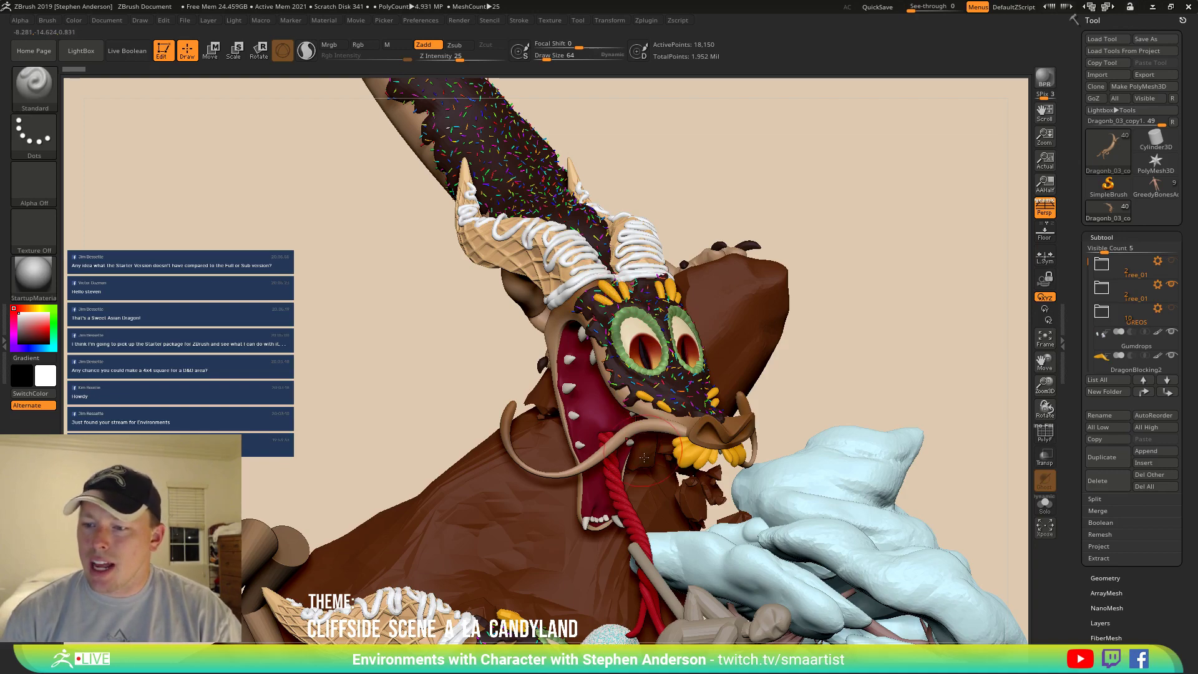
pyautogui.moveTo(617, 494); pyautogui.dragTo(617, 340, button='right')
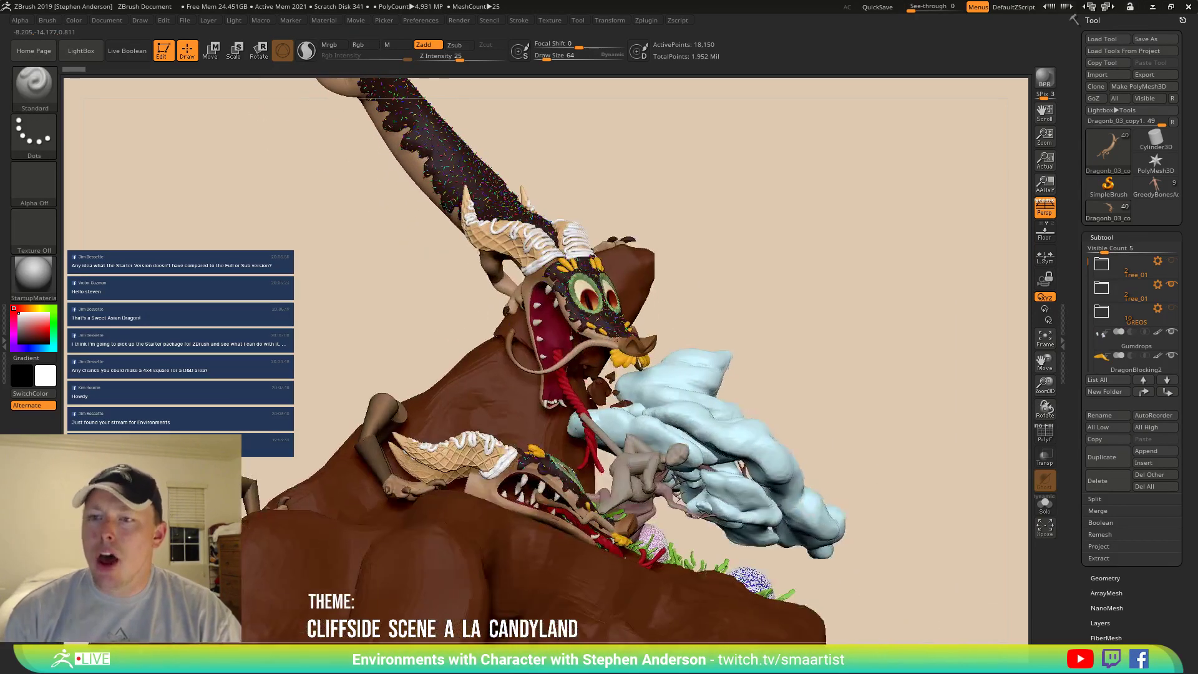
# Import the character concept sketch from the _Character folder inside _CandyLand as a texture.
pyautogui.click(550, 20)
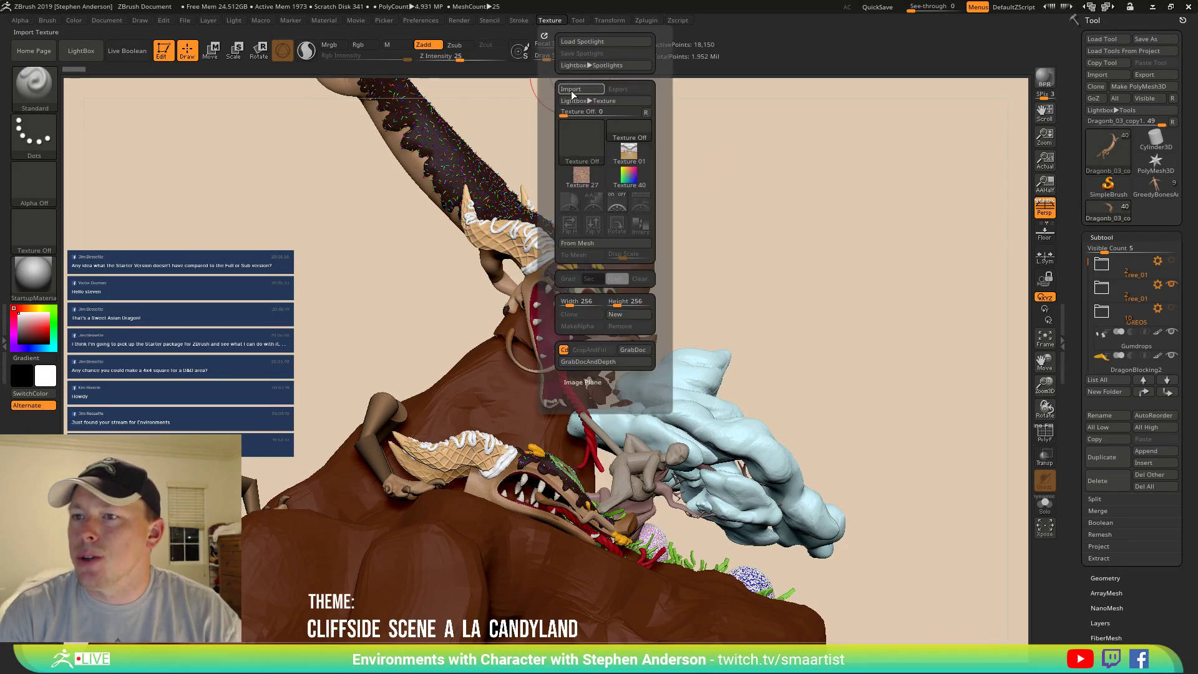
pyautogui.click(572, 89)
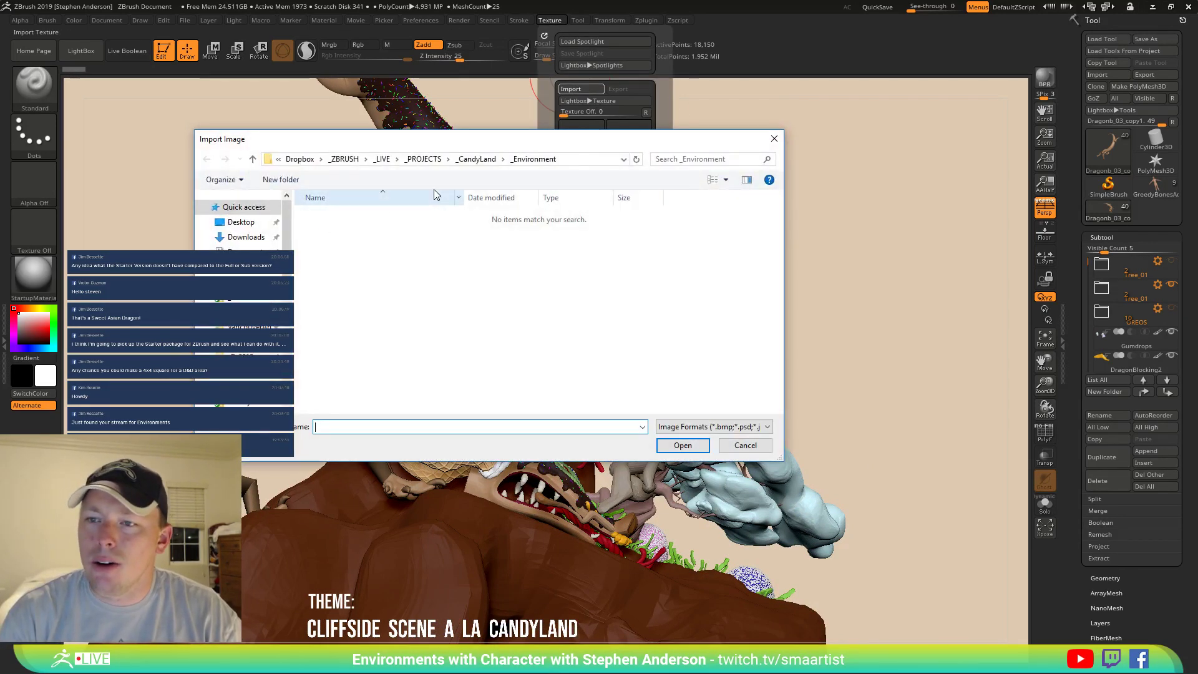
pyautogui.click(476, 159)
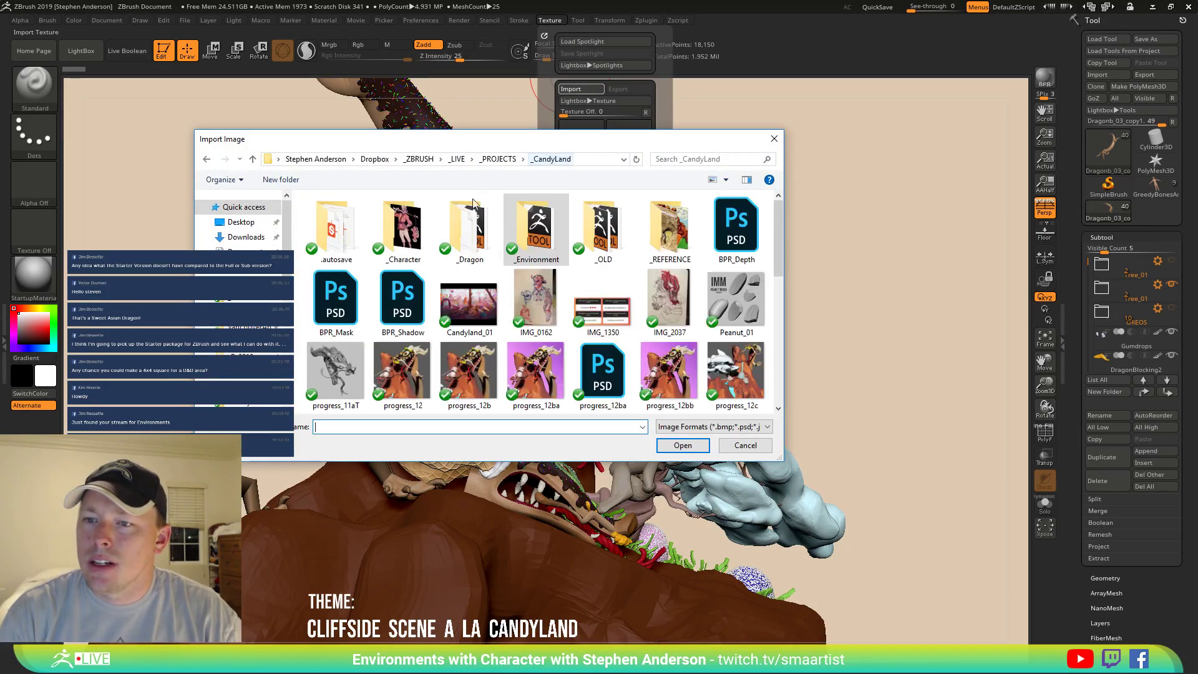
pyautogui.doubleClick(410, 237)
pyautogui.doubleClick(336, 226)
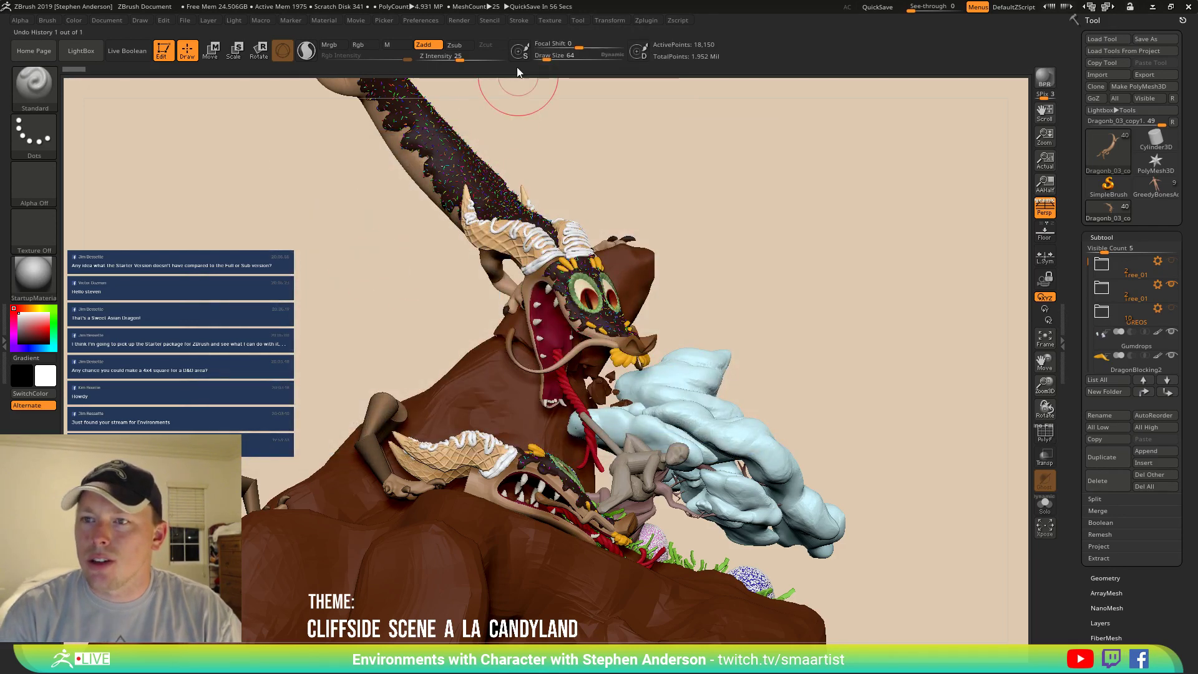
# Select the imported CharacterForSpotlight texture and add it to Spotlight.
pyautogui.click(550, 20)
pyautogui.click(581, 200)
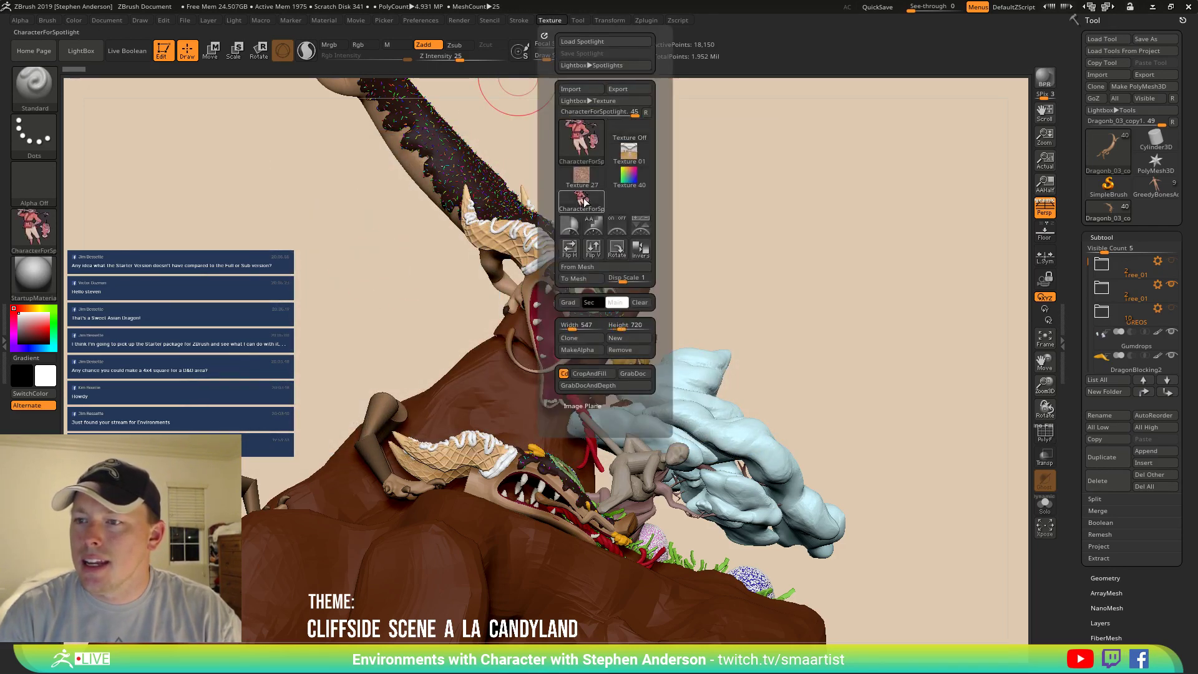
pyautogui.click(638, 225)
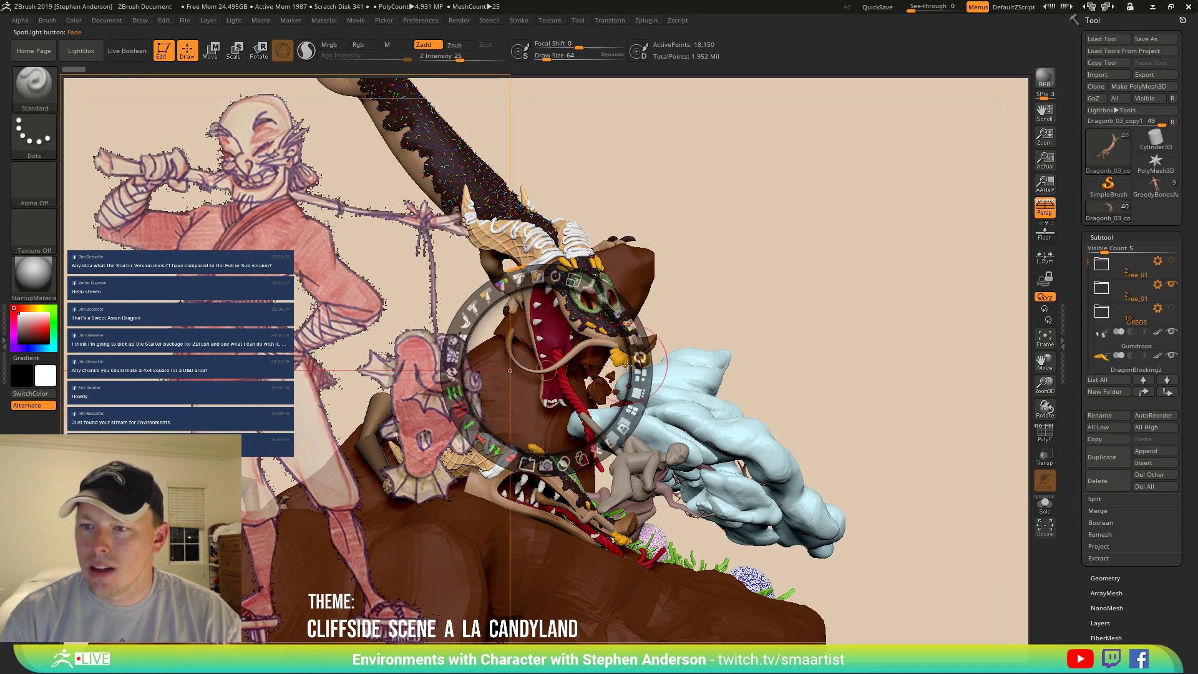
# Scale the character sketch down, place it in the upper-left corner of the canvas, and leave Spotlight editing.
pyautogui.moveTo(519, 281)
pyautogui.mouseDown()
pyautogui.moveTo(498, 289)
pyautogui.moveTo(518, 279)
pyautogui.mouseUp()
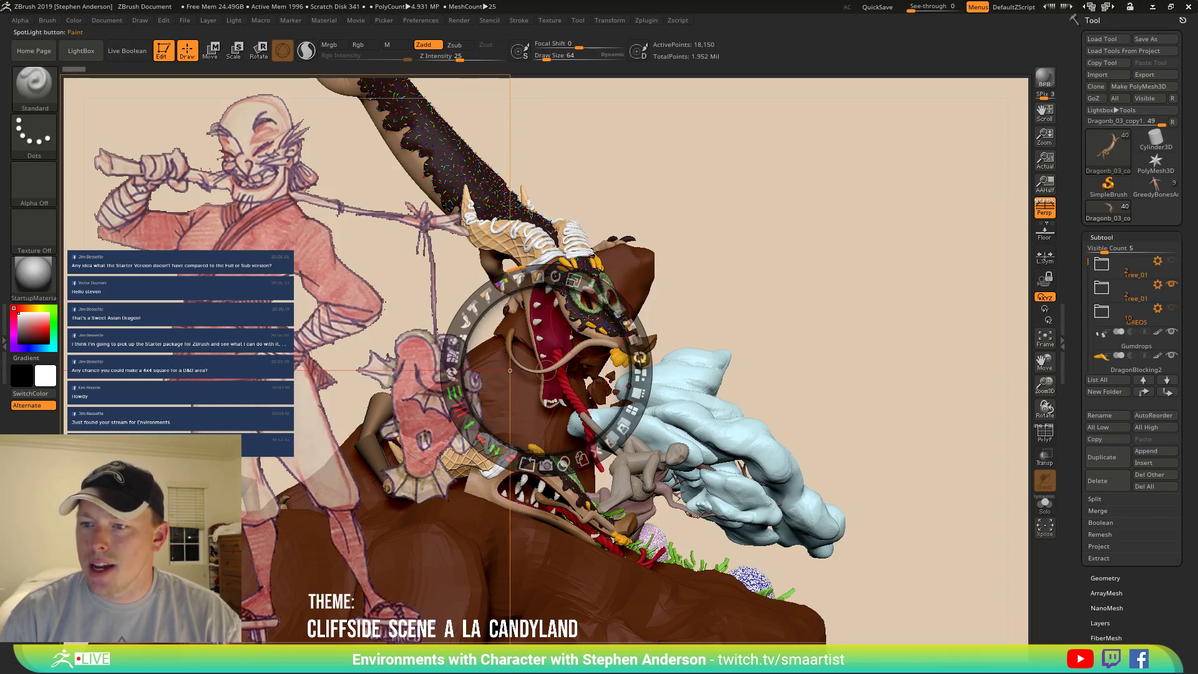
pyautogui.moveTo(573, 280); pyautogui.dragTo(505, 286)
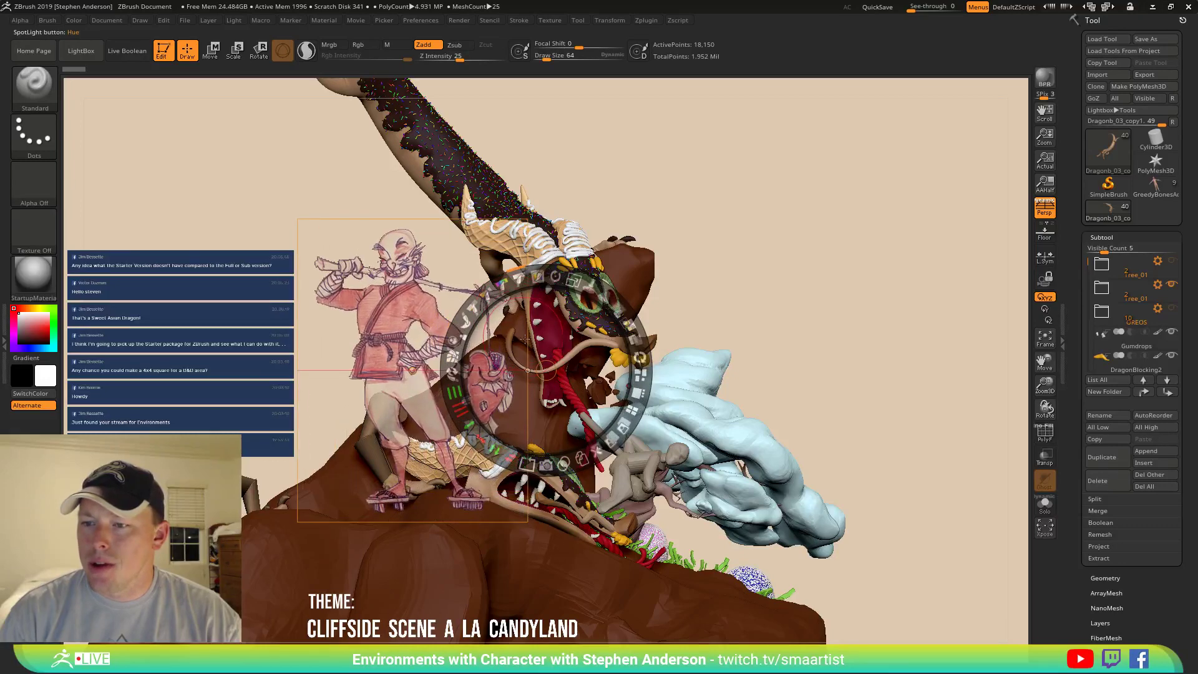
pyautogui.moveTo(549, 372); pyautogui.dragTo(182, 332)
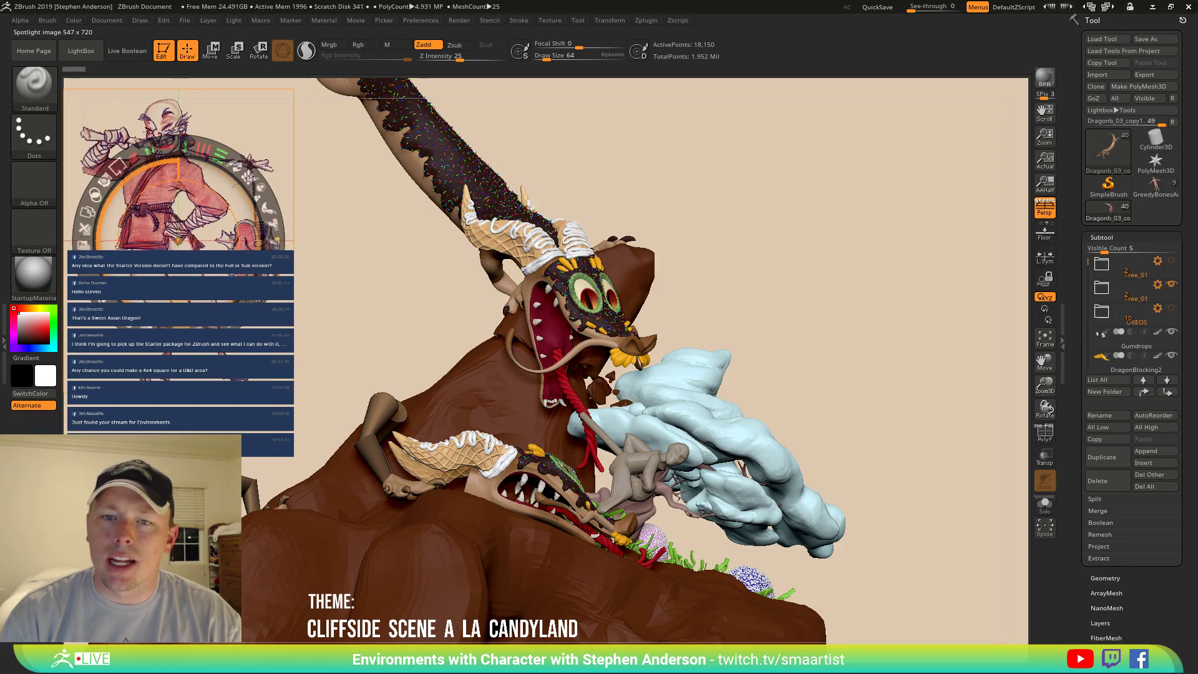
pyautogui.press('z')
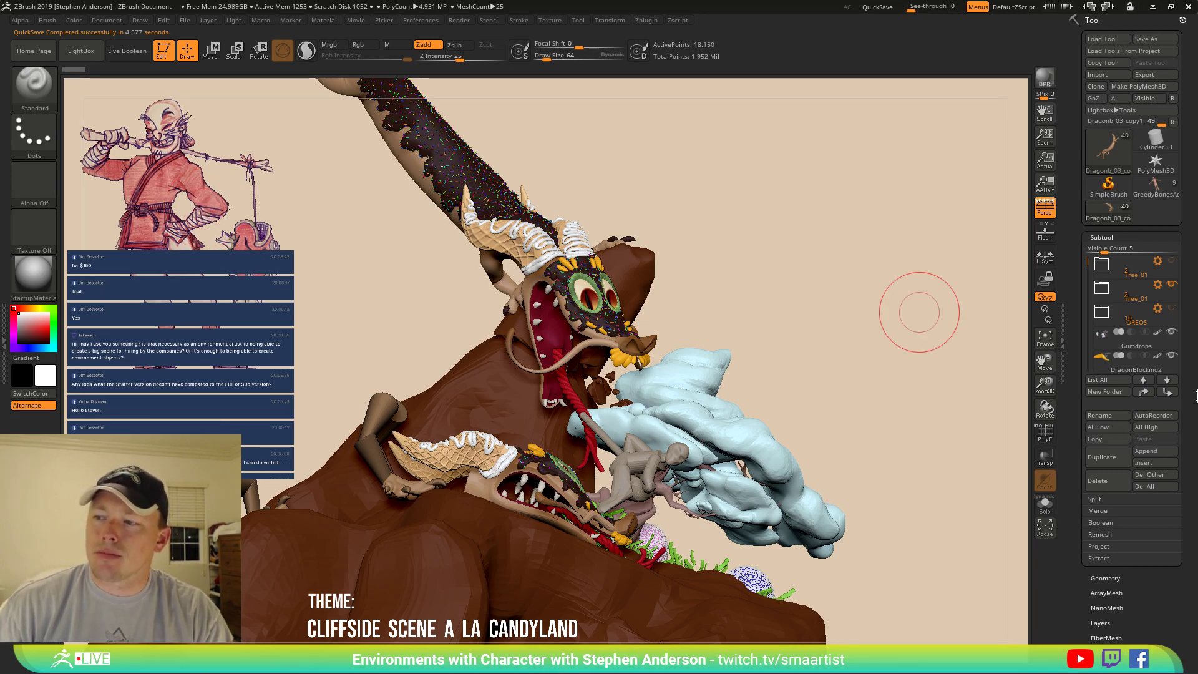
# Select the DragonBlocking2 subtool, unhide its hidden polygons, and check the second dragon's curved body in the scene.
pyautogui.click(1106, 365)
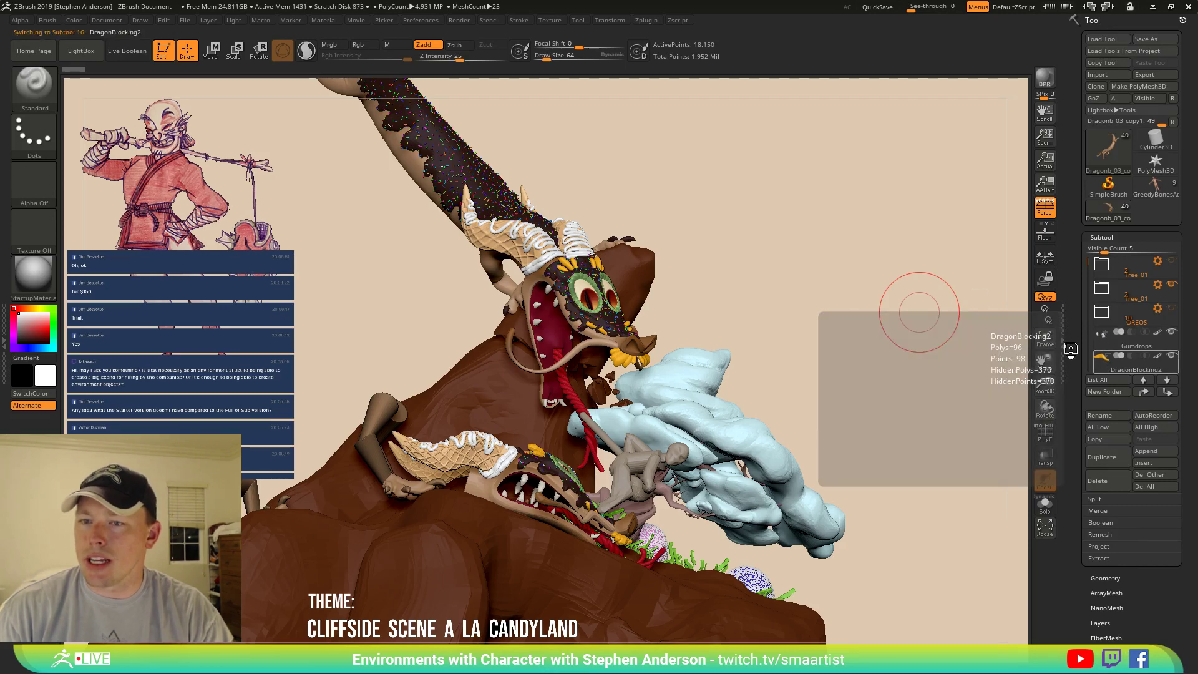
pyautogui.keyDown('ctrl'); pyautogui.keyDown('shift'); pyautogui.click(825, 242); pyautogui.keyUp('shift'); pyautogui.keyUp('ctrl')
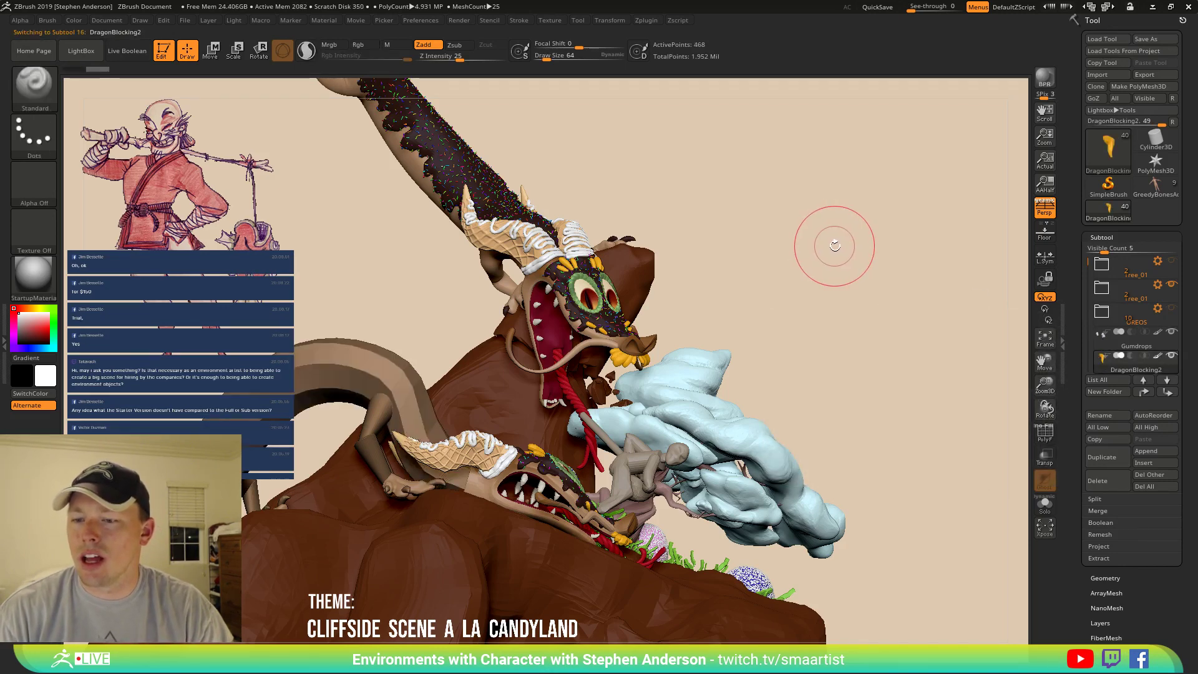
pyautogui.moveTo(836, 252); pyautogui.dragTo(816, 260)
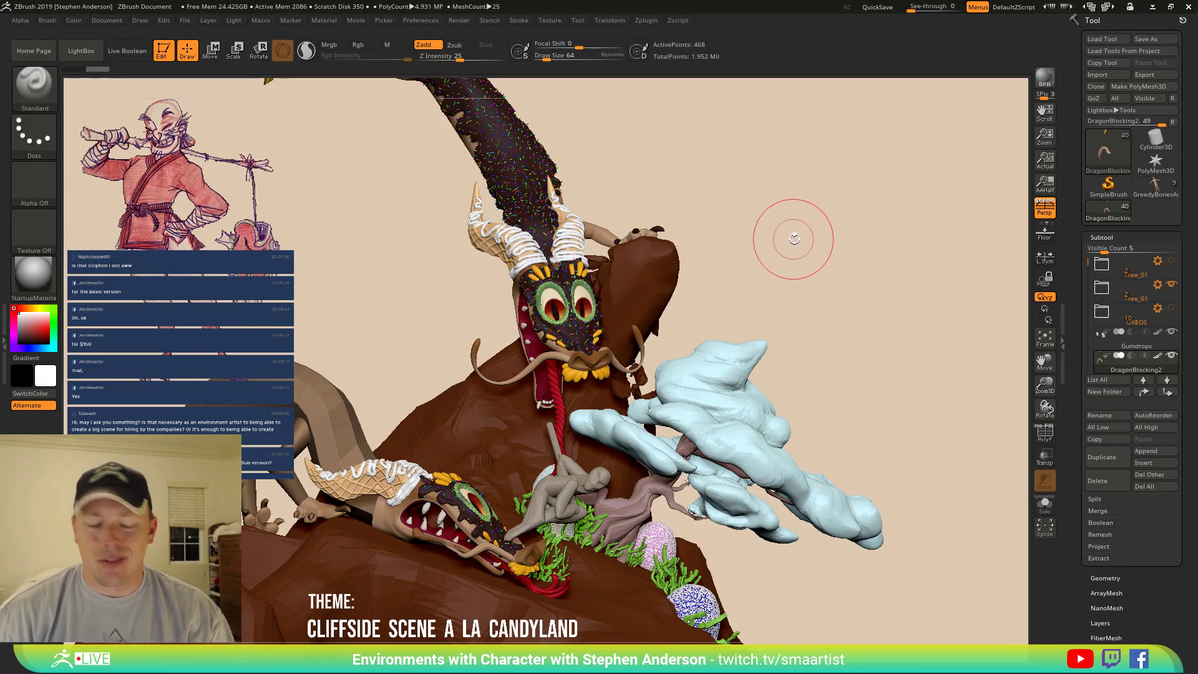
pyautogui.keyDown('alt'); pyautogui.moveTo(803, 236); pyautogui.dragTo(888, 231); pyautogui.keyUp('alt')
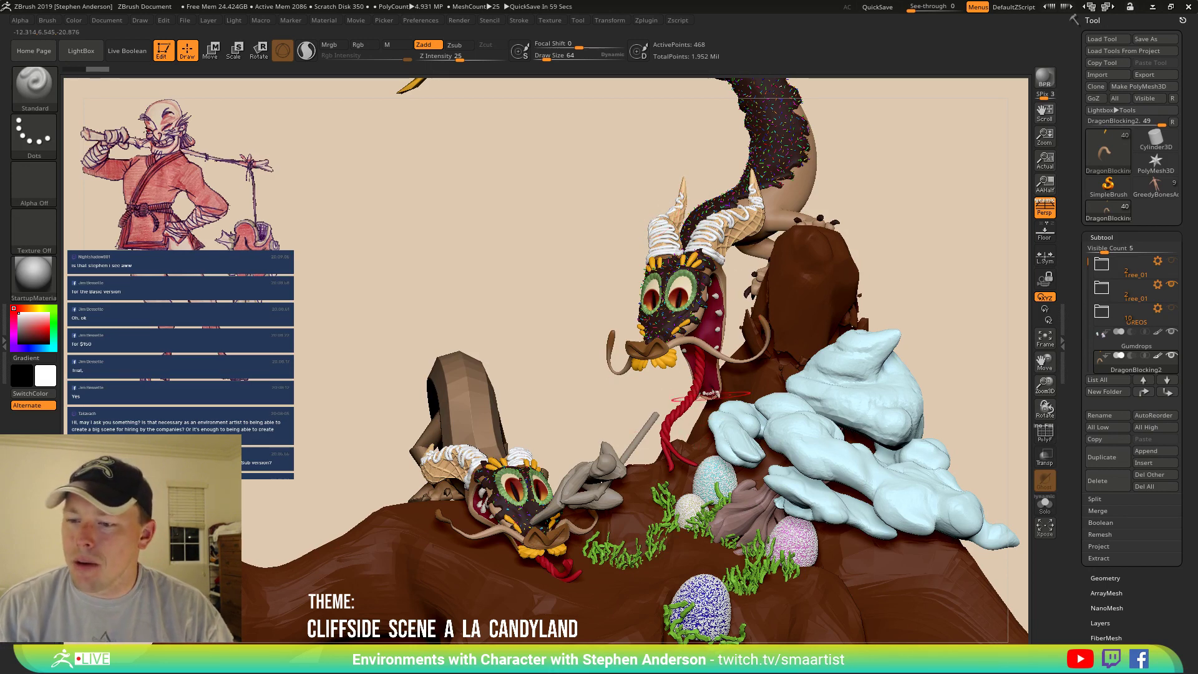
pyautogui.keyDown('alt'); pyautogui.moveTo(693, 442); pyautogui.dragTo(688, 428, button='right'); pyautogui.keyUp('alt')
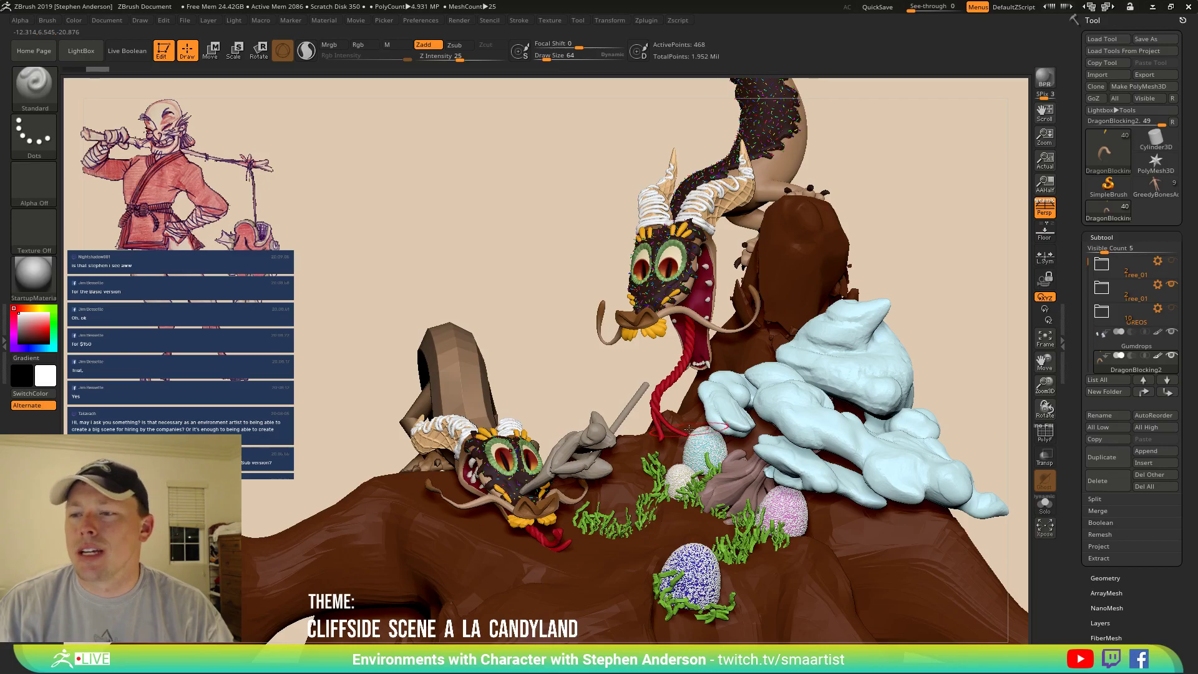
pyautogui.moveTo(806, 327)
pyautogui.mouseDown(button='right')
pyautogui.moveTo(724, 305)
pyautogui.moveTo(819, 310)
pyautogui.moveTo(784, 248)
pyautogui.mouseUp(button='right')
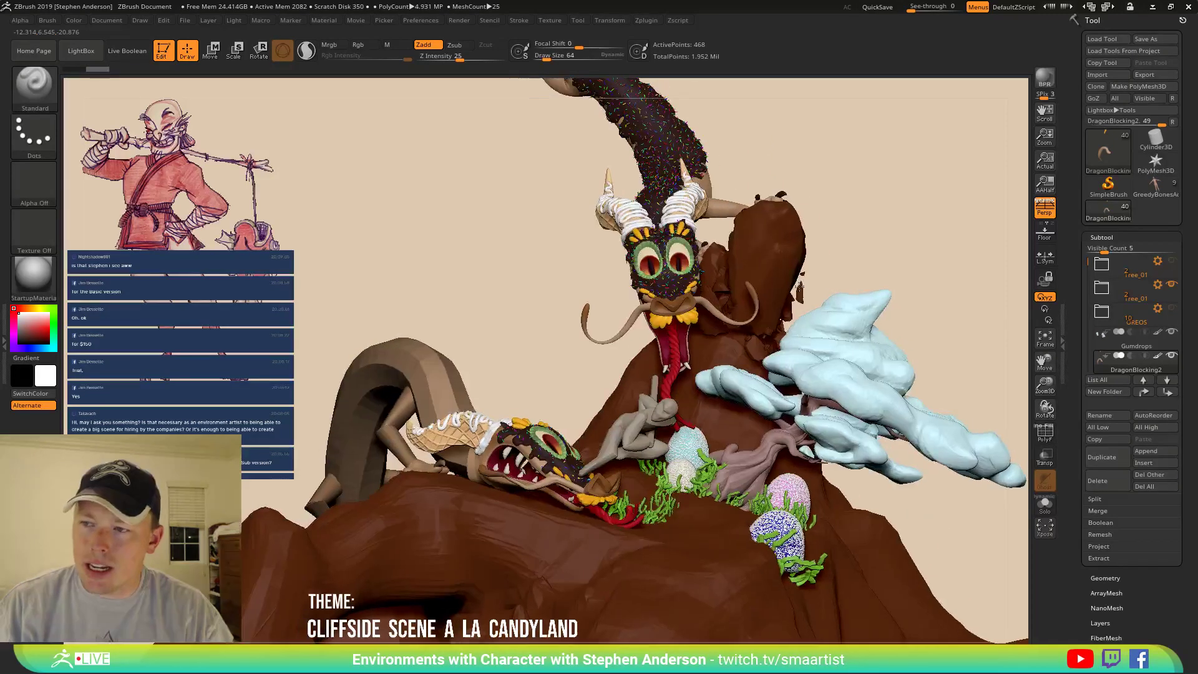
# Select the Skin_Merged_OREO7 rock subtool and reshape the tip of the peak behind the dragon's head with the Move brush.
pyautogui.keyDown('alt'); pyautogui.click(785, 249); pyautogui.keyUp('alt')
pyautogui.moveTo(785, 249)
pyautogui.mouseDown(button='right')
pyautogui.moveTo(803, 221)
pyautogui.moveTo(801, 240)
pyautogui.mouseUp(button='right')
pyautogui.press('b')
pyautogui.press('m')
pyautogui.press('v')
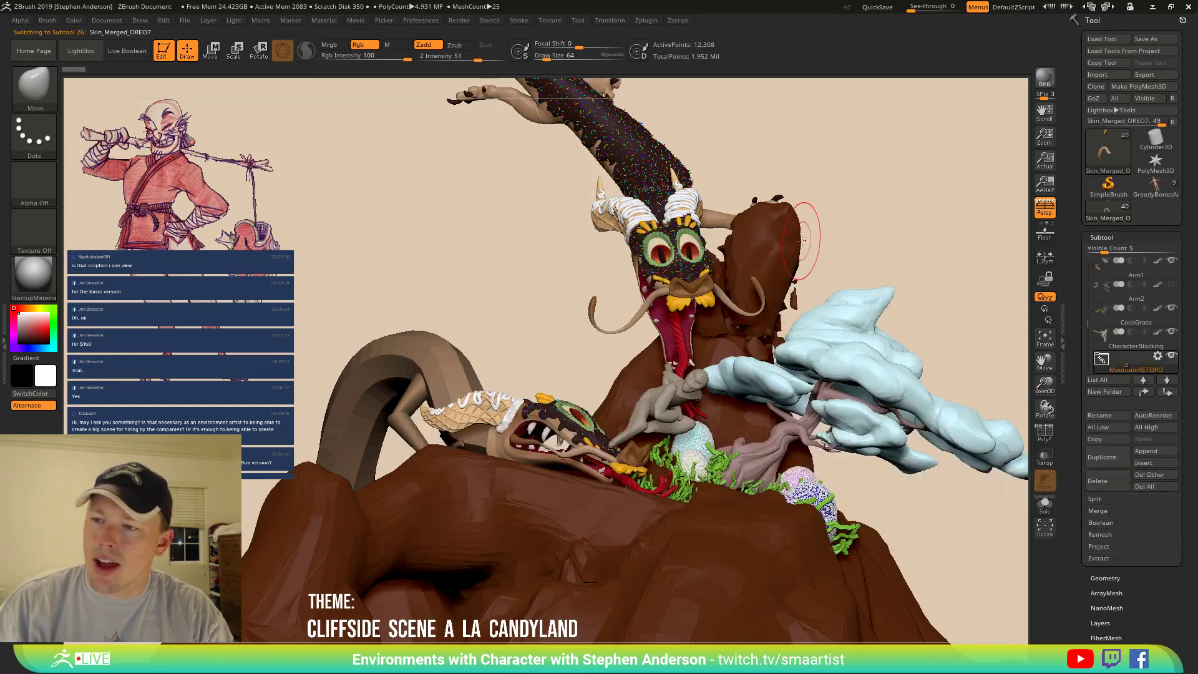
pyautogui.moveTo(801, 240)
pyautogui.mouseDown(button='right')
pyautogui.moveTo(777, 228)
pyautogui.moveTo(796, 191)
pyautogui.moveTo(847, 271)
pyautogui.moveTo(850, 227)
pyautogui.moveTo(807, 218)
pyautogui.mouseUp(button='right')
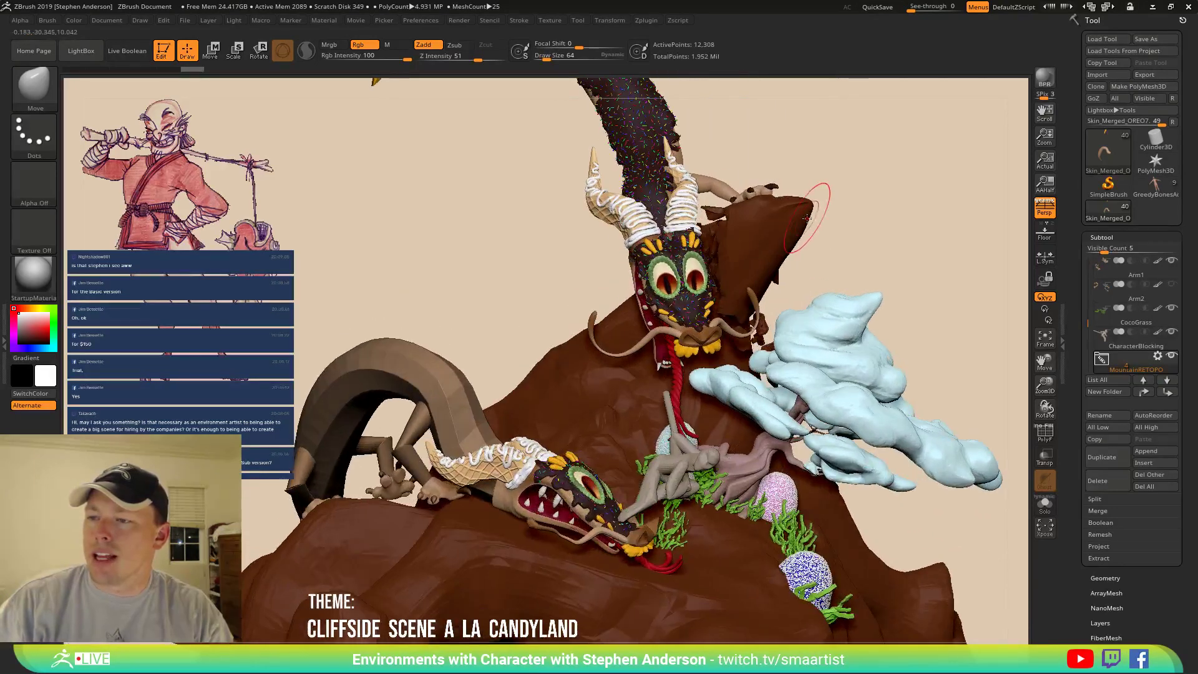
pyautogui.moveTo(833, 227); pyautogui.dragTo(813, 237)
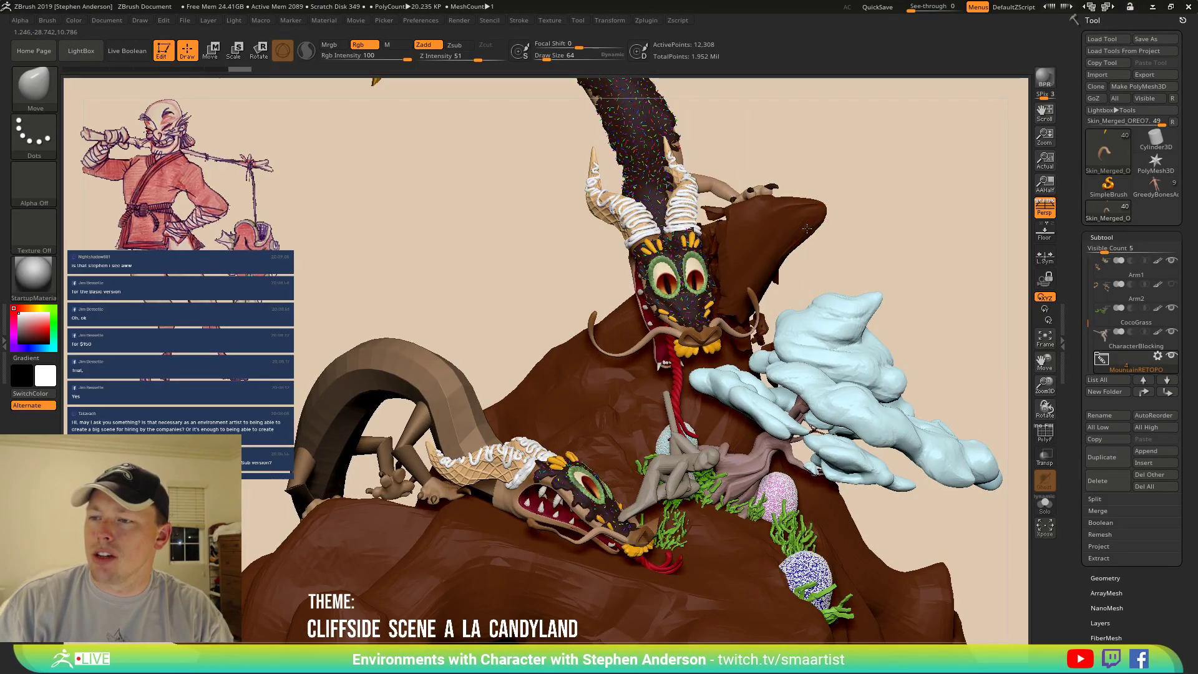
pyautogui.moveTo(827, 231); pyautogui.dragTo(827, 214, button='right')
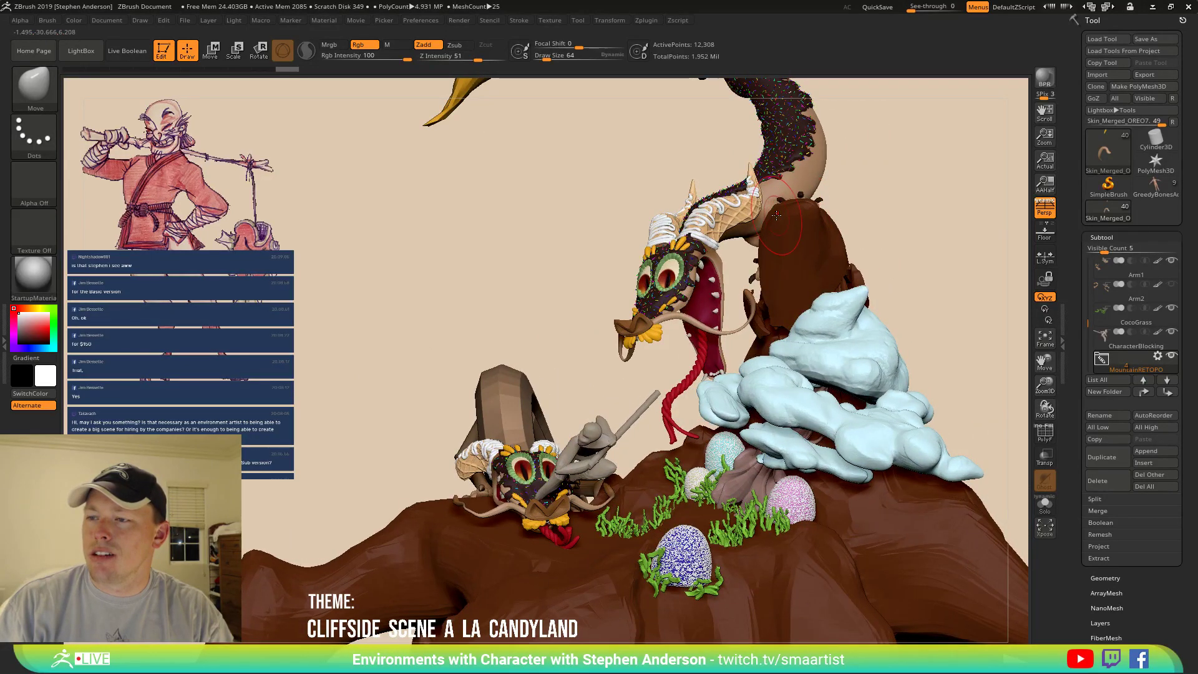
pyautogui.moveTo(787, 216); pyautogui.dragTo(782, 213)
pyautogui.moveTo(765, 219)
pyautogui.mouseDown(button='right')
pyautogui.moveTo(845, 233)
pyautogui.moveTo(829, 241)
pyautogui.moveTo(773, 131)
pyautogui.moveTo(829, 203)
pyautogui.moveTo(810, 270)
pyautogui.moveTo(784, 251)
pyautogui.moveTo(769, 298)
pyautogui.moveTo(748, 265)
pyautogui.moveTo(739, 273)
pyautogui.mouseUp(button='right')
# Adjust the rock pieces beside the dragon's head with the Move Topological brush at a draw size of 24.
pyautogui.press('b')
pyautogui.press('m')
pyautogui.press('t')
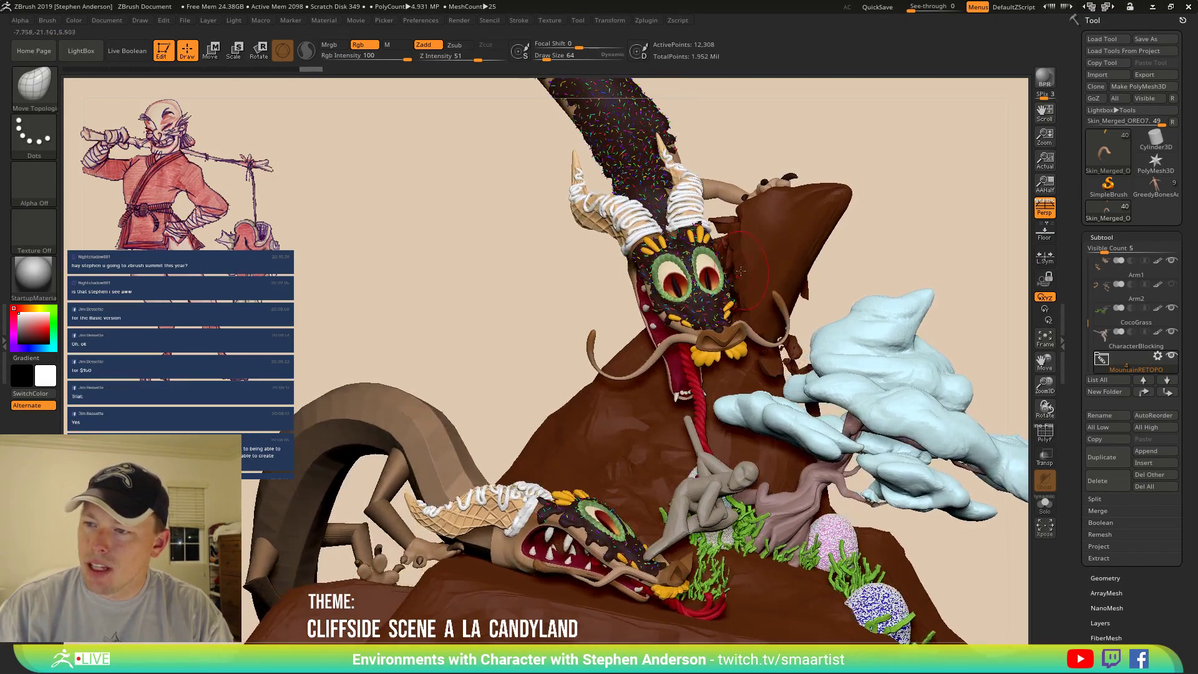
pyautogui.press('s')
pyautogui.moveTo(739, 272); pyautogui.dragTo(736, 274)
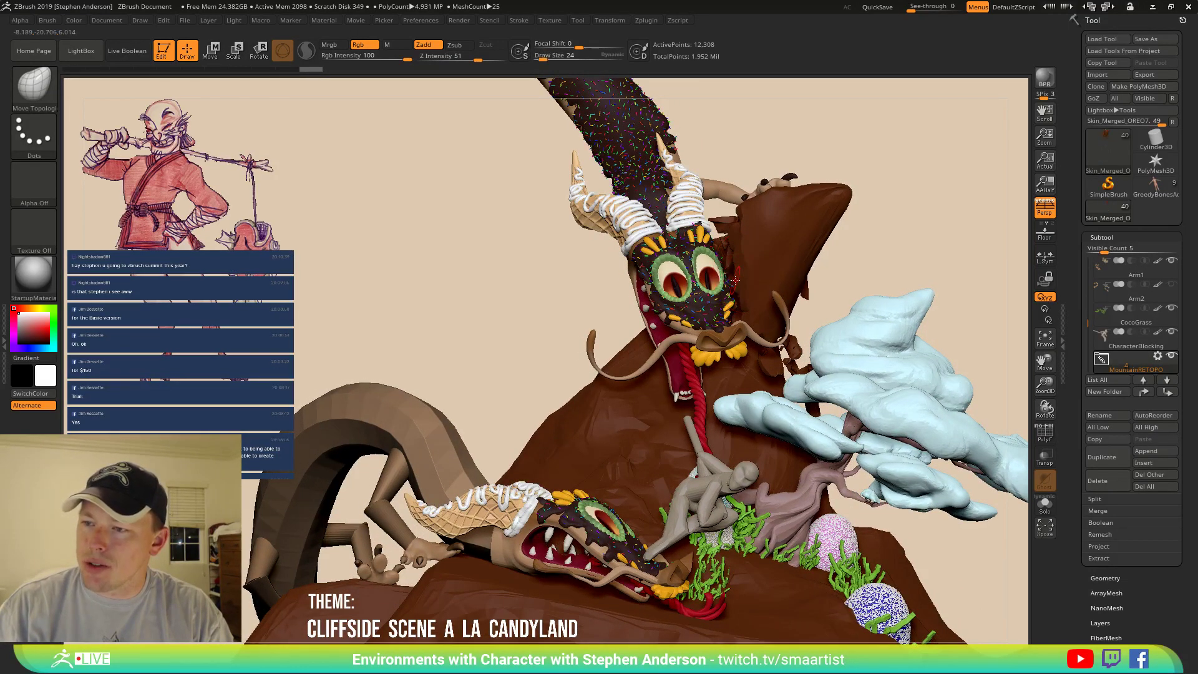
pyautogui.moveTo(750, 275)
pyautogui.mouseDown()
pyautogui.moveTo(740, 278)
pyautogui.moveTo(771, 266)
pyautogui.moveTo(724, 271)
pyautogui.moveTo(749, 272)
pyautogui.moveTo(743, 296)
pyautogui.moveTo(766, 281)
pyautogui.mouseUp()
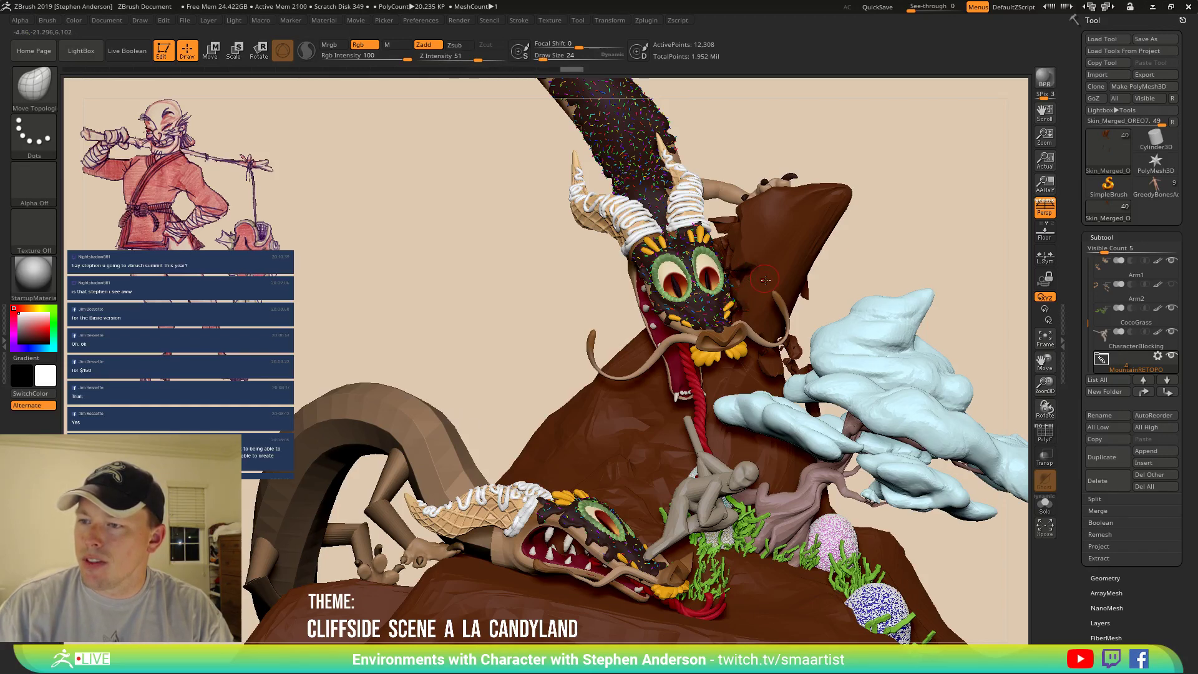
pyautogui.moveTo(855, 281)
pyautogui.mouseDown()
pyautogui.moveTo(767, 284)
pyautogui.moveTo(781, 285)
pyautogui.mouseUp()
pyautogui.moveTo(782, 285)
pyautogui.keyDown('ctrl'); pyautogui.mouseDown(button='right')
pyautogui.moveTo(786, 233)
pyautogui.moveTo(772, 226)
pyautogui.moveTo(803, 256)
pyautogui.moveTo(854, 256)
pyautogui.moveTo(833, 244)
pyautogui.moveTo(842, 238)
pyautogui.moveTo(840, 260)
pyautogui.mouseUp(button='right'); pyautogui.keyUp('ctrl')
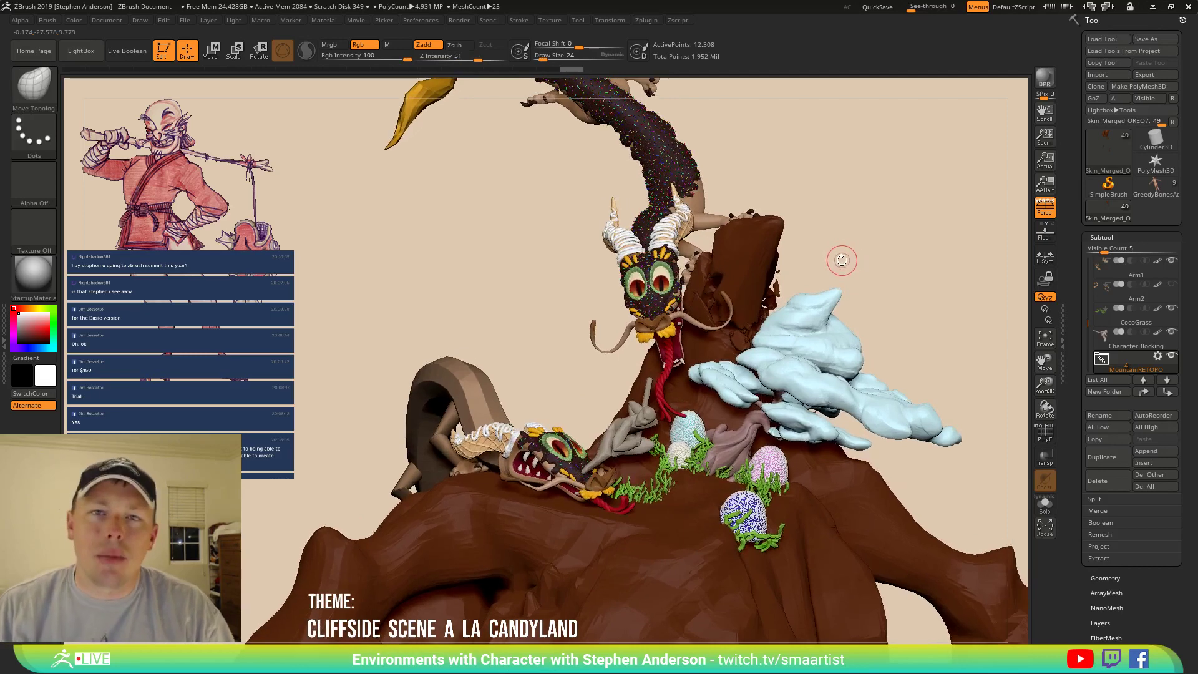
# Save the tool as Candyland_14 in the _CandyLand project's _Environment folder, replacing the existing file.
pyautogui.hotkey('ctrl', 's')
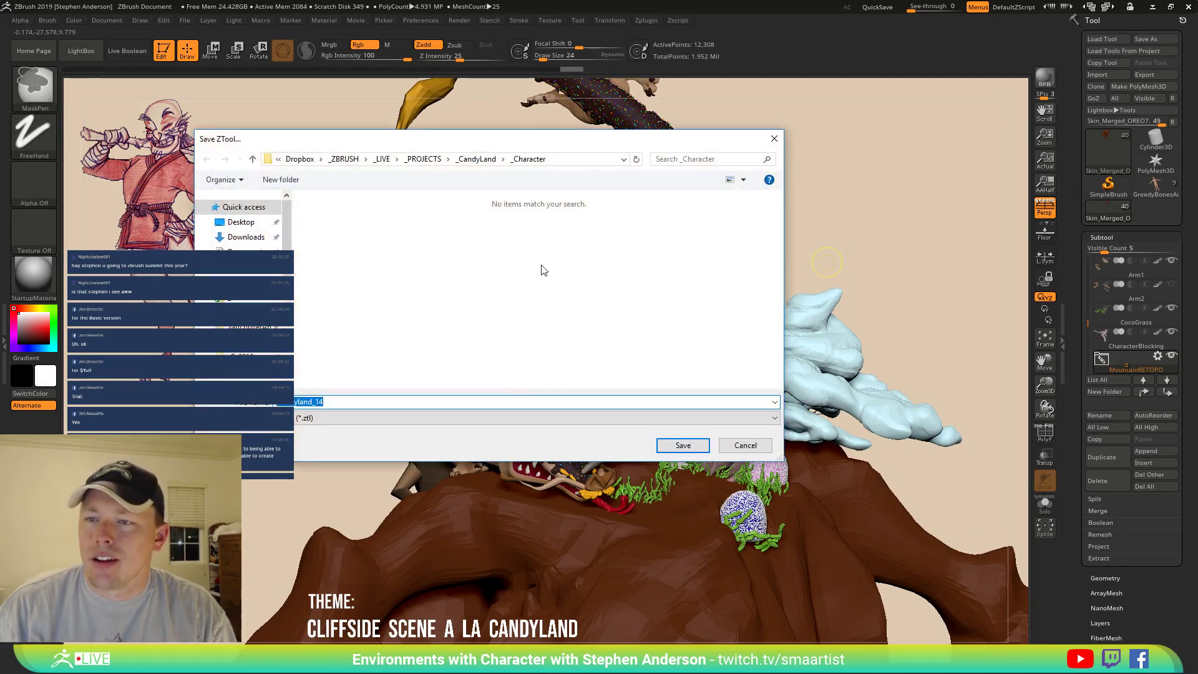
pyautogui.click(474, 160)
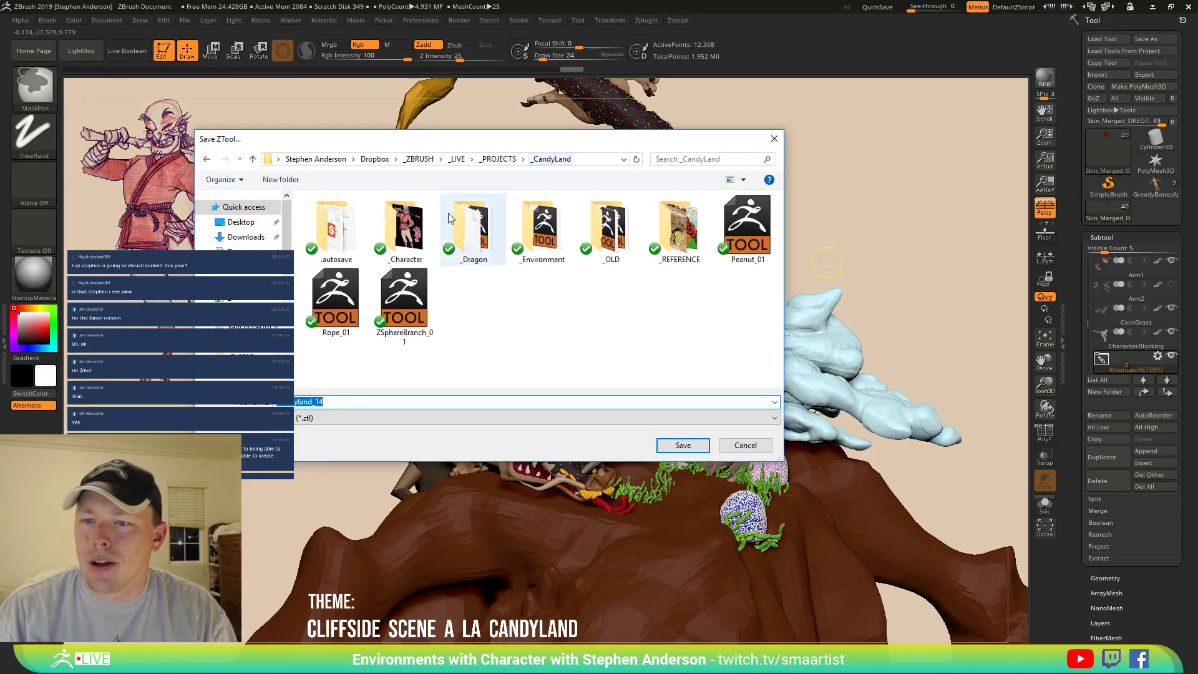
pyautogui.doubleClick(513, 236)
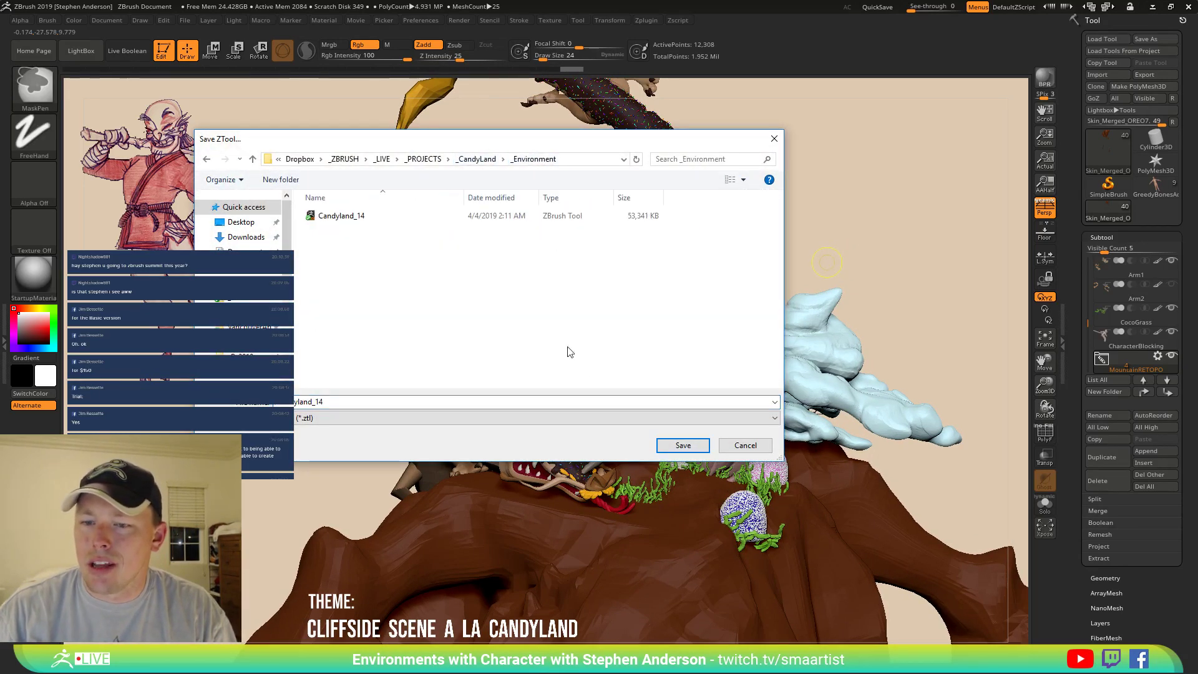
pyautogui.click(684, 447)
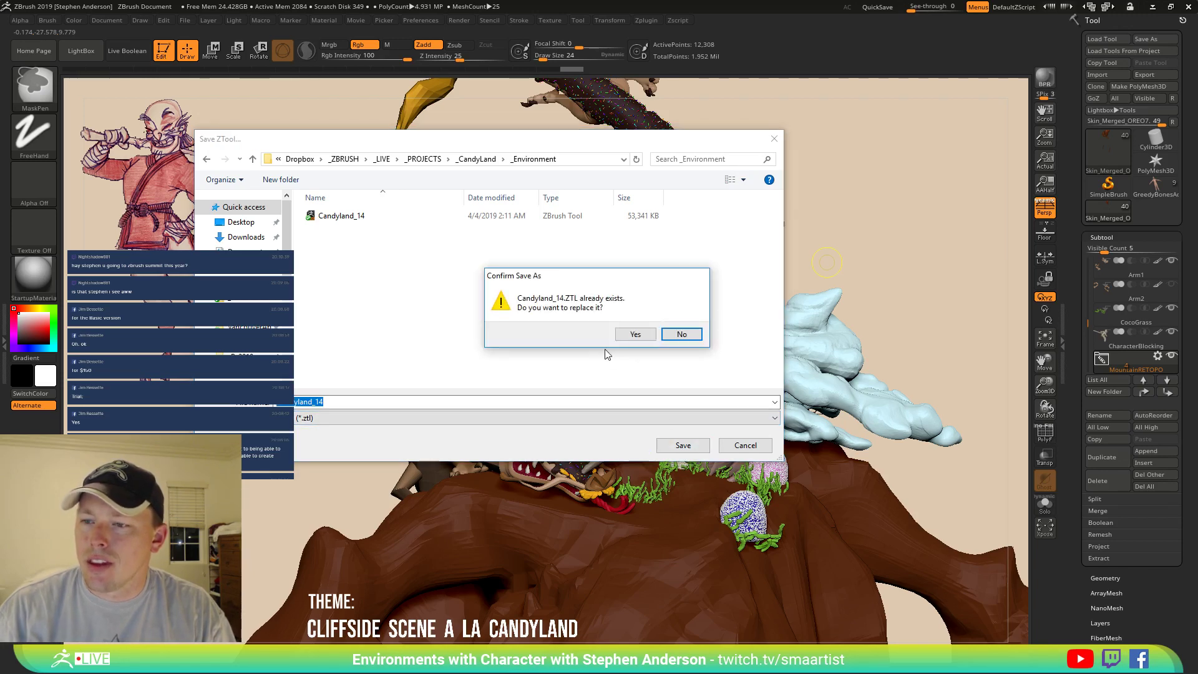
pyautogui.click(646, 335)
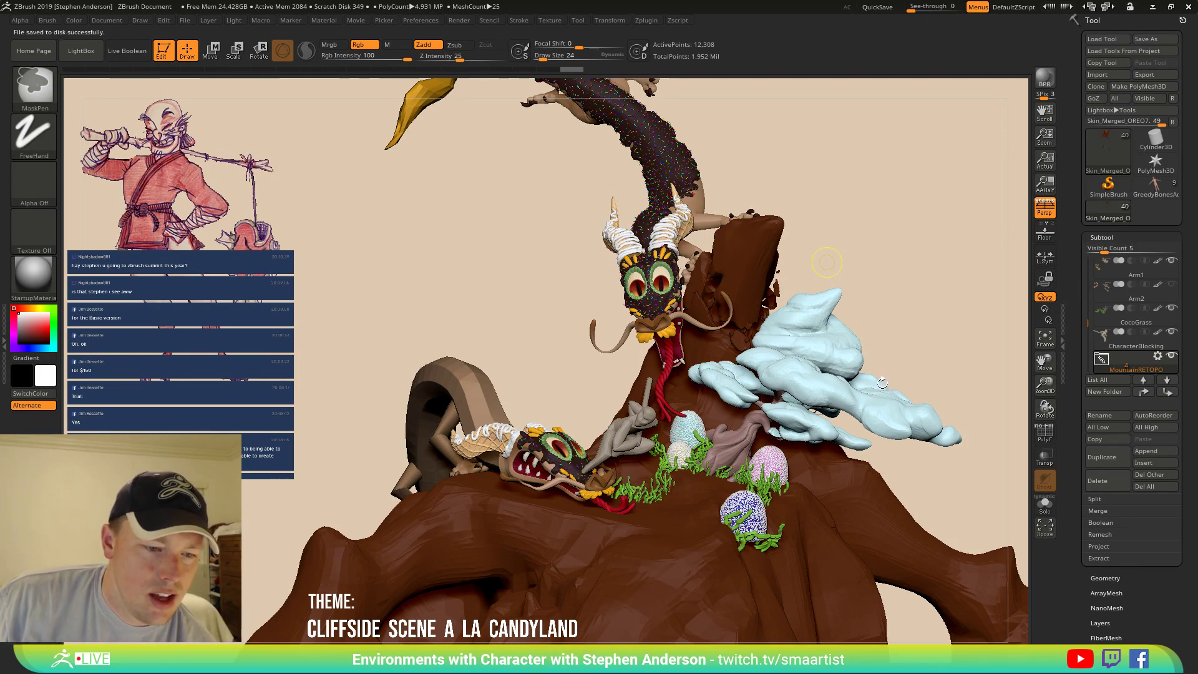
pyautogui.press('ctrl')
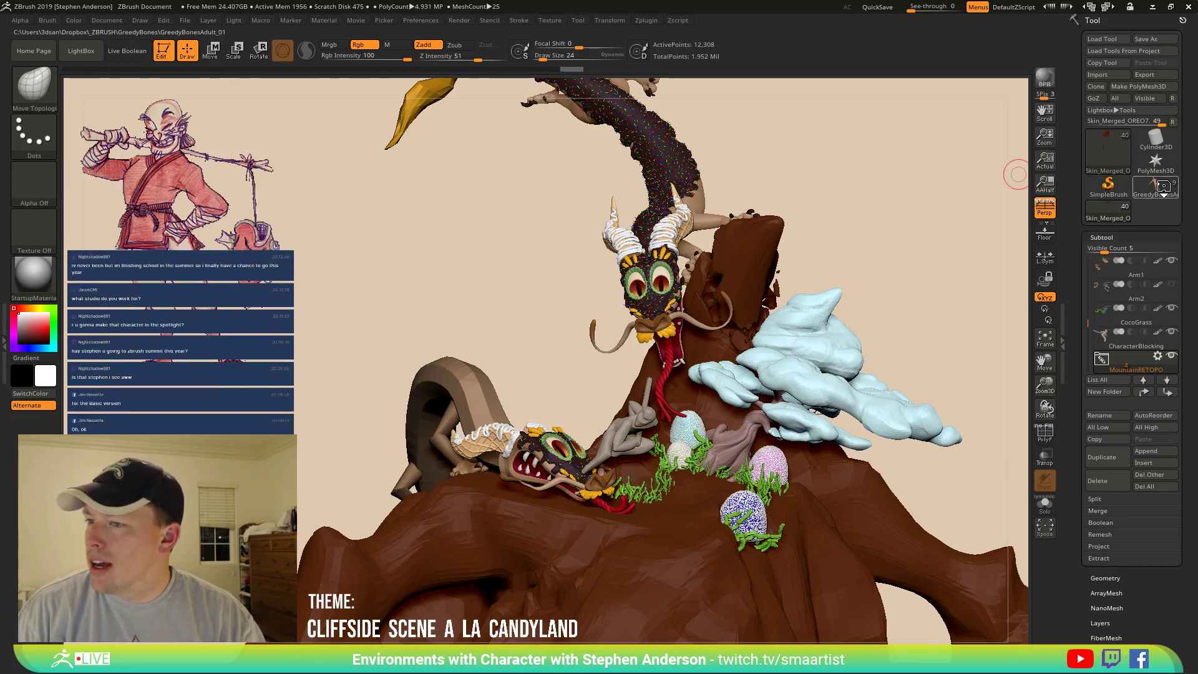
# Switch to the GreedyBonesAdult_01 character tool and frame its head in the canvas.
pyautogui.click(1156, 186)
pyautogui.keyDown('alt'); pyautogui.moveTo(755, 261); pyautogui.dragTo(574, 437, button='right'); pyautogui.keyUp('alt')
pyautogui.keyDown('alt'); pyautogui.moveTo(611, 217); pyautogui.dragTo(525, 493, button='right'); pyautogui.keyUp('alt')
pyautogui.keyDown('alt'); pyautogui.moveTo(573, 278); pyautogui.dragTo(498, 438, button='right'); pyautogui.keyUp('alt')
pyautogui.moveTo(437, 471); pyautogui.dragTo(516, 452, button='right')
pyautogui.moveTo(469, 342)
pyautogui.mouseDown(button='right')
pyautogui.moveTo(494, 346)
pyautogui.moveTo(491, 358)
pyautogui.moveTo(459, 352)
pyautogui.moveTo(486, 361)
pyautogui.mouseUp(button='right')
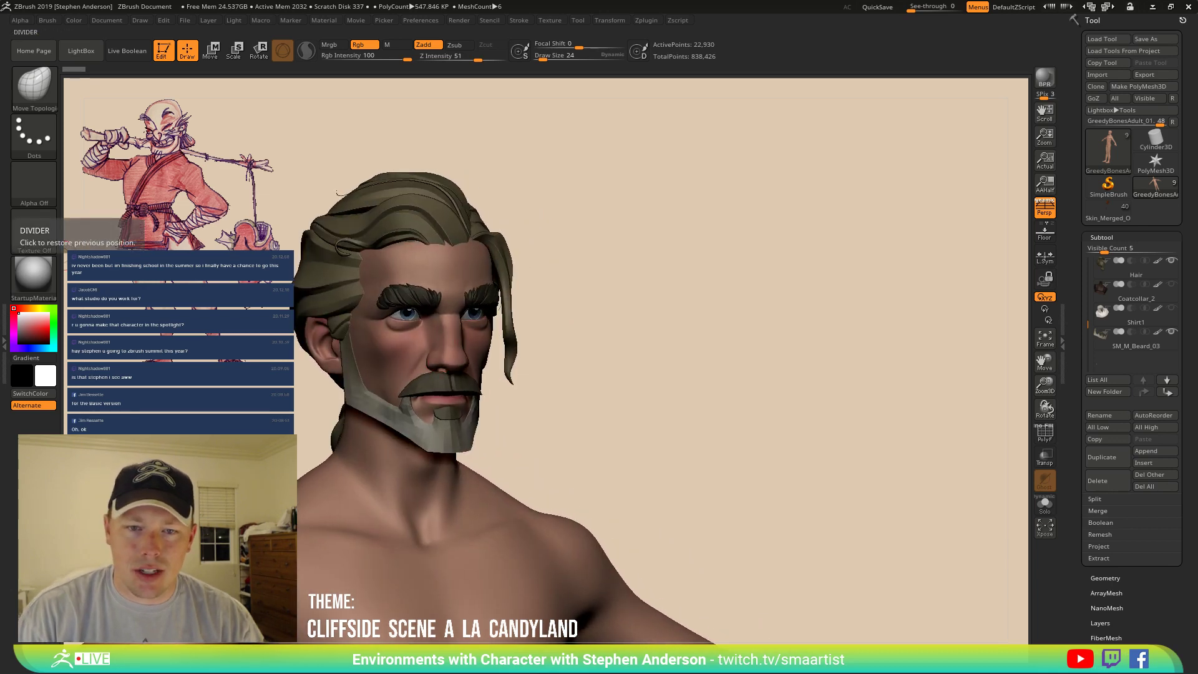
# Turn off the body's texture map so the GreedyBonesAdult_01 skin appears untextured.
pyautogui.click(47, 275)
pyautogui.click(204, 401)
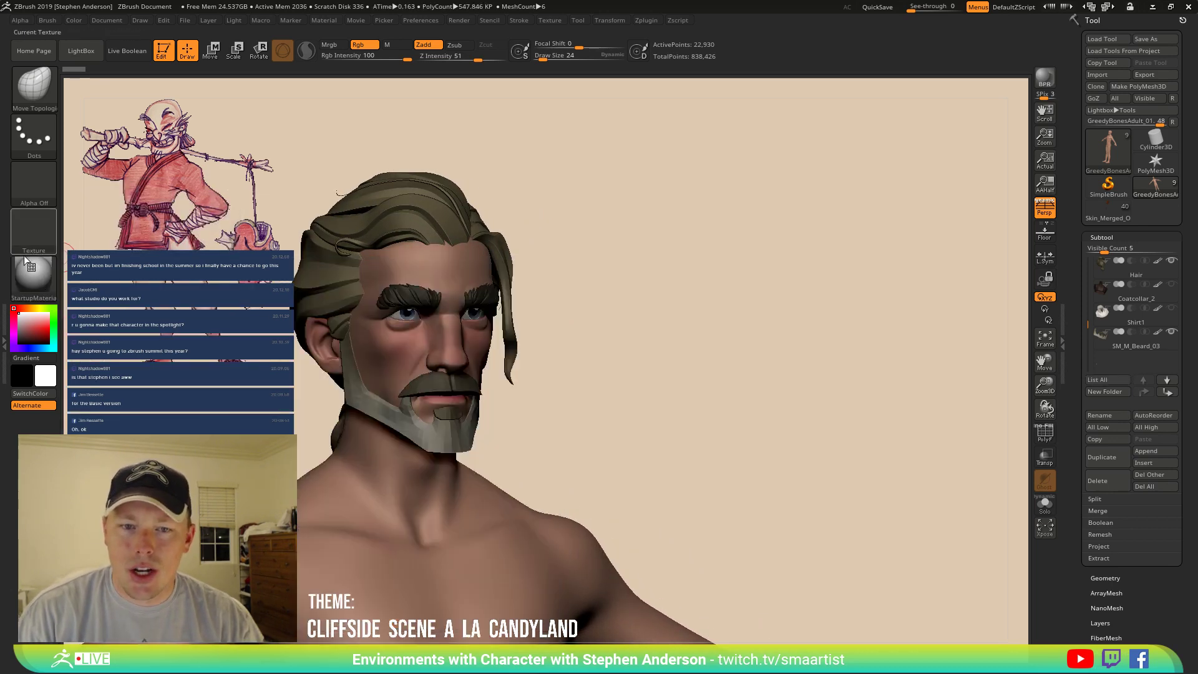
pyautogui.scroll(-5, 1186, 502)
pyautogui.scroll(-1, 1186, 502)
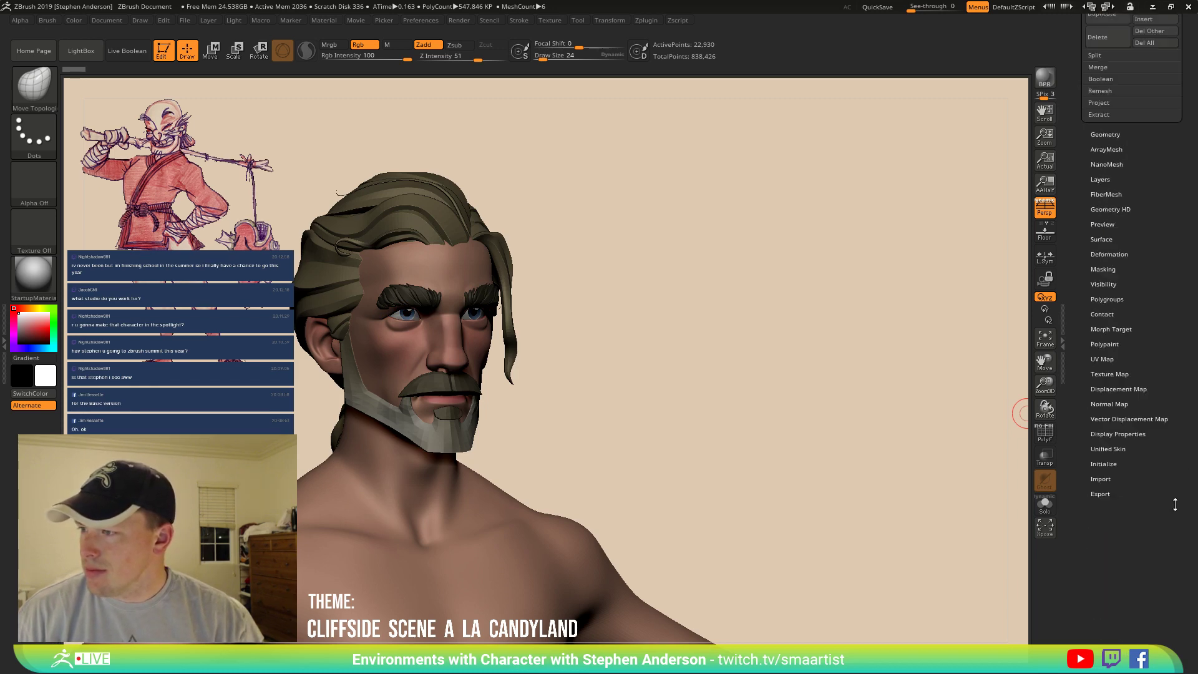
pyautogui.click(1115, 418)
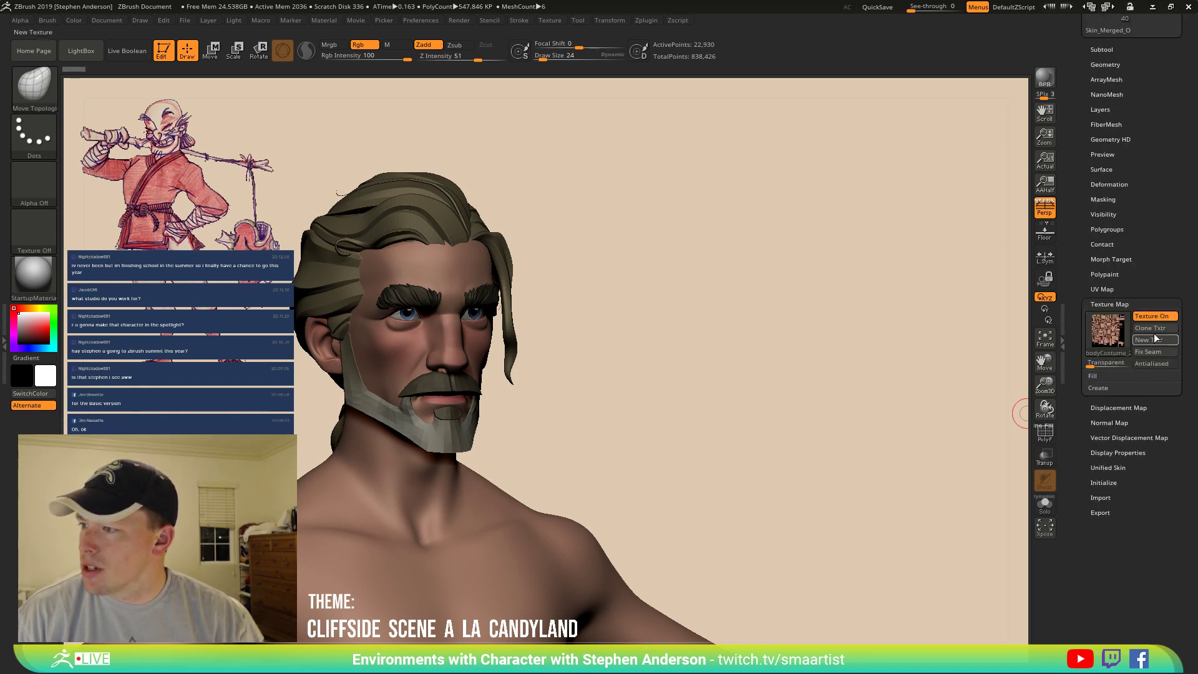
pyautogui.click(1141, 316)
pyautogui.moveTo(555, 342); pyautogui.dragTo(493, 344)
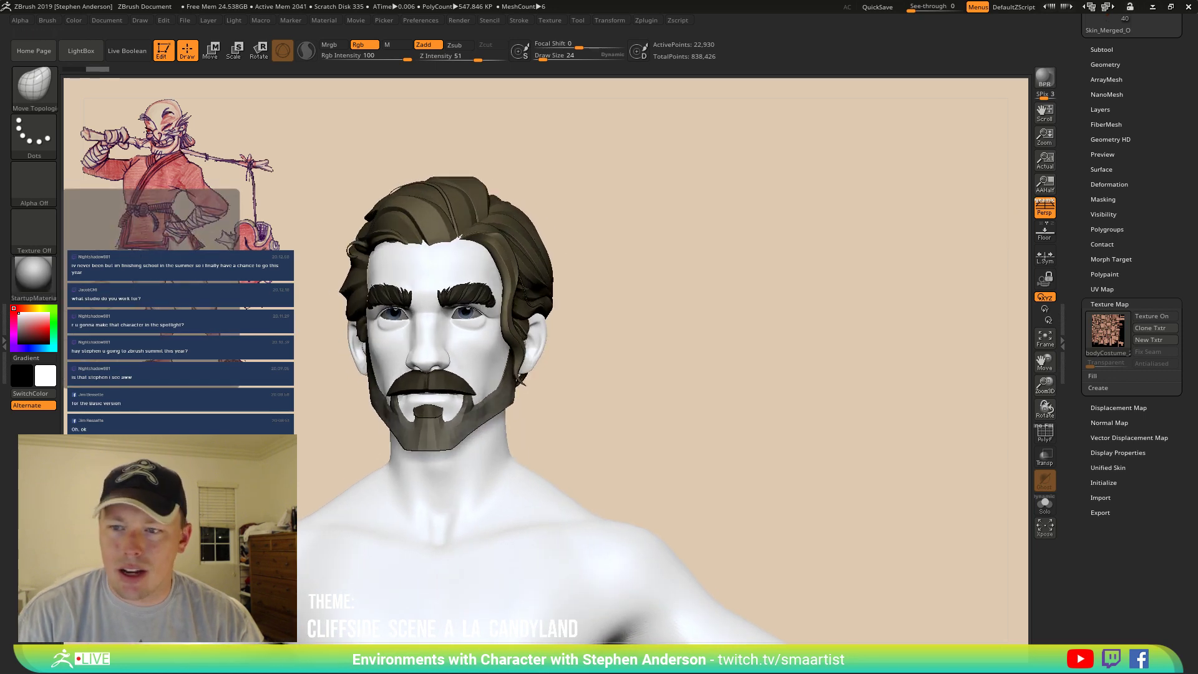
# Delete the Coatcollar_2 and Shirt1 clothing subtools from the character.
pyautogui.scroll(5, 1113, 206)
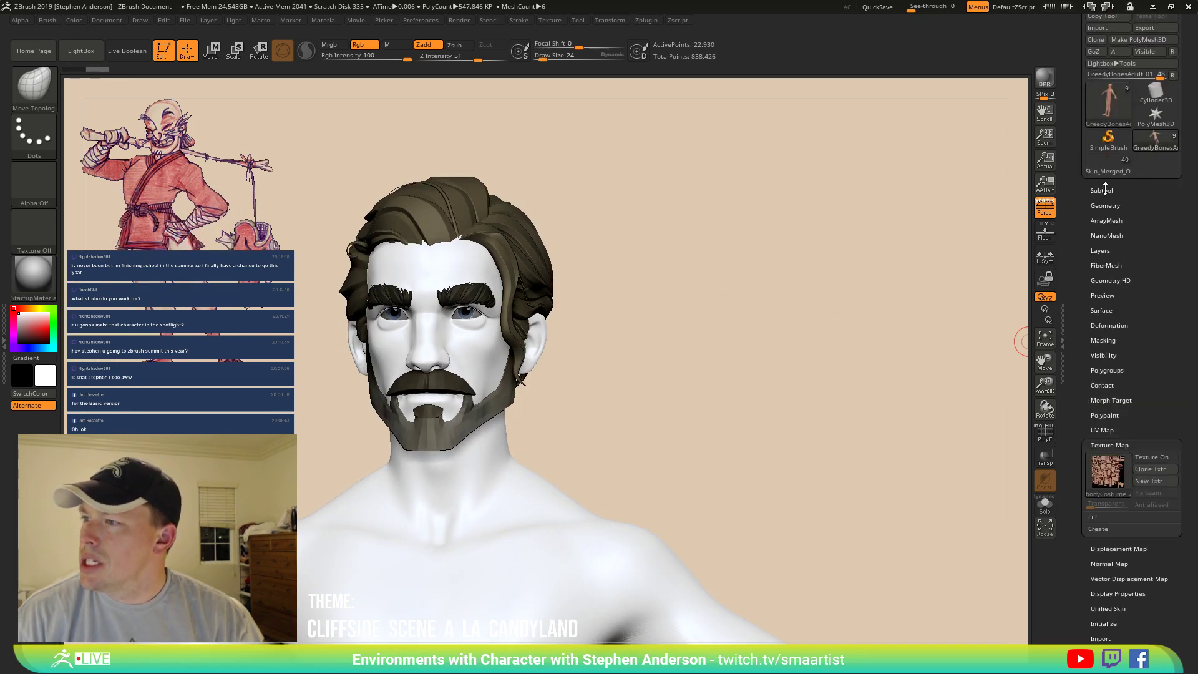
pyautogui.click(1104, 190)
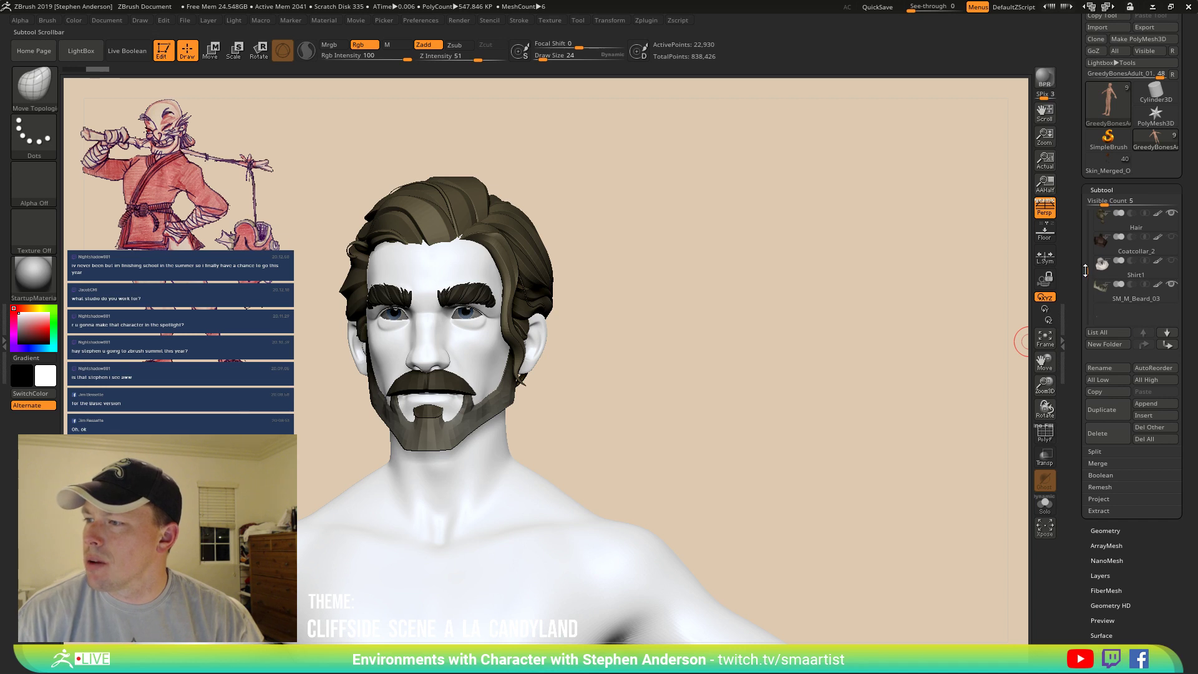
pyautogui.moveTo(1086, 270); pyautogui.dragTo(1086, 262)
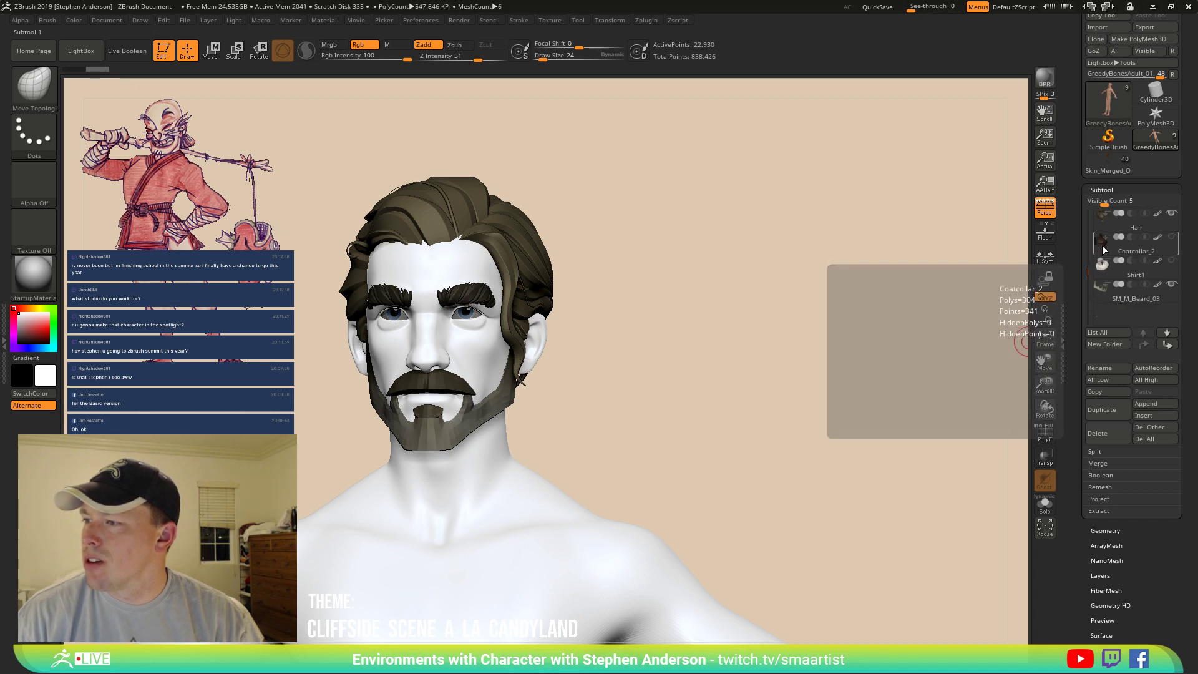
pyautogui.click(1124, 244)
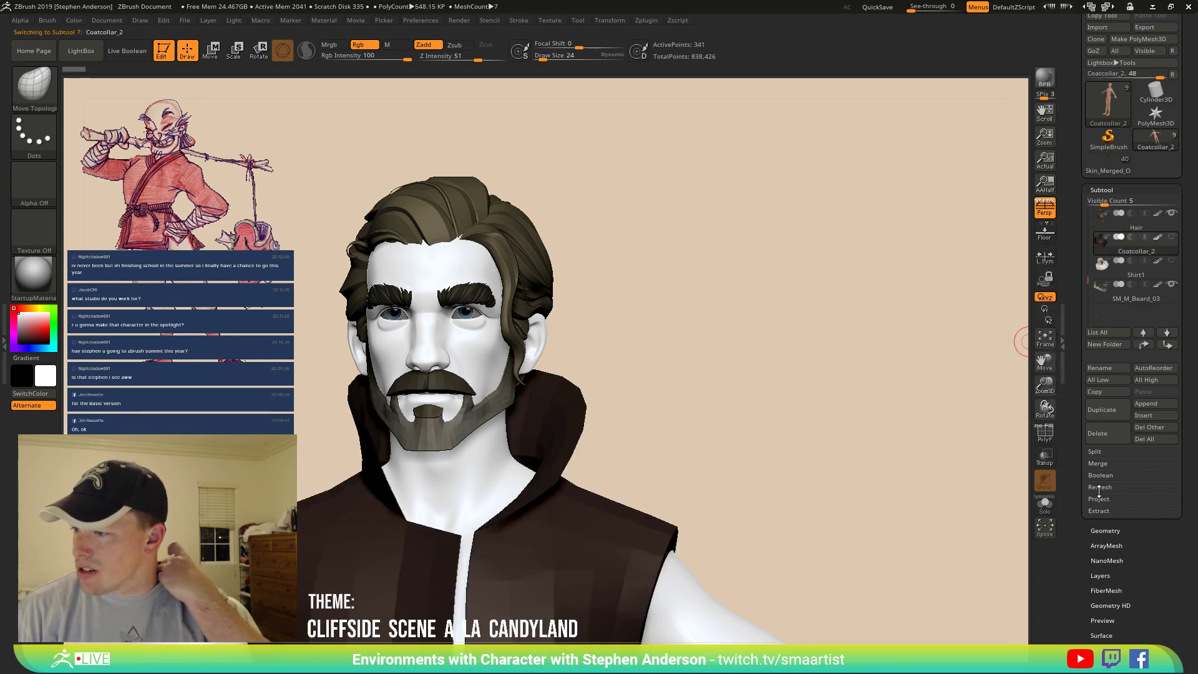
pyautogui.click(1106, 440)
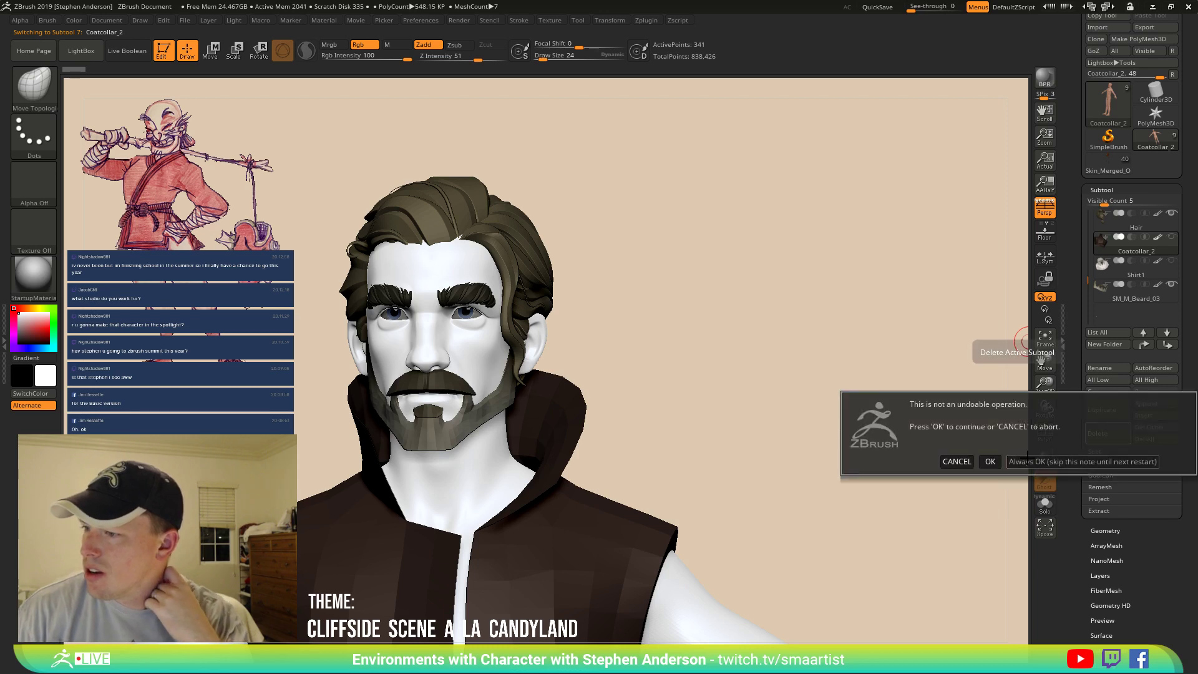
pyautogui.click(993, 461)
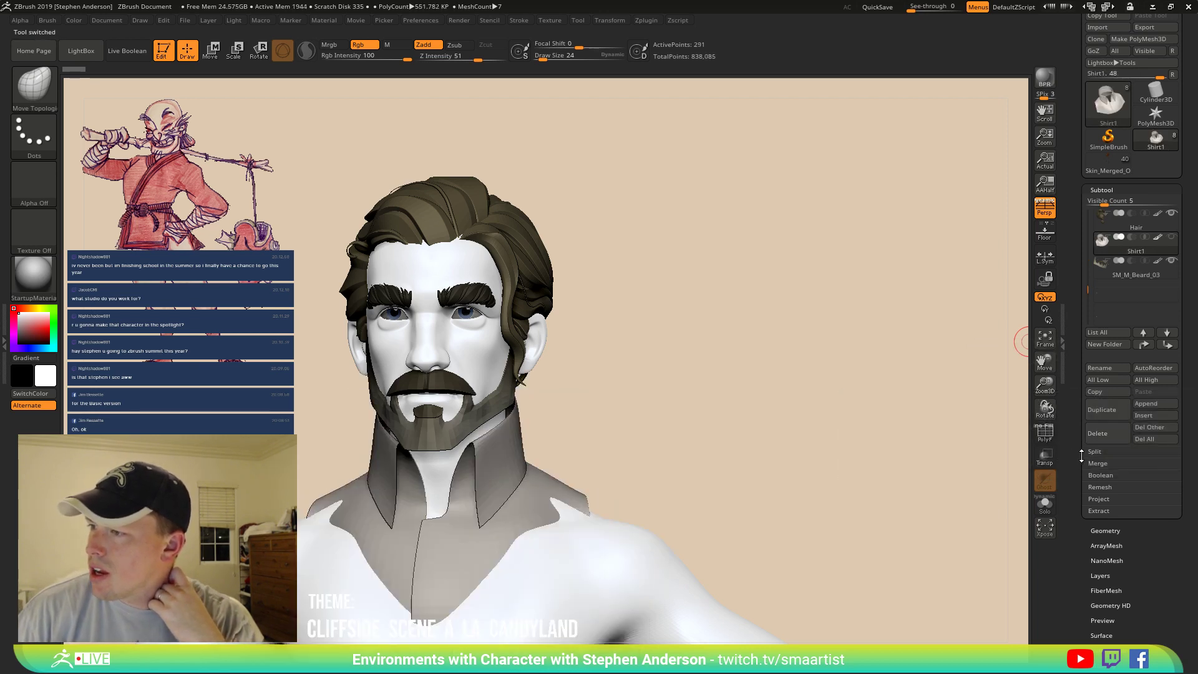
pyautogui.click(1115, 435)
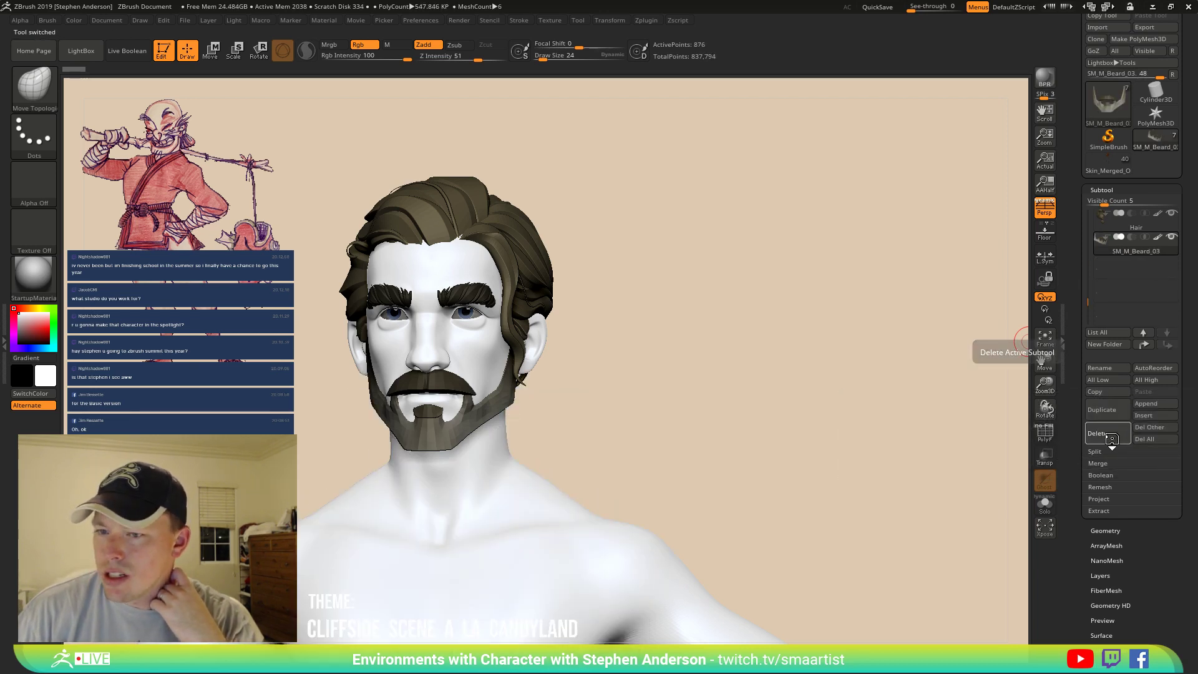
# Delete the SM_M_Beard_03, Hair and Brows1 subtools so only the bald body and eyes are left.
pyautogui.click(1112, 433)
pyautogui.moveTo(686, 380); pyautogui.dragTo(1015, 362)
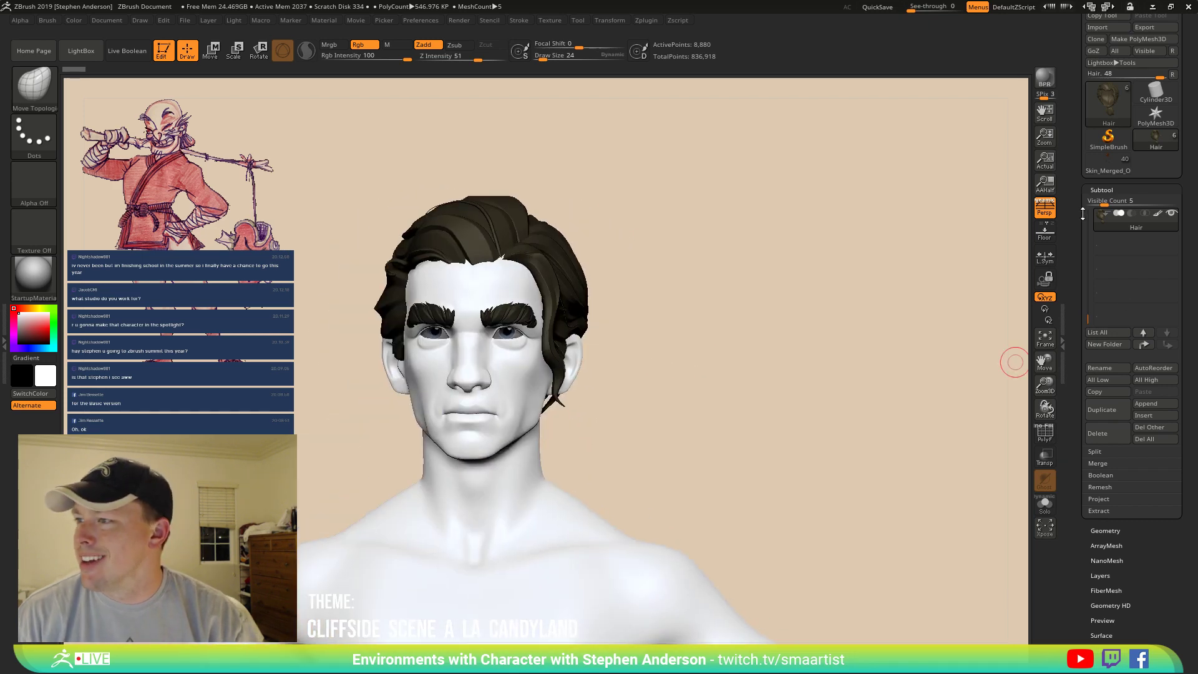
pyautogui.click(1110, 435)
pyautogui.moveTo(624, 275); pyautogui.dragTo(599, 275)
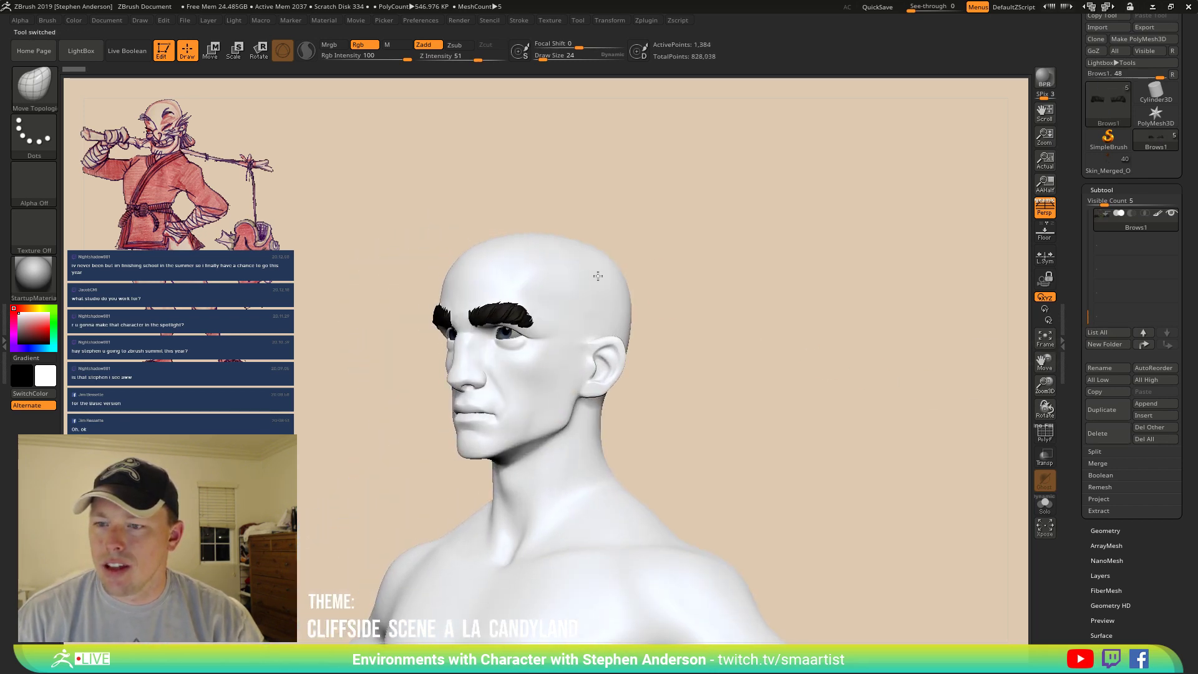
pyautogui.keyDown('ctrl'); pyautogui.moveTo(555, 284); pyautogui.dragTo(559, 328, button='right'); pyautogui.keyUp('ctrl')
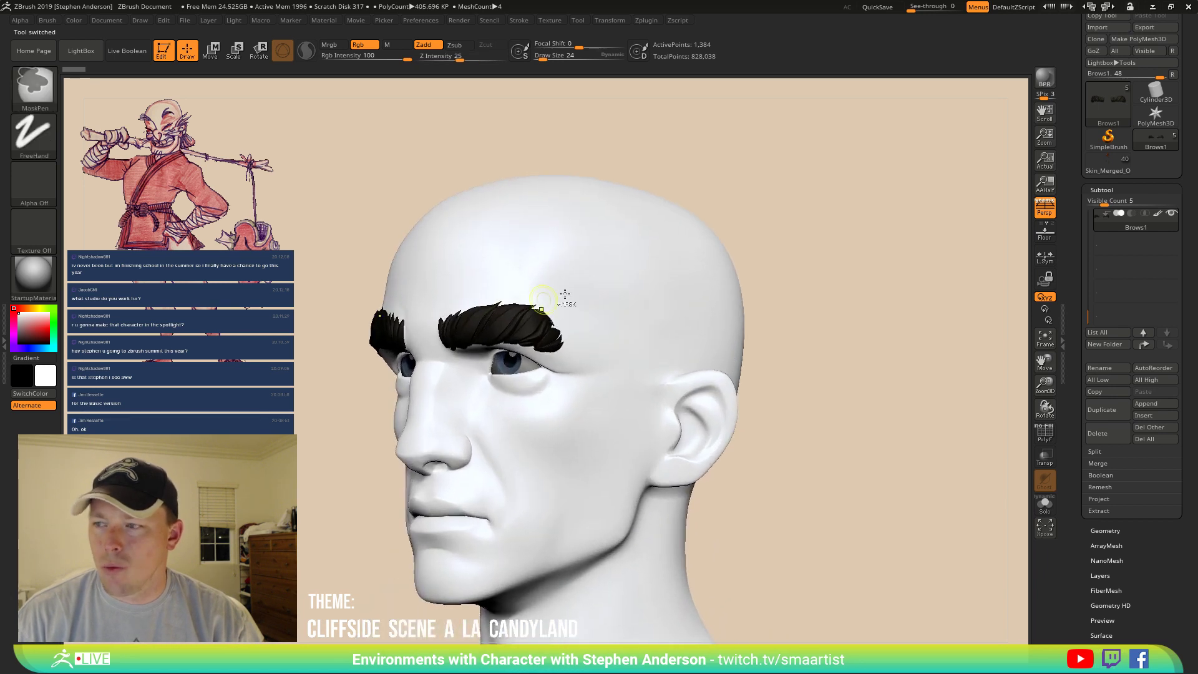
pyautogui.moveTo(1088, 316); pyautogui.dragTo(1095, 263)
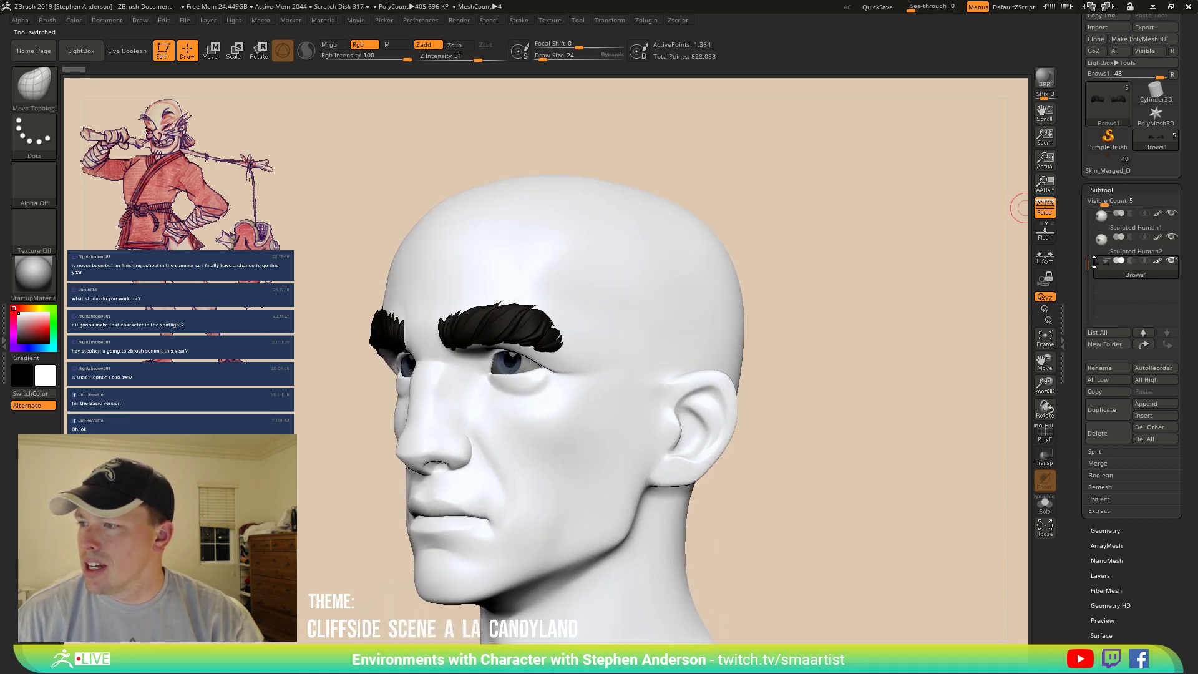
pyautogui.click(1106, 434)
pyautogui.moveTo(797, 335); pyautogui.dragTo(499, 359)
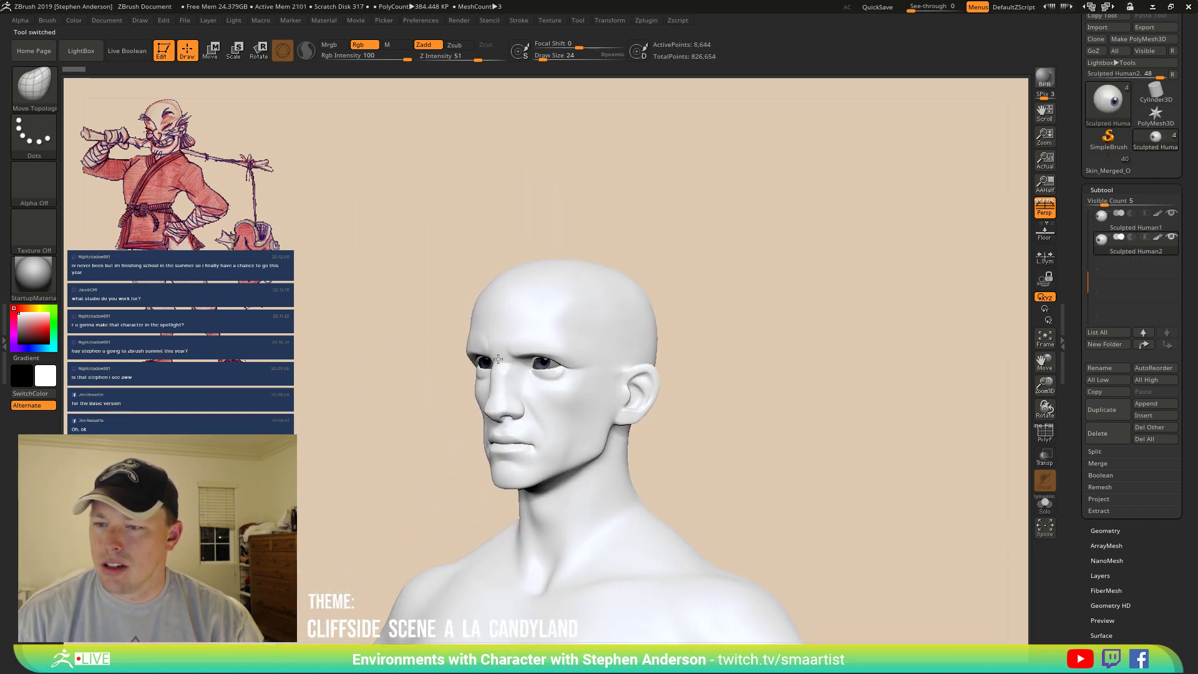
pyautogui.moveTo(499, 359); pyautogui.dragTo(552, 375, button='right')
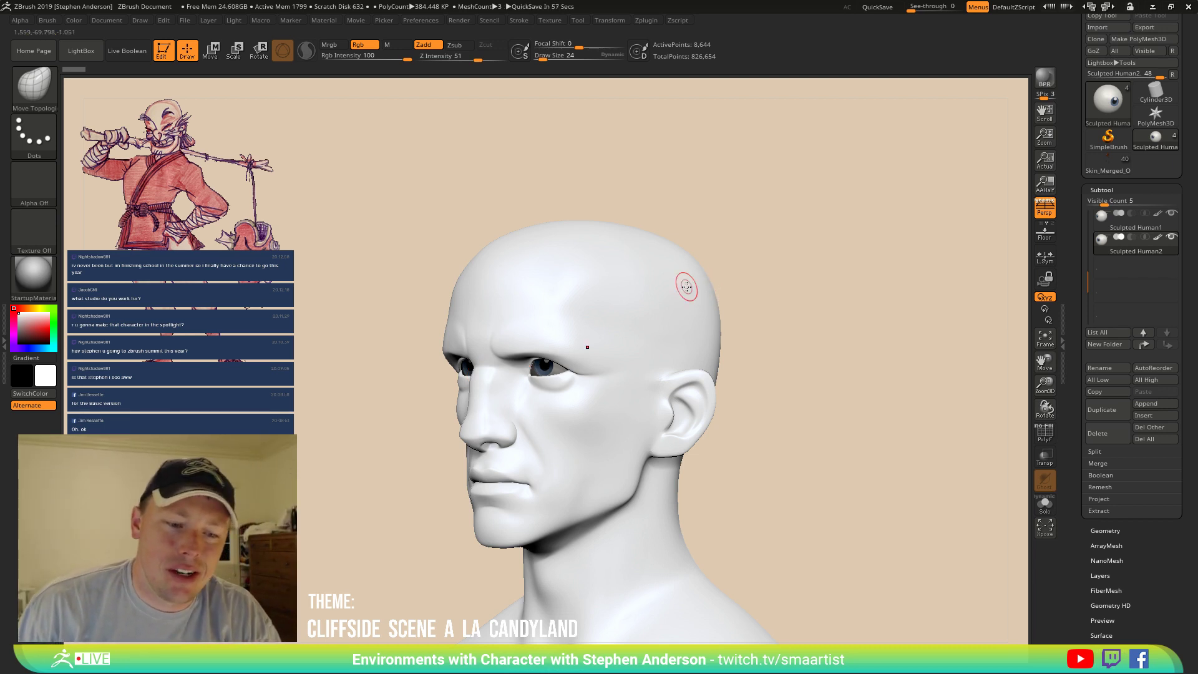
# Display the polyframe, select the GreedyBonesAdult_01 body and lower it to subdivision level 1.
pyautogui.moveTo(784, 297)
pyautogui.mouseDown()
pyautogui.moveTo(802, 286)
pyautogui.moveTo(762, 293)
pyautogui.moveTo(803, 294)
pyautogui.mouseUp()
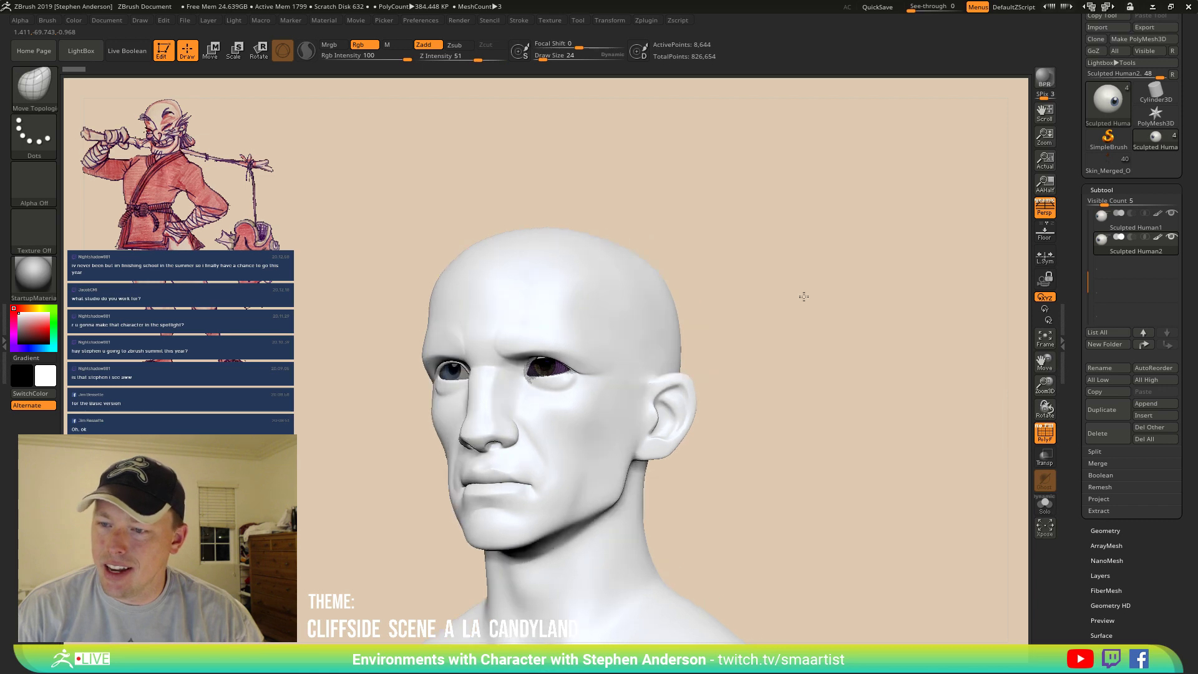
pyautogui.keyDown('alt'); pyautogui.click(697, 373); pyautogui.keyUp('alt')
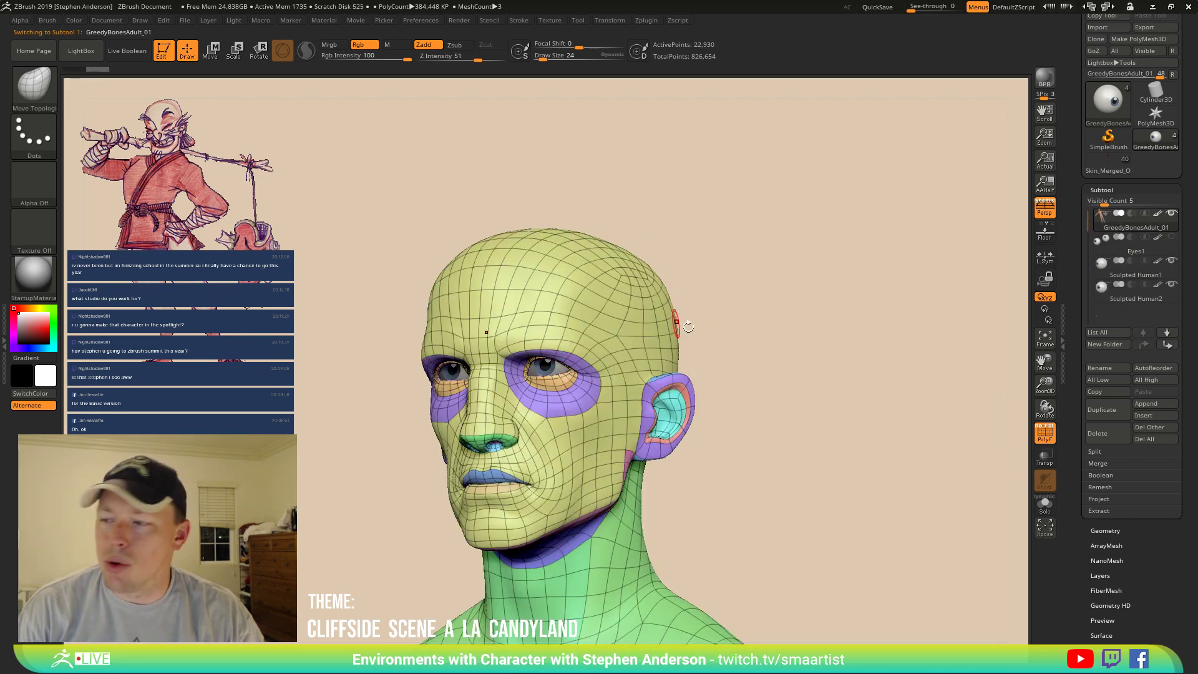
pyautogui.click(1106, 530)
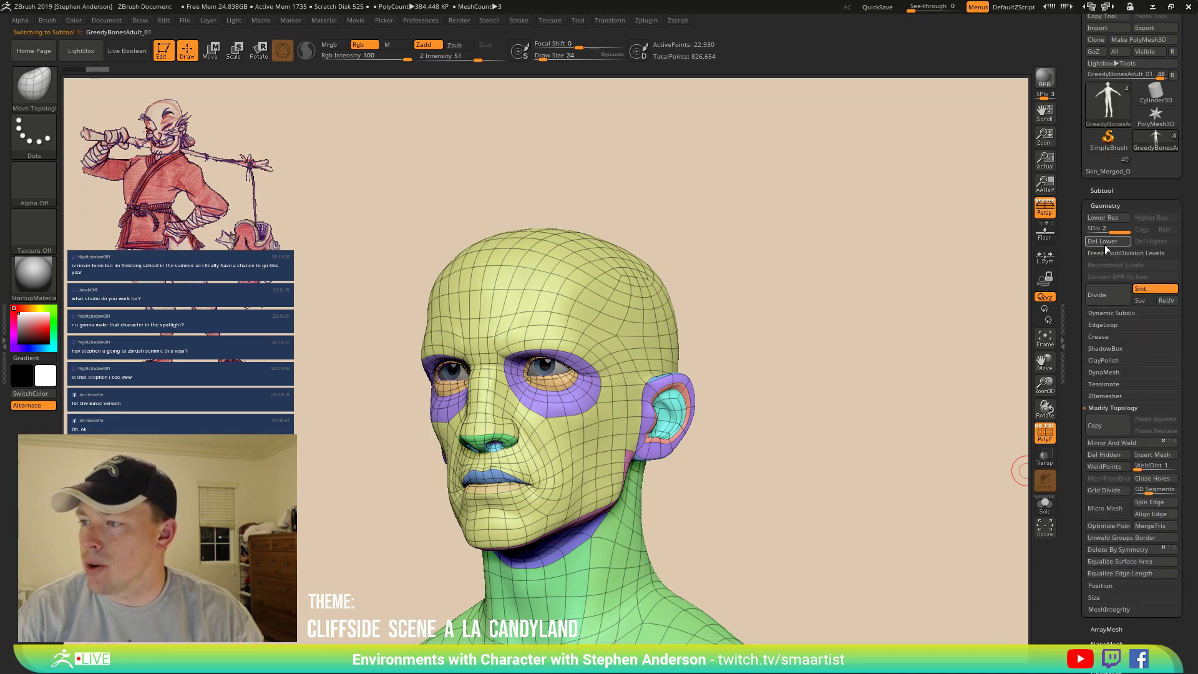
pyautogui.hotkey('shift', 'd')
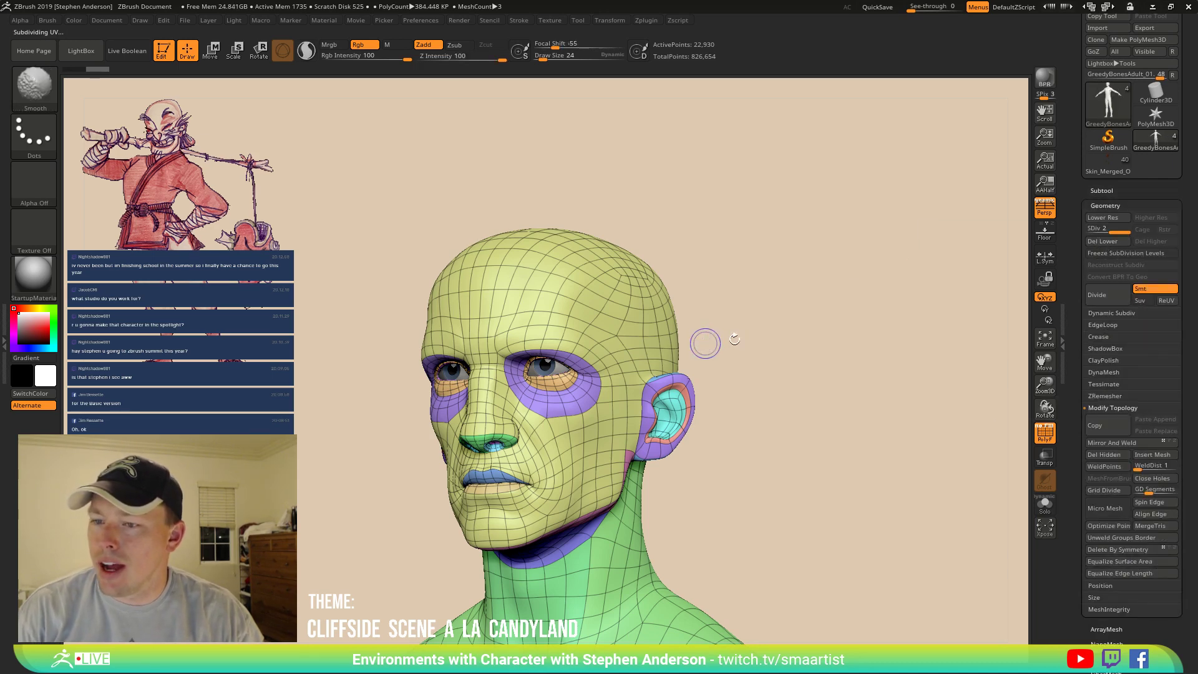
pyautogui.hotkey('shift', 'd')
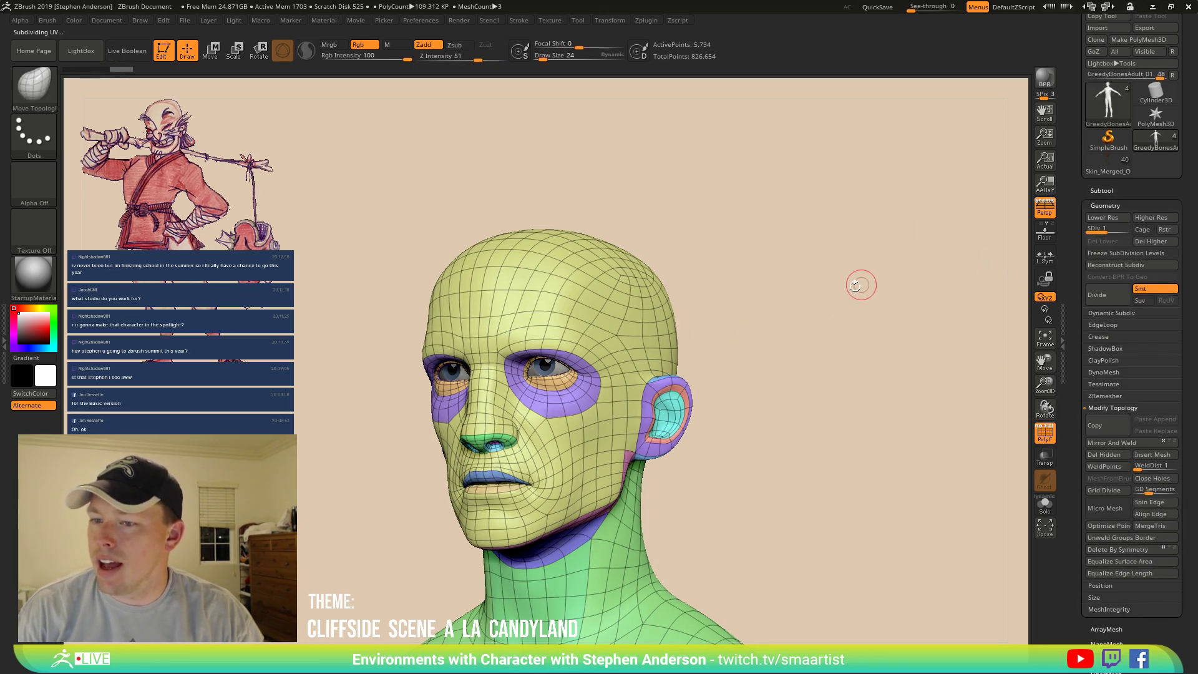
pyautogui.moveTo(823, 300); pyautogui.dragTo(881, 299)
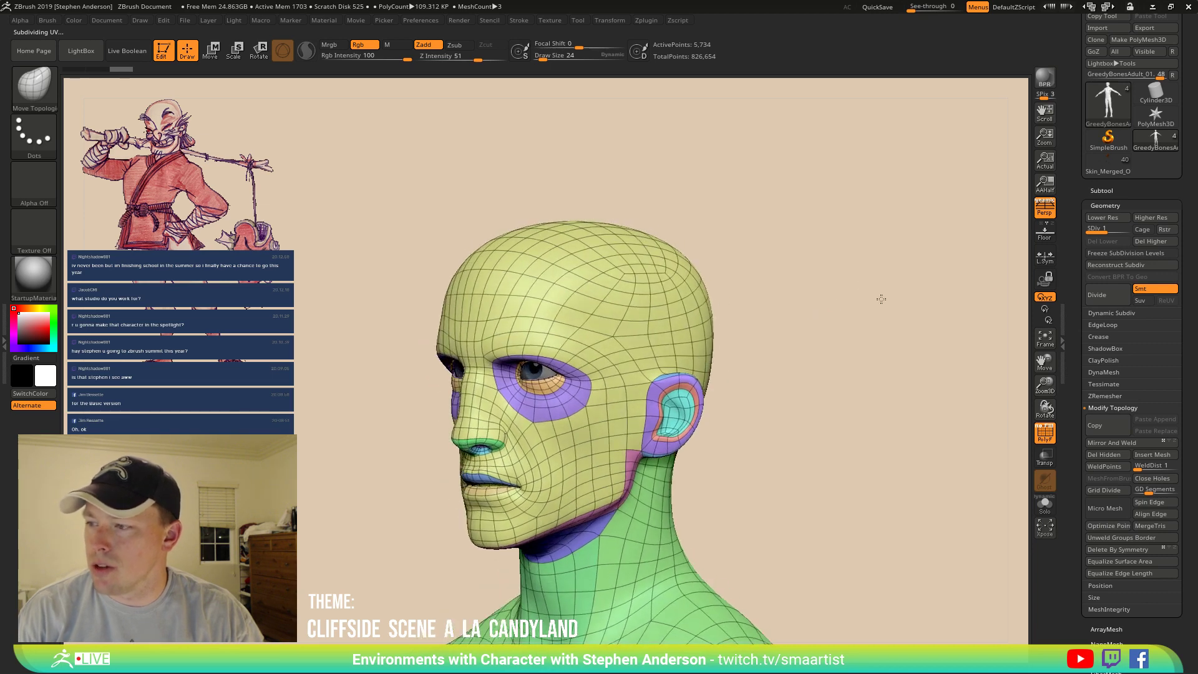
# Turn off Dynamic Subdivision on the body so its base-level polygons are shown.
pyautogui.click(1116, 313)
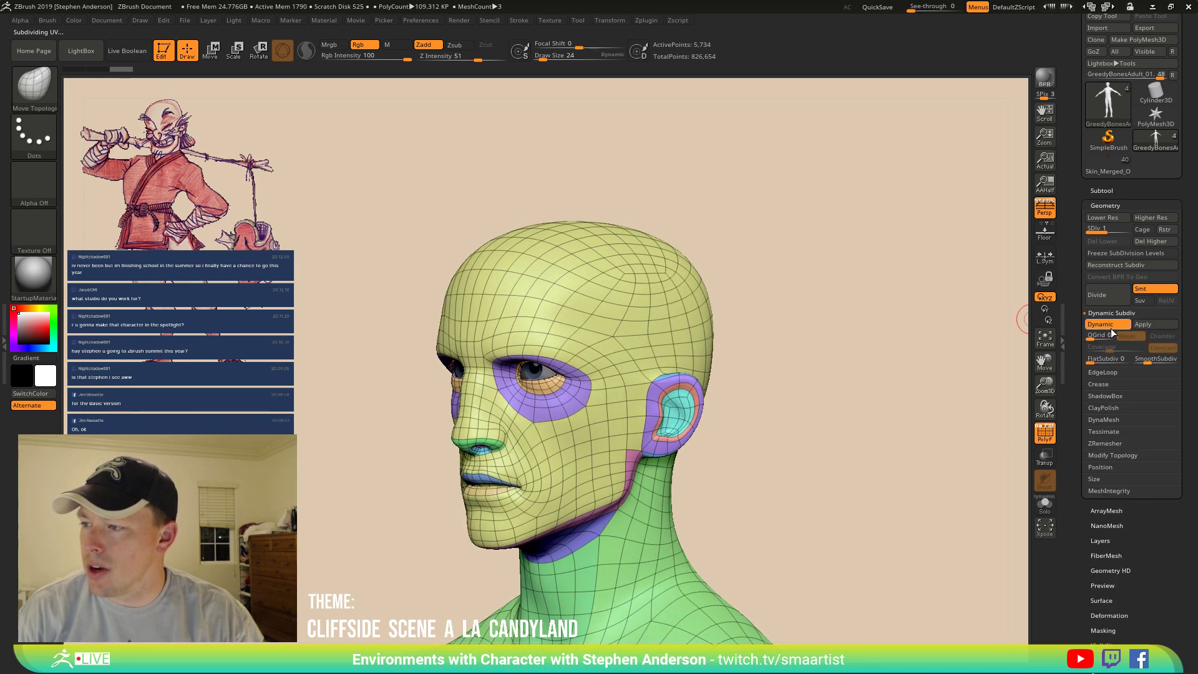
pyautogui.click(1101, 325)
pyautogui.moveTo(784, 281)
pyautogui.mouseDown()
pyautogui.moveTo(801, 281)
pyautogui.moveTo(782, 279)
pyautogui.mouseUp()
pyautogui.moveTo(781, 279)
pyautogui.mouseDown(button='right')
pyautogui.moveTo(737, 362)
pyautogui.moveTo(674, 418)
pyautogui.moveTo(578, 453)
pyautogui.moveTo(606, 452)
pyautogui.moveTo(603, 462)
pyautogui.mouseUp(button='right')
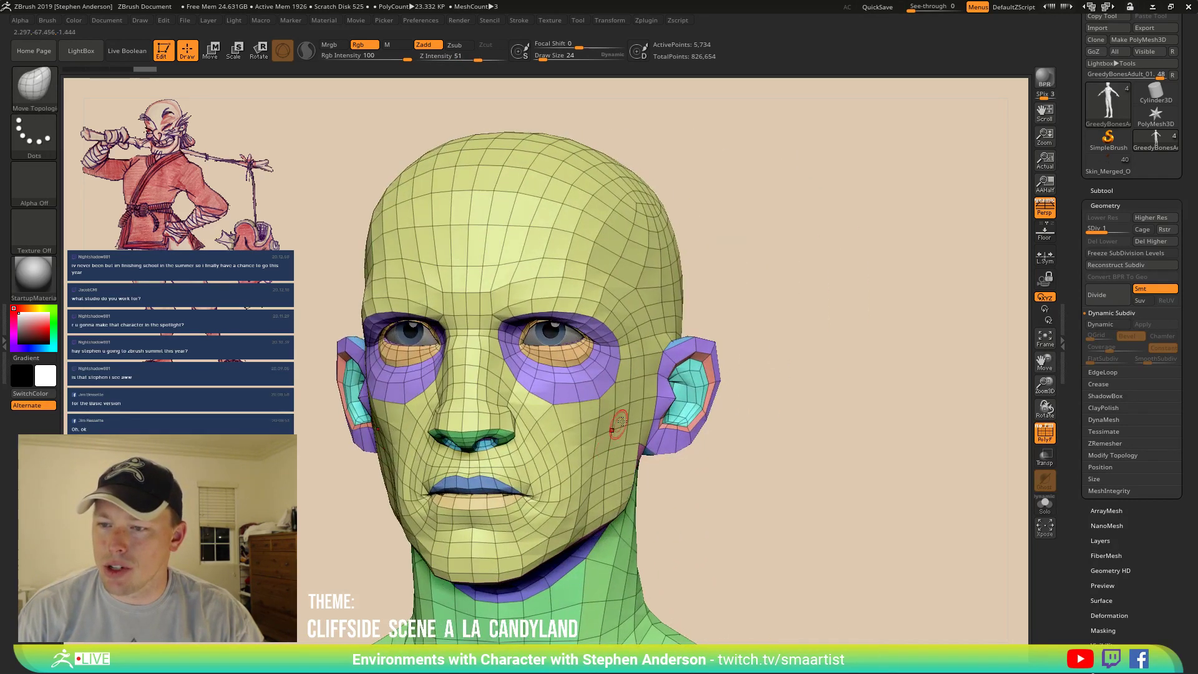
# Mask everything on the body except the face polygroup and choose the Move brush.
pyautogui.keyDown('ctrl'); pyautogui.moveTo(623, 369); pyautogui.dragTo(592, 347, button='right'); pyautogui.keyUp('ctrl')
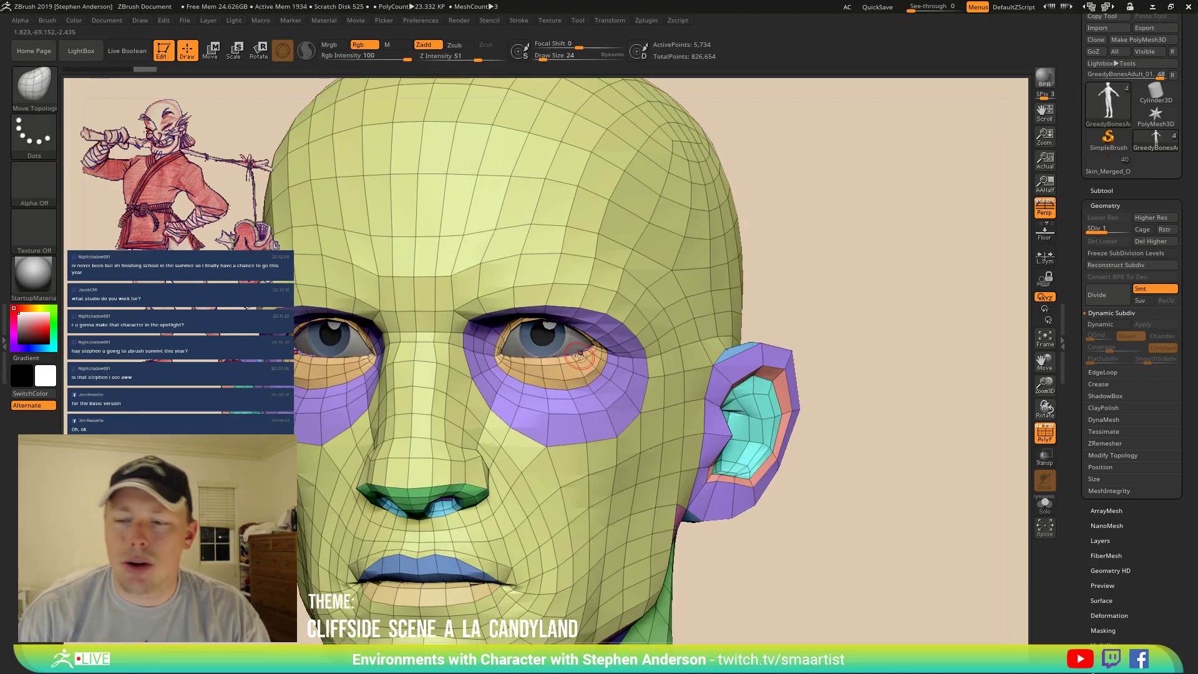
pyautogui.keyDown('ctrl'); pyautogui.moveTo(540, 364); pyautogui.dragTo(501, 327, button='right'); pyautogui.keyUp('ctrl')
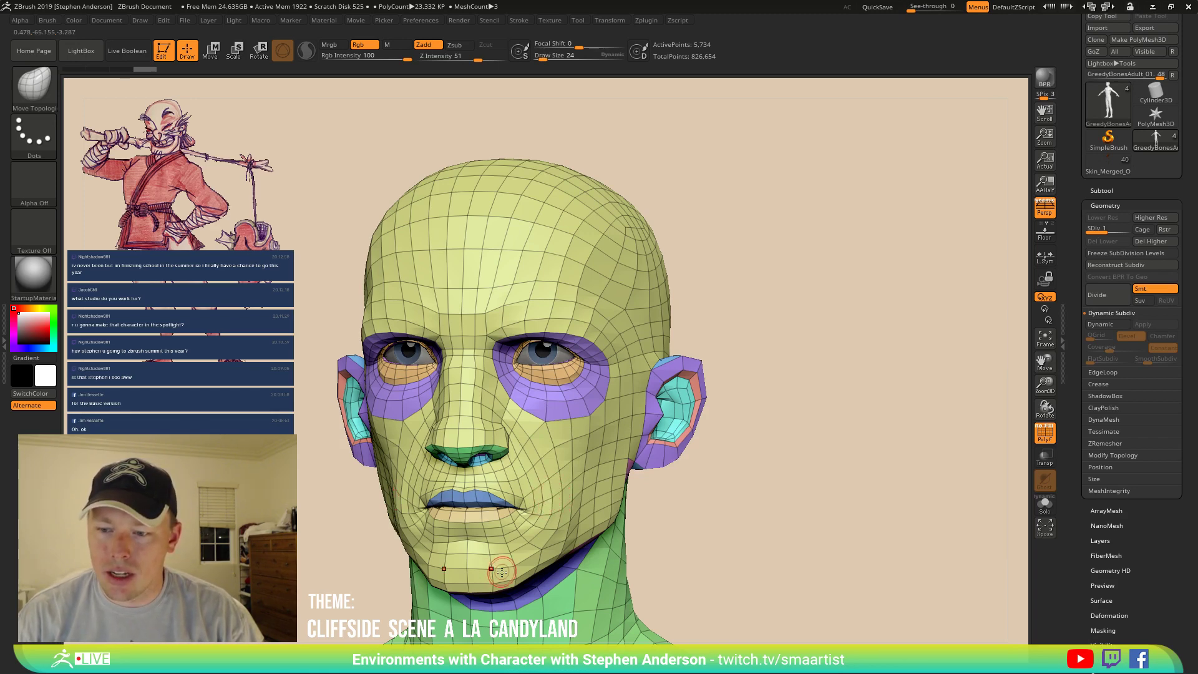
pyautogui.press('w')
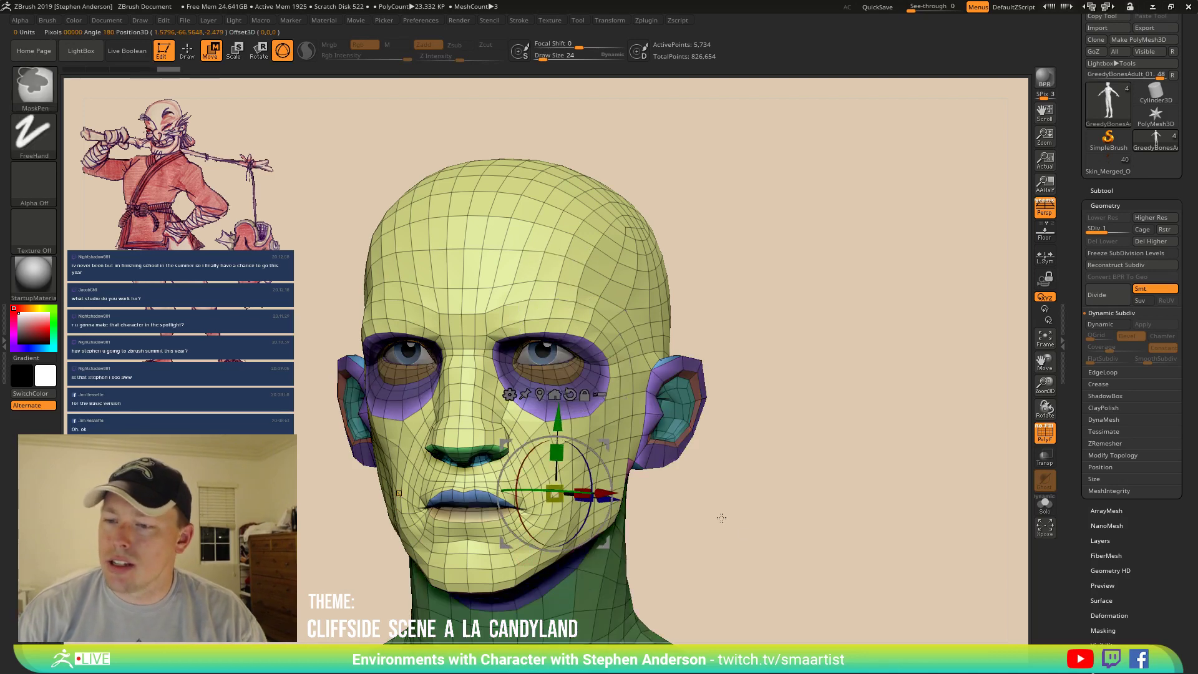
pyautogui.press('q')
pyautogui.press('b')
pyautogui.press('m')
pyautogui.press('v')
pyautogui.moveTo(741, 465)
pyautogui.mouseDown()
pyautogui.moveTo(671, 484)
pyautogui.moveTo(759, 476)
pyautogui.moveTo(757, 486)
pyautogui.mouseUp()
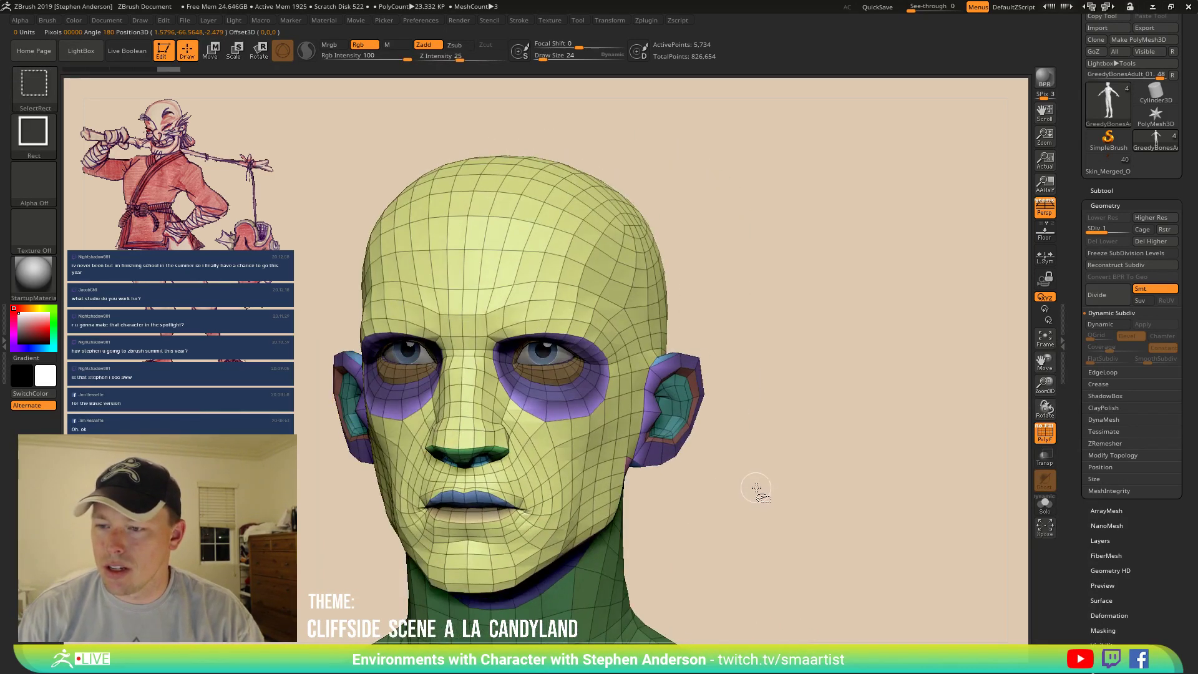
# Hide the face polygroup, mask the remaining parts and show the whole body again.
pyautogui.keyDown('ctrl'); pyautogui.keyDown('shift'); pyautogui.click(549, 480); pyautogui.keyUp('shift'); pyautogui.keyUp('ctrl')
pyautogui.keyDown('ctrl'); pyautogui.keyDown('shift'); pyautogui.moveTo(804, 413); pyautogui.dragTo(836, 518); pyautogui.keyUp('shift'); pyautogui.keyUp('ctrl')
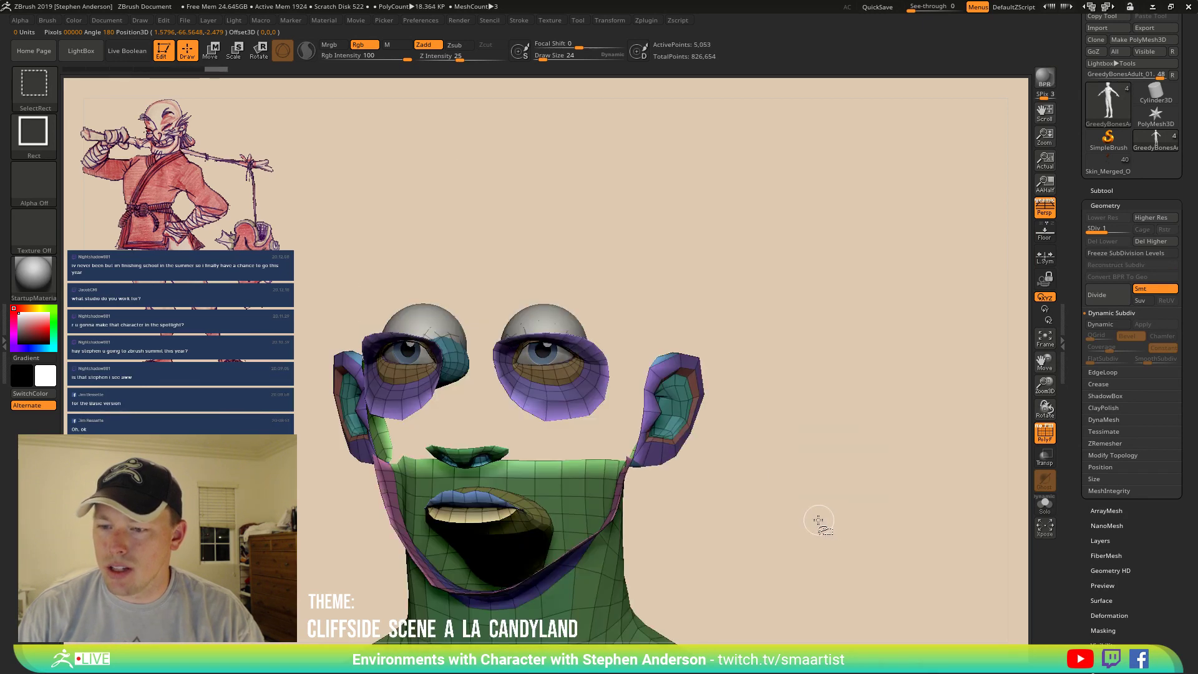
pyautogui.hotkey('ctrl', 'shift')
pyautogui.keyDown('ctrl'); pyautogui.keyDown('shift'); pyautogui.click(816, 481); pyautogui.keyUp('shift'); pyautogui.keyUp('ctrl')
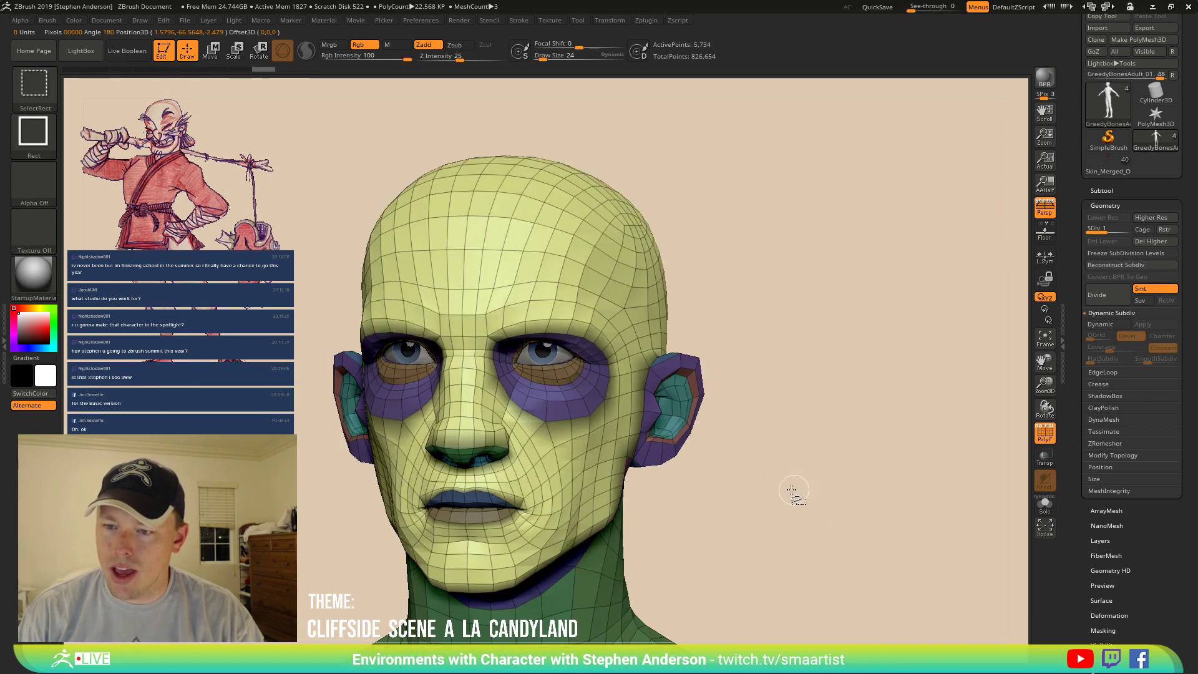
# Soften the mask edge around the face and adjust the jaw with the Move brush at draw size 161.
pyautogui.moveTo(541, 486)
pyautogui.keyDown('alt'); pyautogui.mouseDown(button='right')
pyautogui.moveTo(529, 369)
pyautogui.moveTo(536, 393)
pyautogui.moveTo(478, 417)
pyautogui.mouseUp(button='right'); pyautogui.keyUp('alt')
pyautogui.press('s')
pyautogui.moveTo(480, 416)
pyautogui.mouseDown()
pyautogui.moveTo(491, 417)
pyautogui.moveTo(482, 425)
pyautogui.mouseUp()
pyautogui.moveTo(491, 429); pyautogui.dragTo(473, 423, button='right')
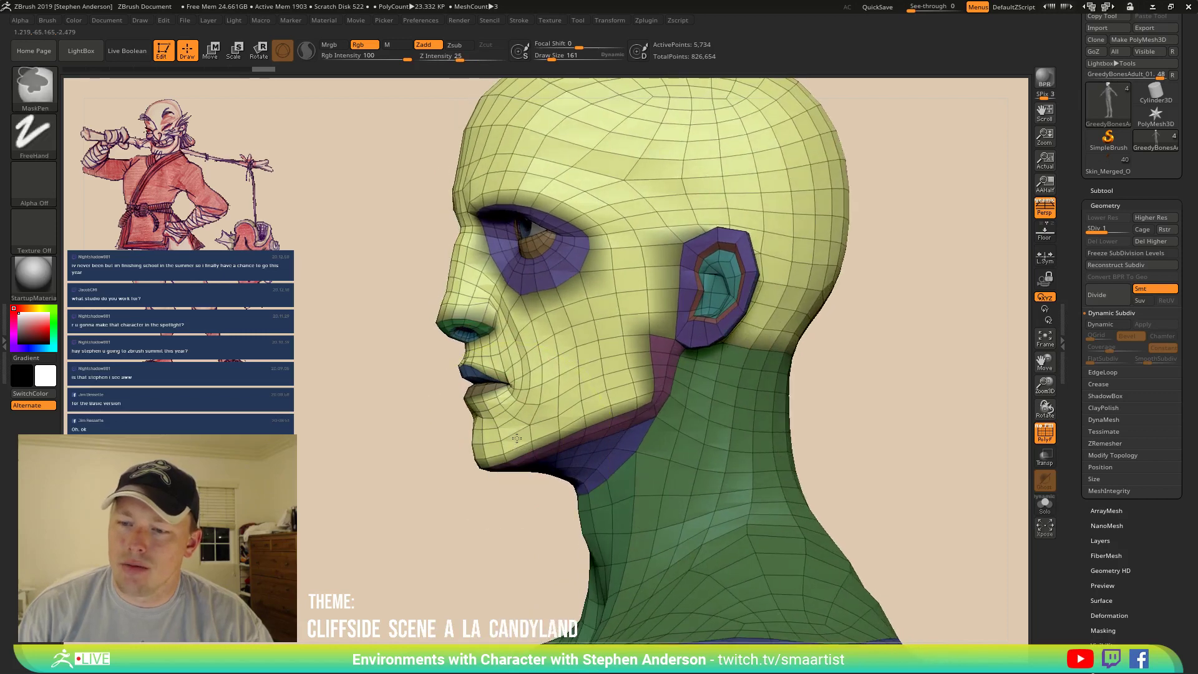
pyautogui.keyDown('ctrl'); pyautogui.moveTo(493, 497); pyautogui.dragTo(512, 507); pyautogui.keyUp('ctrl')
pyautogui.moveTo(540, 426)
pyautogui.mouseDown(button='right')
pyautogui.moveTo(581, 434)
pyautogui.moveTo(565, 431)
pyautogui.mouseUp(button='right')
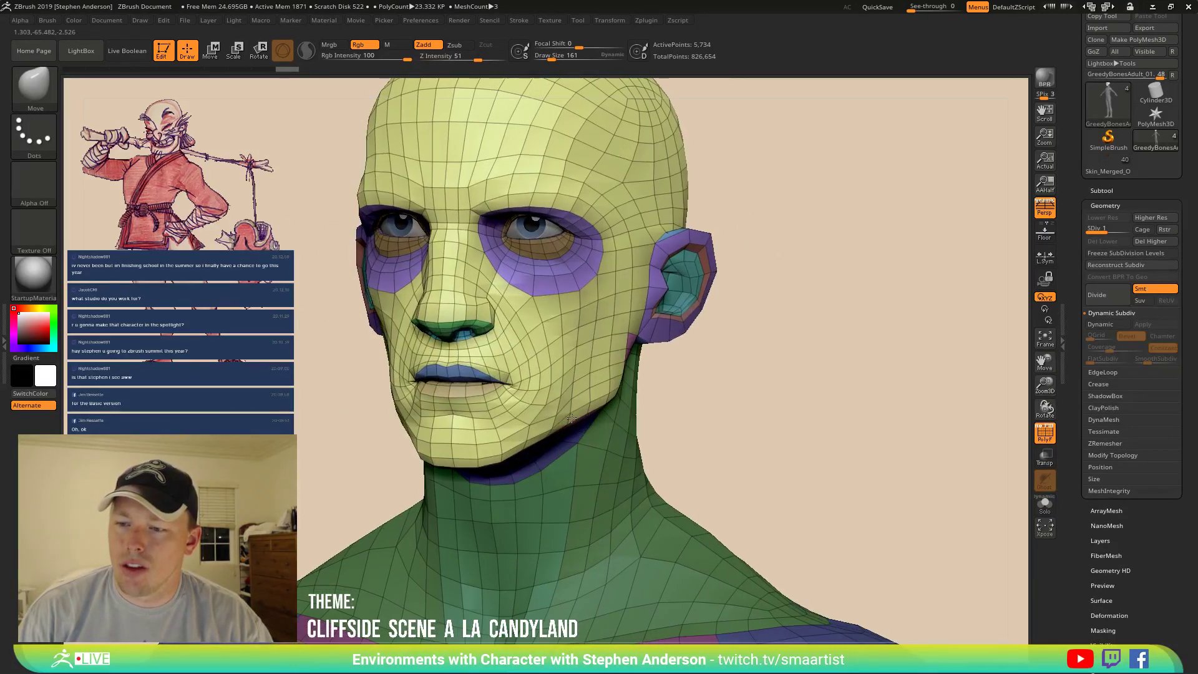
pyautogui.moveTo(575, 420); pyautogui.dragTo(569, 422)
pyautogui.moveTo(567, 422)
pyautogui.mouseDown(button='right')
pyautogui.moveTo(580, 421)
pyautogui.moveTo(525, 440)
pyautogui.mouseUp(button='right')
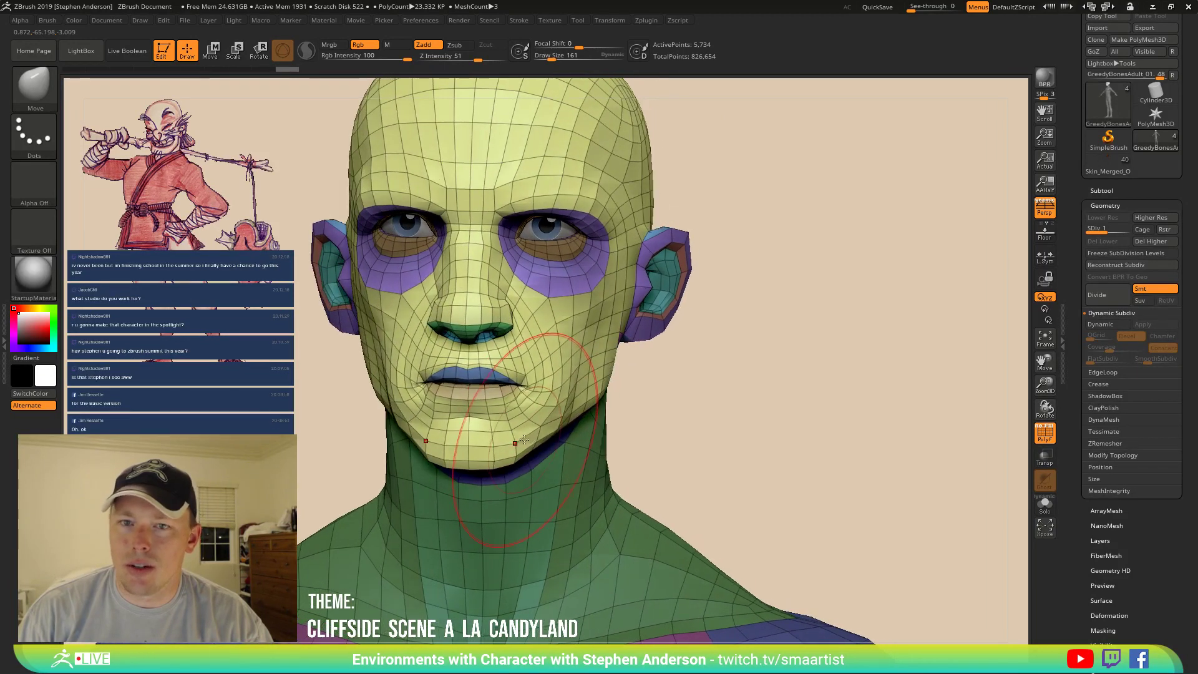
# Reshape the chin and jawline with the Move brush, using draw sizes 64 and 148.
pyautogui.press('s')
pyautogui.moveTo(529, 430); pyautogui.dragTo(524, 431)
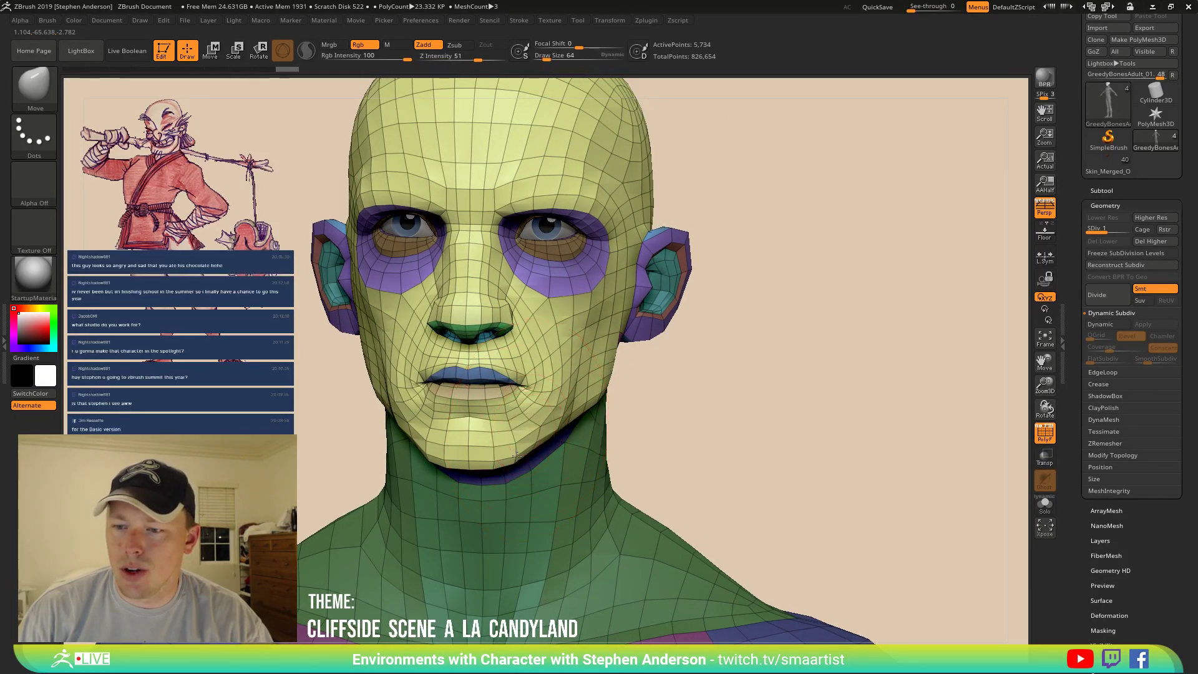
pyautogui.moveTo(526, 431)
pyautogui.mouseDown(button='right')
pyautogui.moveTo(517, 474)
pyautogui.moveTo(541, 432)
pyautogui.mouseUp(button='right')
pyautogui.press('s')
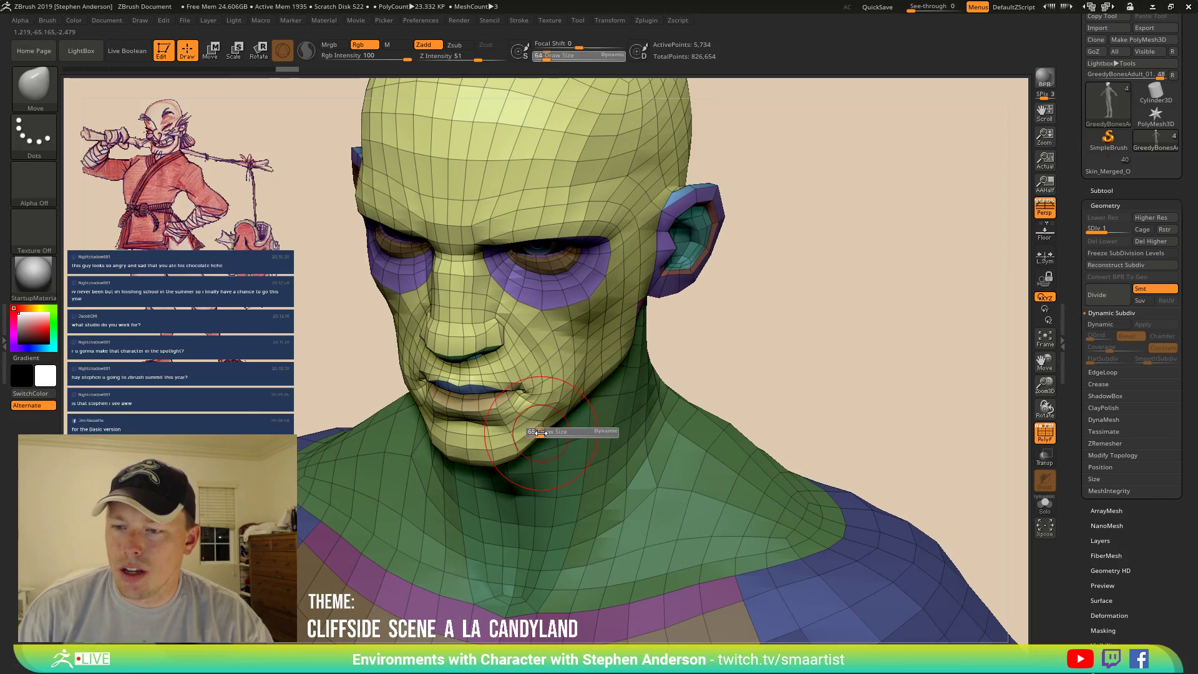
pyautogui.moveTo(621, 462); pyautogui.dragTo(649, 462)
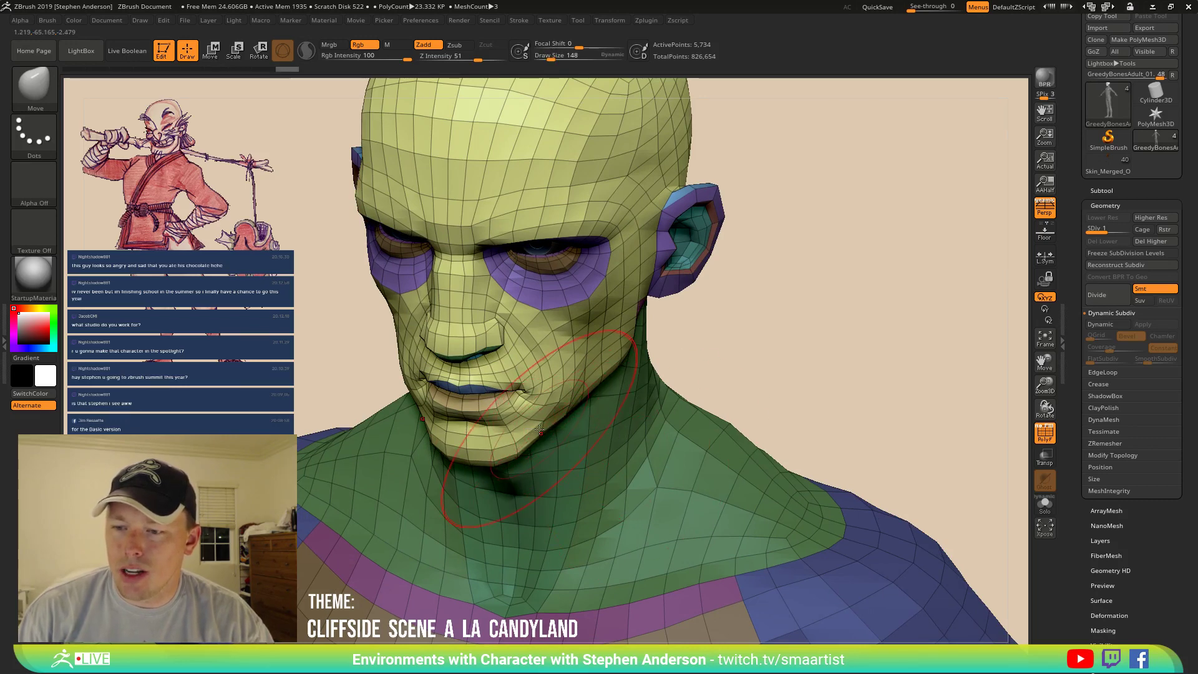
pyautogui.moveTo(540, 430); pyautogui.dragTo(554, 459)
pyautogui.moveTo(519, 443); pyautogui.dragTo(418, 412, button='right')
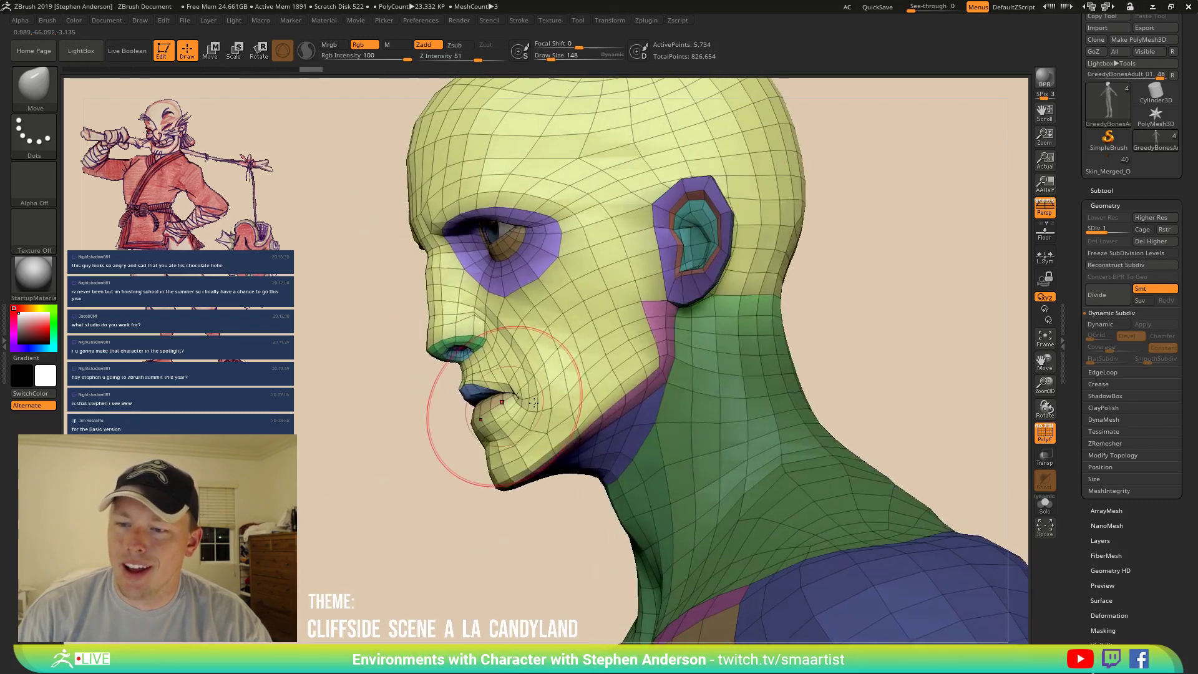
# Isolate the face polygroup, invert the visibility to inspect the other parts, and show the whole body again.
pyautogui.moveTo(504, 406); pyautogui.dragTo(445, 403, button='right')
pyautogui.press('s')
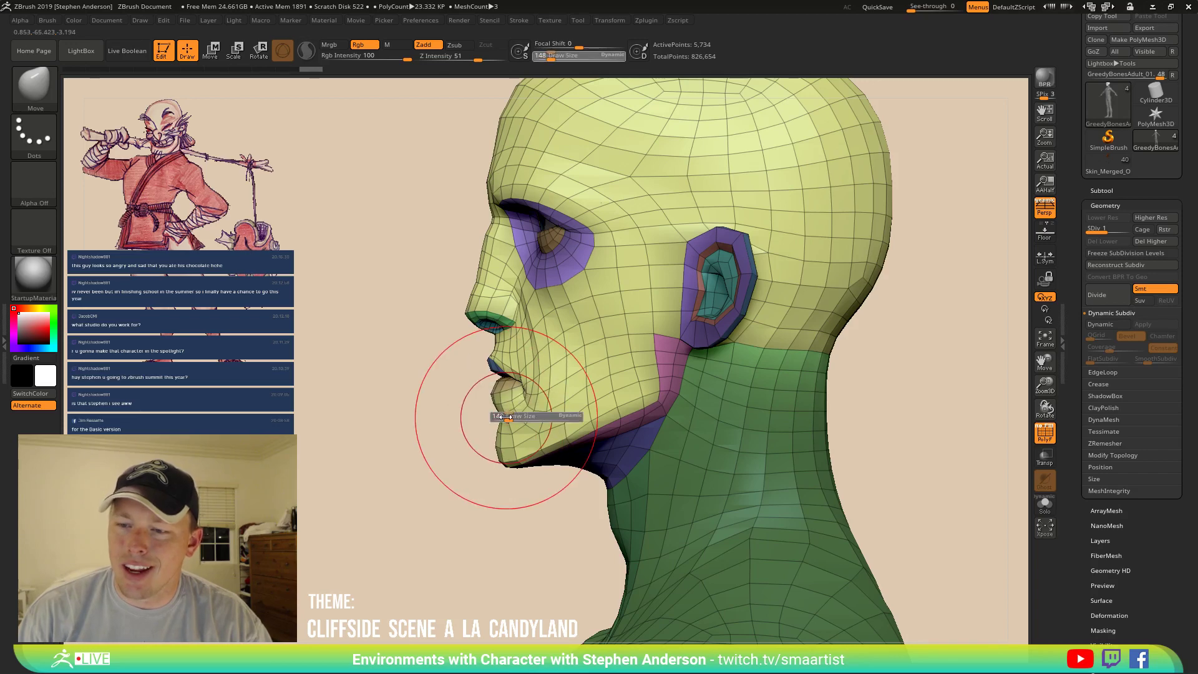
pyautogui.moveTo(435, 418); pyautogui.dragTo(417, 418)
pyautogui.moveTo(425, 419); pyautogui.dragTo(495, 415, button='right')
pyautogui.keyDown('ctrl'); pyautogui.keyDown('shift'); pyautogui.click(496, 415); pyautogui.keyUp('shift'); pyautogui.keyUp('ctrl')
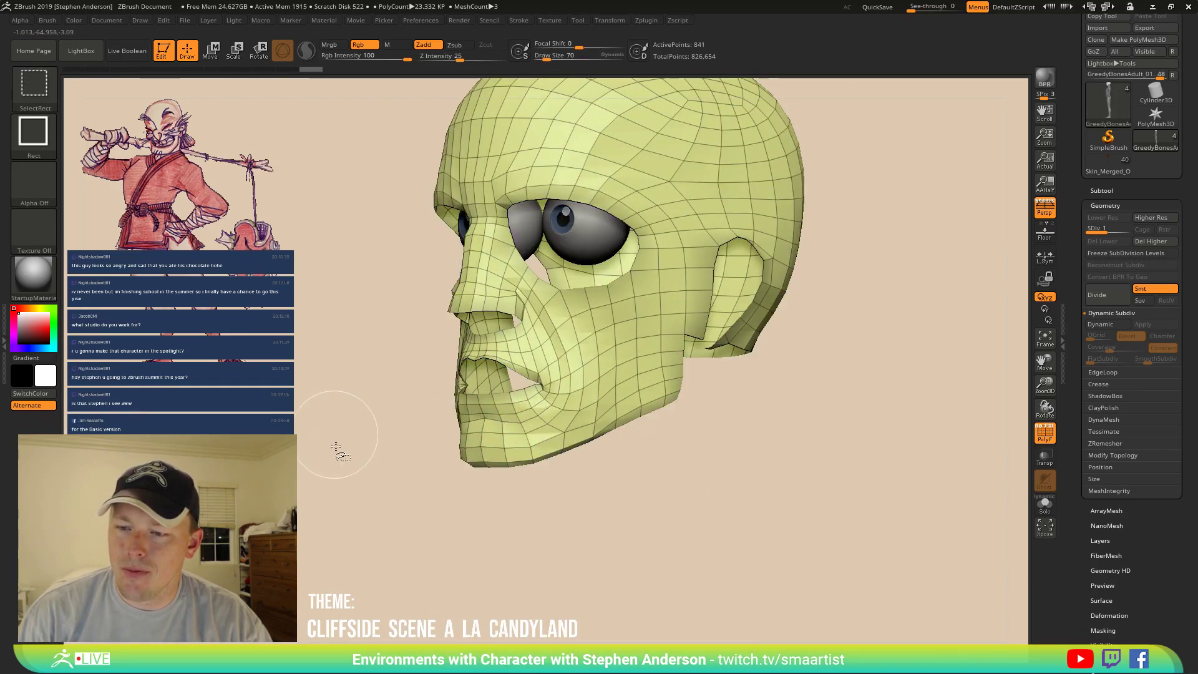
pyautogui.keyDown('ctrl'); pyautogui.keyDown('shift'); pyautogui.click(370, 508); pyautogui.keyUp('shift'); pyautogui.keyUp('ctrl')
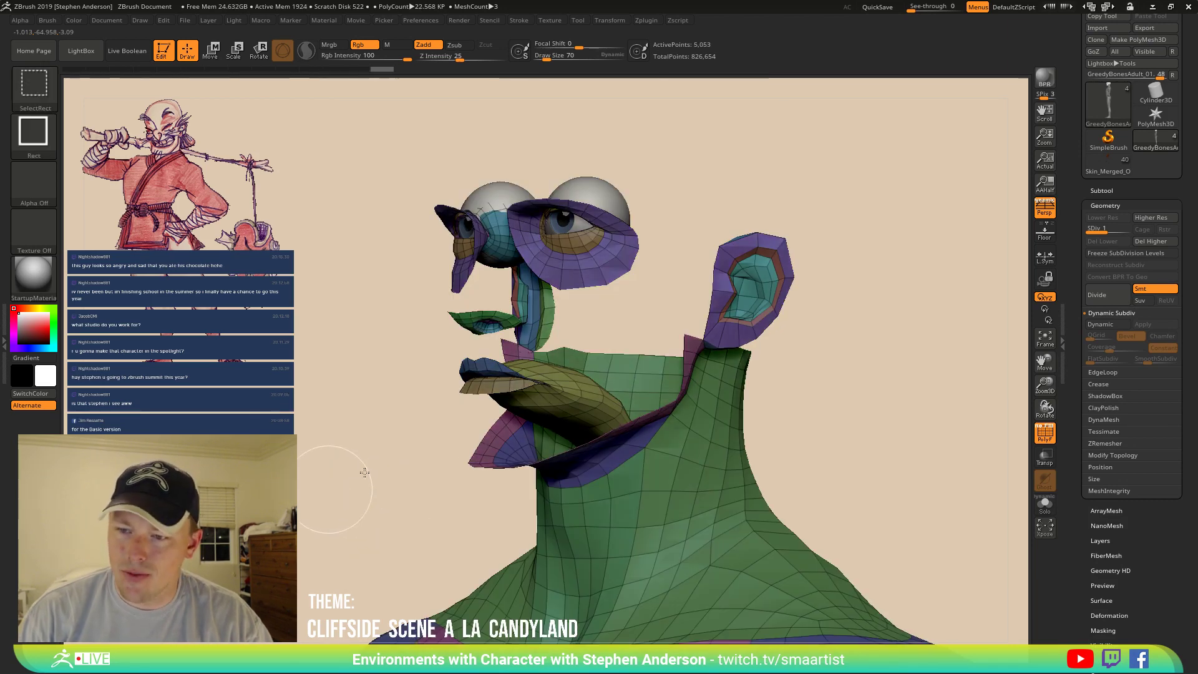
pyautogui.keyDown('ctrl'); pyautogui.keyDown('shift'); pyautogui.click(328, 481); pyautogui.keyUp('shift'); pyautogui.keyUp('ctrl')
# Adjust the front of the chin with the Move brush at draw size 56.
pyautogui.press('s')
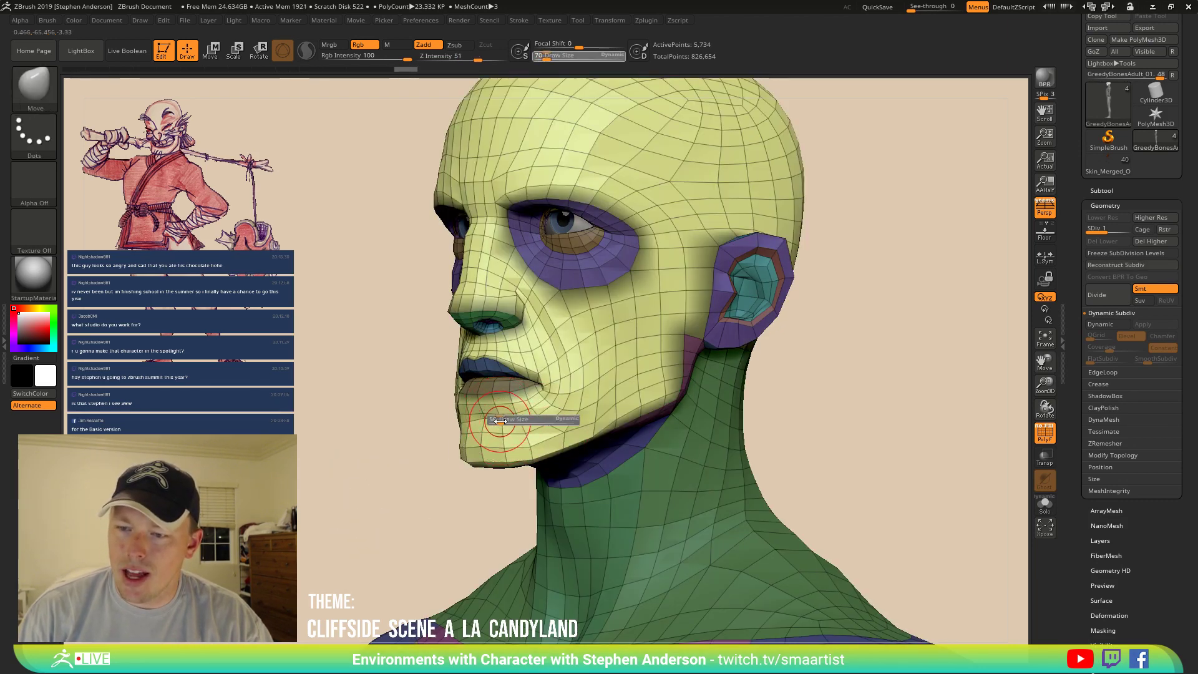
pyautogui.click(501, 421)
pyautogui.press('shift')
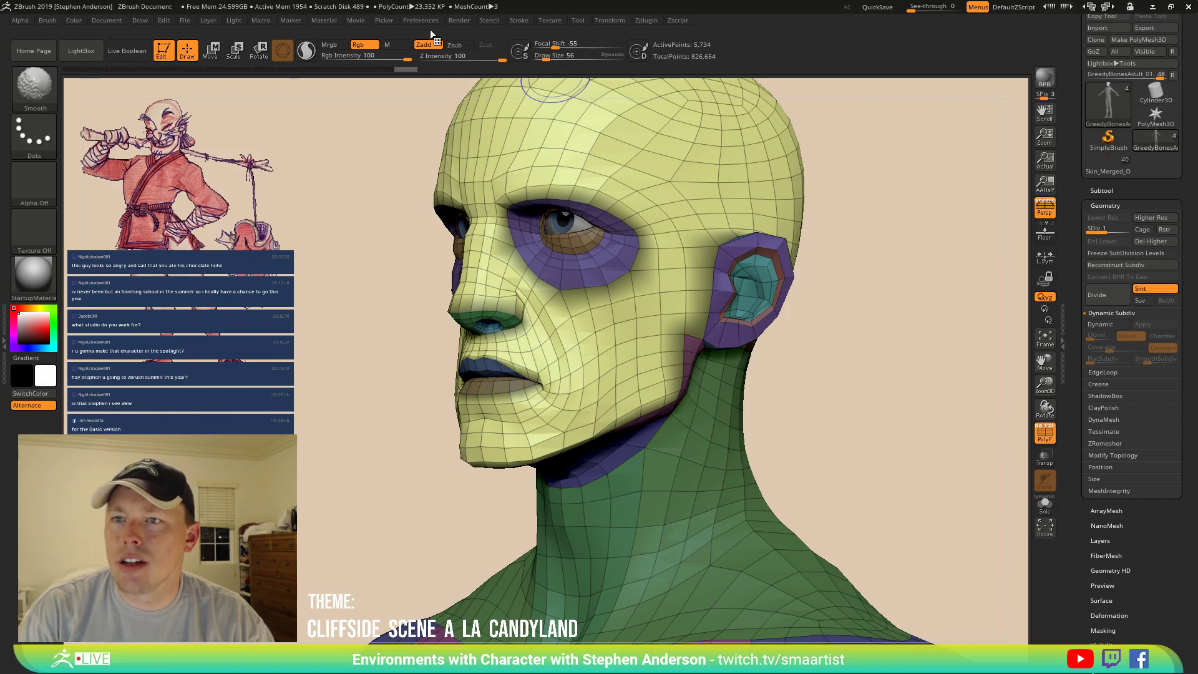
pyautogui.press('b')
pyautogui.press('m')
pyautogui.press('v')
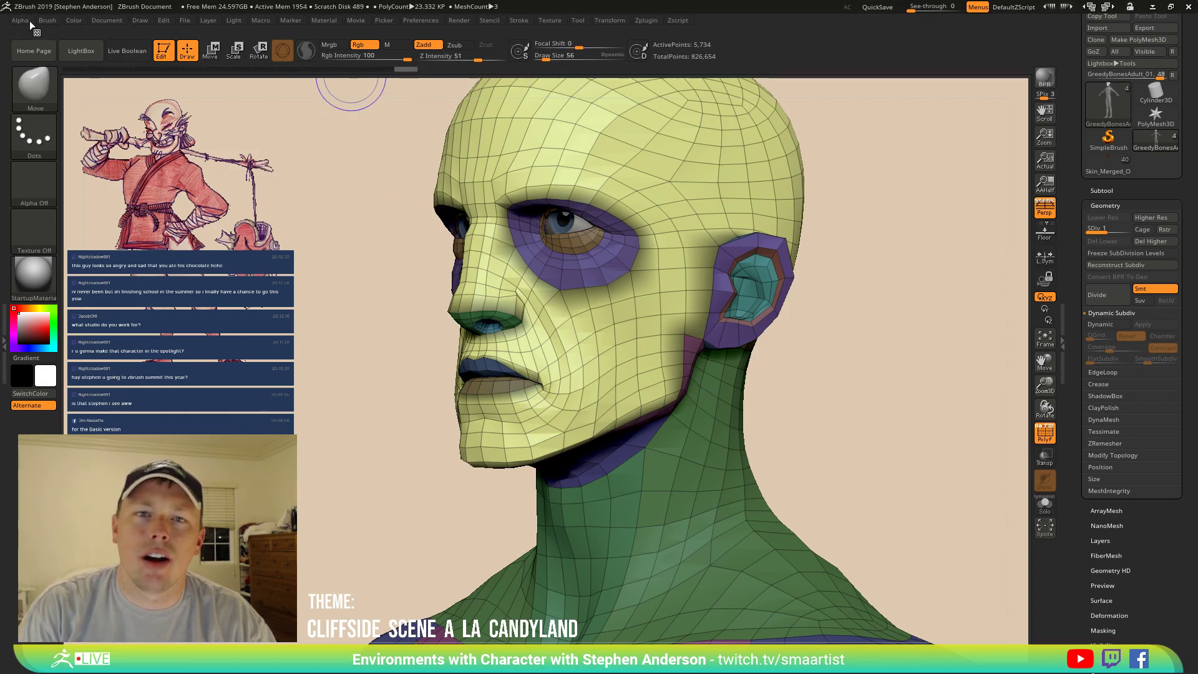
pyautogui.click(47, 20)
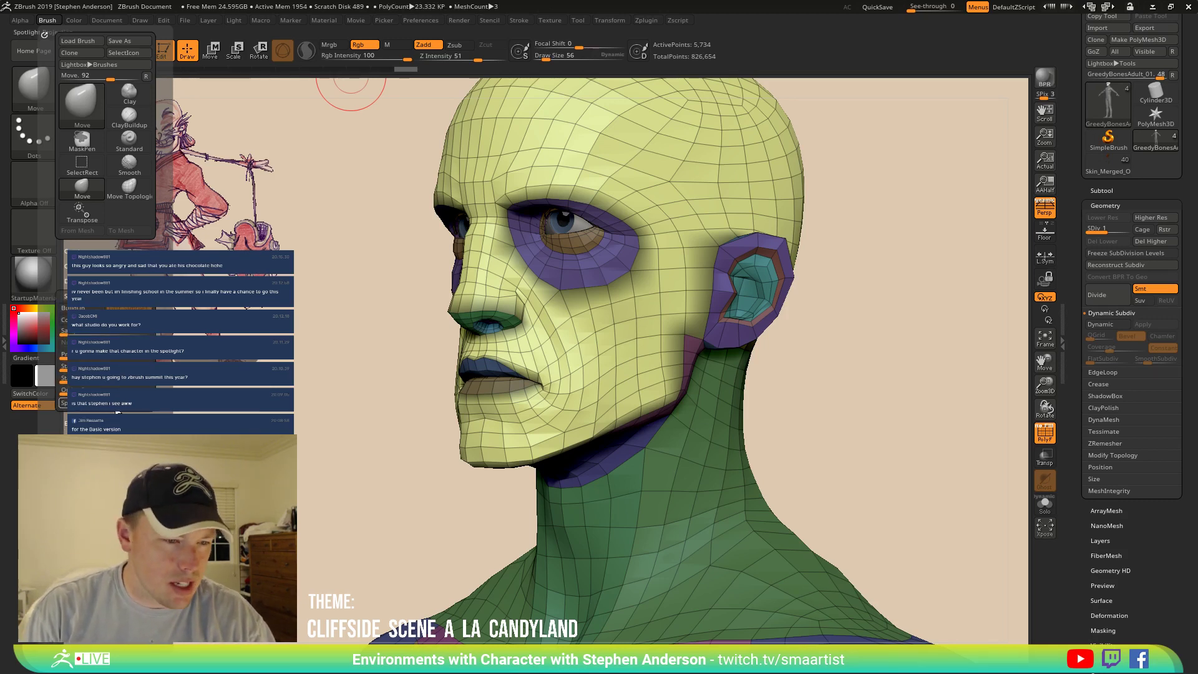
pyautogui.moveTo(114, 412); pyautogui.dragTo(143, 361)
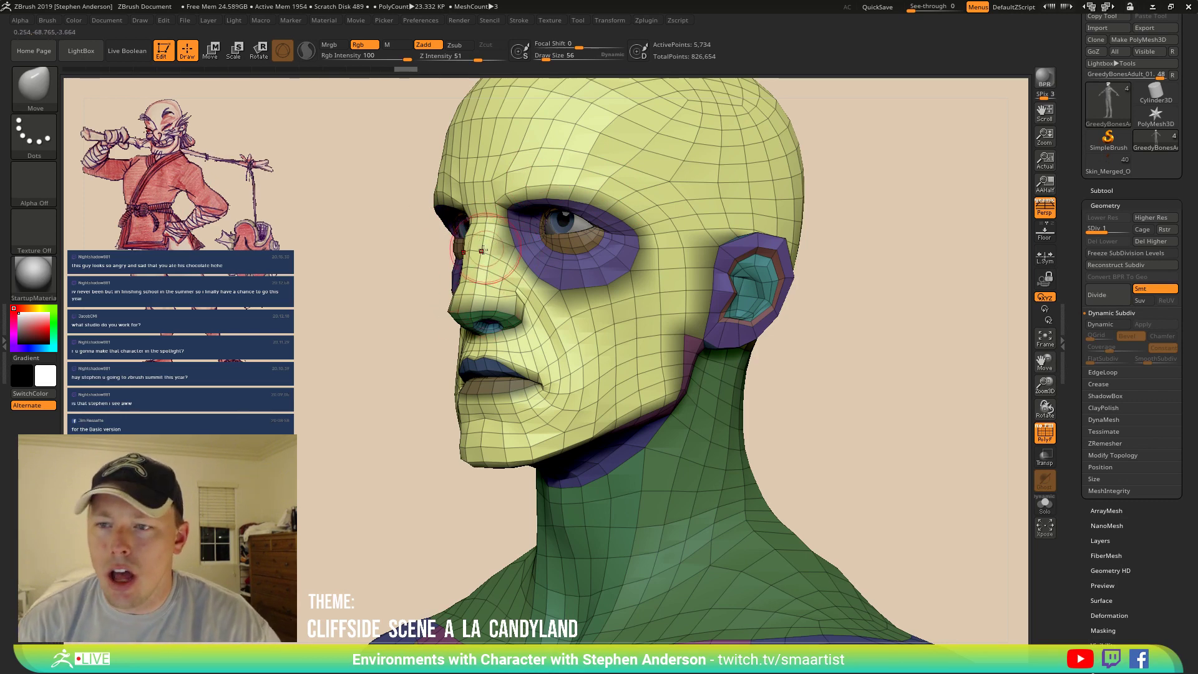
# Pull the nose forward in profile with the Move brush to enlarge its tip.
pyautogui.moveTo(485, 244)
pyautogui.mouseDown(button='right')
pyautogui.moveTo(475, 242)
pyautogui.moveTo(517, 227)
pyautogui.mouseUp(button='right')
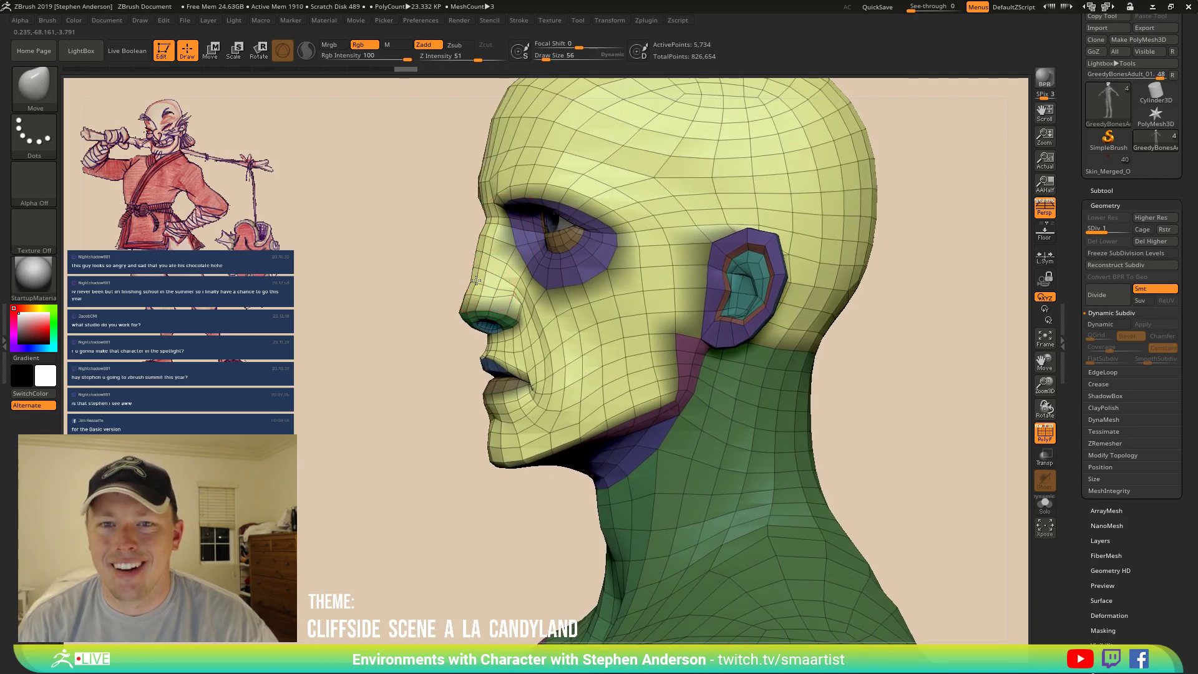
pyautogui.moveTo(476, 280); pyautogui.dragTo(472, 280, button='right')
pyautogui.press('s')
pyautogui.moveTo(472, 280); pyautogui.dragTo(460, 267)
pyautogui.press('s')
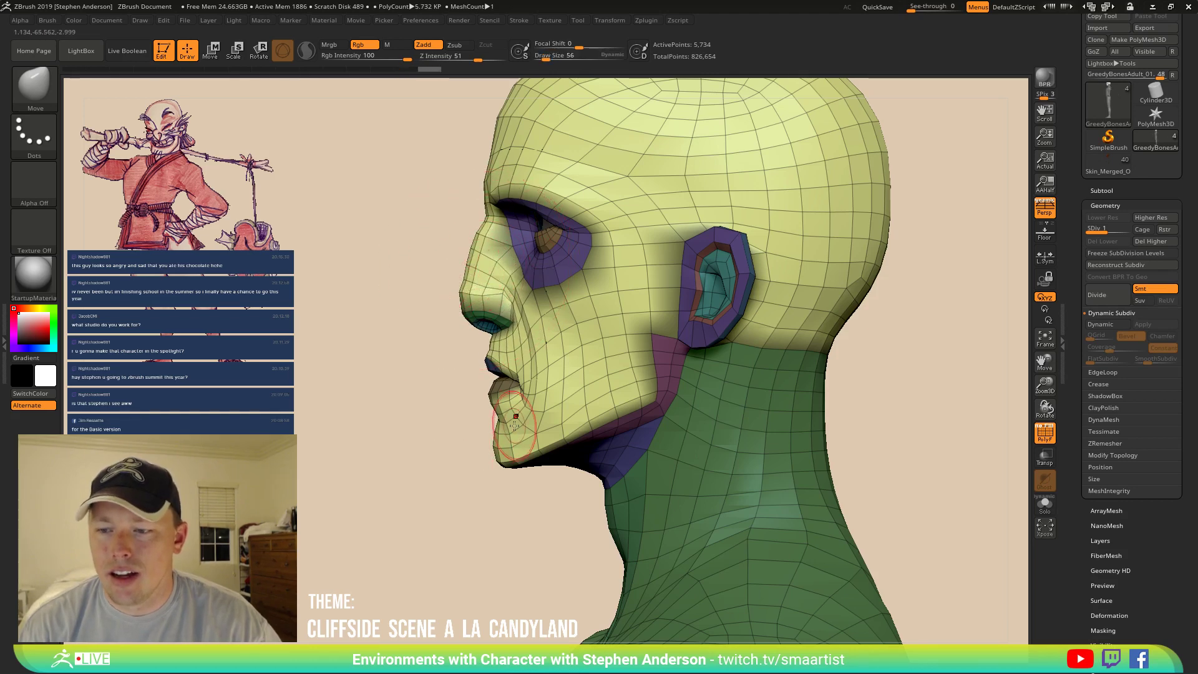
# Widen the chin and jaw with the Move brush at draw size 102, and smooth the cheeks beside the mouth.
pyautogui.moveTo(477, 420)
pyautogui.mouseDown(button='right')
pyautogui.moveTo(500, 424)
pyautogui.moveTo(482, 423)
pyautogui.mouseUp(button='right')
pyautogui.press('s')
pyautogui.moveTo(482, 423); pyautogui.dragTo(513, 423)
pyautogui.moveTo(515, 423); pyautogui.dragTo(553, 418, button='right')
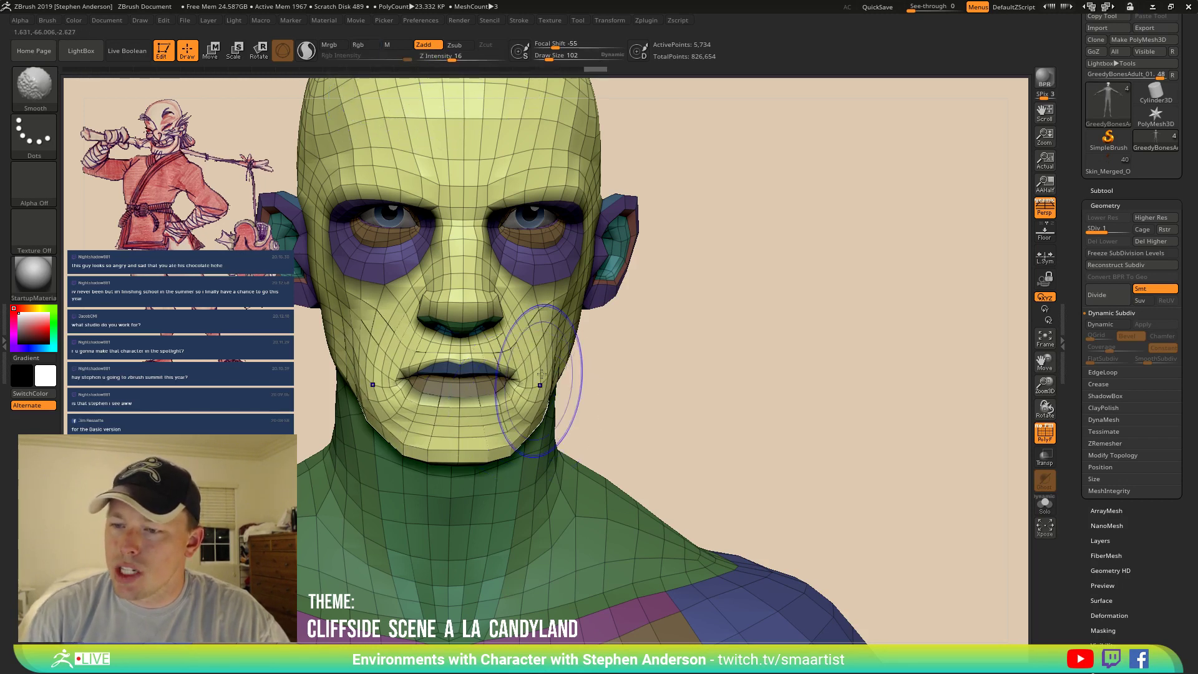
pyautogui.moveTo(542, 374)
pyautogui.keyDown('shift'); pyautogui.mouseDown()
pyautogui.moveTo(540, 394)
pyautogui.moveTo(552, 364)
pyautogui.moveTo(582, 365)
pyautogui.moveTo(573, 324)
pyautogui.mouseUp(); pyautogui.keyUp('shift')
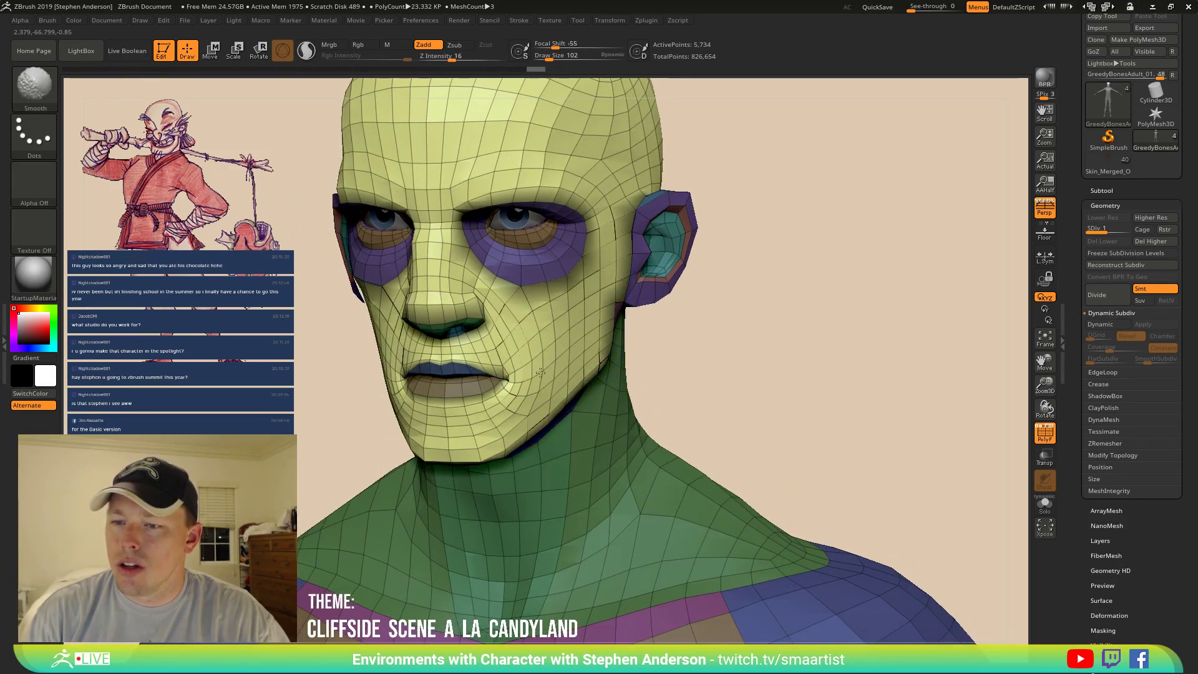
pyautogui.keyDown('shift'); pyautogui.moveTo(541, 372); pyautogui.dragTo(570, 329); pyautogui.keyUp('shift')
pyautogui.moveTo(668, 359)
pyautogui.mouseDown()
pyautogui.moveTo(776, 350)
pyautogui.moveTo(789, 360)
pyautogui.mouseUp()
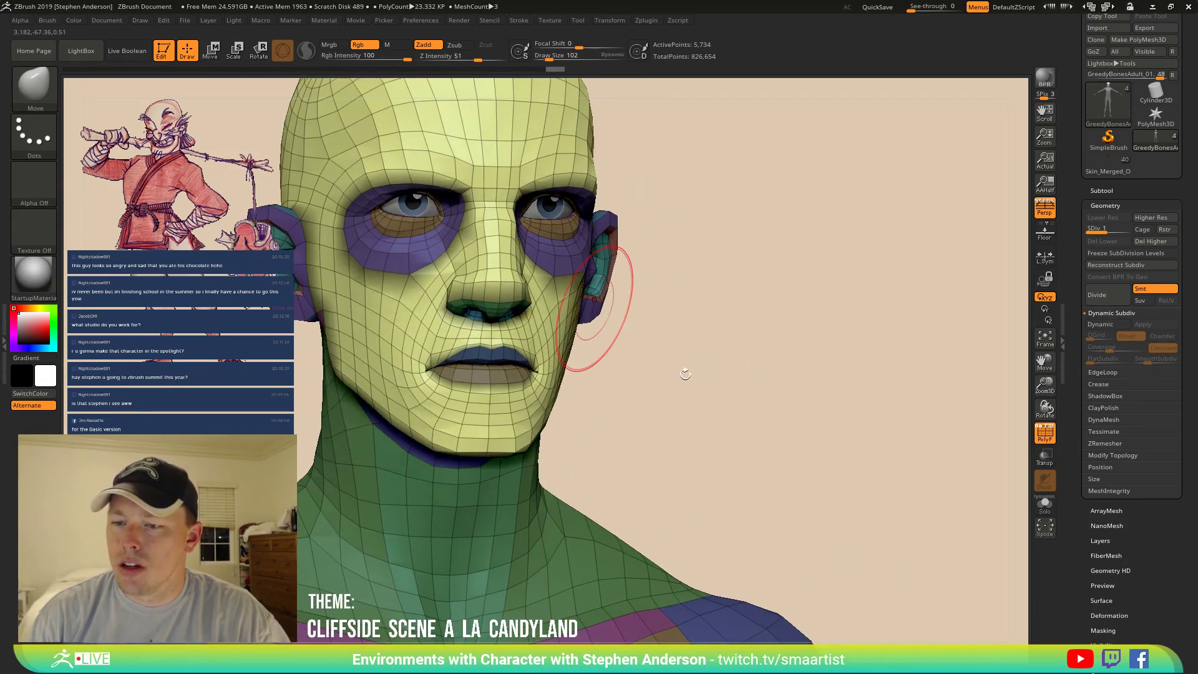
# Turn off the polyframe to check the head's plain shading from below and undo the last stroke.
pyautogui.hotkey('shift', 'f')
pyautogui.moveTo(685, 374); pyautogui.dragTo(629, 294, button='right')
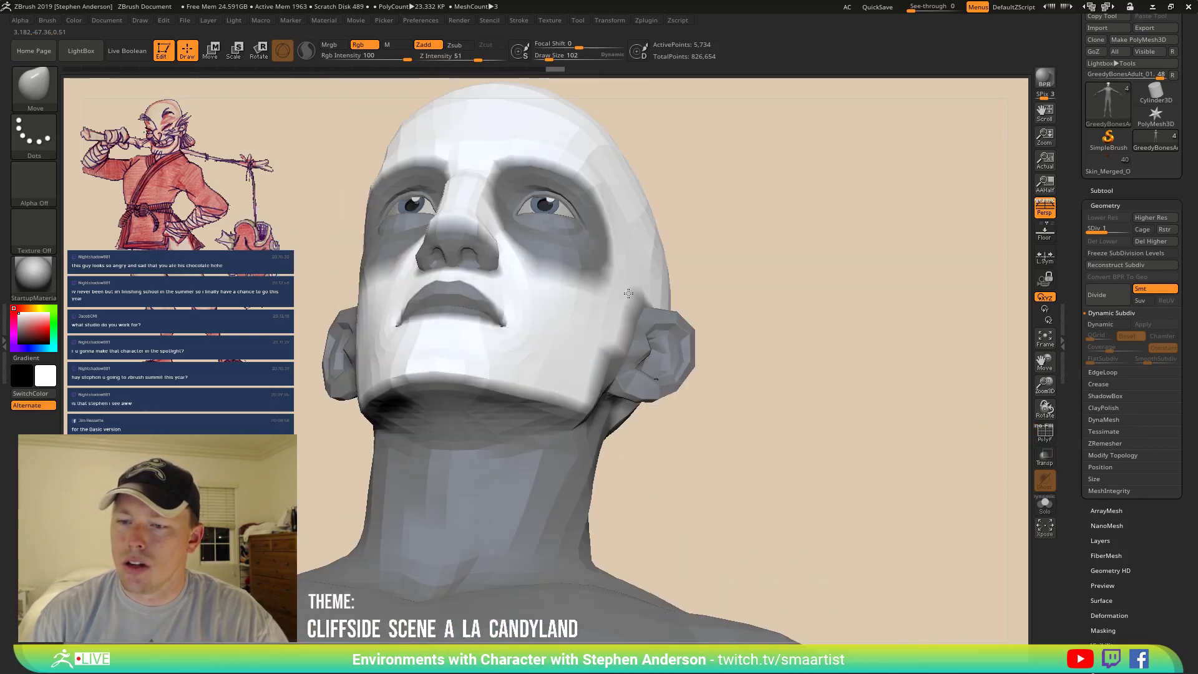
pyautogui.moveTo(758, 446)
pyautogui.mouseDown(button='right')
pyautogui.moveTo(476, 393)
pyautogui.moveTo(532, 415)
pyautogui.mouseUp(button='right')
pyautogui.hotkey('ctrl', 'z')
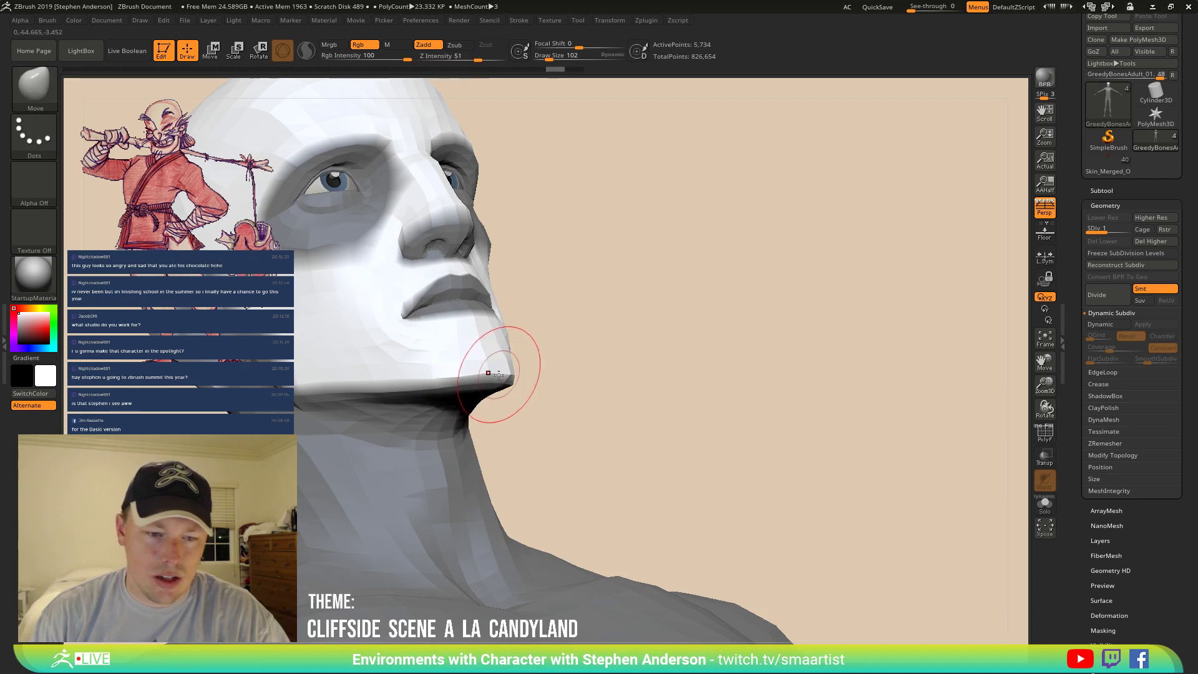
pyautogui.moveTo(485, 379); pyautogui.dragTo(505, 388, button='right')
# Isolate the head by hiding the body below the upper neck.
pyautogui.keyDown('ctrl'); pyautogui.moveTo(479, 297); pyautogui.dragTo(438, 212, button='right'); pyautogui.keyUp('ctrl')
pyautogui.moveTo(572, 290); pyautogui.dragTo(551, 298, button='right')
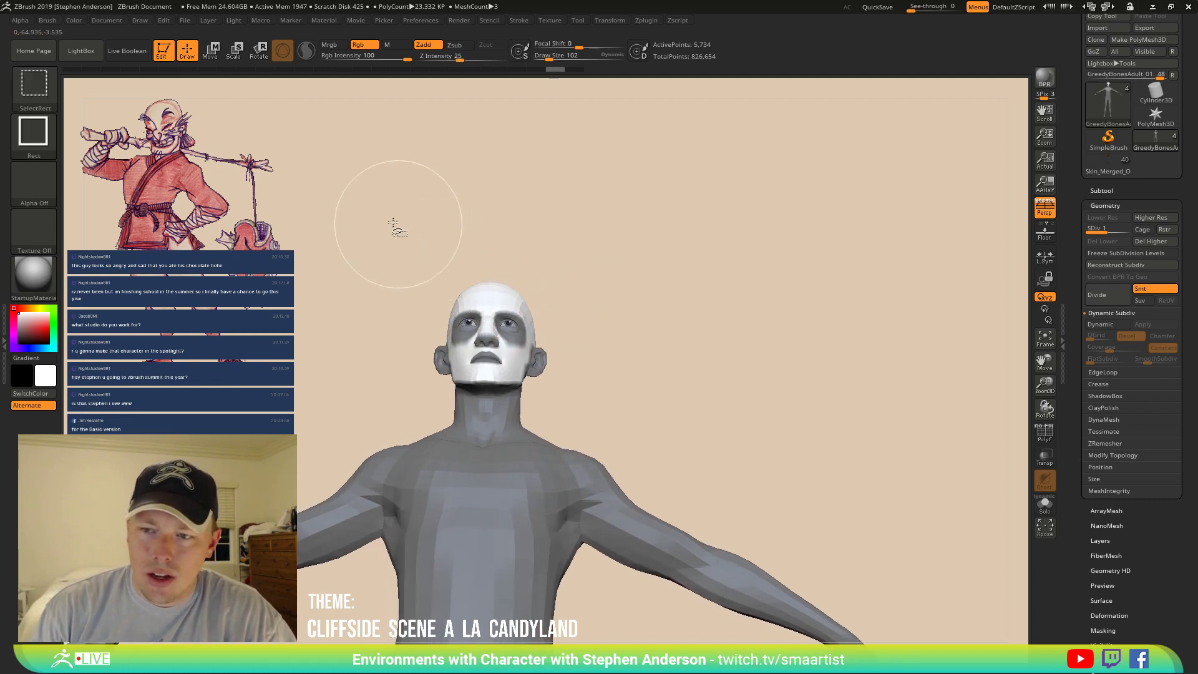
pyautogui.moveTo(385, 222)
pyautogui.keyDown('ctrl'); pyautogui.keyDown('shift'); pyautogui.mouseDown()
pyautogui.moveTo(562, 422)
pyautogui.moveTo(615, 426)
pyautogui.moveTo(629, 393)
pyautogui.moveTo(668, 378)
pyautogui.mouseUp(); pyautogui.keyUp('shift'); pyautogui.keyUp('ctrl')
pyautogui.keyDown('ctrl'); pyautogui.keyDown('shift'); pyautogui.click(667, 381); pyautogui.keyUp('shift'); pyautogui.keyUp('ctrl')
pyautogui.keyDown('ctrl'); pyautogui.keyDown('shift'); pyautogui.moveTo(297, 214); pyautogui.dragTo(548, 422); pyautogui.keyUp('shift'); pyautogui.keyUp('ctrl')
# Soften the mask on the isolated head and pull the chin forward with the Move brush.
pyautogui.moveTo(586, 377)
pyautogui.mouseDown()
pyautogui.moveTo(557, 377)
pyautogui.moveTo(556, 428)
pyautogui.moveTo(578, 327)
pyautogui.moveTo(556, 321)
pyautogui.moveTo(549, 271)
pyautogui.moveTo(579, 276)
pyautogui.mouseUp()
pyautogui.keyDown('ctrl'); pyautogui.click(469, 325); pyautogui.keyUp('ctrl')
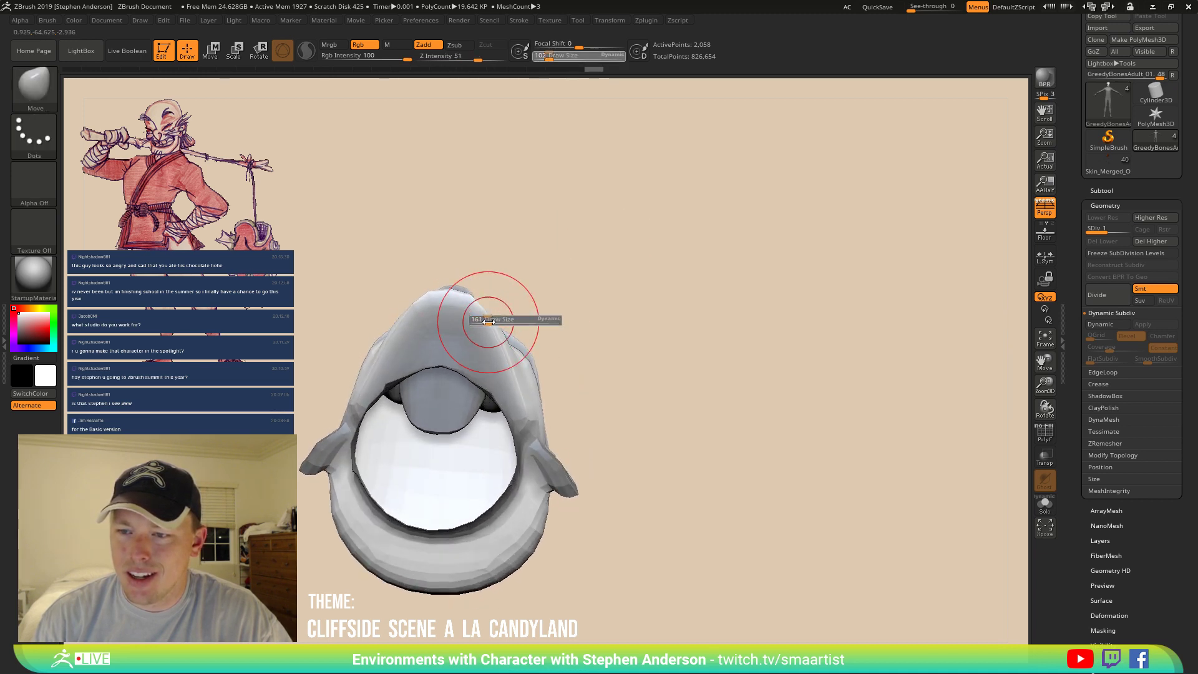
pyautogui.moveTo(495, 322)
pyautogui.mouseDown()
pyautogui.moveTo(512, 307)
pyautogui.moveTo(523, 341)
pyautogui.moveTo(522, 444)
pyautogui.moveTo(476, 421)
pyautogui.moveTo(468, 394)
pyautogui.moveTo(456, 400)
pyautogui.mouseUp()
pyautogui.moveTo(554, 265)
pyautogui.keyDown('alt'); pyautogui.mouseDown(button='right')
pyautogui.moveTo(530, 351)
pyautogui.moveTo(548, 366)
pyautogui.moveTo(505, 367)
pyautogui.moveTo(486, 412)
pyautogui.mouseUp(button='right'); pyautogui.keyUp('alt')
pyautogui.moveTo(485, 412)
pyautogui.mouseDown()
pyautogui.moveTo(503, 409)
pyautogui.moveTo(490, 416)
pyautogui.mouseUp()
pyautogui.keyDown('ctrl'); pyautogui.click(514, 409); pyautogui.keyUp('ctrl')
# Set the Move brush to draw size 136 and focal shift 35, and reshape the area around the mouth corner.
pyautogui.press('s')
pyautogui.press('s')
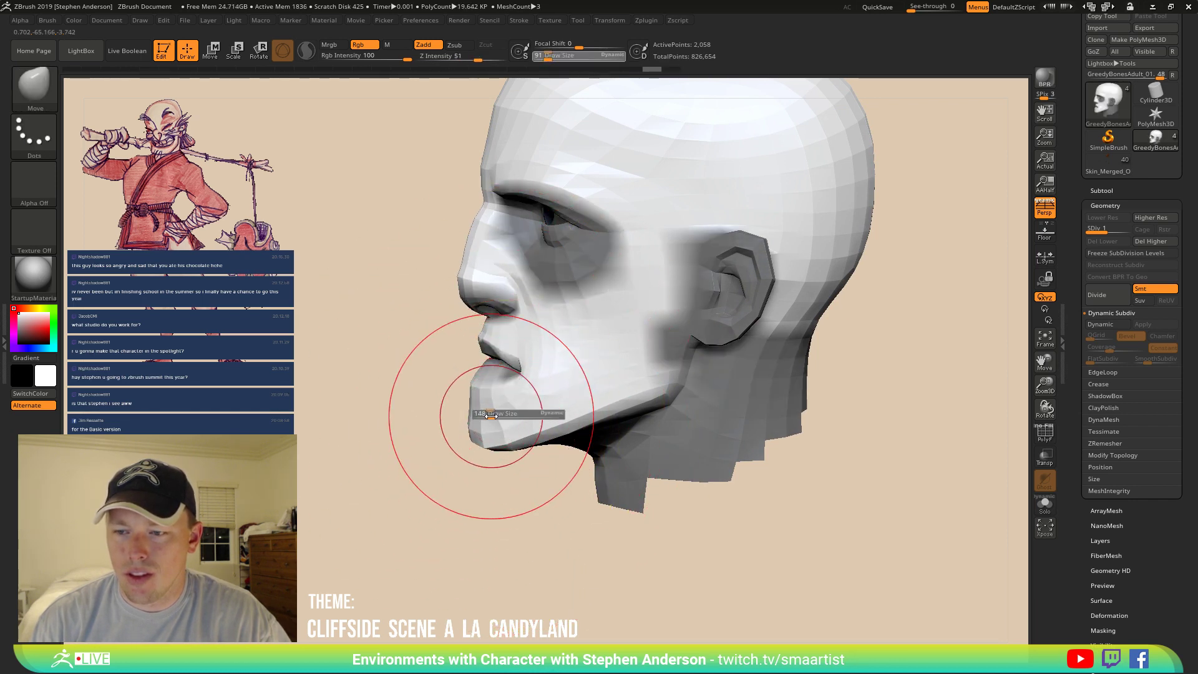
pyautogui.moveTo(580, 47); pyautogui.dragTo(594, 47)
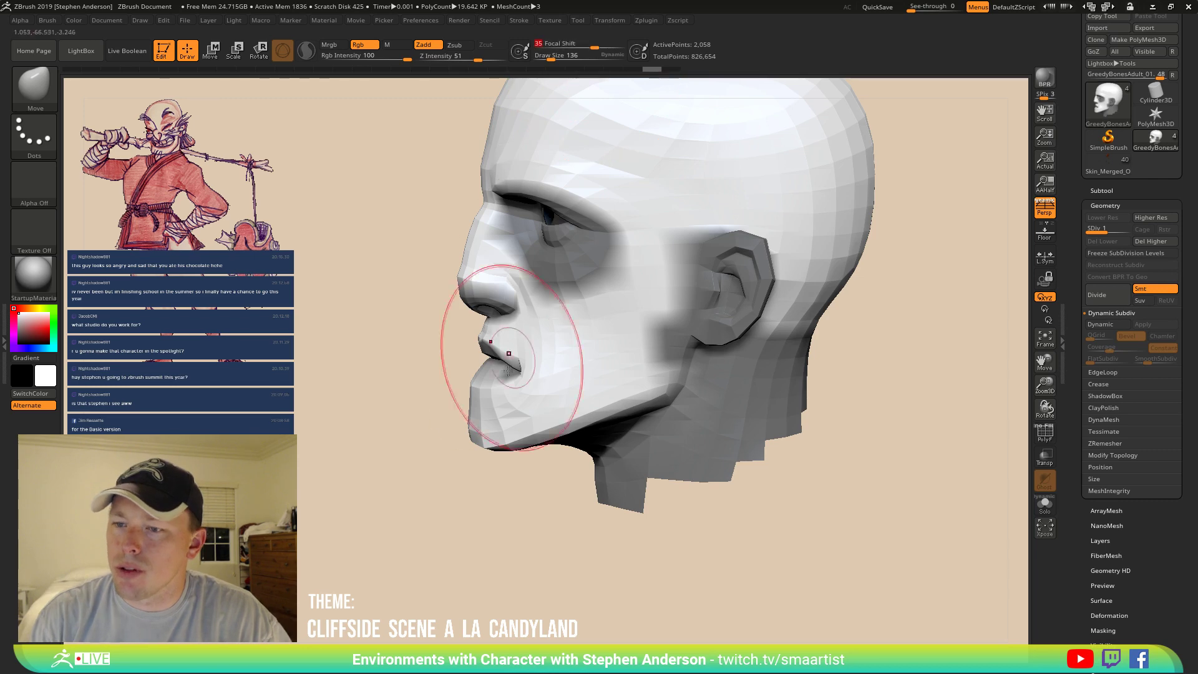
pyautogui.moveTo(529, 414)
pyautogui.mouseDown(button='right')
pyautogui.moveTo(561, 409)
pyautogui.moveTo(509, 388)
pyautogui.moveTo(543, 389)
pyautogui.mouseUp(button='right')
pyautogui.moveTo(531, 381); pyautogui.dragTo(520, 382)
# Turn on the polyframe, reduce the draw size to 38, and smooth the mesh between the lower lip and chin.
pyautogui.press('s')
pyautogui.press('shift')
pyautogui.hotkey('shift', 'f')
pyautogui.moveTo(522, 388); pyautogui.dragTo(485, 394, button='right')
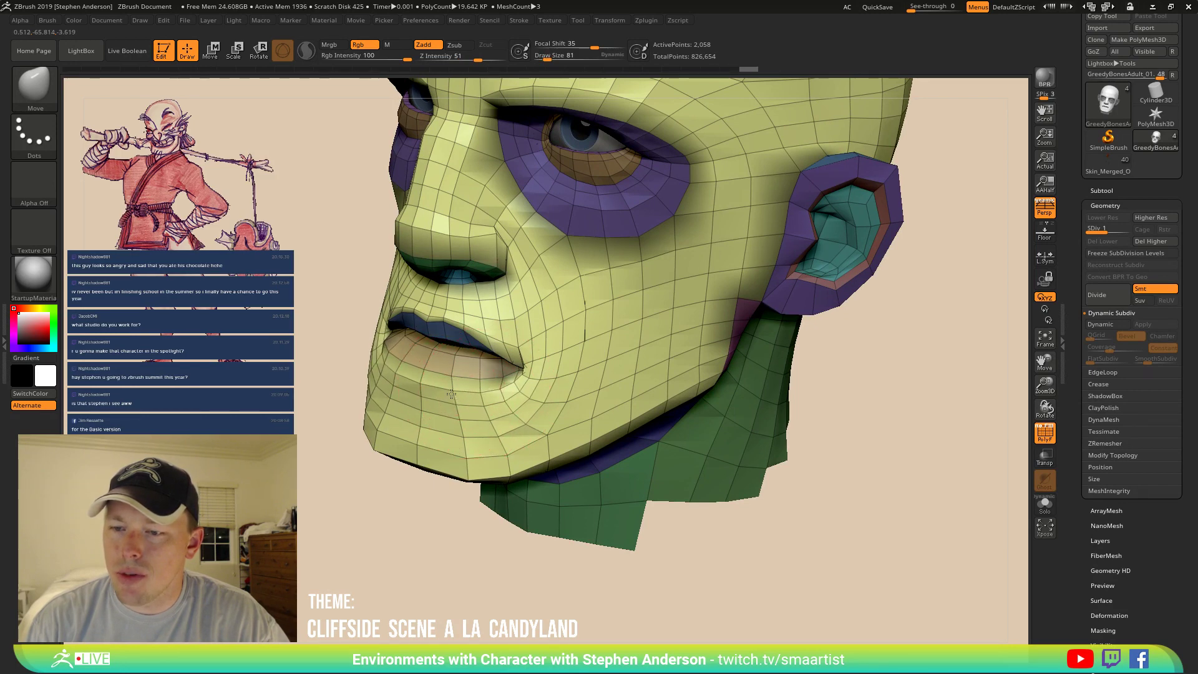
pyautogui.moveTo(416, 388); pyautogui.dragTo(470, 403, button='right')
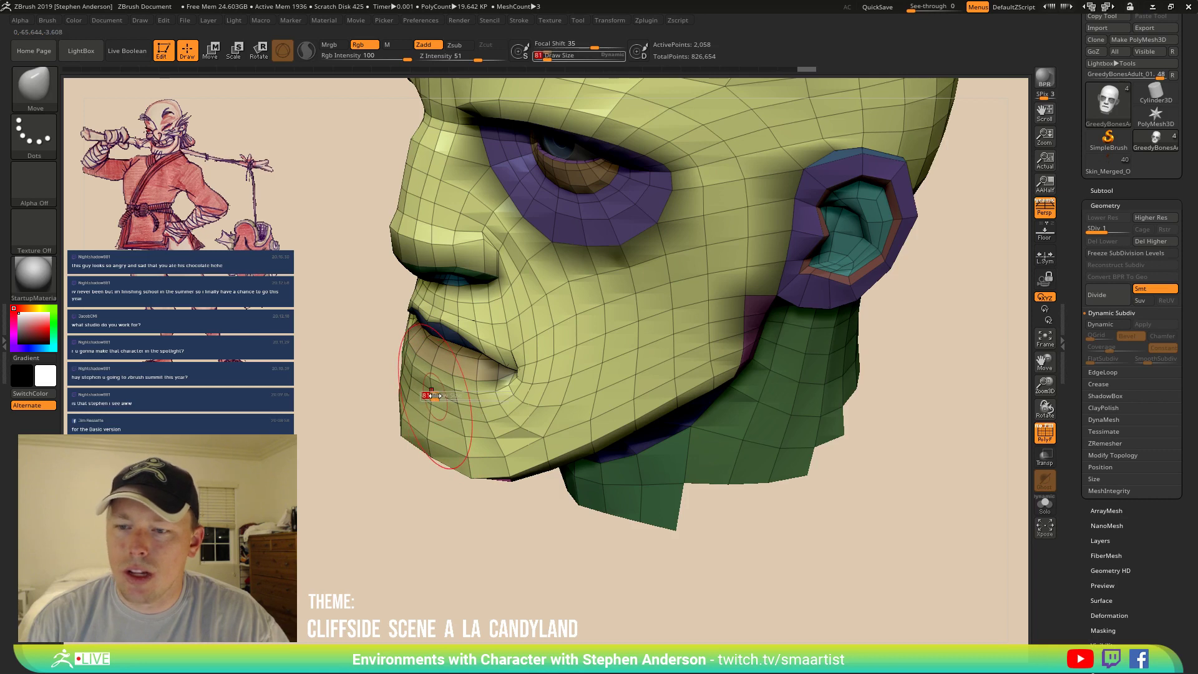
pyautogui.press('shift')
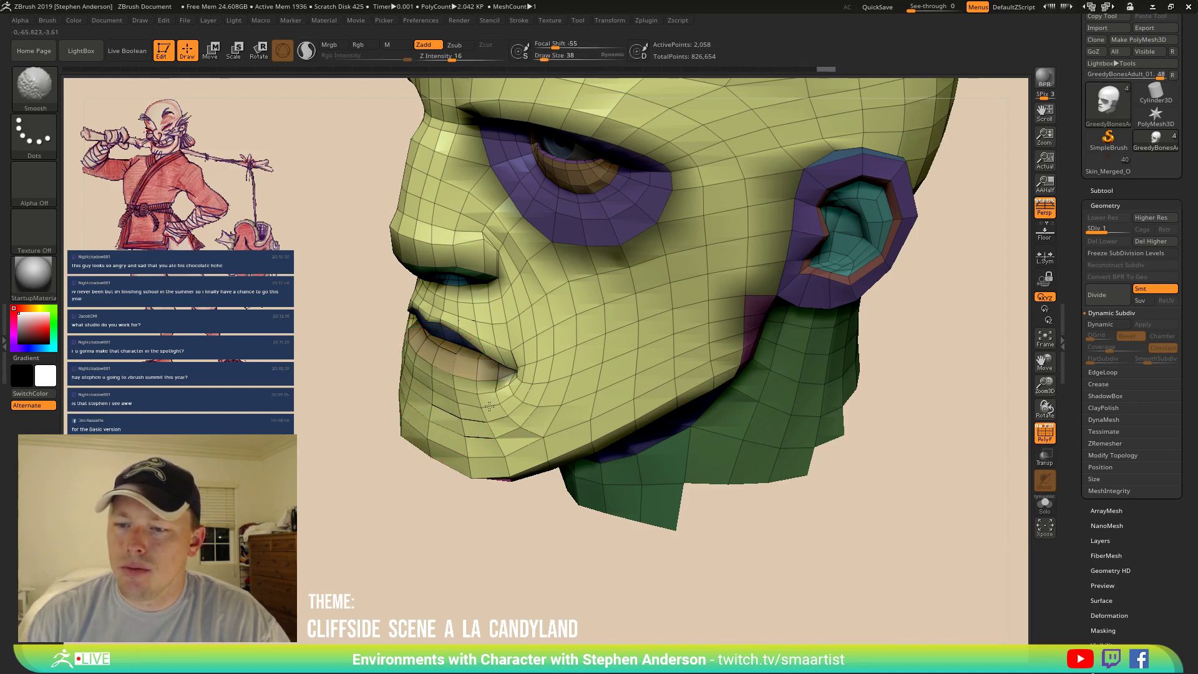
pyautogui.moveTo(458, 413)
pyautogui.keyDown('shift'); pyautogui.mouseDown()
pyautogui.moveTo(508, 414)
pyautogui.moveTo(507, 425)
pyautogui.mouseUp(); pyautogui.keyUp('shift')
# Nudge the vertices around the mouth corner with the Move brush at draw size 38, checking from several angles.
pyautogui.moveTo(524, 379); pyautogui.dragTo(534, 387)
pyautogui.moveTo(543, 381)
pyautogui.mouseDown(button='right')
pyautogui.moveTo(514, 366)
pyautogui.moveTo(528, 378)
pyautogui.mouseUp(button='right')
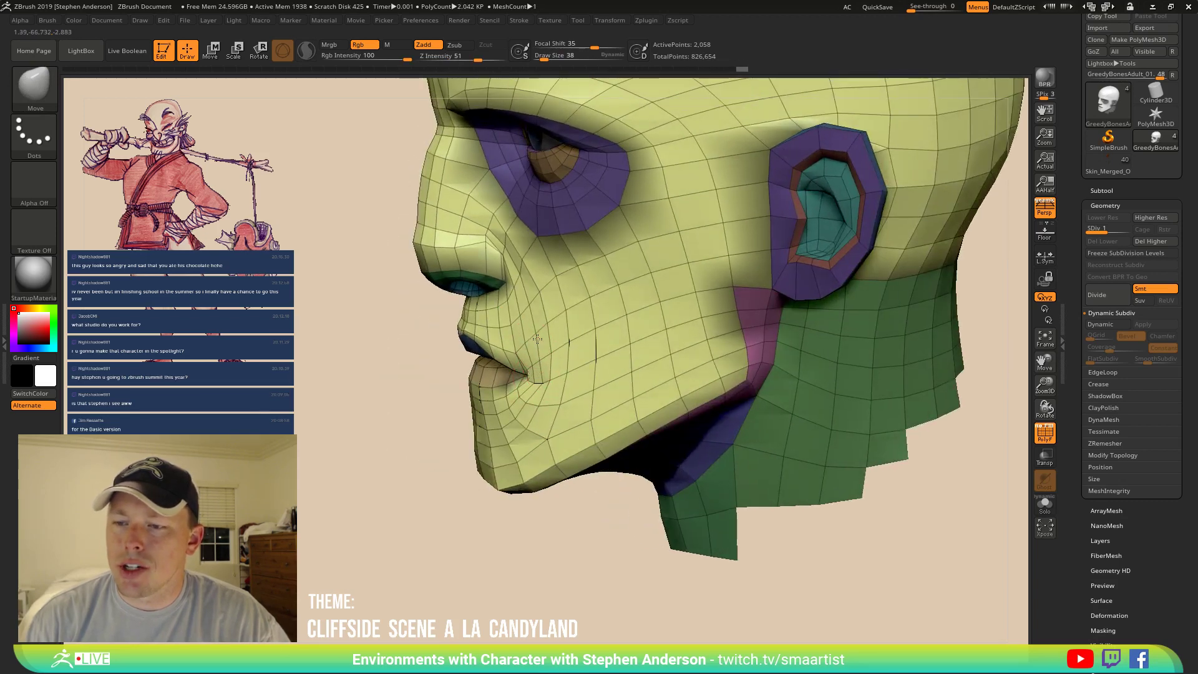
pyautogui.moveTo(547, 347); pyautogui.dragTo(545, 325, button='right')
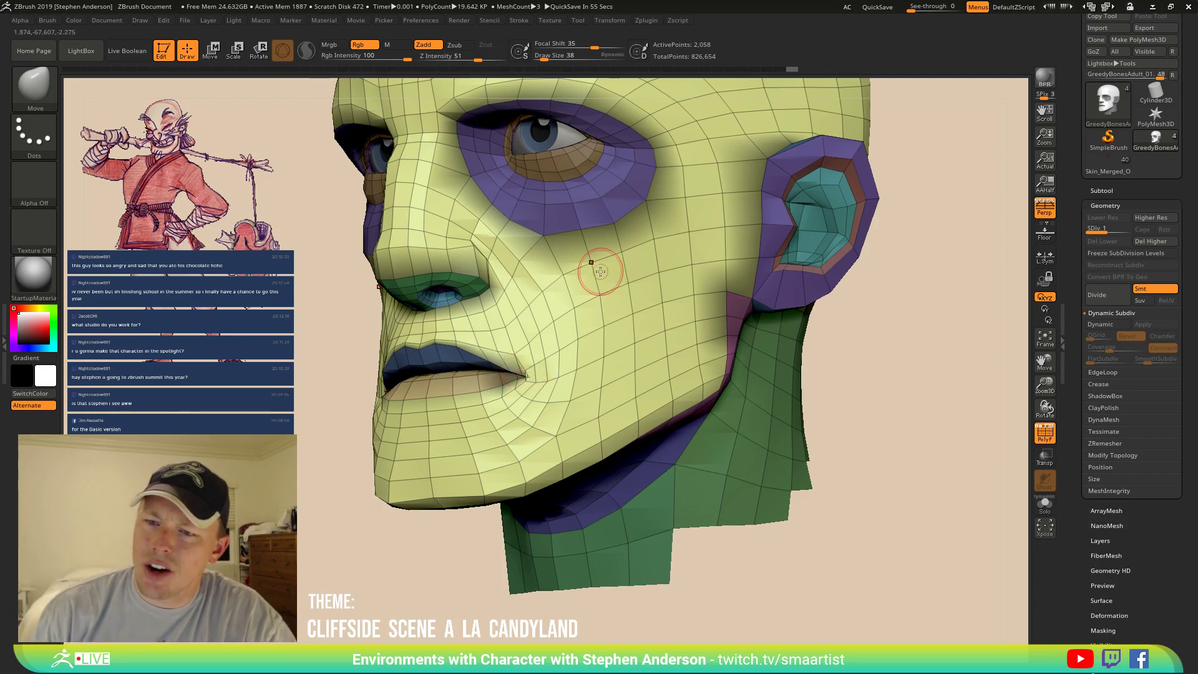
pyautogui.moveTo(567, 297)
pyautogui.mouseDown(button='right')
pyautogui.moveTo(534, 308)
pyautogui.moveTo(538, 350)
pyautogui.mouseUp(button='right')
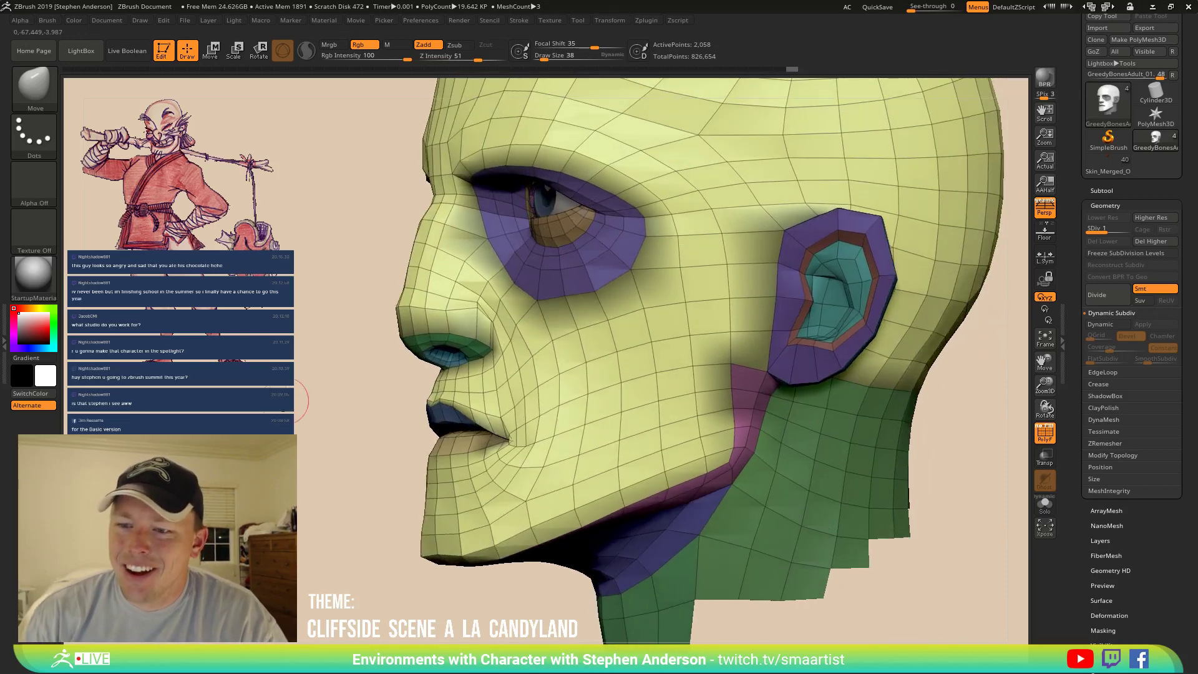
pyautogui.moveTo(314, 401)
pyautogui.mouseDown(button='right')
pyautogui.moveTo(437, 400)
pyautogui.moveTo(281, 395)
pyautogui.mouseUp(button='right')
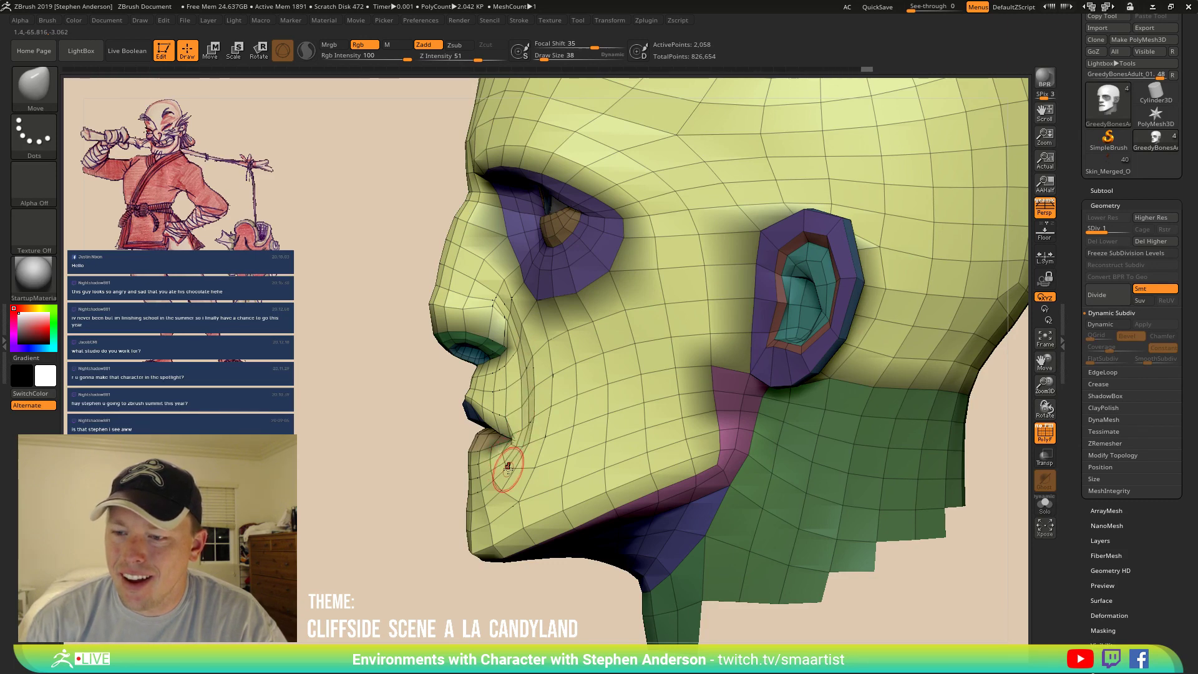
pyautogui.moveTo(522, 483); pyautogui.dragTo(590, 474, button='right')
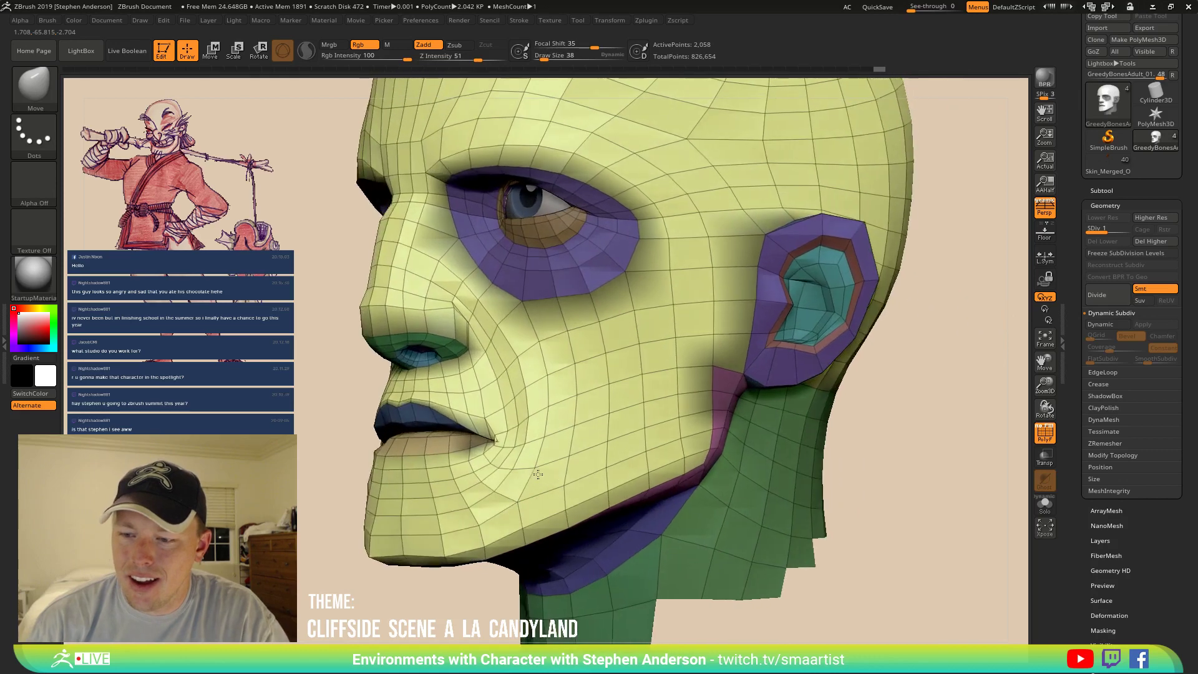
pyautogui.moveTo(523, 455); pyautogui.dragTo(517, 446)
pyautogui.moveTo(503, 444); pyautogui.dragTo(542, 444, button='right')
pyautogui.moveTo(504, 446); pyautogui.dragTo(500, 441)
# Clear the mask and refine the mouth corner and lower lip with the Move brush at draw size 24.
pyautogui.keyDown('ctrl'); pyautogui.moveTo(524, 456); pyautogui.dragTo(550, 507, button='right'); pyautogui.keyUp('ctrl')
pyautogui.moveTo(494, 435); pyautogui.dragTo(494, 434)
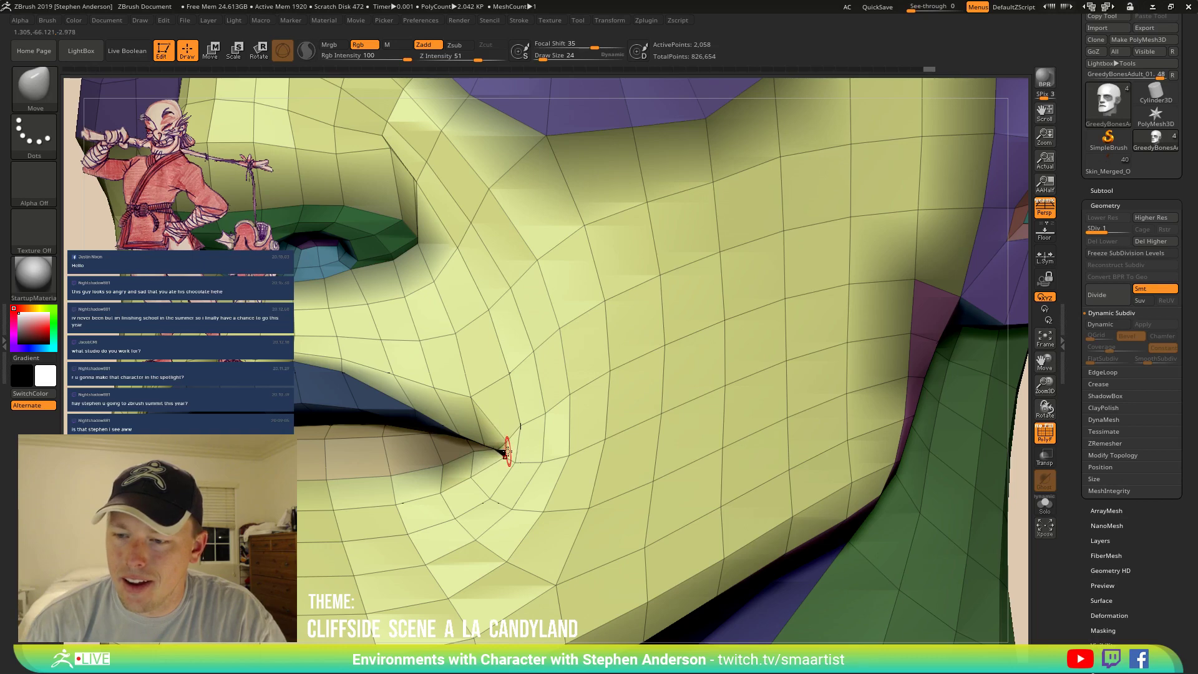
pyautogui.moveTo(508, 451)
pyautogui.mouseDown(button='right')
pyautogui.moveTo(547, 452)
pyautogui.moveTo(521, 451)
pyautogui.mouseUp(button='right')
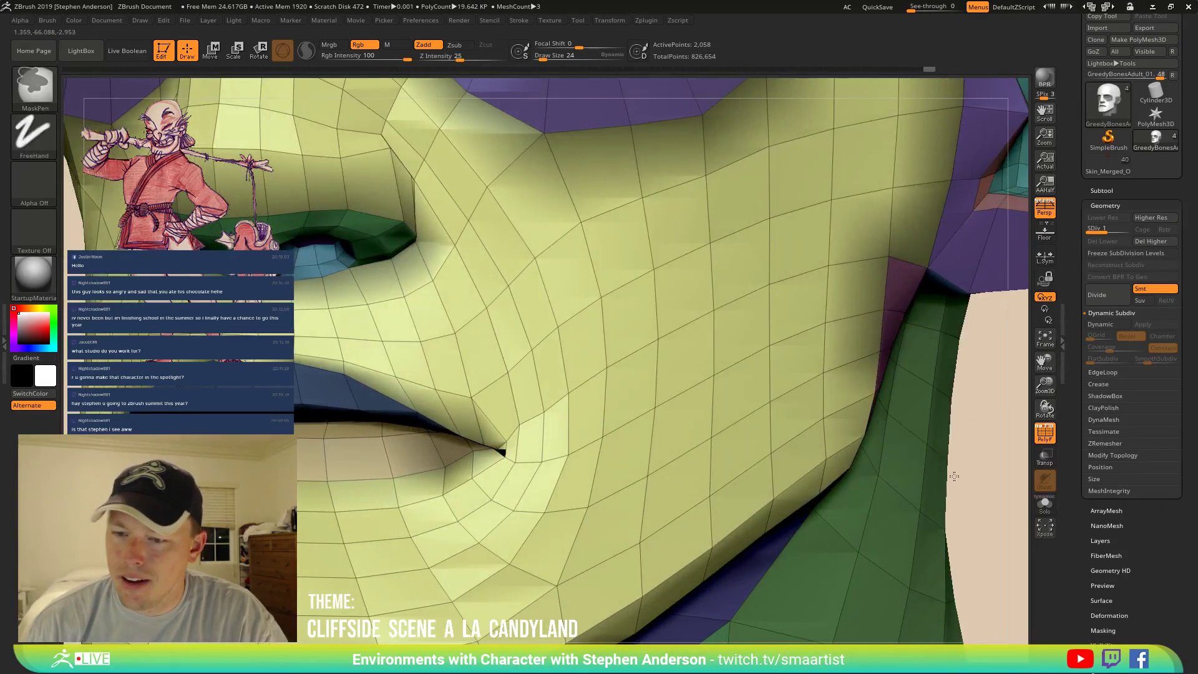
pyautogui.keyDown('ctrl'); pyautogui.moveTo(955, 476); pyautogui.dragTo(964, 488); pyautogui.keyUp('ctrl')
pyautogui.moveTo(469, 451); pyautogui.dragTo(451, 479, button='right')
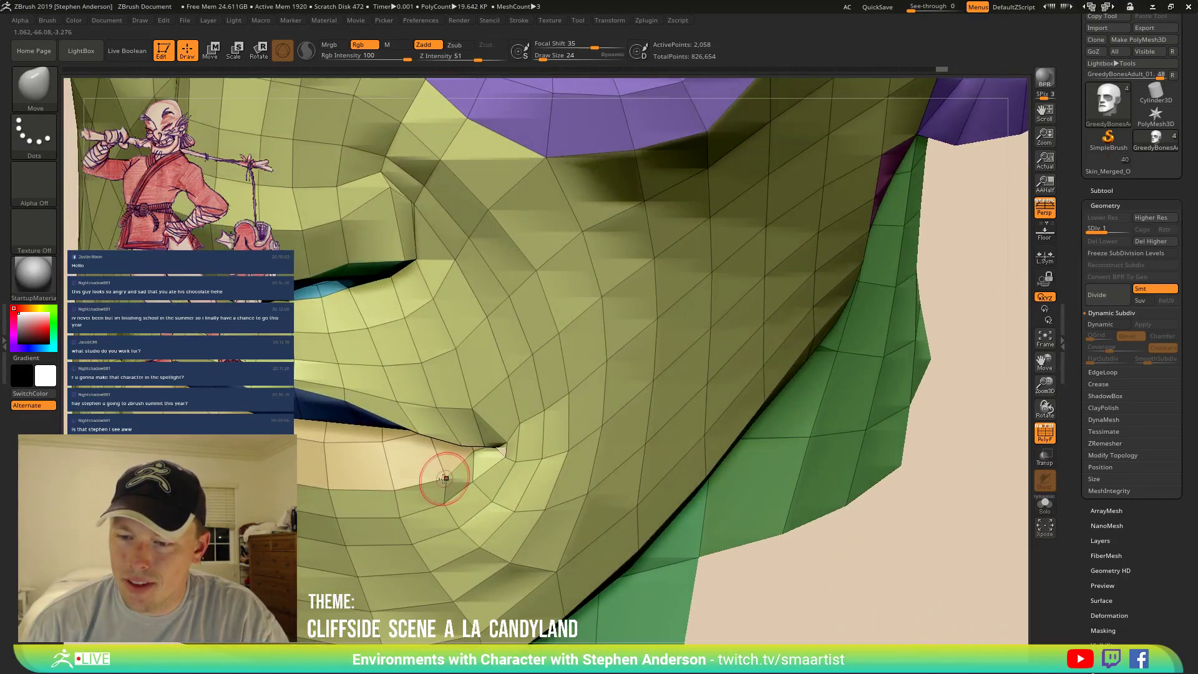
pyautogui.moveTo(445, 478); pyautogui.dragTo(430, 477)
pyautogui.moveTo(452, 499)
pyautogui.keyDown('ctrl'); pyautogui.mouseDown(button='right')
pyautogui.moveTo(470, 429)
pyautogui.moveTo(432, 503)
pyautogui.moveTo(460, 493)
pyautogui.mouseUp(button='right'); pyautogui.keyUp('ctrl')
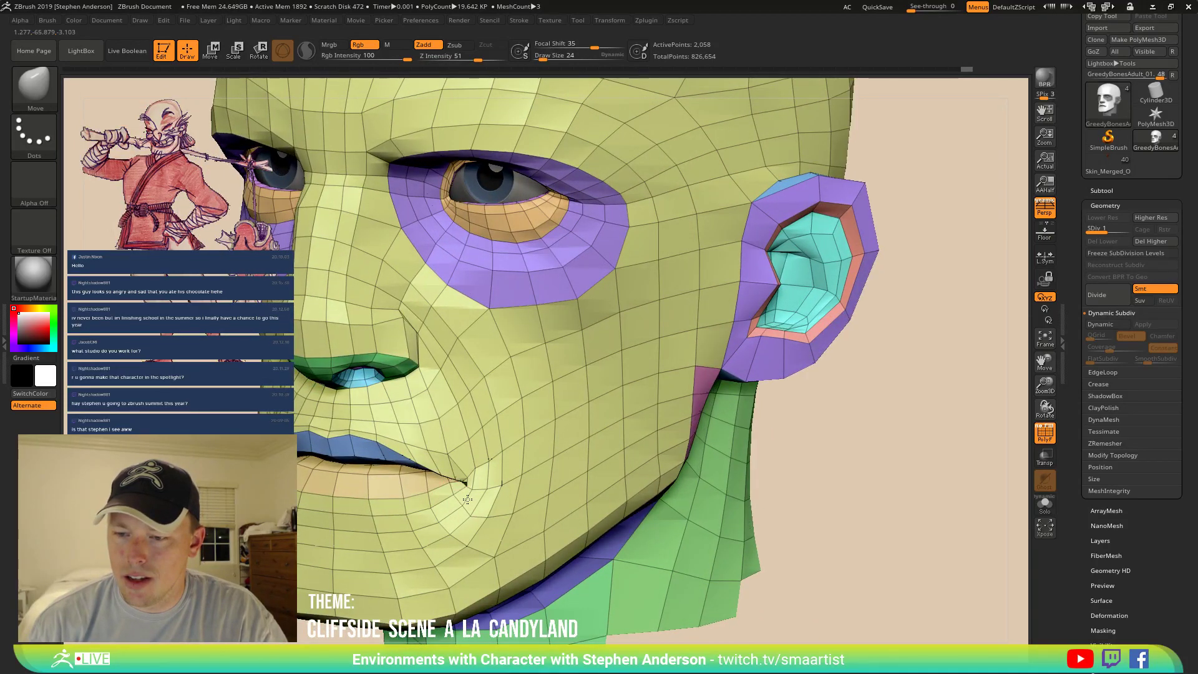
# Mask everything except the polygroup on the underside of the nose, and return to the Move brush.
pyautogui.moveTo(488, 517)
pyautogui.keyDown('ctrl'); pyautogui.mouseDown(button='right')
pyautogui.moveTo(499, 440)
pyautogui.moveTo(473, 445)
pyautogui.moveTo(508, 487)
pyautogui.moveTo(501, 427)
pyautogui.mouseUp(button='right'); pyautogui.keyUp('ctrl')
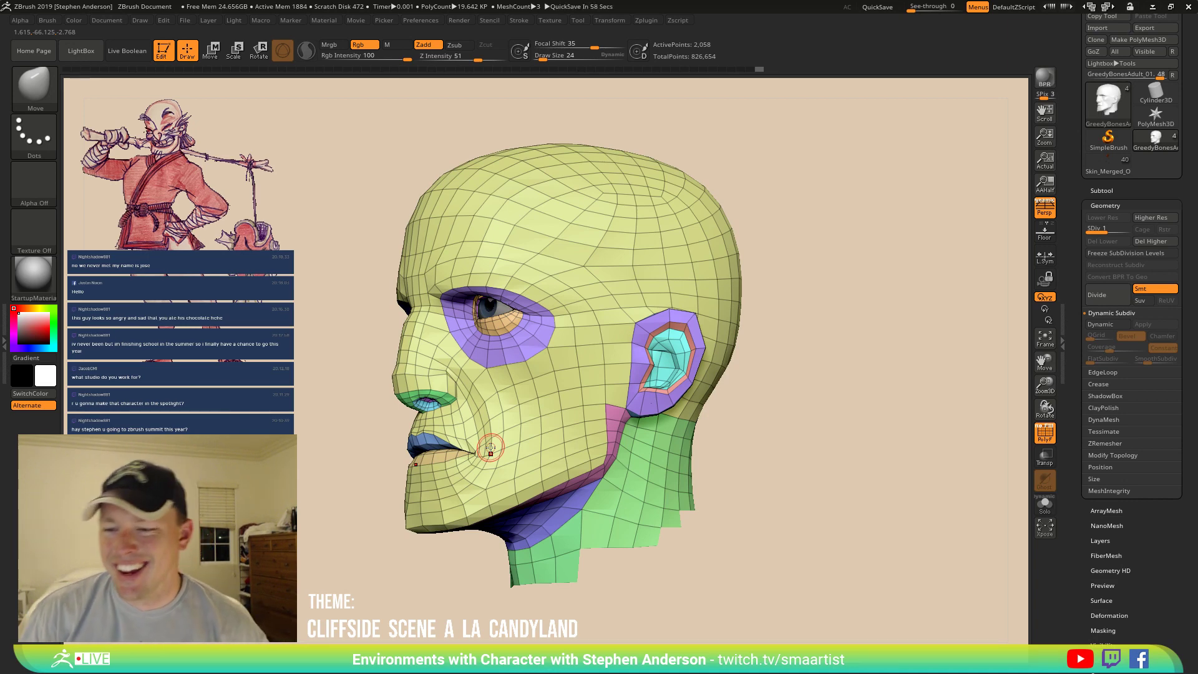
pyautogui.moveTo(492, 362)
pyautogui.mouseDown(button='right')
pyautogui.moveTo(431, 366)
pyautogui.moveTo(445, 437)
pyautogui.mouseUp(button='right')
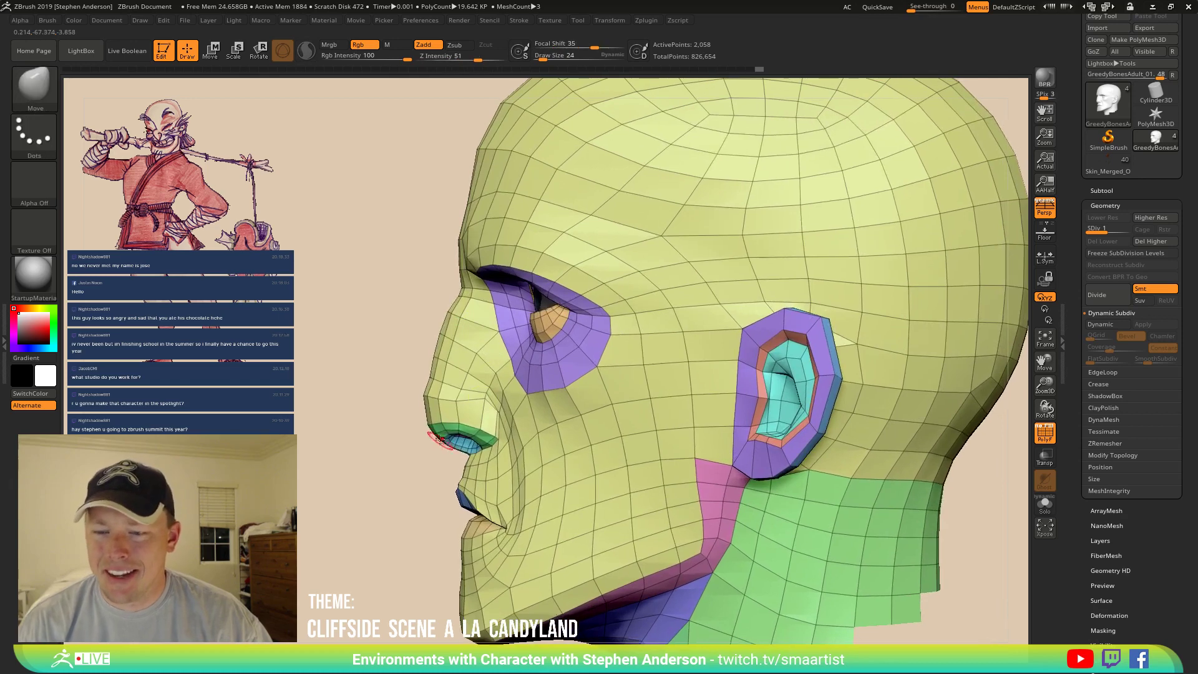
pyautogui.press('w')
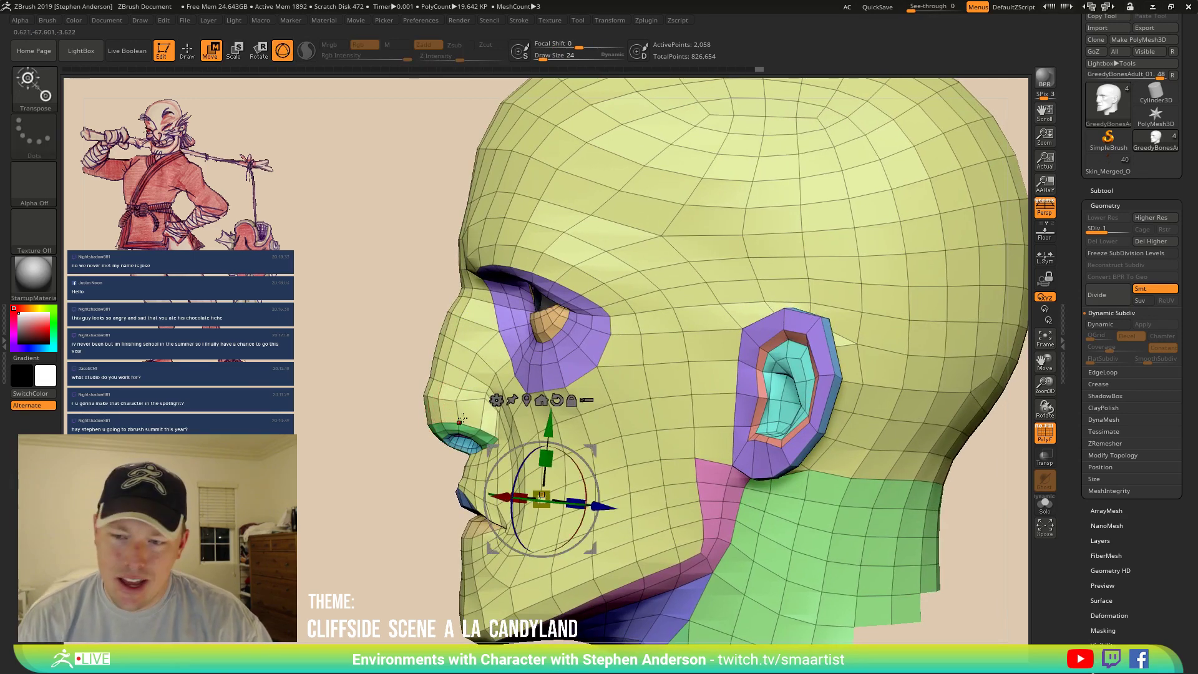
pyautogui.moveTo(448, 392); pyautogui.dragTo(435, 443, button='right')
pyautogui.keyDown('ctrl'); pyautogui.click(435, 444); pyautogui.keyUp('ctrl')
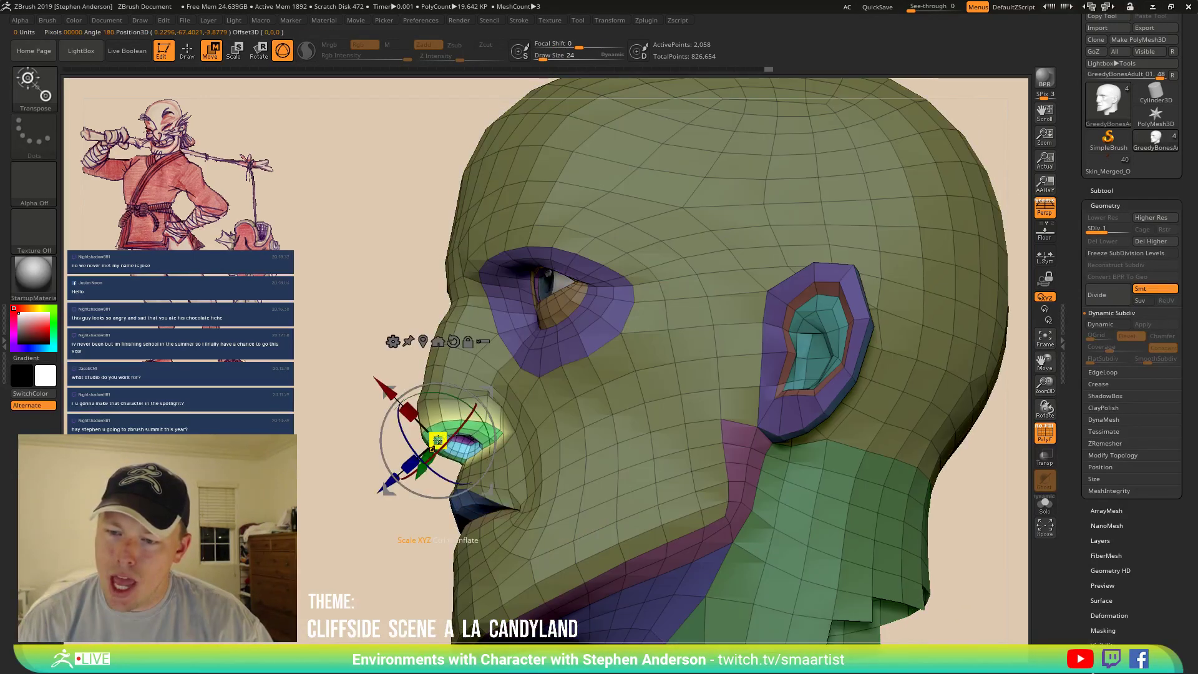
pyautogui.press('q')
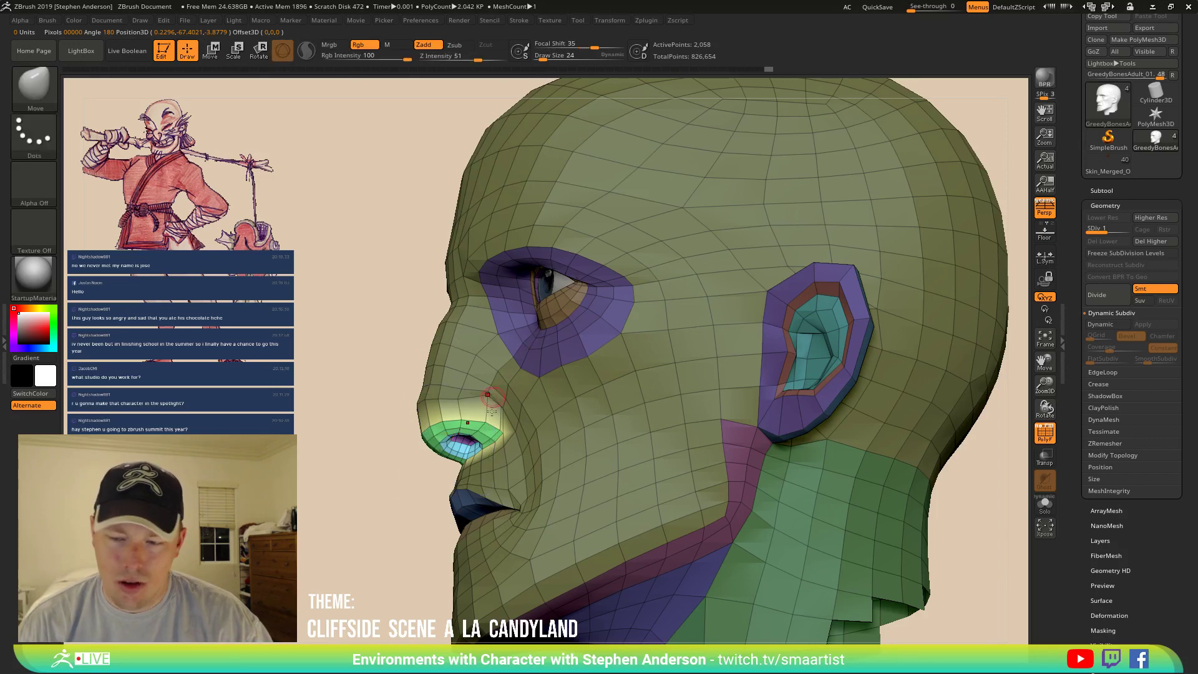
# Invert the visibility to check the hidden parts of the mesh, and return to the isolated head.
pyautogui.moveTo(477, 480); pyautogui.dragTo(463, 448, button='right')
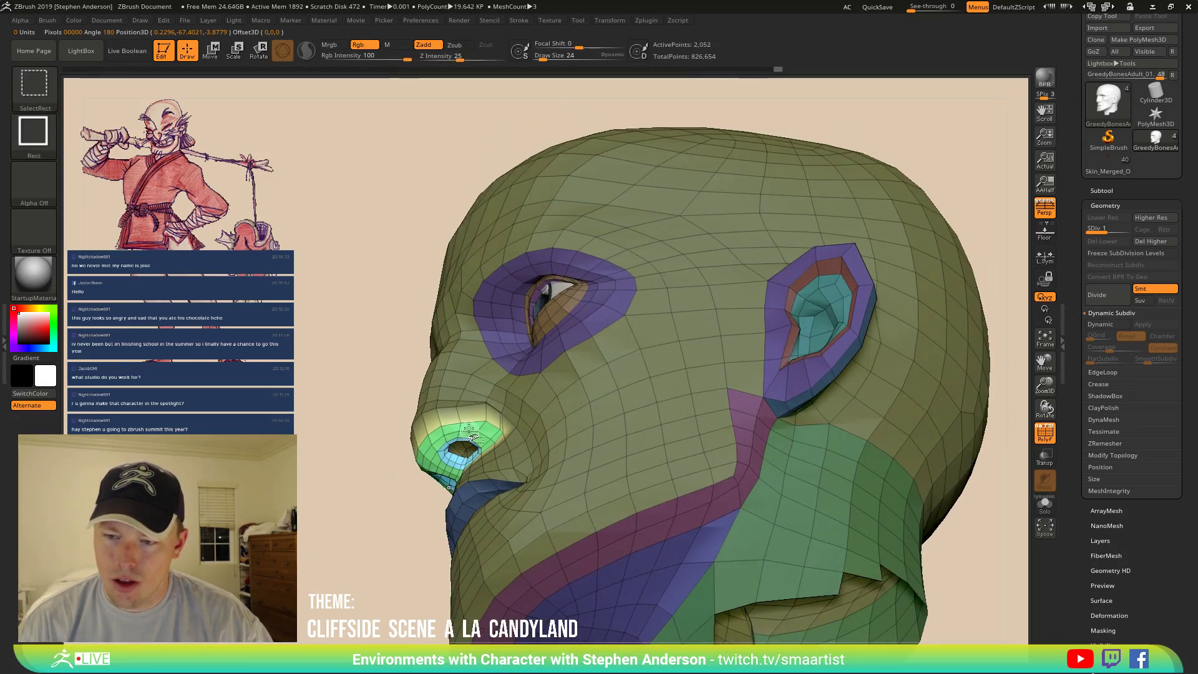
pyautogui.keyDown('ctrl'); pyautogui.moveTo(380, 388); pyautogui.dragTo(344, 359, button='right'); pyautogui.keyUp('ctrl')
pyautogui.keyDown('ctrl'); pyautogui.keyDown('shift'); pyautogui.moveTo(317, 372); pyautogui.dragTo(345, 447); pyautogui.keyUp('shift'); pyautogui.keyUp('ctrl')
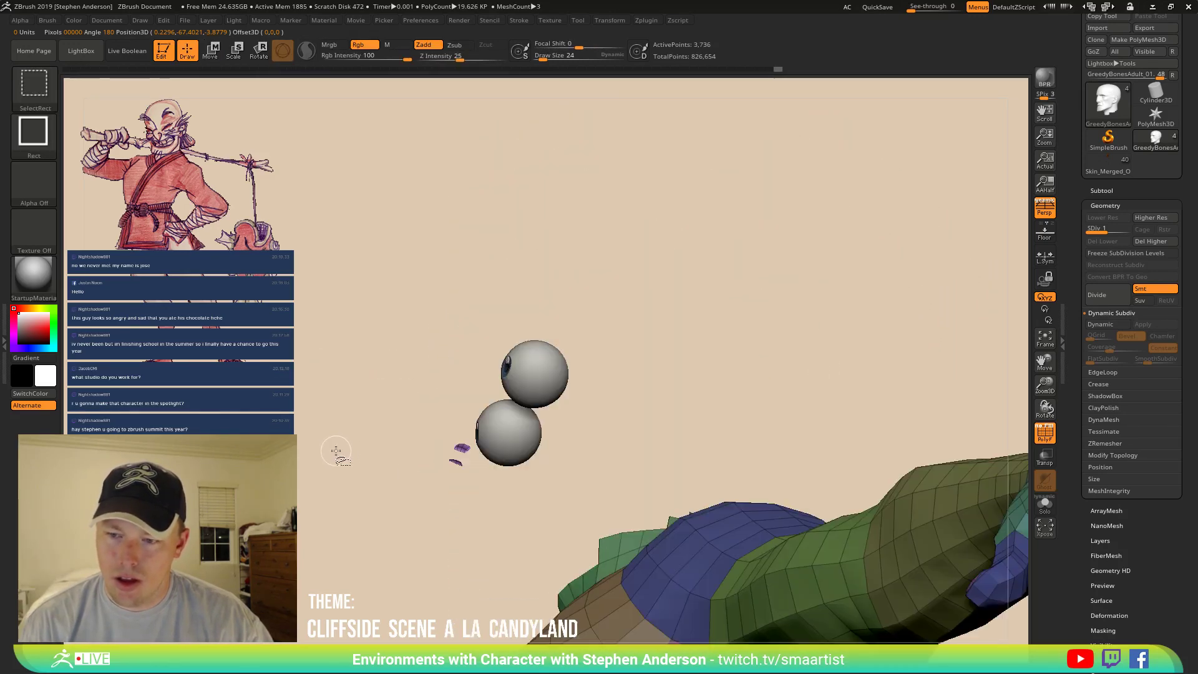
pyautogui.keyDown('ctrl'); pyautogui.keyDown('shift'); pyautogui.click(351, 478); pyautogui.keyUp('shift'); pyautogui.keyUp('ctrl')
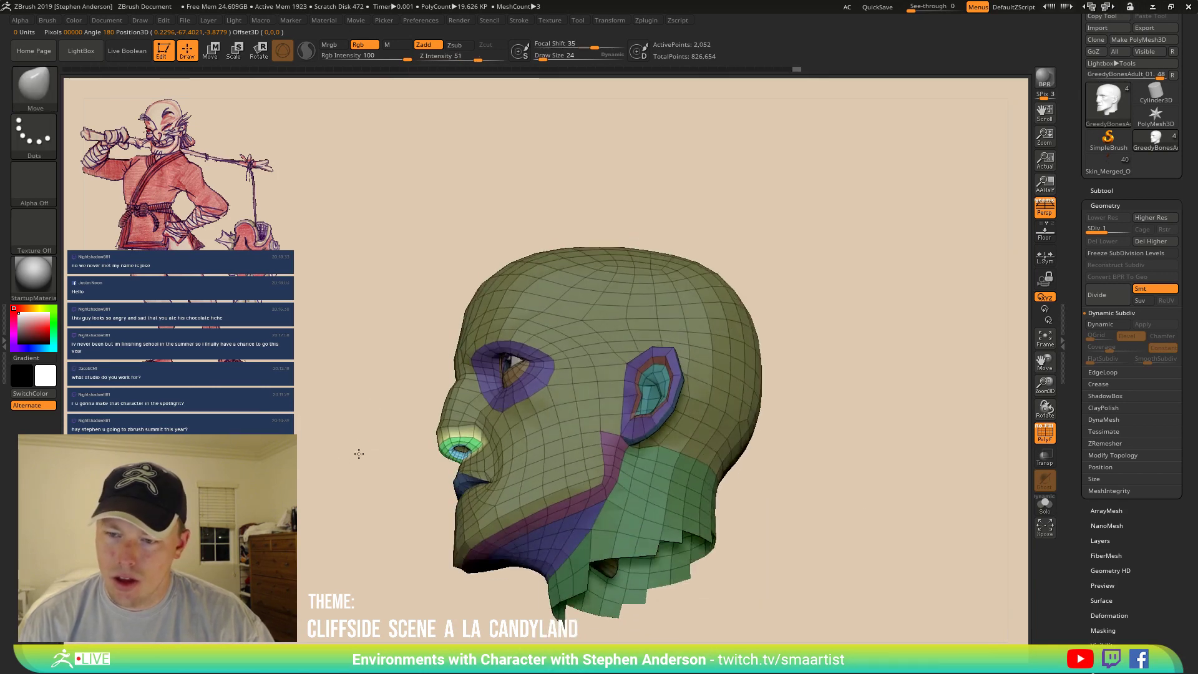
# Reshape the unmasked underside and tip of the nose with the Move brush at draw size 161.
pyautogui.moveTo(359, 454)
pyautogui.keyDown('ctrl'); pyautogui.mouseDown(button='right')
pyautogui.moveTo(390, 493)
pyautogui.moveTo(446, 357)
pyautogui.moveTo(465, 437)
pyautogui.moveTo(408, 424)
pyautogui.moveTo(418, 457)
pyautogui.mouseUp(button='right'); pyautogui.keyUp('ctrl')
pyautogui.moveTo(418, 454)
pyautogui.mouseDown()
pyautogui.moveTo(424, 435)
pyautogui.moveTo(451, 437)
pyautogui.mouseUp()
pyautogui.press('s')
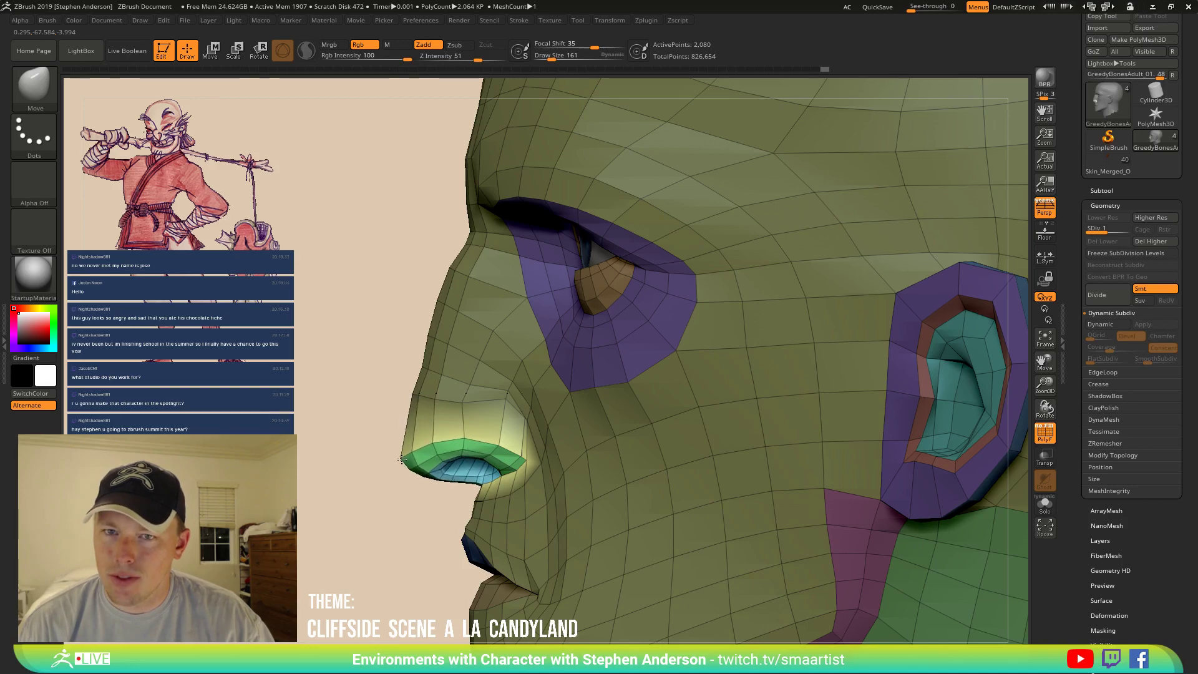
pyautogui.moveTo(423, 461)
pyautogui.mouseDown(button='right')
pyautogui.moveTo(473, 403)
pyautogui.moveTo(468, 418)
pyautogui.moveTo(481, 425)
pyautogui.mouseUp(button='right')
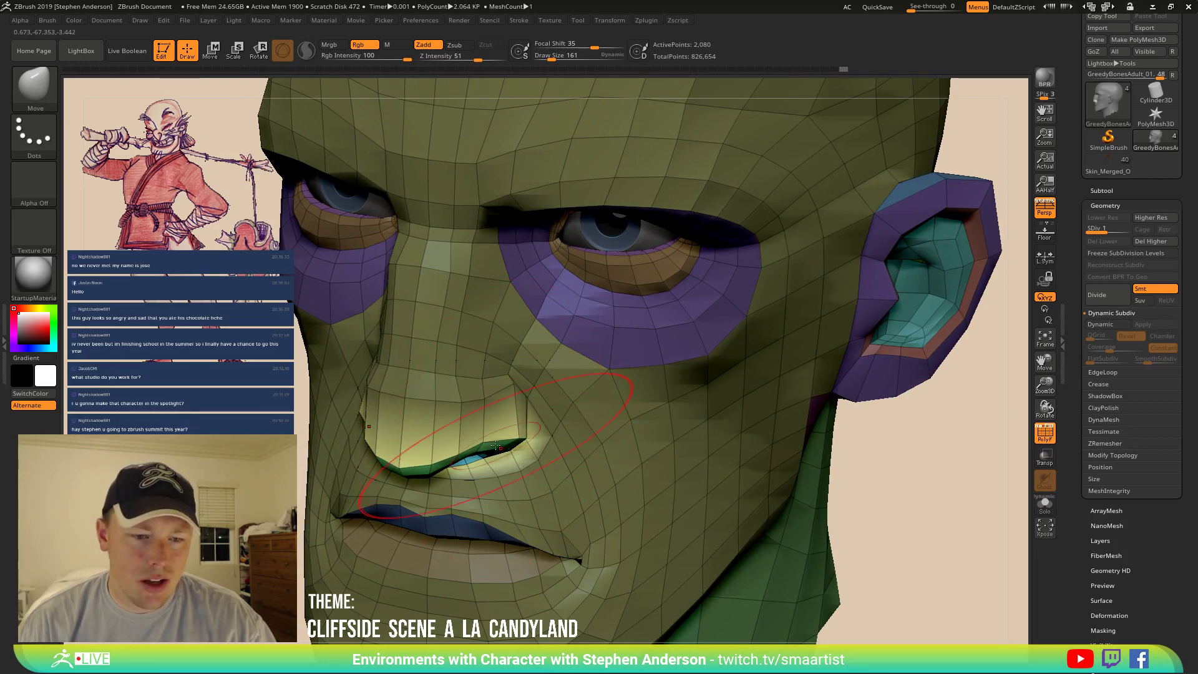
pyautogui.moveTo(496, 445)
pyautogui.mouseDown(button='right')
pyautogui.moveTo(471, 434)
pyautogui.moveTo(547, 406)
pyautogui.moveTo(521, 458)
pyautogui.mouseUp(button='right')
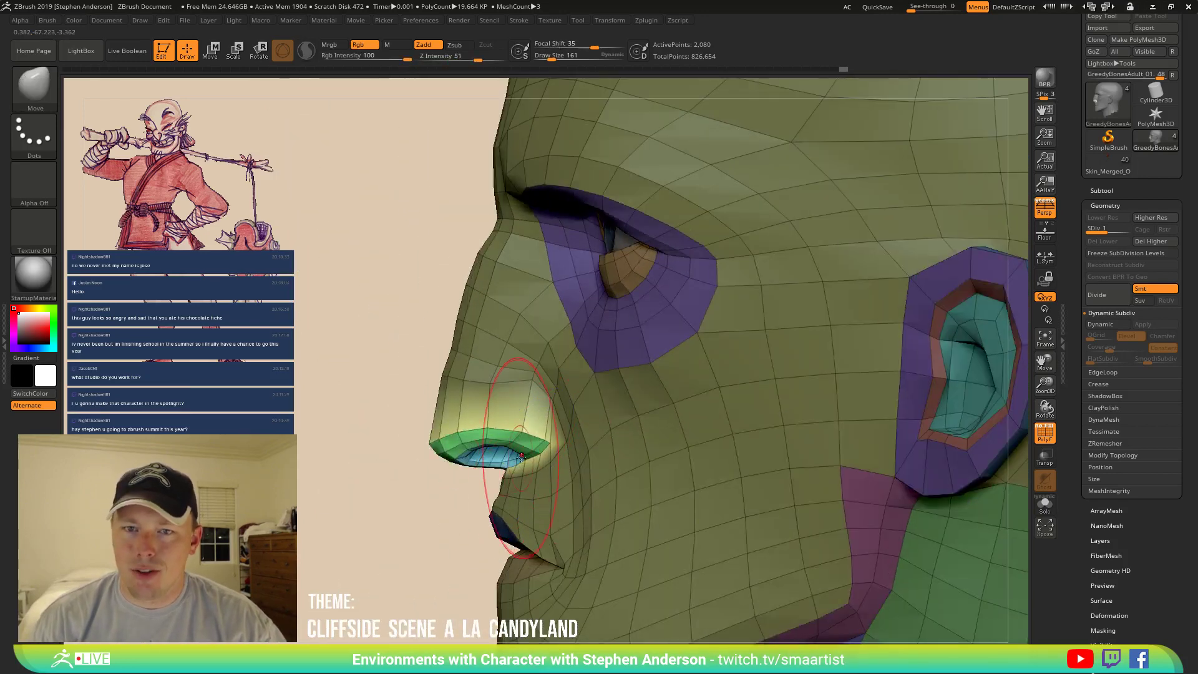
# Set the draw size to 81 and adjust the nostril rims, checking them from below and in profile.
pyautogui.press('s')
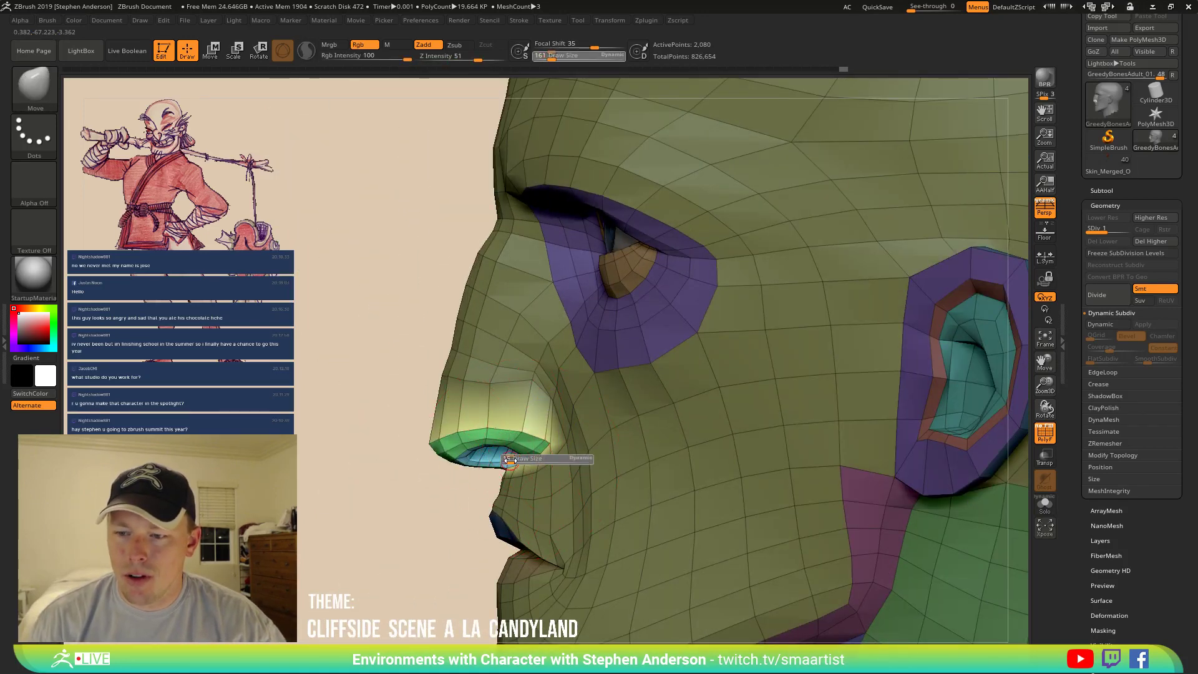
pyautogui.moveTo(516, 462); pyautogui.dragTo(516, 462)
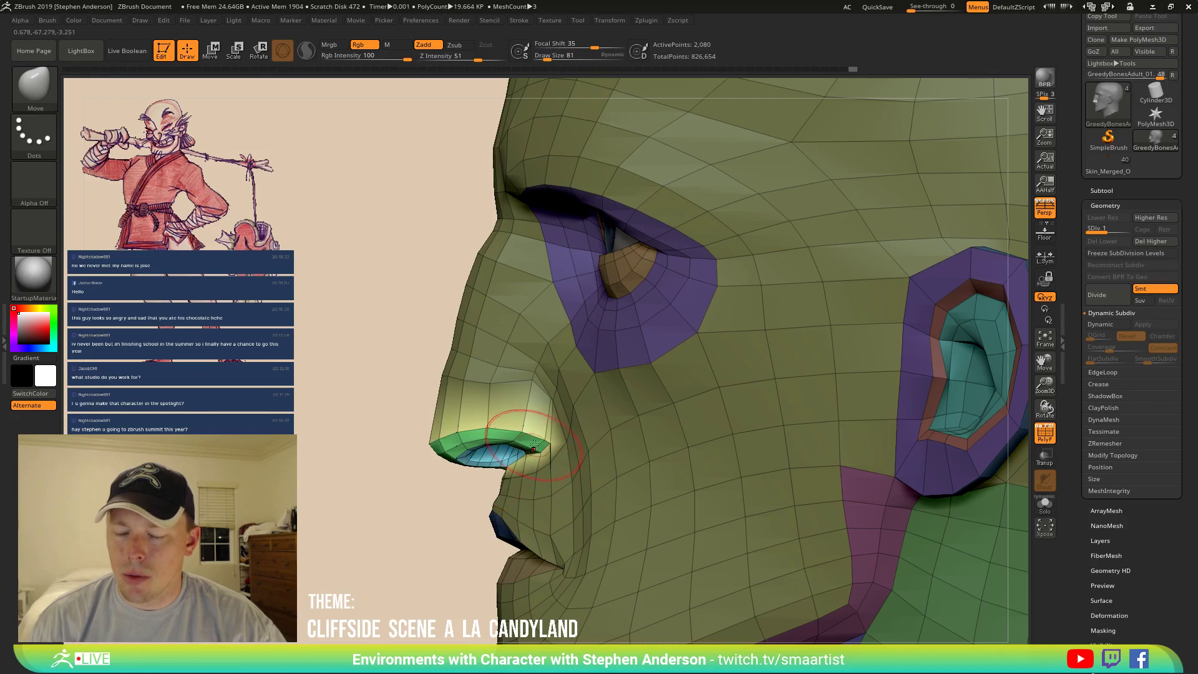
pyautogui.moveTo(535, 444)
pyautogui.mouseDown(button='right')
pyautogui.moveTo(489, 467)
pyautogui.moveTo(467, 444)
pyautogui.mouseUp(button='right')
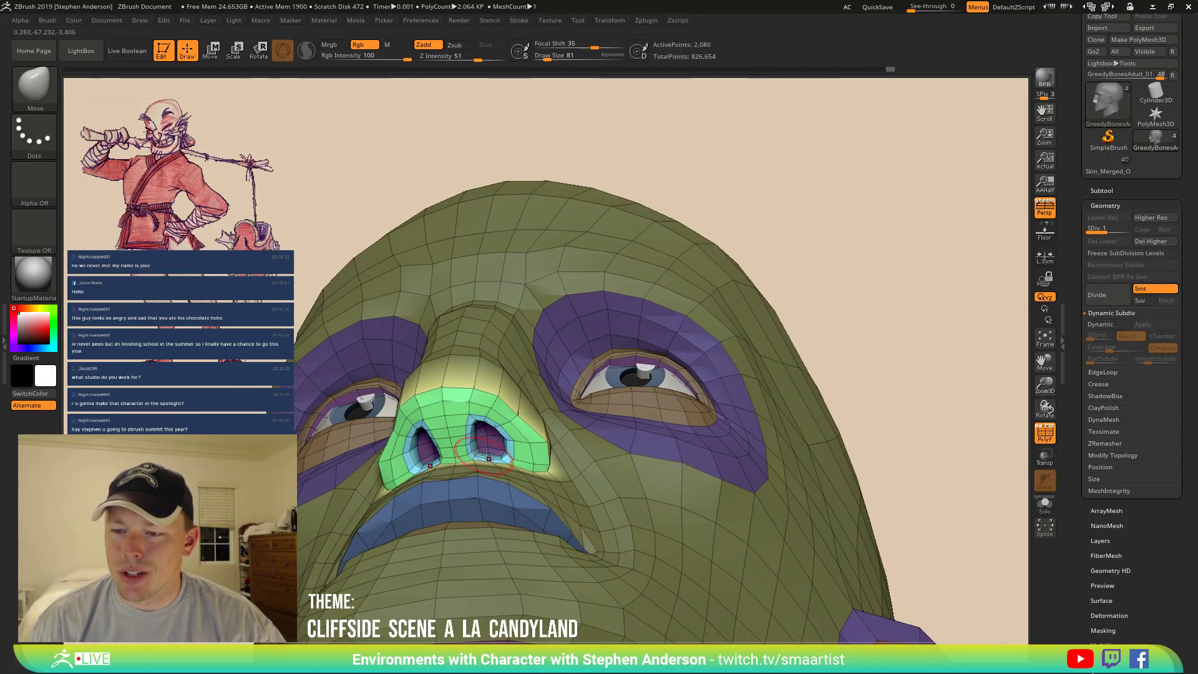
pyautogui.moveTo(488, 458); pyautogui.dragTo(464, 467, button='right')
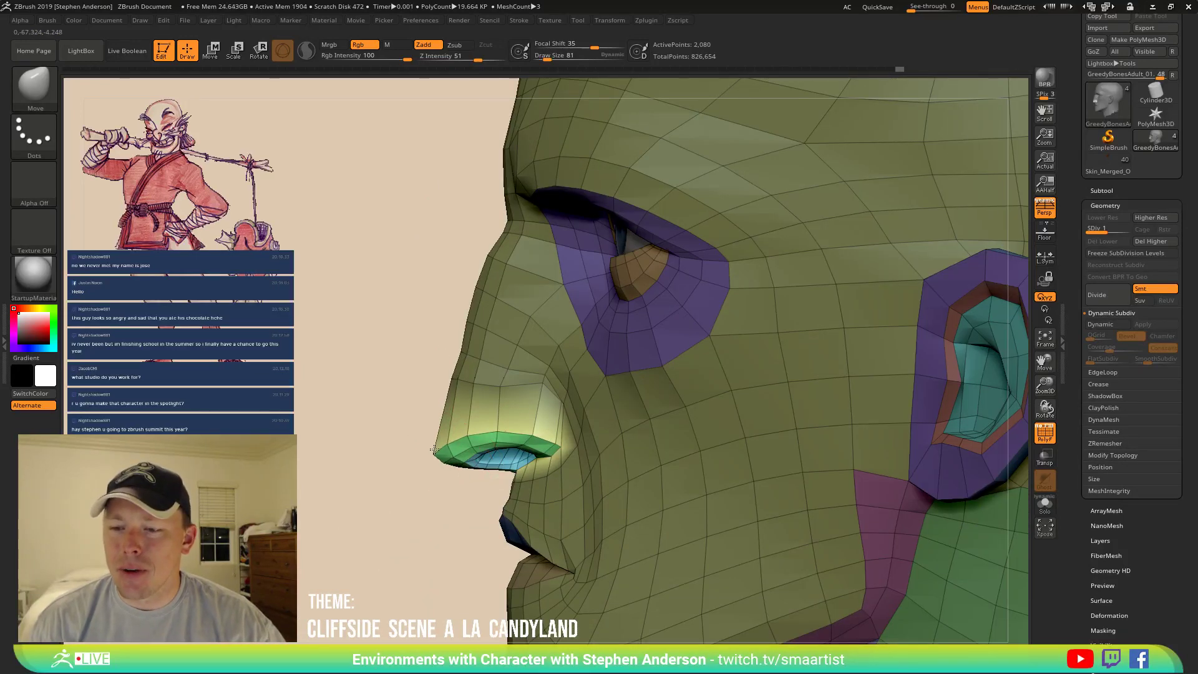
# Clear the mask, set the draw size to 100, and reshape the side of the nostril with the Move brush.
pyautogui.keyDown('ctrl'); pyautogui.moveTo(376, 292); pyautogui.dragTo(403, 383); pyautogui.keyUp('ctrl')
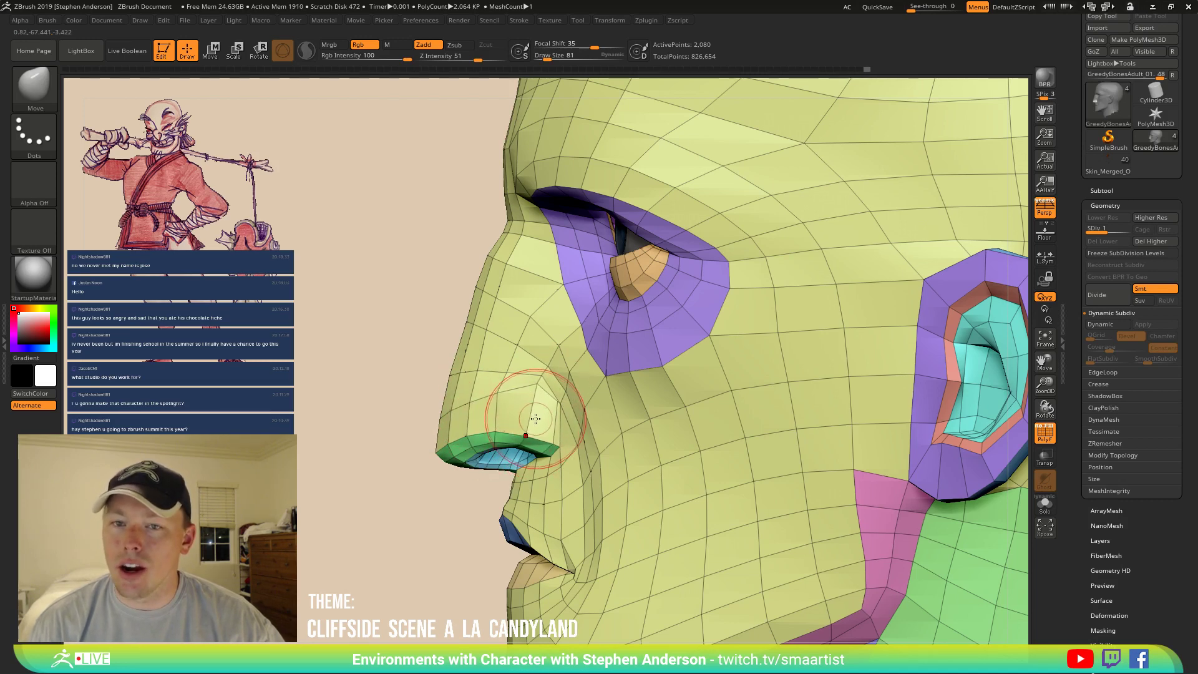
pyautogui.moveTo(537, 382)
pyautogui.mouseDown(button='right')
pyautogui.moveTo(615, 415)
pyautogui.moveTo(542, 456)
pyautogui.mouseUp(button='right')
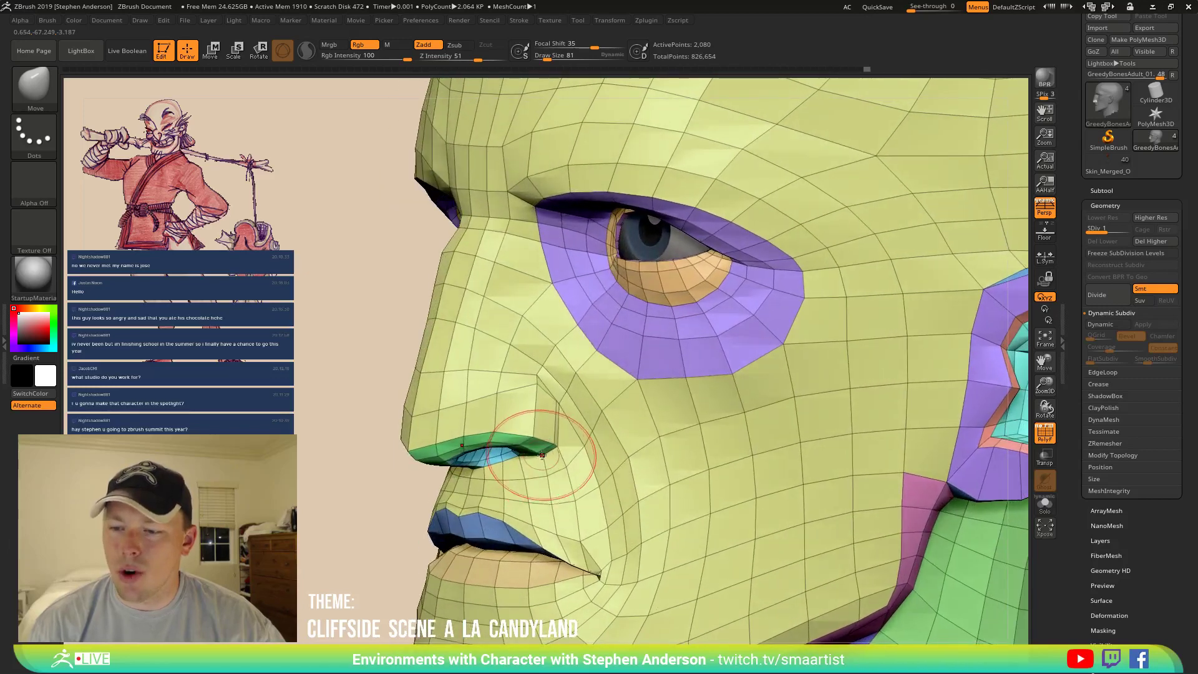
pyautogui.press('s')
pyautogui.moveTo(542, 456); pyautogui.dragTo(550, 442)
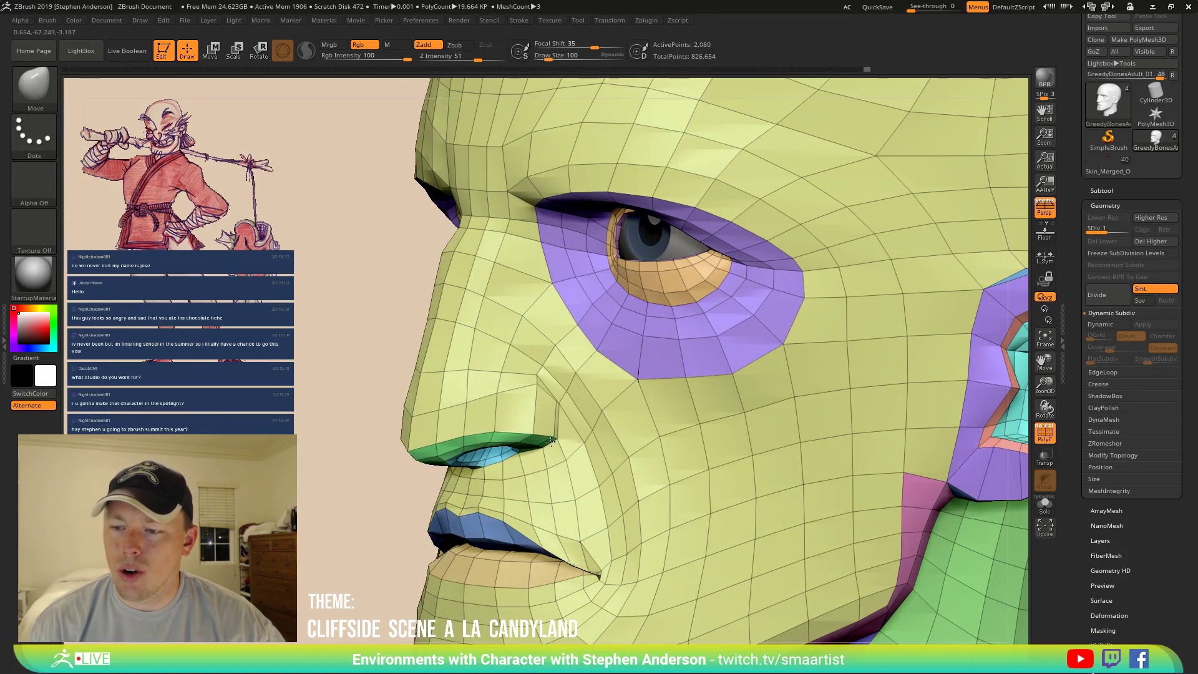
# Turn off the polyframe and unhide the body to review the head together with the neck and shoulders.
pyautogui.press('f')
pyautogui.hotkey('shift', 'f')
pyautogui.moveTo(552, 474)
pyautogui.mouseDown(button='right')
pyautogui.moveTo(671, 462)
pyautogui.moveTo(620, 484)
pyautogui.moveTo(577, 400)
pyautogui.moveTo(650, 422)
pyautogui.moveTo(630, 417)
pyautogui.mouseUp(button='right')
pyautogui.keyDown('ctrl'); pyautogui.keyDown('shift'); pyautogui.click(739, 437); pyautogui.keyUp('shift'); pyautogui.keyUp('ctrl')
pyautogui.keyDown('ctrl'); pyautogui.moveTo(629, 417); pyautogui.dragTo(641, 473, button='right'); pyautogui.keyUp('ctrl')
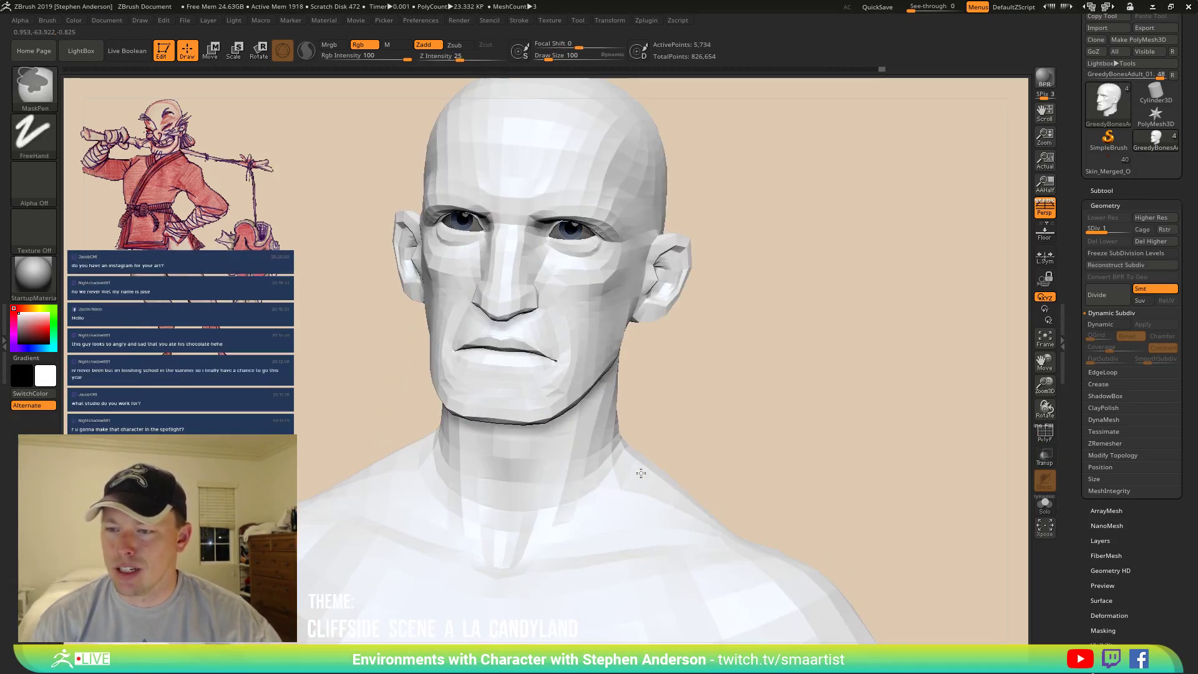
pyautogui.keyDown('alt'); pyautogui.moveTo(699, 360); pyautogui.dragTo(705, 456, button='right'); pyautogui.keyUp('alt')
pyautogui.hotkey('shift', 'f')
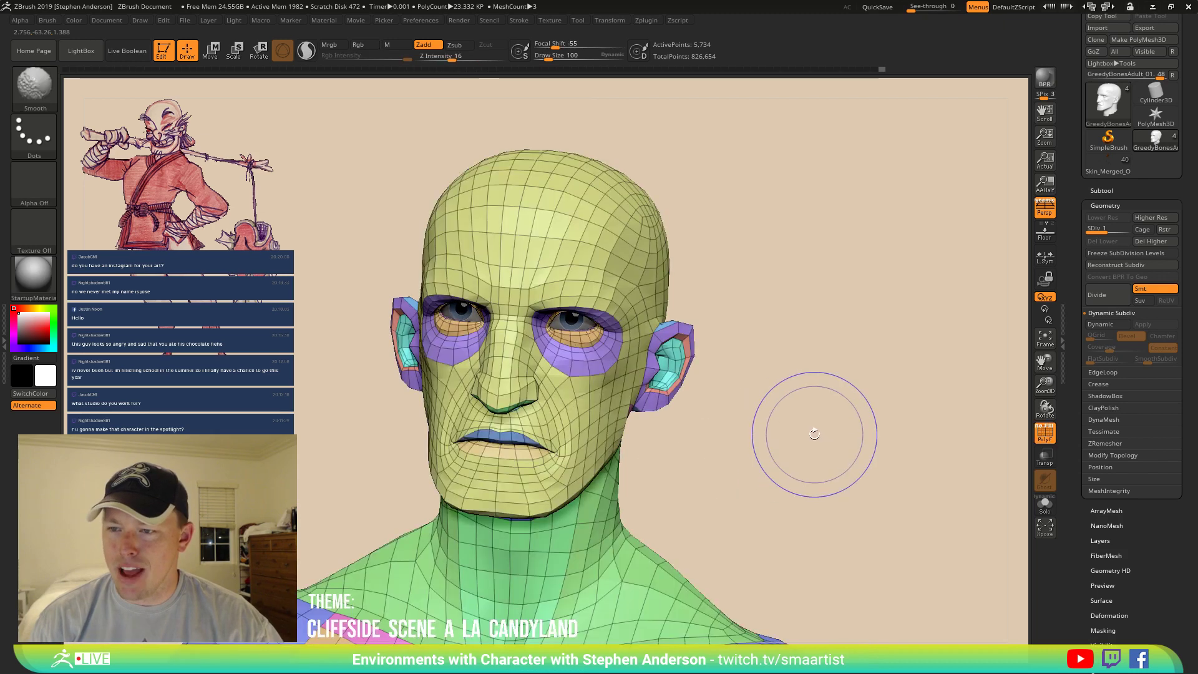
pyautogui.hotkey('shift', 'f')
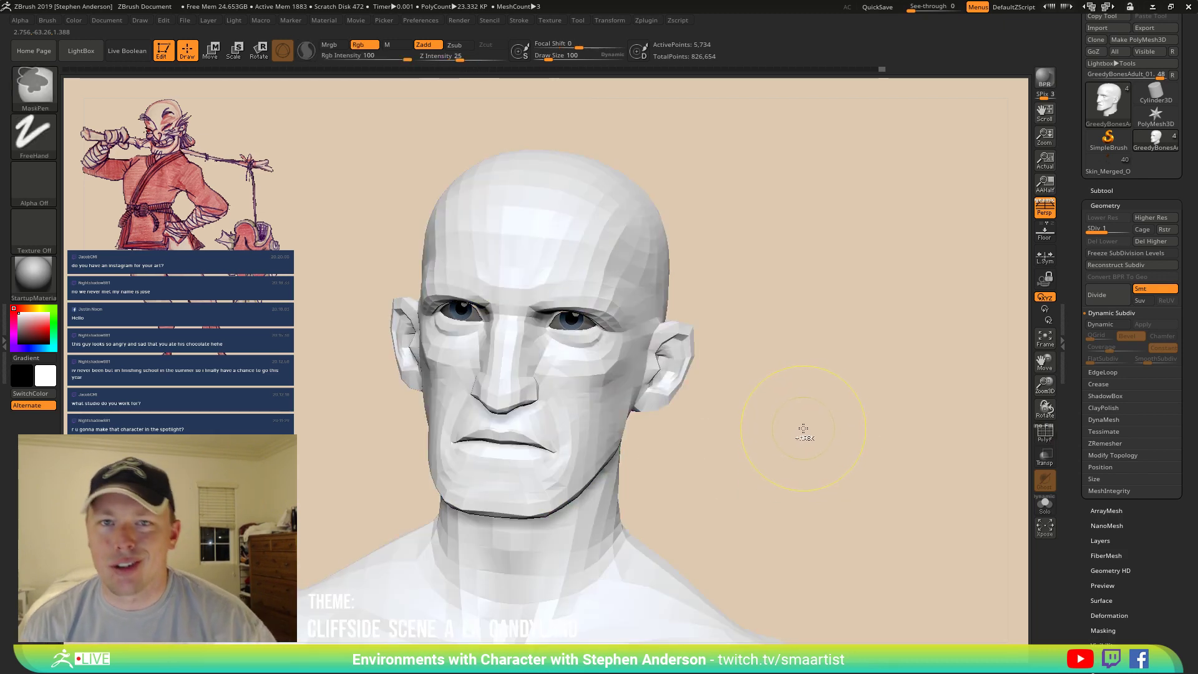
# Save the character tool as Char_01 in the _CandyLand project folder.
pyautogui.hotkey('ctrl', 's')
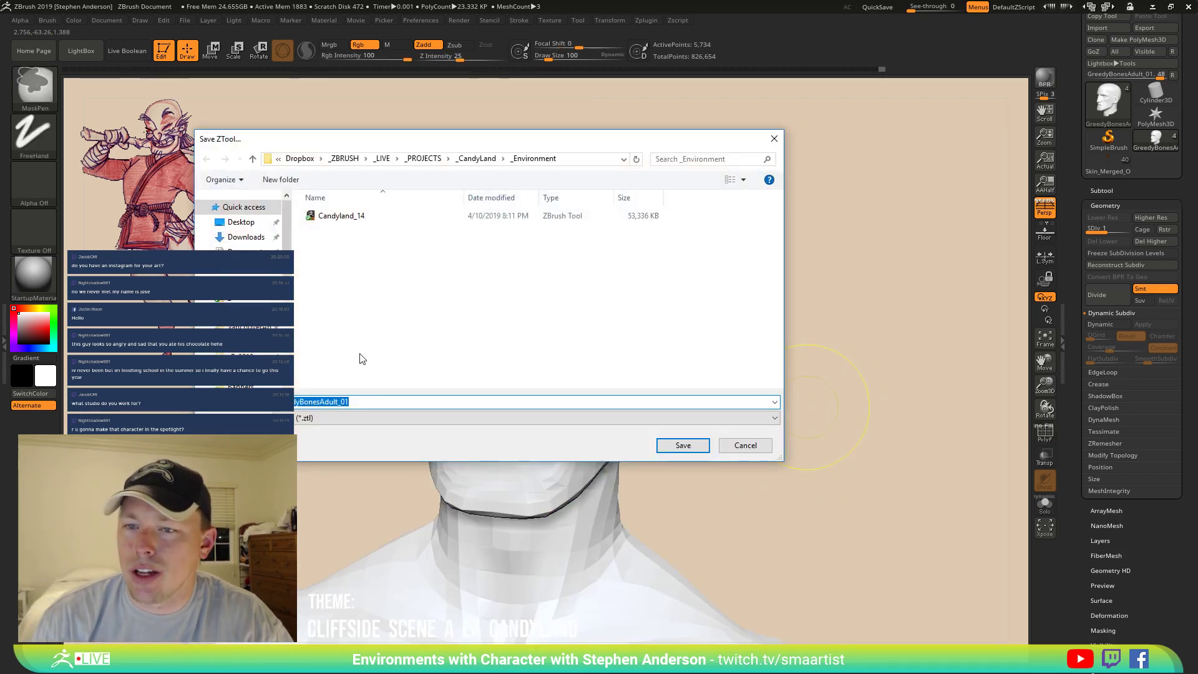
pyautogui.click(477, 158)
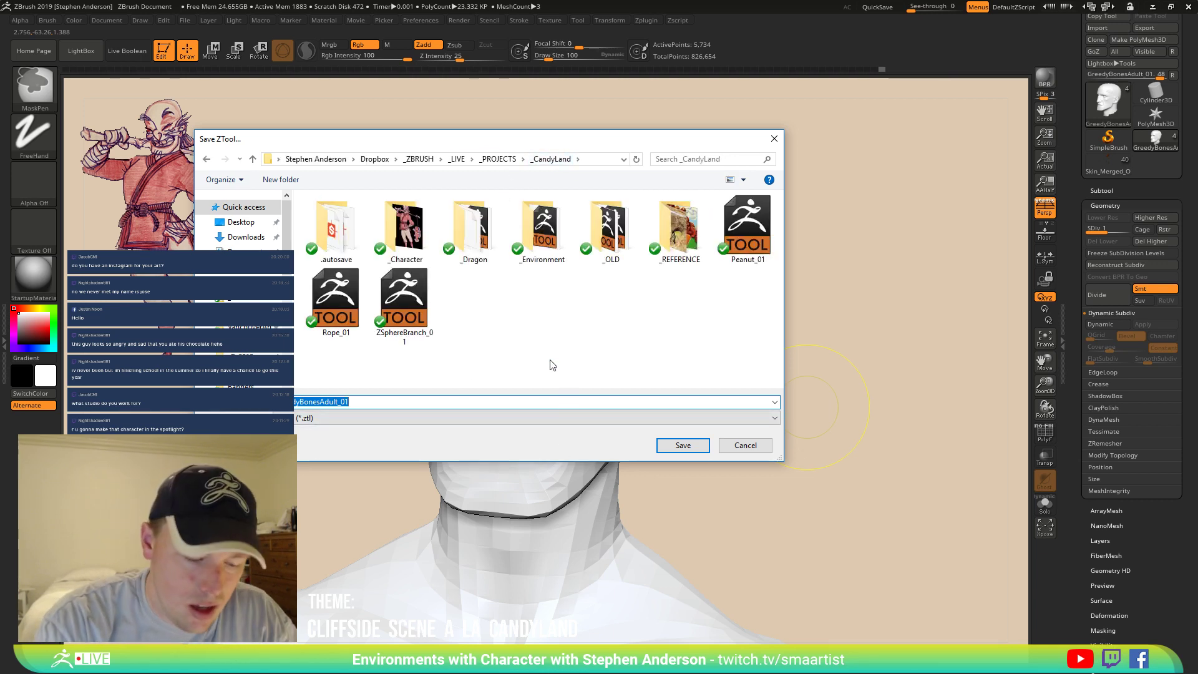
pyautogui.press('BackSpace')
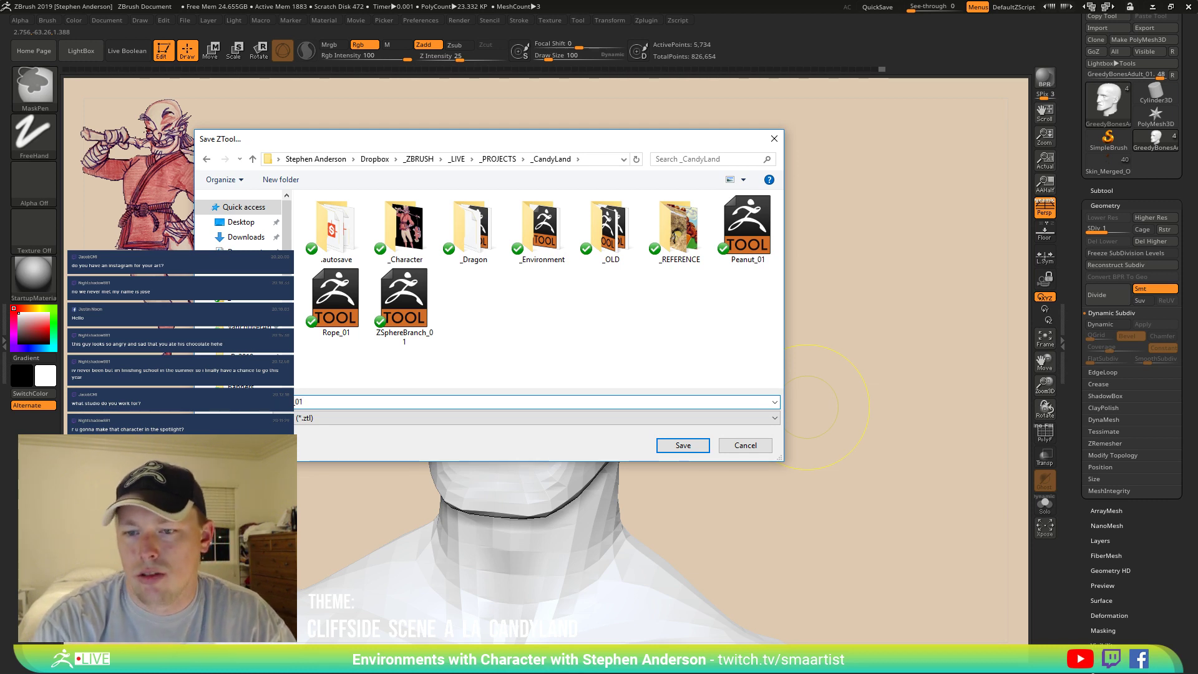
pyautogui.click(682, 446)
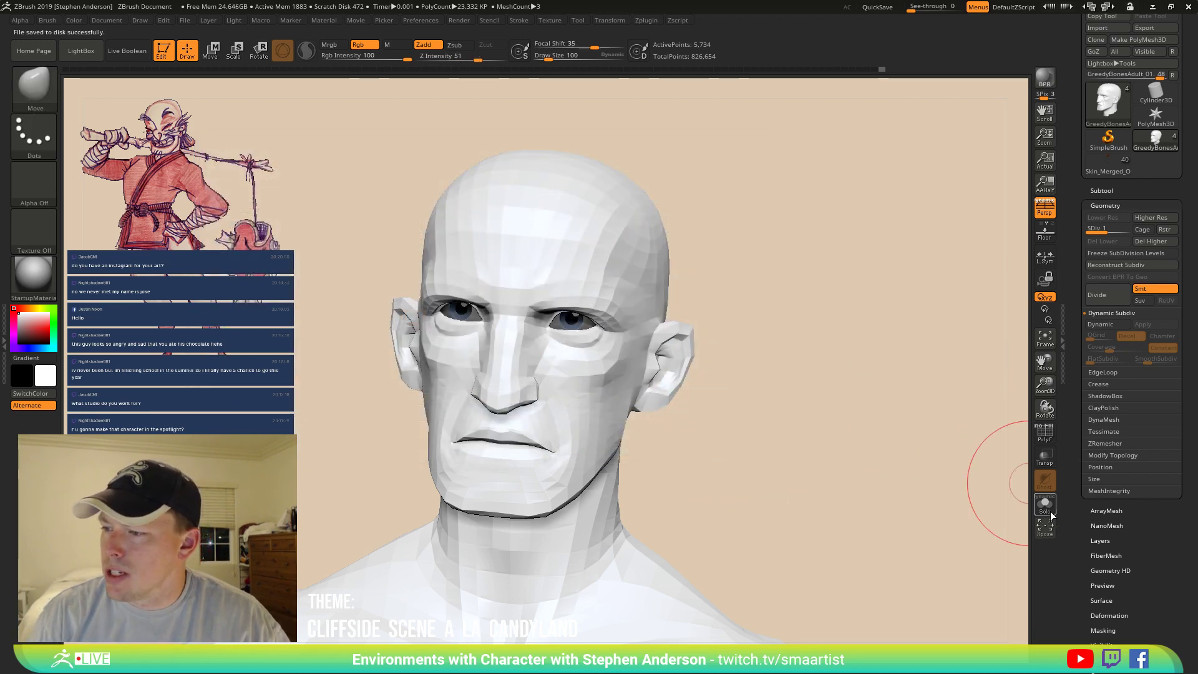
# Save a second, incremented version of the character tool as Char_02 in the _CandyLand folder.
pyautogui.hotkey('ctrl', 's')
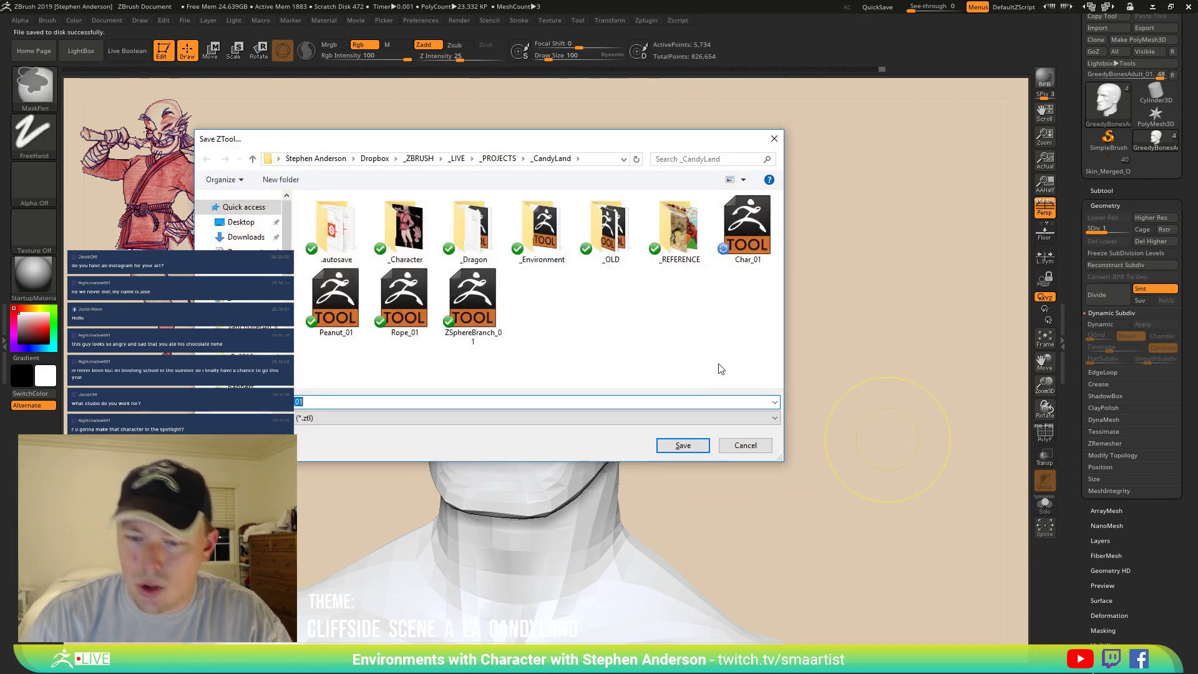
pyautogui.press('BackSpace')
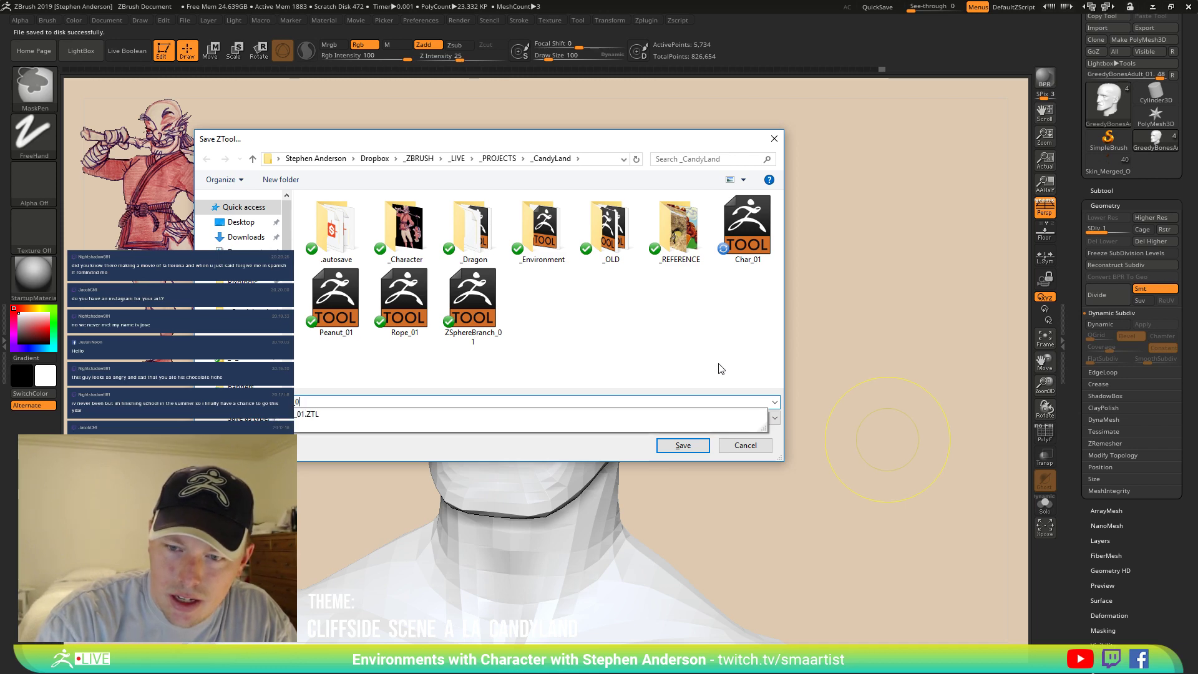
pyautogui.write('2')
pyautogui.press('Return')
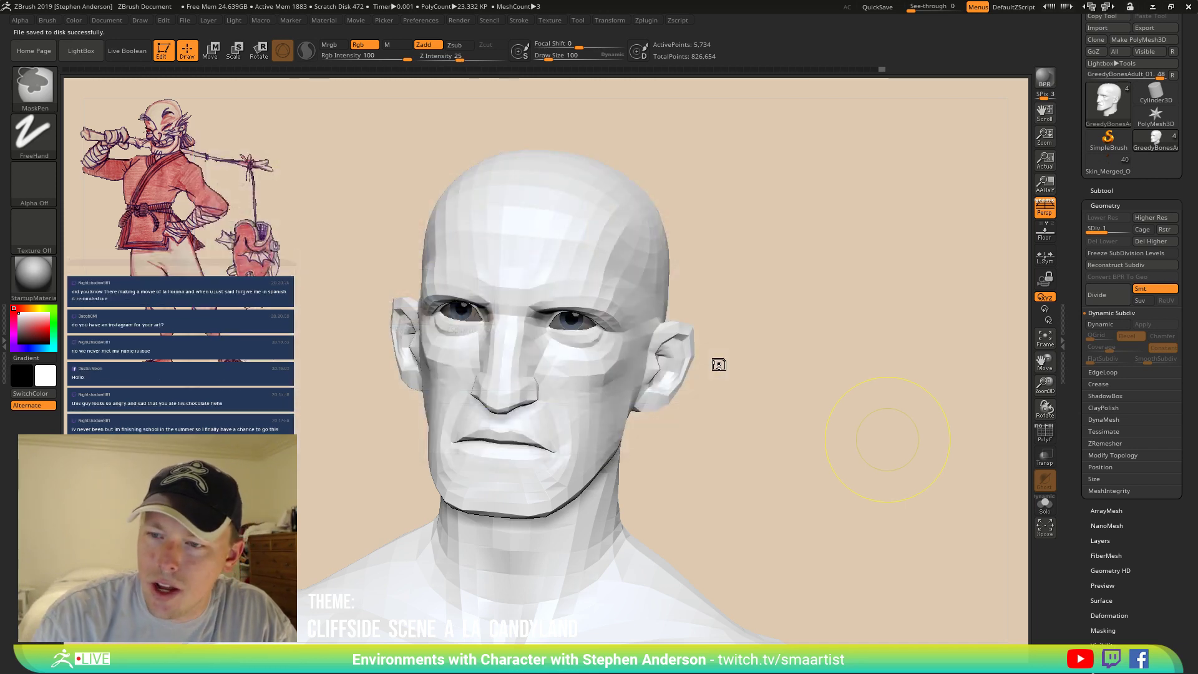
# Select the Move brush at draw size 64 and turn on the polyframe to show the face's polygroups.
pyautogui.press('b')
pyautogui.press('m')
pyautogui.press('v')
pyautogui.moveTo(542, 409)
pyautogui.mouseDown(button='right')
pyautogui.moveTo(561, 407)
pyautogui.moveTo(545, 412)
pyautogui.mouseUp(button='right')
pyautogui.moveTo(585, 373)
pyautogui.keyDown('ctrl'); pyautogui.mouseDown(button='right')
pyautogui.moveTo(618, 409)
pyautogui.moveTo(615, 398)
pyautogui.mouseUp(button='right'); pyautogui.keyUp('ctrl')
pyautogui.press('s')
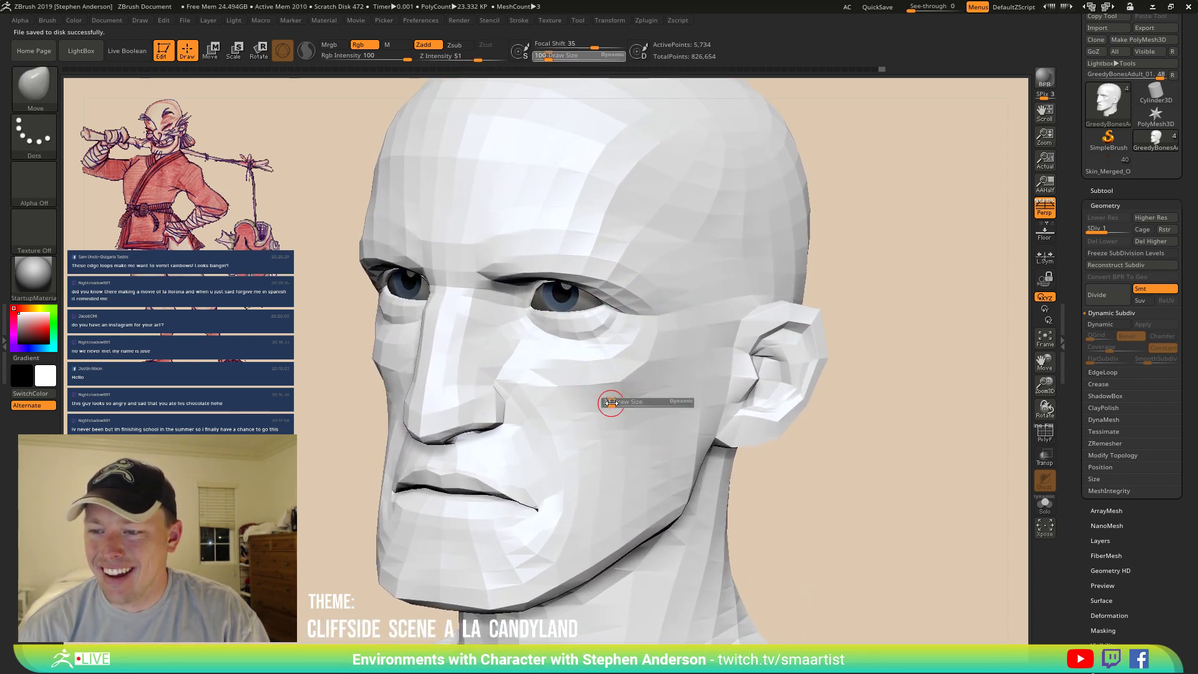
pyautogui.moveTo(615, 404); pyautogui.dragTo(616, 404)
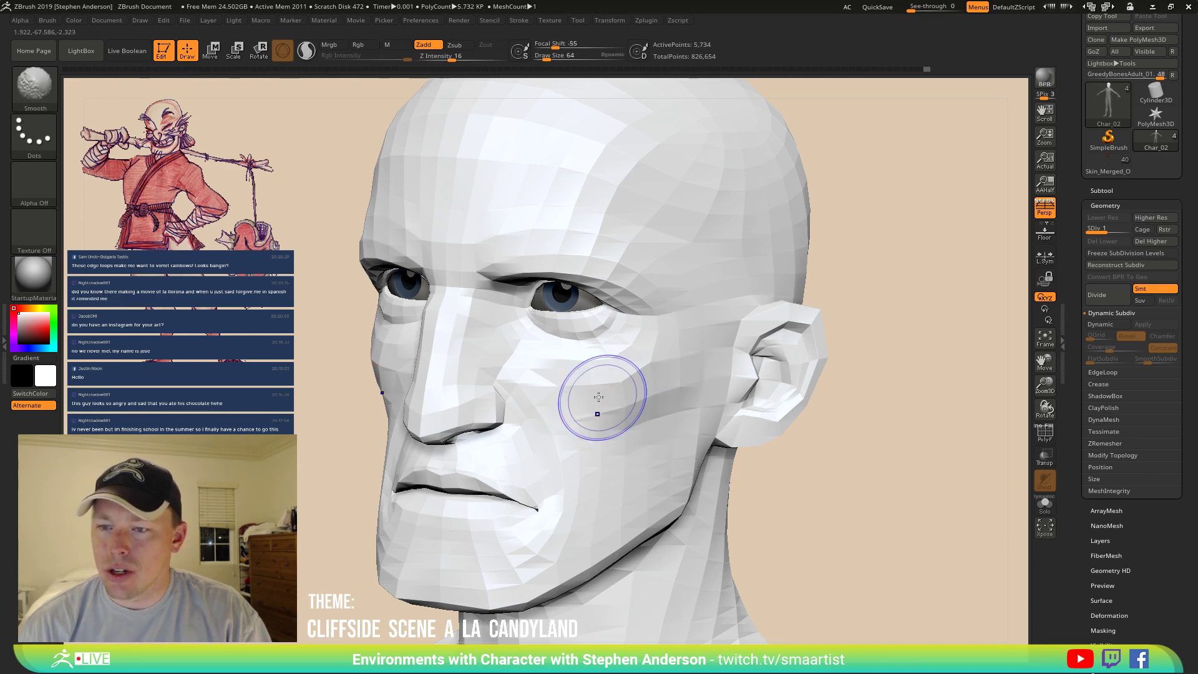
pyautogui.hotkey('shift', 'f')
pyautogui.moveTo(555, 393); pyautogui.dragTo(568, 394, button='right')
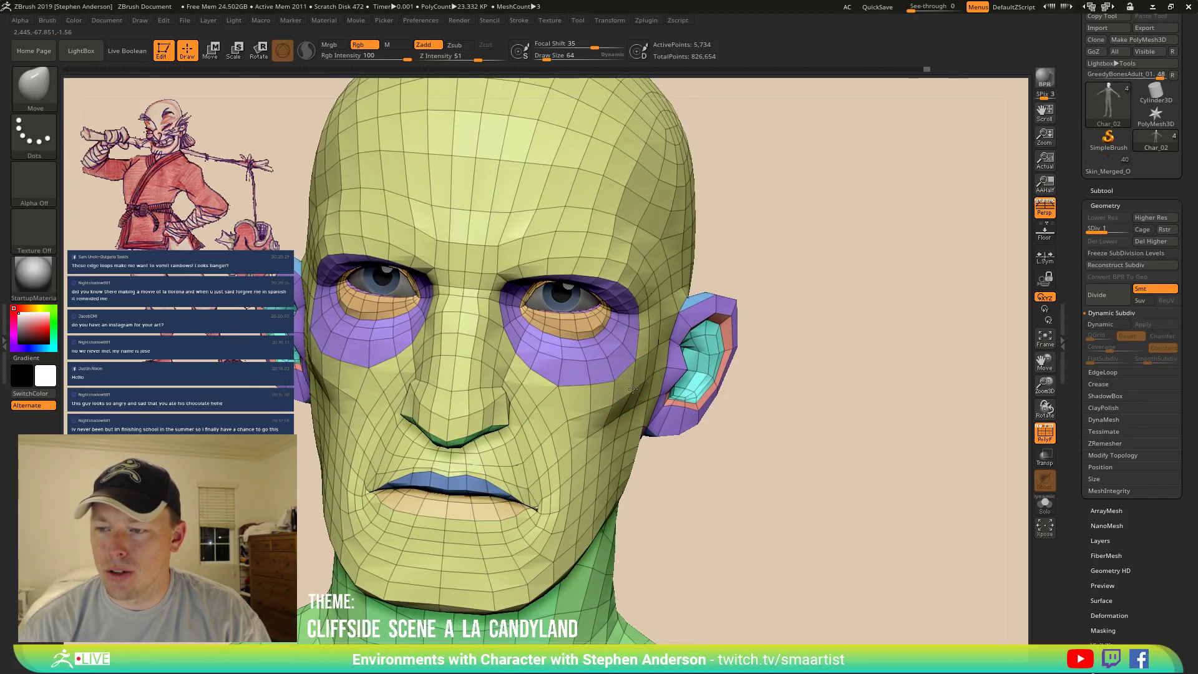
pyautogui.moveTo(616, 365); pyautogui.dragTo(605, 358, button='right')
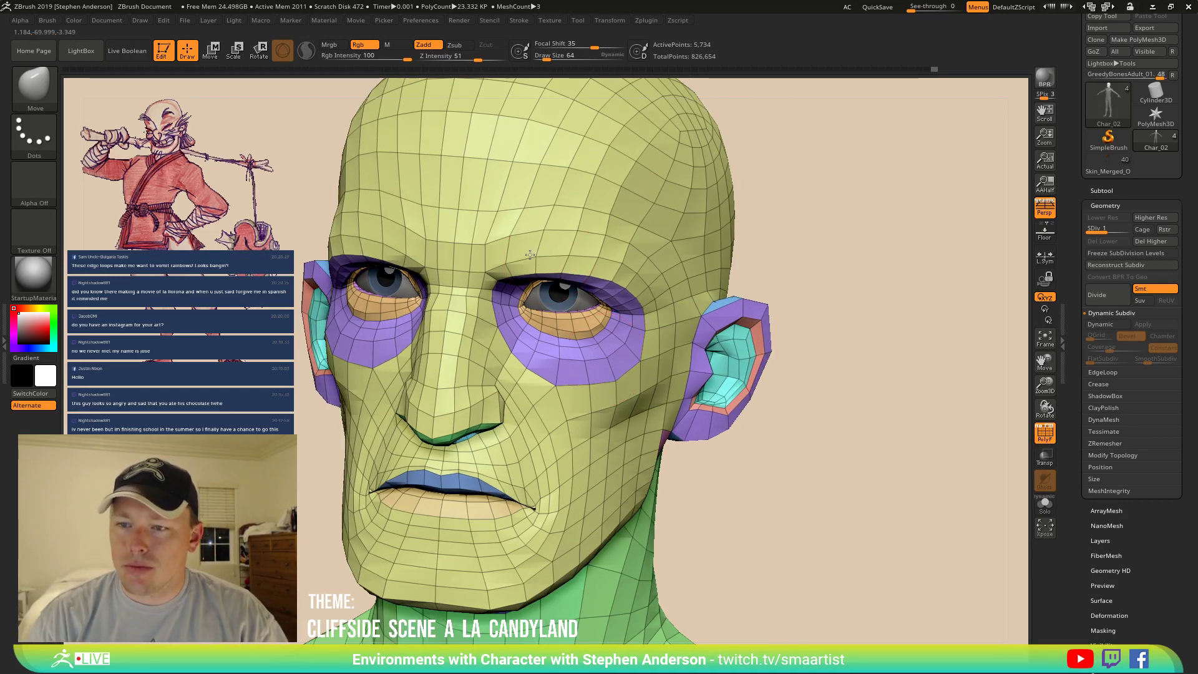
# Mask everything except the purple eye socket polygroup and isolate the yellow head polygroup.
pyautogui.moveTo(543, 252)
pyautogui.mouseDown(button='right')
pyautogui.moveTo(527, 253)
pyautogui.moveTo(559, 260)
pyautogui.mouseUp(button='right')
pyautogui.press('w')
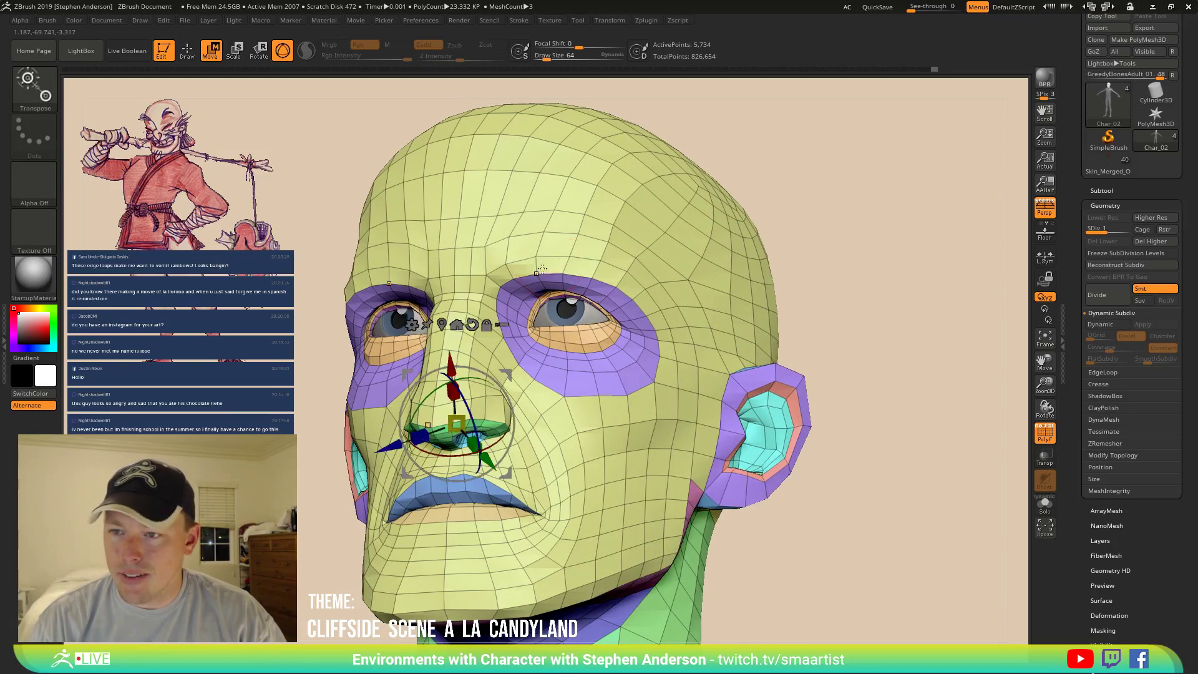
pyautogui.keyDown('ctrl'); pyautogui.click(541, 276); pyautogui.keyUp('ctrl')
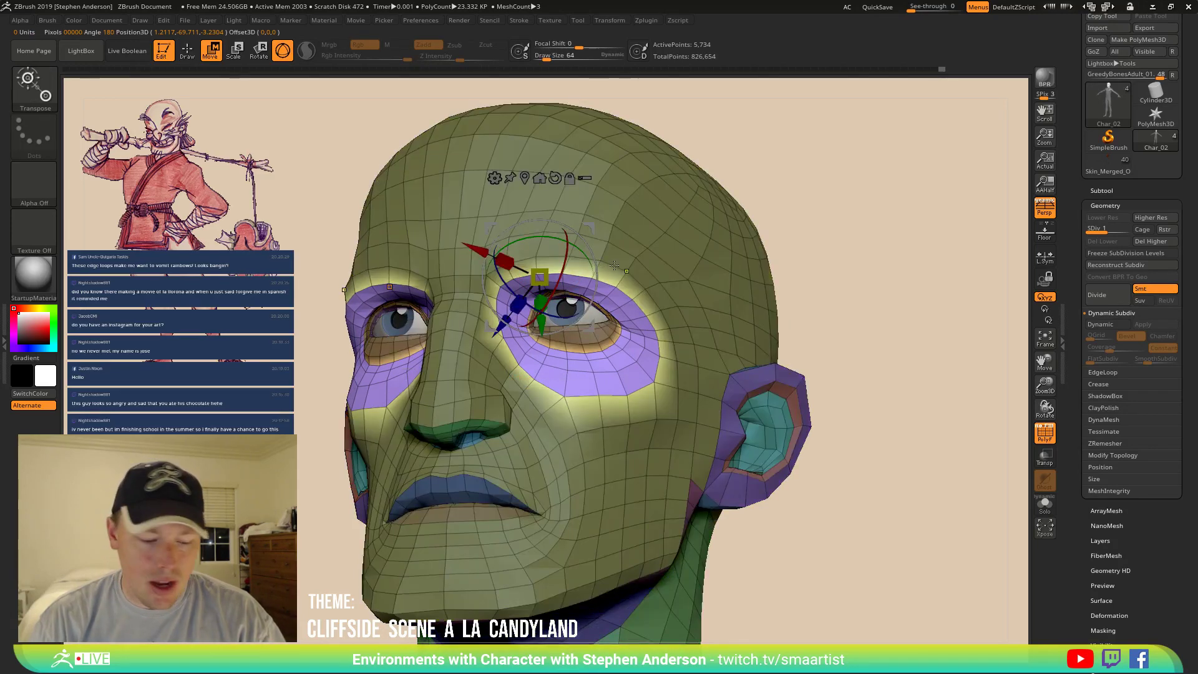
pyautogui.press('q')
pyautogui.moveTo(596, 241)
pyautogui.mouseDown(button='right')
pyautogui.moveTo(632, 232)
pyautogui.moveTo(663, 267)
pyautogui.moveTo(655, 220)
pyautogui.moveTo(669, 226)
pyautogui.mouseUp(button='right')
pyautogui.keyDown('ctrl'); pyautogui.keyDown('shift'); pyautogui.click(634, 231); pyautogui.keyUp('shift'); pyautogui.keyUp('ctrl')
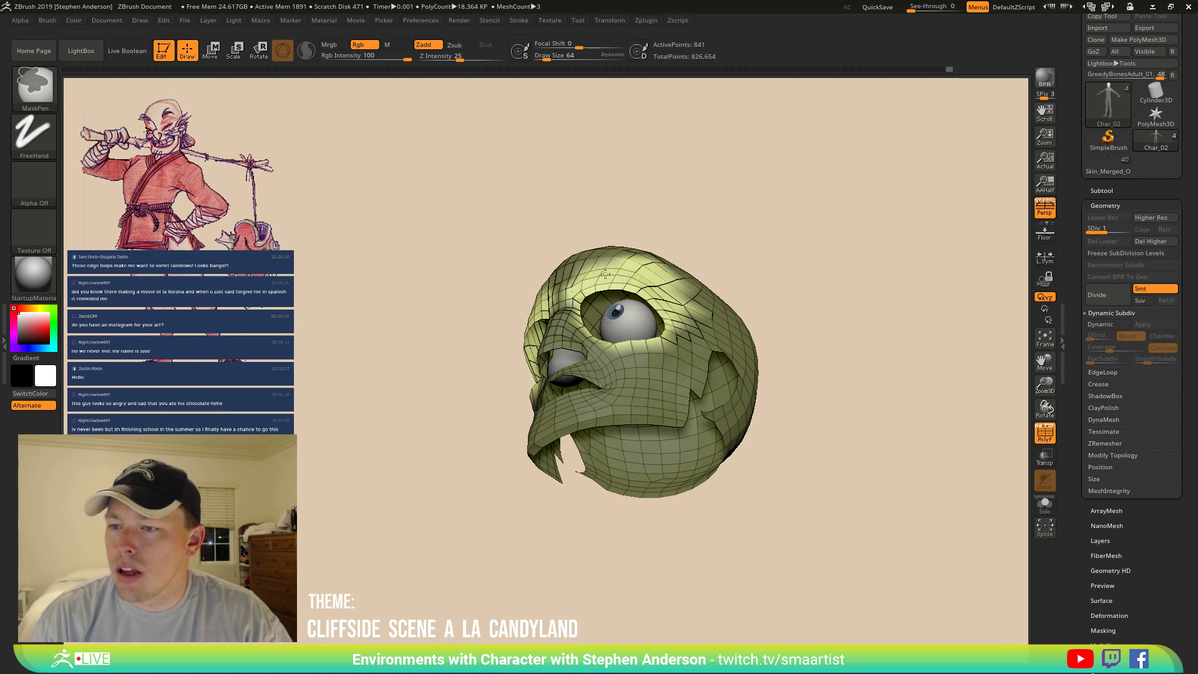
# Unmask the brow area above both eye sockets on the isolated head and unhide the whole mesh.
pyautogui.moveTo(602, 275); pyautogui.dragTo(842, 356, button='right')
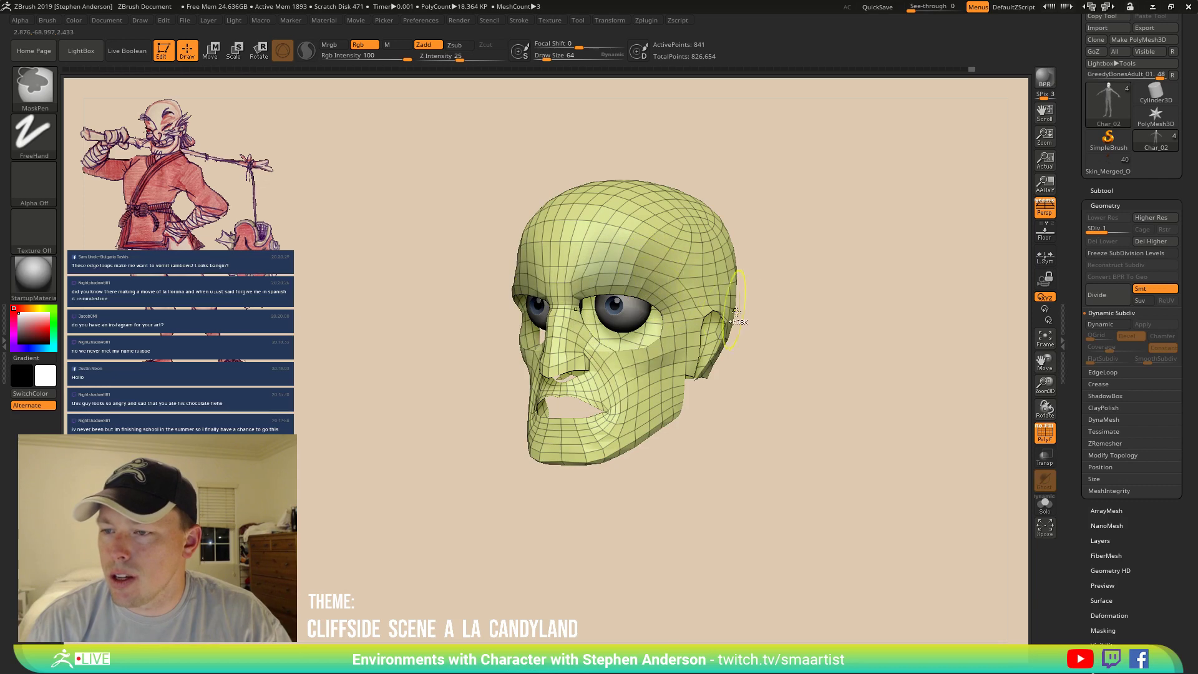
pyautogui.keyDown('ctrl'); pyautogui.keyDown('shift'); pyautogui.click(816, 405); pyautogui.keyUp('shift'); pyautogui.keyUp('ctrl')
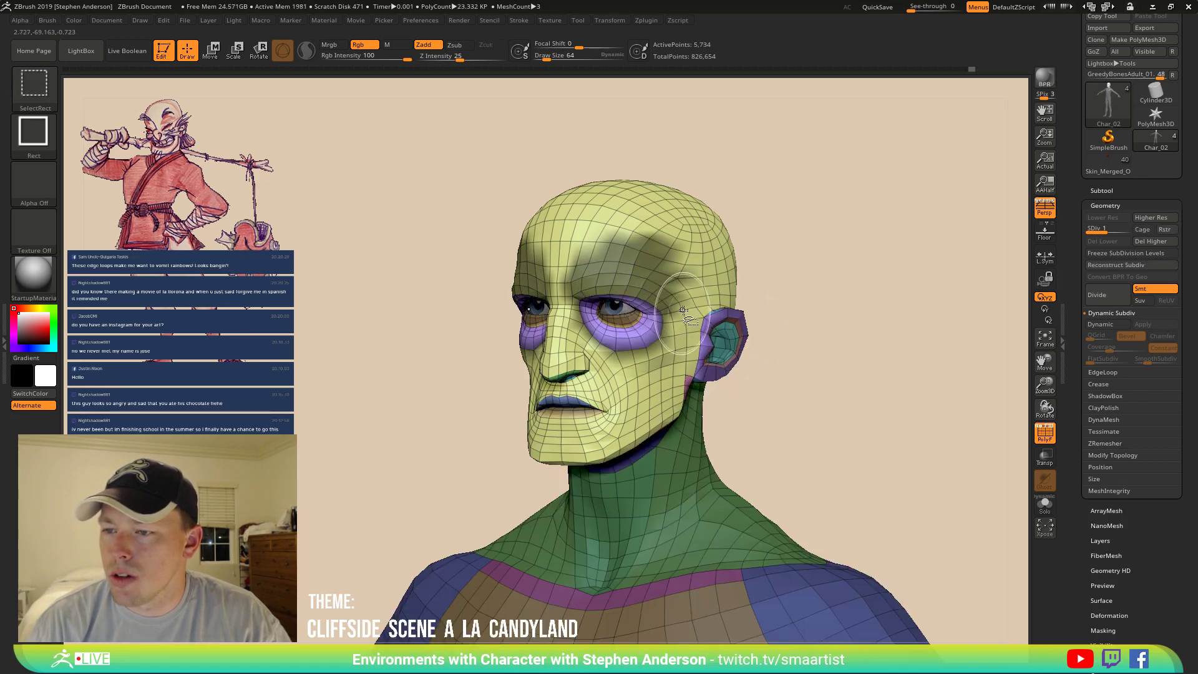
pyautogui.hotkey('ctrl', 'z')
pyautogui.keyDown('ctrl'); pyautogui.click(777, 352); pyautogui.keyUp('ctrl')
pyautogui.hotkey('ctrl', 'z')
pyautogui.hotkey('ctrl', 'z')
pyautogui.hotkey('ctrl', 'z')
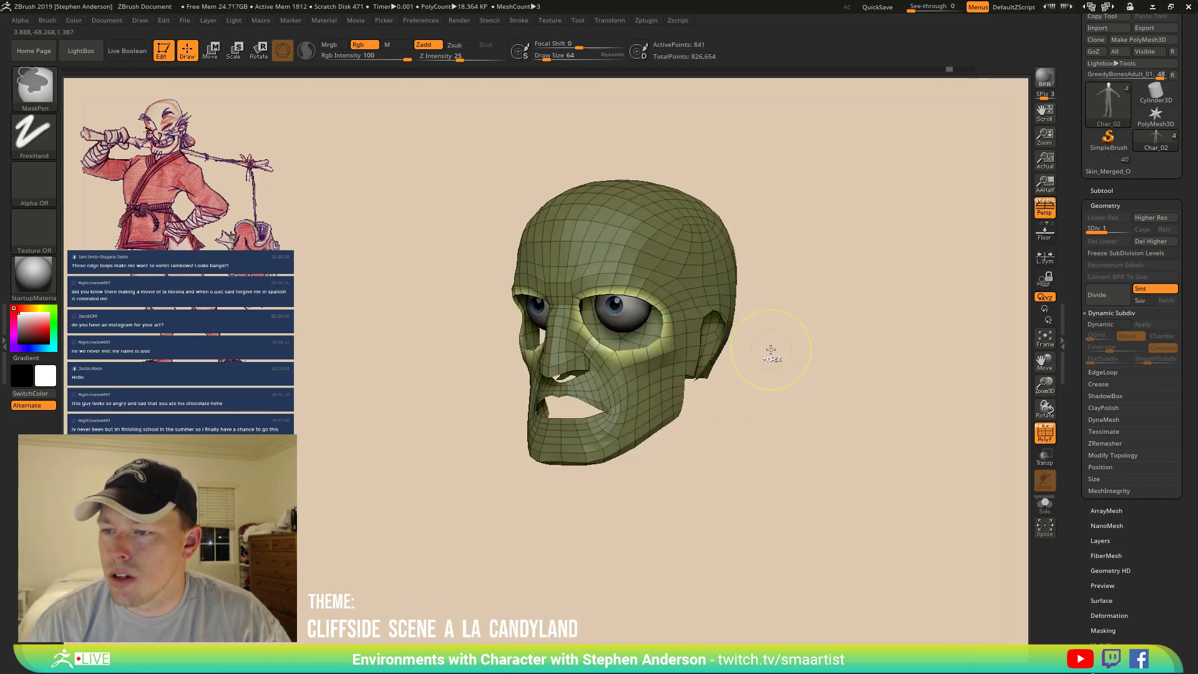
pyautogui.hotkey('ctrl', 'shift', 'z')
pyautogui.hotkey('ctrl', 'shift', 'z')
pyautogui.keyDown('ctrl'); pyautogui.keyDown('shift'); pyautogui.click(805, 367); pyautogui.keyUp('shift'); pyautogui.keyUp('ctrl')
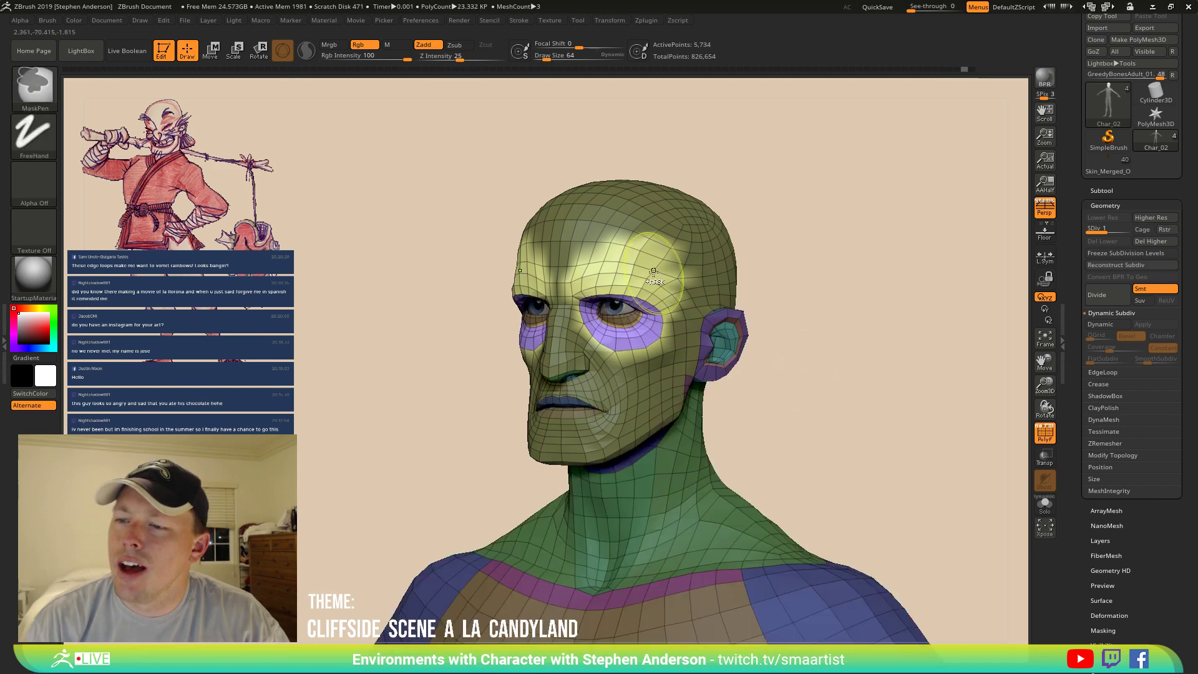
# Extend the unmasked area over the forehead and mask the face from the eyes down with the MaskLasso brush.
pyautogui.keyDown('ctrl'); pyautogui.moveTo(802, 331); pyautogui.dragTo(797, 281); pyautogui.keyUp('ctrl')
pyautogui.moveTo(797, 281)
pyautogui.keyDown('ctrl'); pyautogui.mouseDown(button='right')
pyautogui.moveTo(818, 283)
pyautogui.moveTo(813, 298)
pyautogui.mouseUp(button='right'); pyautogui.keyUp('ctrl')
pyautogui.moveTo(813, 299)
pyautogui.mouseDown()
pyautogui.moveTo(869, 271)
pyautogui.moveTo(792, 337)
pyautogui.mouseUp()
pyautogui.keyDown('ctrl'); pyautogui.moveTo(674, 405); pyautogui.dragTo(682, 447, button='right'); pyautogui.keyUp('ctrl')
pyautogui.keyDown('ctrl'); pyautogui.click(39, 93); pyautogui.keyUp('ctrl')
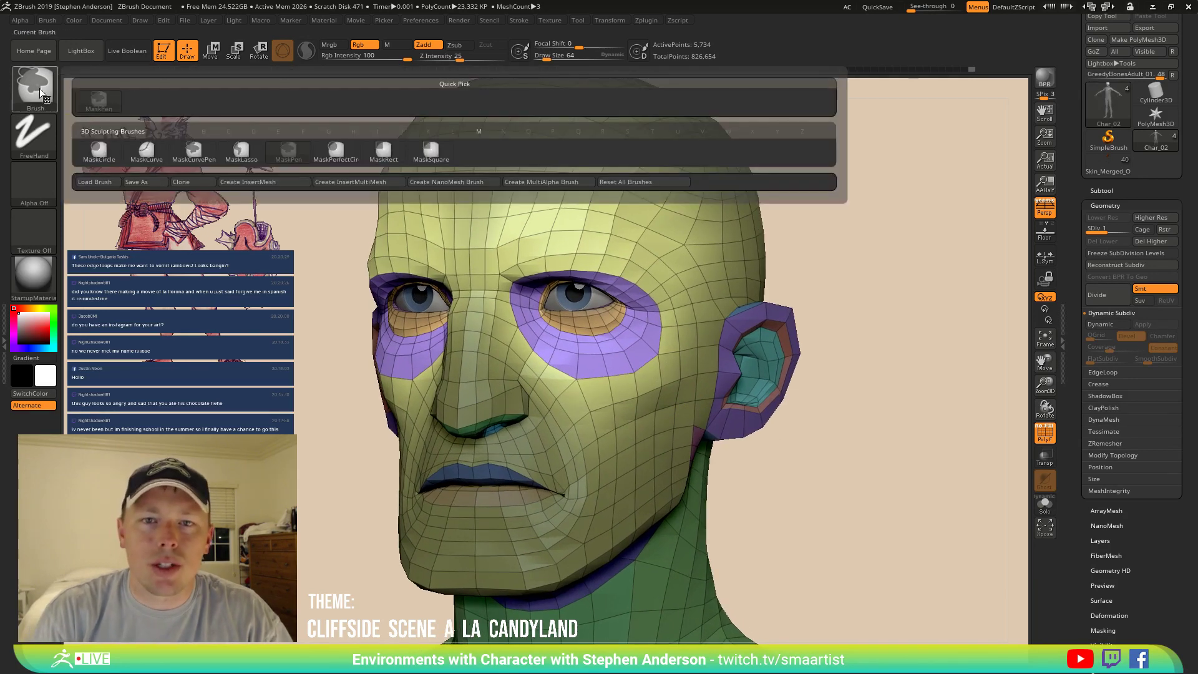
pyautogui.click(249, 160)
pyautogui.moveTo(875, 414)
pyautogui.keyDown('ctrl'); pyautogui.mouseDown()
pyautogui.moveTo(757, 378)
pyautogui.moveTo(684, 328)
pyautogui.mouseUp(); pyautogui.keyUp('ctrl')
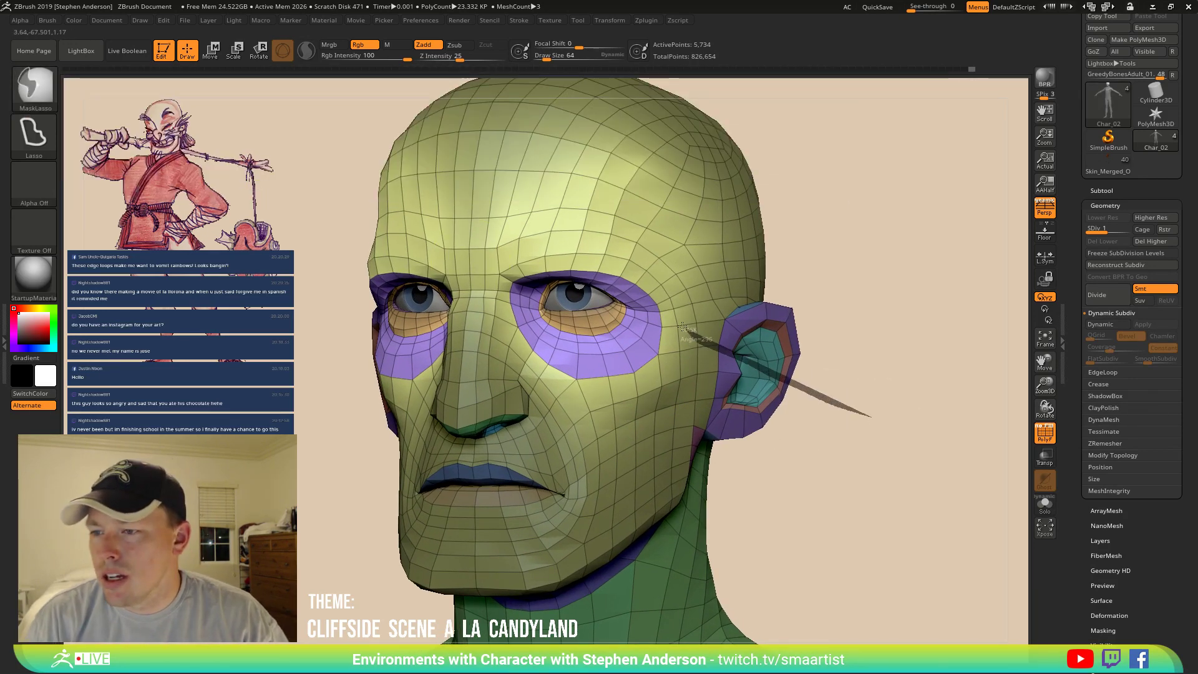
pyautogui.moveTo(616, 306)
pyautogui.keyDown('ctrl'); pyautogui.mouseDown()
pyautogui.moveTo(556, 297)
pyautogui.moveTo(449, 309)
pyautogui.moveTo(663, 513)
pyautogui.mouseUp(); pyautogui.keyUp('ctrl')
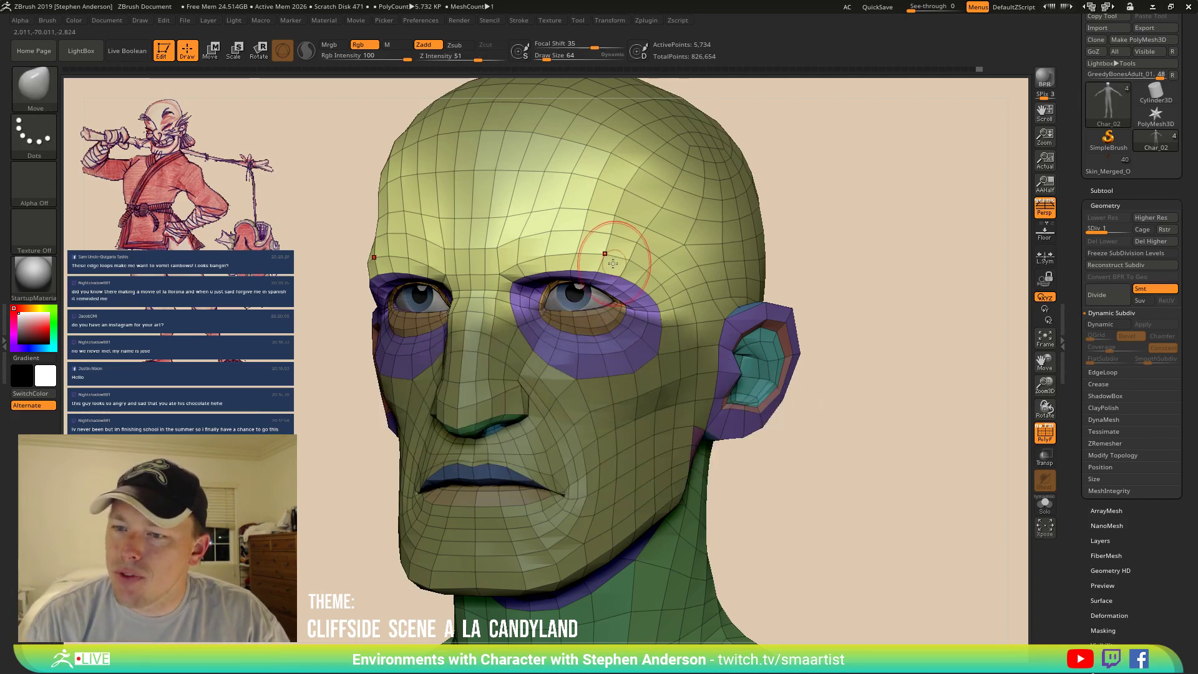
# Reshape the unmasked brow ridge above the eye with the Move brush at draw size 175.
pyautogui.moveTo(632, 256); pyautogui.dragTo(597, 267, button='right')
pyautogui.press('s')
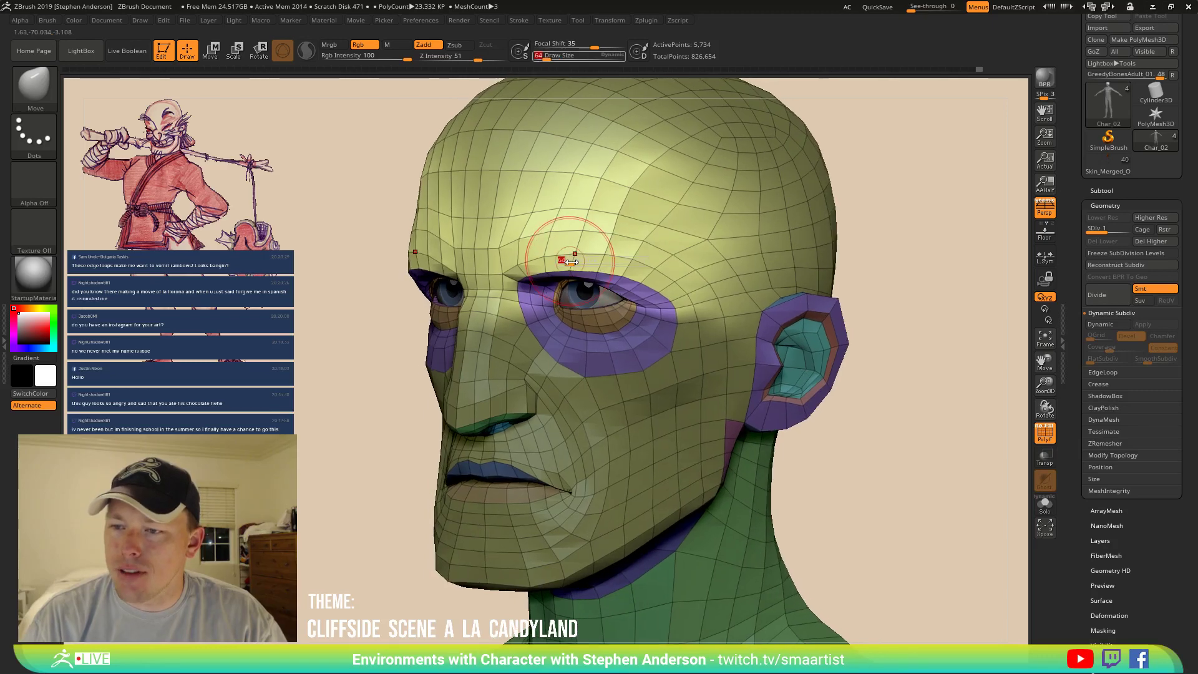
pyautogui.moveTo(568, 256); pyautogui.dragTo(574, 257)
pyautogui.moveTo(574, 256); pyautogui.dragTo(565, 265, button='right')
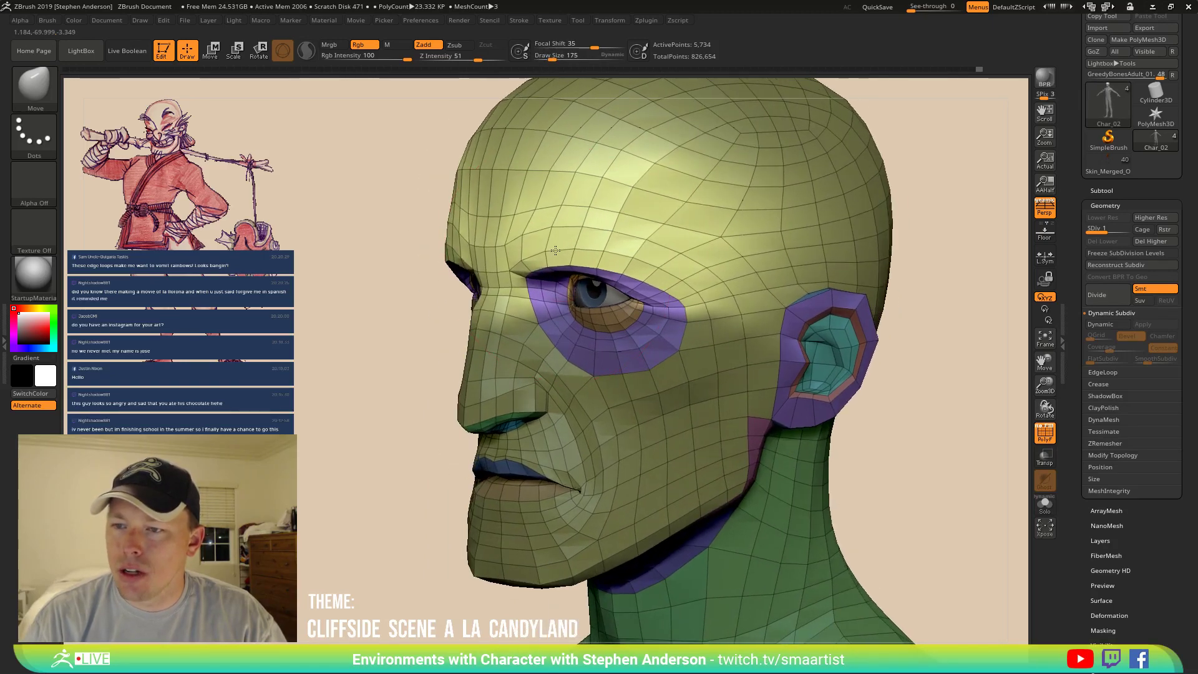
pyautogui.moveTo(577, 248); pyautogui.dragTo(656, 241)
pyautogui.moveTo(645, 245)
pyautogui.mouseDown(button='right')
pyautogui.moveTo(598, 256)
pyautogui.moveTo(610, 253)
pyautogui.mouseUp(button='right')
pyautogui.press('s')
pyautogui.moveTo(602, 251); pyautogui.dragTo(594, 250)
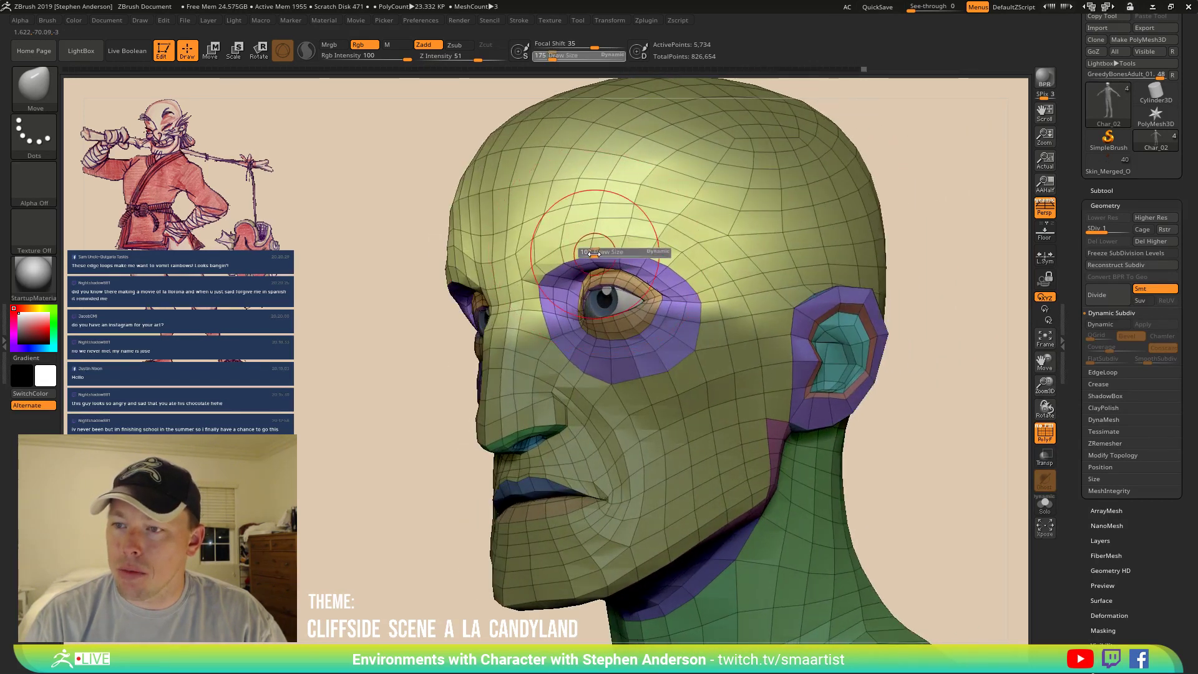
# Undo the last three edits to the brow.
pyautogui.moveTo(594, 253)
pyautogui.mouseDown(button='right')
pyautogui.moveTo(656, 236)
pyautogui.moveTo(624, 265)
pyautogui.mouseUp(button='right')
pyautogui.hotkey('ctrl', 'z')
pyautogui.hotkey('ctrl', 'z')
pyautogui.hotkey('ctrl', 'z')
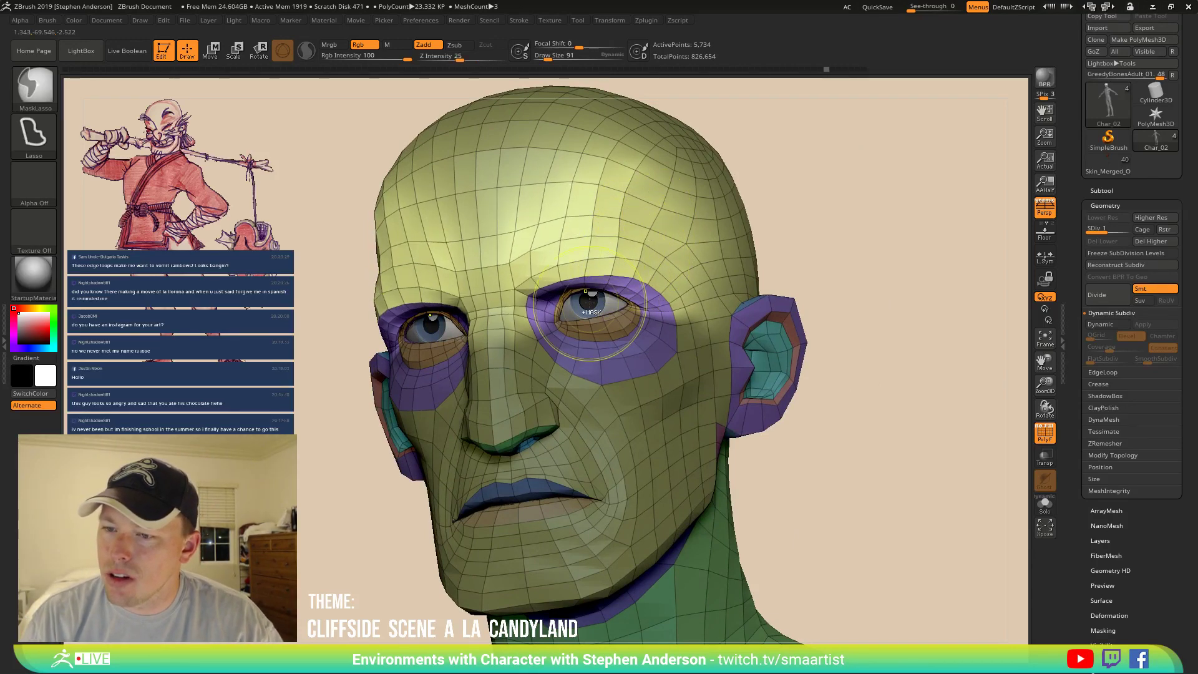
# Isolate the orange eyelid polygroup to inspect the lids around the eyeballs, and unhide the whole mesh.
pyautogui.keyDown('ctrl'); pyautogui.moveTo(590, 303); pyautogui.dragTo(621, 354, button='right'); pyautogui.keyUp('ctrl')
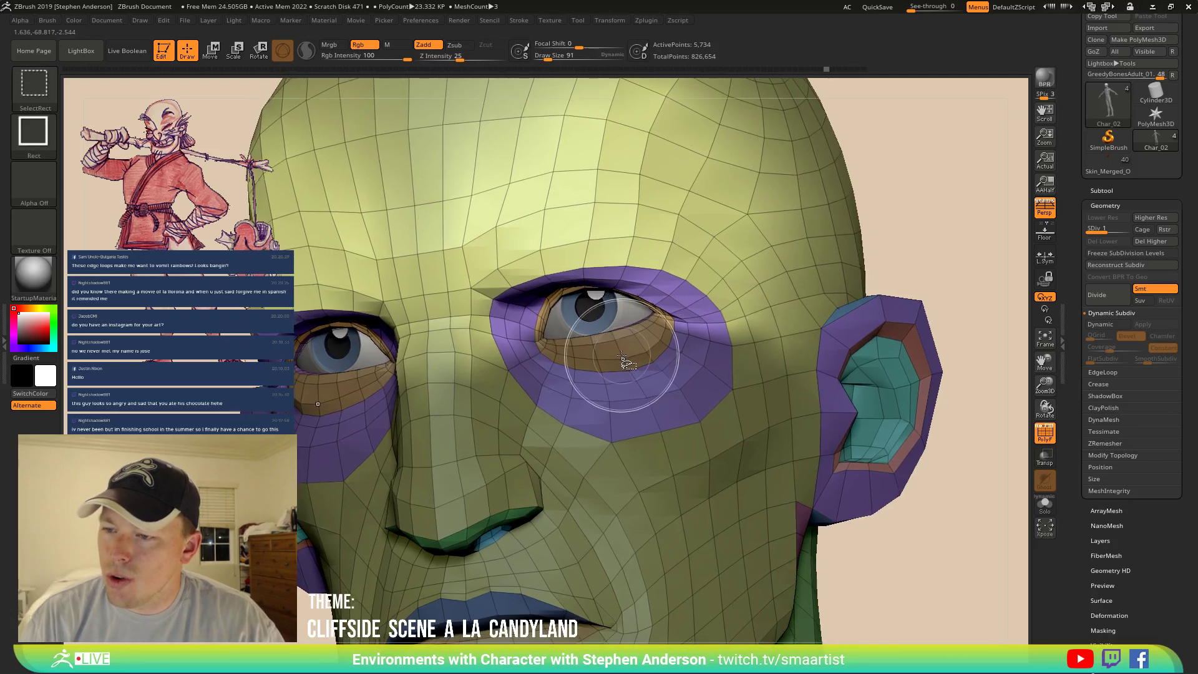
pyautogui.keyDown('ctrl'); pyautogui.keyDown('shift'); pyautogui.click(623, 359); pyautogui.keyUp('shift'); pyautogui.keyUp('ctrl')
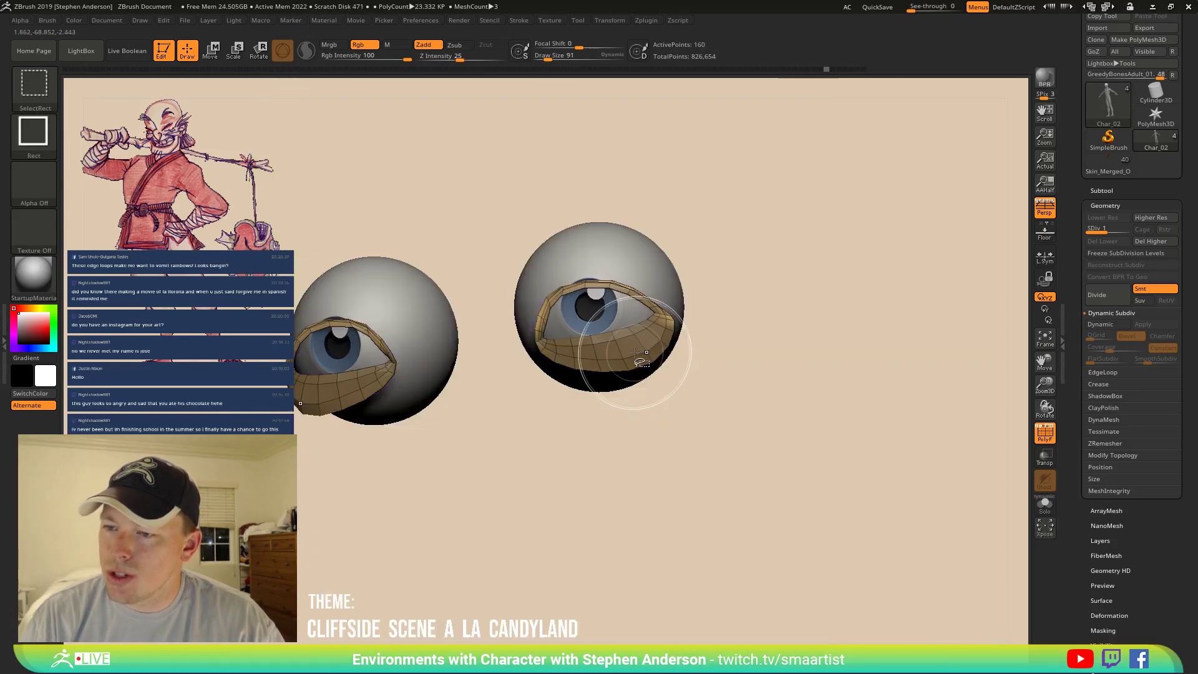
pyautogui.keyDown('ctrl'); pyautogui.keyDown('shift'); pyautogui.click(890, 244); pyautogui.keyUp('shift'); pyautogui.keyUp('ctrl')
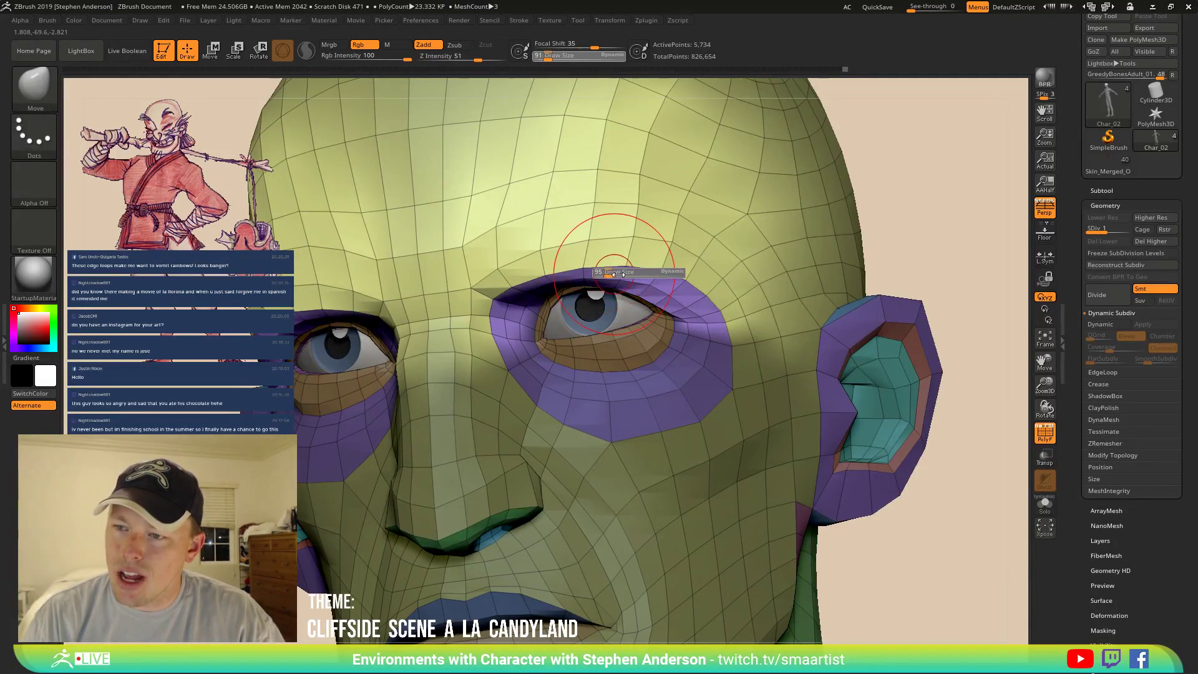
# Reshape the brow and upper eye socket with the Move brush at draw size 81 and smooth the outer corner.
pyautogui.moveTo(701, 285); pyautogui.dragTo(702, 284)
pyautogui.moveTo(589, 241); pyautogui.dragTo(589, 263, button='right')
pyautogui.press('s')
pyautogui.moveTo(589, 263)
pyautogui.mouseDown()
pyautogui.moveTo(600, 263)
pyautogui.moveTo(593, 242)
pyautogui.moveTo(618, 237)
pyautogui.moveTo(534, 273)
pyautogui.mouseUp()
pyautogui.press('s')
pyautogui.press('shift')
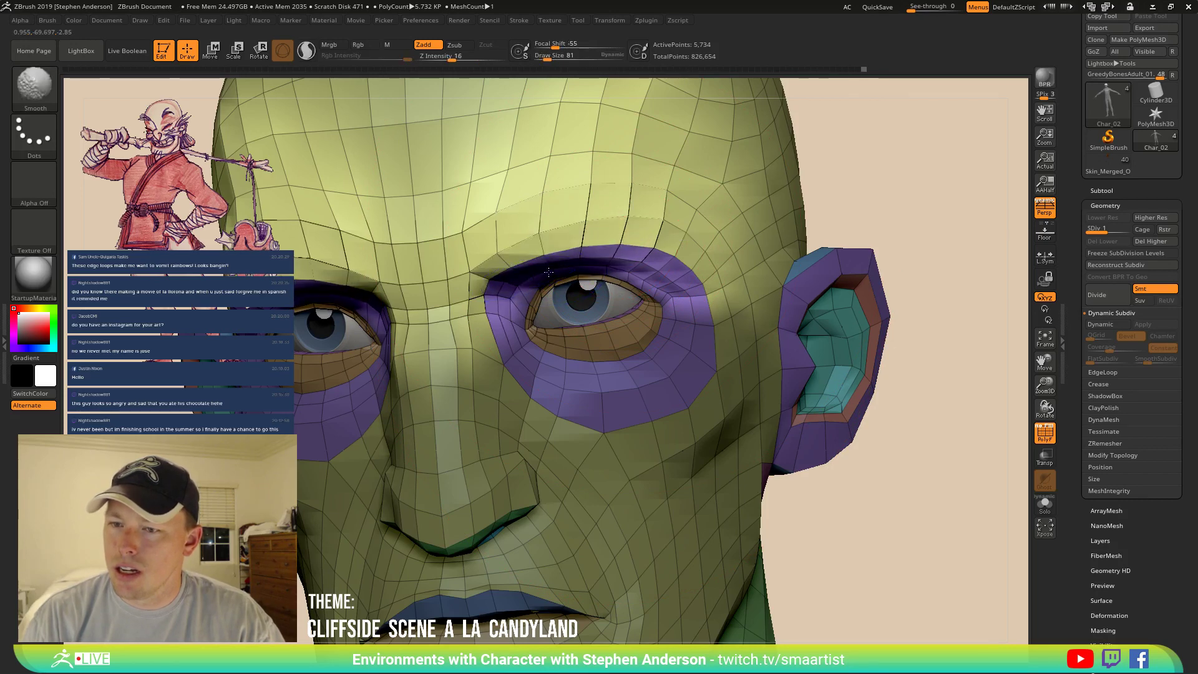
pyautogui.keyDown('shift'); pyautogui.moveTo(679, 269); pyautogui.dragTo(714, 291); pyautogui.keyUp('shift')
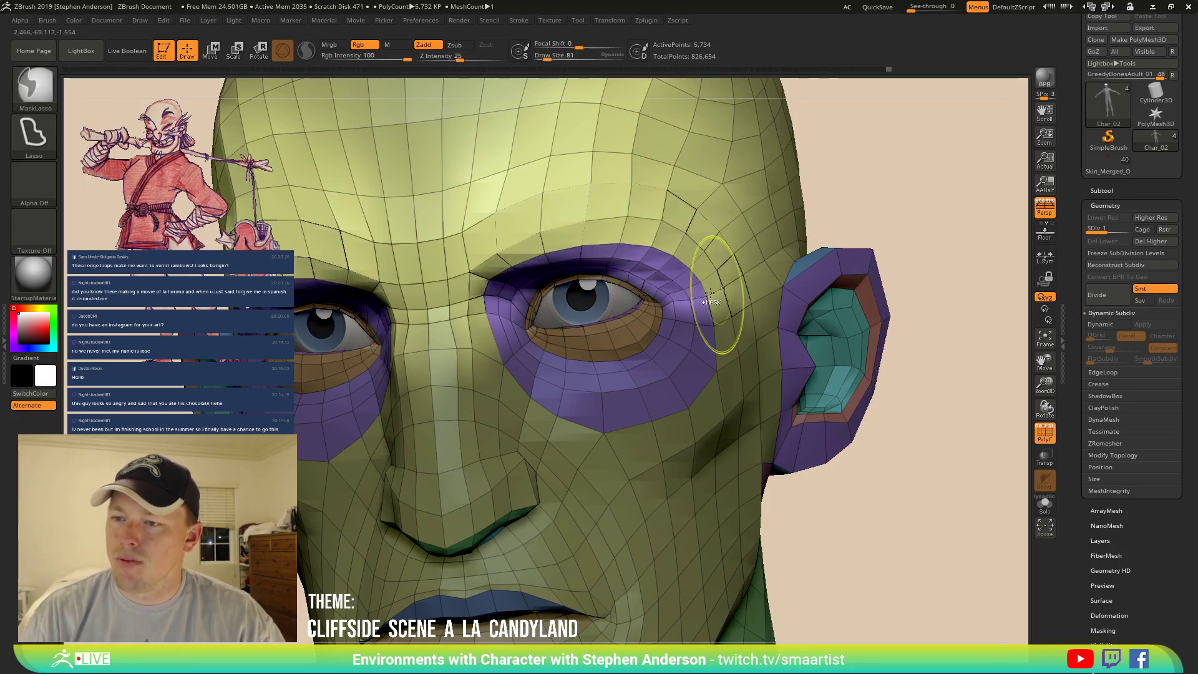
# Turn off the polyframe, review the head in profile, and clear the mask.
pyautogui.moveTo(717, 294)
pyautogui.keyDown('ctrl'); pyautogui.mouseDown(button='right')
pyautogui.moveTo(691, 226)
pyautogui.moveTo(749, 245)
pyautogui.moveTo(680, 230)
pyautogui.moveTo(698, 254)
pyautogui.mouseUp(button='right'); pyautogui.keyUp('ctrl')
pyautogui.hotkey('shift', 'f')
pyautogui.moveTo(632, 367); pyautogui.dragTo(610, 367, button='right')
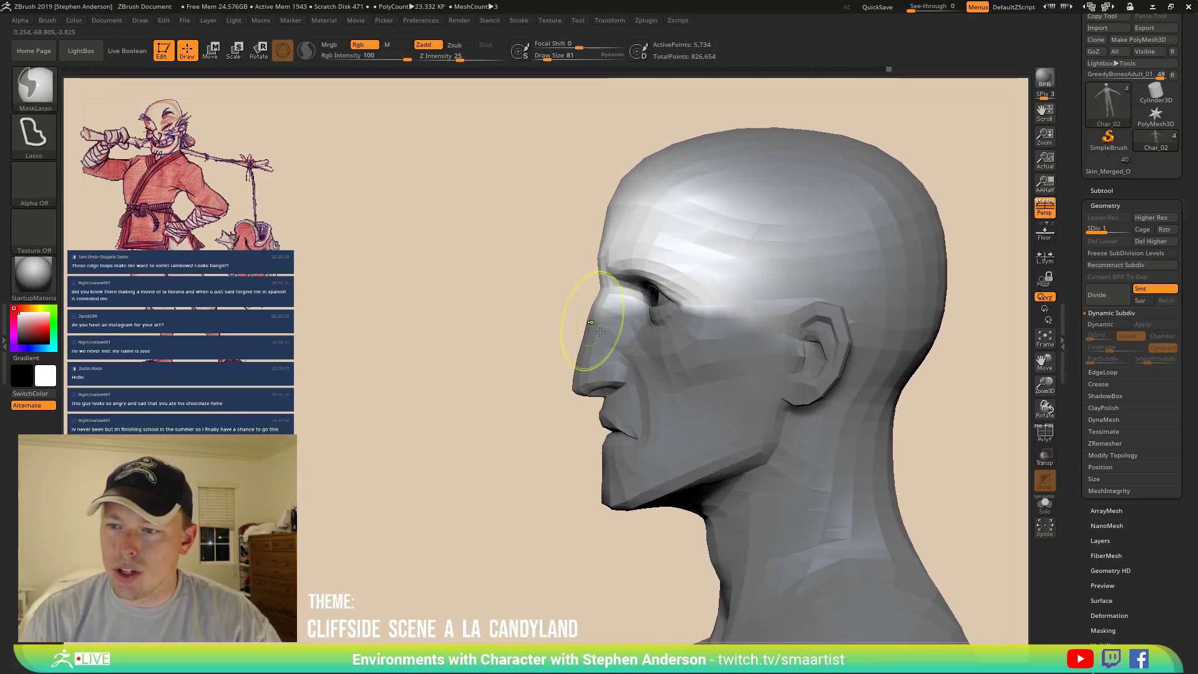
pyautogui.keyDown('ctrl'); pyautogui.moveTo(600, 315); pyautogui.dragTo(599, 371, button='right'); pyautogui.keyUp('ctrl')
pyautogui.keyDown('ctrl'); pyautogui.moveTo(485, 322); pyautogui.dragTo(503, 340); pyautogui.keyUp('ctrl')
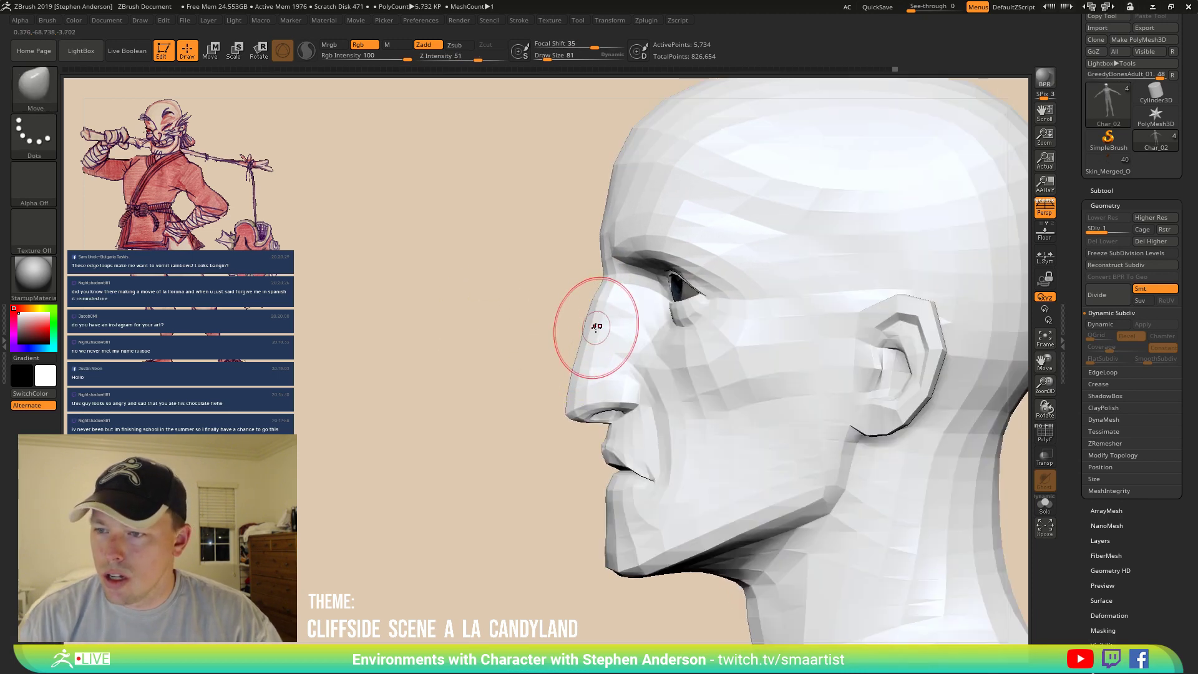
# Turn on the polyframe and reshape the nose profile with the Move brush at draw sizes 112 and 56, checking from the front.
pyautogui.hotkey('shift', 'f')
pyautogui.press('s')
pyautogui.moveTo(592, 324); pyautogui.dragTo(565, 334)
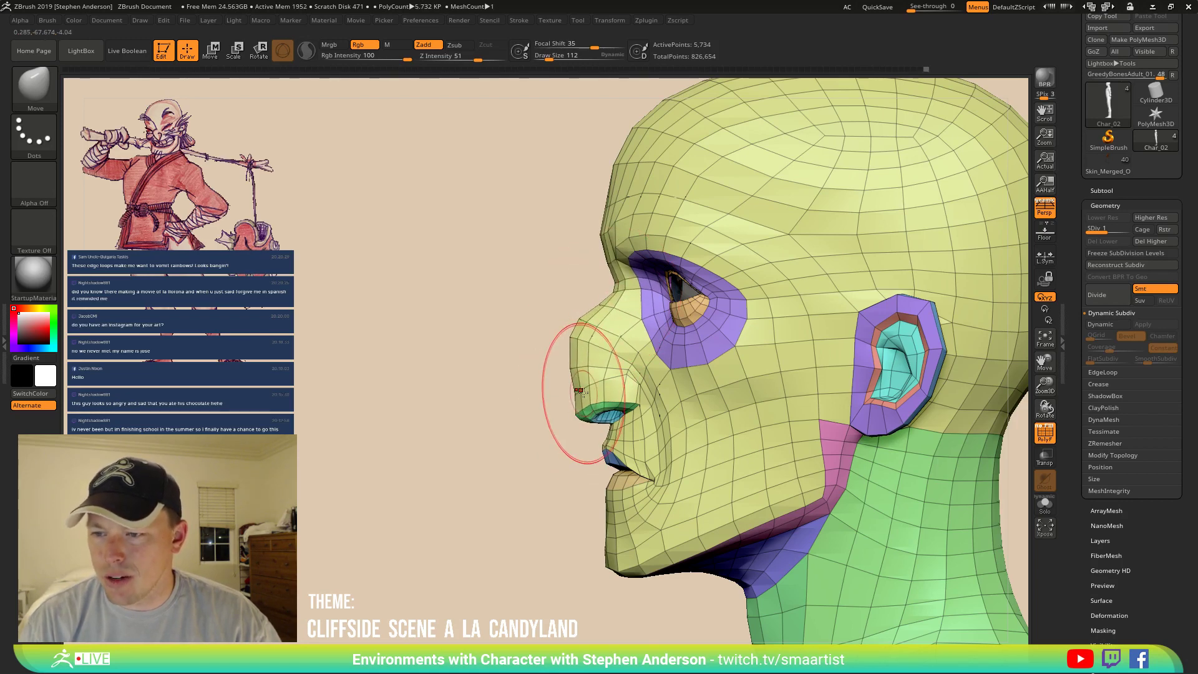
pyautogui.press('s')
pyautogui.moveTo(584, 392); pyautogui.dragTo(578, 391)
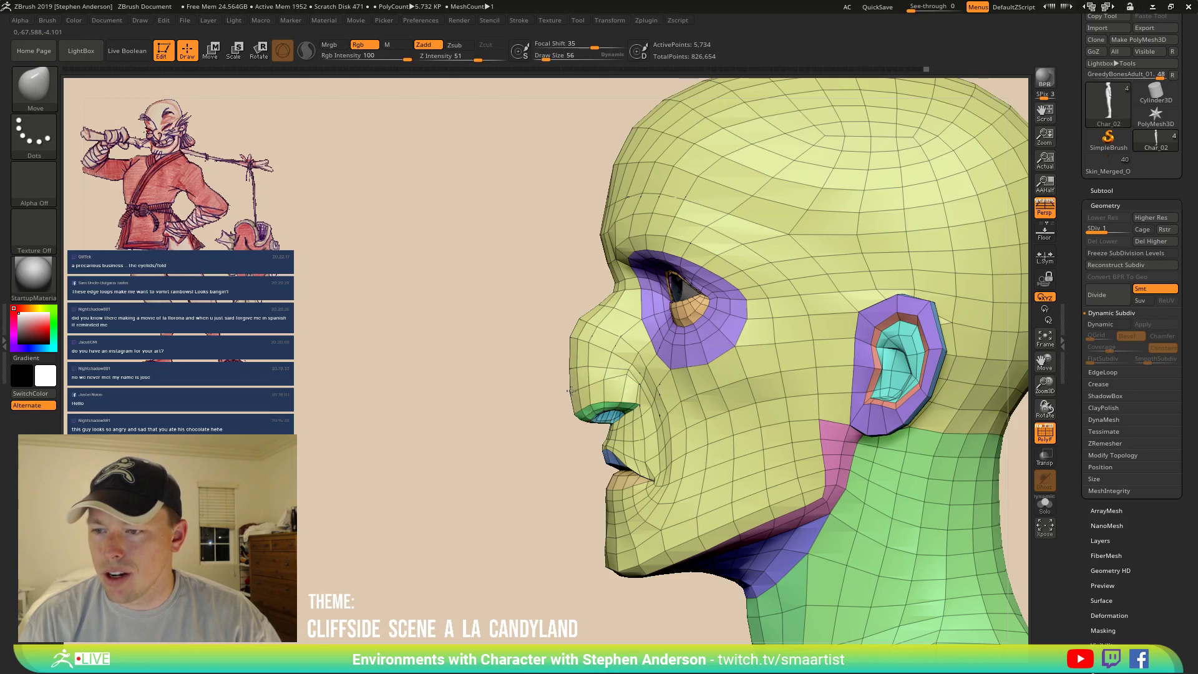
pyautogui.moveTo(609, 394); pyautogui.dragTo(763, 395, button='right')
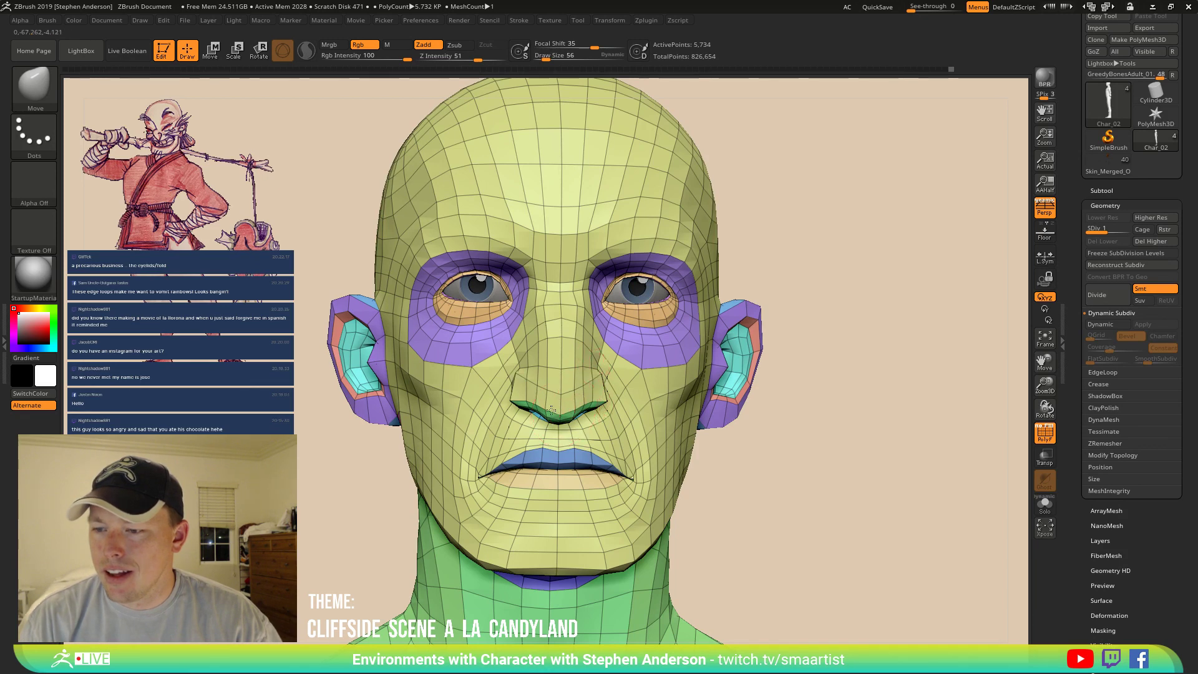
# Review the nose, eyes and brow in three-quarter and profile views, and set the Move brush draw size to 102.
pyautogui.moveTo(552, 410); pyautogui.dragTo(726, 276, button='right')
pyautogui.moveTo(709, 250)
pyautogui.keyDown('ctrl'); pyautogui.mouseDown(button='right')
pyautogui.moveTo(712, 266)
pyautogui.moveTo(723, 181)
pyautogui.moveTo(627, 214)
pyautogui.mouseUp(button='right'); pyautogui.keyUp('ctrl')
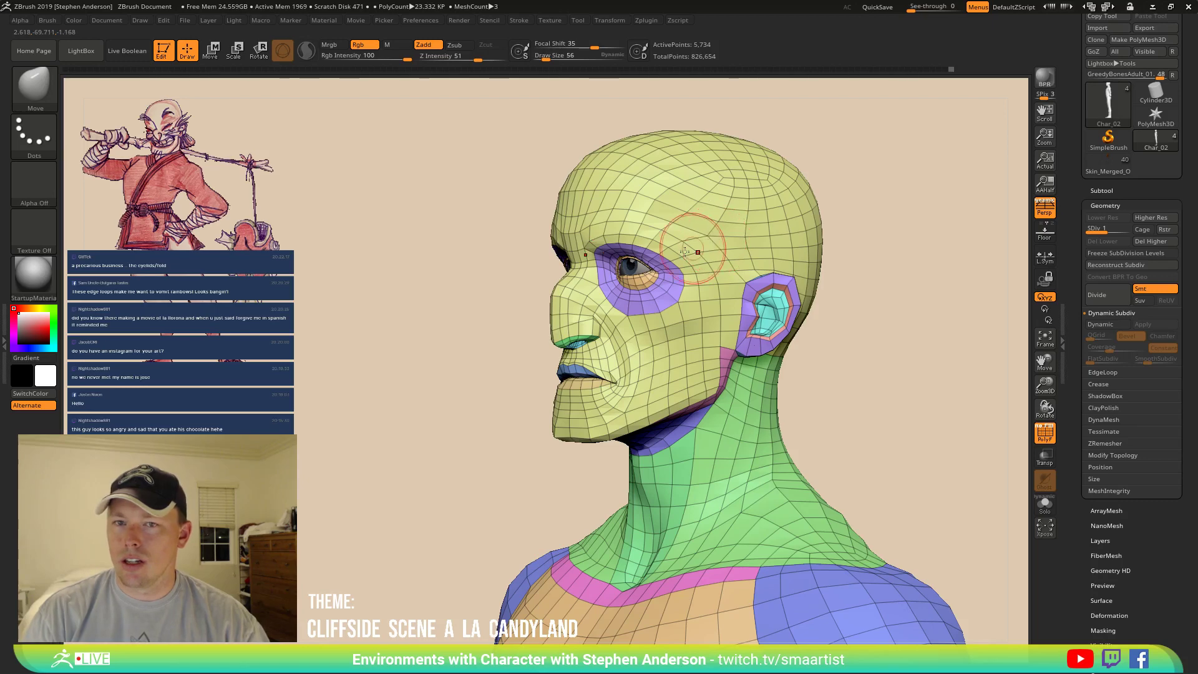
pyautogui.moveTo(668, 259)
pyautogui.mouseDown(button='right')
pyautogui.moveTo(647, 263)
pyautogui.moveTo(716, 268)
pyautogui.moveTo(661, 456)
pyautogui.moveTo(794, 497)
pyautogui.mouseUp(button='right')
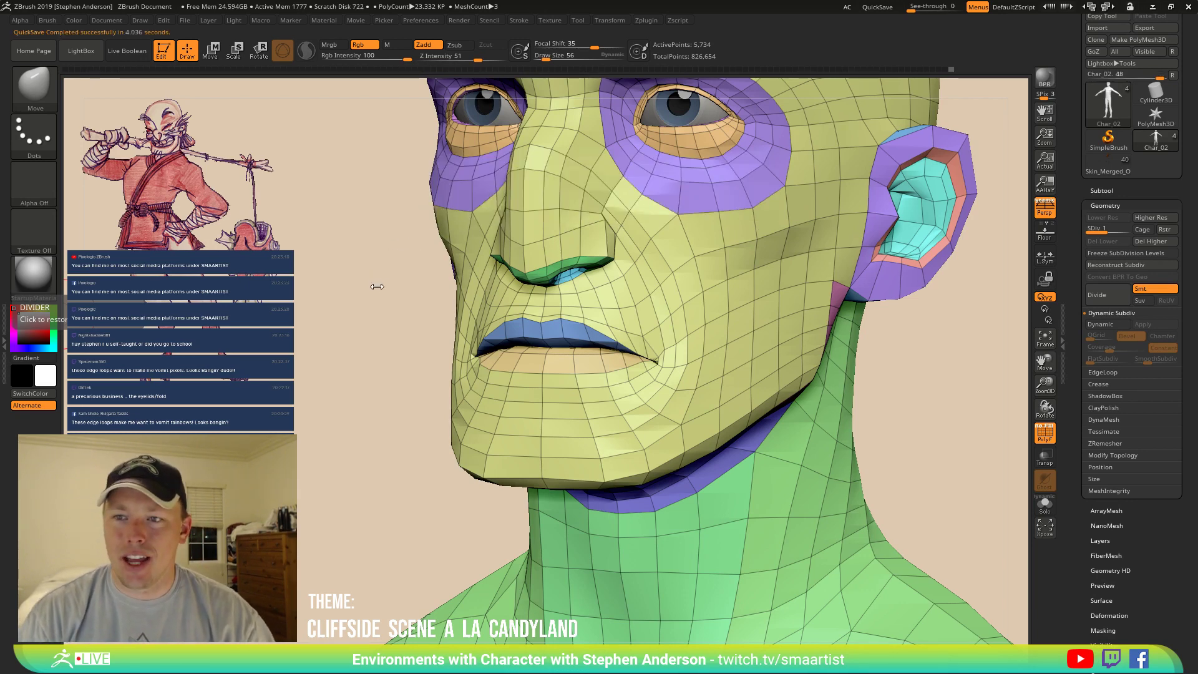
pyautogui.moveTo(753, 219); pyautogui.dragTo(697, 261, button='right')
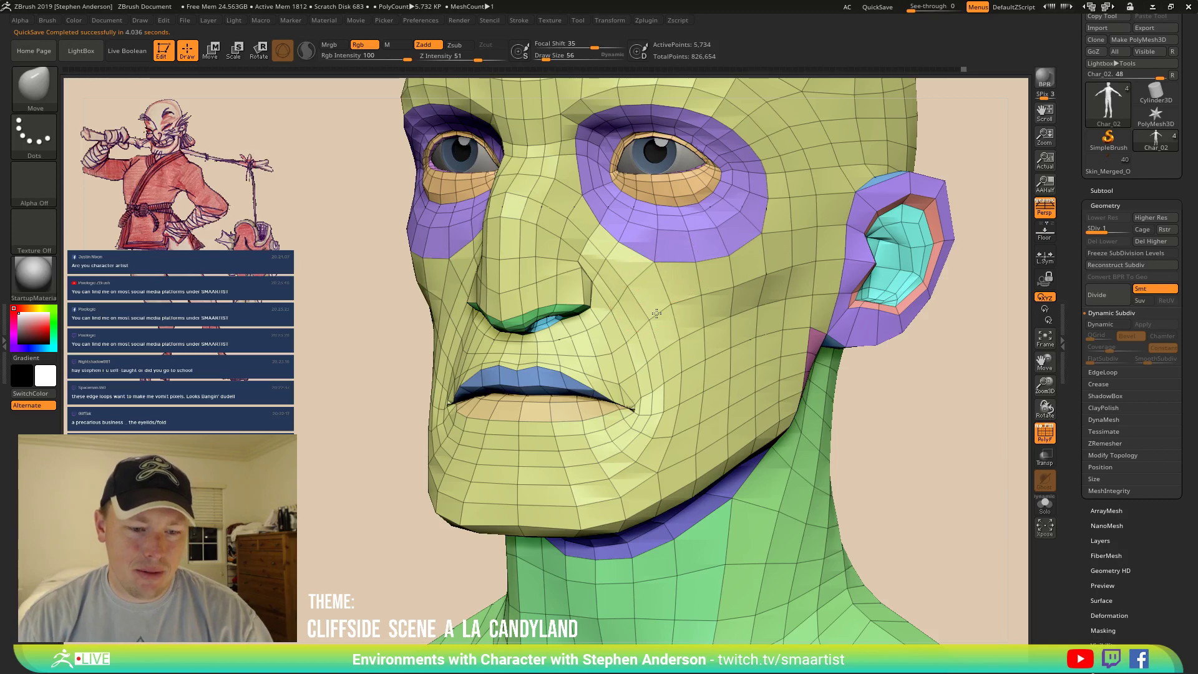
pyautogui.moveTo(654, 261)
pyautogui.keyDown('alt'); pyautogui.mouseDown(button='right')
pyautogui.moveTo(626, 358)
pyautogui.moveTo(631, 337)
pyautogui.moveTo(611, 330)
pyautogui.mouseUp(button='right'); pyautogui.keyUp('alt')
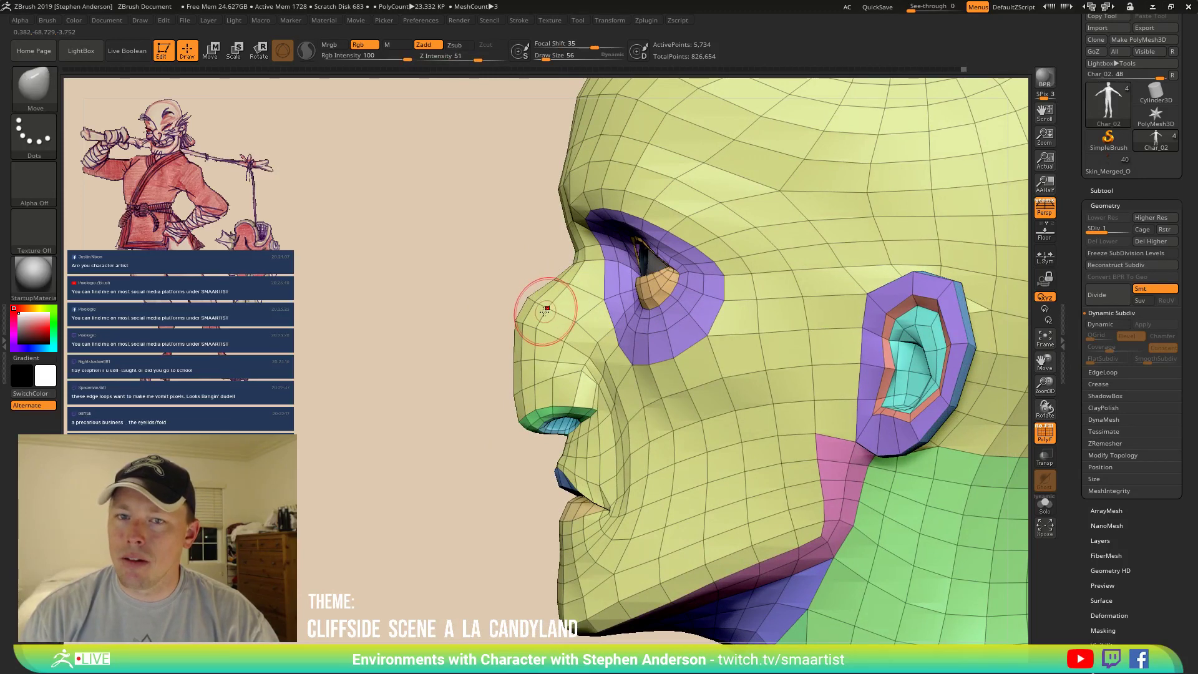
pyautogui.press('s')
pyautogui.moveTo(524, 322); pyautogui.dragTo(558, 318)
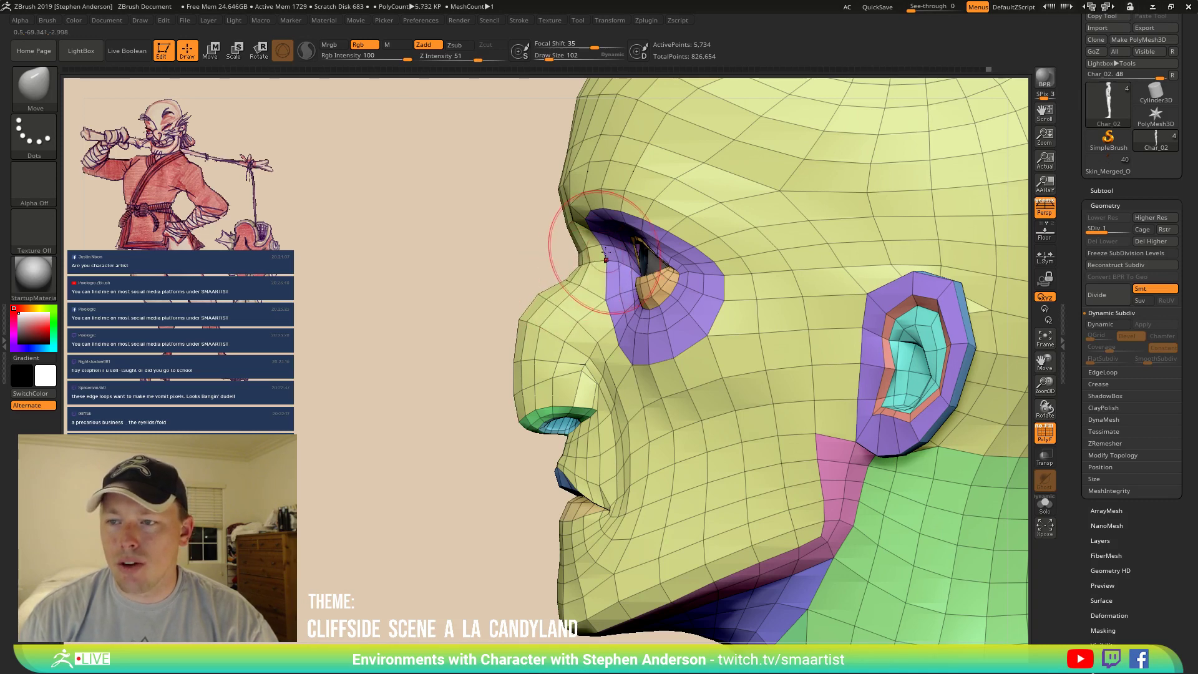
pyautogui.moveTo(550, 241); pyautogui.dragTo(670, 252, button='right')
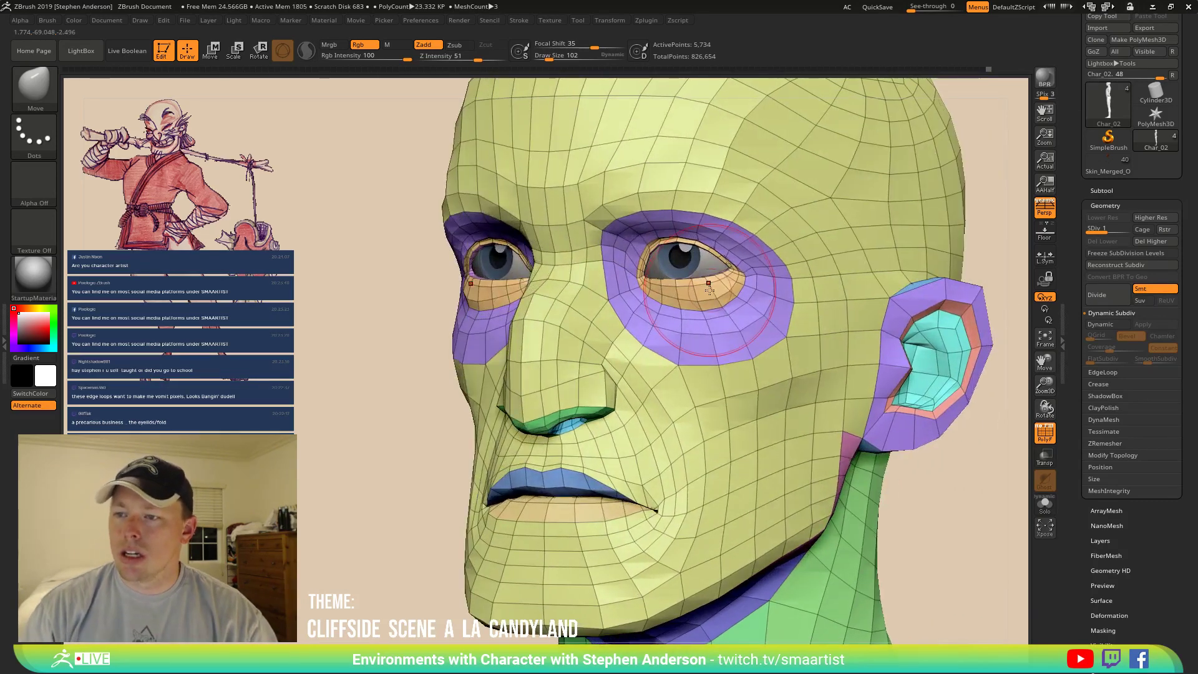
# Mask everything except the orange eyelid polygroup, check the purple eye socket polygroup in isolation, and unhide the whole mesh.
pyautogui.press('w')
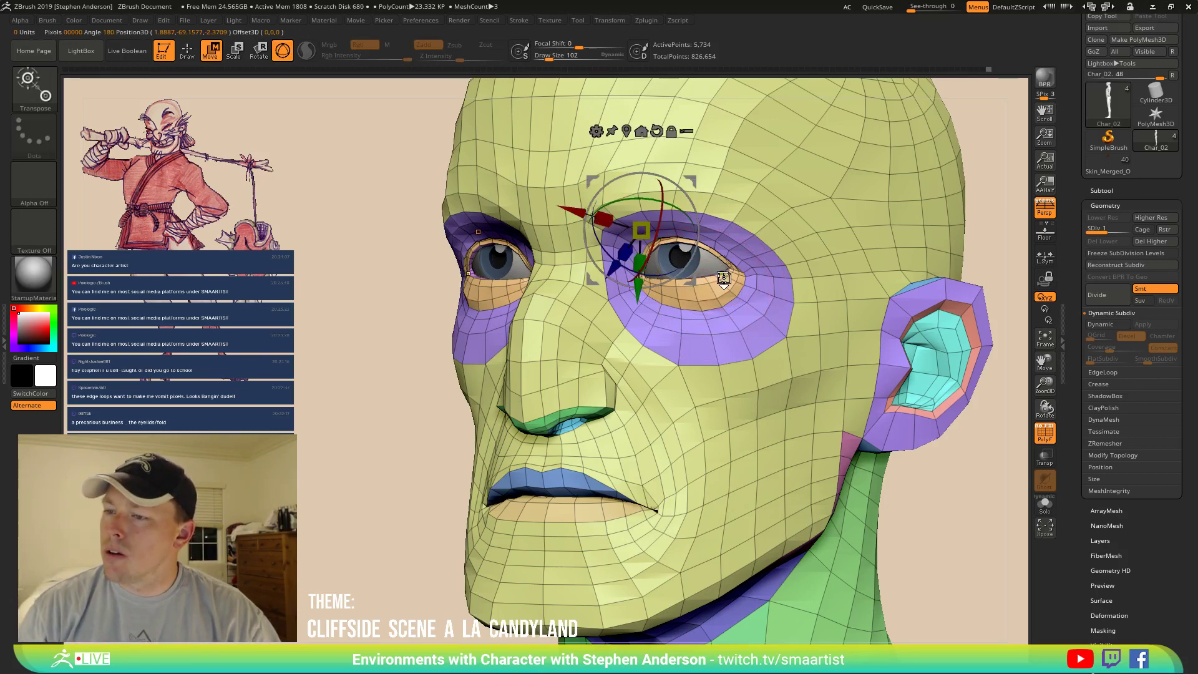
pyautogui.keyDown('ctrl'); pyautogui.click(719, 278); pyautogui.keyUp('ctrl')
pyautogui.press('q')
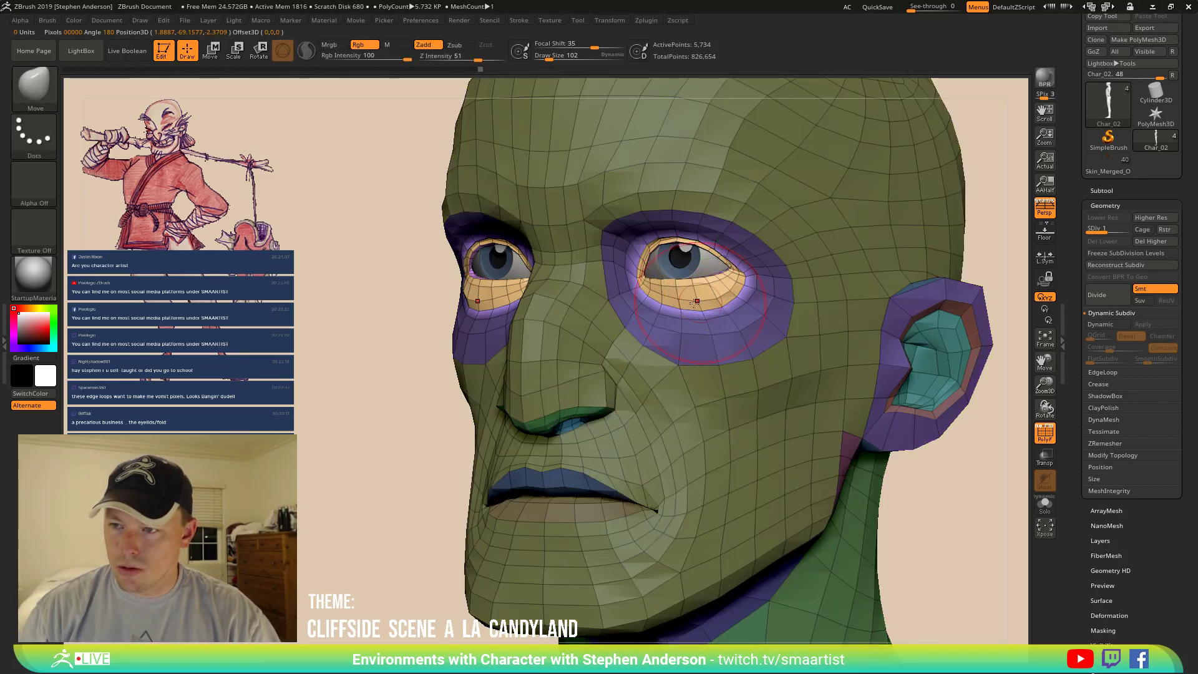
pyautogui.keyDown('ctrl'); pyautogui.keyDown('shift'); pyautogui.click(748, 338); pyautogui.keyUp('shift'); pyautogui.keyUp('ctrl')
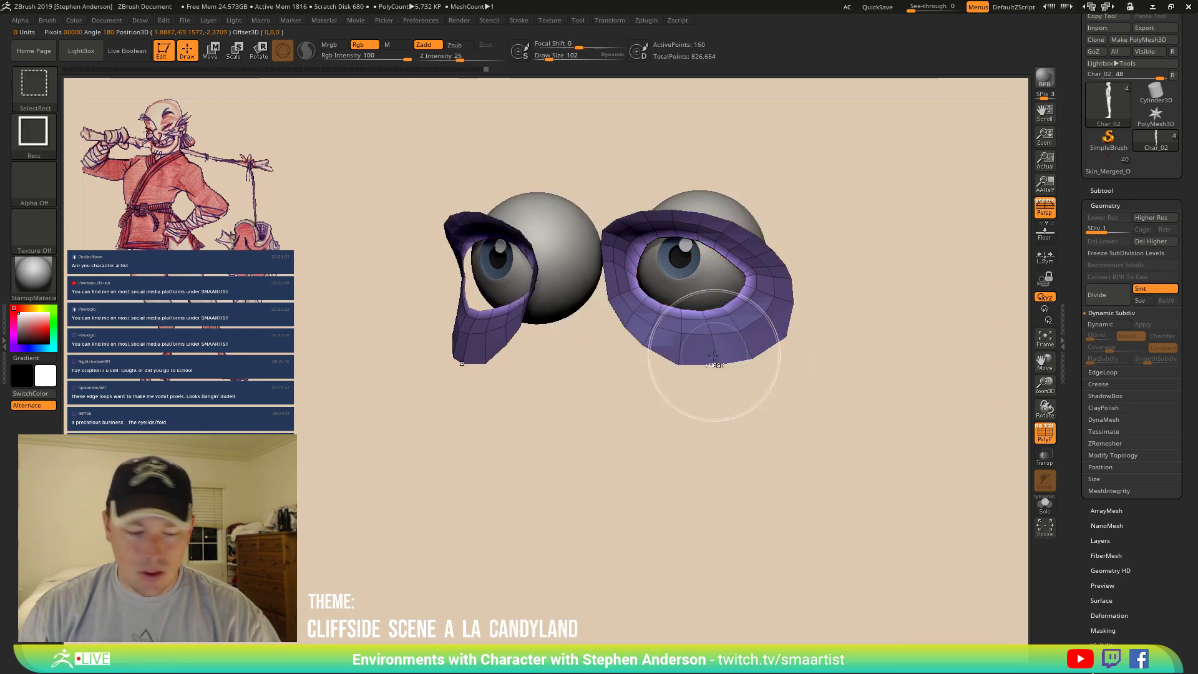
pyautogui.keyDown('ctrl'); pyautogui.keyDown('shift'); pyautogui.click(488, 466); pyautogui.keyUp('shift'); pyautogui.keyUp('ctrl')
pyautogui.moveTo(711, 305); pyautogui.dragTo(745, 309, button='right')
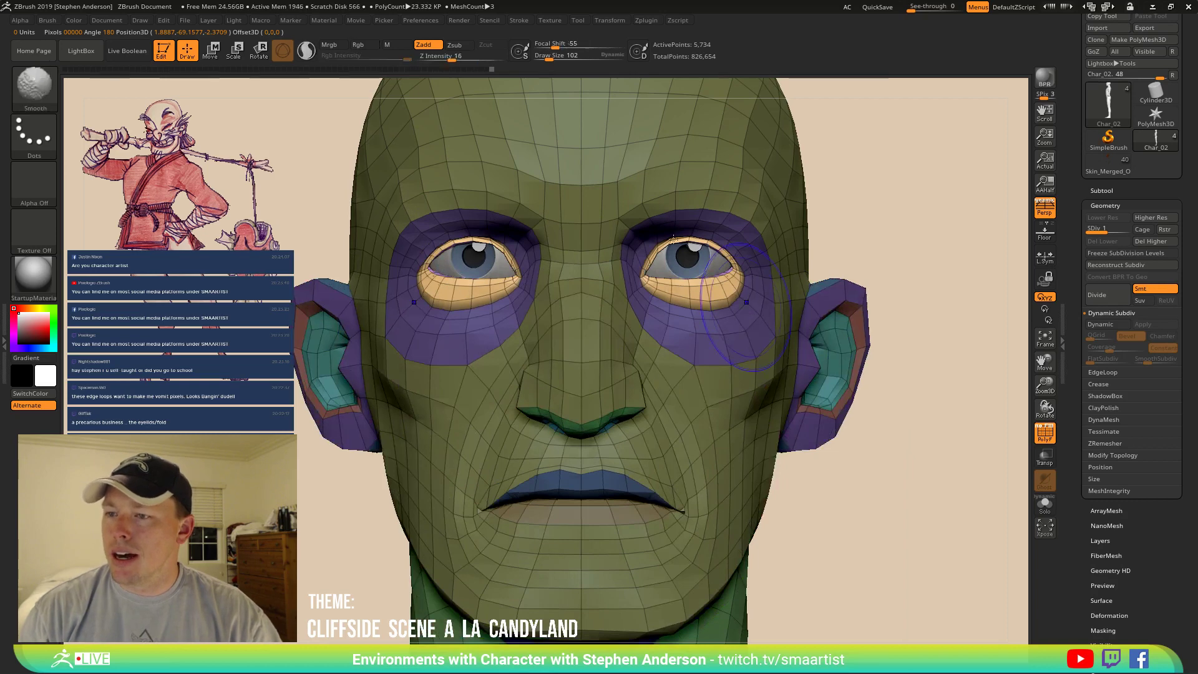
# Mask the lower eyelids and pull the upper eyelids down over the eyes with the Move brush at draw size 102.
pyautogui.press('ctrl')
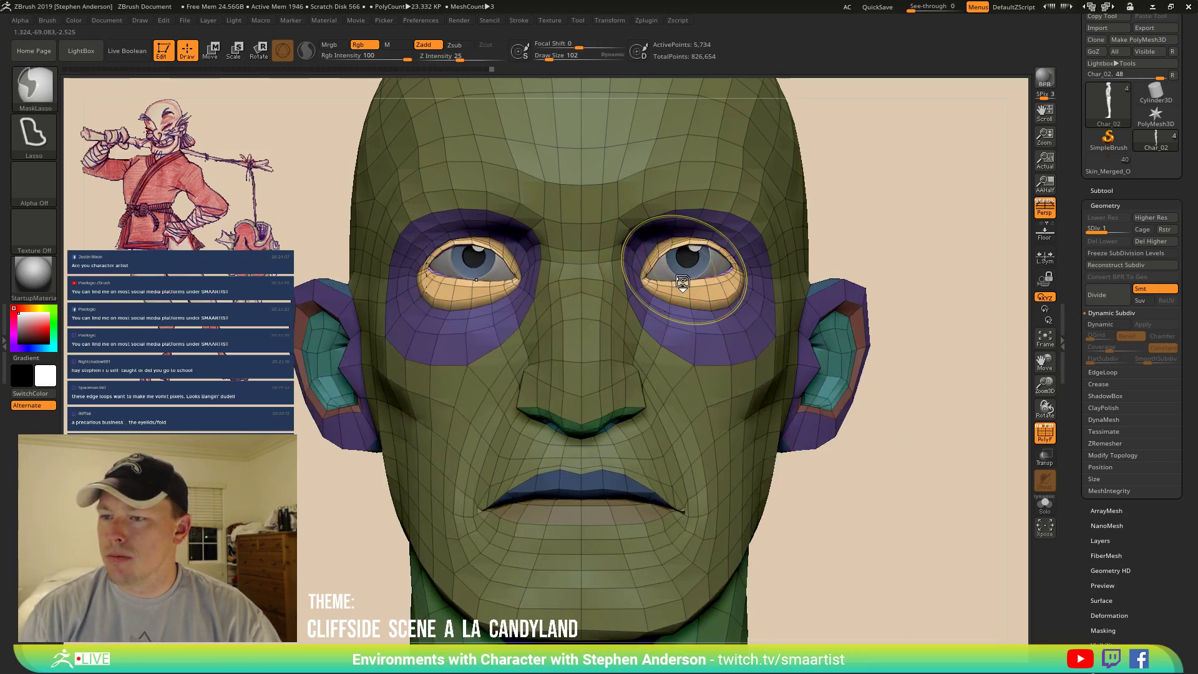
pyautogui.moveTo(932, 250)
pyautogui.keyDown('ctrl'); pyautogui.mouseDown()
pyautogui.moveTo(749, 253)
pyautogui.moveTo(651, 275)
pyautogui.moveTo(652, 349)
pyautogui.moveTo(1010, 250)
pyautogui.mouseUp(); pyautogui.keyUp('ctrl')
pyautogui.keyDown('ctrl'); pyautogui.moveTo(683, 262); pyautogui.dragTo(688, 242, button='right'); pyautogui.keyUp('ctrl')
pyautogui.moveTo(690, 239)
pyautogui.mouseDown()
pyautogui.moveTo(703, 254)
pyautogui.moveTo(724, 250)
pyautogui.mouseUp()
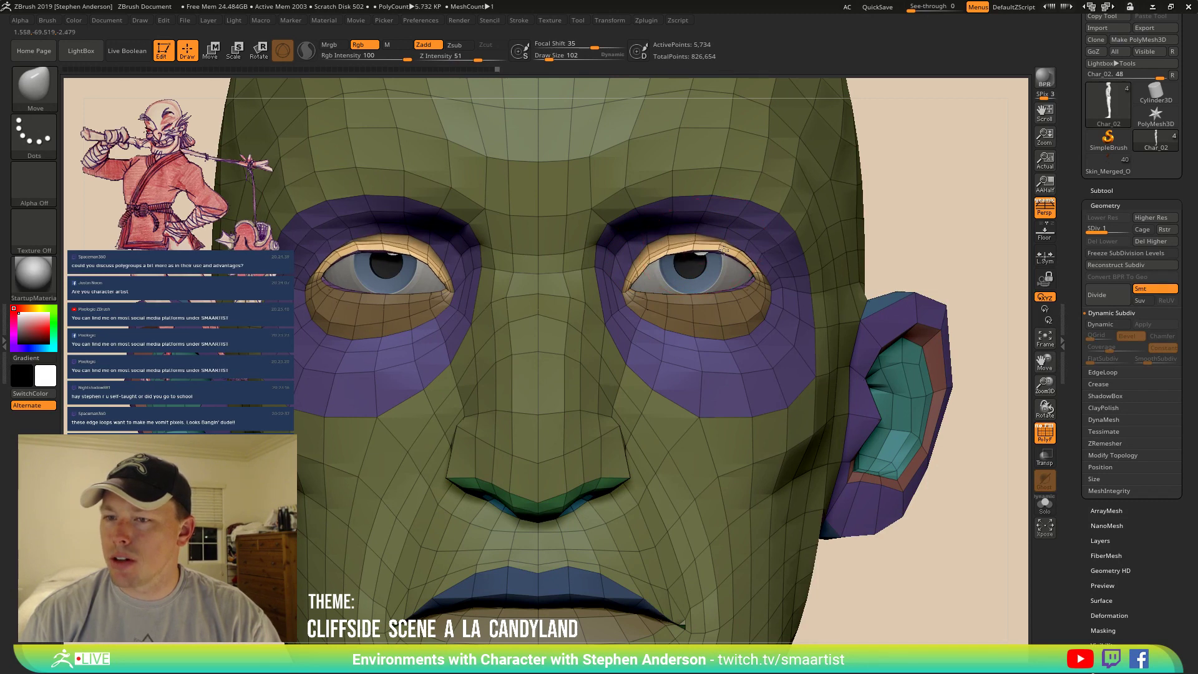
pyautogui.moveTo(649, 259); pyautogui.dragTo(650, 266)
# Refine the outer part of the upper eyelids with the Move brush and clear the mask.
pyautogui.moveTo(811, 221)
pyautogui.mouseDown(button='right')
pyautogui.moveTo(802, 240)
pyautogui.moveTo(725, 247)
pyautogui.mouseUp(button='right')
pyautogui.moveTo(725, 257); pyautogui.dragTo(727, 268)
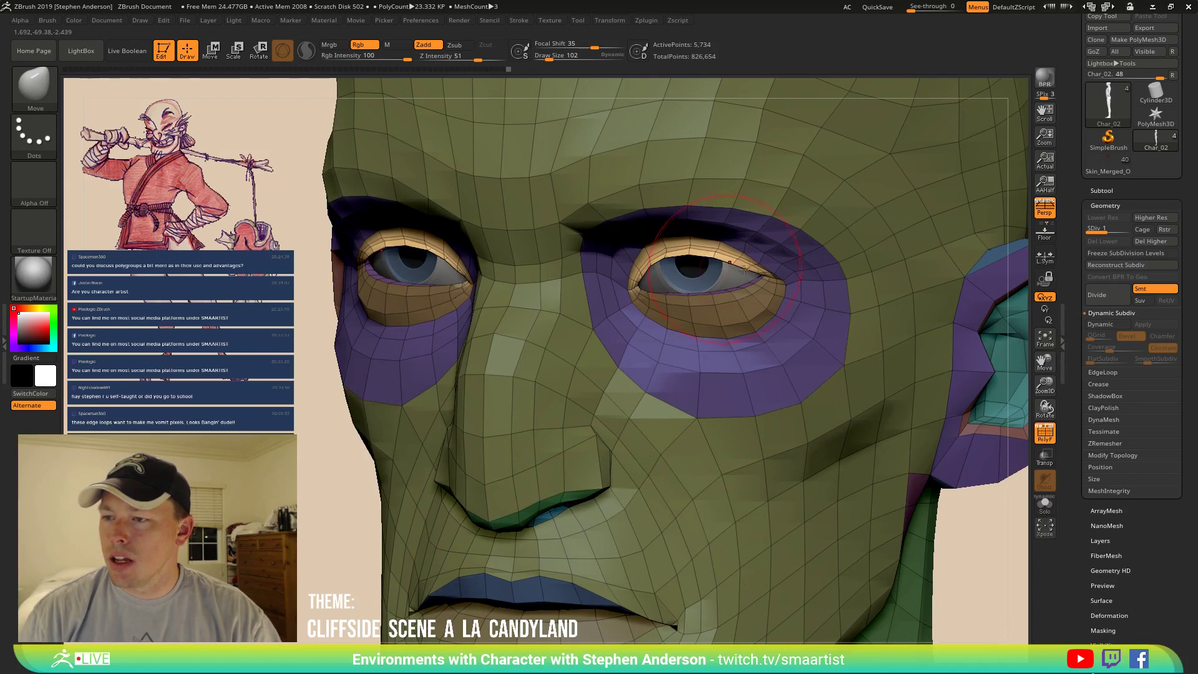
pyautogui.moveTo(690, 279); pyautogui.dragTo(739, 269, button='right')
pyautogui.moveTo(733, 263); pyautogui.dragTo(733, 257)
pyautogui.keyDown('ctrl'); pyautogui.moveTo(901, 247); pyautogui.dragTo(944, 197); pyautogui.keyUp('ctrl')
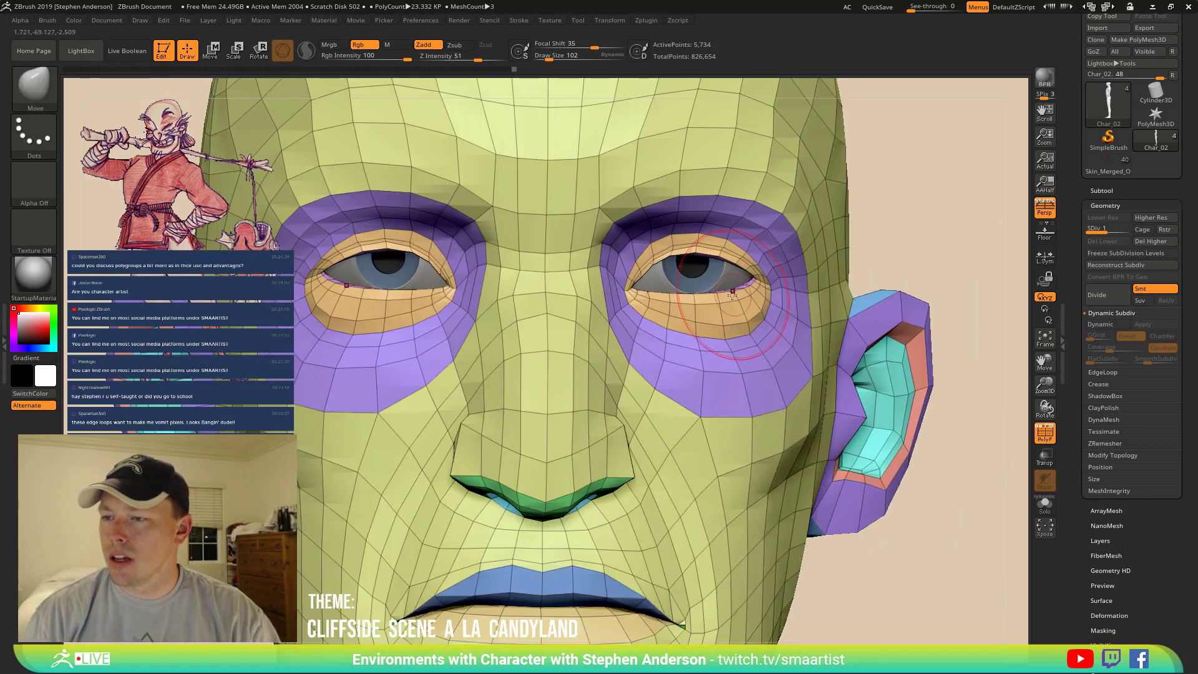
# Set the draw size to 72 and lasso-mask the brow ridge from a near-profile view.
pyautogui.press('s')
pyautogui.moveTo(733, 296)
pyautogui.mouseDown()
pyautogui.moveTo(749, 296)
pyautogui.moveTo(739, 280)
pyautogui.mouseUp()
pyautogui.moveTo(765, 340)
pyautogui.keyDown('ctrl'); pyautogui.mouseDown(button='right')
pyautogui.moveTo(913, 240)
pyautogui.moveTo(731, 274)
pyautogui.moveTo(735, 328)
pyautogui.moveTo(774, 317)
pyautogui.mouseUp(button='right'); pyautogui.keyUp('ctrl')
pyautogui.press('s')
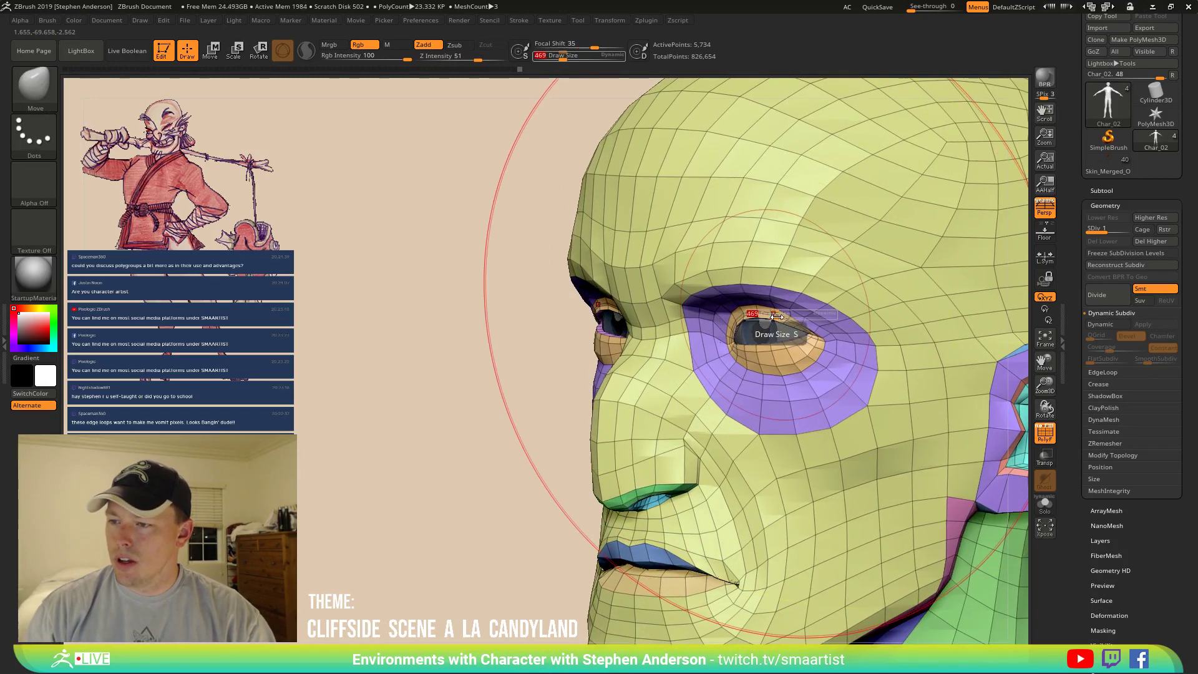
pyautogui.moveTo(777, 317); pyautogui.dragTo(769, 317)
pyautogui.keyDown('ctrl'); pyautogui.moveTo(835, 327); pyautogui.dragTo(838, 343, button='right'); pyautogui.keyUp('ctrl')
pyautogui.moveTo(637, 207)
pyautogui.keyDown('ctrl'); pyautogui.mouseDown(button='right')
pyautogui.moveTo(626, 183)
pyautogui.moveTo(638, 213)
pyautogui.moveTo(629, 227)
pyautogui.moveTo(510, 246)
pyautogui.mouseUp(button='right'); pyautogui.keyUp('ctrl')
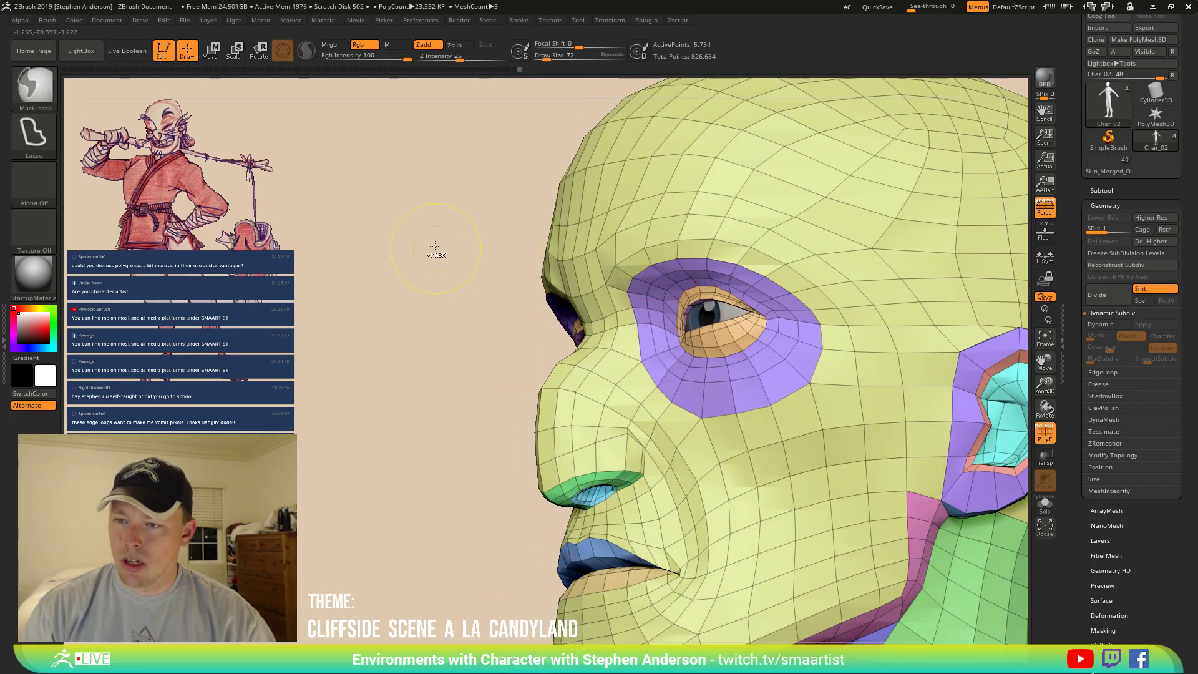
pyautogui.moveTo(462, 239)
pyautogui.keyDown('ctrl'); pyautogui.mouseDown()
pyautogui.moveTo(509, 224)
pyautogui.moveTo(574, 287)
pyautogui.moveTo(481, 393)
pyautogui.moveTo(384, 377)
pyautogui.mouseUp(); pyautogui.keyUp('ctrl')
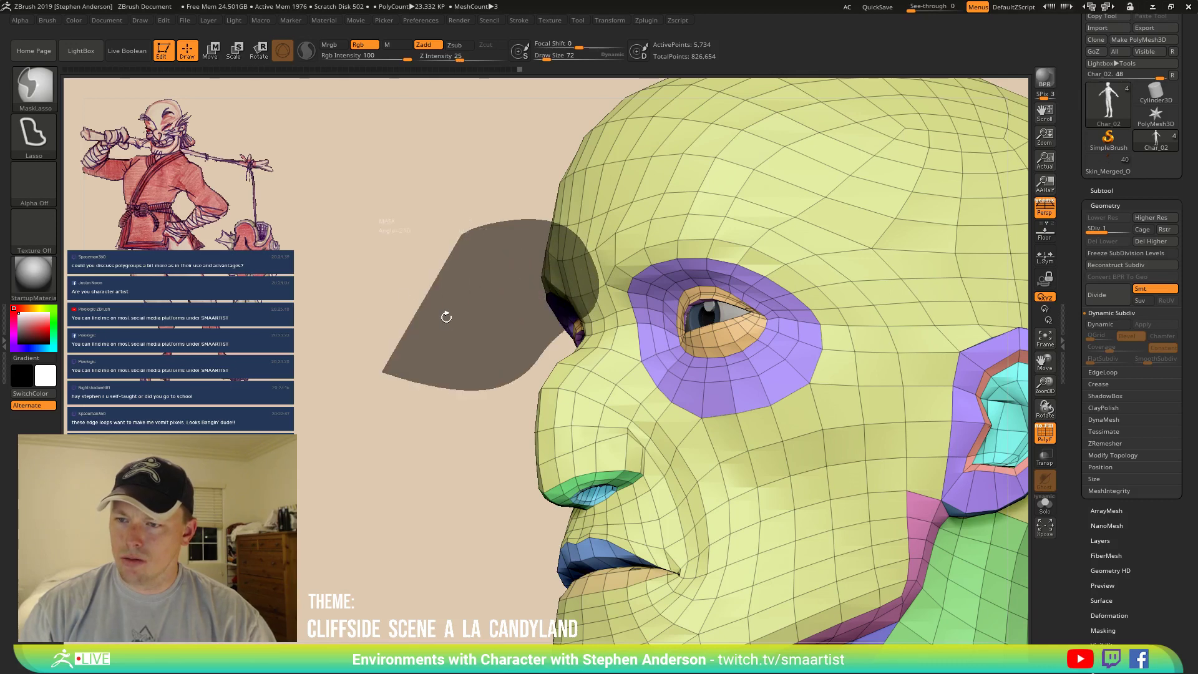
pyautogui.moveTo(486, 313)
pyautogui.mouseDown(button='right')
pyautogui.moveTo(523, 289)
pyautogui.moveTo(578, 320)
pyautogui.mouseUp(button='right')
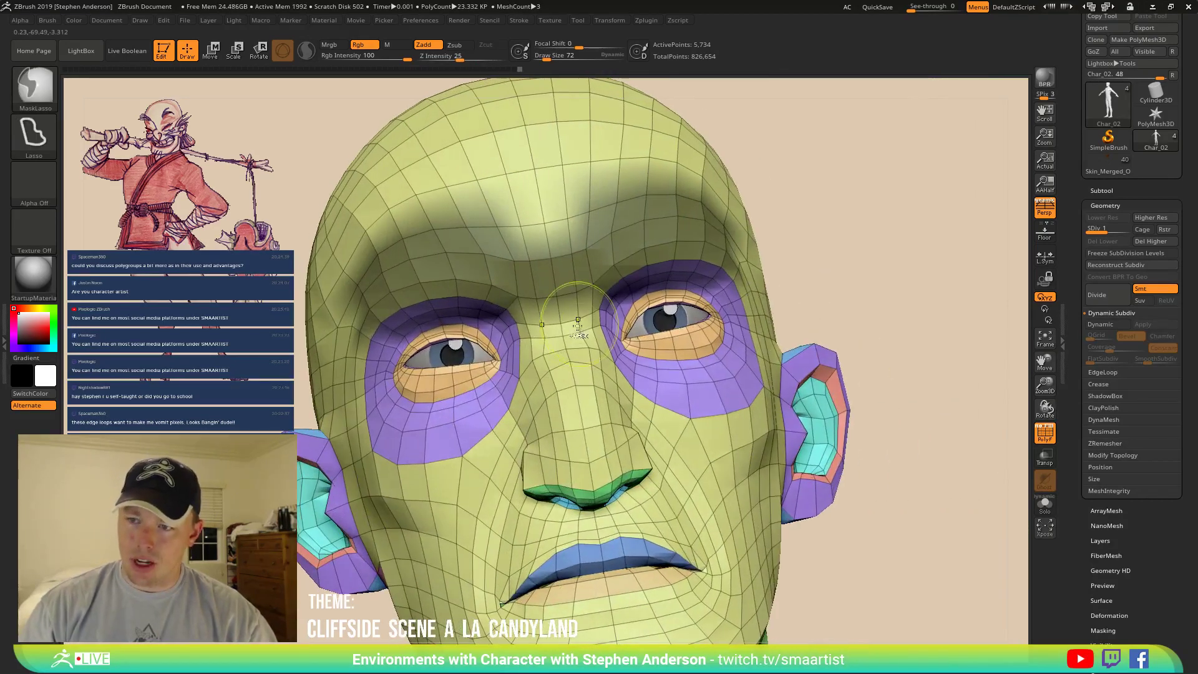
# Soften the brow mask and invert it so that only the brow and forehead area stays editable.
pyautogui.keyDown('ctrl'); pyautogui.click(877, 234); pyautogui.keyUp('ctrl')
pyautogui.keyDown('ctrl'); pyautogui.click(561, 315); pyautogui.keyUp('ctrl')
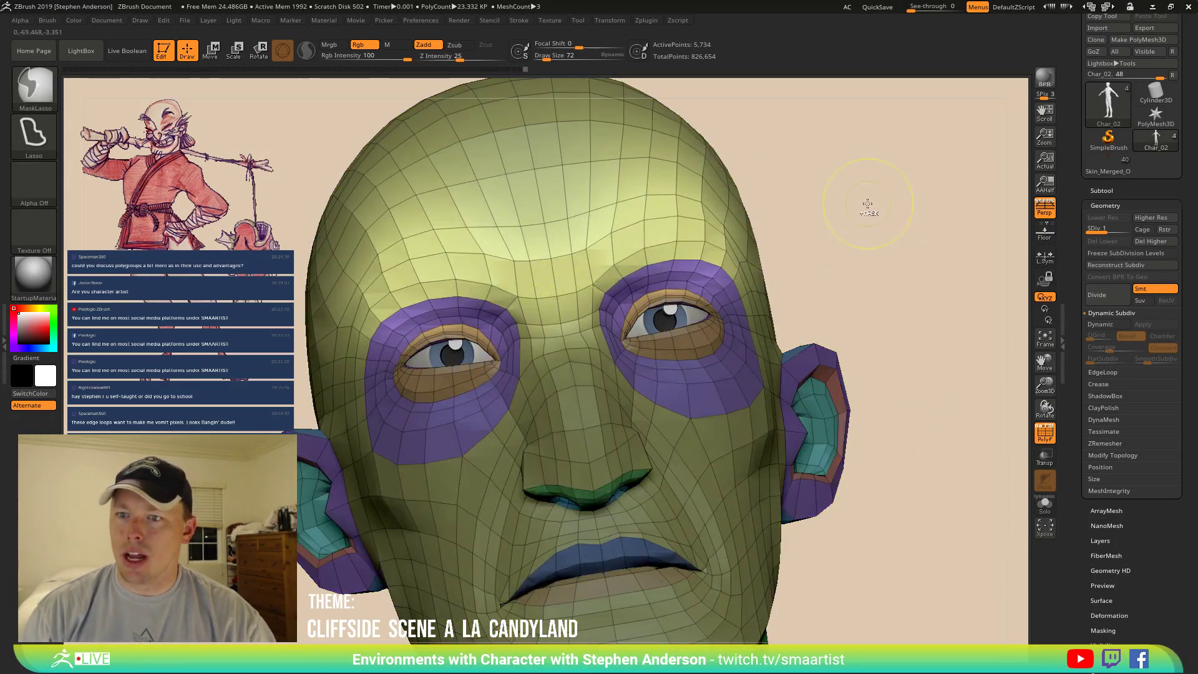
pyautogui.keyDown('ctrl'); pyautogui.click(874, 209); pyautogui.keyUp('ctrl')
pyautogui.keyDown('ctrl'); pyautogui.click(560, 309); pyautogui.keyUp('ctrl')
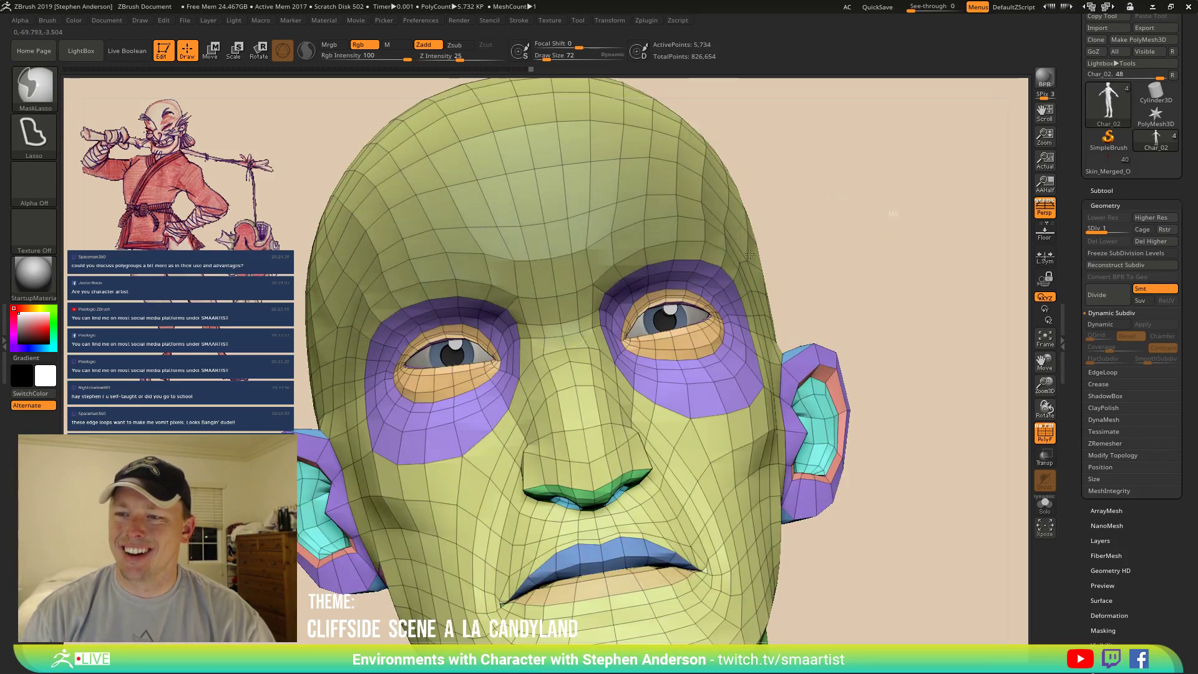
pyautogui.keyDown('ctrl'); pyautogui.click(873, 213); pyautogui.keyUp('ctrl')
# Reshape the brow ridge in profile with the Move brush at draw sizes 269 and 124.
pyautogui.moveTo(577, 280); pyautogui.dragTo(418, 272, button='right')
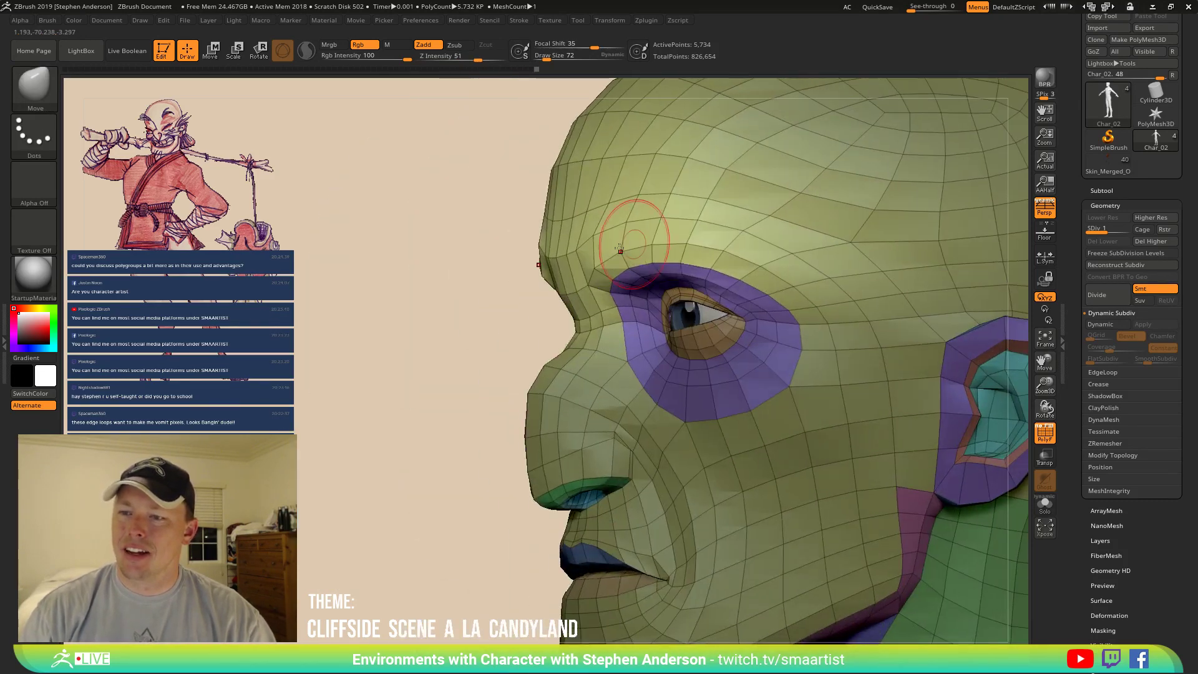
pyautogui.moveTo(620, 250); pyautogui.dragTo(615, 249, button='right')
pyautogui.press('s')
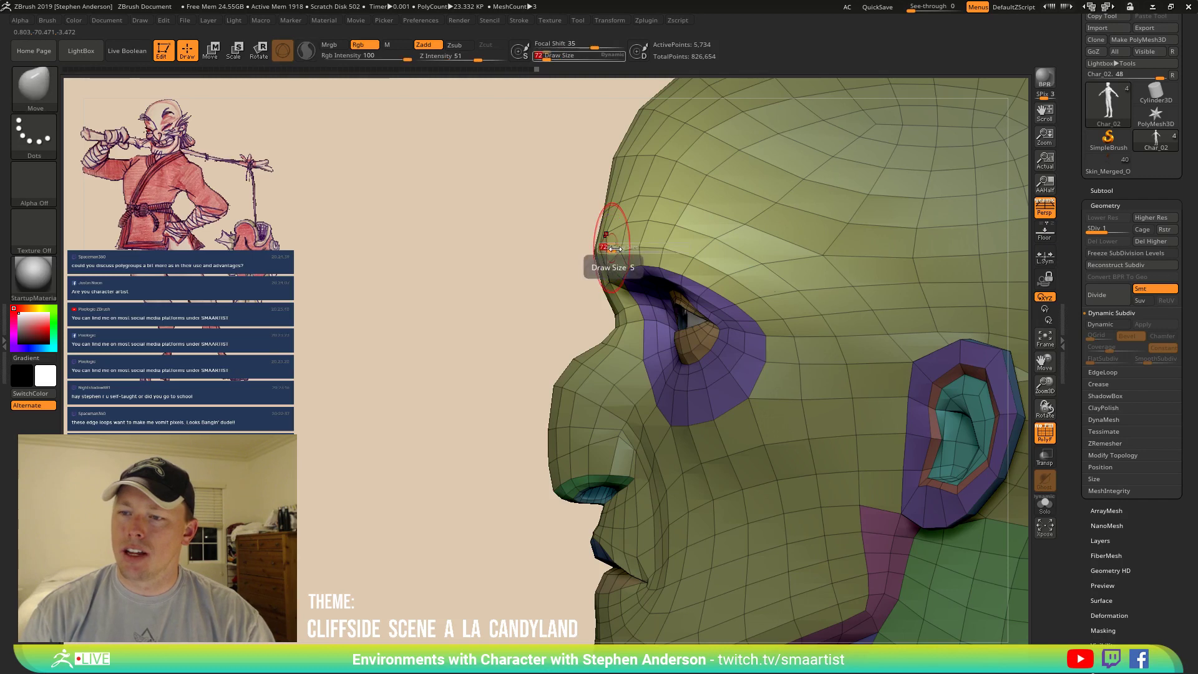
pyautogui.moveTo(615, 248); pyautogui.dragTo(632, 248)
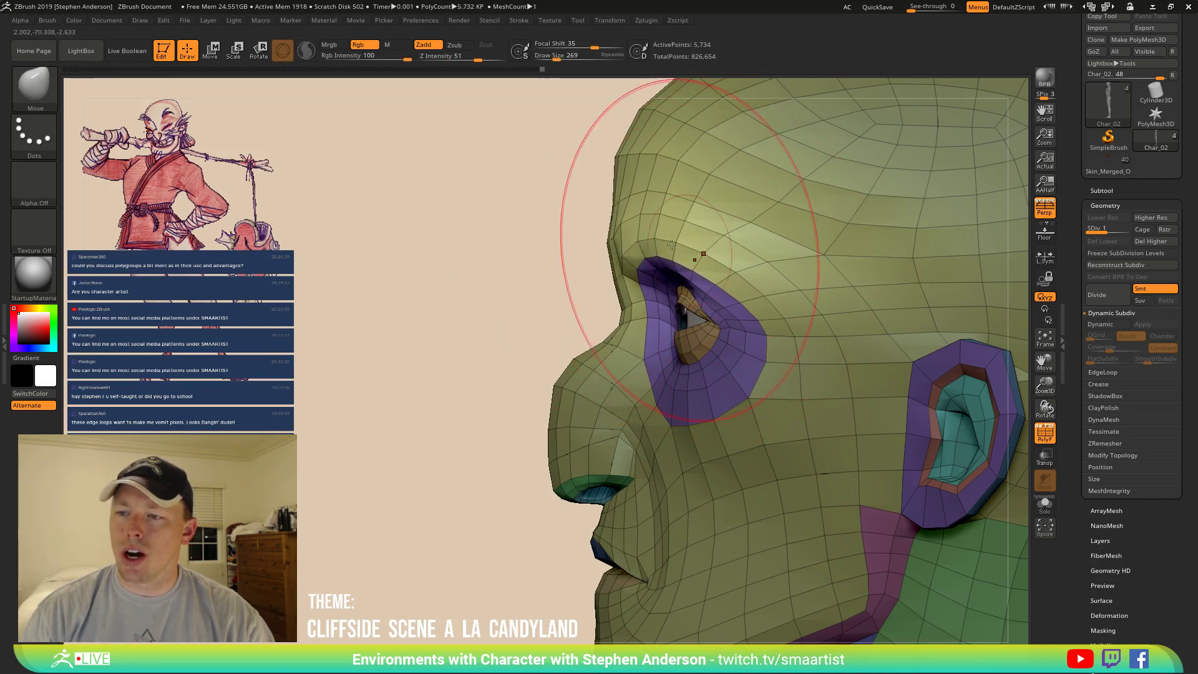
pyautogui.moveTo(619, 235)
pyautogui.mouseDown()
pyautogui.moveTo(629, 231)
pyautogui.moveTo(611, 204)
pyautogui.mouseUp()
pyautogui.press('s')
pyautogui.moveTo(619, 205); pyautogui.dragTo(613, 206)
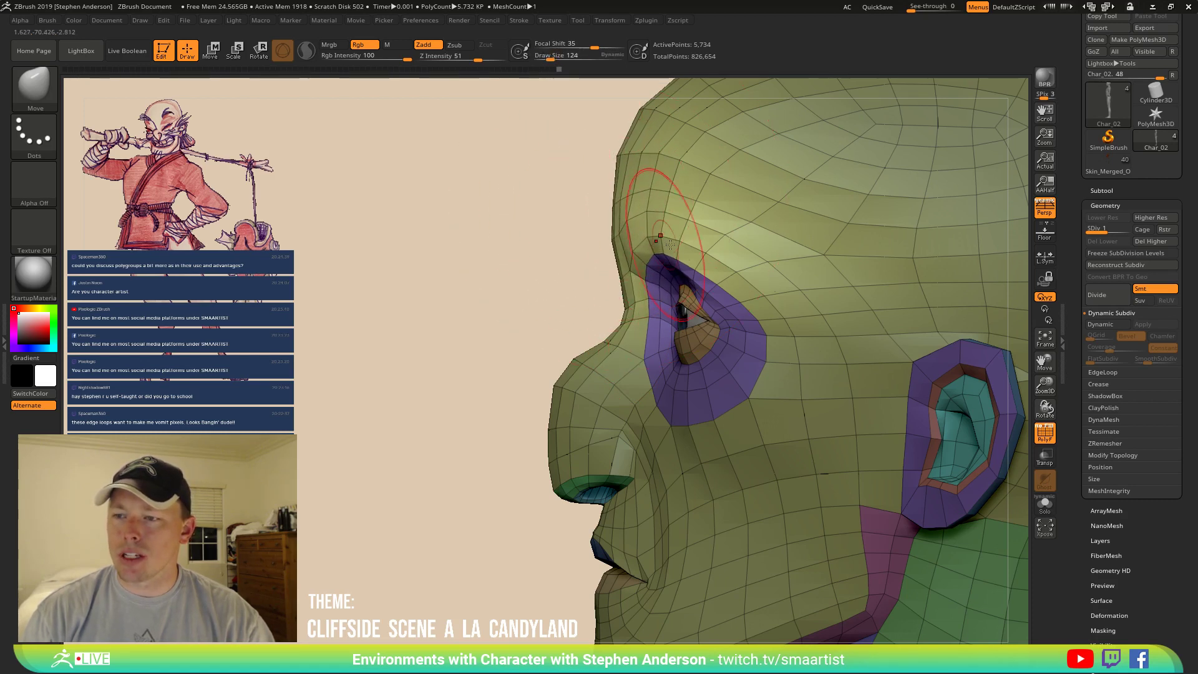
pyautogui.moveTo(670, 245); pyautogui.dragTo(675, 242)
# Clear the brow mask and turn off the polyframe.
pyautogui.moveTo(706, 253)
pyautogui.mouseDown(button='right')
pyautogui.moveTo(771, 255)
pyautogui.moveTo(583, 128)
pyautogui.mouseUp(button='right')
pyautogui.keyDown('ctrl'); pyautogui.moveTo(880, 270); pyautogui.dragTo(822, 250); pyautogui.keyUp('ctrl')
pyautogui.moveTo(687, 297)
pyautogui.mouseDown(button='right')
pyautogui.moveTo(792, 315)
pyautogui.moveTo(674, 306)
pyautogui.moveTo(721, 315)
pyautogui.moveTo(741, 336)
pyautogui.moveTo(704, 303)
pyautogui.mouseUp(button='right')
pyautogui.hotkey('shift', 'f')
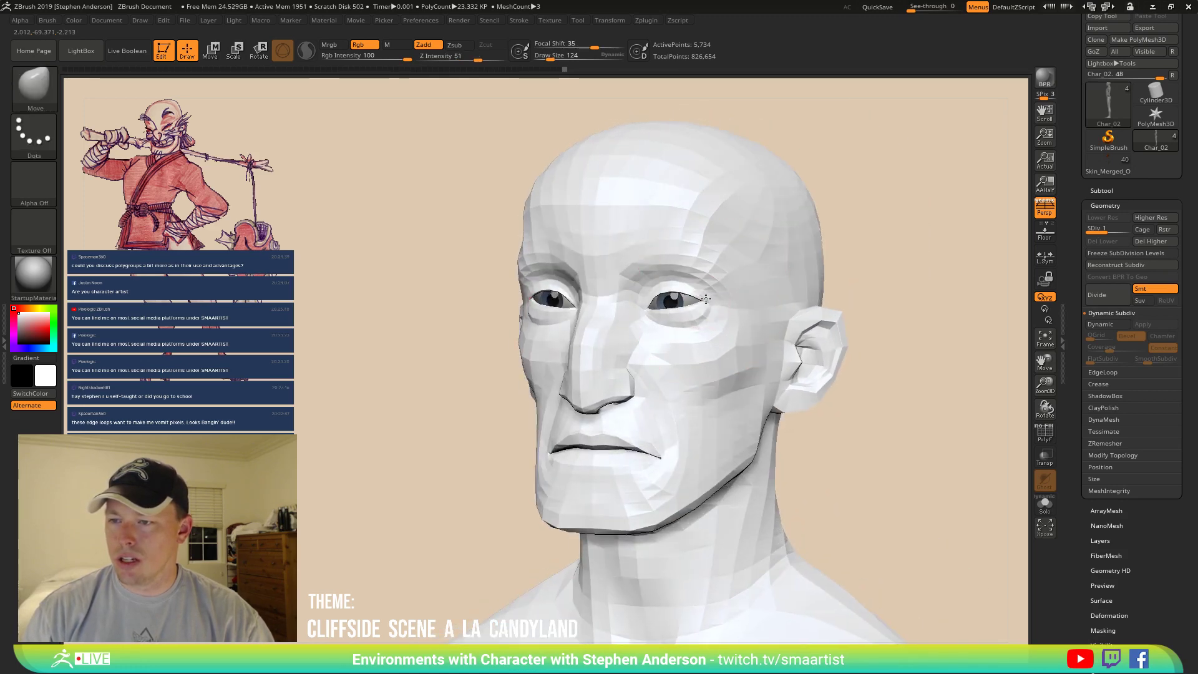
# Switch to the Move Topological brush and adjust the line between the lips at draw size 59.
pyautogui.moveTo(660, 293)
pyautogui.mouseDown(button='right')
pyautogui.moveTo(676, 277)
pyautogui.moveTo(692, 361)
pyautogui.mouseUp(button='right')
pyautogui.moveTo(715, 326)
pyautogui.mouseDown(button='right')
pyautogui.moveTo(705, 262)
pyautogui.moveTo(633, 323)
pyautogui.moveTo(693, 340)
pyautogui.moveTo(676, 374)
pyautogui.mouseUp(button='right')
pyautogui.keyDown('ctrl'); pyautogui.moveTo(637, 326); pyautogui.dragTo(615, 275, button='right'); pyautogui.keyUp('ctrl')
pyautogui.moveTo(583, 490)
pyautogui.mouseDown(button='right')
pyautogui.moveTo(614, 482)
pyautogui.moveTo(610, 472)
pyautogui.moveTo(607, 488)
pyautogui.moveTo(663, 555)
pyautogui.mouseUp(button='right')
pyautogui.moveTo(618, 465)
pyautogui.mouseDown(button='right')
pyautogui.moveTo(613, 478)
pyautogui.moveTo(599, 473)
pyautogui.mouseUp(button='right')
pyautogui.press('b')
pyautogui.press('m')
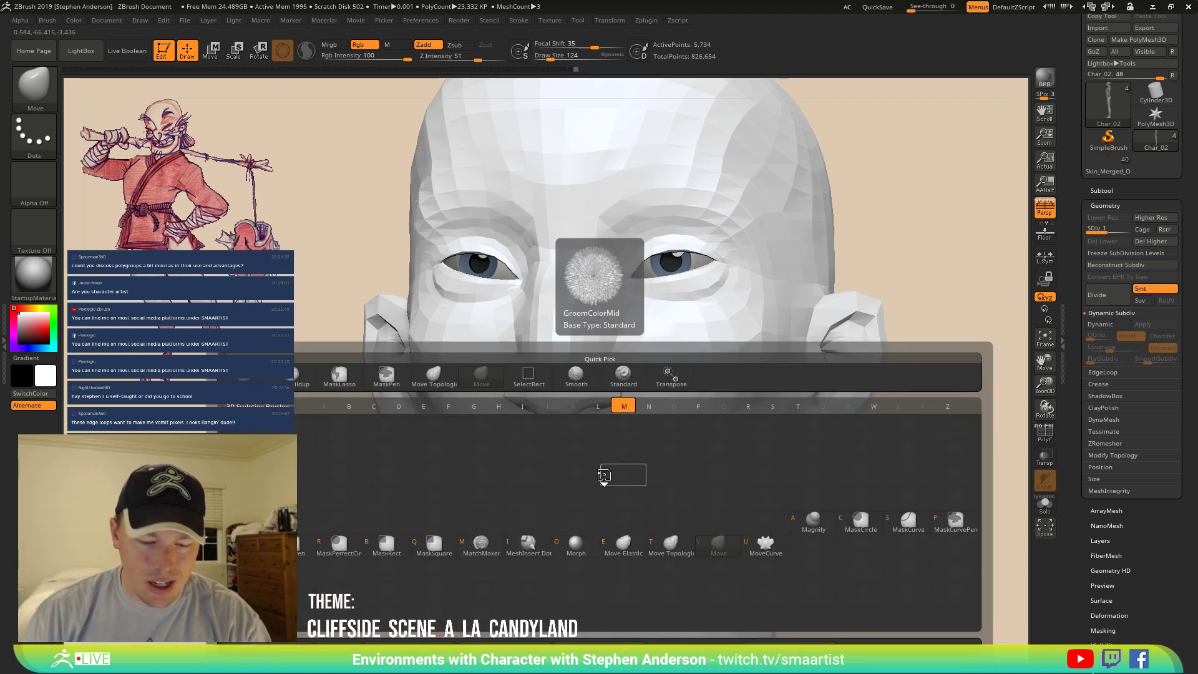
pyautogui.press('t')
pyautogui.press('s')
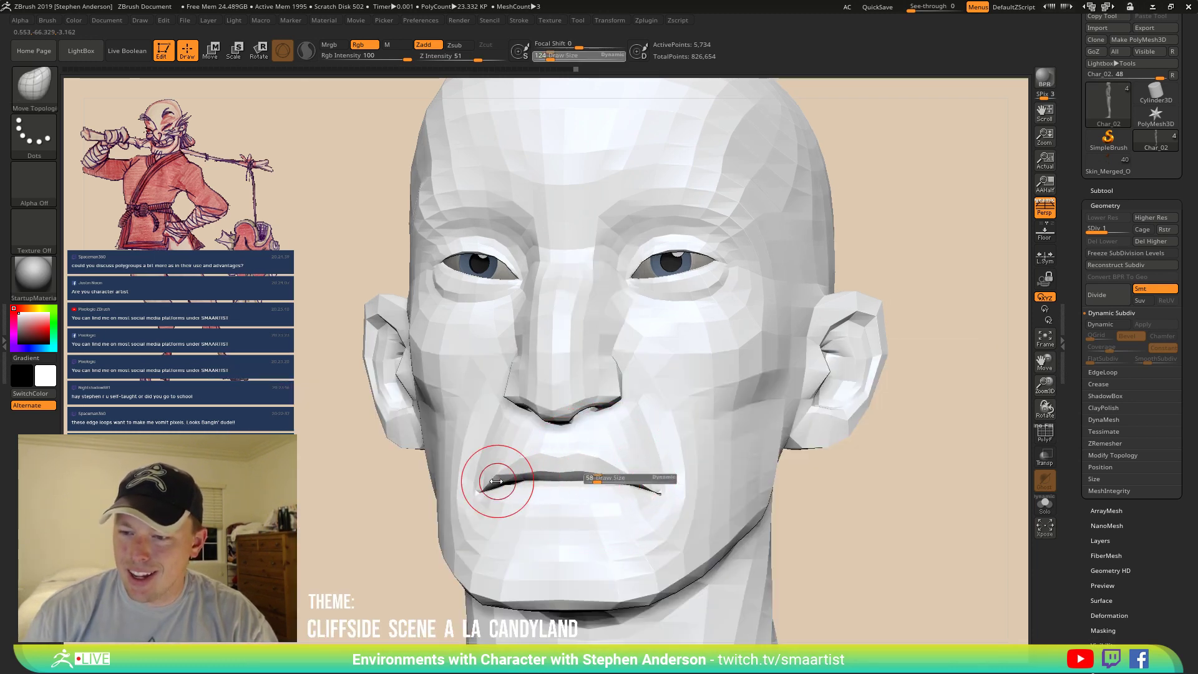
pyautogui.moveTo(497, 481); pyautogui.dragTo(498, 481)
pyautogui.moveTo(612, 485); pyautogui.dragTo(611, 478)
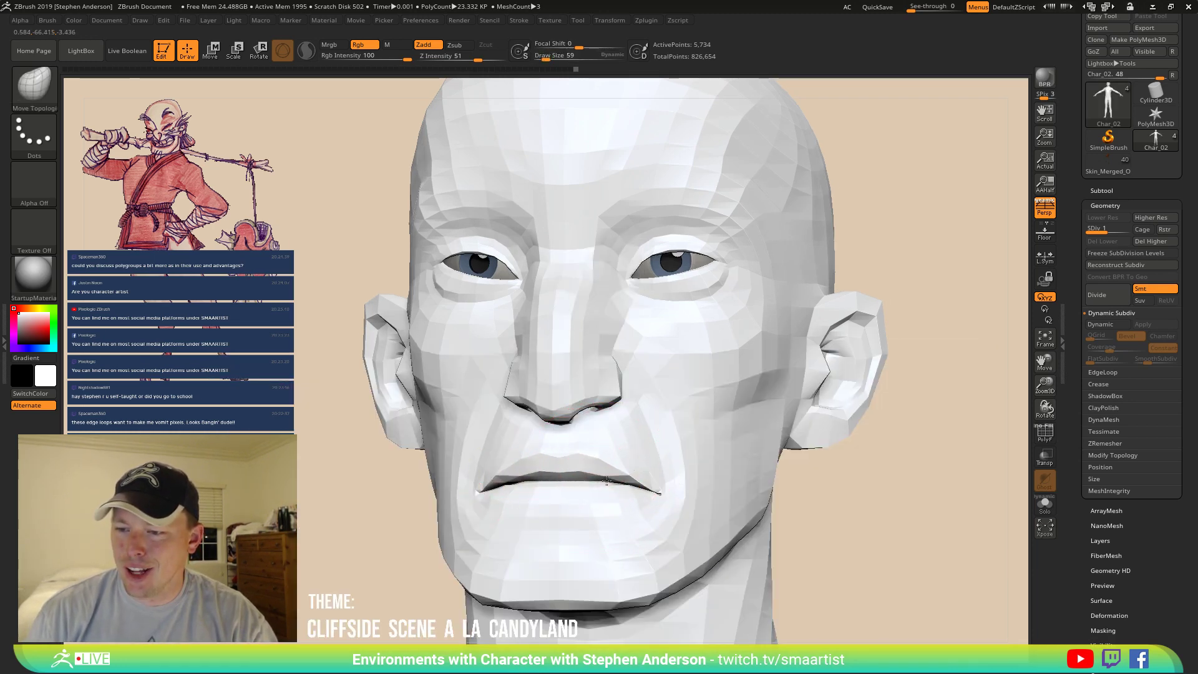
pyautogui.press('shift')
# Show the polyframe to inspect the edge flow around the mouth, and hide it again.
pyautogui.hotkey('shift', 'f')
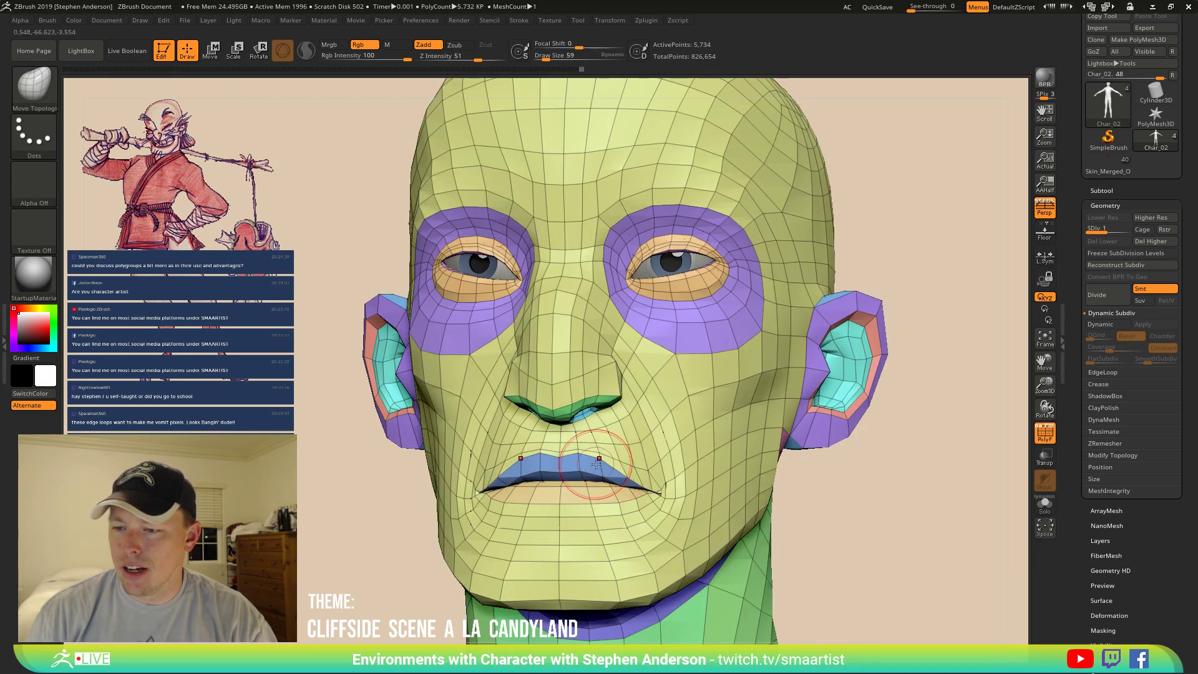
pyautogui.moveTo(623, 473); pyautogui.dragTo(645, 477, button='right')
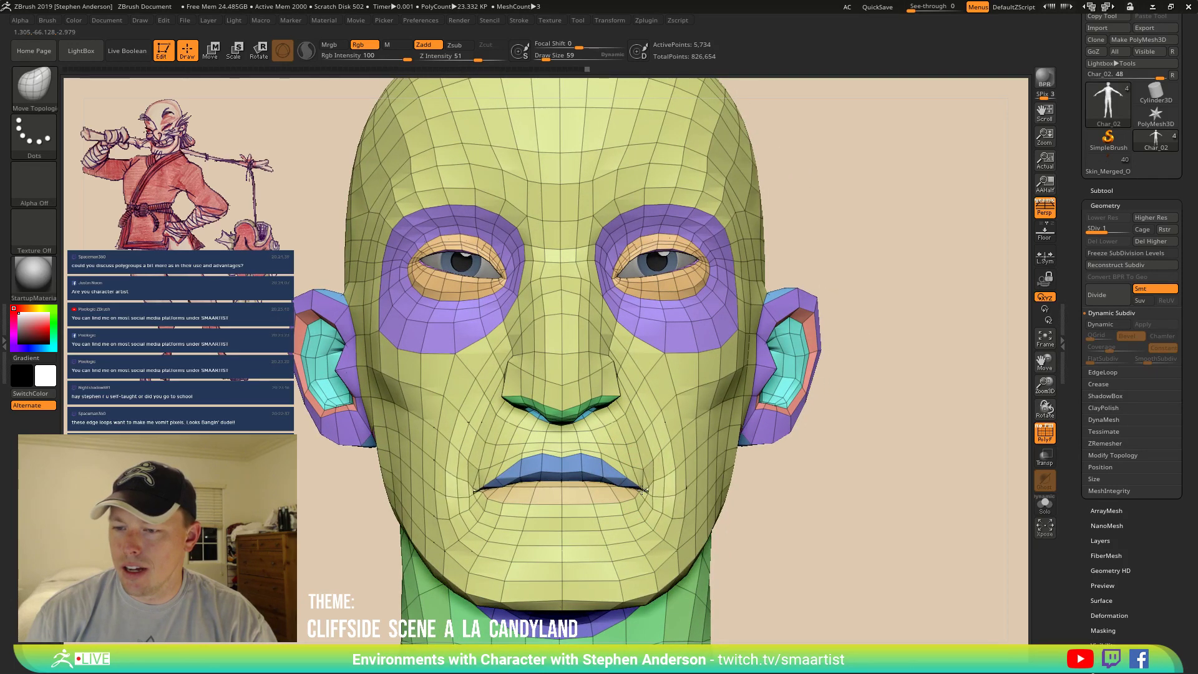
pyautogui.keyDown('ctrl'); pyautogui.moveTo(645, 467); pyautogui.dragTo(767, 350, button='right'); pyautogui.keyUp('ctrl')
pyautogui.hotkey('shift', 'f')
# Examine the head's profile and forehead from several angles, with the brush draw size raised to 189.
pyautogui.moveTo(807, 412)
pyautogui.mouseDown(button='right')
pyautogui.moveTo(788, 417)
pyautogui.moveTo(834, 416)
pyautogui.moveTo(709, 420)
pyautogui.moveTo(714, 470)
pyautogui.moveTo(732, 490)
pyautogui.moveTo(728, 480)
pyautogui.mouseUp(button='right')
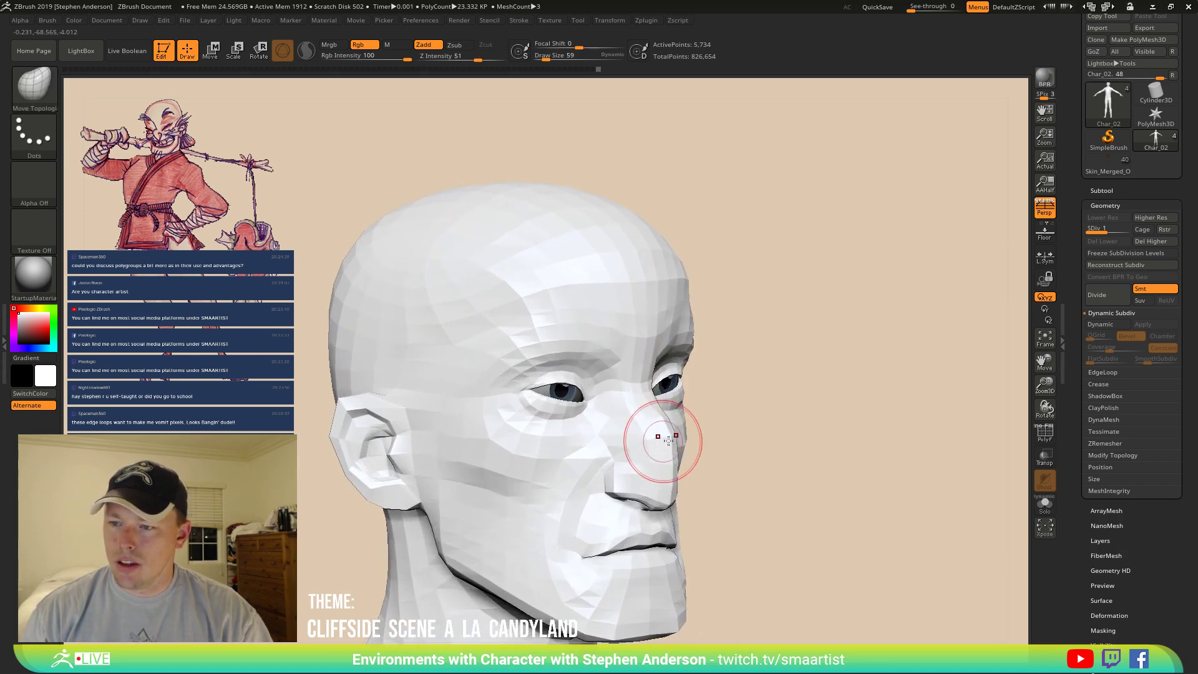
pyautogui.moveTo(659, 441); pyautogui.dragTo(696, 434, button='right')
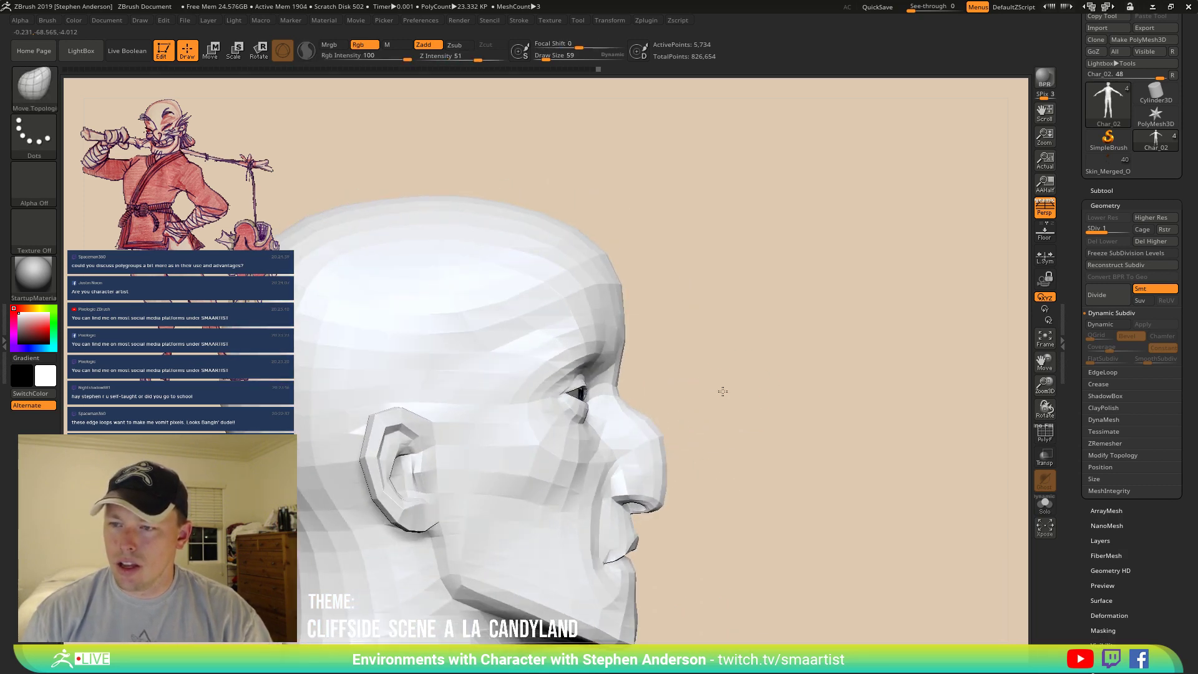
pyautogui.moveTo(722, 394)
pyautogui.mouseDown(button='right')
pyautogui.moveTo(706, 396)
pyautogui.moveTo(690, 366)
pyautogui.mouseUp(button='right')
pyautogui.press('s')
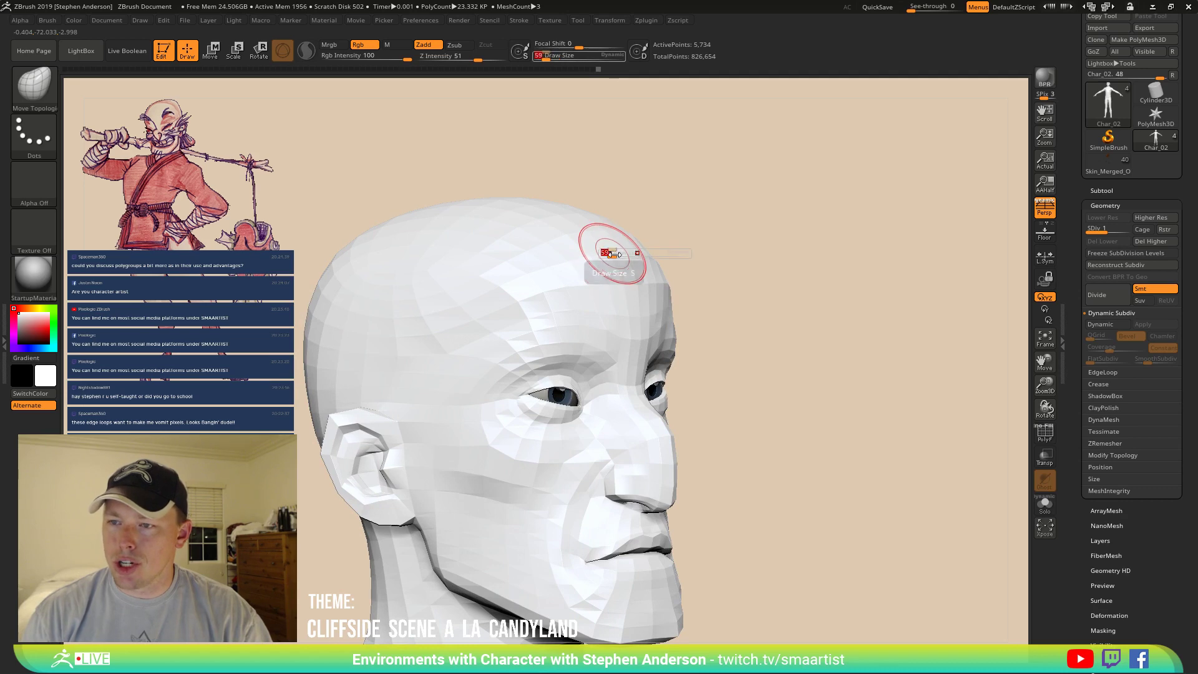
pyautogui.moveTo(611, 257); pyautogui.dragTo(620, 256)
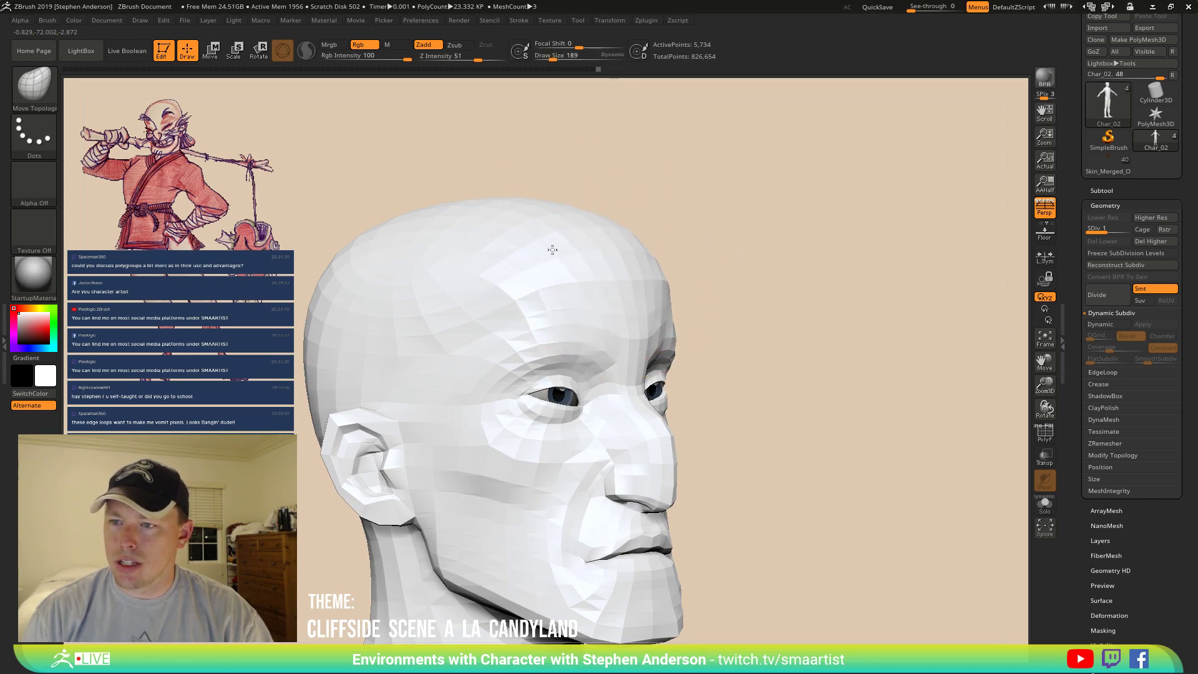
pyautogui.moveTo(637, 249)
pyautogui.mouseDown(button='right')
pyautogui.moveTo(630, 260)
pyautogui.moveTo(646, 259)
pyautogui.mouseUp(button='right')
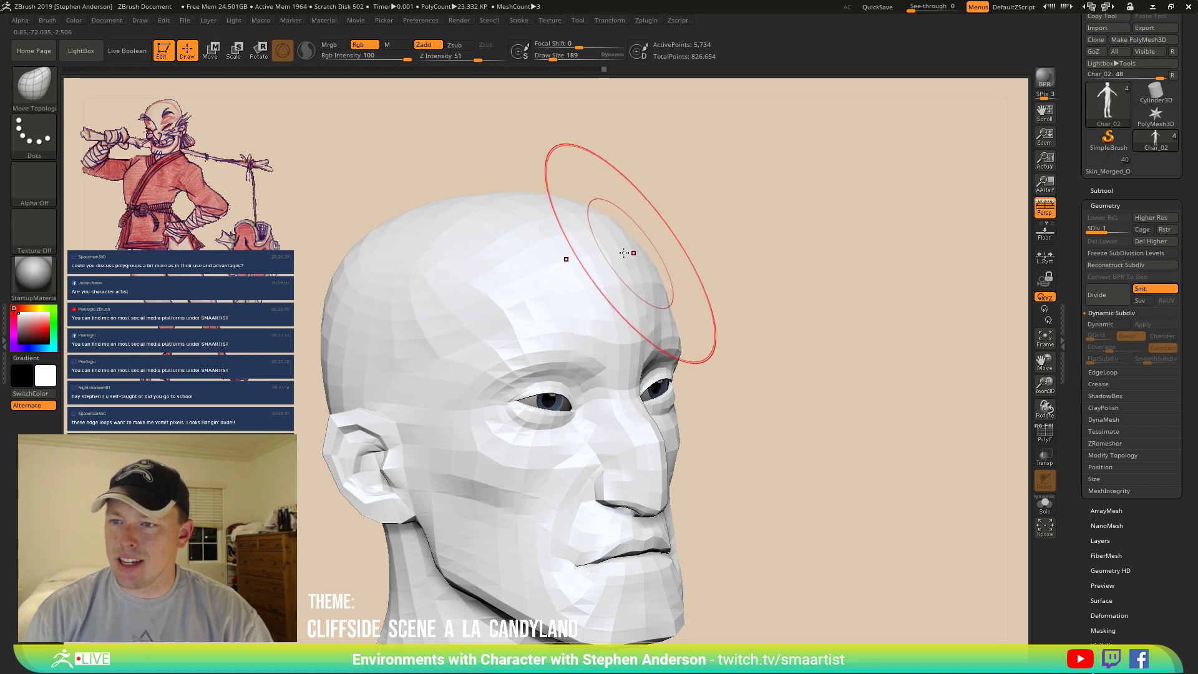
pyautogui.moveTo(567, 260)
pyautogui.mouseDown(button='right')
pyautogui.moveTo(593, 325)
pyautogui.moveTo(542, 392)
pyautogui.moveTo(546, 442)
pyautogui.moveTo(491, 425)
pyautogui.moveTo(538, 409)
pyautogui.mouseUp(button='right')
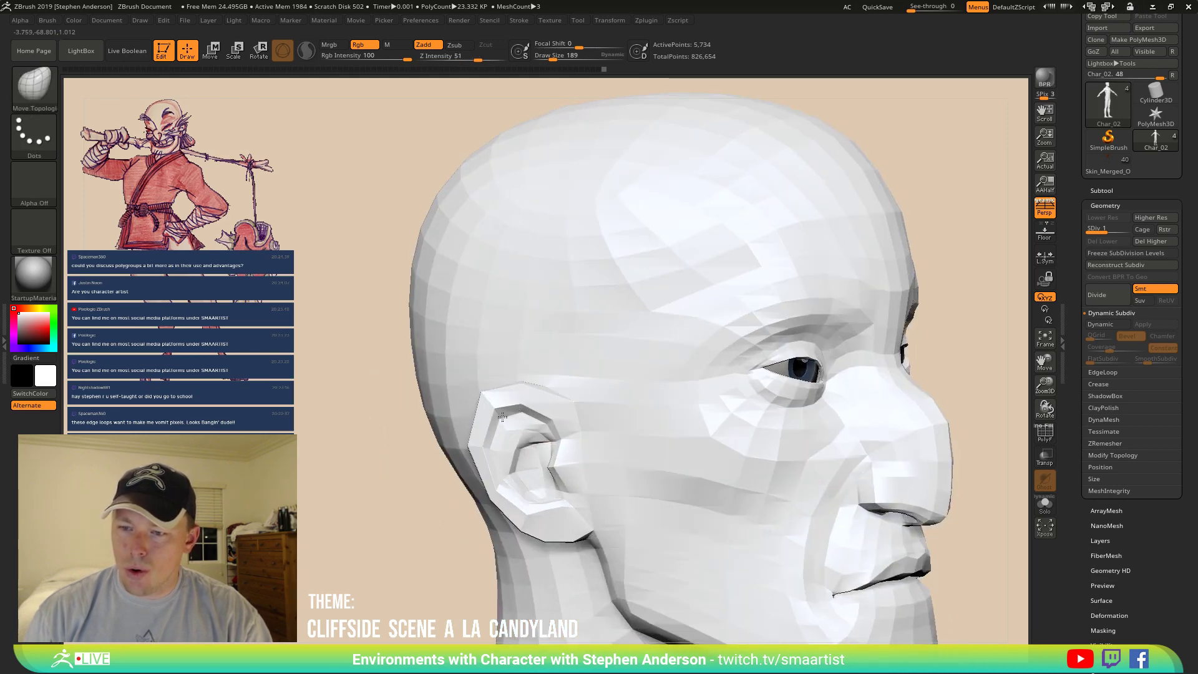
# Pull the upper rim of the ear up and back with the Move Topological brush at draw size 102.
pyautogui.press('s')
pyautogui.moveTo(498, 415)
pyautogui.mouseDown()
pyautogui.moveTo(481, 400)
pyautogui.moveTo(549, 415)
pyautogui.moveTo(519, 378)
pyautogui.mouseUp()
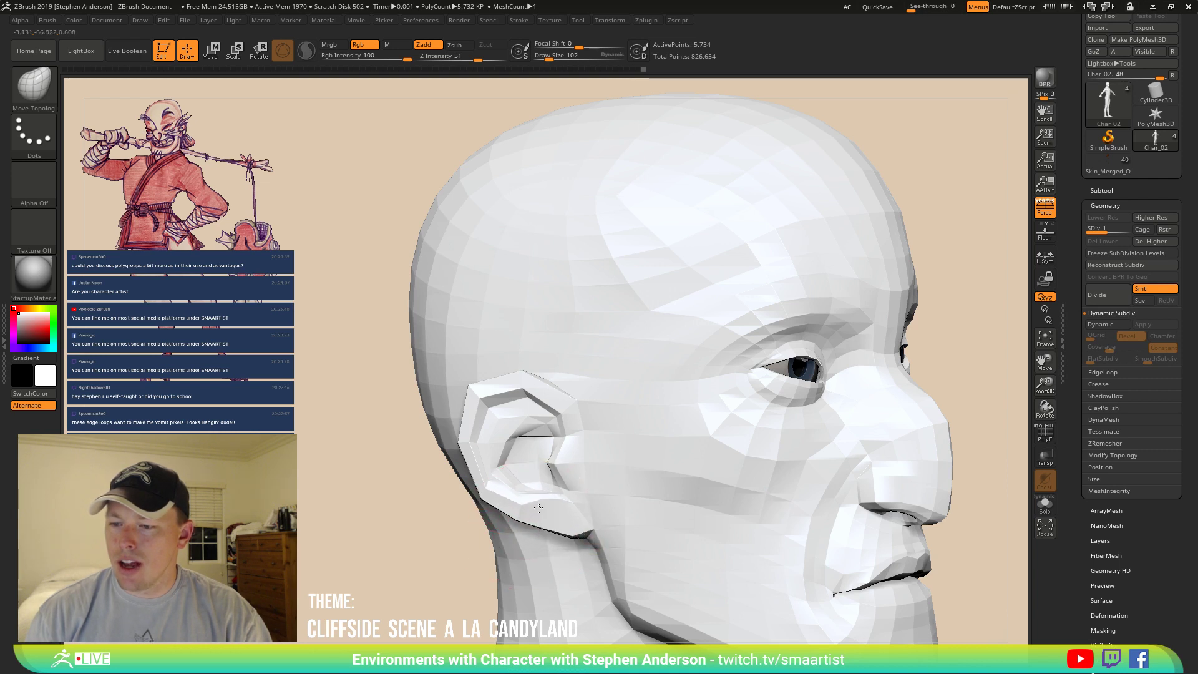
pyautogui.press('ctrl')
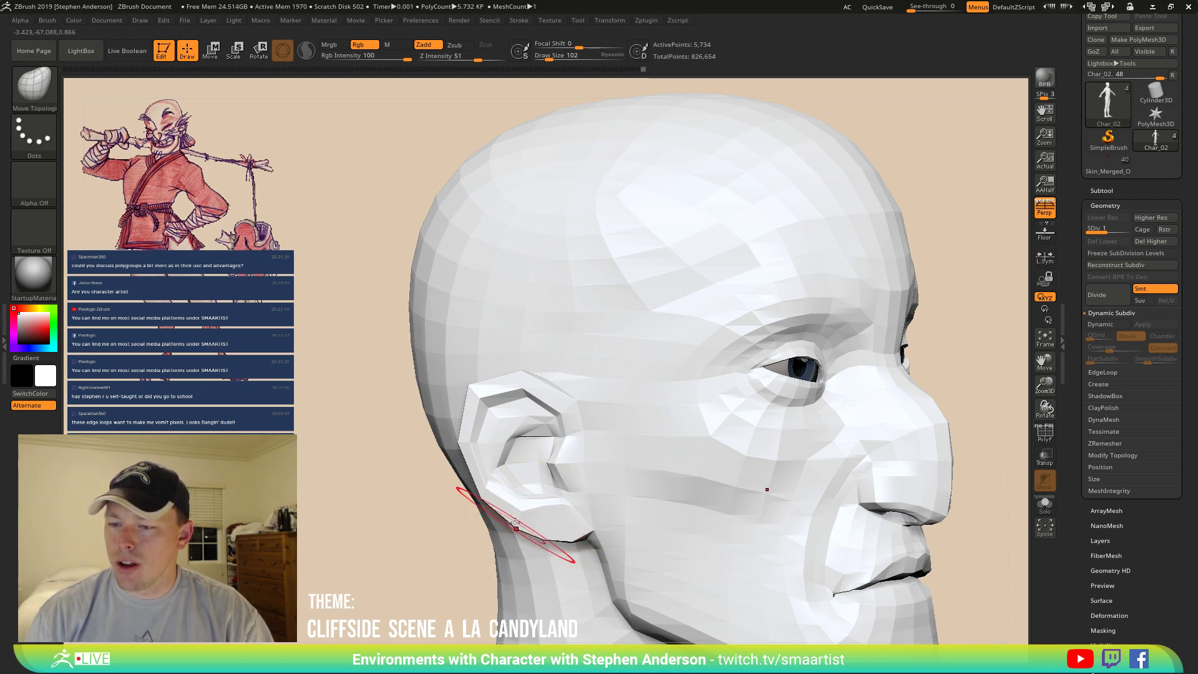
pyautogui.moveTo(562, 495)
pyautogui.mouseDown(button='right')
pyautogui.moveTo(541, 468)
pyautogui.moveTo(623, 468)
pyautogui.moveTo(619, 457)
pyautogui.moveTo(564, 495)
pyautogui.mouseUp(button='right')
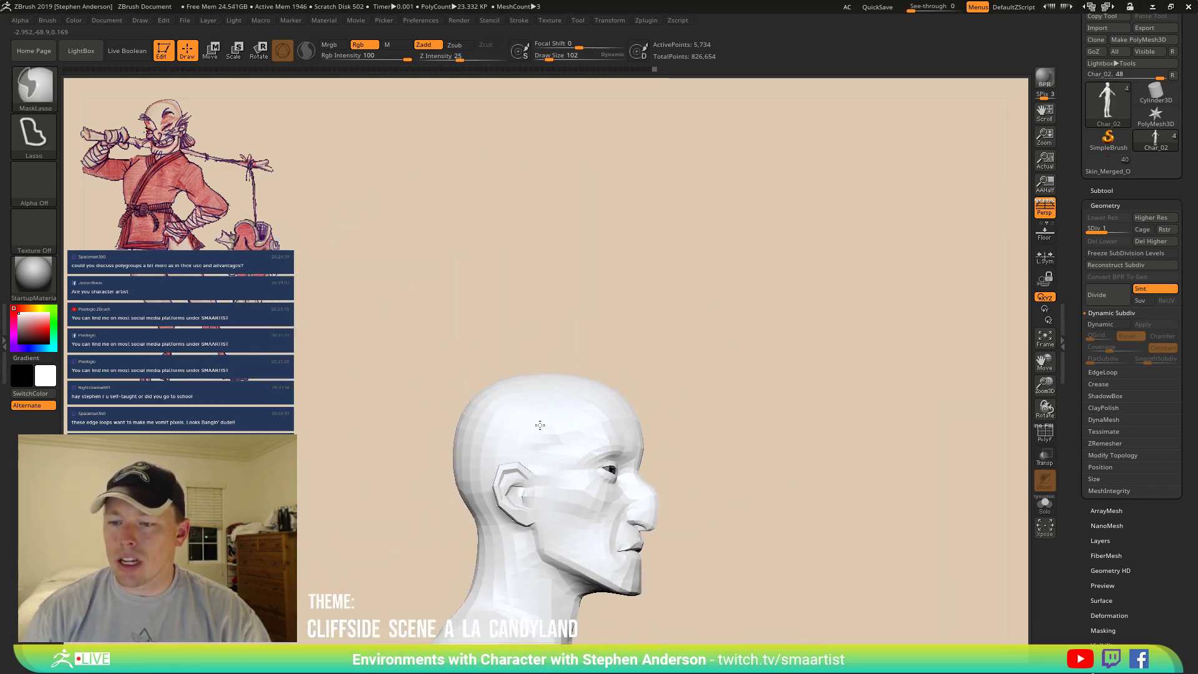
# Reshape the chin's lower edge with the Move Topological brush at focal shift 32 and draw sizes 91 and 72.
pyautogui.moveTo(718, 374)
pyautogui.mouseDown(button='right')
pyautogui.moveTo(618, 369)
pyautogui.moveTo(681, 513)
pyautogui.mouseUp(button='right')
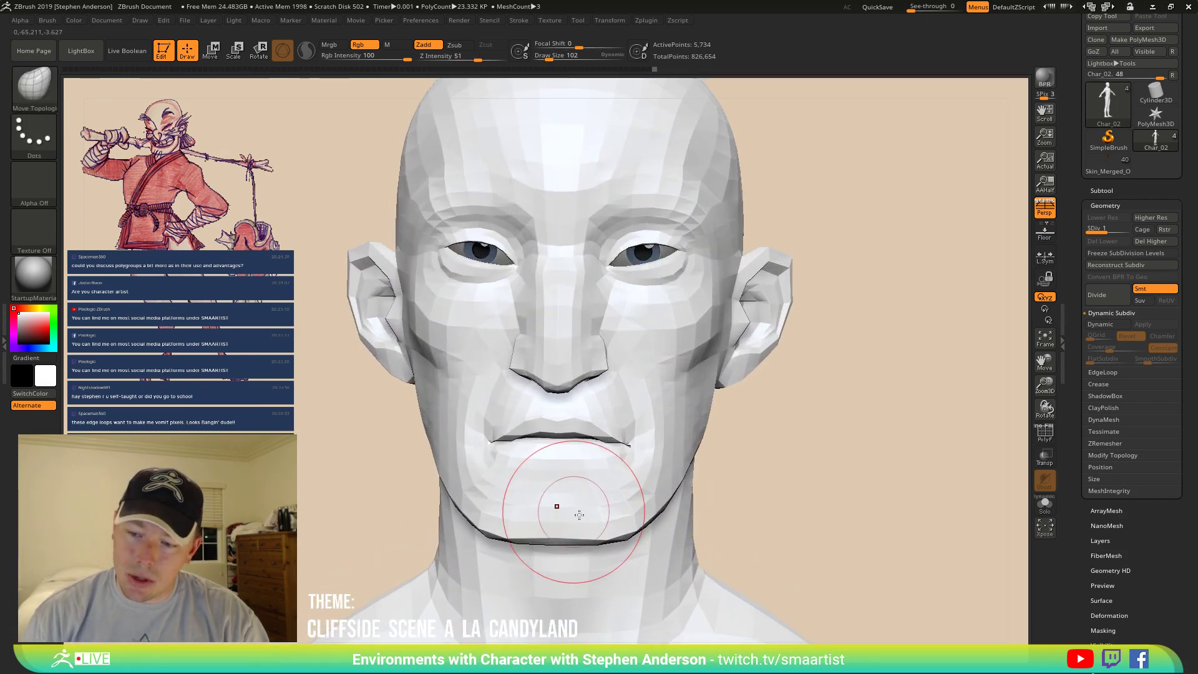
pyautogui.moveTo(512, 511); pyautogui.dragTo(588, 508, button='right')
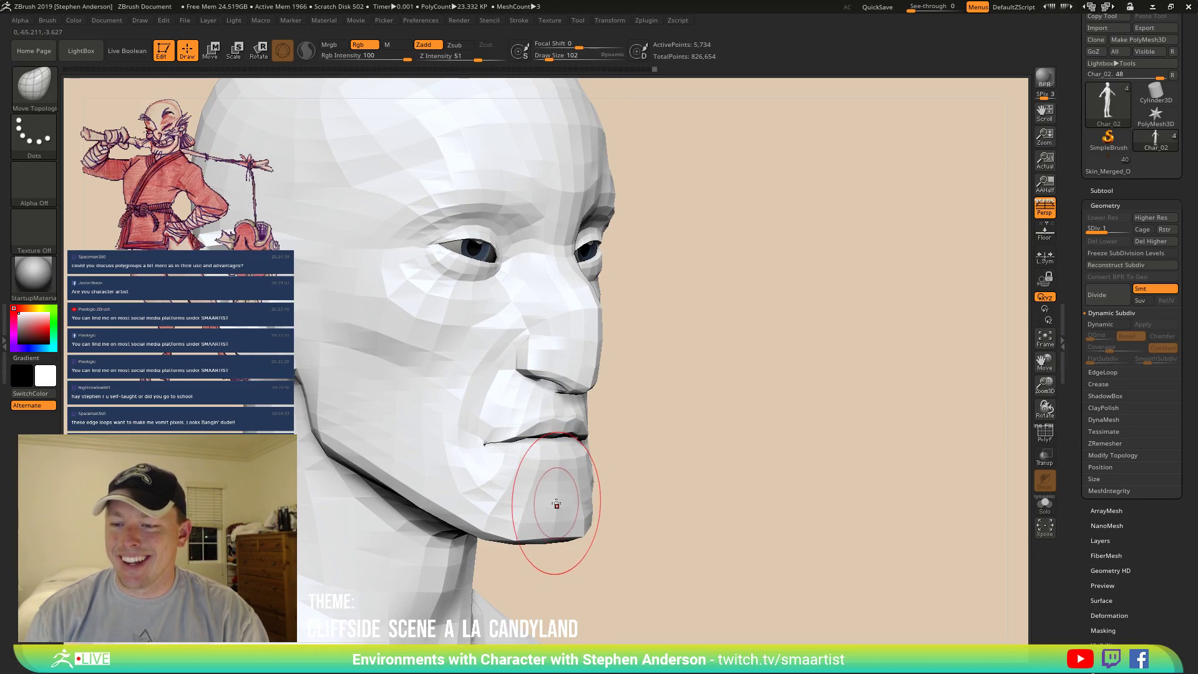
pyautogui.moveTo(553, 507); pyautogui.dragTo(557, 507)
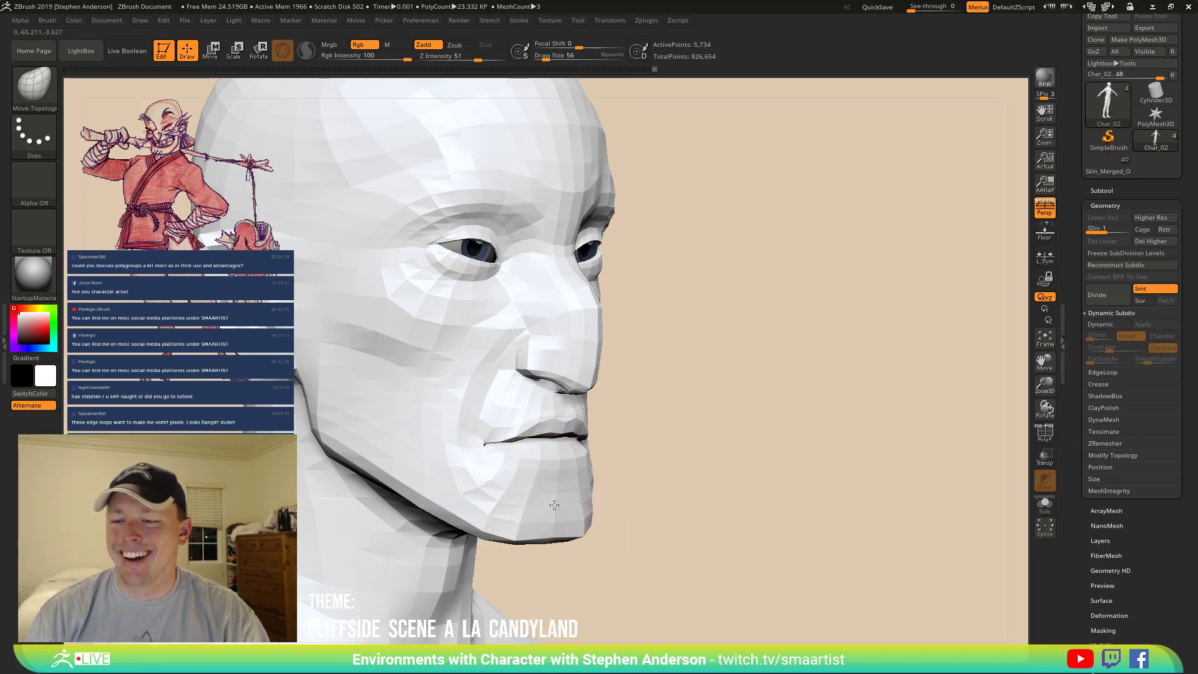
pyautogui.moveTo(579, 45); pyautogui.dragTo(594, 45)
pyautogui.moveTo(556, 510); pyautogui.dragTo(555, 526)
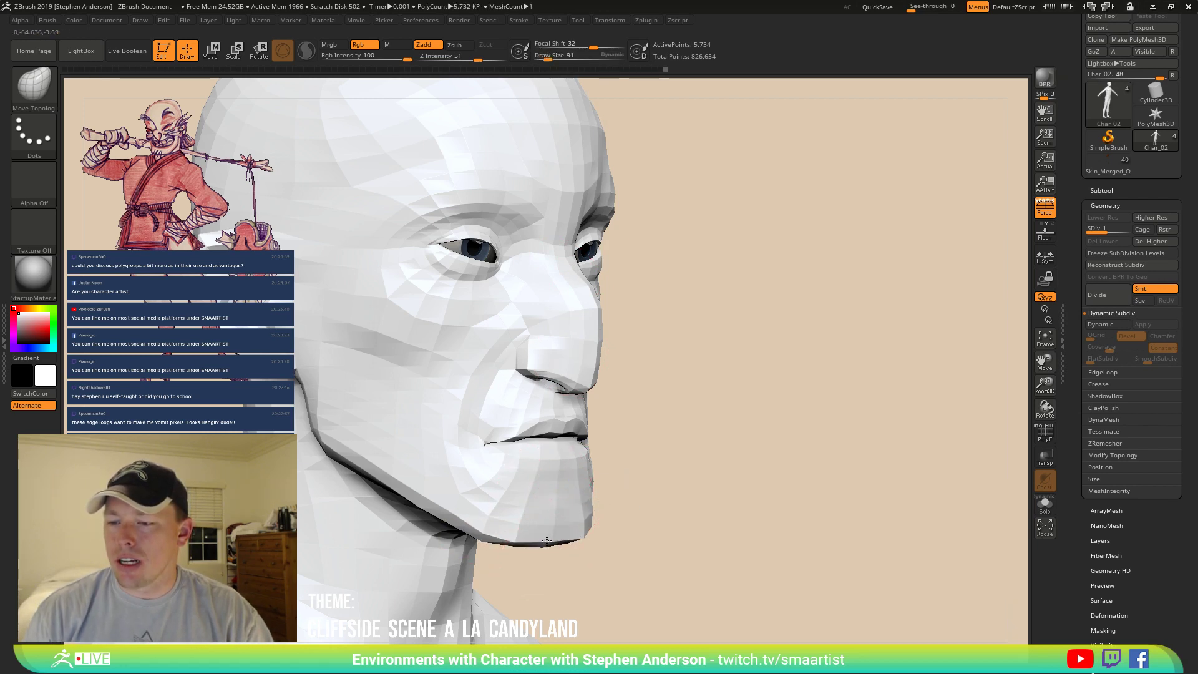
pyautogui.moveTo(556, 537); pyautogui.dragTo(557, 539)
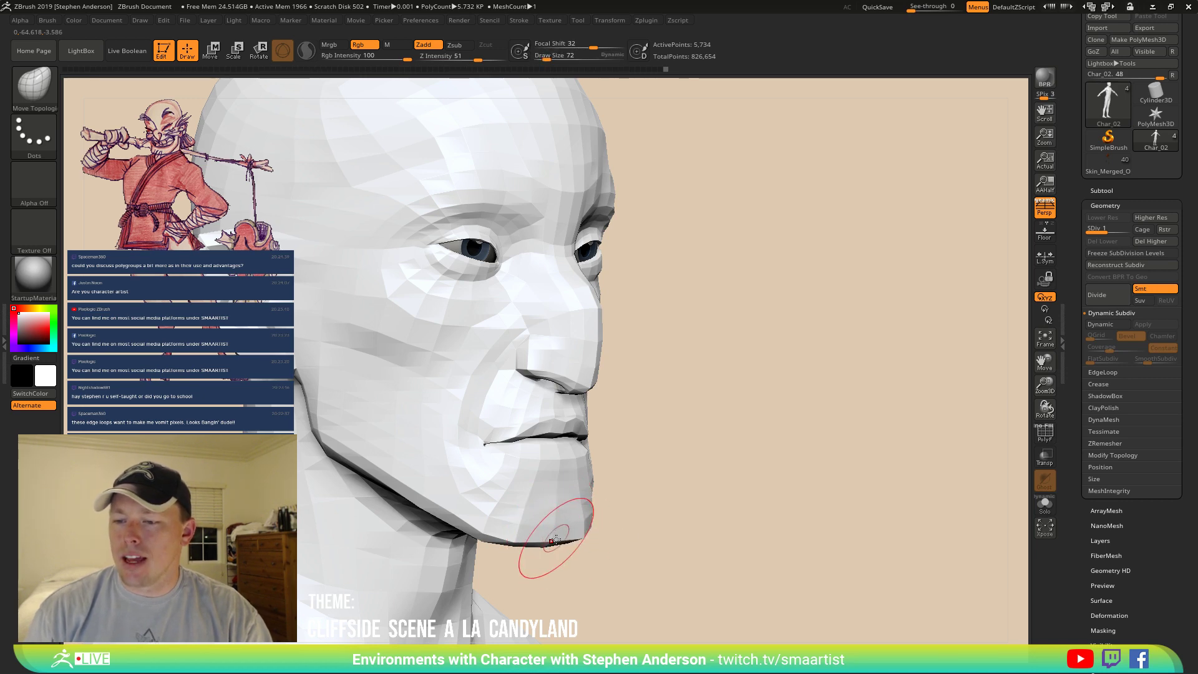
pyautogui.moveTo(565, 525); pyautogui.dragTo(521, 517, button='right')
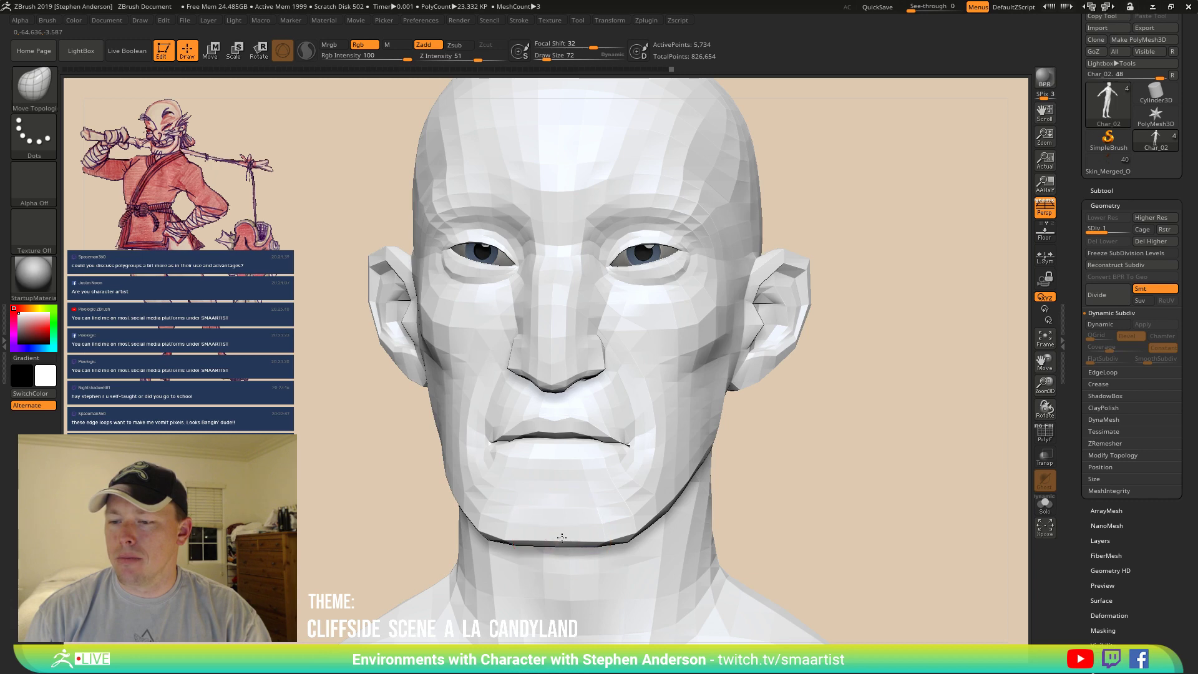
# Show the polyframe and examine the edge flow under the jaw and around the mouth.
pyautogui.moveTo(637, 494); pyautogui.dragTo(618, 407, button='right')
pyautogui.hotkey('shift', 'f')
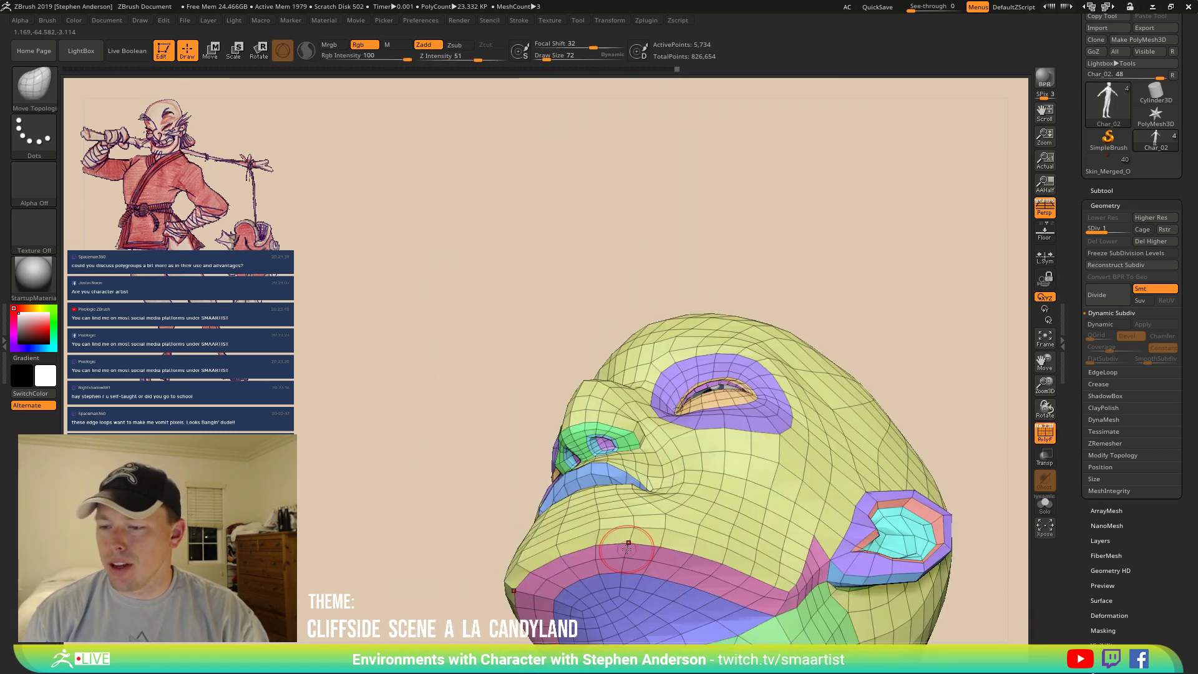
pyautogui.moveTo(627, 556); pyautogui.dragTo(604, 534, button='right')
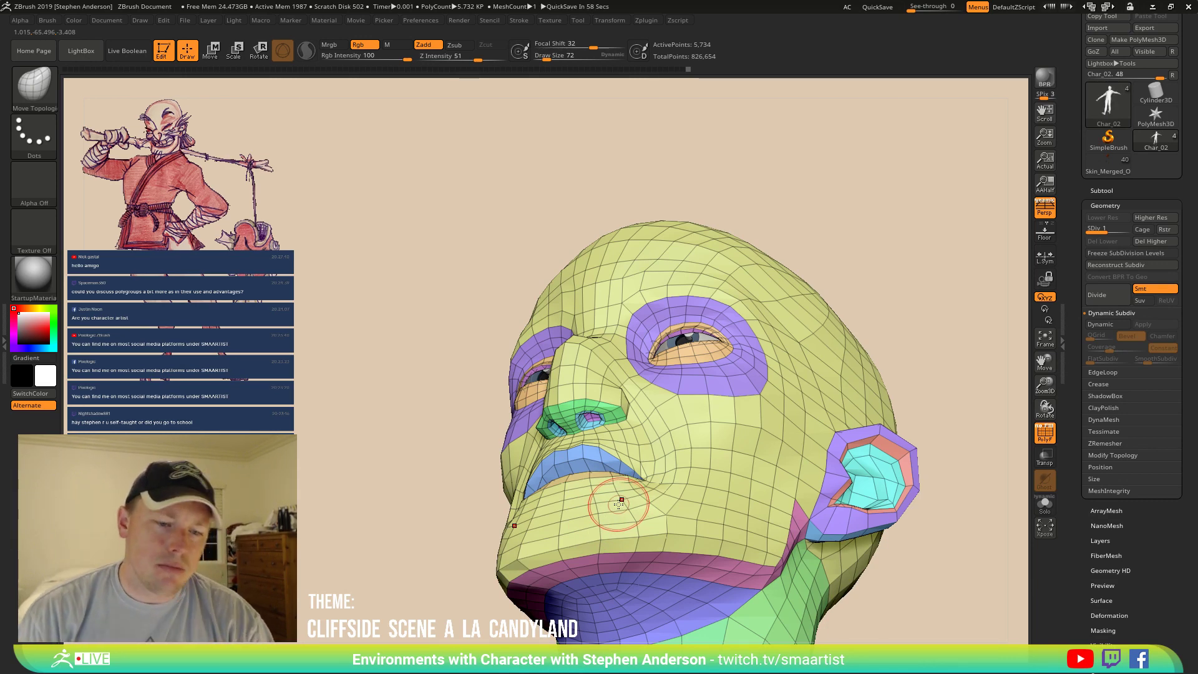
pyautogui.moveTo(685, 432)
pyautogui.mouseDown(button='right')
pyautogui.moveTo(650, 450)
pyautogui.moveTo(670, 480)
pyautogui.moveTo(678, 446)
pyautogui.moveTo(706, 476)
pyautogui.moveTo(659, 473)
pyautogui.moveTo(735, 515)
pyautogui.mouseUp(button='right')
# Mask everything except the face polygroup by hiding it temporarily, and restore full visibility.
pyautogui.press('ctrl')
pyautogui.keyDown('ctrl'); pyautogui.moveTo(674, 475); pyautogui.dragTo(679, 474, button='right'); pyautogui.keyUp('ctrl')
pyautogui.hotkey('ctrl', 'shift')
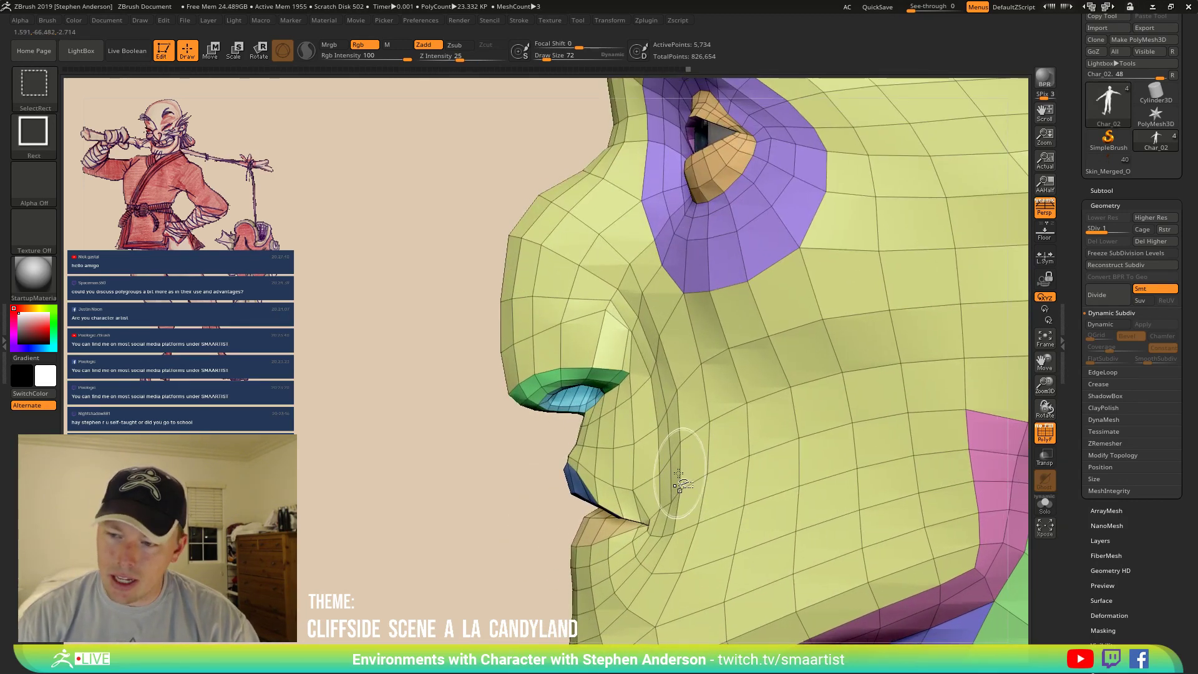
pyautogui.keyDown('ctrl'); pyautogui.keyDown('shift'); pyautogui.click(680, 490); pyautogui.keyUp('shift'); pyautogui.keyUp('ctrl')
pyautogui.keyDown('ctrl'); pyautogui.keyDown('shift'); pyautogui.moveTo(326, 430); pyautogui.dragTo(361, 489); pyautogui.keyUp('shift'); pyautogui.keyUp('ctrl')
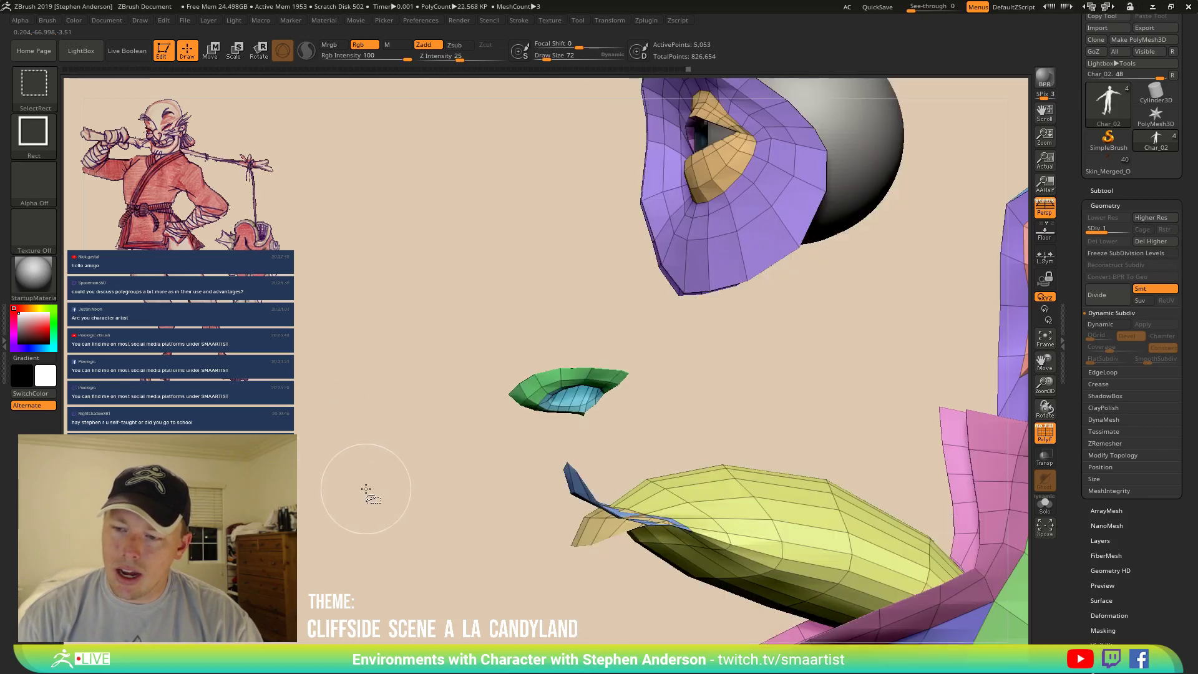
pyautogui.keyDown('ctrl'); pyautogui.keyDown('shift'); pyautogui.click(393, 465); pyautogui.keyUp('shift'); pyautogui.keyUp('ctrl')
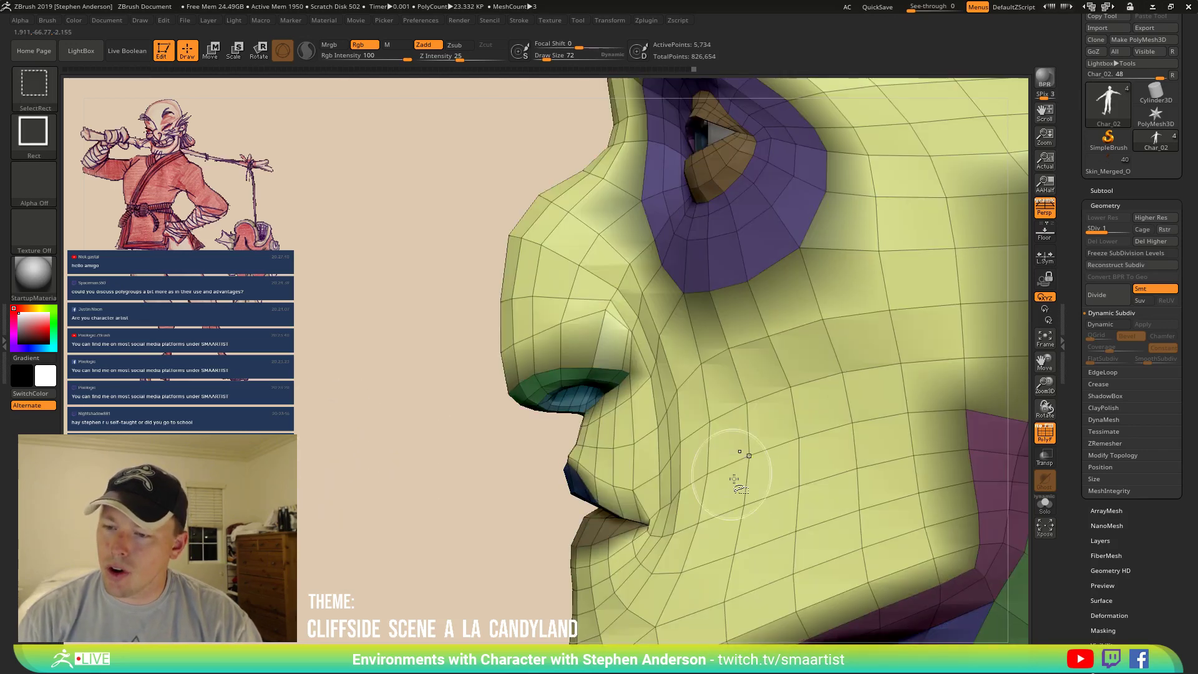
# Adjust the corners of the mouth with the Move Topological brush at draw size 72 and focal shift 32.
pyautogui.moveTo(650, 524); pyautogui.dragTo(685, 524, button='right')
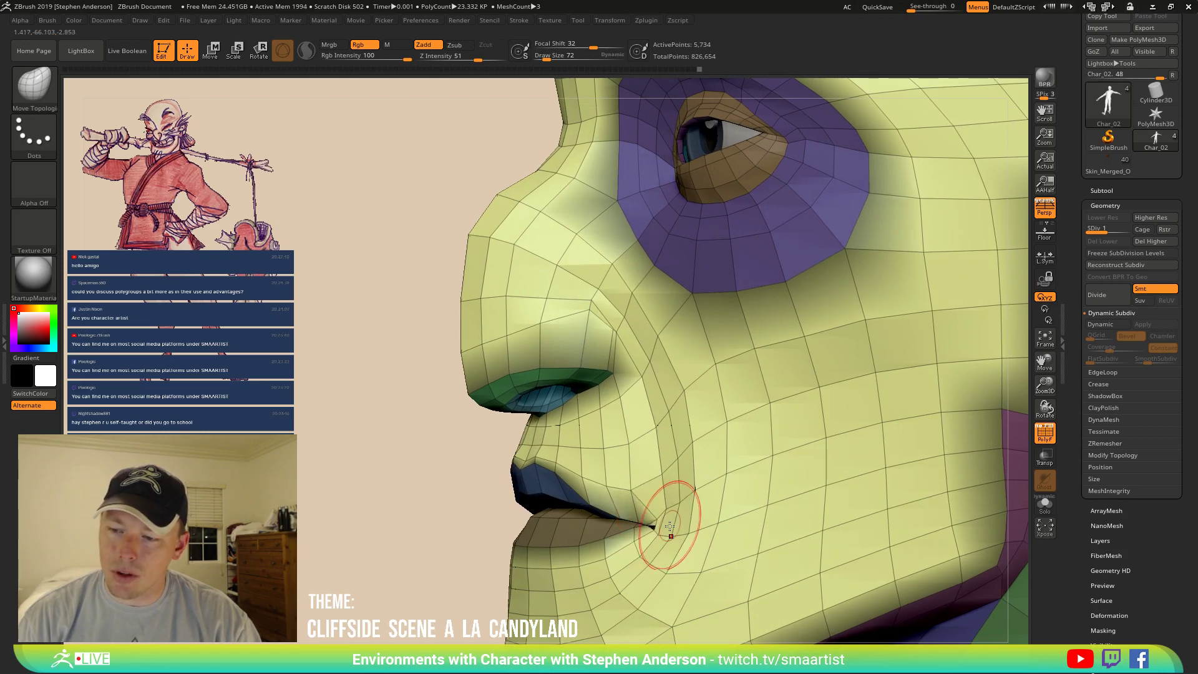
pyautogui.moveTo(687, 523)
pyautogui.mouseDown(button='right')
pyautogui.moveTo(652, 475)
pyautogui.moveTo(700, 505)
pyautogui.mouseUp(button='right')
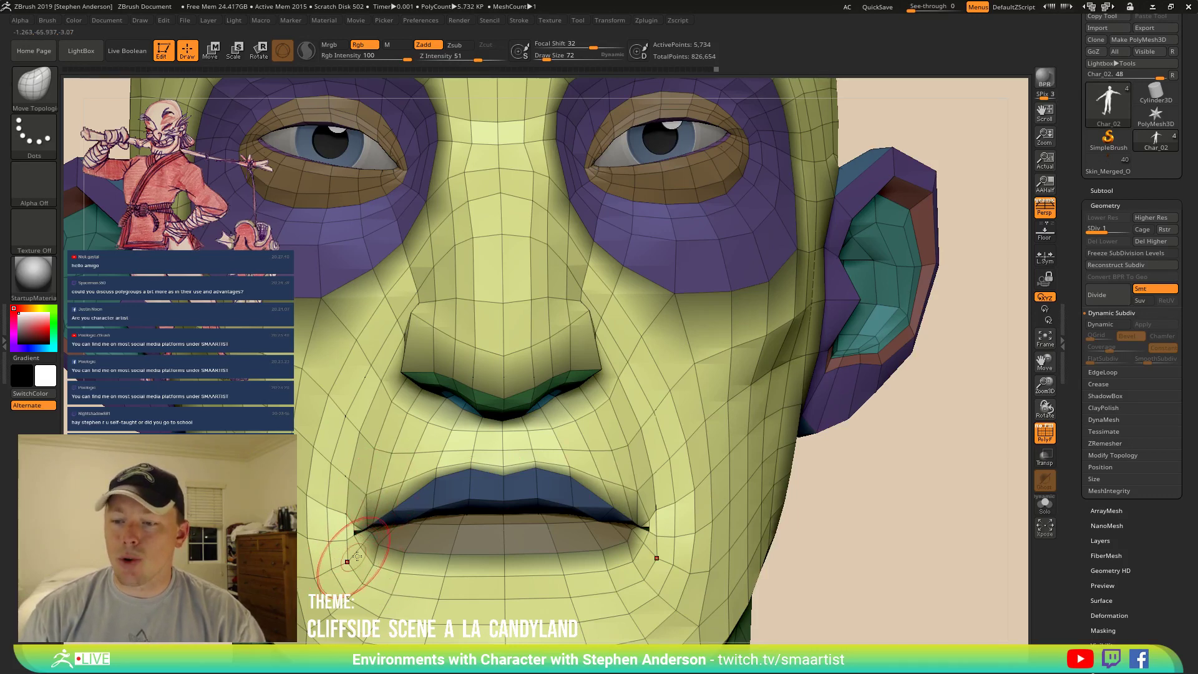
pyautogui.press('f')
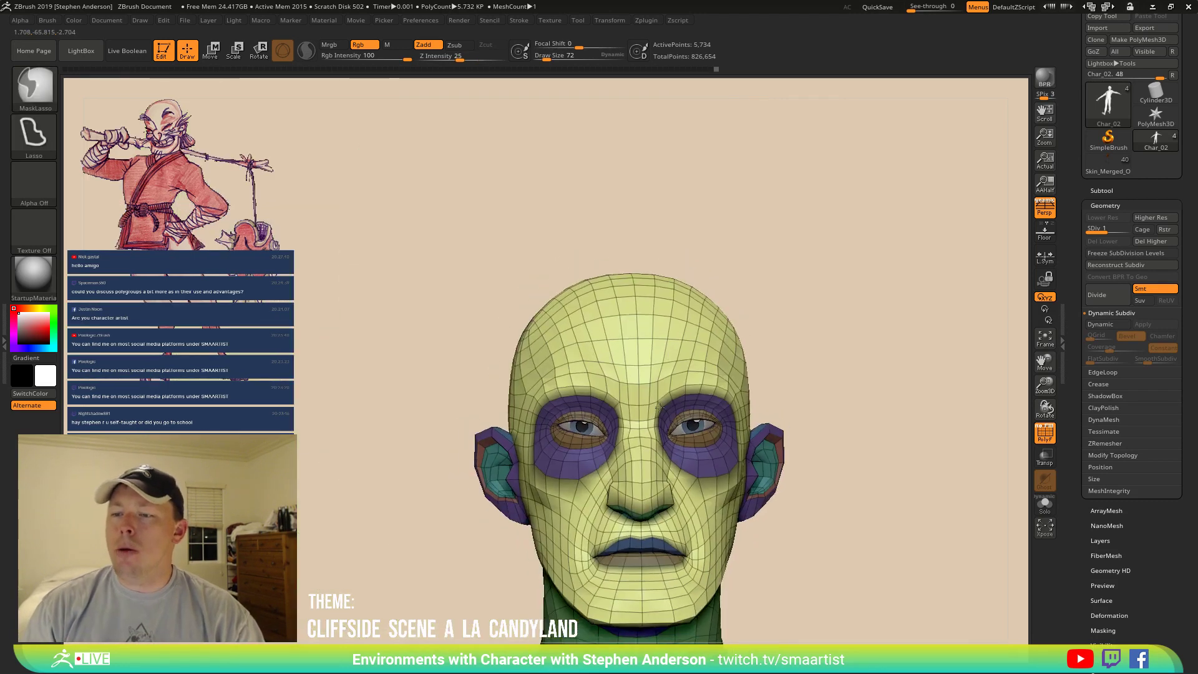
# Clear the face mask and turn off the polyframe to view the whole figure.
pyautogui.moveTo(663, 449); pyautogui.dragTo(569, 461, button='right')
pyautogui.hotkey('shift', 'f')
pyautogui.moveTo(693, 472)
pyautogui.keyDown('ctrl'); pyautogui.mouseDown(button='right')
pyautogui.moveTo(684, 413)
pyautogui.moveTo(617, 312)
pyautogui.moveTo(714, 412)
pyautogui.moveTo(640, 434)
pyautogui.moveTo(666, 391)
pyautogui.moveTo(579, 323)
pyautogui.moveTo(635, 318)
pyautogui.moveTo(678, 417)
pyautogui.moveTo(788, 593)
pyautogui.moveTo(758, 546)
pyautogui.mouseUp(button='right'); pyautogui.keyUp('ctrl')
pyautogui.moveTo(710, 449)
pyautogui.mouseDown(button='right')
pyautogui.moveTo(682, 414)
pyautogui.moveTo(676, 316)
pyautogui.moveTo(710, 306)
pyautogui.moveTo(766, 321)
pyautogui.moveTo(736, 308)
pyautogui.moveTo(749, 287)
pyautogui.moveTo(736, 240)
pyautogui.mouseUp(button='right')
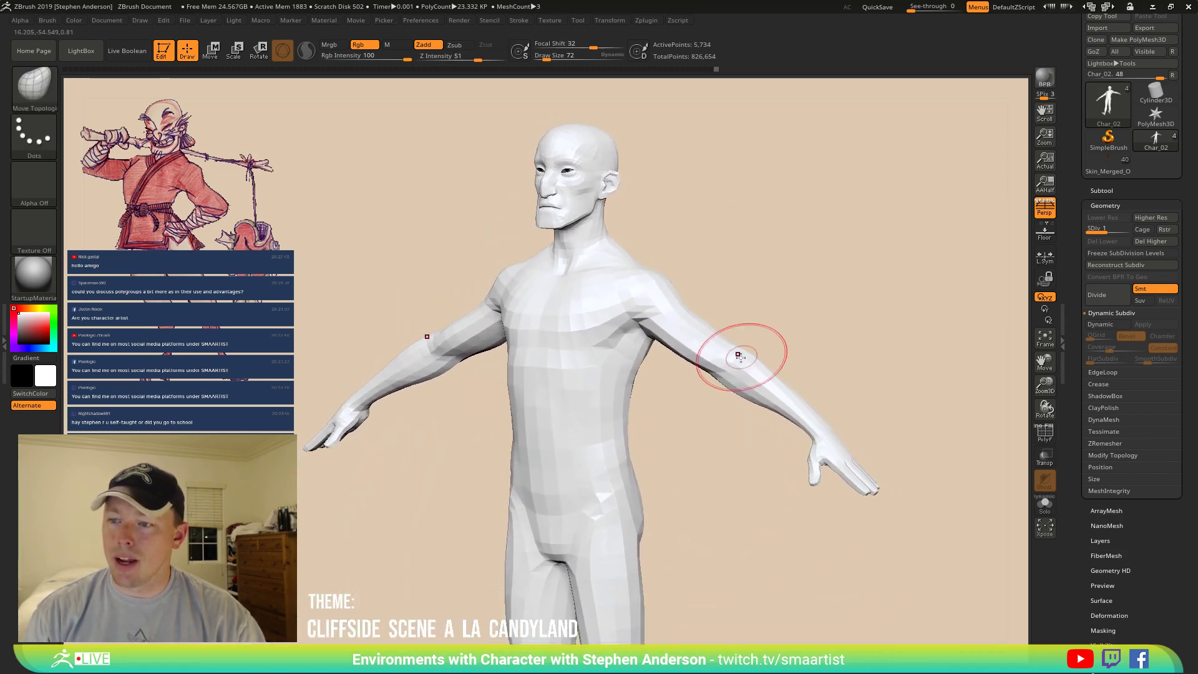
pyautogui.moveTo(738, 353)
pyautogui.mouseDown(button='right')
pyautogui.moveTo(784, 366)
pyautogui.moveTo(749, 376)
pyautogui.mouseUp(button='right')
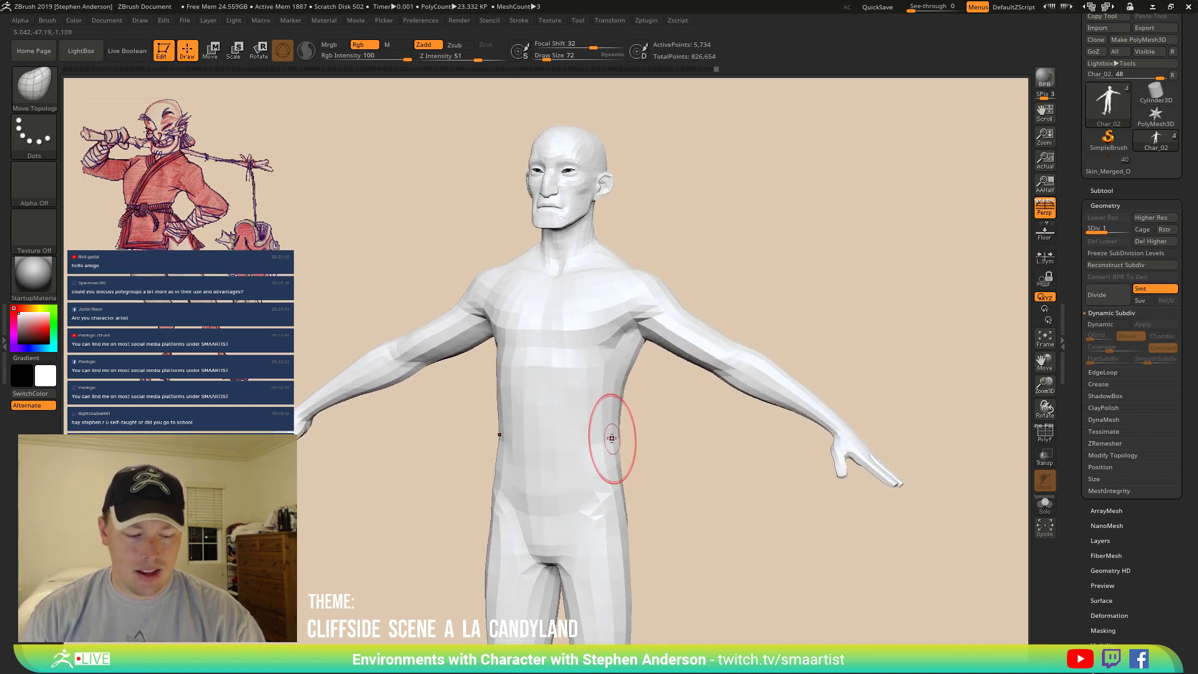
# Try a topological mask that leaves only the torso free, soften its edge, and clear it.
pyautogui.press('w')
pyautogui.keyDown('ctrl'); pyautogui.moveTo(589, 420); pyautogui.dragTo(593, 445); pyautogui.keyUp('ctrl')
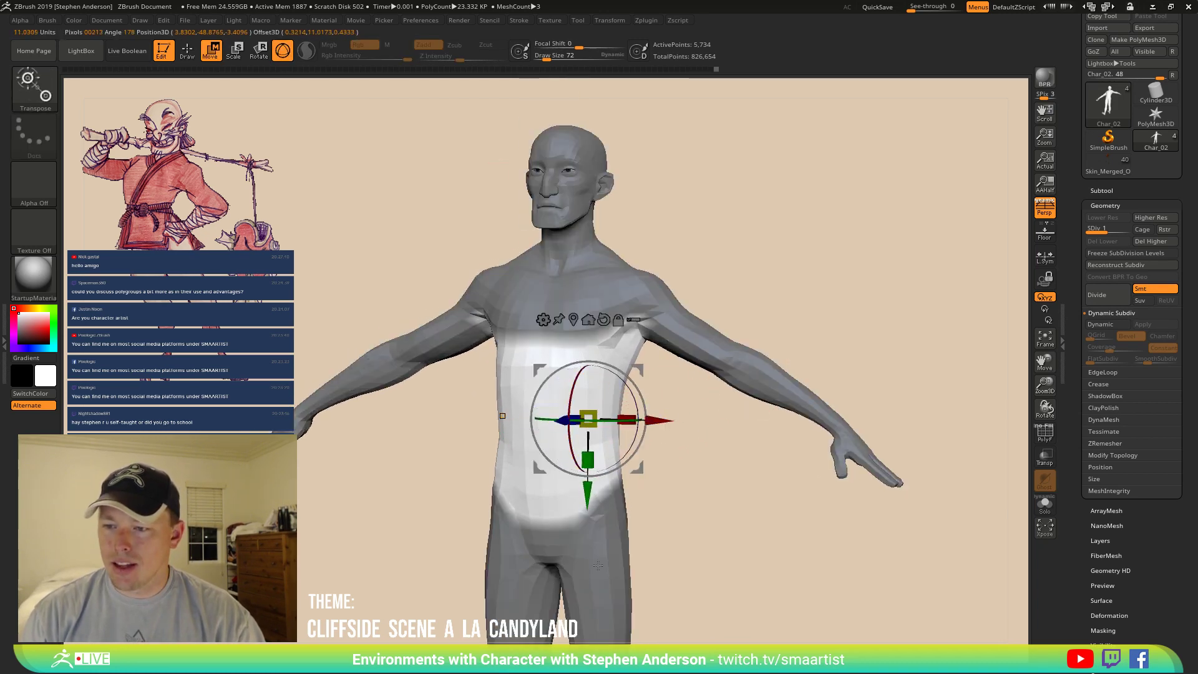
pyautogui.press('y')
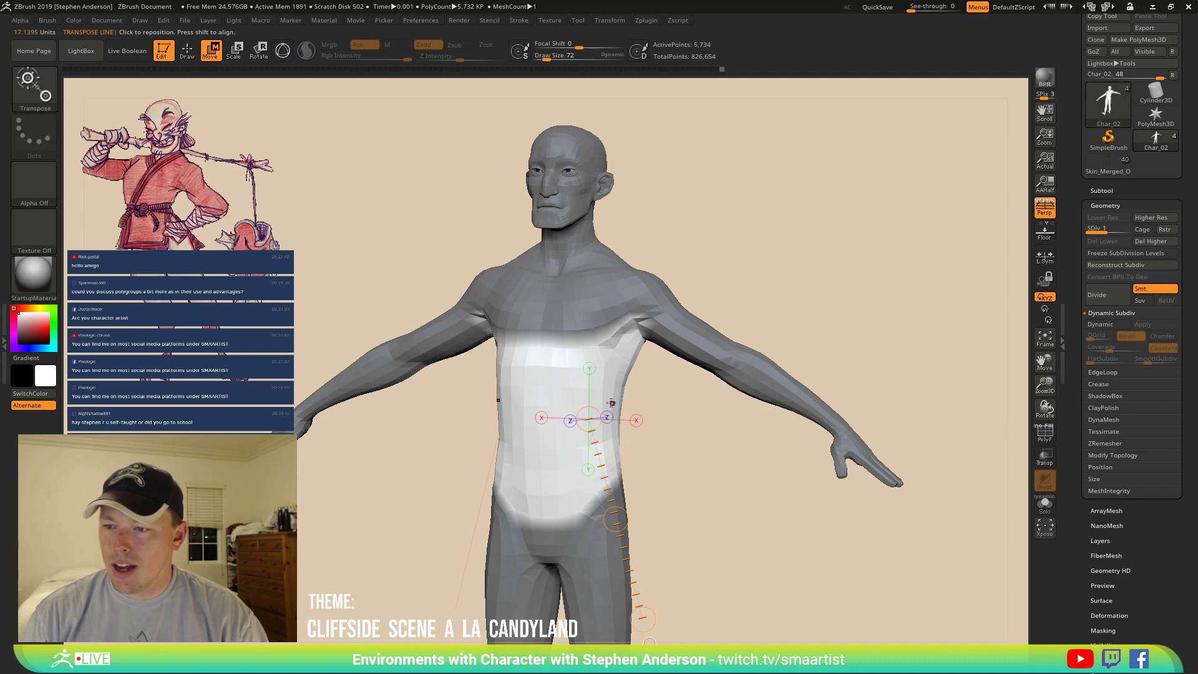
pyautogui.keyDown('ctrl'); pyautogui.click(578, 397); pyautogui.keyUp('ctrl')
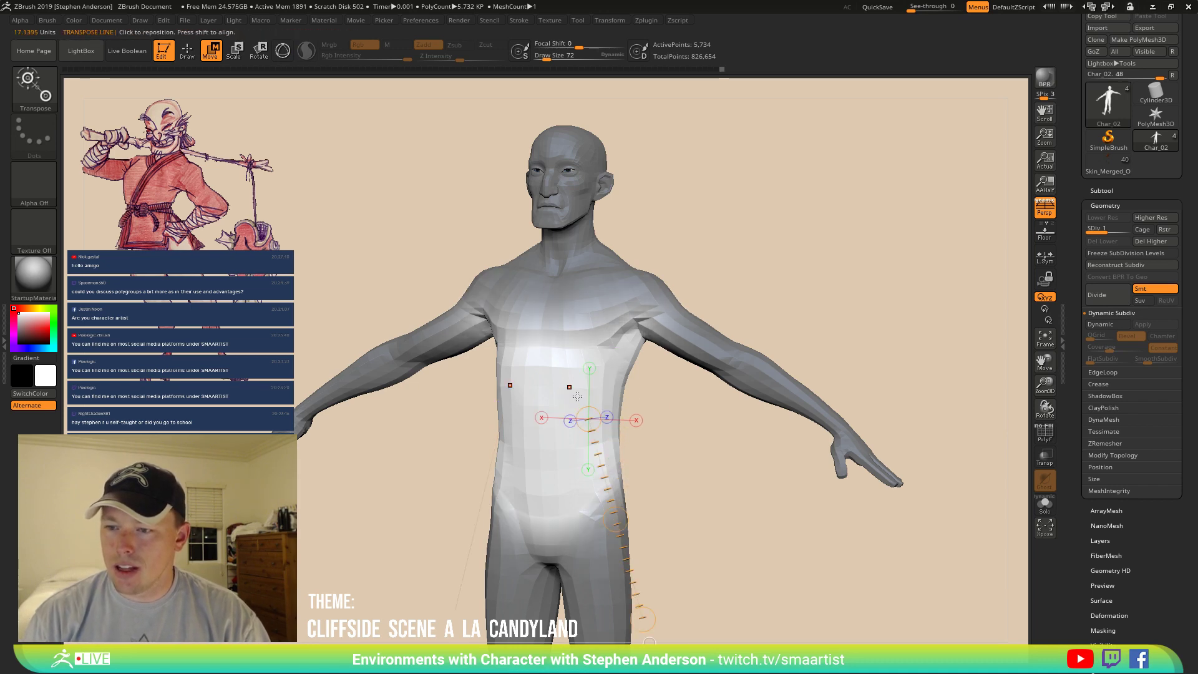
pyautogui.keyDown('ctrl'); pyautogui.moveTo(715, 424); pyautogui.dragTo(753, 507); pyautogui.keyUp('ctrl')
# Topologically mask the body around the torso using the transpose line, and switch the masking brush to MaskPen.
pyautogui.moveTo(609, 400)
pyautogui.keyDown('ctrl'); pyautogui.mouseDown()
pyautogui.moveTo(623, 484)
pyautogui.moveTo(620, 634)
pyautogui.mouseUp(); pyautogui.keyUp('ctrl')
pyautogui.press('ctrl')
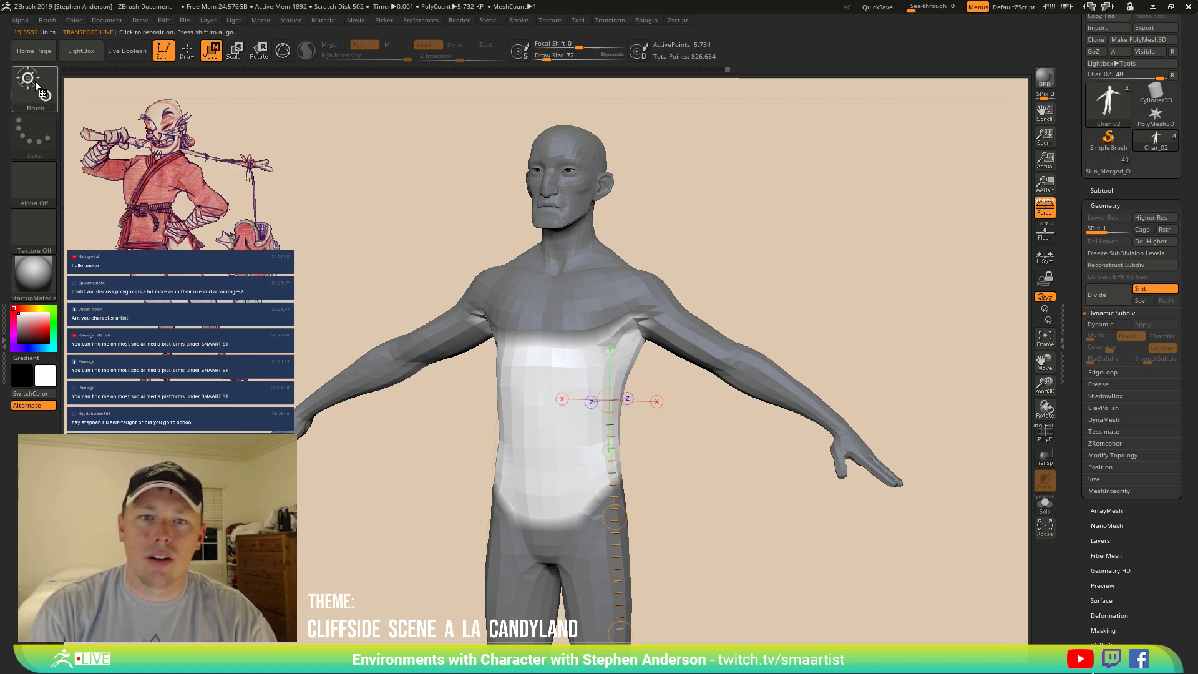
pyautogui.press('ctrl')
pyautogui.click(33, 88)
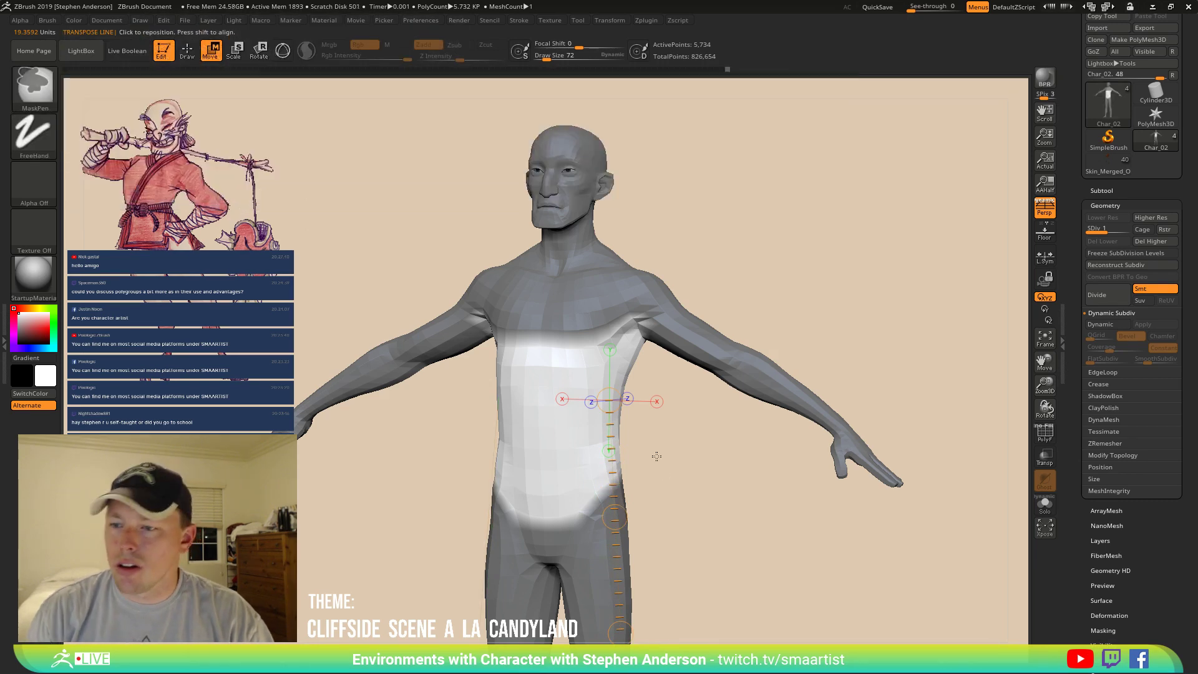
# Soften and sharpen the torso mask's edge, try extending it along the side, and clear the mask.
pyautogui.moveTo(626, 380); pyautogui.dragTo(618, 575)
pyautogui.keyDown('ctrl'); pyautogui.click(618, 537); pyautogui.keyUp('ctrl')
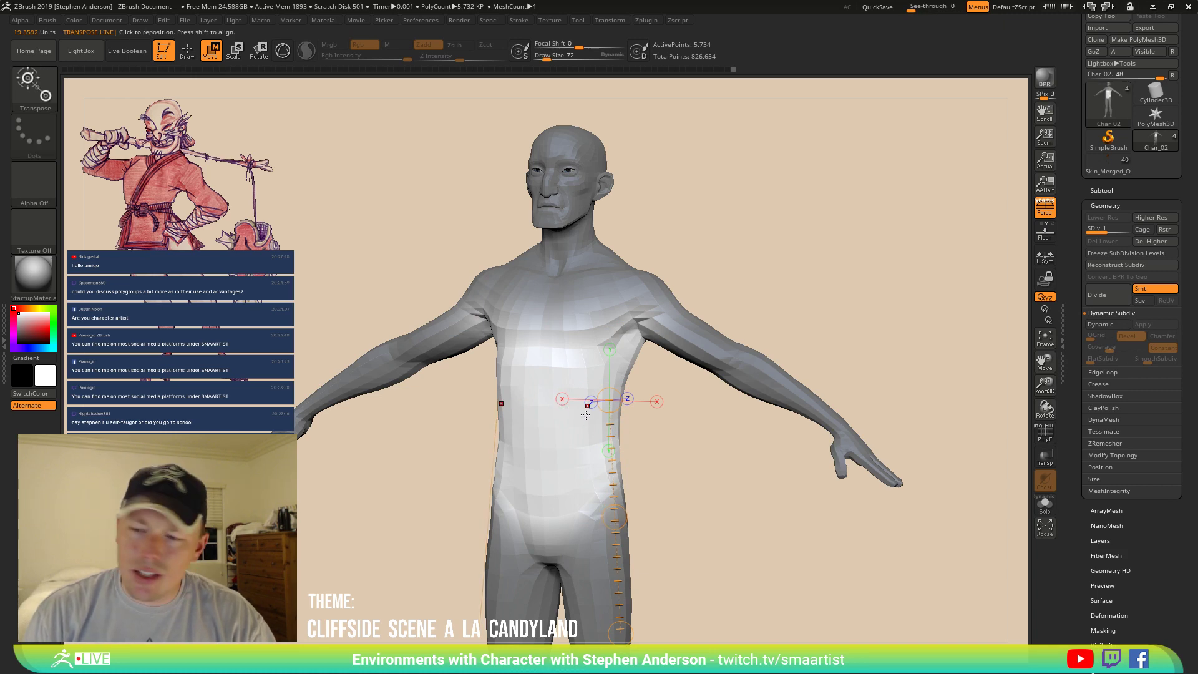
pyautogui.keyDown('ctrl'); pyautogui.keyDown('alt'); pyautogui.click(586, 380); pyautogui.keyUp('alt'); pyautogui.keyUp('ctrl')
pyautogui.moveTo(728, 481); pyautogui.dragTo(540, 471)
pyautogui.moveTo(653, 413)
pyautogui.keyDown('ctrl'); pyautogui.mouseDown()
pyautogui.moveTo(656, 602)
pyautogui.moveTo(685, 544)
pyautogui.mouseUp(); pyautogui.keyUp('ctrl')
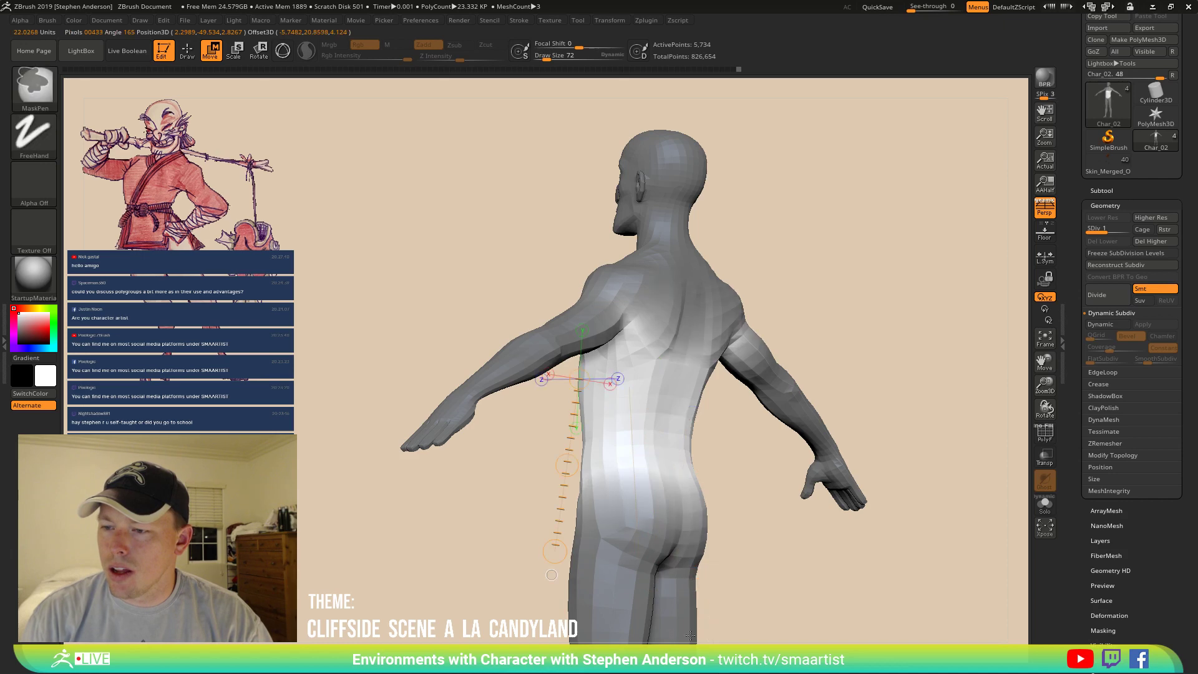
pyautogui.keyDown('ctrl'); pyautogui.moveTo(822, 188); pyautogui.dragTo(910, 289); pyautogui.keyUp('ctrl')
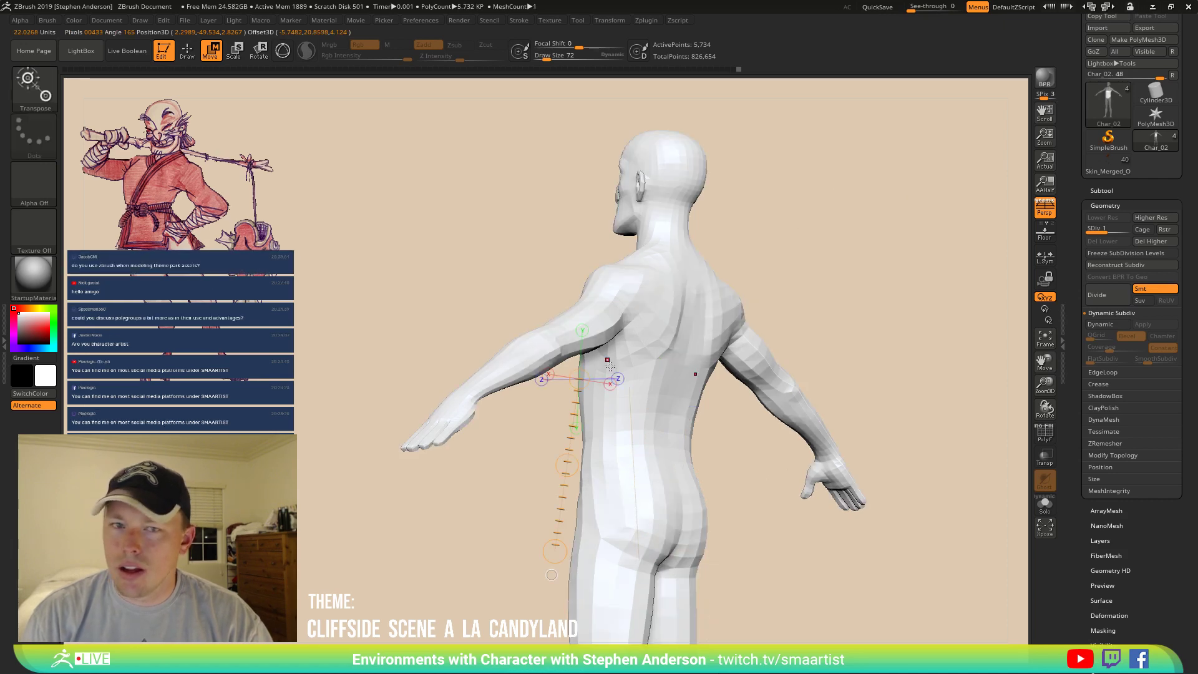
# Mask the body topologically again so only the torso stays free, and reposition the transpose line at the waist.
pyautogui.moveTo(565, 393); pyautogui.dragTo(618, 284)
pyautogui.keyDown('ctrl'); pyautogui.click(547, 260); pyautogui.keyUp('ctrl')
pyautogui.moveTo(547, 259); pyautogui.dragTo(662, 552)
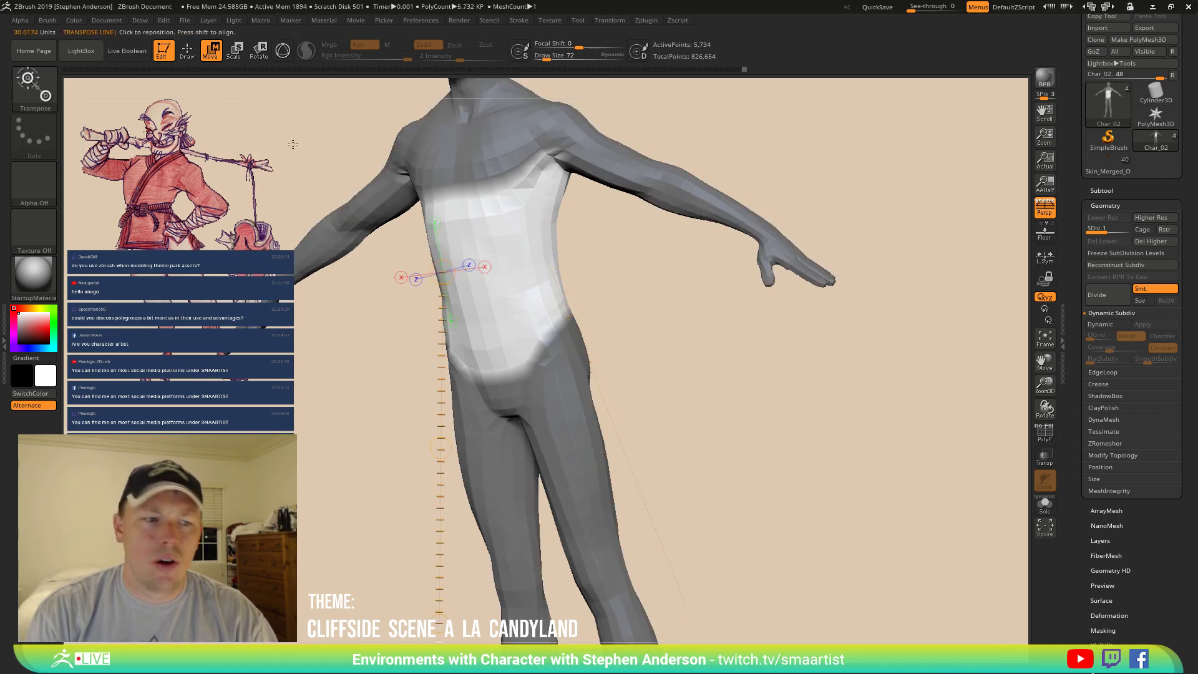
pyautogui.click(558, 279)
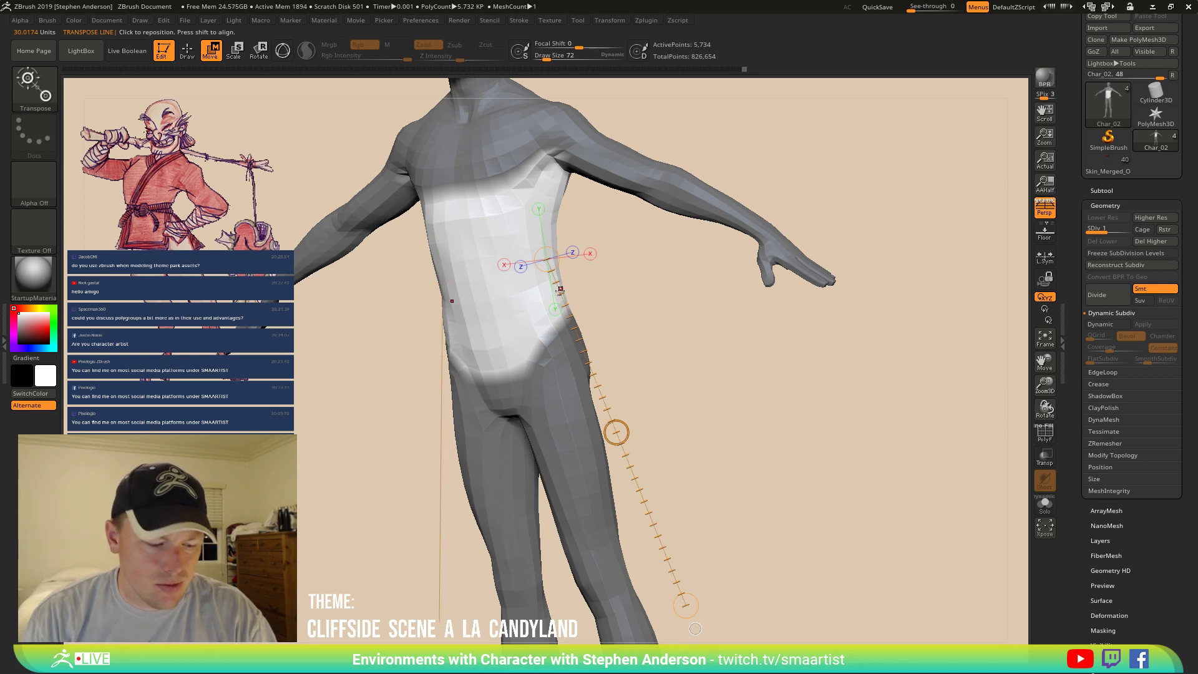
# Switch the transpose line to the gizmo, try it out around the torso, and clear the topological mask.
pyautogui.press('y')
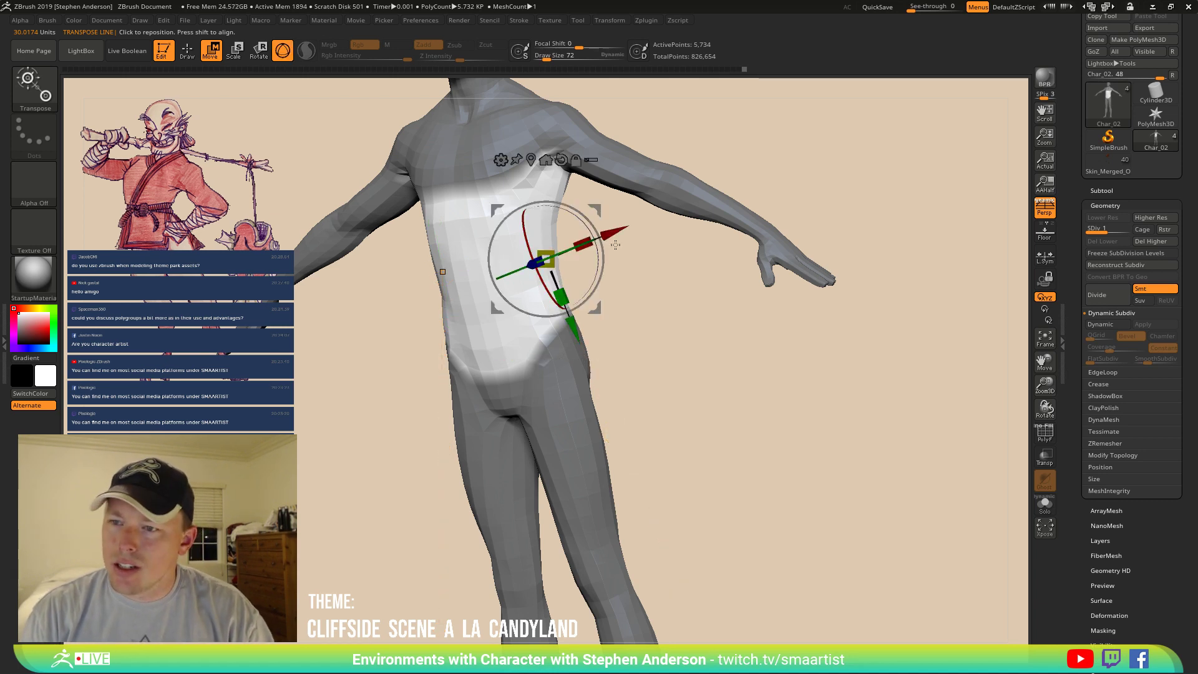
pyautogui.keyDown('alt'); pyautogui.moveTo(595, 211); pyautogui.dragTo(862, 192); pyautogui.keyUp('alt')
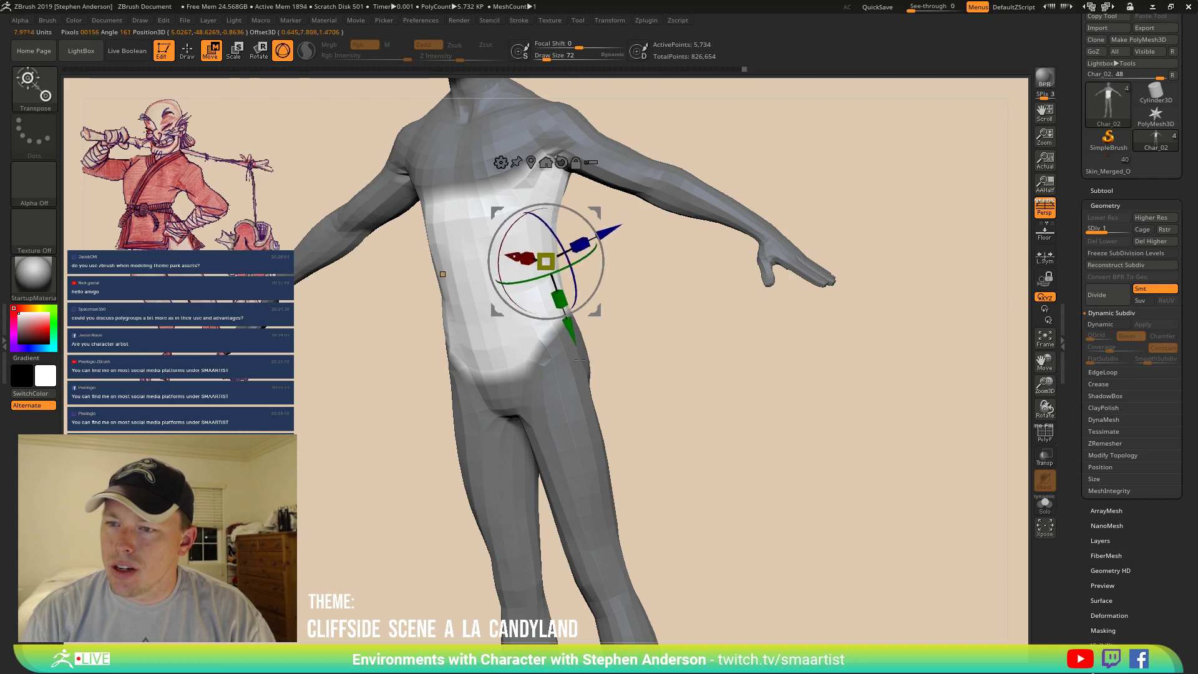
pyautogui.keyDown('ctrl'); pyautogui.moveTo(546, 261); pyautogui.dragTo(610, 426); pyautogui.keyUp('ctrl')
pyautogui.keyDown('ctrl'); pyautogui.moveTo(653, 284); pyautogui.dragTo(581, 251); pyautogui.keyUp('ctrl')
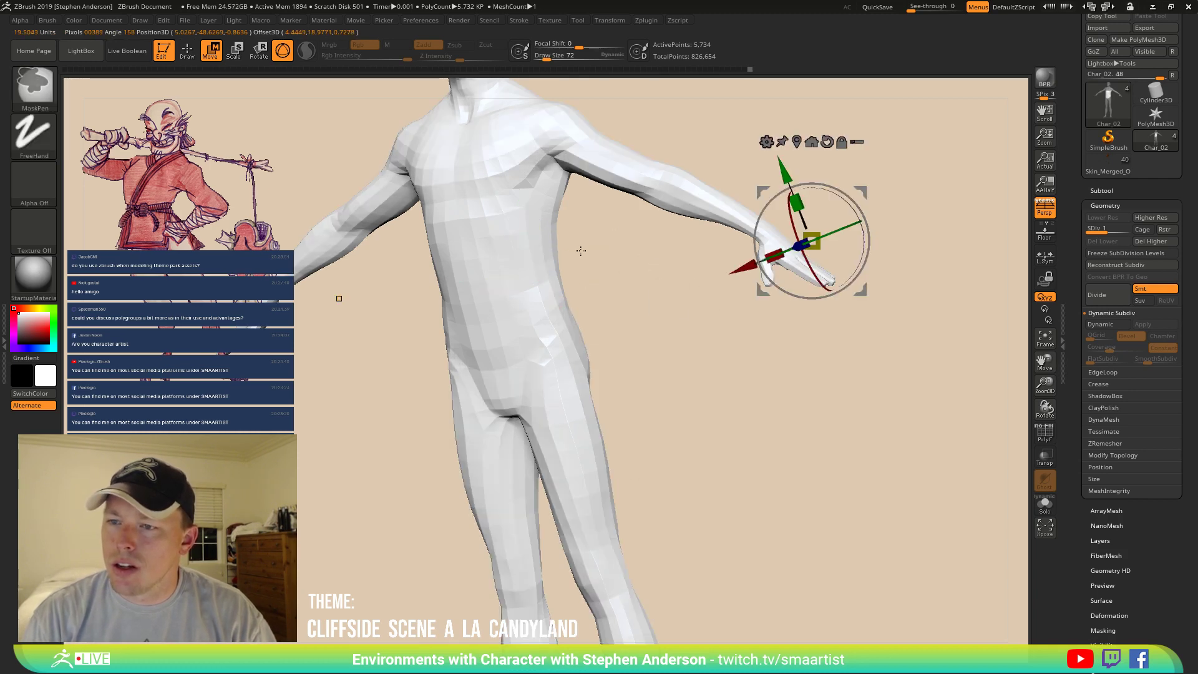
# Switch the masking brush to MaskLasso and mask the head, arms and upper torso down to the waist.
pyautogui.keyDown('ctrl'); pyautogui.click(35, 86); pyautogui.keyUp('ctrl')
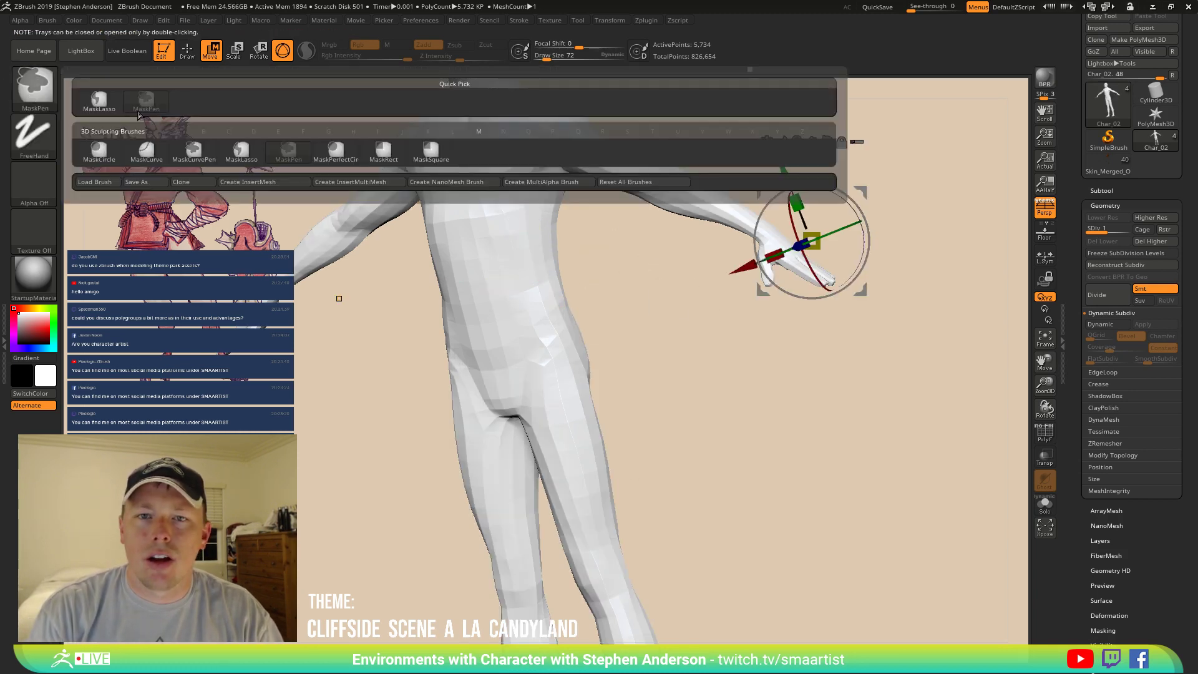
pyautogui.click(98, 103)
pyautogui.moveTo(579, 253)
pyautogui.keyDown('ctrl'); pyautogui.mouseDown()
pyautogui.moveTo(834, 345)
pyautogui.moveTo(676, 58)
pyautogui.moveTo(308, 80)
pyautogui.moveTo(294, 290)
pyautogui.mouseUp(); pyautogui.keyUp('ctrl')
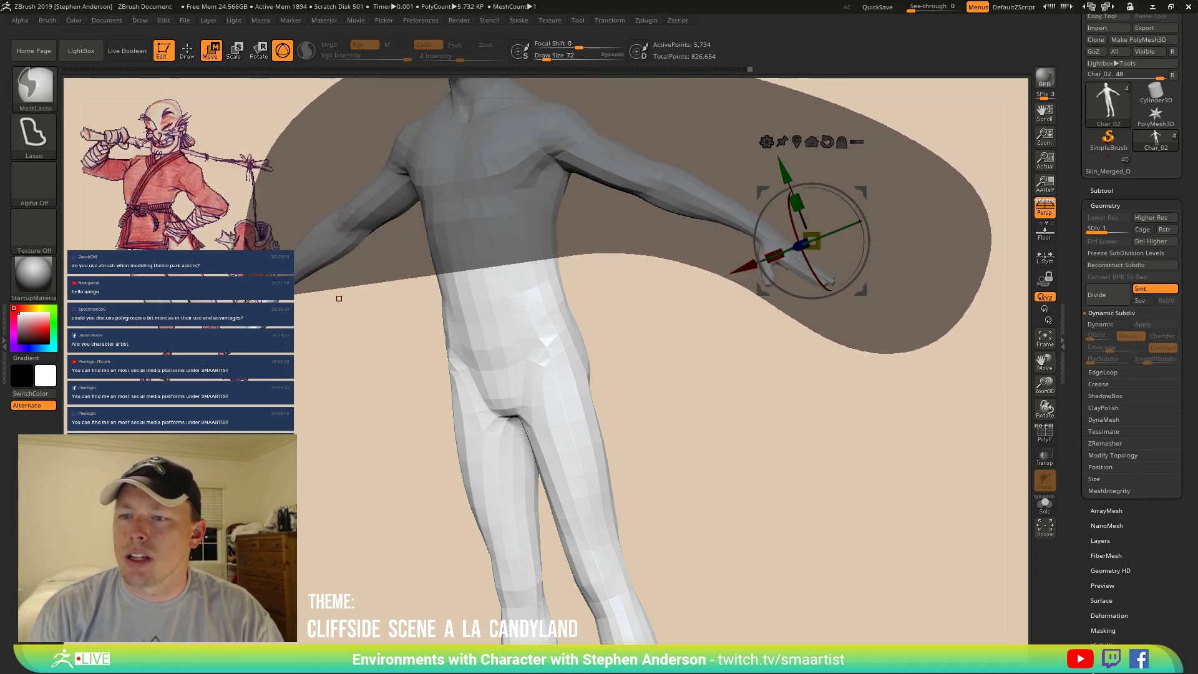
pyautogui.keyDown('ctrl'); pyautogui.moveTo(599, 169); pyautogui.dragTo(572, 362, button='right'); pyautogui.keyUp('ctrl')
pyautogui.moveTo(591, 333)
pyautogui.keyDown('ctrl'); pyautogui.mouseDown()
pyautogui.moveTo(529, 484)
pyautogui.moveTo(521, 304)
pyautogui.moveTo(556, 315)
pyautogui.mouseUp(); pyautogui.keyUp('ctrl')
pyautogui.moveTo(581, 373)
pyautogui.keyDown('alt'); pyautogui.mouseDown(button='right')
pyautogui.moveTo(552, 228)
pyautogui.moveTo(527, 188)
pyautogui.moveTo(497, 294)
pyautogui.moveTo(445, 176)
pyautogui.moveTo(472, 115)
pyautogui.moveTo(515, 125)
pyautogui.mouseUp(button='right'); pyautogui.keyUp('alt')
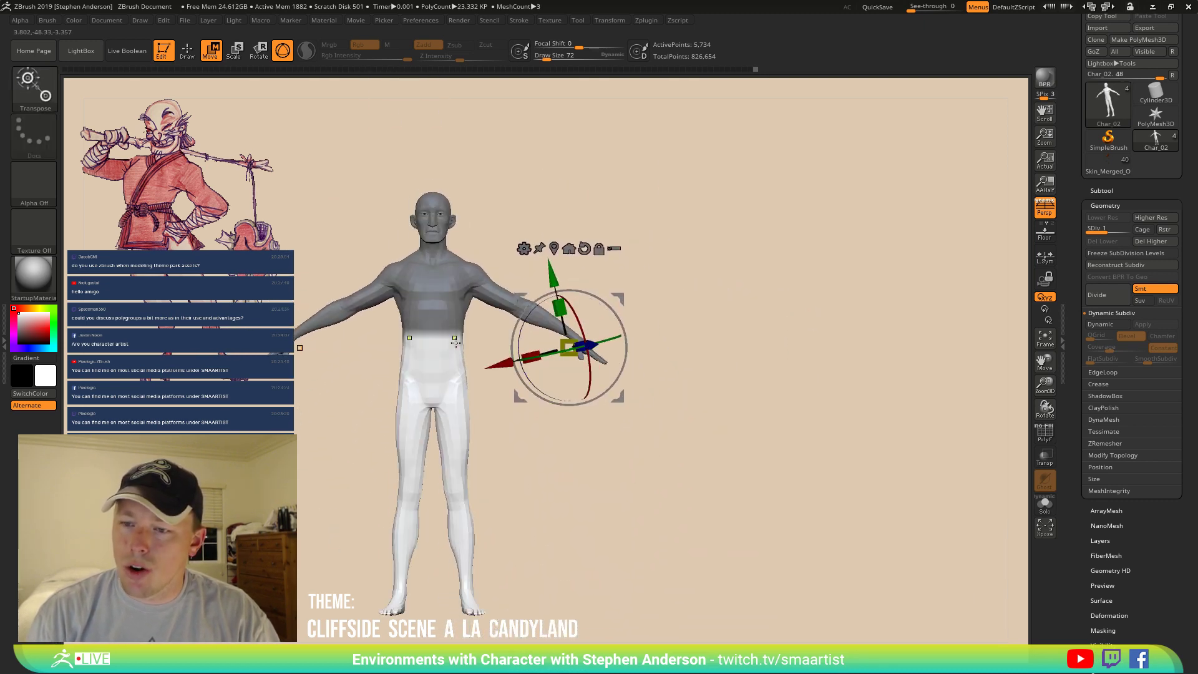
# Place the gizmo on the side of the waist and reset its orientation.
pyautogui.keyDown('ctrl'); pyautogui.moveTo(455, 343); pyautogui.dragTo(472, 347, button='right'); pyautogui.keyUp('ctrl')
pyautogui.keyDown('alt'); pyautogui.click(461, 338); pyautogui.keyUp('alt')
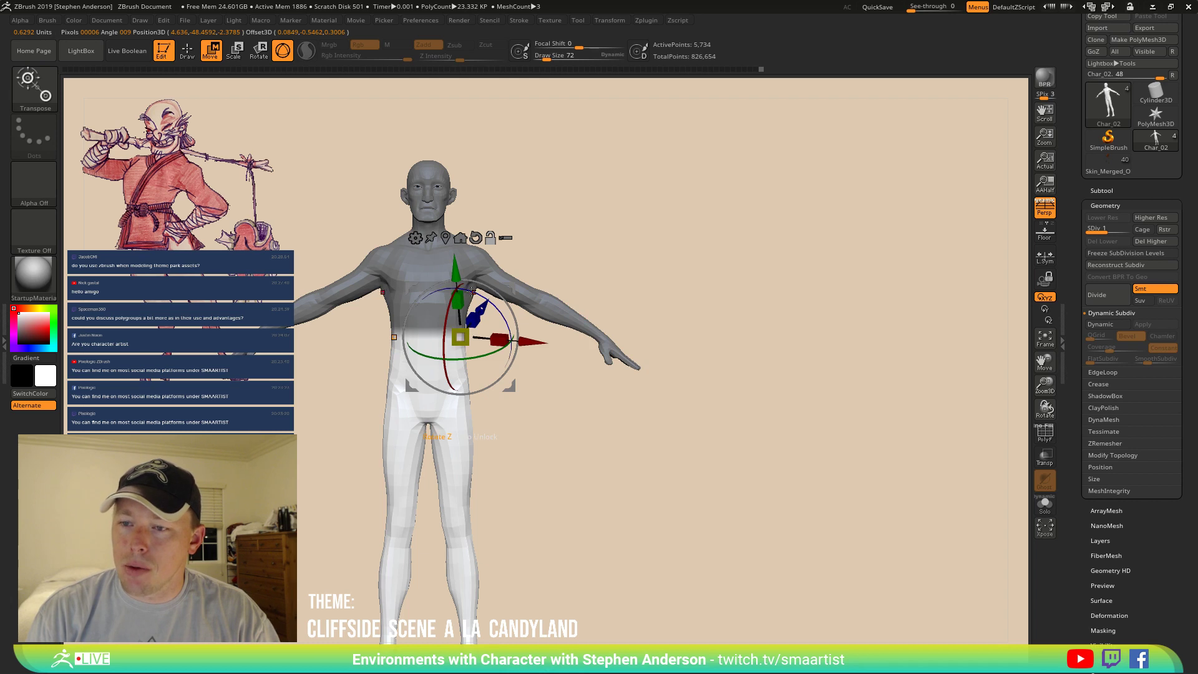
pyautogui.click(475, 237)
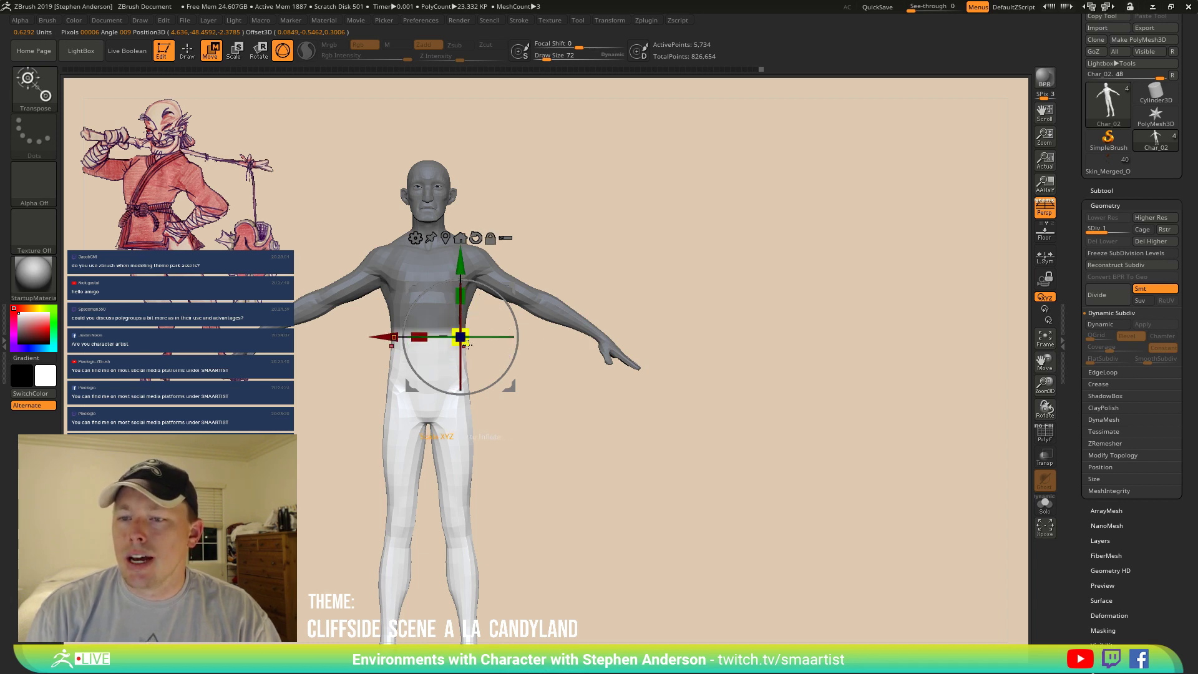
pyautogui.moveTo(467, 342); pyautogui.dragTo(462, 342)
pyautogui.press('q')
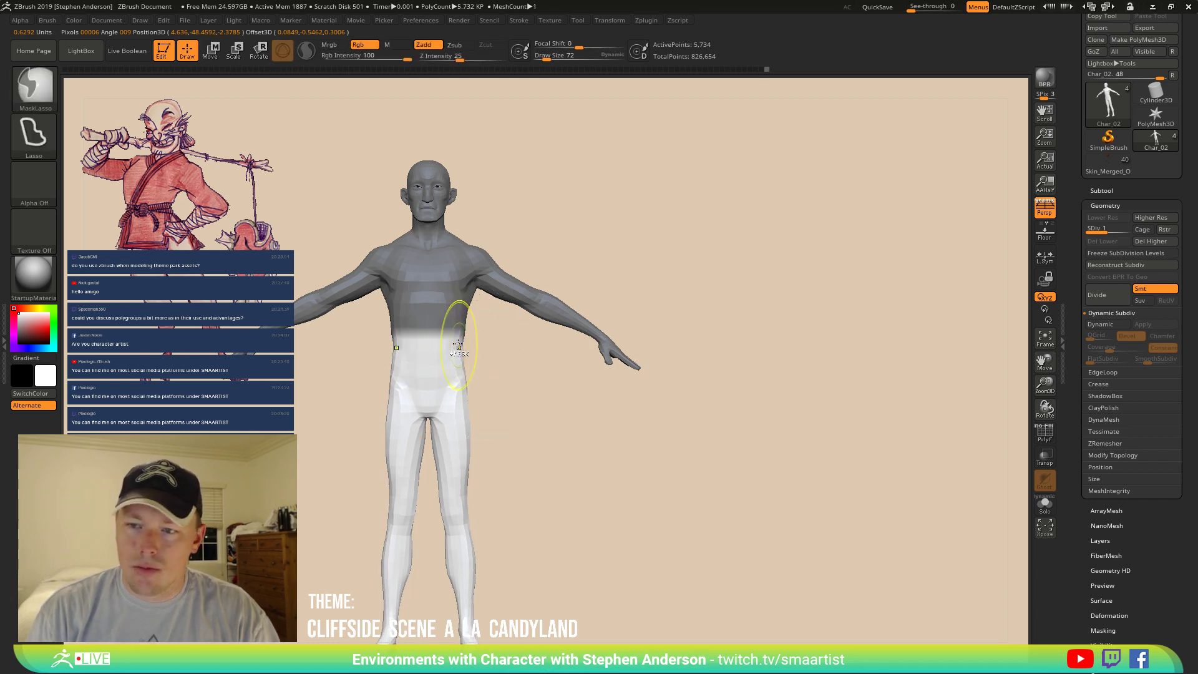
# Soften the waist mask into a gradual falloff while keeping the upper body masked and the legs free.
pyautogui.keyDown('ctrl'); pyautogui.click(483, 347); pyautogui.keyUp('ctrl')
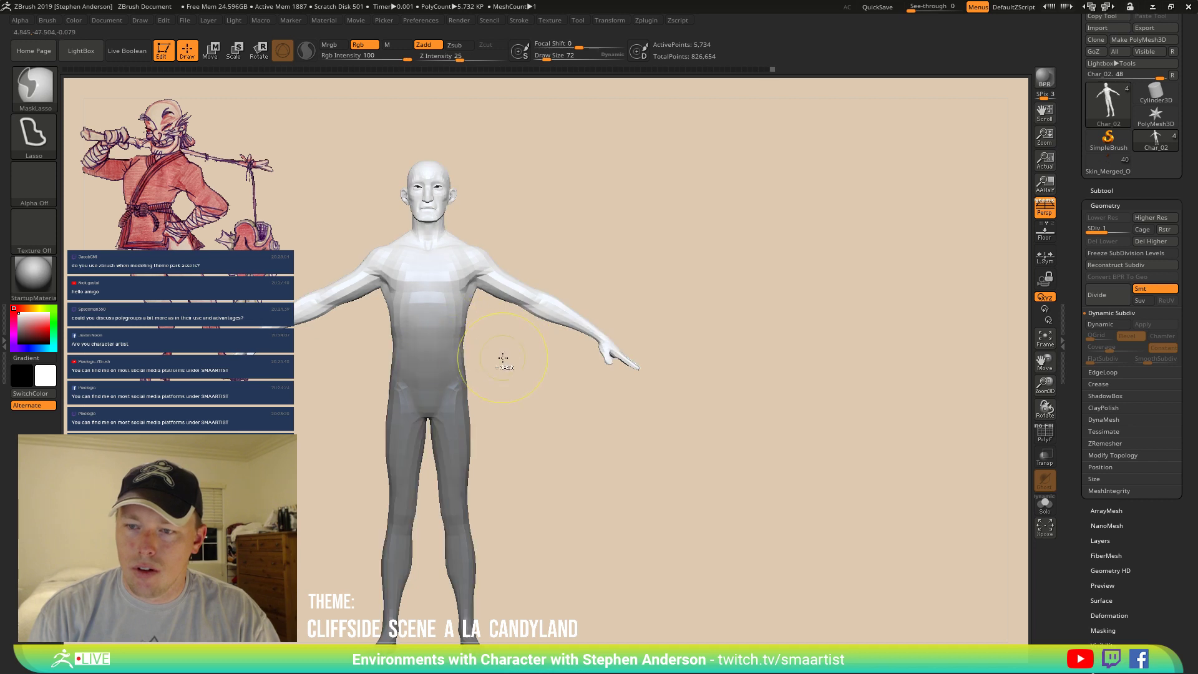
pyautogui.keyDown('ctrl'); pyautogui.click(452, 326); pyautogui.keyUp('ctrl')
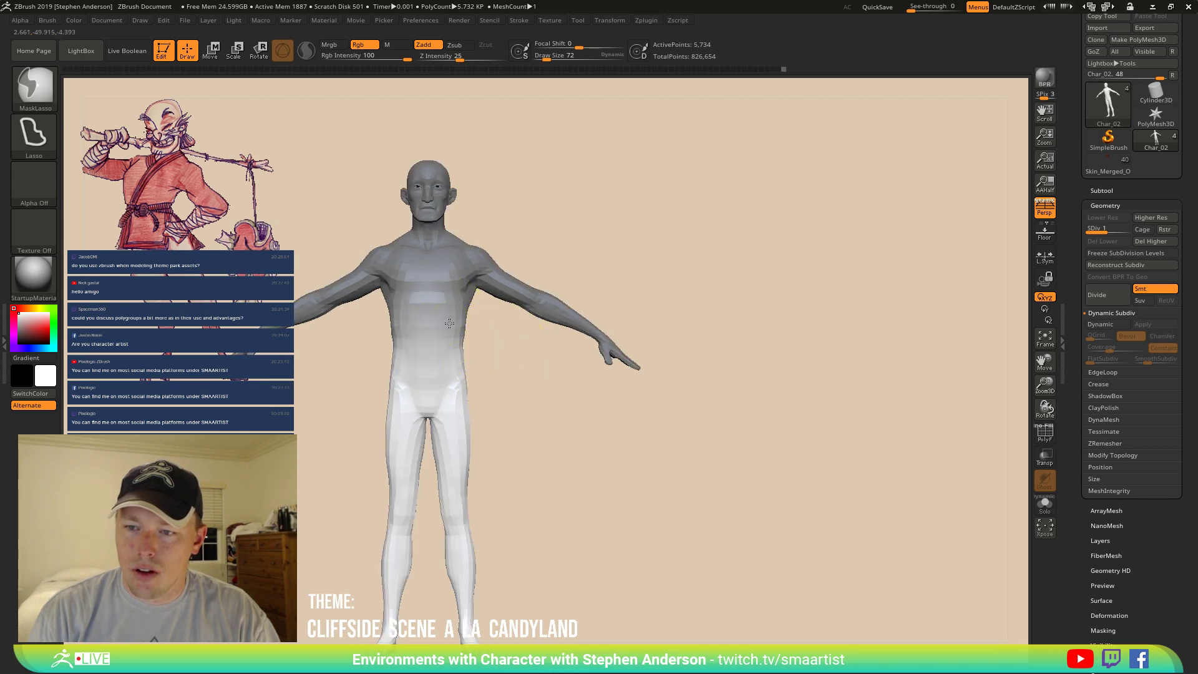
pyautogui.keyDown('ctrl'); pyautogui.click(509, 353); pyautogui.keyUp('ctrl')
pyautogui.keyDown('ctrl'); pyautogui.click(540, 377); pyautogui.keyUp('ctrl')
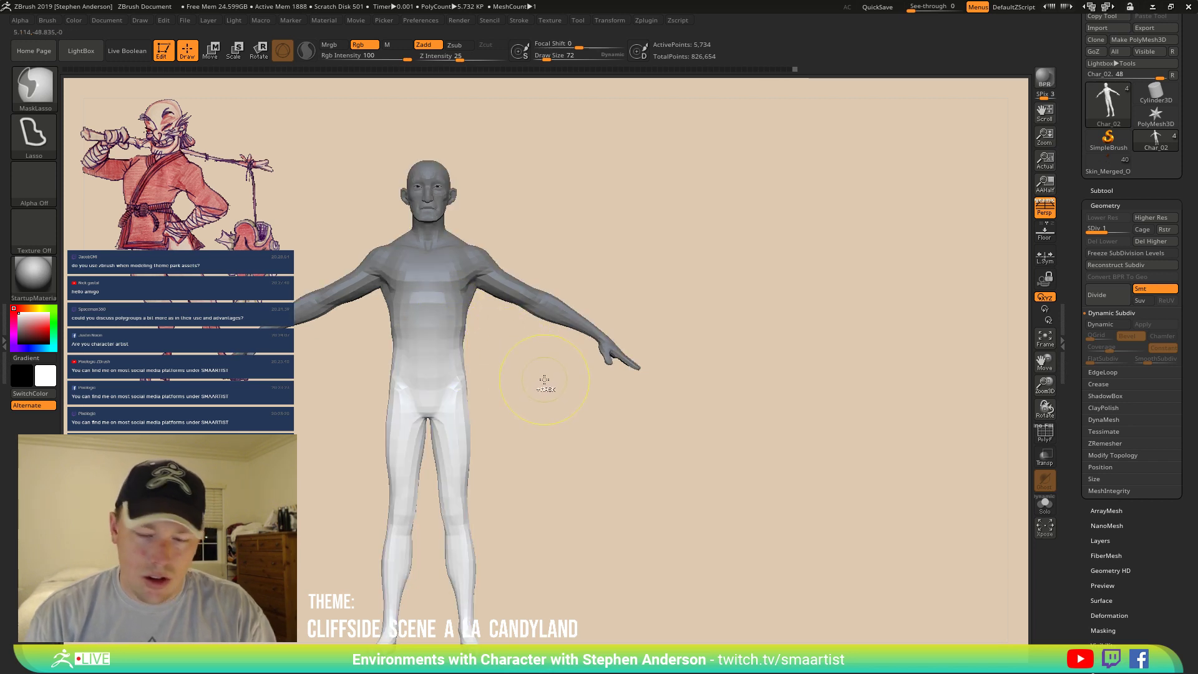
# Move the unmasked lower body upward with the gizmo to shorten the torso.
pyautogui.press('w')
pyautogui.moveTo(468, 329); pyautogui.dragTo(458, 326)
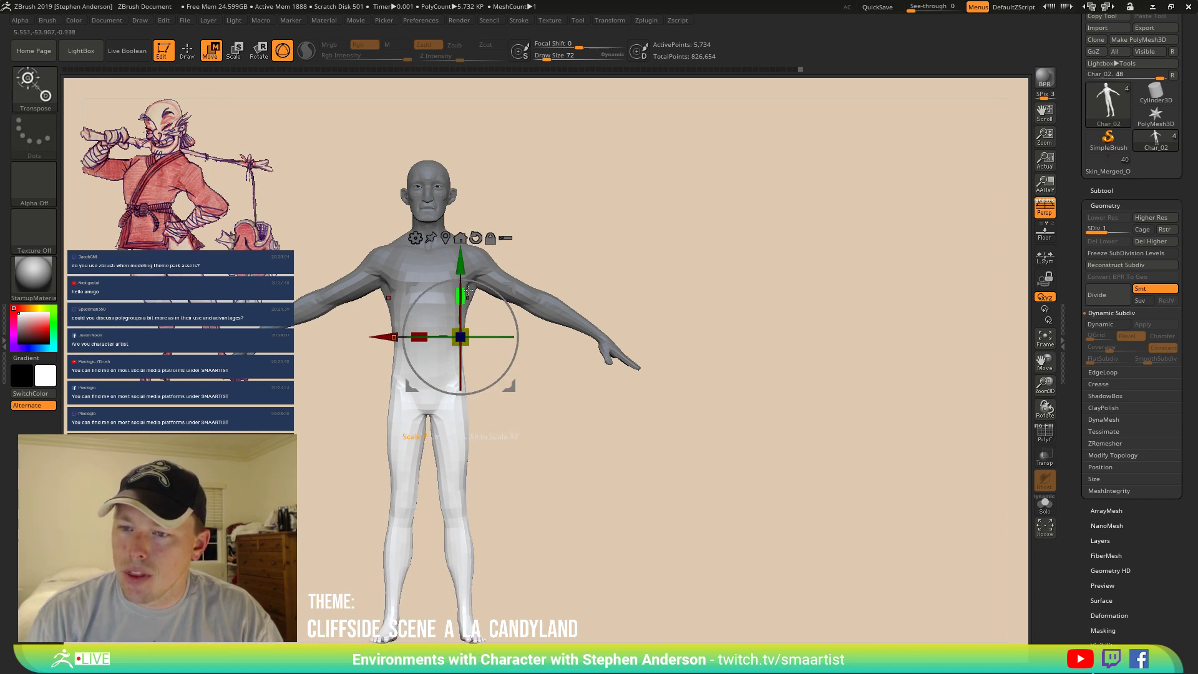
pyautogui.moveTo(461, 264); pyautogui.dragTo(461, 239)
pyautogui.moveTo(603, 215); pyautogui.dragTo(588, 214)
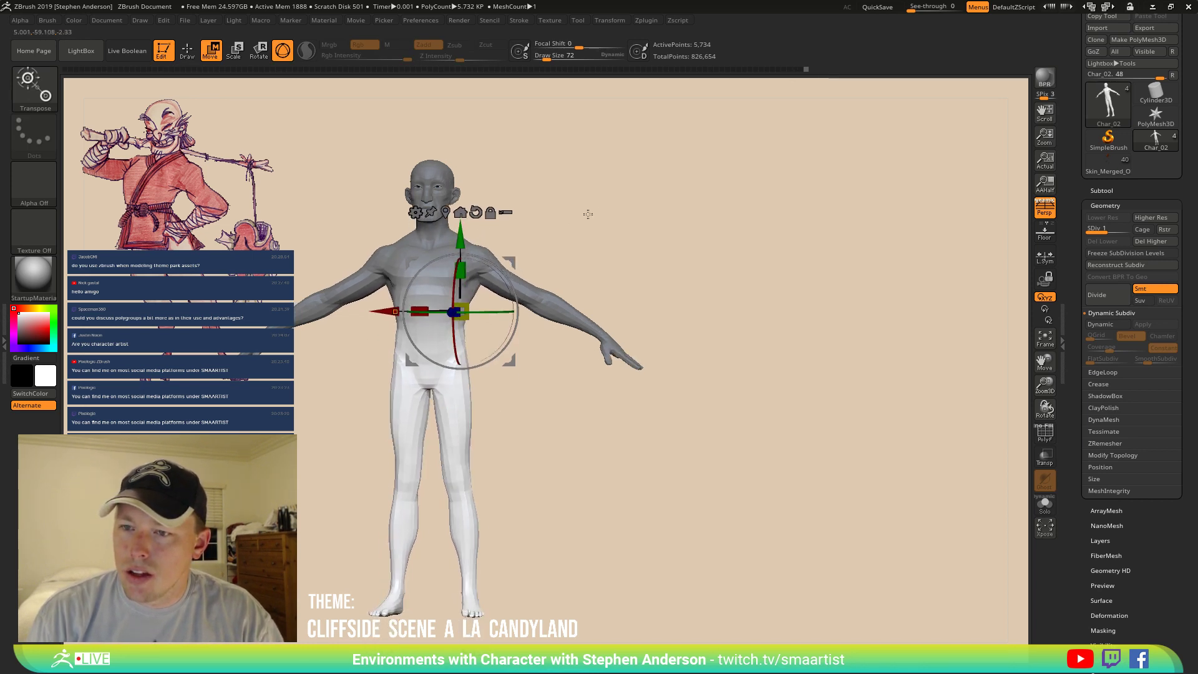
pyautogui.moveTo(588, 214)
pyautogui.mouseDown(button='right')
pyautogui.moveTo(573, 217)
pyautogui.moveTo(589, 220)
pyautogui.mouseUp(button='right')
pyautogui.keyDown('ctrl'); pyautogui.moveTo(589, 220); pyautogui.dragTo(655, 226, button='right'); pyautogui.keyUp('ctrl')
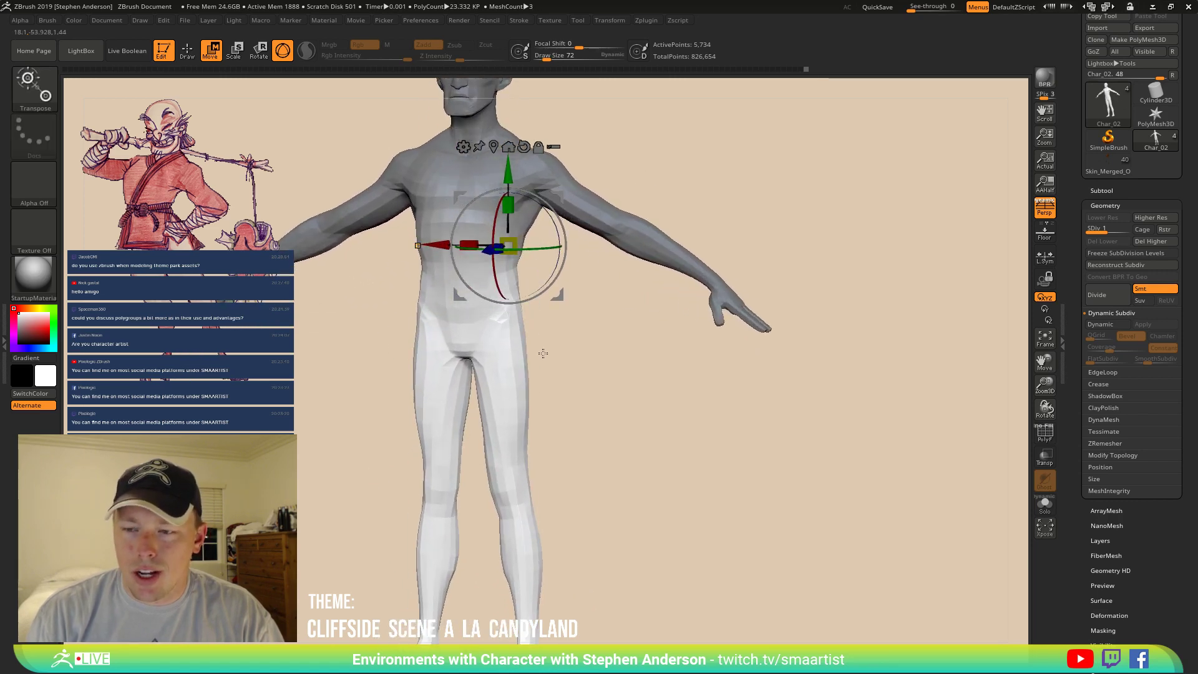
# Extend the mask over the hips to the thighs and soften its lower edge into a gradual falloff.
pyautogui.keyDown('ctrl'); pyautogui.moveTo(581, 390); pyautogui.dragTo(553, 351, button='right'); pyautogui.keyUp('ctrl')
pyautogui.moveTo(546, 359)
pyautogui.keyDown('ctrl'); pyautogui.mouseDown()
pyautogui.moveTo(690, 152)
pyautogui.moveTo(231, 188)
pyautogui.moveTo(269, 281)
pyautogui.moveTo(388, 365)
pyautogui.mouseUp(); pyautogui.keyUp('ctrl')
pyautogui.keyDown('ctrl'); pyautogui.click(493, 367); pyautogui.keyUp('ctrl')
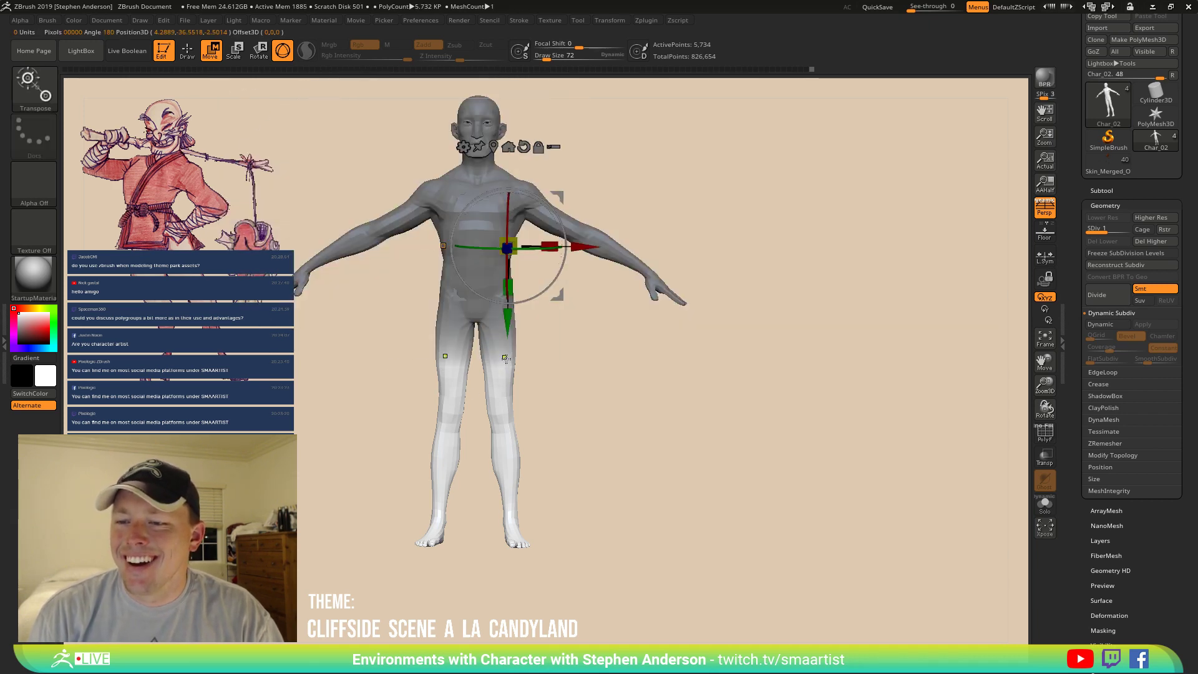
pyautogui.keyDown('ctrl'); pyautogui.click(493, 366); pyautogui.keyUp('ctrl')
pyautogui.keyDown('ctrl'); pyautogui.click(581, 379); pyautogui.keyUp('ctrl')
pyautogui.keyDown('ctrl'); pyautogui.click(600, 400); pyautogui.keyUp('ctrl')
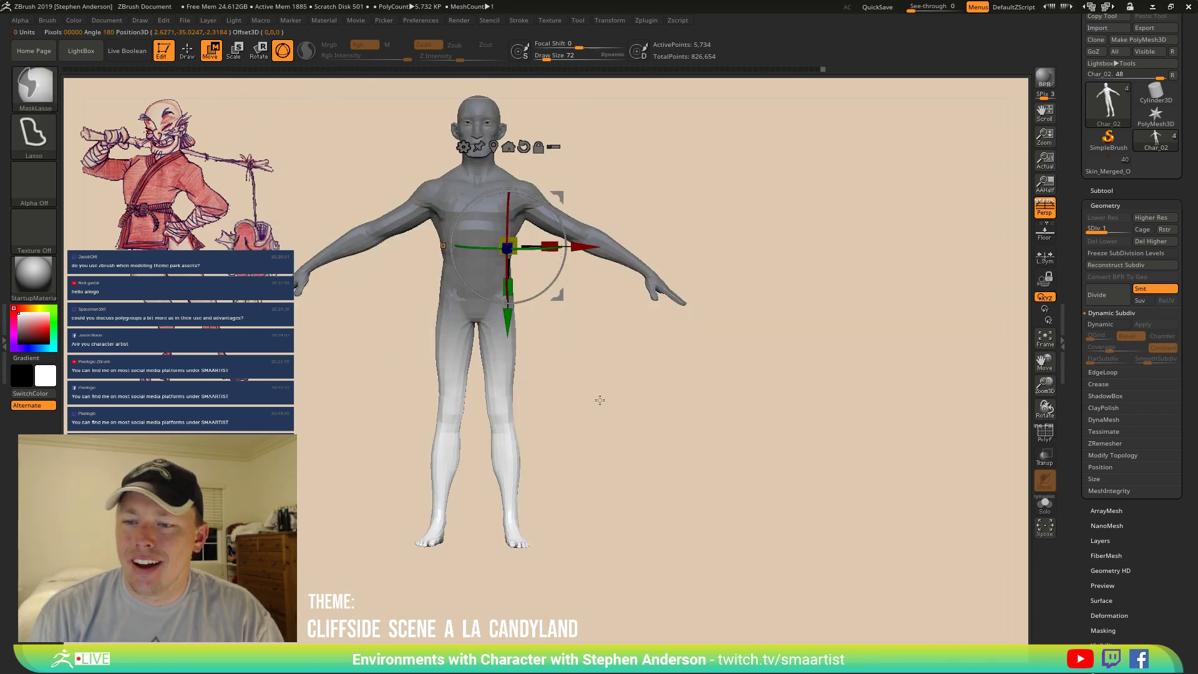
# Place the gizmo on the thigh, reset its orientation, and check the figure from the side.
pyautogui.keyDown('alt'); pyautogui.click(509, 361); pyautogui.keyUp('alt')
pyautogui.click(520, 257)
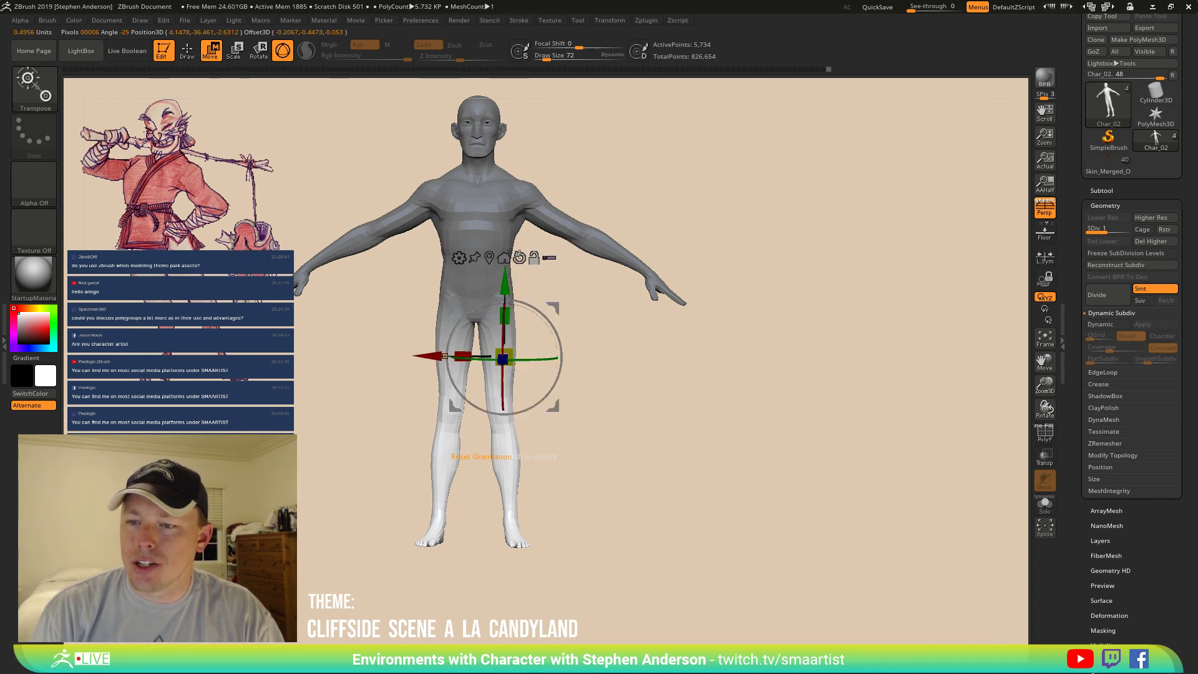
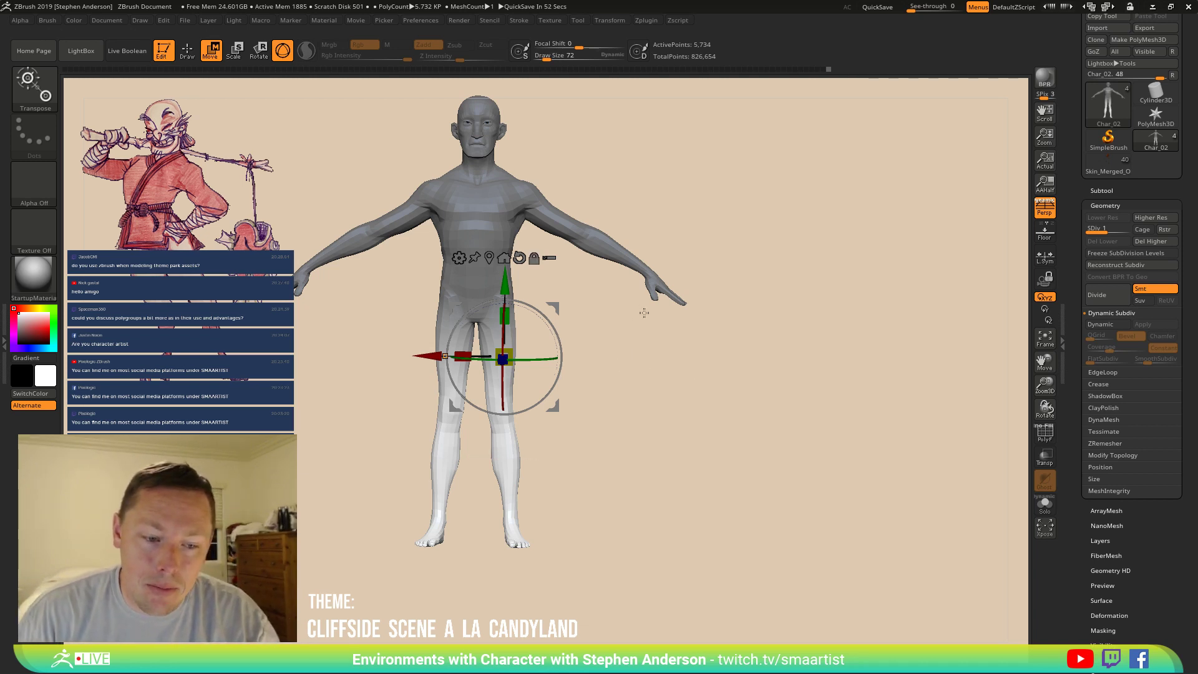
pyautogui.moveTo(644, 312); pyautogui.dragTo(593, 324)
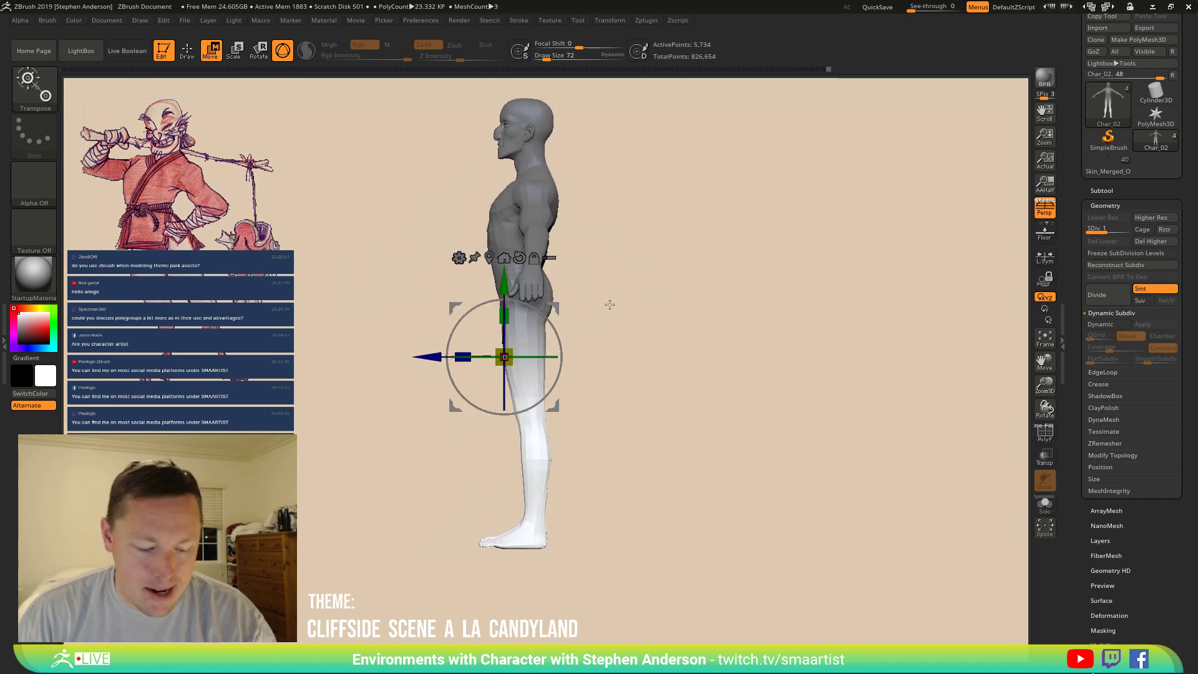
# Switch to the Move brush with a draw size of 112 and clear the mask from the body.
pyautogui.press('b')
pyautogui.press('m')
pyautogui.press('v')
pyautogui.press('s')
pyautogui.moveTo(523, 372); pyautogui.dragTo(544, 358)
pyautogui.press('s')
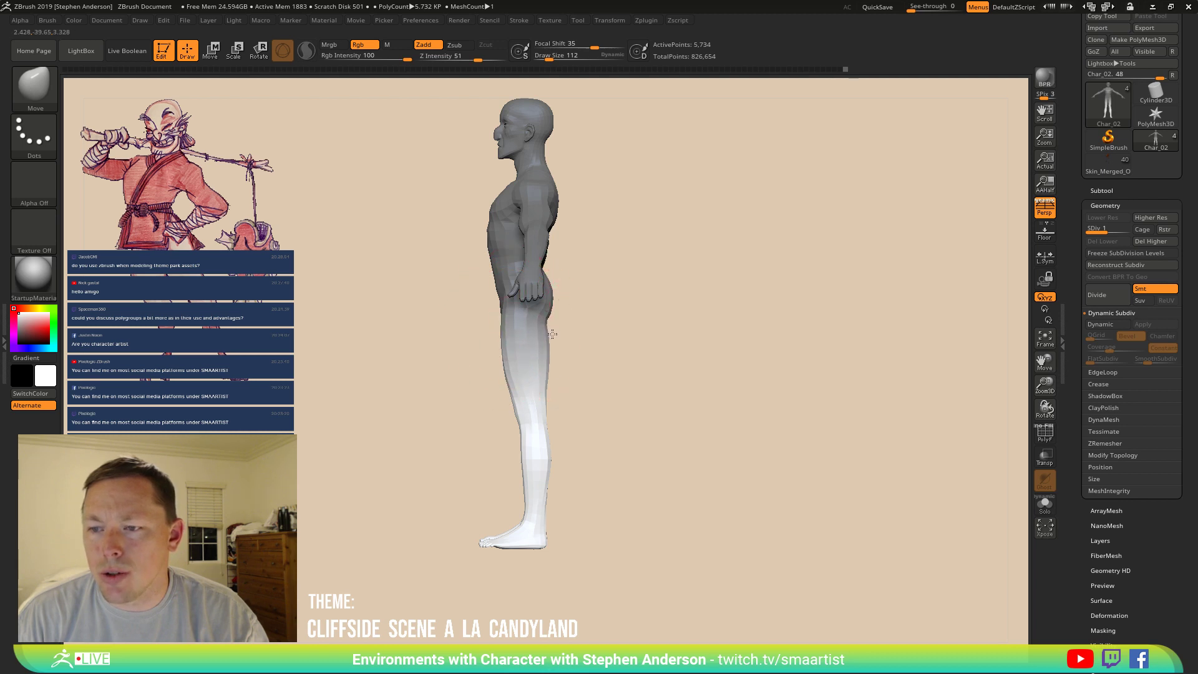
pyautogui.moveTo(577, 334)
pyautogui.mouseDown()
pyautogui.moveTo(637, 346)
pyautogui.moveTo(608, 341)
pyautogui.mouseUp()
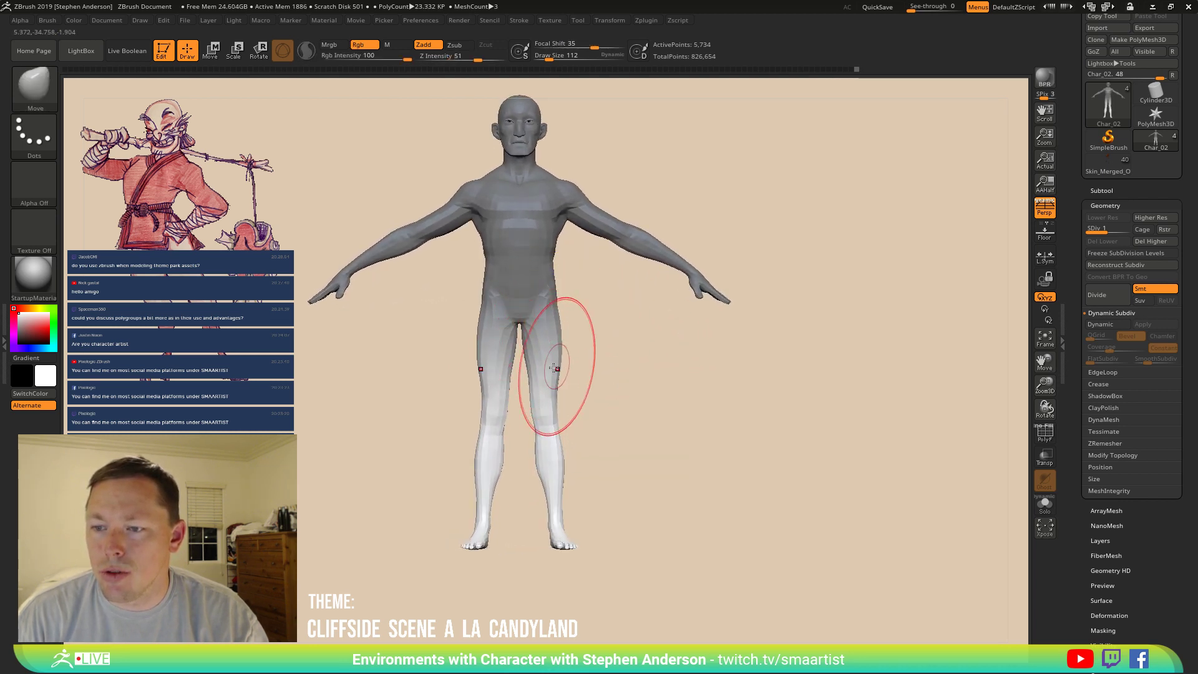
pyautogui.moveTo(587, 367)
pyautogui.mouseDown()
pyautogui.moveTo(516, 345)
pyautogui.moveTo(569, 312)
pyautogui.mouseUp()
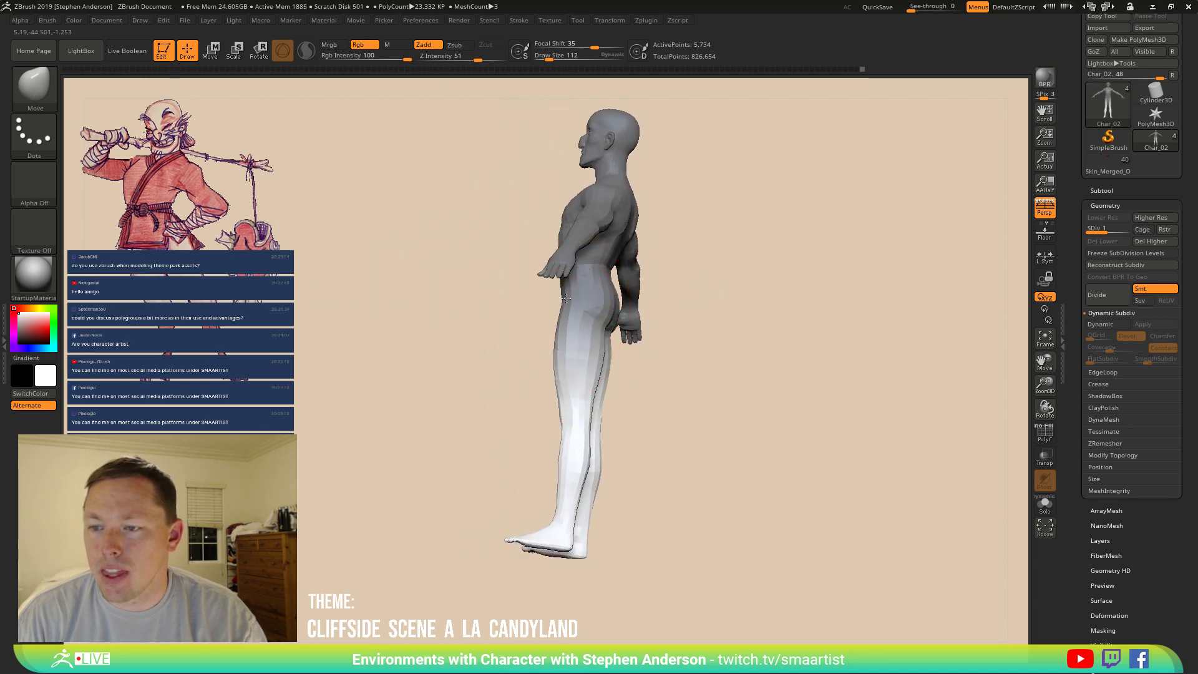
pyautogui.keyDown('ctrl'); pyautogui.moveTo(755, 279); pyautogui.dragTo(771, 296); pyautogui.keyUp('ctrl')
# Adjust the contours of the belly, hips and waist with the Move brush from several angles.
pyautogui.moveTo(568, 334); pyautogui.dragTo(567, 303, button='right')
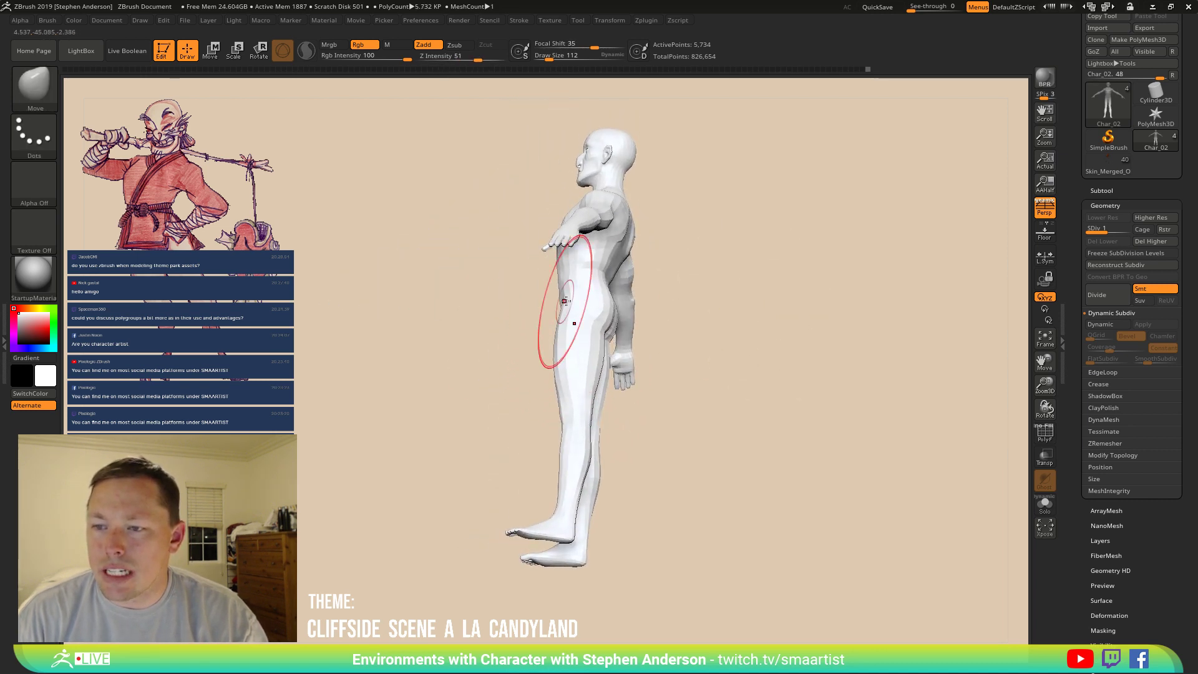
pyautogui.moveTo(567, 296); pyautogui.dragTo(563, 293)
pyautogui.moveTo(598, 297)
pyautogui.mouseDown(button='right')
pyautogui.moveTo(655, 316)
pyautogui.moveTo(598, 296)
pyautogui.moveTo(598, 311)
pyautogui.mouseUp(button='right')
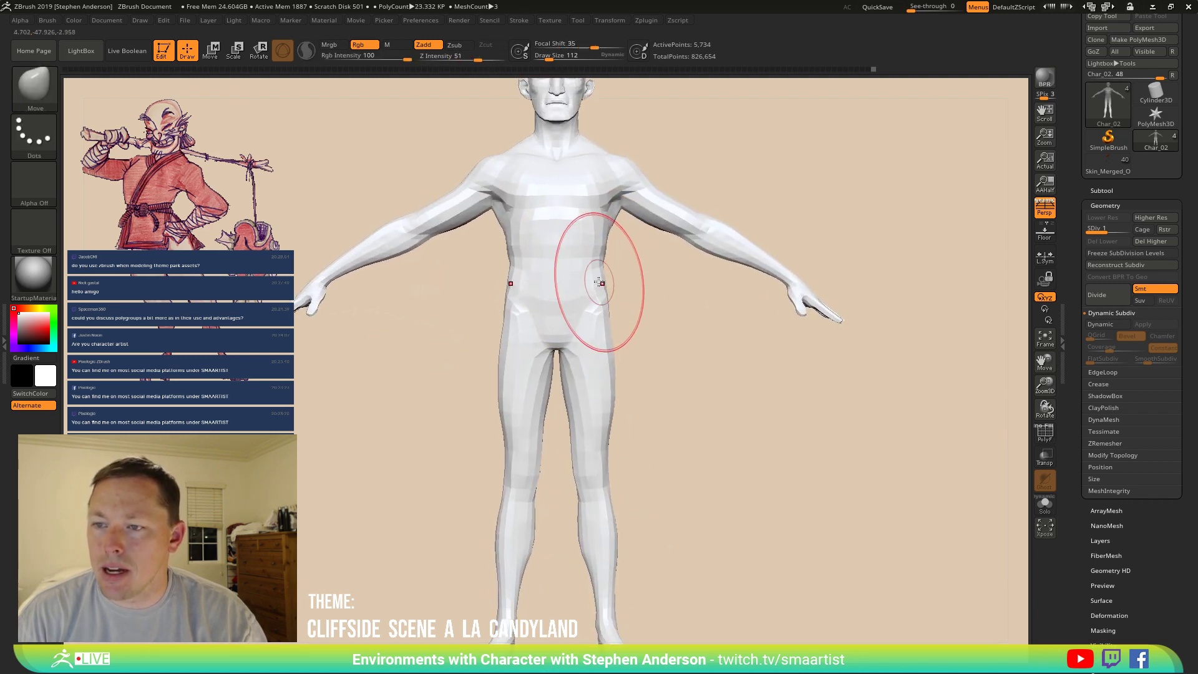
pyautogui.moveTo(597, 359)
pyautogui.mouseDown(button='right')
pyautogui.moveTo(586, 320)
pyautogui.moveTo(581, 373)
pyautogui.mouseUp(button='right')
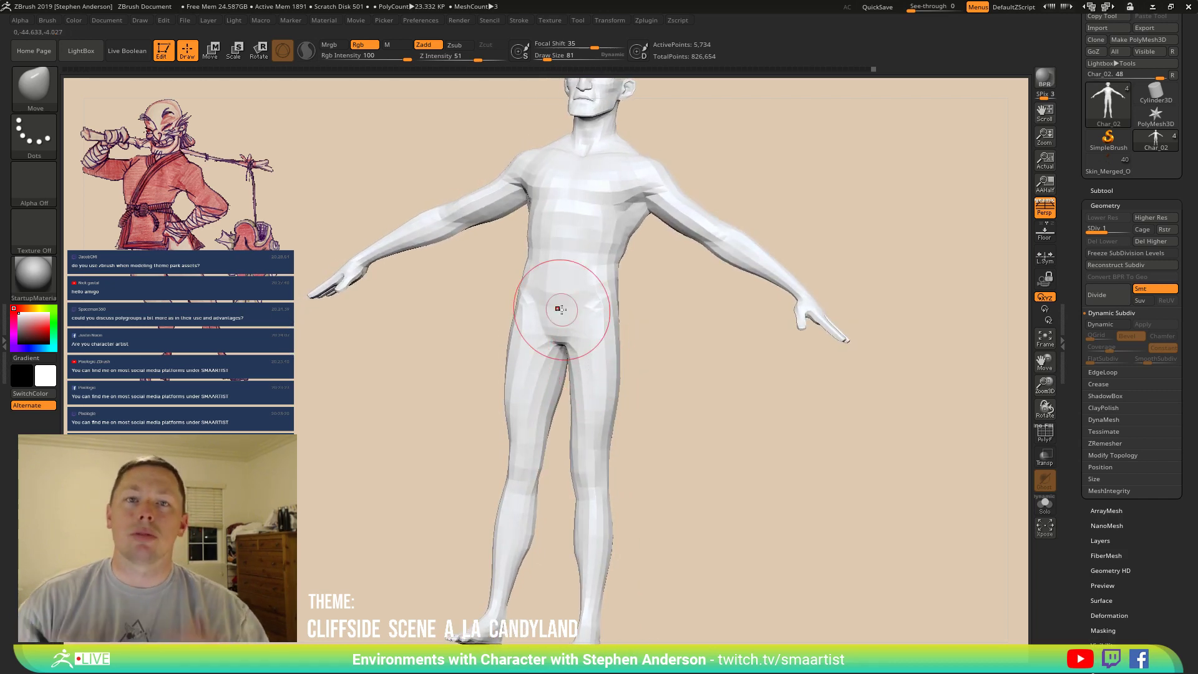
pyautogui.moveTo(615, 271); pyautogui.dragTo(649, 261, button='right')
pyautogui.press('shift')
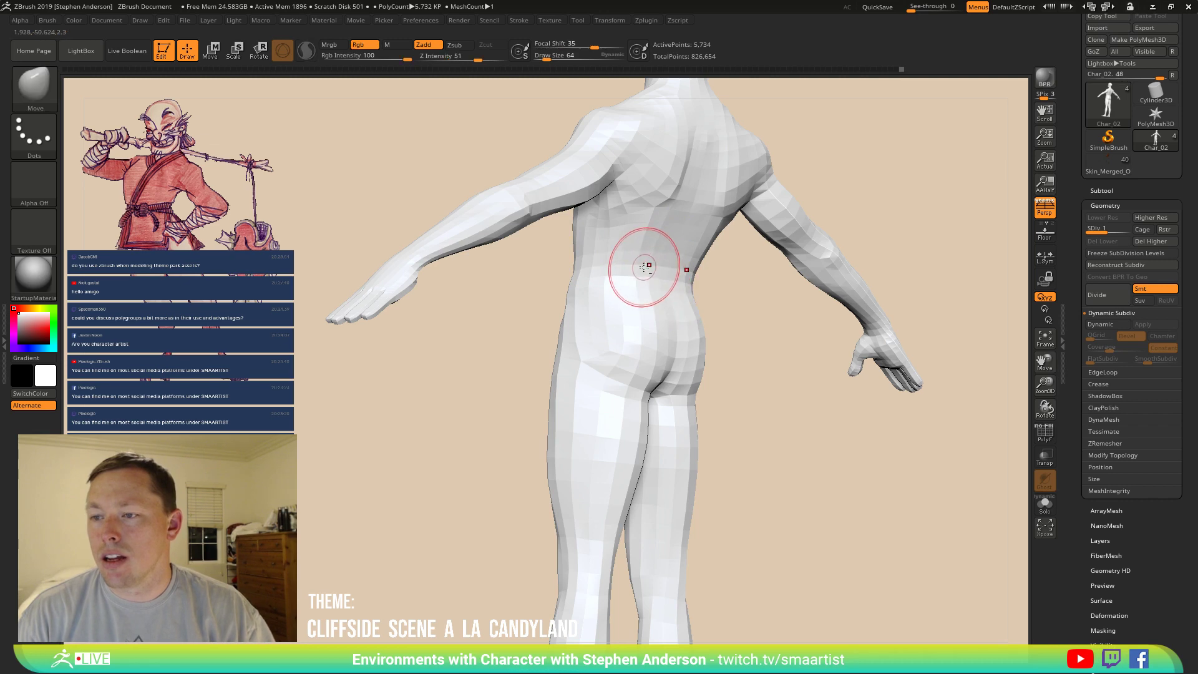
pyautogui.moveTo(665, 262); pyautogui.dragTo(624, 266, button='right')
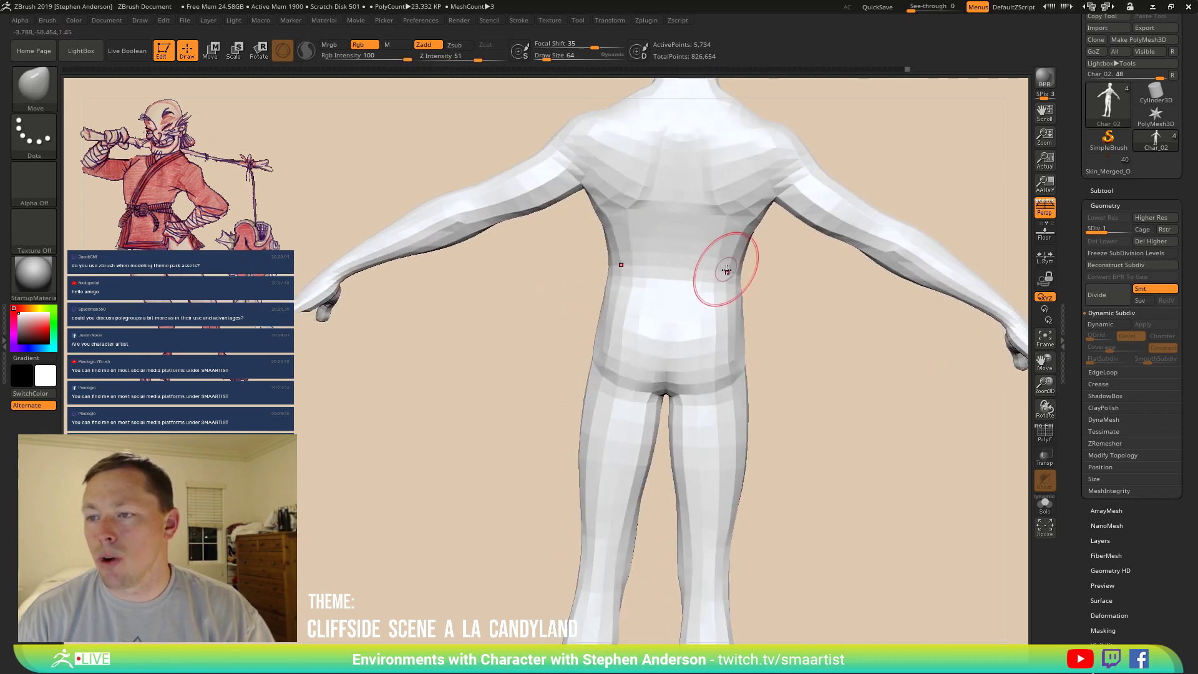
pyautogui.moveTo(741, 240); pyautogui.dragTo(762, 214, button='right')
# Refine the neck and upper shoulder area with the Move brush, setting the draw size to 106.
pyautogui.press('s')
pyautogui.moveTo(764, 217)
pyautogui.mouseDown()
pyautogui.moveTo(769, 195)
pyautogui.moveTo(756, 228)
pyautogui.mouseUp()
pyautogui.moveTo(758, 229)
pyautogui.keyDown('ctrl'); pyautogui.mouseDown(button='right')
pyautogui.moveTo(717, 230)
pyautogui.moveTo(763, 251)
pyautogui.moveTo(788, 231)
pyautogui.mouseUp(button='right'); pyautogui.keyUp('ctrl')
pyautogui.moveTo(788, 231)
pyautogui.keyDown('alt'); pyautogui.mouseDown(button='right')
pyautogui.moveTo(683, 299)
pyautogui.moveTo(690, 251)
pyautogui.moveTo(610, 217)
pyautogui.moveTo(662, 190)
pyautogui.moveTo(578, 399)
pyautogui.moveTo(469, 362)
pyautogui.mouseUp(button='right'); pyautogui.keyUp('alt')
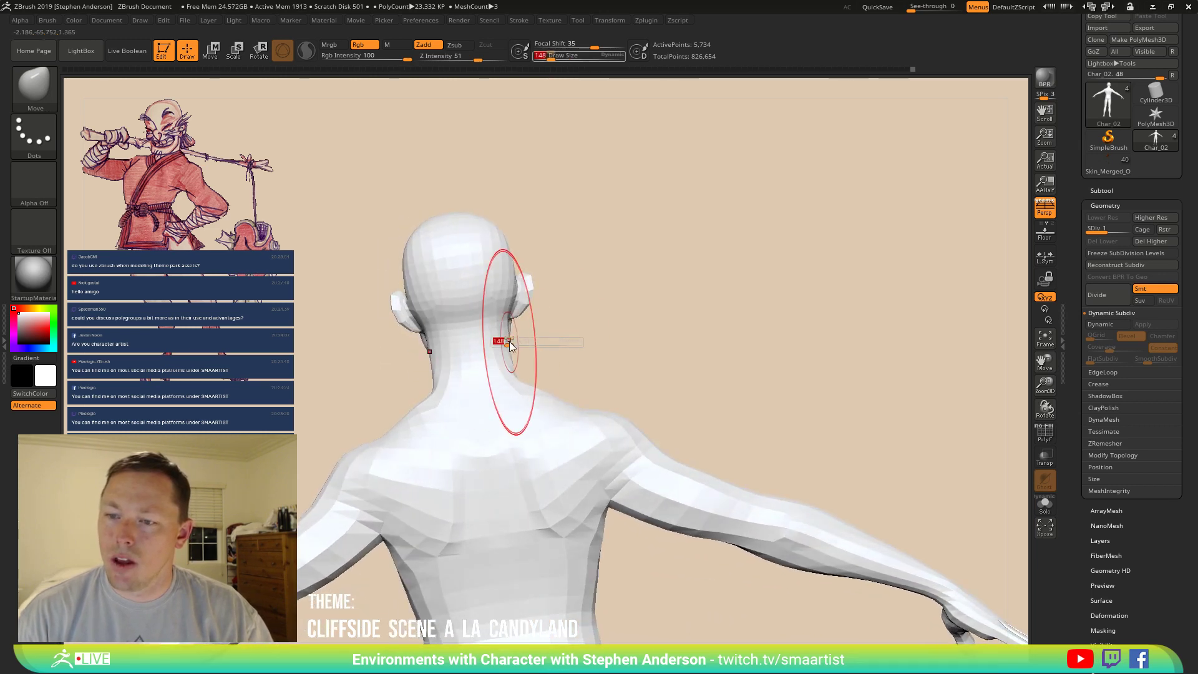
pyautogui.moveTo(509, 343)
pyautogui.mouseDown()
pyautogui.moveTo(465, 342)
pyautogui.moveTo(499, 342)
pyautogui.mouseUp()
pyautogui.moveTo(502, 362); pyautogui.dragTo(568, 350, button='right')
pyautogui.moveTo(568, 397); pyautogui.dragTo(562, 405, button='right')
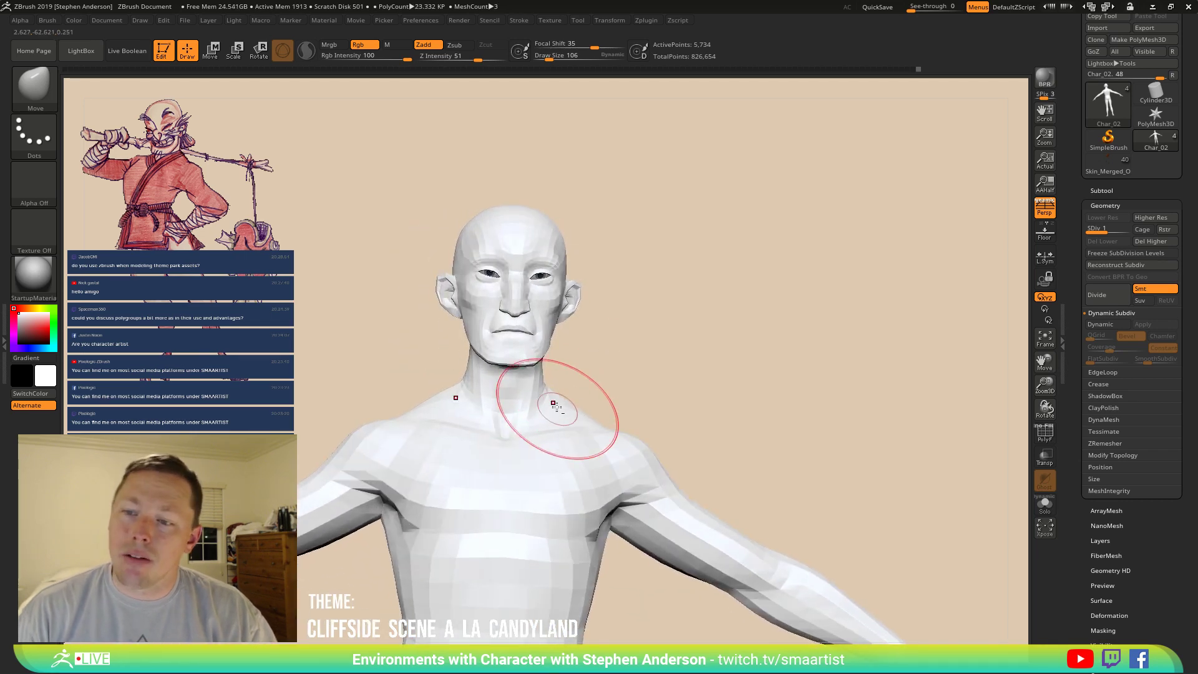
# Try a topological mask that leaves only the hips and upper legs free, using the gizmo on the thigh.
pyautogui.keyDown('alt'); pyautogui.moveTo(562, 468); pyautogui.dragTo(545, 316, button='right'); pyautogui.keyUp('alt')
pyautogui.keyDown('alt'); pyautogui.moveTo(565, 435); pyautogui.dragTo(538, 320, button='right'); pyautogui.keyUp('alt')
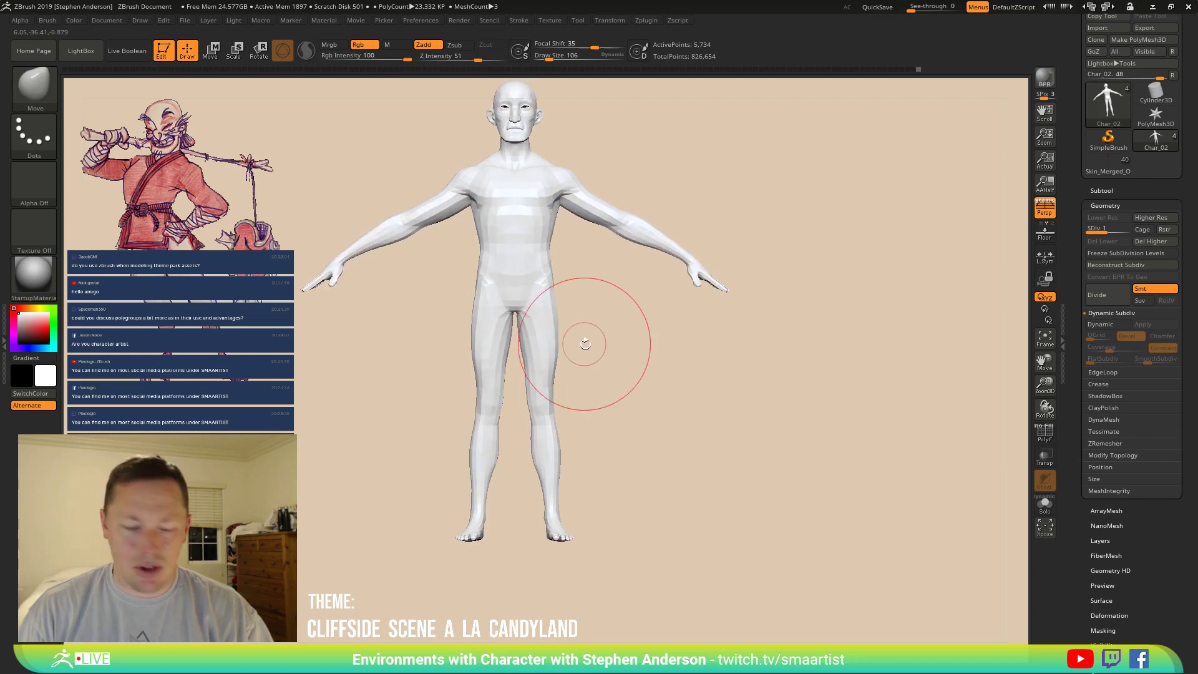
pyautogui.press('w')
pyautogui.keyDown('alt'); pyautogui.moveTo(597, 294); pyautogui.dragTo(743, 213); pyautogui.keyUp('alt')
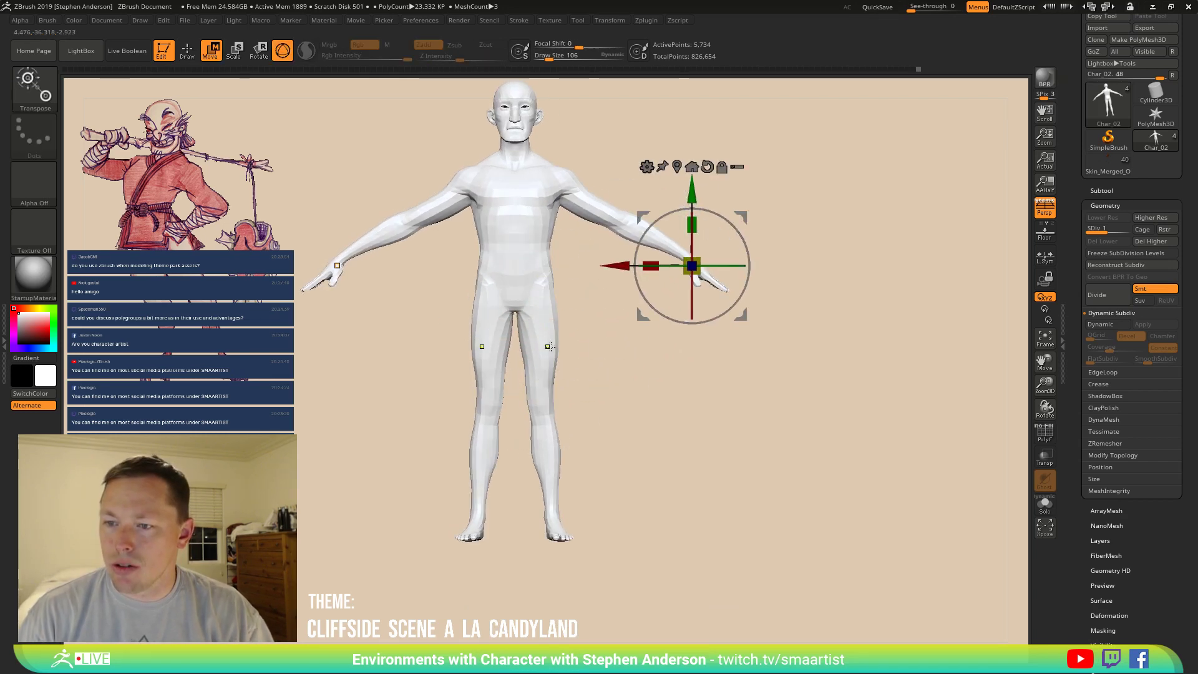
pyautogui.keyDown('ctrl'); pyautogui.moveTo(543, 352); pyautogui.dragTo(606, 433); pyautogui.keyUp('ctrl')
pyautogui.moveTo(712, 322); pyautogui.dragTo(284, 112)
pyautogui.click(46, 17)
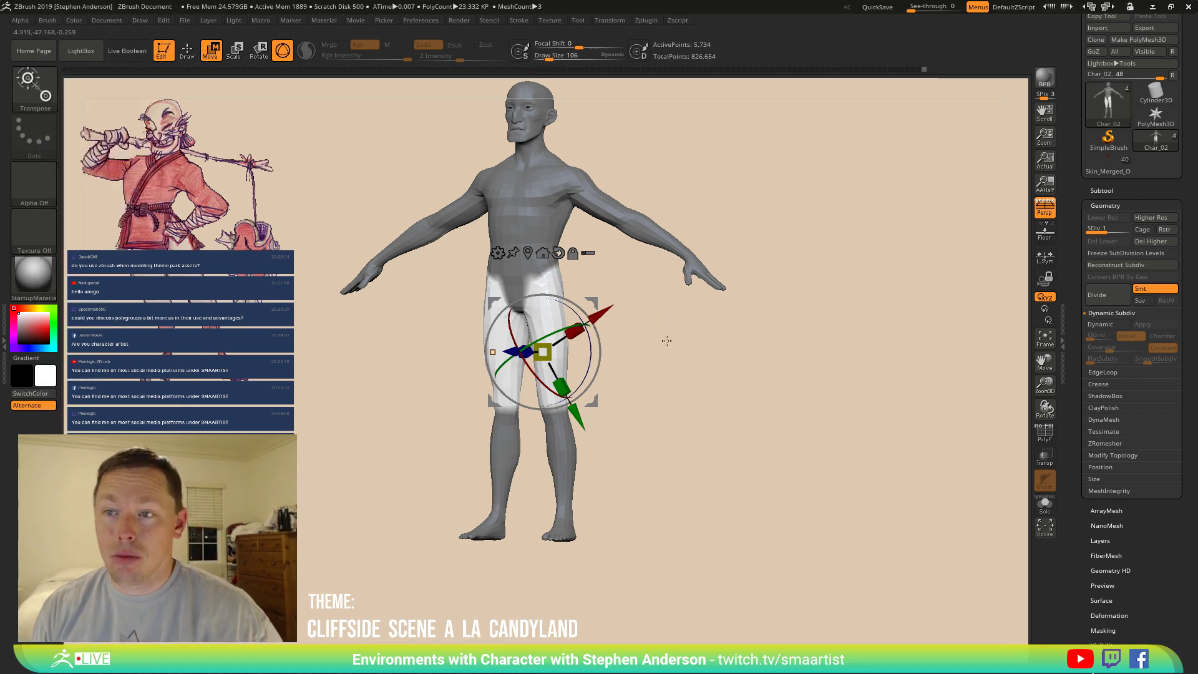
# Change the mask so the head is free and the neck stays masked, and soften the mask's edge.
pyautogui.keyDown('alt'); pyautogui.moveTo(665, 243); pyautogui.dragTo(602, 509); pyautogui.keyUp('alt')
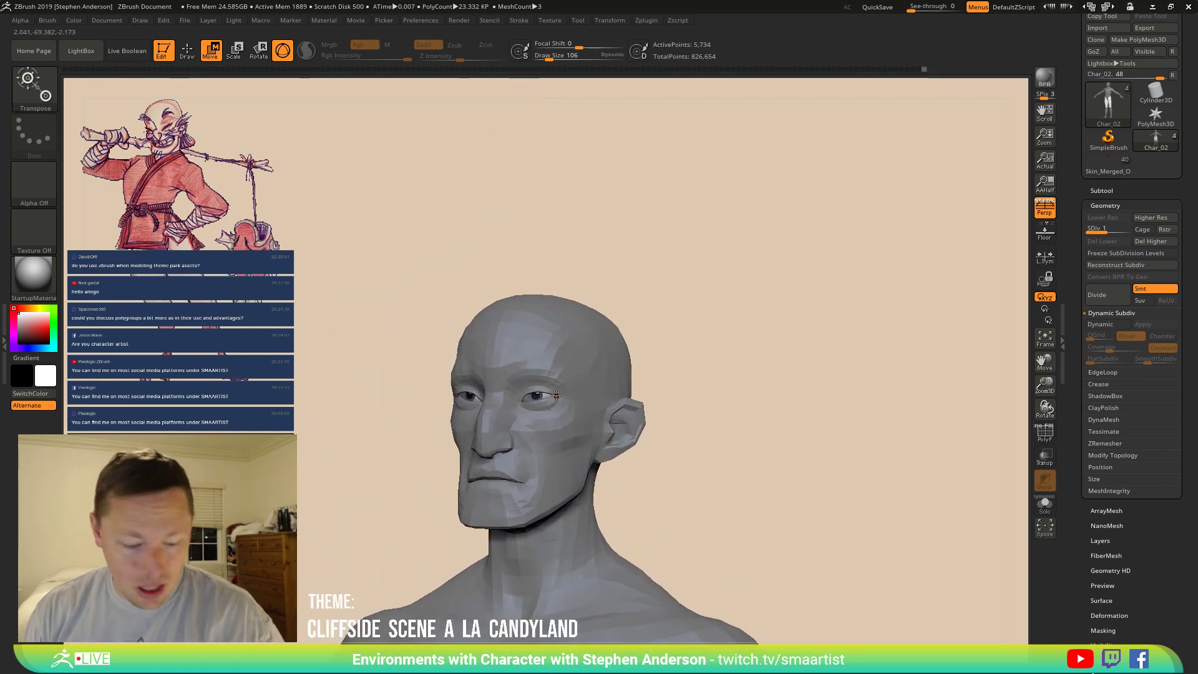
pyautogui.keyDown('alt'); pyautogui.click(554, 356); pyautogui.keyUp('alt')
pyautogui.press('q')
pyautogui.keyDown('ctrl'); pyautogui.moveTo(555, 357); pyautogui.dragTo(580, 385, button='right'); pyautogui.keyUp('ctrl')
pyautogui.keyDown('ctrl'); pyautogui.click(612, 388); pyautogui.keyUp('ctrl')
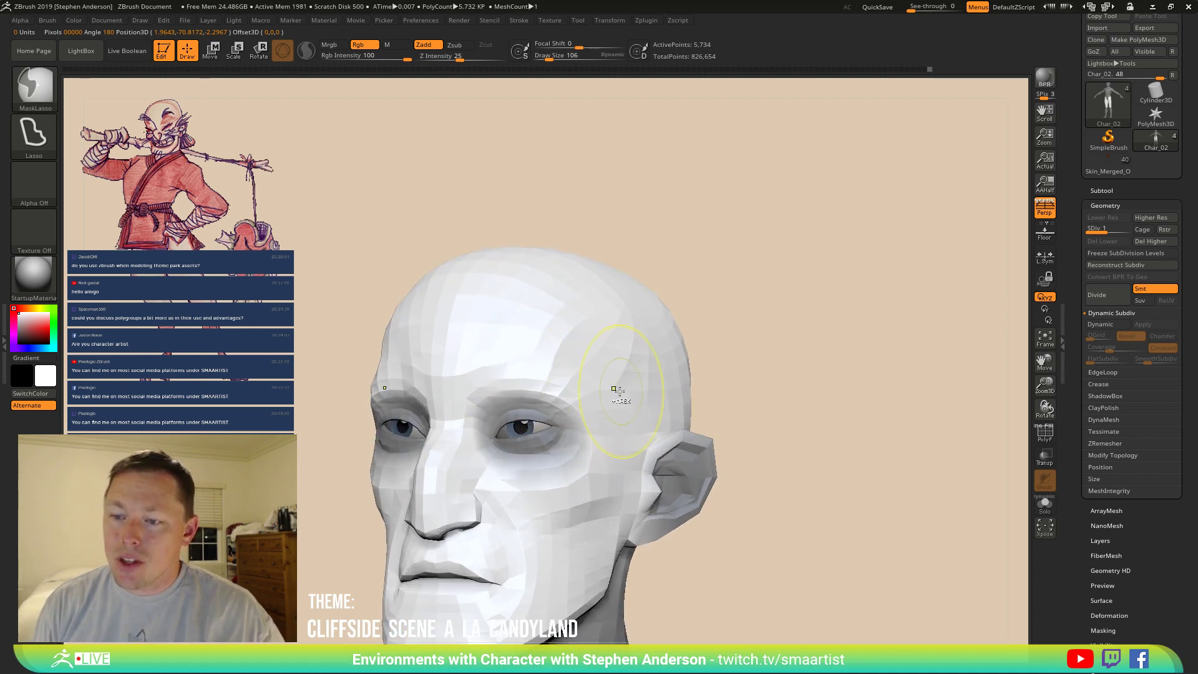
# Refine the brow and temple with the Move brush at draw size 81, then smooth the forehead at draw size 41.
pyautogui.press('s')
pyautogui.moveTo(571, 391); pyautogui.dragTo(568, 391)
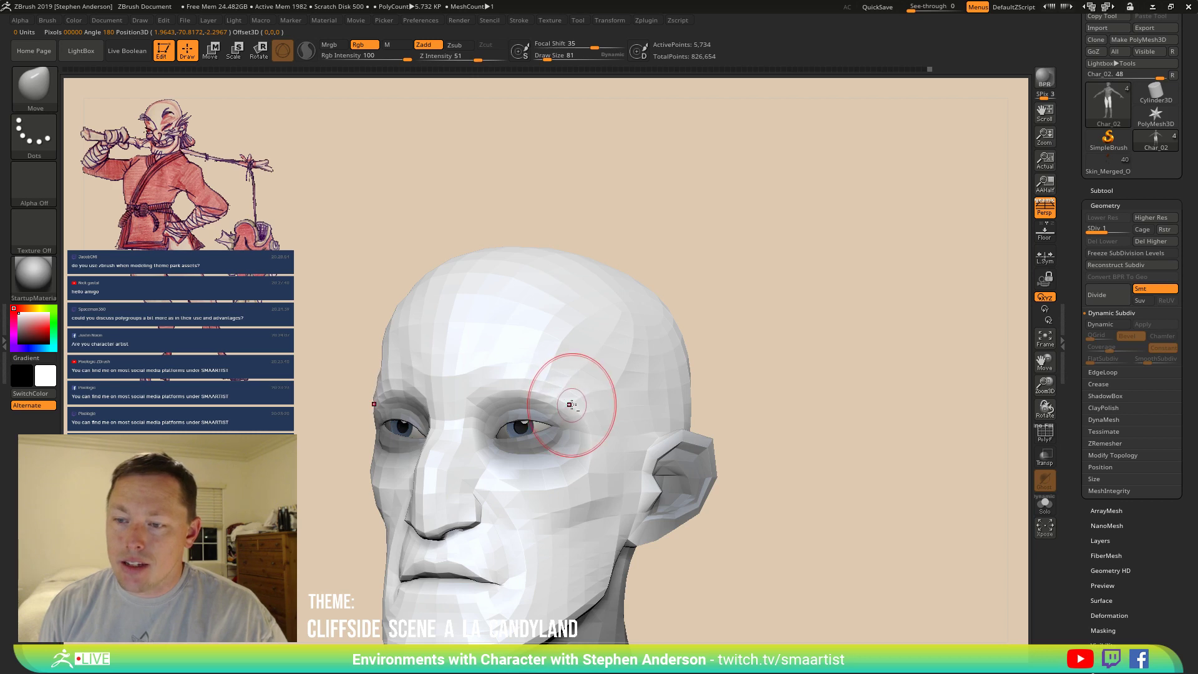
pyautogui.moveTo(544, 379)
pyautogui.mouseDown(button='right')
pyautogui.moveTo(608, 404)
pyautogui.moveTo(513, 432)
pyautogui.mouseUp(button='right')
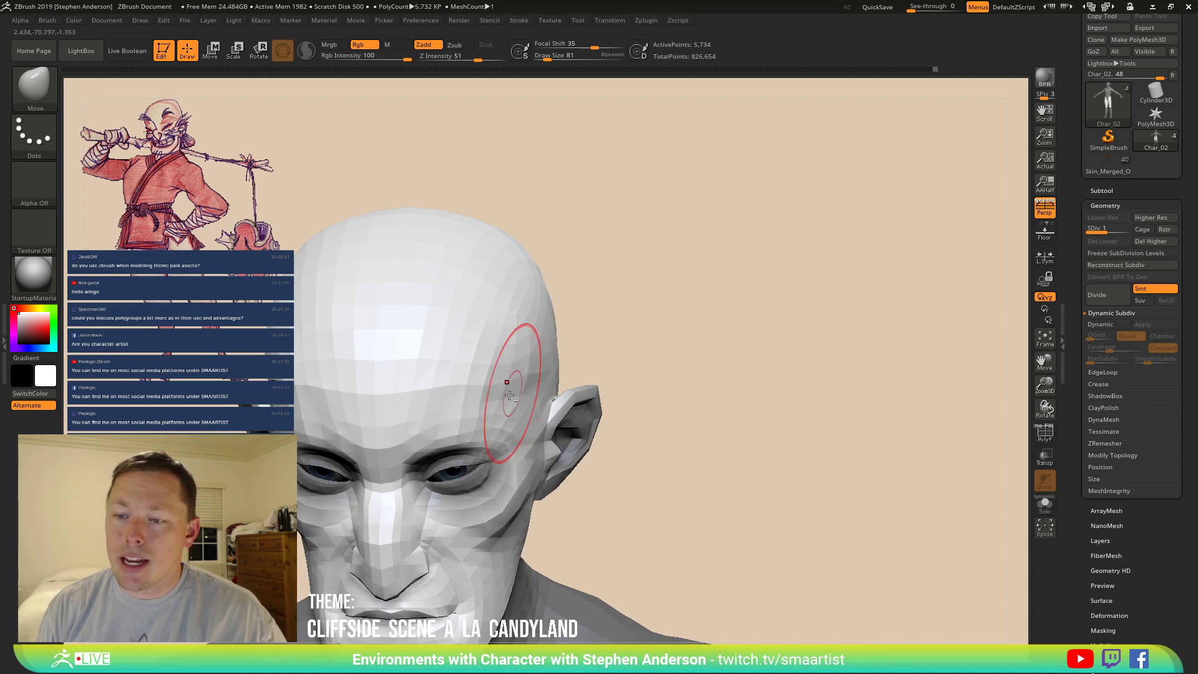
pyautogui.moveTo(510, 398); pyautogui.dragTo(507, 396)
pyautogui.press('shift')
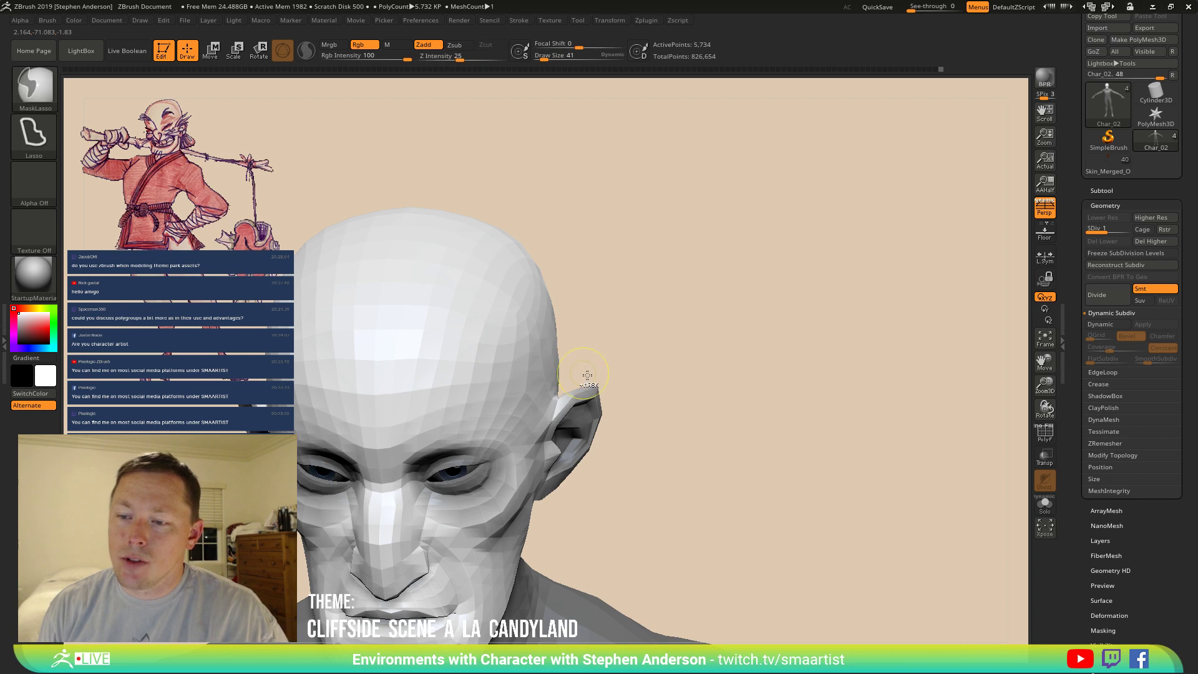
pyautogui.moveTo(628, 333)
pyautogui.keyDown('ctrl'); pyautogui.mouseDown()
pyautogui.moveTo(567, 378)
pyautogui.moveTo(570, 543)
pyautogui.moveTo(721, 383)
pyautogui.mouseUp(); pyautogui.keyUp('ctrl')
pyautogui.press('shift')
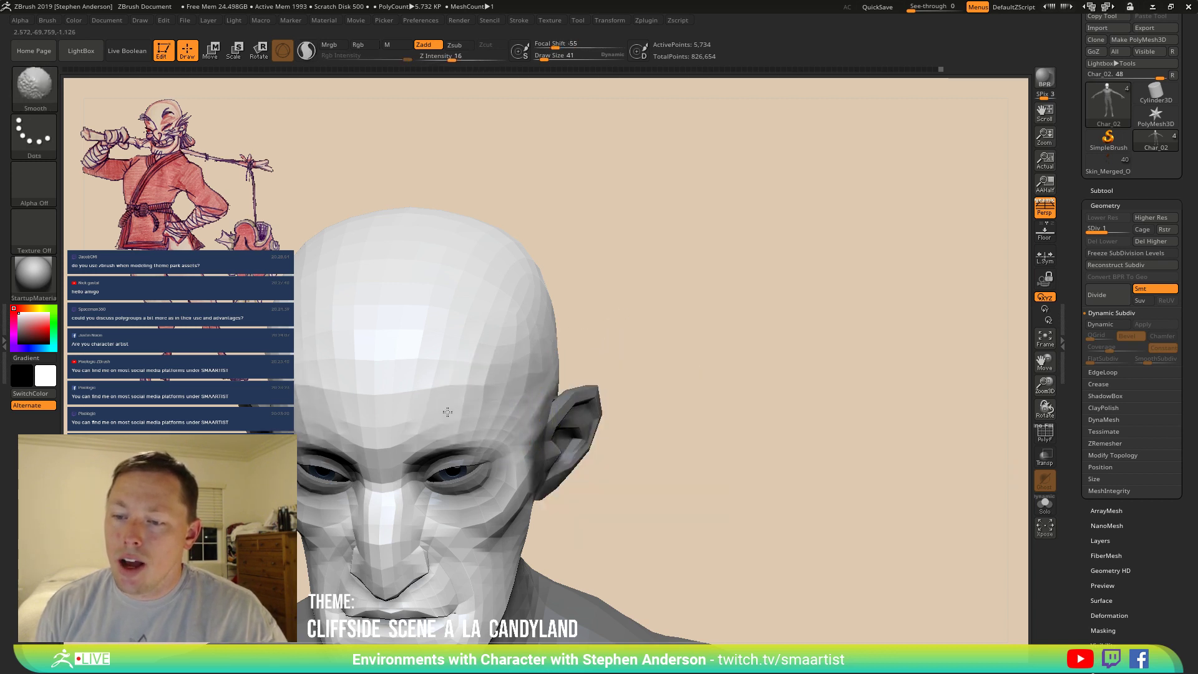
pyautogui.keyDown('shift'); pyautogui.moveTo(530, 383); pyautogui.dragTo(514, 402); pyautogui.keyUp('shift')
pyautogui.keyDown('shift'); pyautogui.moveTo(437, 420); pyautogui.dragTo(455, 378); pyautogui.keyUp('shift')
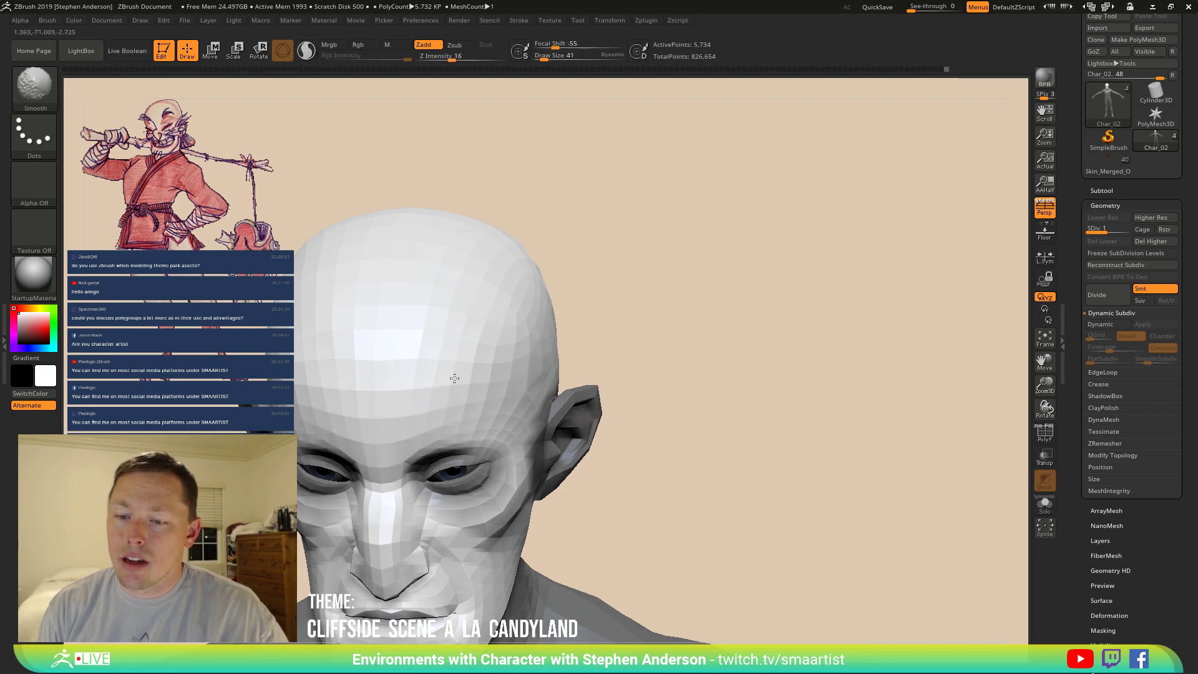
# Clear the mask from the neck and body and bring the torso and arm into view.
pyautogui.moveTo(467, 403)
pyautogui.mouseDown(button='right')
pyautogui.moveTo(465, 348)
pyautogui.moveTo(482, 377)
pyautogui.moveTo(468, 396)
pyautogui.moveTo(495, 334)
pyautogui.moveTo(495, 392)
pyautogui.moveTo(575, 222)
pyautogui.mouseUp(button='right')
pyautogui.keyDown('ctrl'); pyautogui.moveTo(774, 242); pyautogui.dragTo(817, 311); pyautogui.keyUp('ctrl')
pyautogui.keyDown('alt'); pyautogui.moveTo(707, 278); pyautogui.dragTo(708, 188, button='right'); pyautogui.keyUp('alt')
pyautogui.moveTo(685, 307)
pyautogui.keyDown('ctrl'); pyautogui.mouseDown(button='right')
pyautogui.moveTo(660, 283)
pyautogui.moveTo(553, 324)
pyautogui.moveTo(577, 240)
pyautogui.moveTo(585, 326)
pyautogui.mouseUp(button='right'); pyautogui.keyUp('ctrl')
# Try a topological mask along the arm that leaves only the forearm and hand free, using the gizmo.
pyautogui.press('w')
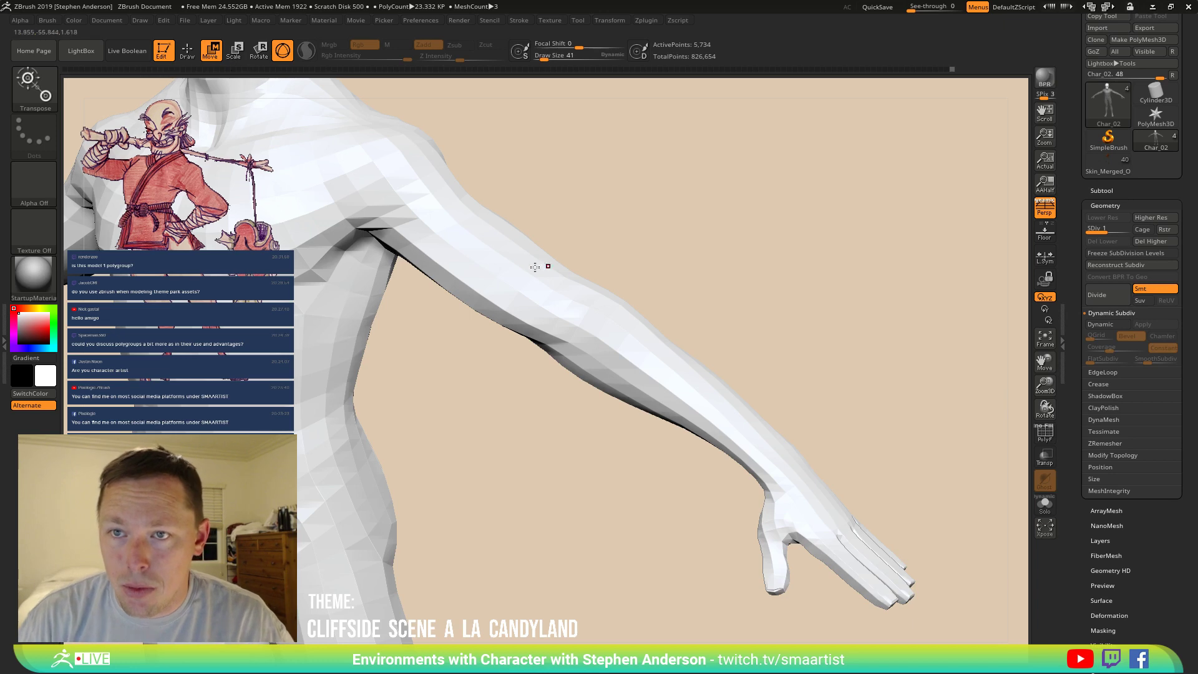
pyautogui.keyDown('ctrl'); pyautogui.moveTo(474, 239); pyautogui.dragTo(721, 377); pyautogui.keyUp('ctrl')
pyautogui.keyDown('ctrl'); pyautogui.moveTo(549, 425); pyautogui.dragTo(537, 349, button='right'); pyautogui.keyUp('ctrl')
pyautogui.keyDown('ctrl'); pyautogui.moveTo(382, 292); pyautogui.dragTo(390, 348); pyautogui.keyUp('ctrl')
pyautogui.click(471, 244)
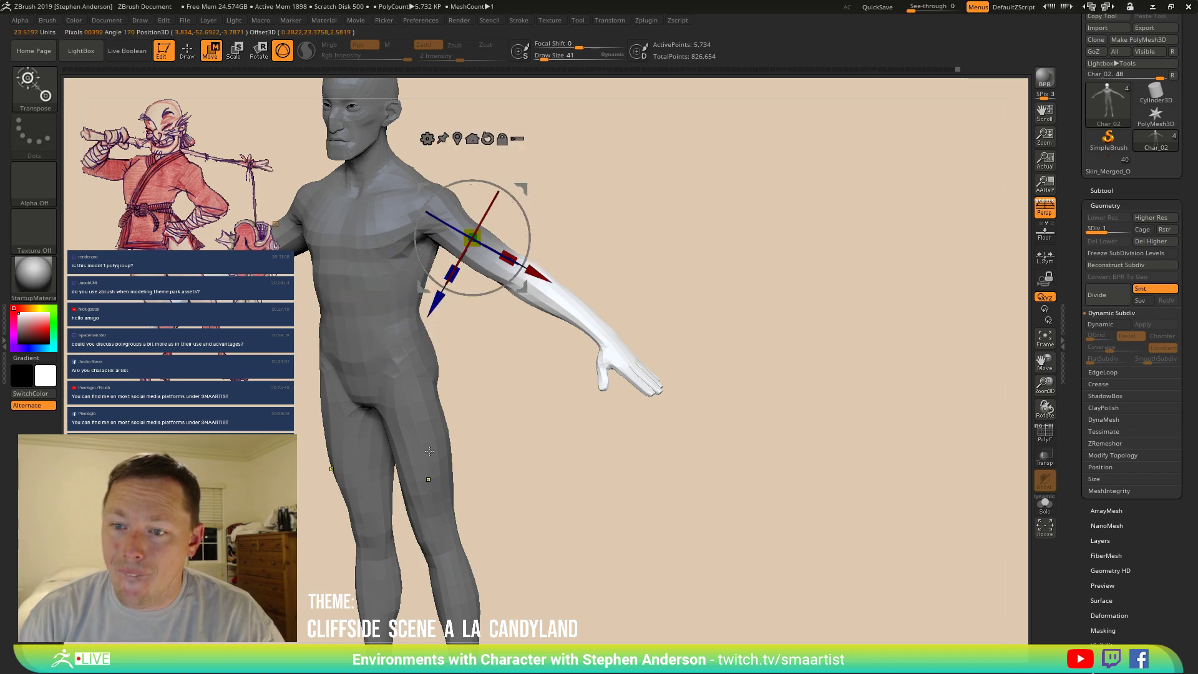
# Try topological masks on the legs that free the thighs and then only the ankles and feet, softening the mask's edge.
pyautogui.keyDown('ctrl'); pyautogui.click(431, 476); pyautogui.keyUp('ctrl')
pyautogui.keyDown('ctrl'); pyautogui.moveTo(457, 632); pyautogui.dragTo(459, 633); pyautogui.keyUp('ctrl')
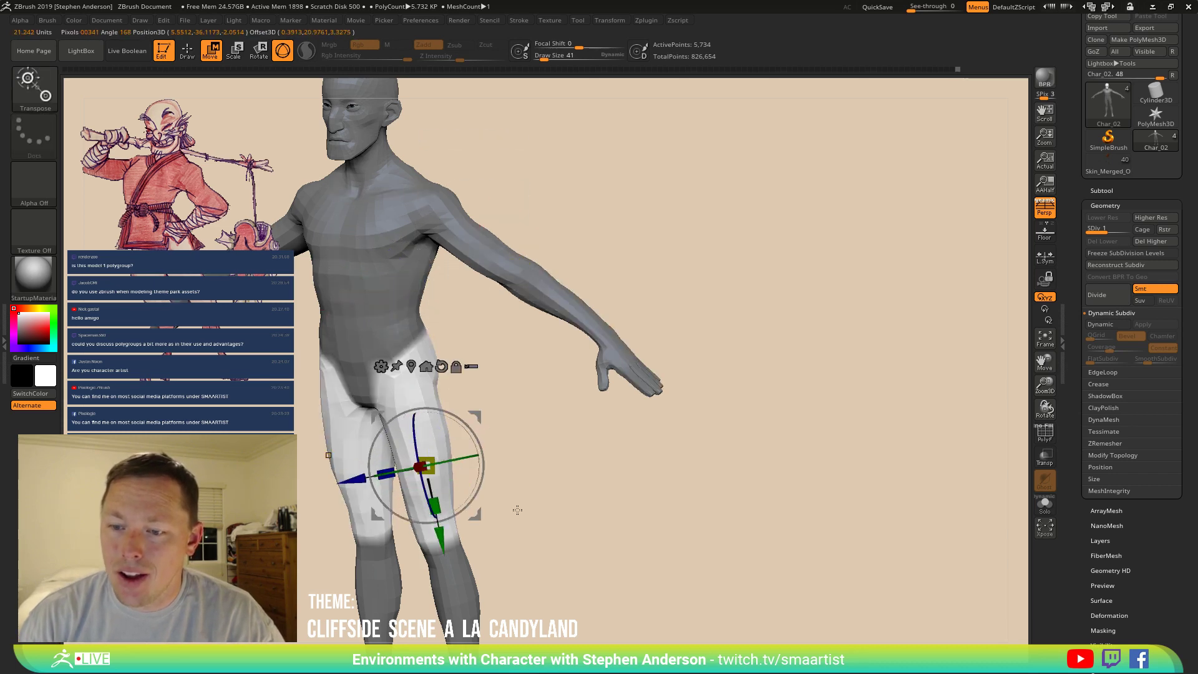
pyautogui.keyDown('alt'); pyautogui.moveTo(516, 508); pyautogui.dragTo(484, 326, button='right'); pyautogui.keyUp('alt')
pyautogui.keyDown('ctrl'); pyautogui.moveTo(452, 388); pyautogui.dragTo(490, 559); pyautogui.keyUp('ctrl')
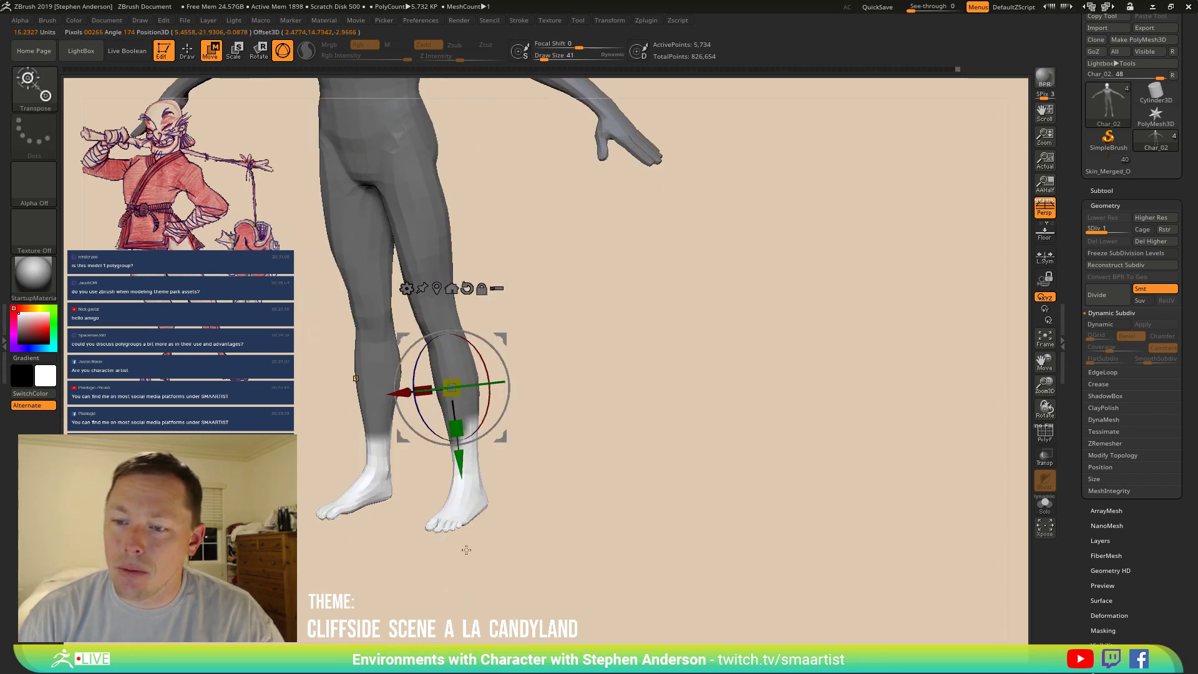
pyautogui.keyDown('ctrl'); pyautogui.click(492, 442); pyautogui.keyUp('ctrl')
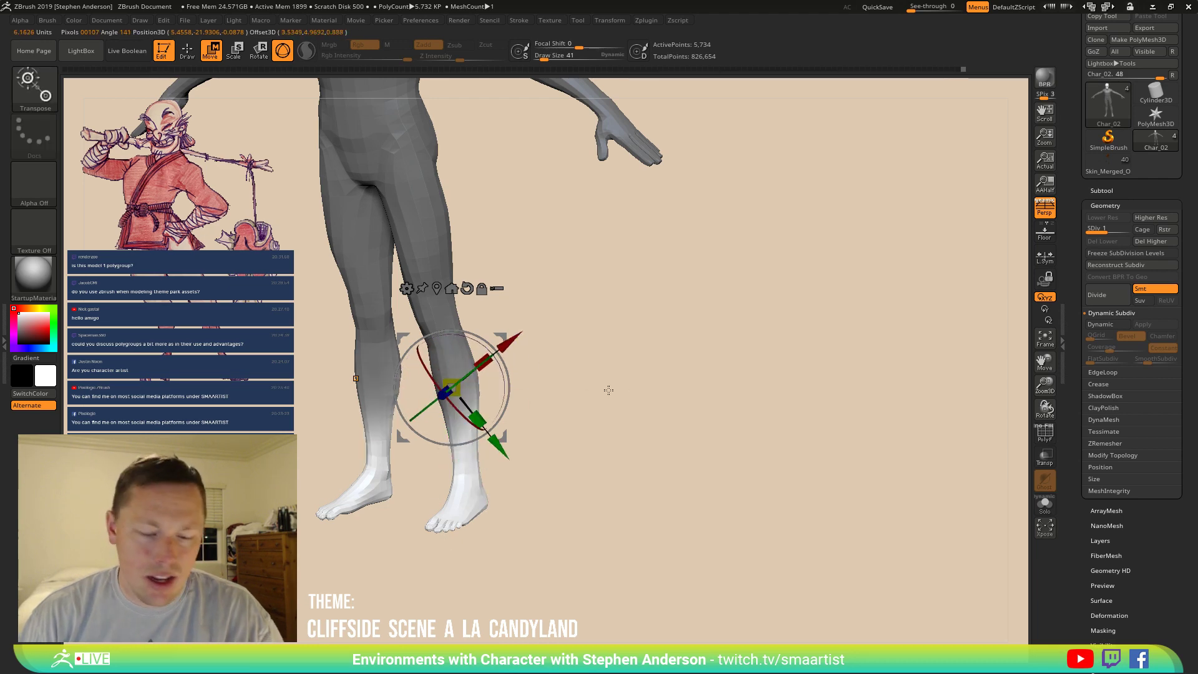
# Clear the leg mask, return to the Move brush and examine the body's polygroups with the wireframe display, hiding it when done.
pyautogui.hotkey('shift', 'f')
pyautogui.moveTo(624, 365); pyautogui.dragTo(570, 256)
pyautogui.keyDown('alt'); pyautogui.moveTo(570, 257); pyautogui.dragTo(570, 337, button='right'); pyautogui.keyUp('alt')
pyautogui.keyDown('ctrl'); pyautogui.moveTo(569, 337); pyautogui.dragTo(587, 359); pyautogui.keyUp('ctrl')
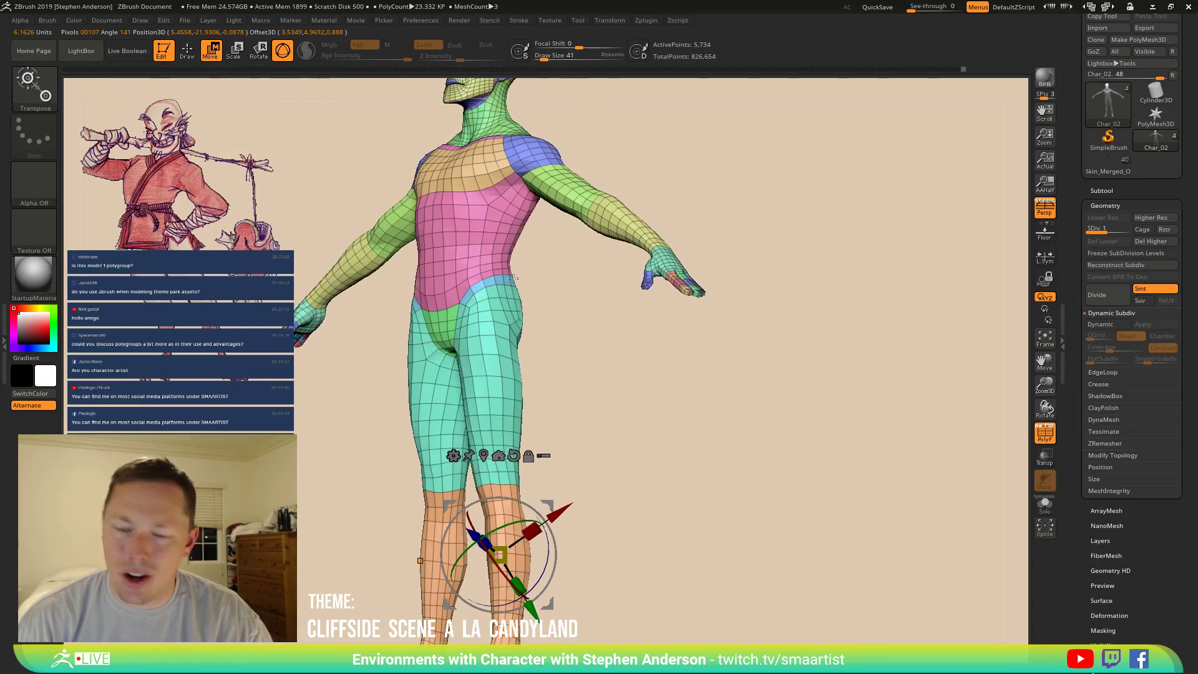
pyautogui.press('q')
pyautogui.moveTo(555, 318); pyautogui.dragTo(602, 372)
pyautogui.moveTo(602, 372)
pyautogui.keyDown('ctrl'); pyautogui.mouseDown(button='right')
pyautogui.moveTo(512, 313)
pyautogui.moveTo(511, 253)
pyautogui.mouseUp(button='right'); pyautogui.keyUp('ctrl')
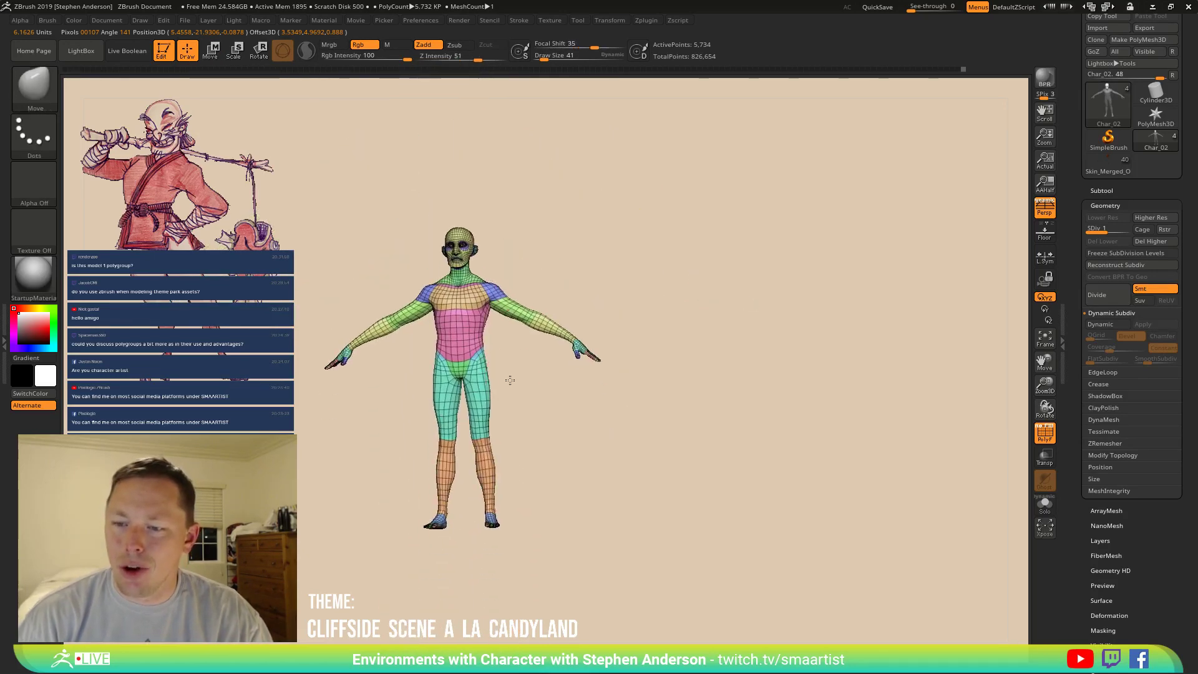
pyautogui.moveTo(515, 359)
pyautogui.keyDown('ctrl'); pyautogui.mouseDown(button='right')
pyautogui.moveTo(530, 431)
pyautogui.moveTo(662, 522)
pyautogui.mouseUp(button='right'); pyautogui.keyUp('ctrl')
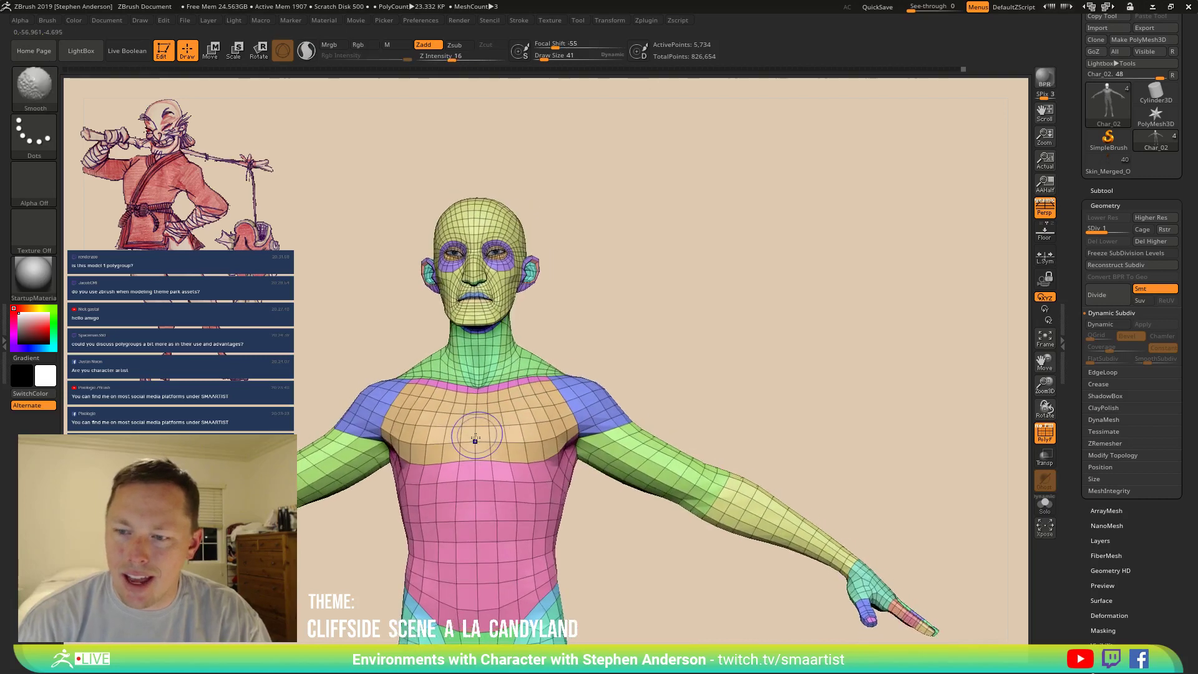
pyautogui.hotkey('shift', 'f')
# Reshape the back contour of the upper arm with the Move brush, setting the draw size to 78 and then 112.
pyautogui.moveTo(497, 459)
pyautogui.mouseDown(button='right')
pyautogui.moveTo(488, 476)
pyautogui.moveTo(517, 474)
pyautogui.mouseUp(button='right')
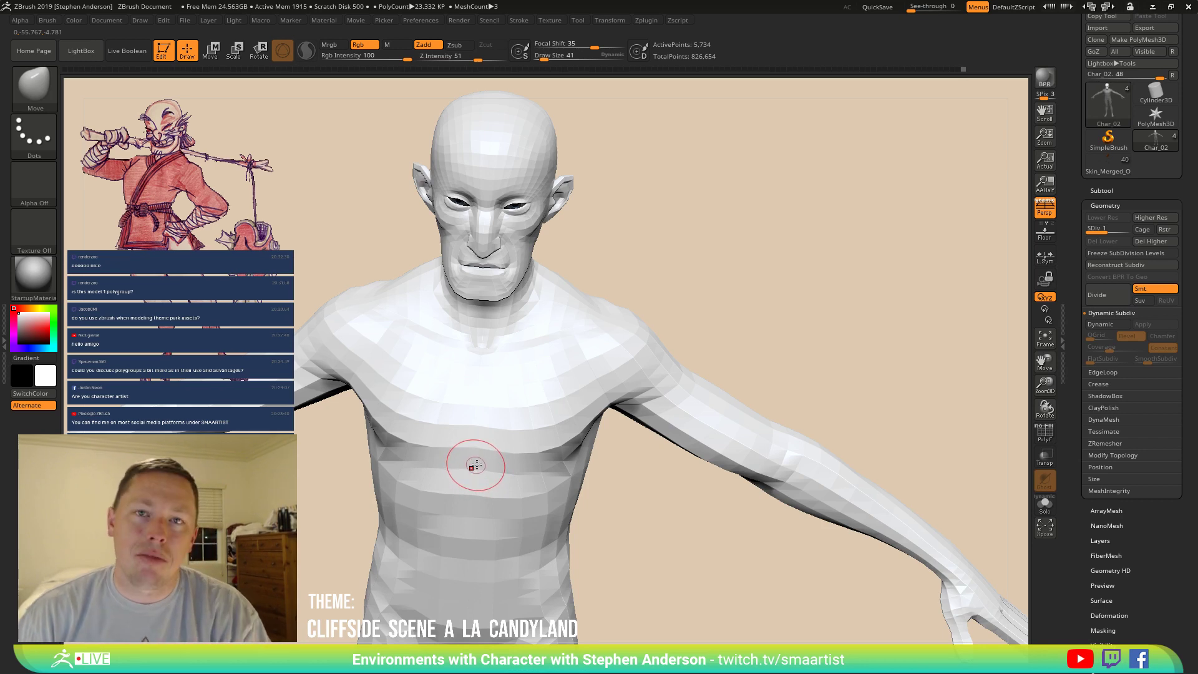
pyautogui.moveTo(510, 413)
pyautogui.mouseDown(button='right')
pyautogui.moveTo(537, 471)
pyautogui.moveTo(493, 452)
pyautogui.moveTo(478, 387)
pyautogui.moveTo(430, 386)
pyautogui.moveTo(455, 388)
pyautogui.moveTo(443, 367)
pyautogui.mouseUp(button='right')
pyautogui.press('s')
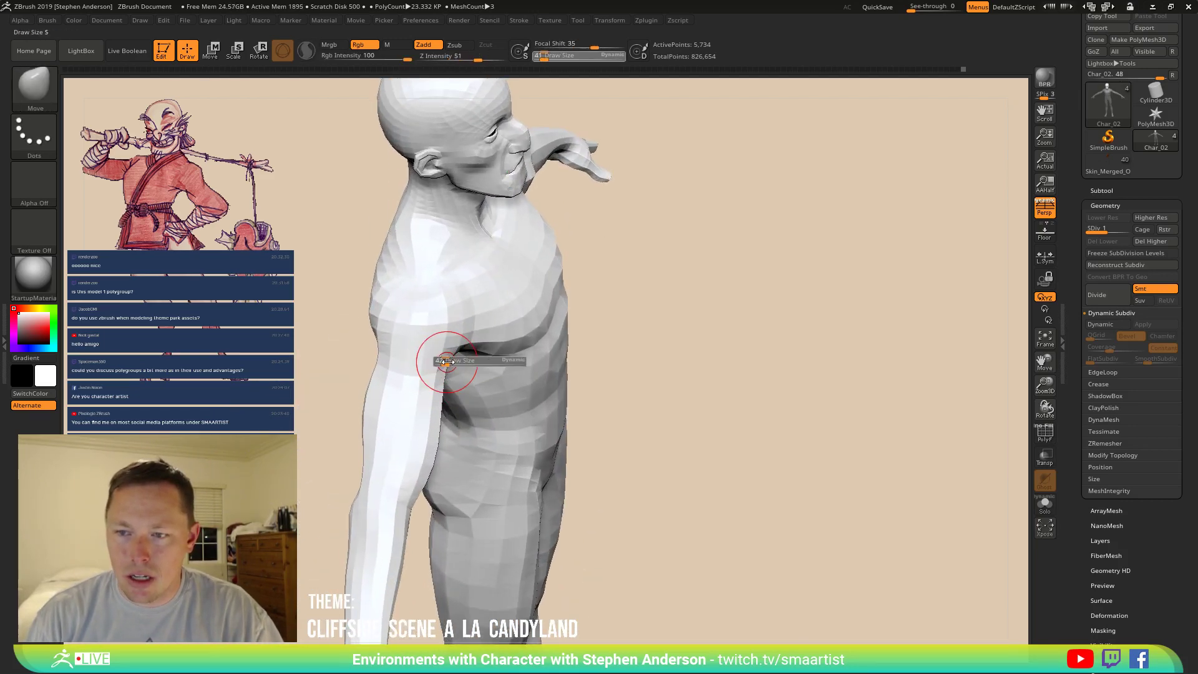
pyautogui.moveTo(492, 369); pyautogui.dragTo(508, 367)
pyautogui.moveTo(515, 362)
pyautogui.mouseDown(button='right')
pyautogui.moveTo(445, 354)
pyautogui.moveTo(454, 350)
pyautogui.moveTo(411, 329)
pyautogui.moveTo(437, 315)
pyautogui.moveTo(415, 323)
pyautogui.moveTo(415, 378)
pyautogui.moveTo(365, 341)
pyautogui.moveTo(418, 349)
pyautogui.moveTo(458, 403)
pyautogui.moveTo(403, 441)
pyautogui.mouseUp(button='right')
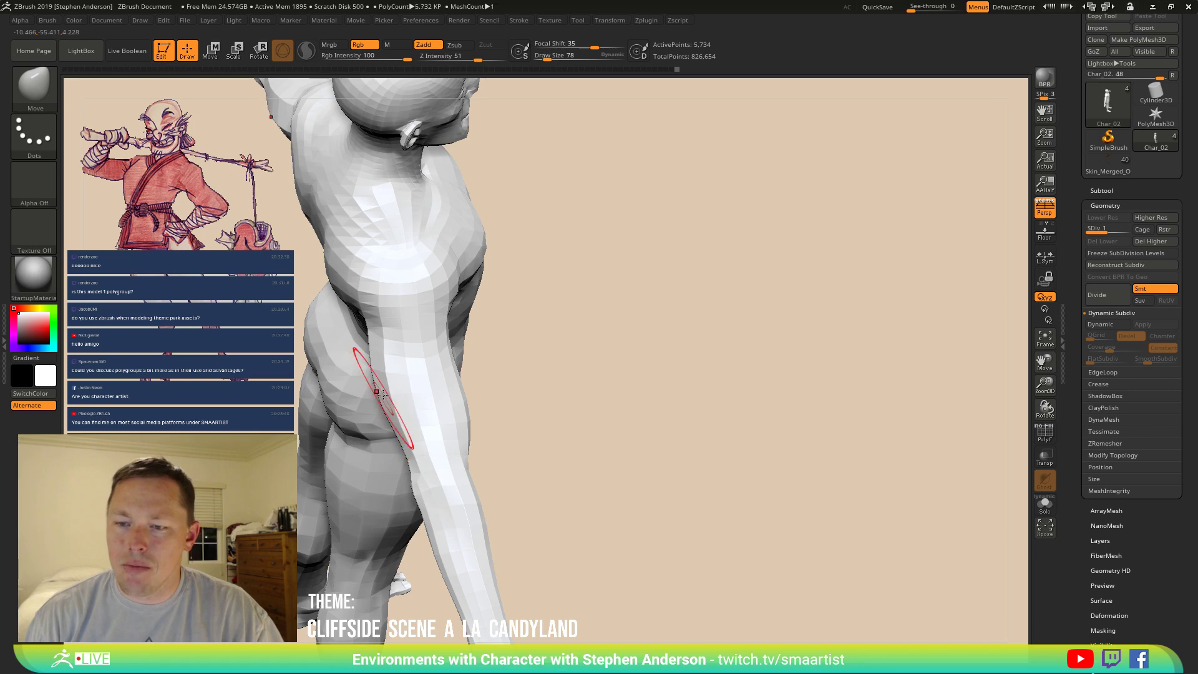
pyautogui.moveTo(443, 370)
pyautogui.mouseDown(button='right')
pyautogui.moveTo(401, 356)
pyautogui.moveTo(389, 377)
pyautogui.mouseUp(button='right')
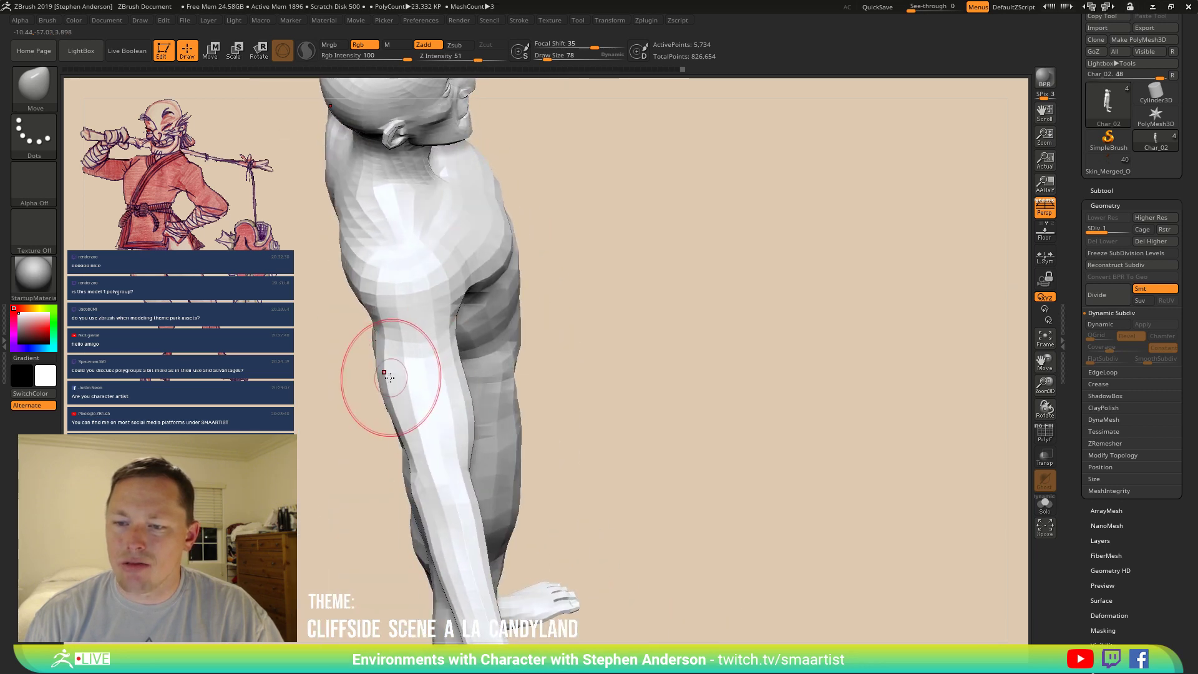
pyautogui.moveTo(383, 377); pyautogui.dragTo(384, 375)
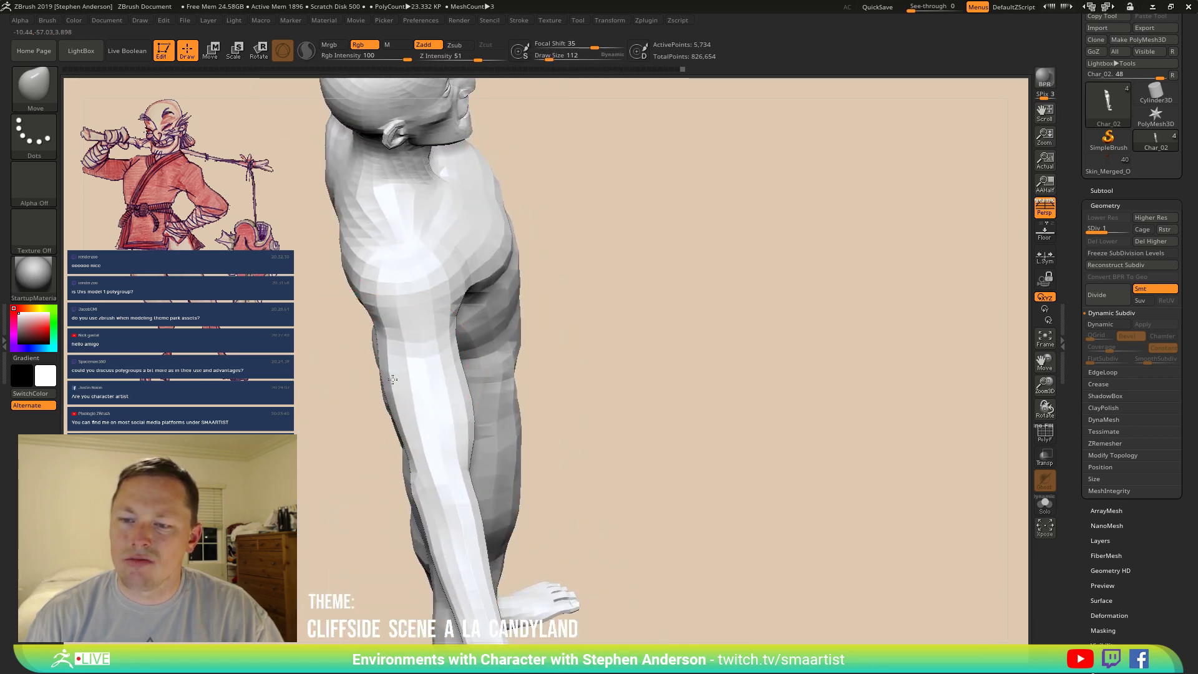
pyautogui.moveTo(393, 380); pyautogui.dragTo(461, 373, button='right')
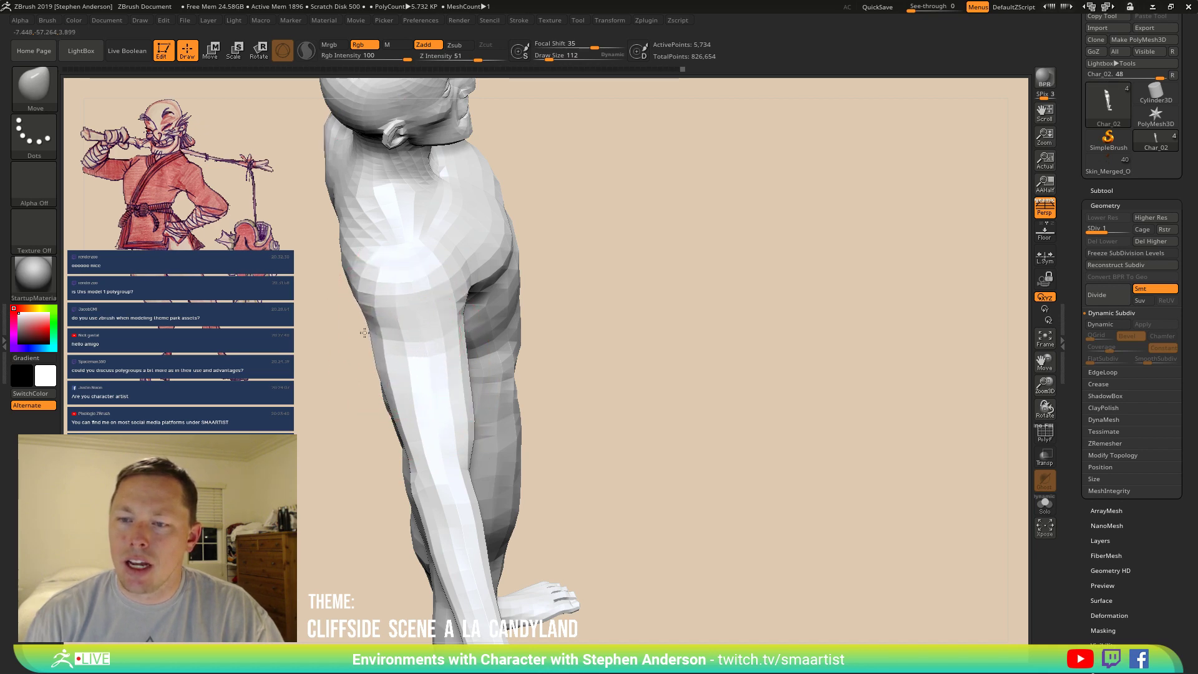
# Adjust the upper arm near the armpit from the front with the Move brush at draw size 102.
pyautogui.moveTo(401, 334)
pyautogui.mouseDown(button='right')
pyautogui.moveTo(426, 287)
pyautogui.moveTo(452, 357)
pyautogui.mouseUp(button='right')
pyautogui.press('s')
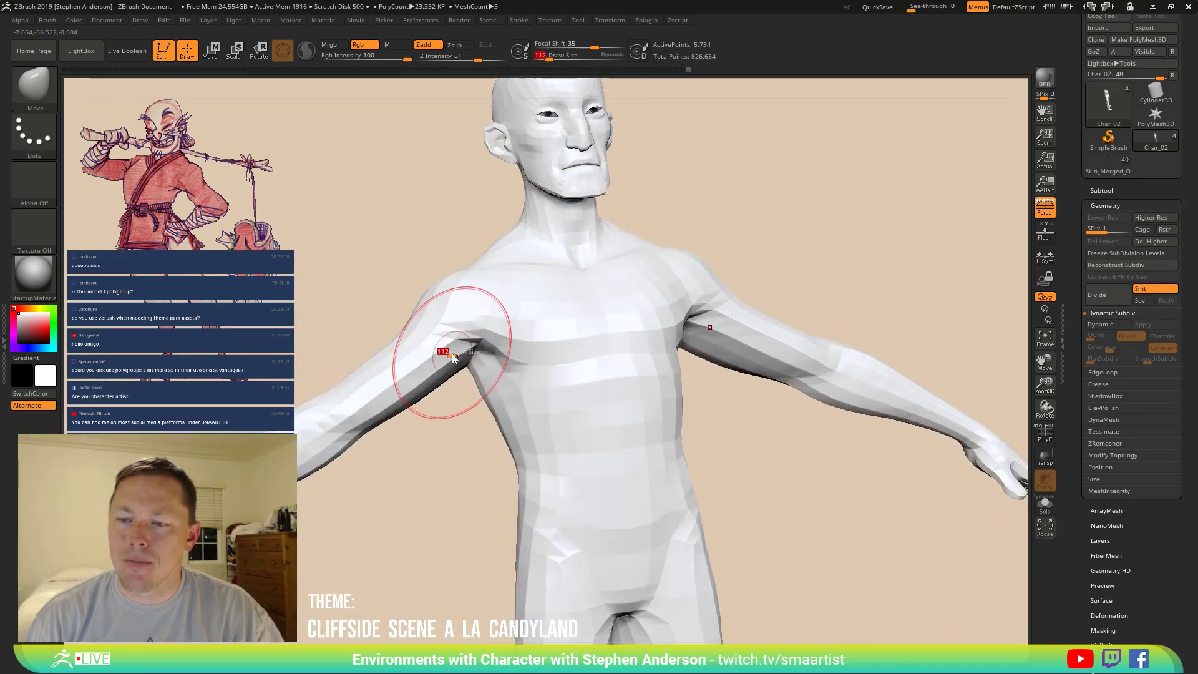
pyautogui.moveTo(452, 357); pyautogui.dragTo(454, 359)
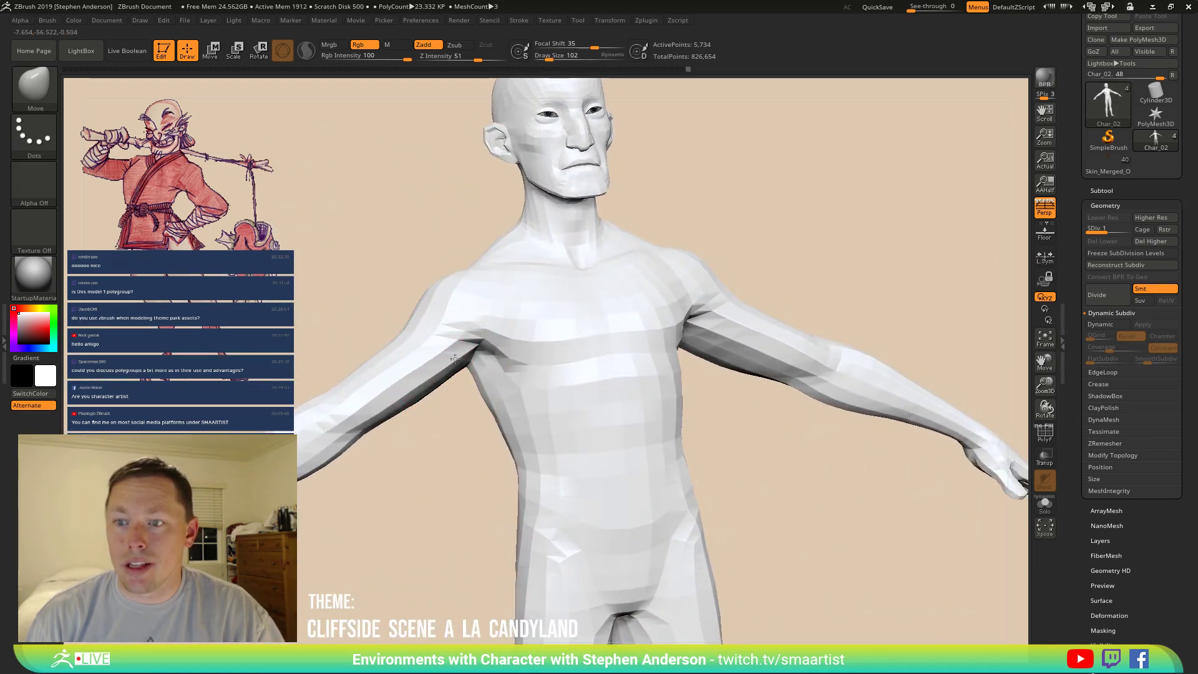
pyautogui.moveTo(455, 358); pyautogui.dragTo(435, 350, button='right')
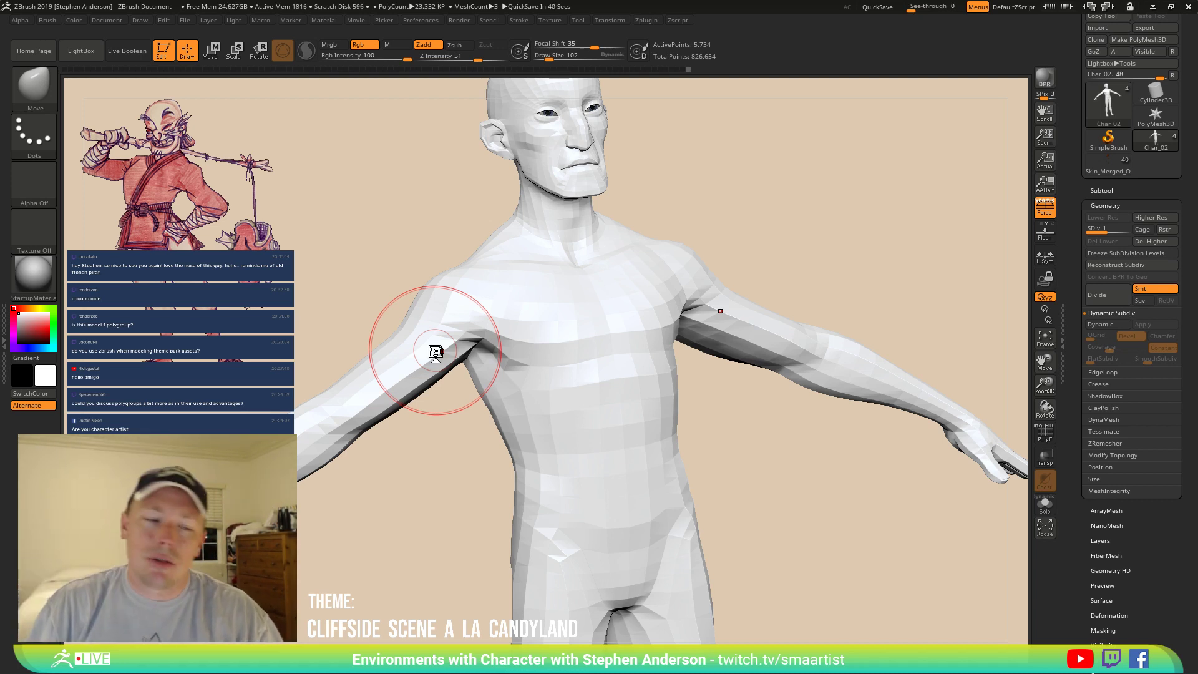
# Refine the nose and surrounding face with the Move brush at draw size 64, working from several angles.
pyautogui.moveTo(516, 254)
pyautogui.mouseDown(button='right')
pyautogui.moveTo(547, 282)
pyautogui.moveTo(538, 266)
pyautogui.moveTo(554, 229)
pyautogui.moveTo(541, 442)
pyautogui.mouseUp(button='right')
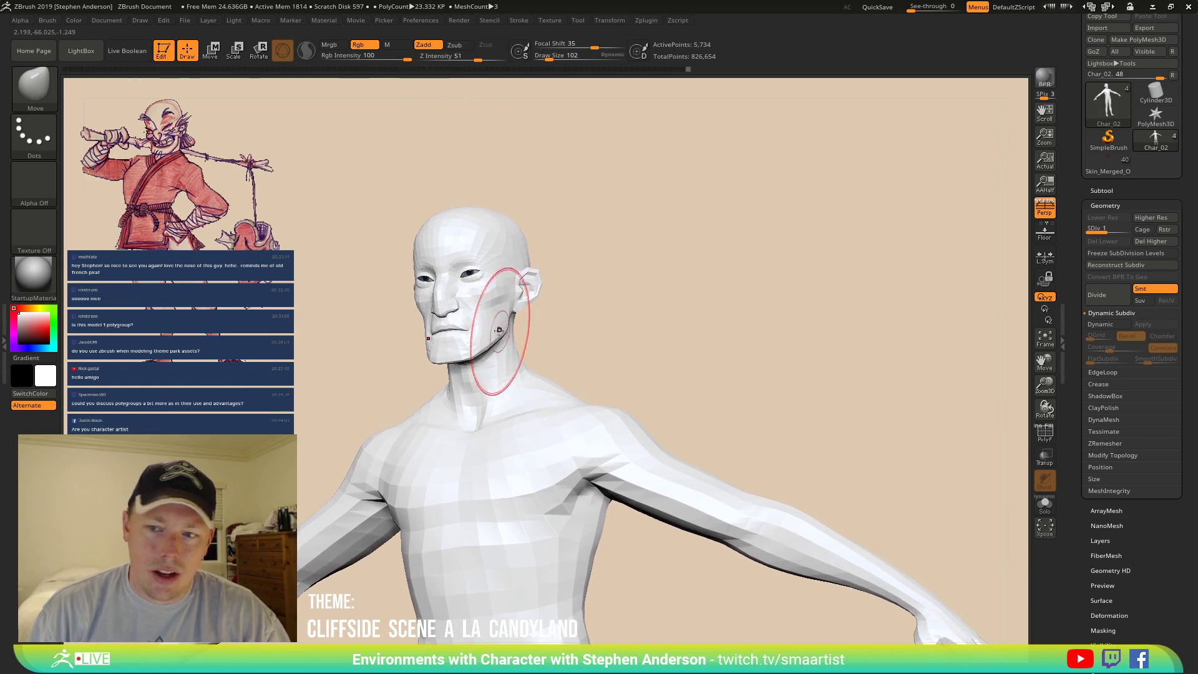
pyautogui.moveTo(499, 329)
pyautogui.mouseDown(button='right')
pyautogui.moveTo(465, 326)
pyautogui.moveTo(508, 313)
pyautogui.mouseUp(button='right')
pyautogui.moveTo(469, 249)
pyautogui.keyDown('ctrl'); pyautogui.mouseDown(button='right')
pyautogui.moveTo(459, 325)
pyautogui.moveTo(443, 321)
pyautogui.mouseUp(button='right'); pyautogui.keyUp('ctrl')
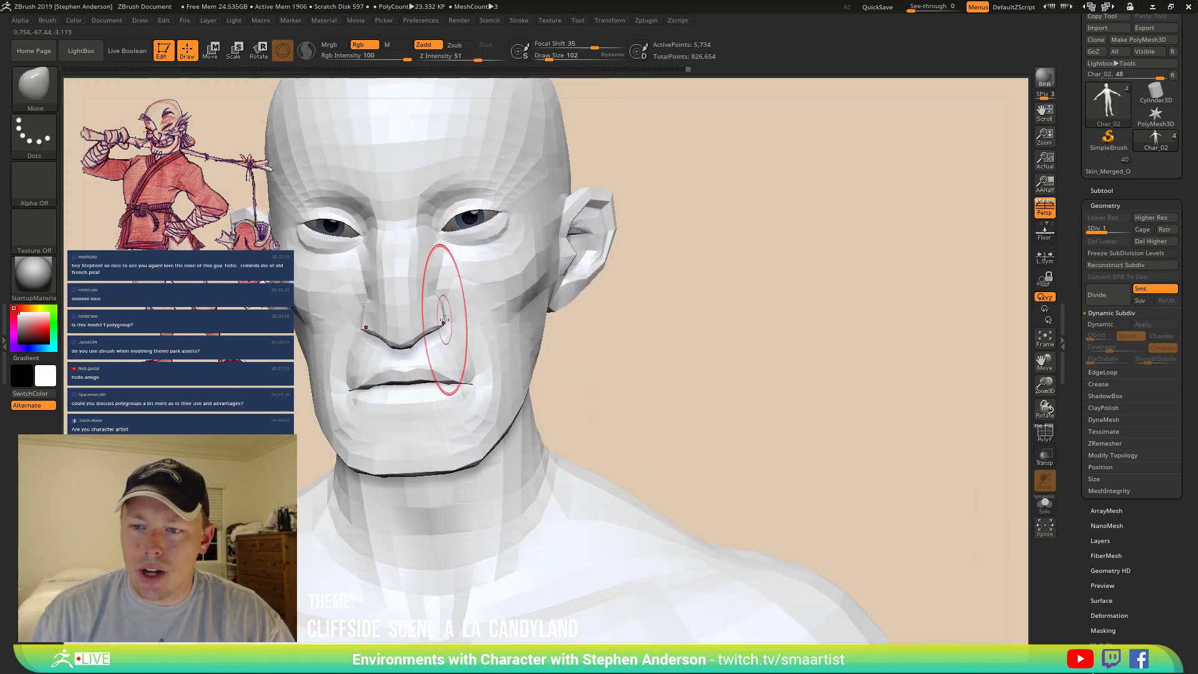
pyautogui.moveTo(445, 321); pyautogui.dragTo(443, 321)
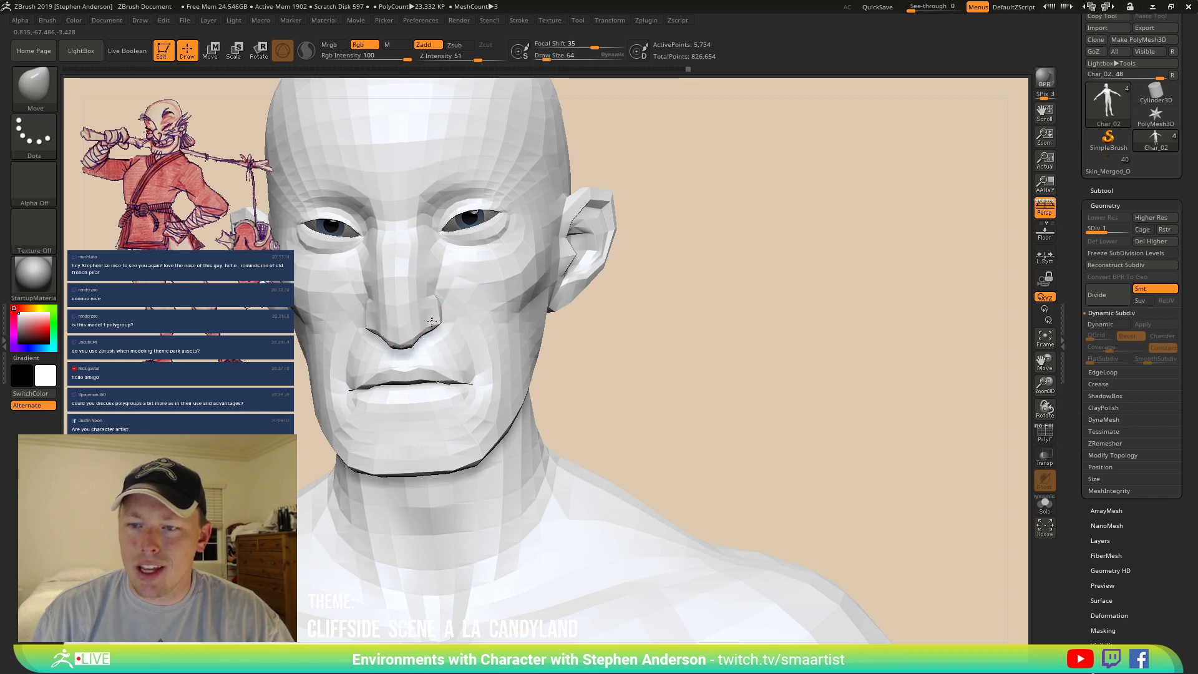
pyautogui.moveTo(423, 322)
pyautogui.mouseDown(button='right')
pyautogui.moveTo(437, 322)
pyautogui.moveTo(437, 278)
pyautogui.moveTo(415, 225)
pyautogui.moveTo(437, 254)
pyautogui.moveTo(478, 265)
pyautogui.moveTo(486, 299)
pyautogui.moveTo(461, 301)
pyautogui.moveTo(465, 256)
pyautogui.mouseUp(button='right')
pyautogui.moveTo(565, 295)
pyautogui.mouseDown(button='right')
pyautogui.moveTo(532, 312)
pyautogui.moveTo(535, 257)
pyautogui.moveTo(543, 299)
pyautogui.mouseUp(button='right')
pyautogui.moveTo(623, 278)
pyautogui.mouseDown(button='right')
pyautogui.moveTo(549, 211)
pyautogui.moveTo(542, 244)
pyautogui.mouseUp(button='right')
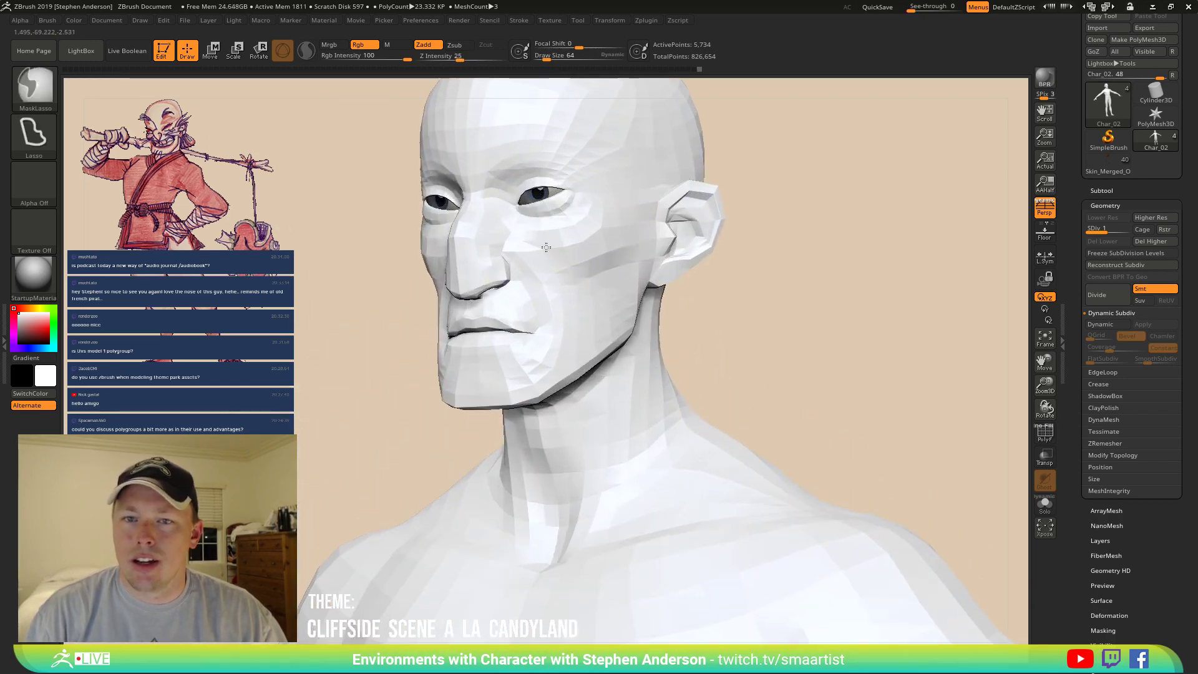
pyautogui.moveTo(535, 192)
pyautogui.keyDown('ctrl'); pyautogui.mouseDown(button='right')
pyautogui.moveTo(545, 210)
pyautogui.moveTo(521, 281)
pyautogui.moveTo(526, 331)
pyautogui.moveTo(501, 340)
pyautogui.mouseUp(button='right'); pyautogui.keyUp('ctrl')
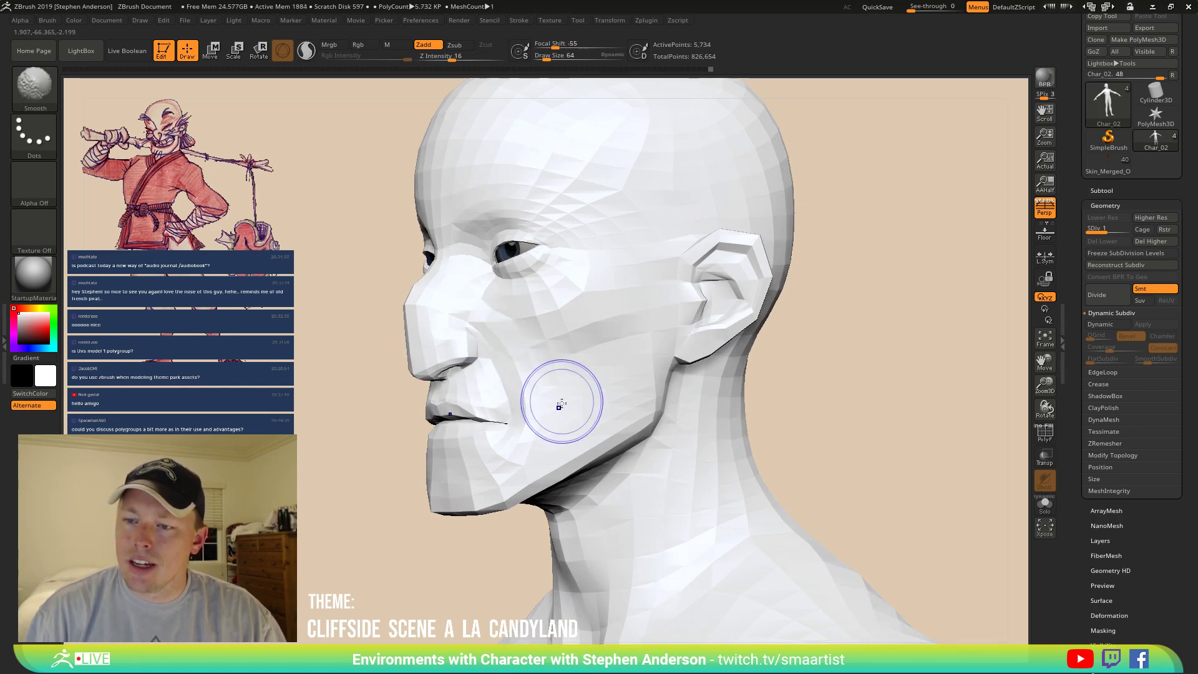
# Mask the whole figure except the upper lip, then return from the gizmo to the Move brush.
pyautogui.keyDown('ctrl'); pyautogui.moveTo(562, 404); pyautogui.dragTo(565, 325, button='right'); pyautogui.keyUp('ctrl')
pyautogui.moveTo(593, 465)
pyautogui.keyDown('alt'); pyautogui.mouseDown(button='right')
pyautogui.moveTo(556, 281)
pyautogui.moveTo(599, 300)
pyautogui.moveTo(565, 307)
pyautogui.moveTo(586, 290)
pyautogui.moveTo(434, 233)
pyautogui.mouseUp(button='right'); pyautogui.keyUp('alt')
pyautogui.press('w')
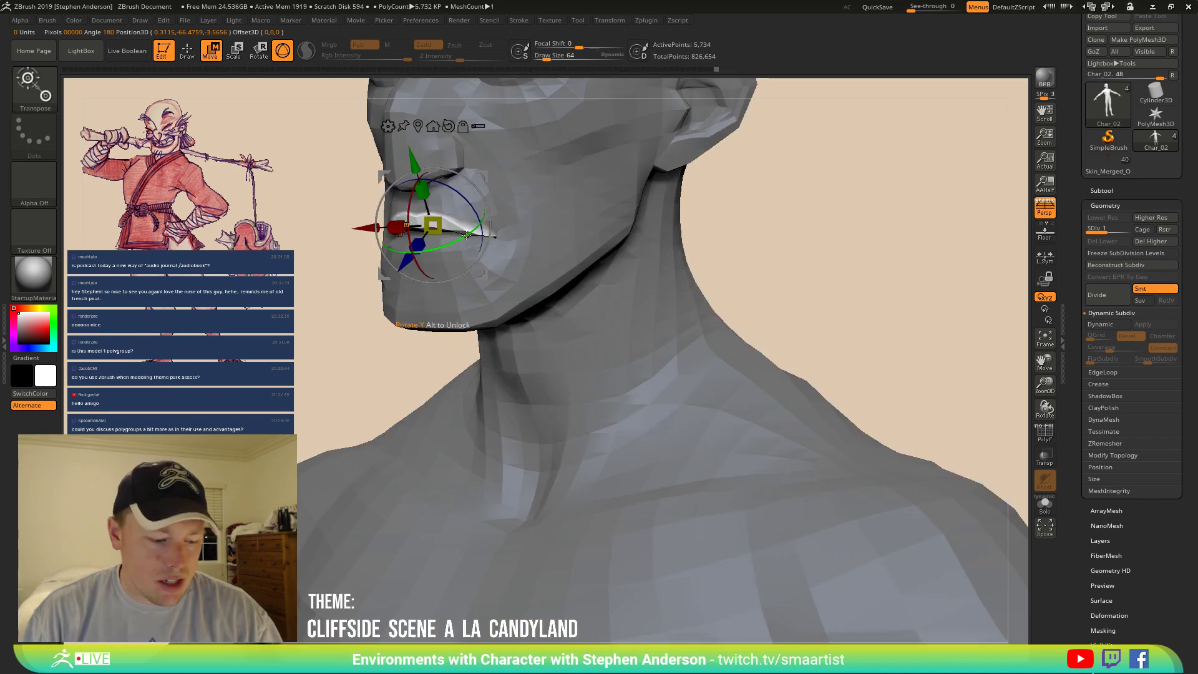
pyautogui.press('q')
# Shape the unmasked upper lip with the Move brush from both sides and the front, then clear the mask.
pyautogui.keyDown('ctrl'); pyautogui.moveTo(467, 236); pyautogui.dragTo(435, 214, button='right'); pyautogui.keyUp('ctrl')
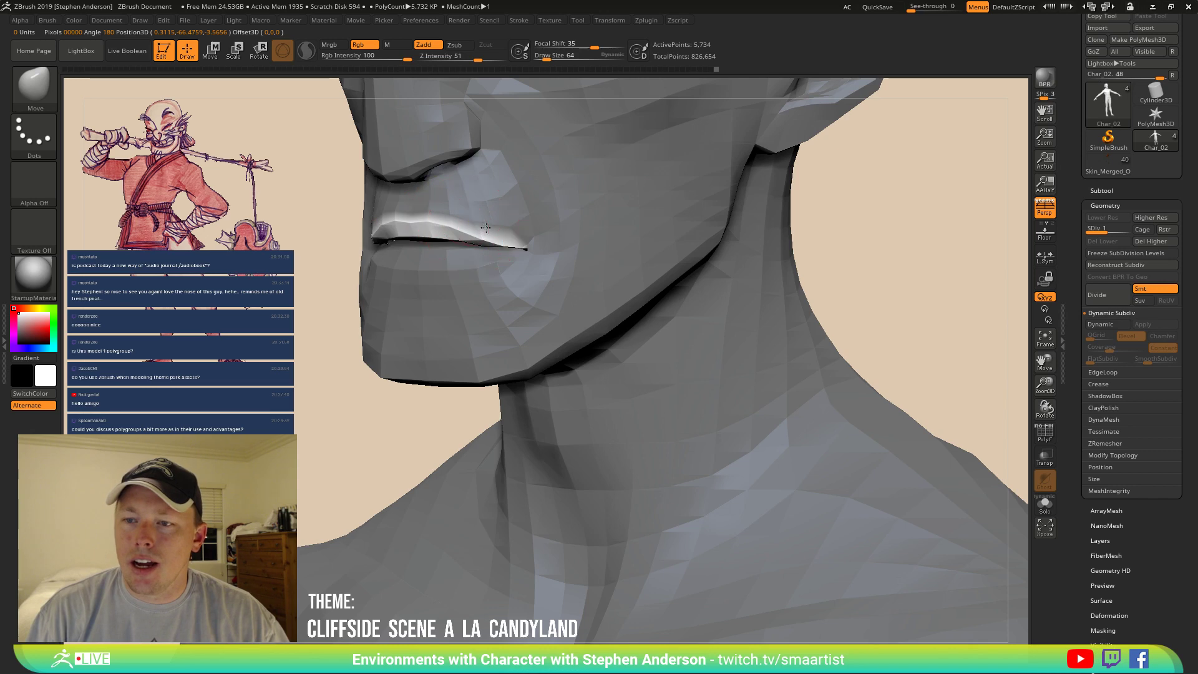
pyautogui.moveTo(486, 229)
pyautogui.mouseDown(button='right')
pyautogui.moveTo(433, 242)
pyautogui.moveTo(478, 239)
pyautogui.mouseUp(button='right')
pyautogui.moveTo(383, 245); pyautogui.dragTo(379, 247, button='right')
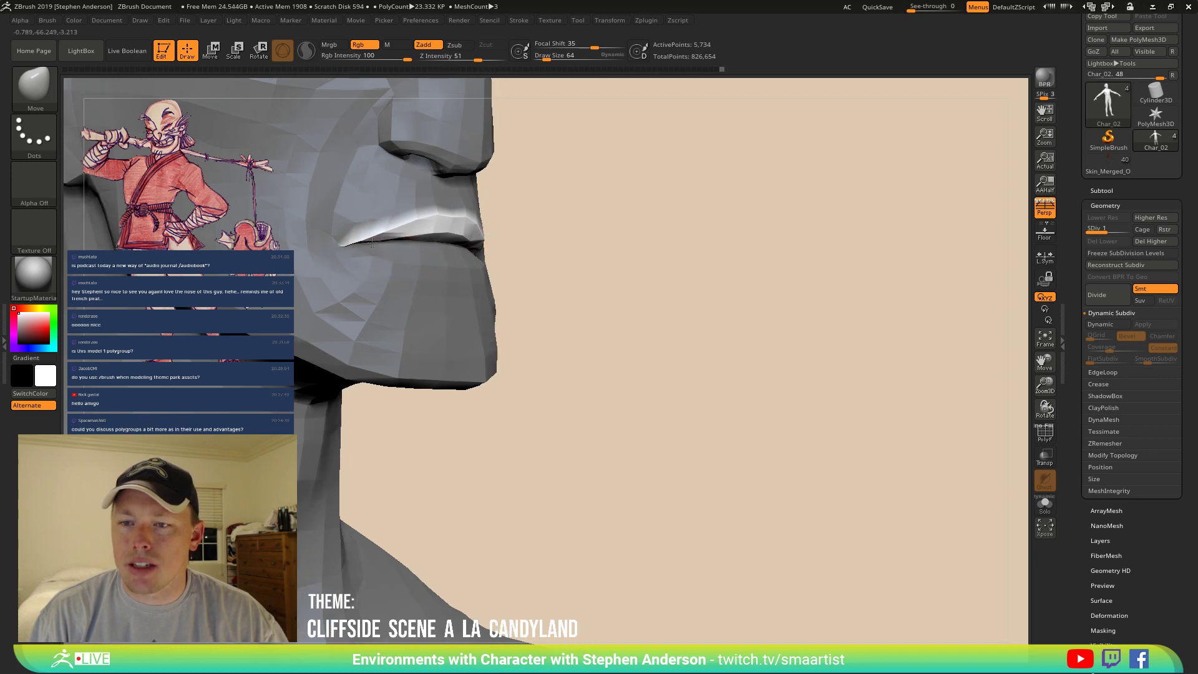
pyautogui.moveTo(447, 232); pyautogui.dragTo(434, 233, button='right')
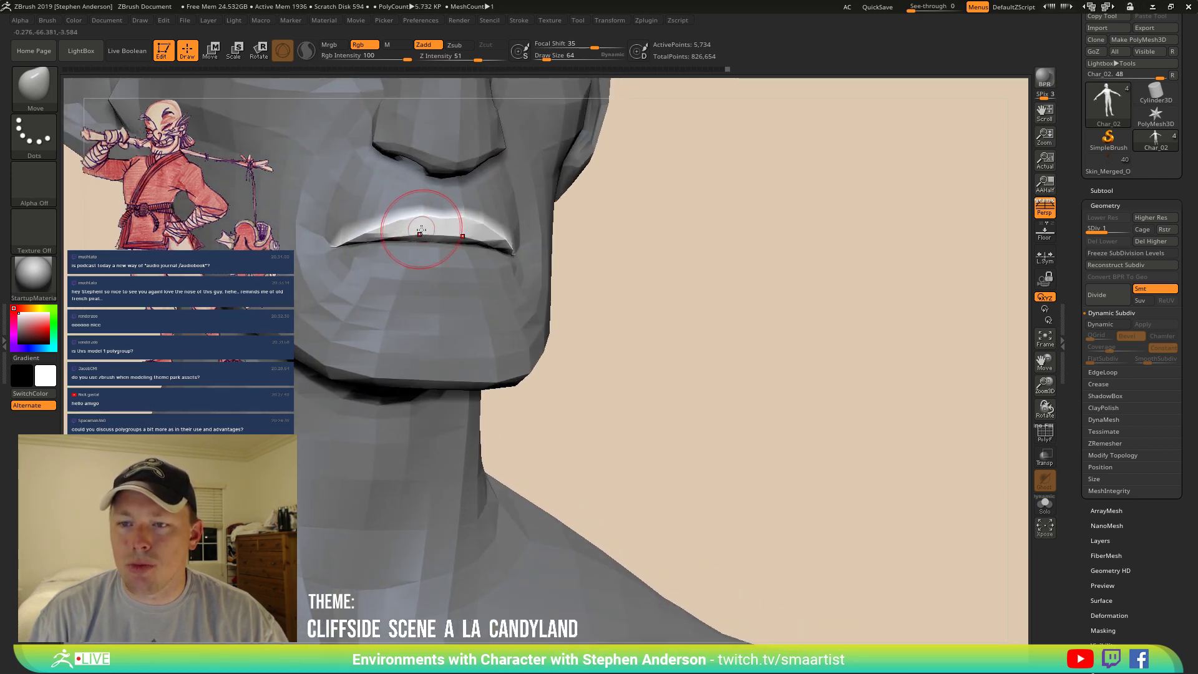
pyautogui.moveTo(747, 242)
pyautogui.keyDown('ctrl'); pyautogui.mouseDown()
pyautogui.moveTo(690, 332)
pyautogui.moveTo(674, 328)
pyautogui.mouseUp(); pyautogui.keyUp('ctrl')
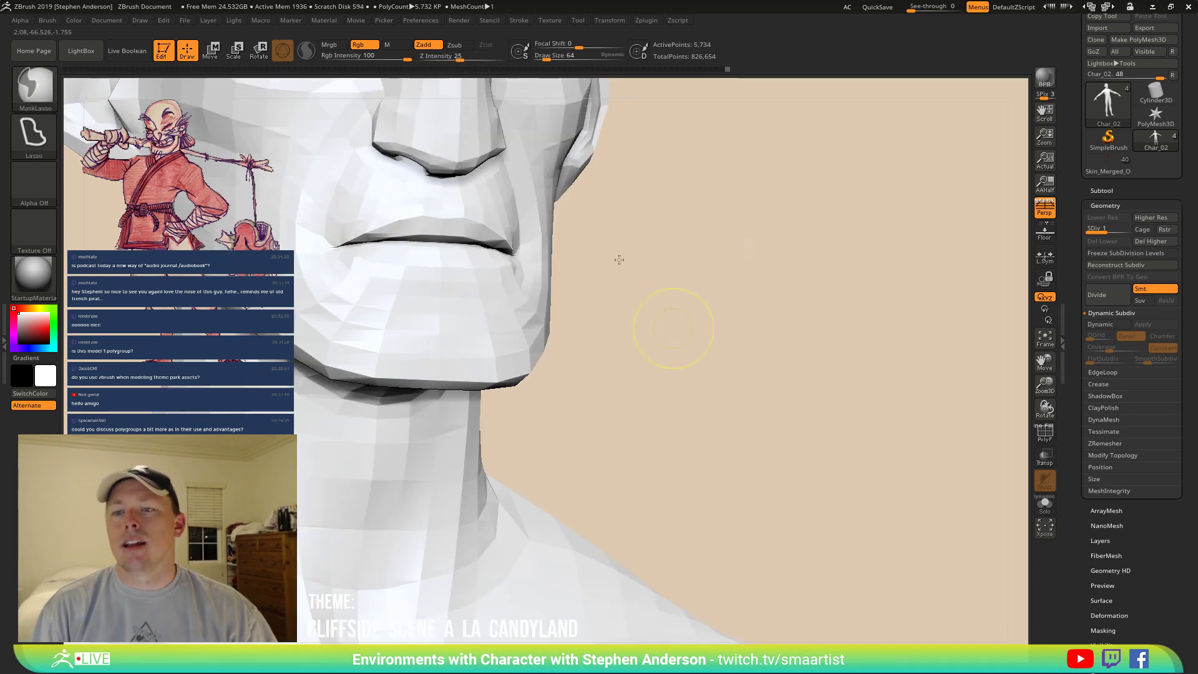
# Display the polygroup wireframe and examine the topology around the upper lip and mouth corner.
pyautogui.keyDown('ctrl'); pyautogui.moveTo(619, 259); pyautogui.dragTo(586, 224, button='right'); pyautogui.keyUp('ctrl')
pyautogui.moveTo(588, 285)
pyautogui.mouseDown(button='right')
pyautogui.moveTo(480, 257)
pyautogui.moveTo(537, 332)
pyautogui.moveTo(583, 359)
pyautogui.mouseUp(button='right')
pyautogui.keyDown('ctrl'); pyautogui.moveTo(509, 268); pyautogui.dragTo(579, 362, button='right'); pyautogui.keyUp('ctrl')
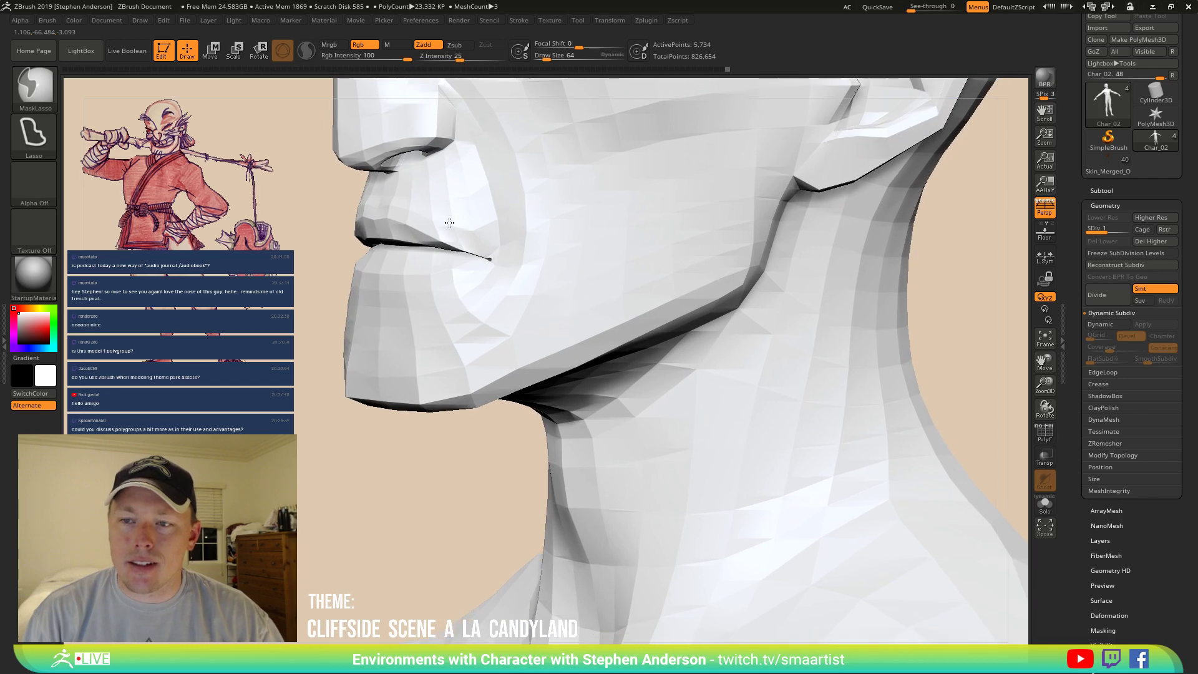
pyautogui.press('shift')
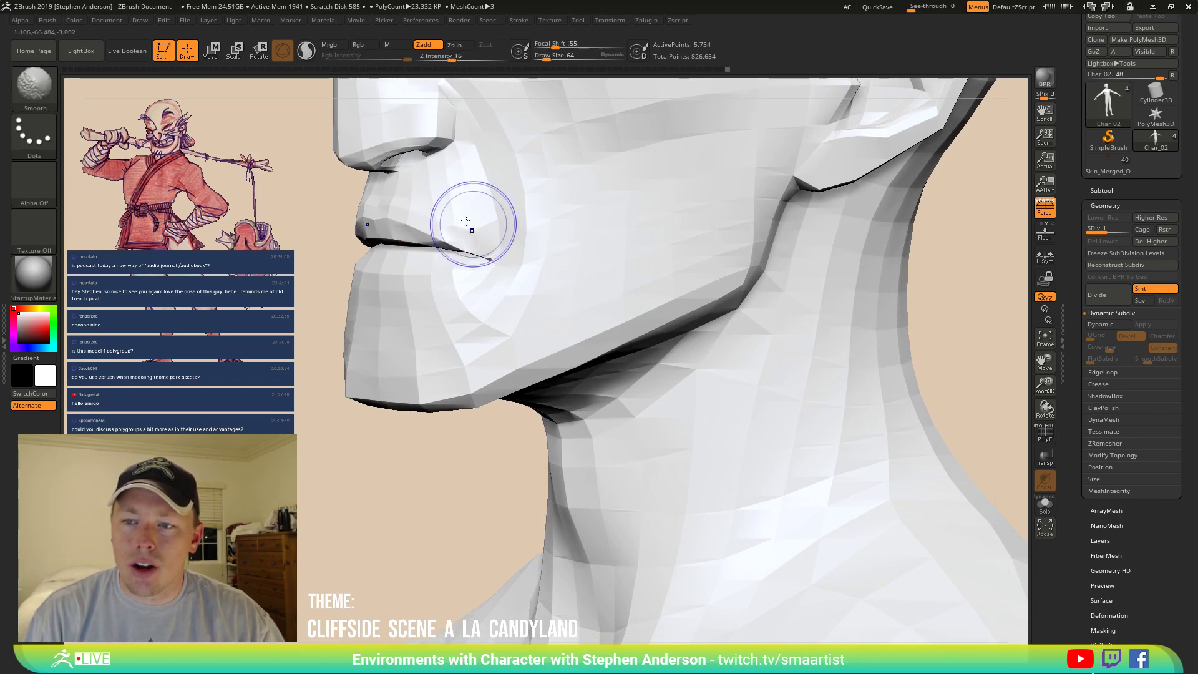
pyautogui.hotkey('shift', 'f')
pyautogui.moveTo(467, 222)
pyautogui.mouseDown(button='right')
pyautogui.moveTo(522, 212)
pyautogui.moveTo(453, 222)
pyautogui.moveTo(450, 234)
pyautogui.moveTo(404, 224)
pyautogui.mouseUp(button='right')
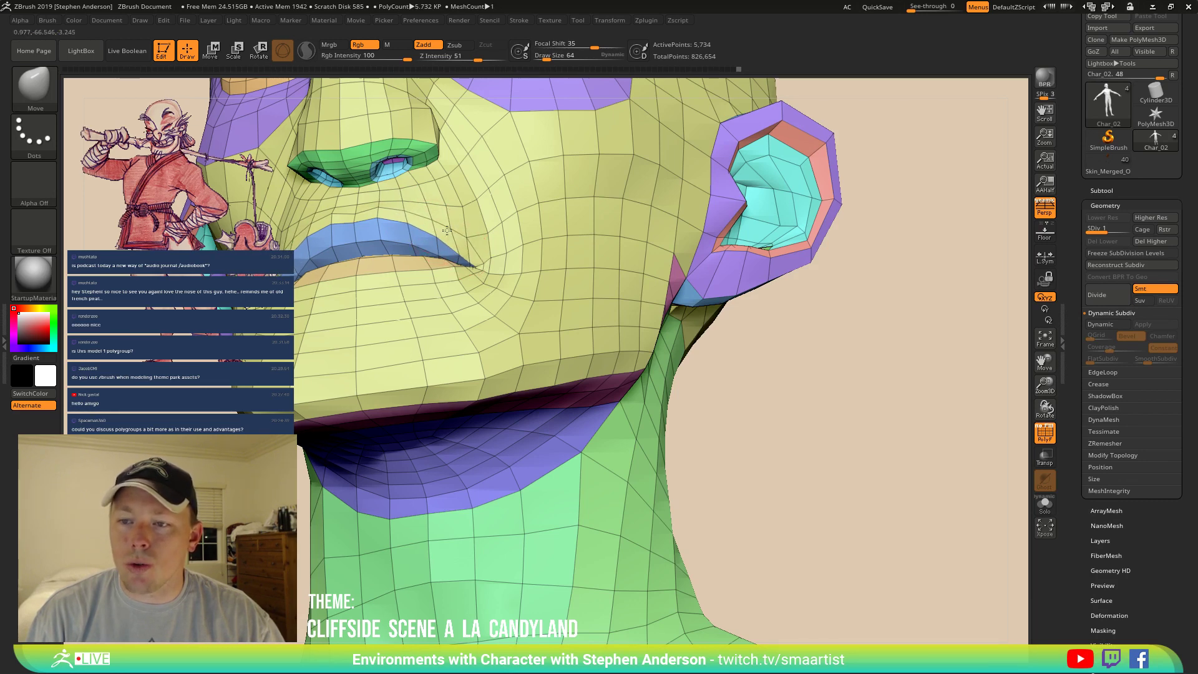
# Refine the mouth corner and chin with the Move brush at draw size 41, working from the front and side.
pyautogui.moveTo(450, 228); pyautogui.dragTo(332, 212, button='right')
pyautogui.press('s')
pyautogui.moveTo(333, 213); pyautogui.dragTo(331, 214)
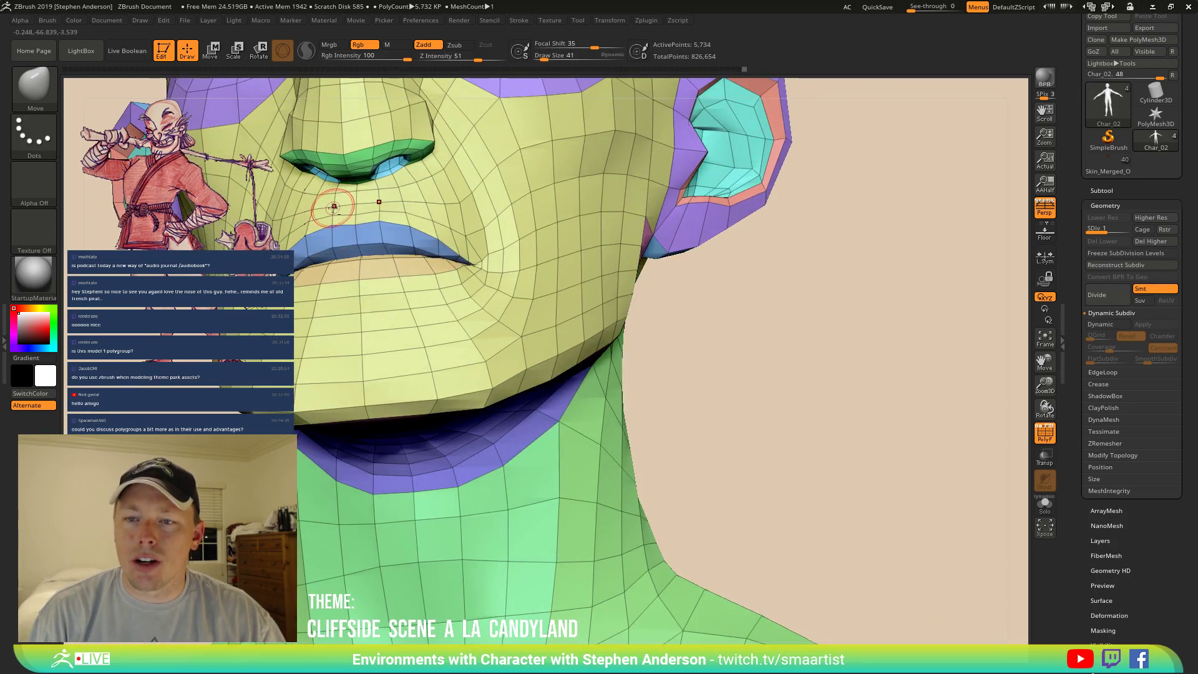
pyautogui.moveTo(356, 206)
pyautogui.mouseDown(button='right')
pyautogui.moveTo(379, 184)
pyautogui.moveTo(361, 182)
pyautogui.moveTo(393, 223)
pyautogui.moveTo(442, 230)
pyautogui.mouseUp(button='right')
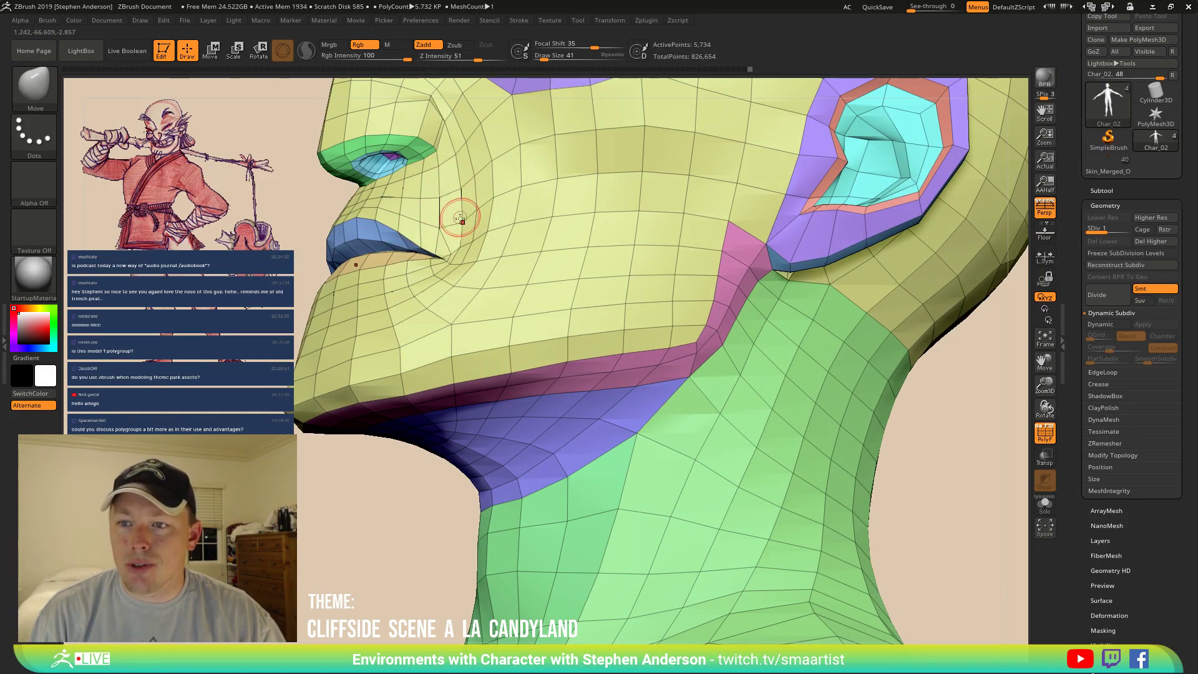
pyautogui.moveTo(460, 214); pyautogui.dragTo(468, 227, button='right')
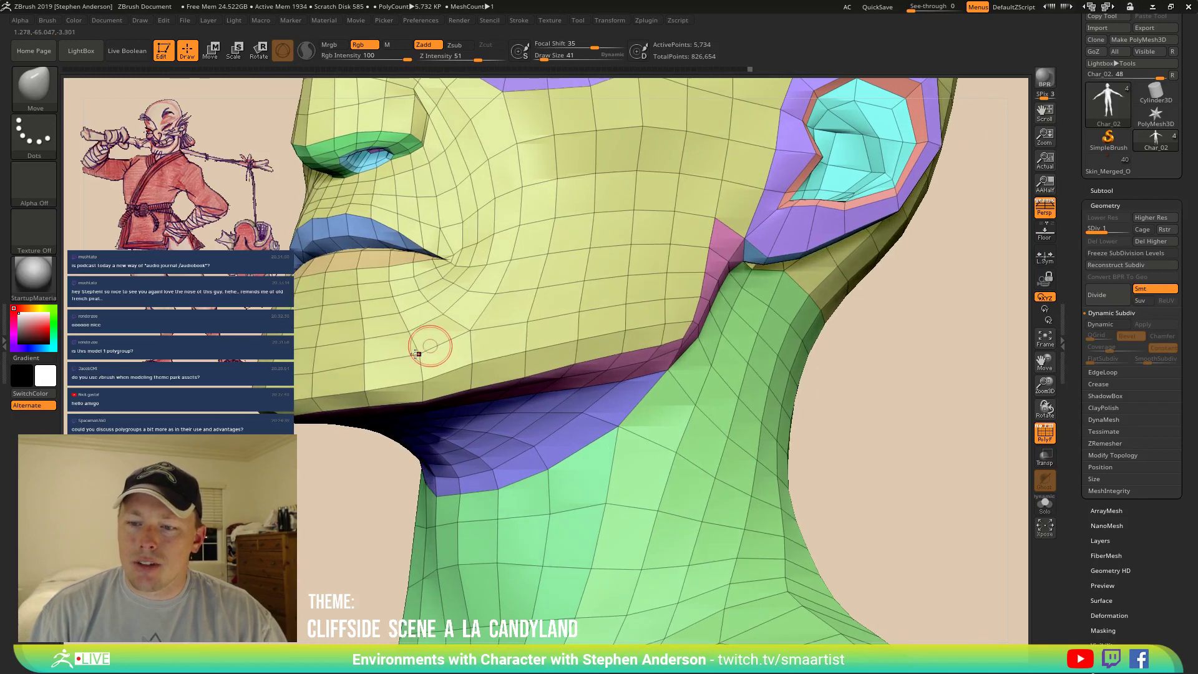
pyautogui.moveTo(433, 347); pyautogui.dragTo(416, 370, button='right')
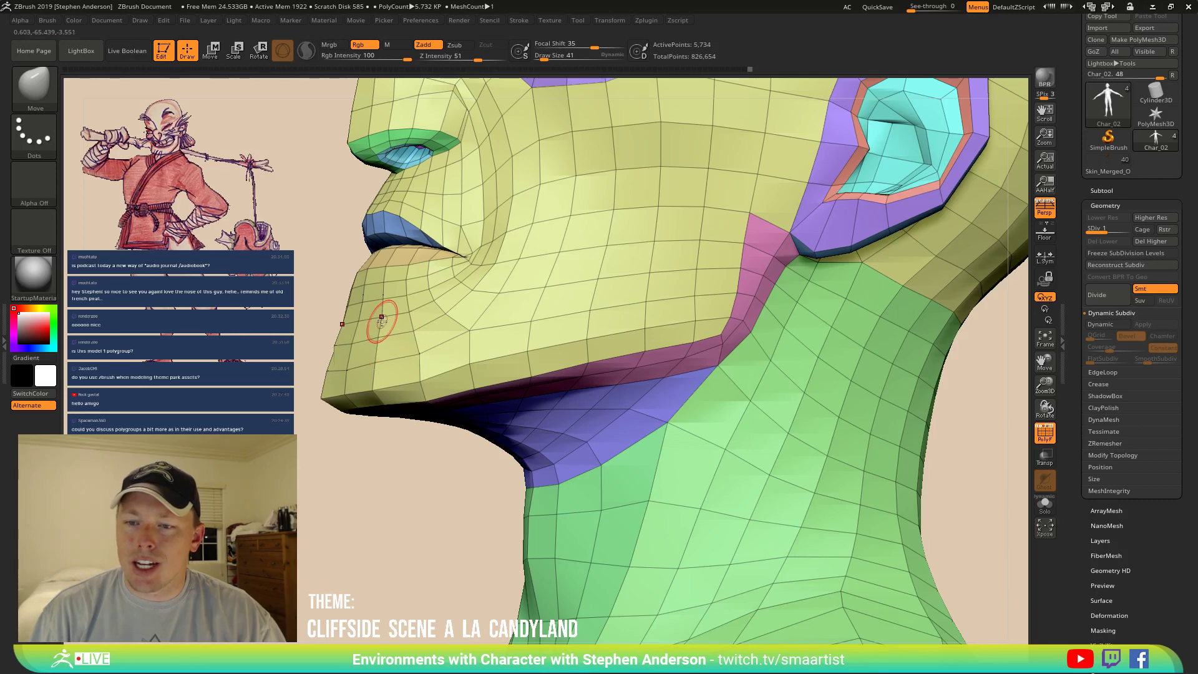
pyautogui.moveTo(405, 336); pyautogui.dragTo(424, 356, button='right')
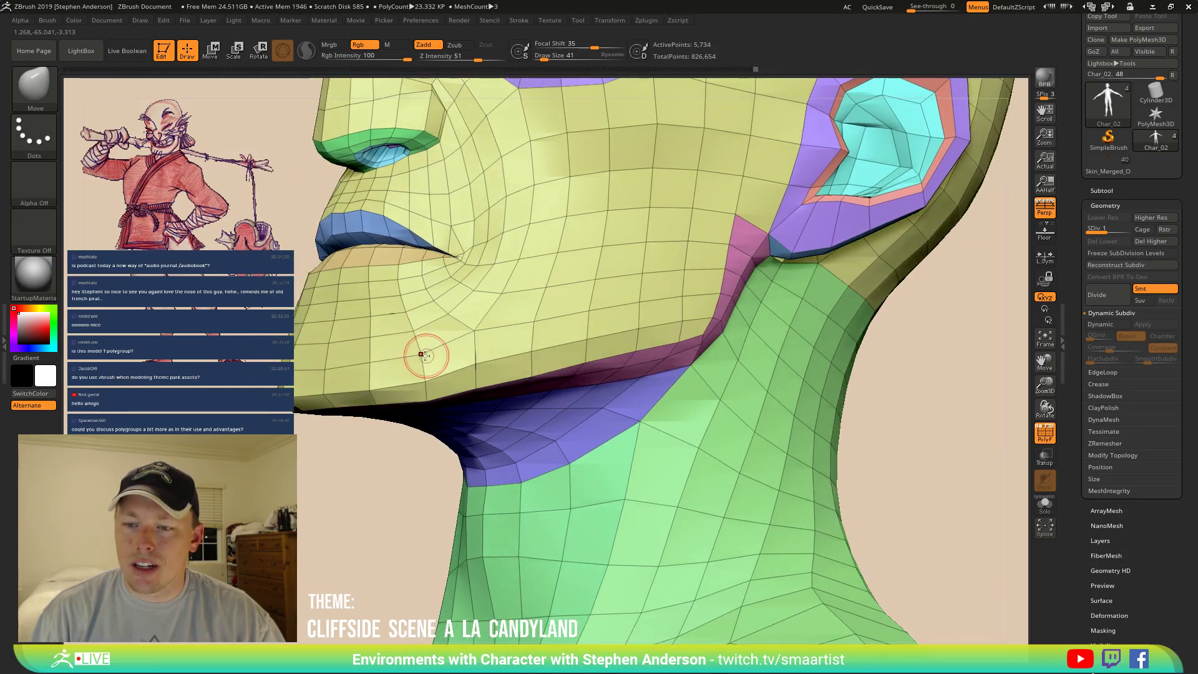
# Adjust the broad shape of the jaw and cheek with the Move brush enlarged to draw size 124.
pyautogui.press('s')
pyautogui.moveTo(425, 376); pyautogui.dragTo(430, 376)
pyautogui.moveTo(413, 342)
pyautogui.mouseDown(button='right')
pyautogui.moveTo(477, 254)
pyautogui.moveTo(428, 174)
pyautogui.mouseUp(button='right')
pyautogui.moveTo(508, 317)
pyautogui.mouseDown(button='right')
pyautogui.moveTo(565, 323)
pyautogui.moveTo(548, 307)
pyautogui.moveTo(538, 329)
pyautogui.moveTo(556, 329)
pyautogui.mouseUp(button='right')
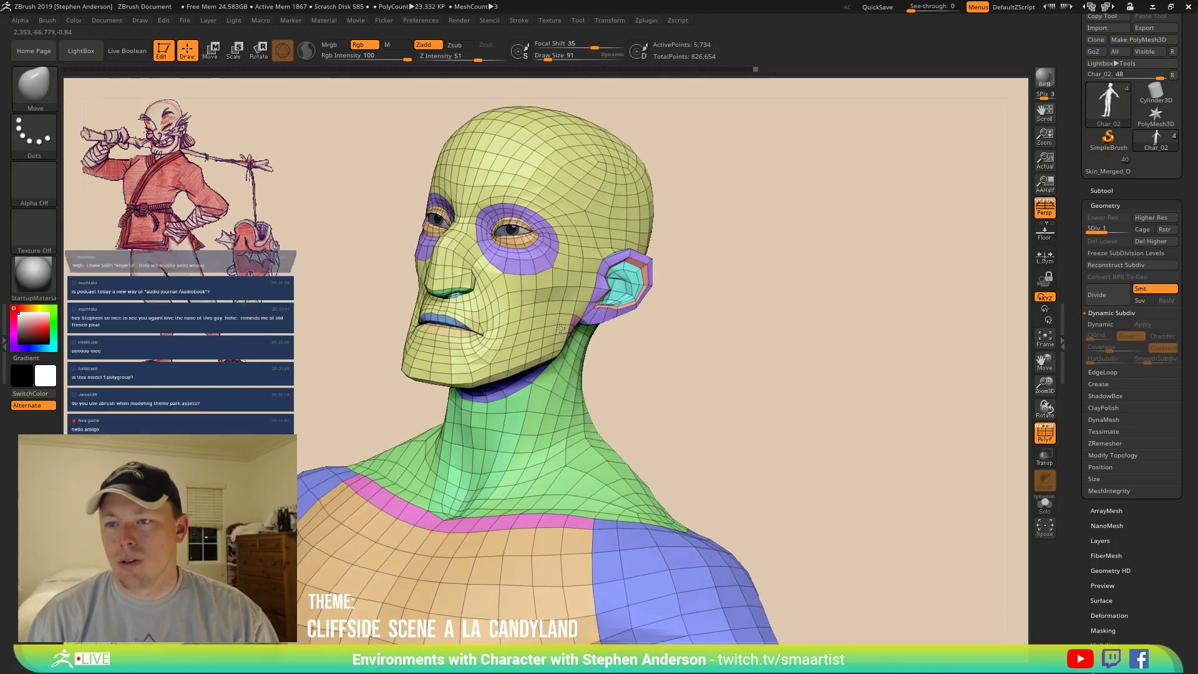
pyautogui.press('s')
pyautogui.moveTo(554, 330); pyautogui.dragTo(561, 334)
pyautogui.press('s')
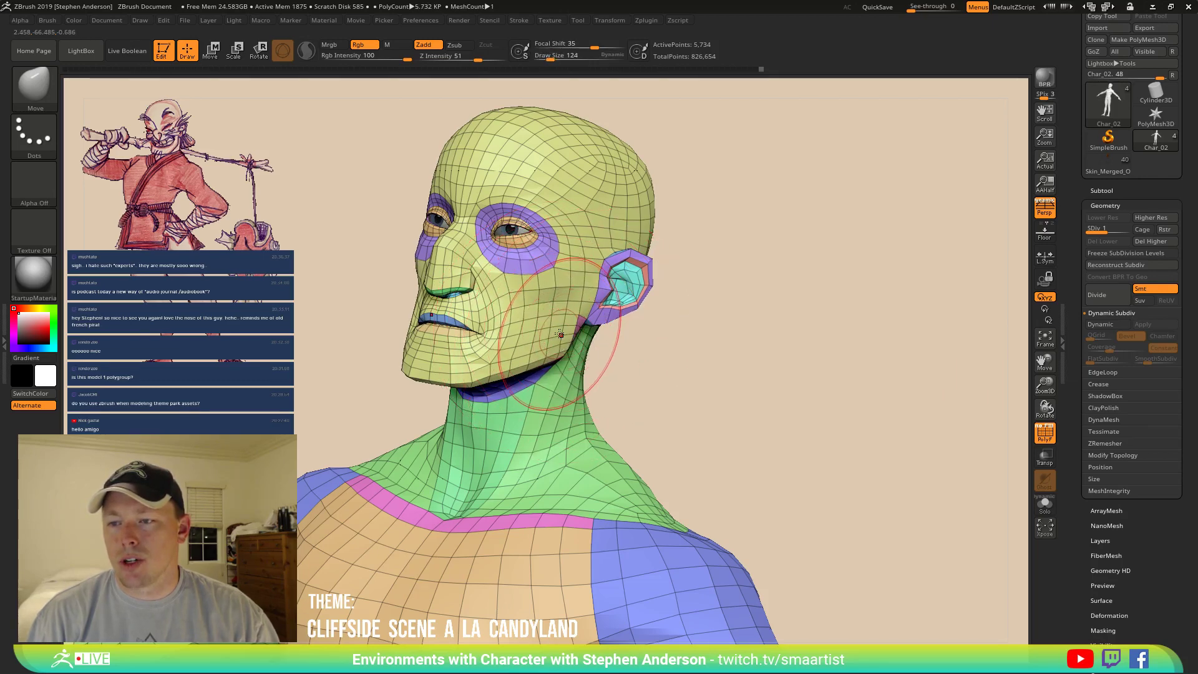
pyautogui.moveTo(524, 337); pyautogui.dragTo(501, 352, button='right')
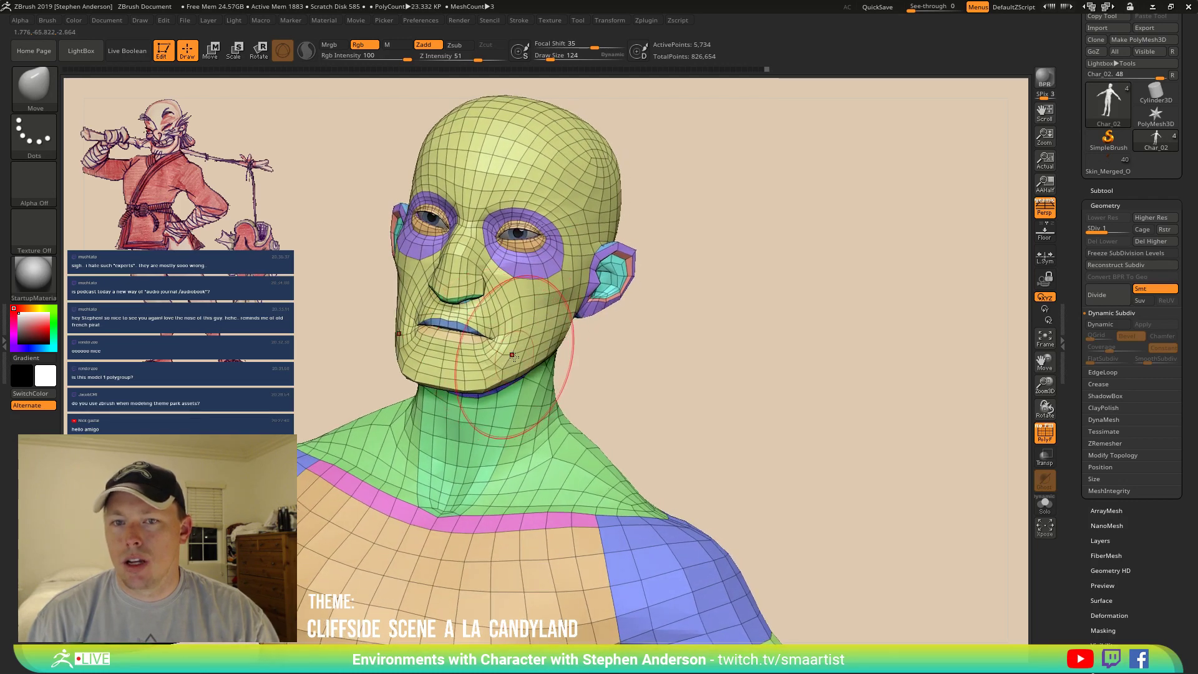
pyautogui.press('s')
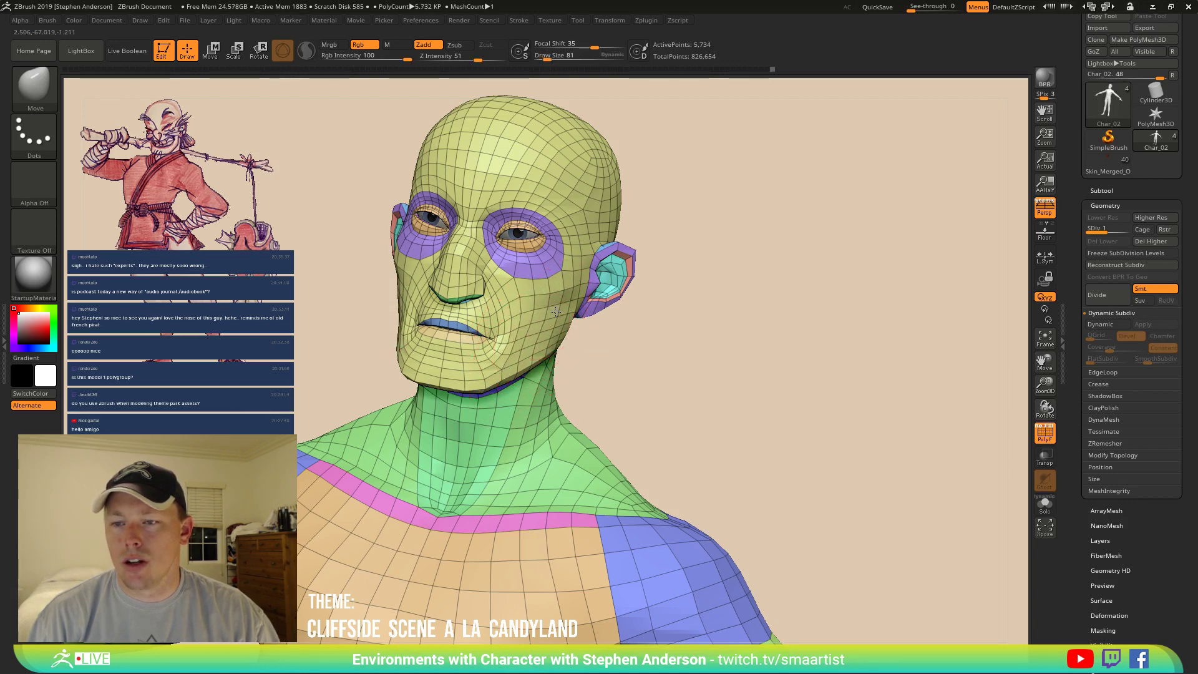
# Refine the cheek and jaw sides with the Move brush at draw size 61, from front and three-quarter views.
pyautogui.moveTo(494, 345); pyautogui.dragTo(506, 357, button='right')
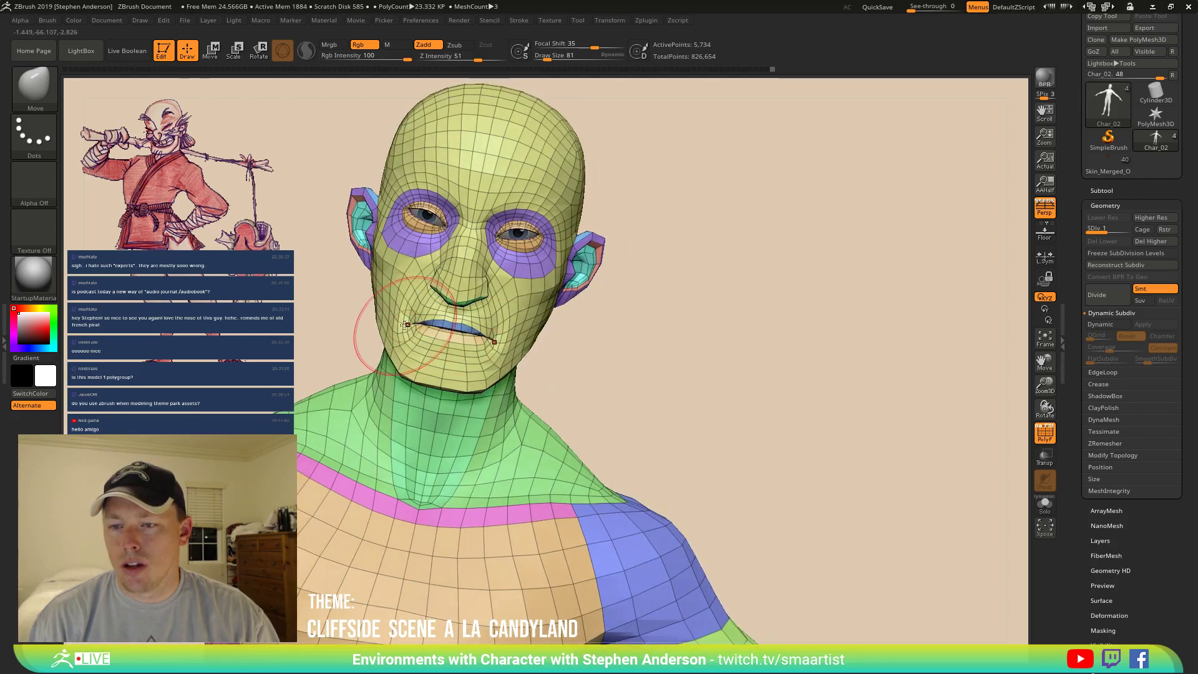
pyautogui.press('s')
pyautogui.moveTo(365, 317); pyautogui.dragTo(362, 317)
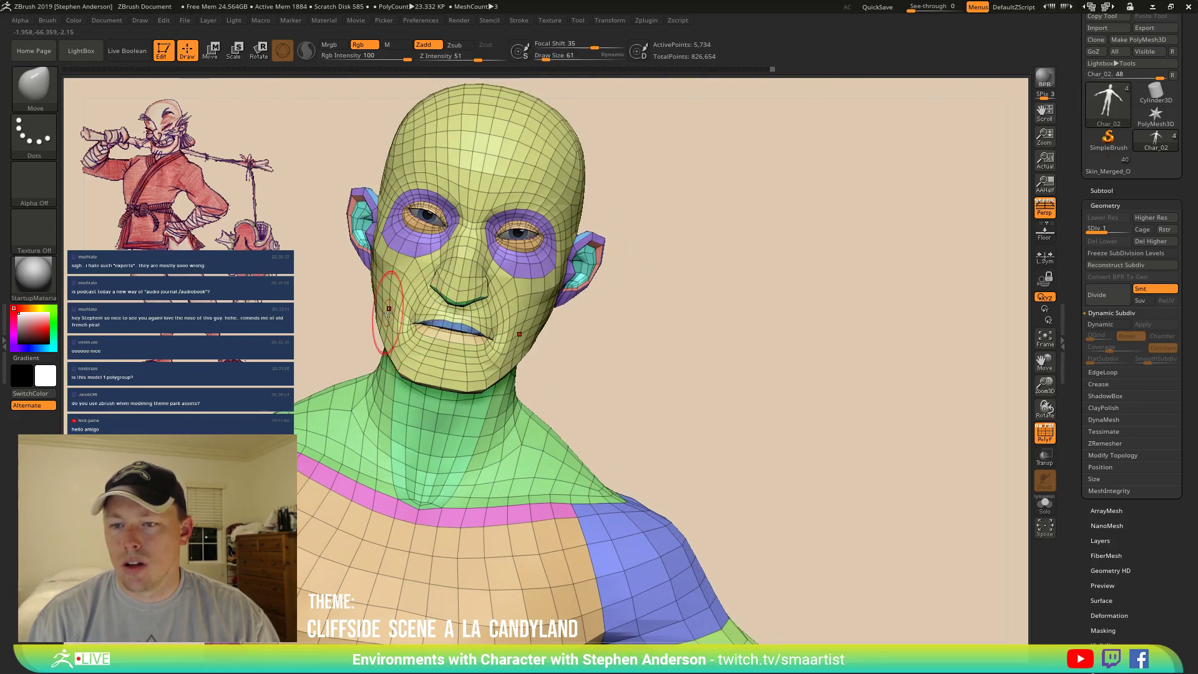
pyautogui.moveTo(479, 288); pyautogui.dragTo(593, 315, button='right')
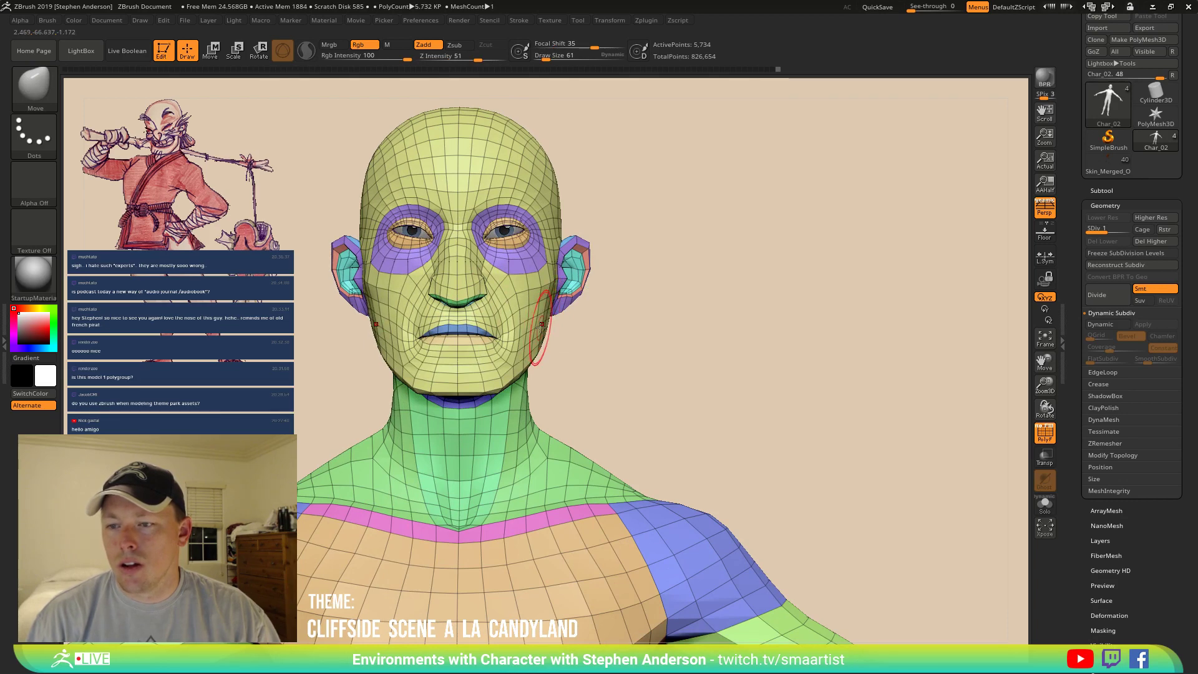
pyautogui.moveTo(529, 312)
pyautogui.mouseDown(button='right')
pyautogui.moveTo(416, 312)
pyautogui.moveTo(526, 314)
pyautogui.moveTo(493, 385)
pyautogui.mouseUp(button='right')
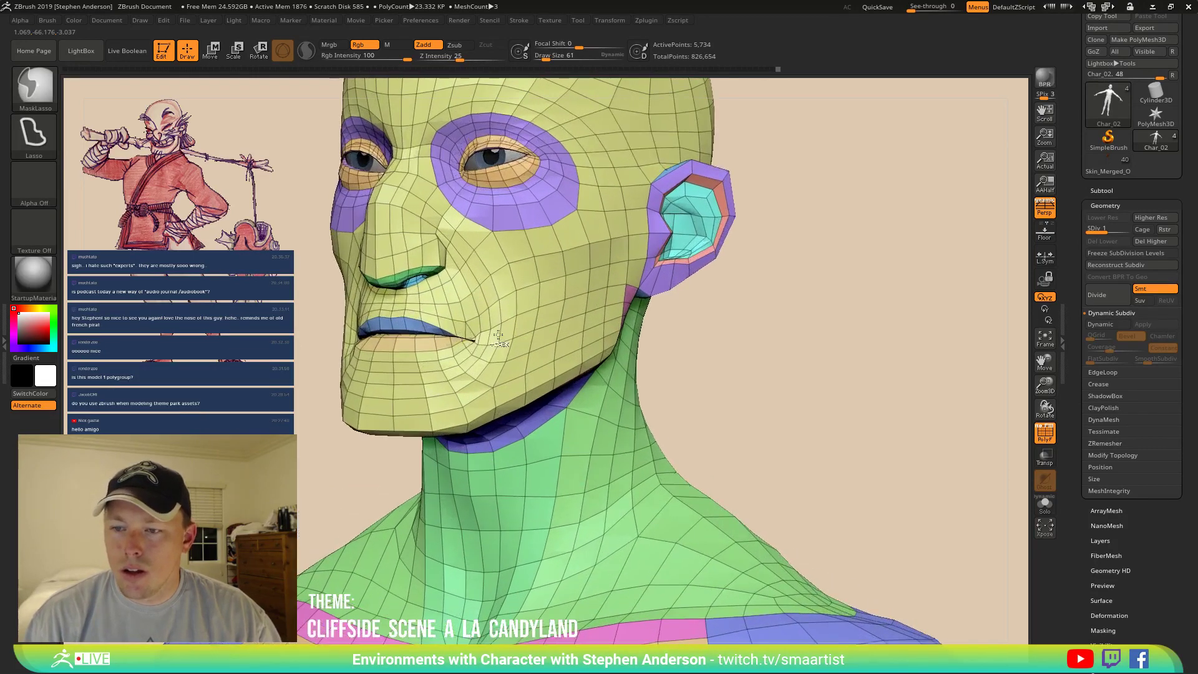
# Adjust the cheek beside the mouth corner, hide the polygroup wireframe and smooth that area.
pyautogui.keyDown('ctrl'); pyautogui.moveTo(498, 336); pyautogui.dragTo(496, 338, button='right'); pyautogui.keyUp('ctrl')
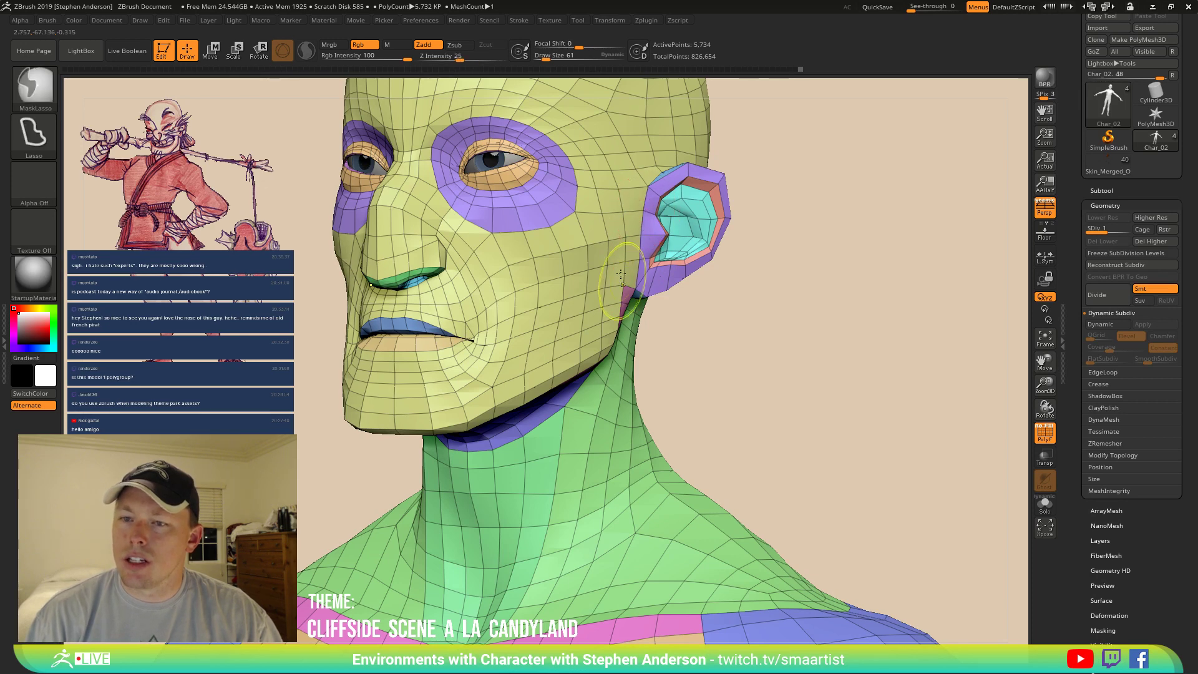
pyautogui.keyDown('ctrl'); pyautogui.moveTo(625, 284); pyautogui.dragTo(633, 253, button='right'); pyautogui.keyUp('ctrl')
pyautogui.moveTo(510, 373); pyautogui.dragTo(507, 336)
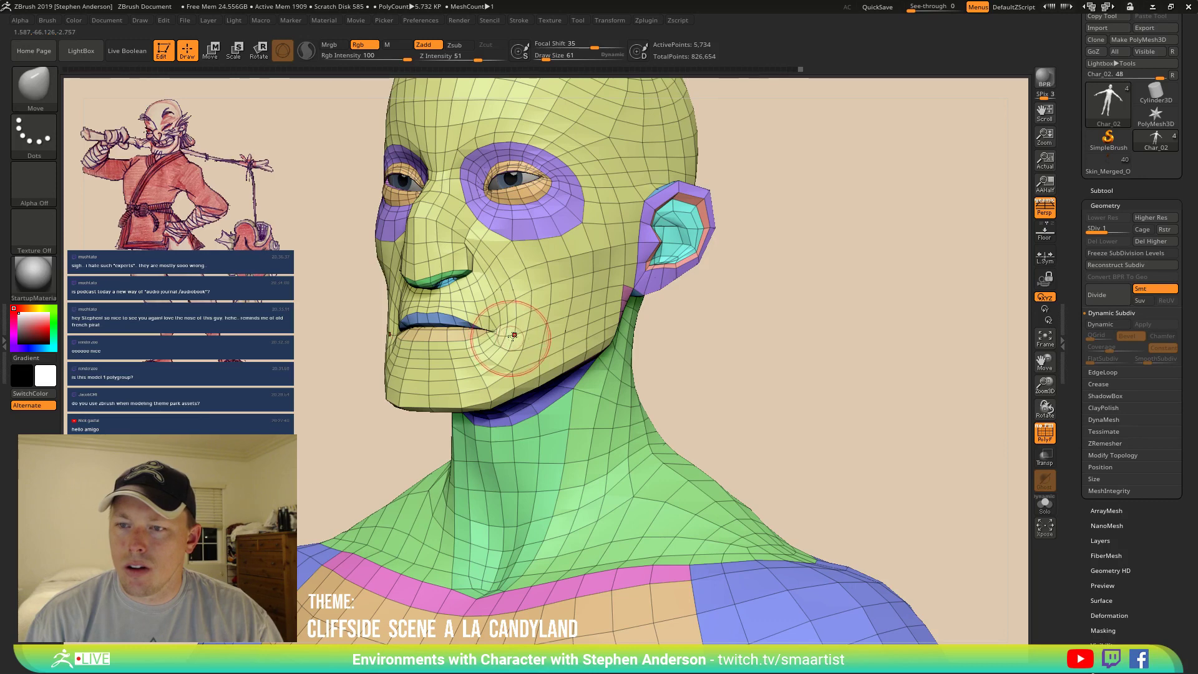
pyautogui.keyDown('alt'); pyautogui.moveTo(521, 355); pyautogui.dragTo(520, 426, button='right'); pyautogui.keyUp('alt')
pyautogui.hotkey('shift', 'f')
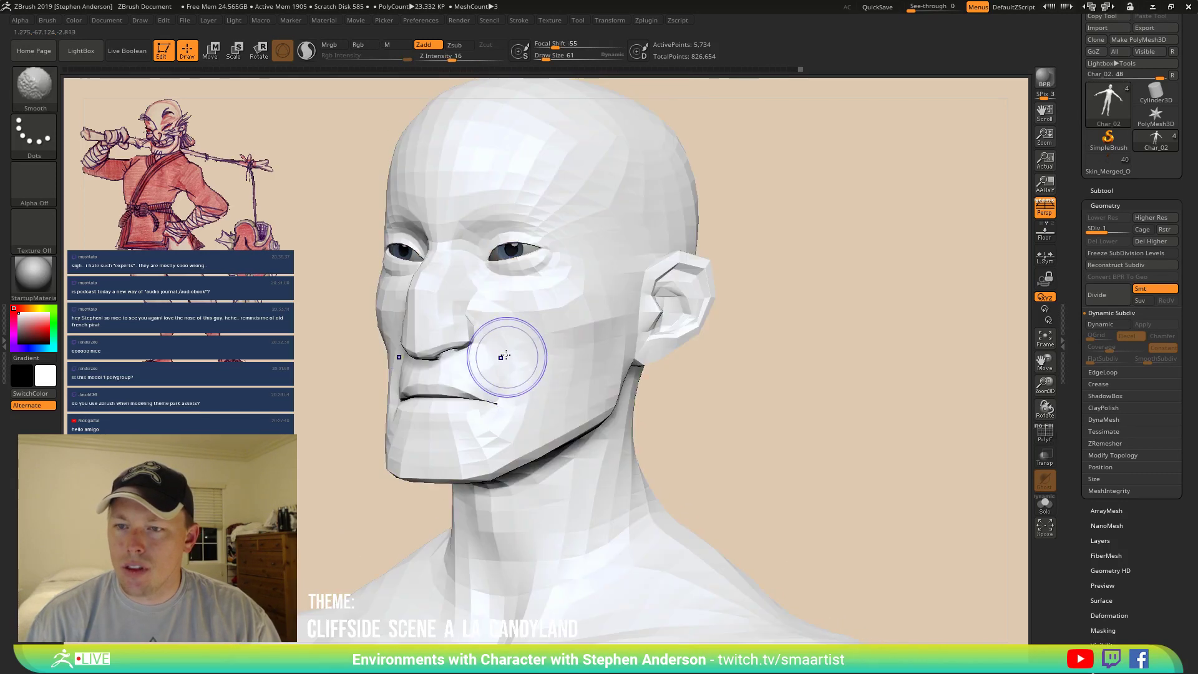
pyautogui.moveTo(522, 336)
pyautogui.mouseDown(button='right')
pyautogui.moveTo(593, 337)
pyautogui.moveTo(514, 340)
pyautogui.mouseUp(button='right')
# Display the polygroups, solo the skin mesh and mask everything except the inner eye socket polygroup, returning to the Move brush.
pyautogui.keyDown('ctrl'); pyautogui.moveTo(548, 261); pyautogui.dragTo(572, 328, button='right'); pyautogui.keyUp('ctrl')
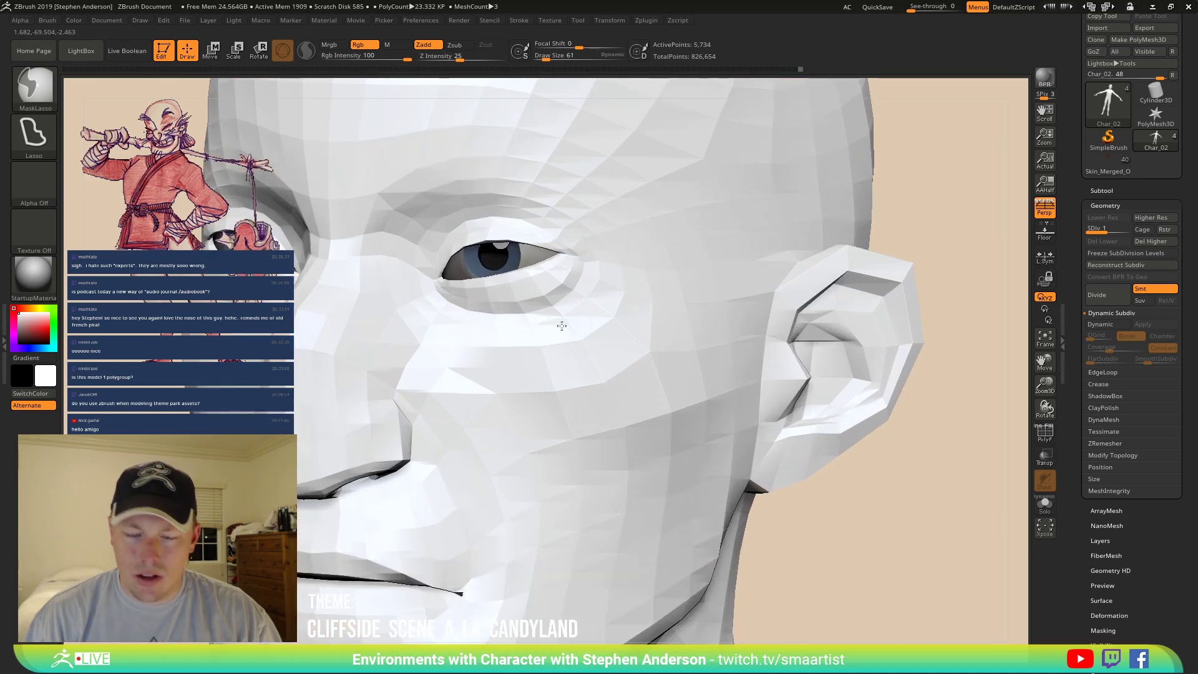
pyautogui.hotkey('shift', 'f')
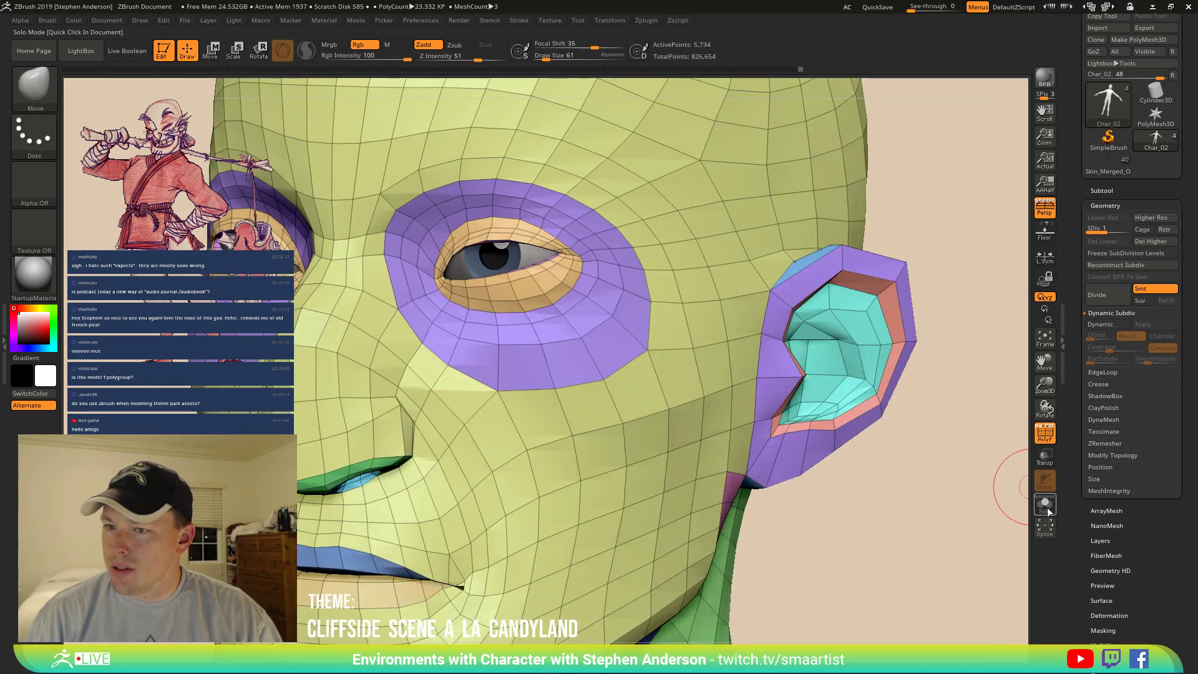
pyautogui.moveTo(558, 258); pyautogui.dragTo(513, 261, button='right')
pyautogui.press('w')
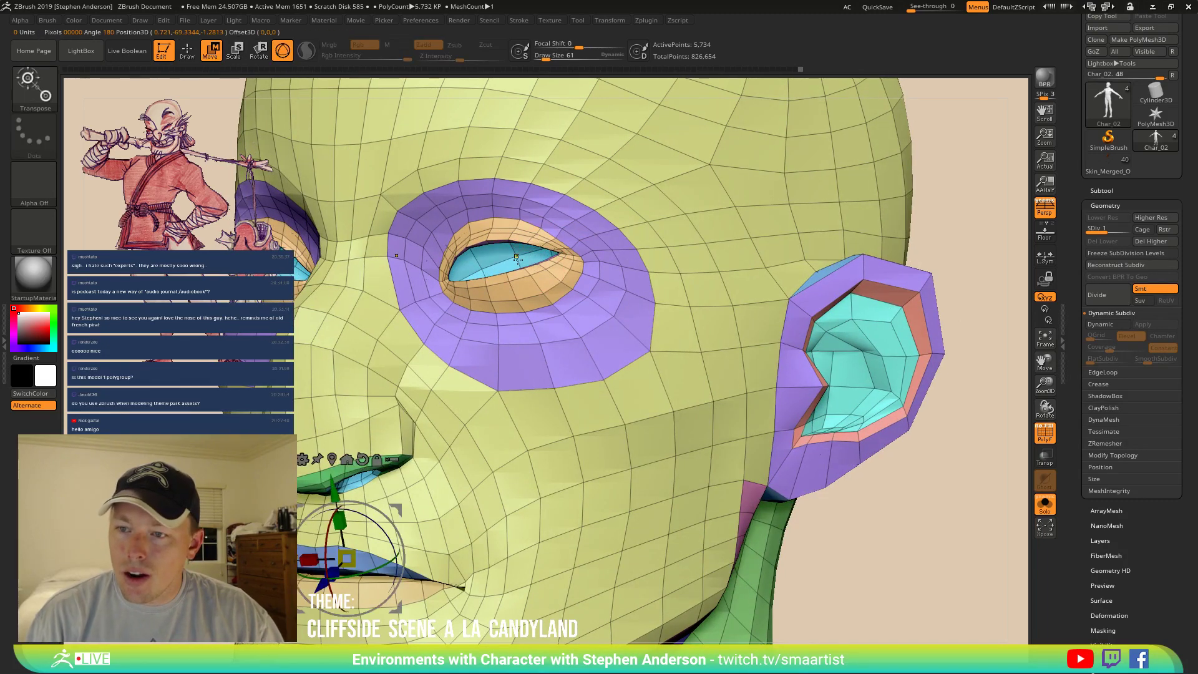
pyautogui.keyDown('ctrl'); pyautogui.click(516, 257); pyautogui.keyUp('ctrl')
pyautogui.press('q')
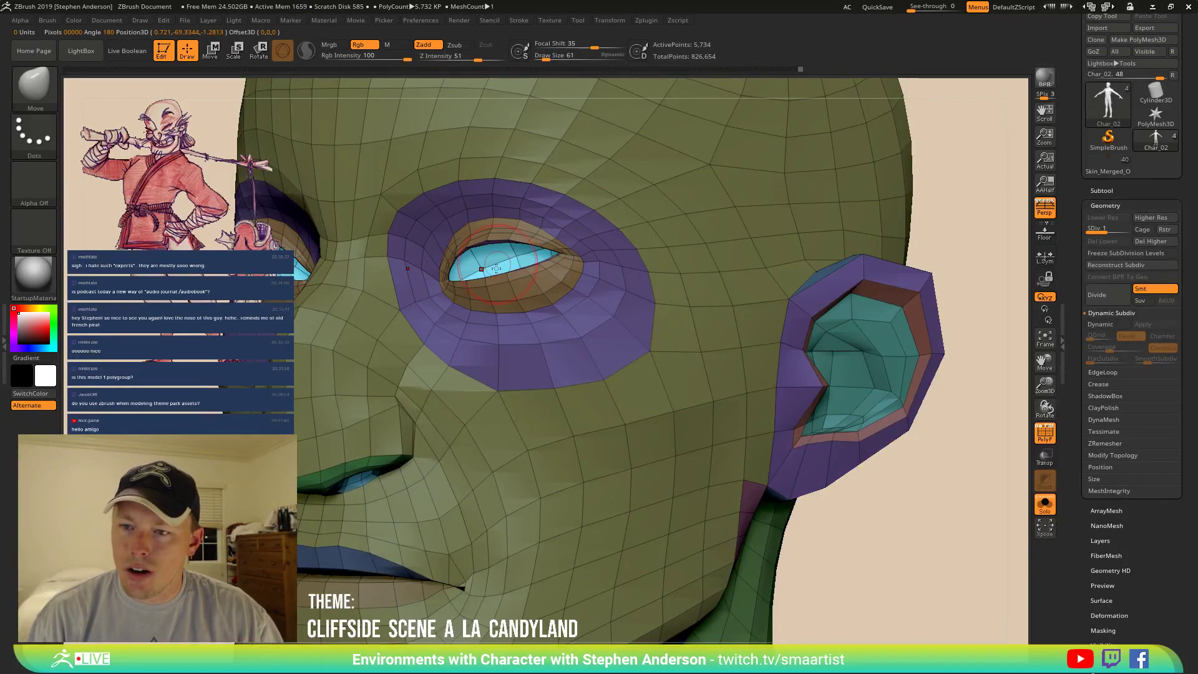
# Reposition the unmasked eye socket interior with the Move brush at draw sizes 252 and 112, then clear the mask.
pyautogui.moveTo(497, 268); pyautogui.dragTo(379, 252, button='right')
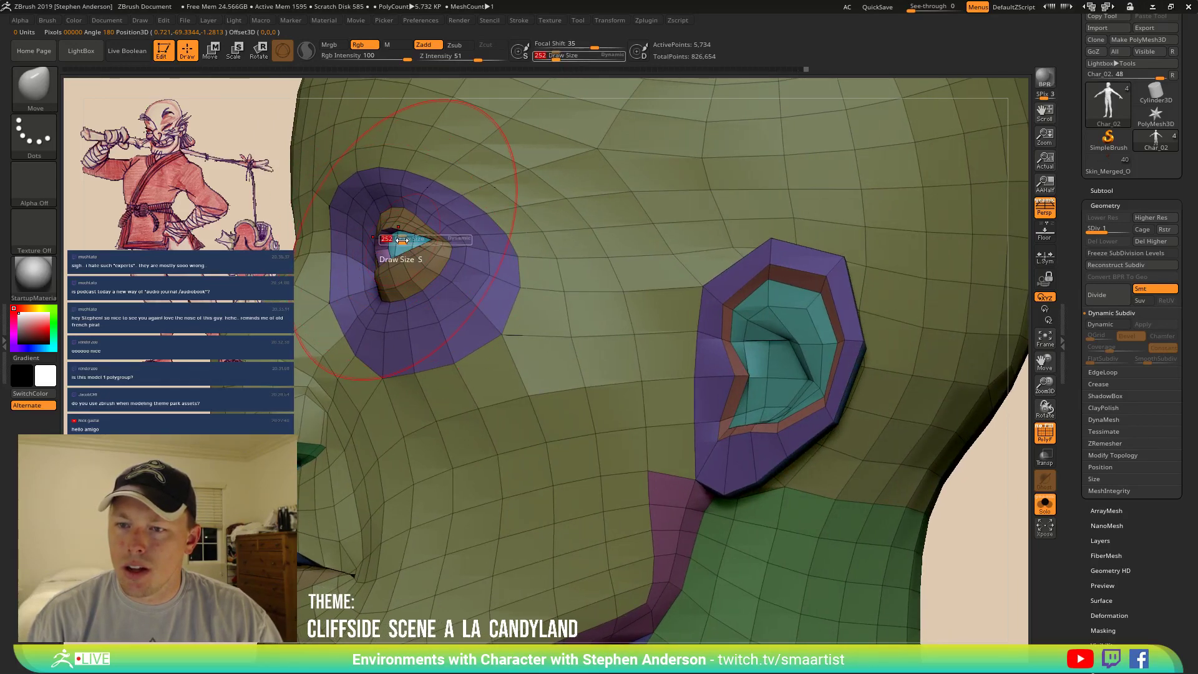
pyautogui.moveTo(407, 224)
pyautogui.mouseDown(button='right')
pyautogui.moveTo(385, 231)
pyautogui.moveTo(386, 245)
pyautogui.moveTo(449, 270)
pyautogui.moveTo(431, 258)
pyautogui.mouseUp(button='right')
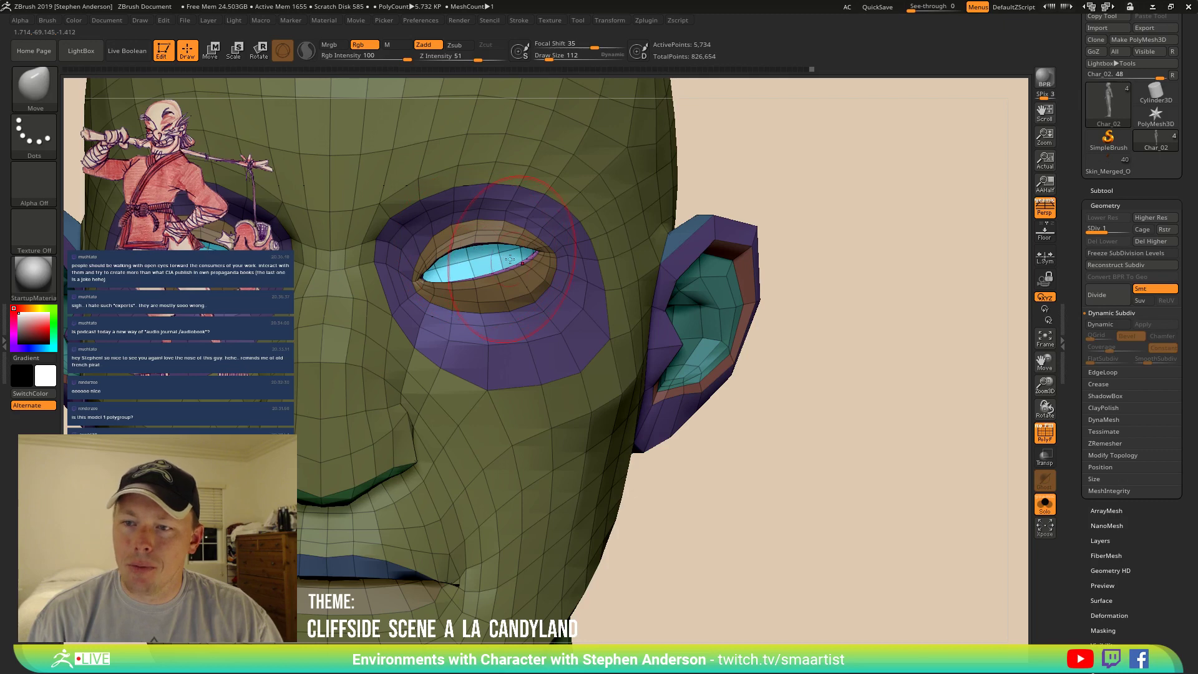
pyautogui.moveTo(504, 273)
pyautogui.keyDown('ctrl'); pyautogui.mouseDown(button='right')
pyautogui.moveTo(523, 285)
pyautogui.moveTo(658, 284)
pyautogui.mouseUp(button='right'); pyautogui.keyUp('ctrl')
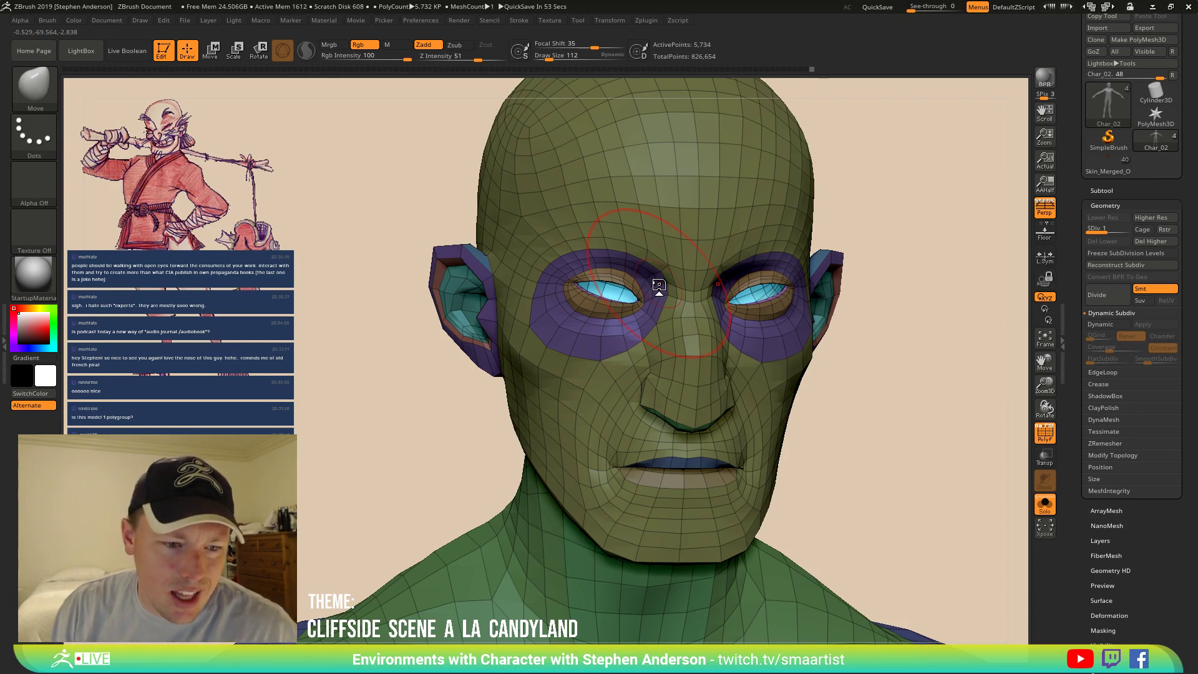
pyautogui.moveTo(604, 342)
pyautogui.mouseDown(button='right')
pyautogui.moveTo(577, 326)
pyautogui.moveTo(385, 334)
pyautogui.mouseUp(button='right')
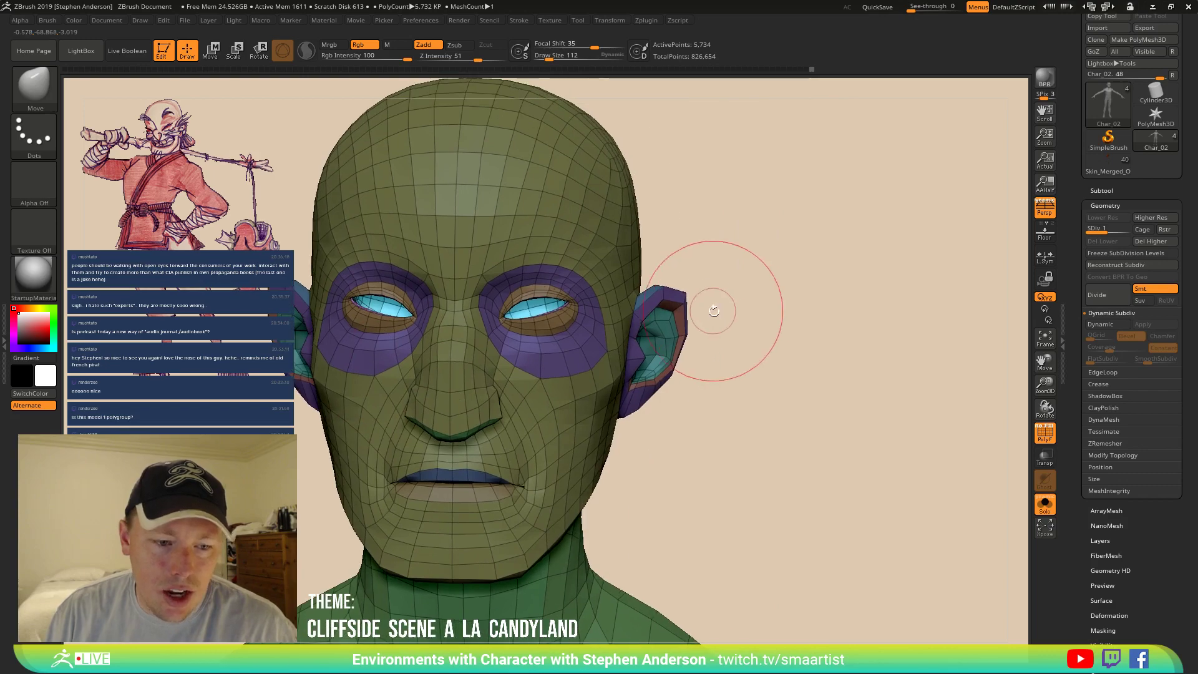
pyautogui.keyDown('ctrl'); pyautogui.moveTo(788, 291); pyautogui.dragTo(788, 354); pyautogui.keyUp('ctrl')
# Tighten the edge flow on the forehead and temple using the Pinch brush at Z intensity 3 and draw size 56.
pyautogui.moveTo(539, 376)
pyautogui.mouseDown(button='right')
pyautogui.moveTo(403, 369)
pyautogui.moveTo(600, 349)
pyautogui.mouseUp(button='right')
pyautogui.moveTo(632, 288)
pyautogui.keyDown('ctrl'); pyautogui.mouseDown(button='right')
pyautogui.moveTo(642, 219)
pyautogui.moveTo(552, 264)
pyautogui.mouseUp(button='right'); pyautogui.keyUp('ctrl')
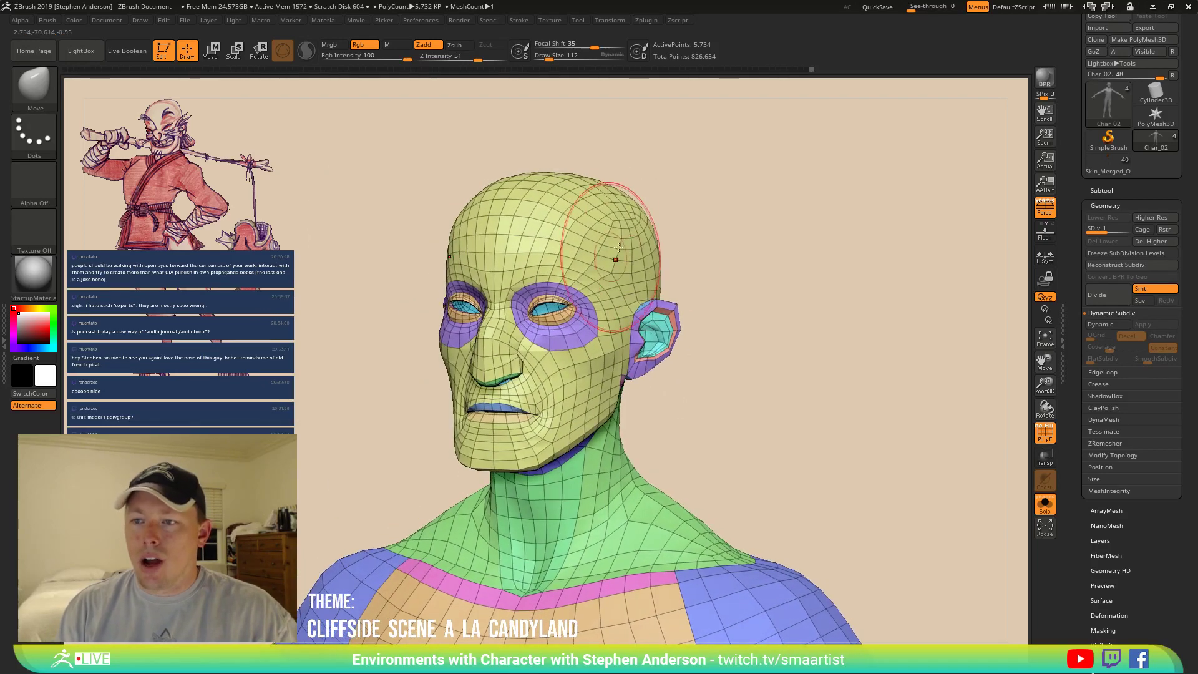
pyautogui.keyDown('ctrl'); pyautogui.moveTo(618, 210); pyautogui.dragTo(626, 244, button='right'); pyautogui.keyUp('ctrl')
pyautogui.press('b')
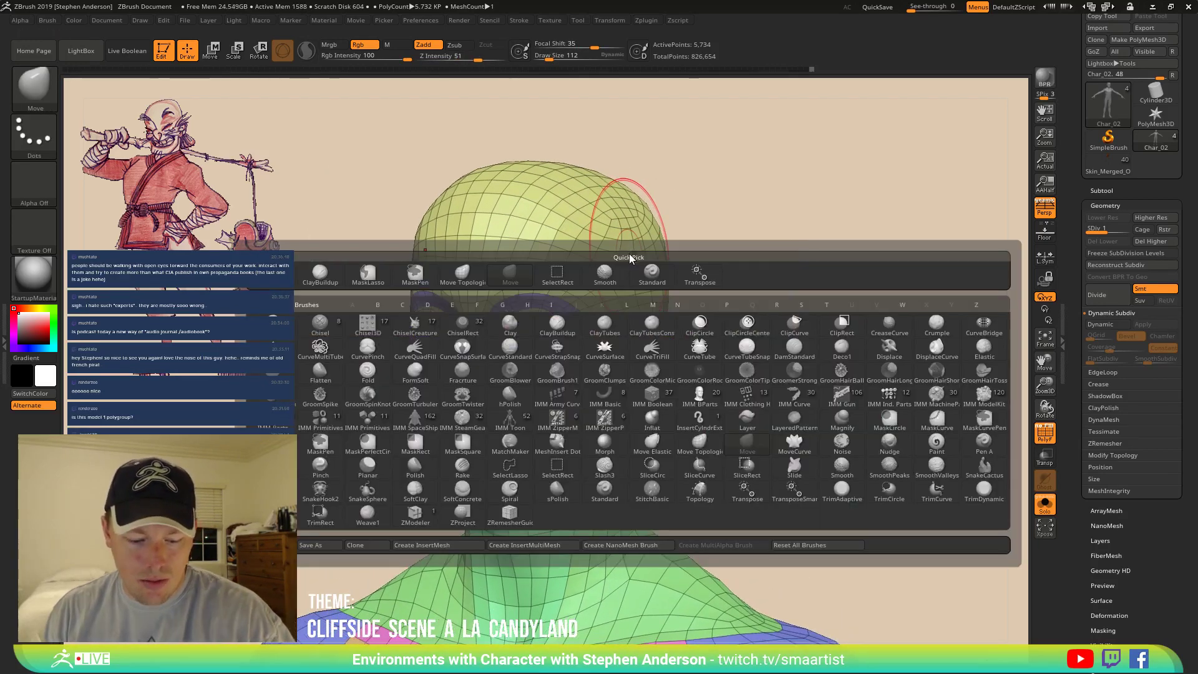
pyautogui.press('p')
pyautogui.press('i')
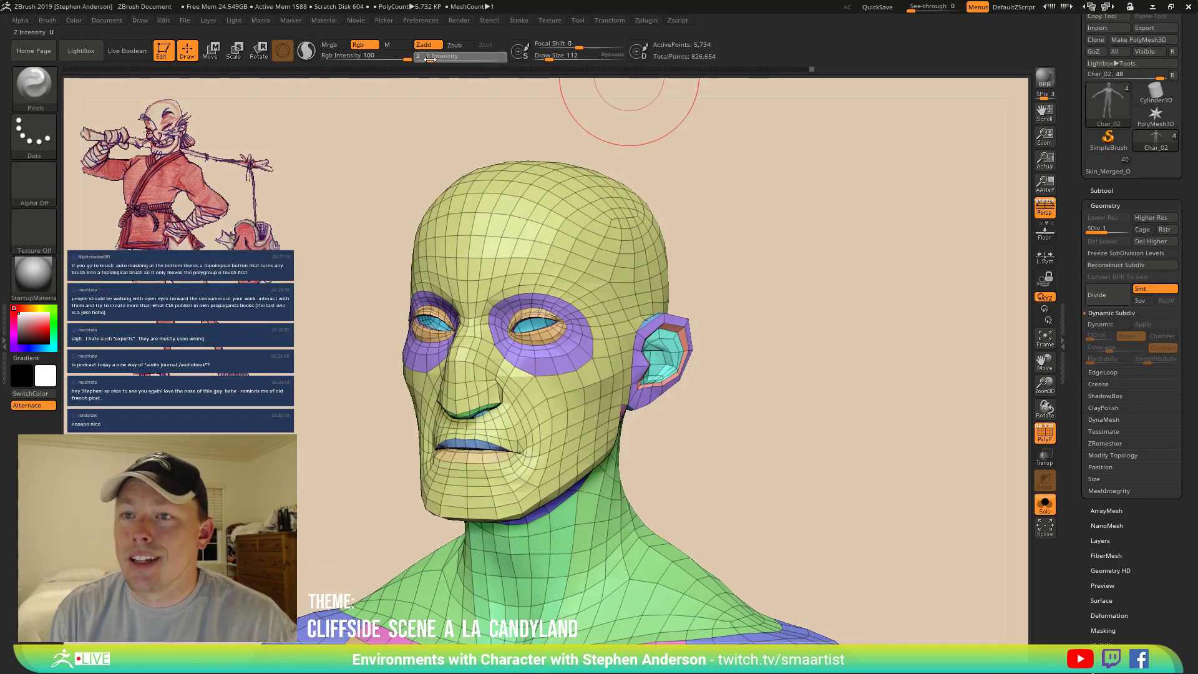
pyautogui.moveTo(624, 216); pyautogui.dragTo(582, 277, button='right')
pyautogui.press('s')
pyautogui.moveTo(681, 192); pyautogui.dragTo(604, 196)
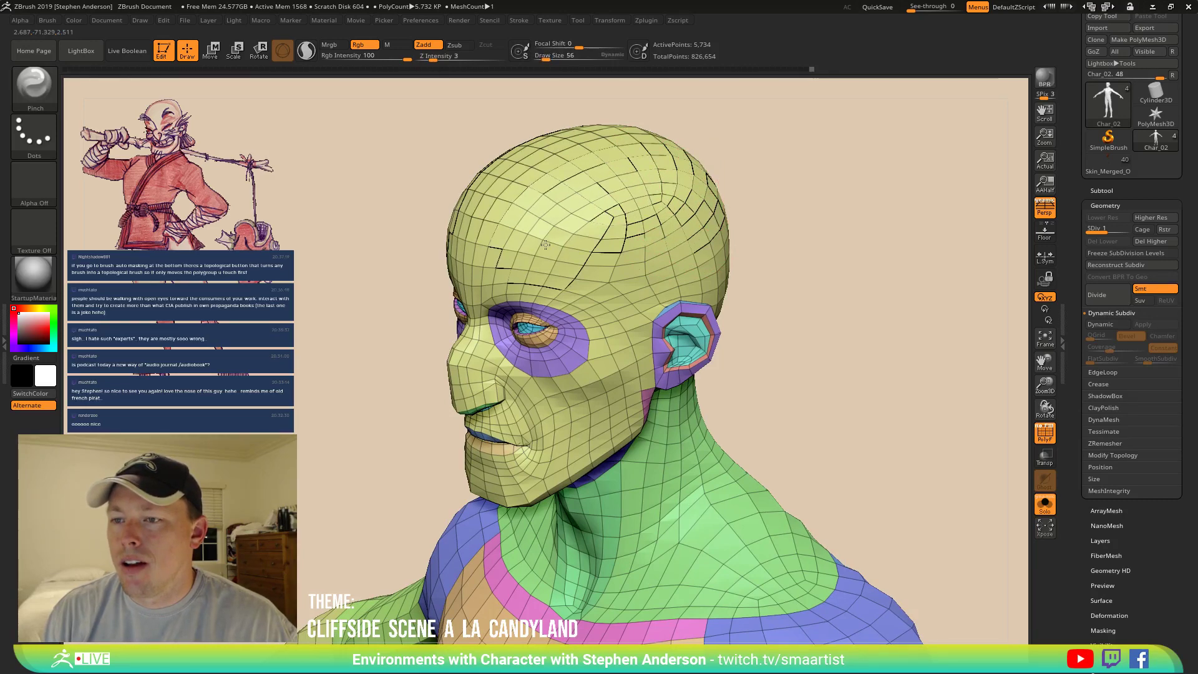
pyautogui.moveTo(546, 244); pyautogui.dragTo(550, 258)
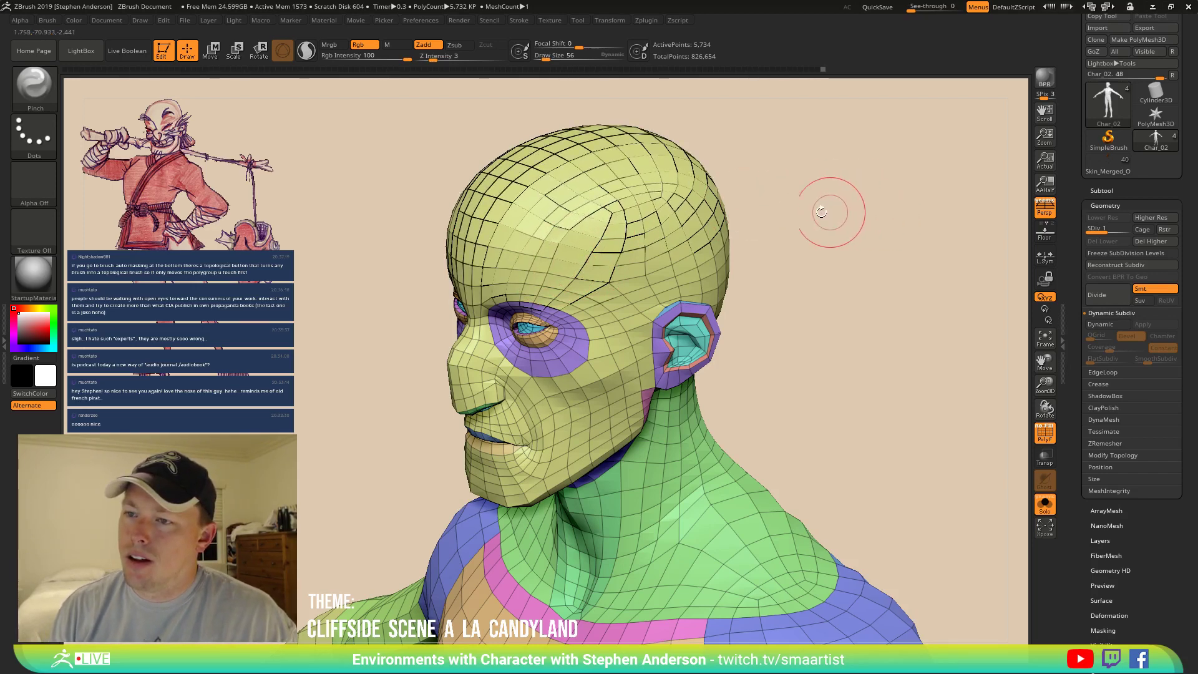
pyautogui.moveTo(783, 199)
pyautogui.mouseDown()
pyautogui.moveTo(846, 177)
pyautogui.moveTo(845, 188)
pyautogui.moveTo(757, 193)
pyautogui.moveTo(778, 179)
pyautogui.mouseUp()
# Switch back to the Move brush and lasso-mask a curved band along the side of the skull above the ear.
pyautogui.press('b')
pyautogui.press('m')
pyautogui.press('v')
pyautogui.press('ctrl')
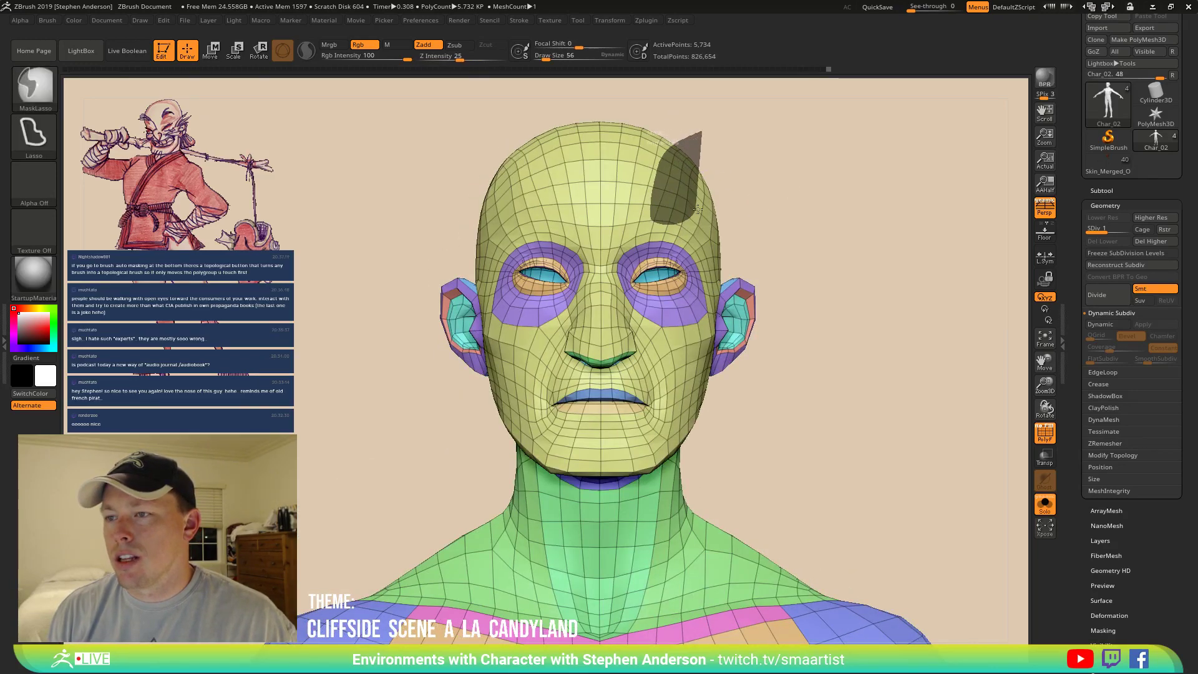
pyautogui.moveTo(730, 137)
pyautogui.keyDown('ctrl'); pyautogui.mouseDown()
pyautogui.moveTo(757, 152)
pyautogui.moveTo(685, 160)
pyautogui.mouseUp(); pyautogui.keyUp('ctrl')
pyautogui.moveTo(867, 142)
pyautogui.mouseDown()
pyautogui.moveTo(881, 275)
pyautogui.moveTo(935, 275)
pyautogui.mouseUp()
pyautogui.moveTo(940, 310)
pyautogui.keyDown('ctrl'); pyautogui.mouseDown()
pyautogui.moveTo(898, 356)
pyautogui.moveTo(807, 273)
pyautogui.moveTo(724, 181)
pyautogui.moveTo(752, 132)
pyautogui.mouseUp(); pyautogui.keyUp('ctrl')
pyautogui.keyDown('ctrl'); pyautogui.keyDown('alt'); pyautogui.moveTo(858, 275); pyautogui.dragTo(860, 281); pyautogui.keyUp('alt'); pyautogui.keyUp('ctrl')
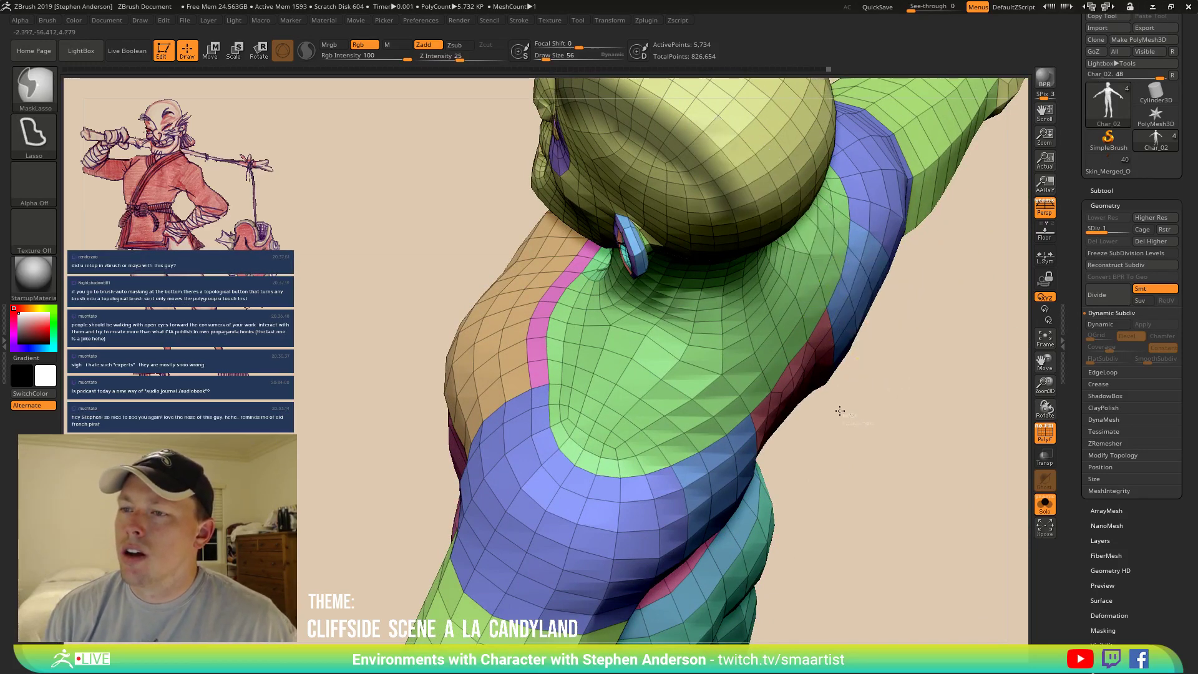
# Extend the lasso mask behind the ear, clear the stray mask from the neck and shoulders, and invert the mask.
pyautogui.moveTo(725, 265)
pyautogui.keyDown('ctrl'); pyautogui.mouseDown()
pyautogui.moveTo(714, 206)
pyautogui.moveTo(680, 145)
pyautogui.mouseUp(); pyautogui.keyUp('ctrl')
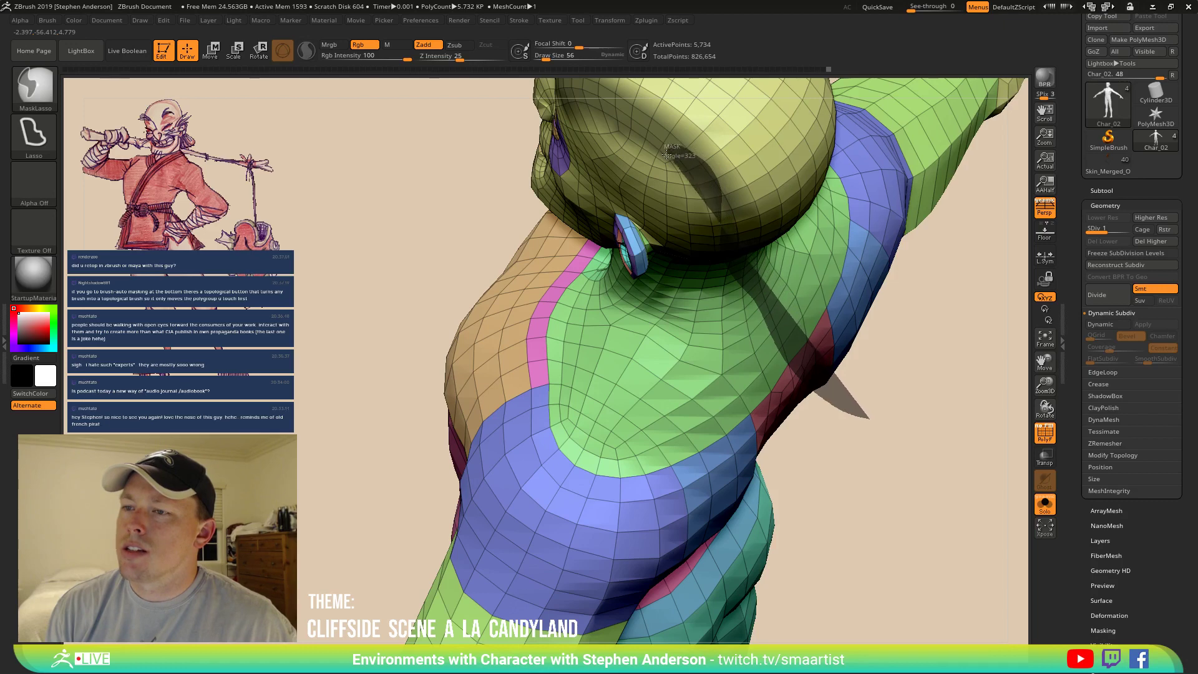
pyautogui.keyDown('ctrl'); pyautogui.moveTo(693, 231); pyautogui.dragTo(700, 236); pyautogui.keyUp('ctrl')
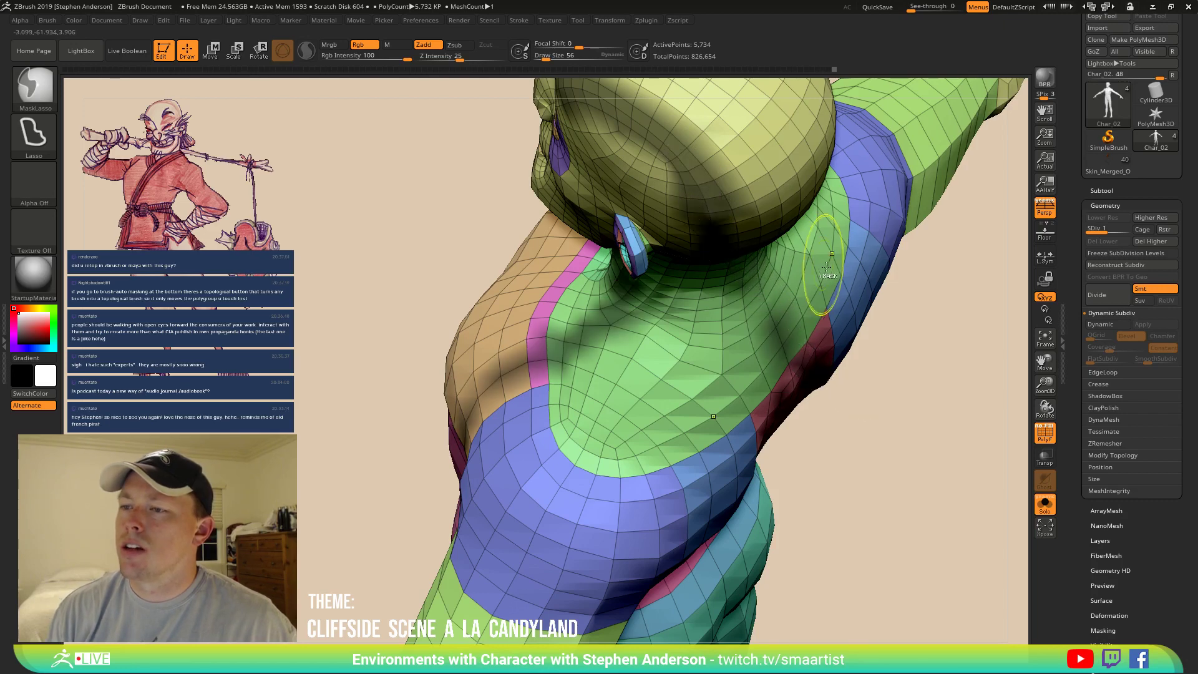
pyautogui.moveTo(918, 378); pyautogui.dragTo(891, 236)
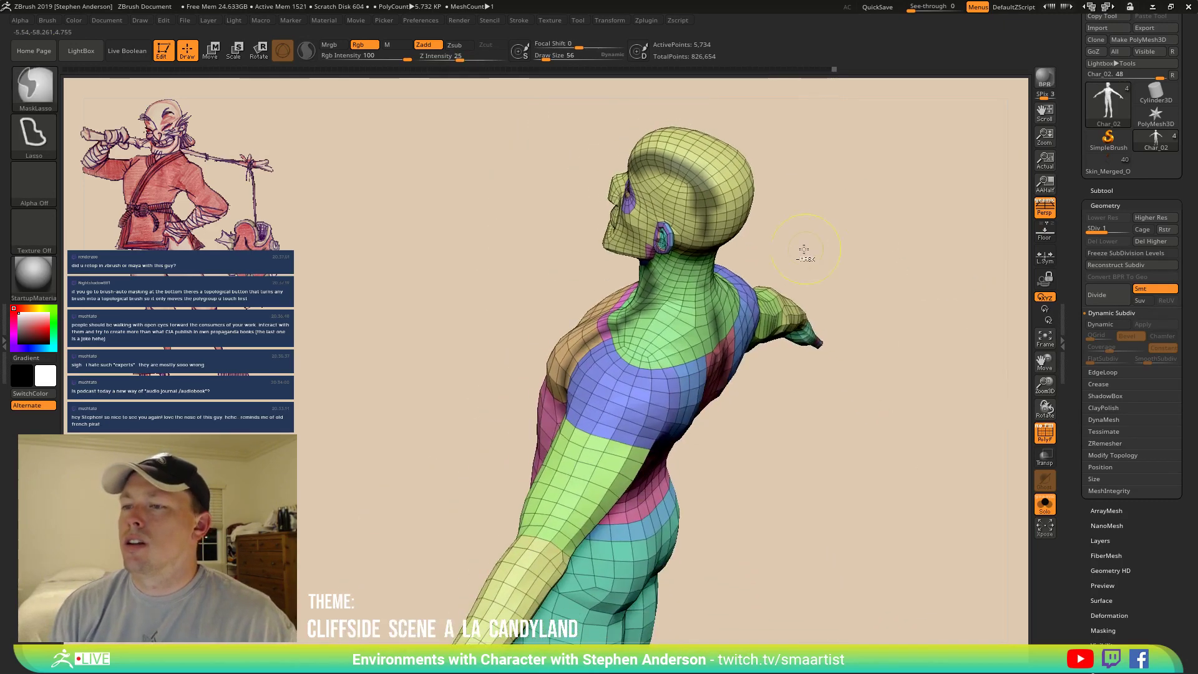
pyautogui.moveTo(590, 260)
pyautogui.keyDown('ctrl'); pyautogui.keyDown('alt'); pyautogui.mouseDown()
pyautogui.moveTo(490, 487)
pyautogui.moveTo(912, 312)
pyautogui.moveTo(906, 293)
pyautogui.mouseUp(); pyautogui.keyUp('alt'); pyautogui.keyUp('ctrl')
pyautogui.moveTo(805, 418)
pyautogui.keyDown('alt'); pyautogui.mouseDown()
pyautogui.moveTo(764, 413)
pyautogui.moveTo(851, 415)
pyautogui.moveTo(915, 316)
pyautogui.moveTo(856, 396)
pyautogui.moveTo(806, 245)
pyautogui.mouseUp(); pyautogui.keyUp('alt')
pyautogui.moveTo(806, 244)
pyautogui.keyDown('ctrl'); pyautogui.mouseDown(button='right')
pyautogui.moveTo(830, 272)
pyautogui.moveTo(788, 245)
pyautogui.mouseUp(button='right'); pyautogui.keyUp('ctrl')
pyautogui.keyDown('ctrl'); pyautogui.click(753, 246); pyautogui.keyUp('ctrl')
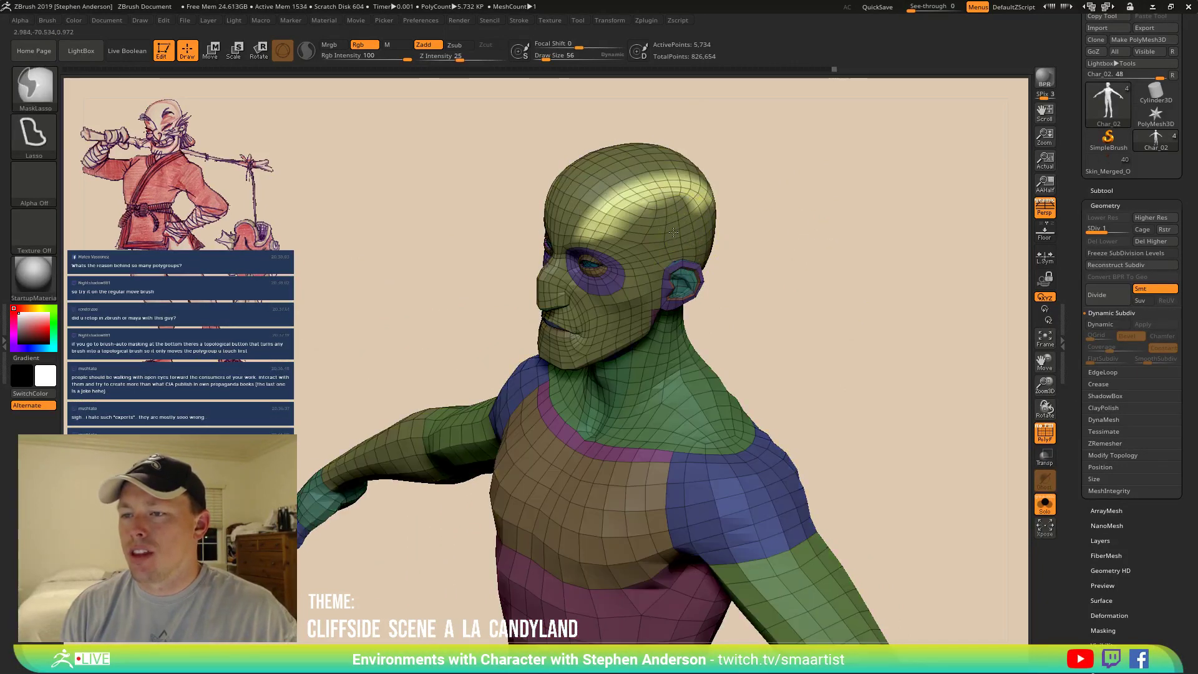
# Soften the mask edges, shift the unmasked band on the side of the skull up and outward with the Move gizmo, and clear the mask.
pyautogui.keyDown('ctrl'); pyautogui.click(674, 232); pyautogui.keyUp('ctrl')
pyautogui.moveTo(799, 258); pyautogui.dragTo(822, 230)
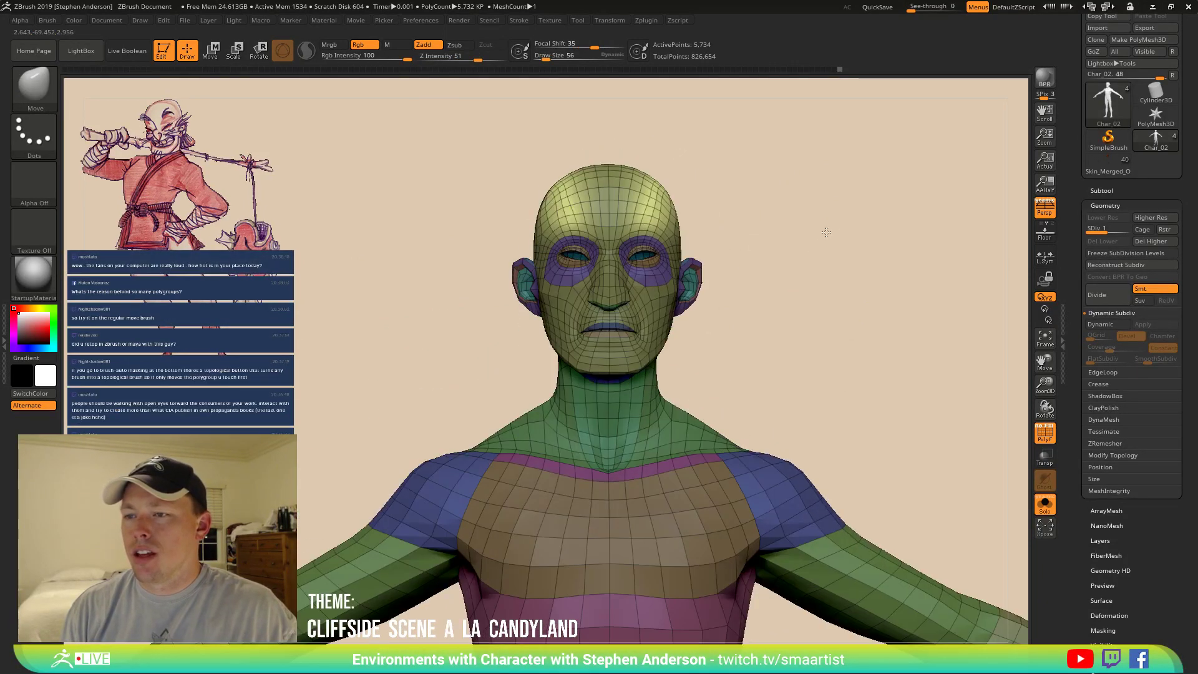
pyautogui.press('w')
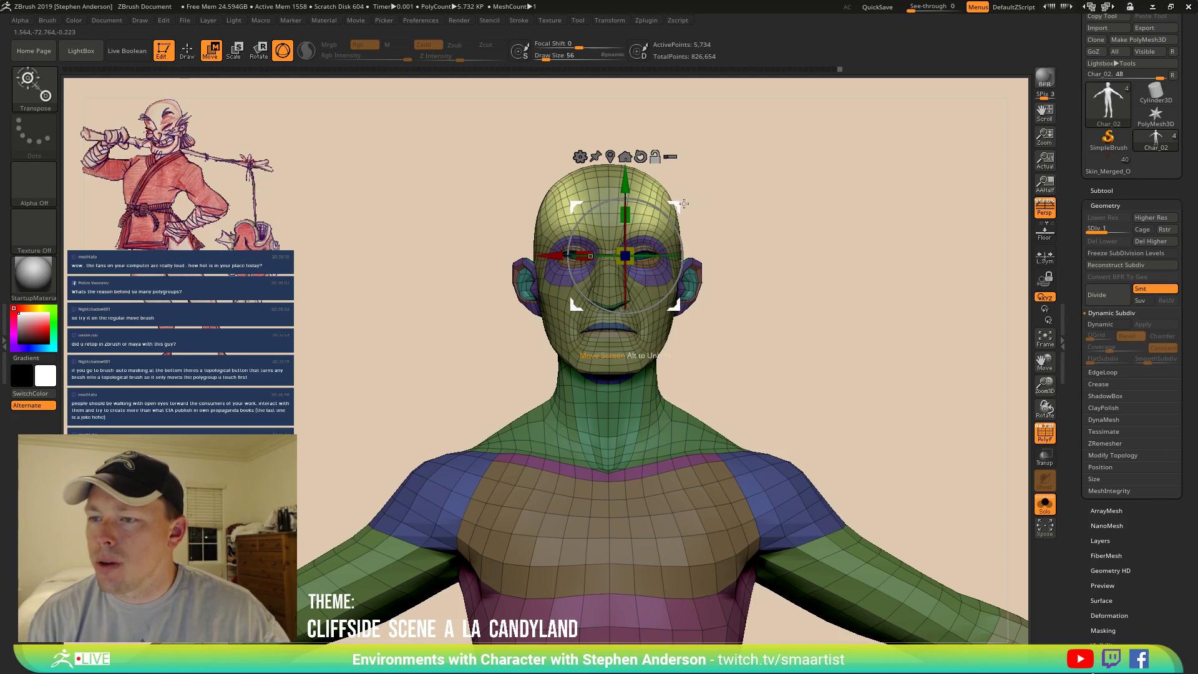
pyautogui.moveTo(684, 203); pyautogui.dragTo(703, 155)
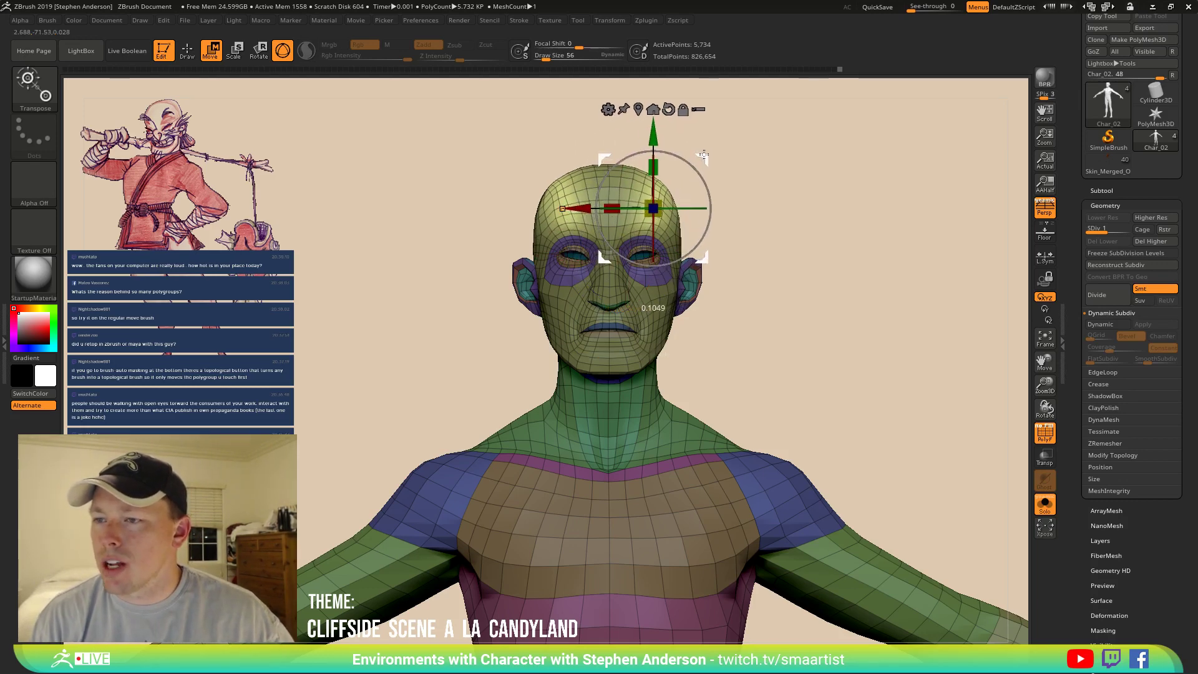
pyautogui.moveTo(794, 163)
pyautogui.mouseDown(button='right')
pyautogui.moveTo(758, 174)
pyautogui.moveTo(814, 180)
pyautogui.mouseUp(button='right')
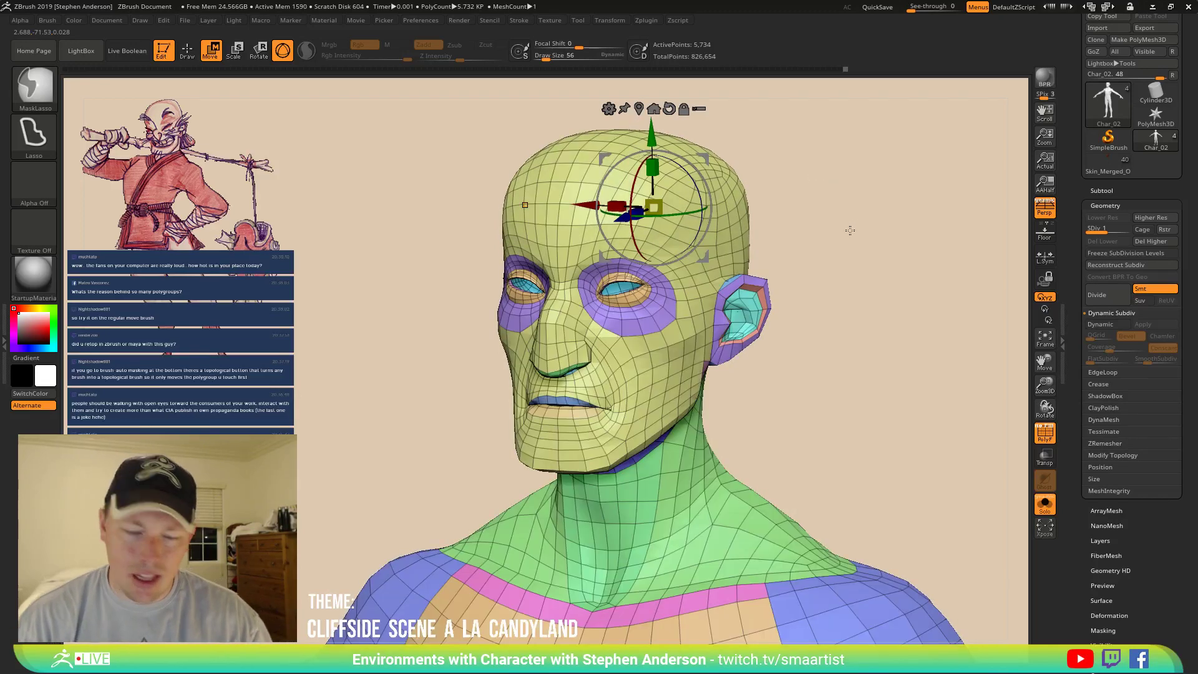
# Return to brush sculpting and mask the face and skull, leaving the neck and body unmasked.
pyautogui.press('q')
pyautogui.moveTo(649, 181); pyautogui.dragTo(711, 241, button='right')
pyautogui.hotkey('shift', 'f')
pyautogui.hotkey('shift', 'f')
pyautogui.press('ctrl')
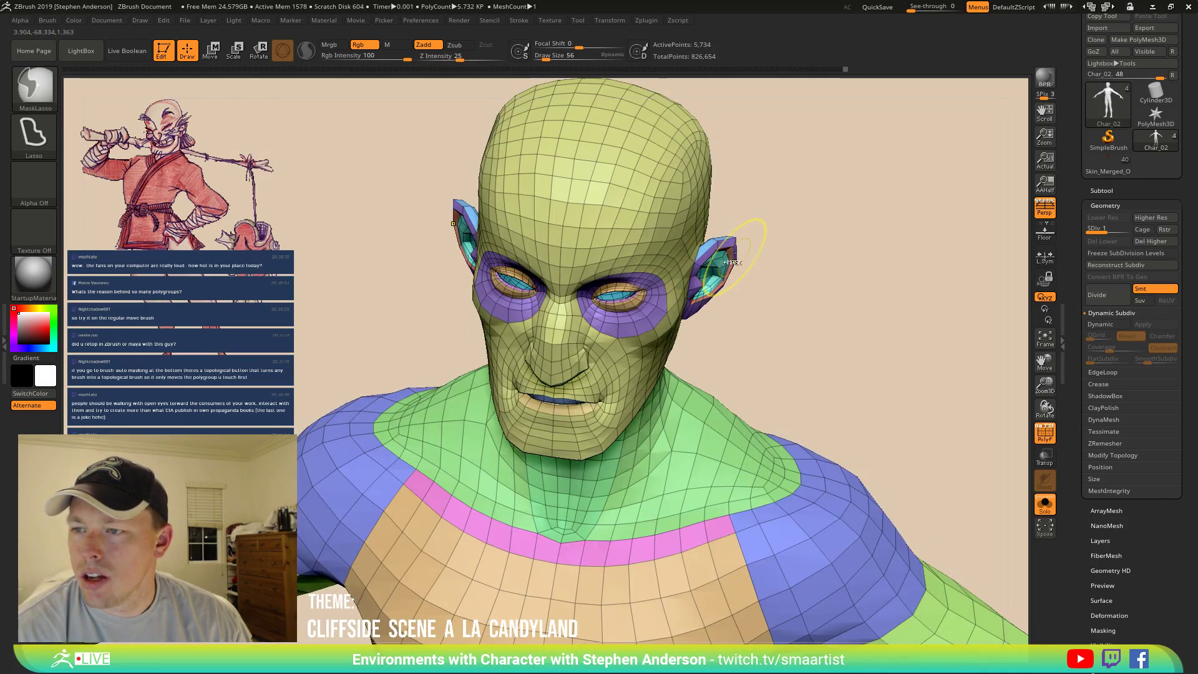
pyautogui.keyDown('ctrl'); pyautogui.click(775, 199); pyautogui.keyUp('ctrl')
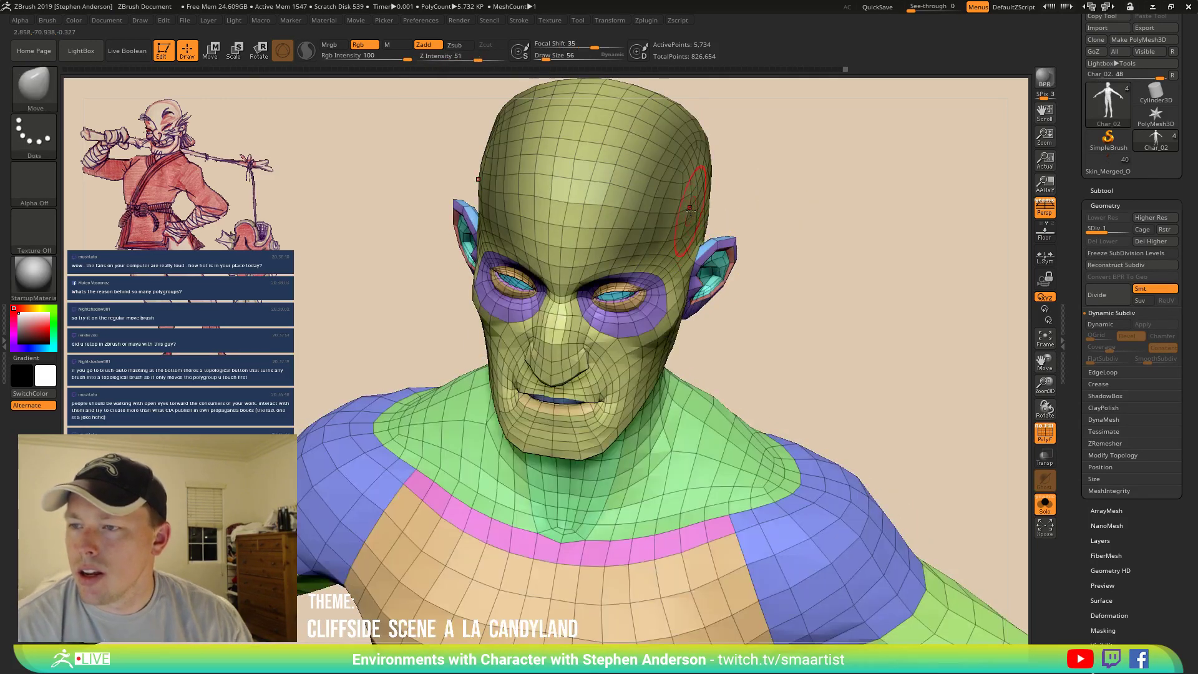
# Set the brush draw size to 70 and smooth the side of the forehead and upper skull.
pyautogui.moveTo(694, 206)
pyautogui.mouseDown(button='right')
pyautogui.moveTo(722, 190)
pyautogui.moveTo(704, 206)
pyautogui.mouseUp(button='right')
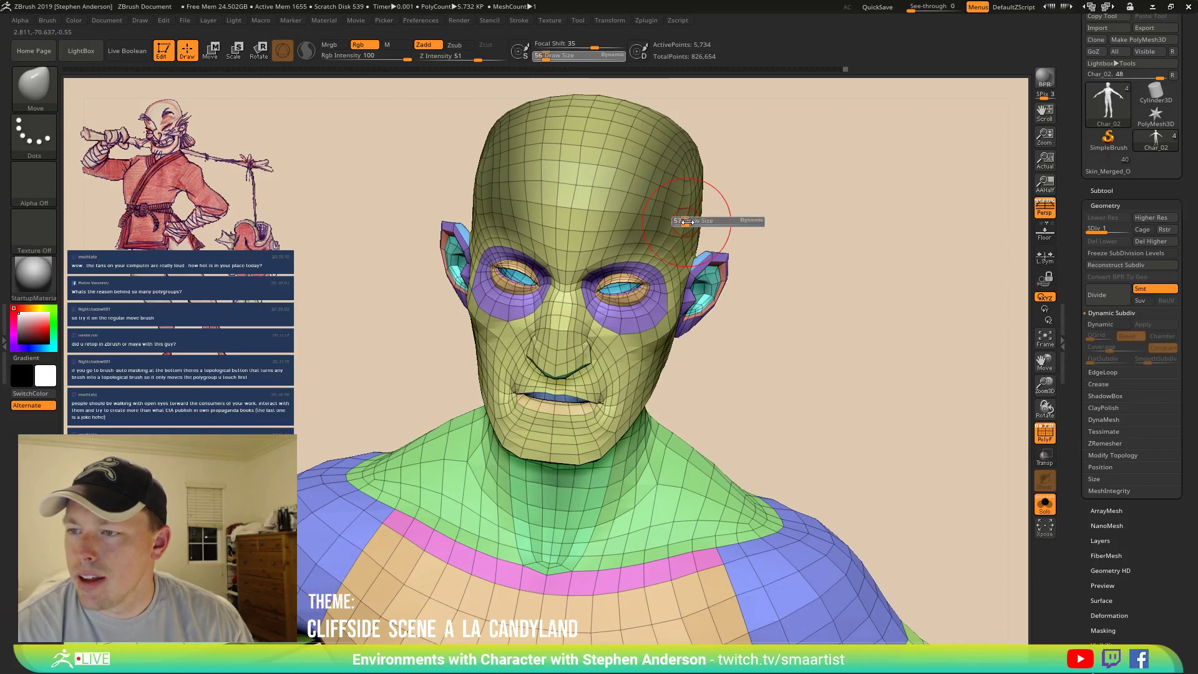
pyautogui.moveTo(702, 225); pyautogui.dragTo(707, 224)
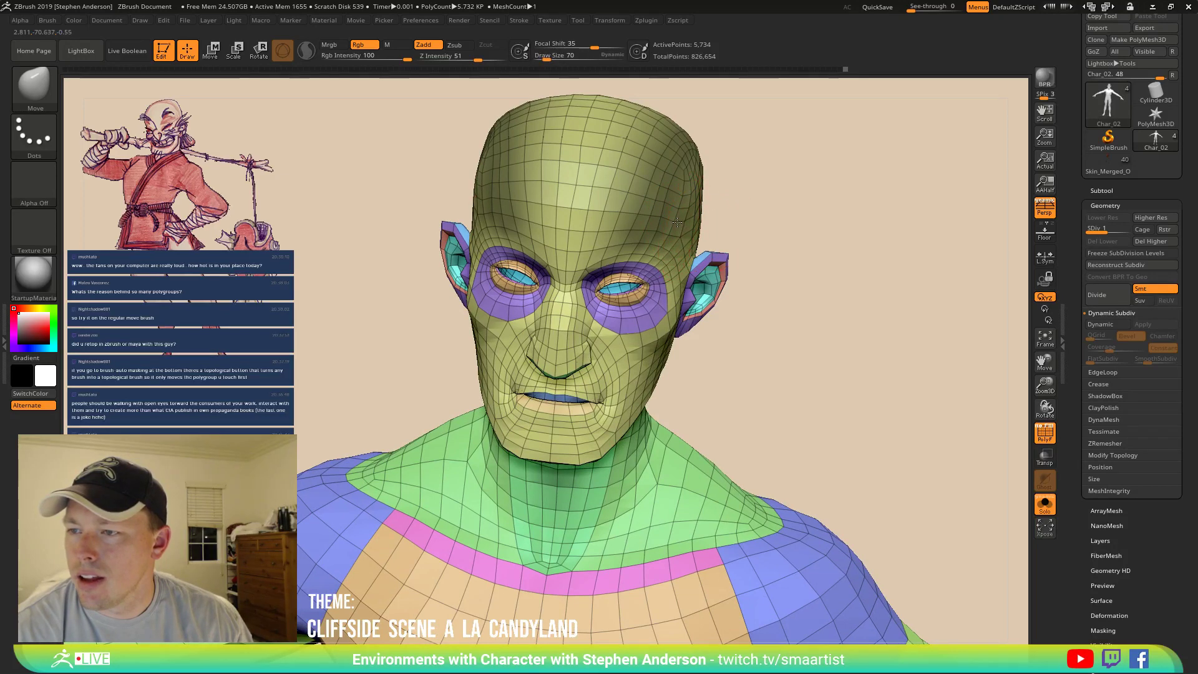
pyautogui.moveTo(679, 222)
pyautogui.mouseDown(button='right')
pyautogui.moveTo(662, 220)
pyautogui.moveTo(688, 217)
pyautogui.mouseUp(button='right')
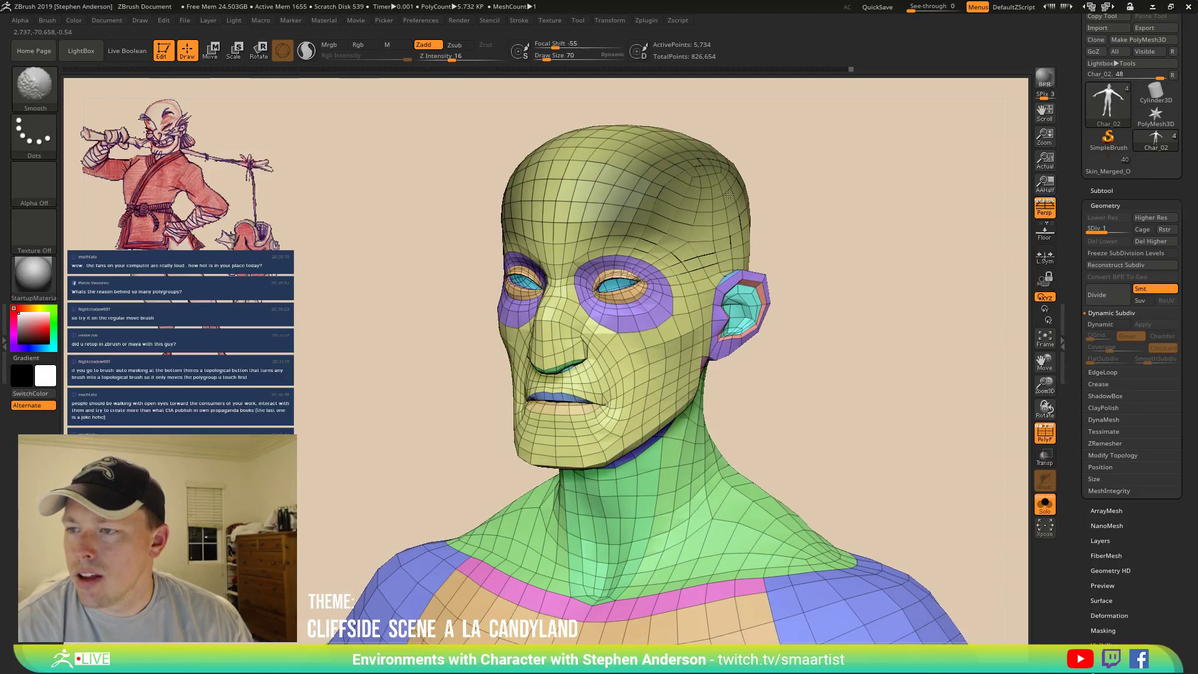
pyautogui.moveTo(652, 197); pyautogui.dragTo(621, 184, button='right')
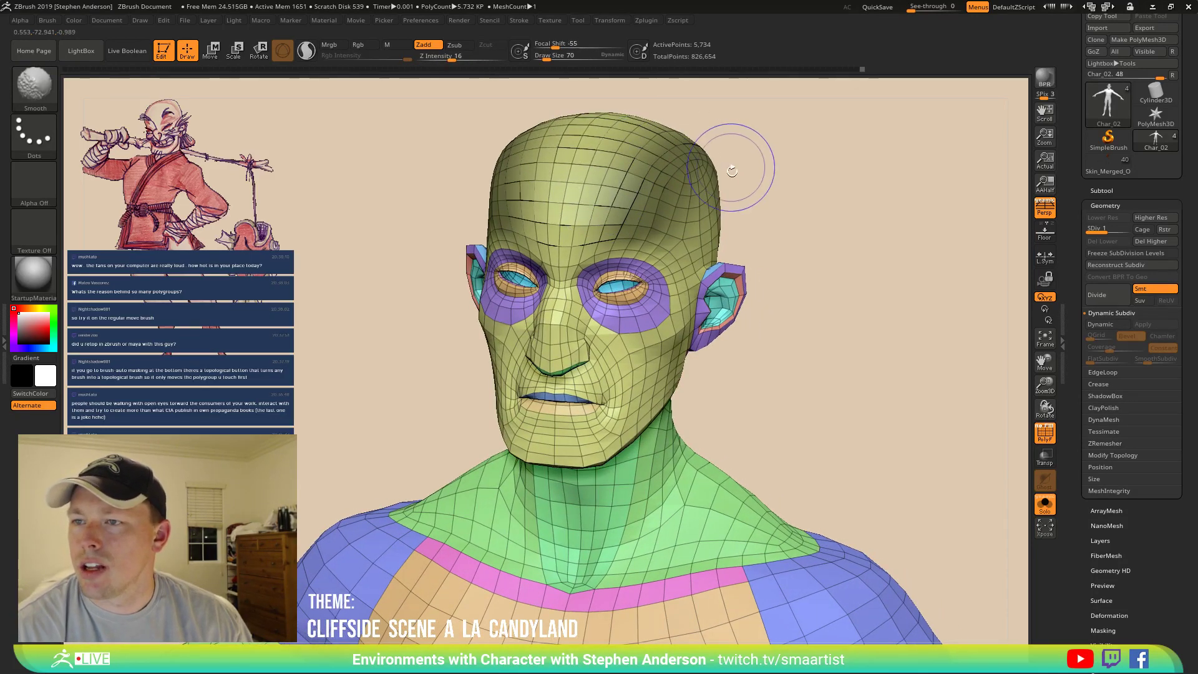
pyautogui.moveTo(774, 159)
pyautogui.mouseDown(button='right')
pyautogui.moveTo(727, 151)
pyautogui.moveTo(737, 140)
pyautogui.moveTo(803, 144)
pyautogui.moveTo(782, 169)
pyautogui.moveTo(638, 217)
pyautogui.moveTo(670, 219)
pyautogui.mouseUp(button='right')
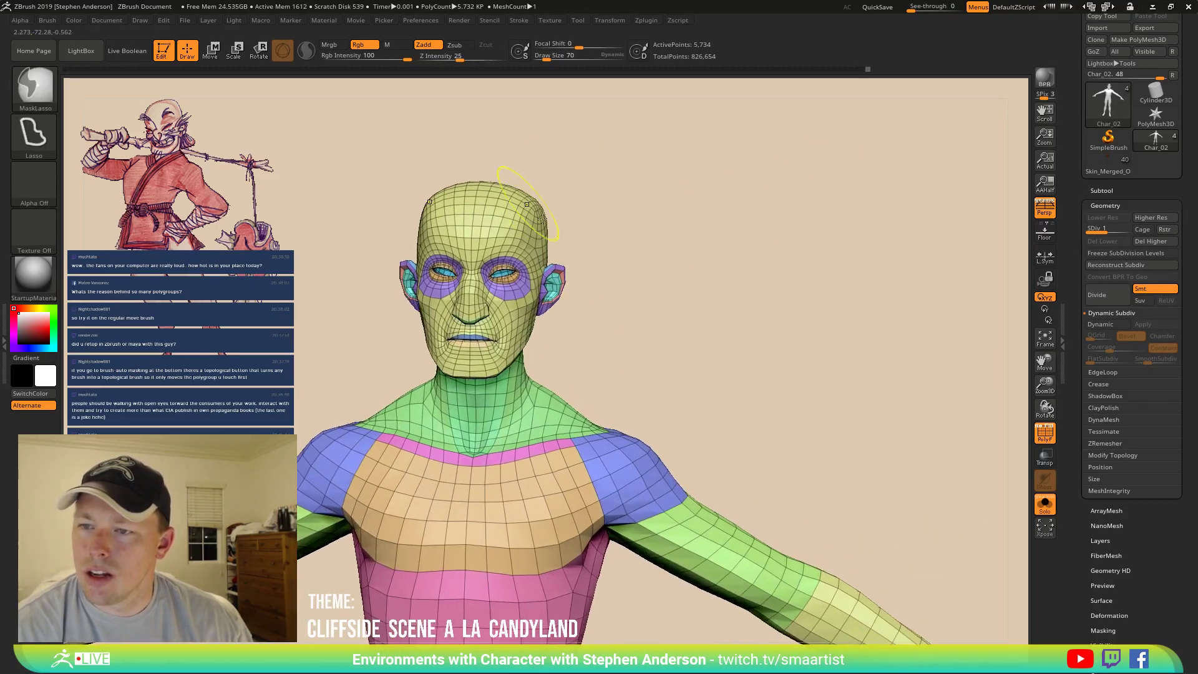
# Set the draw size to 56, then shape and smooth the side and back of the skull above the ear.
pyautogui.keyDown('ctrl'); pyautogui.moveTo(535, 197); pyautogui.dragTo(631, 281, button='right'); pyautogui.keyUp('ctrl')
pyautogui.moveTo(630, 281); pyautogui.dragTo(609, 283, button='right')
pyautogui.moveTo(510, 285)
pyautogui.mouseDown(button='right')
pyautogui.moveTo(493, 281)
pyautogui.moveTo(524, 259)
pyautogui.mouseUp(button='right')
pyautogui.press('s')
pyautogui.click(512, 272)
pyautogui.moveTo(519, 282)
pyautogui.keyDown('shift'); pyautogui.mouseDown()
pyautogui.moveTo(500, 275)
pyautogui.moveTo(541, 263)
pyautogui.moveTo(551, 303)
pyautogui.moveTo(569, 286)
pyautogui.moveTo(607, 299)
pyautogui.mouseUp(); pyautogui.keyUp('shift')
pyautogui.moveTo(703, 239); pyautogui.dragTo(698, 267)
pyautogui.keyDown('shift'); pyautogui.moveTo(756, 229); pyautogui.dragTo(802, 249); pyautogui.keyUp('shift')
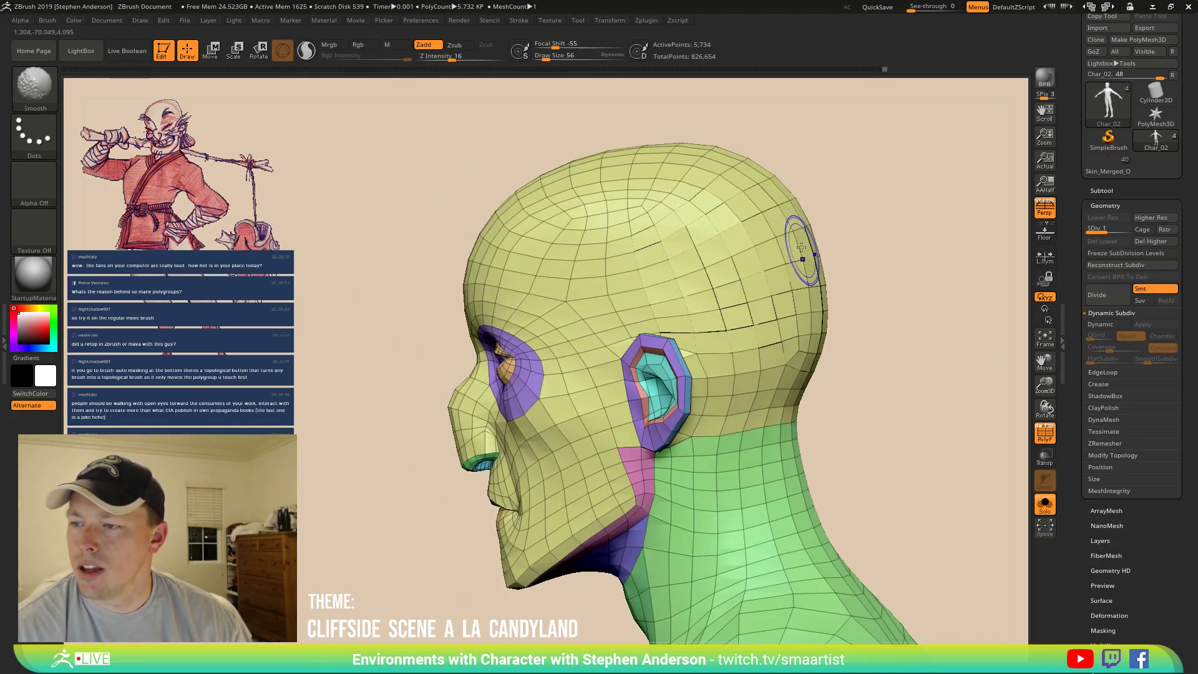
pyautogui.moveTo(788, 214)
pyautogui.mouseDown(button='right')
pyautogui.moveTo(802, 216)
pyautogui.moveTo(703, 254)
pyautogui.moveTo(684, 227)
pyautogui.moveTo(761, 189)
pyautogui.mouseUp(button='right')
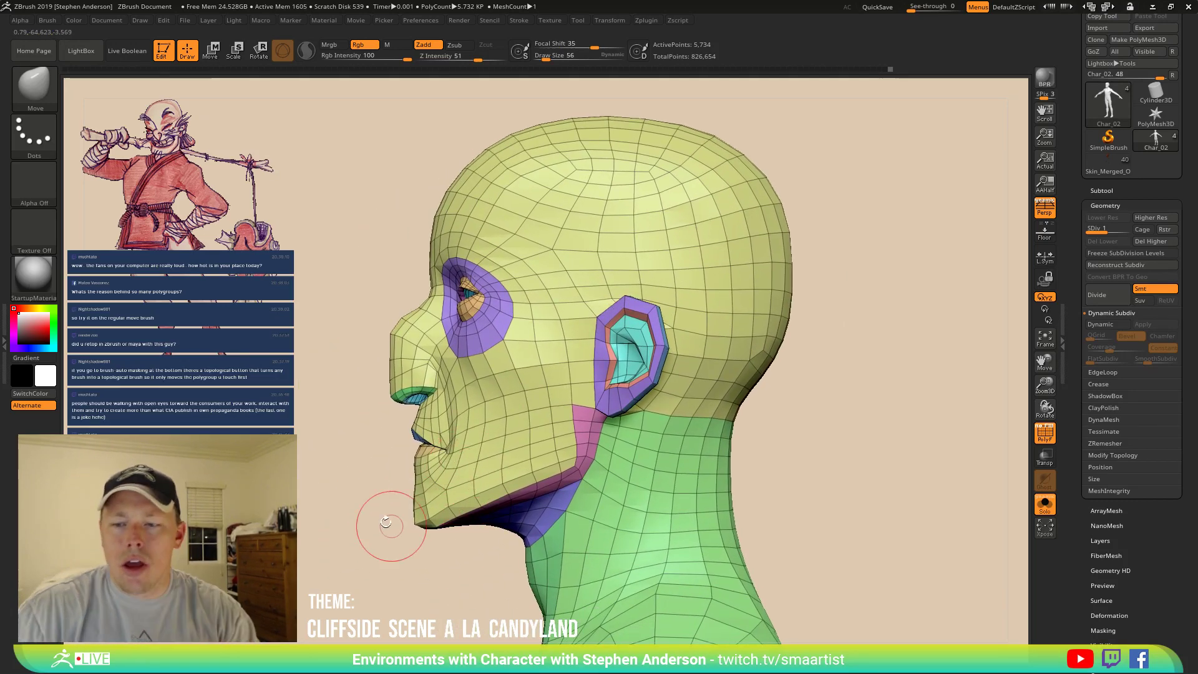
# Turn off the polyframe display and set the Move brush draw size to 102 for shaping the side of the jaw.
pyautogui.press('ctrl')
pyautogui.moveTo(435, 493)
pyautogui.keyDown('ctrl'); pyautogui.mouseDown(button='right')
pyautogui.moveTo(402, 460)
pyautogui.moveTo(445, 463)
pyautogui.mouseUp(button='right'); pyautogui.keyUp('ctrl')
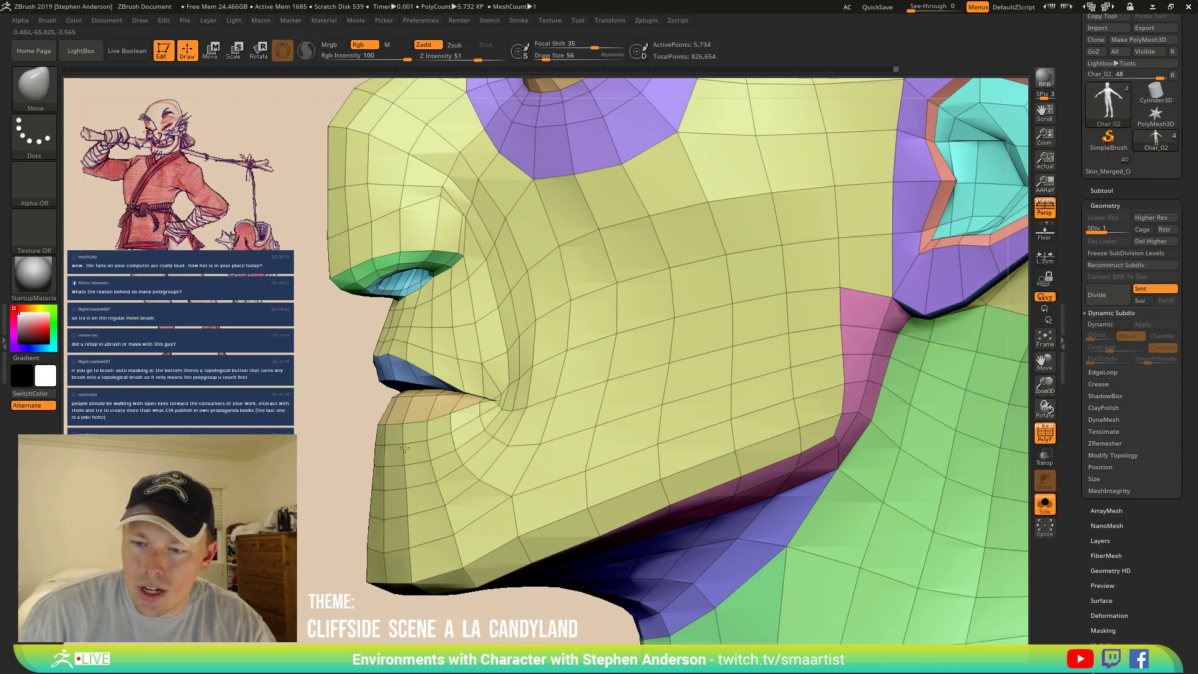
pyautogui.moveTo(489, 482); pyautogui.dragTo(324, 219, button='right')
pyautogui.keyDown('alt'); pyautogui.moveTo(590, 467); pyautogui.dragTo(583, 350, button='right'); pyautogui.keyUp('alt')
pyautogui.hotkey('shift', 'f')
pyautogui.moveTo(641, 379); pyautogui.dragTo(594, 353, button='right')
pyautogui.moveTo(476, 302)
pyautogui.keyDown('ctrl'); pyautogui.mouseDown(button='right')
pyautogui.moveTo(526, 316)
pyautogui.moveTo(547, 297)
pyautogui.mouseUp(button='right'); pyautogui.keyUp('ctrl')
pyautogui.press('s')
pyautogui.moveTo(499, 301); pyautogui.dragTo(502, 300)
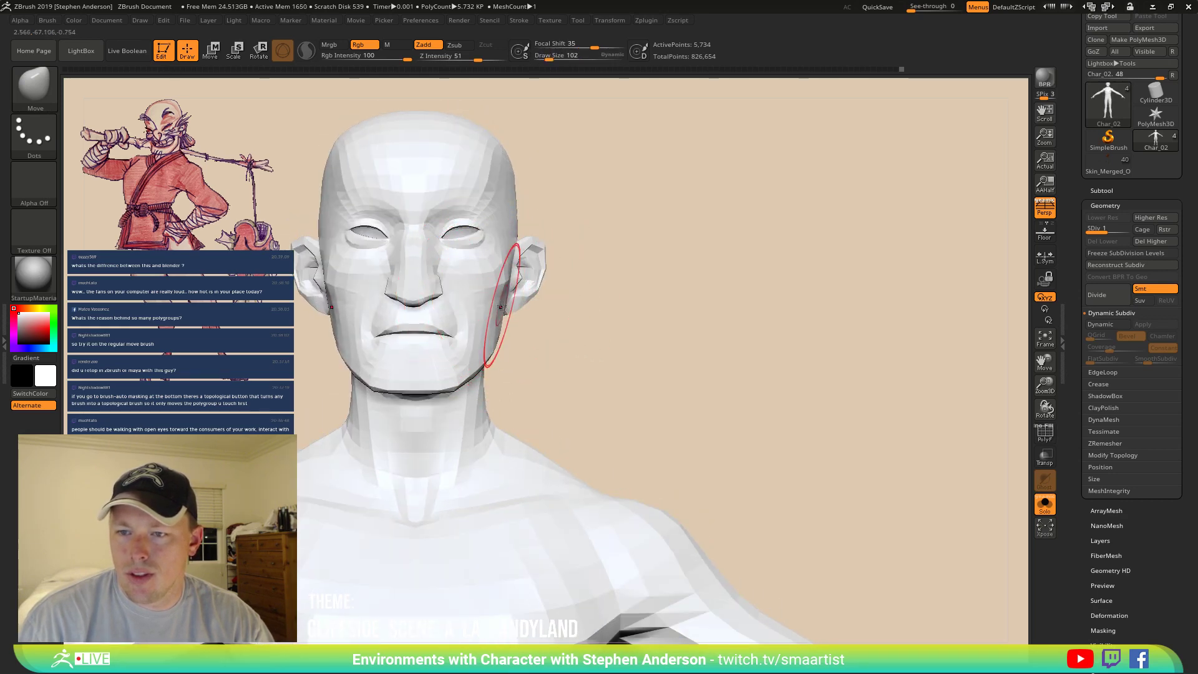
# Reduce the draw size to 37 and smooth the jaw corner just below the ear.
pyautogui.moveTo(495, 307); pyautogui.dragTo(503, 309, button='right')
pyautogui.press('s')
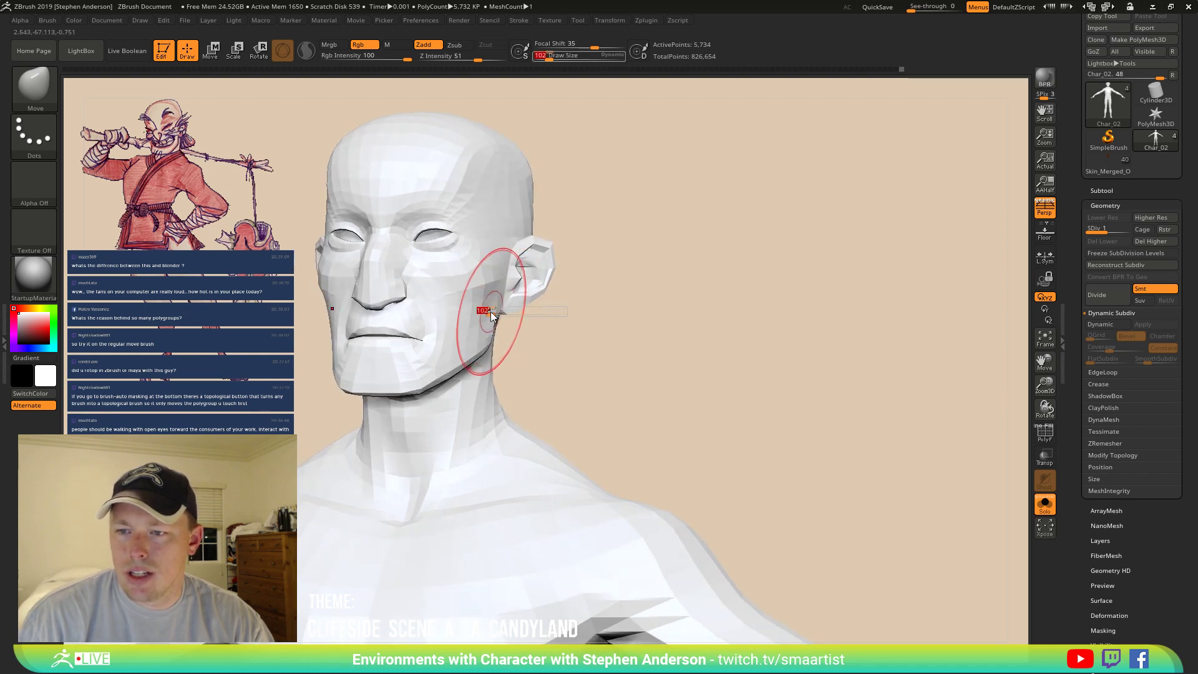
pyautogui.moveTo(371, 313); pyautogui.dragTo(372, 313)
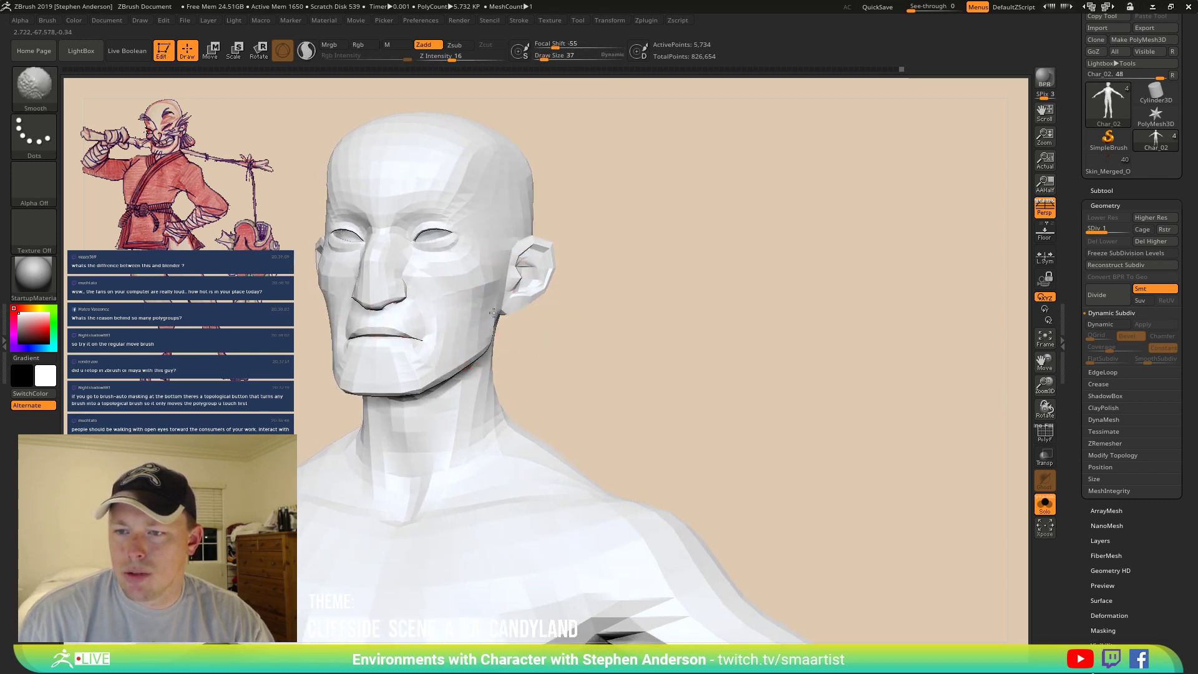
pyautogui.keyDown('shift'); pyautogui.moveTo(457, 320); pyautogui.dragTo(478, 325); pyautogui.keyUp('shift')
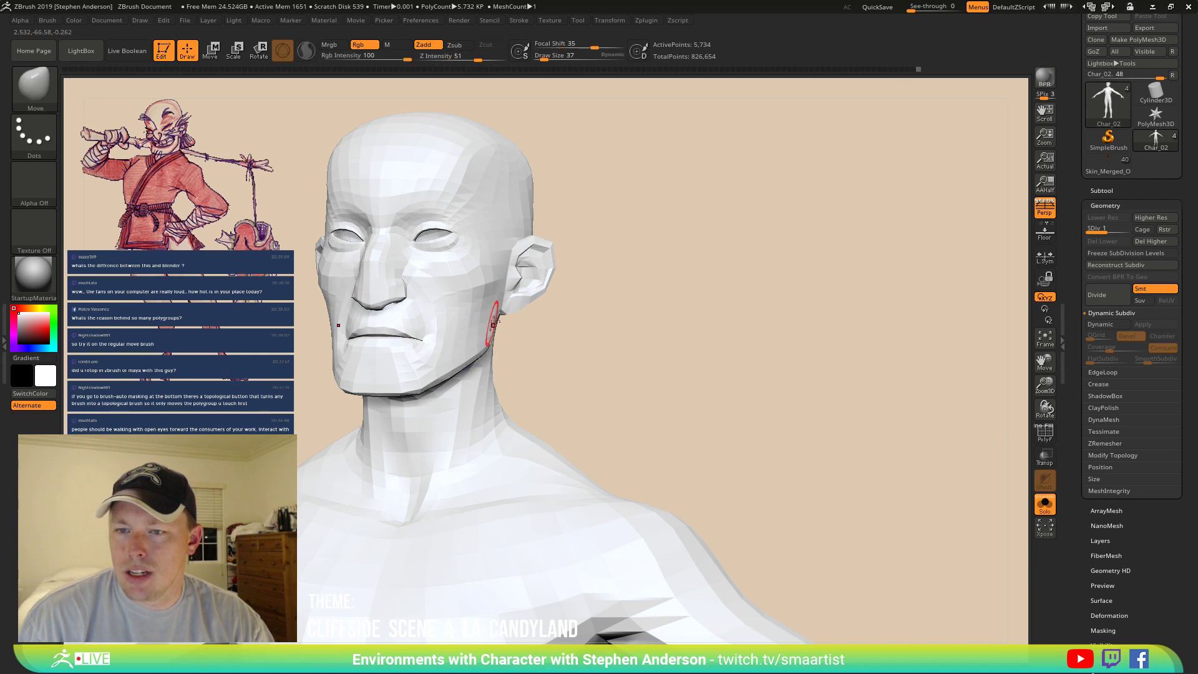
pyautogui.moveTo(495, 320)
pyautogui.mouseDown(button='right')
pyautogui.moveTo(507, 324)
pyautogui.moveTo(478, 325)
pyautogui.mouseUp(button='right')
# Adjust the lower cheek and jawline with the Move brush, using draw sizes 103 and 81.
pyautogui.press('s')
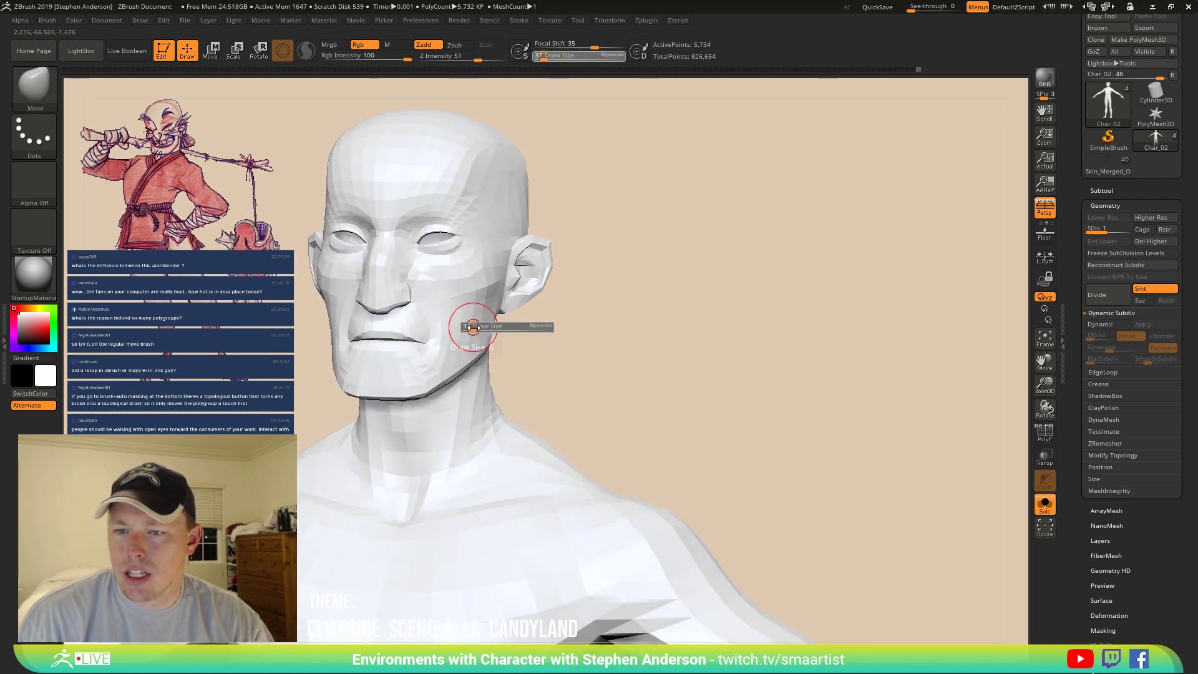
pyautogui.moveTo(480, 329); pyautogui.dragTo(597, 343)
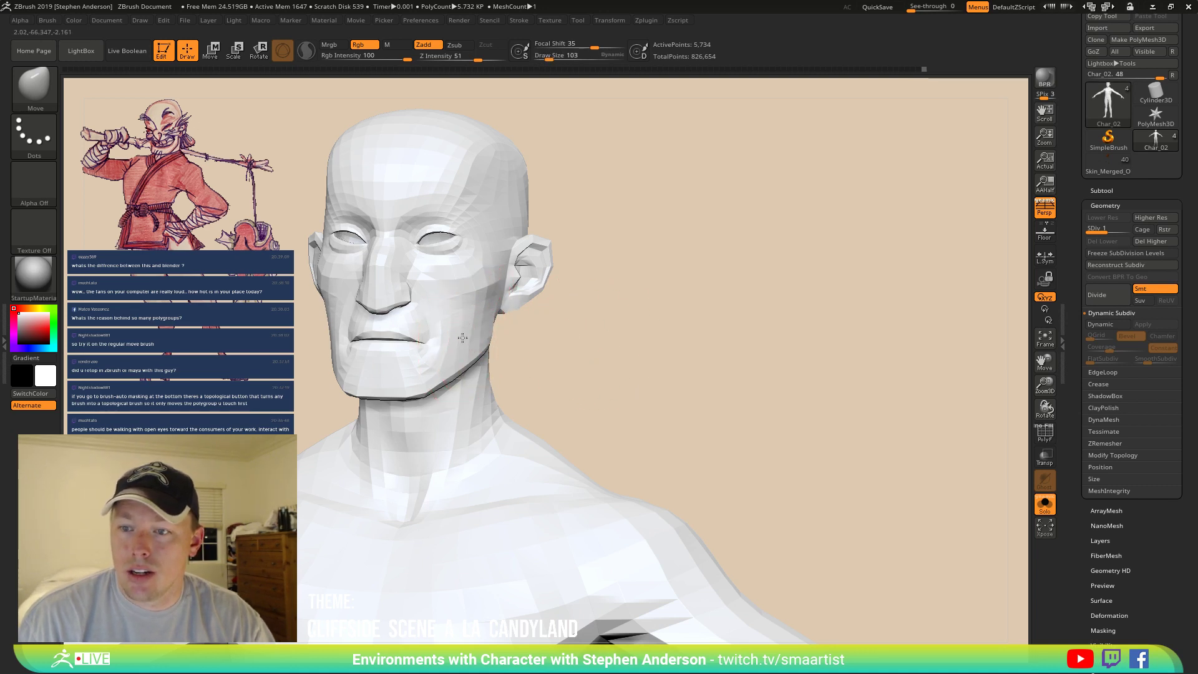
pyautogui.press('s')
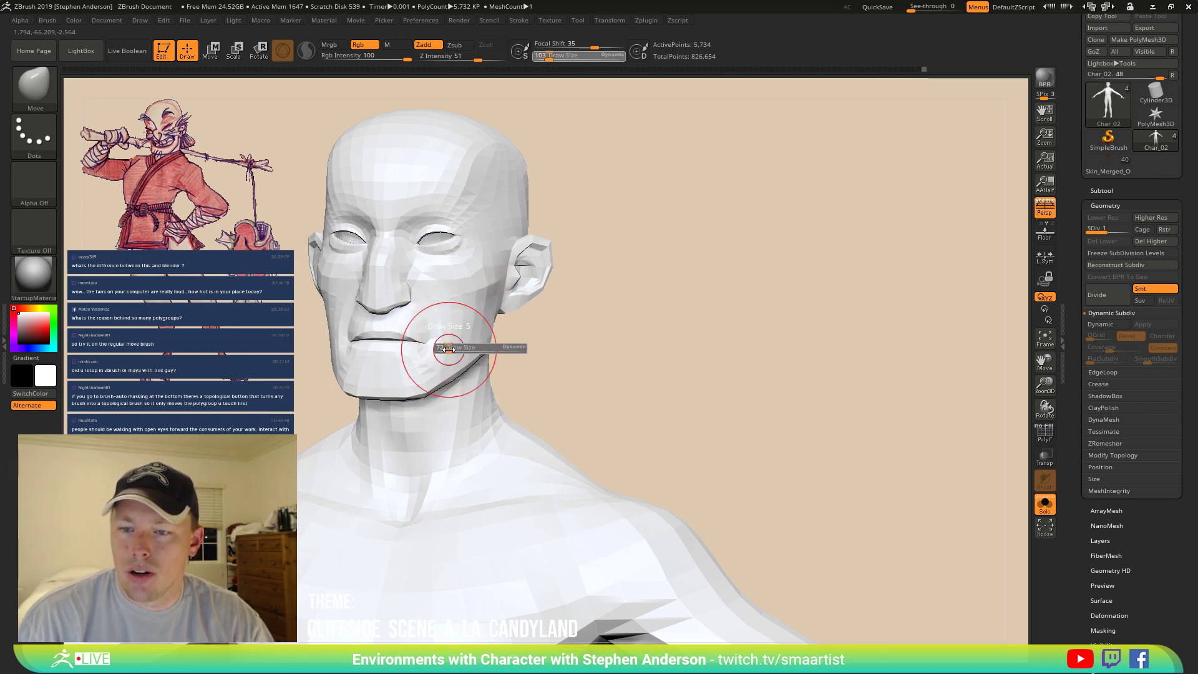
pyautogui.moveTo(450, 347)
pyautogui.mouseDown()
pyautogui.moveTo(431, 345)
pyautogui.moveTo(457, 366)
pyautogui.mouseUp()
pyautogui.press('s')
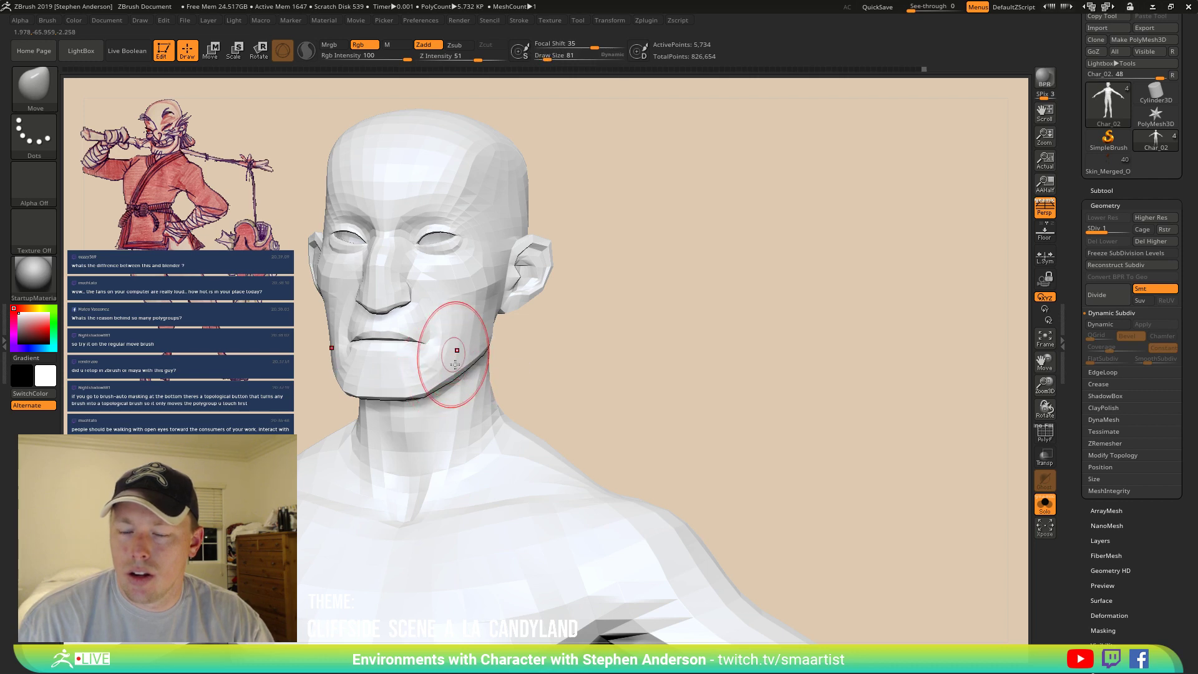
pyautogui.moveTo(455, 348)
pyautogui.mouseDown(button='right')
pyautogui.moveTo(460, 392)
pyautogui.moveTo(448, 371)
pyautogui.mouseUp(button='right')
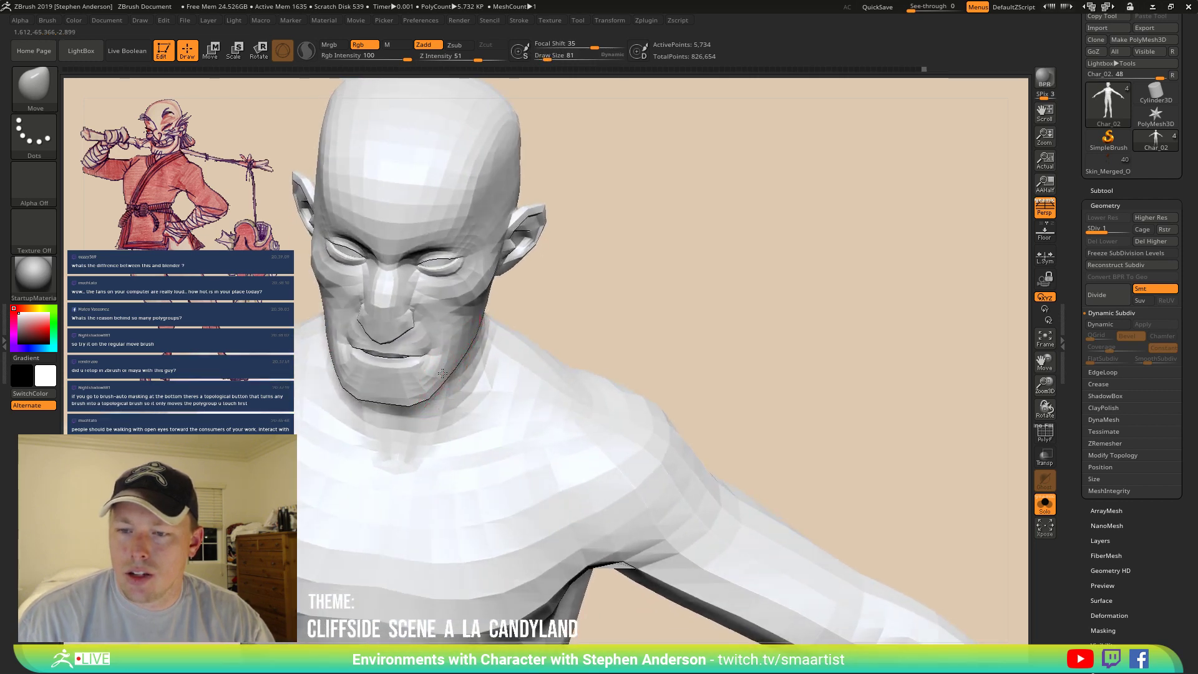
# Reshape the jaw edge beside the chin with the Move brush, using draw sizes 46 and 41.
pyautogui.press('s')
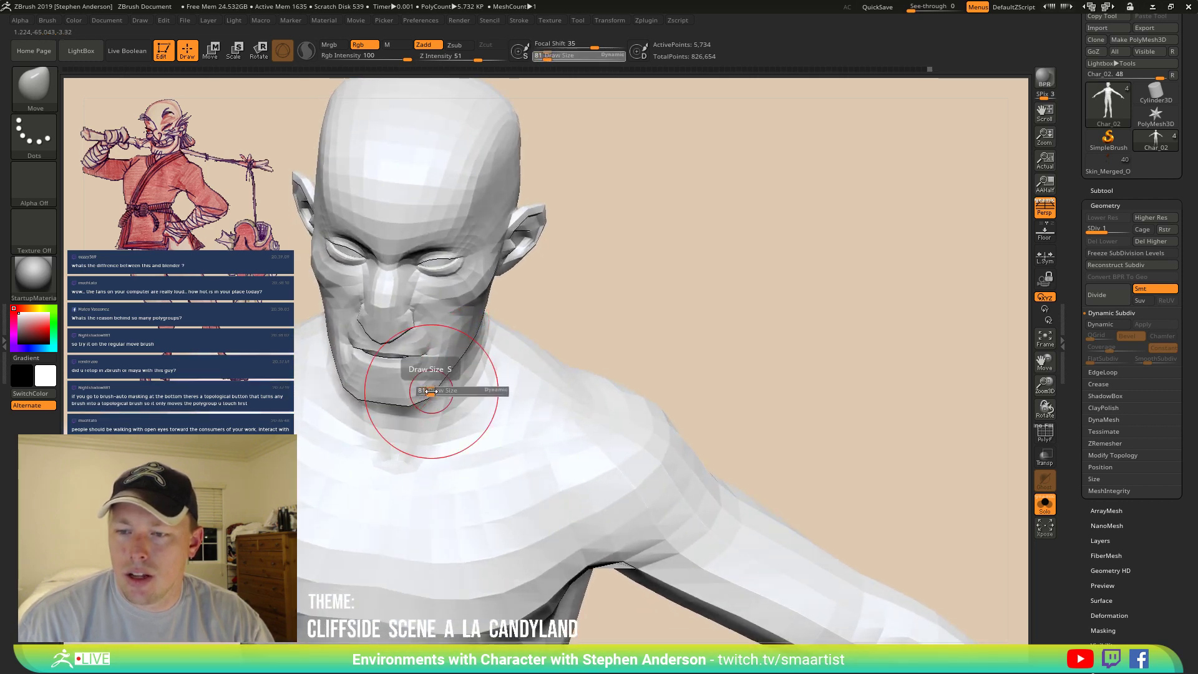
pyautogui.moveTo(429, 390); pyautogui.dragTo(405, 389)
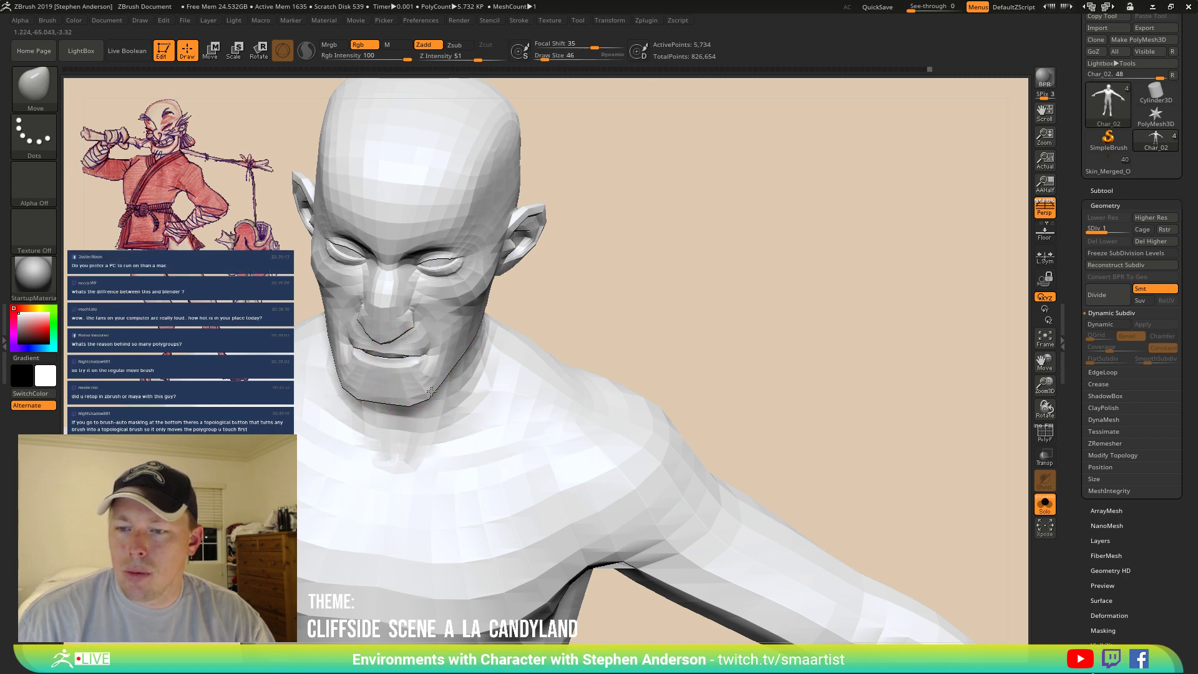
pyautogui.keyDown('ctrl'); pyautogui.moveTo(433, 377); pyautogui.dragTo(437, 418, button='right'); pyautogui.keyUp('ctrl')
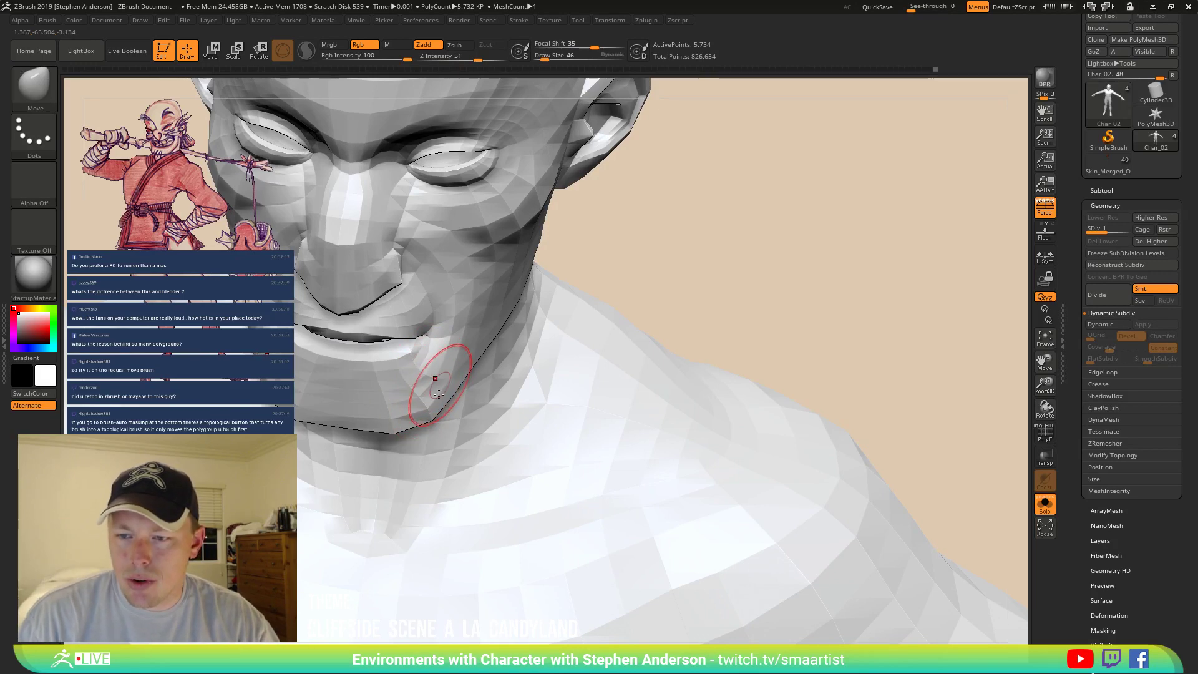
pyautogui.moveTo(439, 395); pyautogui.dragTo(434, 435, button='right')
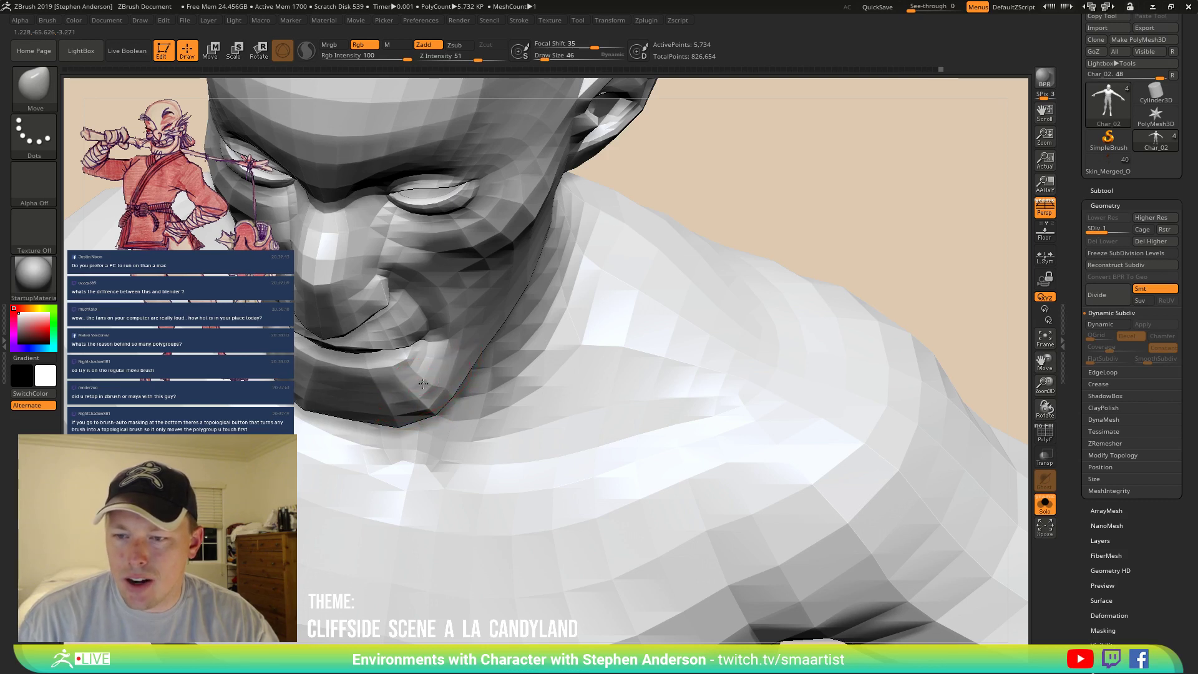
pyautogui.moveTo(412, 370); pyautogui.dragTo(419, 373)
pyautogui.moveTo(417, 367)
pyautogui.mouseDown(button='right')
pyautogui.moveTo(402, 407)
pyautogui.moveTo(429, 394)
pyautogui.moveTo(390, 395)
pyautogui.mouseUp(button='right')
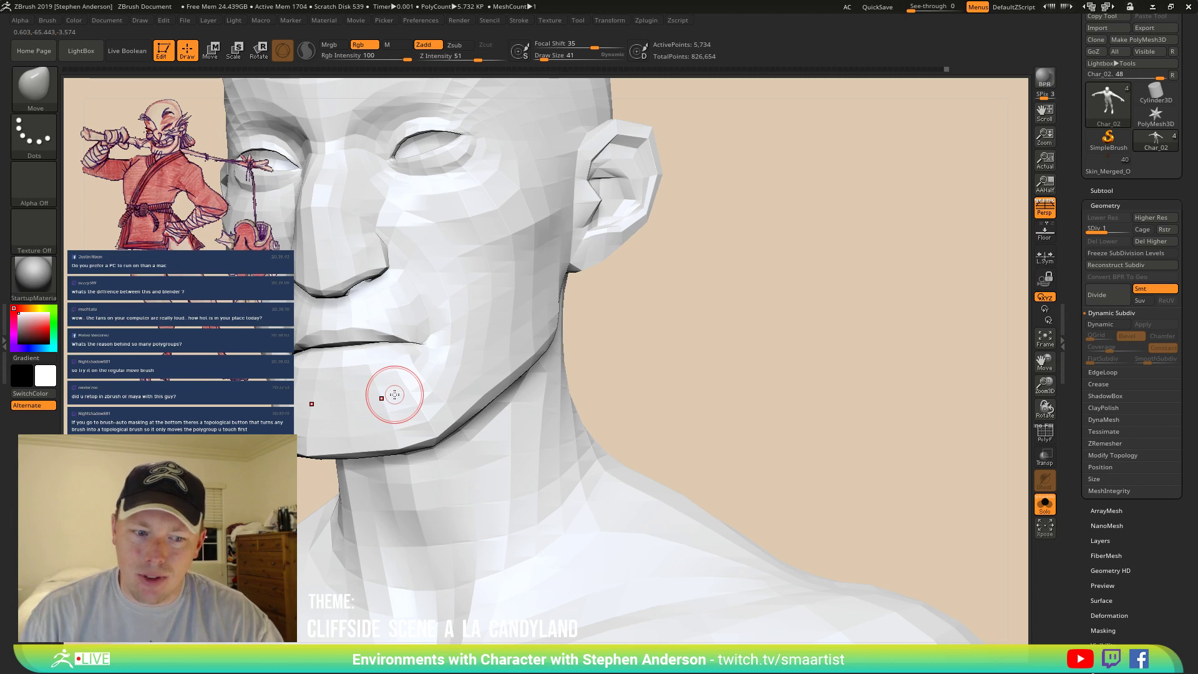
# Turn the polyframe back on and refine the cheek around the mouth corner, reducing the Move brush draw size to 35.
pyautogui.moveTo(455, 374)
pyautogui.mouseDown(button='right')
pyautogui.moveTo(439, 386)
pyautogui.moveTo(410, 379)
pyautogui.moveTo(472, 393)
pyautogui.mouseUp(button='right')
pyautogui.hotkey('shift', 'f')
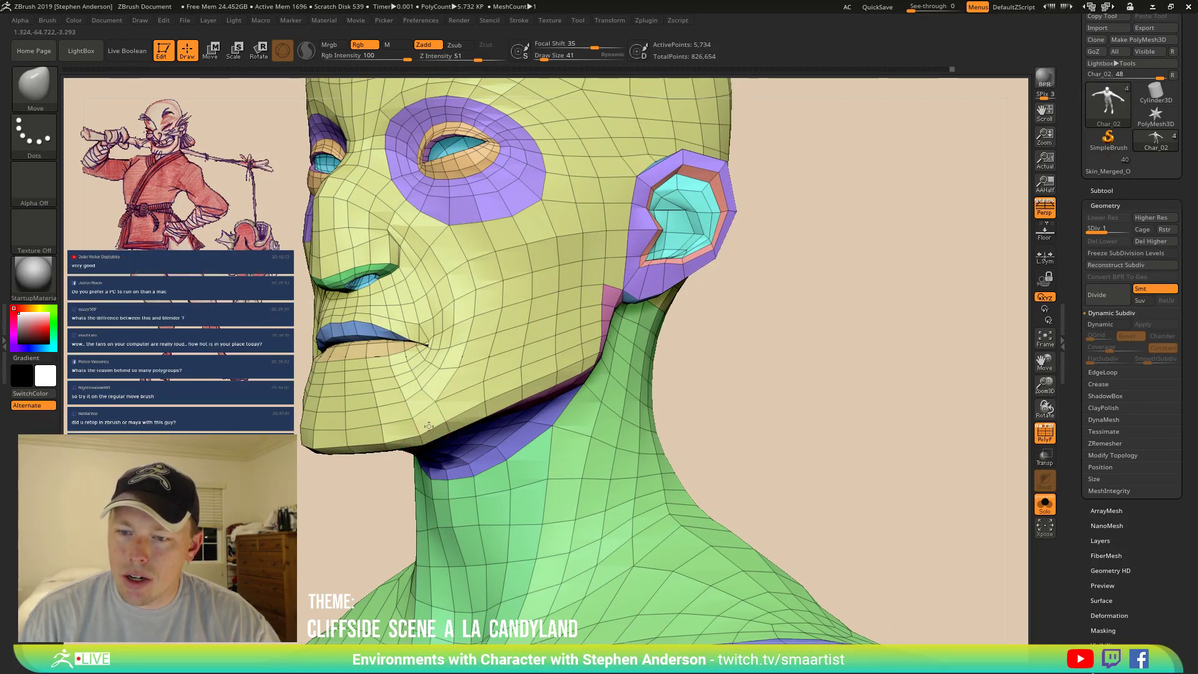
pyautogui.moveTo(436, 425); pyautogui.dragTo(379, 425, button='right')
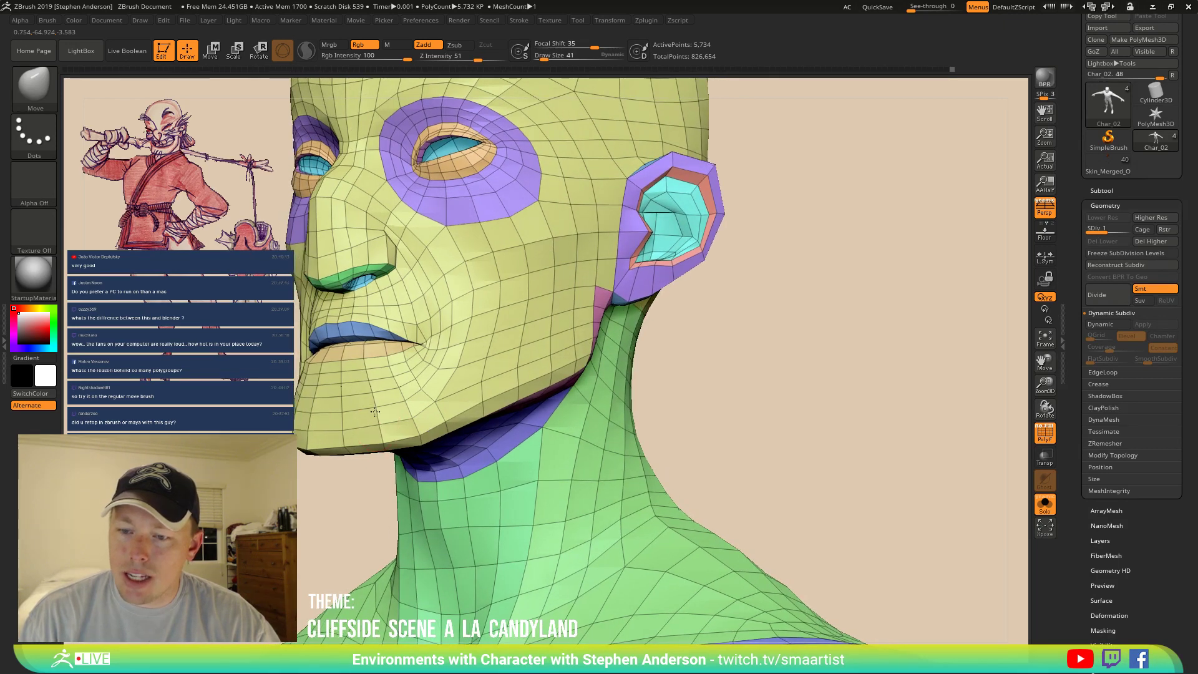
pyautogui.moveTo(417, 381)
pyautogui.mouseDown(button='right')
pyautogui.moveTo(459, 296)
pyautogui.moveTo(423, 307)
pyautogui.mouseUp(button='right')
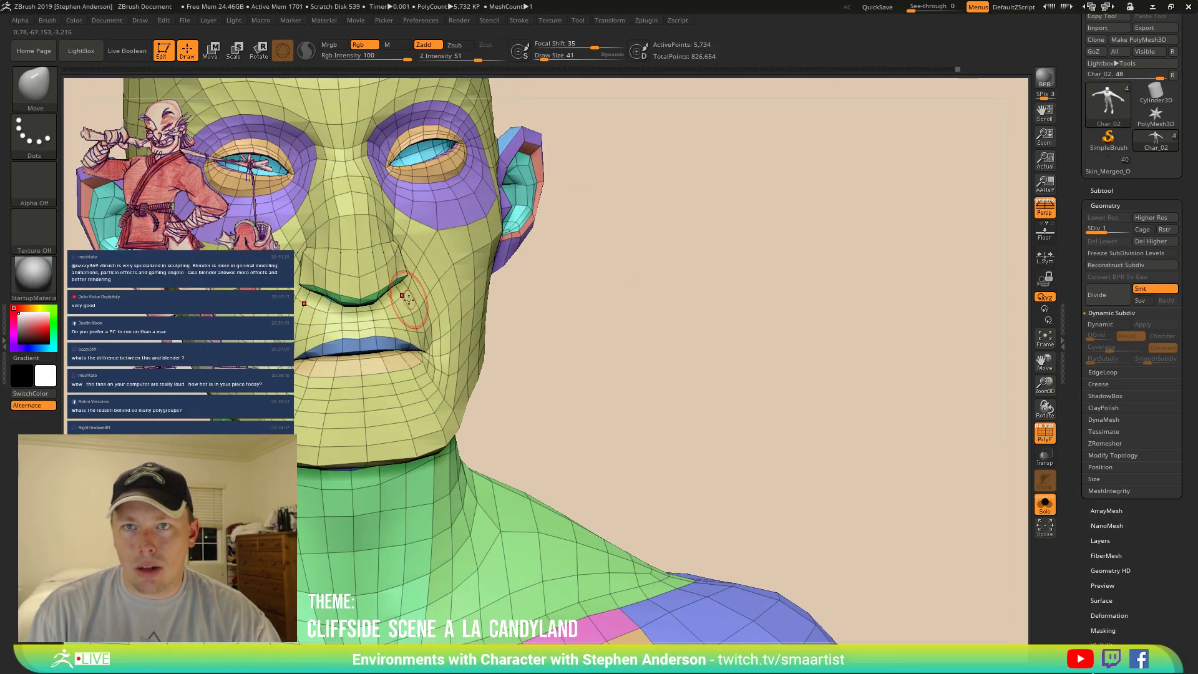
pyautogui.moveTo(442, 336); pyautogui.dragTo(409, 329, button='right')
pyautogui.moveTo(437, 331); pyautogui.dragTo(433, 341)
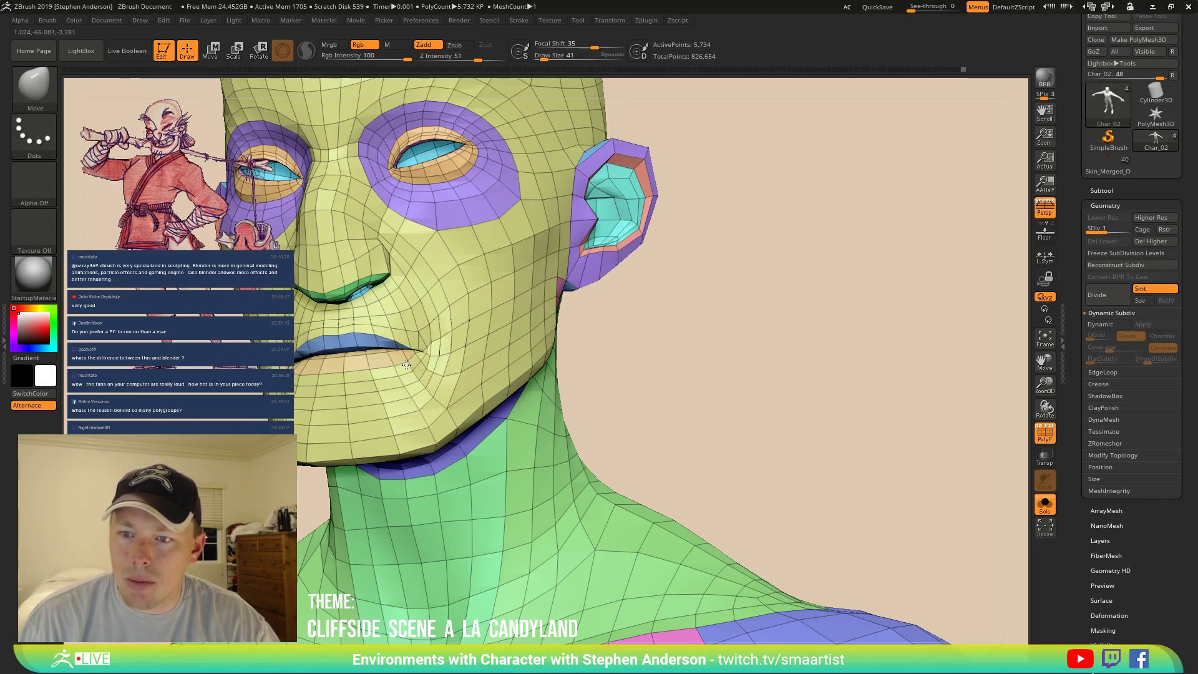
pyautogui.press('s')
pyautogui.moveTo(416, 372); pyautogui.dragTo(412, 373)
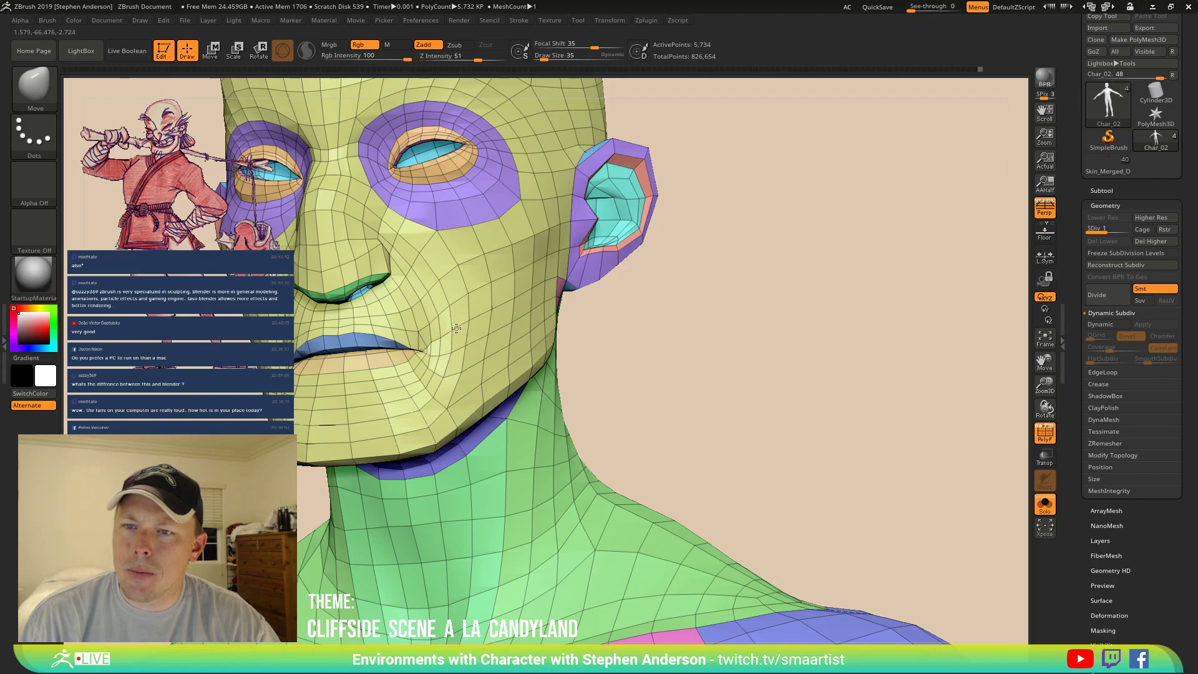
pyautogui.moveTo(456, 329)
pyautogui.mouseDown(button='right')
pyautogui.moveTo(187, 300)
pyautogui.moveTo(375, 260)
pyautogui.moveTo(365, 250)
pyautogui.mouseUp(button='right')
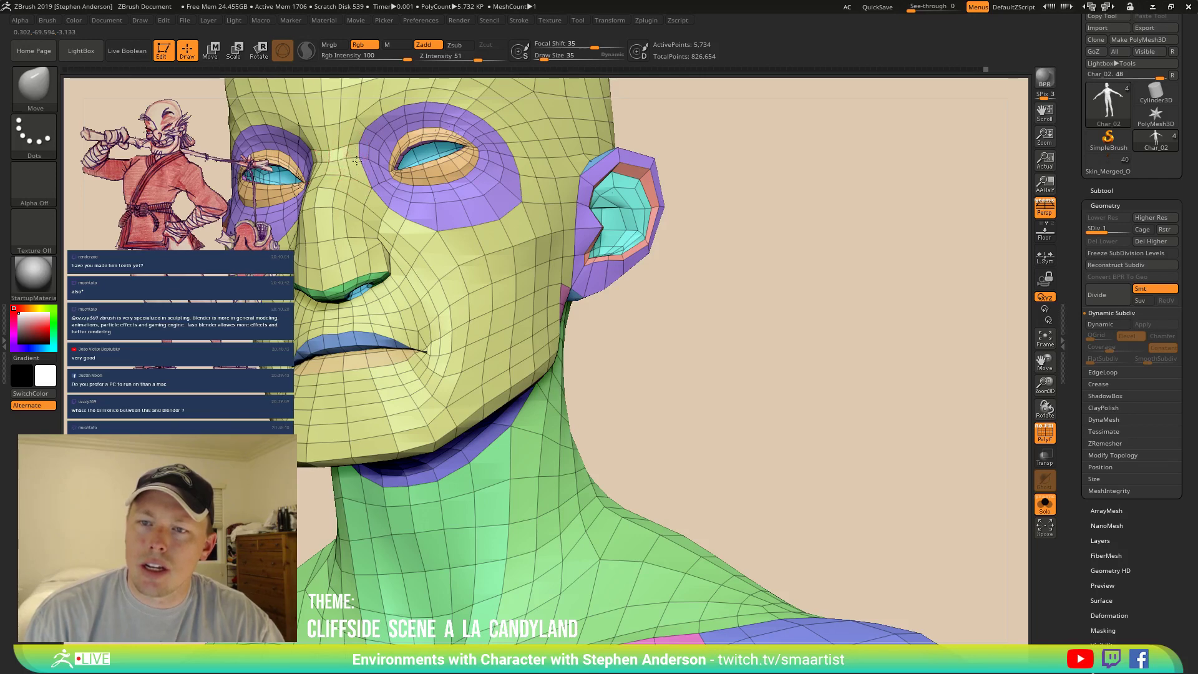
# Hide the polyframe, lasso-mask the lower face in profile, and invert the mask to leave only the mouth and jaw editable.
pyautogui.moveTo(350, 159)
pyautogui.keyDown('ctrl'); pyautogui.mouseDown(button='right')
pyautogui.moveTo(528, 298)
pyautogui.moveTo(500, 299)
pyautogui.moveTo(511, 300)
pyautogui.mouseUp(button='right'); pyautogui.keyUp('ctrl')
pyautogui.hotkey('shift', 'f')
pyautogui.press('ctrl')
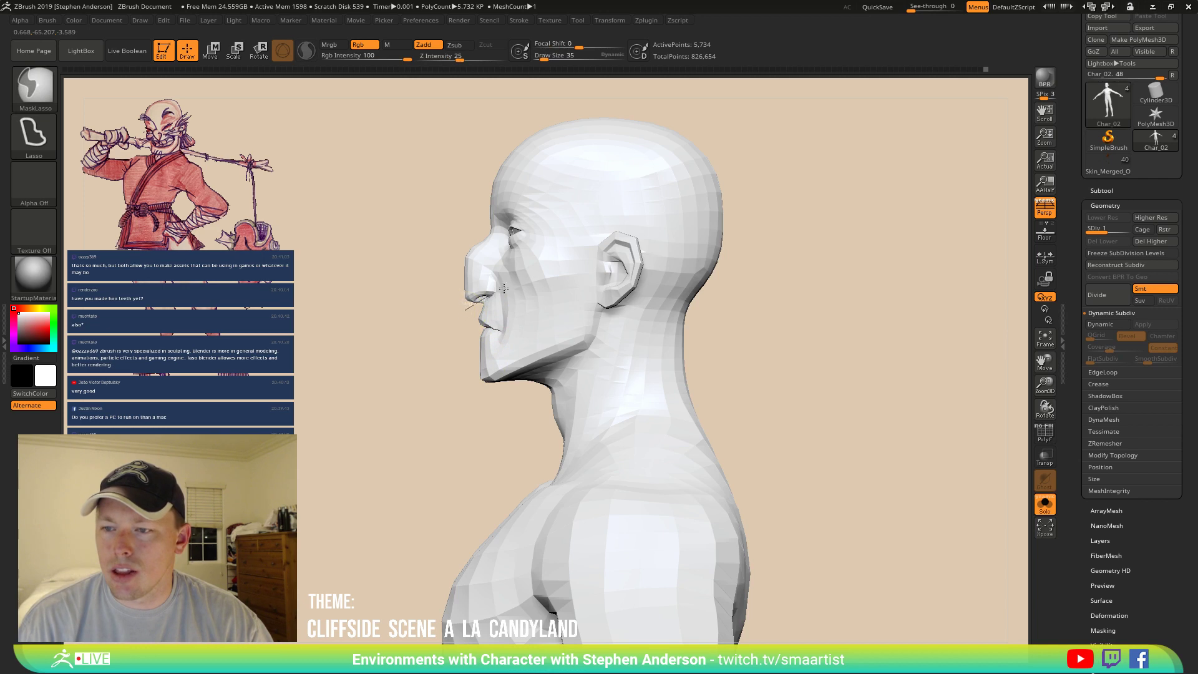
pyautogui.moveTo(504, 288)
pyautogui.keyDown('ctrl'); pyautogui.mouseDown()
pyautogui.moveTo(609, 312)
pyautogui.moveTo(468, 321)
pyautogui.moveTo(371, 368)
pyautogui.moveTo(514, 319)
pyautogui.mouseUp(); pyautogui.keyUp('ctrl')
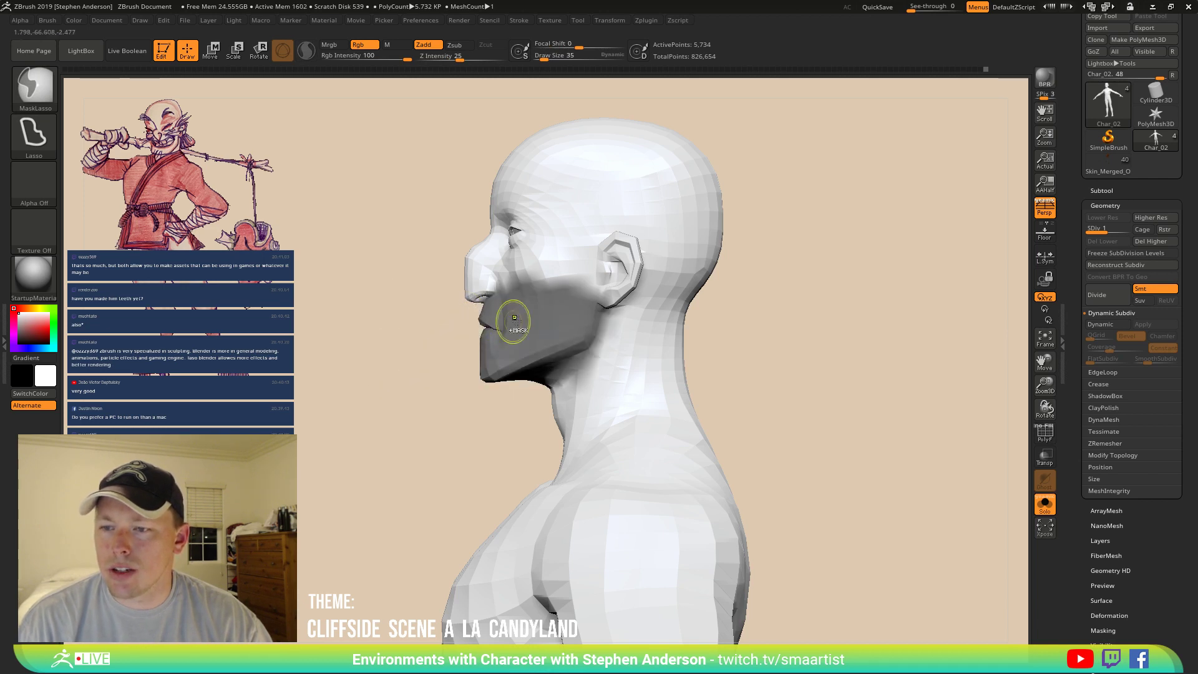
pyautogui.keyDown('ctrl'); pyautogui.click(429, 367); pyautogui.keyUp('ctrl')
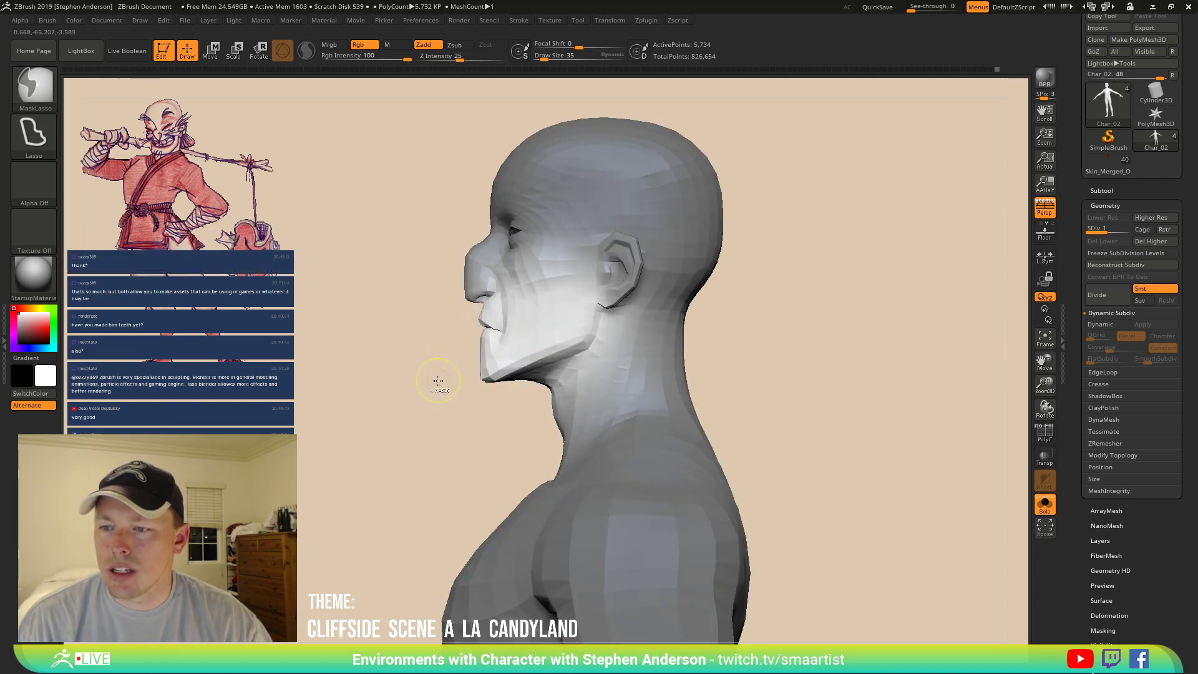
# Place the transform gizmo on the unmasked jaw and move the jaw slightly up and back.
pyautogui.press('w')
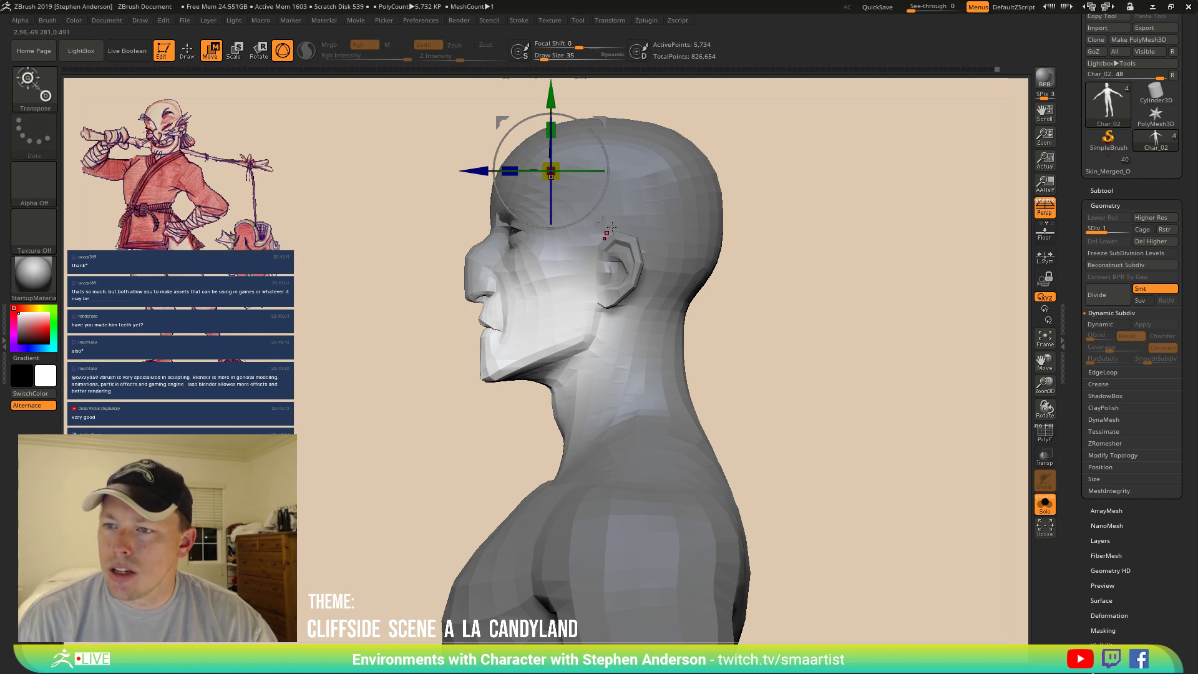
pyautogui.keyDown('alt'); pyautogui.click(527, 279); pyautogui.keyUp('alt')
pyautogui.click(512, 181)
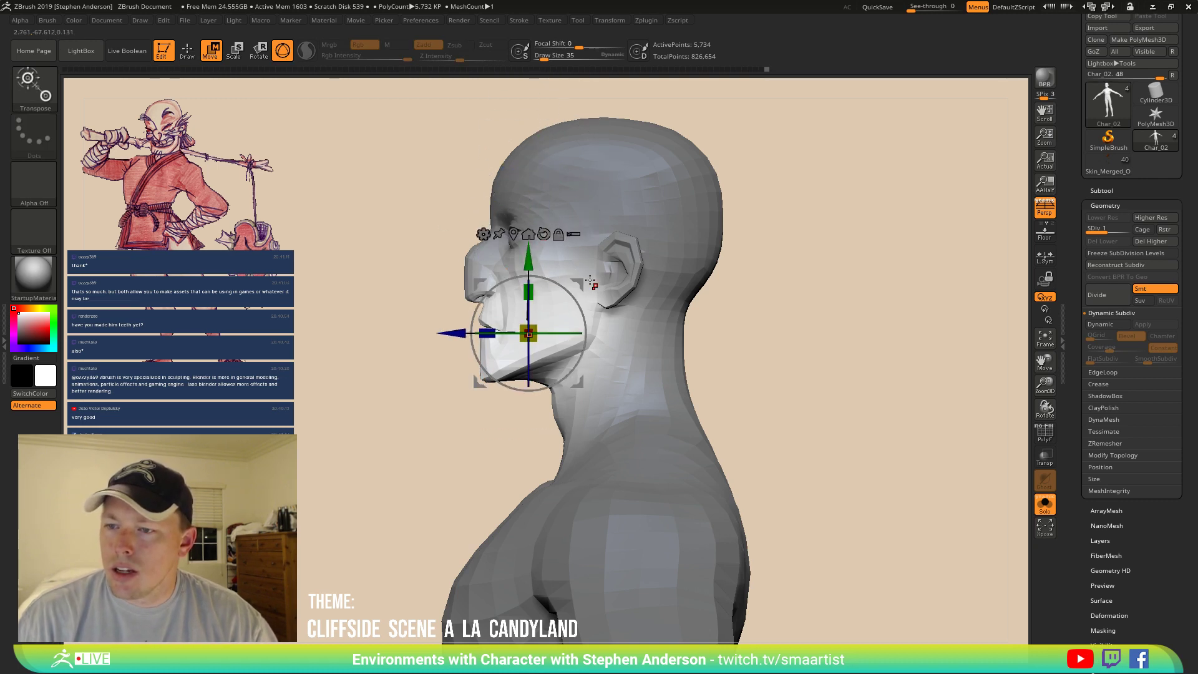
pyautogui.moveTo(590, 281); pyautogui.dragTo(584, 270)
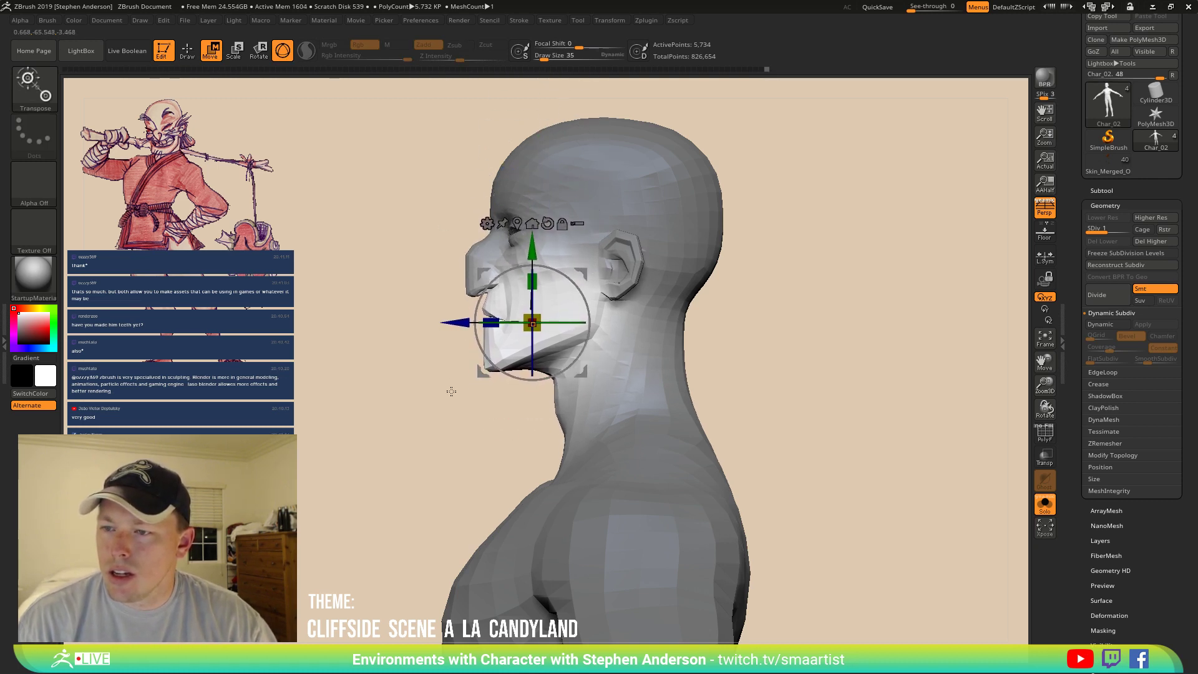
pyautogui.moveTo(451, 392); pyautogui.dragTo(729, 297)
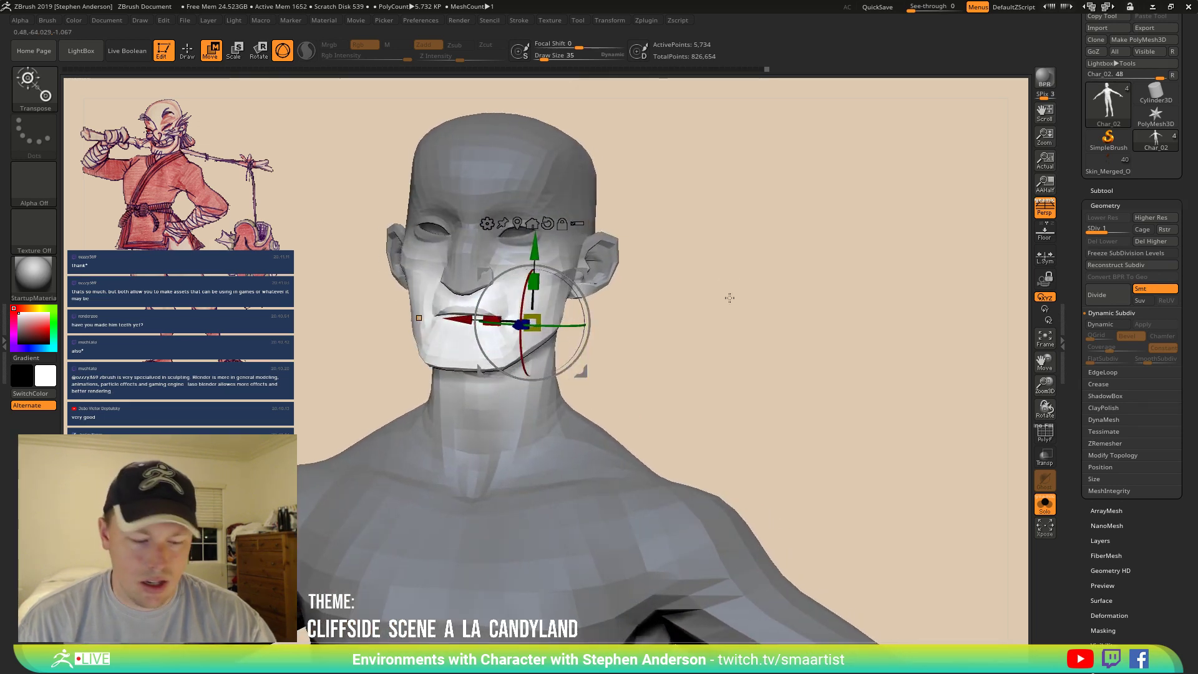
# Return to Draw mode and clear the mask from the head.
pyautogui.press('q')
pyautogui.keyDown('ctrl'); pyautogui.moveTo(787, 260); pyautogui.dragTo(792, 330); pyautogui.keyUp('ctrl')
pyautogui.moveTo(681, 326)
pyautogui.mouseDown()
pyautogui.moveTo(663, 327)
pyautogui.moveTo(709, 335)
pyautogui.mouseUp()
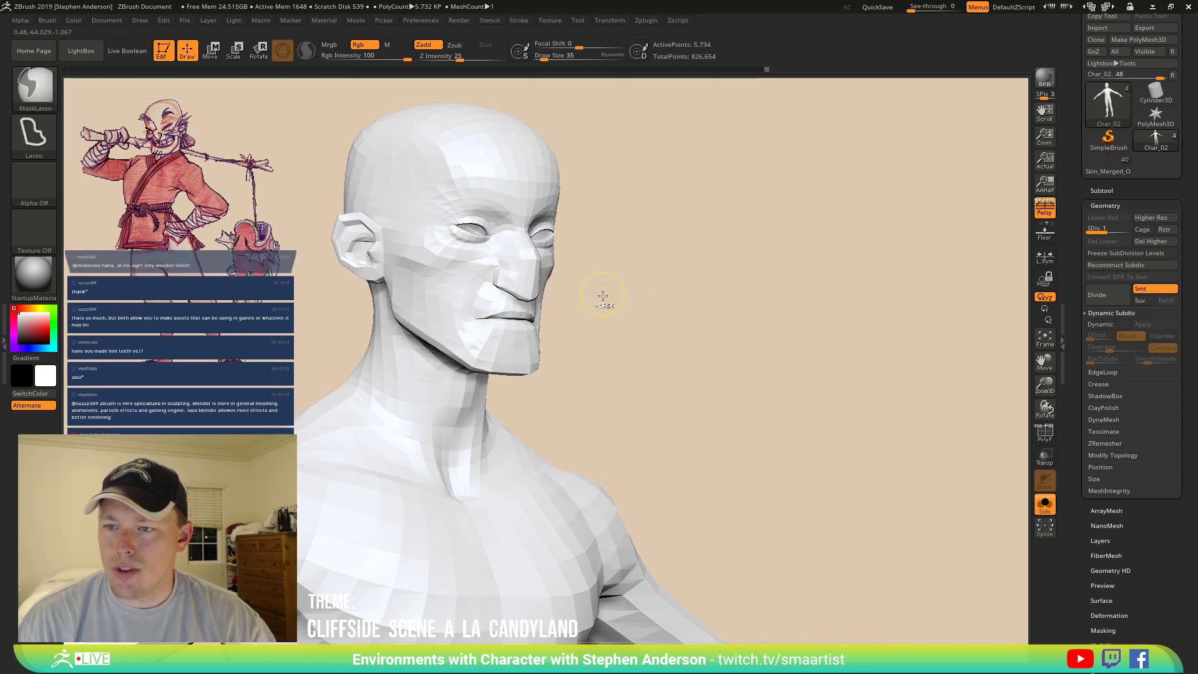
pyautogui.moveTo(603, 296)
pyautogui.mouseDown()
pyautogui.moveTo(643, 308)
pyautogui.moveTo(609, 291)
pyautogui.mouseUp()
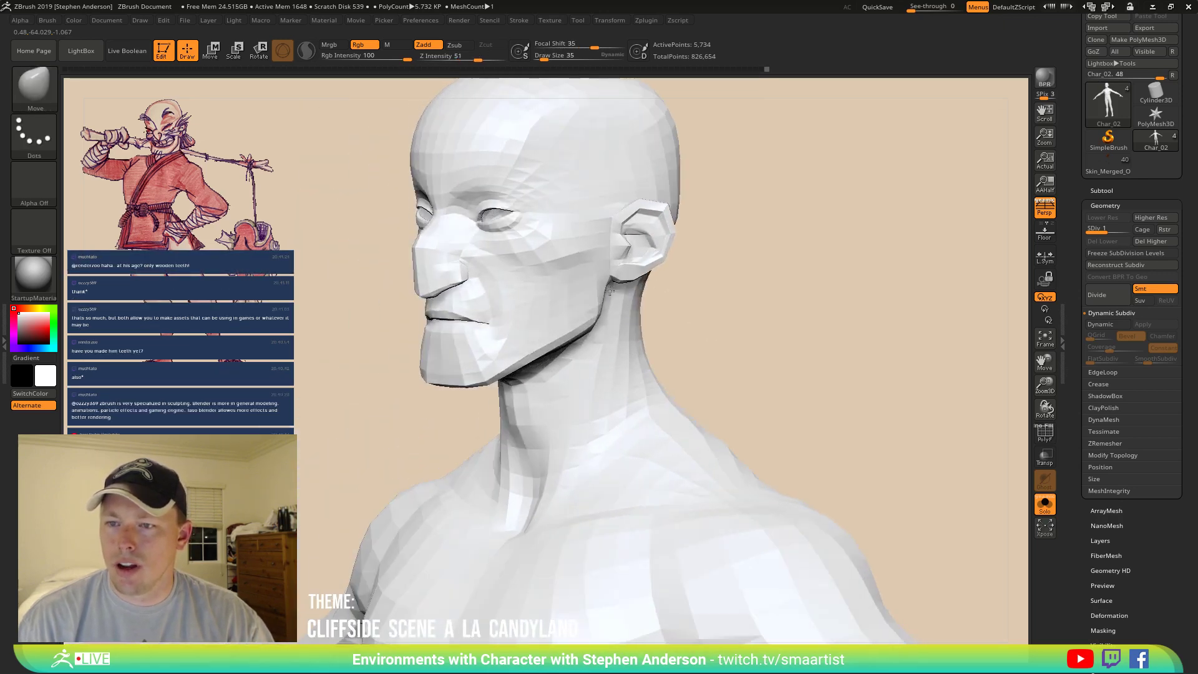
# Set the Move brush draw size to 72 and turn the polyframe on over the head mesh.
pyautogui.moveTo(610, 291); pyautogui.dragTo(601, 290, button='right')
pyautogui.keyDown('ctrl'); pyautogui.moveTo(422, 236); pyautogui.dragTo(460, 168, button='right'); pyautogui.keyUp('ctrl')
pyautogui.press('s')
pyautogui.moveTo(460, 167); pyautogui.dragTo(465, 167)
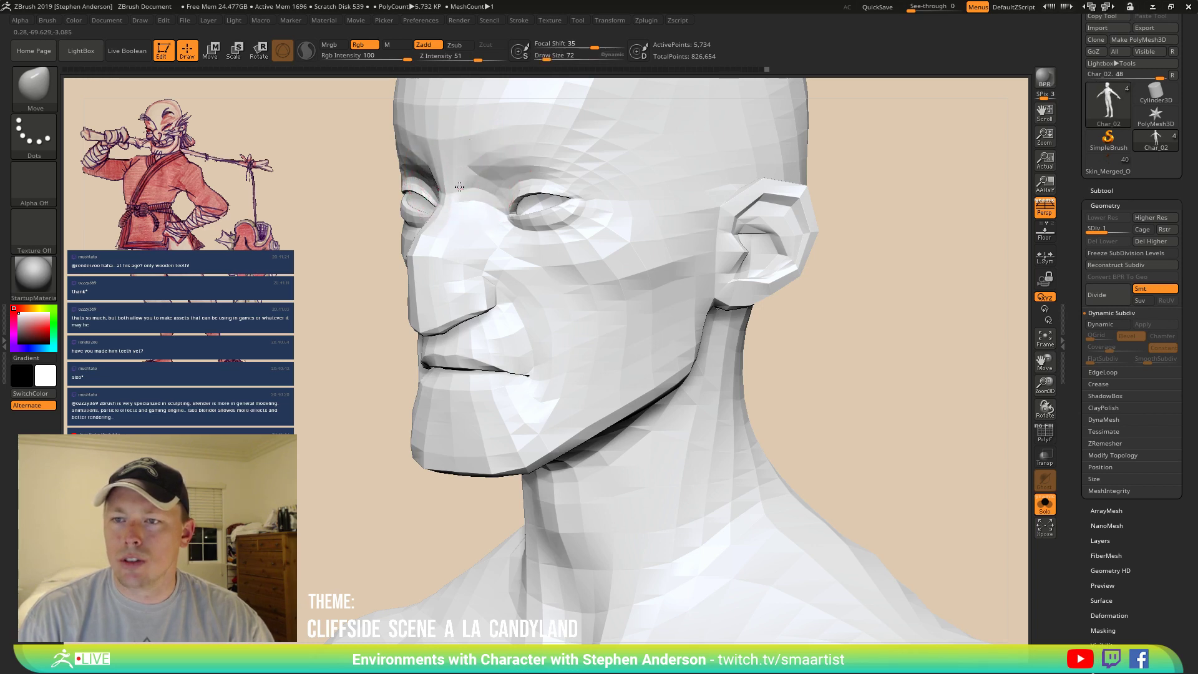
pyautogui.keyDown('ctrl'); pyautogui.moveTo(493, 192); pyautogui.dragTo(602, 191, button='right'); pyautogui.keyUp('ctrl')
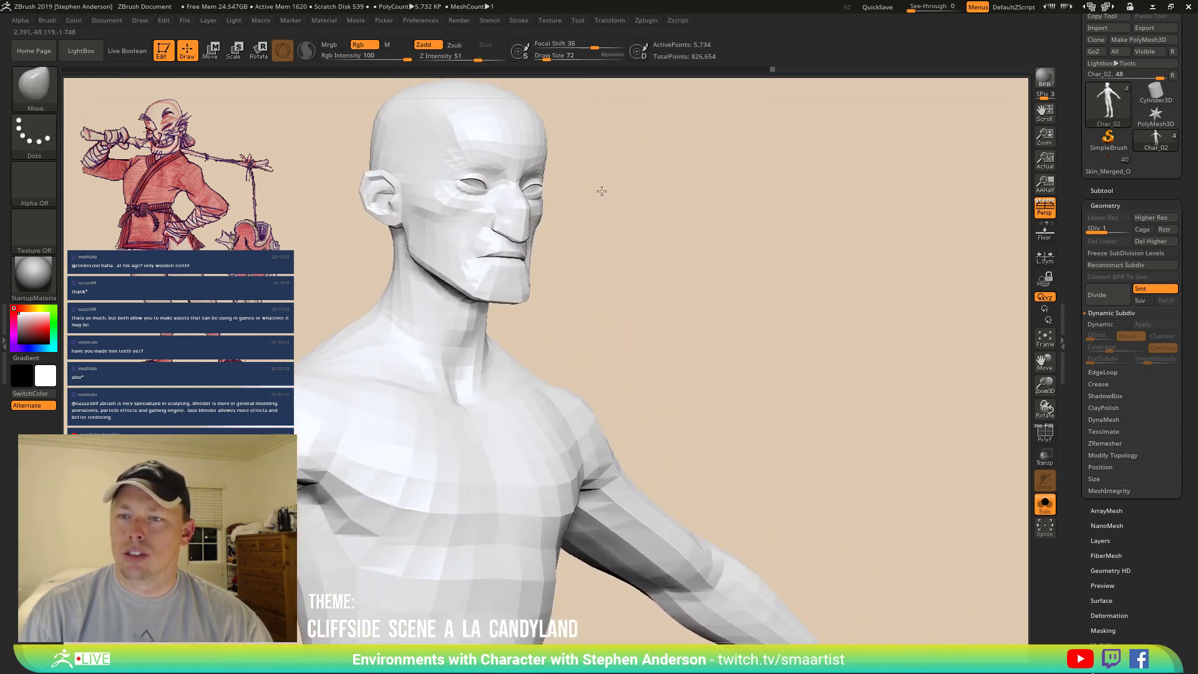
pyautogui.moveTo(508, 187)
pyautogui.mouseDown(button='right')
pyautogui.moveTo(535, 182)
pyautogui.moveTo(508, 190)
pyautogui.moveTo(593, 294)
pyautogui.moveTo(609, 350)
pyautogui.mouseUp(button='right')
pyautogui.hotkey('shift', 'f')
pyautogui.moveTo(531, 178)
pyautogui.mouseDown(button='right')
pyautogui.moveTo(553, 166)
pyautogui.moveTo(527, 178)
pyautogui.mouseUp(button='right')
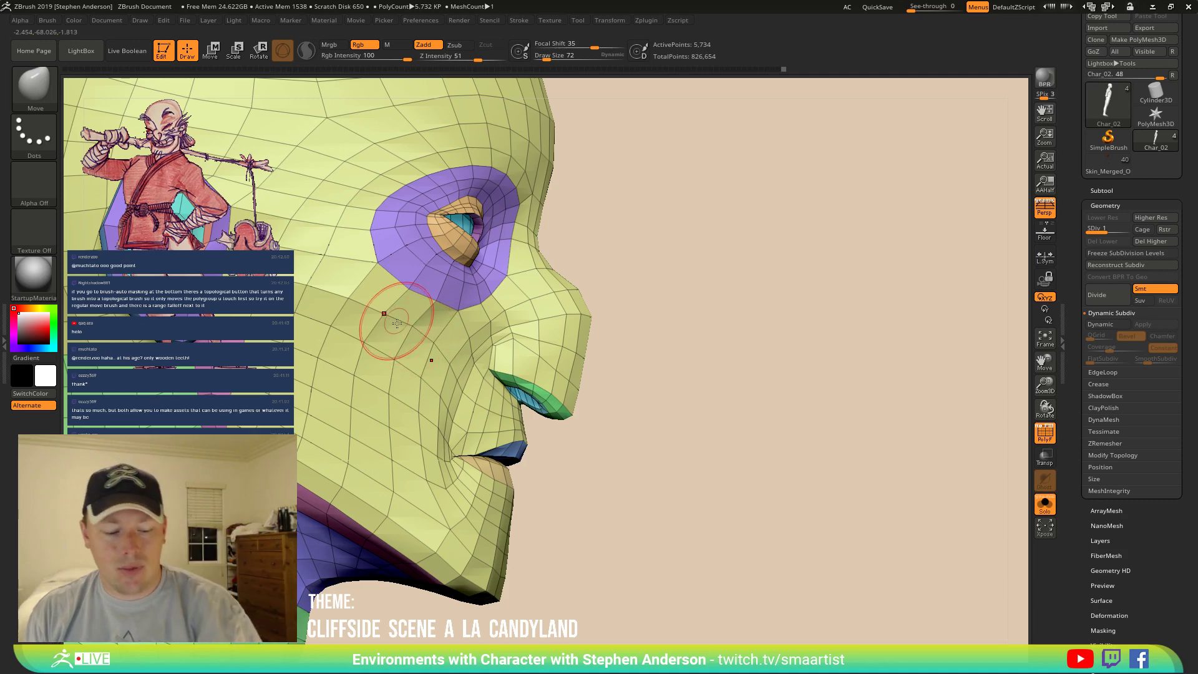
# Refine the cheek surface beneath the eye and beside the nose, reducing the Move brush draw size to 41.
pyautogui.moveTo(397, 324); pyautogui.dragTo(454, 322, button='right')
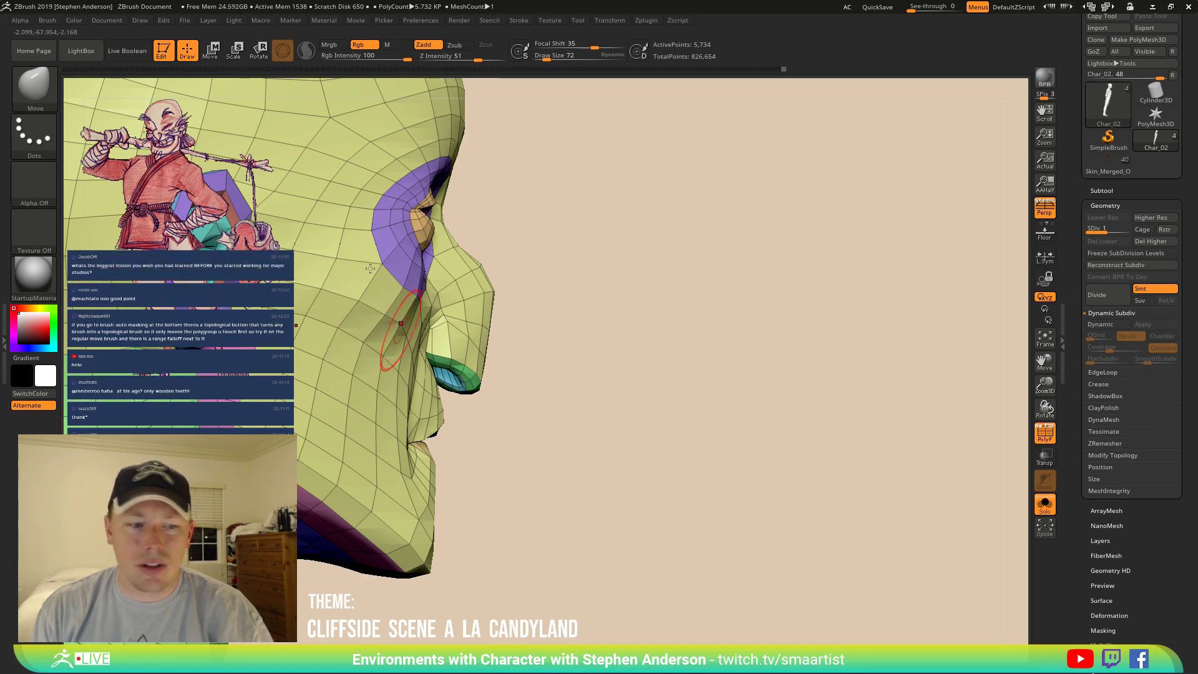
pyautogui.moveTo(398, 276); pyautogui.dragTo(316, 287, button='right')
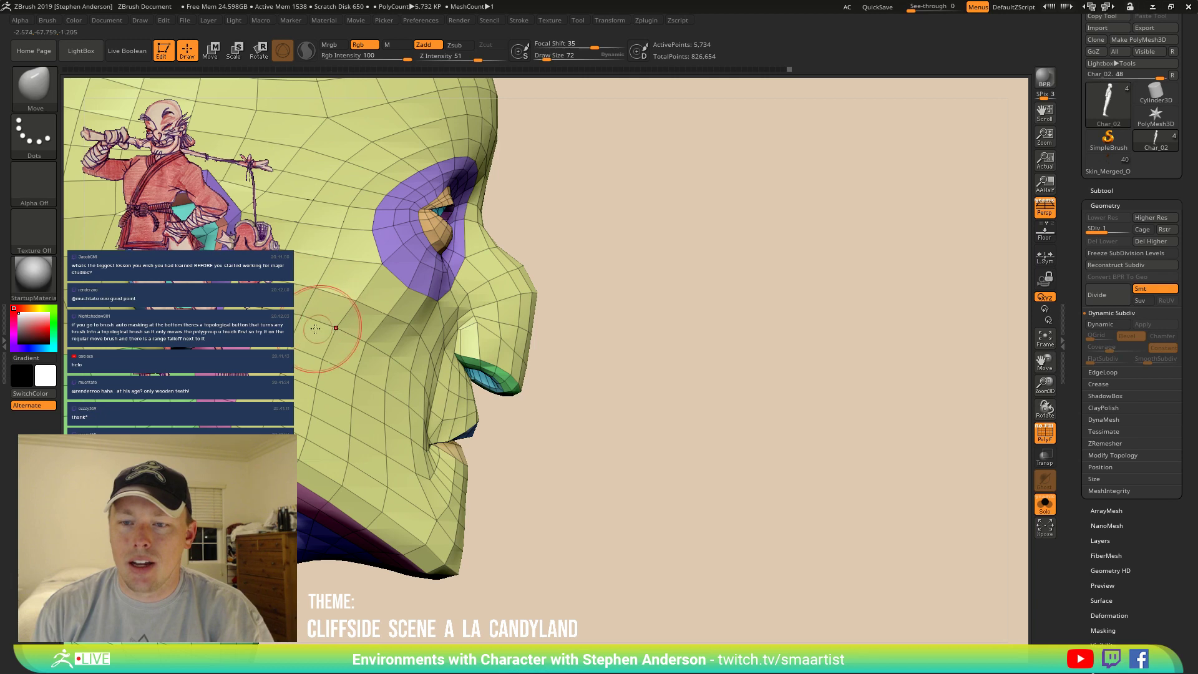
pyautogui.moveTo(406, 344)
pyautogui.mouseDown(button='right')
pyautogui.moveTo(350, 336)
pyautogui.moveTo(415, 334)
pyautogui.moveTo(480, 285)
pyautogui.mouseUp(button='right')
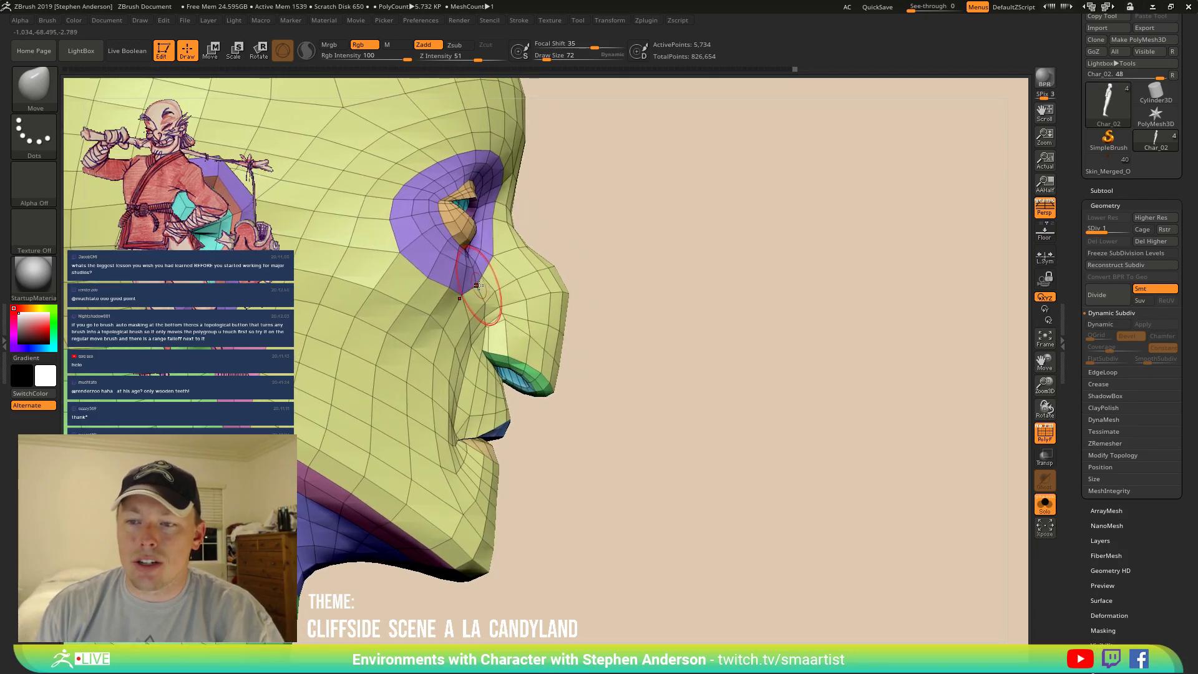
pyautogui.press('s')
pyautogui.click(486, 299)
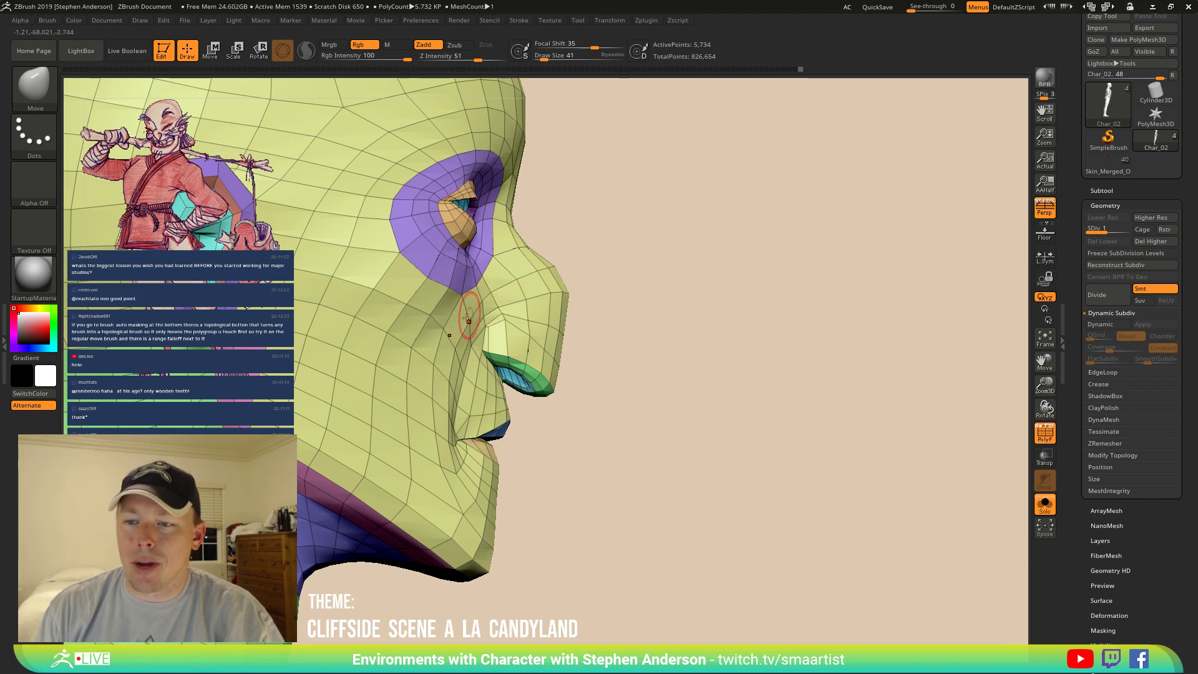
pyautogui.moveTo(505, 309); pyautogui.dragTo(503, 313)
pyautogui.moveTo(562, 310)
pyautogui.mouseDown(button='right')
pyautogui.moveTo(504, 311)
pyautogui.moveTo(493, 332)
pyautogui.mouseUp(button='right')
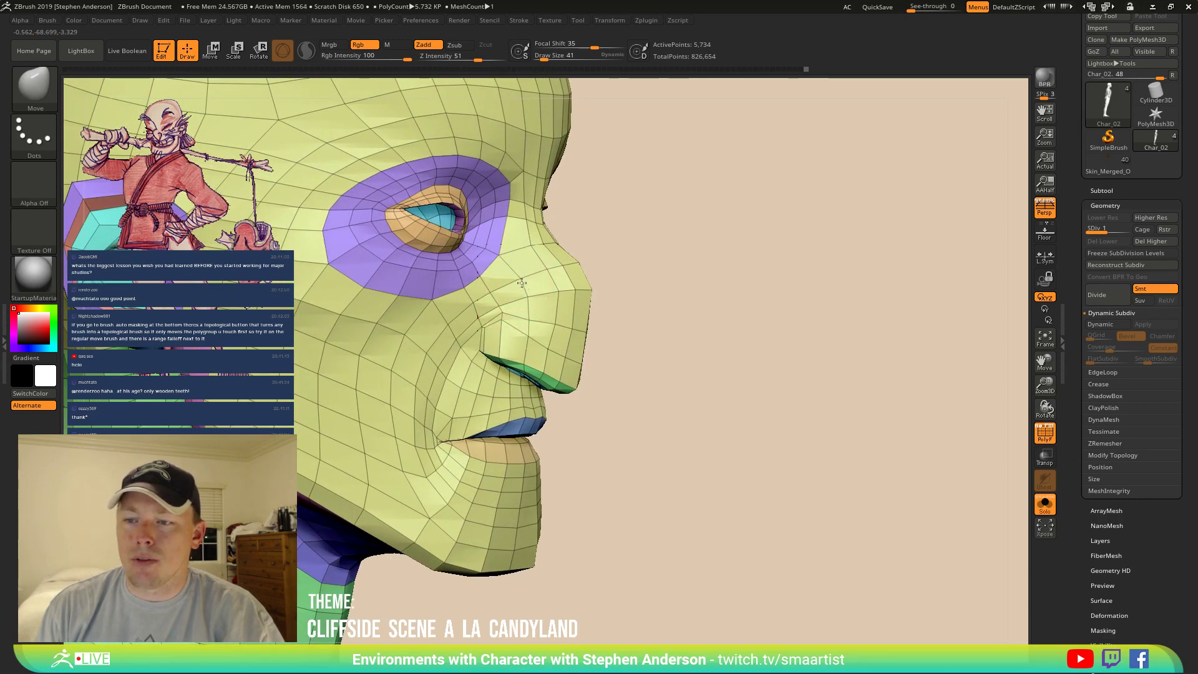
# Shape the side of the nose and the nostril rim with the Move brush at draw size 29.
pyautogui.moveTo(526, 278)
pyautogui.mouseDown(button='right')
pyautogui.moveTo(493, 285)
pyautogui.moveTo(554, 272)
pyautogui.mouseUp(button='right')
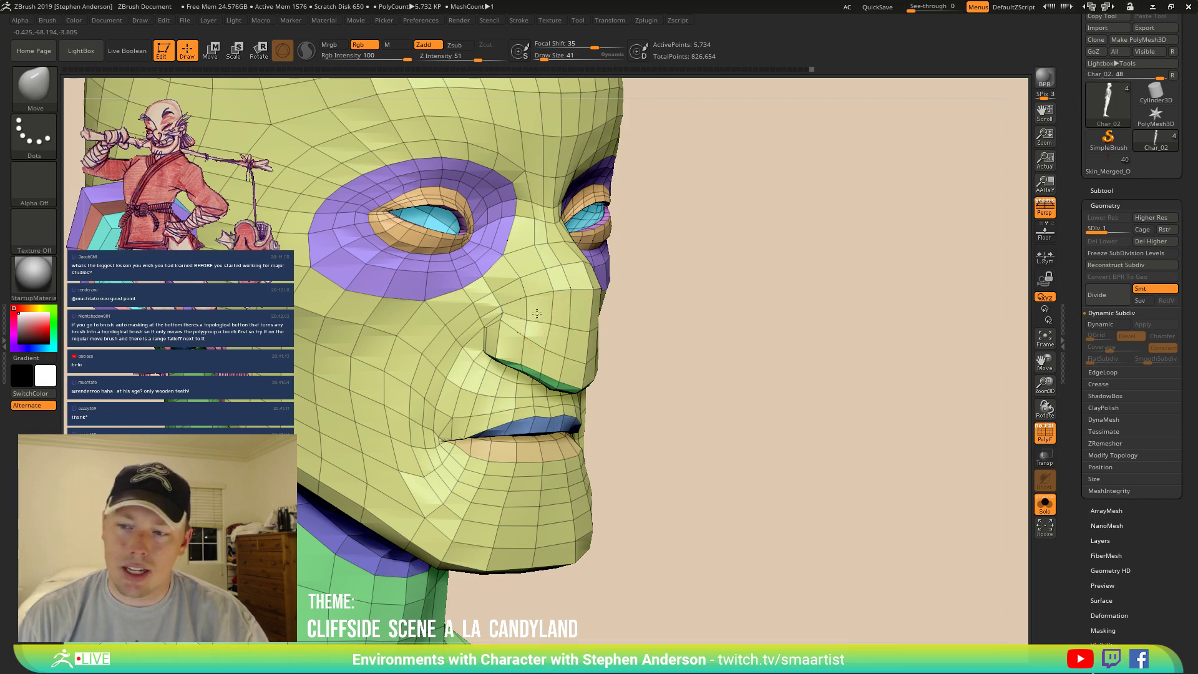
pyautogui.moveTo(551, 324); pyautogui.dragTo(538, 316, button='right')
pyautogui.moveTo(581, 385); pyautogui.dragTo(564, 385, button='right')
pyautogui.press('s')
pyautogui.moveTo(563, 386); pyautogui.dragTo(560, 386)
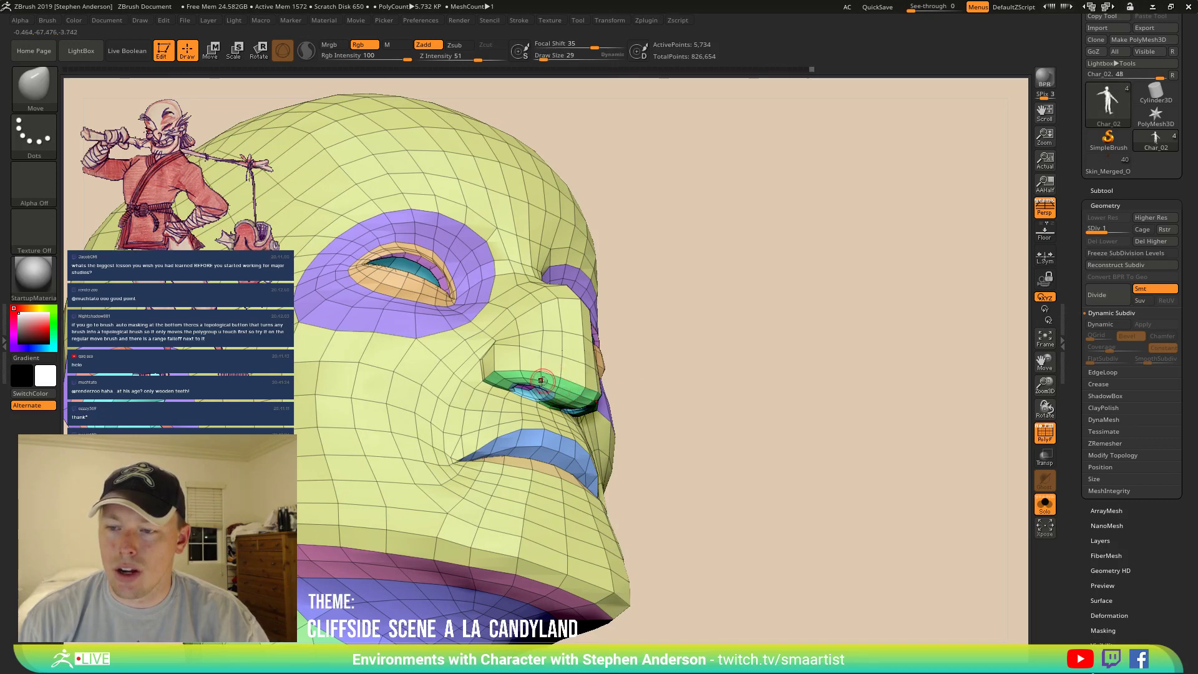
pyautogui.moveTo(587, 385); pyautogui.dragTo(579, 331, button='right')
# Set the Move brush draw size to 39 and adjust the tip and underside of the nose.
pyautogui.press('s')
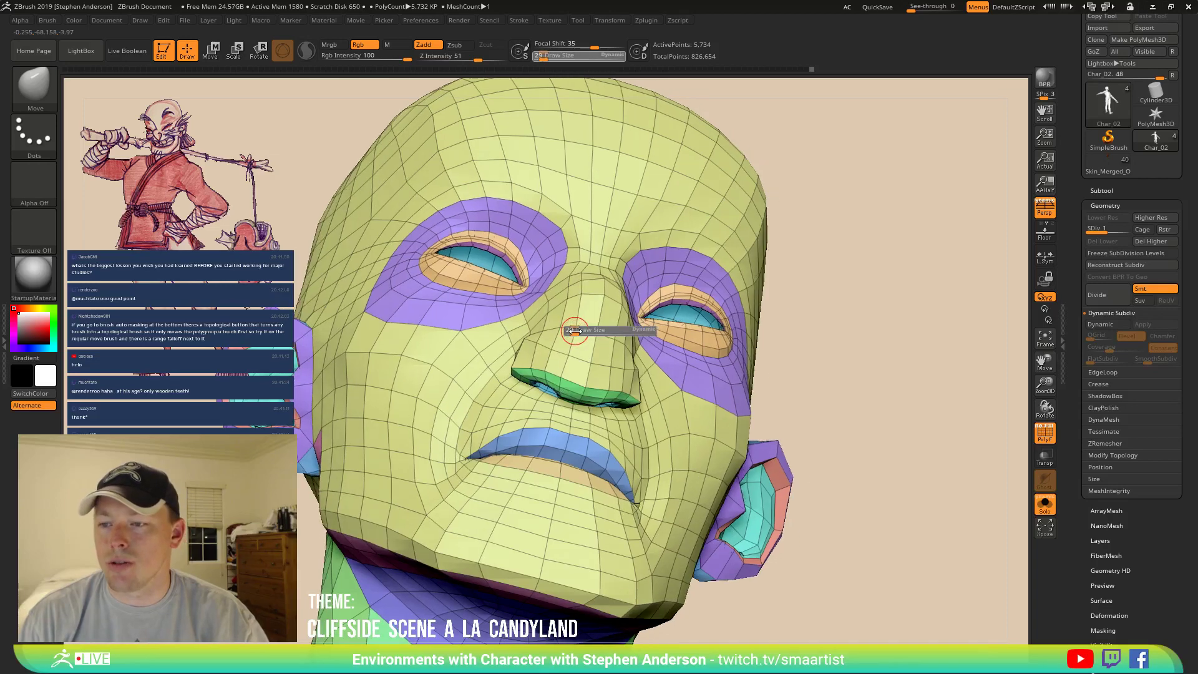
pyautogui.moveTo(579, 332); pyautogui.dragTo(612, 342)
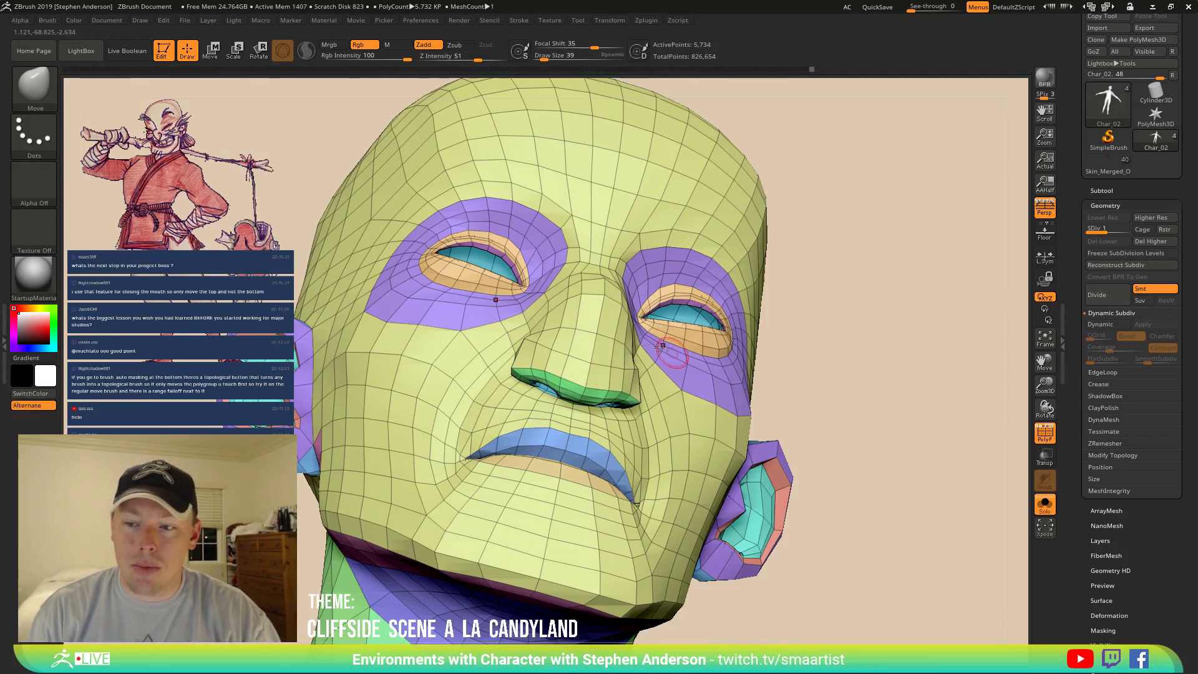
pyautogui.moveTo(601, 355); pyautogui.dragTo(629, 354, button='right')
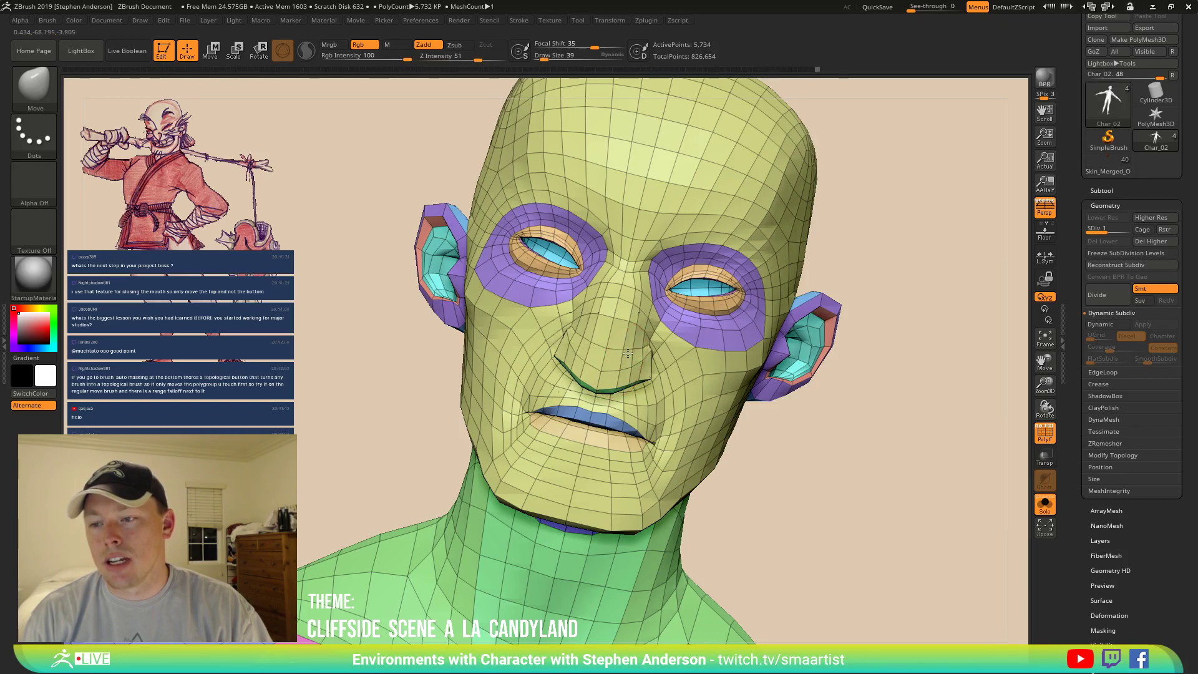
pyautogui.moveTo(621, 370)
pyautogui.mouseDown(button='right')
pyautogui.moveTo(622, 417)
pyautogui.moveTo(593, 399)
pyautogui.mouseUp(button='right')
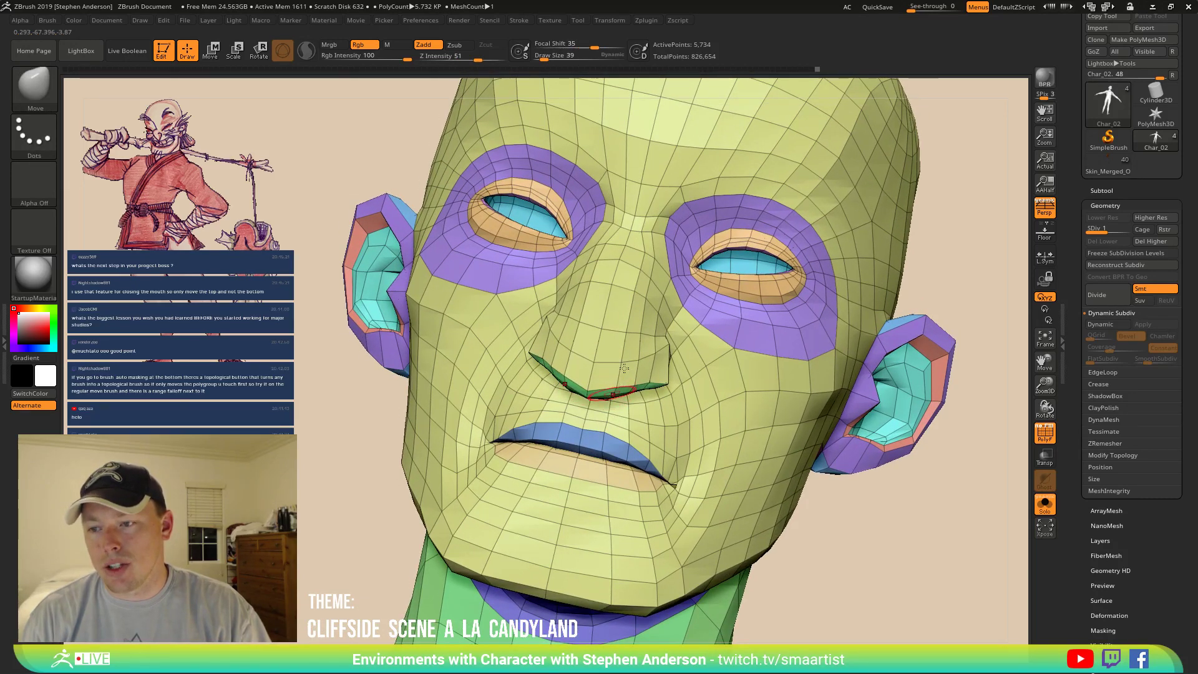
pyautogui.moveTo(624, 368); pyautogui.dragTo(626, 352, button='right')
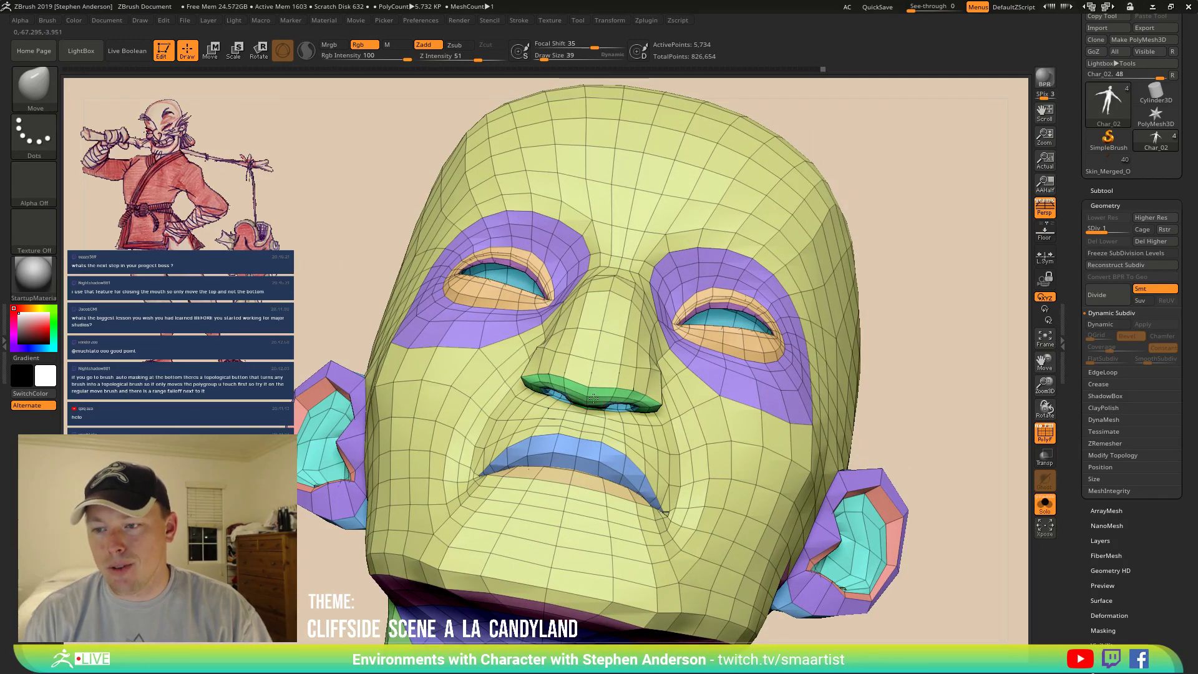
pyautogui.moveTo(587, 405); pyautogui.dragTo(661, 374, button='right')
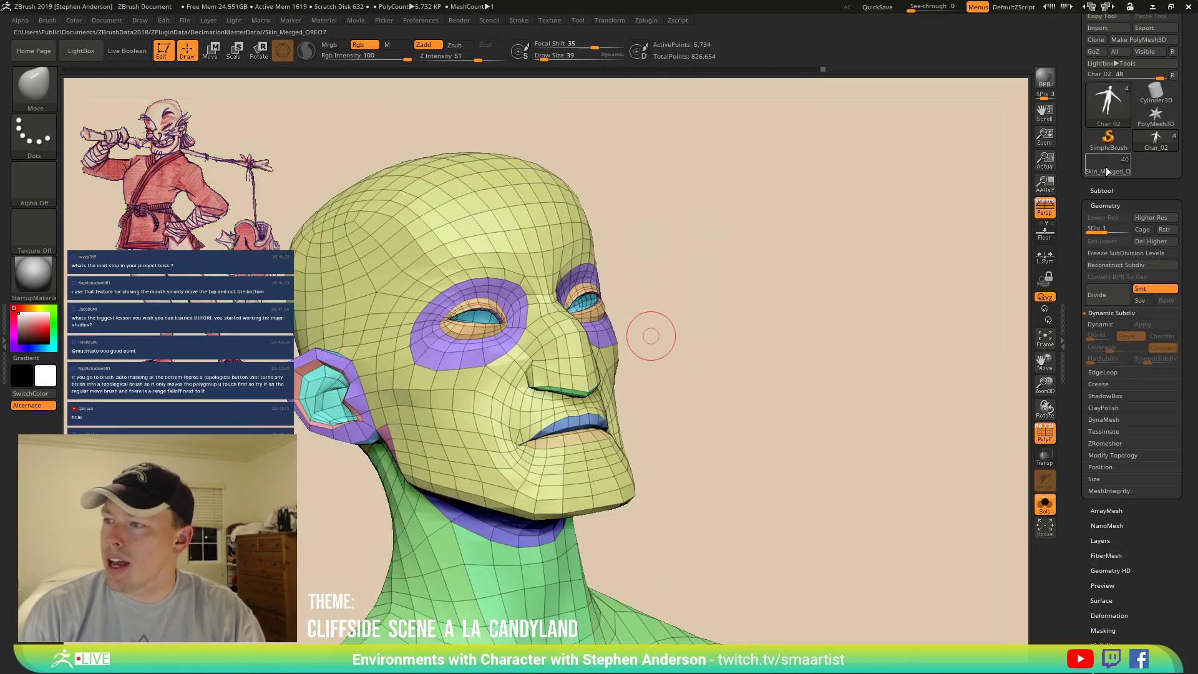
# Save the character tool over the existing Char_02 file.
pyautogui.hotkey('ctrl', 's')
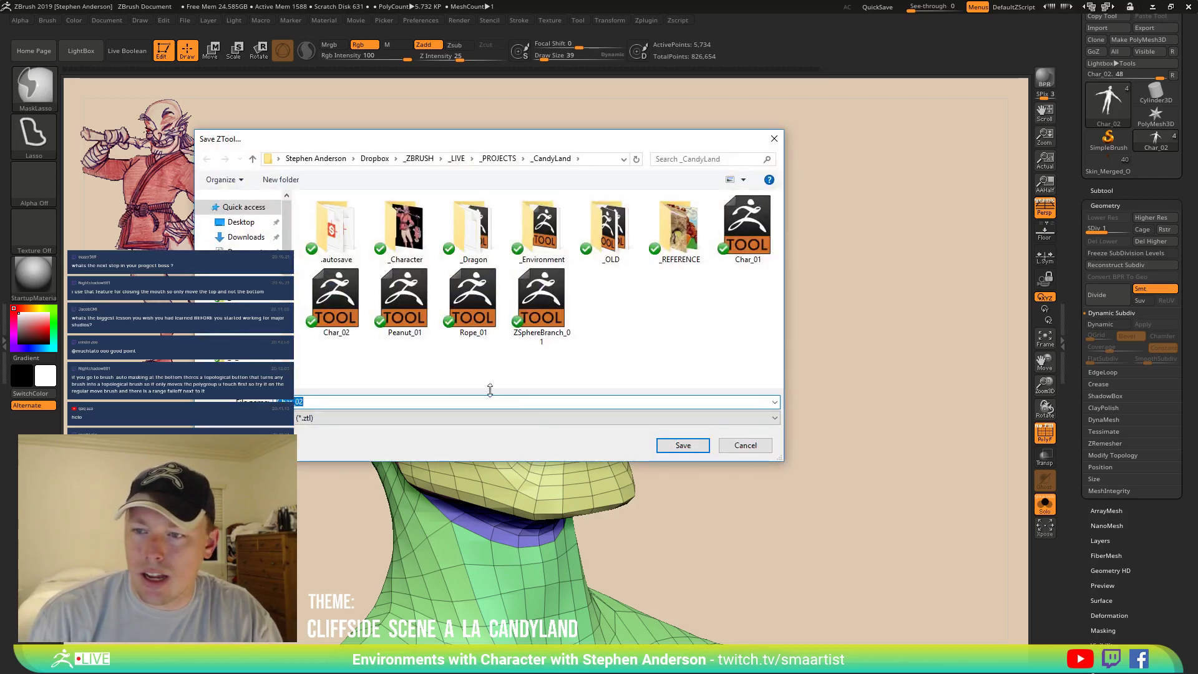
pyautogui.click(685, 446)
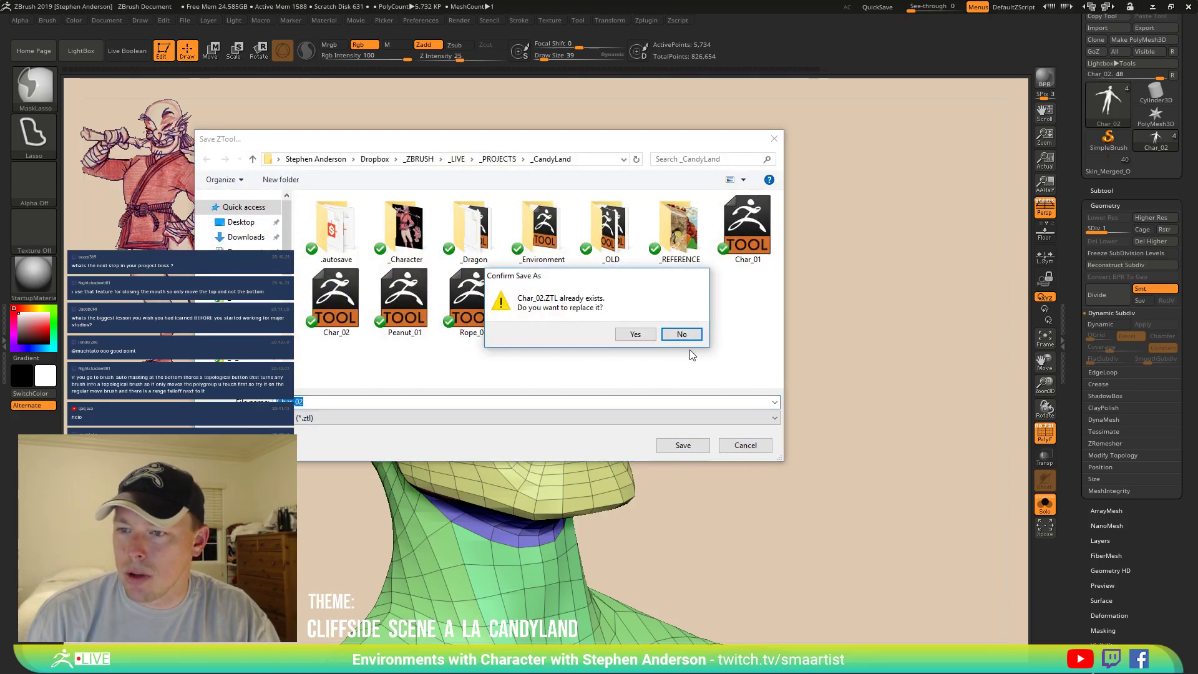
pyautogui.click(635, 336)
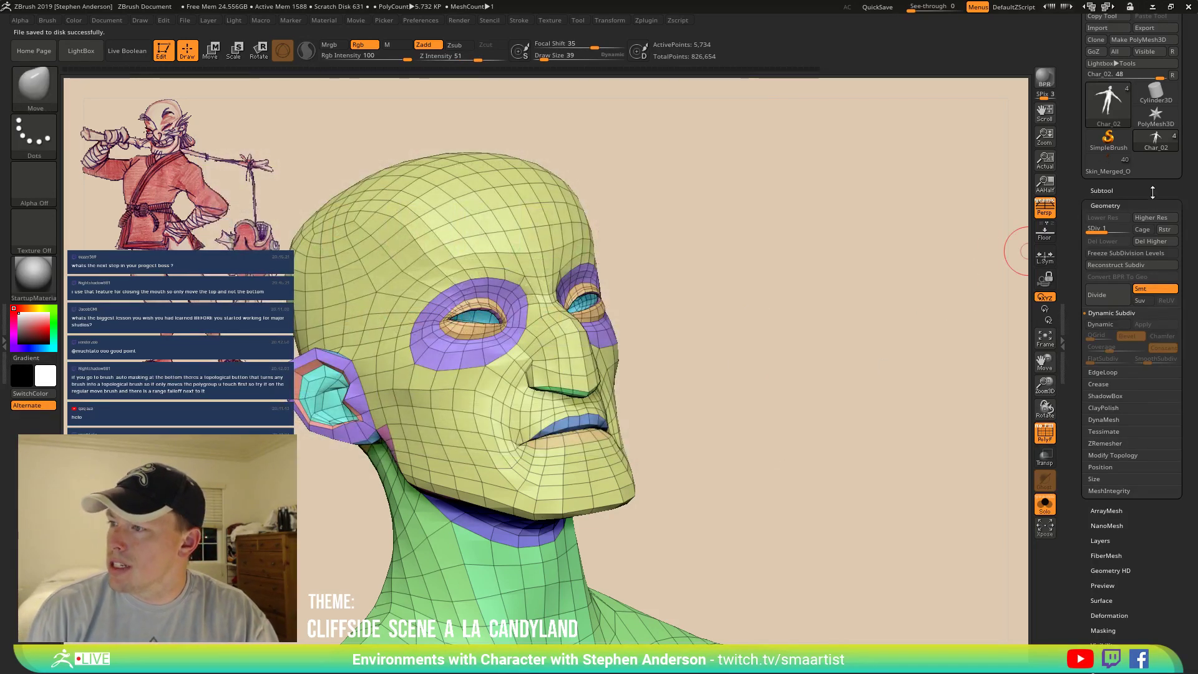
# Switch to the Skin_Merged scene tool, turn off Solo and the polyframe, and examine the full dragon and cliff scene.
pyautogui.click(1109, 166)
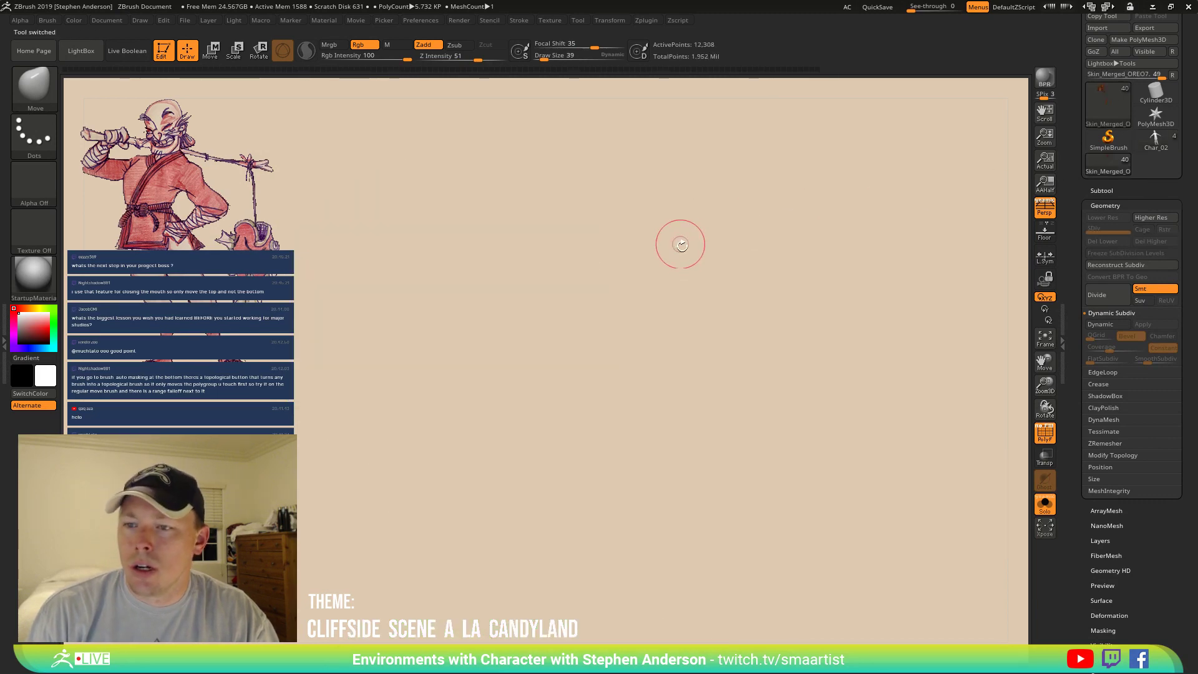
pyautogui.click(1045, 504)
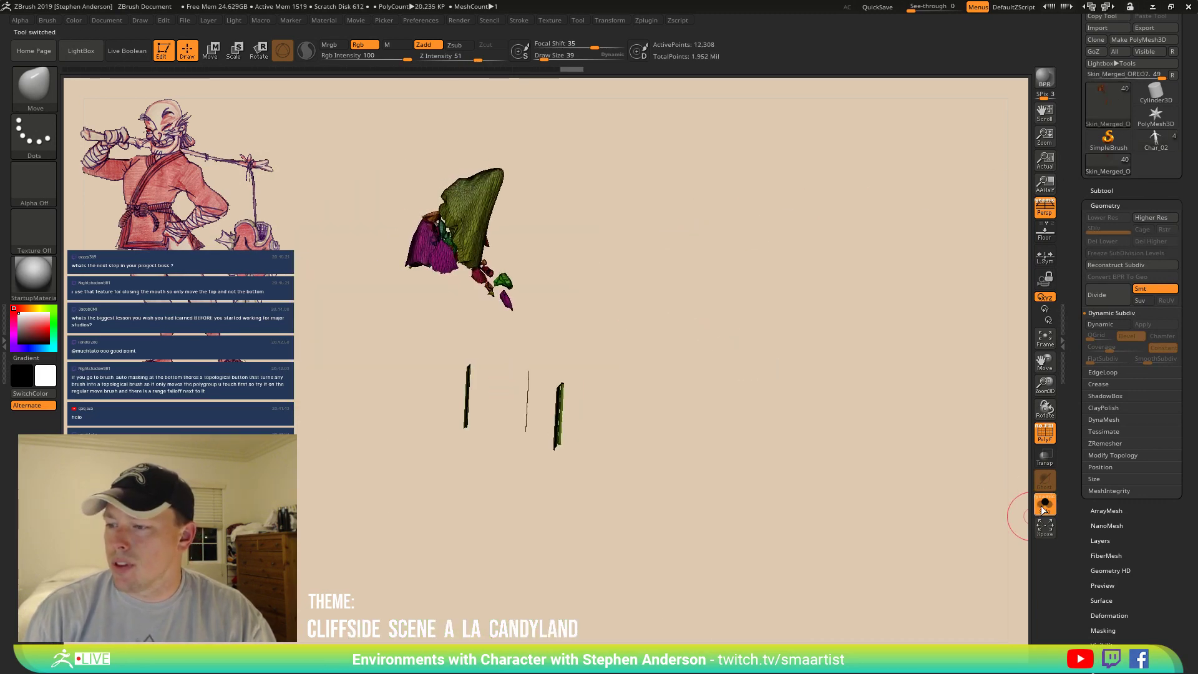
pyautogui.hotkey('shift', 'f')
pyautogui.moveTo(758, 282)
pyautogui.mouseDown()
pyautogui.moveTo(725, 283)
pyautogui.moveTo(749, 302)
pyautogui.mouseUp()
pyautogui.keyDown('ctrl'); pyautogui.moveTo(433, 329); pyautogui.dragTo(582, 333, button='right'); pyautogui.keyUp('ctrl')
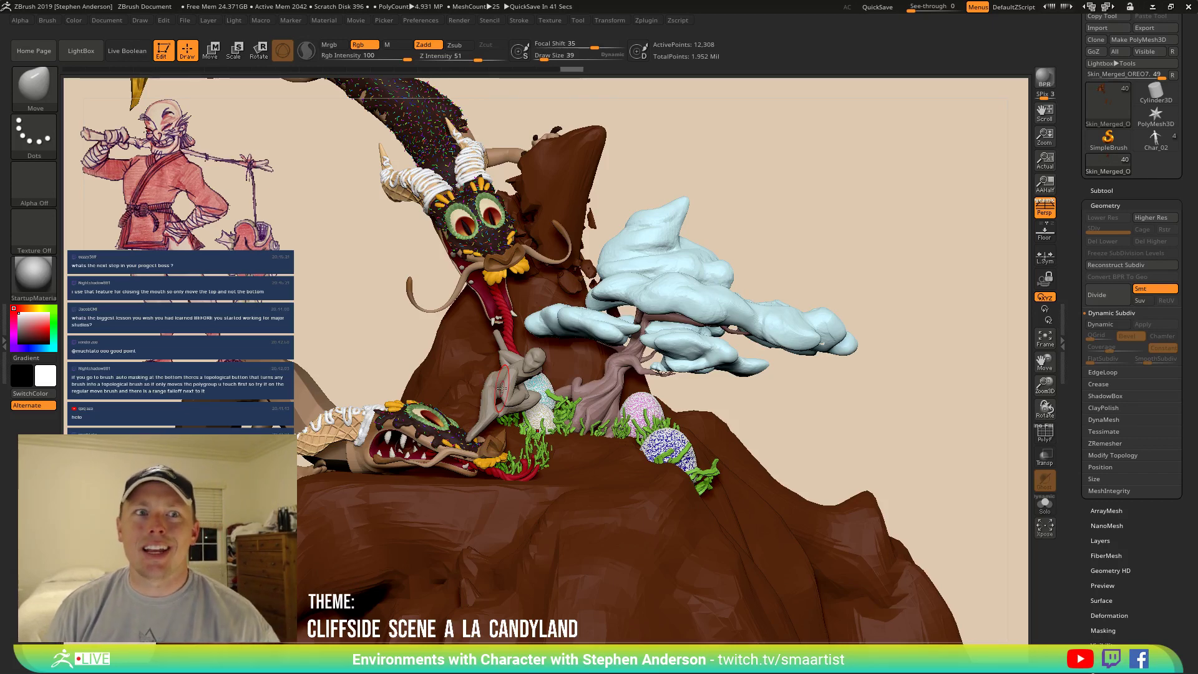
# Switch back to the Char_02 tool and frame the character's head and jaw.
pyautogui.click(1156, 139)
pyautogui.keyDown('alt'); pyautogui.moveTo(635, 163); pyautogui.dragTo(612, 627, button='right'); pyautogui.keyUp('alt')
pyautogui.moveTo(543, 313)
pyautogui.keyDown('ctrl'); pyautogui.mouseDown(button='right')
pyautogui.moveTo(554, 351)
pyautogui.moveTo(677, 517)
pyautogui.mouseUp(button='right'); pyautogui.keyUp('ctrl')
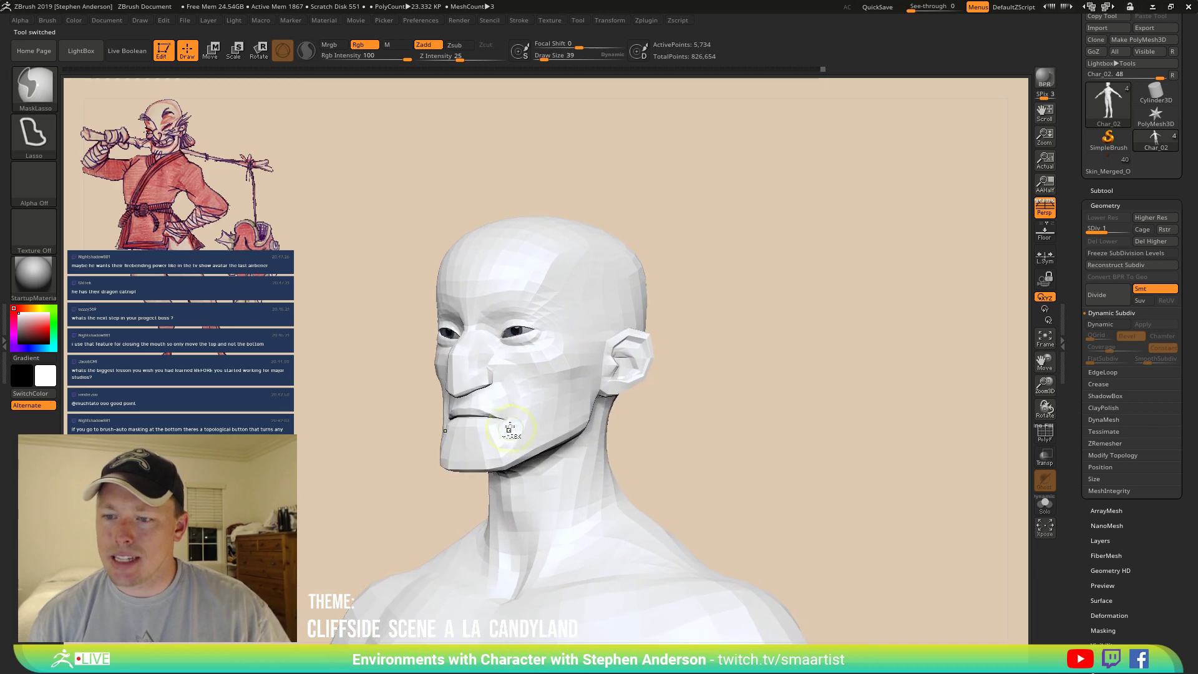
pyautogui.moveTo(513, 428)
pyautogui.mouseDown(button='right')
pyautogui.moveTo(602, 430)
pyautogui.moveTo(465, 441)
pyautogui.moveTo(577, 430)
pyautogui.mouseUp(button='right')
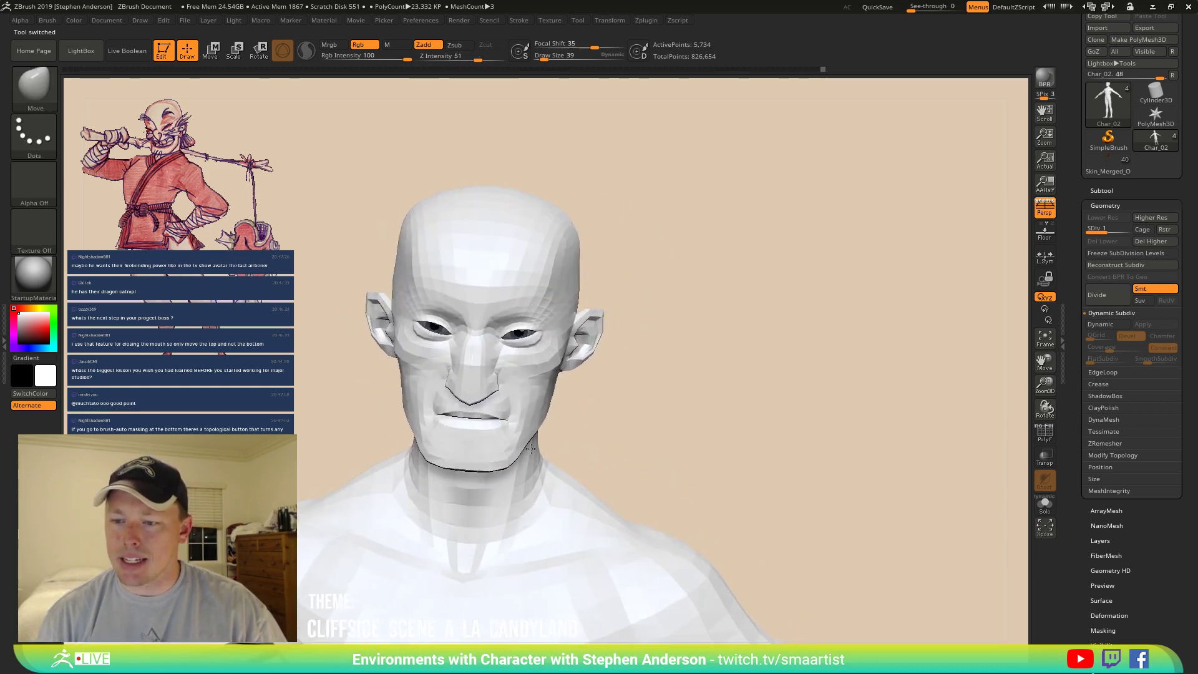
pyautogui.moveTo(503, 451)
pyautogui.keyDown('ctrl'); pyautogui.mouseDown(button='right')
pyautogui.moveTo(536, 483)
pyautogui.moveTo(517, 452)
pyautogui.mouseUp(button='right'); pyautogui.keyUp('ctrl')
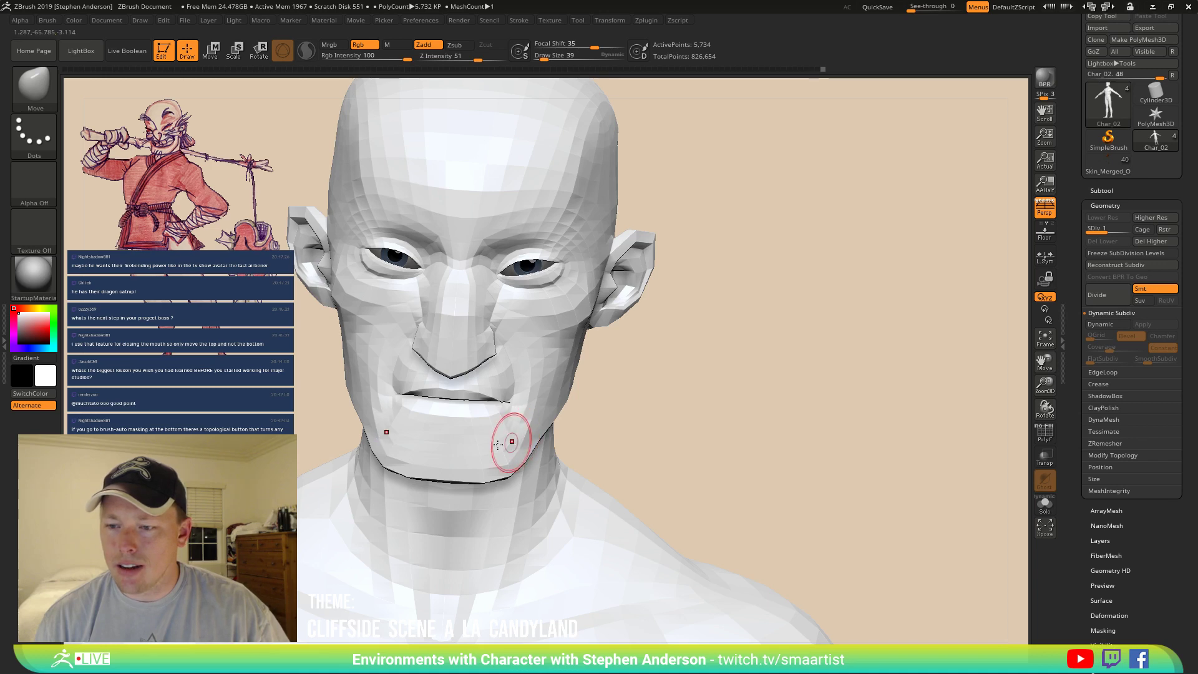
# Adjust the chin and front jaw edge in profile with the Move brush at draw size 38.
pyautogui.moveTo(498, 445); pyautogui.dragTo(458, 428, button='right')
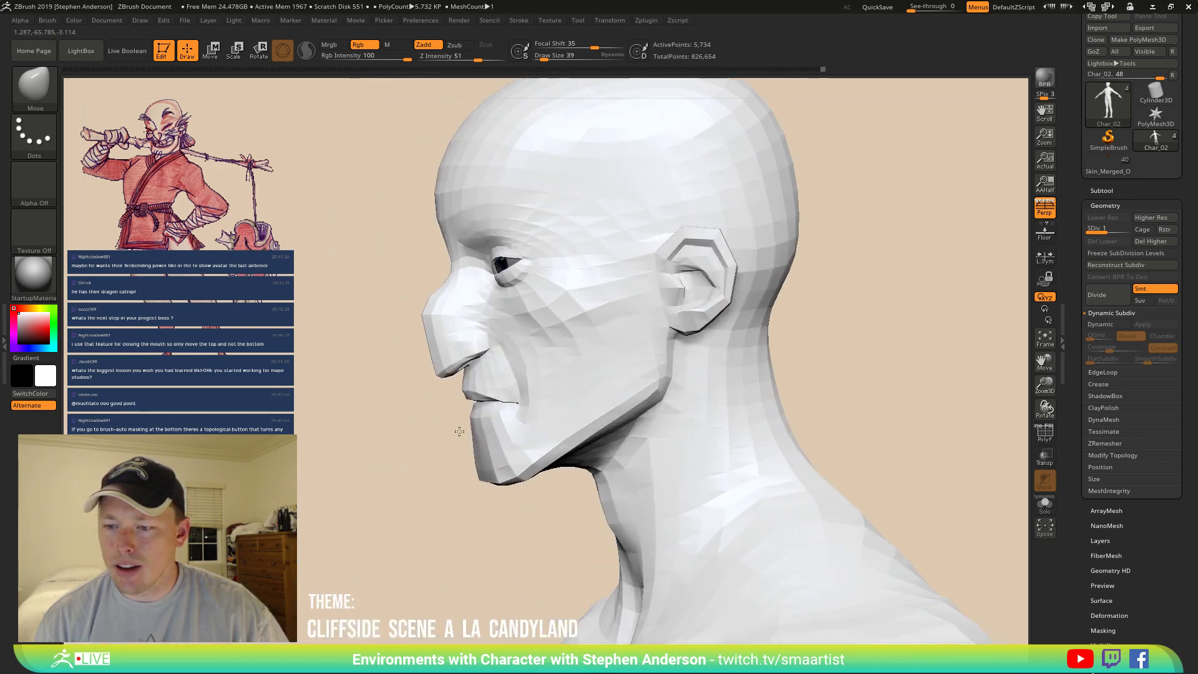
pyautogui.press('s')
pyautogui.click(511, 442)
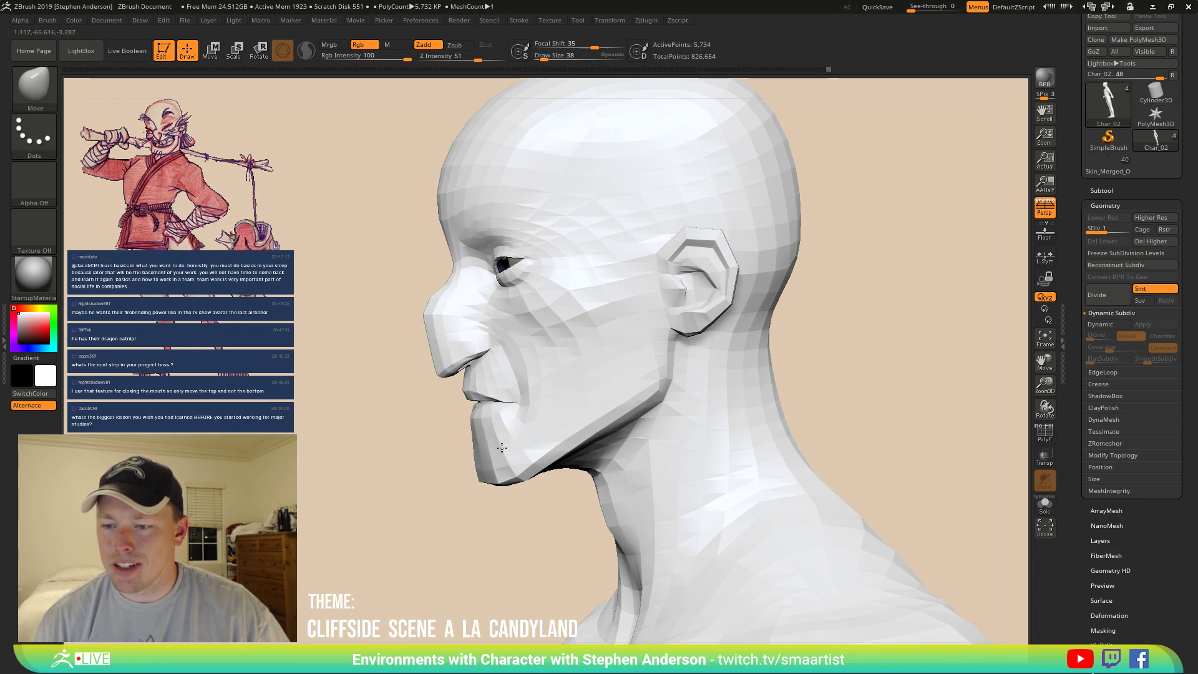
pyautogui.moveTo(502, 447); pyautogui.dragTo(498, 442, button='right')
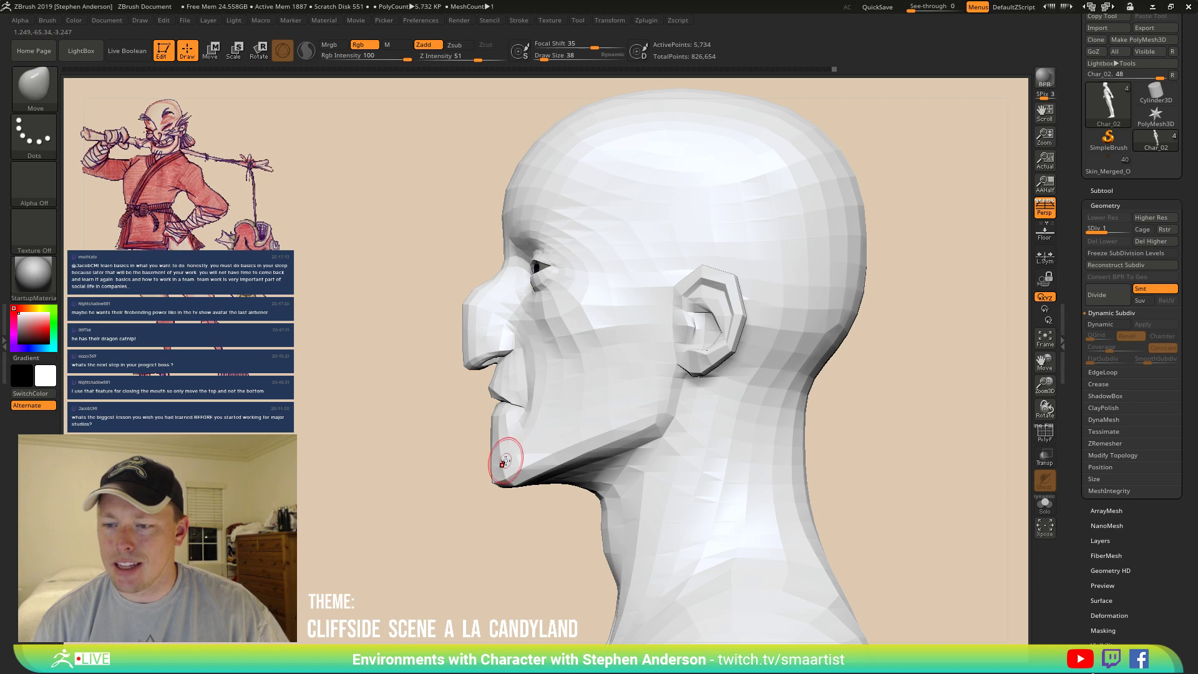
pyautogui.moveTo(524, 455)
pyautogui.mouseDown(button='right')
pyautogui.moveTo(455, 453)
pyautogui.moveTo(457, 483)
pyautogui.mouseUp(button='right')
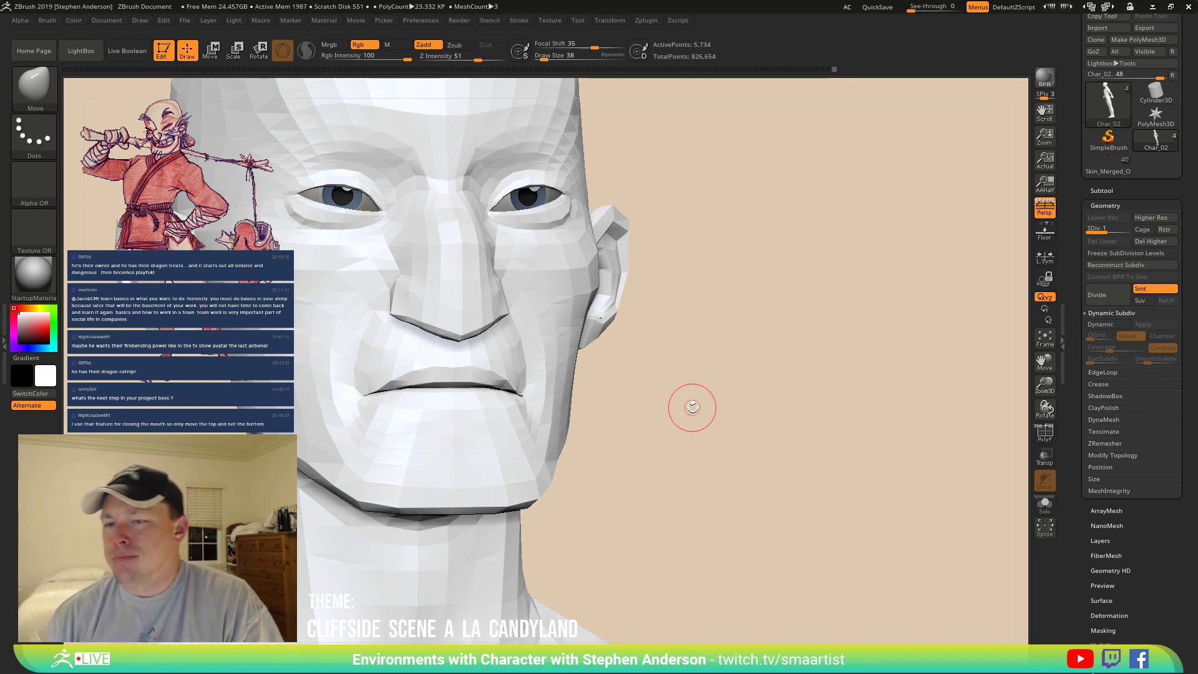
# Set the Move brush draw size to 66 and adjust the side of the face in front of the ear.
pyautogui.moveTo(655, 398)
pyautogui.mouseDown()
pyautogui.moveTo(642, 407)
pyautogui.moveTo(597, 286)
pyautogui.moveTo(624, 268)
pyautogui.moveTo(636, 277)
pyautogui.mouseUp()
pyautogui.press('s')
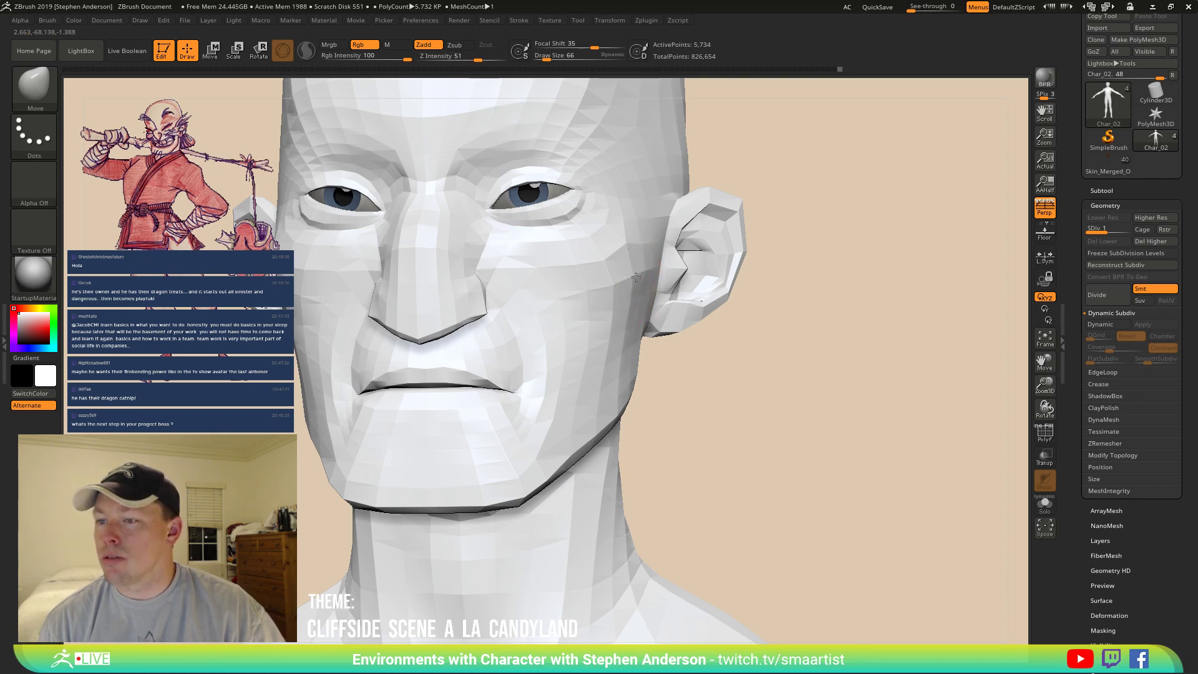
pyautogui.moveTo(634, 276); pyautogui.dragTo(650, 280, button='right')
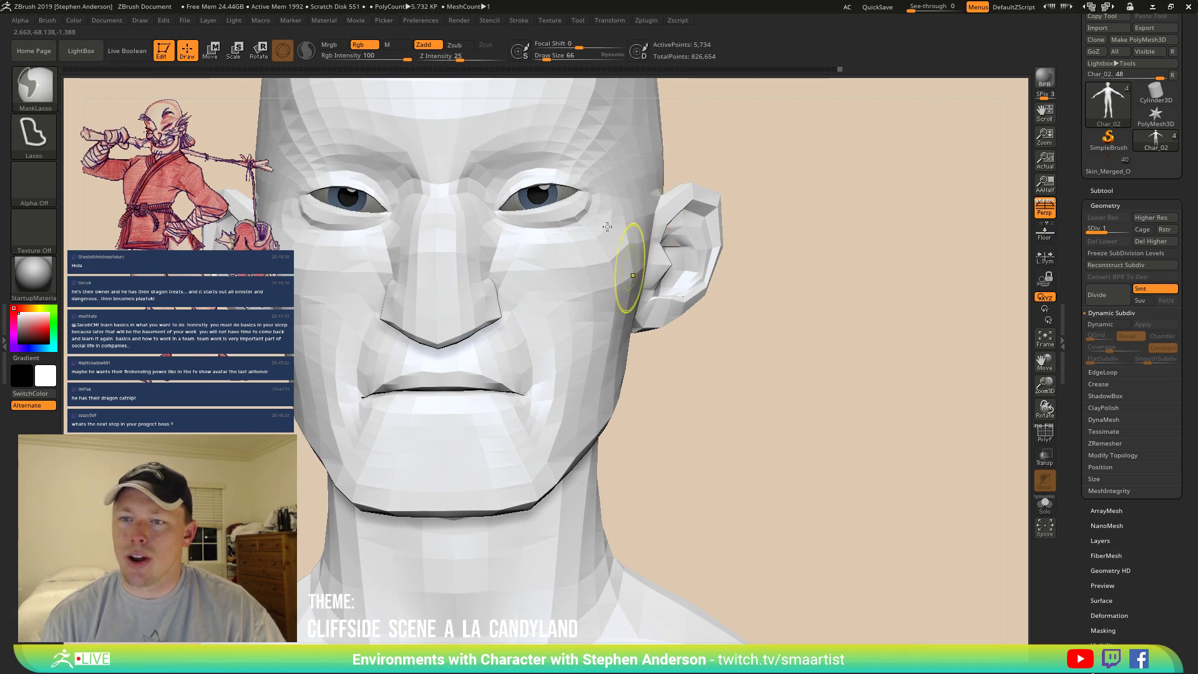
# Set the draw size to 112 and mask everything except the bridge of the nose with a lasso mask in profile.
pyautogui.moveTo(627, 265)
pyautogui.keyDown('ctrl'); pyautogui.mouseDown(button='right')
pyautogui.moveTo(594, 220)
pyautogui.moveTo(538, 208)
pyautogui.moveTo(528, 243)
pyautogui.moveTo(536, 216)
pyautogui.moveTo(564, 218)
pyautogui.mouseUp(button='right'); pyautogui.keyUp('ctrl')
pyautogui.moveTo(531, 255)
pyautogui.mouseDown(button='right')
pyautogui.moveTo(553, 250)
pyautogui.moveTo(534, 250)
pyautogui.mouseUp(button='right')
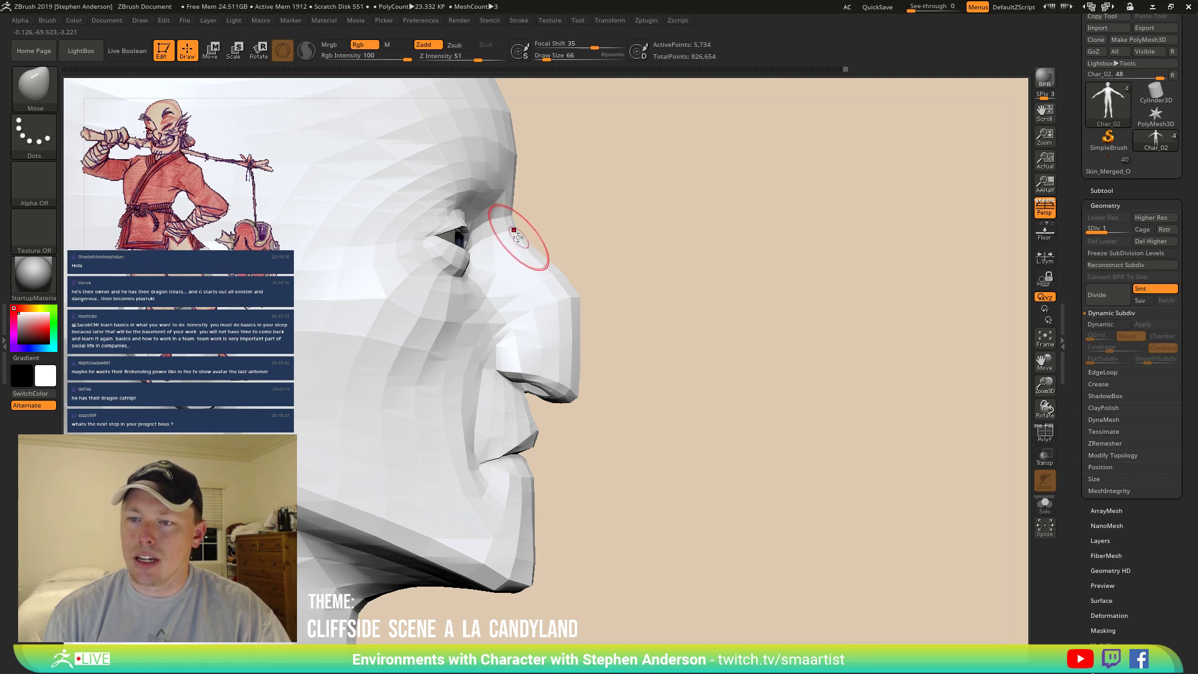
pyautogui.press('s')
pyautogui.moveTo(510, 233); pyautogui.dragTo(494, 234)
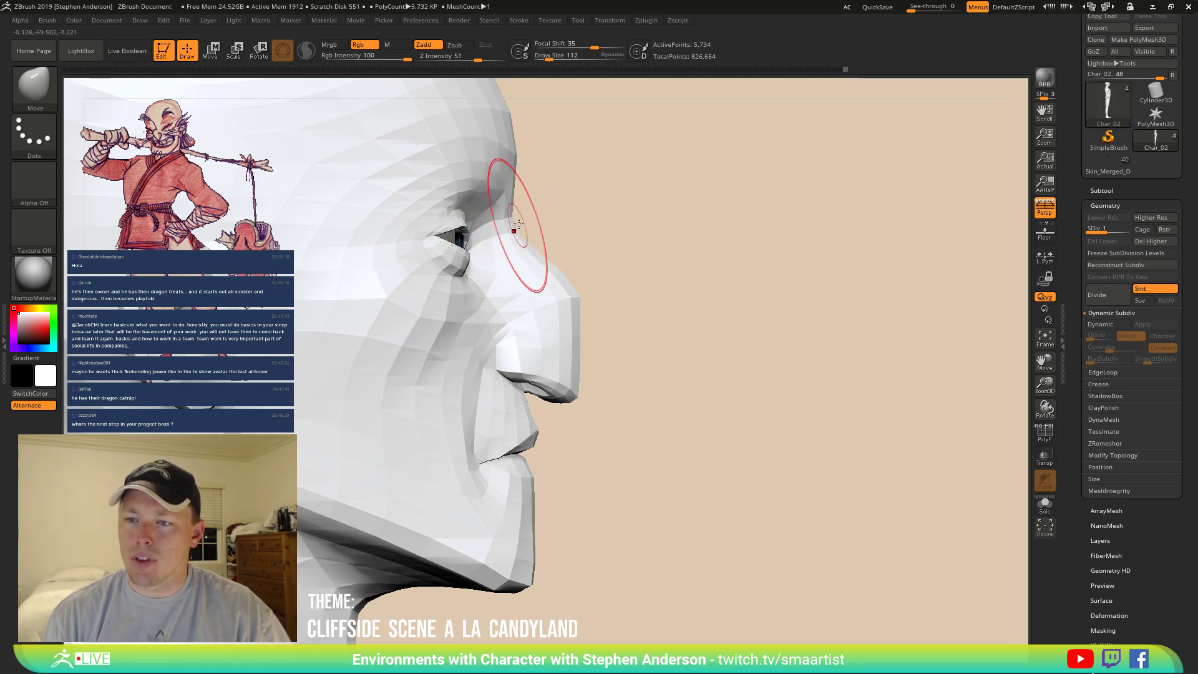
pyautogui.press('ctrl')
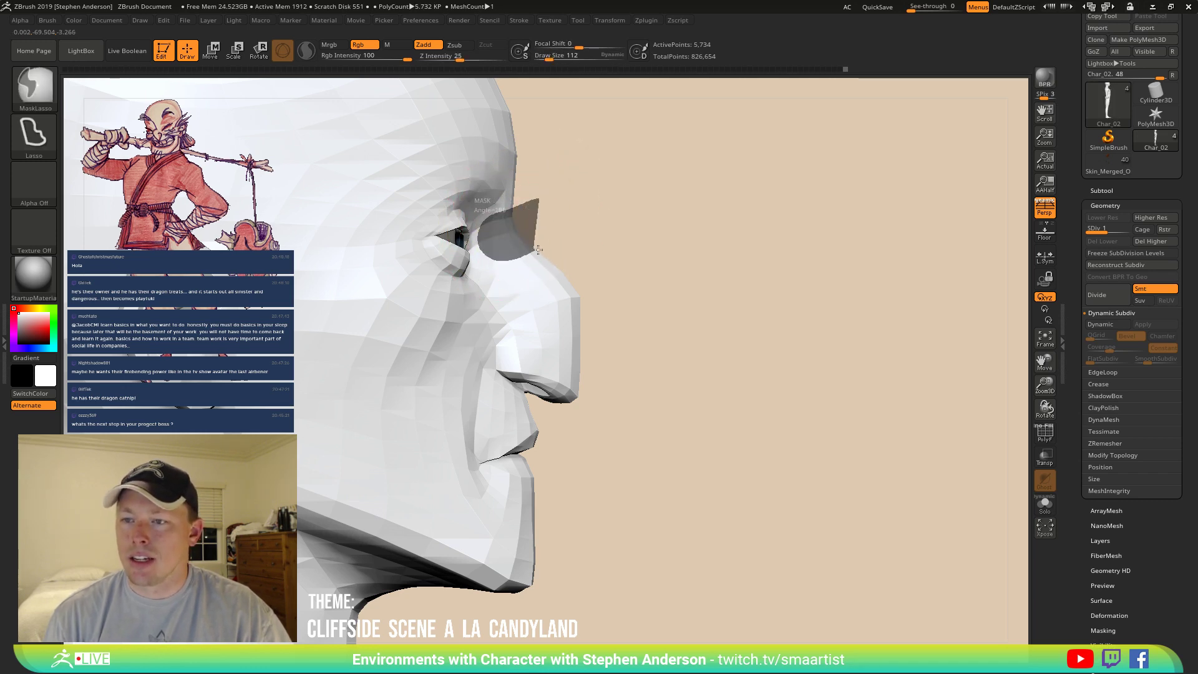
pyautogui.keyDown('ctrl'); pyautogui.moveTo(538, 250); pyautogui.dragTo(585, 228); pyautogui.keyUp('ctrl')
pyautogui.keyDown('ctrl'); pyautogui.click(542, 235); pyautogui.keyUp('ctrl')
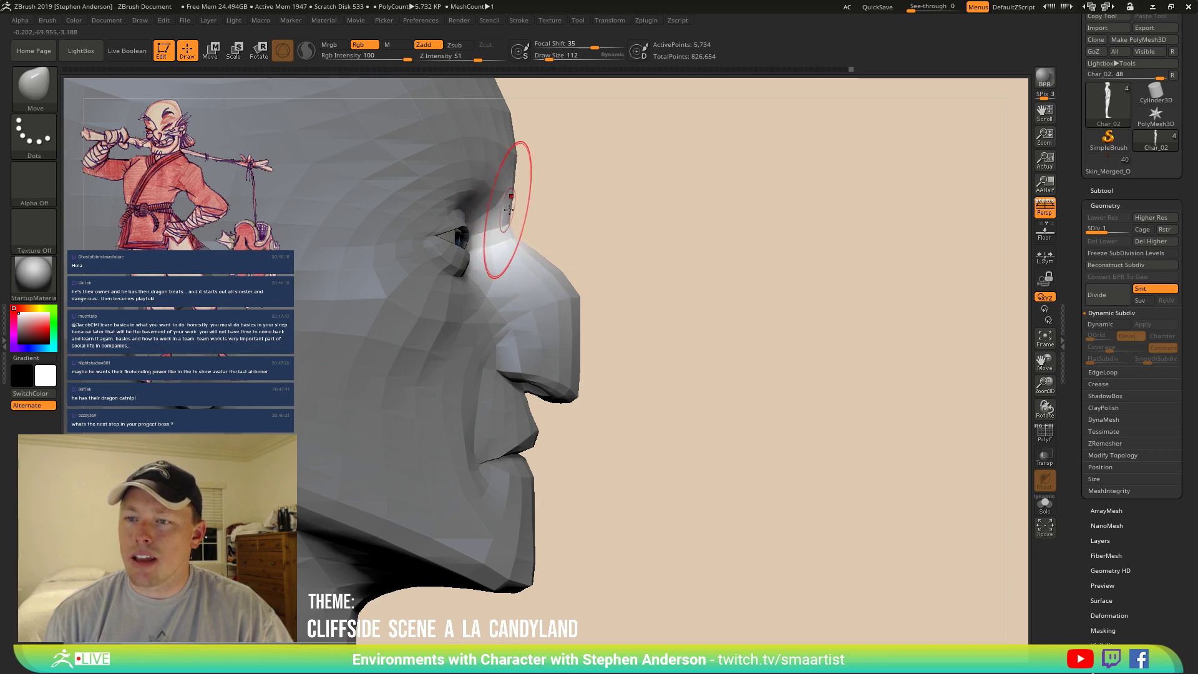
# Turn on the polyframe and reshape the nose bridge between the eyes, reducing the Move brush draw size to 35.
pyautogui.moveTo(554, 201); pyautogui.dragTo(610, 201)
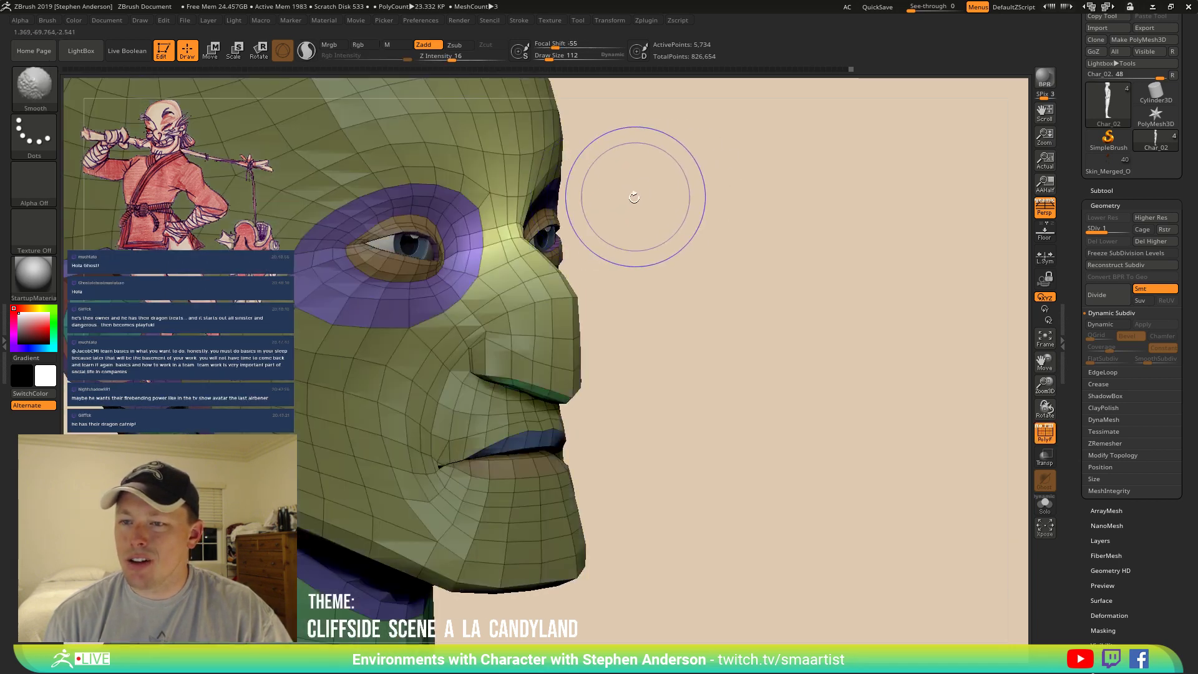
pyautogui.keyDown('shift'); pyautogui.moveTo(656, 193); pyautogui.dragTo(670, 201); pyautogui.keyUp('shift')
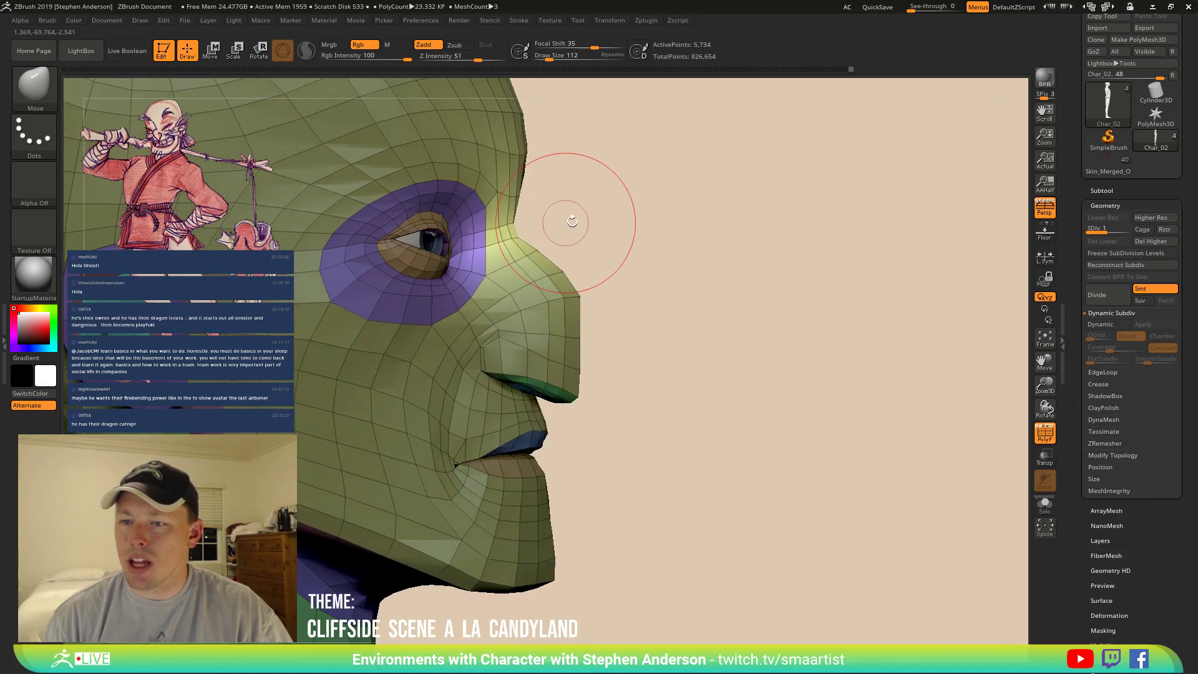
pyautogui.moveTo(599, 219); pyautogui.dragTo(627, 228)
pyautogui.press('ctrl')
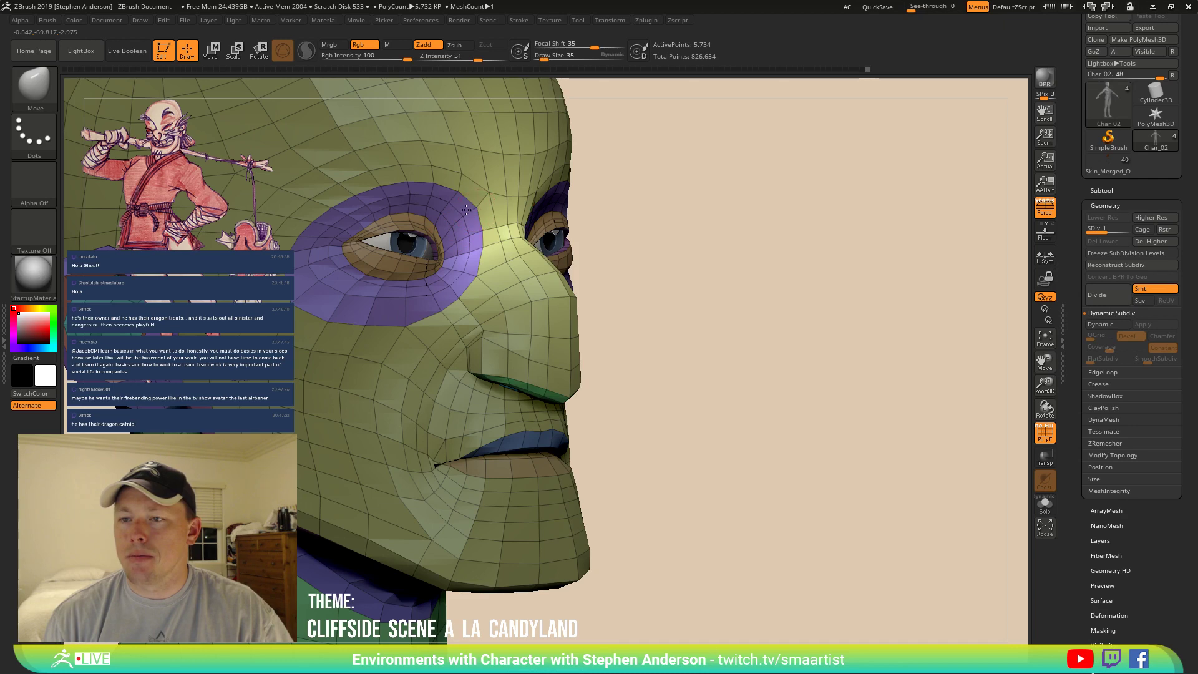
pyautogui.moveTo(466, 211)
pyautogui.mouseDown(button='right')
pyautogui.moveTo(429, 221)
pyautogui.moveTo(493, 213)
pyautogui.moveTo(472, 209)
pyautogui.moveTo(495, 201)
pyautogui.moveTo(487, 197)
pyautogui.moveTo(512, 264)
pyautogui.moveTo(500, 242)
pyautogui.mouseUp(button='right')
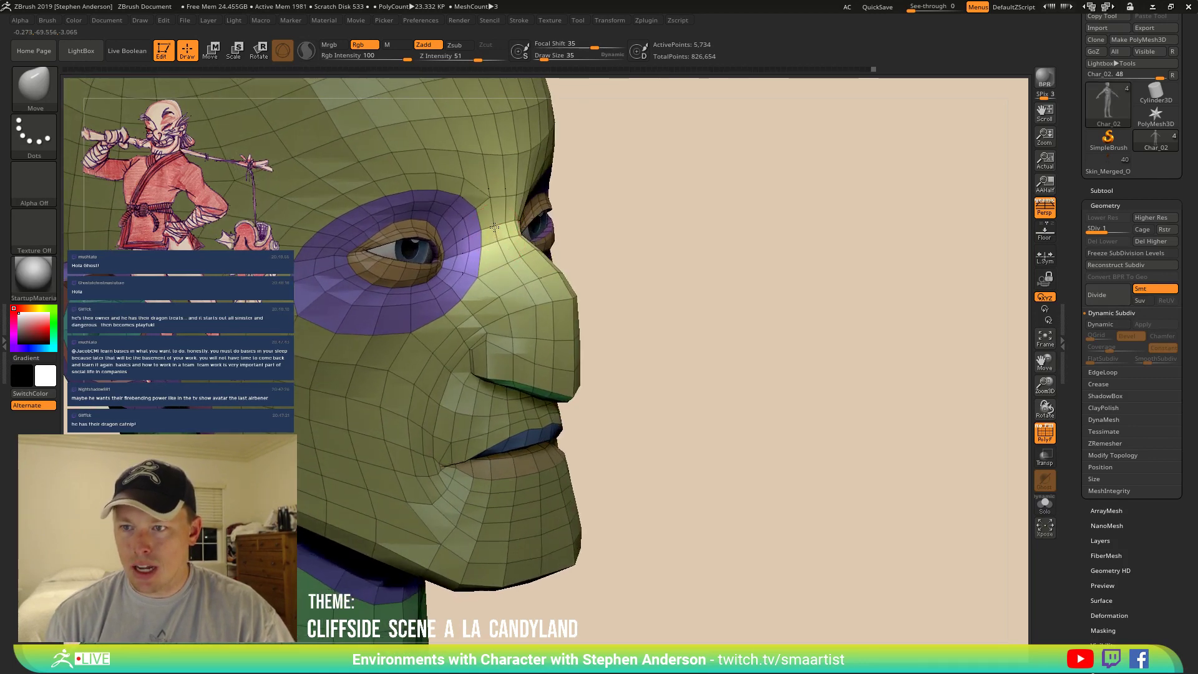
pyautogui.moveTo(494, 227); pyautogui.dragTo(512, 263, button='right')
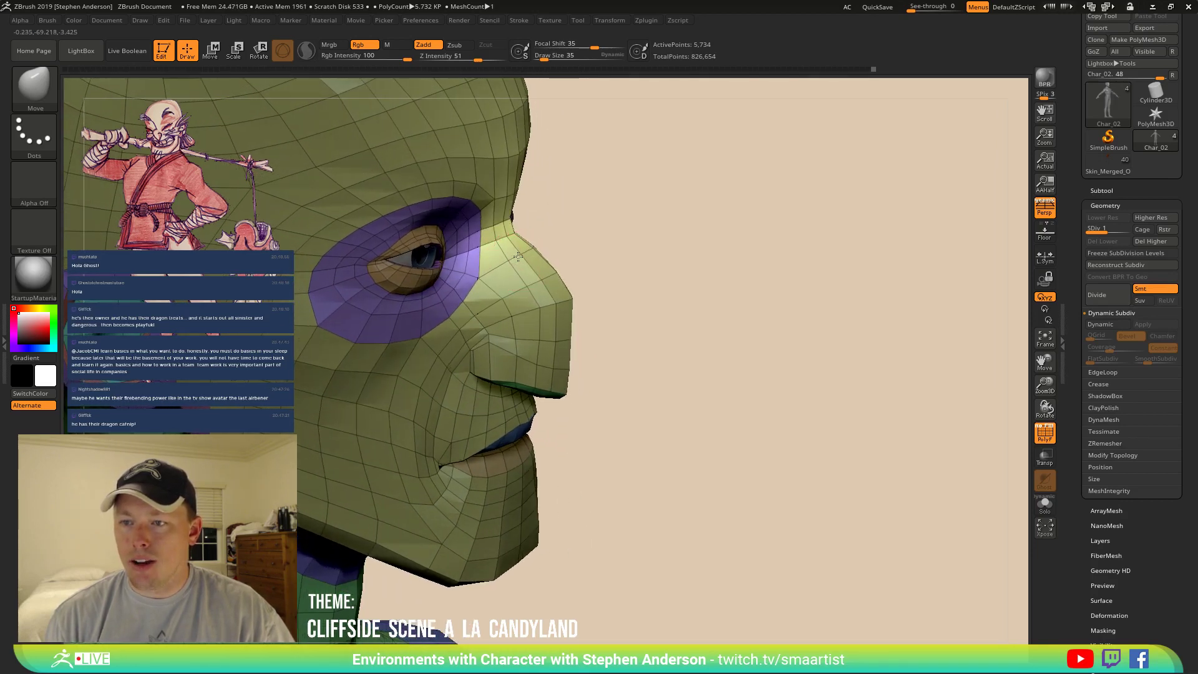
pyautogui.moveTo(516, 255)
pyautogui.mouseDown(button='right')
pyautogui.moveTo(495, 255)
pyautogui.moveTo(522, 262)
pyautogui.mouseUp(button='right')
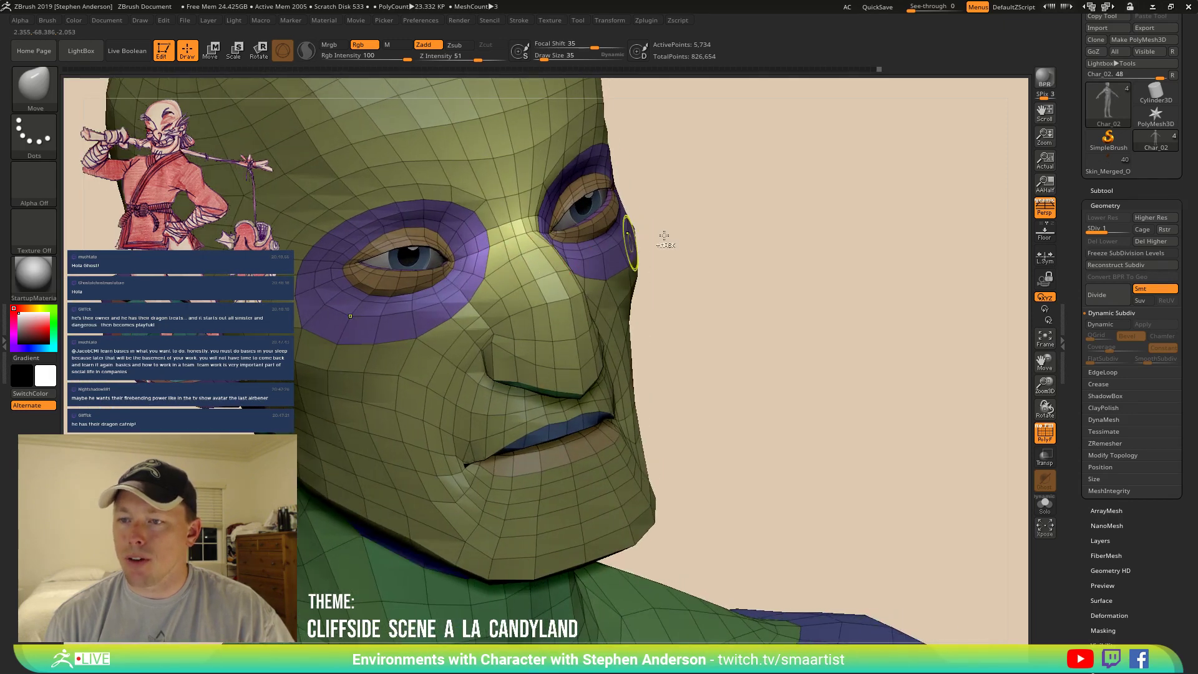
# Clear the nose mask and mask everything except the purple eye-socket polygroup.
pyautogui.keyDown('ctrl'); pyautogui.moveTo(713, 266); pyautogui.dragTo(769, 262); pyautogui.keyUp('ctrl')
pyautogui.moveTo(543, 244)
pyautogui.mouseDown(button='right')
pyautogui.moveTo(544, 222)
pyautogui.moveTo(566, 247)
pyautogui.moveTo(610, 232)
pyautogui.moveTo(547, 250)
pyautogui.mouseUp(button='right')
pyautogui.keyDown('shift'); pyautogui.moveTo(534, 231); pyautogui.dragTo(539, 251); pyautogui.keyUp('shift')
pyautogui.press('w')
pyautogui.keyDown('ctrl'); pyautogui.click(496, 228); pyautogui.keyUp('ctrl')
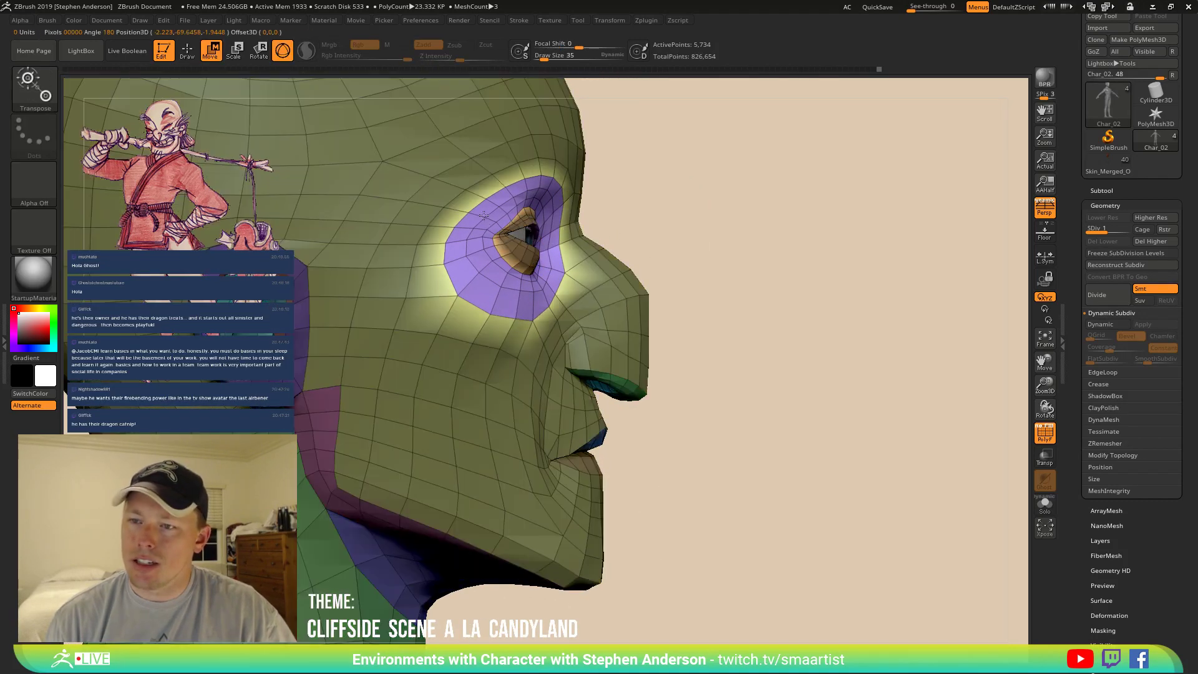
pyautogui.press('q')
# Reshape the eye socket around the outer corner of the eye with the Move brush at draw size 35.
pyautogui.keyDown('ctrl'); pyautogui.moveTo(496, 228); pyautogui.dragTo(510, 251, button='right'); pyautogui.keyUp('ctrl')
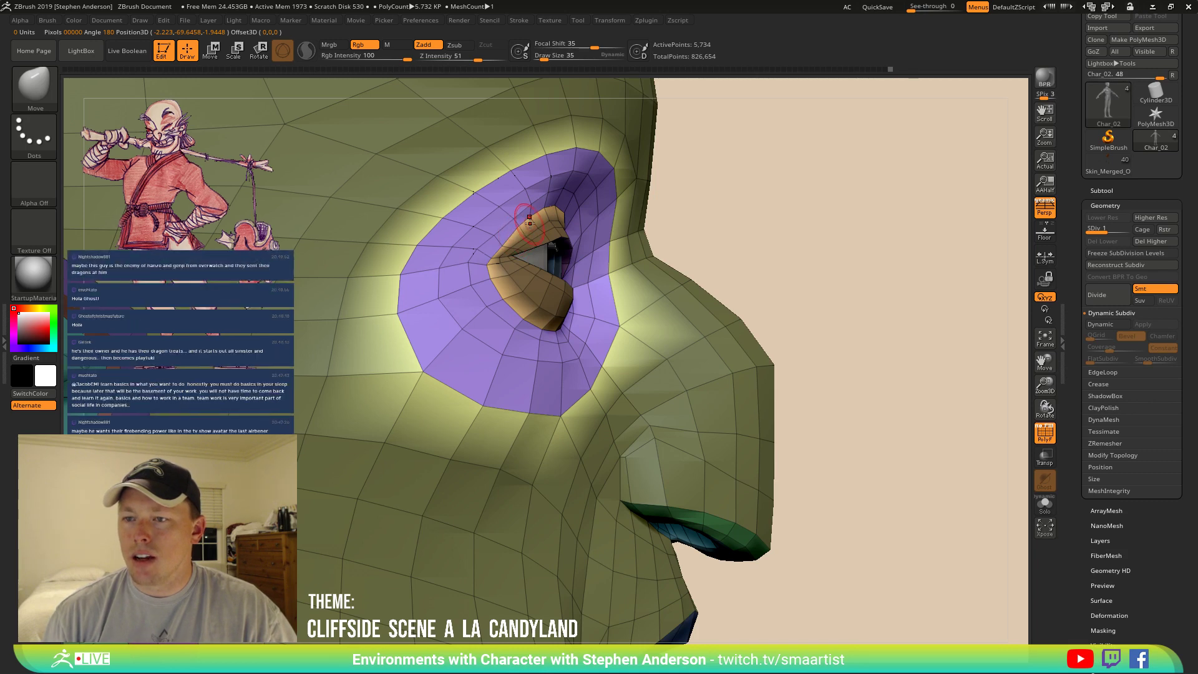
pyautogui.moveTo(508, 229); pyautogui.dragTo(528, 214, button='right')
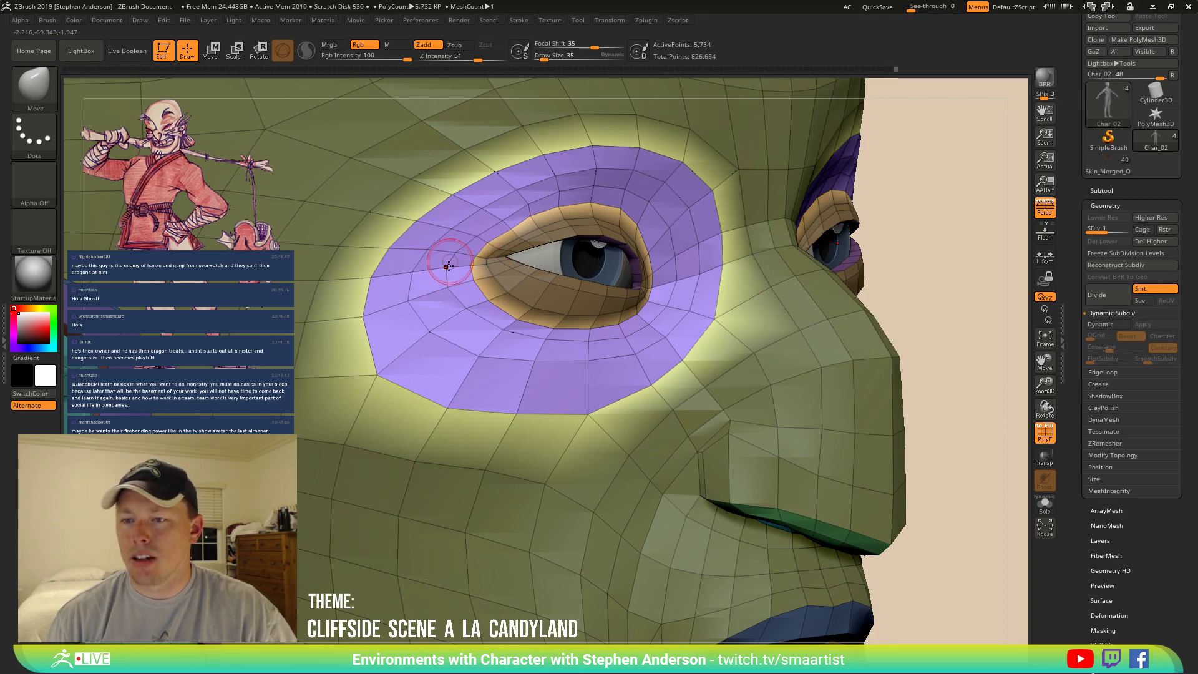
pyautogui.moveTo(448, 267)
pyautogui.mouseDown(button='right')
pyautogui.moveTo(436, 272)
pyautogui.moveTo(449, 290)
pyautogui.mouseUp(button='right')
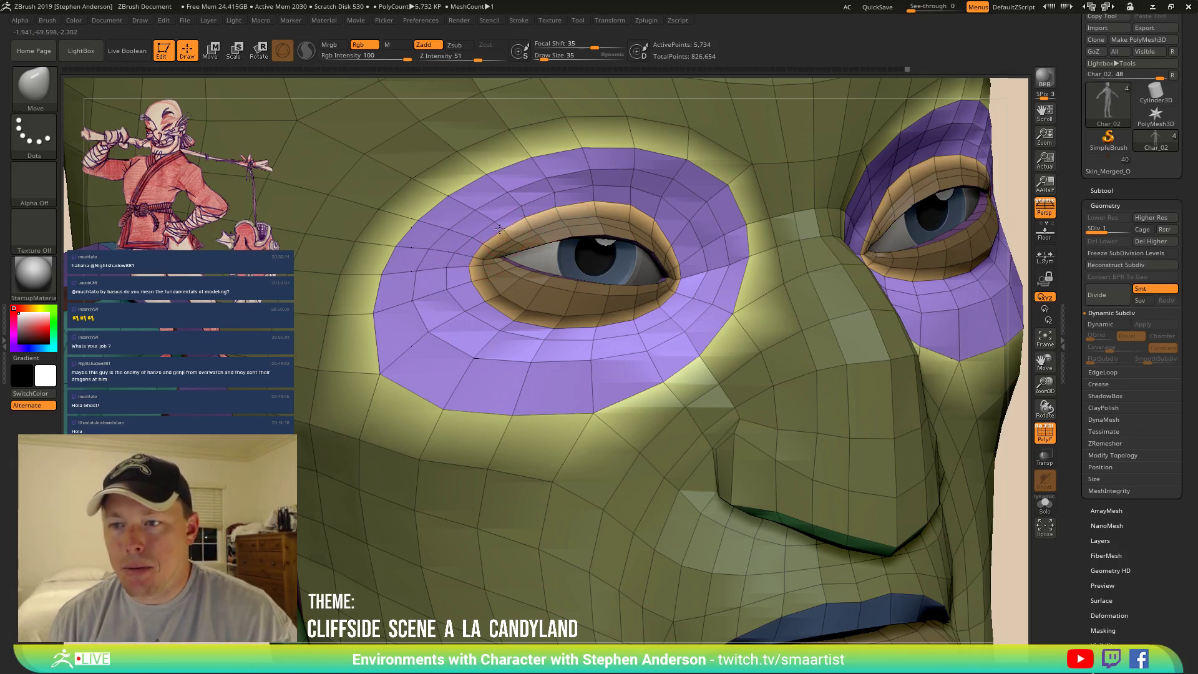
# Replace the mask with one covering the purple eye-socket polygroup, leaving the eyelids free, and show the whole mesh again.
pyautogui.keyDown('ctrl'); pyautogui.click(560, 219); pyautogui.keyUp('ctrl')
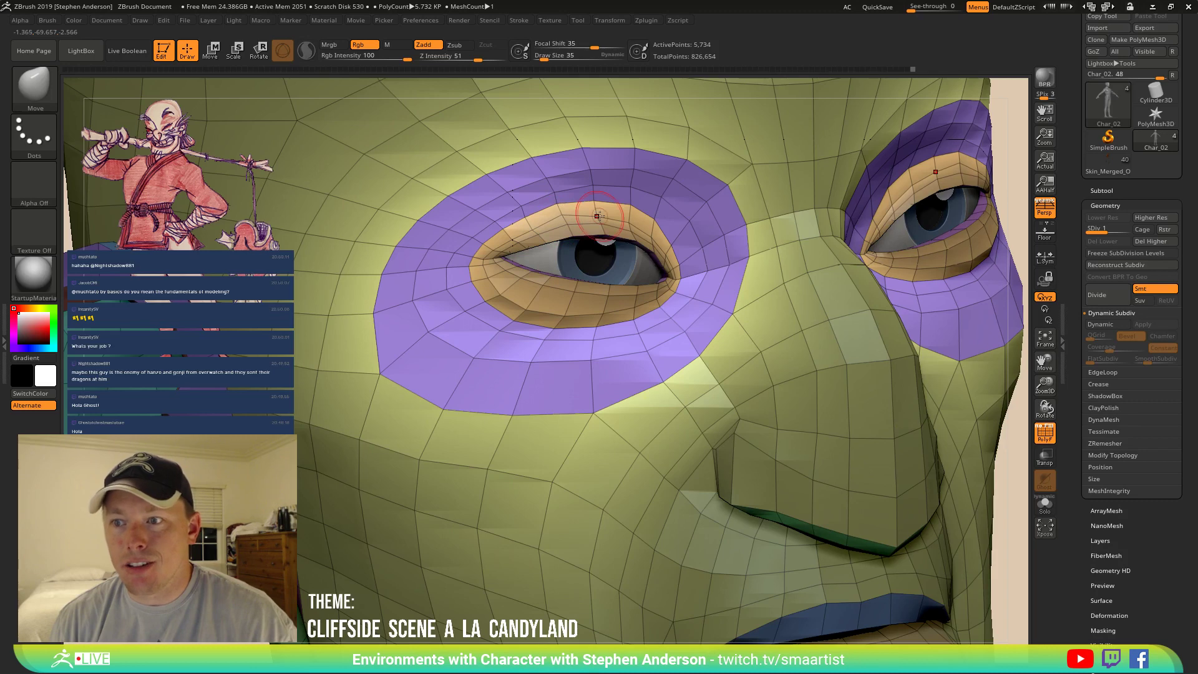
pyautogui.press('ctrl')
pyautogui.hotkey('ctrl', 'shift')
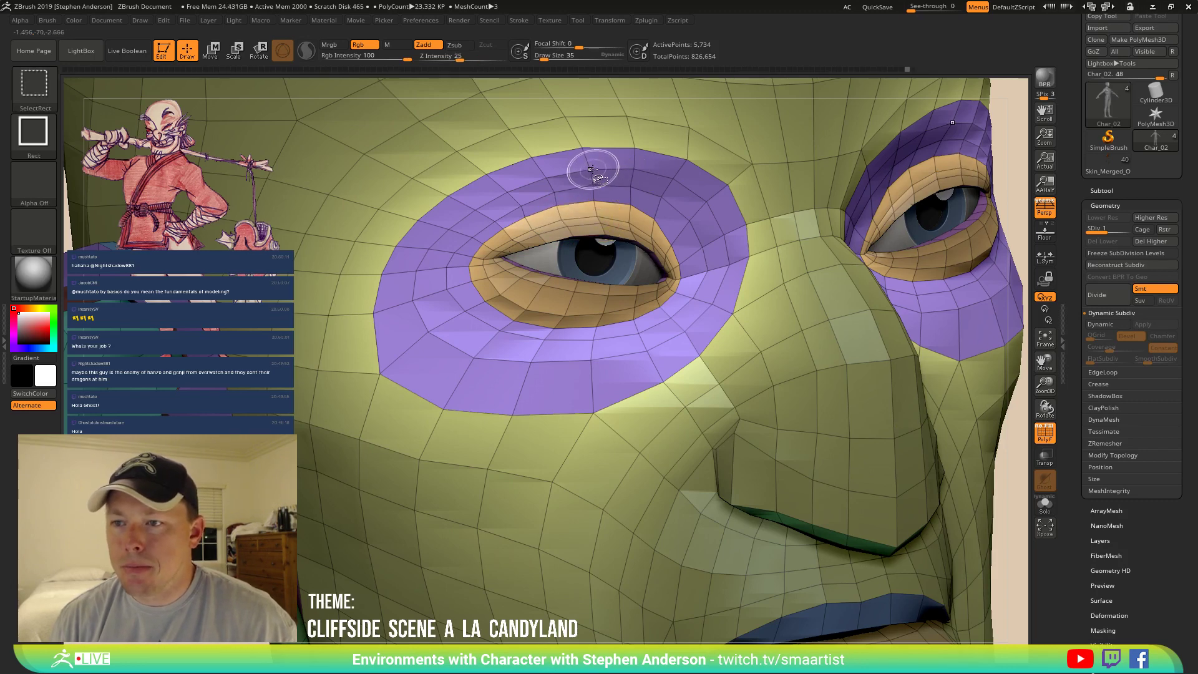
pyautogui.keyDown('ctrl'); pyautogui.keyDown('shift'); pyautogui.click(590, 169); pyautogui.keyUp('shift'); pyautogui.keyUp('ctrl')
pyautogui.keyDown('ctrl'); pyautogui.click(396, 181); pyautogui.keyUp('ctrl')
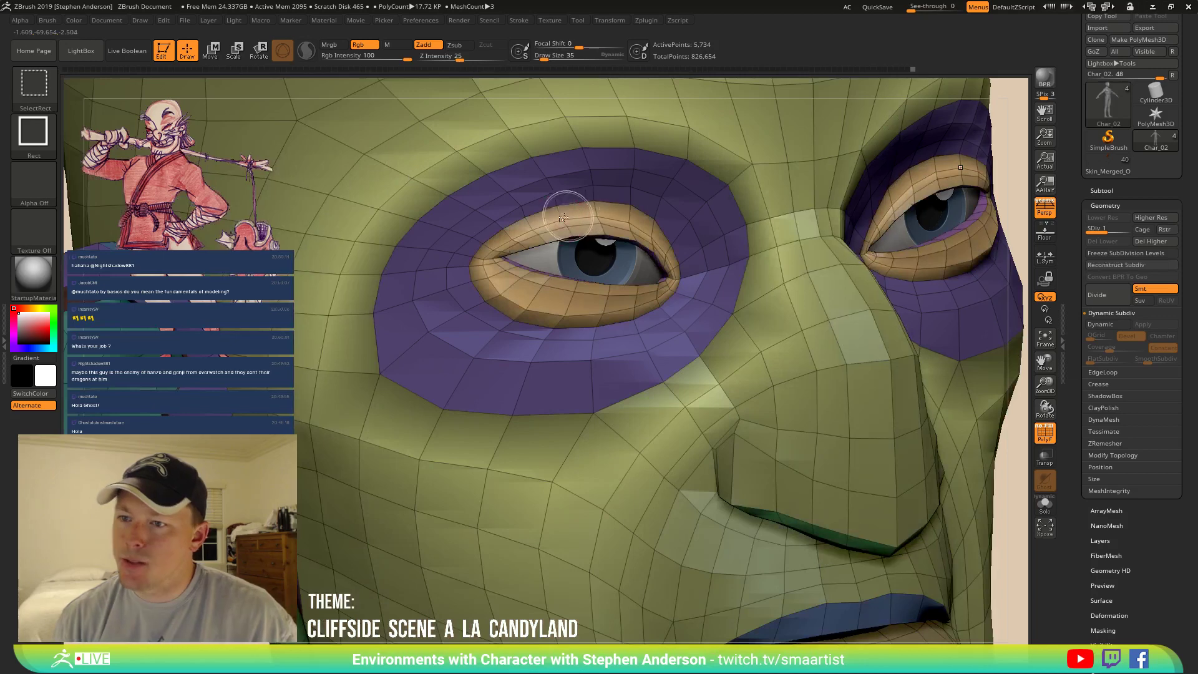
pyautogui.keyDown('ctrl'); pyautogui.keyDown('shift'); pyautogui.click(402, 174); pyautogui.keyUp('shift'); pyautogui.keyUp('ctrl')
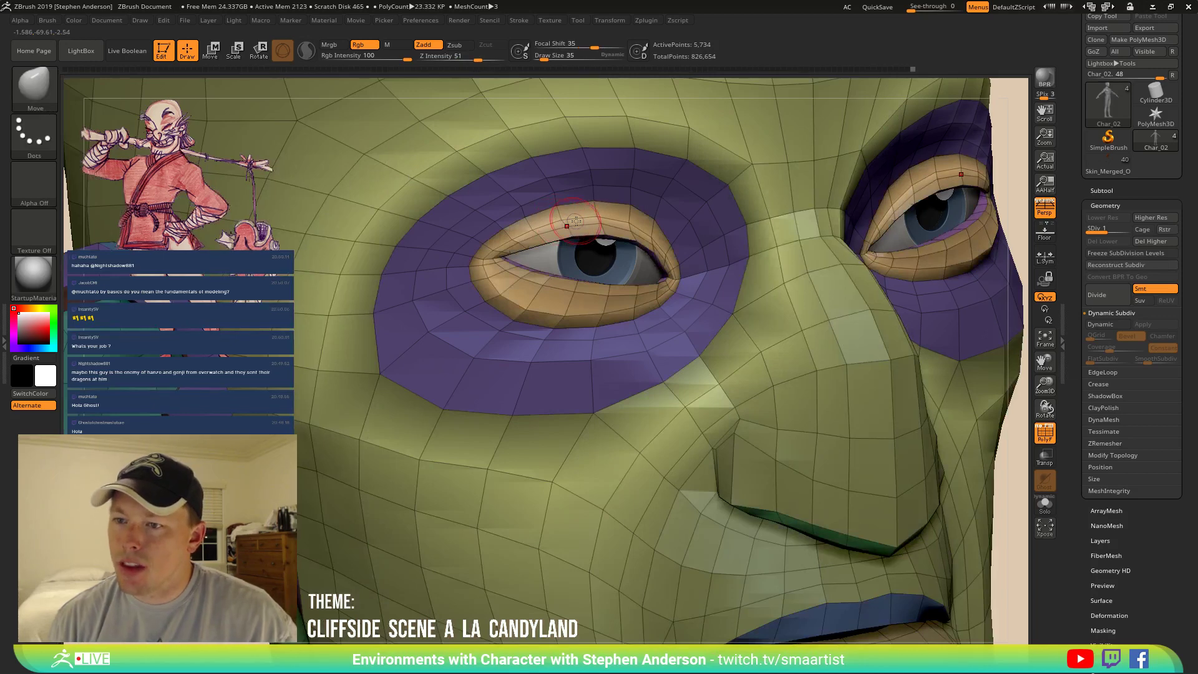
# Refine the shape of the eyelids with the Move and Smooth brushes at draw size 35.
pyautogui.moveTo(552, 223)
pyautogui.keyDown('shift'); pyautogui.mouseDown()
pyautogui.moveTo(514, 240)
pyautogui.moveTo(634, 217)
pyautogui.mouseUp(); pyautogui.keyUp('shift')
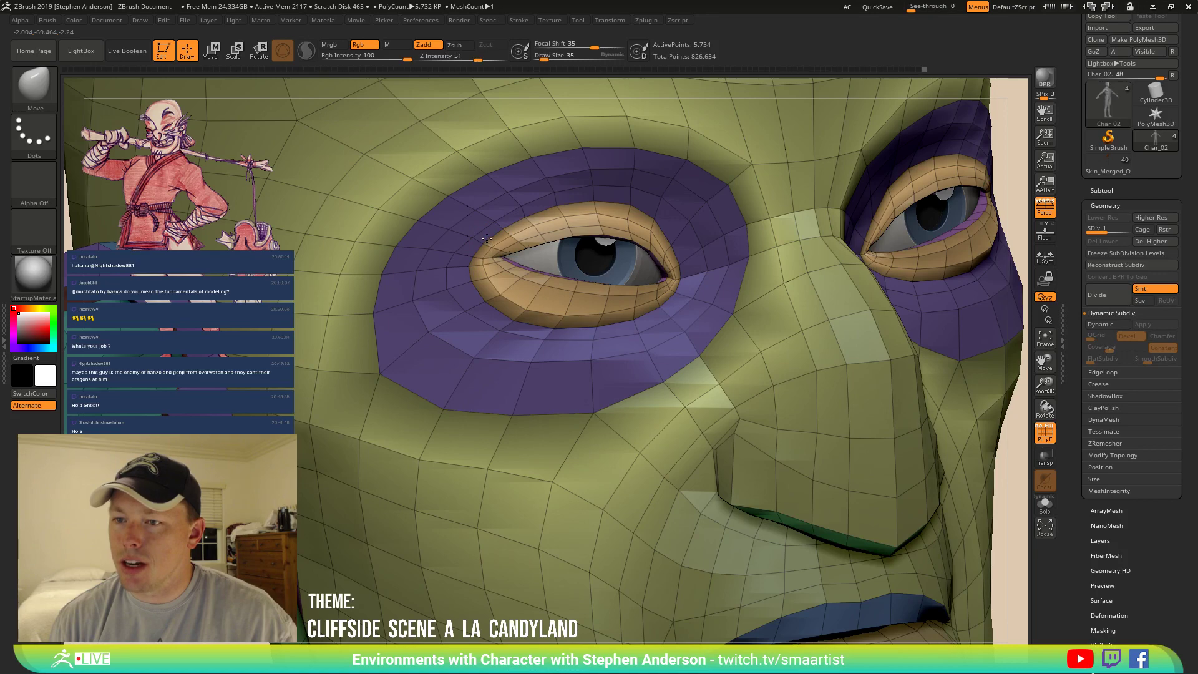
pyautogui.moveTo(487, 281); pyautogui.dragTo(479, 257, button='right')
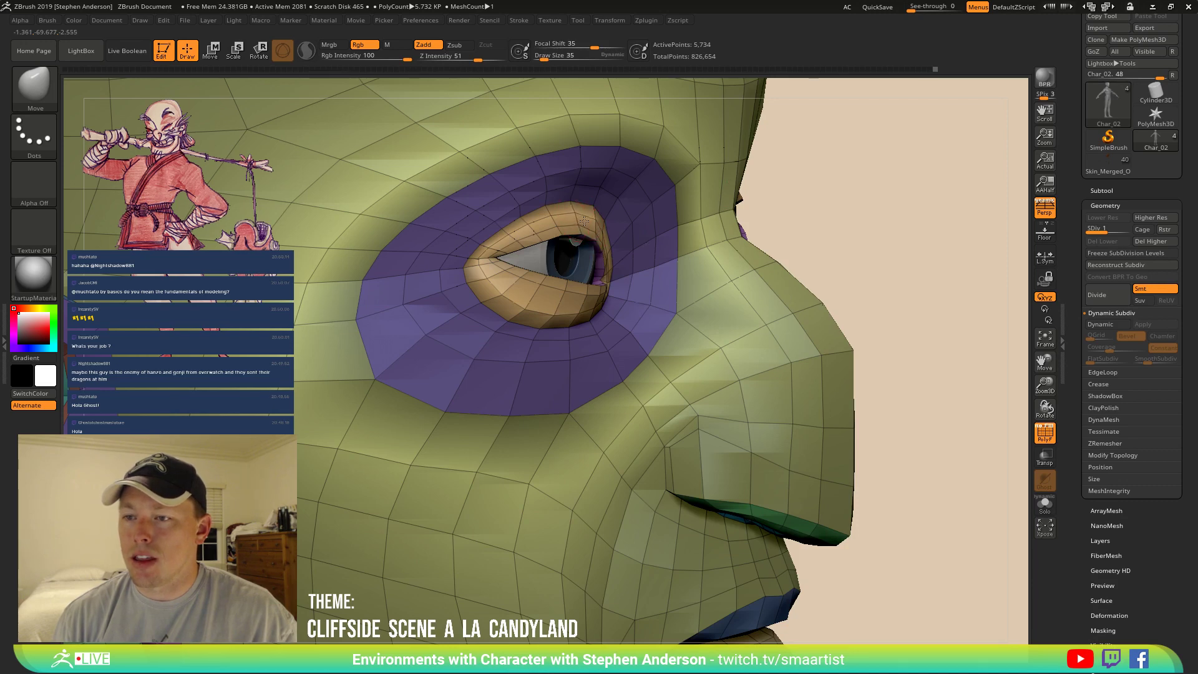
pyautogui.moveTo(583, 224); pyautogui.dragTo(602, 239, button='right')
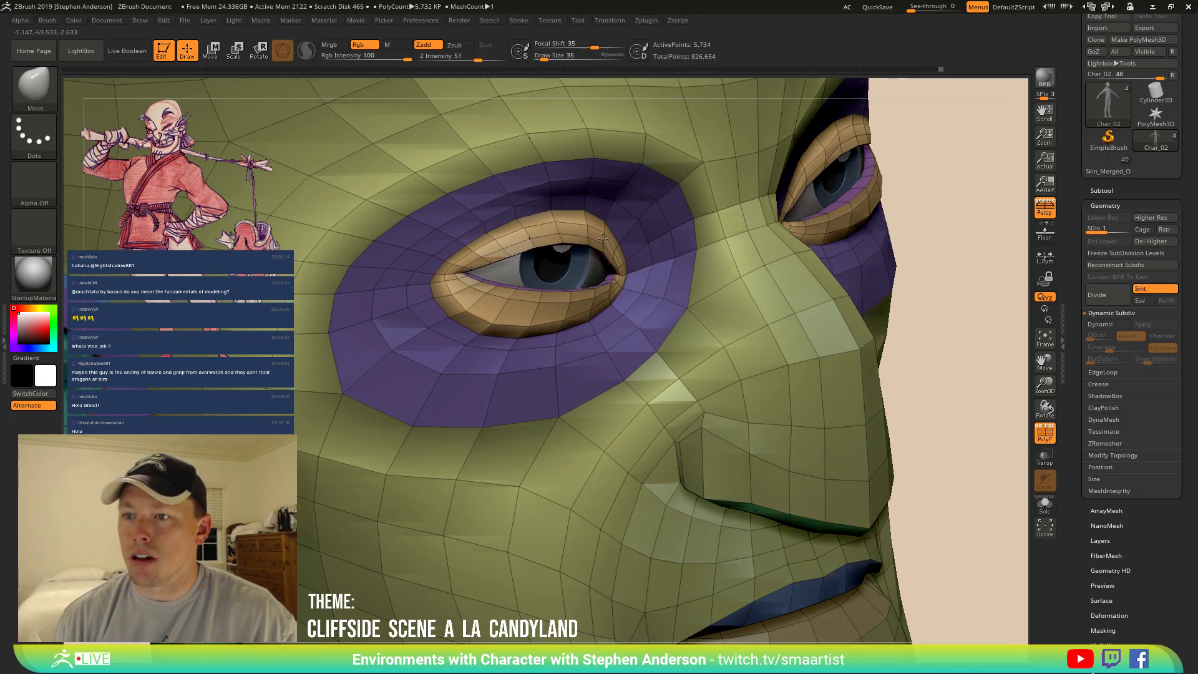
pyautogui.moveTo(588, 232)
pyautogui.mouseDown(button='right')
pyautogui.moveTo(603, 230)
pyautogui.moveTo(586, 223)
pyautogui.mouseUp(button='right')
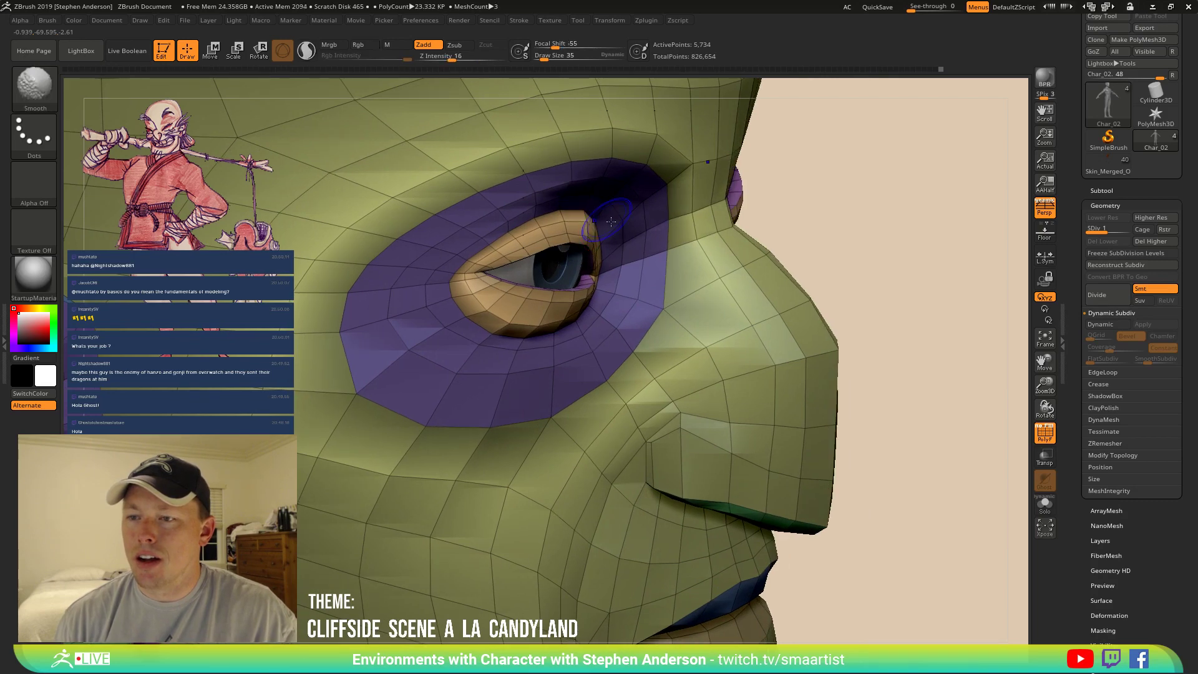
# Turn off the polyframe, clear the eye mask, frame the whole head and set the Move brush draw size to 91.
pyautogui.hotkey('shift', 'f')
pyautogui.moveTo(622, 269)
pyautogui.keyDown('ctrl'); pyautogui.mouseDown(button='right')
pyautogui.moveTo(816, 212)
pyautogui.moveTo(824, 195)
pyautogui.mouseUp(button='right'); pyautogui.keyUp('ctrl')
pyautogui.keyDown('ctrl'); pyautogui.moveTo(824, 195); pyautogui.dragTo(802, 272); pyautogui.keyUp('ctrl')
pyautogui.moveTo(803, 273)
pyautogui.mouseDown(button='right')
pyautogui.moveTo(772, 238)
pyautogui.moveTo(771, 186)
pyautogui.moveTo(840, 209)
pyautogui.moveTo(762, 245)
pyautogui.moveTo(803, 260)
pyautogui.moveTo(792, 229)
pyautogui.moveTo(723, 228)
pyautogui.moveTo(716, 265)
pyautogui.moveTo(730, 287)
pyautogui.moveTo(659, 401)
pyautogui.moveTo(607, 356)
pyautogui.moveTo(660, 377)
pyautogui.mouseUp(button='right')
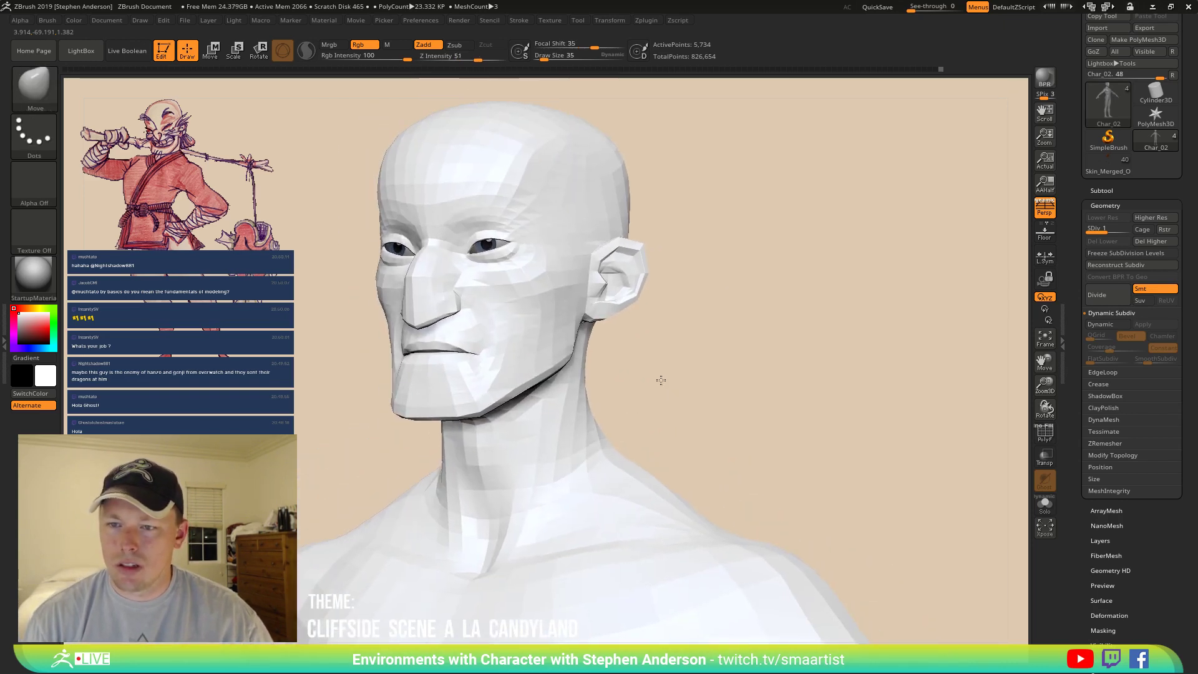
pyautogui.press('s')
pyautogui.moveTo(488, 373); pyautogui.dragTo(500, 383)
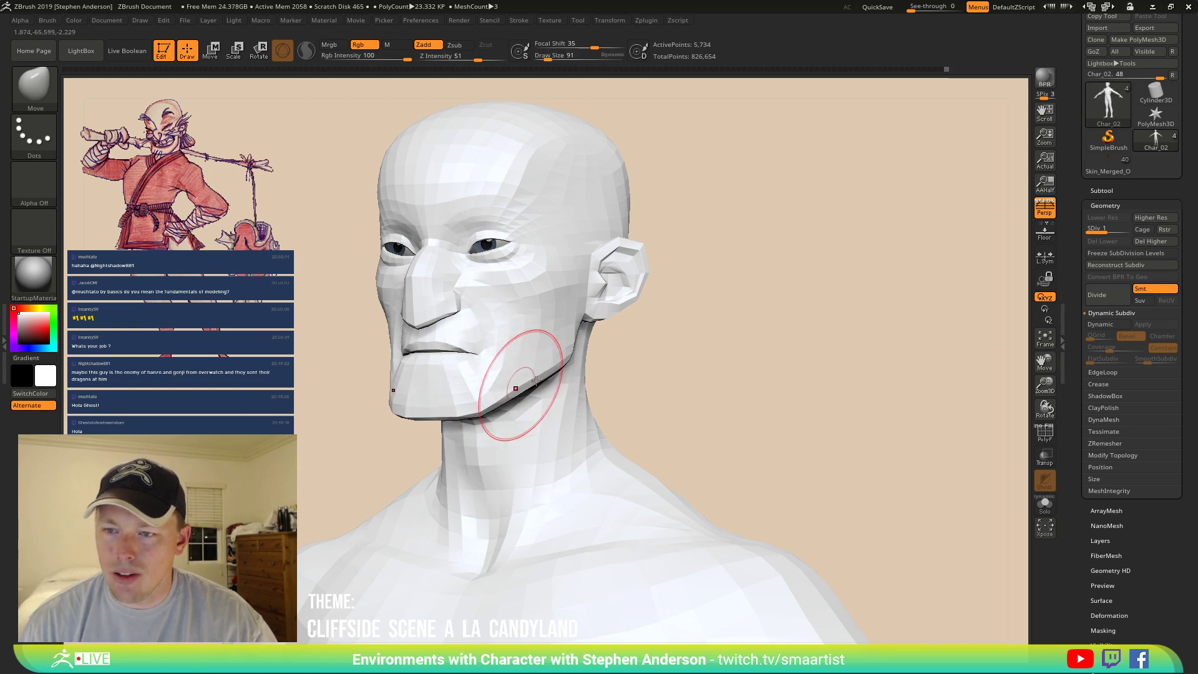
# Save the tool over Char_02, then save a new version as Char_03.
pyautogui.hotkey('ctrl', 's')
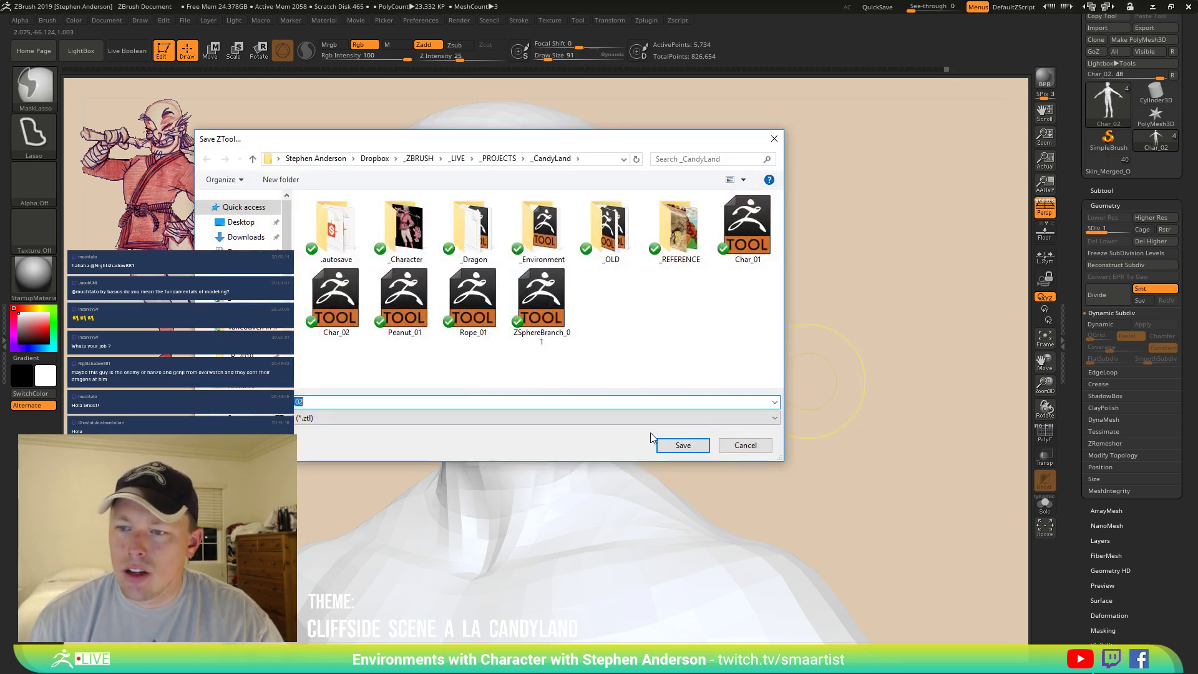
pyautogui.click(688, 448)
pyautogui.click(637, 334)
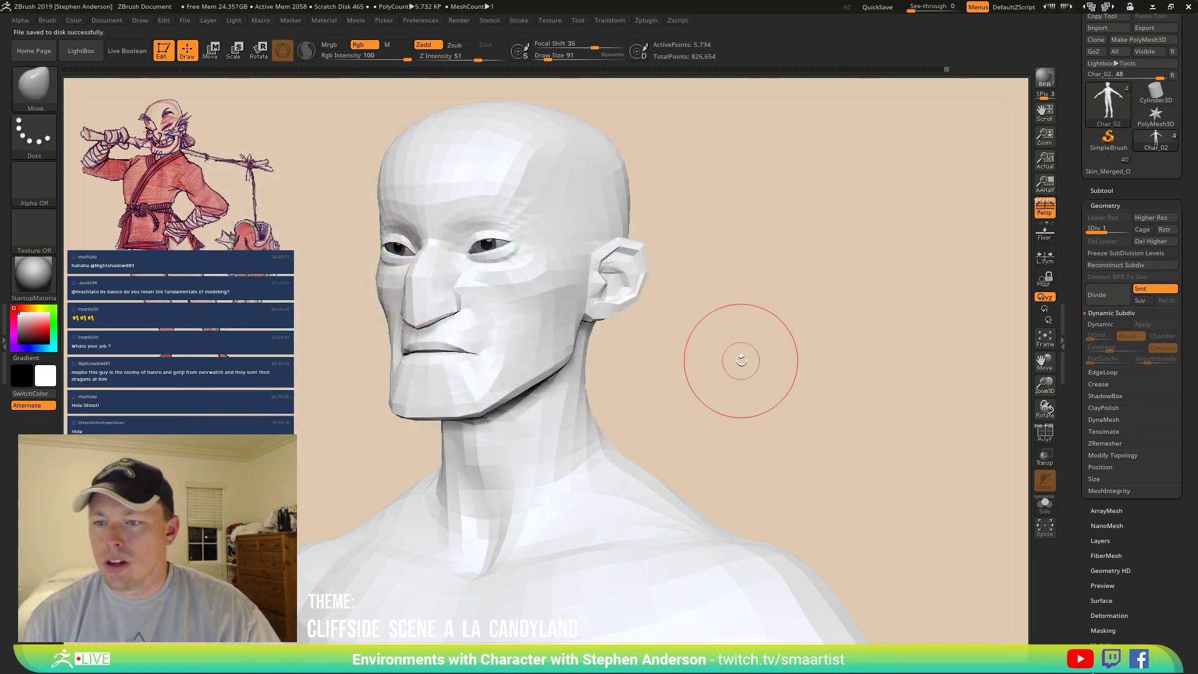
pyautogui.hotkey('ctrl', 's')
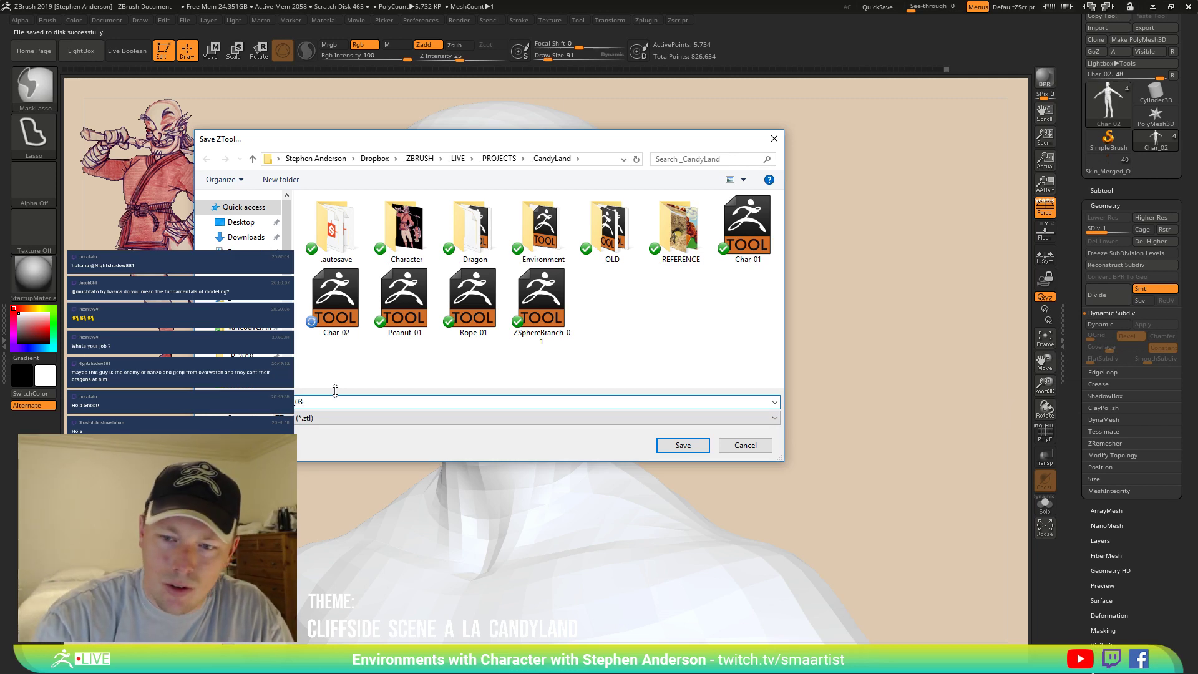
pyautogui.press('Escape')
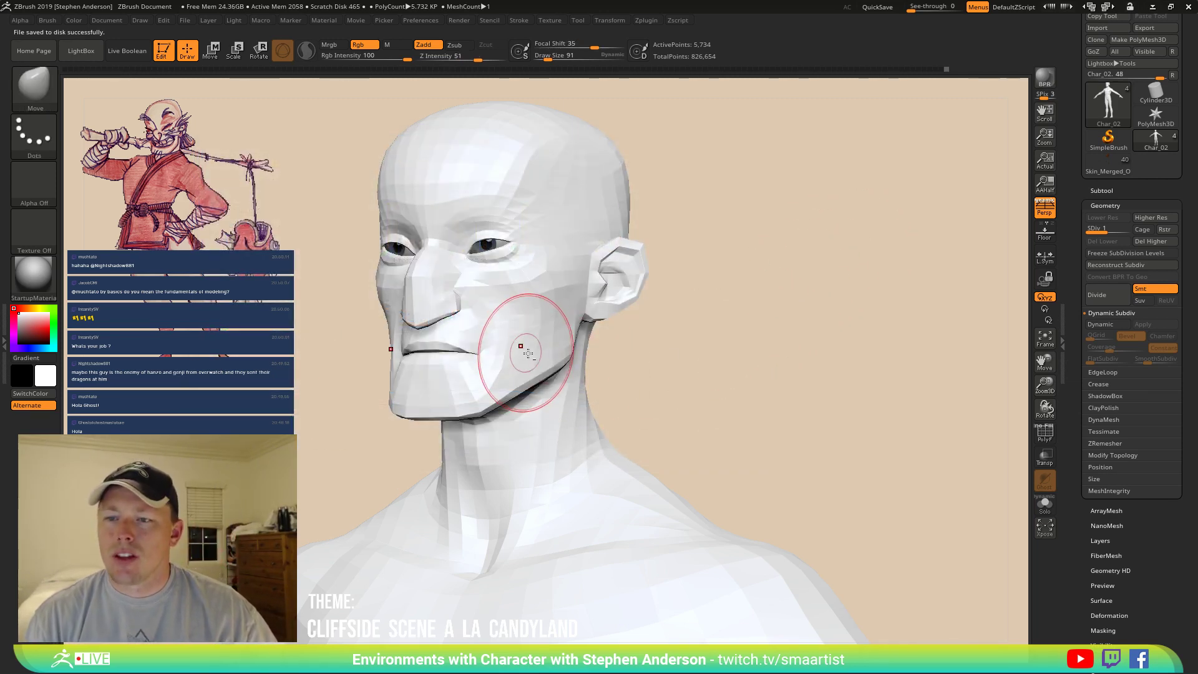
# Adjust the lower cheek beside the mouth corner in profile with the Move brush at draw size 91.
pyautogui.keyDown('alt'); pyautogui.moveTo(525, 354); pyautogui.dragTo(570, 376, button='right'); pyautogui.keyUp('alt')
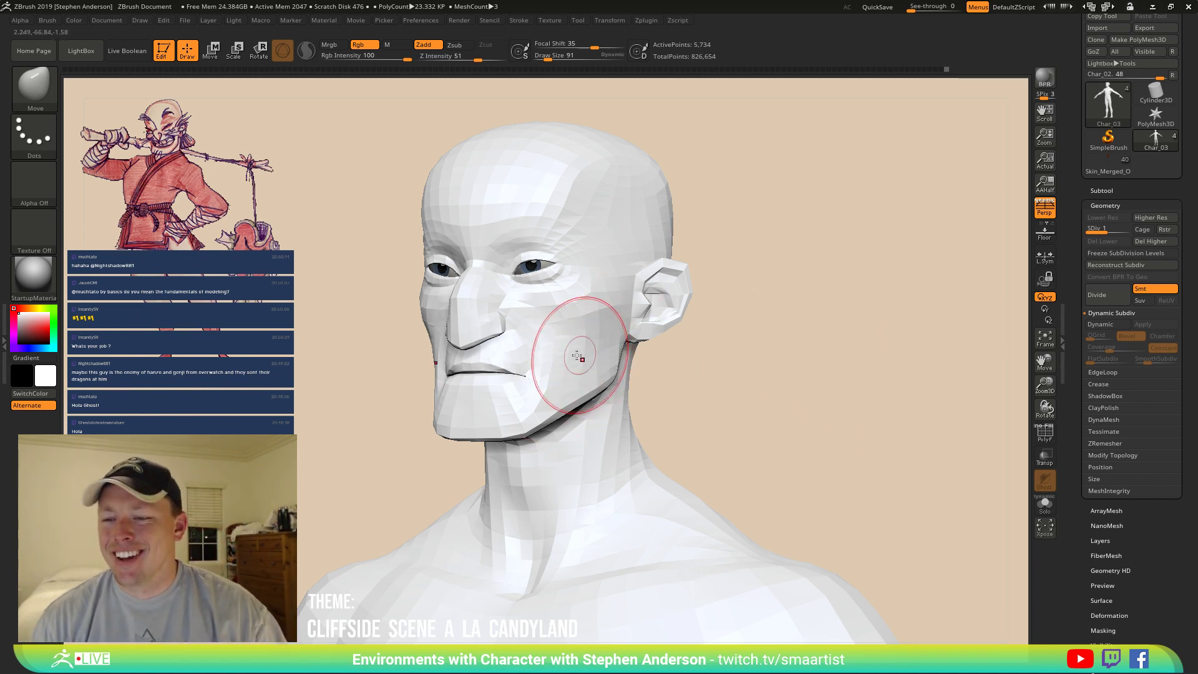
pyautogui.moveTo(570, 349)
pyautogui.mouseDown(button='right')
pyautogui.moveTo(584, 346)
pyautogui.moveTo(528, 355)
pyautogui.mouseUp(button='right')
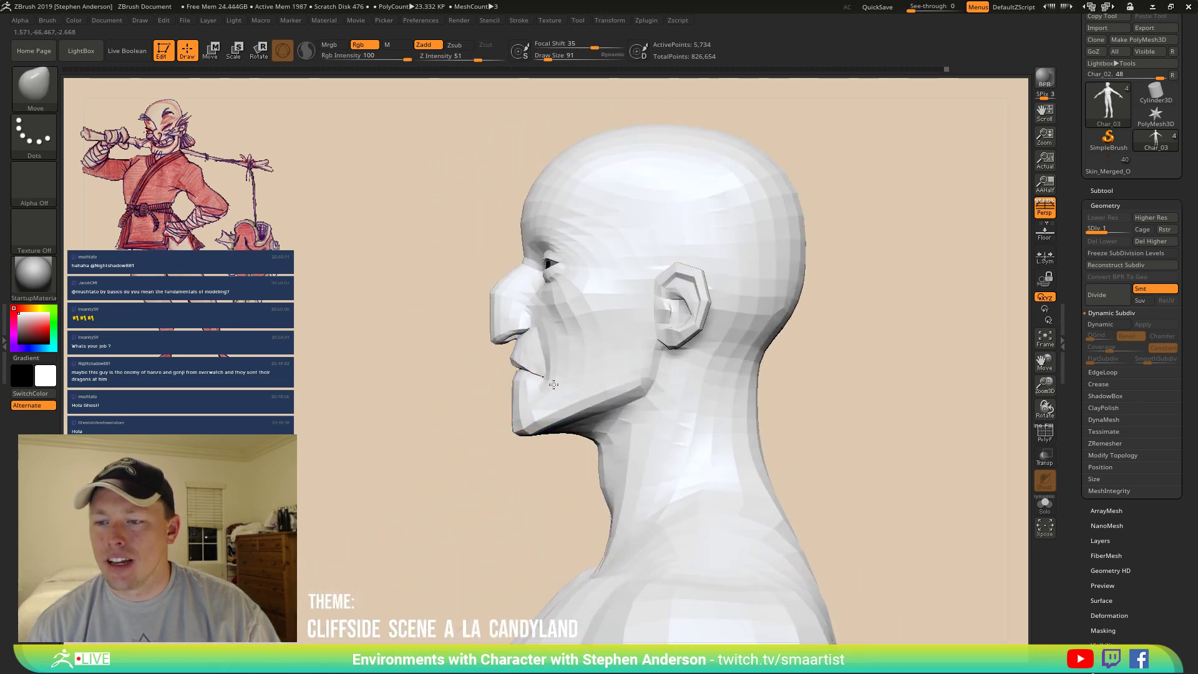
pyautogui.moveTo(546, 392); pyautogui.dragTo(543, 405)
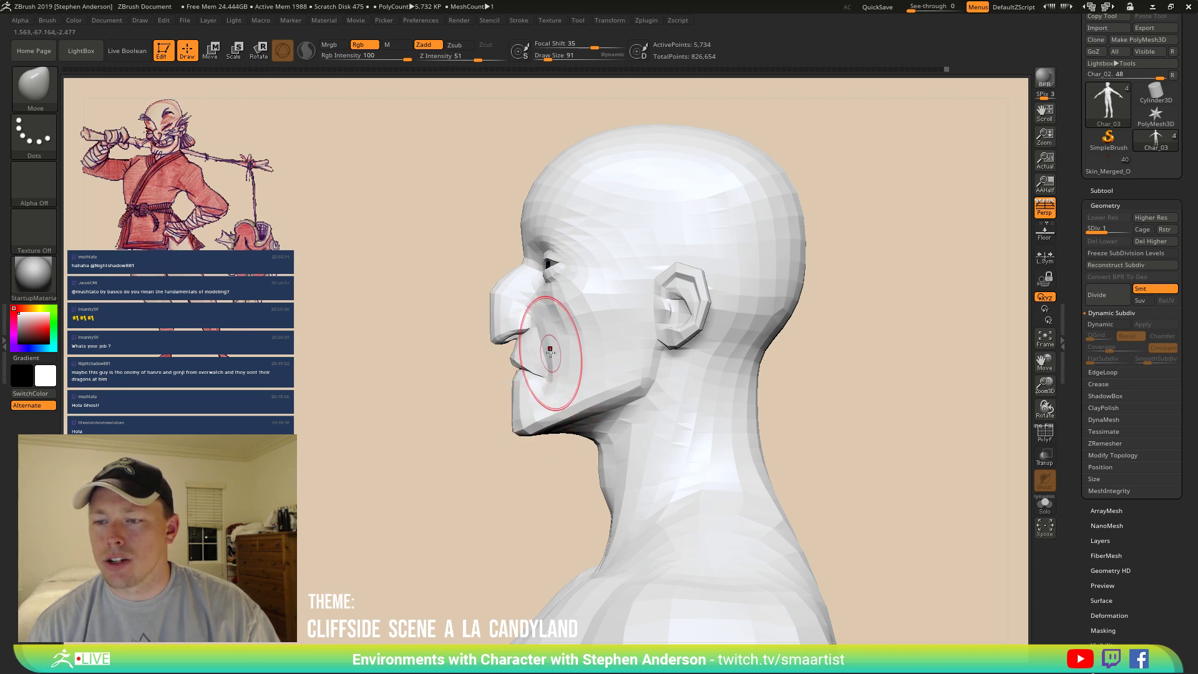
# Turn on the polyframe and adjust the lower cheek beside the mouth corner with the Move brush at draw size 48.
pyautogui.press('s')
pyautogui.moveTo(551, 353); pyautogui.dragTo(548, 353)
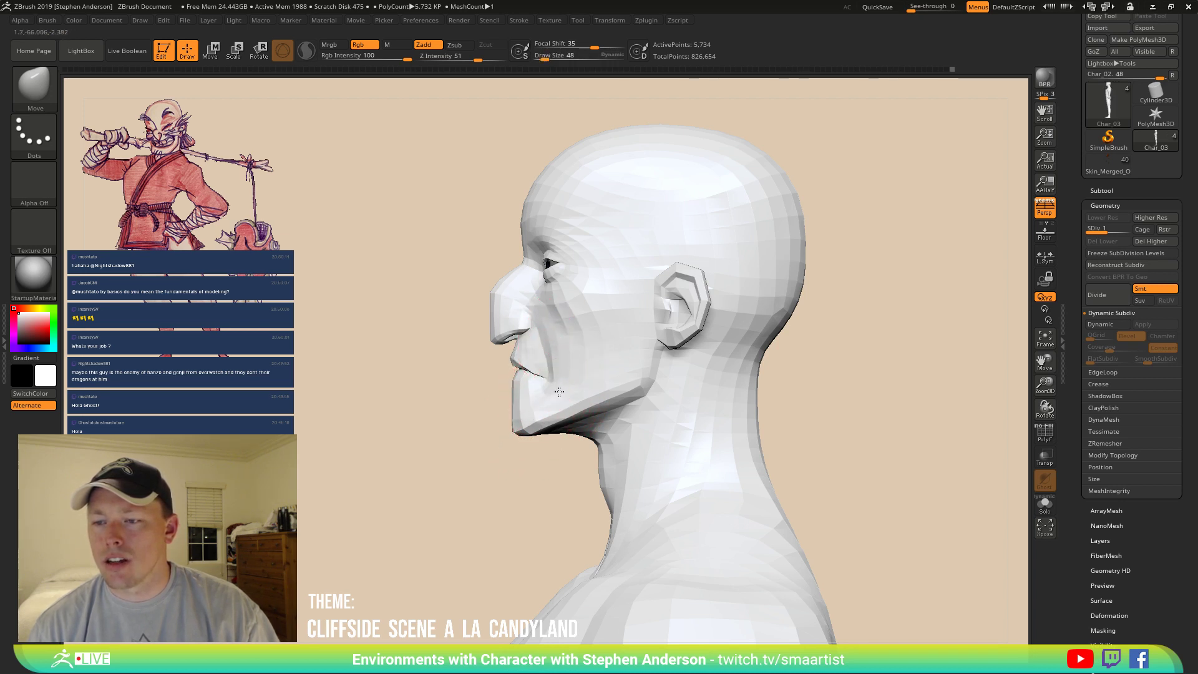
pyautogui.moveTo(588, 383)
pyautogui.mouseDown(button='right')
pyautogui.moveTo(628, 383)
pyautogui.moveTo(614, 388)
pyautogui.mouseUp(button='right')
pyautogui.keyDown('ctrl'); pyautogui.moveTo(527, 395); pyautogui.dragTo(539, 407, button='right'); pyautogui.keyUp('ctrl')
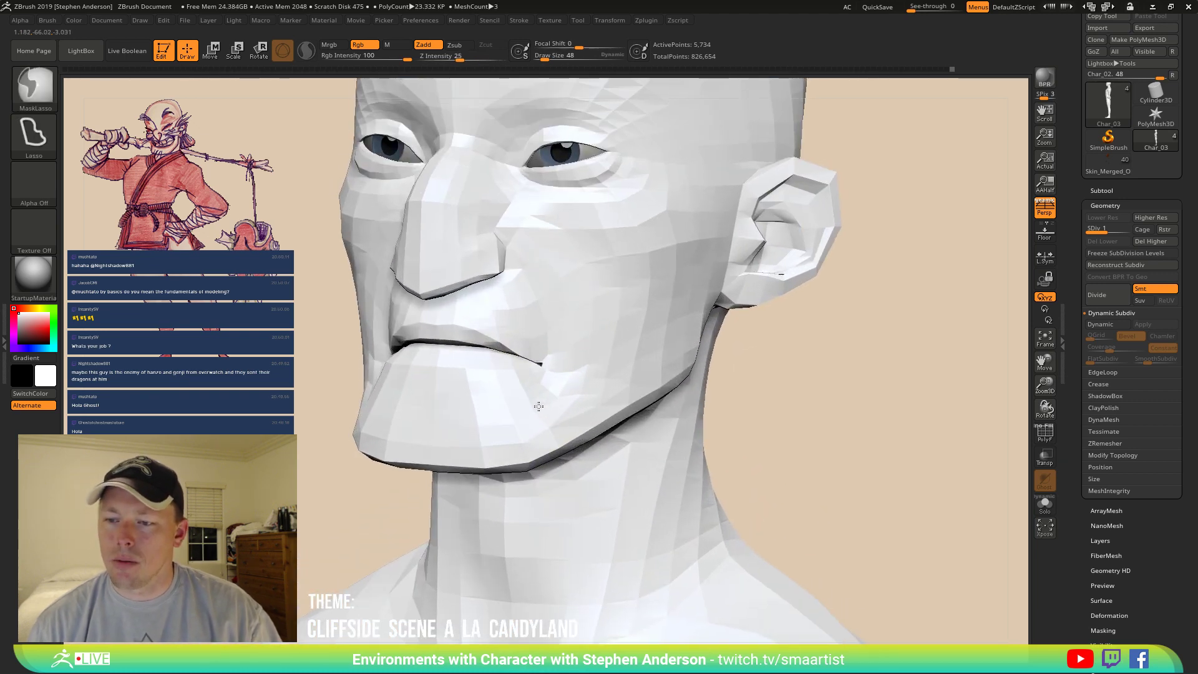
pyautogui.hotkey('shift', 'f')
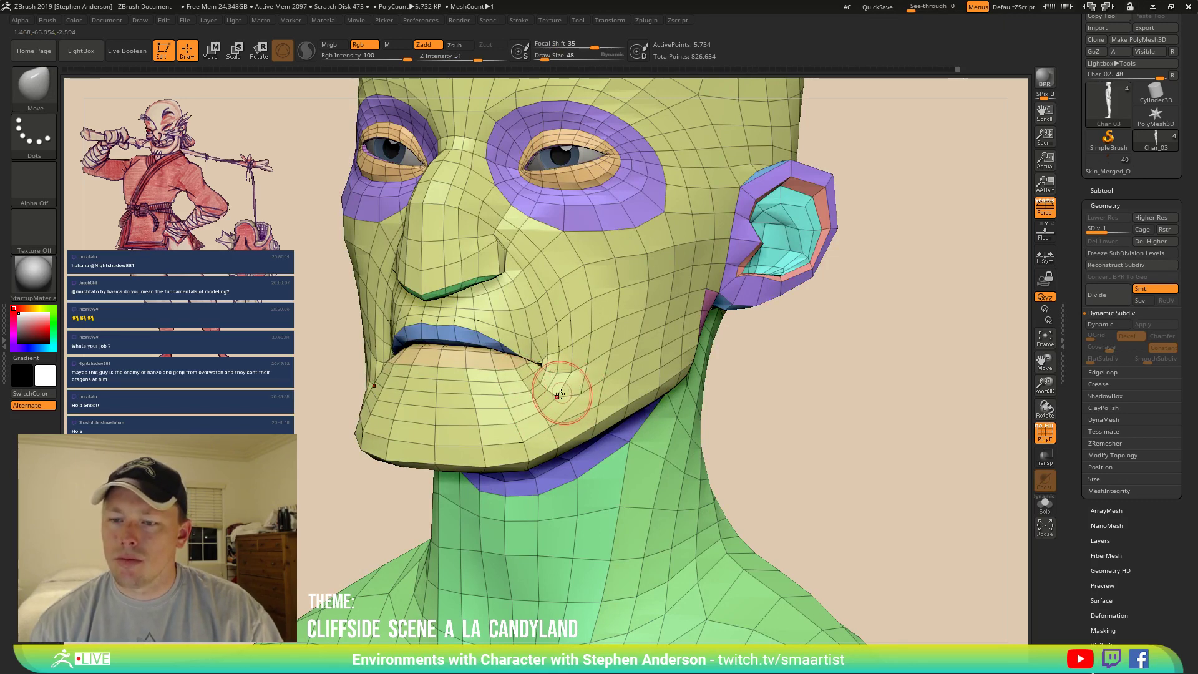
pyautogui.moveTo(540, 397); pyautogui.dragTo(569, 393, button='right')
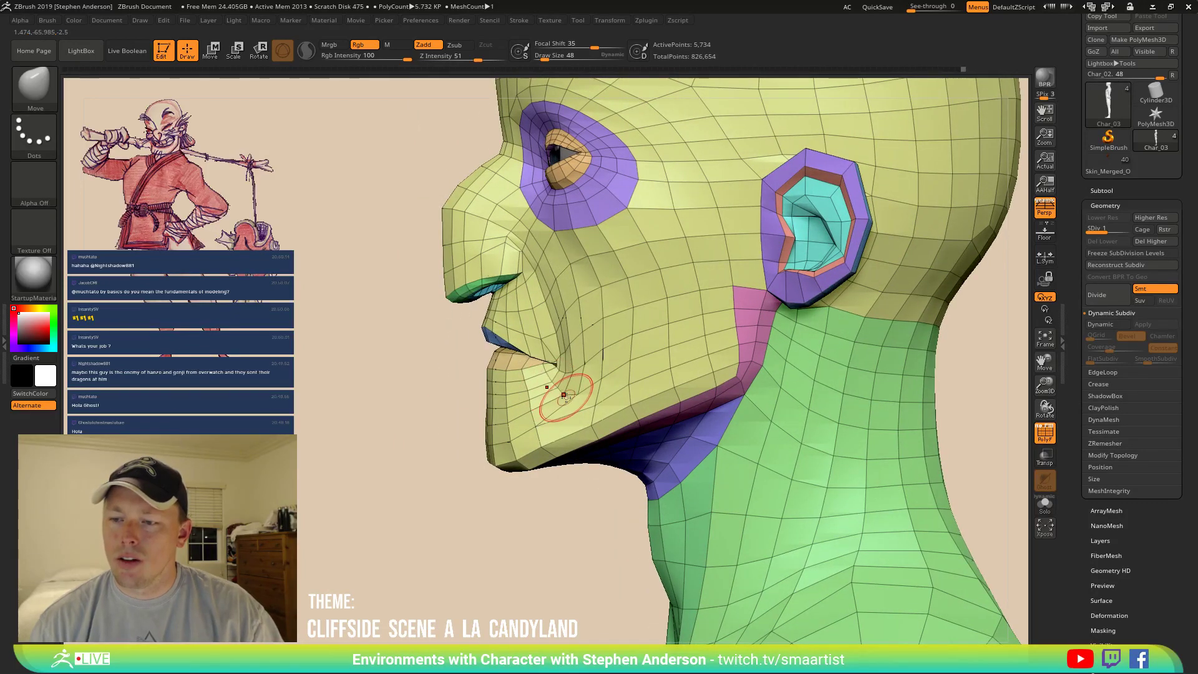
pyautogui.moveTo(578, 396); pyautogui.dragTo(579, 398)
pyautogui.moveTo(583, 379)
pyautogui.mouseDown(button='right')
pyautogui.moveTo(542, 382)
pyautogui.moveTo(571, 376)
pyautogui.mouseUp(button='right')
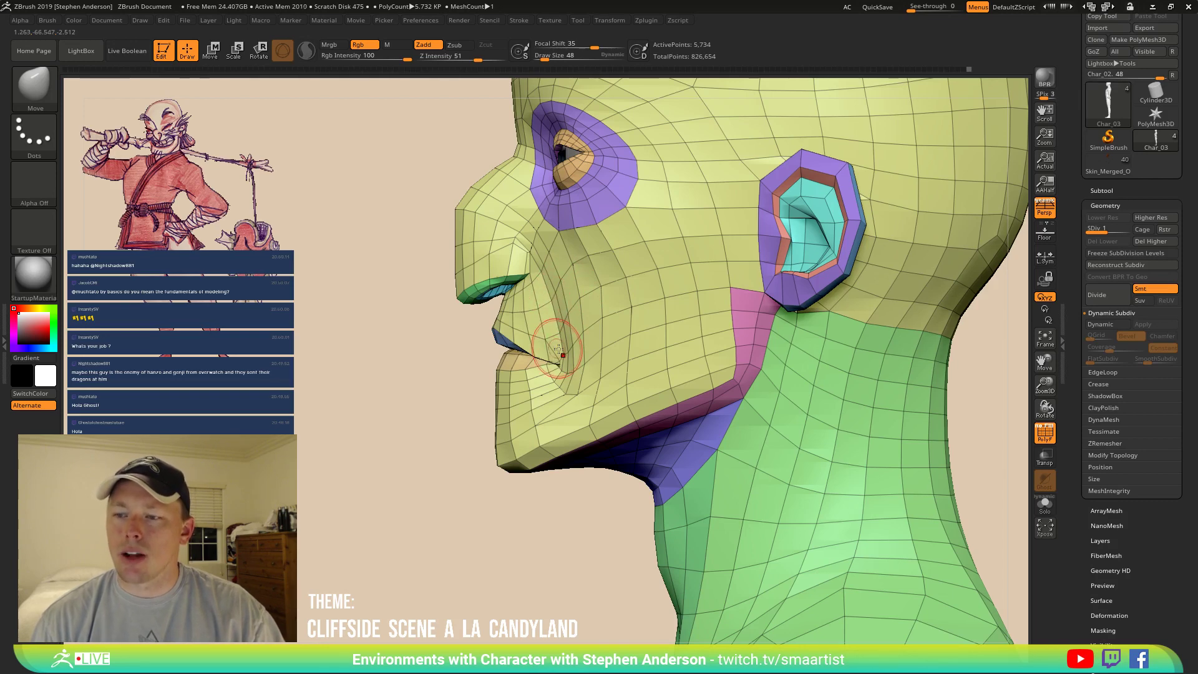
# Try Move brush draw sizes of 102 and 64 over the nose, and settle on 24 at the nostril.
pyautogui.press('s')
pyautogui.moveTo(617, 403); pyautogui.dragTo(628, 405)
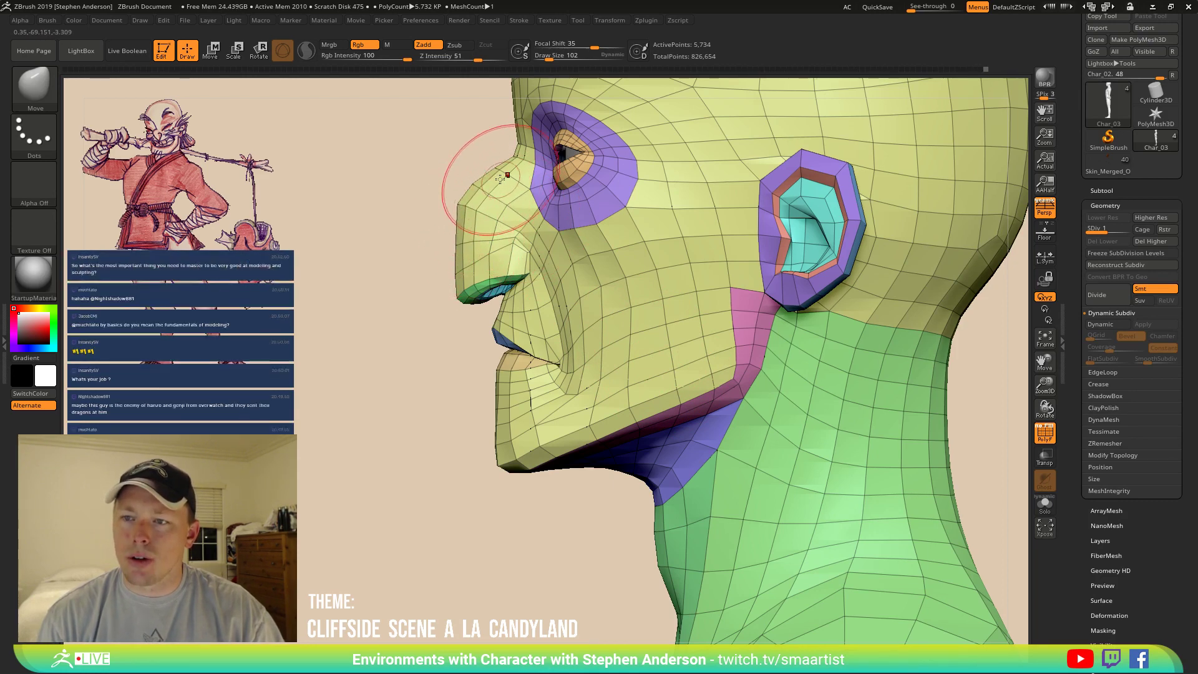
pyautogui.press('s')
pyautogui.moveTo(468, 206); pyautogui.dragTo(464, 206)
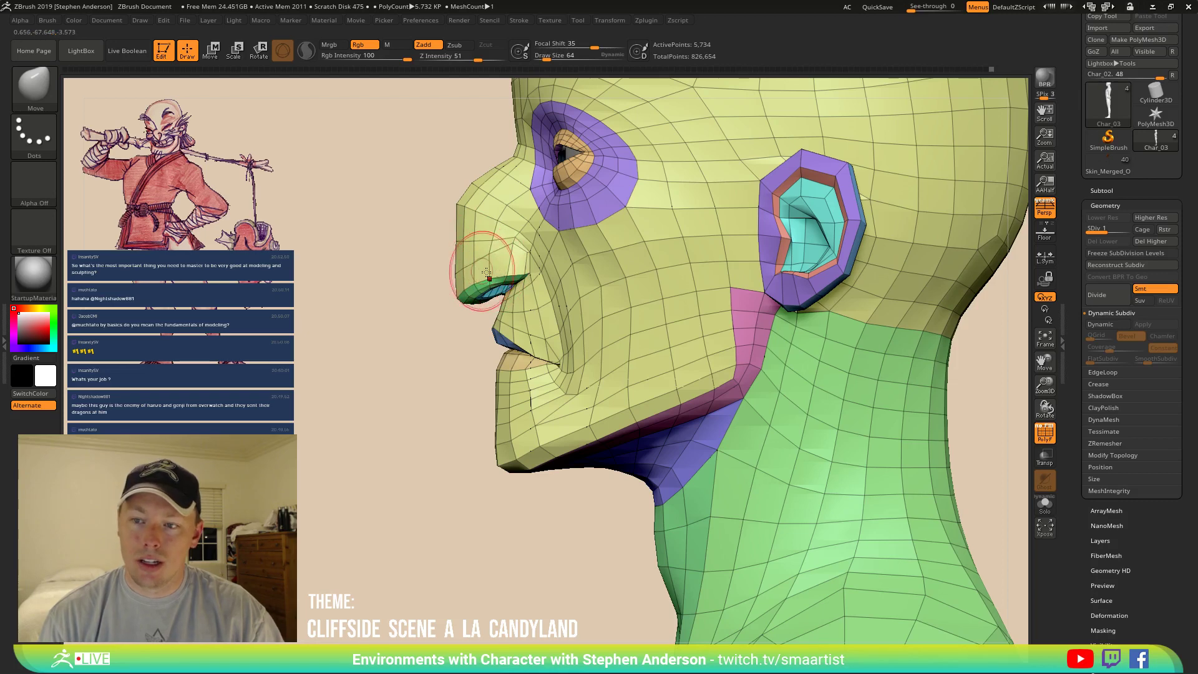
pyautogui.press('s')
pyautogui.moveTo(505, 275); pyautogui.dragTo(507, 276)
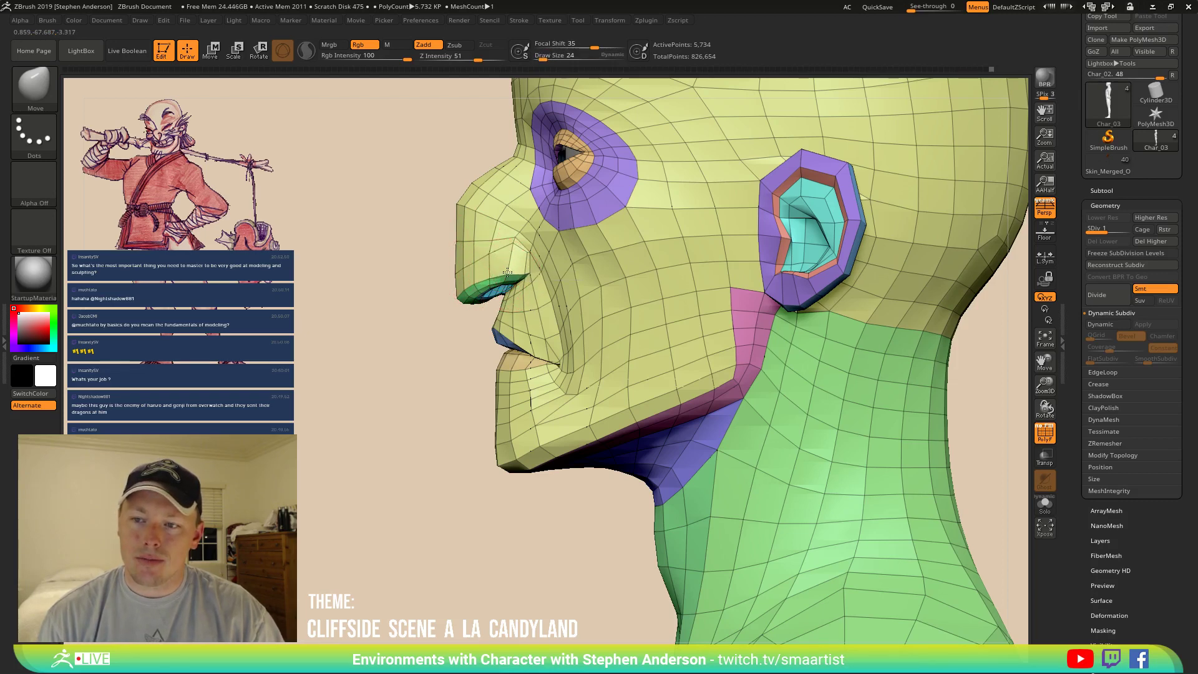
# Isolate the head by hiding the body and the leftover fragments below, and frame it in the view.
pyautogui.moveTo(502, 274); pyautogui.dragTo(557, 272, button='right')
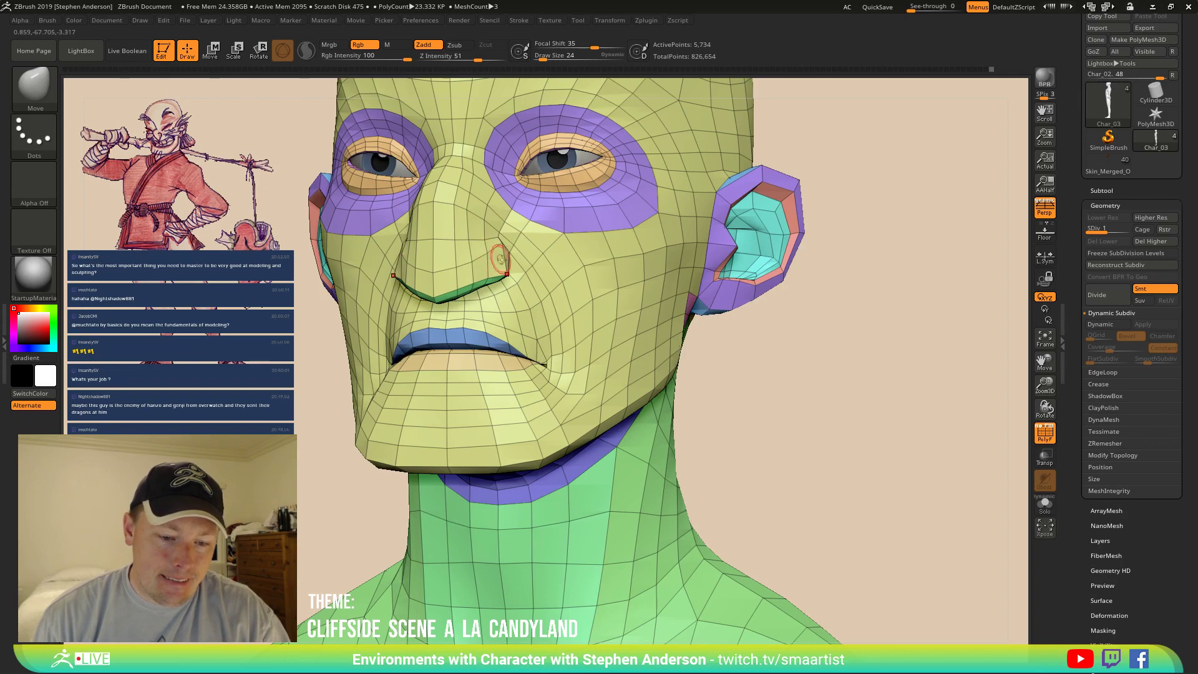
pyautogui.moveTo(519, 267)
pyautogui.keyDown('ctrl'); pyautogui.mouseDown(button='right')
pyautogui.moveTo(535, 255)
pyautogui.moveTo(532, 299)
pyautogui.mouseUp(button='right'); pyautogui.keyUp('ctrl')
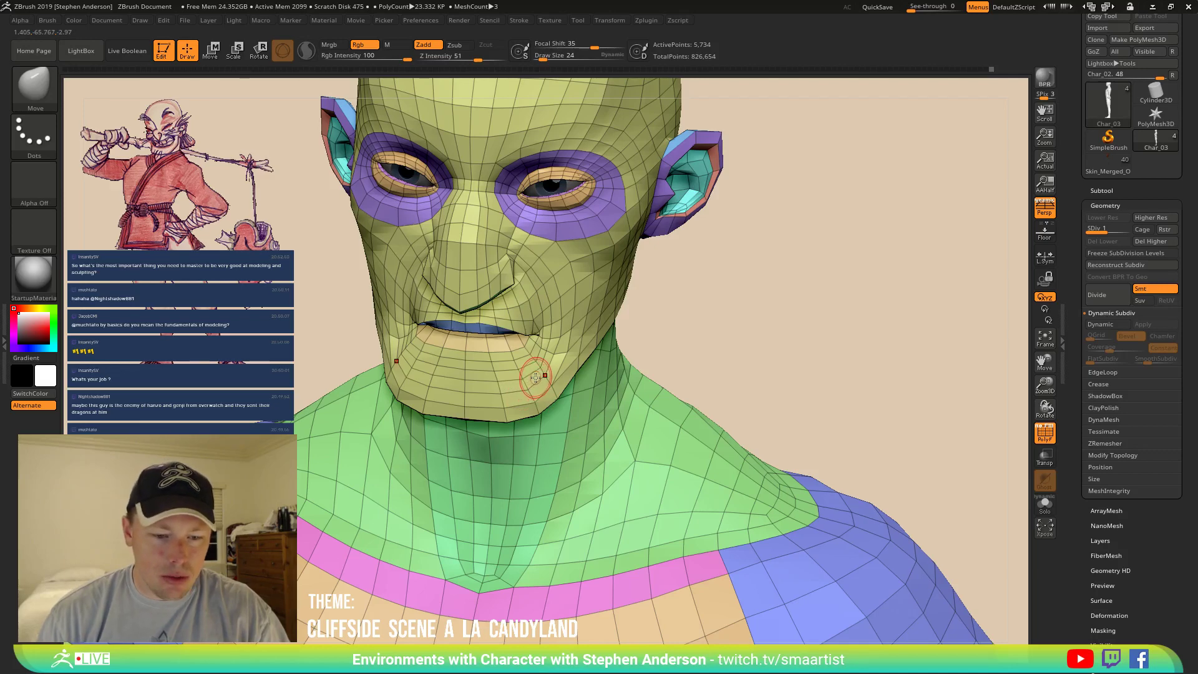
pyautogui.moveTo(538, 449)
pyautogui.keyDown('ctrl'); pyautogui.mouseDown(button='right')
pyautogui.moveTo(526, 326)
pyautogui.moveTo(551, 276)
pyautogui.moveTo(499, 449)
pyautogui.mouseUp(button='right'); pyautogui.keyUp('ctrl')
pyautogui.moveTo(401, 217)
pyautogui.keyDown('ctrl'); pyautogui.keyDown('shift'); pyautogui.mouseDown()
pyautogui.moveTo(561, 297)
pyautogui.moveTo(835, 508)
pyautogui.moveTo(849, 607)
pyautogui.moveTo(873, 646)
pyautogui.mouseUp(); pyautogui.keyUp('shift'); pyautogui.keyUp('ctrl')
pyautogui.keyDown('ctrl'); pyautogui.moveTo(744, 427); pyautogui.dragTo(704, 326, button='right'); pyautogui.keyUp('ctrl')
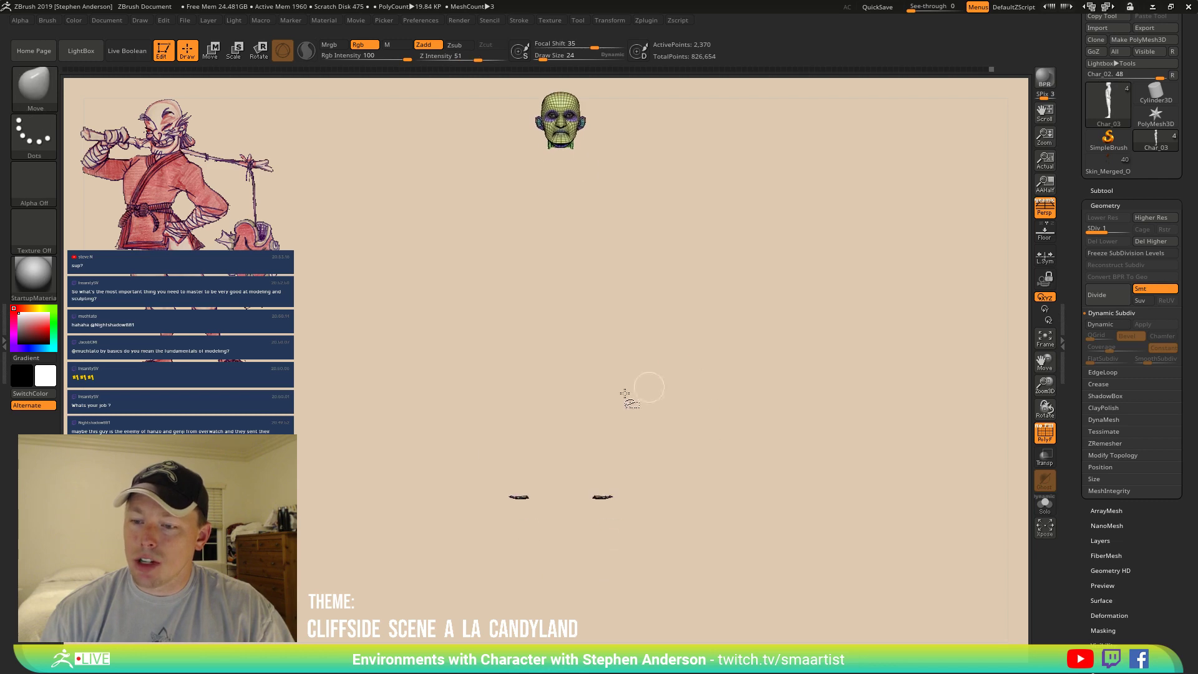
pyautogui.keyDown('ctrl'); pyautogui.keyDown('alt'); pyautogui.keyDown('shift'); pyautogui.moveTo(449, 423); pyautogui.dragTo(701, 584); pyautogui.keyUp('shift'); pyautogui.keyUp('alt'); pyautogui.keyUp('ctrl')
pyautogui.press('f')
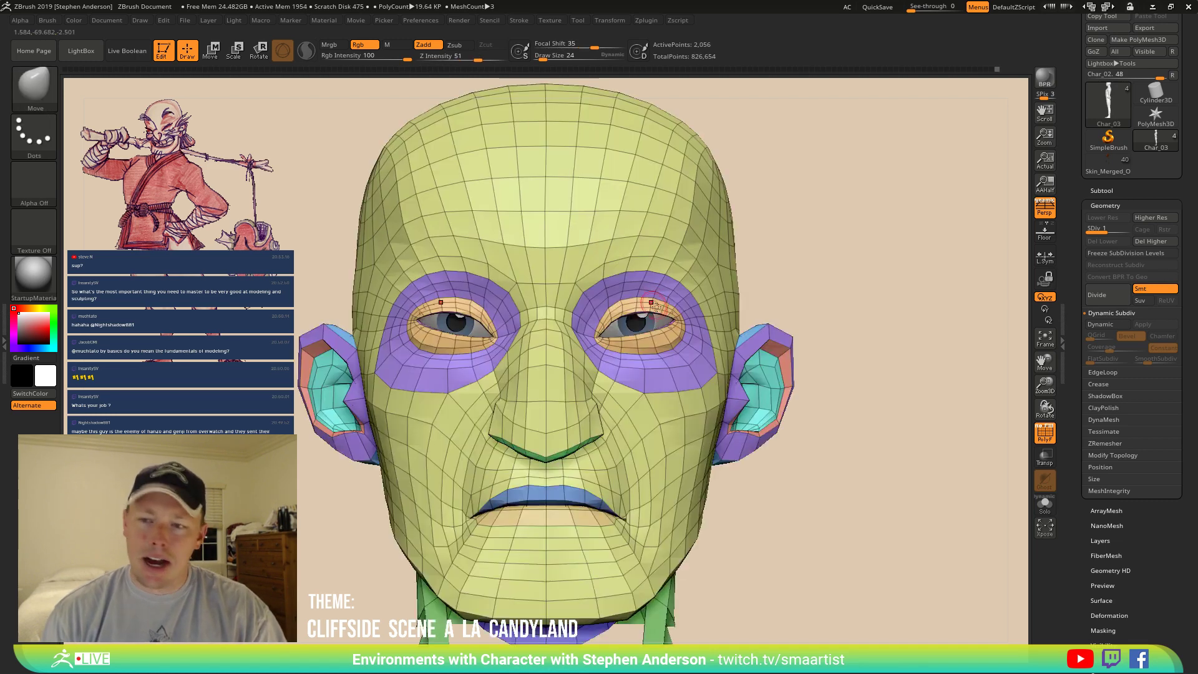
# Bring the complete neck polygroup back into view together with the head, keeping the torso hidden.
pyautogui.keyDown('ctrl'); pyautogui.moveTo(694, 399); pyautogui.dragTo(630, 381, button='right'); pyautogui.keyUp('ctrl')
pyautogui.keyDown('alt'); pyautogui.moveTo(631, 381); pyautogui.dragTo(571, 263, button='right'); pyautogui.keyUp('alt')
pyautogui.moveTo(571, 263); pyautogui.dragTo(435, 267, button='right')
pyautogui.keyDown('ctrl'); pyautogui.keyDown('shift'); pyautogui.moveTo(856, 348); pyautogui.dragTo(914, 414); pyautogui.keyUp('shift'); pyautogui.keyUp('ctrl')
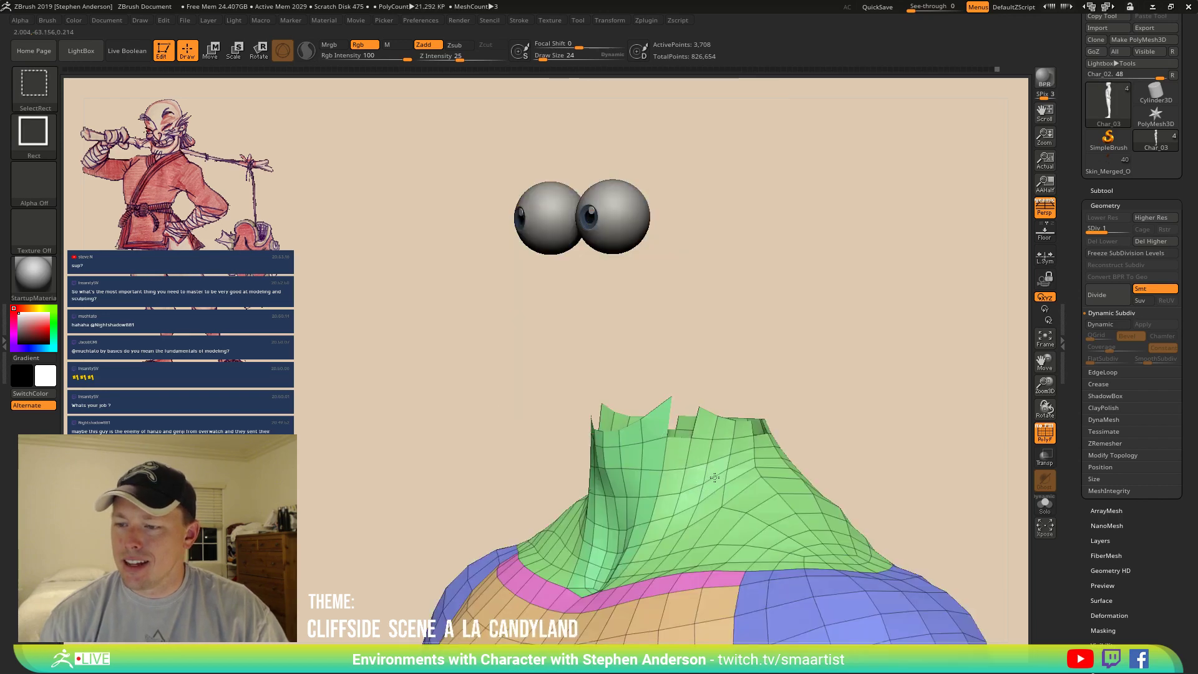
pyautogui.keyDown('ctrl'); pyautogui.keyDown('shift'); pyautogui.click(714, 478); pyautogui.keyUp('shift'); pyautogui.keyUp('ctrl')
pyautogui.keyDown('ctrl'); pyautogui.keyDown('shift'); pyautogui.click(642, 443); pyautogui.keyUp('shift'); pyautogui.keyUp('ctrl')
pyautogui.keyDown('ctrl'); pyautogui.keyDown('shift'); pyautogui.moveTo(857, 327); pyautogui.dragTo(899, 363); pyautogui.keyUp('shift'); pyautogui.keyUp('ctrl')
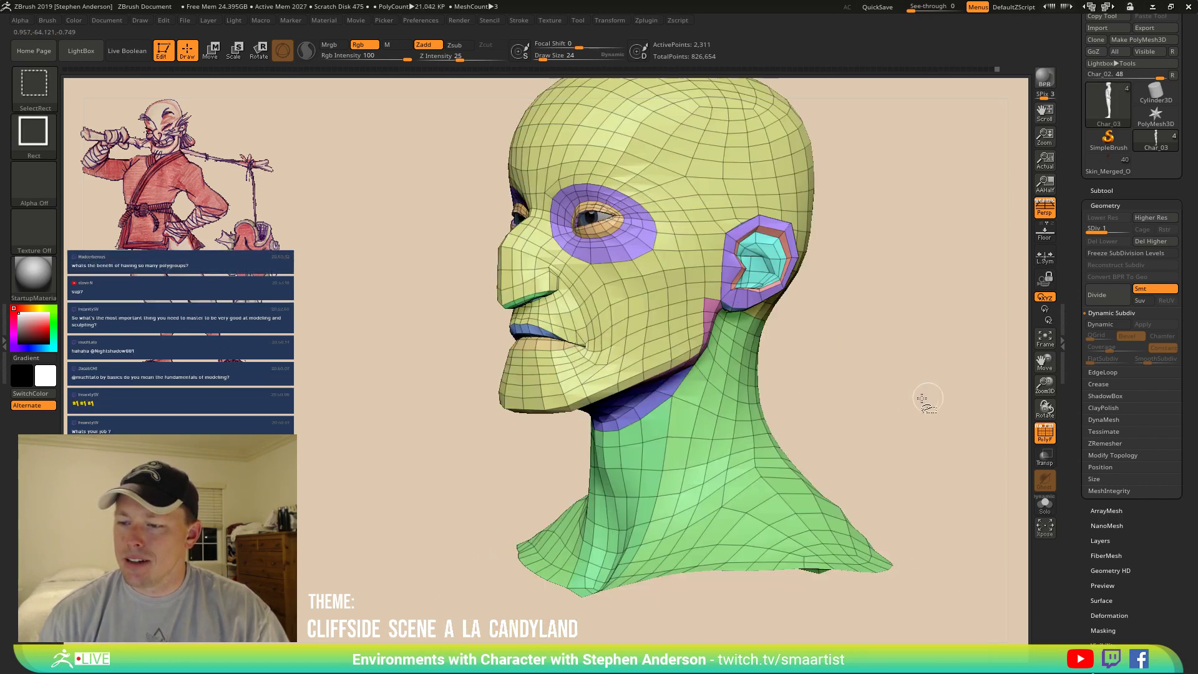
# Adjust the side of the neck below the ear in profile with the Move brush at draw size 161.
pyautogui.moveTo(803, 380); pyautogui.dragTo(728, 331, button='right')
pyautogui.moveTo(728, 331); pyautogui.dragTo(760, 357, button='right')
pyautogui.moveTo(626, 366)
pyautogui.keyDown('ctrl'); pyautogui.mouseDown(button='right')
pyautogui.moveTo(655, 440)
pyautogui.moveTo(619, 426)
pyautogui.moveTo(592, 377)
pyautogui.moveTo(556, 396)
pyautogui.moveTo(574, 408)
pyautogui.moveTo(552, 439)
pyautogui.moveTo(549, 412)
pyautogui.mouseUp(button='right'); pyautogui.keyUp('ctrl')
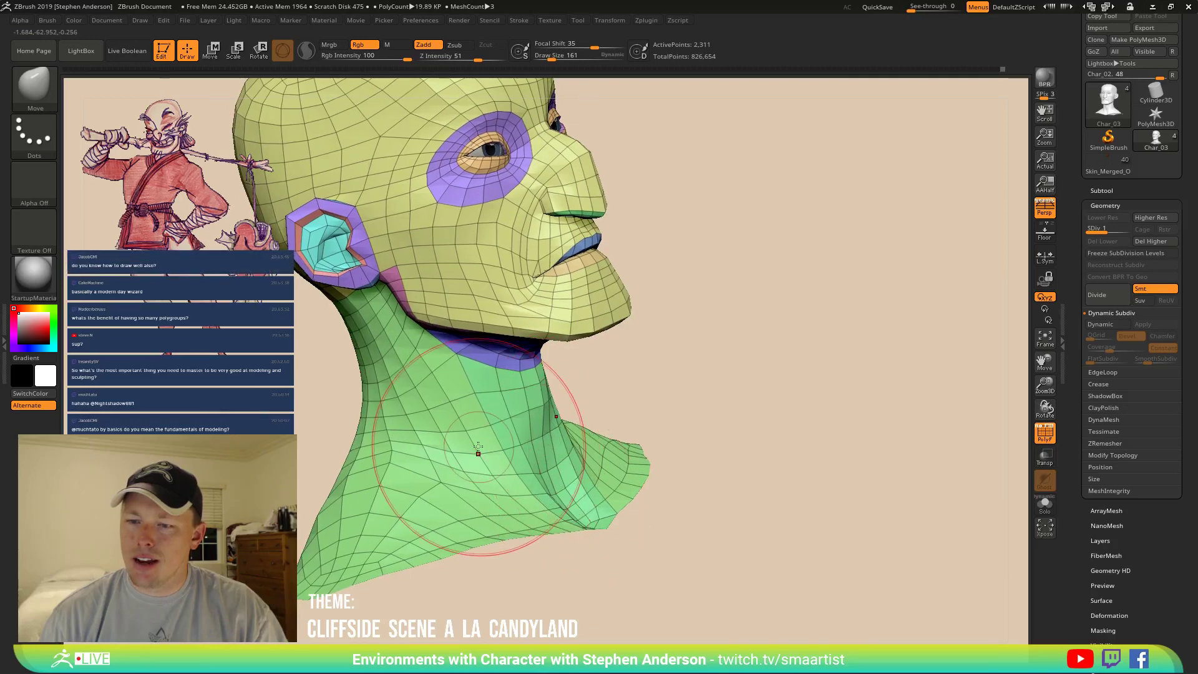
pyautogui.moveTo(493, 474)
pyautogui.mouseDown(button='right')
pyautogui.moveTo(512, 439)
pyautogui.moveTo(486, 524)
pyautogui.mouseUp(button='right')
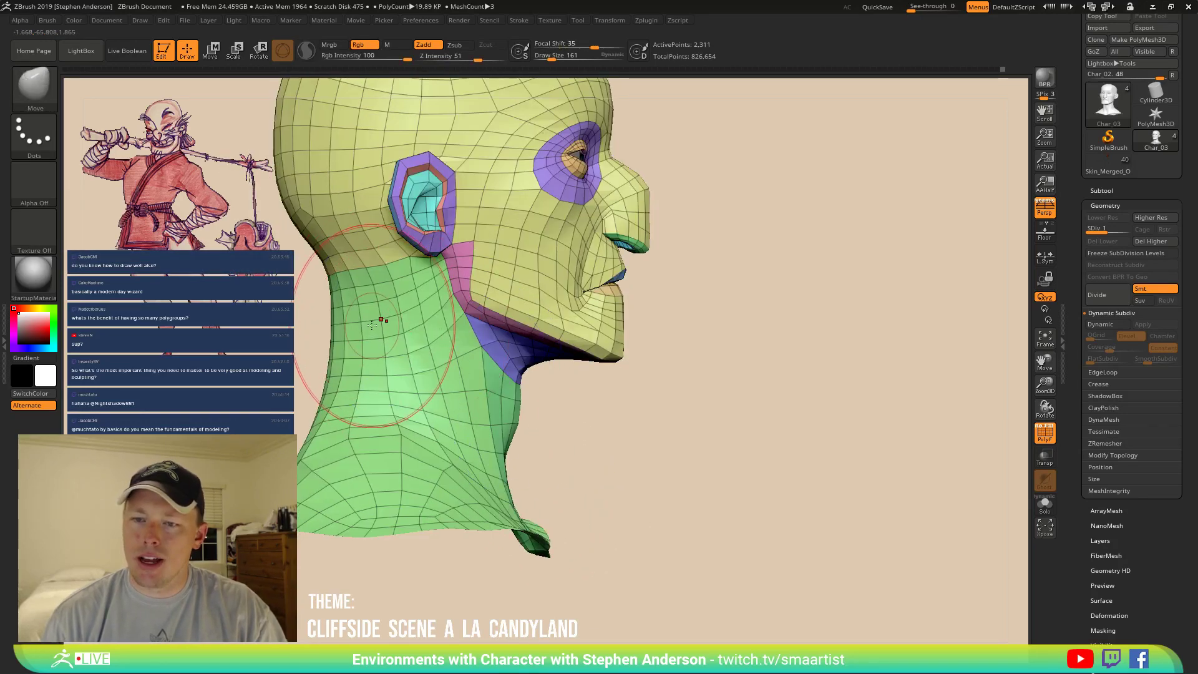
pyautogui.moveTo(391, 310); pyautogui.dragTo(388, 309)
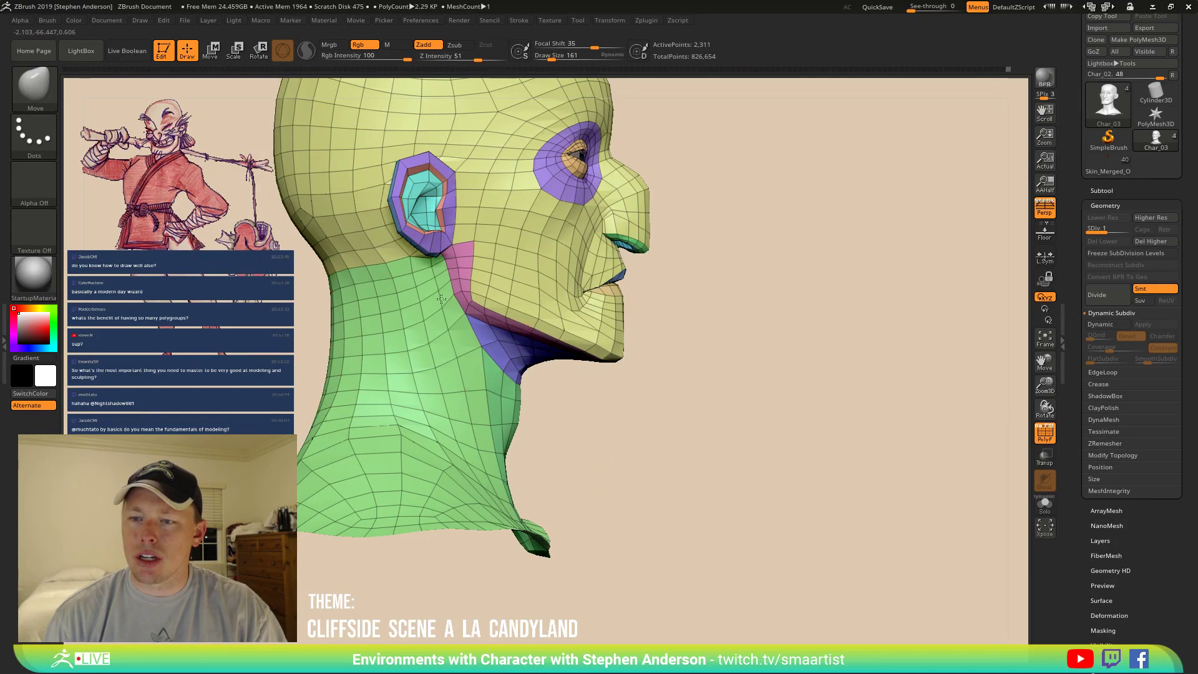
# Refine the jawline and the cheek near the mouth corner with the Move brush at draw size 91.
pyautogui.moveTo(484, 281)
pyautogui.keyDown('ctrl'); pyautogui.mouseDown(button='right')
pyautogui.moveTo(488, 306)
pyautogui.moveTo(390, 315)
pyautogui.moveTo(458, 342)
pyautogui.moveTo(415, 357)
pyautogui.mouseUp(button='right'); pyautogui.keyUp('ctrl')
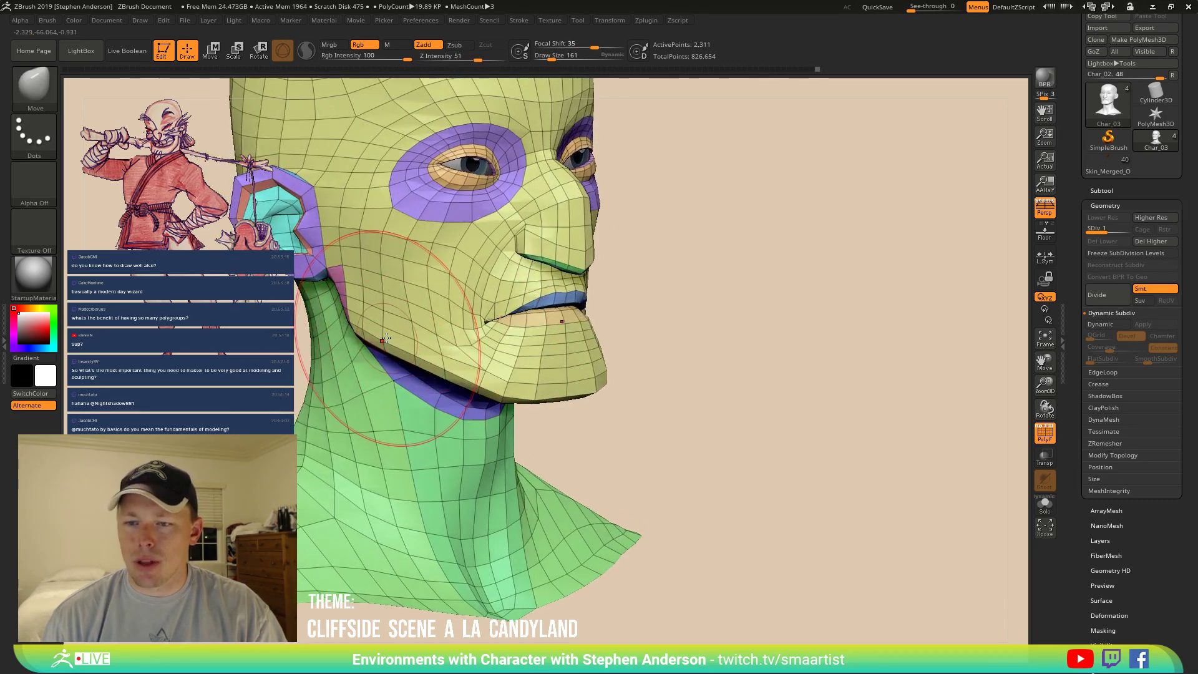
pyautogui.press('s')
pyautogui.moveTo(383, 342); pyautogui.dragTo(381, 342)
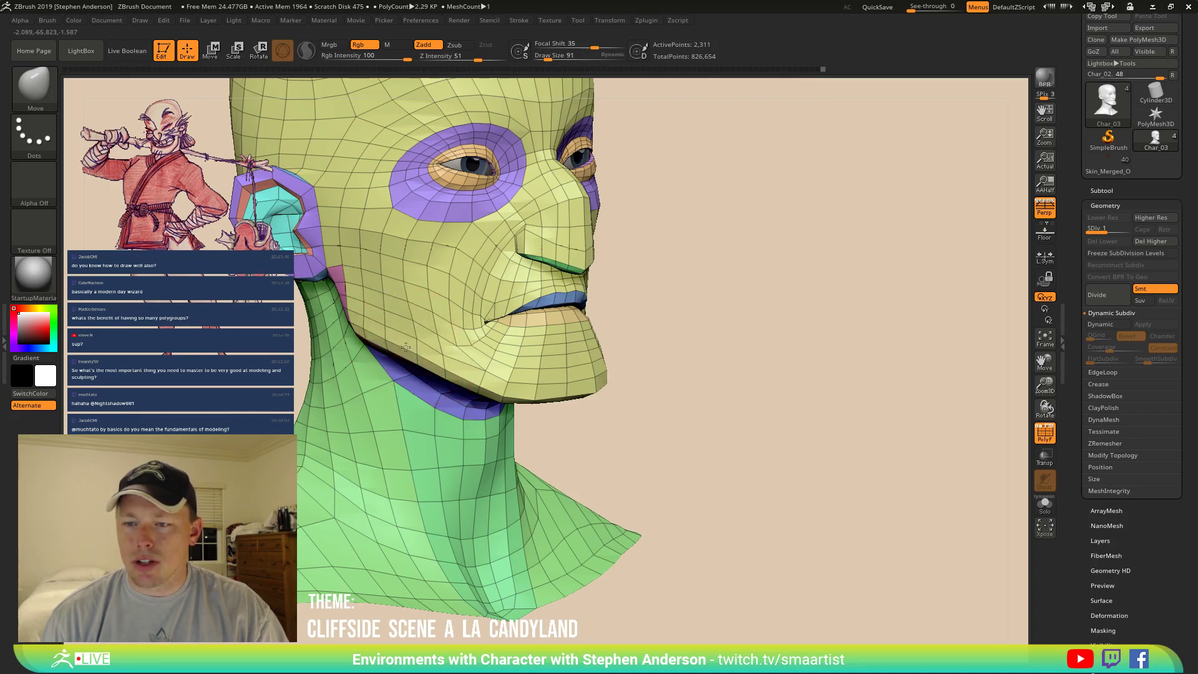
pyautogui.press('ctrl')
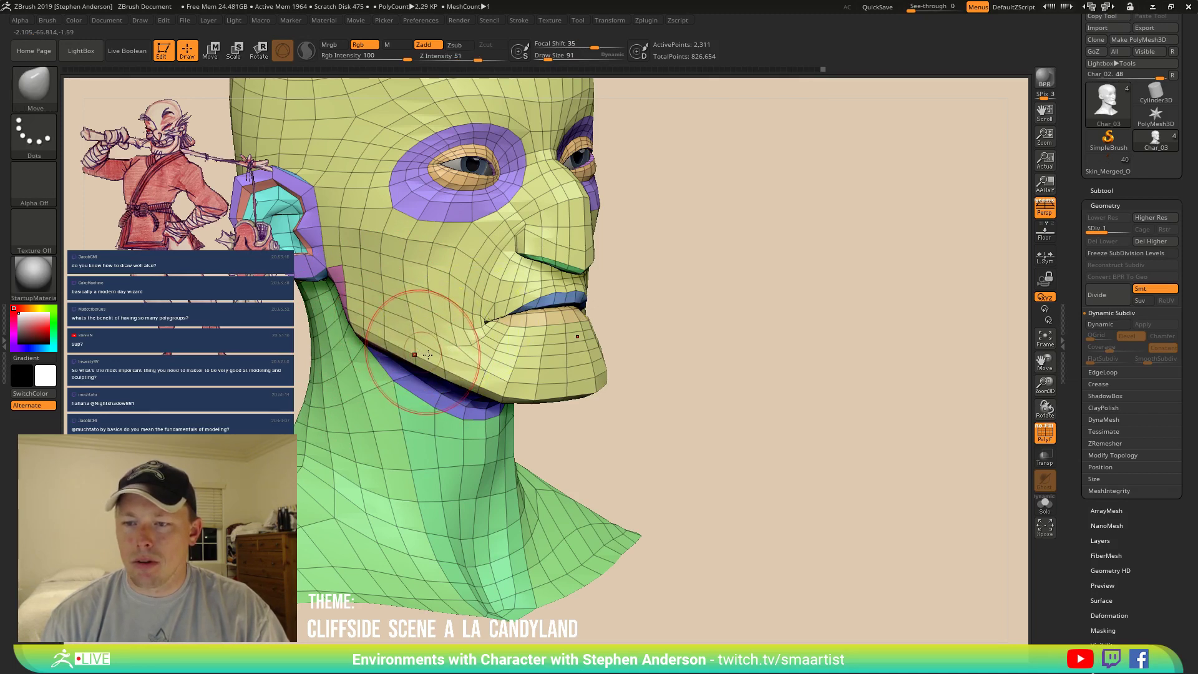
pyautogui.moveTo(485, 322); pyautogui.dragTo(447, 345, button='right')
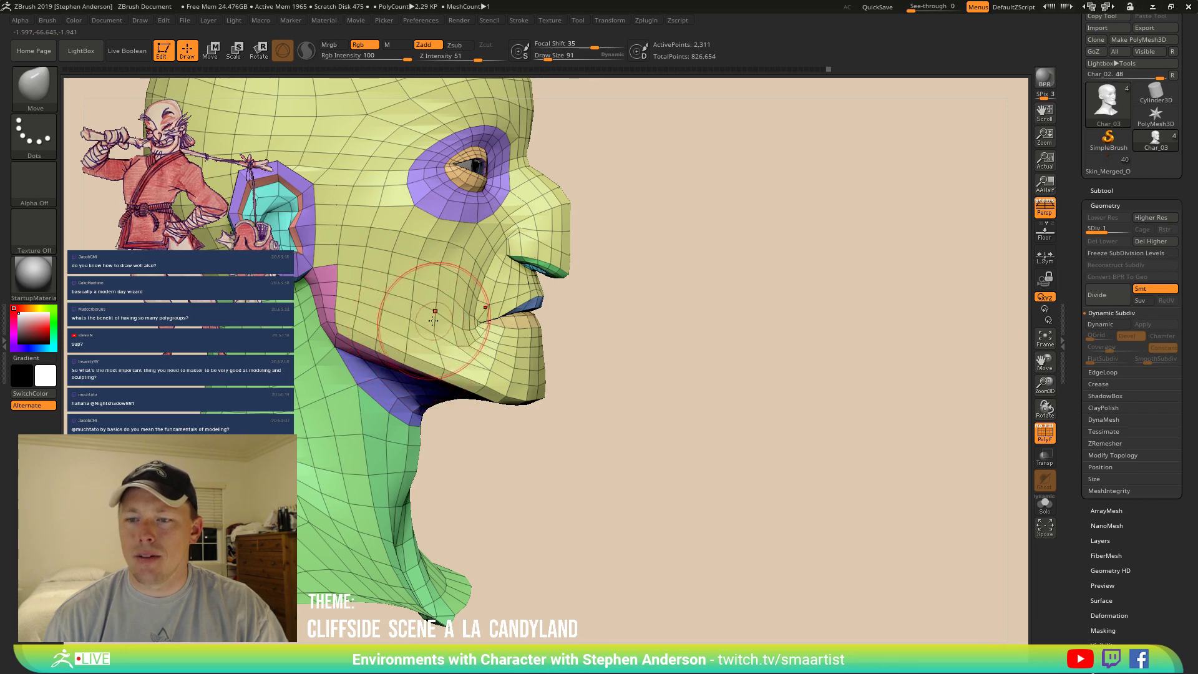
pyautogui.moveTo(434, 320)
pyautogui.mouseDown(button='right')
pyautogui.moveTo(399, 321)
pyautogui.moveTo(476, 333)
pyautogui.moveTo(424, 309)
pyautogui.moveTo(445, 322)
pyautogui.mouseUp(button='right')
pyautogui.moveTo(445, 322)
pyautogui.keyDown('ctrl'); pyautogui.mouseDown(button='right')
pyautogui.moveTo(465, 370)
pyautogui.moveTo(485, 369)
pyautogui.moveTo(506, 342)
pyautogui.mouseUp(button='right'); pyautogui.keyUp('ctrl')
pyautogui.moveTo(508, 343); pyautogui.dragTo(514, 334)
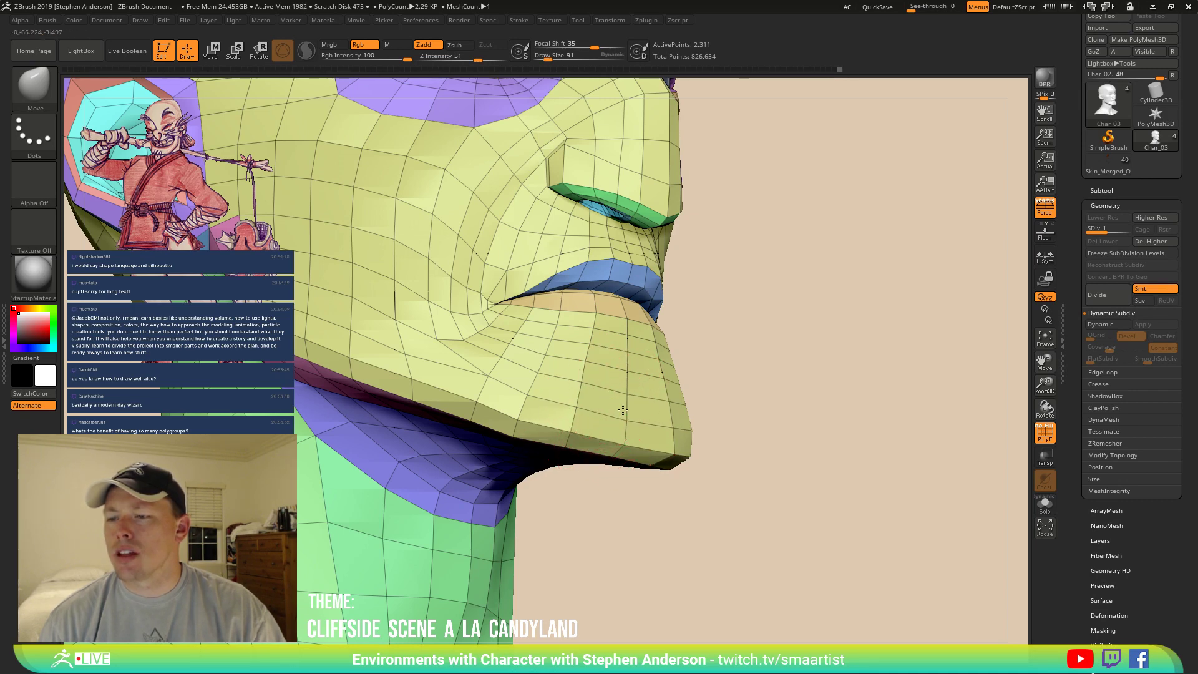
# Review the head with the polyframe off, and smooth the outer lower eyelid area with the polyframe back on.
pyautogui.moveTo(631, 417)
pyautogui.keyDown('ctrl'); pyautogui.mouseDown(button='right')
pyautogui.moveTo(737, 269)
pyautogui.moveTo(604, 377)
pyautogui.moveTo(576, 366)
pyautogui.moveTo(610, 363)
pyautogui.moveTo(574, 377)
pyautogui.moveTo(591, 356)
pyautogui.moveTo(586, 372)
pyautogui.moveTo(579, 357)
pyautogui.moveTo(559, 390)
pyautogui.mouseUp(button='right'); pyautogui.keyUp('ctrl')
pyautogui.hotkey('shift', 'f')
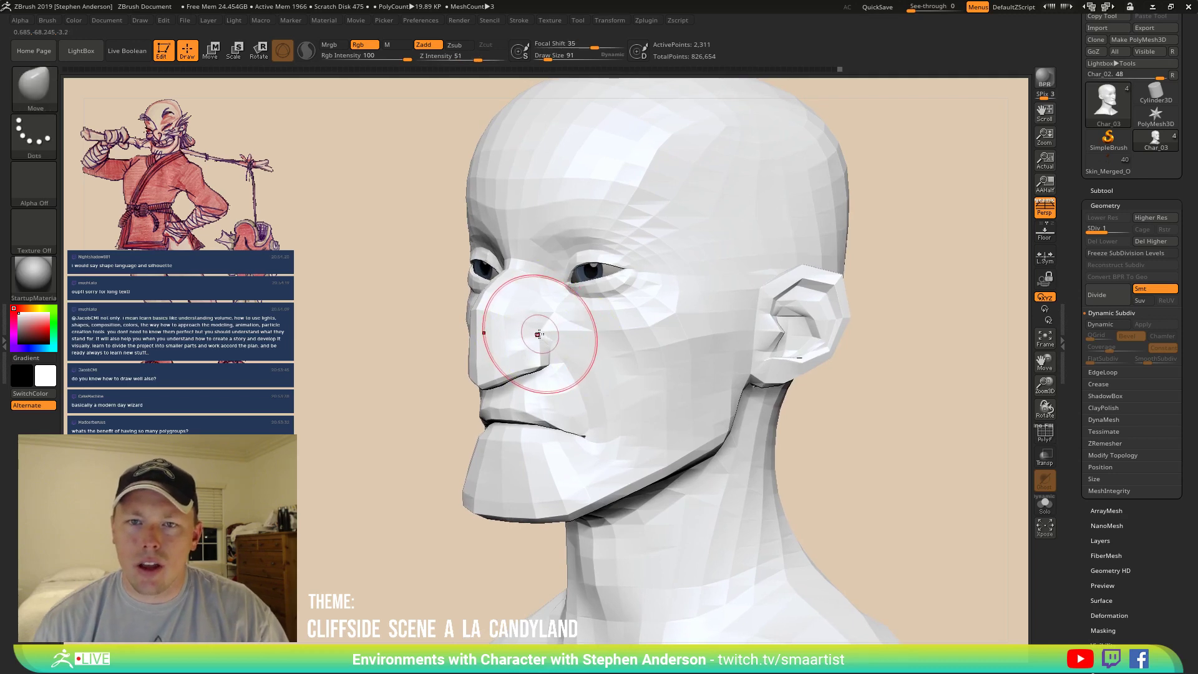
pyautogui.moveTo(535, 319)
pyautogui.mouseDown()
pyautogui.moveTo(581, 335)
pyautogui.moveTo(594, 324)
pyautogui.moveTo(549, 350)
pyautogui.moveTo(522, 348)
pyautogui.moveTo(532, 360)
pyautogui.mouseUp()
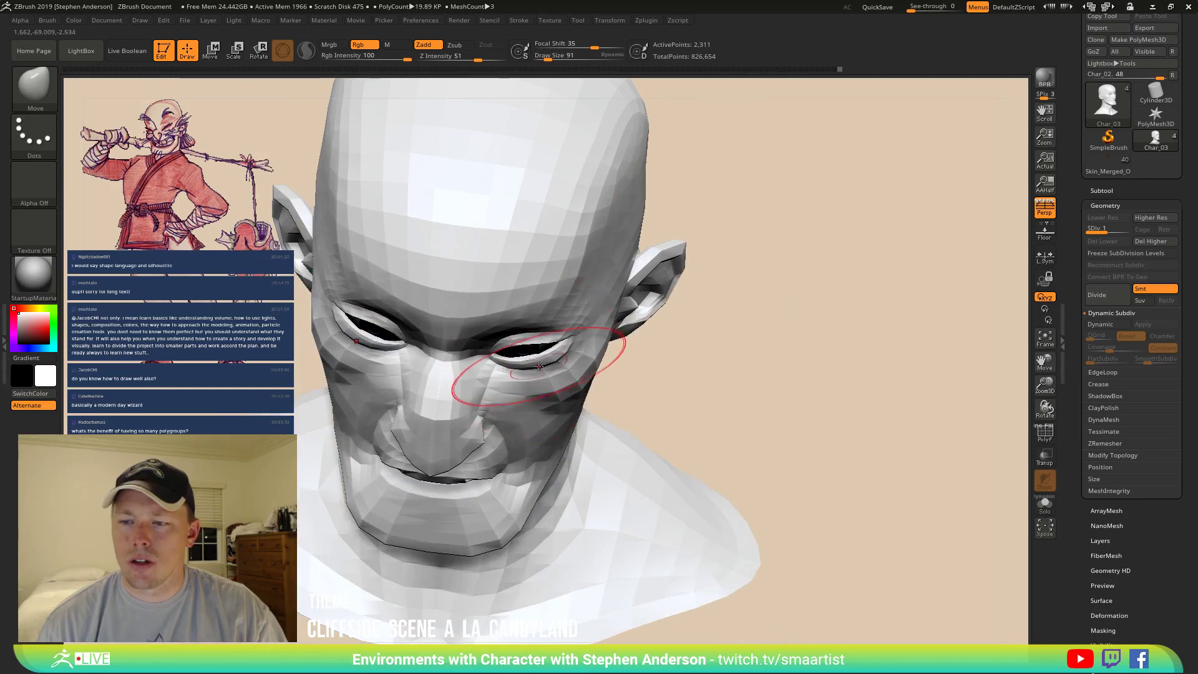
pyautogui.moveTo(547, 362)
pyautogui.keyDown('ctrl'); pyautogui.mouseDown(button='right')
pyautogui.moveTo(562, 377)
pyautogui.moveTo(570, 347)
pyautogui.mouseUp(button='right'); pyautogui.keyUp('ctrl')
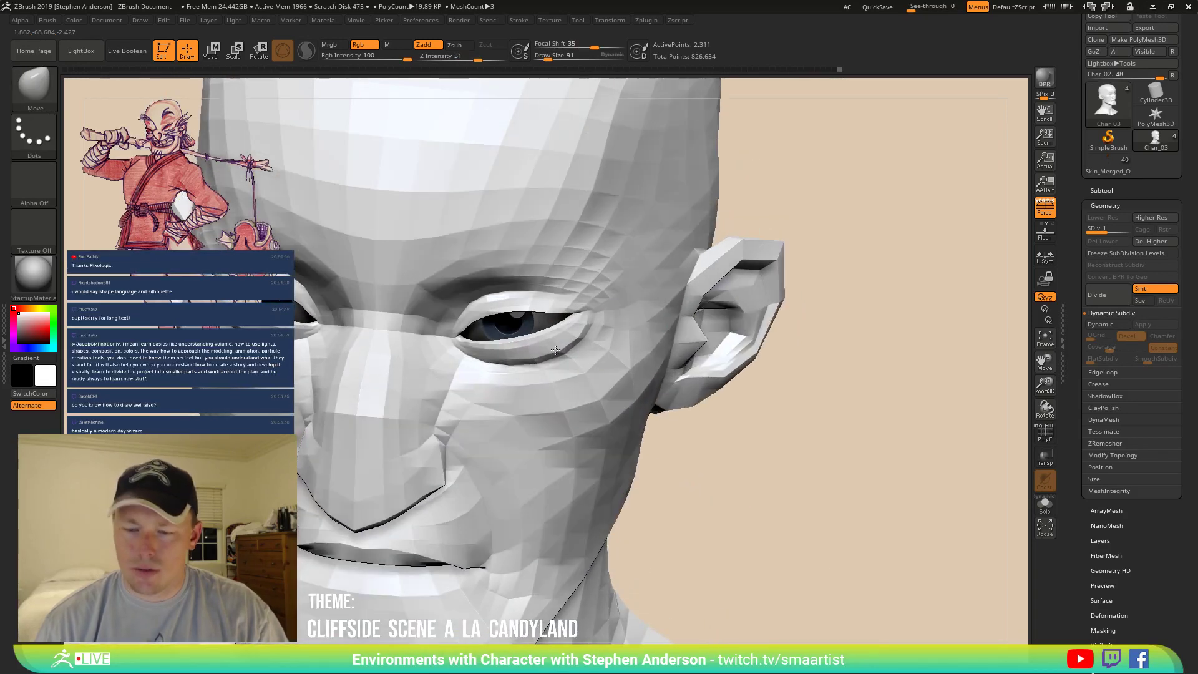
pyautogui.hotkey('shift', 'f')
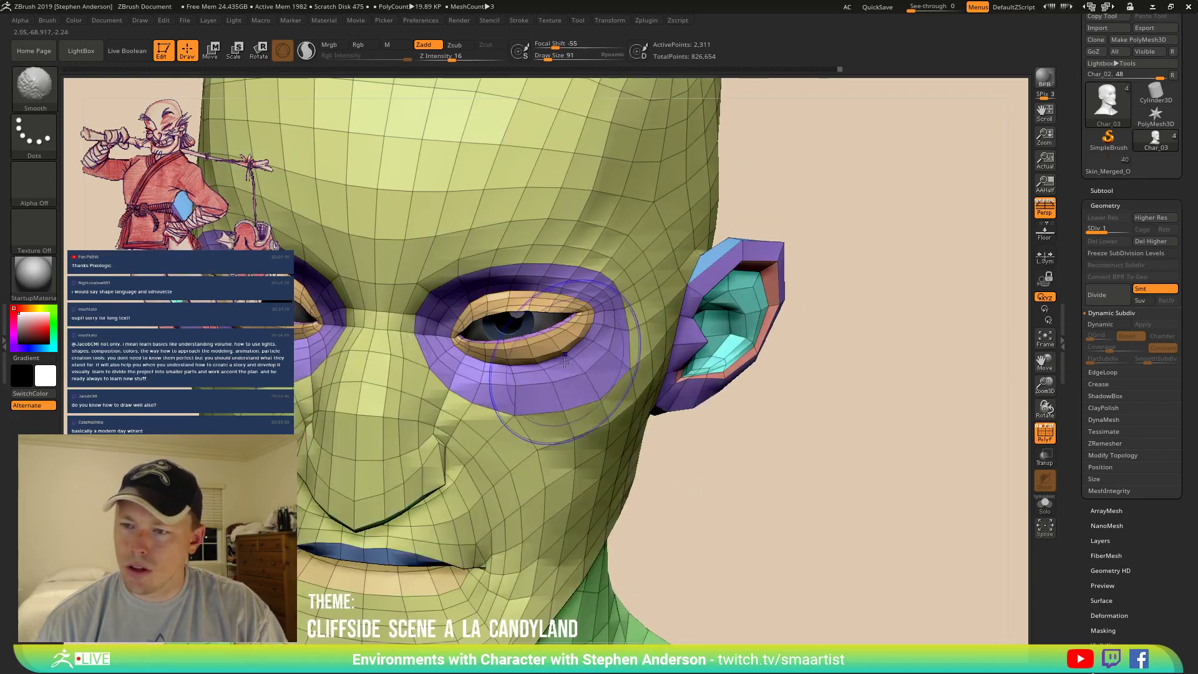
pyautogui.moveTo(581, 342); pyautogui.dragTo(572, 362)
# Mask the whole head and neck except the eyelid and surrounding eye-socket polygroups.
pyautogui.keyDown('ctrl'); pyautogui.keyDown('shift'); pyautogui.doubleClick(573, 362); pyautogui.keyUp('shift'); pyautogui.keyUp('ctrl')
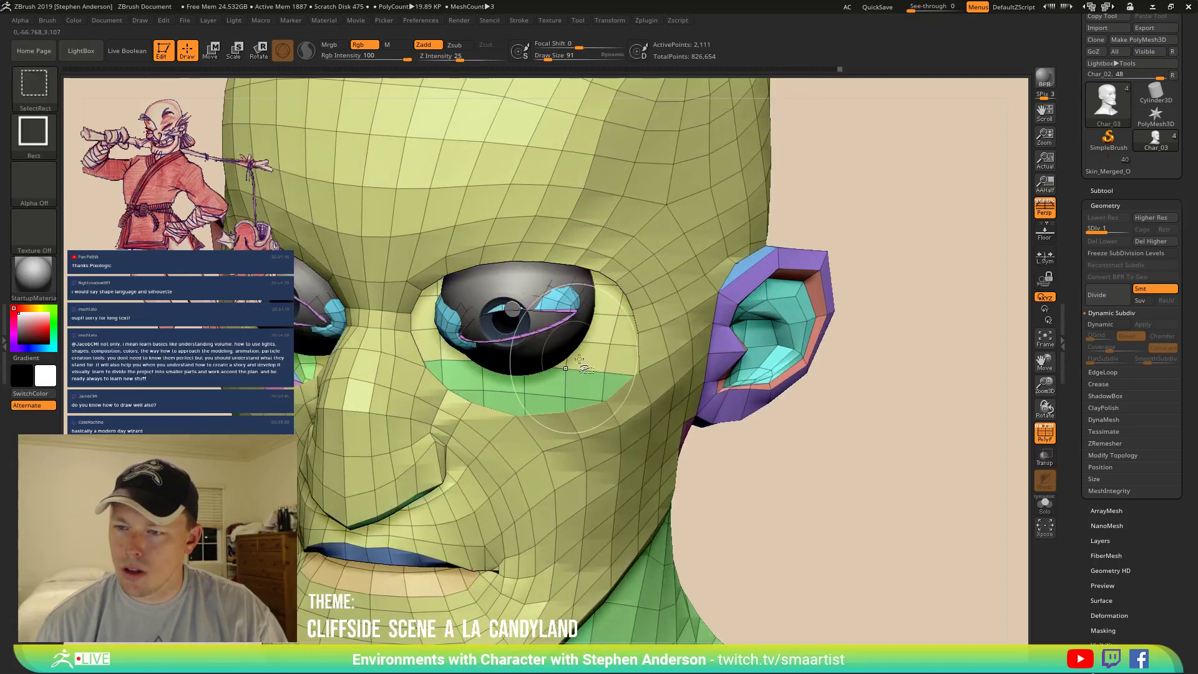
pyautogui.keyDown('ctrl'); pyautogui.click(801, 485); pyautogui.keyUp('ctrl')
pyautogui.hotkey('ctrl', 'shift')
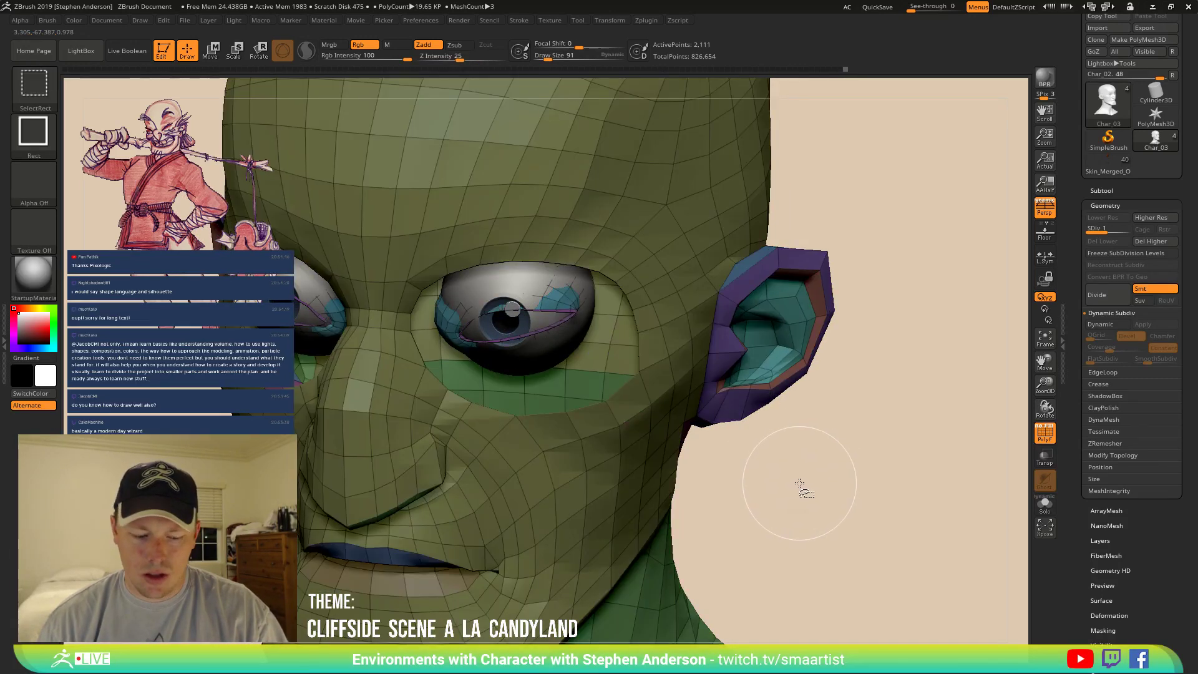
pyautogui.keyDown('ctrl'); pyautogui.keyDown('shift'); pyautogui.click(800, 485); pyautogui.keyUp('shift'); pyautogui.keyUp('ctrl')
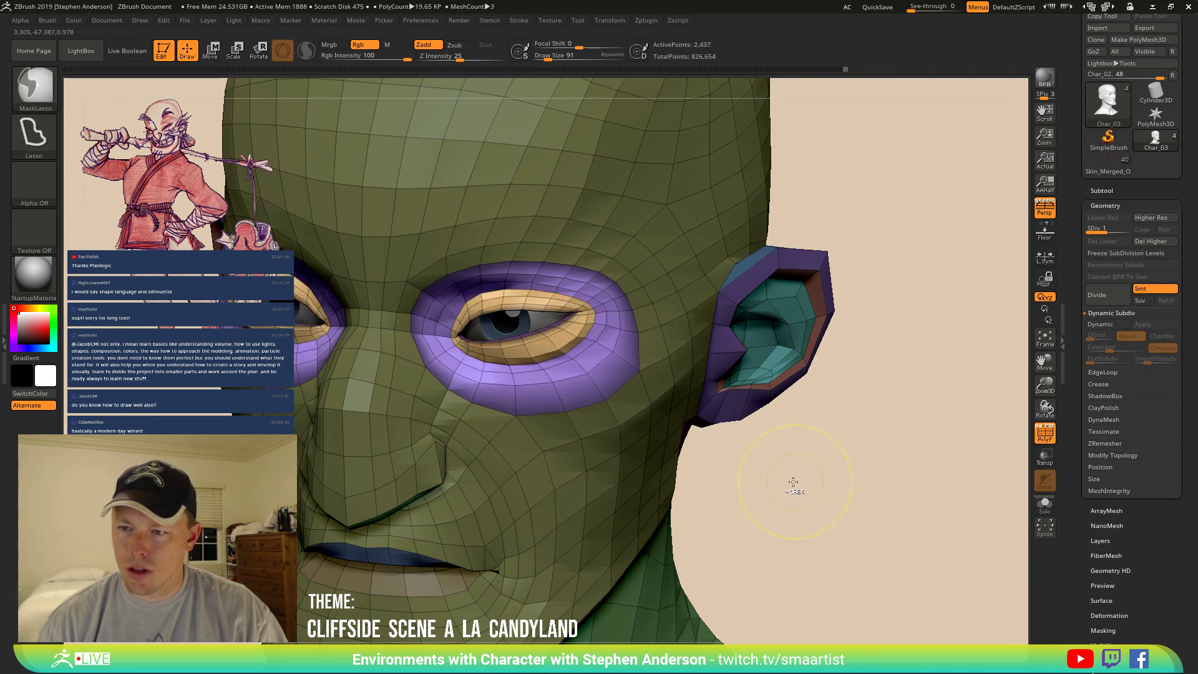
# Hide the stray torso pieces below the neck again, leaving only the masked head and neck visible.
pyautogui.keyDown('ctrl'); pyautogui.moveTo(793, 482); pyautogui.dragTo(766, 281, button='right'); pyautogui.keyUp('ctrl')
pyautogui.keyDown('ctrl'); pyautogui.keyDown('shift'); pyautogui.click(712, 460); pyautogui.keyUp('shift'); pyautogui.keyUp('ctrl')
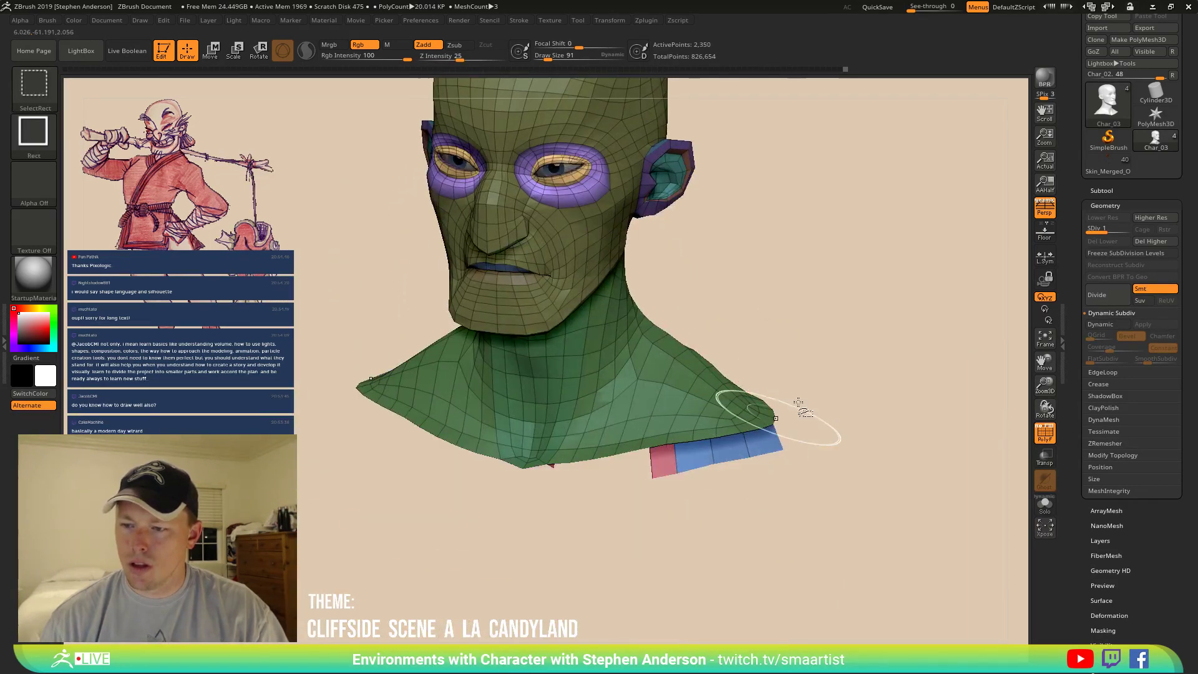
pyautogui.moveTo(799, 403); pyautogui.dragTo(680, 440, button='right')
pyautogui.keyDown('ctrl'); pyautogui.keyDown('shift'); pyautogui.click(905, 356); pyautogui.keyUp('shift'); pyautogui.keyUp('ctrl')
pyautogui.moveTo(833, 393); pyautogui.dragTo(637, 549, button='right')
pyautogui.moveTo(660, 289)
pyautogui.keyDown('ctrl'); pyautogui.mouseDown(button='right')
pyautogui.moveTo(693, 400)
pyautogui.moveTo(693, 303)
pyautogui.moveTo(683, 382)
pyautogui.mouseUp(button='right'); pyautogui.keyUp('ctrl')
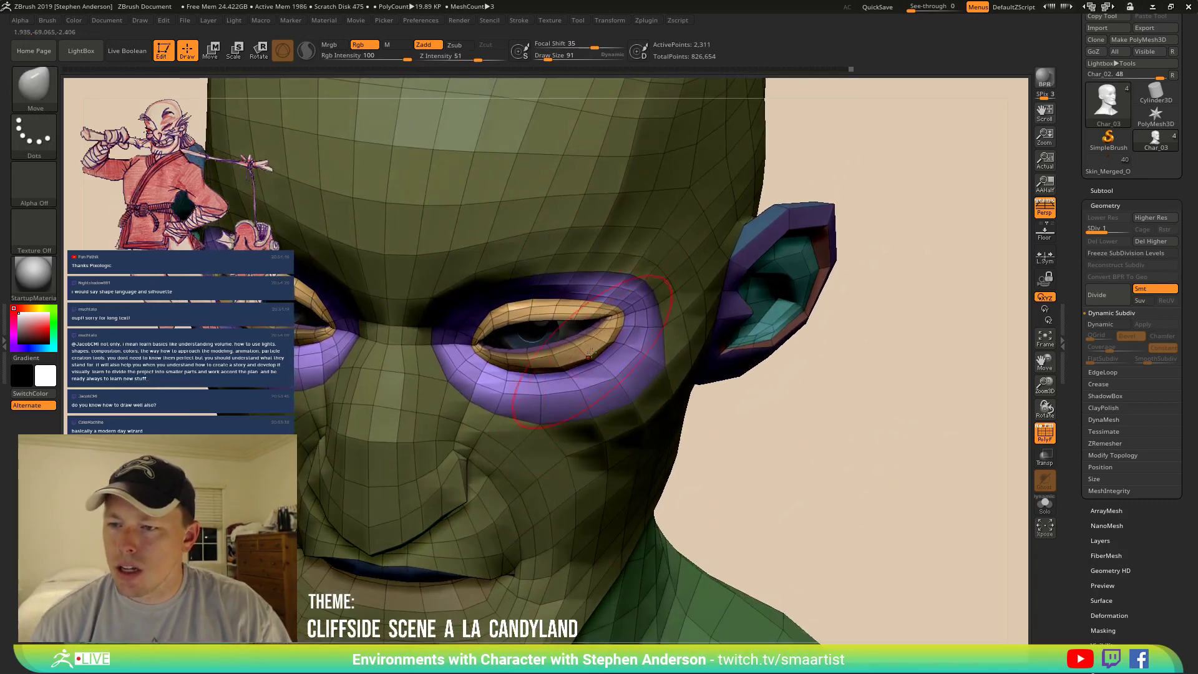
# Reshape the unmasked lower eyelid and the area beneath it with the Move brush at draw size 56.
pyautogui.press('s')
pyautogui.moveTo(588, 362); pyautogui.dragTo(530, 392)
pyautogui.moveTo(671, 431)
pyautogui.mouseDown(button='right')
pyautogui.moveTo(681, 340)
pyautogui.moveTo(621, 366)
pyautogui.mouseUp(button='right')
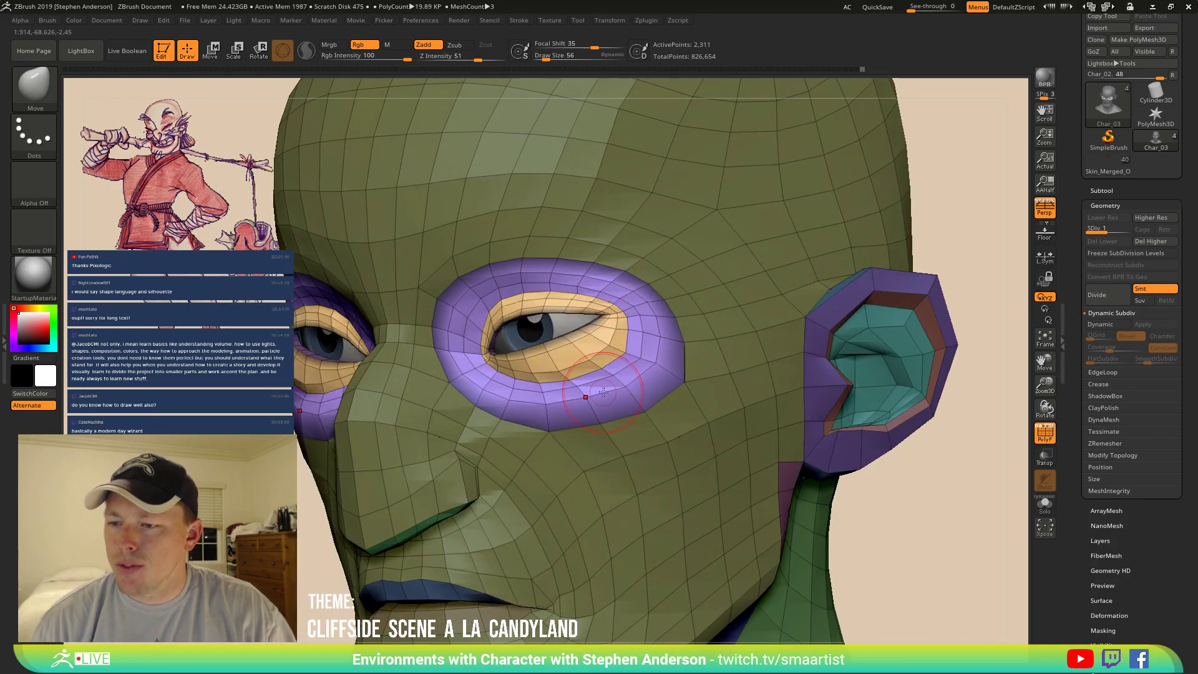
pyautogui.moveTo(588, 383); pyautogui.dragTo(574, 395)
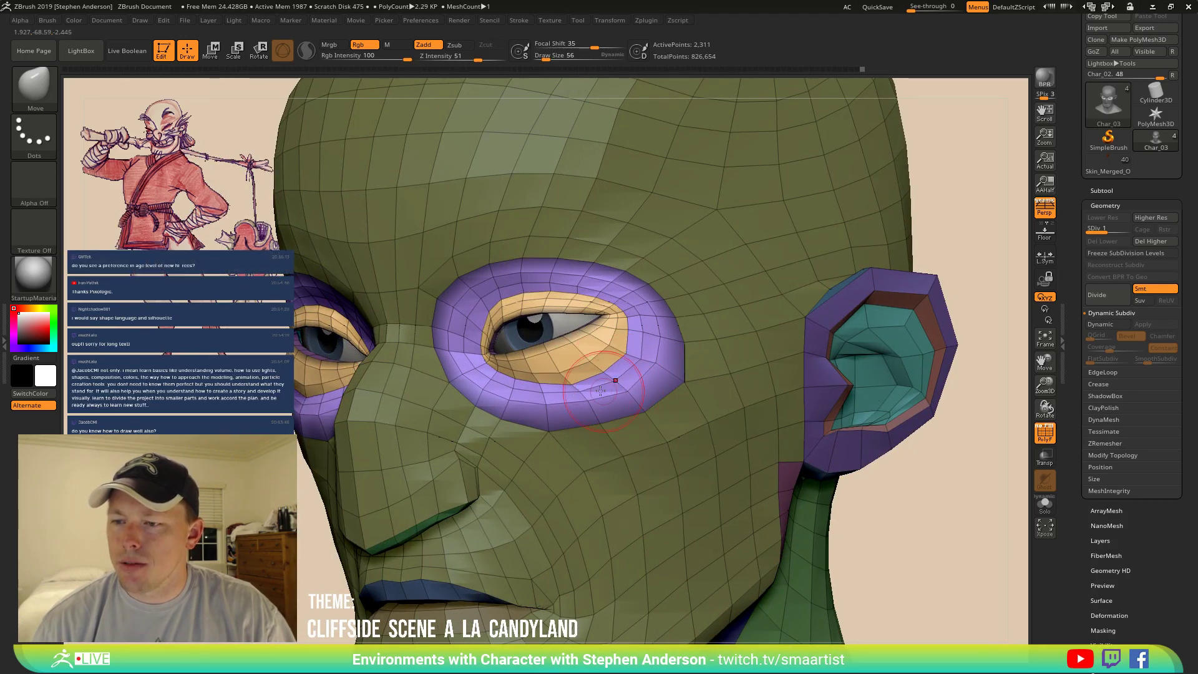
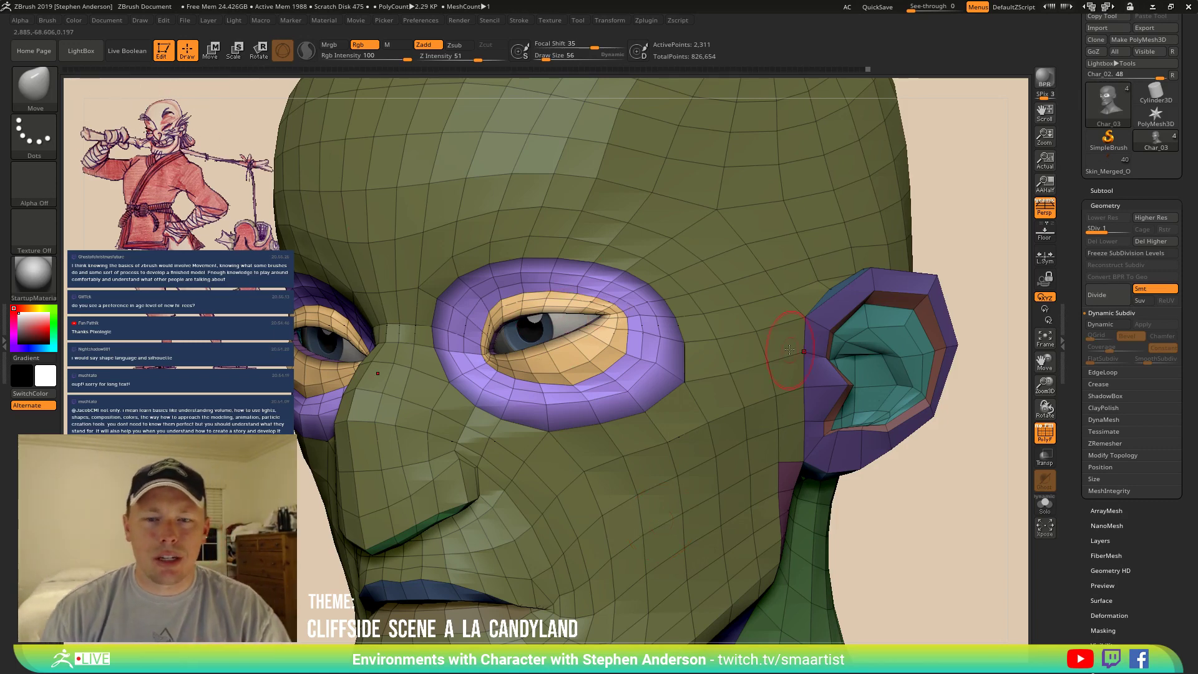
pyautogui.moveTo(730, 353)
pyautogui.mouseDown(button='right')
pyautogui.moveTo(624, 312)
pyautogui.moveTo(593, 259)
pyautogui.mouseUp(button='right')
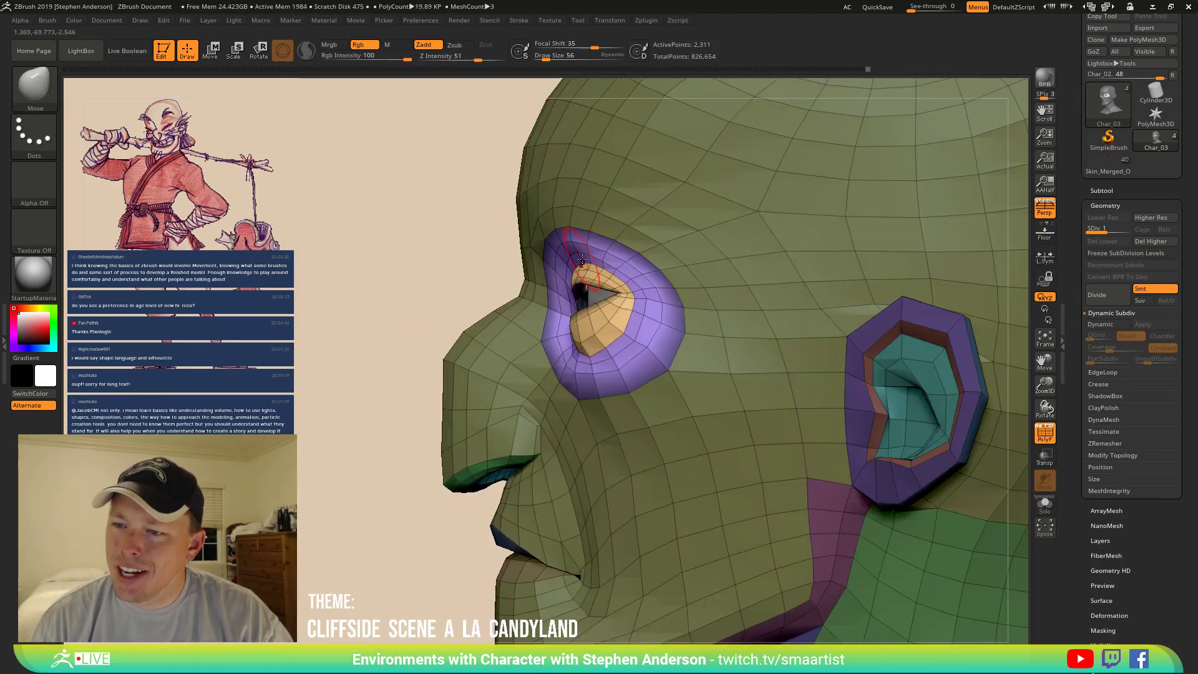
# Reshape the unmasked upper eye socket with the Move brush at draw sizes 105 and 48, and smooth the area above the eye.
pyautogui.moveTo(659, 262); pyautogui.dragTo(671, 262)
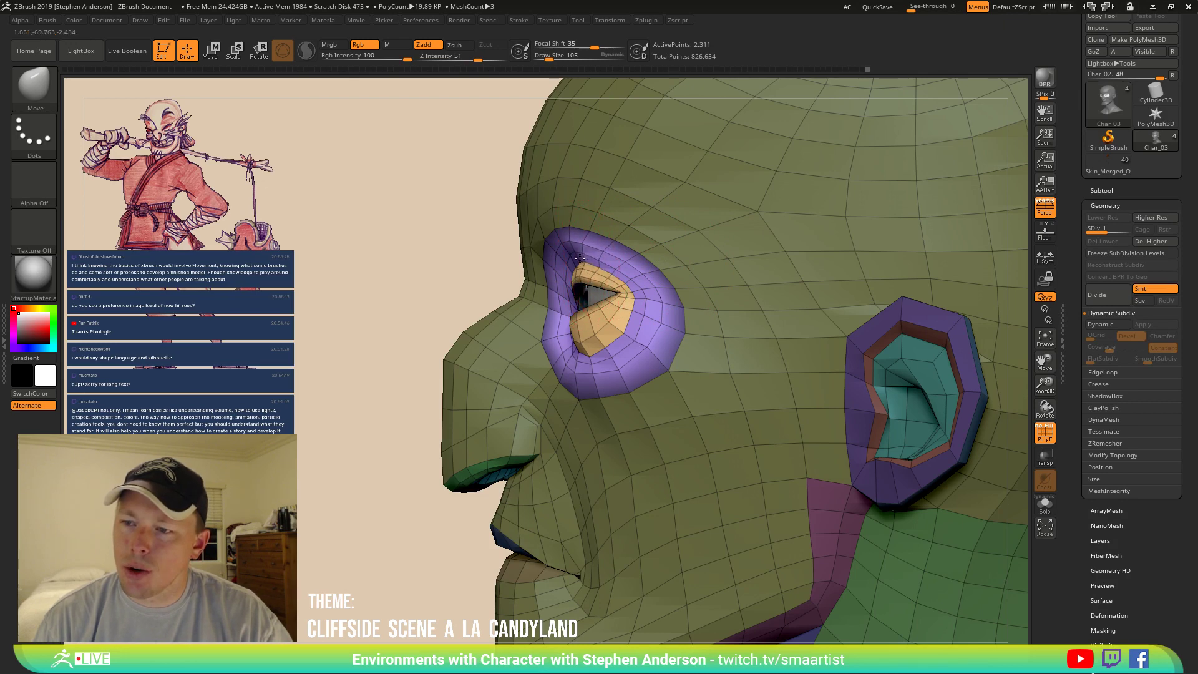
pyautogui.moveTo(588, 257); pyautogui.dragTo(569, 263, button='right')
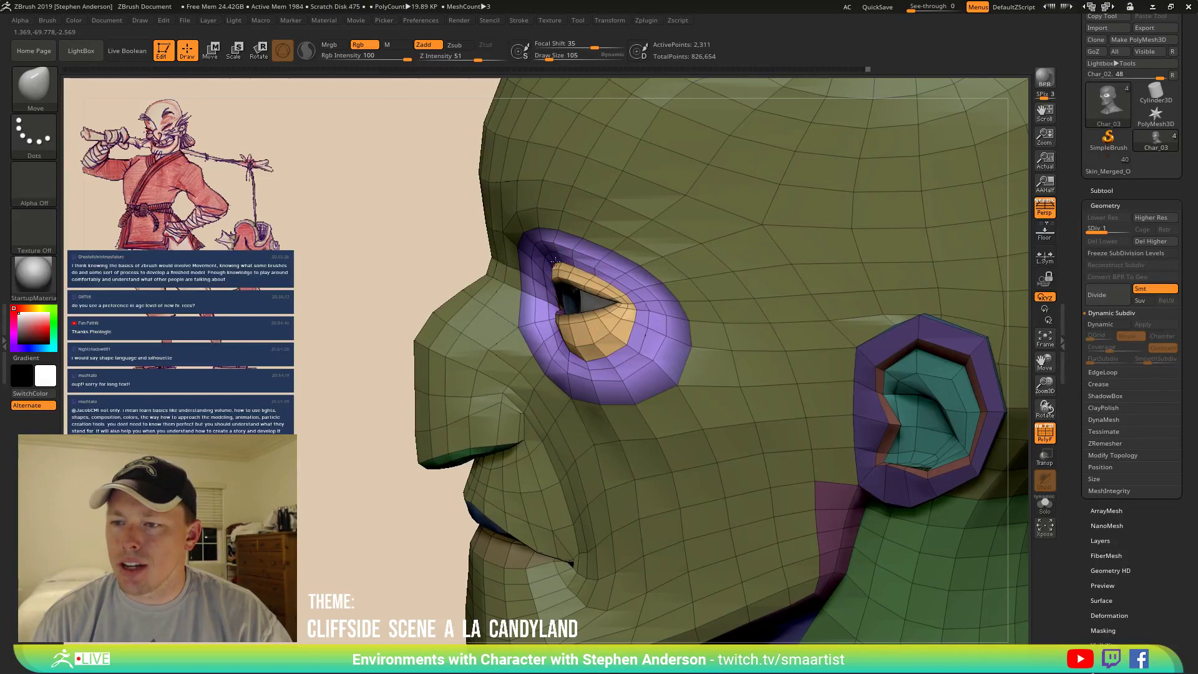
pyautogui.press('ctrl')
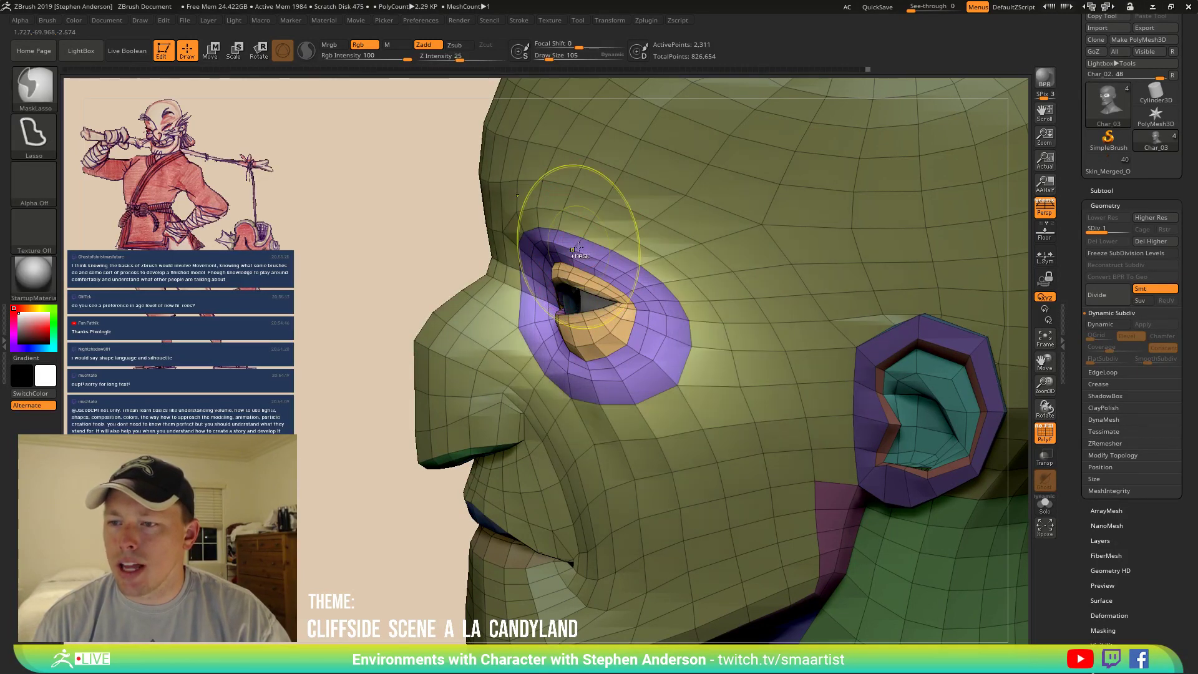
pyautogui.moveTo(581, 248); pyautogui.dragTo(565, 236, button='right')
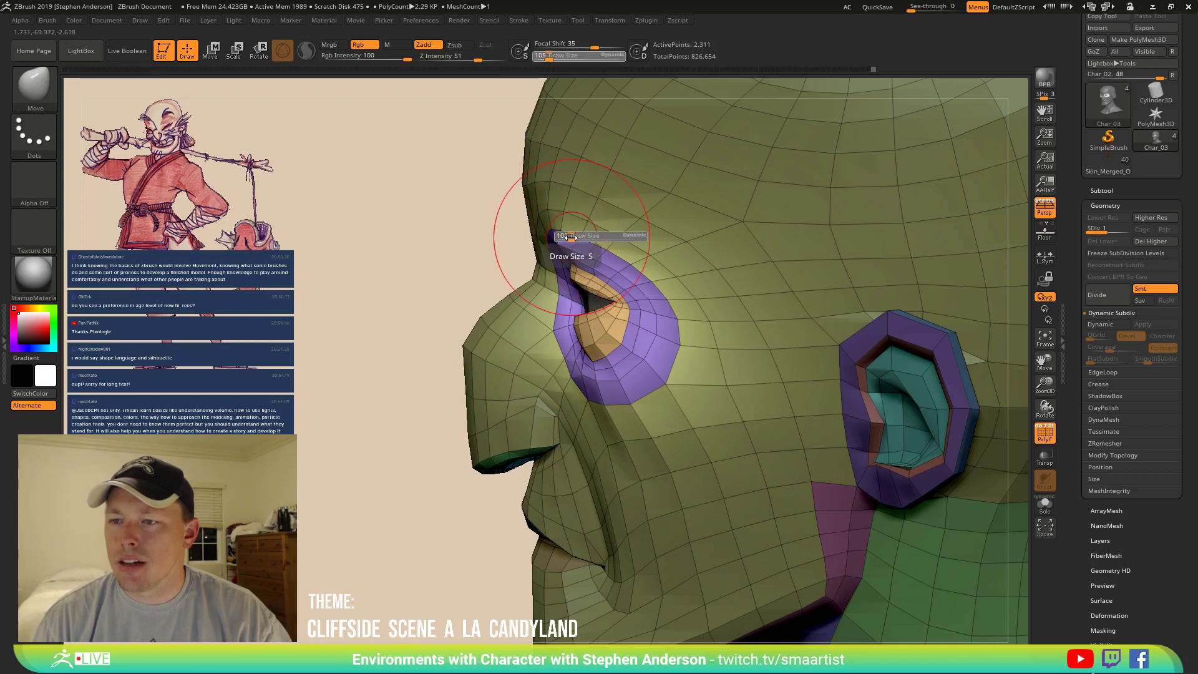
pyautogui.press('shift')
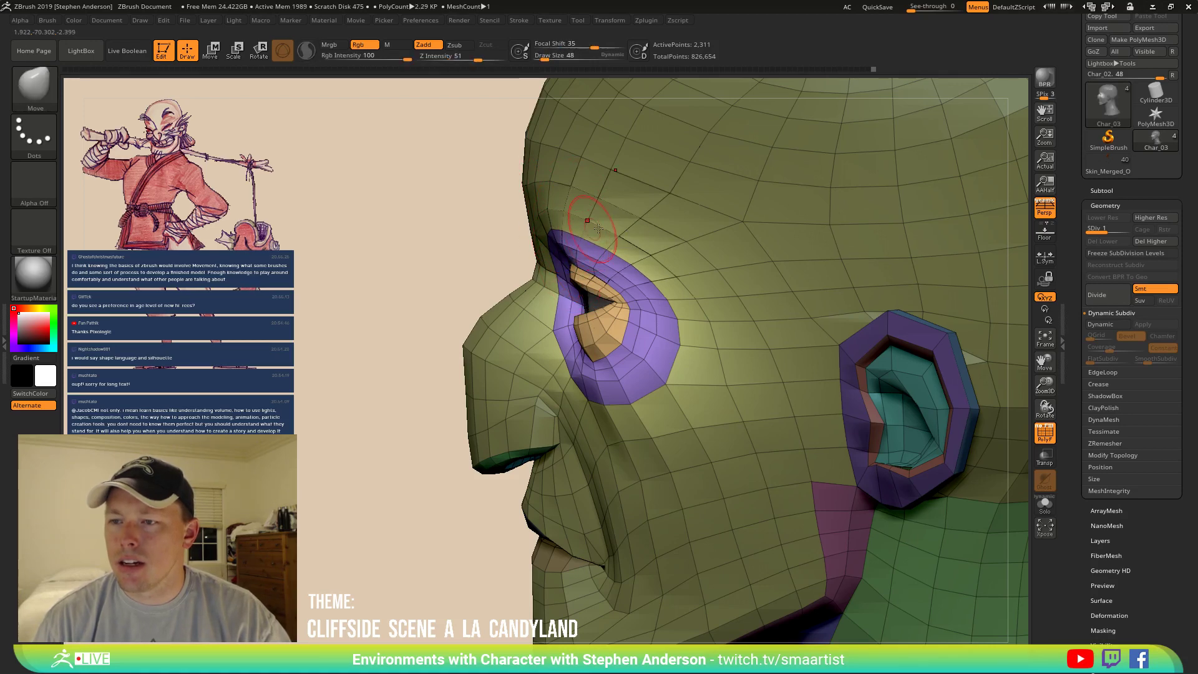
pyautogui.moveTo(556, 239); pyautogui.dragTo(523, 247, button='right')
pyautogui.moveTo(523, 247)
pyautogui.keyDown('shift'); pyautogui.mouseDown()
pyautogui.moveTo(665, 272)
pyautogui.moveTo(490, 227)
pyautogui.mouseUp(); pyautogui.keyUp('shift')
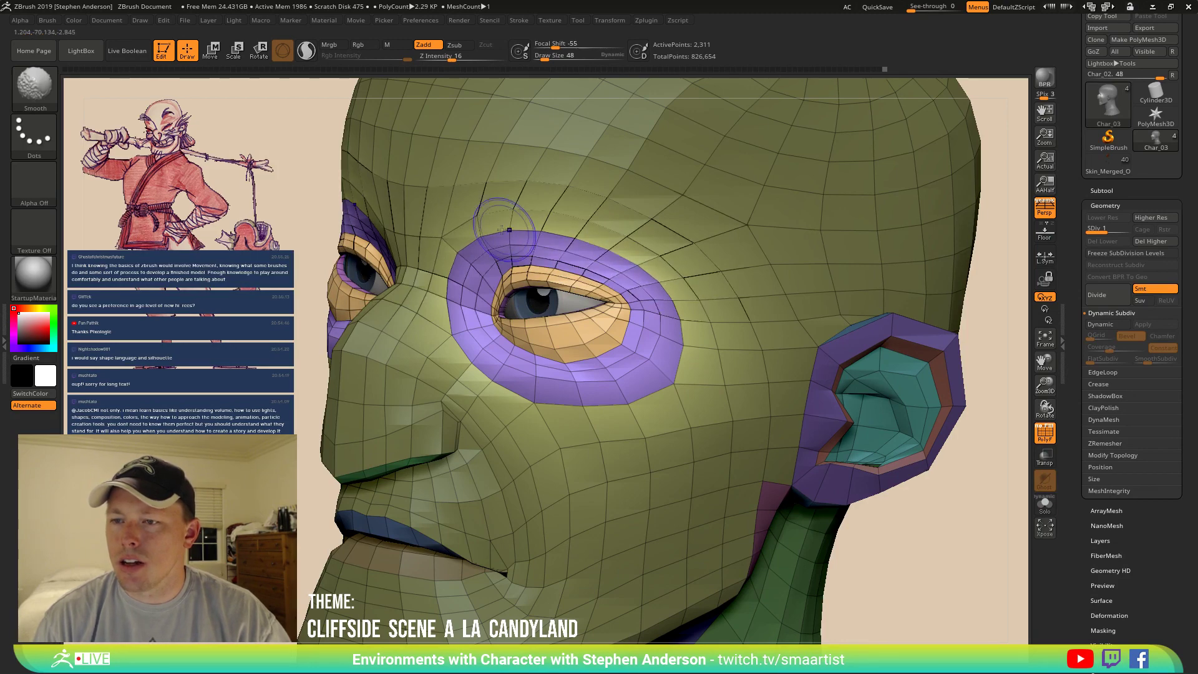
pyautogui.moveTo(504, 229)
pyautogui.mouseDown(button='right')
pyautogui.moveTo(490, 231)
pyautogui.moveTo(499, 233)
pyautogui.mouseUp(button='right')
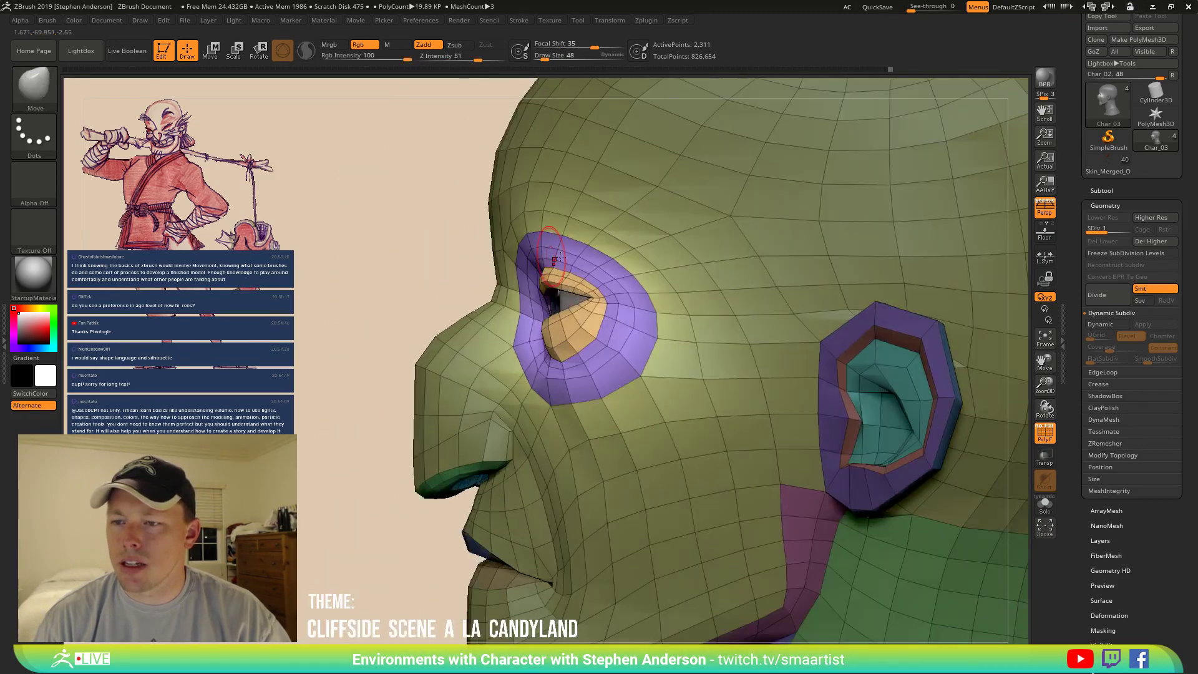
# Adjust the lower rim of the eye socket with the Move brush at draw size 48, and clear the mask.
pyautogui.moveTo(543, 350)
pyautogui.mouseDown(button='right')
pyautogui.moveTo(609, 357)
pyautogui.moveTo(563, 356)
pyautogui.mouseUp(button='right')
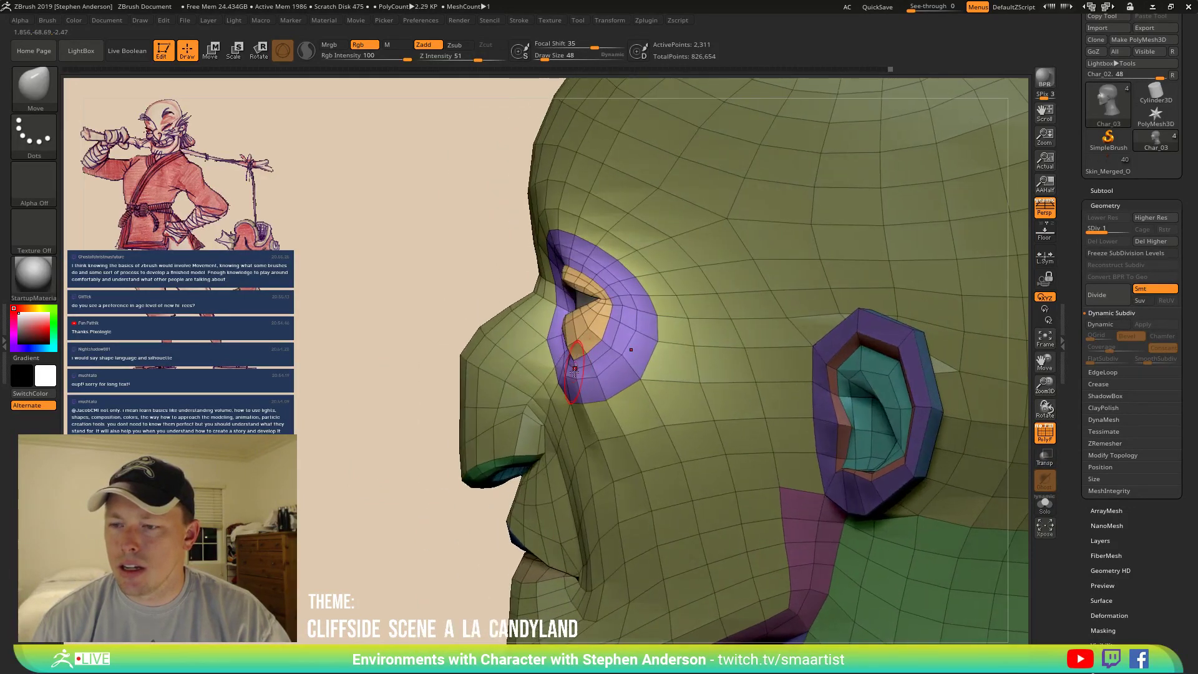
pyautogui.moveTo(574, 372); pyautogui.dragTo(576, 380)
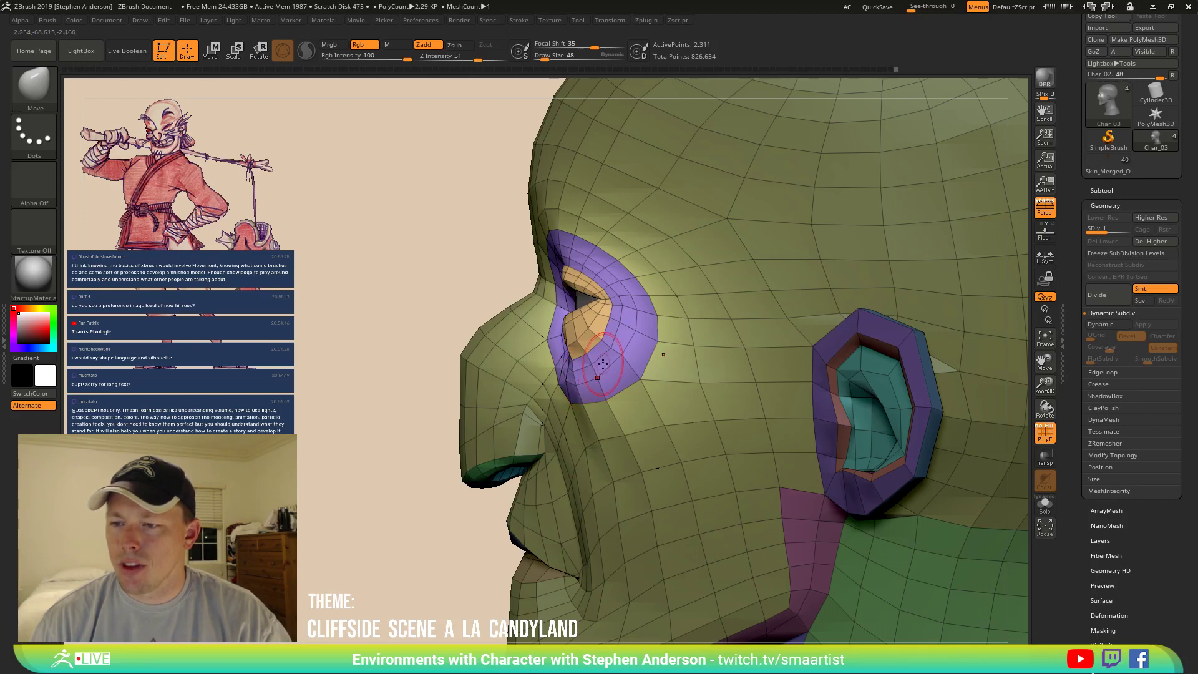
pyautogui.moveTo(622, 362)
pyautogui.mouseDown(button='right')
pyautogui.moveTo(542, 385)
pyautogui.moveTo(508, 357)
pyautogui.mouseUp(button='right')
pyautogui.keyDown('ctrl'); pyautogui.moveTo(385, 229); pyautogui.dragTo(397, 241); pyautogui.keyUp('ctrl')
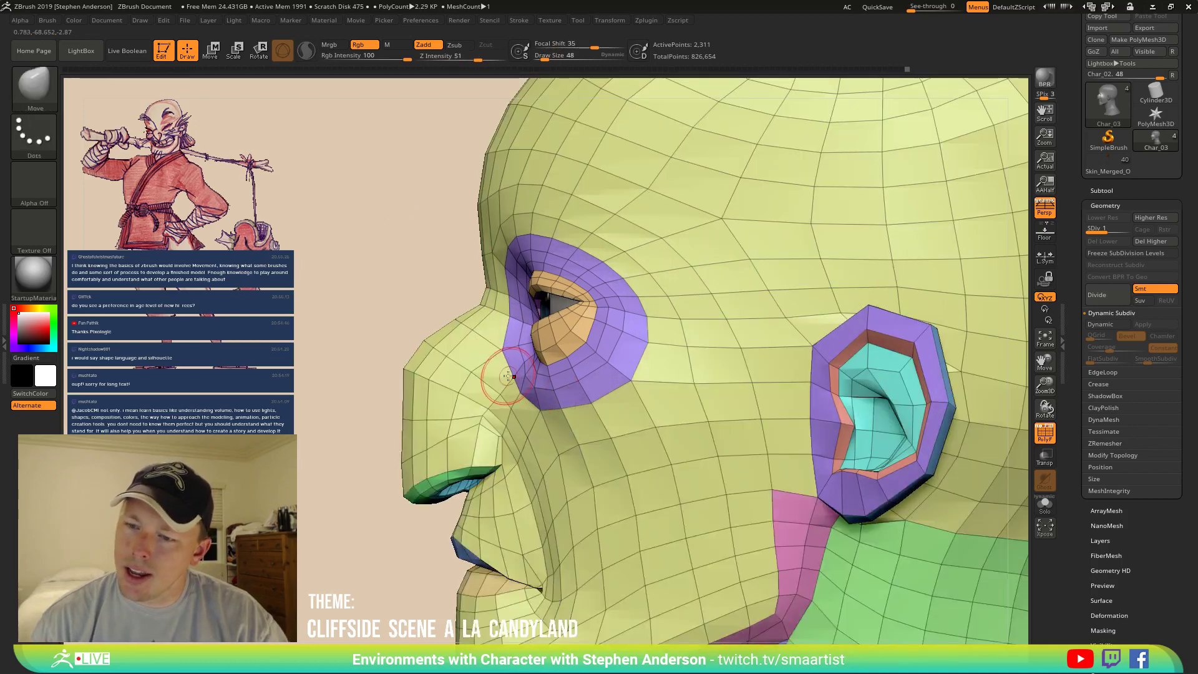
# Reshape the area between the nose and the lower eye socket with the Move brush at draw sizes 81 and 41.
pyautogui.press('s')
pyautogui.moveTo(509, 375); pyautogui.dragTo(512, 377)
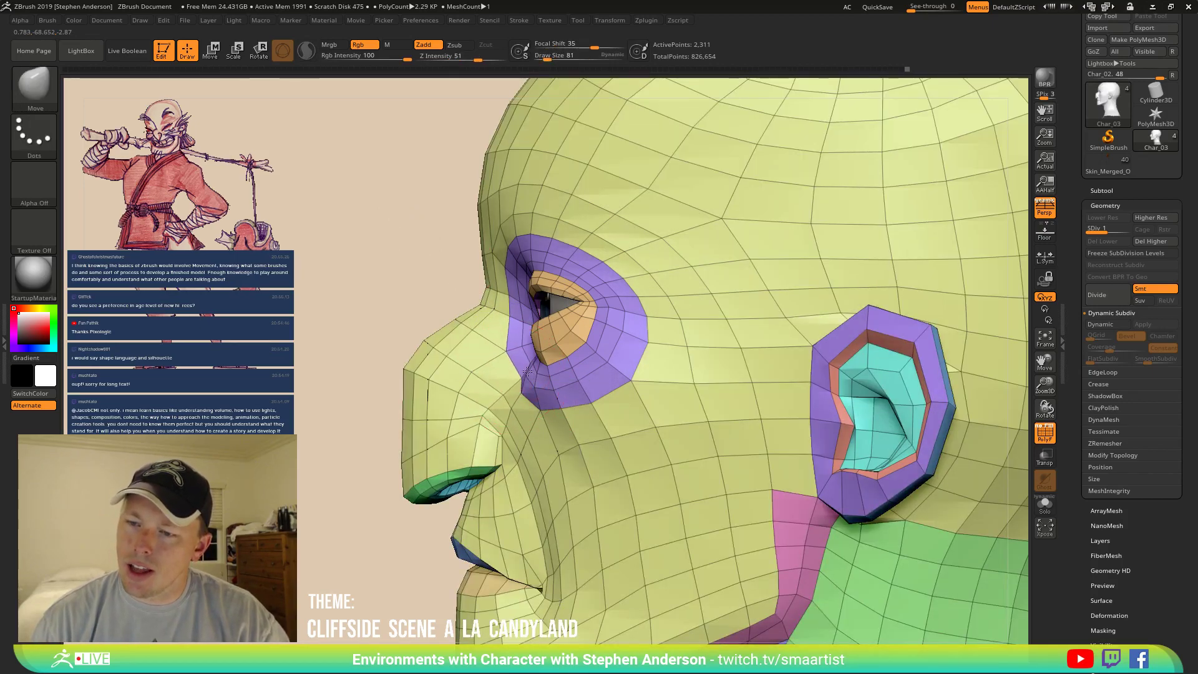
pyautogui.moveTo(498, 385); pyautogui.dragTo(489, 361, button='right')
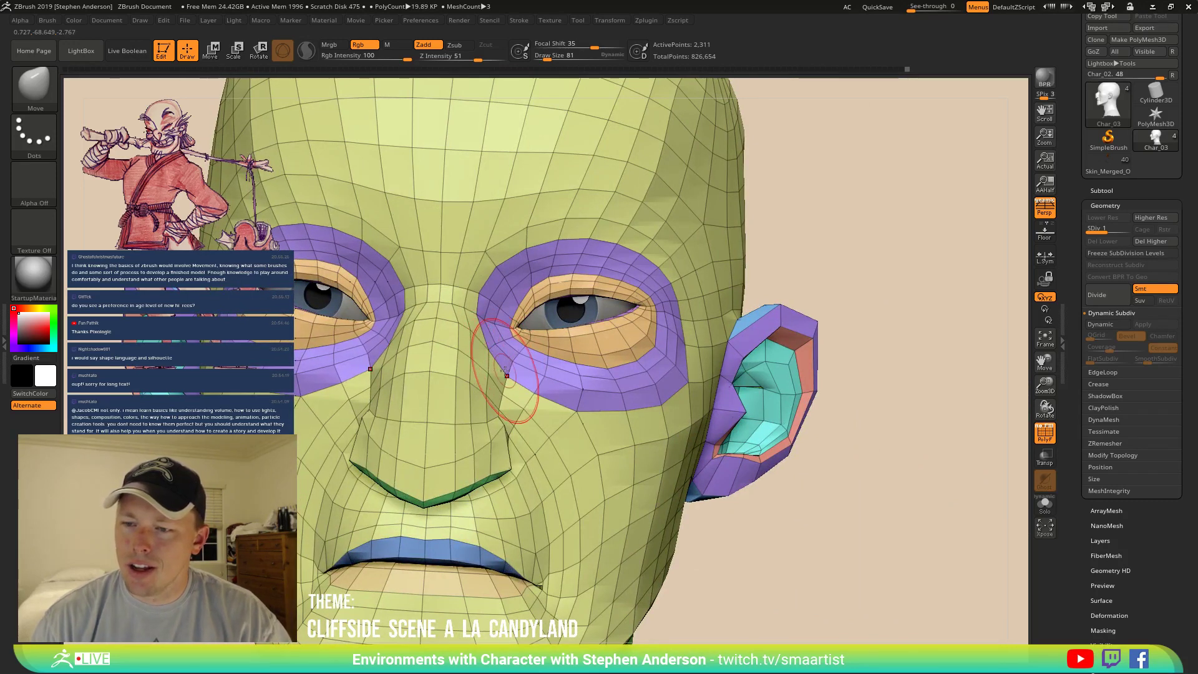
pyautogui.write('s')
pyautogui.write('41')
pyautogui.press('Return')
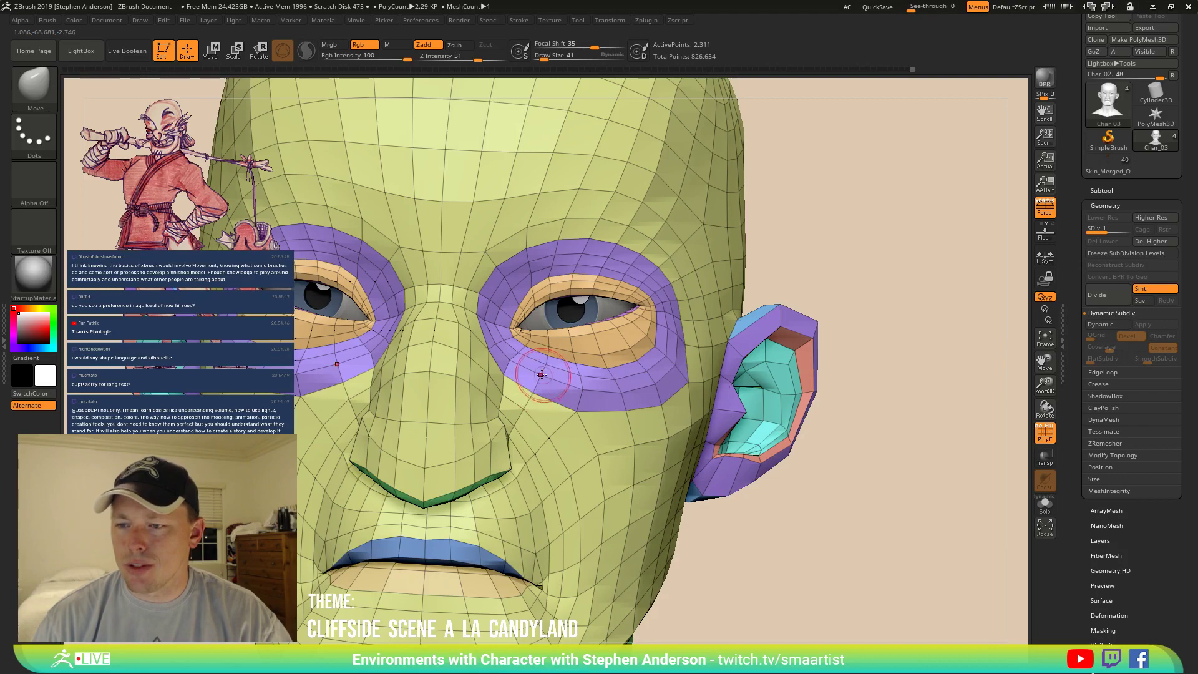
pyautogui.moveTo(541, 374)
pyautogui.mouseDown(button='right')
pyautogui.moveTo(580, 390)
pyautogui.moveTo(506, 367)
pyautogui.moveTo(595, 391)
pyautogui.mouseUp(button='right')
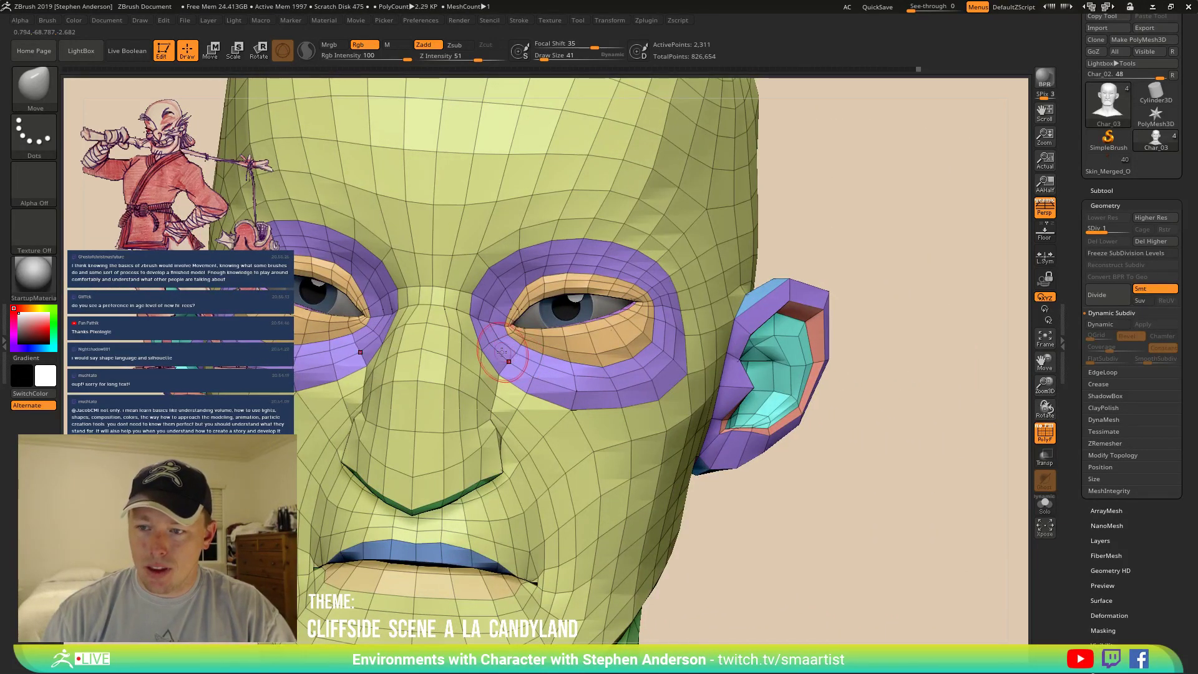
# Check the face with the polyframe off, and refine the surface beneath the inner eye with the polyframe back on.
pyautogui.moveTo(498, 341); pyautogui.dragTo(440, 353, button='right')
pyautogui.hotkey('shift', 'f')
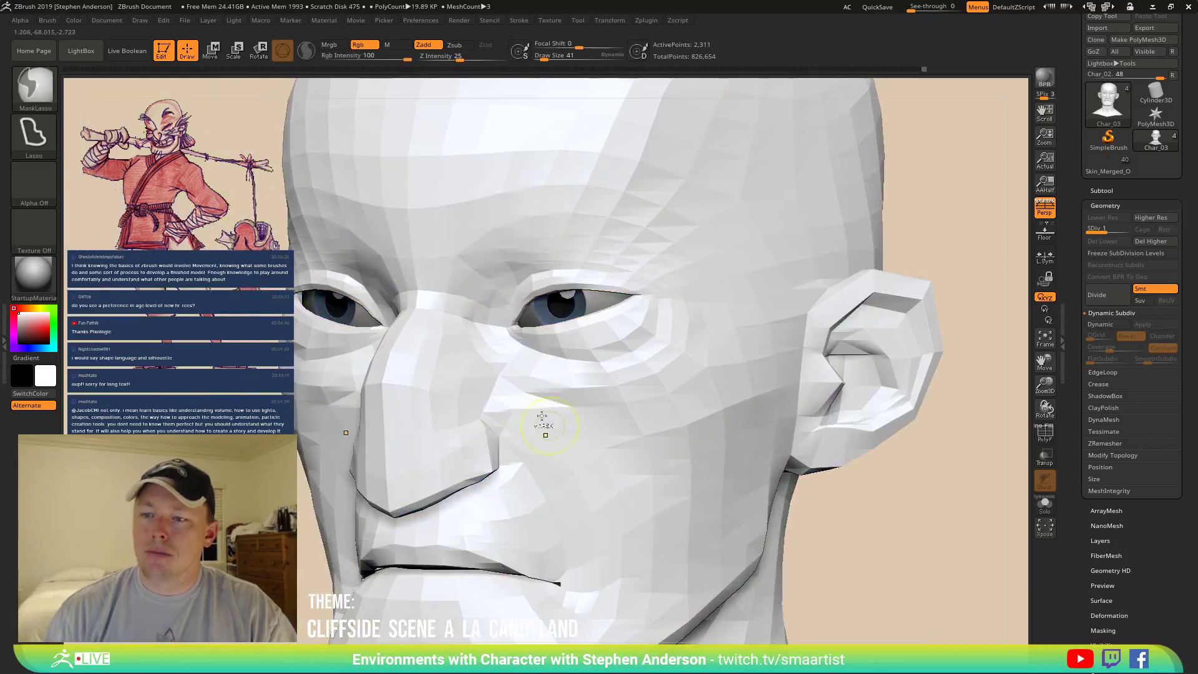
pyautogui.keyDown('ctrl'); pyautogui.moveTo(543, 422); pyautogui.dragTo(490, 355, button='right'); pyautogui.keyUp('ctrl')
pyautogui.hotkey('shift', 'f')
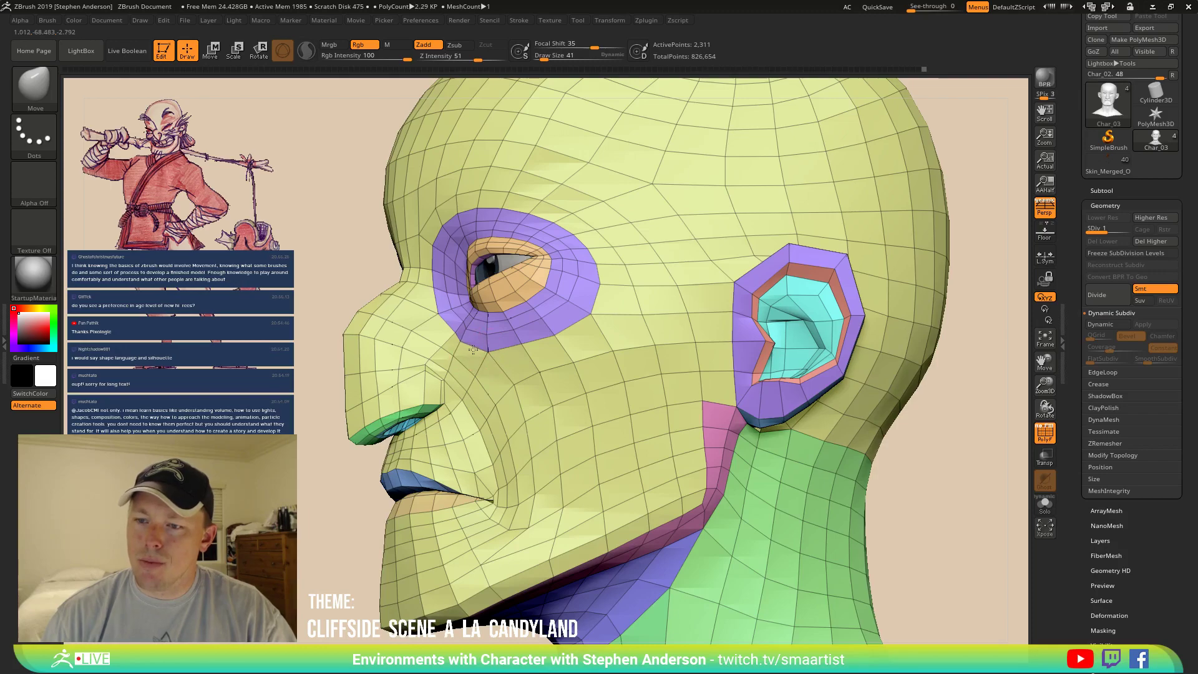
pyautogui.moveTo(473, 350); pyautogui.dragTo(452, 332, button='right')
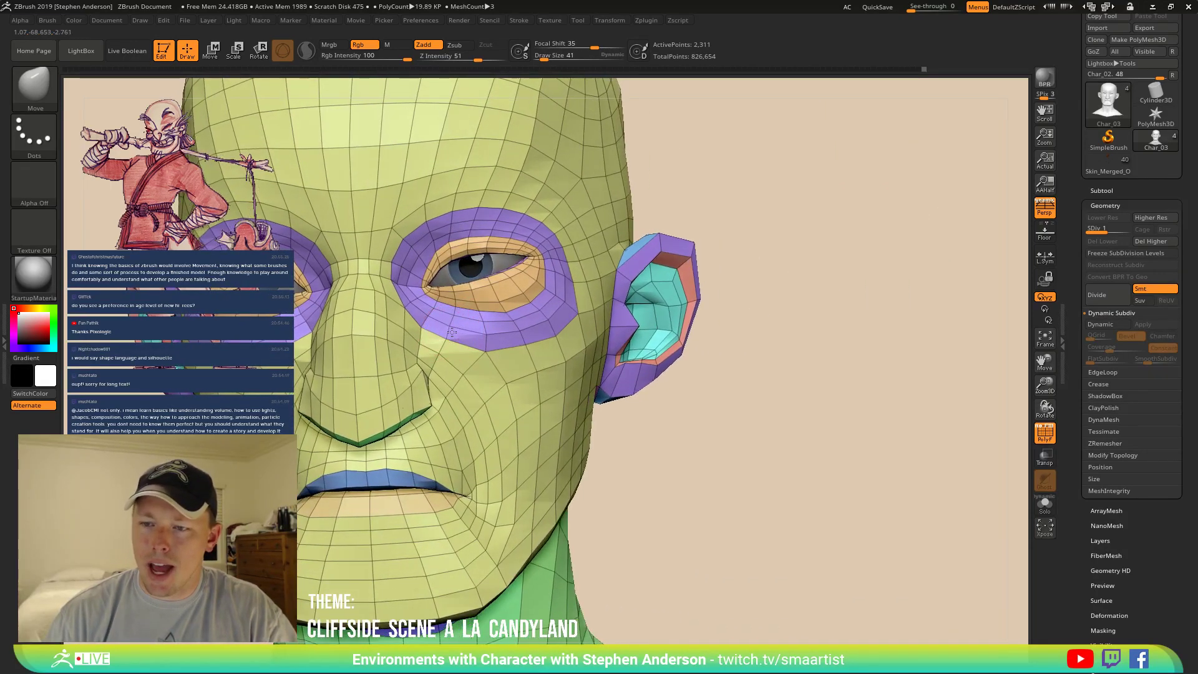
pyautogui.moveTo(458, 334); pyautogui.dragTo(456, 323)
pyautogui.moveTo(461, 339); pyautogui.dragTo(442, 360, button='right')
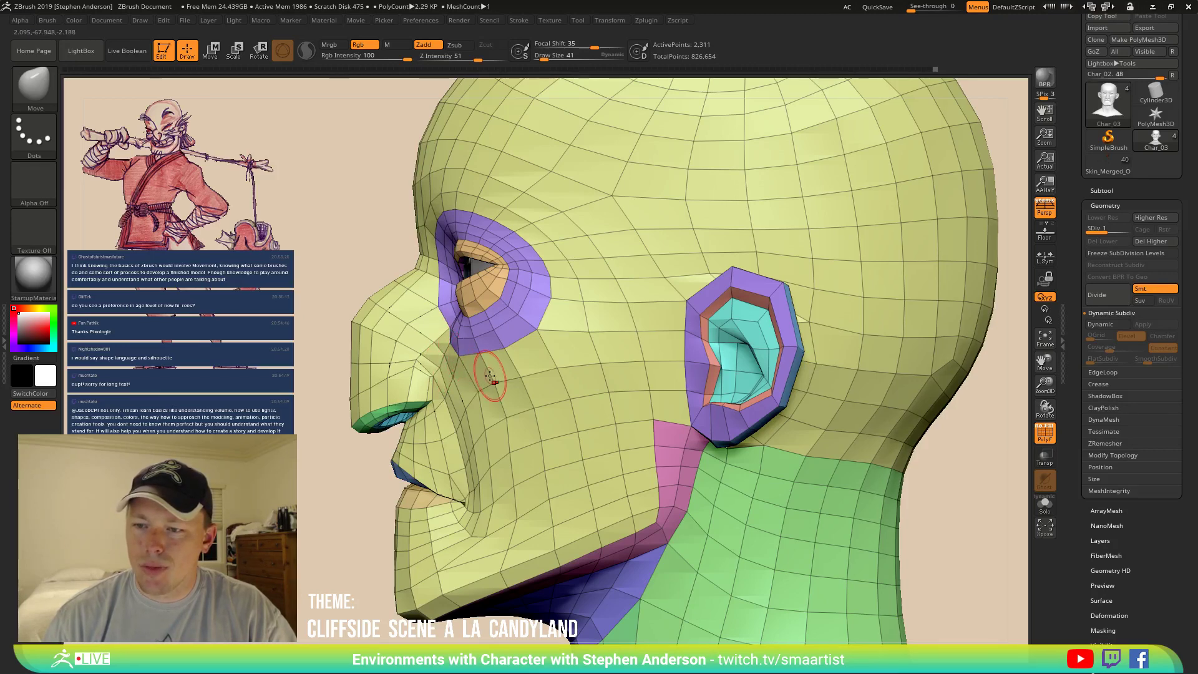
pyautogui.moveTo(490, 376)
pyautogui.mouseDown(button='right')
pyautogui.moveTo(530, 369)
pyautogui.moveTo(490, 376)
pyautogui.mouseUp(button='right')
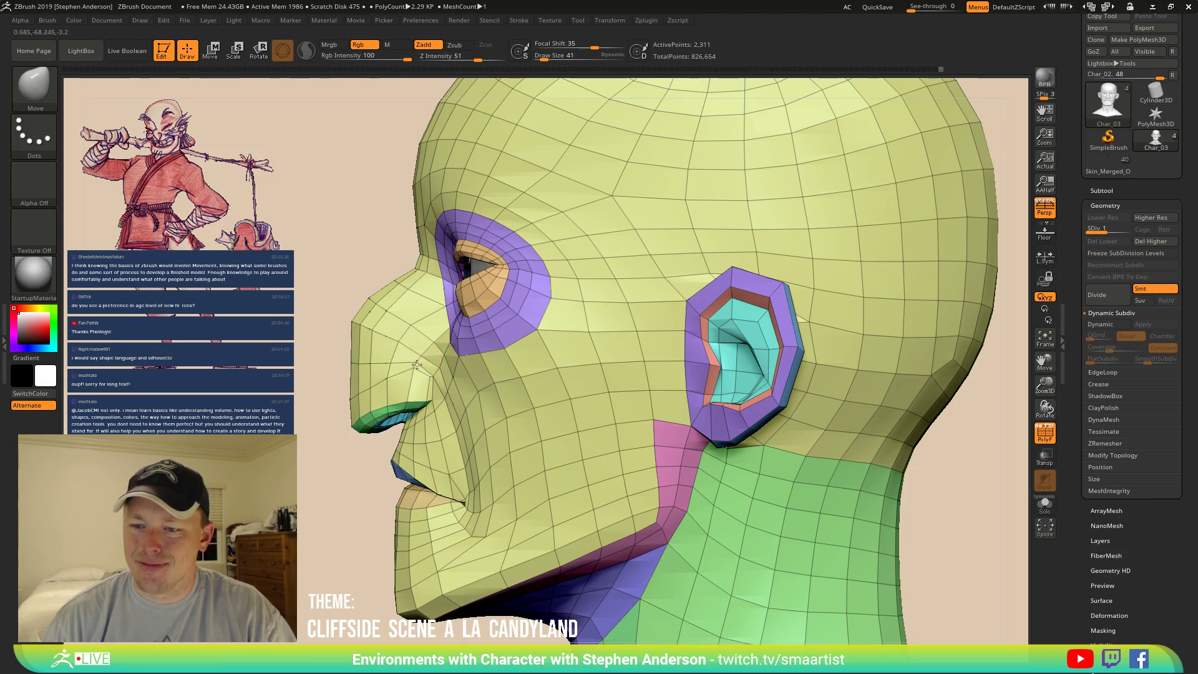
# Review the whole head without the polyframe, mask it topologically outward from the earlobe, and return to the Move brush.
pyautogui.moveTo(418, 367)
pyautogui.keyDown('ctrl'); pyautogui.mouseDown(button='right')
pyautogui.moveTo(436, 397)
pyautogui.moveTo(486, 404)
pyautogui.mouseUp(button='right'); pyautogui.keyUp('ctrl')
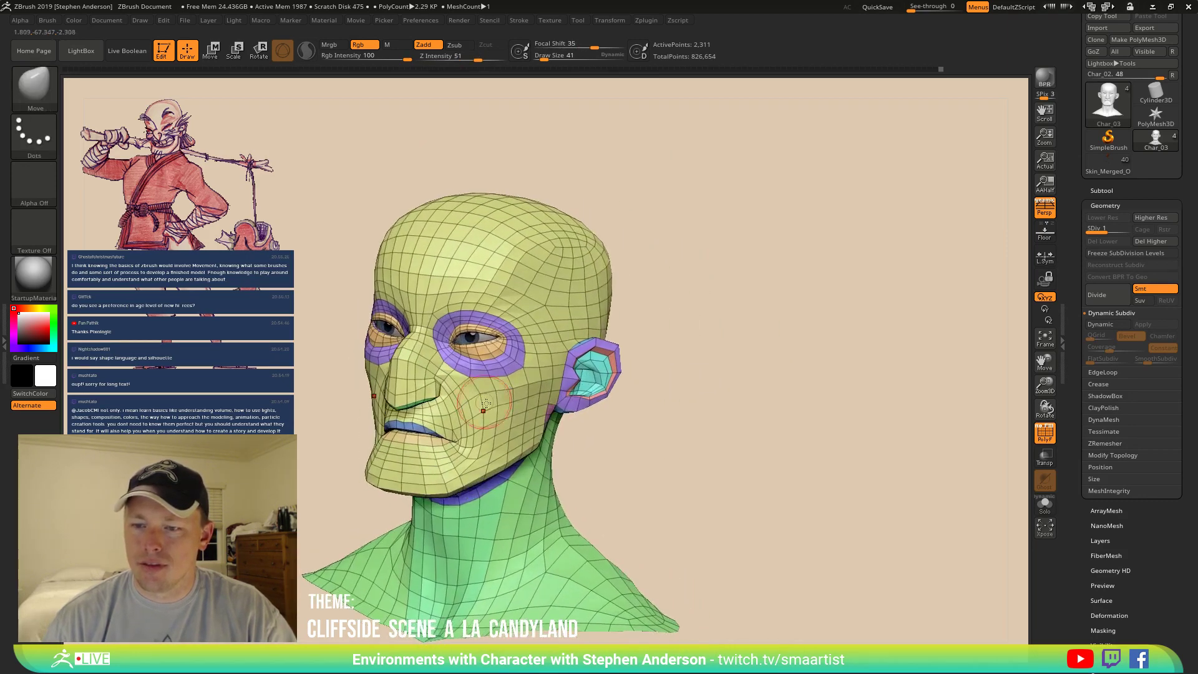
pyautogui.hotkey('shift', 'f')
pyautogui.moveTo(522, 442)
pyautogui.keyDown('ctrl'); pyautogui.mouseDown(button='right')
pyautogui.moveTo(461, 417)
pyautogui.moveTo(559, 409)
pyautogui.moveTo(538, 385)
pyautogui.moveTo(499, 382)
pyautogui.moveTo(530, 455)
pyautogui.moveTo(524, 339)
pyautogui.moveTo(515, 371)
pyautogui.moveTo(530, 358)
pyautogui.moveTo(541, 376)
pyautogui.moveTo(540, 337)
pyautogui.moveTo(686, 318)
pyautogui.mouseUp(button='right'); pyautogui.keyUp('ctrl')
pyautogui.moveTo(639, 388)
pyautogui.mouseDown(button='right')
pyautogui.moveTo(635, 339)
pyautogui.moveTo(645, 360)
pyautogui.moveTo(631, 358)
pyautogui.moveTo(618, 436)
pyautogui.moveTo(475, 404)
pyautogui.moveTo(549, 428)
pyautogui.moveTo(541, 382)
pyautogui.moveTo(552, 448)
pyautogui.mouseUp(button='right')
pyautogui.hotkey('shift', 'f')
pyautogui.press('w')
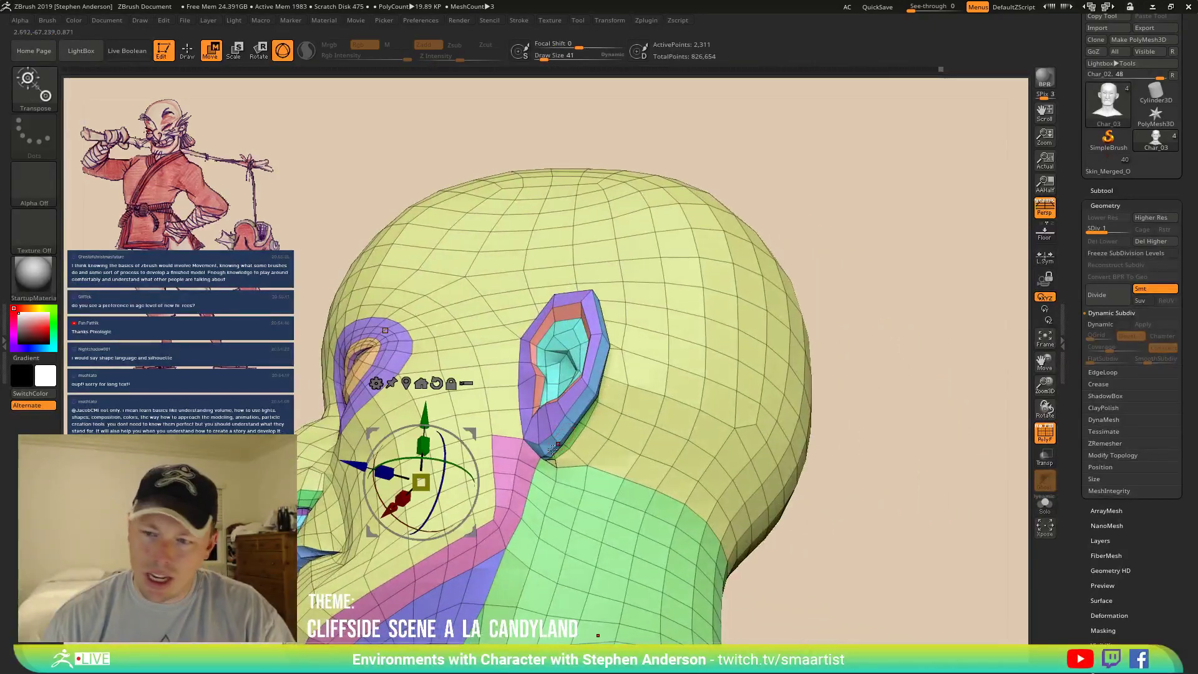
pyautogui.keyDown('ctrl'); pyautogui.click(537, 442); pyautogui.keyUp('ctrl')
pyautogui.press('q')
pyautogui.press('b')
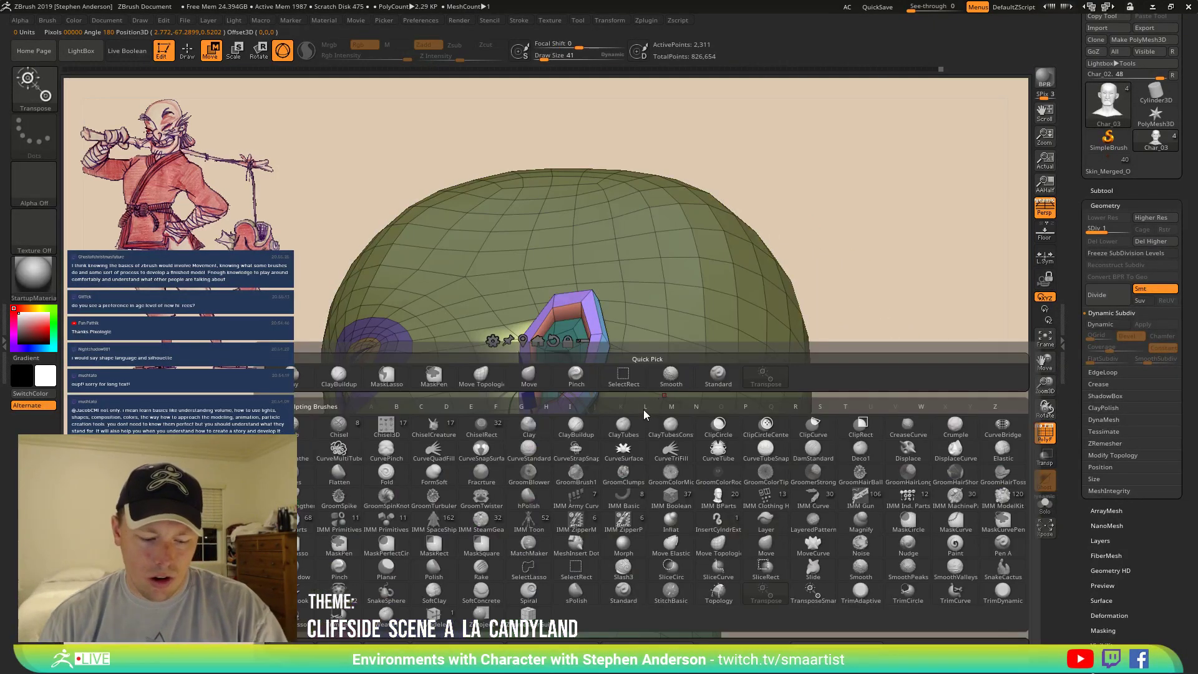
pyautogui.press('m')
pyautogui.press('v')
pyautogui.moveTo(645, 412)
pyautogui.mouseDown(button='right')
pyautogui.moveTo(609, 402)
pyautogui.moveTo(623, 441)
pyautogui.mouseUp(button='right')
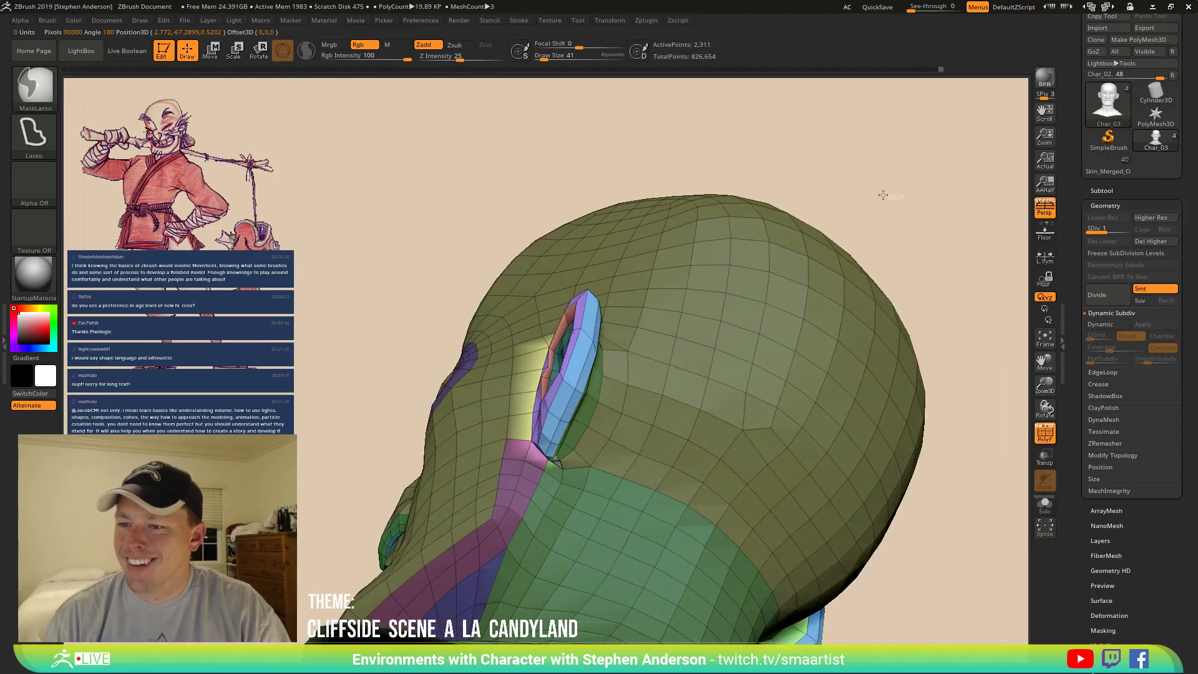
# Refine the mask around the ear and soften its edge near the earlobe.
pyautogui.moveTo(899, 197)
pyautogui.keyDown('ctrl'); pyautogui.mouseDown()
pyautogui.moveTo(665, 301)
pyautogui.moveTo(573, 367)
pyautogui.moveTo(555, 415)
pyautogui.moveTo(629, 479)
pyautogui.moveTo(777, 300)
pyautogui.mouseUp(); pyautogui.keyUp('ctrl')
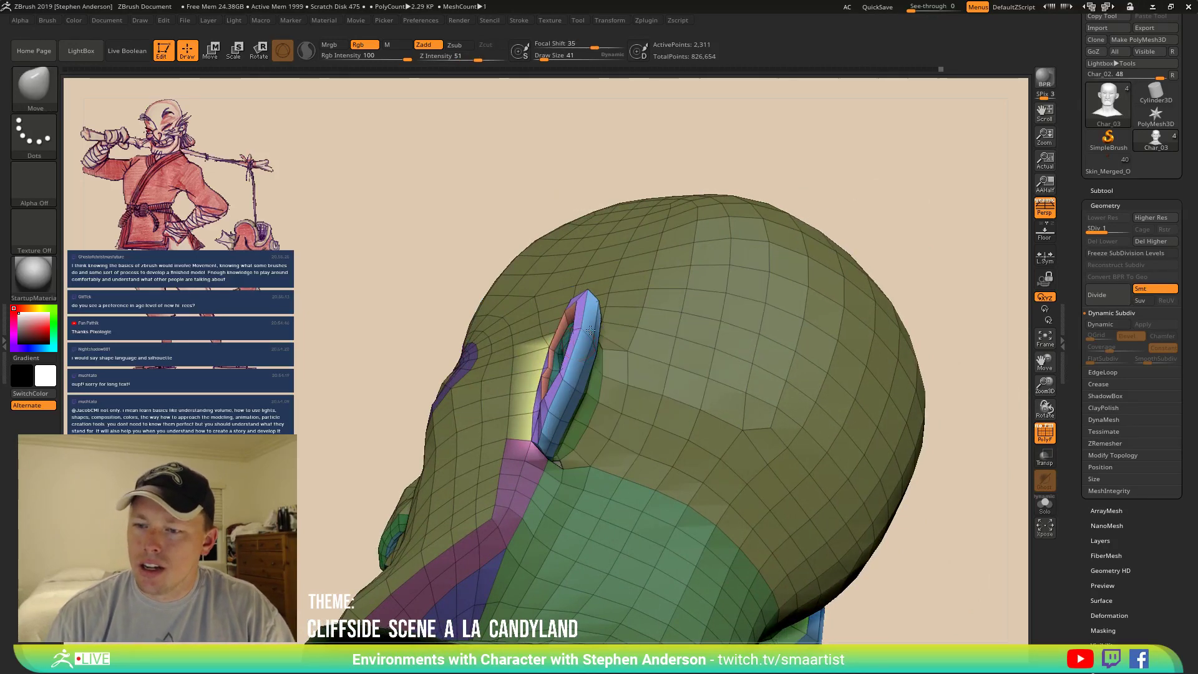
pyautogui.moveTo(602, 288); pyautogui.dragTo(685, 249, button='right')
pyautogui.moveTo(740, 171)
pyautogui.keyDown('ctrl'); pyautogui.mouseDown()
pyautogui.moveTo(644, 218)
pyautogui.moveTo(596, 334)
pyautogui.moveTo(555, 359)
pyautogui.moveTo(384, 406)
pyautogui.moveTo(400, 399)
pyautogui.mouseUp(); pyautogui.keyUp('ctrl')
pyautogui.moveTo(804, 173)
pyautogui.mouseDown(button='right')
pyautogui.moveTo(752, 206)
pyautogui.moveTo(766, 181)
pyautogui.mouseUp(button='right')
pyautogui.keyDown('ctrl'); pyautogui.click(539, 446); pyautogui.keyUp('ctrl')
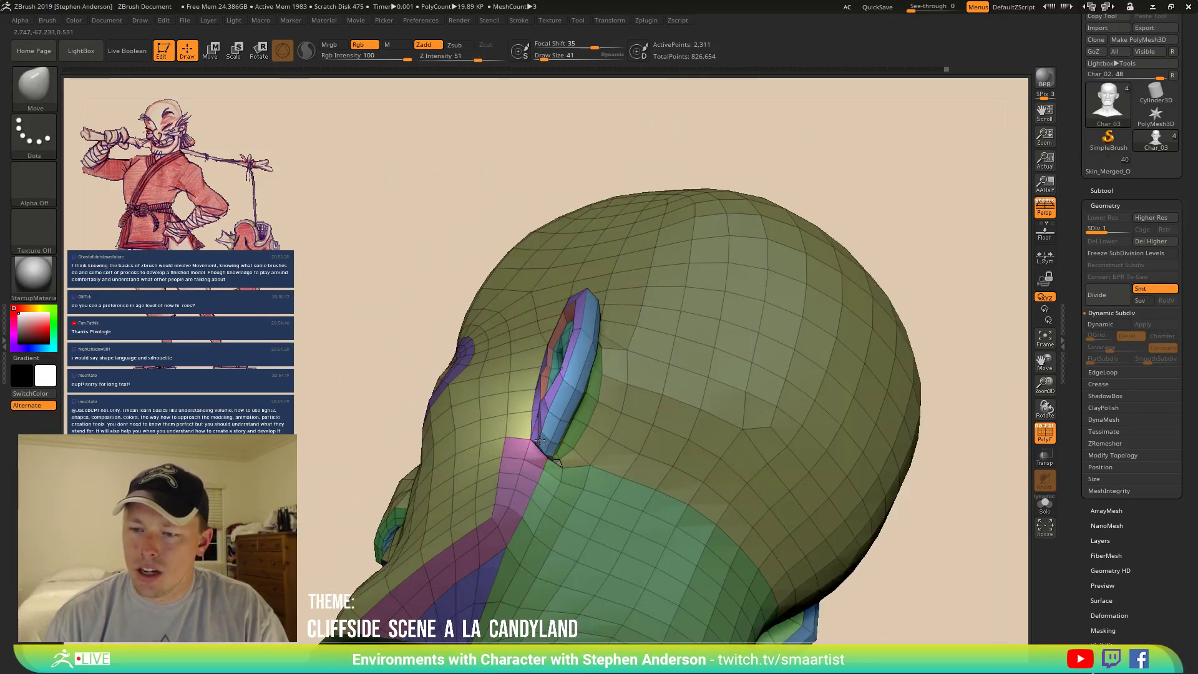
# Reshape the unmasked earlobe from behind and below with the Move brush at draw sizes 102 and 19.
pyautogui.moveTo(539, 445); pyautogui.dragTo(497, 442, button='right')
pyautogui.press('s')
pyautogui.moveTo(539, 445); pyautogui.dragTo(544, 445)
pyautogui.click(543, 444)
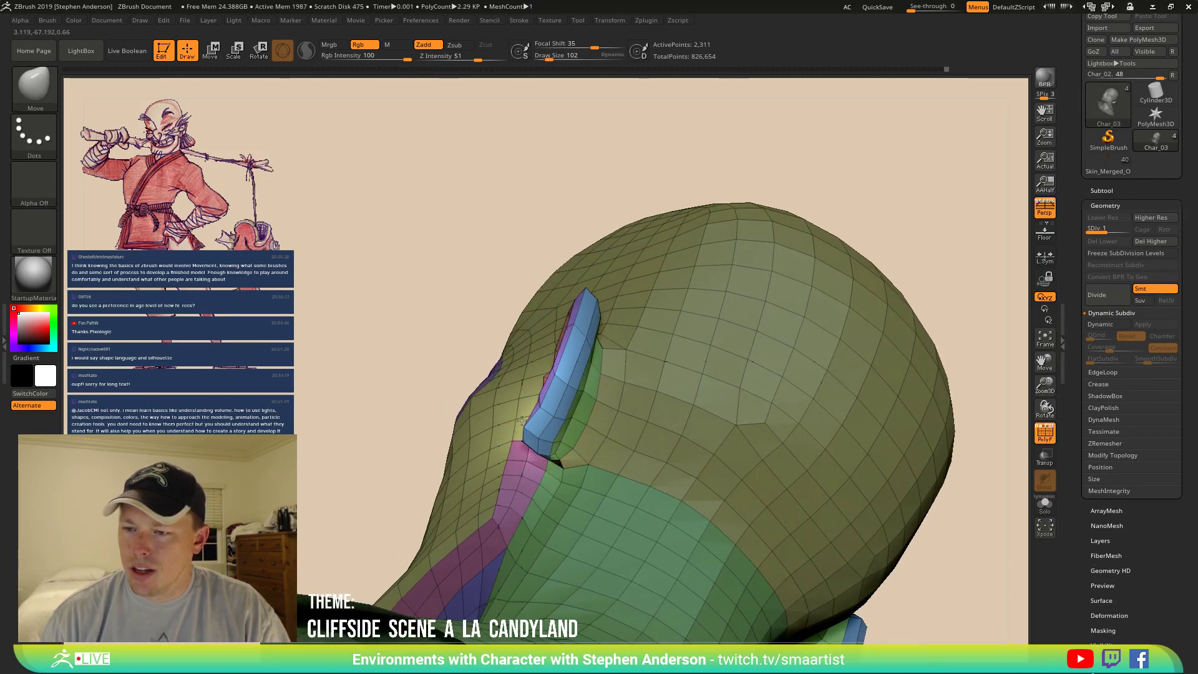
pyautogui.moveTo(522, 421); pyautogui.dragTo(506, 407, button='right')
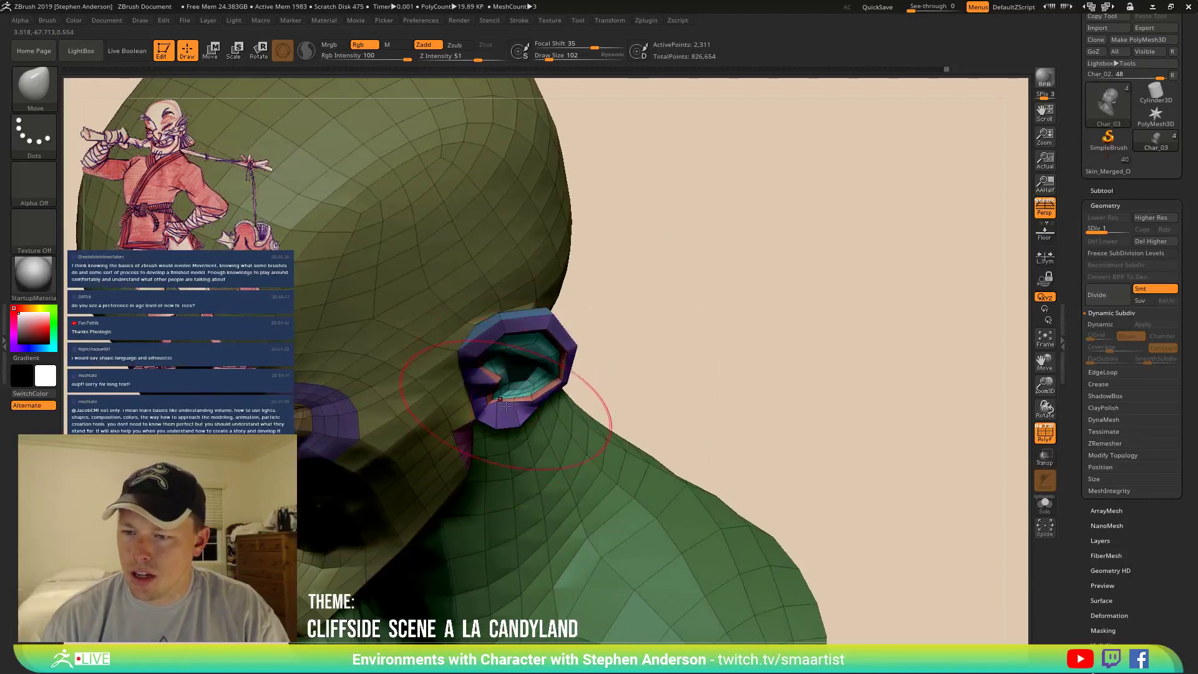
pyautogui.press('s')
pyautogui.click(498, 408)
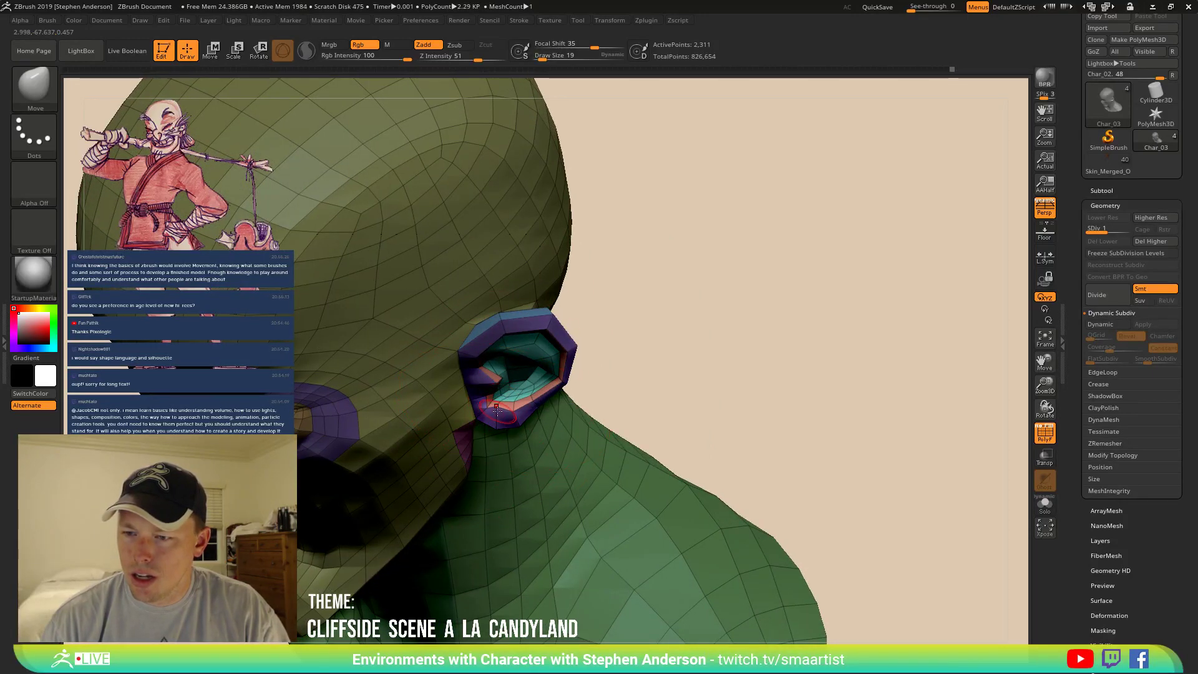
pyautogui.moveTo(495, 429); pyautogui.dragTo(519, 427, button='right')
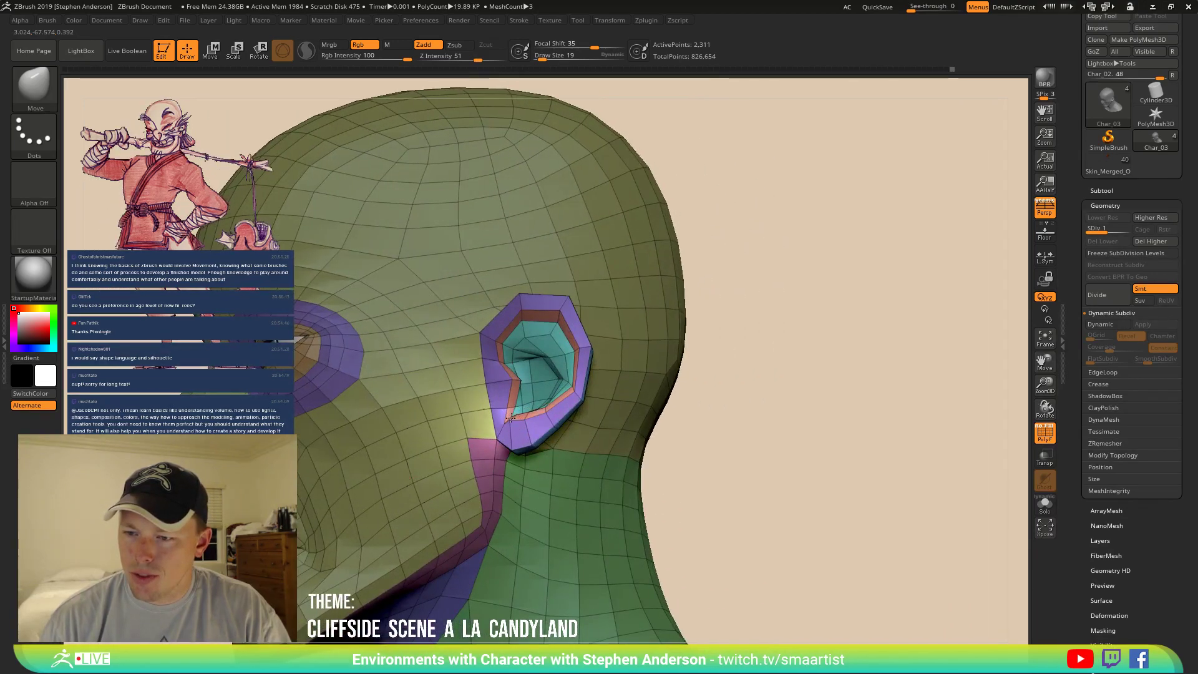
# Adjust the earlobe and lower ear rim with the Move brush at draw sizes 91 and 35, and clear the mask.
pyautogui.press('s')
pyautogui.click(517, 417)
pyautogui.moveTo(513, 415); pyautogui.dragTo(512, 404)
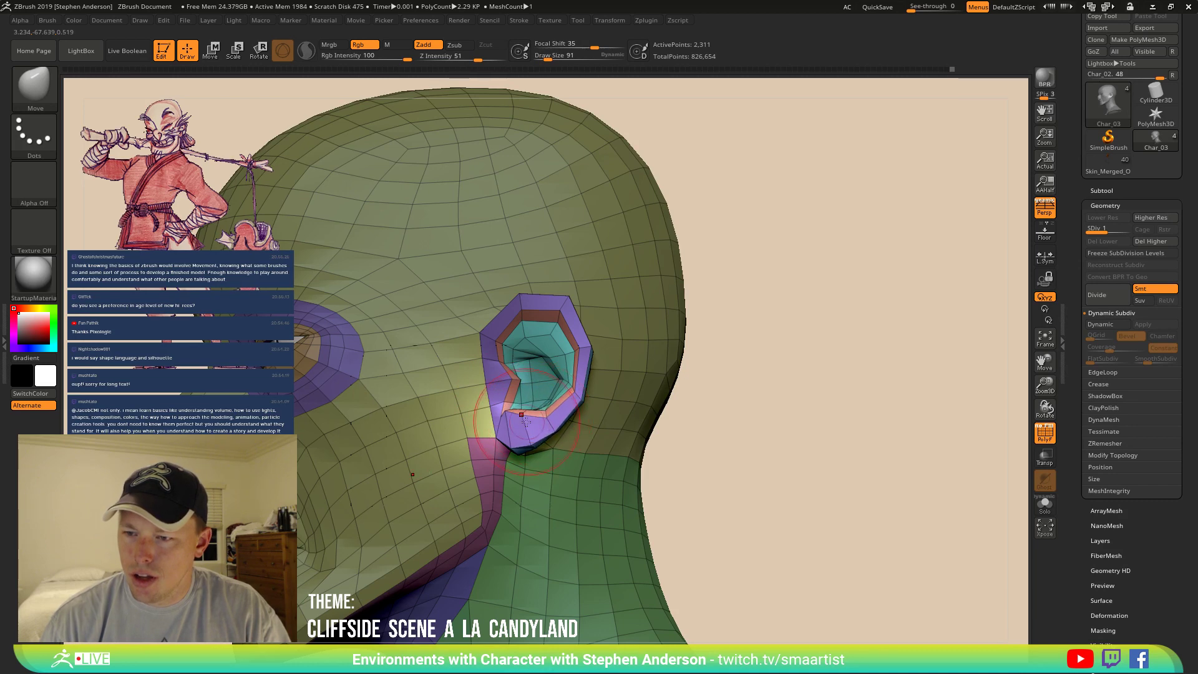
pyautogui.moveTo(527, 422); pyautogui.dragTo(535, 418, button='right')
pyautogui.press('s')
pyautogui.click(524, 416)
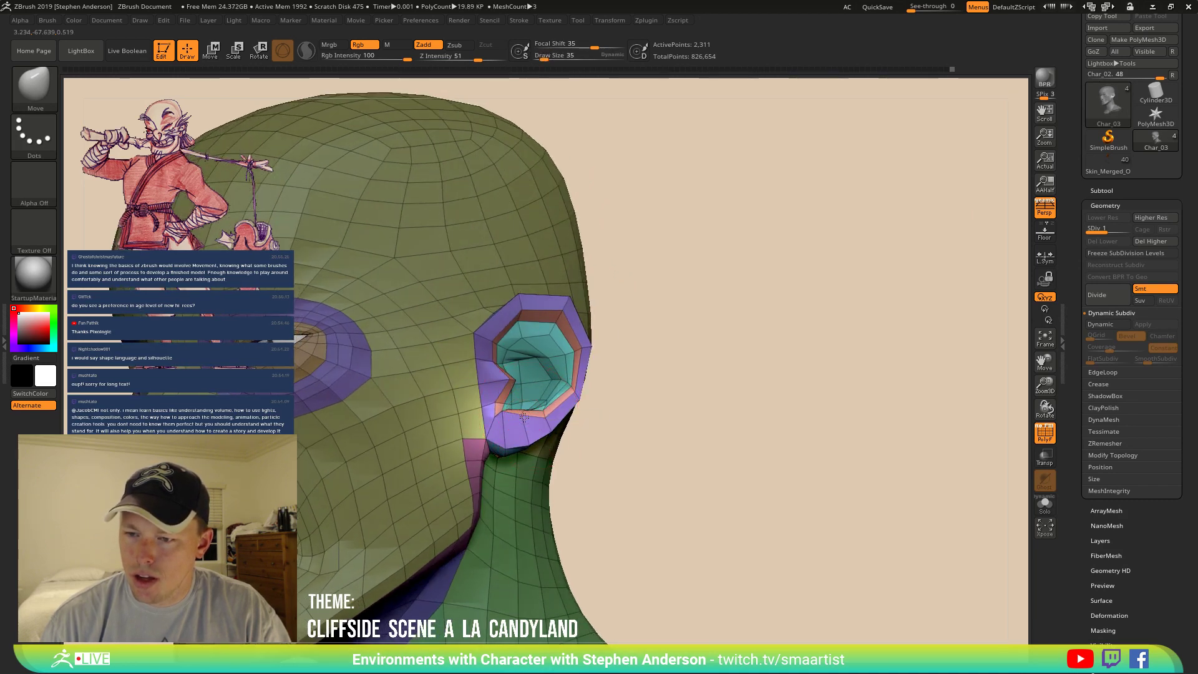
pyautogui.moveTo(540, 415); pyautogui.dragTo(481, 415, button='right')
pyautogui.keyDown('ctrl'); pyautogui.moveTo(646, 413); pyautogui.dragTo(654, 460); pyautogui.keyUp('ctrl')
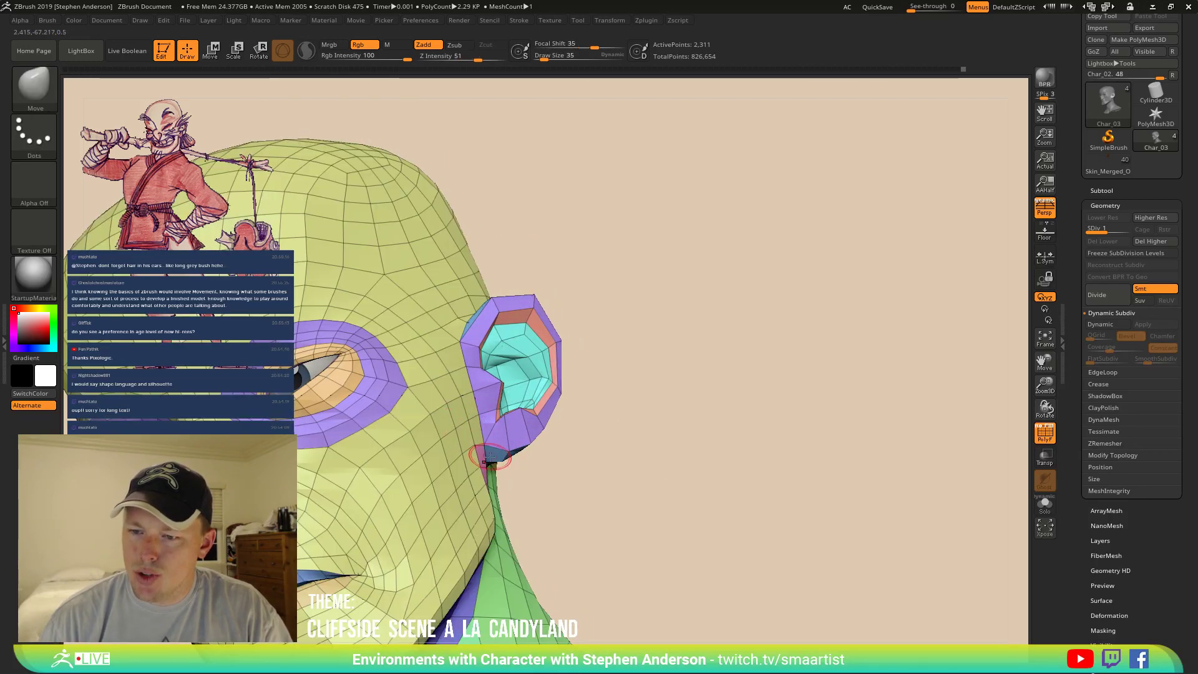
# Refine the earlobe and its join with the jaw using the Move brush at draw size 81.
pyautogui.moveTo(478, 437)
pyautogui.mouseDown(button='right')
pyautogui.moveTo(497, 477)
pyautogui.moveTo(563, 395)
pyautogui.moveTo(493, 417)
pyautogui.mouseUp(button='right')
pyautogui.press('s')
pyautogui.moveTo(474, 408); pyautogui.dragTo(474, 404)
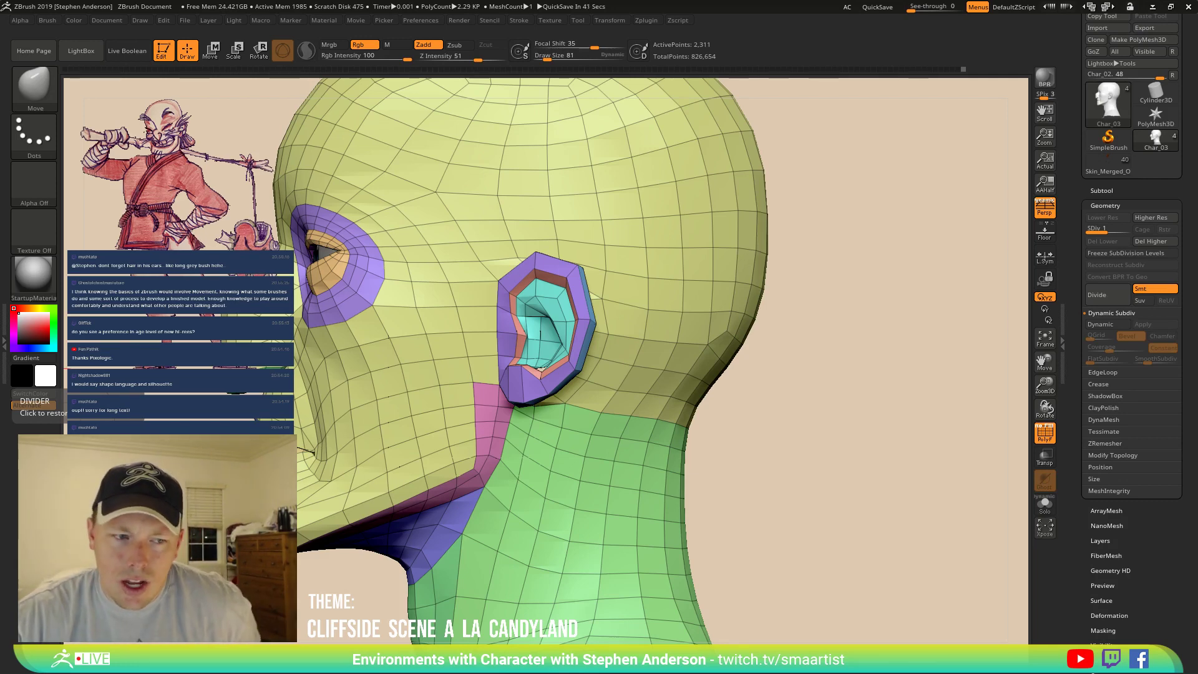
# Refine the chin and lower jaw contour in profile with the Move brush at draw sizes 81 and 41.
pyautogui.moveTo(442, 388)
pyautogui.mouseDown(button='right')
pyautogui.moveTo(679, 394)
pyautogui.moveTo(669, 397)
pyautogui.mouseUp(button='right')
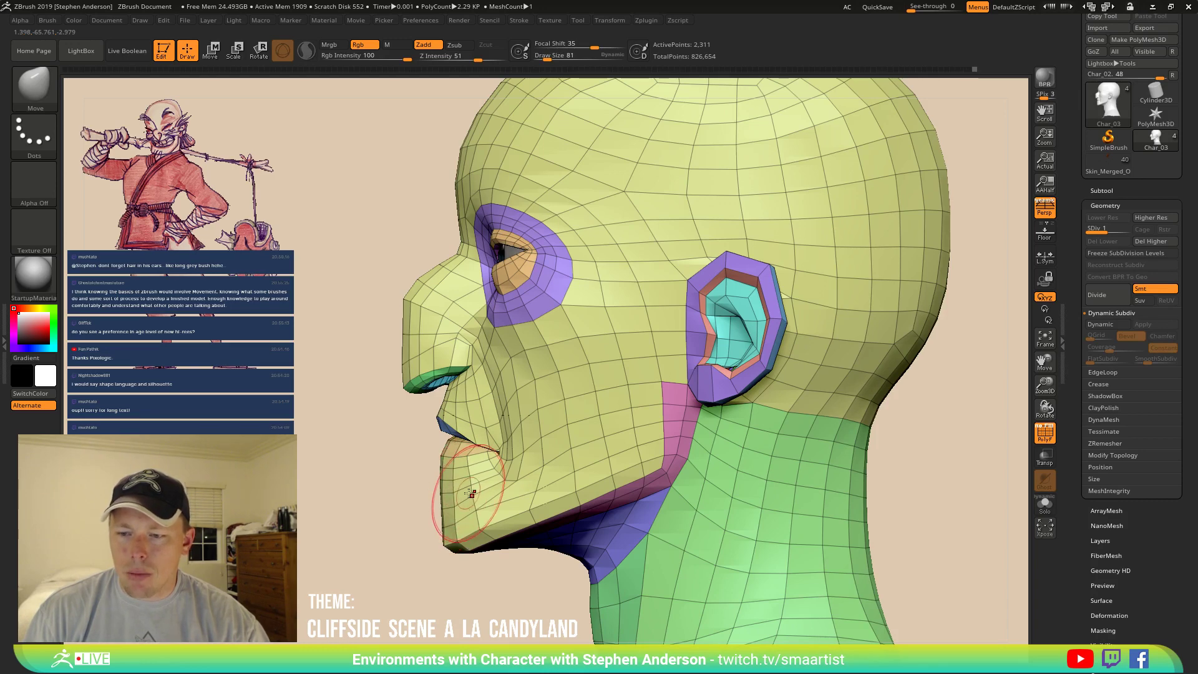
pyautogui.moveTo(471, 493); pyautogui.dragTo(468, 490)
pyautogui.write('s41')
pyautogui.press('Return')
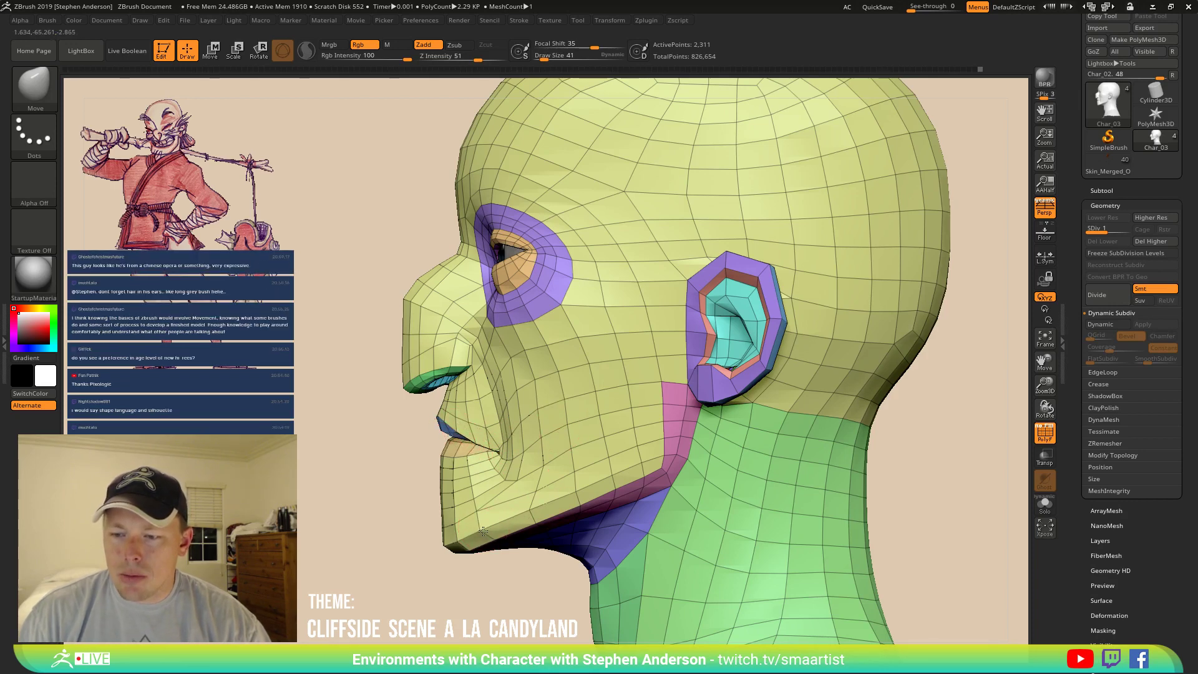
pyautogui.moveTo(493, 541); pyautogui.dragTo(564, 450, button='right')
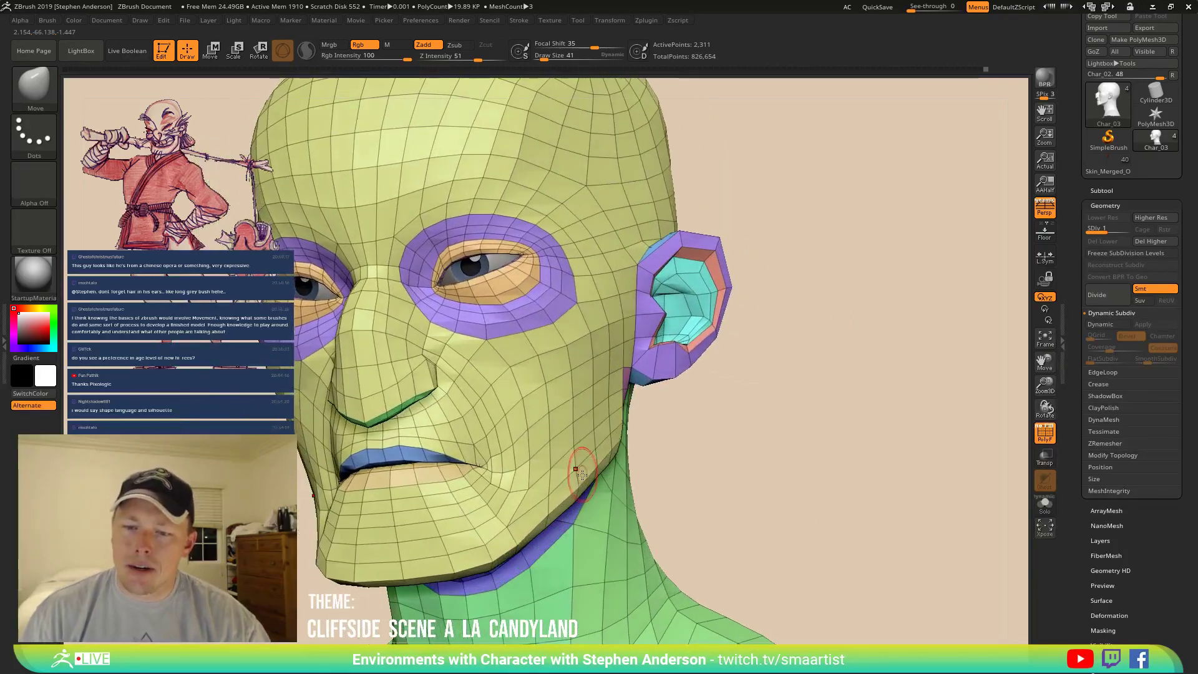
# Lasso-mask the head and invert the mask to protect the neck while leaving the face free.
pyautogui.moveTo(516, 489); pyautogui.dragTo(419, 456, button='right')
pyautogui.moveTo(418, 456); pyautogui.dragTo(452, 436, button='right')
pyautogui.moveTo(449, 431)
pyautogui.keyDown('ctrl'); pyautogui.mouseDown()
pyautogui.moveTo(462, 602)
pyautogui.moveTo(305, 448)
pyautogui.moveTo(319, 442)
pyautogui.mouseUp(); pyautogui.keyUp('ctrl')
pyautogui.moveTo(437, 468)
pyautogui.mouseDown(button='right')
pyautogui.moveTo(339, 442)
pyautogui.moveTo(590, 477)
pyautogui.mouseUp(button='right')
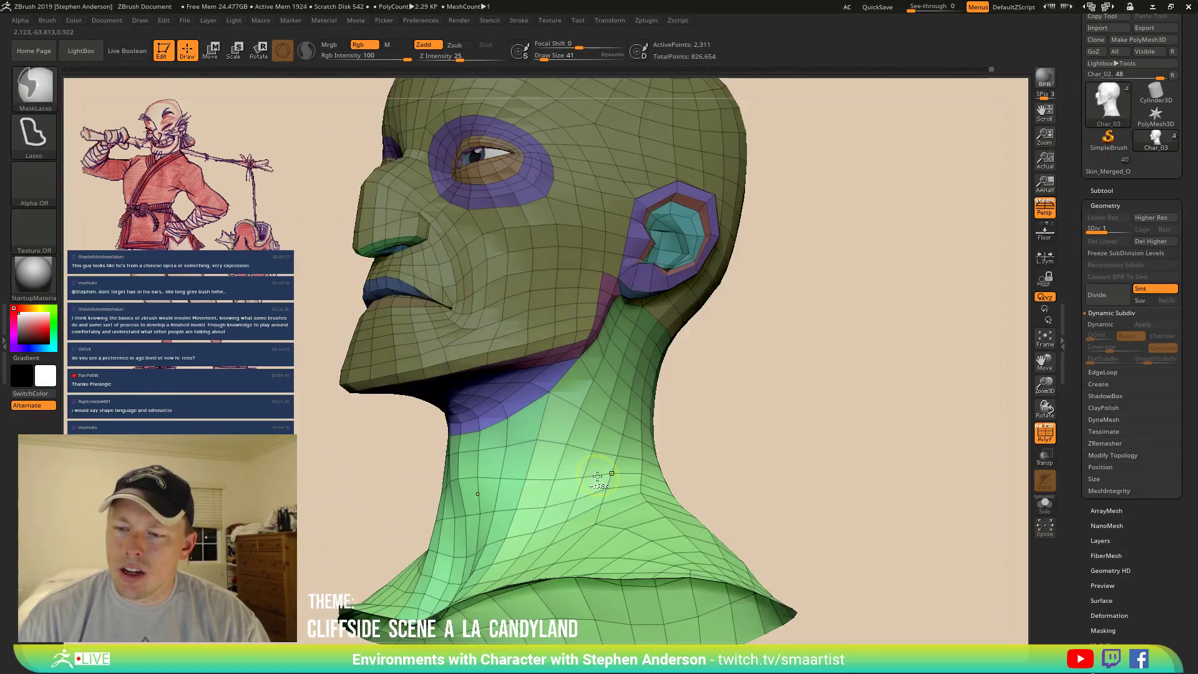
pyautogui.keyDown('ctrl'); pyautogui.click(717, 463); pyautogui.keyUp('ctrl')
pyautogui.moveTo(698, 458); pyautogui.dragTo(677, 349, button='right')
# Reshape the jaw and lower face from below and in profile with the Move brush at draw sizes 342 and 321.
pyautogui.moveTo(407, 362); pyautogui.dragTo(379, 400, button='right')
pyautogui.moveTo(381, 401)
pyautogui.mouseDown()
pyautogui.moveTo(394, 401)
pyautogui.moveTo(382, 374)
pyautogui.mouseUp()
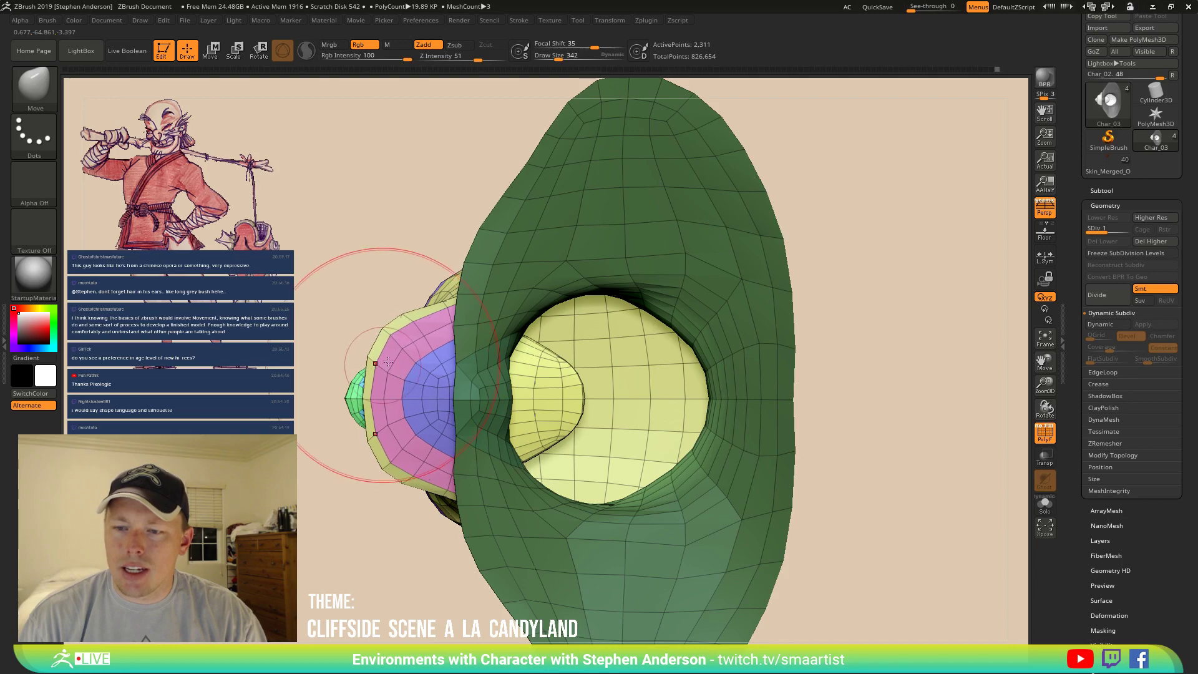
pyautogui.moveTo(377, 373); pyautogui.dragTo(367, 318, button='right')
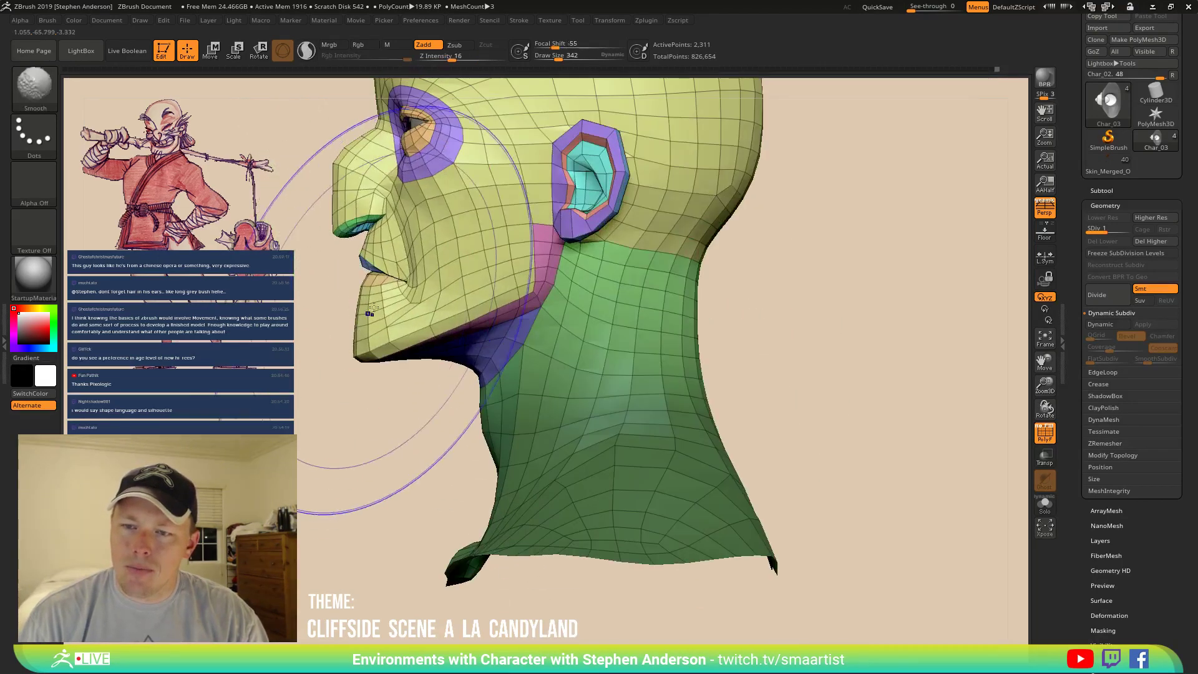
pyautogui.press('s')
pyautogui.click(369, 297)
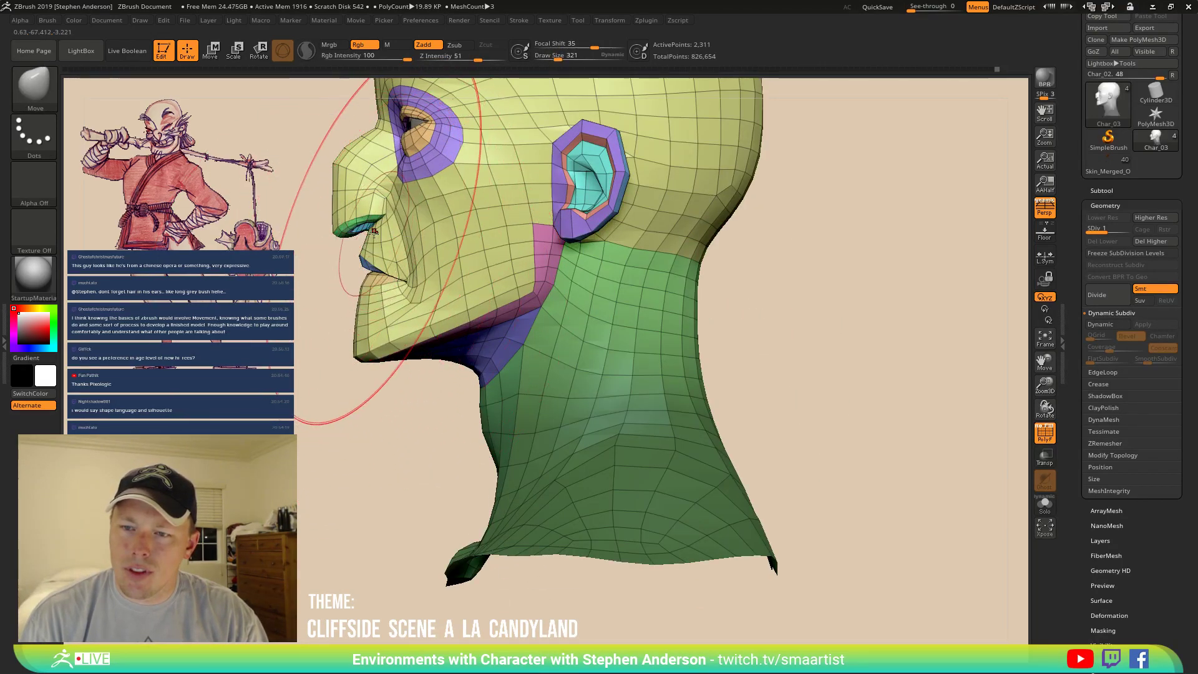
# Adjust the mouth area and lower cheek with the Move brush at draw sizes 161 and 93.
pyautogui.press('s')
pyautogui.moveTo(382, 233); pyautogui.dragTo(364, 238)
pyautogui.moveTo(398, 237)
pyautogui.mouseDown(button='right')
pyautogui.moveTo(420, 242)
pyautogui.moveTo(385, 220)
pyautogui.moveTo(518, 385)
pyautogui.moveTo(558, 350)
pyautogui.moveTo(553, 340)
pyautogui.moveTo(549, 374)
pyautogui.moveTo(535, 381)
pyautogui.moveTo(521, 467)
pyautogui.mouseUp(button='right')
pyautogui.press('s')
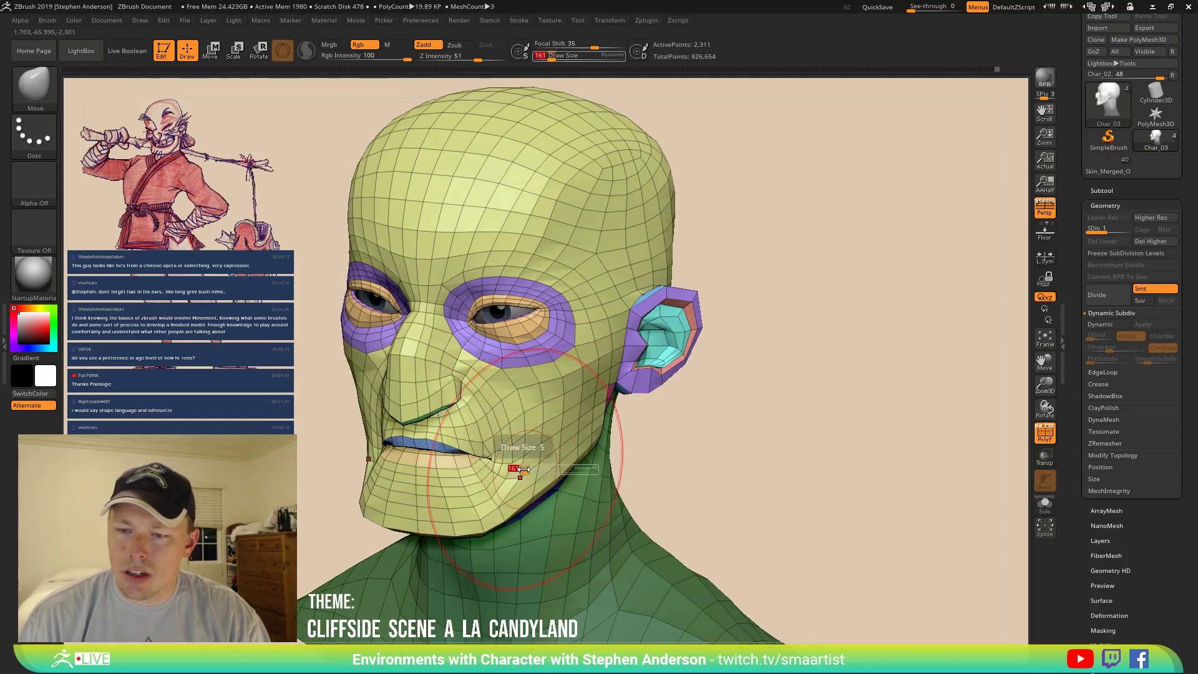
pyautogui.moveTo(447, 462); pyautogui.dragTo(440, 462)
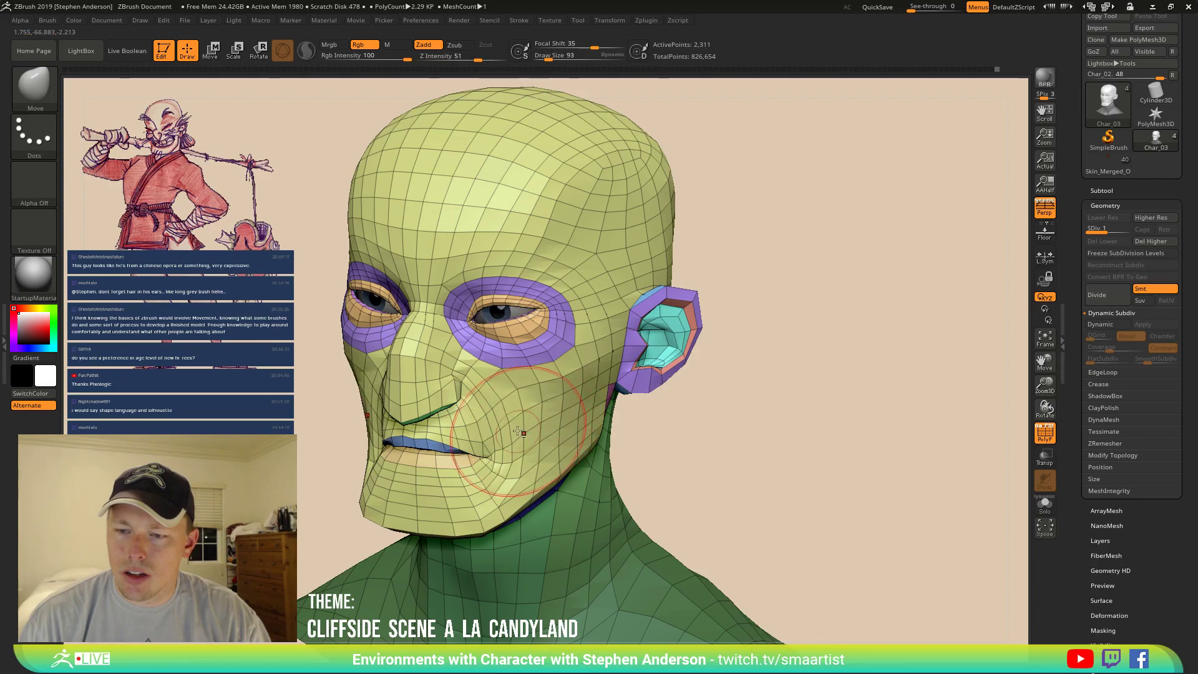
pyautogui.moveTo(529, 430)
pyautogui.mouseDown(button='right')
pyautogui.moveTo(492, 413)
pyautogui.moveTo(509, 422)
pyautogui.mouseUp(button='right')
# Refine the cheek beside the nose in side view with the Move brush at draw sizes 43 and 64.
pyautogui.press('s')
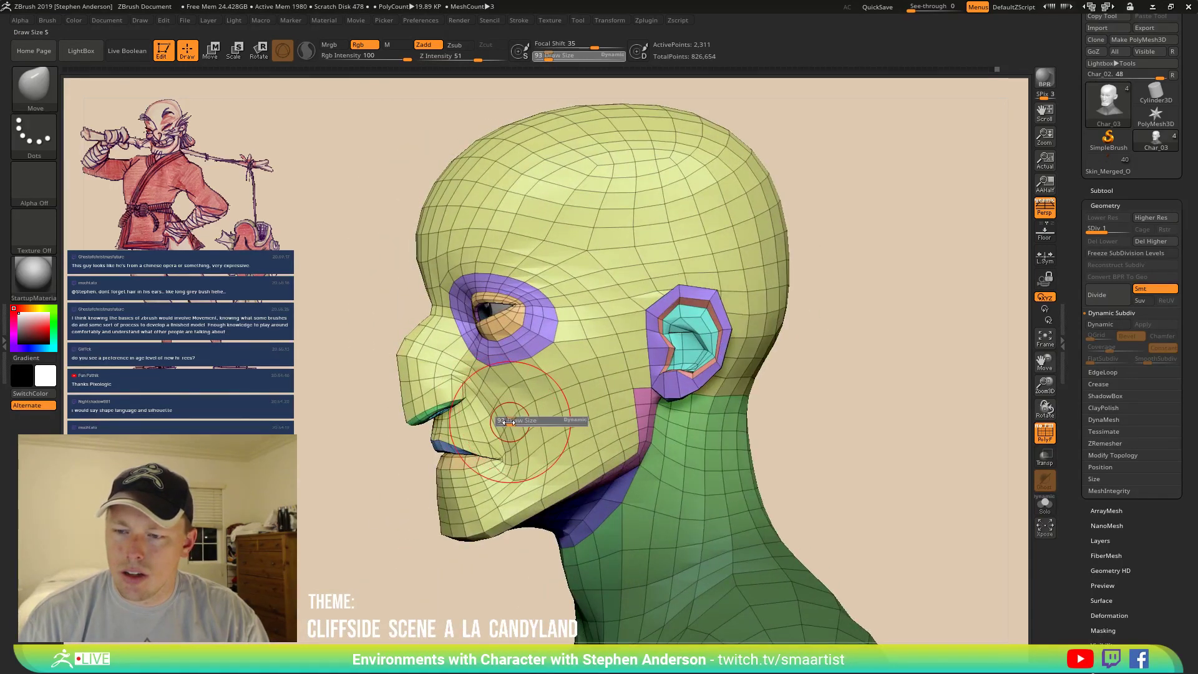
pyautogui.moveTo(479, 423); pyautogui.dragTo(415, 420)
pyautogui.moveTo(415, 420)
pyautogui.mouseDown(button='right')
pyautogui.moveTo(509, 422)
pyautogui.moveTo(510, 360)
pyautogui.mouseUp(button='right')
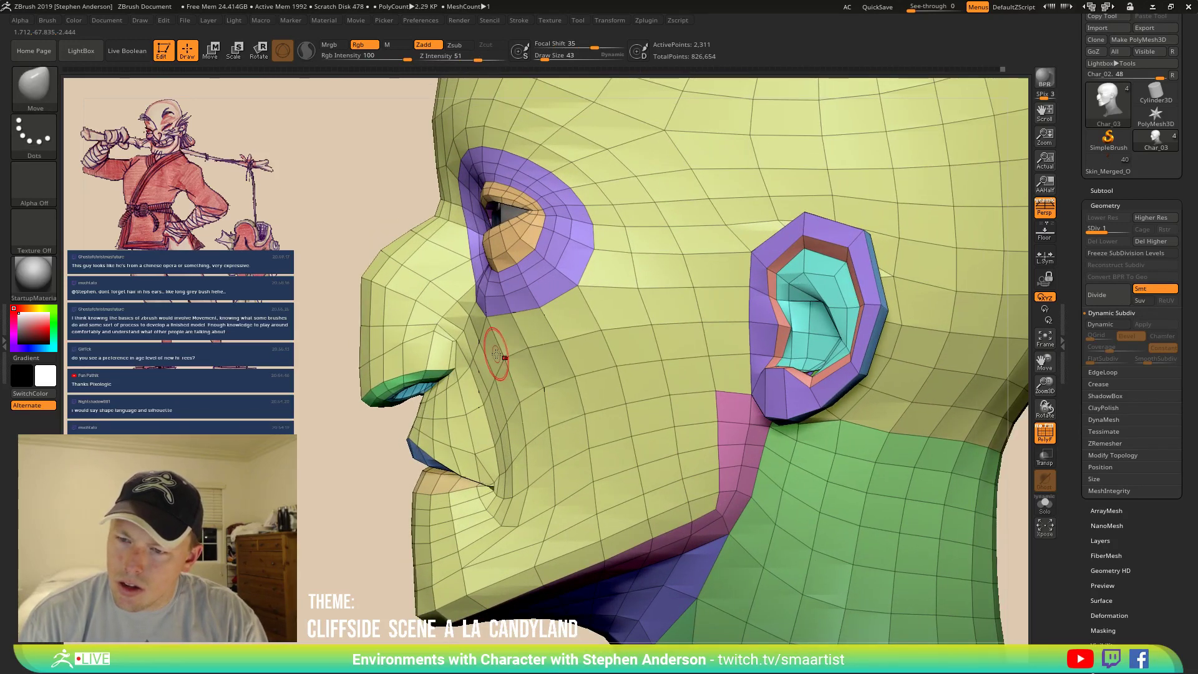
pyautogui.press('s')
pyautogui.moveTo(466, 350); pyautogui.dragTo(474, 352)
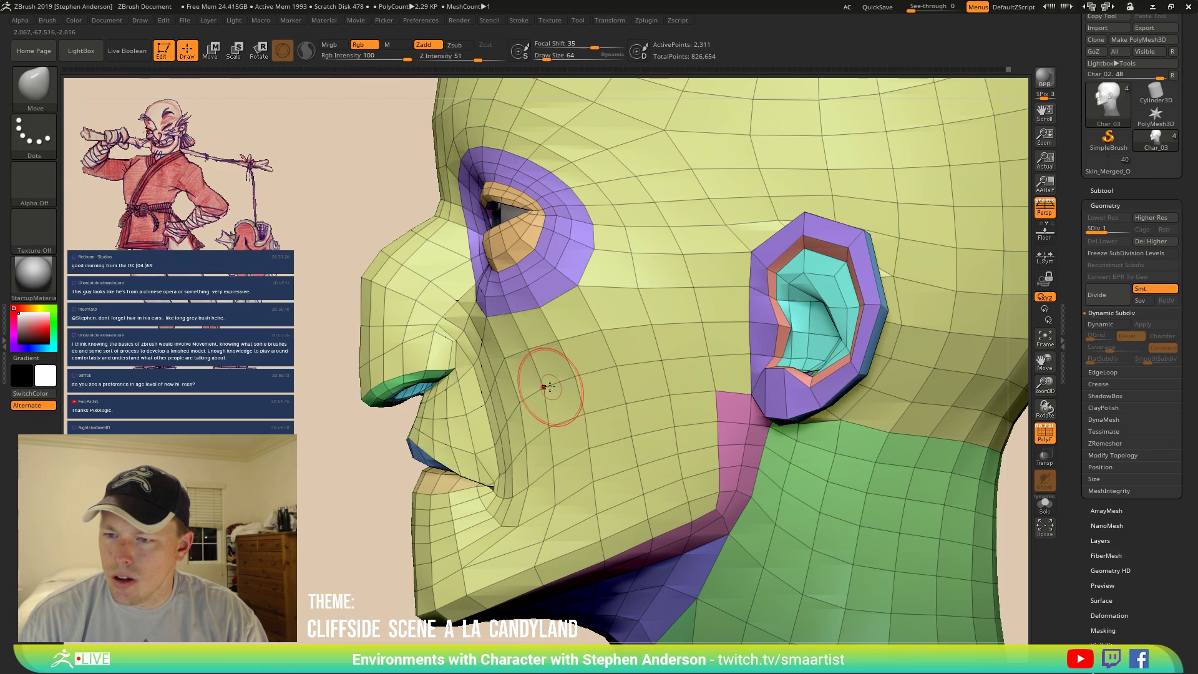
pyautogui.moveTo(503, 366)
pyautogui.mouseDown(button='right')
pyautogui.moveTo(605, 383)
pyautogui.moveTo(551, 372)
pyautogui.moveTo(565, 383)
pyautogui.mouseUp(button='right')
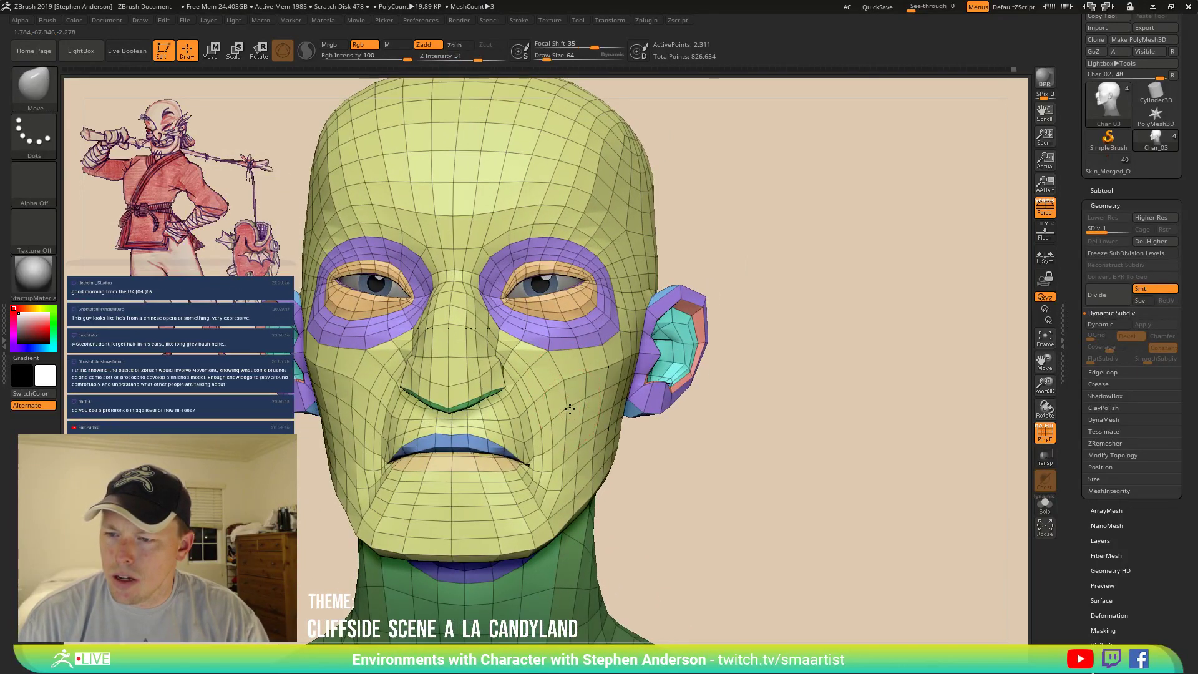
# Shape the mouth corner and surrounding cheek with the Move brush at draw sizes 56 and 24.
pyautogui.moveTo(556, 489)
pyautogui.mouseDown(button='right')
pyautogui.moveTo(558, 455)
pyautogui.moveTo(537, 472)
pyautogui.moveTo(533, 462)
pyautogui.mouseUp(button='right')
pyautogui.press('s')
pyautogui.moveTo(533, 462); pyautogui.dragTo(532, 461)
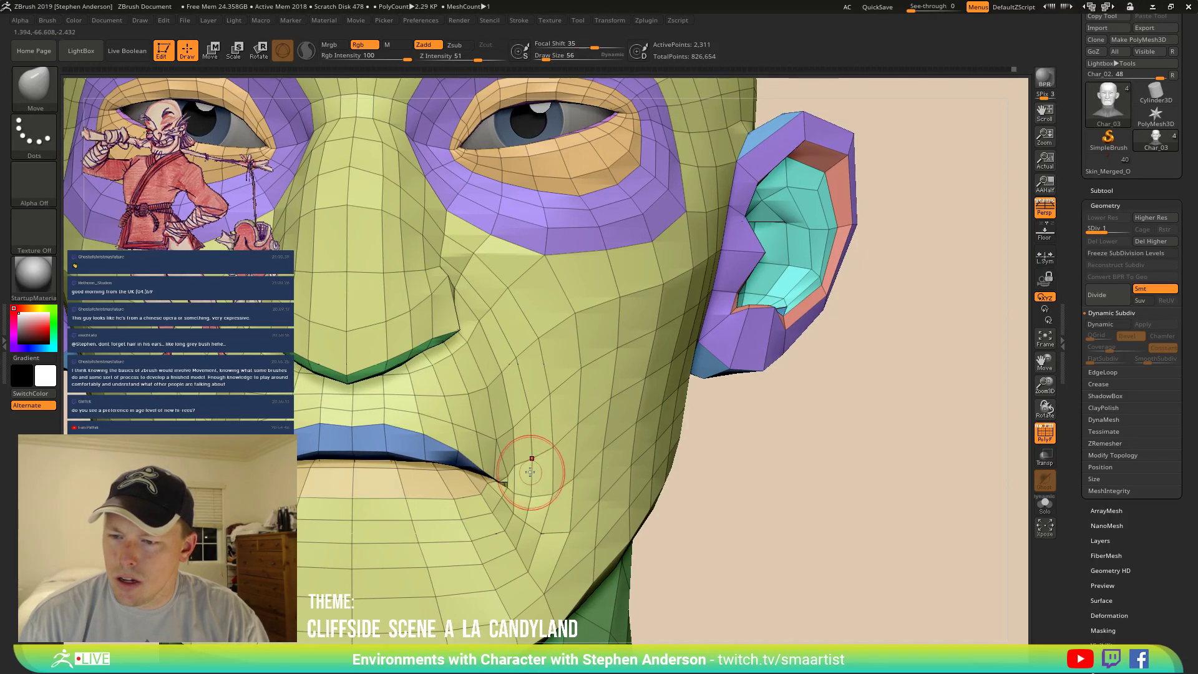
pyautogui.moveTo(519, 467); pyautogui.dragTo(503, 487, button='right')
pyautogui.press('s')
pyautogui.moveTo(518, 495); pyautogui.dragTo(514, 493)
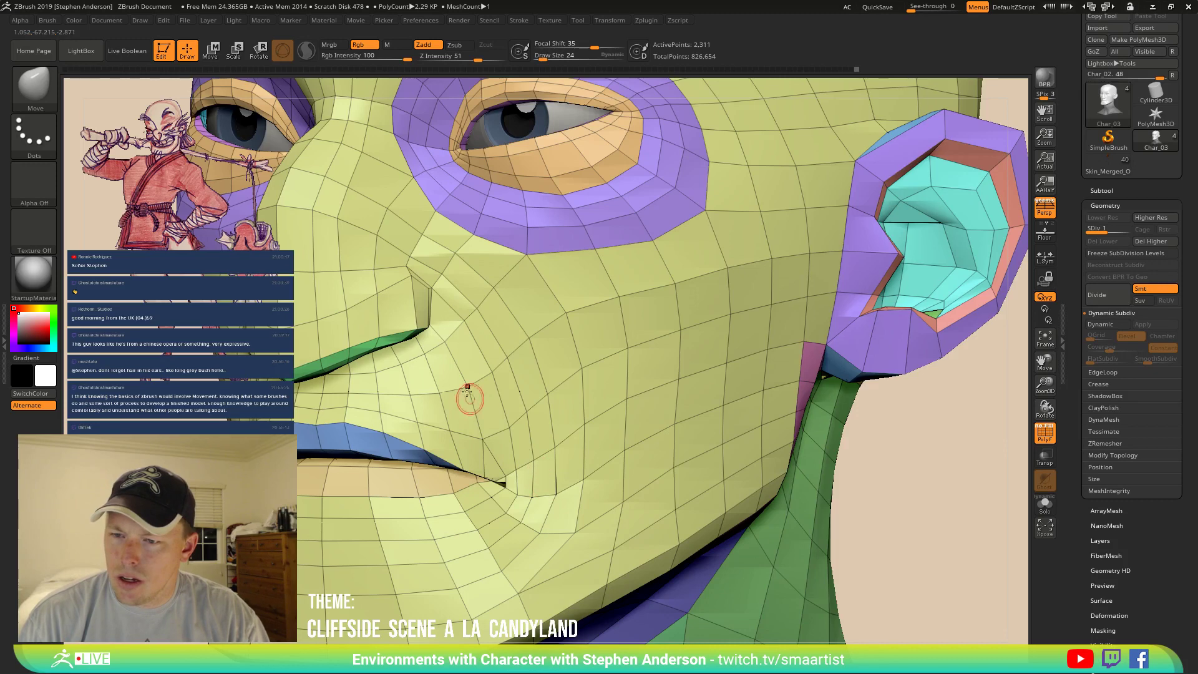
# Refine the fold between nose and mouth and the upper lip area with the Move brush at draw sizes 64 and 24.
pyautogui.press('s')
pyautogui.moveTo(465, 386); pyautogui.dragTo(469, 386)
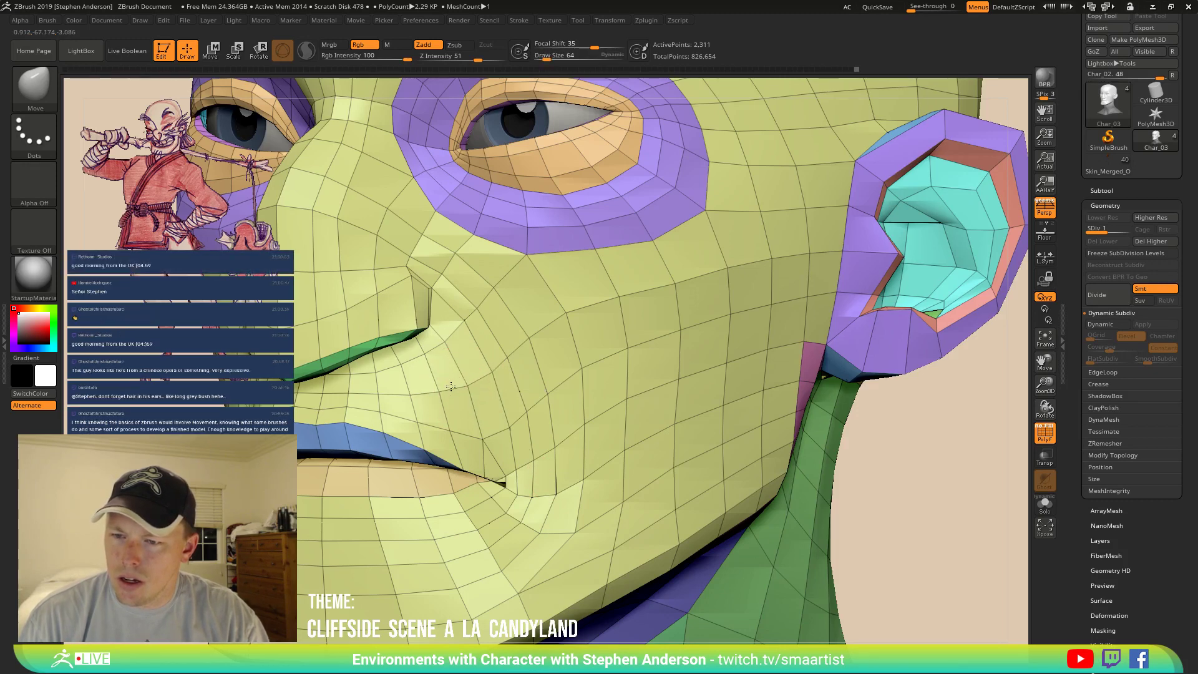
pyautogui.press('s')
pyautogui.moveTo(401, 365); pyautogui.dragTo(397, 366)
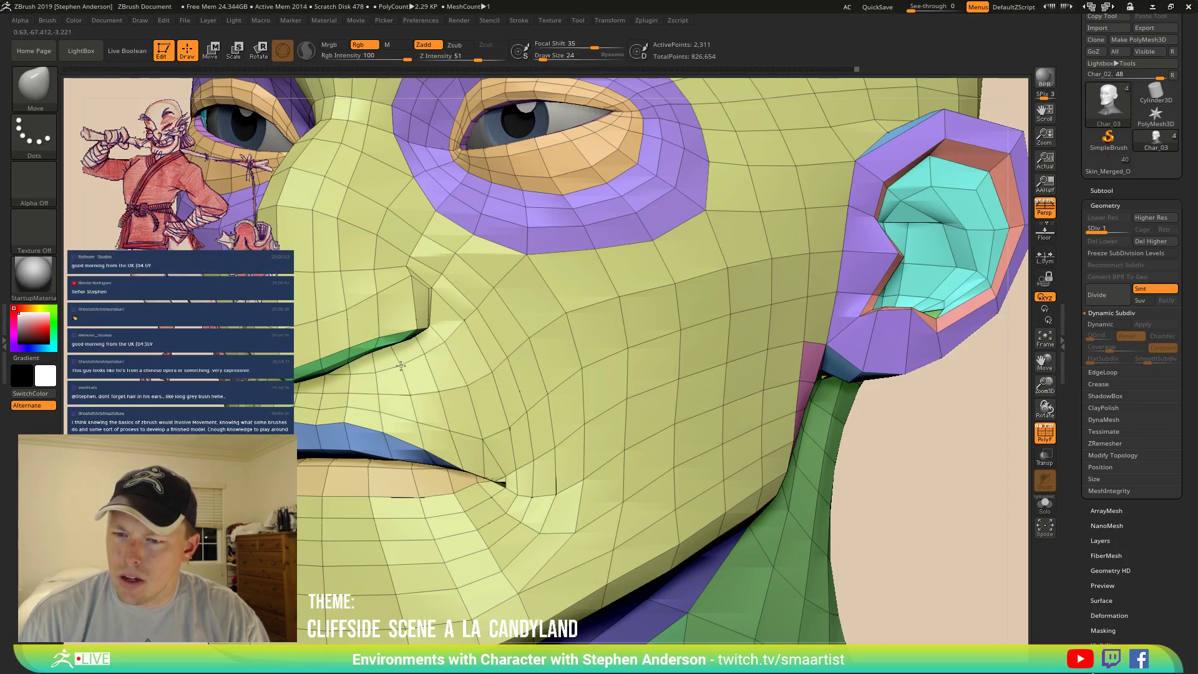
pyautogui.moveTo(401, 365); pyautogui.dragTo(479, 353, button='right')
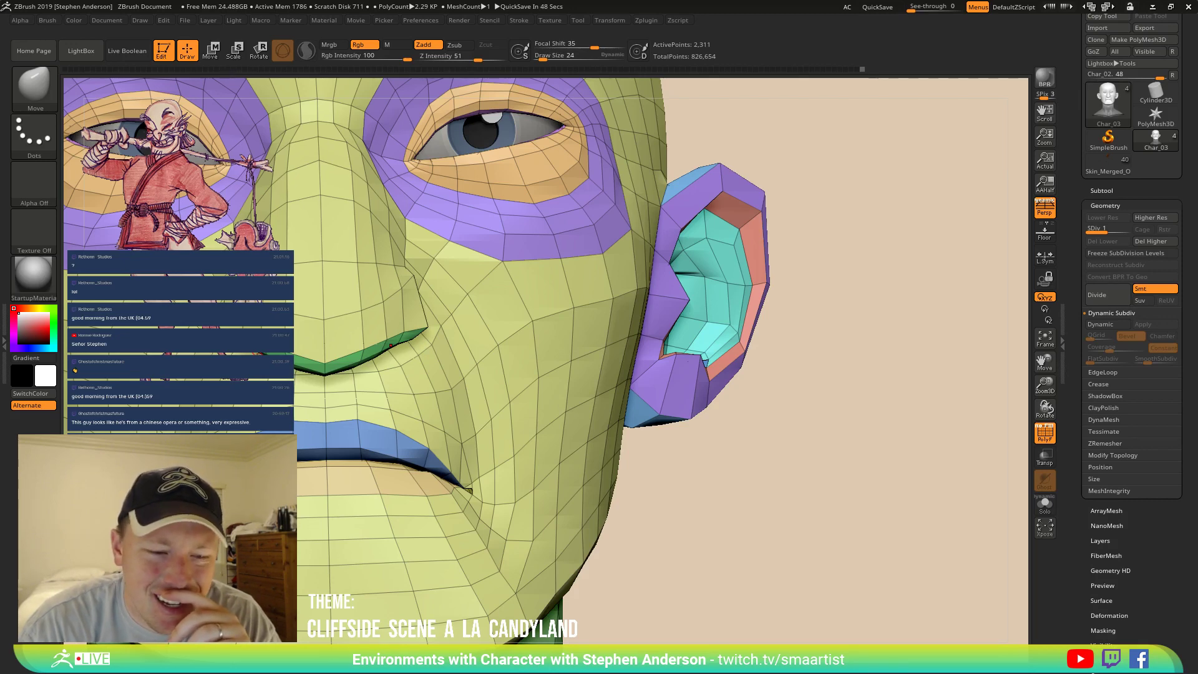
pyautogui.moveTo(856, 450); pyautogui.dragTo(830, 428)
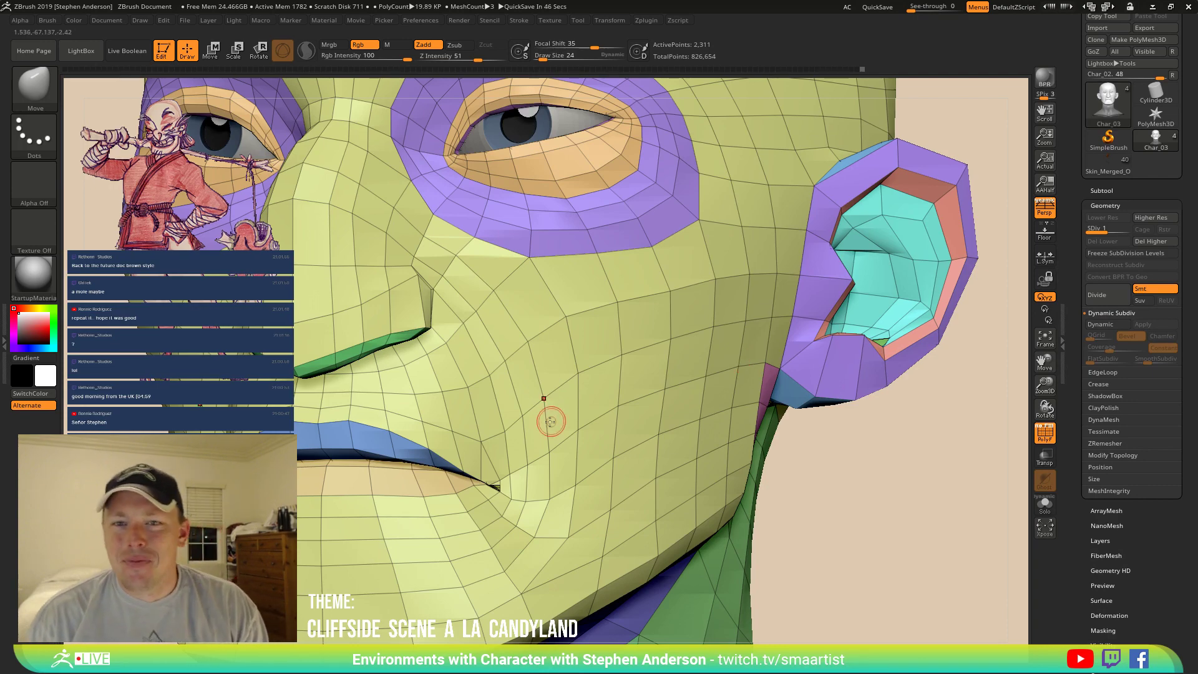
pyautogui.moveTo(550, 420)
pyautogui.mouseDown(button='right')
pyautogui.moveTo(495, 375)
pyautogui.moveTo(515, 357)
pyautogui.moveTo(556, 393)
pyautogui.moveTo(522, 332)
pyautogui.moveTo(632, 362)
pyautogui.moveTo(598, 374)
pyautogui.moveTo(647, 343)
pyautogui.moveTo(631, 427)
pyautogui.moveTo(623, 386)
pyautogui.mouseUp(button='right')
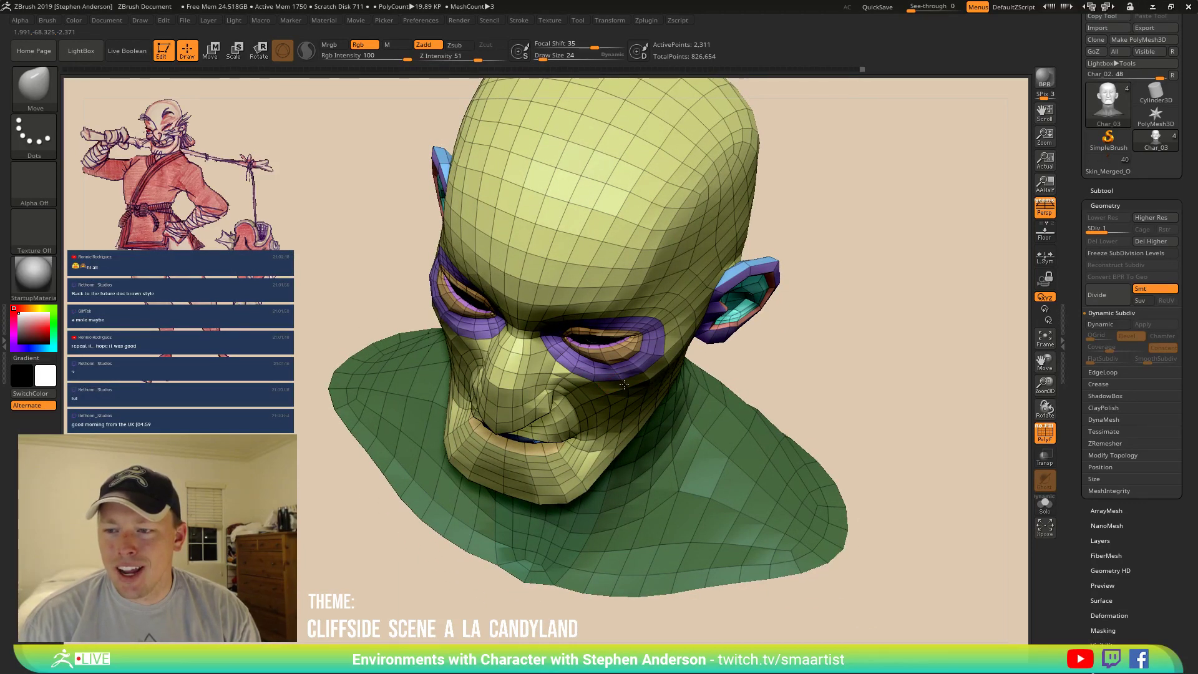
# Reshape the lower eye socket and cheekbone from above with the Move brush at draw size 57.
pyautogui.press('s')
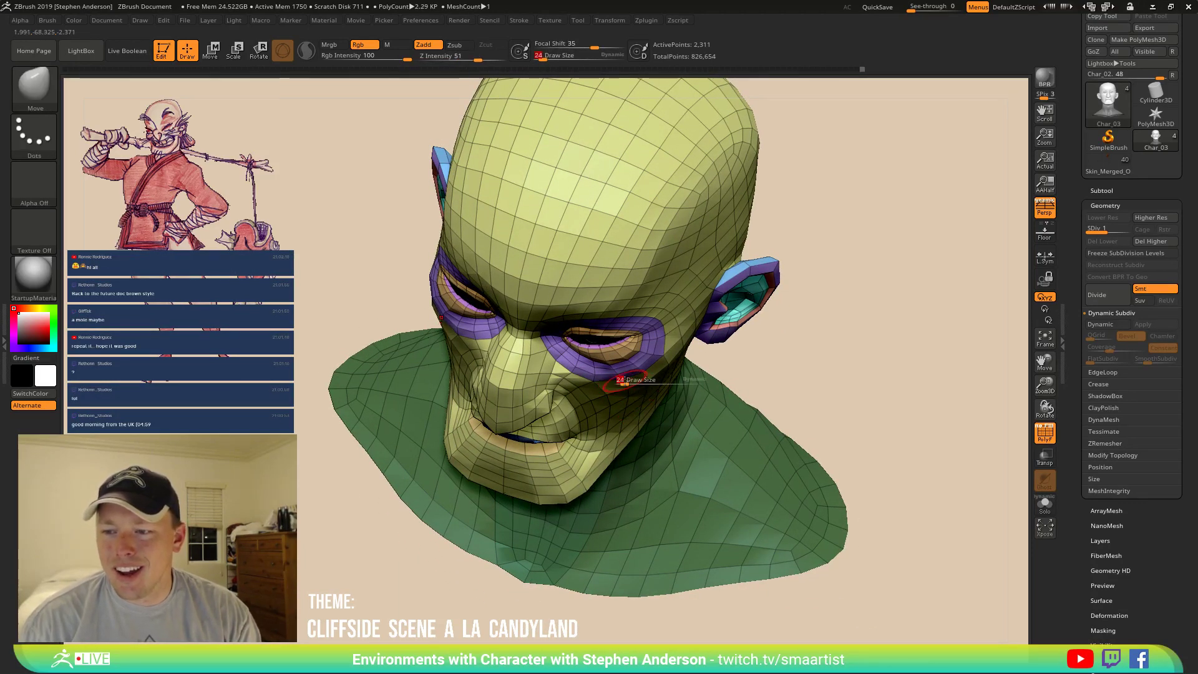
pyautogui.moveTo(683, 395); pyautogui.dragTo(694, 395)
pyautogui.press('ctrl')
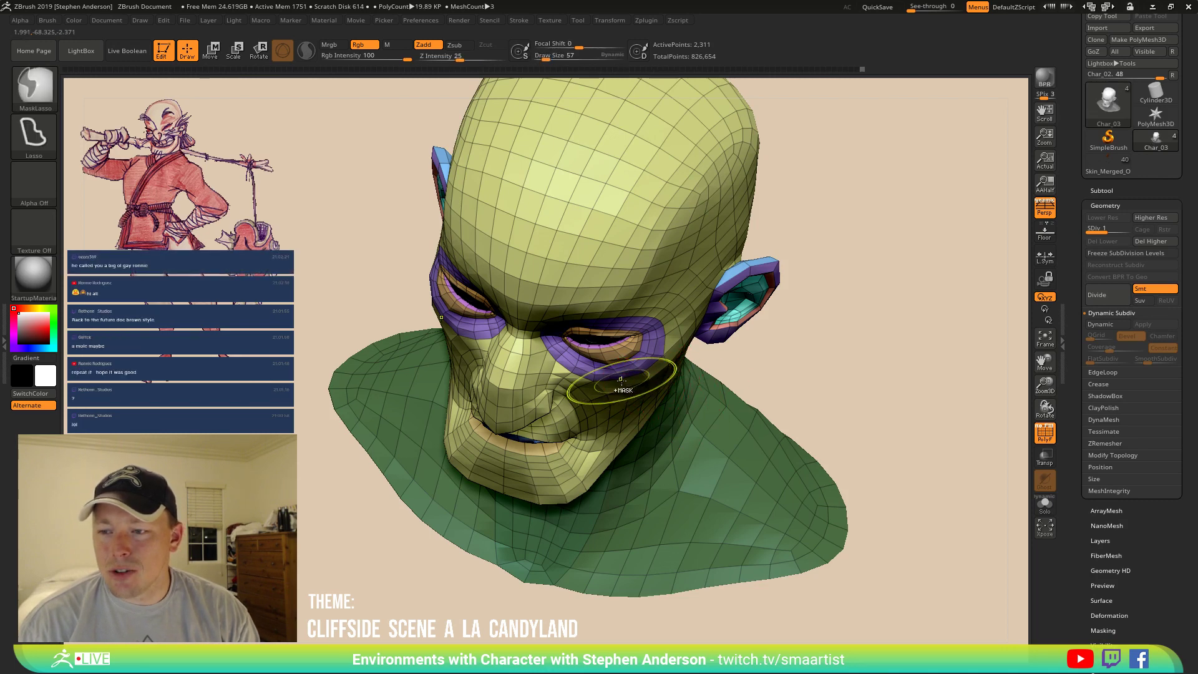
pyautogui.hotkey('ctrl', 'h')
pyautogui.hotkey('ctrl', 'h')
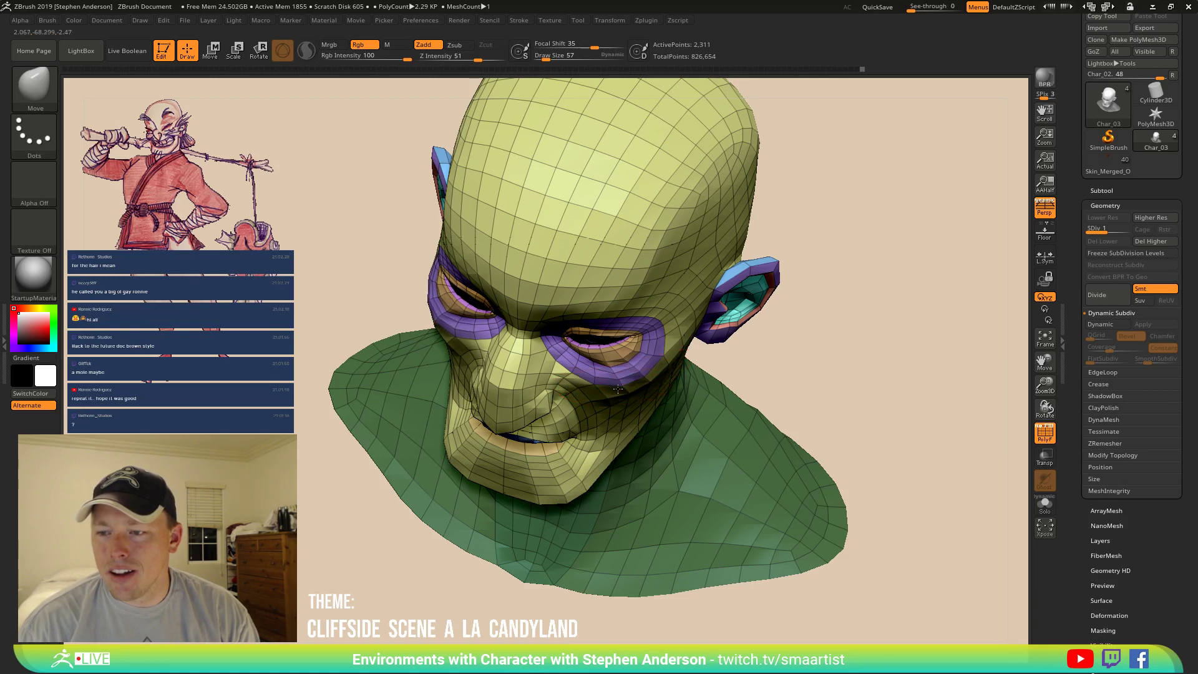
pyautogui.moveTo(612, 391)
pyautogui.mouseDown(button='right')
pyautogui.moveTo(631, 354)
pyautogui.moveTo(624, 379)
pyautogui.moveTo(553, 374)
pyautogui.moveTo(619, 381)
pyautogui.mouseUp(button='right')
pyautogui.press('s')
pyautogui.moveTo(620, 381); pyautogui.dragTo(616, 381)
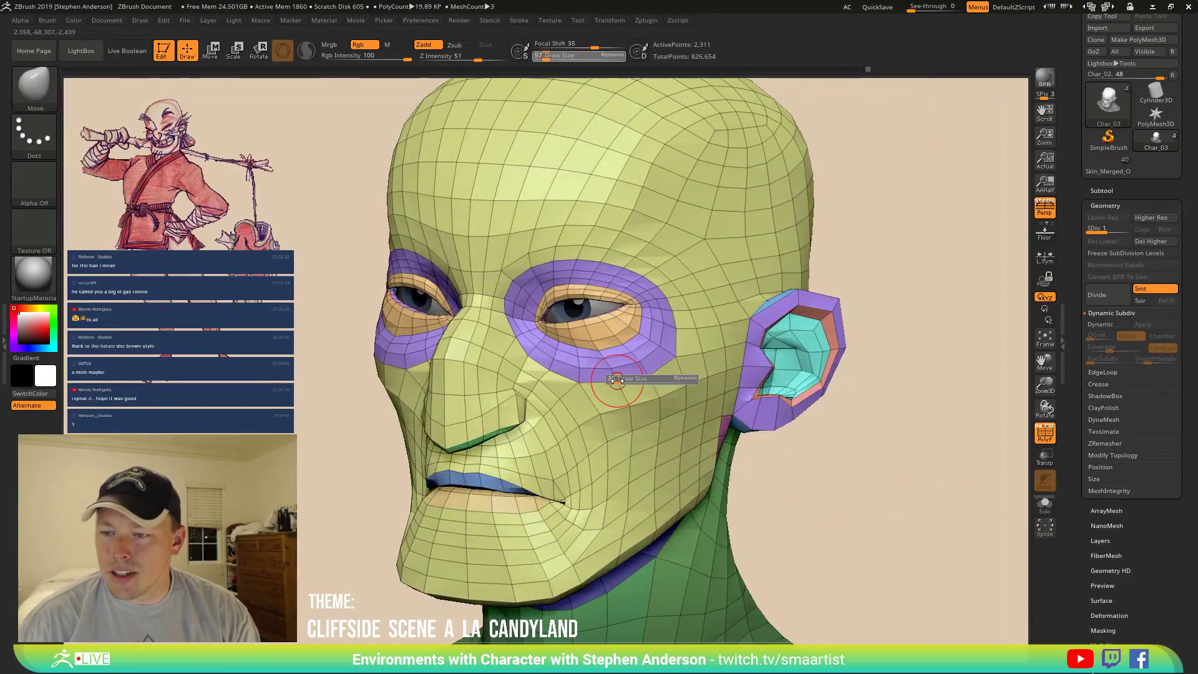
# Adjust the cheek below the eye socket in profile with the Move brush at draw size 102.
pyautogui.moveTo(620, 384)
pyautogui.mouseDown(button='right')
pyautogui.moveTo(597, 385)
pyautogui.moveTo(614, 377)
pyautogui.mouseUp(button='right')
pyautogui.press('s')
pyautogui.moveTo(614, 377); pyautogui.dragTo(619, 378)
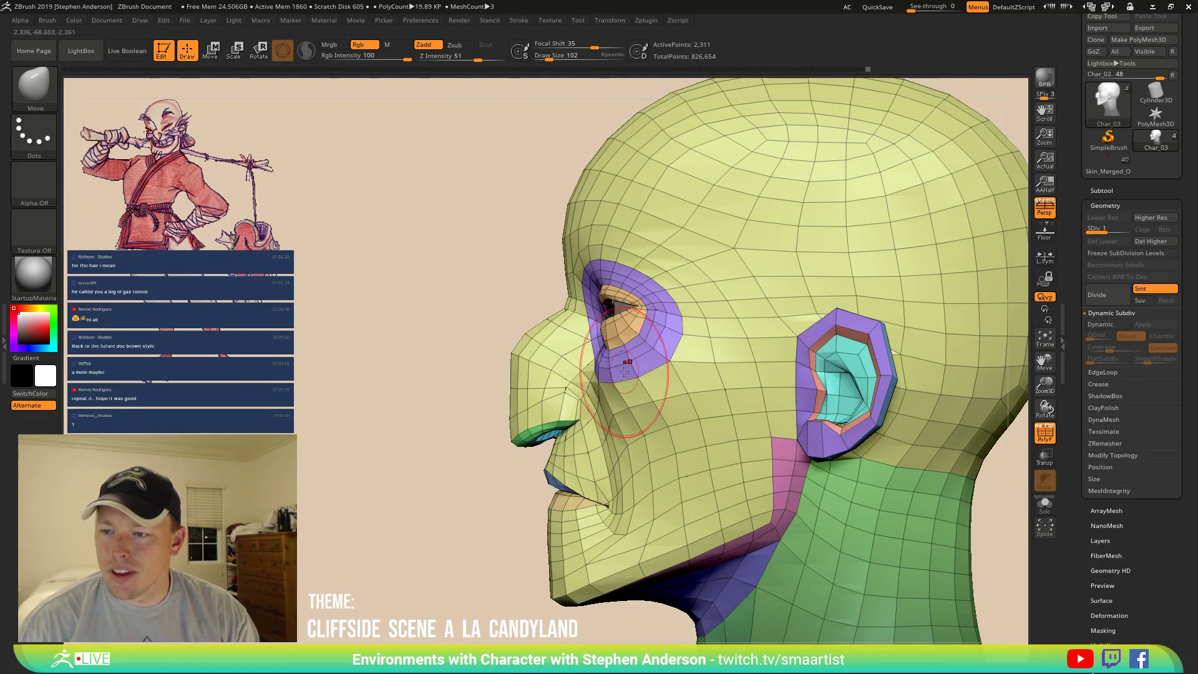
pyautogui.moveTo(624, 384)
pyautogui.mouseDown(button='right')
pyautogui.moveTo(657, 392)
pyautogui.moveTo(606, 351)
pyautogui.mouseUp(button='right')
# Refine the outer eye corner and surrounding socket from several angles with the Move brush at draw size 41.
pyautogui.press('s')
pyautogui.moveTo(607, 350); pyautogui.dragTo(600, 350)
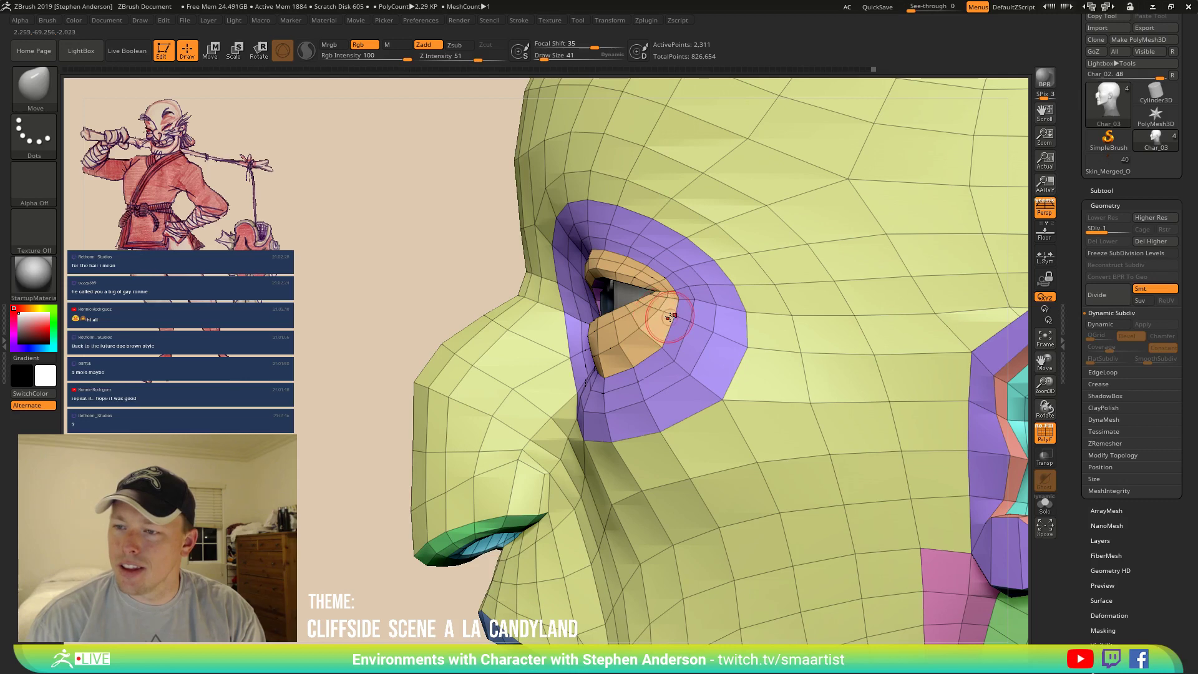
pyautogui.moveTo(669, 317); pyautogui.dragTo(685, 286, button='right')
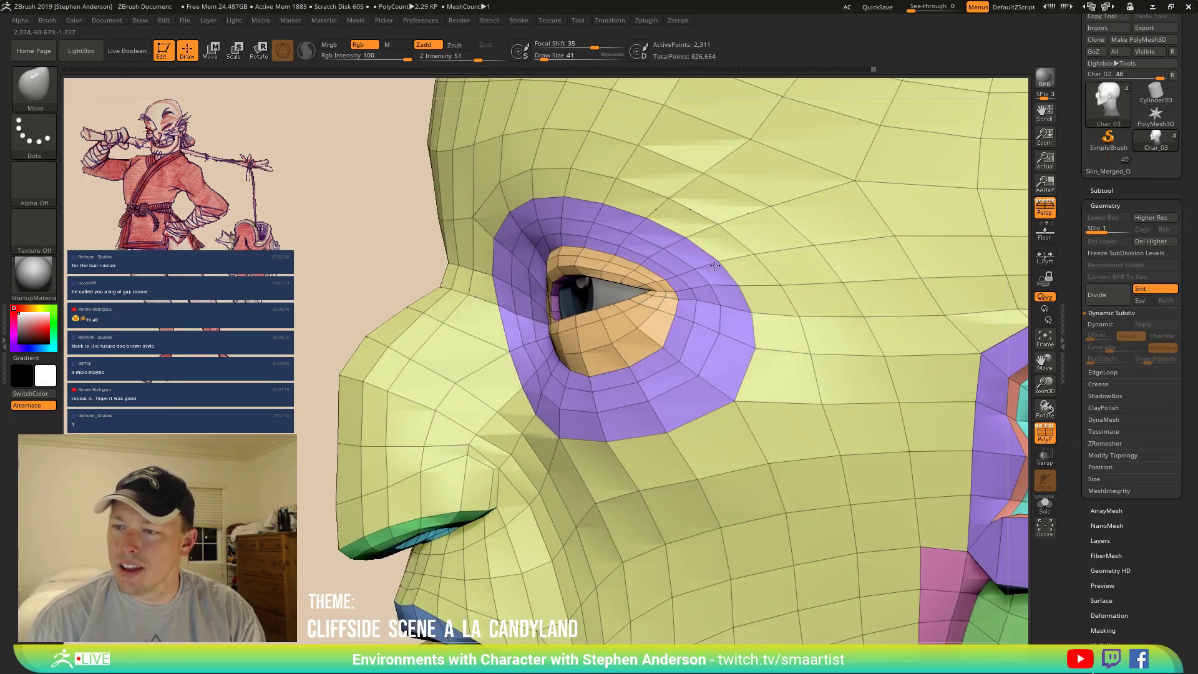
pyautogui.moveTo(708, 274); pyautogui.dragTo(712, 291, button='right')
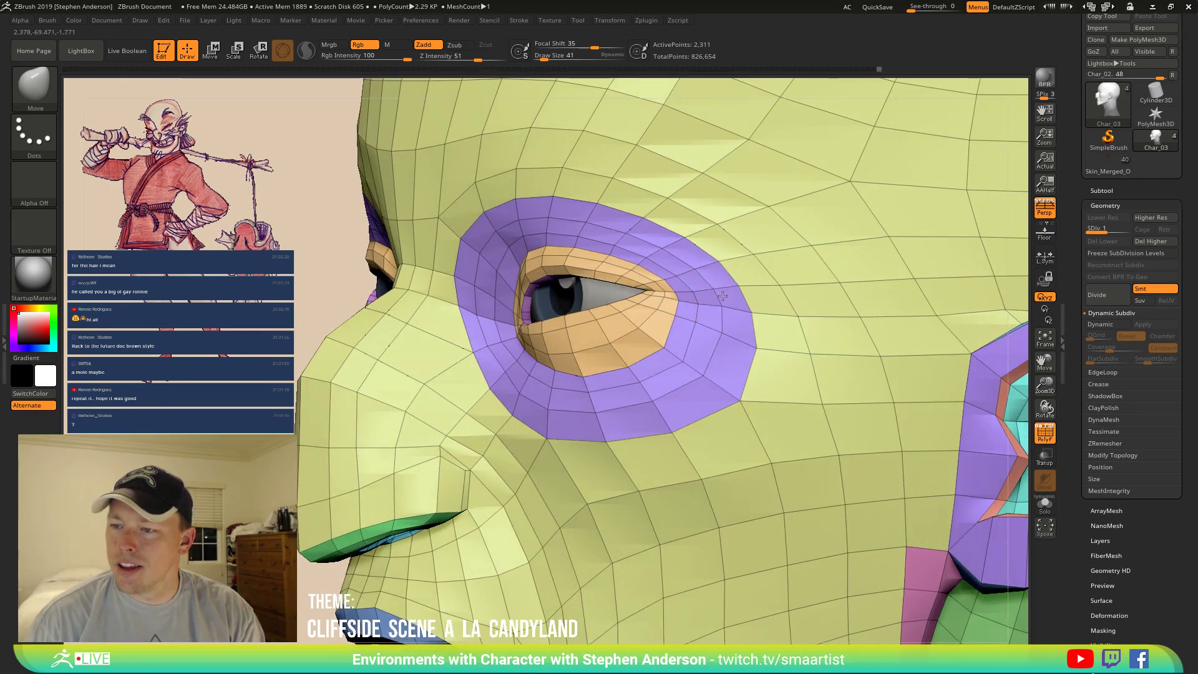
pyautogui.moveTo(717, 302); pyautogui.dragTo(675, 318, button='right')
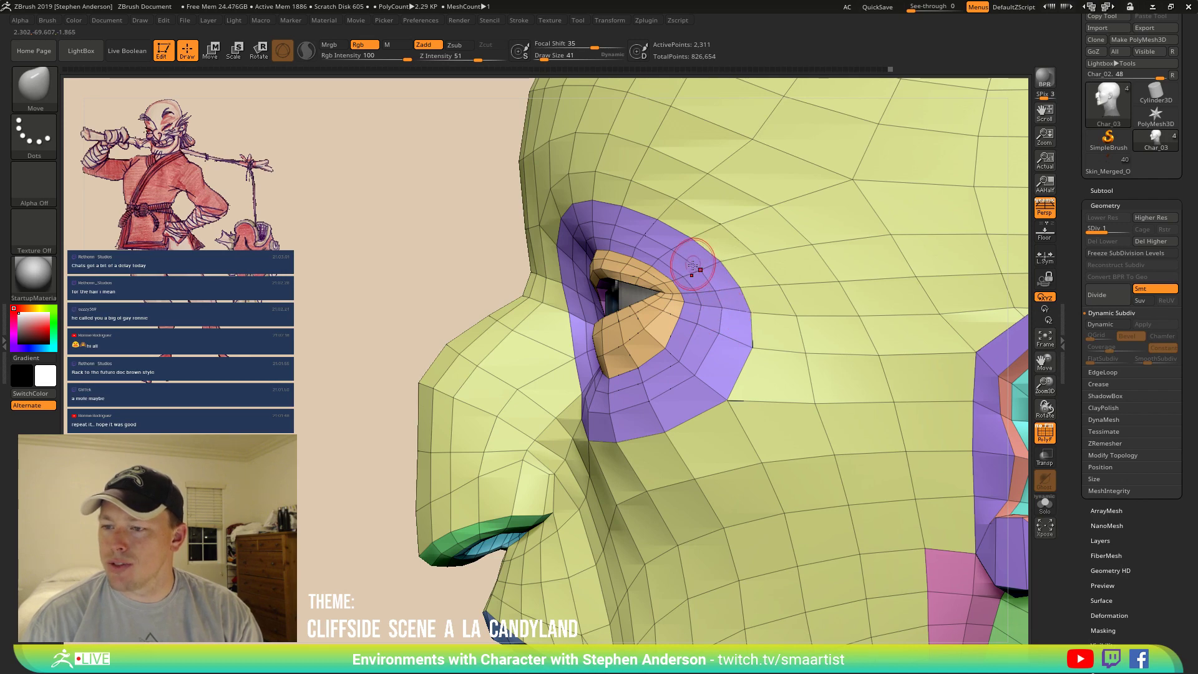
pyautogui.moveTo(693, 265)
pyautogui.mouseDown(button='right')
pyautogui.moveTo(688, 348)
pyautogui.moveTo(700, 281)
pyautogui.mouseUp(button='right')
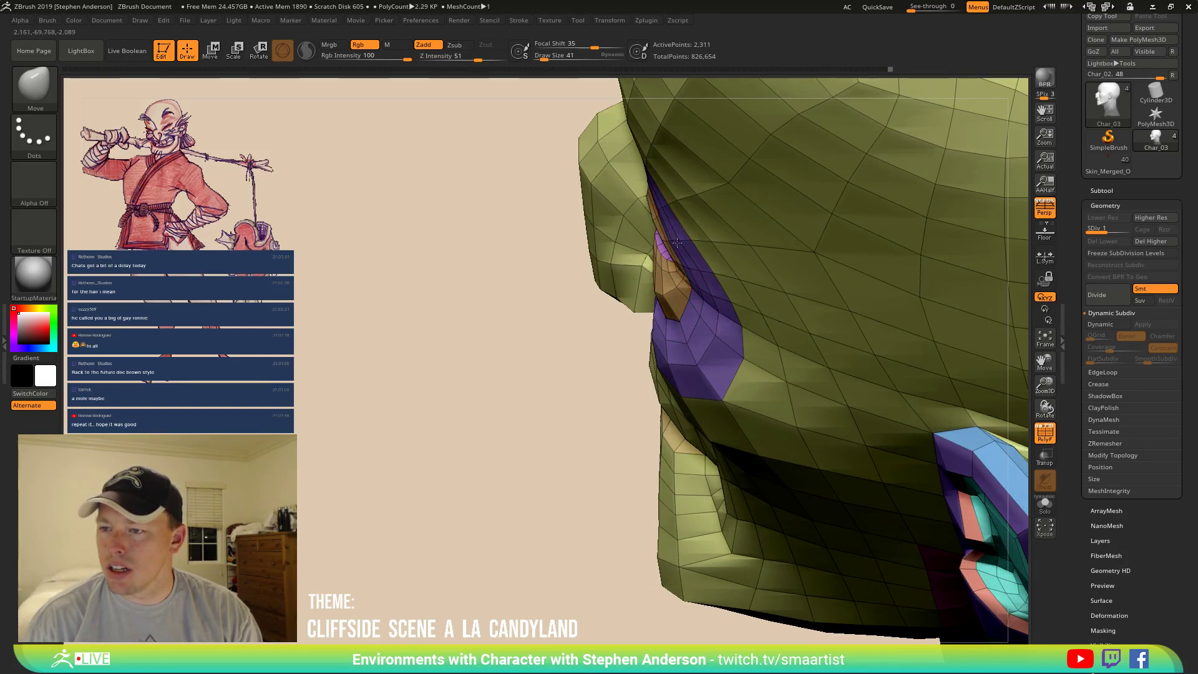
# Adjust the curvature of the lower eyelid from above with the Move brush at draw size 22.
pyautogui.moveTo(729, 299)
pyautogui.mouseDown(button='right')
pyautogui.moveTo(677, 306)
pyautogui.moveTo(664, 281)
pyautogui.mouseUp(button='right')
pyautogui.keyDown('ctrl'); pyautogui.moveTo(626, 187); pyautogui.dragTo(617, 247); pyautogui.keyUp('ctrl')
pyautogui.keyDown('ctrl'); pyautogui.moveTo(618, 247); pyautogui.dragTo(640, 235, button='right'); pyautogui.keyUp('ctrl')
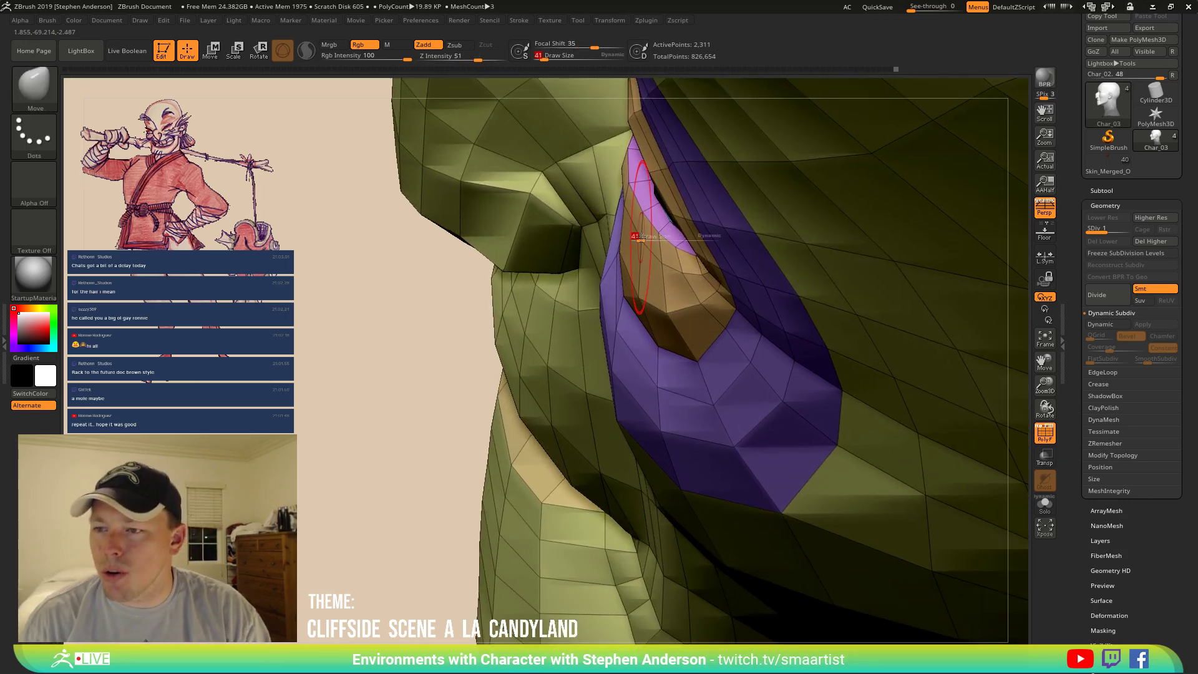
pyautogui.press('s')
pyautogui.moveTo(599, 238); pyautogui.dragTo(591, 238)
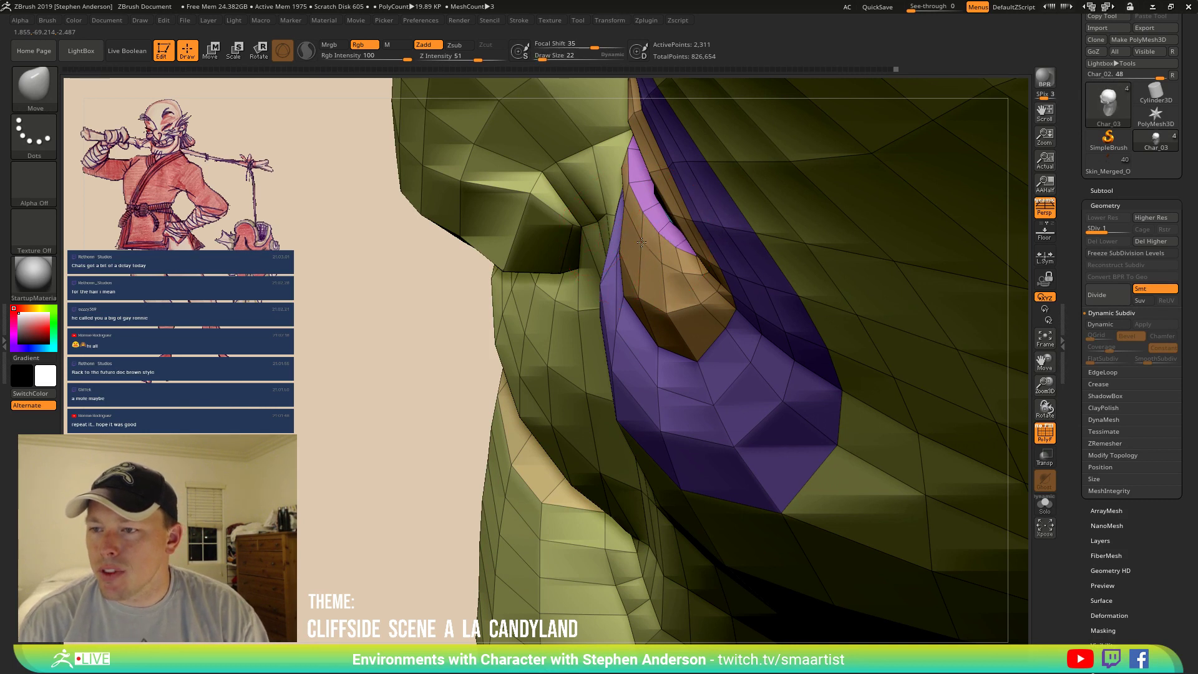
pyautogui.moveTo(662, 262); pyautogui.dragTo(686, 277)
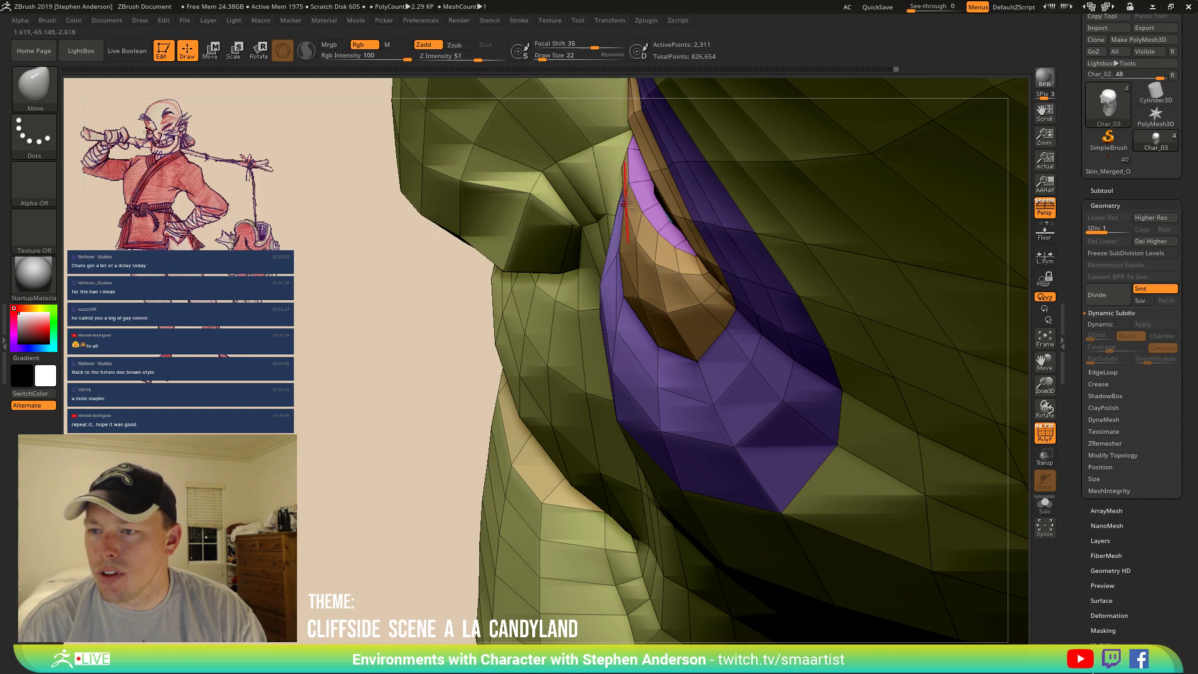
pyautogui.moveTo(626, 204); pyautogui.dragTo(628, 206)
# Set the Move brush draw size to 112 and undo the stray pull on the lower eyelid.
pyautogui.moveTo(648, 234); pyautogui.dragTo(581, 174, button='right')
pyautogui.moveTo(602, 222); pyautogui.dragTo(585, 264, button='right')
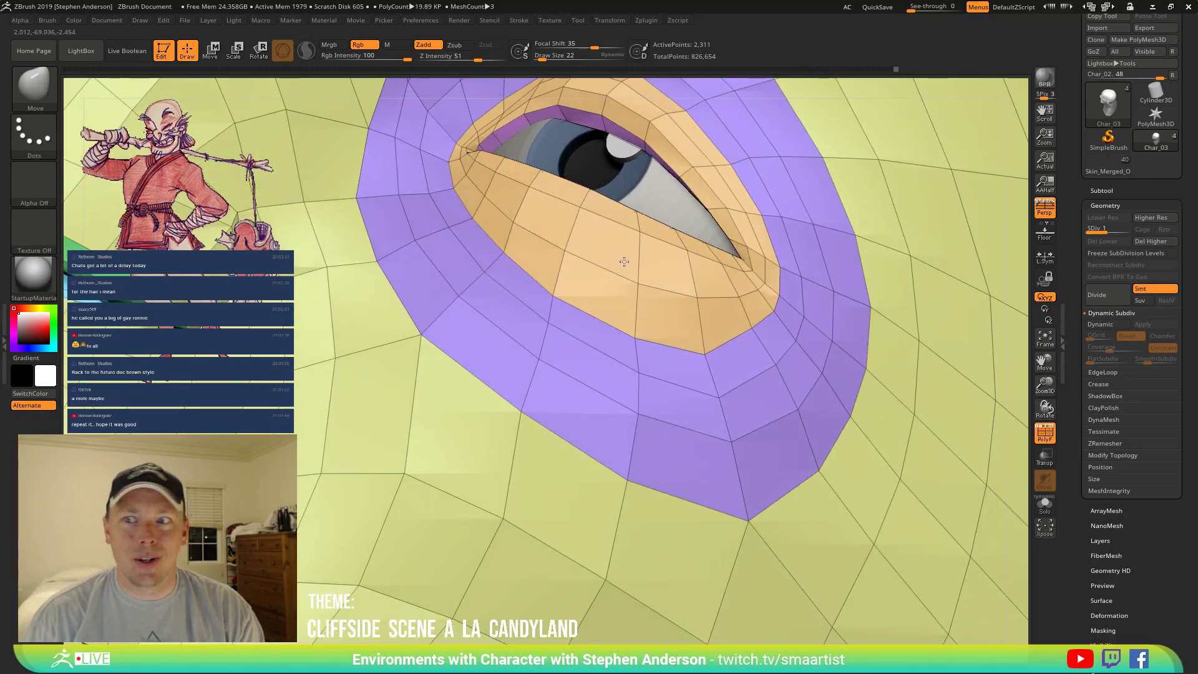
pyautogui.moveTo(625, 262); pyautogui.dragTo(562, 250, button='right')
pyautogui.press('s')
pyautogui.moveTo(563, 250); pyautogui.dragTo(749, 250)
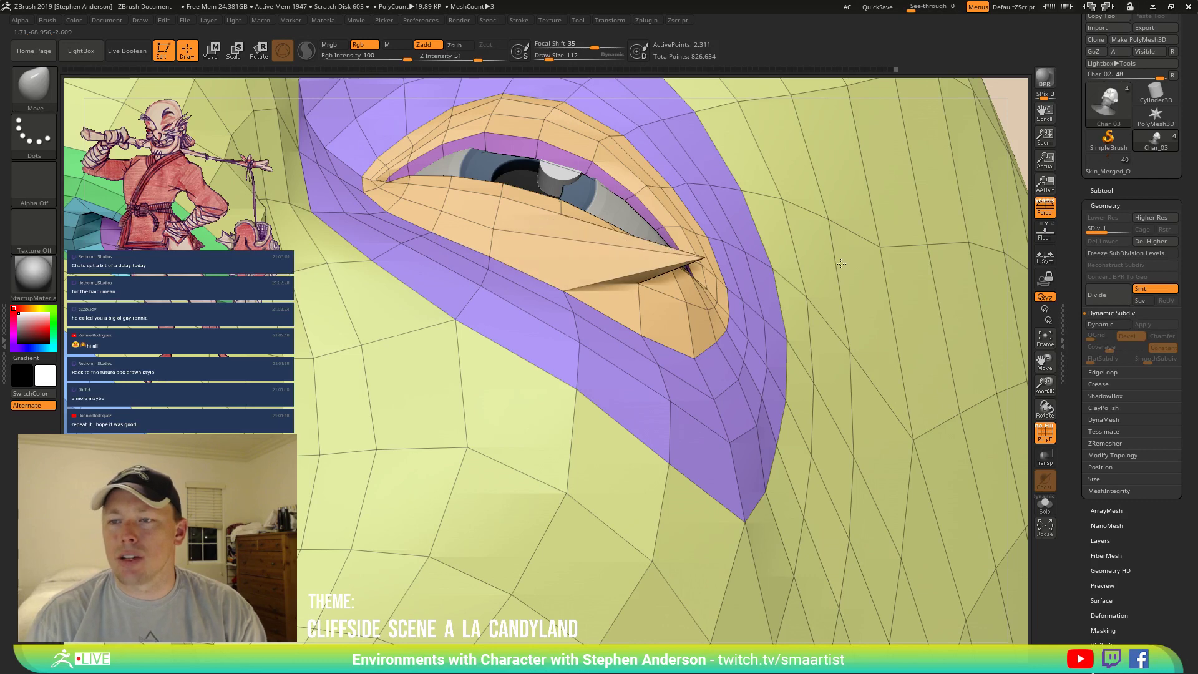
pyautogui.hotkey('ctrl', 'z')
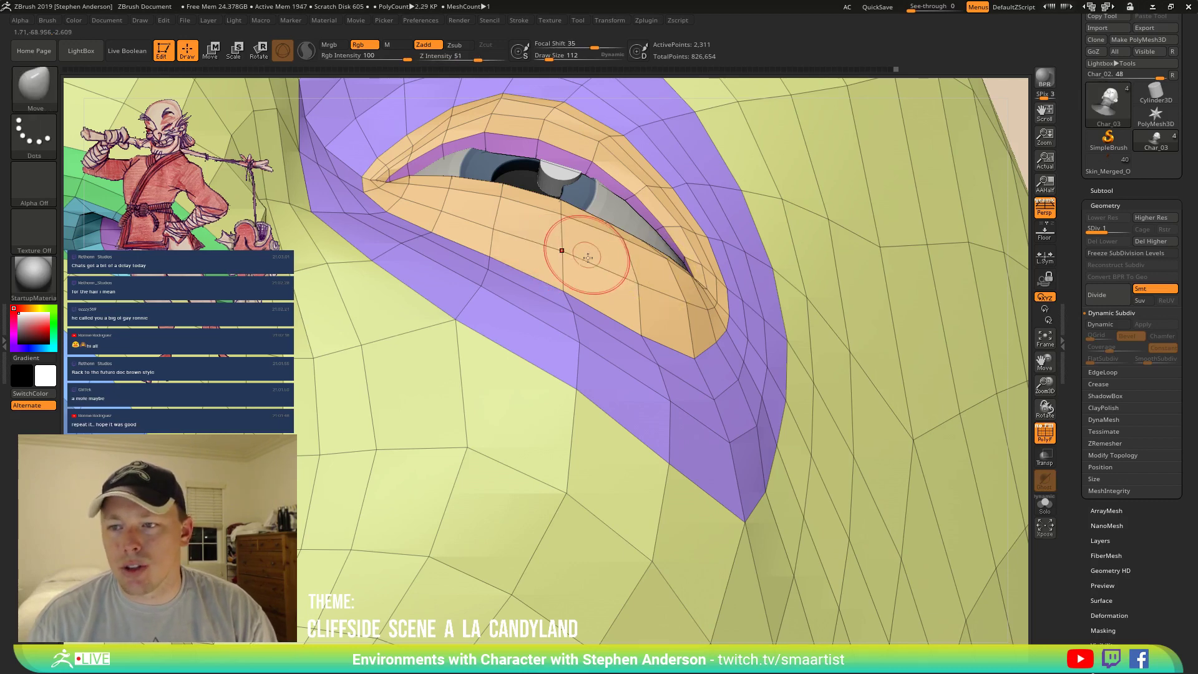
pyautogui.moveTo(561, 257); pyautogui.dragTo(528, 251, button='right')
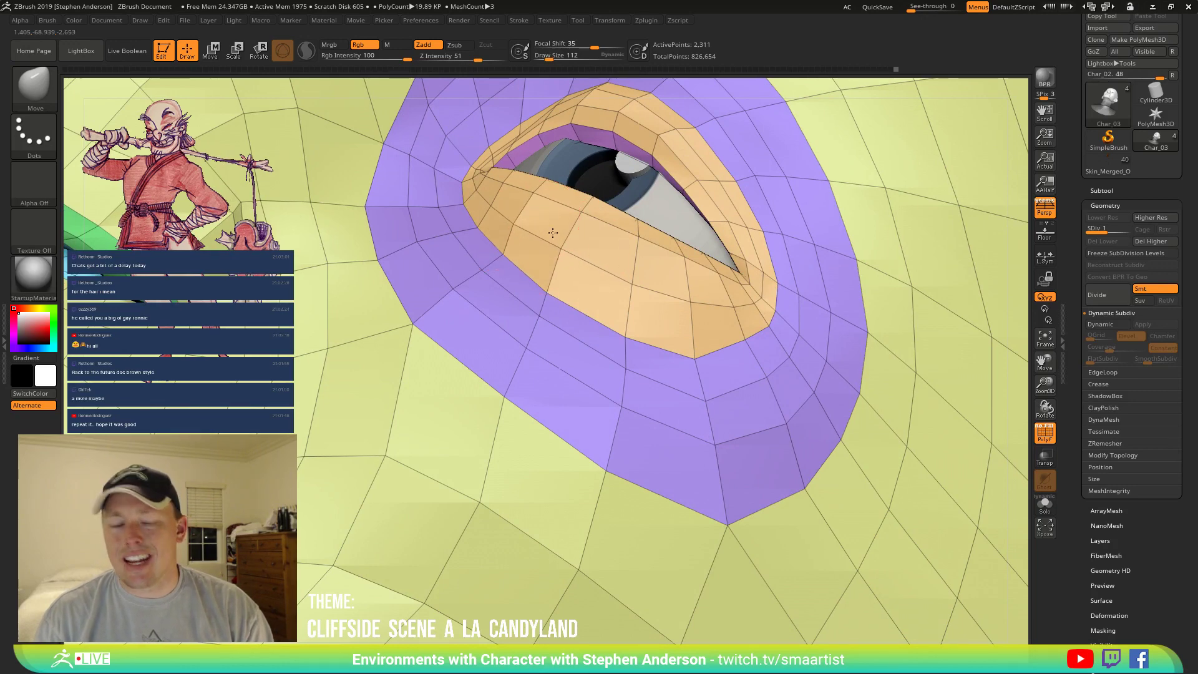
pyautogui.press('w')
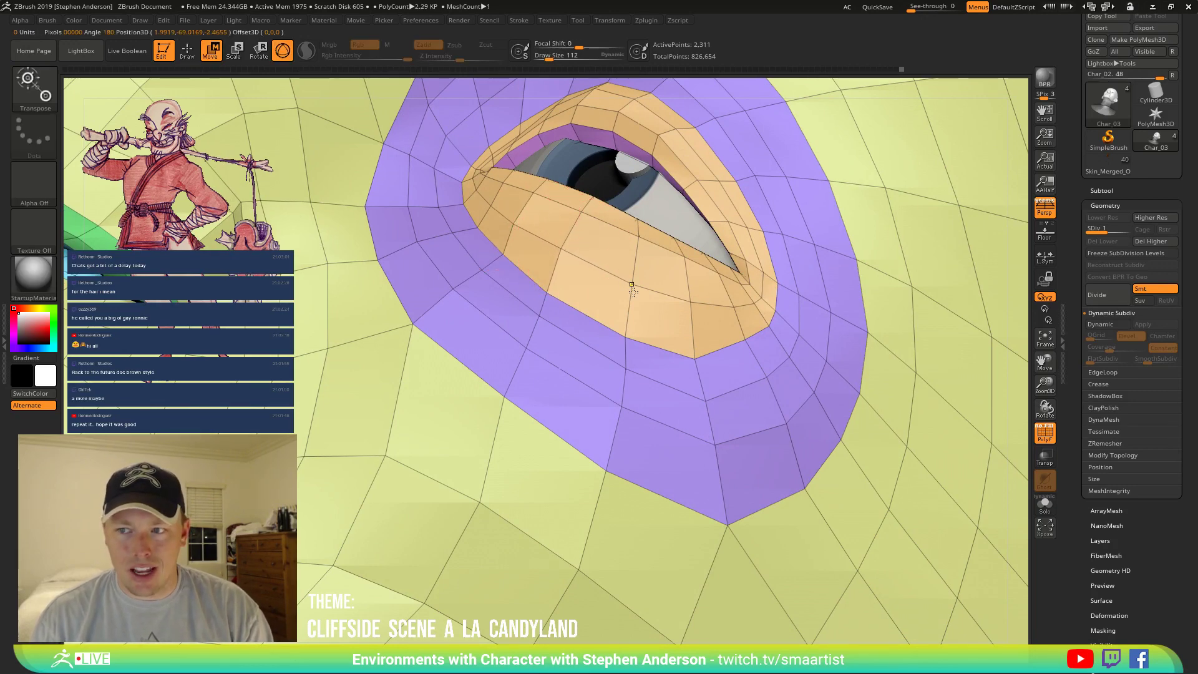
pyautogui.press('q')
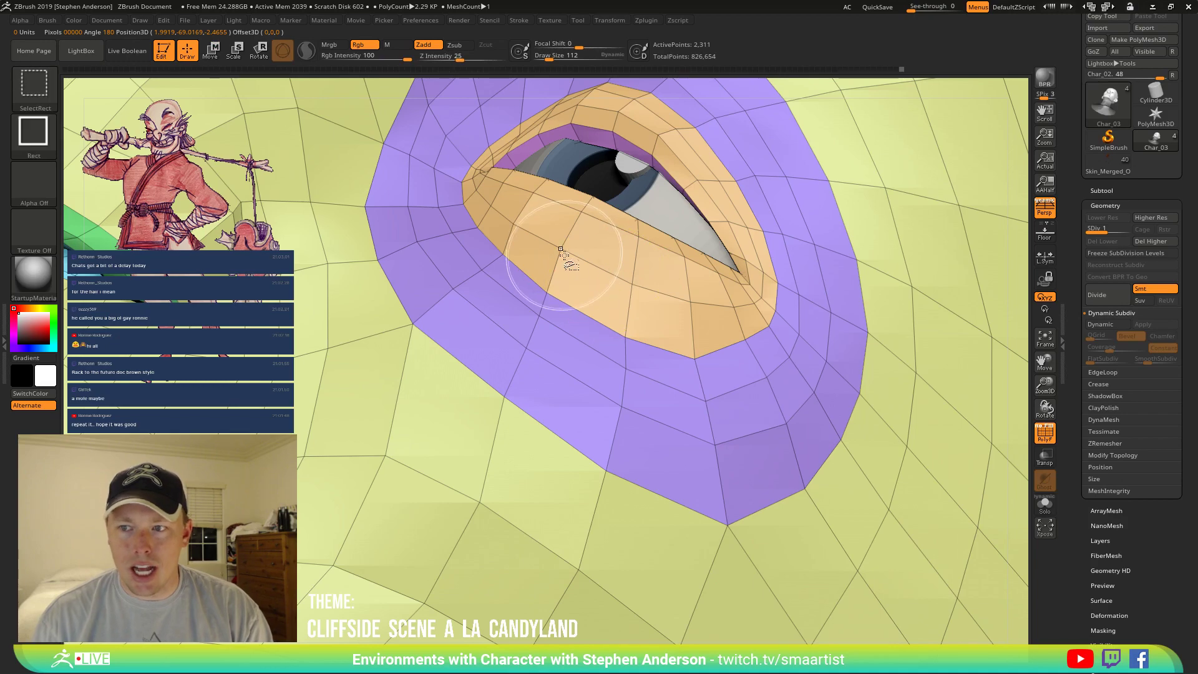
pyautogui.keyDown('ctrl'); pyautogui.keyDown('shift'); pyautogui.click(573, 259); pyautogui.keyUp('shift'); pyautogui.keyUp('ctrl')
pyautogui.keyDown('ctrl'); pyautogui.moveTo(618, 345); pyautogui.dragTo(374, 70, button='right'); pyautogui.keyUp('ctrl')
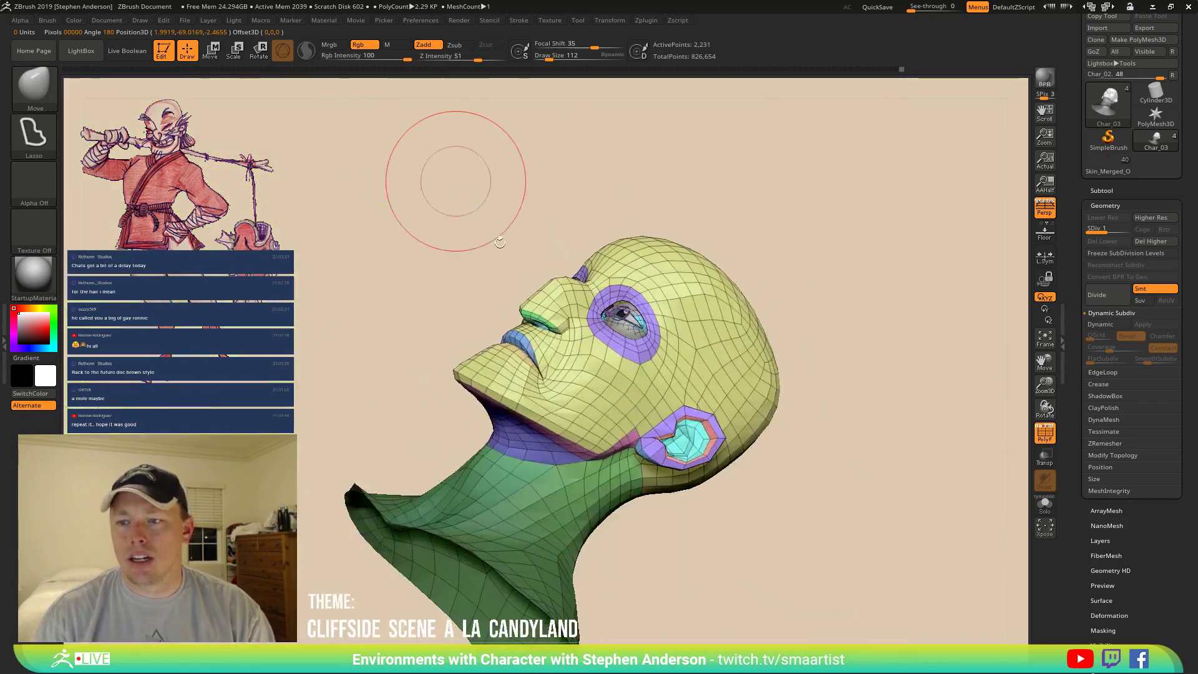
pyautogui.moveTo(549, 337)
pyautogui.keyDown('alt'); pyautogui.mouseDown(button='right')
pyautogui.moveTo(461, 236)
pyautogui.moveTo(541, 263)
pyautogui.moveTo(610, 249)
pyautogui.moveTo(459, 225)
pyautogui.moveTo(514, 200)
pyautogui.moveTo(577, 385)
pyautogui.moveTo(504, 317)
pyautogui.moveTo(463, 321)
pyautogui.moveTo(532, 323)
pyautogui.moveTo(520, 387)
pyautogui.mouseUp(button='right'); pyautogui.keyUp('alt')
pyautogui.hotkey('ctrl', 'shift', 'a')
# Mask the head by polygroup and invert the mask so that only the eyelids stay editable.
pyautogui.press('w')
pyautogui.keyDown('ctrl'); pyautogui.keyDown('shift'); pyautogui.click(519, 412); pyautogui.keyUp('shift'); pyautogui.keyUp('ctrl')
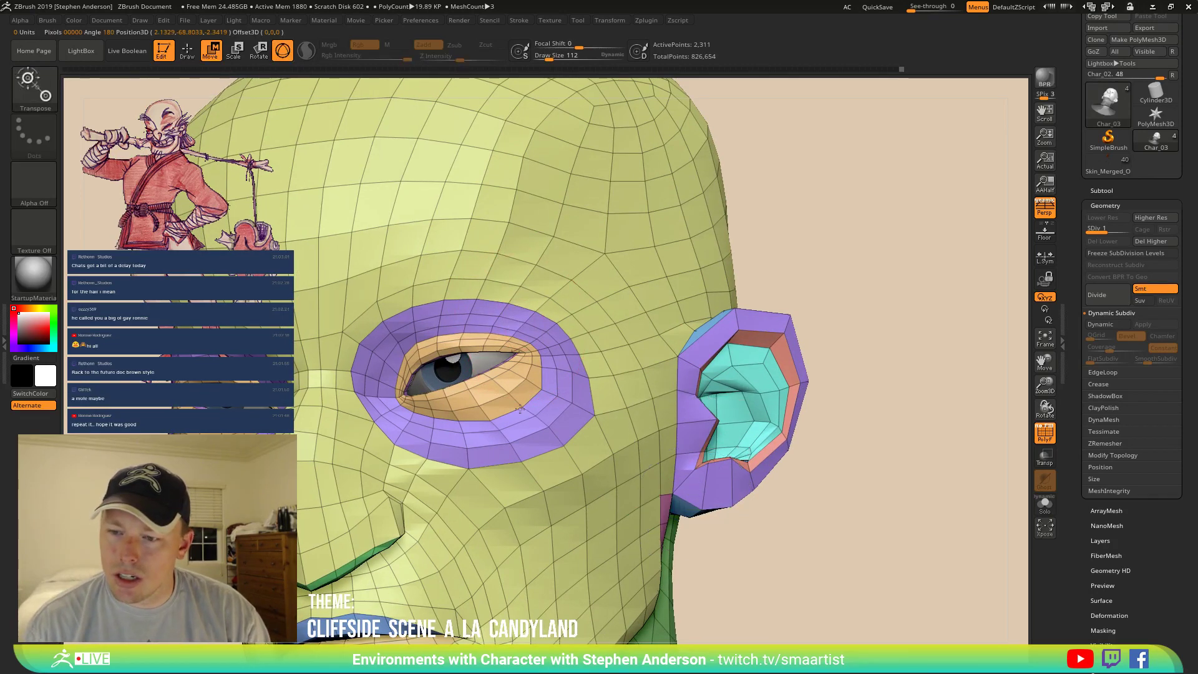
pyautogui.click(478, 350)
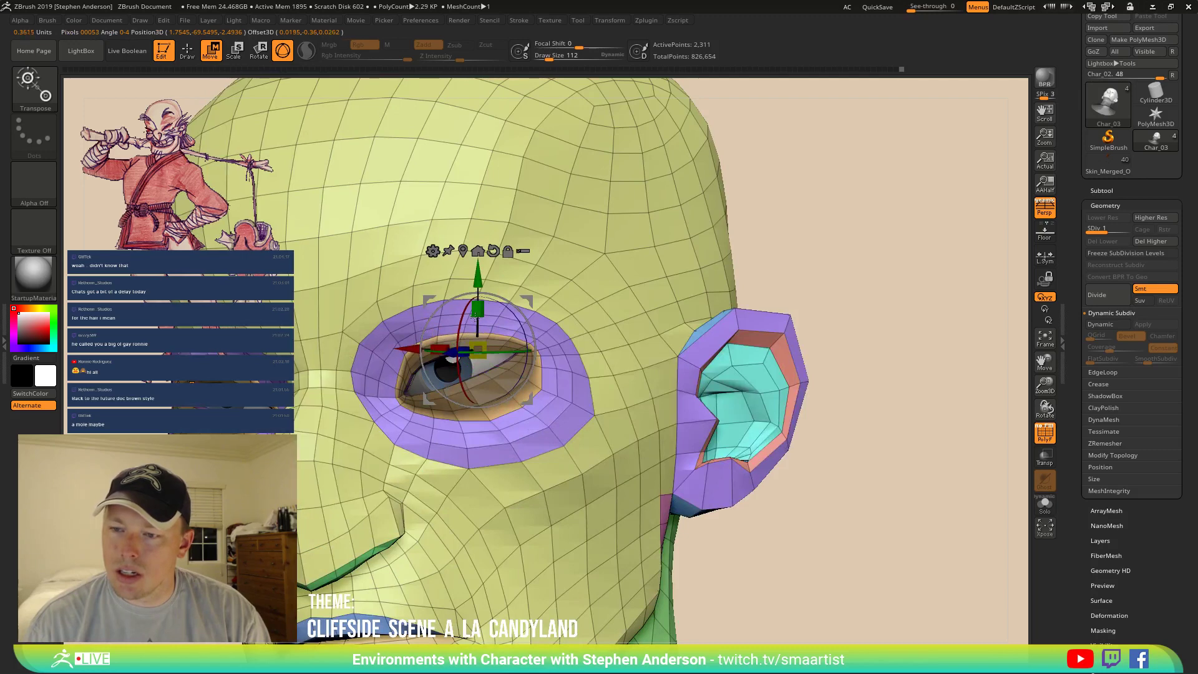
pyautogui.keyDown('ctrl'); pyautogui.moveTo(517, 450); pyautogui.dragTo(699, 387, button='right'); pyautogui.keyUp('ctrl')
pyautogui.keyDown('ctrl'); pyautogui.click(634, 241); pyautogui.keyUp('ctrl')
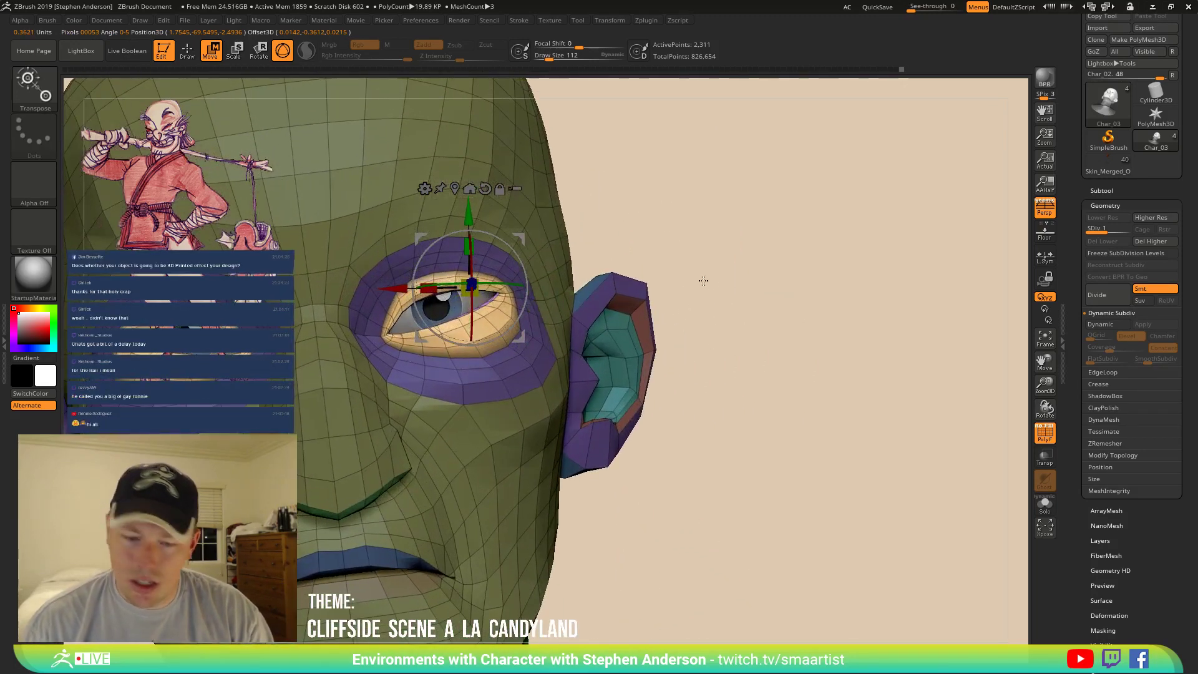
# Switch to the ZModeler brush and isolate the head subtool with Solo.
pyautogui.press('q')
pyautogui.moveTo(661, 294)
pyautogui.mouseDown(button='right')
pyautogui.moveTo(517, 351)
pyautogui.moveTo(477, 316)
pyautogui.moveTo(522, 361)
pyautogui.moveTo(524, 342)
pyautogui.mouseUp(button='right')
pyautogui.press('b')
pyautogui.press('m')
pyautogui.press('v')
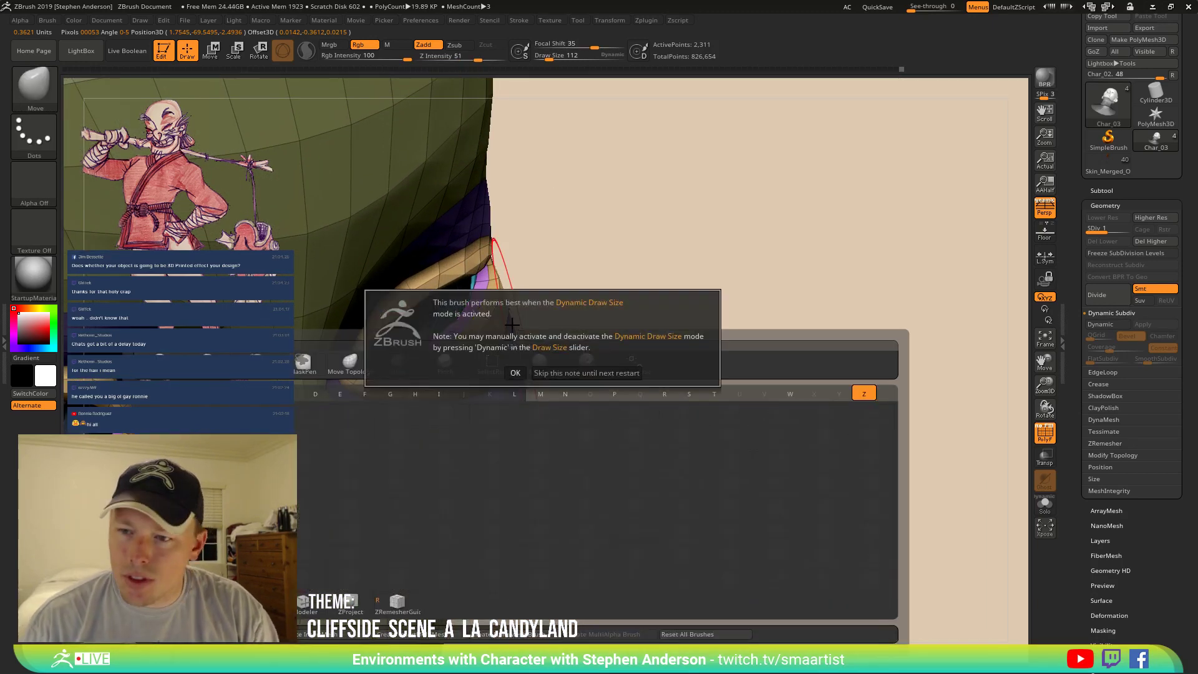
pyautogui.click(516, 372)
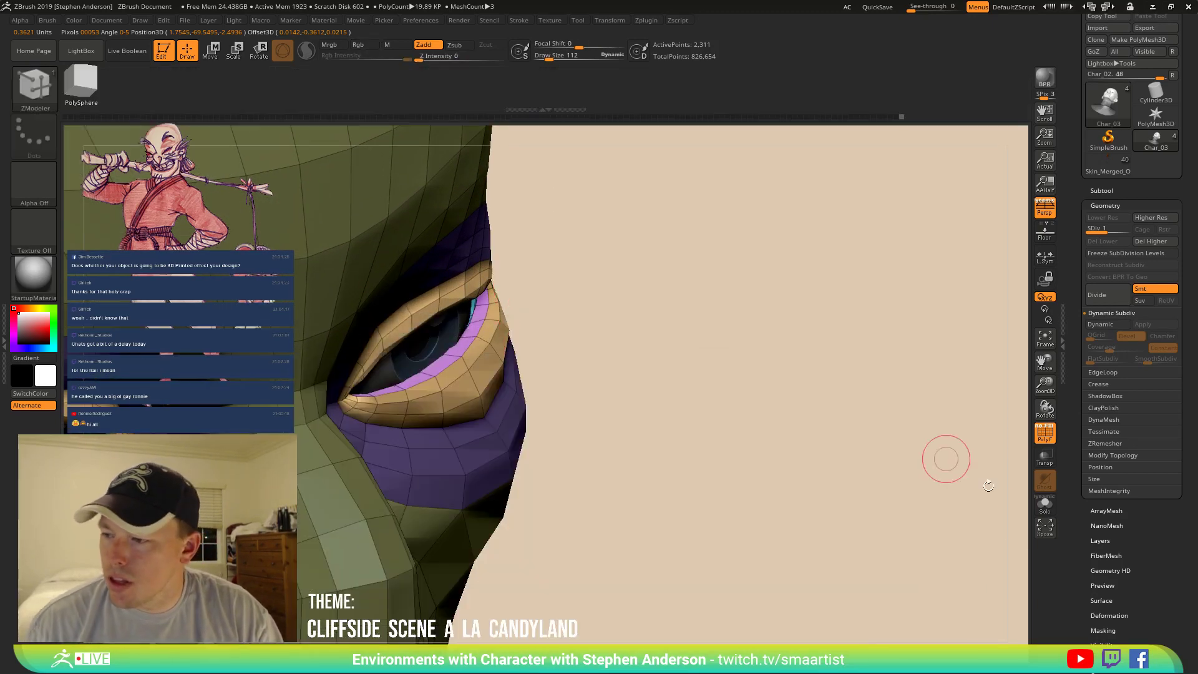
pyautogui.click(1046, 505)
pyautogui.moveTo(474, 328); pyautogui.dragTo(444, 337, button='right')
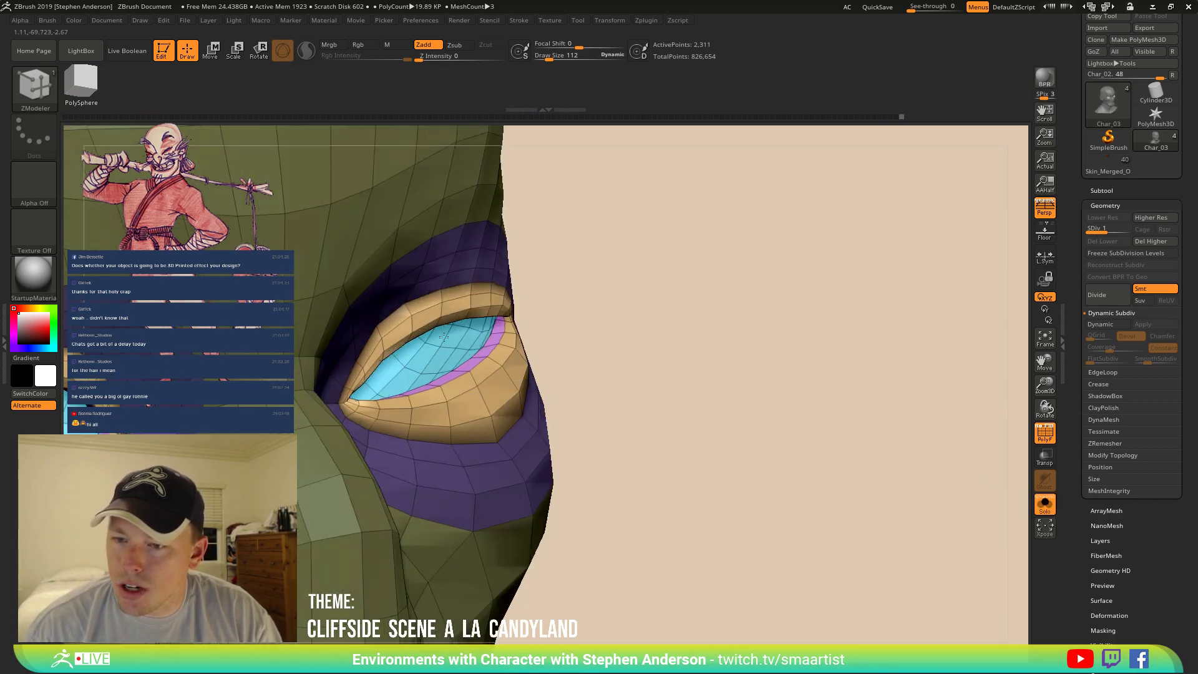
# Try to mask the inner eye surface with ZModeler's Mask polygon action targeting Polygroup Island.
pyautogui.press('space')
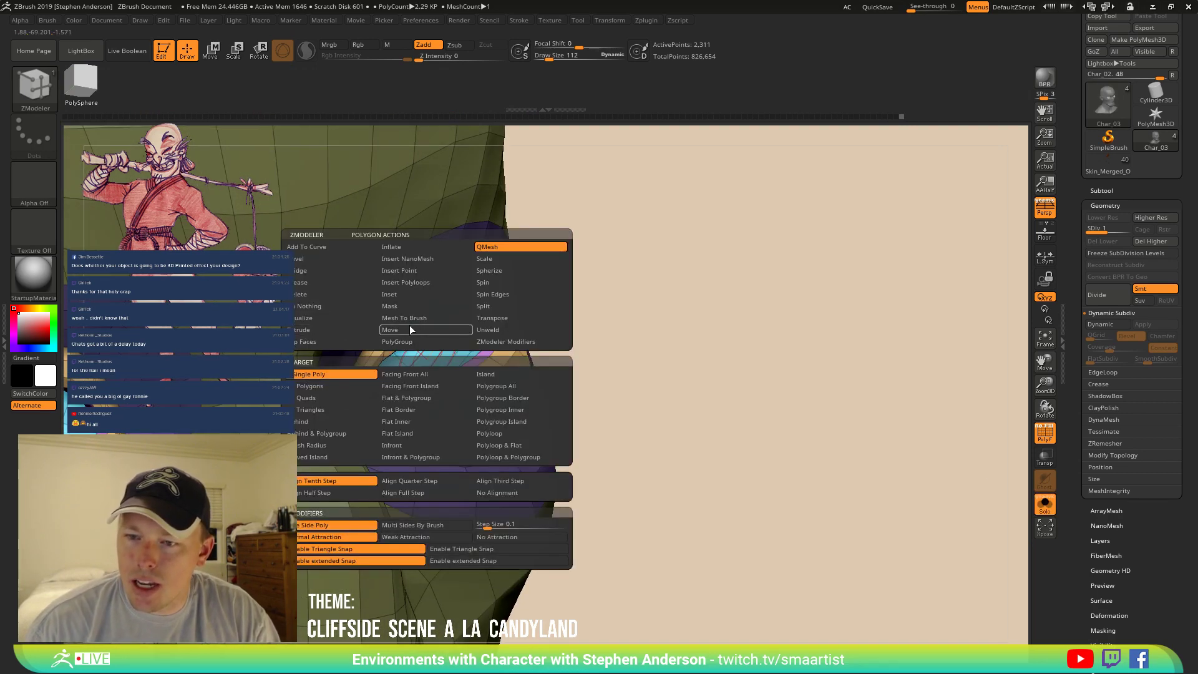
pyautogui.click(398, 305)
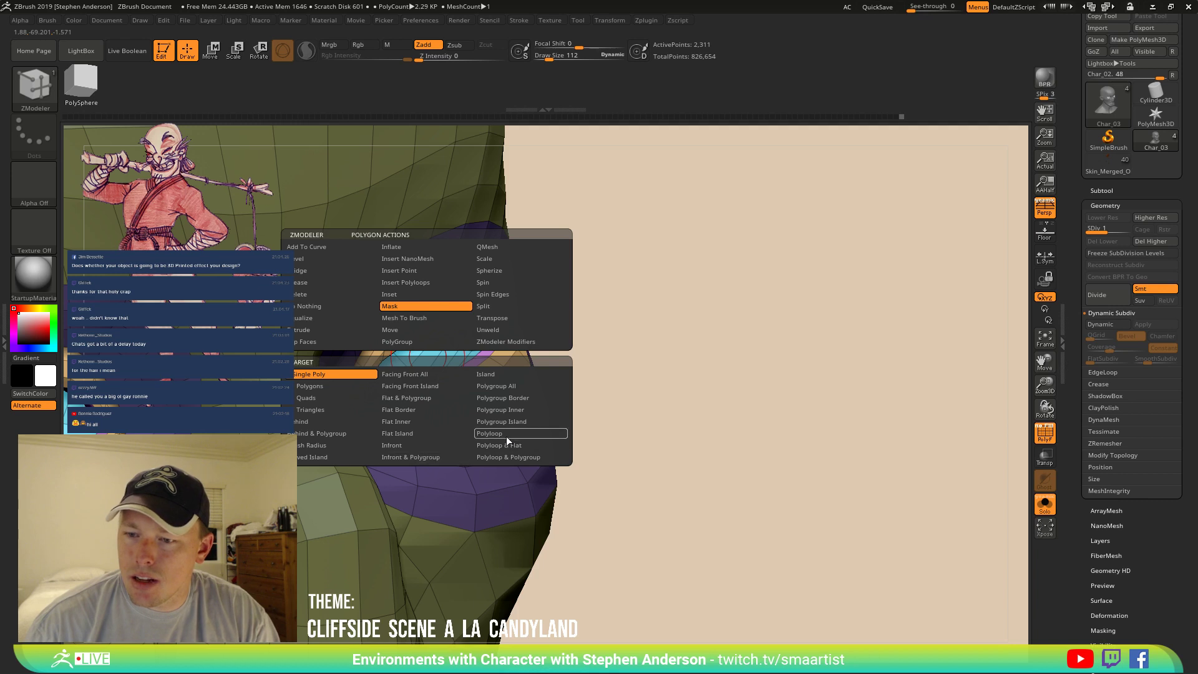
pyautogui.click(502, 422)
pyautogui.click(429, 358)
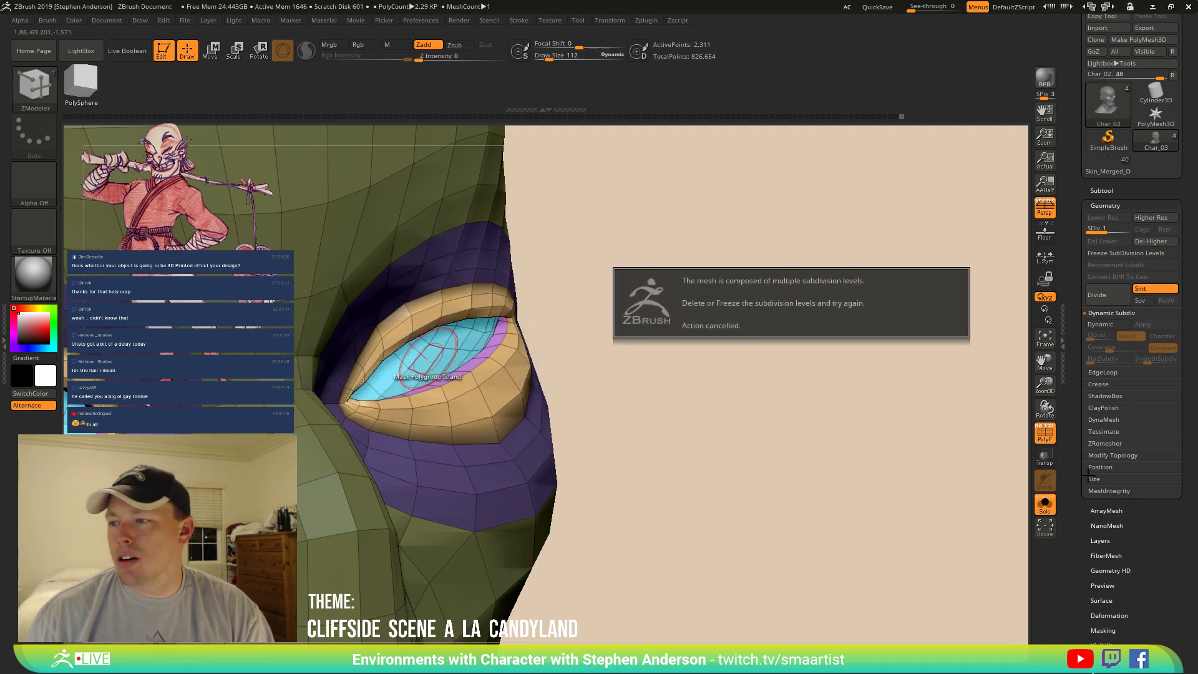
# Try deleting the higher subdivision levels, check the body and isolated head, and undo the deletion.
pyautogui.click(1162, 242)
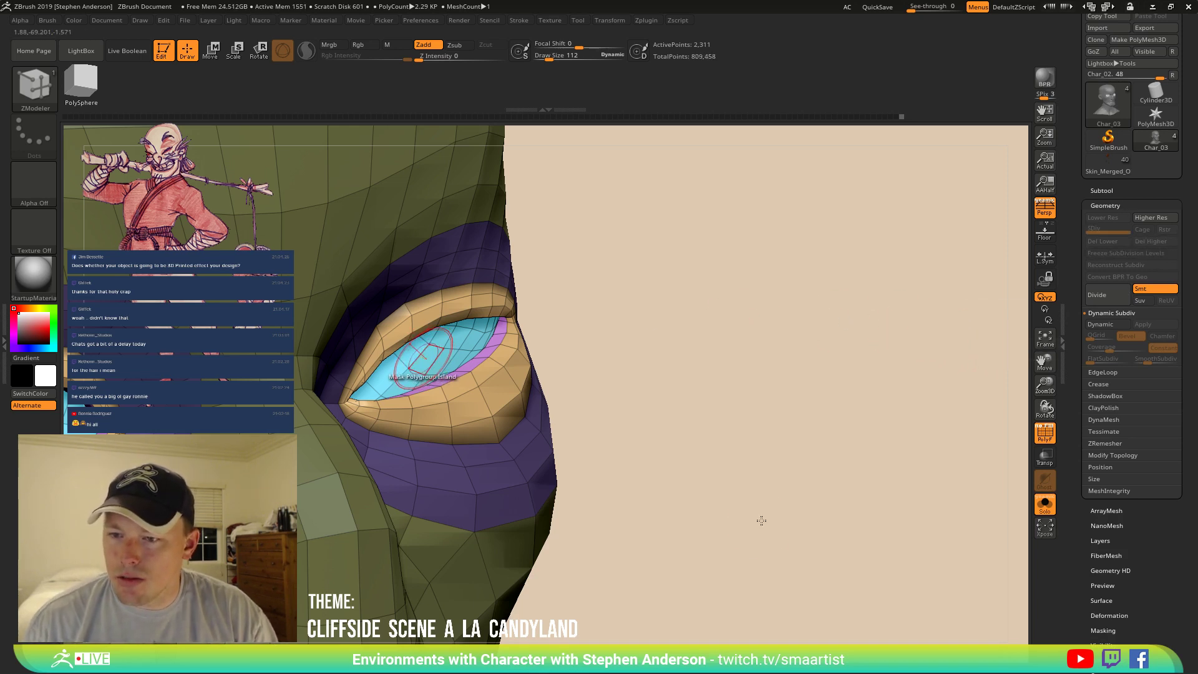
pyautogui.moveTo(741, 497)
pyautogui.keyDown('ctrl'); pyautogui.mouseDown(button='right')
pyautogui.moveTo(656, 356)
pyautogui.moveTo(622, 397)
pyautogui.mouseUp(button='right'); pyautogui.keyUp('ctrl')
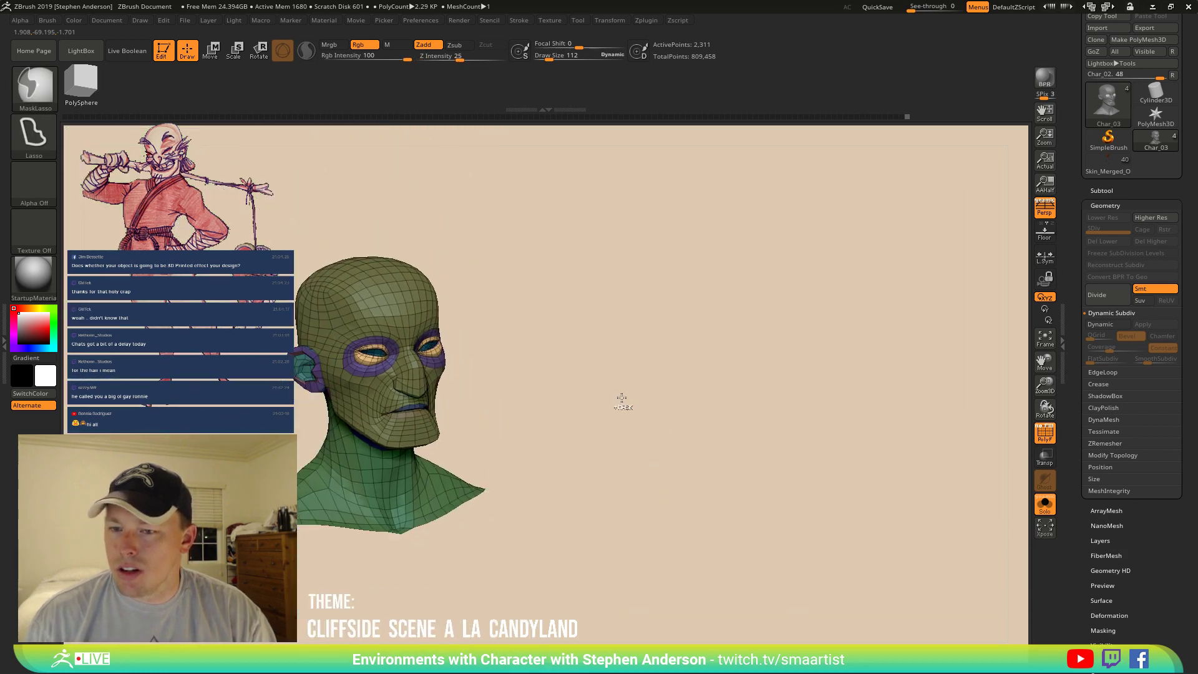
pyautogui.keyDown('alt'); pyautogui.moveTo(597, 447); pyautogui.dragTo(655, 383, button='right'); pyautogui.keyUp('alt')
pyautogui.keyDown('ctrl'); pyautogui.keyDown('shift'); pyautogui.click(924, 491); pyautogui.keyUp('shift'); pyautogui.keyUp('ctrl')
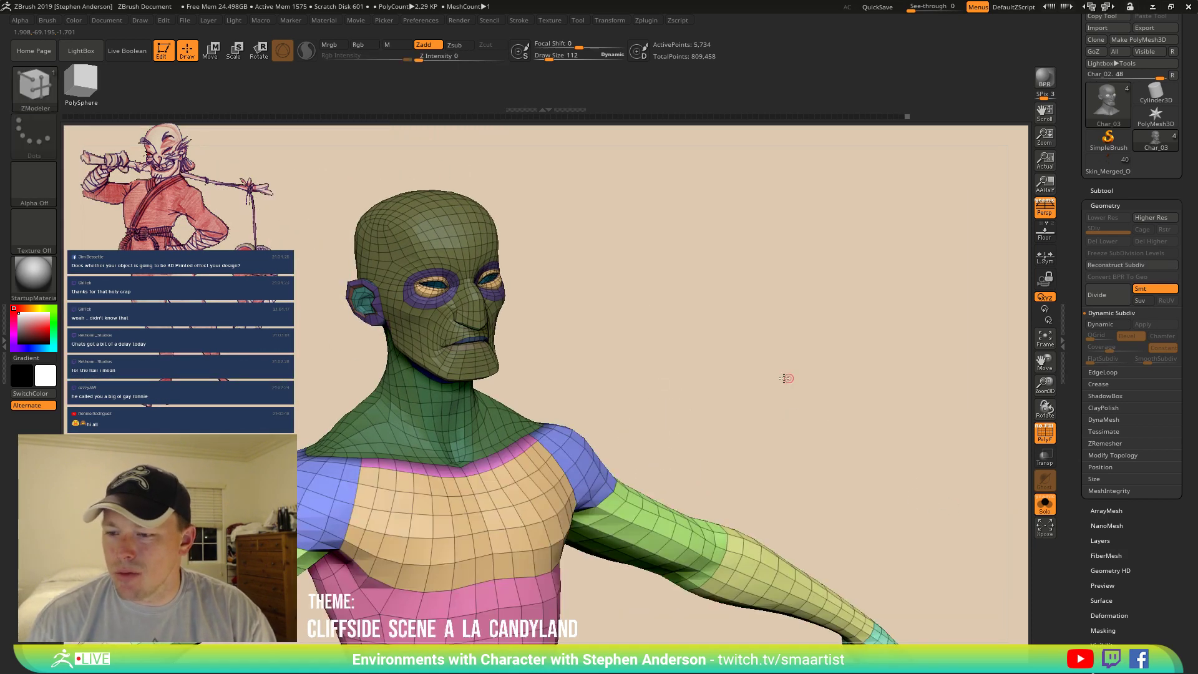
pyautogui.keyDown('ctrl'); pyautogui.moveTo(786, 379); pyautogui.dragTo(620, 437, button='right'); pyautogui.keyUp('ctrl')
pyautogui.keyDown('ctrl'); pyautogui.moveTo(581, 391); pyautogui.dragTo(540, 499, button='right'); pyautogui.keyUp('ctrl')
pyautogui.keyDown('alt'); pyautogui.moveTo(437, 537); pyautogui.dragTo(595, 433, button='right'); pyautogui.keyUp('alt')
pyautogui.keyDown('ctrl'); pyautogui.keyDown('shift'); pyautogui.click(594, 434); pyautogui.keyUp('shift'); pyautogui.keyUp('ctrl')
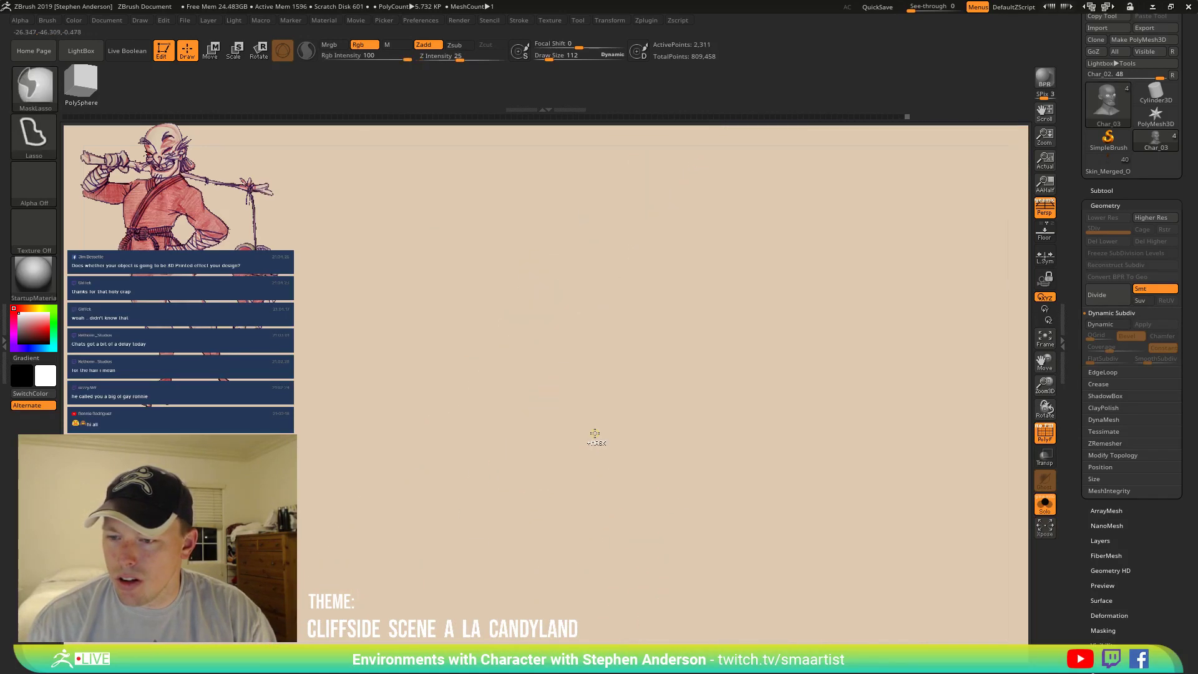
pyautogui.keyDown('alt'); pyautogui.moveTo(702, 388); pyautogui.dragTo(581, 460, button='right'); pyautogui.keyUp('alt')
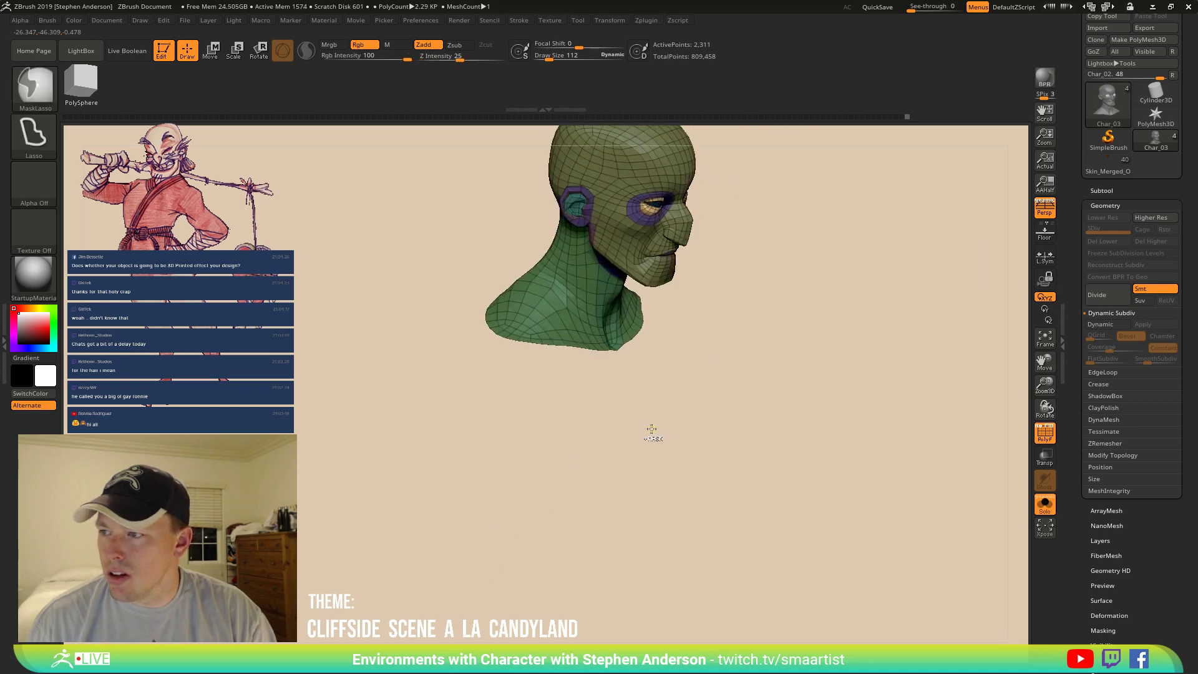
pyautogui.hotkey('ctrl', 'z')
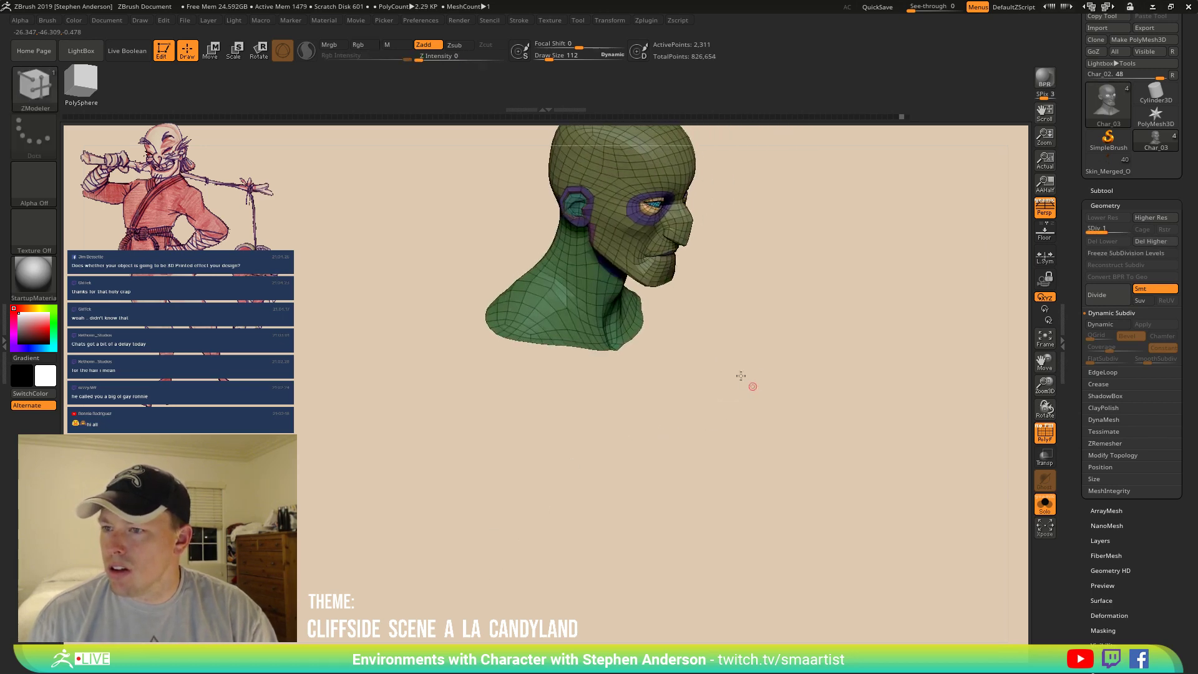
# Try reorienting the move gizmo at the outer eye corner with the eyelid mask temporarily inverted.
pyautogui.moveTo(752, 385); pyautogui.dragTo(588, 241, button='right')
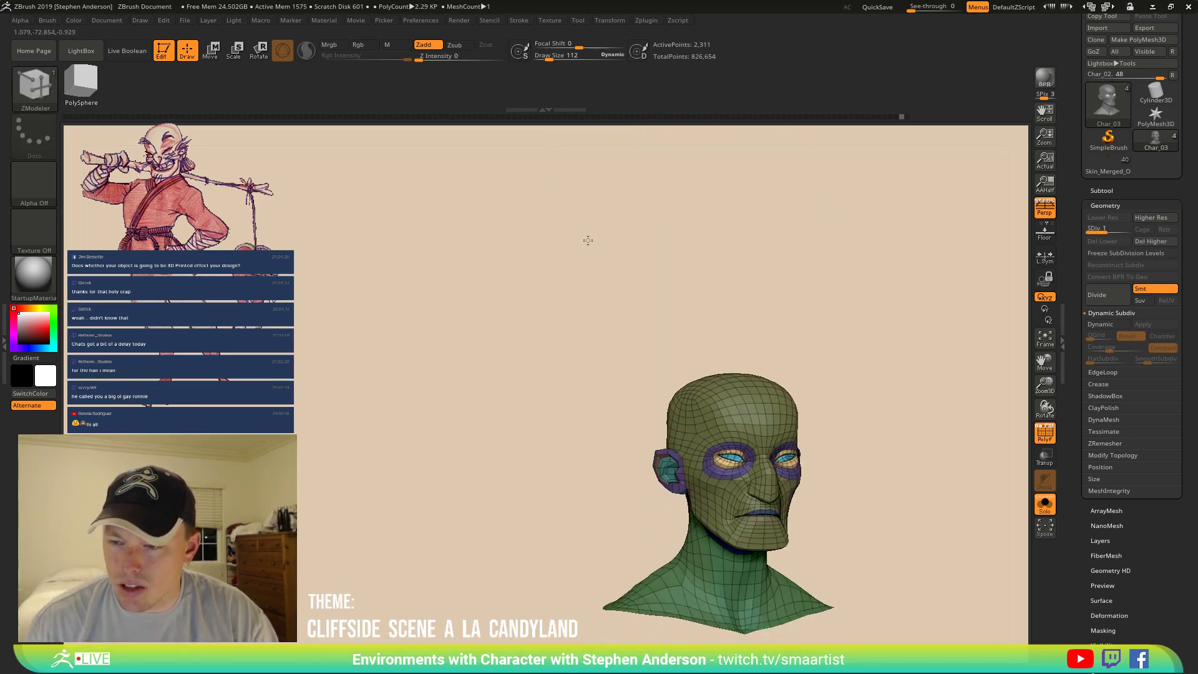
pyautogui.keyDown('alt'); pyautogui.moveTo(837, 409); pyautogui.dragTo(779, 478, button='right'); pyautogui.keyUp('alt')
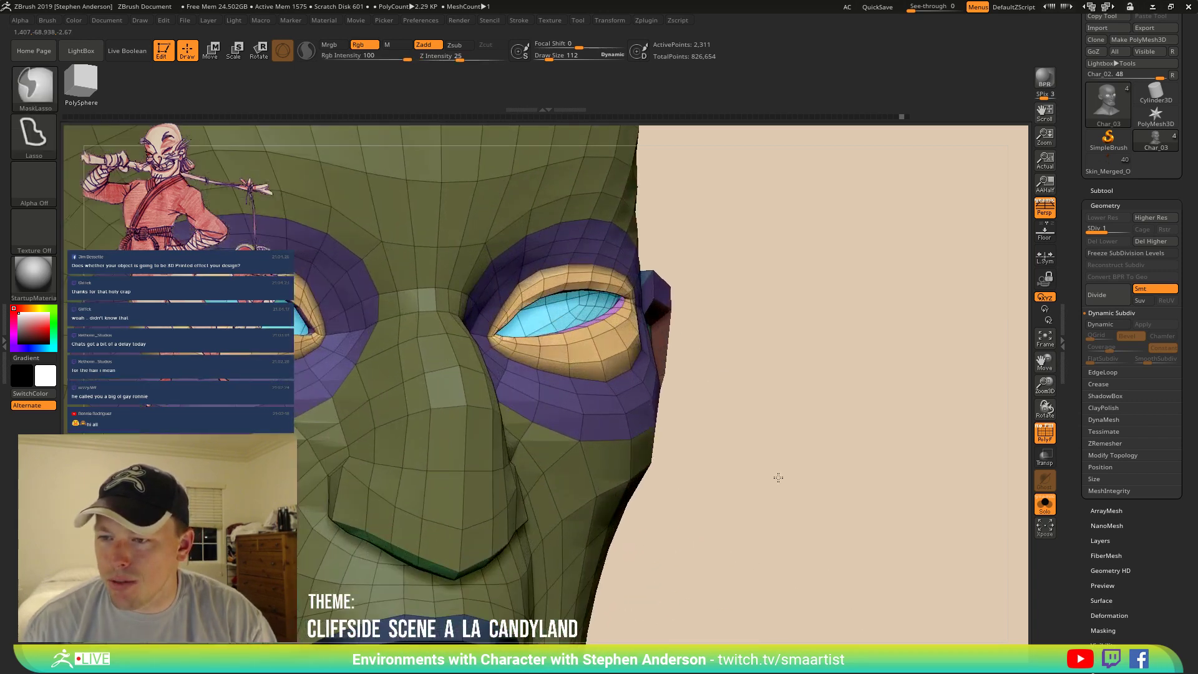
pyautogui.moveTo(581, 326); pyautogui.dragTo(618, 334, button='right')
pyautogui.press('w')
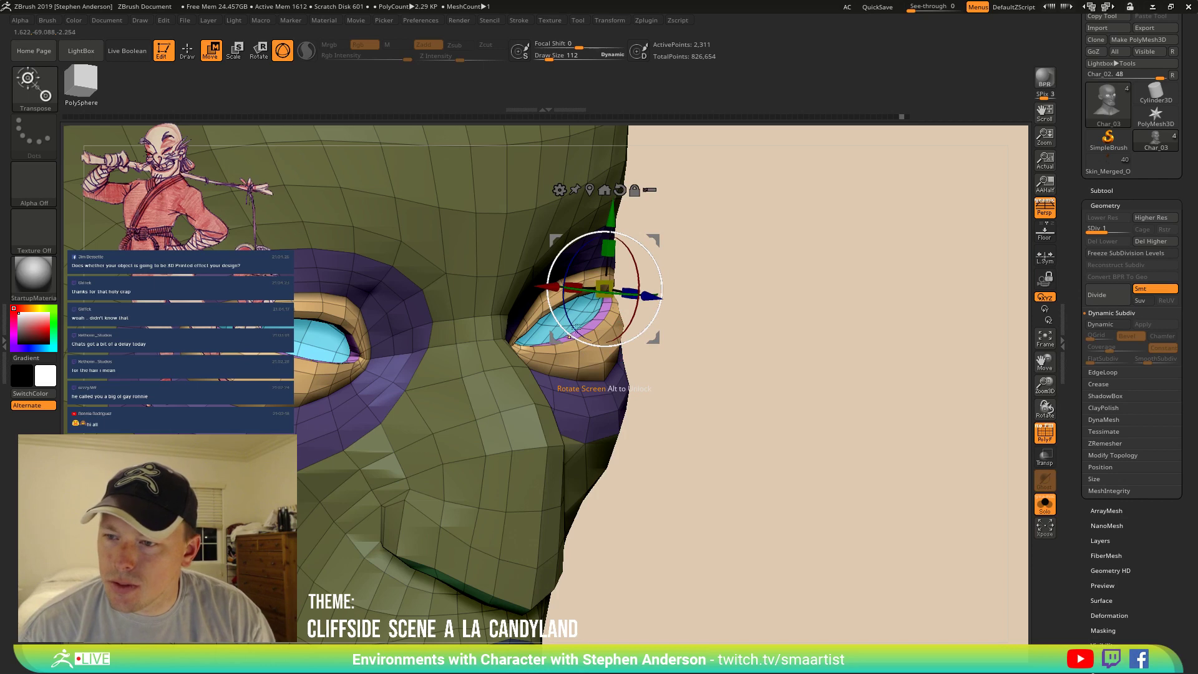
pyautogui.keyDown('alt'); pyautogui.moveTo(653, 338); pyautogui.dragTo(818, 276); pyautogui.keyUp('alt')
pyautogui.keyDown('ctrl'); pyautogui.click(611, 314); pyautogui.keyUp('ctrl')
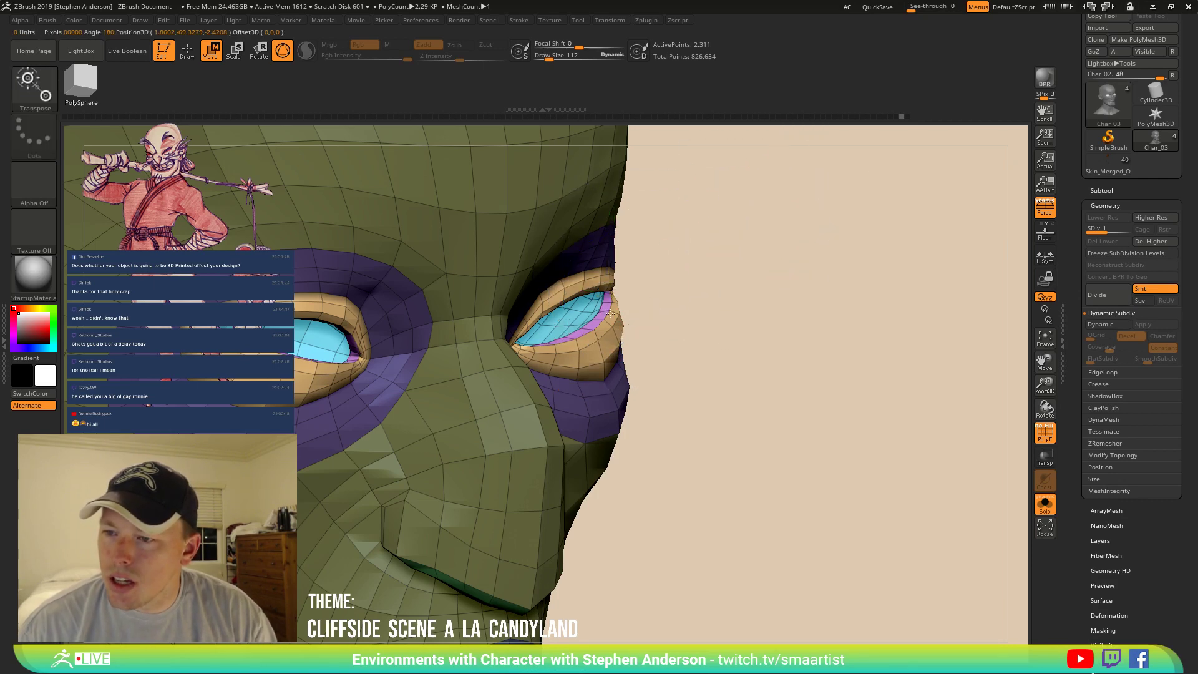
pyautogui.keyDown('ctrl'); pyautogui.click(630, 323); pyautogui.keyUp('ctrl')
pyautogui.keyDown('ctrl'); pyautogui.moveTo(642, 327); pyautogui.dragTo(660, 334); pyautogui.keyUp('ctrl')
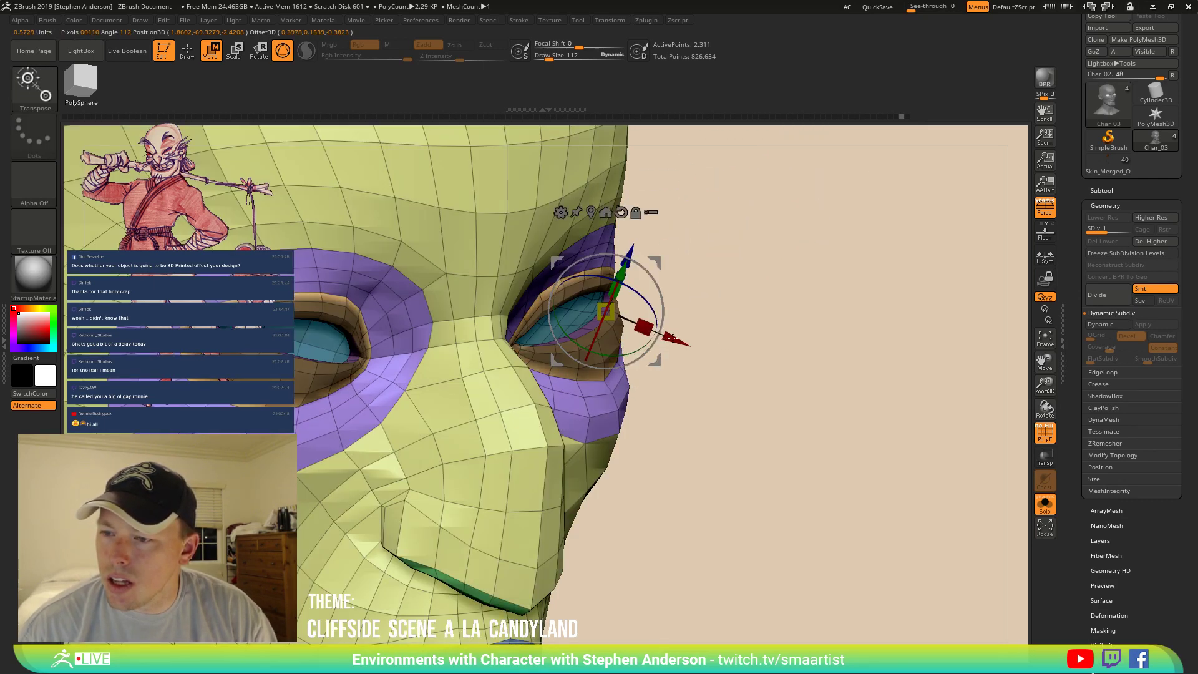
pyautogui.keyDown('alt'); pyautogui.moveTo(636, 409); pyautogui.dragTo(735, 576); pyautogui.keyUp('alt')
pyautogui.moveTo(792, 607); pyautogui.dragTo(762, 570)
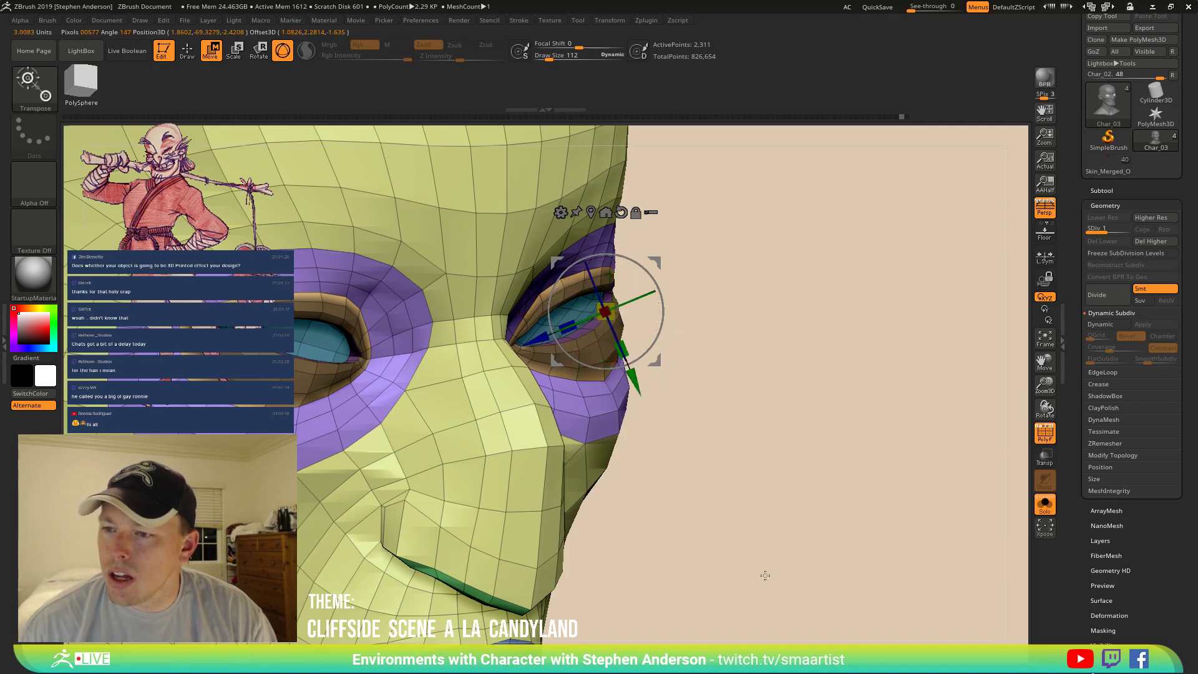
pyautogui.keyDown('ctrl'); pyautogui.click(768, 402); pyautogui.keyUp('ctrl')
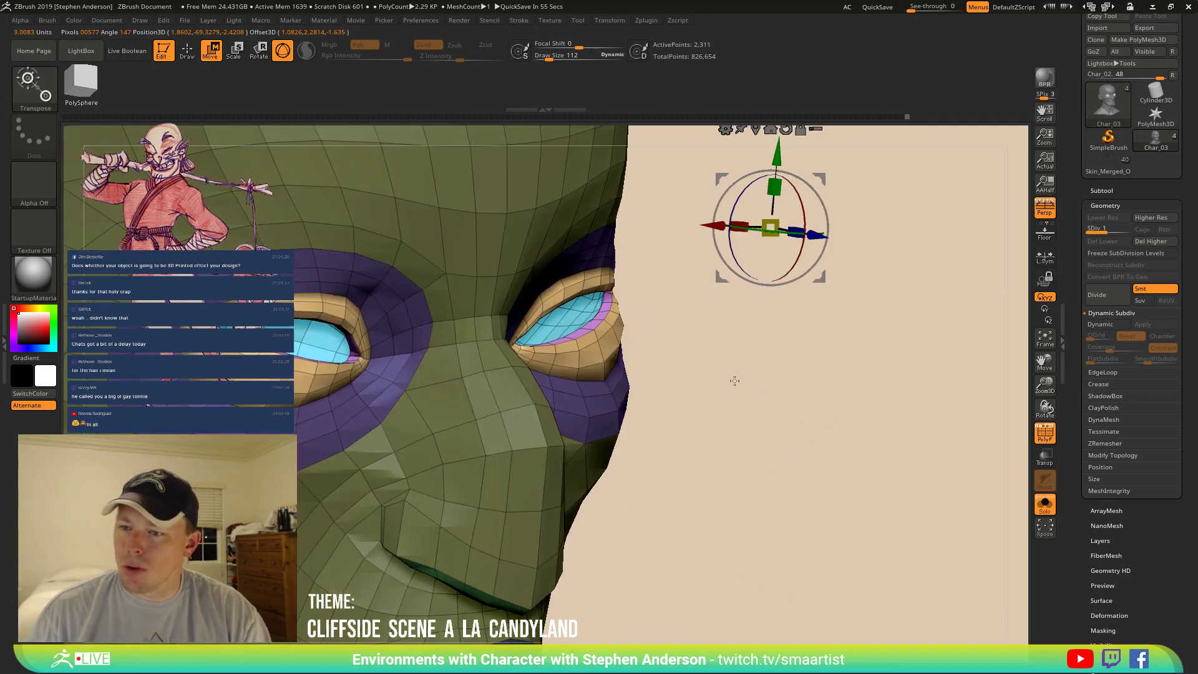
# Reshape the outer part of the unmasked lower eyelid with the Move brush.
pyautogui.moveTo(735, 380)
pyautogui.mouseDown()
pyautogui.moveTo(649, 365)
pyautogui.moveTo(702, 356)
pyautogui.moveTo(694, 350)
pyautogui.moveTo(658, 377)
pyautogui.mouseUp()
pyautogui.press('b')
pyautogui.press('m')
pyautogui.press('v')
pyautogui.press('q')
pyautogui.press('b')
pyautogui.press('m')
pyautogui.press('v')
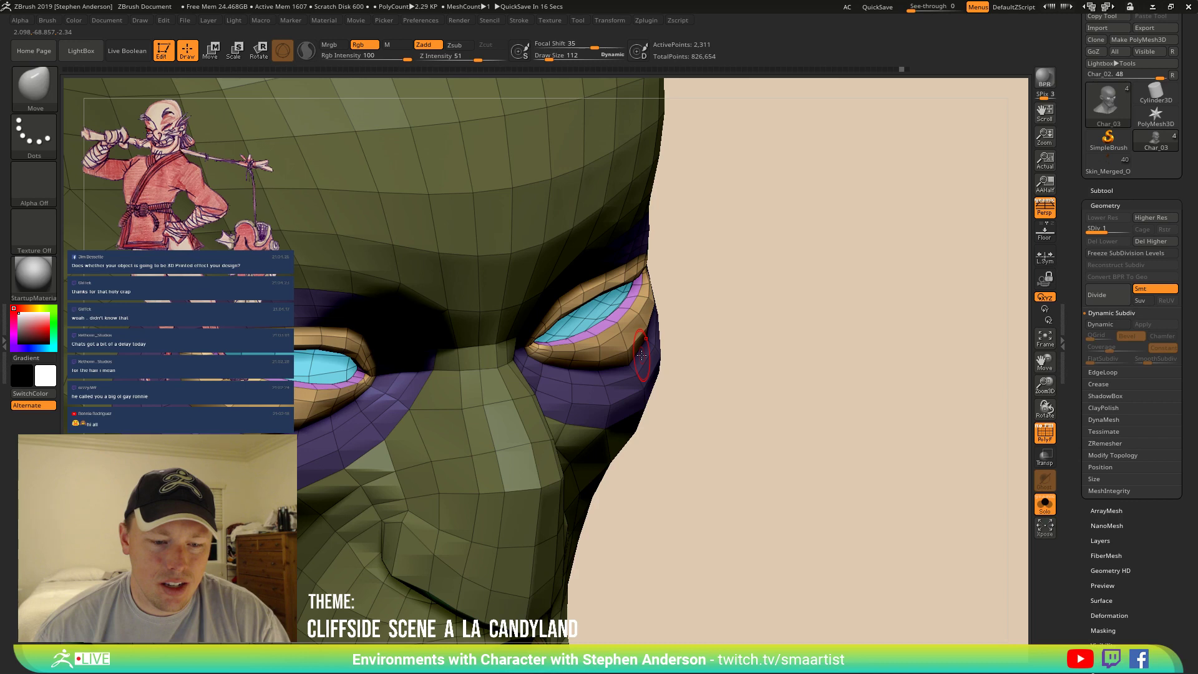
pyautogui.moveTo(668, 339); pyautogui.dragTo(615, 337)
pyautogui.moveTo(615, 337); pyautogui.dragTo(640, 347, button='right')
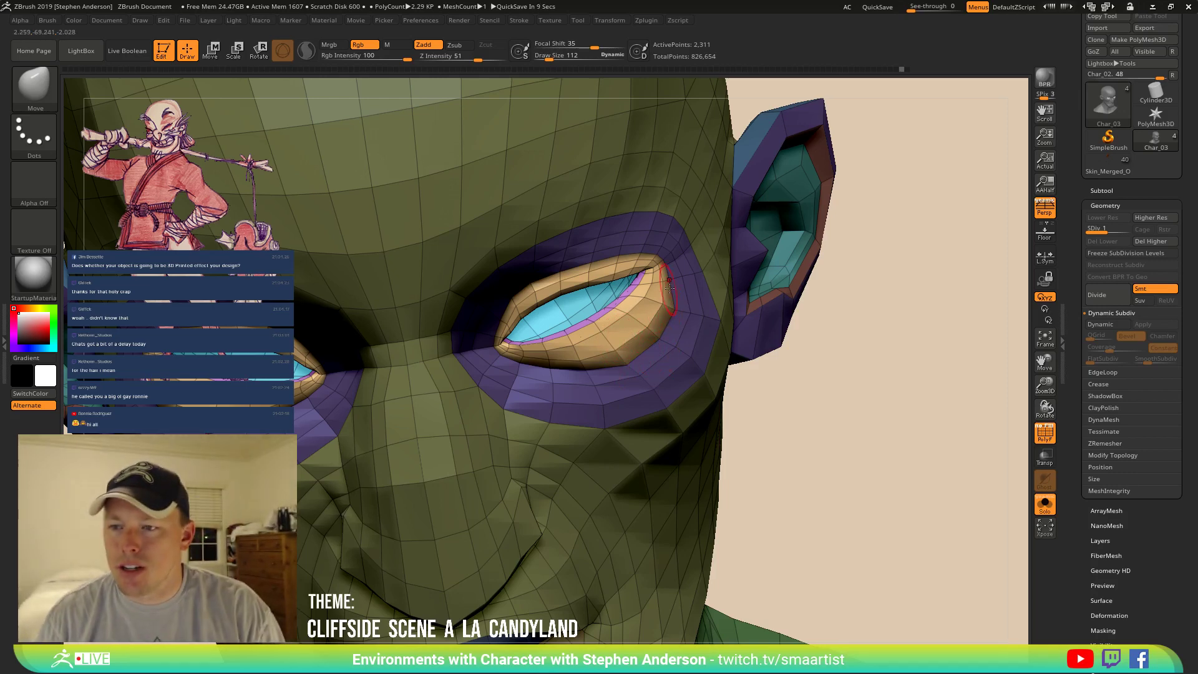
pyautogui.moveTo(649, 290)
pyautogui.mouseDown(button='right')
pyautogui.moveTo(628, 267)
pyautogui.moveTo(671, 268)
pyautogui.mouseUp(button='right')
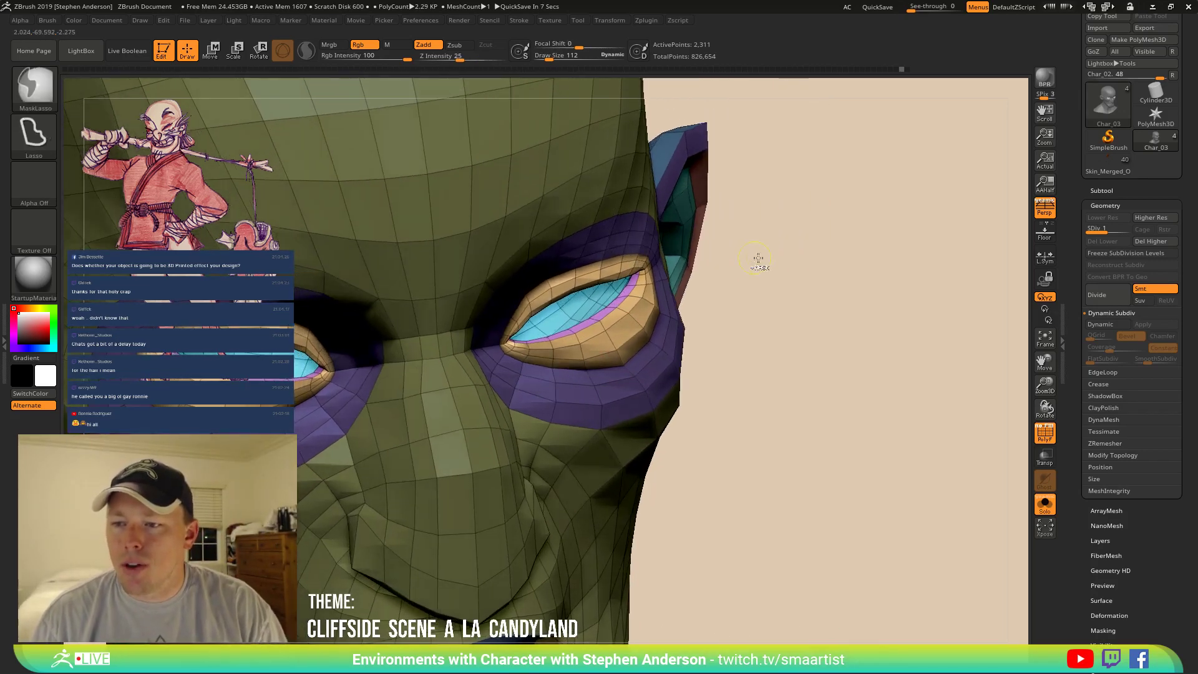
pyautogui.keyDown('ctrl'); pyautogui.moveTo(791, 281); pyautogui.dragTo(812, 306); pyautogui.keyUp('ctrl')
pyautogui.moveTo(570, 286)
pyautogui.mouseDown(button='right')
pyautogui.moveTo(538, 278)
pyautogui.moveTo(523, 241)
pyautogui.moveTo(573, 294)
pyautogui.mouseUp(button='right')
pyautogui.hotkey('ctrl', 'z')
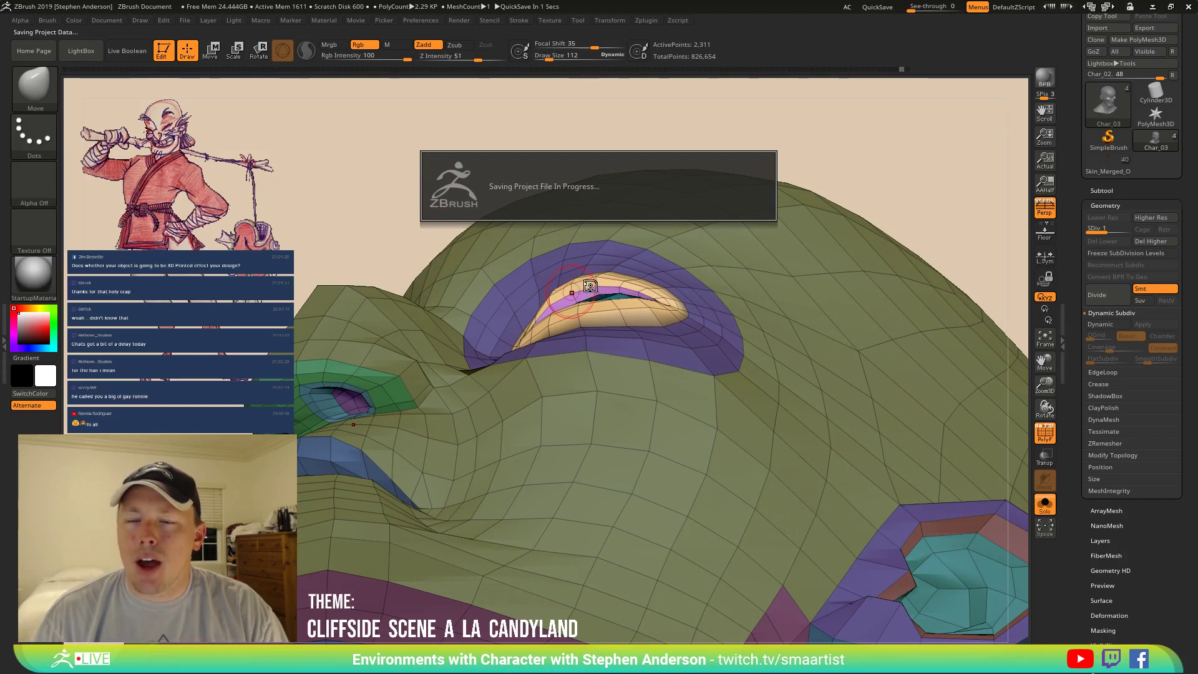
# Reshape the middle of the upper eyelid's edge with the Move brush at draw size 56.
pyautogui.moveTo(588, 285); pyautogui.dragTo(612, 353, button='right')
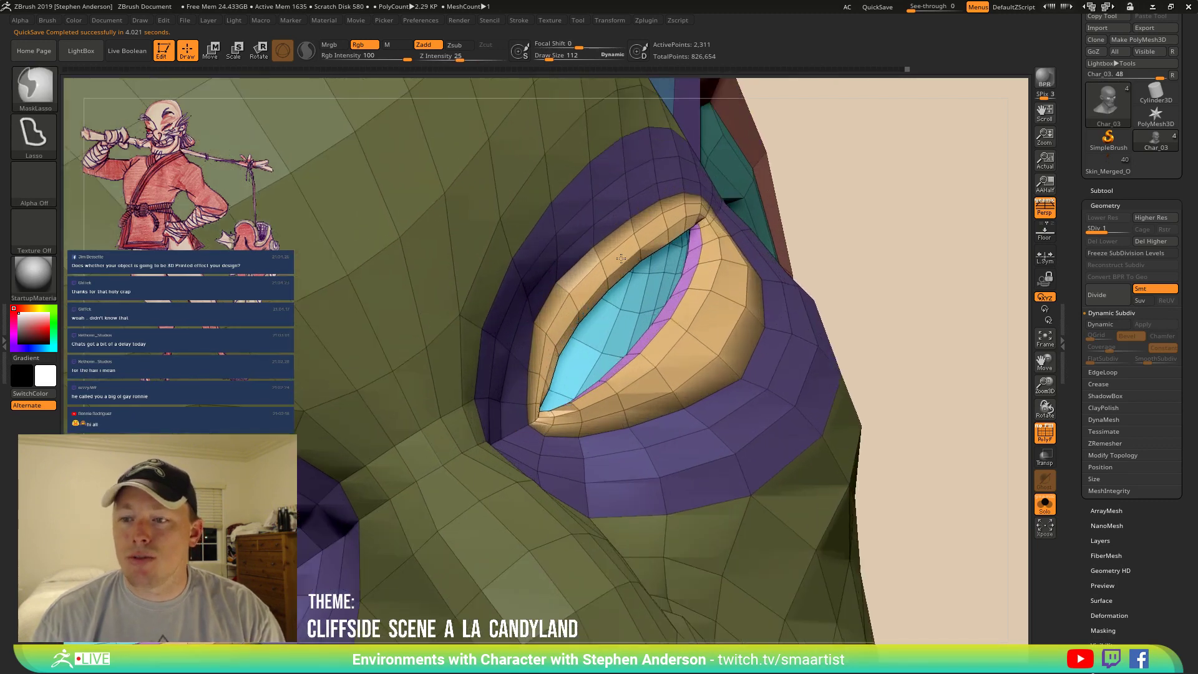
pyautogui.keyDown('ctrl'); pyautogui.moveTo(621, 258); pyautogui.dragTo(601, 262, button='right'); pyautogui.keyUp('ctrl')
pyautogui.press('s')
pyautogui.moveTo(601, 261); pyautogui.dragTo(554, 336)
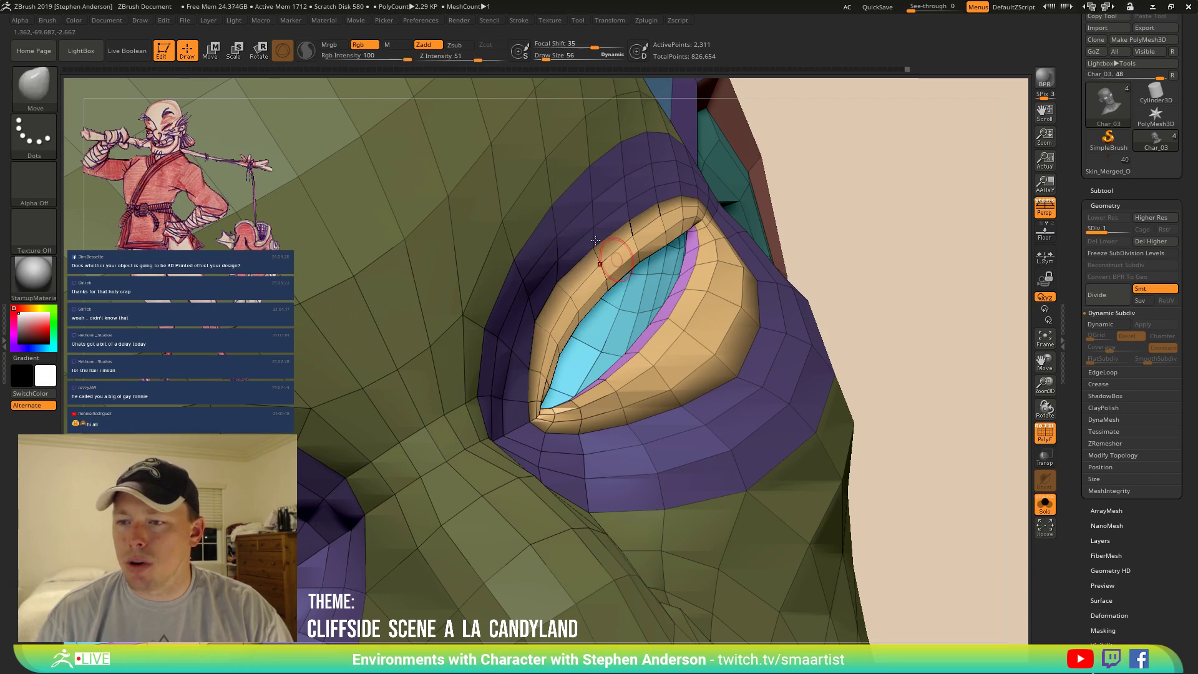
pyautogui.moveTo(595, 241); pyautogui.dragTo(646, 262, button='right')
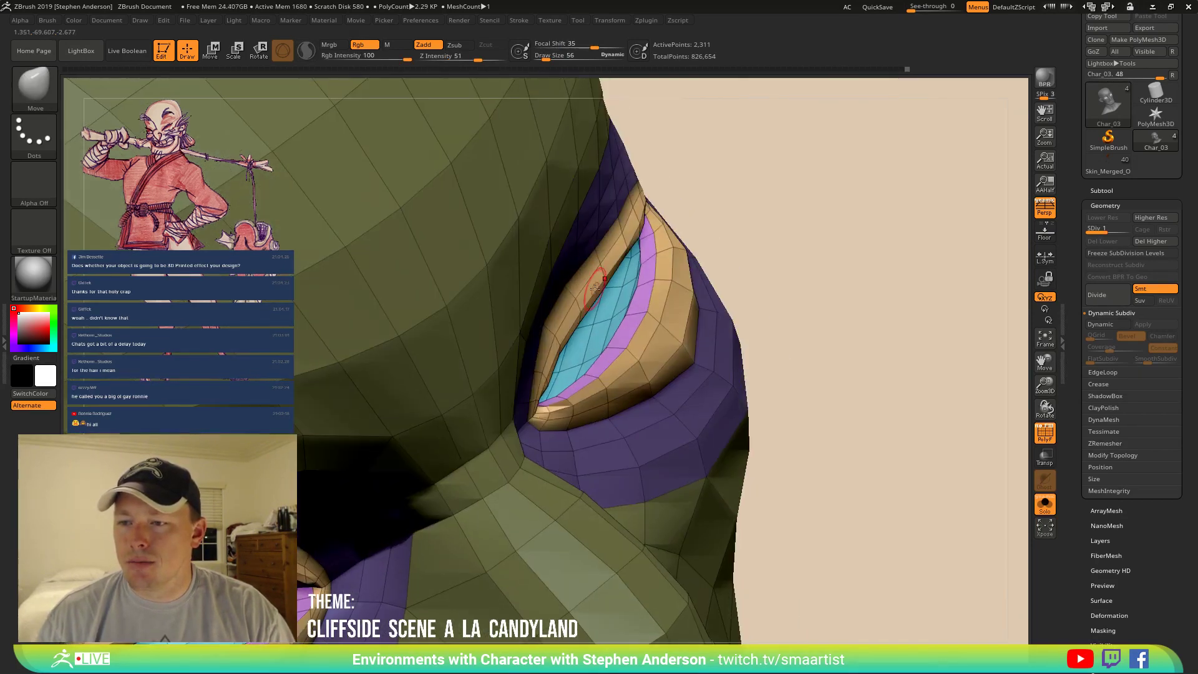
# Shift the inner half of the upper eyelid with the Move brush, using draw sizes 246 and 81.
pyautogui.press('s')
pyautogui.moveTo(641, 287); pyautogui.dragTo(802, 302)
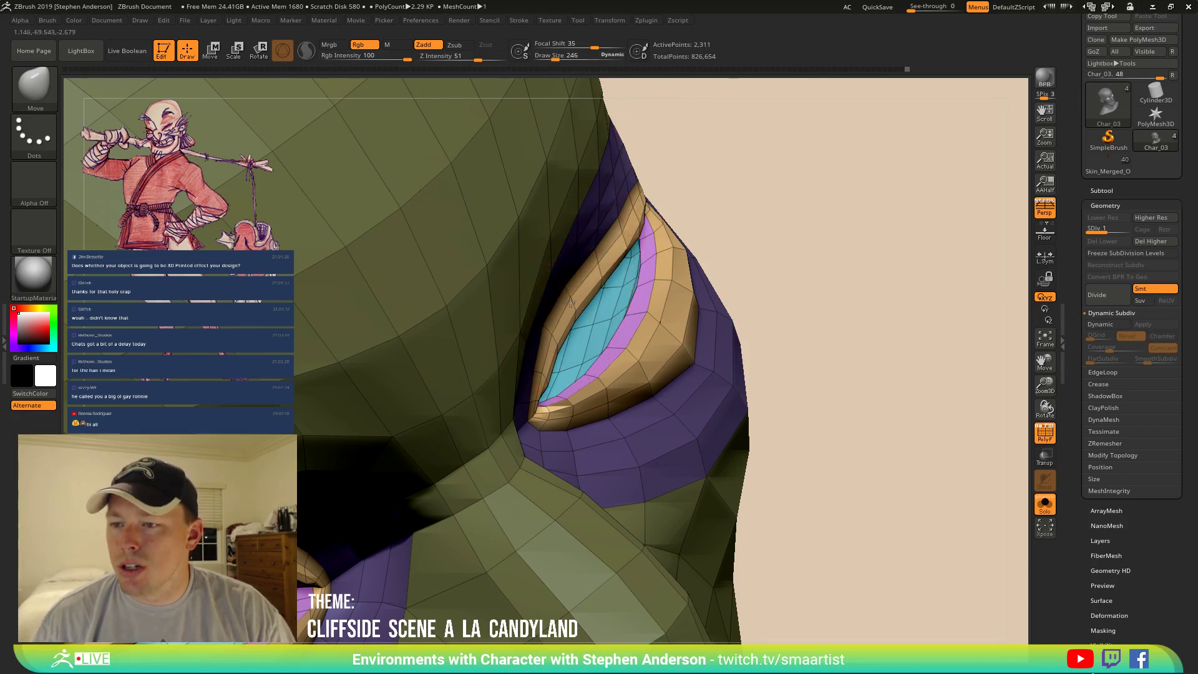
pyautogui.press('s')
pyautogui.moveTo(596, 277); pyautogui.dragTo(590, 280)
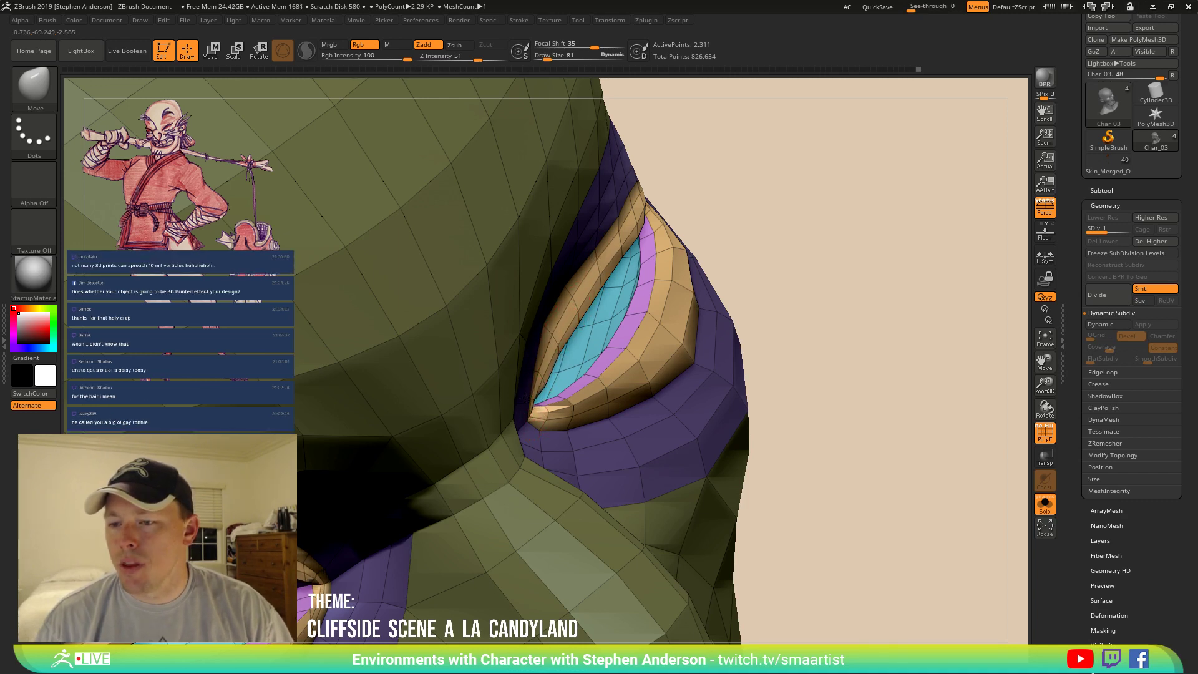
# Clear the eyelid mask and check the eye shape on the head with the polyframe temporarily hidden.
pyautogui.moveTo(553, 407)
pyautogui.mouseDown(button='right')
pyautogui.moveTo(477, 376)
pyautogui.moveTo(535, 398)
pyautogui.moveTo(538, 377)
pyautogui.mouseUp(button='right')
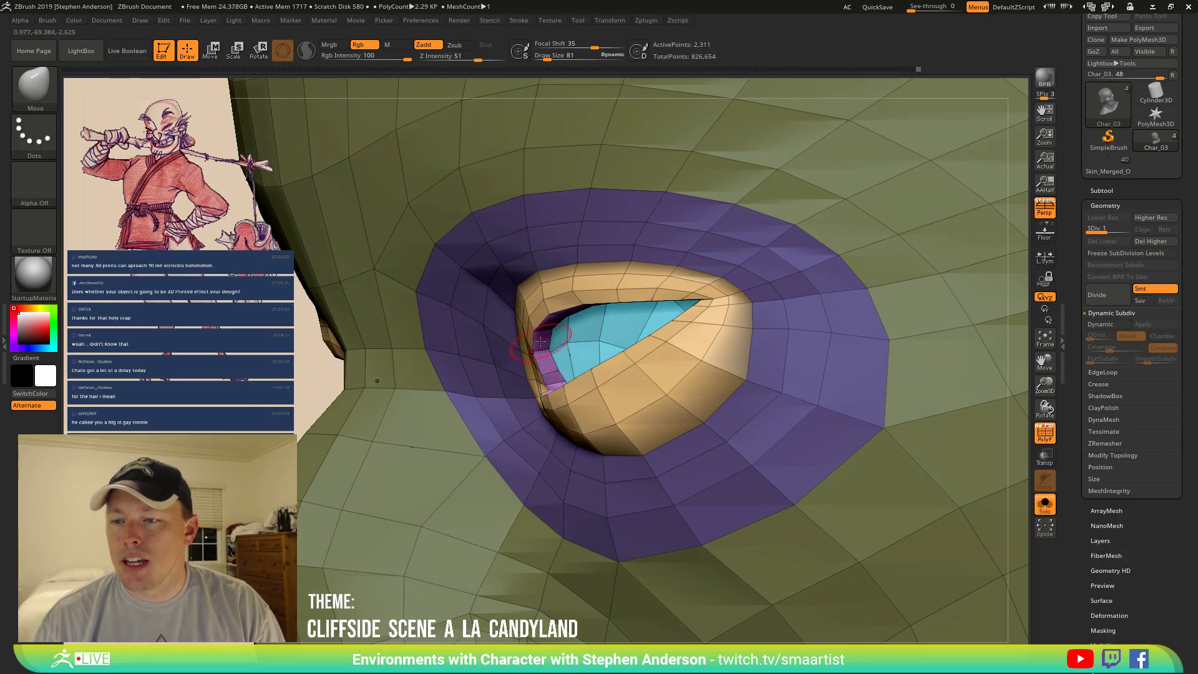
pyautogui.moveTo(553, 318); pyautogui.dragTo(665, 266, button='right')
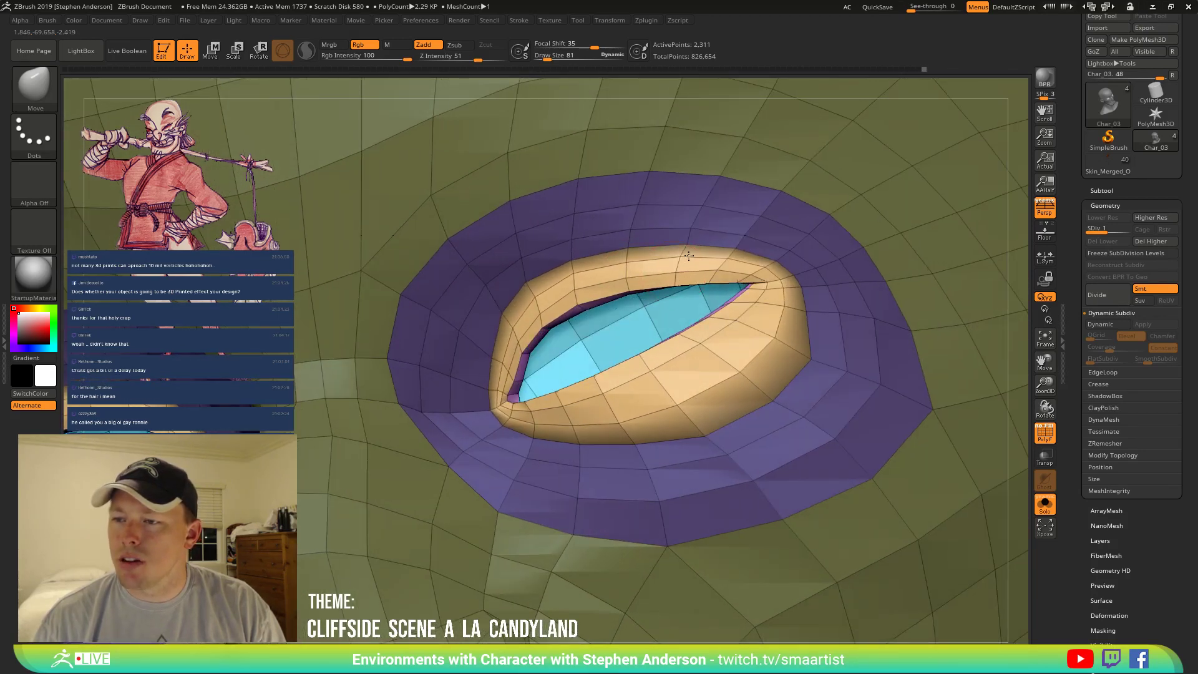
pyautogui.keyDown('ctrl'); pyautogui.moveTo(716, 266); pyautogui.dragTo(625, 166, button='right'); pyautogui.keyUp('ctrl')
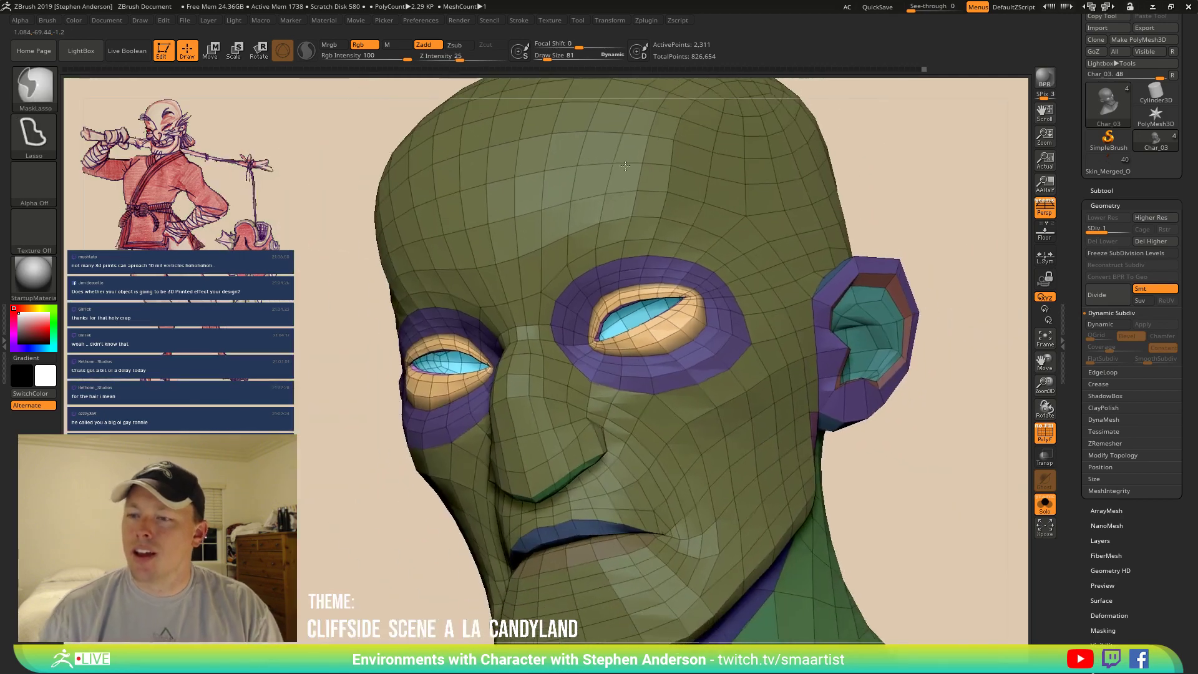
pyautogui.hotkey('shift', 'f')
pyautogui.keyDown('ctrl'); pyautogui.moveTo(965, 190); pyautogui.dragTo(986, 216); pyautogui.keyUp('ctrl')
pyautogui.moveTo(824, 303); pyautogui.dragTo(842, 318, button='right')
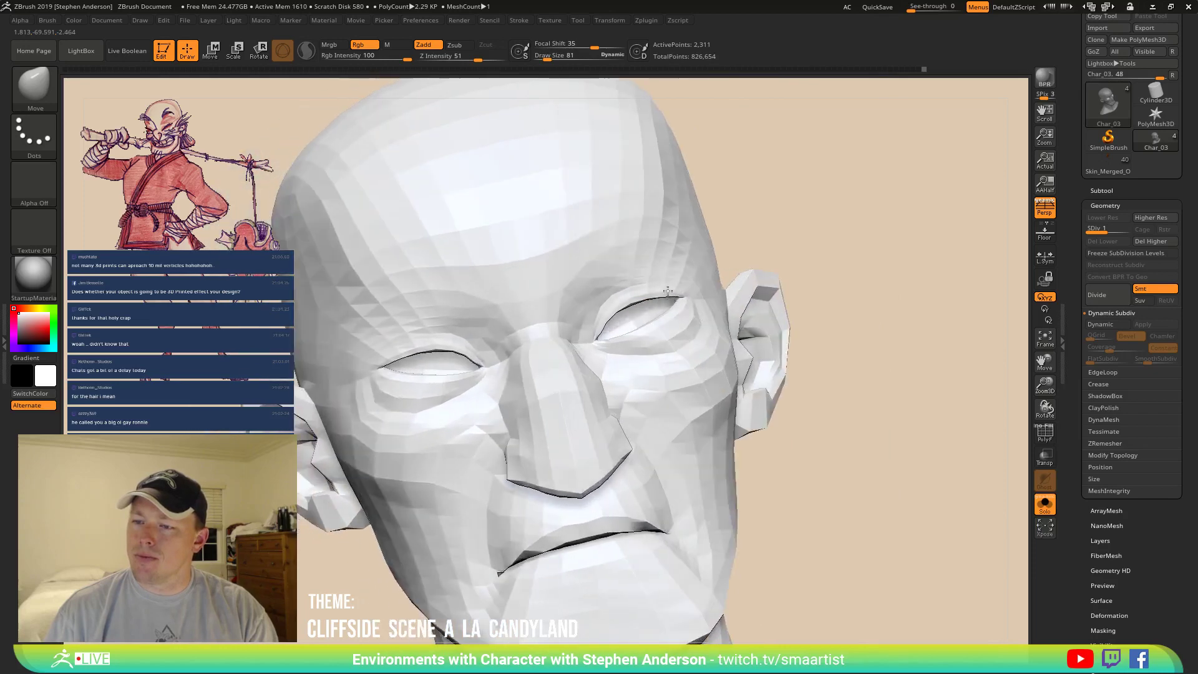
pyautogui.moveTo(668, 291)
pyautogui.keyDown('shift'); pyautogui.mouseDown(button='right')
pyautogui.moveTo(643, 299)
pyautogui.moveTo(701, 374)
pyautogui.moveTo(709, 414)
pyautogui.moveTo(651, 364)
pyautogui.mouseUp(button='right'); pyautogui.keyUp('shift')
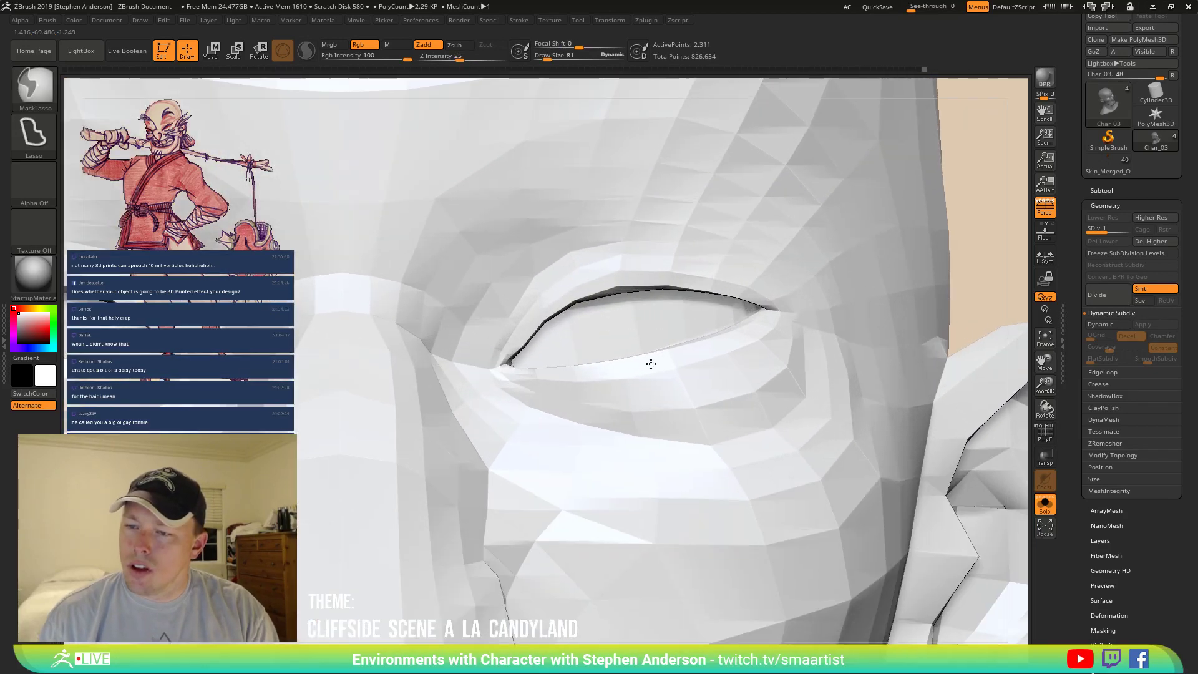
pyautogui.hotkey('shift', 'f')
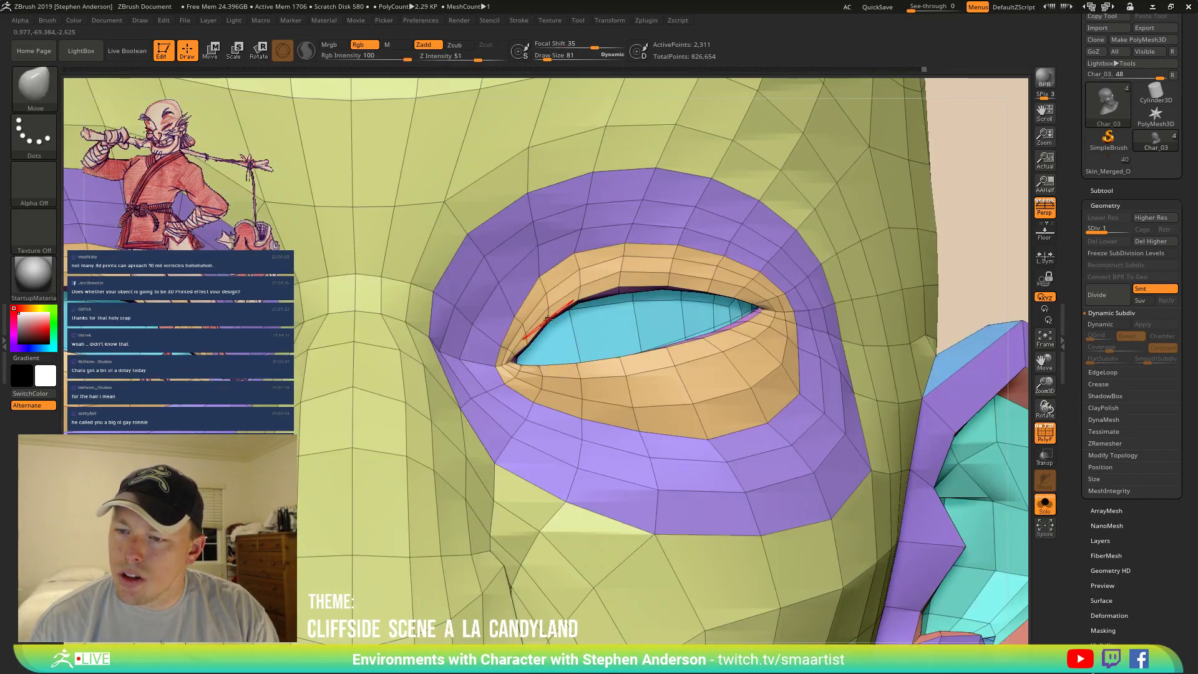
# Adjust the upper eyelid's inner edge and the crease above it with the Move brush at draw size 81.
pyautogui.moveTo(548, 319); pyautogui.dragTo(546, 304)
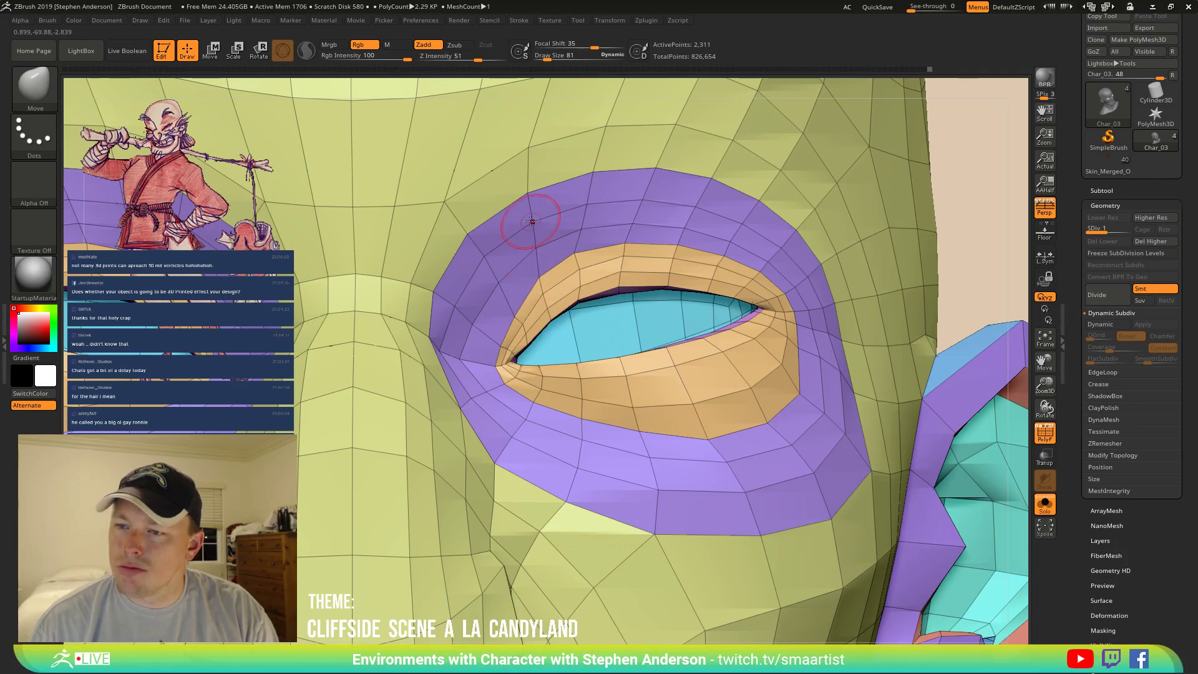
pyautogui.moveTo(576, 250); pyautogui.dragTo(583, 248)
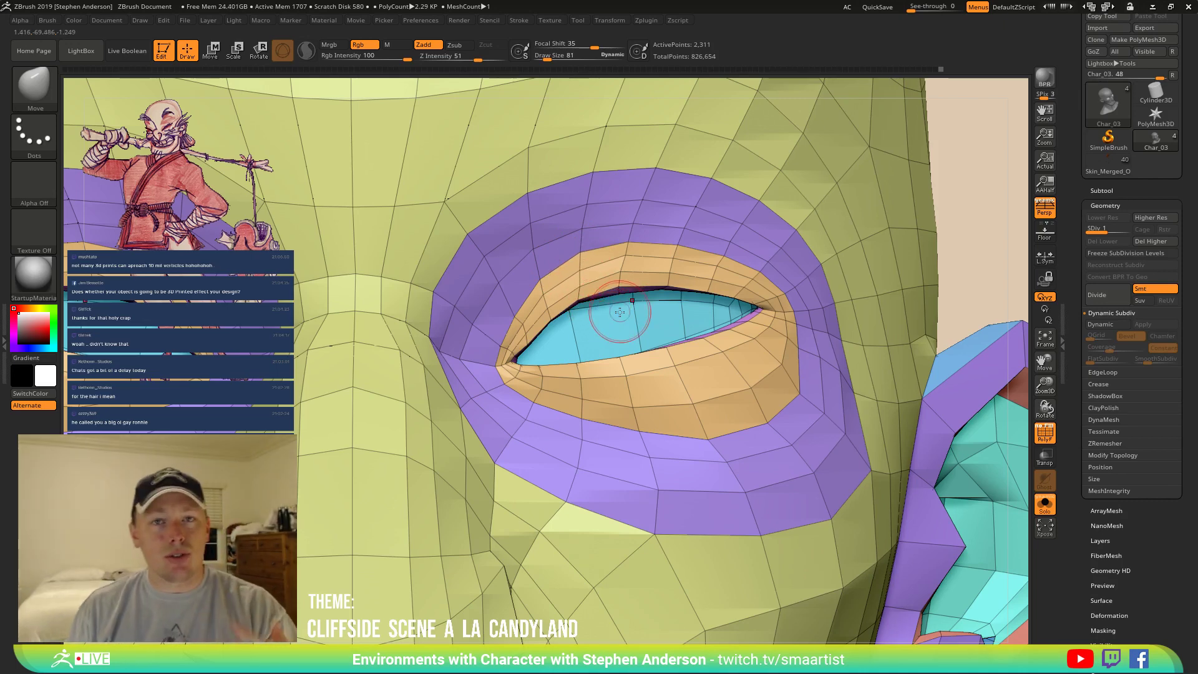
pyautogui.moveTo(725, 283)
pyautogui.mouseDown(button='right')
pyautogui.moveTo(542, 336)
pyautogui.moveTo(531, 316)
pyautogui.mouseUp(button='right')
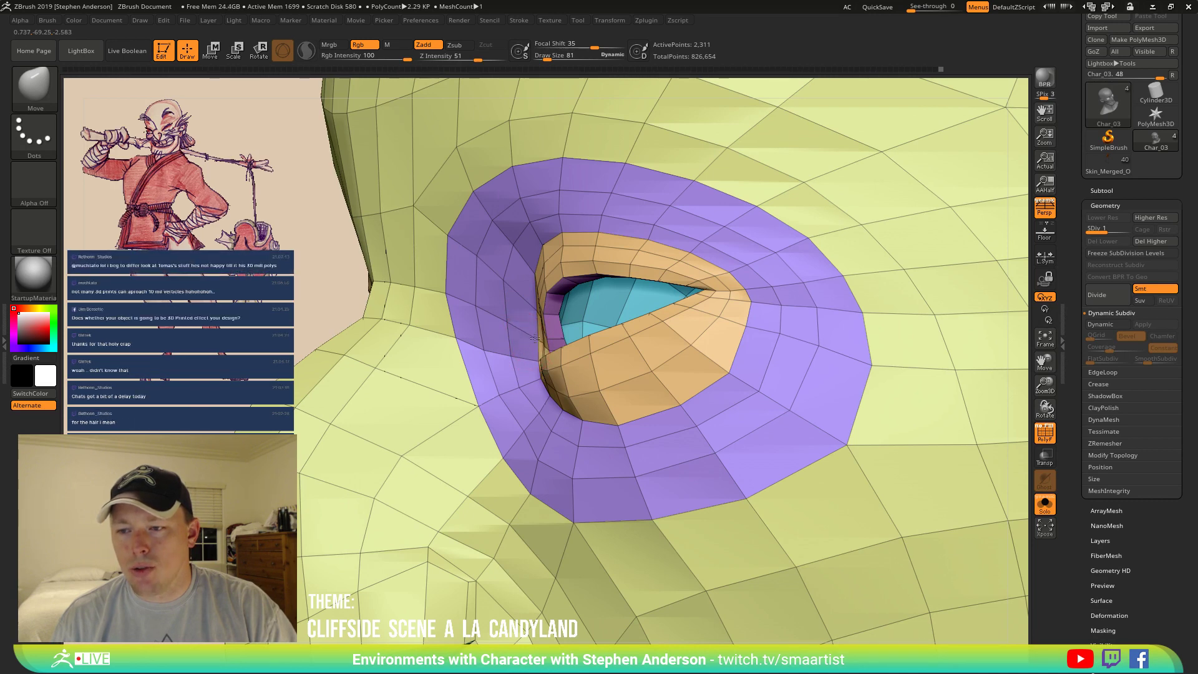
# Refine the inner eye corner and nearby upper lid with the Move brush at draw size 48, smoothing where needed.
pyautogui.press('s')
pyautogui.moveTo(535, 341); pyautogui.dragTo(532, 342)
pyautogui.moveTo(532, 342); pyautogui.dragTo(549, 342, button='right')
pyautogui.moveTo(547, 347); pyautogui.dragTo(544, 351)
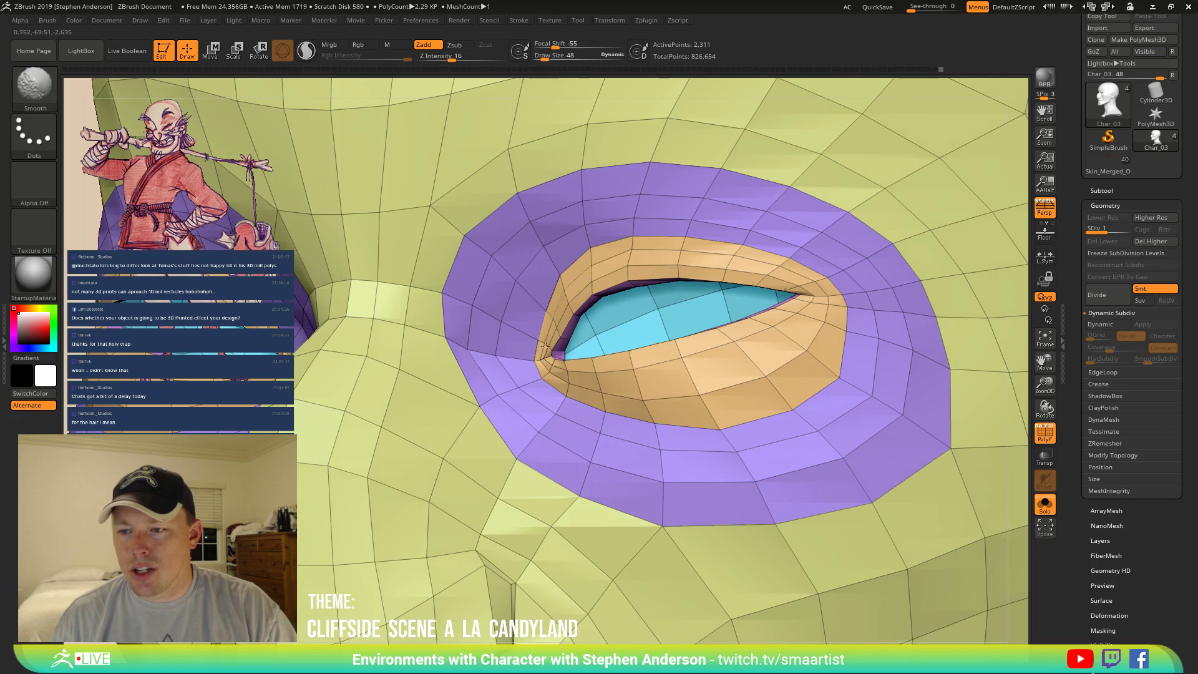
pyautogui.moveTo(556, 307); pyautogui.dragTo(615, 254, button='right')
pyautogui.press('shift')
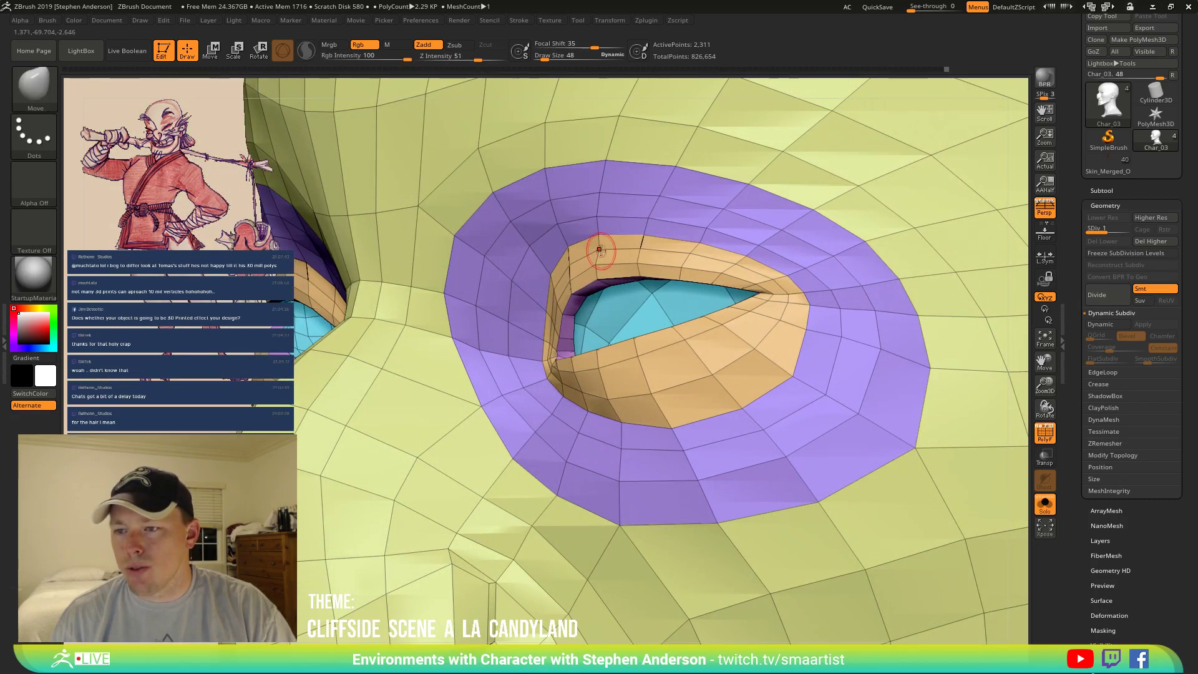
# Enlarge the Move brush to draw size 175 and check the eyelids and surrounding socket ring from several angles.
pyautogui.moveTo(634, 246)
pyautogui.mouseDown(button='right')
pyautogui.moveTo(668, 238)
pyautogui.moveTo(564, 241)
pyautogui.moveTo(705, 243)
pyautogui.mouseUp(button='right')
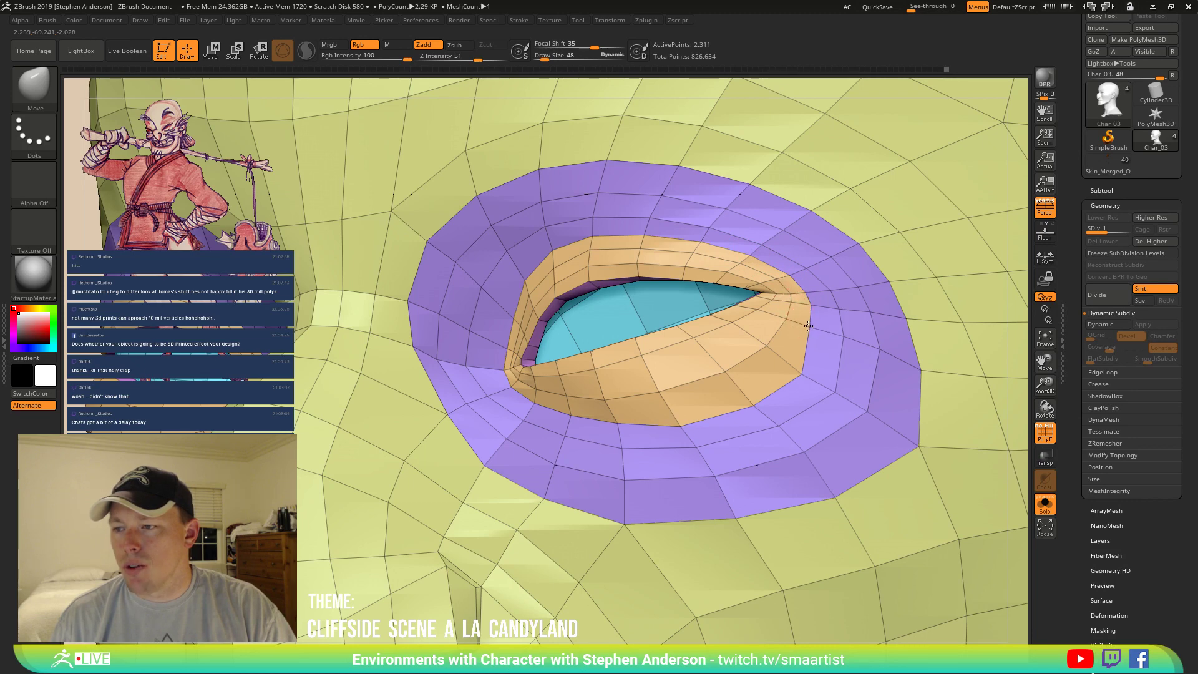
pyautogui.moveTo(840, 356); pyautogui.dragTo(836, 381, button='right')
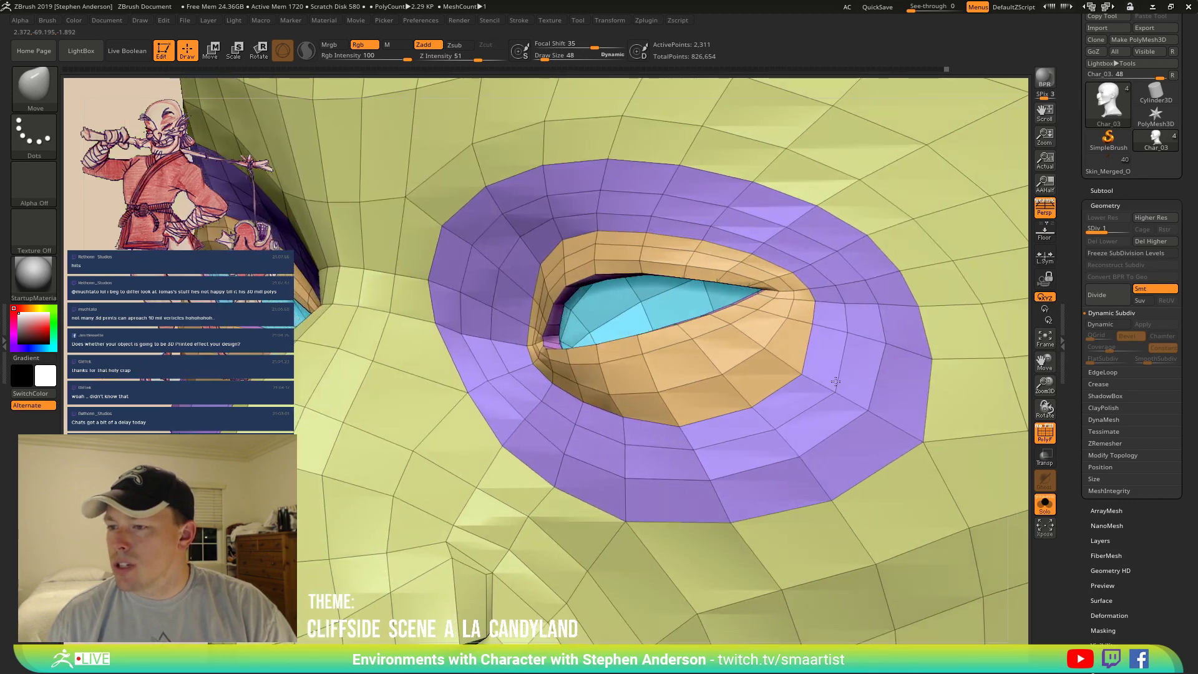
pyautogui.press('s')
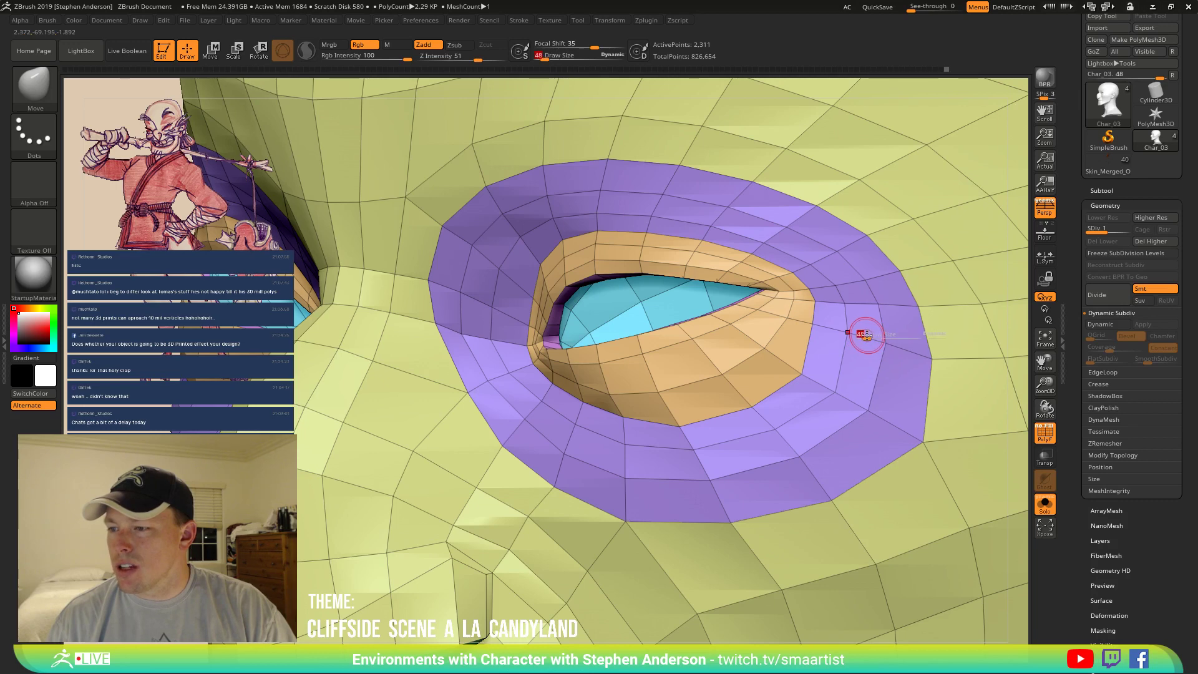
pyautogui.moveTo(867, 335); pyautogui.dragTo(892, 334)
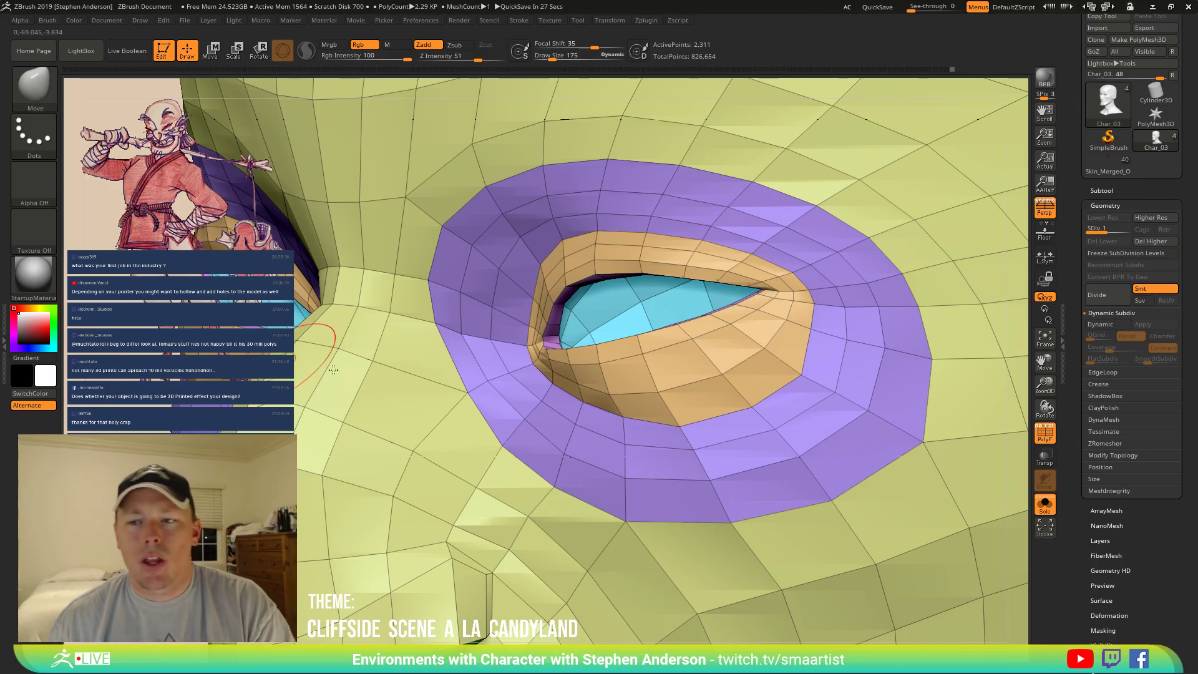
pyautogui.moveTo(647, 233)
pyautogui.mouseDown(button='right')
pyautogui.moveTo(660, 233)
pyautogui.moveTo(646, 232)
pyautogui.mouseUp(button='right')
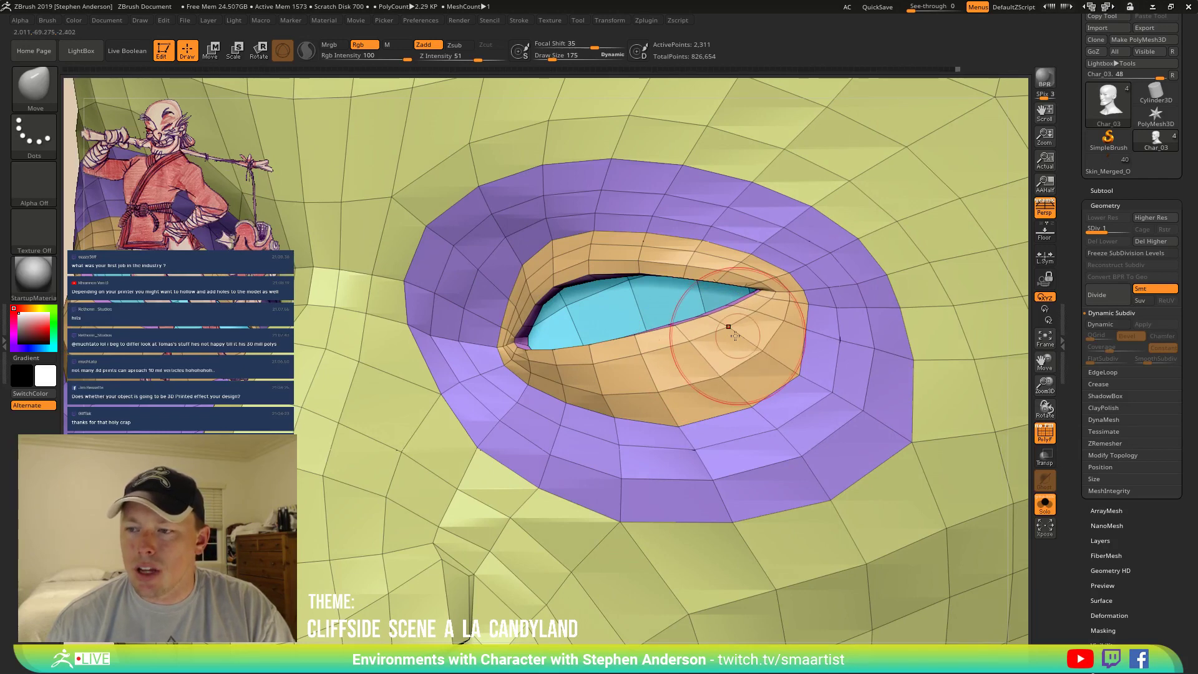
pyautogui.moveTo(736, 336); pyautogui.dragTo(725, 330, button='right')
pyautogui.moveTo(785, 250); pyautogui.dragTo(774, 245, button='right')
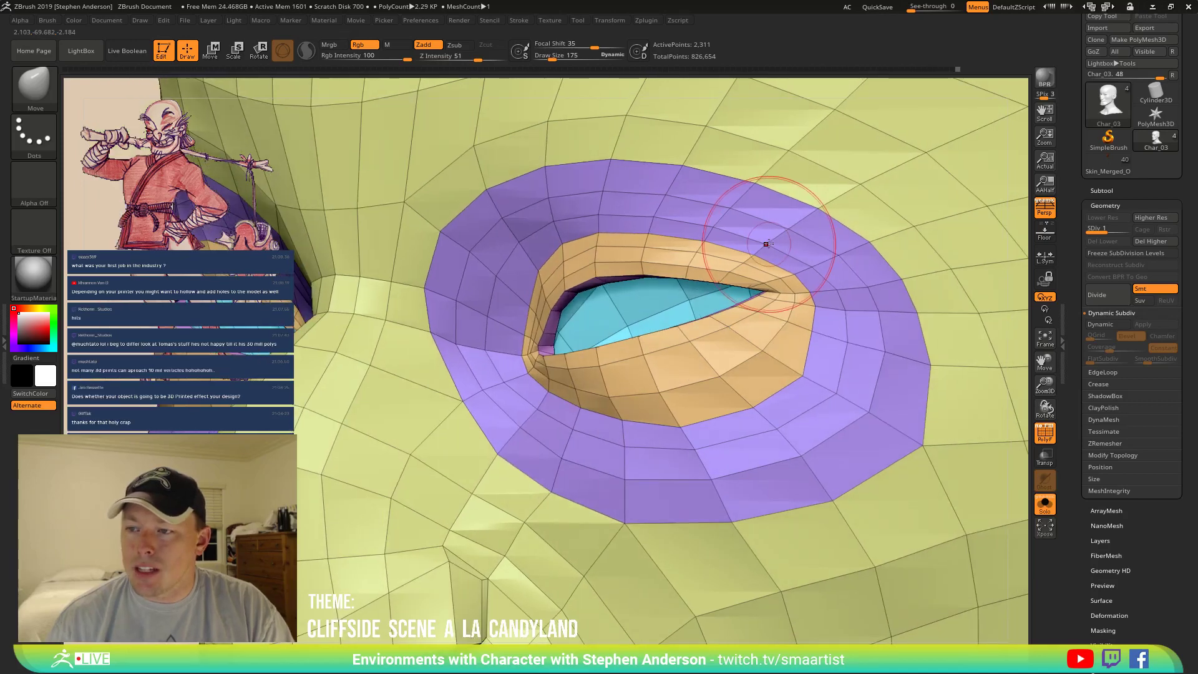
# Tweak the outer eye corner and surrounding socket ring with the Move brush at draw sizes 110, 56 and 124.
pyautogui.press('s')
pyautogui.moveTo(771, 244); pyautogui.dragTo(702, 241)
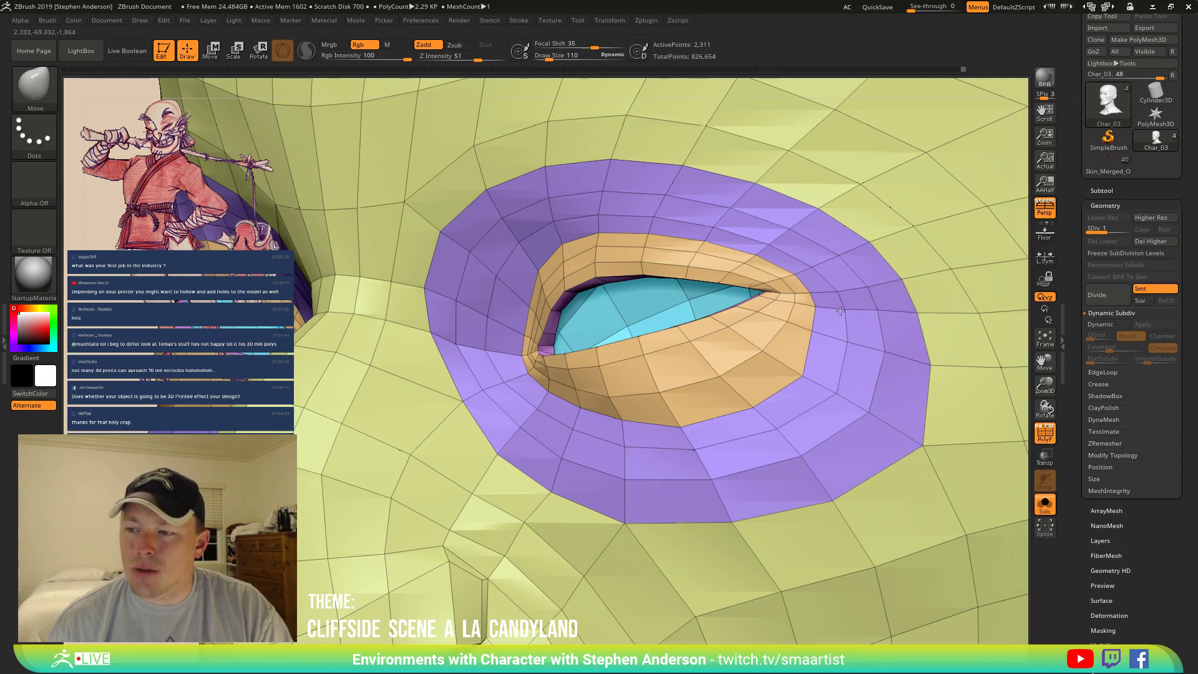
pyautogui.press('s')
pyautogui.moveTo(796, 304); pyautogui.dragTo(793, 304)
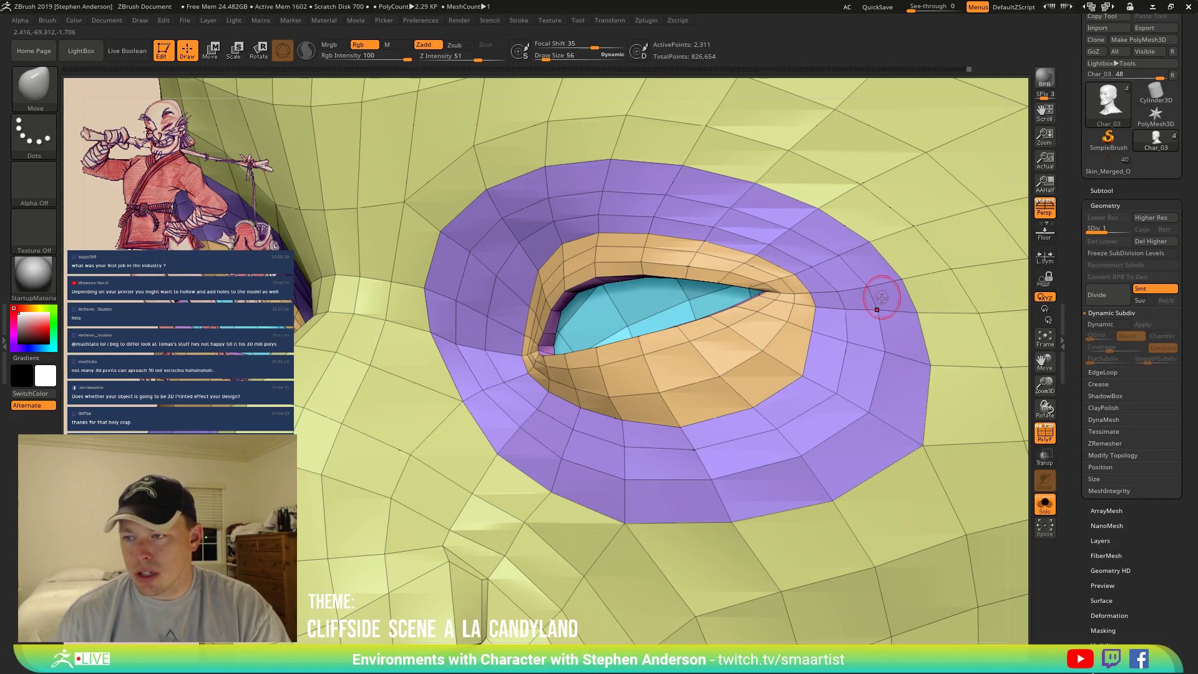
pyautogui.press('s')
pyautogui.moveTo(895, 282); pyautogui.dragTo(899, 283)
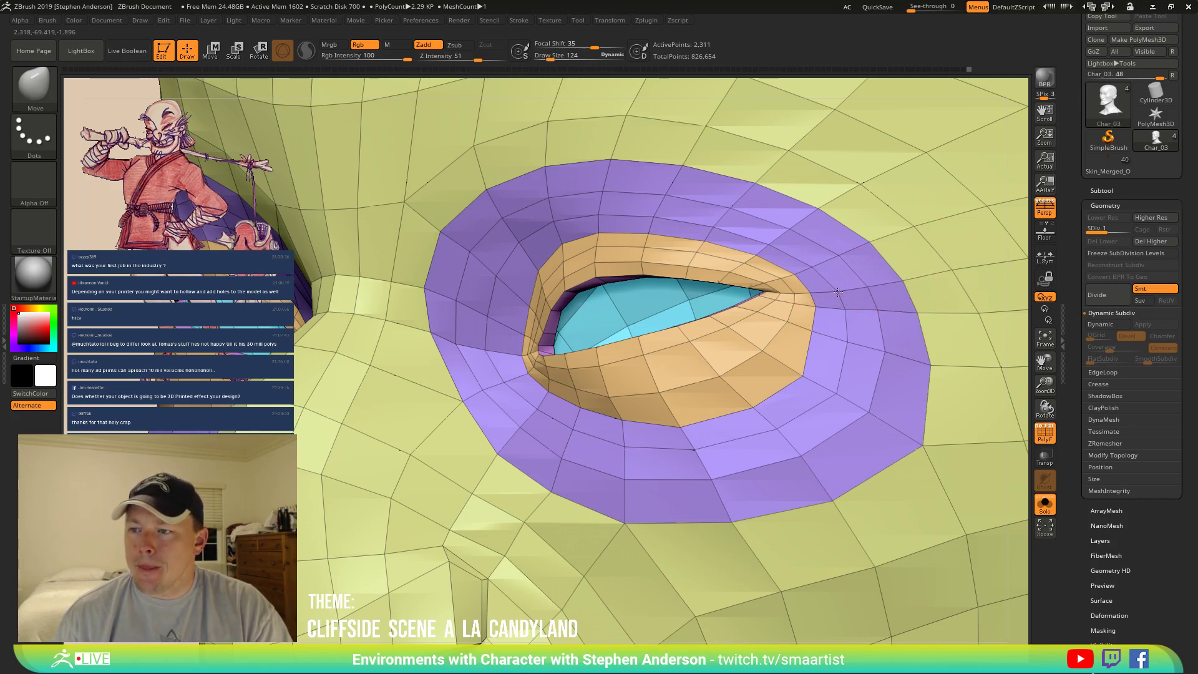
pyautogui.moveTo(813, 302); pyautogui.dragTo(798, 258, button='right')
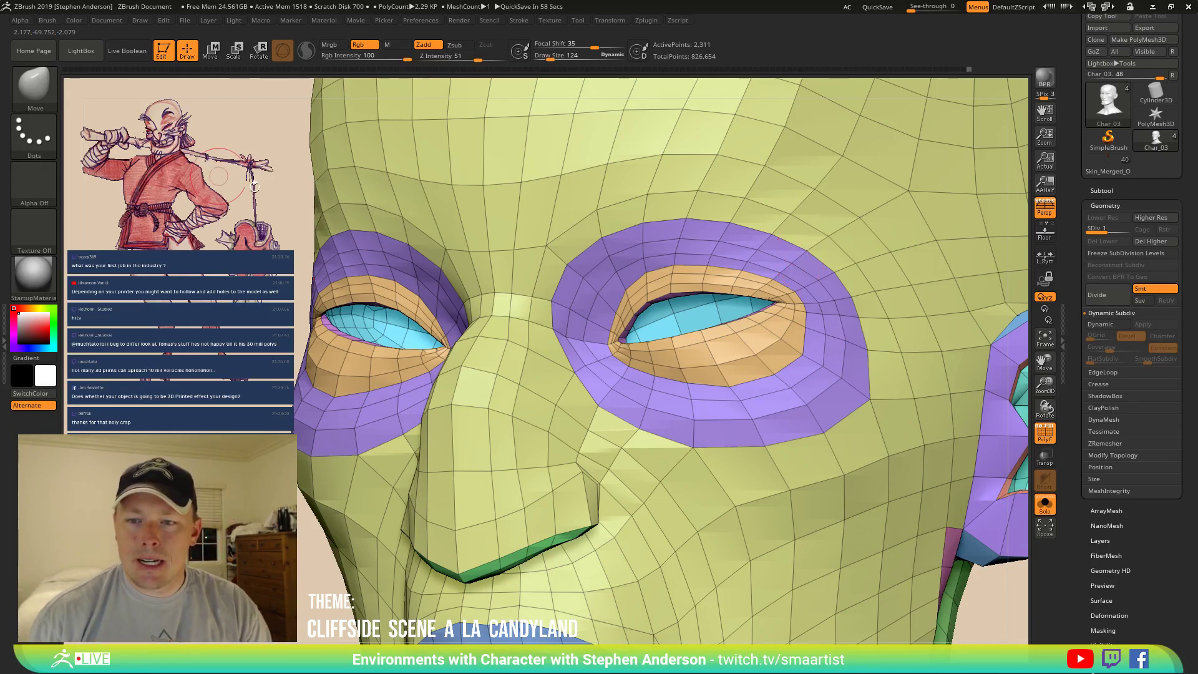
# Mask everything except the purple eye-socket polygroup and return to the Move brush.
pyautogui.moveTo(535, 274); pyautogui.dragTo(586, 256, button='right')
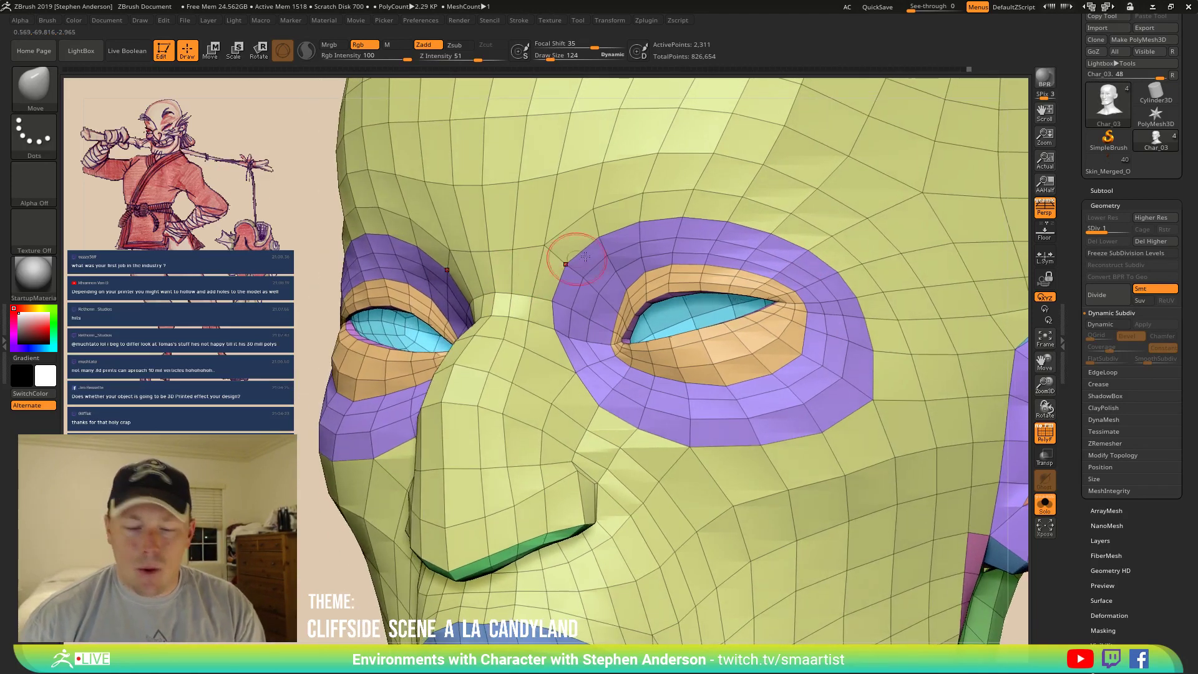
pyautogui.press('w')
pyautogui.keyDown('ctrl'); pyautogui.click(671, 250); pyautogui.keyUp('ctrl')
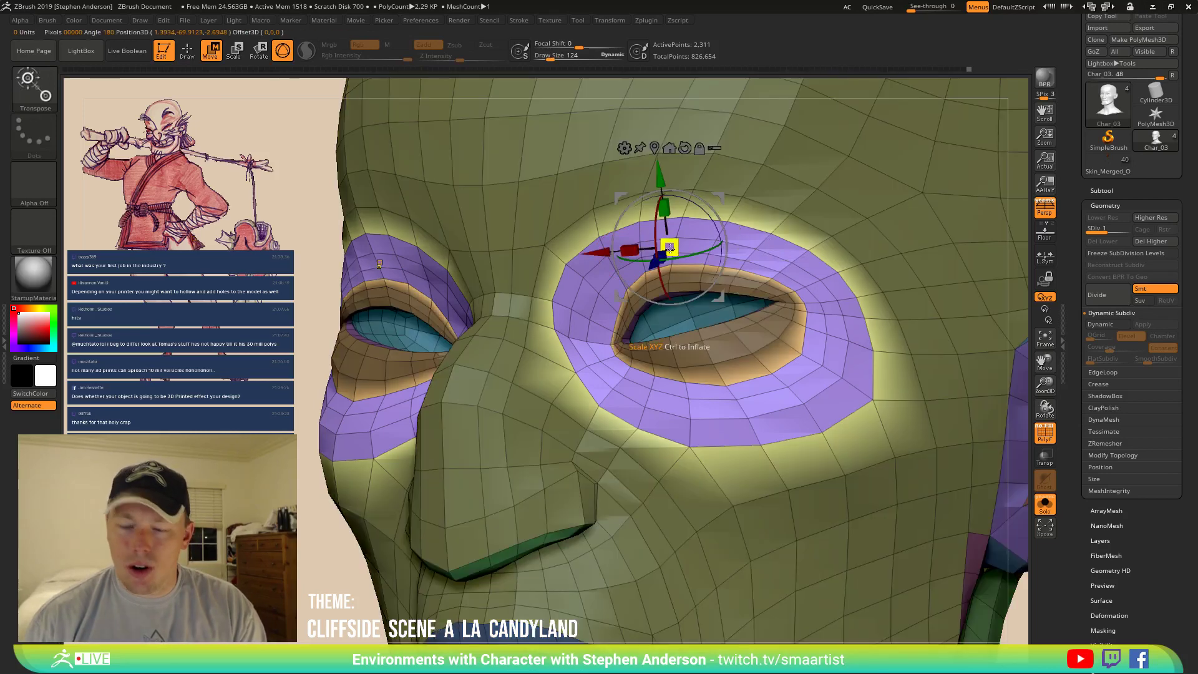
pyautogui.press('b')
pyautogui.press('m')
pyautogui.press('v')
pyautogui.moveTo(763, 255); pyautogui.dragTo(729, 263, button='right')
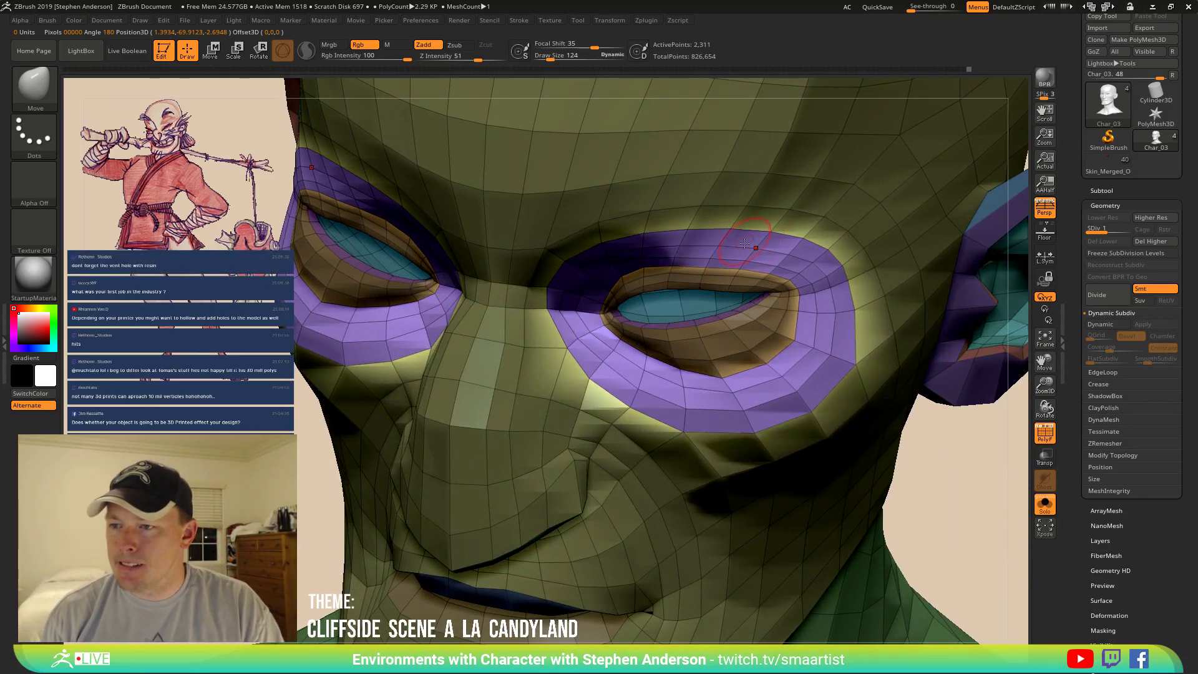
# Frame the visible head and split the hidden body geometry into its own subtool.
pyautogui.hotkey('ctrl', 'shift')
pyautogui.moveTo(757, 266)
pyautogui.keyDown('ctrl'); pyautogui.mouseDown(button='right')
pyautogui.moveTo(762, 218)
pyautogui.moveTo(782, 271)
pyautogui.moveTo(733, 281)
pyautogui.moveTo(860, 294)
pyautogui.moveTo(776, 261)
pyautogui.mouseUp(button='right'); pyautogui.keyUp('ctrl')
pyautogui.press('f')
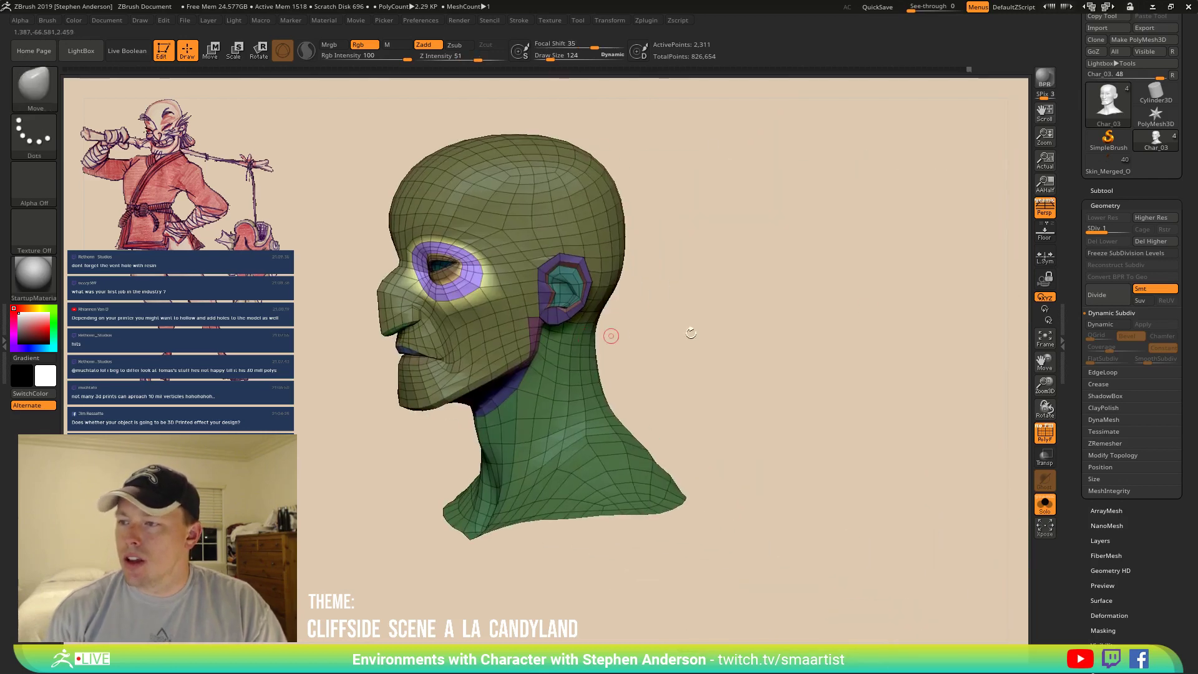
pyautogui.click(1115, 191)
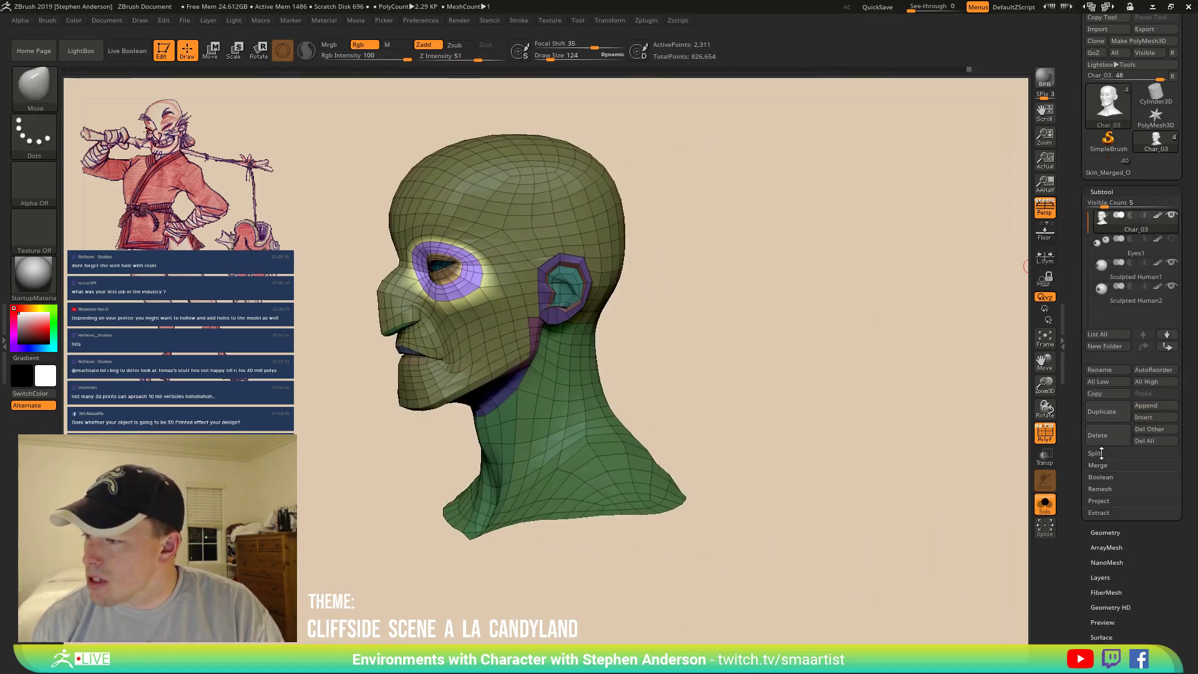
pyautogui.click(1099, 454)
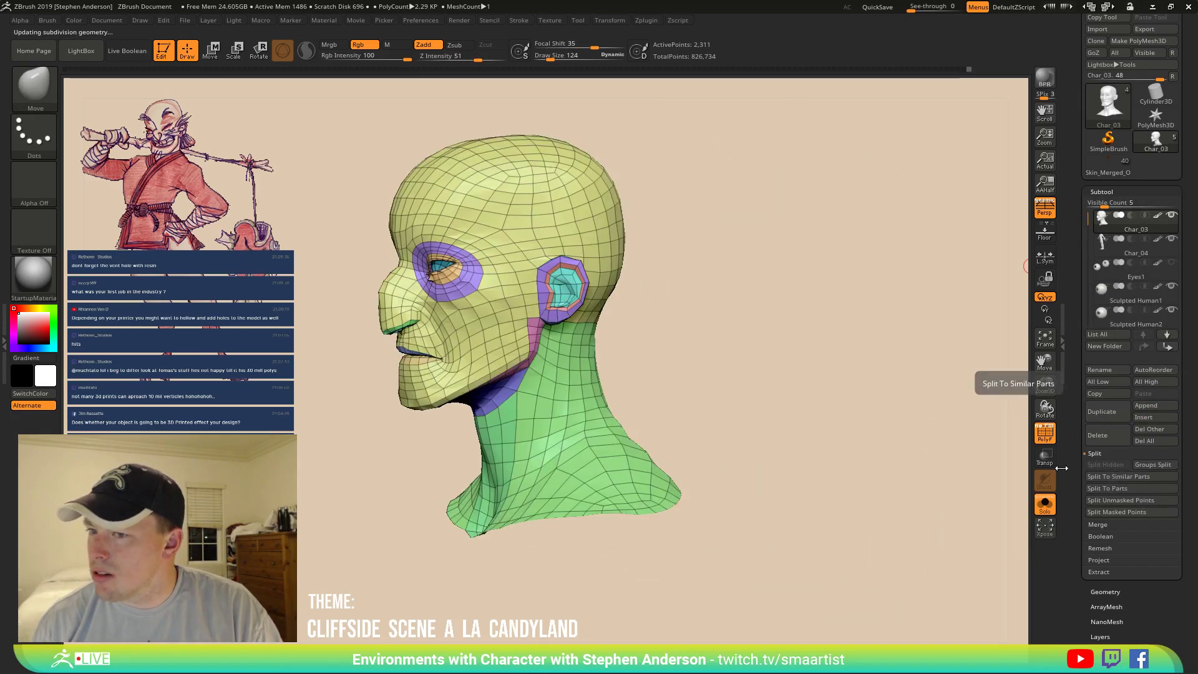
# Restore the mask that leaves only the eye-socket polygroup editable and focus on the eye area.
pyautogui.moveTo(704, 329); pyautogui.dragTo(626, 336, button='right')
pyautogui.moveTo(627, 336); pyautogui.dragTo(741, 367)
pyautogui.keyDown('ctrl'); pyautogui.click(742, 367); pyautogui.keyUp('ctrl')
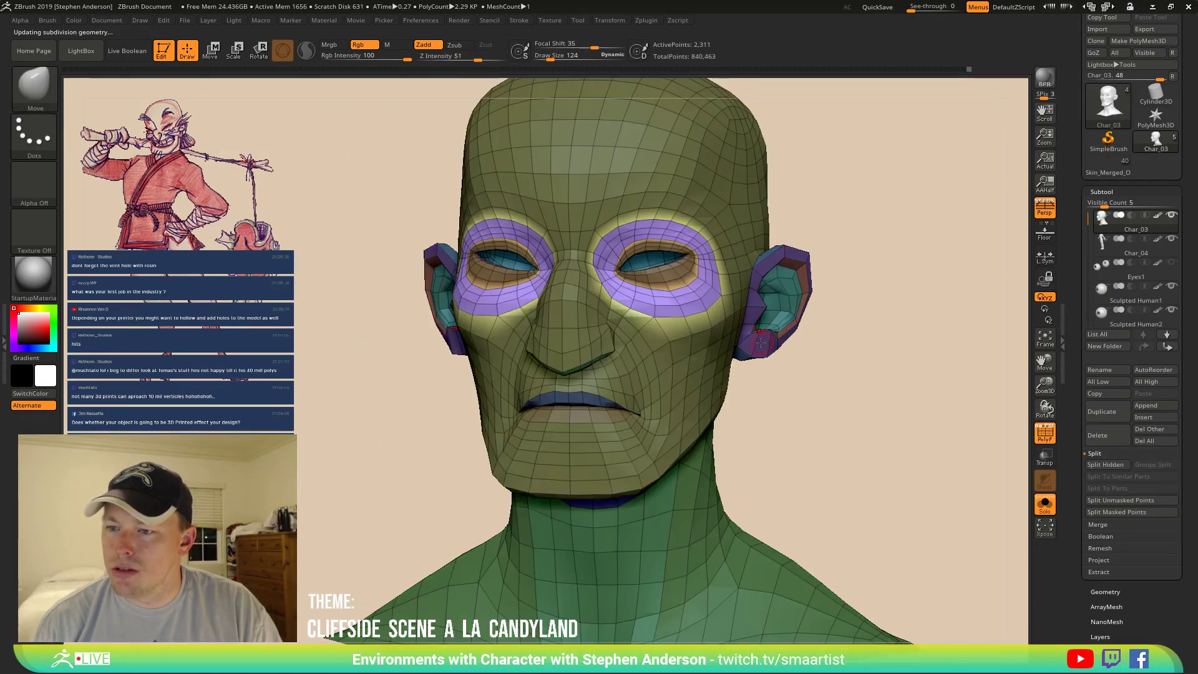
pyautogui.moveTo(742, 366); pyautogui.dragTo(660, 397, button='right')
pyautogui.moveTo(649, 349); pyautogui.dragTo(668, 299, button='right')
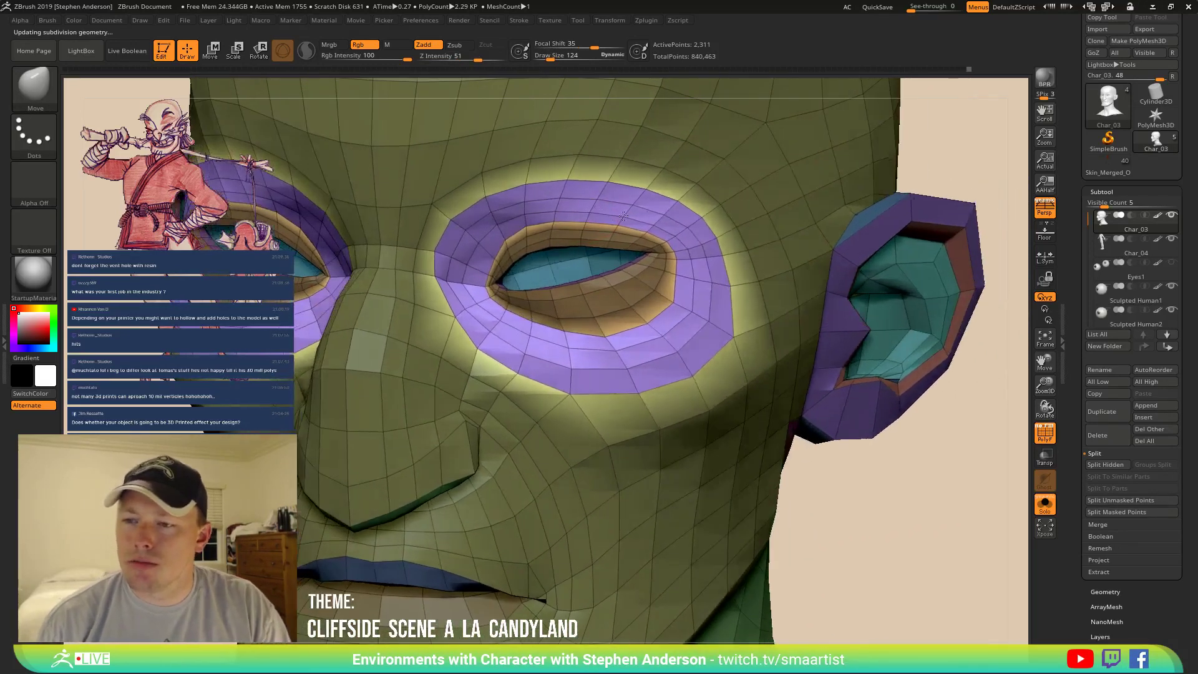
pyautogui.moveTo(623, 216); pyautogui.dragTo(629, 222, button='right')
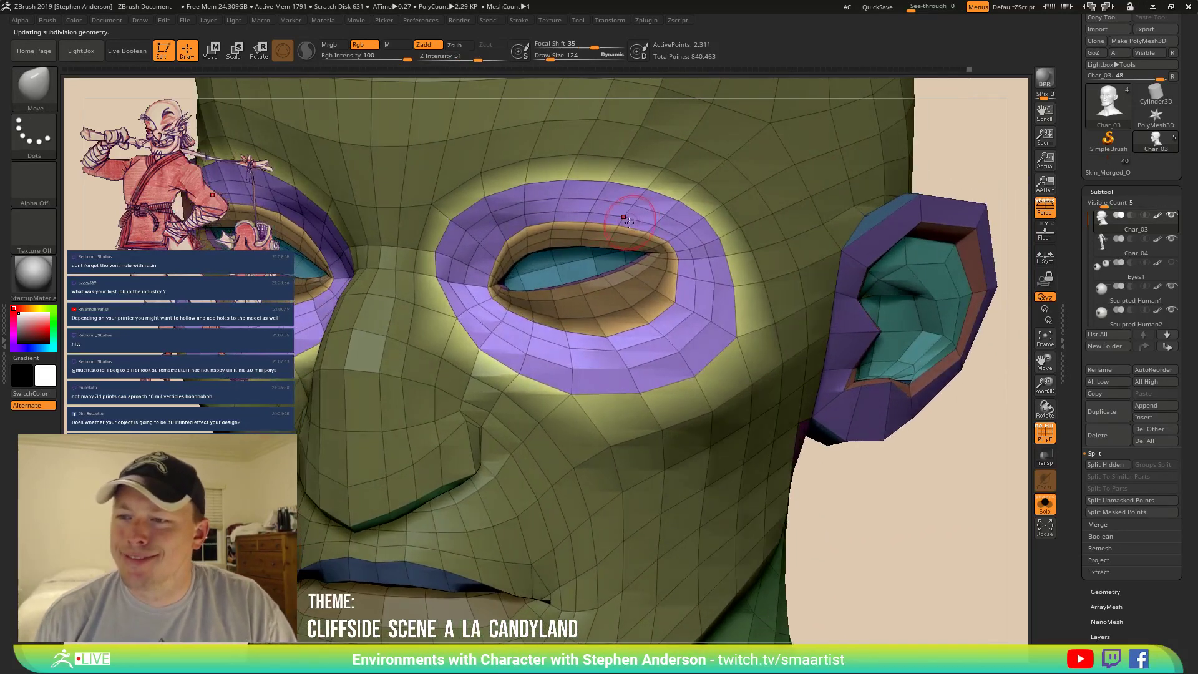
# Try a topological mask from the upper eye-socket ring toward the temple with the Transpose gizmo.
pyautogui.press('w')
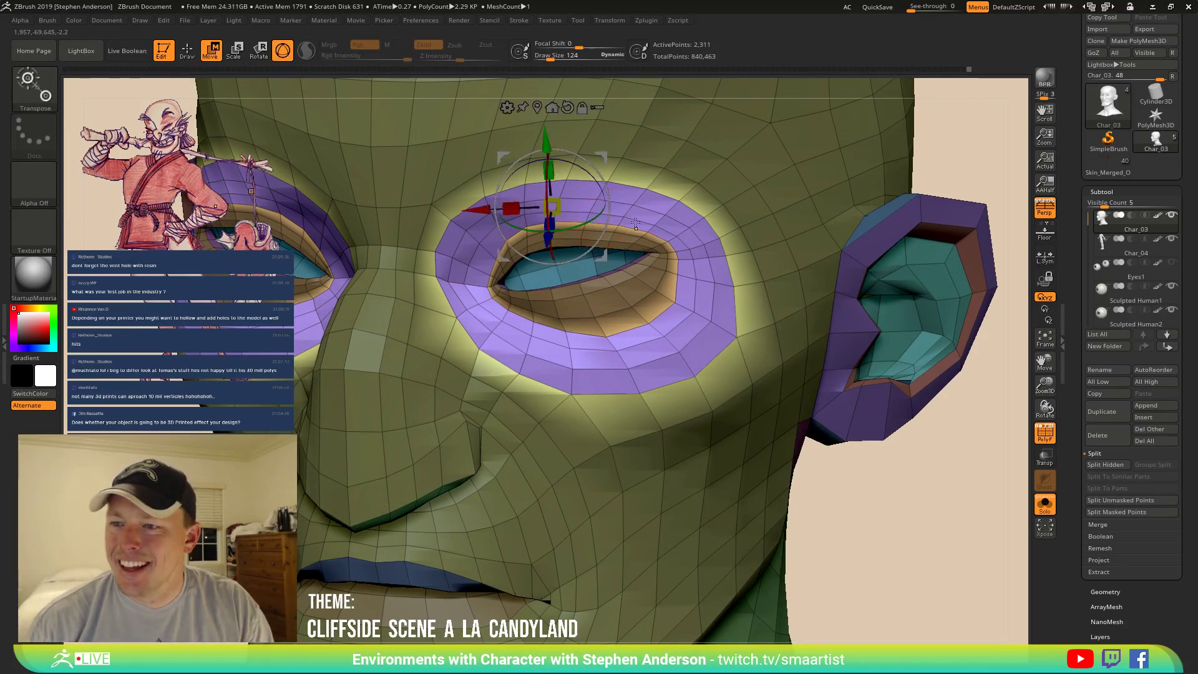
pyautogui.keyDown('ctrl'); pyautogui.moveTo(624, 218); pyautogui.dragTo(662, 212); pyautogui.keyUp('ctrl')
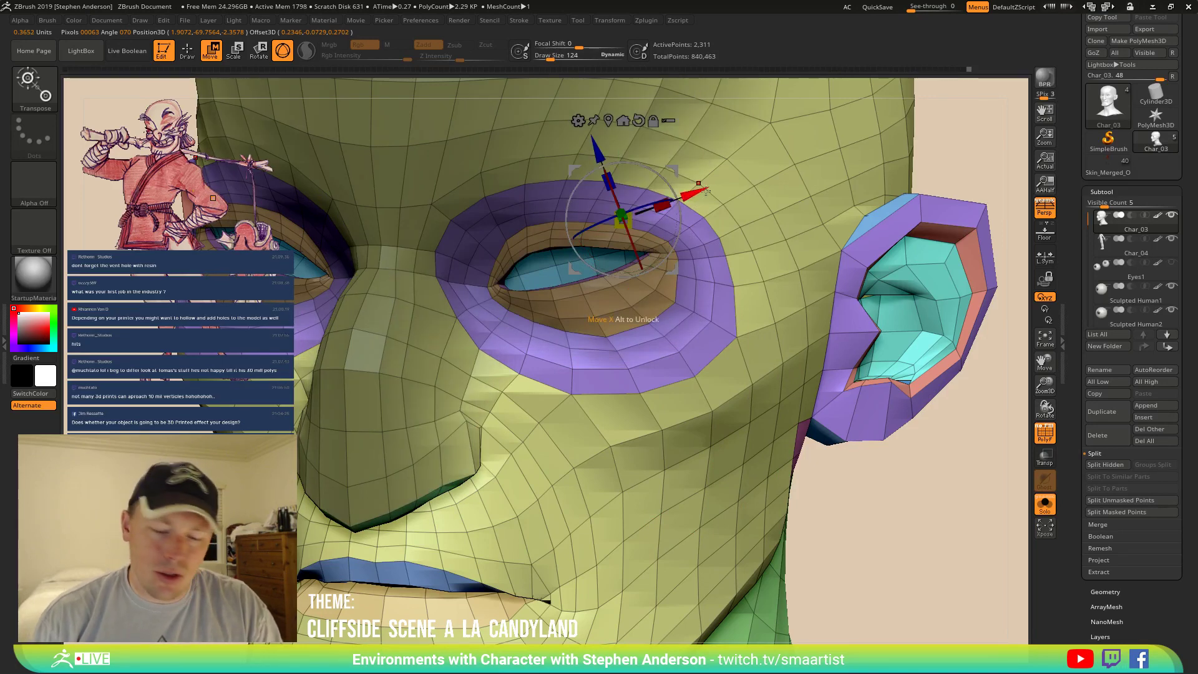
pyautogui.press('q')
pyautogui.moveTo(634, 205)
pyautogui.mouseDown(button='right')
pyautogui.moveTo(805, 169)
pyautogui.moveTo(874, 122)
pyautogui.mouseUp(button='right')
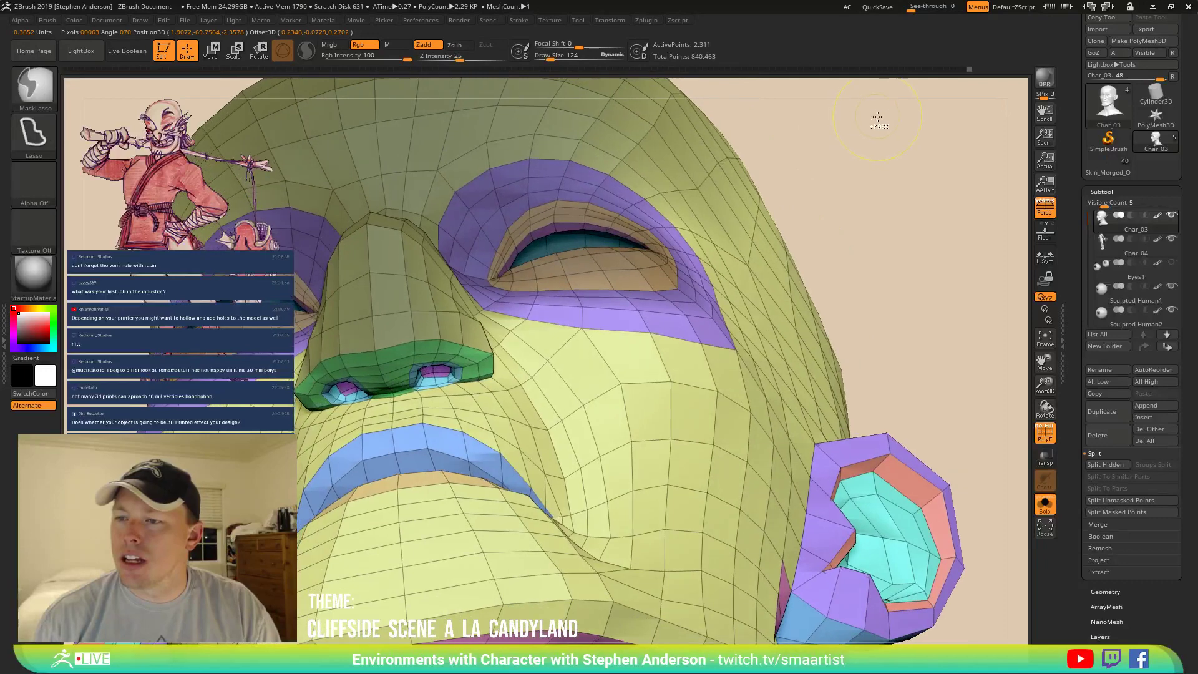
# Bring back the hidden body geometry and clear the mask from the head.
pyautogui.moveTo(877, 119)
pyautogui.keyDown('ctrl'); pyautogui.mouseDown()
pyautogui.moveTo(727, 262)
pyautogui.moveTo(510, 214)
pyautogui.moveTo(917, 107)
pyautogui.moveTo(897, 164)
pyautogui.mouseUp(); pyautogui.keyUp('ctrl')
pyautogui.moveTo(707, 183); pyautogui.dragTo(876, 198, button='right')
pyautogui.hotkey('ctrl', 'shift')
pyautogui.keyDown('ctrl'); pyautogui.keyDown('shift'); pyautogui.click(877, 197); pyautogui.keyUp('shift'); pyautogui.keyUp('ctrl')
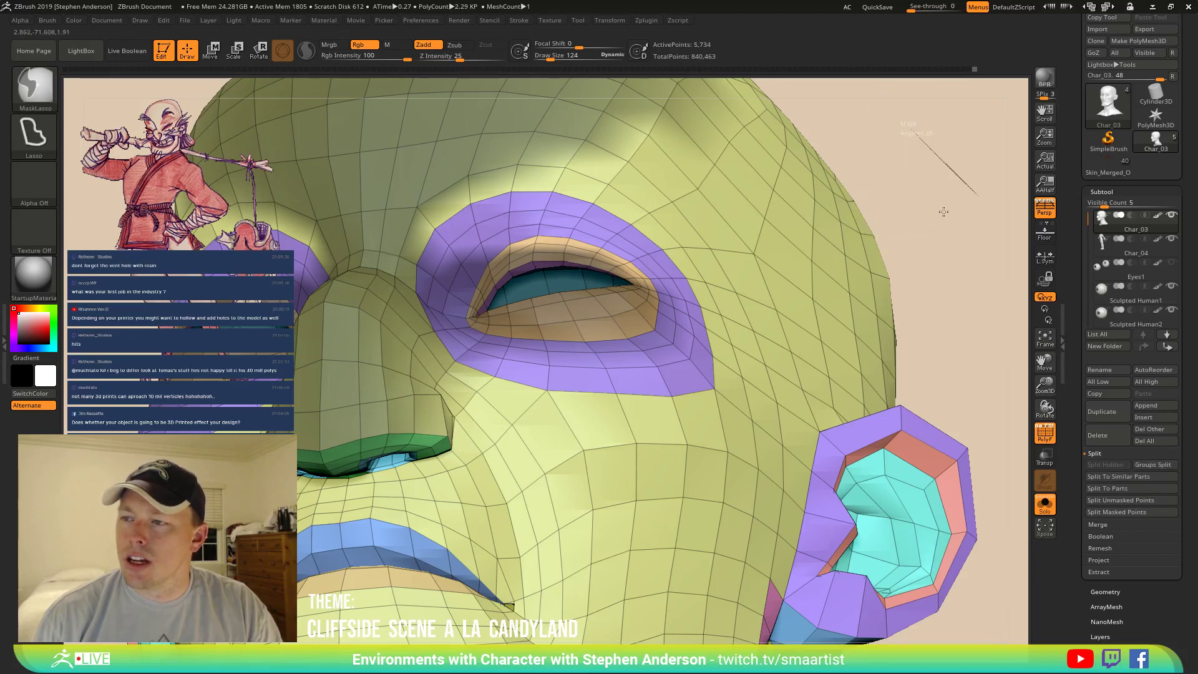
pyautogui.keyDown('ctrl'); pyautogui.moveTo(913, 130); pyautogui.dragTo(978, 196); pyautogui.keyUp('ctrl')
# Mask everything except the purple eye-socket polygroup by isolating it, inverting visibility, masking the rest and showing the full mesh.
pyautogui.press('w')
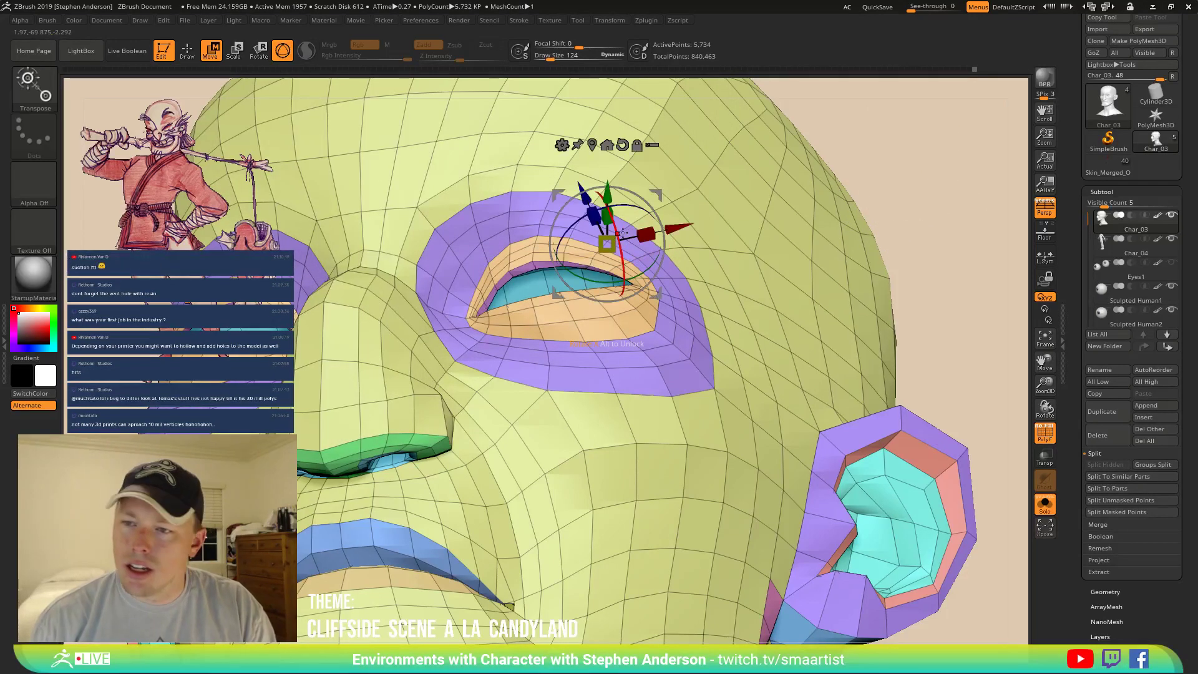
pyautogui.press('q')
pyautogui.hotkey('ctrl', 'shift')
pyautogui.keyDown('ctrl'); pyautogui.keyDown('shift'); pyautogui.click(540, 223); pyautogui.keyUp('shift'); pyautogui.keyUp('ctrl')
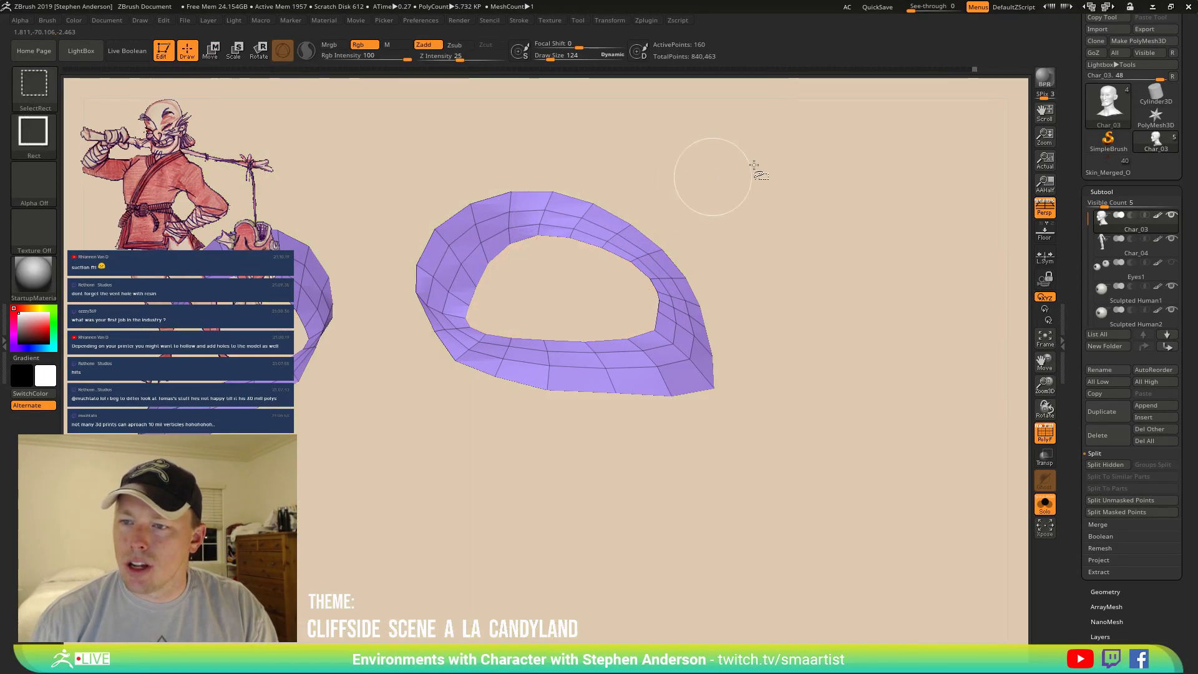
pyautogui.moveTo(845, 129)
pyautogui.keyDown('ctrl'); pyautogui.keyDown('shift'); pyautogui.mouseDown()
pyautogui.moveTo(936, 193)
pyautogui.moveTo(918, 196)
pyautogui.mouseUp(); pyautogui.keyUp('shift'); pyautogui.keyUp('ctrl')
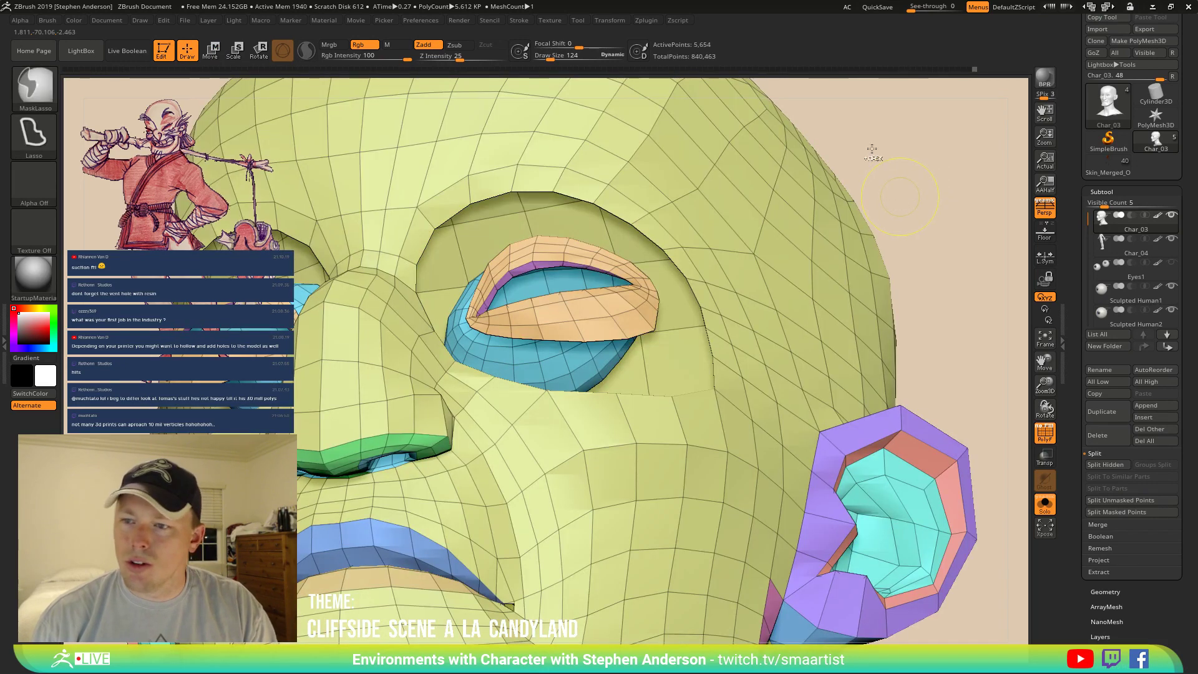
pyautogui.keyDown('ctrl'); pyautogui.click(872, 150); pyautogui.keyUp('ctrl')
pyautogui.keyDown('ctrl'); pyautogui.keyDown('shift'); pyautogui.click(898, 133); pyautogui.keyUp('shift'); pyautogui.keyUp('ctrl')
# Adjust the upper eye-socket ring with the Move brush at draw size 252 and smooth its outer part.
pyautogui.moveTo(590, 227); pyautogui.dragTo(615, 239, button='right')
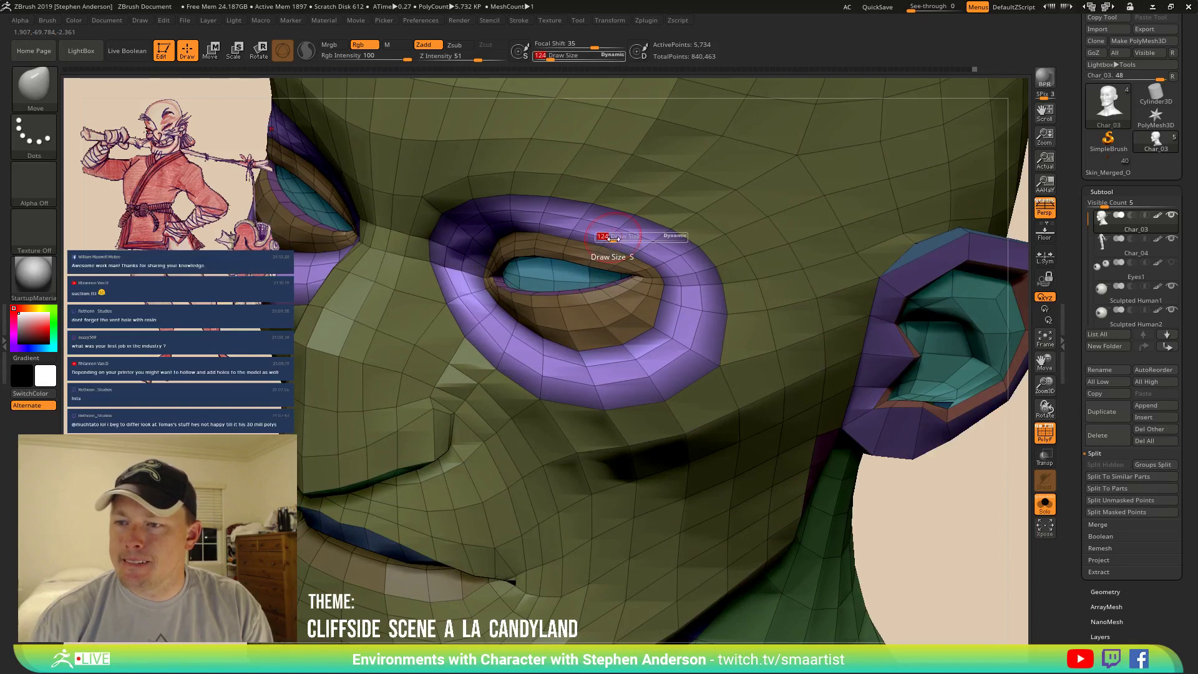
pyautogui.moveTo(617, 239); pyautogui.dragTo(622, 252)
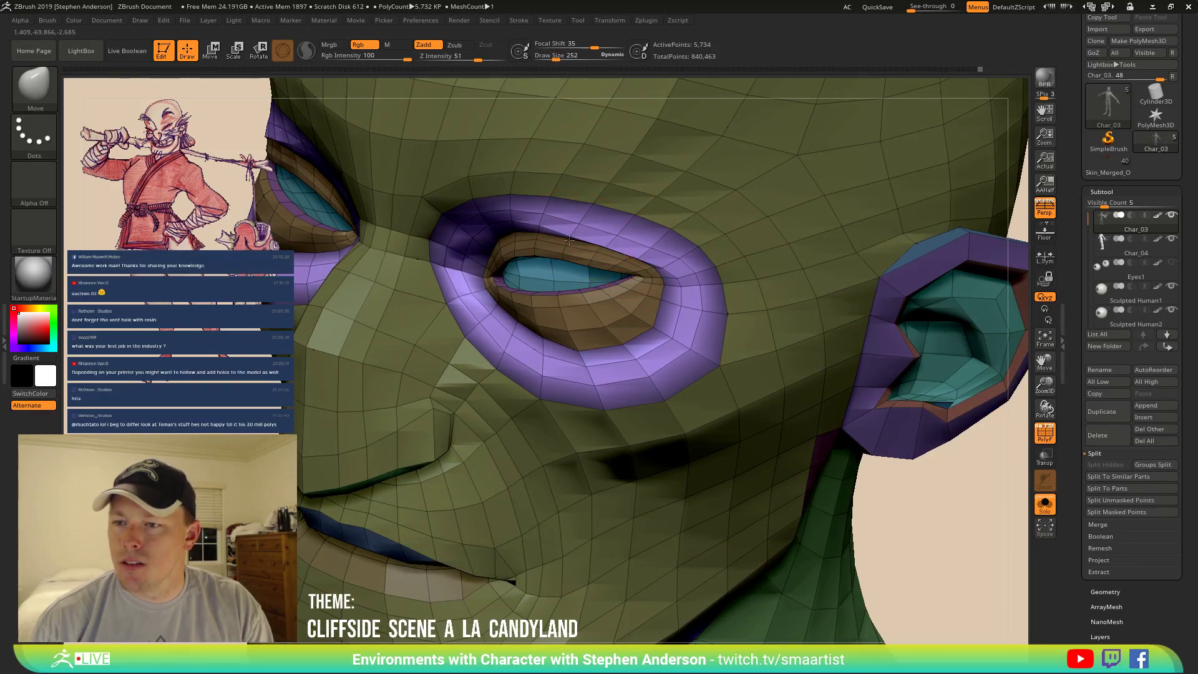
pyautogui.moveTo(561, 202); pyautogui.dragTo(649, 240, button='right')
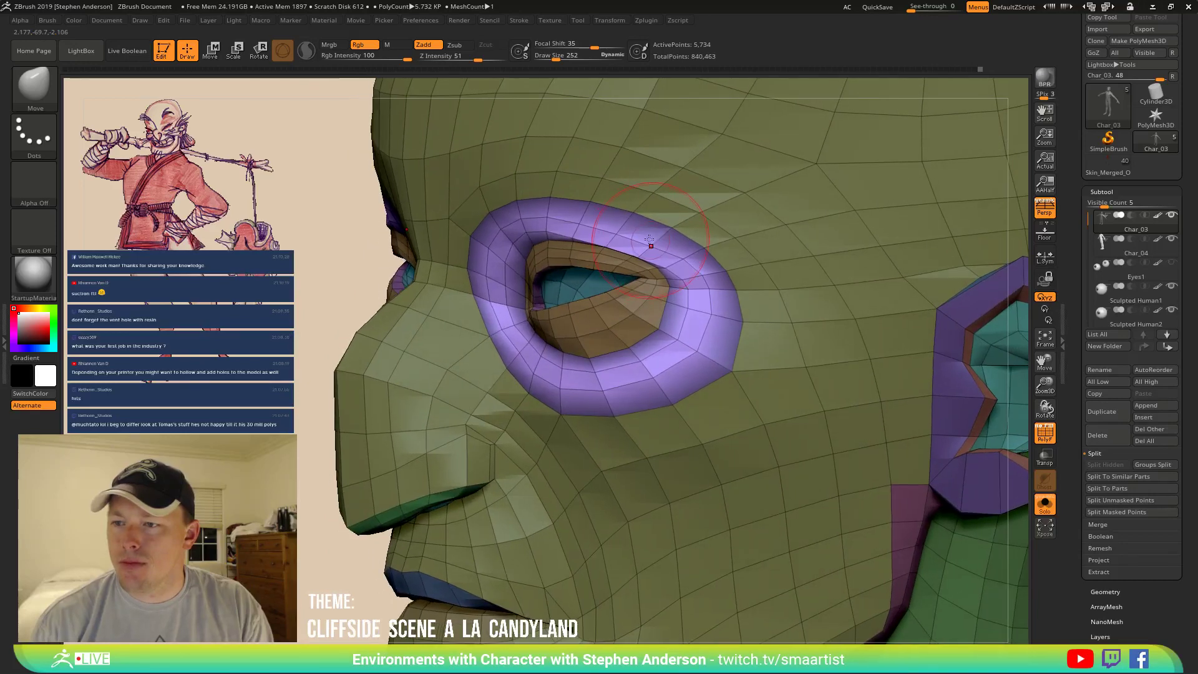
pyautogui.press('shift')
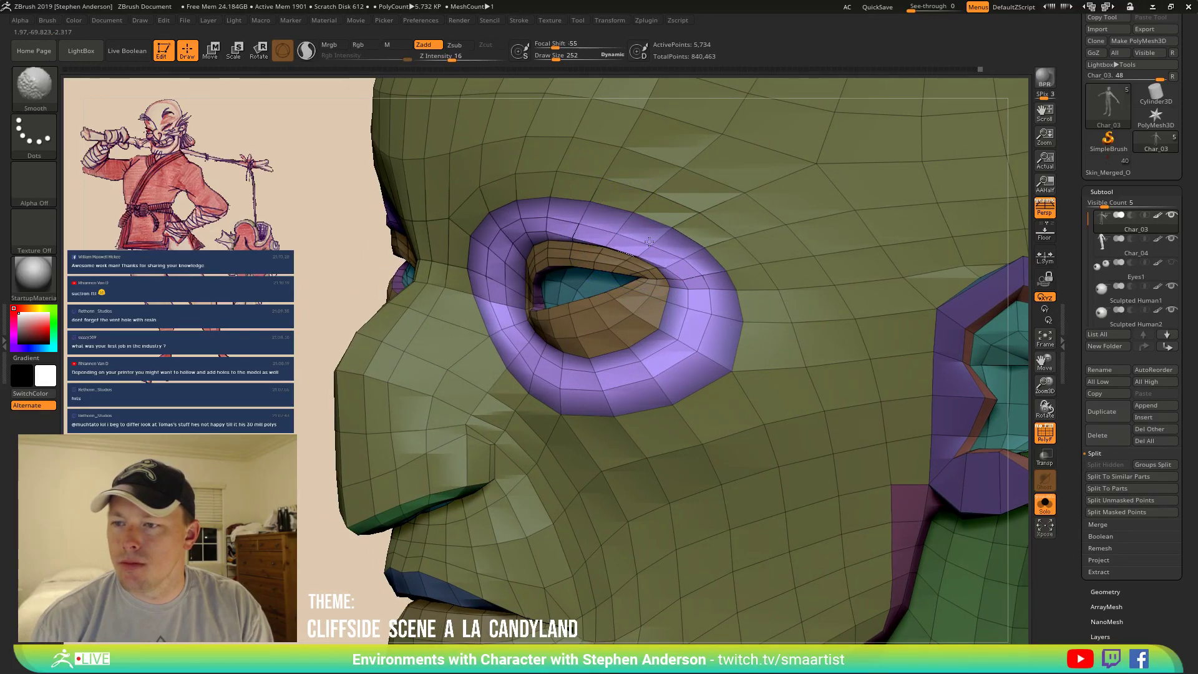
pyautogui.keyDown('shift'); pyautogui.moveTo(649, 242); pyautogui.dragTo(629, 250); pyautogui.keyUp('shift')
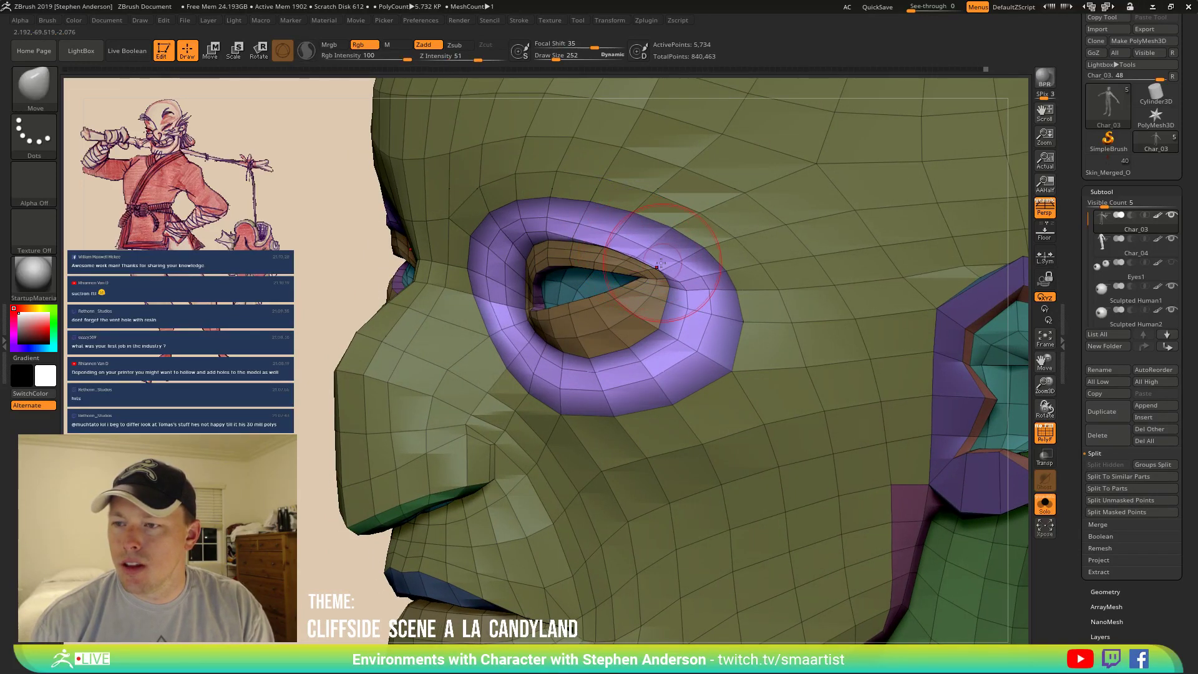
# Refine the upper and outer eye-socket ring with the Move brush at draw sizes 160 and 124.
pyautogui.press('s')
pyautogui.moveTo(590, 265); pyautogui.dragTo(586, 265)
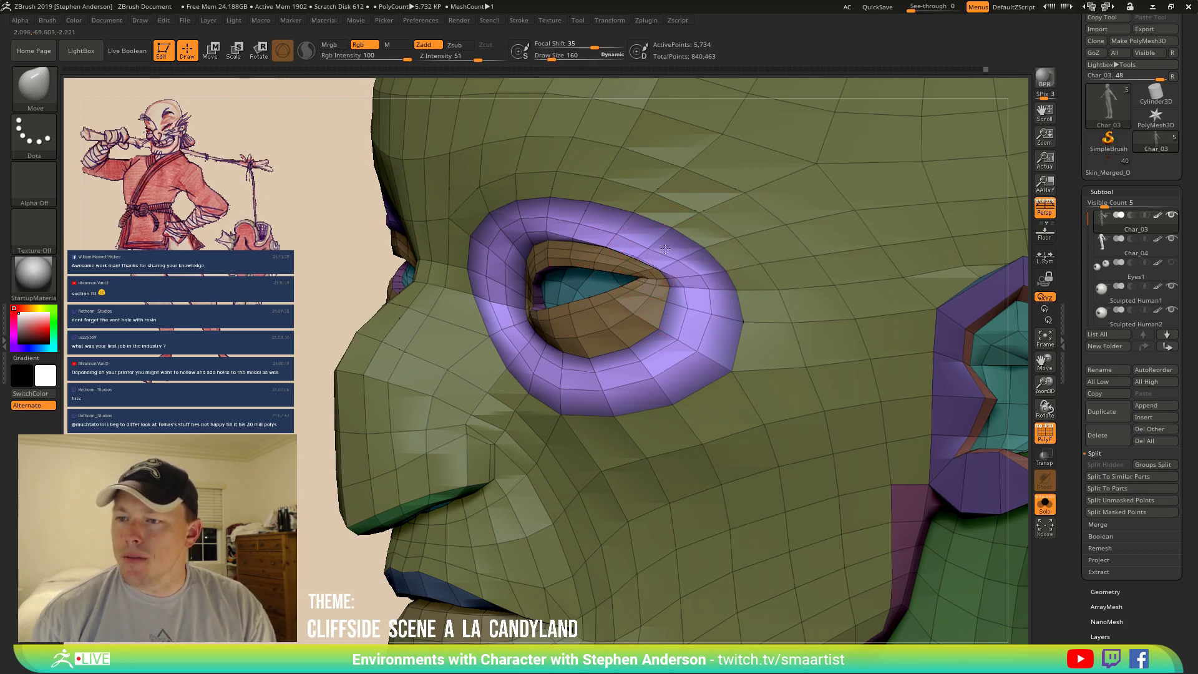
pyautogui.moveTo(666, 249)
pyautogui.mouseDown(button='right')
pyautogui.moveTo(686, 248)
pyautogui.moveTo(646, 251)
pyautogui.mouseUp(button='right')
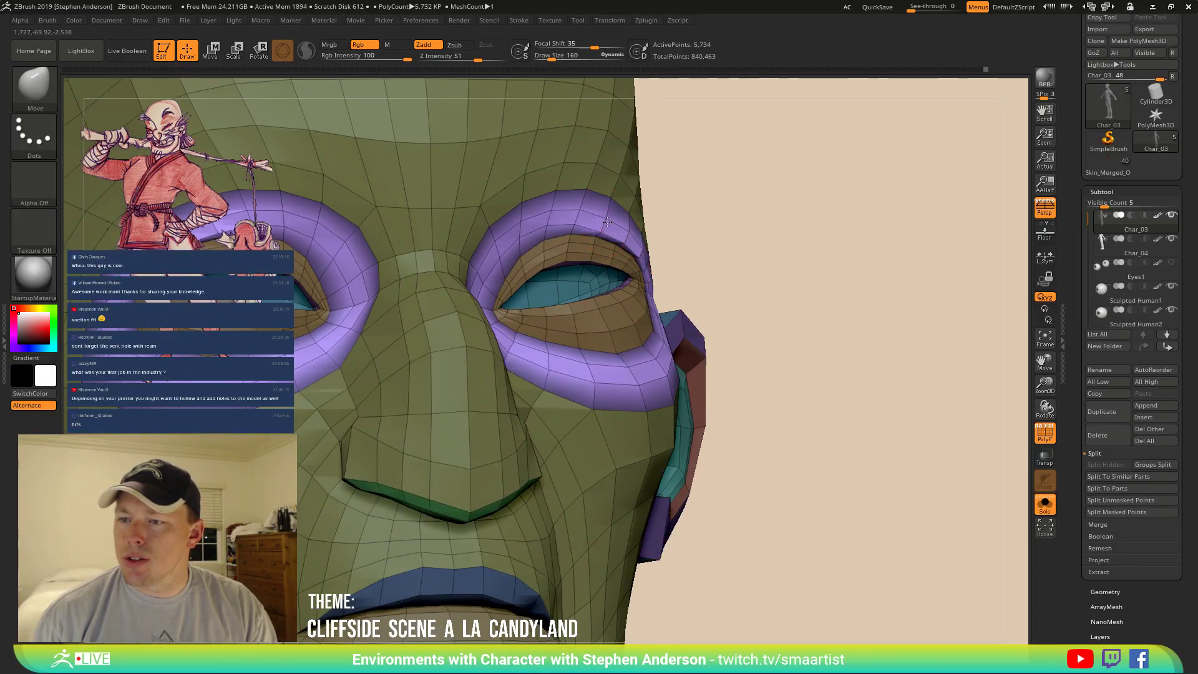
pyautogui.moveTo(633, 234); pyautogui.dragTo(634, 249, button='right')
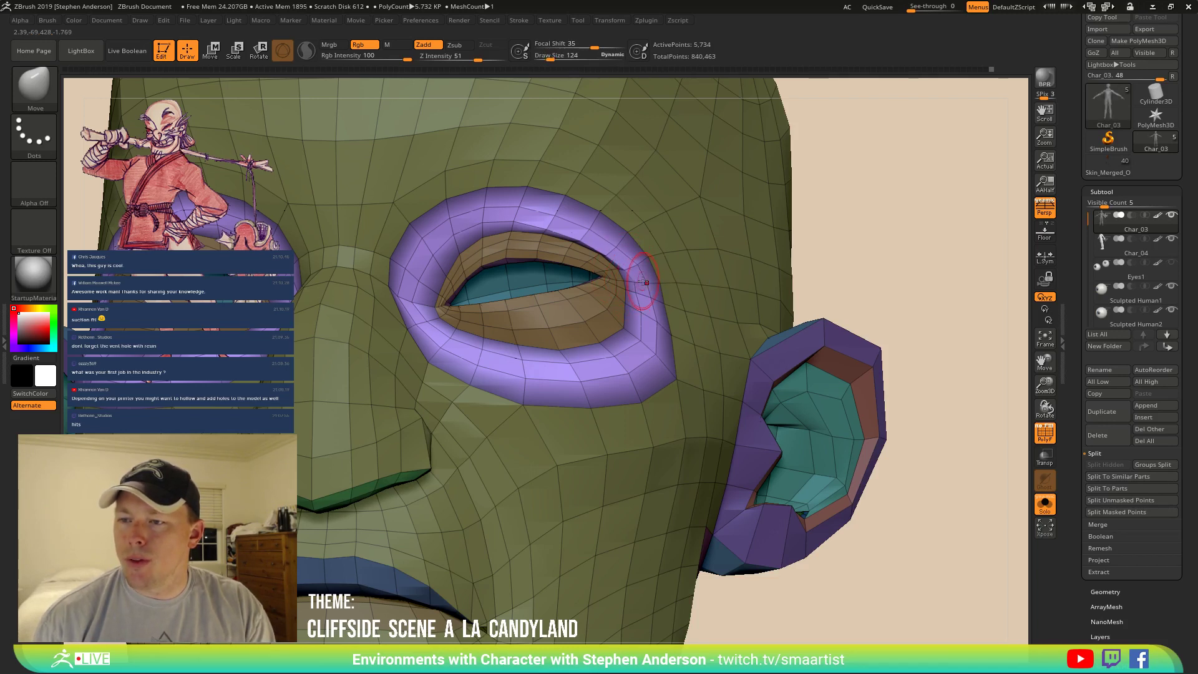
# Clear the eye-socket mask and hide the polyframe display.
pyautogui.moveTo(663, 281); pyautogui.dragTo(891, 163, button='right')
pyautogui.moveTo(891, 164)
pyautogui.keyDown('ctrl'); pyautogui.mouseDown()
pyautogui.moveTo(897, 223)
pyautogui.moveTo(844, 248)
pyautogui.mouseUp(); pyautogui.keyUp('ctrl')
pyautogui.hotkey('shift', 'f')
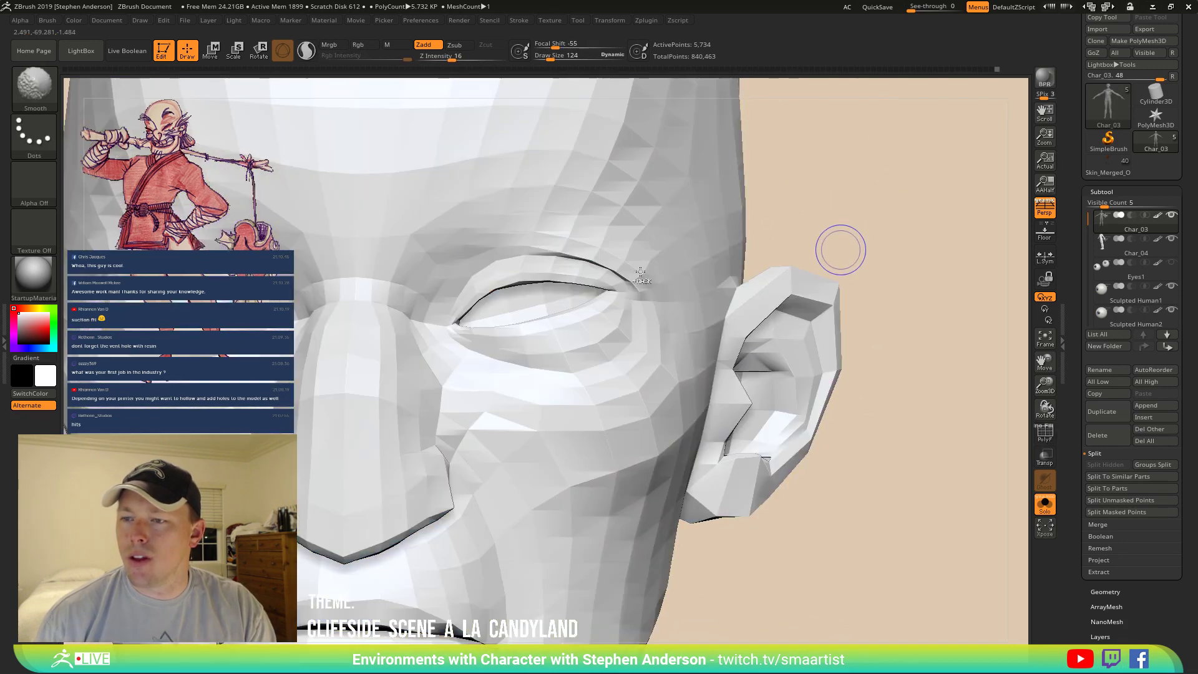
# Adjust the neck with an enlarged Move brush and smooth the area below the ear at draw size 697.
pyautogui.keyDown('ctrl'); pyautogui.moveTo(840, 249); pyautogui.dragTo(562, 145, button='right'); pyautogui.keyUp('ctrl')
pyautogui.moveTo(550, 268); pyautogui.dragTo(683, 261, button='right')
pyautogui.moveTo(670, 326)
pyautogui.keyDown('alt'); pyautogui.mouseDown(button='right')
pyautogui.moveTo(648, 289)
pyautogui.moveTo(589, 316)
pyautogui.mouseUp(button='right'); pyautogui.keyUp('alt')
pyautogui.press('s')
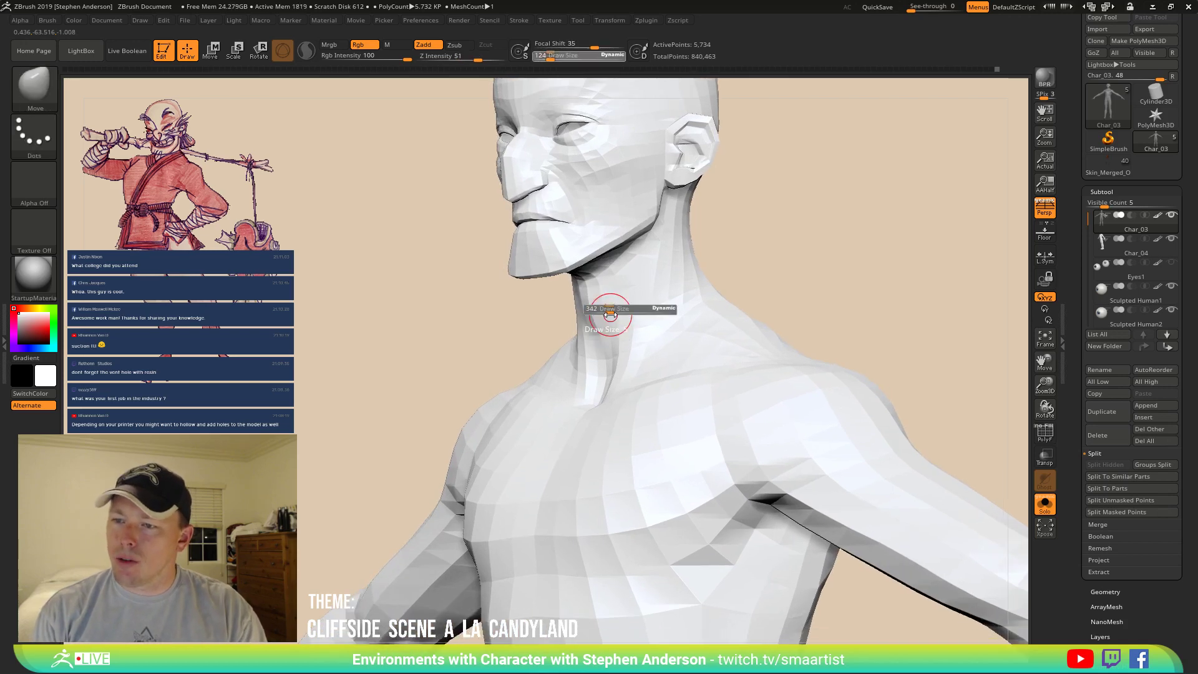
pyautogui.moveTo(631, 321); pyautogui.dragTo(662, 329)
pyautogui.moveTo(664, 329)
pyautogui.keyDown('ctrl'); pyautogui.mouseDown(button='right')
pyautogui.moveTo(673, 291)
pyautogui.moveTo(650, 306)
pyautogui.mouseUp(button='right'); pyautogui.keyUp('ctrl')
pyautogui.moveTo(651, 306)
pyautogui.keyDown('alt'); pyautogui.mouseDown(button='right')
pyautogui.moveTo(660, 273)
pyautogui.moveTo(637, 276)
pyautogui.moveTo(627, 318)
pyautogui.moveTo(651, 292)
pyautogui.moveTo(730, 279)
pyautogui.moveTo(702, 294)
pyautogui.mouseUp(button='right'); pyautogui.keyUp('alt')
pyautogui.press('s')
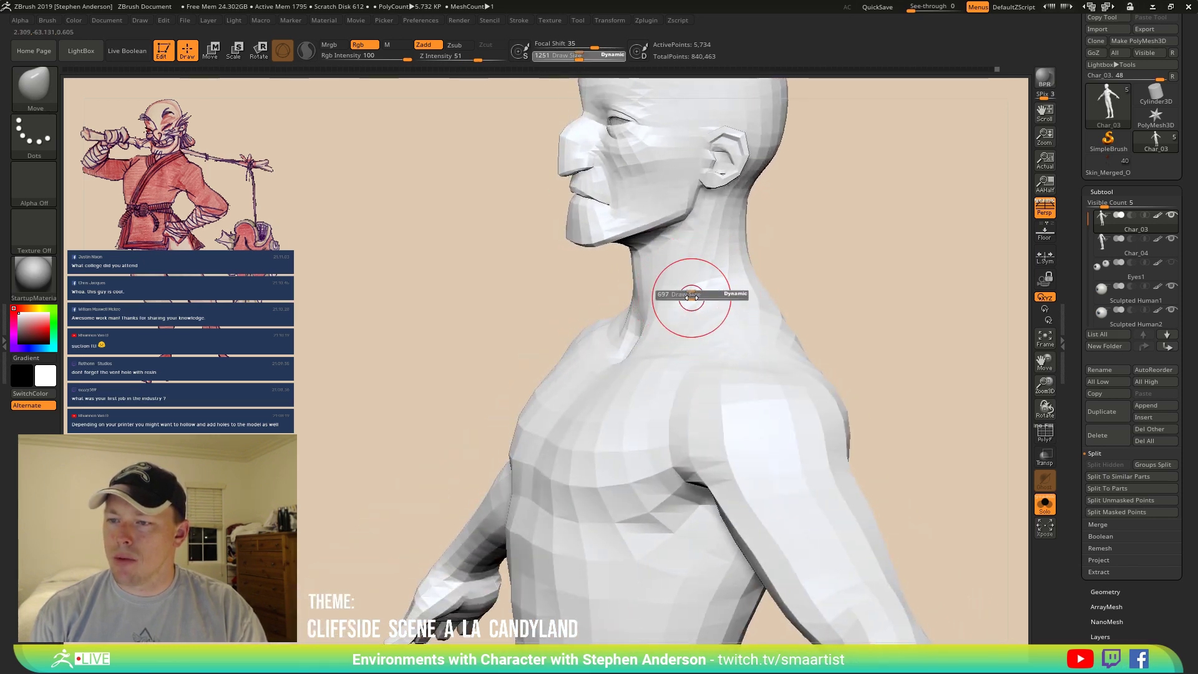
pyautogui.press('shift')
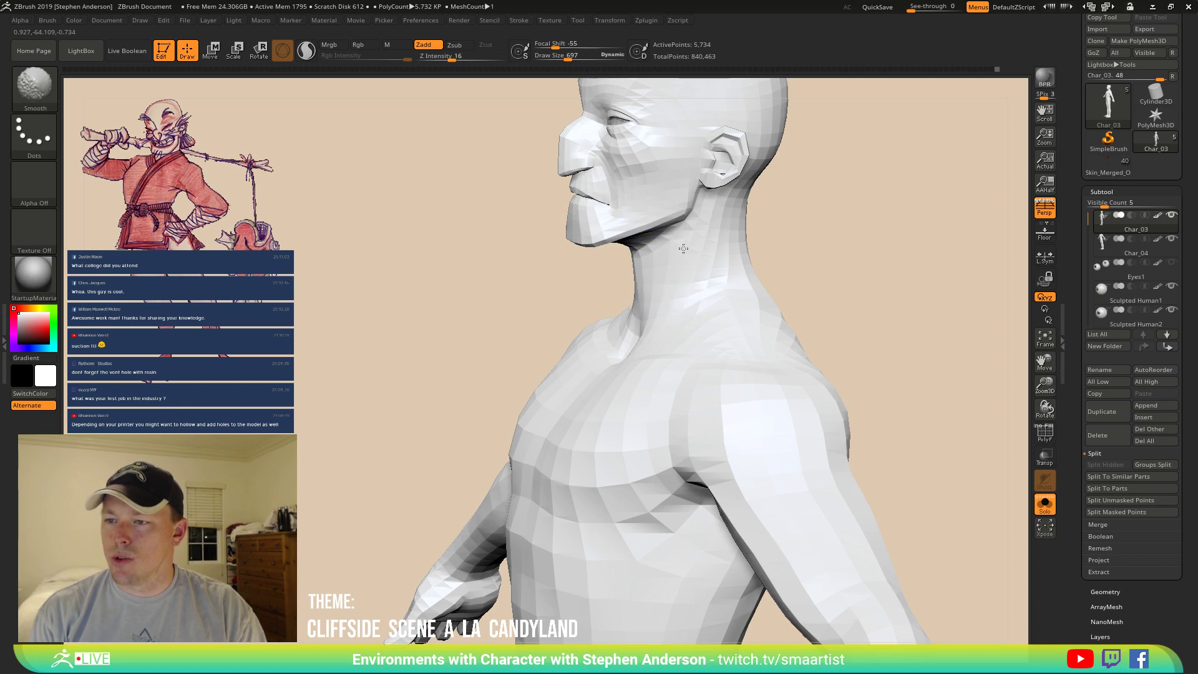
pyautogui.keyDown('shift'); pyautogui.moveTo(723, 231); pyautogui.dragTo(723, 242); pyautogui.keyUp('shift')
# Adjust and smooth the transition from neck to shoulder at draw size 1071.
pyautogui.moveTo(722, 224)
pyautogui.mouseDown(button='right')
pyautogui.moveTo(767, 219)
pyautogui.moveTo(623, 245)
pyautogui.moveTo(642, 289)
pyautogui.moveTo(677, 289)
pyautogui.moveTo(636, 281)
pyautogui.moveTo(703, 335)
pyautogui.moveTo(636, 356)
pyautogui.moveTo(666, 328)
pyautogui.mouseUp(button='right')
pyautogui.press('shift')
pyautogui.moveTo(670, 329); pyautogui.dragTo(671, 329)
pyautogui.press('shift')
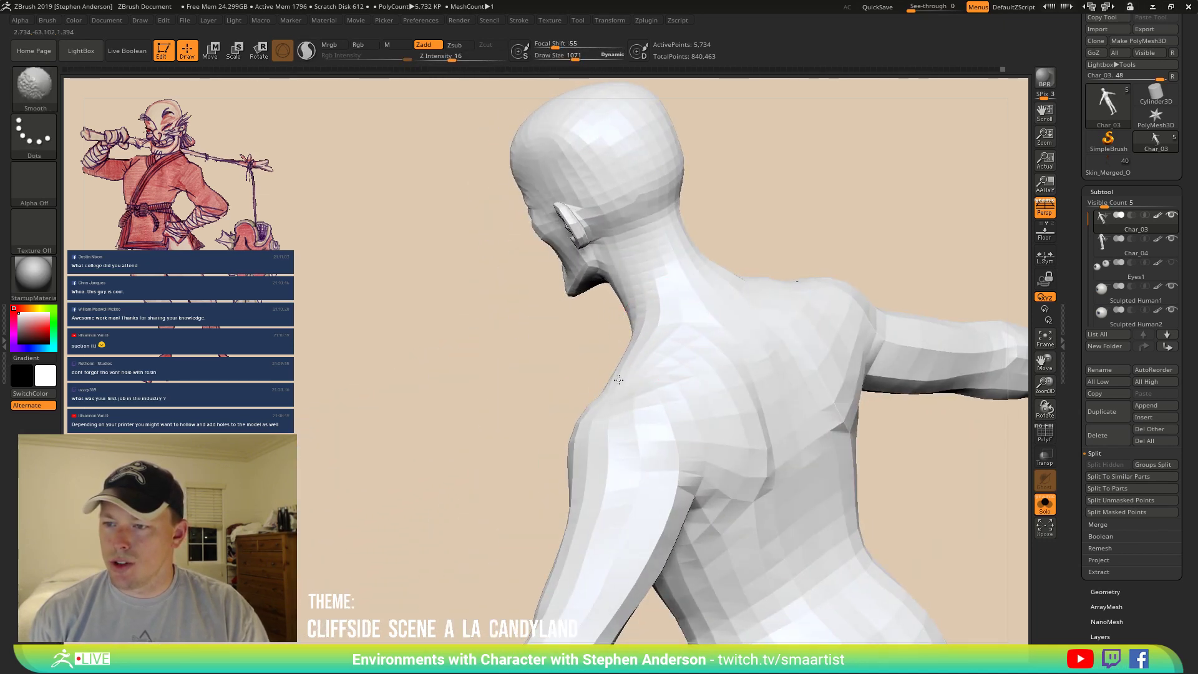
pyautogui.moveTo(618, 379)
pyautogui.mouseDown(button='right')
pyautogui.moveTo(661, 353)
pyautogui.moveTo(668, 324)
pyautogui.moveTo(667, 339)
pyautogui.moveTo(646, 274)
pyautogui.moveTo(571, 281)
pyautogui.mouseUp(button='right')
pyautogui.moveTo(616, 316)
pyautogui.mouseDown(button='right')
pyautogui.moveTo(635, 301)
pyautogui.moveTo(637, 368)
pyautogui.mouseUp(button='right')
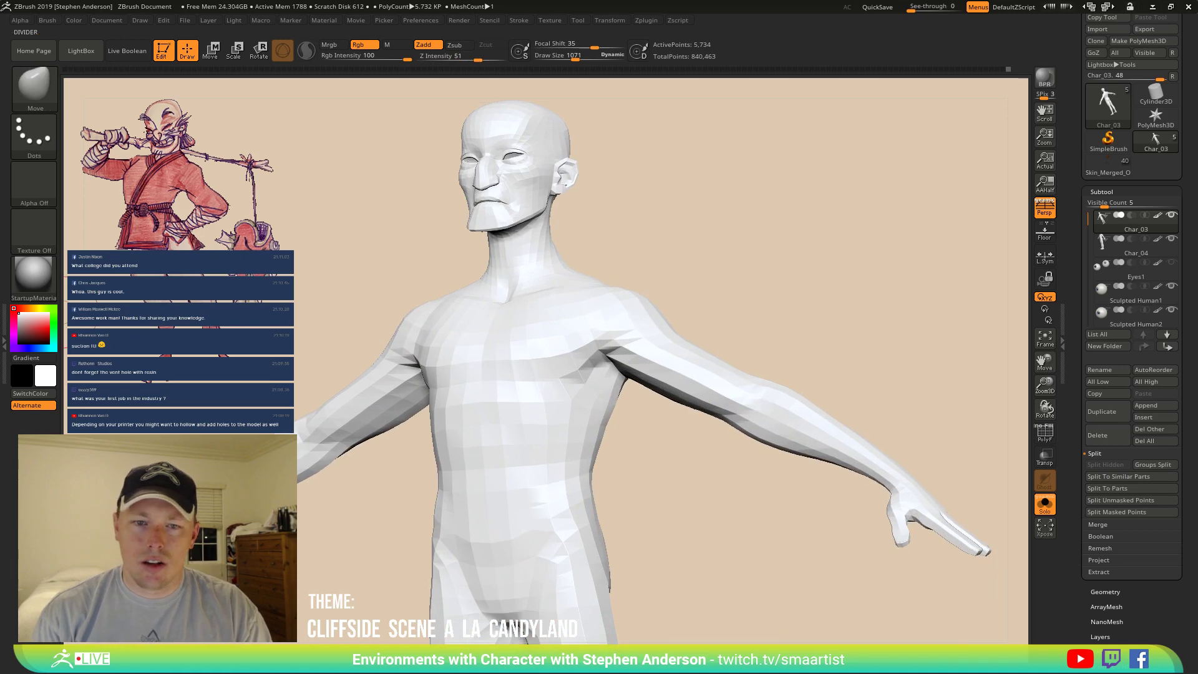
# Turn off the polypaint display on the Char_03 subtool and leave Solo mode to show the eyeballs in the head.
pyautogui.click(1159, 215)
pyautogui.moveTo(615, 241)
pyautogui.mouseDown(button='right')
pyautogui.moveTo(739, 233)
pyautogui.moveTo(736, 248)
pyautogui.mouseUp(button='right')
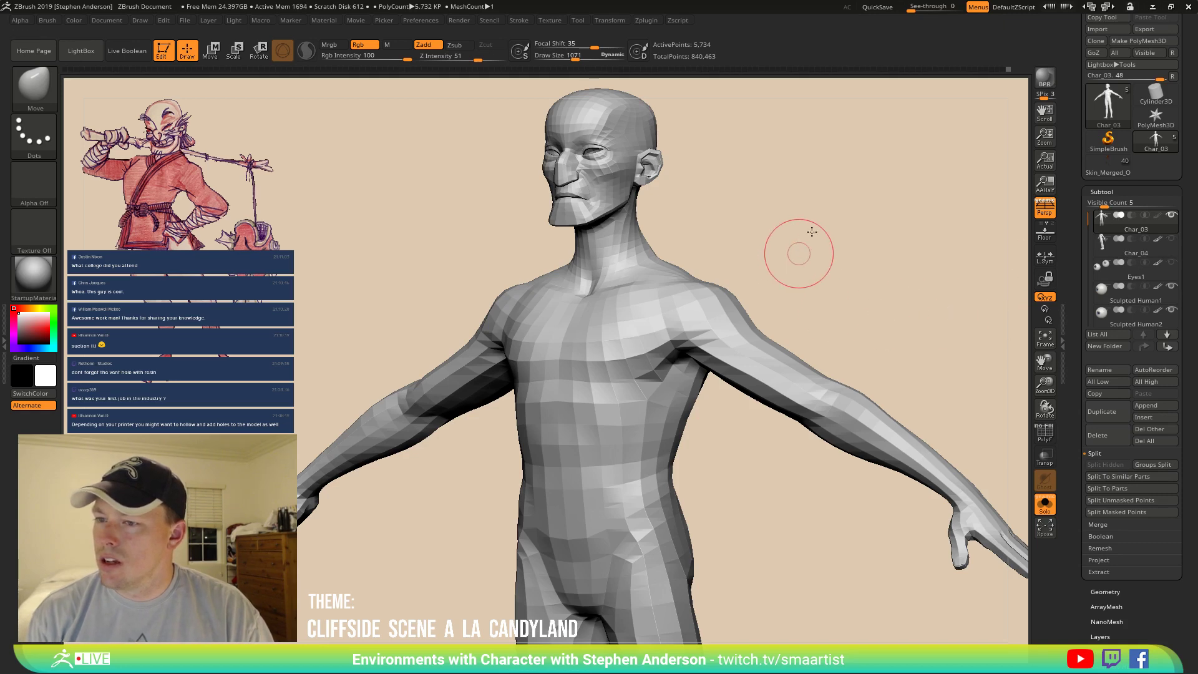
pyautogui.moveTo(822, 225)
pyautogui.mouseDown(button='right')
pyautogui.moveTo(816, 235)
pyautogui.moveTo(803, 215)
pyautogui.moveTo(919, 329)
pyautogui.mouseUp(button='right')
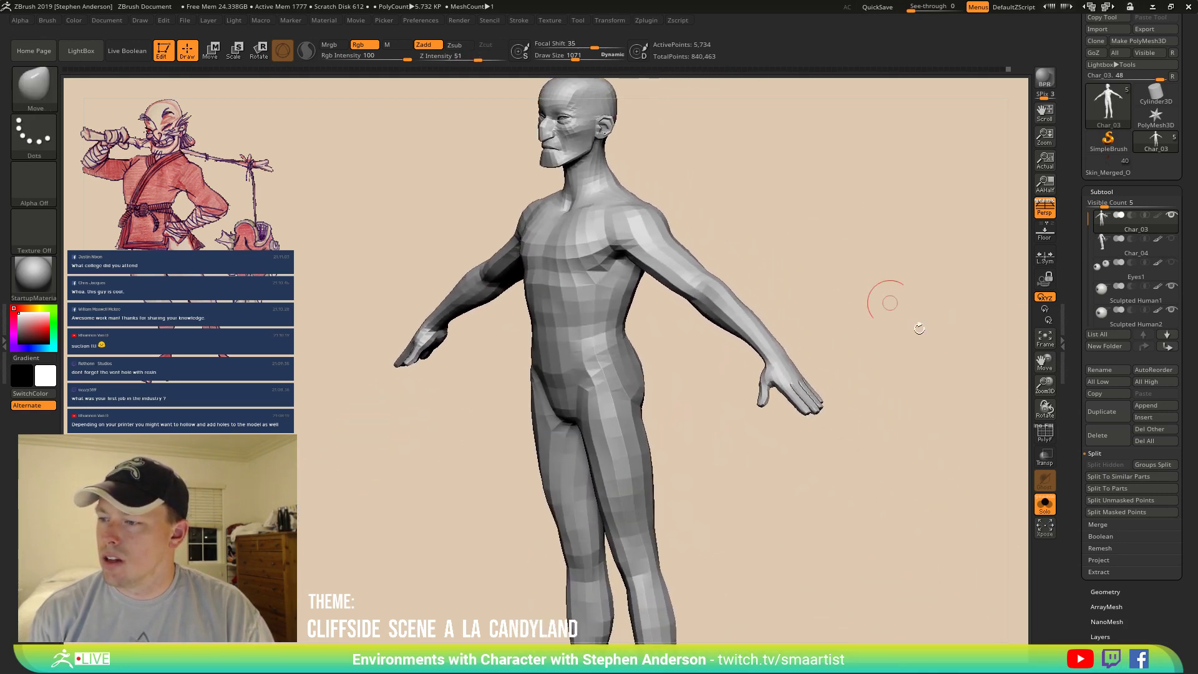
pyautogui.moveTo(737, 343)
pyautogui.keyDown('alt'); pyautogui.mouseDown(button='right')
pyautogui.moveTo(720, 310)
pyautogui.moveTo(736, 326)
pyautogui.mouseUp(button='right'); pyautogui.keyUp('alt')
pyautogui.keyDown('ctrl'); pyautogui.moveTo(687, 382); pyautogui.dragTo(599, 370, button='right'); pyautogui.keyUp('ctrl')
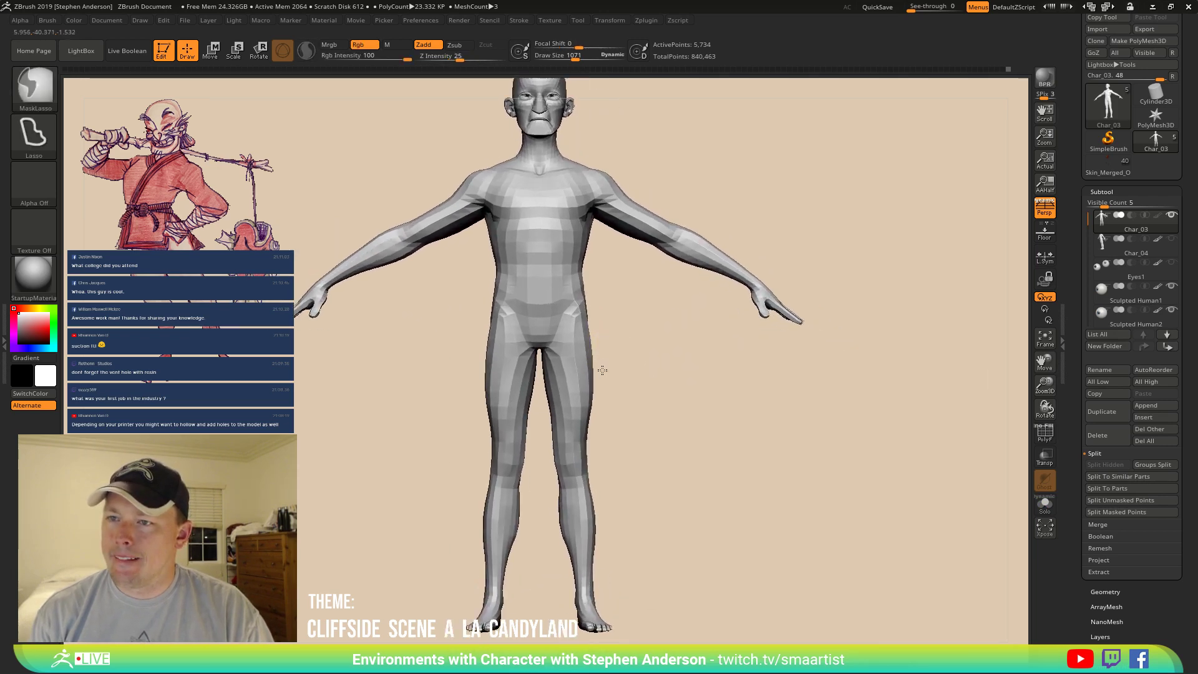
pyautogui.keyDown('alt'); pyautogui.moveTo(574, 264); pyautogui.dragTo(518, 483, button='right'); pyautogui.keyUp('alt')
pyautogui.keyDown('ctrl'); pyautogui.moveTo(463, 275); pyautogui.dragTo(470, 357, button='right'); pyautogui.keyUp('ctrl')
pyautogui.keyDown('alt'); pyautogui.moveTo(523, 188); pyautogui.dragTo(559, 430, button='right'); pyautogui.keyUp('alt')
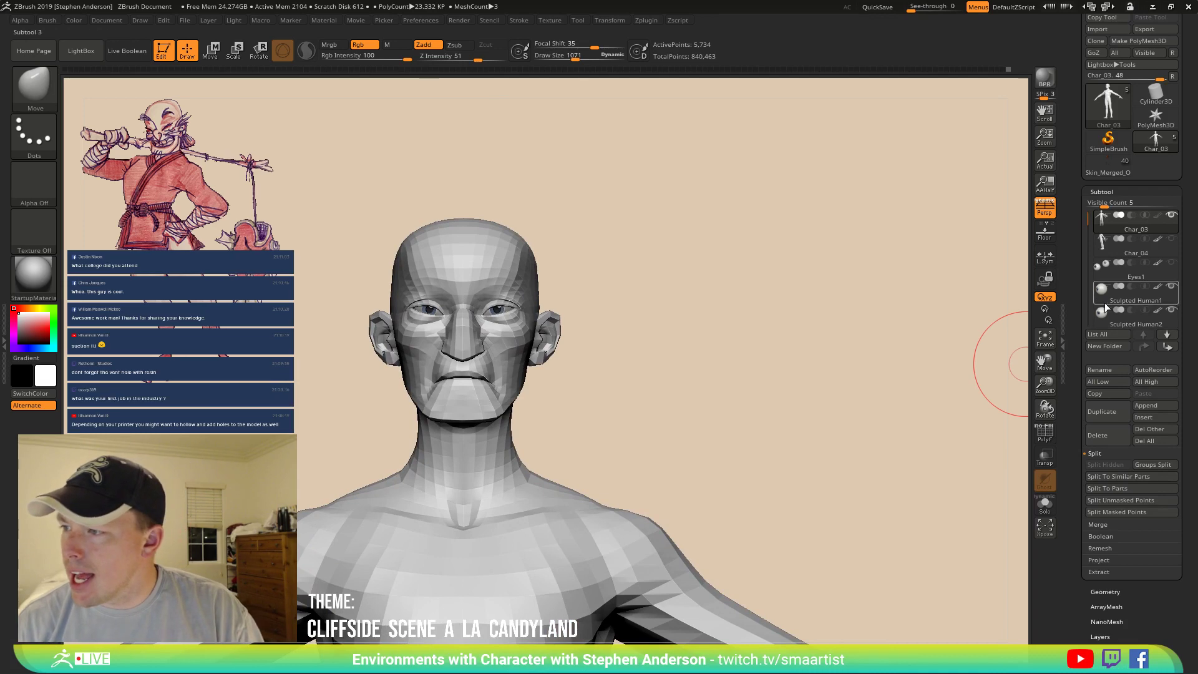
# Select the Sculpted Human1 eyeball subtool, isolate it with Solo, frame it and display its polygroups.
pyautogui.hotkey('shift', 'f')
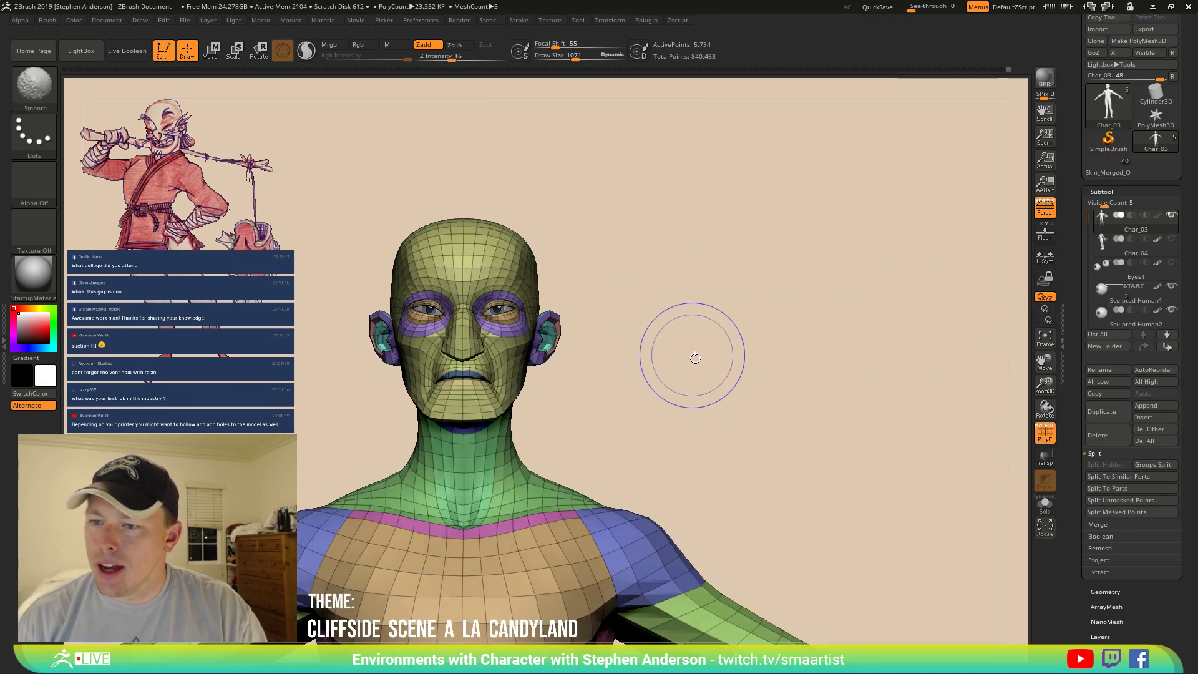
pyautogui.click(1097, 288)
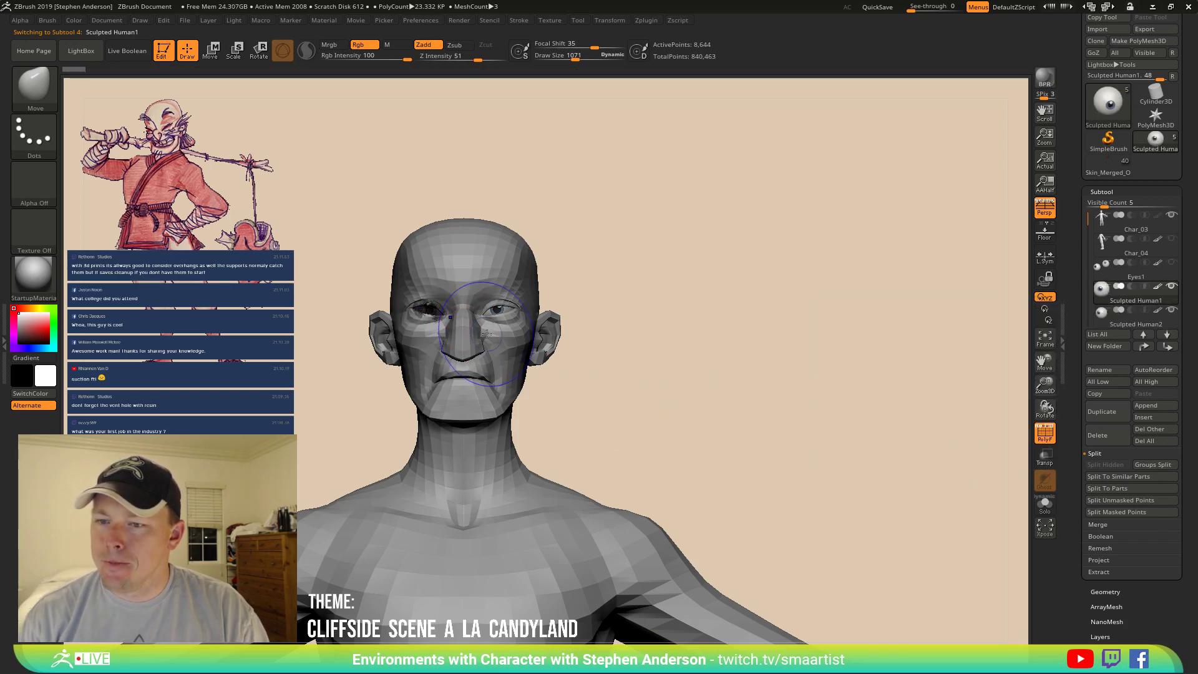
pyautogui.press('f')
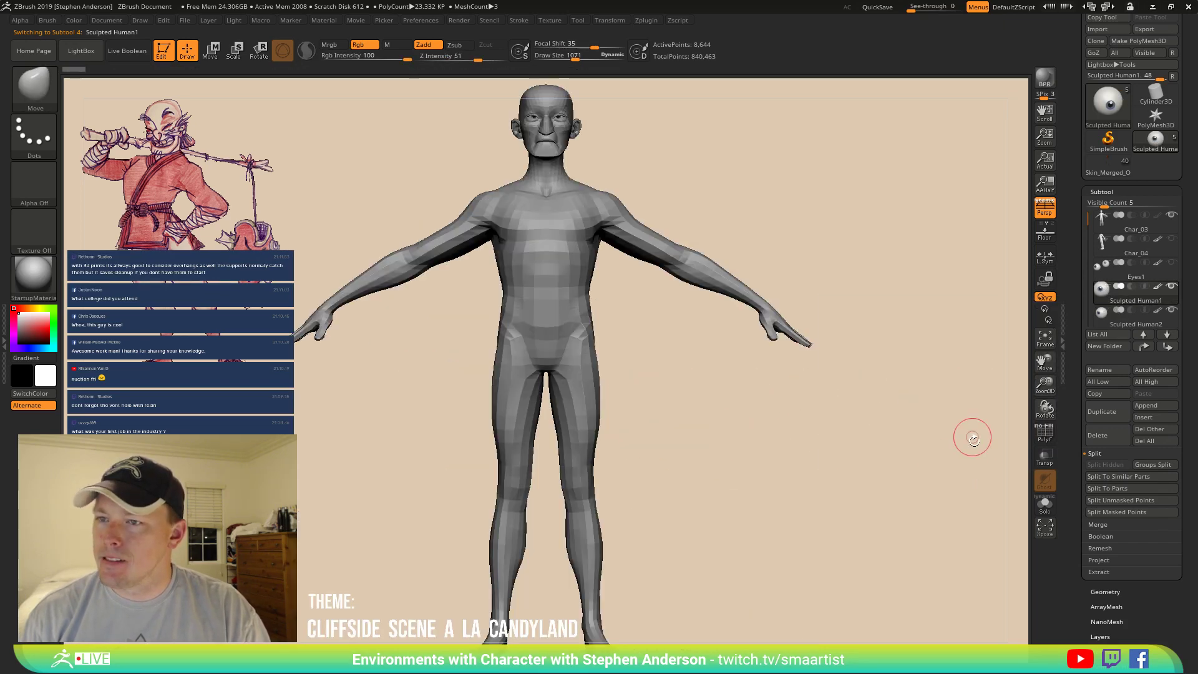
pyautogui.press('f')
pyautogui.click(1048, 511)
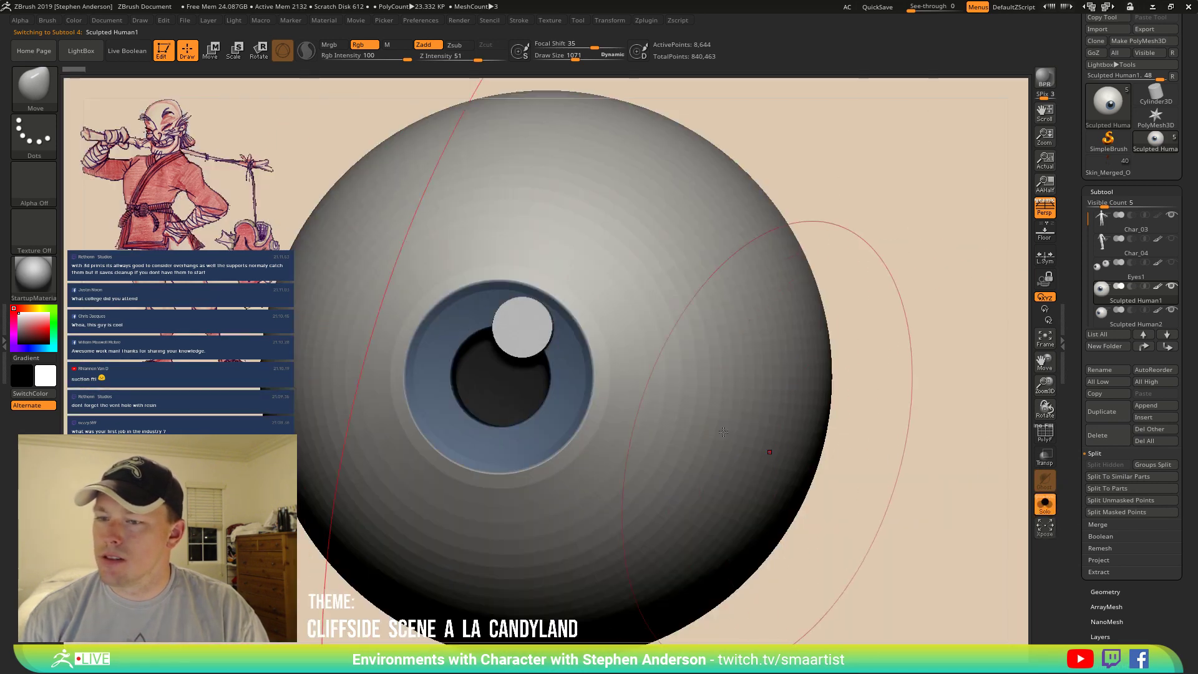
pyautogui.keyDown('ctrl'); pyautogui.moveTo(749, 374); pyautogui.dragTo(675, 417, button='right'); pyautogui.keyUp('ctrl')
pyautogui.hotkey('shift', 'f')
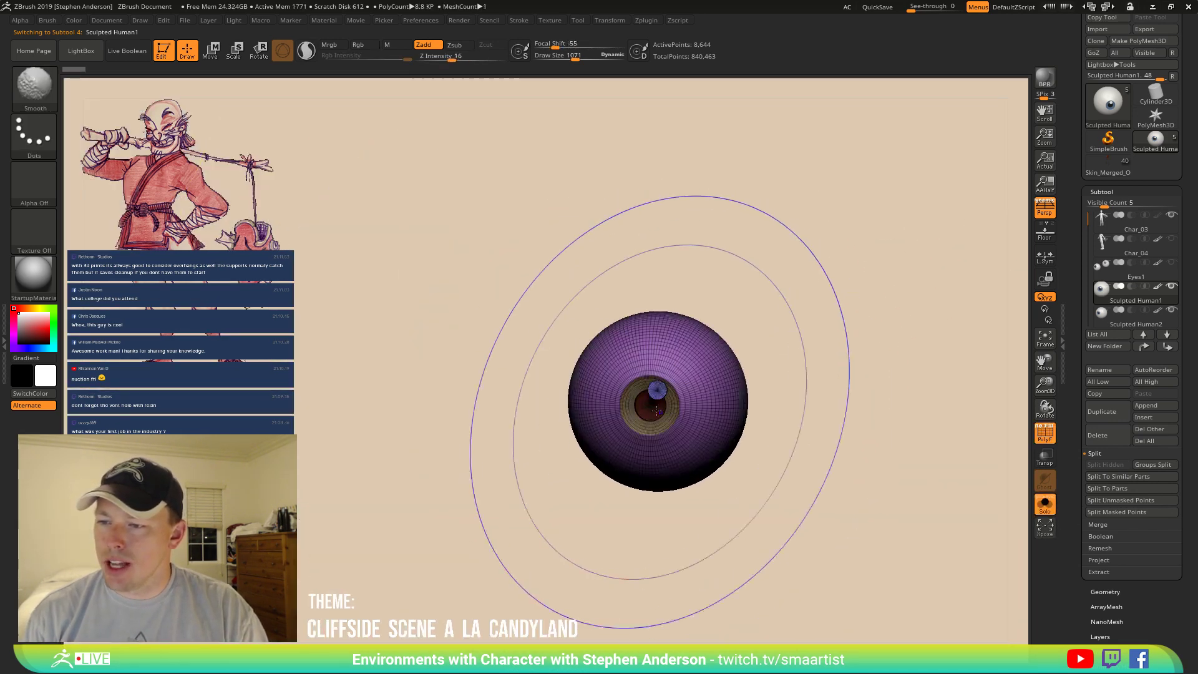
pyautogui.press('f')
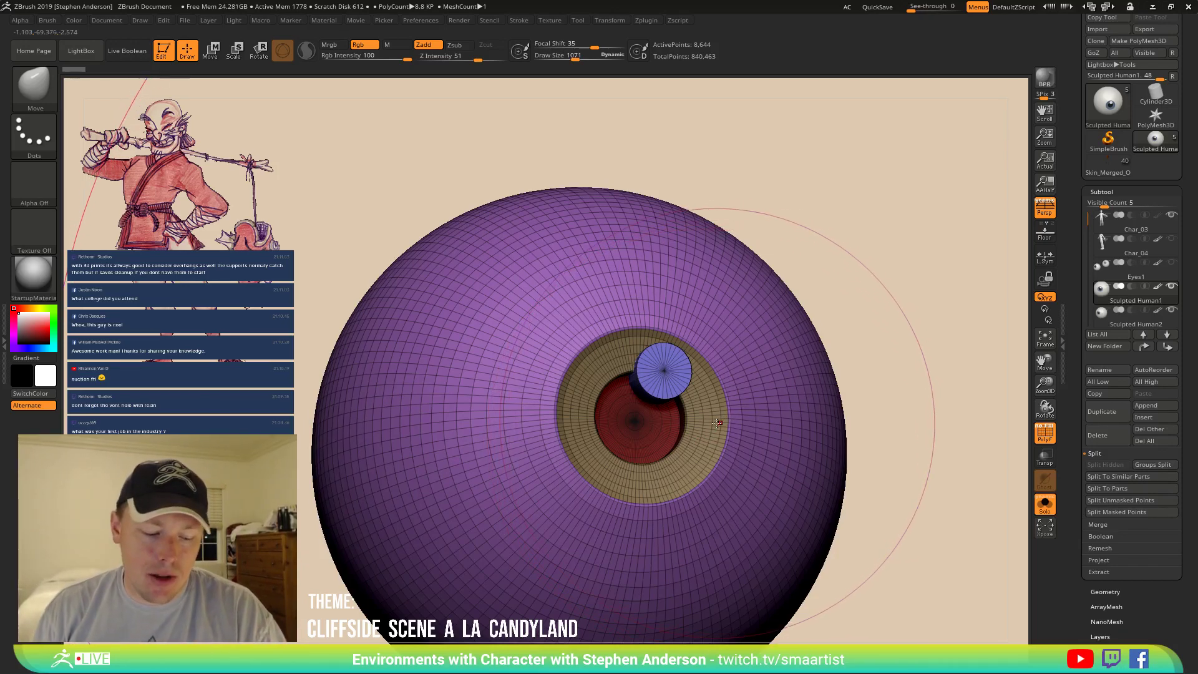
# Mask the eyeball except for its beige iris polygroup and return to the Move brush.
pyautogui.hotkey('shift', 'f')
pyautogui.hotkey('shift', 'f')
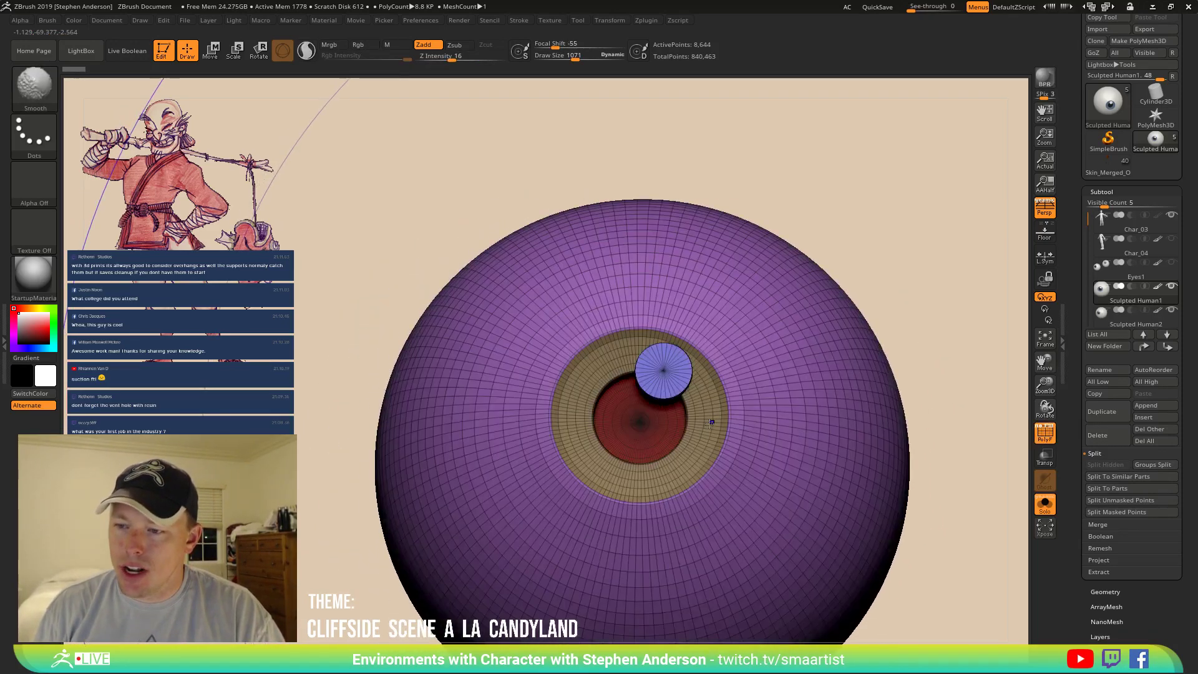
pyautogui.press('w')
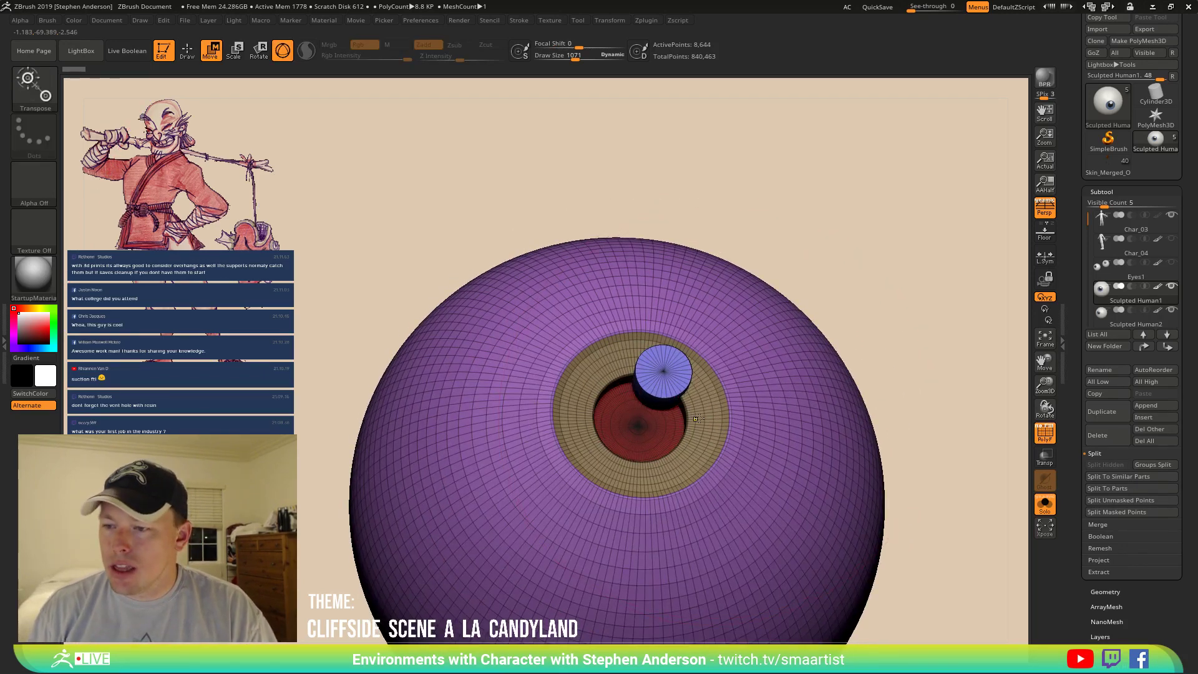
pyautogui.keyDown('ctrl'); pyautogui.click(705, 419); pyautogui.keyUp('ctrl')
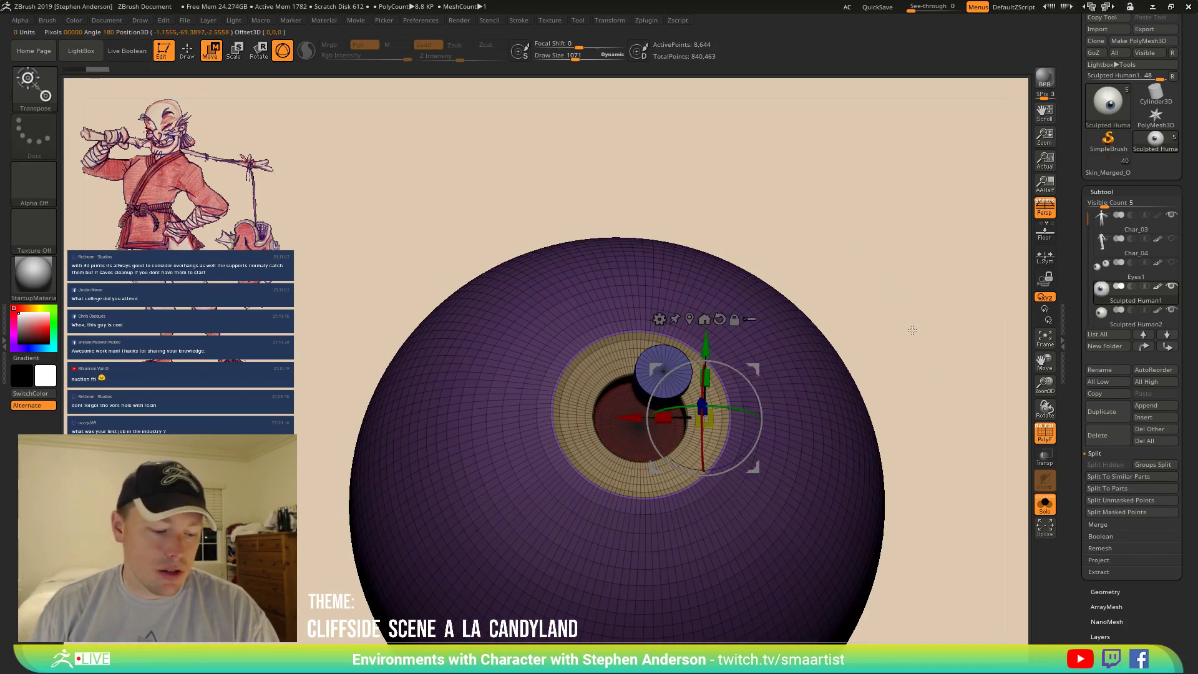
pyautogui.press('q')
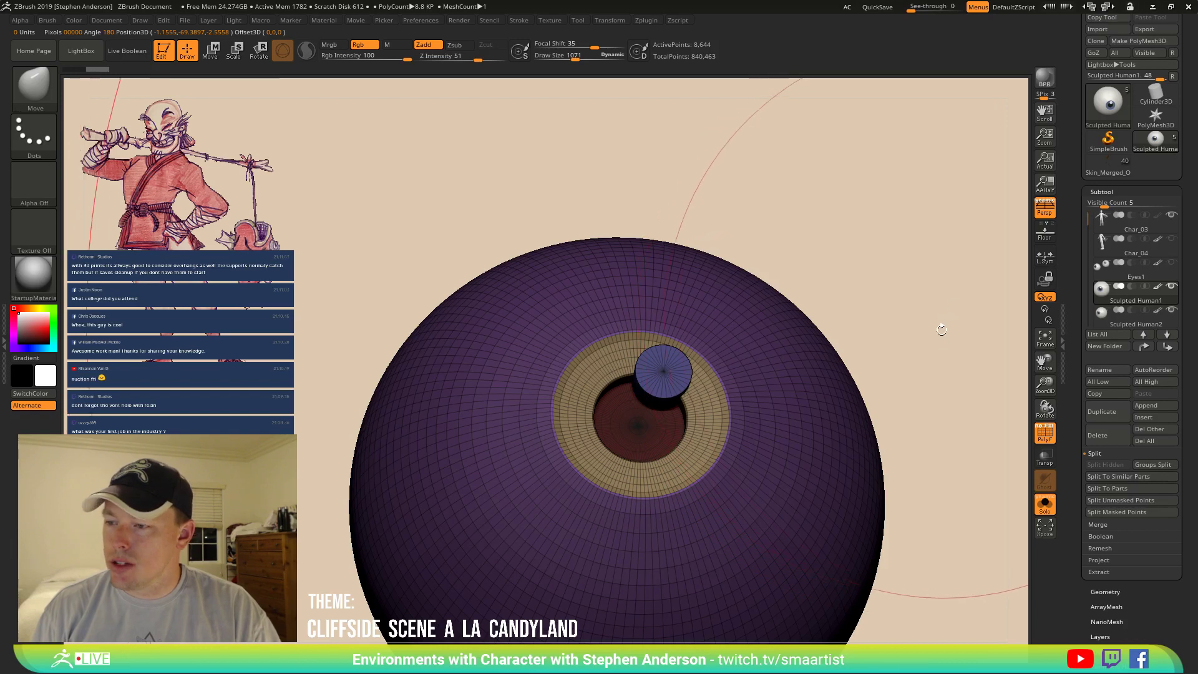
# Hide the polygroup display, fill the unmasked iris with dark brown (RGB 39, 27, 21) and clear the mask.
pyautogui.hotkey('shift', 'f')
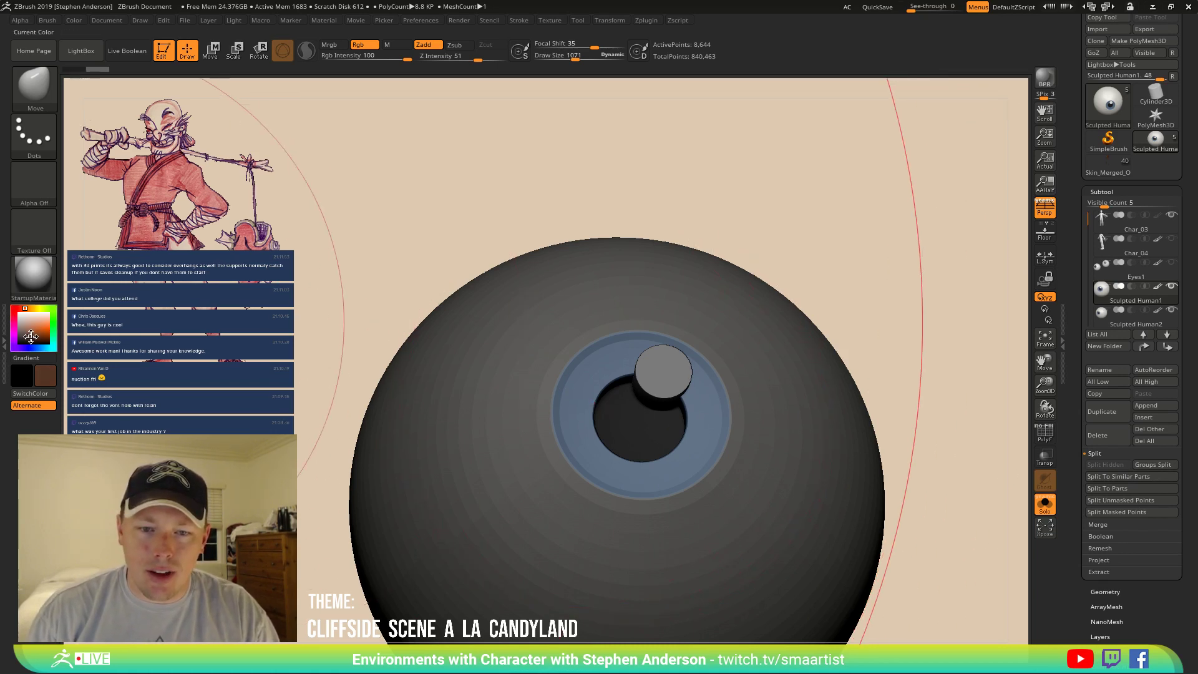
pyautogui.moveTo(31, 337); pyautogui.dragTo(29, 340)
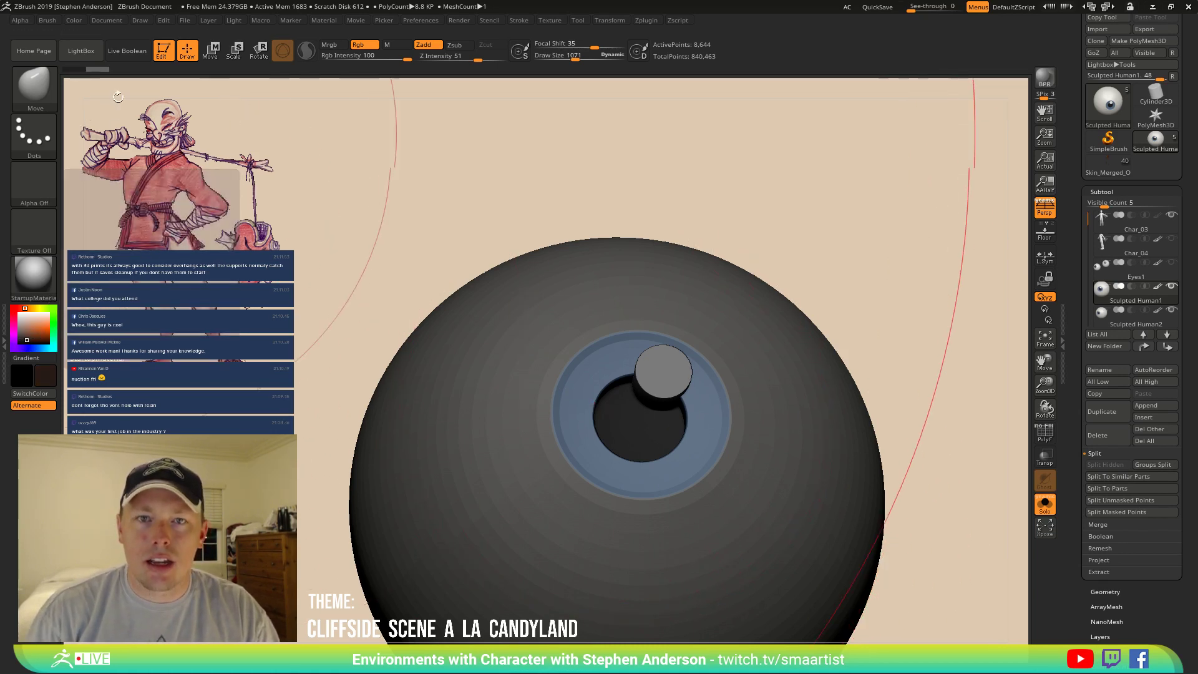
pyautogui.click(74, 20)
pyautogui.click(114, 243)
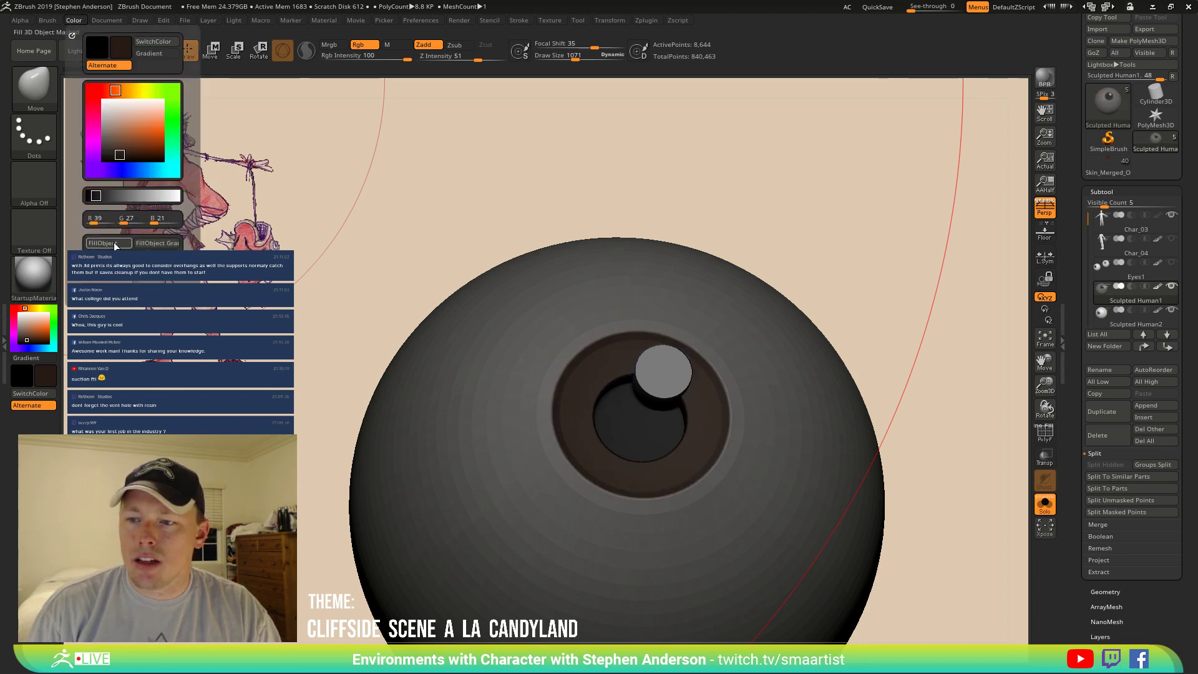
pyautogui.press('ctrl')
pyautogui.keyDown('ctrl'); pyautogui.moveTo(811, 184); pyautogui.dragTo(874, 235); pyautogui.keyUp('ctrl')
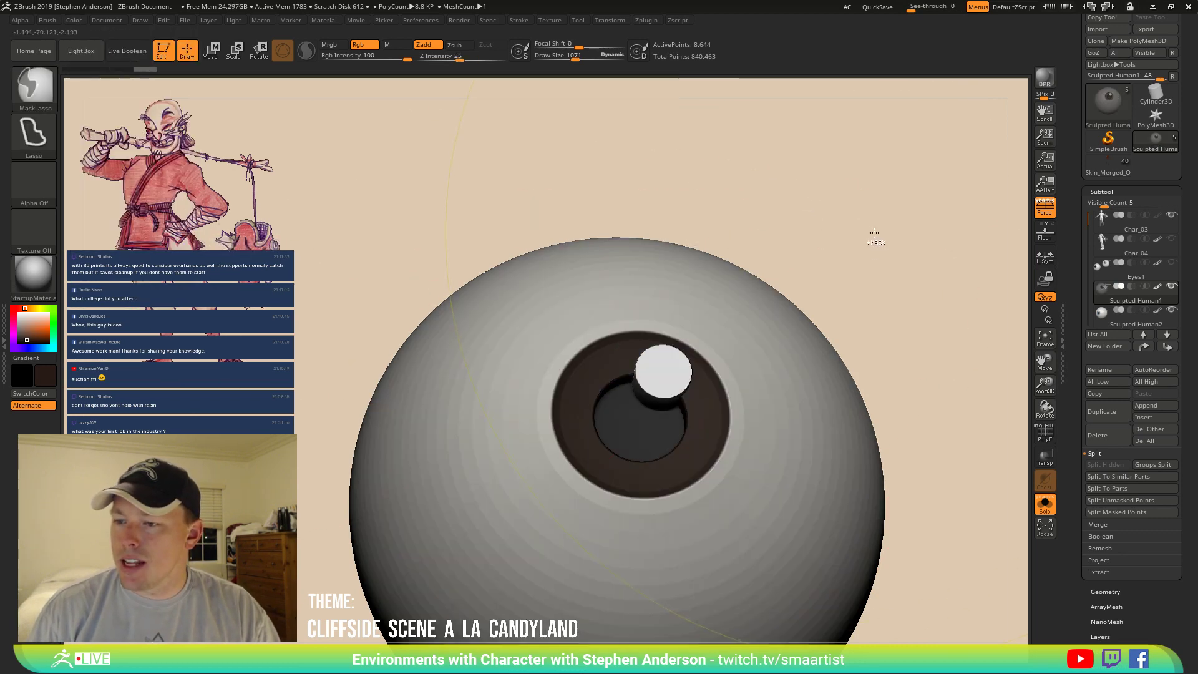
# Leave Solo mode to show the eye in the full head and set the active colour to light grey.
pyautogui.click(1046, 504)
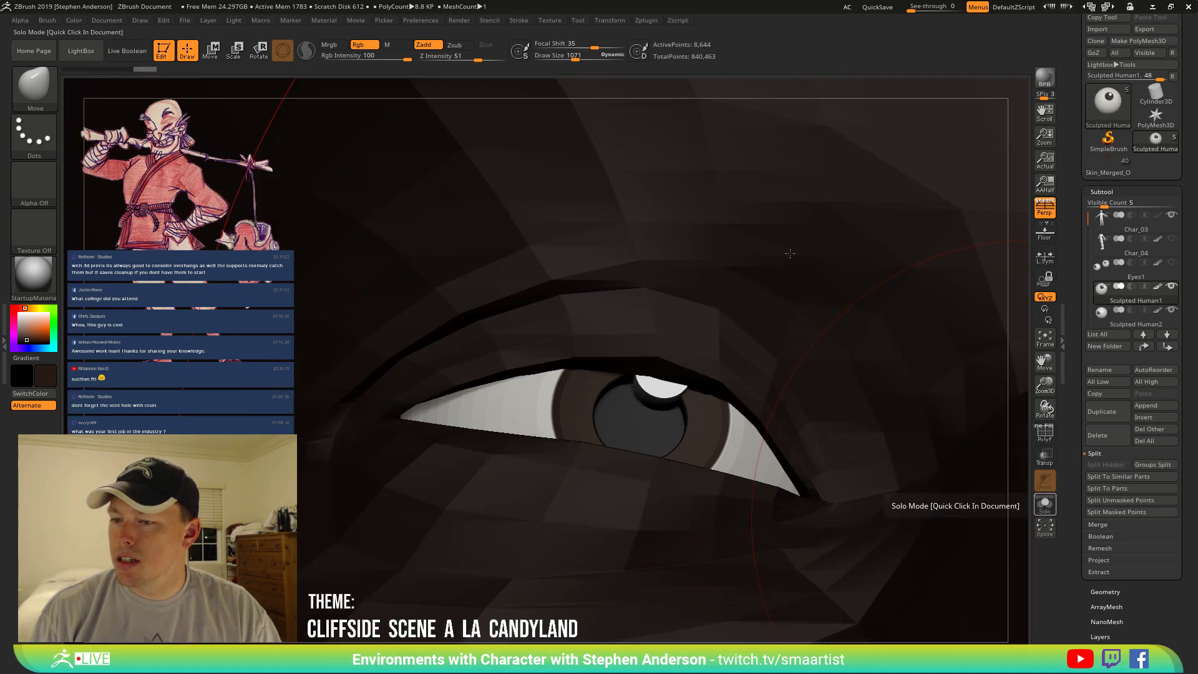
pyautogui.keyDown('ctrl'); pyautogui.moveTo(789, 254); pyautogui.dragTo(744, 357, button='right'); pyautogui.keyUp('ctrl')
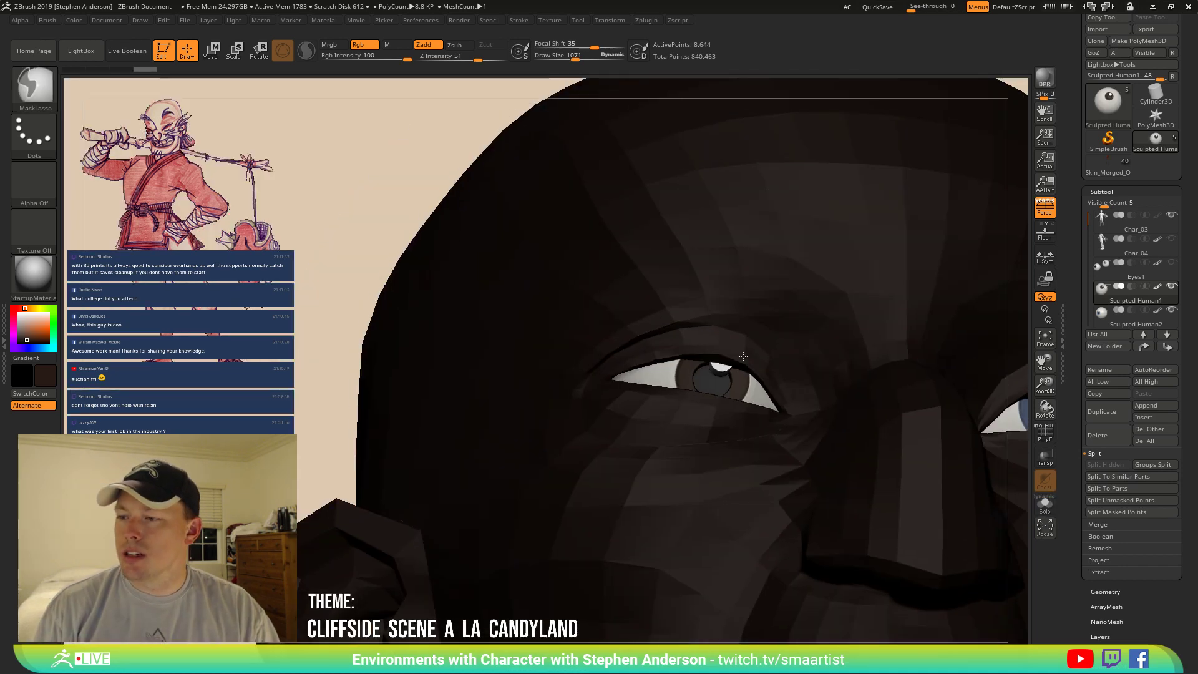
pyautogui.press('f')
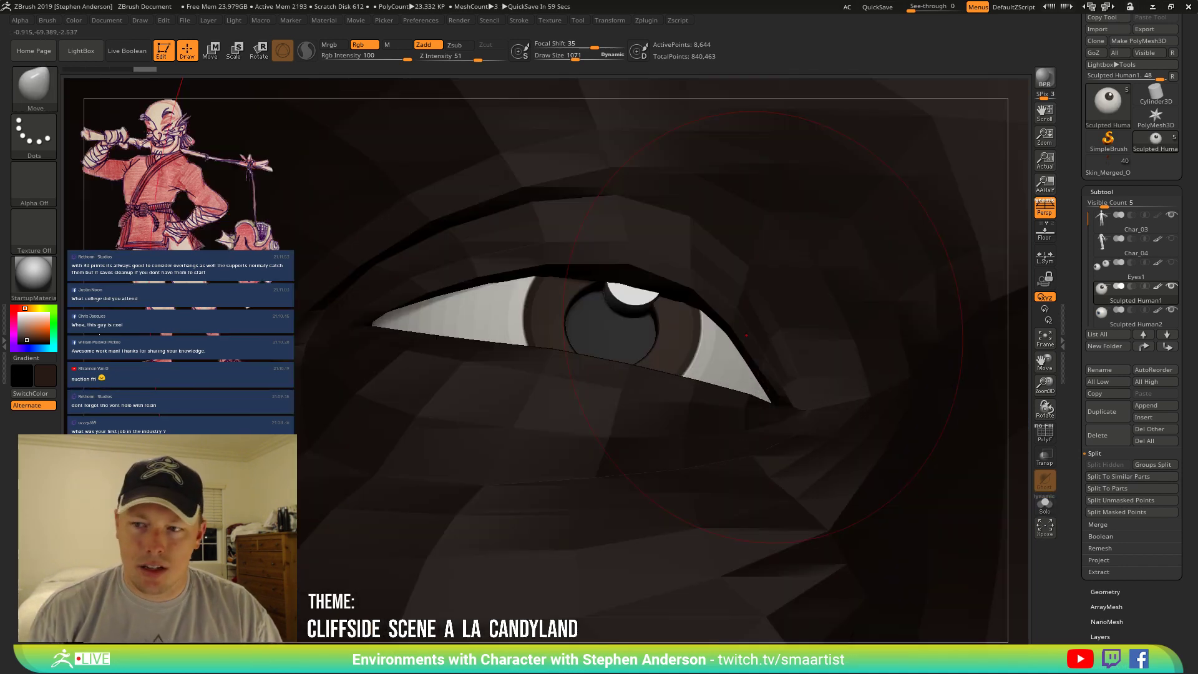
pyautogui.keyDown('alt'); pyautogui.moveTo(953, 433); pyautogui.dragTo(690, 413, button='right'); pyautogui.keyUp('alt')
pyautogui.press('f')
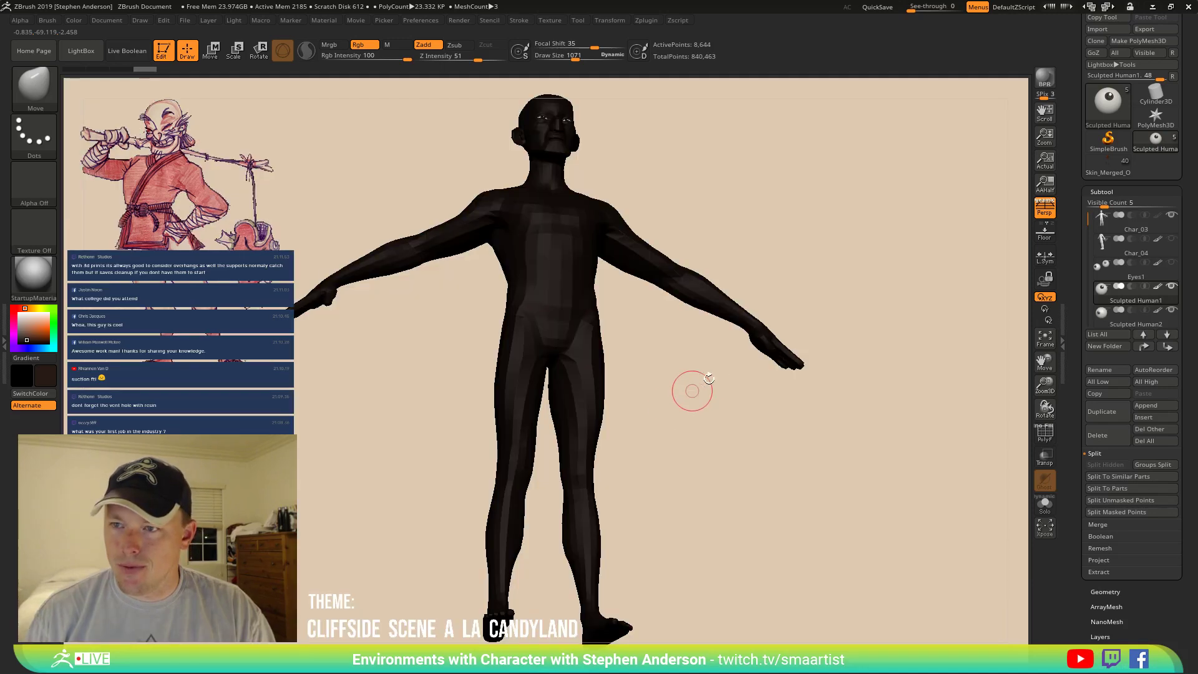
pyautogui.keyDown('alt'); pyautogui.moveTo(709, 182); pyautogui.dragTo(669, 390, button='right'); pyautogui.keyUp('alt')
pyautogui.keyDown('ctrl'); pyautogui.moveTo(504, 310); pyautogui.dragTo(627, 557, button='right'); pyautogui.keyUp('ctrl')
pyautogui.moveTo(706, 347)
pyautogui.mouseDown(button='right')
pyautogui.moveTo(693, 370)
pyautogui.moveTo(711, 376)
pyautogui.mouseUp(button='right')
pyautogui.moveTo(22, 322); pyautogui.dragTo(18, 316)
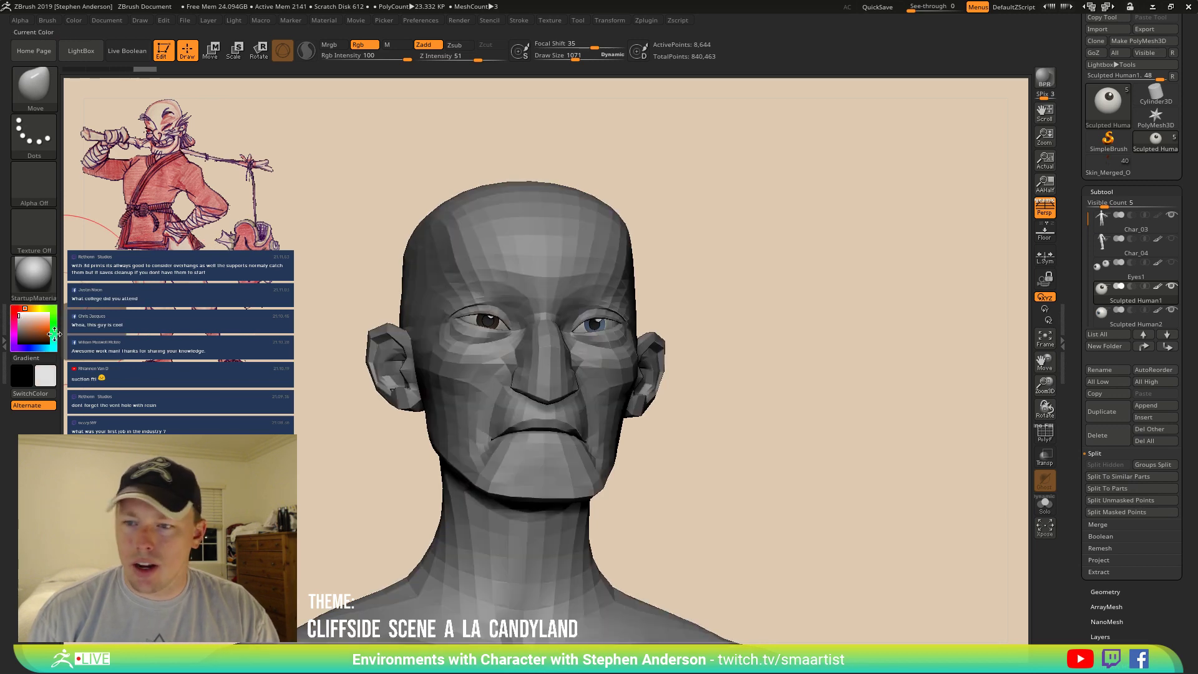
pyautogui.moveTo(555, 365)
pyautogui.mouseDown(button='right')
pyautogui.moveTo(415, 363)
pyautogui.moveTo(527, 360)
pyautogui.mouseUp(button='right')
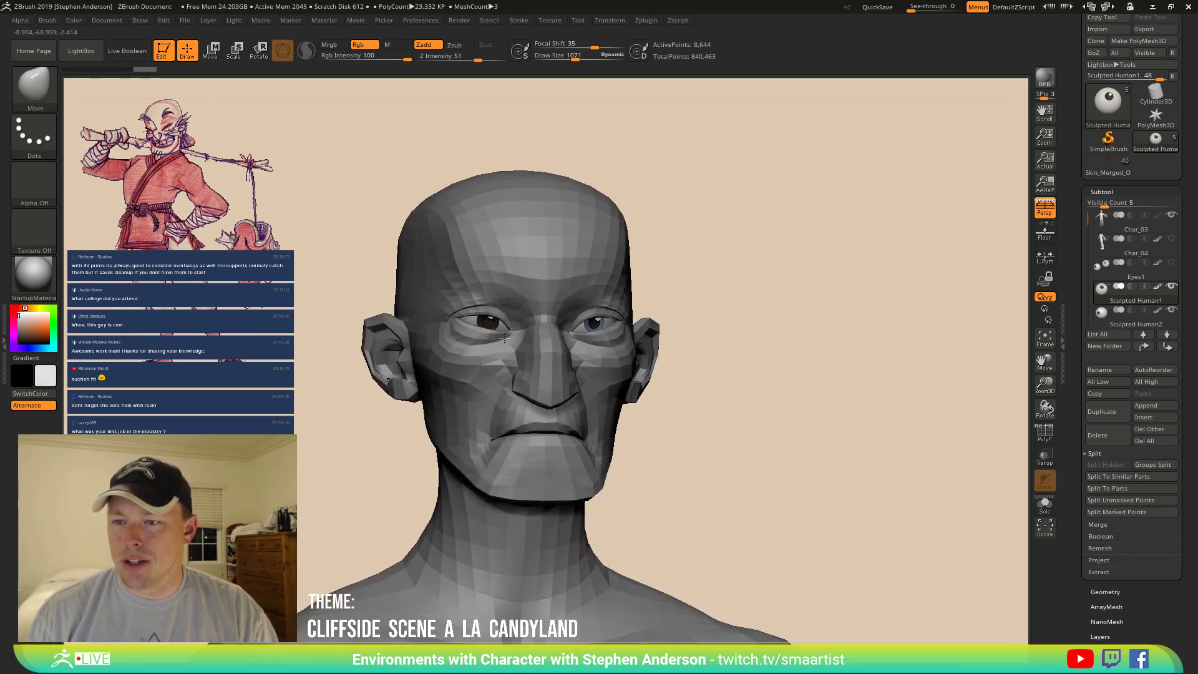
pyautogui.moveTo(492, 285)
pyautogui.keyDown('ctrl'); pyautogui.mouseDown(button='right')
pyautogui.moveTo(501, 338)
pyautogui.moveTo(523, 337)
pyautogui.moveTo(431, 330)
pyautogui.mouseUp(button='right'); pyautogui.keyUp('ctrl')
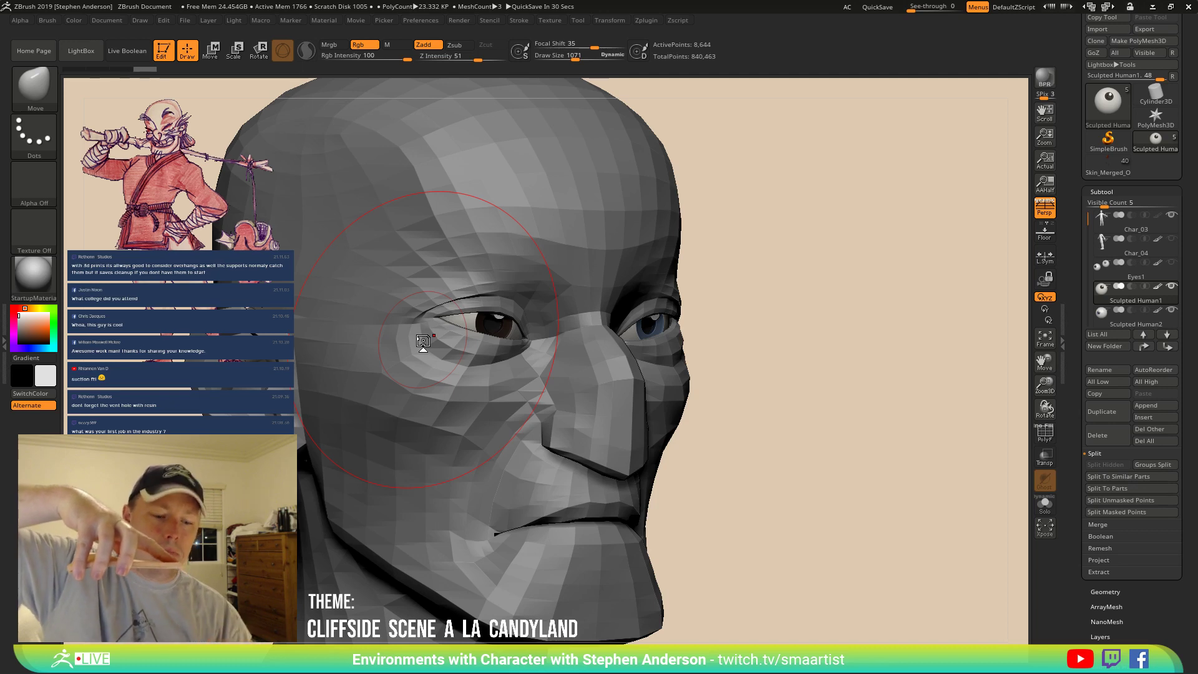
# Save the tool in the _CandyLand folder, replacing the existing Char_03.ZTL.
pyautogui.hotkey('ctrl', 's')
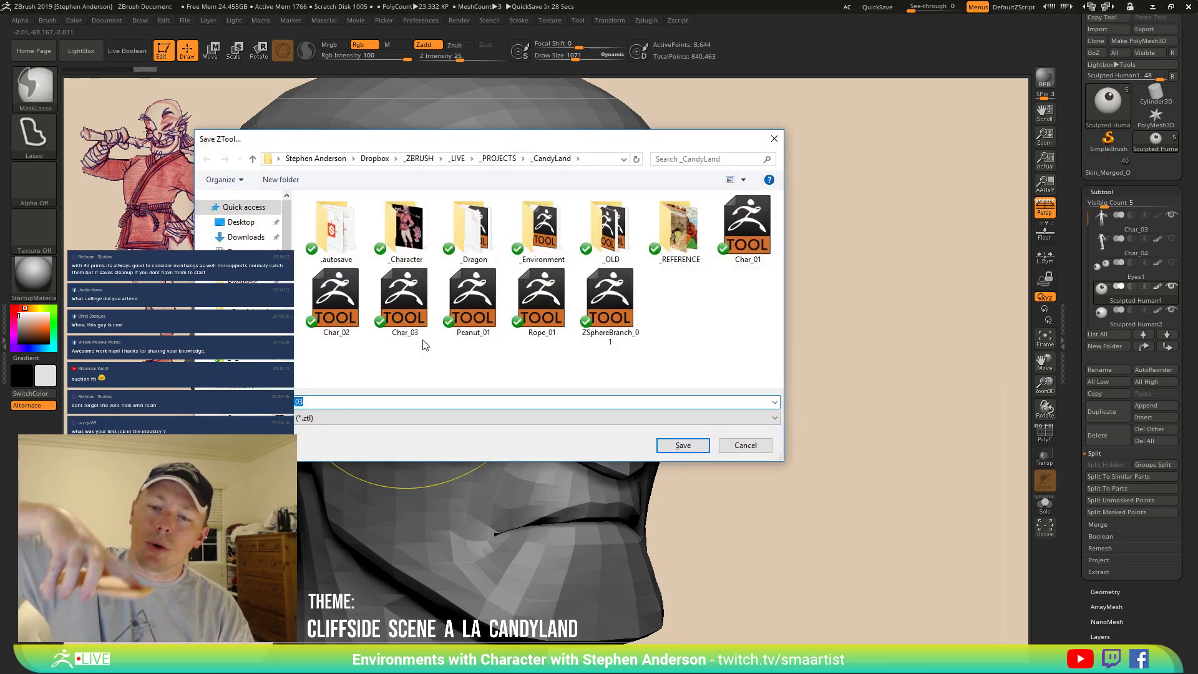
pyautogui.click(684, 445)
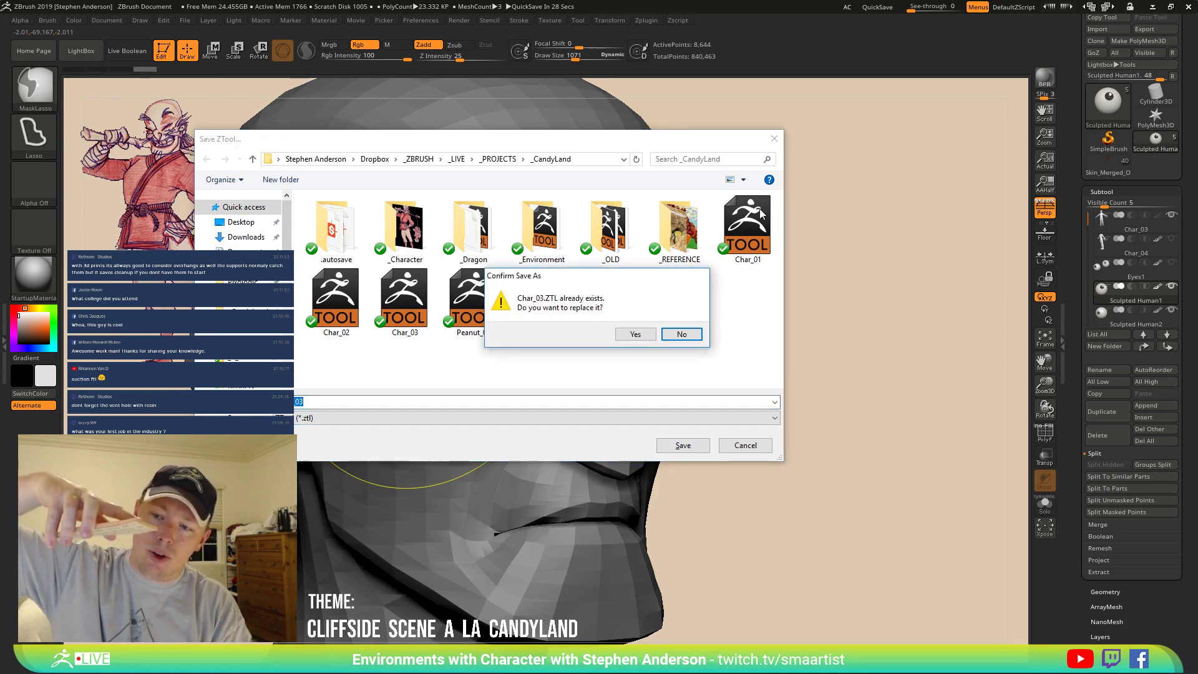
pyautogui.click(635, 334)
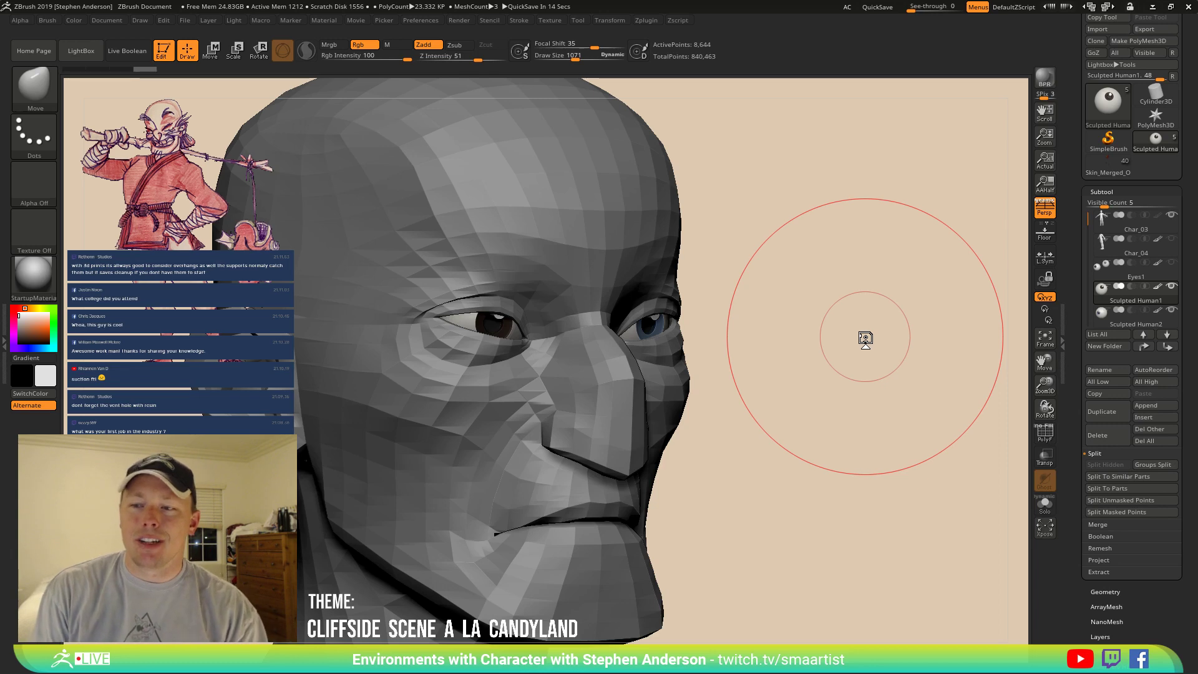
# Select the Sculpted Human2 eyeball, isolate its iris polygroup and fill it with light grey (RGB 225, 225, 225).
pyautogui.moveTo(792, 354)
pyautogui.keyDown('shift'); pyautogui.mouseDown()
pyautogui.moveTo(644, 336)
pyautogui.moveTo(673, 336)
pyautogui.mouseUp(); pyautogui.keyUp('shift')
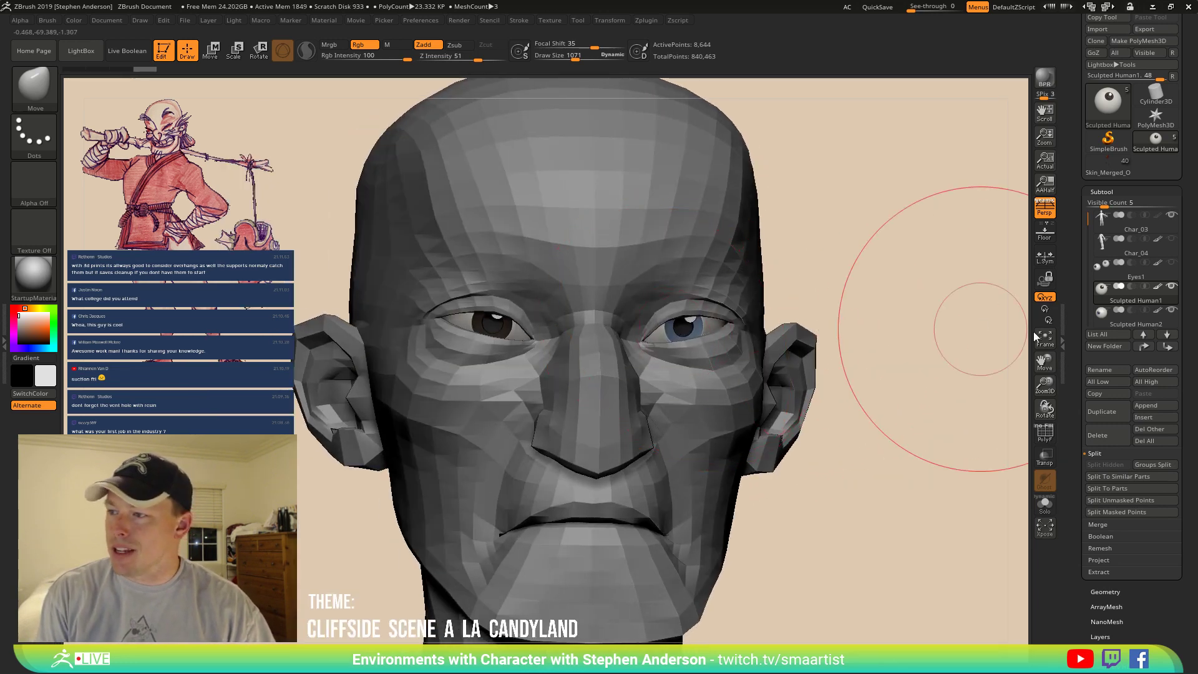
pyautogui.click(1130, 312)
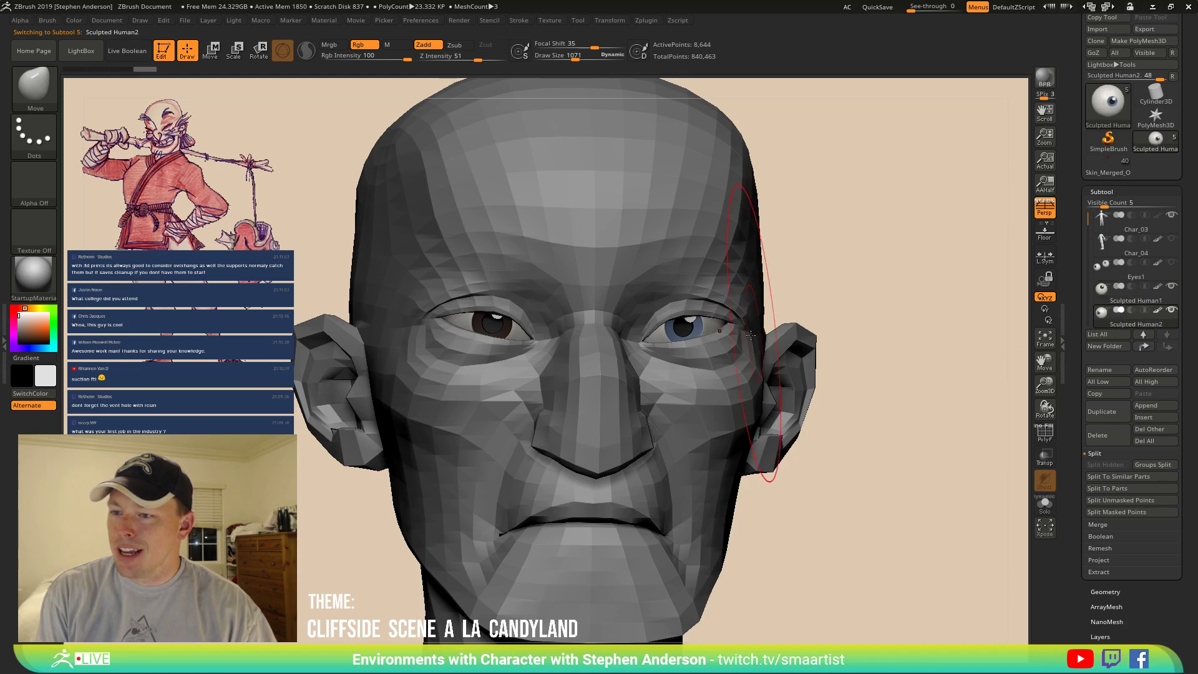
pyautogui.keyDown('ctrl'); pyautogui.keyDown('shift'); pyautogui.click(700, 337); pyautogui.keyUp('shift'); pyautogui.keyUp('ctrl')
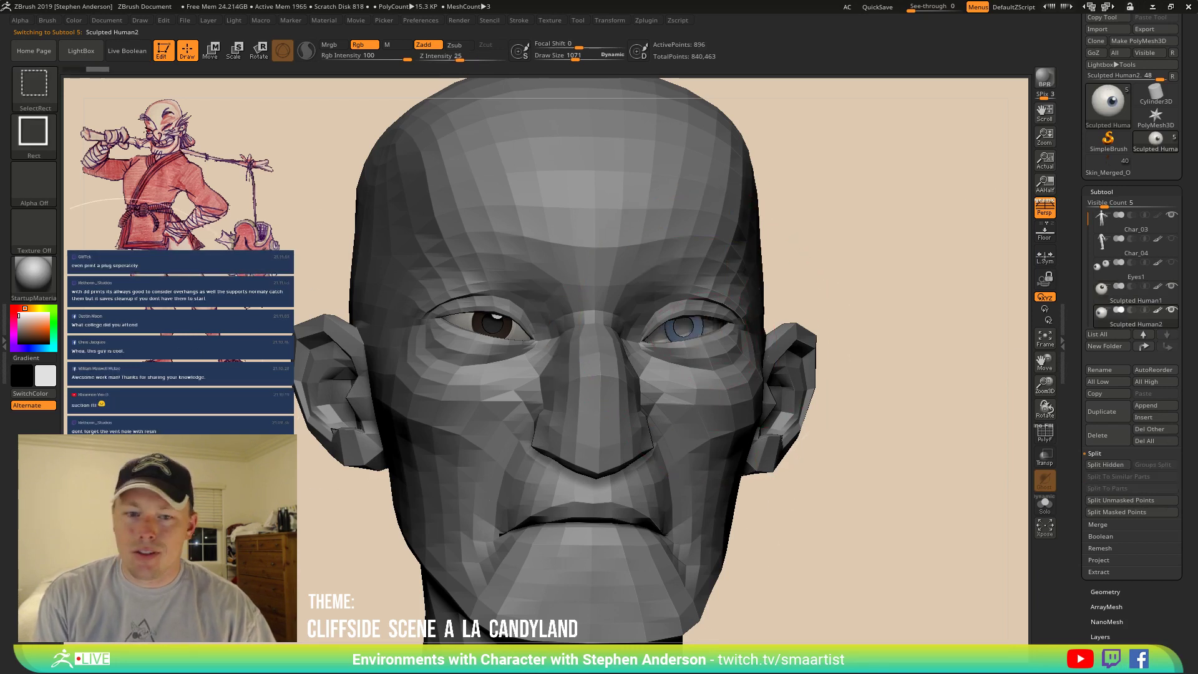
pyautogui.click(73, 20)
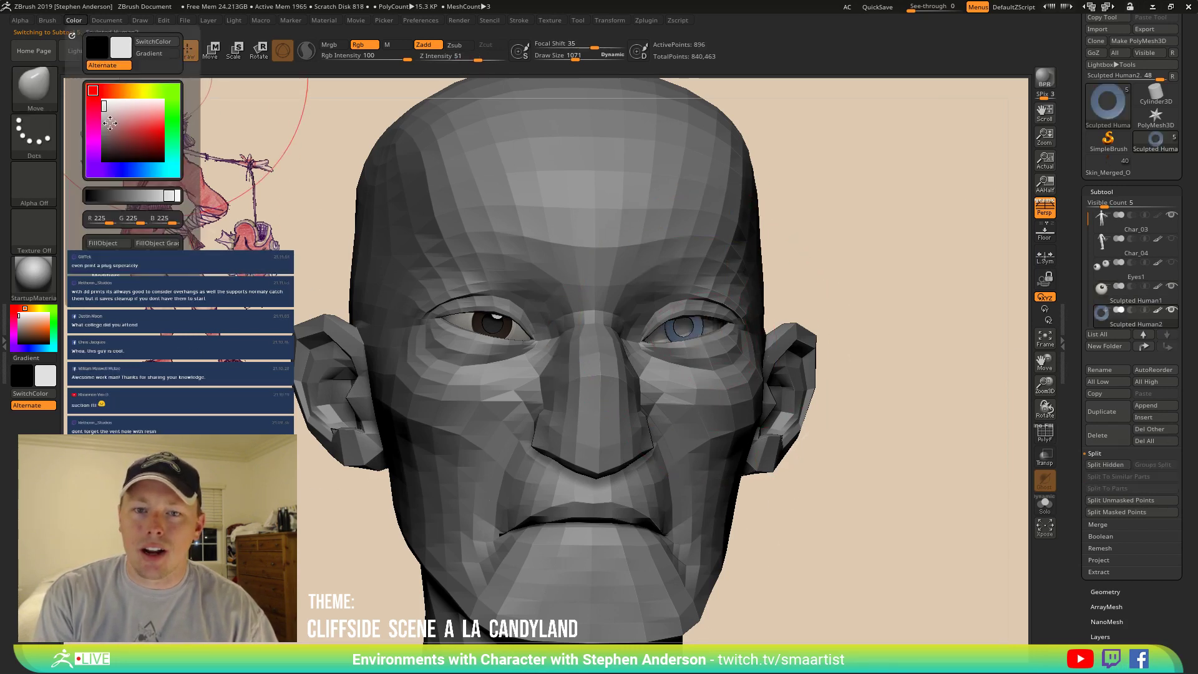
pyautogui.click(107, 244)
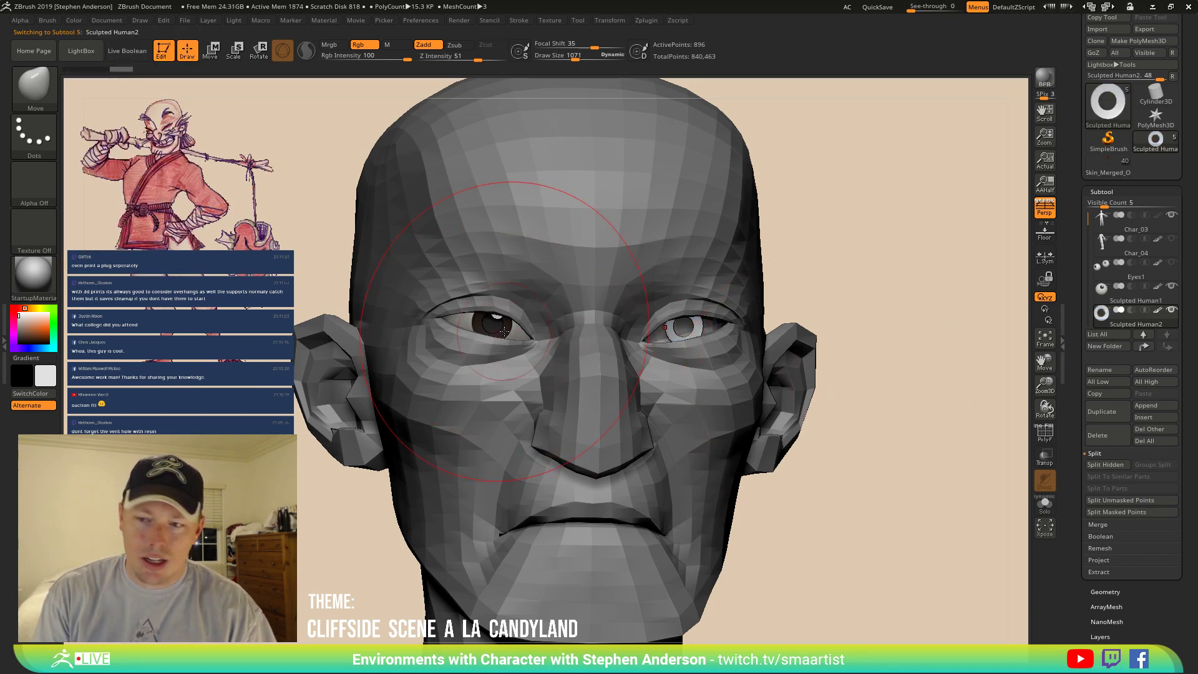
# Sample the other eye's dark brown iris, fill the isolated iris with RGB 39, 27, 21 and unhide the rest of the eyeball.
pyautogui.press('c')
pyautogui.hotkey('ctrl', 'f')
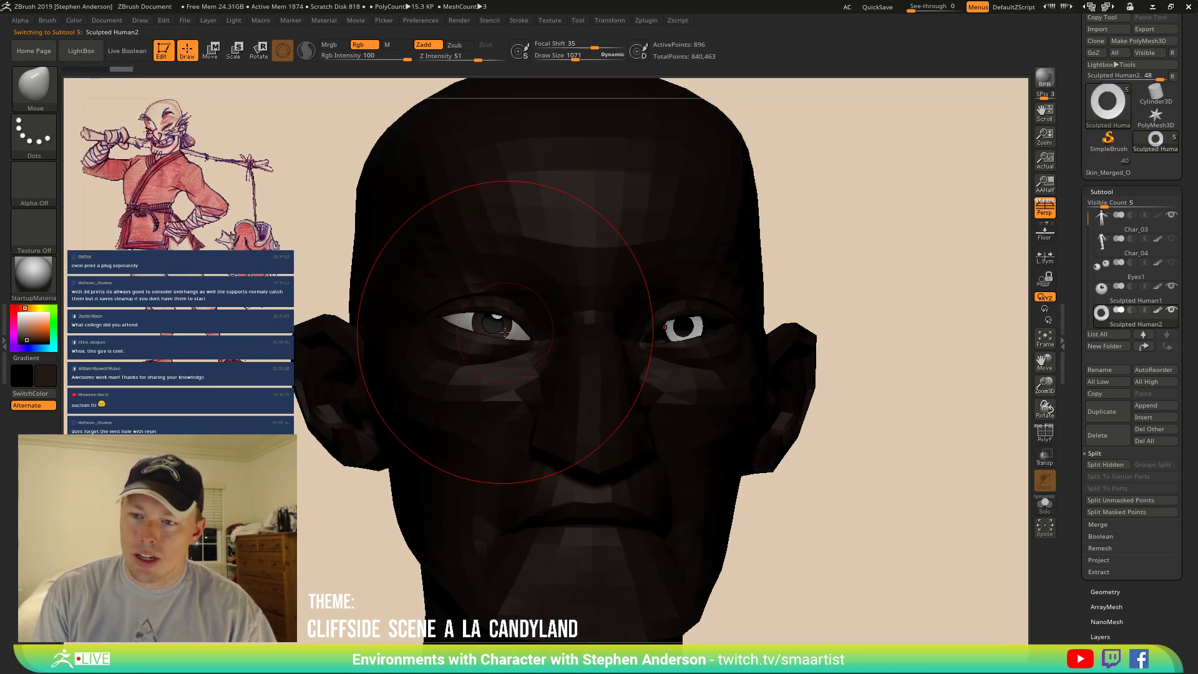
pyautogui.click(74, 21)
pyautogui.click(106, 244)
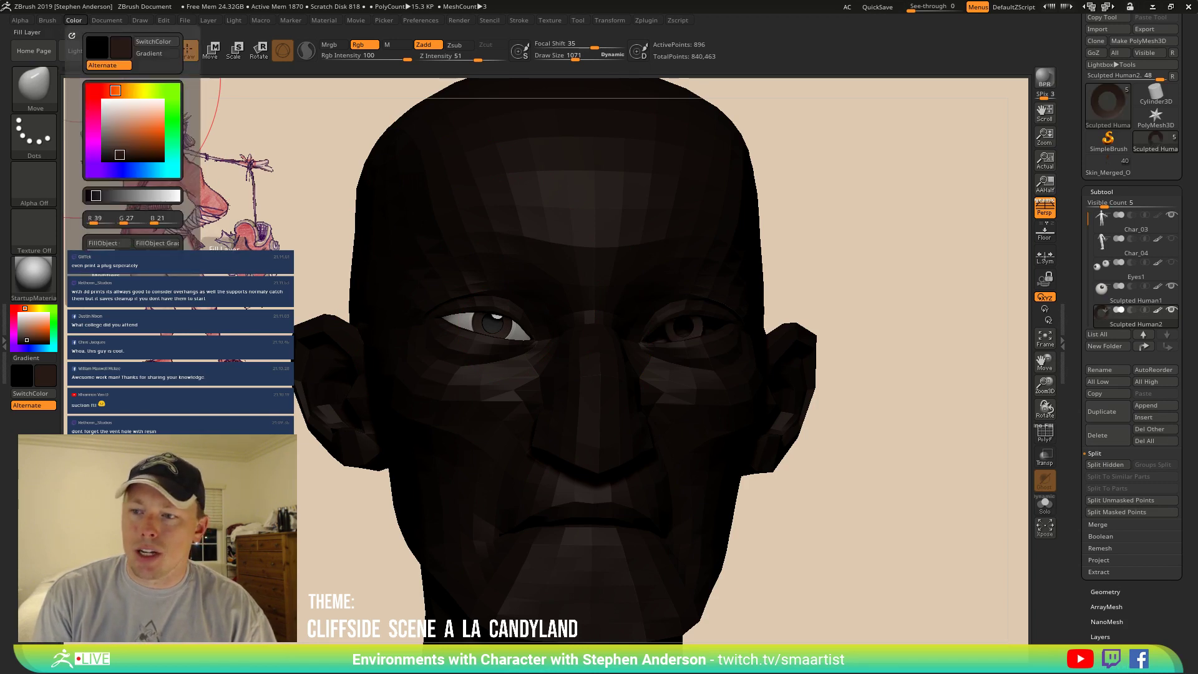
pyautogui.hotkey('ctrl', 'shift')
pyautogui.keyDown('ctrl'); pyautogui.keyDown('shift'); pyautogui.click(232, 472); pyautogui.keyUp('shift'); pyautogui.keyUp('ctrl')
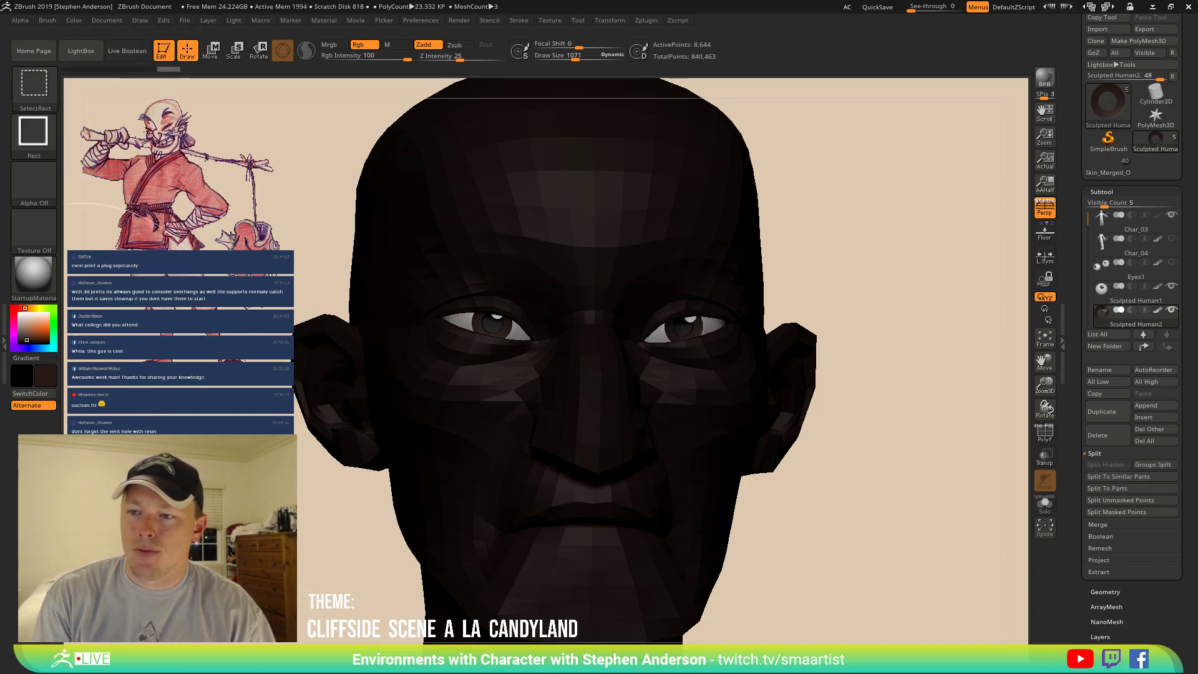
# Set the active colour to white and frame the head and shoulders in a three-quarter view.
pyautogui.moveTo(23, 315); pyautogui.dragTo(14, 305)
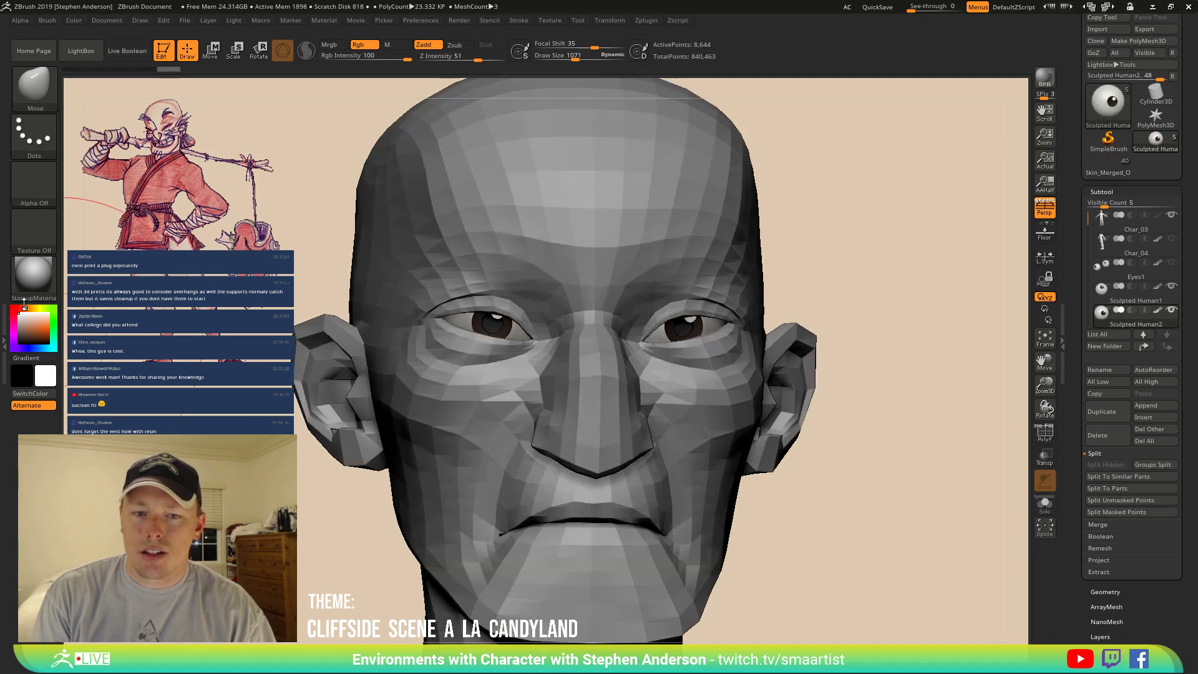
pyautogui.moveTo(870, 299); pyautogui.dragTo(854, 298)
pyautogui.moveTo(854, 298)
pyautogui.mouseDown(button='right')
pyautogui.moveTo(863, 304)
pyautogui.moveTo(805, 235)
pyautogui.mouseUp(button='right')
pyautogui.moveTo(751, 328); pyautogui.dragTo(874, 350, button='right')
# Select the Char_03 body subtool and remove the bodyCostume image from its texture map.
pyautogui.moveTo(1148, 609); pyautogui.dragTo(1148, 602)
pyautogui.scroll(-5, 1148, 601)
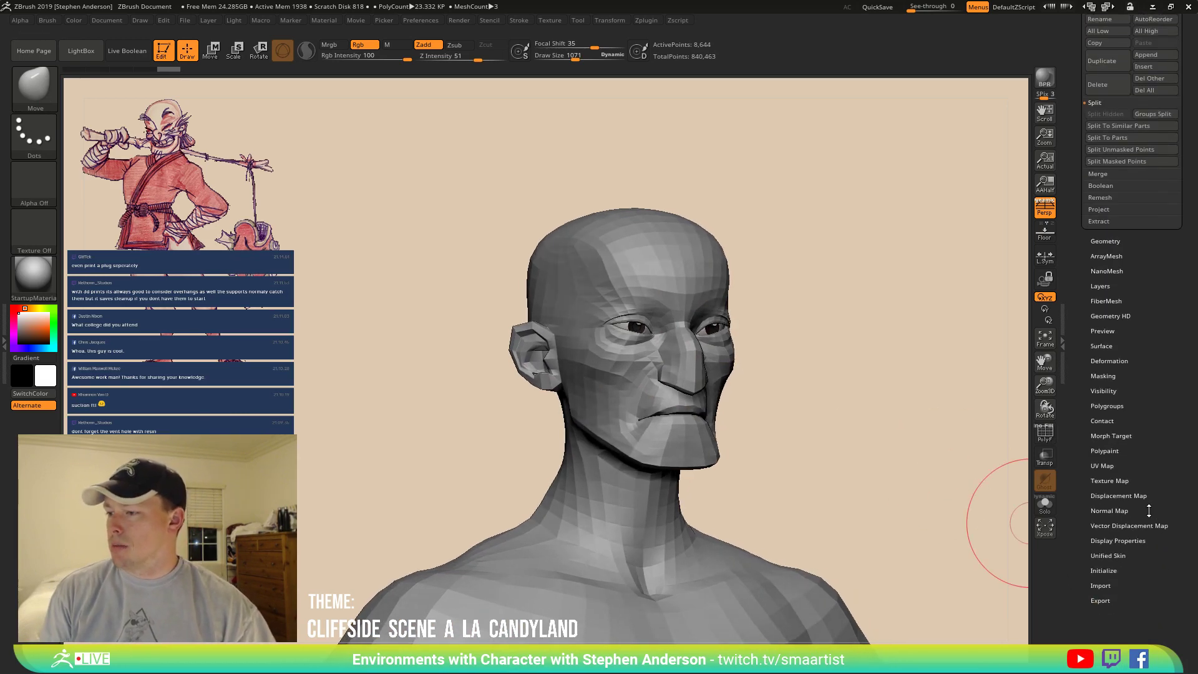
pyautogui.scroll(5, 1115, 479)
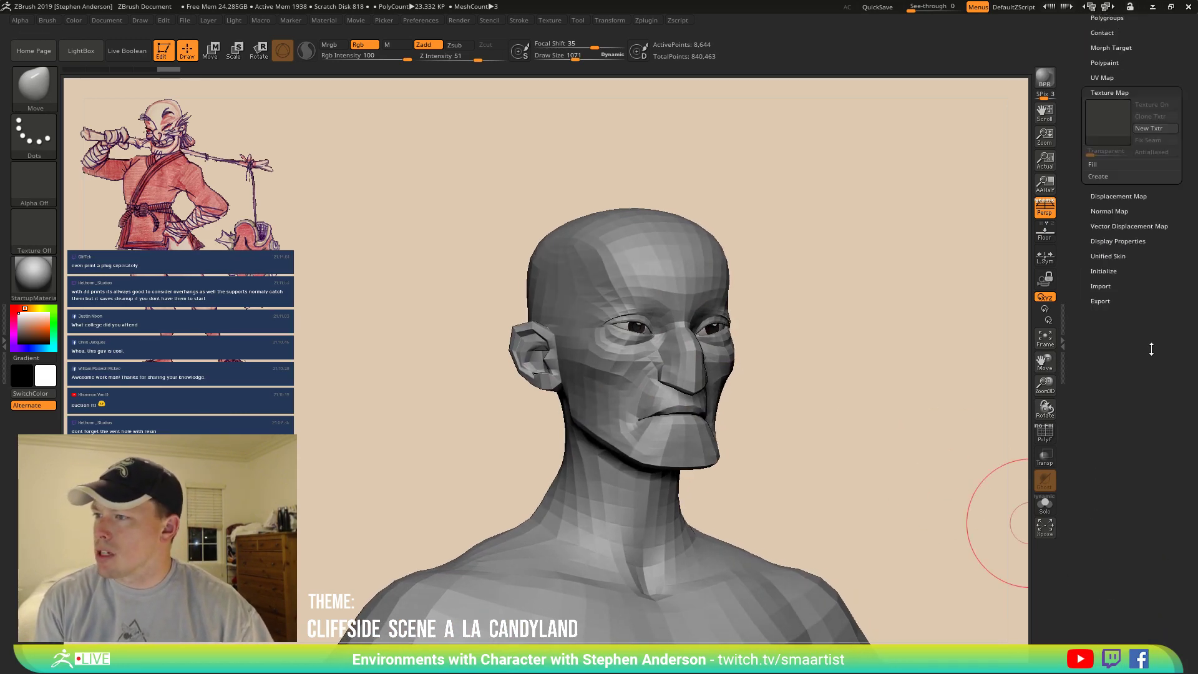
pyautogui.click(1103, 239)
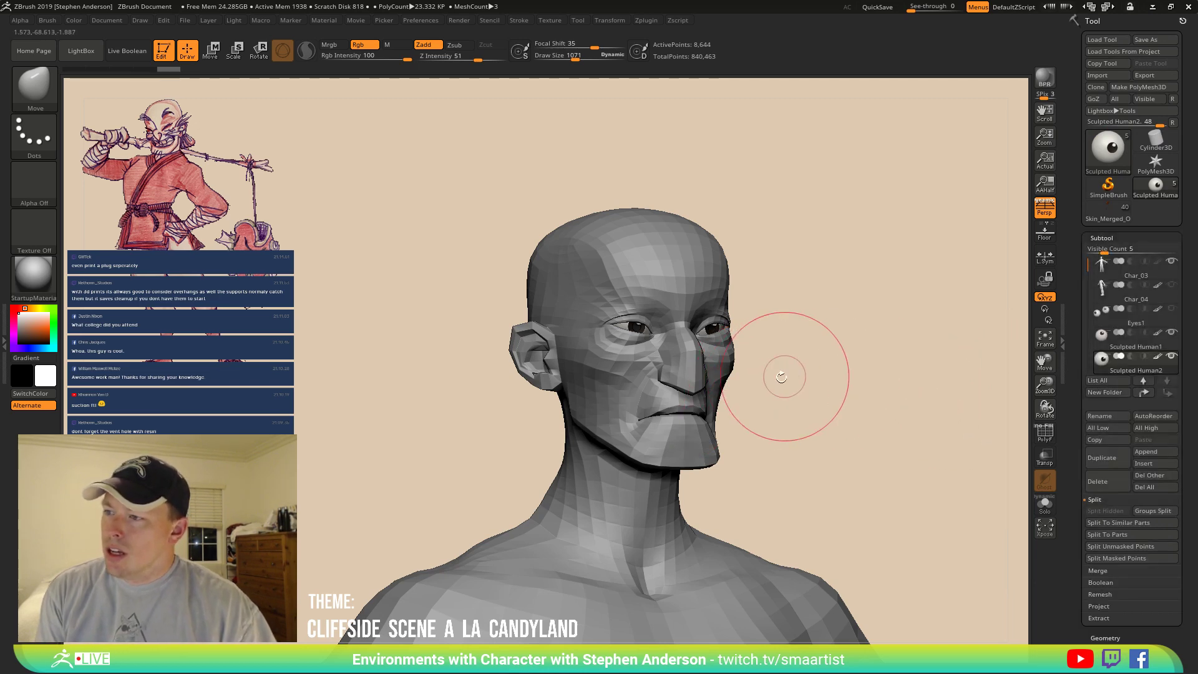
pyautogui.click(1107, 273)
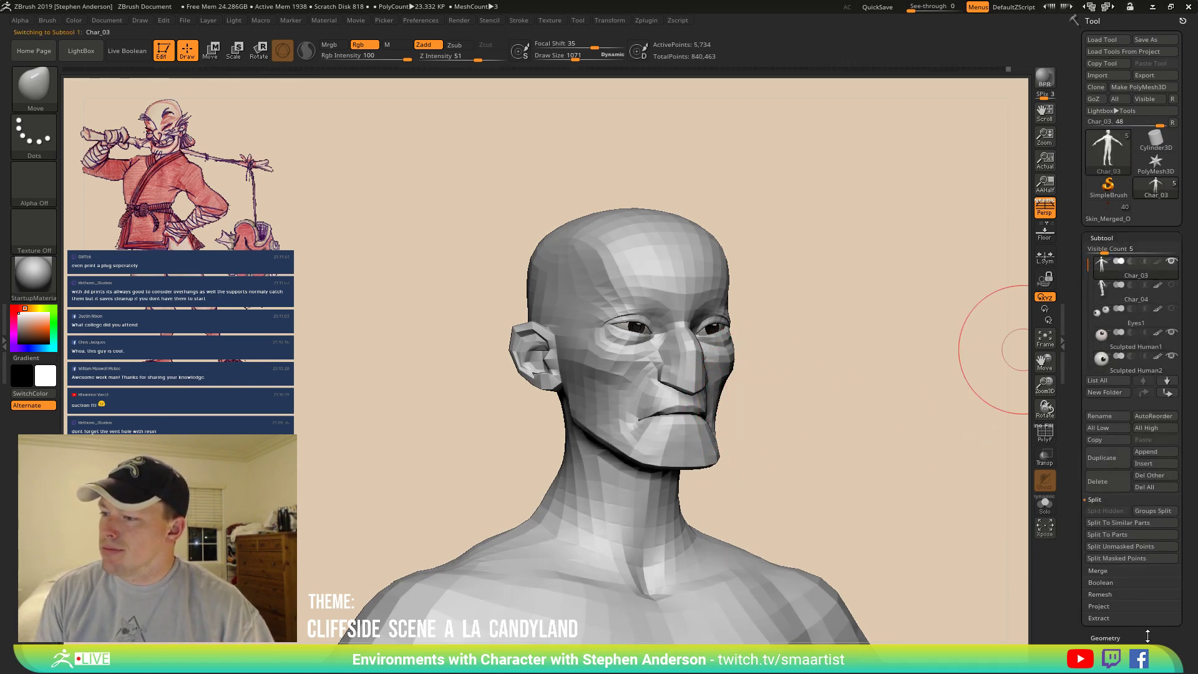
pyautogui.scroll(-8, 1136, 476)
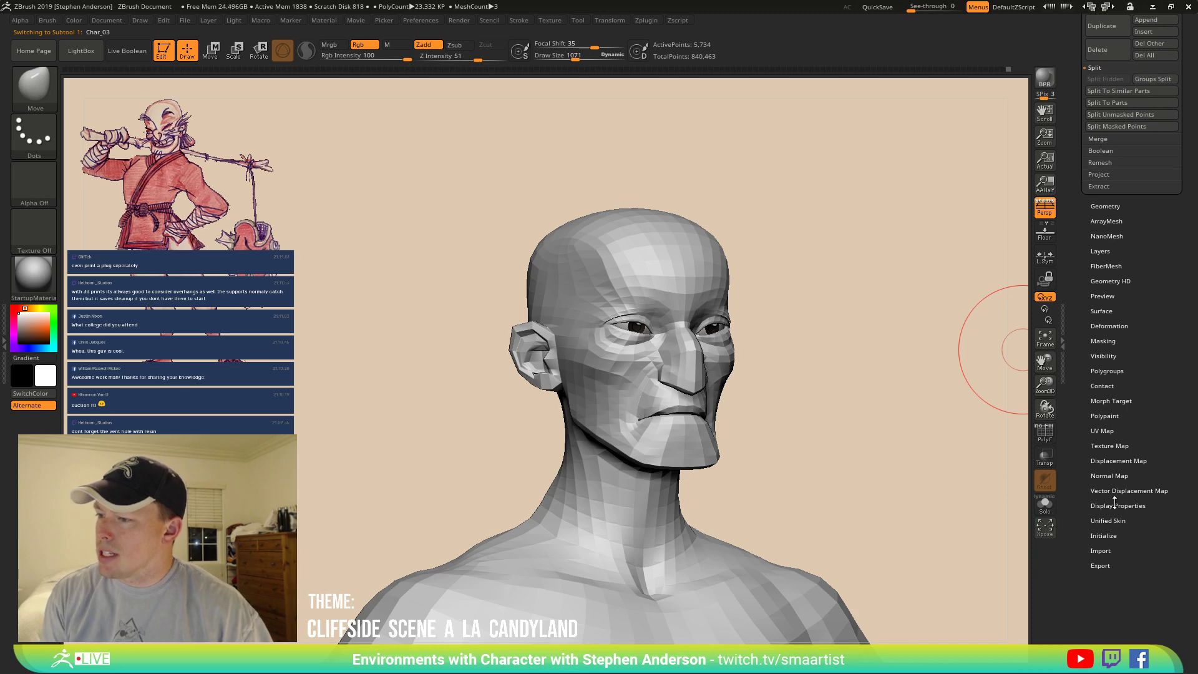
pyautogui.click(1109, 446)
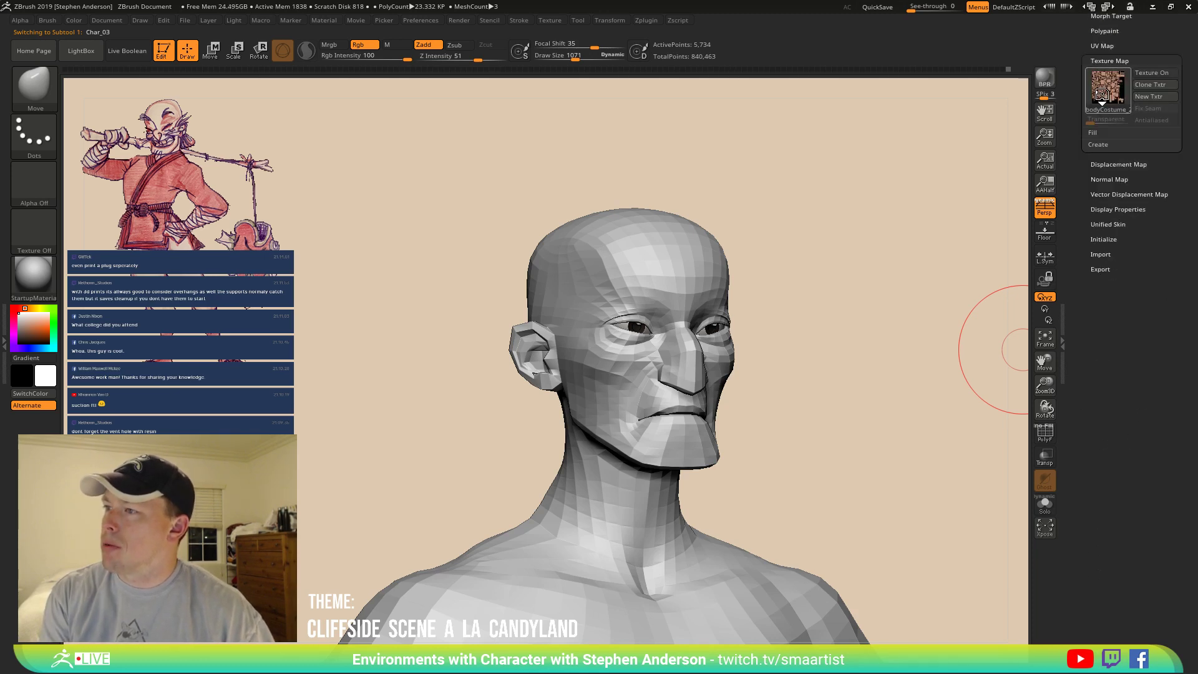
pyautogui.click(1103, 98)
pyautogui.click(623, 100)
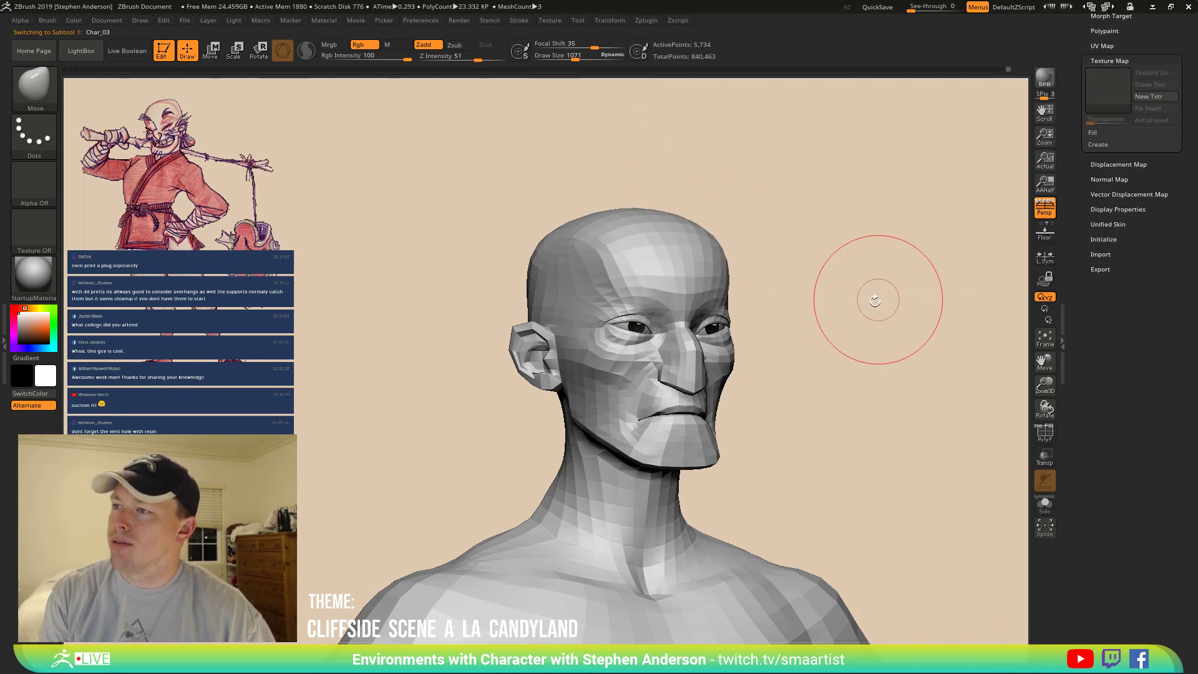
# Apply the PolySkin material to the character body.
pyautogui.moveTo(875, 299); pyautogui.dragTo(857, 309)
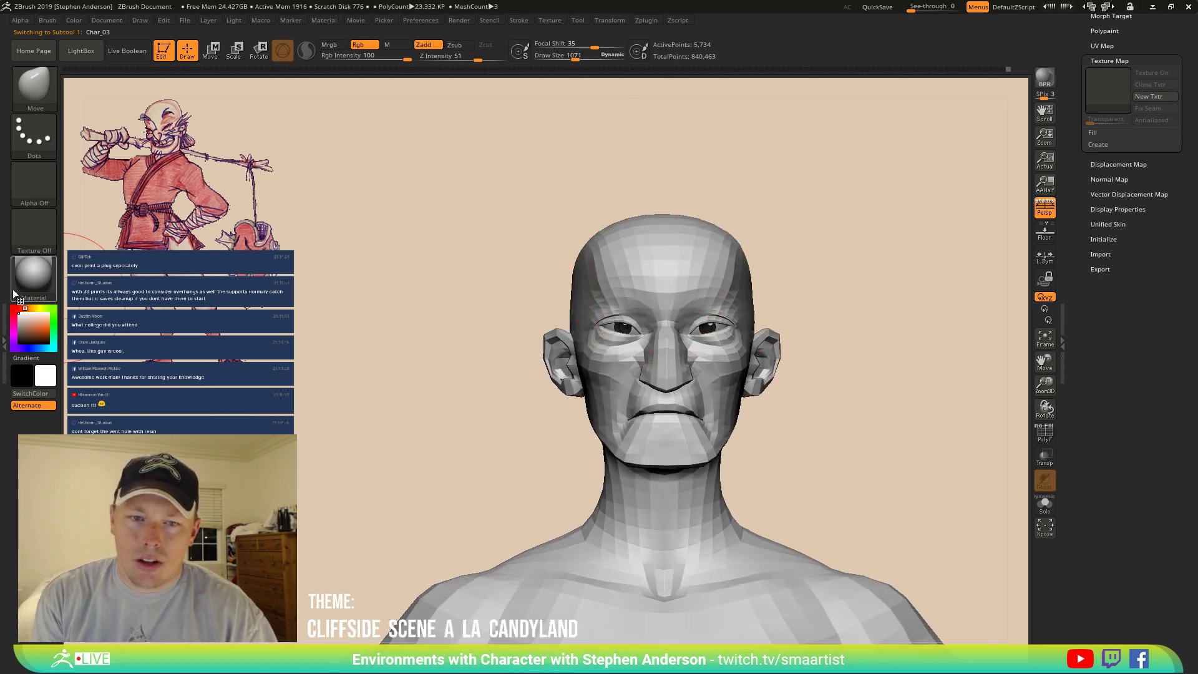
pyautogui.click(35, 274)
pyautogui.click(35, 274)
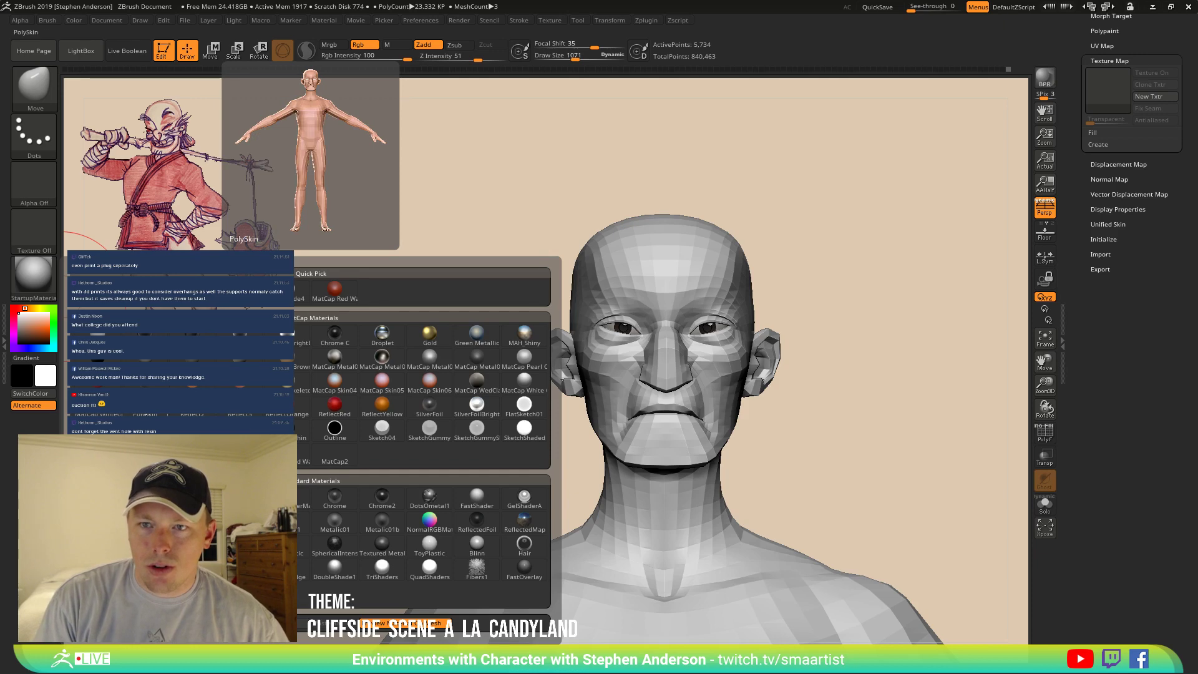
pyautogui.click(146, 405)
# Preview the body with dynamic subdivision on, turn it off again and return to the Move brush.
pyautogui.moveTo(697, 428)
pyautogui.mouseDown(button='right')
pyautogui.moveTo(826, 436)
pyautogui.moveTo(776, 412)
pyautogui.moveTo(769, 441)
pyautogui.mouseUp(button='right')
pyautogui.press('d')
pyautogui.hotkey('shift', 'd')
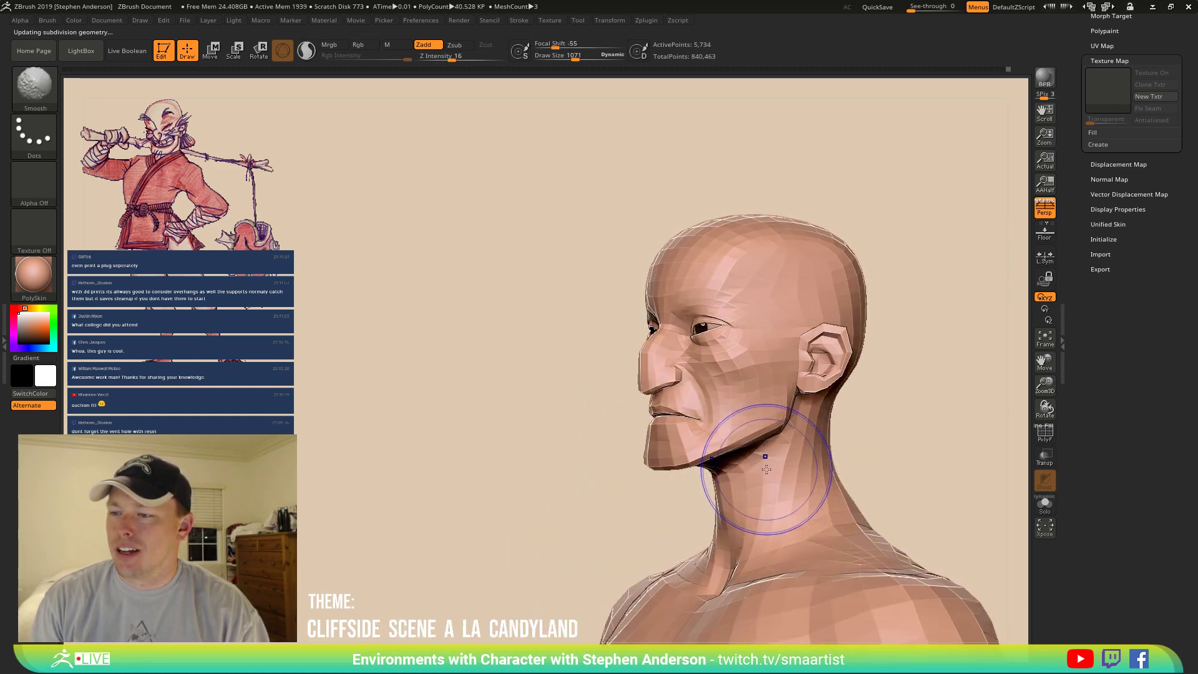
pyautogui.press('b')
pyautogui.press('m')
pyautogui.press('v')
pyautogui.moveTo(511, 357); pyautogui.dragTo(431, 319, button='right')
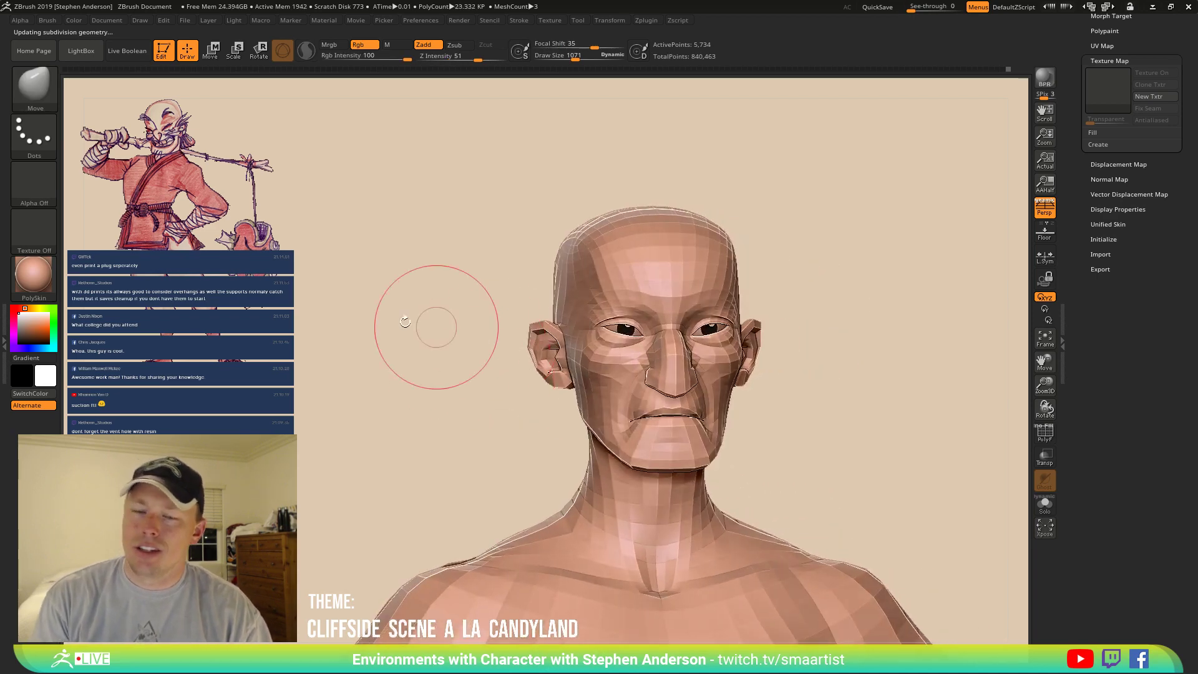
# Fill the character body with the SkinShade4 material and a muted tan skin colour, using the Mrgb channel.
pyautogui.click(35, 275)
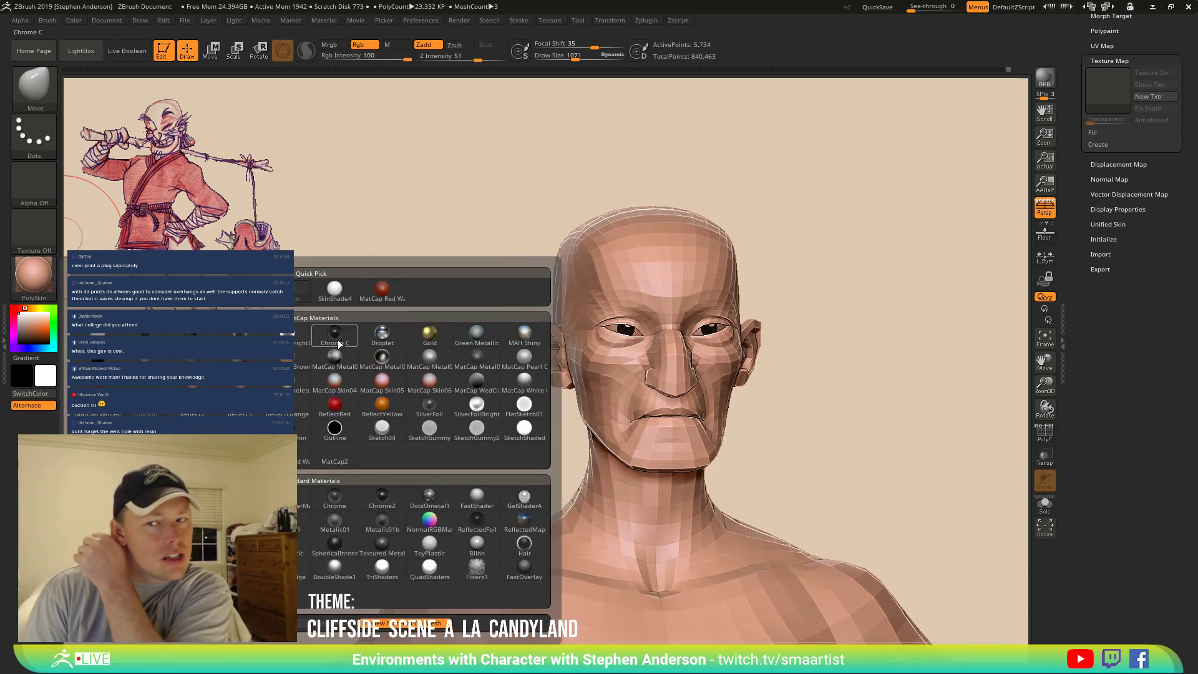
pyautogui.click(346, 297)
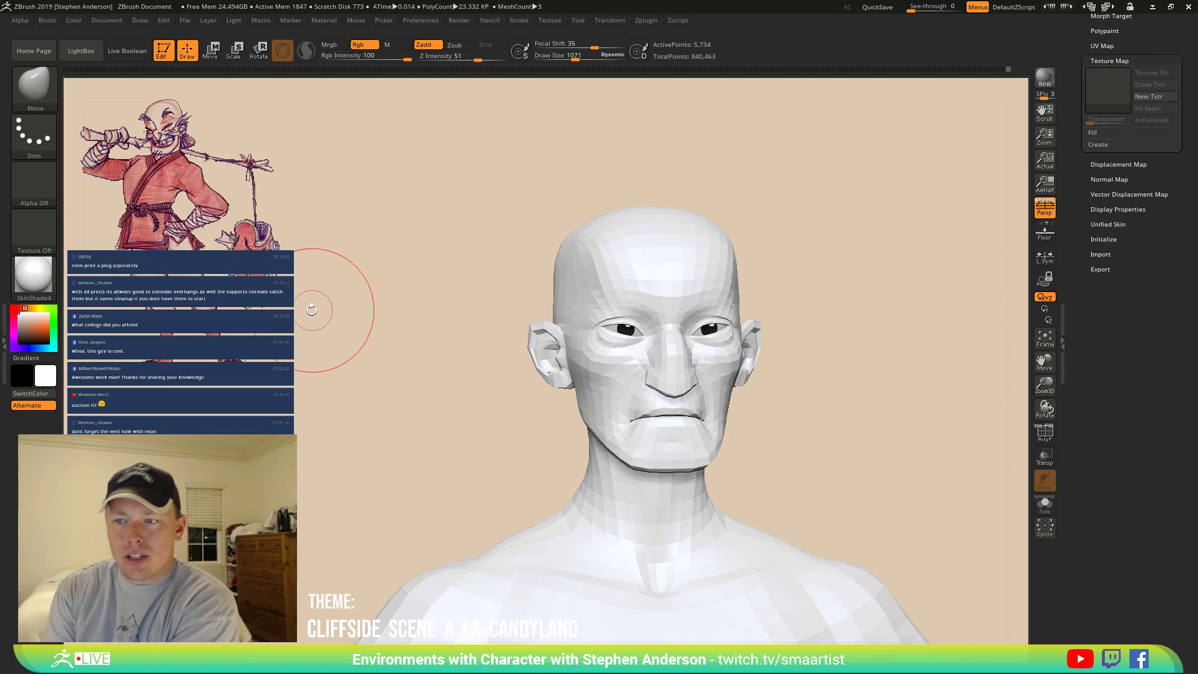
pyautogui.click(26, 330)
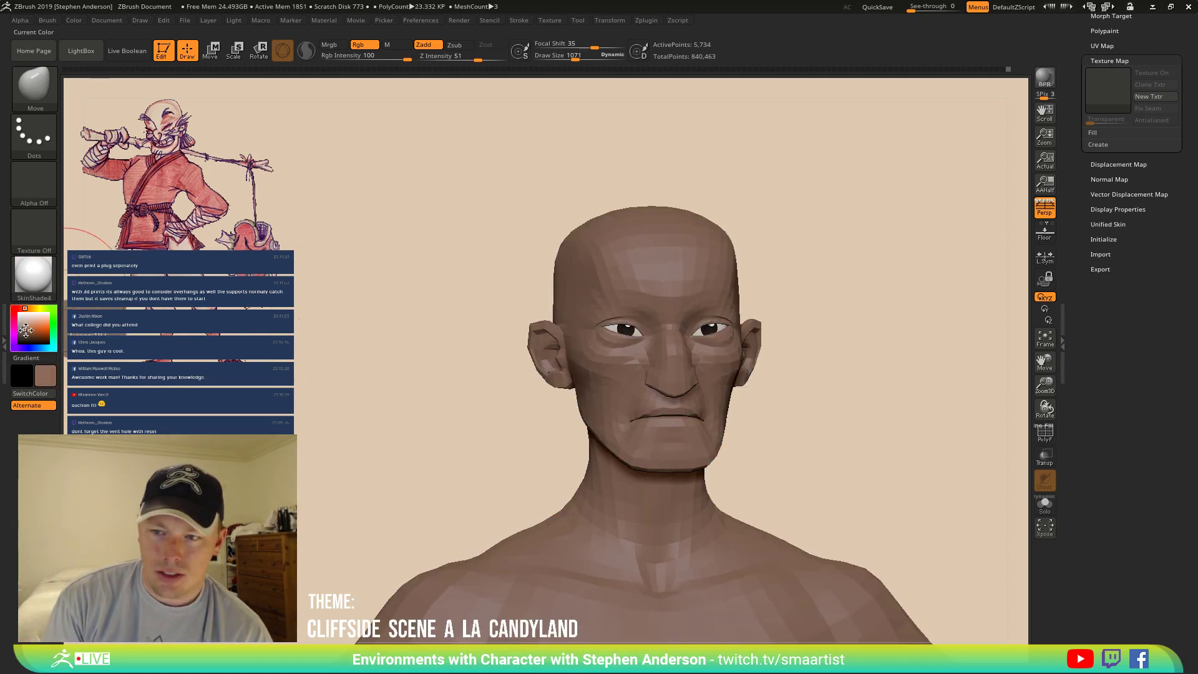
pyautogui.click(25, 322)
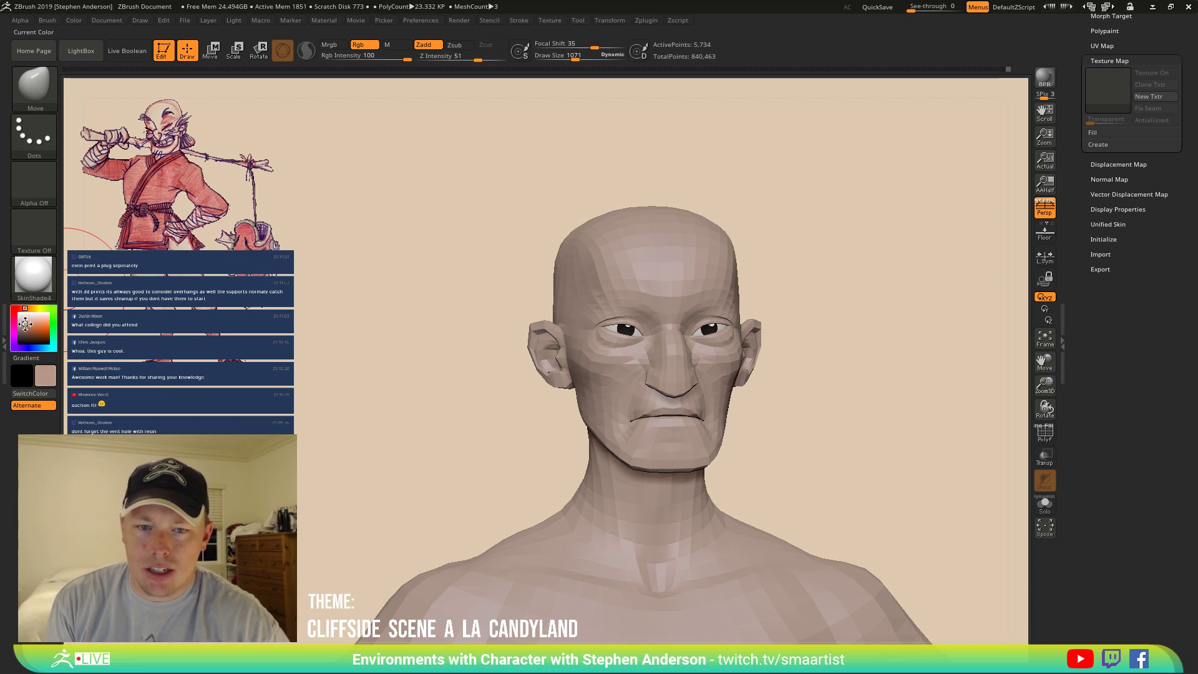
pyautogui.click(27, 323)
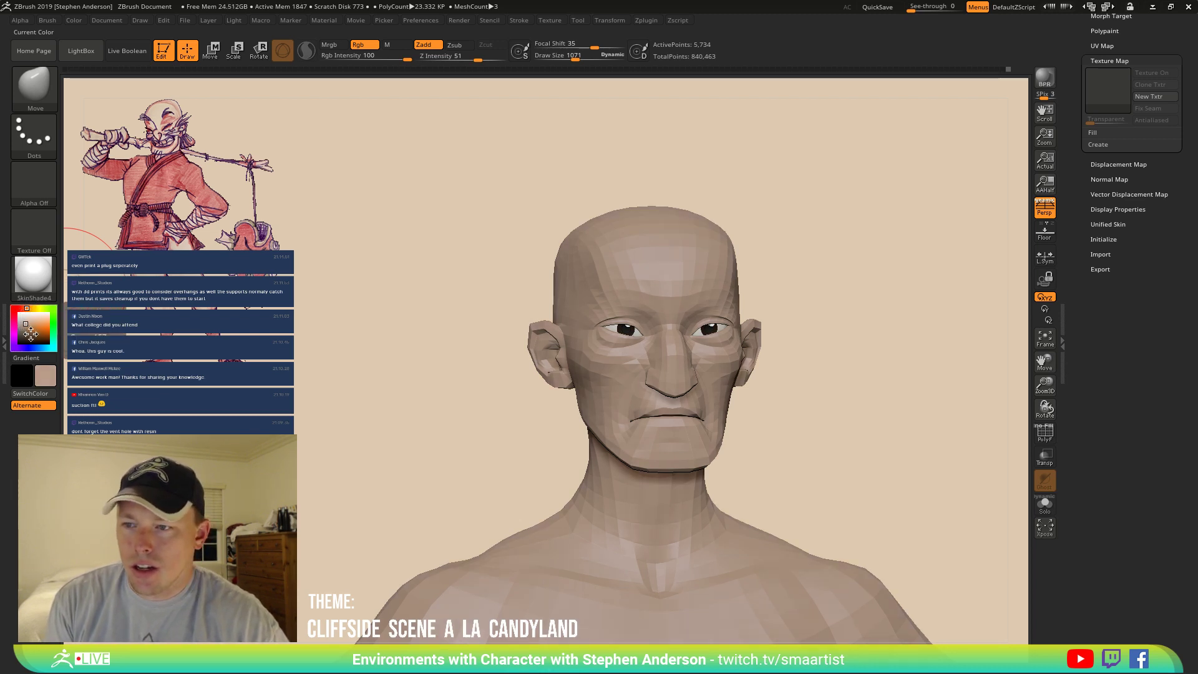
pyautogui.click(23, 322)
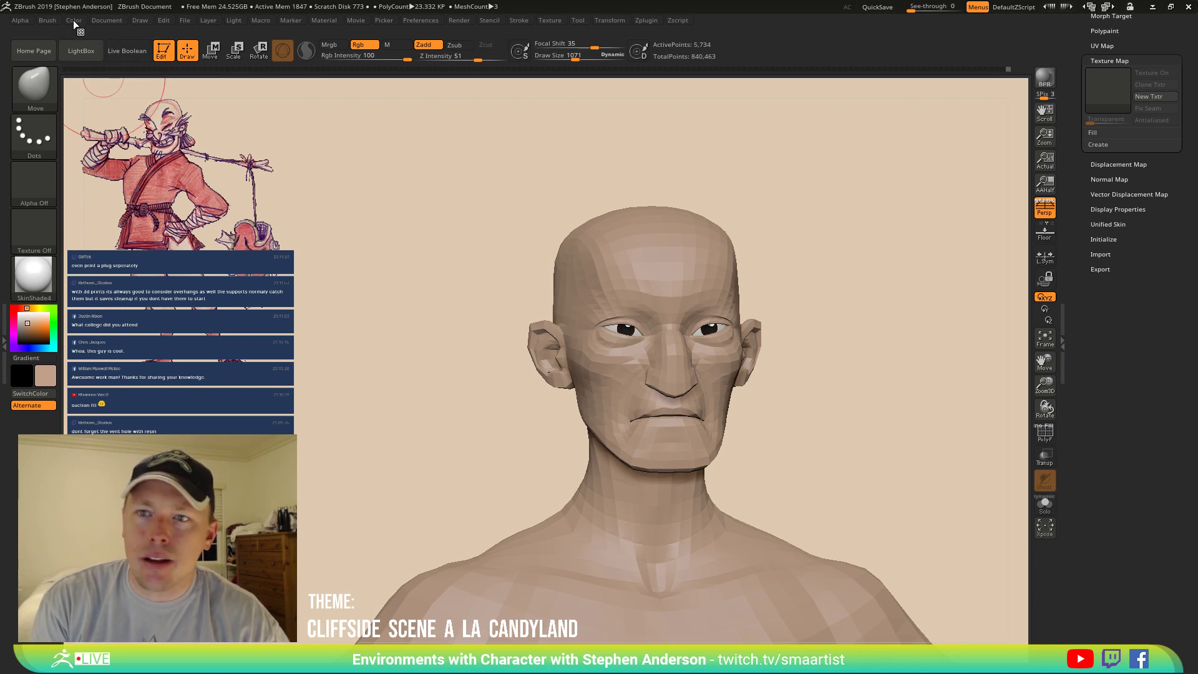
pyautogui.click(334, 46)
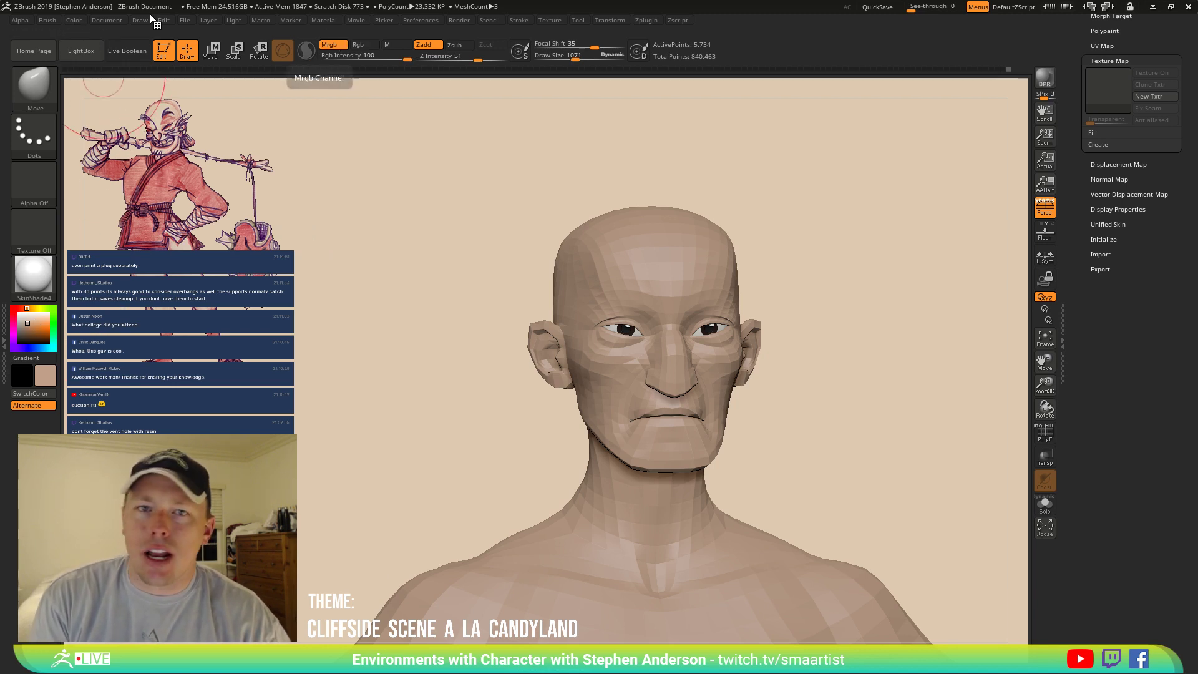
pyautogui.click(70, 20)
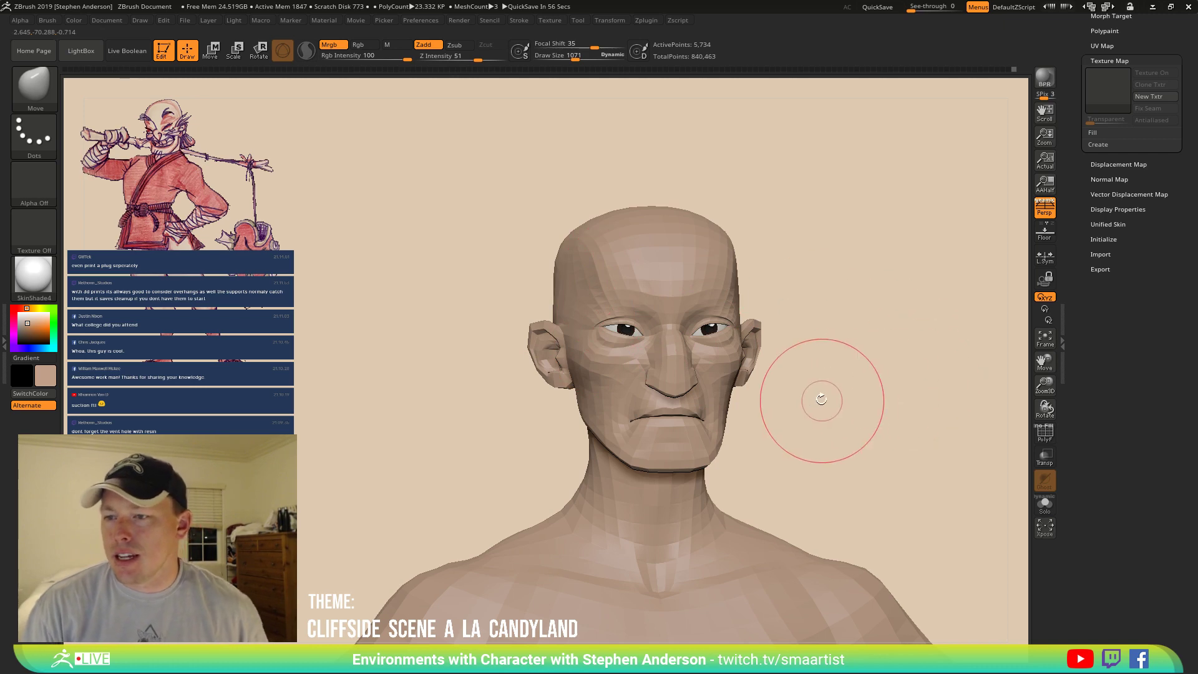
# Mask everything except the arms from the upper arm outward and soften the edge of the mask.
pyautogui.moveTo(822, 396)
pyautogui.mouseDown()
pyautogui.moveTo(805, 384)
pyautogui.moveTo(840, 393)
pyautogui.moveTo(816, 401)
pyautogui.mouseUp()
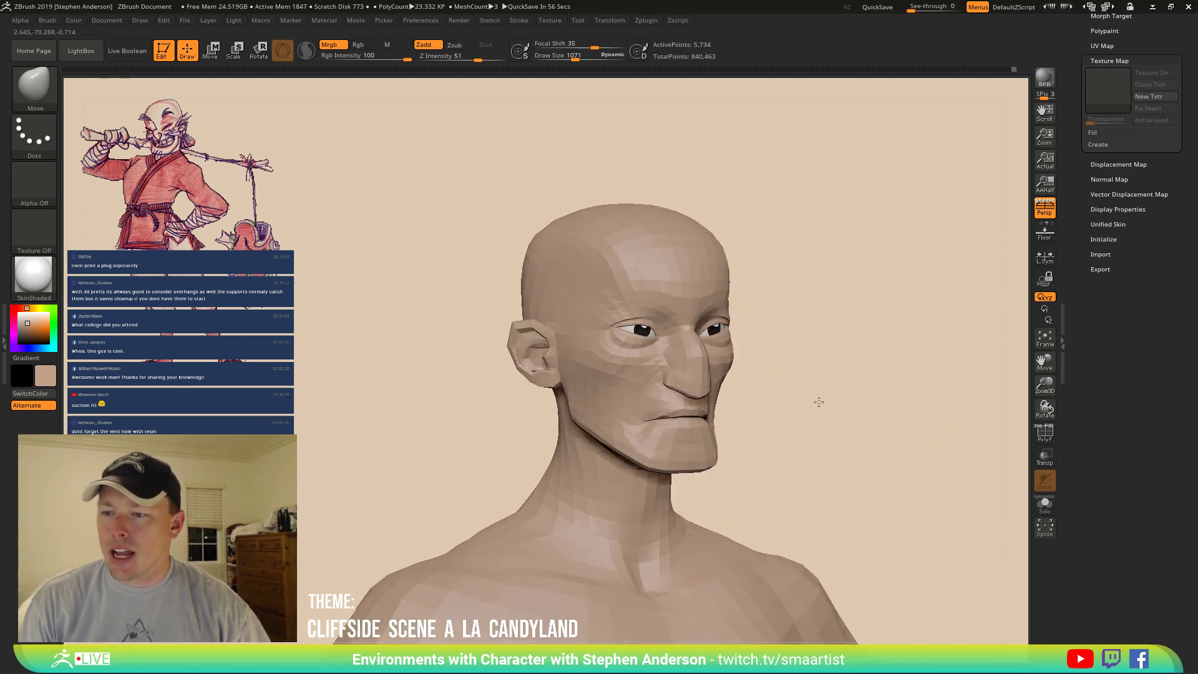
pyautogui.press('ctrl')
pyautogui.keyDown('ctrl'); pyautogui.moveTo(797, 428); pyautogui.dragTo(791, 287, button='right'); pyautogui.keyUp('ctrl')
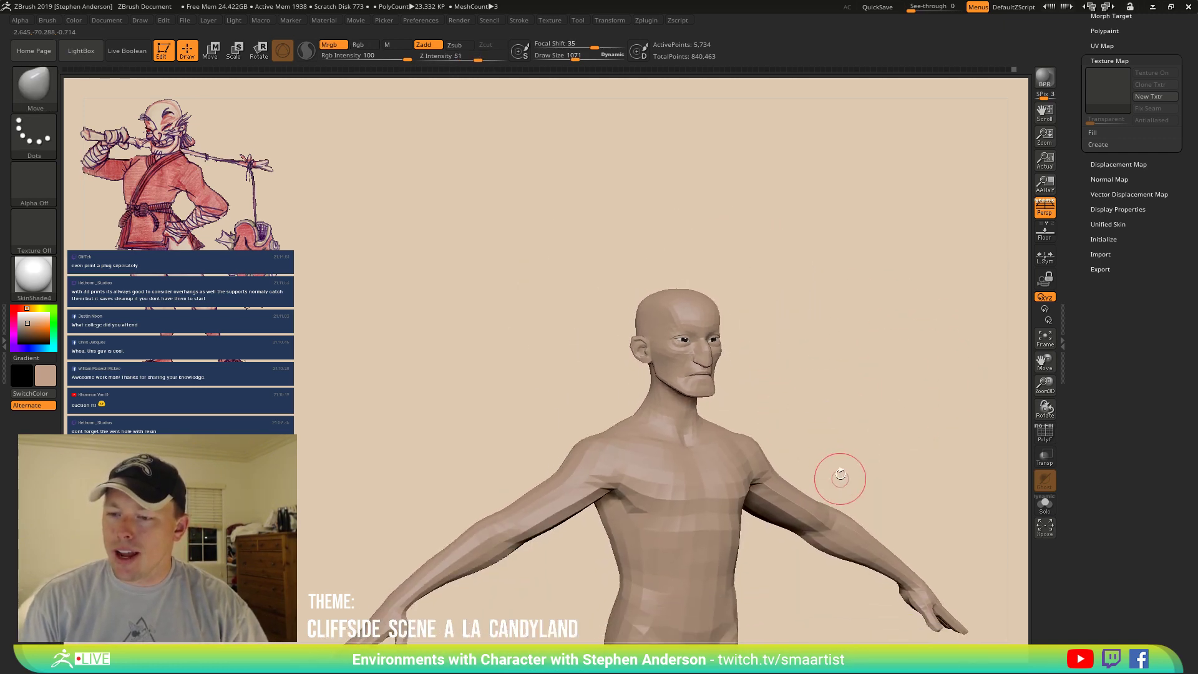
pyautogui.keyDown('alt'); pyautogui.moveTo(840, 478); pyautogui.dragTo(706, 378, button='right'); pyautogui.keyUp('alt')
pyautogui.keyDown('ctrl'); pyautogui.moveTo(706, 378); pyautogui.dragTo(698, 312, button='right'); pyautogui.keyUp('ctrl')
pyautogui.moveTo(698, 312)
pyautogui.mouseDown(button='right')
pyautogui.moveTo(658, 339)
pyautogui.moveTo(655, 325)
pyautogui.moveTo(674, 331)
pyautogui.moveTo(683, 363)
pyautogui.mouseUp(button='right')
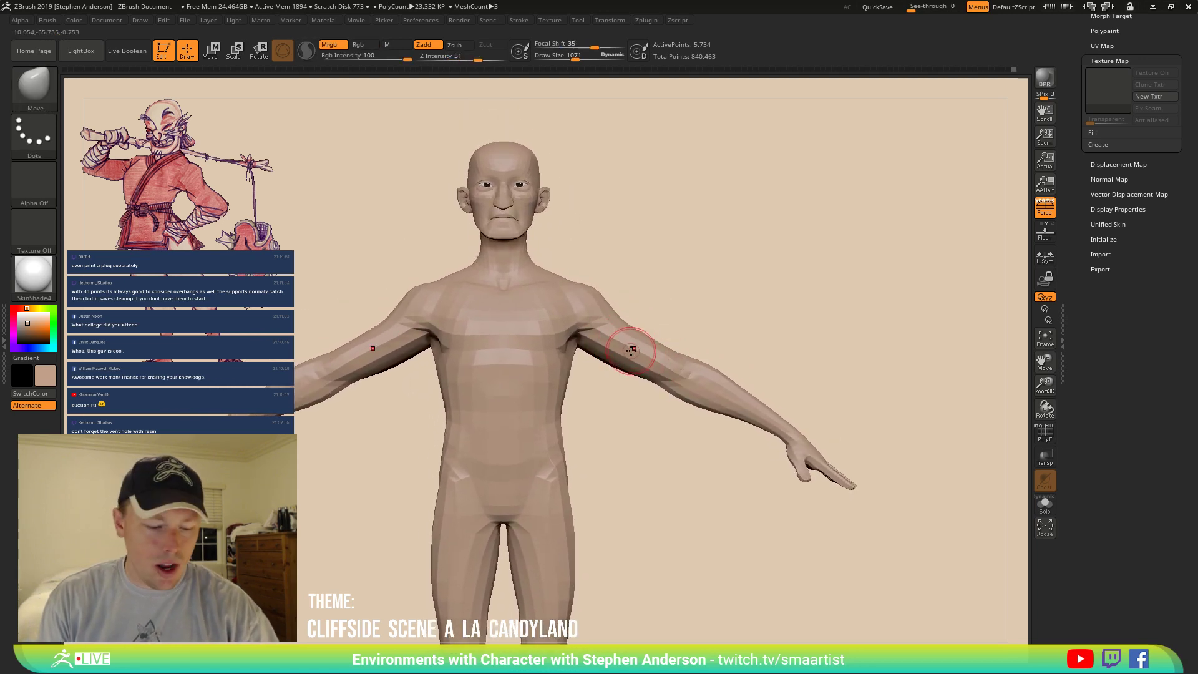
pyautogui.moveTo(649, 306)
pyautogui.keyDown('ctrl'); pyautogui.mouseDown()
pyautogui.moveTo(901, 369)
pyautogui.moveTo(721, 523)
pyautogui.moveTo(606, 422)
pyautogui.moveTo(603, 400)
pyautogui.mouseUp(); pyautogui.keyUp('ctrl')
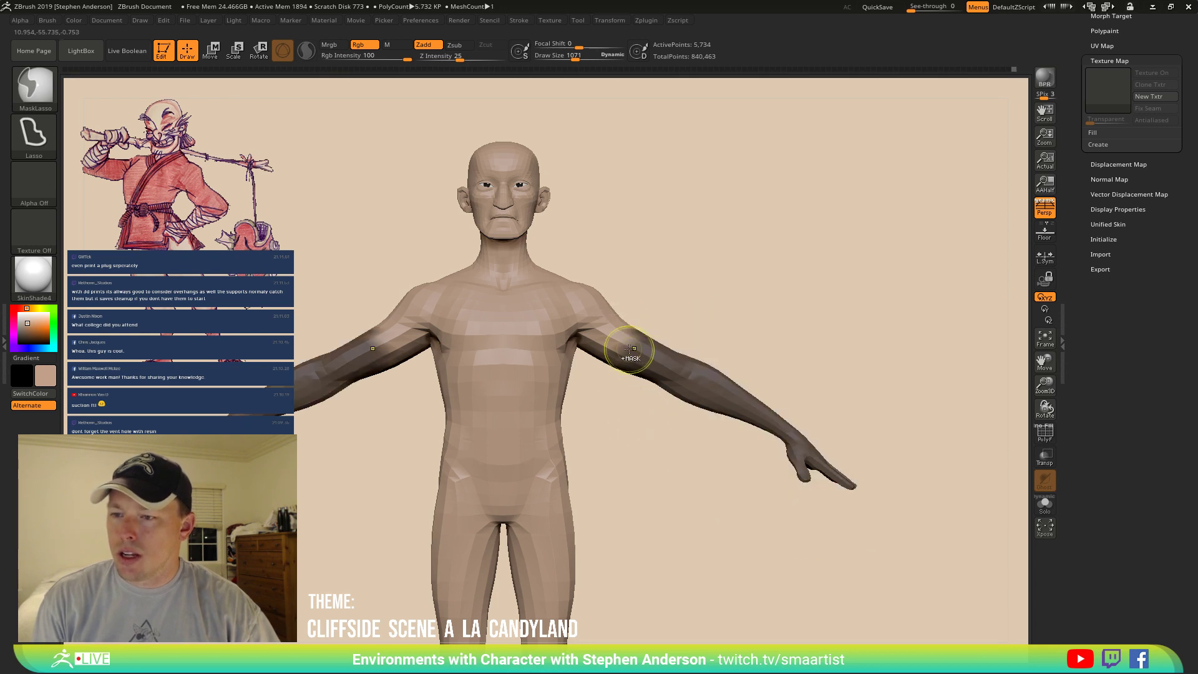
pyautogui.hotkey('ctrl', 'i')
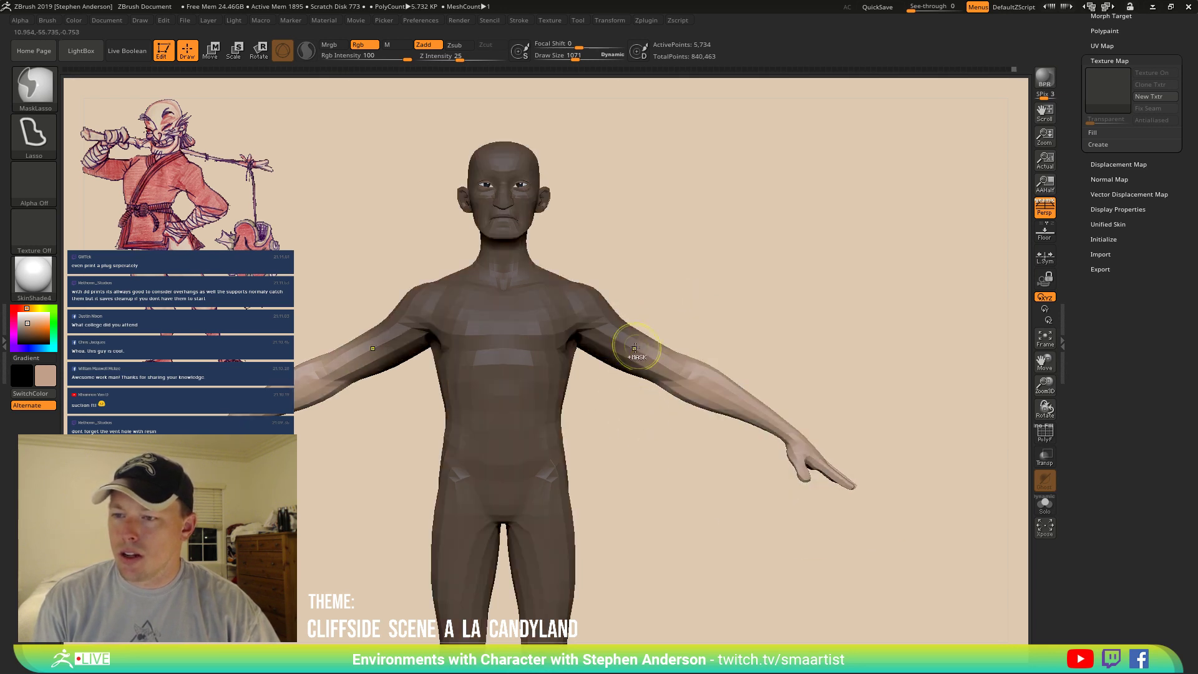
pyautogui.keyDown('ctrl'); pyautogui.click(691, 312); pyautogui.keyUp('ctrl')
pyautogui.keyDown('ctrl'); pyautogui.click(752, 307); pyautogui.keyUp('ctrl')
# Move the unmasked arms inward and slightly up with the gizmo to shorten the upper arms.
pyautogui.press('w')
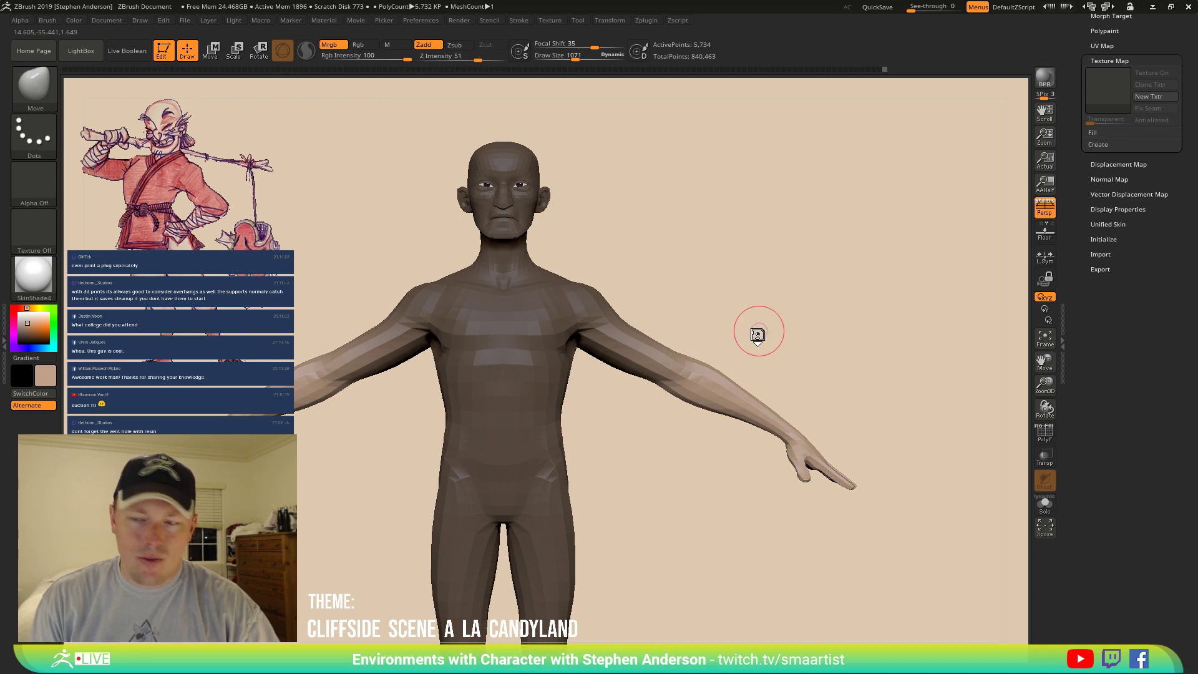
pyautogui.click(626, 351)
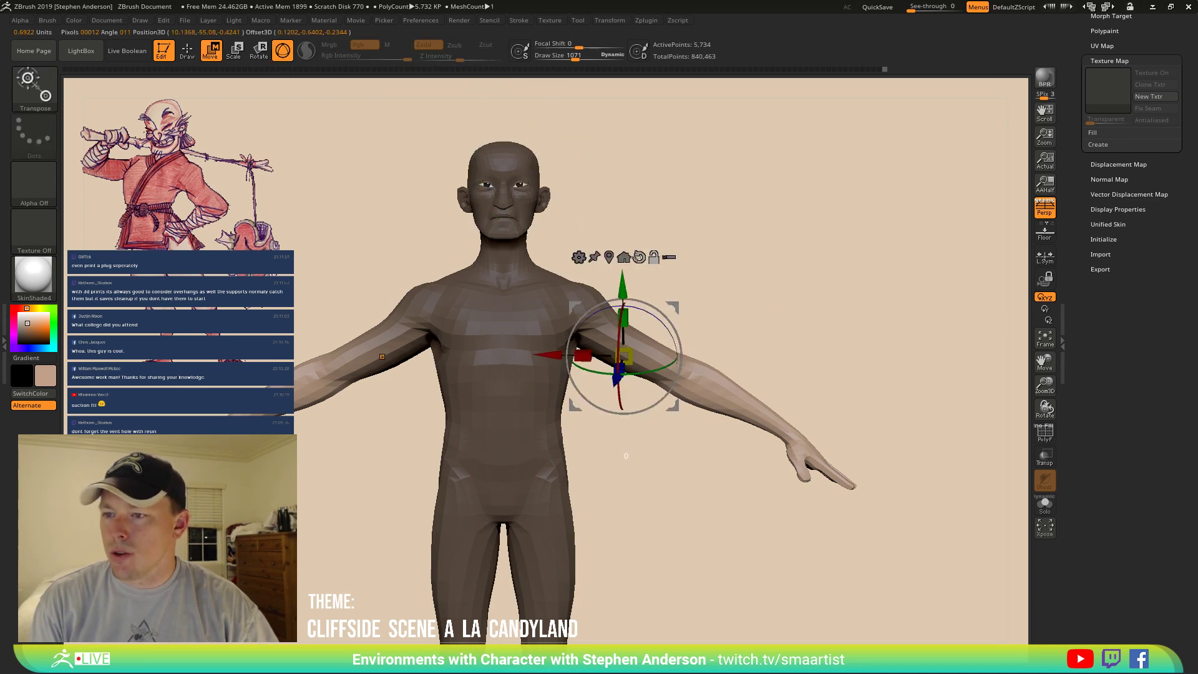
pyautogui.click(639, 256)
pyautogui.moveTo(675, 306); pyautogui.dragTo(656, 293)
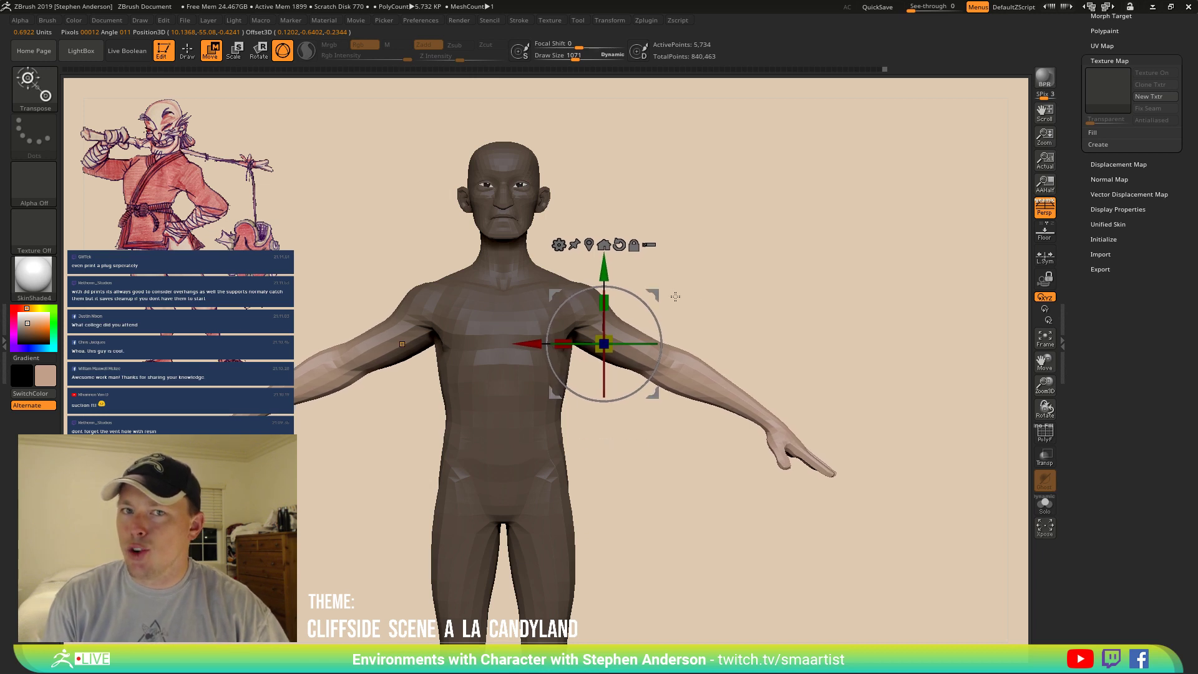
# Try to shorten the forearms by masking all but the lower forearms and hands and moving them inward.
pyautogui.keyDown('alt'); pyautogui.moveTo(723, 316); pyautogui.dragTo(643, 296); pyautogui.keyUp('alt')
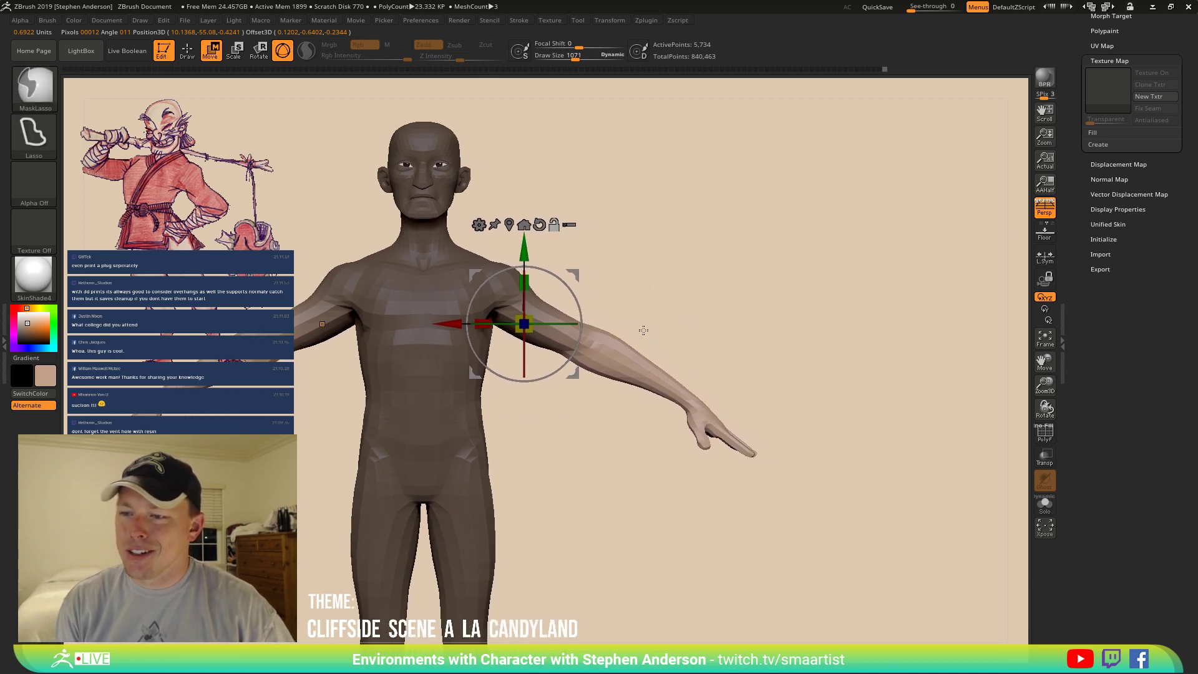
pyautogui.moveTo(656, 241)
pyautogui.keyDown('ctrl'); pyautogui.mouseDown()
pyautogui.moveTo(453, 159)
pyautogui.moveTo(379, 318)
pyautogui.moveTo(493, 496)
pyautogui.moveTo(535, 520)
pyautogui.moveTo(636, 355)
pyautogui.mouseUp(); pyautogui.keyUp('ctrl')
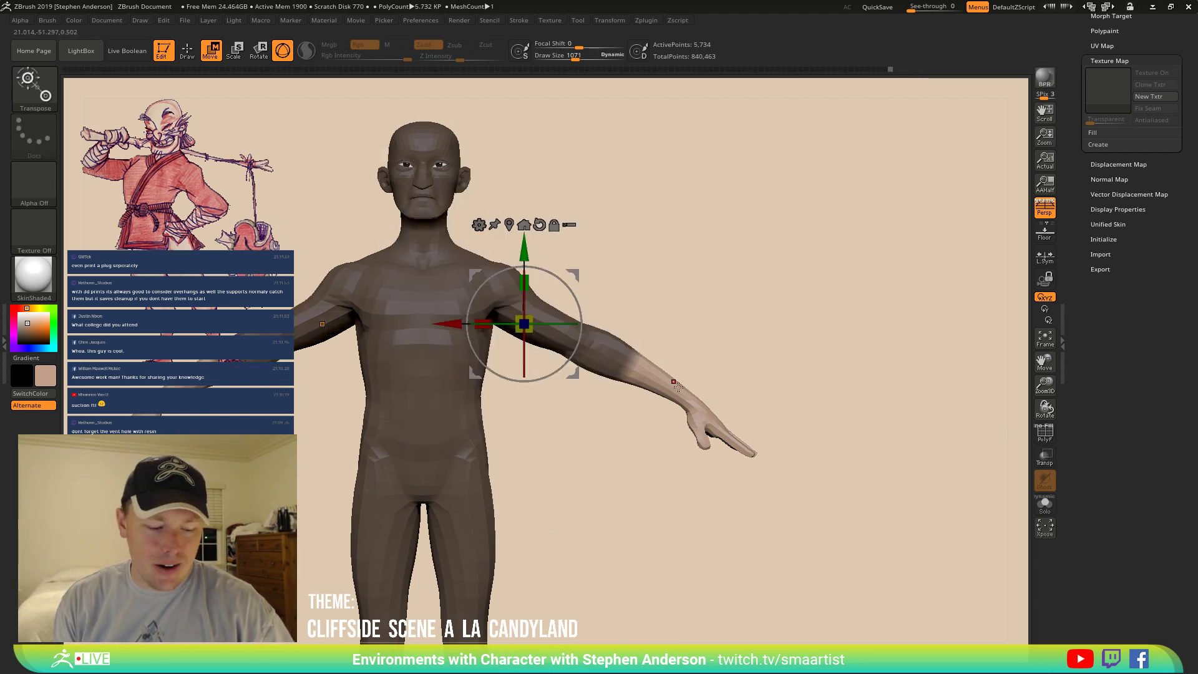
pyautogui.press('q')
pyautogui.keyDown('ctrl'); pyautogui.click(668, 375); pyautogui.keyUp('ctrl')
pyautogui.keyDown('ctrl'); pyautogui.click(668, 376); pyautogui.keyUp('ctrl')
pyautogui.keyDown('ctrl'); pyautogui.click(709, 343); pyautogui.keyUp('ctrl')
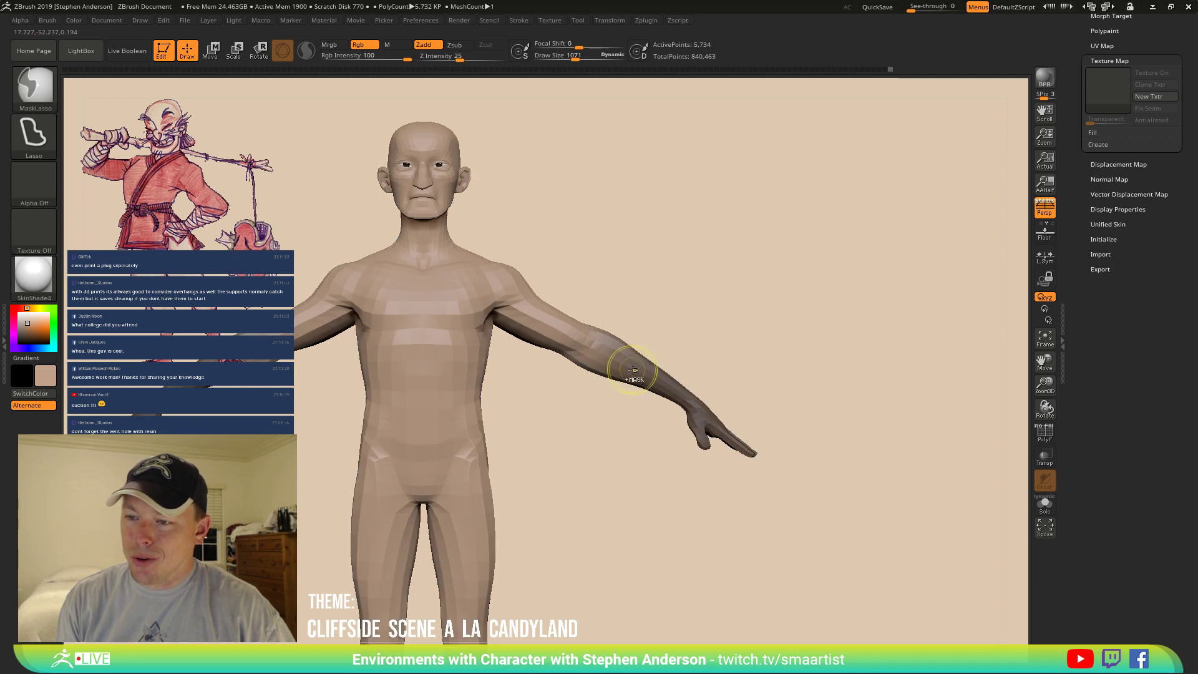
pyautogui.hotkey('ctrl', 'i')
pyautogui.press('w')
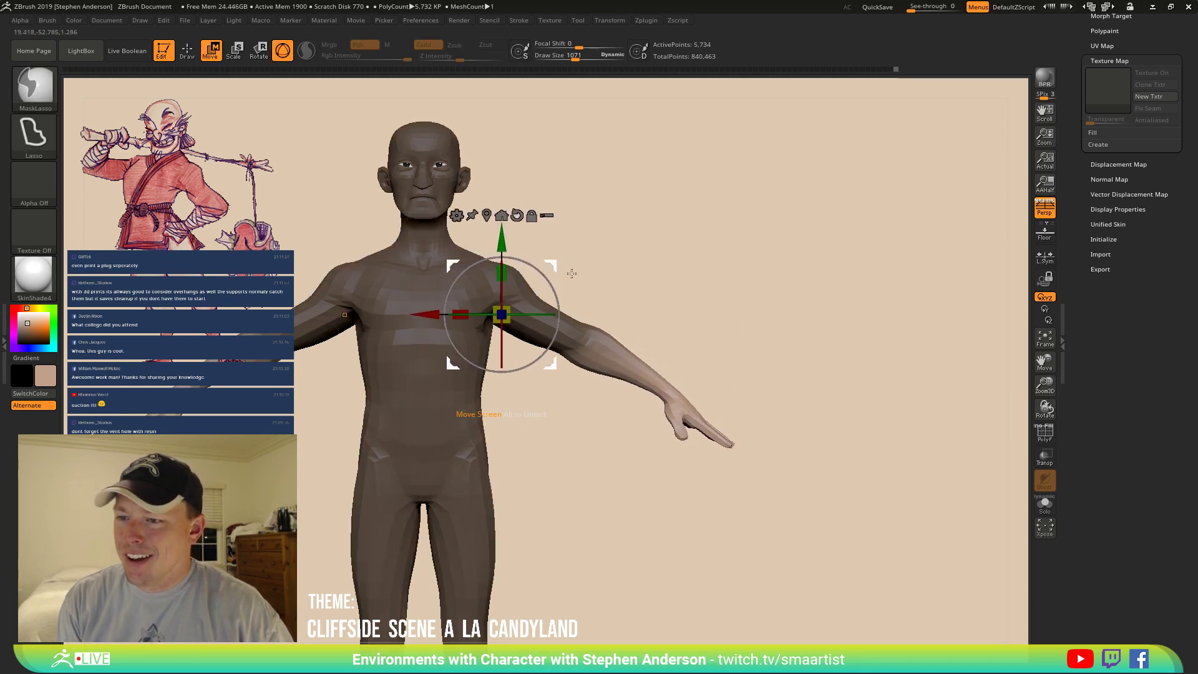
# Leave only the wrists and hands unmasked with a soft mask edge, and move them inward to shorten the forearms.
pyautogui.hotkey('ctrl', 'i')
pyautogui.moveTo(652, 329)
pyautogui.keyDown('ctrl'); pyautogui.mouseDown()
pyautogui.moveTo(477, 265)
pyautogui.moveTo(618, 400)
pyautogui.moveTo(649, 324)
pyautogui.moveTo(743, 523)
pyautogui.moveTo(628, 455)
pyautogui.moveTo(621, 437)
pyautogui.moveTo(649, 377)
pyautogui.mouseUp(); pyautogui.keyUp('ctrl')
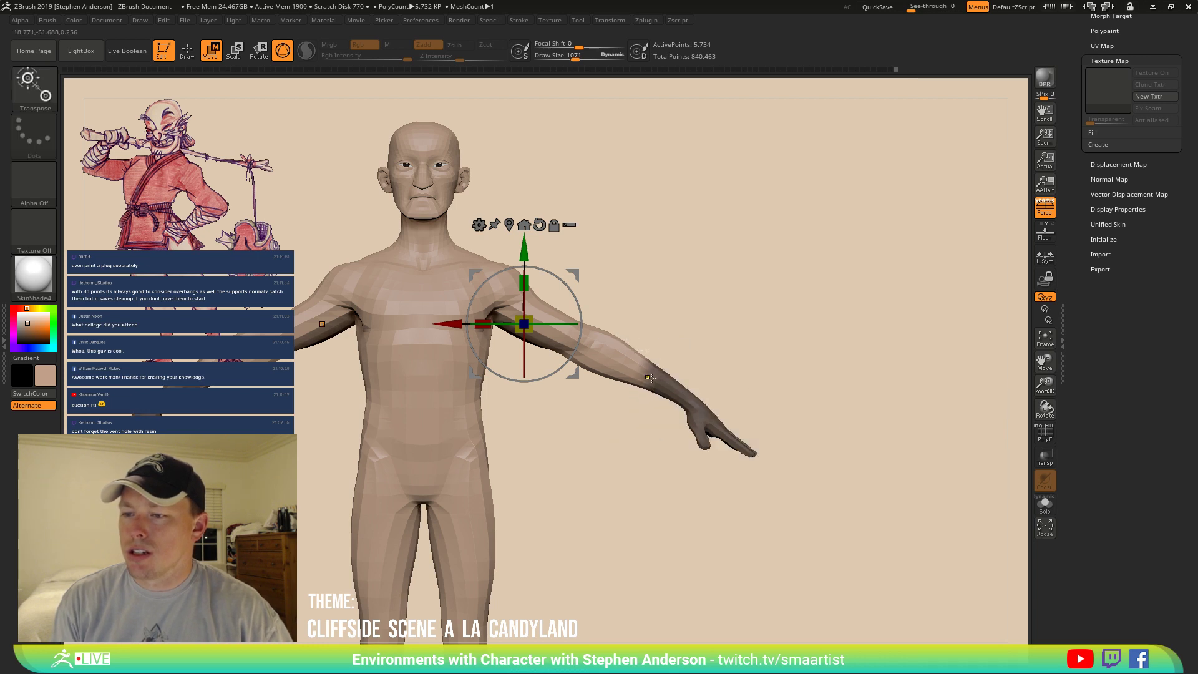
pyautogui.press('q')
pyautogui.keyDown('ctrl'); pyautogui.click(710, 330); pyautogui.keyUp('ctrl')
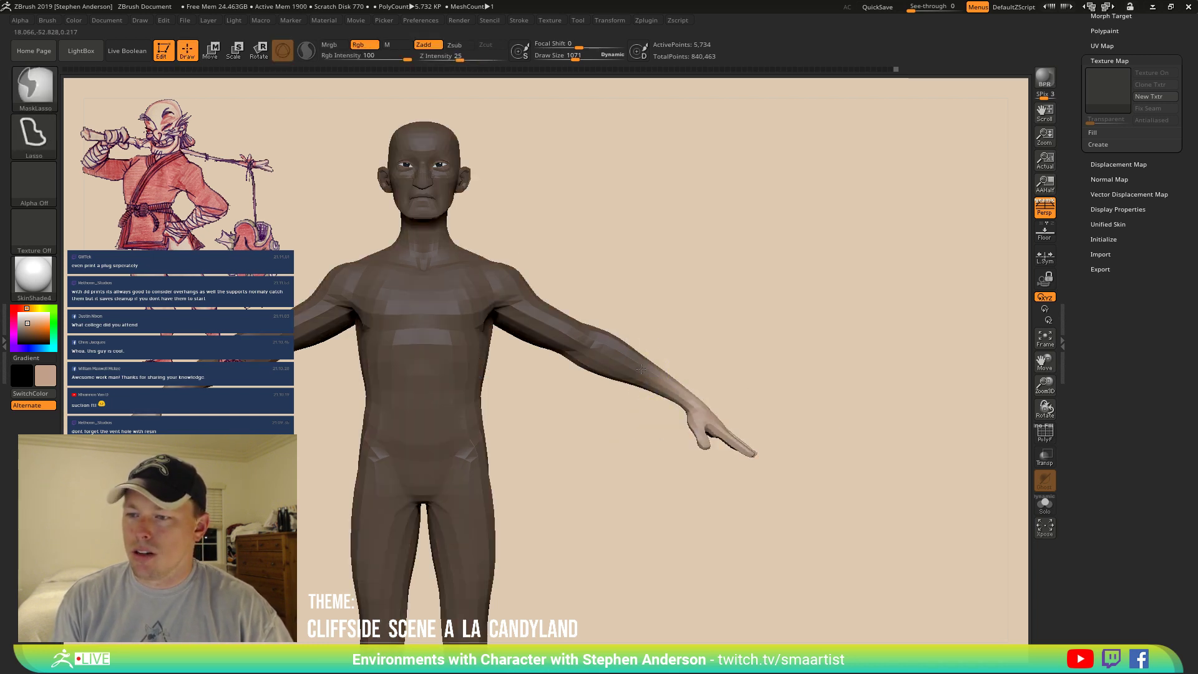
pyautogui.keyDown('ctrl'); pyautogui.click(718, 341); pyautogui.keyUp('ctrl')
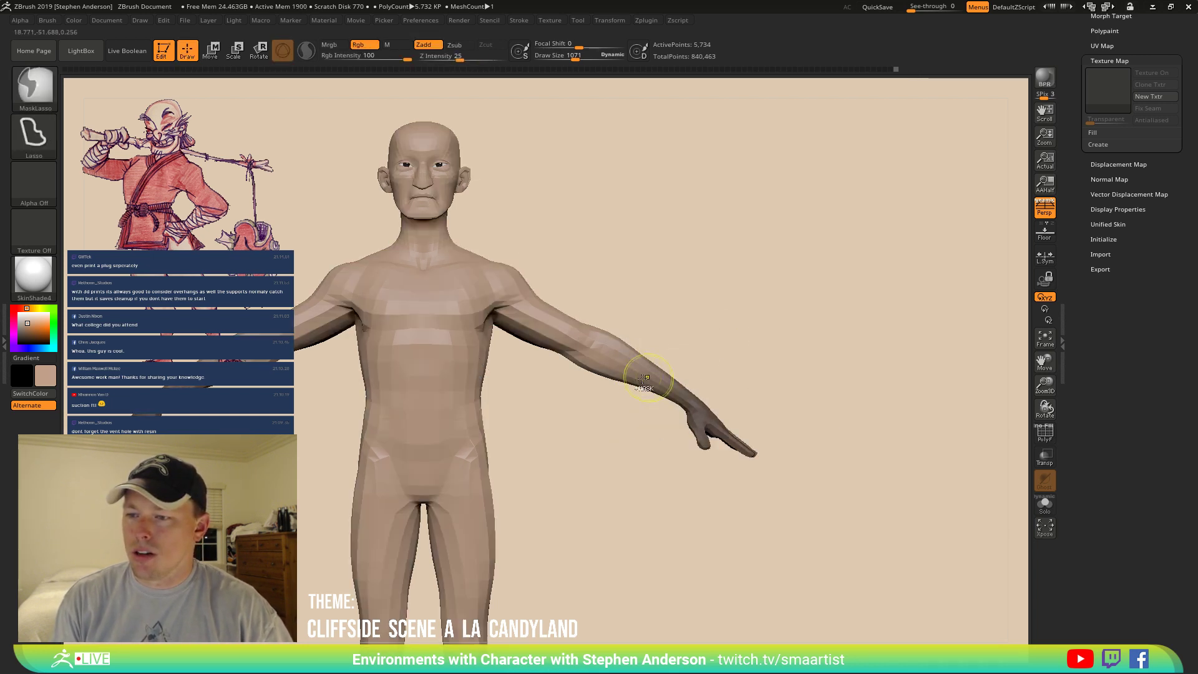
pyautogui.keyDown('ctrl'); pyautogui.click(714, 354); pyautogui.keyUp('ctrl')
pyautogui.press('w')
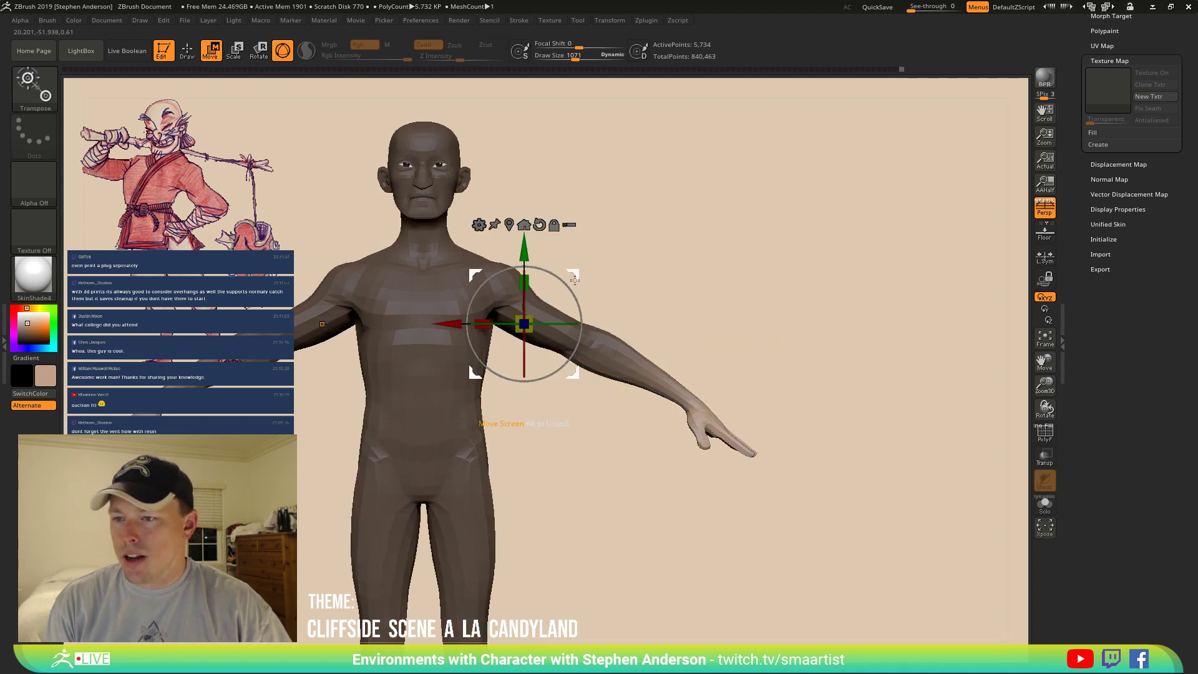
pyautogui.moveTo(574, 281); pyautogui.dragTo(552, 271)
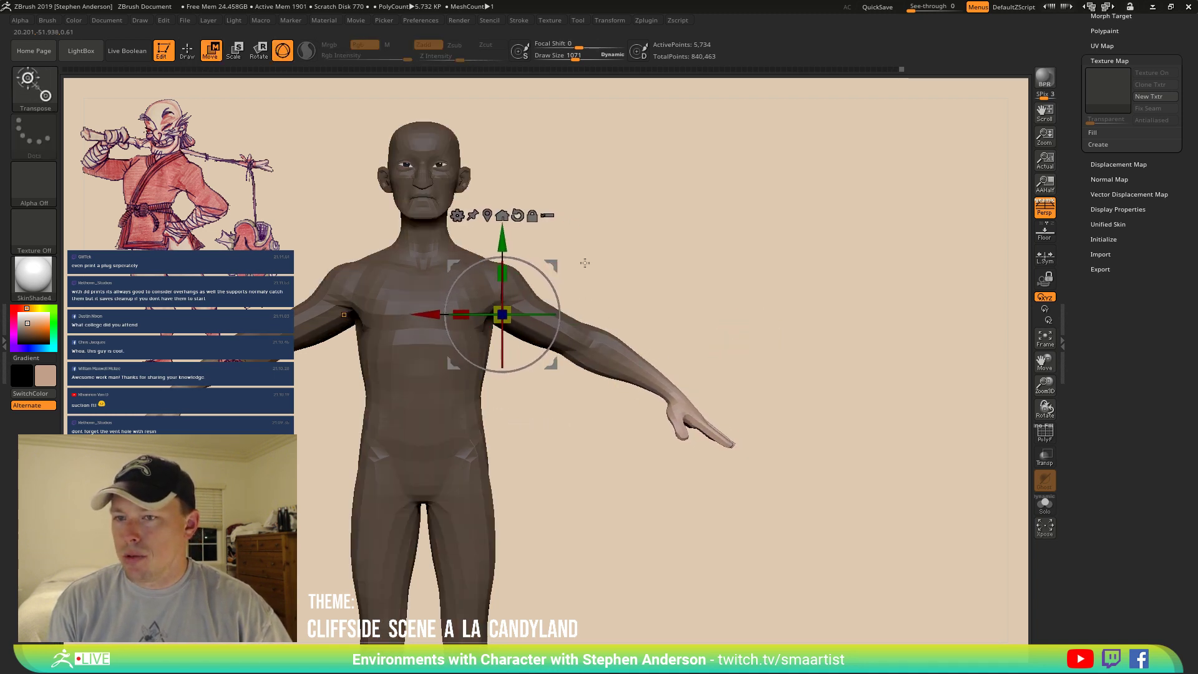
# Return to the Move brush and clear the mask from the whole body.
pyautogui.moveTo(694, 256)
pyautogui.keyDown('alt'); pyautogui.mouseDown()
pyautogui.moveTo(874, 267)
pyautogui.moveTo(694, 271)
pyautogui.mouseUp(); pyautogui.keyUp('alt')
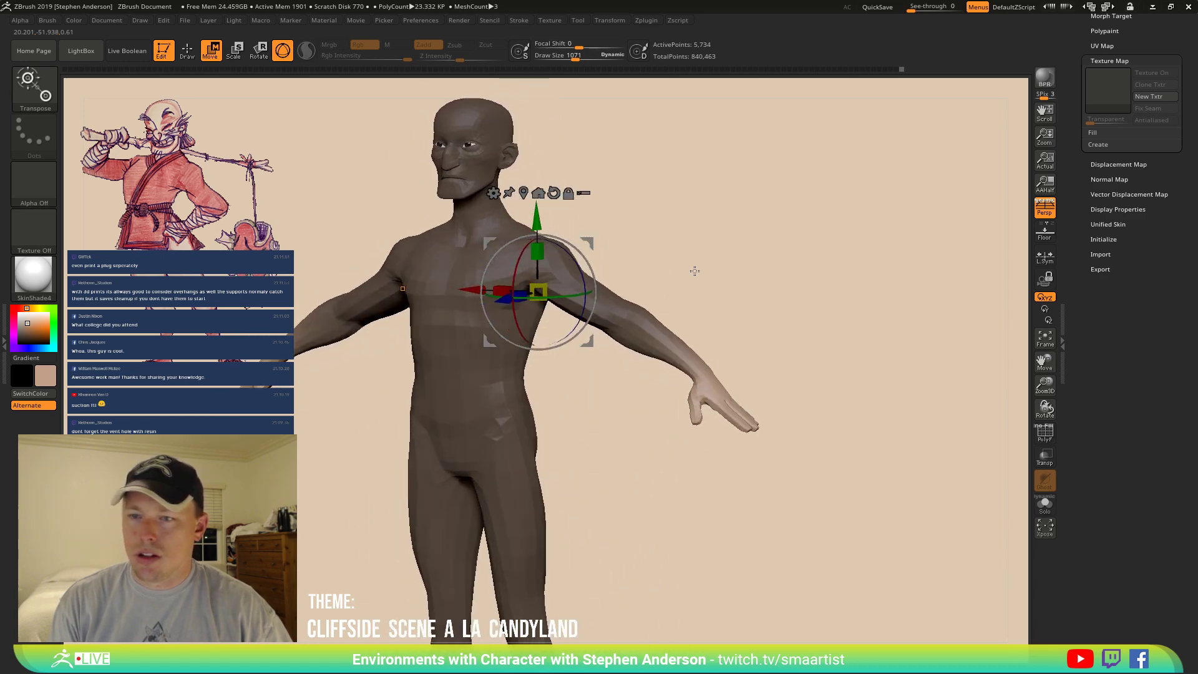
pyautogui.press('q')
pyautogui.moveTo(735, 289)
pyautogui.keyDown('ctrl'); pyautogui.mouseDown(button='right')
pyautogui.moveTo(671, 268)
pyautogui.moveTo(748, 288)
pyautogui.mouseUp(button='right'); pyautogui.keyUp('ctrl')
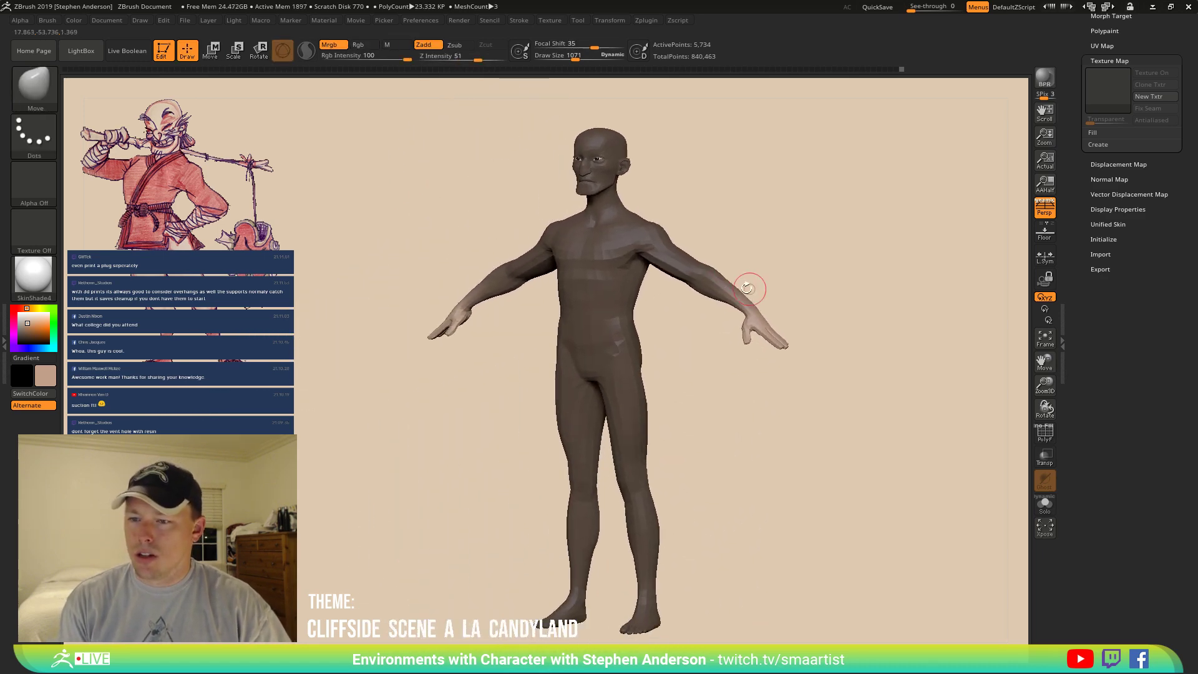
pyautogui.moveTo(747, 288); pyautogui.dragTo(718, 291)
pyautogui.keyDown('ctrl'); pyautogui.moveTo(702, 297); pyautogui.dragTo(652, 275, button='right'); pyautogui.keyUp('ctrl')
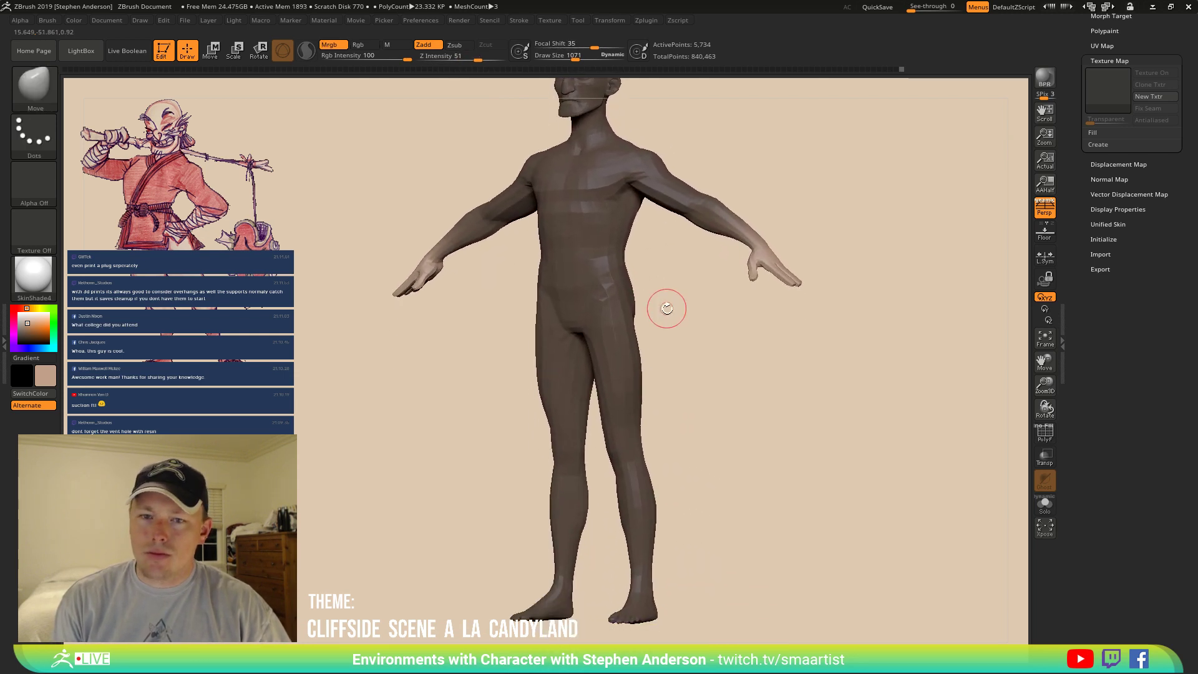
pyautogui.moveTo(668, 342)
pyautogui.keyDown('ctrl'); pyautogui.mouseDown()
pyautogui.moveTo(691, 346)
pyautogui.moveTo(630, 298)
pyautogui.moveTo(650, 300)
pyautogui.moveTo(666, 380)
pyautogui.moveTo(685, 407)
pyautogui.moveTo(665, 298)
pyautogui.moveTo(693, 320)
pyautogui.moveTo(661, 374)
pyautogui.moveTo(685, 414)
pyautogui.moveTo(590, 358)
pyautogui.moveTo(618, 378)
pyautogui.moveTo(594, 378)
pyautogui.mouseUp(); pyautogui.keyUp('ctrl')
# Reshape the calves from behind with an enlarged Move brush, lowering the calf bulge.
pyautogui.keyDown('ctrl'); pyautogui.moveTo(489, 488); pyautogui.dragTo(508, 518, button='right'); pyautogui.keyUp('ctrl')
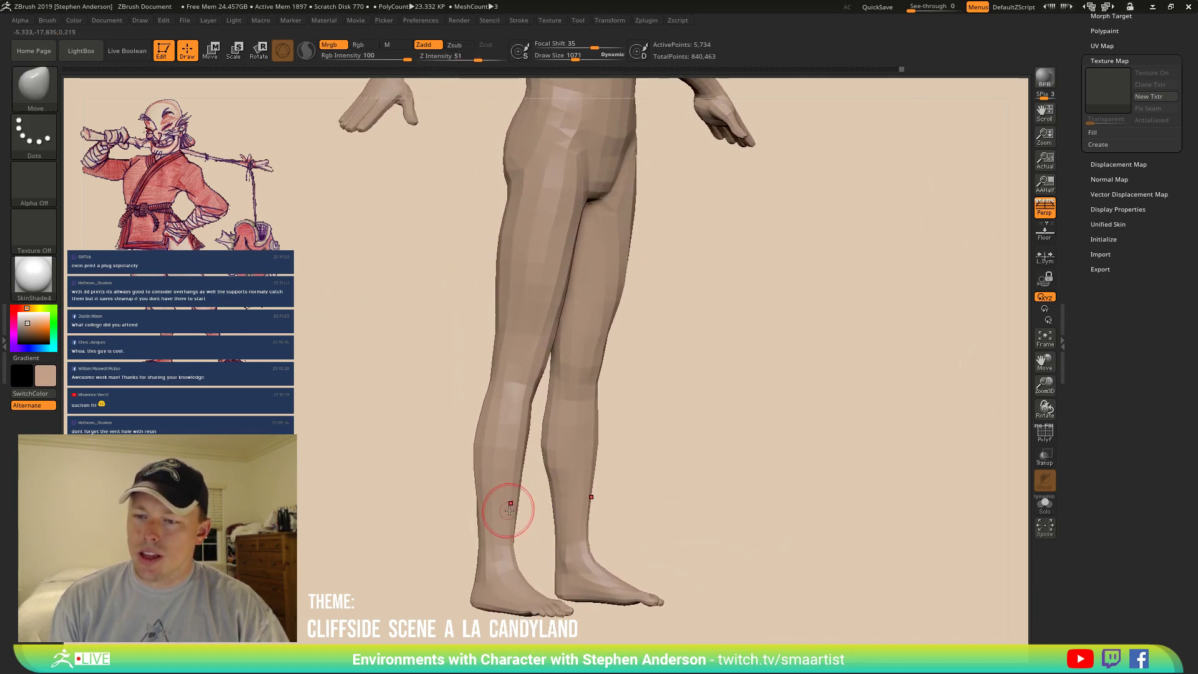
pyautogui.moveTo(510, 510)
pyautogui.mouseDown()
pyautogui.moveTo(535, 495)
pyautogui.moveTo(551, 458)
pyautogui.moveTo(518, 390)
pyautogui.mouseUp()
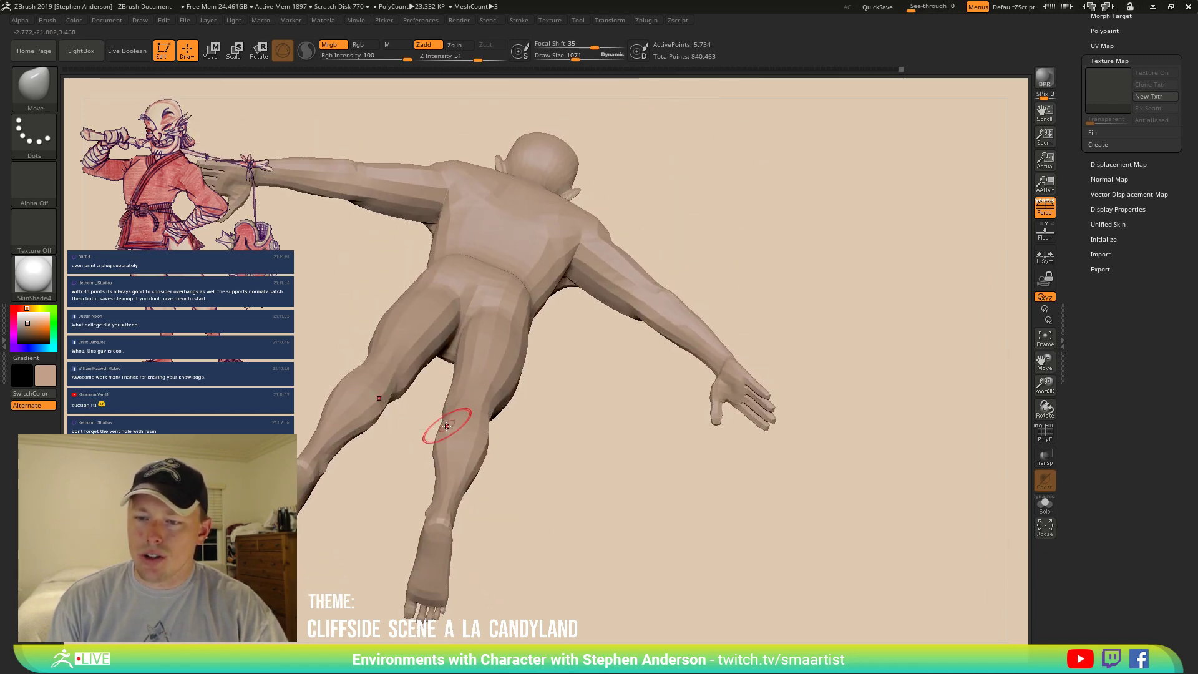
pyautogui.moveTo(469, 437); pyautogui.dragTo(467, 438)
pyautogui.moveTo(507, 444)
pyautogui.mouseDown()
pyautogui.moveTo(519, 447)
pyautogui.moveTo(490, 460)
pyautogui.mouseUp()
pyautogui.moveTo(417, 444)
pyautogui.mouseDown()
pyautogui.moveTo(426, 496)
pyautogui.moveTo(419, 435)
pyautogui.moveTo(462, 432)
pyautogui.moveTo(435, 432)
pyautogui.mouseUp()
pyautogui.press('s')
pyautogui.moveTo(422, 455); pyautogui.dragTo(433, 449)
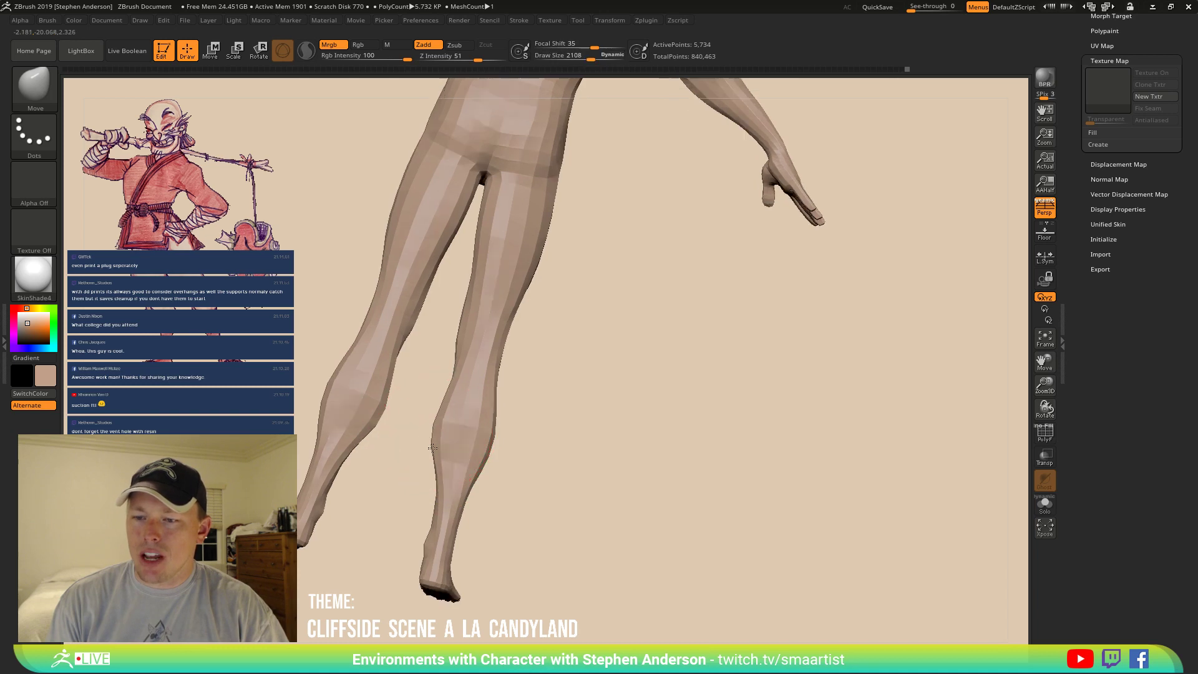
pyautogui.moveTo(433, 448); pyautogui.dragTo(434, 421, button='right')
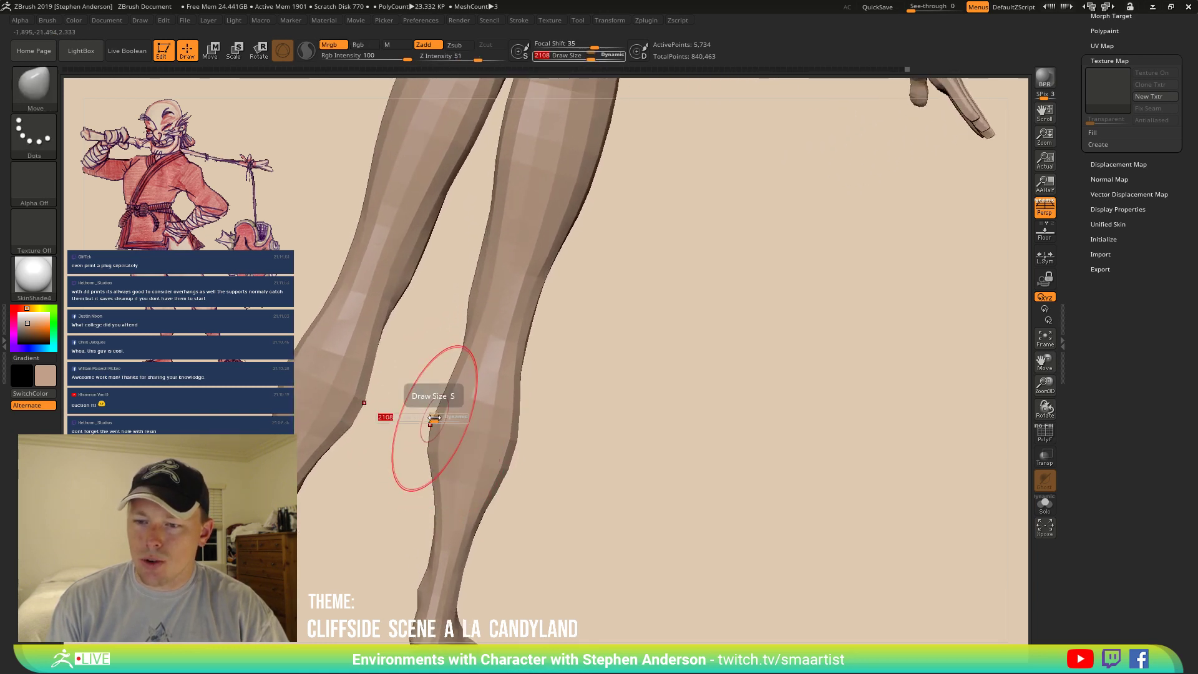
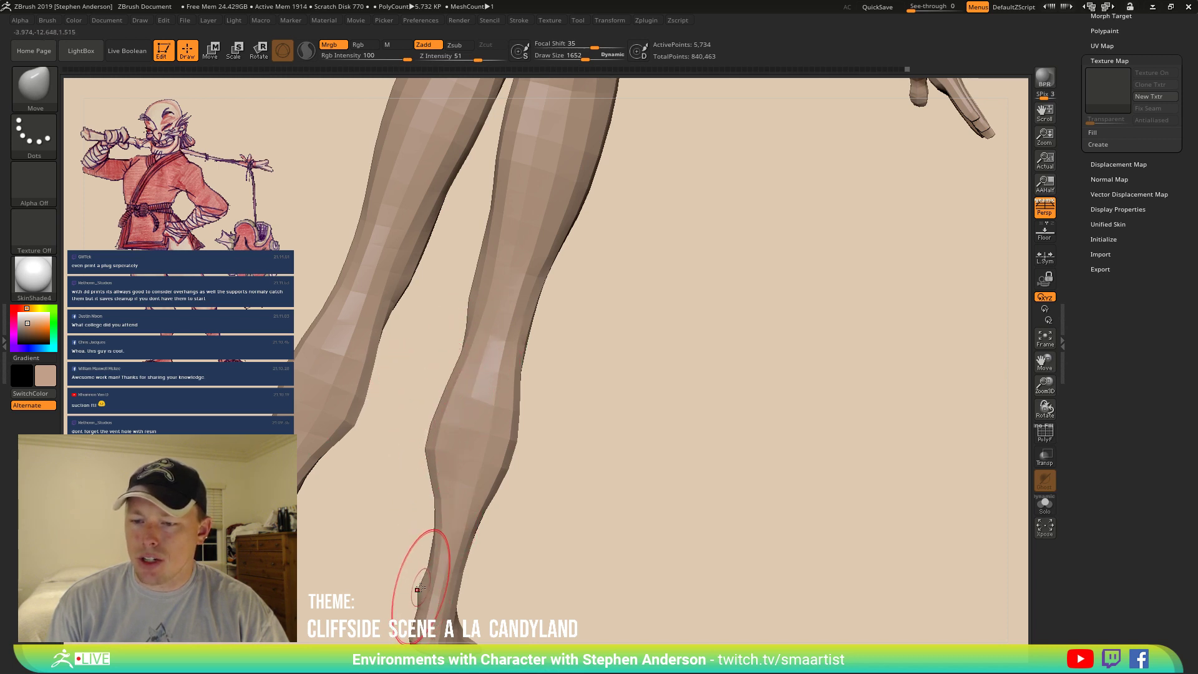
pyautogui.moveTo(425, 588); pyautogui.dragTo(418, 582)
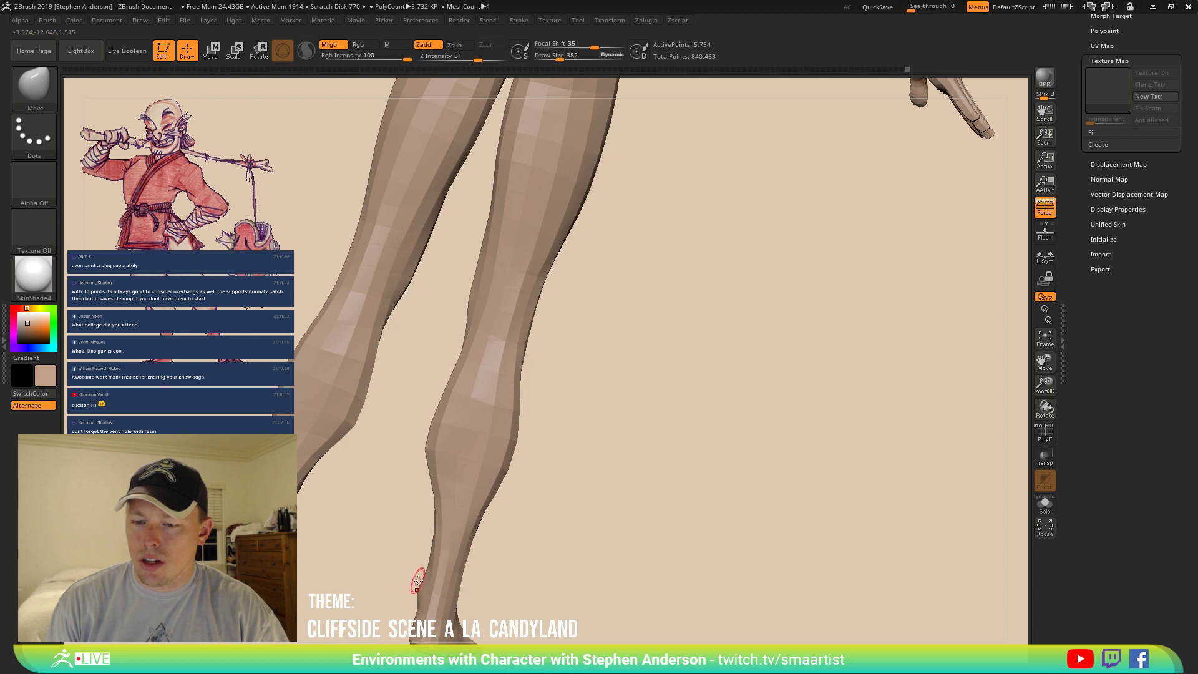
# Turn on the polyframe display and hide the toenail and big toe polygroups on the feet.
pyautogui.moveTo(433, 590)
pyautogui.keyDown('alt'); pyautogui.mouseDown(button='right')
pyautogui.moveTo(426, 465)
pyautogui.moveTo(423, 475)
pyautogui.moveTo(447, 458)
pyautogui.moveTo(489, 318)
pyautogui.moveTo(447, 412)
pyautogui.moveTo(383, 437)
pyautogui.moveTo(369, 420)
pyautogui.moveTo(409, 434)
pyautogui.moveTo(434, 506)
pyautogui.moveTo(399, 446)
pyautogui.moveTo(442, 488)
pyautogui.moveTo(375, 400)
pyautogui.moveTo(401, 388)
pyautogui.moveTo(524, 402)
pyautogui.mouseUp(button='right'); pyautogui.keyUp('alt')
pyautogui.keyDown('alt'); pyautogui.moveTo(374, 249); pyautogui.dragTo(842, 335, button='right'); pyautogui.keyUp('alt')
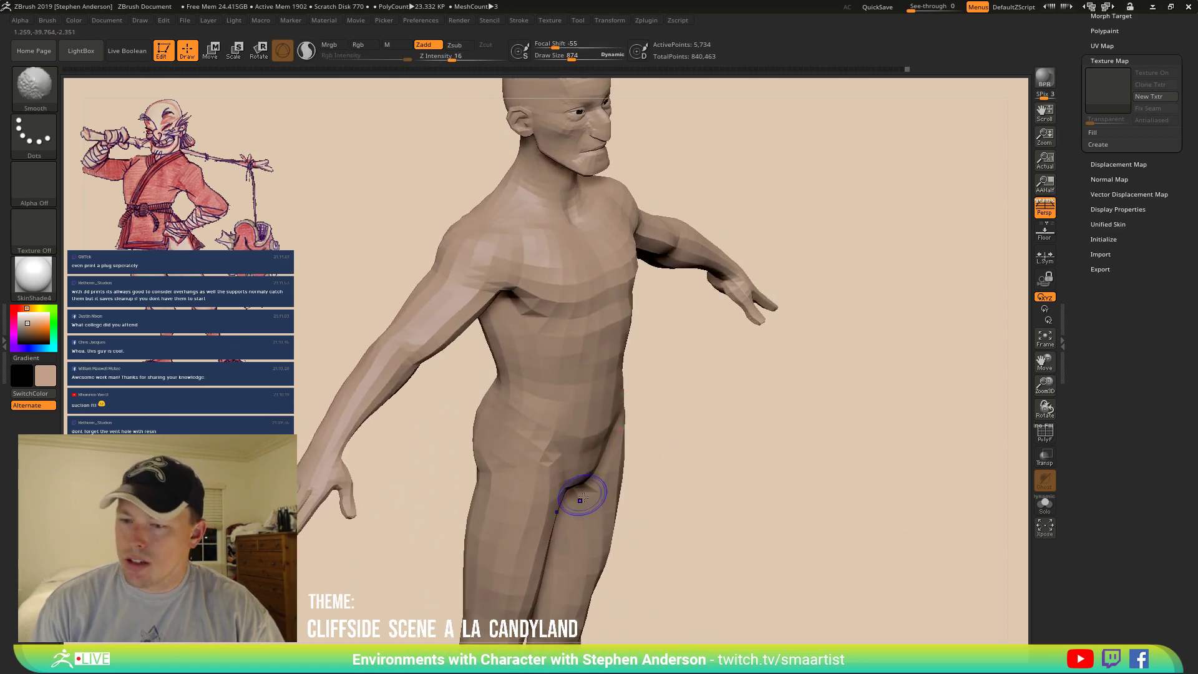
pyautogui.hotkey('shift', 'f')
pyautogui.keyDown('ctrl'); pyautogui.moveTo(603, 549); pyautogui.dragTo(685, 530, button='right'); pyautogui.keyUp('ctrl')
pyautogui.moveTo(624, 366)
pyautogui.mouseDown(button='right')
pyautogui.moveTo(629, 393)
pyautogui.moveTo(606, 395)
pyautogui.moveTo(672, 508)
pyautogui.mouseUp(button='right')
pyautogui.moveTo(830, 357)
pyautogui.keyDown('alt'); pyautogui.mouseDown(button='right')
pyautogui.moveTo(791, 447)
pyautogui.moveTo(727, 436)
pyautogui.mouseUp(button='right'); pyautogui.keyUp('alt')
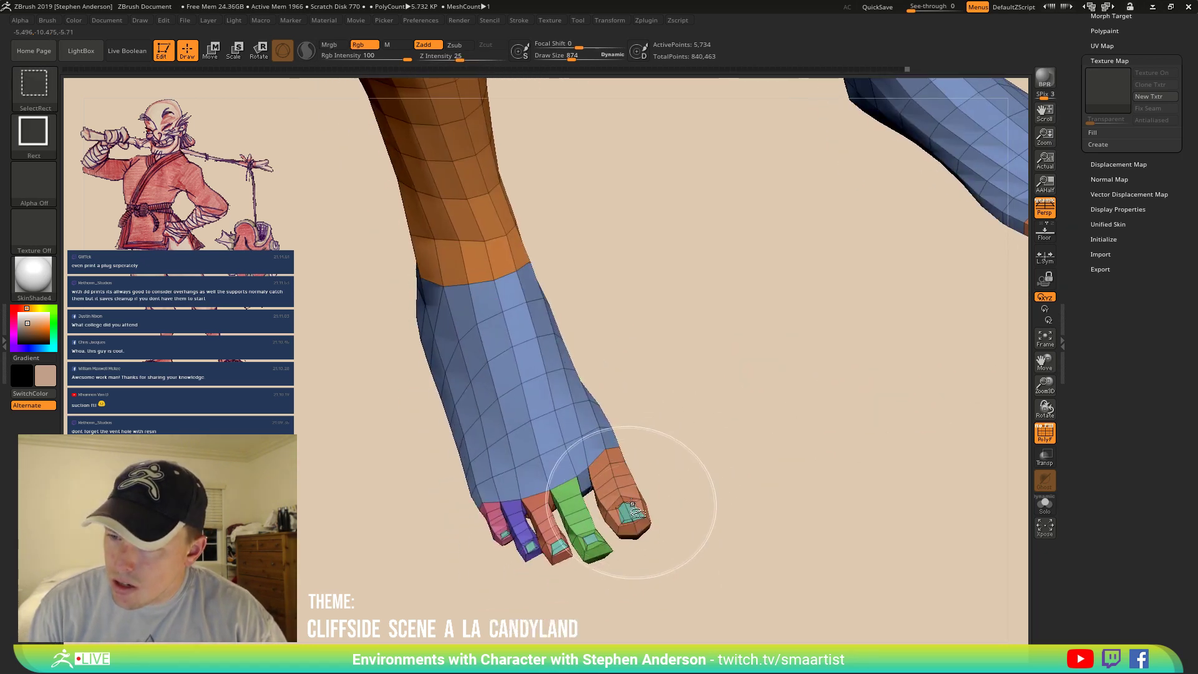
pyautogui.keyDown('ctrl'); pyautogui.keyDown('shift'); pyautogui.click(634, 512); pyautogui.keyUp('shift'); pyautogui.keyUp('ctrl')
pyautogui.keyDown('ctrl'); pyautogui.keyDown('shift'); pyautogui.click(633, 506); pyautogui.keyUp('shift'); pyautogui.keyUp('ctrl')
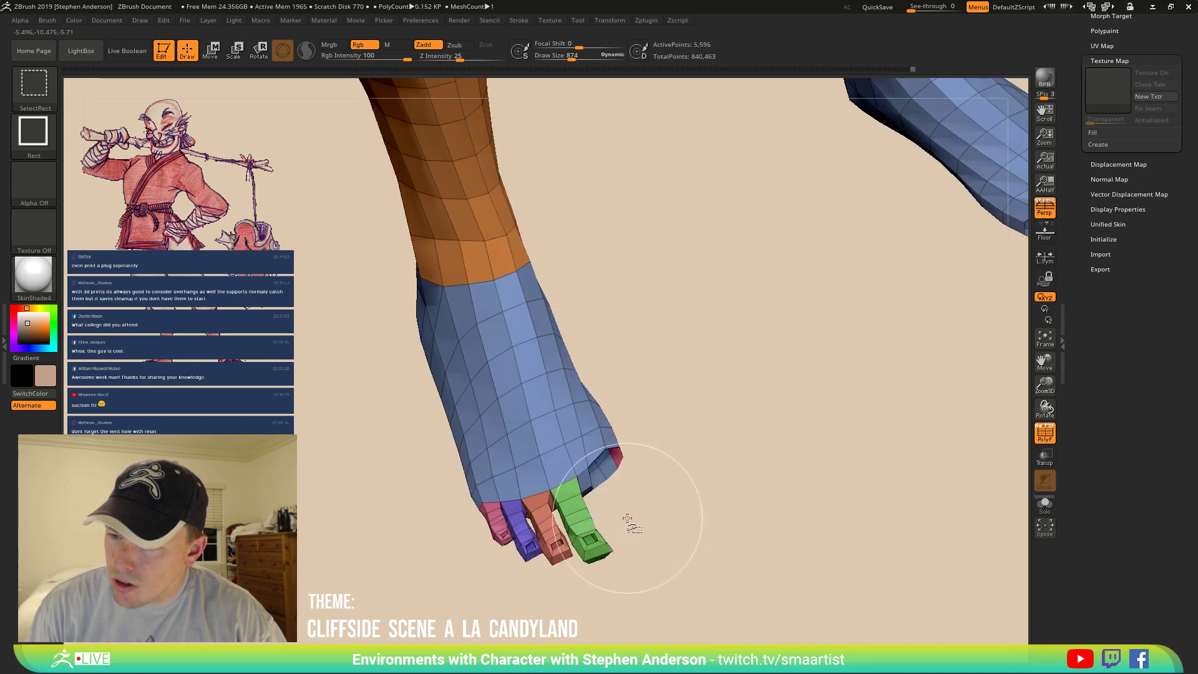
# Hide the green, orange, purple and pink toe polygroups on the foot.
pyautogui.keyDown('ctrl'); pyautogui.keyDown('shift'); pyautogui.click(591, 545); pyautogui.keyUp('shift'); pyautogui.keyUp('ctrl')
pyautogui.keyDown('ctrl'); pyautogui.keyDown('alt'); pyautogui.keyDown('shift'); pyautogui.click(553, 550); pyautogui.keyUp('shift'); pyautogui.keyUp('alt'); pyautogui.keyUp('ctrl')
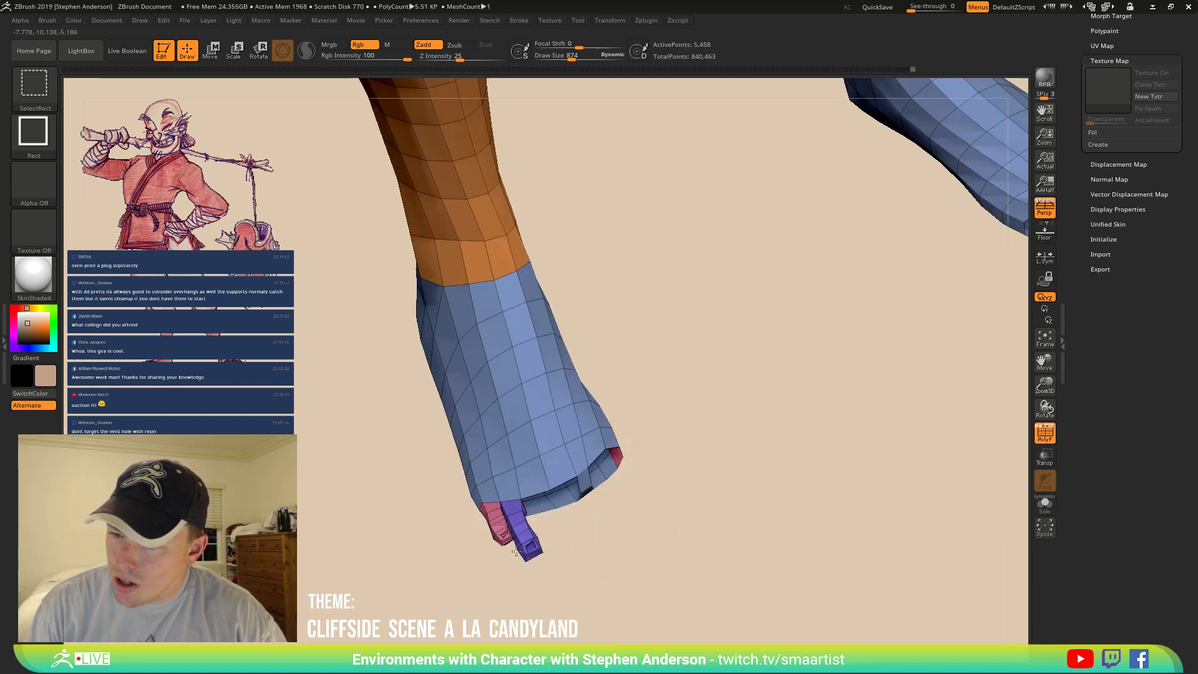
pyautogui.keyDown('ctrl'); pyautogui.keyDown('shift'); pyautogui.click(521, 546); pyautogui.keyUp('shift'); pyautogui.keyUp('ctrl')
pyautogui.keyDown('ctrl'); pyautogui.keyDown('shift'); pyautogui.click(500, 535); pyautogui.keyUp('shift'); pyautogui.keyUp('ctrl')
pyautogui.moveTo(610, 495)
pyautogui.keyDown('ctrl'); pyautogui.mouseDown(button='right')
pyautogui.moveTo(661, 410)
pyautogui.moveTo(649, 616)
pyautogui.moveTo(564, 401)
pyautogui.moveTo(616, 374)
pyautogui.moveTo(646, 420)
pyautogui.mouseUp(button='right'); pyautogui.keyUp('ctrl')
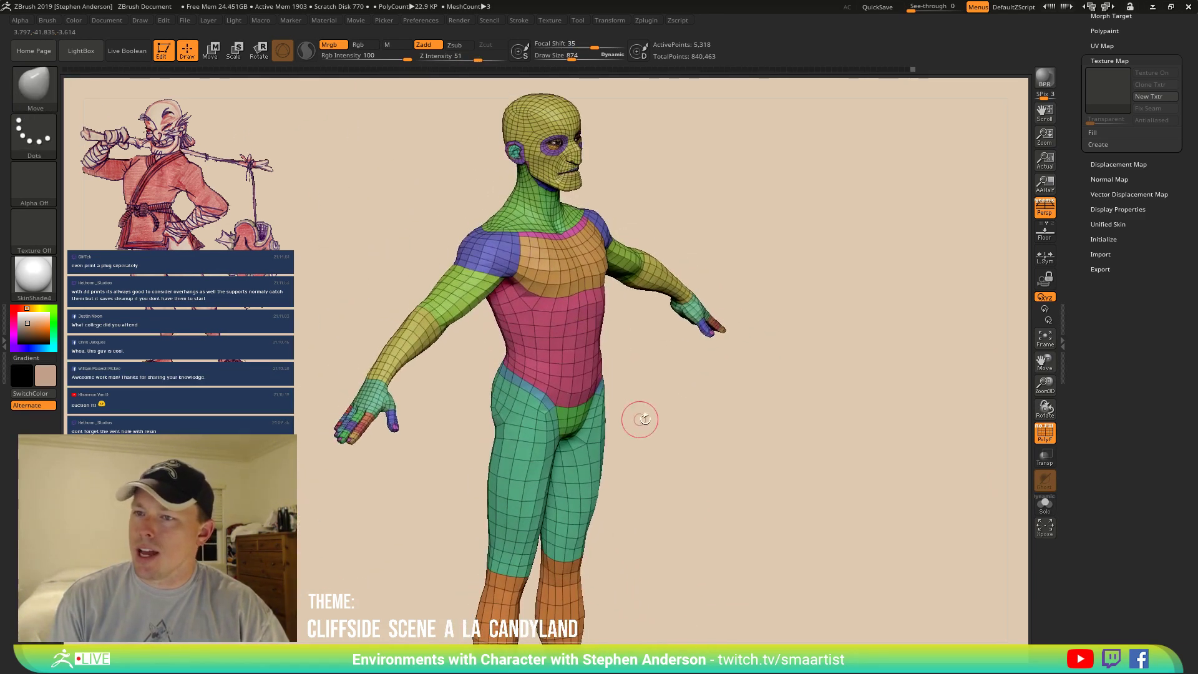
# Try to delete the hidden toe geometry from the character mesh at subdivision level 1.
pyautogui.moveTo(1121, 208); pyautogui.dragTo(1136, 403)
pyautogui.click(1117, 253)
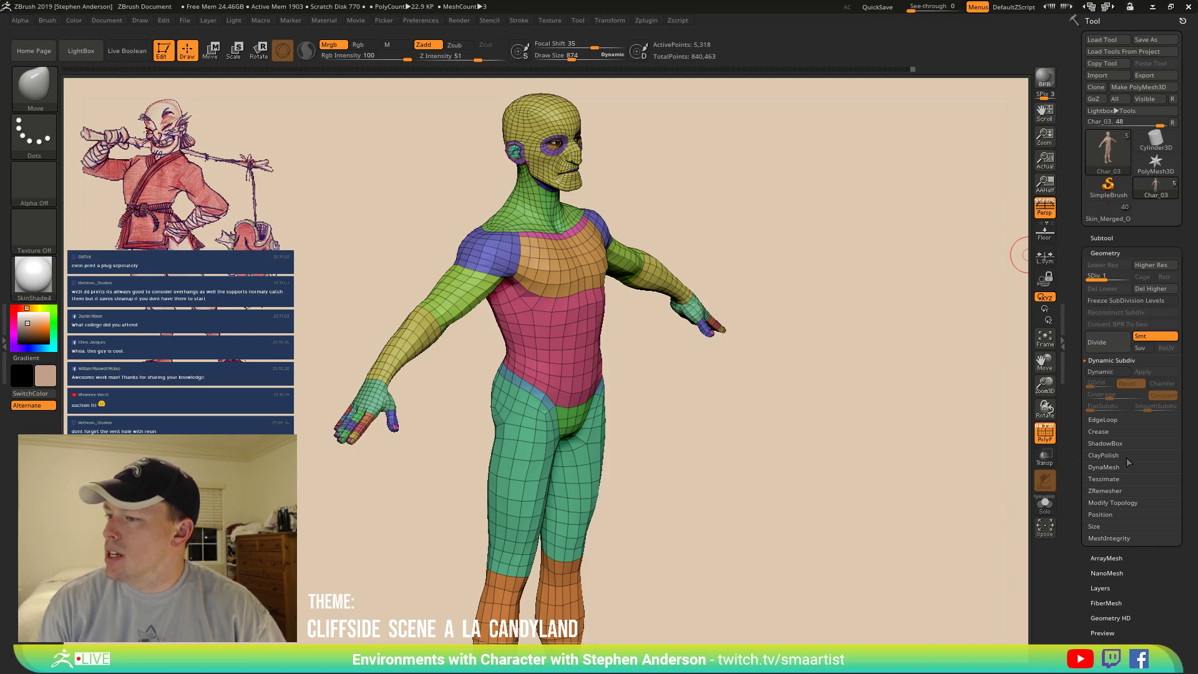
pyautogui.click(1113, 502)
pyautogui.click(1119, 550)
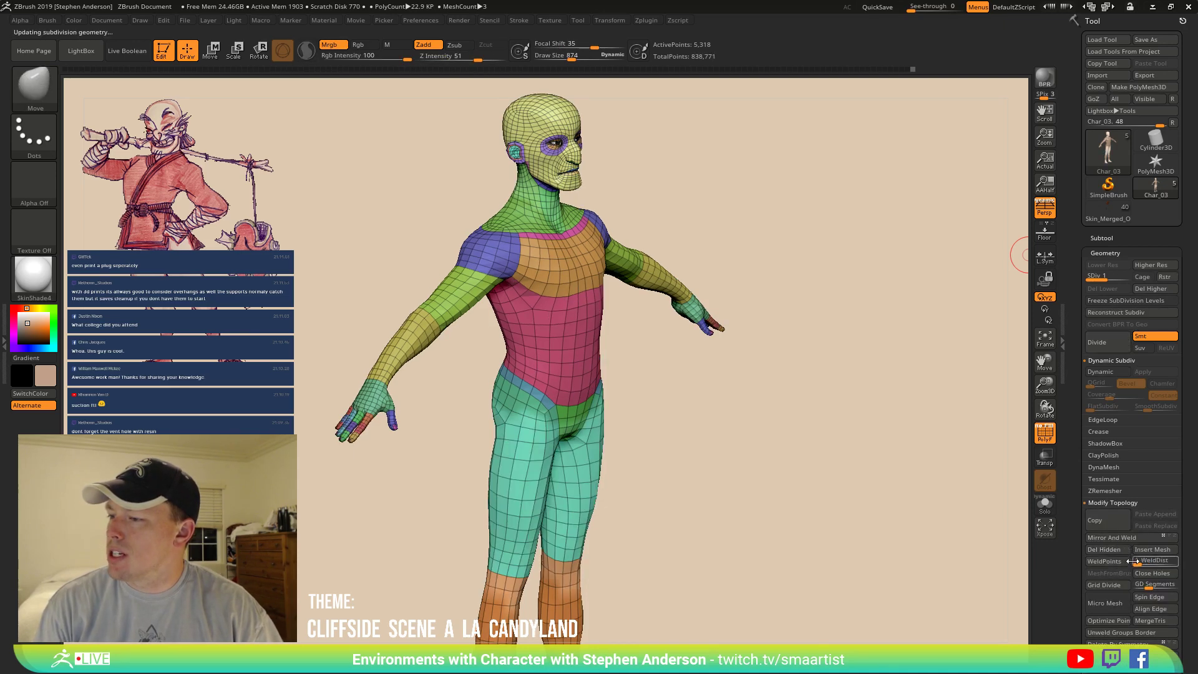
# Check the head mesh and undo the deletion of the hidden geometry.
pyautogui.moveTo(779, 461)
pyautogui.mouseDown()
pyautogui.moveTo(757, 425)
pyautogui.moveTo(686, 416)
pyautogui.moveTo(666, 526)
pyautogui.mouseUp()
pyautogui.moveTo(555, 270)
pyautogui.keyDown('ctrl'); pyautogui.mouseDown(button='right')
pyautogui.moveTo(615, 320)
pyautogui.moveTo(633, 305)
pyautogui.mouseUp(button='right'); pyautogui.keyUp('ctrl')
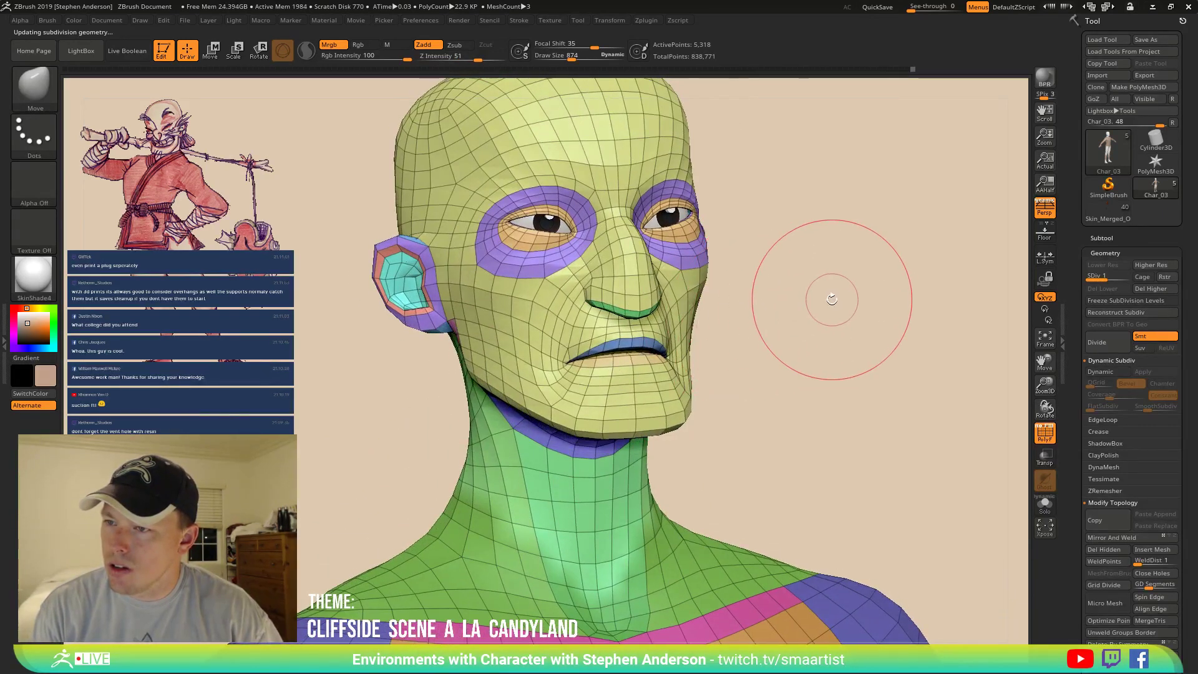
pyautogui.keyDown('ctrl'); pyautogui.click(824, 308); pyautogui.keyUp('ctrl')
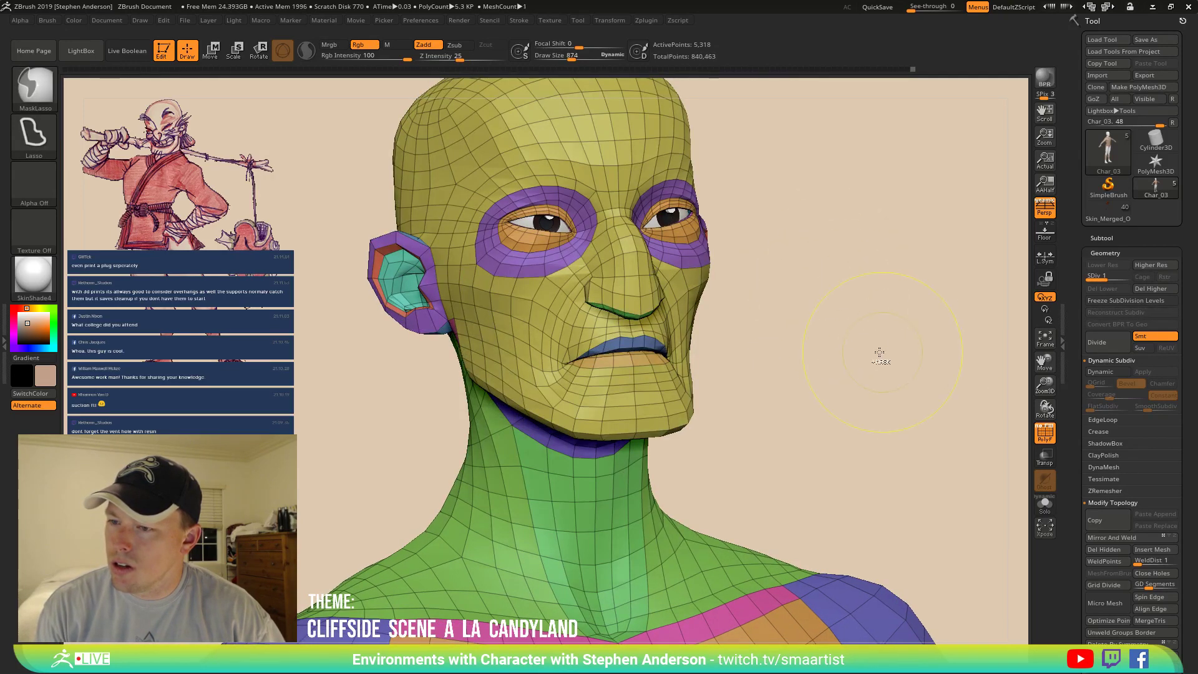
pyautogui.keyDown('ctrl'); pyautogui.moveTo(847, 343); pyautogui.dragTo(755, 129, button='right'); pyautogui.keyUp('ctrl')
pyautogui.keyDown('ctrl'); pyautogui.moveTo(740, 269); pyautogui.dragTo(717, 175, button='right'); pyautogui.keyUp('ctrl')
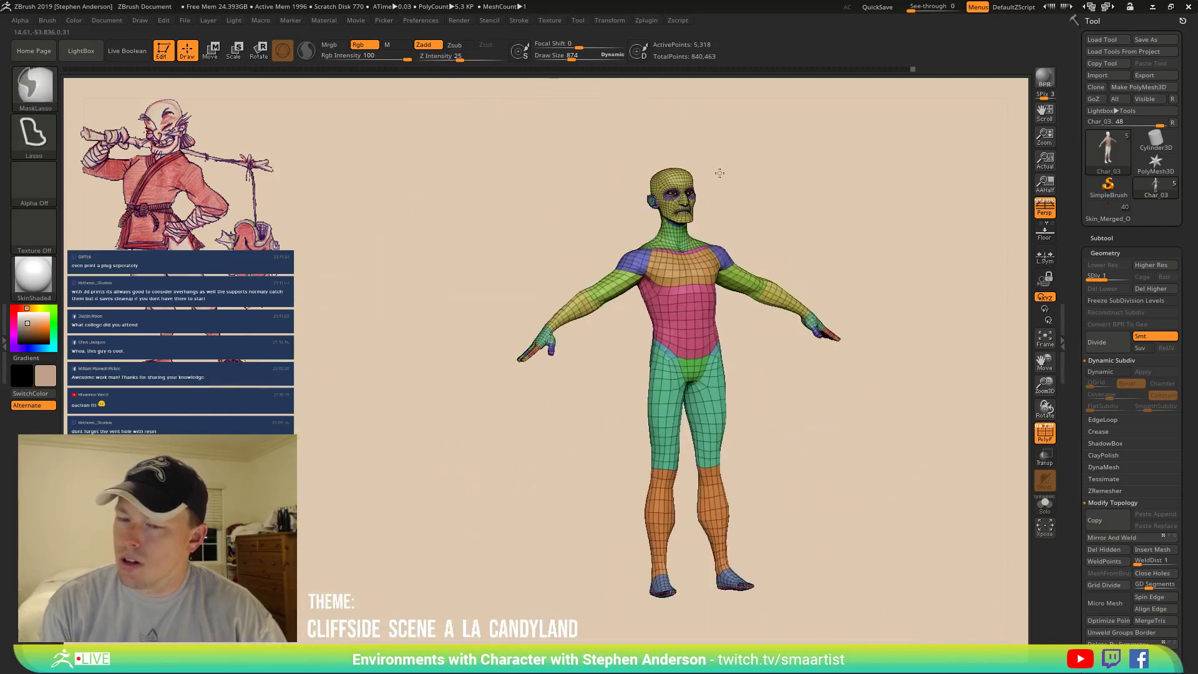
pyautogui.keyDown('alt'); pyautogui.moveTo(732, 333); pyautogui.dragTo(702, 321, button='right'); pyautogui.keyUp('alt')
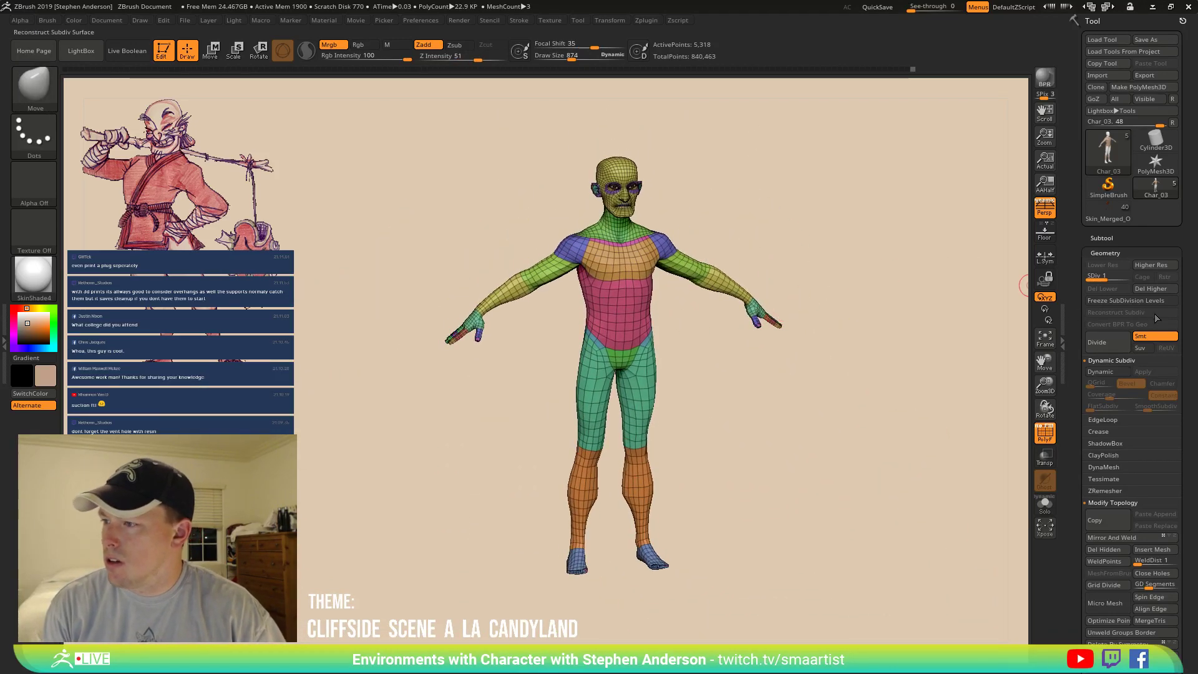
# Step up to subdivision level 2 and delete the lower subdivision level.
pyautogui.press('d')
pyautogui.moveTo(897, 366)
pyautogui.keyDown('ctrl'); pyautogui.mouseDown(button='right')
pyautogui.moveTo(877, 374)
pyautogui.moveTo(918, 335)
pyautogui.mouseUp(button='right'); pyautogui.keyUp('ctrl')
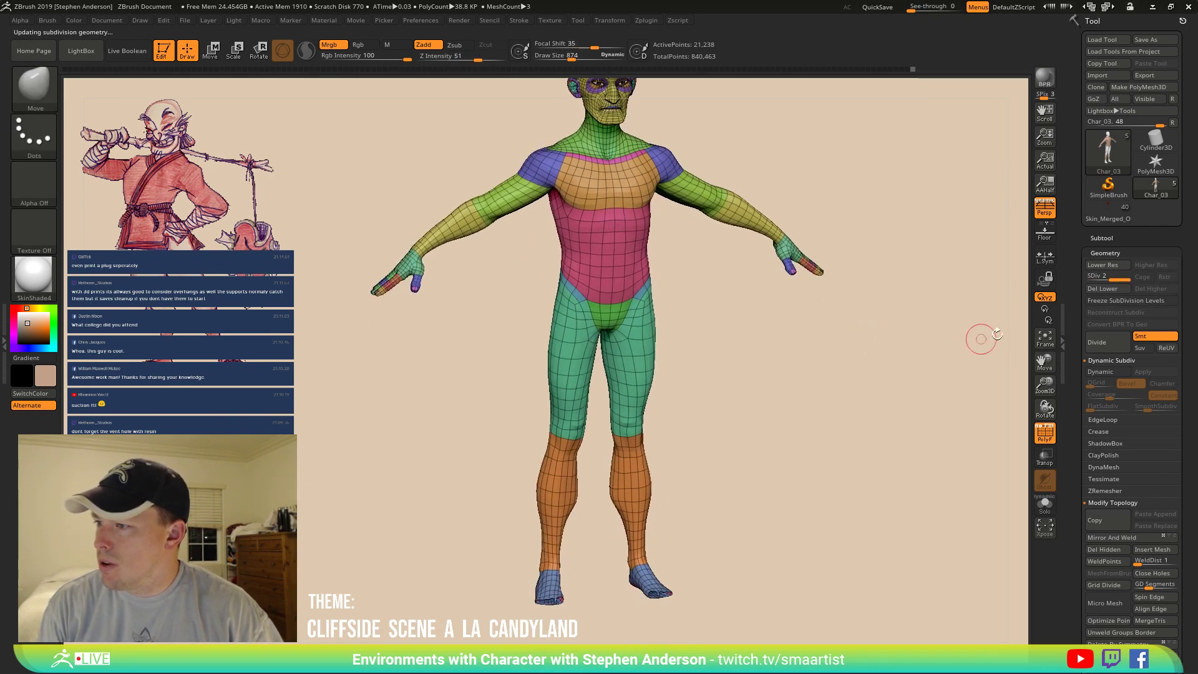
pyautogui.click(1107, 289)
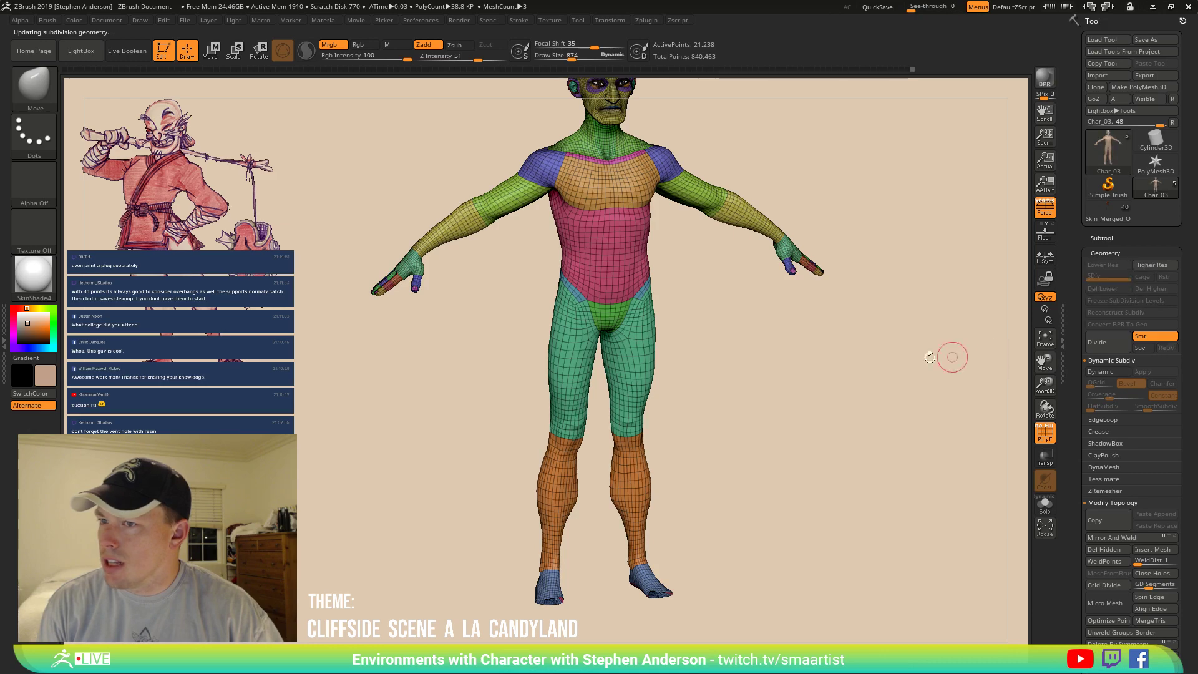
# Set the Move brush draw size to 304 and hide the polyframe wires on the head.
pyautogui.keyDown('alt'); pyautogui.moveTo(848, 355); pyautogui.dragTo(850, 541, button='right'); pyautogui.keyUp('alt')
pyautogui.moveTo(611, 265)
pyautogui.keyDown('ctrl'); pyautogui.mouseDown(button='right')
pyautogui.moveTo(768, 497)
pyautogui.moveTo(718, 462)
pyautogui.moveTo(687, 361)
pyautogui.moveTo(827, 292)
pyautogui.mouseUp(button='right'); pyautogui.keyUp('ctrl')
pyautogui.moveTo(727, 332); pyautogui.dragTo(821, 312, button='right')
pyautogui.press('s')
pyautogui.moveTo(660, 155)
pyautogui.mouseDown()
pyautogui.moveTo(647, 139)
pyautogui.moveTo(682, 187)
pyautogui.mouseUp()
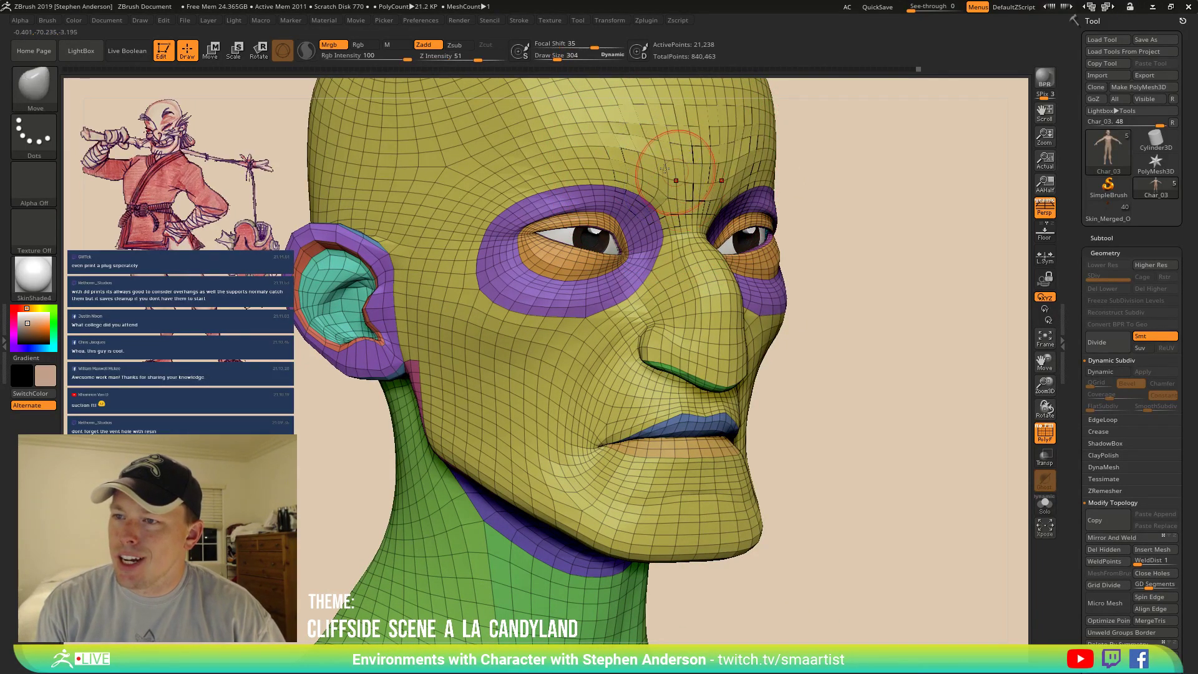
pyautogui.moveTo(685, 168); pyautogui.dragTo(658, 161, button='right')
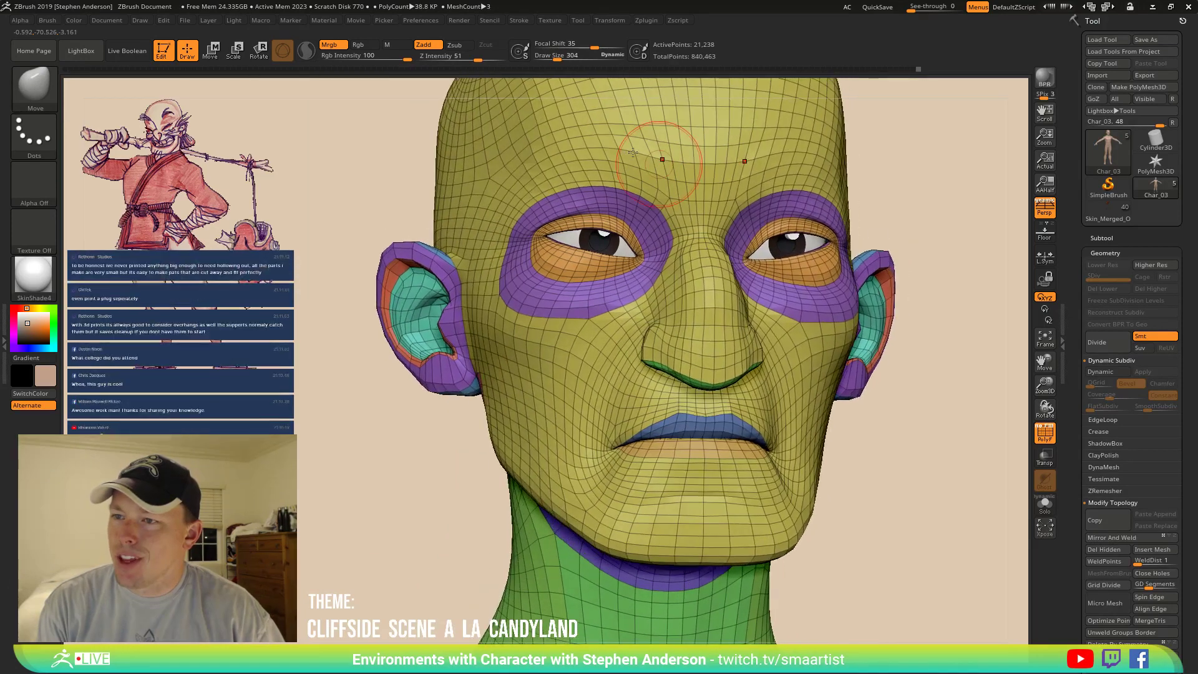
pyautogui.hotkey('shift', 'f')
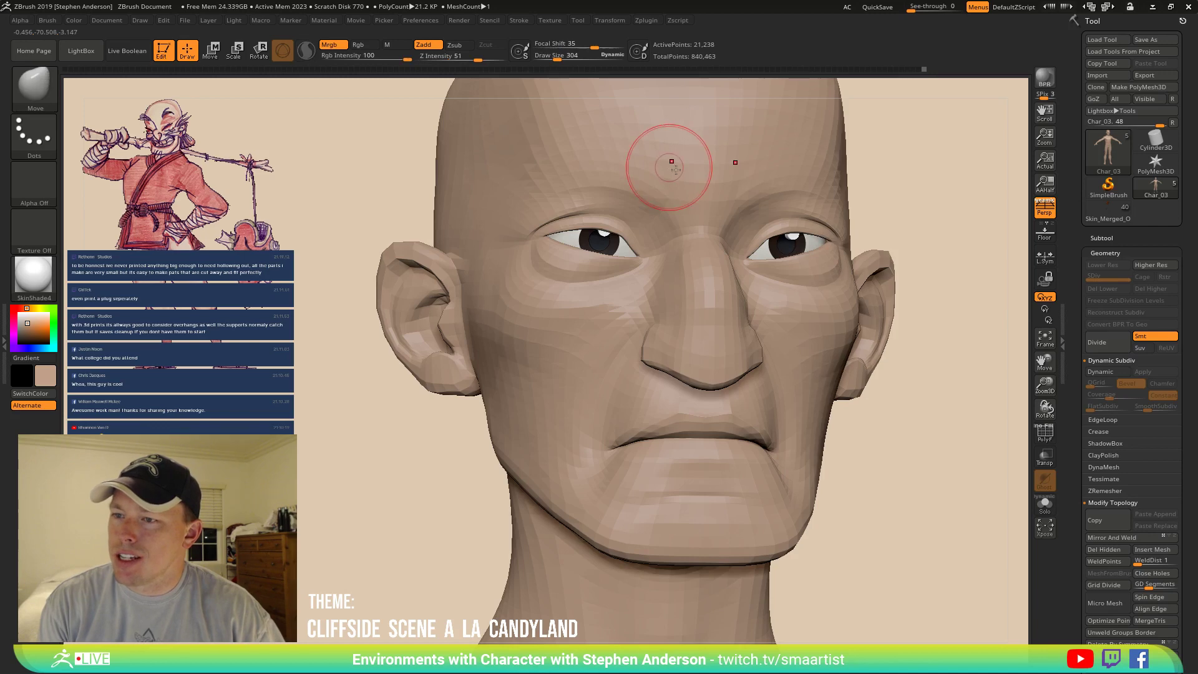
# Smooth the surface on the side of the chin.
pyautogui.moveTo(669, 161); pyautogui.dragTo(653, 203, button='right')
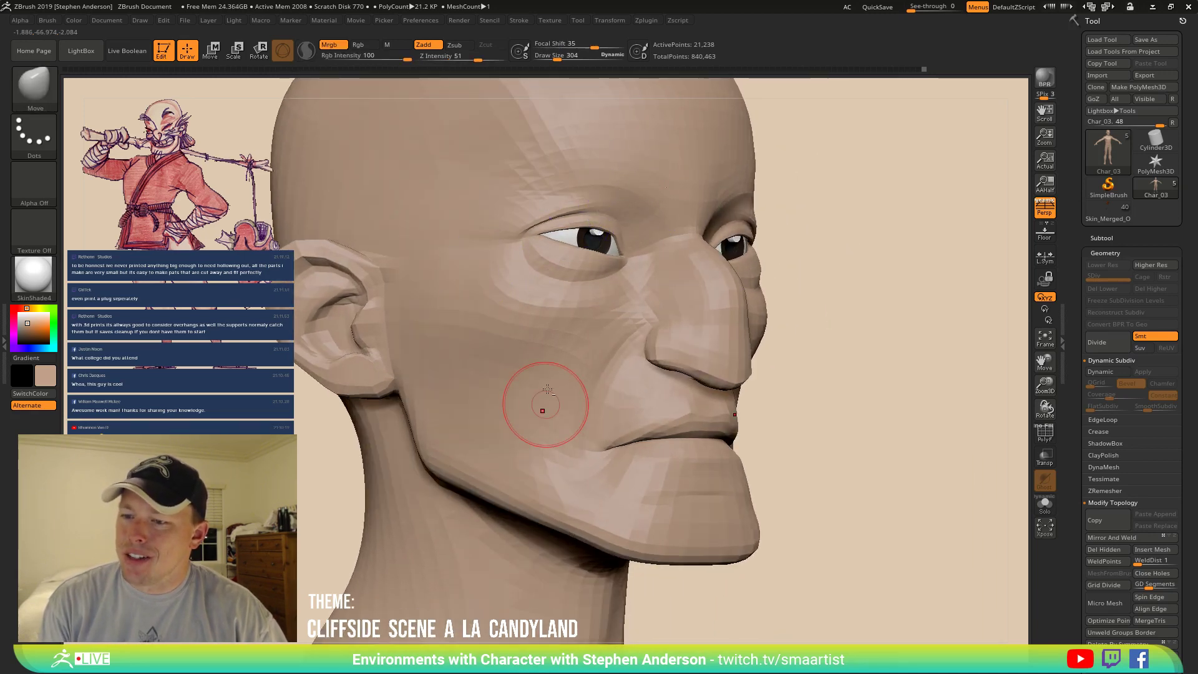
pyautogui.keyDown('alt'); pyautogui.moveTo(692, 501); pyautogui.dragTo(651, 400, button='right'); pyautogui.keyUp('alt')
pyautogui.press('shift')
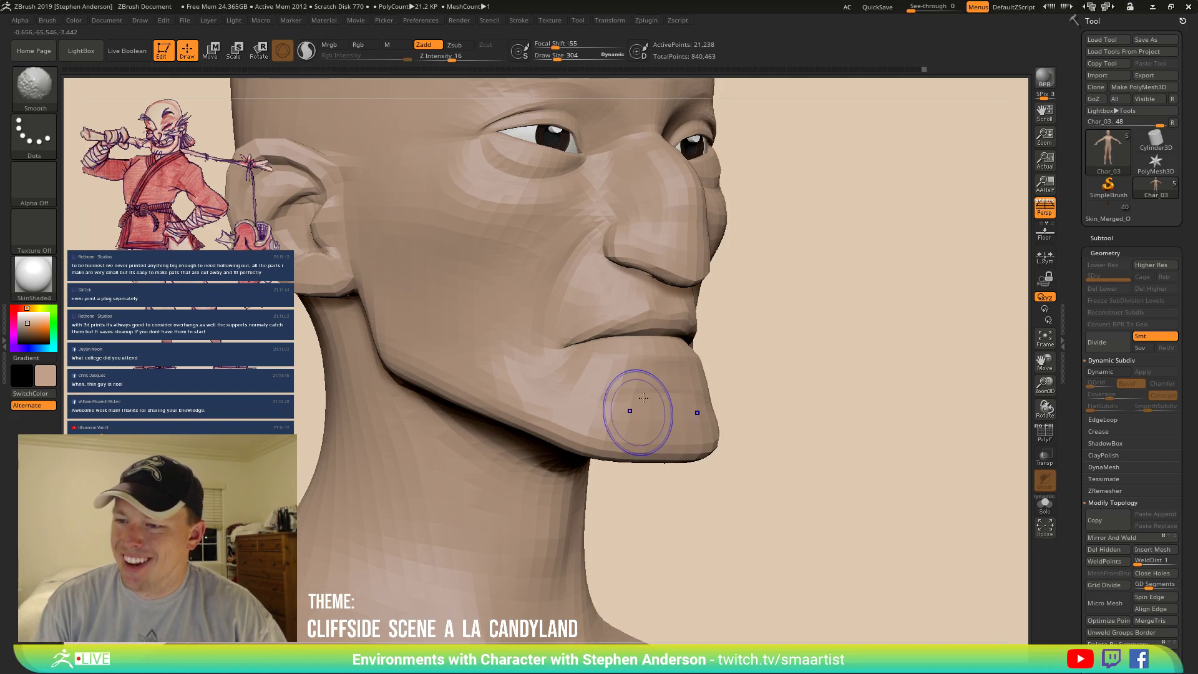
pyautogui.keyDown('shift'); pyautogui.moveTo(604, 381); pyautogui.dragTo(627, 418); pyautogui.keyUp('shift')
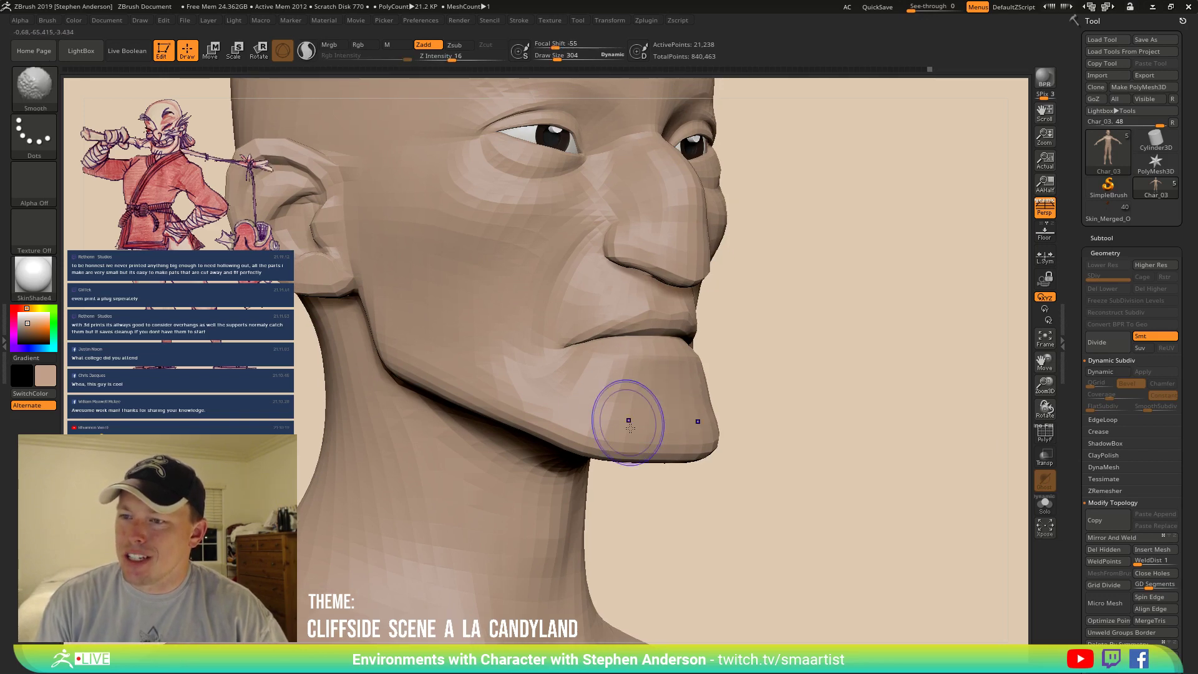
# Delete the hidden toe geometry from the character's body mesh.
pyautogui.keyDown('ctrl'); pyautogui.moveTo(636, 423); pyautogui.dragTo(809, 499, button='right'); pyautogui.keyUp('ctrl')
pyautogui.keyDown('alt'); pyautogui.moveTo(812, 441); pyautogui.dragTo(811, 270, button='right'); pyautogui.keyUp('alt')
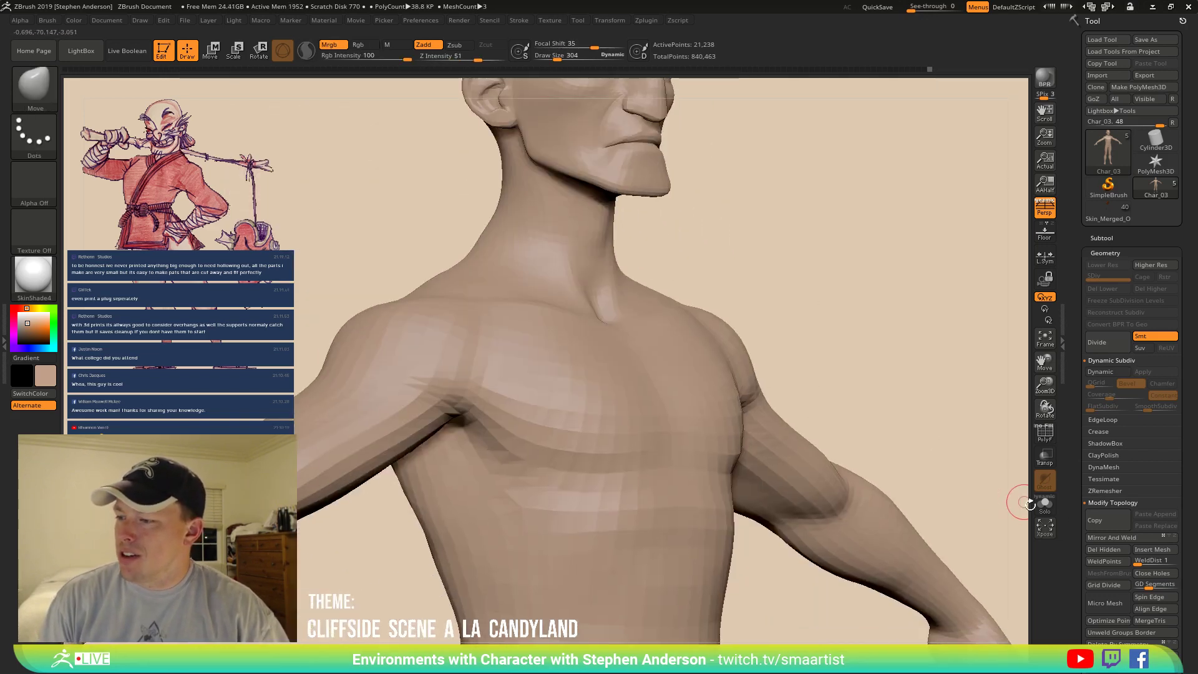
pyautogui.click(1106, 550)
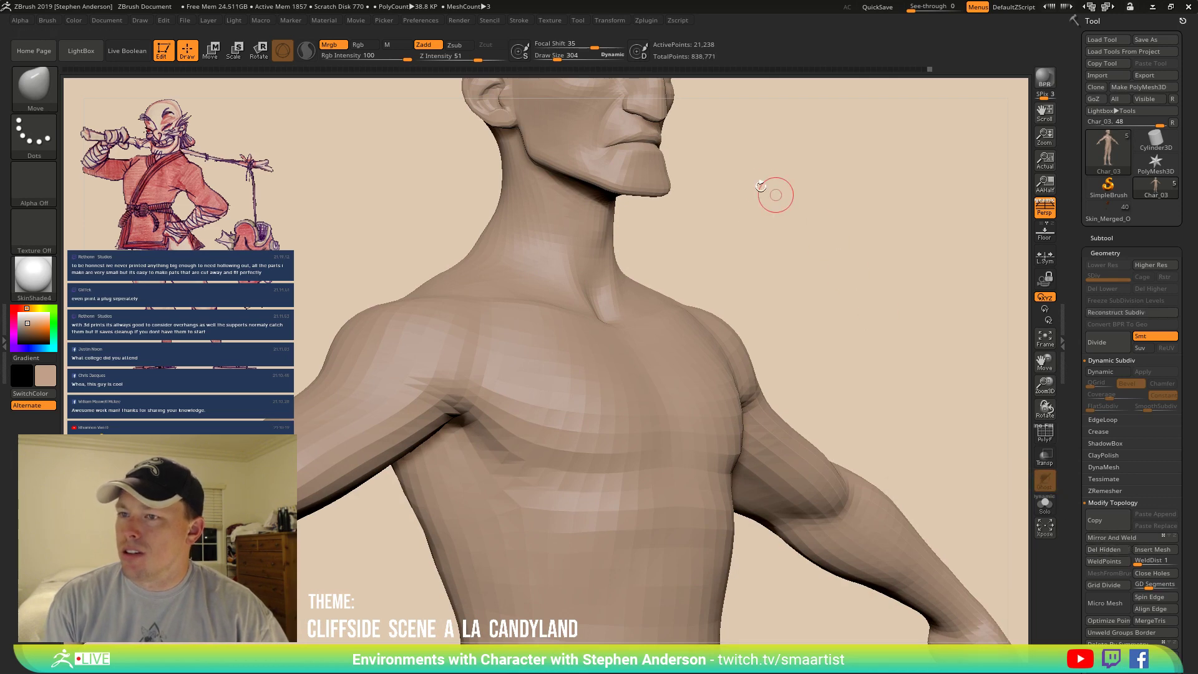
# Select the Move brush and show the polyframe wires on the face around the mouth.
pyautogui.keyDown('alt'); pyautogui.moveTo(755, 233); pyautogui.dragTo(696, 468, button='right'); pyautogui.keyUp('alt')
pyautogui.moveTo(525, 271)
pyautogui.keyDown('ctrl'); pyautogui.mouseDown(button='right')
pyautogui.moveTo(592, 353)
pyautogui.moveTo(615, 283)
pyautogui.mouseUp(button='right'); pyautogui.keyUp('ctrl')
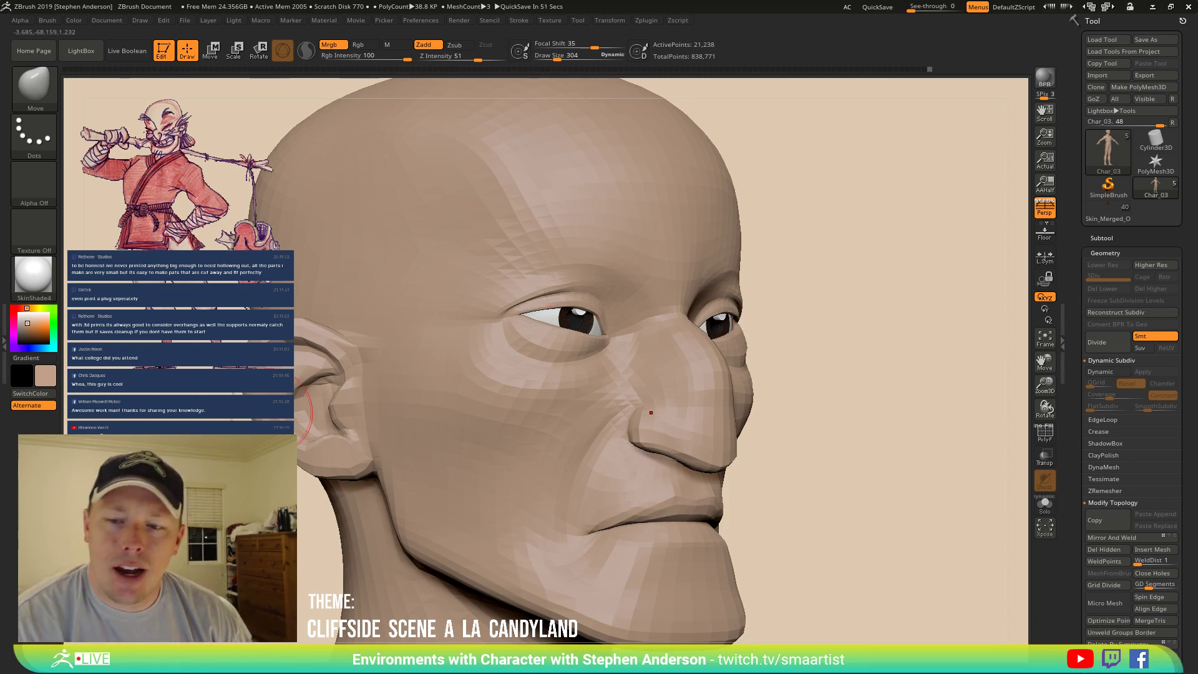
pyautogui.moveTo(478, 440)
pyautogui.keyDown('ctrl'); pyautogui.mouseDown(button='right')
pyautogui.moveTo(480, 379)
pyautogui.moveTo(359, 325)
pyautogui.mouseUp(button='right'); pyautogui.keyUp('ctrl')
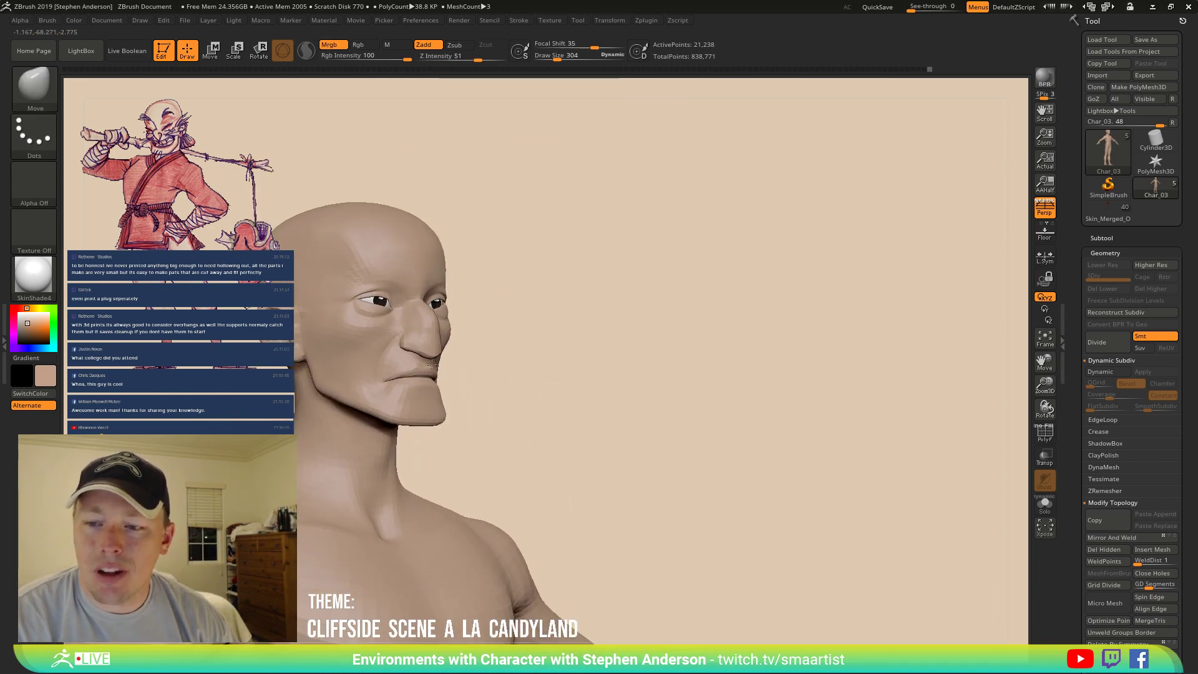
pyautogui.moveTo(561, 355); pyautogui.dragTo(586, 479, button='right')
pyautogui.moveTo(387, 388); pyautogui.dragTo(471, 393, button='right')
pyautogui.moveTo(549, 391)
pyautogui.mouseDown(button='right')
pyautogui.moveTo(458, 399)
pyautogui.moveTo(468, 400)
pyautogui.mouseUp(button='right')
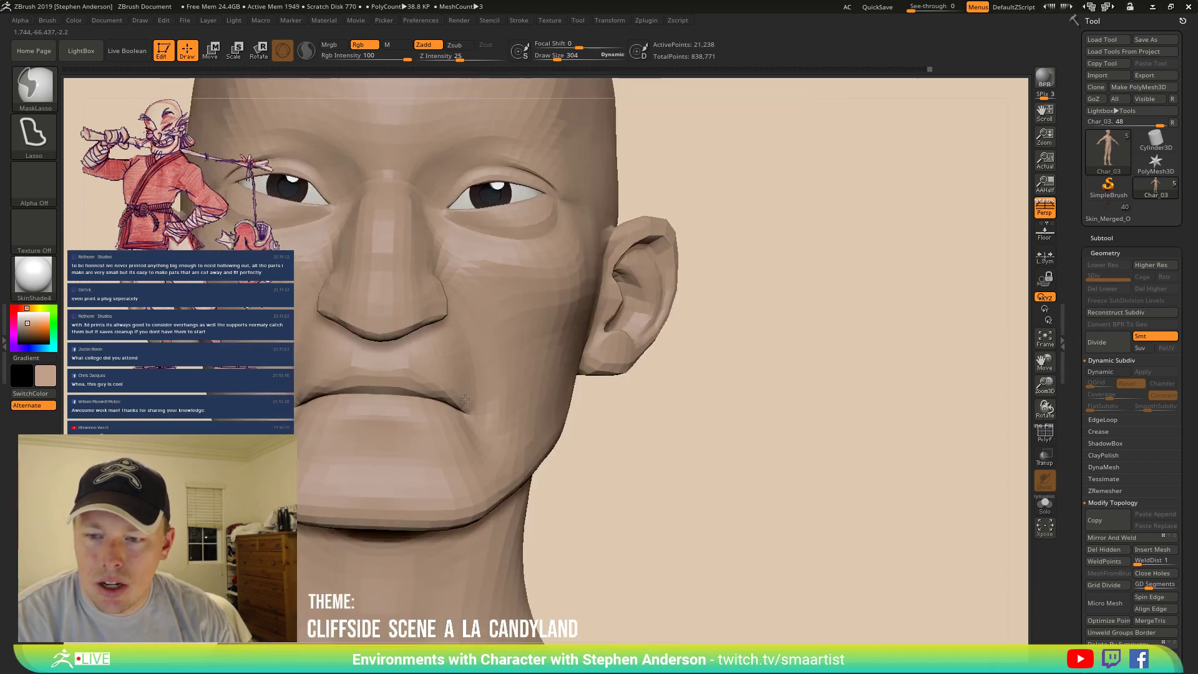
pyautogui.press('b')
pyautogui.press('m')
pyautogui.press('v')
pyautogui.hotkey('shift', 'f')
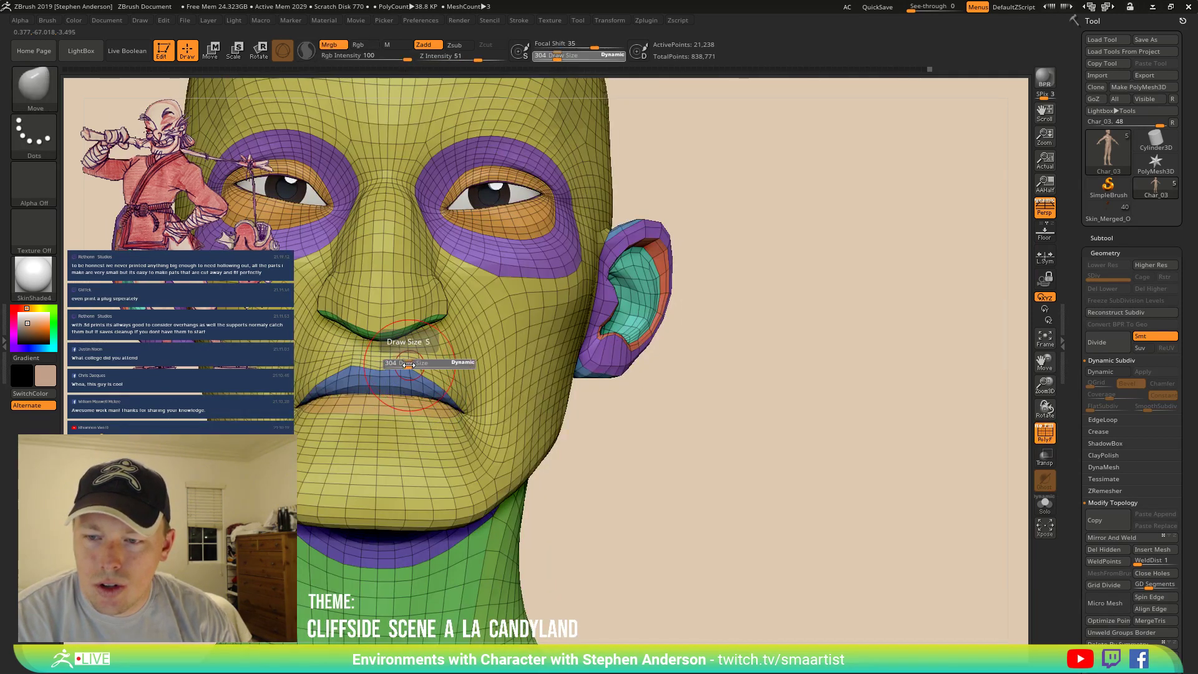
# Set the draw size to 235 and smooth the upper lip toward the mouth corner.
pyautogui.press('shift')
pyautogui.keyDown('shift'); pyautogui.moveTo(397, 367); pyautogui.dragTo(490, 393); pyautogui.keyUp('shift')
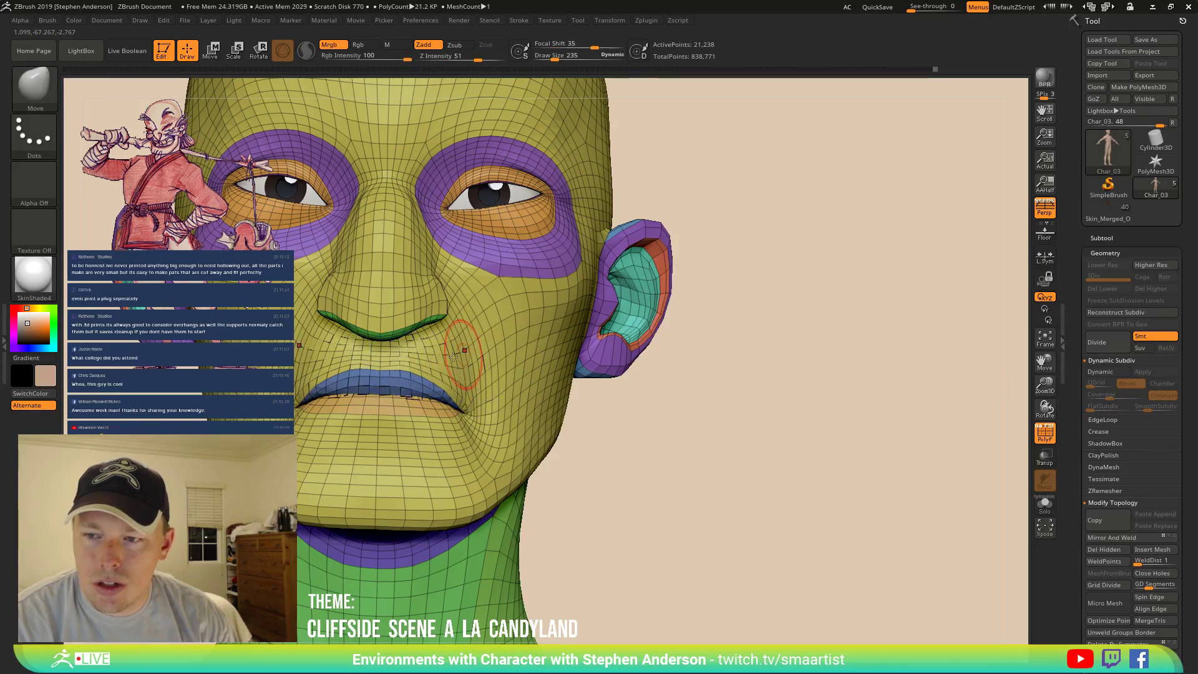
pyautogui.moveTo(463, 348); pyautogui.dragTo(350, 368, button='right')
pyautogui.hotkey('shift', 'f')
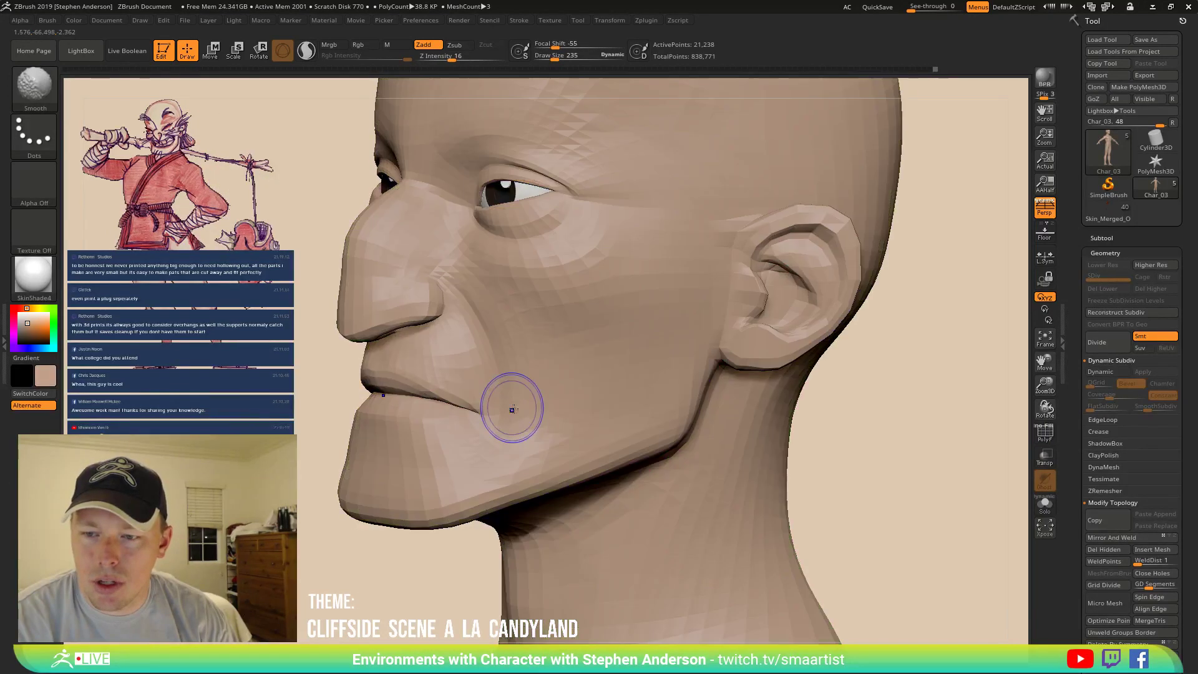
# Mask the whole figure except the upper lip using the transpose Move mode.
pyautogui.keyDown('ctrl'); pyautogui.moveTo(522, 409); pyautogui.dragTo(351, 266, button='right'); pyautogui.keyUp('ctrl')
pyautogui.keyDown('alt'); pyautogui.moveTo(489, 368); pyautogui.dragTo(455, 276, button='right'); pyautogui.keyUp('alt')
pyautogui.moveTo(417, 324); pyautogui.dragTo(886, 508, button='right')
pyautogui.press('w')
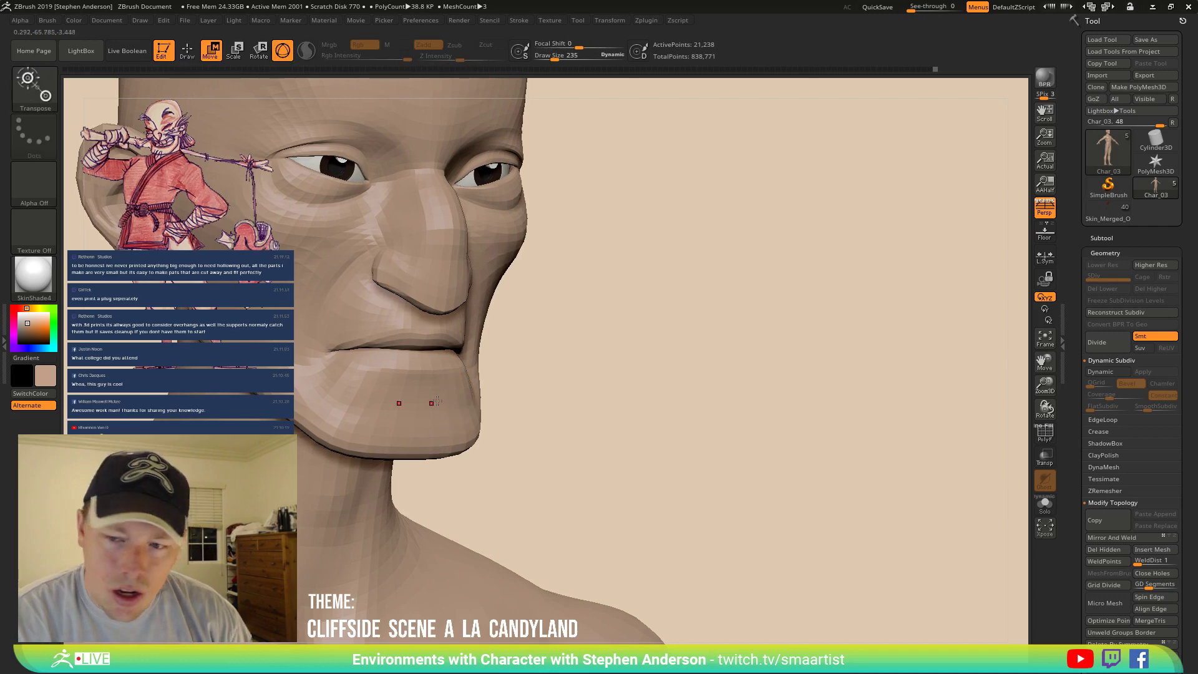
pyautogui.moveTo(388, 341); pyautogui.dragTo(452, 341)
pyautogui.press('y')
pyautogui.keyDown('ctrl'); pyautogui.click(437, 341); pyautogui.keyUp('ctrl')
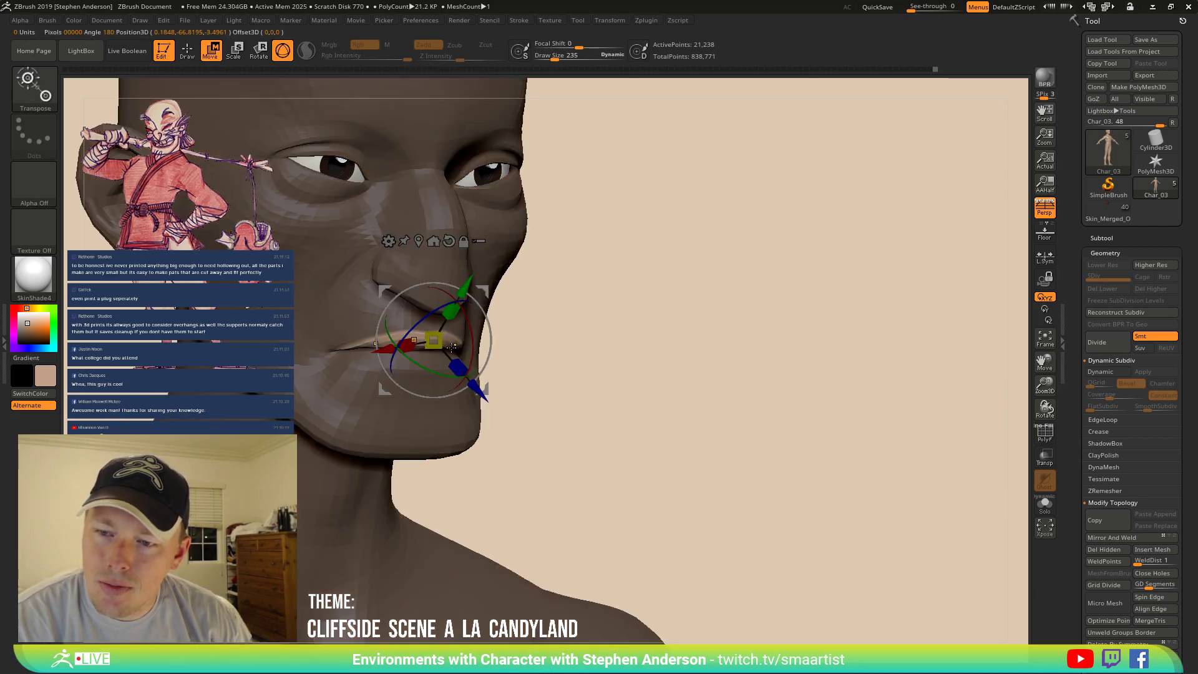
# Return to drawing with draw size 303 and blur the mask edge around the upper lip.
pyautogui.press('q')
pyautogui.press('s')
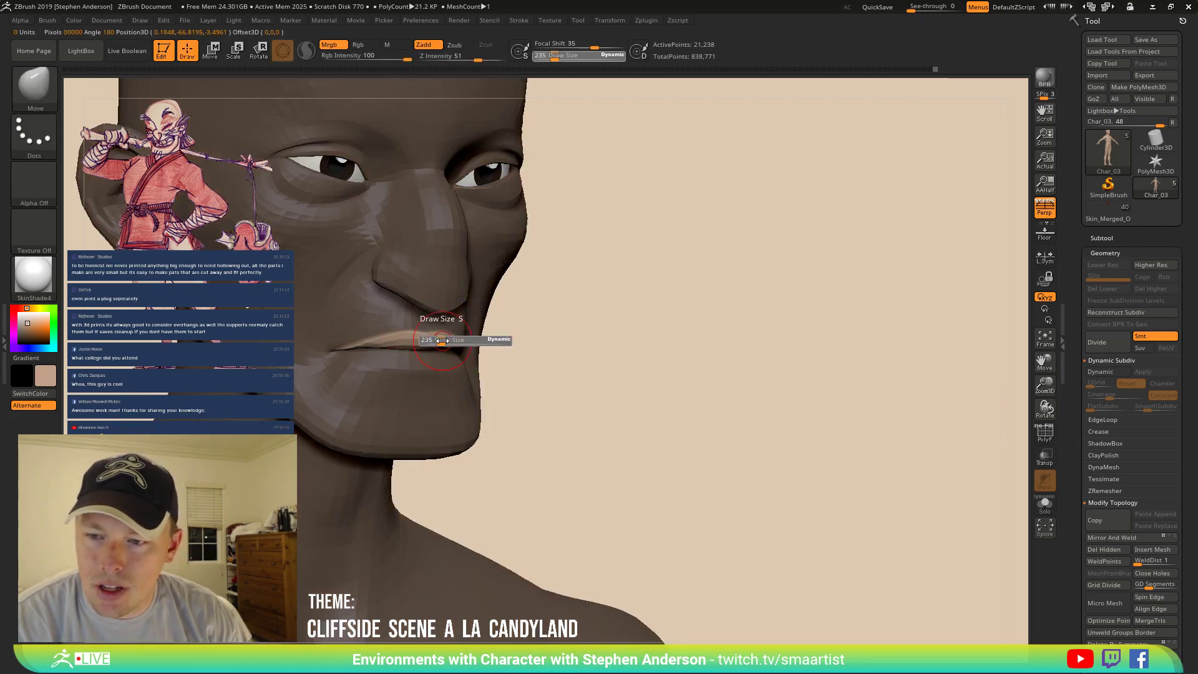
pyautogui.moveTo(450, 342); pyautogui.dragTo(477, 343)
pyautogui.keyDown('ctrl'); pyautogui.click(443, 342); pyautogui.keyUp('ctrl')
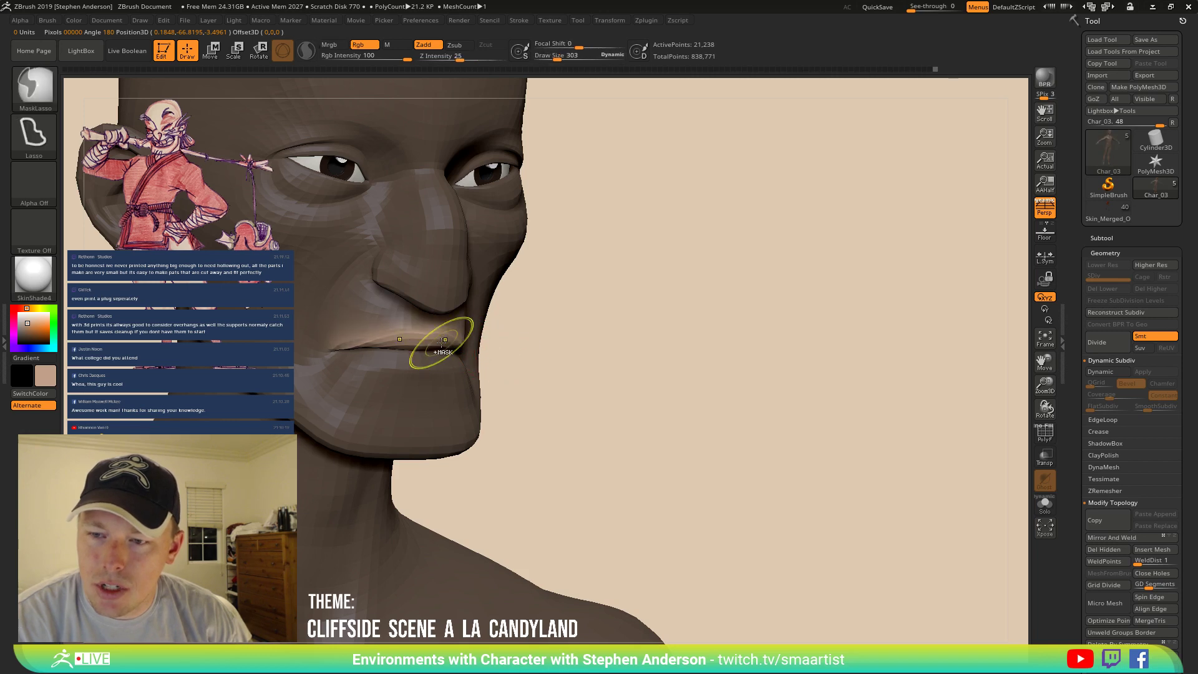
pyautogui.keyDown('ctrl'); pyautogui.click(449, 348); pyautogui.keyUp('ctrl')
# Set the draw size to 382 and reshape the unmasked upper lip with the Move brush.
pyautogui.moveTo(402, 340); pyautogui.dragTo(418, 339, button='right')
pyautogui.press('s')
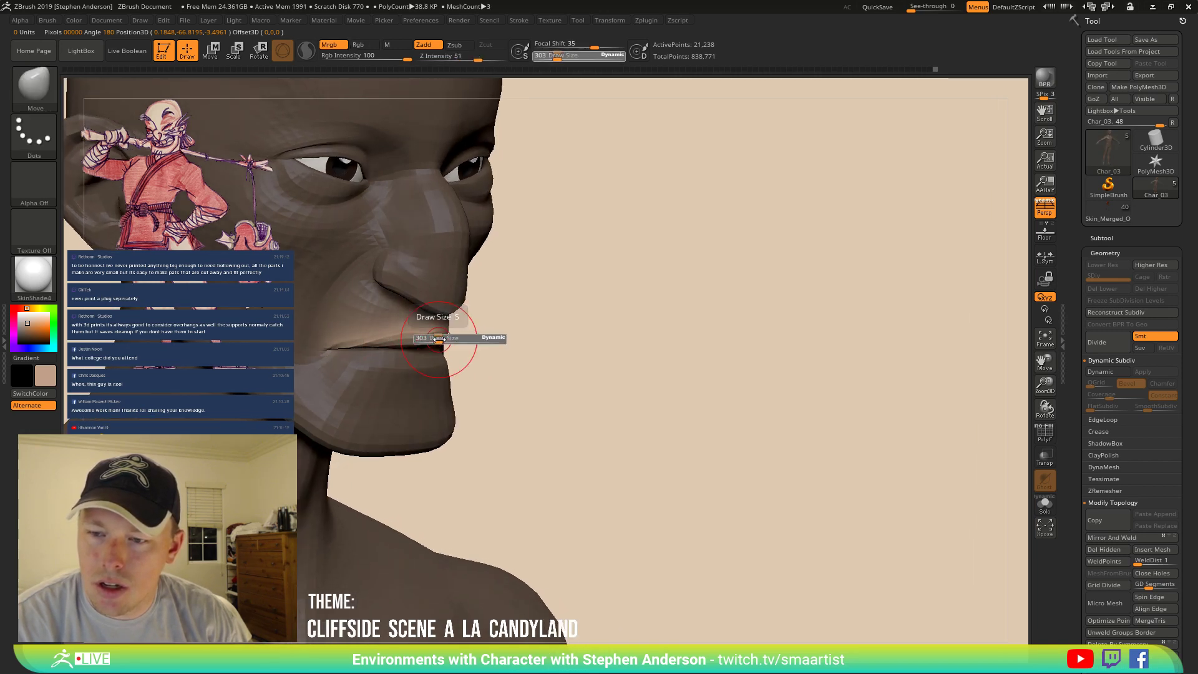
pyautogui.moveTo(440, 339); pyautogui.dragTo(437, 339)
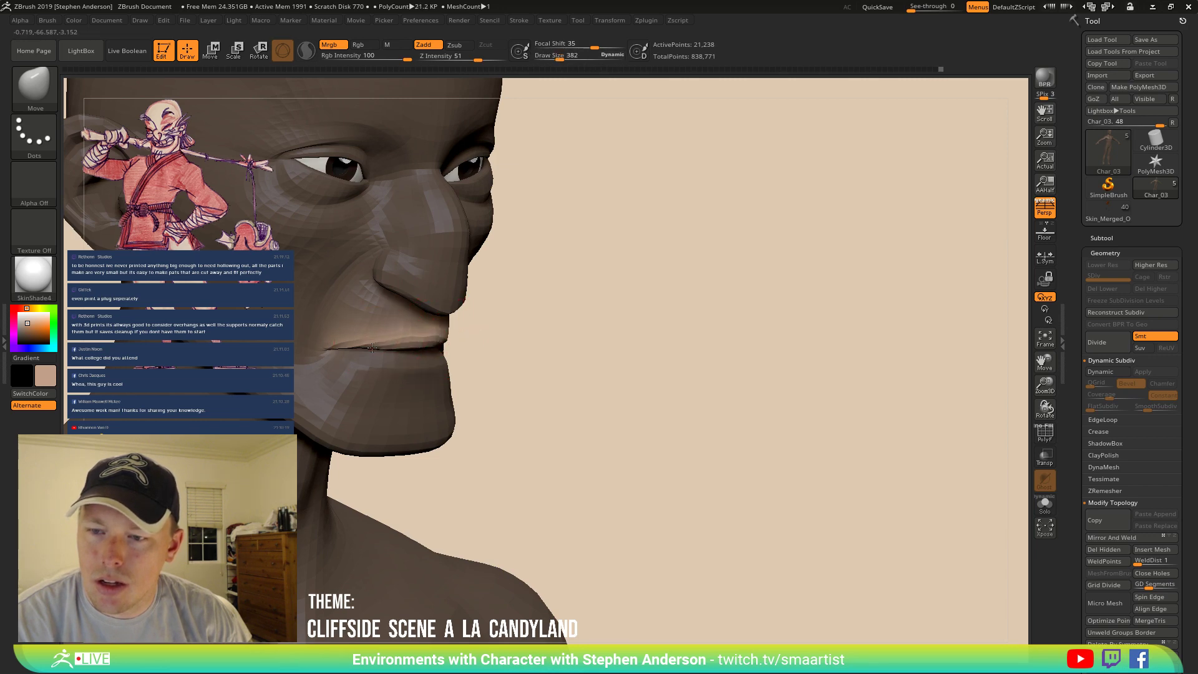
pyautogui.moveTo(422, 343)
pyautogui.mouseDown(button='right')
pyautogui.moveTo(450, 356)
pyautogui.moveTo(389, 330)
pyautogui.moveTo(421, 351)
pyautogui.mouseUp(button='right')
# Blur the upper lip mask further and set the Move brush draw size to 590.
pyautogui.press('ctrl')
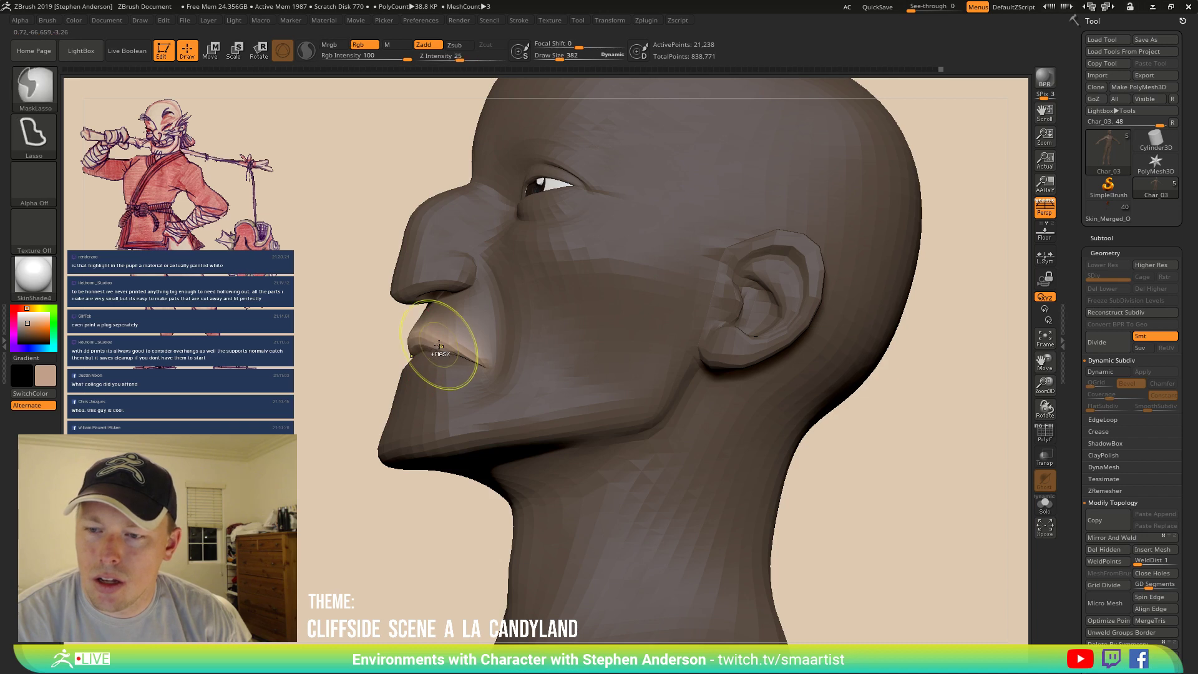
pyautogui.keyDown('ctrl'); pyautogui.click(438, 344); pyautogui.keyUp('ctrl')
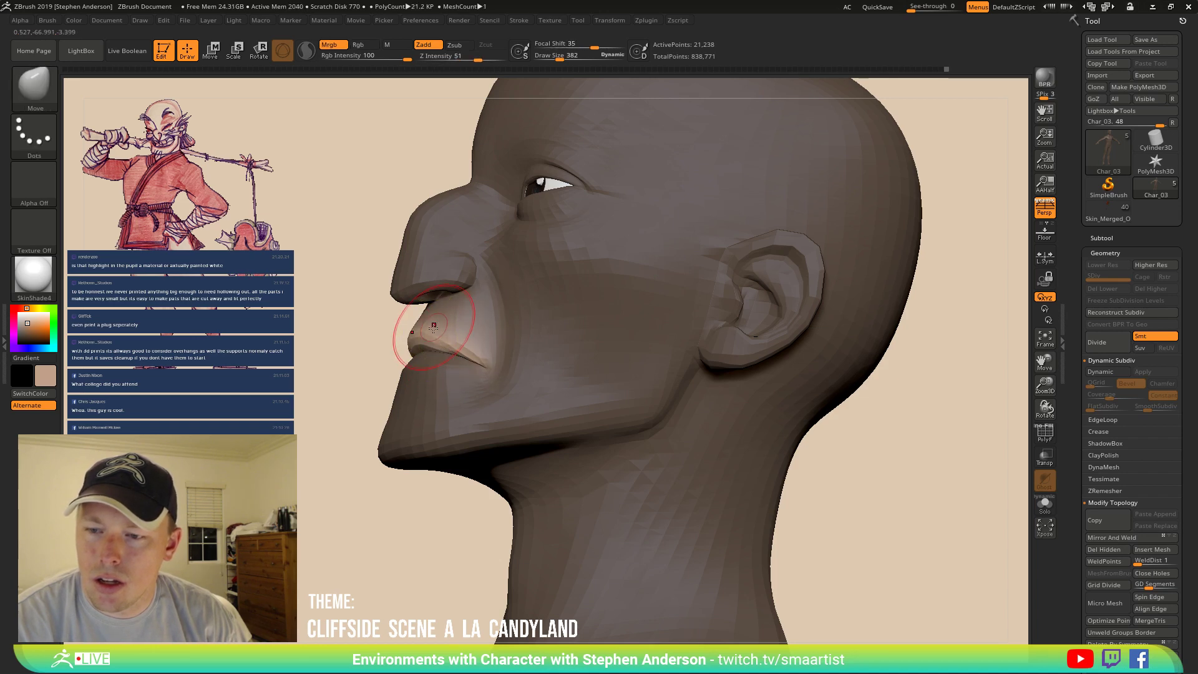
pyautogui.moveTo(437, 326); pyautogui.dragTo(381, 331, button='right')
pyautogui.press('s')
pyautogui.moveTo(437, 335); pyautogui.dragTo(446, 336)
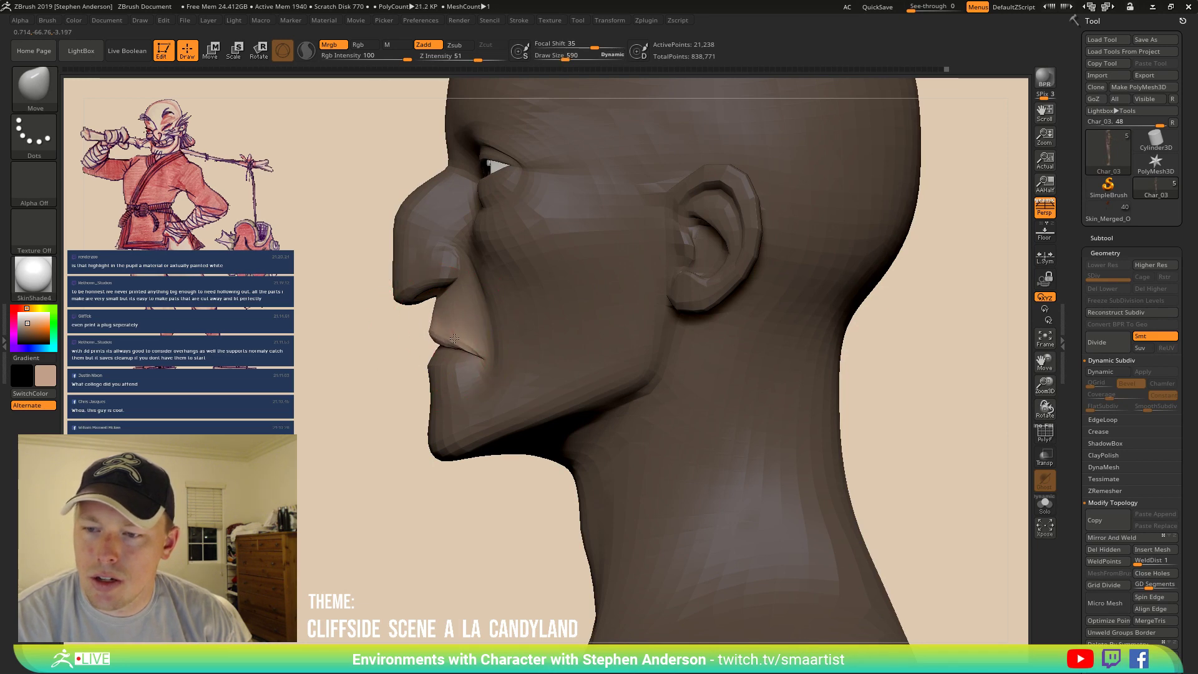
# Show the polygroup wireframe and refine the unmasked upper lip with the Move brush at draw sizes 362 and 269.
pyautogui.moveTo(455, 338); pyautogui.dragTo(460, 351, button='right')
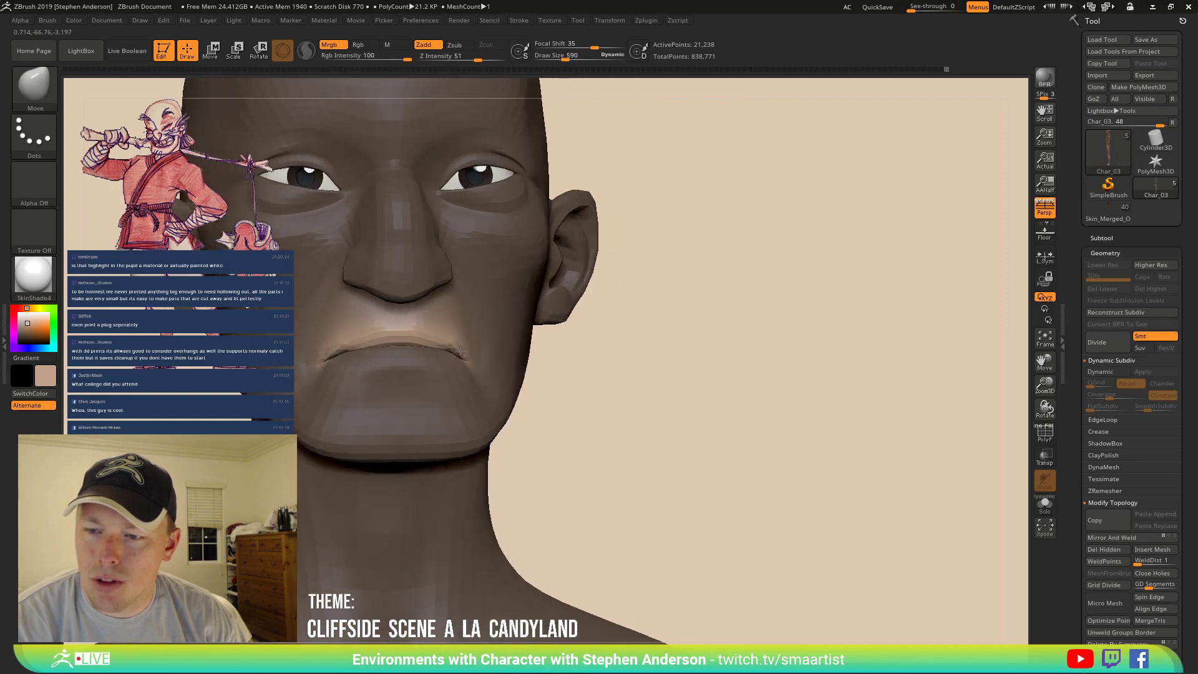
pyautogui.hotkey('shift', 'f')
pyautogui.press('s')
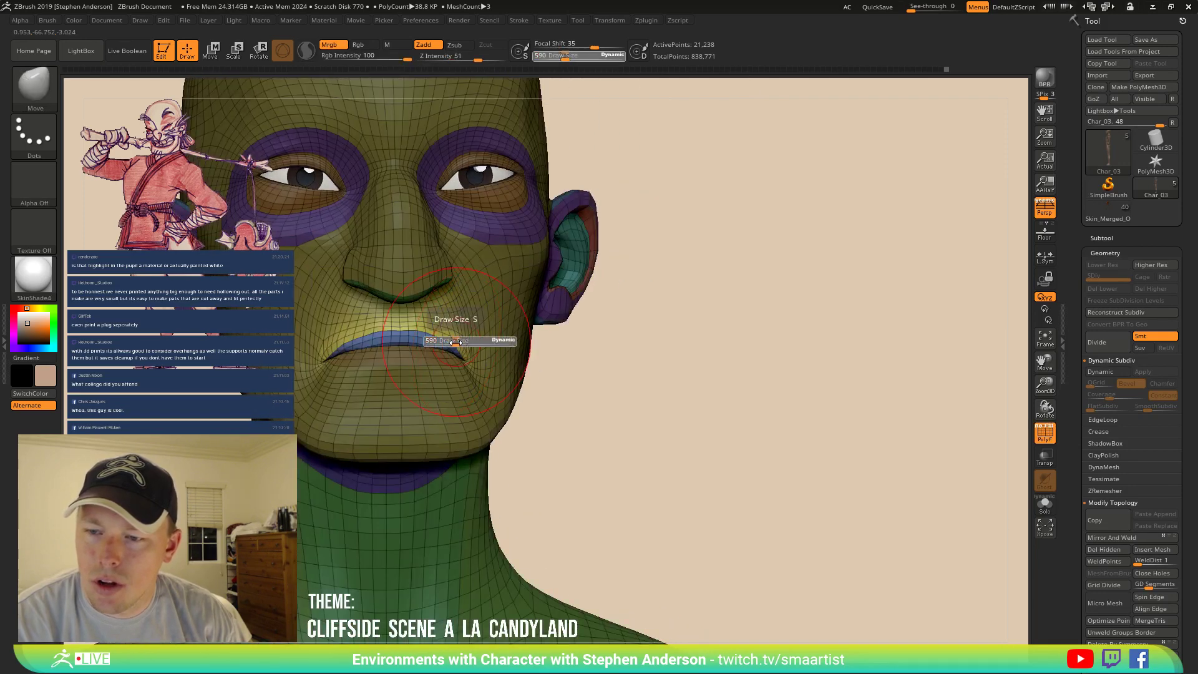
pyautogui.moveTo(451, 343); pyautogui.dragTo(450, 342)
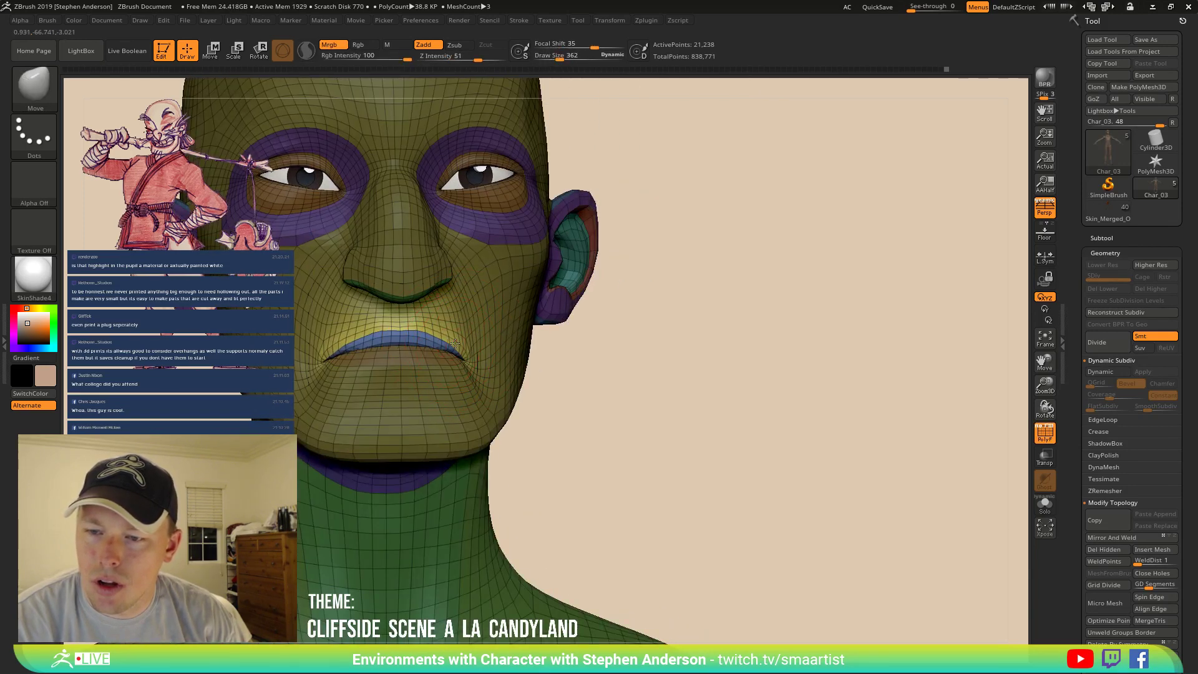
pyautogui.moveTo(424, 321); pyautogui.dragTo(439, 339, button='right')
pyautogui.moveTo(435, 335); pyautogui.dragTo(430, 336)
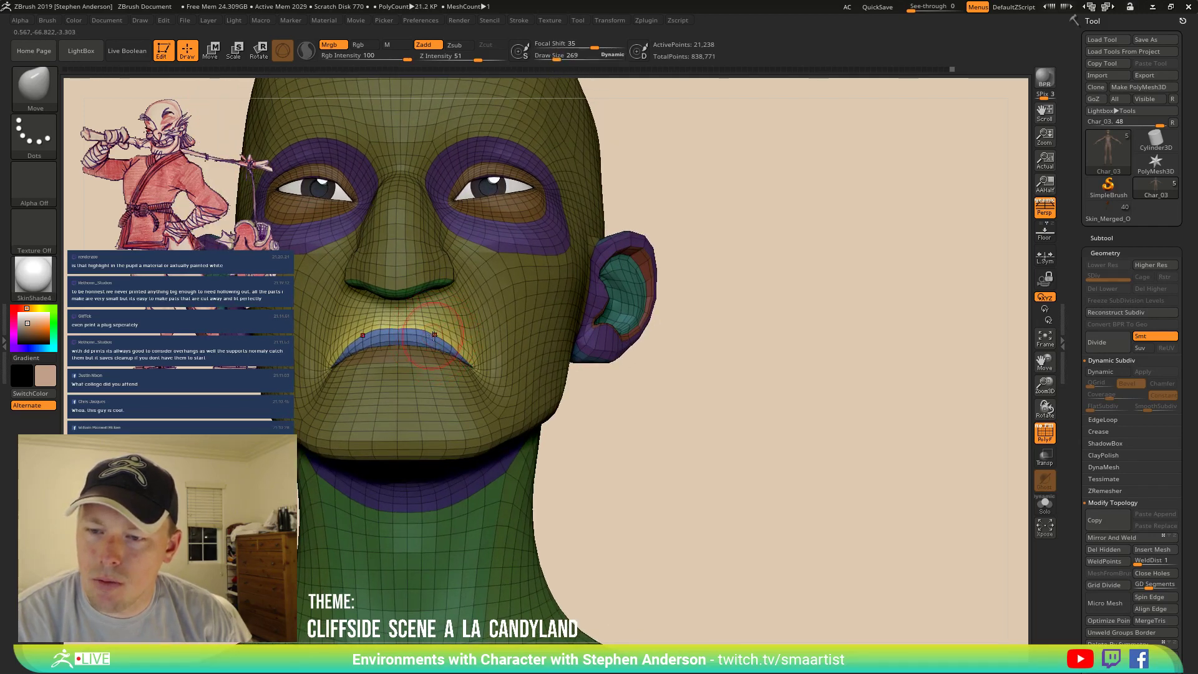
# Clear the mask, hide the polygroup wireframe and set the Move brush draw size to 362.
pyautogui.moveTo(438, 336)
pyautogui.mouseDown(button='right')
pyautogui.moveTo(493, 374)
pyautogui.moveTo(378, 141)
pyautogui.mouseUp(button='right')
pyautogui.hotkey('shift', 'f')
pyautogui.moveTo(587, 321)
pyautogui.mouseDown(button='right')
pyautogui.moveTo(616, 334)
pyautogui.moveTo(599, 268)
pyautogui.moveTo(600, 287)
pyautogui.moveTo(562, 296)
pyautogui.moveTo(618, 275)
pyautogui.mouseUp(button='right')
pyautogui.moveTo(499, 134)
pyautogui.keyDown('ctrl'); pyautogui.mouseDown(button='right')
pyautogui.moveTo(495, 223)
pyautogui.moveTo(450, 264)
pyautogui.mouseUp(button='right'); pyautogui.keyUp('ctrl')
pyautogui.press('shift')
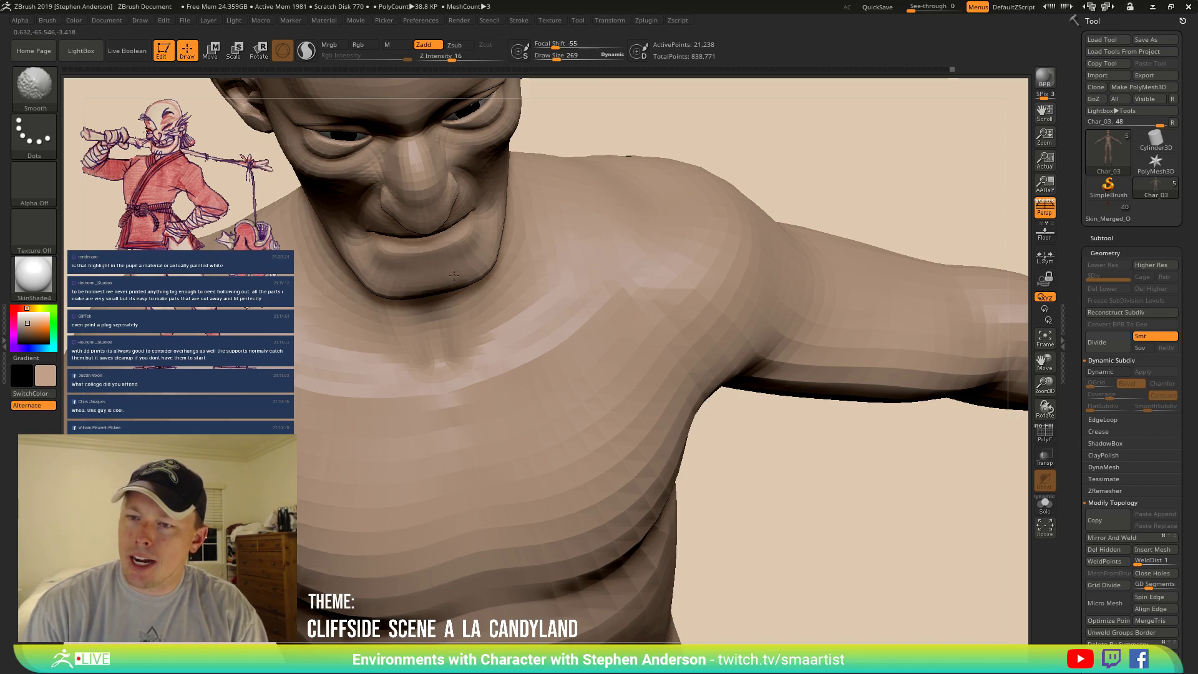
pyautogui.moveTo(454, 276); pyautogui.dragTo(428, 282, button='right')
pyautogui.press('s')
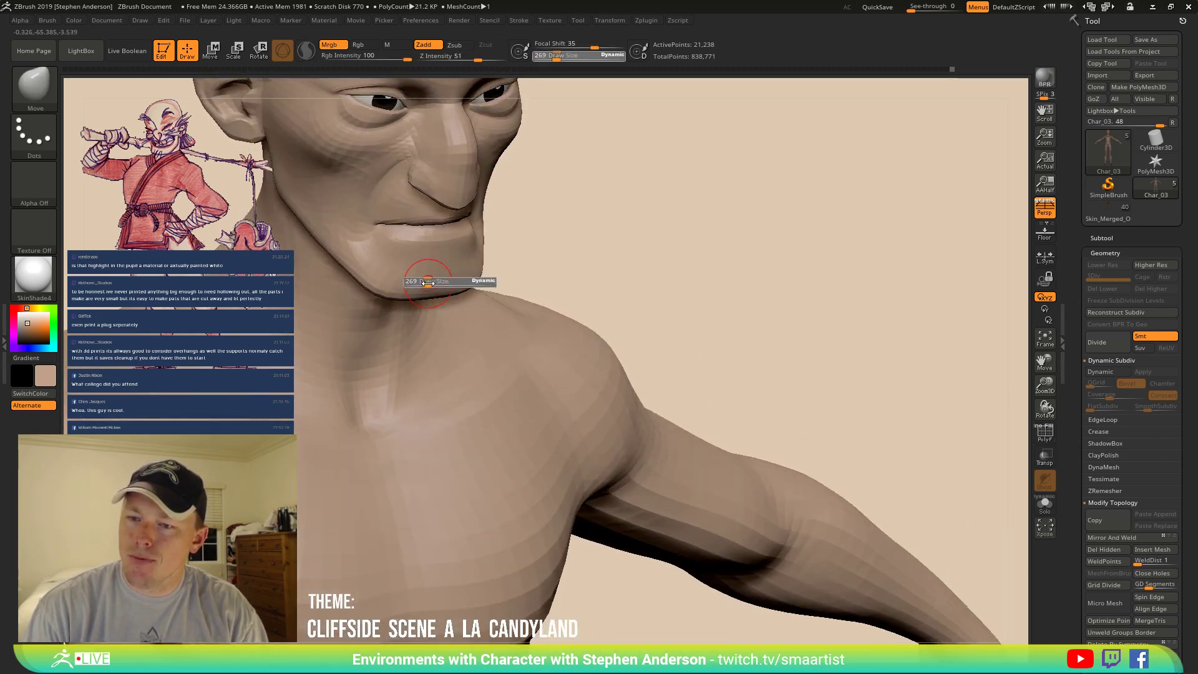
pyautogui.moveTo(435, 283); pyautogui.dragTo(422, 285)
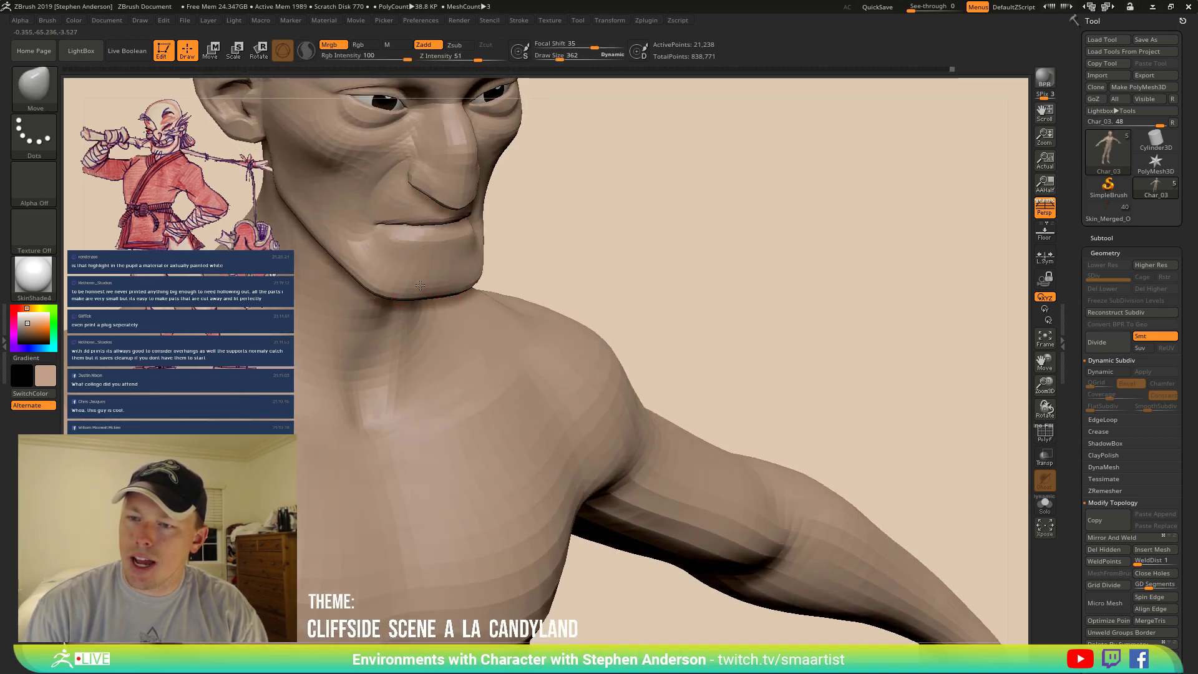
pyautogui.moveTo(420, 286); pyautogui.dragTo(428, 272, button='right')
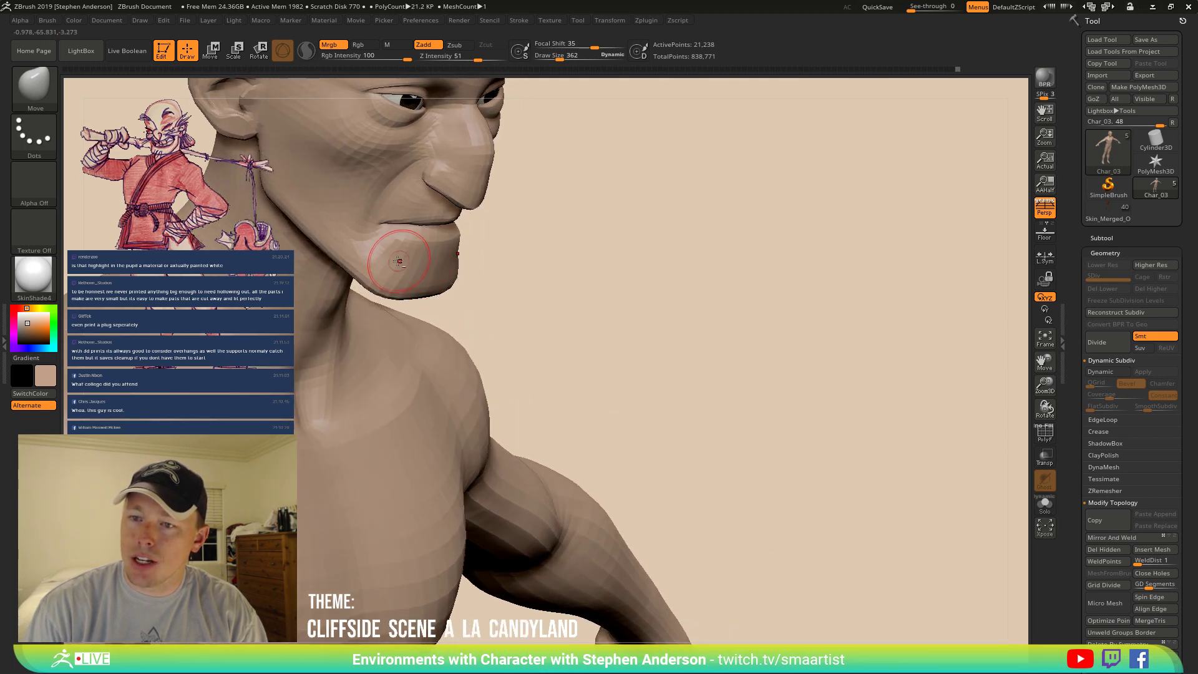
# Reconstruct the lower subdivision level of the body mesh.
pyautogui.moveTo(413, 270); pyautogui.dragTo(437, 84, button='right')
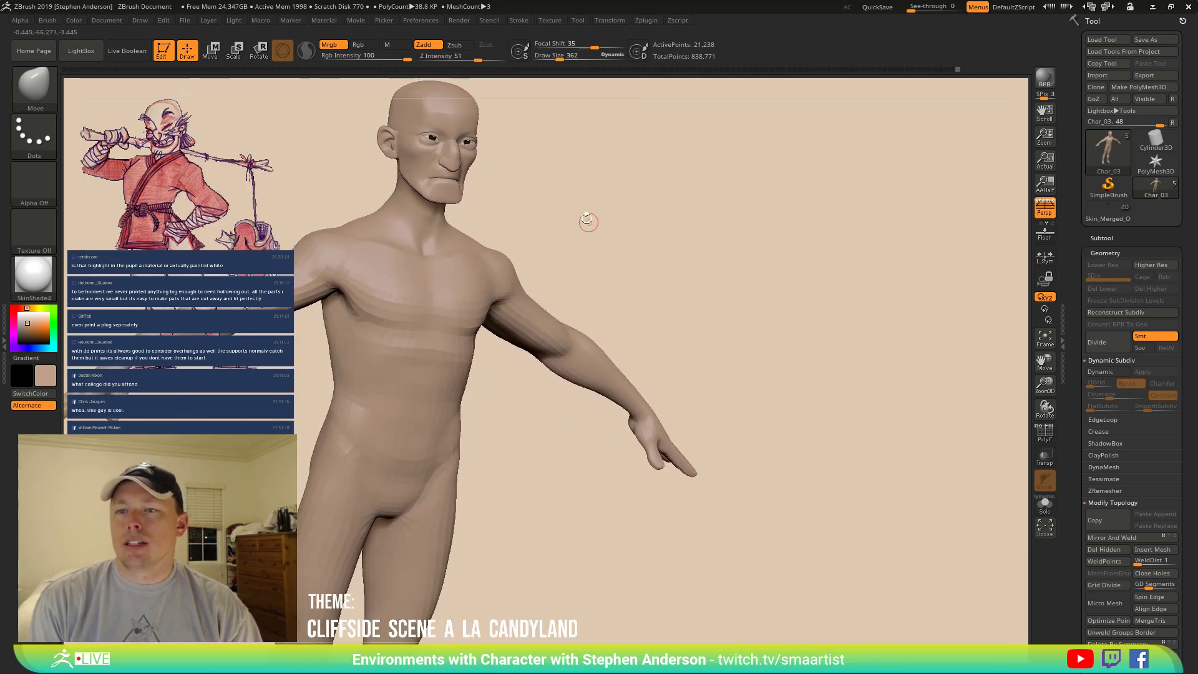
pyautogui.moveTo(589, 223); pyautogui.dragTo(506, 202, button='right')
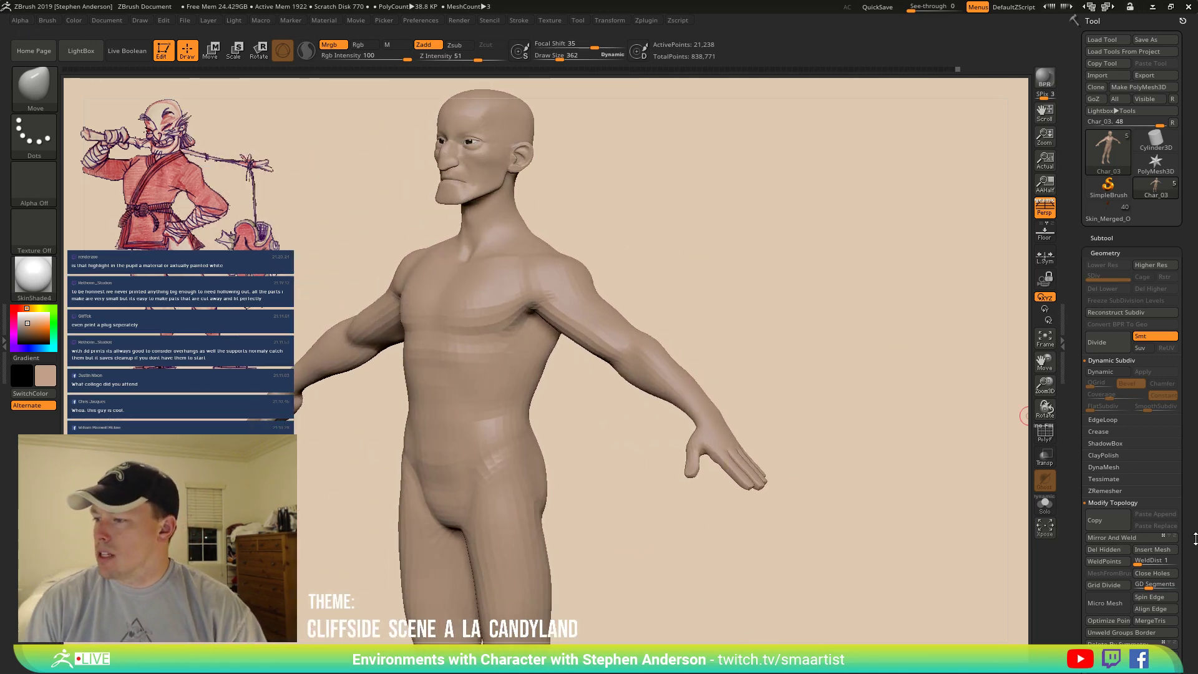
pyautogui.click(1121, 548)
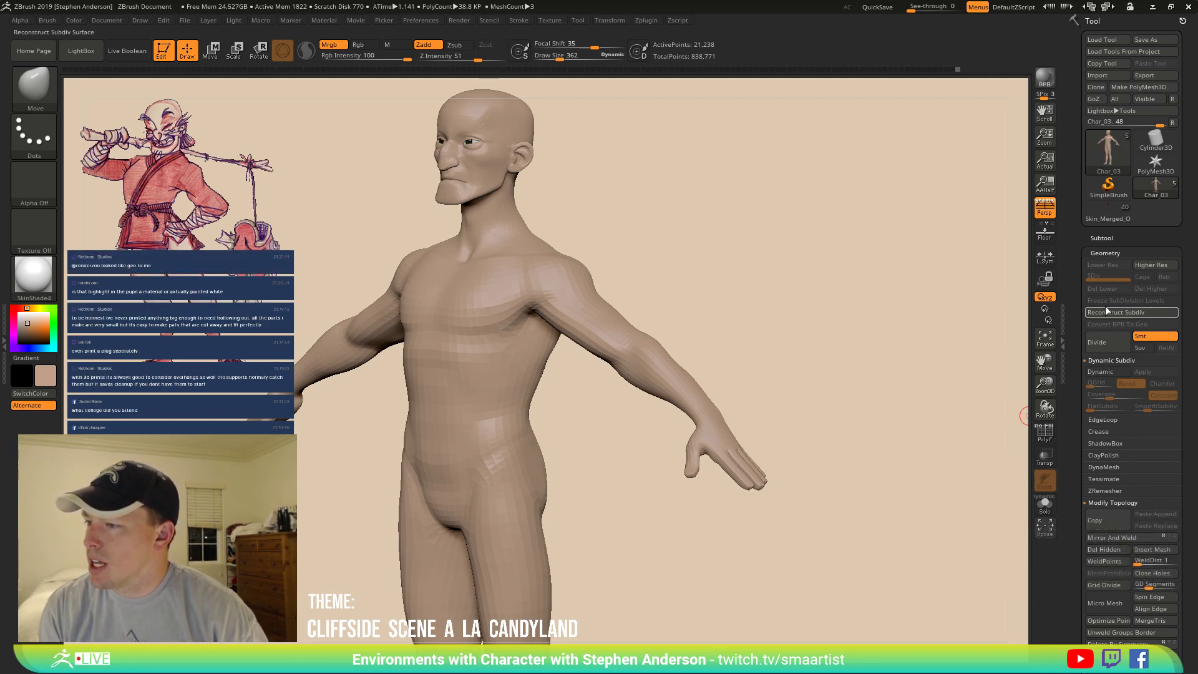
pyautogui.click(1127, 314)
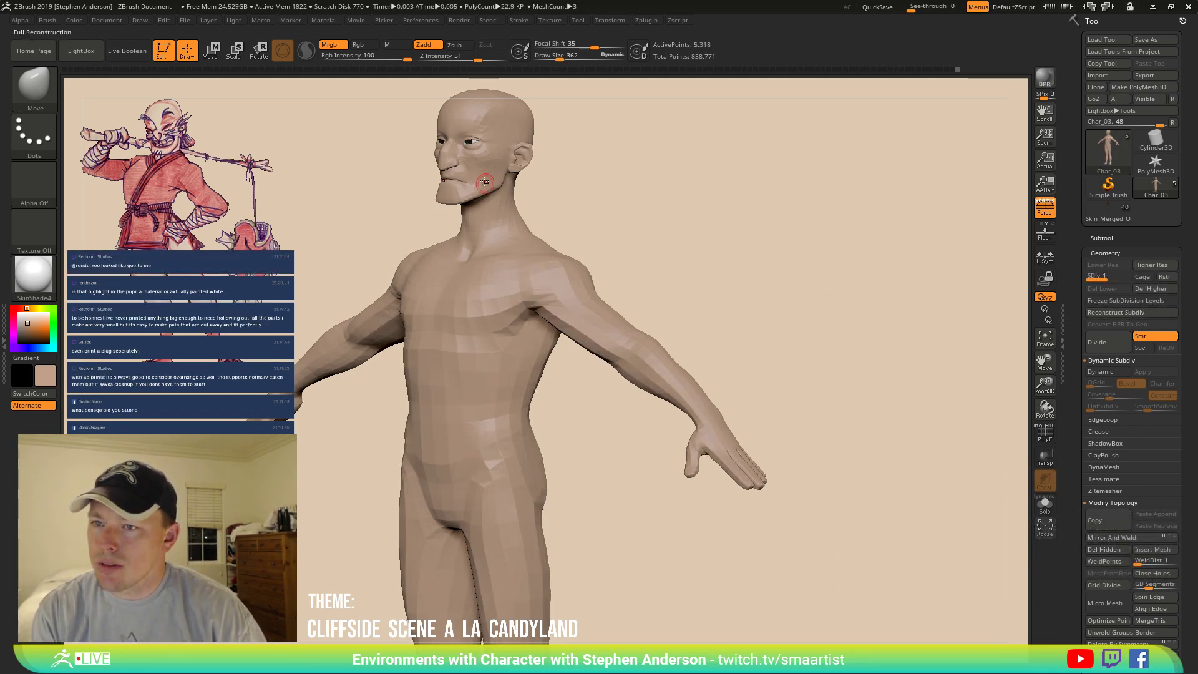
# Show the polygroup wireframe and mask the whole figure except the lower lip using the transpose Move mode.
pyautogui.moveTo(485, 181); pyautogui.dragTo(443, 277, button='right')
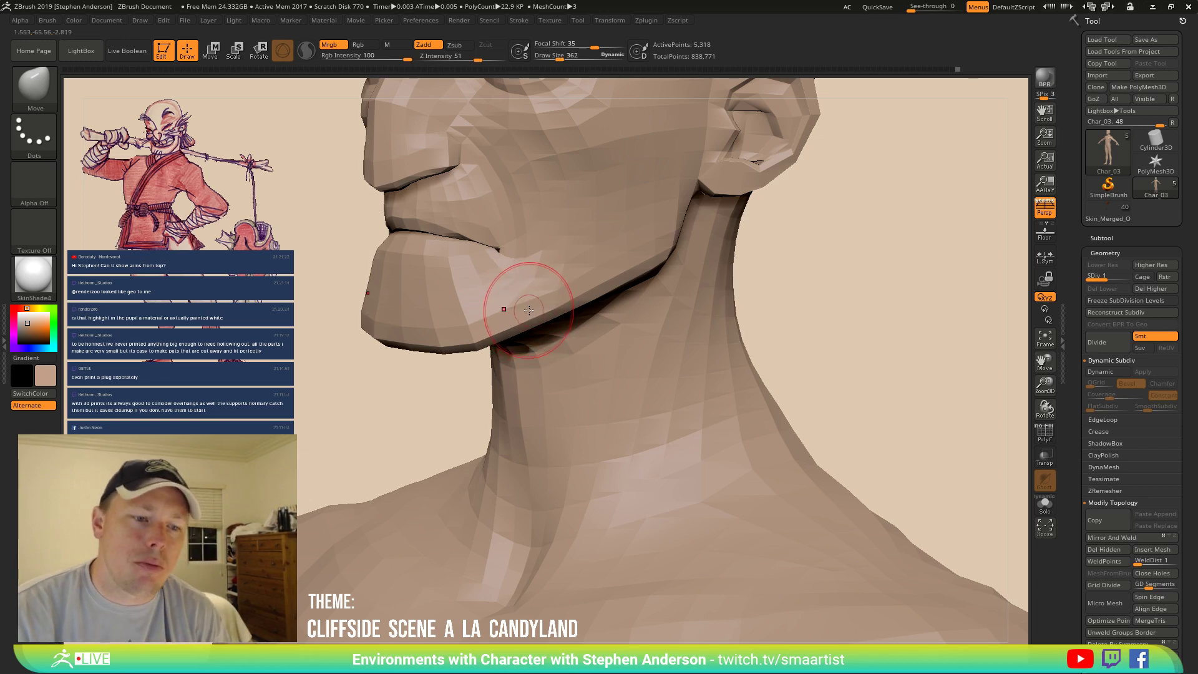
pyautogui.moveTo(451, 271)
pyautogui.mouseDown(button='right')
pyautogui.moveTo(430, 274)
pyautogui.moveTo(467, 321)
pyautogui.moveTo(484, 320)
pyautogui.moveTo(464, 324)
pyautogui.moveTo(435, 295)
pyautogui.moveTo(443, 262)
pyautogui.moveTo(419, 250)
pyautogui.mouseUp(button='right')
pyautogui.hotkey('shift', 'f')
pyautogui.press('w')
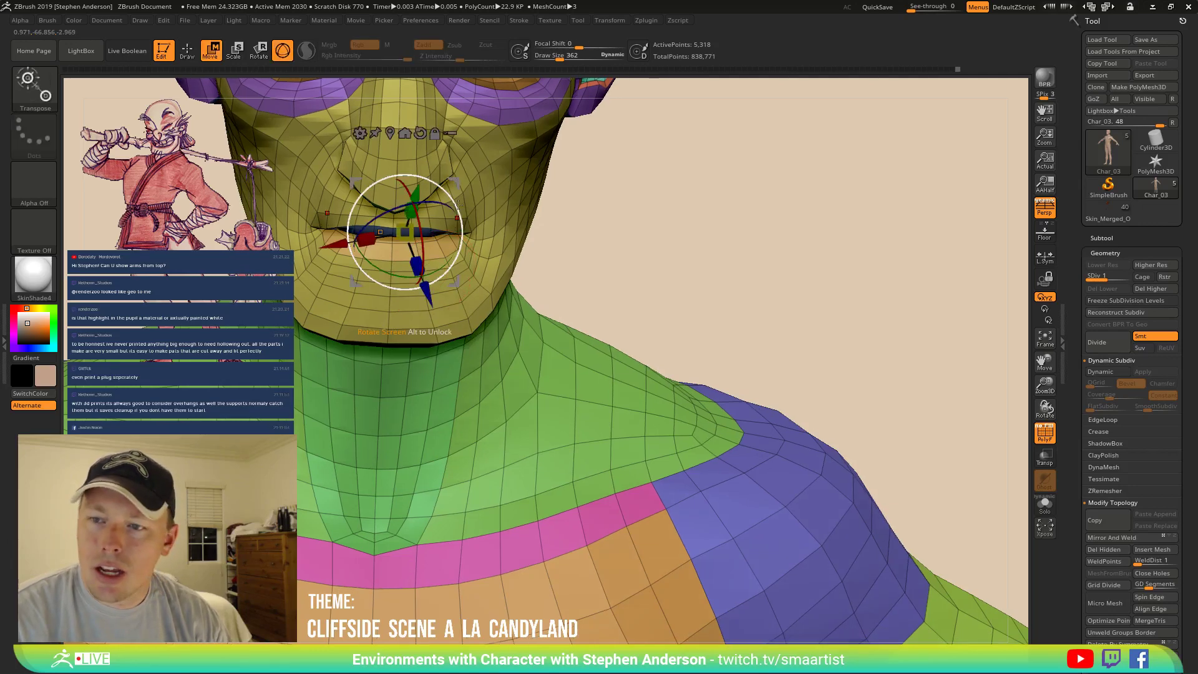
pyautogui.keyDown('alt'); pyautogui.moveTo(456, 182); pyautogui.dragTo(643, 125); pyautogui.keyUp('alt')
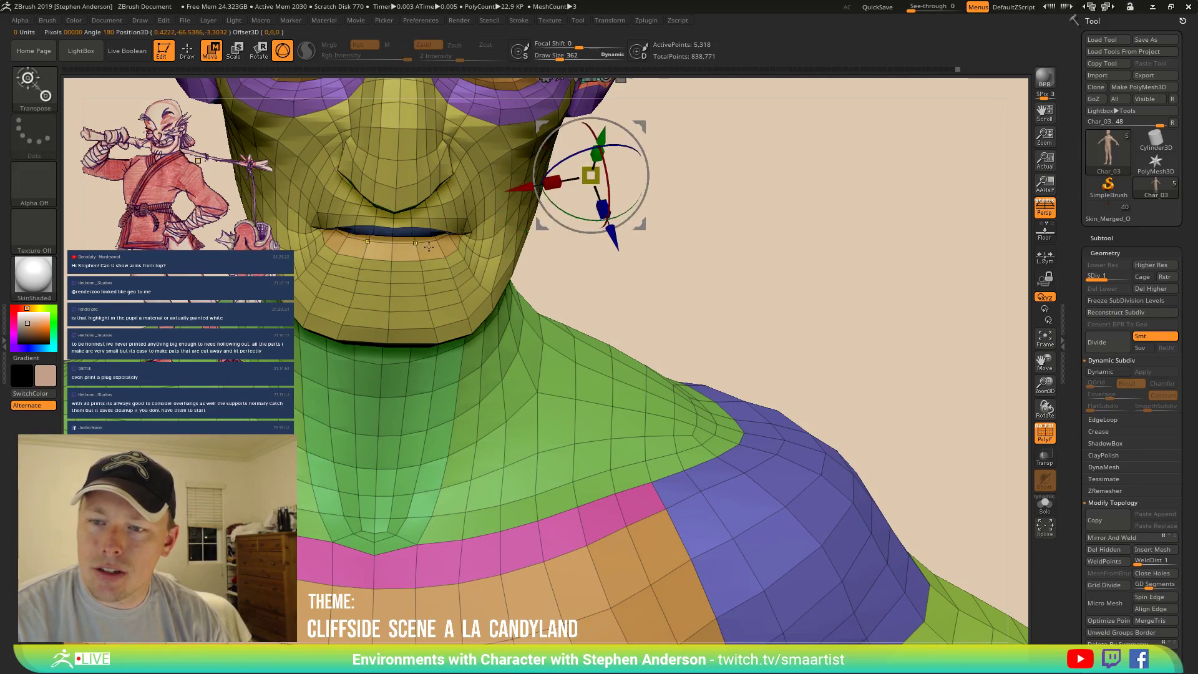
pyautogui.keyDown('ctrl'); pyautogui.click(419, 244); pyautogui.keyUp('ctrl')
# Return to the Move brush, set its draw size to 319 and reshape the unmasked lower lip.
pyautogui.press('b')
pyautogui.press('m')
pyautogui.press('l')
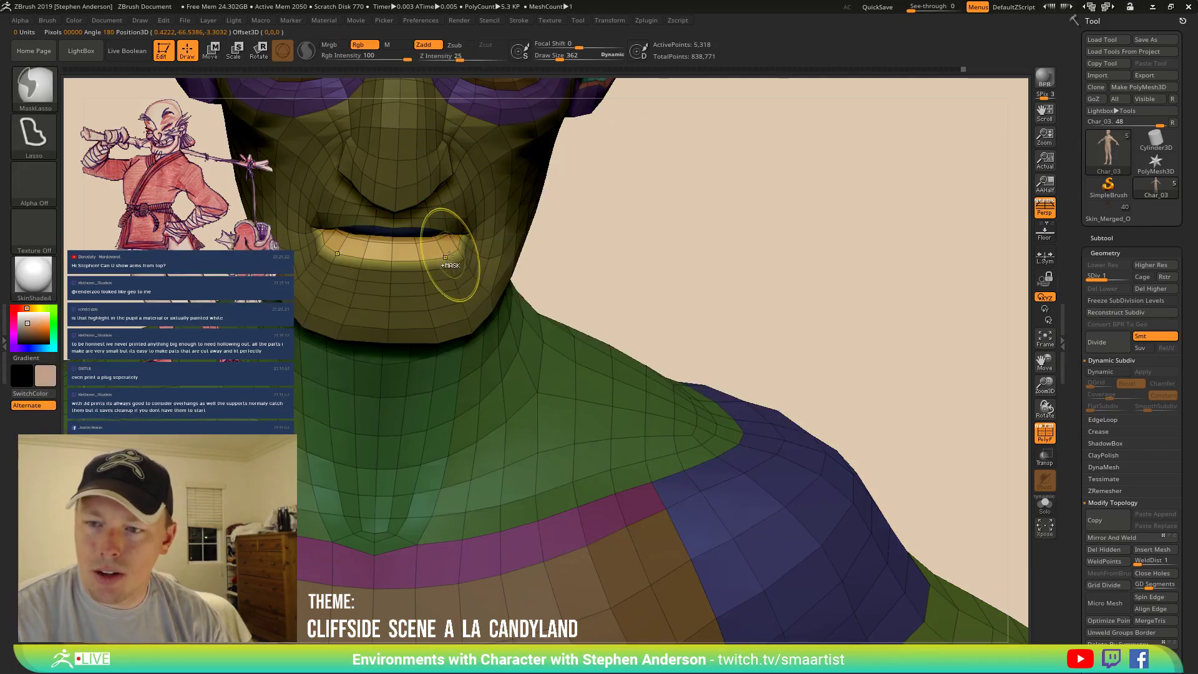
pyautogui.press('b')
pyautogui.press('m')
pyautogui.press('v')
pyautogui.moveTo(450, 267)
pyautogui.mouseDown(button='right')
pyautogui.moveTo(468, 262)
pyautogui.moveTo(434, 273)
pyautogui.moveTo(457, 263)
pyautogui.moveTo(449, 253)
pyautogui.mouseUp(button='right')
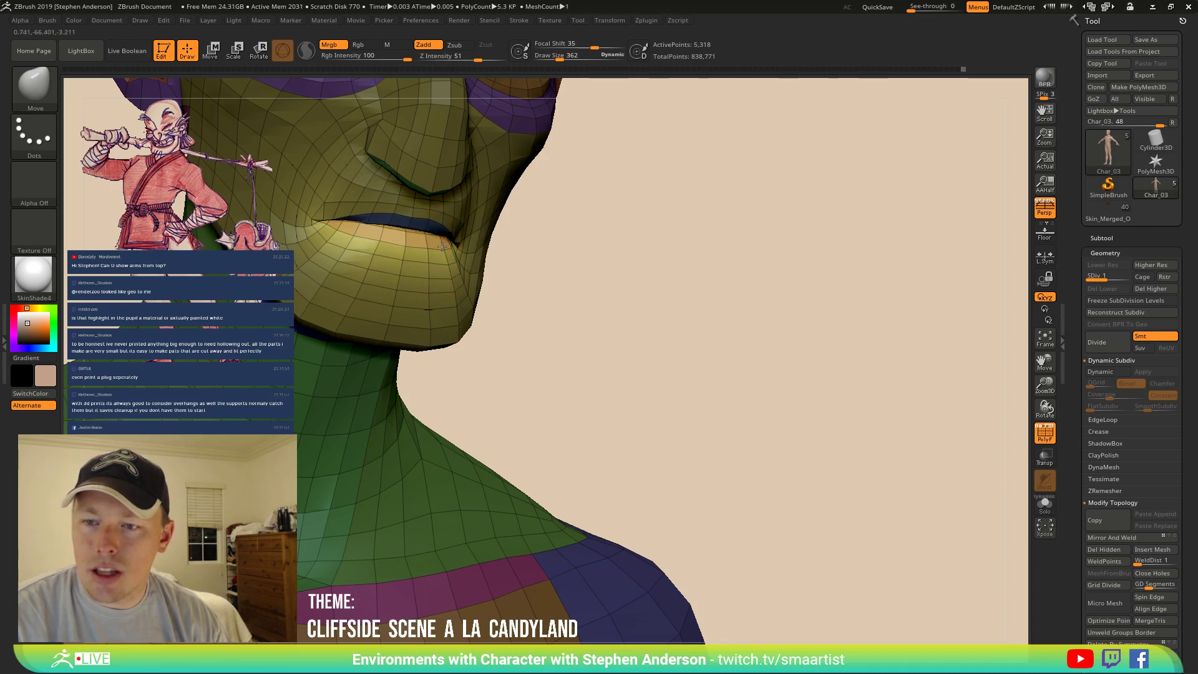
pyautogui.moveTo(442, 247); pyautogui.dragTo(459, 250, button='right')
pyautogui.press('s')
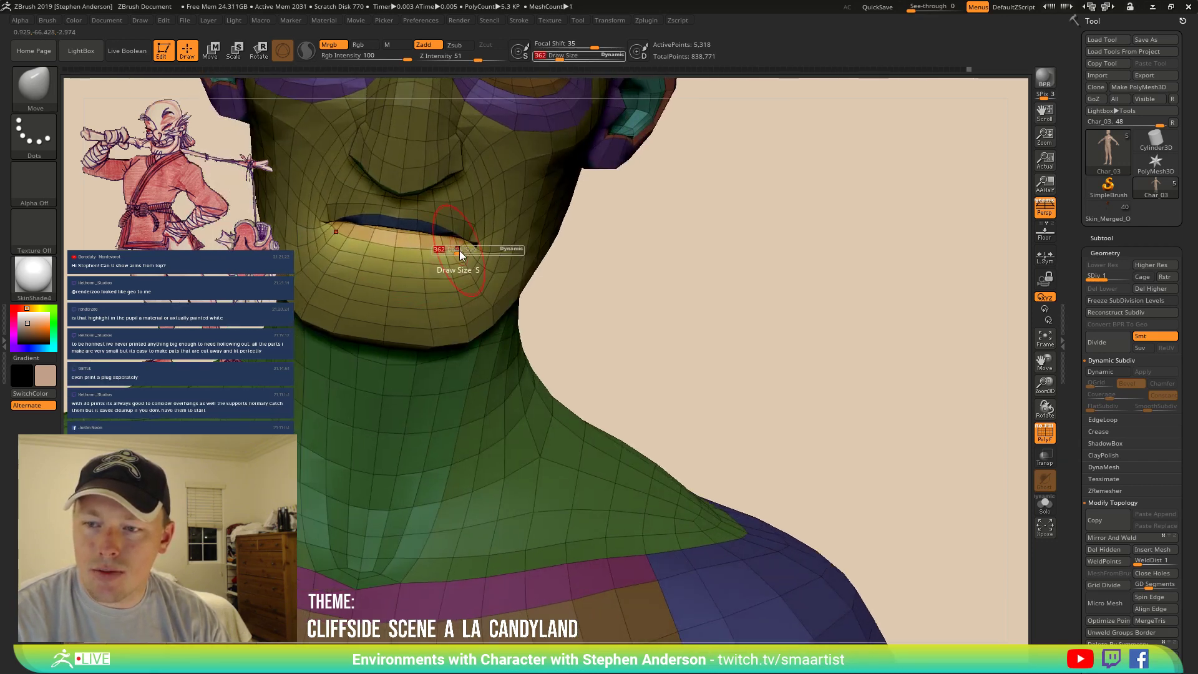
pyautogui.moveTo(460, 249); pyautogui.dragTo(433, 251)
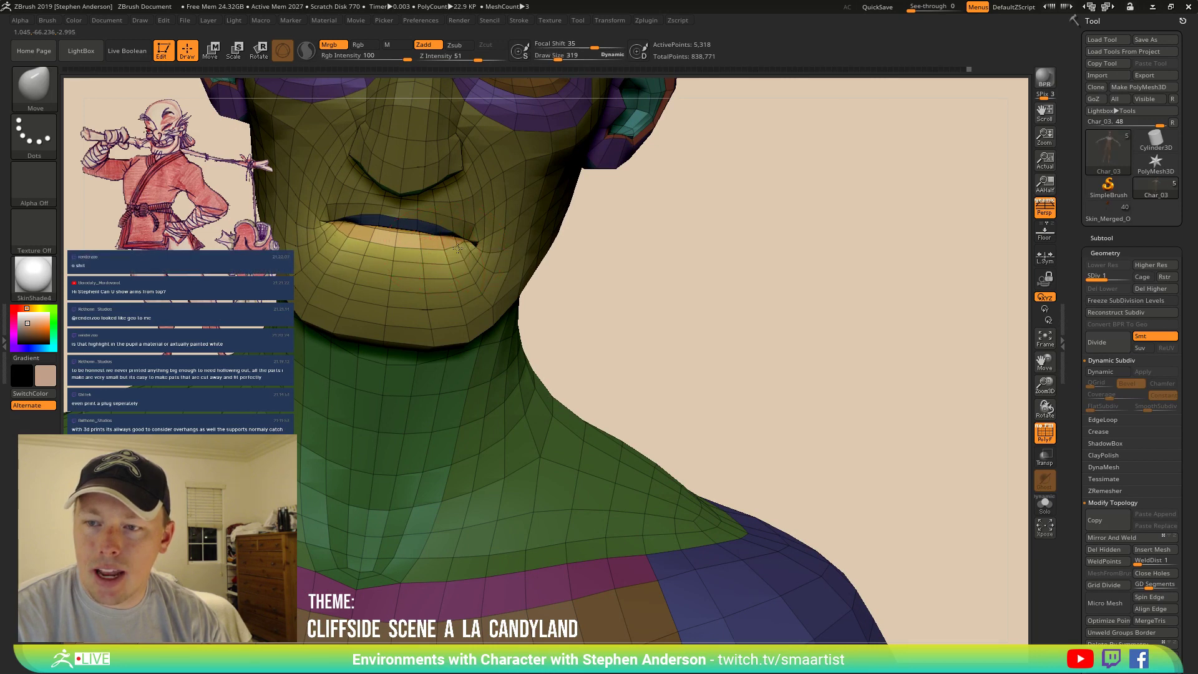
pyautogui.moveTo(447, 252); pyautogui.dragTo(379, 248, button='right')
pyautogui.click(412, 251)
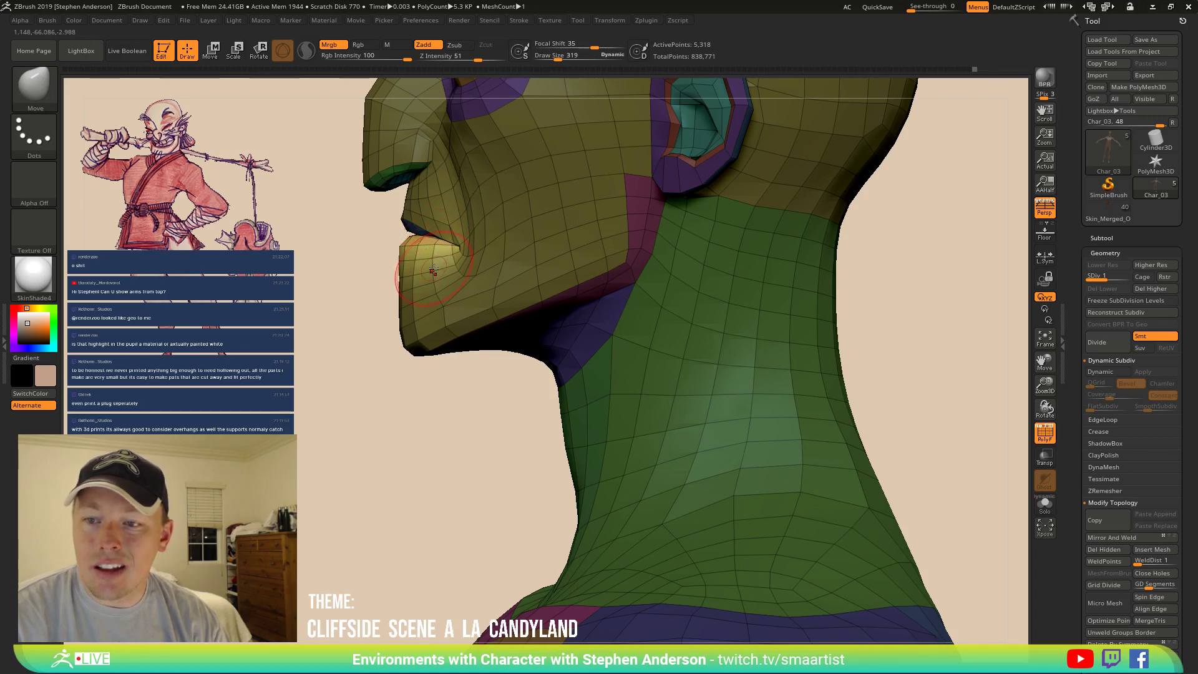
# Clear the mask and check the mouth with the polygroup wireframe off and on.
pyautogui.keyDown('ctrl'); pyautogui.click(335, 250); pyautogui.keyUp('ctrl')
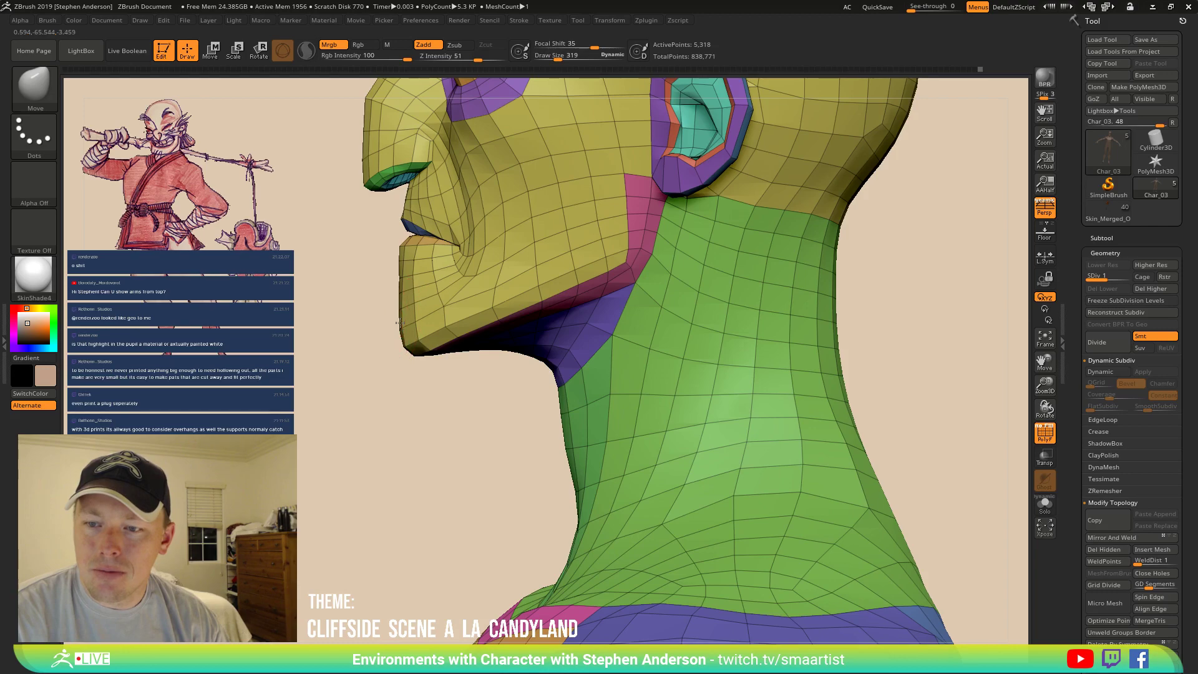
pyautogui.moveTo(414, 347)
pyautogui.mouseDown(button='right')
pyautogui.moveTo(399, 278)
pyautogui.moveTo(468, 359)
pyautogui.moveTo(500, 338)
pyautogui.moveTo(417, 205)
pyautogui.moveTo(620, 330)
pyautogui.mouseUp(button='right')
pyautogui.hotkey('shift', 'f')
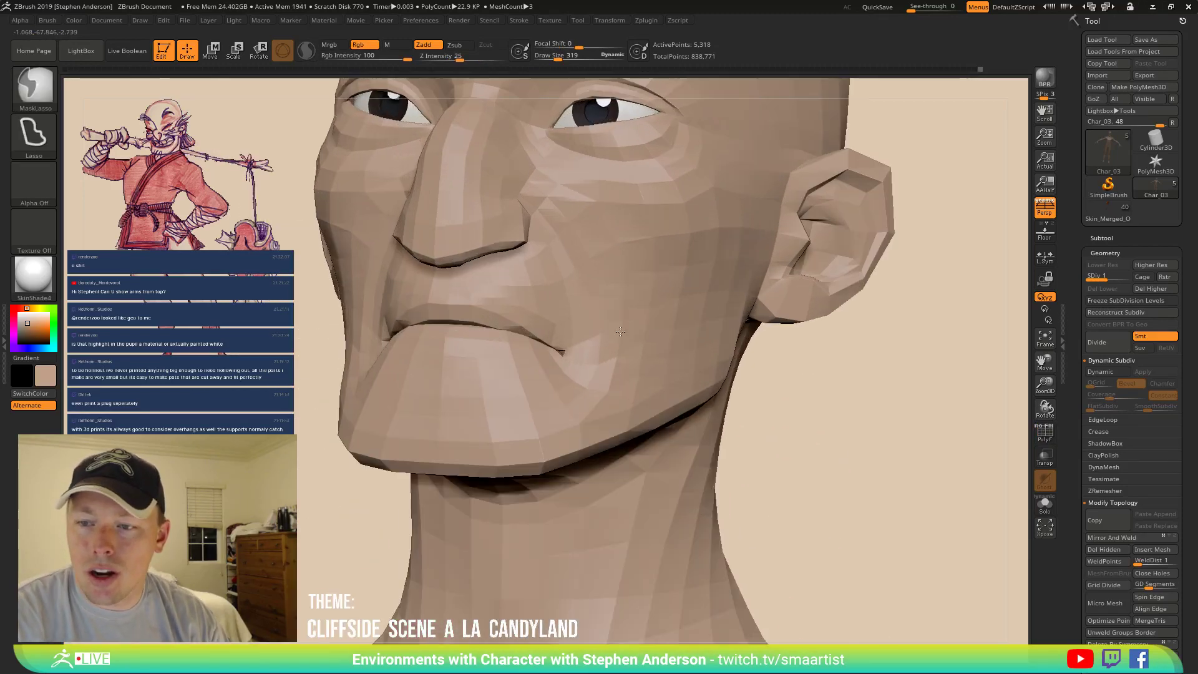
pyautogui.hotkey('shift', 'f')
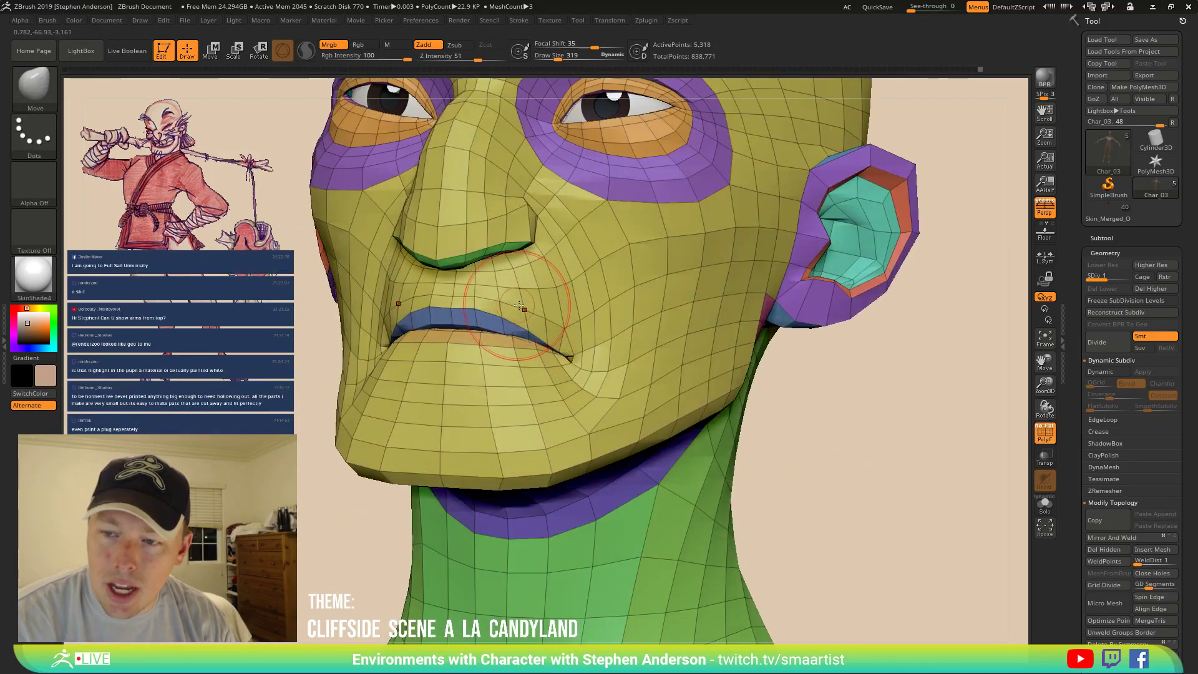
# Isolate the upper and lower inner lip polygroups.
pyautogui.moveTo(561, 303)
pyautogui.mouseDown(button='right')
pyautogui.moveTo(517, 304)
pyautogui.moveTo(532, 337)
pyautogui.moveTo(459, 330)
pyautogui.mouseUp(button='right')
pyautogui.keyDown('ctrl'); pyautogui.keyDown('shift'); pyautogui.click(456, 327); pyautogui.keyUp('shift'); pyautogui.keyUp('ctrl')
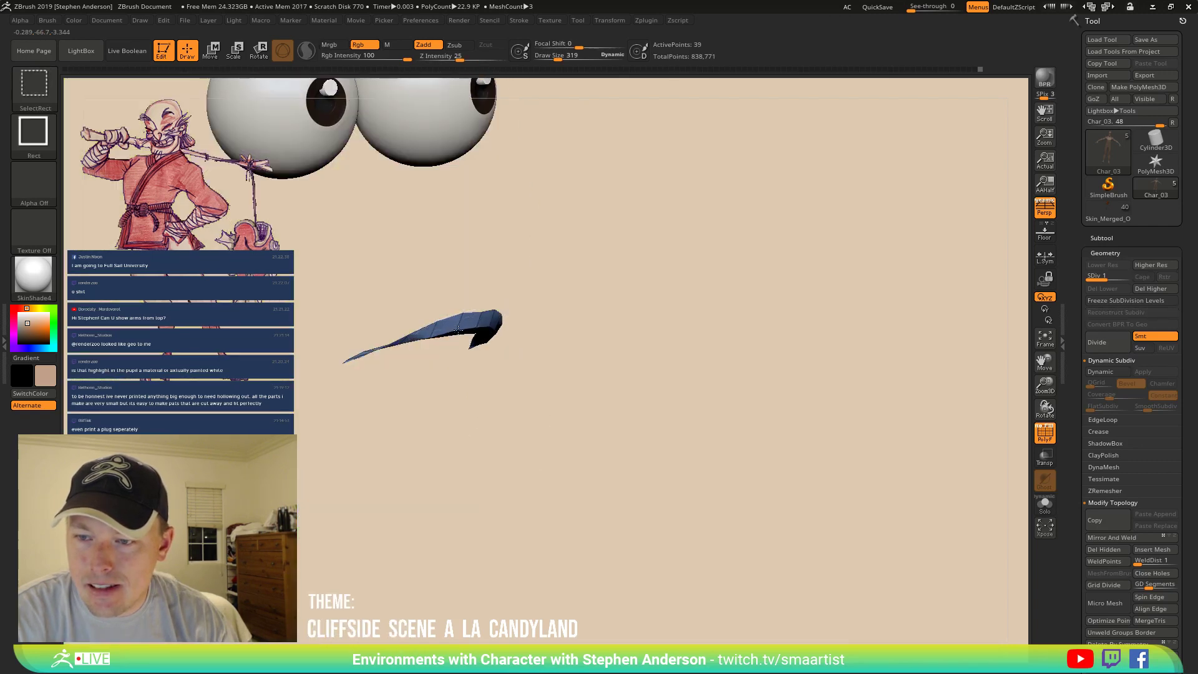
pyautogui.keyDown('ctrl'); pyautogui.keyDown('shift'); pyautogui.click(459, 330); pyautogui.keyUp('shift'); pyautogui.keyUp('ctrl')
pyautogui.keyDown('ctrl'); pyautogui.keyDown('shift'); pyautogui.moveTo(624, 308); pyautogui.dragTo(749, 363); pyautogui.keyUp('shift'); pyautogui.keyUp('ctrl')
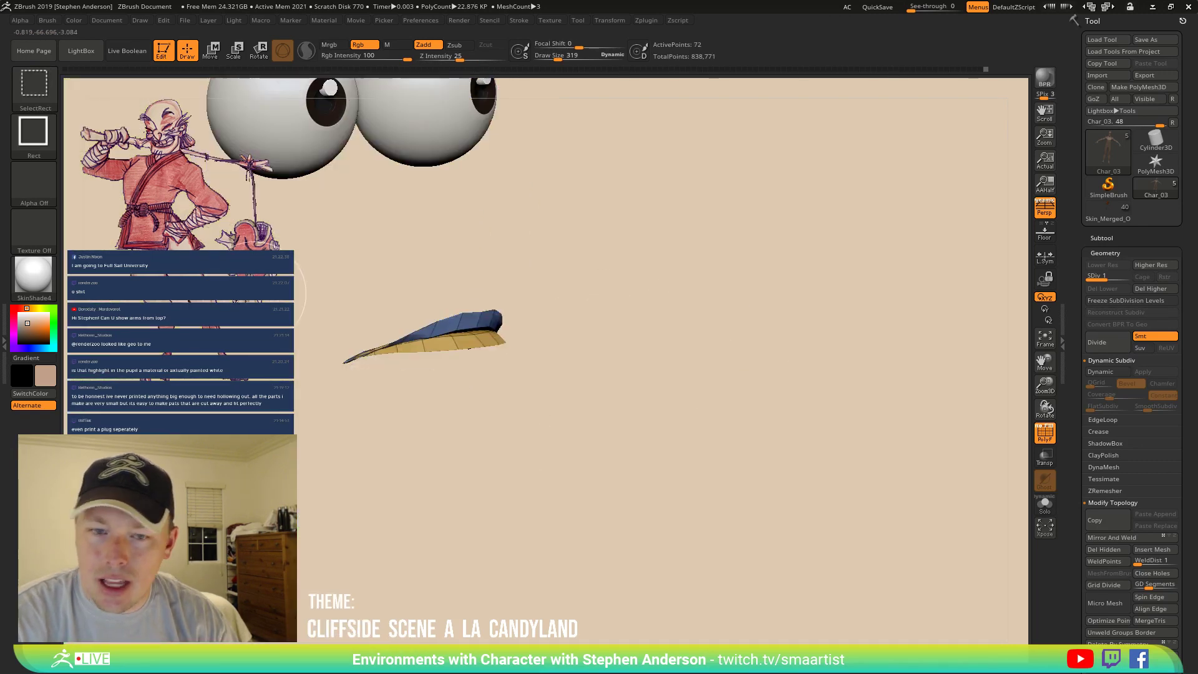
# Fill the isolated lips with reddish brown (R 123, G 72, B 67), show the whole mesh and hide the wireframe.
pyautogui.click(26, 307)
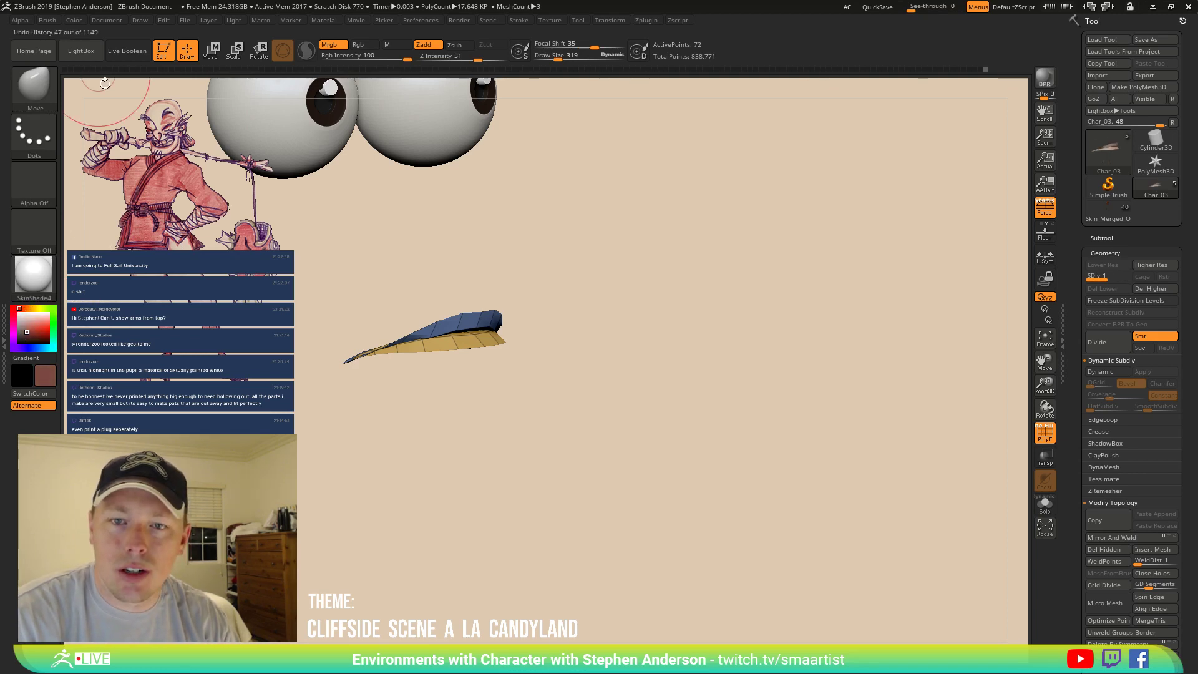
pyautogui.click(77, 20)
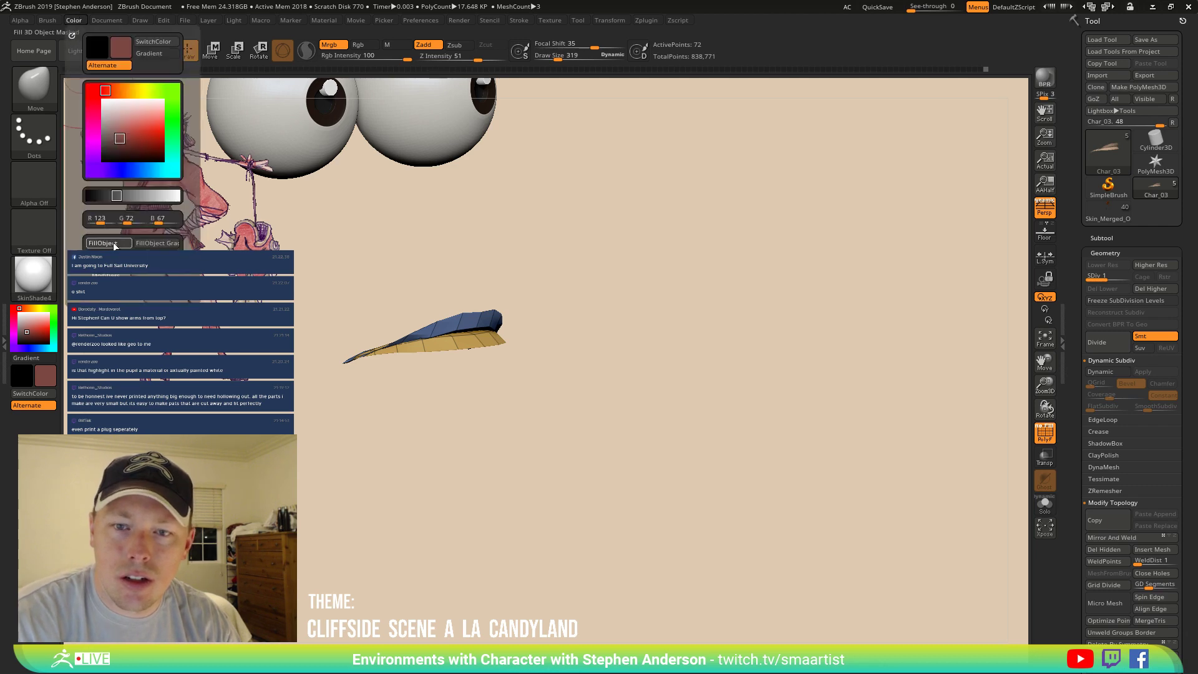
pyautogui.click(114, 242)
pyautogui.keyDown('ctrl'); pyautogui.keyDown('shift'); pyautogui.click(662, 309); pyautogui.keyUp('shift'); pyautogui.keyUp('ctrl')
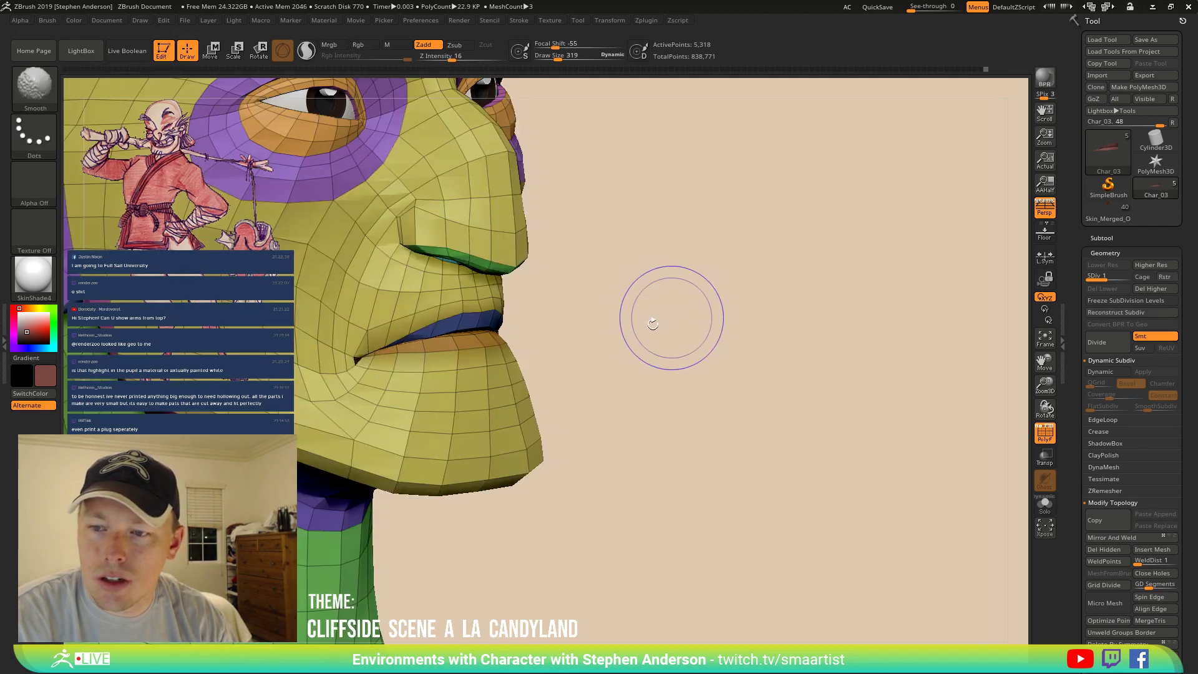
pyautogui.hotkey('shift', 'f')
pyautogui.moveTo(603, 324); pyautogui.dragTo(431, 306)
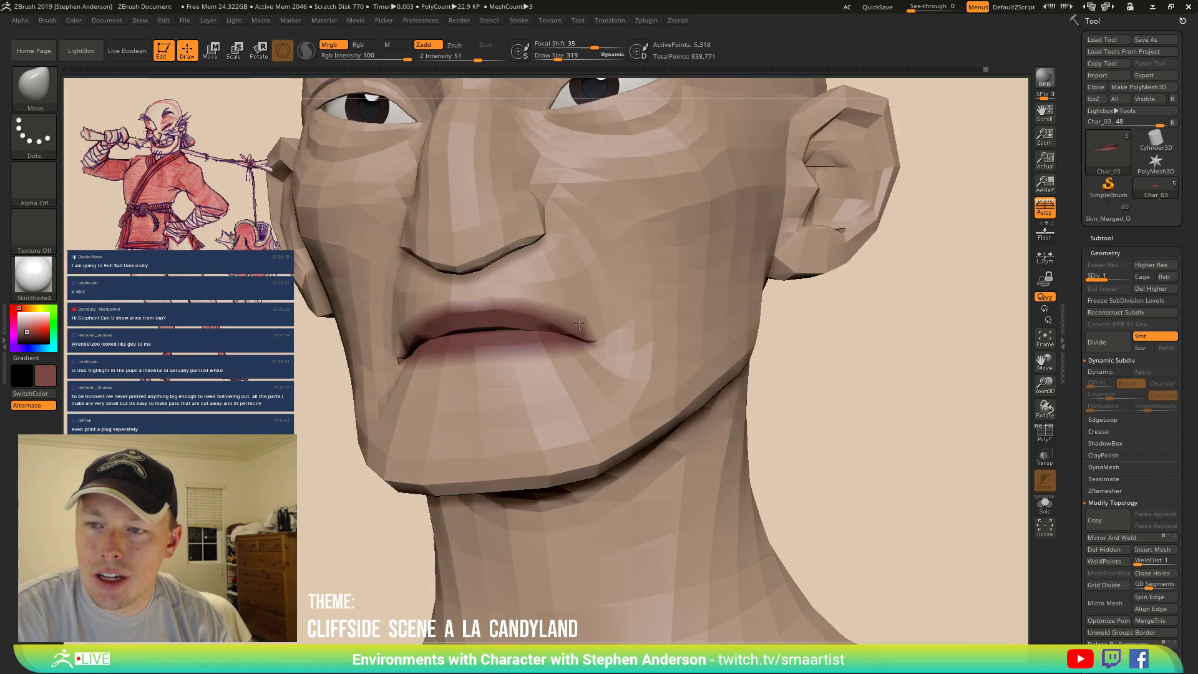
# Isolate the lip polygroups again and invert the visibility to show the head without them.
pyautogui.keyDown('ctrl'); pyautogui.keyDown('shift'); pyautogui.click(608, 337); pyautogui.keyUp('shift'); pyautogui.keyUp('ctrl')
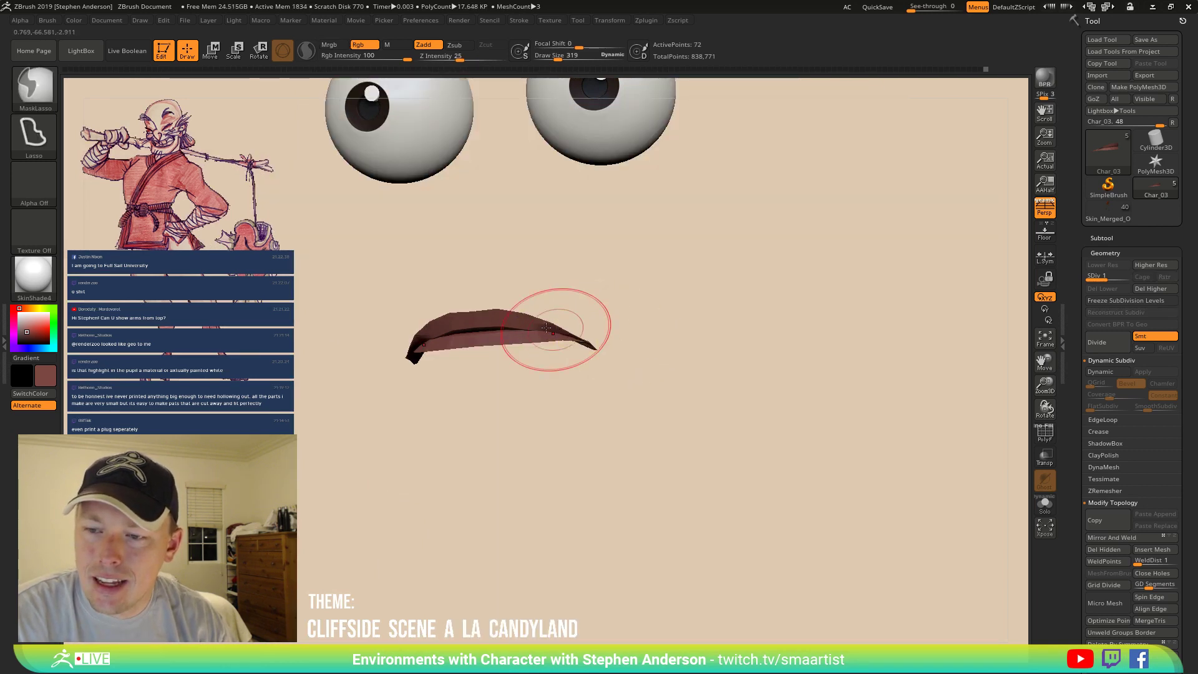
pyautogui.moveTo(529, 312)
pyautogui.mouseDown()
pyautogui.moveTo(524, 286)
pyautogui.moveTo(529, 318)
pyautogui.mouseUp()
pyautogui.keyDown('ctrl'); pyautogui.click(572, 317); pyautogui.keyUp('ctrl')
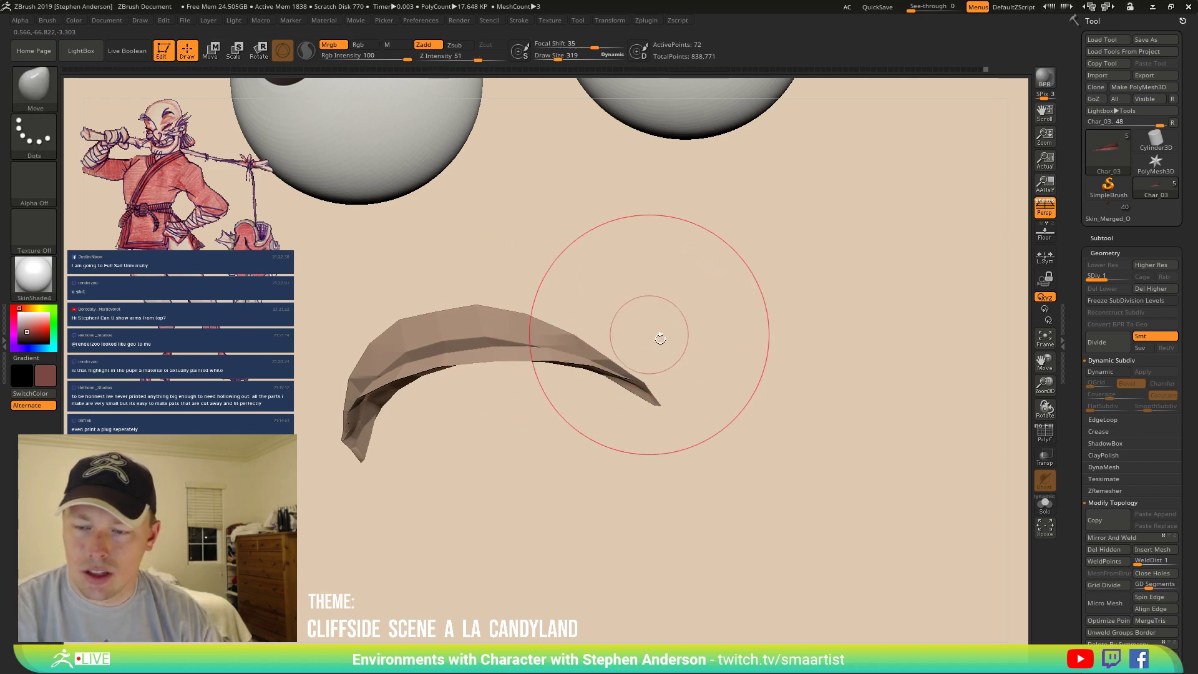
pyautogui.keyDown('ctrl'); pyautogui.keyDown('shift'); pyautogui.moveTo(776, 356); pyautogui.dragTo(891, 401); pyautogui.keyUp('shift'); pyautogui.keyUp('ctrl')
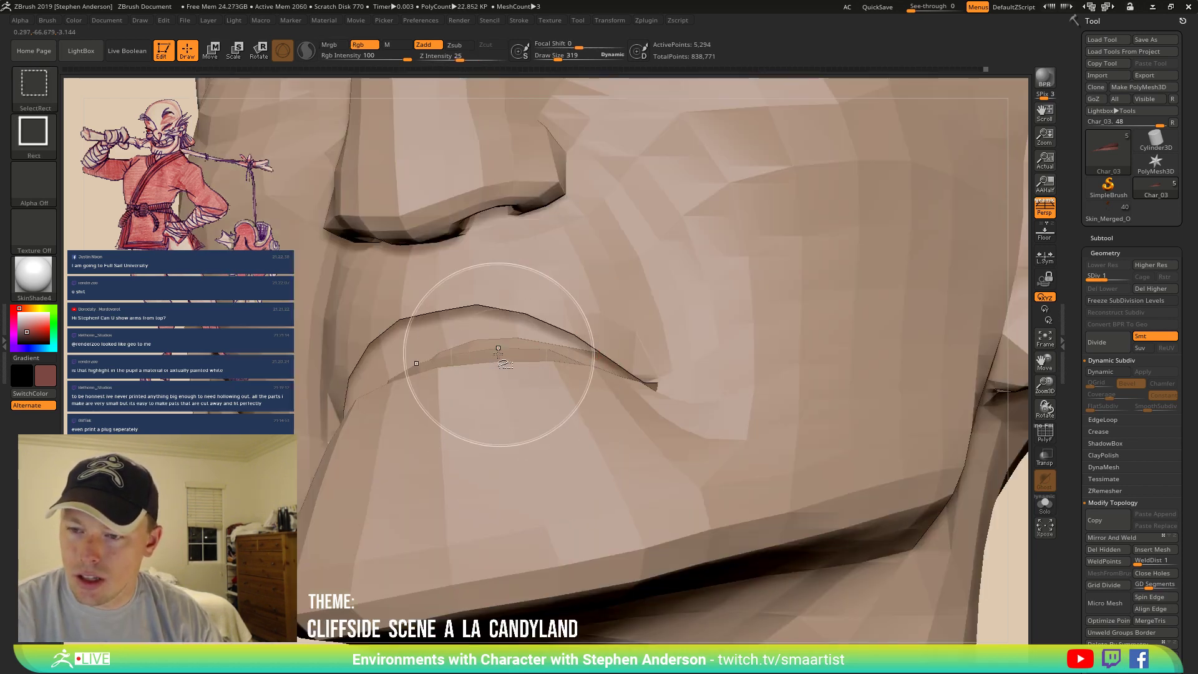
# Undo the last changes and invert the mesh visibility to isolate the geometry inside the mouth.
pyautogui.moveTo(476, 343)
pyautogui.mouseDown(button='right')
pyautogui.moveTo(493, 387)
pyautogui.moveTo(480, 434)
pyautogui.moveTo(470, 419)
pyautogui.mouseUp(button='right')
pyautogui.hotkey('ctrl', 'z')
pyautogui.hotkey('ctrl', 'z')
pyautogui.hotkey('ctrl', 'z')
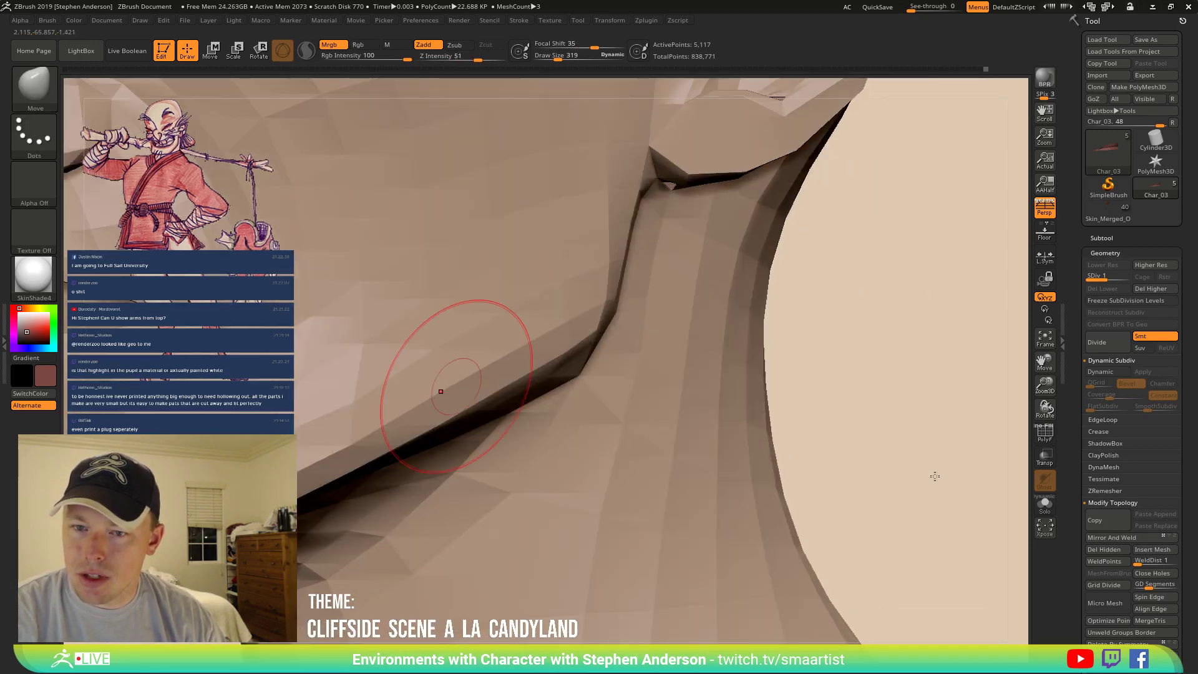
pyautogui.moveTo(935, 476); pyautogui.dragTo(963, 450, button='right')
pyautogui.moveTo(405, 372)
pyautogui.mouseDown(button='right')
pyautogui.moveTo(433, 385)
pyautogui.moveTo(413, 363)
pyautogui.mouseUp(button='right')
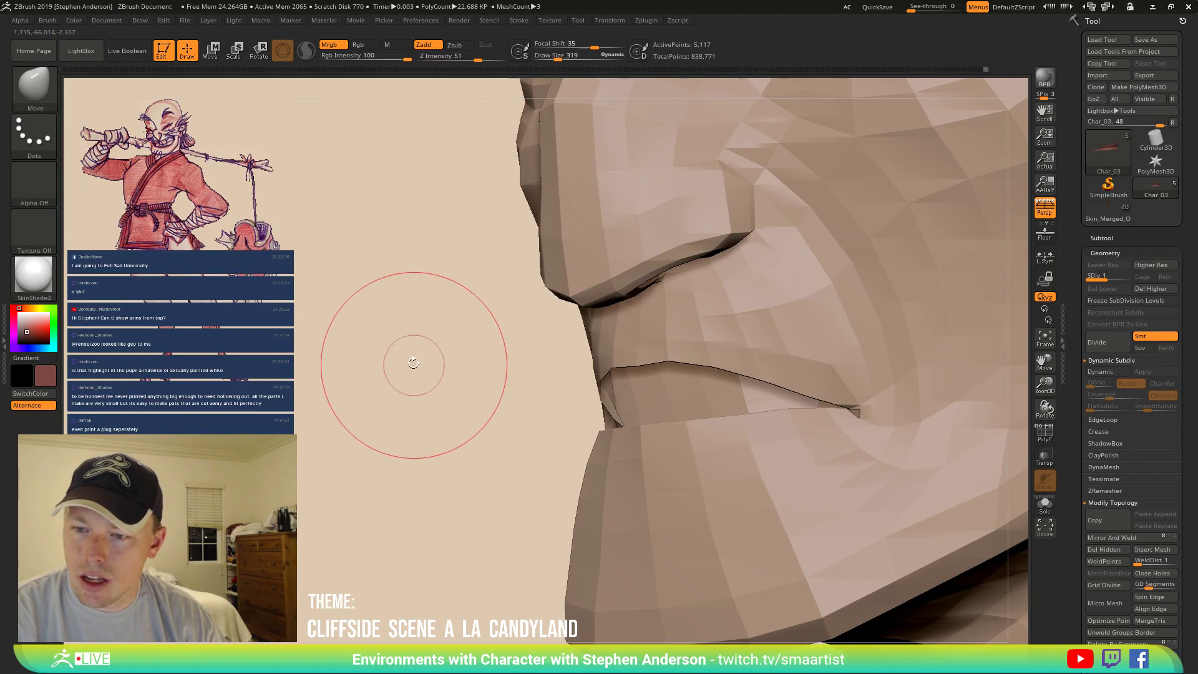
pyautogui.keyDown('ctrl'); pyautogui.keyDown('shift'); pyautogui.moveTo(391, 323); pyautogui.dragTo(430, 383); pyautogui.keyUp('shift'); pyautogui.keyUp('ctrl')
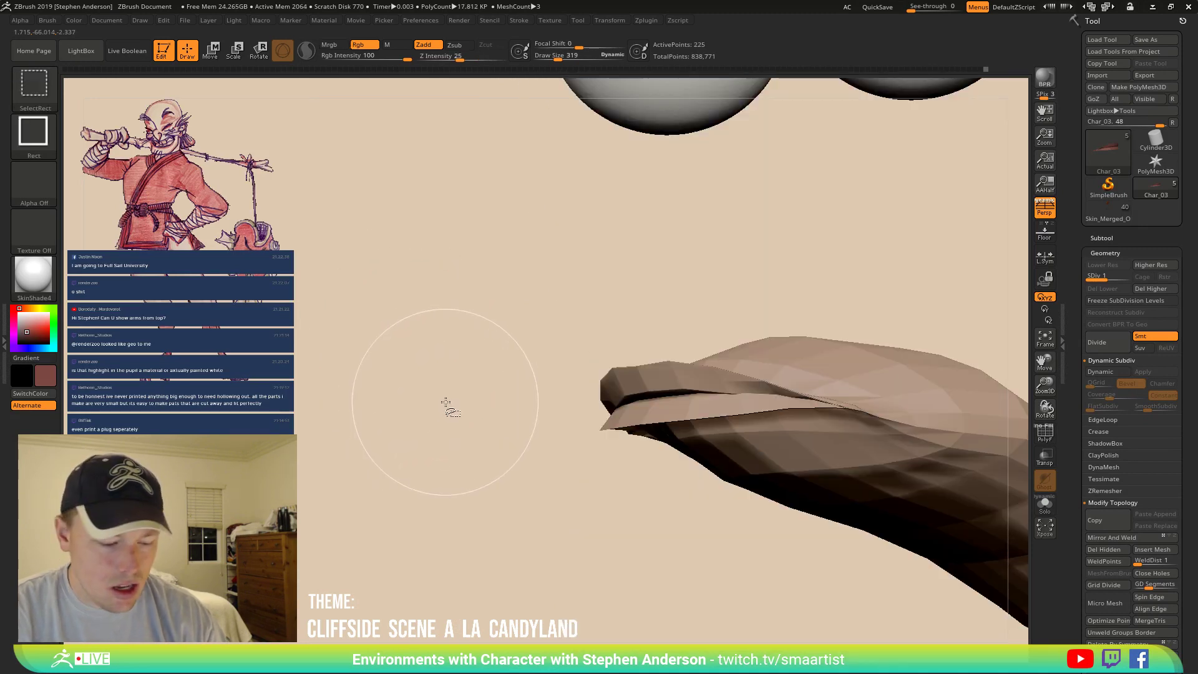
# Shrink the visible mouth interior by one ring, switch to subdivision level 2 and grow the visibility again.
pyautogui.hotkey('ctrl', 'shift', 's')
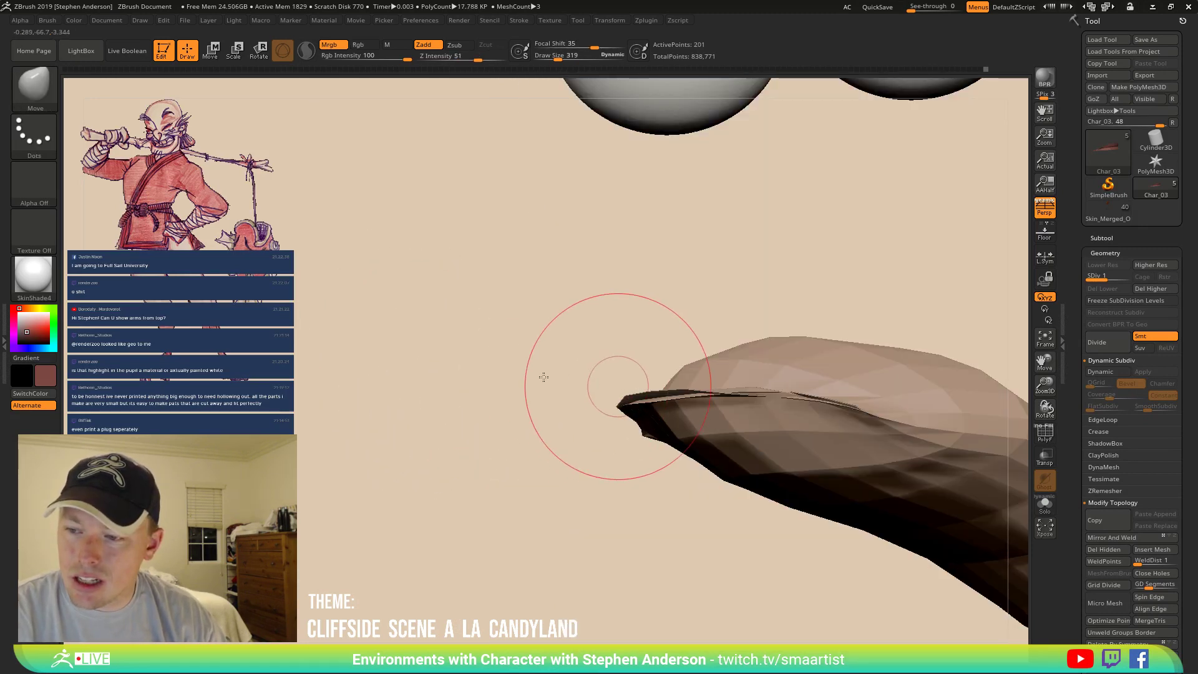
pyautogui.keyDown('alt'); pyautogui.moveTo(793, 415); pyautogui.dragTo(654, 391, button='right'); pyautogui.keyUp('alt')
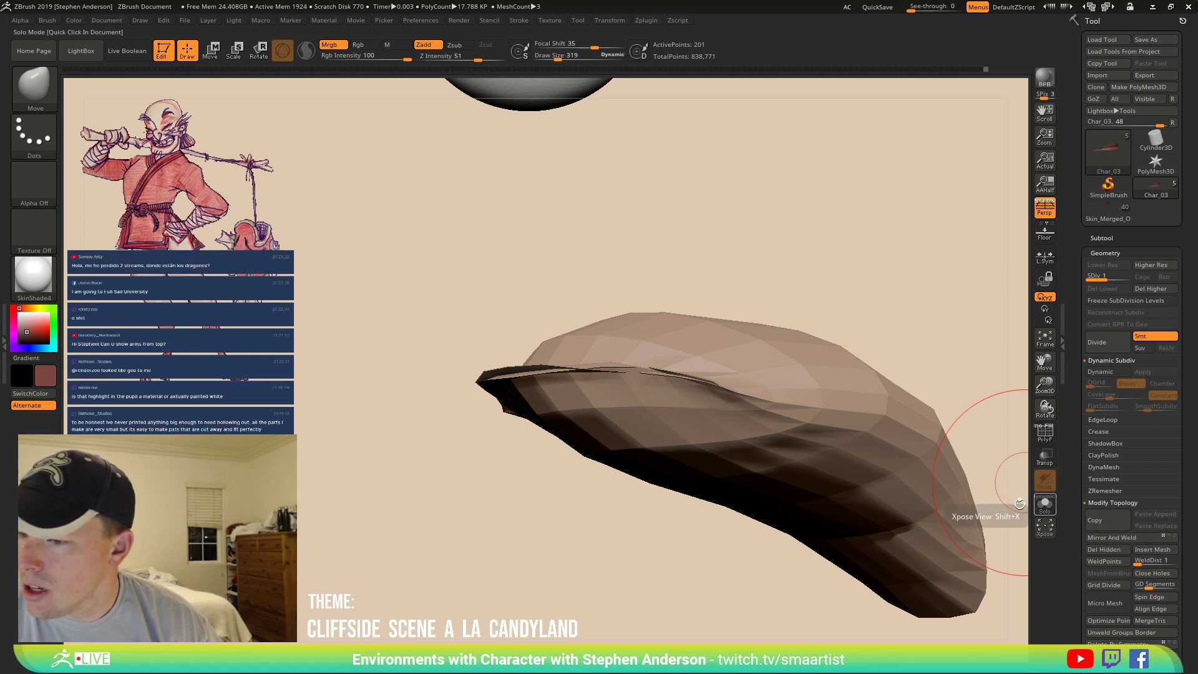
pyautogui.press('d')
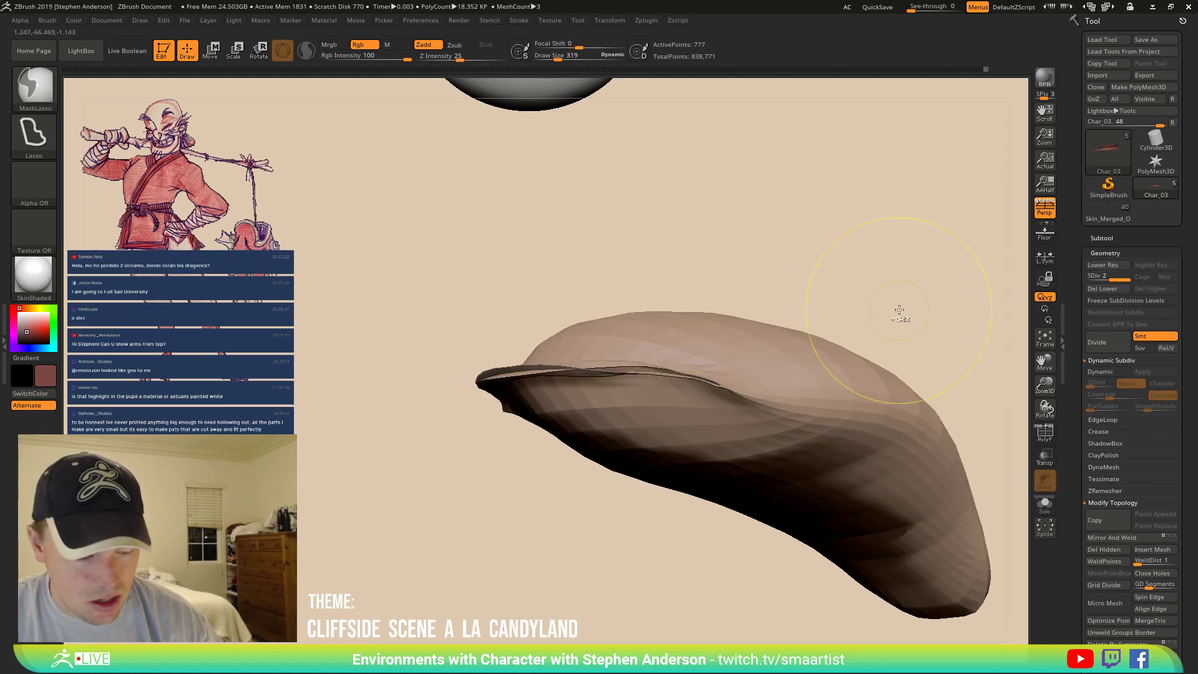
pyautogui.hotkey('ctrl', 'shift', 'x')
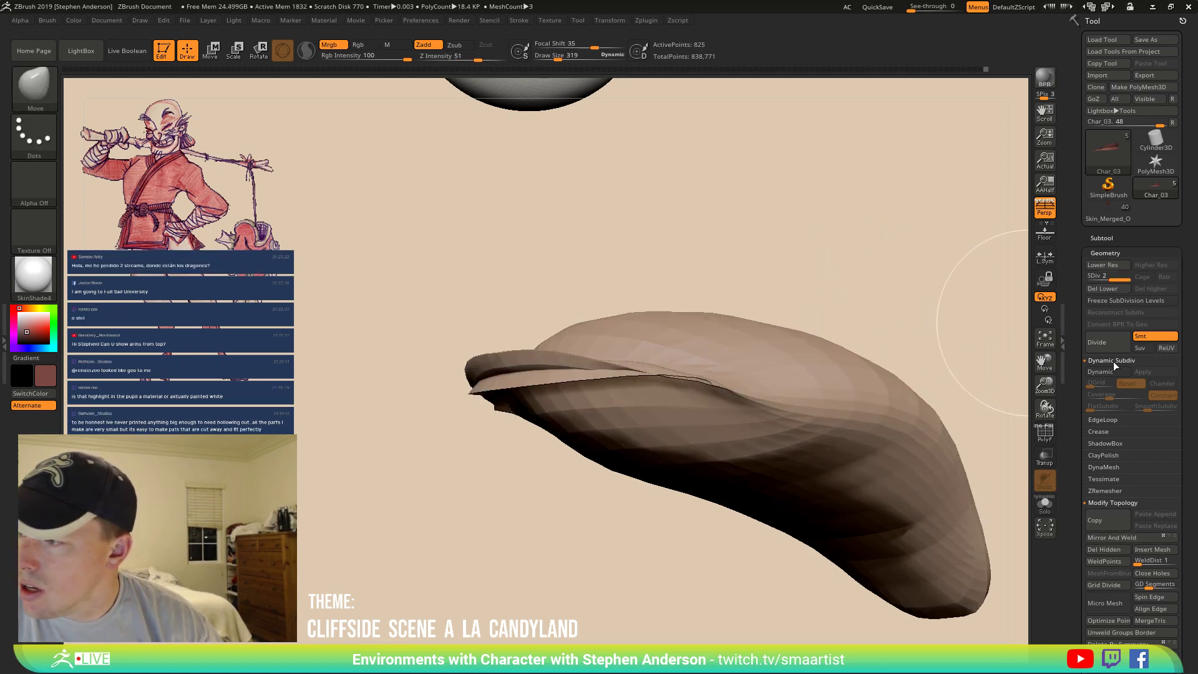
# Fill the isolated mouth interior with reddish brown (R 123, G 72, B 67) and show the whole head.
pyautogui.click(73, 21)
pyautogui.click(110, 243)
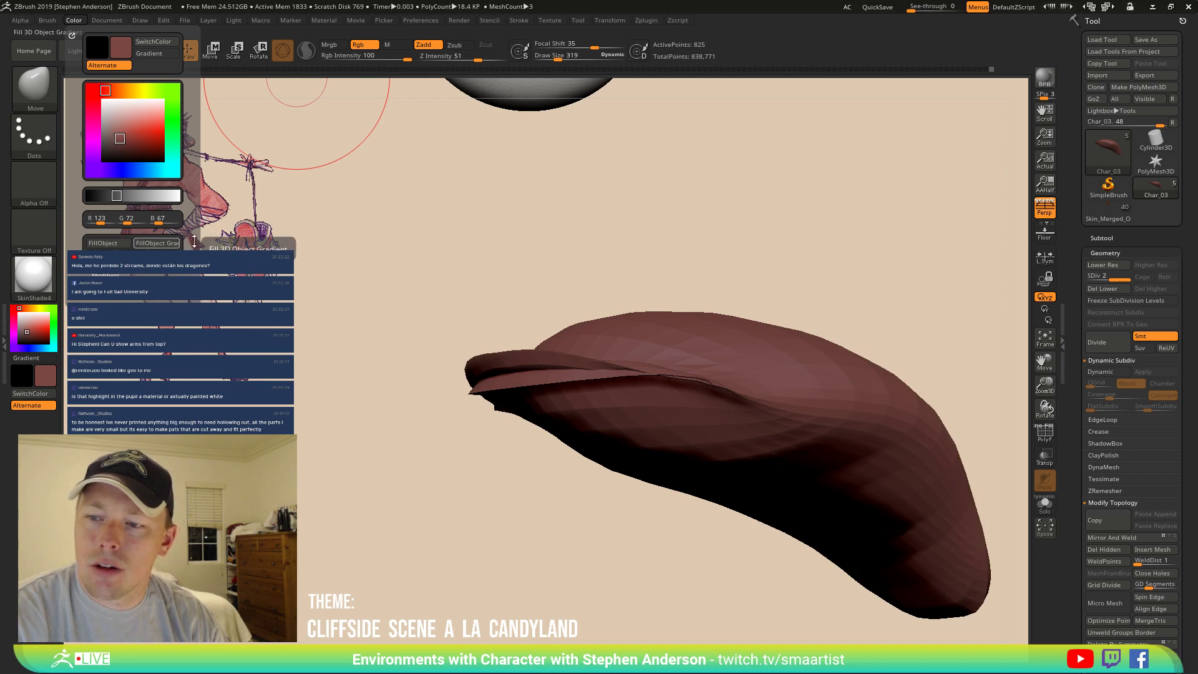
pyautogui.hotkey('ctrl', 'shift')
pyautogui.keyDown('ctrl'); pyautogui.keyDown('shift'); pyautogui.click(516, 270); pyautogui.keyUp('shift'); pyautogui.keyUp('ctrl')
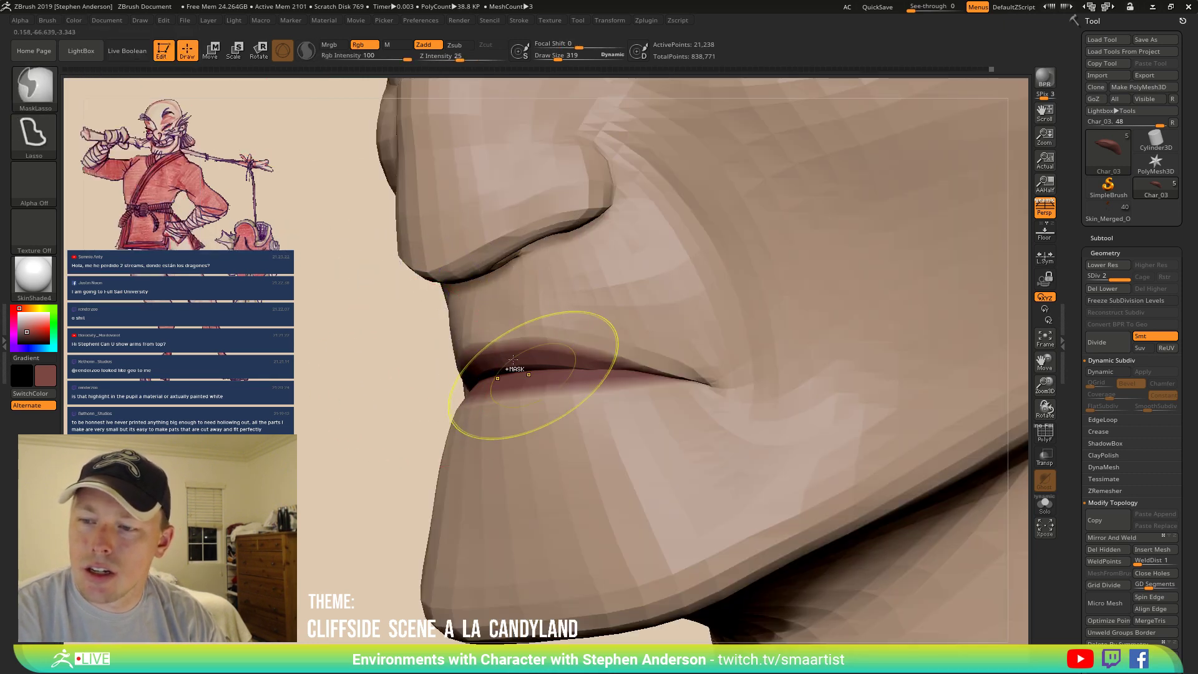
pyautogui.keyDown('ctrl'); pyautogui.moveTo(537, 373); pyautogui.dragTo(387, 234, button='right'); pyautogui.keyUp('ctrl')
pyautogui.moveTo(579, 347); pyautogui.dragTo(645, 353, button='right')
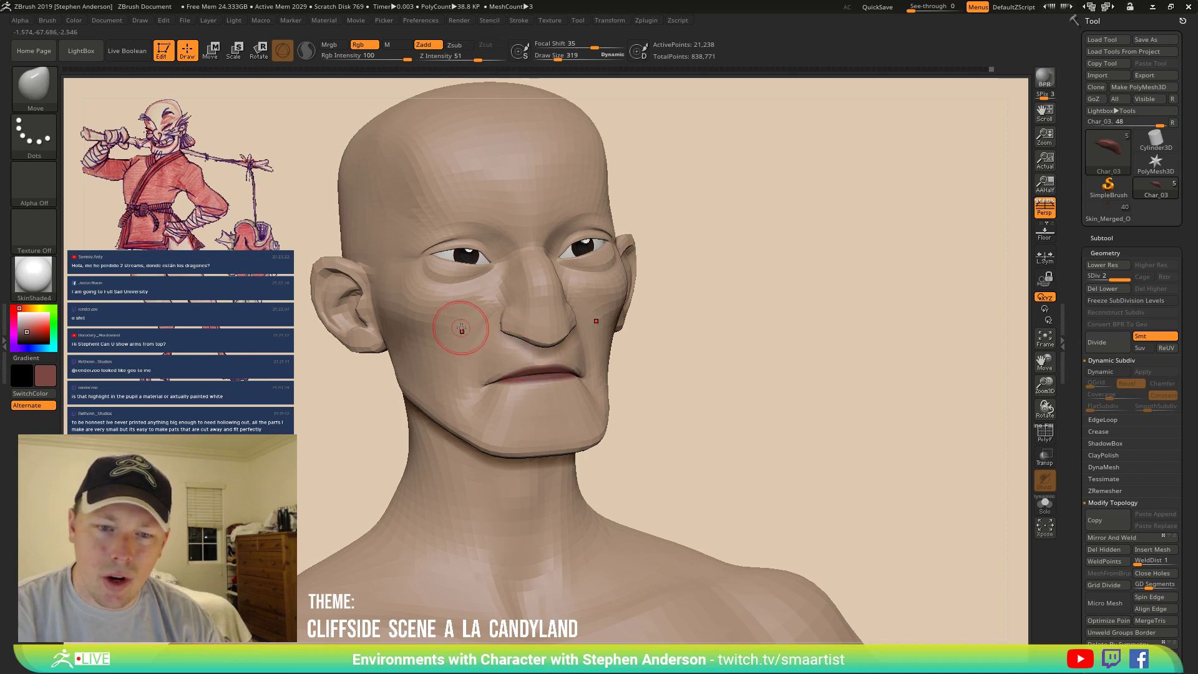
# Isolate the mouth interior, refill it with a browner, less red colour and show the whole mesh.
pyautogui.keyDown('ctrl'); pyautogui.keyDown('shift'); pyautogui.click(566, 377); pyautogui.keyUp('shift'); pyautogui.keyUp('ctrl')
pyautogui.keyDown('ctrl'); pyautogui.moveTo(522, 375); pyautogui.dragTo(545, 388, button='right'); pyautogui.keyUp('ctrl')
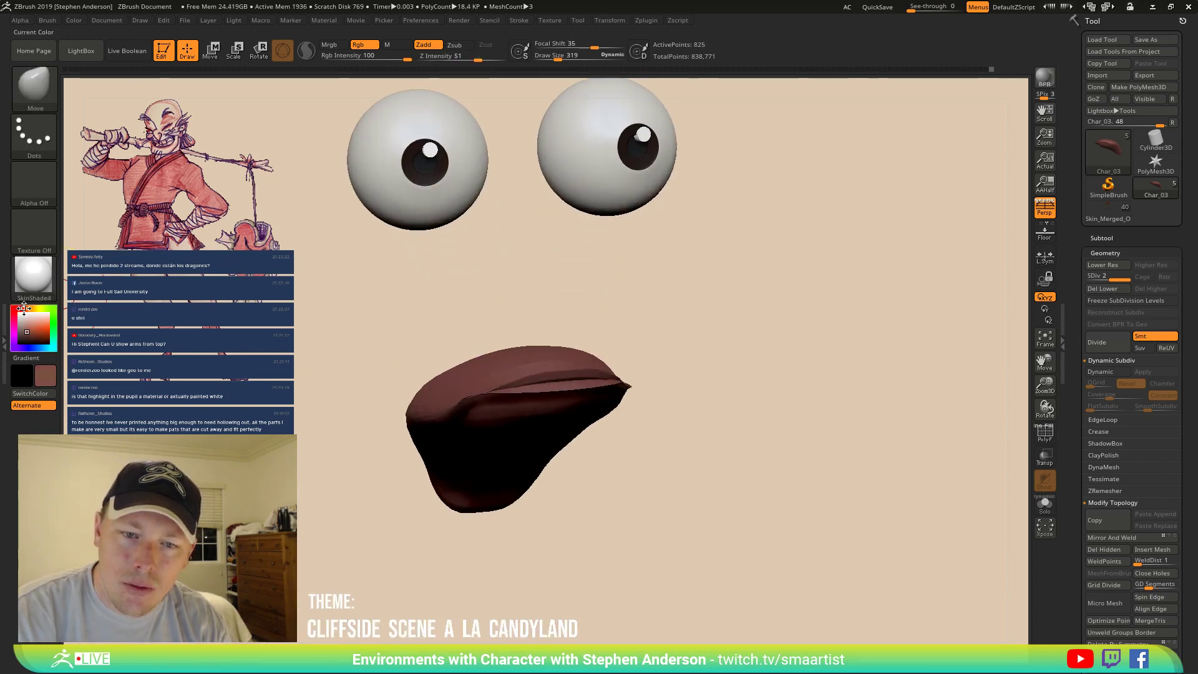
pyautogui.click(75, 20)
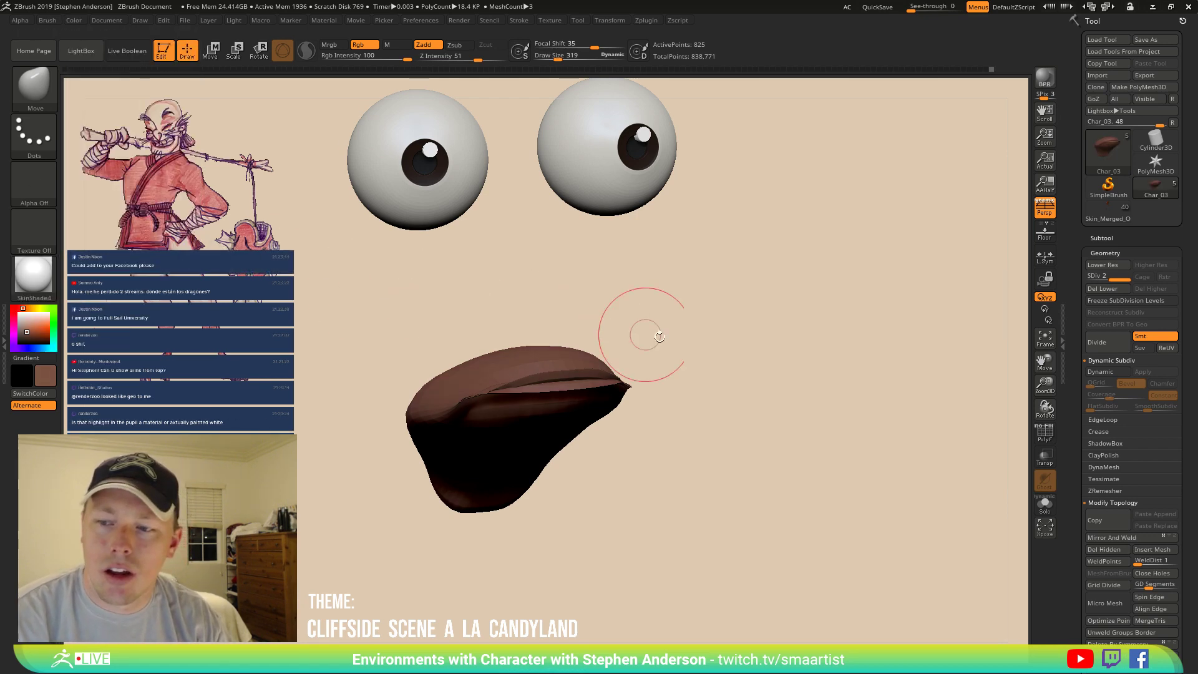
pyautogui.keyDown('ctrl'); pyautogui.keyDown('shift'); pyautogui.click(774, 352); pyautogui.keyUp('shift'); pyautogui.keyUp('ctrl')
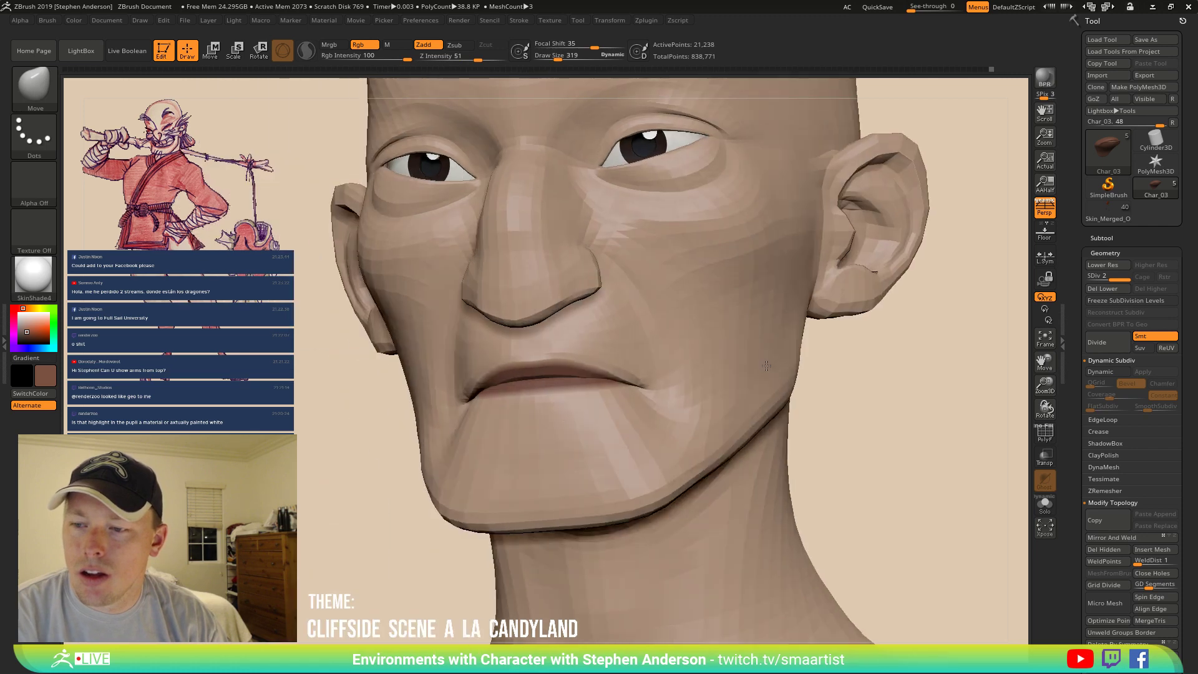
# Isolate both eye socket polygroups in solo mode and grow the visible area around the eyelid openings.
pyautogui.moveTo(767, 365); pyautogui.dragTo(581, 195, button='right')
pyautogui.moveTo(631, 387)
pyautogui.mouseDown(button='right')
pyautogui.moveTo(777, 394)
pyautogui.moveTo(847, 431)
pyautogui.moveTo(919, 445)
pyautogui.mouseUp(button='right')
pyautogui.keyDown('ctrl'); pyautogui.moveTo(1076, 526); pyautogui.dragTo(1080, 529, button='right'); pyautogui.keyUp('ctrl')
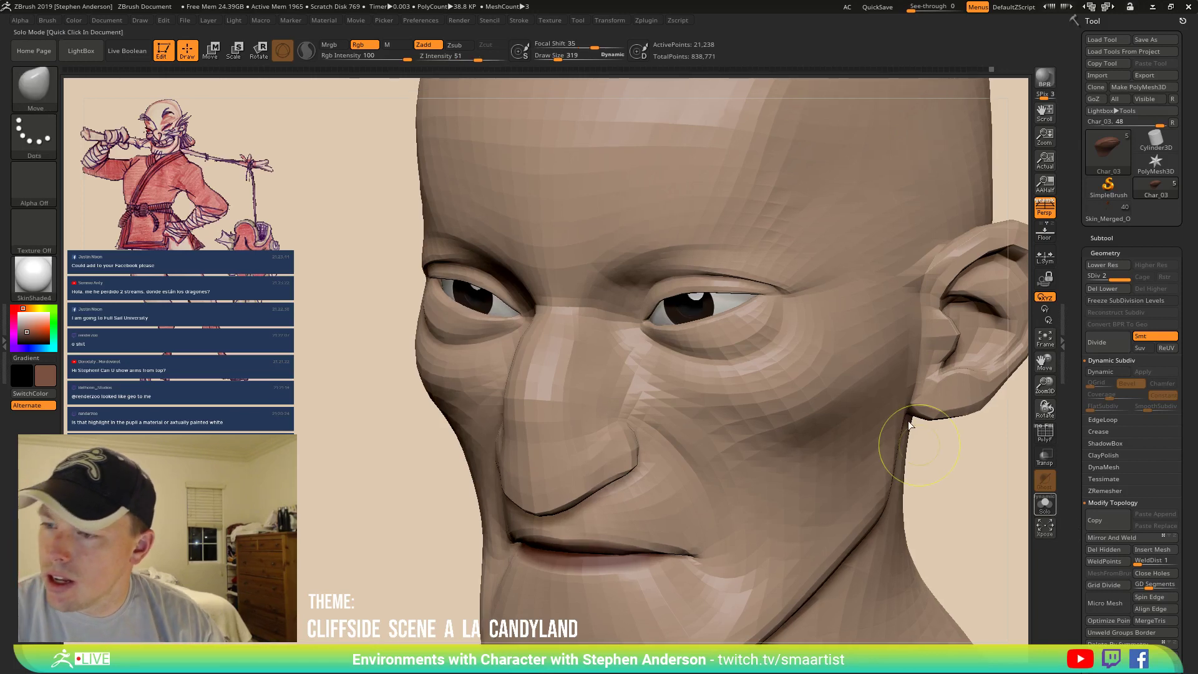
pyautogui.keyDown('ctrl'); pyautogui.keyDown('shift'); pyautogui.click(700, 314); pyautogui.keyUp('shift'); pyautogui.keyUp('ctrl')
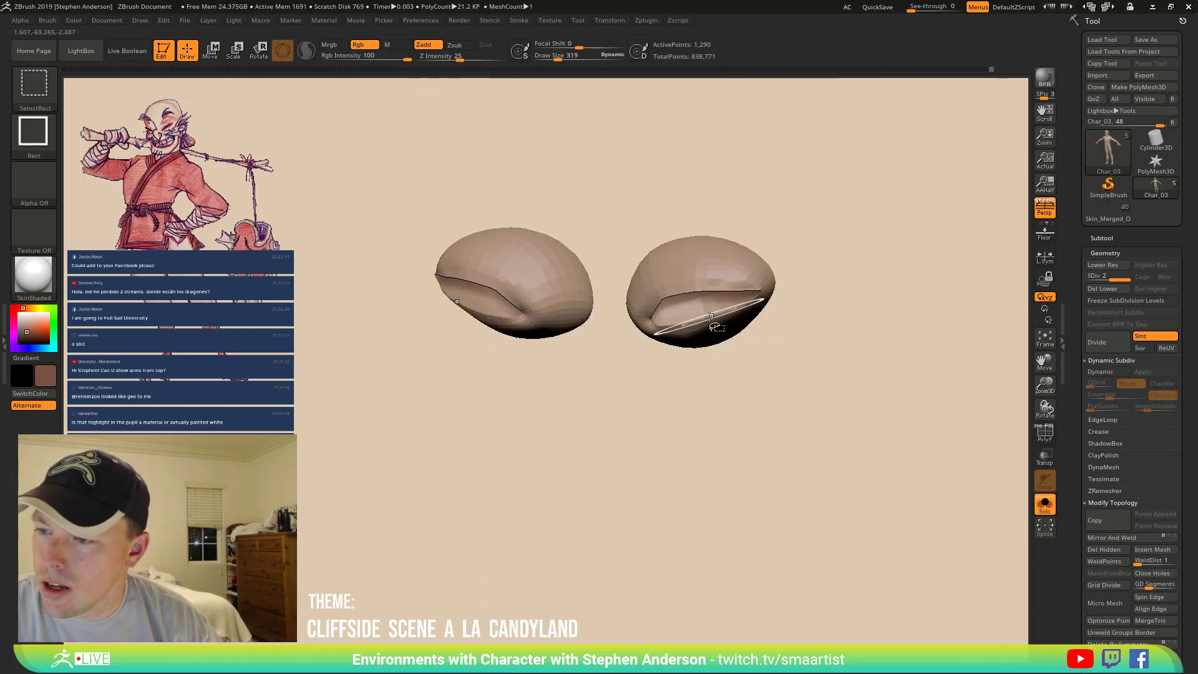
pyautogui.keyDown('alt'); pyautogui.click(741, 334); pyautogui.keyUp('alt')
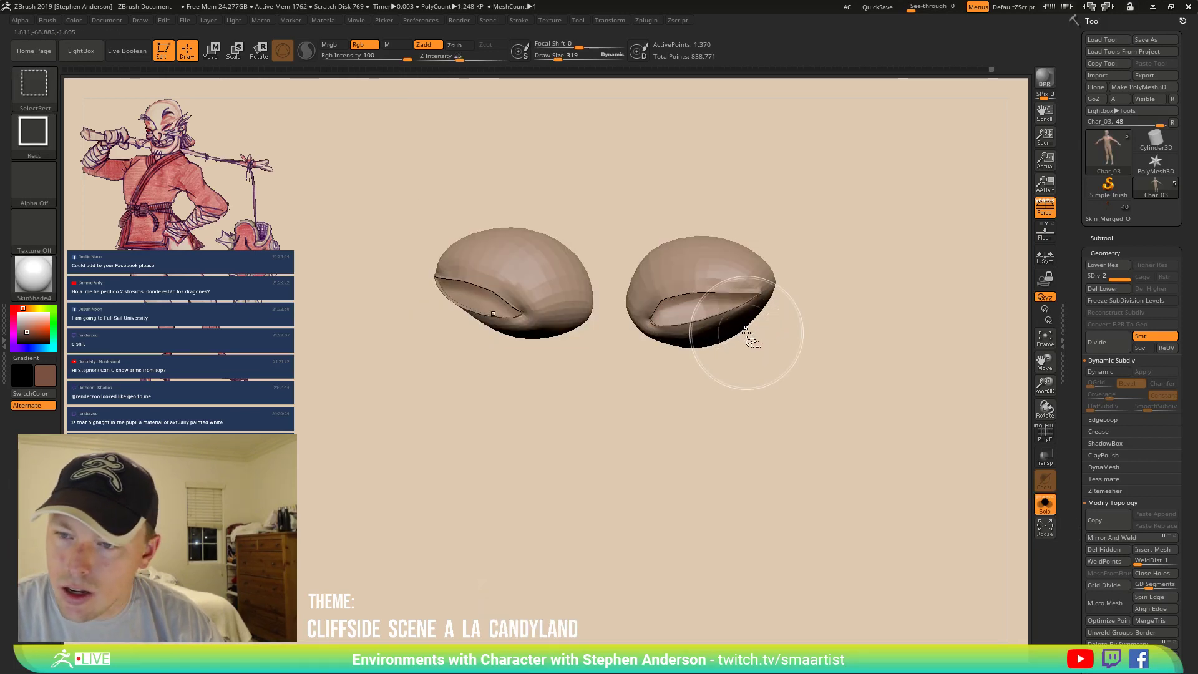
# Fill the isolated eye sockets with the current brown, show the whole mesh and leave solo mode.
pyautogui.click(73, 20)
pyautogui.click(113, 243)
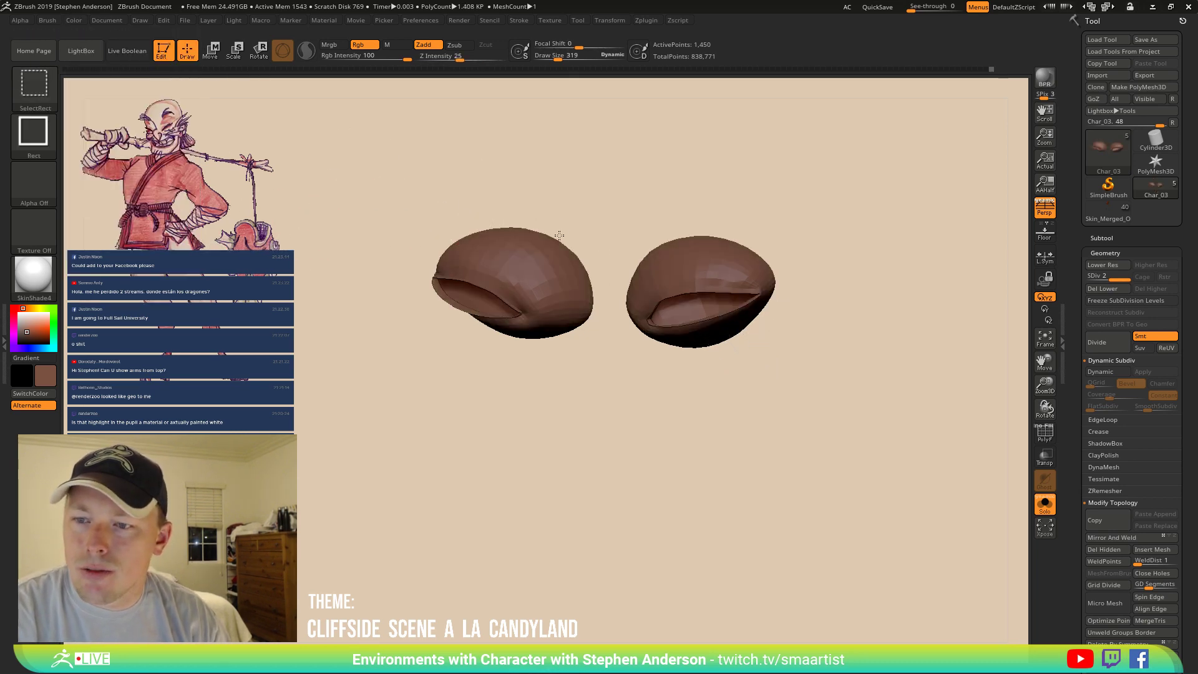
pyautogui.click(1047, 505)
pyautogui.click(1043, 503)
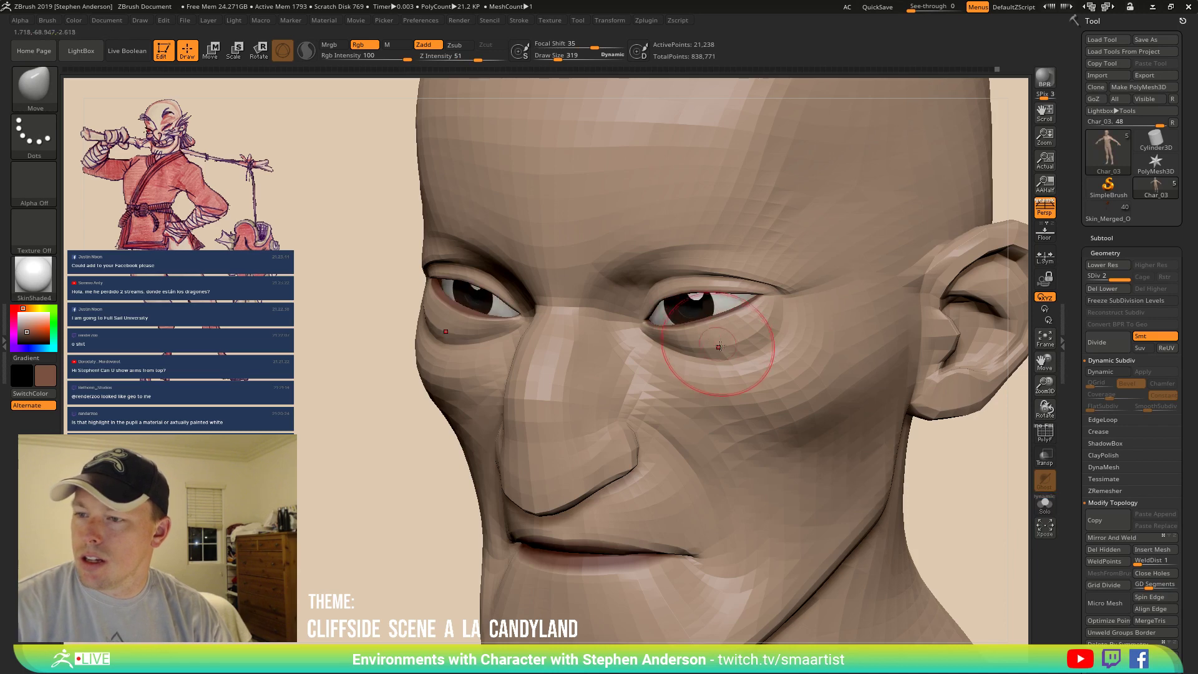
pyautogui.moveTo(740, 353)
pyautogui.keyDown('ctrl'); pyautogui.mouseDown(button='right')
pyautogui.moveTo(731, 337)
pyautogui.moveTo(787, 330)
pyautogui.moveTo(732, 297)
pyautogui.moveTo(700, 299)
pyautogui.mouseUp(button='right'); pyautogui.keyUp('ctrl')
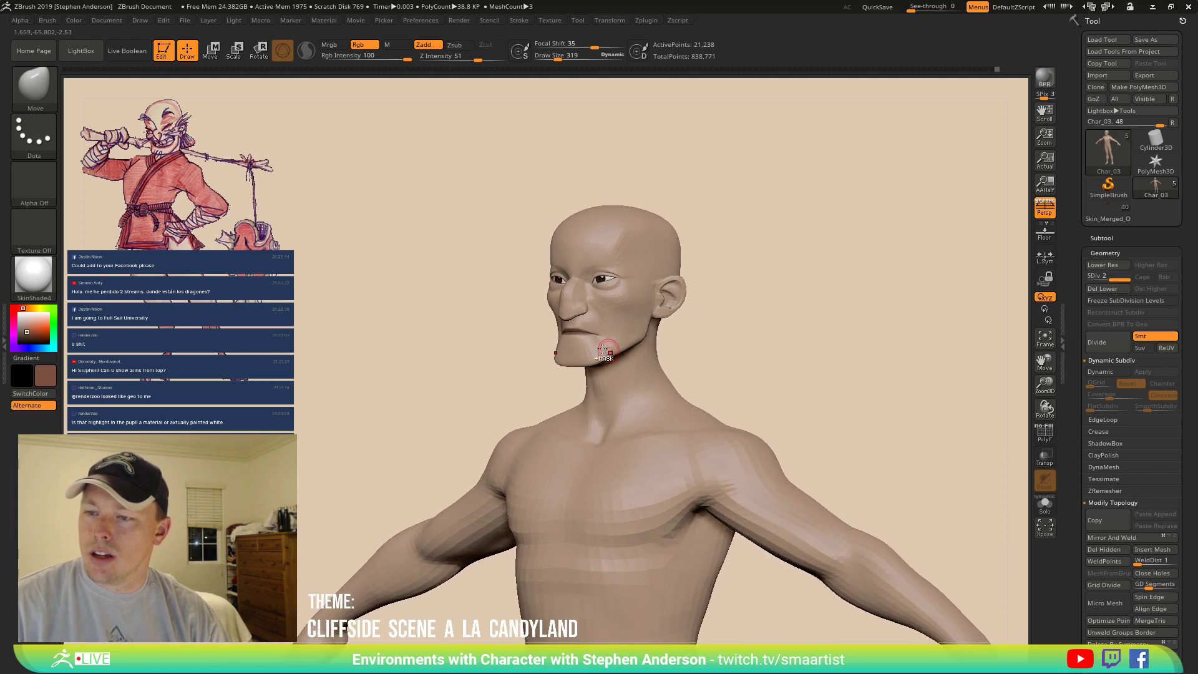
pyautogui.keyDown('ctrl'); pyautogui.moveTo(610, 351); pyautogui.dragTo(626, 386, button='right'); pyautogui.keyUp('ctrl')
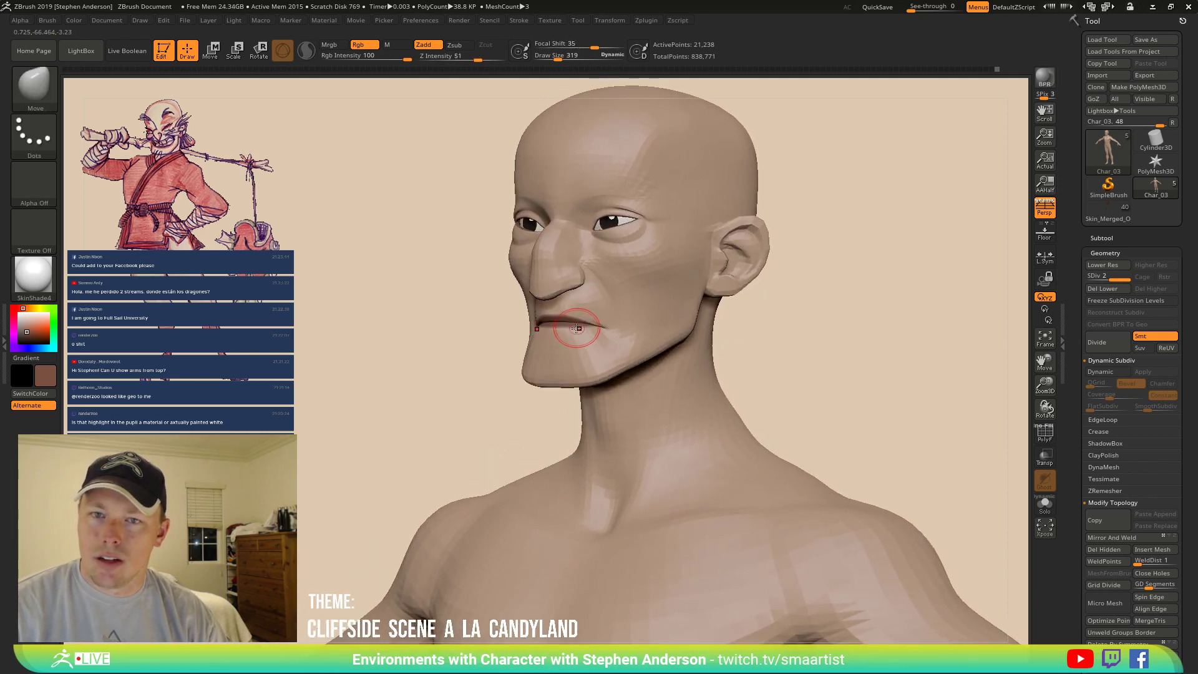
pyautogui.moveTo(577, 329)
pyautogui.mouseDown(button='right')
pyautogui.moveTo(627, 315)
pyautogui.moveTo(667, 374)
pyautogui.moveTo(671, 343)
pyautogui.moveTo(650, 319)
pyautogui.moveTo(658, 274)
pyautogui.moveTo(640, 261)
pyautogui.mouseUp(button='right')
# Look over the arms and adjust the lower legs with the Move brush at draw size 2409.
pyautogui.press('s')
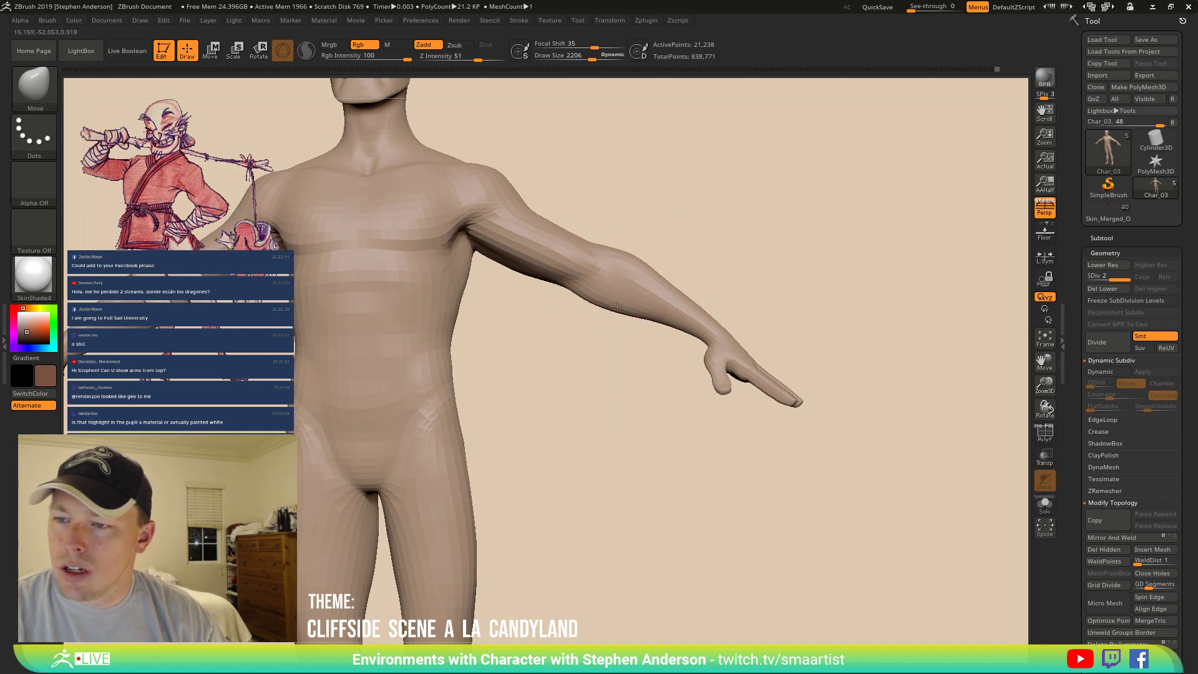
pyautogui.moveTo(625, 285)
pyautogui.mouseDown(button='right')
pyautogui.moveTo(678, 273)
pyautogui.moveTo(677, 260)
pyautogui.mouseUp(button='right')
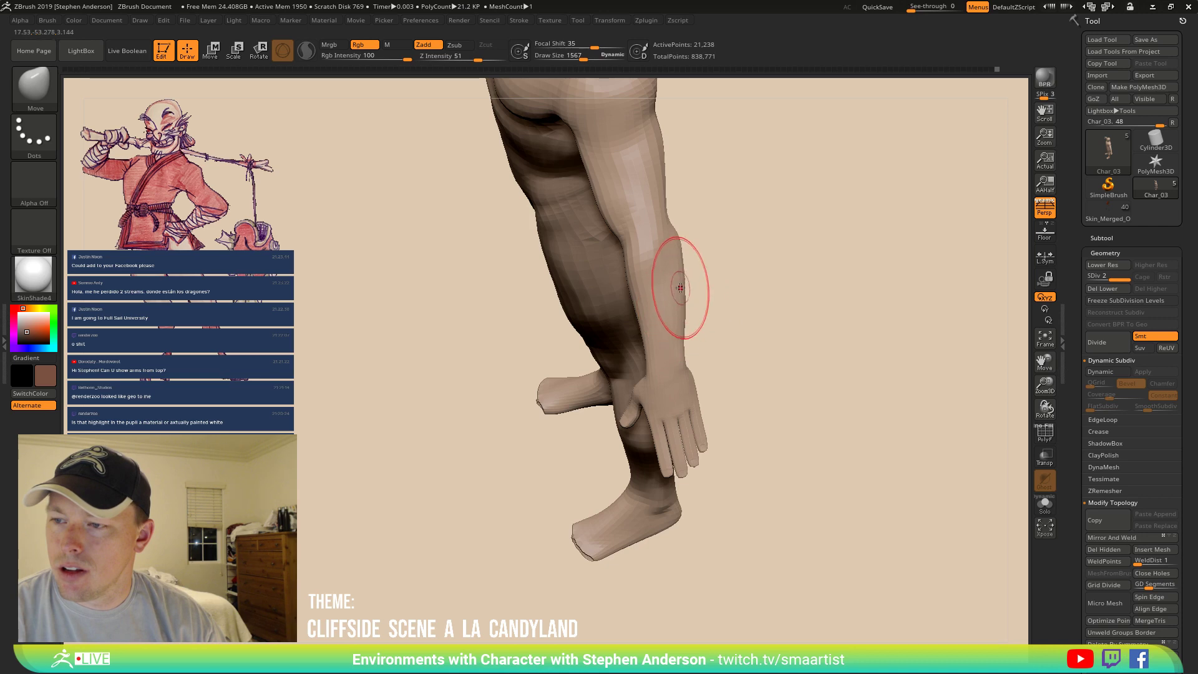
pyautogui.moveTo(680, 287); pyautogui.dragTo(600, 300, button='right')
pyautogui.moveTo(584, 357)
pyautogui.keyDown('ctrl'); pyautogui.mouseDown(button='right')
pyautogui.moveTo(600, 394)
pyautogui.moveTo(600, 383)
pyautogui.mouseUp(button='right'); pyautogui.keyUp('ctrl')
pyautogui.moveTo(557, 332)
pyautogui.mouseDown(button='right')
pyautogui.moveTo(666, 329)
pyautogui.moveTo(582, 339)
pyautogui.moveTo(559, 321)
pyautogui.mouseUp(button='right')
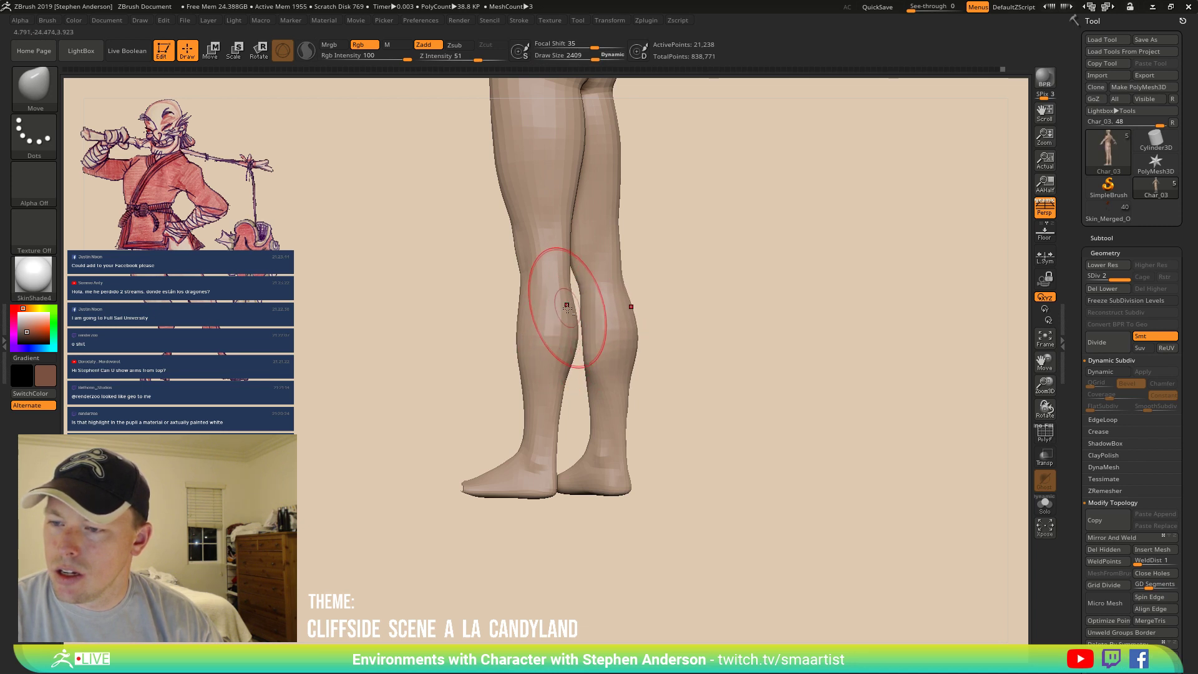
pyautogui.moveTo(552, 346); pyautogui.dragTo(576, 345, button='right')
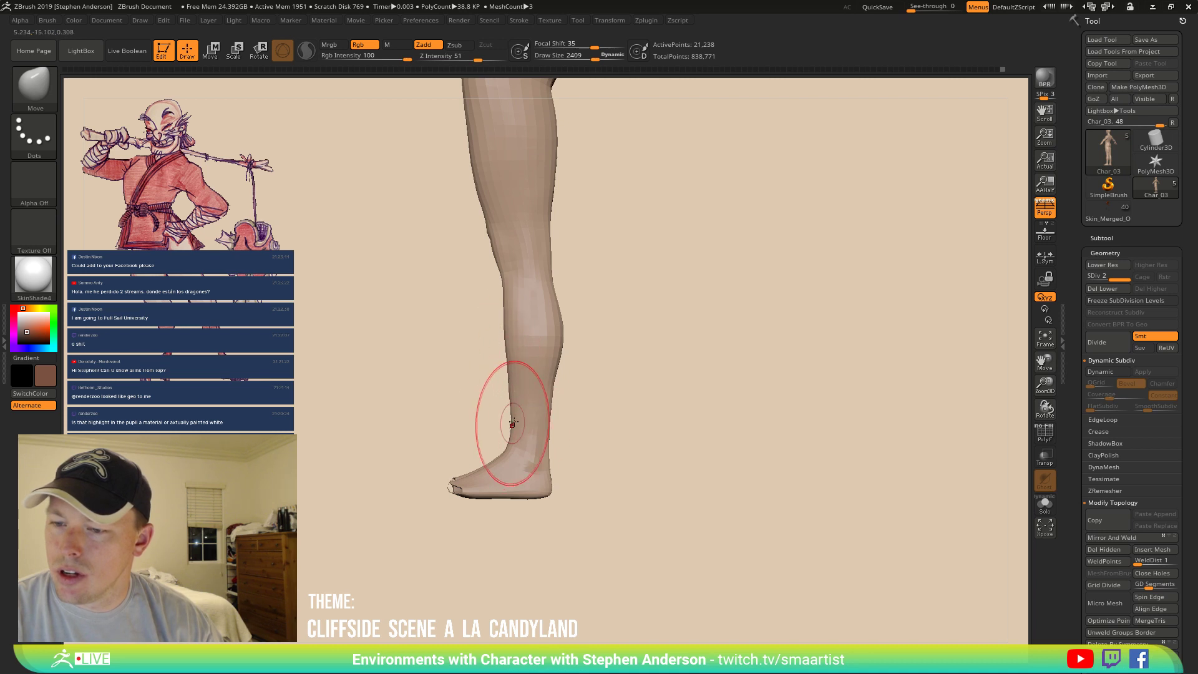
# Refine the ankle with a smaller brush and check the legs from behind with the polygroup wireframe shown temporarily.
pyautogui.moveTo(496, 402)
pyautogui.keyDown('alt'); pyautogui.mouseDown(button='right')
pyautogui.moveTo(516, 404)
pyautogui.moveTo(511, 385)
pyautogui.mouseUp(button='right'); pyautogui.keyUp('alt')
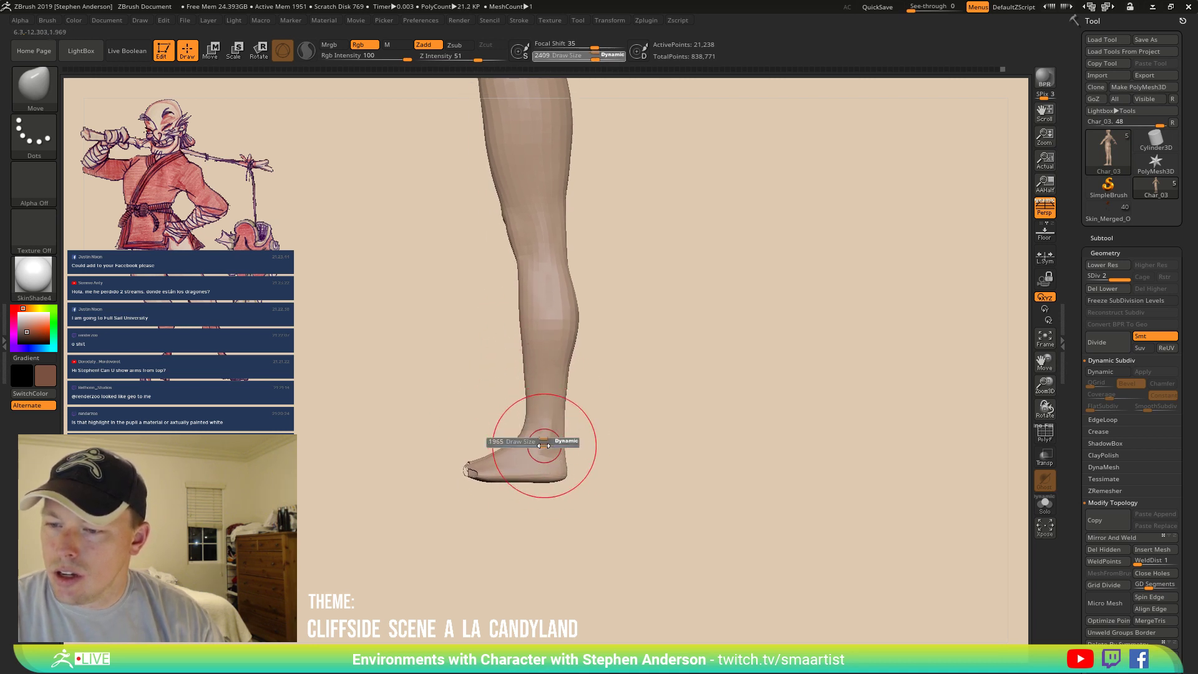
pyautogui.hotkey('shift', 'f')
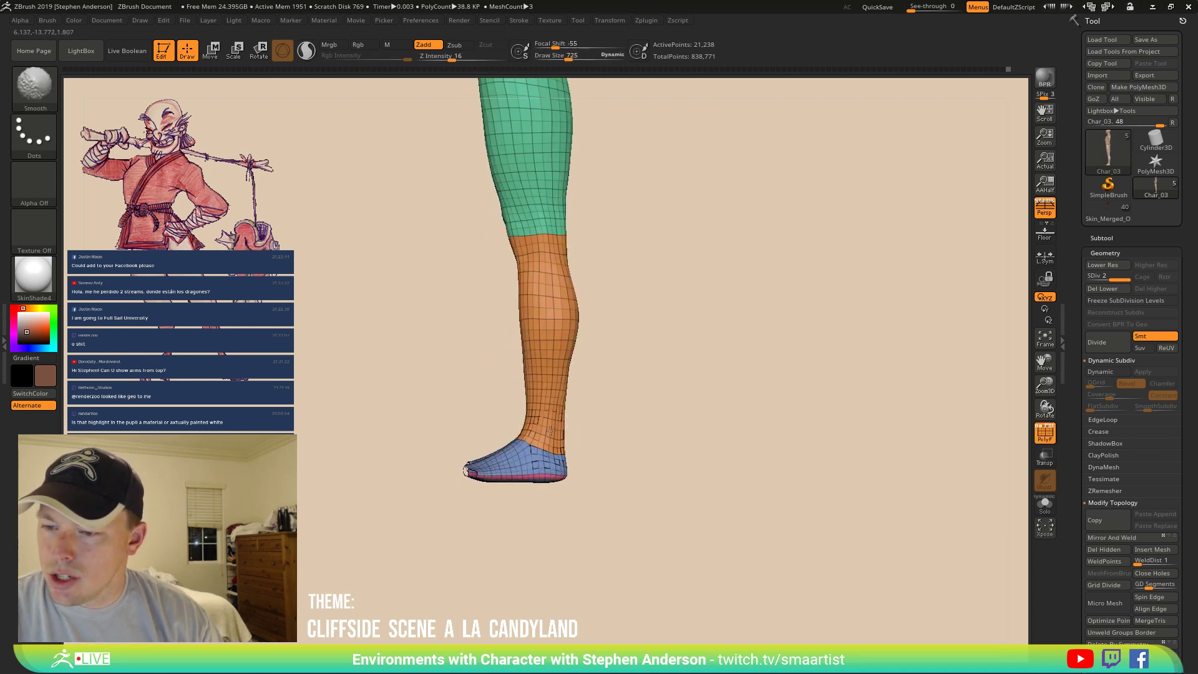
pyautogui.moveTo(598, 455); pyautogui.dragTo(515, 441)
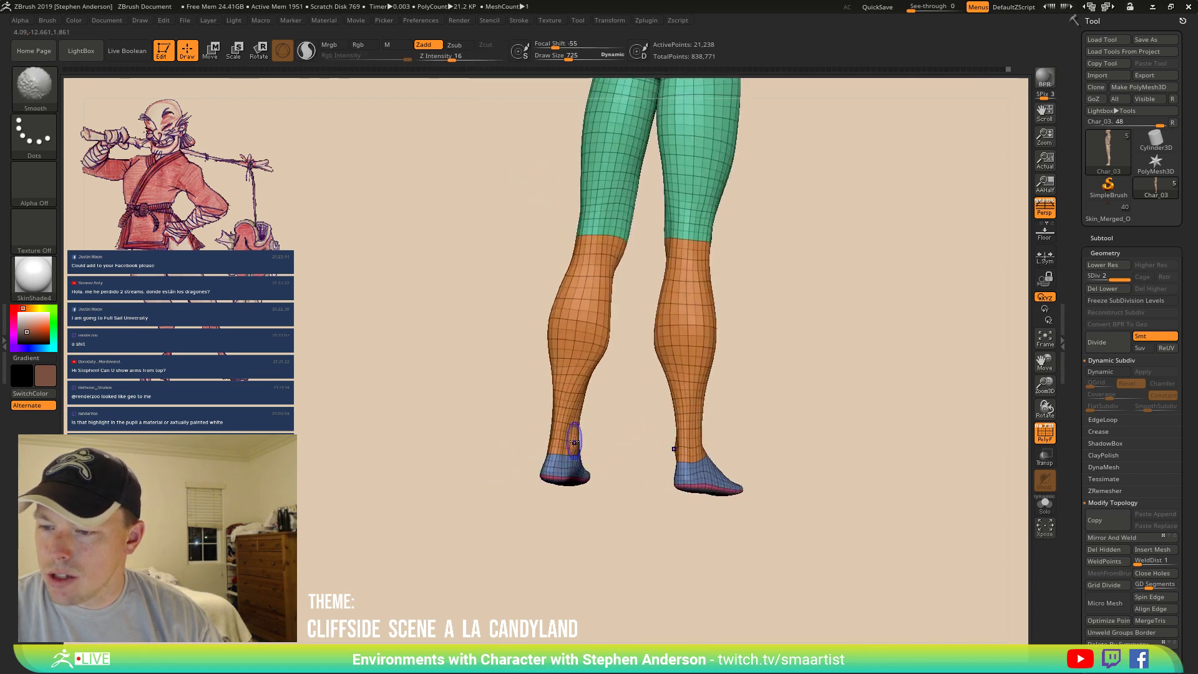
pyautogui.moveTo(575, 443); pyautogui.dragTo(595, 449, button='right')
pyautogui.hotkey('shift', 'f')
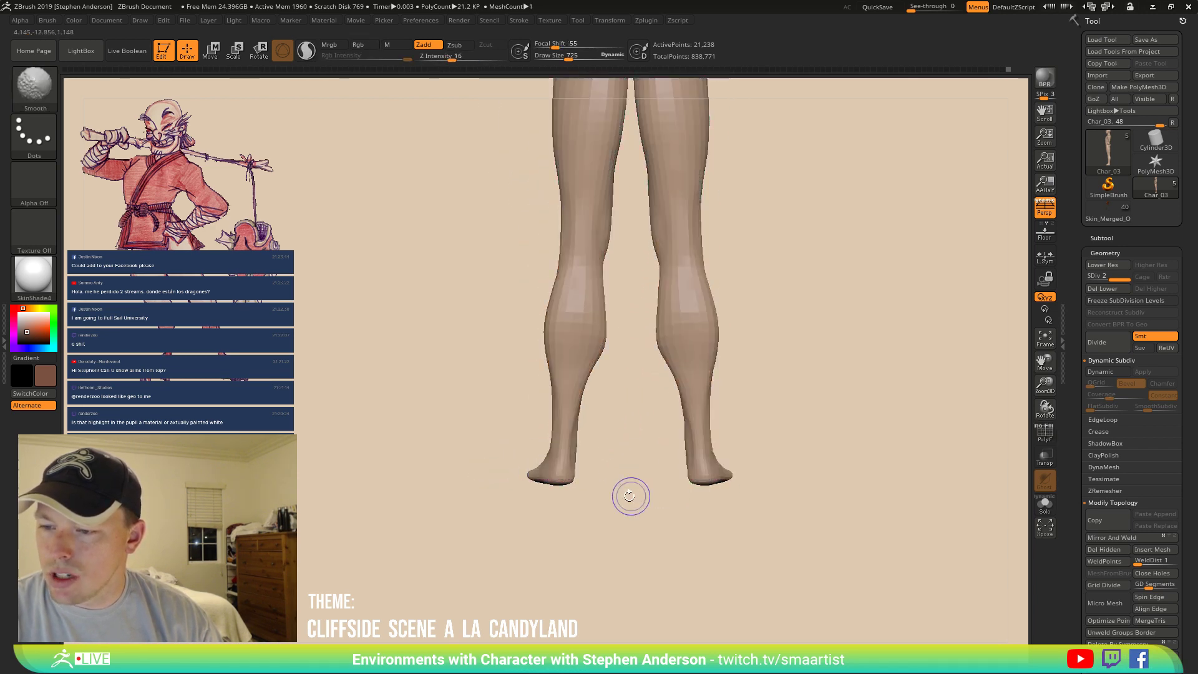
# Reshape the lower calves and the front of the ankles with the Move brush at draw sizes 1326 and 1652.
pyautogui.moveTo(672, 440)
pyautogui.keyDown('ctrl'); pyautogui.mouseDown(button='right')
pyautogui.moveTo(732, 455)
pyautogui.moveTo(609, 365)
pyautogui.mouseUp(button='right'); pyautogui.keyUp('ctrl')
pyautogui.press('s')
pyautogui.moveTo(635, 347); pyautogui.dragTo(646, 349)
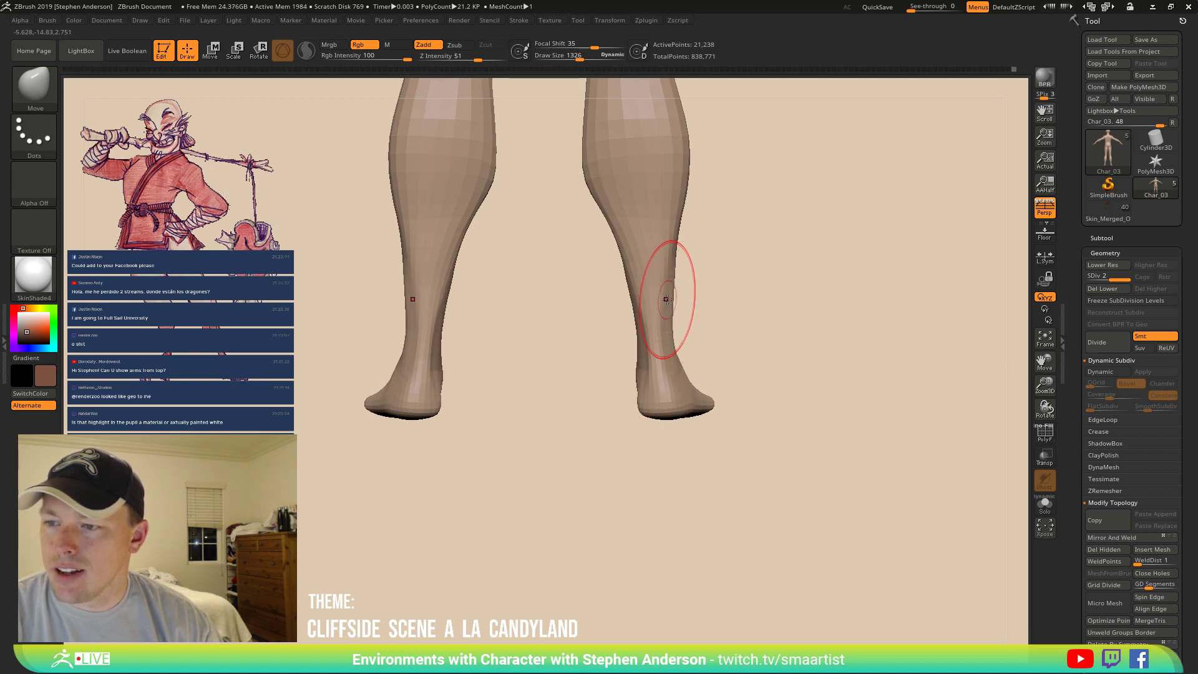
pyautogui.moveTo(670, 311); pyautogui.dragTo(602, 339, button='right')
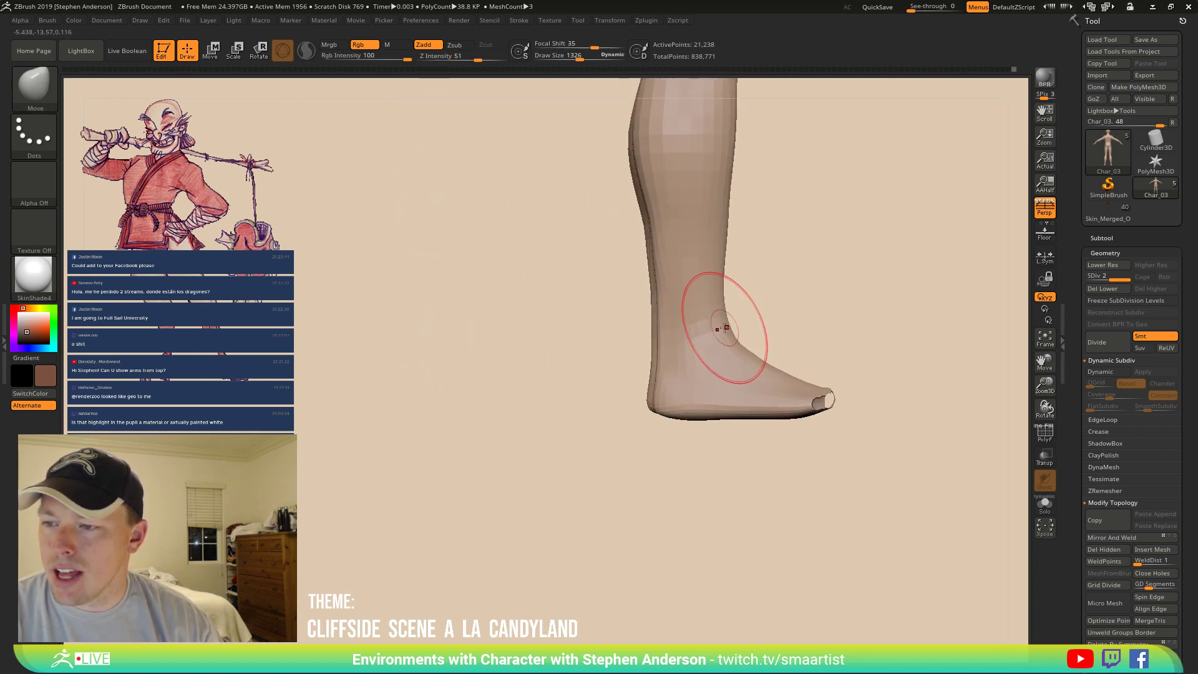
pyautogui.moveTo(713, 296); pyautogui.dragTo(715, 295)
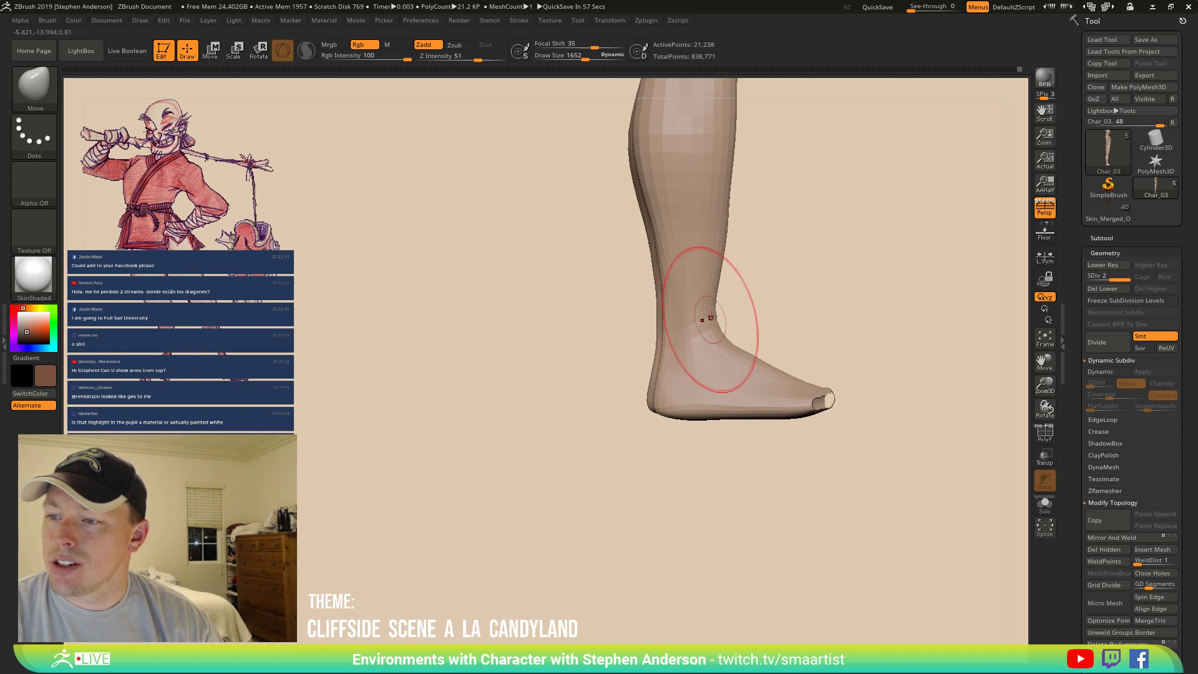
pyautogui.moveTo(719, 282); pyautogui.dragTo(690, 276, button='right')
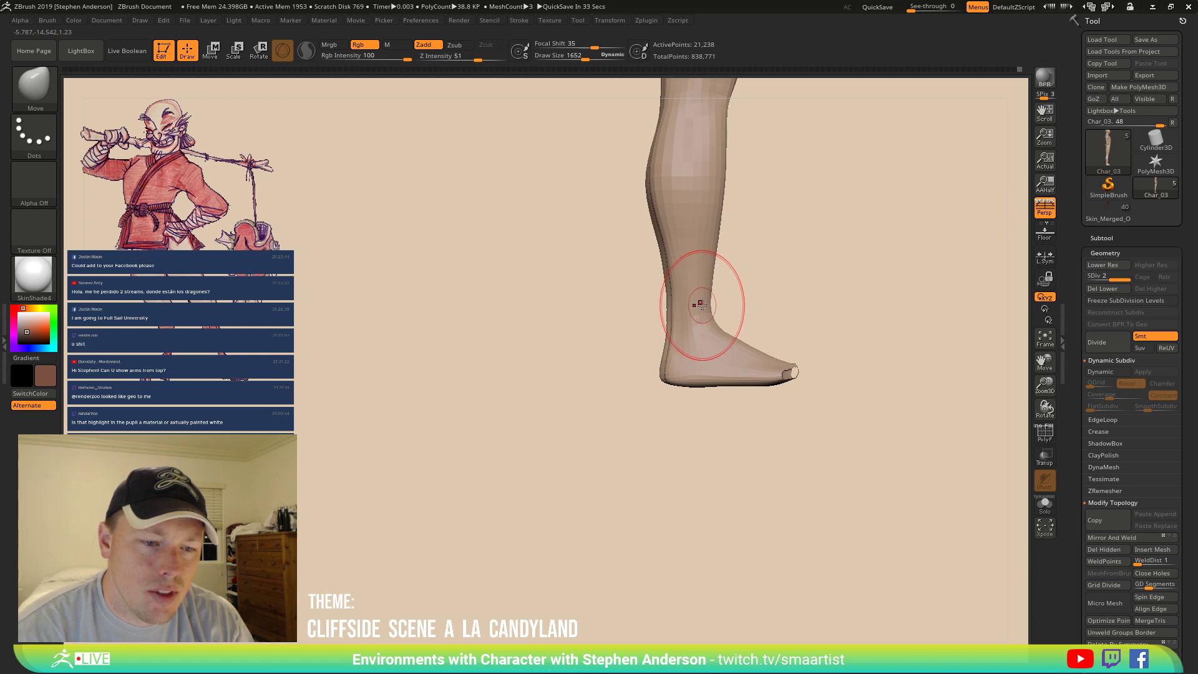
pyautogui.moveTo(703, 305)
pyautogui.mouseDown(button='right')
pyautogui.moveTo(455, 343)
pyautogui.moveTo(561, 382)
pyautogui.moveTo(537, 399)
pyautogui.moveTo(545, 392)
pyautogui.mouseUp(button='right')
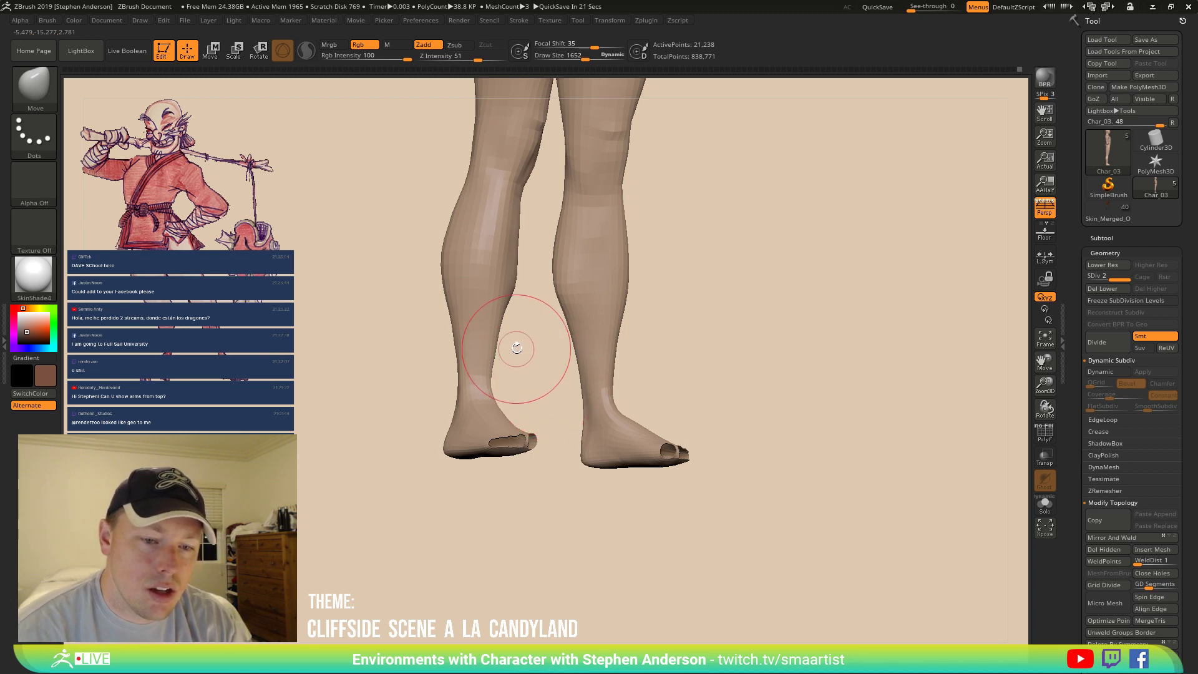
pyautogui.keyDown('alt'); pyautogui.moveTo(512, 345); pyautogui.dragTo(524, 362, button='right'); pyautogui.keyUp('alt')
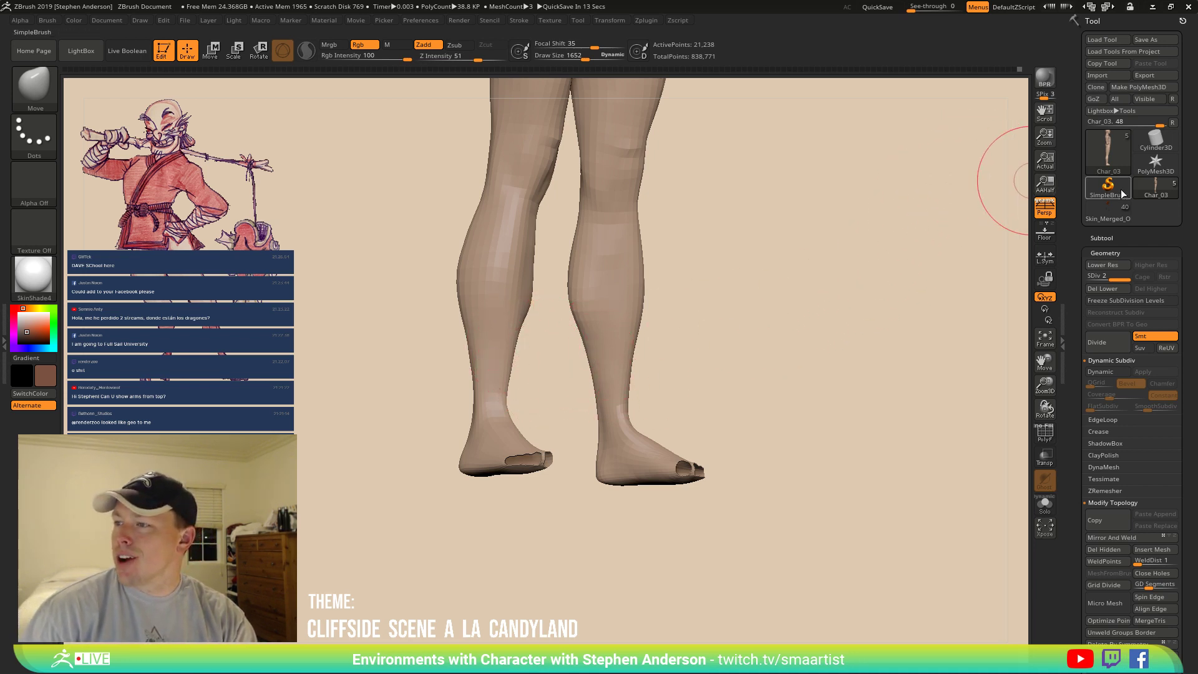
# Switch to the Skin_Merged dragon scene tool and examine the dragon and its surroundings from several sides.
pyautogui.click(660, 242)
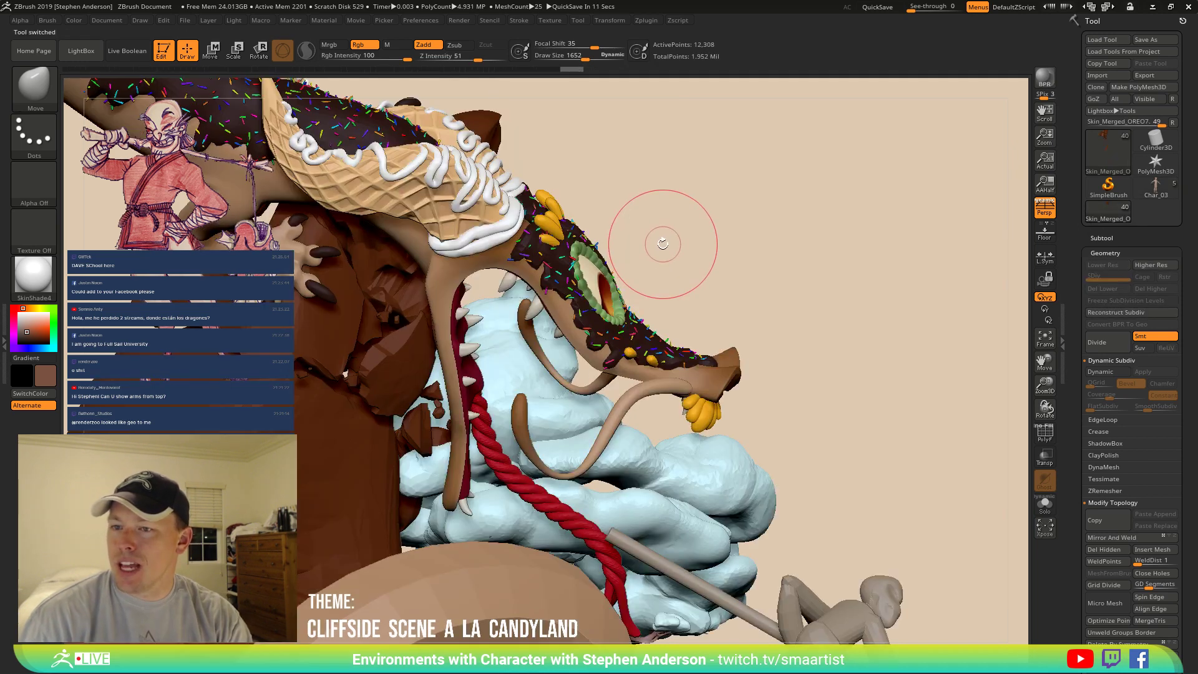
pyautogui.moveTo(677, 222); pyautogui.dragTo(636, 229)
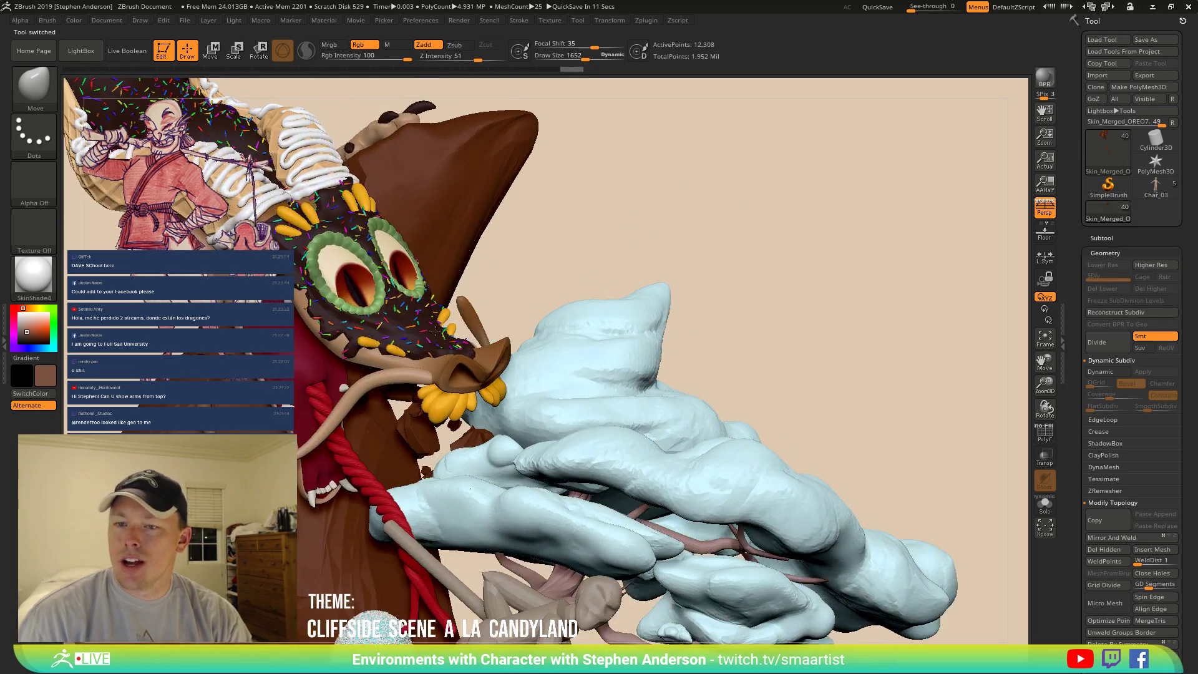
pyautogui.keyDown('alt'); pyautogui.moveTo(546, 337); pyautogui.dragTo(673, 336, button='right'); pyautogui.keyUp('alt')
pyautogui.moveTo(490, 324)
pyautogui.keyDown('ctrl'); pyautogui.mouseDown(button='right')
pyautogui.moveTo(489, 297)
pyautogui.moveTo(450, 289)
pyautogui.moveTo(444, 275)
pyautogui.moveTo(585, 374)
pyautogui.moveTo(714, 337)
pyautogui.mouseUp(button='right'); pyautogui.keyUp('ctrl')
pyautogui.moveTo(550, 347)
pyautogui.keyDown('ctrl'); pyautogui.mouseDown(button='right')
pyautogui.moveTo(552, 378)
pyautogui.moveTo(532, 354)
pyautogui.mouseUp(button='right'); pyautogui.keyUp('ctrl')
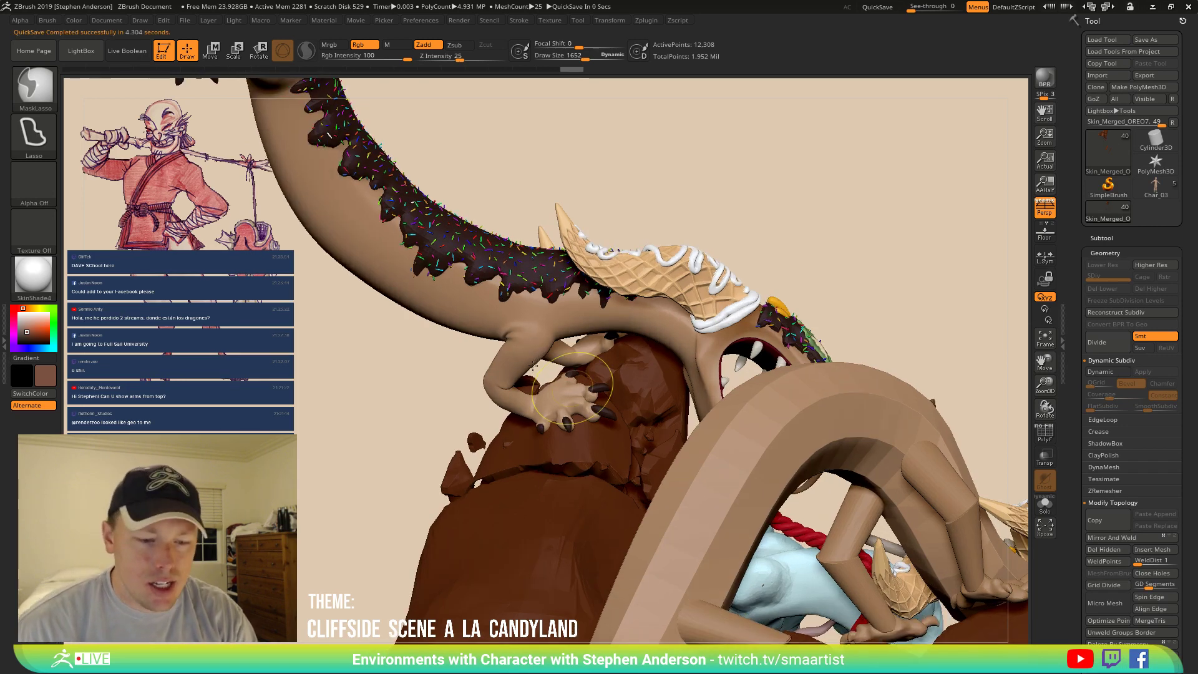
pyautogui.moveTo(533, 366); pyautogui.dragTo(536, 370, button='right')
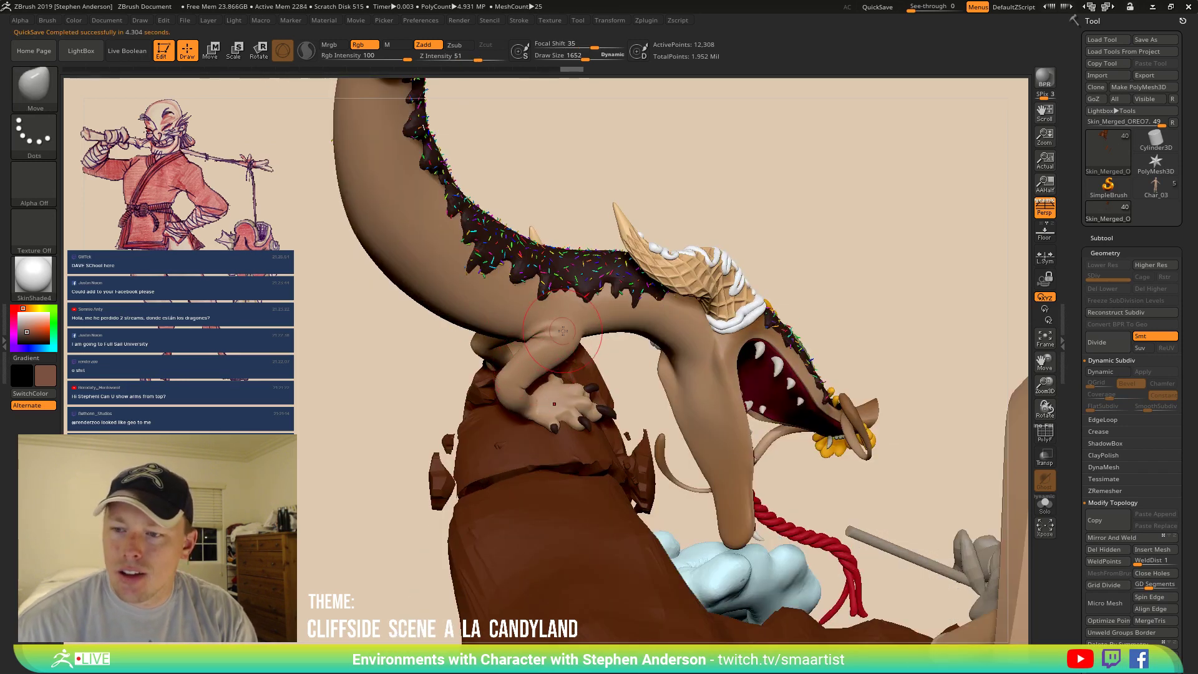
# Select the dragon's body subtool and examine its arms and shoulder joints from several sides, with and without the polygroup wireframe.
pyautogui.hotkey('shift', 'f')
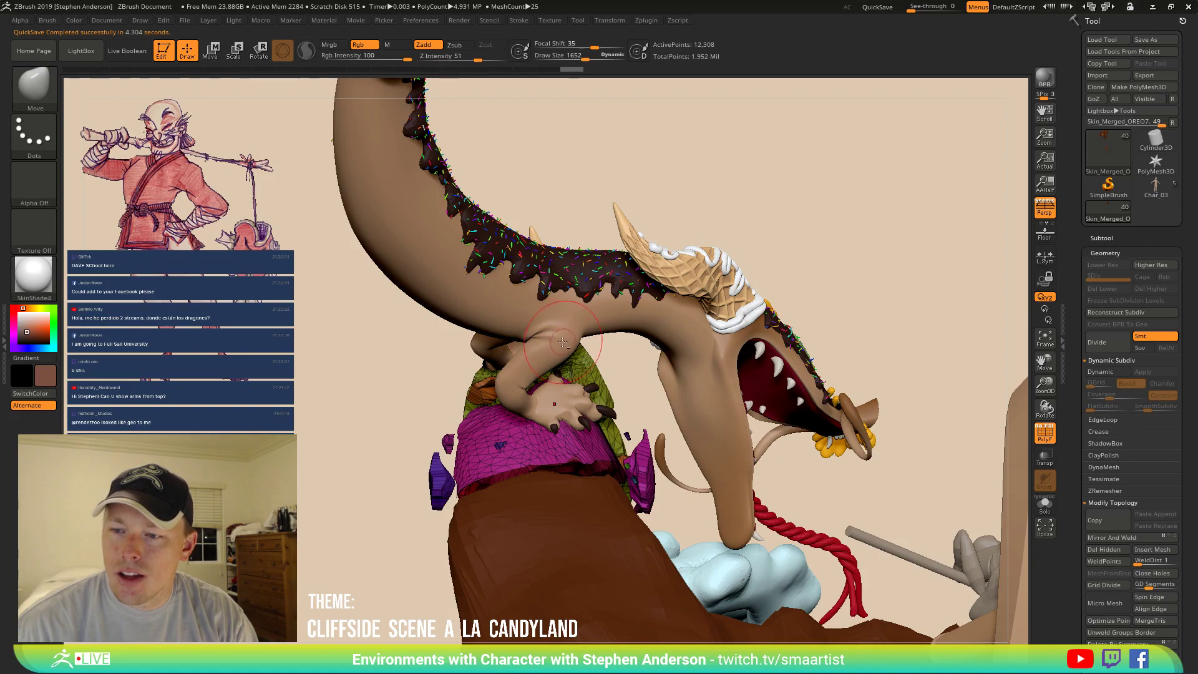
pyautogui.keyDown('alt'); pyautogui.click(565, 348); pyautogui.keyUp('alt')
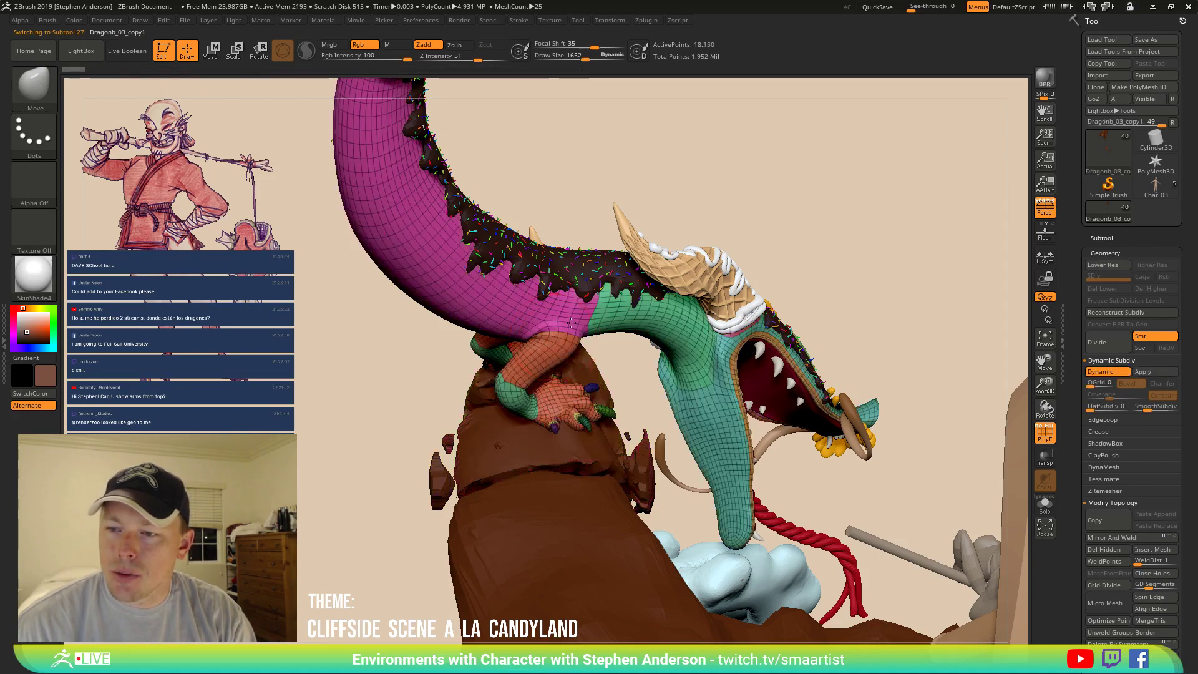
pyautogui.moveTo(571, 323); pyautogui.dragTo(355, 352, button='right')
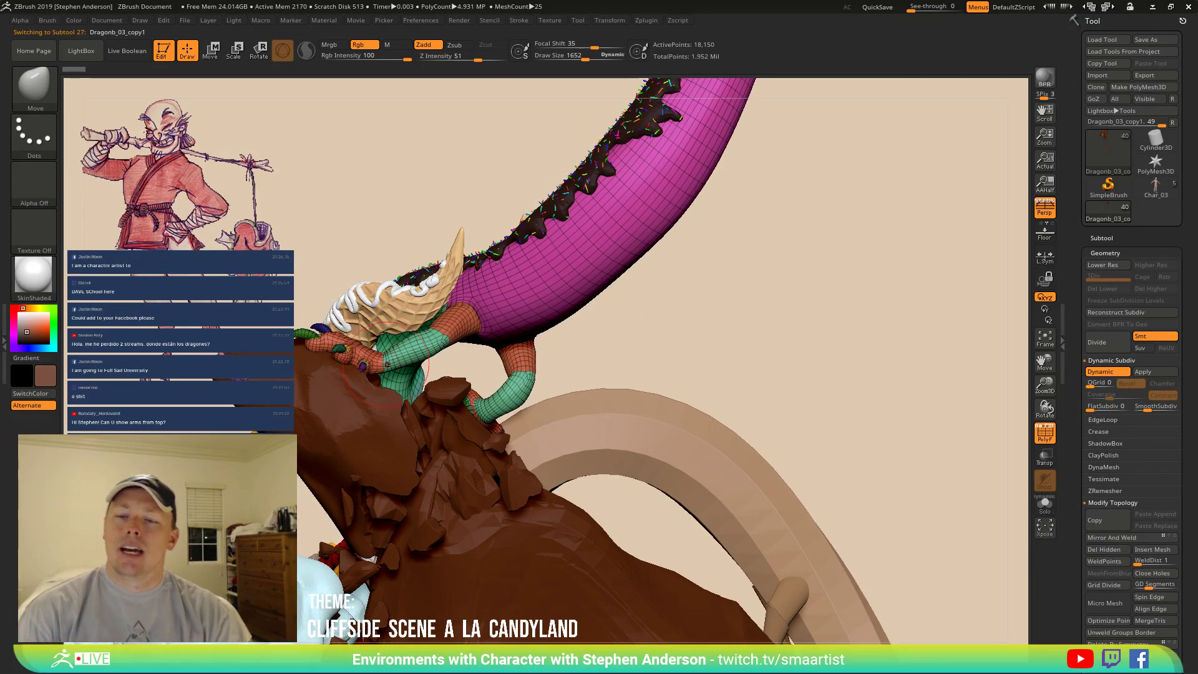
pyautogui.moveTo(385, 365)
pyautogui.mouseDown(button='right')
pyautogui.moveTo(377, 388)
pyautogui.moveTo(462, 315)
pyautogui.moveTo(373, 259)
pyautogui.mouseUp(button='right')
pyautogui.hotkey('shift', 'f')
pyautogui.moveTo(529, 287)
pyautogui.mouseDown(button='right')
pyautogui.moveTo(544, 339)
pyautogui.moveTo(434, 307)
pyautogui.moveTo(492, 337)
pyautogui.moveTo(473, 343)
pyautogui.moveTo(550, 426)
pyautogui.moveTo(490, 343)
pyautogui.moveTo(476, 302)
pyautogui.moveTo(500, 322)
pyautogui.moveTo(439, 308)
pyautogui.mouseUp(button='right')
pyautogui.hotkey('shift', 'f')
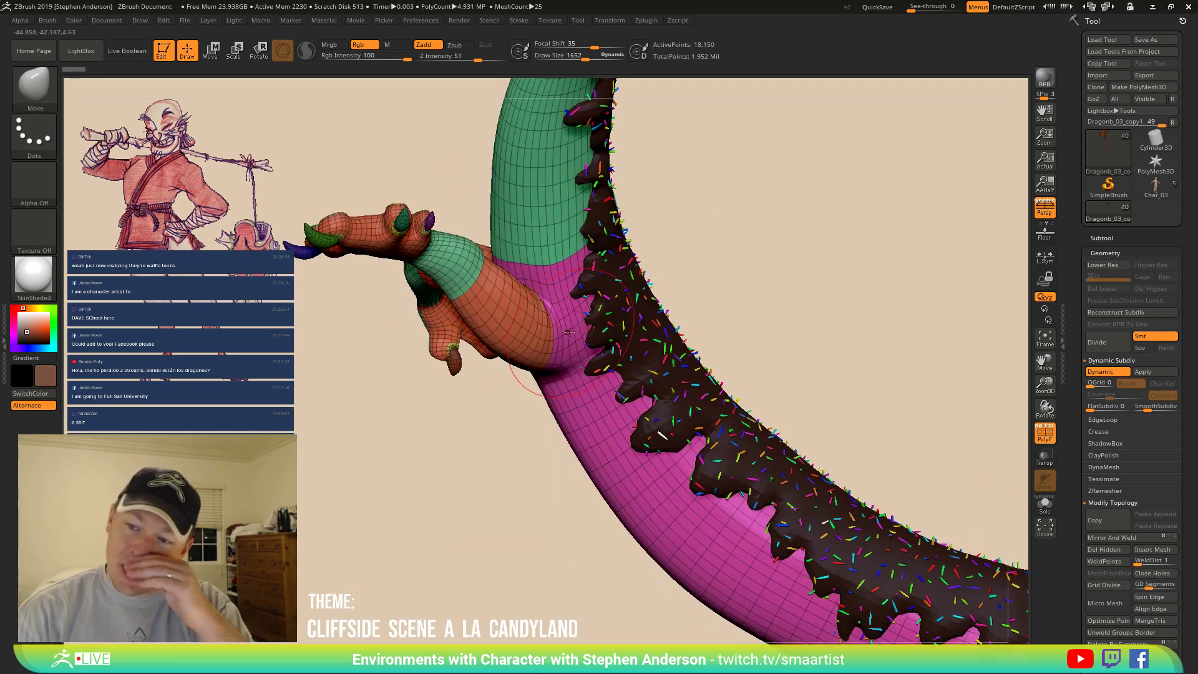
pyautogui.moveTo(542, 332)
pyautogui.mouseDown(button='right')
pyautogui.moveTo(531, 326)
pyautogui.moveTo(545, 291)
pyautogui.mouseUp(button='right')
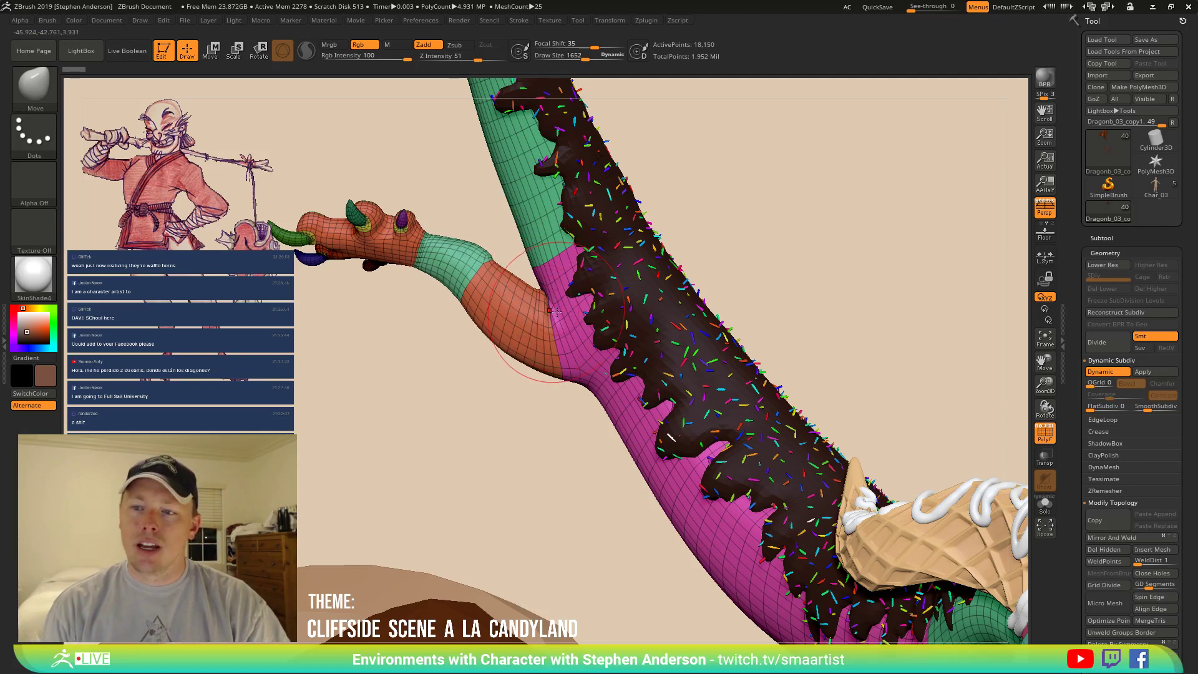
pyautogui.press('shift')
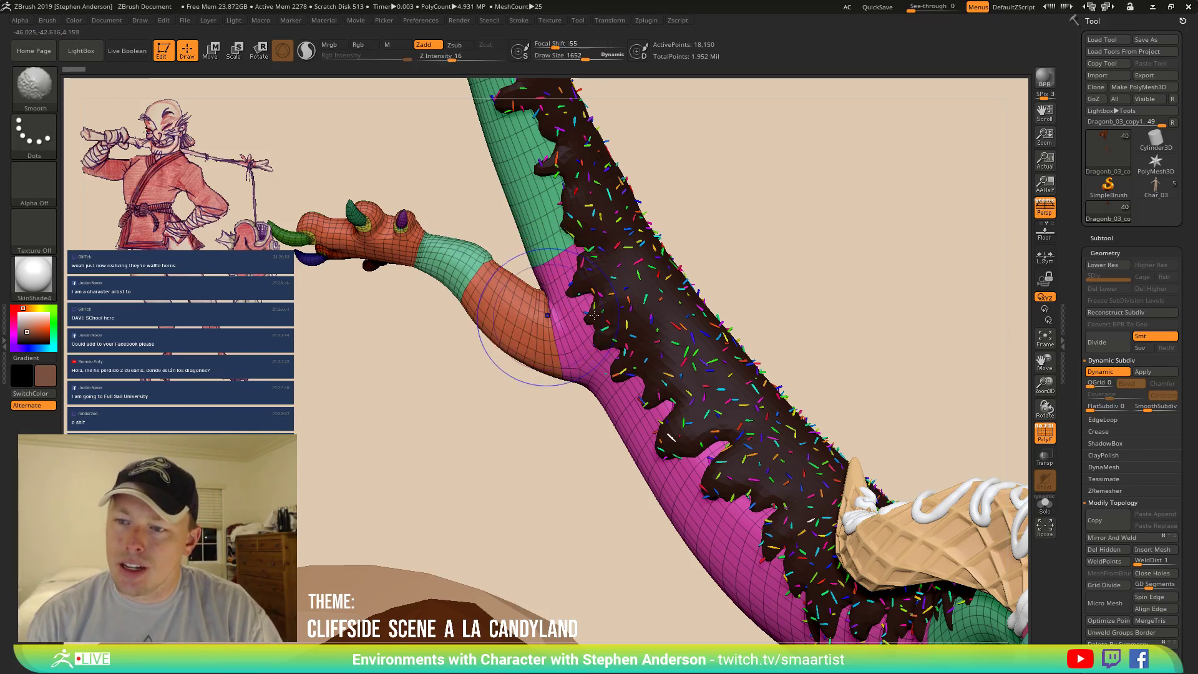
pyautogui.hotkey('shift', 'f')
pyautogui.moveTo(590, 311)
pyautogui.keyDown('ctrl'); pyautogui.mouseDown(button='right')
pyautogui.moveTo(578, 214)
pyautogui.moveTo(521, 254)
pyautogui.moveTo(640, 287)
pyautogui.moveTo(589, 268)
pyautogui.moveTo(596, 275)
pyautogui.moveTo(598, 216)
pyautogui.moveTo(603, 269)
pyautogui.mouseUp(button='right'); pyautogui.keyUp('ctrl')
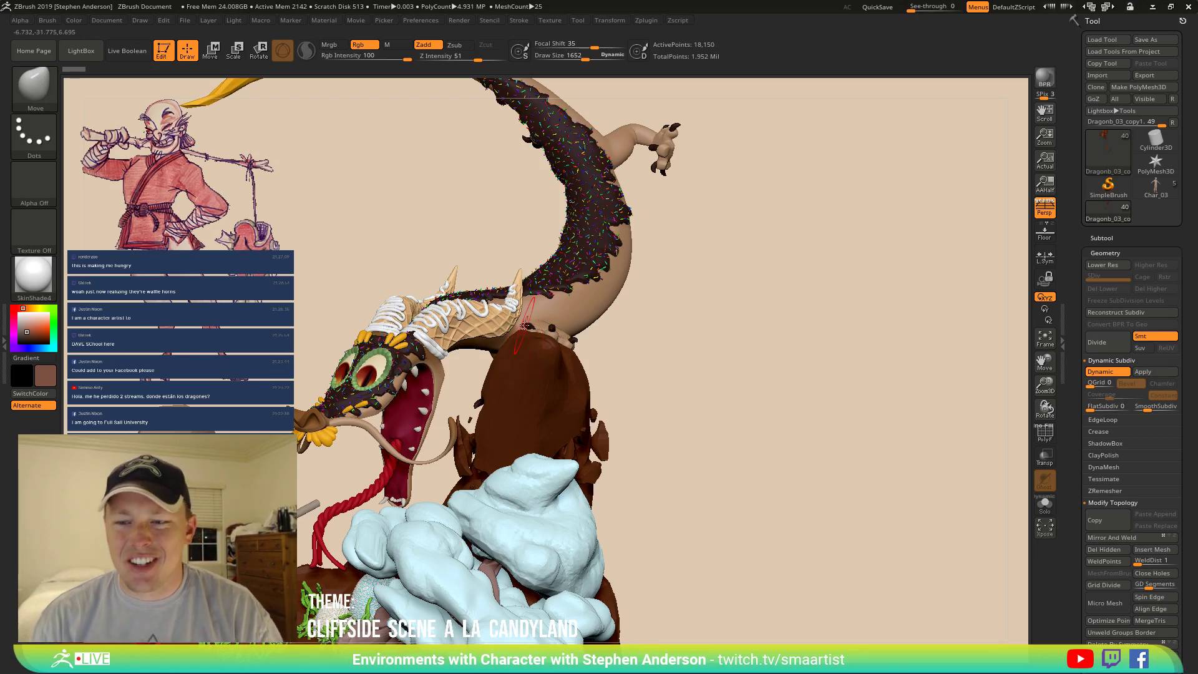
pyautogui.moveTo(601, 383); pyautogui.dragTo(830, 340, button='right')
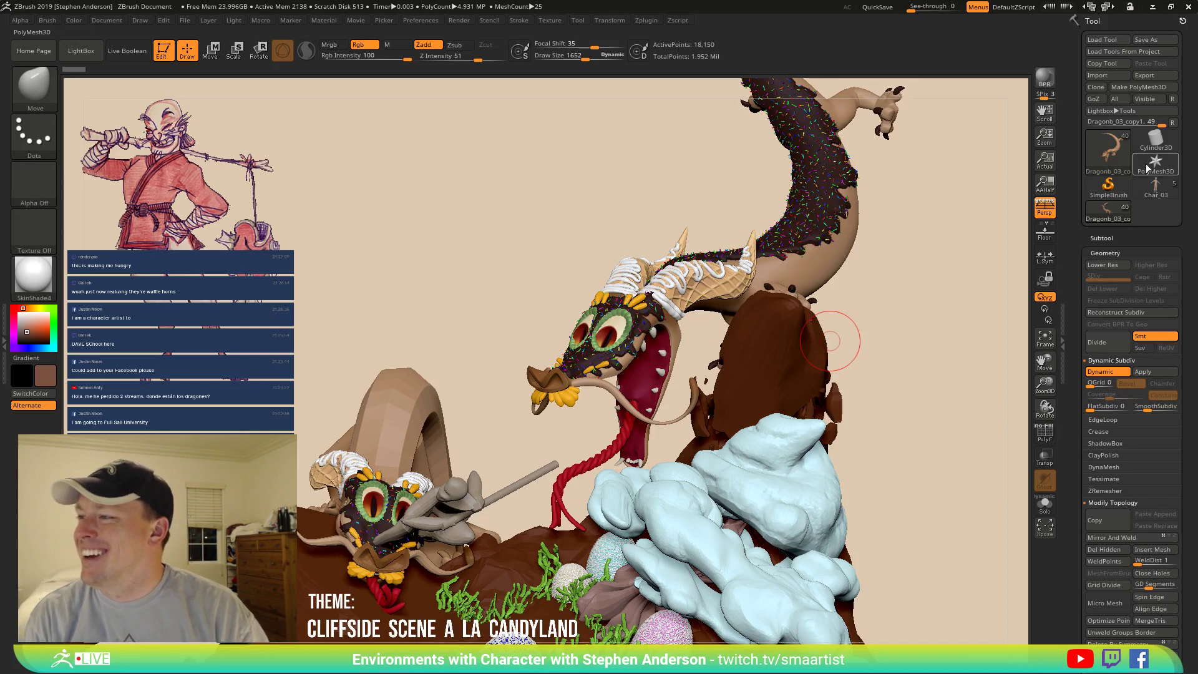
# Switch to the Char_03 tool and mask the body above mid-thigh with a softened edge, leaving the lower legs free.
pyautogui.click(1156, 186)
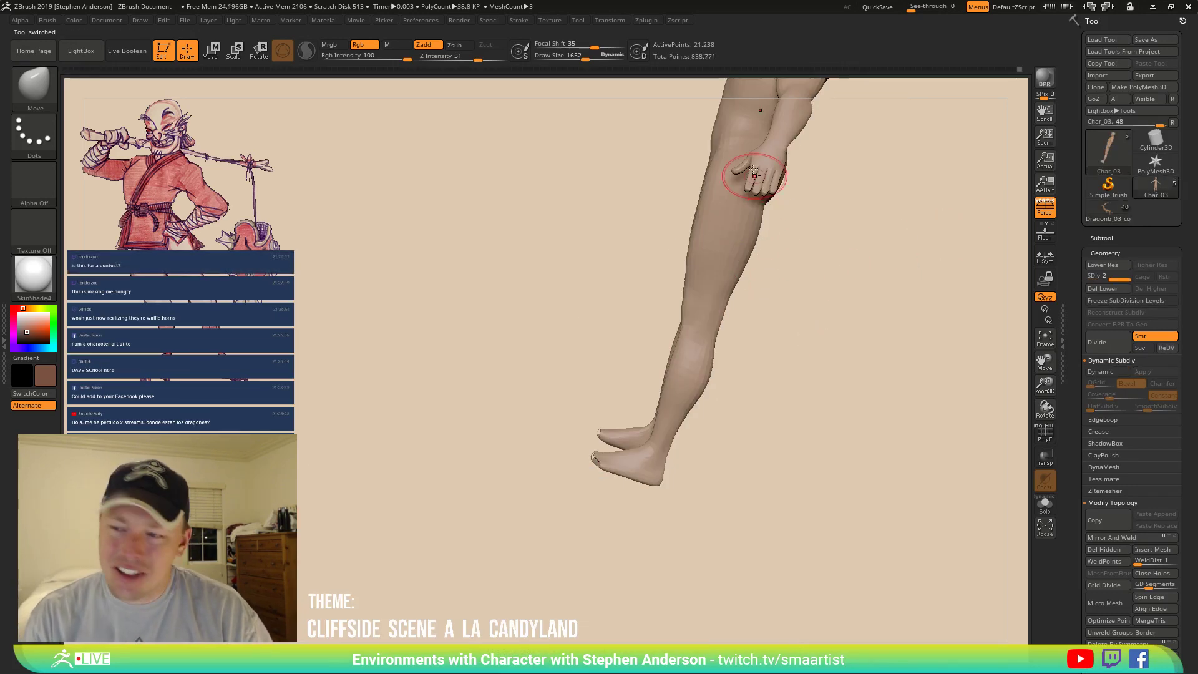
pyautogui.keyDown('alt'); pyautogui.moveTo(754, 168); pyautogui.dragTo(641, 359, button='right'); pyautogui.keyUp('alt')
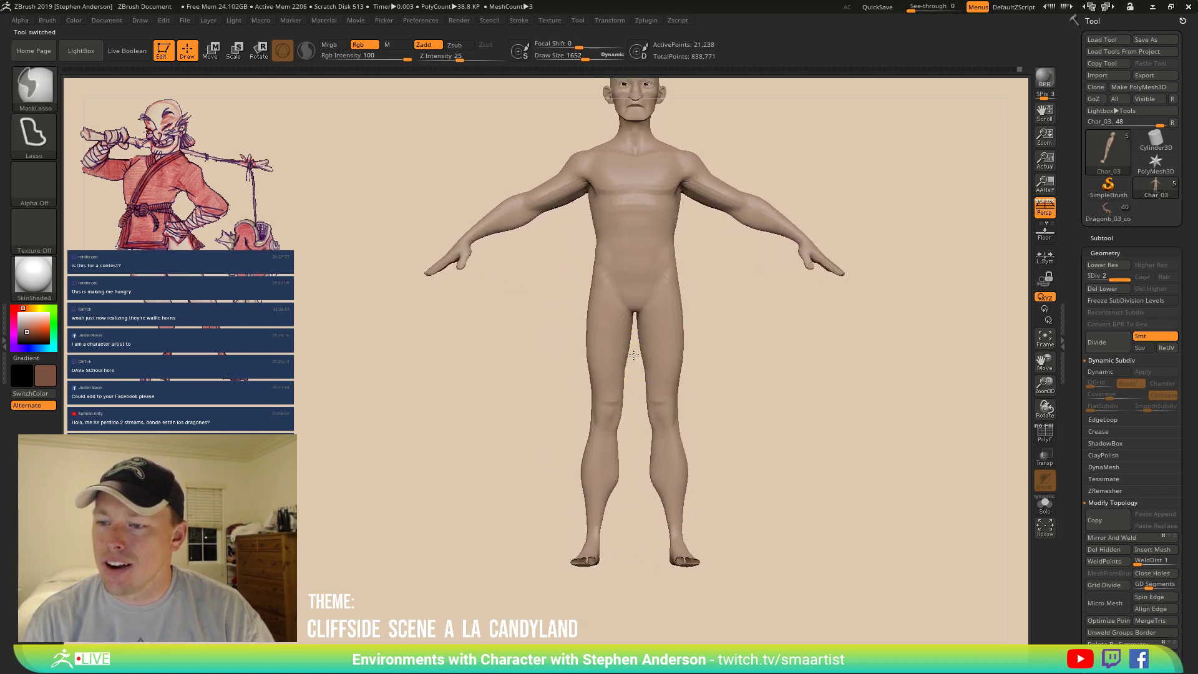
pyautogui.moveTo(733, 345)
pyautogui.keyDown('ctrl'); pyautogui.mouseDown()
pyautogui.moveTo(753, 625)
pyautogui.moveTo(632, 643)
pyautogui.moveTo(645, 599)
pyautogui.mouseUp(); pyautogui.keyUp('ctrl')
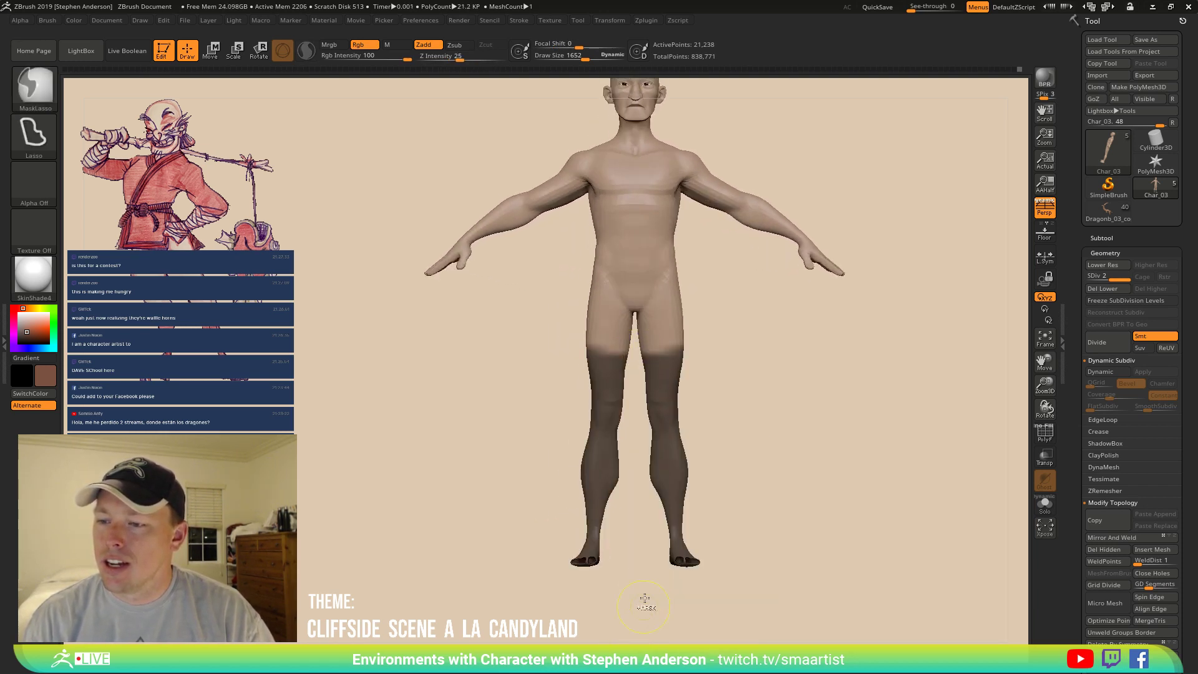
pyautogui.keyDown('ctrl'); pyautogui.click(741, 385); pyautogui.keyUp('ctrl')
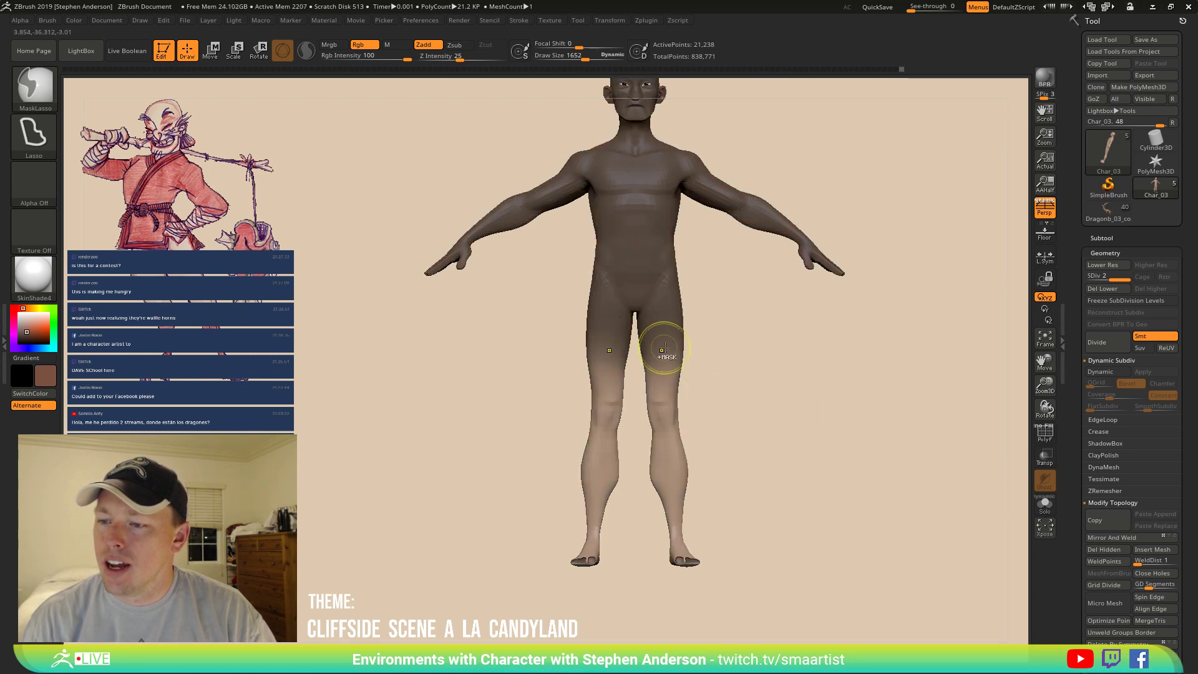
pyautogui.keyDown('ctrl'); pyautogui.click(747, 367); pyautogui.keyUp('ctrl')
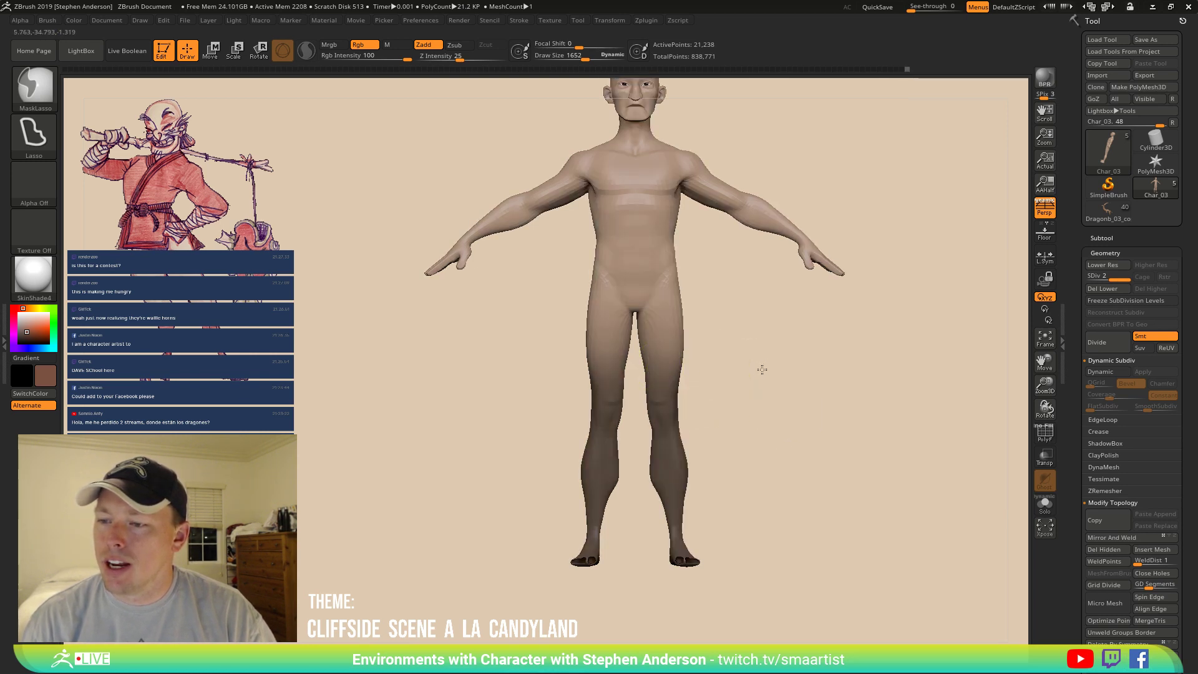
pyautogui.keyDown('ctrl'); pyautogui.click(762, 370); pyautogui.keyUp('ctrl')
# Shorten the thighs by moving the unmasked part of the legs up about 1.48 units.
pyautogui.press('w')
pyautogui.click(671, 343)
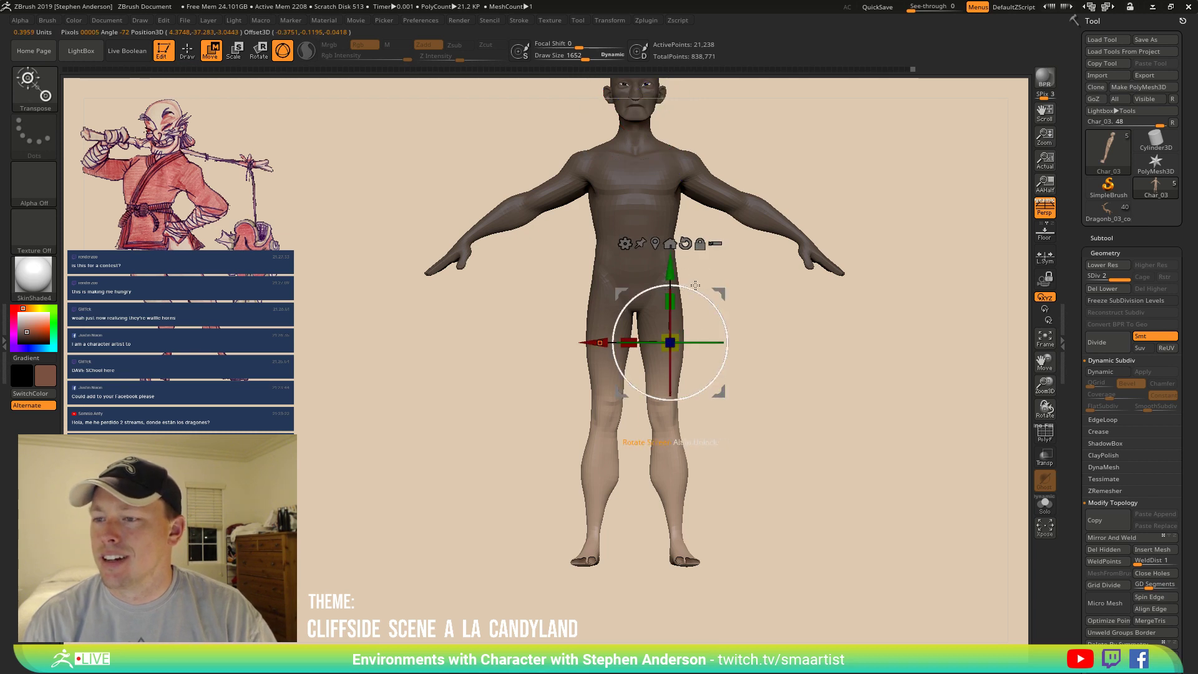
pyautogui.moveTo(724, 292); pyautogui.dragTo(726, 281)
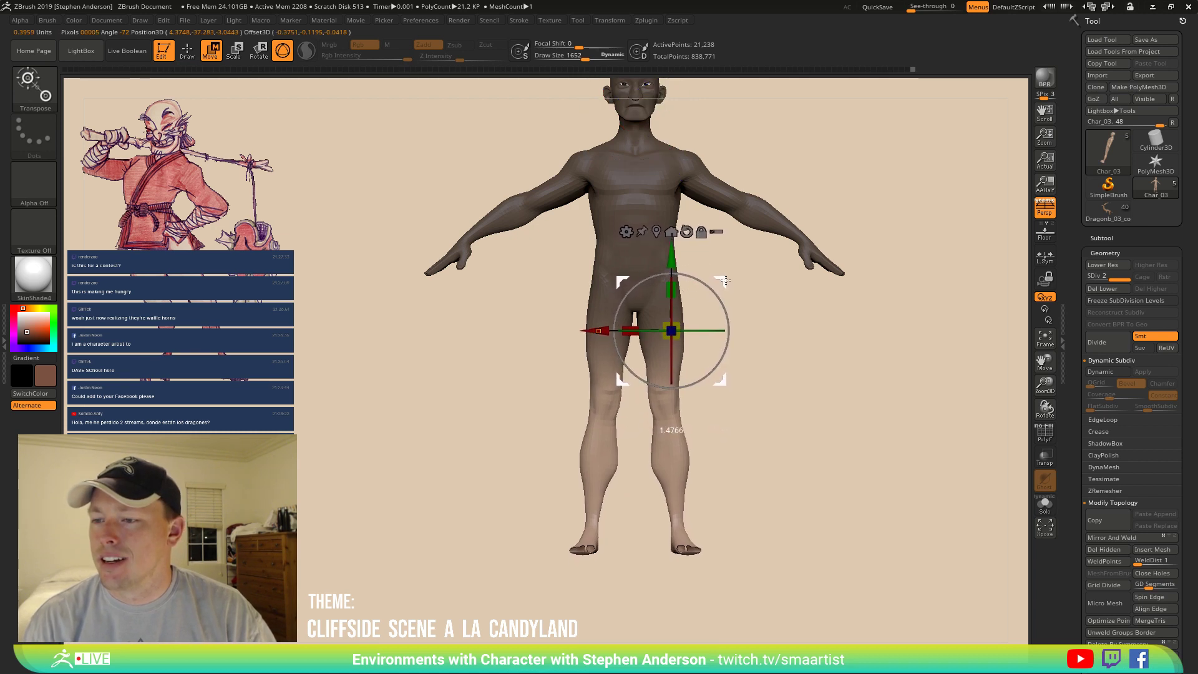
# Extend the mask down past the knees with a soft edge, raise the lower legs to shorten the calves, and clear the mask.
pyautogui.moveTo(820, 273); pyautogui.dragTo(723, 361)
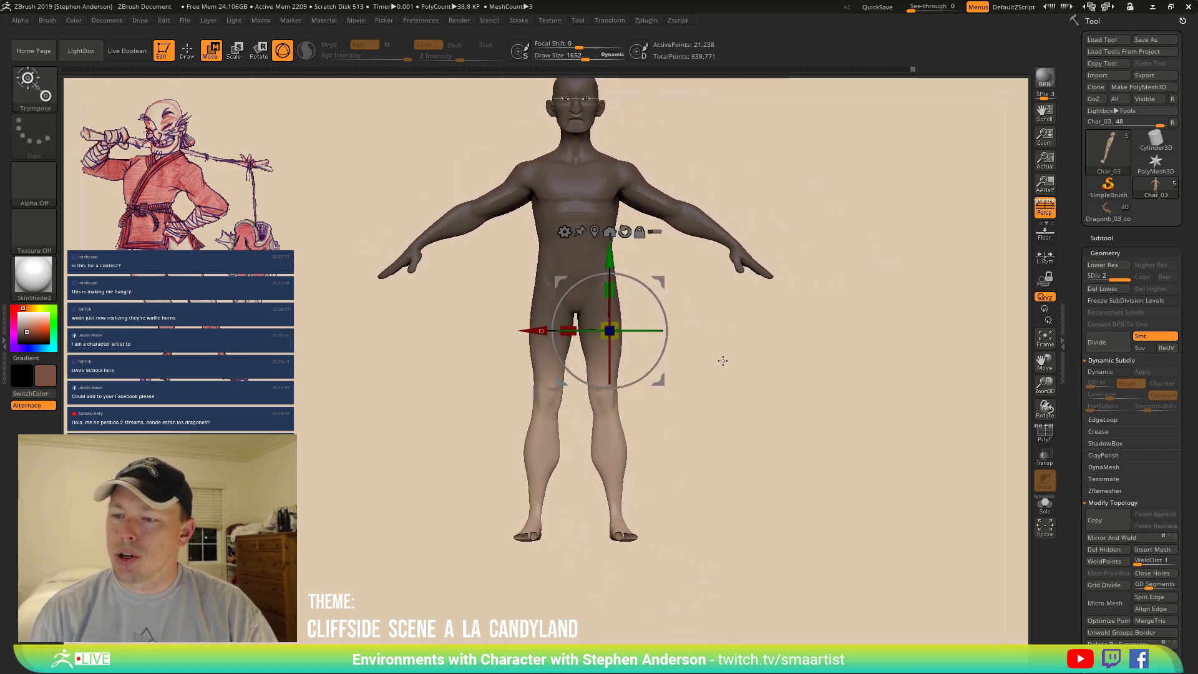
pyautogui.press('ctrl')
pyautogui.moveTo(649, 421)
pyautogui.keyDown('ctrl'); pyautogui.mouseDown()
pyautogui.moveTo(618, 231)
pyautogui.moveTo(431, 402)
pyautogui.moveTo(425, 440)
pyautogui.moveTo(430, 428)
pyautogui.mouseUp(); pyautogui.keyUp('ctrl')
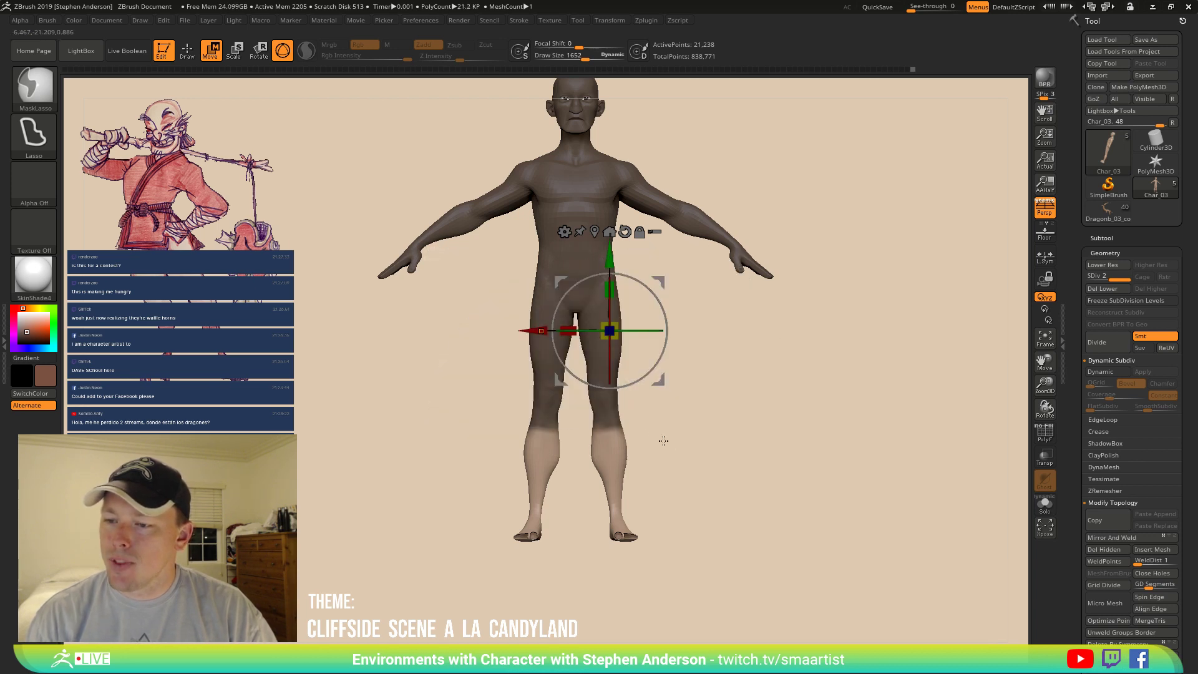
pyautogui.hotkey('ctrl', 'i')
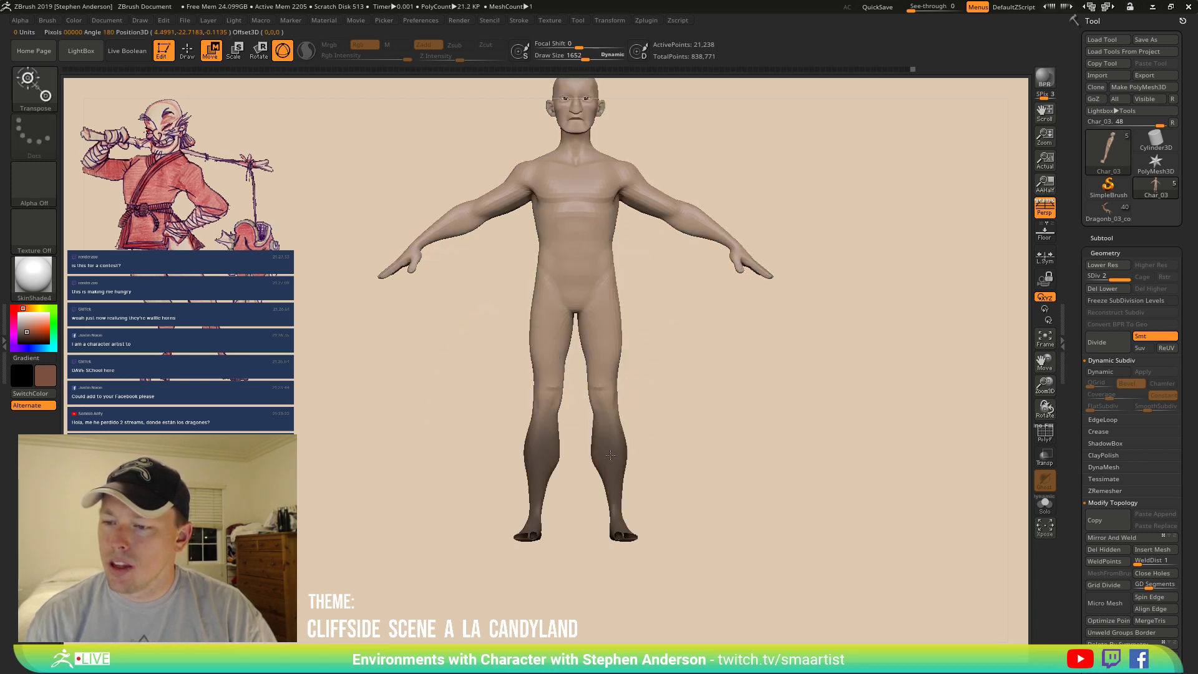
pyautogui.keyDown('ctrl'); pyautogui.click(668, 444); pyautogui.keyUp('ctrl')
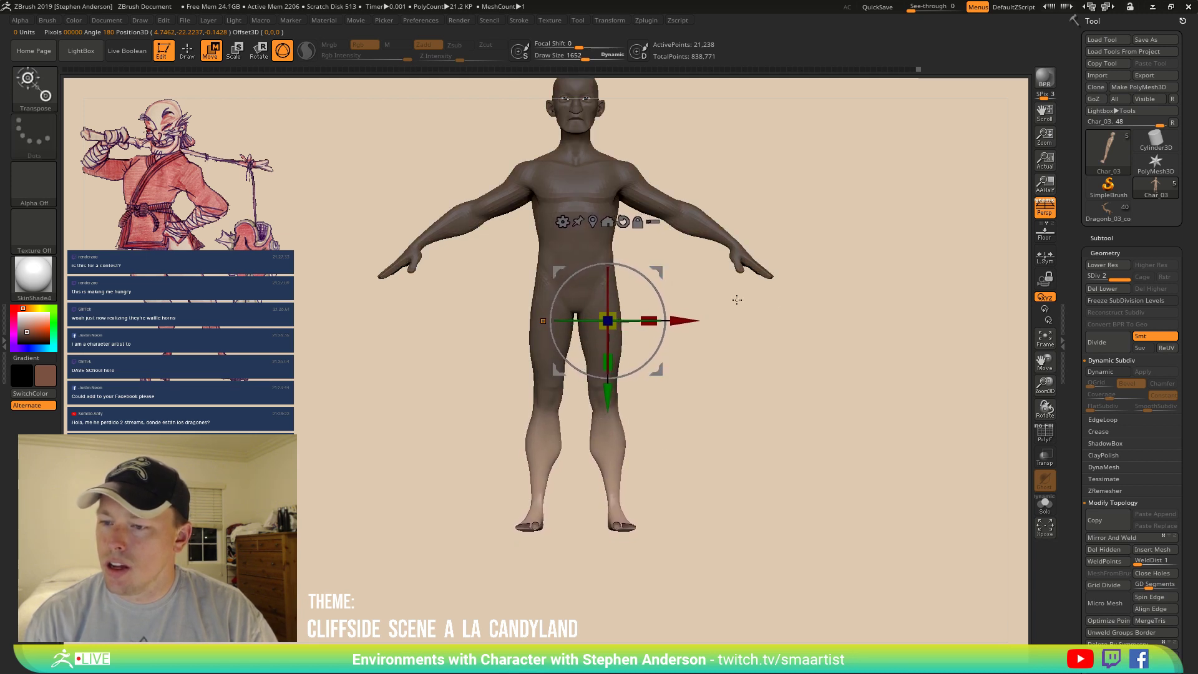
pyautogui.moveTo(771, 300)
pyautogui.mouseDown()
pyautogui.moveTo(720, 300)
pyautogui.moveTo(723, 335)
pyautogui.moveTo(765, 327)
pyautogui.moveTo(752, 342)
pyautogui.moveTo(770, 339)
pyautogui.mouseUp()
pyautogui.press('q')
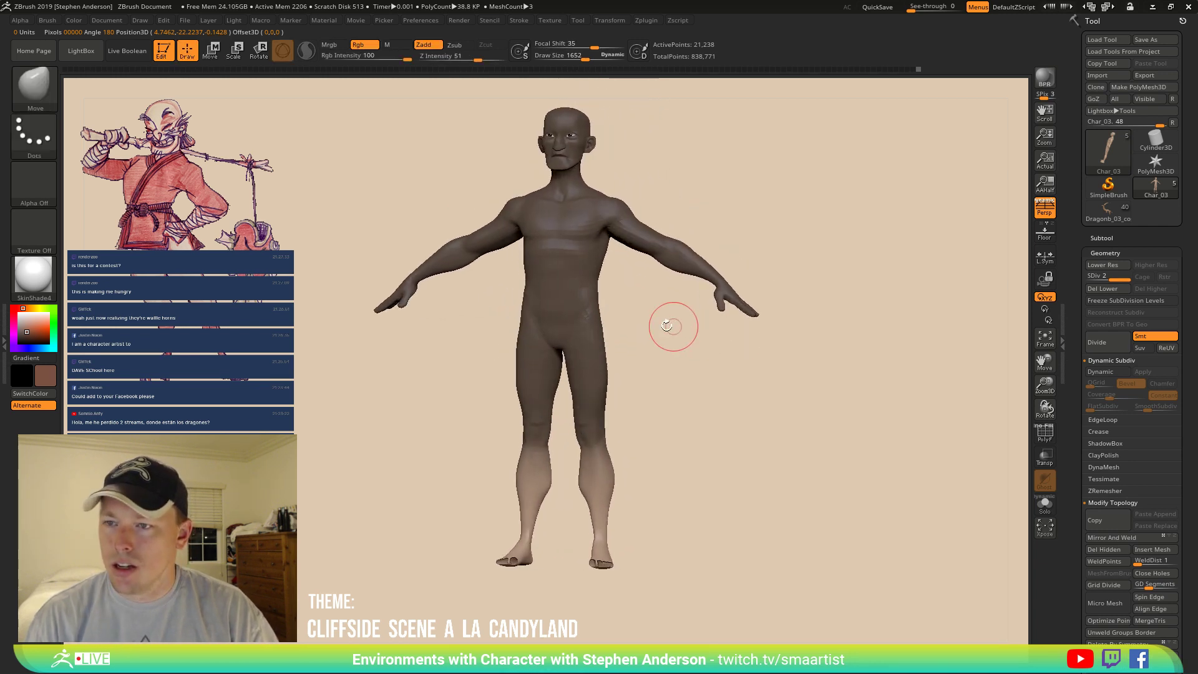
pyautogui.moveTo(667, 325)
pyautogui.mouseDown()
pyautogui.moveTo(656, 396)
pyautogui.moveTo(683, 401)
pyautogui.moveTo(634, 406)
pyautogui.moveTo(629, 389)
pyautogui.moveTo(656, 422)
pyautogui.moveTo(640, 426)
pyautogui.moveTo(574, 379)
pyautogui.moveTo(586, 368)
pyautogui.moveTo(618, 414)
pyautogui.moveTo(633, 376)
pyautogui.moveTo(665, 427)
pyautogui.mouseUp()
pyautogui.moveTo(650, 391)
pyautogui.mouseDown()
pyautogui.moveTo(634, 385)
pyautogui.moveTo(640, 358)
pyautogui.mouseUp()
# Mask the character's head down to the neck from a side view, leaving the body unmasked.
pyautogui.keyDown('ctrl'); pyautogui.moveTo(639, 358); pyautogui.dragTo(643, 417, button='right'); pyautogui.keyUp('ctrl')
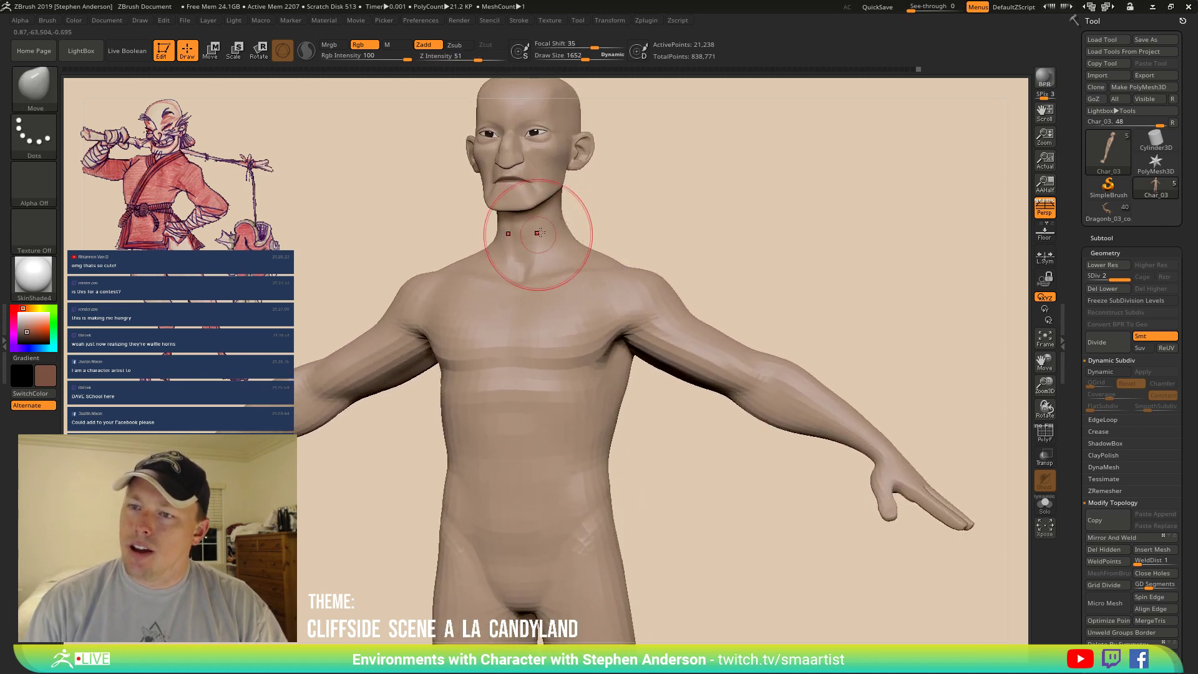
pyautogui.moveTo(539, 232)
pyautogui.mouseDown(button='right')
pyautogui.moveTo(499, 236)
pyautogui.moveTo(503, 187)
pyautogui.mouseUp(button='right')
pyautogui.moveTo(650, 206); pyautogui.dragTo(606, 212, button='right')
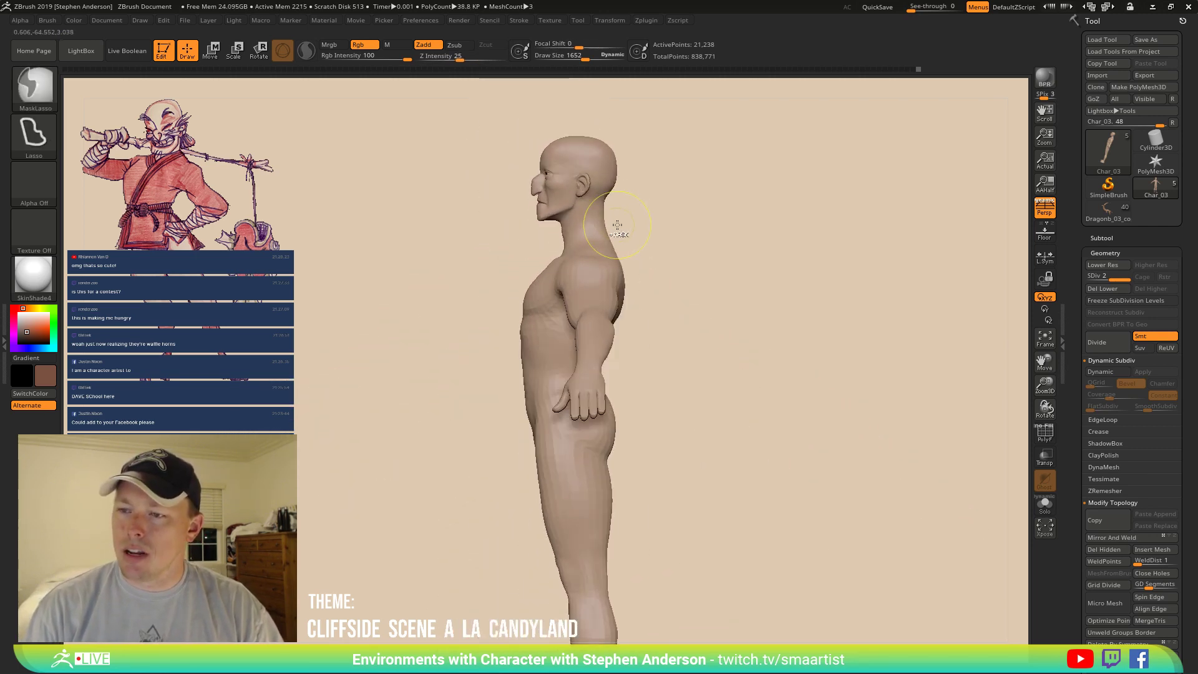
pyautogui.moveTo(604, 229)
pyautogui.keyDown('ctrl'); pyautogui.mouseDown()
pyautogui.moveTo(366, 340)
pyautogui.moveTo(845, 489)
pyautogui.moveTo(773, 431)
pyautogui.moveTo(766, 267)
pyautogui.moveTo(691, 602)
pyautogui.moveTo(388, 235)
pyautogui.moveTo(412, 233)
pyautogui.mouseUp(); pyautogui.keyUp('ctrl')
pyautogui.moveTo(743, 206)
pyautogui.keyDown('alt'); pyautogui.mouseDown()
pyautogui.moveTo(666, 443)
pyautogui.moveTo(749, 413)
pyautogui.mouseUp(); pyautogui.keyUp('alt')
pyautogui.hotkey('ctrl', 'i')
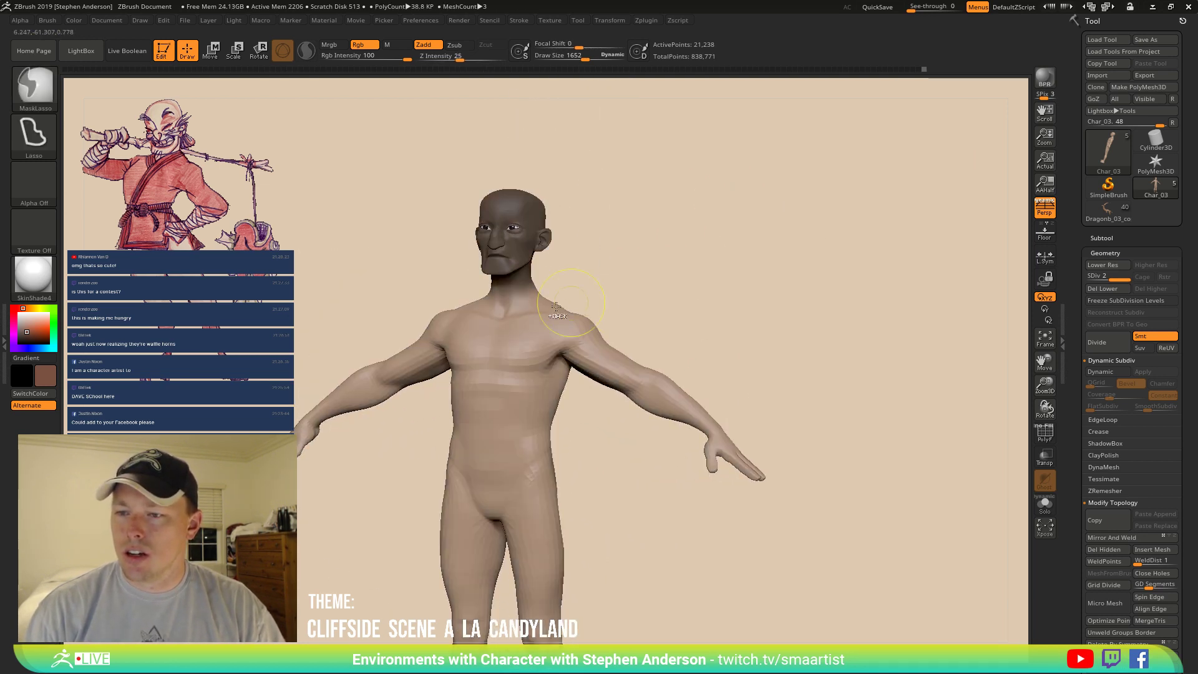
pyautogui.hotkey('ctrl', 'i')
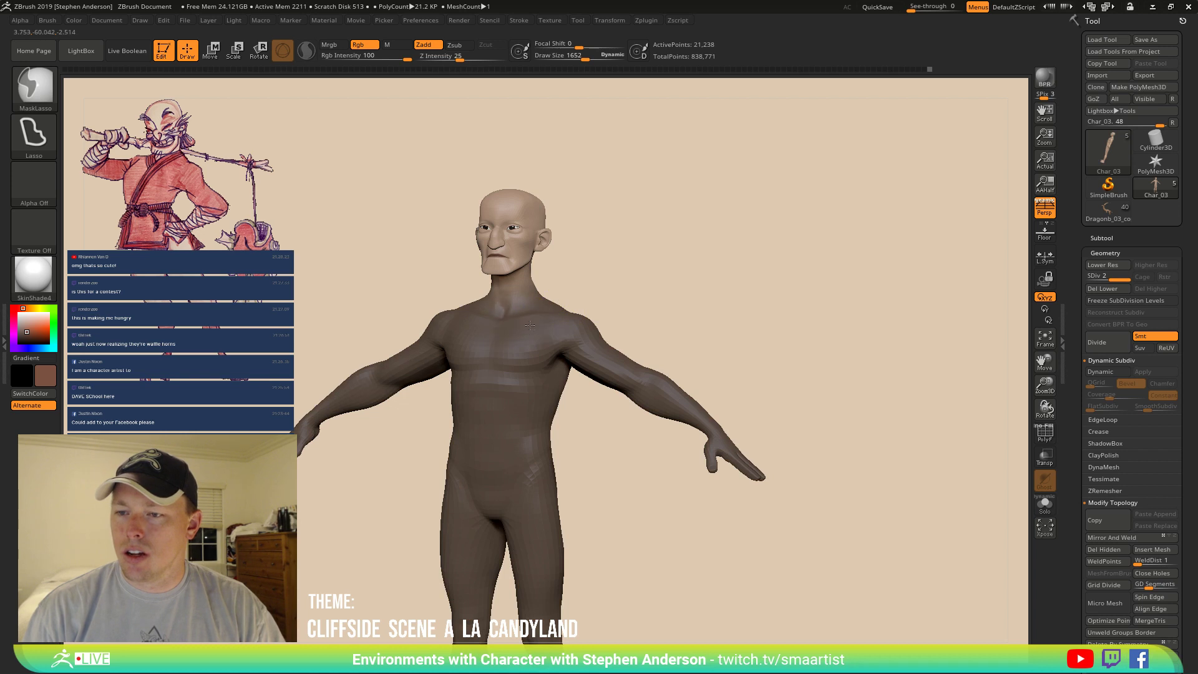
pyautogui.hotkey('ctrl', 'i')
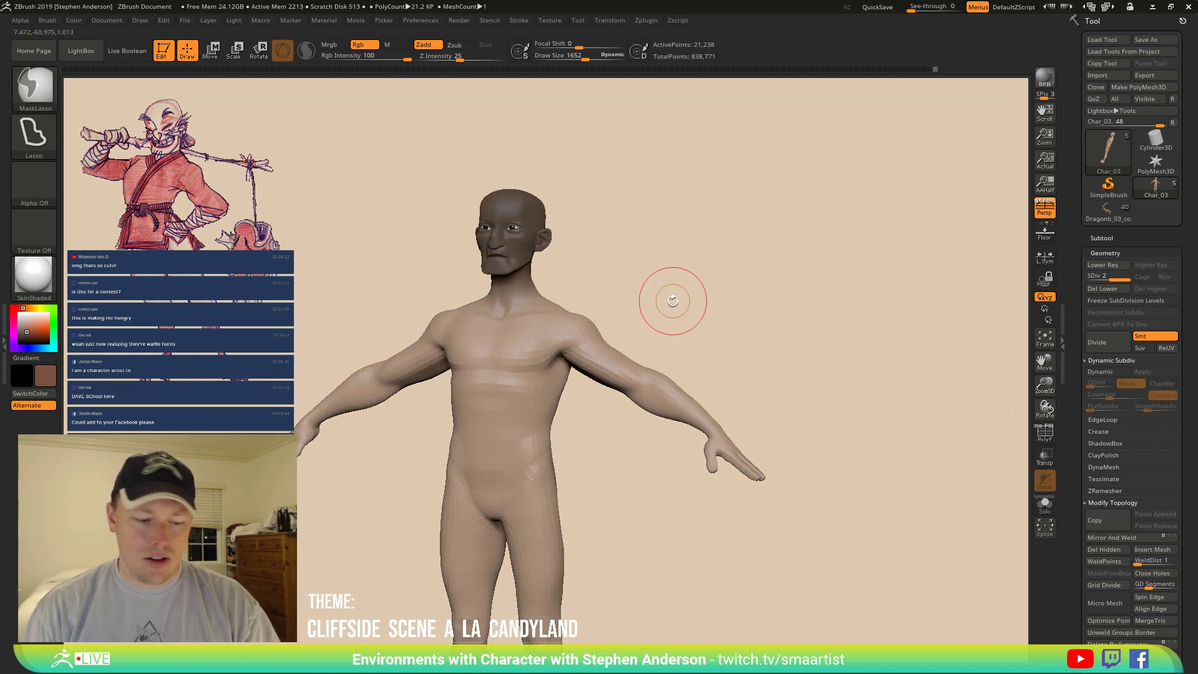
# Reset the gizmo's orientation at the neck and raise the unmasked body toward the head to shorten the neck.
pyautogui.press('w')
pyautogui.keyDown('alt'); pyautogui.moveTo(584, 481); pyautogui.dragTo(556, 235); pyautogui.keyUp('alt')
pyautogui.moveTo(513, 282); pyautogui.dragTo(505, 324)
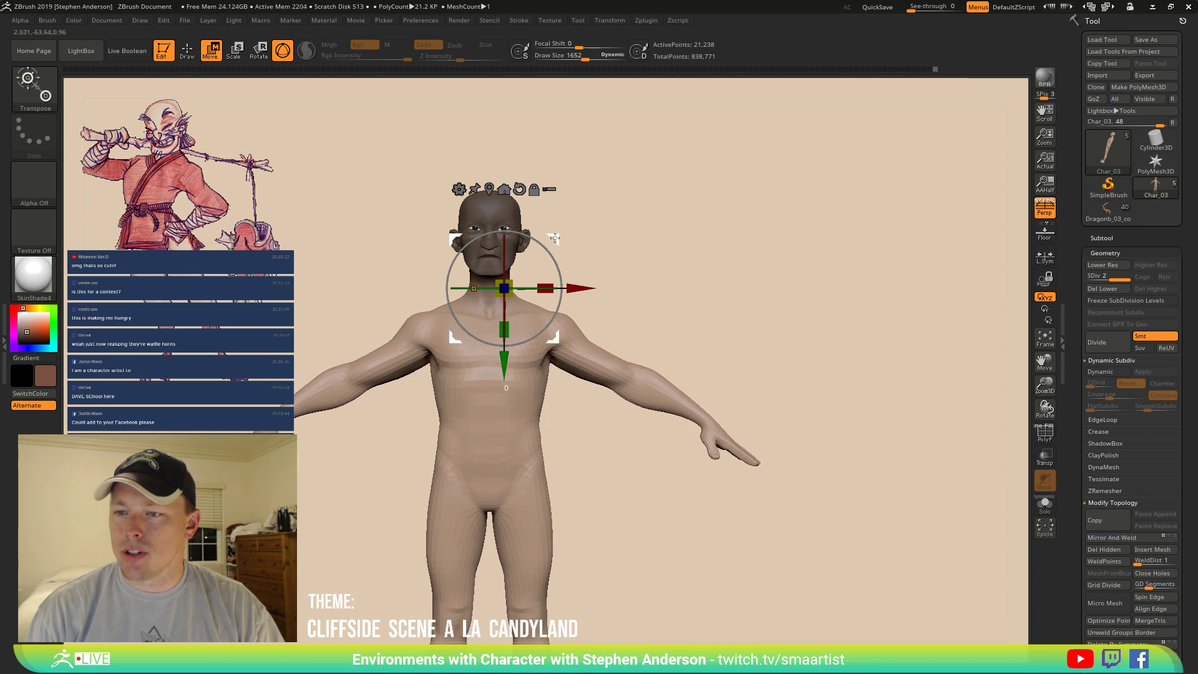
pyautogui.moveTo(555, 238); pyautogui.dragTo(507, 215)
pyautogui.hotkey('ctrl', 'z')
pyautogui.click(520, 188)
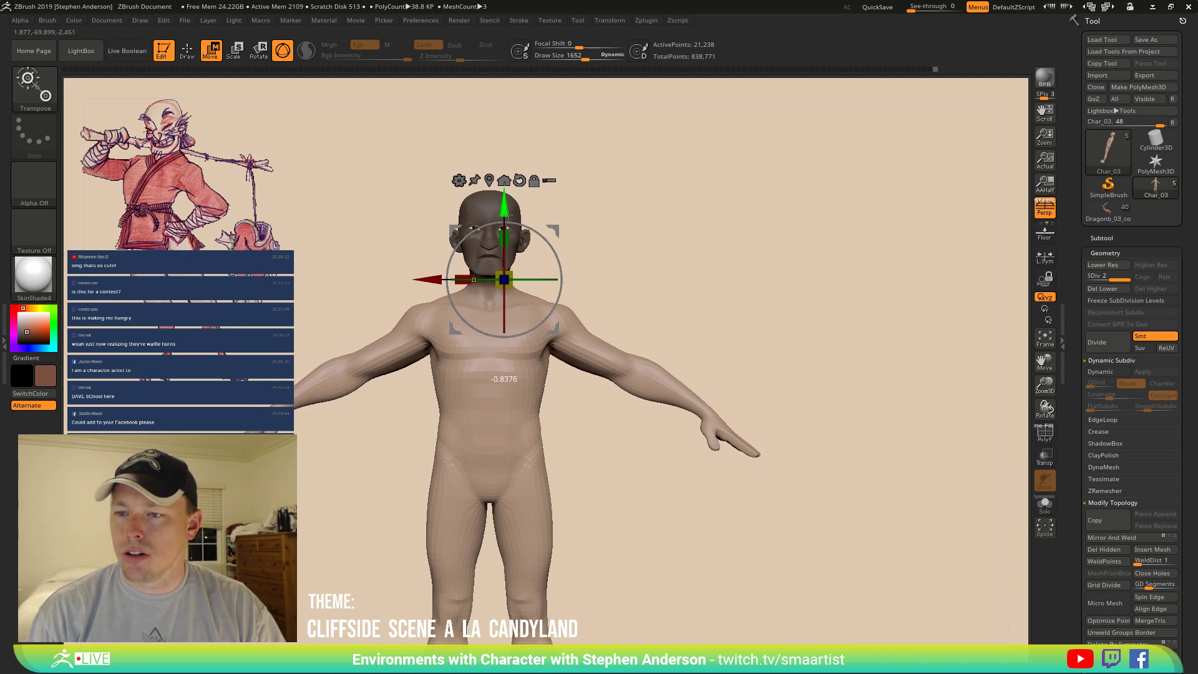
# Set the Move brush draw size to 2206 and redraw the head mask in profile along the jaw and nape.
pyautogui.moveTo(615, 195)
pyautogui.mouseDown()
pyautogui.moveTo(628, 193)
pyautogui.moveTo(591, 194)
pyautogui.mouseUp()
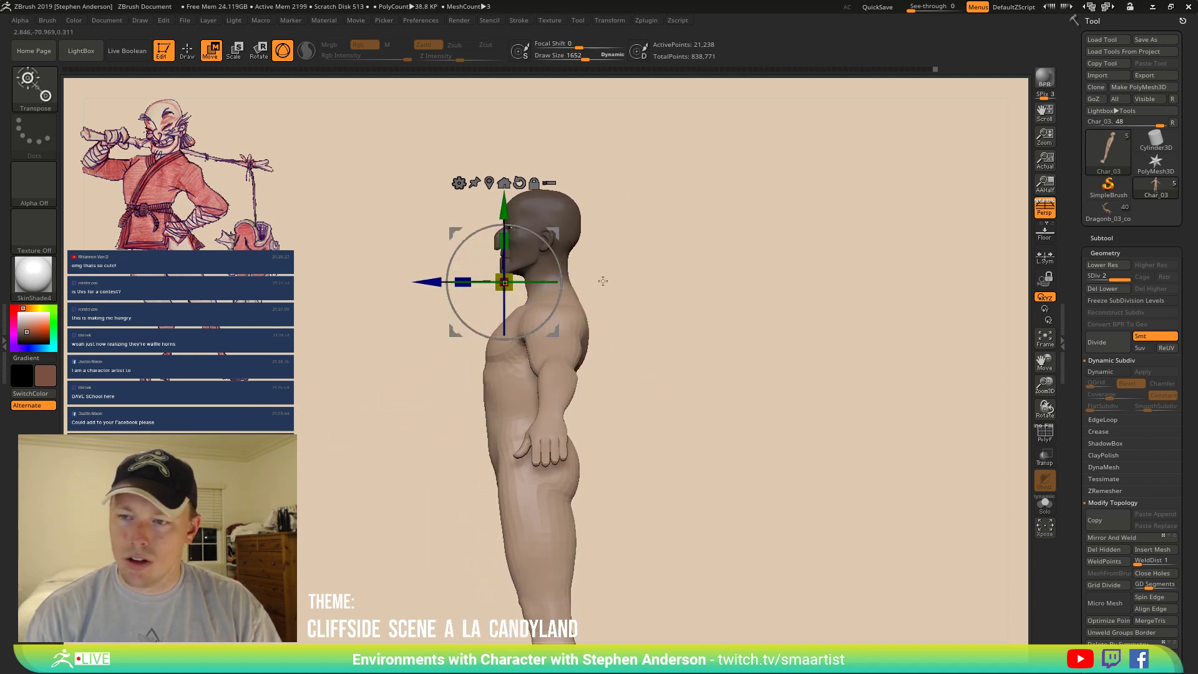
pyautogui.press('q')
pyautogui.keyDown('ctrl'); pyautogui.moveTo(560, 287); pyautogui.dragTo(671, 291, button='right'); pyautogui.keyUp('ctrl')
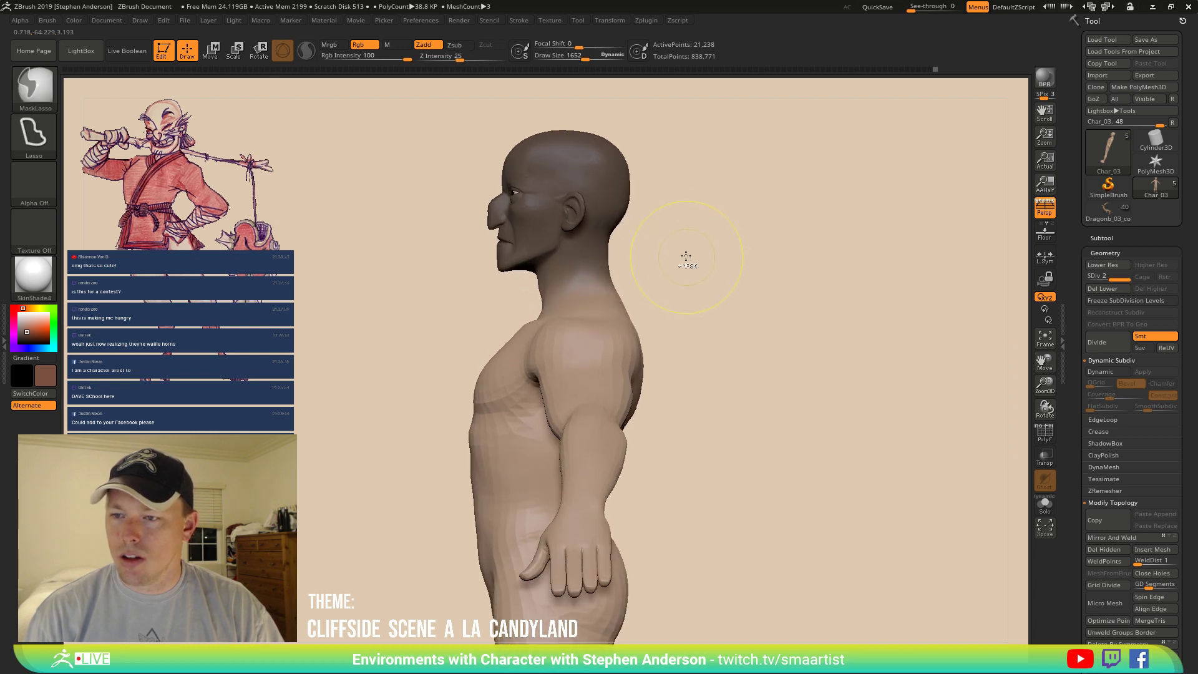
pyautogui.keyDown('ctrl'); pyautogui.moveTo(687, 261); pyautogui.dragTo(726, 295); pyautogui.keyUp('ctrl')
pyautogui.moveTo(548, 308); pyautogui.dragTo(535, 305)
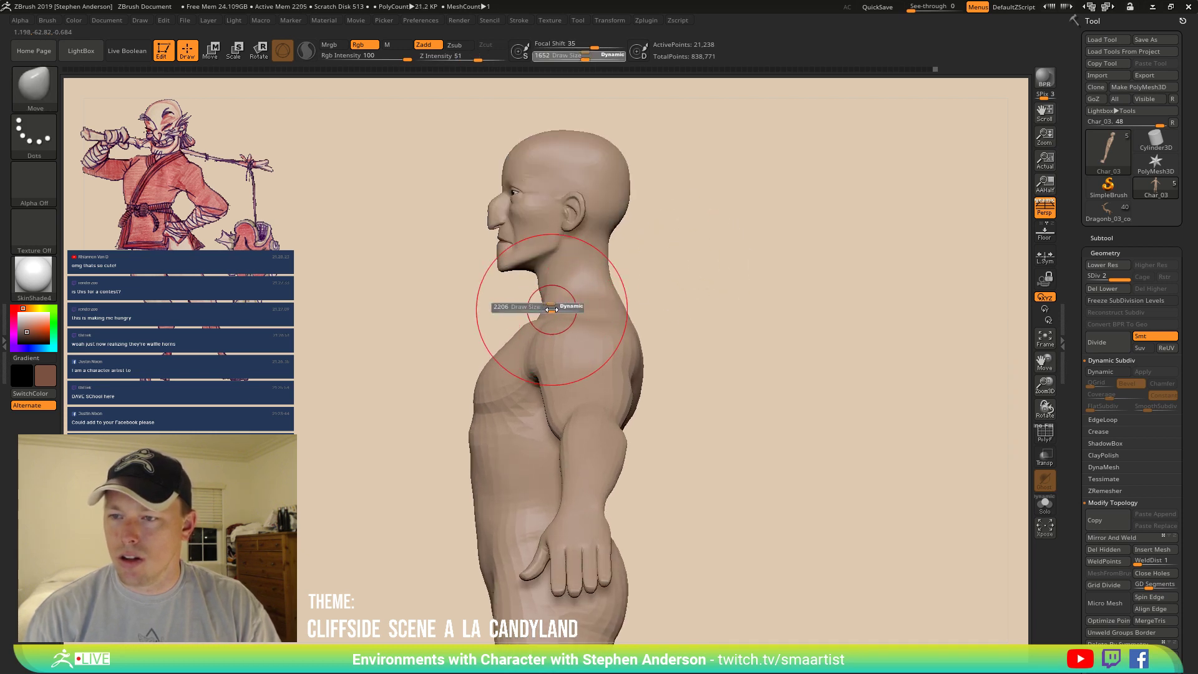
pyautogui.press('ctrl')
pyautogui.moveTo(607, 247)
pyautogui.keyDown('ctrl'); pyautogui.mouseDown()
pyautogui.moveTo(374, 160)
pyautogui.moveTo(455, 320)
pyautogui.mouseUp(); pyautogui.keyUp('ctrl')
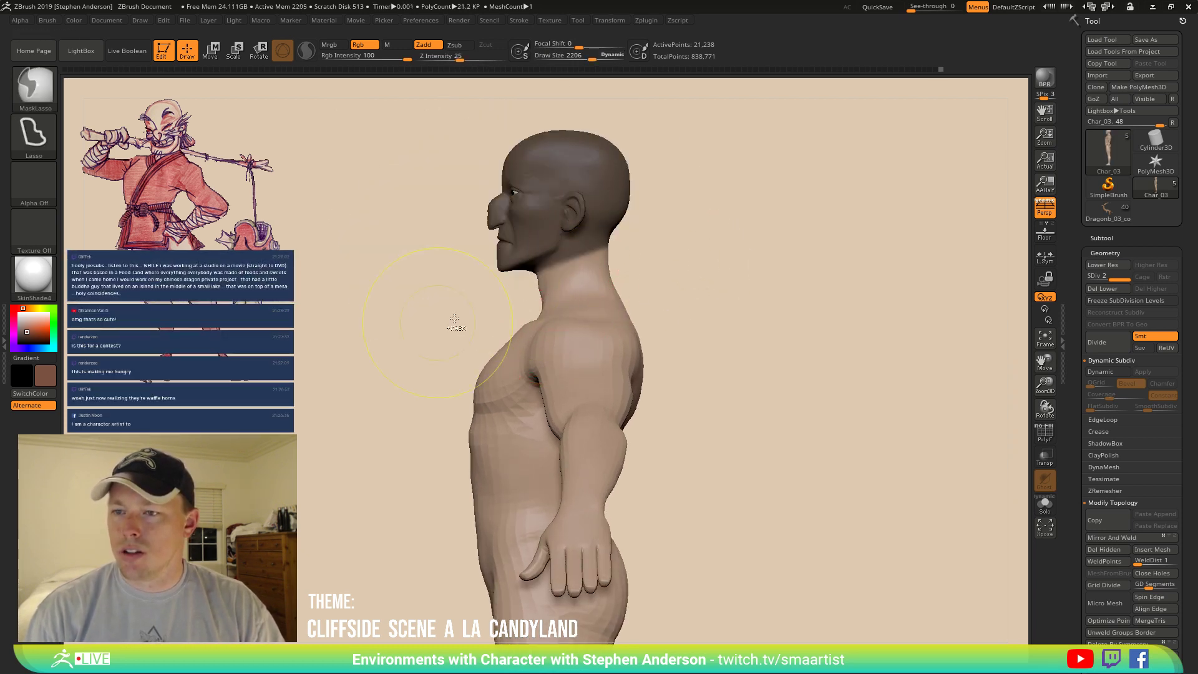
pyautogui.keyDown('ctrl'); pyautogui.click(697, 239); pyautogui.keyUp('ctrl')
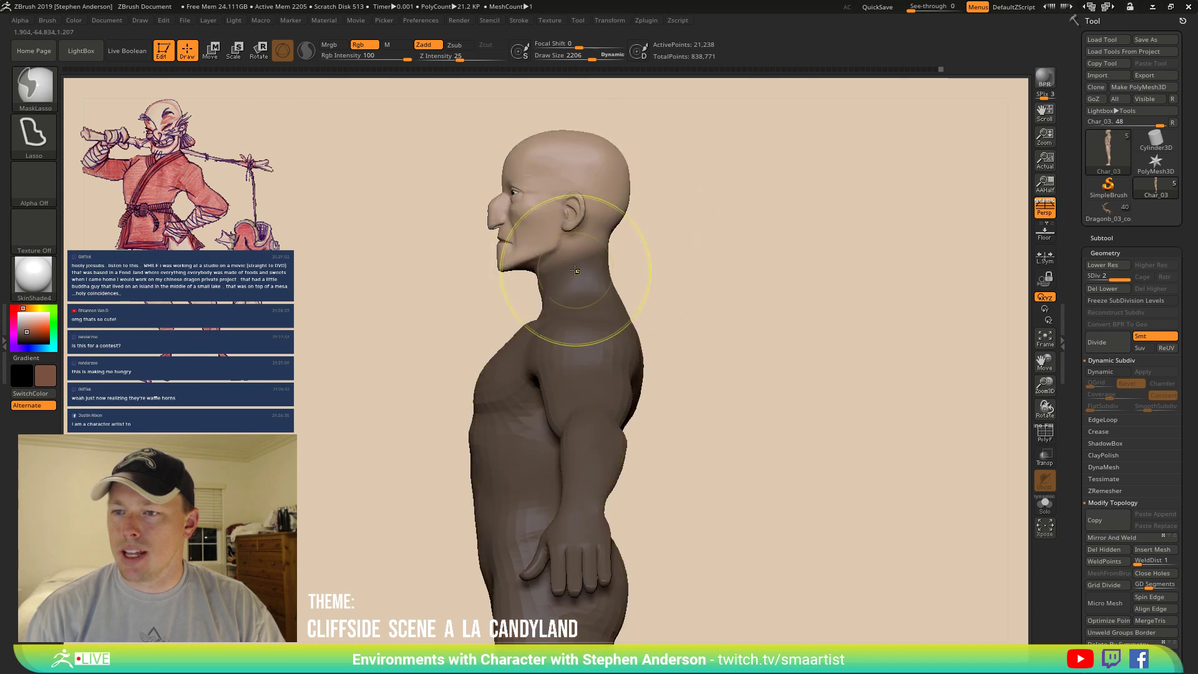
pyautogui.keyDown('ctrl'); pyautogui.click(646, 258); pyautogui.keyUp('ctrl')
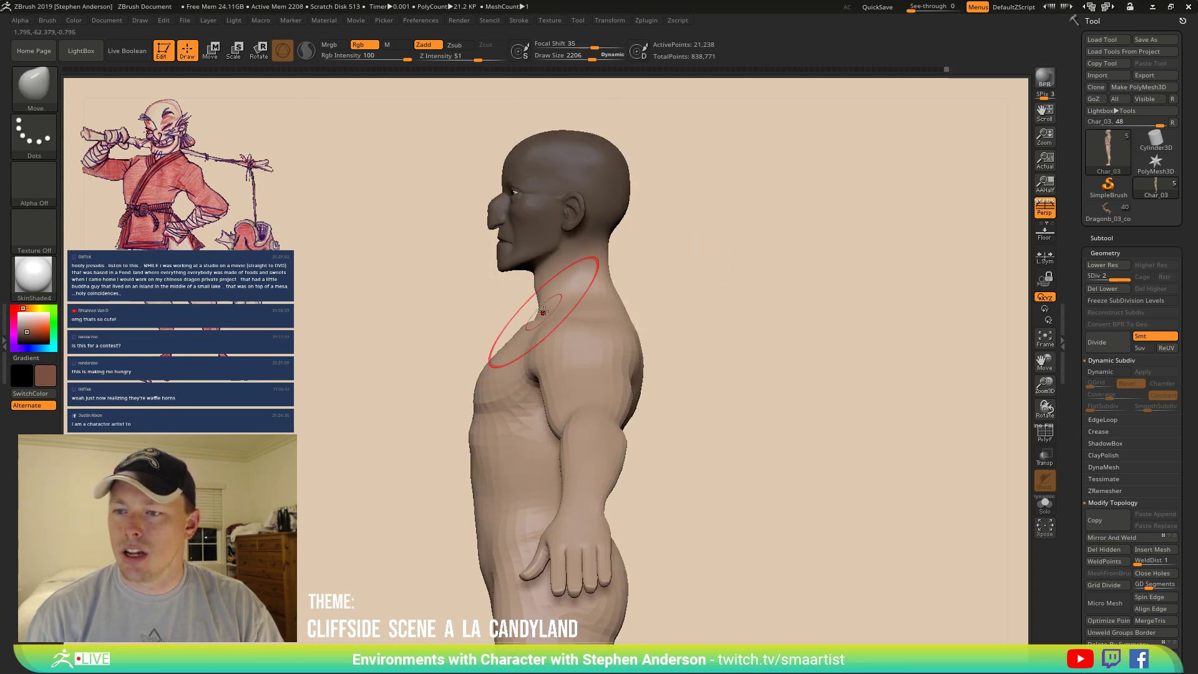
# Reshape the throat and base of the neck in profile with the Move brush, bringing the draw size down to 1141.
pyautogui.press('s')
pyautogui.moveTo(636, 307); pyautogui.dragTo(639, 307)
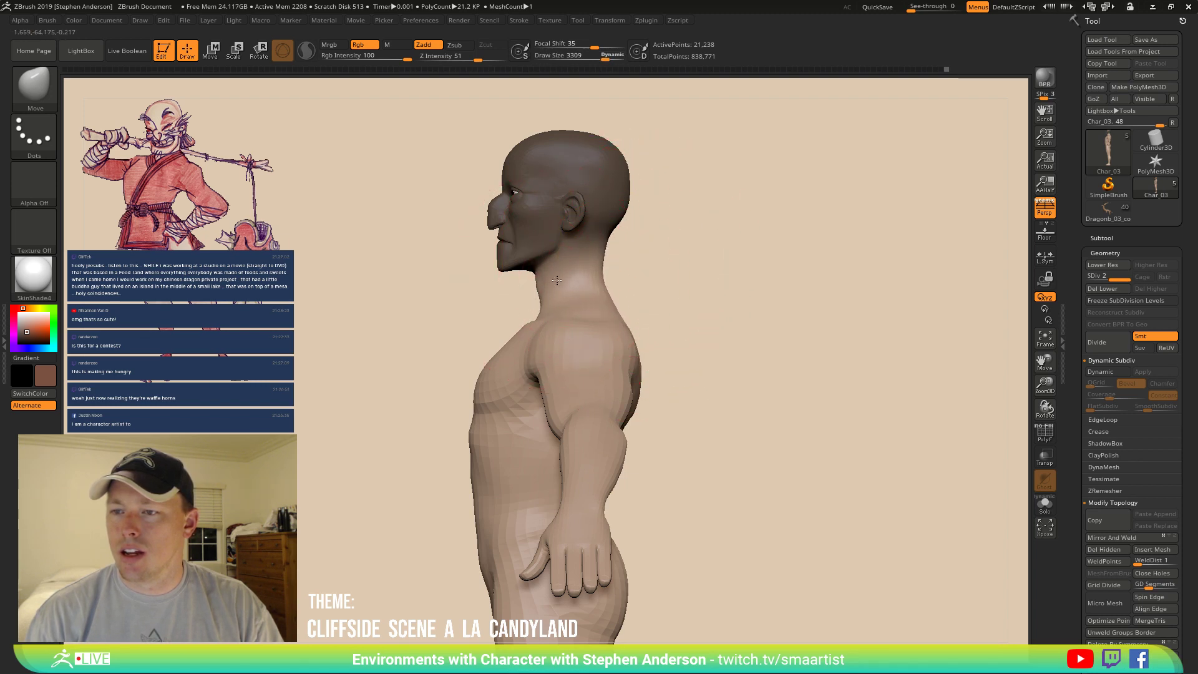
pyautogui.press('s')
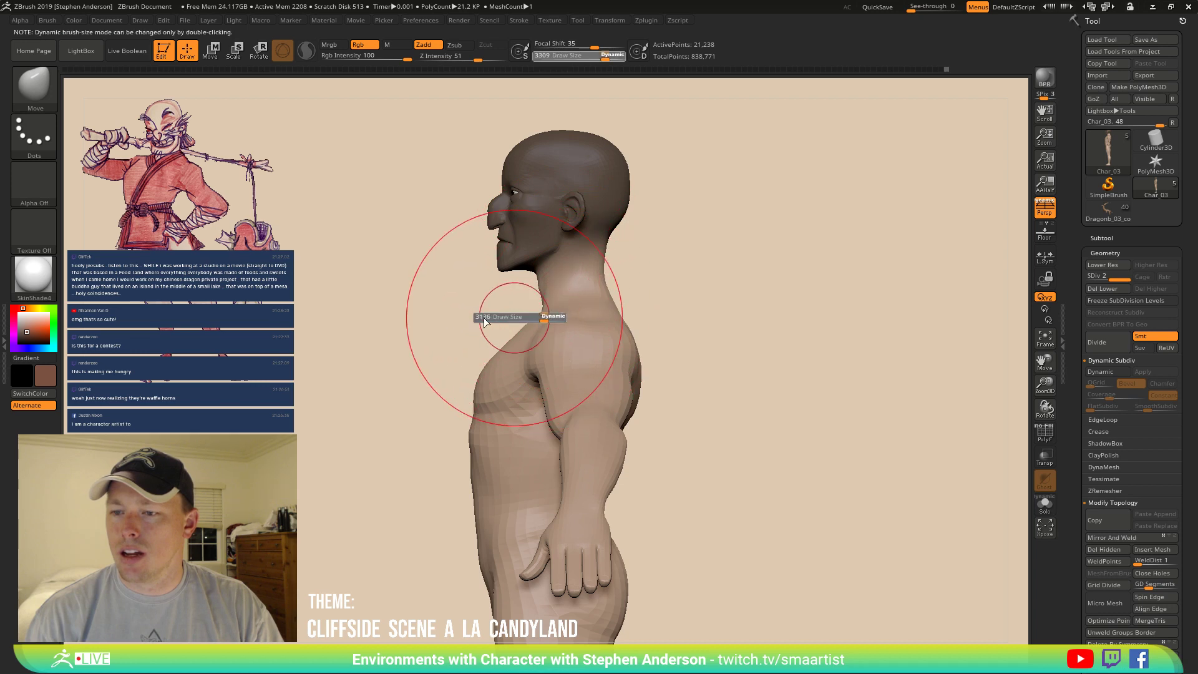
pyautogui.moveTo(485, 317); pyautogui.dragTo(392, 324)
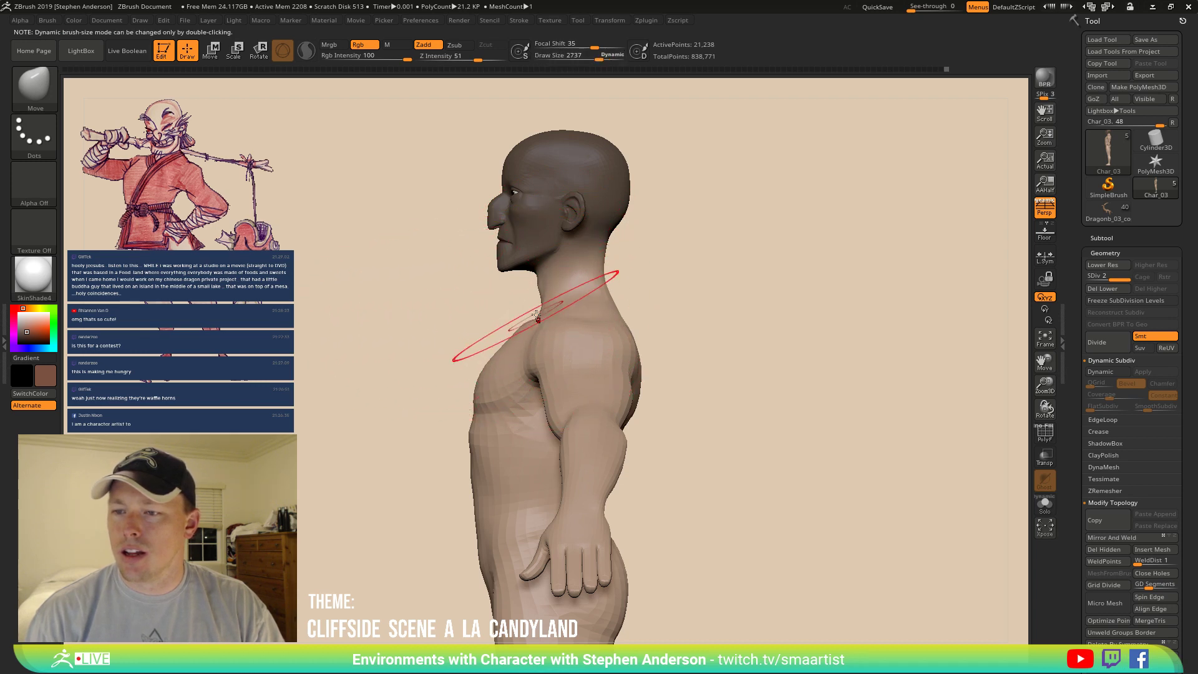
pyautogui.moveTo(537, 314); pyautogui.dragTo(515, 317)
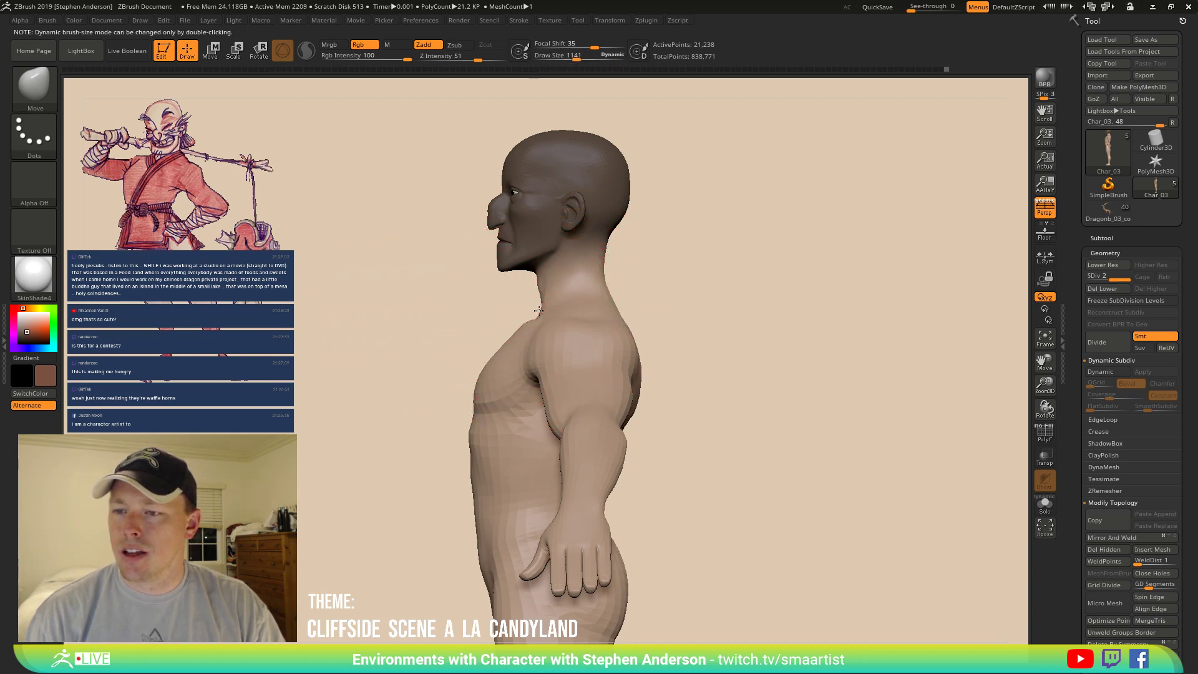
pyautogui.moveTo(543, 312); pyautogui.dragTo(612, 333, button='right')
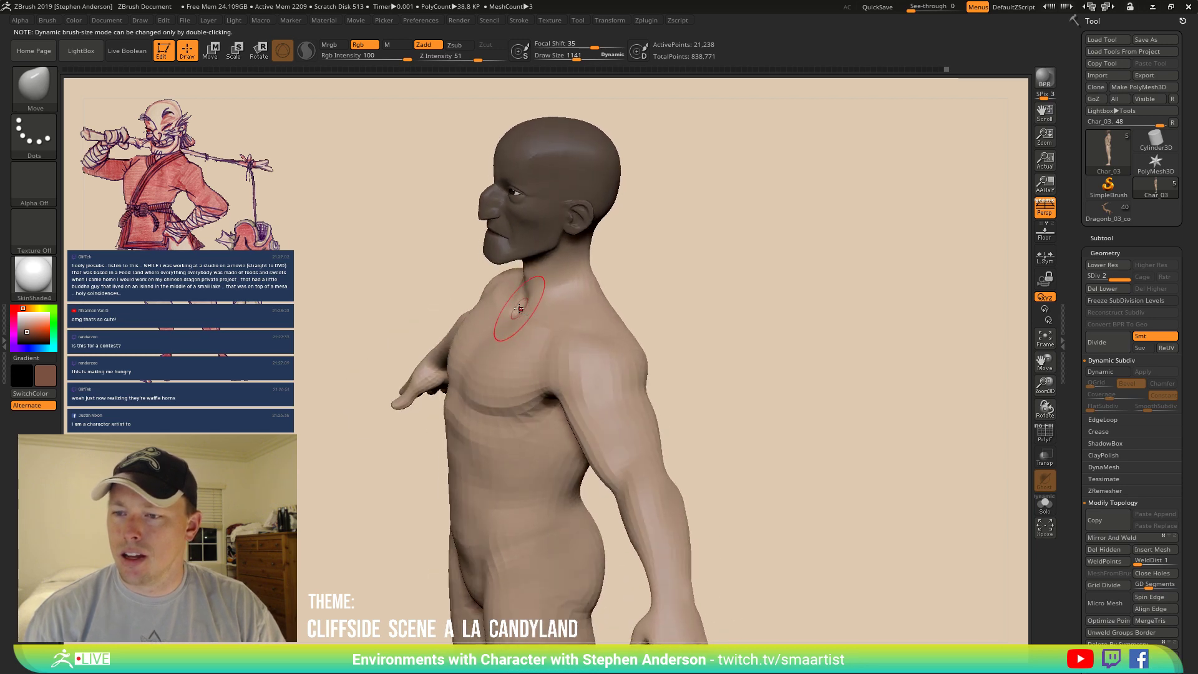
# Reshape the neck-to-shoulder slope with the Move brush at draw size 1526, and smooth the back of the shoulder and upper arm.
pyautogui.moveTo(519, 307)
pyautogui.mouseDown(button='right')
pyautogui.moveTo(574, 309)
pyautogui.moveTo(468, 268)
pyautogui.mouseUp(button='right')
pyautogui.press('s')
pyautogui.moveTo(462, 272); pyautogui.dragTo(466, 281)
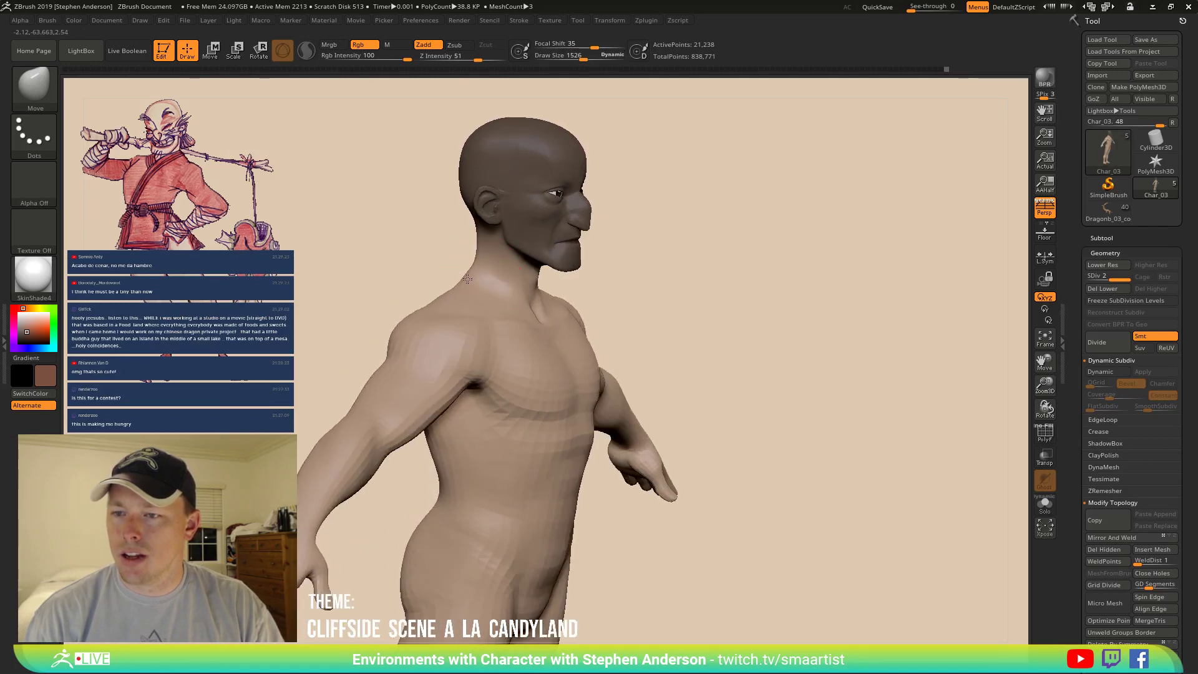
pyautogui.moveTo(466, 281); pyautogui.dragTo(566, 288, button='right')
pyautogui.press('space')
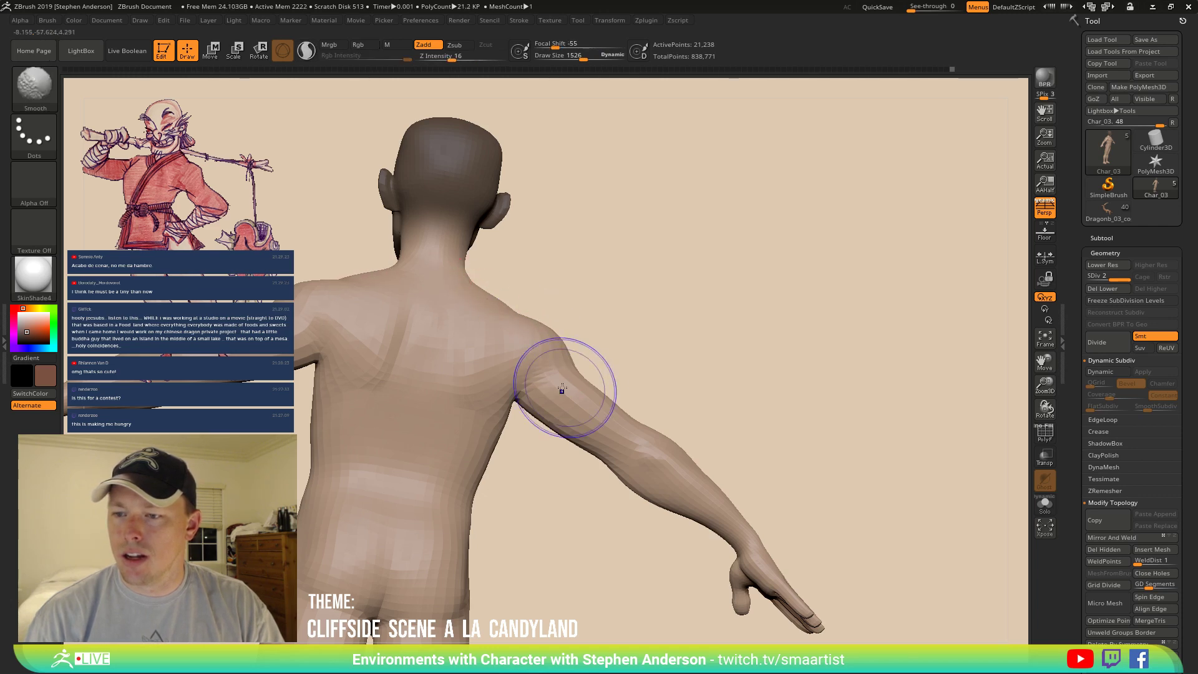
pyautogui.moveTo(563, 389)
pyautogui.mouseDown(button='right')
pyautogui.moveTo(570, 356)
pyautogui.moveTo(550, 349)
pyautogui.moveTo(597, 419)
pyautogui.moveTo(636, 246)
pyautogui.moveTo(618, 270)
pyautogui.moveTo(580, 267)
pyautogui.moveTo(628, 294)
pyautogui.moveTo(597, 300)
pyautogui.moveTo(585, 322)
pyautogui.moveTo(586, 295)
pyautogui.moveTo(581, 330)
pyautogui.mouseUp(button='right')
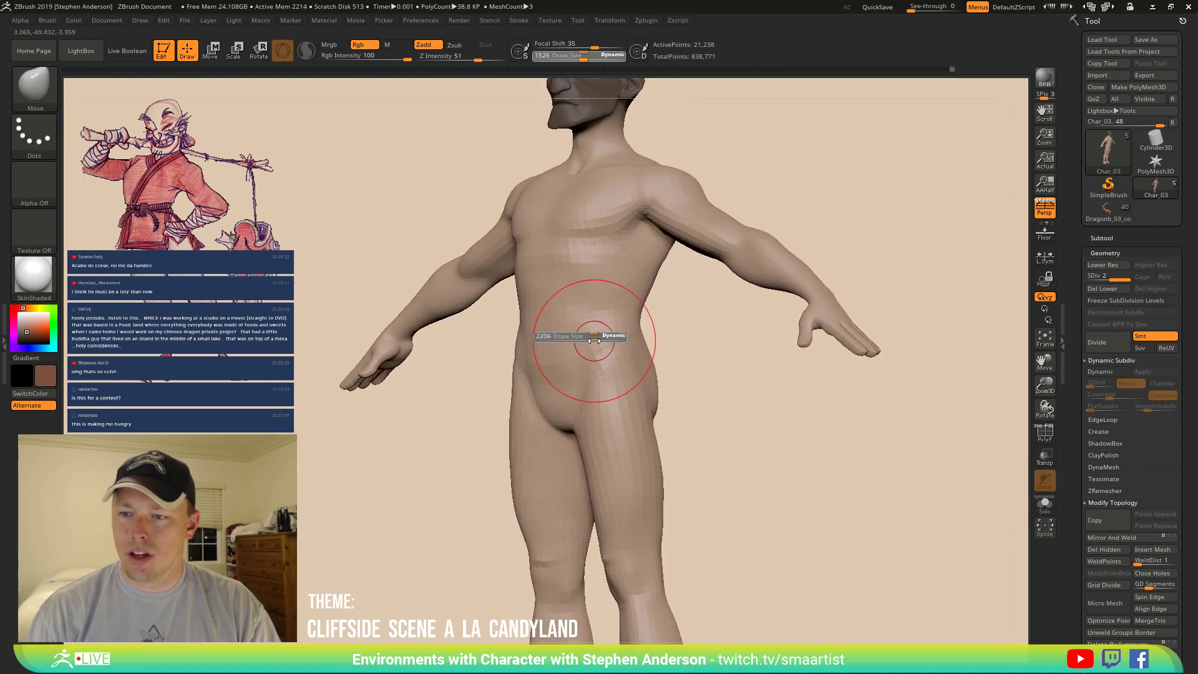
# Reshape the waist and hips with the Move brush at draw size 3248, and refine the buttocks from behind at draw size 446.
pyautogui.moveTo(604, 343); pyautogui.dragTo(605, 359)
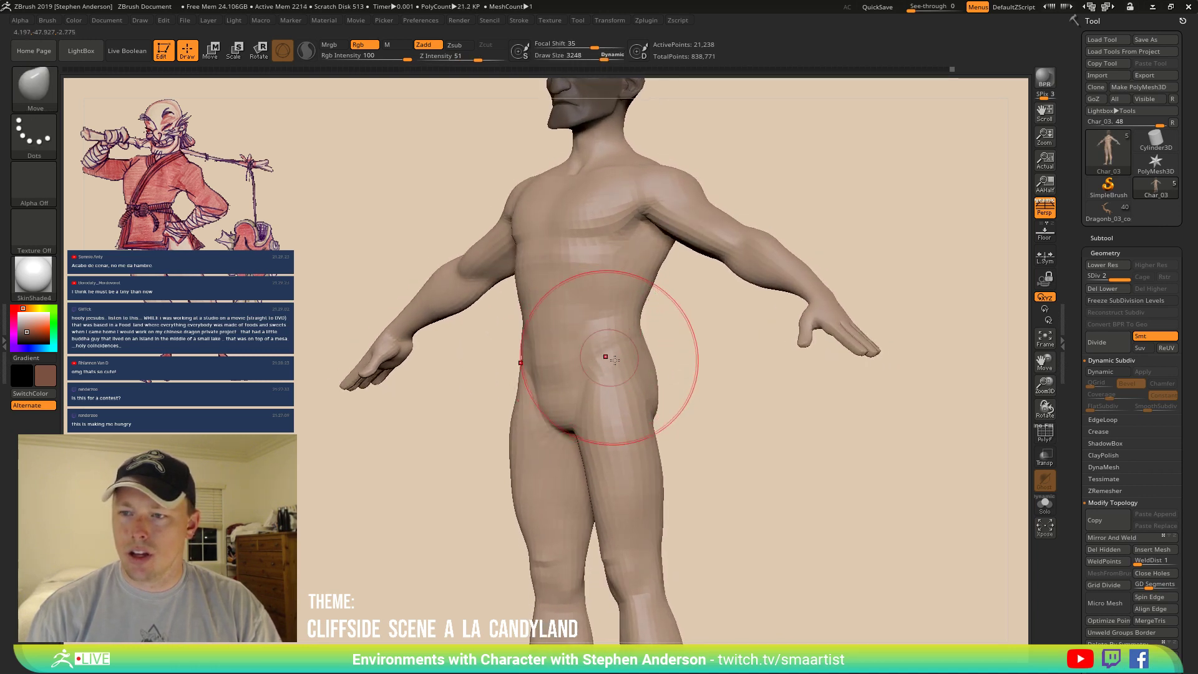
pyautogui.moveTo(615, 360)
pyautogui.keyDown('ctrl'); pyautogui.mouseDown(button='right')
pyautogui.moveTo(609, 309)
pyautogui.moveTo(686, 325)
pyautogui.moveTo(706, 316)
pyautogui.moveTo(701, 327)
pyautogui.moveTo(717, 334)
pyautogui.moveTo(683, 320)
pyautogui.moveTo(674, 368)
pyautogui.mouseUp(button='right'); pyautogui.keyUp('ctrl')
pyautogui.press('s')
pyautogui.moveTo(646, 316); pyautogui.dragTo(604, 315)
pyautogui.moveTo(649, 349)
pyautogui.mouseDown(button='right')
pyautogui.moveTo(615, 341)
pyautogui.moveTo(642, 342)
pyautogui.mouseUp(button='right')
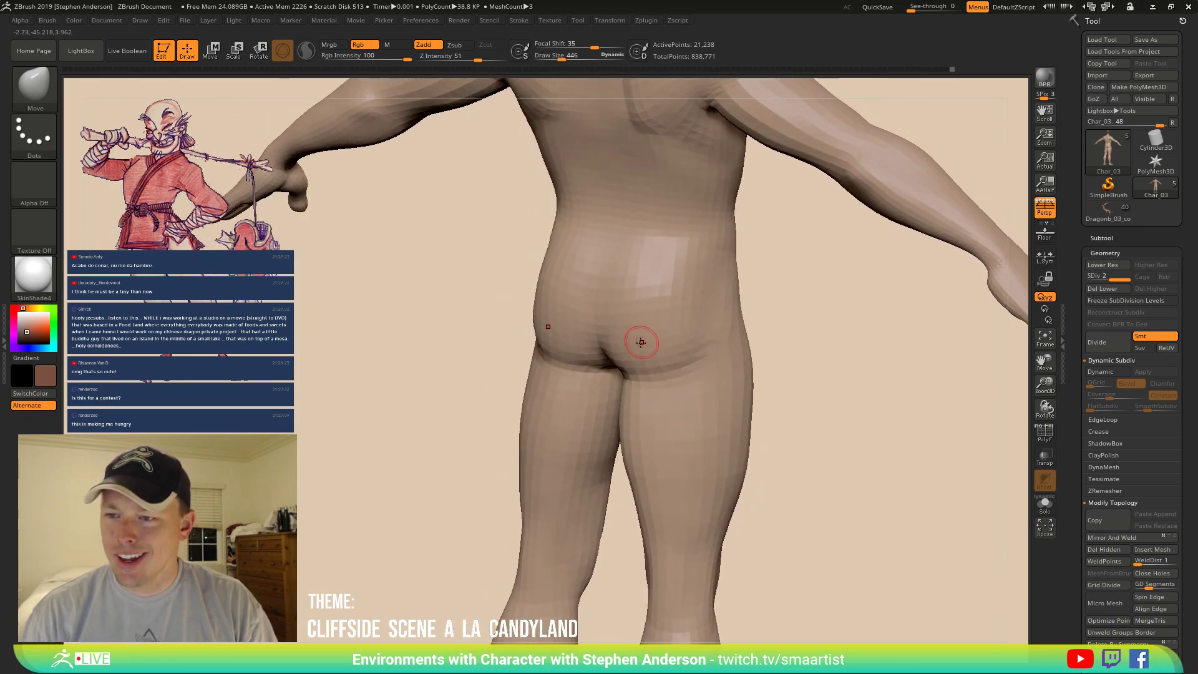
# Tighten the crease beneath the buttocks with the Pinch brush at draw size 669 and Z Intensity 11.
pyautogui.press('b')
pyautogui.press('p')
pyautogui.press('i')
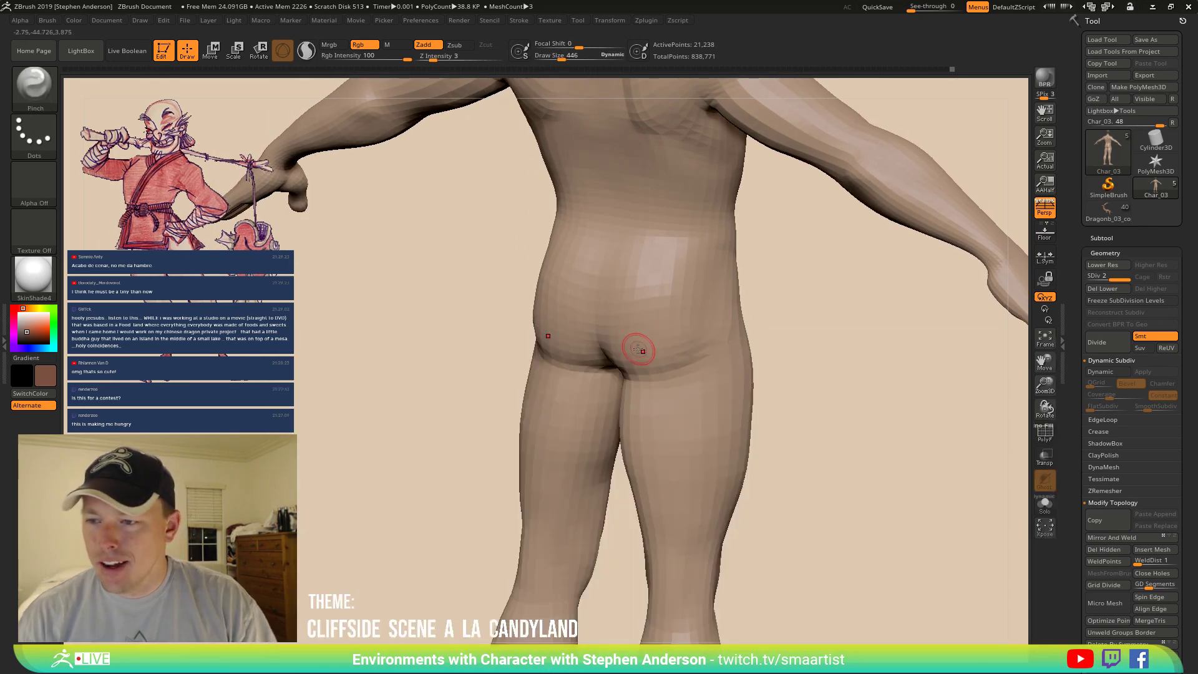
pyautogui.moveTo(627, 350); pyautogui.dragTo(614, 352)
pyautogui.press('s')
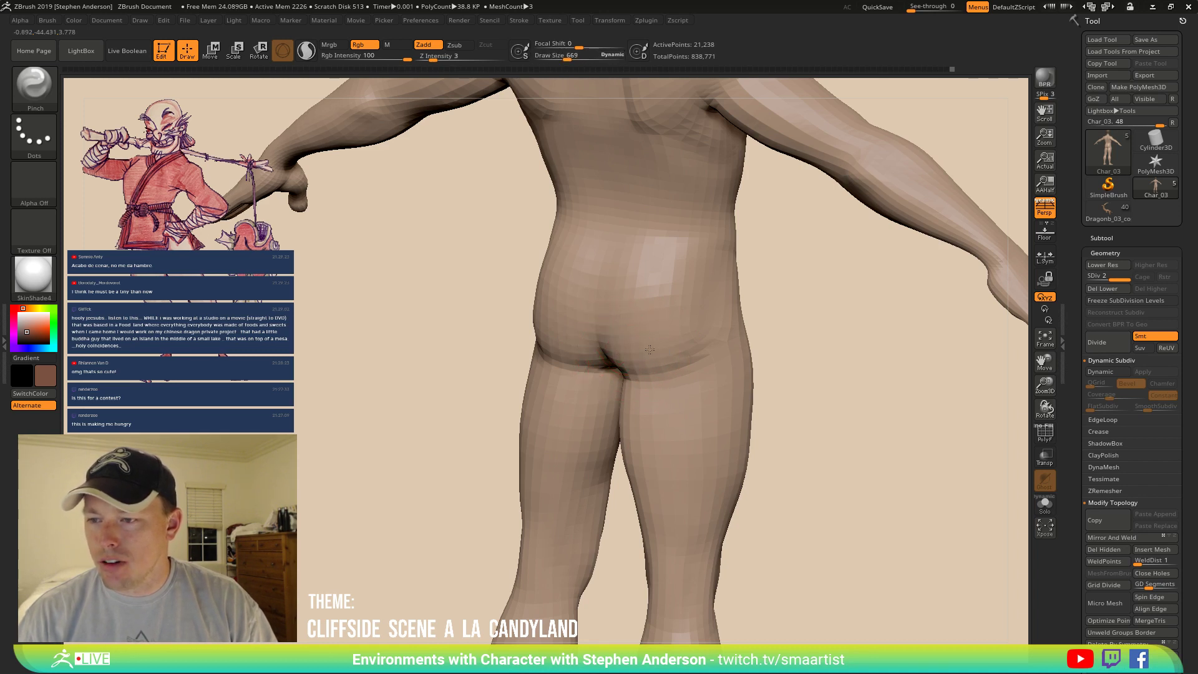
pyautogui.press('ctrl')
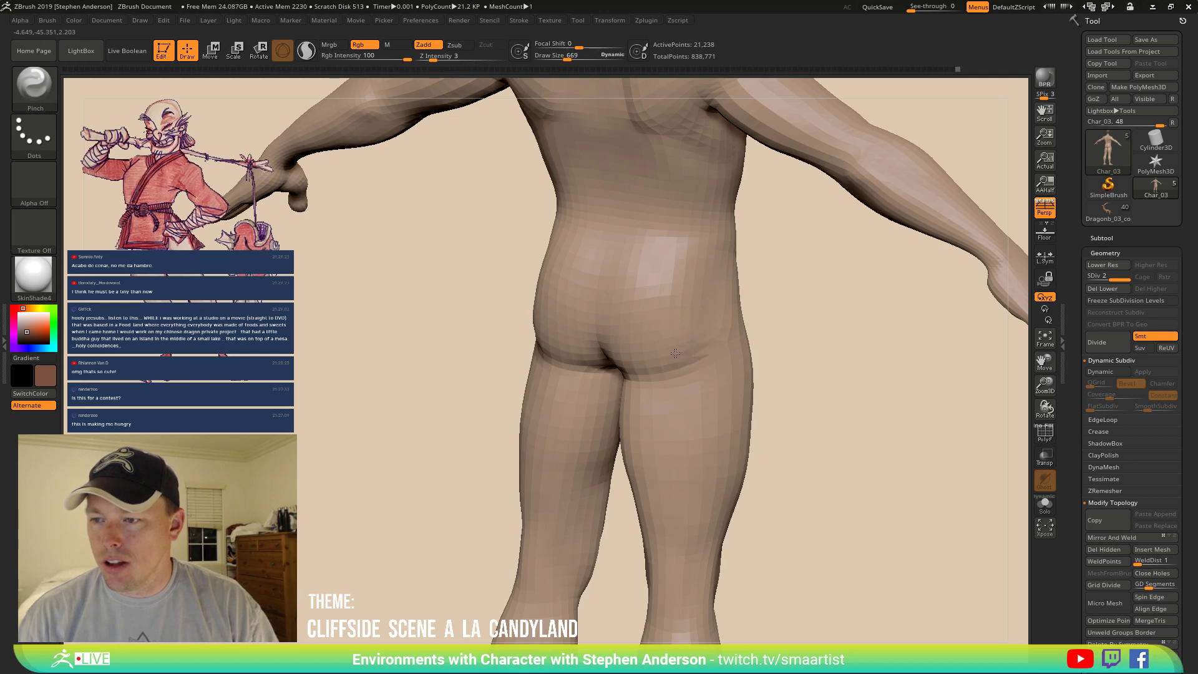
pyautogui.moveTo(435, 59); pyautogui.dragTo(437, 61)
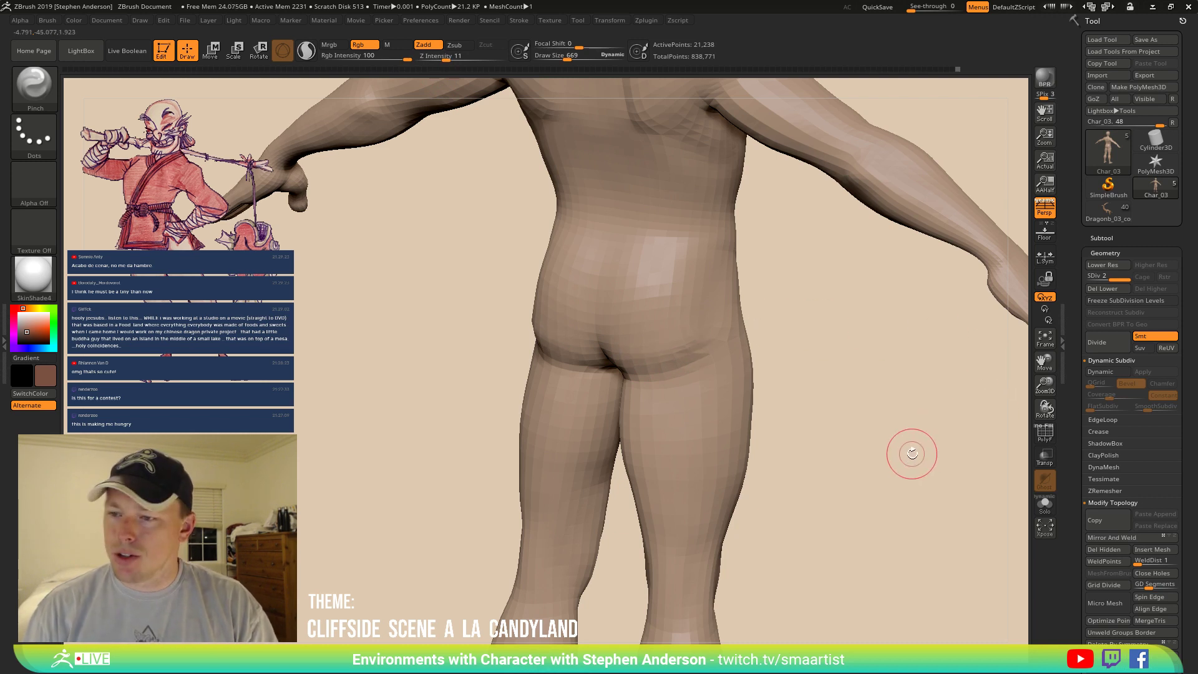
# Smooth the surface of the buttocks and the lower edge where they meet the thighs.
pyautogui.press('shift')
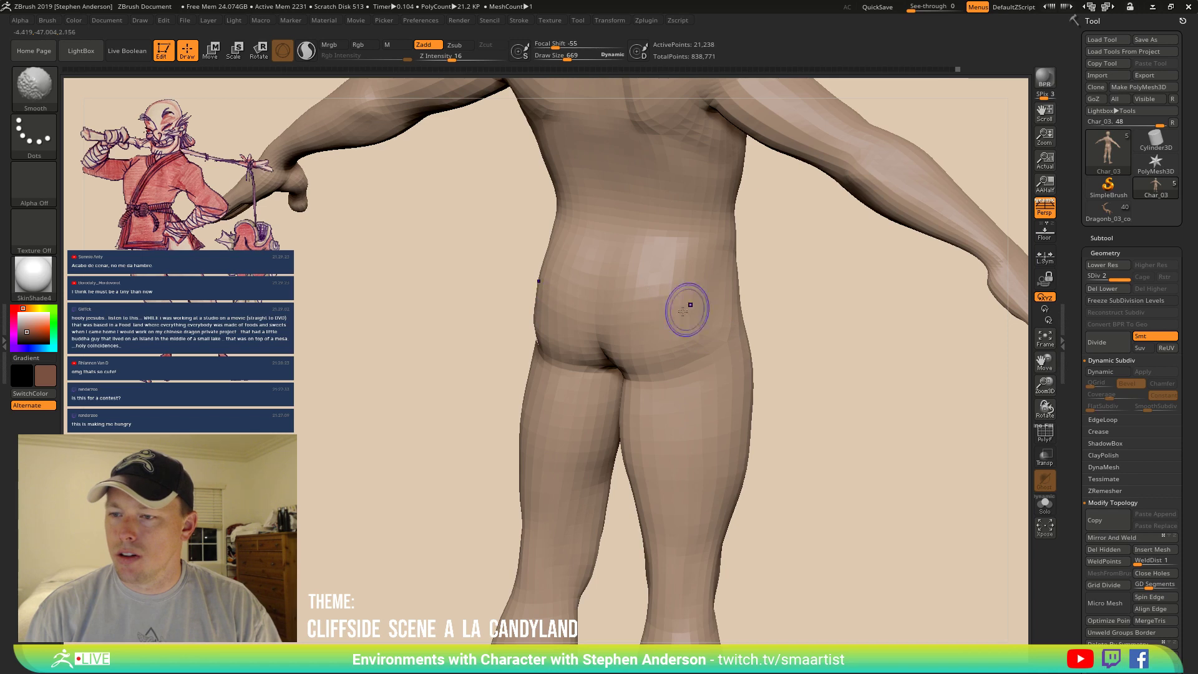
pyautogui.keyDown('shift'); pyautogui.moveTo(653, 307); pyautogui.dragTo(681, 321); pyautogui.keyUp('shift')
pyautogui.moveTo(571, 305); pyautogui.dragTo(638, 296, button='right')
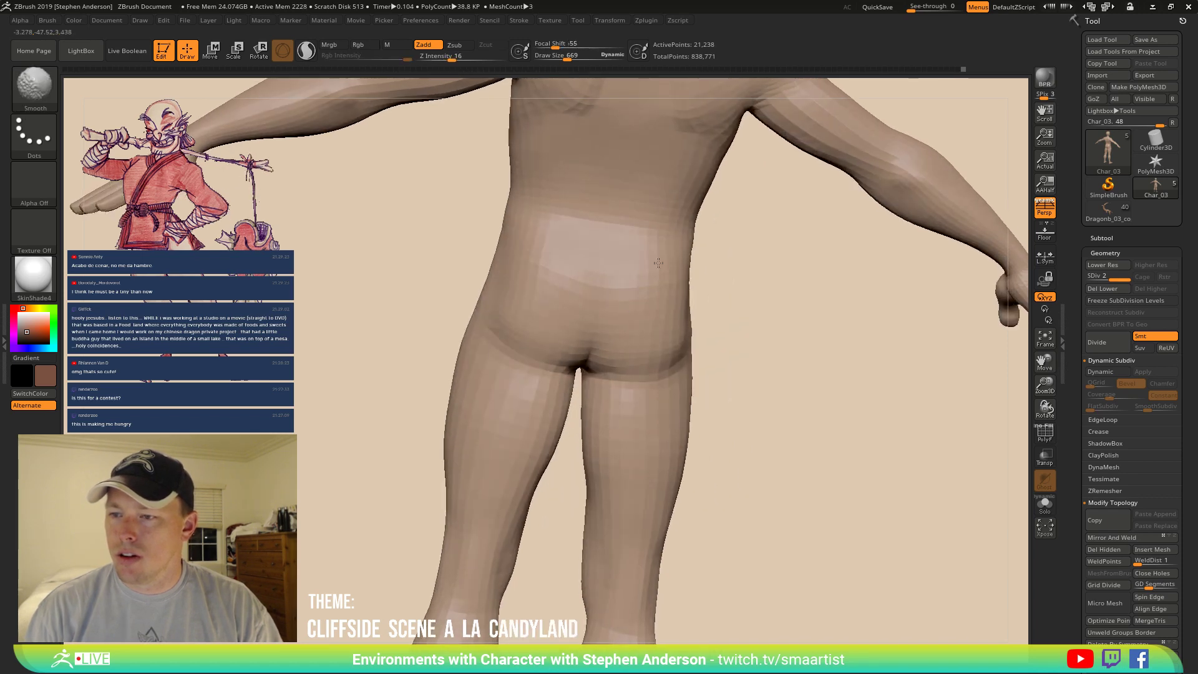
pyautogui.moveTo(650, 287); pyautogui.dragTo(618, 385)
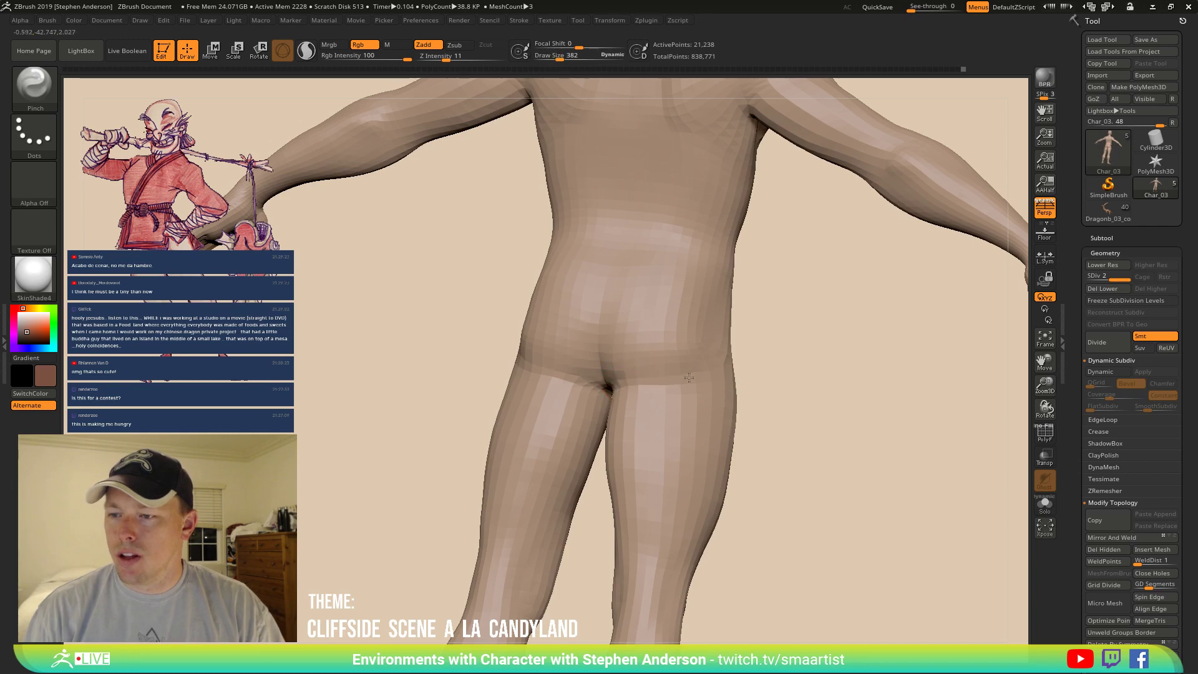
# Sharpen the fold between the buttocks and upper thighs with the Pinch brush at draw size 382.
pyautogui.moveTo(659, 383); pyautogui.dragTo(607, 392, button='right')
pyautogui.moveTo(606, 392); pyautogui.dragTo(671, 383)
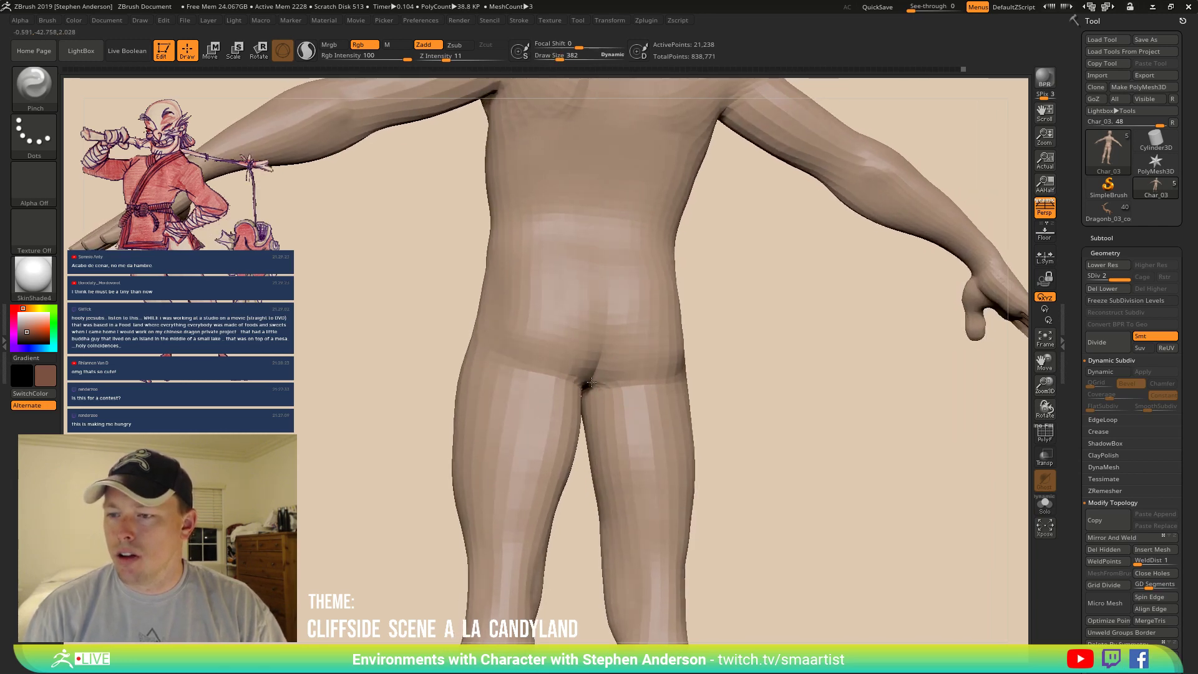
pyautogui.moveTo(699, 370); pyautogui.dragTo(650, 397, button='right')
pyautogui.moveTo(650, 397); pyautogui.dragTo(614, 377, button='right')
# Display the polyframe and mask both buttocks with a soft edge, leaving a narrow strip along the centre line unmasked.
pyautogui.hotkey('shift', 'f')
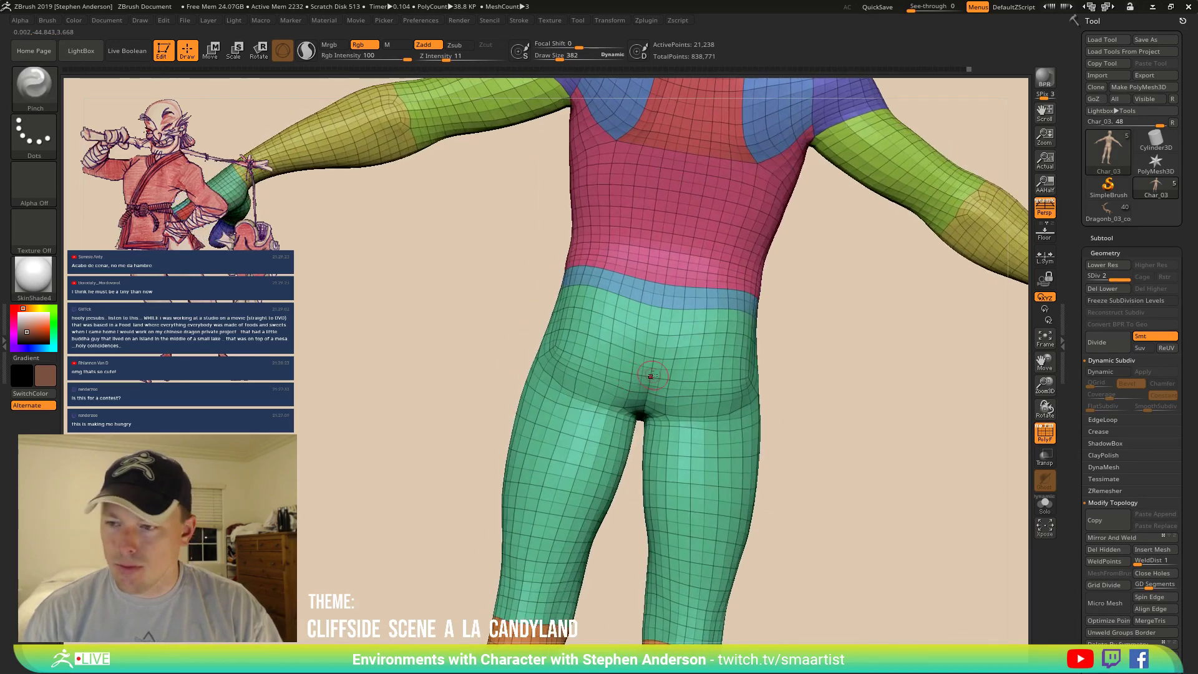
pyautogui.moveTo(650, 374); pyautogui.dragTo(663, 384)
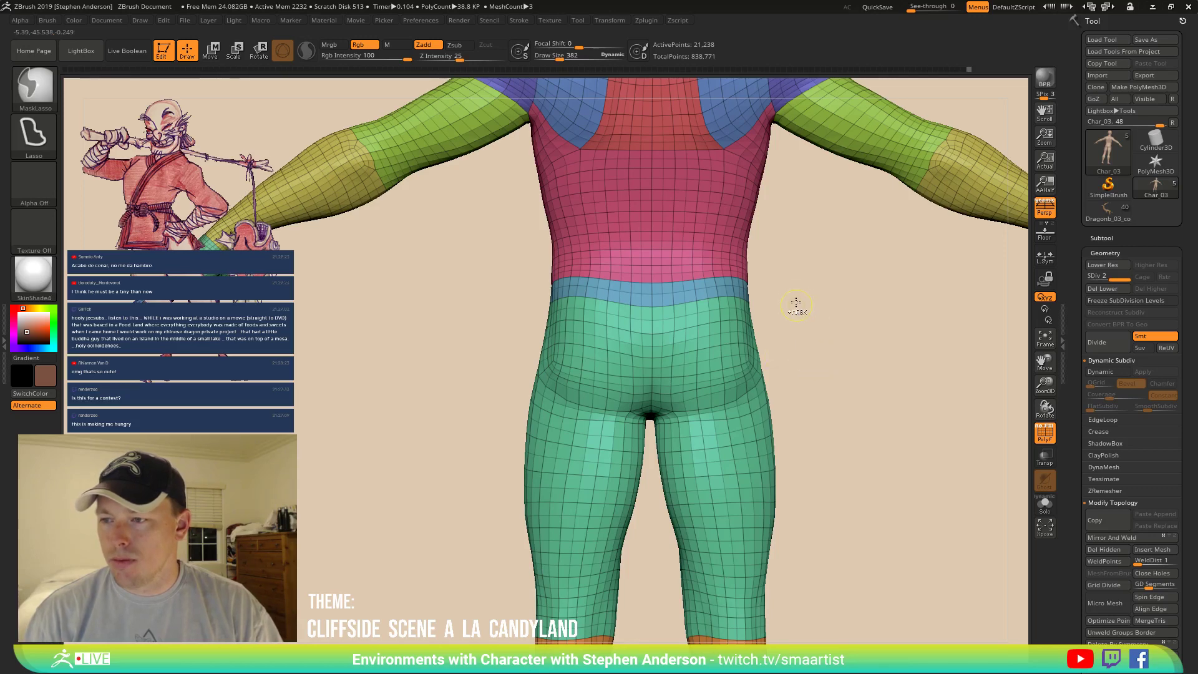
pyautogui.moveTo(865, 297)
pyautogui.mouseDown()
pyautogui.moveTo(816, 440)
pyautogui.moveTo(699, 431)
pyautogui.moveTo(737, 443)
pyautogui.moveTo(734, 459)
pyautogui.mouseUp()
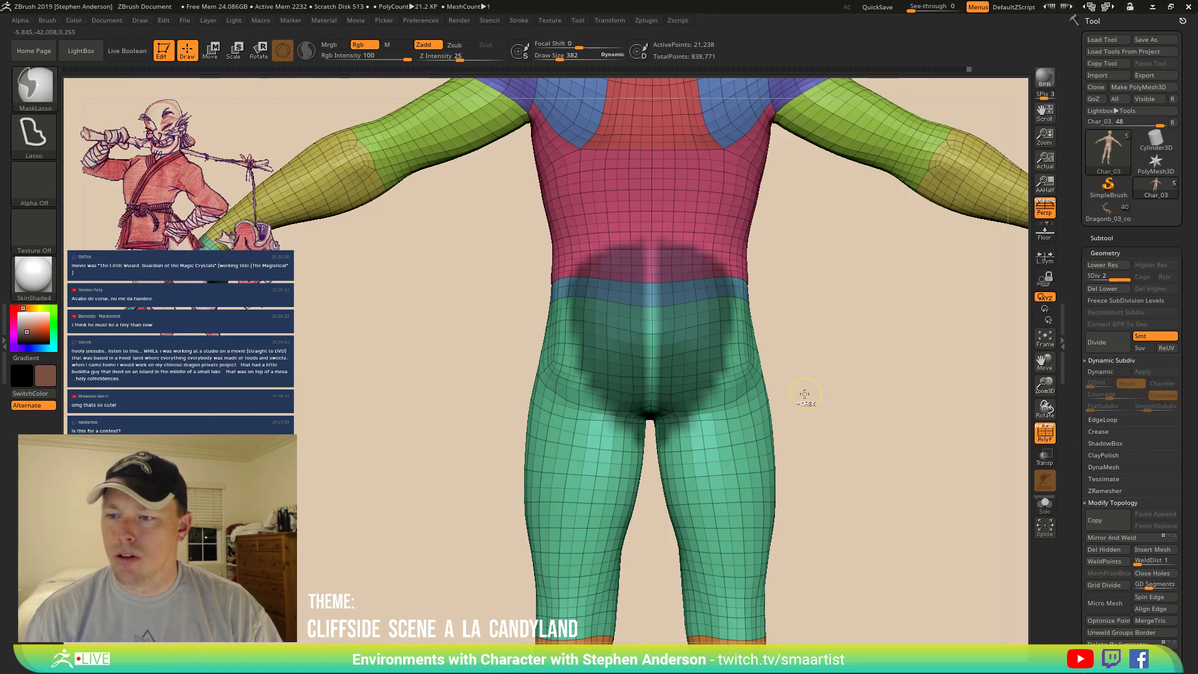
# Push in the unmasked centre strip with the Move brush at draw size 1288 to form the cleft, and clear the mask and polyframe.
pyautogui.press('s')
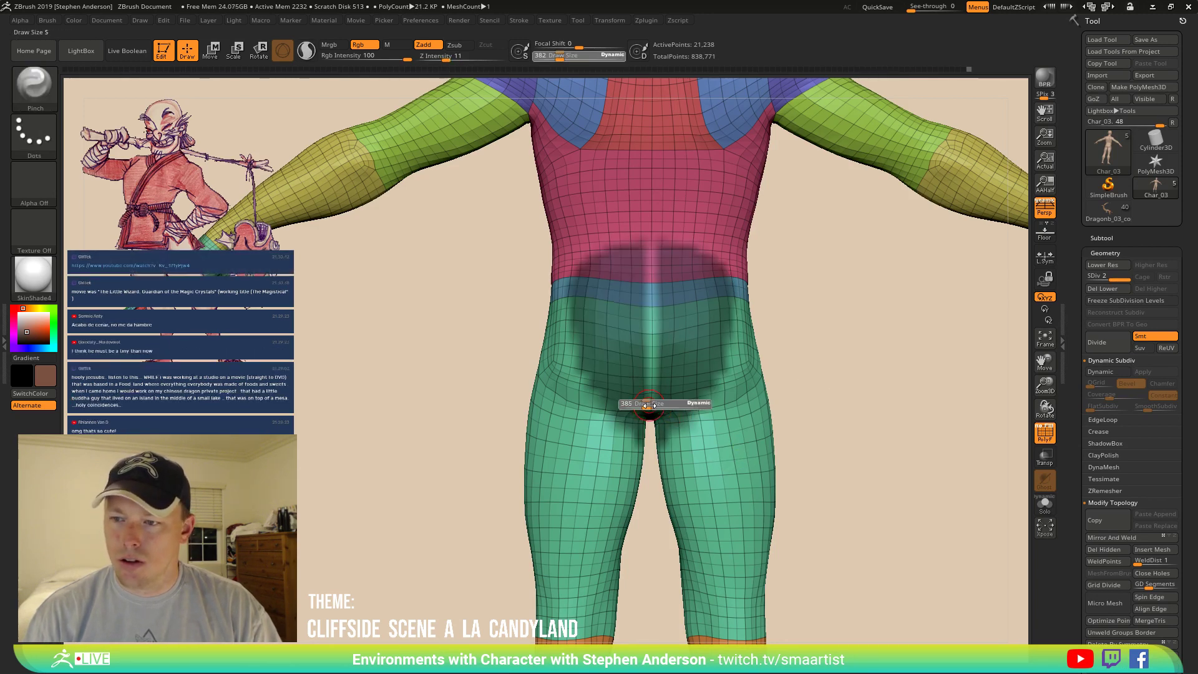
pyautogui.press('b')
pyautogui.press('m')
pyautogui.press('v')
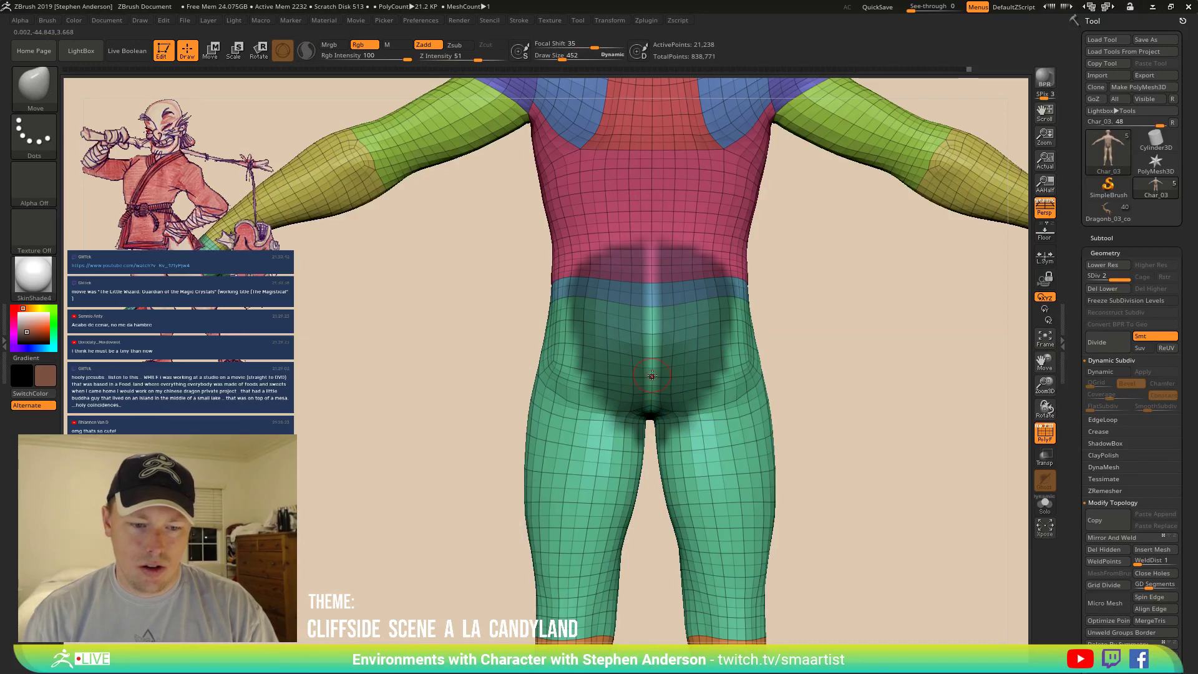
pyautogui.moveTo(645, 390); pyautogui.dragTo(661, 393)
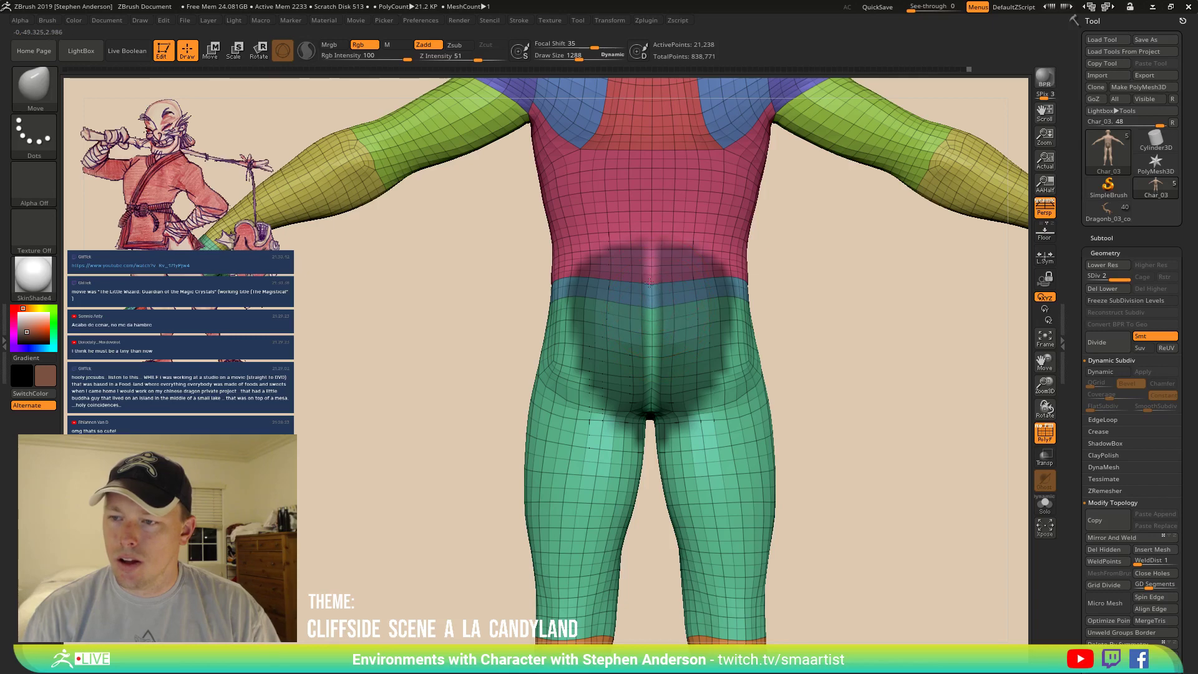
pyautogui.moveTo(649, 282); pyautogui.dragTo(705, 287, button='right')
pyautogui.keyDown('ctrl'); pyautogui.moveTo(783, 338); pyautogui.dragTo(808, 376); pyautogui.keyUp('ctrl')
pyautogui.hotkey('shift', 'f')
pyautogui.moveTo(687, 305); pyautogui.dragTo(664, 294, button='right')
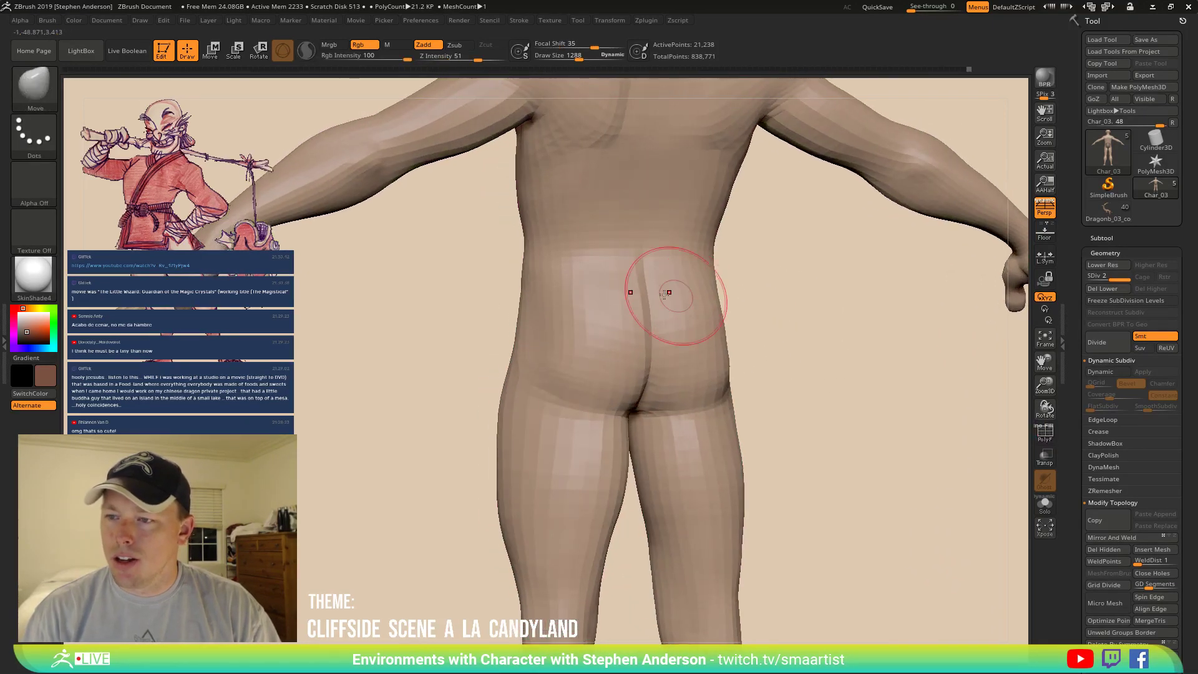
# Soften the cleft between the buttocks with the Smooth brush at draw size 1288.
pyautogui.press('shift')
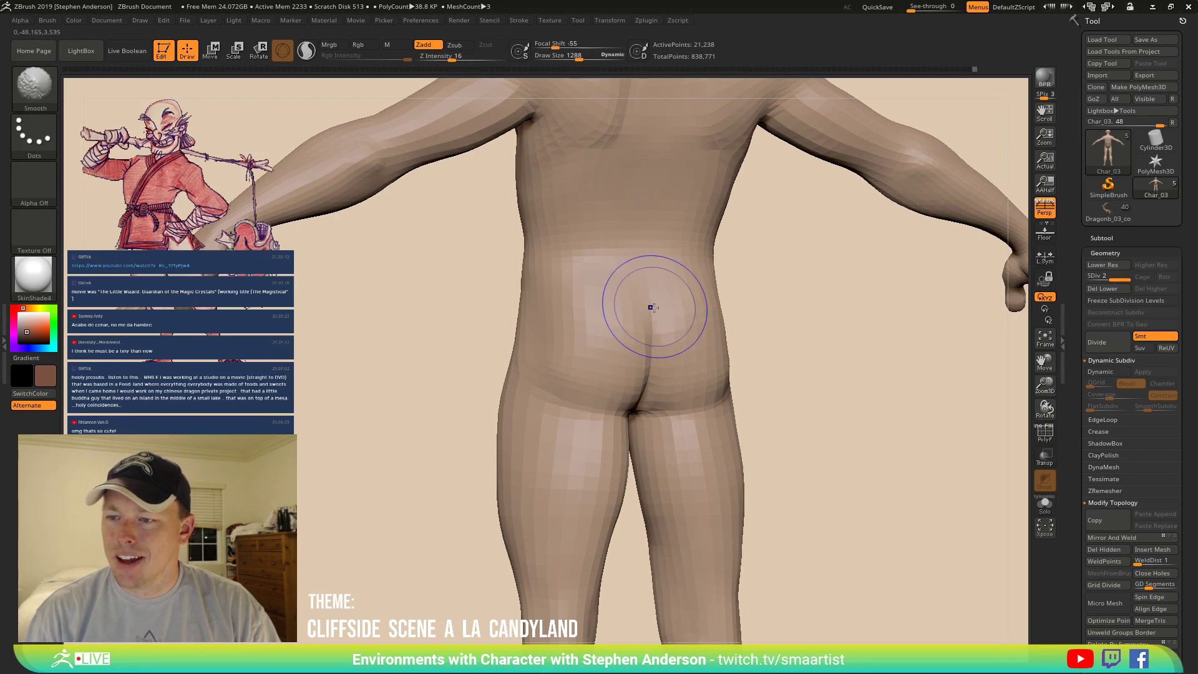
pyautogui.keyDown('shift'); pyautogui.moveTo(651, 366); pyautogui.dragTo(650, 415); pyautogui.keyUp('shift')
pyautogui.moveTo(676, 413)
pyautogui.mouseDown(button='right')
pyautogui.moveTo(768, 406)
pyautogui.moveTo(680, 366)
pyautogui.moveTo(725, 384)
pyautogui.moveTo(704, 394)
pyautogui.moveTo(708, 374)
pyautogui.mouseUp(button='right')
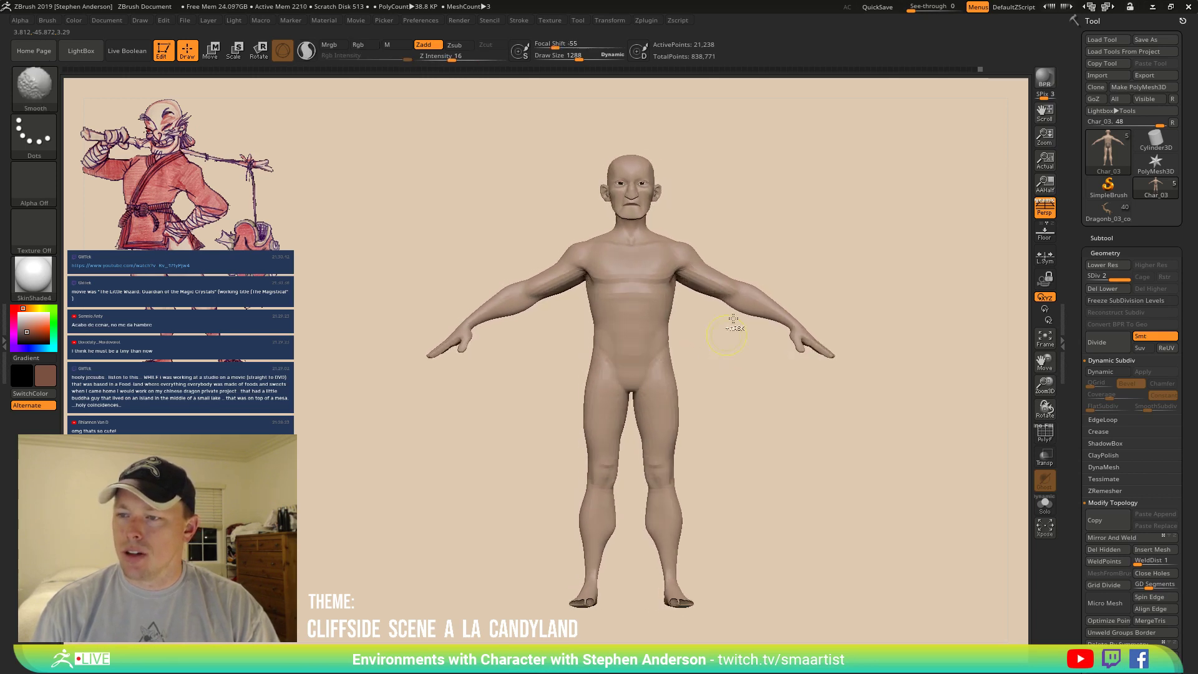
# Lasso-mask the hand from the front, soften the mask edge at the wrist, and invert it so only the hands stay editable.
pyautogui.moveTo(736, 320)
pyautogui.keyDown('ctrl'); pyautogui.mouseDown(button='right')
pyautogui.moveTo(785, 338)
pyautogui.moveTo(606, 389)
pyautogui.mouseUp(button='right'); pyautogui.keyUp('ctrl')
pyautogui.moveTo(704, 285)
pyautogui.keyDown('ctrl'); pyautogui.mouseDown()
pyautogui.moveTo(656, 421)
pyautogui.moveTo(664, 399)
pyautogui.mouseUp(); pyautogui.keyUp('ctrl')
pyautogui.keyDown('ctrl'); pyautogui.click(664, 398); pyautogui.keyUp('ctrl')
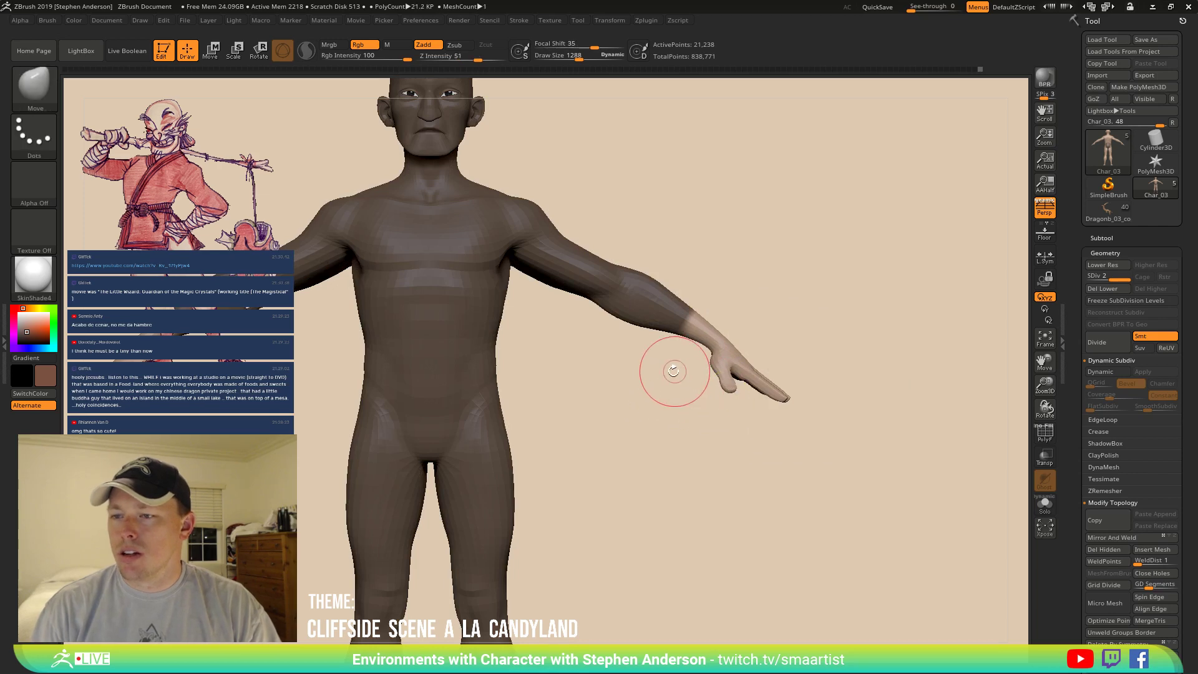
pyautogui.keyDown('ctrl'); pyautogui.click(735, 302); pyautogui.keyUp('ctrl')
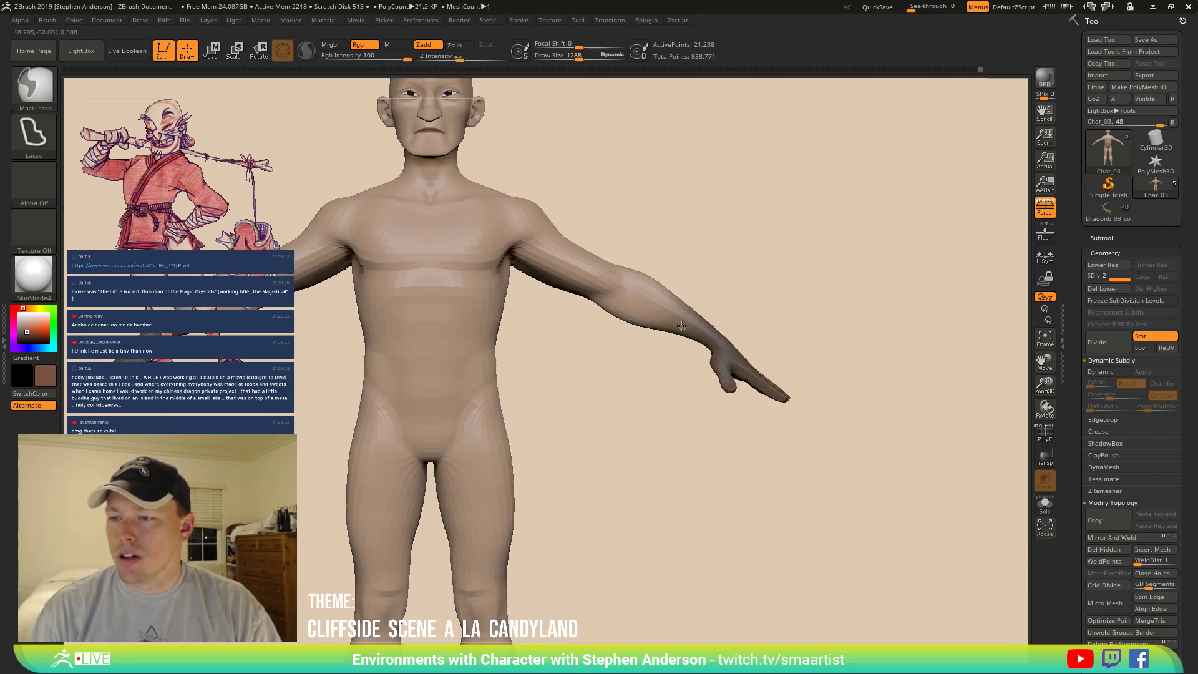
pyautogui.keyDown('ctrl'); pyautogui.click(736, 302); pyautogui.keyUp('ctrl')
# Reset the gizmo's orientation at the wrist and move the unmasked hand slightly up the arm to shorten the forearm.
pyautogui.press('w')
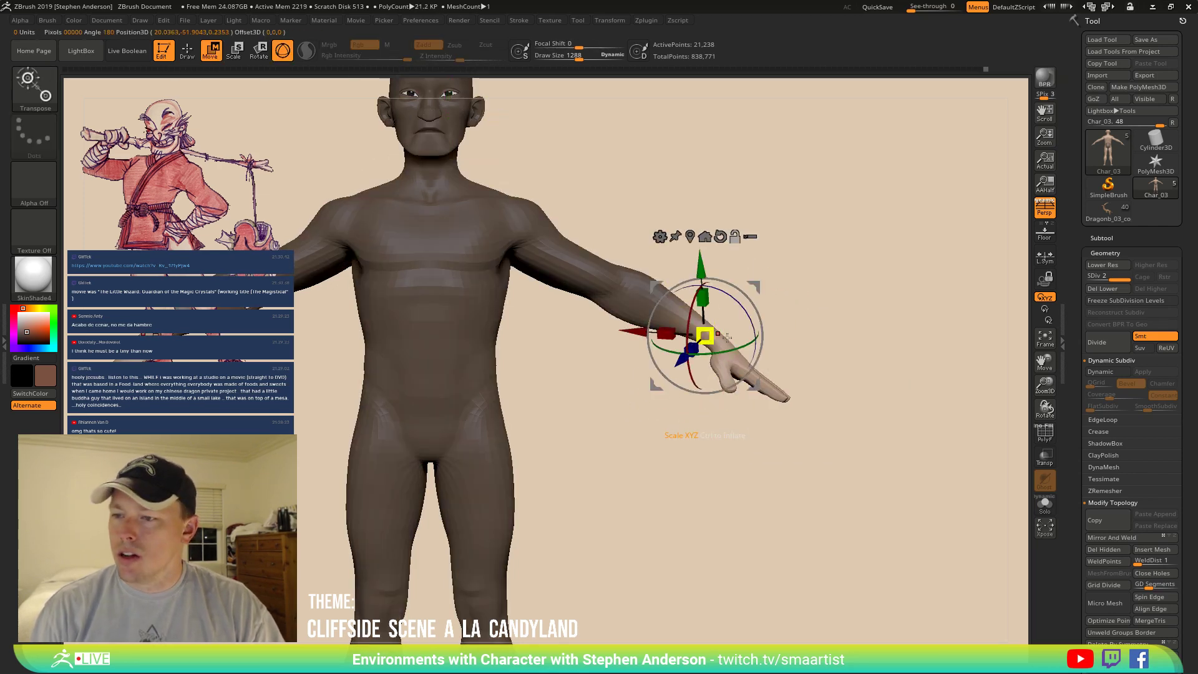
pyautogui.keyDown('alt'); pyautogui.click(722, 237); pyautogui.keyUp('alt')
pyautogui.moveTo(758, 285); pyautogui.dragTo(748, 281)
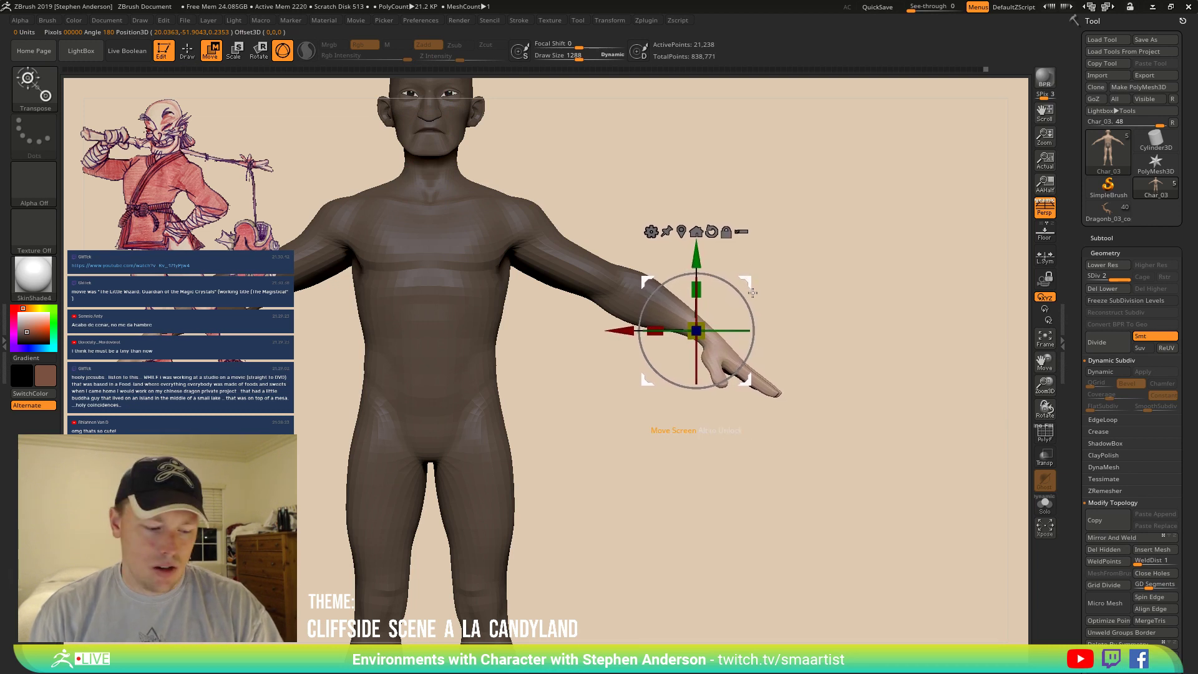
pyautogui.press('q')
# Clear the mask and switch back to the Move brush at draw size 3309 for adjusting the whole figure.
pyautogui.moveTo(737, 329)
pyautogui.keyDown('alt'); pyautogui.mouseDown()
pyautogui.moveTo(776, 275)
pyautogui.moveTo(807, 283)
pyautogui.moveTo(757, 273)
pyautogui.moveTo(637, 410)
pyautogui.moveTo(677, 484)
pyautogui.moveTo(577, 437)
pyautogui.moveTo(630, 435)
pyautogui.moveTo(604, 419)
pyautogui.moveTo(604, 404)
pyautogui.moveTo(618, 409)
pyautogui.mouseUp(); pyautogui.keyUp('alt')
pyautogui.press('b')
pyautogui.press('m')
pyautogui.press('v')
pyautogui.press('s')
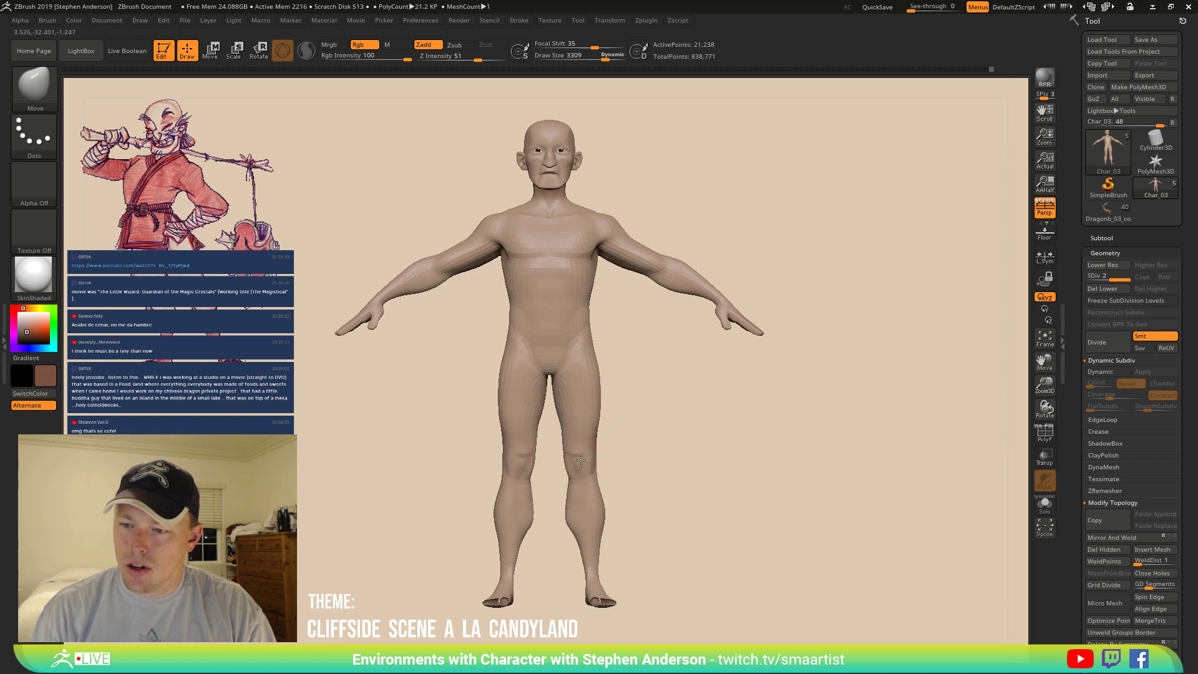
# Reduce the draw size to 590 and smooth the creases around the knees and lower thighs.
pyautogui.moveTo(582, 460)
pyautogui.mouseDown(button='right')
pyautogui.moveTo(628, 443)
pyautogui.moveTo(561, 443)
pyautogui.moveTo(605, 452)
pyautogui.mouseUp(button='right')
pyautogui.press('s')
pyautogui.moveTo(594, 436); pyautogui.dragTo(581, 436)
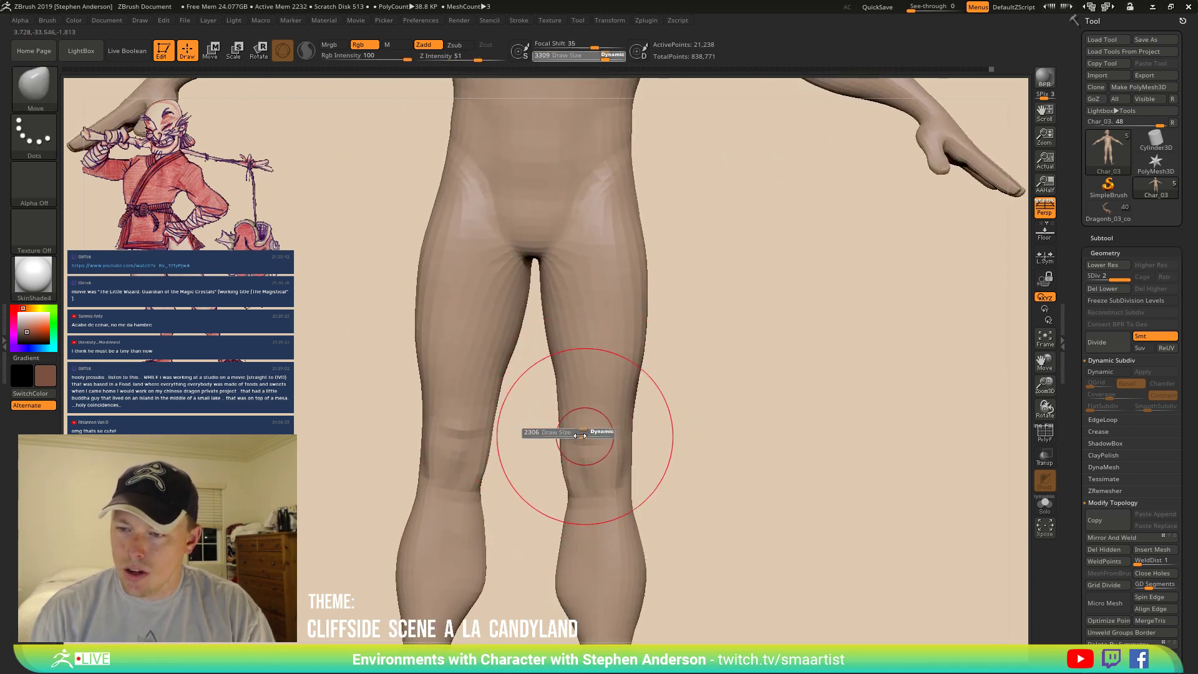
pyautogui.press('shift')
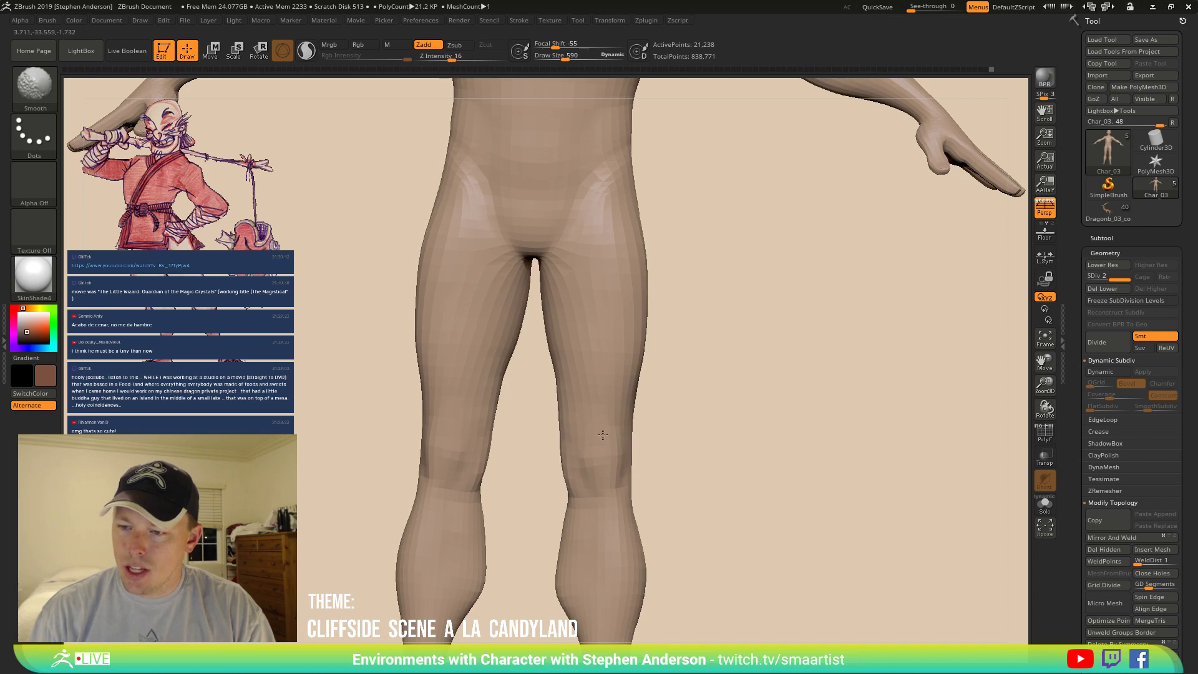
pyautogui.moveTo(635, 453)
pyautogui.mouseDown(button='right')
pyautogui.moveTo(572, 450)
pyautogui.moveTo(607, 454)
pyautogui.mouseUp(button='right')
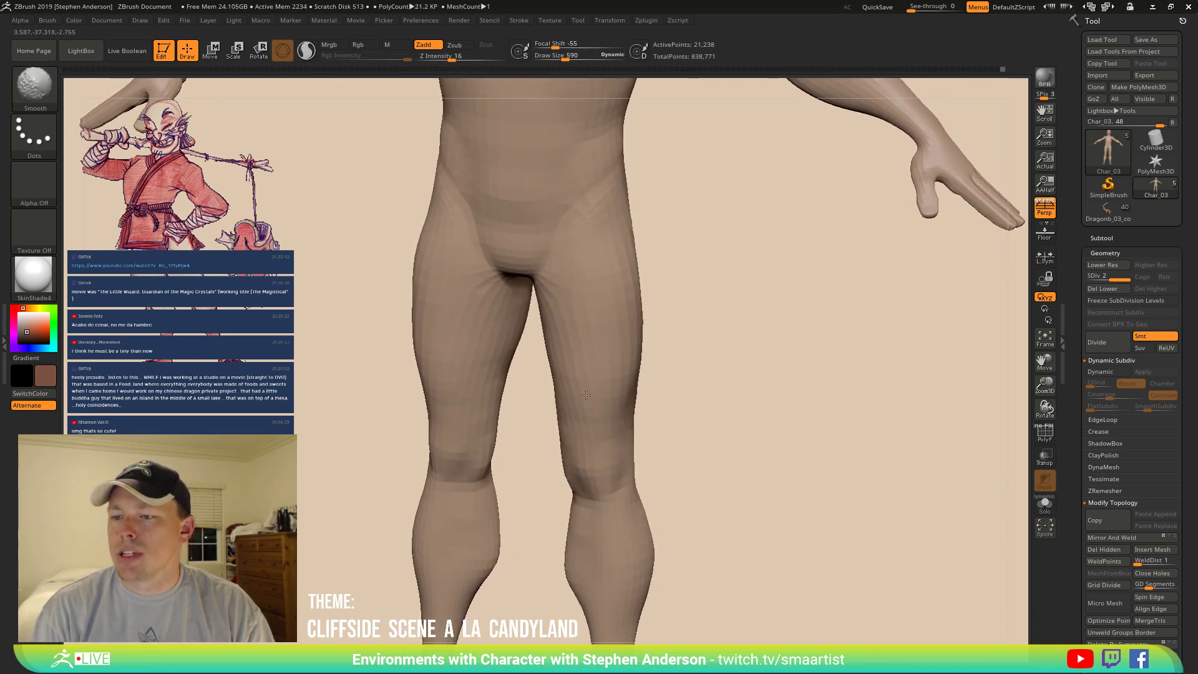
# Reshape the outer hip contour with the Move brush, raising the draw size to 2675 for broader adjustments.
pyautogui.press('f')
pyautogui.moveTo(609, 437)
pyautogui.mouseDown(button='right')
pyautogui.moveTo(604, 409)
pyautogui.moveTo(604, 462)
pyautogui.moveTo(633, 456)
pyautogui.mouseUp(button='right')
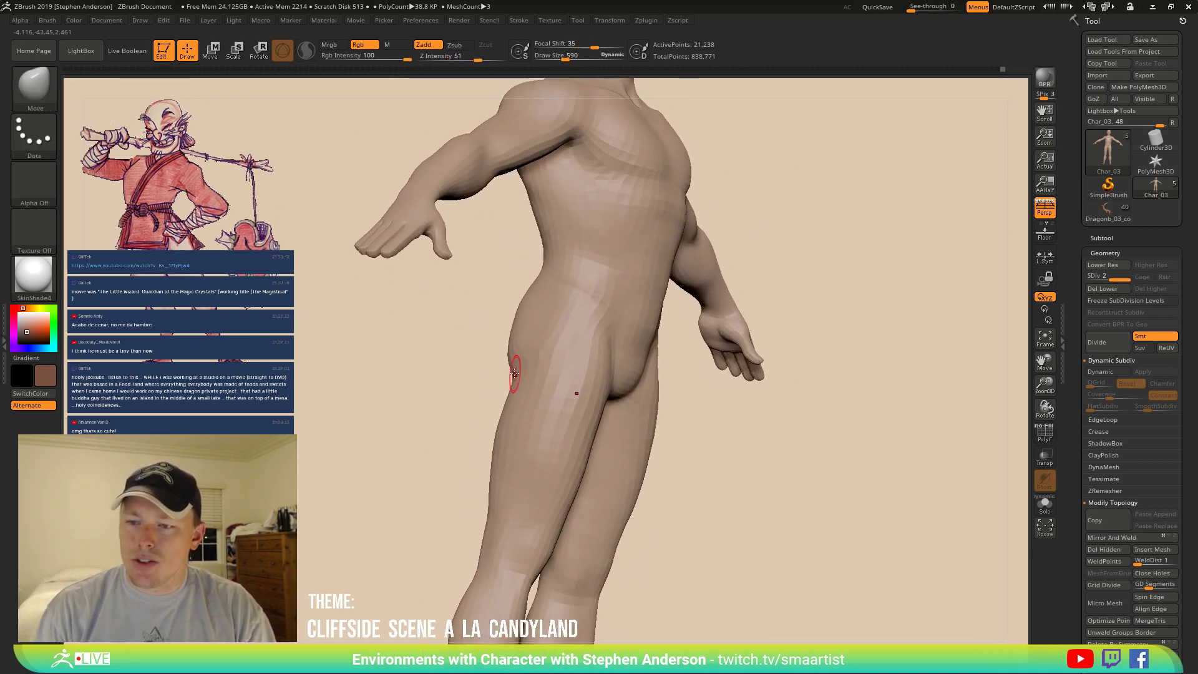
pyautogui.moveTo(518, 375); pyautogui.dragTo(518, 378)
pyautogui.press('s')
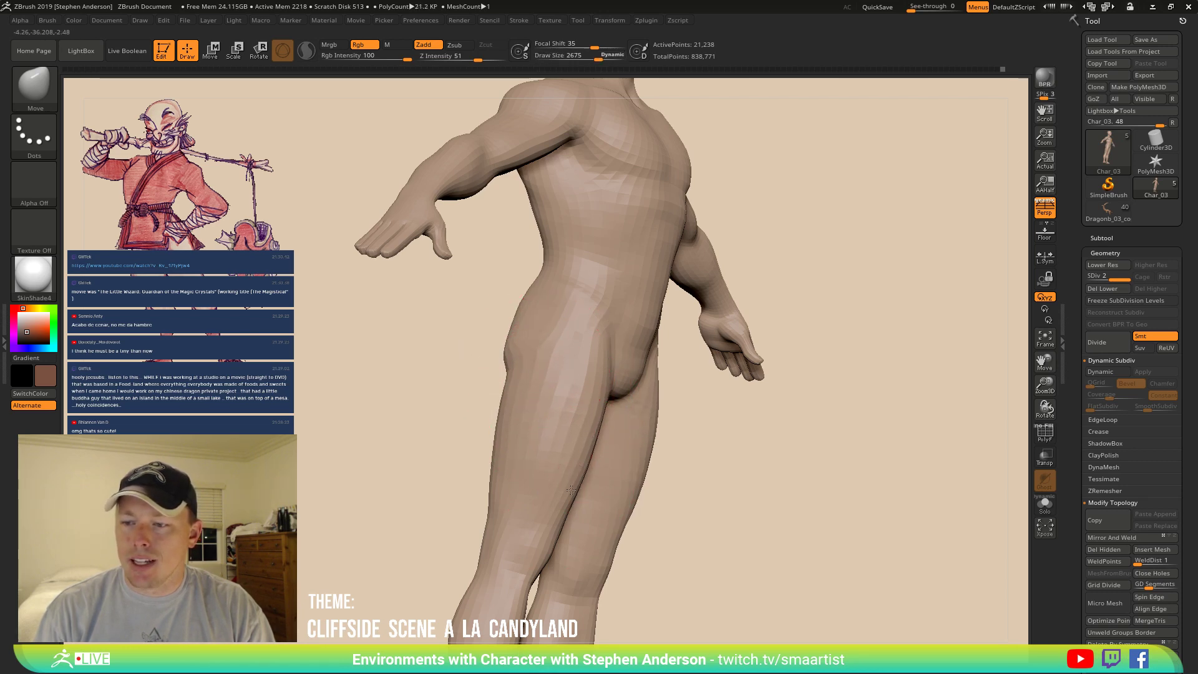
pyautogui.moveTo(743, 425); pyautogui.dragTo(596, 416)
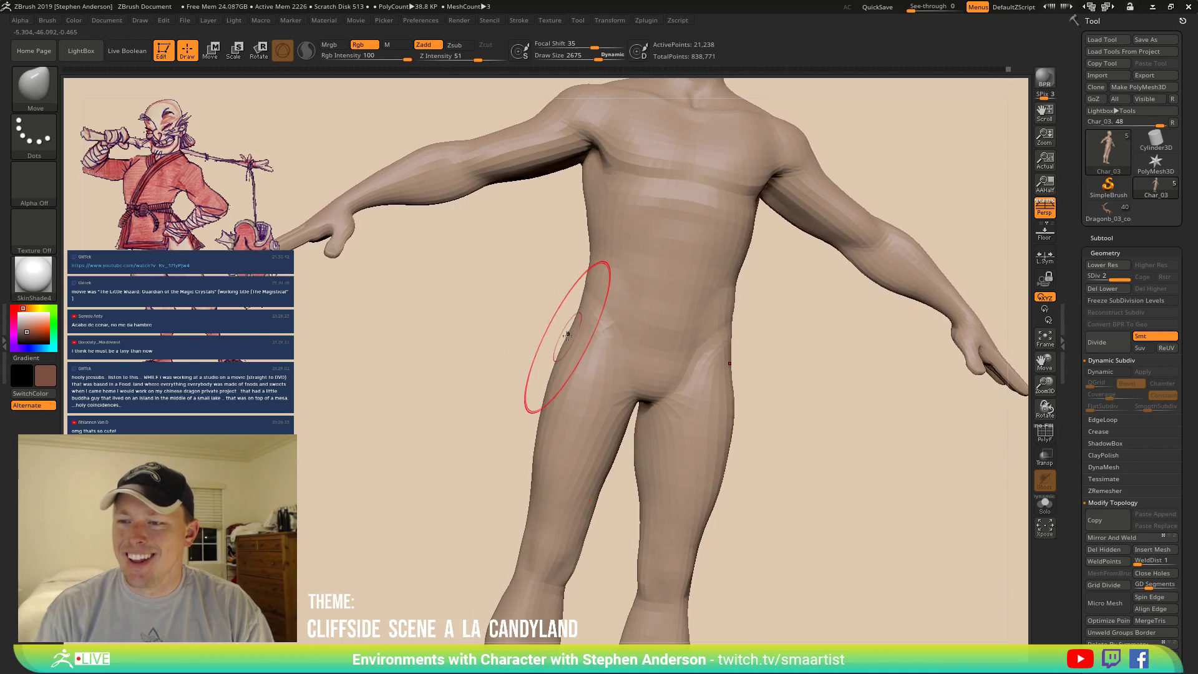
pyautogui.moveTo(597, 364)
pyautogui.keyDown('ctrl'); pyautogui.mouseDown(button='right')
pyautogui.moveTo(693, 322)
pyautogui.moveTo(587, 312)
pyautogui.moveTo(650, 315)
pyautogui.moveTo(592, 312)
pyautogui.moveTo(624, 299)
pyautogui.moveTo(656, 344)
pyautogui.moveTo(617, 345)
pyautogui.mouseUp(button='right'); pyautogui.keyUp('ctrl')
pyautogui.moveTo(618, 344)
pyautogui.mouseDown()
pyautogui.moveTo(591, 340)
pyautogui.moveTo(691, 214)
pyautogui.mouseUp()
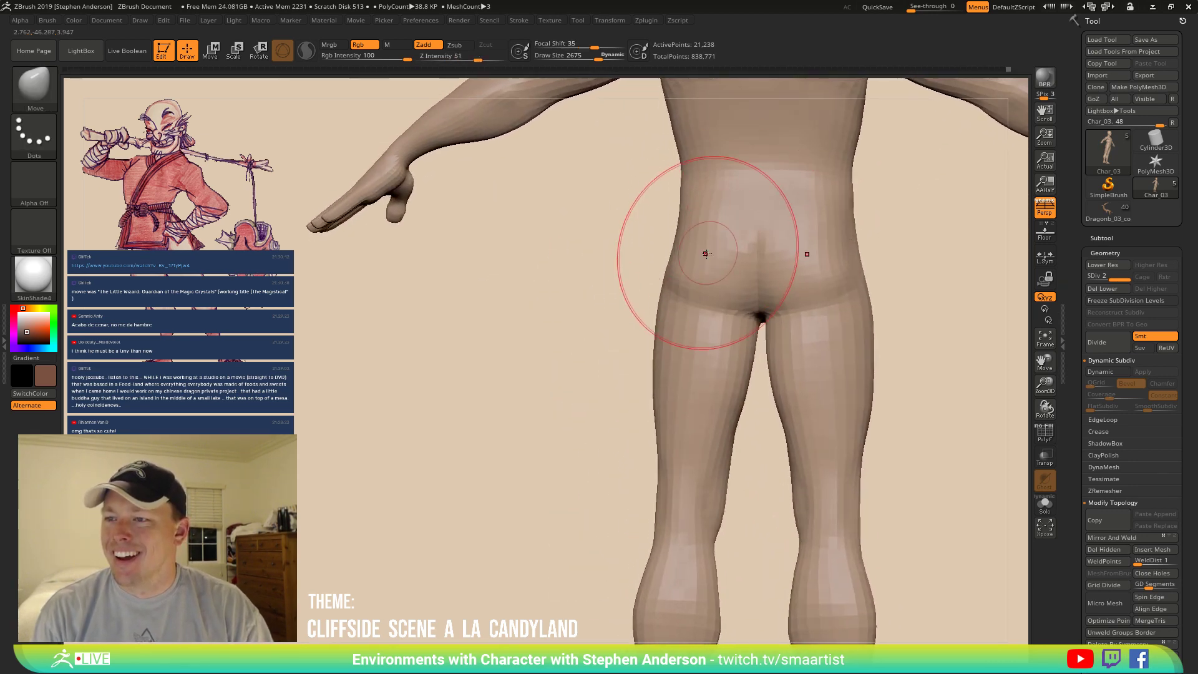
# Reduce the Move brush's draw size to 1177 and refine the hips and buttocks from the back view.
pyautogui.press('s')
pyautogui.moveTo(691, 259); pyautogui.dragTo(671, 259)
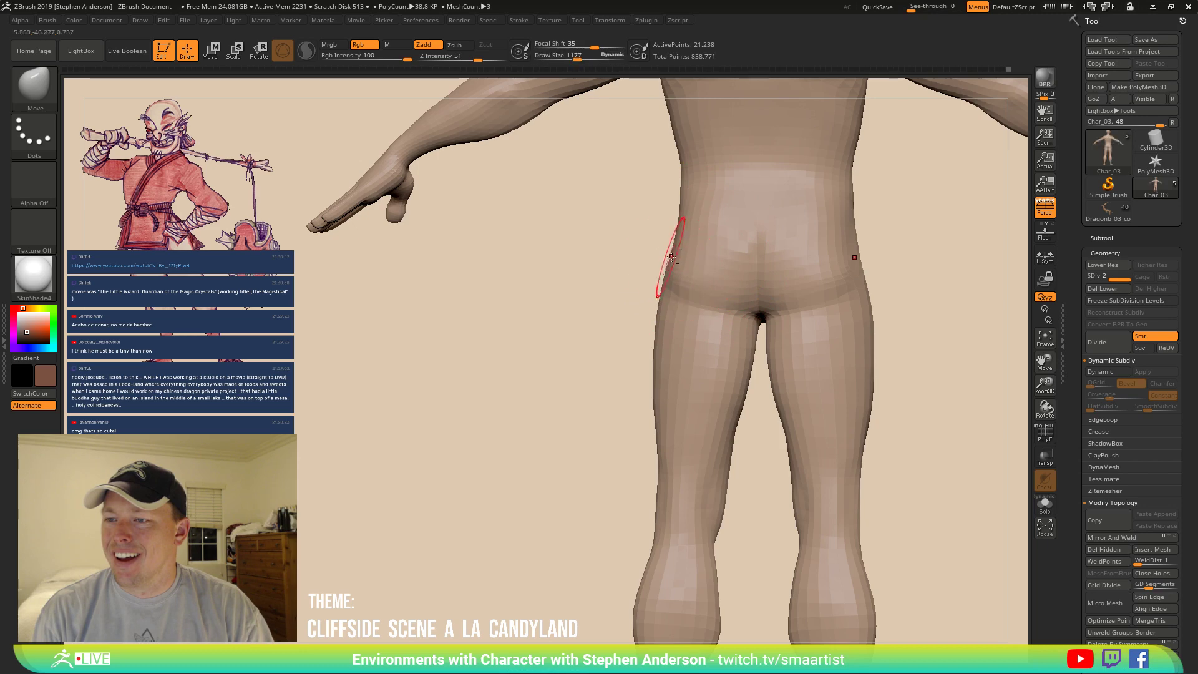
pyautogui.moveTo(682, 258)
pyautogui.mouseDown(button='right')
pyautogui.moveTo(792, 216)
pyautogui.moveTo(774, 219)
pyautogui.moveTo(806, 229)
pyautogui.mouseUp(button='right')
pyautogui.moveTo(805, 230); pyautogui.dragTo(849, 248)
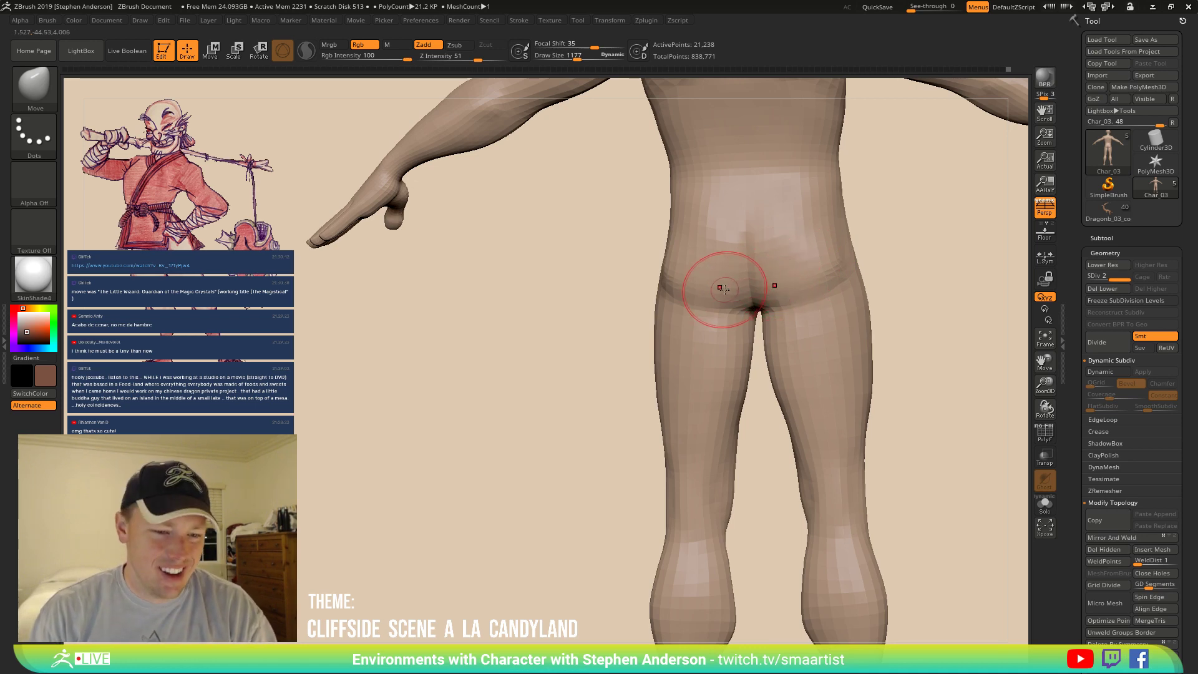
pyautogui.moveTo(648, 274); pyautogui.dragTo(548, 338)
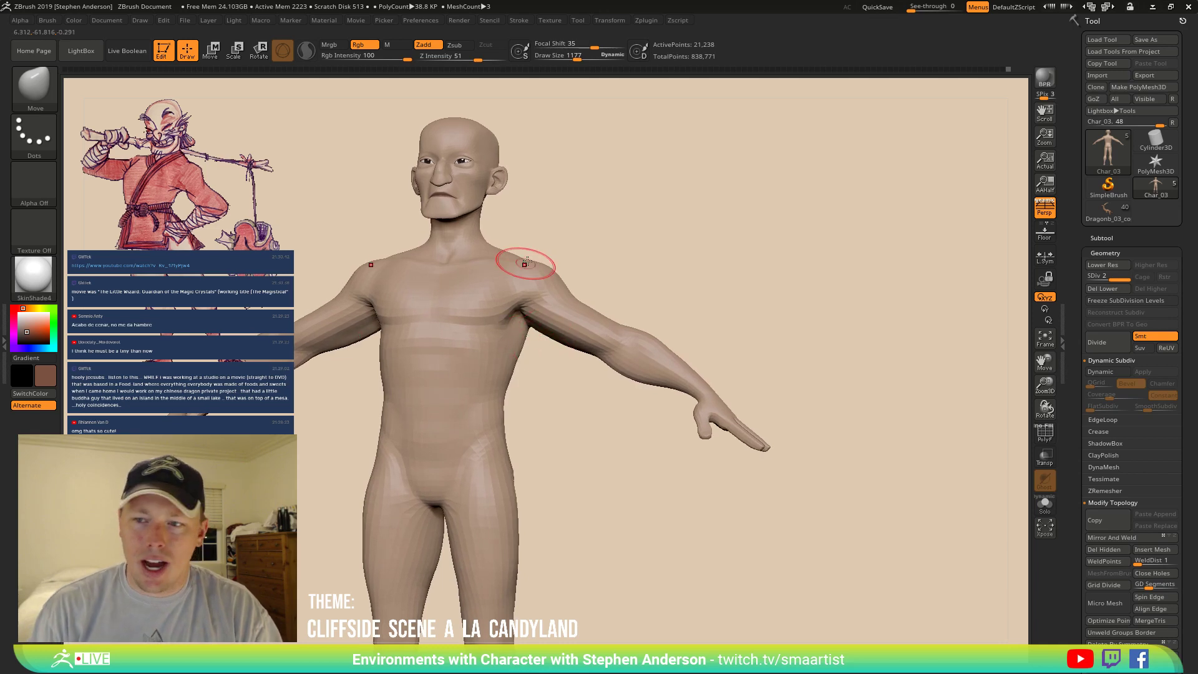
# Examine the whole figure's proportions from several angles, toggling the wireframe display on and off.
pyautogui.moveTo(526, 263); pyautogui.dragTo(477, 363, button='right')
pyautogui.moveTo(484, 357); pyautogui.dragTo(473, 350, button='right')
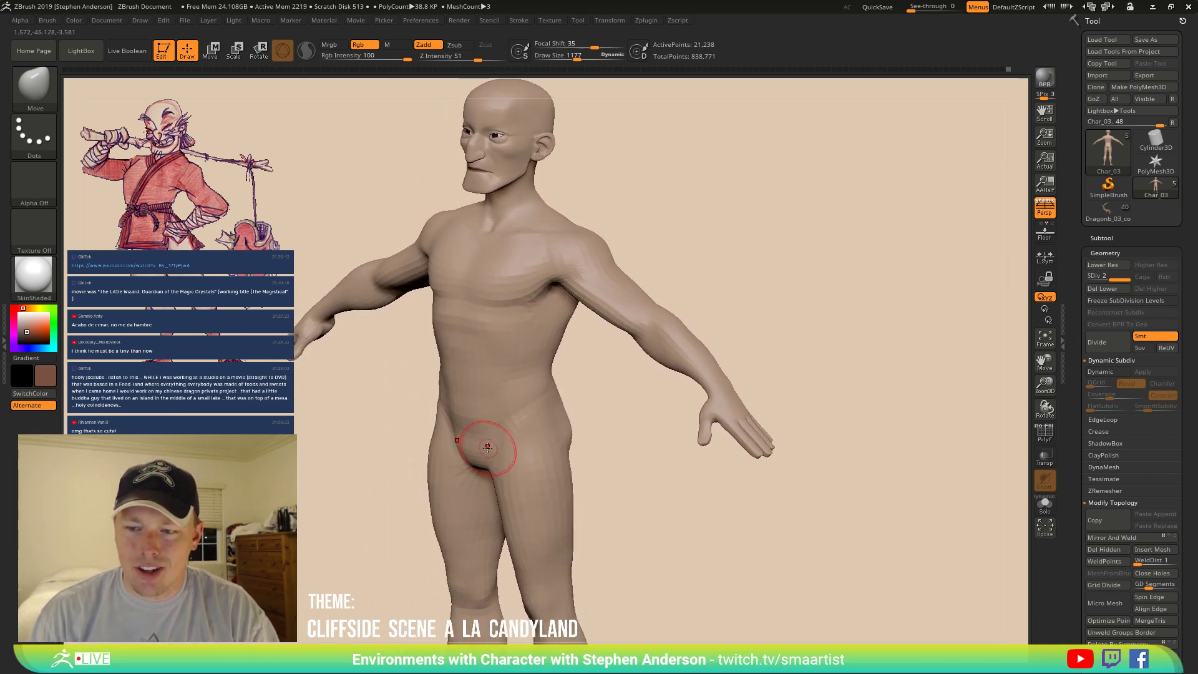
pyautogui.moveTo(521, 447)
pyautogui.keyDown('ctrl'); pyautogui.mouseDown(button='right')
pyautogui.moveTo(556, 305)
pyautogui.moveTo(580, 385)
pyautogui.moveTo(570, 415)
pyautogui.moveTo(515, 403)
pyautogui.moveTo(525, 451)
pyautogui.mouseUp(button='right'); pyautogui.keyUp('ctrl')
pyautogui.keyDown('alt'); pyautogui.moveTo(524, 451); pyautogui.dragTo(490, 493, button='right'); pyautogui.keyUp('alt')
pyautogui.moveTo(493, 375)
pyautogui.mouseDown(button='right')
pyautogui.moveTo(430, 369)
pyautogui.moveTo(499, 357)
pyautogui.moveTo(493, 409)
pyautogui.mouseUp(button='right')
pyautogui.moveTo(437, 375)
pyautogui.mouseDown(button='right')
pyautogui.moveTo(463, 247)
pyautogui.moveTo(437, 263)
pyautogui.moveTo(407, 260)
pyautogui.moveTo(448, 259)
pyautogui.moveTo(447, 282)
pyautogui.moveTo(468, 281)
pyautogui.moveTo(495, 329)
pyautogui.moveTo(469, 298)
pyautogui.moveTo(492, 286)
pyautogui.moveTo(482, 260)
pyautogui.moveTo(454, 243)
pyautogui.moveTo(502, 237)
pyautogui.moveTo(537, 210)
pyautogui.moveTo(537, 236)
pyautogui.moveTo(565, 237)
pyautogui.mouseUp(button='right')
pyautogui.hotkey('shift', 'f')
pyautogui.hotkey('shift', 'f')
pyautogui.moveTo(468, 275)
pyautogui.mouseDown(button='right')
pyautogui.moveTo(498, 220)
pyautogui.moveTo(546, 268)
pyautogui.moveTo(574, 242)
pyautogui.moveTo(653, 241)
pyautogui.moveTo(556, 246)
pyautogui.moveTo(537, 228)
pyautogui.moveTo(484, 265)
pyautogui.moveTo(521, 263)
pyautogui.moveTo(489, 233)
pyautogui.moveTo(518, 288)
pyautogui.moveTo(534, 289)
pyautogui.mouseUp(button='right')
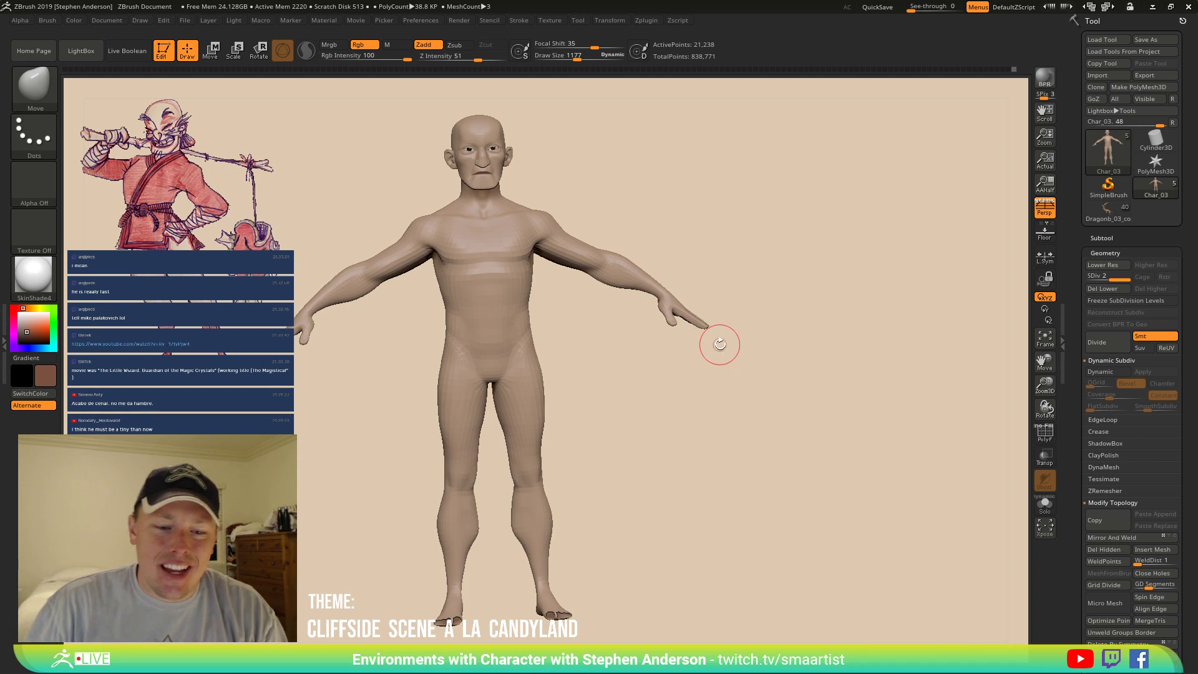
pyautogui.moveTo(498, 311)
pyautogui.mouseDown(button='right')
pyautogui.moveTo(543, 319)
pyautogui.moveTo(485, 332)
pyautogui.mouseUp(button='right')
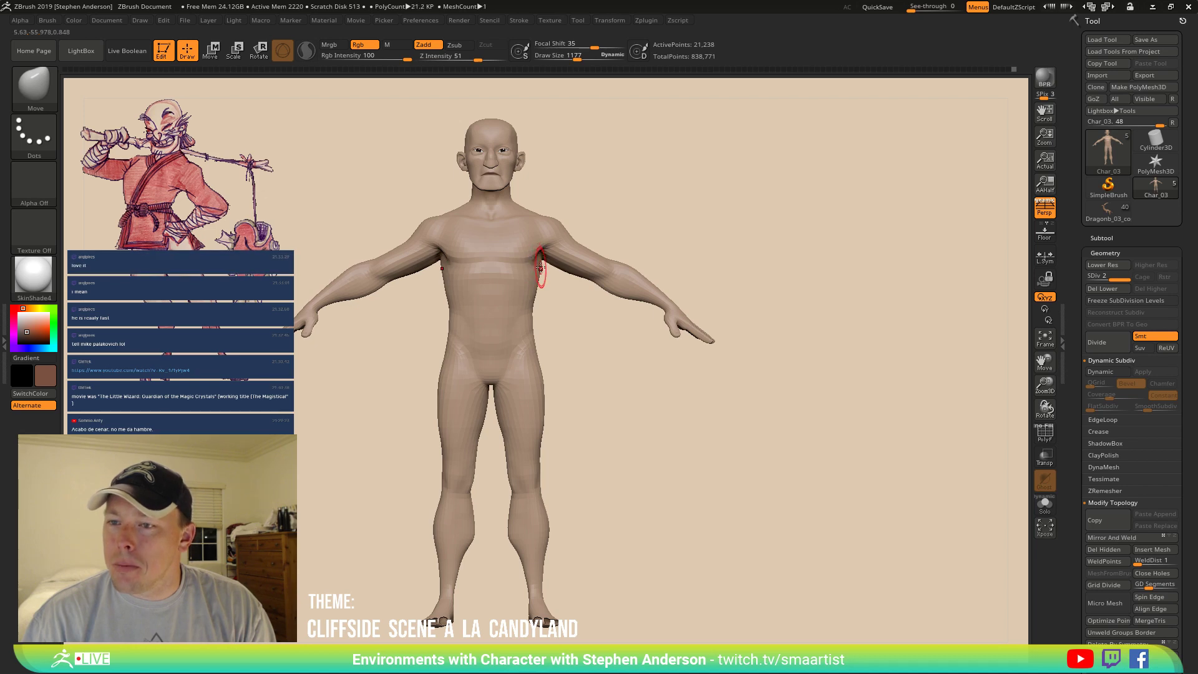
# Set the Move brush's draw size to 843 and check the armpit area at subdivision level 1 before returning to level 2.
pyautogui.moveTo(523, 286)
pyautogui.mouseDown(button='right')
pyautogui.moveTo(527, 270)
pyautogui.moveTo(530, 305)
pyautogui.moveTo(521, 285)
pyautogui.moveTo(543, 272)
pyautogui.mouseUp(button='right')
pyautogui.press('s')
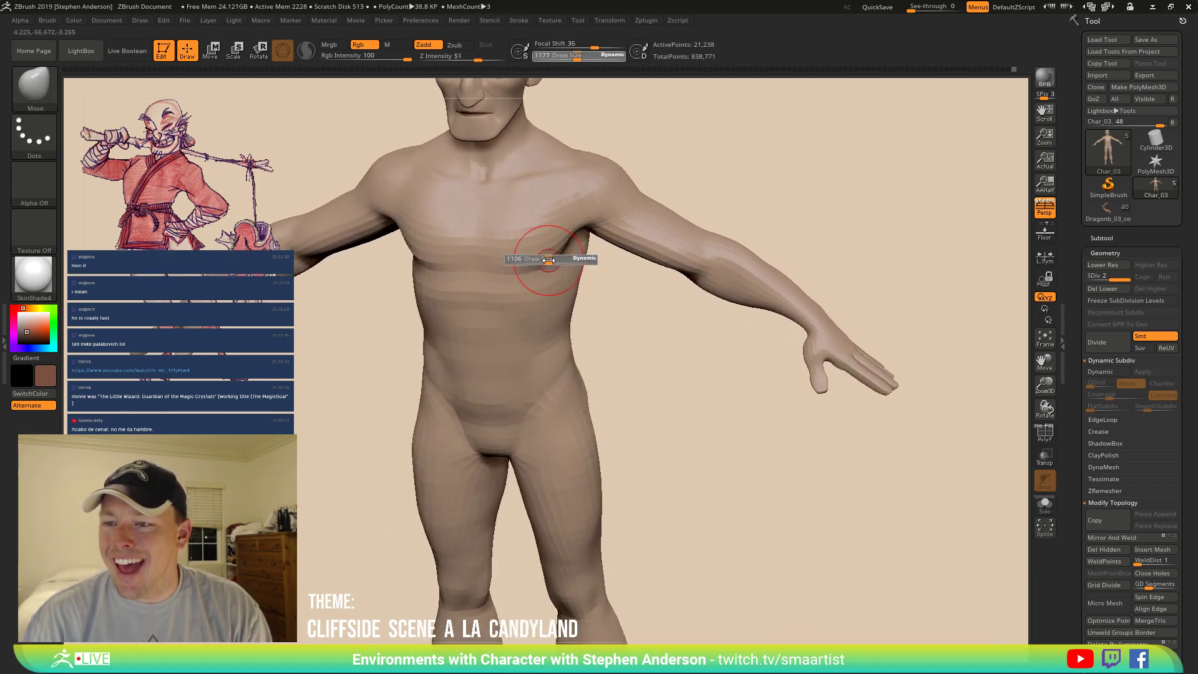
pyautogui.click(546, 260)
pyautogui.hotkey('shift', 'd')
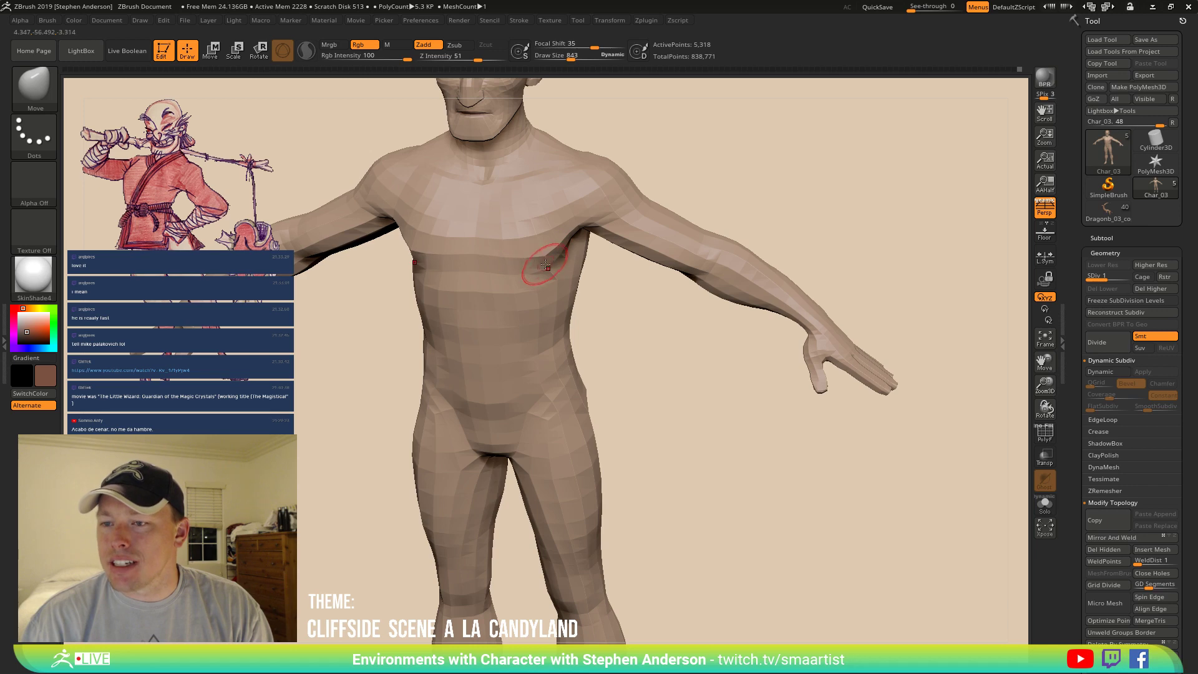
pyautogui.moveTo(547, 264)
pyautogui.mouseDown(button='right')
pyautogui.moveTo(508, 246)
pyautogui.moveTo(560, 262)
pyautogui.moveTo(557, 250)
pyautogui.moveTo(569, 268)
pyautogui.moveTo(547, 268)
pyautogui.moveTo(545, 289)
pyautogui.moveTo(540, 273)
pyautogui.mouseUp(button='right')
pyautogui.hotkey('ctrl', 'd')
# Reduce the draw size to 469 and reshape the outer chest edge just below the armpit.
pyautogui.press('s')
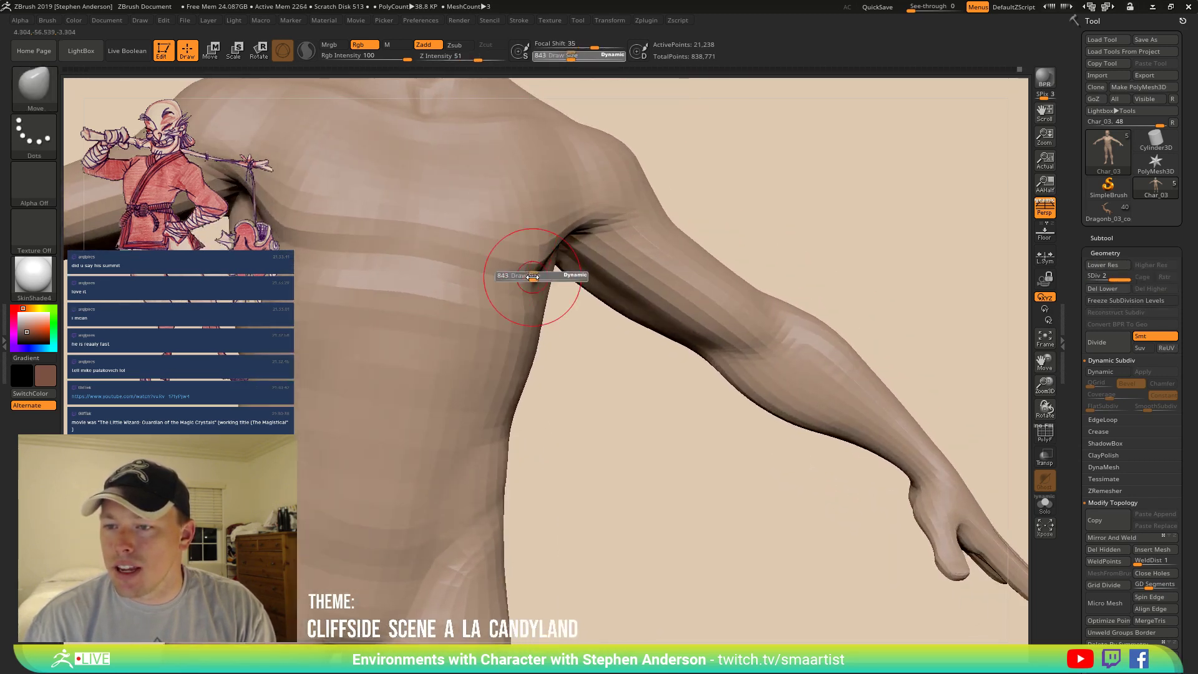
pyautogui.moveTo(526, 276); pyautogui.dragTo(523, 276)
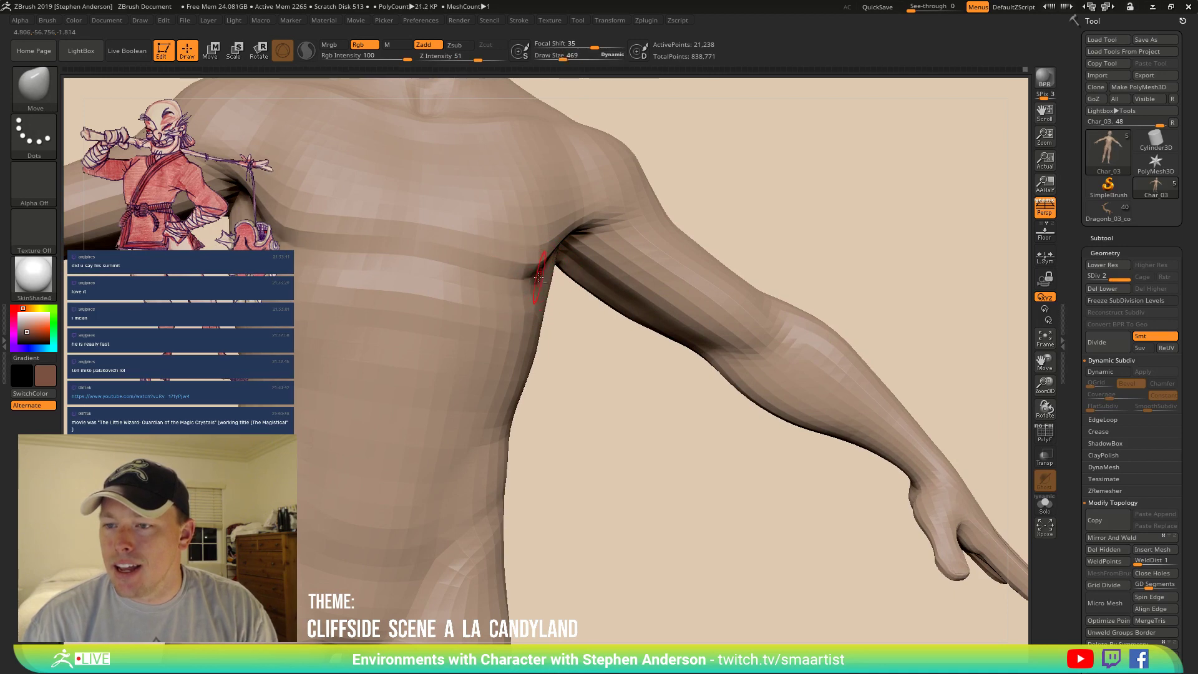
pyautogui.moveTo(525, 279); pyautogui.dragTo(556, 270, button='right')
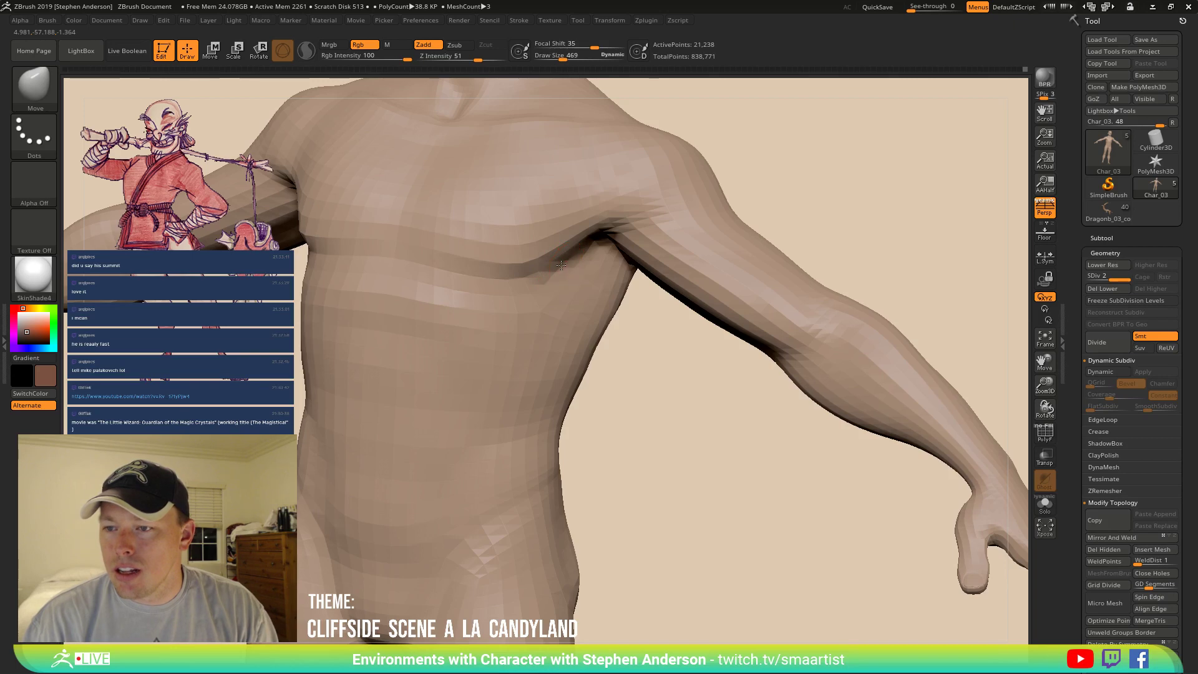
pyautogui.moveTo(561, 265); pyautogui.dragTo(572, 254)
pyautogui.moveTo(574, 262); pyautogui.dragTo(545, 274, button='right')
# Set the draw size to 513 and refine the lower edge of the pectoral where it meets the ribcage.
pyautogui.press('s')
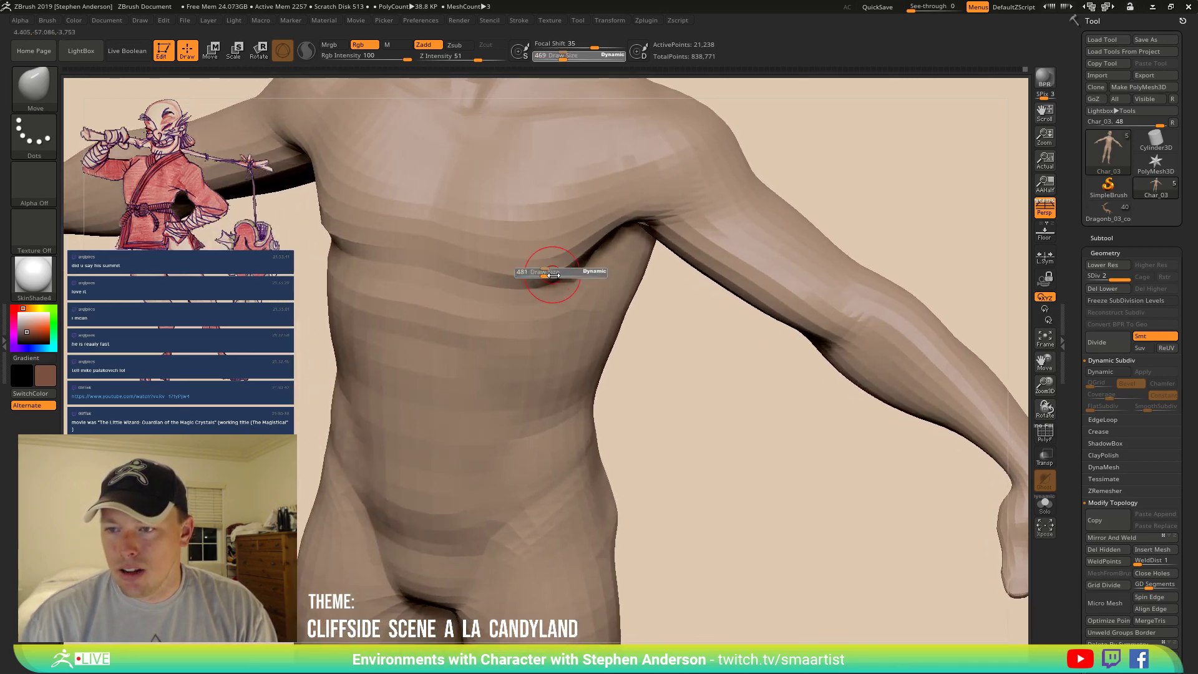
pyautogui.moveTo(553, 275); pyautogui.dragTo(565, 281)
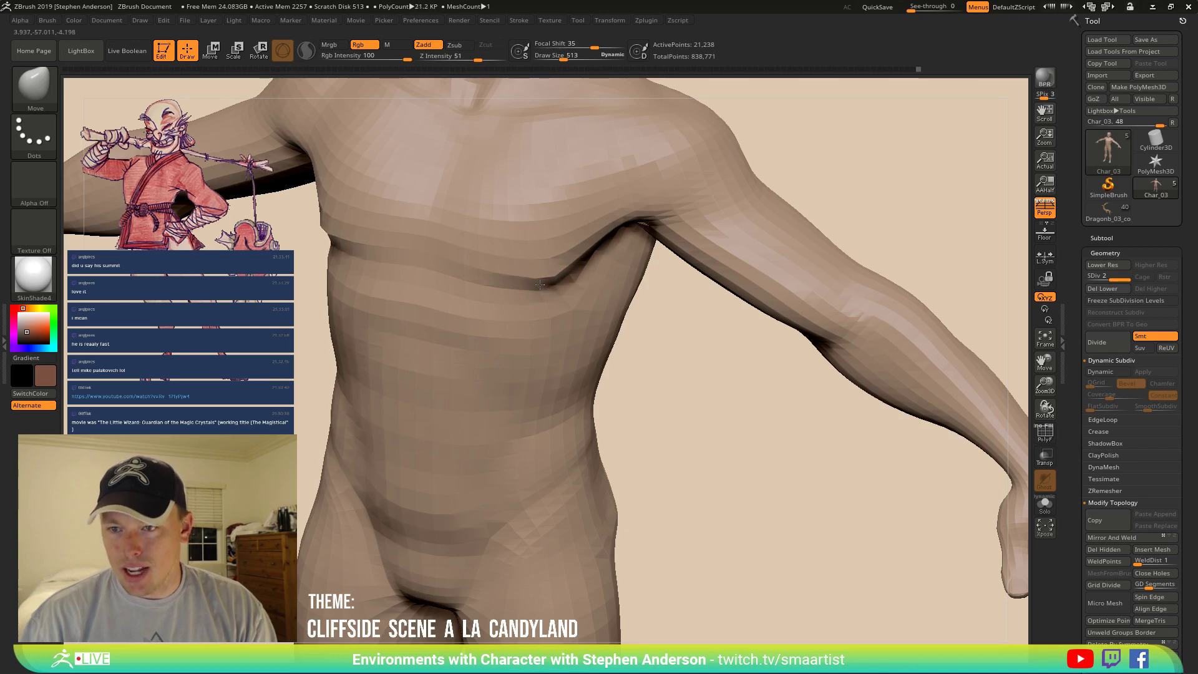
pyautogui.moveTo(540, 285)
pyautogui.mouseDown(button='right')
pyautogui.moveTo(473, 251)
pyautogui.moveTo(422, 310)
pyautogui.moveTo(455, 235)
pyautogui.moveTo(490, 283)
pyautogui.moveTo(484, 266)
pyautogui.mouseUp(button='right')
pyautogui.keyDown('alt'); pyautogui.moveTo(484, 266); pyautogui.dragTo(544, 278, button='right'); pyautogui.keyUp('alt')
pyautogui.moveTo(544, 277)
pyautogui.keyDown('ctrl'); pyautogui.mouseDown(button='right')
pyautogui.moveTo(534, 300)
pyautogui.moveTo(567, 317)
pyautogui.moveTo(560, 306)
pyautogui.mouseUp(button='right'); pyautogui.keyUp('ctrl')
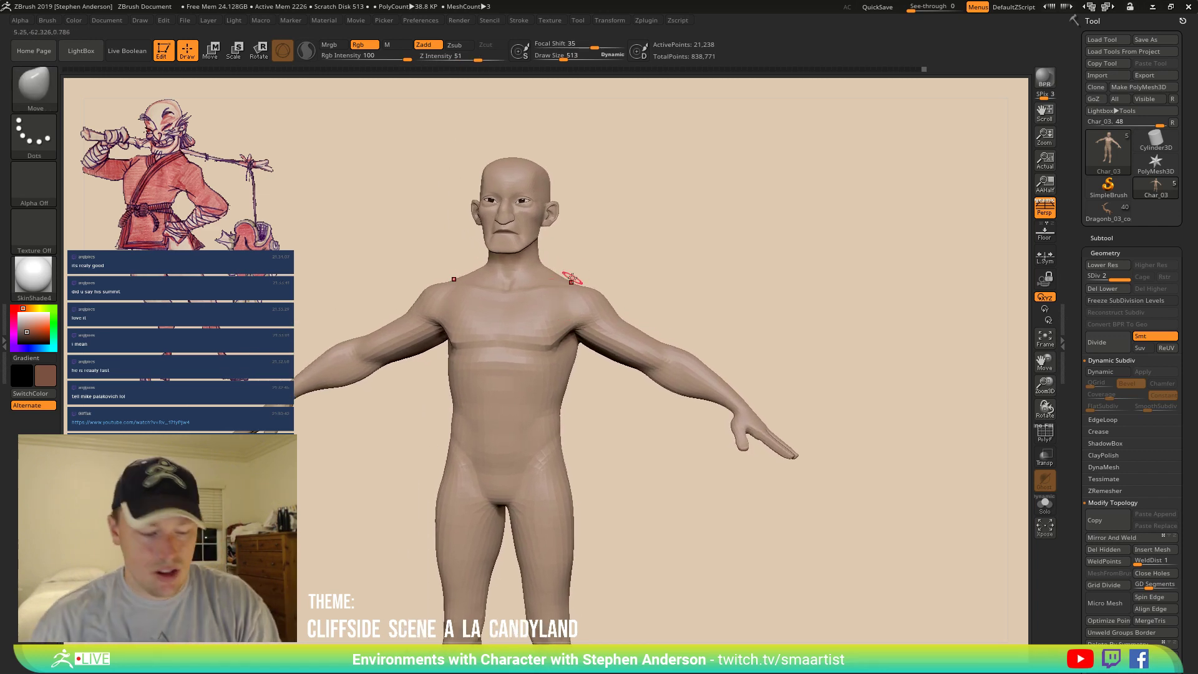
# Save the character tool over the existing Char_03 file in the _CandyLand folder.
pyautogui.hotkey('ctrl', 's')
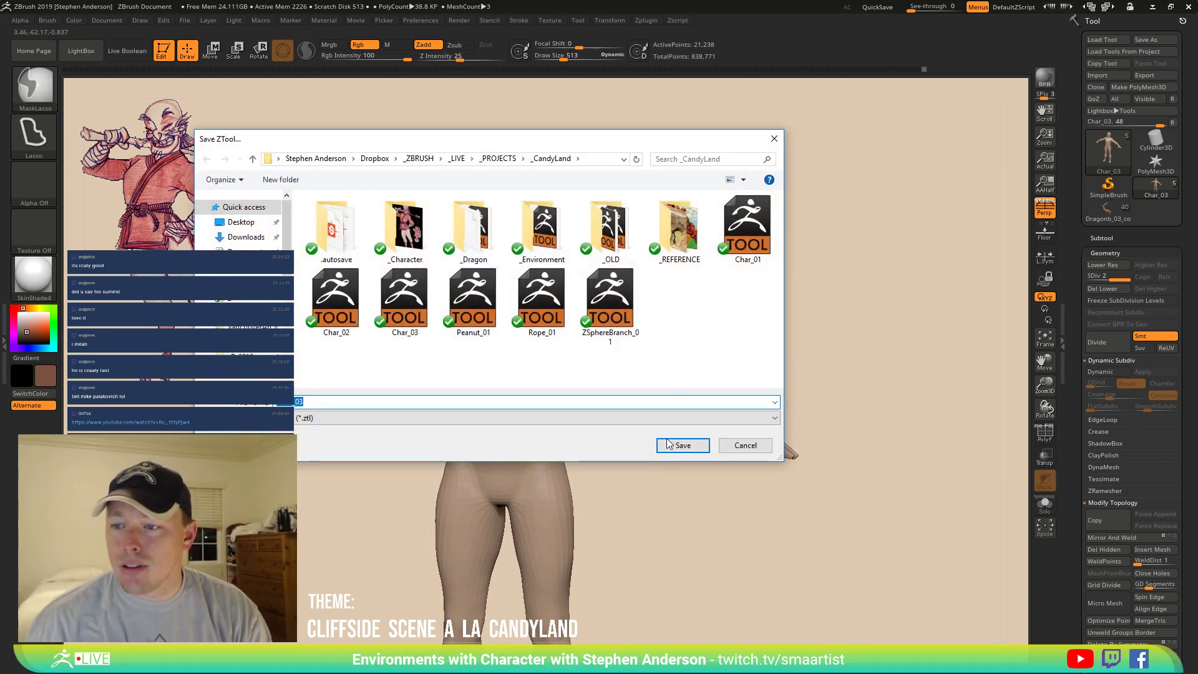
pyautogui.click(683, 444)
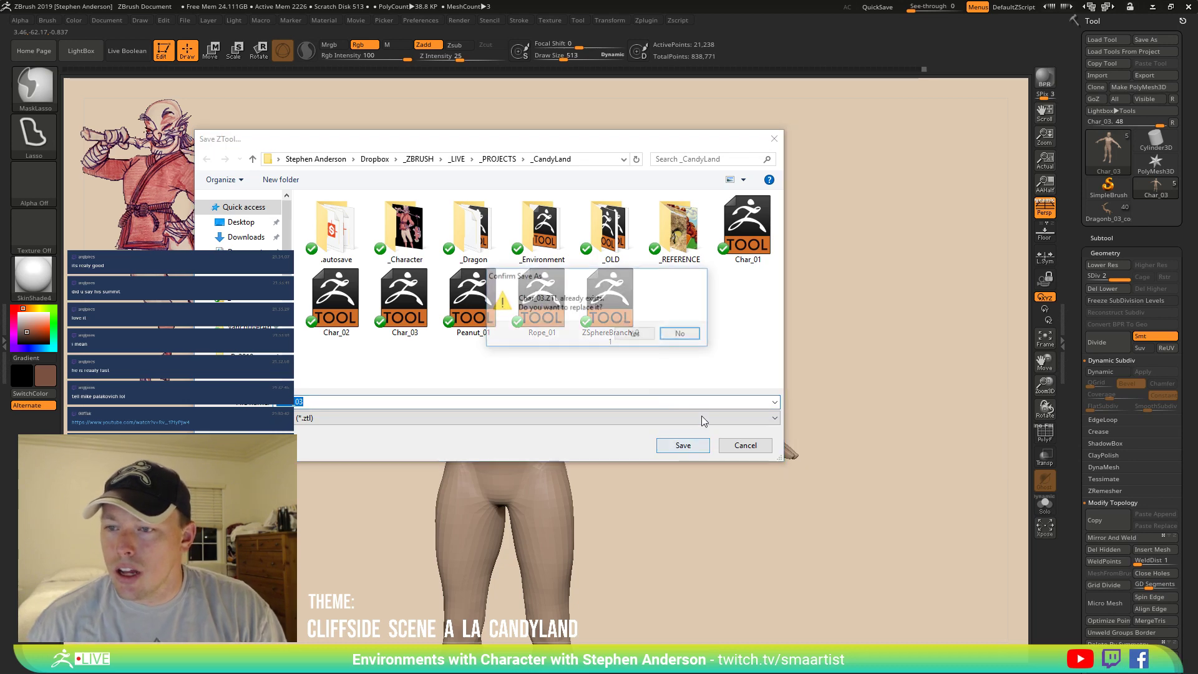
pyautogui.click(637, 340)
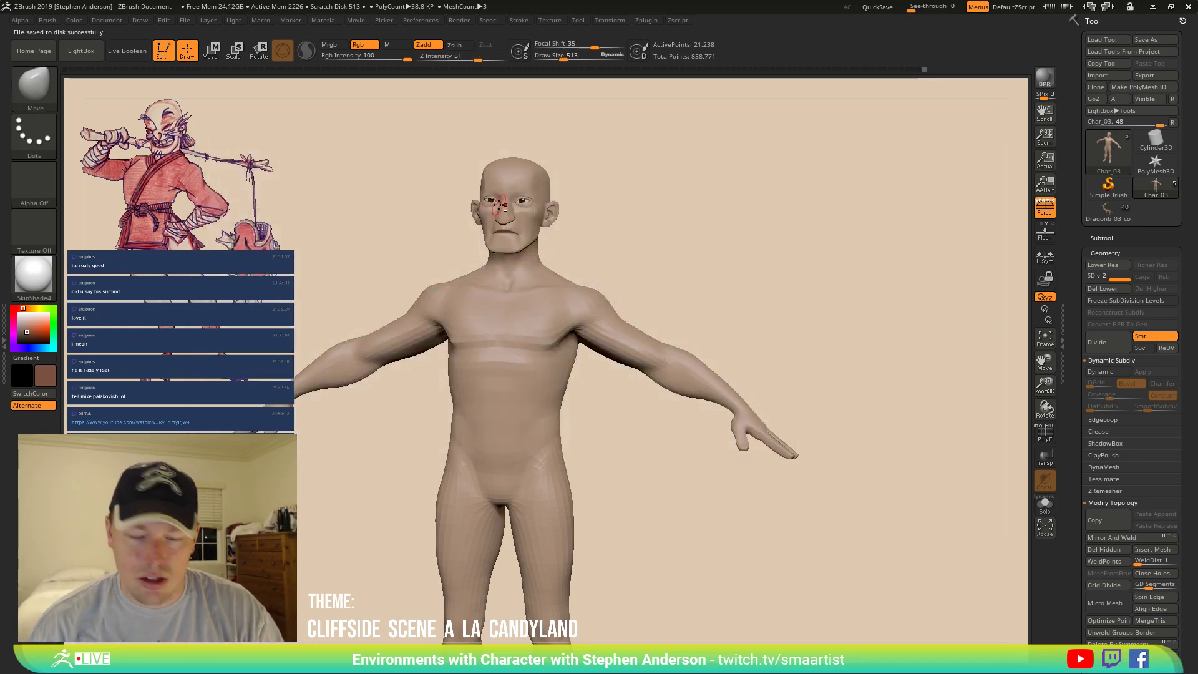
# Select the Topology brush and set the draw size to 148 for working on the brow.
pyautogui.moveTo(499, 209)
pyautogui.keyDown('alt'); pyautogui.mouseDown(button='right')
pyautogui.moveTo(483, 337)
pyautogui.moveTo(468, 340)
pyautogui.moveTo(569, 430)
pyautogui.moveTo(481, 348)
pyautogui.mouseUp(button='right'); pyautogui.keyUp('alt')
pyautogui.press('b')
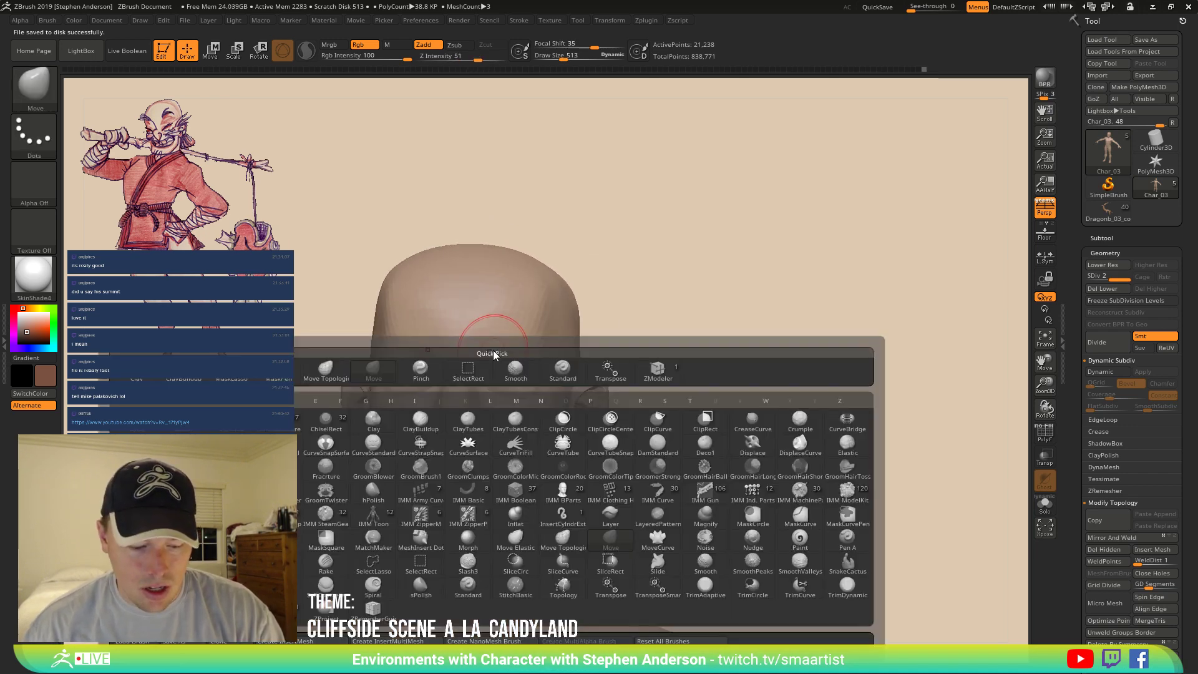
pyautogui.press('t')
pyautogui.click(563, 586)
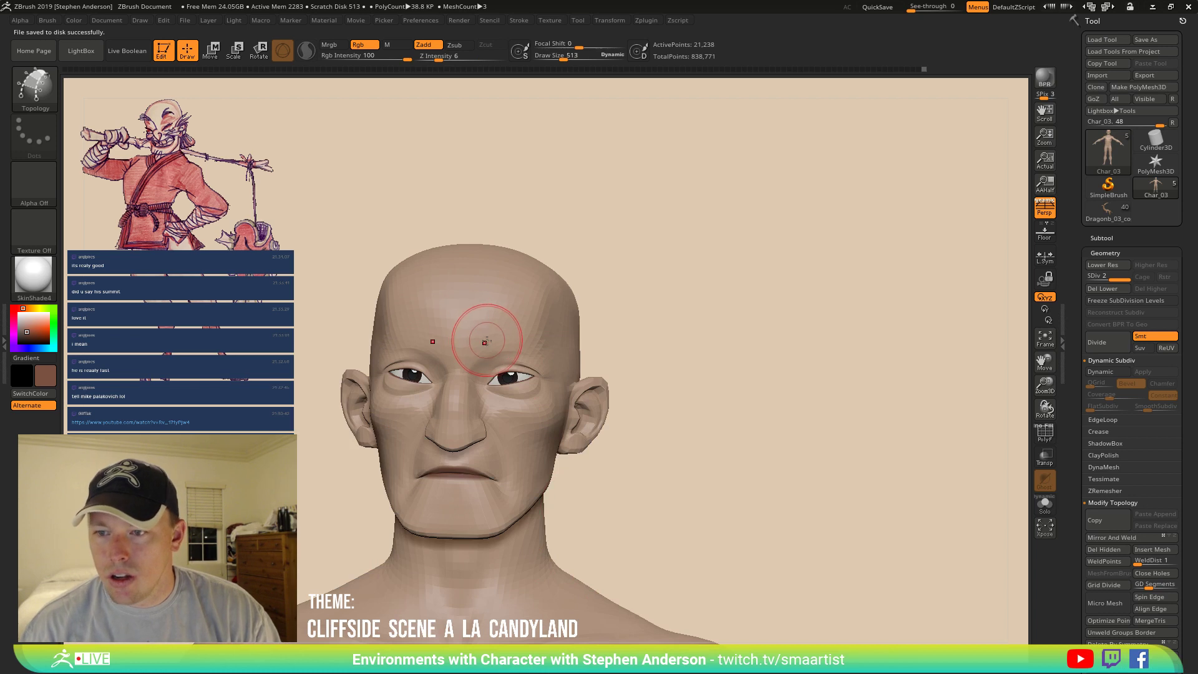
pyautogui.press('s')
pyautogui.moveTo(480, 346); pyautogui.dragTo(478, 344)
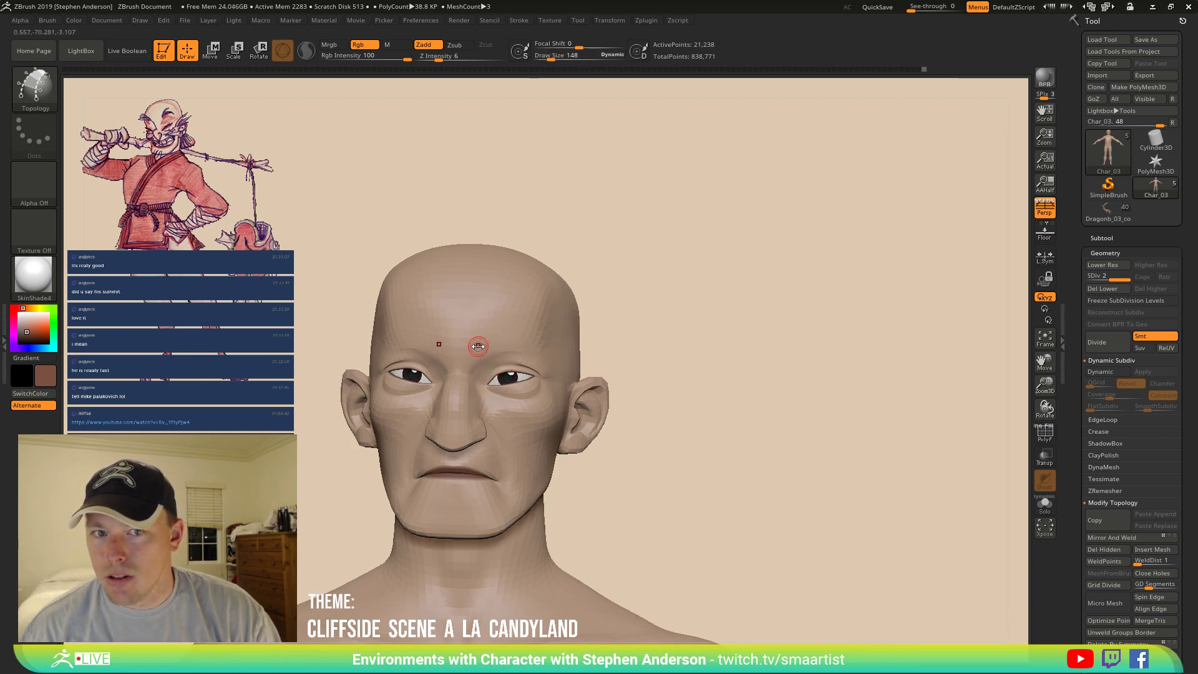
pyautogui.moveTo(495, 343)
pyautogui.keyDown('ctrl'); pyautogui.mouseDown(button='right')
pyautogui.moveTo(530, 414)
pyautogui.moveTo(486, 354)
pyautogui.mouseUp(button='right'); pyautogui.keyUp('ctrl')
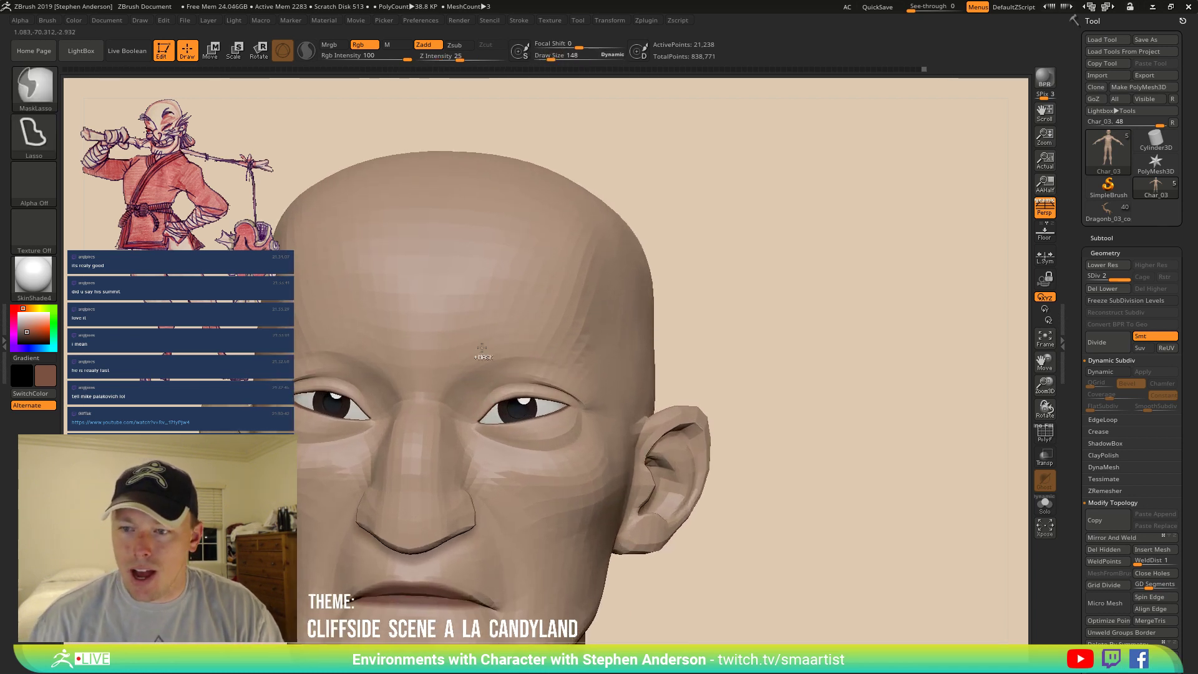
pyautogui.click(473, 362)
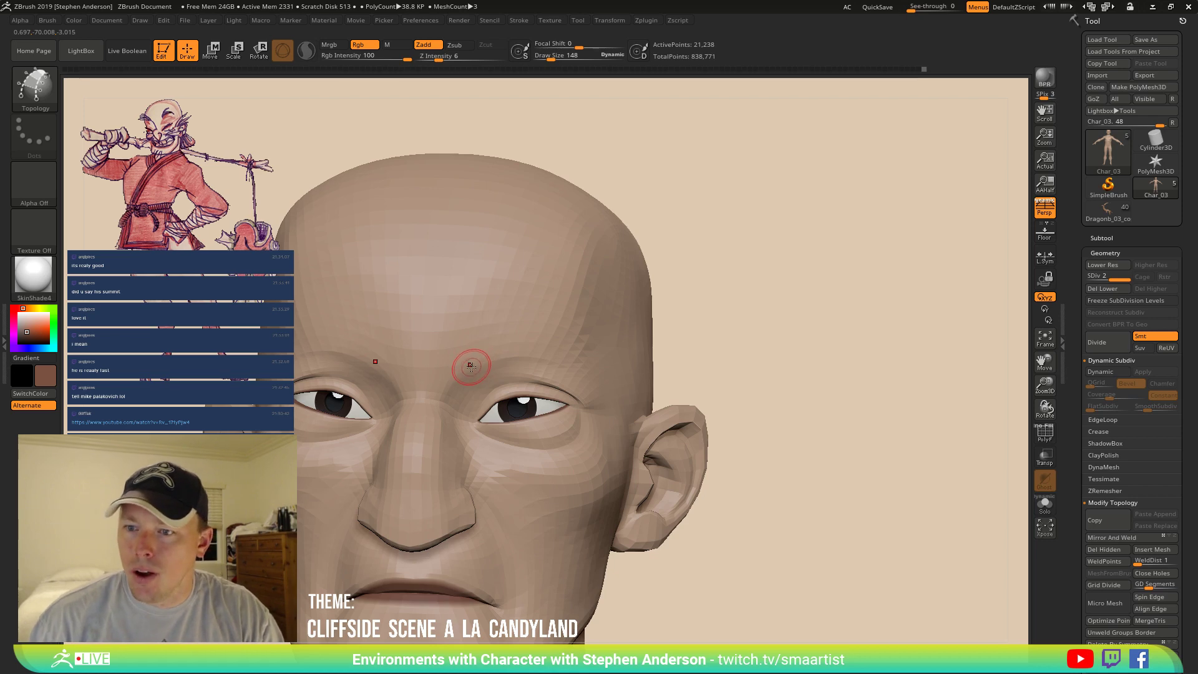
# Load the SMAARTIST_HairBrush preset from the _BrushPresets folder inside _ZBRUSH.
pyautogui.press('b')
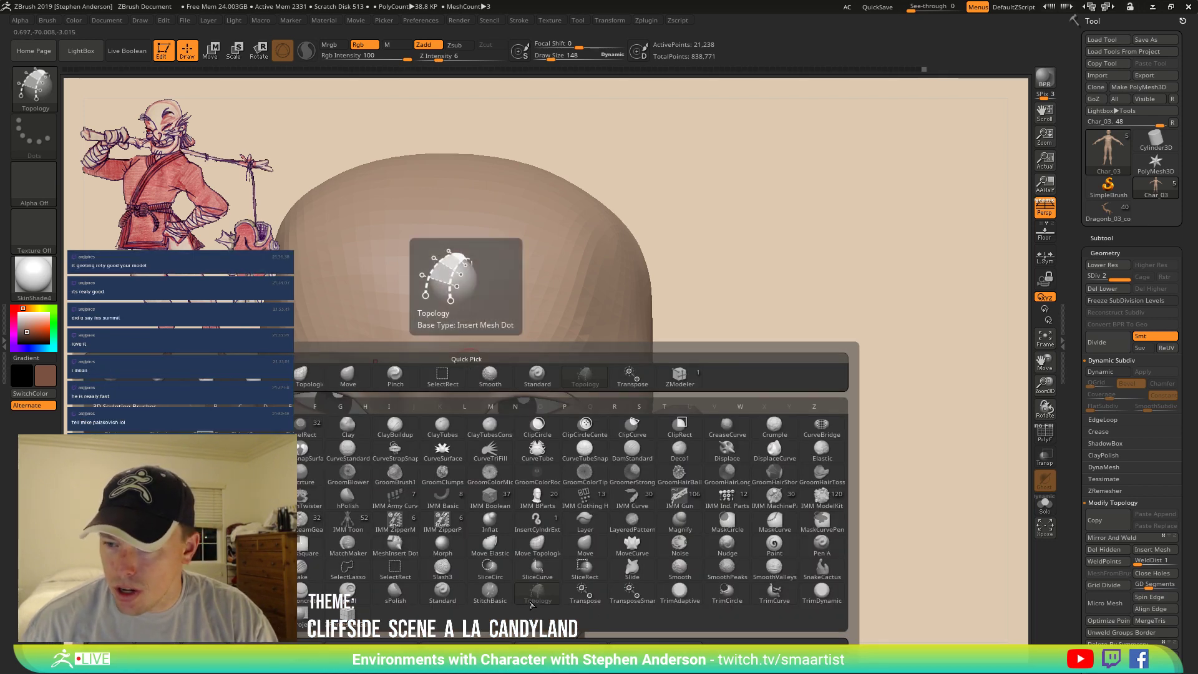
pyautogui.press('s')
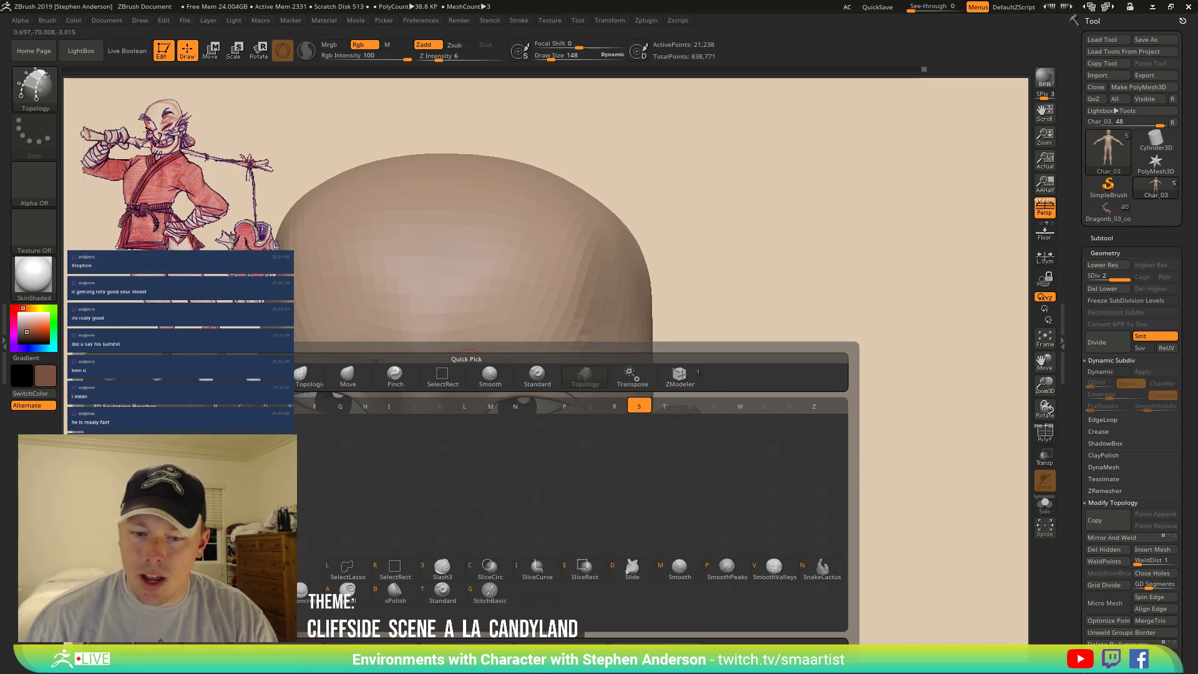
pyautogui.click(109, 651)
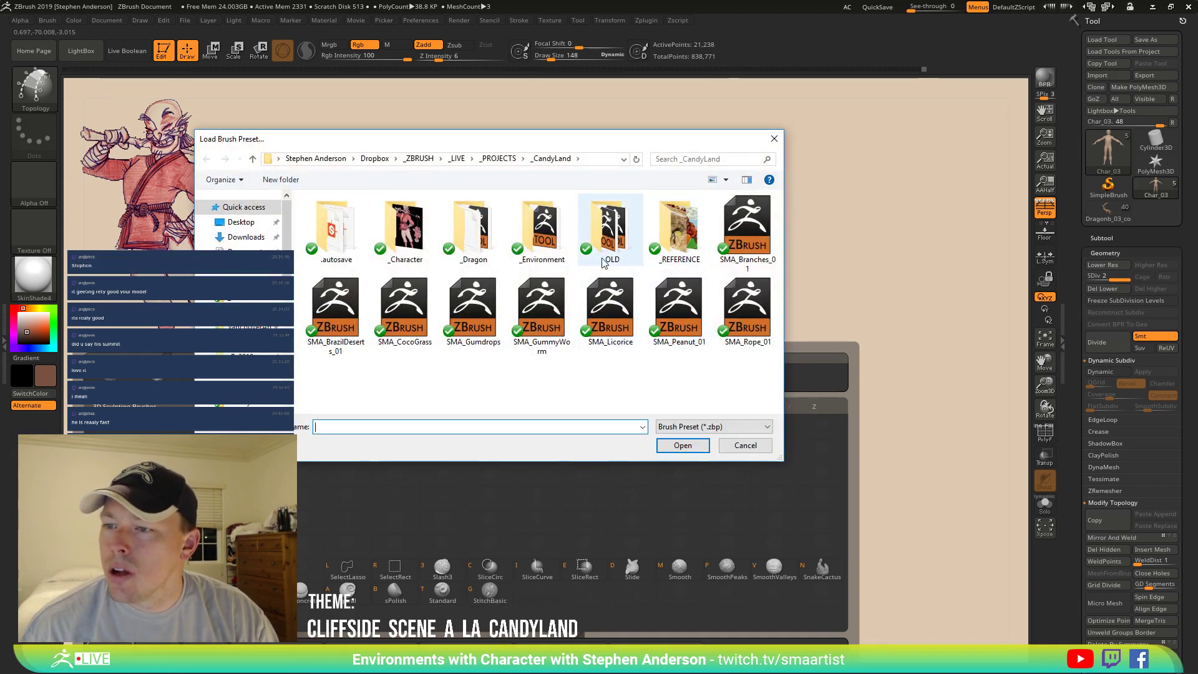
pyautogui.click(418, 159)
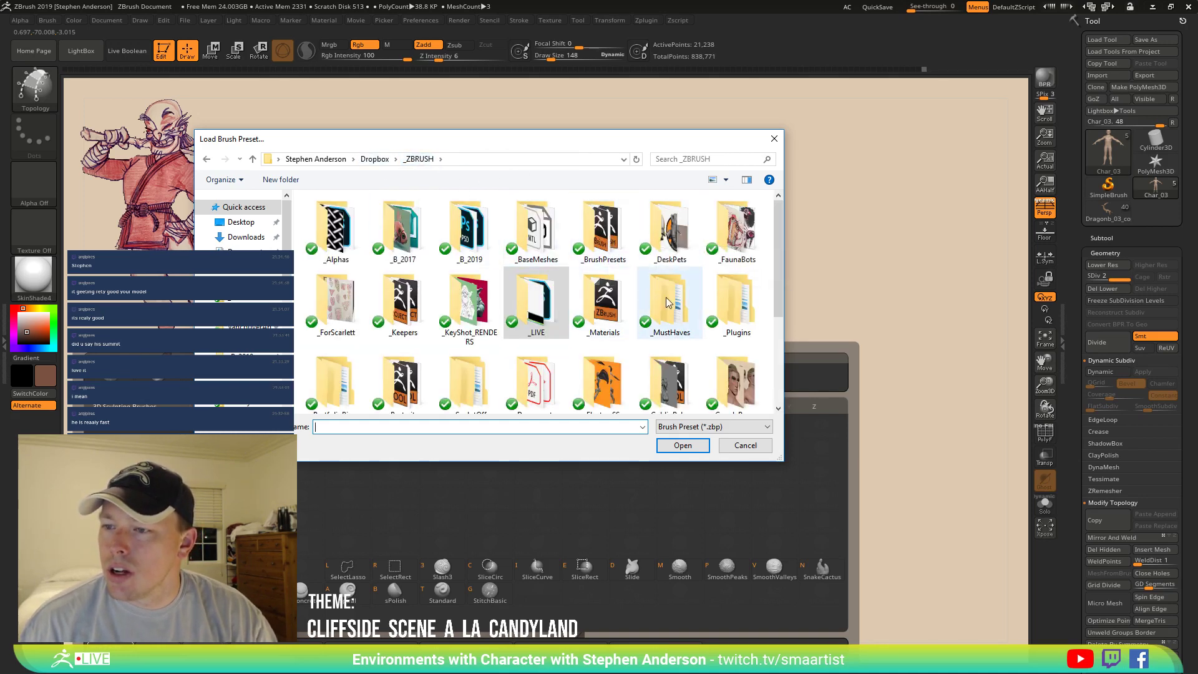
pyautogui.doubleClick(609, 239)
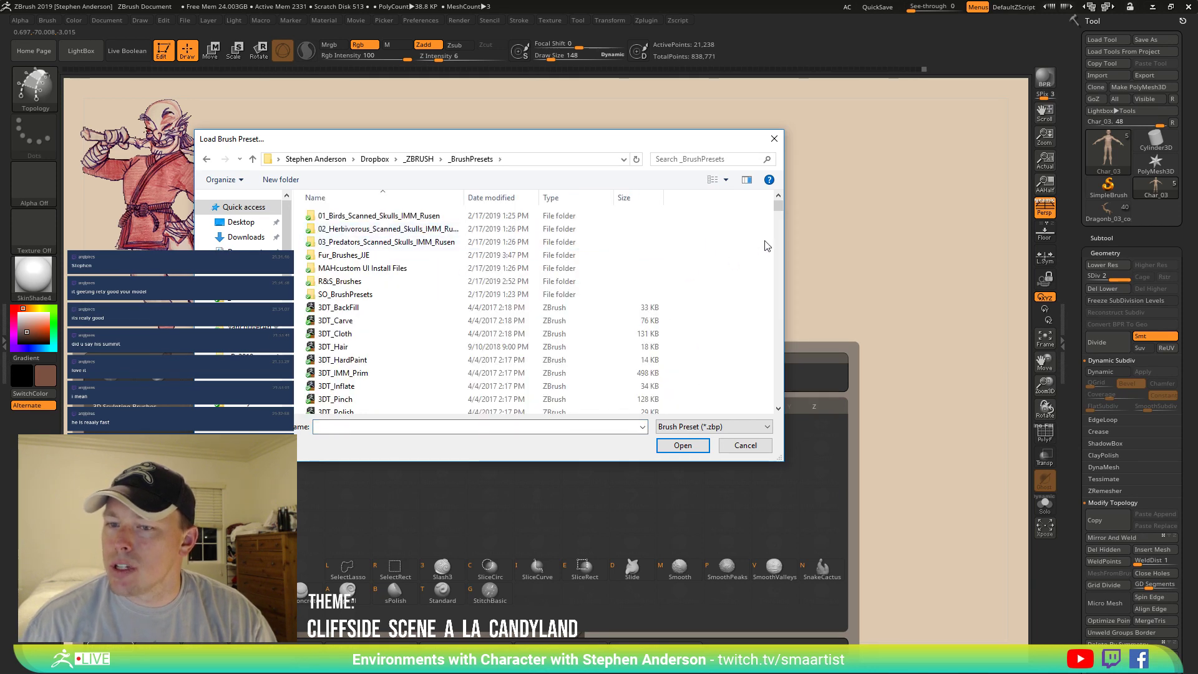
pyautogui.moveTo(779, 214); pyautogui.dragTo(772, 341)
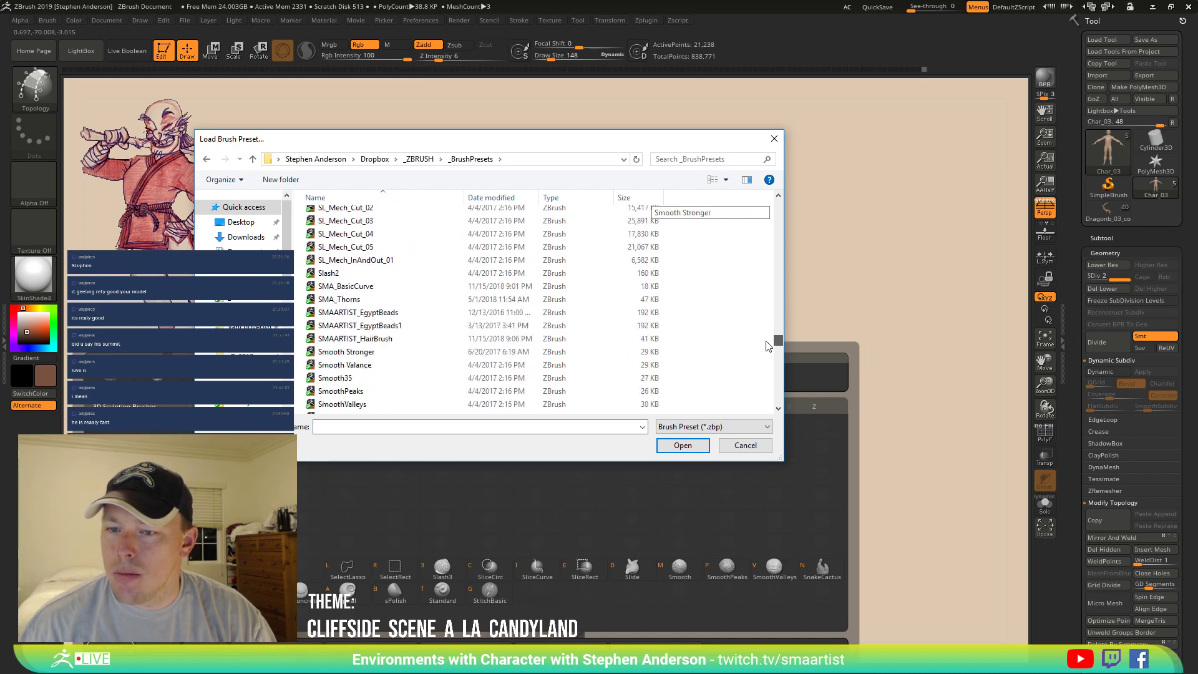
pyautogui.doubleClick(393, 342)
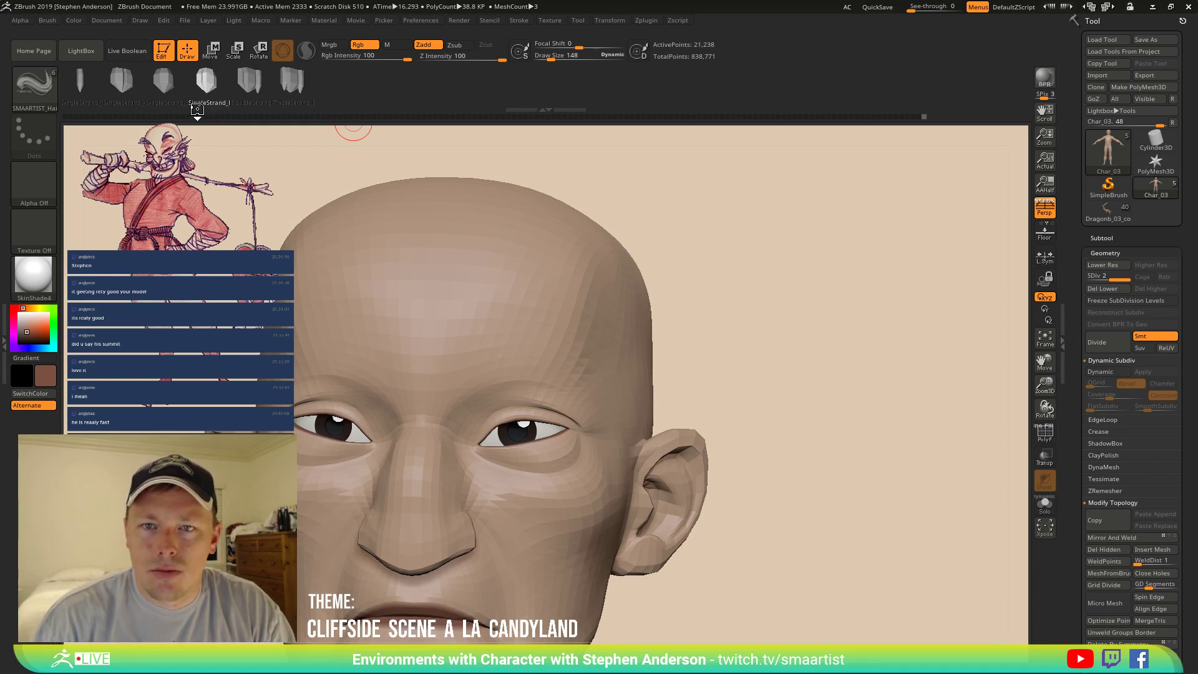
# Choose the DoubleStrand hair mesh and draw an eyebrow curve along the brow above the eye.
pyautogui.click(248, 79)
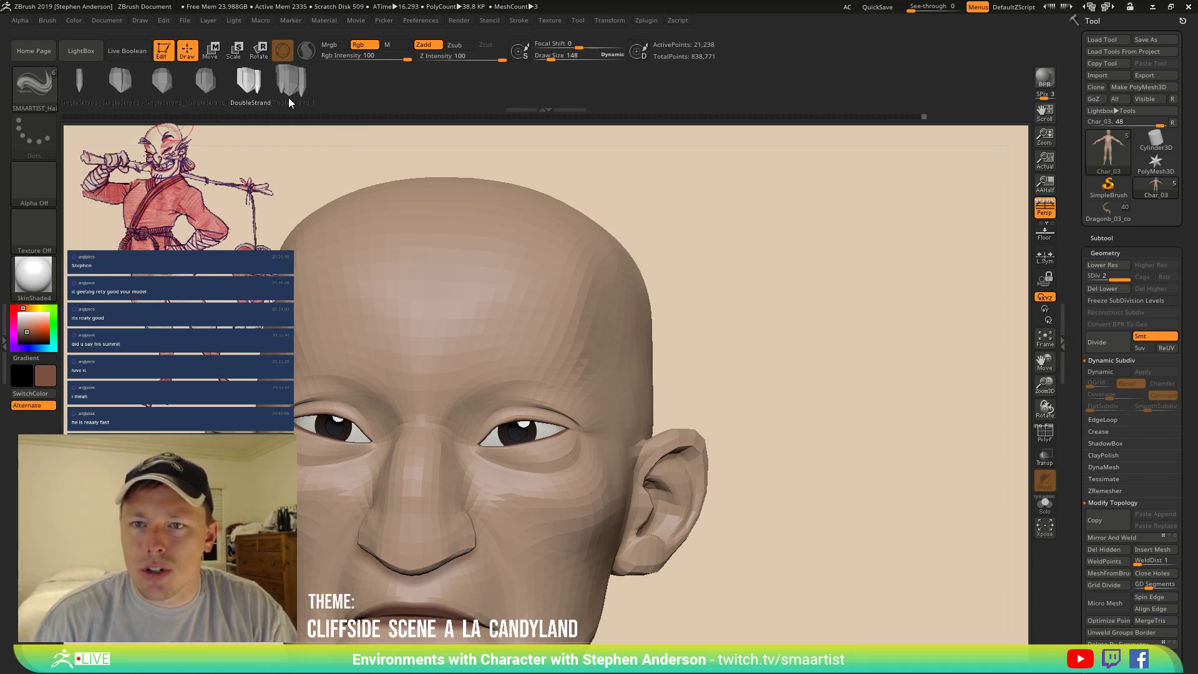
pyautogui.moveTo(467, 384); pyautogui.dragTo(580, 355)
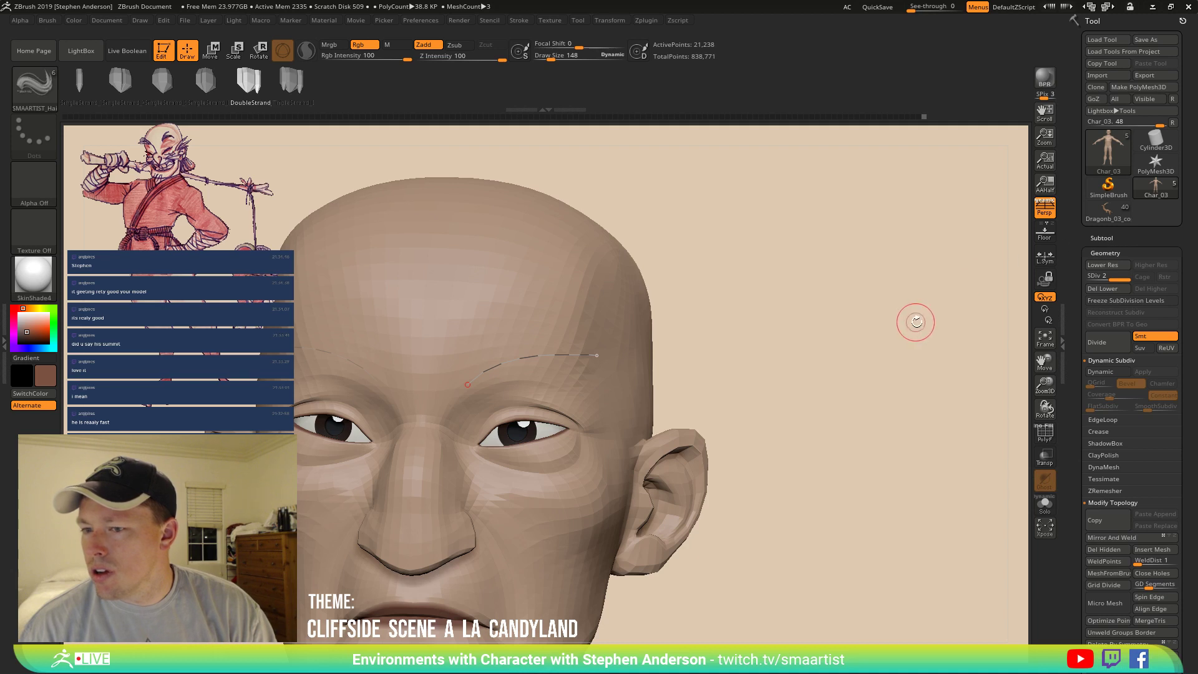
# Delete the higher subdivision levels of the Char_04 subtool and generate DoubleStrand hair along a curve over the brow.
pyautogui.click(1114, 237)
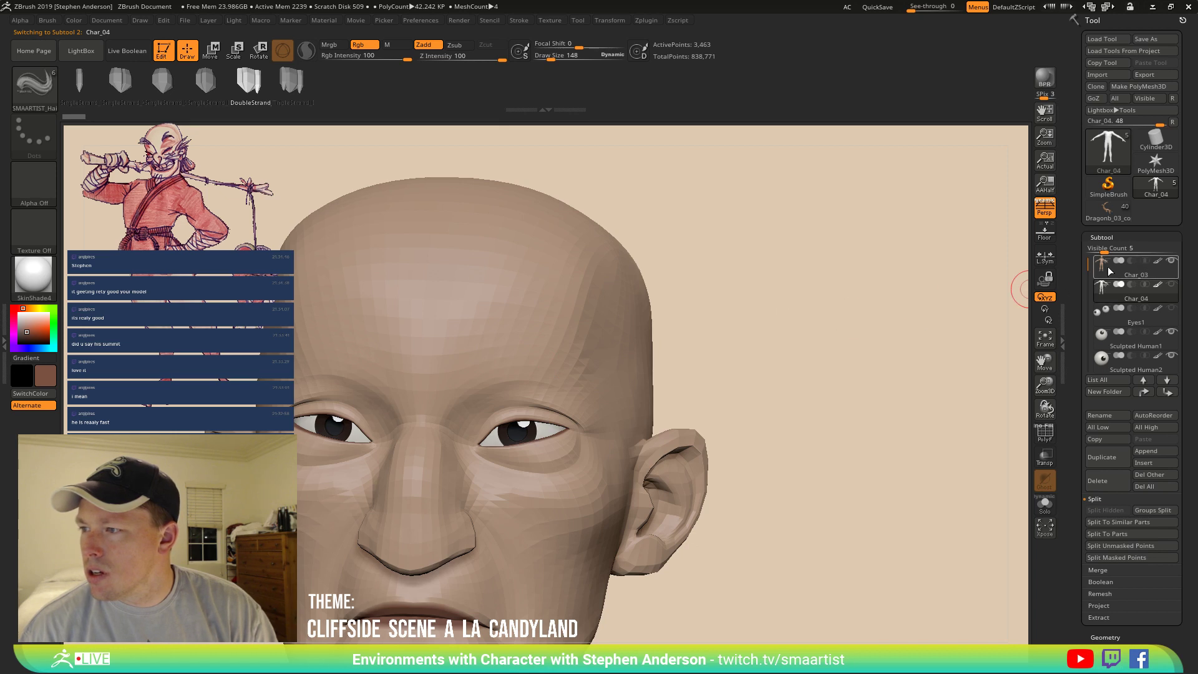
pyautogui.moveTo(463, 390); pyautogui.dragTo(628, 349)
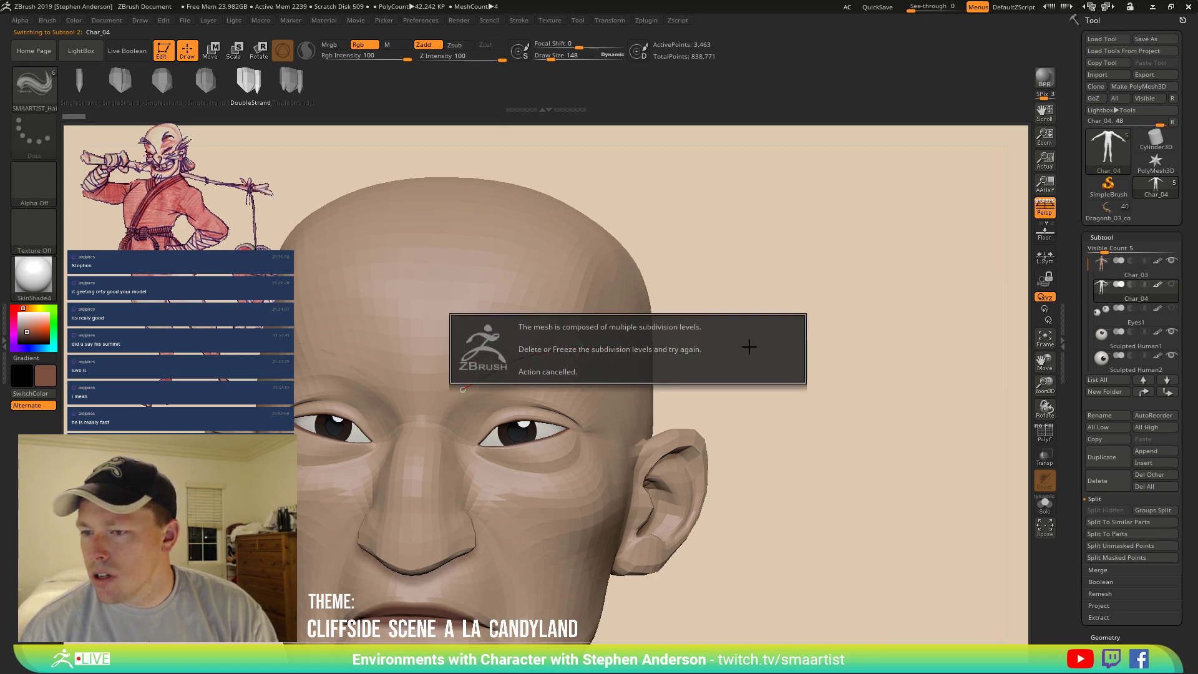
pyautogui.click(1105, 637)
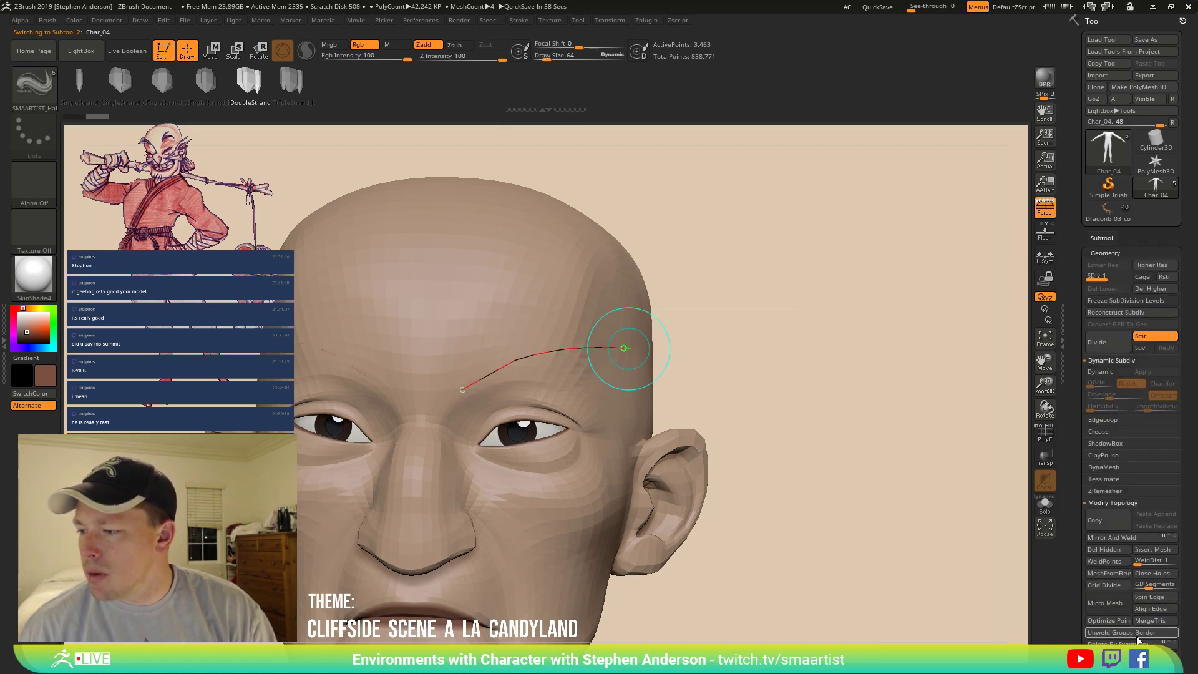
pyautogui.click(1150, 289)
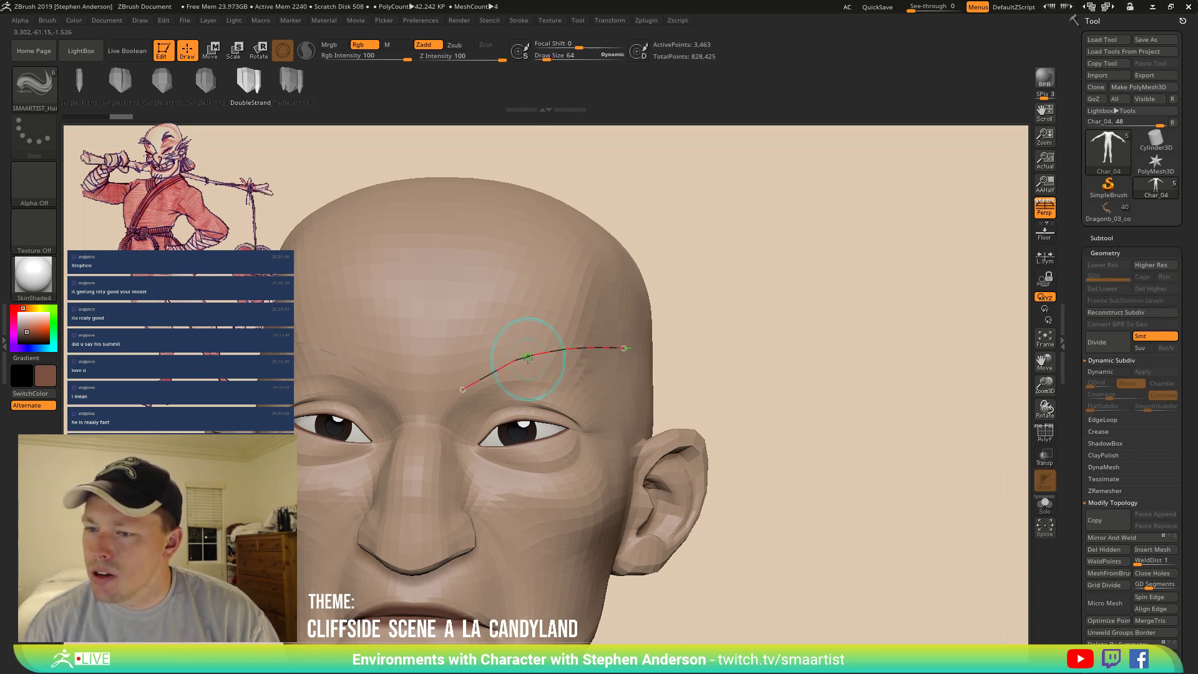
pyautogui.click(570, 373)
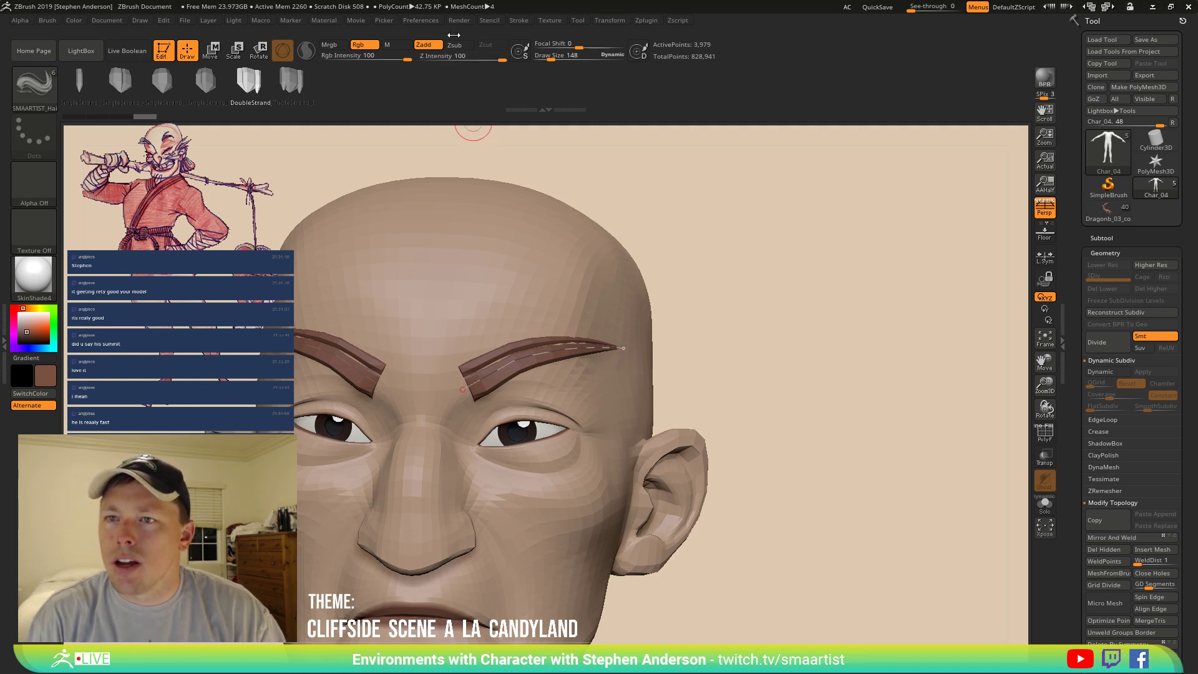
# Reshape the stroke's curve falloff so the hair is thick in the middle and tapers at both ends, and update the eyebrow with it.
pyautogui.click(518, 21)
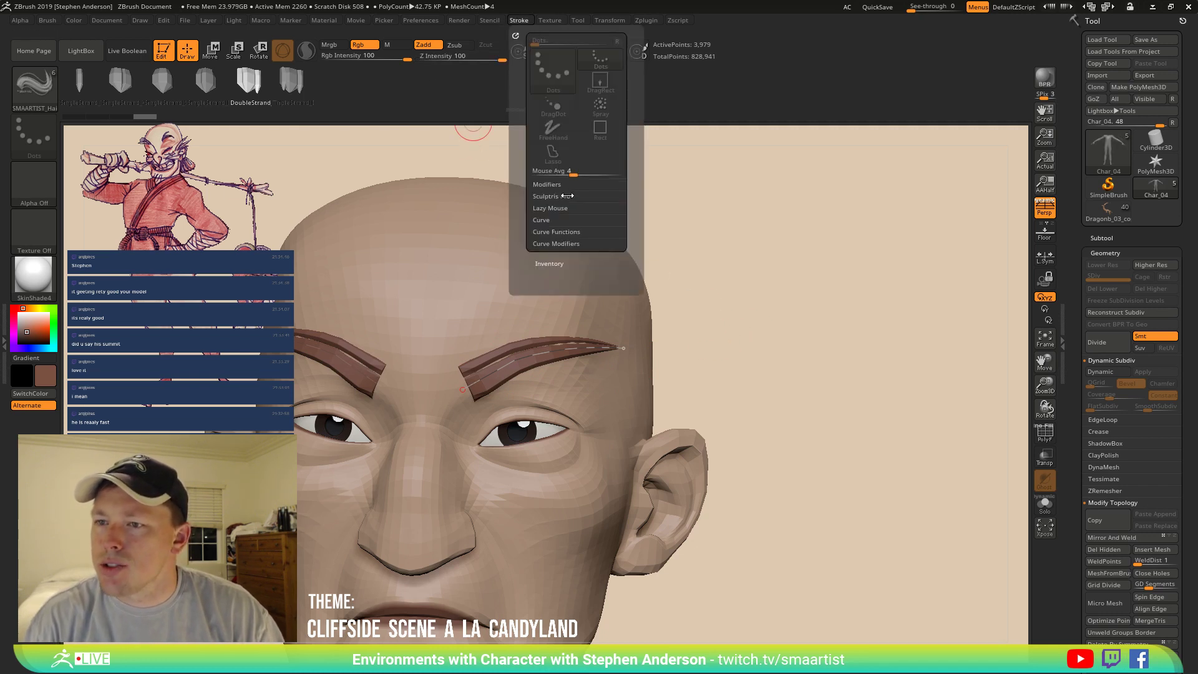
pyautogui.click(541, 220)
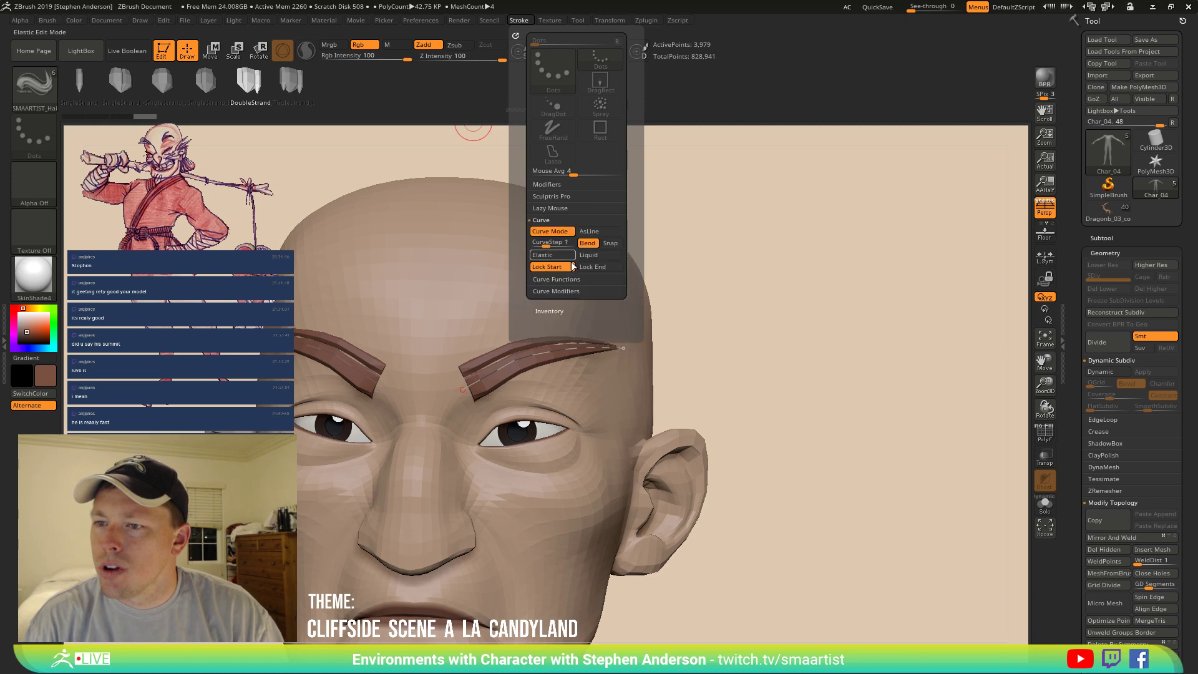
pyautogui.click(564, 291)
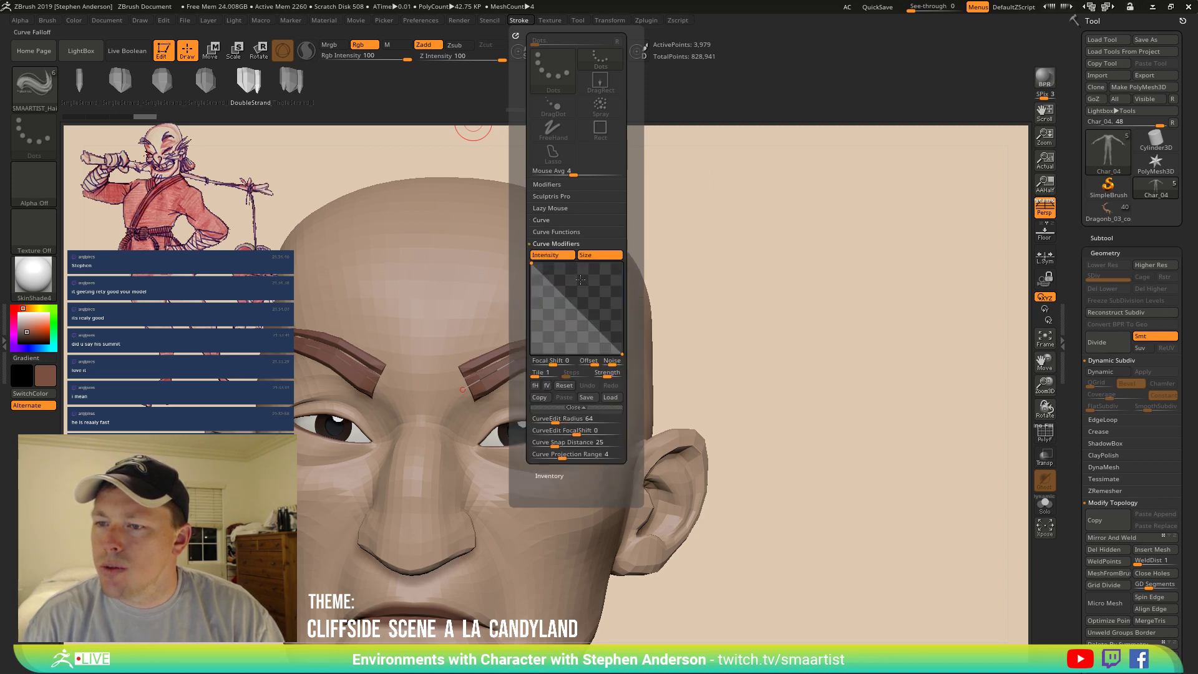
pyautogui.click(547, 386)
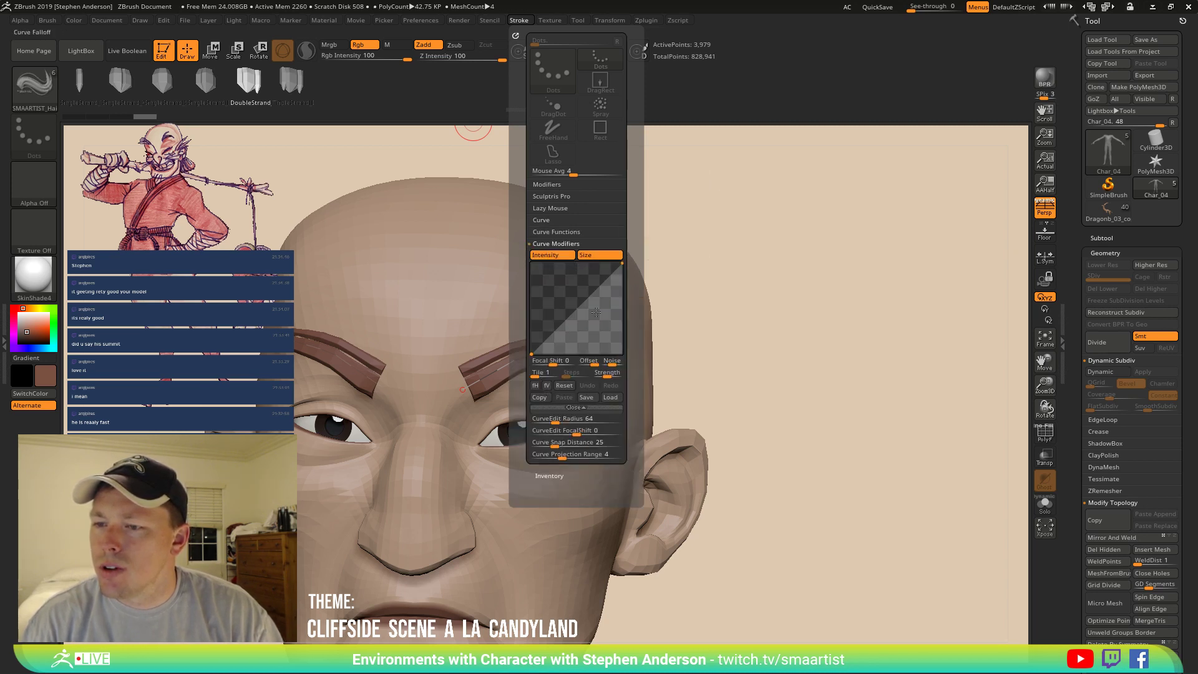
pyautogui.moveTo(535, 345); pyautogui.dragTo(530, 331)
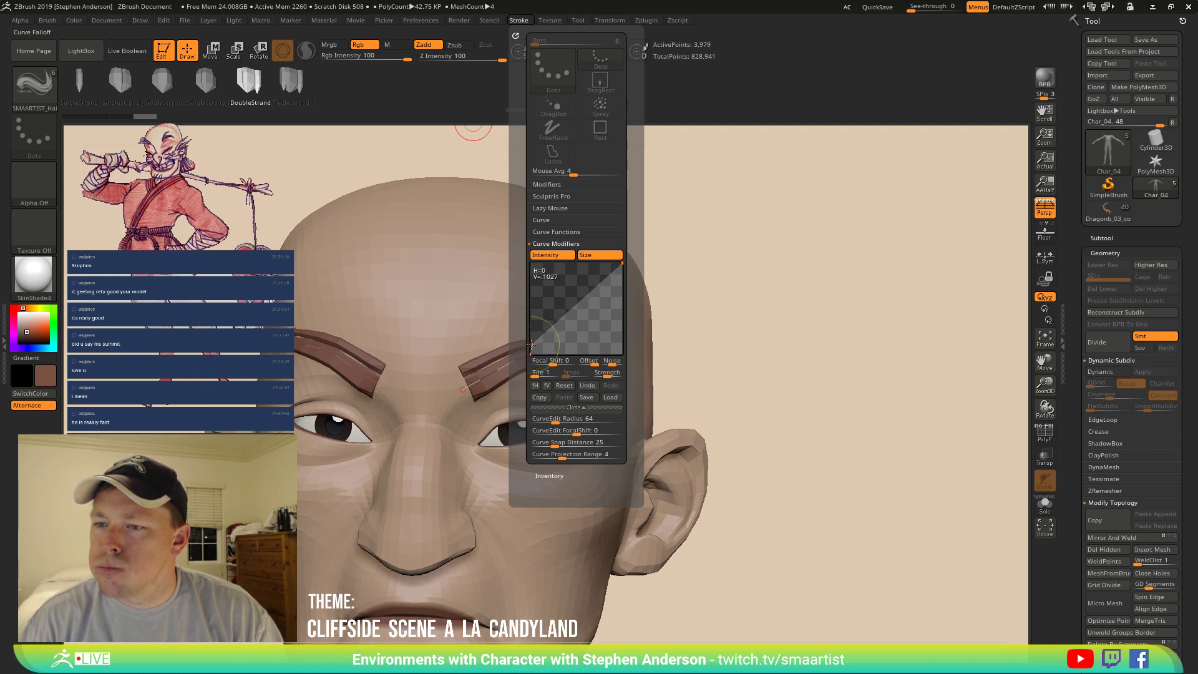
pyautogui.moveTo(567, 312); pyautogui.dragTo(568, 302)
pyautogui.moveTo(623, 265); pyautogui.dragTo(621, 341)
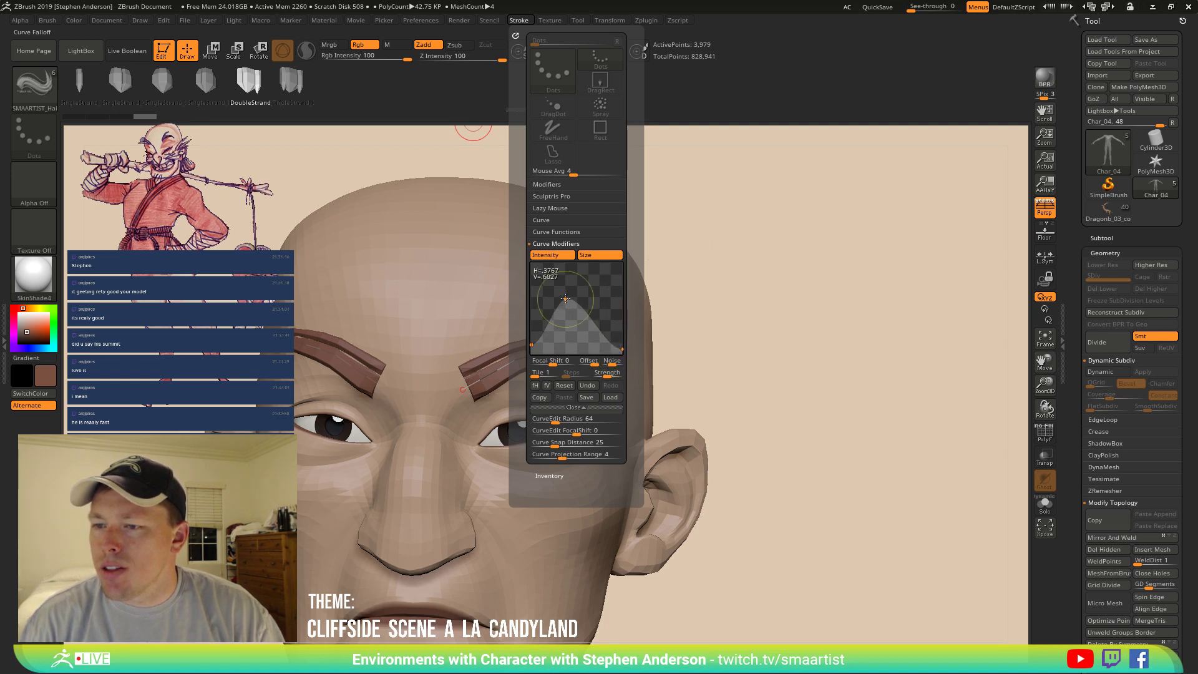
pyautogui.moveTo(565, 299); pyautogui.dragTo(581, 317)
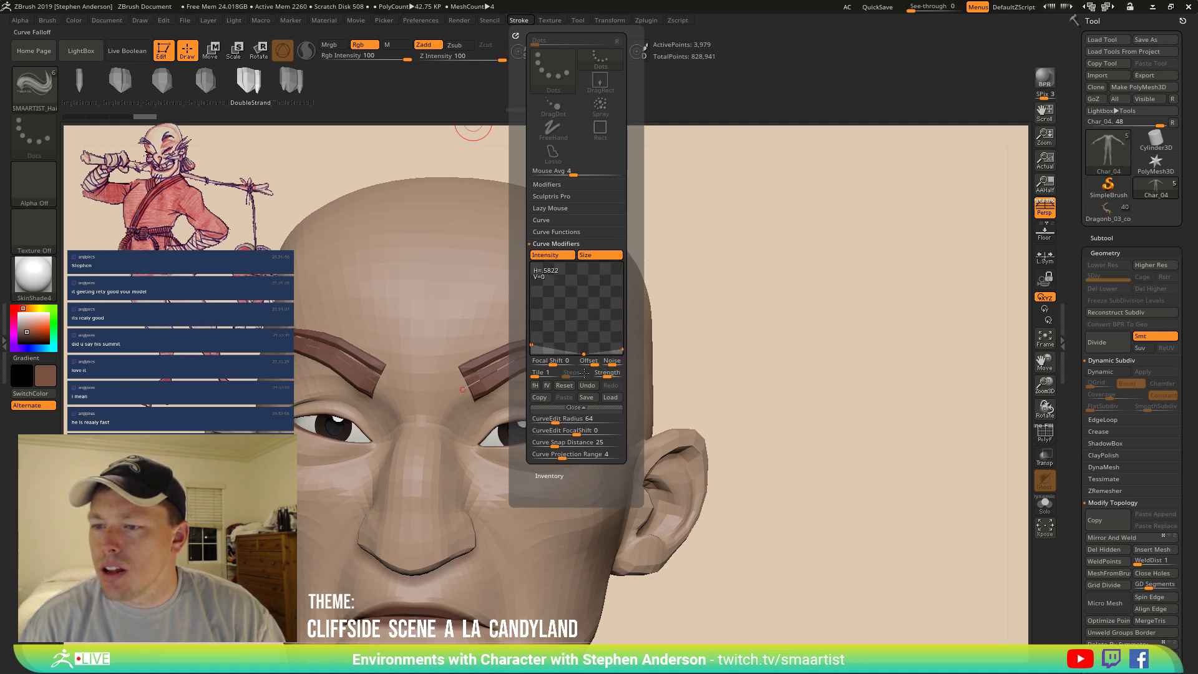
pyautogui.moveTo(585, 372); pyautogui.dragTo(569, 269)
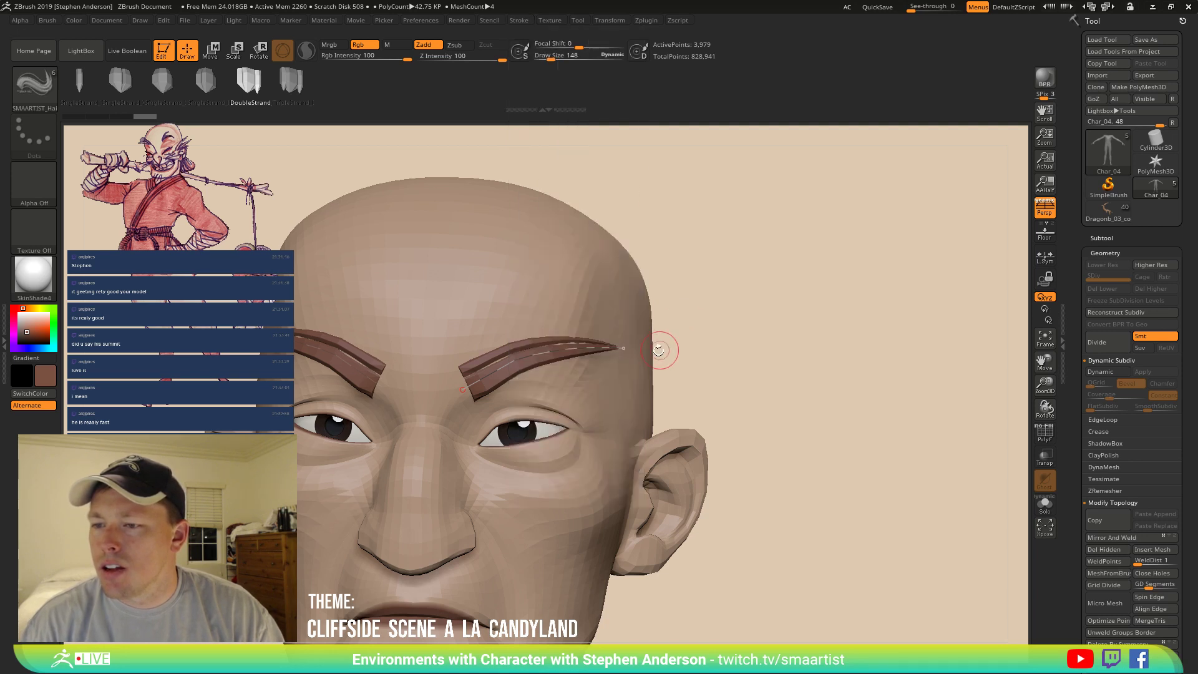
pyautogui.click(542, 354)
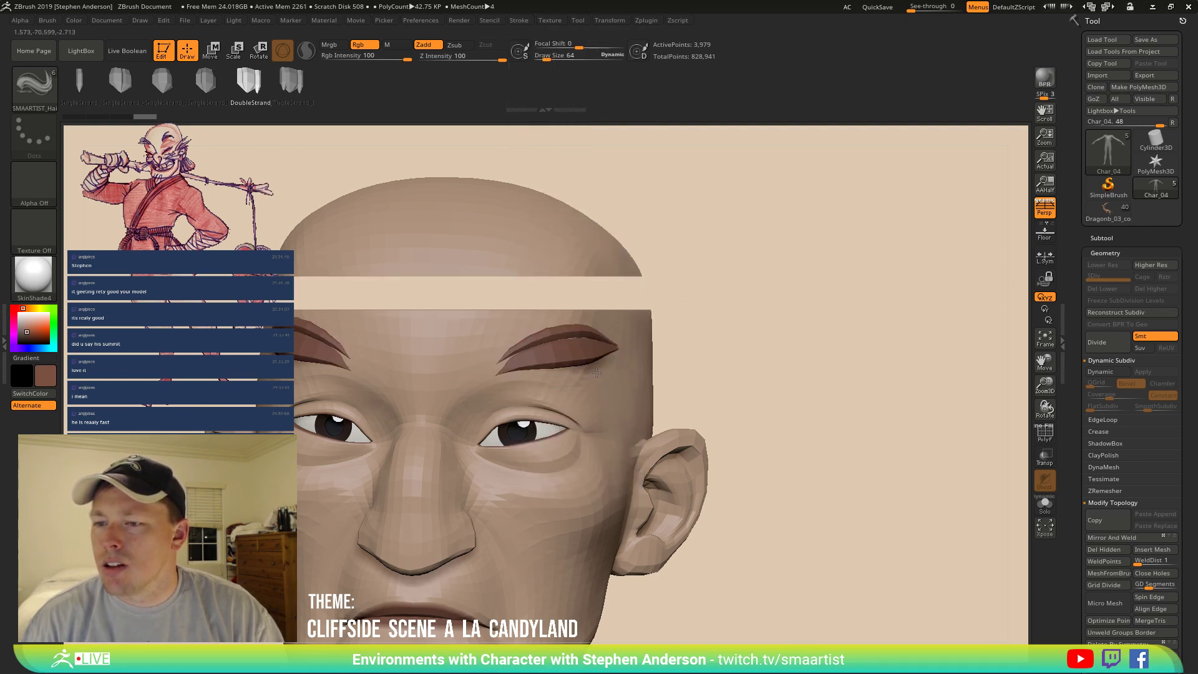
# Pick a light grey colour and apply it to the eyebrow hair.
pyautogui.moveTo(497, 382)
pyautogui.mouseDown(button='right')
pyautogui.moveTo(476, 373)
pyautogui.moveTo(443, 397)
pyautogui.mouseUp(button='right')
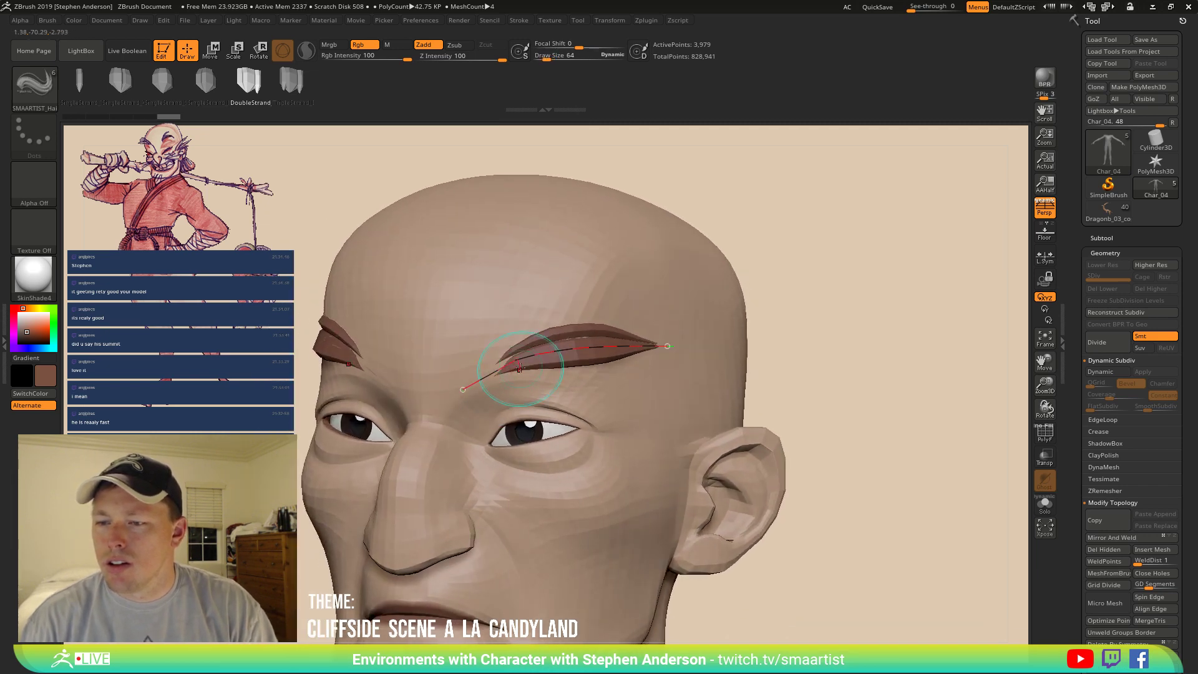
pyautogui.click(23, 327)
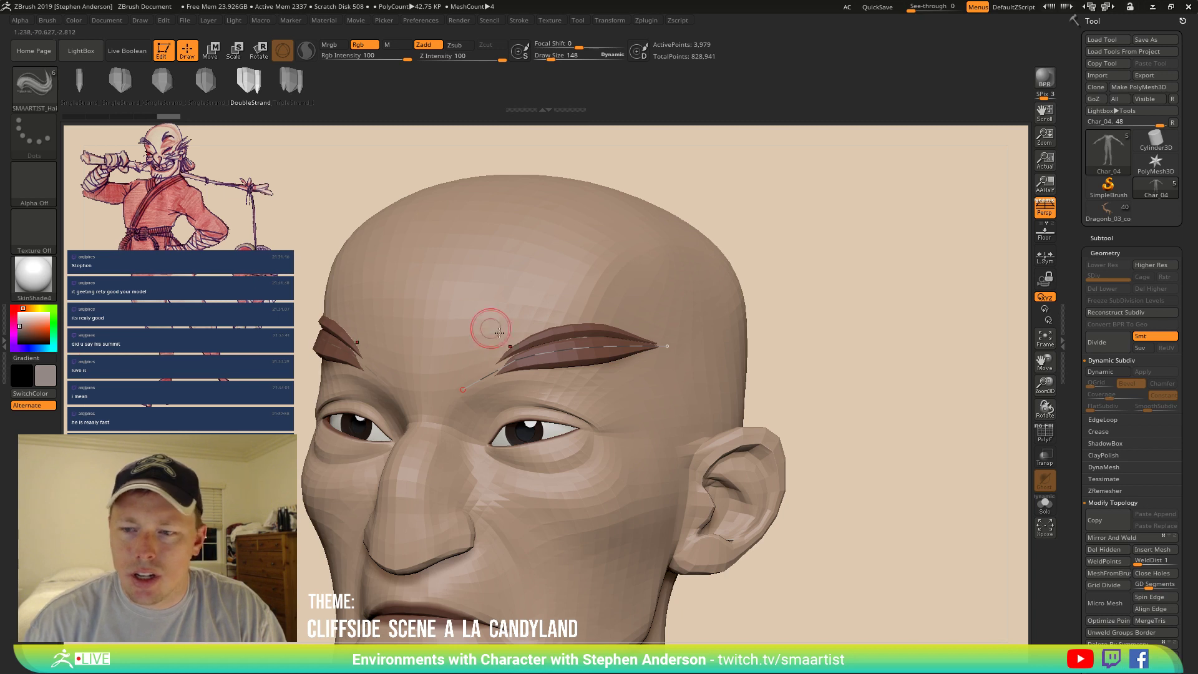
pyautogui.click(557, 368)
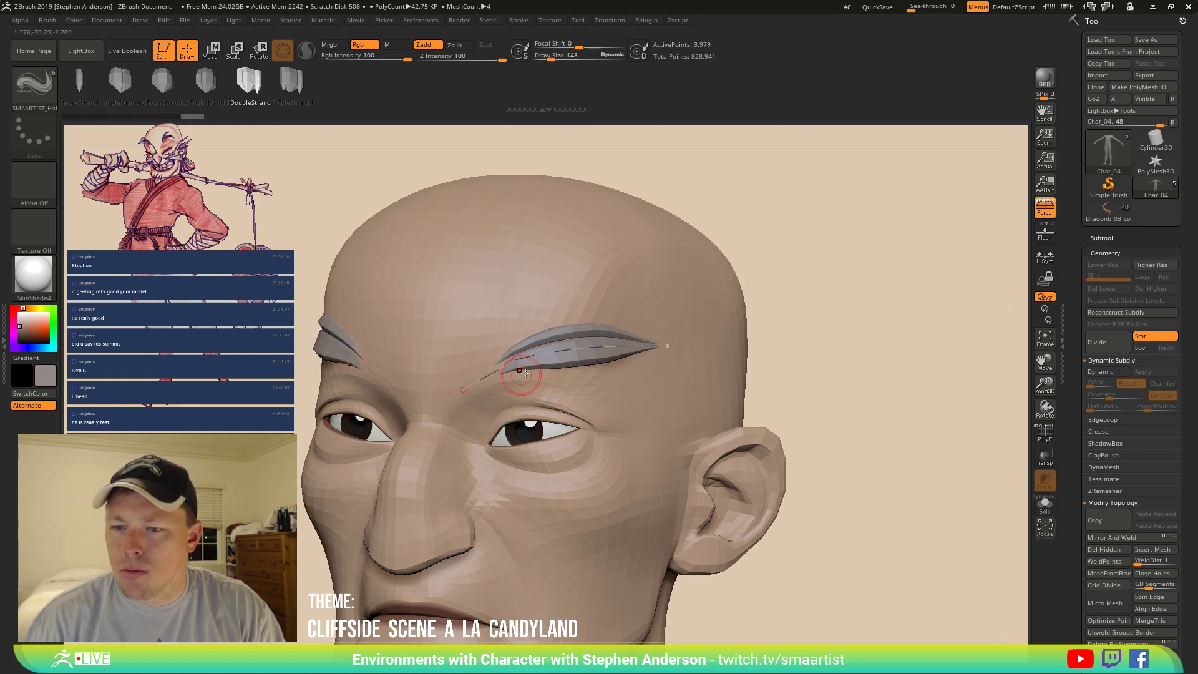
# Bend the eyebrow curve into a high arch over the eye, with its outer end lowered toward the temple.
pyautogui.moveTo(526, 353); pyautogui.dragTo(532, 316)
pyautogui.moveTo(476, 367)
pyautogui.mouseDown(button='right')
pyautogui.moveTo(452, 371)
pyautogui.moveTo(479, 373)
pyautogui.mouseUp(button='right')
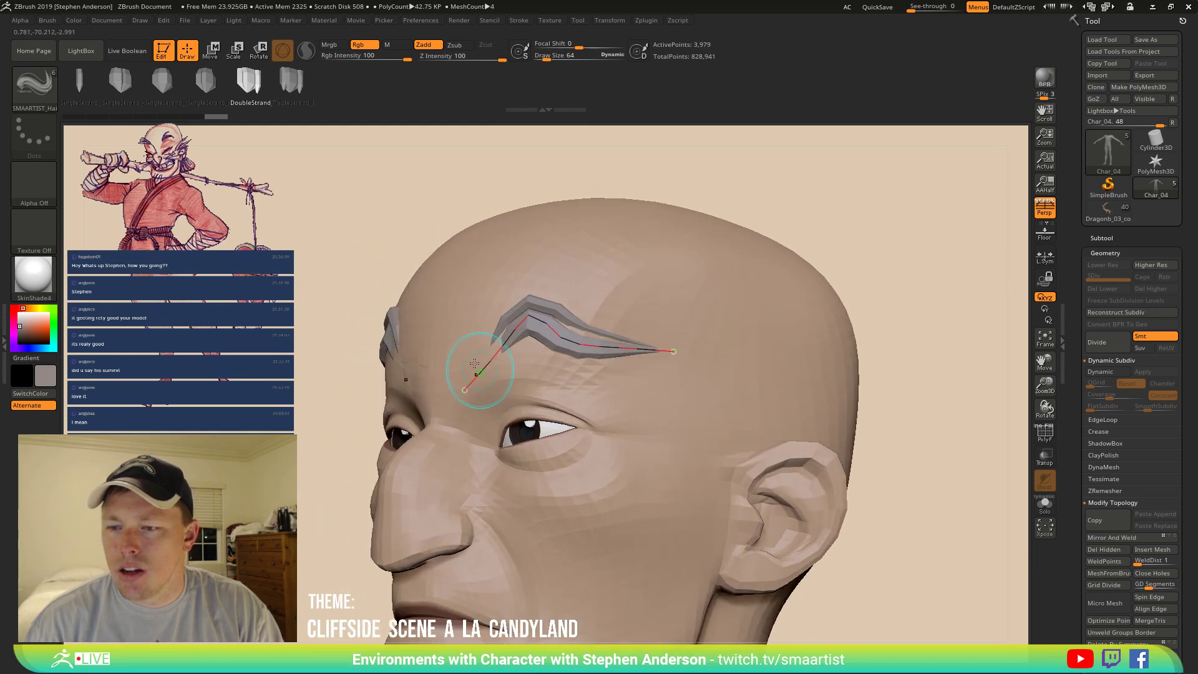
pyautogui.moveTo(475, 362)
pyautogui.mouseDown()
pyautogui.moveTo(465, 350)
pyautogui.moveTo(503, 339)
pyautogui.moveTo(489, 315)
pyautogui.mouseUp()
pyautogui.press('s')
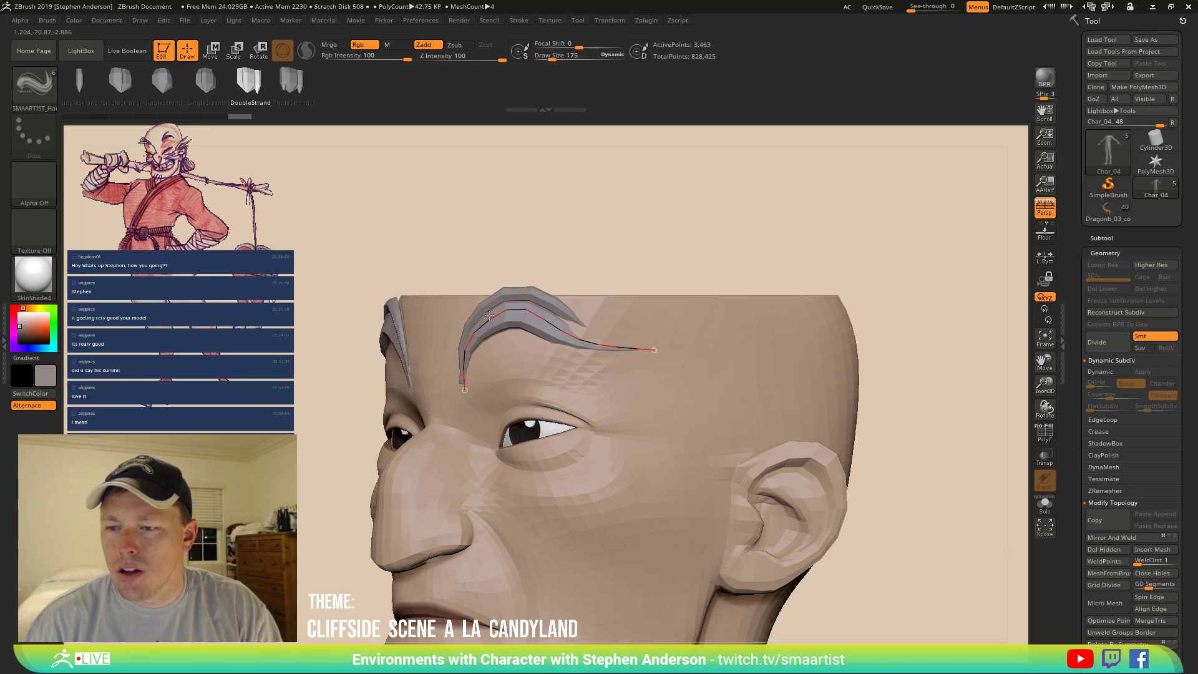
pyautogui.moveTo(571, 336); pyautogui.dragTo(569, 334)
pyautogui.moveTo(527, 337)
pyautogui.mouseDown(button='right')
pyautogui.moveTo(594, 346)
pyautogui.moveTo(579, 334)
pyautogui.mouseUp(button='right')
pyautogui.moveTo(602, 311); pyautogui.dragTo(563, 295)
pyautogui.moveTo(629, 325); pyautogui.dragTo(656, 349)
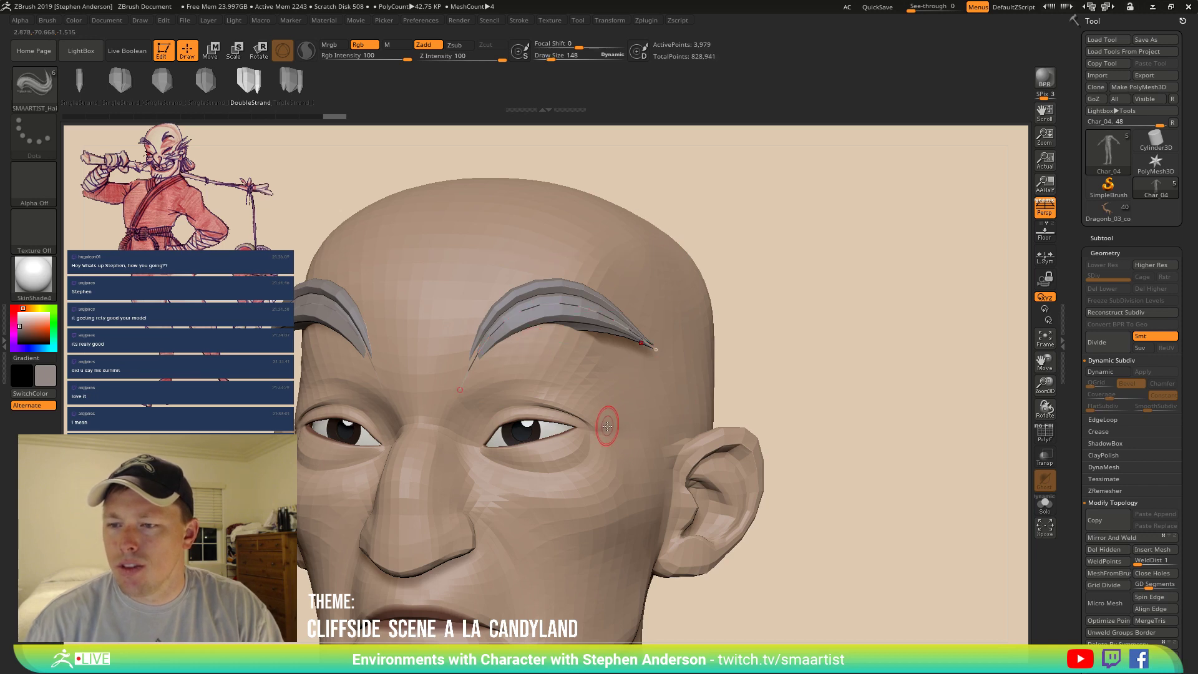
# Adjust the eyebrow strands and their outer tip with the Move Topological brush at draw size 697.
pyautogui.moveTo(632, 442)
pyautogui.keyDown('ctrl'); pyautogui.mouseDown(button='right')
pyautogui.moveTo(584, 373)
pyautogui.moveTo(634, 377)
pyautogui.moveTo(593, 350)
pyautogui.moveTo(607, 373)
pyautogui.mouseUp(button='right'); pyautogui.keyUp('ctrl')
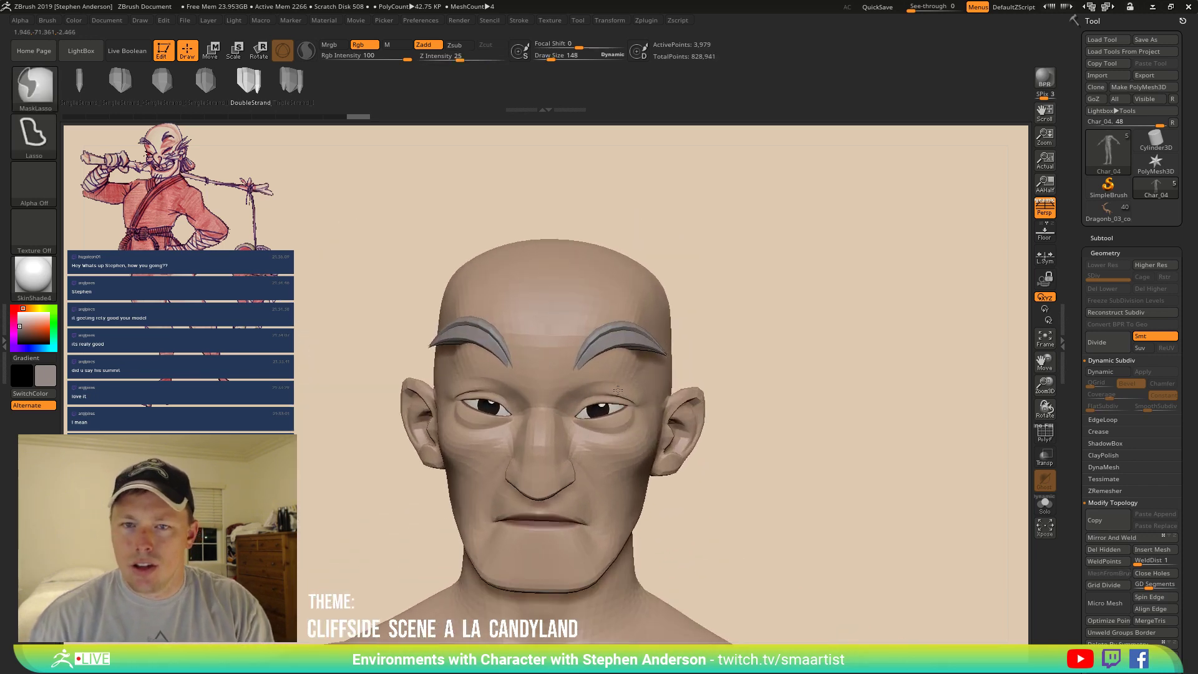
pyautogui.press('b')
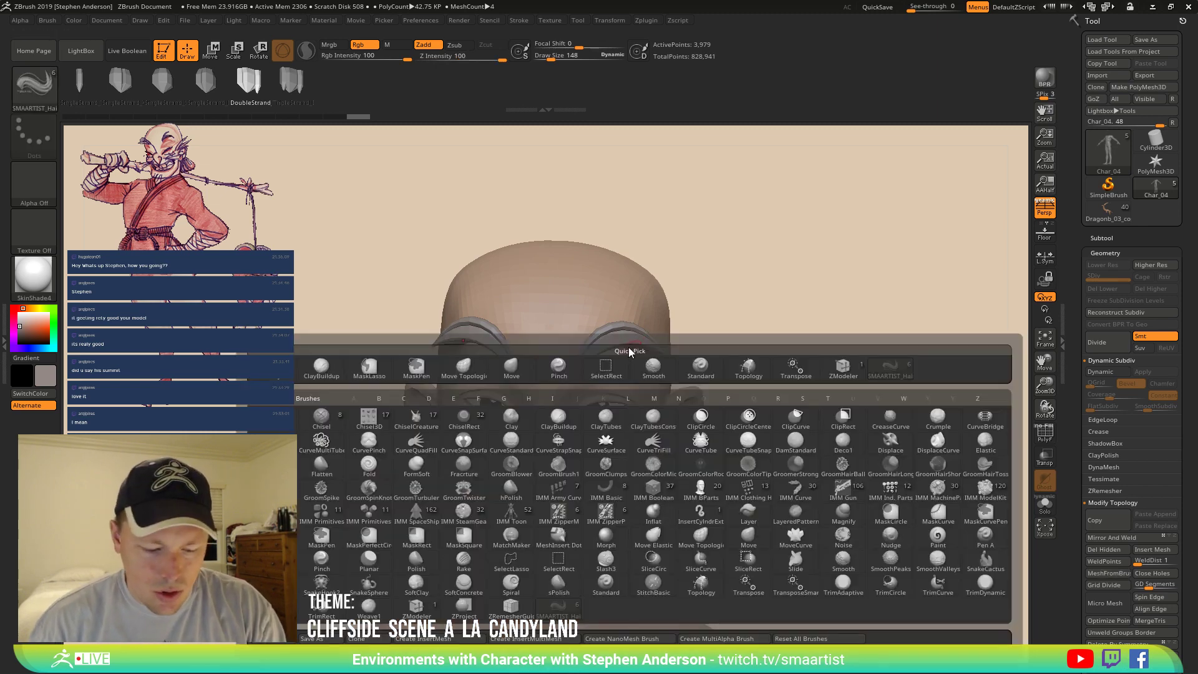
pyautogui.press('m')
pyautogui.press('t')
pyautogui.moveTo(601, 340)
pyautogui.mouseDown(button='right')
pyautogui.moveTo(635, 304)
pyautogui.moveTo(651, 314)
pyautogui.mouseUp(button='right')
pyautogui.press('s')
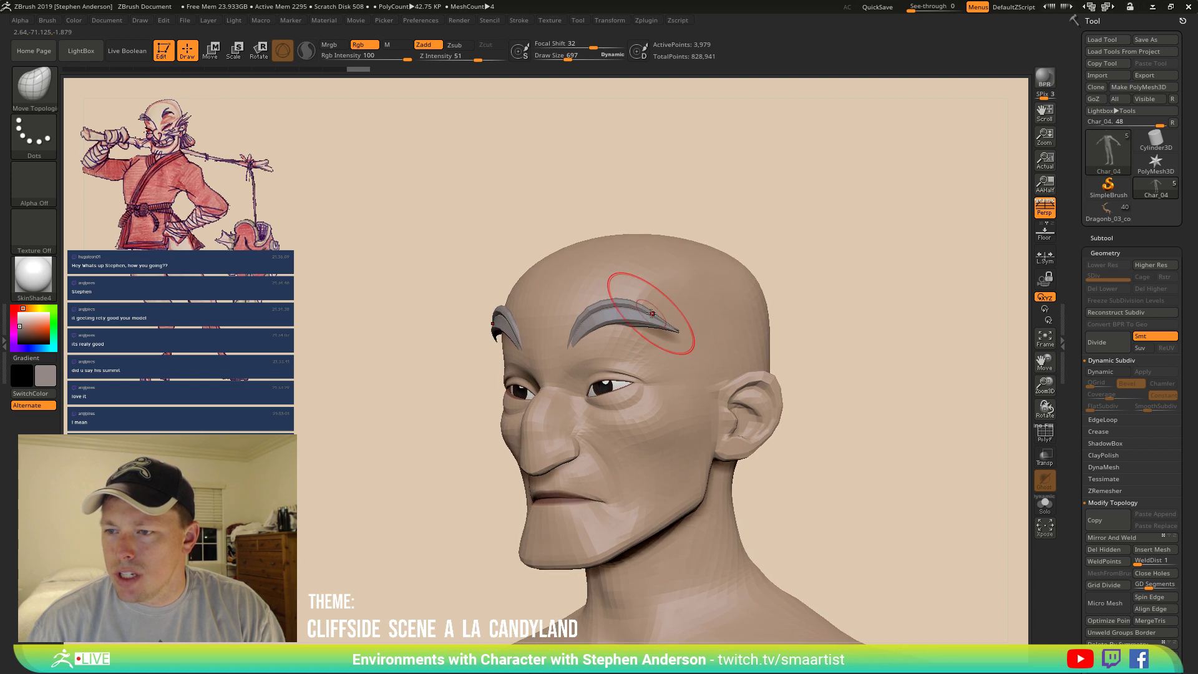
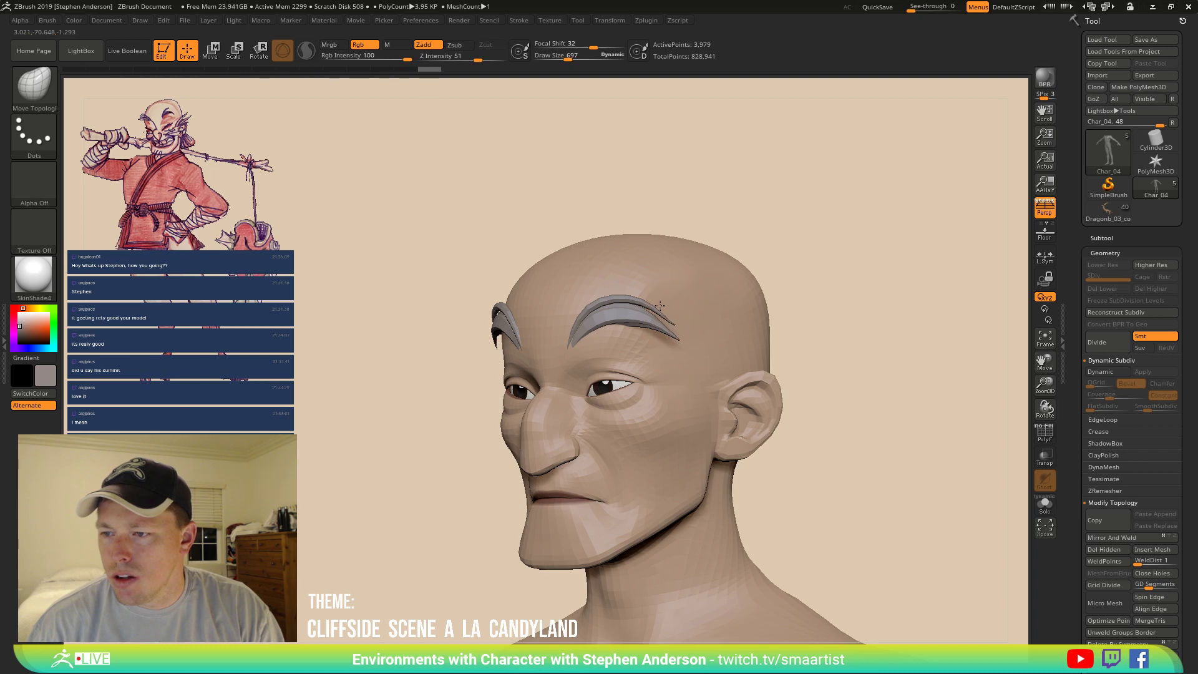
pyautogui.moveTo(660, 306); pyautogui.dragTo(667, 315, button='right')
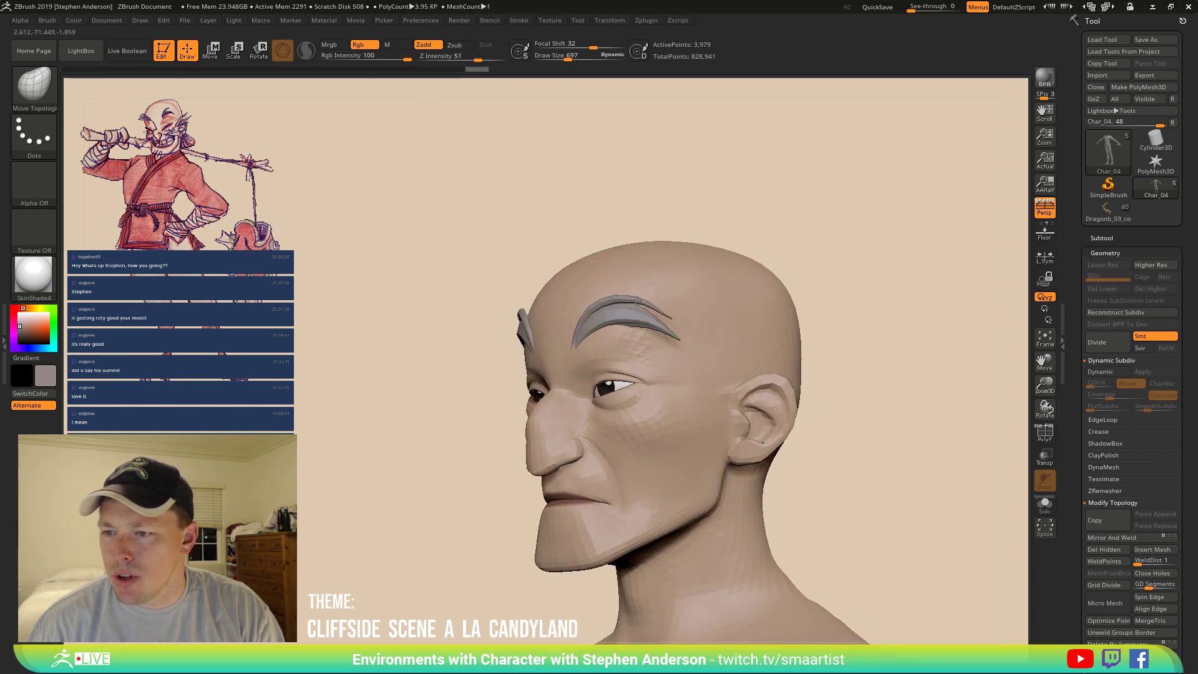
pyautogui.moveTo(634, 305)
pyautogui.mouseDown(button='right')
pyautogui.moveTo(661, 346)
pyautogui.moveTo(615, 278)
pyautogui.mouseUp(button='right')
# Solo the Char_04 subtool, isolate the two eyebrow meshes, and delete the hidden body geometry.
pyautogui.moveTo(668, 314)
pyautogui.mouseDown(button='right')
pyautogui.moveTo(690, 312)
pyautogui.moveTo(685, 331)
pyautogui.moveTo(661, 265)
pyautogui.mouseUp(button='right')
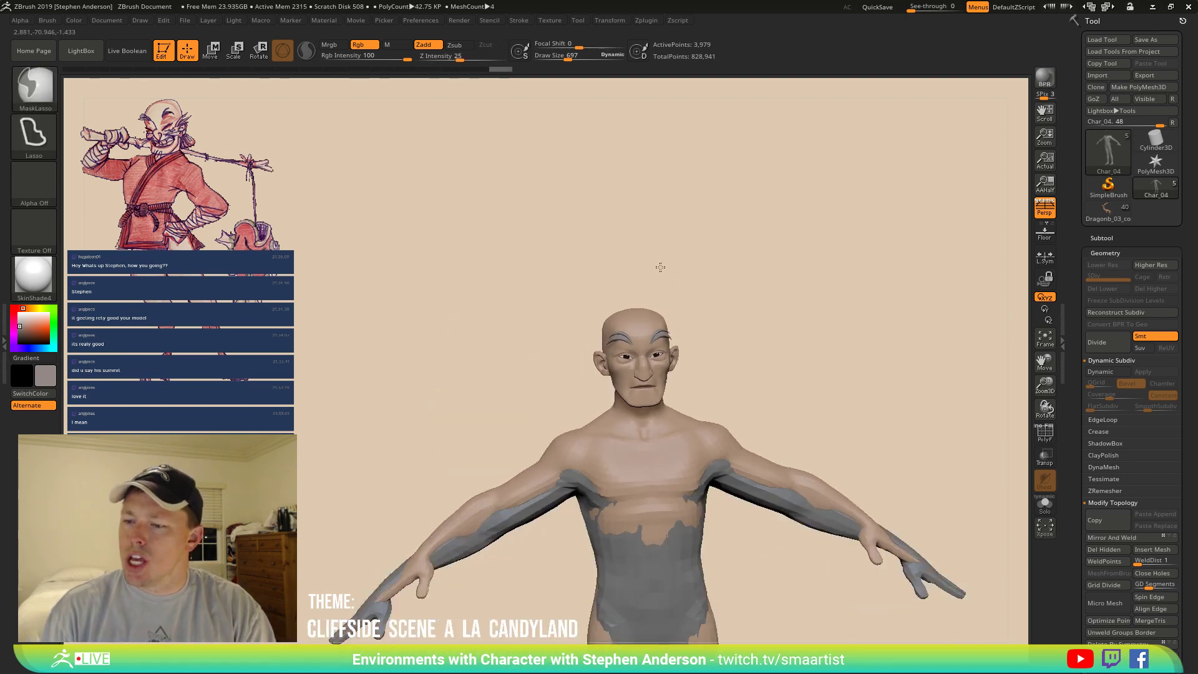
pyautogui.keyDown('alt'); pyautogui.moveTo(687, 337); pyautogui.dragTo(637, 279, button='right'); pyautogui.keyUp('alt')
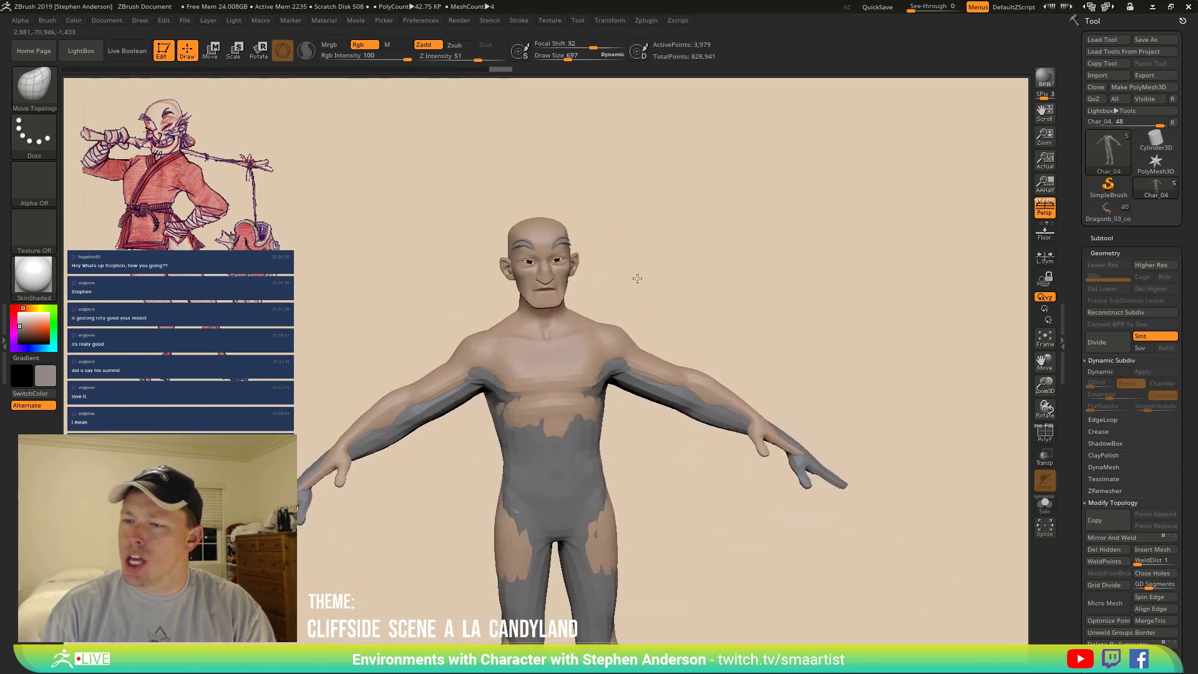
pyautogui.click(1101, 238)
pyautogui.click(1045, 504)
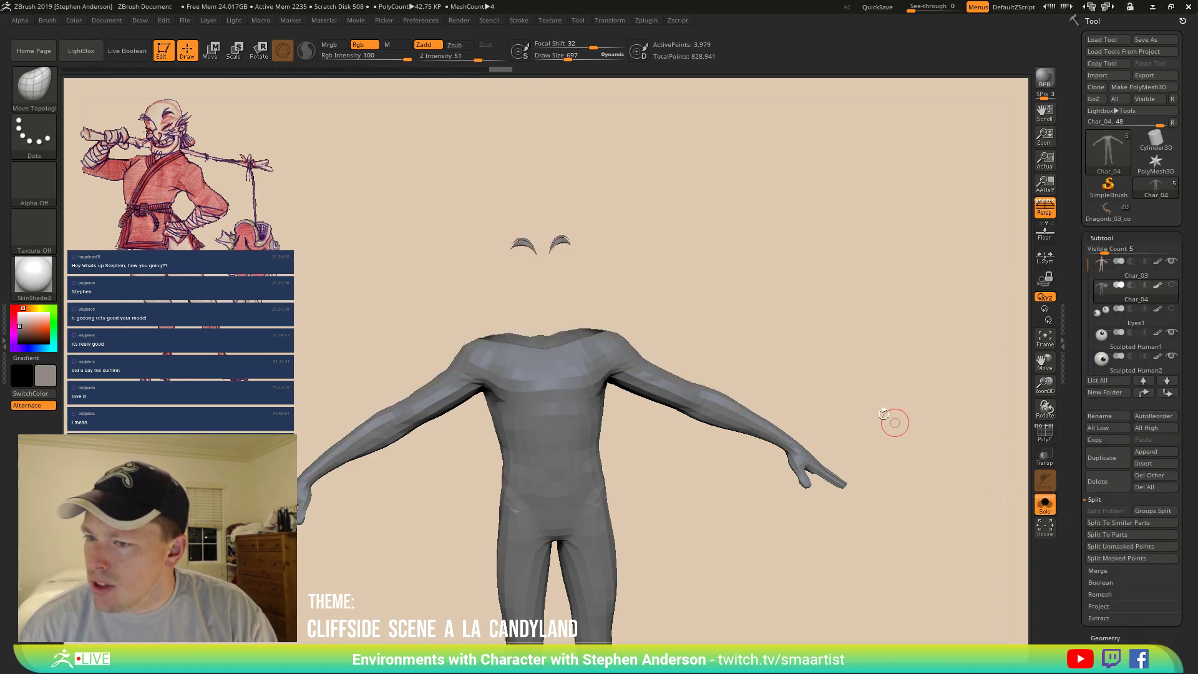
pyautogui.hotkey('shift', 'f')
pyautogui.moveTo(655, 300)
pyautogui.keyDown('ctrl'); pyautogui.mouseDown(button='right')
pyautogui.moveTo(664, 286)
pyautogui.moveTo(622, 246)
pyautogui.mouseUp(button='right'); pyautogui.keyUp('ctrl')
pyautogui.moveTo(623, 246); pyautogui.dragTo(663, 265, button='right')
pyautogui.moveTo(402, 215)
pyautogui.keyDown('ctrl'); pyautogui.keyDown('shift'); pyautogui.mouseDown()
pyautogui.moveTo(581, 350)
pyautogui.moveTo(726, 601)
pyautogui.mouseUp(); pyautogui.keyUp('shift'); pyautogui.keyUp('ctrl')
pyautogui.keyDown('ctrl'); pyautogui.moveTo(725, 515); pyautogui.dragTo(734, 379, button='right'); pyautogui.keyUp('ctrl')
pyautogui.keyDown('alt'); pyautogui.moveTo(734, 378); pyautogui.dragTo(800, 441, button='right'); pyautogui.keyUp('alt')
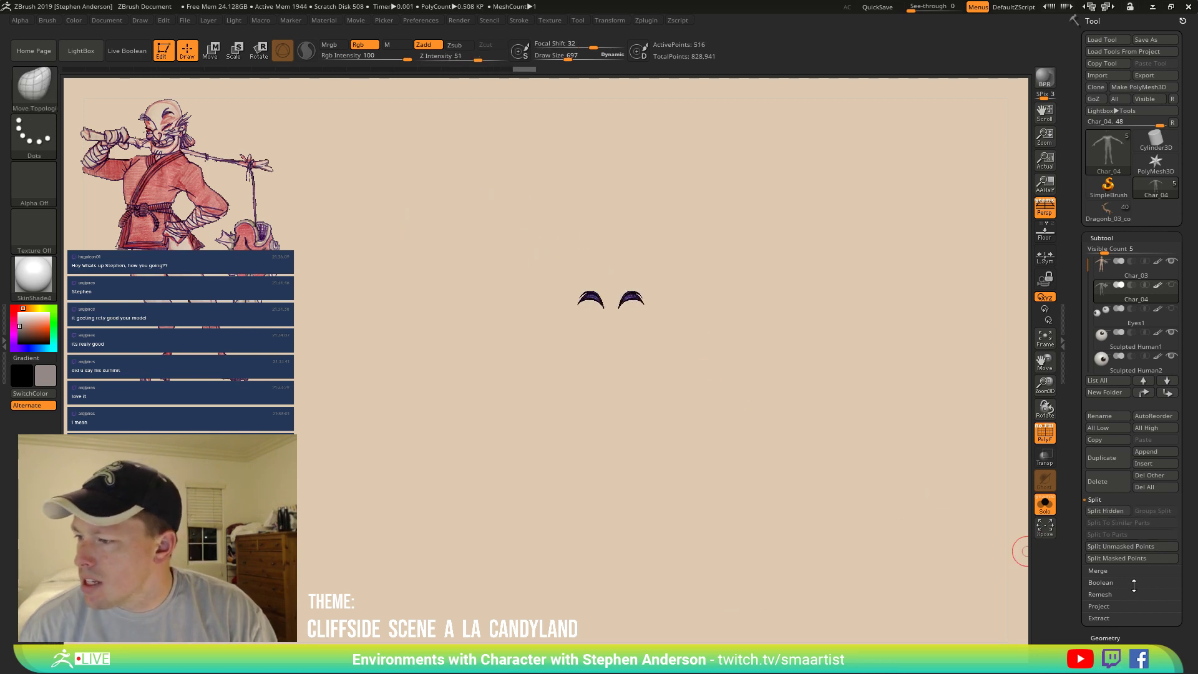
pyautogui.click(1106, 638)
pyautogui.click(1118, 553)
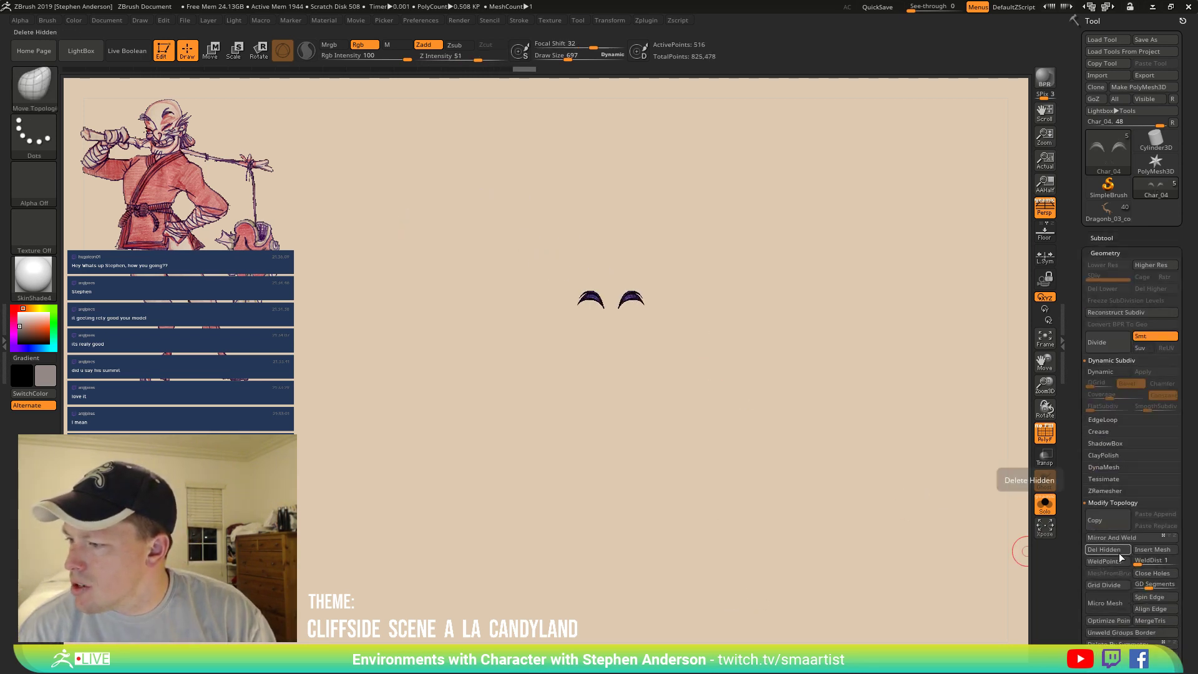
# Rename the Char_04 subtool as Eyebrows.
pyautogui.click(1102, 238)
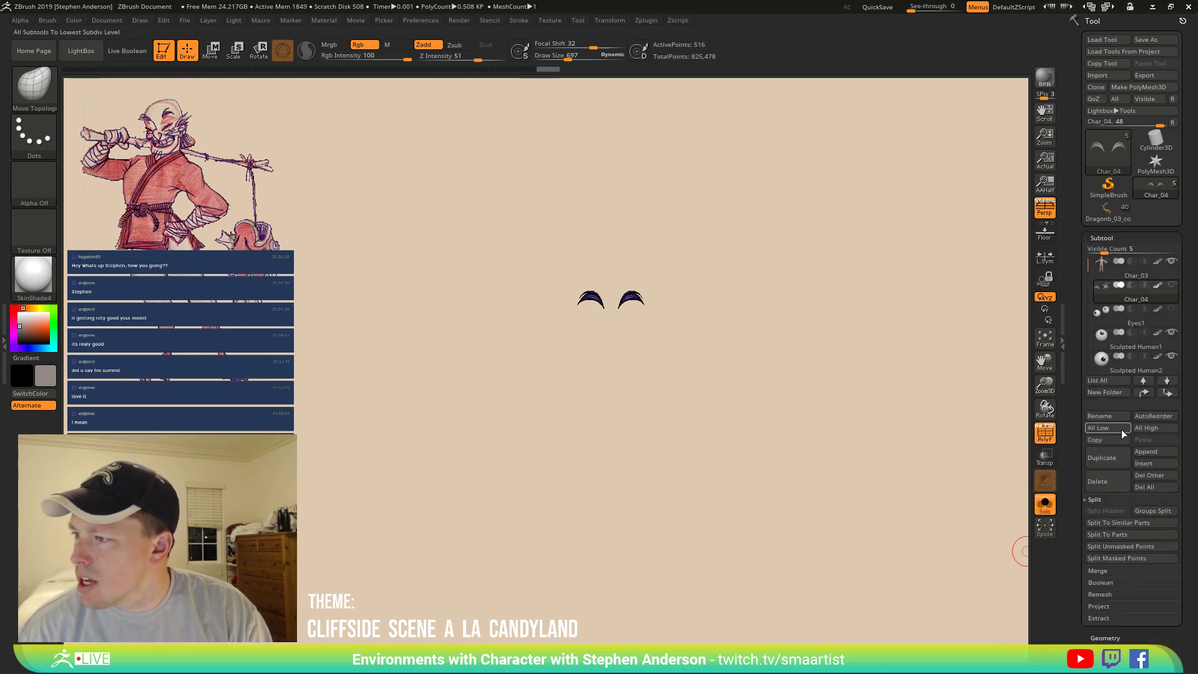
pyautogui.click(1101, 416)
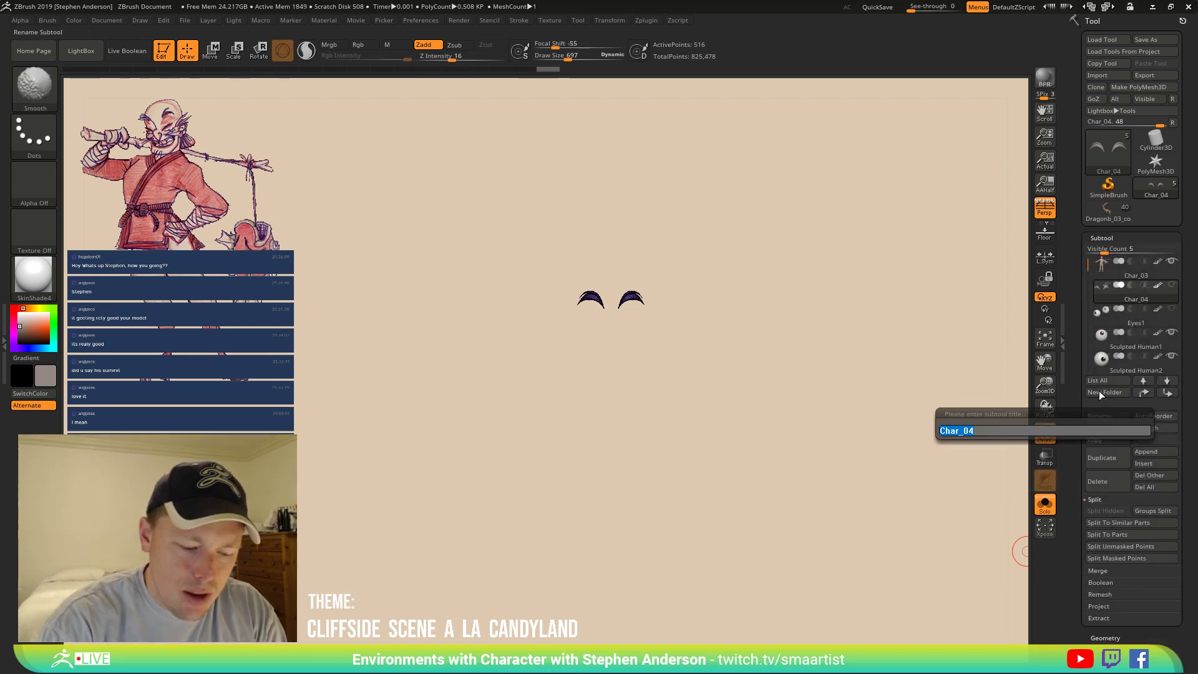
pyautogui.write('Eyebrows')
pyautogui.press('Return')
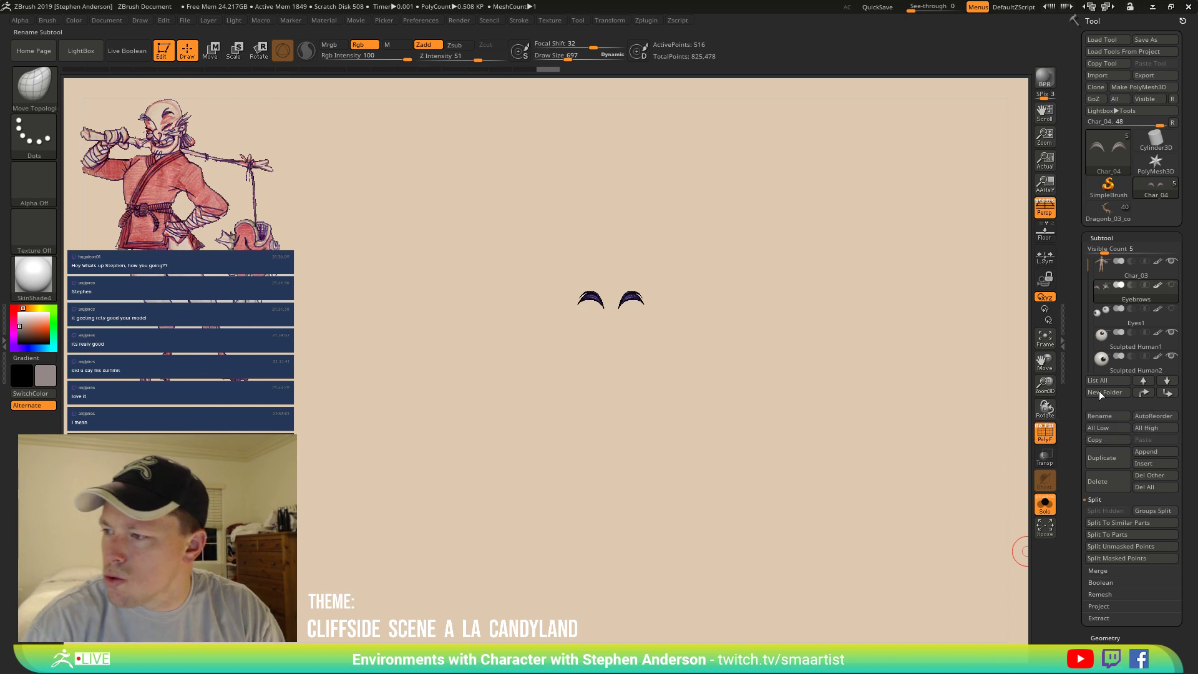
# Rename the Sculpted Human1 eyeball subtool as EyeR.
pyautogui.click(1102, 341)
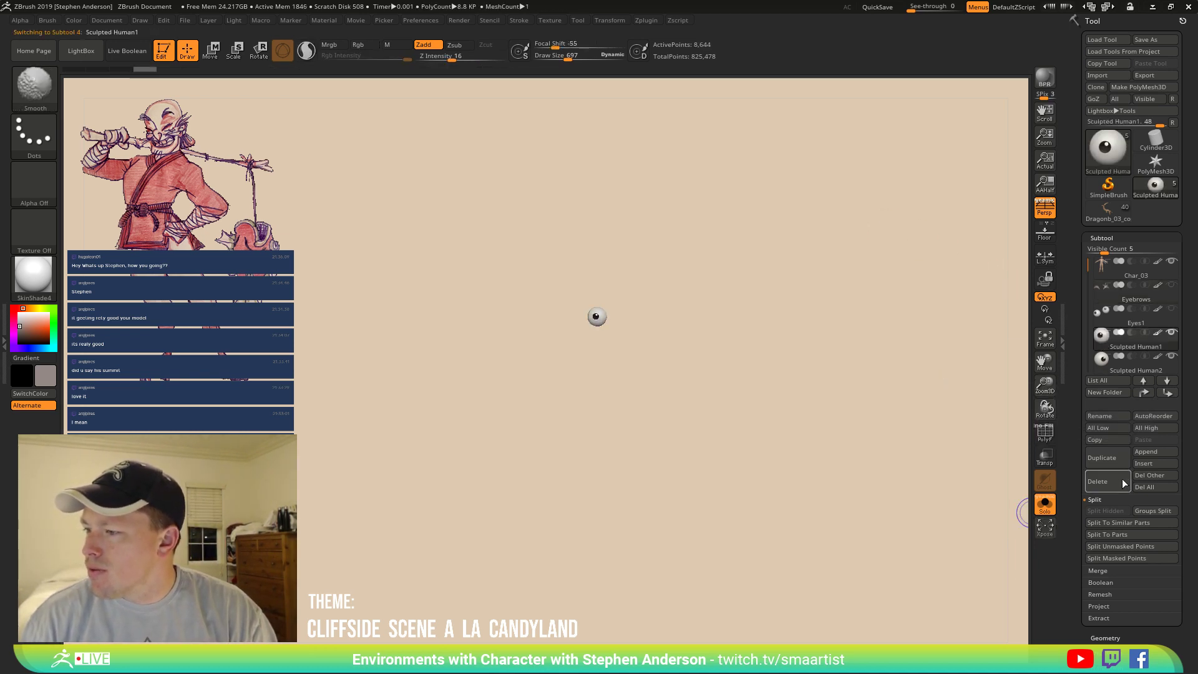
pyautogui.click(1107, 416)
pyautogui.write('E')
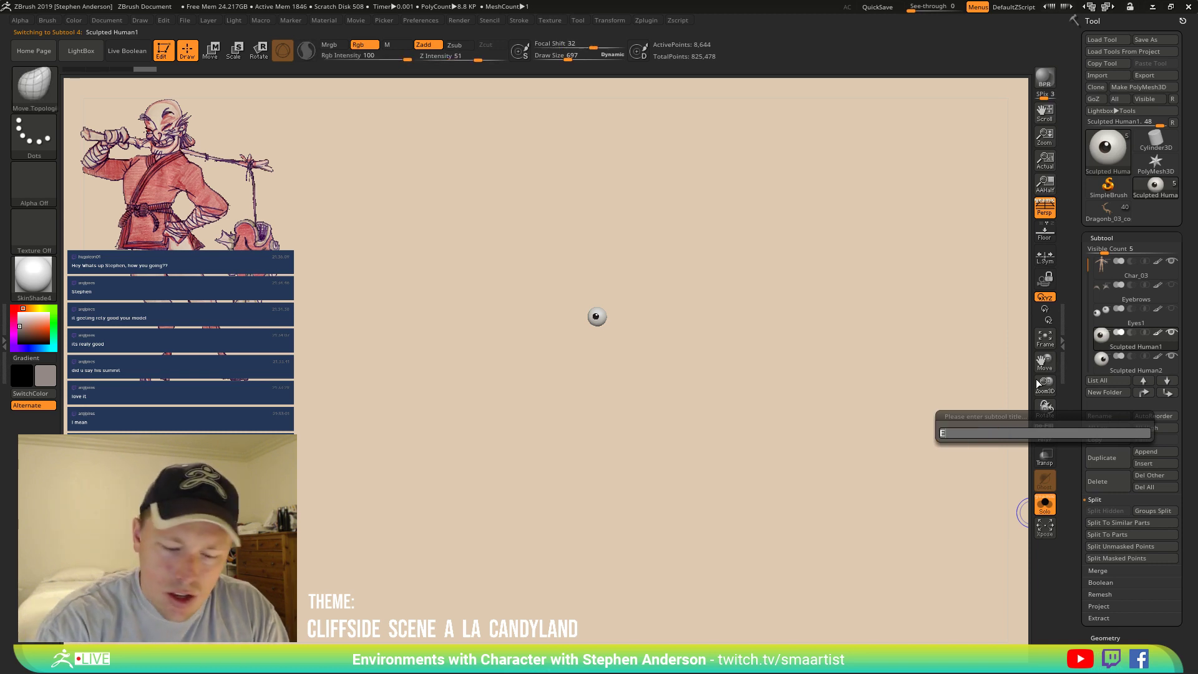
pyautogui.write('yeR')
pyautogui.press('Return')
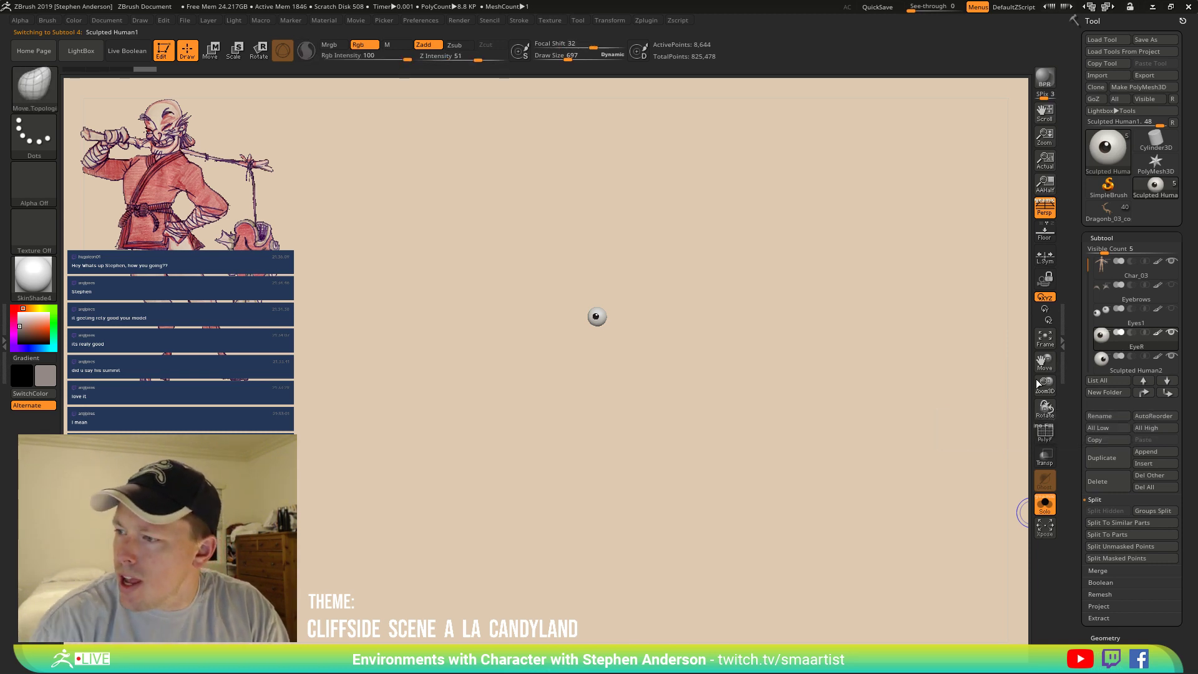
# Rename the Sculpted Human2 eyeball subtool as EyeL.
pyautogui.click(1103, 364)
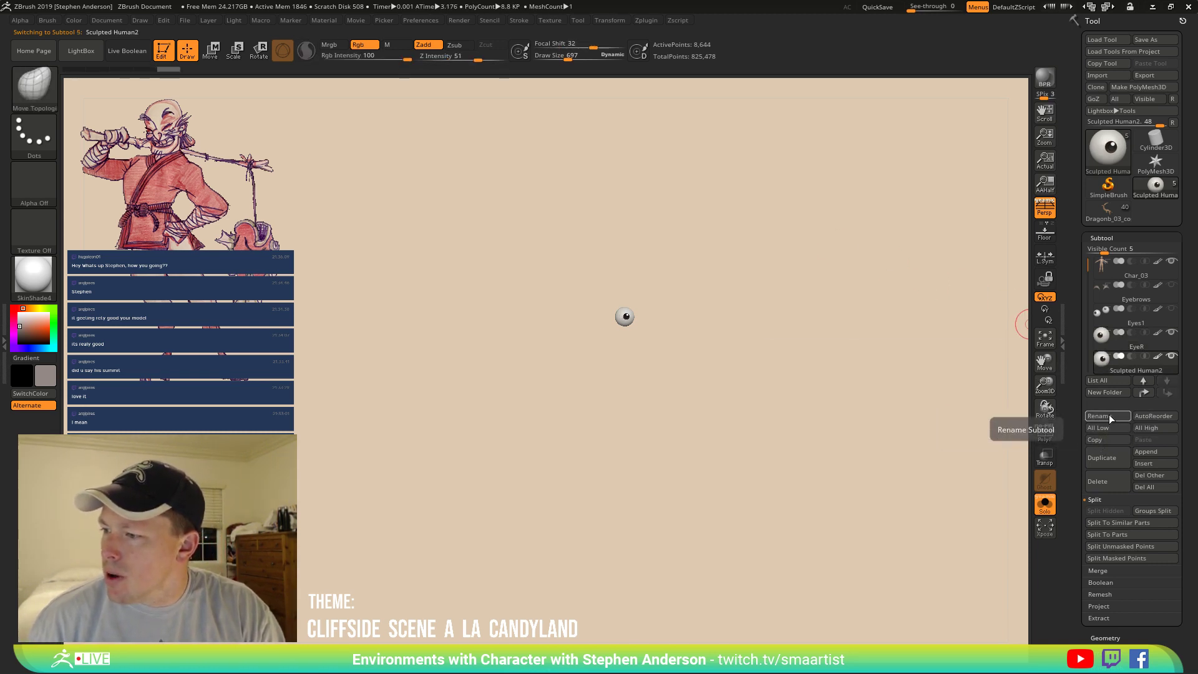
pyautogui.click(1110, 415)
pyautogui.write('EyeL')
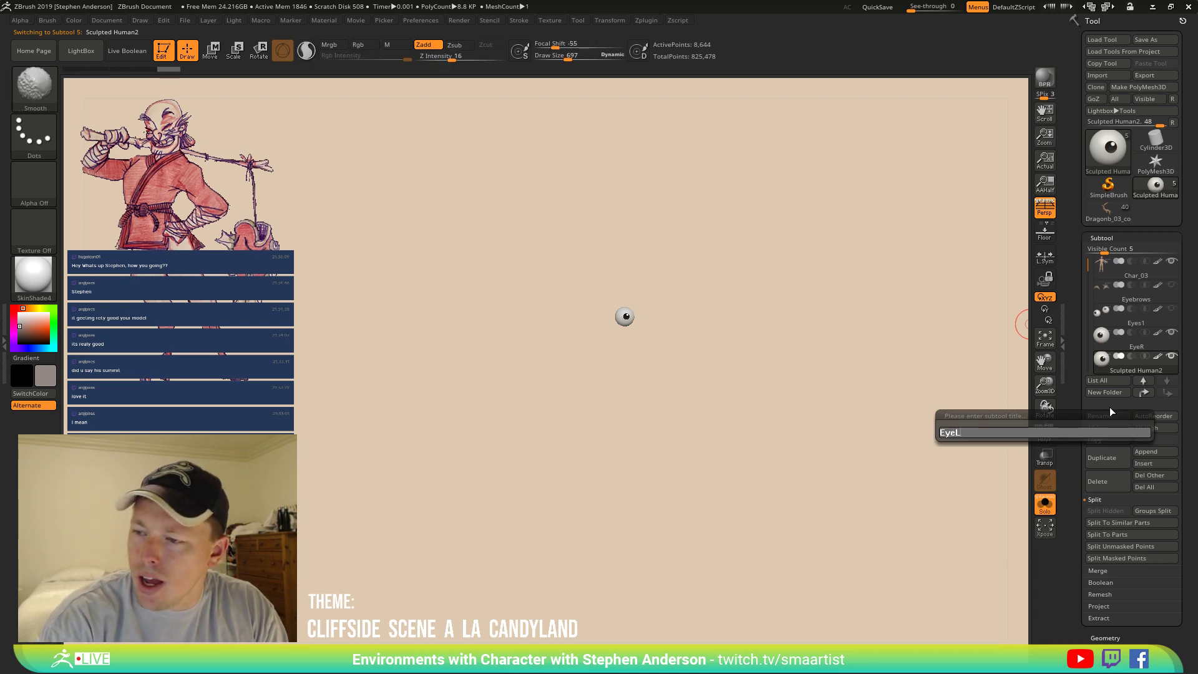
pyautogui.press('Return')
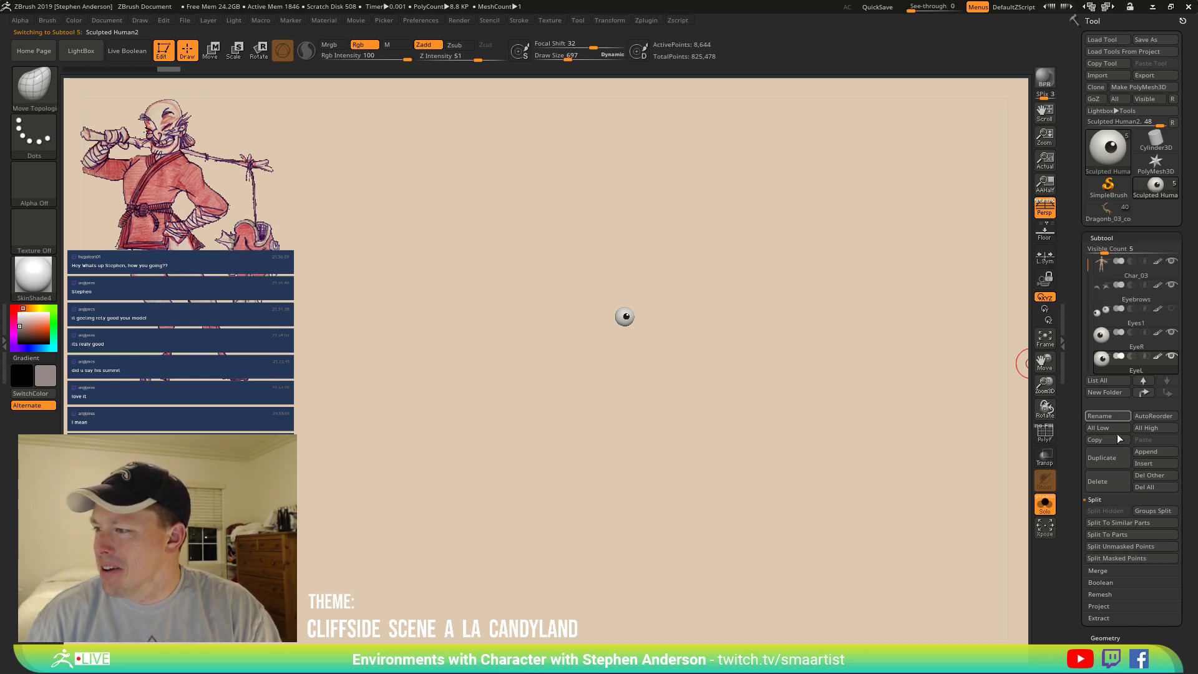
# Turn off Solo to show the whole character and choose the SMAARTIST hair brush.
pyautogui.click(1046, 506)
pyautogui.moveTo(688, 310); pyautogui.dragTo(722, 433, button='right')
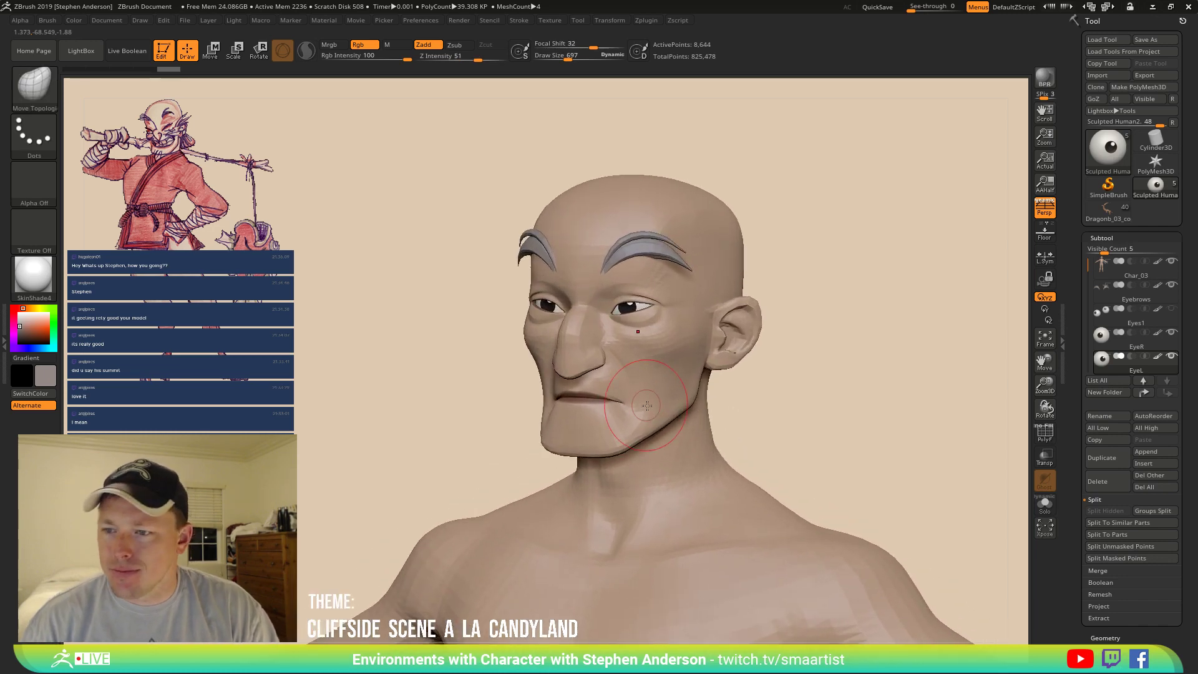
pyautogui.moveTo(618, 409)
pyautogui.mouseDown(button='right')
pyautogui.moveTo(676, 416)
pyautogui.moveTo(618, 406)
pyautogui.mouseUp(button='right')
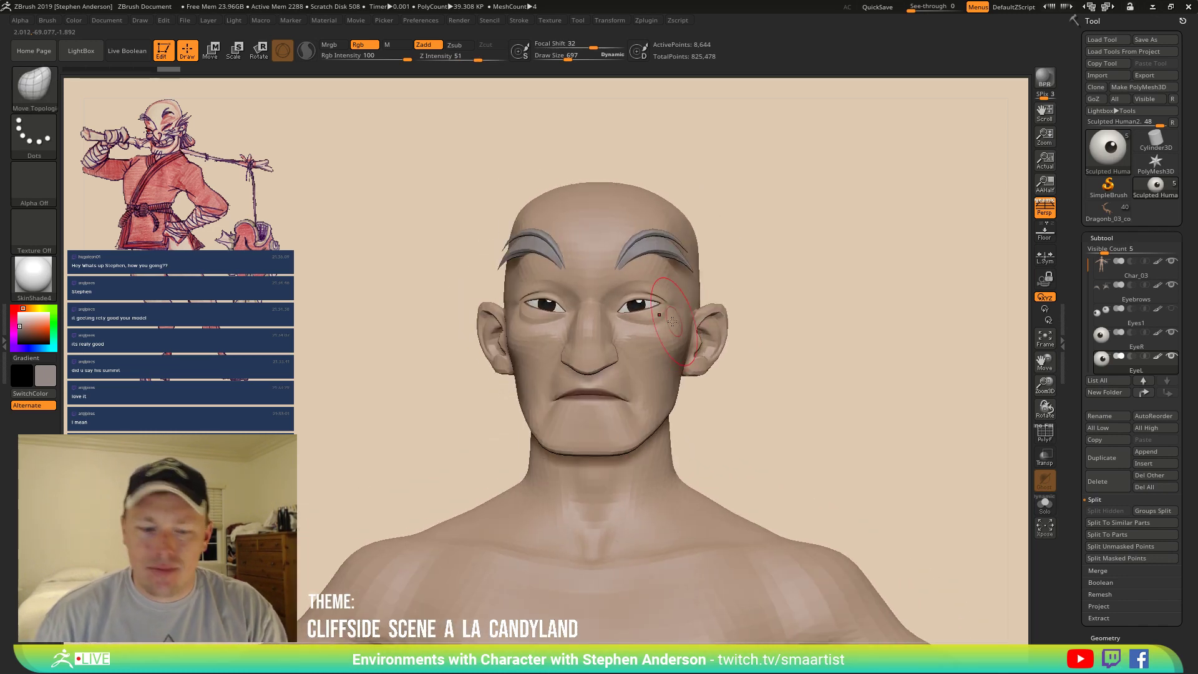
pyautogui.press('b')
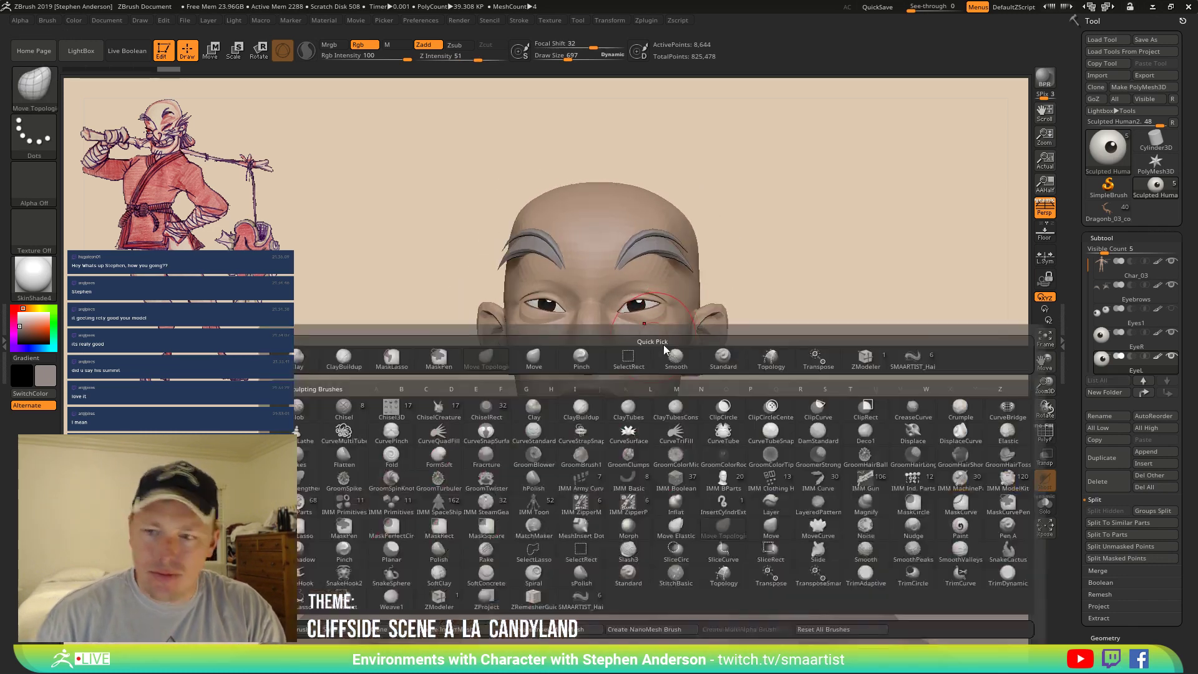
pyautogui.click(912, 362)
pyautogui.moveTo(837, 329); pyautogui.dragTo(677, 331, button='right')
pyautogui.moveTo(621, 361); pyautogui.dragTo(606, 357, button='right')
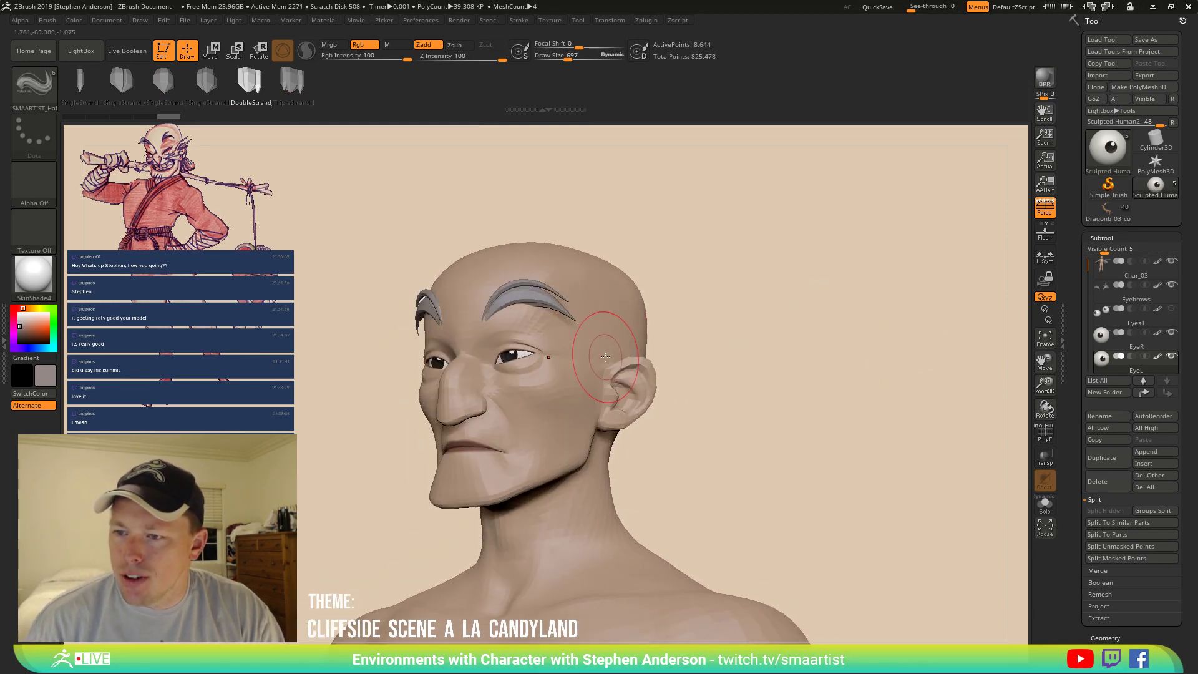
pyautogui.moveTo(737, 322); pyautogui.dragTo(735, 326)
pyautogui.moveTo(731, 354)
pyautogui.mouseDown(button='right')
pyautogui.moveTo(726, 370)
pyautogui.moveTo(767, 372)
pyautogui.moveTo(749, 371)
pyautogui.mouseUp(button='right')
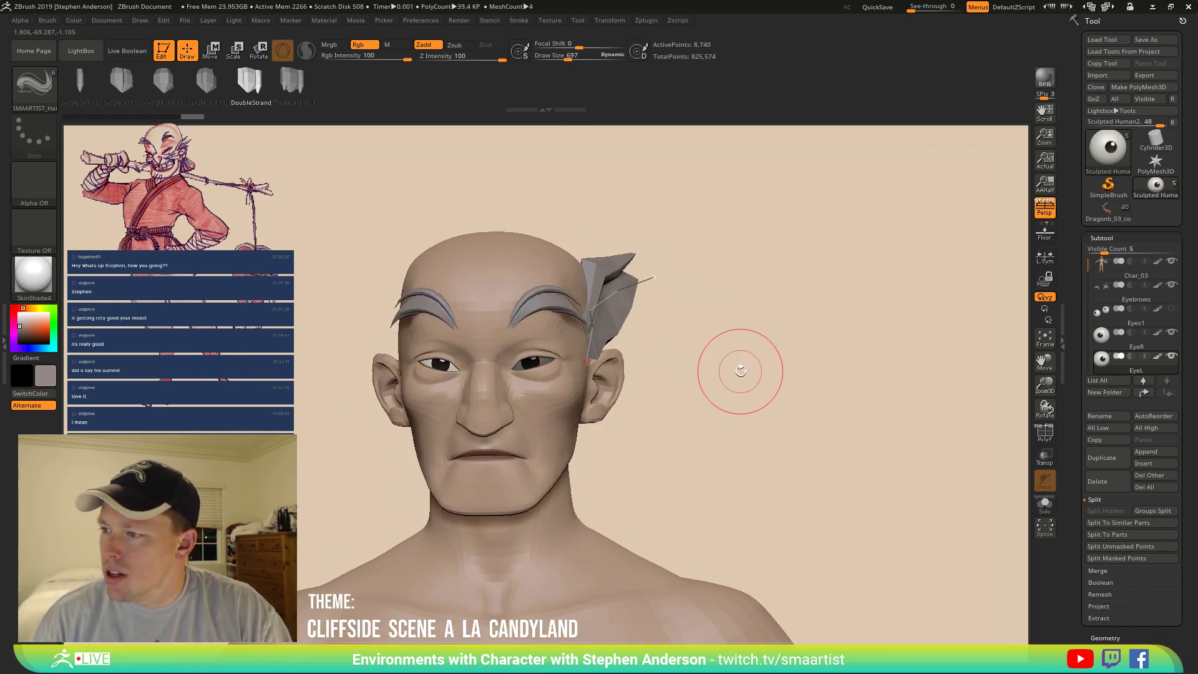
pyautogui.hotkey('ctrl', 'z')
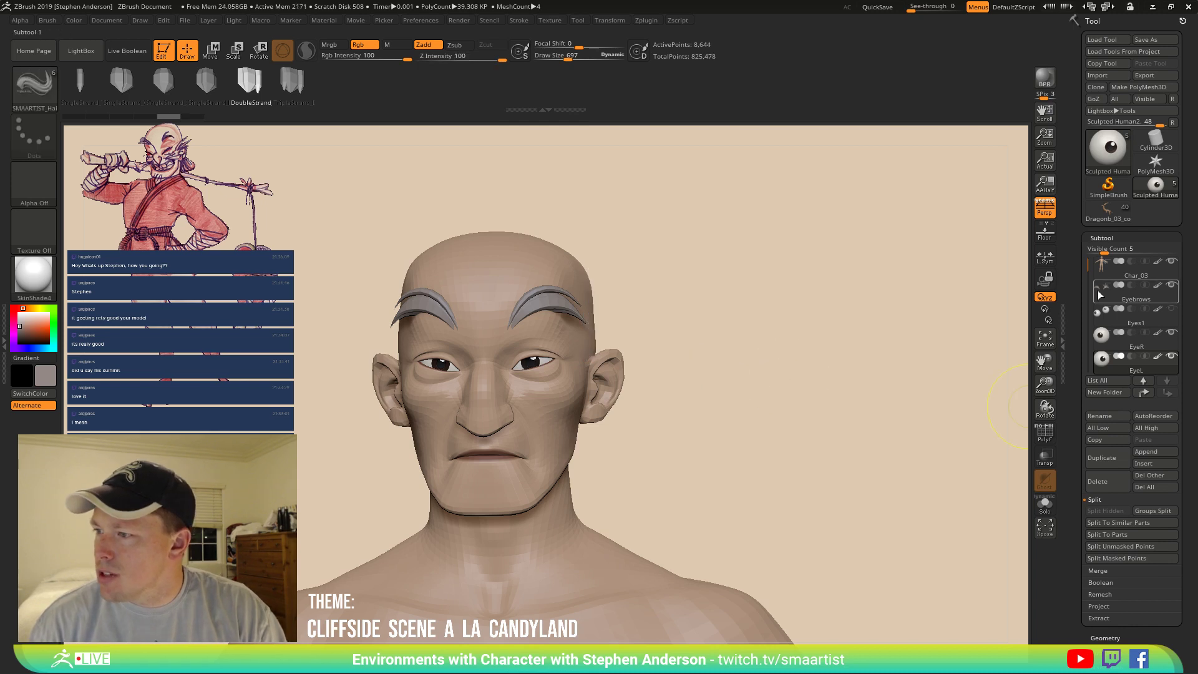
# Insert a DoubleStrand hair clump above the ear in the Eyebrows subtool, running back from the temple, at draw size 175.
pyautogui.click(1100, 295)
pyautogui.moveTo(768, 321); pyautogui.dragTo(746, 312, button='right')
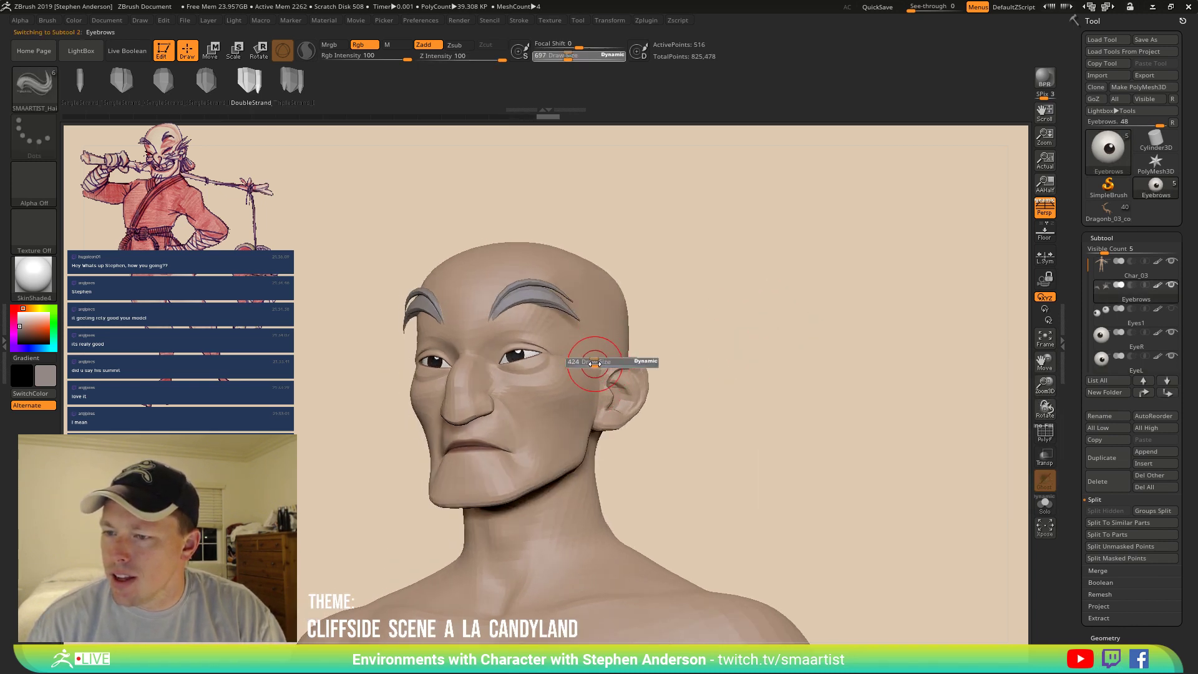
pyautogui.moveTo(595, 363); pyautogui.dragTo(594, 364)
pyautogui.moveTo(759, 314); pyautogui.dragTo(761, 315)
pyautogui.moveTo(709, 368)
pyautogui.mouseDown(button='right')
pyautogui.moveTo(693, 401)
pyautogui.moveTo(687, 368)
pyautogui.moveTo(830, 359)
pyautogui.moveTo(794, 344)
pyautogui.moveTo(764, 259)
pyautogui.mouseUp(button='right')
pyautogui.moveTo(789, 289); pyautogui.dragTo(891, 349)
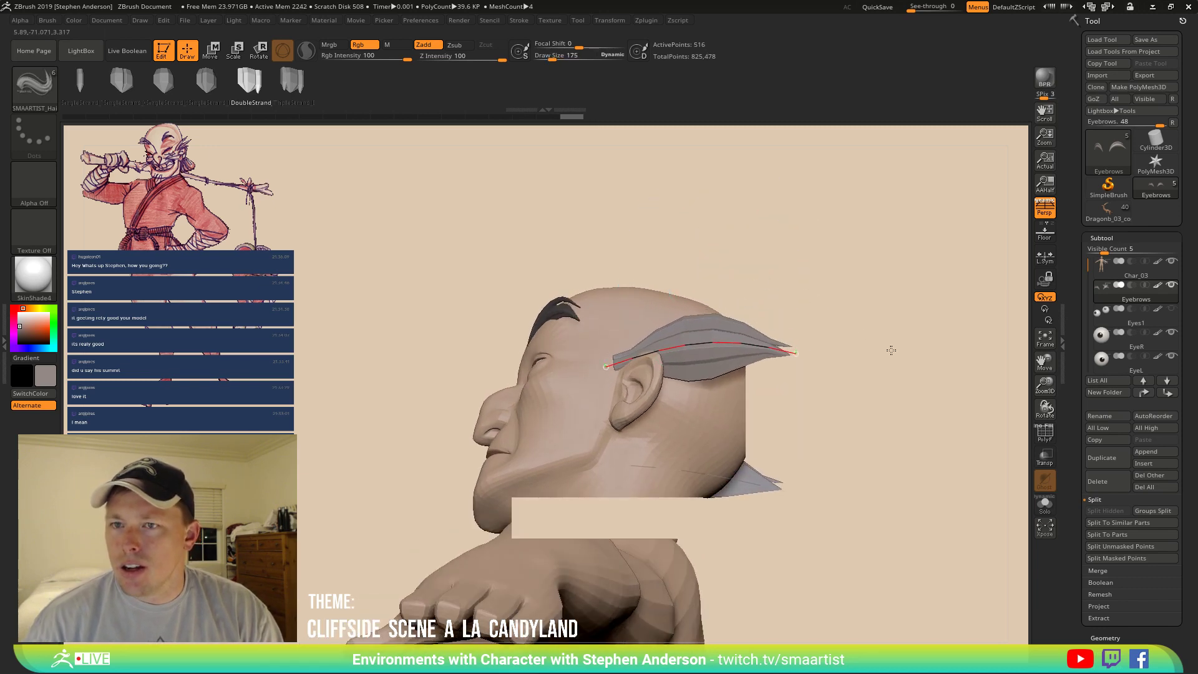
pyautogui.moveTo(714, 186)
pyautogui.mouseDown(button='right')
pyautogui.moveTo(803, 268)
pyautogui.moveTo(793, 315)
pyautogui.mouseUp(button='right')
pyautogui.moveTo(600, 372); pyautogui.dragTo(589, 373)
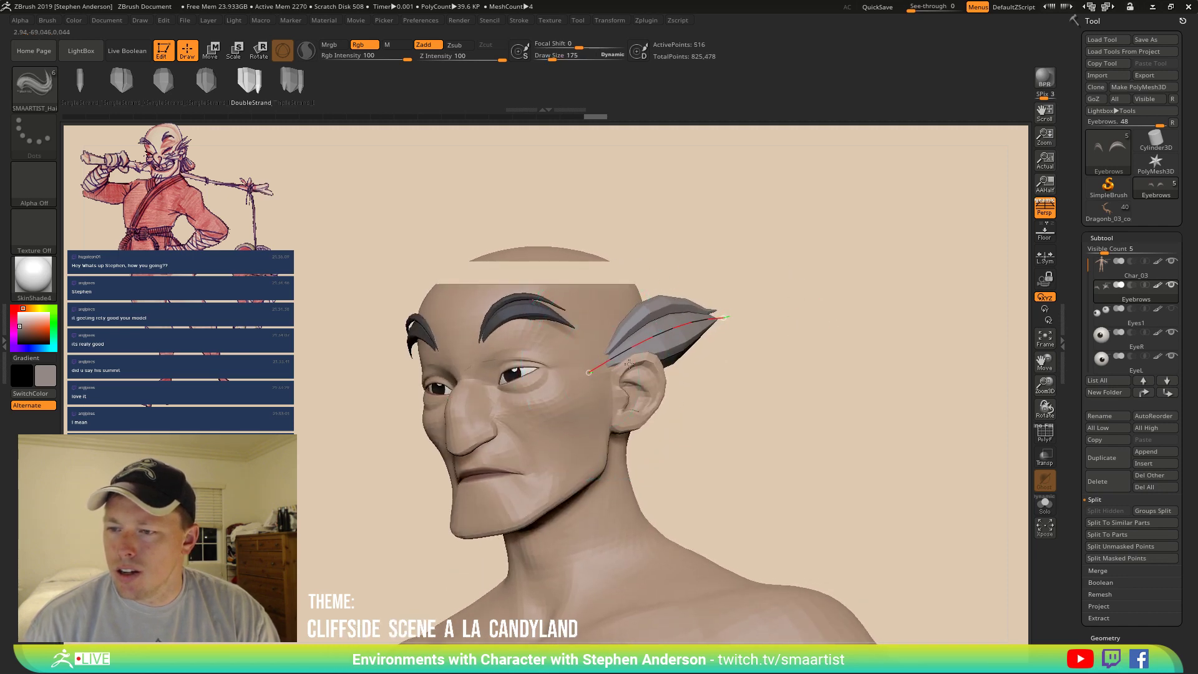
# Sweep the new side hair back along the head with the Move Topological brush, at draw size 754.
pyautogui.moveTo(623, 274)
pyautogui.mouseDown(button='right')
pyautogui.moveTo(827, 271)
pyautogui.moveTo(765, 278)
pyautogui.moveTo(709, 308)
pyautogui.moveTo(722, 286)
pyautogui.moveTo(713, 274)
pyautogui.moveTo(703, 299)
pyautogui.moveTo(757, 337)
pyautogui.moveTo(778, 326)
pyautogui.moveTo(757, 315)
pyautogui.moveTo(772, 318)
pyautogui.moveTo(705, 316)
pyautogui.mouseUp(button='right')
pyautogui.press('b')
pyautogui.press('m')
pyautogui.press('t')
pyautogui.moveTo(723, 317); pyautogui.dragTo(694, 317)
pyautogui.press('s')
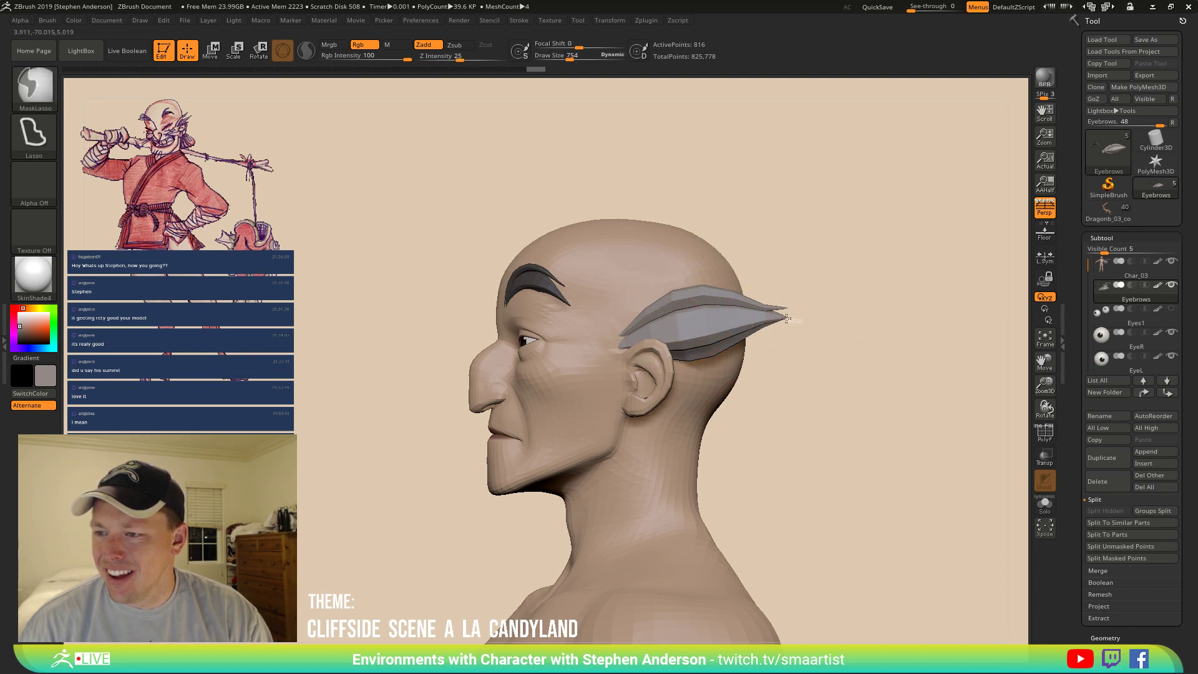
# Lasso-mask part of the side hair and adjust its strands with the Move Topological brush at draw size 1071.
pyautogui.moveTo(576, 358)
pyautogui.keyDown('ctrl'); pyautogui.mouseDown()
pyautogui.moveTo(933, 432)
pyautogui.moveTo(933, 421)
pyautogui.mouseUp(); pyautogui.keyUp('ctrl')
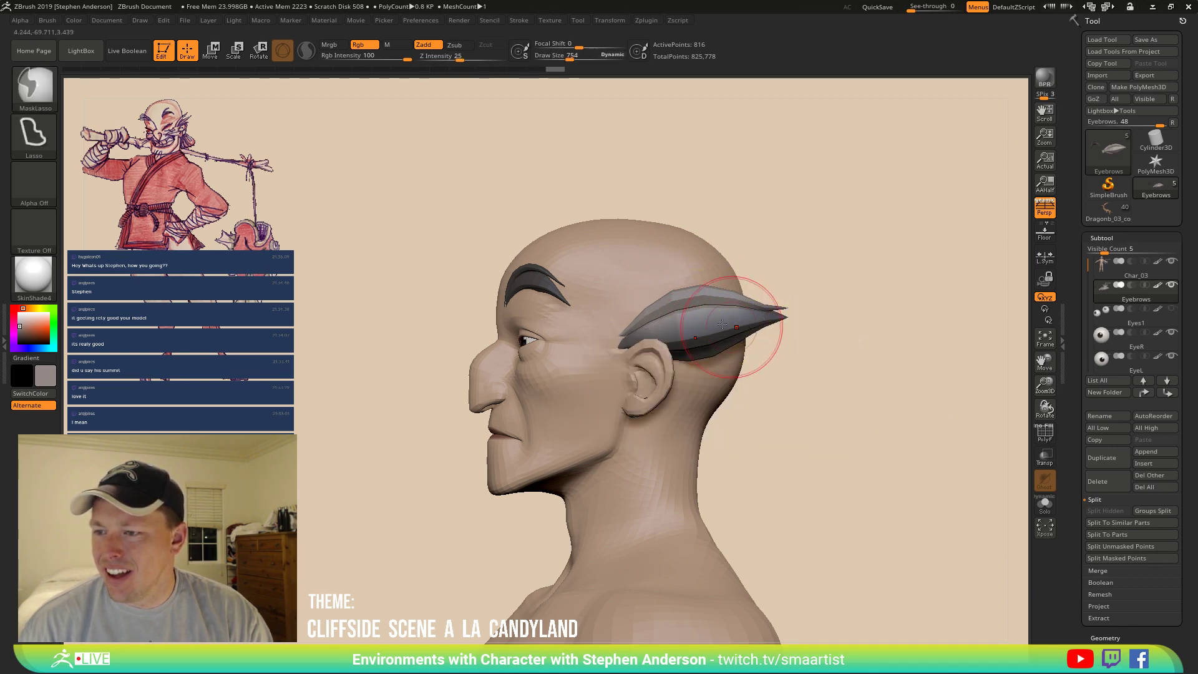
pyautogui.press('s')
pyautogui.moveTo(690, 315); pyautogui.dragTo(702, 314)
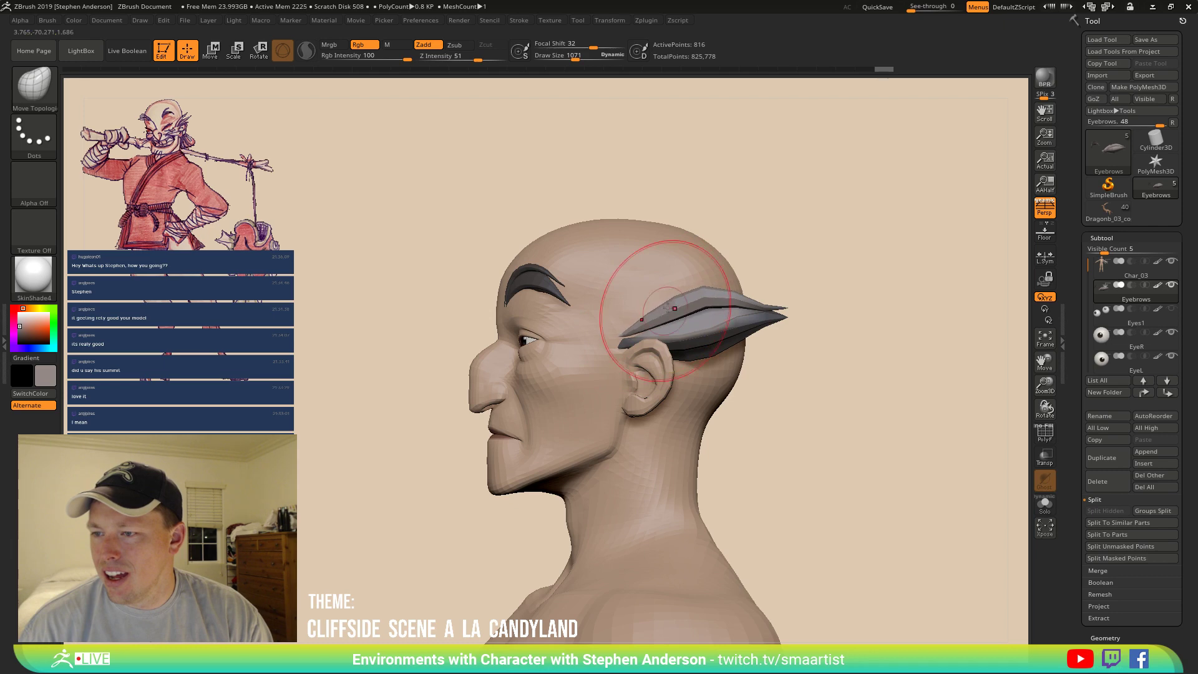
# Try to bend the side hair inward around the head with a transpose line running back from the brow.
pyautogui.moveTo(796, 331); pyautogui.dragTo(837, 299)
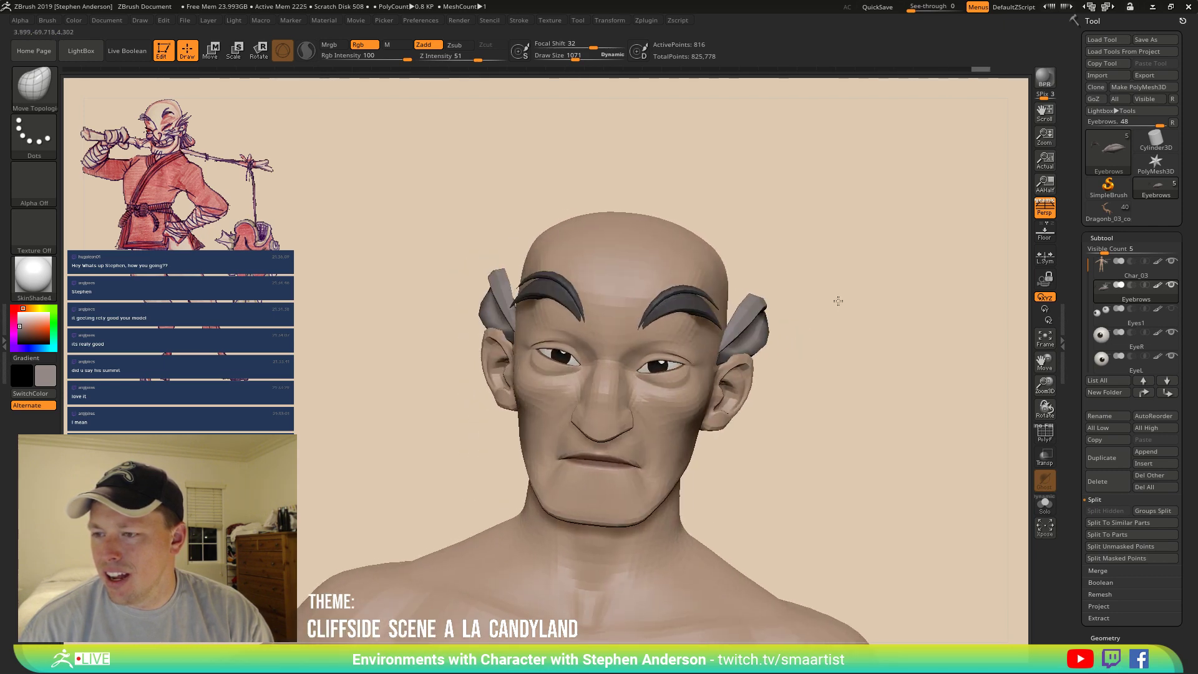
pyautogui.moveTo(845, 249)
pyautogui.mouseDown()
pyautogui.moveTo(822, 307)
pyautogui.moveTo(824, 324)
pyautogui.moveTo(845, 324)
pyautogui.mouseUp()
pyautogui.moveTo(779, 412)
pyautogui.keyDown('ctrl'); pyautogui.mouseDown()
pyautogui.moveTo(784, 390)
pyautogui.moveTo(627, 465)
pyautogui.moveTo(624, 374)
pyautogui.moveTo(702, 338)
pyautogui.moveTo(528, 432)
pyautogui.moveTo(691, 432)
pyautogui.mouseUp(); pyautogui.keyUp('ctrl')
pyautogui.press('w')
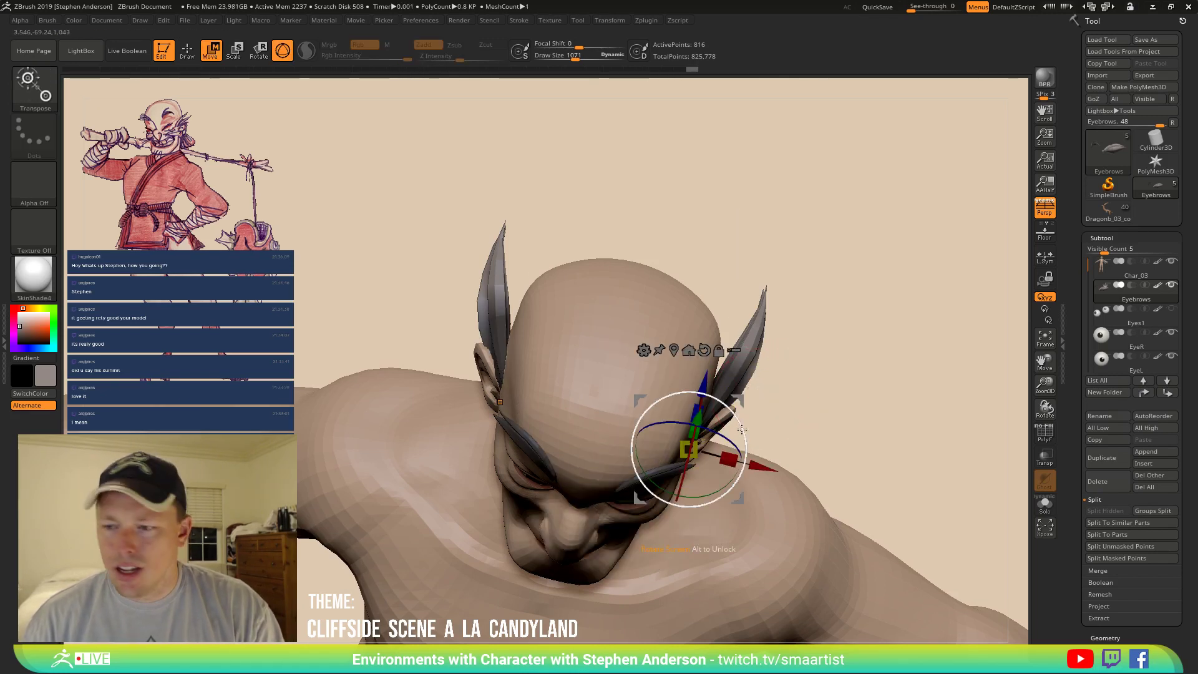
pyautogui.press('y')
pyautogui.moveTo(717, 408); pyautogui.dragTo(837, 276)
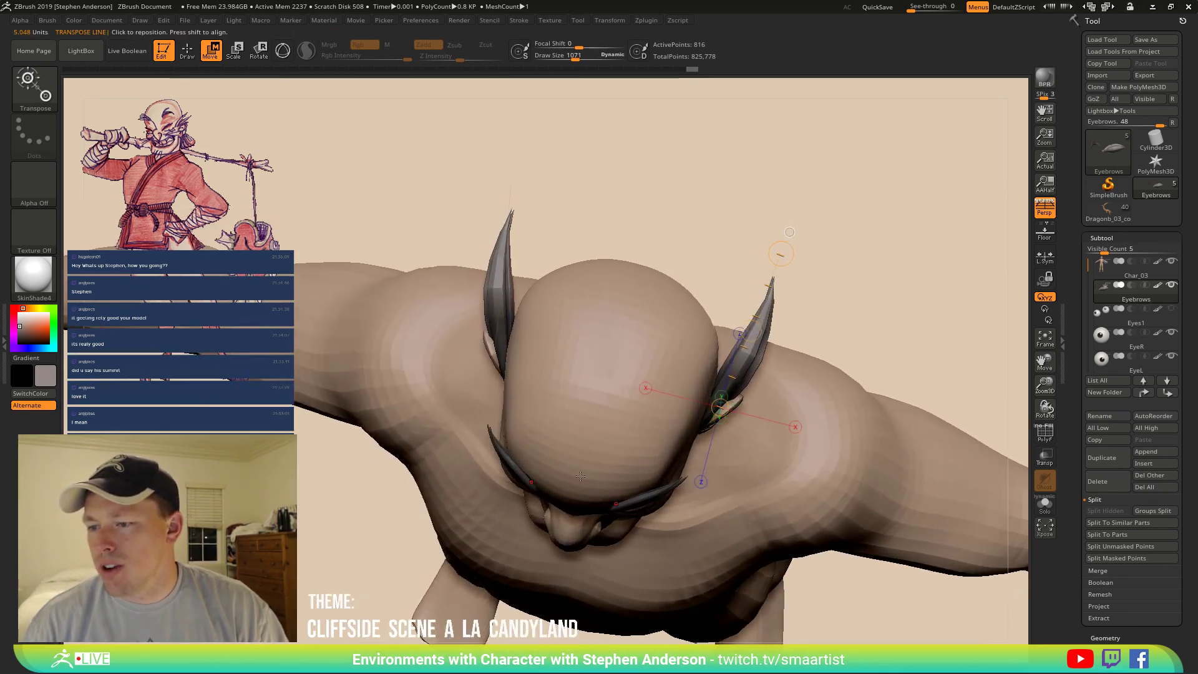
pyautogui.moveTo(617, 505); pyautogui.dragTo(831, 206)
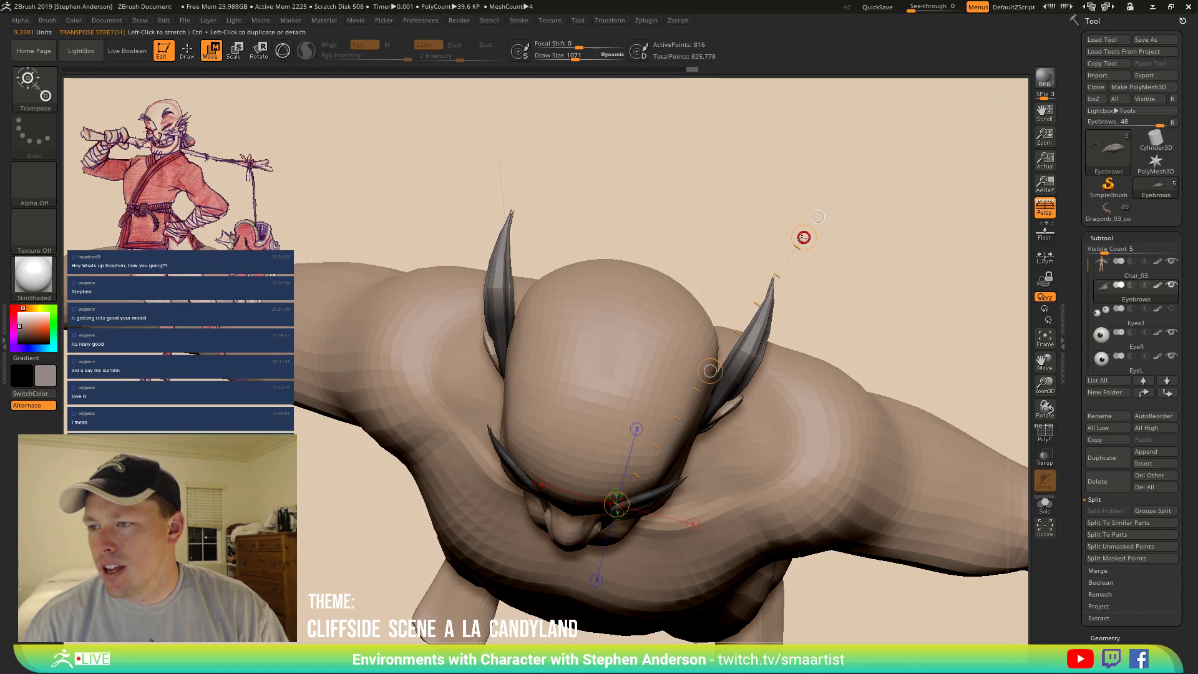
pyautogui.moveTo(804, 238)
pyautogui.mouseDown()
pyautogui.moveTo(736, 225)
pyautogui.moveTo(757, 243)
pyautogui.mouseUp()
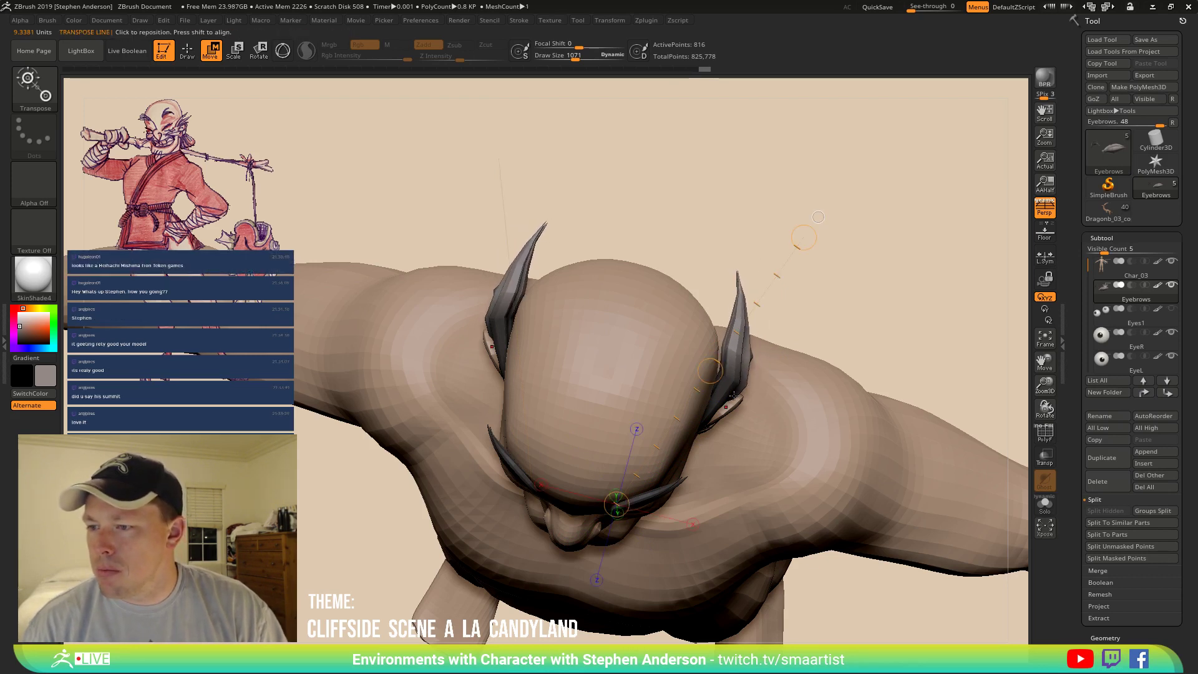
pyautogui.hotkey('ctrl', 'z')
# Try to curl the side hair tips inward with a shorter transpose line starting near the ear.
pyautogui.moveTo(746, 387)
pyautogui.mouseDown()
pyautogui.moveTo(815, 242)
pyautogui.moveTo(742, 232)
pyautogui.moveTo(752, 235)
pyautogui.mouseUp()
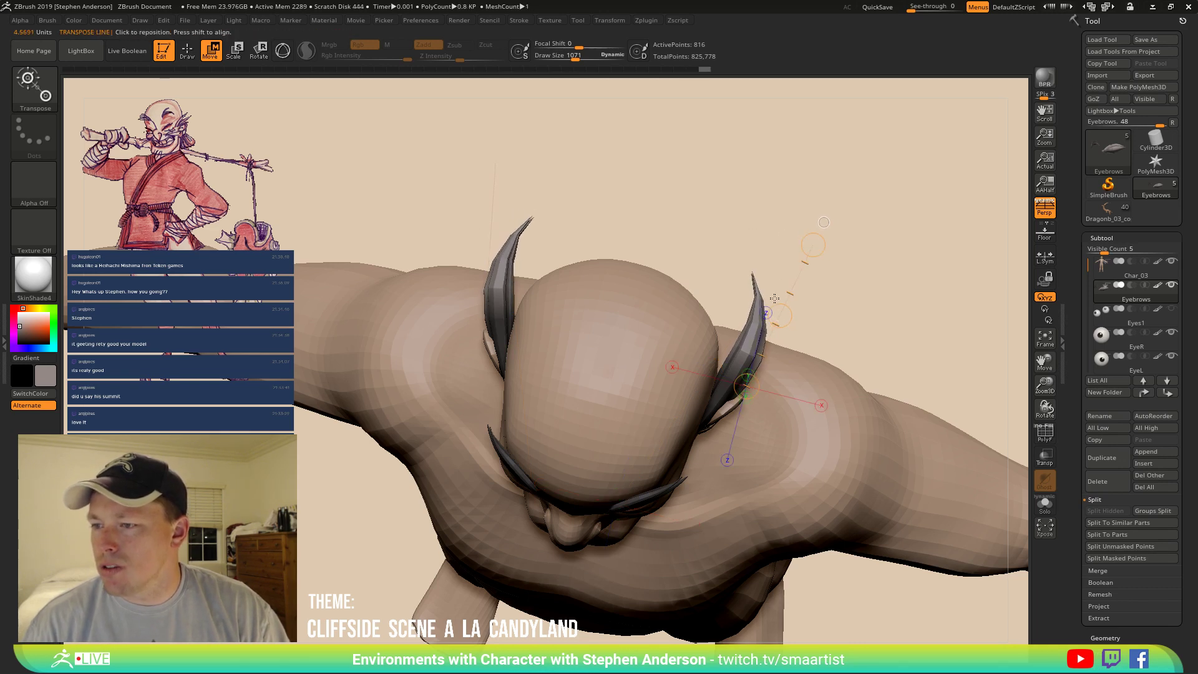
pyautogui.moveTo(780, 315); pyautogui.dragTo(767, 316)
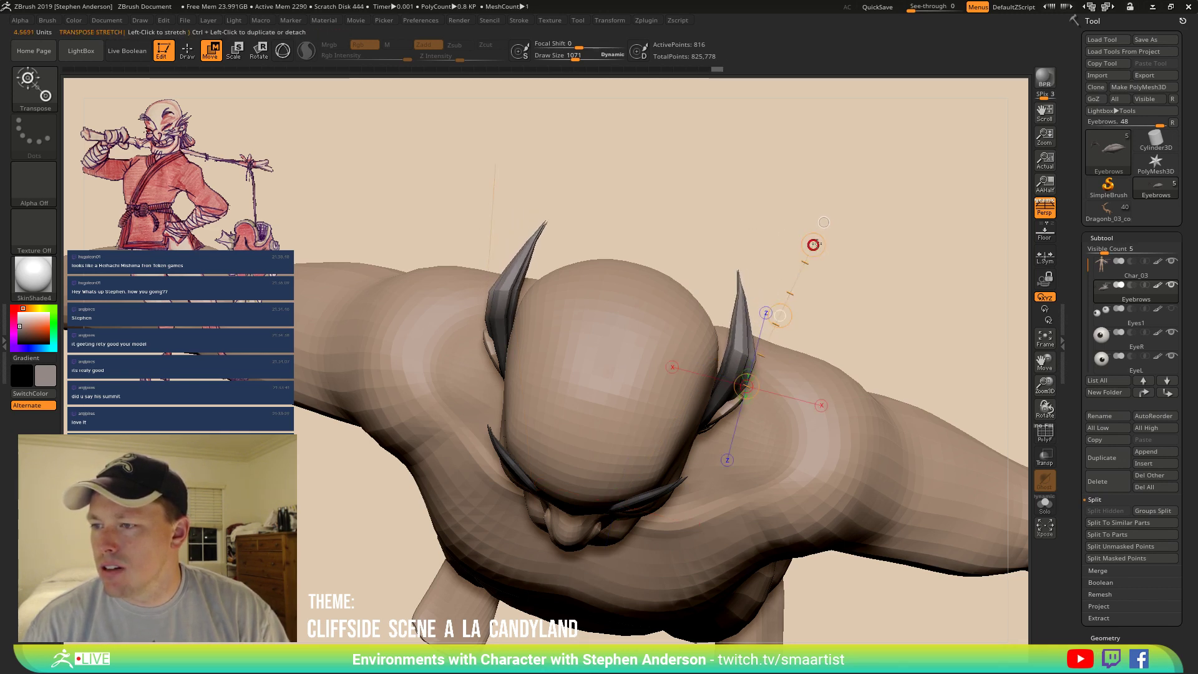
pyautogui.moveTo(814, 245); pyautogui.dragTo(743, 252)
pyautogui.moveTo(778, 310)
pyautogui.mouseDown()
pyautogui.moveTo(724, 287)
pyautogui.moveTo(795, 326)
pyautogui.moveTo(813, 248)
pyautogui.moveTo(845, 366)
pyautogui.mouseUp()
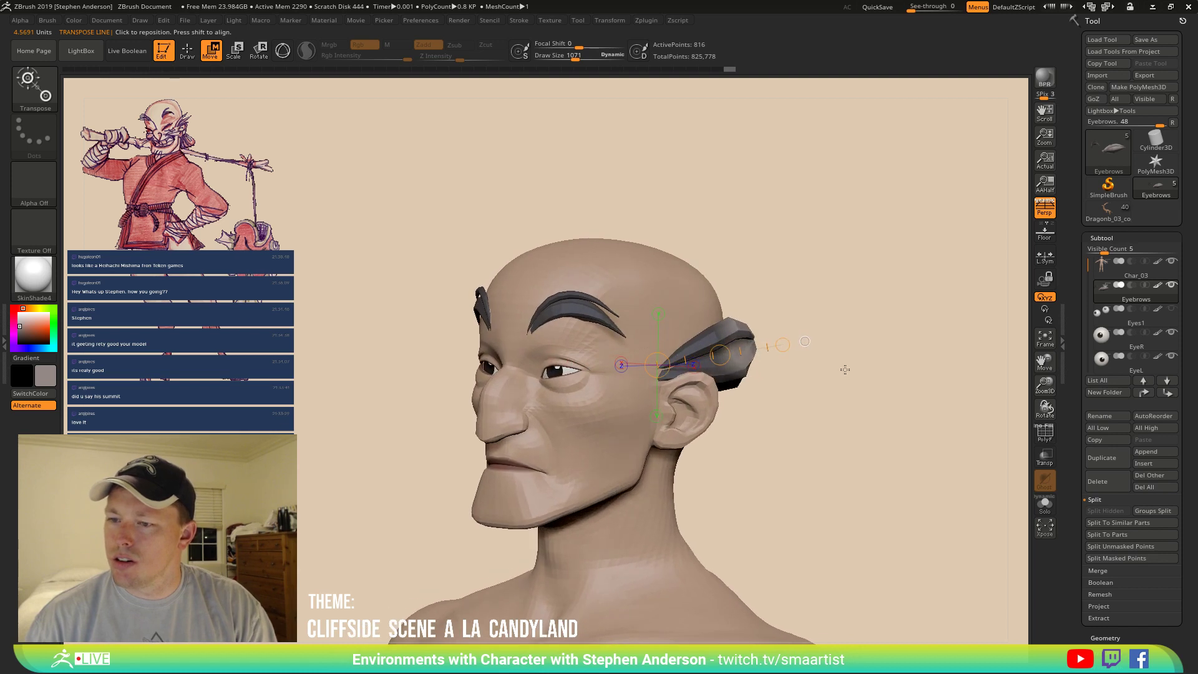
pyautogui.press('ctrl')
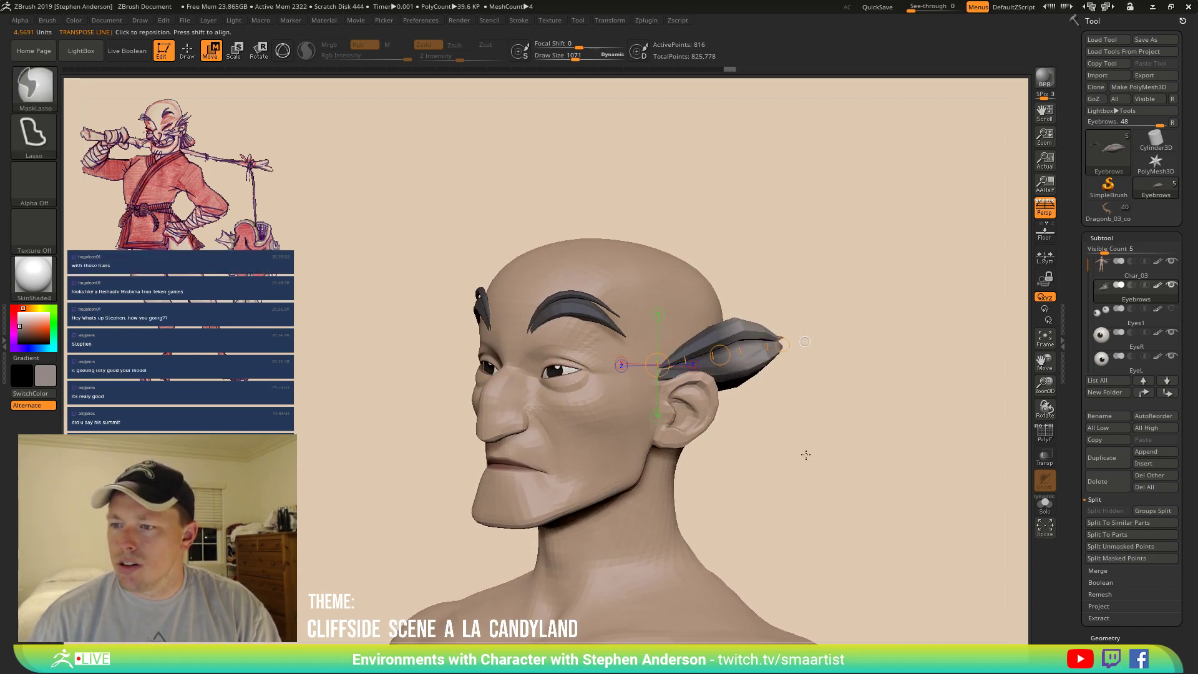
pyautogui.hotkey('ctrl', 'z')
pyautogui.hotkey('ctrl', 'z')
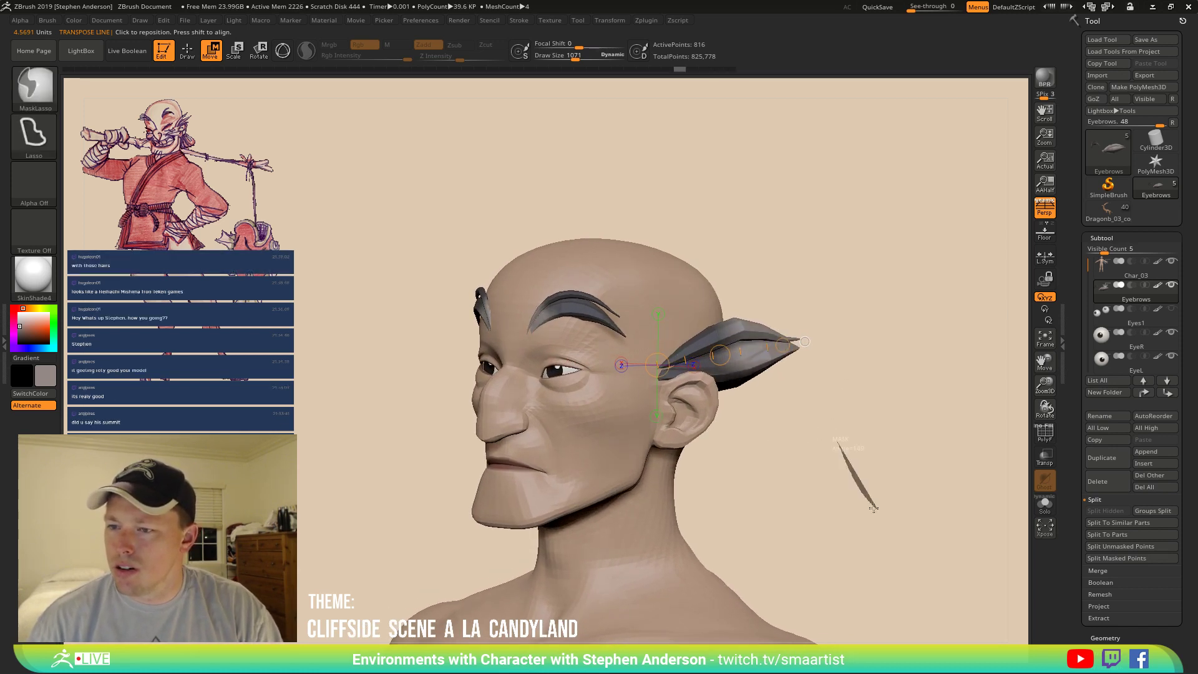
# Clear the mask and spread the side hair into two separated pointed tufts with the Move Topological brush at draw size 1652.
pyautogui.keyDown('ctrl'); pyautogui.moveTo(874, 508); pyautogui.dragTo(874, 511); pyautogui.keyUp('ctrl')
pyautogui.moveTo(814, 458); pyautogui.dragTo(799, 460)
pyautogui.press('b')
pyautogui.press('m')
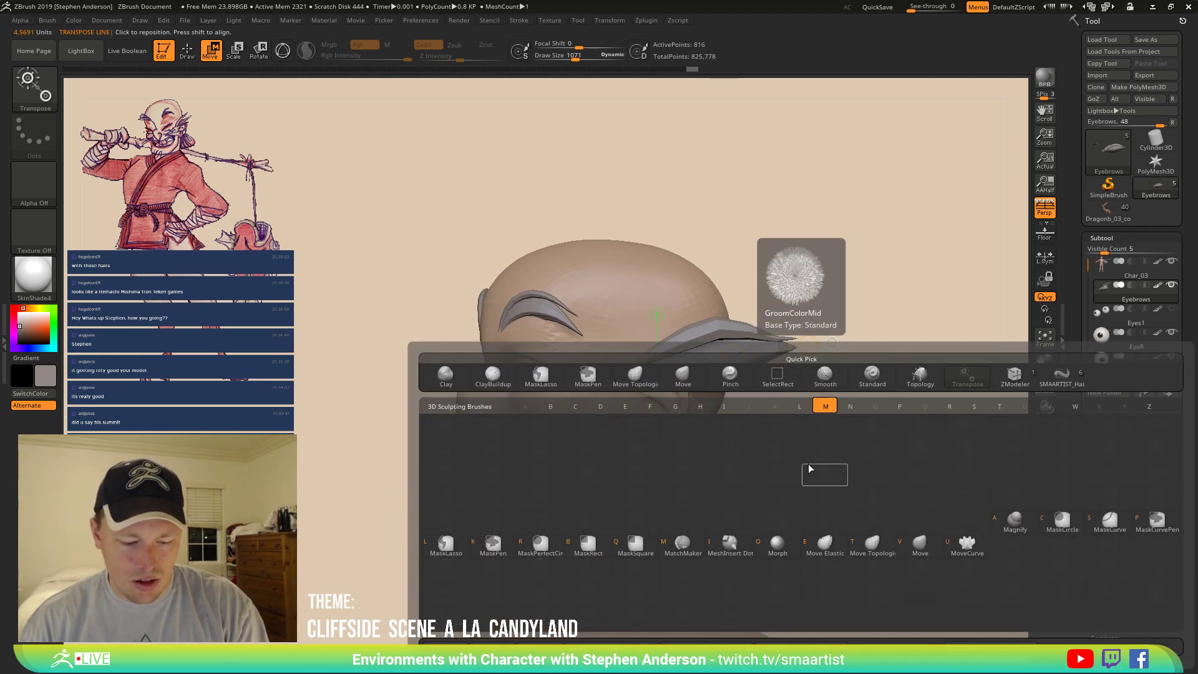
pyautogui.press('t')
pyautogui.press('s')
pyautogui.moveTo(773, 353); pyautogui.dragTo(751, 382)
pyautogui.moveTo(765, 380)
pyautogui.mouseDown(button='right')
pyautogui.moveTo(743, 365)
pyautogui.moveTo(779, 336)
pyautogui.mouseUp(button='right')
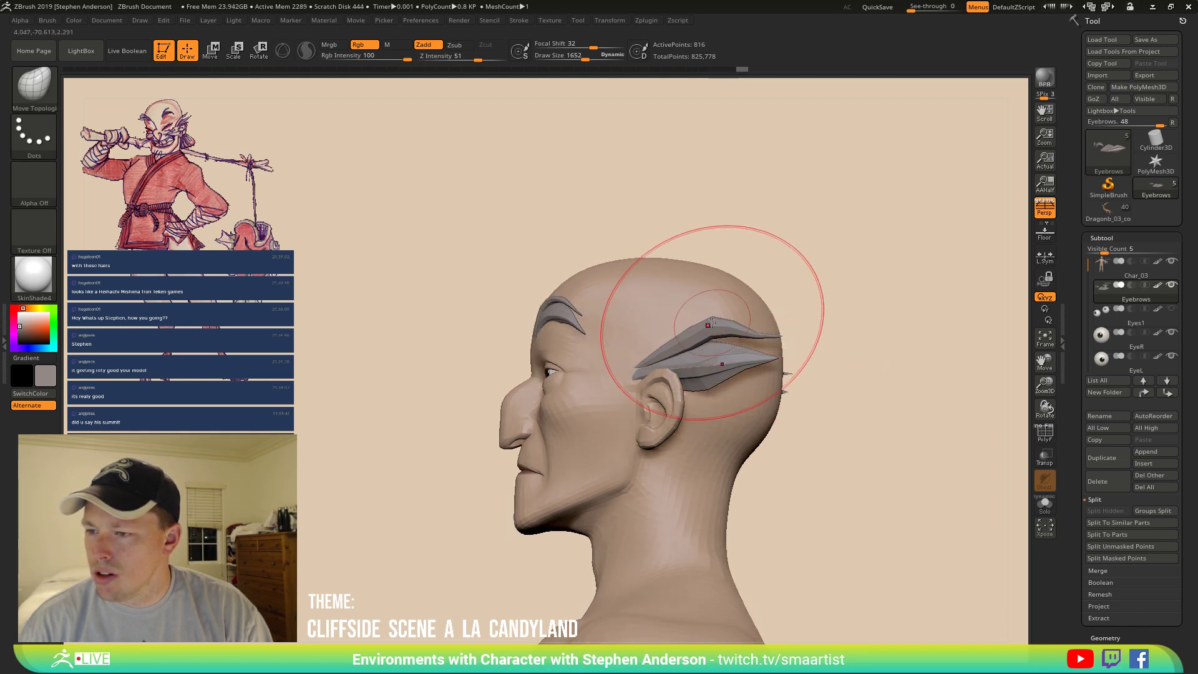
pyautogui.moveTo(677, 337)
pyautogui.mouseDown(button='right')
pyautogui.moveTo(757, 337)
pyautogui.moveTo(759, 375)
pyautogui.moveTo(723, 334)
pyautogui.moveTo(752, 417)
pyautogui.moveTo(779, 412)
pyautogui.moveTo(730, 405)
pyautogui.mouseUp(button='right')
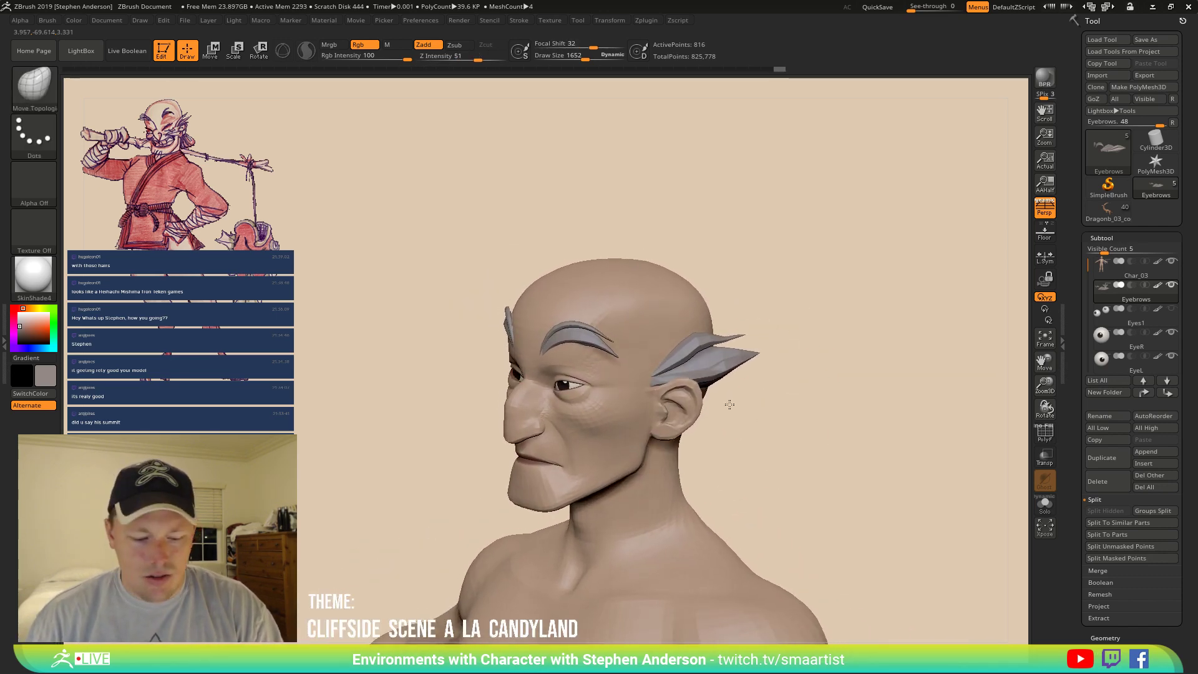
# Show polyframes and assign separate polygroups to the eyebrow and hair strands with Auto Groups.
pyautogui.hotkey('shift', 'f')
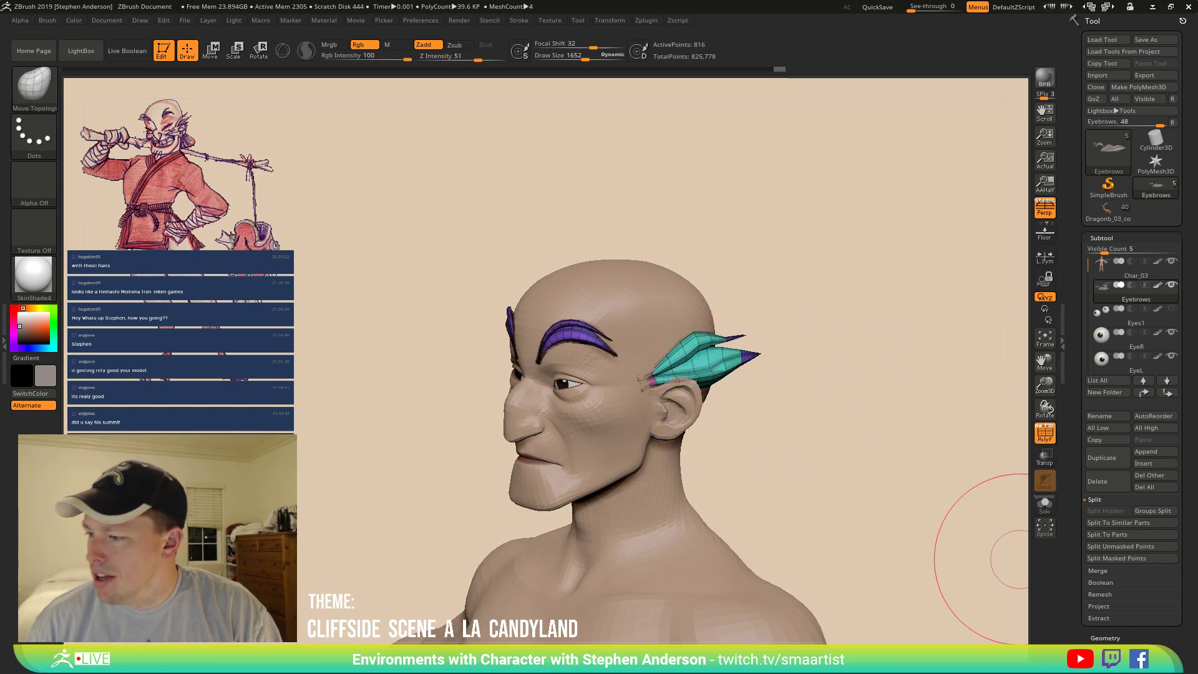
pyautogui.scroll(-5, 1145, 572)
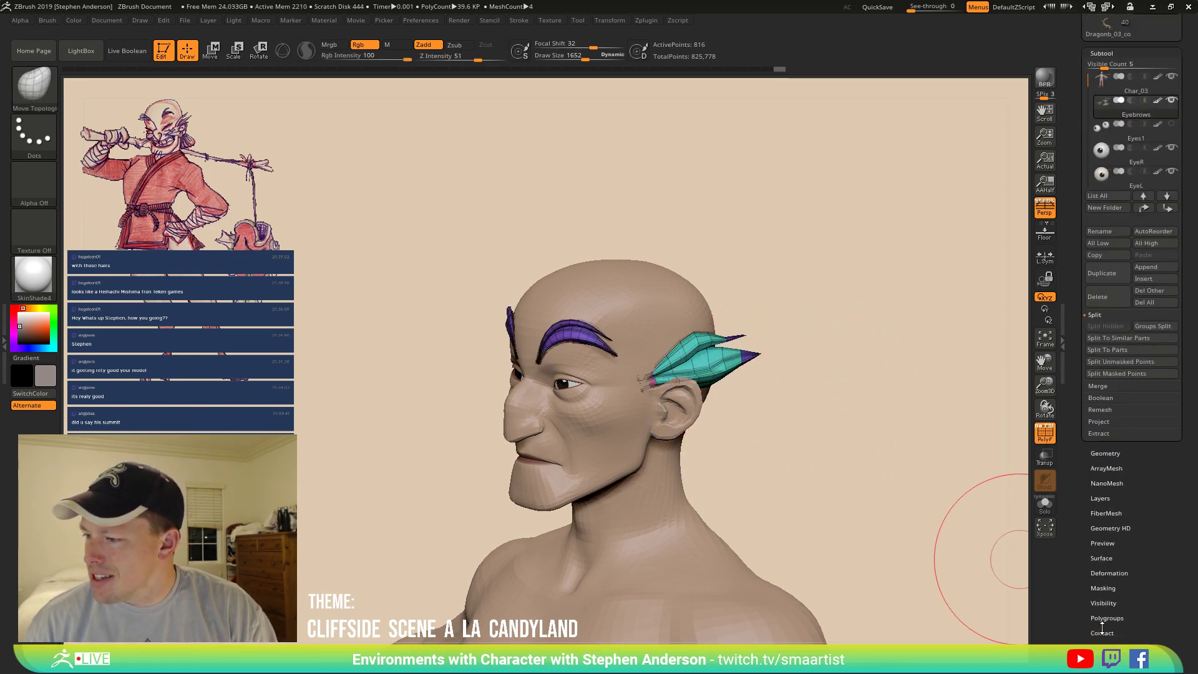
pyautogui.click(1106, 618)
pyautogui.click(1106, 631)
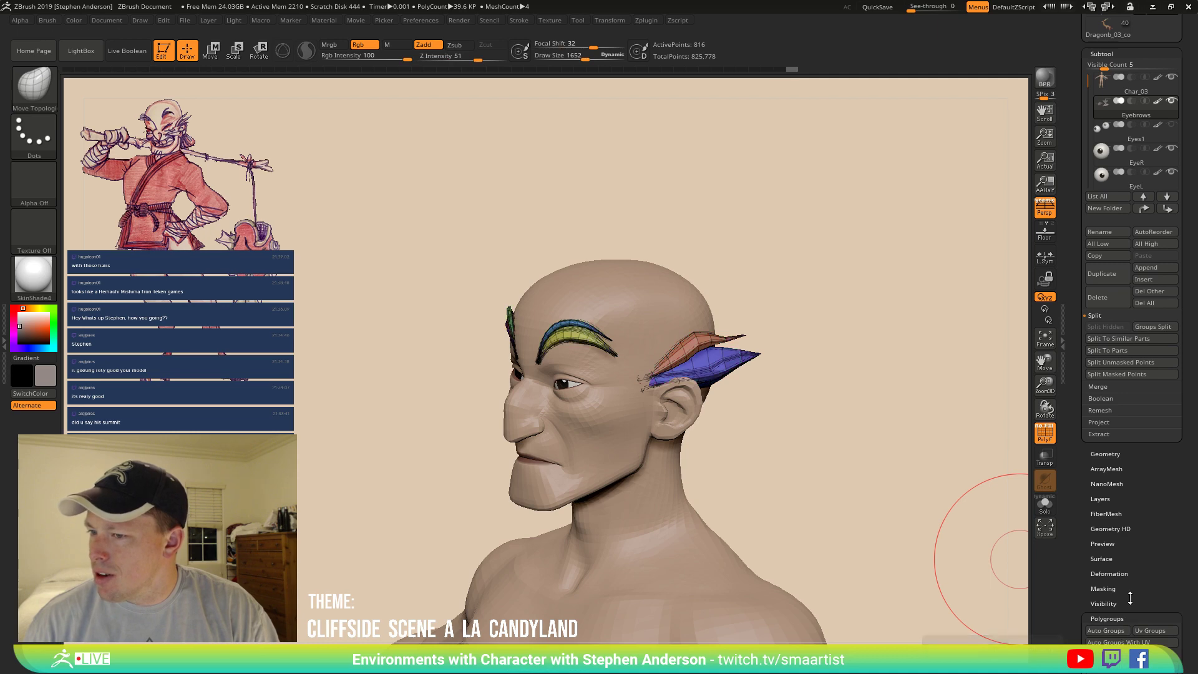
# Mirror and weld the eyebrow and hair mesh, and duplicate the upper side hair tuft with a transpose move.
pyautogui.click(1110, 454)
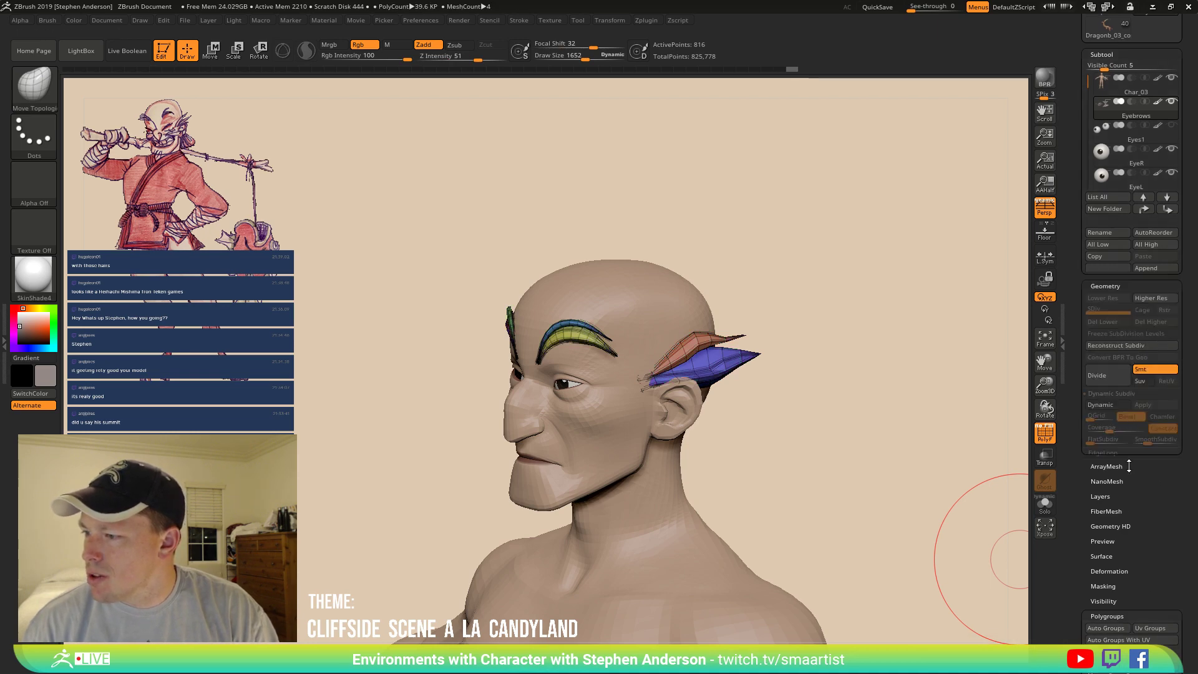
pyautogui.click(1113, 355)
pyautogui.moveTo(795, 350); pyautogui.dragTo(759, 350)
pyautogui.press('w')
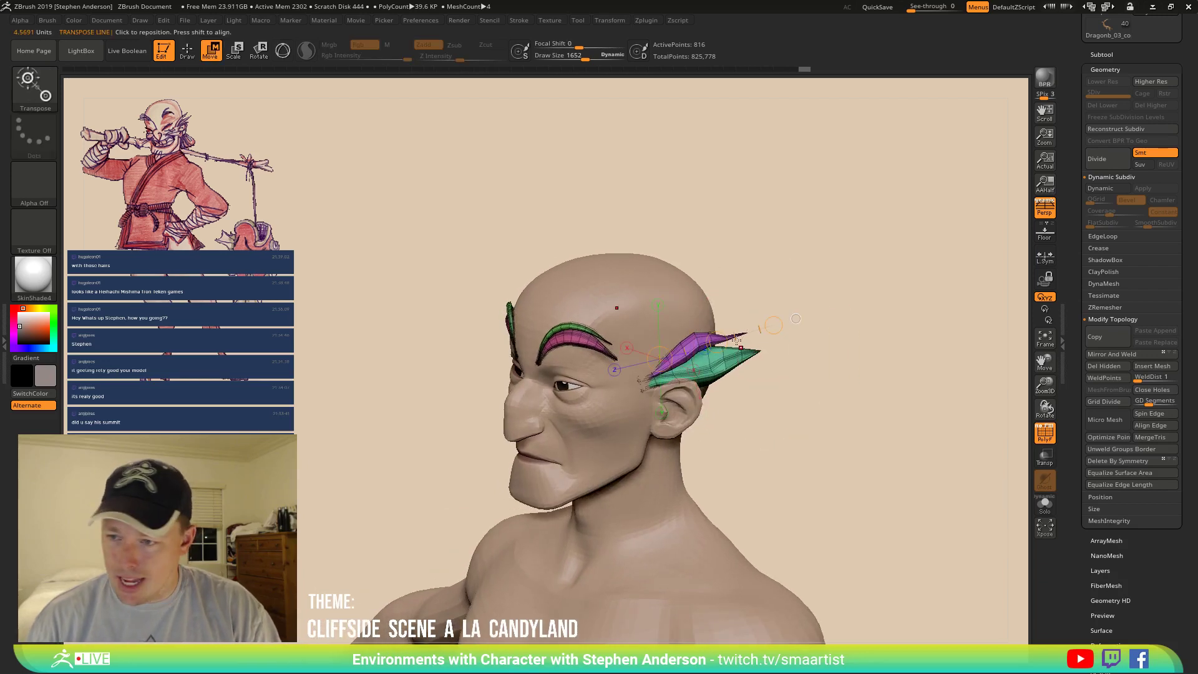
pyautogui.keyDown('ctrl'); pyautogui.click(707, 334); pyautogui.keyUp('ctrl')
pyautogui.moveTo(830, 328)
pyautogui.mouseDown()
pyautogui.moveTo(836, 303)
pyautogui.moveTo(810, 314)
pyautogui.mouseUp()
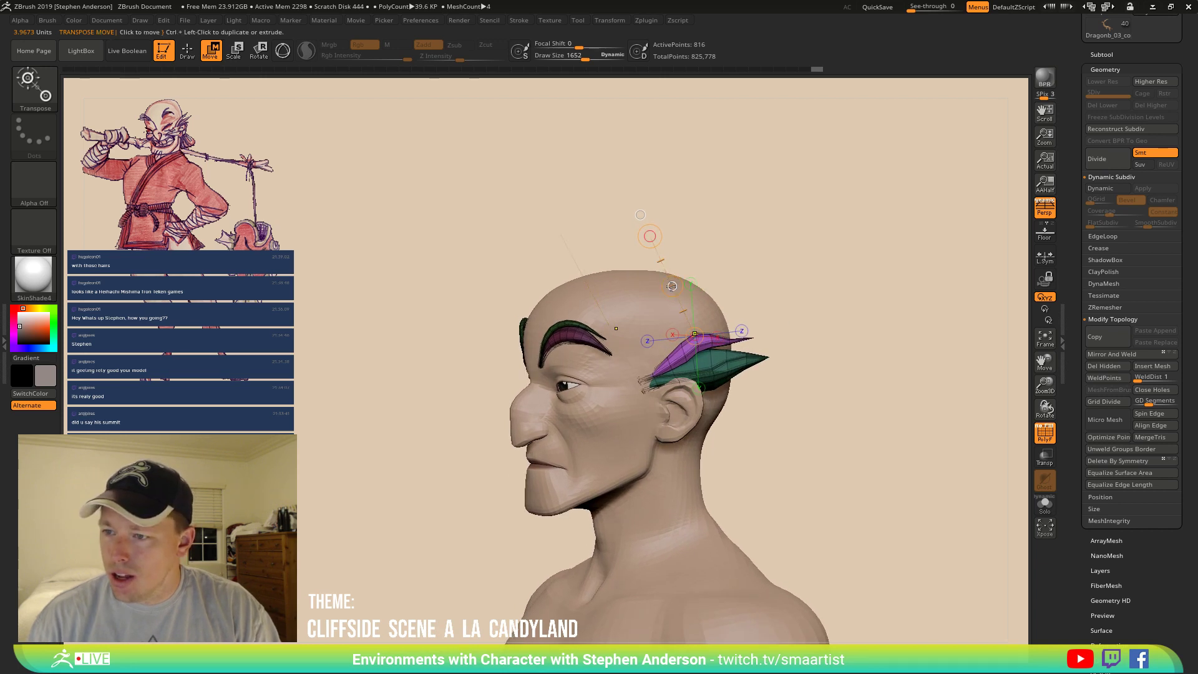
pyautogui.keyDown('ctrl'); pyautogui.moveTo(672, 286); pyautogui.dragTo(686, 300); pyautogui.keyUp('ctrl')
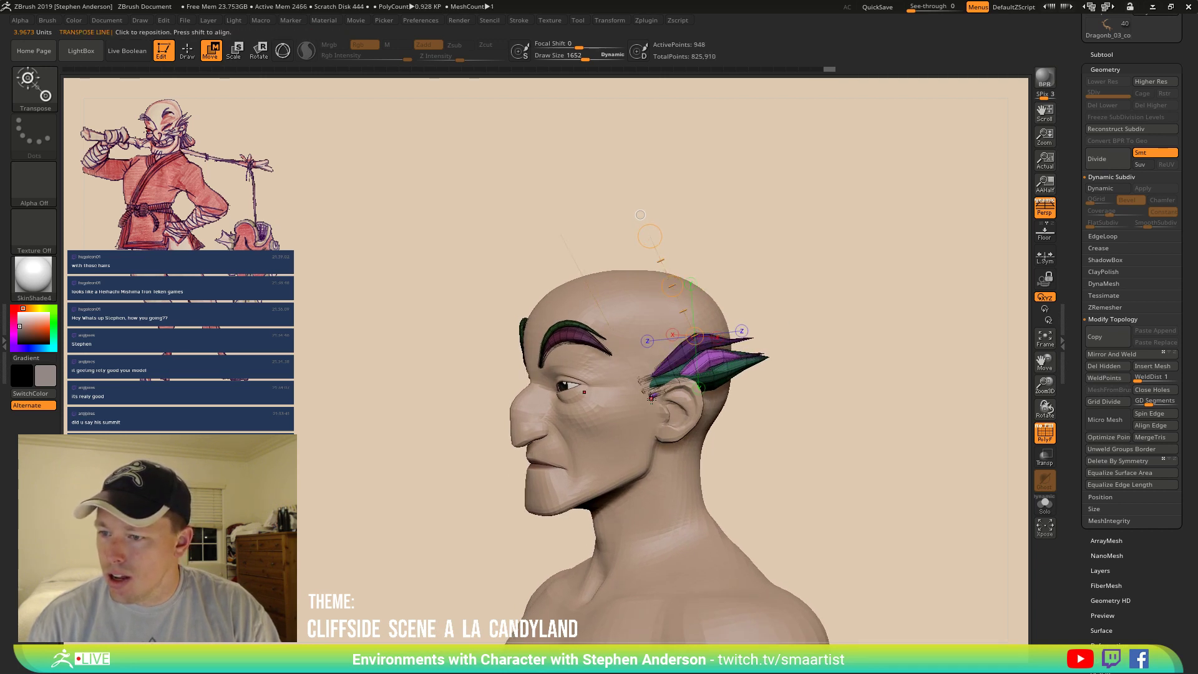
# Place the duplicated hair tuft lower, behind the ear, and angle its tip upward with transpose lines.
pyautogui.moveTo(650, 396)
pyautogui.mouseDown()
pyautogui.moveTo(784, 354)
pyautogui.moveTo(796, 373)
pyautogui.moveTo(789, 420)
pyautogui.mouseUp()
pyautogui.press('r')
pyautogui.press('w')
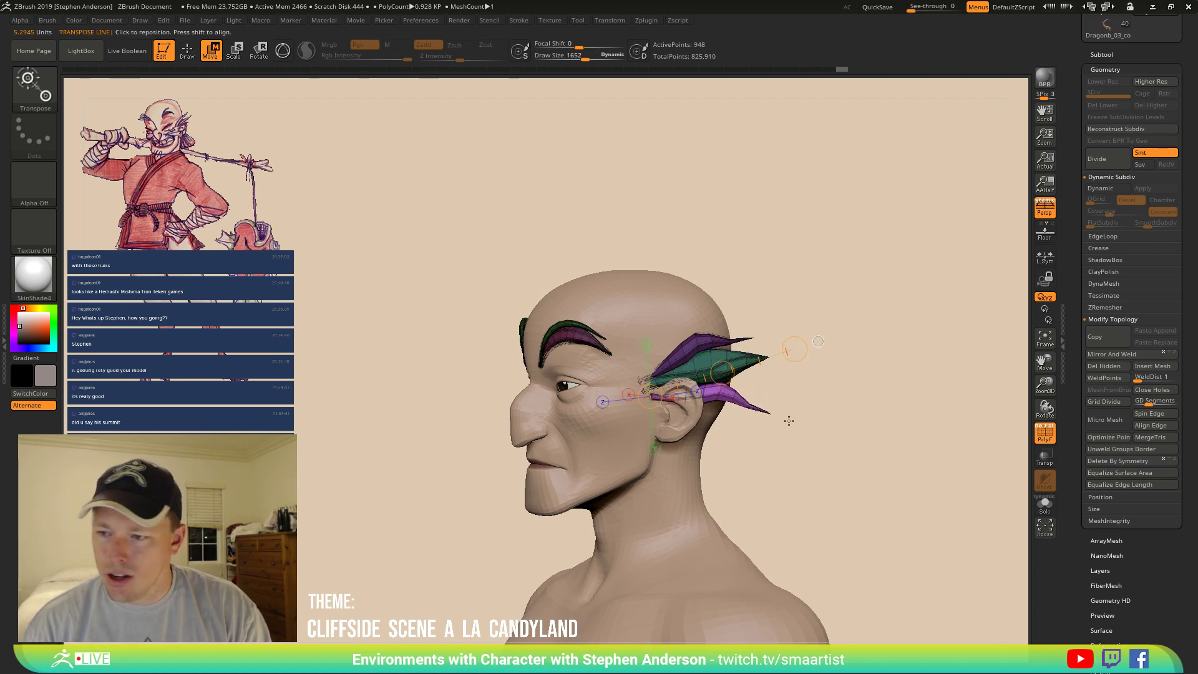
pyautogui.moveTo(795, 350); pyautogui.dragTo(788, 322)
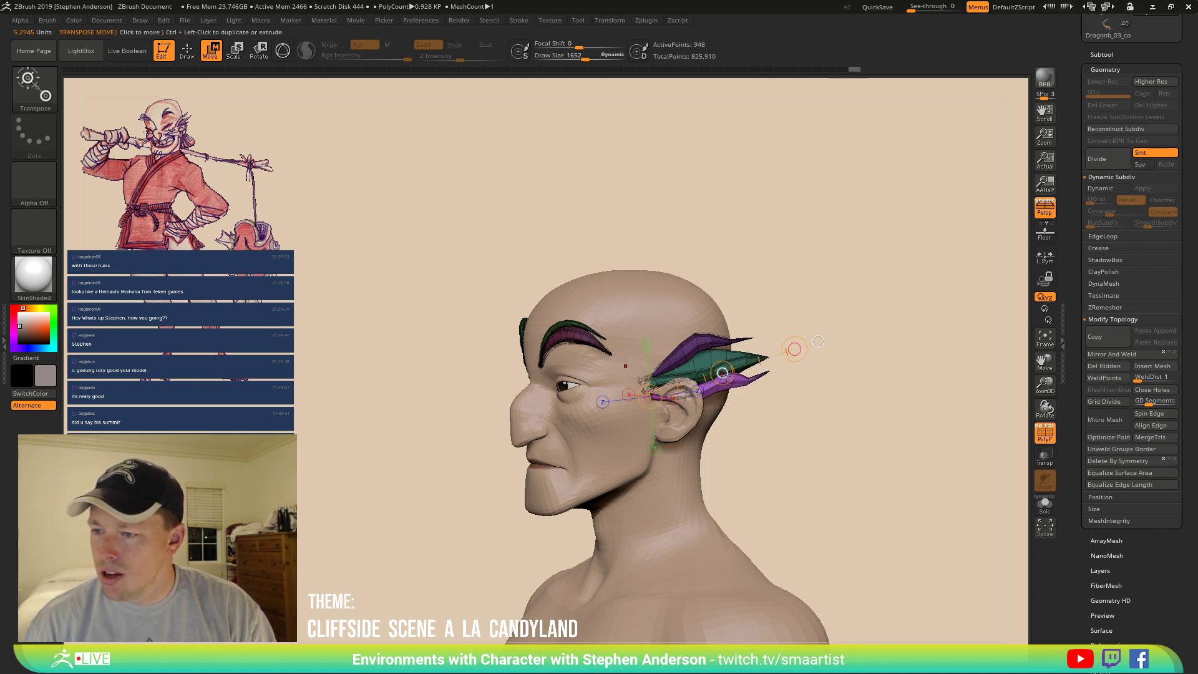
pyautogui.moveTo(722, 373)
pyautogui.mouseDown()
pyautogui.moveTo(718, 397)
pyautogui.moveTo(768, 518)
pyautogui.moveTo(740, 391)
pyautogui.moveTo(706, 355)
pyautogui.mouseUp()
pyautogui.moveTo(830, 418); pyautogui.dragTo(731, 356)
pyautogui.moveTo(728, 345); pyautogui.dragTo(755, 463, button='right')
# Adjust the lower hair tuft's shape behind the ear with the Move brush at draw size 565.
pyautogui.press('b')
pyautogui.press('m')
pyautogui.press('v')
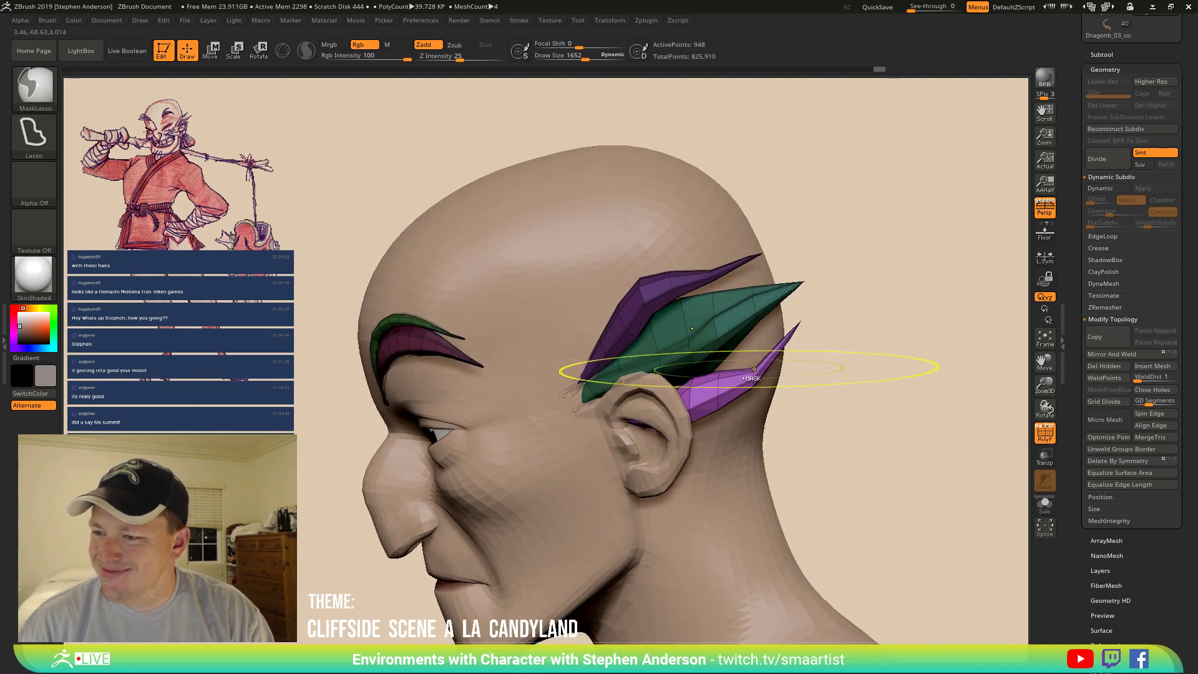
pyautogui.press('s')
pyautogui.moveTo(752, 367)
pyautogui.mouseDown()
pyautogui.moveTo(736, 378)
pyautogui.moveTo(738, 345)
pyautogui.moveTo(769, 404)
pyautogui.moveTo(752, 357)
pyautogui.mouseUp()
pyautogui.moveTo(719, 401)
pyautogui.mouseDown(button='right')
pyautogui.moveTo(748, 395)
pyautogui.moveTo(735, 392)
pyautogui.mouseUp(button='right')
# Reposition the lower hair tuft and rotate it away from the ear with a transpose line along the side hair.
pyautogui.press('w')
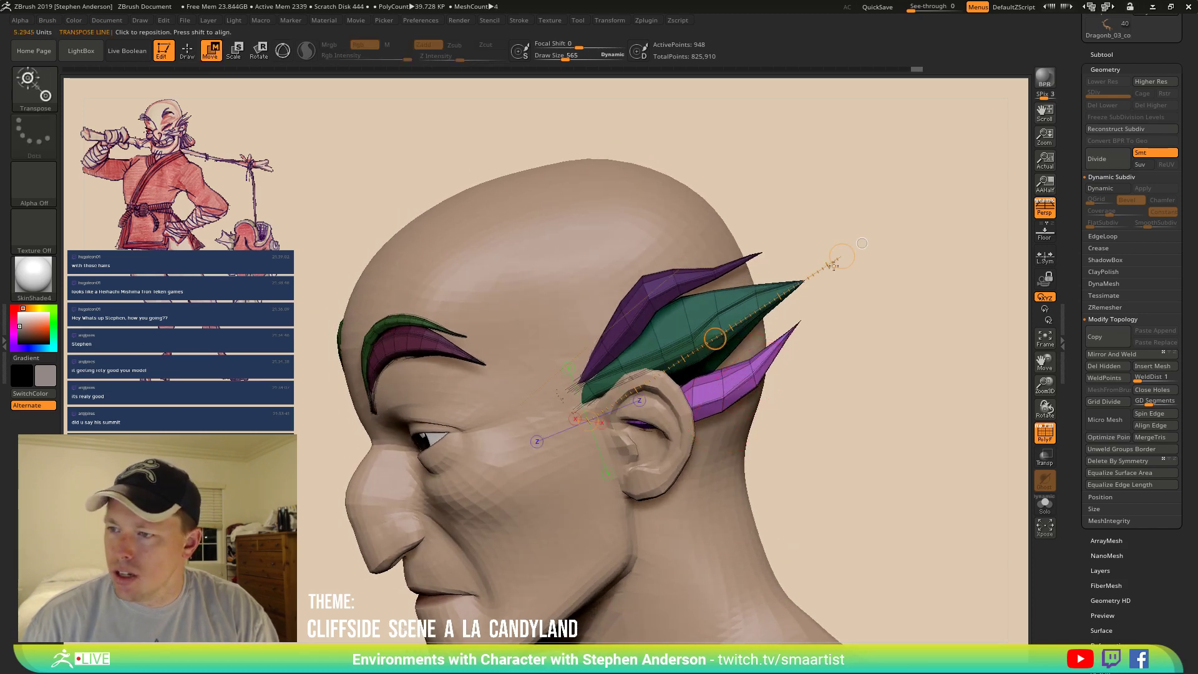
pyautogui.moveTo(834, 266); pyautogui.dragTo(757, 300)
pyautogui.moveTo(905, 368); pyautogui.dragTo(741, 332)
pyautogui.moveTo(741, 331); pyautogui.dragTo(848, 289, button='right')
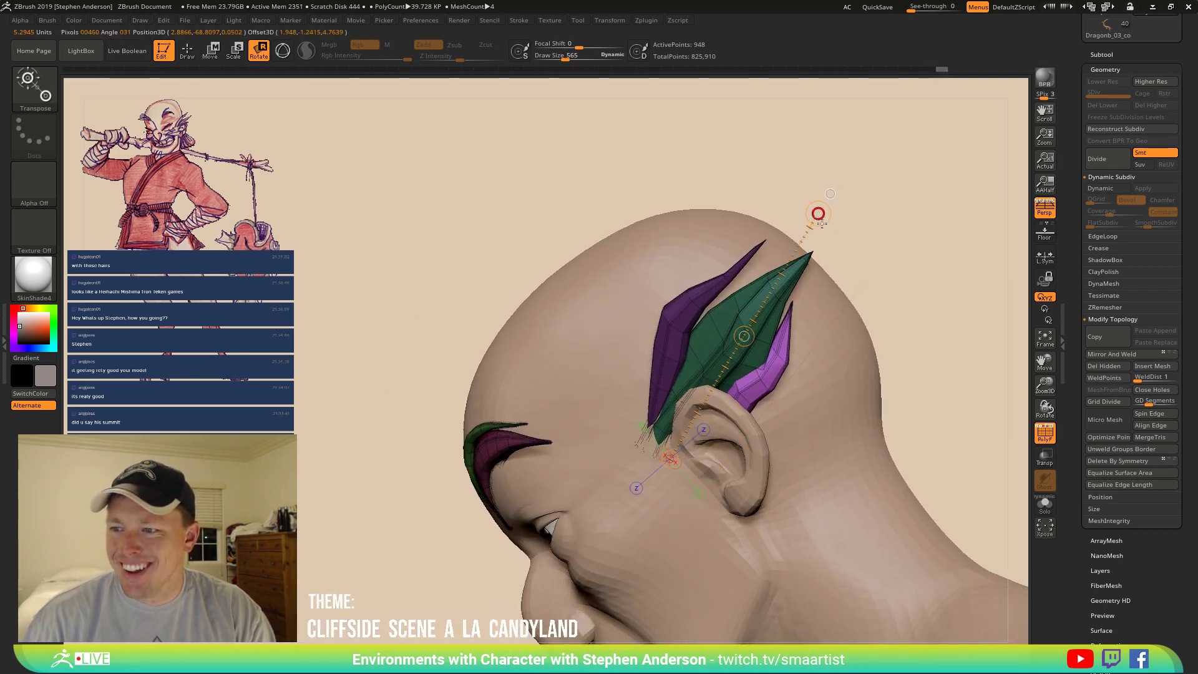
pyautogui.moveTo(818, 214); pyautogui.dragTo(849, 258)
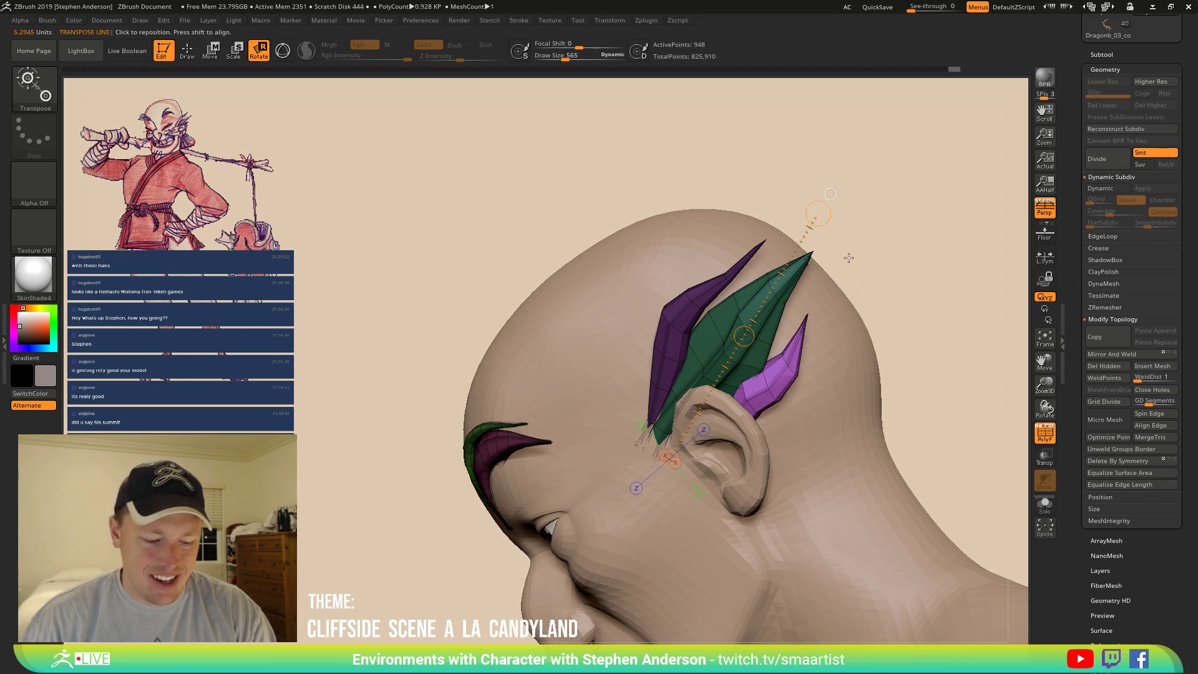
# Hide the polyframes and clear the mask from the eyebrow and hair mesh.
pyautogui.hotkey('shift', 'f')
pyautogui.press('w')
pyautogui.keyDown('ctrl'); pyautogui.click(926, 268); pyautogui.keyUp('ctrl')
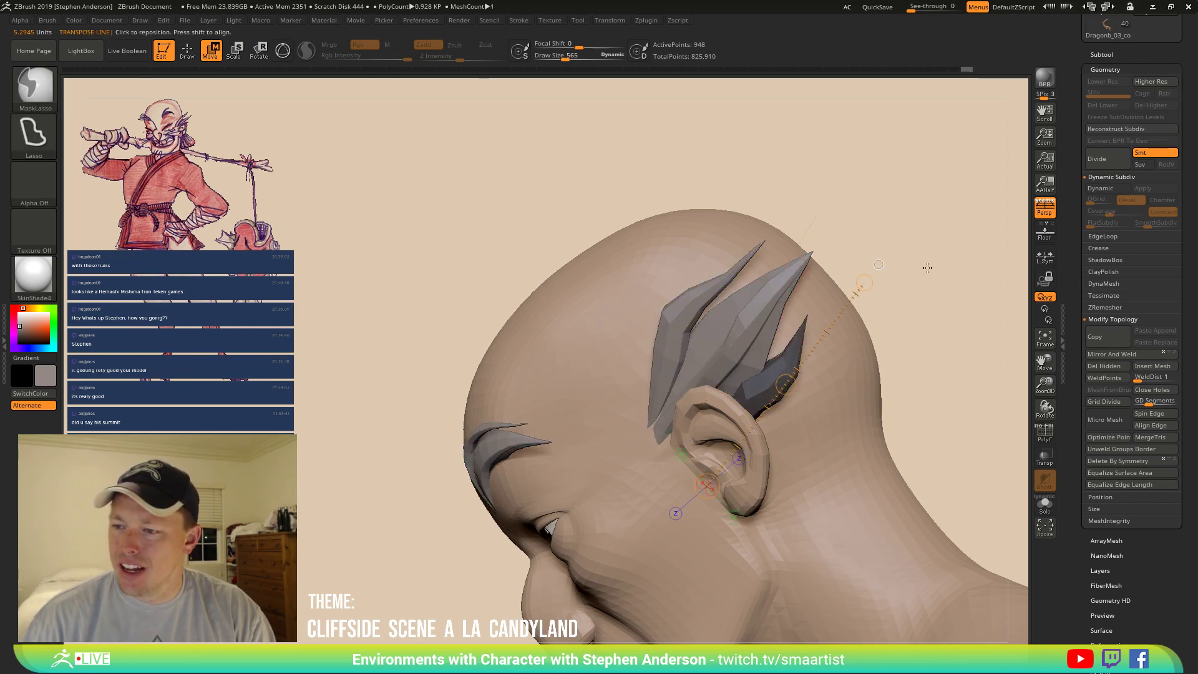
pyautogui.keyDown('ctrl'); pyautogui.moveTo(932, 257); pyautogui.dragTo(935, 260); pyautogui.keyUp('ctrl')
pyautogui.moveTo(937, 266)
pyautogui.mouseDown(button='right')
pyautogui.moveTo(987, 263)
pyautogui.moveTo(827, 200)
pyautogui.moveTo(828, 214)
pyautogui.mouseUp(button='right')
pyautogui.moveTo(879, 295)
pyautogui.mouseDown(button='right')
pyautogui.moveTo(714, 355)
pyautogui.moveTo(741, 331)
pyautogui.moveTo(717, 340)
pyautogui.mouseUp(button='right')
# Insert a head-sized PolySphere from the IMM Primitives brush at the centre of the back of the head.
pyautogui.press('q')
pyautogui.press('b')
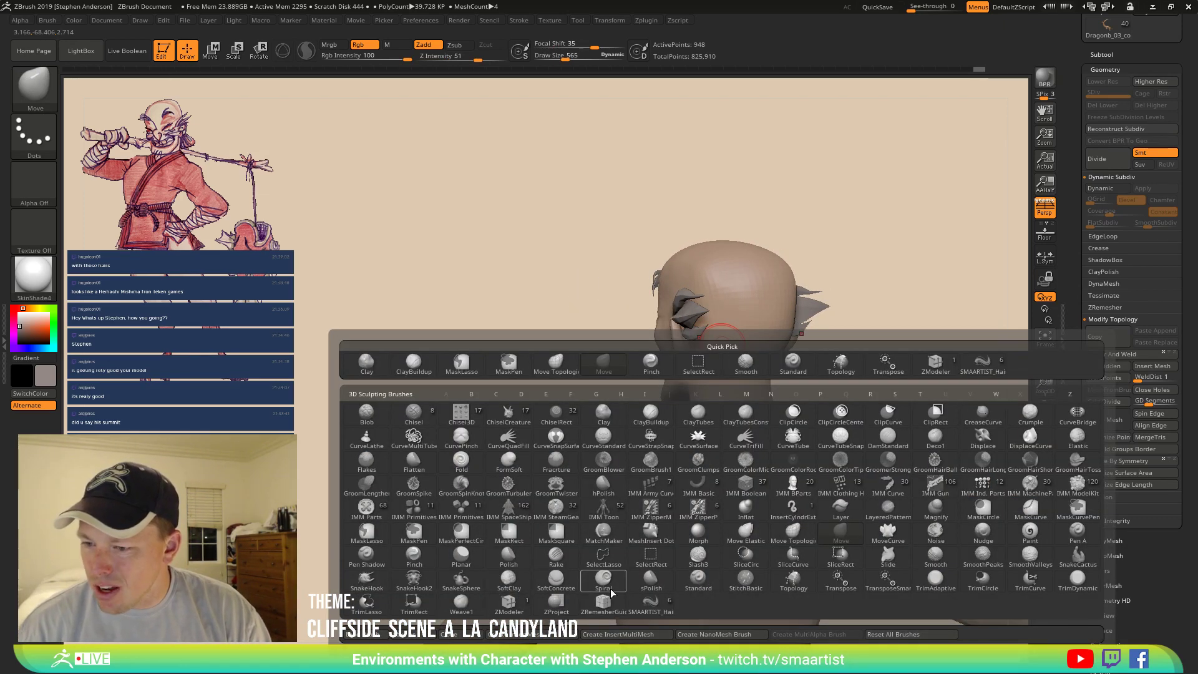
pyautogui.click(412, 511)
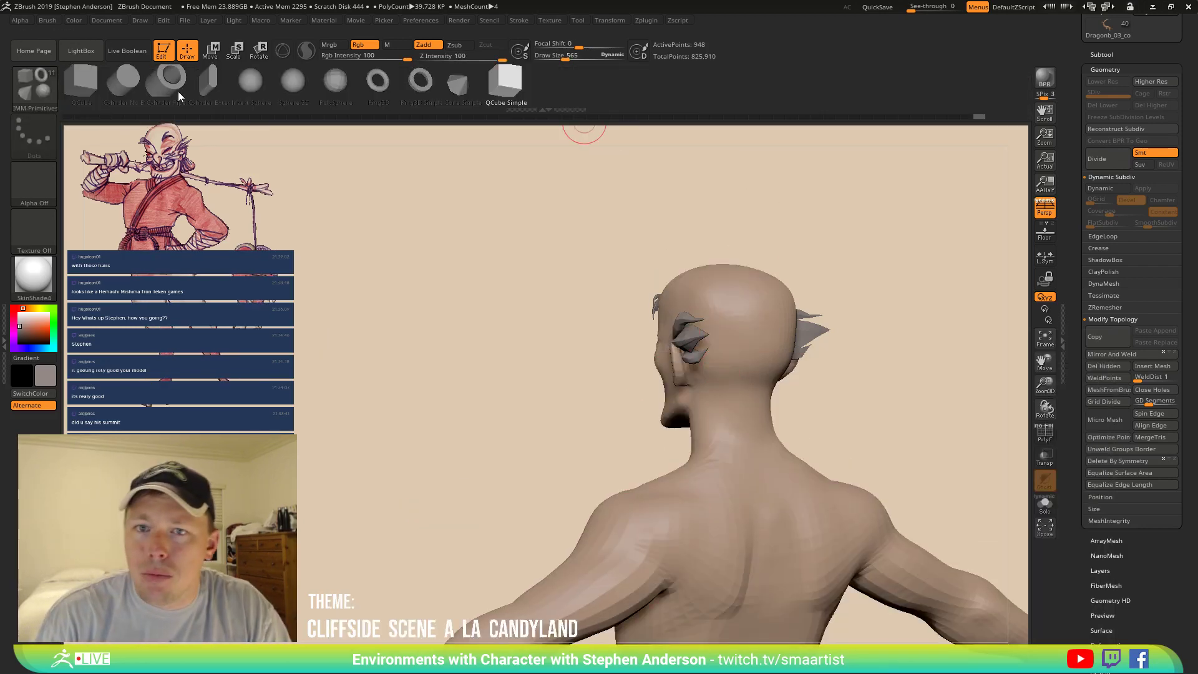
pyautogui.click(334, 82)
pyautogui.keyDown('shift'); pyautogui.moveTo(724, 314); pyautogui.dragTo(764, 355, button='right'); pyautogui.keyUp('shift')
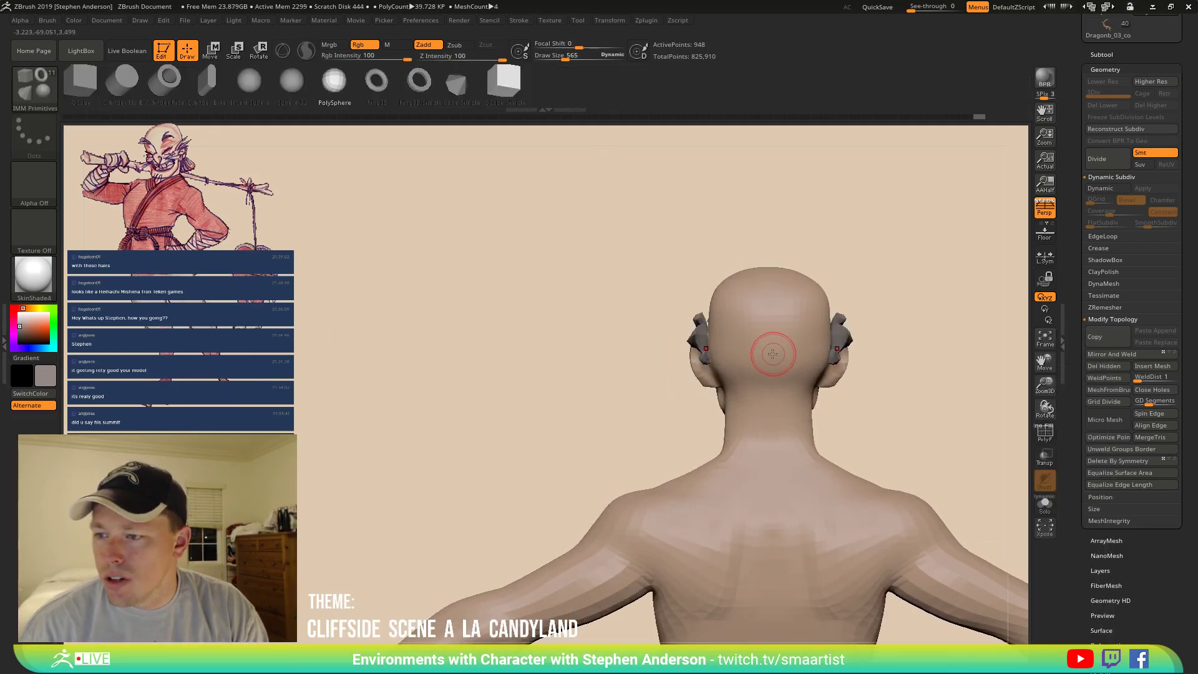
pyautogui.moveTo(769, 360); pyautogui.dragTo(771, 407)
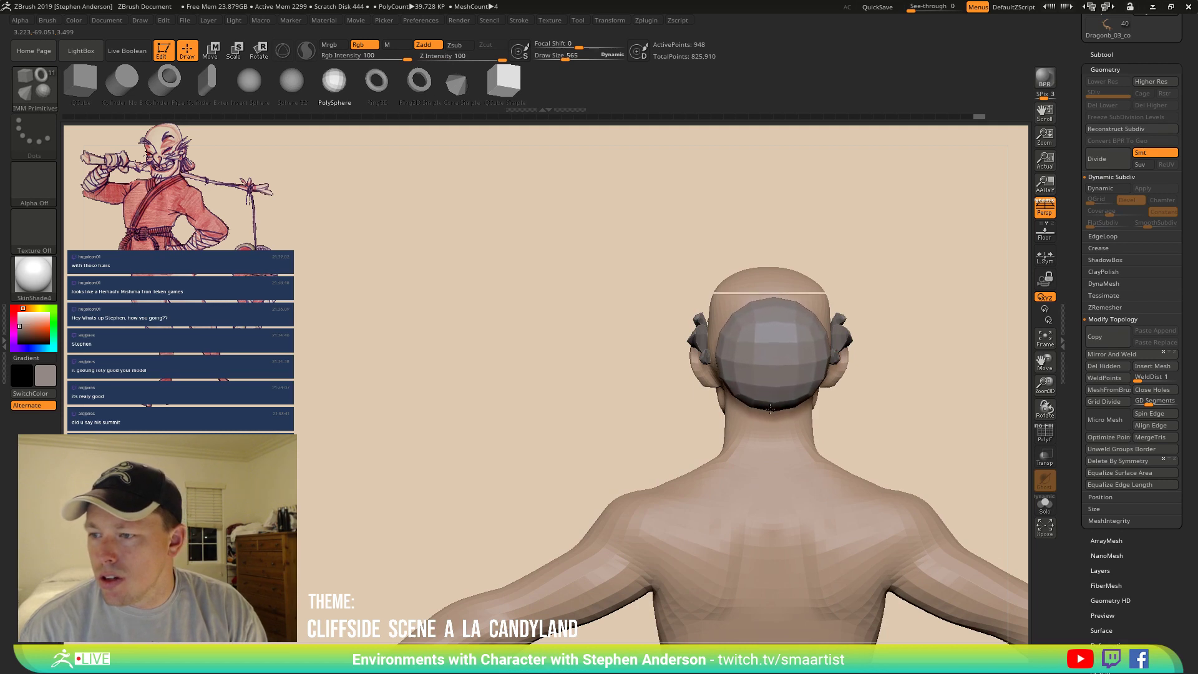
pyautogui.moveTo(788, 407); pyautogui.dragTo(922, 399, button='right')
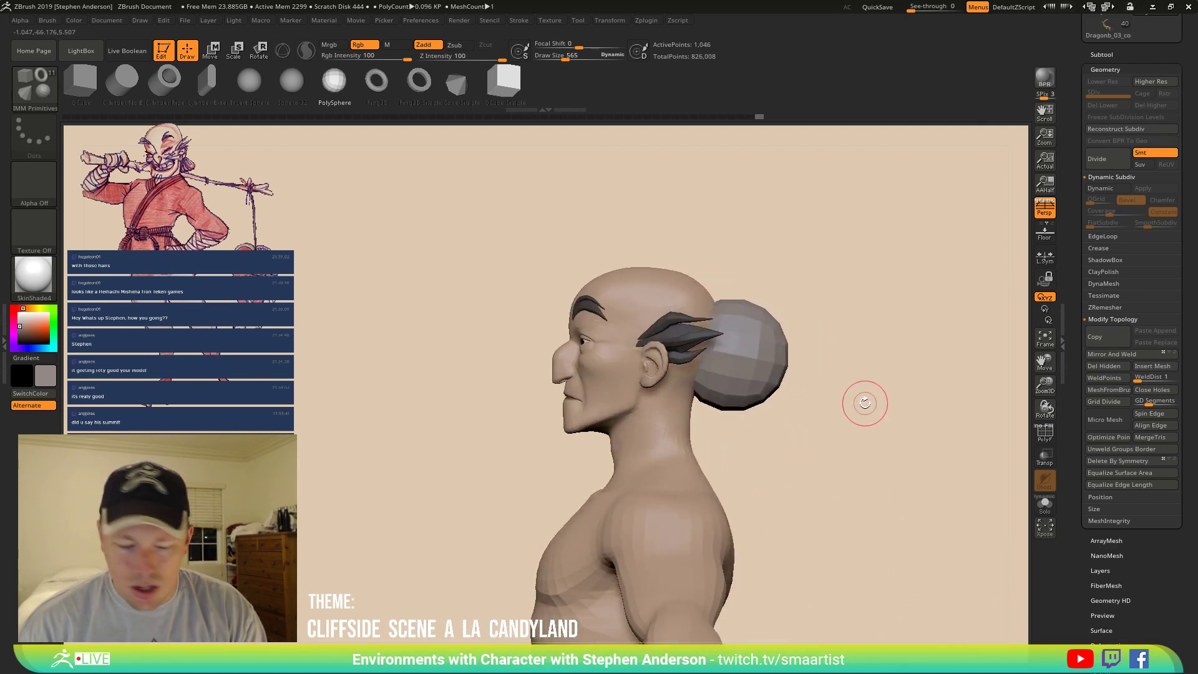
# Flatten the sphere against the back of the head and widen it toward both ears with the Move brush at draw size 3493.
pyautogui.press('b')
pyautogui.press('m')
pyautogui.press('v')
pyautogui.press('s')
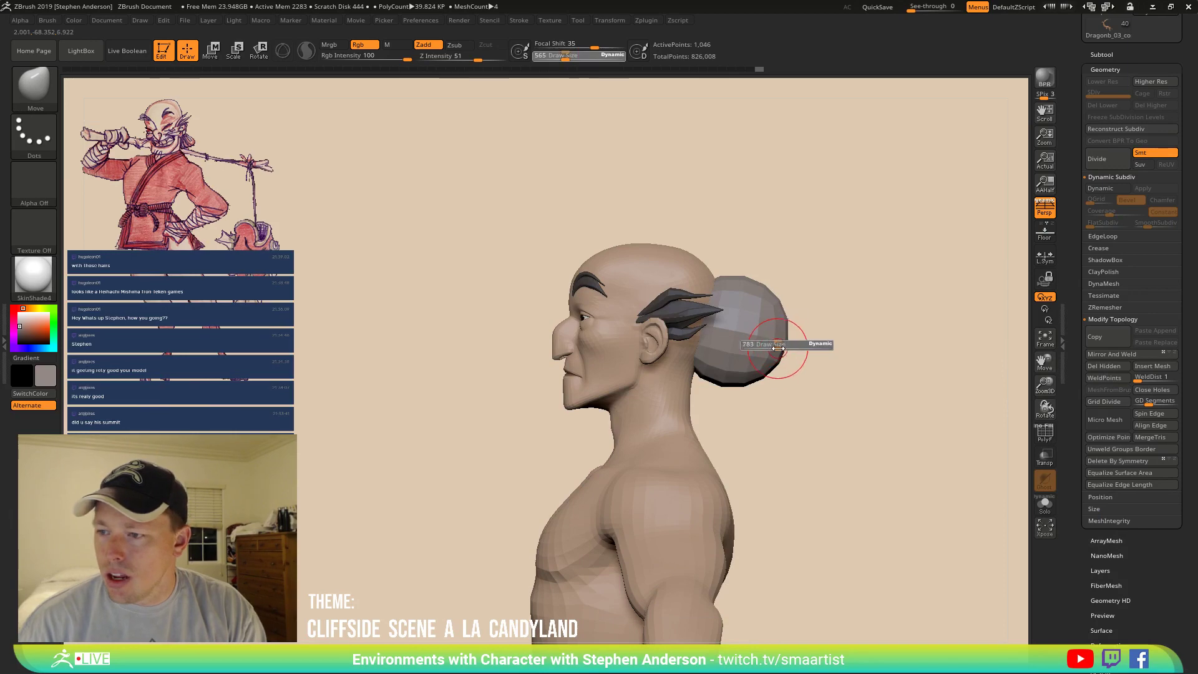
pyautogui.moveTo(807, 354)
pyautogui.mouseDown()
pyautogui.moveTo(823, 355)
pyautogui.moveTo(758, 349)
pyautogui.mouseUp()
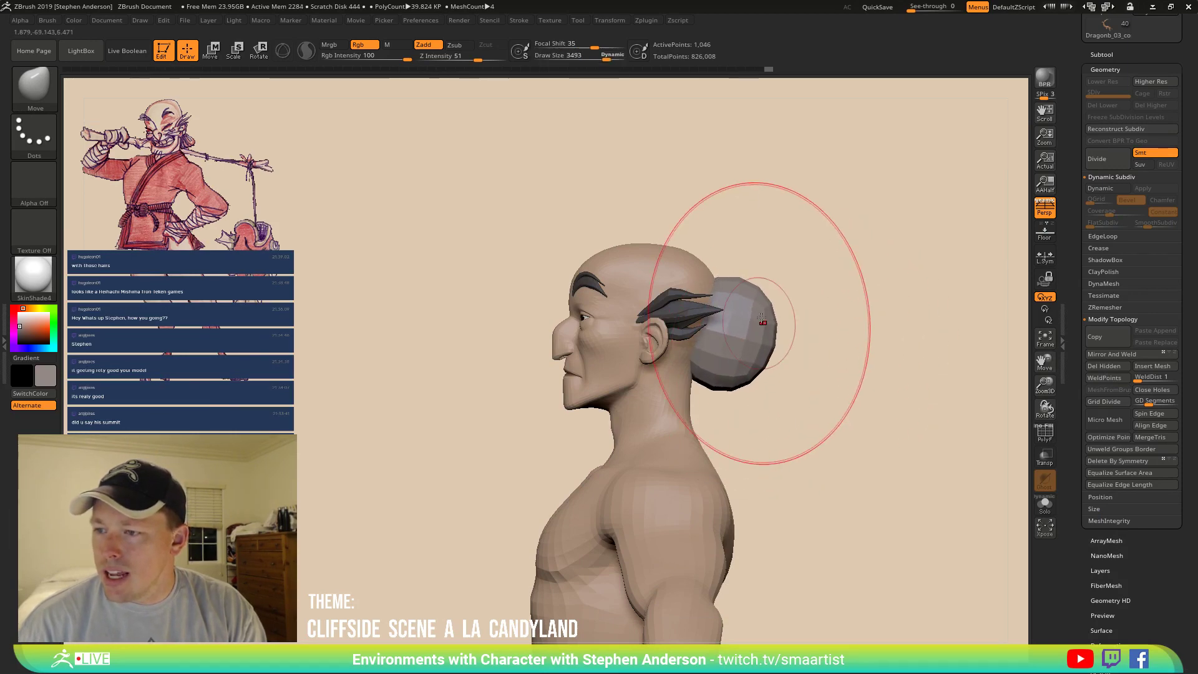
pyautogui.moveTo(725, 279); pyautogui.dragTo(749, 312)
pyautogui.moveTo(743, 373); pyautogui.dragTo(721, 357)
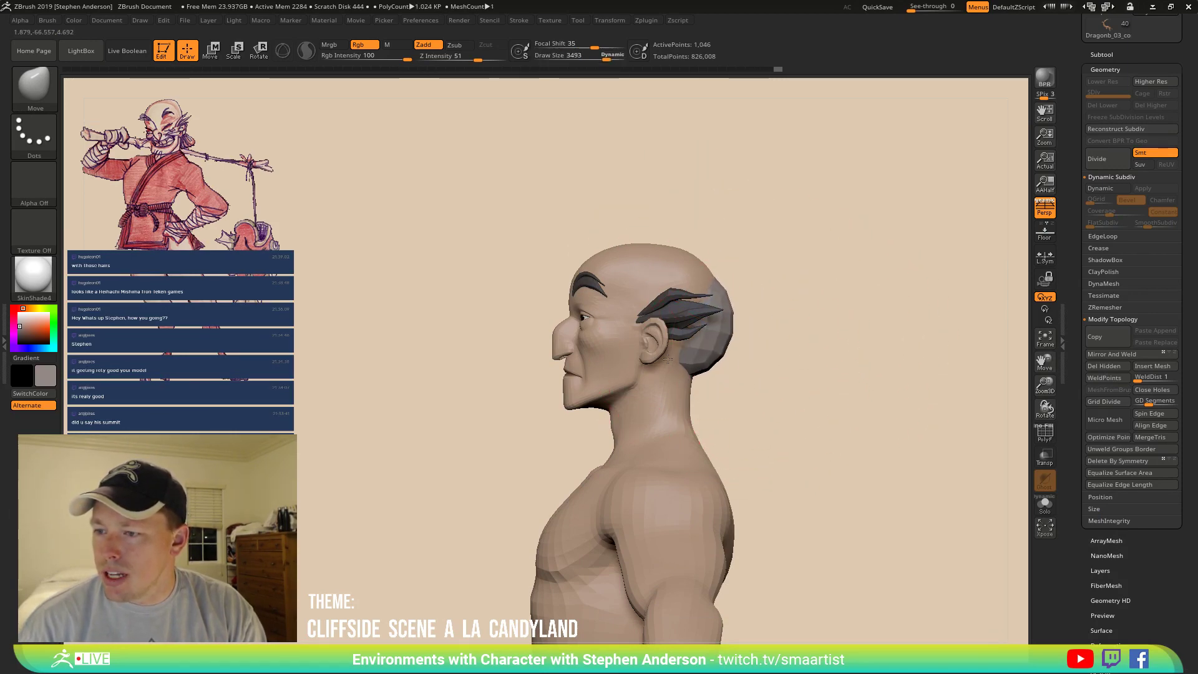
pyautogui.moveTo(743, 345); pyautogui.dragTo(643, 337, button='right')
pyautogui.moveTo(773, 327); pyautogui.dragTo(789, 329)
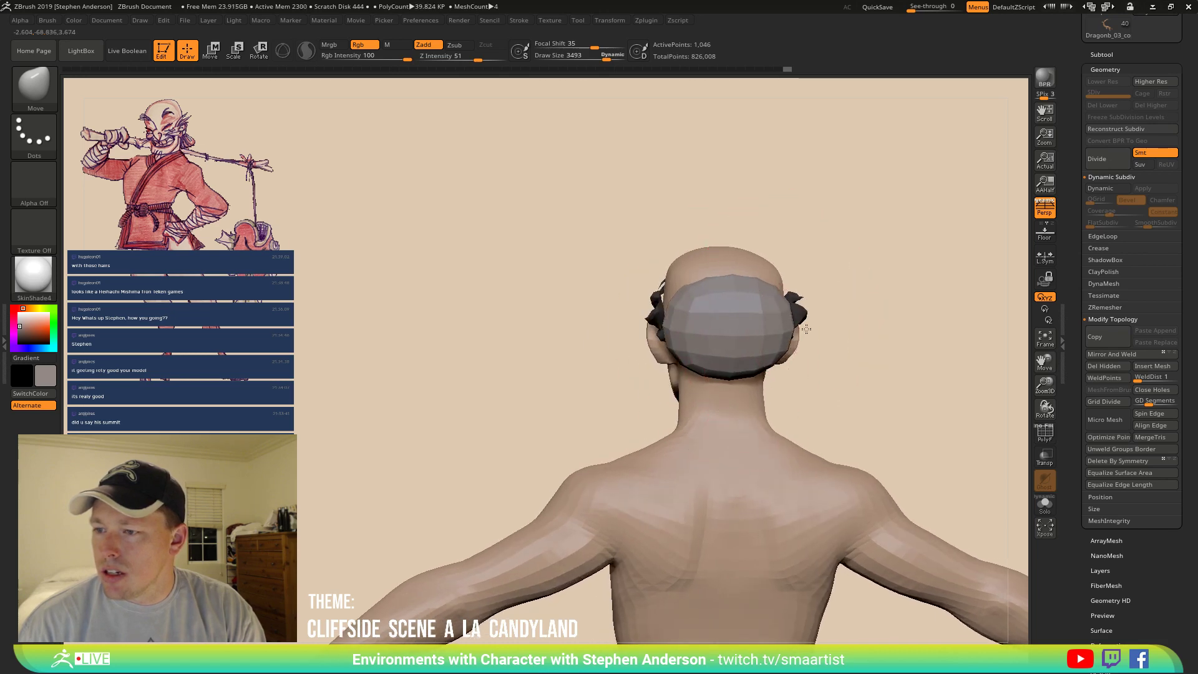
# Shape the upper edge of the back hair to meet the side tufts using the Move brush at draw size 1326.
pyautogui.moveTo(795, 327)
pyautogui.mouseDown(button='right')
pyautogui.moveTo(754, 316)
pyautogui.moveTo(796, 293)
pyautogui.mouseUp(button='right')
pyautogui.press('s')
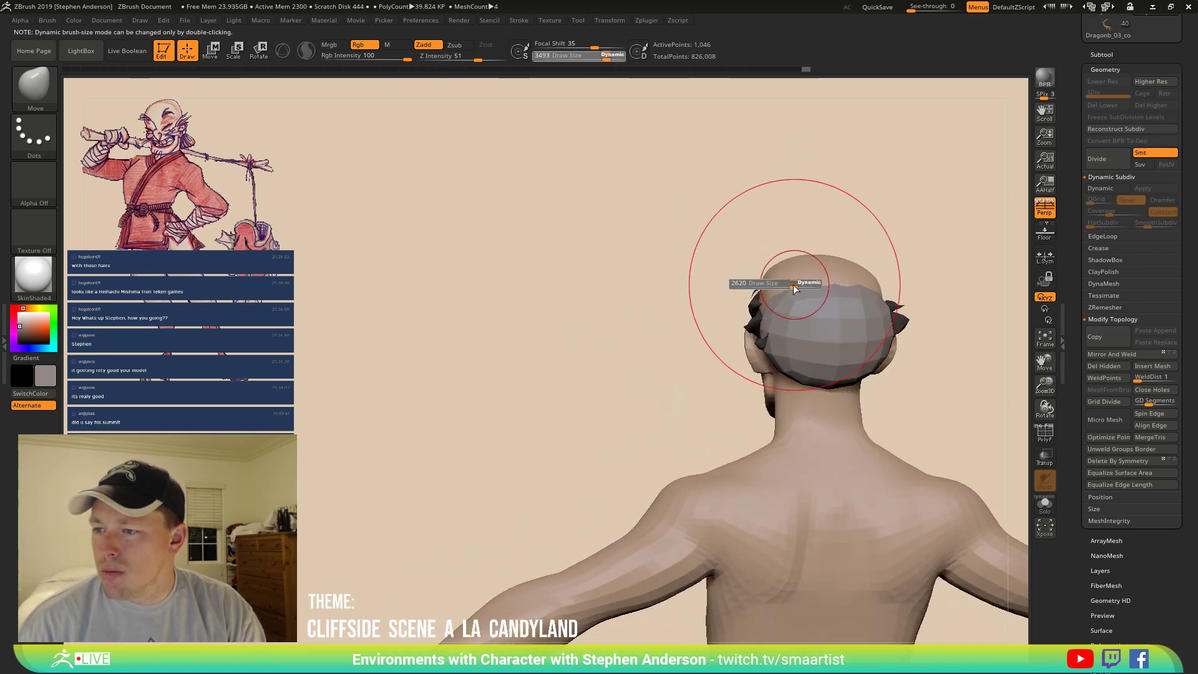
pyautogui.moveTo(795, 288); pyautogui.dragTo(775, 285)
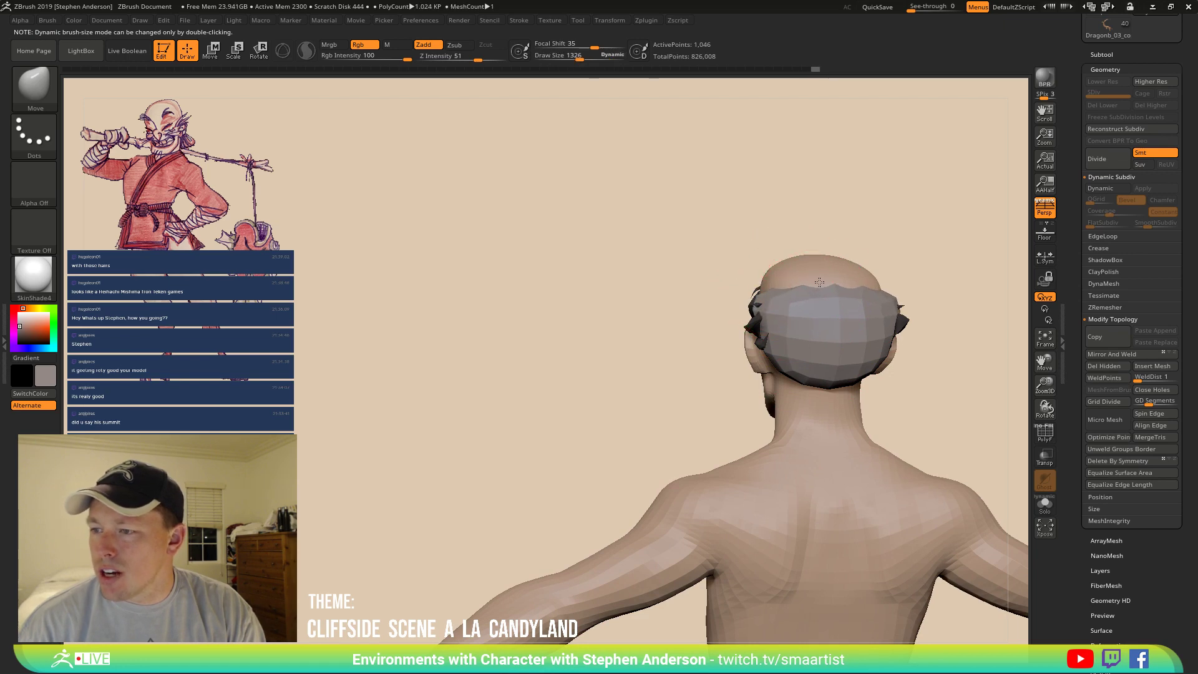
pyautogui.moveTo(802, 288)
pyautogui.mouseDown(button='right')
pyautogui.moveTo(829, 302)
pyautogui.moveTo(775, 281)
pyautogui.moveTo(784, 312)
pyautogui.moveTo(769, 304)
pyautogui.moveTo(786, 294)
pyautogui.moveTo(812, 308)
pyautogui.mouseUp(button='right')
pyautogui.moveTo(812, 308); pyautogui.dragTo(845, 281)
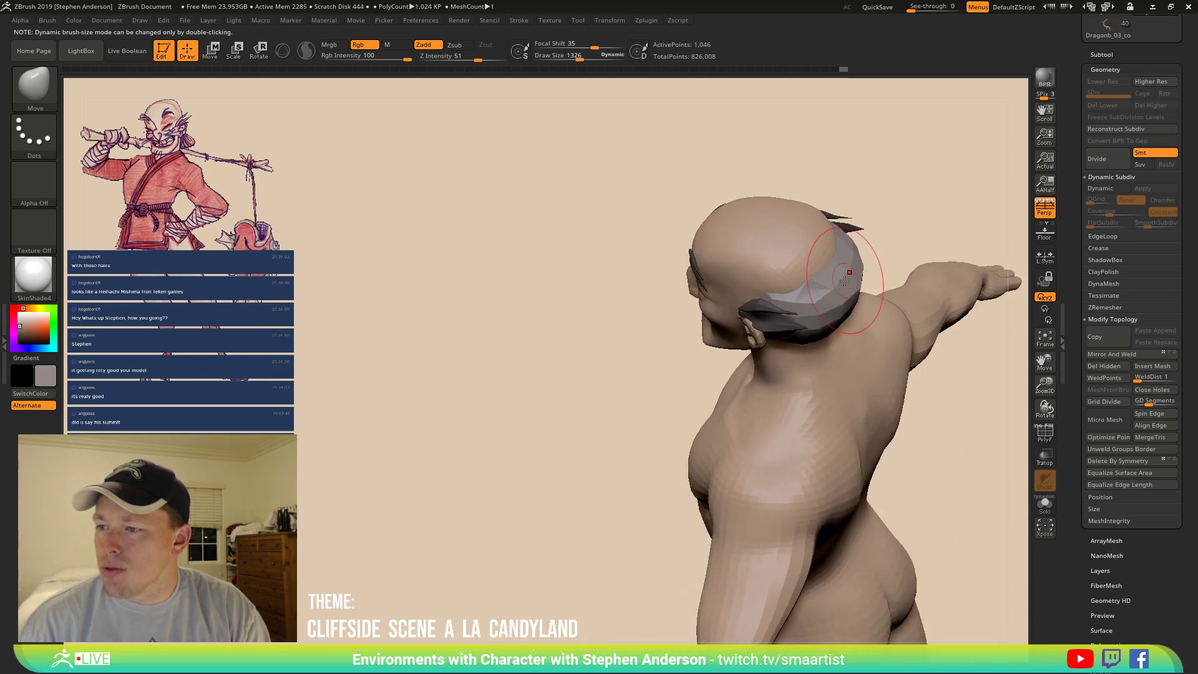
pyautogui.moveTo(838, 301); pyautogui.dragTo(816, 276, button='right')
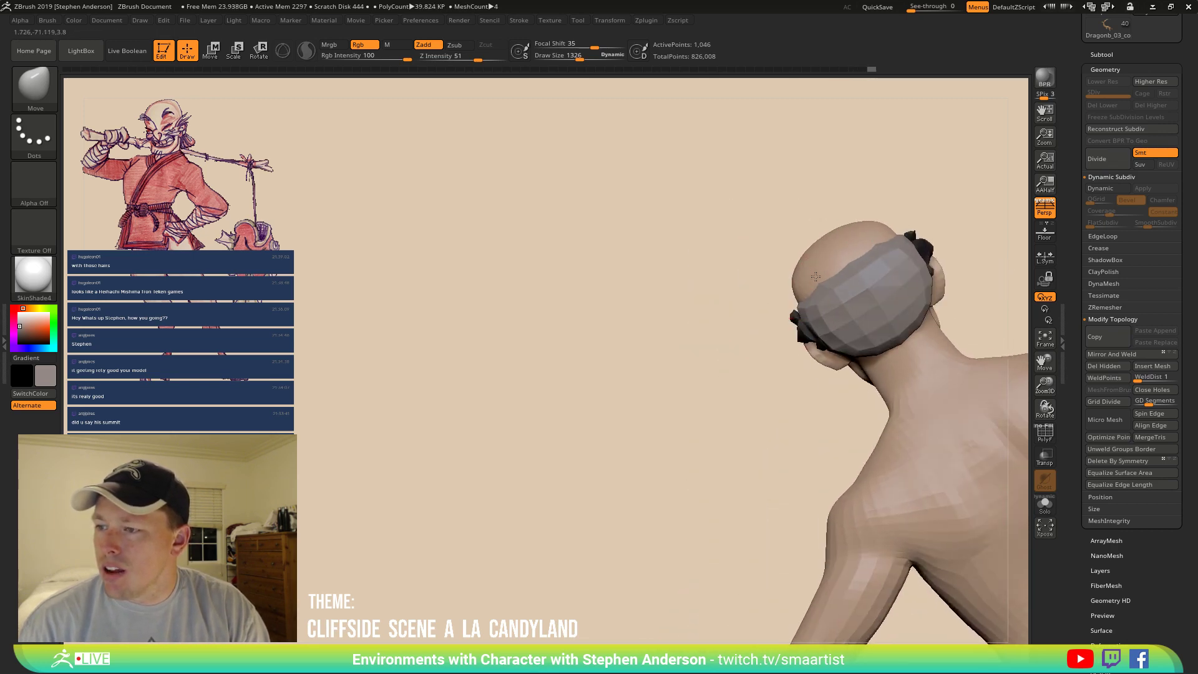
pyautogui.moveTo(824, 271); pyautogui.dragTo(827, 268)
pyautogui.moveTo(817, 283); pyautogui.dragTo(967, 321, button='right')
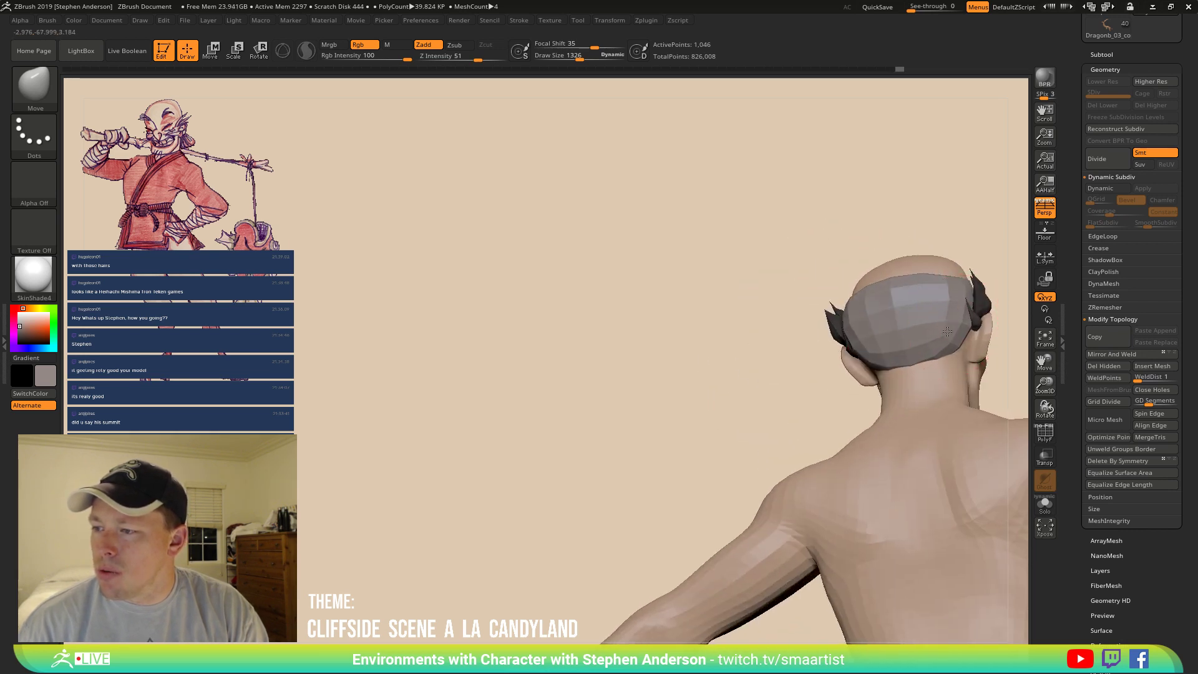
pyautogui.moveTo(946, 337)
pyautogui.mouseDown()
pyautogui.moveTo(953, 297)
pyautogui.moveTo(934, 288)
pyautogui.mouseUp()
pyautogui.moveTo(934, 288)
pyautogui.mouseDown(button='right')
pyautogui.moveTo(966, 311)
pyautogui.moveTo(947, 310)
pyautogui.moveTo(971, 303)
pyautogui.moveTo(923, 316)
pyautogui.moveTo(806, 314)
pyautogui.moveTo(795, 337)
pyautogui.moveTo(767, 316)
pyautogui.moveTo(694, 336)
pyautogui.moveTo(704, 316)
pyautogui.moveTo(706, 337)
pyautogui.mouseUp(button='right')
# Insert a smaller PolySphere from IMM Primitives at the lower centre of the back hair as a bun.
pyautogui.press('b')
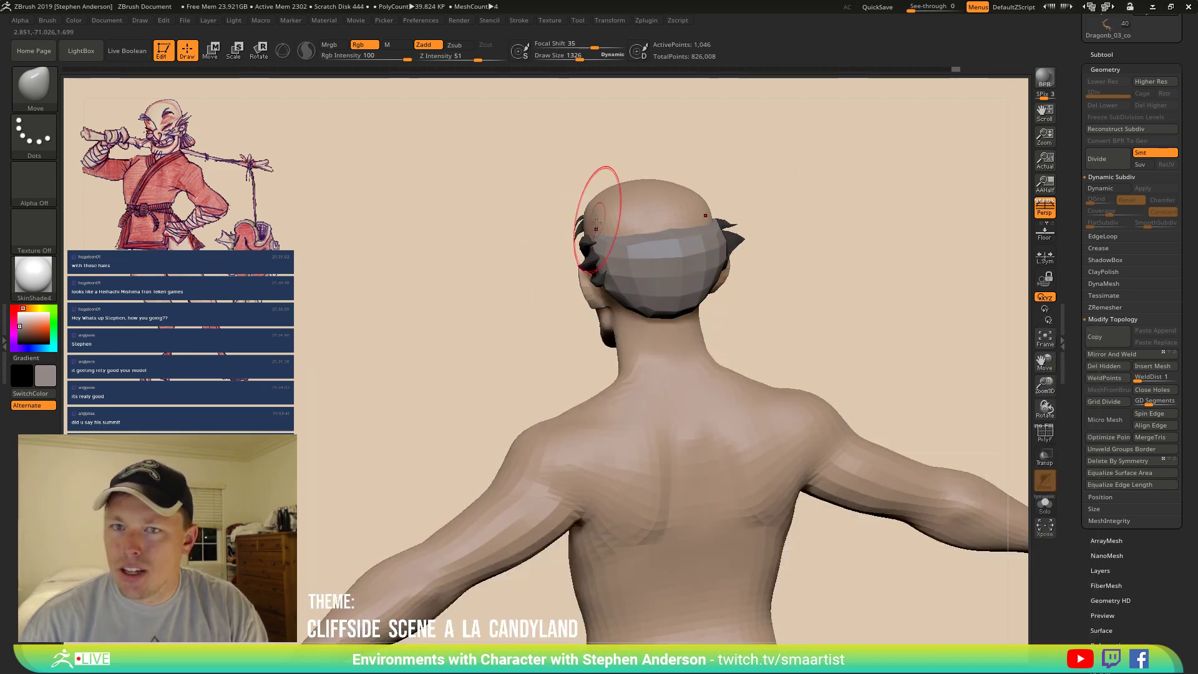
pyautogui.press('b')
pyautogui.click(378, 341)
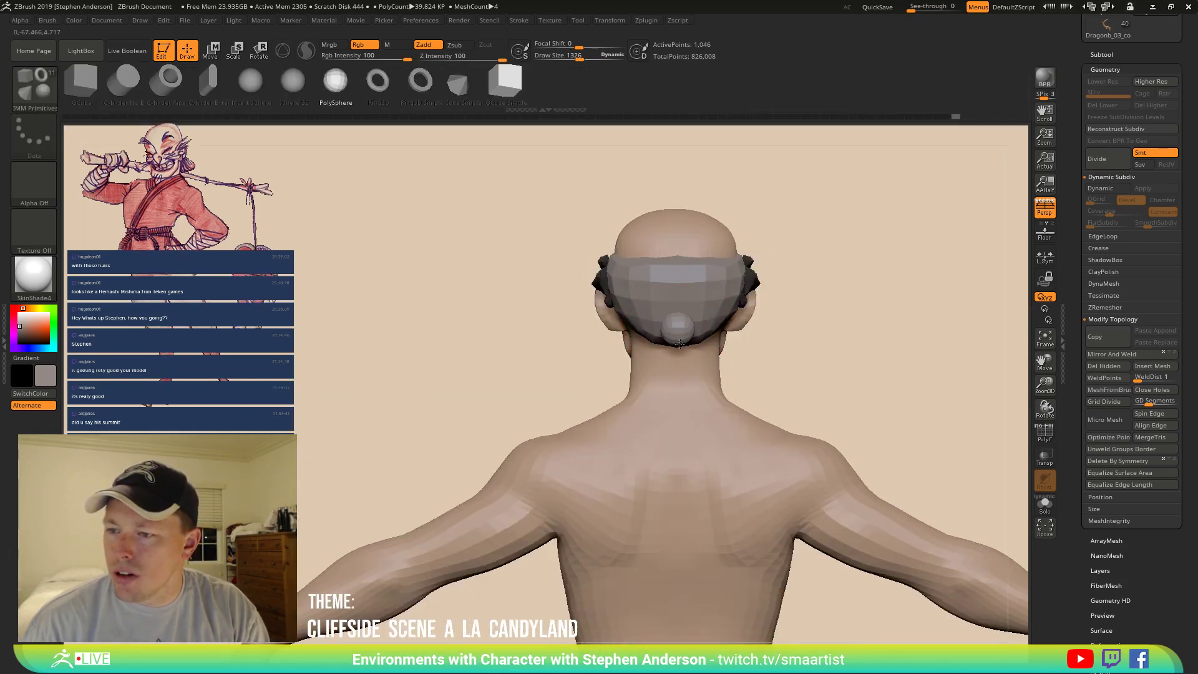
pyautogui.moveTo(679, 344); pyautogui.dragTo(679, 358)
pyautogui.moveTo(784, 335); pyautogui.dragTo(825, 329)
# Taper the bun with the gizmo's Taper deformer and accept the deformation.
pyautogui.press('w')
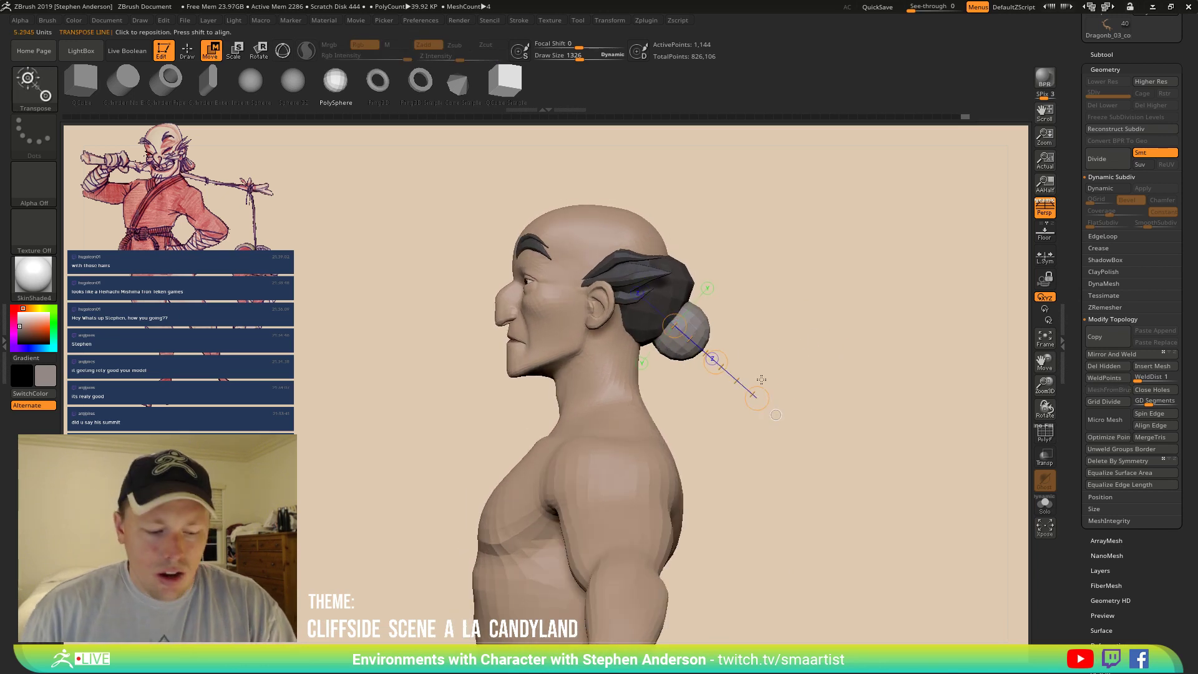
pyautogui.press('y')
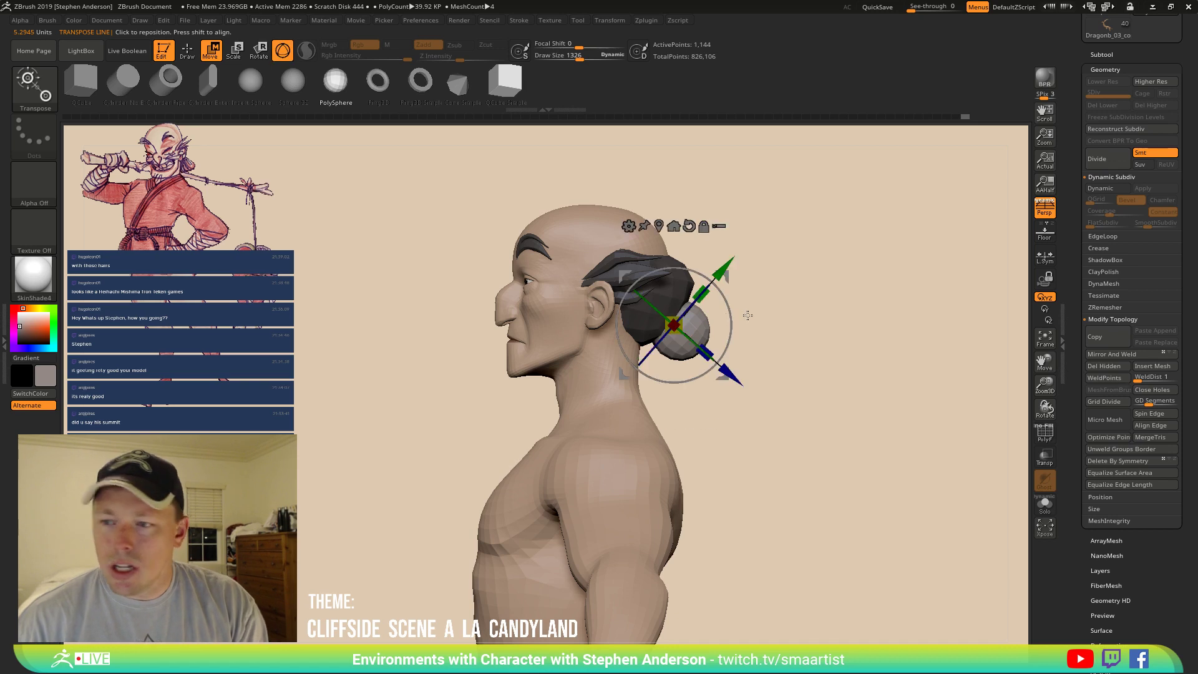
pyautogui.click(628, 226)
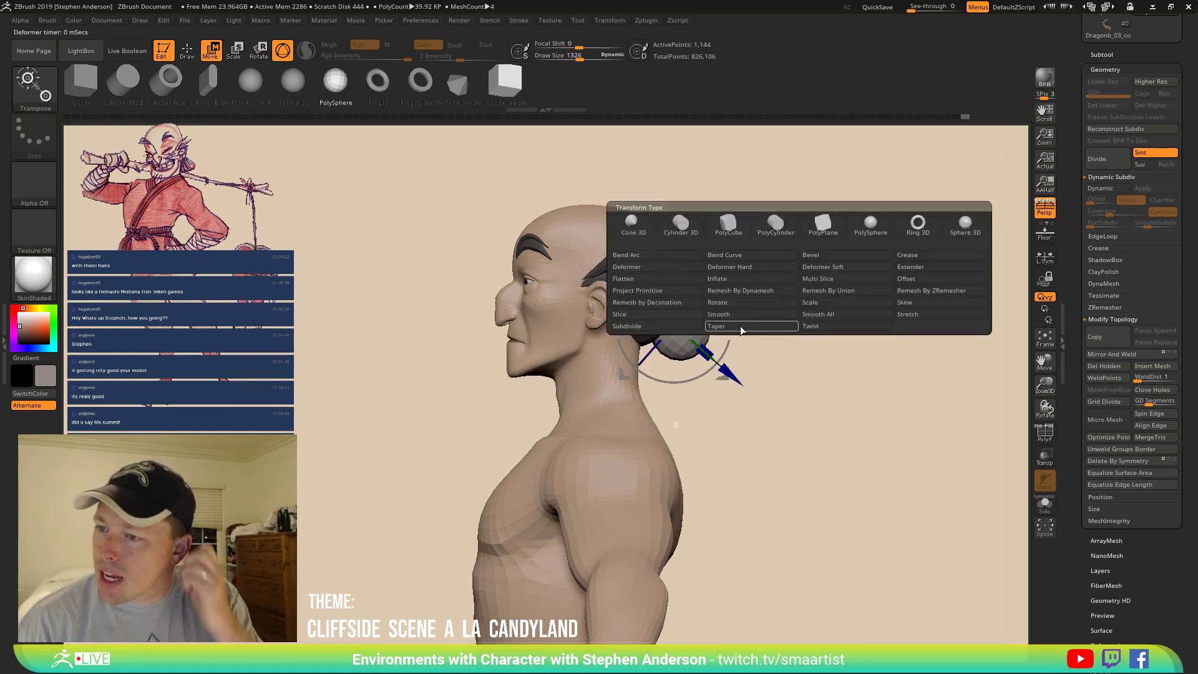
pyautogui.click(741, 328)
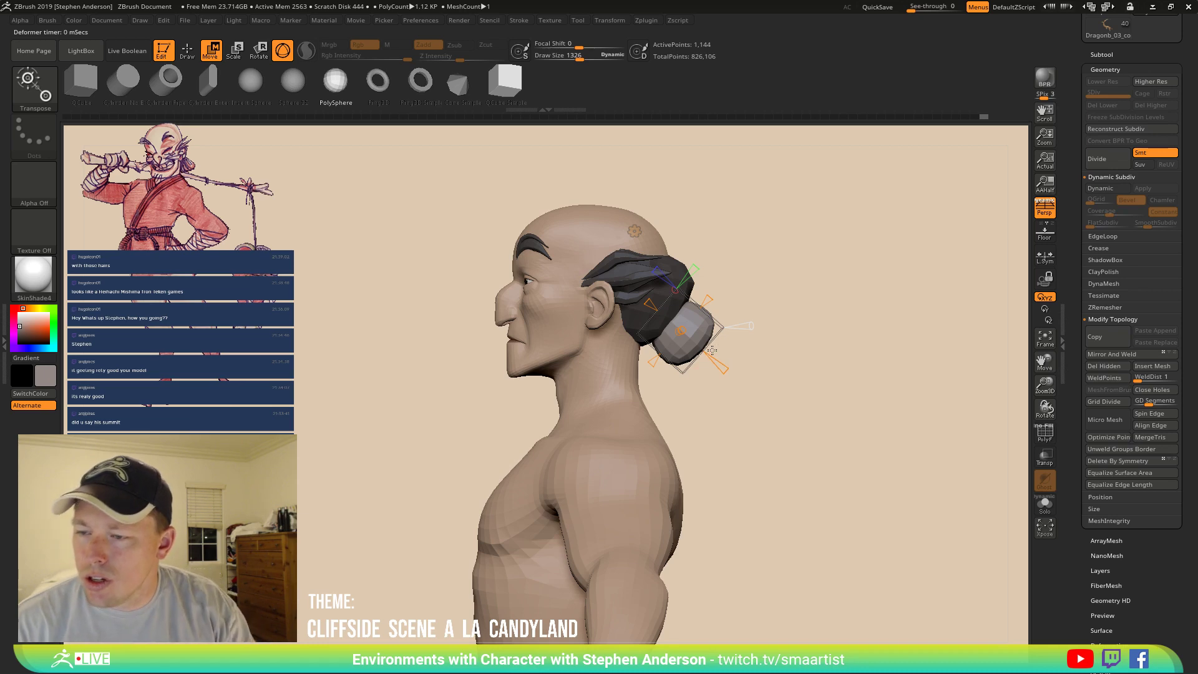
pyautogui.moveTo(785, 303)
pyautogui.mouseDown()
pyautogui.moveTo(739, 300)
pyautogui.moveTo(789, 313)
pyautogui.mouseUp()
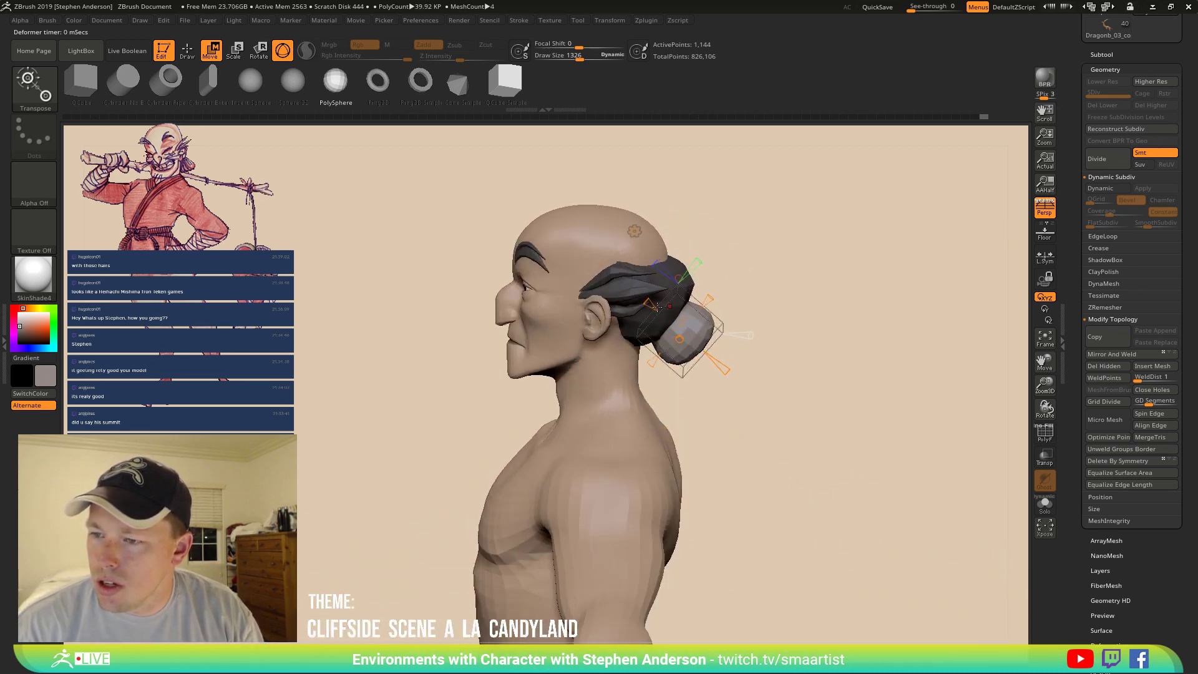
pyautogui.moveTo(737, 293); pyautogui.dragTo(769, 278)
pyautogui.click(633, 230)
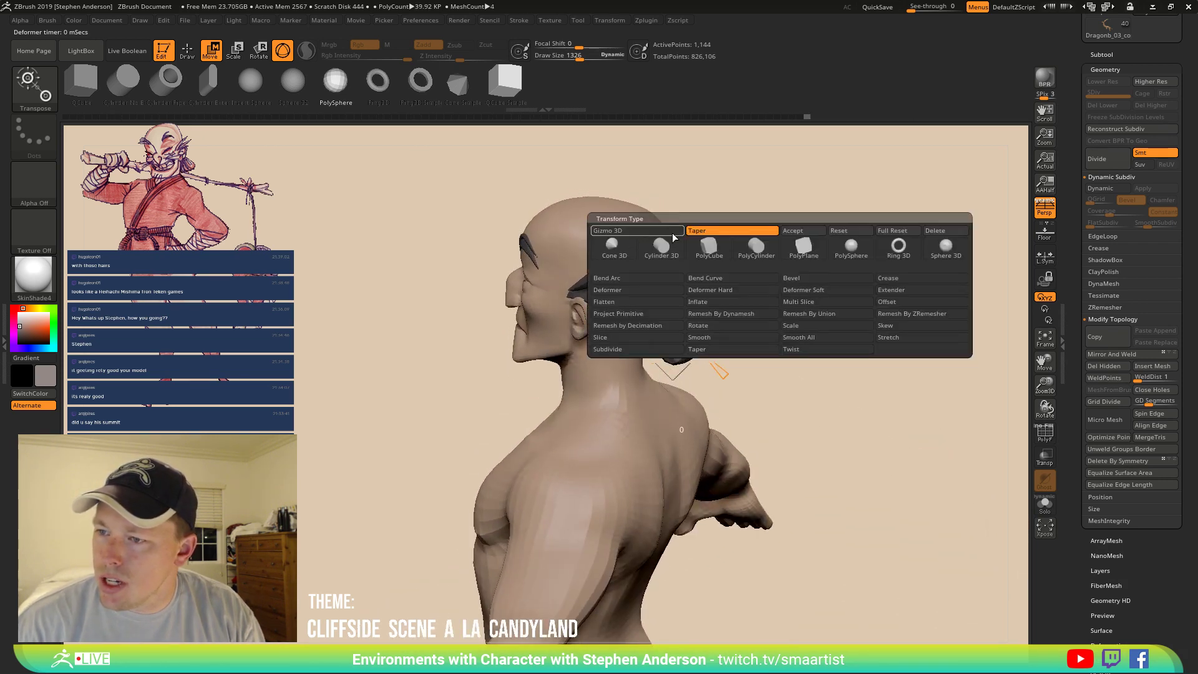
pyautogui.click(796, 231)
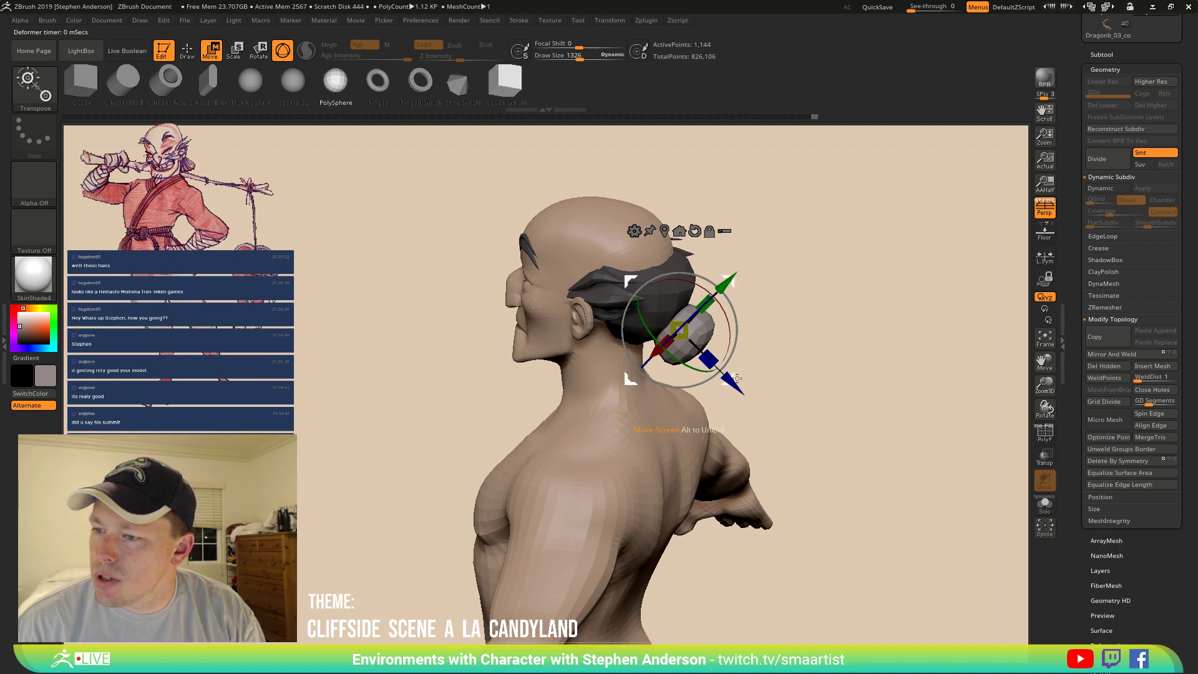
# Move the bun outward from the back hair and rescale it along its own axis with the gizmo.
pyautogui.moveTo(737, 378); pyautogui.dragTo(748, 389)
pyautogui.moveTo(773, 328); pyautogui.dragTo(816, 295)
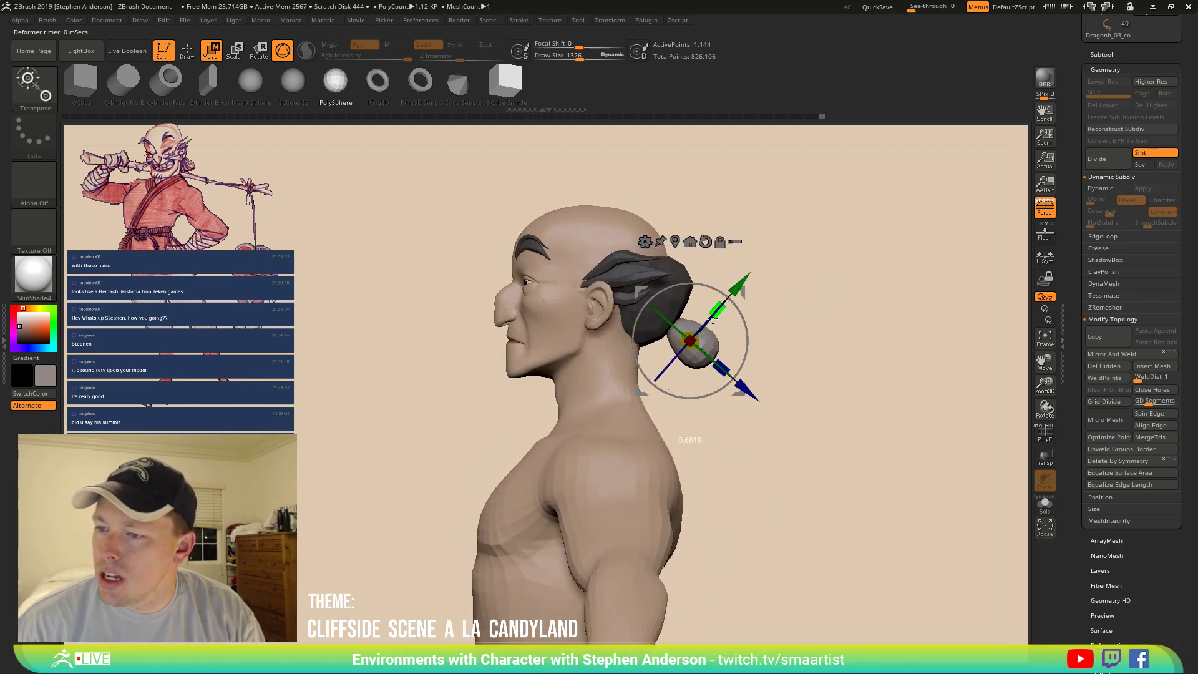
pyautogui.moveTo(724, 315); pyautogui.dragTo(769, 326)
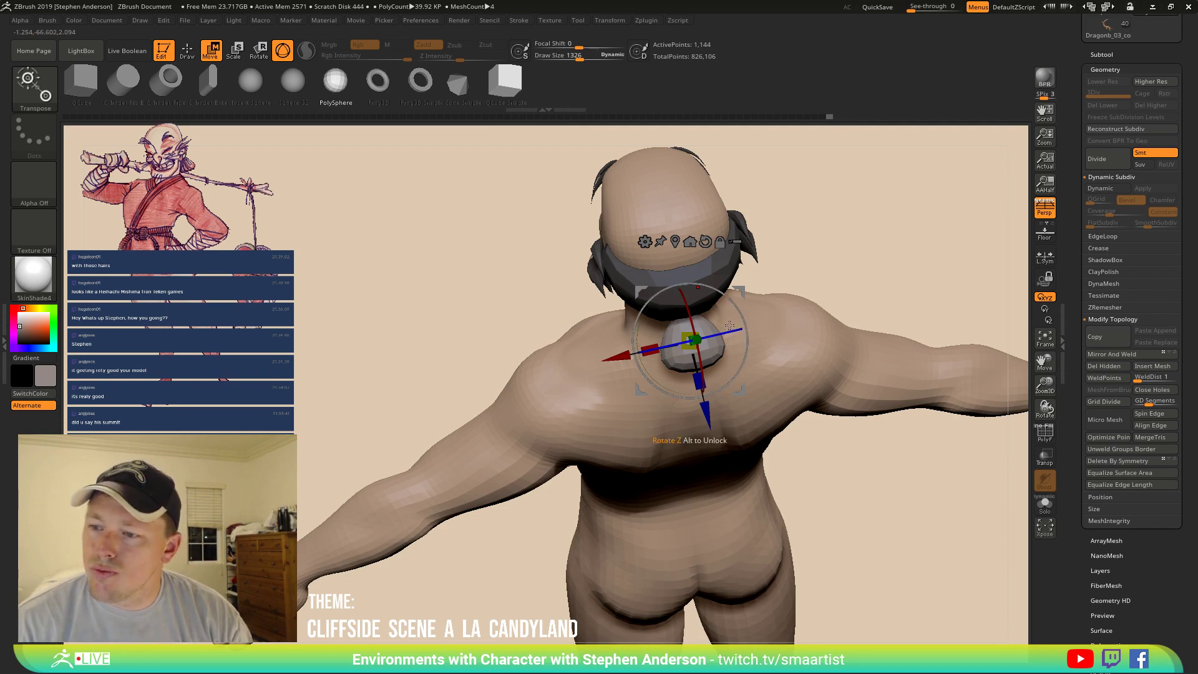
# Apply the gizmo's Flatten deformer to the bun and start flattening its sides.
pyautogui.click(643, 242)
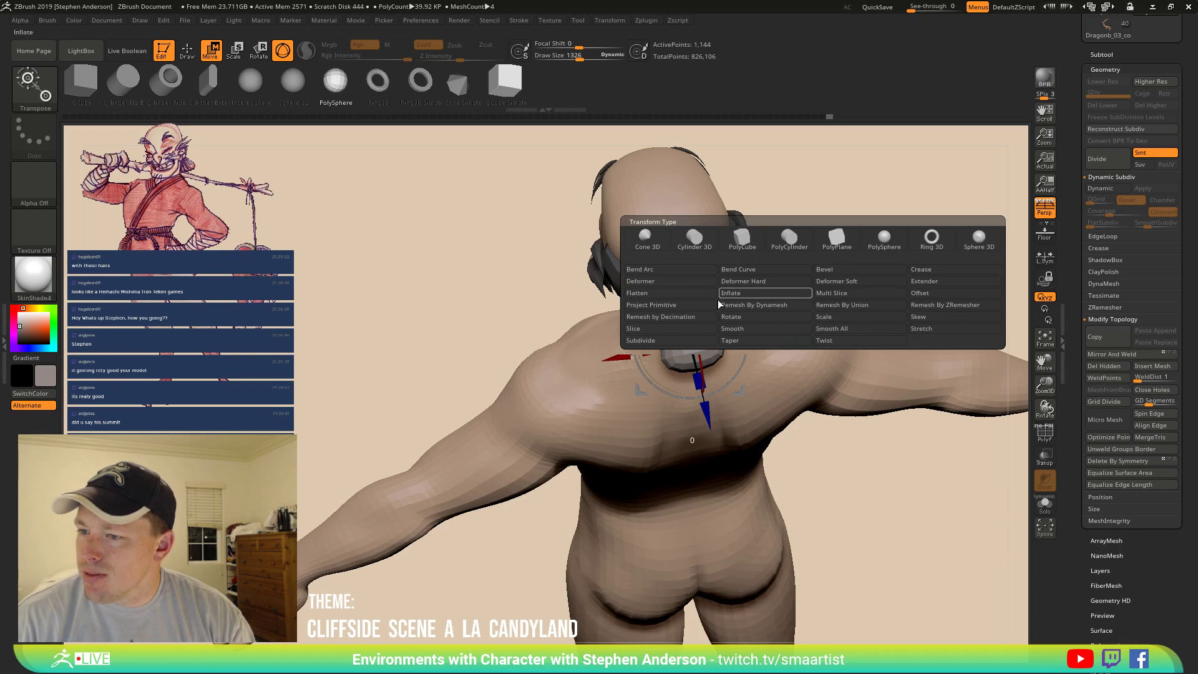
pyautogui.click(695, 293)
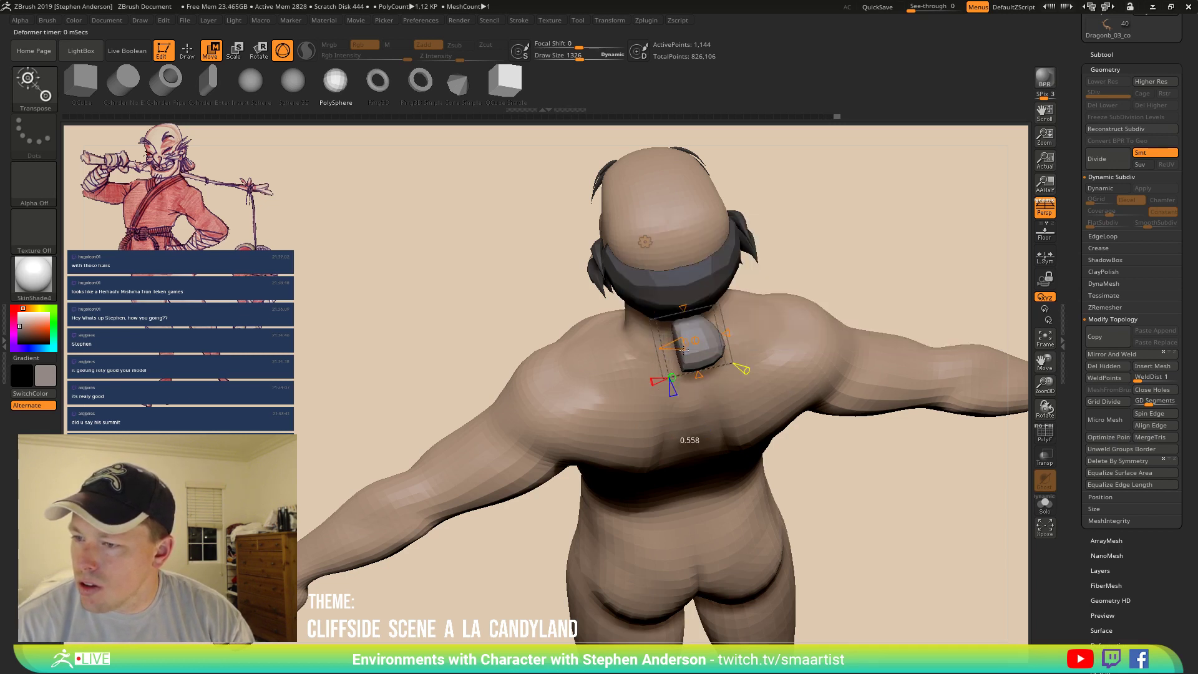
pyautogui.moveTo(692, 359); pyautogui.dragTo(818, 312, button='right')
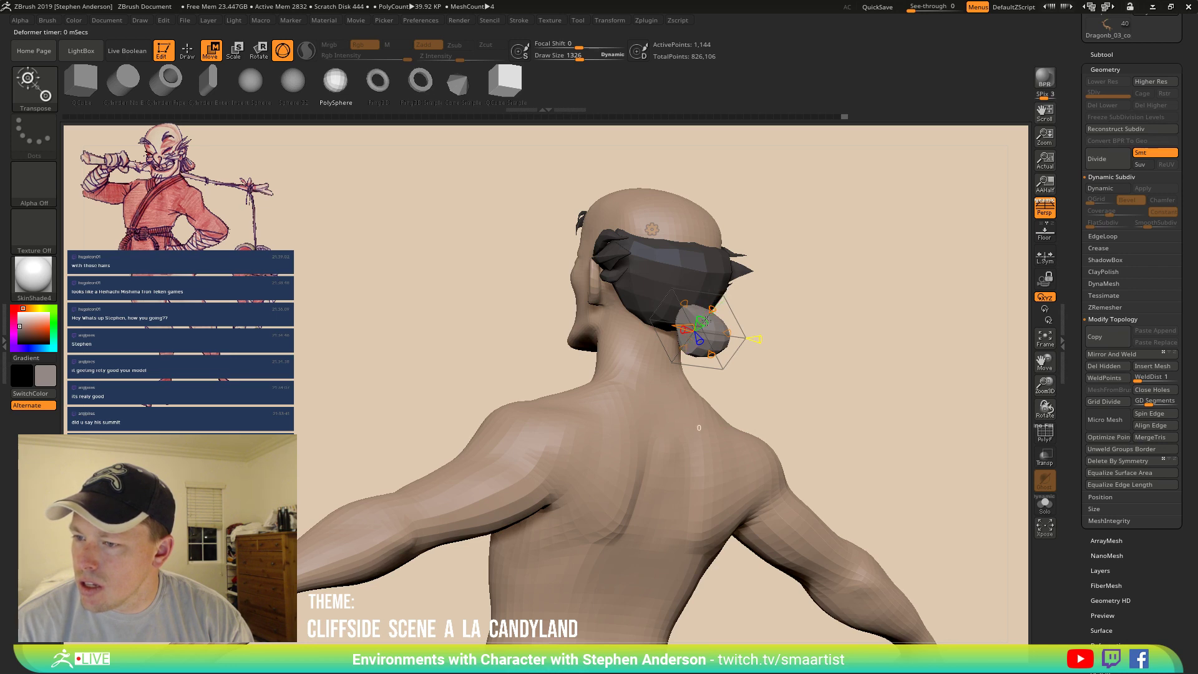
pyautogui.moveTo(731, 341); pyautogui.dragTo(710, 382, button='right')
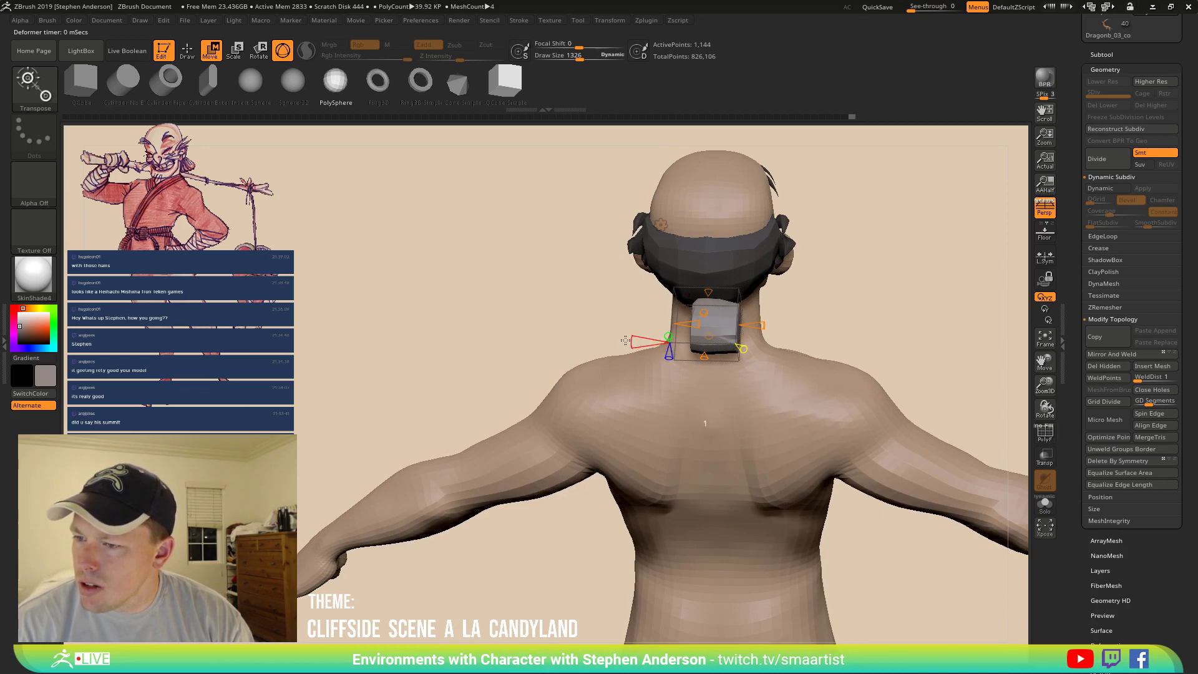
pyautogui.moveTo(625, 340); pyautogui.dragTo(687, 371)
pyautogui.moveTo(812, 276); pyautogui.dragTo(824, 268)
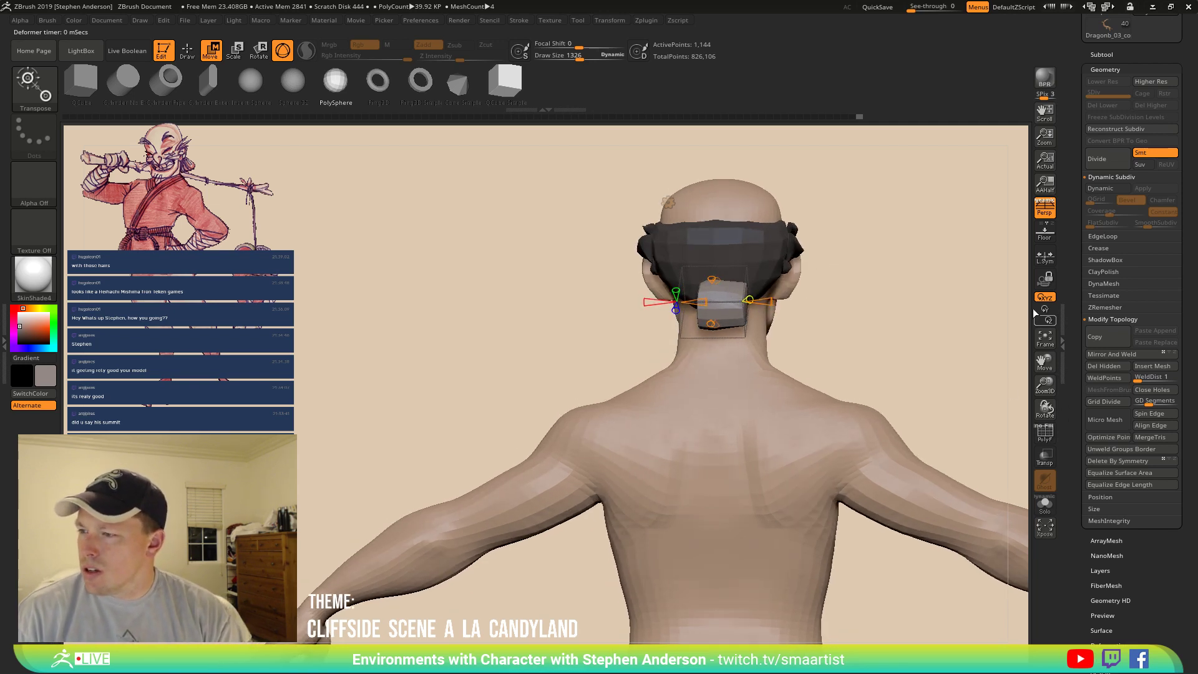
# Adjust the Flatten handles until the bun is a thin, upright slab and accept the deformation.
pyautogui.click(1045, 258)
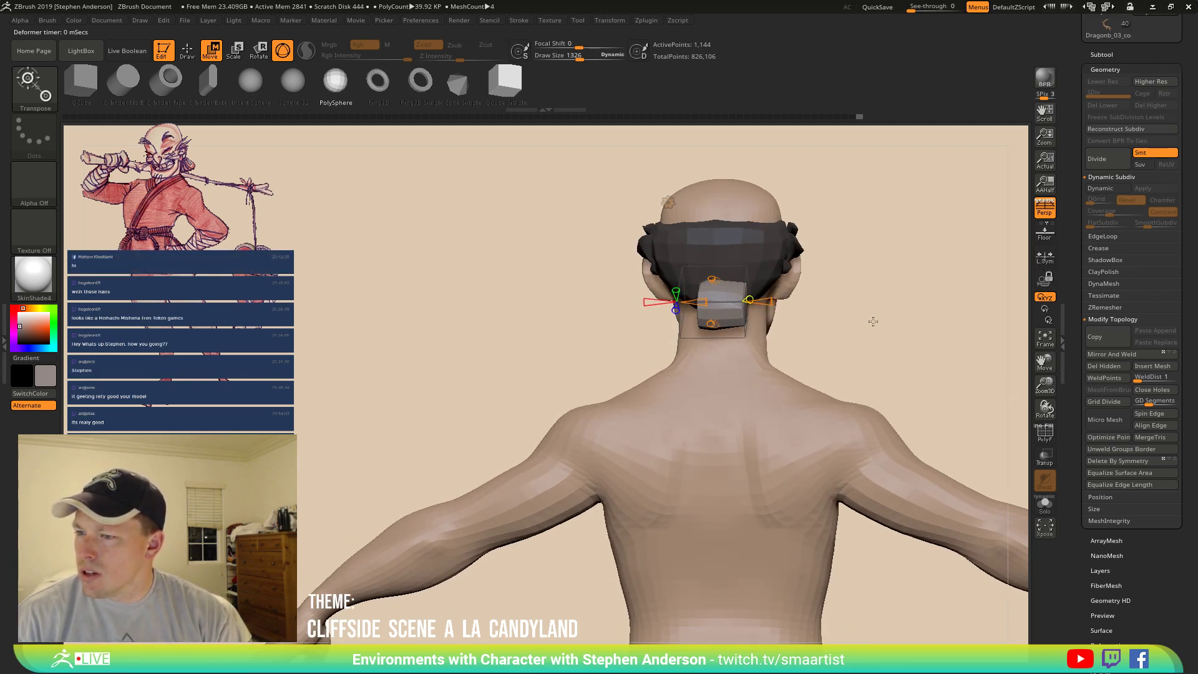
pyautogui.moveTo(872, 321); pyautogui.dragTo(878, 353)
pyautogui.moveTo(791, 316); pyautogui.dragTo(817, 447)
pyautogui.moveTo(700, 302); pyautogui.dragTo(686, 302)
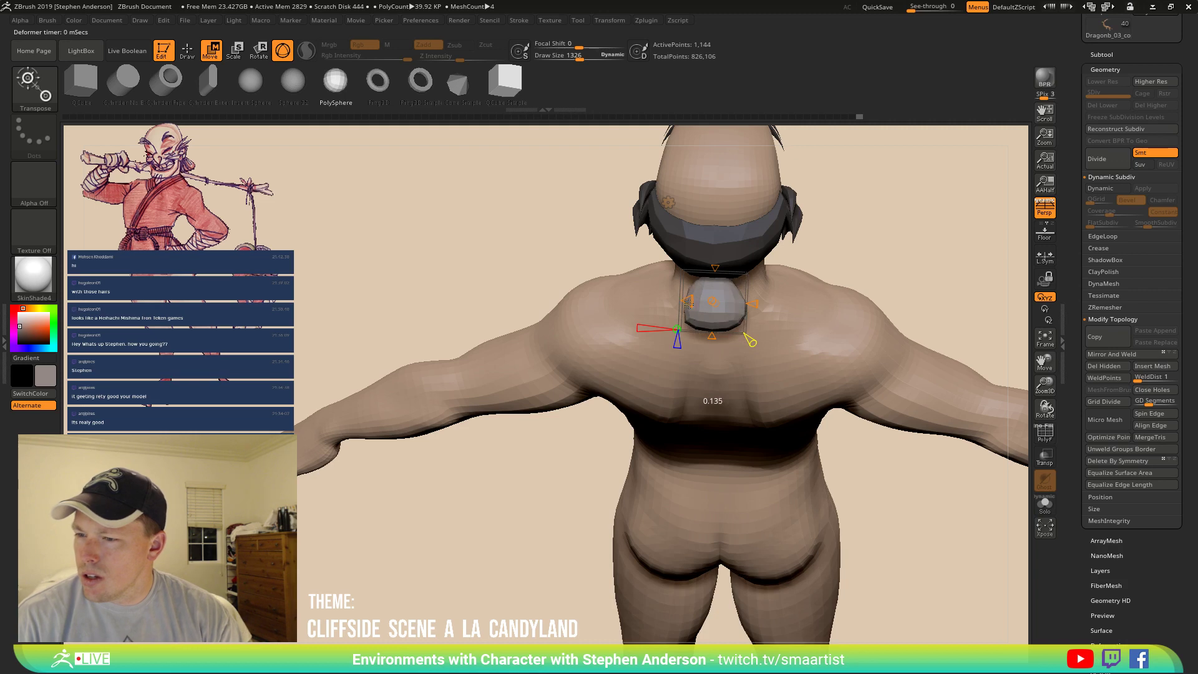
pyautogui.moveTo(715, 362); pyautogui.dragTo(679, 302)
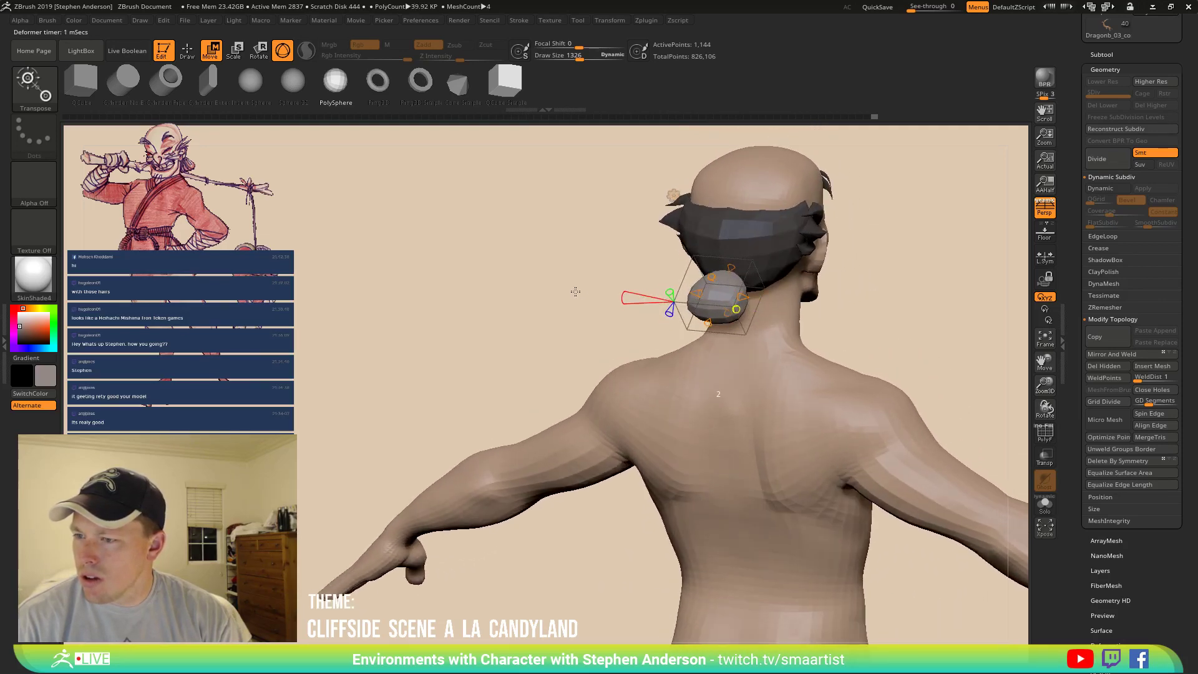
pyautogui.moveTo(576, 292); pyautogui.dragTo(741, 329)
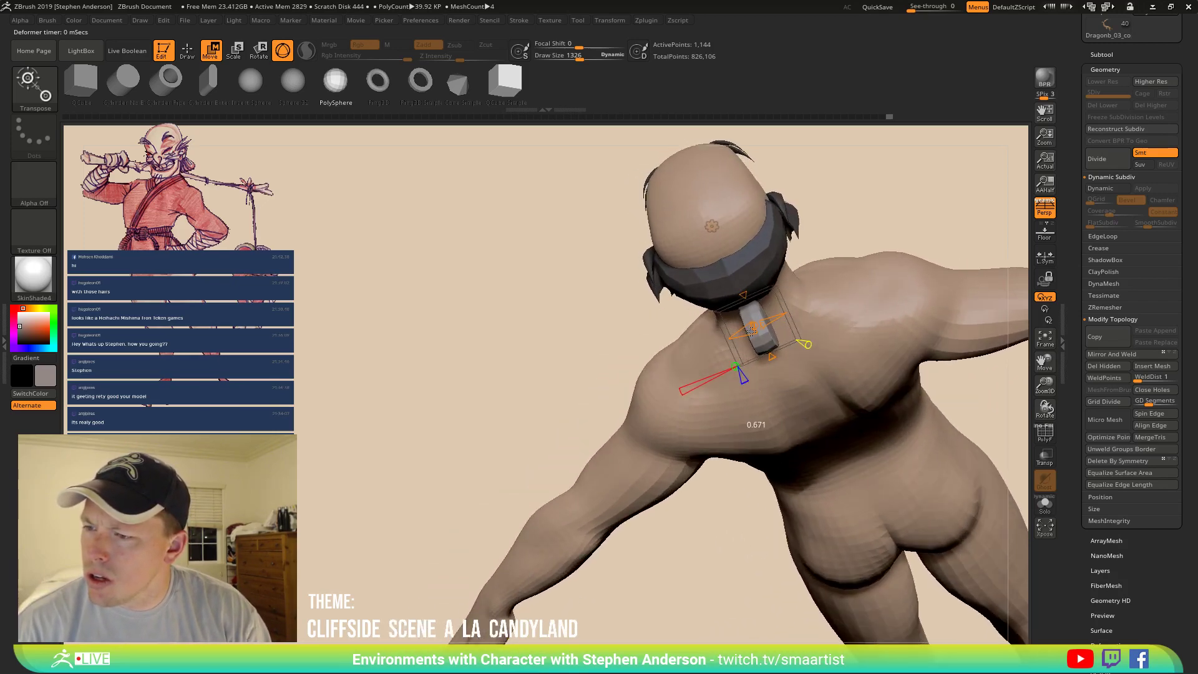
pyautogui.moveTo(753, 331); pyautogui.dragTo(721, 259, button='right')
pyautogui.click(698, 222)
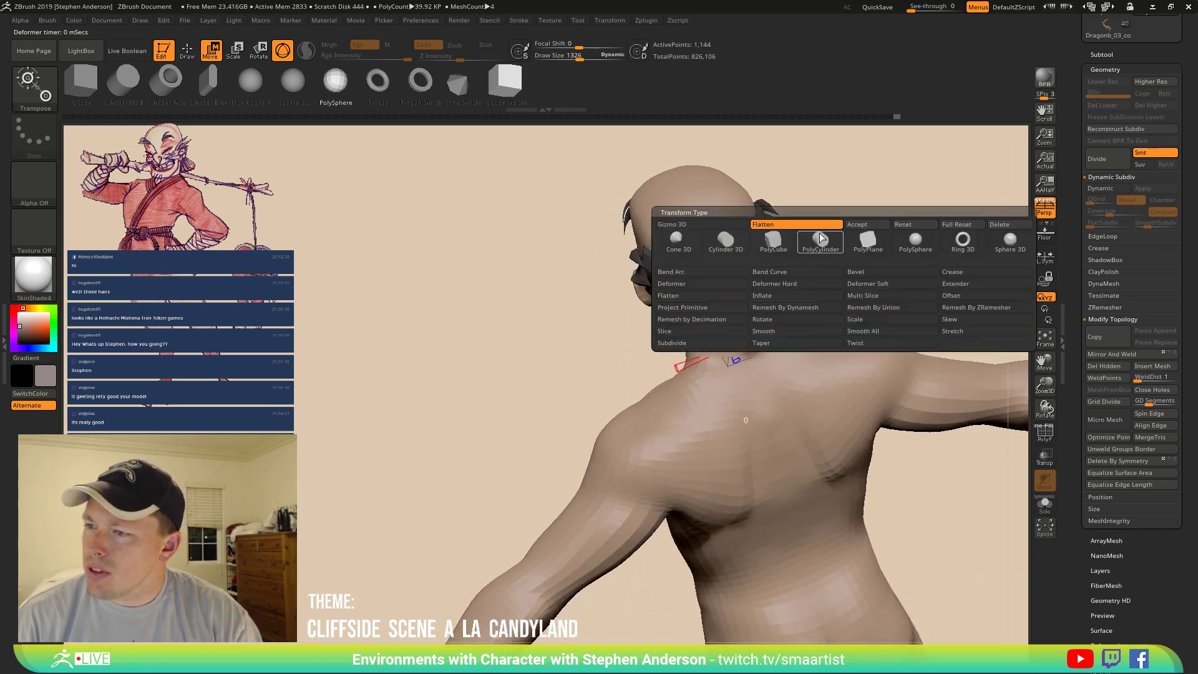
pyautogui.click(860, 225)
# Taper the flattened bun with the Taper deformer so it narrows toward the back hair.
pyautogui.click(699, 222)
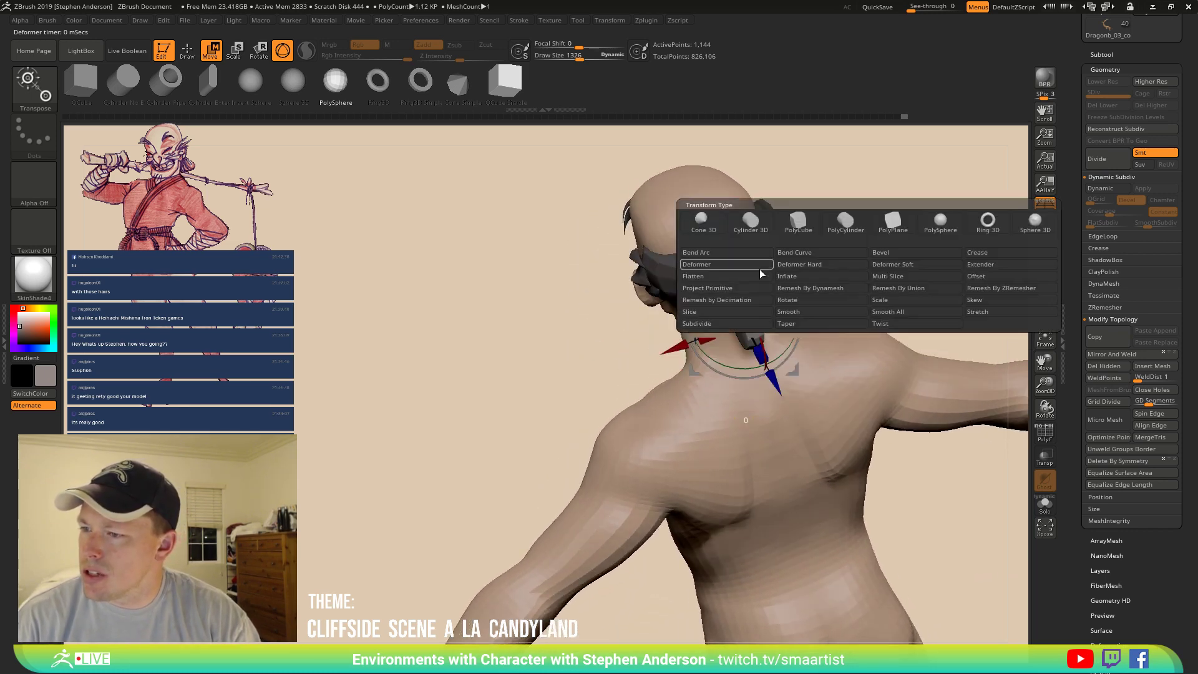
pyautogui.click(698, 222)
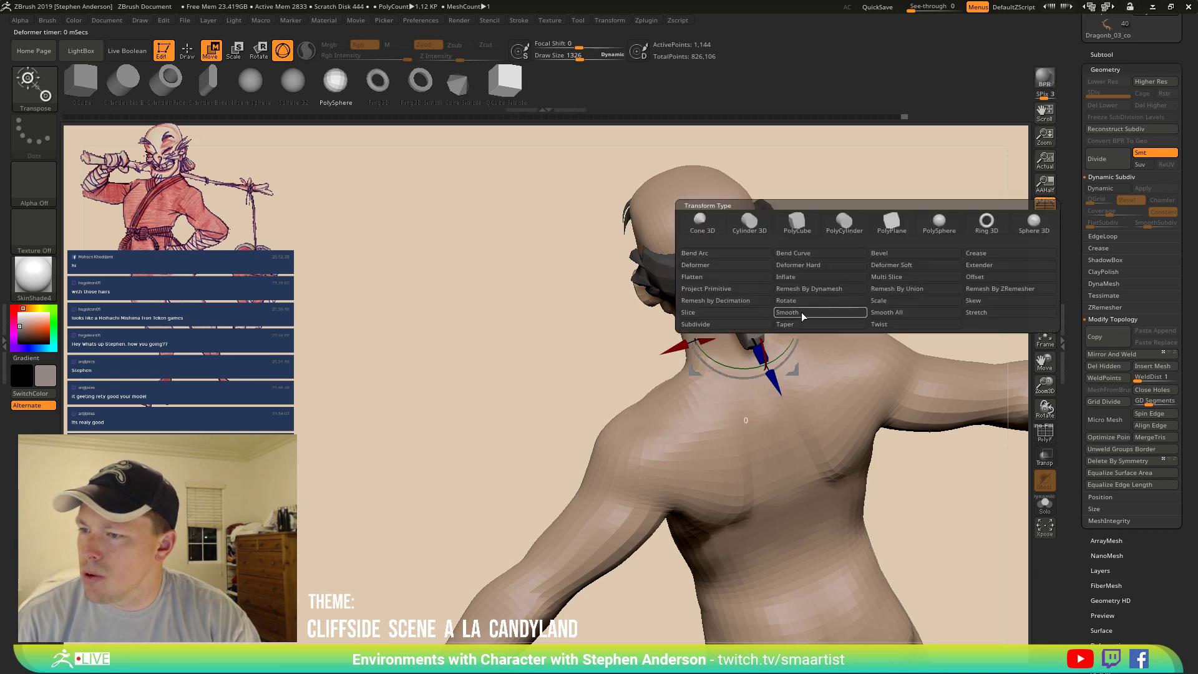
pyautogui.click(806, 325)
pyautogui.moveTo(875, 321); pyautogui.dragTo(791, 365)
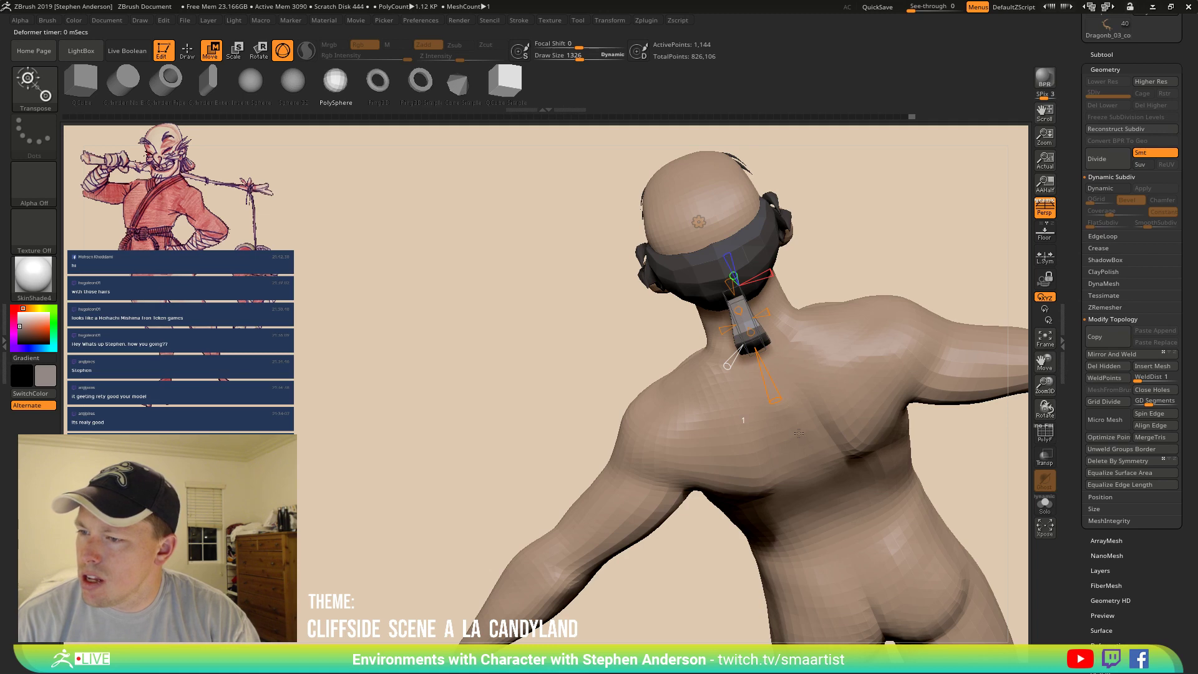
pyautogui.moveTo(827, 411); pyautogui.dragTo(937, 338)
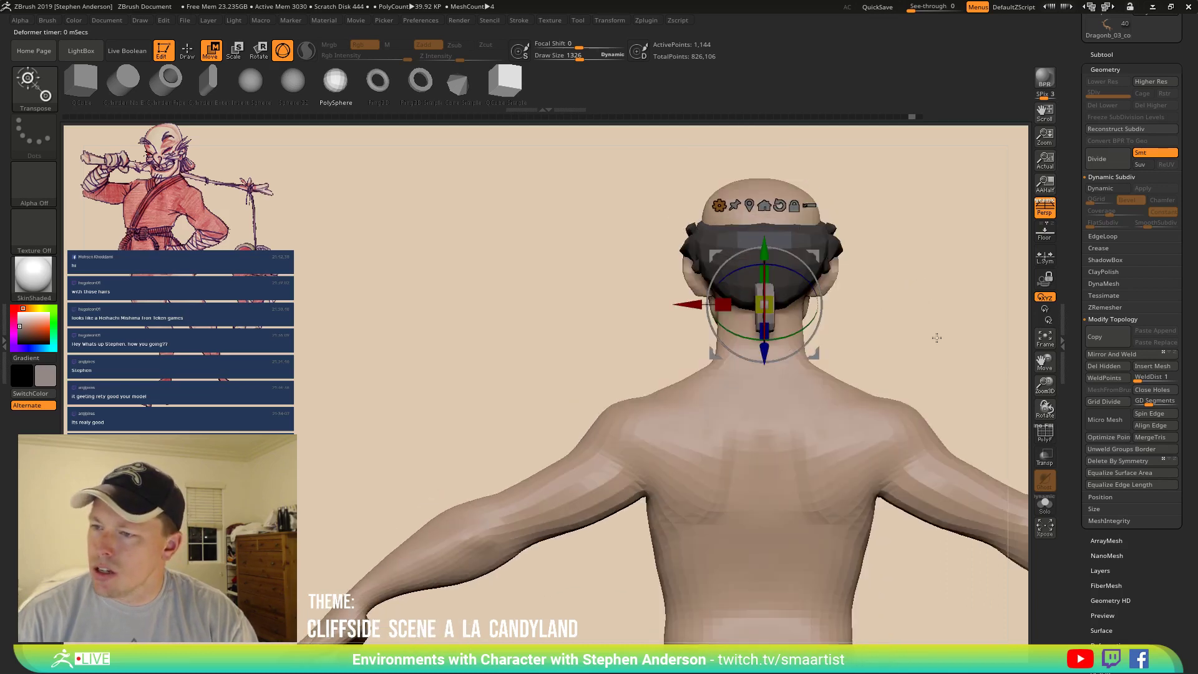
# Isolate the hair and reposition the gizmo pivot at the bun.
pyautogui.click(1051, 512)
pyautogui.moveTo(1005, 471); pyautogui.dragTo(665, 466)
pyautogui.press('ctrl')
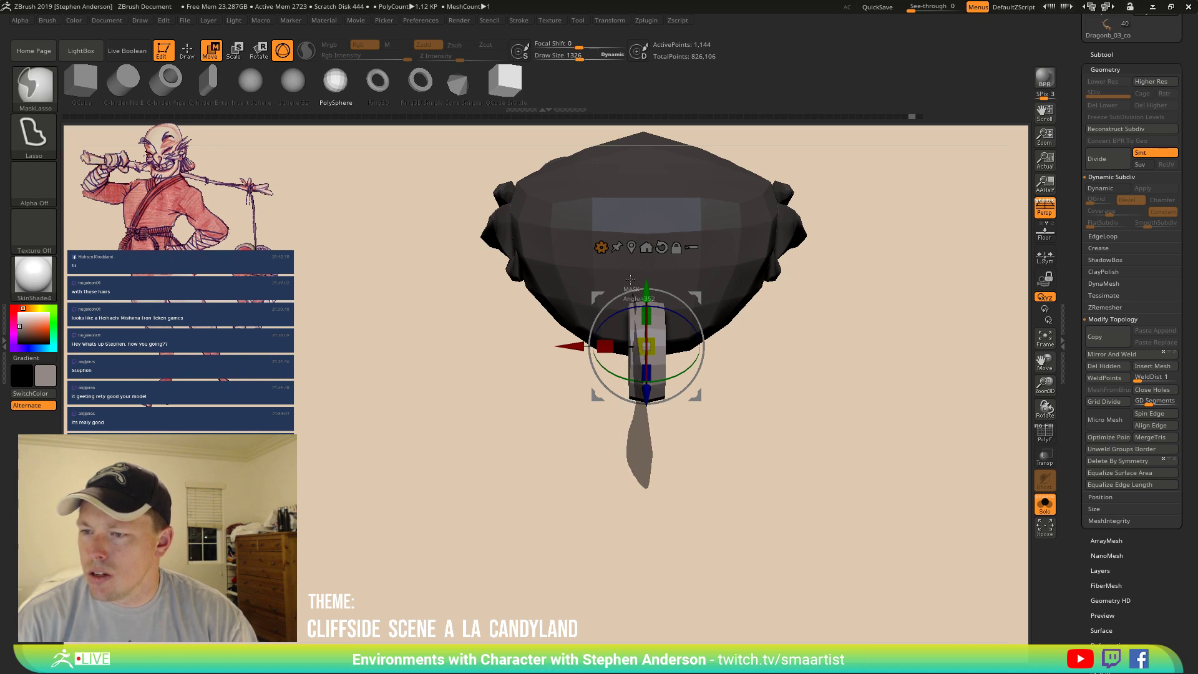
pyautogui.moveTo(630, 279); pyautogui.dragTo(658, 246)
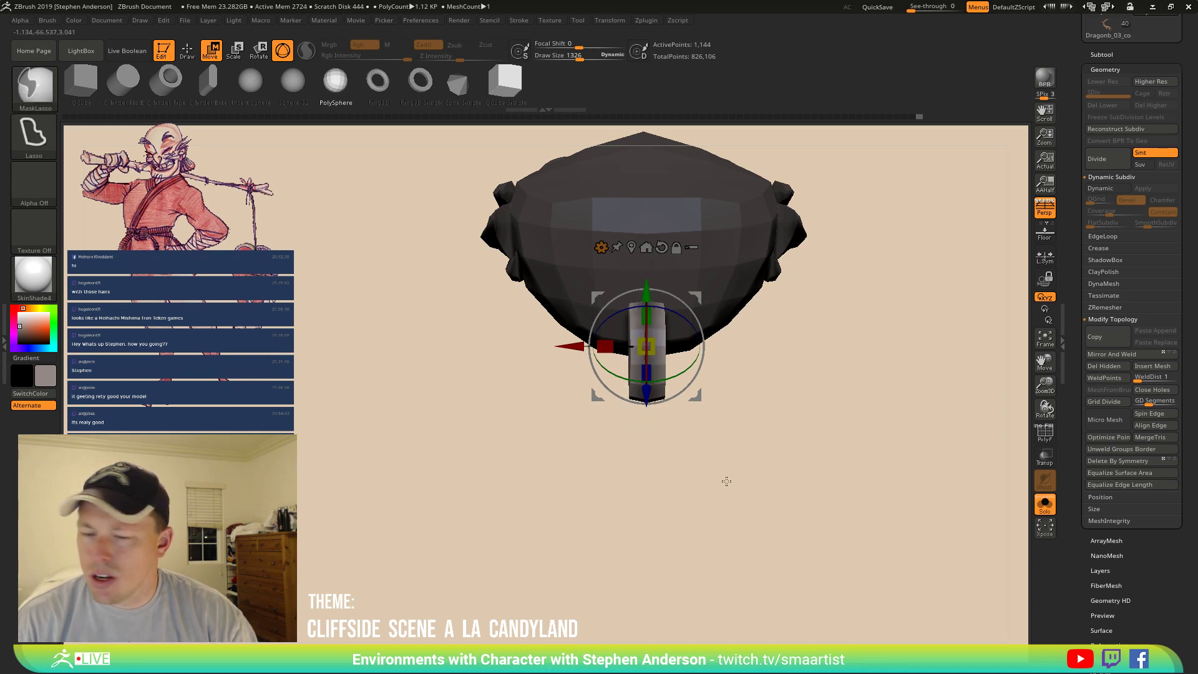
pyautogui.moveTo(777, 368); pyautogui.dragTo(785, 434)
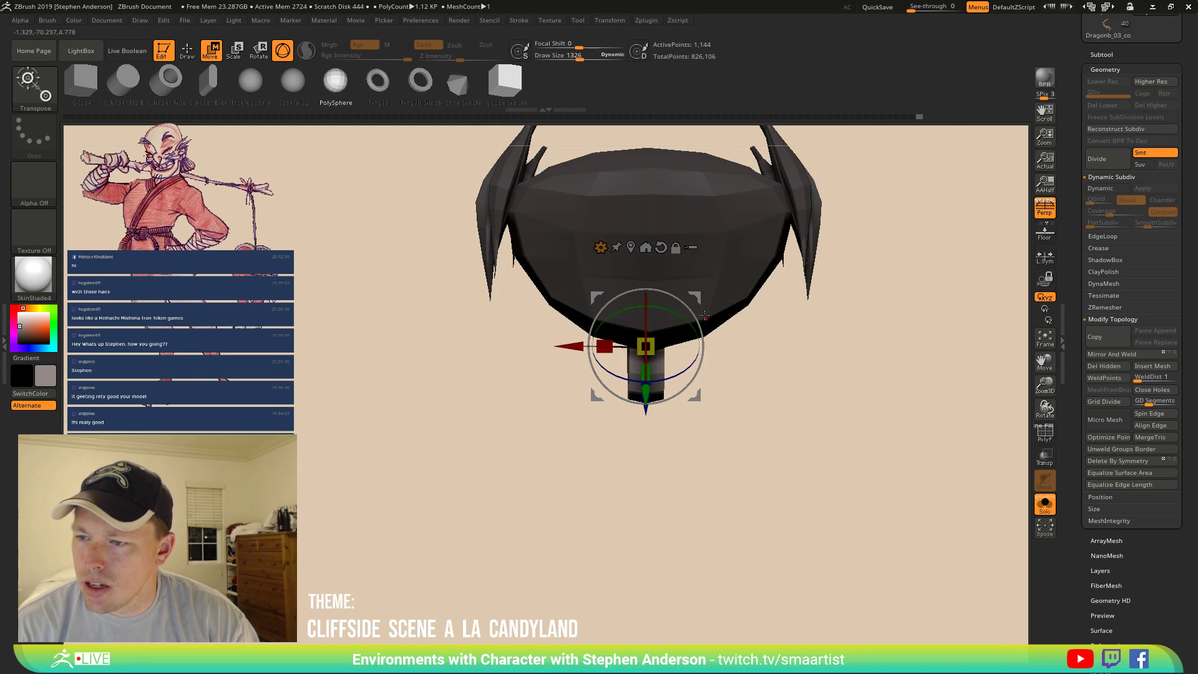
pyautogui.moveTo(697, 298); pyautogui.dragTo(678, 296)
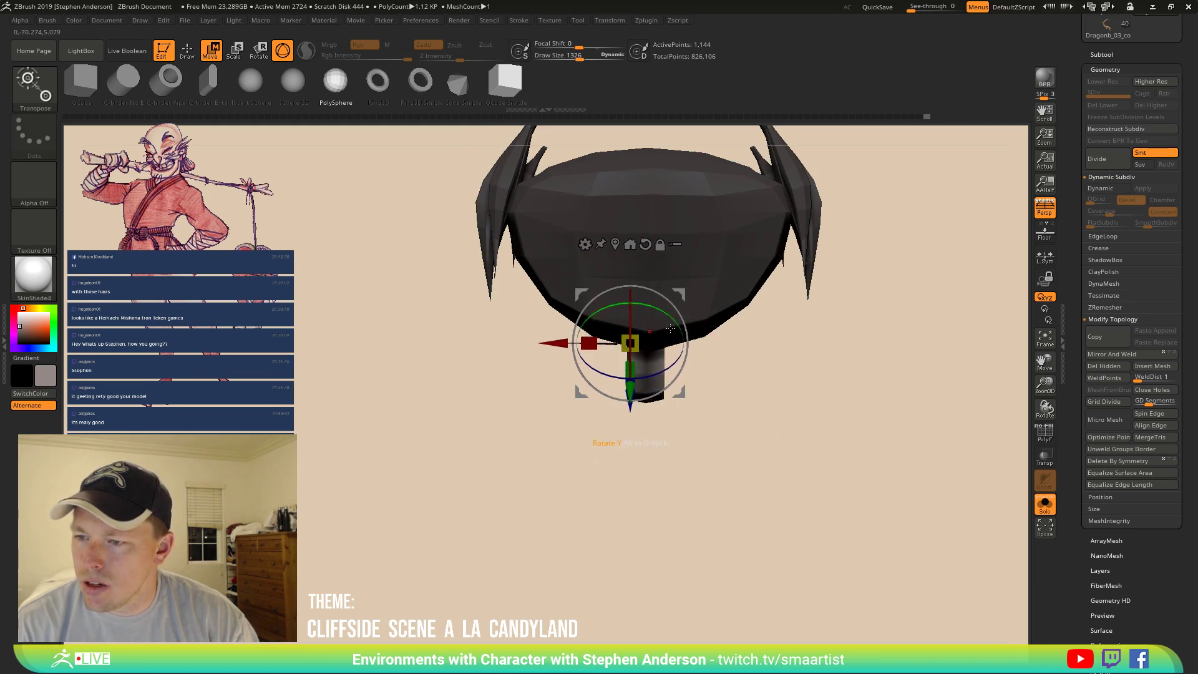
# Rotate the bun about its attachment to the back hair and show the whole character again.
pyautogui.moveTo(727, 351); pyautogui.dragTo(639, 382)
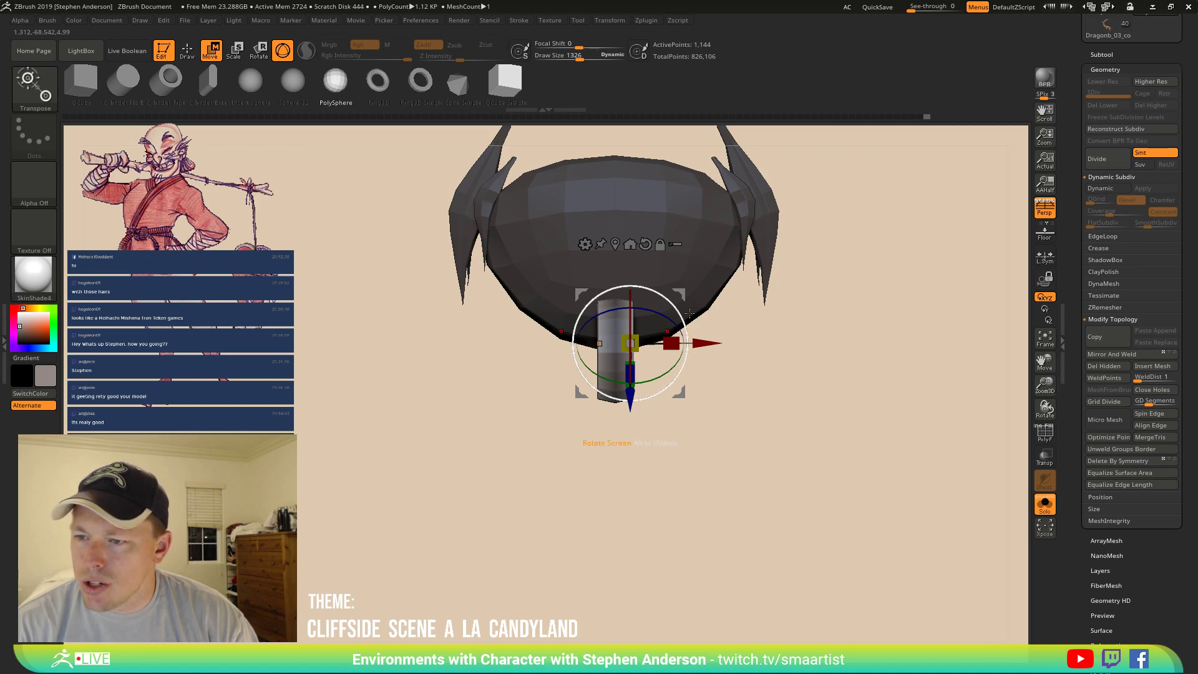
pyautogui.moveTo(776, 328); pyautogui.dragTo(719, 380)
pyautogui.moveTo(580, 400); pyautogui.dragTo(759, 379)
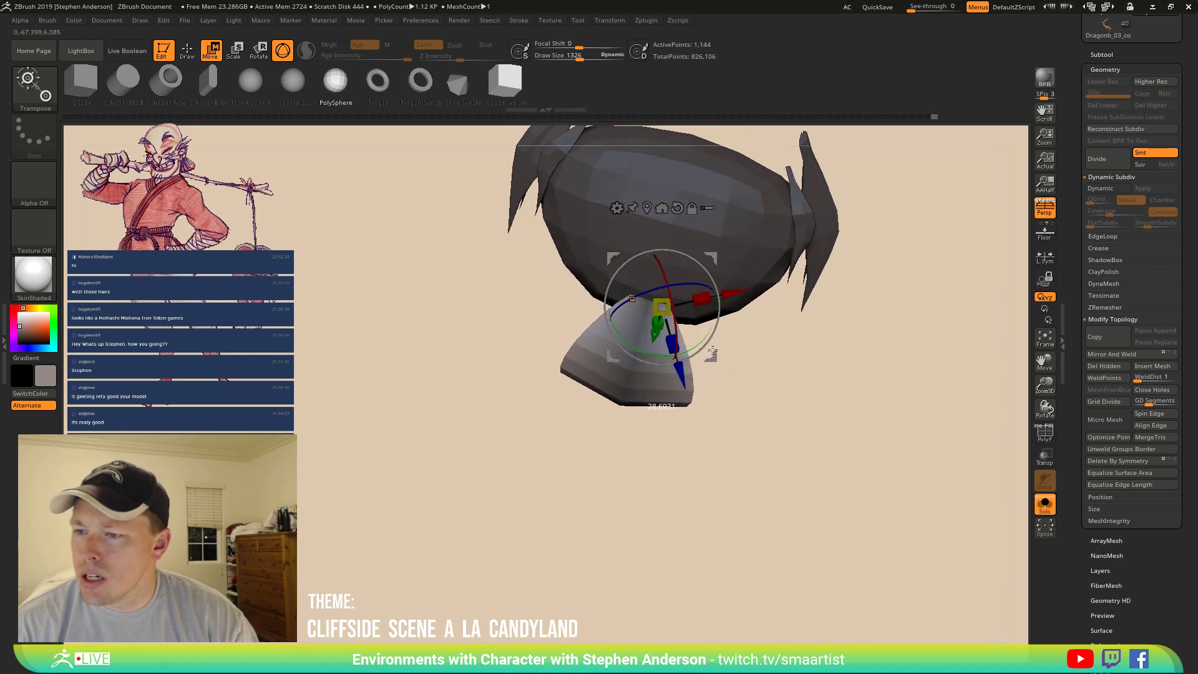
pyautogui.moveTo(727, 357)
pyautogui.mouseDown()
pyautogui.moveTo(837, 364)
pyautogui.moveTo(803, 332)
pyautogui.moveTo(828, 374)
pyautogui.moveTo(810, 362)
pyautogui.moveTo(812, 315)
pyautogui.moveTo(845, 302)
pyautogui.moveTo(830, 343)
pyautogui.moveTo(856, 374)
pyautogui.mouseUp()
pyautogui.press('q')
pyautogui.click(1045, 503)
pyautogui.moveTo(984, 481); pyautogui.dragTo(810, 292)
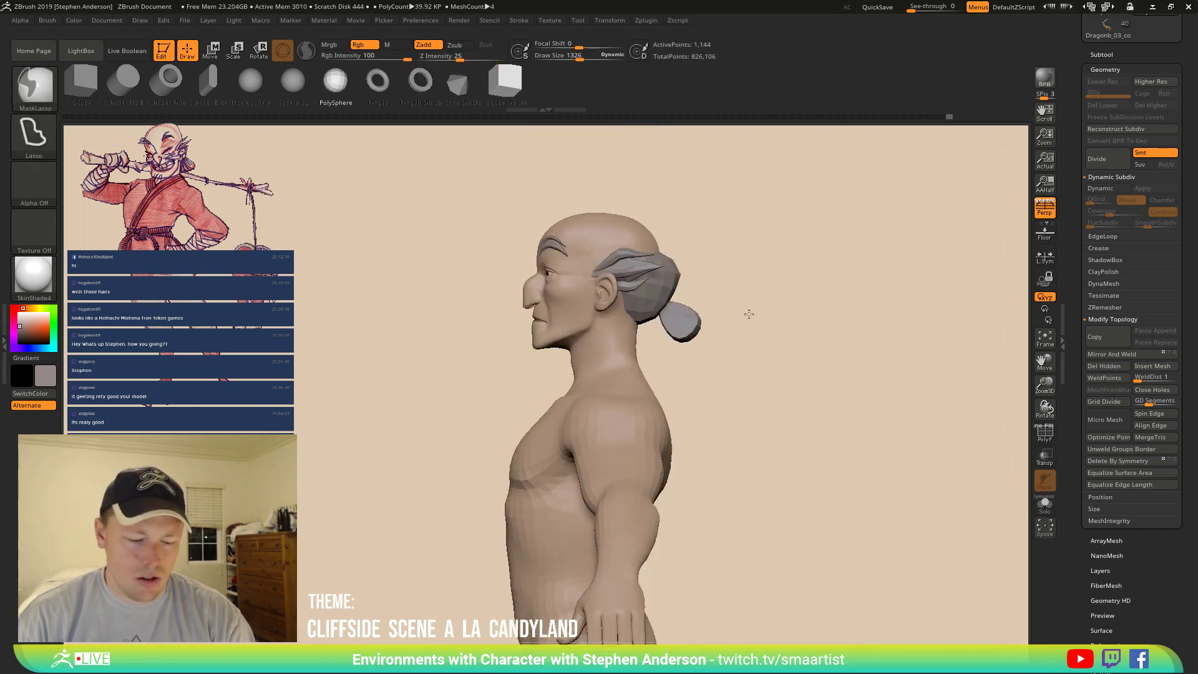
# Mask every hair polygroup except the bun, using the polyframe display to pick the bun's group.
pyautogui.keyDown('alt'); pyautogui.moveTo(747, 313); pyautogui.dragTo(741, 351); pyautogui.keyUp('alt')
pyautogui.hotkey('shift', 'f')
pyautogui.press('w')
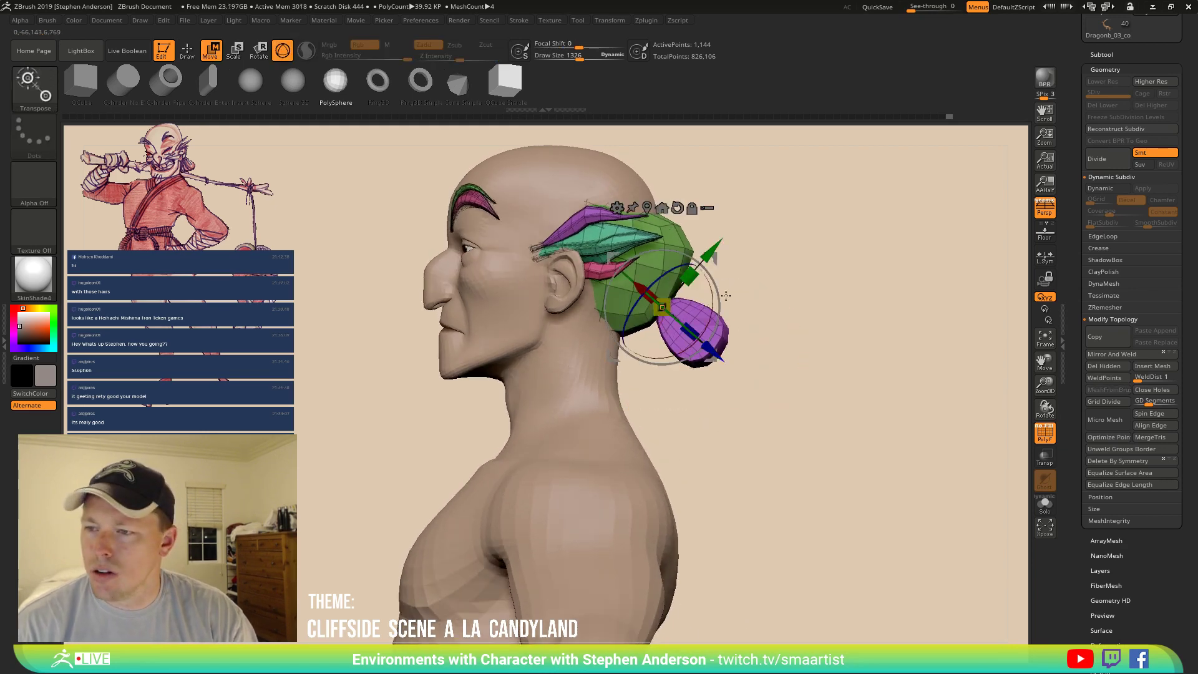
pyautogui.keyDown('alt'); pyautogui.moveTo(718, 261); pyautogui.dragTo(960, 194); pyautogui.keyUp('alt')
pyautogui.keyDown('ctrl'); pyautogui.click(712, 336); pyautogui.keyUp('ctrl')
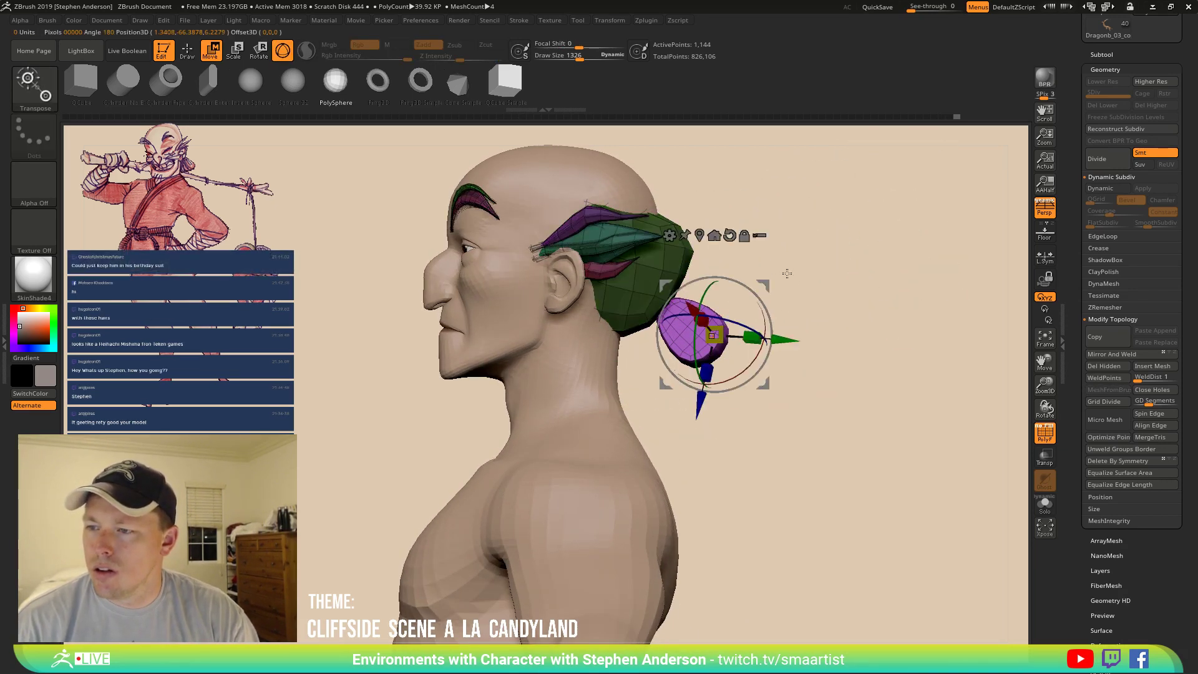
pyautogui.moveTo(768, 284); pyautogui.dragTo(840, 304)
pyautogui.hotkey('shift', 'f')
pyautogui.moveTo(840, 304)
pyautogui.mouseDown(button='right')
pyautogui.moveTo(776, 289)
pyautogui.moveTo(744, 307)
pyautogui.mouseUp(button='right')
pyautogui.press('q')
pyautogui.moveTo(744, 308); pyautogui.dragTo(692, 305)
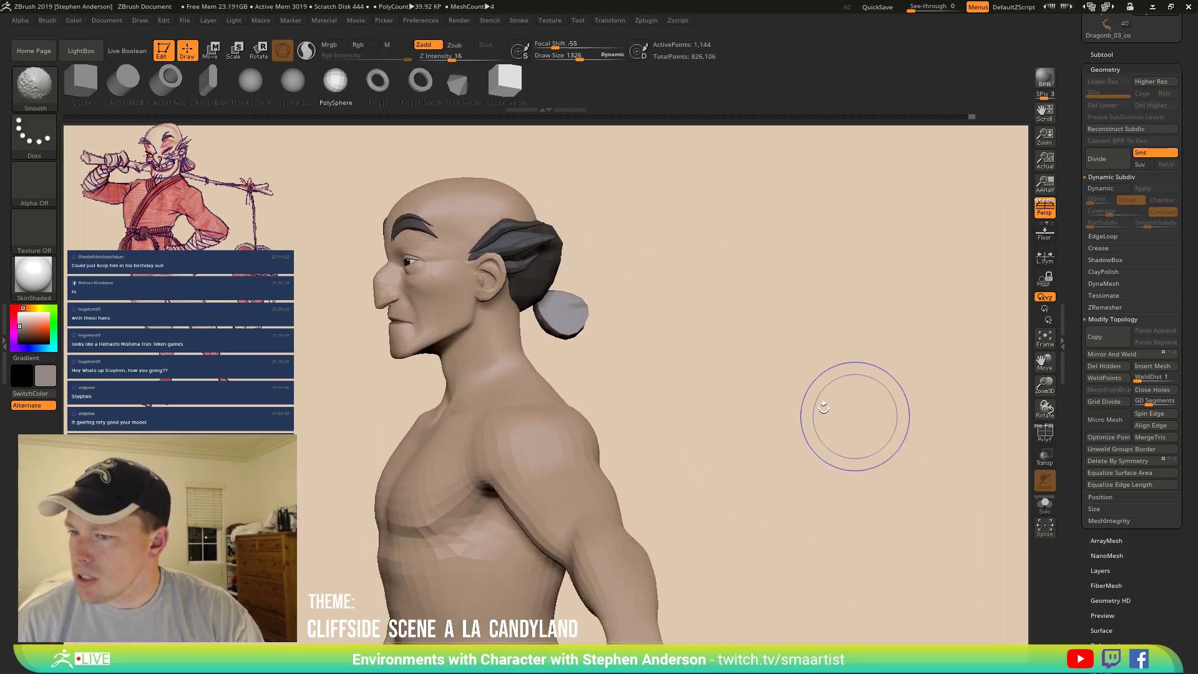
# Insert two single edge loops into the bun with the ZModeler brush's edge Insert action.
pyautogui.hotkey('shift', 'f')
pyautogui.moveTo(768, 371); pyautogui.dragTo(751, 319, button='right')
pyautogui.moveTo(751, 319); pyautogui.dragTo(655, 306)
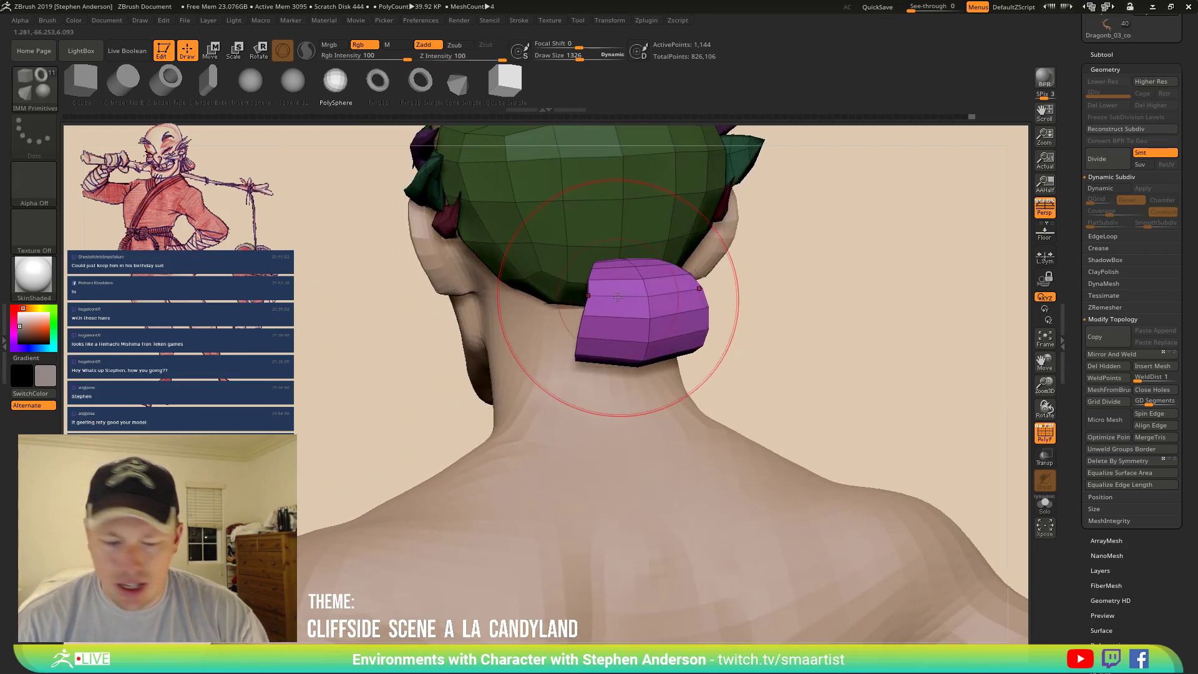
pyautogui.press('b')
pyautogui.press('z')
pyautogui.press('m')
pyautogui.press('space')
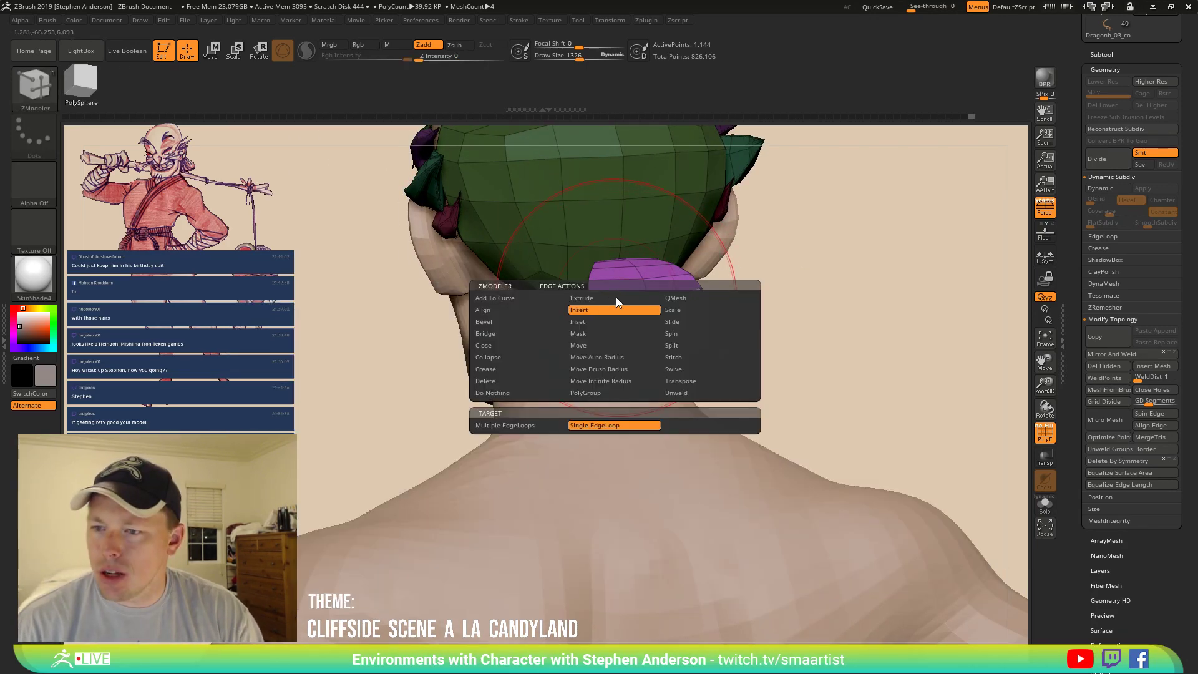
pyautogui.click(616, 297)
pyautogui.click(616, 297)
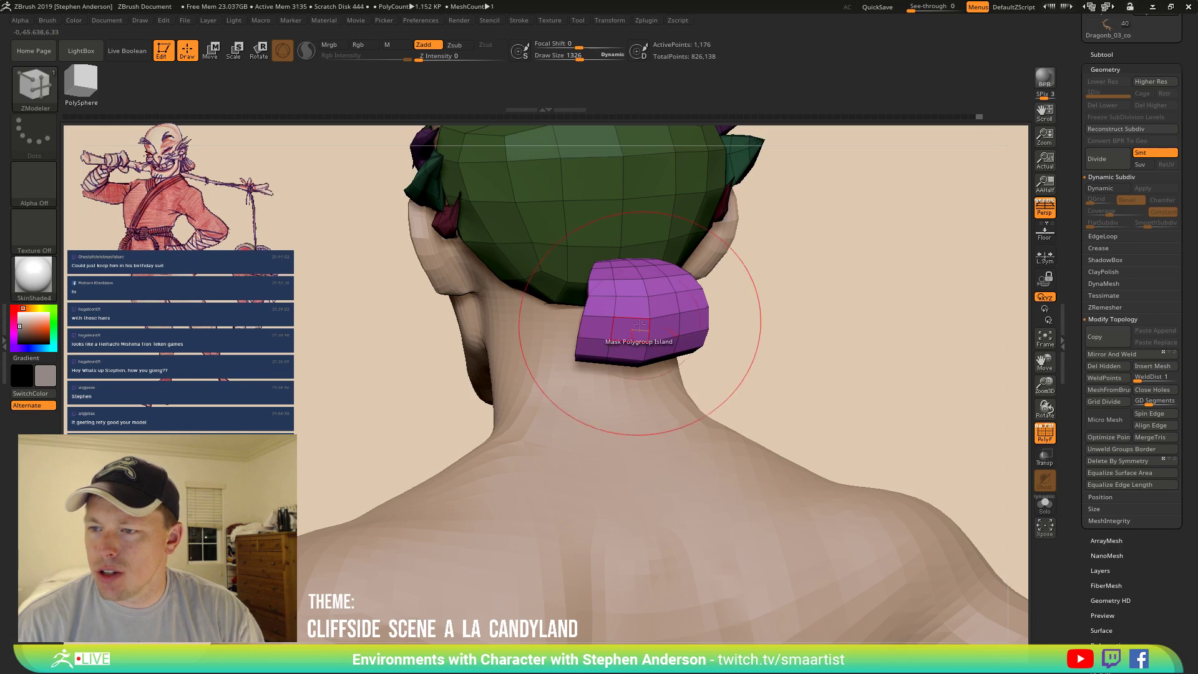
pyautogui.moveTo(749, 340); pyautogui.dragTo(694, 328)
pyautogui.click(616, 309)
# Try rounding the bun with different amounts of the Polish deformation, undoing each attempt.
pyautogui.scroll(-2, 1133, 583)
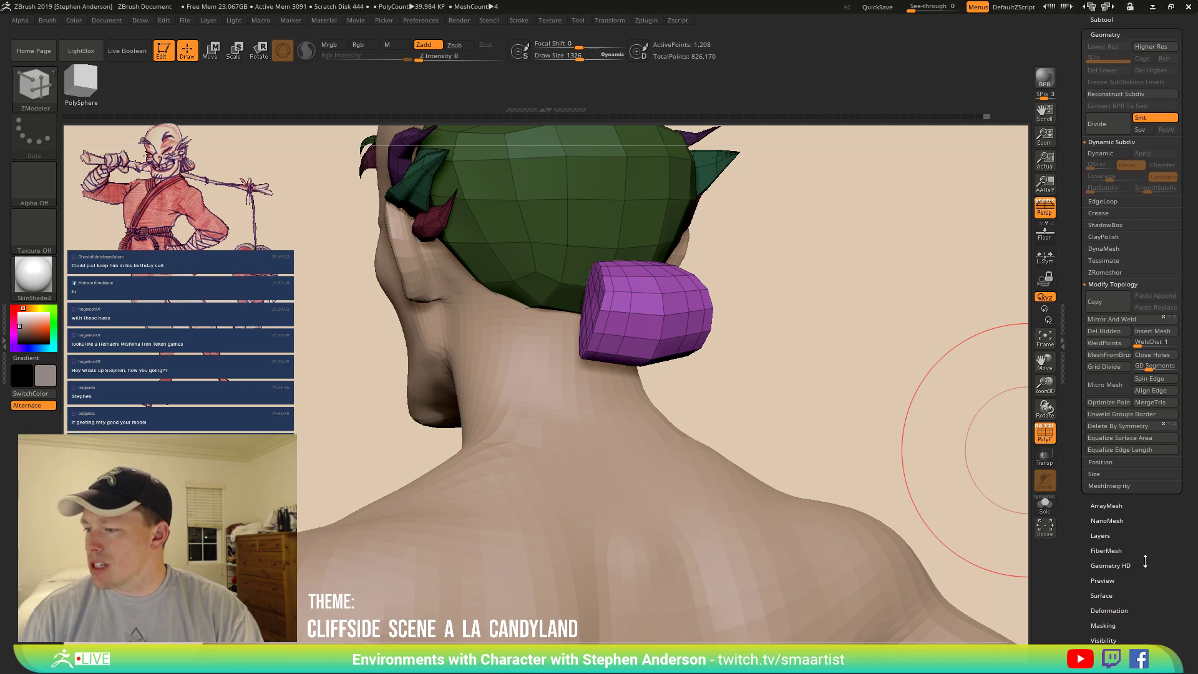
pyautogui.click(1119, 611)
pyautogui.moveTo(1090, 196); pyautogui.dragTo(1095, 197)
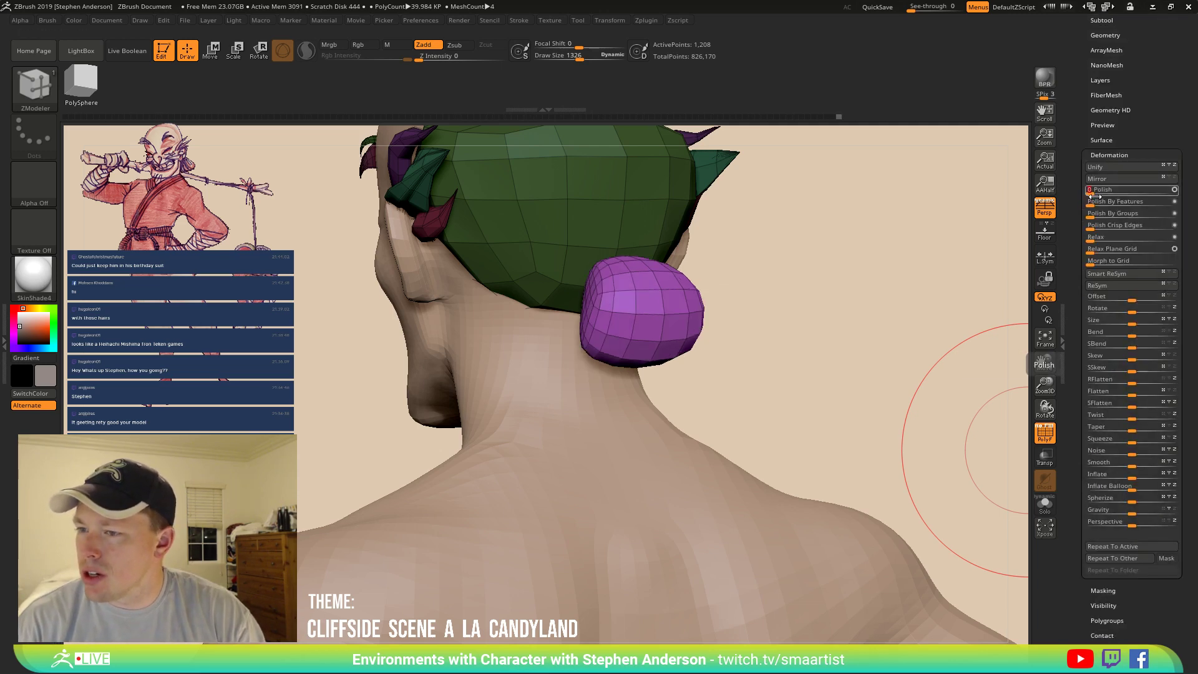
pyautogui.hotkey('ctrl', 'z')
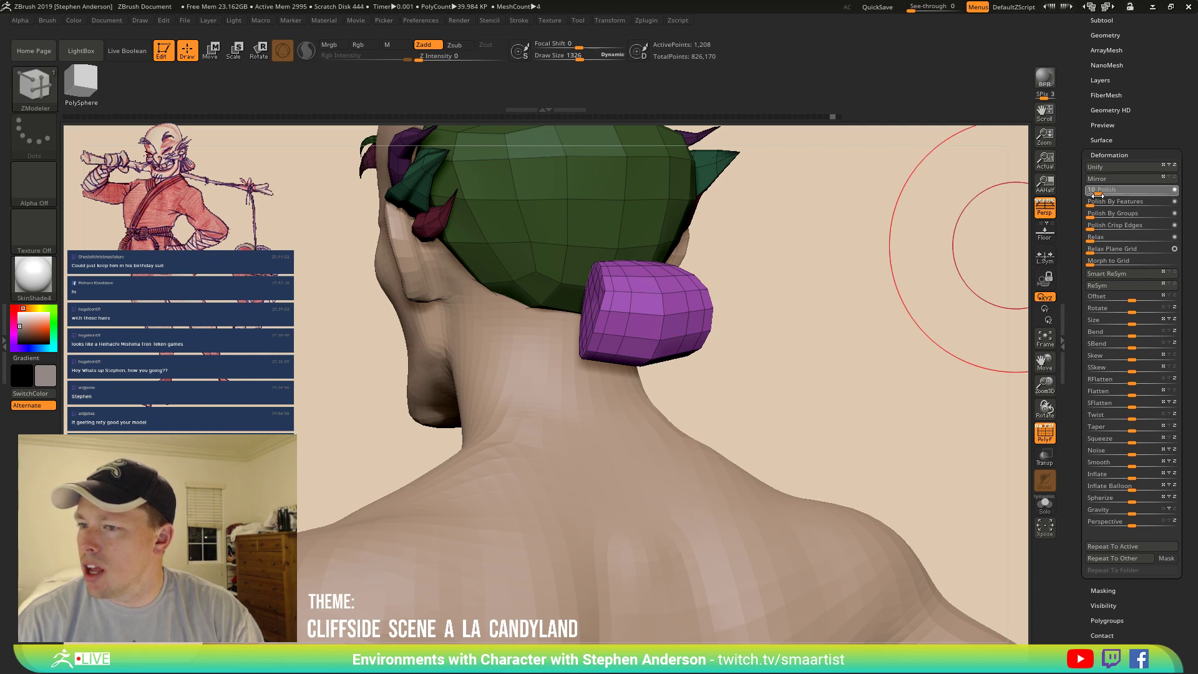
pyautogui.moveTo(1098, 196); pyautogui.dragTo(1099, 196)
pyautogui.hotkey('shift', 'f')
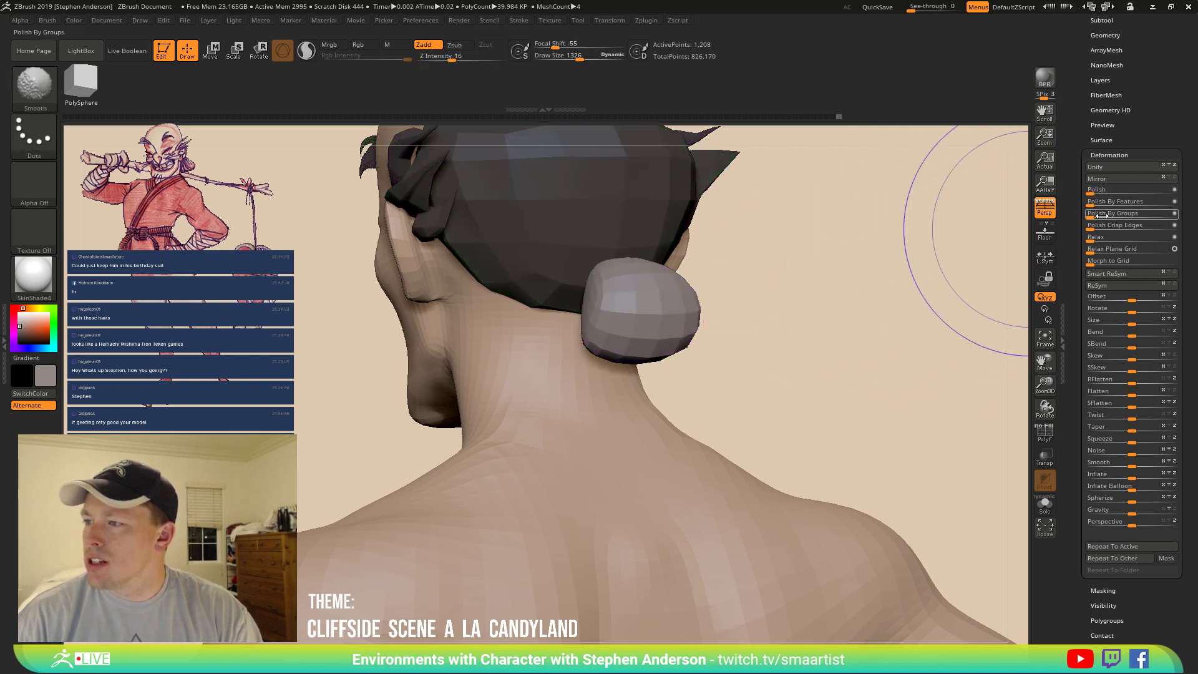
pyautogui.hotkey('ctrl', 'z')
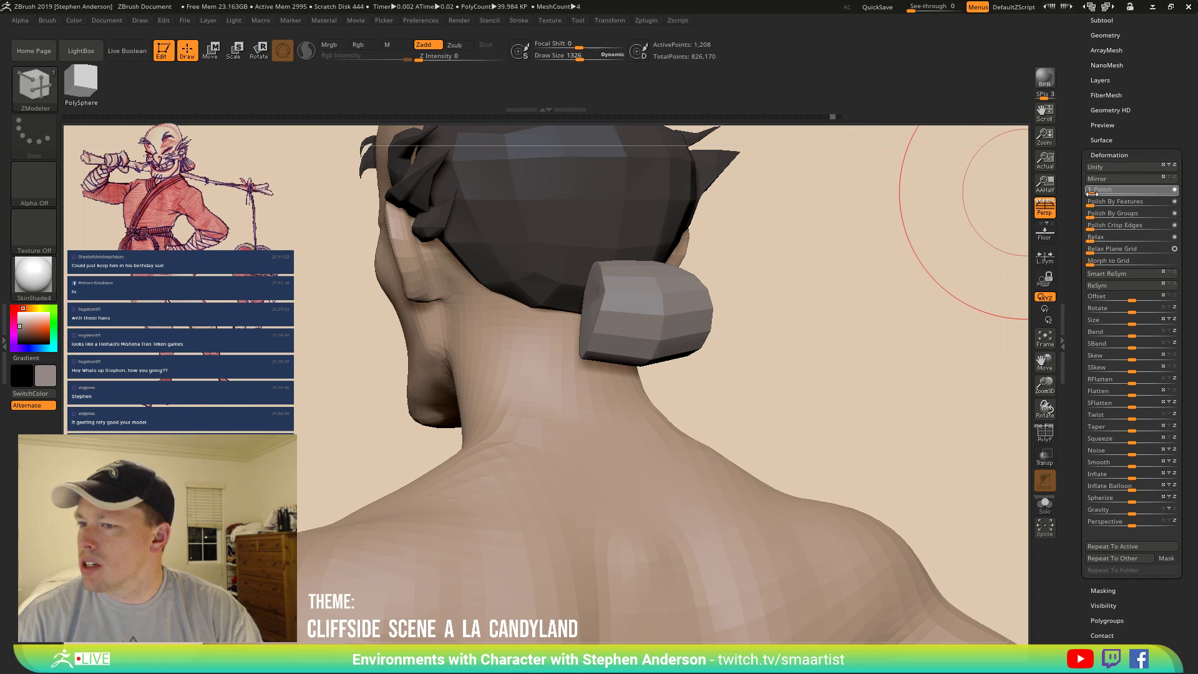
pyautogui.moveTo(1093, 194); pyautogui.dragTo(1096, 194)
pyautogui.hotkey('ctrl', 'z')
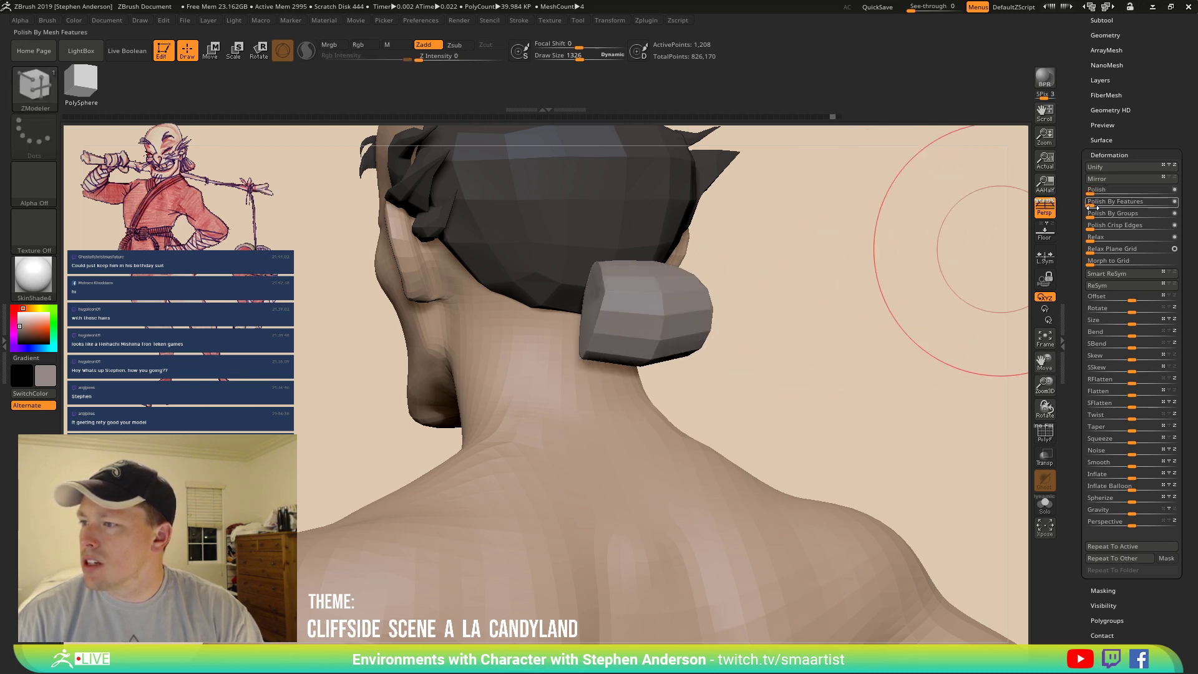
# Smooth the unmasked bun slightly with the Polish By Features deformation, comparing the effect in profile.
pyautogui.moveTo(1095, 206); pyautogui.dragTo(1096, 206)
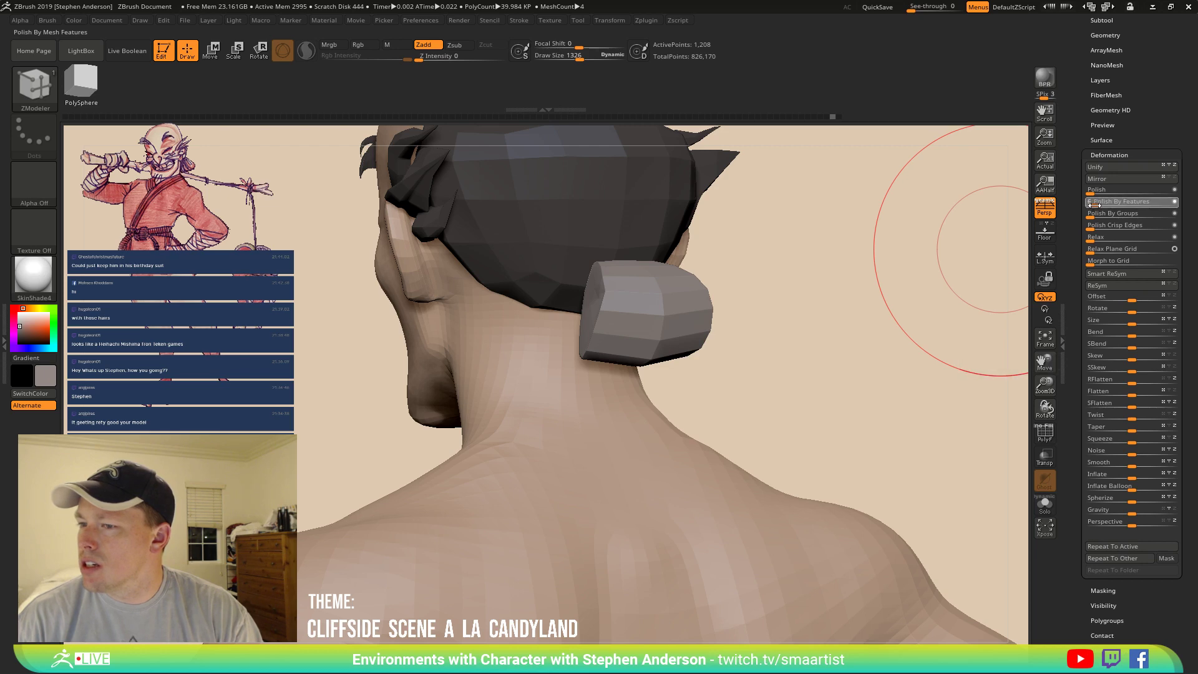
pyautogui.keyDown('shift'); pyautogui.moveTo(816, 299); pyautogui.dragTo(842, 307); pyautogui.keyUp('shift')
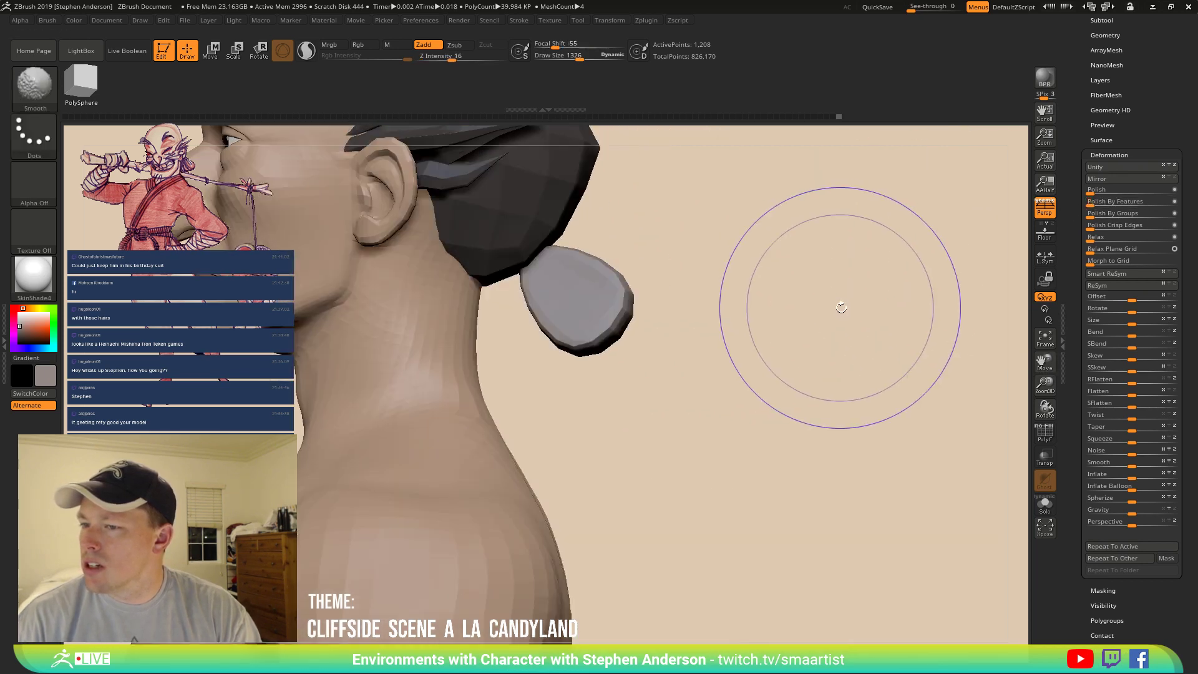
pyautogui.moveTo(1093, 205); pyautogui.dragTo(1096, 206)
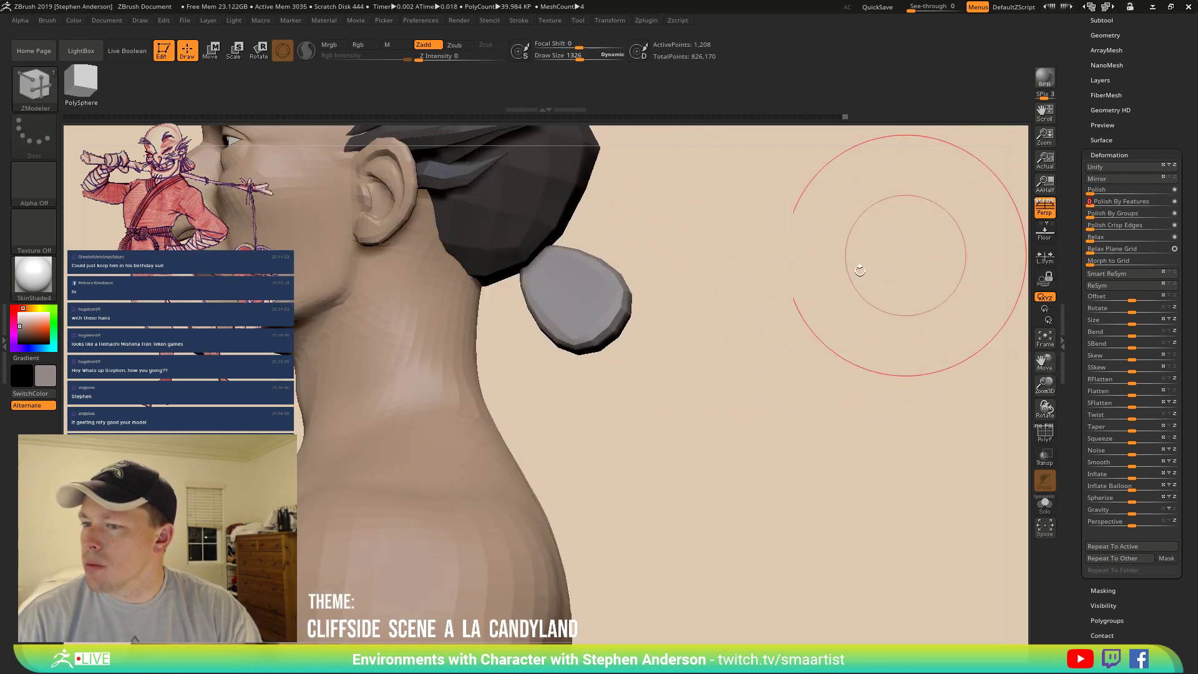
# Clear the mask from the hair and check its polygroups and silhouette with the polyframe display.
pyautogui.moveTo(812, 284); pyautogui.dragTo(867, 340)
pyautogui.hotkey('shift', 'f')
pyautogui.keyDown('ctrl'); pyautogui.moveTo(872, 344); pyautogui.dragTo(749, 233, button='right'); pyautogui.keyUp('ctrl')
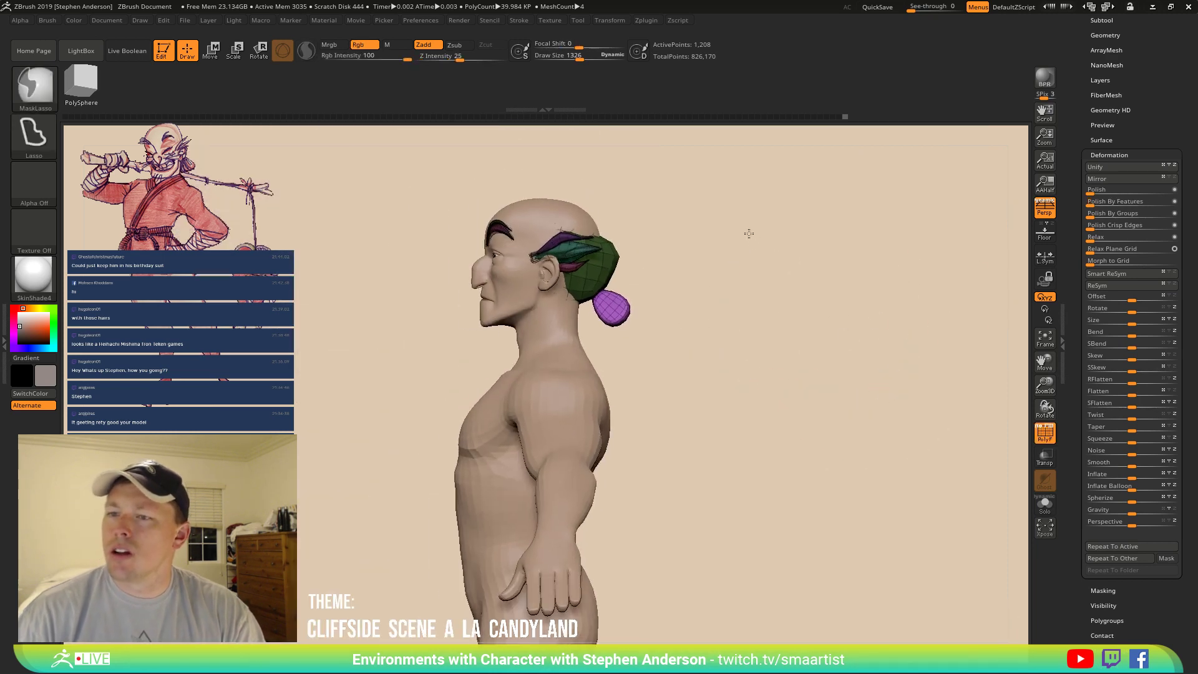
pyautogui.moveTo(803, 334); pyautogui.dragTo(726, 339)
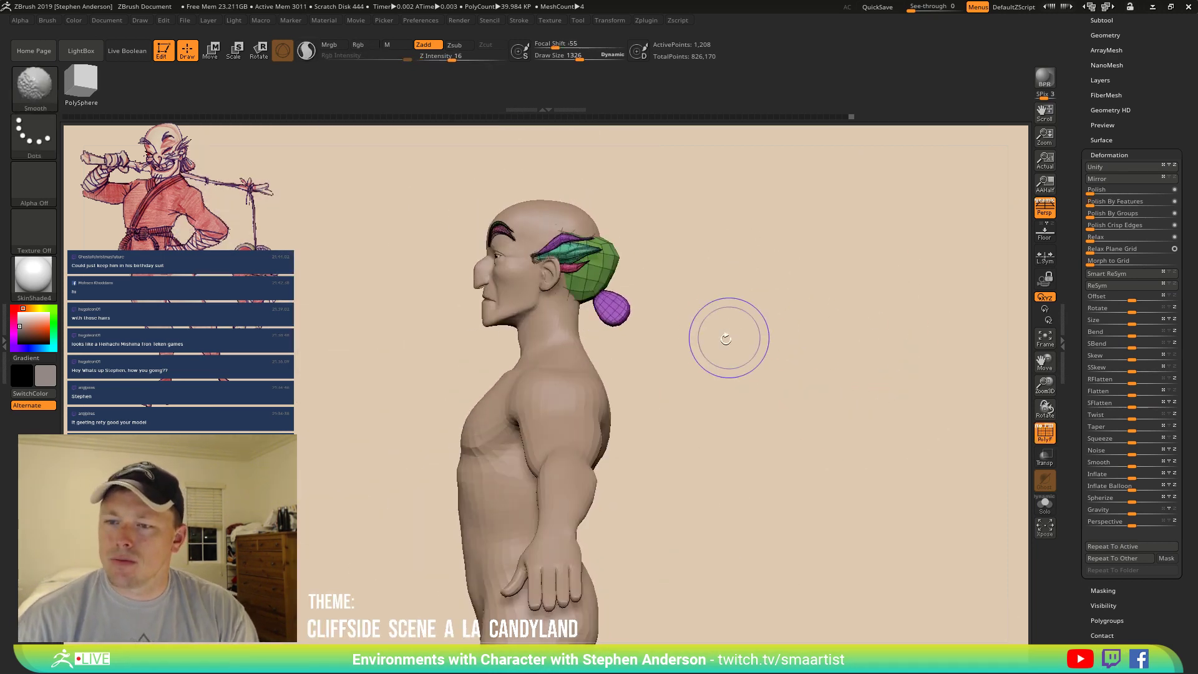
pyautogui.keyDown('ctrl'); pyautogui.moveTo(465, 319); pyautogui.dragTo(592, 328, button='right'); pyautogui.keyUp('ctrl')
pyautogui.hotkey('shift', 'f')
pyautogui.moveTo(774, 384)
pyautogui.mouseDown(button='right')
pyautogui.moveTo(799, 390)
pyautogui.moveTo(732, 321)
pyautogui.moveTo(665, 313)
pyautogui.moveTo(918, 343)
pyautogui.mouseUp(button='right')
# Choose the IMM Primitives brush with its cylinder primitive and face the back of the head.
pyautogui.press('b')
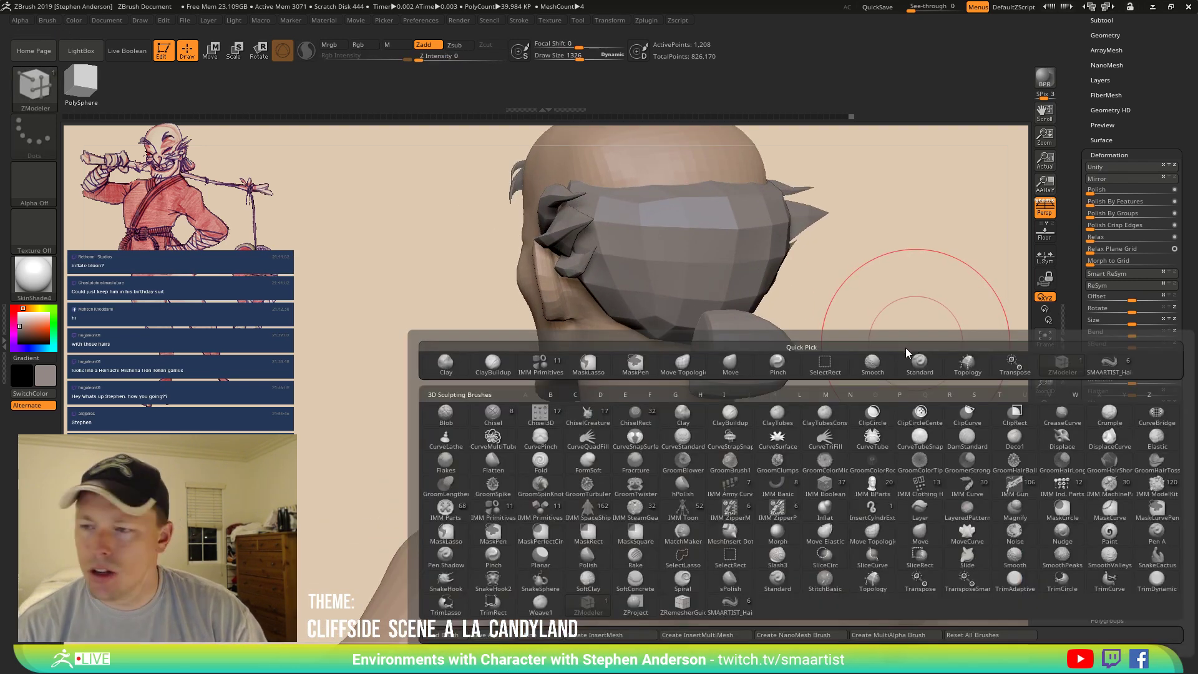
pyautogui.press('w')
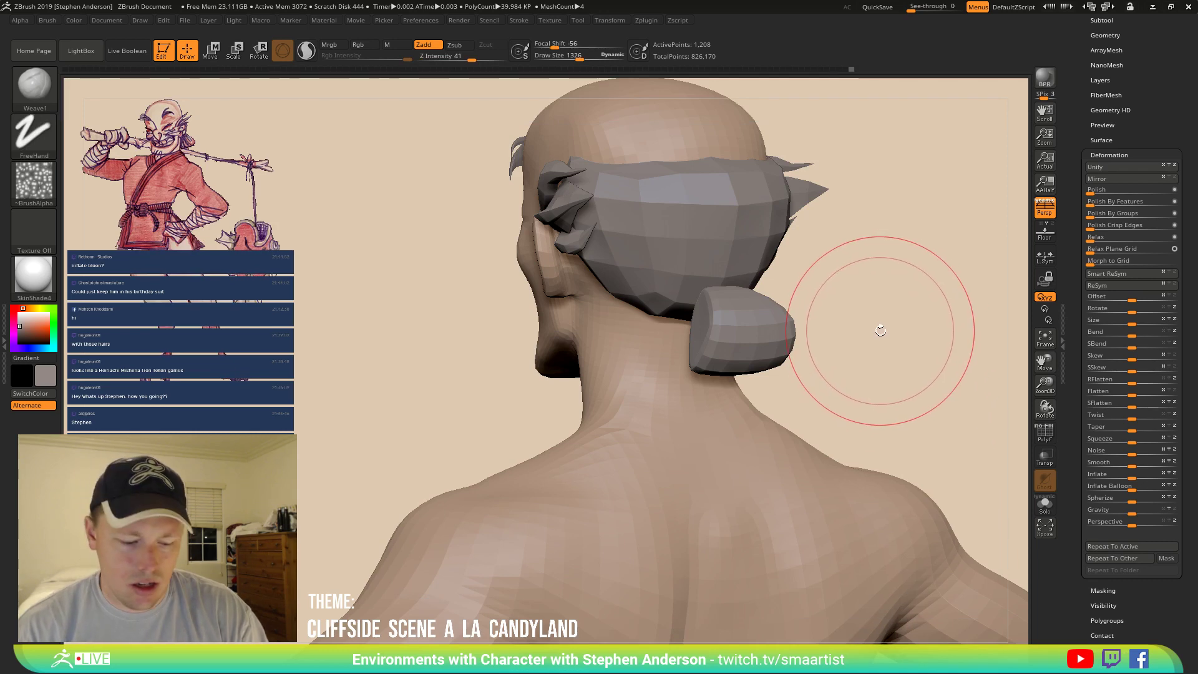
pyautogui.press('b')
pyautogui.click(551, 354)
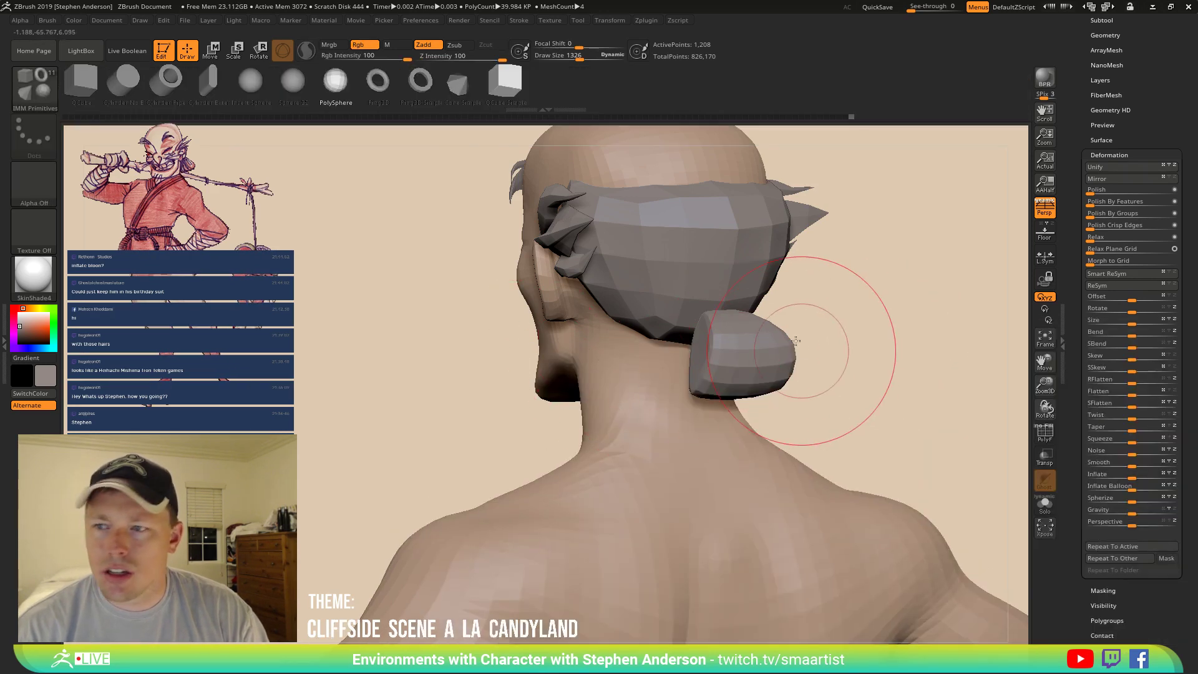
pyautogui.moveTo(802, 353)
pyautogui.mouseDown(button='right')
pyautogui.moveTo(690, 312)
pyautogui.moveTo(713, 304)
pyautogui.mouseUp(button='right')
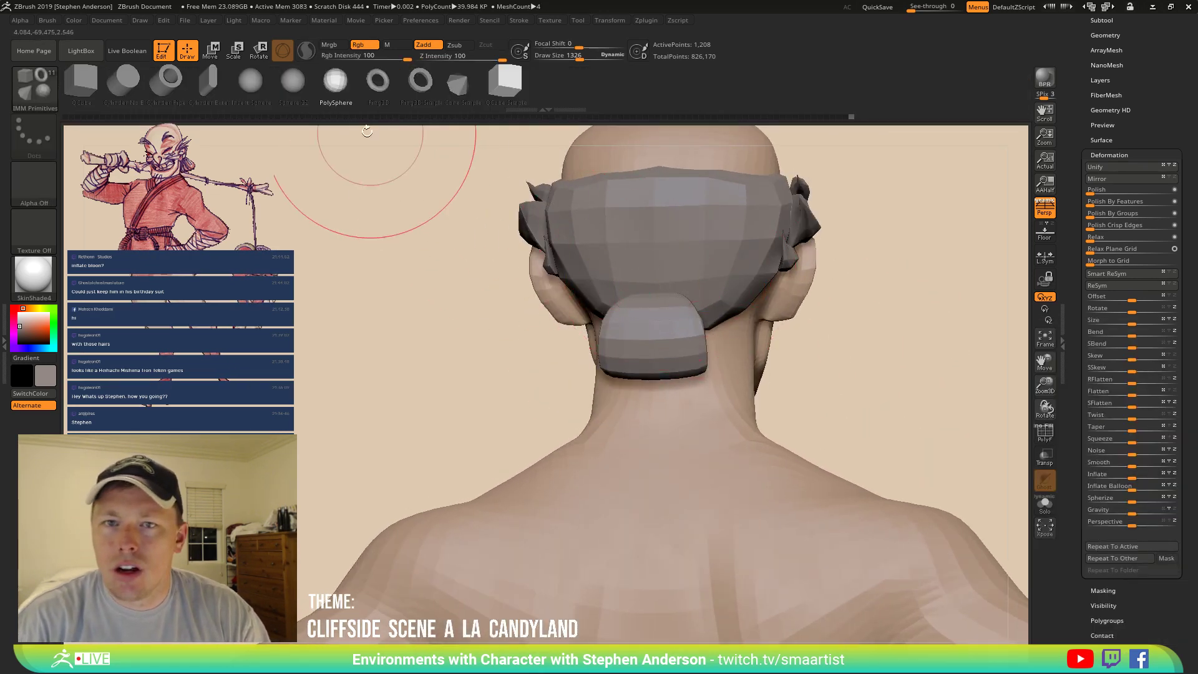
pyautogui.click(131, 84)
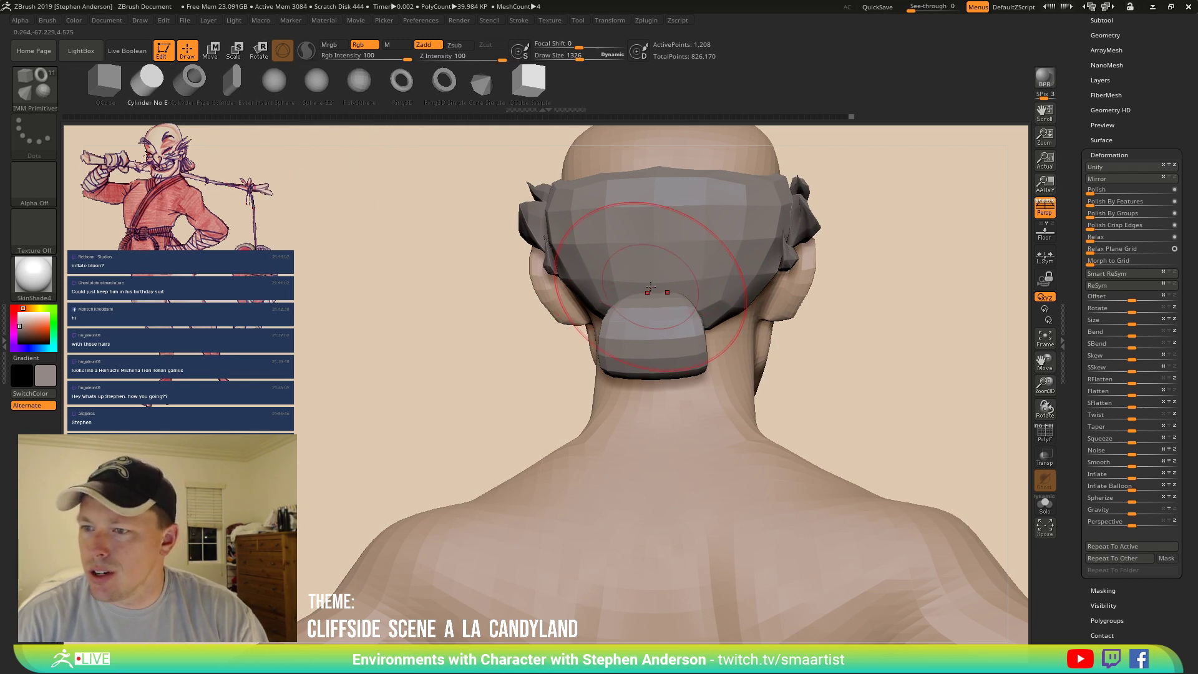
# Try inserting a cylinder where the bun meets the back hair, and undo it.
pyautogui.moveTo(656, 301); pyautogui.dragTo(680, 313)
pyautogui.moveTo(679, 313)
pyautogui.mouseDown(button='right')
pyautogui.moveTo(702, 316)
pyautogui.moveTo(691, 320)
pyautogui.mouseUp(button='right')
pyautogui.press('w')
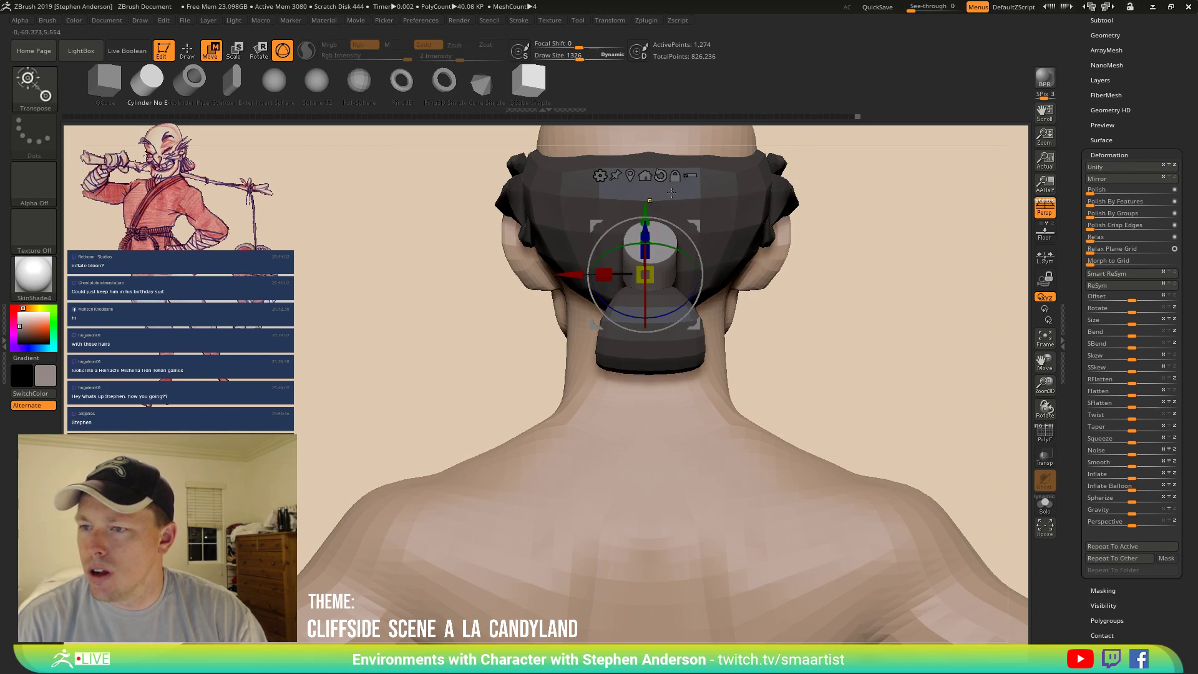
pyautogui.hotkey('ctrl', 'z')
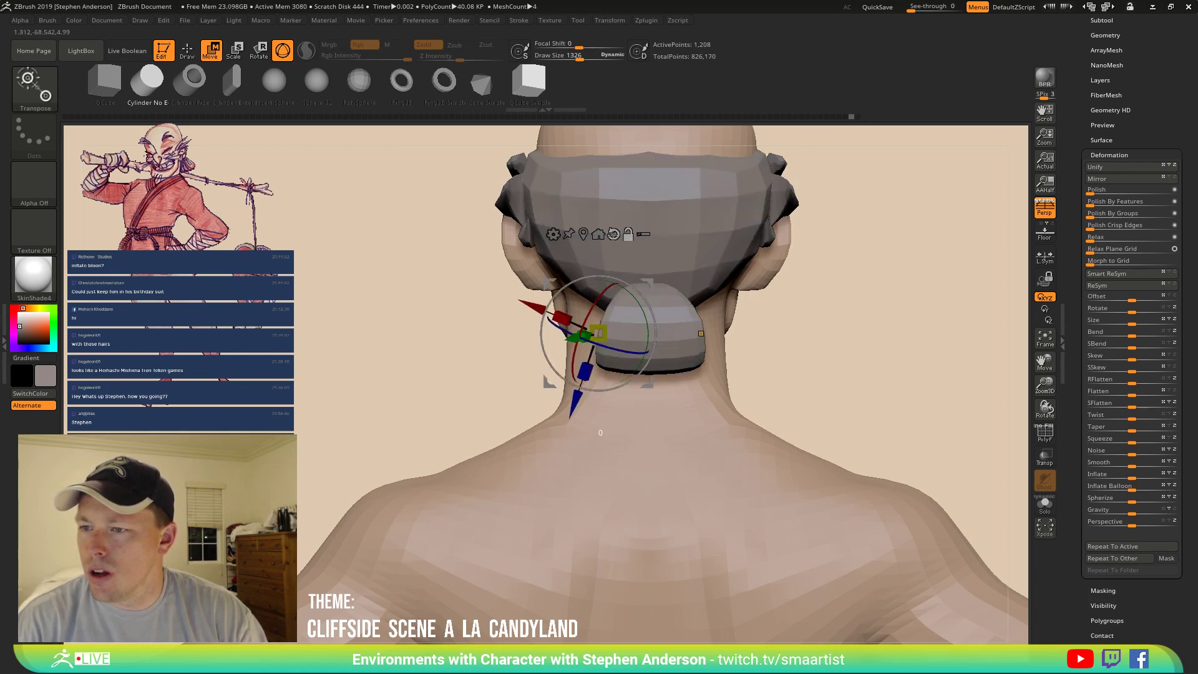
# Reset the gizmo's orientation and insert a cylinder at the centre of the back hair, just above the bun.
pyautogui.click(614, 235)
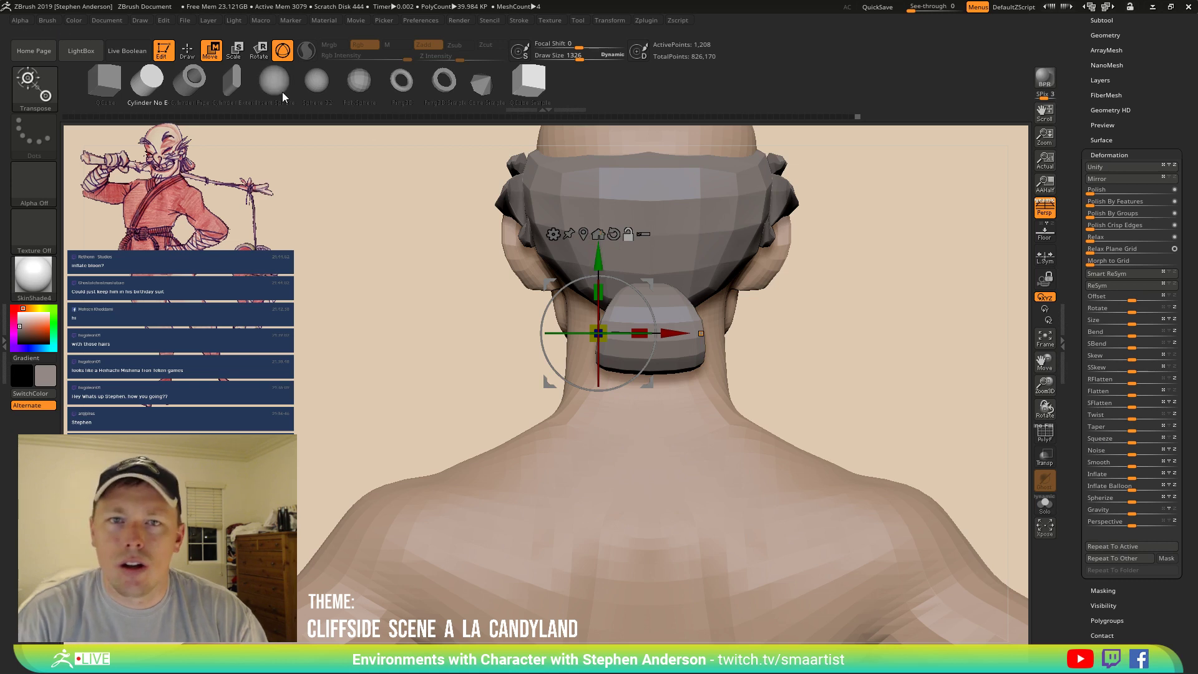
pyautogui.press('q')
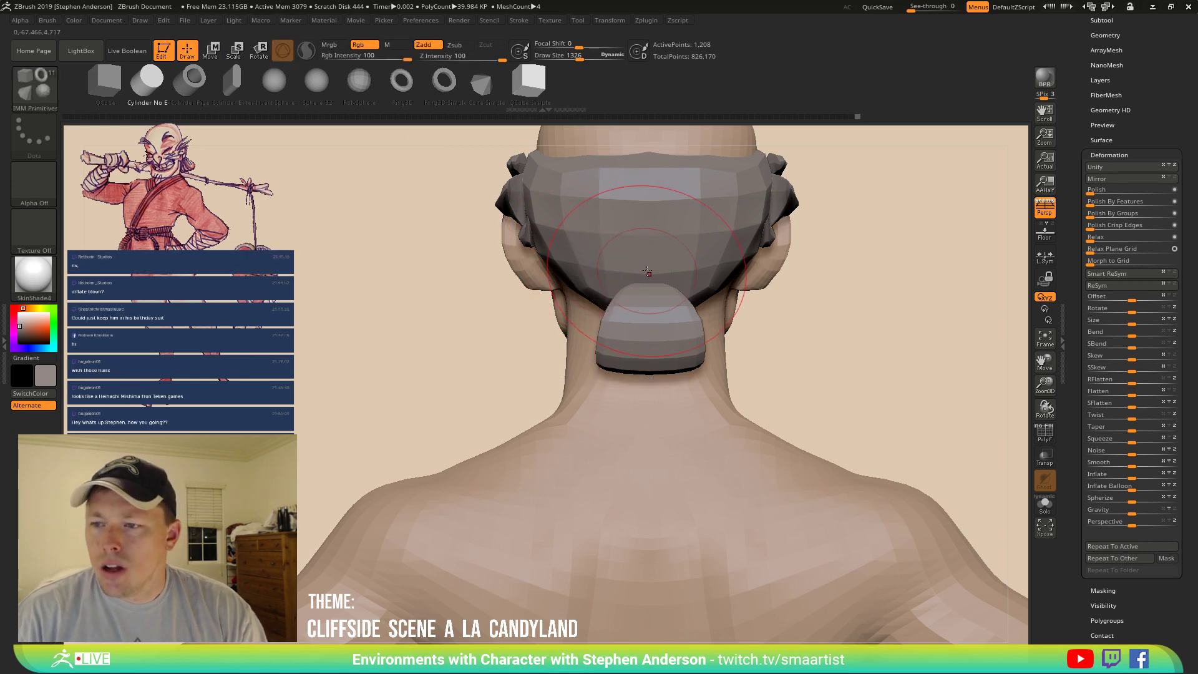
pyautogui.moveTo(653, 292); pyautogui.dragTo(656, 310)
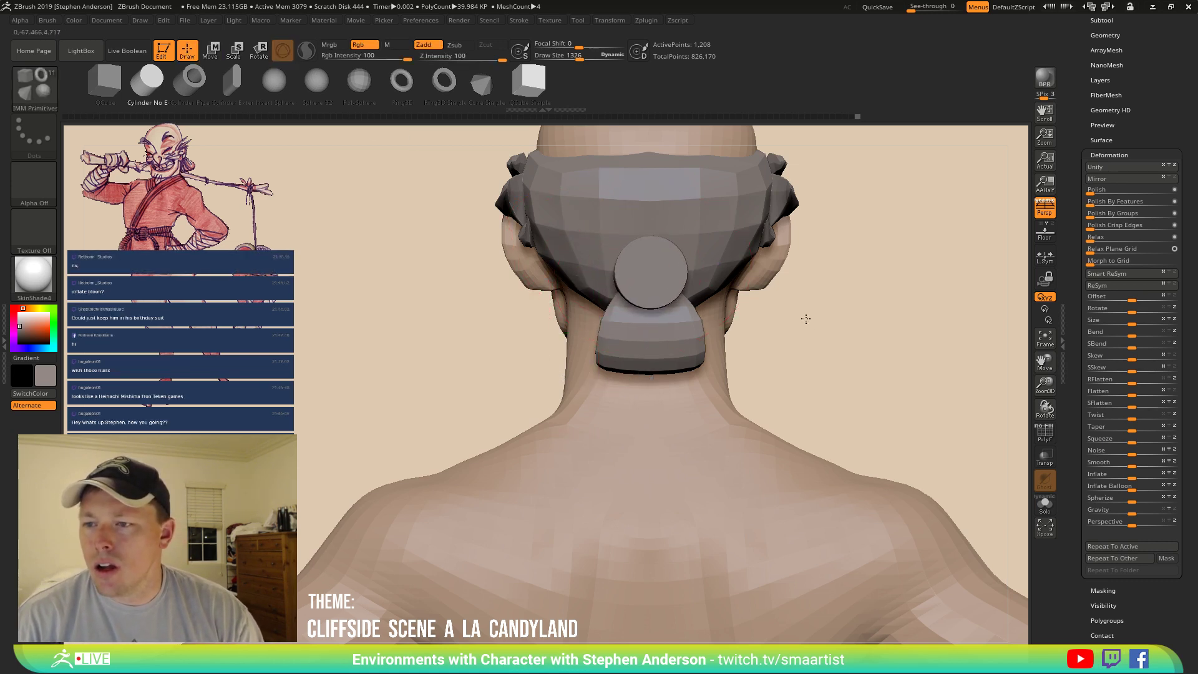
pyautogui.press('w')
pyautogui.moveTo(806, 324); pyautogui.dragTo(856, 322)
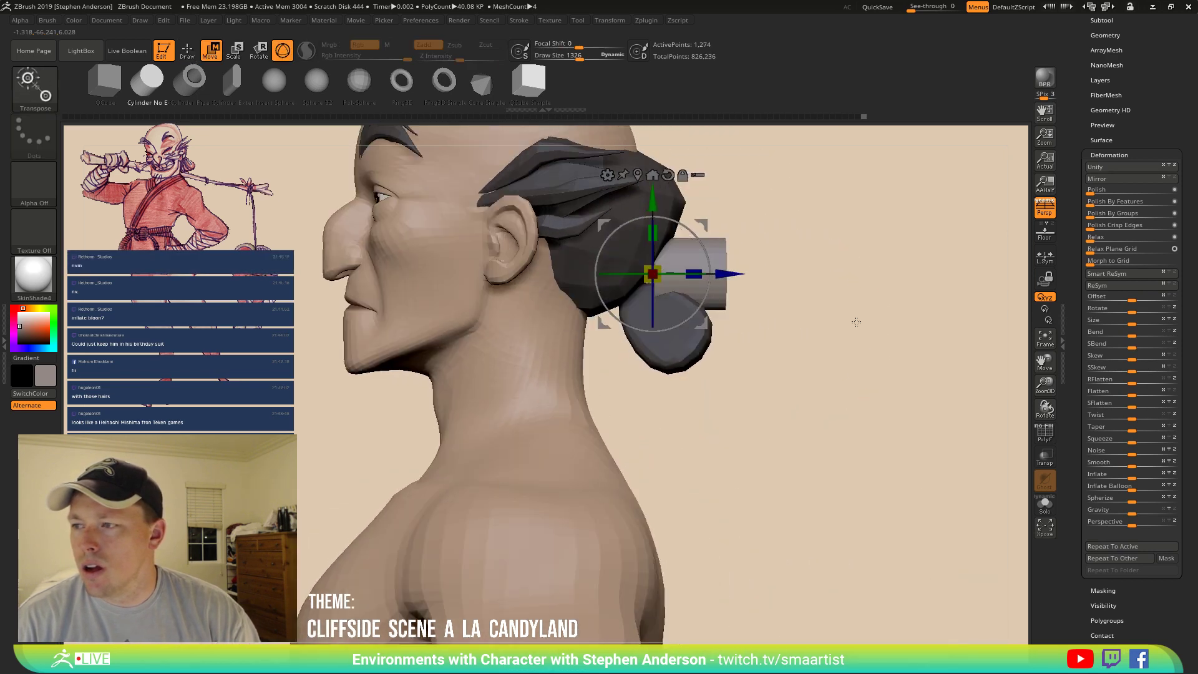
# Tilt, flatten, scale and position the cylinder as a hair tie between the back hair and the bun.
pyautogui.keyDown('shift'); pyautogui.moveTo(709, 257); pyautogui.dragTo(701, 302); pyautogui.keyUp('shift')
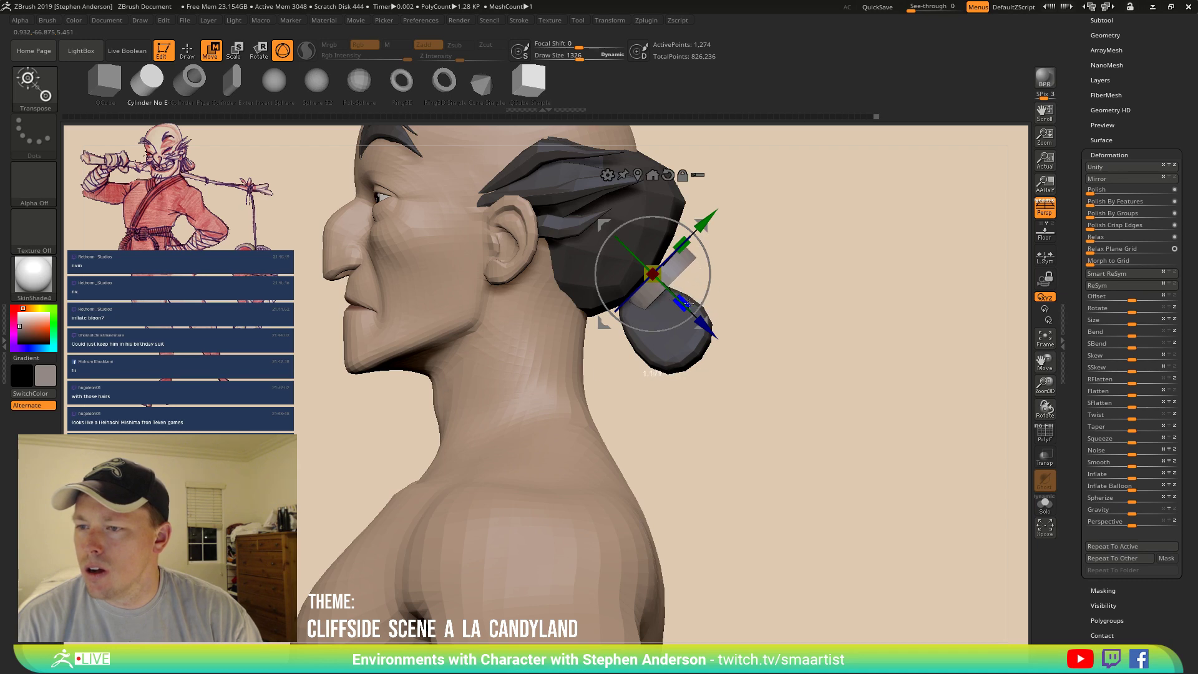
pyautogui.moveTo(749, 286); pyautogui.dragTo(722, 277)
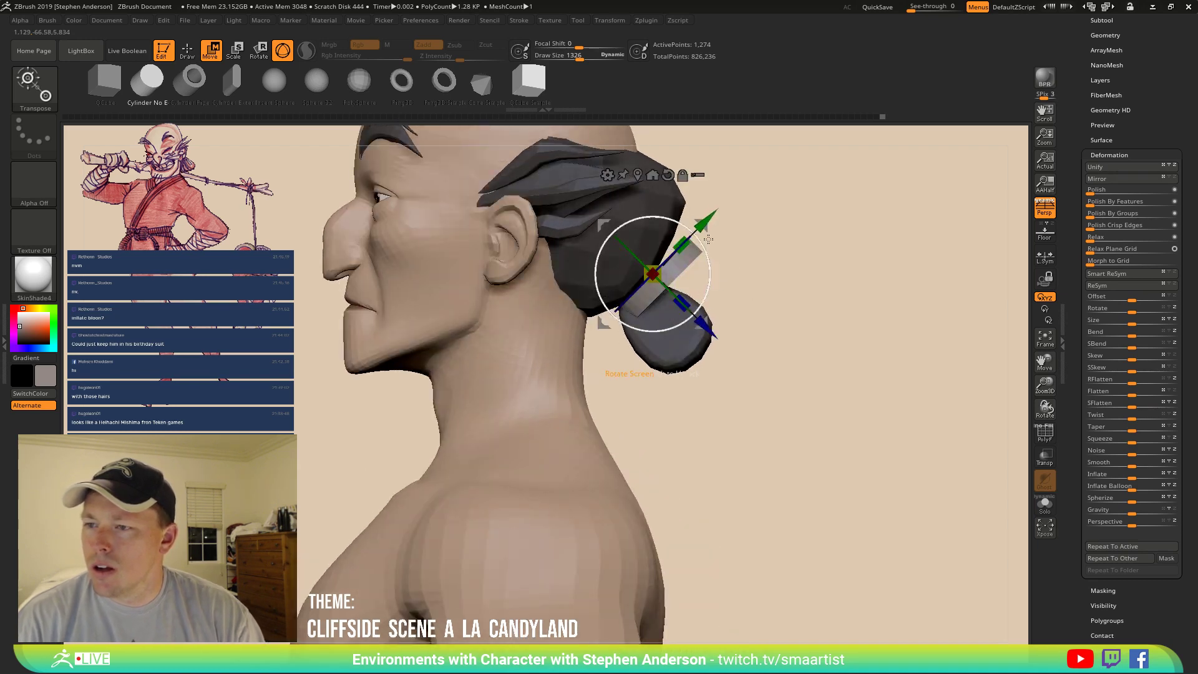
pyautogui.moveTo(706, 230)
pyautogui.mouseDown()
pyautogui.moveTo(689, 243)
pyautogui.moveTo(727, 246)
pyautogui.moveTo(704, 247)
pyautogui.mouseUp()
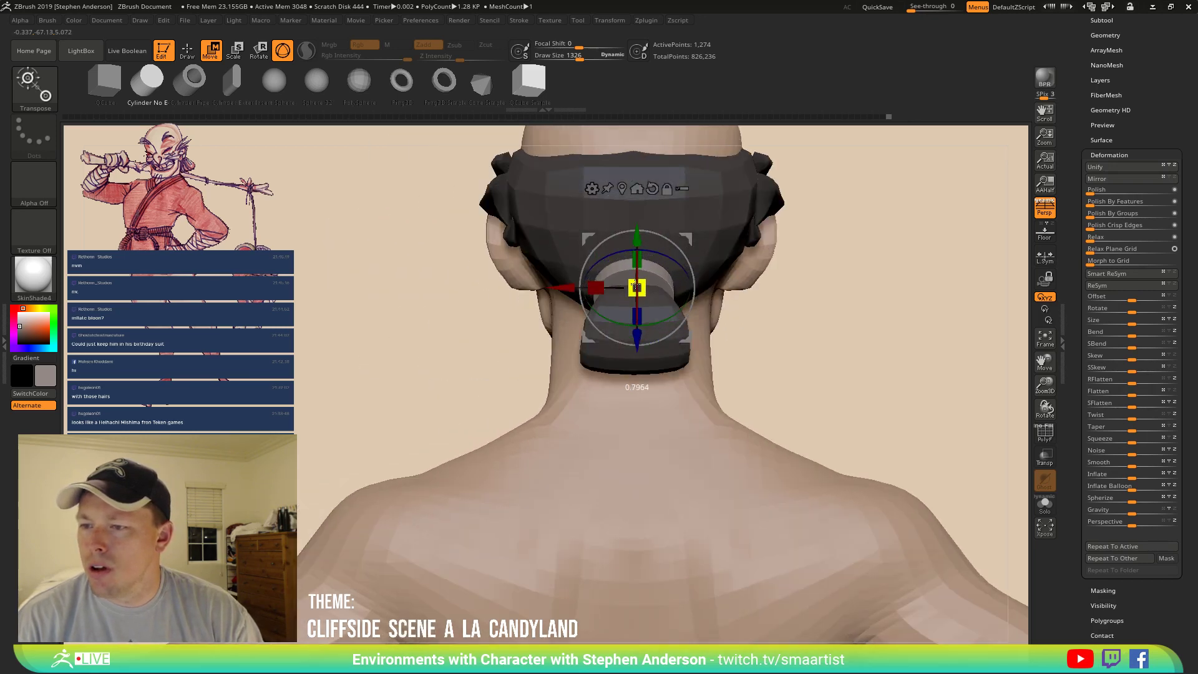
pyautogui.moveTo(687, 256)
pyautogui.mouseDown()
pyautogui.moveTo(660, 267)
pyautogui.moveTo(663, 244)
pyautogui.moveTo(738, 243)
pyautogui.mouseUp()
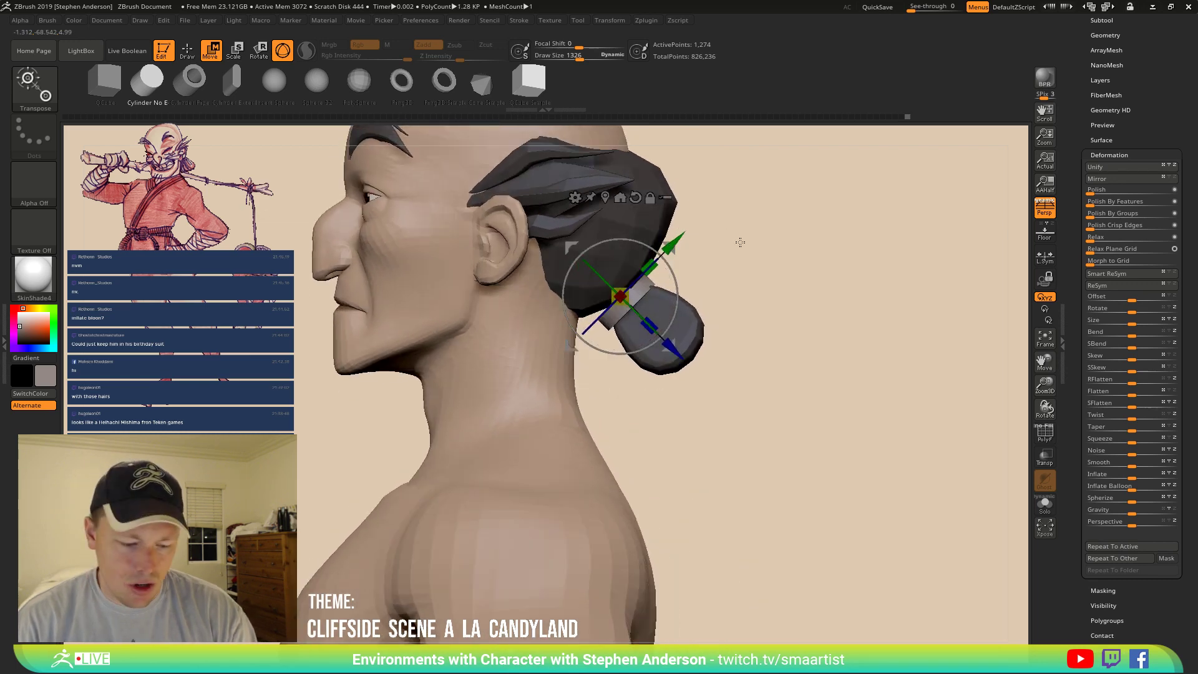
# Reshape the hair tie around the neck of the bun with the Move brush, reducing the draw size to 516.
pyautogui.press('b')
pyautogui.press('m')
pyautogui.press('v')
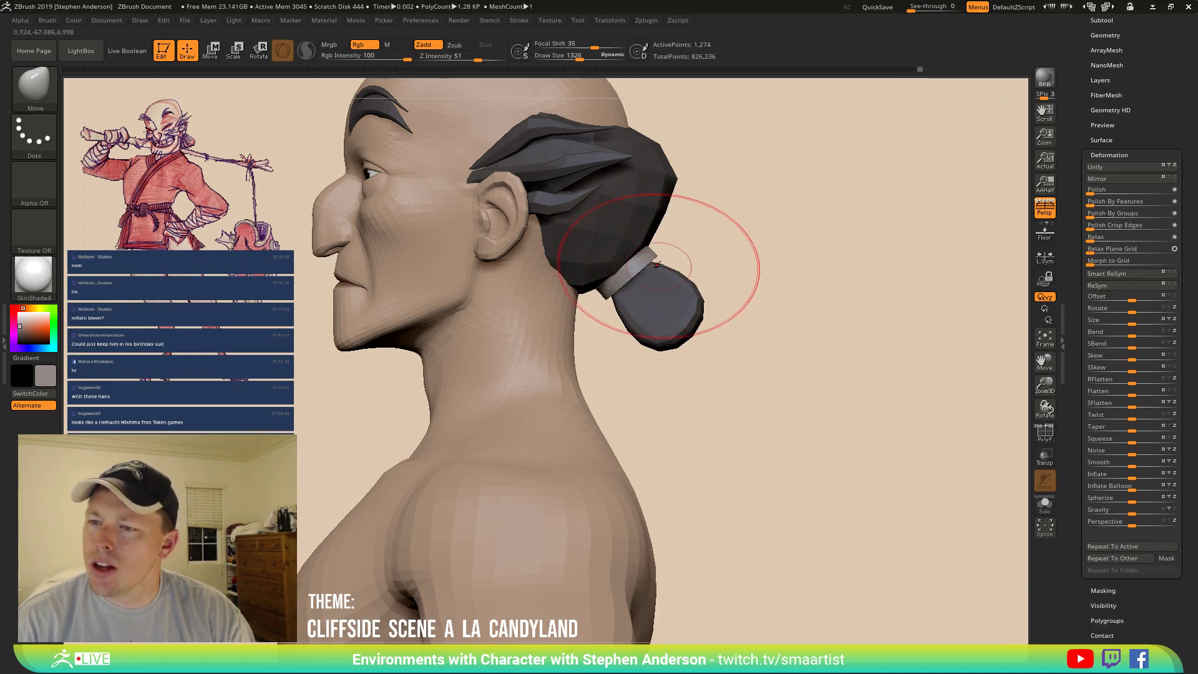
pyautogui.moveTo(725, 252); pyautogui.dragTo(651, 266)
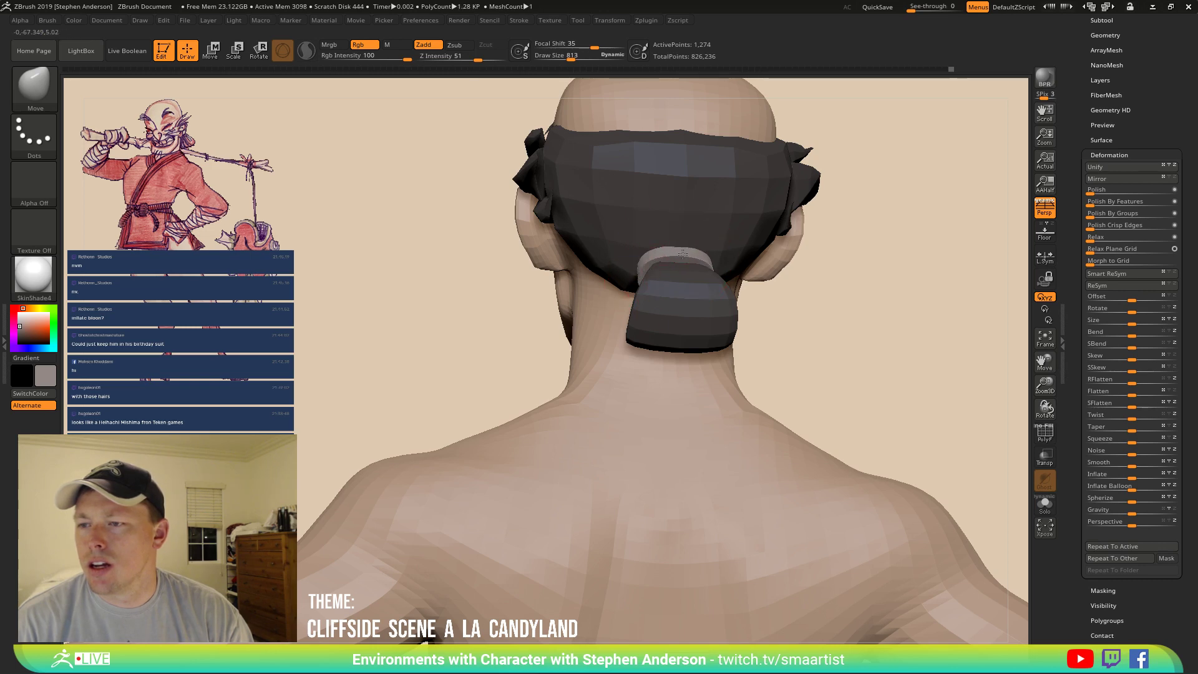
pyautogui.moveTo(677, 255)
pyautogui.mouseDown(button='right')
pyautogui.moveTo(723, 245)
pyautogui.moveTo(653, 274)
pyautogui.moveTo(729, 276)
pyautogui.mouseUp(button='right')
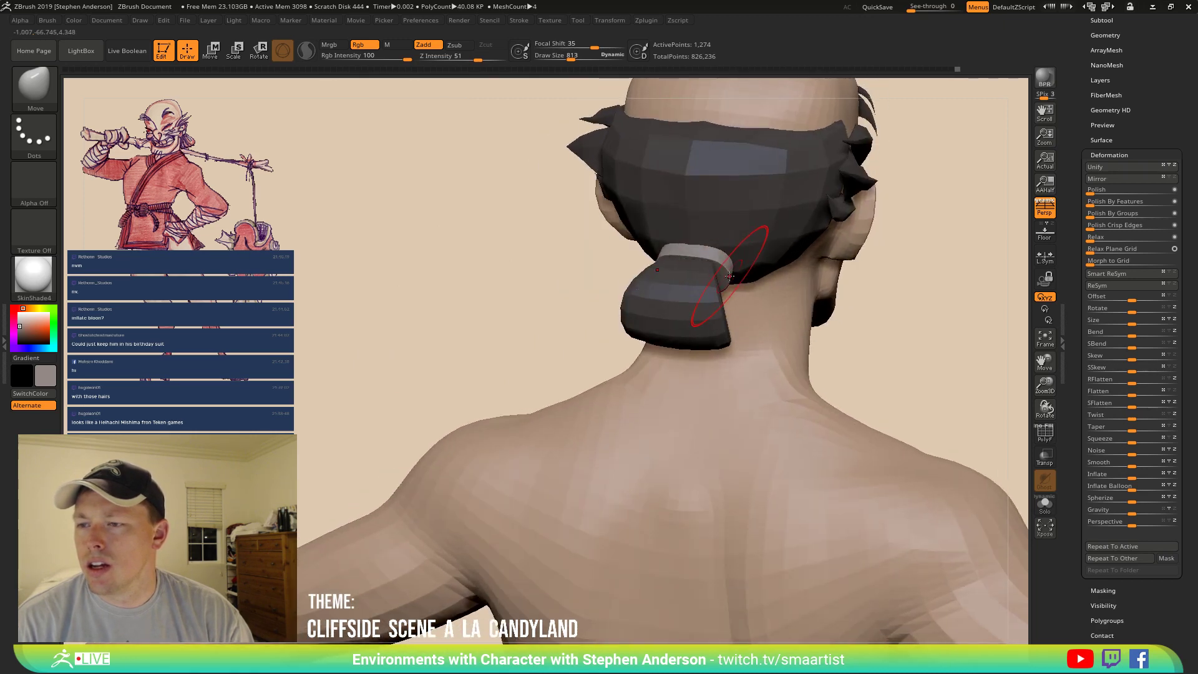
pyautogui.press('s')
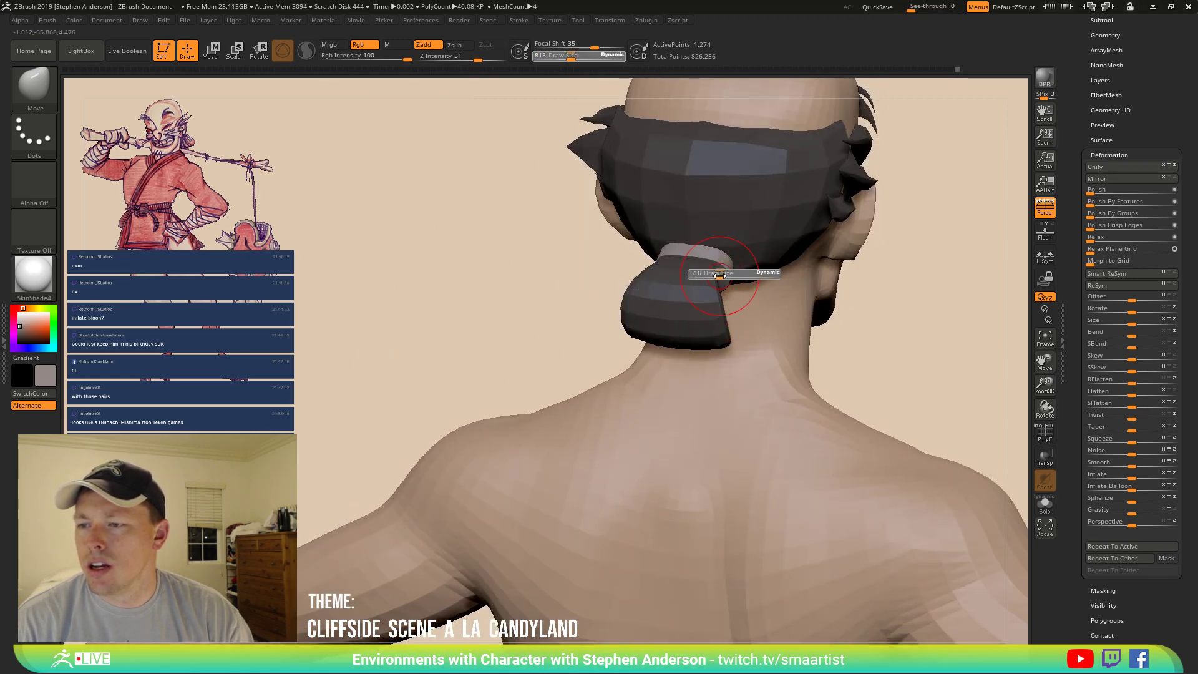
pyautogui.moveTo(719, 275); pyautogui.dragTo(715, 276)
pyautogui.moveTo(718, 272)
pyautogui.mouseDown(button='right')
pyautogui.moveTo(735, 224)
pyautogui.moveTo(741, 309)
pyautogui.mouseUp(button='right')
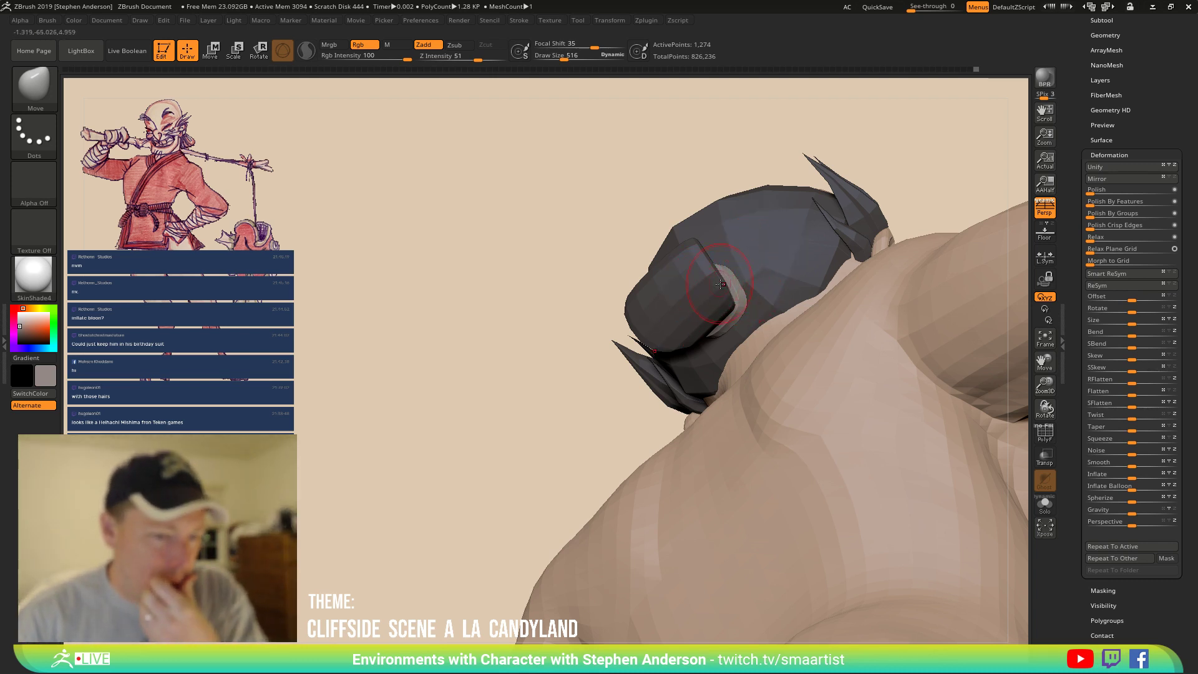
# Fill the unmasked hair tie with a reddish brown (R 169, G 96, B 71) and clear the mask.
pyautogui.moveTo(350, 268); pyautogui.dragTo(450, 300)
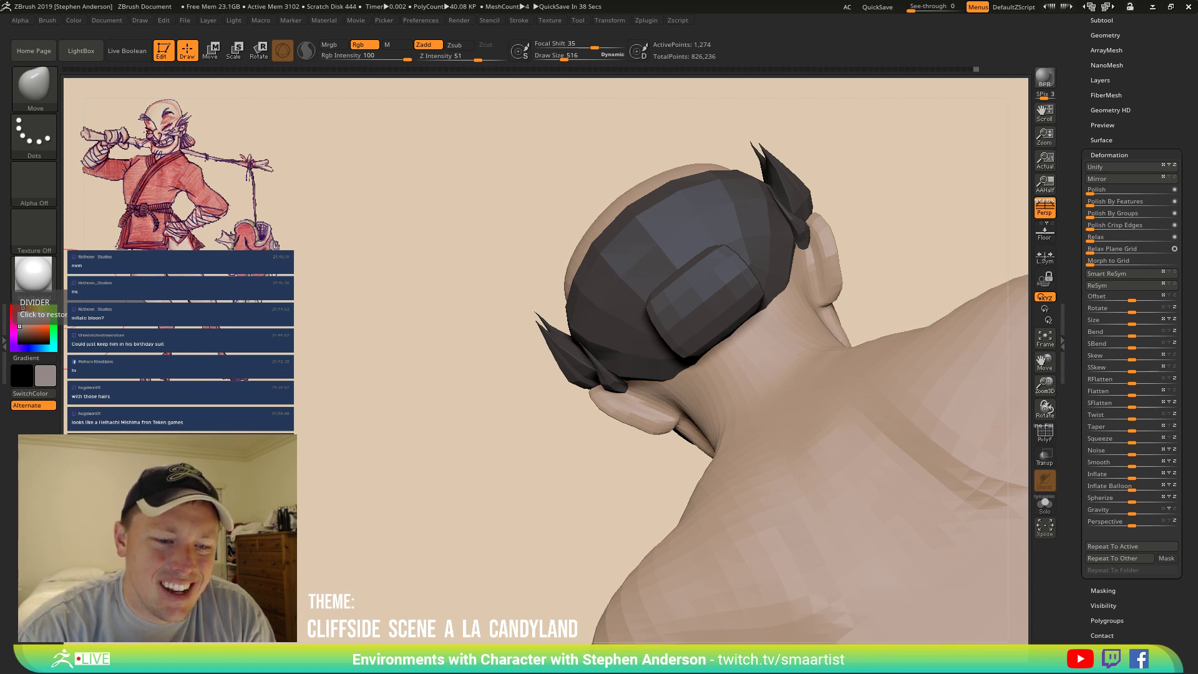
pyautogui.moveTo(718, 347)
pyautogui.mouseDown(button='right')
pyautogui.moveTo(740, 350)
pyautogui.moveTo(700, 343)
pyautogui.moveTo(642, 299)
pyautogui.moveTo(700, 353)
pyautogui.mouseUp(button='right')
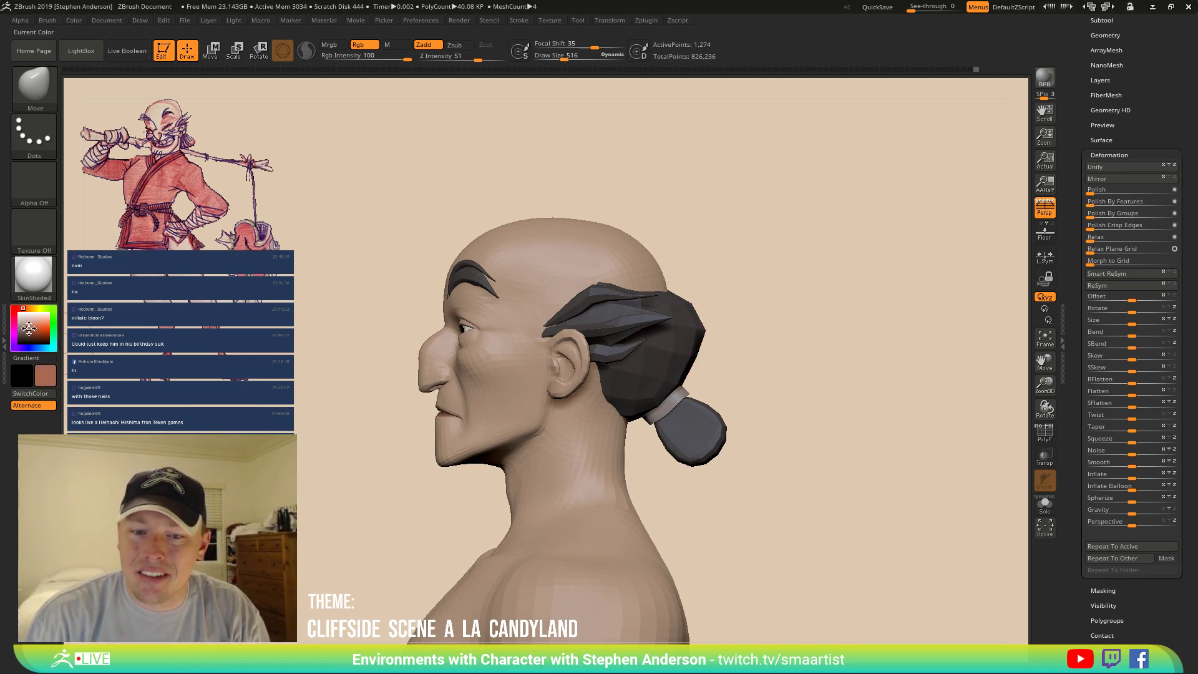
pyautogui.click(106, 20)
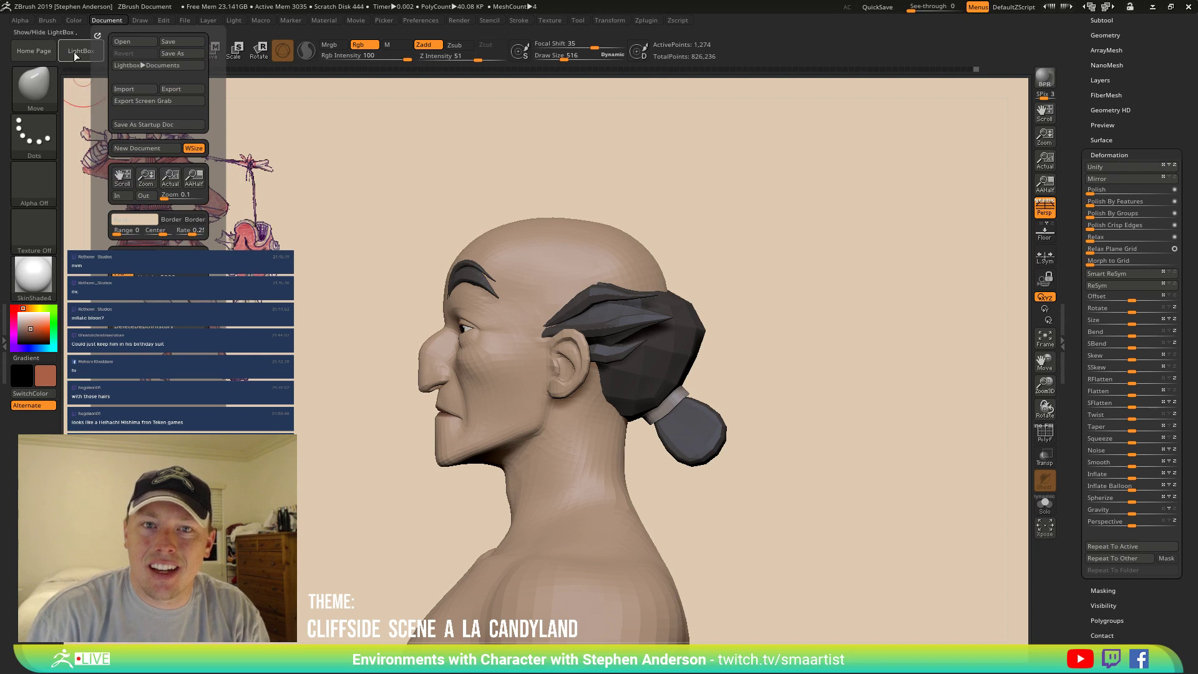
pyautogui.click(73, 19)
pyautogui.click(114, 242)
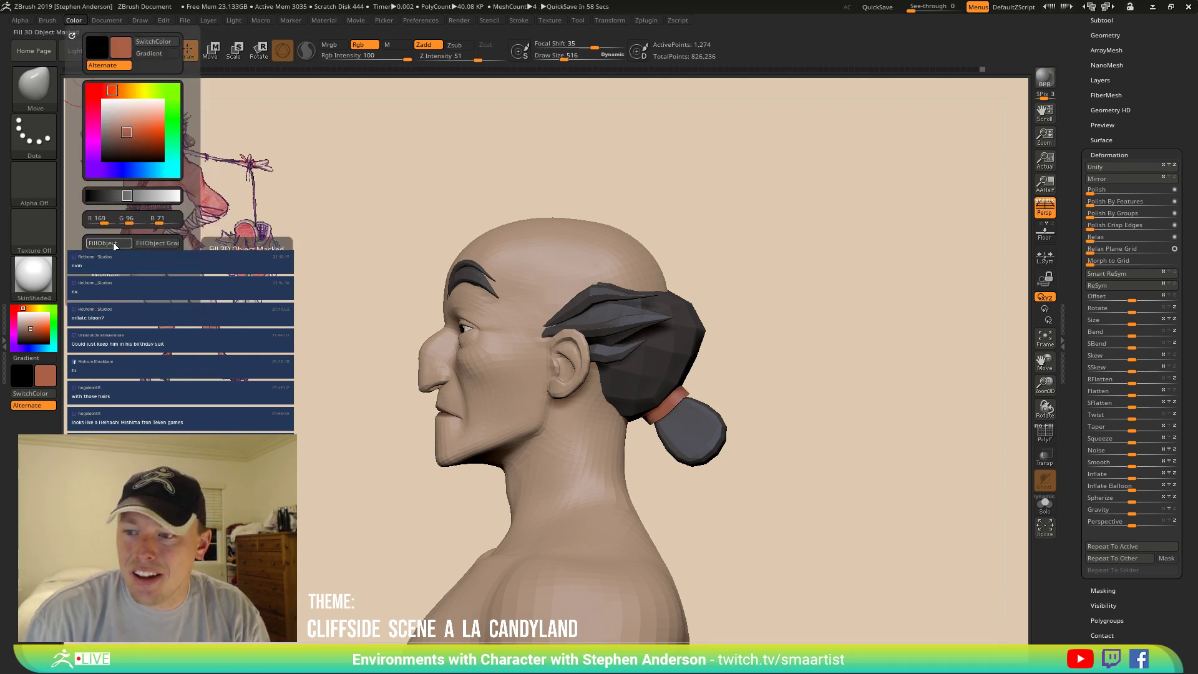
pyautogui.keyDown('ctrl'); pyautogui.moveTo(814, 325); pyautogui.dragTo(872, 427); pyautogui.keyUp('ctrl')
# Mask everything in the hair except the bun and place the gizmo's pivot at the hair tie.
pyautogui.press('w')
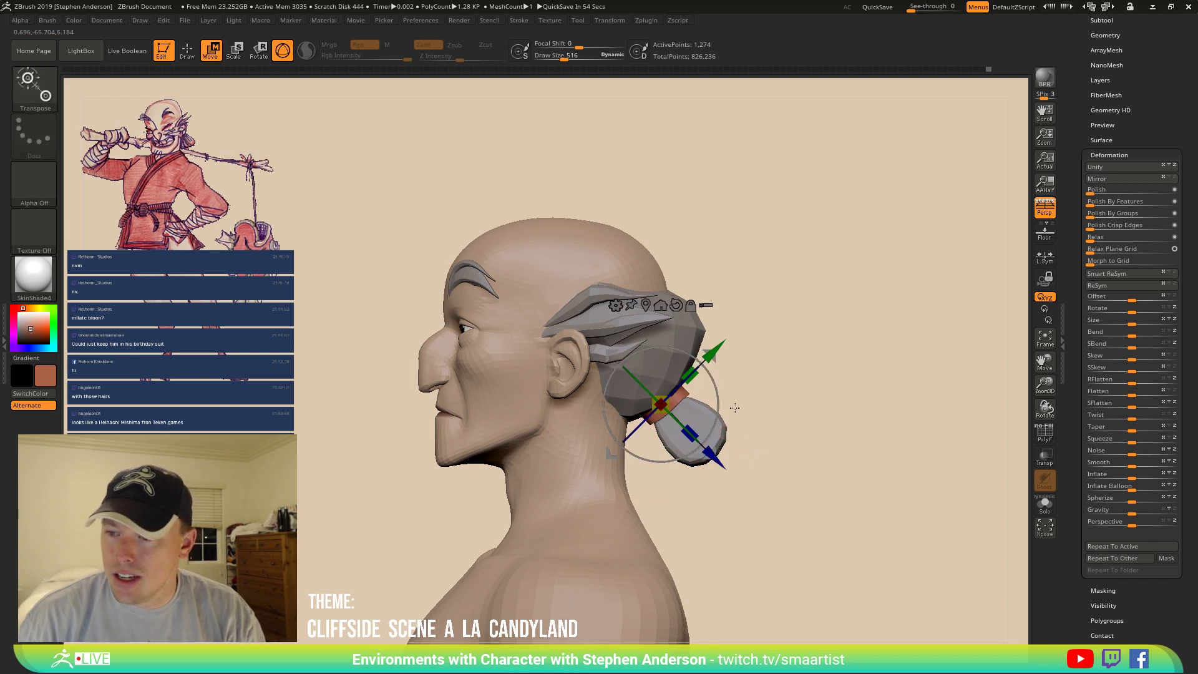
pyautogui.keyDown('alt'); pyautogui.moveTo(715, 362); pyautogui.dragTo(926, 324); pyautogui.keyUp('alt')
pyautogui.keyDown('ctrl'); pyautogui.click(689, 441); pyautogui.keyUp('ctrl')
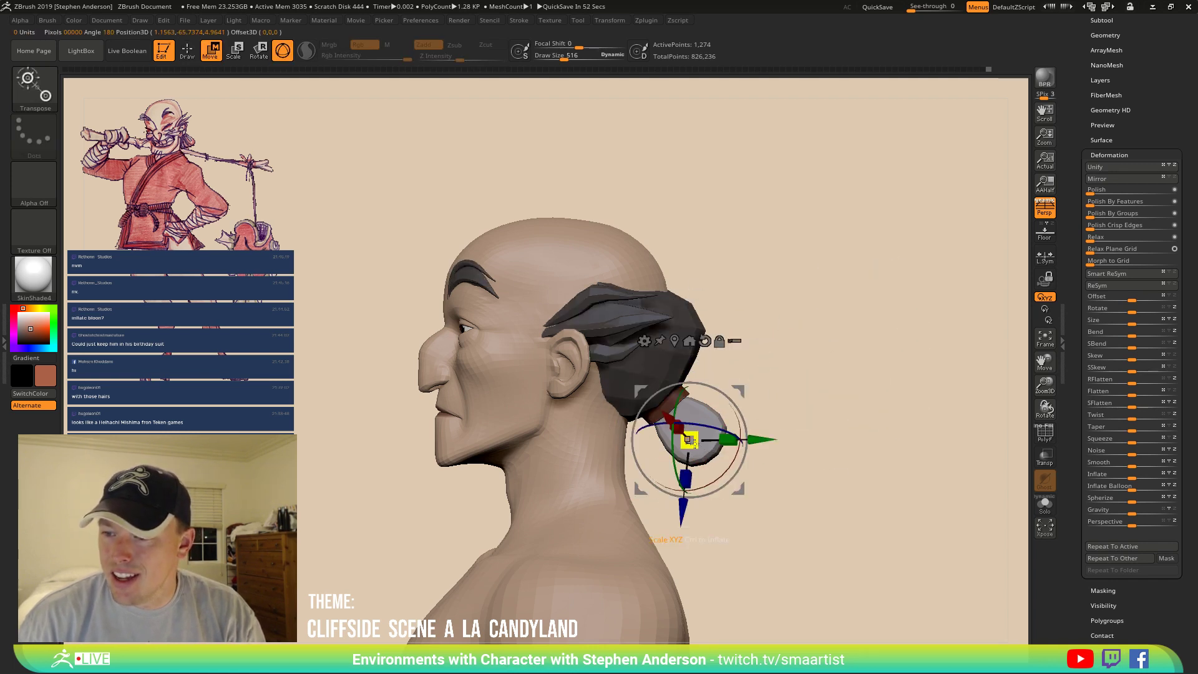
pyautogui.moveTo(737, 390)
pyautogui.keyDown('alt'); pyautogui.mouseDown()
pyautogui.moveTo(696, 329)
pyautogui.moveTo(738, 399)
pyautogui.mouseUp(); pyautogui.keyUp('alt')
pyautogui.keyDown('alt'); pyautogui.click(683, 305); pyautogui.keyUp('alt')
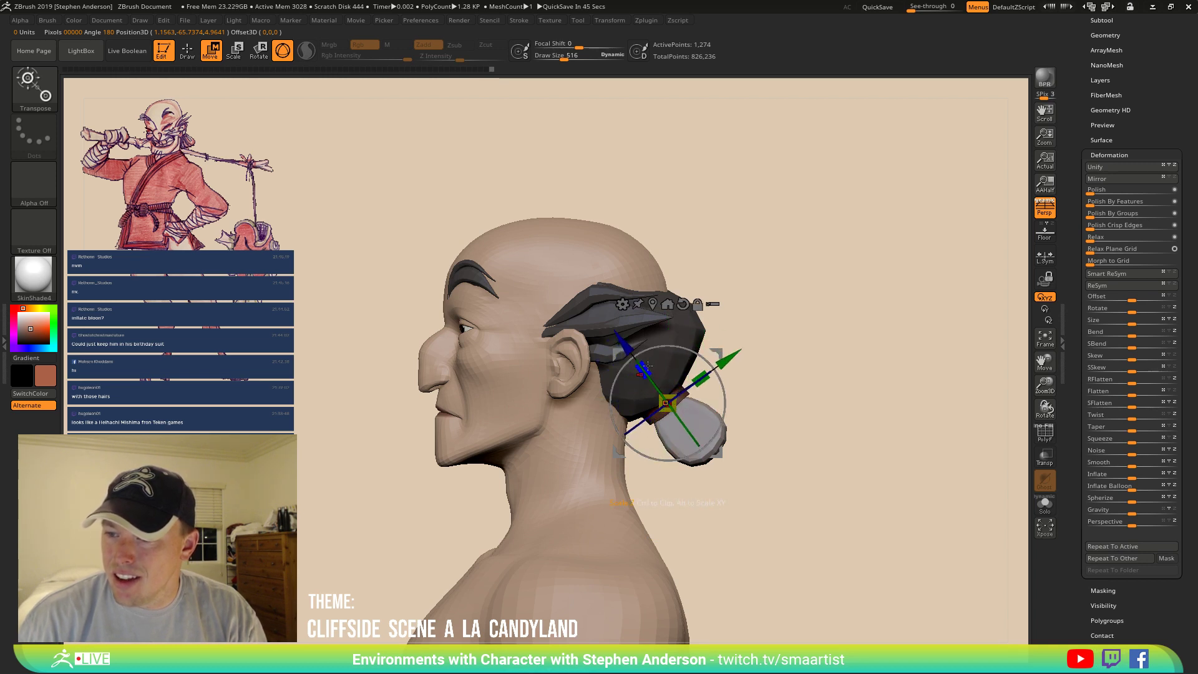
# Enlarge the ponytail below the hair tie, and adjust it with the Move brush at draw size 1106.
pyautogui.moveTo(646, 368)
pyautogui.mouseDown()
pyautogui.moveTo(631, 348)
pyautogui.moveTo(638, 355)
pyautogui.mouseUp()
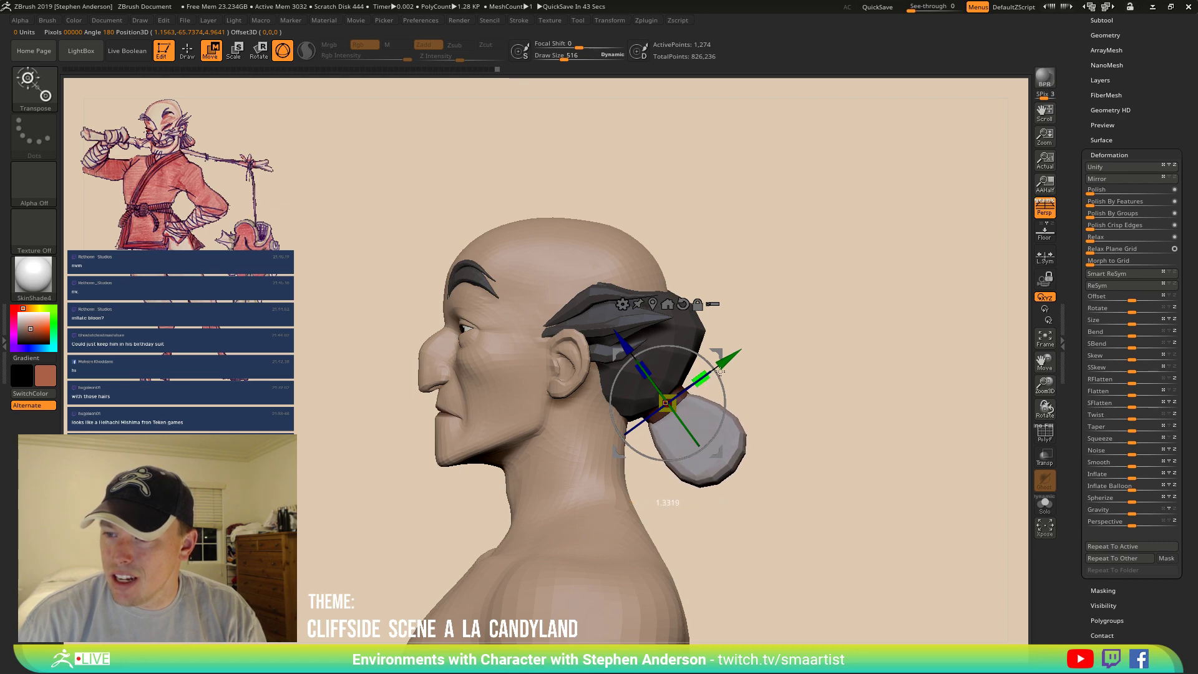
pyautogui.moveTo(758, 366)
pyautogui.mouseDown()
pyautogui.moveTo(806, 375)
pyautogui.moveTo(784, 372)
pyautogui.moveTo(749, 395)
pyautogui.moveTo(690, 396)
pyautogui.mouseUp()
pyautogui.press('q')
pyautogui.press('s')
pyautogui.moveTo(839, 399)
pyautogui.mouseDown()
pyautogui.moveTo(679, 407)
pyautogui.moveTo(755, 414)
pyautogui.moveTo(760, 371)
pyautogui.moveTo(774, 370)
pyautogui.mouseUp()
pyautogui.moveTo(686, 424); pyautogui.dragTo(696, 424)
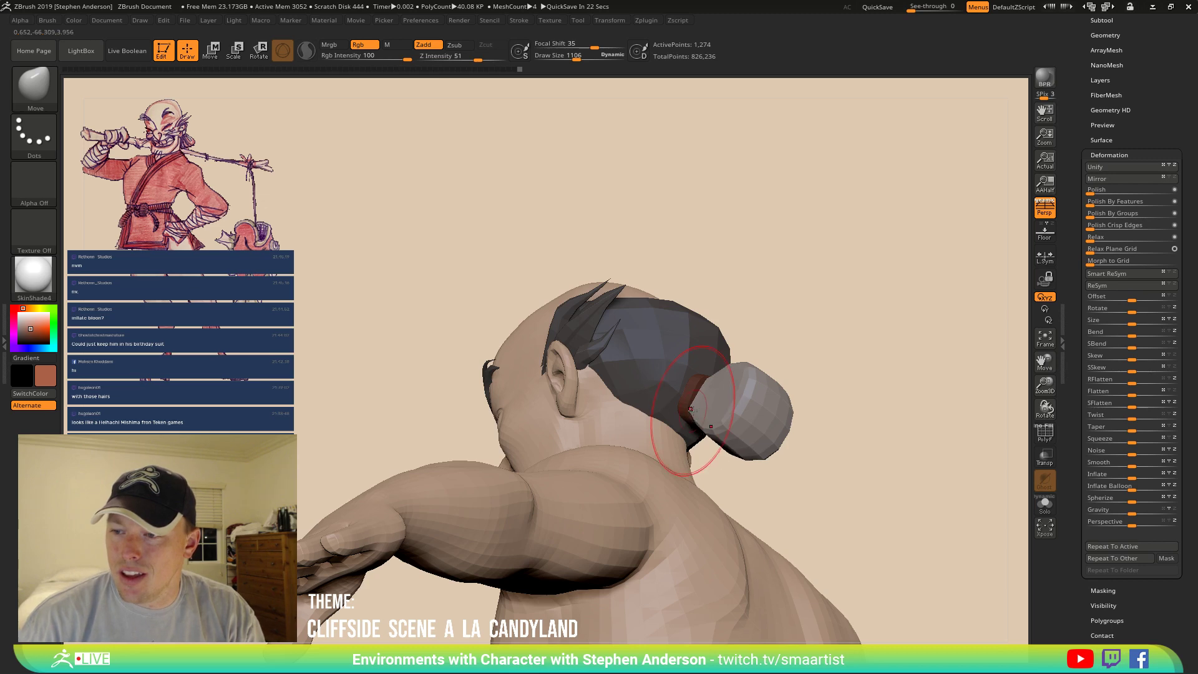
# Check the ponytail's shape from the back and side, and clear the mask from the hair.
pyautogui.moveTo(721, 384)
pyautogui.mouseDown(button='right')
pyautogui.moveTo(752, 387)
pyautogui.moveTo(721, 361)
pyautogui.moveTo(712, 400)
pyautogui.mouseUp(button='right')
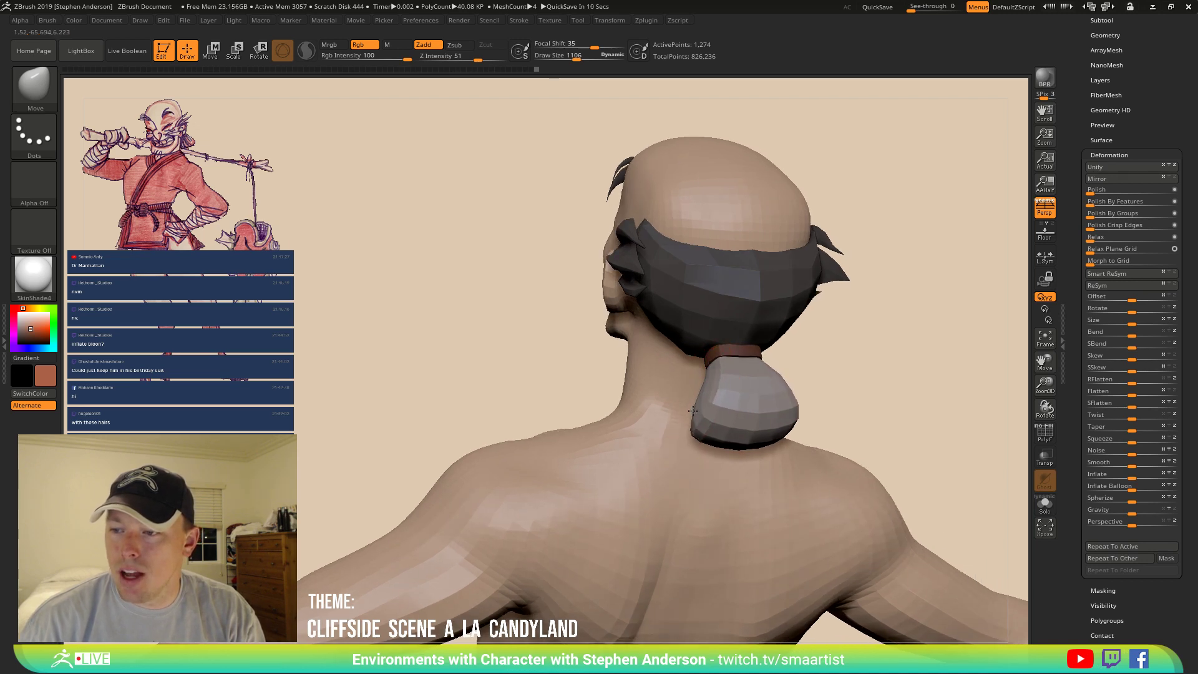
pyautogui.moveTo(693, 410); pyautogui.dragTo(685, 453, button='right')
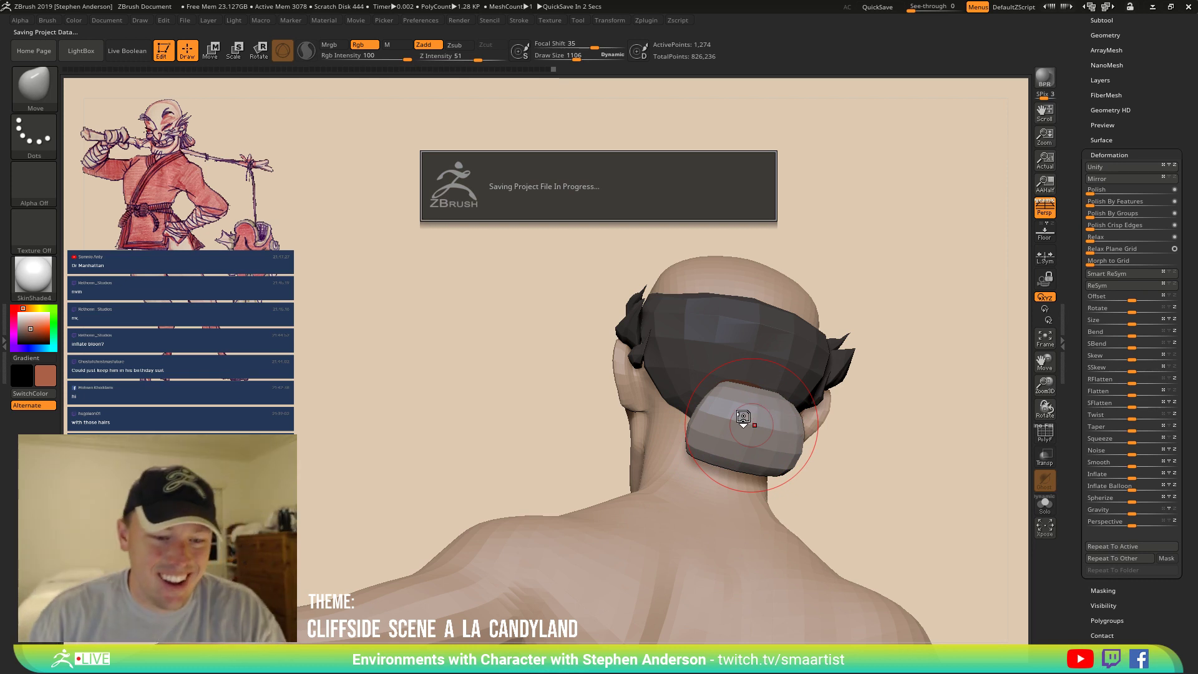
pyautogui.moveTo(742, 413); pyautogui.dragTo(787, 406, button='right')
pyautogui.moveTo(702, 393); pyautogui.dragTo(718, 400, button='right')
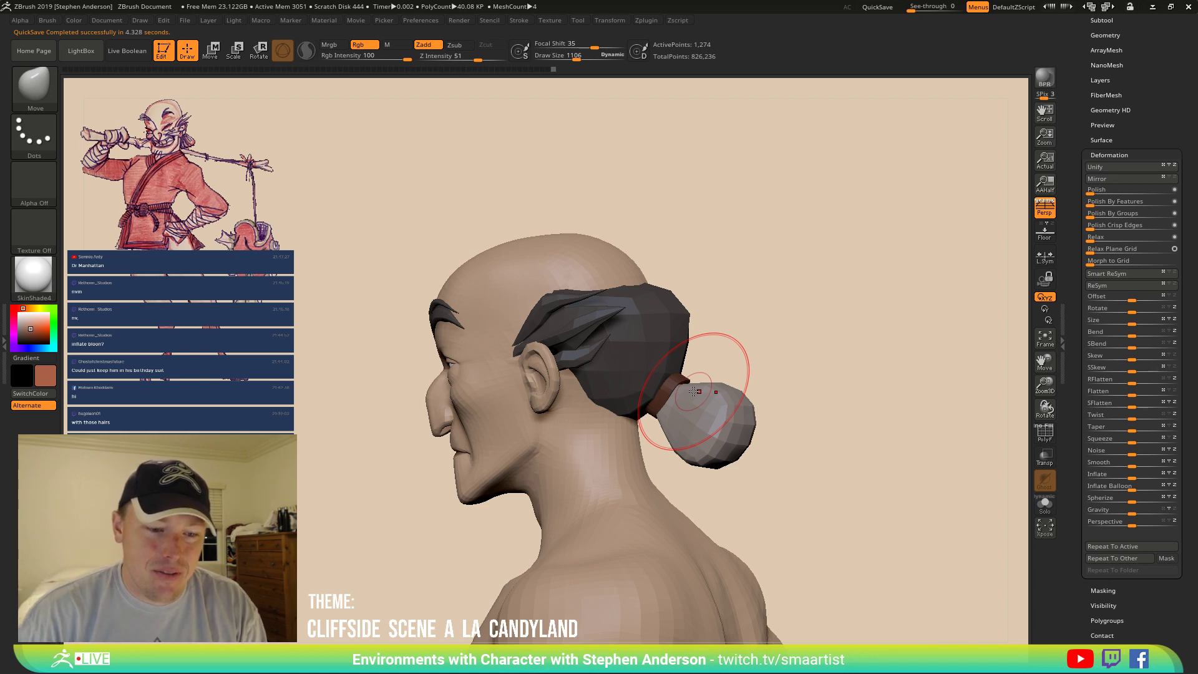
pyautogui.moveTo(704, 317); pyautogui.dragTo(760, 309, button='right')
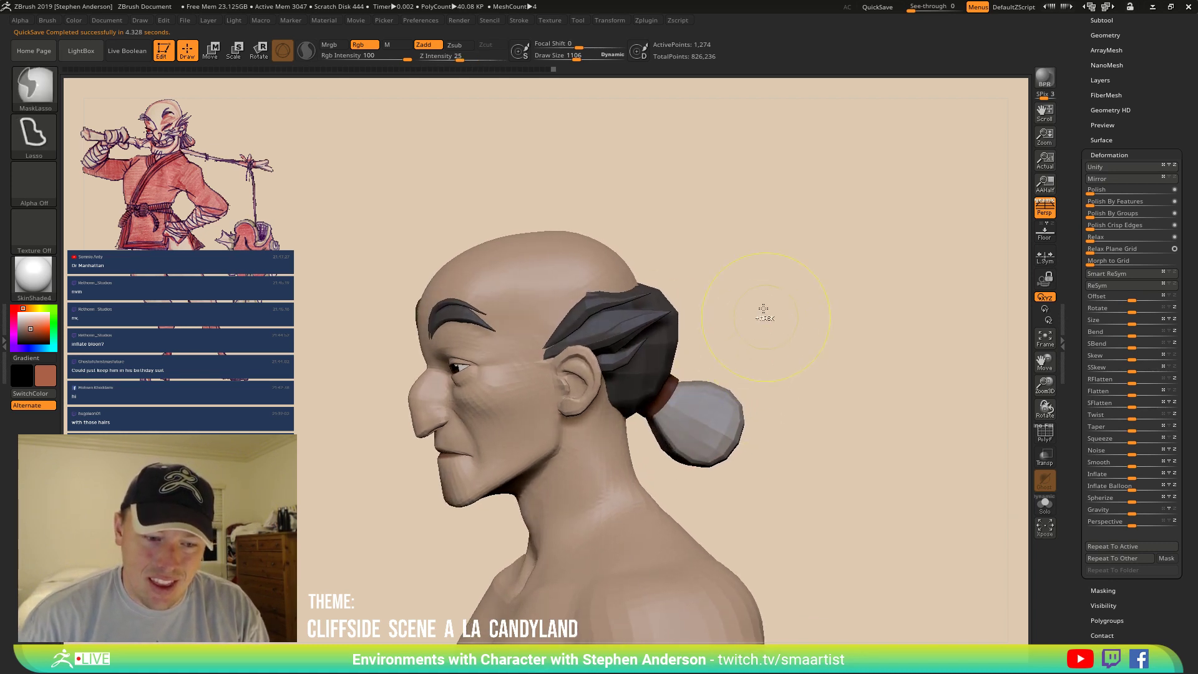
pyautogui.keyDown('ctrl'); pyautogui.moveTo(746, 296); pyautogui.dragTo(783, 346); pyautogui.keyUp('ctrl')
# Mask all of the hair except the ponytail and its tie by hiding those two parts, masking the rest and restoring full visibility.
pyautogui.moveTo(784, 349)
pyautogui.keyDown('ctrl'); pyautogui.mouseDown(button='right')
pyautogui.moveTo(725, 300)
pyautogui.moveTo(677, 220)
pyautogui.mouseUp(button='right'); pyautogui.keyUp('ctrl')
pyautogui.moveTo(637, 300)
pyautogui.mouseDown(button='right')
pyautogui.moveTo(669, 286)
pyautogui.moveTo(630, 289)
pyautogui.moveTo(626, 331)
pyautogui.moveTo(650, 331)
pyautogui.mouseUp(button='right')
pyautogui.keyDown('shift'); pyautogui.moveTo(656, 332); pyautogui.dragTo(693, 313); pyautogui.keyUp('shift')
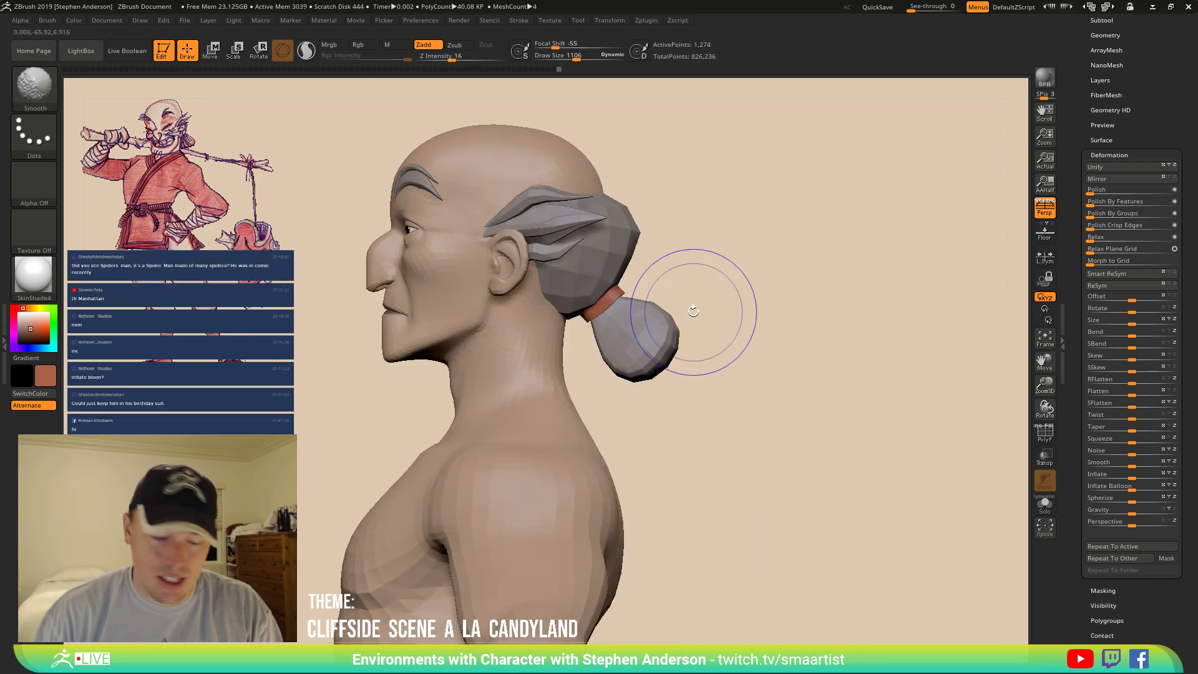
pyautogui.hotkey('ctrl', 'shift')
pyautogui.keyDown('ctrl'); pyautogui.keyDown('shift'); pyautogui.click(635, 338); pyautogui.keyUp('shift'); pyautogui.keyUp('ctrl')
pyautogui.keyDown('ctrl'); pyautogui.keyDown('shift'); pyautogui.click(615, 310); pyautogui.keyUp('shift'); pyautogui.keyUp('ctrl')
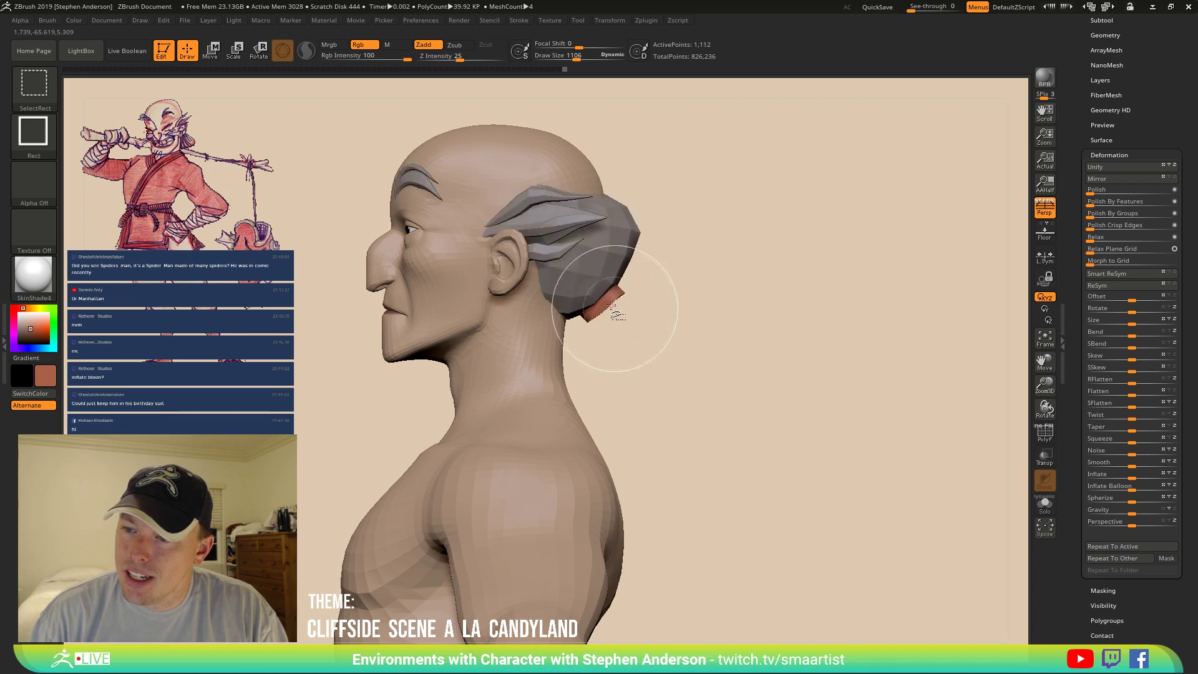
pyautogui.keyDown('ctrl'); pyautogui.keyDown('shift'); pyautogui.click(605, 308); pyautogui.keyUp('shift'); pyautogui.keyUp('ctrl')
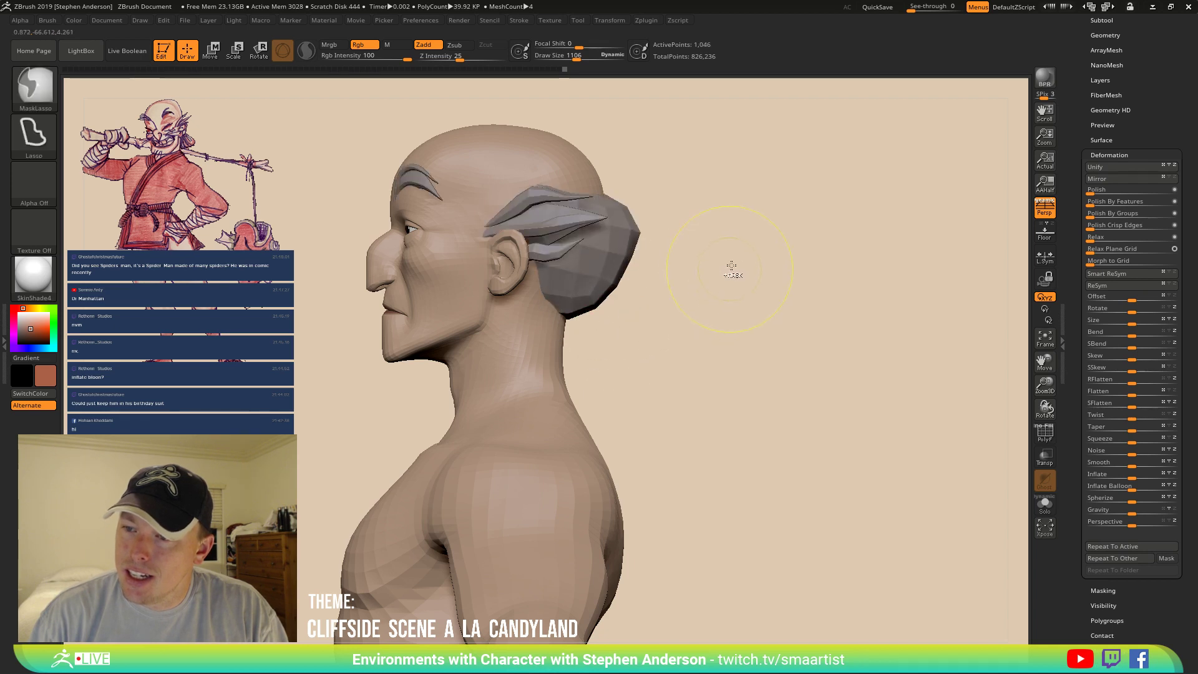
pyautogui.keyDown('ctrl'); pyautogui.click(809, 325); pyautogui.keyUp('ctrl')
pyautogui.keyDown('ctrl'); pyautogui.keyDown('shift'); pyautogui.click(808, 326); pyautogui.keyUp('shift'); pyautogui.keyUp('ctrl')
# Rotate the ponytail and its tie downward toward the neck by about 12 degrees and clear the mask.
pyautogui.press('w')
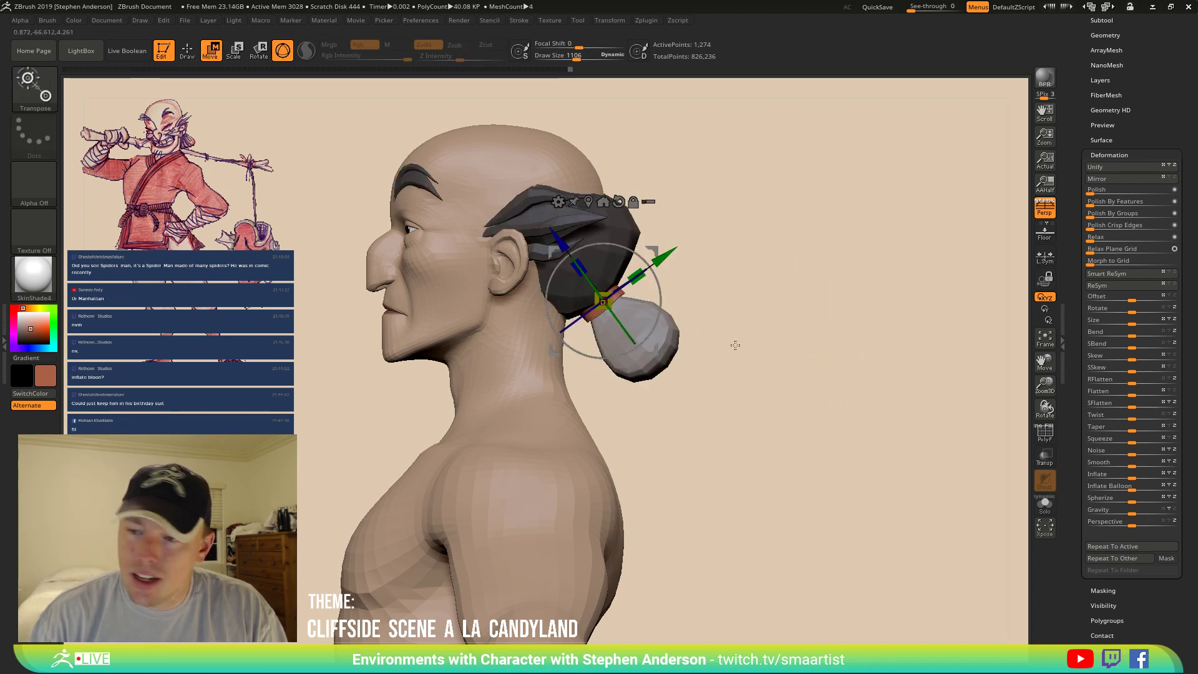
pyautogui.moveTo(651, 252); pyautogui.dragTo(629, 260)
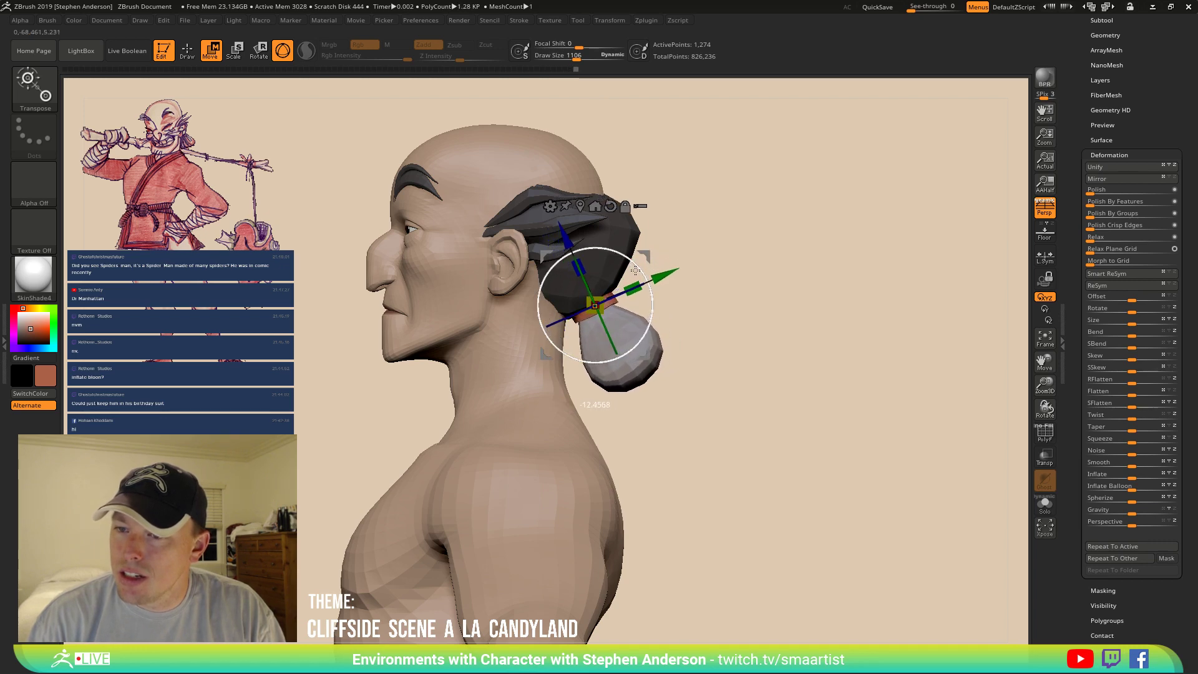
pyautogui.moveTo(699, 274)
pyautogui.mouseDown()
pyautogui.moveTo(762, 275)
pyautogui.moveTo(723, 260)
pyautogui.moveTo(738, 286)
pyautogui.moveTo(730, 308)
pyautogui.moveTo(700, 308)
pyautogui.mouseUp()
pyautogui.press('q')
pyautogui.moveTo(700, 308); pyautogui.dragTo(733, 350, button='right')
pyautogui.keyDown('ctrl'); pyautogui.moveTo(637, 285); pyautogui.dragTo(662, 350, button='right'); pyautogui.keyUp('ctrl')
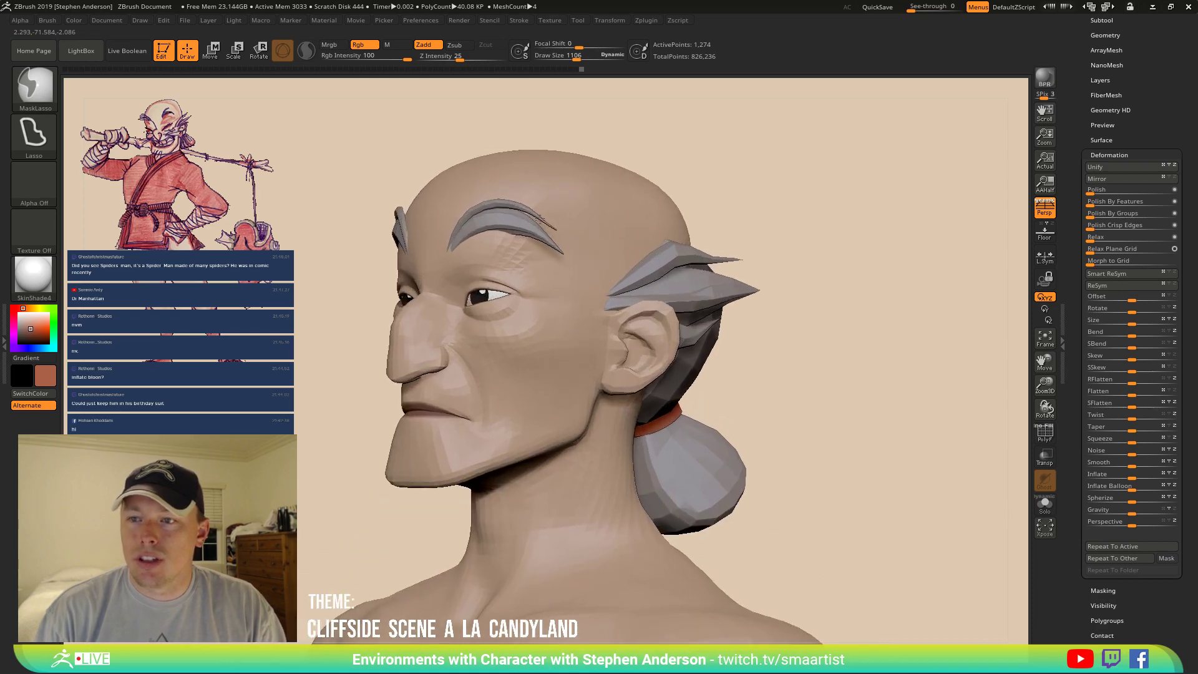
# Isolate the eyebrows by hiding their polygroups and inverting the visibility of the hair subtool.
pyautogui.keyDown('ctrl'); pyautogui.keyDown('shift'); pyautogui.click(505, 223); pyautogui.keyUp('shift'); pyautogui.keyUp('ctrl')
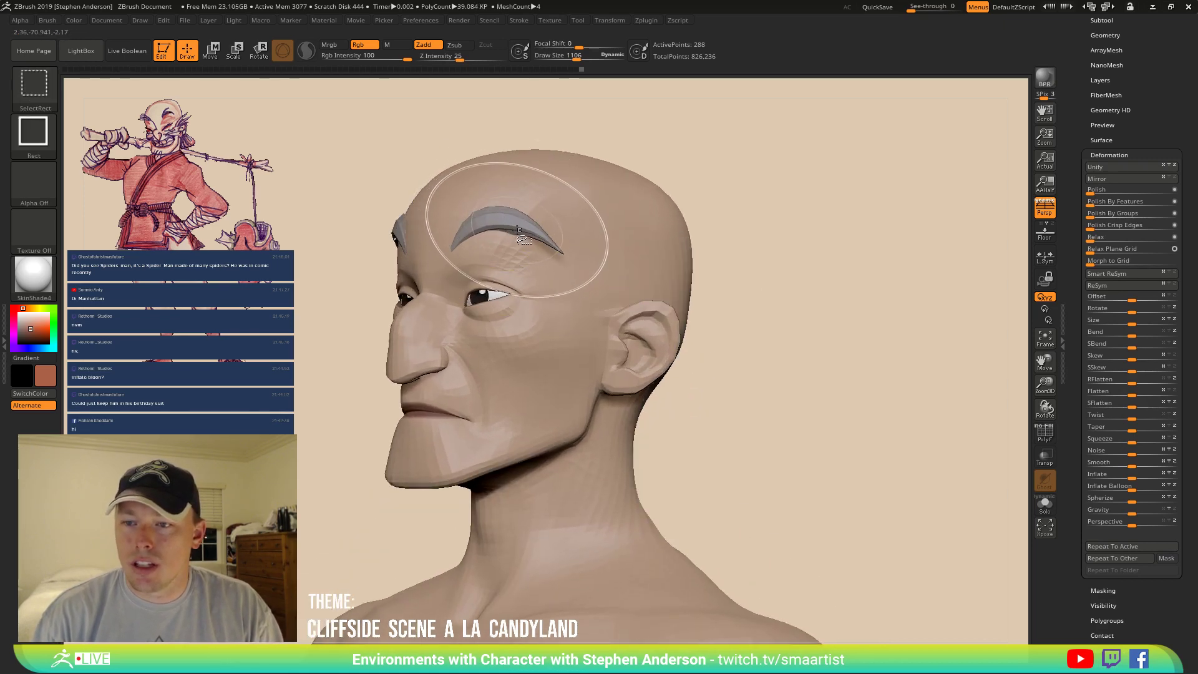
pyautogui.keyDown('ctrl'); pyautogui.keyDown('shift'); pyautogui.click(511, 226); pyautogui.keyUp('shift'); pyautogui.keyUp('ctrl')
pyautogui.keyDown('ctrl'); pyautogui.keyDown('shift'); pyautogui.click(497, 208); pyautogui.keyUp('shift'); pyautogui.keyUp('ctrl')
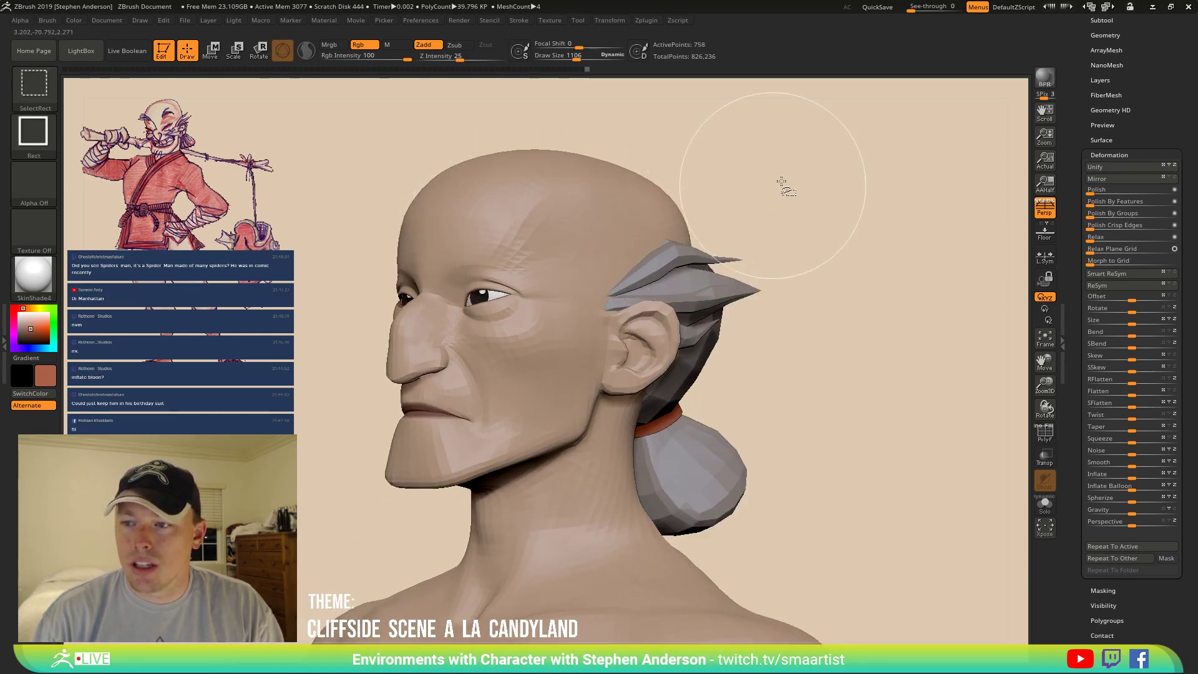
pyautogui.keyDown('ctrl'); pyautogui.keyDown('shift'); pyautogui.moveTo(791, 181); pyautogui.dragTo(875, 232); pyautogui.keyUp('shift'); pyautogui.keyUp('ctrl')
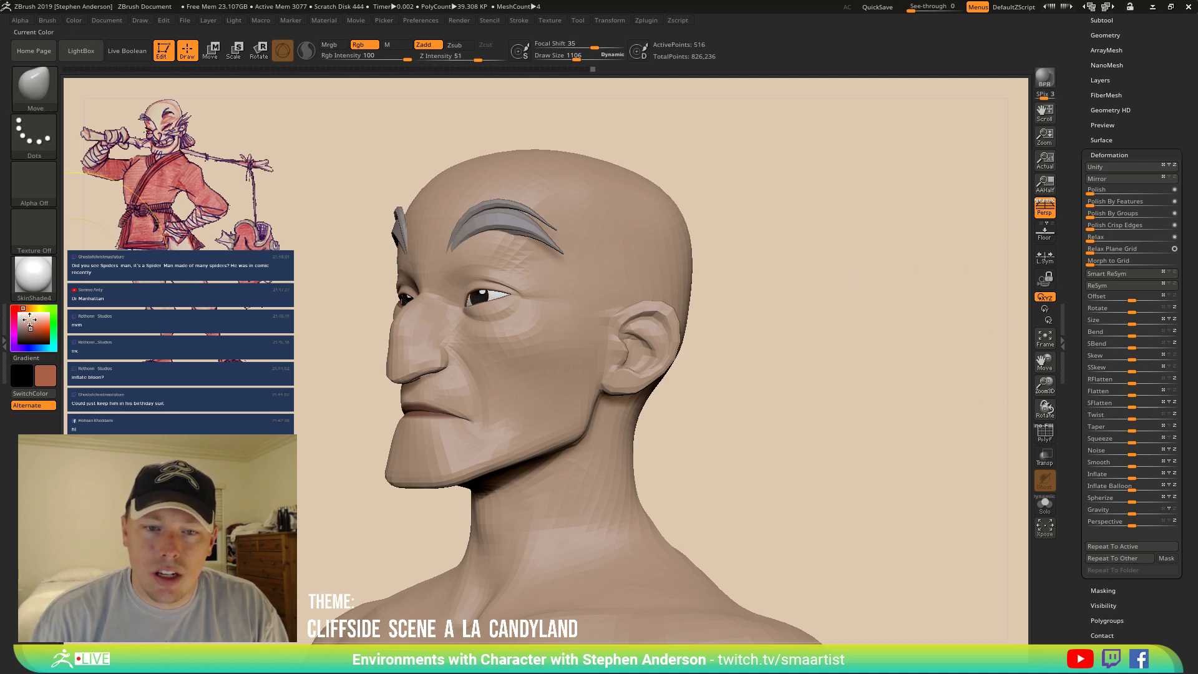
# Sample the eyebrow color, darken it to RGB 106, 90, 84, fill the eyebrows with it, and unhide the hair.
pyautogui.press('c')
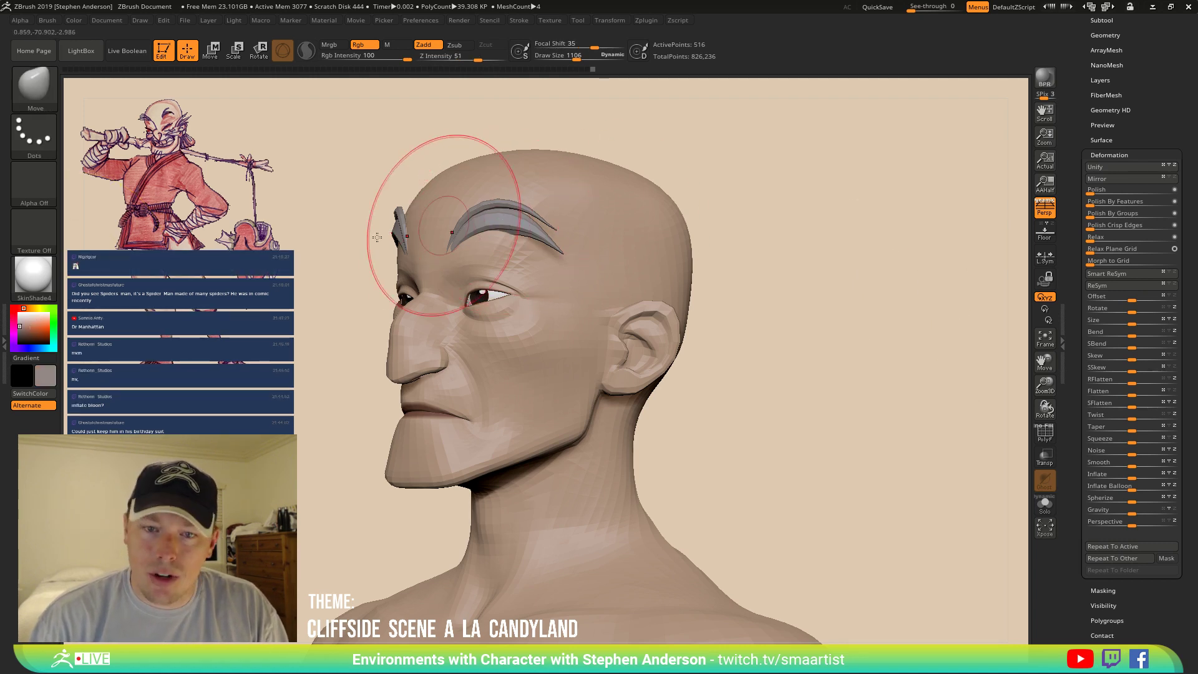
pyautogui.moveTo(20, 329); pyautogui.dragTo(21, 331)
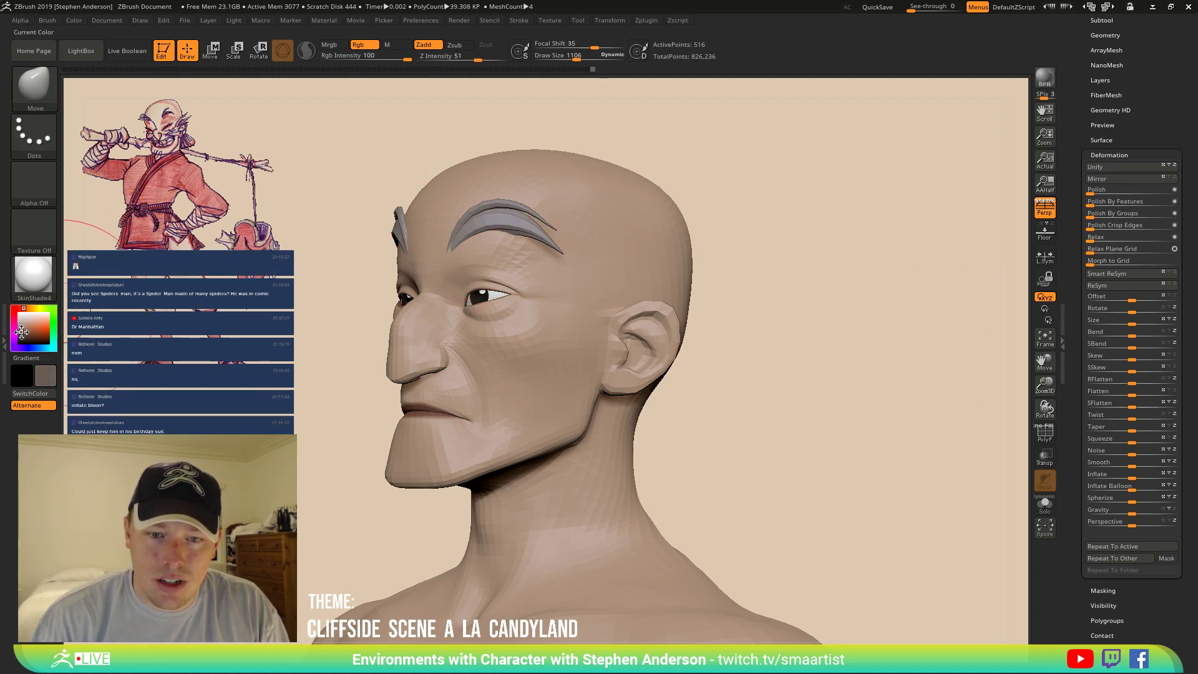
pyautogui.moveTo(75, 20)
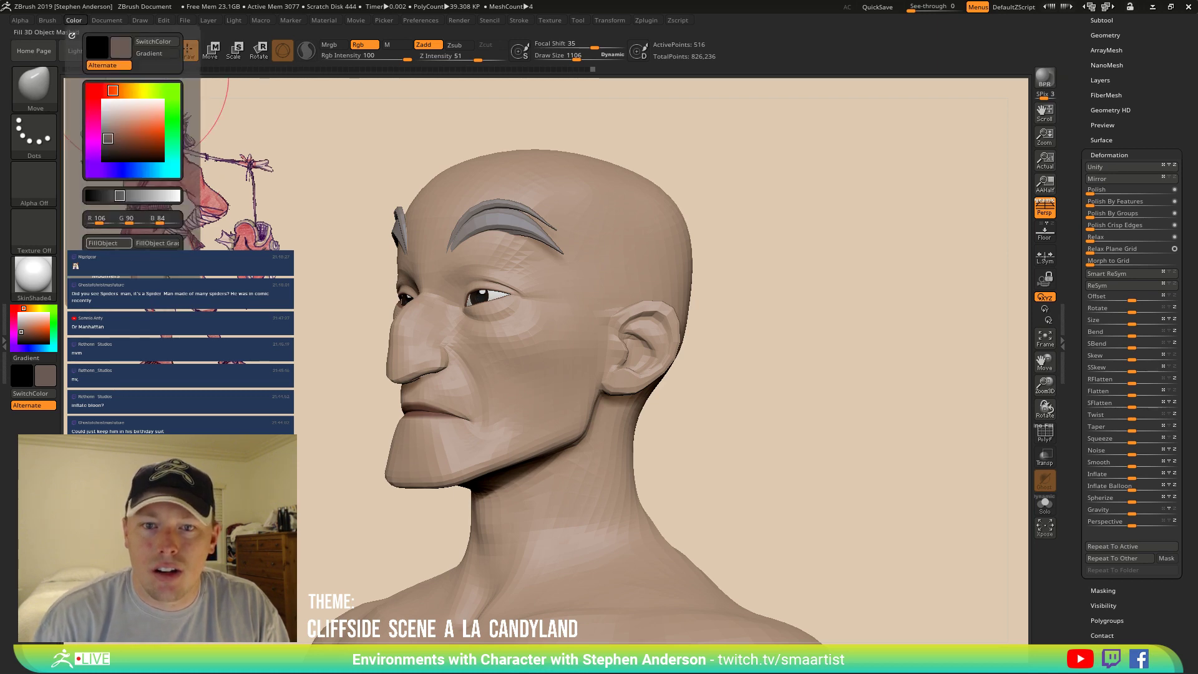
pyautogui.click(106, 245)
pyautogui.keyDown('ctrl'); pyautogui.keyDown('shift'); pyautogui.click(901, 313); pyautogui.keyUp('shift'); pyautogui.keyUp('ctrl')
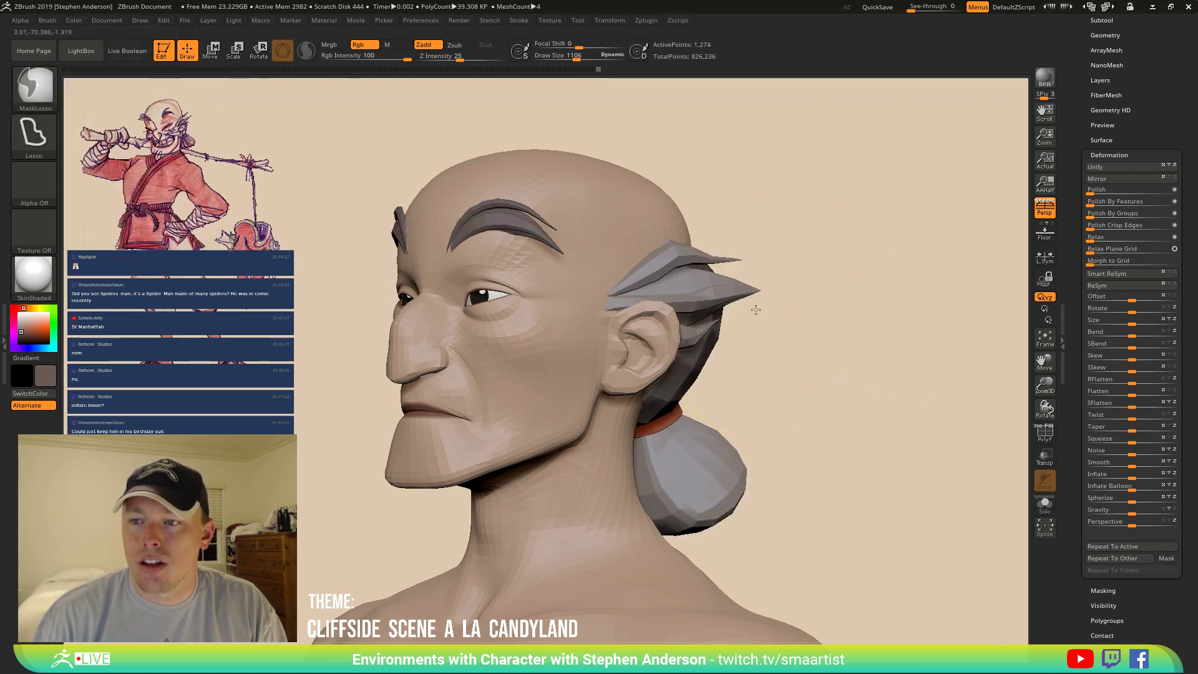
# Save the character tool as a .ztl file in the _CandyLand project folder.
pyautogui.moveTo(754, 308)
pyautogui.keyDown('ctrl'); pyautogui.mouseDown(button='right')
pyautogui.moveTo(658, 238)
pyautogui.moveTo(688, 239)
pyautogui.moveTo(679, 224)
pyautogui.moveTo(653, 227)
pyautogui.moveTo(672, 217)
pyautogui.moveTo(700, 248)
pyautogui.mouseUp(button='right'); pyautogui.keyUp('ctrl')
pyautogui.moveTo(642, 235)
pyautogui.mouseDown()
pyautogui.moveTo(700, 266)
pyautogui.moveTo(687, 249)
pyautogui.moveTo(685, 259)
pyautogui.moveTo(682, 233)
pyautogui.moveTo(721, 211)
pyautogui.moveTo(674, 225)
pyautogui.mouseUp()
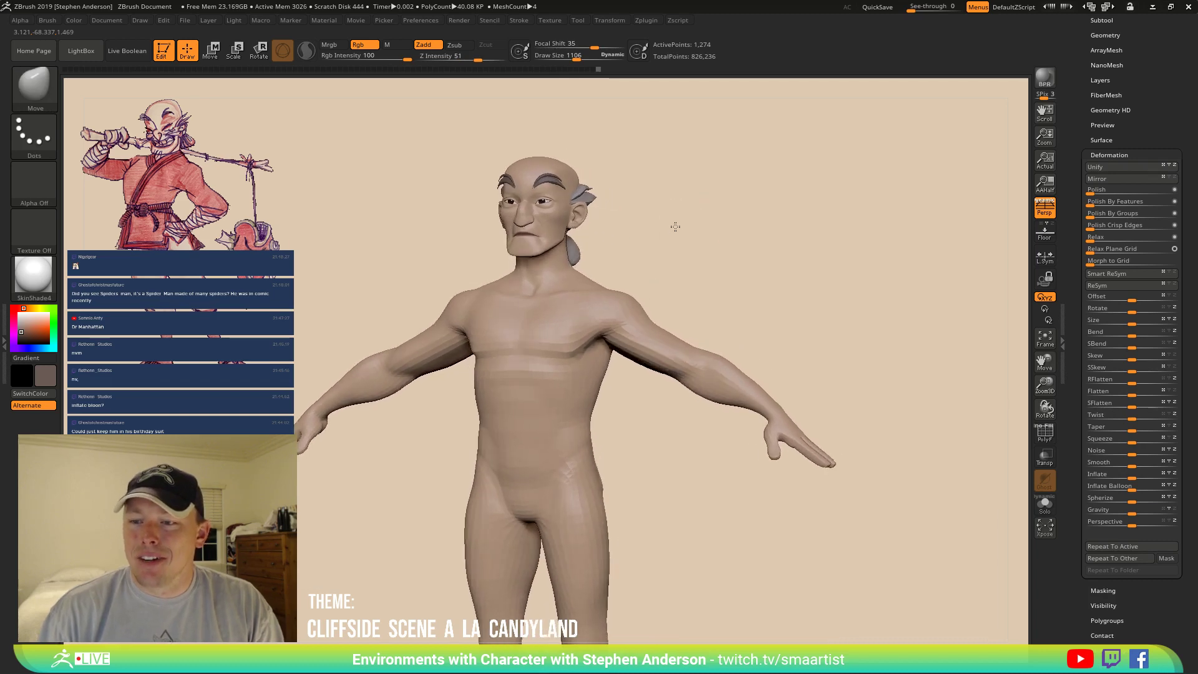
pyautogui.press('space')
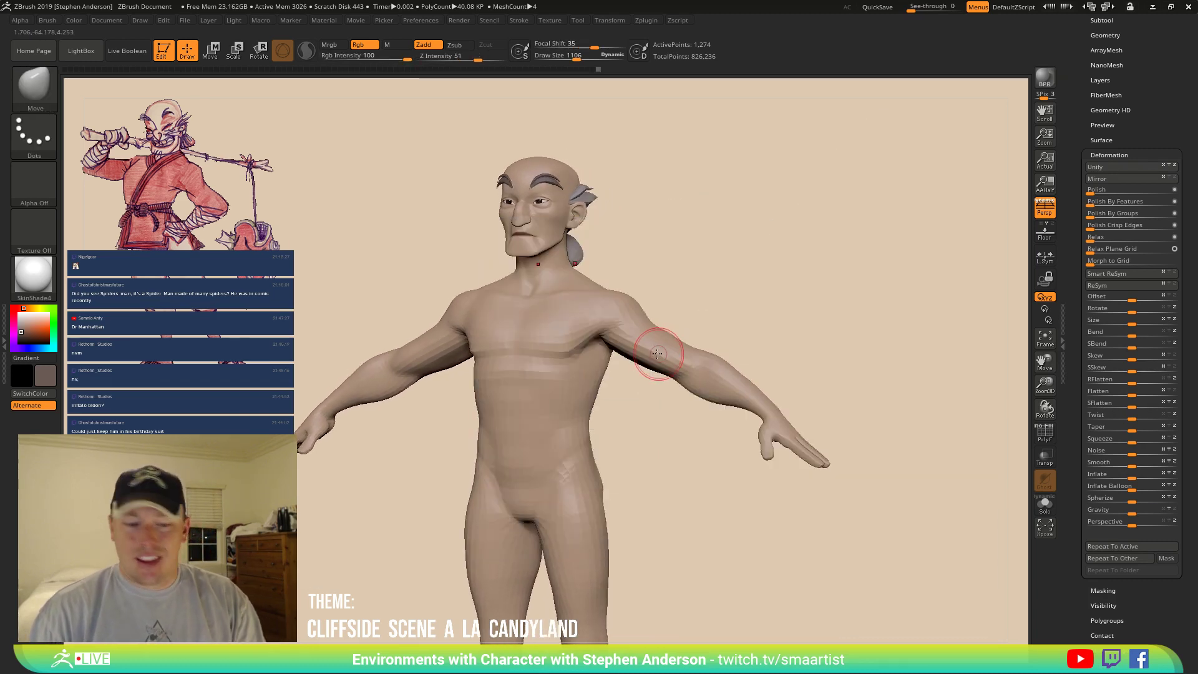
pyautogui.hotkey('ctrl', 's')
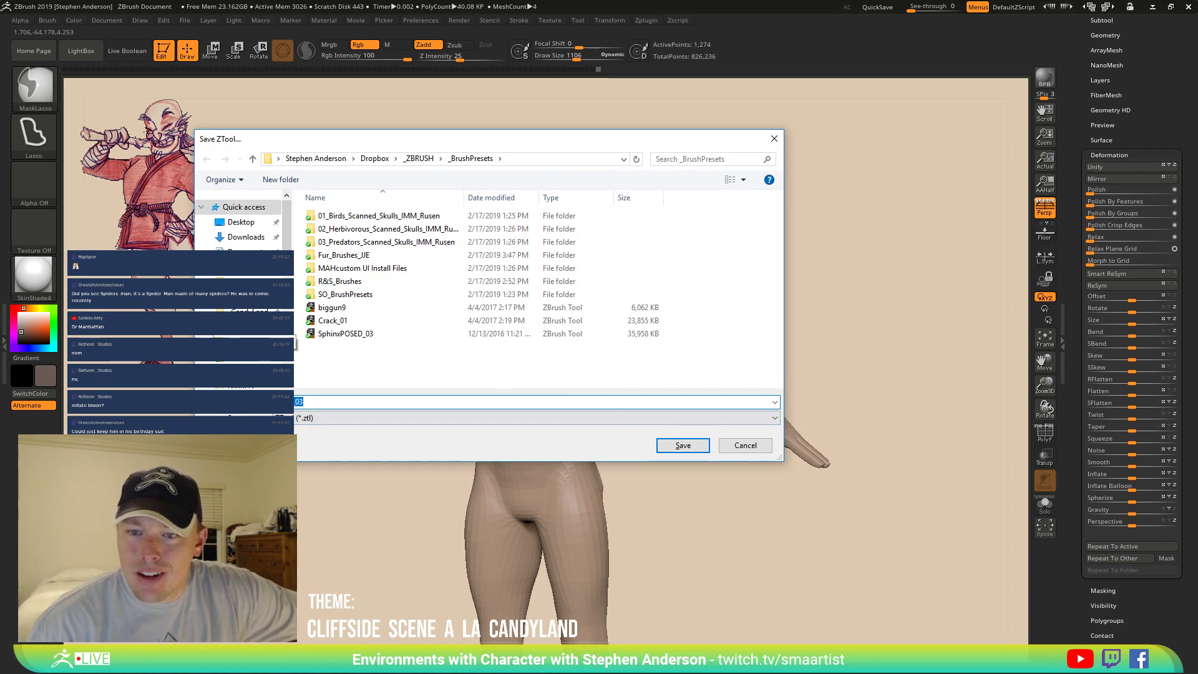
pyautogui.scroll(-5, 292, 306)
pyautogui.scroll(1, 298, 316)
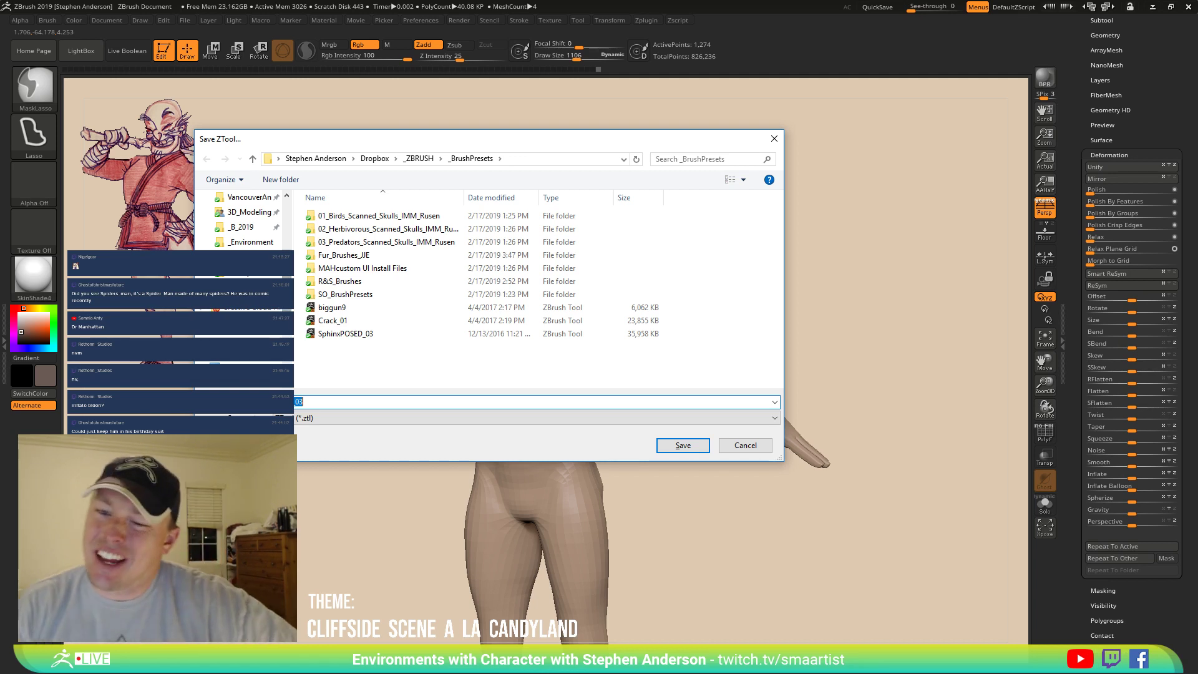
pyautogui.scroll(3, 262, 231)
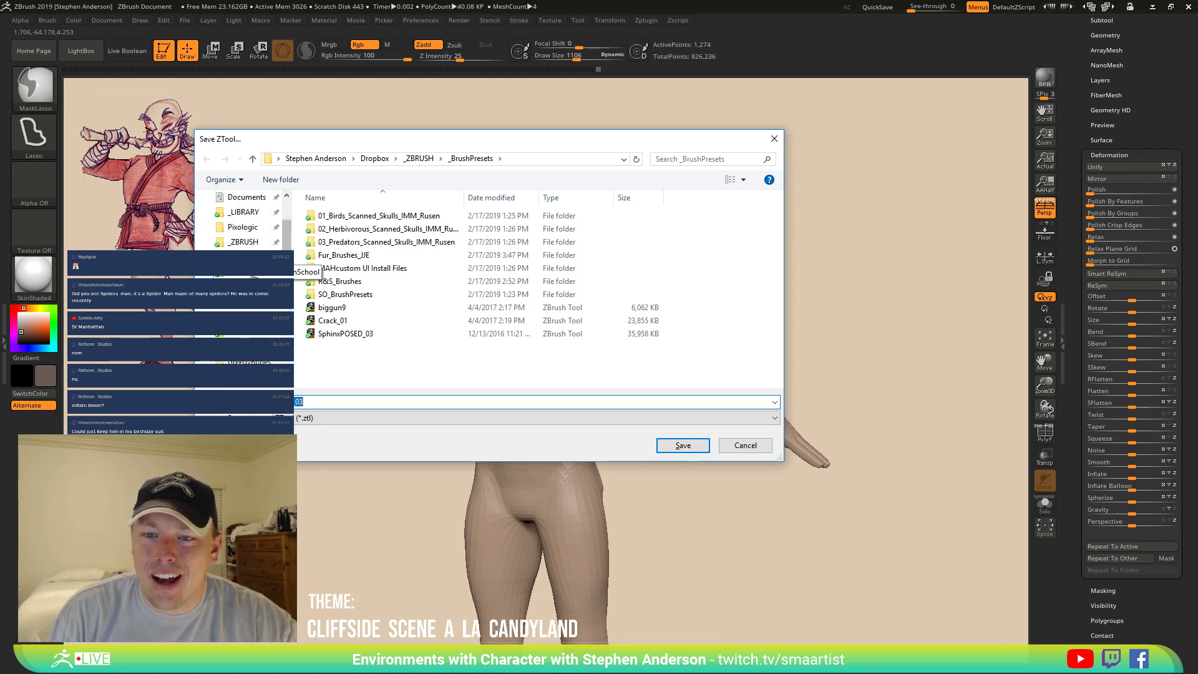
pyautogui.click(273, 273)
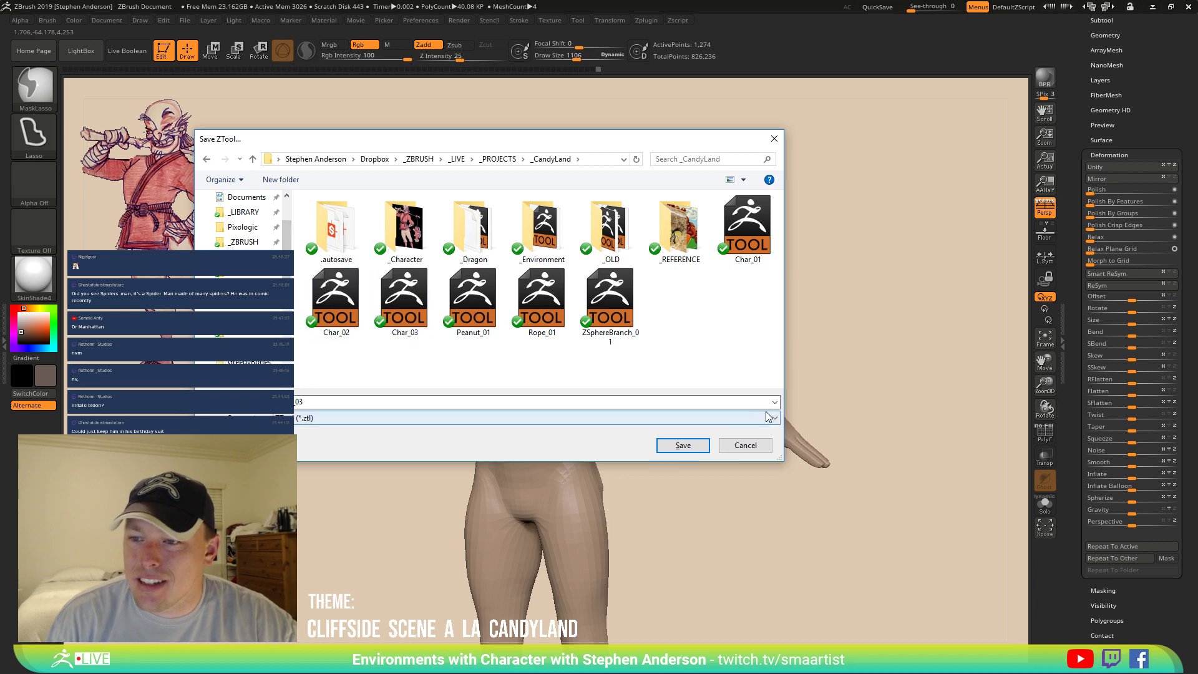
pyautogui.click(684, 446)
pyautogui.click(634, 336)
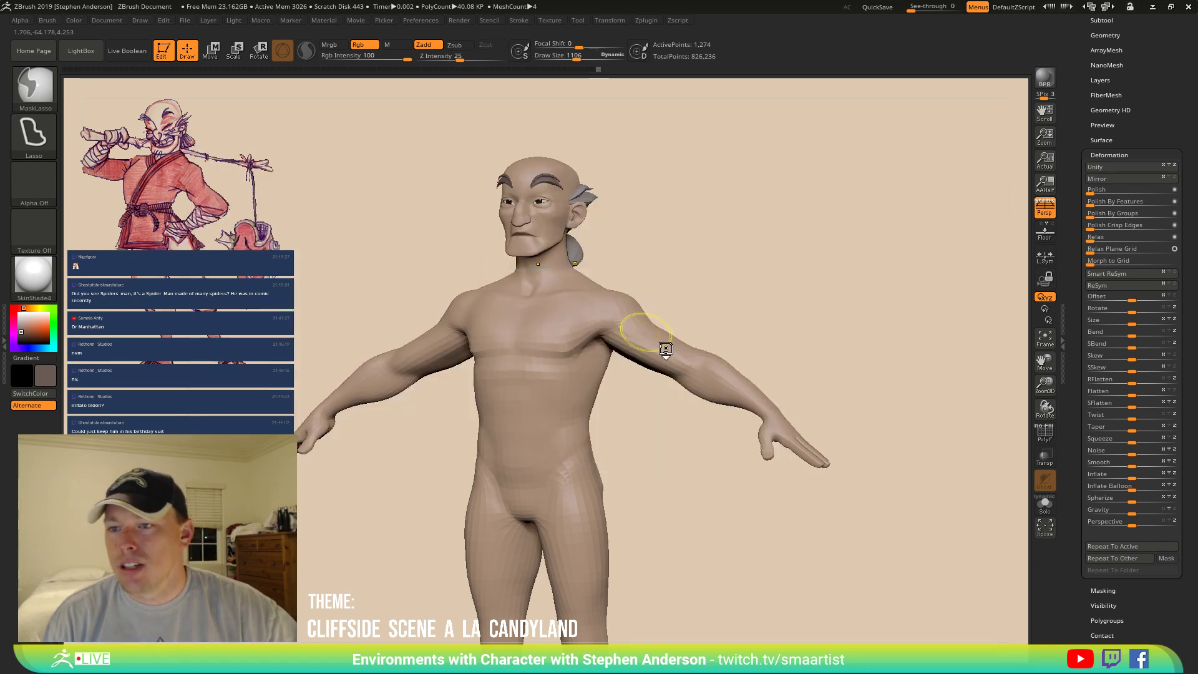
# Examine the full character's proportions from the front and three-quarter views.
pyautogui.moveTo(764, 302)
pyautogui.mouseDown(button='right')
pyautogui.moveTo(743, 300)
pyautogui.moveTo(776, 307)
pyautogui.moveTo(766, 298)
pyautogui.mouseUp(button='right')
pyautogui.keyDown('alt'); pyautogui.moveTo(766, 298); pyautogui.dragTo(743, 260); pyautogui.keyUp('alt')
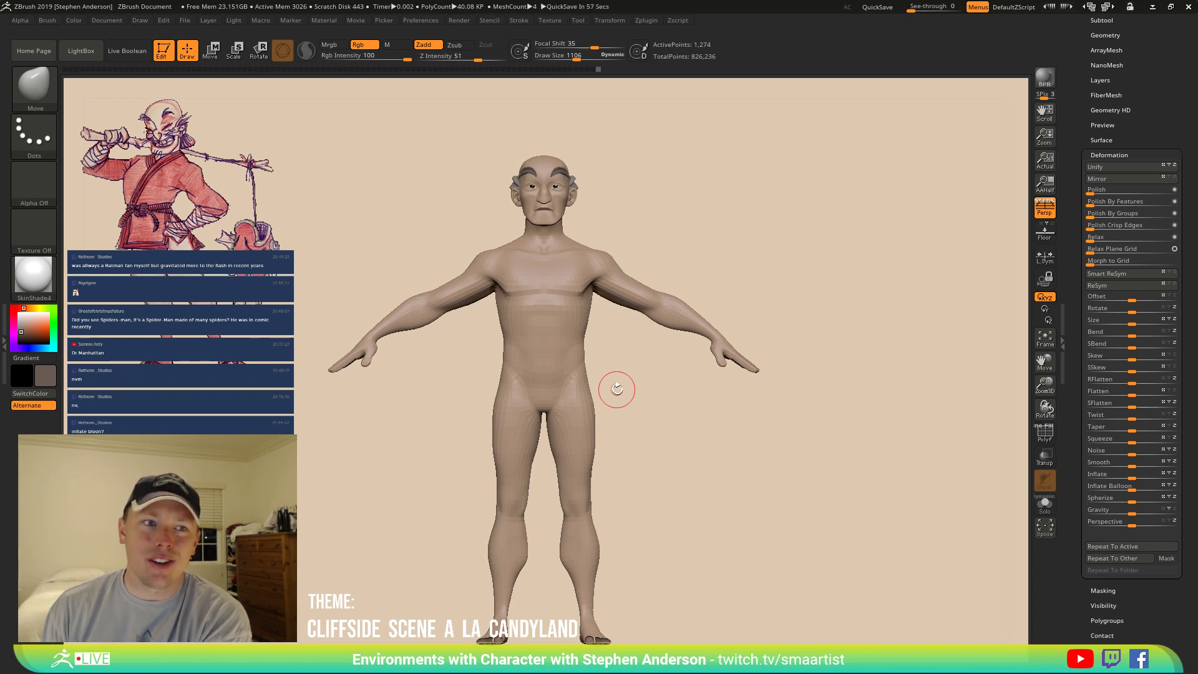
pyautogui.scroll(5, 1176, 197)
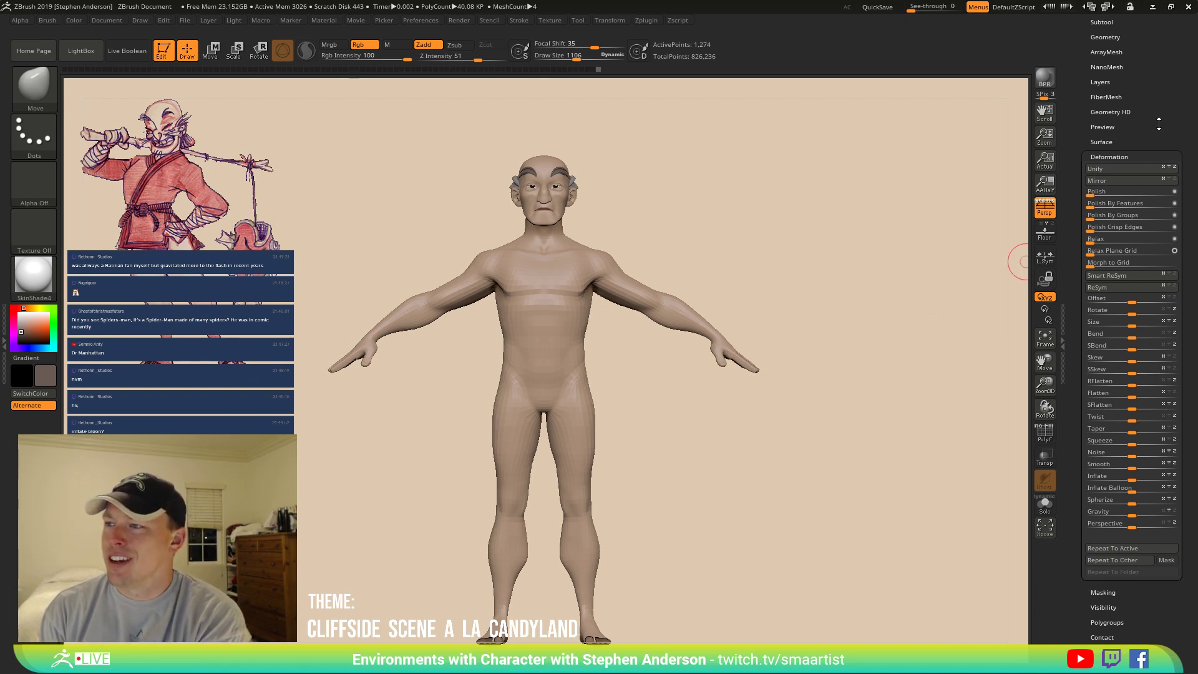
pyautogui.scroll(1, 1176, 196)
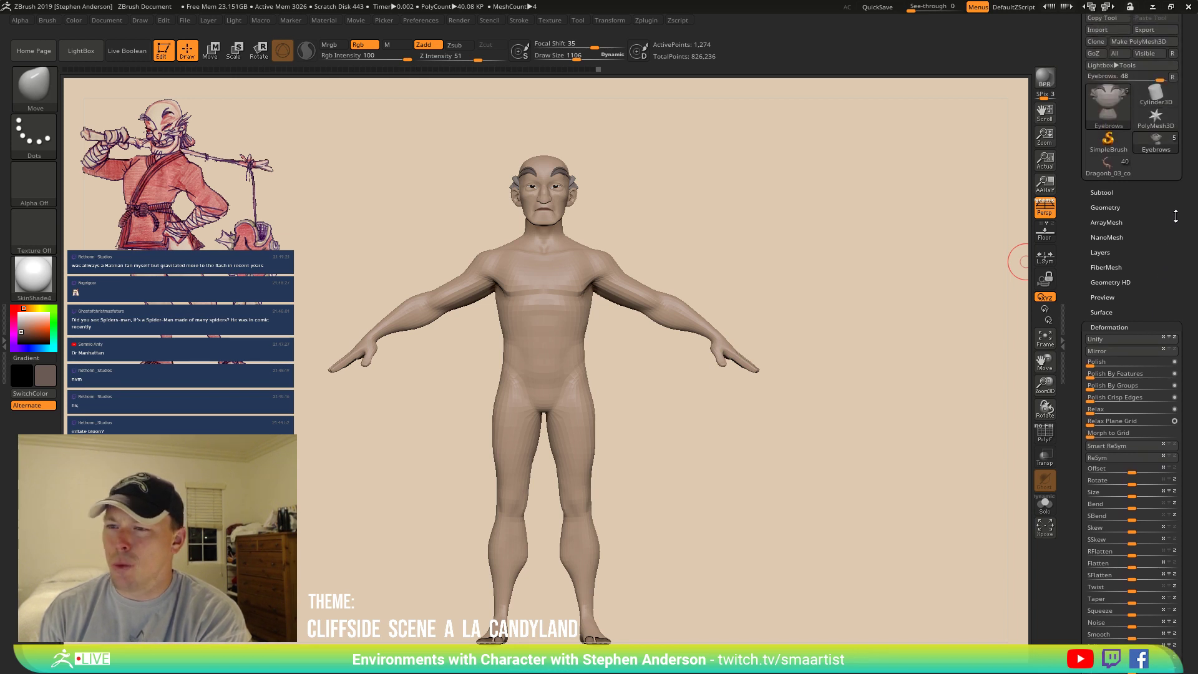
pyautogui.moveTo(824, 262); pyautogui.dragTo(729, 269)
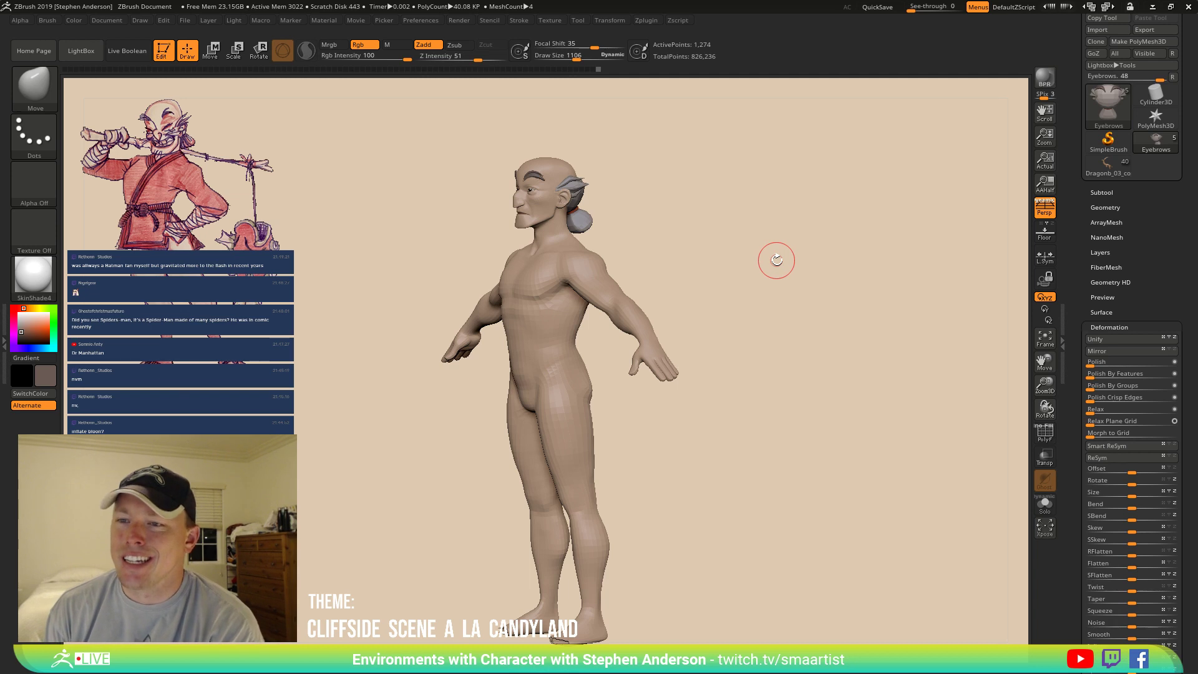
pyautogui.moveTo(791, 259); pyautogui.dragTo(802, 267)
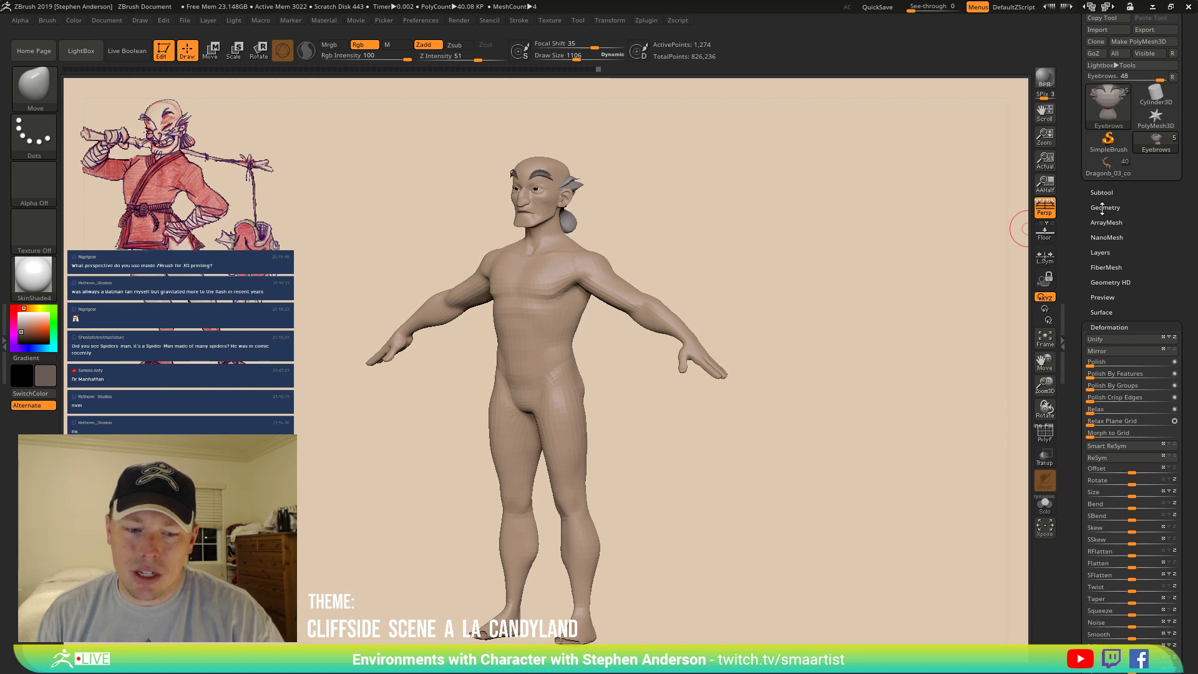
pyautogui.moveTo(870, 268)
pyautogui.mouseDown()
pyautogui.moveTo(856, 270)
pyautogui.moveTo(909, 257)
pyautogui.mouseUp()
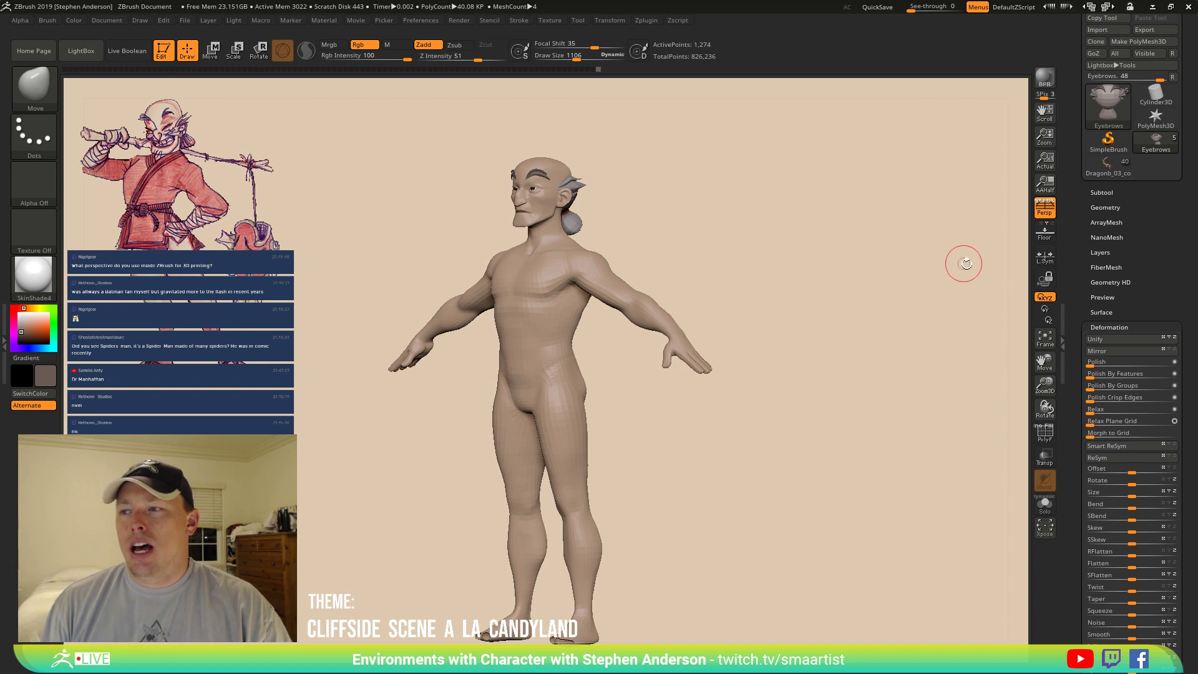
# Turn off perspective and view the full figure in side profile.
pyautogui.click(1045, 213)
pyautogui.keyDown('shift'); pyautogui.moveTo(821, 283); pyautogui.dragTo(787, 285); pyautogui.keyUp('shift')
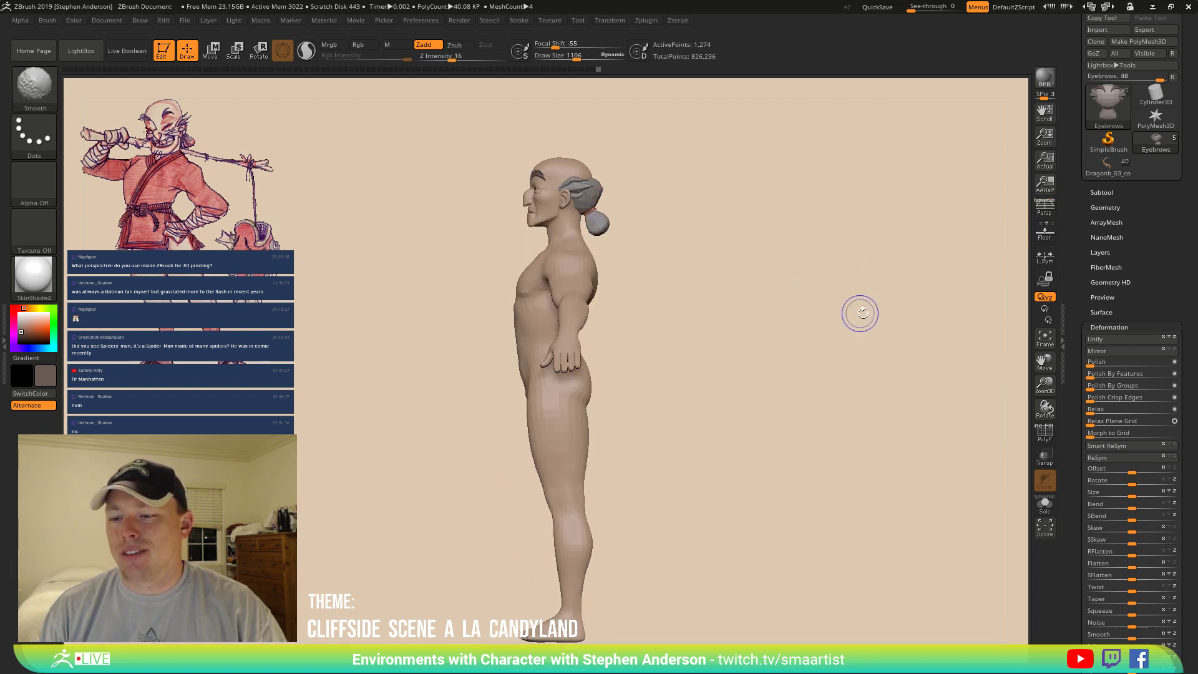
pyautogui.keyDown('alt'); pyautogui.moveTo(860, 312); pyautogui.dragTo(877, 294); pyautogui.keyUp('alt')
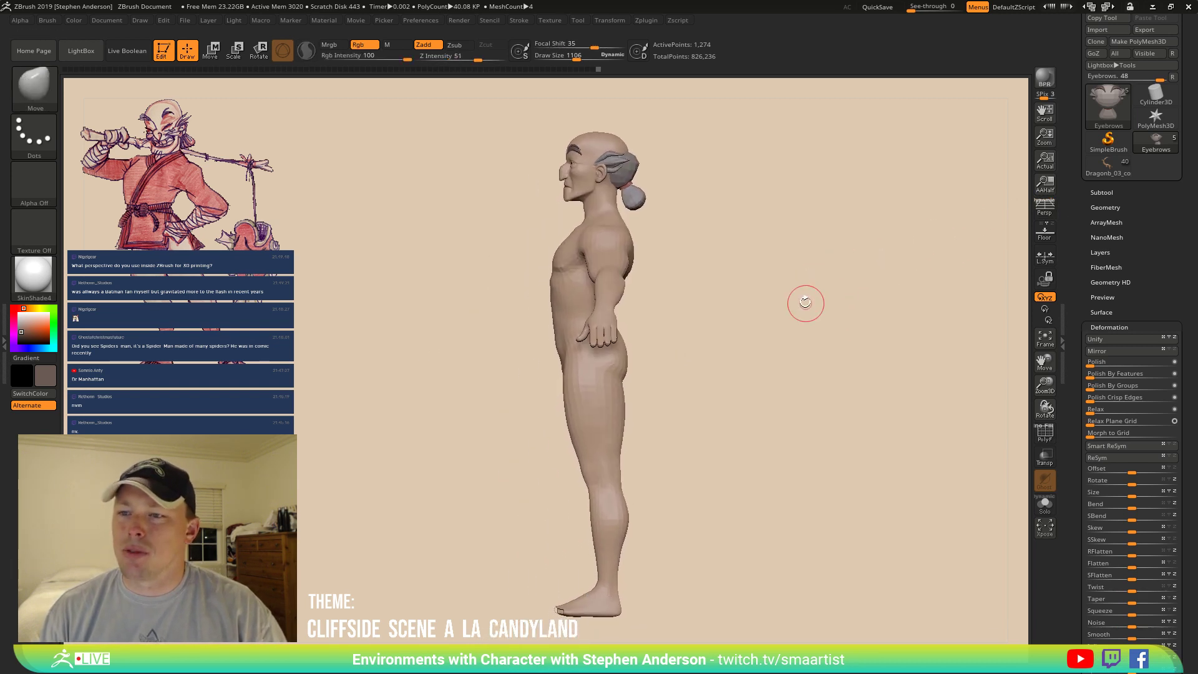
pyautogui.moveTo(760, 288); pyautogui.dragTo(741, 316)
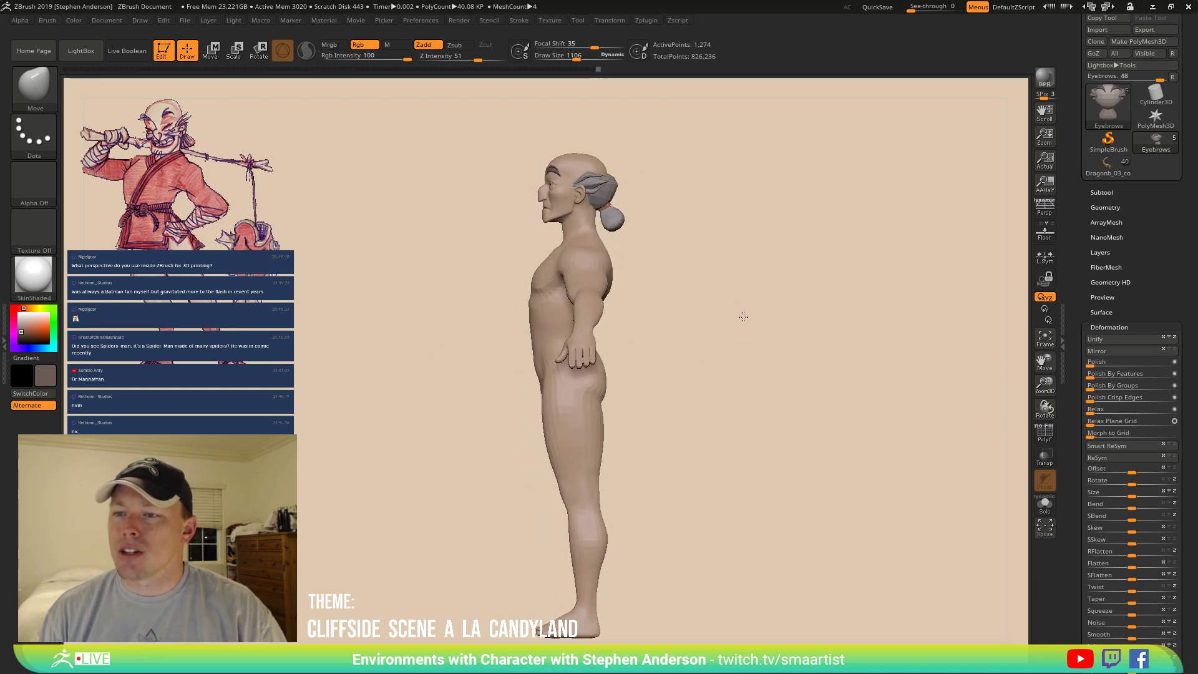
# Turn on perspective, preview the 85 mm focal length, then set it to 18 mm and review the whole figure.
pyautogui.moveTo(791, 270); pyautogui.dragTo(798, 284)
pyautogui.click(1045, 209)
pyautogui.scroll(10, 1083, 209)
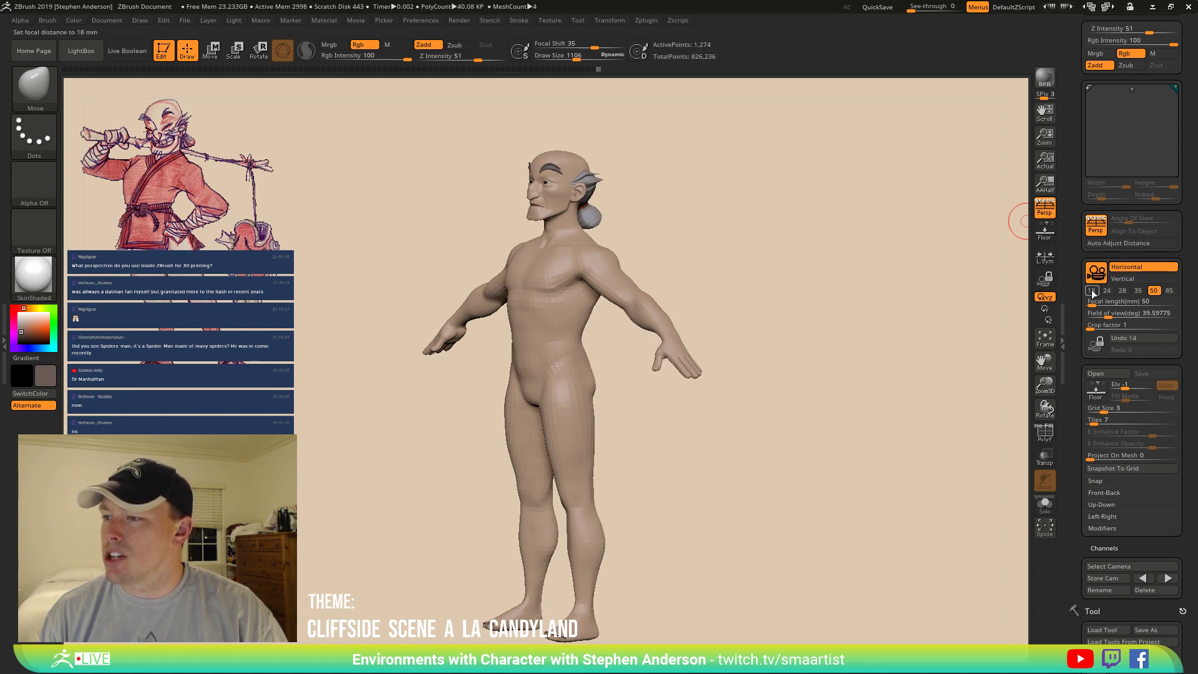
pyautogui.click(1168, 291)
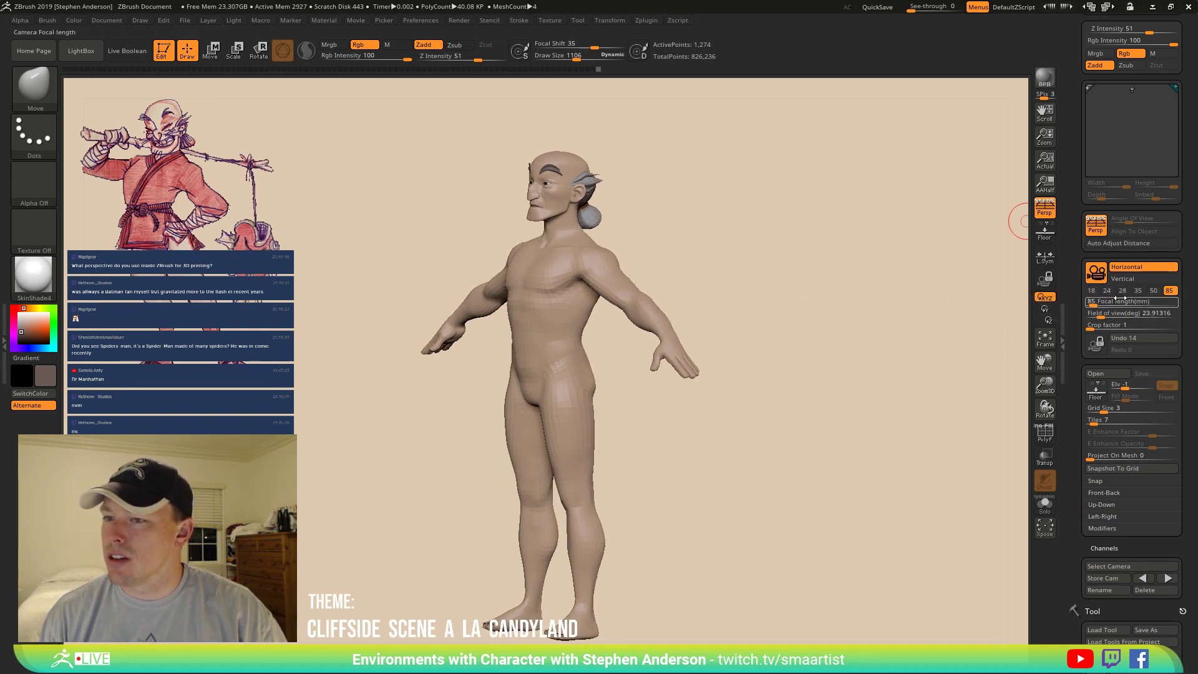
pyautogui.click(1093, 291)
pyautogui.moveTo(765, 318); pyautogui.dragTo(798, 296)
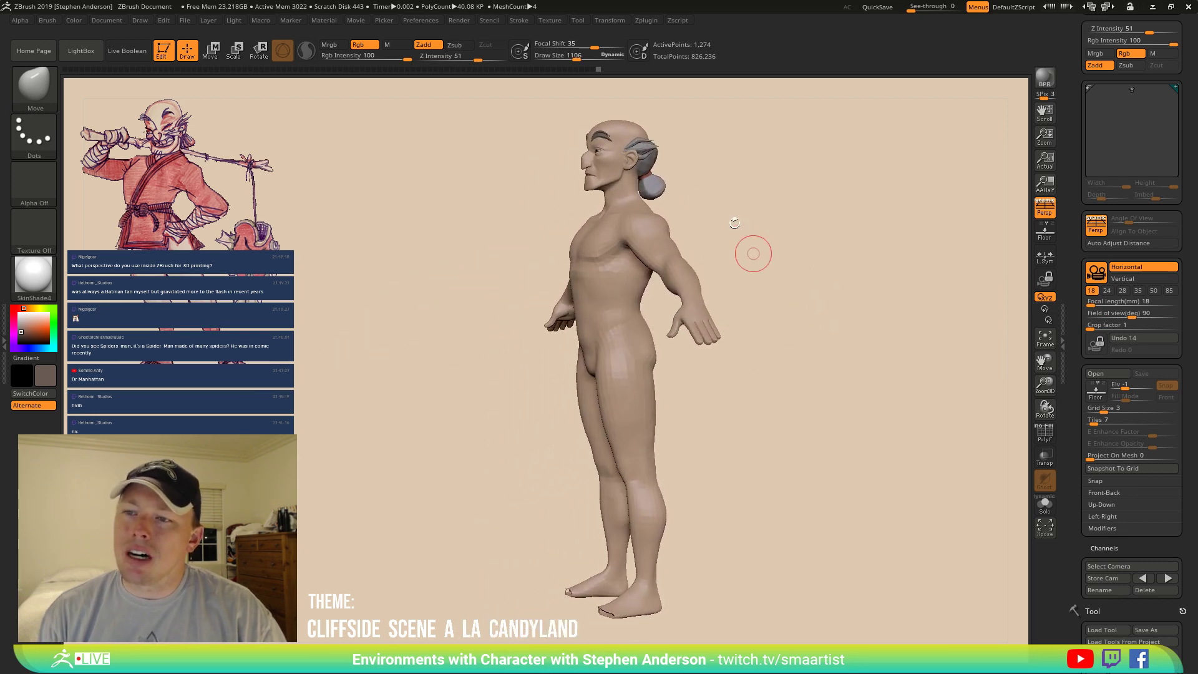
pyautogui.moveTo(590, 168)
pyautogui.keyDown('ctrl'); pyautogui.mouseDown(button='right')
pyautogui.moveTo(606, 228)
pyautogui.moveTo(630, 250)
pyautogui.moveTo(610, 255)
pyautogui.mouseUp(button='right'); pyautogui.keyUp('ctrl')
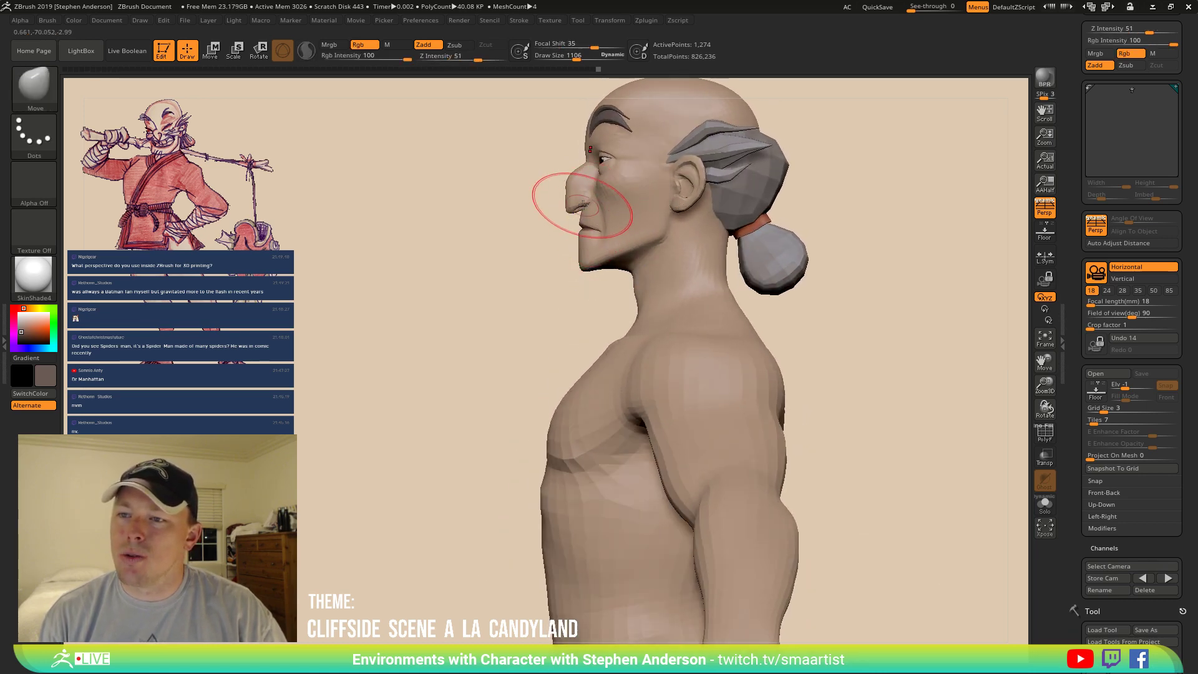
pyautogui.moveTo(559, 259); pyautogui.dragTo(620, 227)
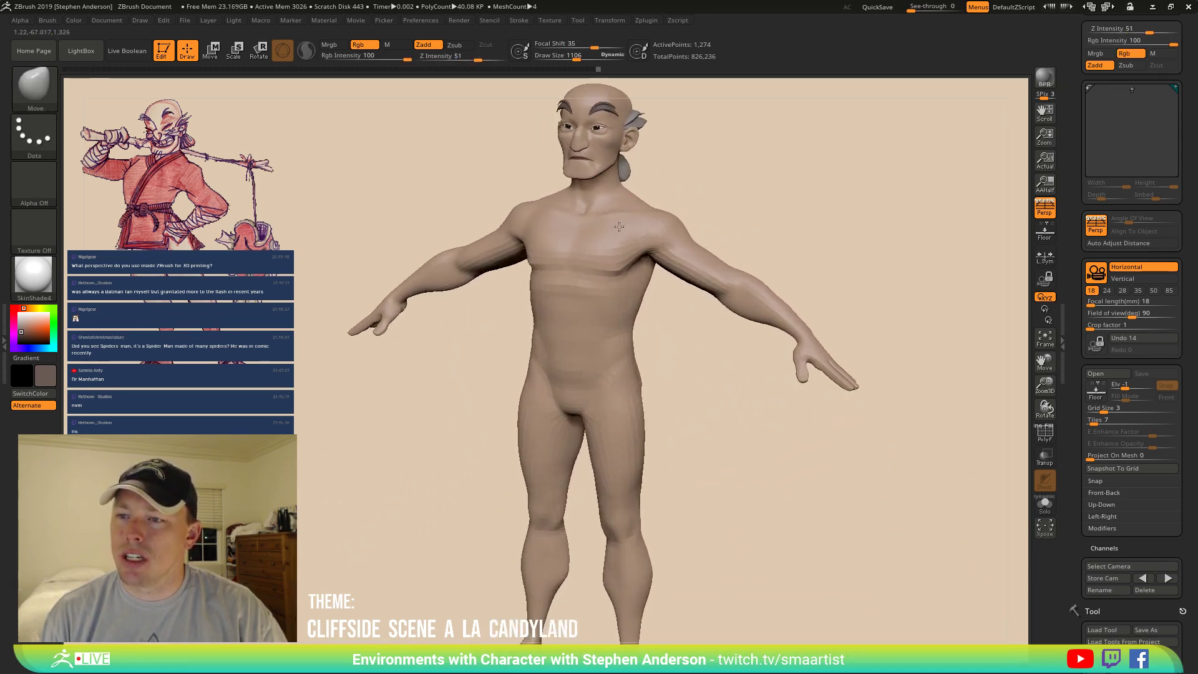
pyautogui.moveTo(619, 226)
pyautogui.keyDown('ctrl'); pyautogui.mouseDown(button='right')
pyautogui.moveTo(615, 172)
pyautogui.moveTo(602, 216)
pyautogui.moveTo(567, 240)
pyautogui.moveTo(598, 250)
pyautogui.mouseUp(button='right'); pyautogui.keyUp('ctrl')
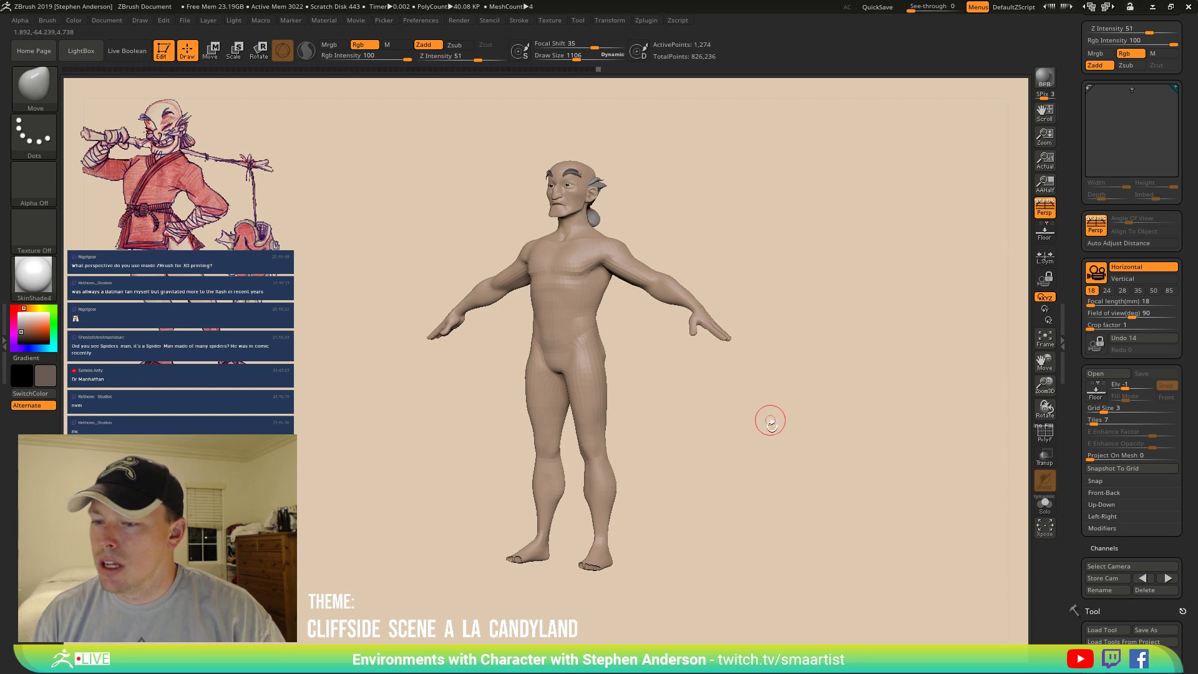
pyautogui.moveTo(770, 420)
pyautogui.mouseDown(button='right')
pyautogui.moveTo(774, 433)
pyautogui.moveTo(622, 567)
pyautogui.moveTo(789, 307)
pyautogui.moveTo(741, 343)
pyautogui.mouseUp(button='right')
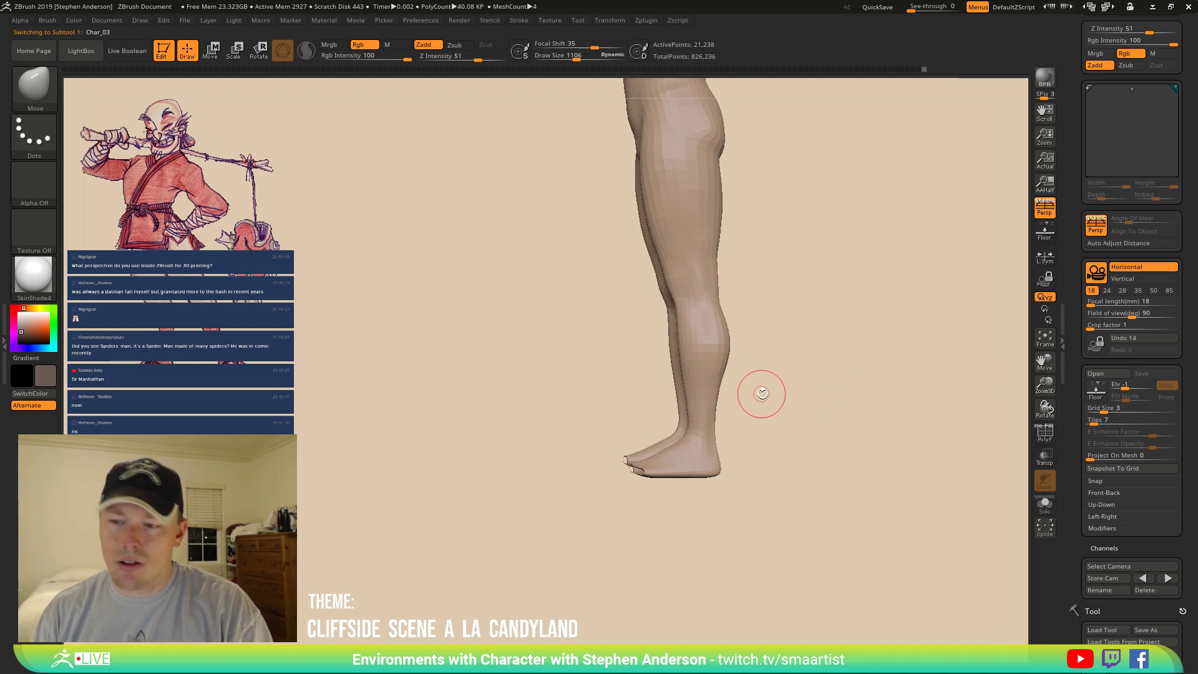
# Turn off perspective and mask the sole of the Char_03 body's foot in side view, softening the mask edge.
pyautogui.press('p')
pyautogui.moveTo(681, 435); pyautogui.dragTo(685, 455, button='right')
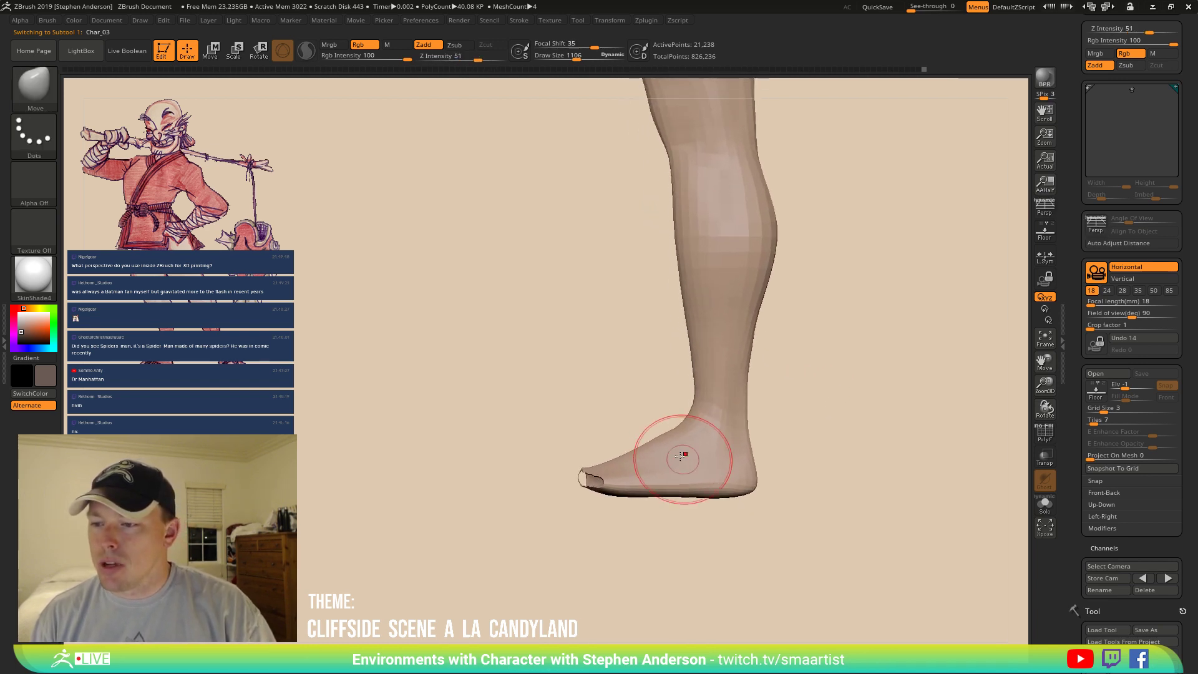
pyautogui.press('s')
pyautogui.moveTo(663, 442)
pyautogui.mouseDown()
pyautogui.moveTo(686, 447)
pyautogui.moveTo(663, 454)
pyautogui.mouseUp()
pyautogui.moveTo(785, 482)
pyautogui.keyDown('ctrl'); pyautogui.mouseDown()
pyautogui.moveTo(594, 567)
pyautogui.moveTo(497, 473)
pyautogui.moveTo(562, 468)
pyautogui.mouseUp(); pyautogui.keyUp('ctrl')
pyautogui.keyDown('ctrl'); pyautogui.click(661, 439); pyautogui.keyUp('ctrl')
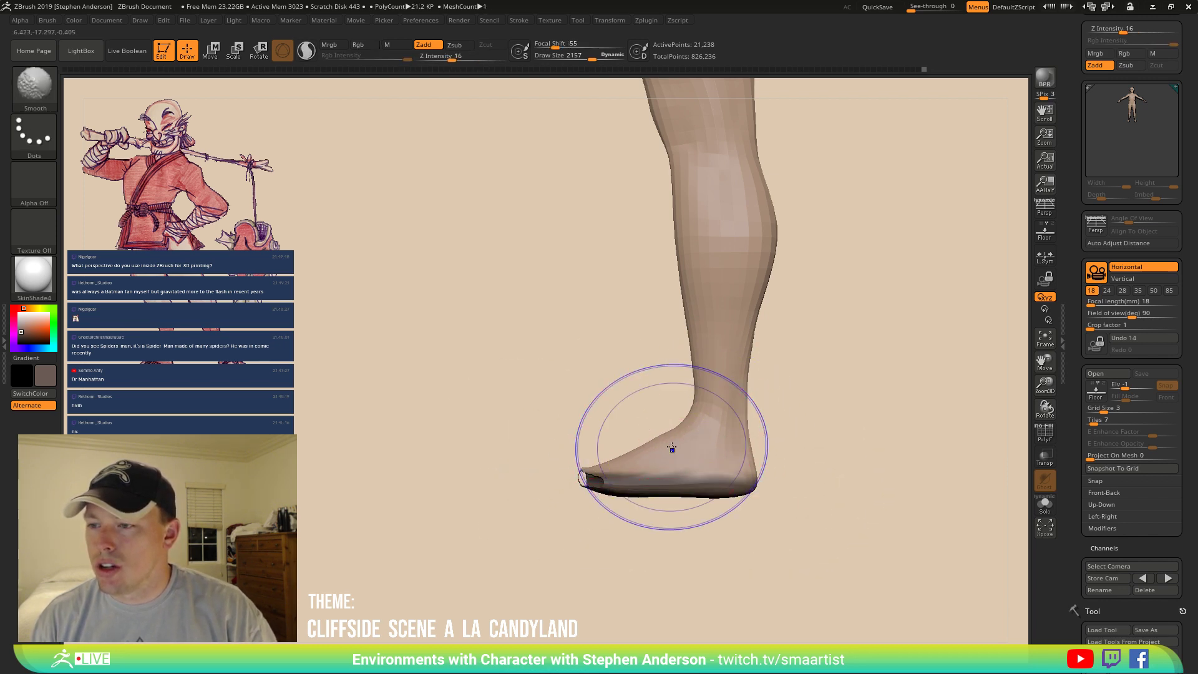
# Lower the body one subdivision level, reshape the top of the foot and lower leg with the Move brush, and clear the mask.
pyautogui.hotkey('shift', 'd')
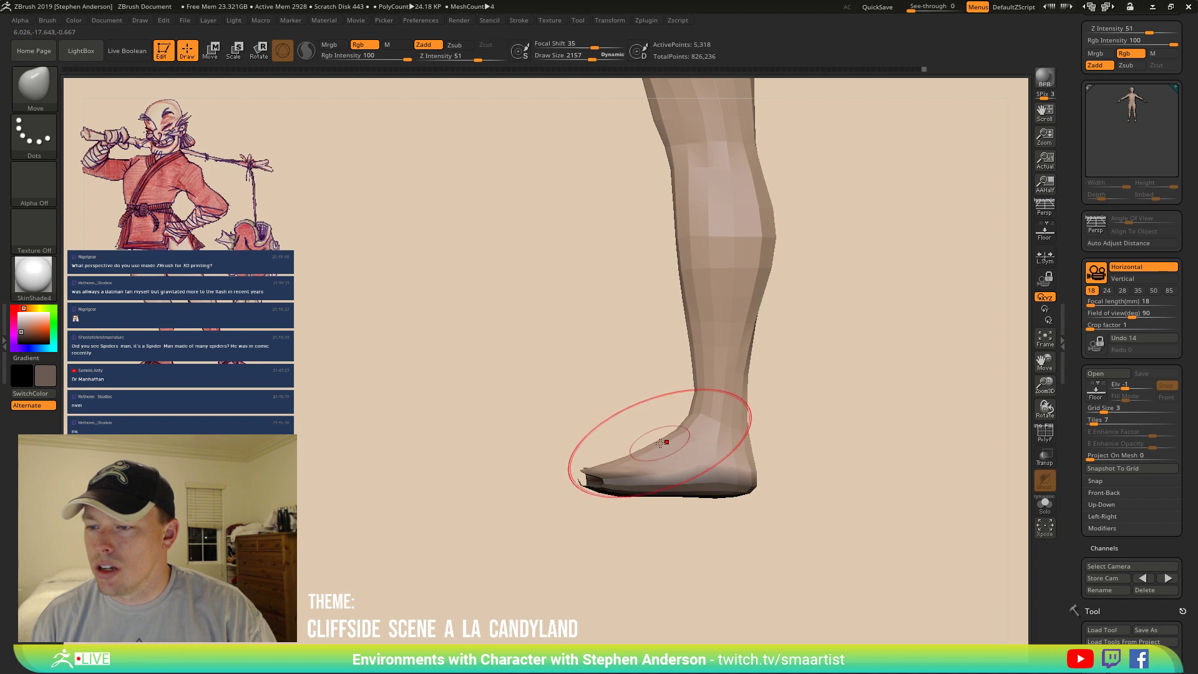
pyautogui.press('s')
pyautogui.moveTo(663, 443); pyautogui.dragTo(658, 444)
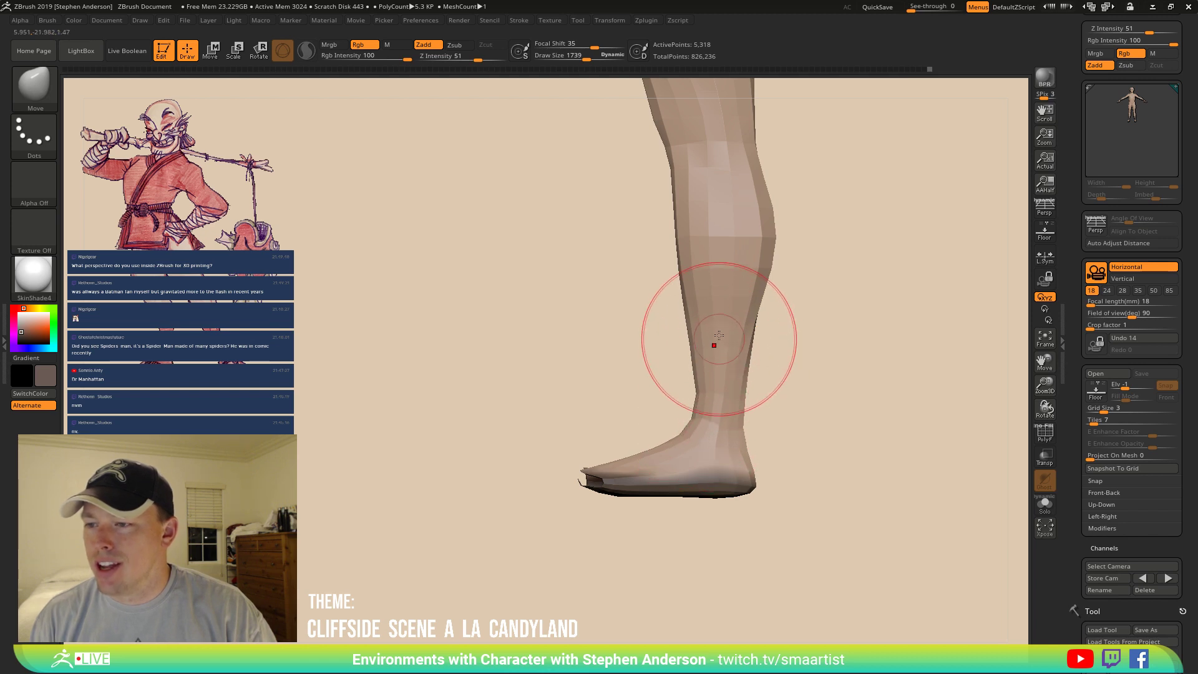
pyautogui.press('s')
pyautogui.moveTo(699, 323); pyautogui.dragTo(704, 321)
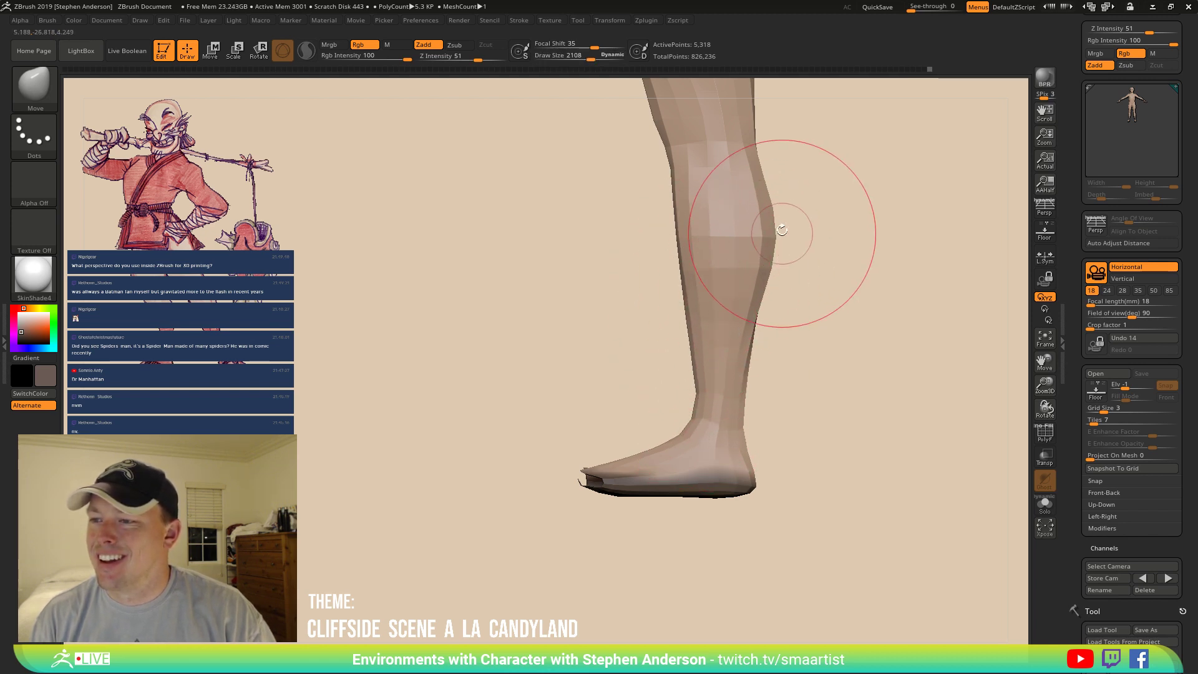
pyautogui.moveTo(784, 235); pyautogui.dragTo(769, 220)
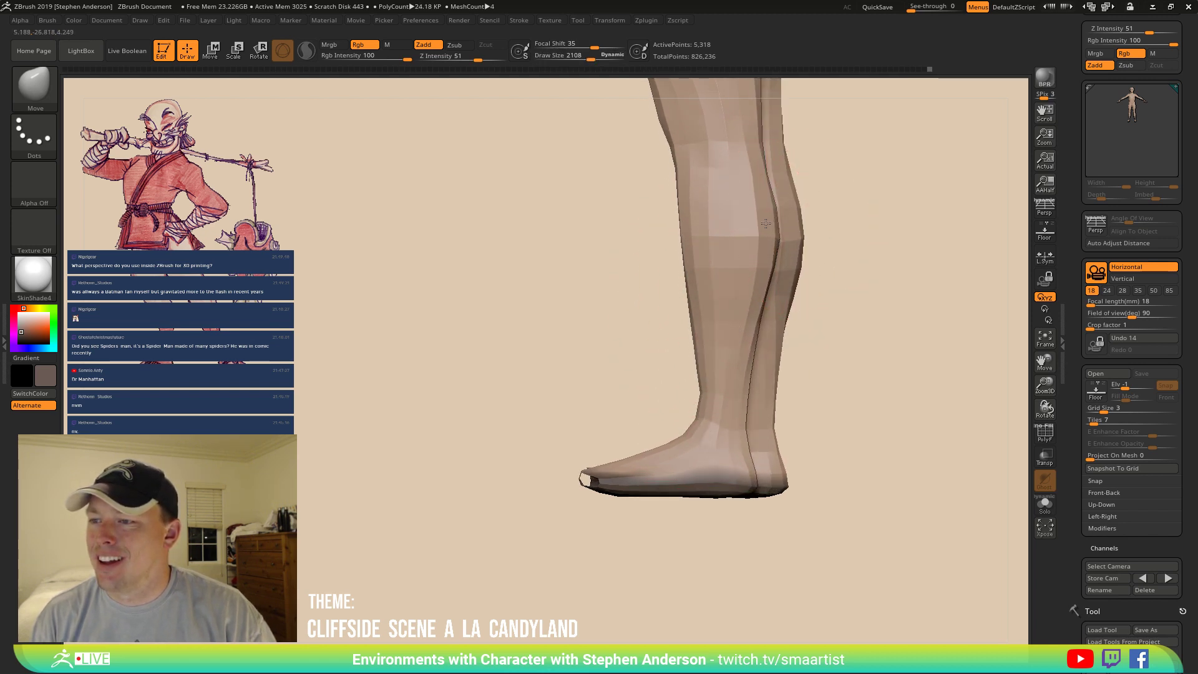
pyautogui.moveTo(827, 255); pyautogui.dragTo(752, 299)
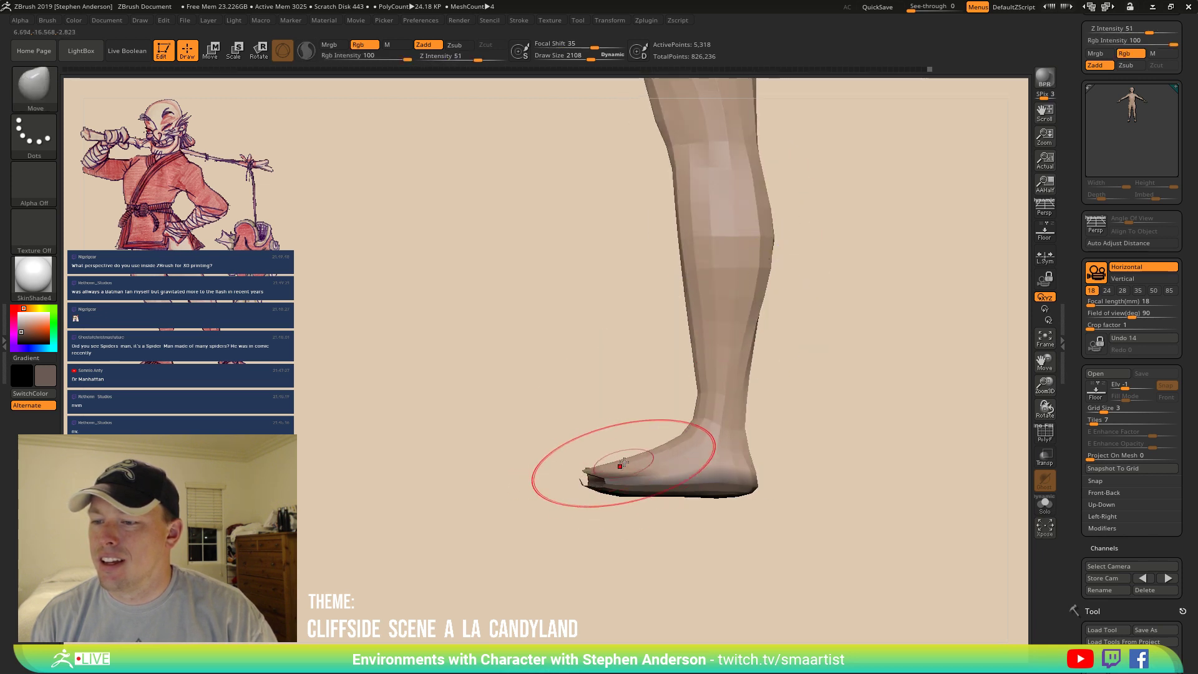
pyautogui.moveTo(630, 457); pyautogui.dragTo(633, 464)
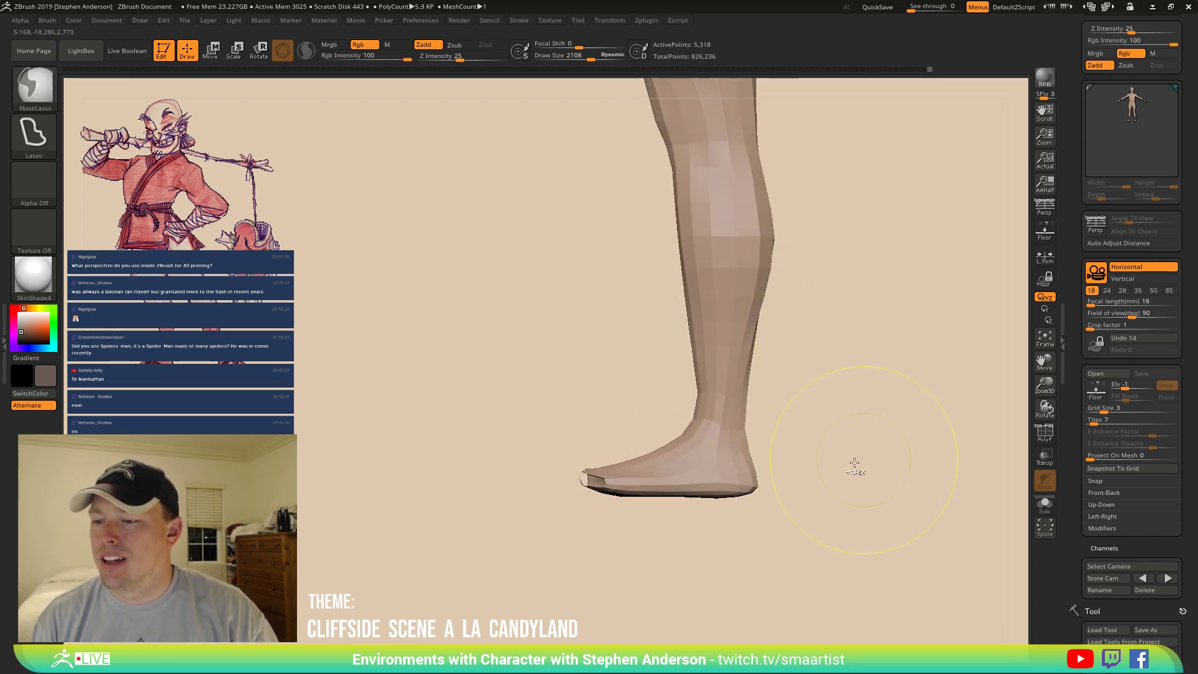
pyautogui.keyDown('ctrl'); pyautogui.moveTo(856, 463); pyautogui.dragTo(684, 523, button='right'); pyautogui.keyUp('ctrl')
pyautogui.moveTo(684, 522); pyautogui.dragTo(839, 455)
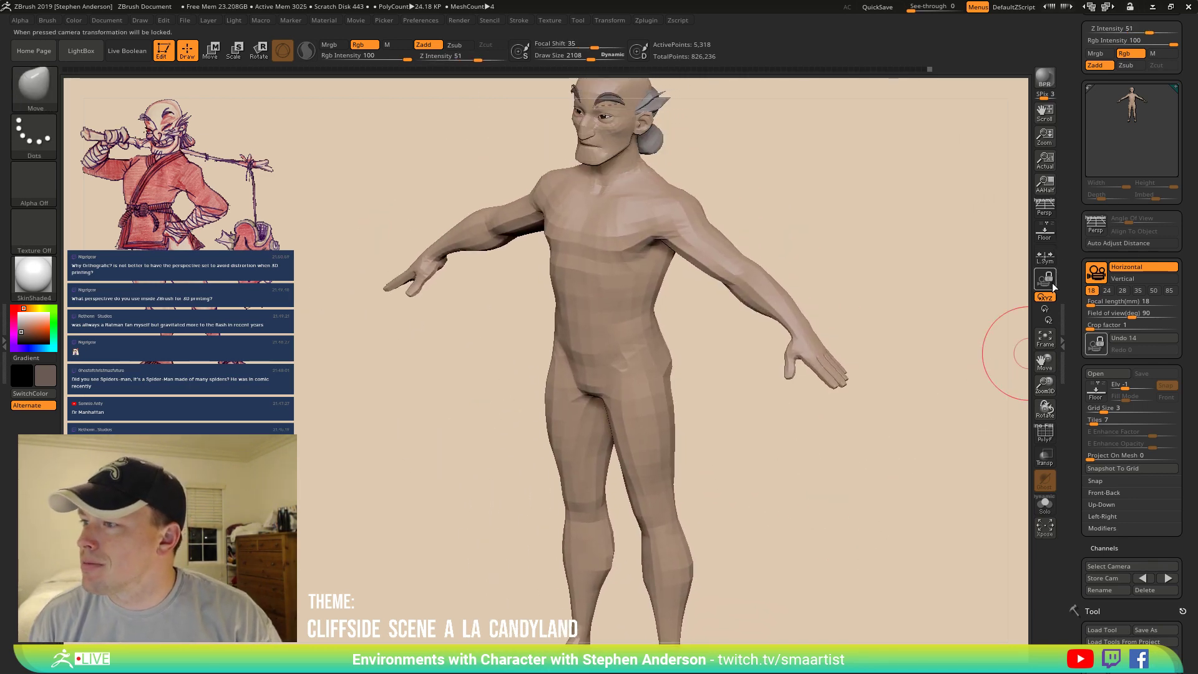
# Append a PolyMesh3D star as a new subtool and make it the active subtool.
pyautogui.scroll(-10, 1130, 249)
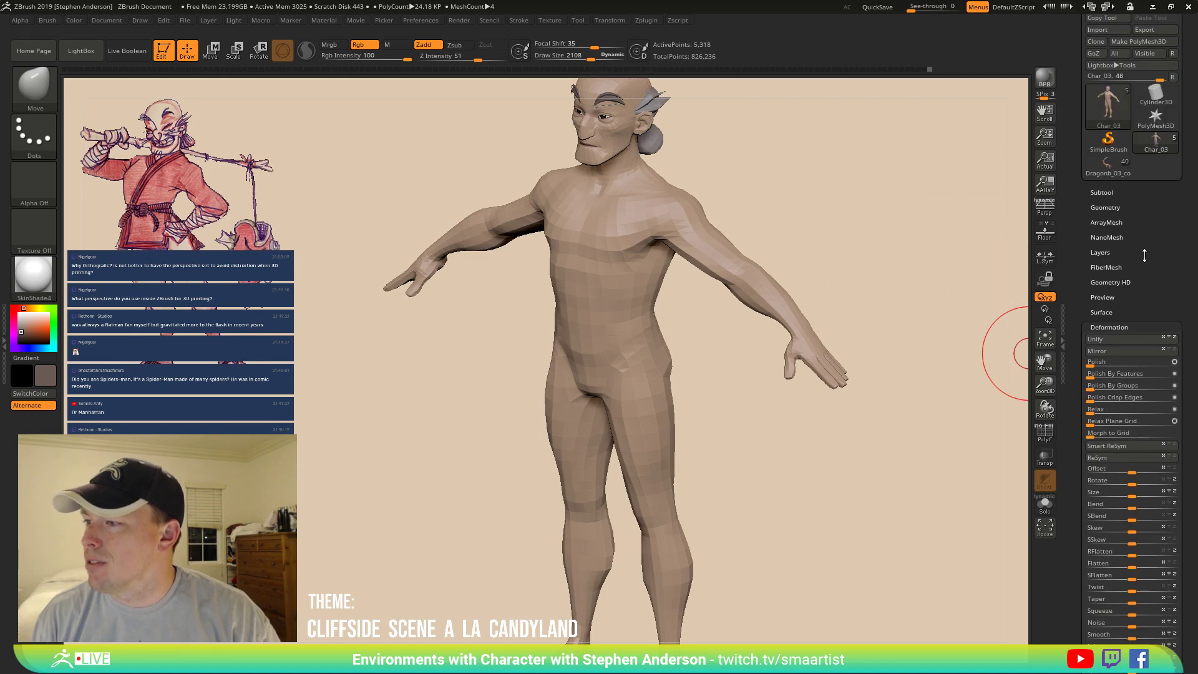
pyautogui.moveTo(1150, 268); pyautogui.dragTo(1150, 259)
pyautogui.scroll(2, 1149, 259)
pyautogui.click(1103, 238)
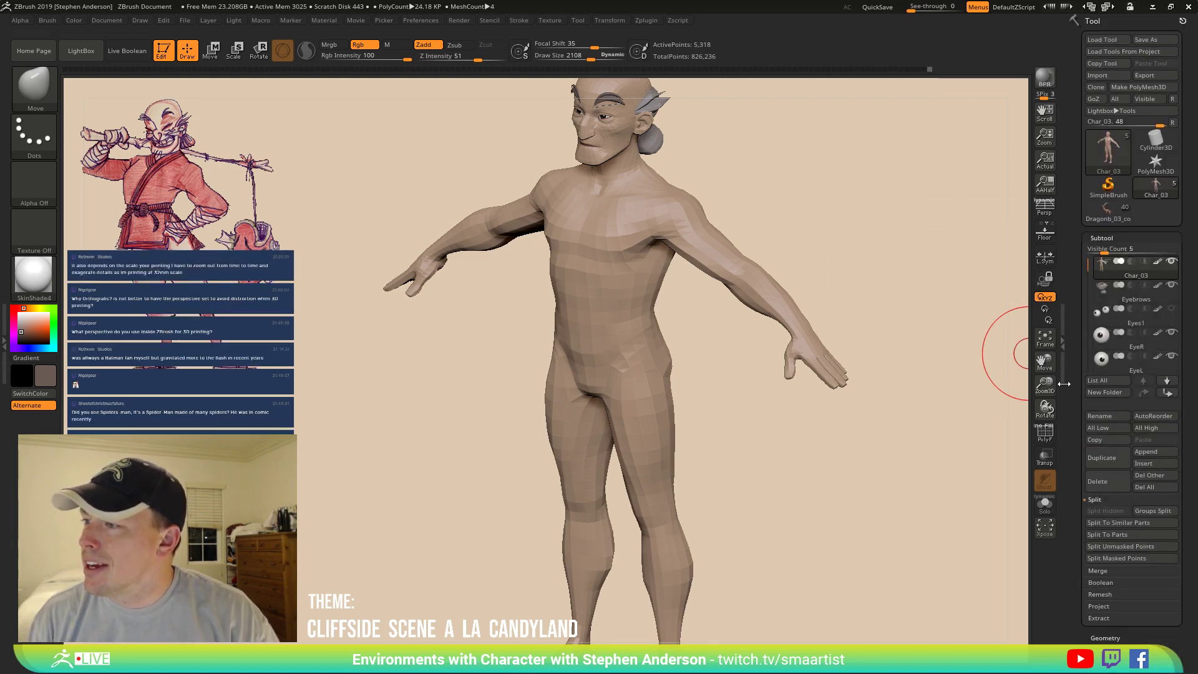
pyautogui.moveTo(859, 335); pyautogui.dragTo(1005, 340)
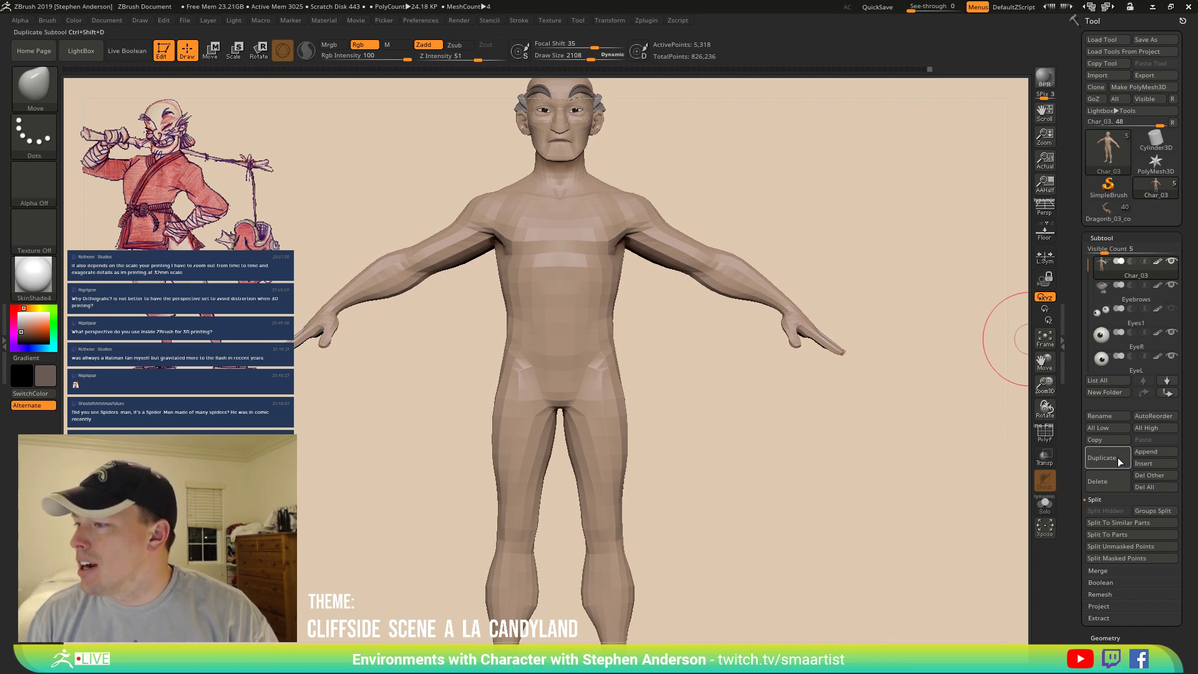
pyautogui.click(1152, 452)
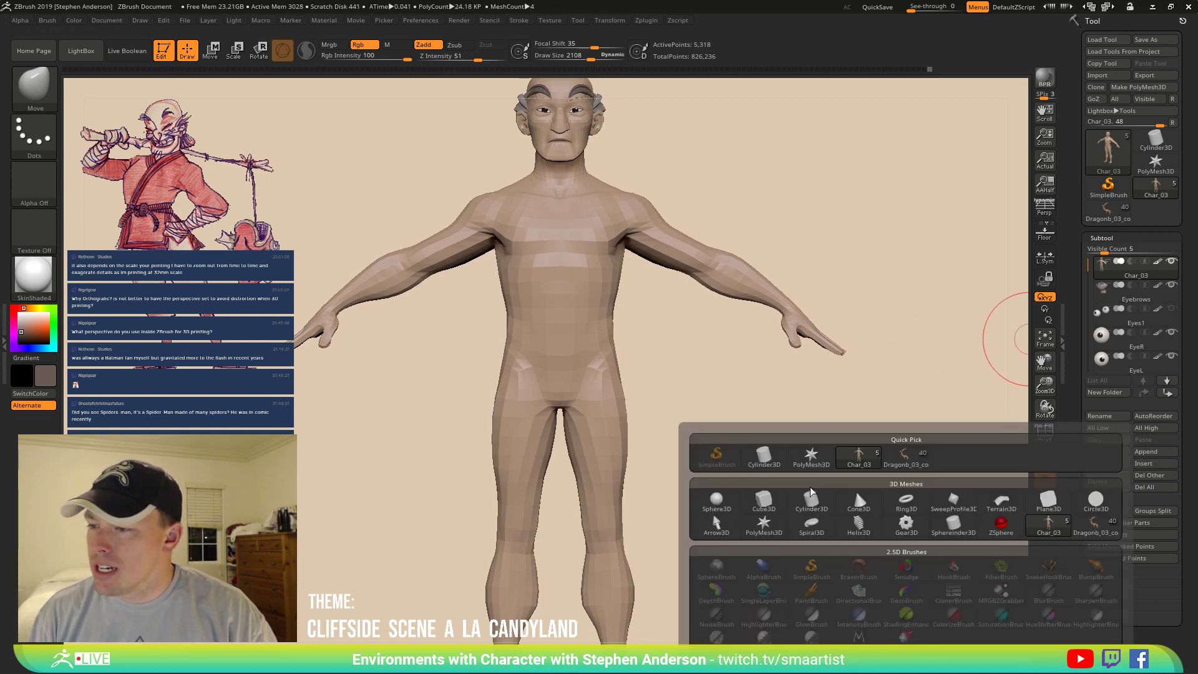
pyautogui.click(815, 464)
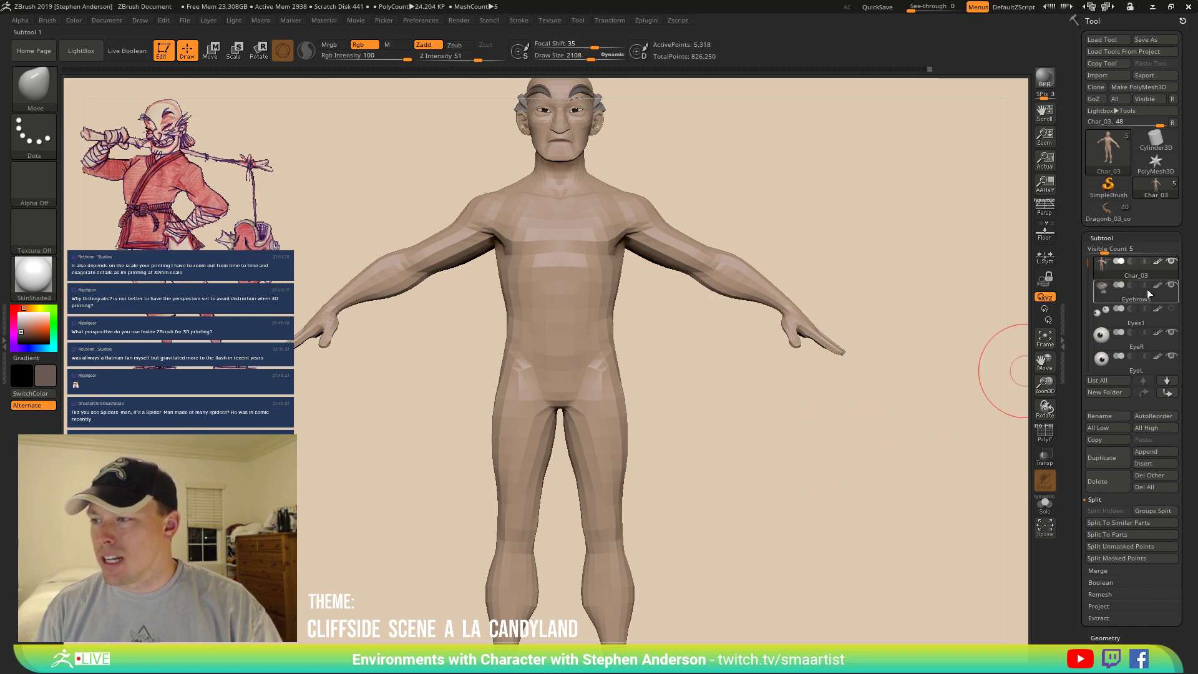
pyautogui.moveTo(1091, 263); pyautogui.dragTo(1088, 323)
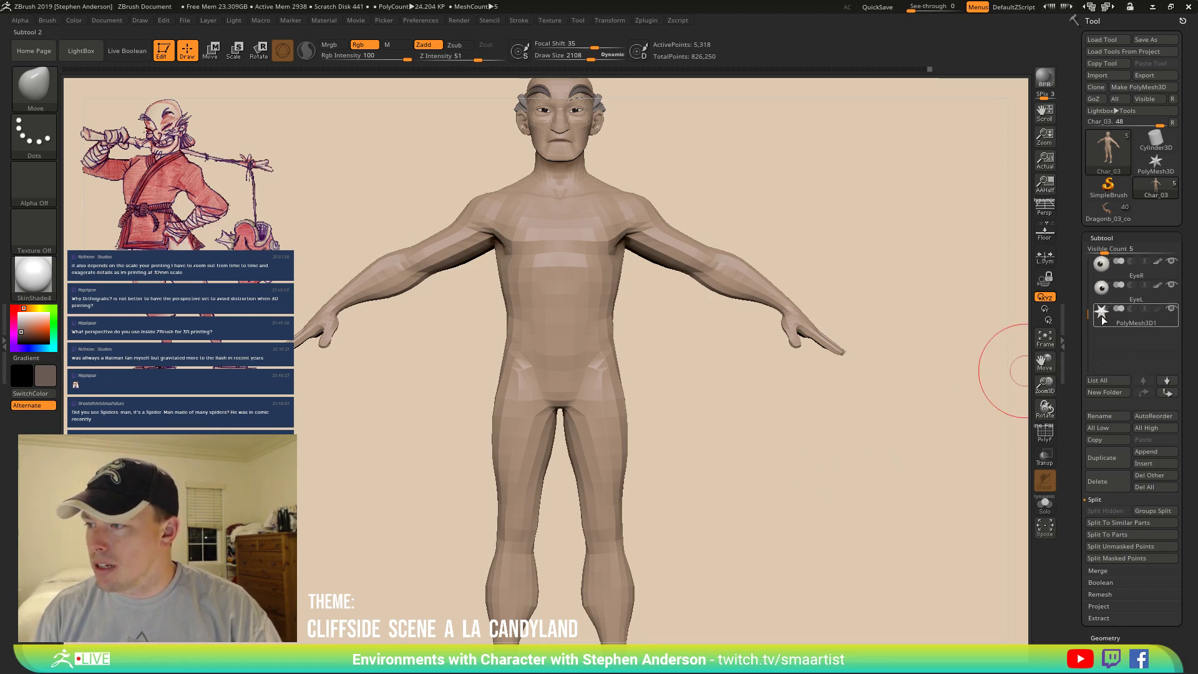
pyautogui.click(1103, 315)
# Initialize the star subtool as a QCube with X, Y and Z resolution set to 2.
pyautogui.scroll(-5, 1131, 554)
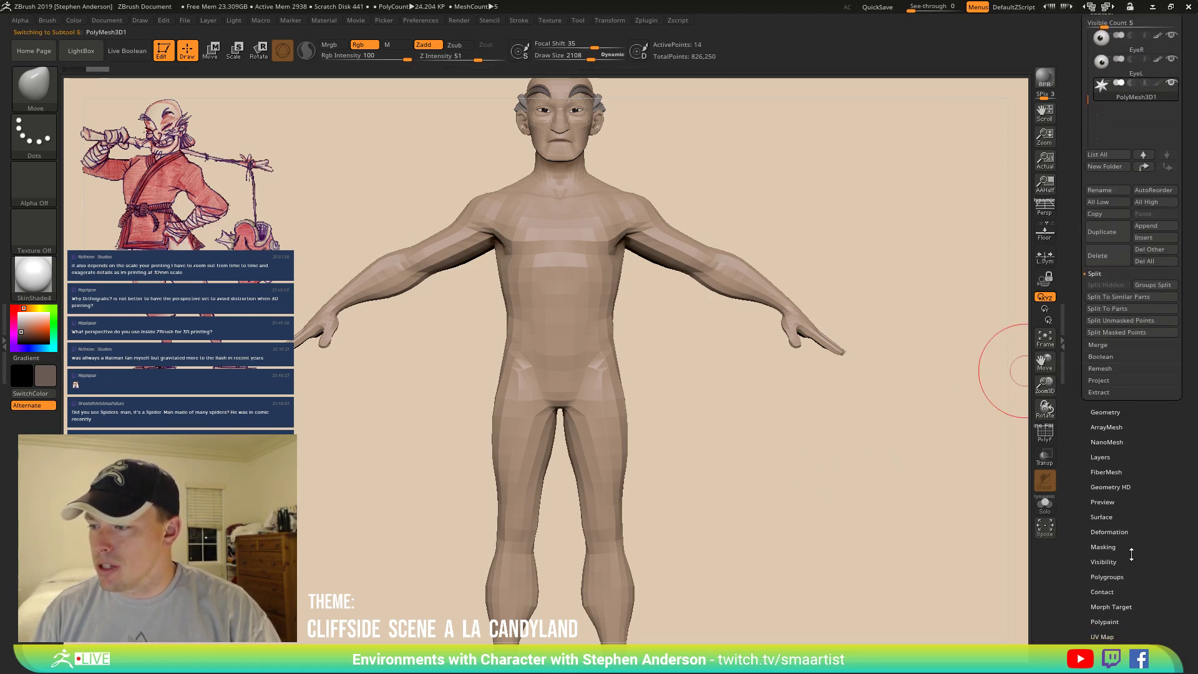
pyautogui.scroll(-8, 1132, 554)
pyautogui.click(1105, 590)
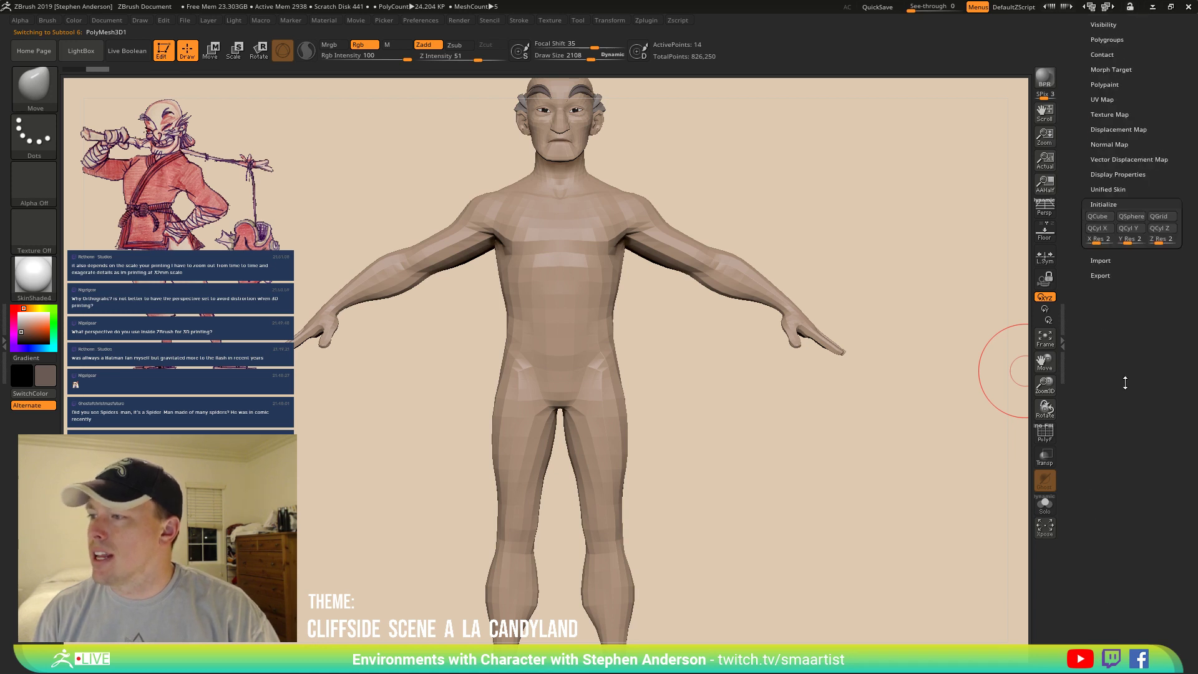
pyautogui.scroll(4, 1125, 381)
pyautogui.moveTo(1098, 363); pyautogui.dragTo(1083, 368)
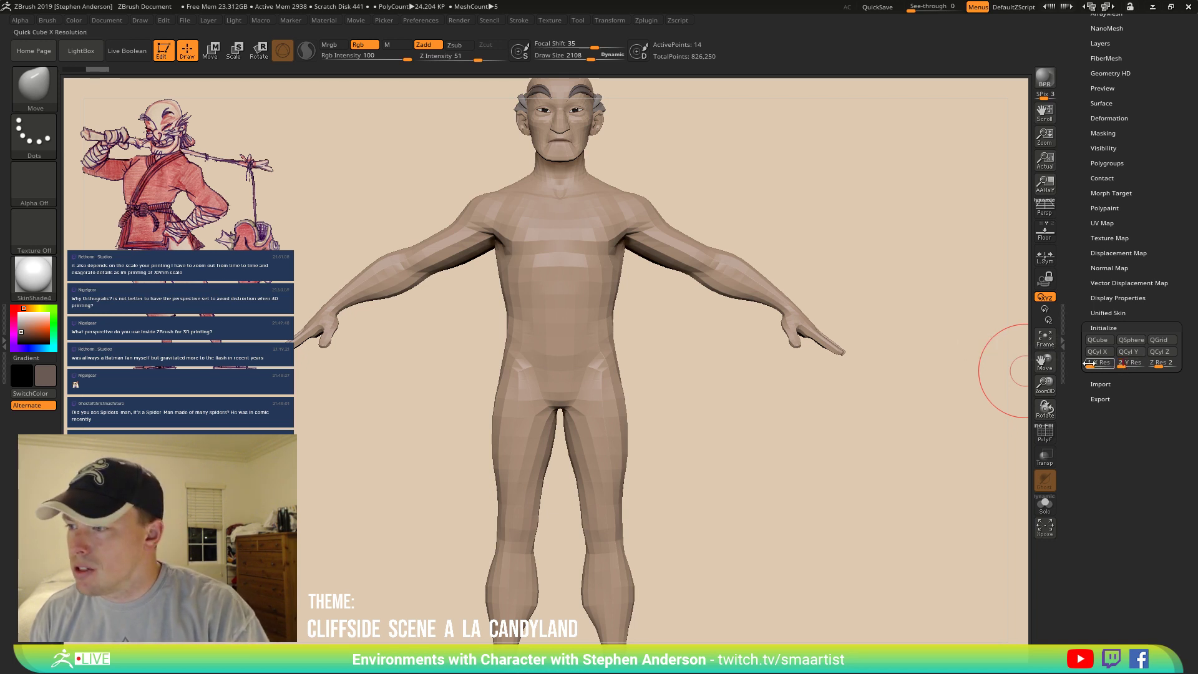
pyautogui.moveTo(1086, 363); pyautogui.dragTo(1110, 371)
pyautogui.click(1100, 341)
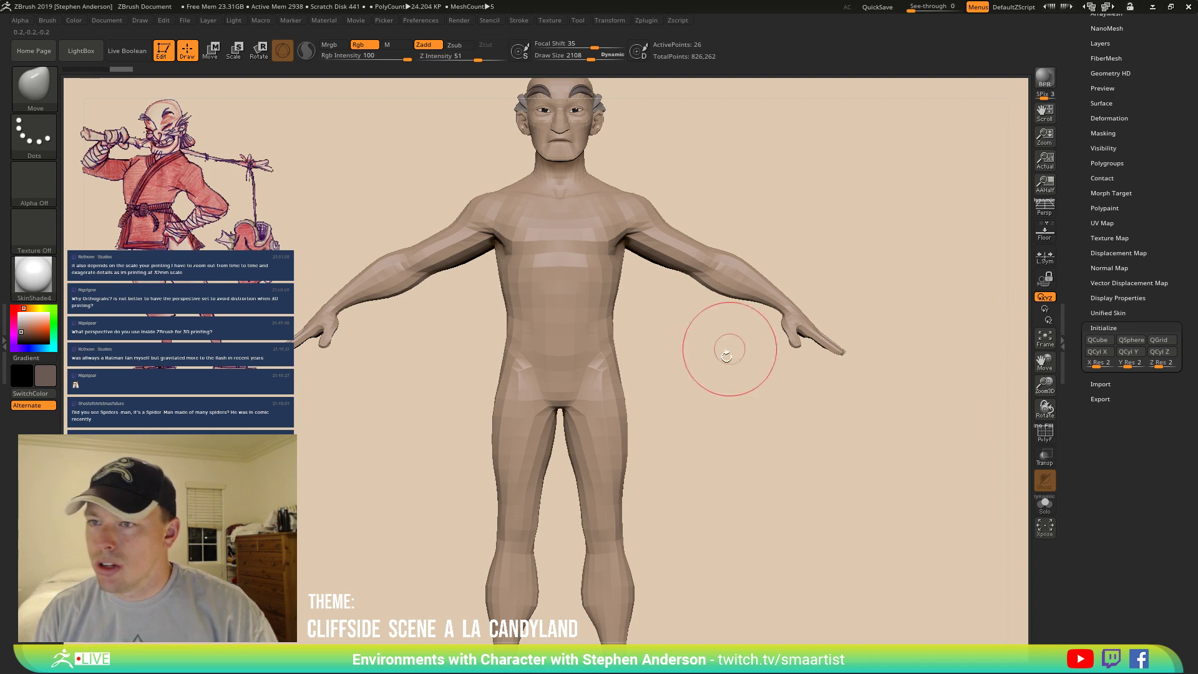
# Turn on ghosted transparency to locate the cube inside the figure, open the subtool list, and frame the cube.
pyautogui.press('f')
pyautogui.moveTo(691, 340); pyautogui.dragTo(749, 365)
pyautogui.click(1045, 456)
pyautogui.moveTo(1152, 158); pyautogui.dragTo(1149, 257)
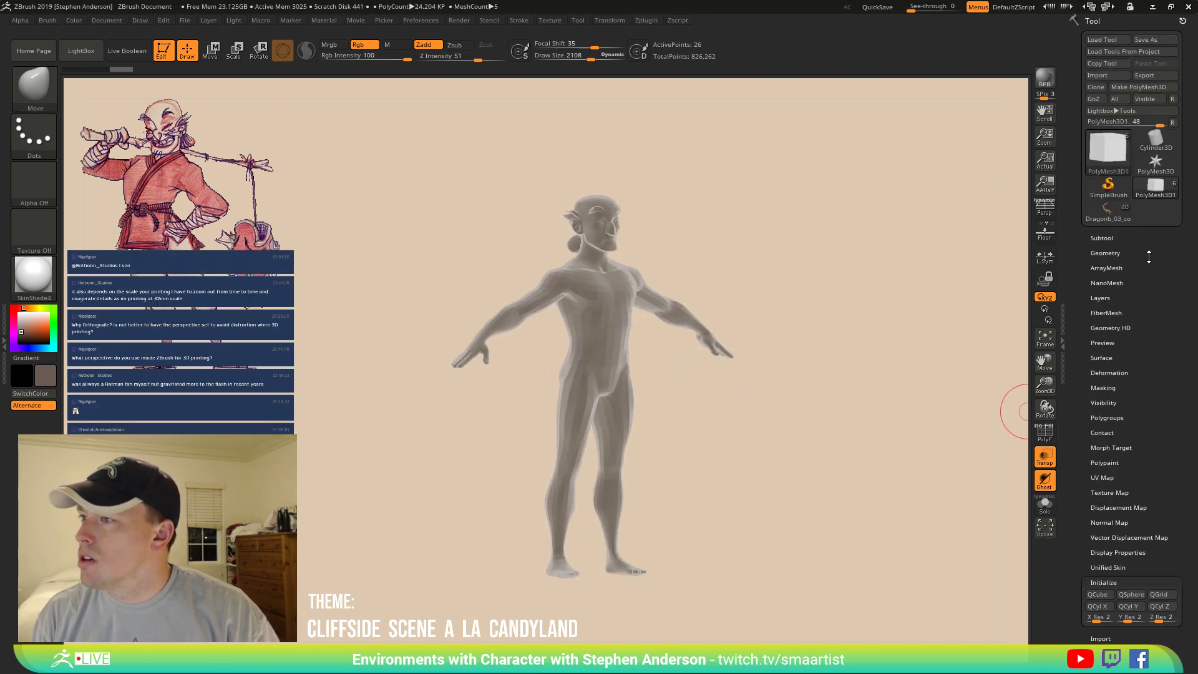
pyautogui.click(1101, 238)
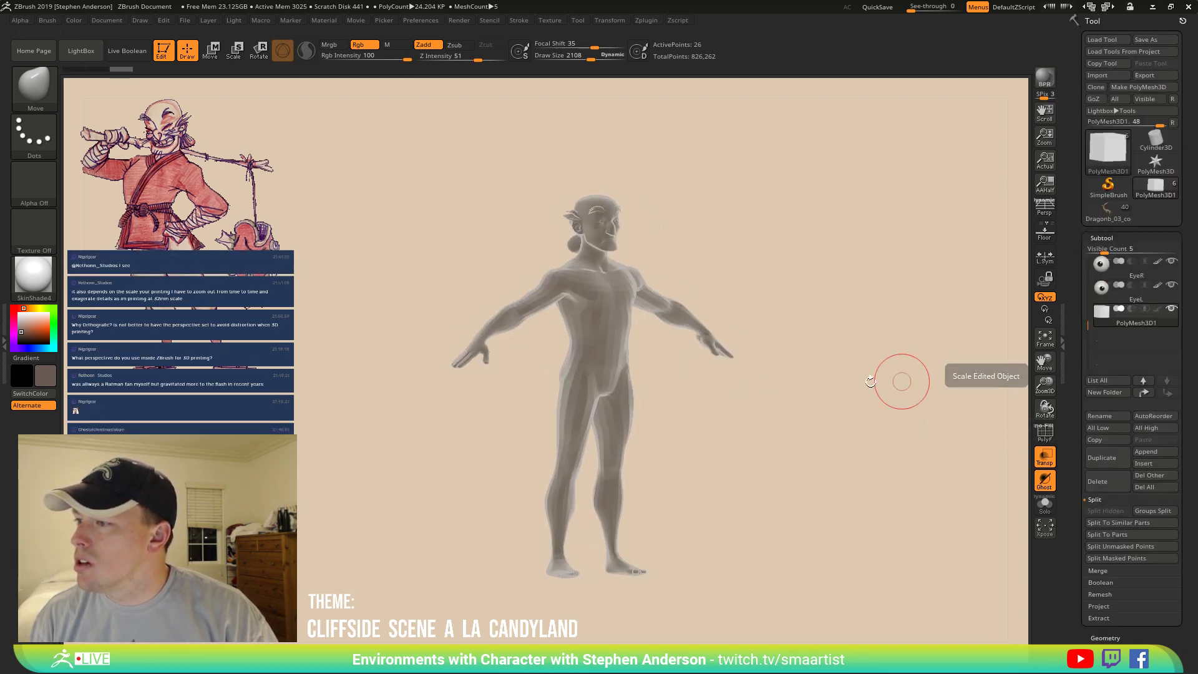
pyautogui.moveTo(899, 377); pyautogui.dragTo(773, 383)
pyautogui.press('f')
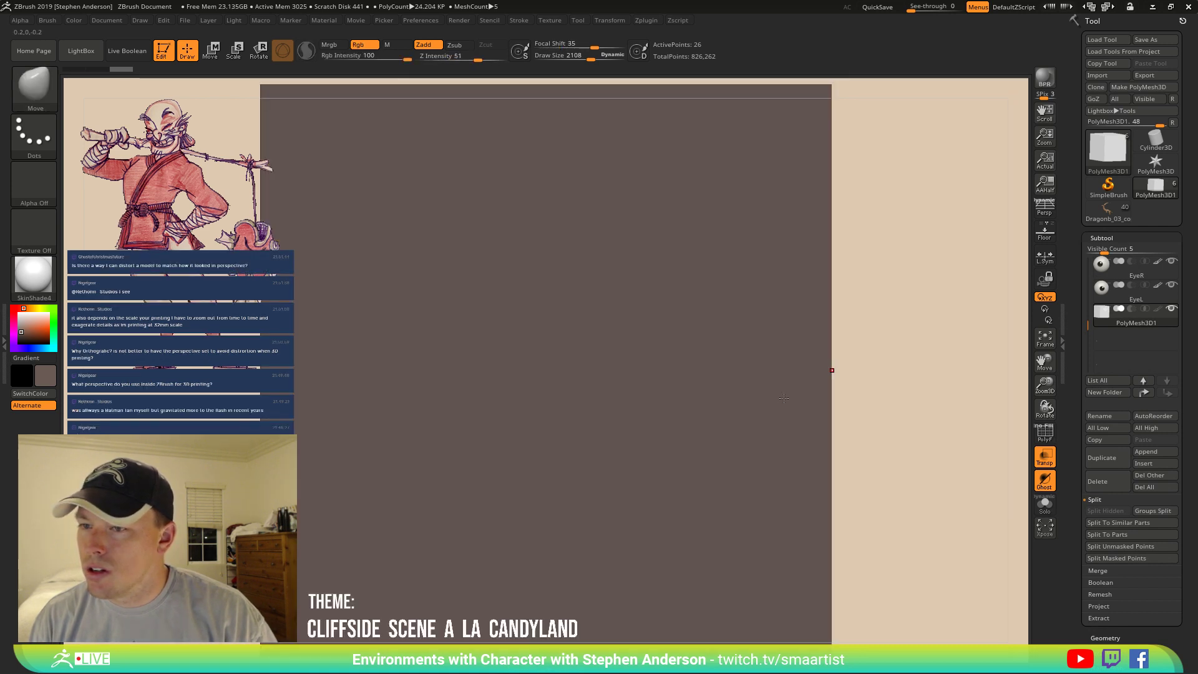
# Toggle transparency off and back on to compare the cube's size and position with the character's body.
pyautogui.keyDown('ctrl'); pyautogui.moveTo(758, 315); pyautogui.dragTo(757, 260, button='right'); pyautogui.keyUp('ctrl')
pyautogui.keyDown('alt'); pyautogui.moveTo(872, 351); pyautogui.dragTo(660, 319, button='right'); pyautogui.keyUp('alt')
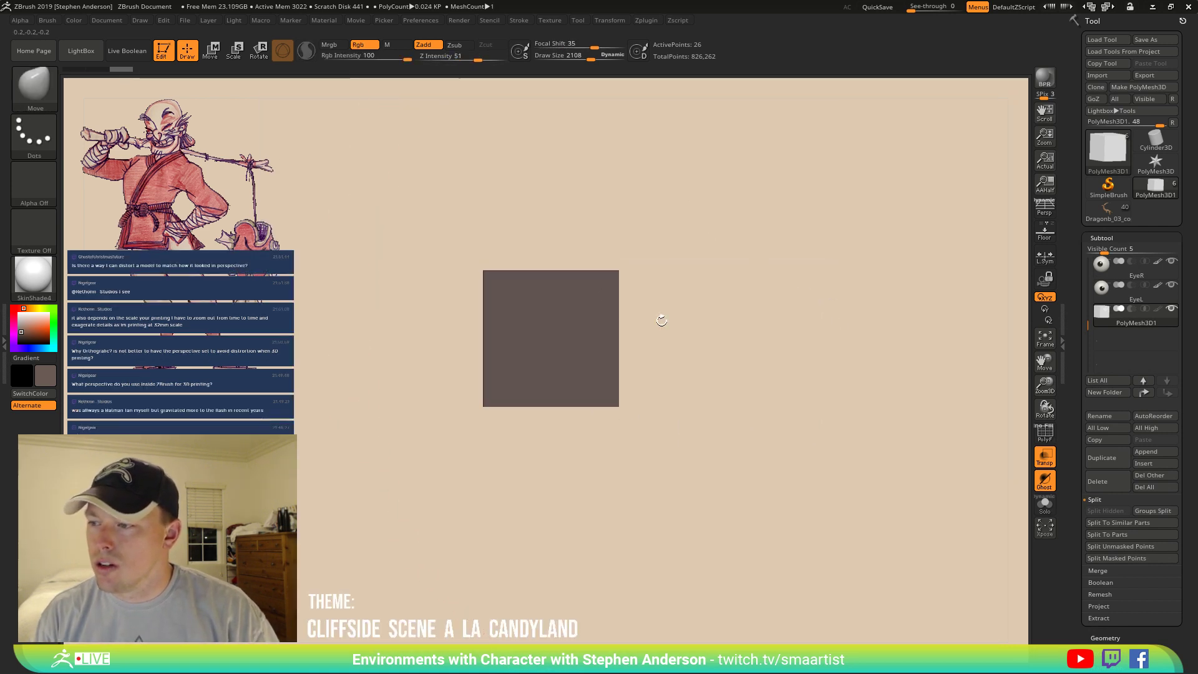
pyautogui.click(1046, 461)
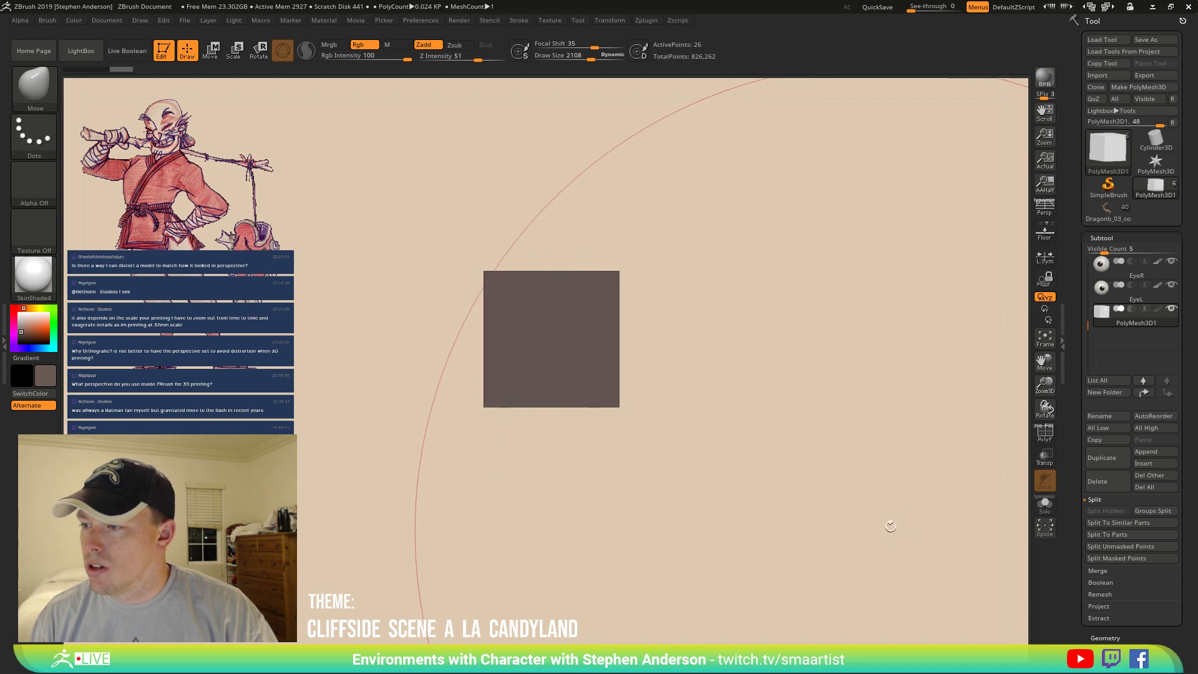
pyautogui.moveTo(674, 406)
pyautogui.mouseDown()
pyautogui.moveTo(735, 420)
pyautogui.moveTo(677, 409)
pyautogui.mouseUp()
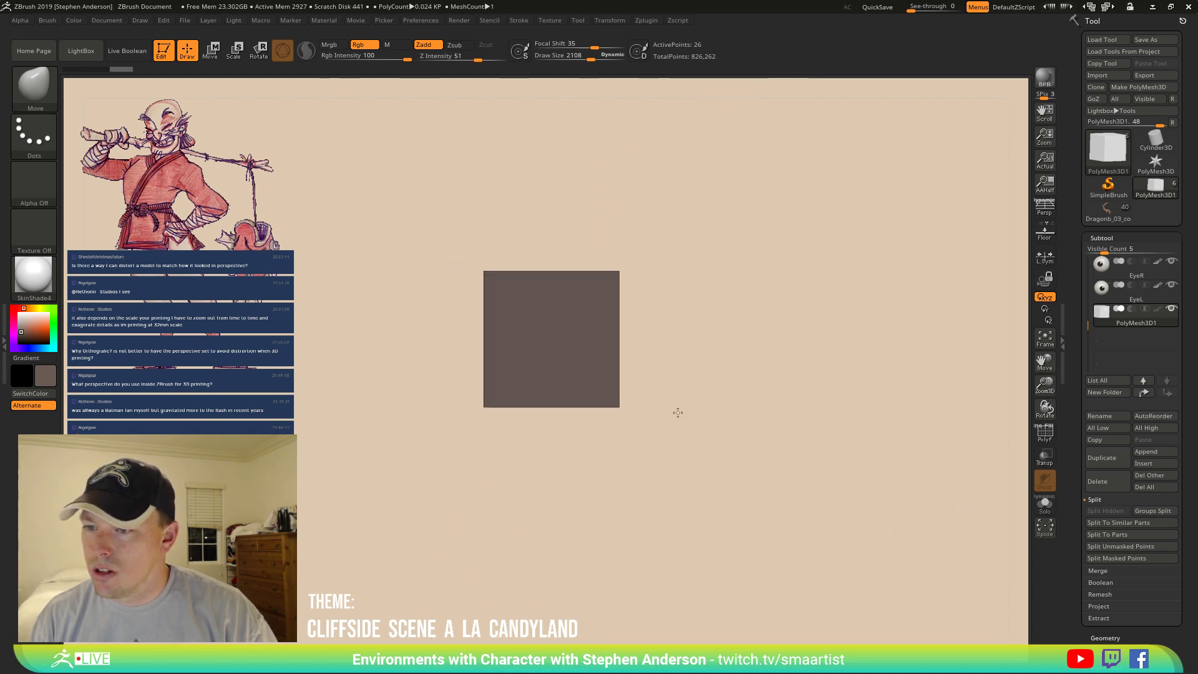
pyautogui.click(1046, 460)
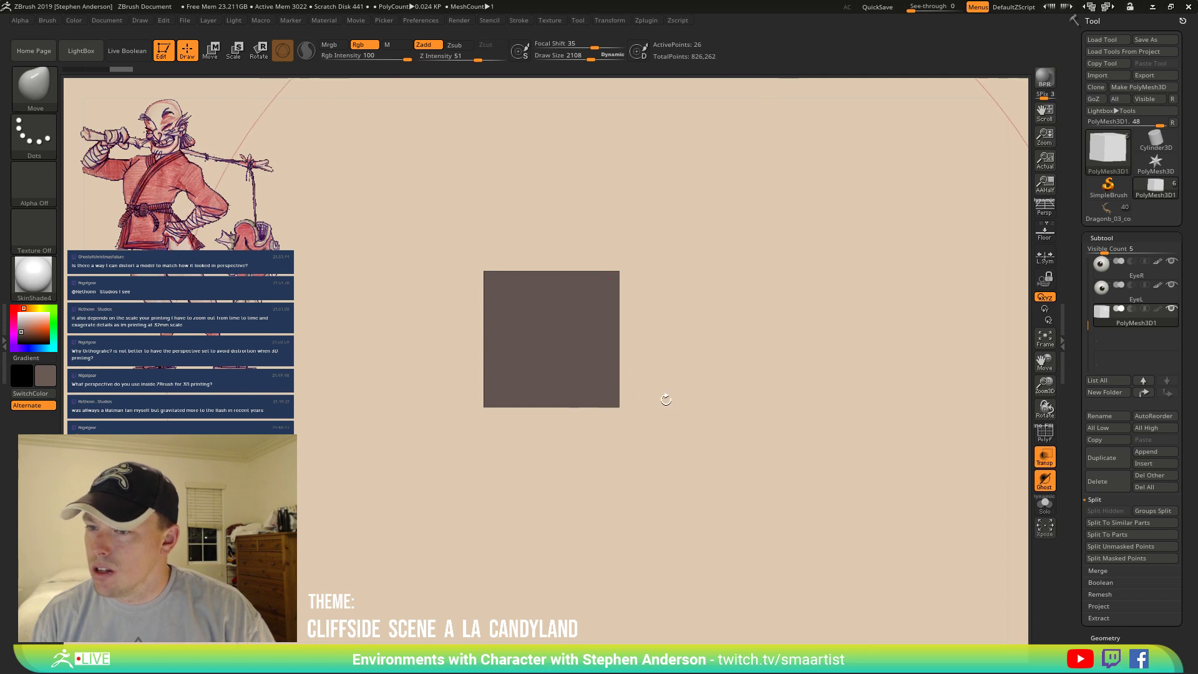
pyautogui.moveTo(666, 399); pyautogui.dragTo(629, 265)
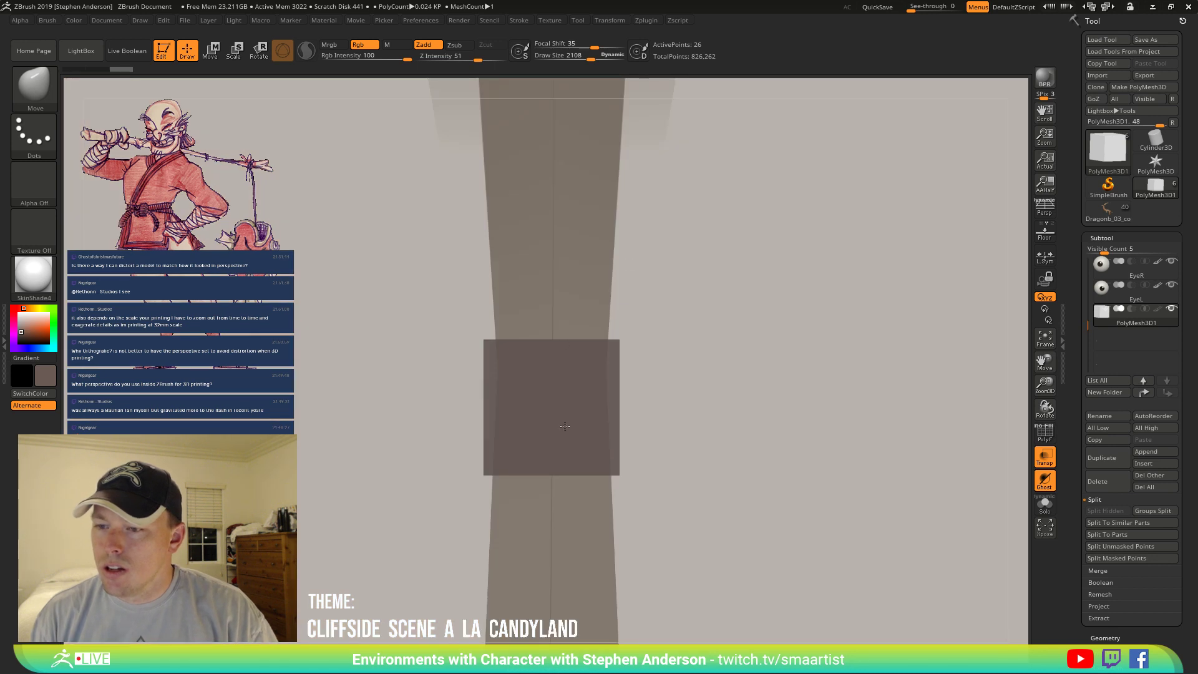
pyautogui.scroll(-5, 1130, 493)
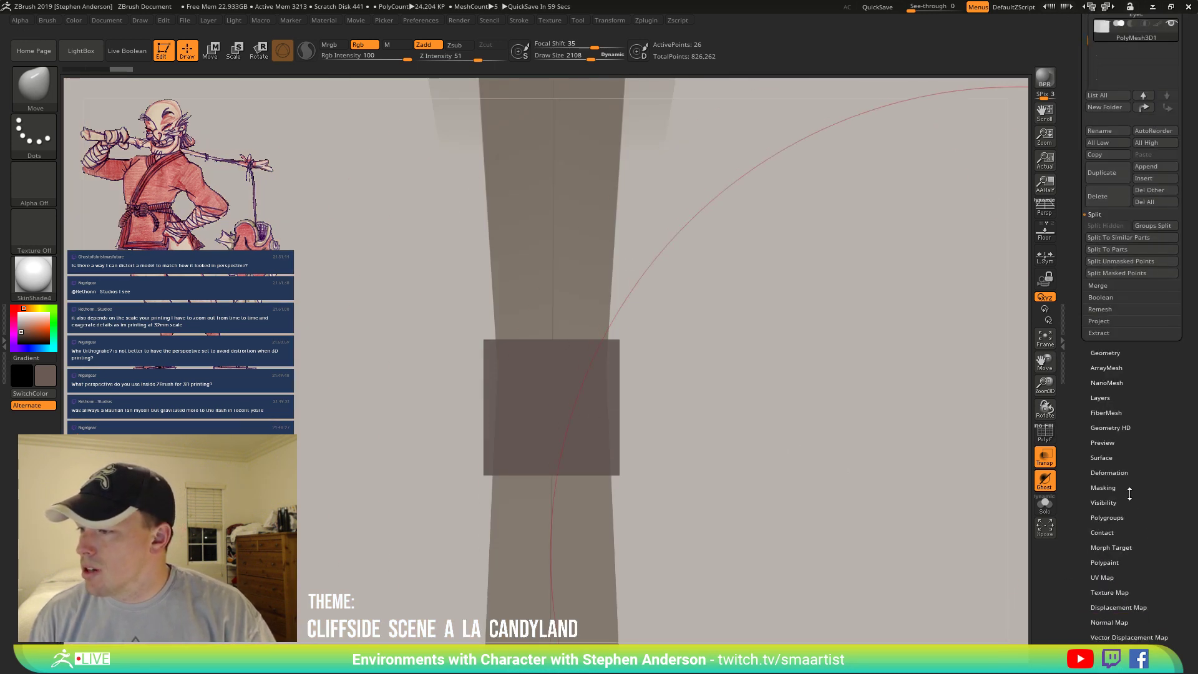
# Unify the cube's size with the Deformation Unify command and frame it against the figure.
pyautogui.click(1111, 472)
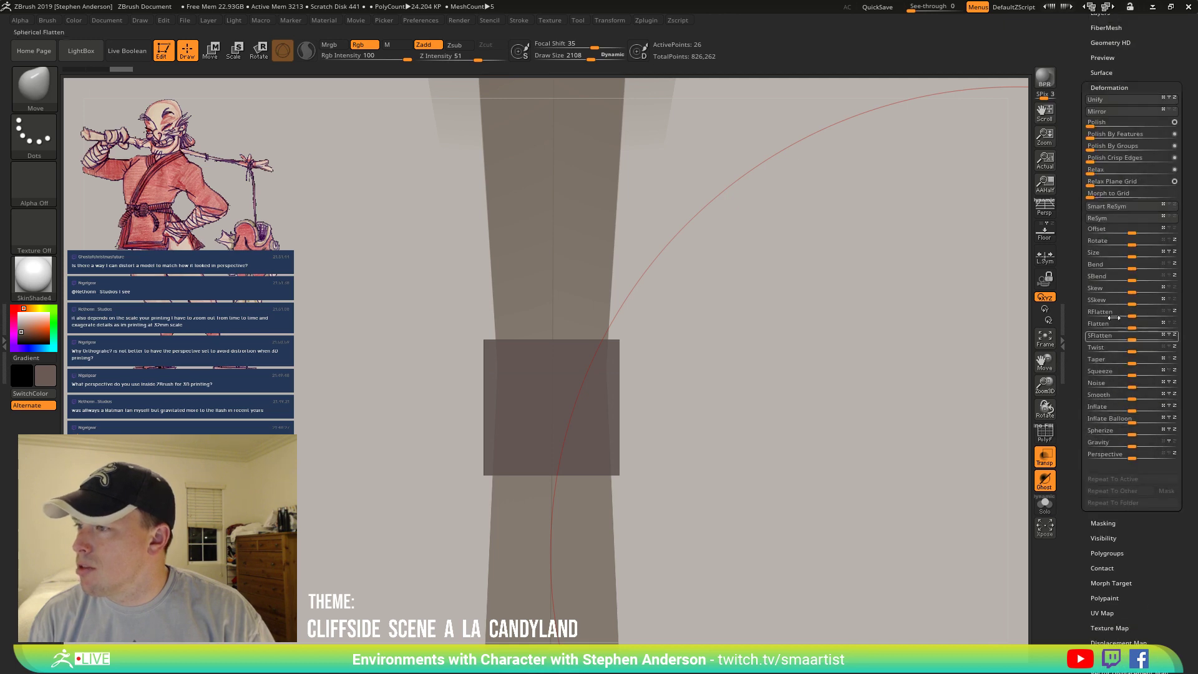
pyautogui.click(1107, 99)
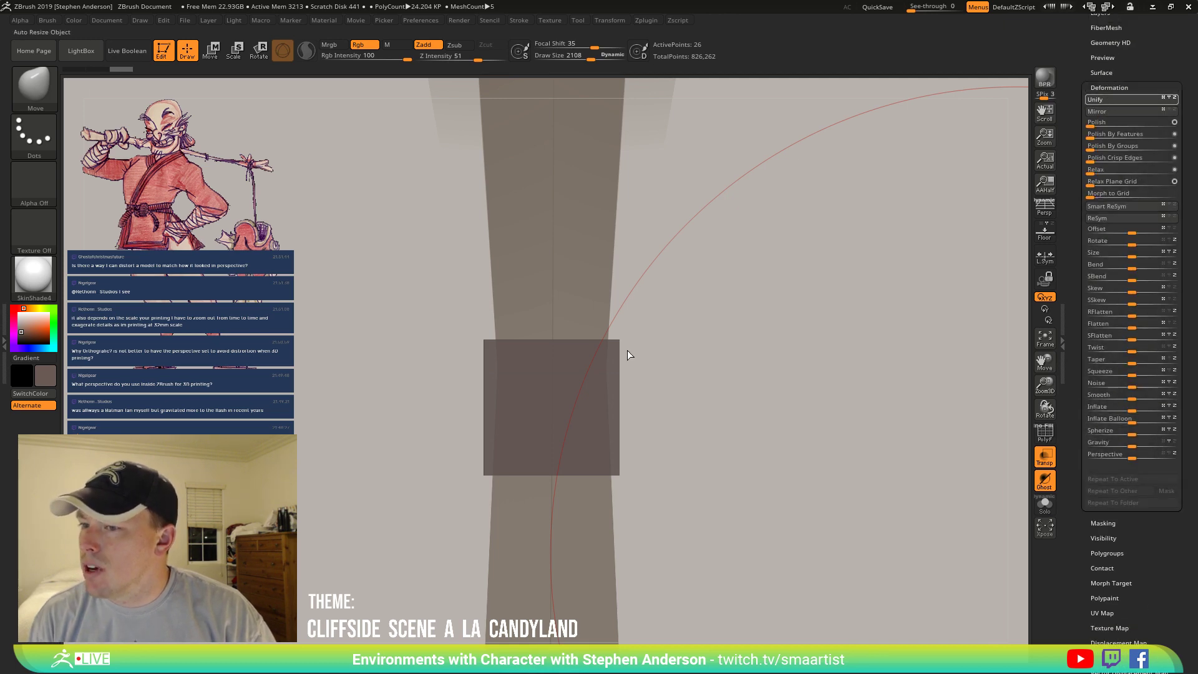
pyautogui.press('f')
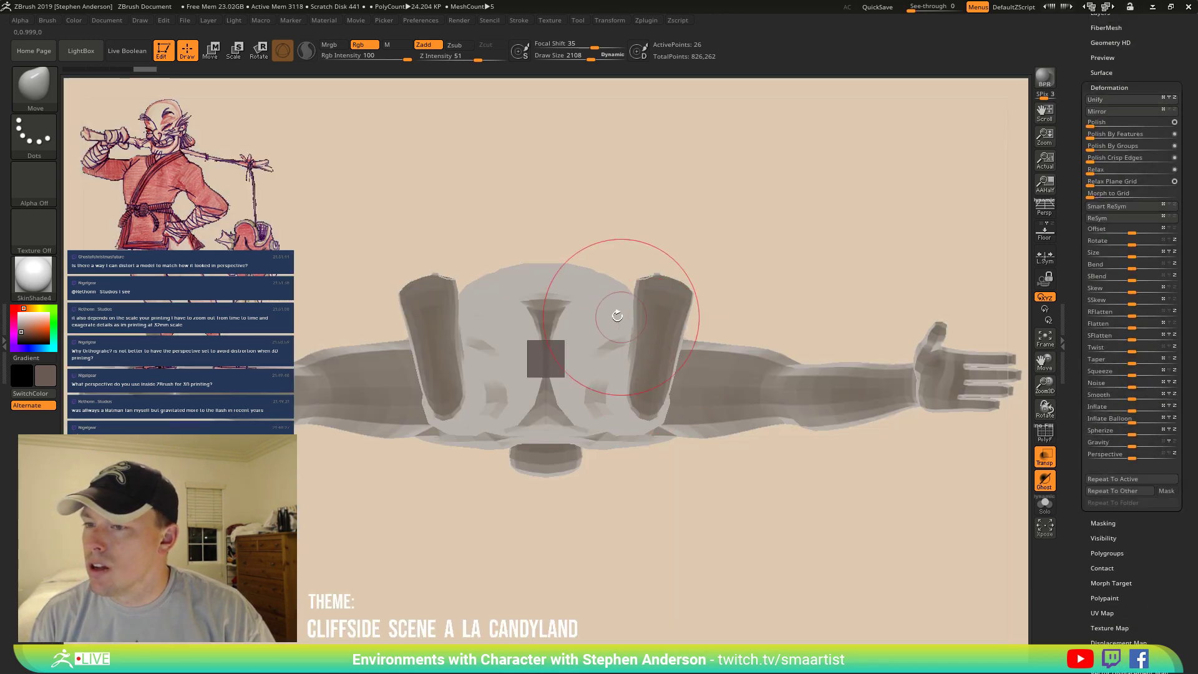
# Raise the cube from below the feet into the figure's torso and turn off transparency.
pyautogui.moveTo(616, 312)
pyautogui.mouseDown()
pyautogui.moveTo(591, 368)
pyautogui.moveTo(600, 409)
pyautogui.moveTo(581, 347)
pyautogui.moveTo(570, 391)
pyautogui.moveTo(581, 431)
pyautogui.mouseUp()
pyautogui.press('ctrl')
pyautogui.press('w')
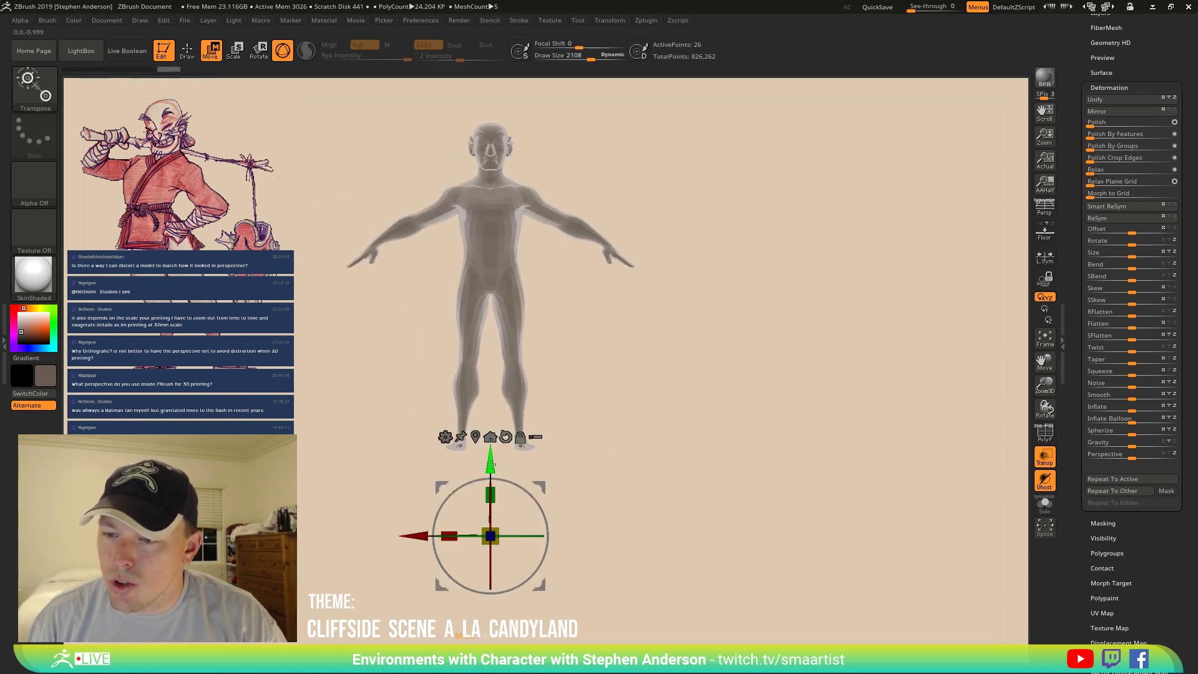
pyautogui.moveTo(492, 464); pyautogui.dragTo(493, 191)
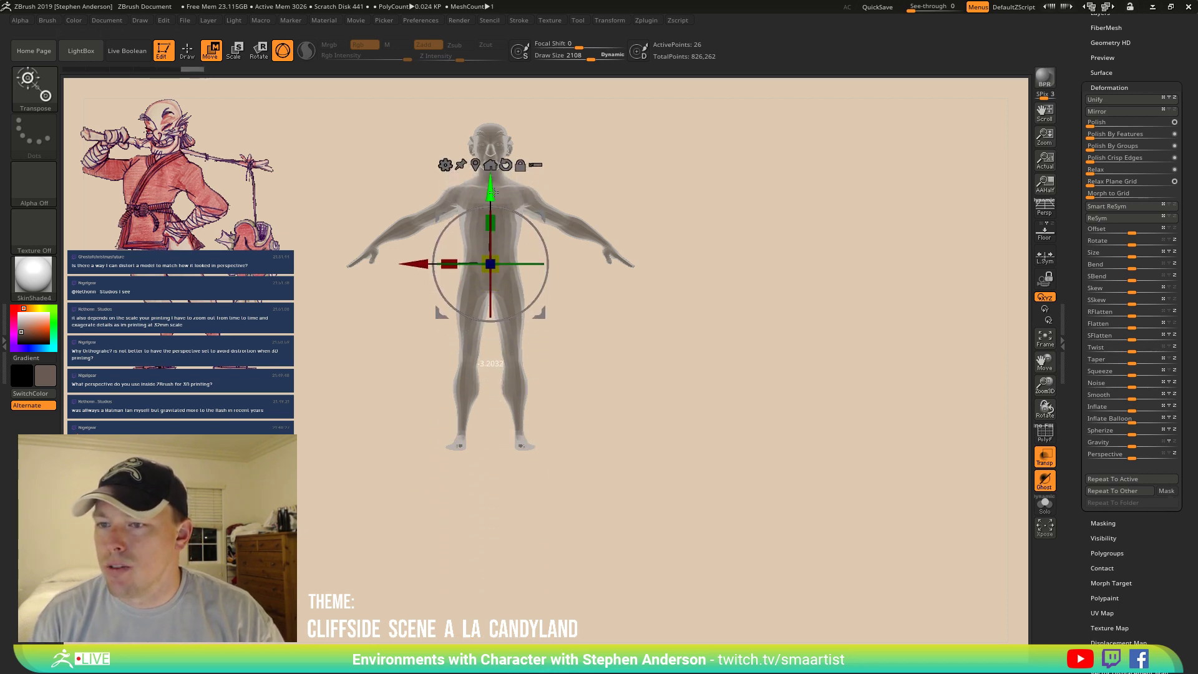
pyautogui.click(1047, 459)
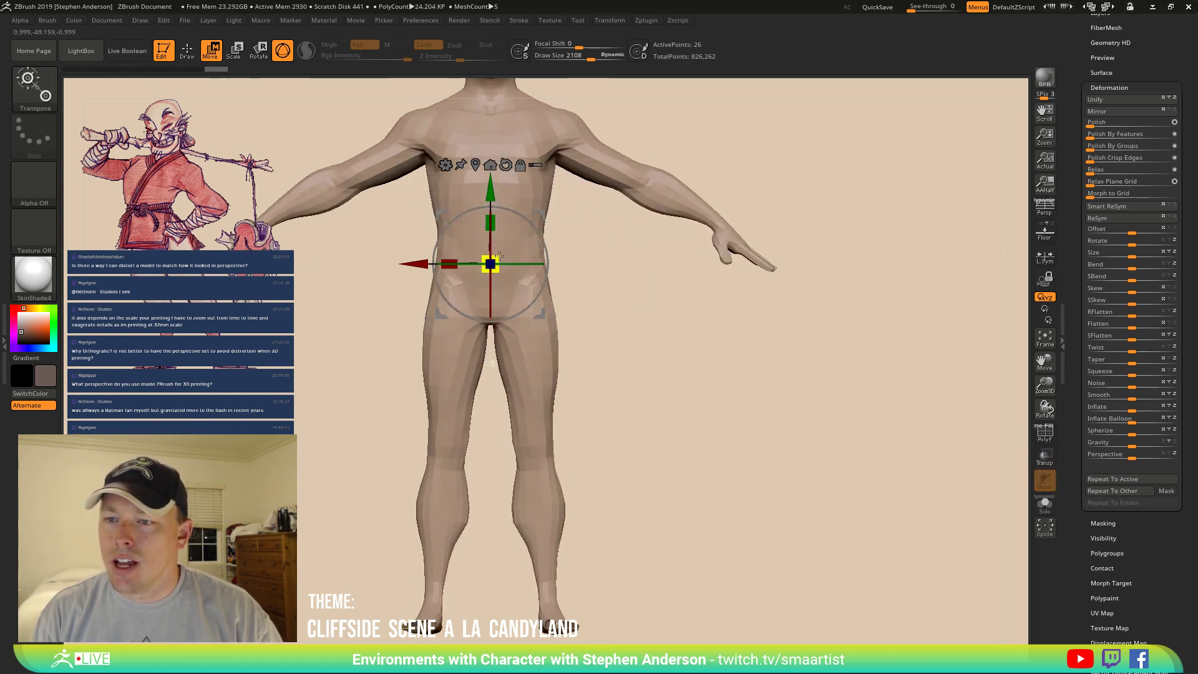
# Enlarge the cube until it is wider than the torso and lower it over the hips.
pyautogui.moveTo(499, 256)
pyautogui.mouseDown()
pyautogui.moveTo(578, 241)
pyautogui.moveTo(565, 244)
pyautogui.mouseUp()
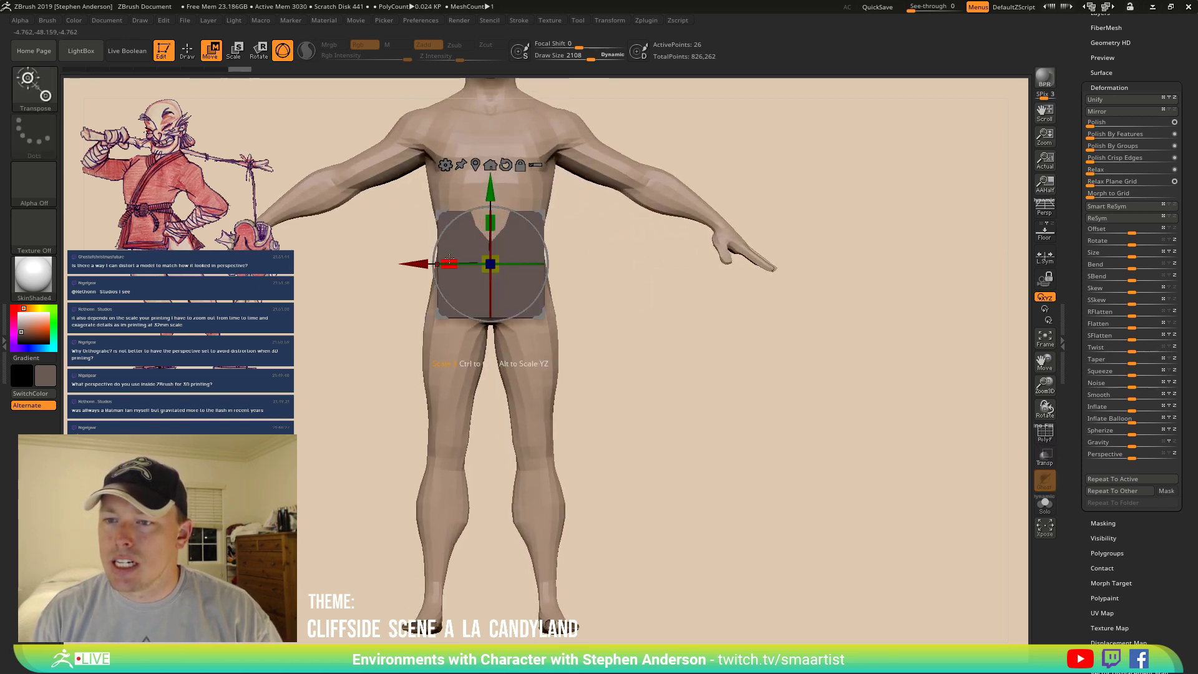
pyautogui.moveTo(450, 261); pyautogui.dragTo(435, 262)
pyautogui.keyDown('ctrl'); pyautogui.moveTo(610, 246); pyautogui.dragTo(641, 248, button='right'); pyautogui.keyUp('ctrl')
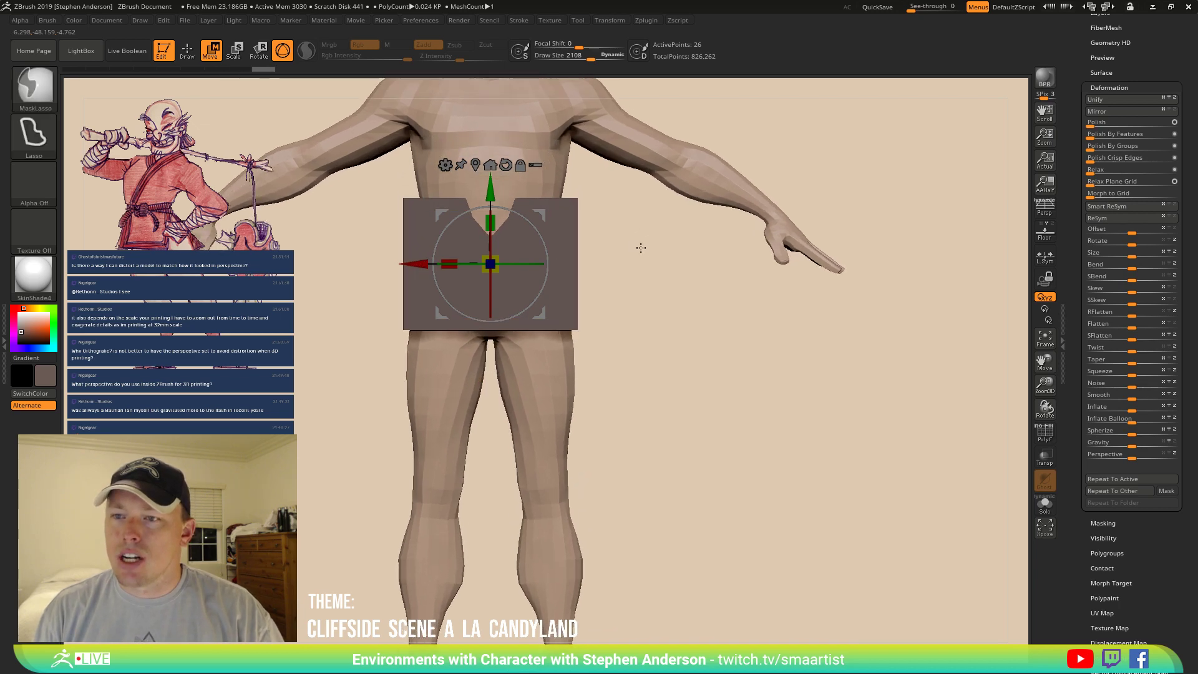
pyautogui.keyDown('alt'); pyautogui.moveTo(641, 248); pyautogui.dragTo(652, 320); pyautogui.keyUp('alt')
pyautogui.moveTo(474, 268); pyautogui.dragTo(476, 309)
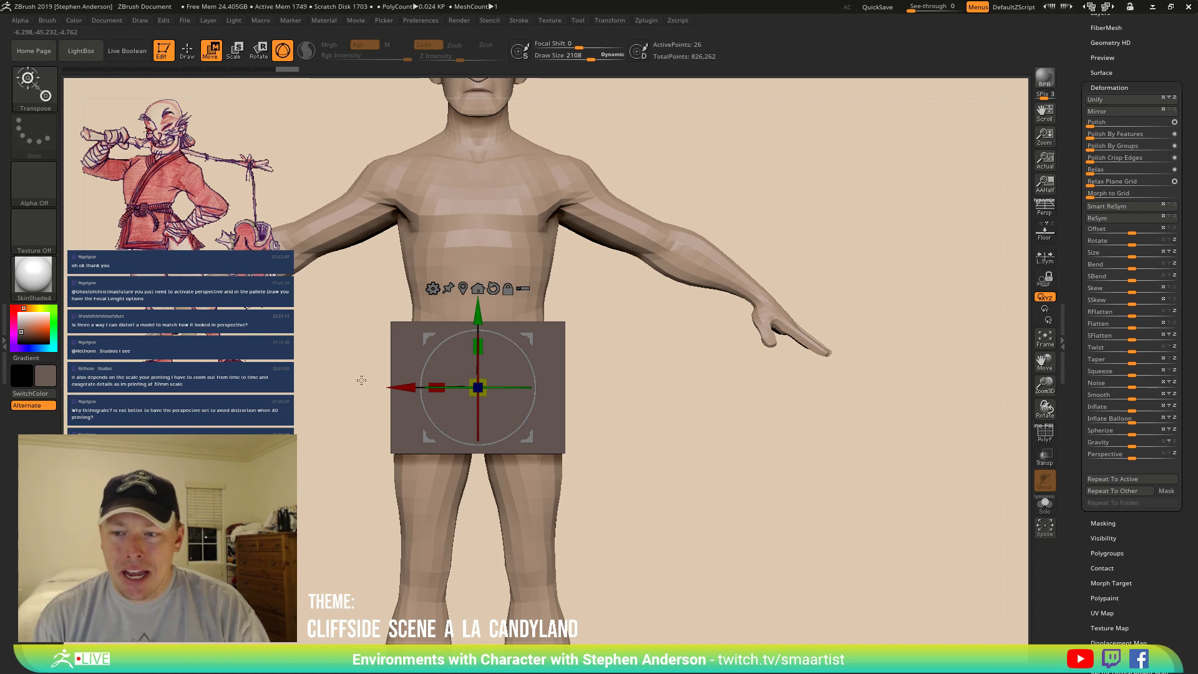
# Scale the box wider than the hips and shorter in height, and adjust its depth from below with polyframe shown.
pyautogui.moveTo(440, 386); pyautogui.dragTo(418, 386)
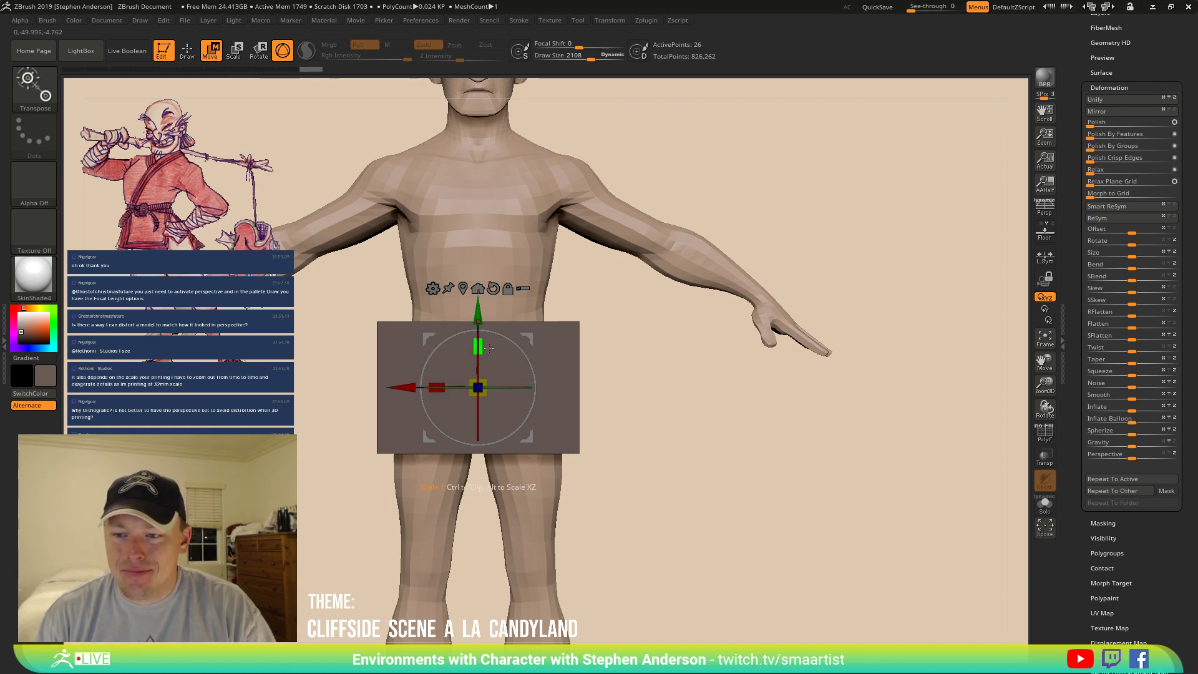
pyautogui.moveTo(482, 343); pyautogui.dragTo(485, 368)
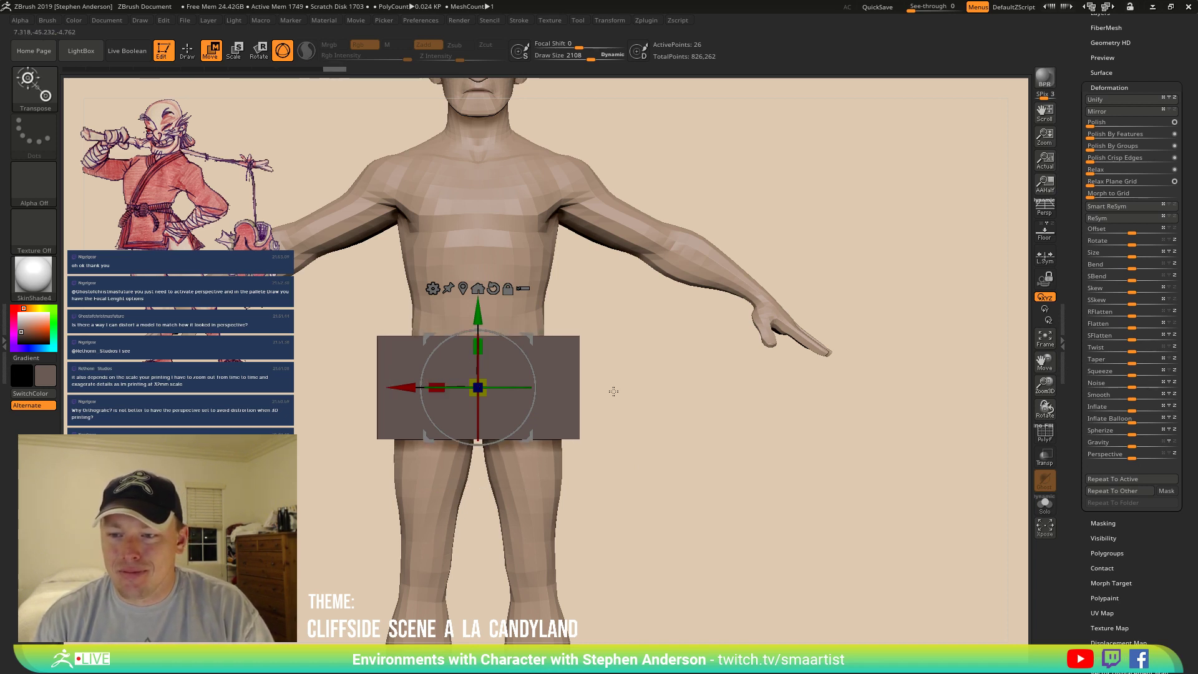
pyautogui.hotkey('shift', 'f')
pyautogui.moveTo(604, 395); pyautogui.dragTo(583, 319)
pyautogui.moveTo(621, 402)
pyautogui.keyDown('ctrl'); pyautogui.mouseDown()
pyautogui.moveTo(479, 535)
pyautogui.moveTo(409, 412)
pyautogui.moveTo(503, 385)
pyautogui.moveTo(642, 417)
pyautogui.mouseUp(); pyautogui.keyUp('ctrl')
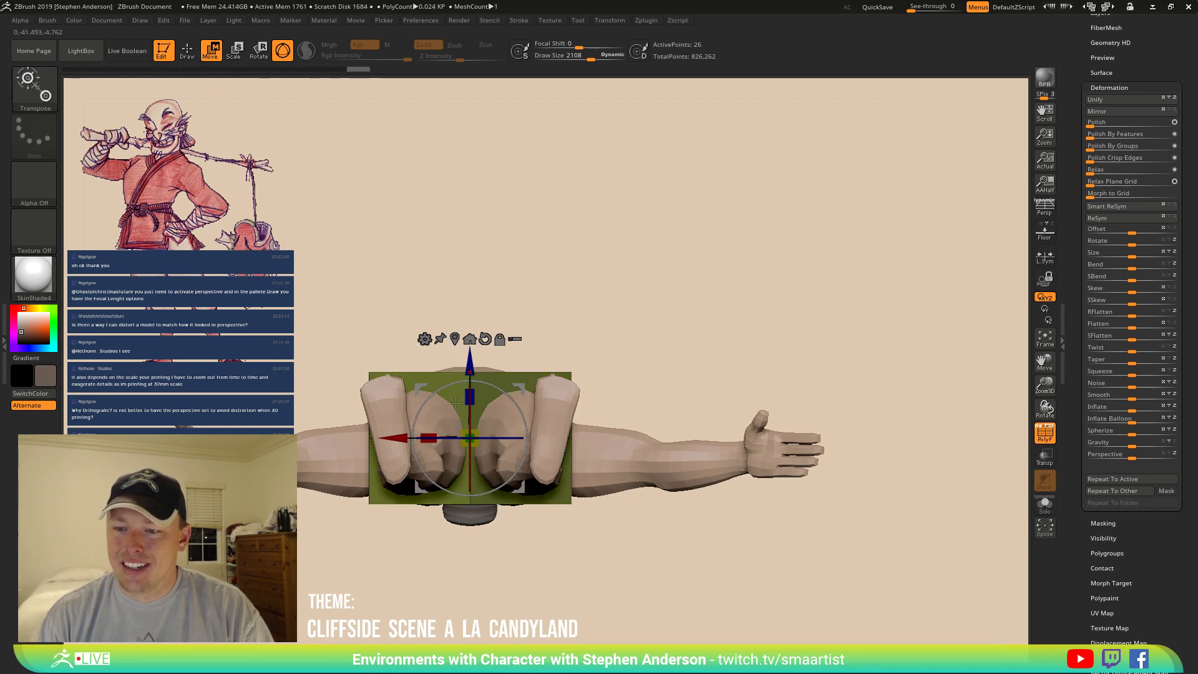
pyautogui.moveTo(472, 394); pyautogui.dragTo(474, 407)
pyautogui.moveTo(577, 383); pyautogui.dragTo(582, 470)
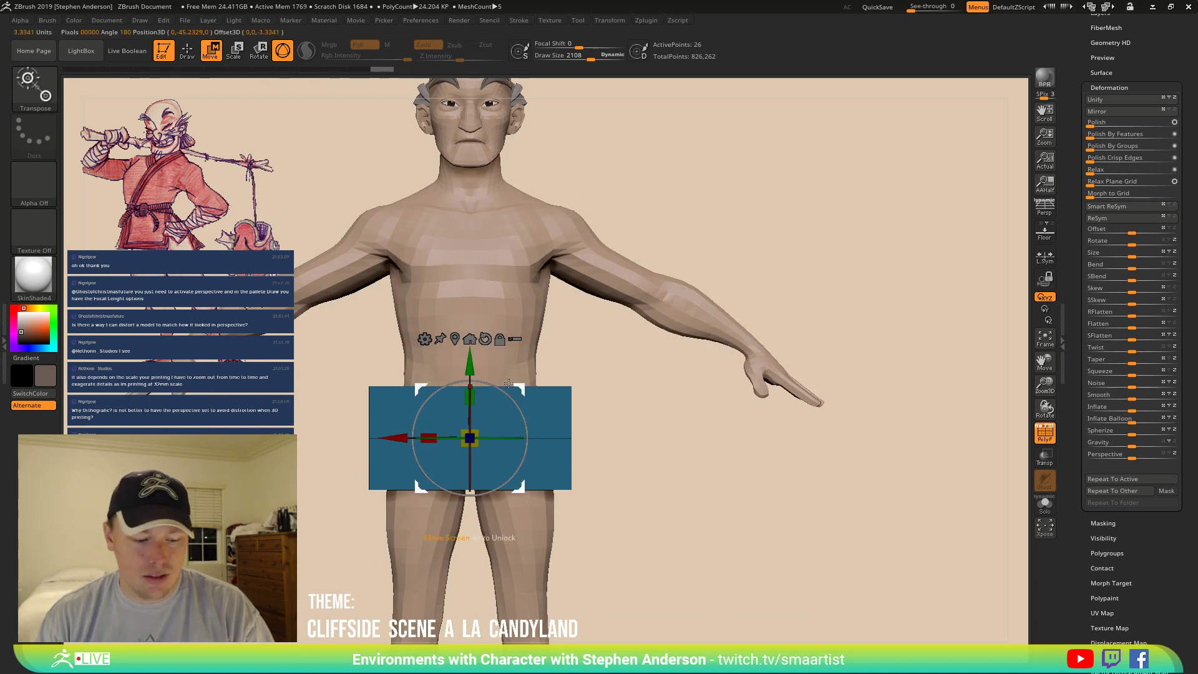
# Move the box's vertical corner edges symmetrically inward to narrow its front face.
pyautogui.click(455, 337)
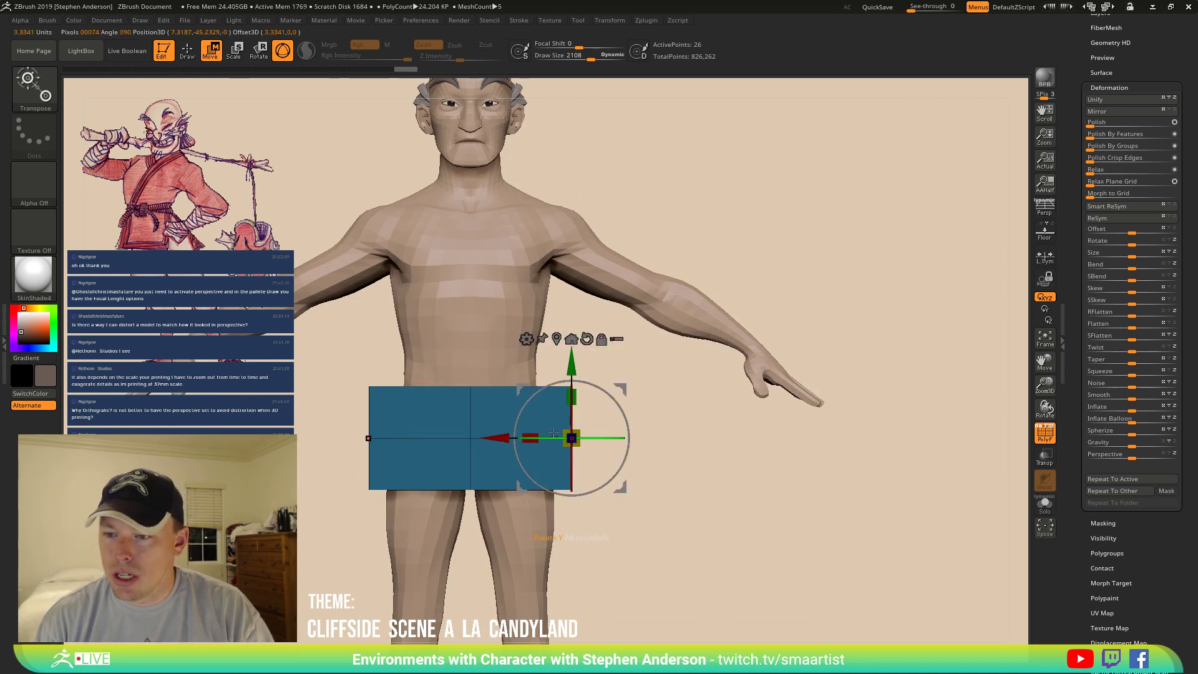
pyautogui.moveTo(504, 439); pyautogui.dragTo(481, 439)
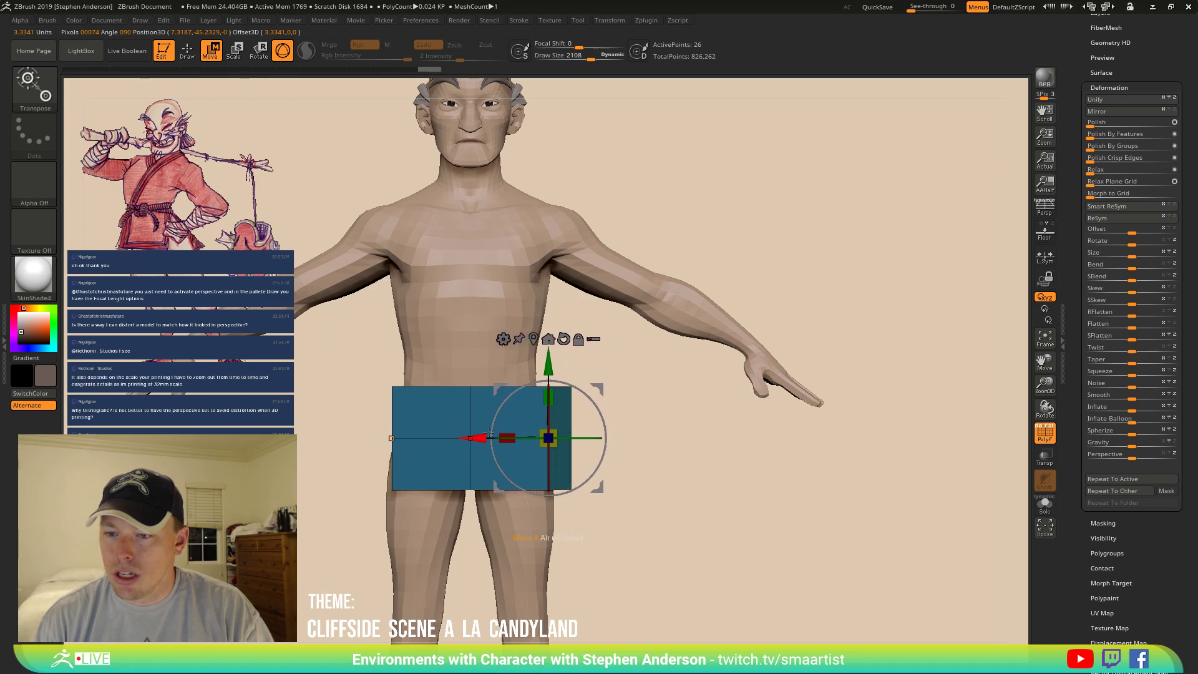
pyautogui.moveTo(507, 440); pyautogui.dragTo(553, 453, button='right')
pyautogui.moveTo(553, 452); pyautogui.dragTo(555, 444)
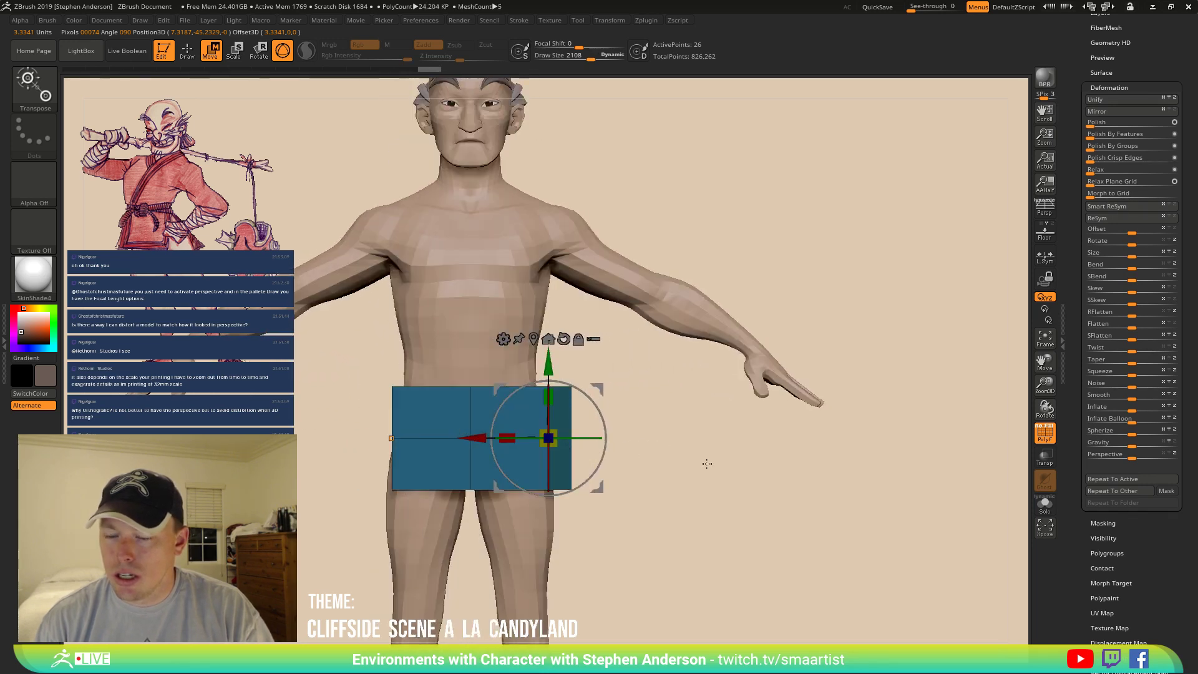
# Delete the horizontal edge loop around the middle of the box with the ZModeler brush.
pyautogui.keyDown('ctrl'); pyautogui.moveTo(689, 450); pyautogui.dragTo(702, 496); pyautogui.keyUp('ctrl')
pyautogui.press('q')
pyautogui.keyDown('ctrl'); pyautogui.moveTo(487, 436); pyautogui.dragTo(541, 451, button='right'); pyautogui.keyUp('ctrl')
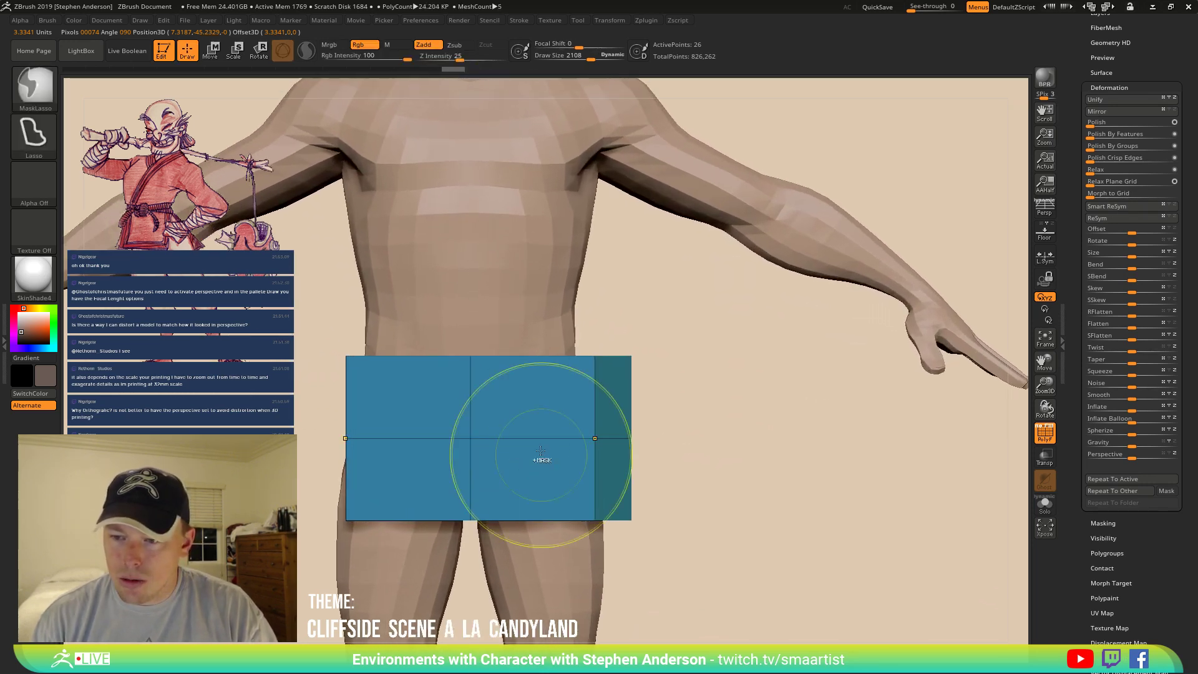
pyautogui.press('b')
pyautogui.press('z')
pyautogui.press('m')
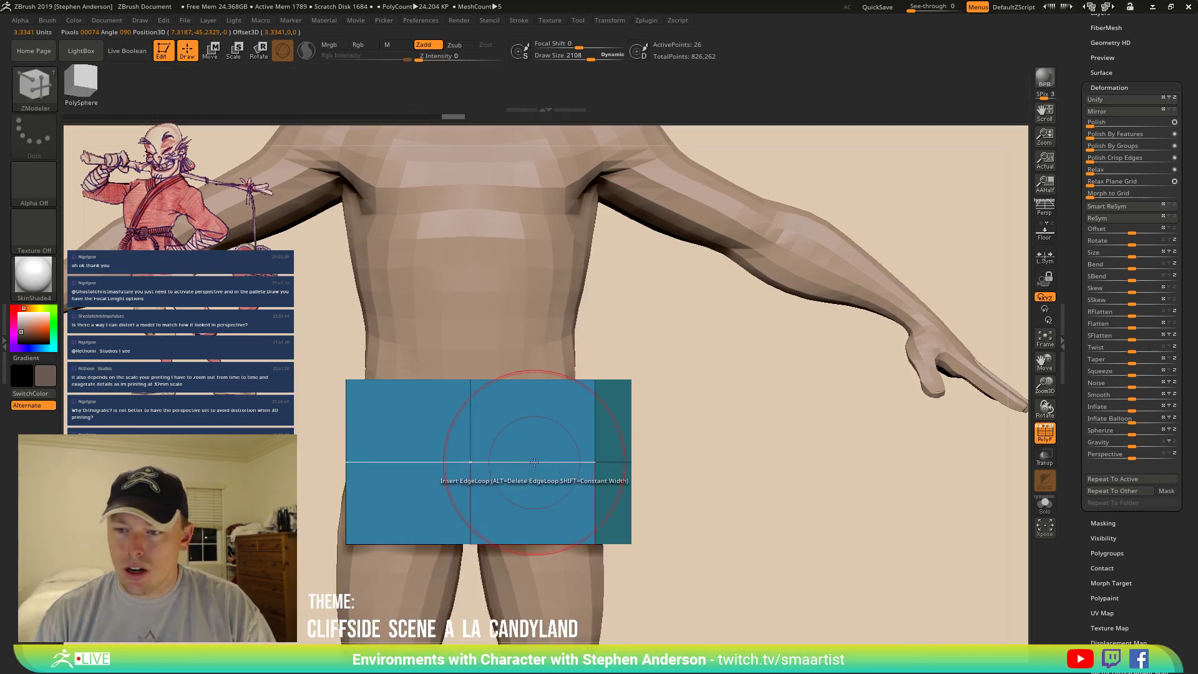
pyautogui.keyDown('alt'); pyautogui.click(535, 463); pyautogui.keyUp('alt')
pyautogui.moveTo(659, 450)
pyautogui.mouseDown()
pyautogui.moveTo(615, 447)
pyautogui.moveTo(649, 444)
pyautogui.moveTo(626, 443)
pyautogui.moveTo(618, 475)
pyautogui.mouseUp()
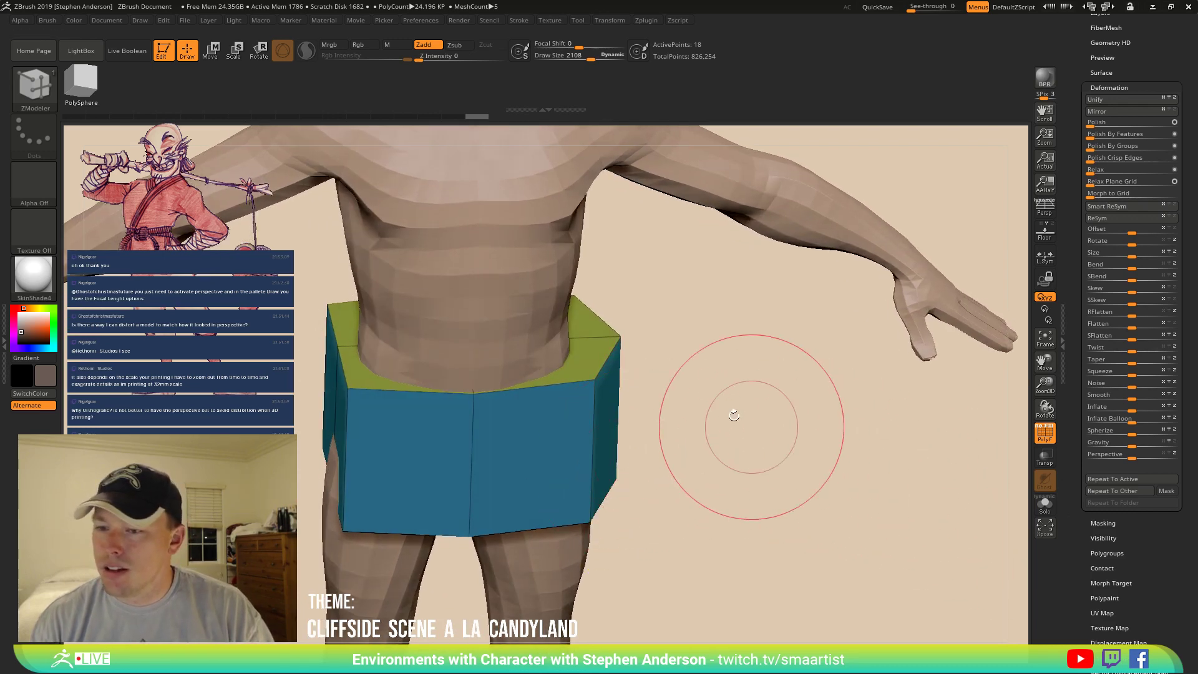
# Try to mirror the hip box with the Mirror And Weld command.
pyautogui.scroll(4, 1121, 158)
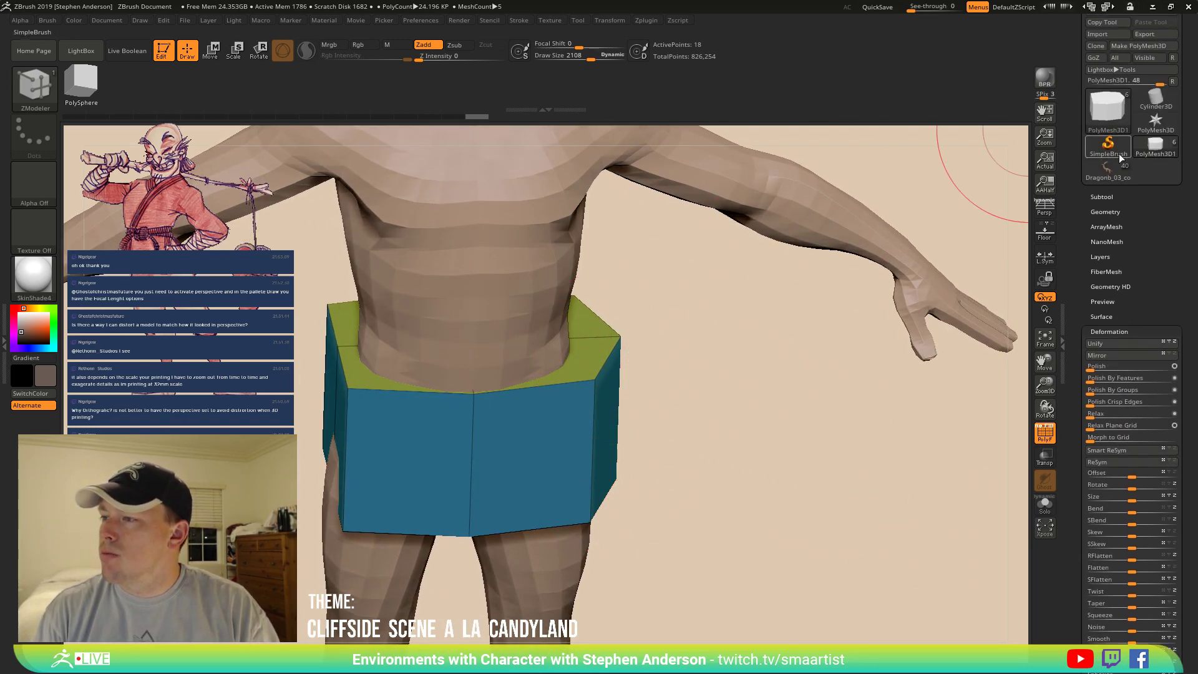
pyautogui.click(1118, 212)
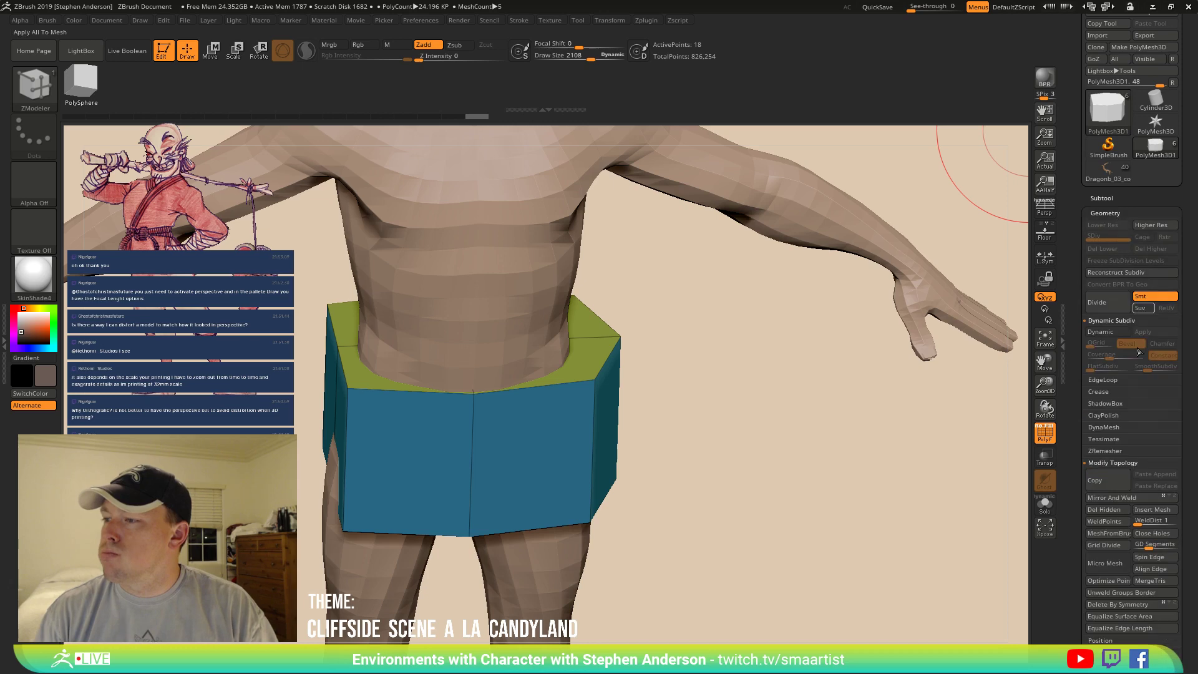
pyautogui.click(1118, 498)
pyautogui.hotkey('ctrl', 'z')
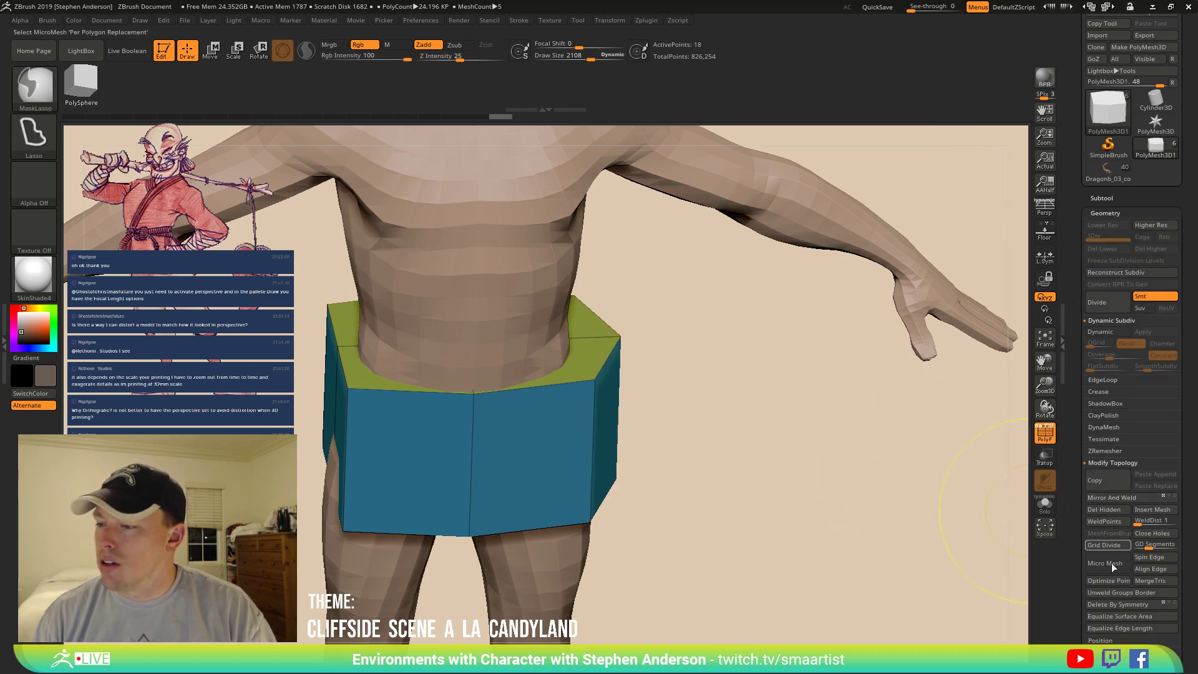
# Flip the hip box with the Deformation Mirror command.
pyautogui.moveTo(1194, 638)
pyautogui.mouseDown()
pyautogui.moveTo(1174, 516)
pyautogui.moveTo(1157, 491)
pyautogui.mouseUp()
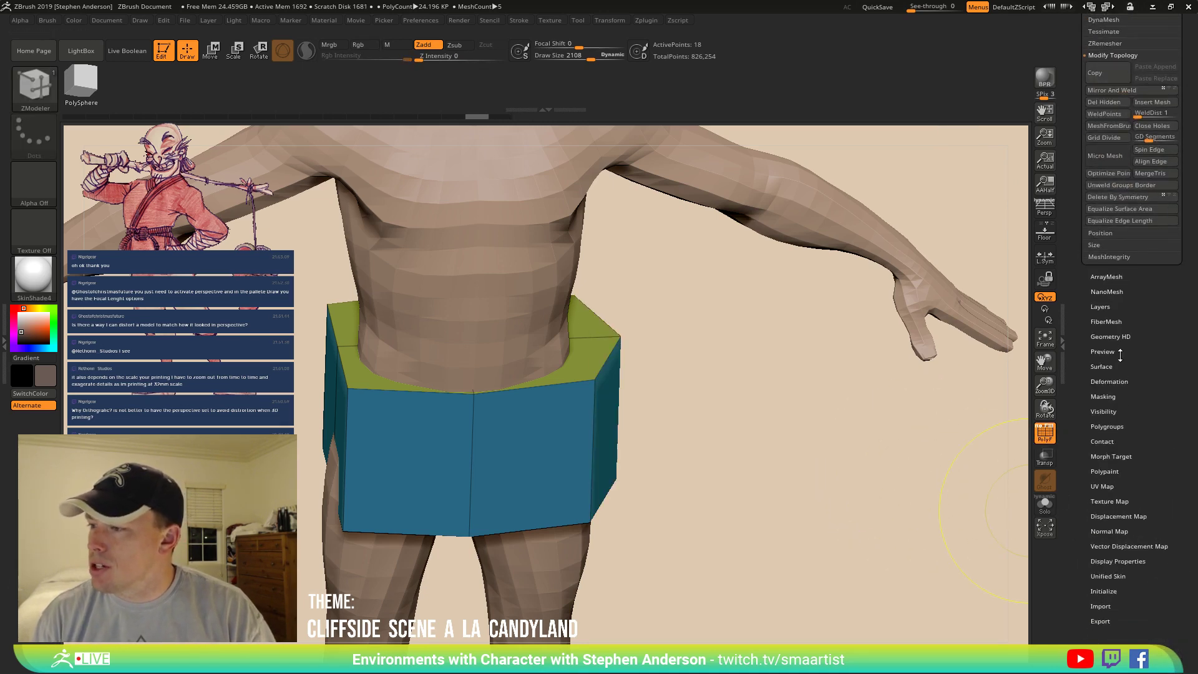
pyautogui.click(1110, 381)
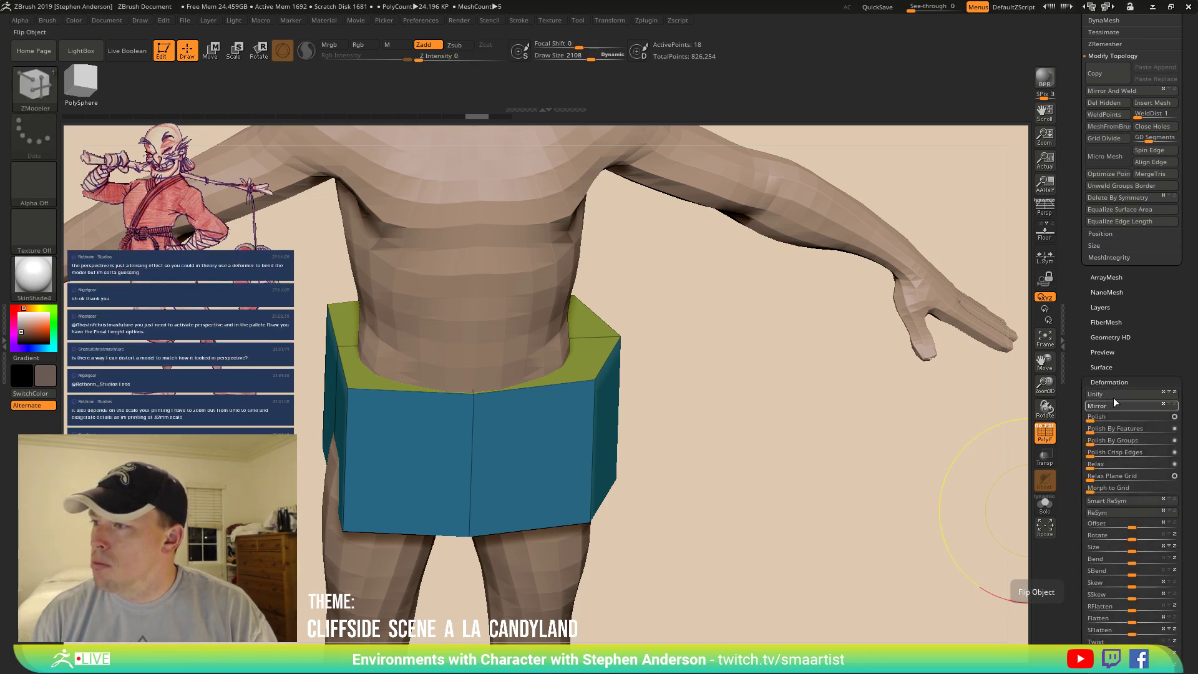
pyautogui.click(1114, 400)
# Pull the box's side points inward around the hips with the Move brush at draw size 4145, narrowing the top slightly more.
pyautogui.moveTo(617, 369)
pyautogui.mouseDown()
pyautogui.moveTo(645, 377)
pyautogui.moveTo(657, 418)
pyautogui.moveTo(620, 402)
pyautogui.moveTo(631, 381)
pyautogui.moveTo(621, 338)
pyautogui.moveTo(642, 428)
pyautogui.moveTo(612, 359)
pyautogui.mouseUp()
pyautogui.press('b')
pyautogui.press('v')
pyautogui.moveTo(632, 519)
pyautogui.mouseDown()
pyautogui.moveTo(597, 513)
pyautogui.moveTo(615, 513)
pyautogui.mouseUp()
pyautogui.press('s')
pyautogui.moveTo(566, 433); pyautogui.dragTo(555, 475, button='right')
pyautogui.press('b')
pyautogui.press('m')
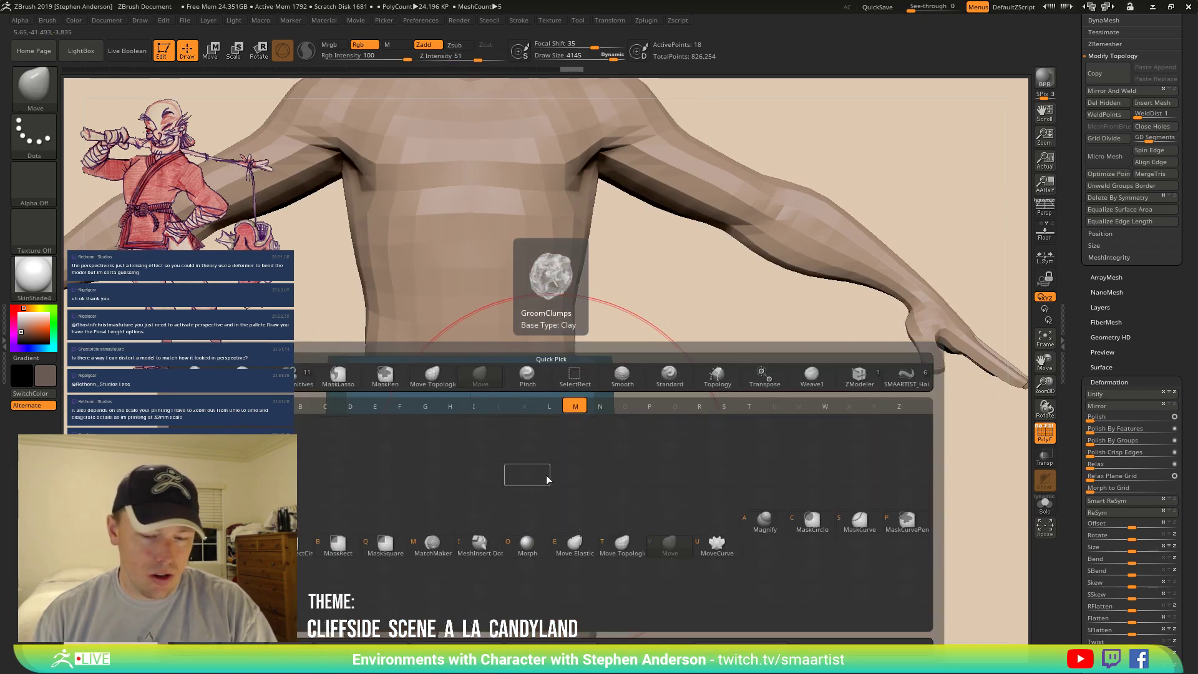
pyautogui.press('v')
# Insert two symmetrical vertical edge loops on either side of the box's centre line with the ZModeler brush.
pyautogui.press('b')
pyautogui.press('z')
pyautogui.press('m')
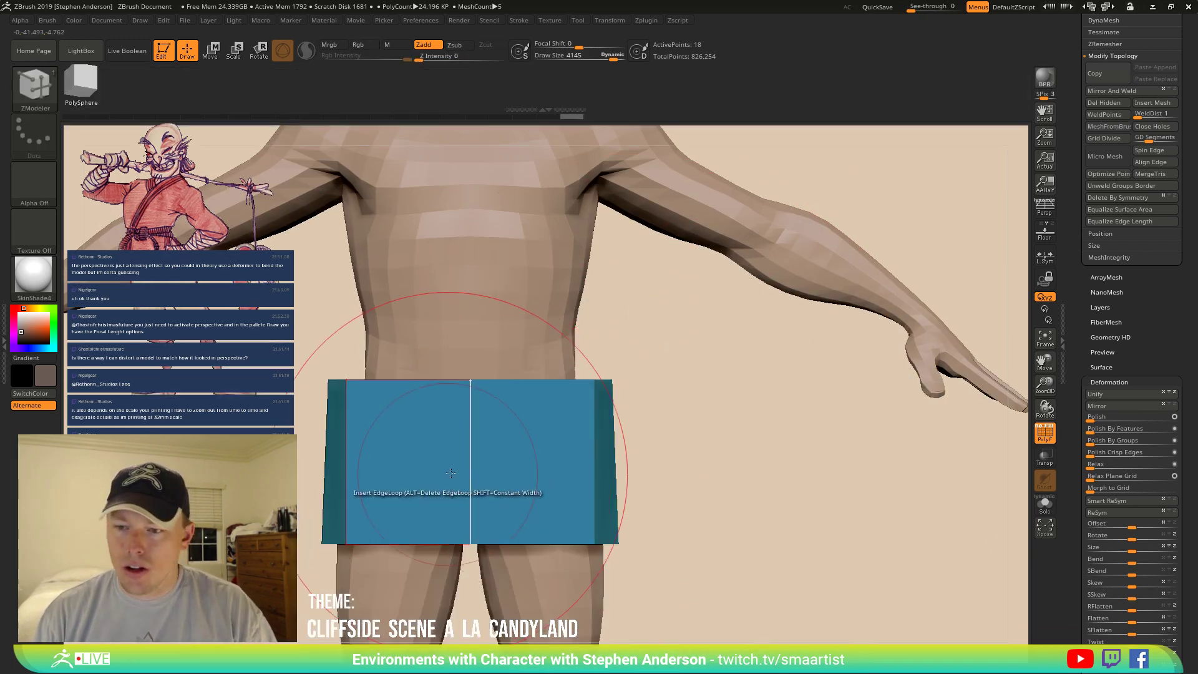
pyautogui.click(500, 542)
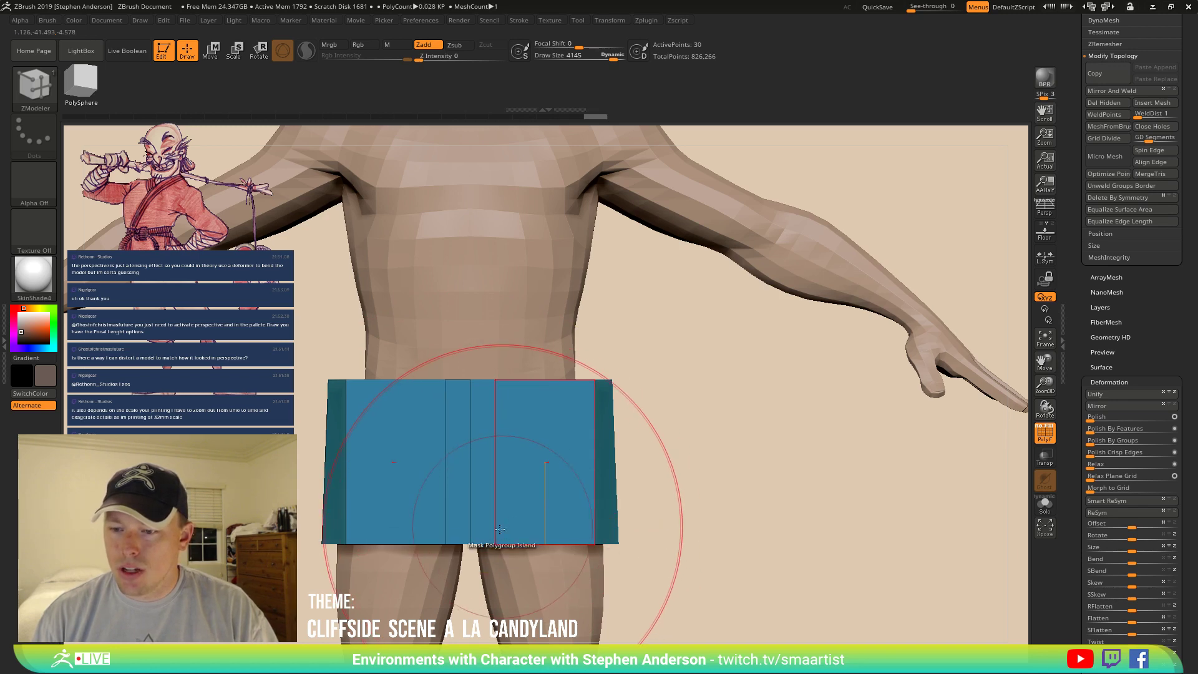
# Isolate the box and pull the middle of its underside down between the legs with the Move brush at draw size 1567.
pyautogui.moveTo(500, 526)
pyautogui.mouseDown(button='right')
pyautogui.moveTo(496, 465)
pyautogui.moveTo(481, 479)
pyautogui.mouseUp(button='right')
pyautogui.press('b')
pyautogui.press('m')
pyautogui.press('v')
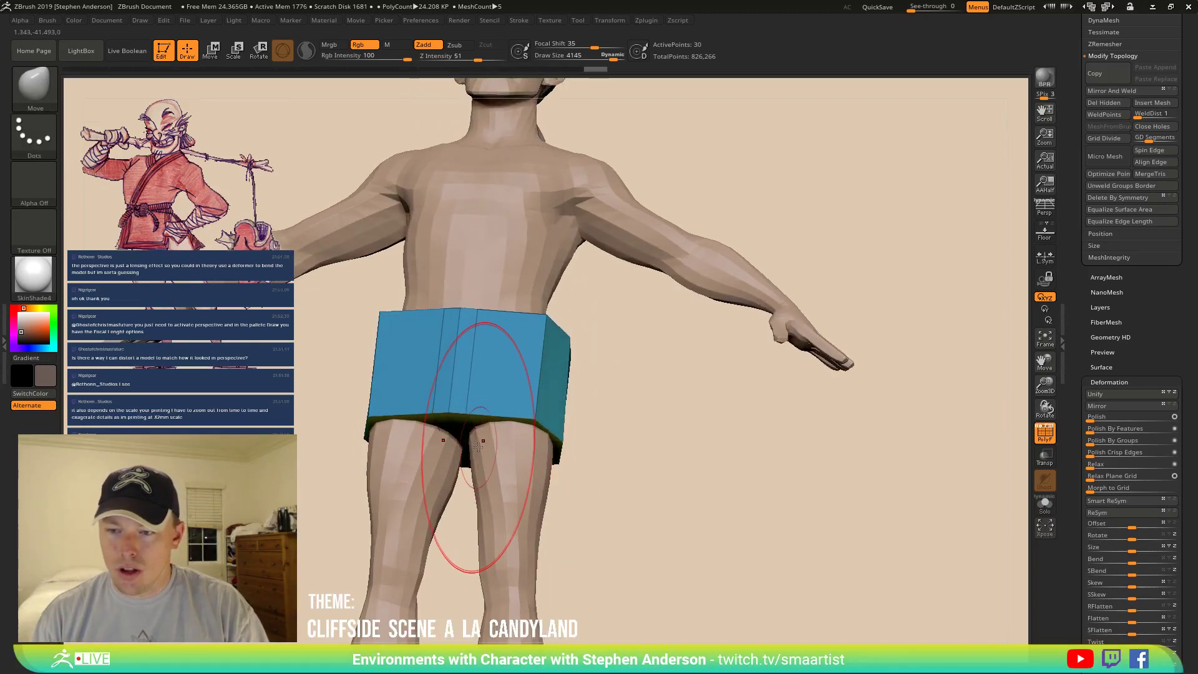
pyautogui.press('s')
pyautogui.moveTo(485, 448)
pyautogui.mouseDown()
pyautogui.moveTo(454, 446)
pyautogui.moveTo(468, 442)
pyautogui.mouseUp()
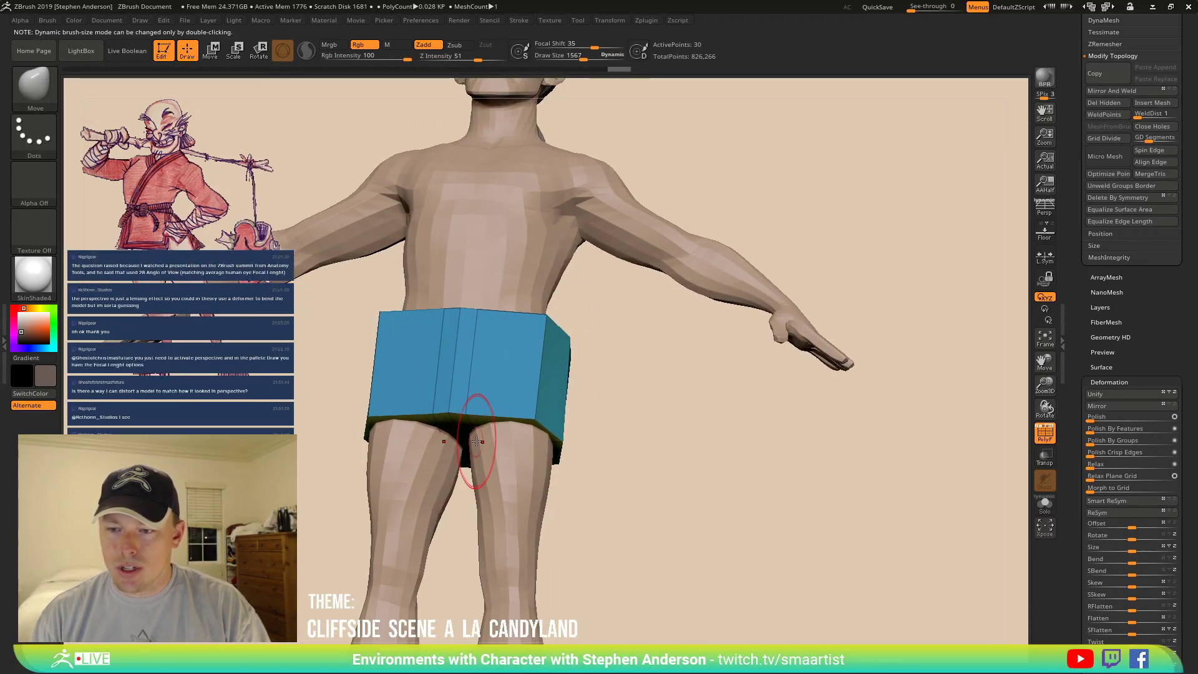
pyautogui.click(1045, 503)
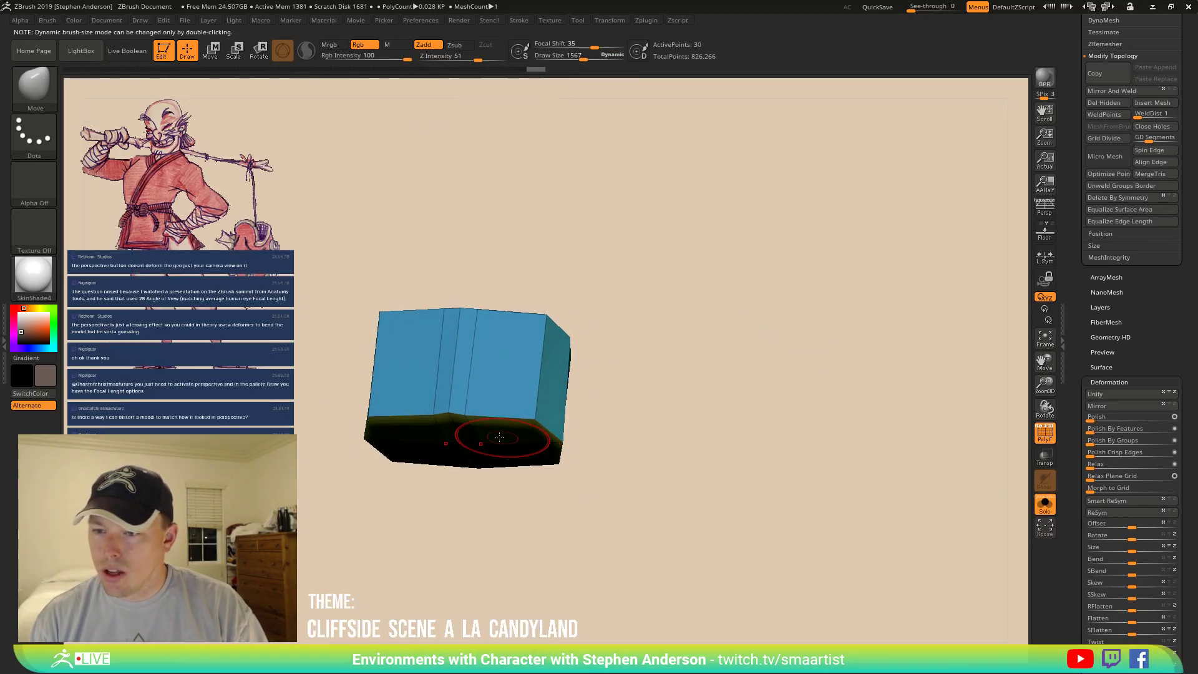
pyautogui.moveTo(463, 444); pyautogui.dragTo(463, 458)
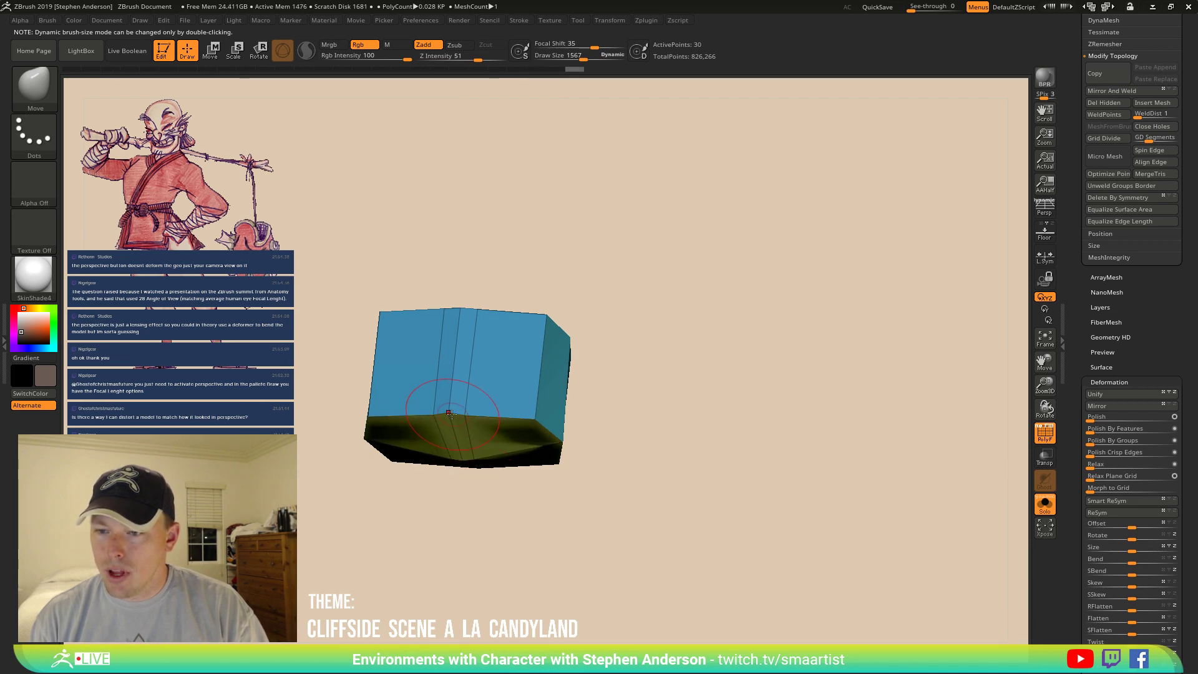
pyautogui.moveTo(459, 408)
pyautogui.mouseDown()
pyautogui.moveTo(461, 424)
pyautogui.moveTo(461, 402)
pyautogui.mouseUp()
# Raise the box's lower outer corners and side points so the bottom edge slopes up from the crotch, front and back.
pyautogui.moveTo(535, 486)
pyautogui.mouseDown()
pyautogui.moveTo(485, 396)
pyautogui.moveTo(555, 480)
pyautogui.moveTo(539, 466)
pyautogui.mouseUp()
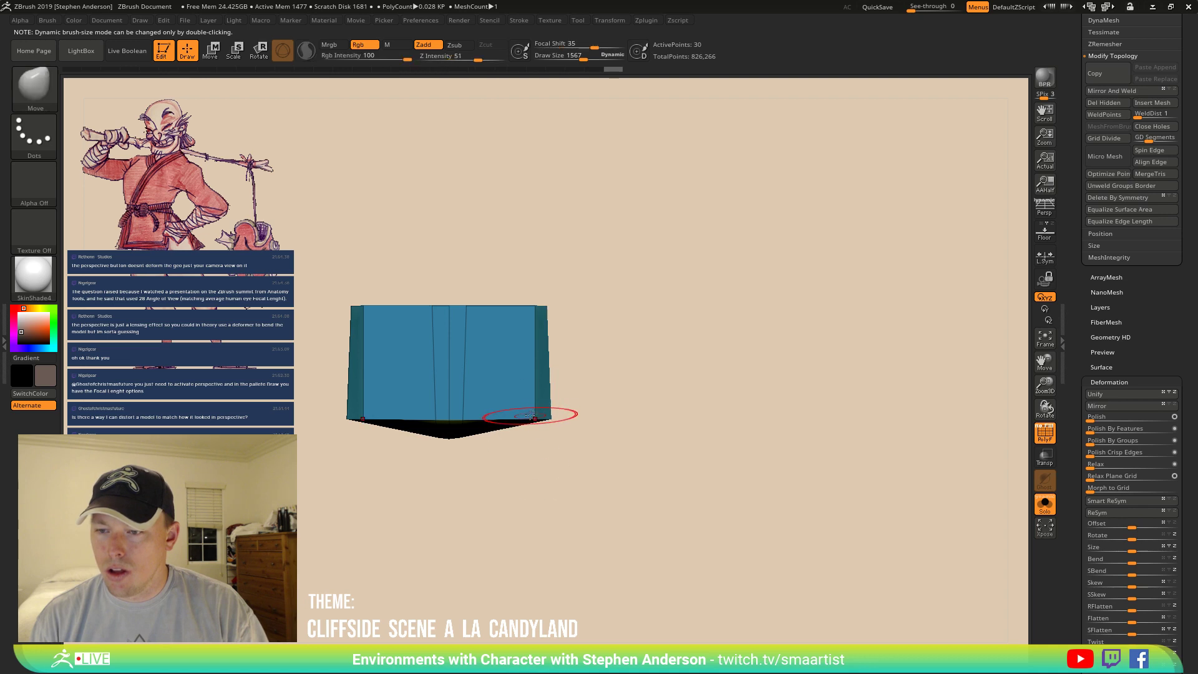
pyautogui.moveTo(535, 416); pyautogui.dragTo(528, 400)
pyautogui.moveTo(524, 391); pyautogui.dragTo(583, 417, button='right')
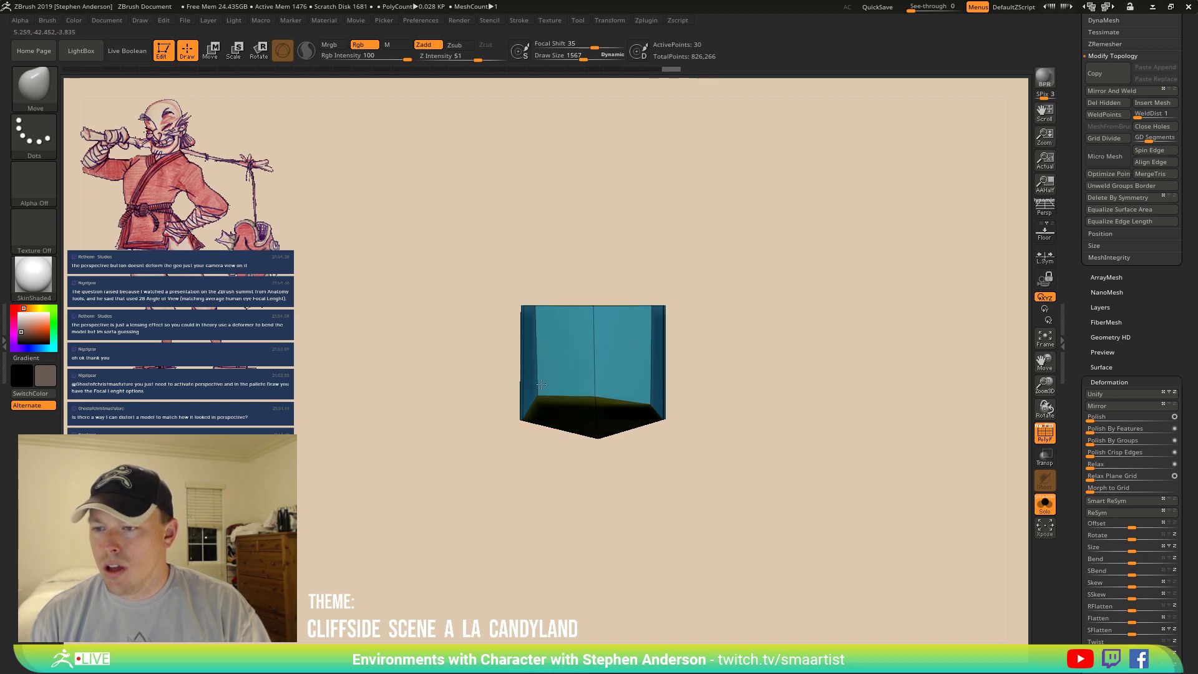
pyautogui.moveTo(634, 388); pyautogui.dragTo(564, 394, button='right')
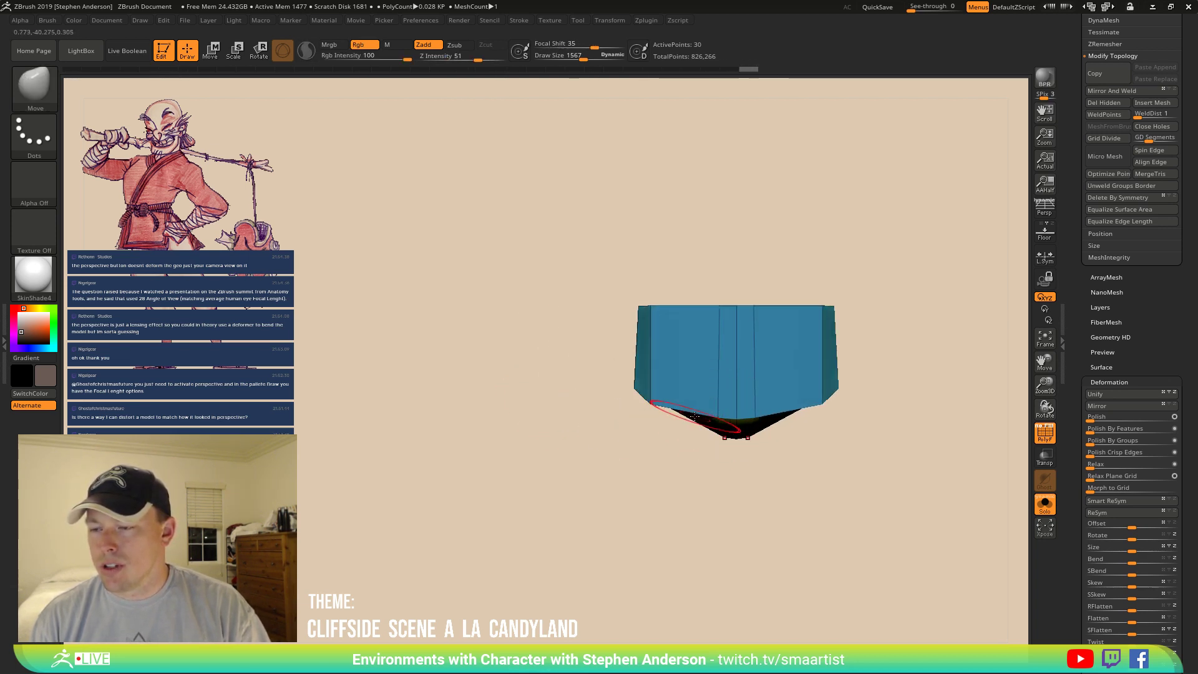
pyautogui.moveTo(695, 417)
pyautogui.mouseDown(button='right')
pyautogui.moveTo(718, 361)
pyautogui.moveTo(696, 388)
pyautogui.mouseUp(button='right')
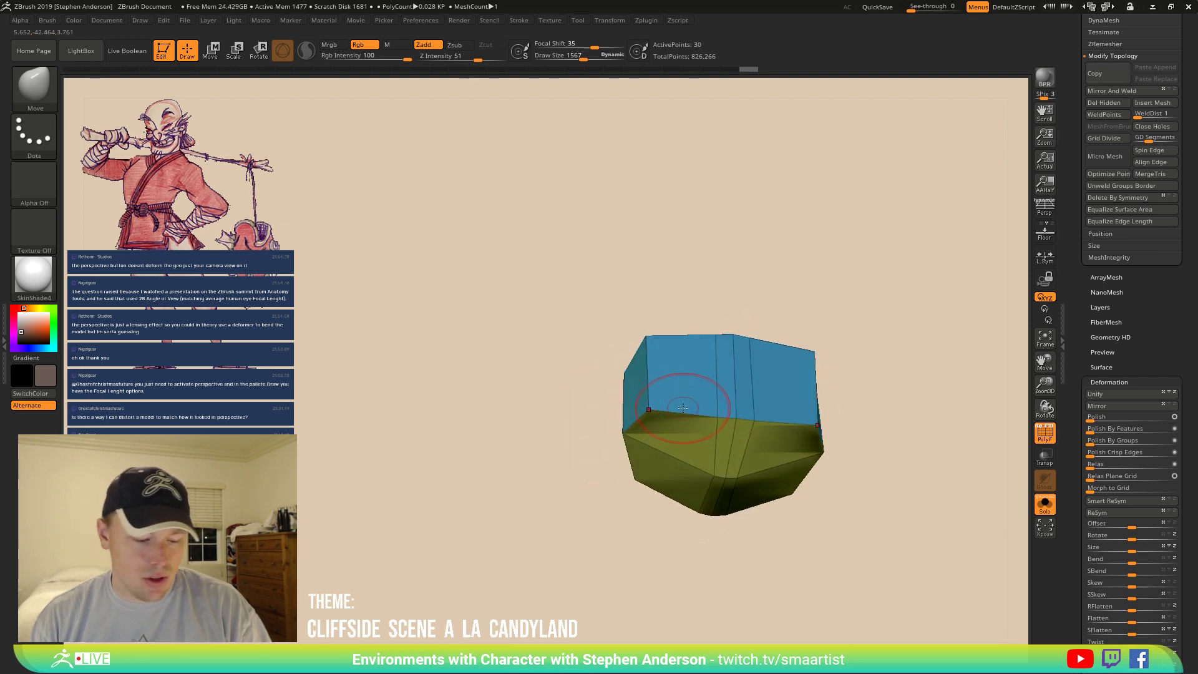
# Insert symmetrical front-to-back edge loops through the outer halves of the box with the ZModeler brush.
pyautogui.press('b')
pyautogui.press('z')
pyautogui.press('m')
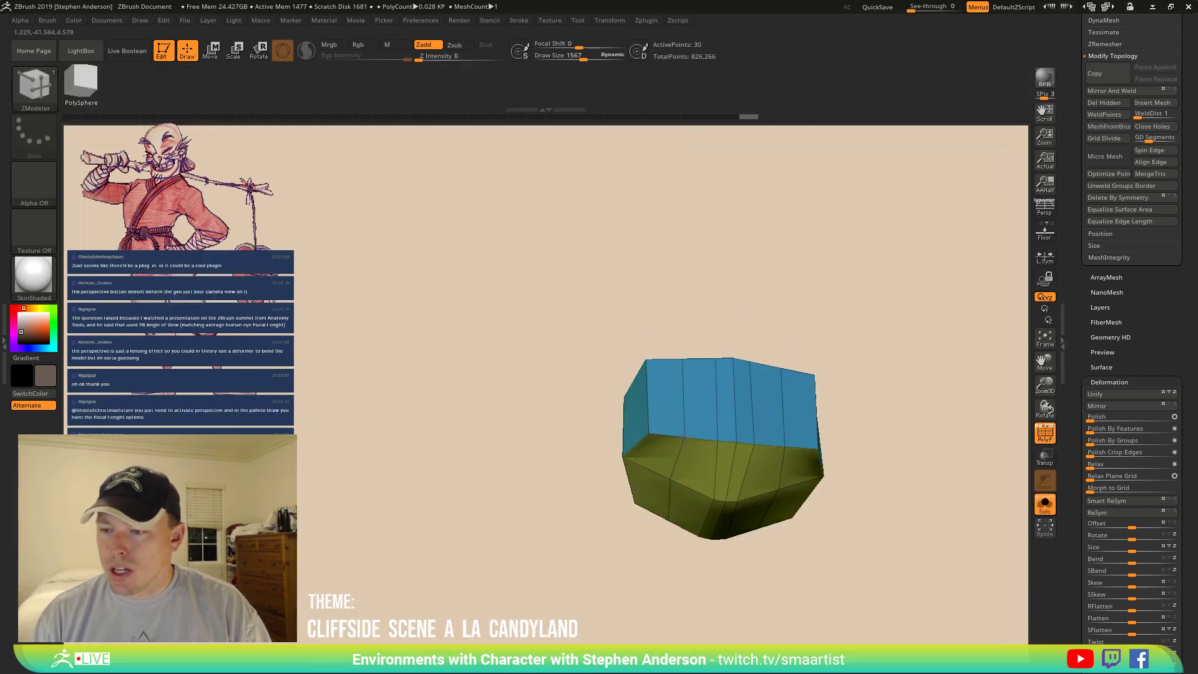
pyautogui.moveTo(683, 439)
pyautogui.mouseDown(button='right')
pyautogui.moveTo(687, 372)
pyautogui.moveTo(679, 386)
pyautogui.mouseUp(button='right')
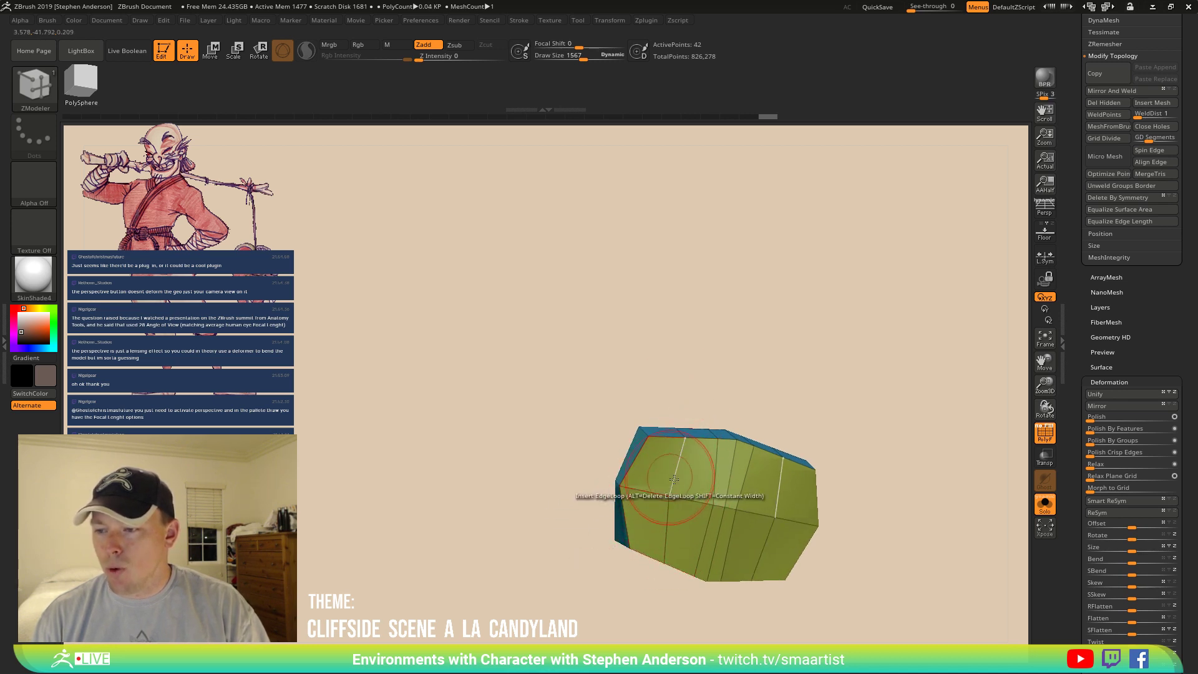
pyautogui.moveTo(593, 497); pyautogui.dragTo(625, 470, button='right')
# Mark the underside faces on both sides of the crotch and extrude them downward into two short legs using ZModeler's Extrude on A Single Poly.
pyautogui.keyDown('alt'); pyautogui.moveTo(625, 445); pyautogui.dragTo(588, 444); pyautogui.keyUp('alt')
pyautogui.moveTo(615, 461); pyautogui.dragTo(607, 353, button='right')
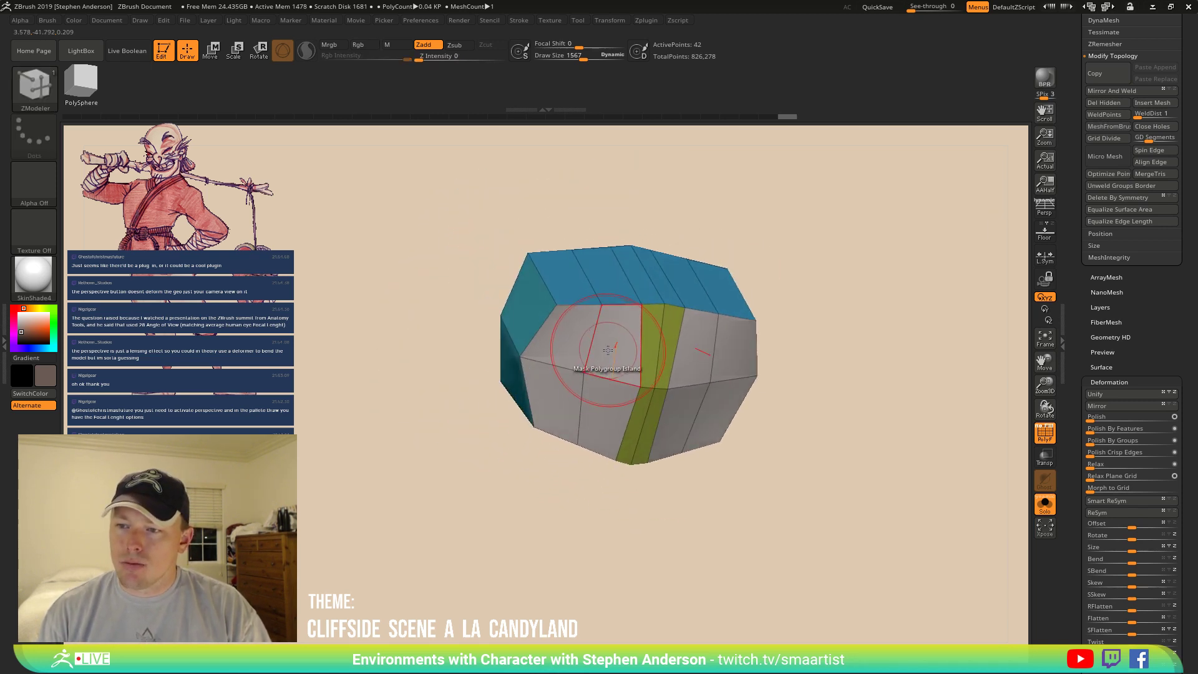
pyautogui.press('space')
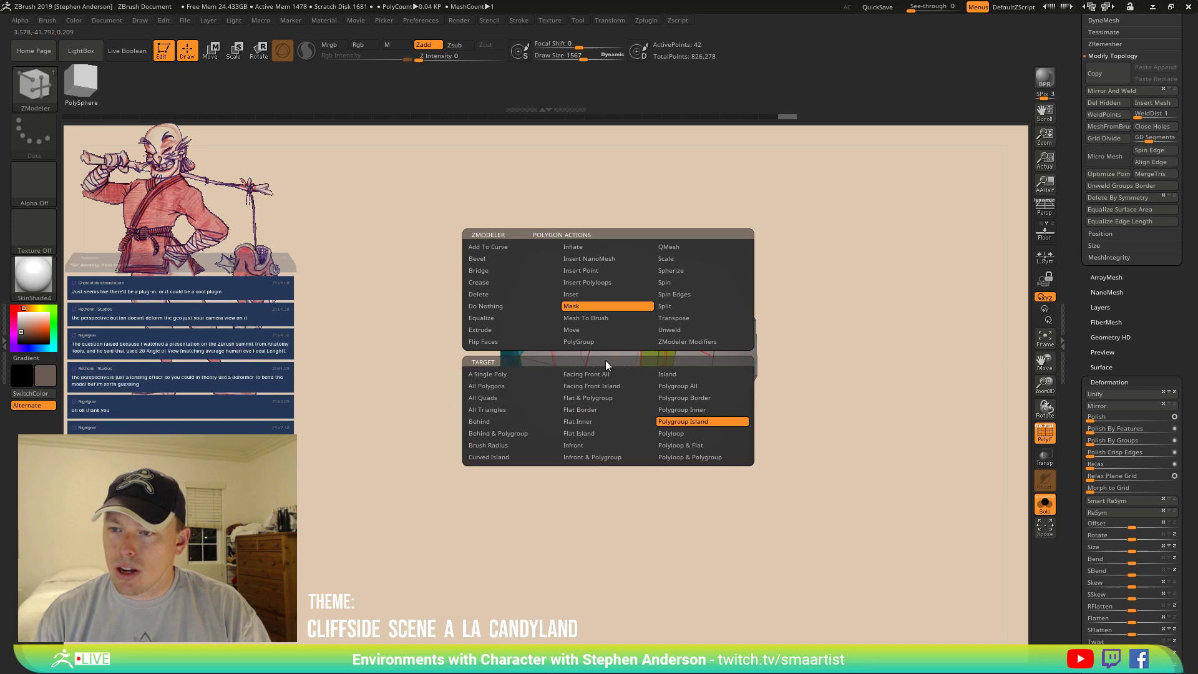
pyautogui.click(501, 329)
pyautogui.click(683, 422)
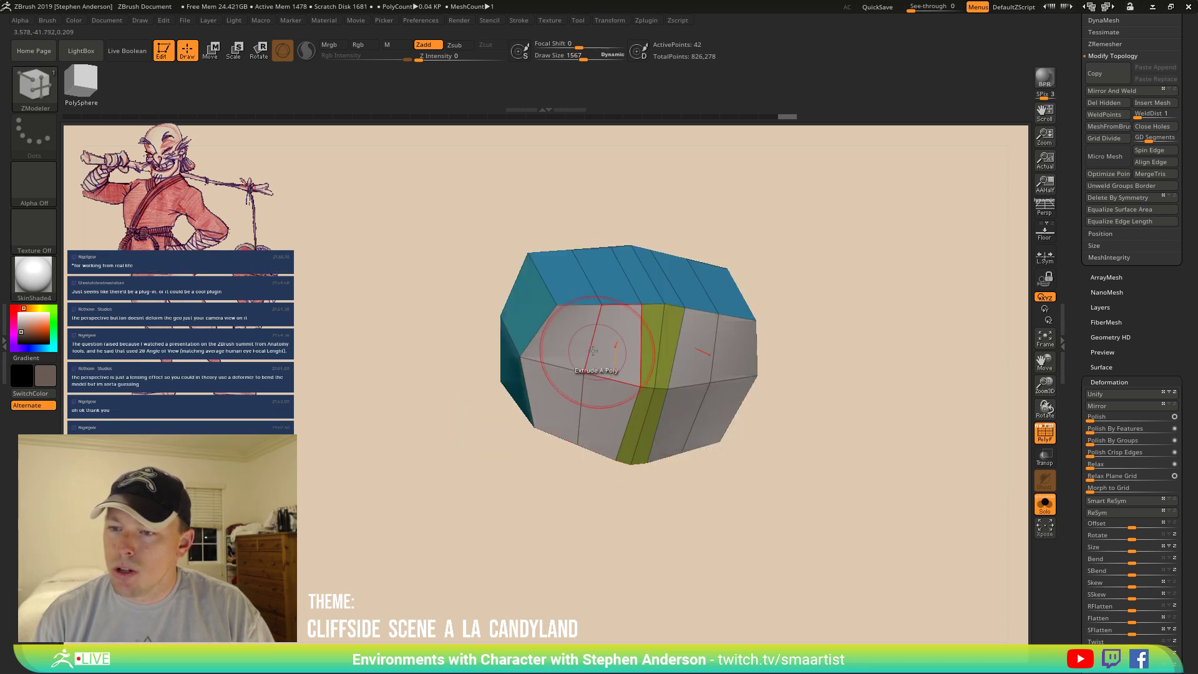
pyautogui.keyDown('shift'); pyautogui.moveTo(616, 381); pyautogui.dragTo(624, 365, button='right'); pyautogui.keyUp('shift')
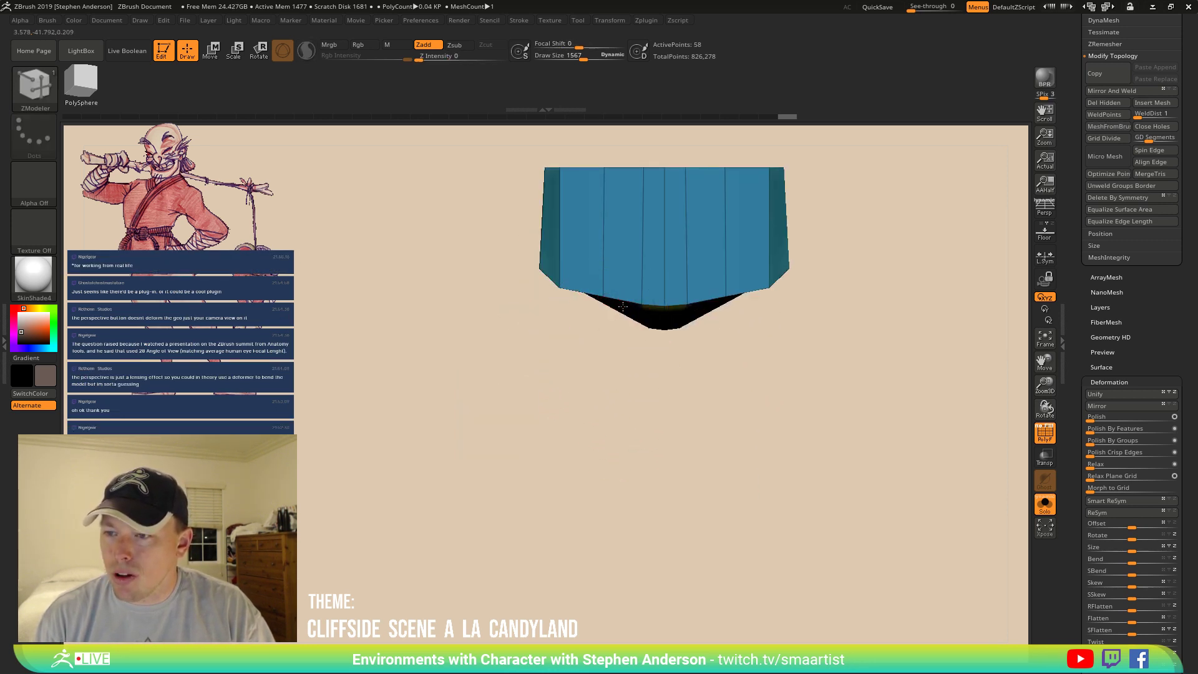
pyautogui.moveTo(623, 307); pyautogui.dragTo(635, 377)
pyautogui.moveTo(651, 387); pyautogui.dragTo(726, 378)
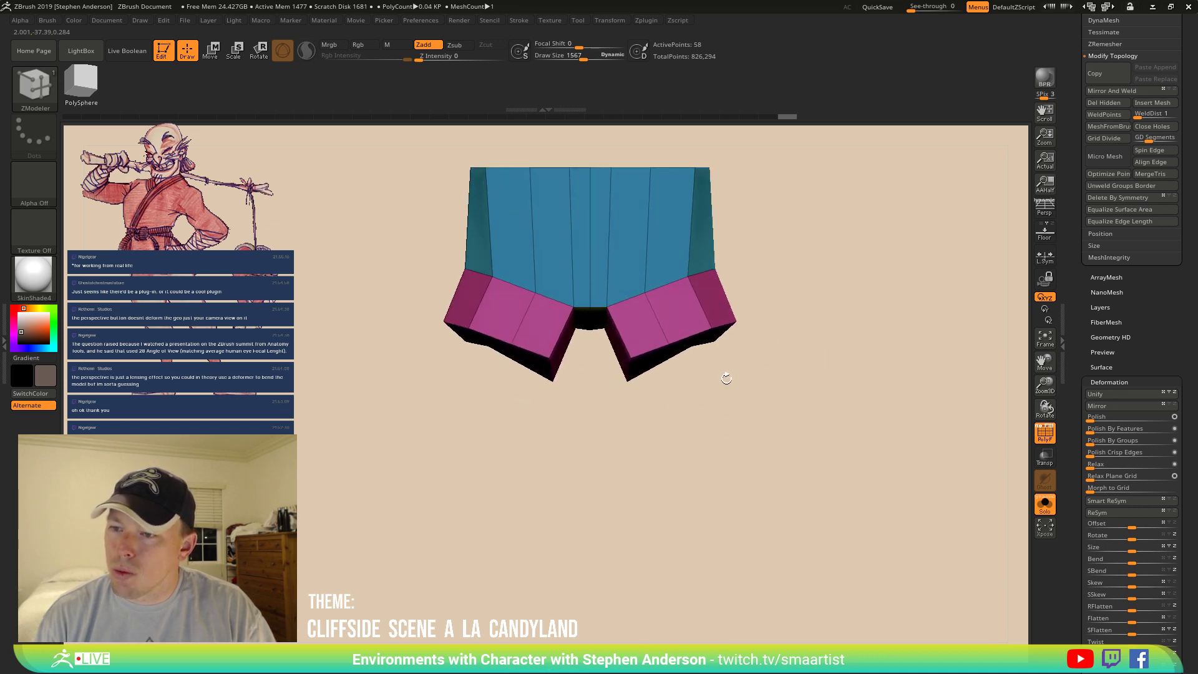
# Mask the hip section, stretch the extruded leg ends down toward the knees with the Move gizmo, and show the whole character.
pyautogui.moveTo(755, 304)
pyautogui.keyDown('ctrl'); pyautogui.mouseDown()
pyautogui.moveTo(758, 406)
pyautogui.moveTo(604, 393)
pyautogui.moveTo(598, 348)
pyautogui.mouseUp(); pyautogui.keyUp('ctrl')
pyautogui.moveTo(805, 357); pyautogui.dragTo(750, 344)
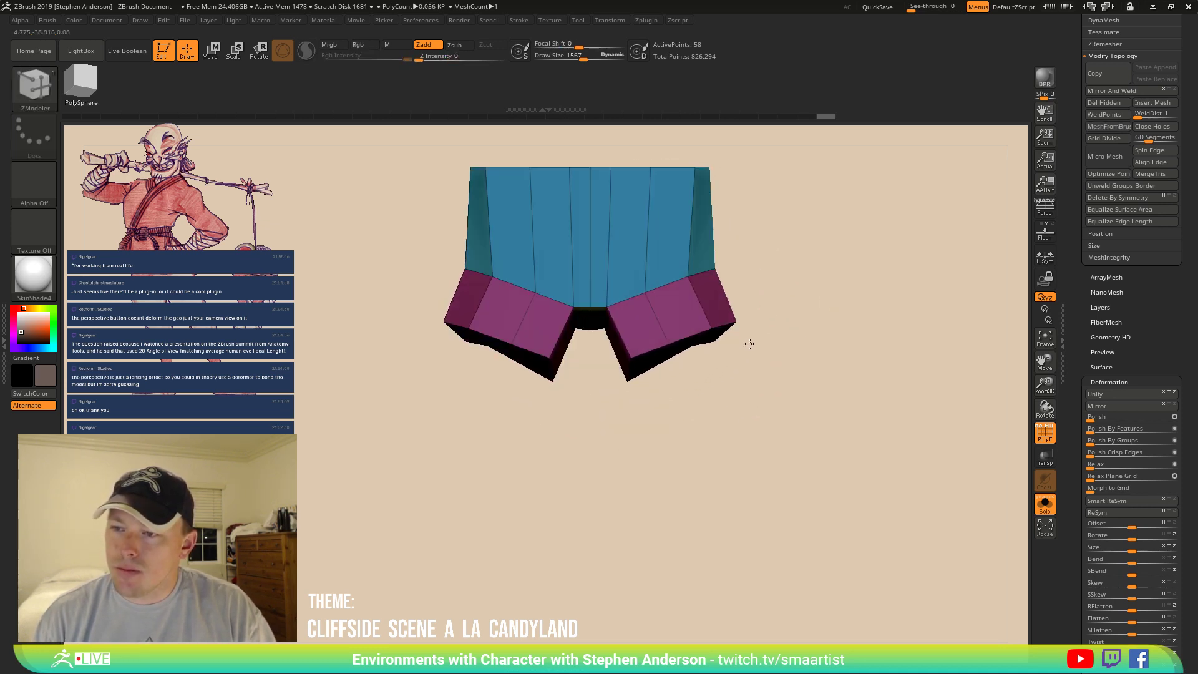
pyautogui.press('w')
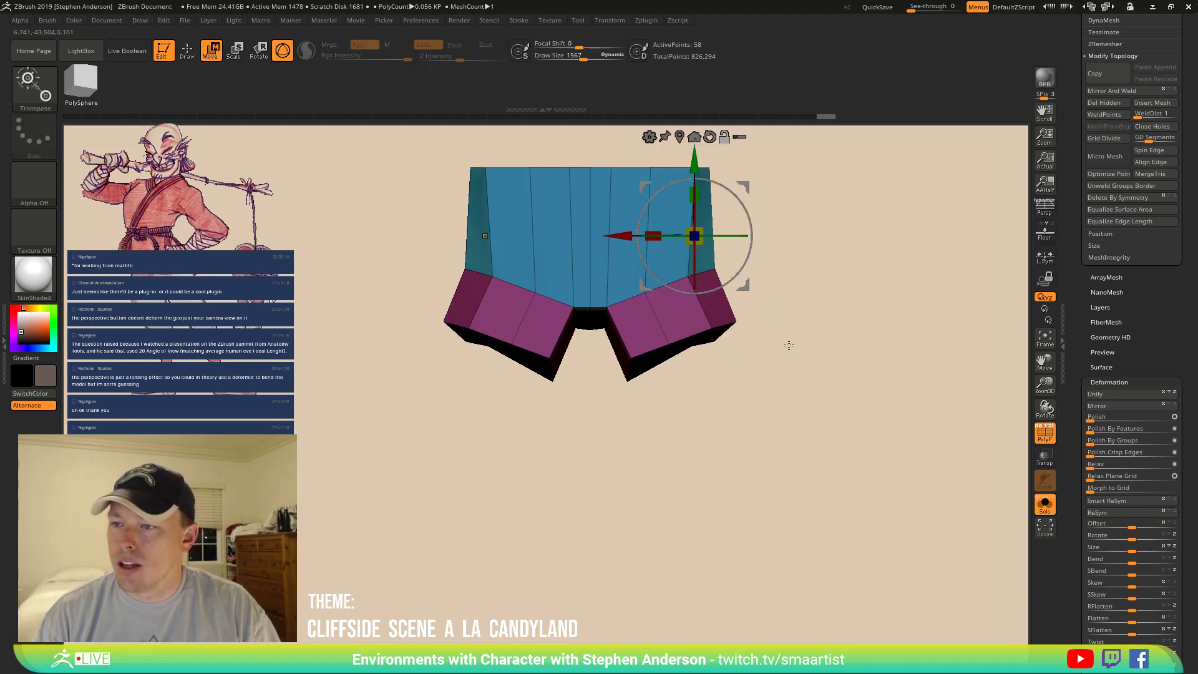
pyautogui.keyDown('ctrl'); pyautogui.click(789, 345); pyautogui.keyUp('ctrl')
pyautogui.moveTo(751, 291); pyautogui.dragTo(737, 463)
pyautogui.click(1041, 504)
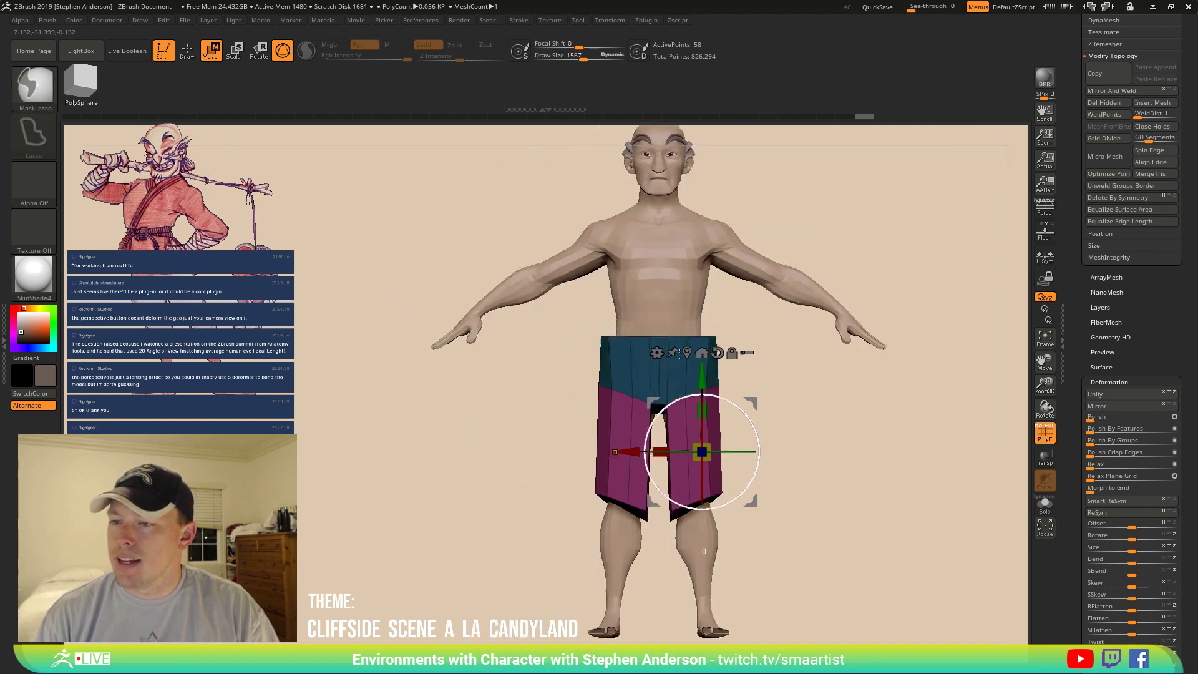
# Flatten the ends of both trouser legs into a level hem at the knees with the transform gizmo.
pyautogui.moveTo(693, 381); pyautogui.dragTo(740, 380)
pyautogui.keyDown('shift'); pyautogui.moveTo(741, 379); pyautogui.dragTo(820, 390, button='right'); pyautogui.keyUp('shift')
pyautogui.keyDown('alt'); pyautogui.moveTo(821, 390); pyautogui.dragTo(722, 331, button='right'); pyautogui.keyUp('alt')
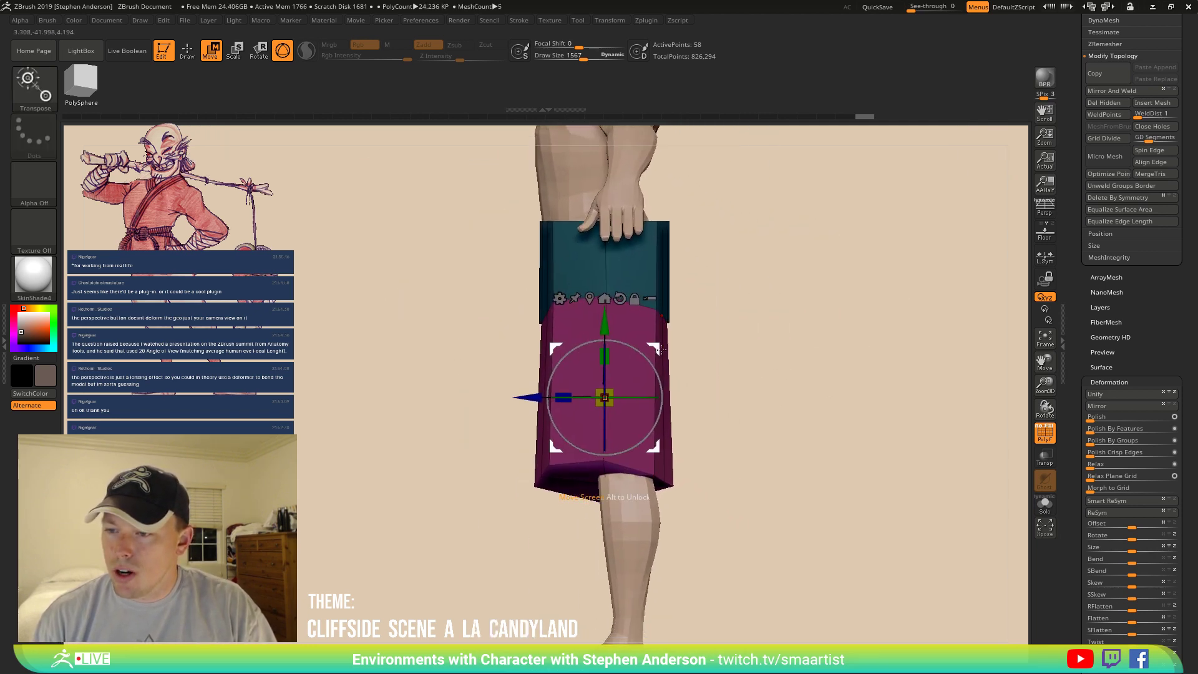
pyautogui.moveTo(661, 350); pyautogui.dragTo(629, 476)
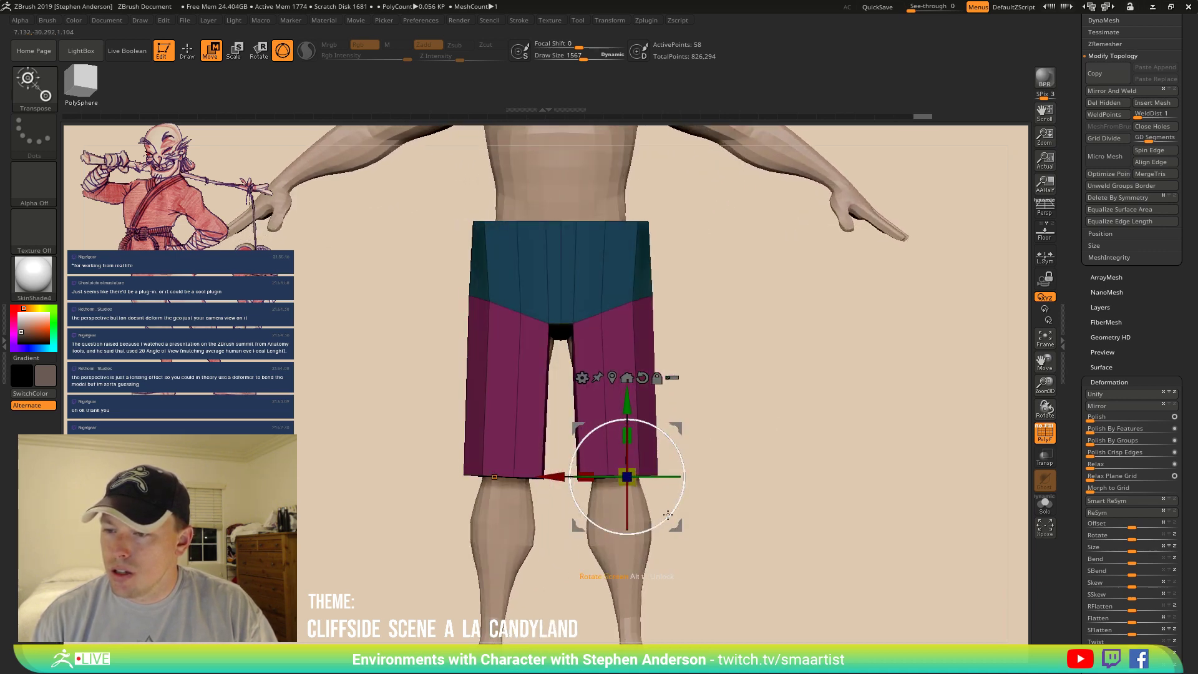
# Clear the mask and adjust the trousers' points around the waist with the Move brush at draw size 1529.
pyautogui.press('q')
pyautogui.moveTo(715, 477)
pyautogui.mouseDown()
pyautogui.moveTo(709, 369)
pyautogui.moveTo(618, 462)
pyautogui.moveTo(600, 450)
pyautogui.mouseUp()
pyautogui.press('b')
pyautogui.press('m')
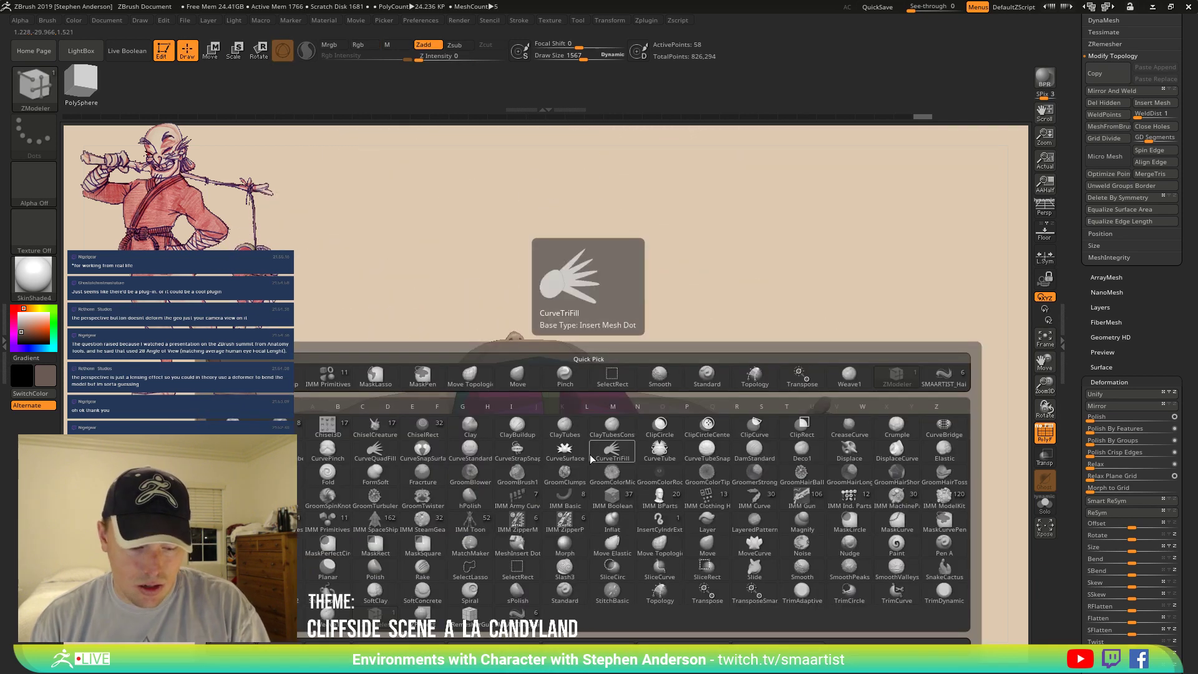
pyautogui.press('v')
pyautogui.keyDown('alt'); pyautogui.click(573, 435); pyautogui.keyUp('alt')
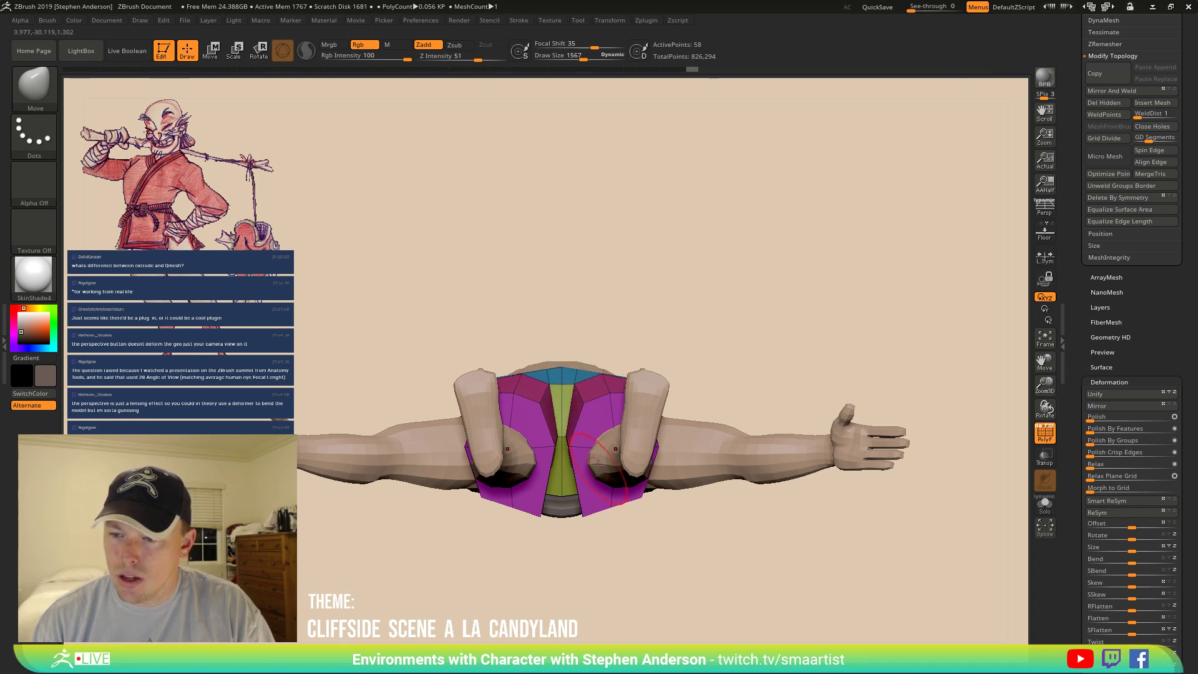
pyautogui.moveTo(598, 465)
pyautogui.mouseDown(button='right')
pyautogui.moveTo(568, 531)
pyautogui.moveTo(557, 457)
pyautogui.moveTo(522, 513)
pyautogui.moveTo(544, 529)
pyautogui.moveTo(538, 514)
pyautogui.moveTo(579, 575)
pyautogui.moveTo(571, 465)
pyautogui.moveTo(588, 493)
pyautogui.moveTo(587, 529)
pyautogui.mouseUp(button='right')
pyautogui.moveTo(552, 466); pyautogui.dragTo(513, 448, button='right')
pyautogui.press('s')
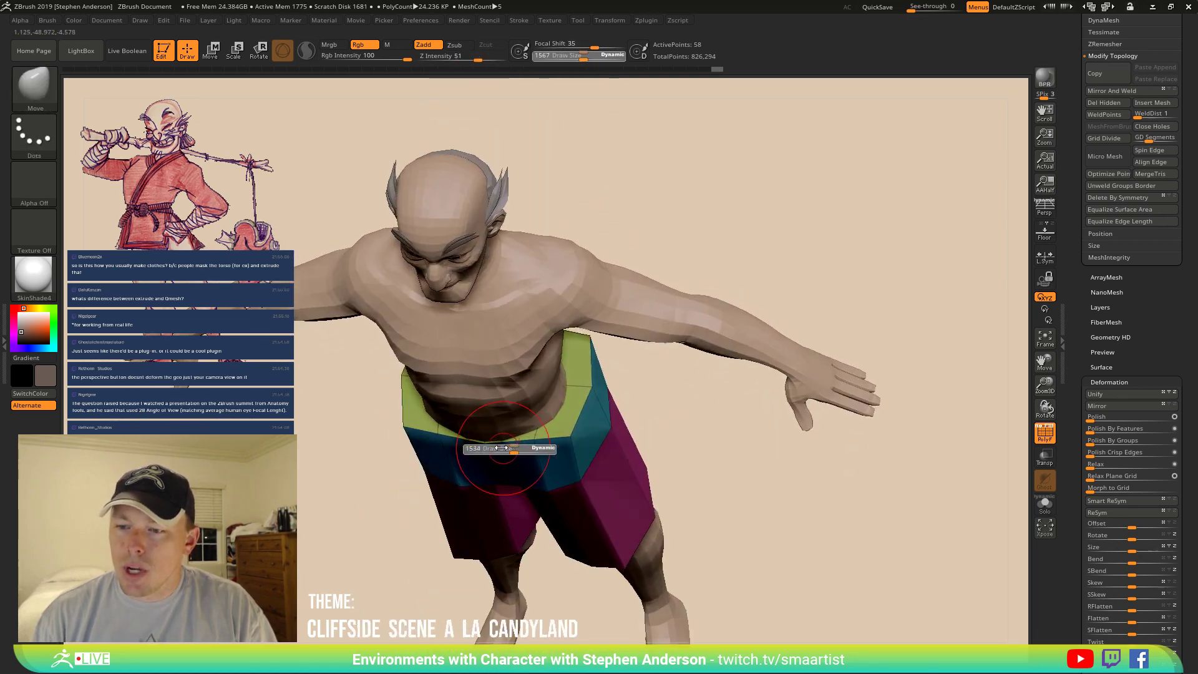
pyautogui.moveTo(502, 448); pyautogui.dragTo(504, 449)
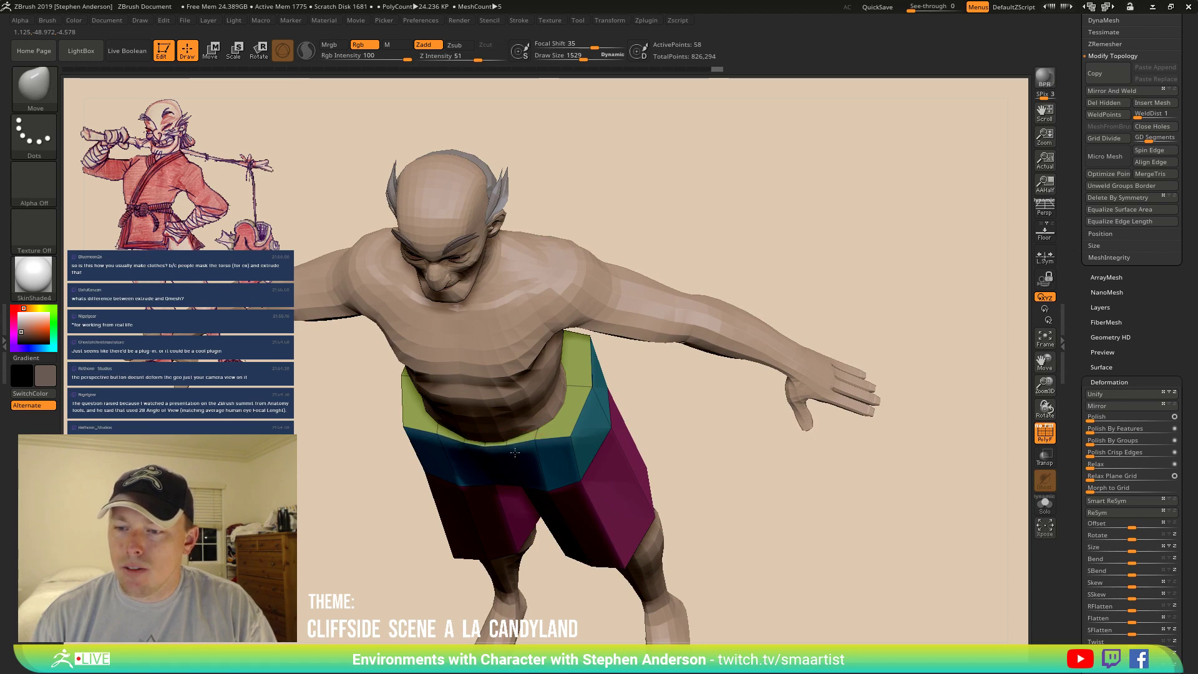
pyautogui.moveTo(516, 512)
pyautogui.mouseDown(button='right')
pyautogui.moveTo(535, 476)
pyautogui.moveTo(508, 395)
pyautogui.moveTo(486, 409)
pyautogui.moveTo(568, 471)
pyautogui.moveTo(571, 378)
pyautogui.moveTo(560, 380)
pyautogui.mouseUp(button='right')
pyautogui.moveTo(573, 393); pyautogui.dragTo(555, 385)
pyautogui.moveTo(553, 382)
pyautogui.mouseDown(button='right')
pyautogui.moveTo(528, 331)
pyautogui.moveTo(508, 389)
pyautogui.mouseUp(button='right')
pyautogui.moveTo(533, 384)
pyautogui.mouseDown()
pyautogui.moveTo(507, 387)
pyautogui.moveTo(538, 388)
pyautogui.mouseUp()
pyautogui.moveTo(539, 389)
pyautogui.mouseDown(button='right')
pyautogui.moveTo(490, 430)
pyautogui.moveTo(541, 456)
pyautogui.mouseUp(button='right')
pyautogui.moveTo(581, 370); pyautogui.dragTo(737, 374, button='right')
# Isolate the trousers, hide the green polygroup covering the top and crotch, and delete the hidden faces.
pyautogui.click(1045, 503)
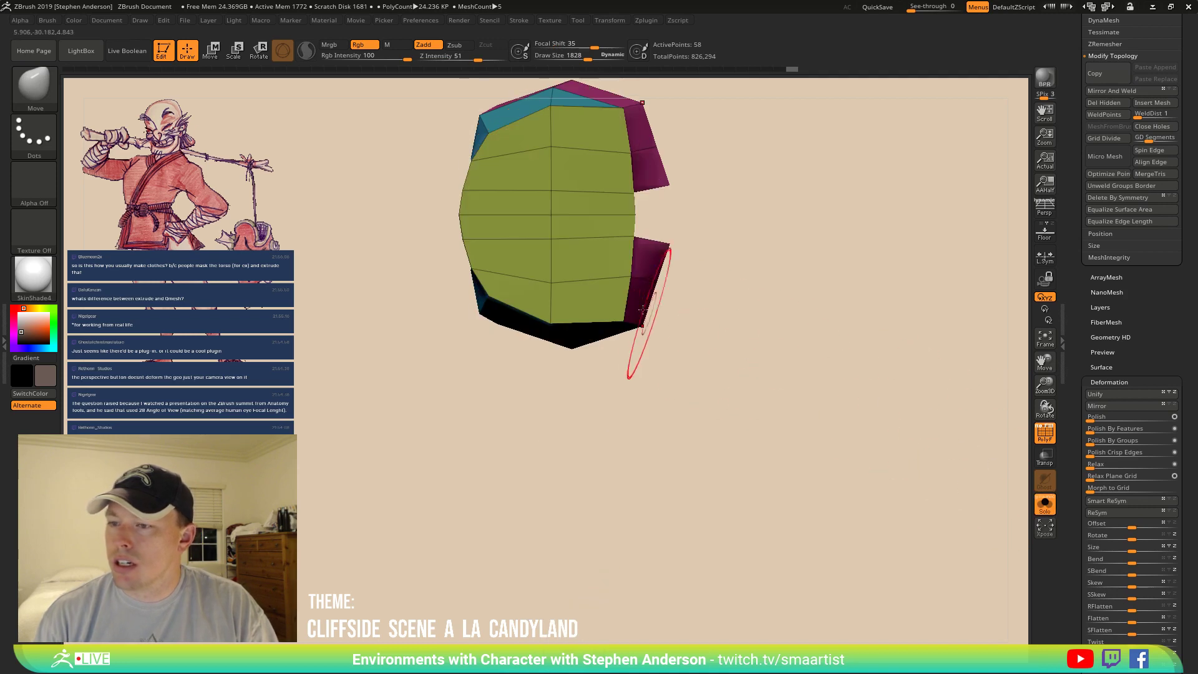
pyautogui.moveTo(571, 306)
pyautogui.mouseDown()
pyautogui.moveTo(552, 296)
pyautogui.moveTo(591, 274)
pyautogui.mouseUp()
pyautogui.keyDown('ctrl'); pyautogui.keyDown('shift'); pyautogui.click(548, 219); pyautogui.keyUp('shift'); pyautogui.keyUp('ctrl')
pyautogui.keyDown('ctrl'); pyautogui.keyDown('shift'); pyautogui.click(759, 354); pyautogui.keyUp('shift'); pyautogui.keyUp('ctrl')
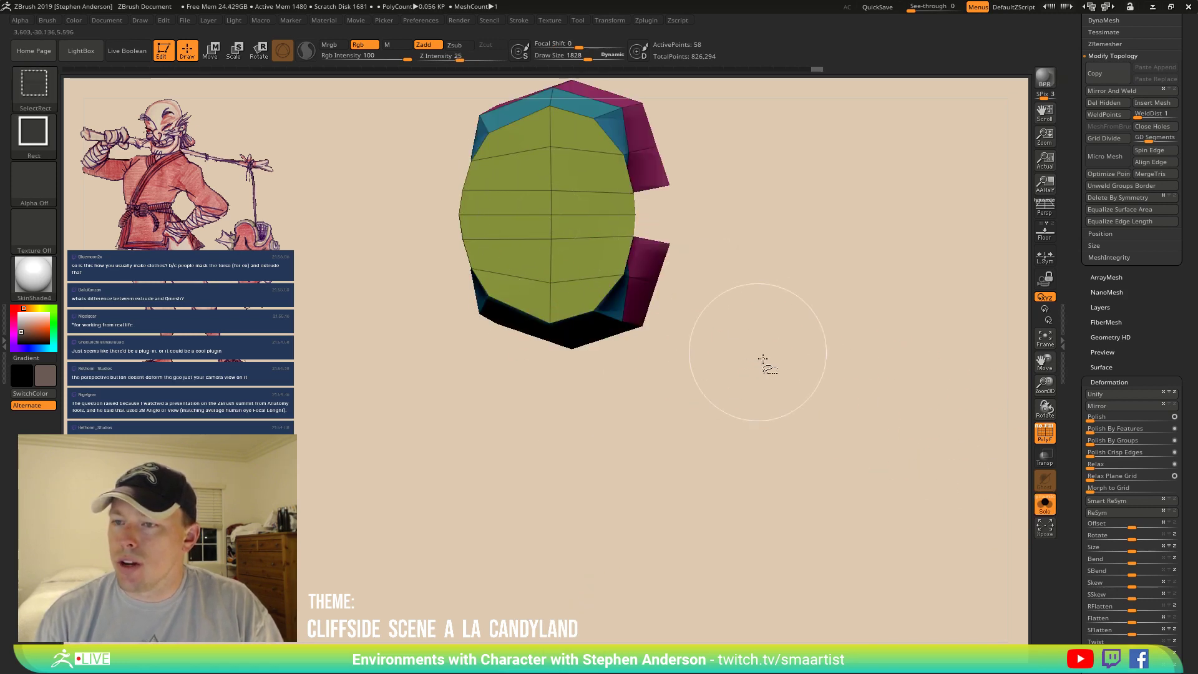
pyautogui.keyDown('ctrl'); pyautogui.keyDown('alt'); pyautogui.keyDown('shift'); pyautogui.click(578, 229); pyautogui.keyUp('shift'); pyautogui.keyUp('alt'); pyautogui.keyUp('ctrl')
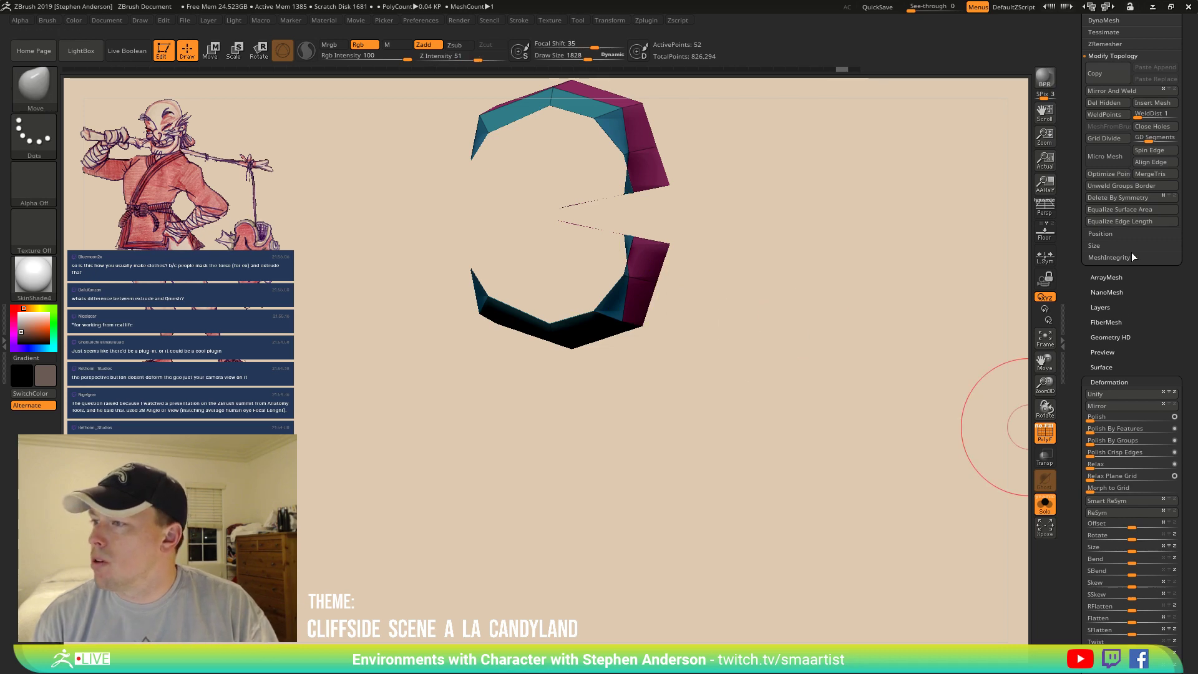
pyautogui.moveTo(723, 374); pyautogui.dragTo(669, 331, button='right')
pyautogui.moveTo(663, 273); pyautogui.dragTo(569, 360, button='right')
# Round out the corner points of both leg openings with the Move brush at draw size 1828, and show the whole character.
pyautogui.moveTo(567, 356); pyautogui.dragTo(557, 355)
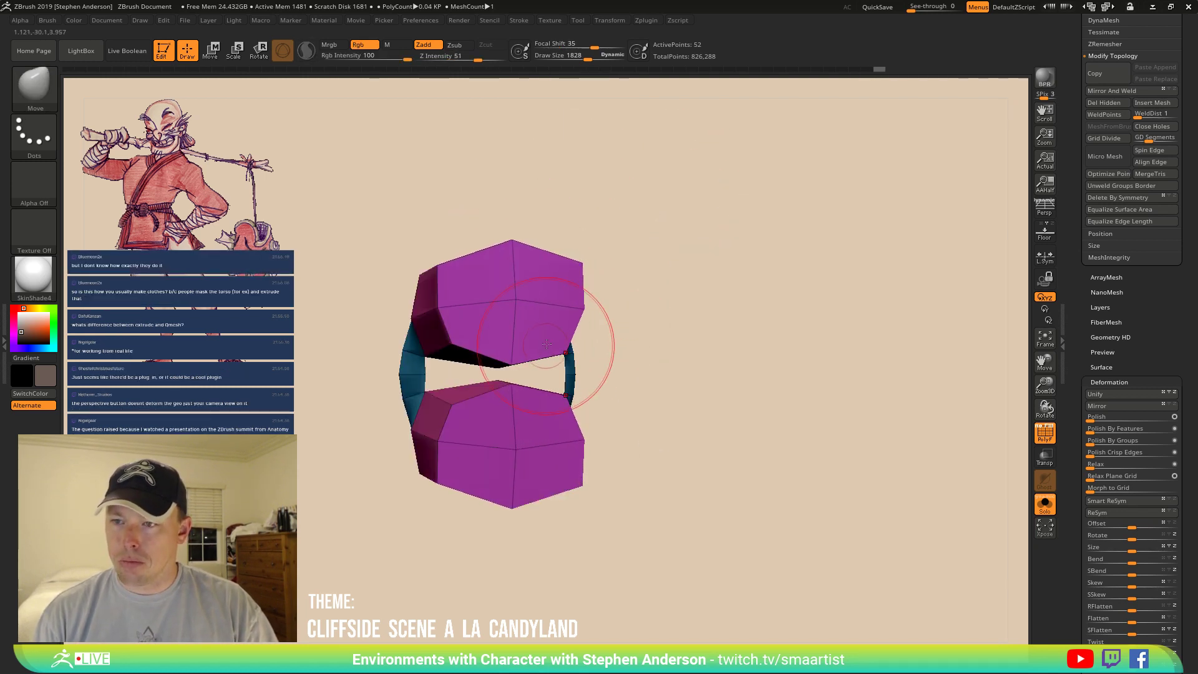
pyautogui.moveTo(446, 272); pyautogui.dragTo(473, 261)
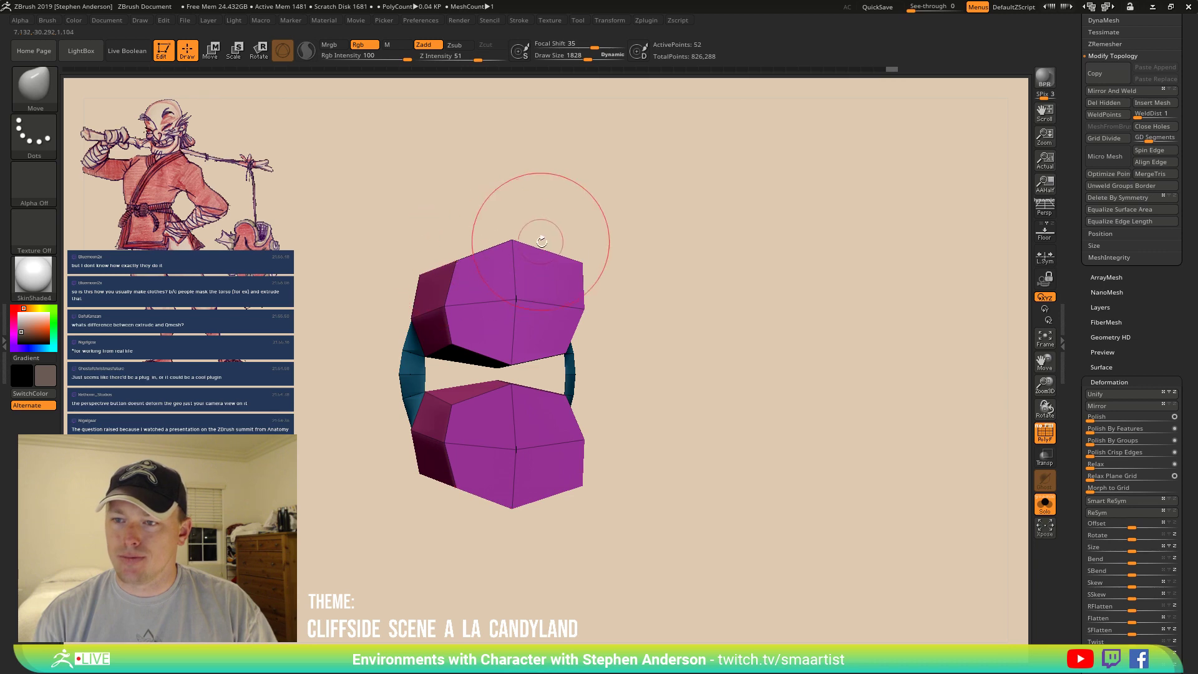
pyautogui.moveTo(576, 249); pyautogui.dragTo(548, 269, button='right')
pyautogui.moveTo(569, 308); pyautogui.dragTo(561, 307)
pyautogui.moveTo(596, 409)
pyautogui.mouseDown(button='right')
pyautogui.moveTo(552, 455)
pyautogui.moveTo(567, 499)
pyautogui.mouseUp(button='right')
pyautogui.click(1047, 503)
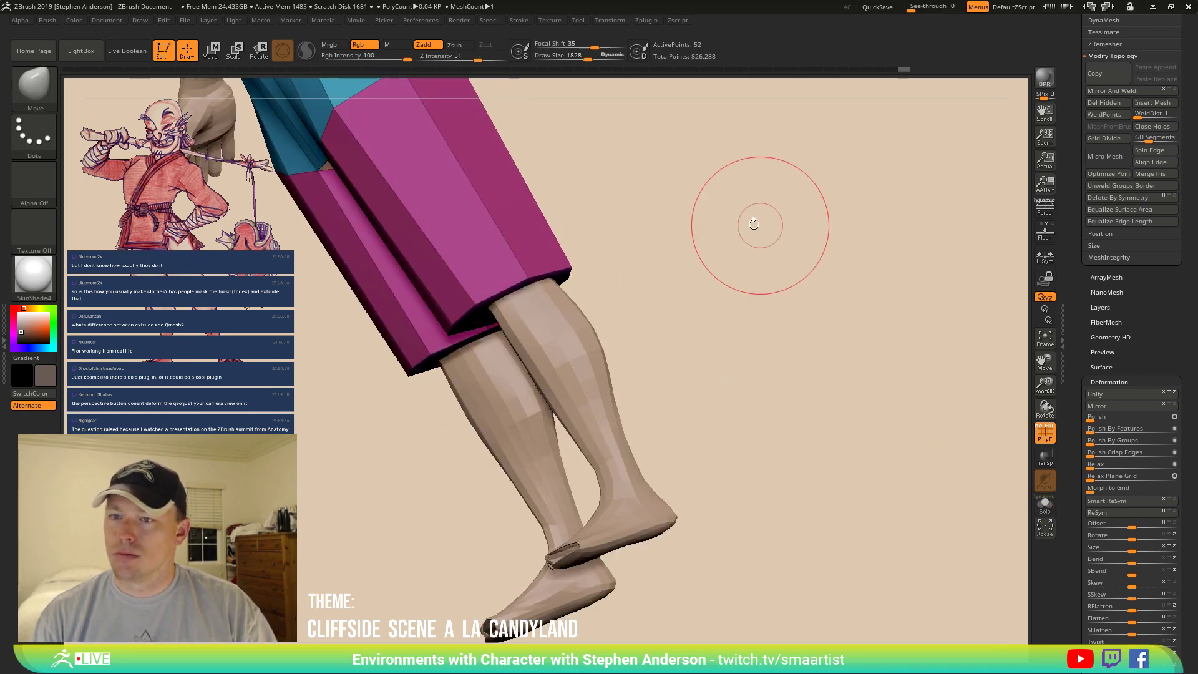
# Hide the faces capping the bottoms of both trouser legs and delete the hidden geometry.
pyautogui.moveTo(761, 226)
pyautogui.keyDown('alt'); pyautogui.mouseDown(button='right')
pyautogui.moveTo(752, 500)
pyautogui.moveTo(624, 383)
pyautogui.moveTo(634, 344)
pyautogui.moveTo(736, 368)
pyautogui.moveTo(805, 342)
pyautogui.mouseUp(button='right'); pyautogui.keyUp('alt')
pyautogui.moveTo(762, 291)
pyautogui.mouseDown(button='right')
pyautogui.moveTo(759, 330)
pyautogui.moveTo(743, 230)
pyautogui.moveTo(630, 361)
pyautogui.moveTo(605, 583)
pyautogui.mouseUp(button='right')
pyautogui.keyDown('ctrl'); pyautogui.keyDown('shift'); pyautogui.click(606, 584); pyautogui.keyUp('shift'); pyautogui.keyUp('ctrl')
pyautogui.keyDown('ctrl'); pyautogui.keyDown('shift'); pyautogui.click(605, 580); pyautogui.keyUp('shift'); pyautogui.keyUp('ctrl')
pyautogui.keyDown('ctrl'); pyautogui.keyDown('shift'); pyautogui.click(608, 537); pyautogui.keyUp('shift'); pyautogui.keyUp('ctrl')
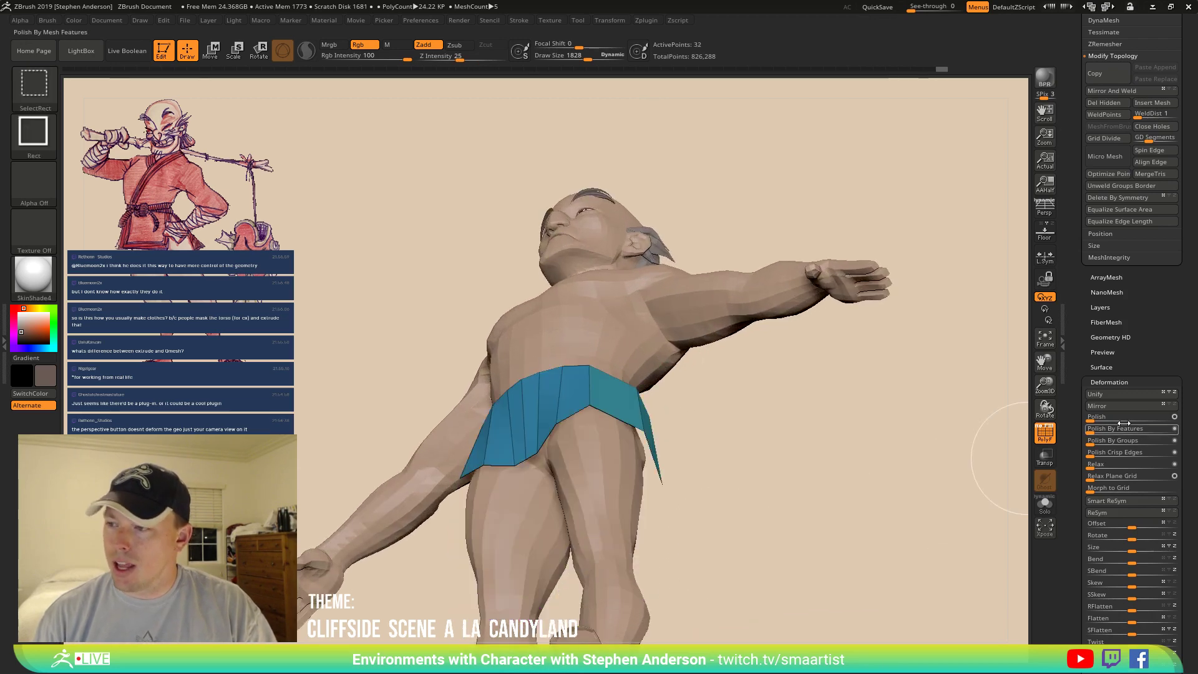
pyautogui.moveTo(719, 366); pyautogui.dragTo(734, 442, button='right')
pyautogui.keyDown('ctrl'); pyautogui.keyDown('shift'); pyautogui.click(734, 442); pyautogui.keyUp('shift'); pyautogui.keyUp('ctrl')
pyautogui.moveTo(709, 495)
pyautogui.mouseDown(button='right')
pyautogui.moveTo(744, 362)
pyautogui.moveTo(774, 476)
pyautogui.mouseUp(button='right')
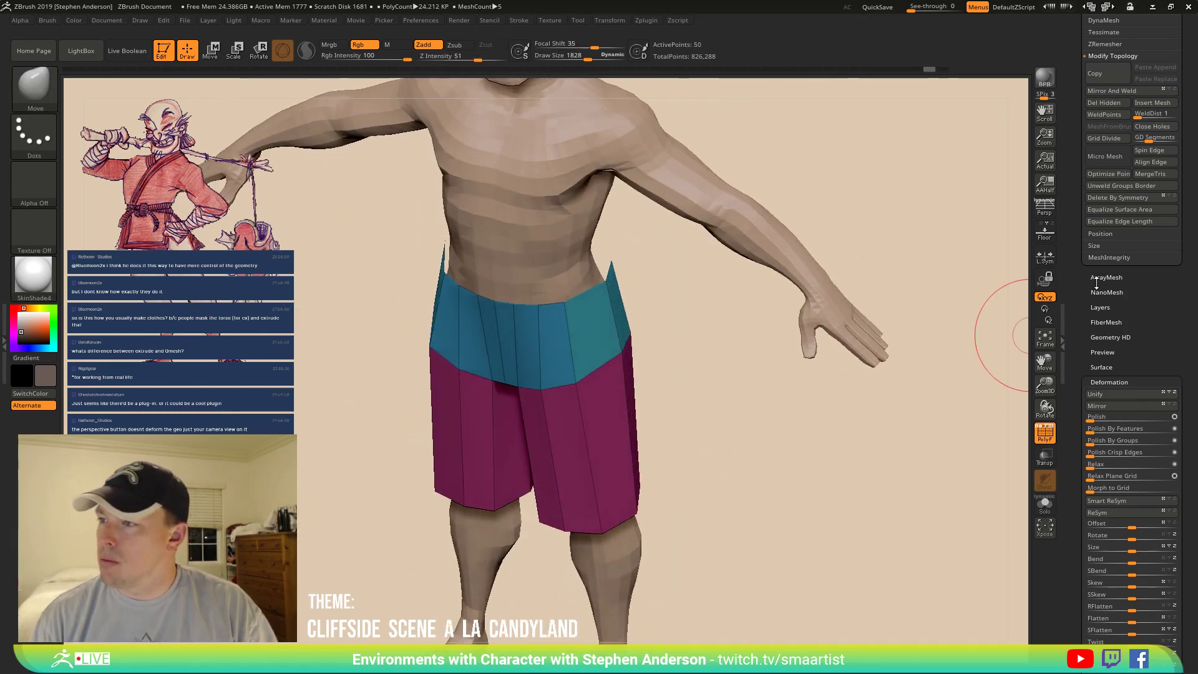
pyautogui.click(1109, 103)
# Pull the corner points at the hip seam inward on the trousers' side panels with the Move brush.
pyautogui.moveTo(659, 411)
pyautogui.keyDown('alt'); pyautogui.mouseDown(button='right')
pyautogui.moveTo(712, 302)
pyautogui.moveTo(666, 358)
pyautogui.moveTo(643, 355)
pyautogui.mouseUp(button='right'); pyautogui.keyUp('alt')
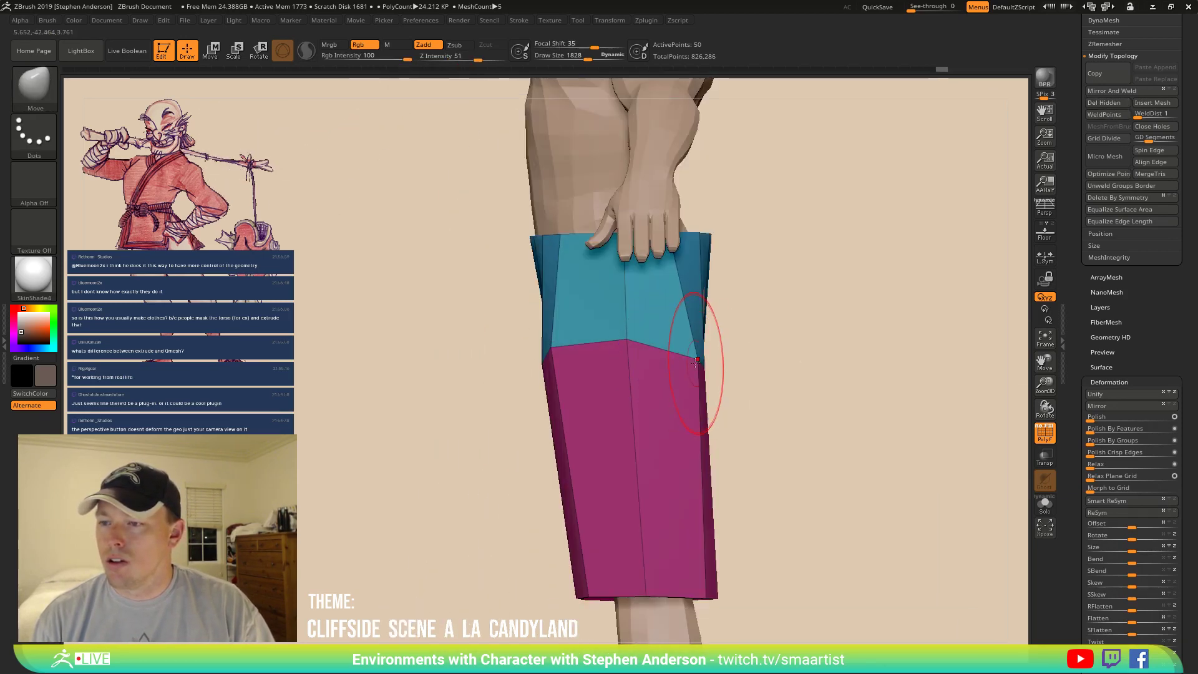
pyautogui.moveTo(564, 356); pyautogui.dragTo(618, 354)
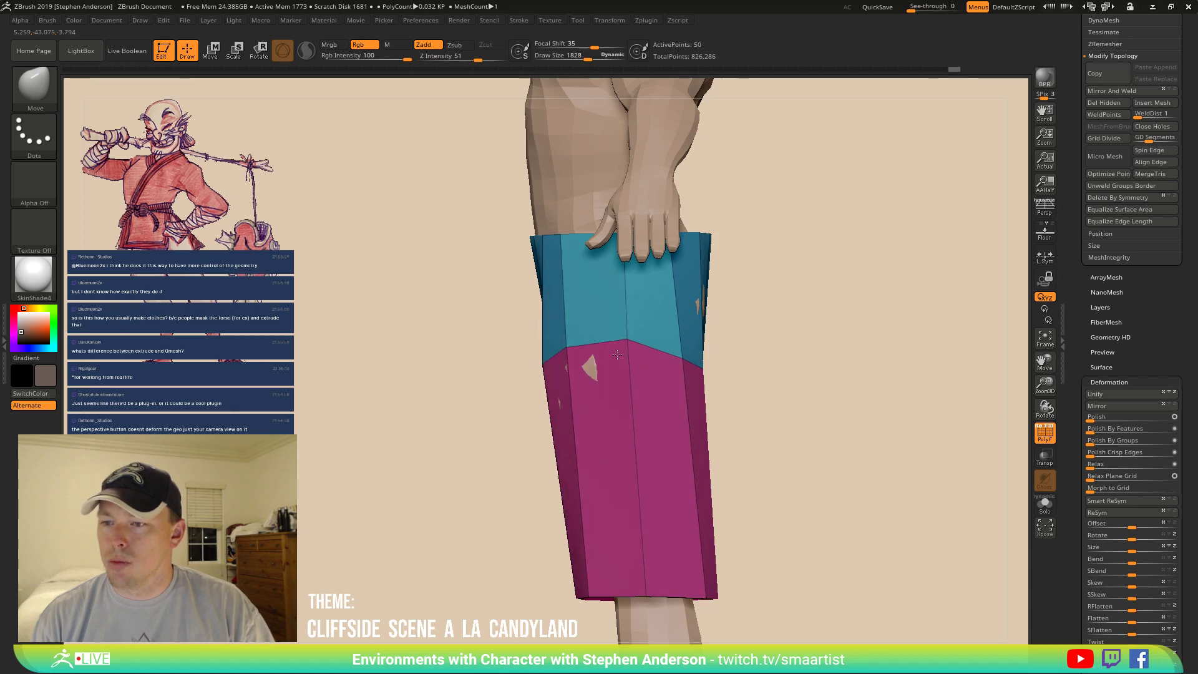
pyautogui.moveTo(615, 356)
pyautogui.mouseDown(button='right')
pyautogui.moveTo(665, 348)
pyautogui.moveTo(651, 362)
pyautogui.moveTo(694, 348)
pyautogui.moveTo(649, 343)
pyautogui.moveTo(670, 331)
pyautogui.moveTo(580, 407)
pyautogui.mouseUp(button='right')
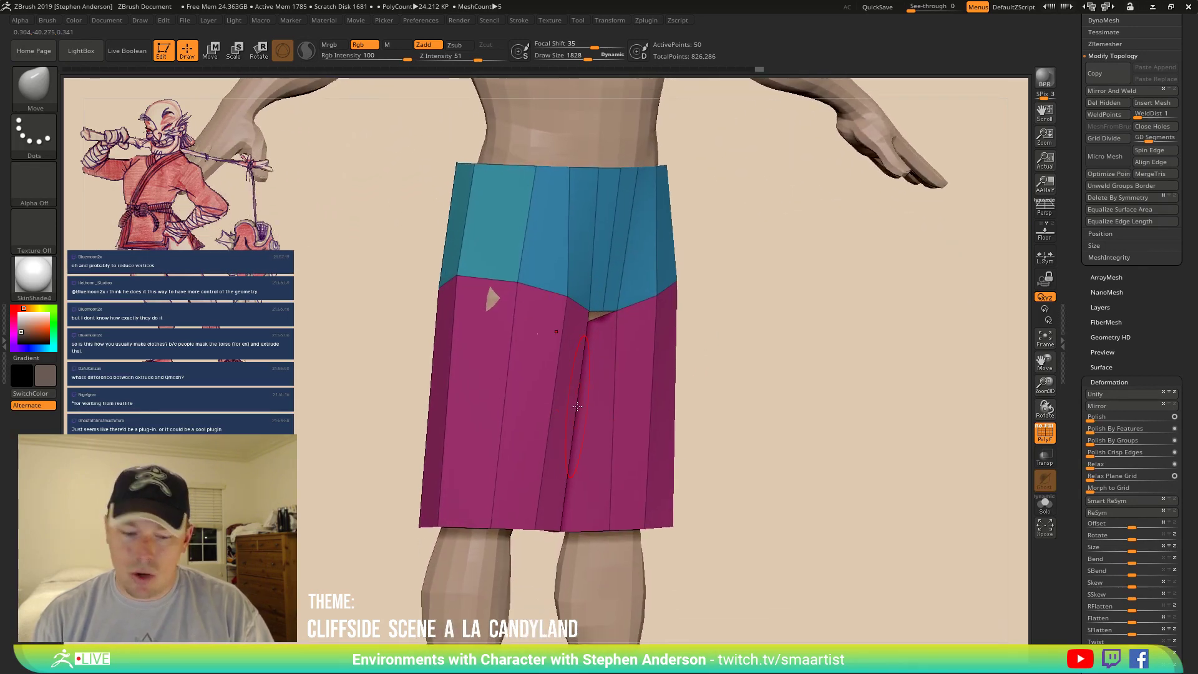
# Insert horizontal edge loops around the middle of both trouser legs and around the hip section with the ZModeler brush.
pyautogui.press('b')
pyautogui.press('z')
pyautogui.press('m')
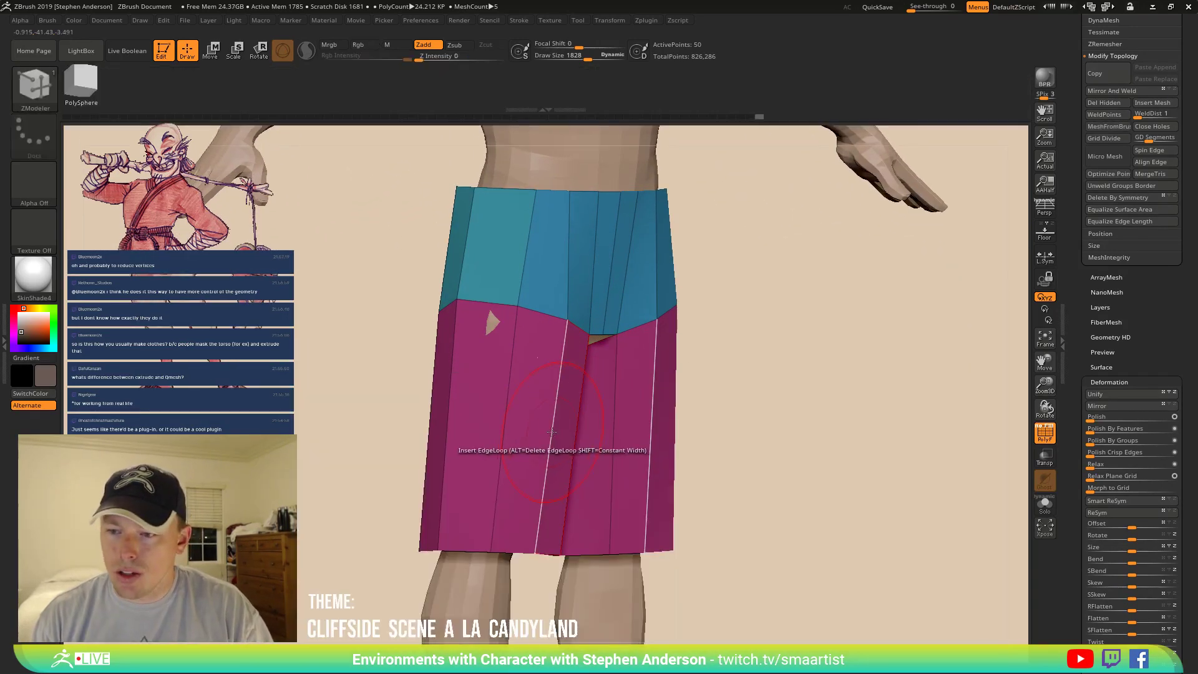
pyautogui.click(549, 437)
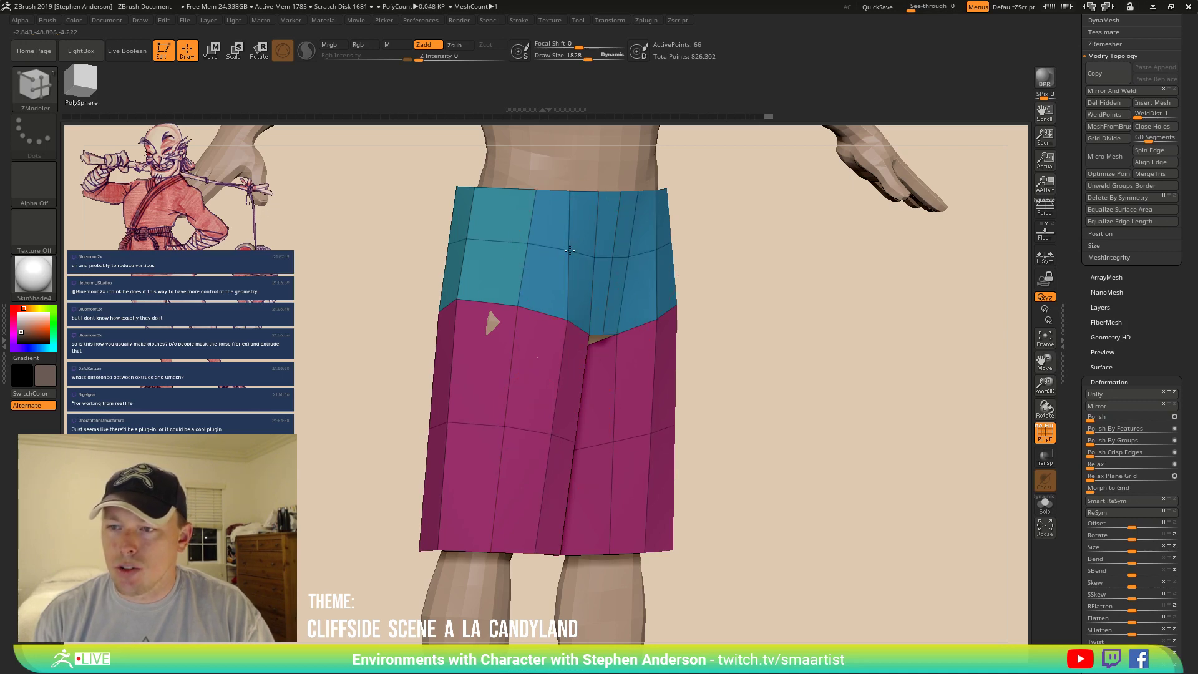
pyautogui.click(551, 240)
pyautogui.moveTo(551, 240); pyautogui.dragTo(629, 268, button='right')
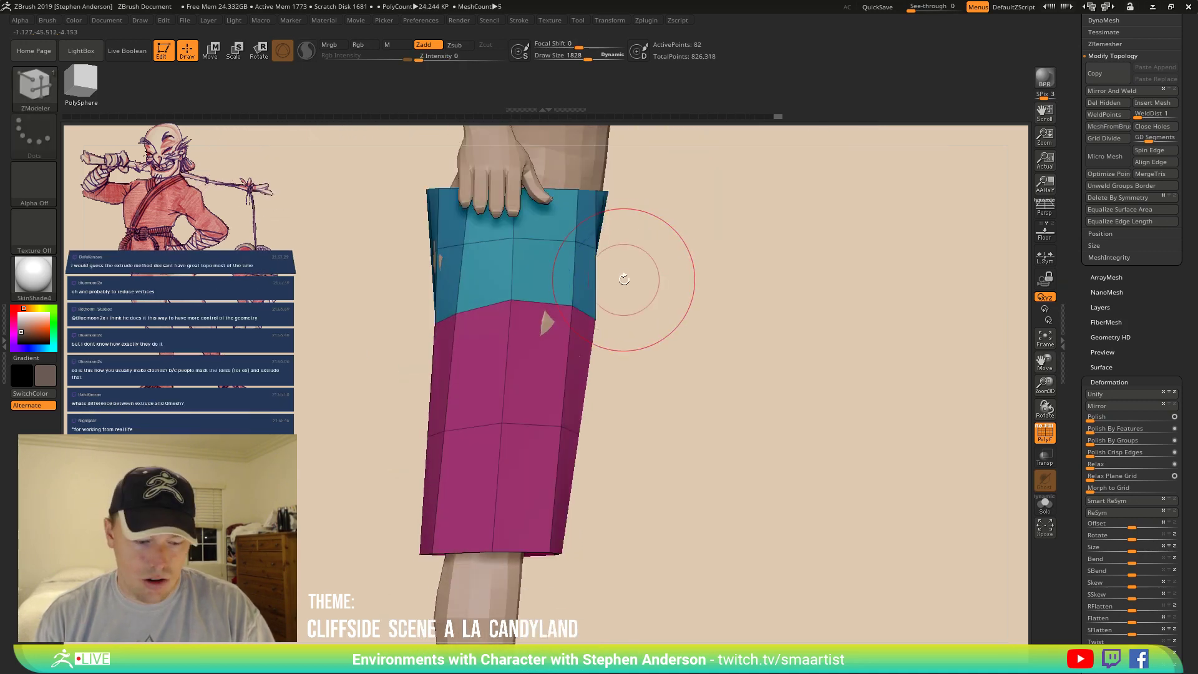
# Pull the trousers' top edge points inward around the waist, front and back, with the Move brush at draw size 1828.
pyautogui.press('b')
pyautogui.press('m')
pyautogui.press('v')
pyautogui.keyDown('alt'); pyautogui.moveTo(526, 214); pyautogui.dragTo(586, 328, button='right'); pyautogui.keyUp('alt')
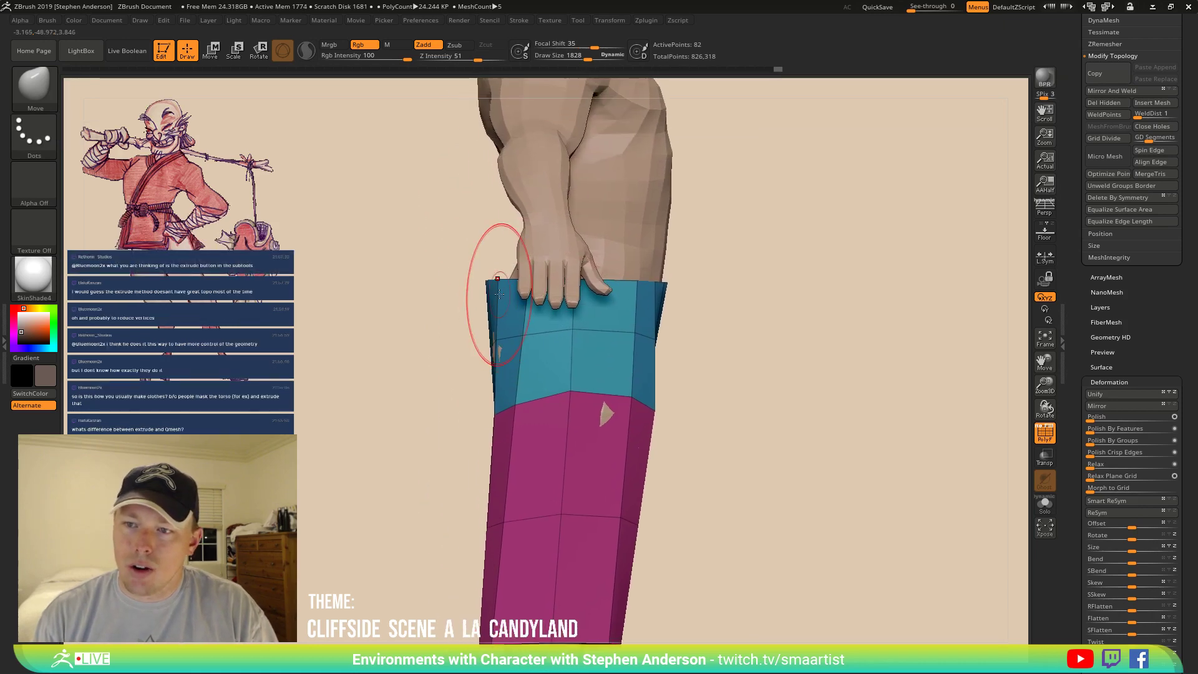
pyautogui.moveTo(487, 283); pyautogui.dragTo(519, 283)
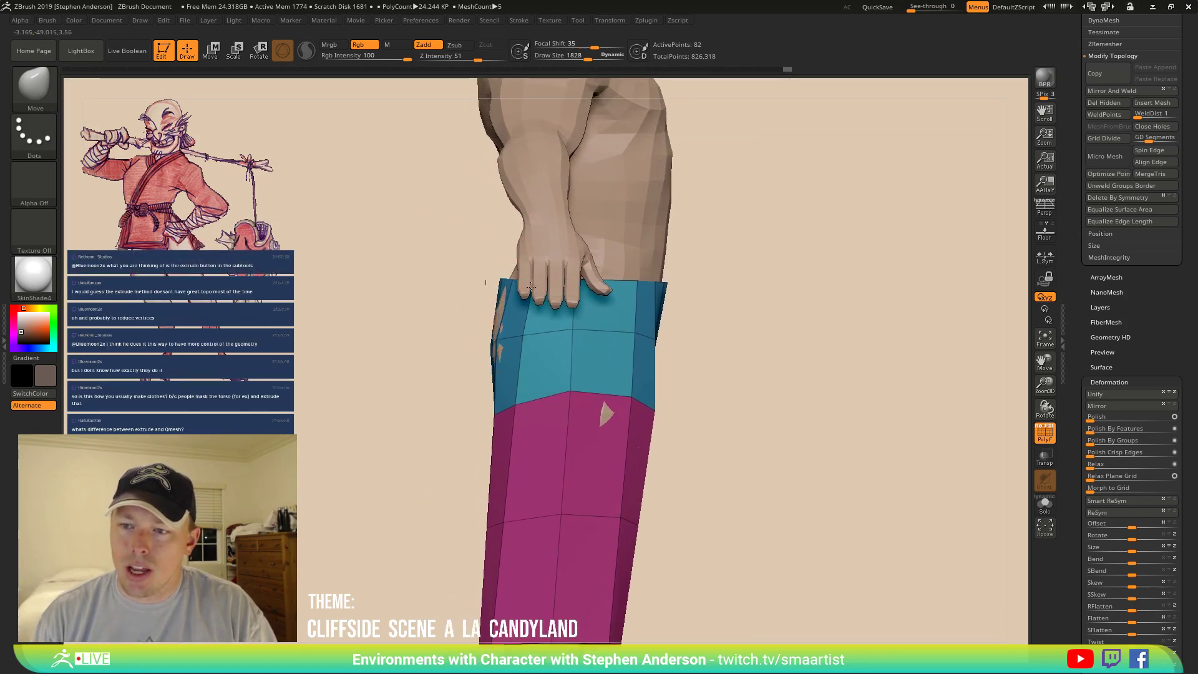
pyautogui.moveTo(523, 287); pyautogui.dragTo(600, 304, button='right')
pyautogui.moveTo(555, 287)
pyautogui.mouseDown()
pyautogui.moveTo(538, 286)
pyautogui.moveTo(556, 282)
pyautogui.mouseUp()
pyautogui.moveTo(555, 290)
pyautogui.mouseDown(button='right')
pyautogui.moveTo(588, 241)
pyautogui.moveTo(631, 252)
pyautogui.mouseUp(button='right')
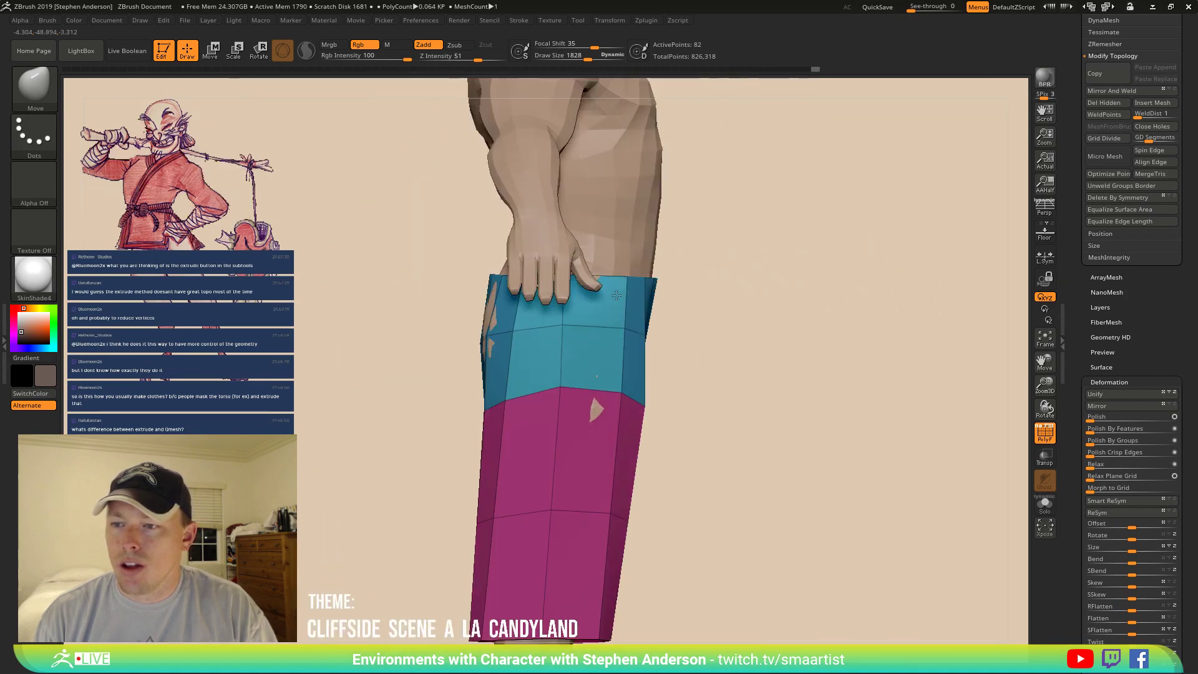
pyautogui.moveTo(658, 281); pyautogui.dragTo(643, 282)
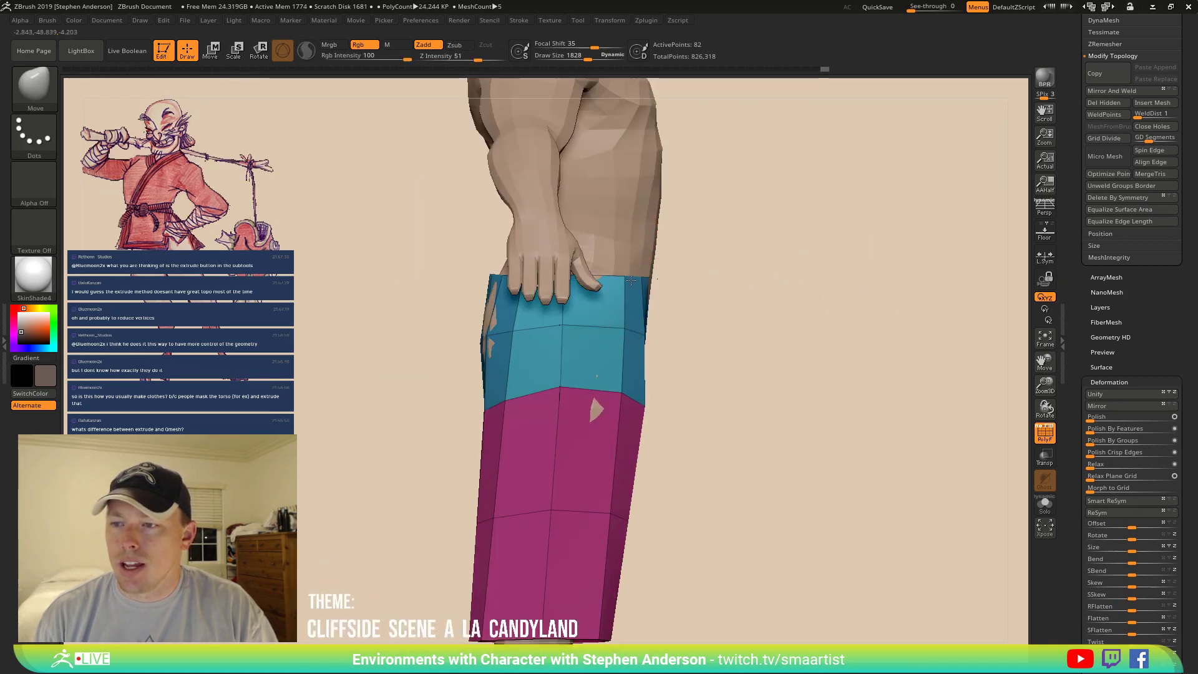
pyautogui.moveTo(647, 298)
pyautogui.mouseDown(button='right')
pyautogui.moveTo(600, 325)
pyautogui.moveTo(620, 379)
pyautogui.moveTo(558, 312)
pyautogui.mouseUp(button='right')
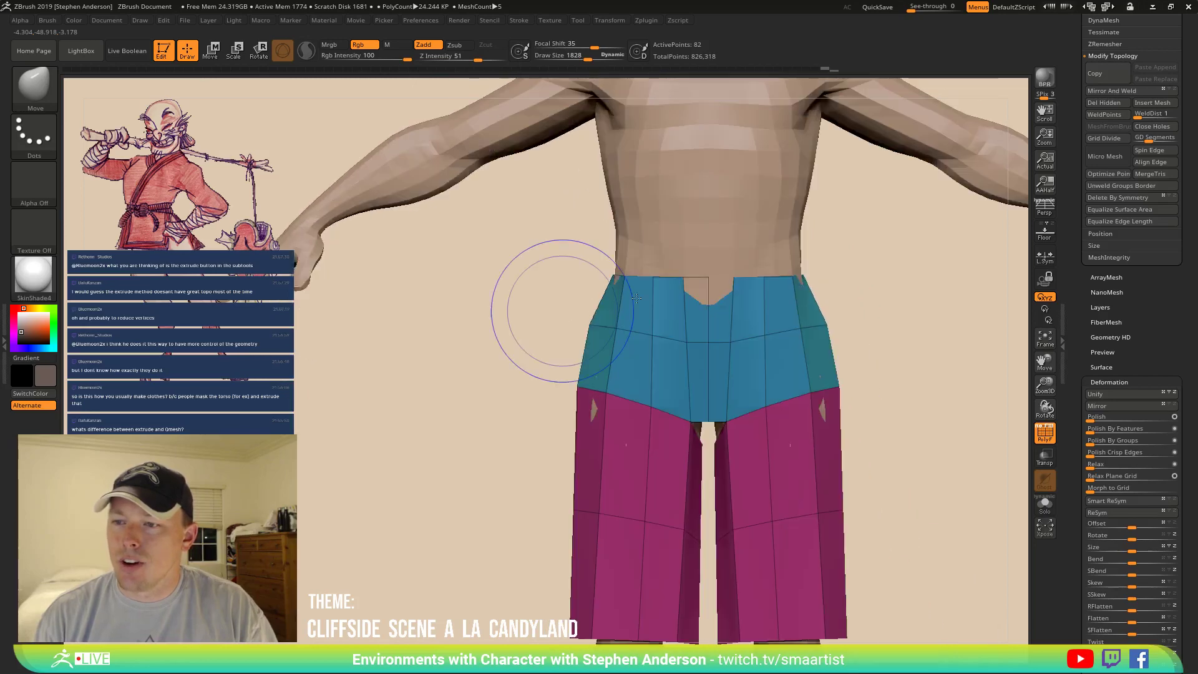
# Adjust the trousers' side waist points and a lower hem corner of the legs with the Move brush.
pyautogui.moveTo(633, 284); pyautogui.dragTo(644, 283)
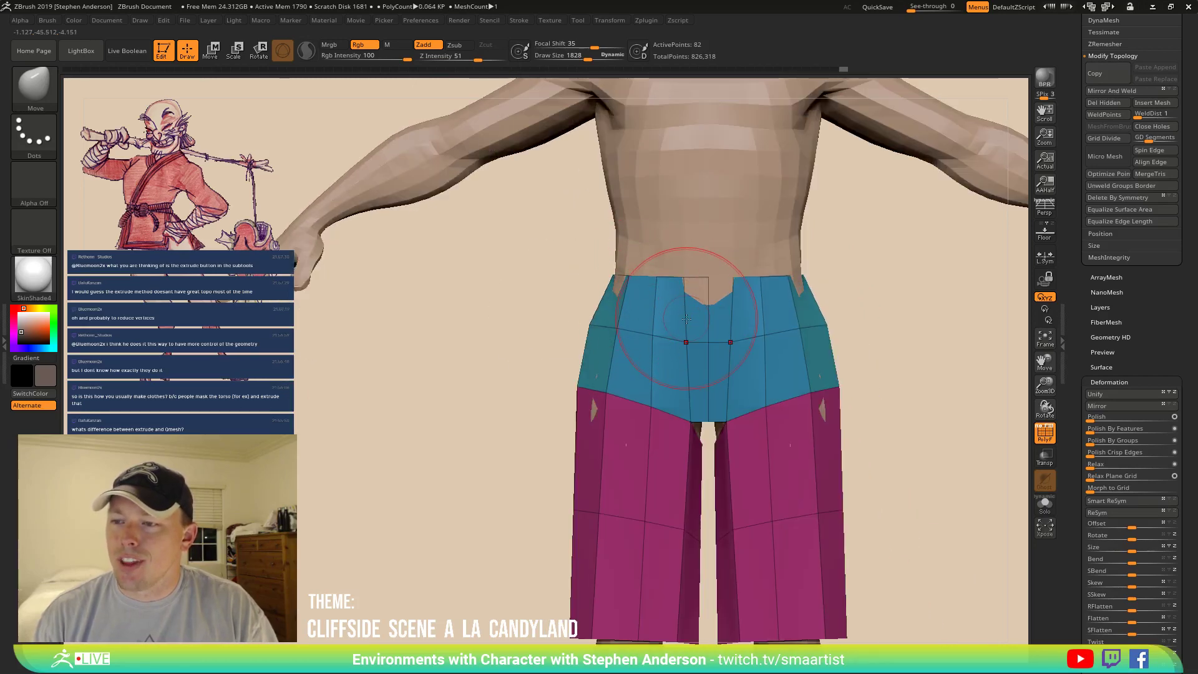
pyautogui.moveTo(655, 377); pyautogui.dragTo(672, 413, button='right')
pyautogui.moveTo(678, 500)
pyautogui.mouseDown()
pyautogui.moveTo(651, 499)
pyautogui.moveTo(666, 507)
pyautogui.mouseUp()
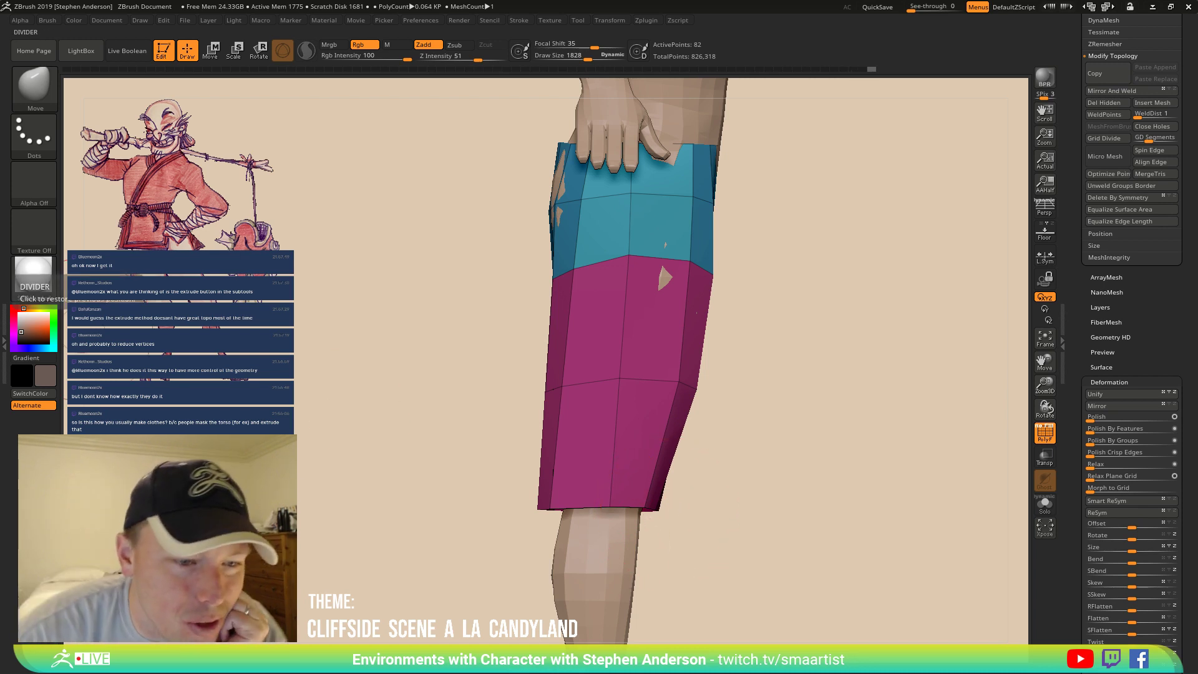
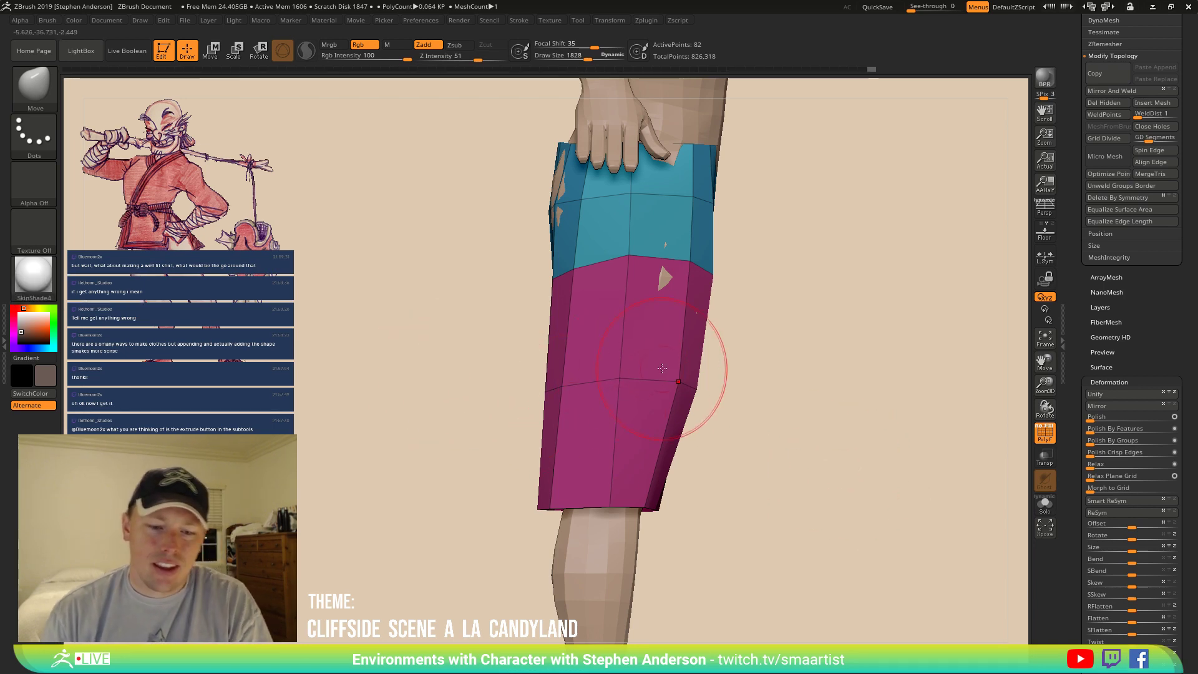
# Isolate the trousers in Solo mode and switch to the ZModeler brush for work on the open crotch gap.
pyautogui.moveTo(666, 369); pyautogui.dragTo(587, 363, button='right')
pyautogui.keyDown('ctrl'); pyautogui.moveTo(717, 366); pyautogui.dragTo(621, 291, button='right'); pyautogui.keyUp('ctrl')
pyautogui.click(1044, 504)
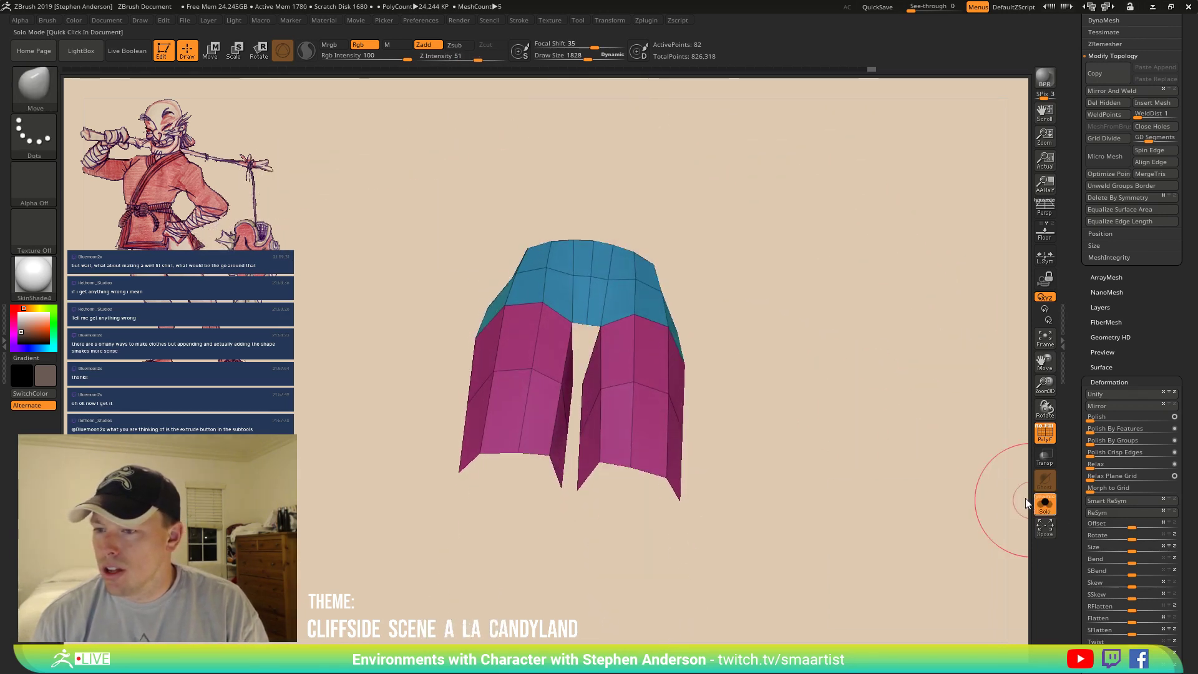
pyautogui.moveTo(732, 445)
pyautogui.mouseDown(button='right')
pyautogui.moveTo(712, 431)
pyautogui.moveTo(653, 302)
pyautogui.moveTo(611, 369)
pyautogui.moveTo(650, 466)
pyautogui.moveTo(631, 449)
pyautogui.moveTo(638, 458)
pyautogui.mouseUp(button='right')
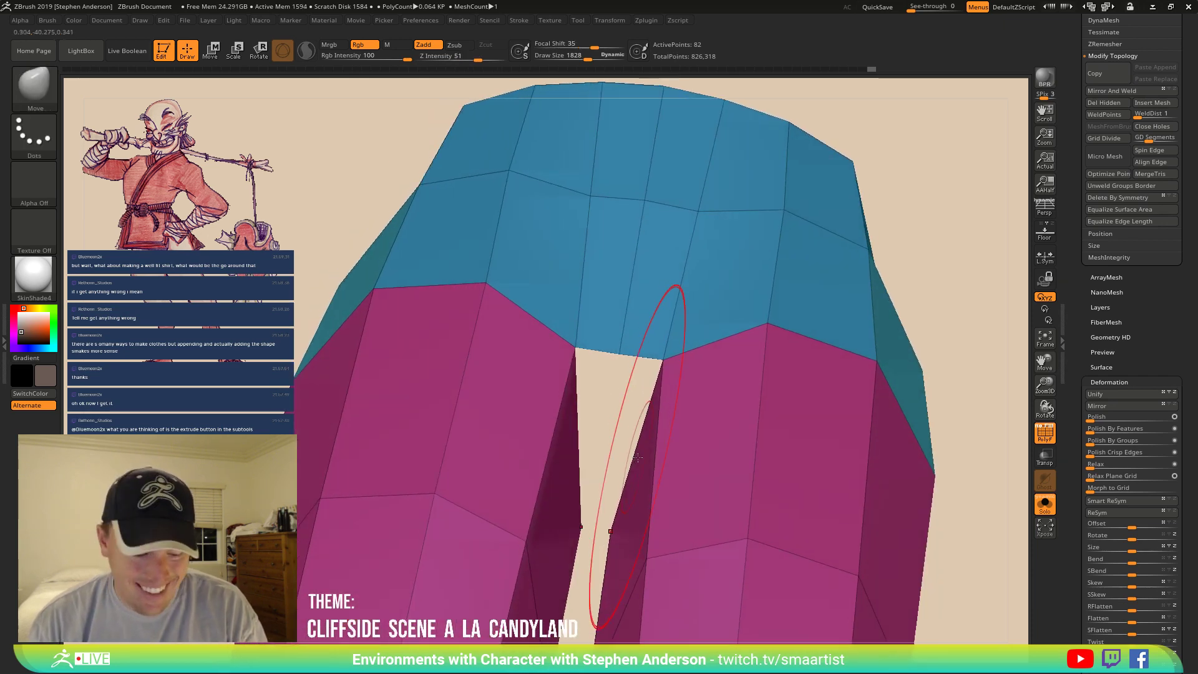
pyautogui.press('b')
pyautogui.press('z')
pyautogui.press('m')
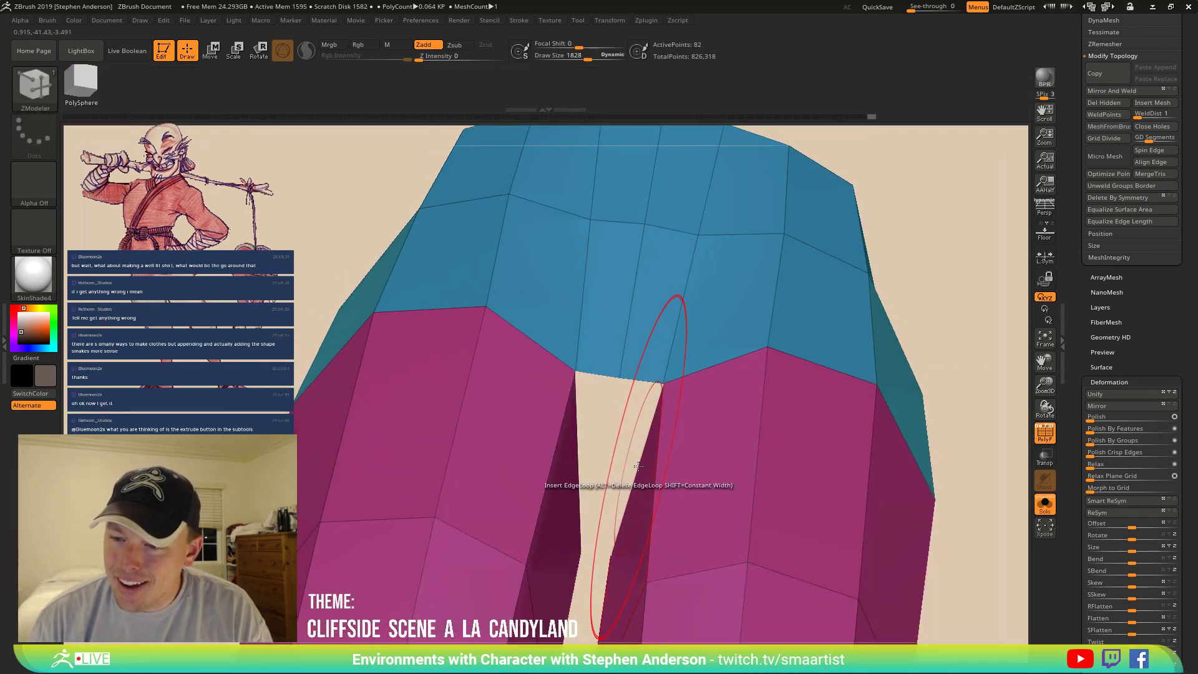
# Bridge the inner top edges of both trouser legs across the open crotch with ZModeler's edge Bridge action.
pyautogui.press('ctrl')
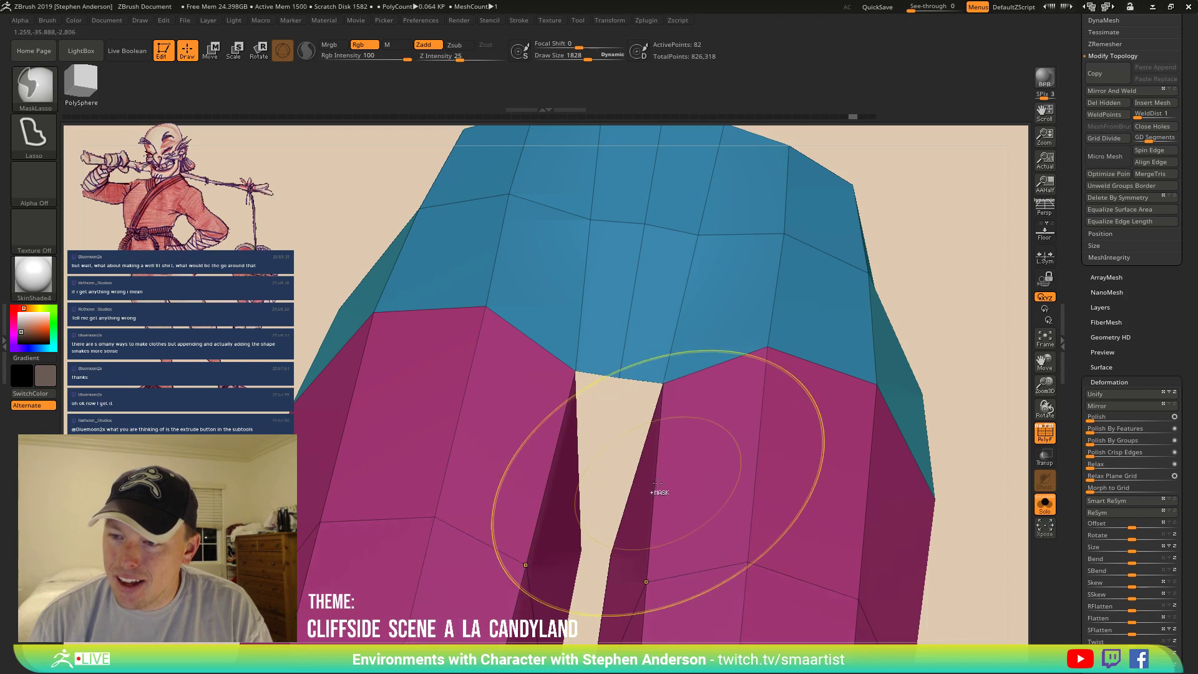
pyautogui.hotkey('ctrl', 'shift')
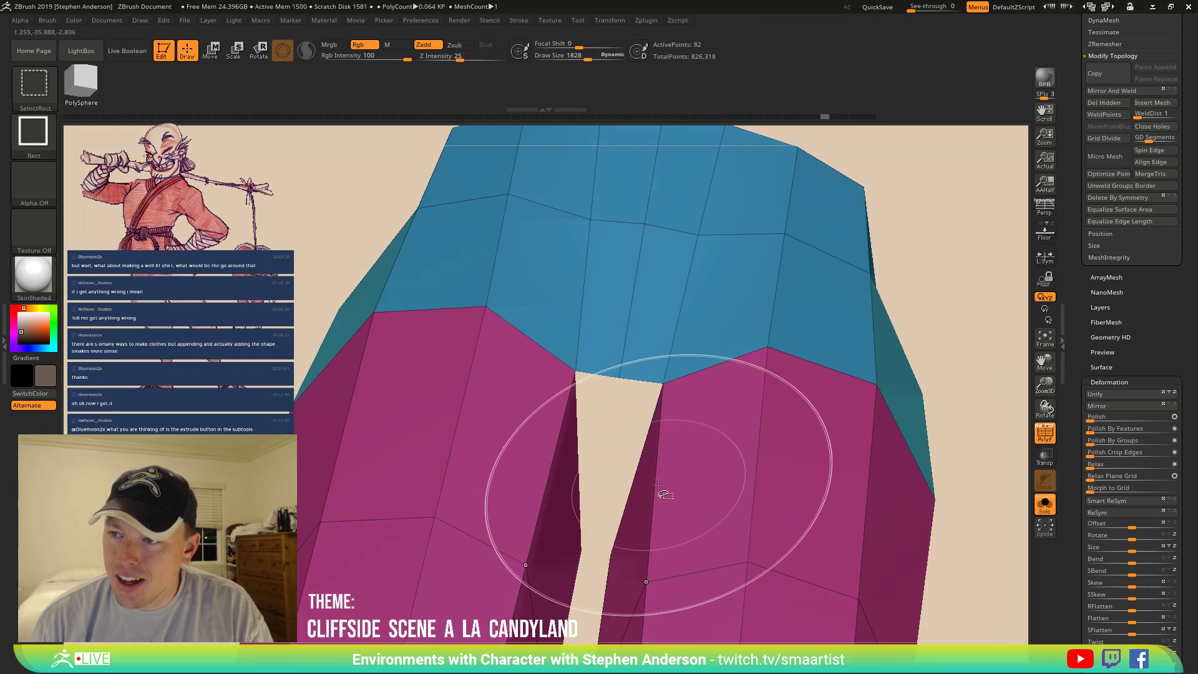
pyautogui.hotkey('ctrl', 'shift', 'z')
pyautogui.hotkey('ctrl', 'shift', 'z')
pyautogui.hotkey('ctrl', 'shift', 'z')
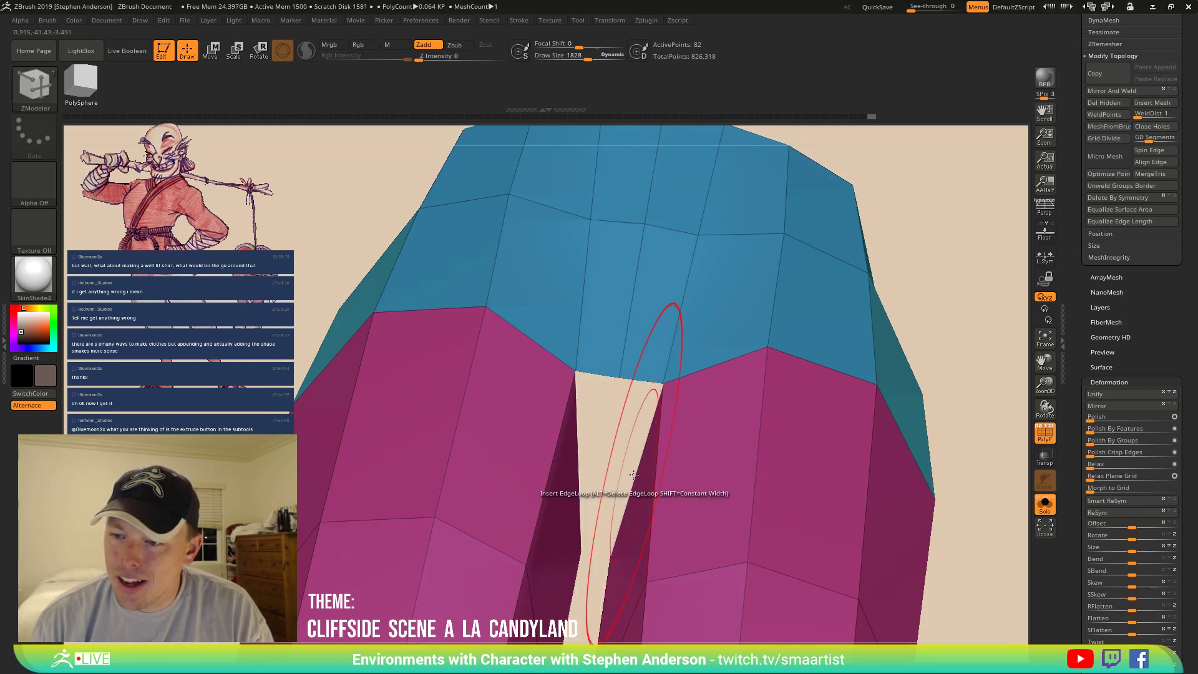
pyautogui.press('space')
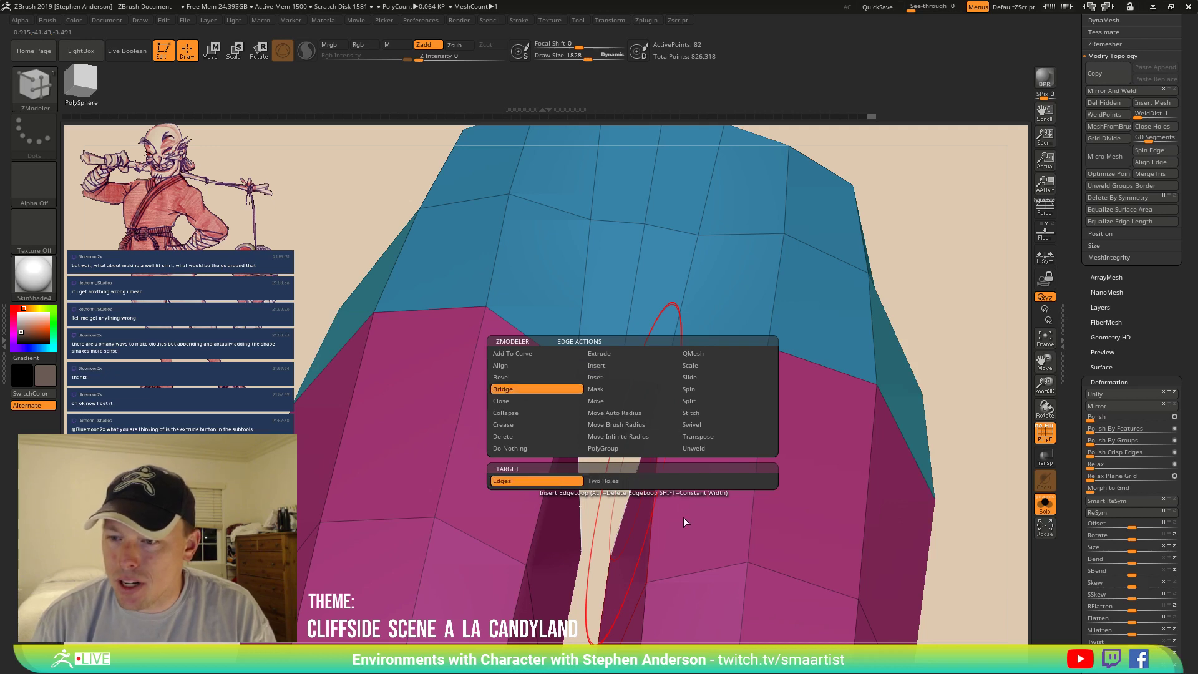
pyautogui.click(628, 509)
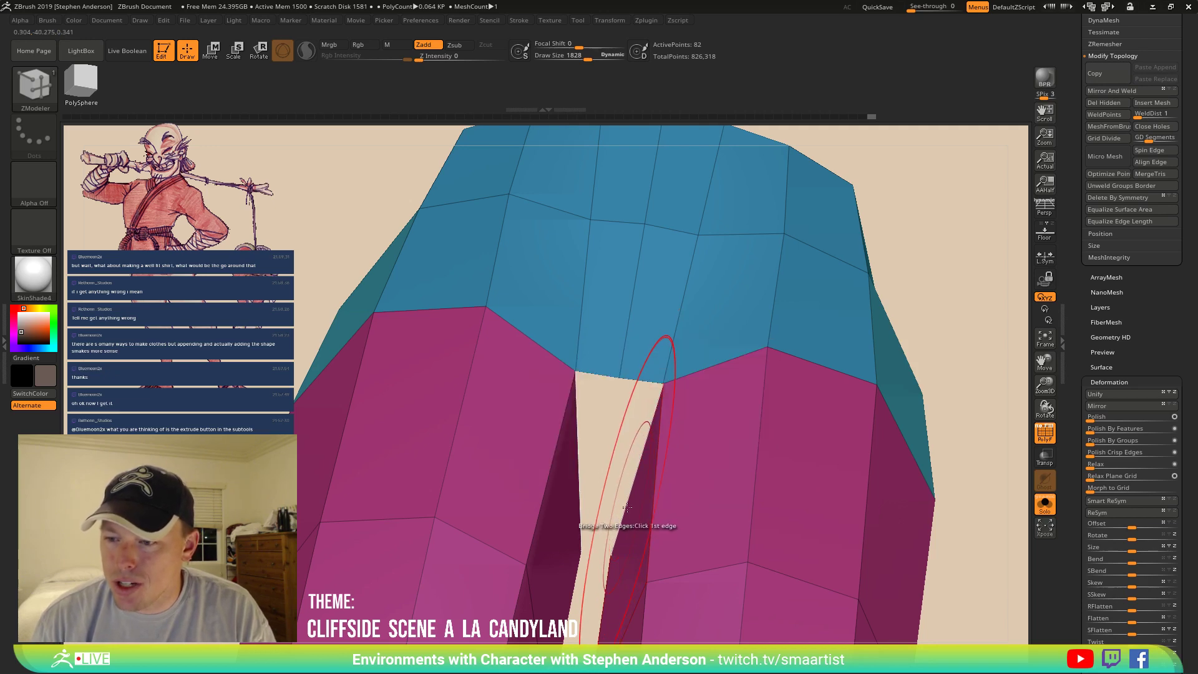
pyautogui.click(579, 503)
pyautogui.moveTo(589, 511); pyautogui.dragTo(556, 422, button='right')
pyautogui.click(612, 457)
pyautogui.click(519, 461)
# Insert an edge loop along the middle of the crotch strip with the Insert Multiple EdgeLoops edge action.
pyautogui.press('space')
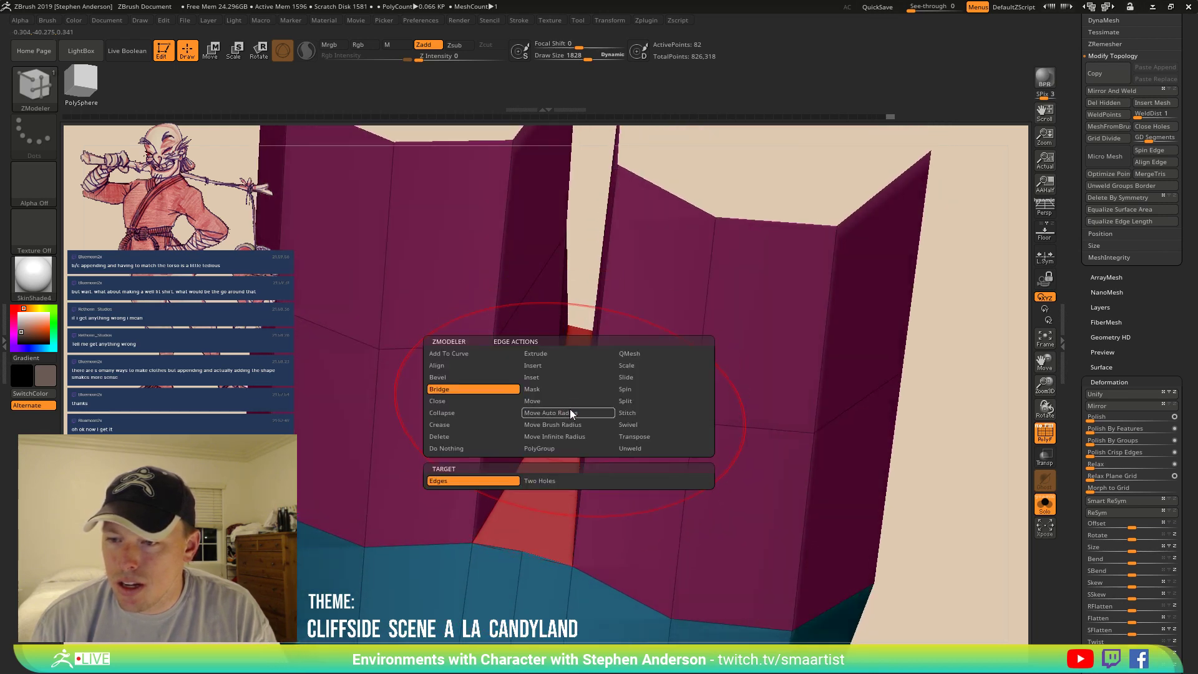
pyautogui.click(545, 367)
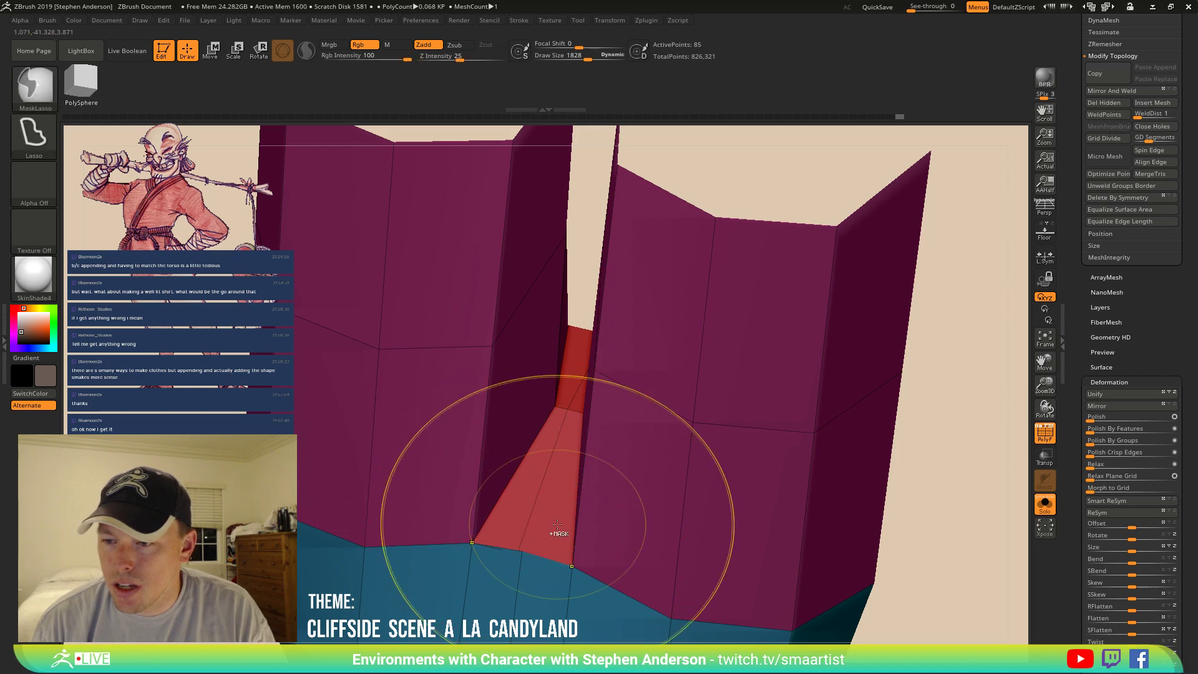
pyautogui.press('space')
pyautogui.click(461, 481)
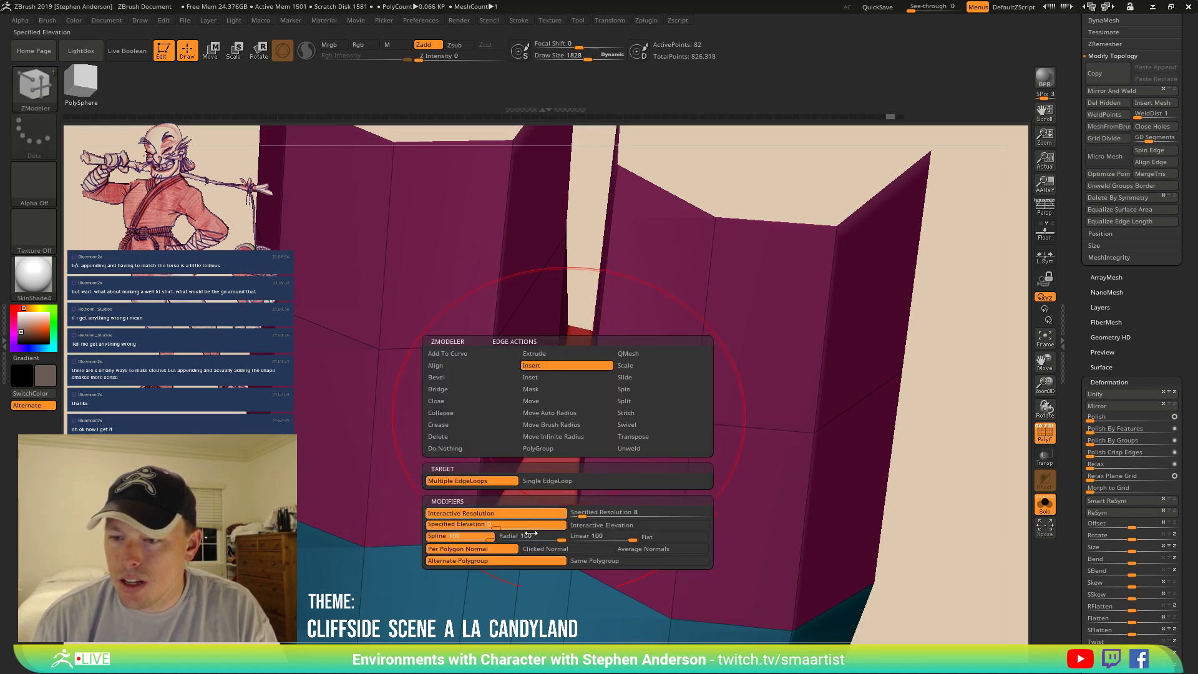
pyautogui.click(571, 411)
pyautogui.moveTo(559, 484); pyautogui.dragTo(571, 515, button='right')
# Reduce the draw size to 715 and set ZModeler's point action to Stitch Two Points at the crotch seam.
pyautogui.press('s')
pyautogui.moveTo(535, 554); pyautogui.dragTo(516, 553)
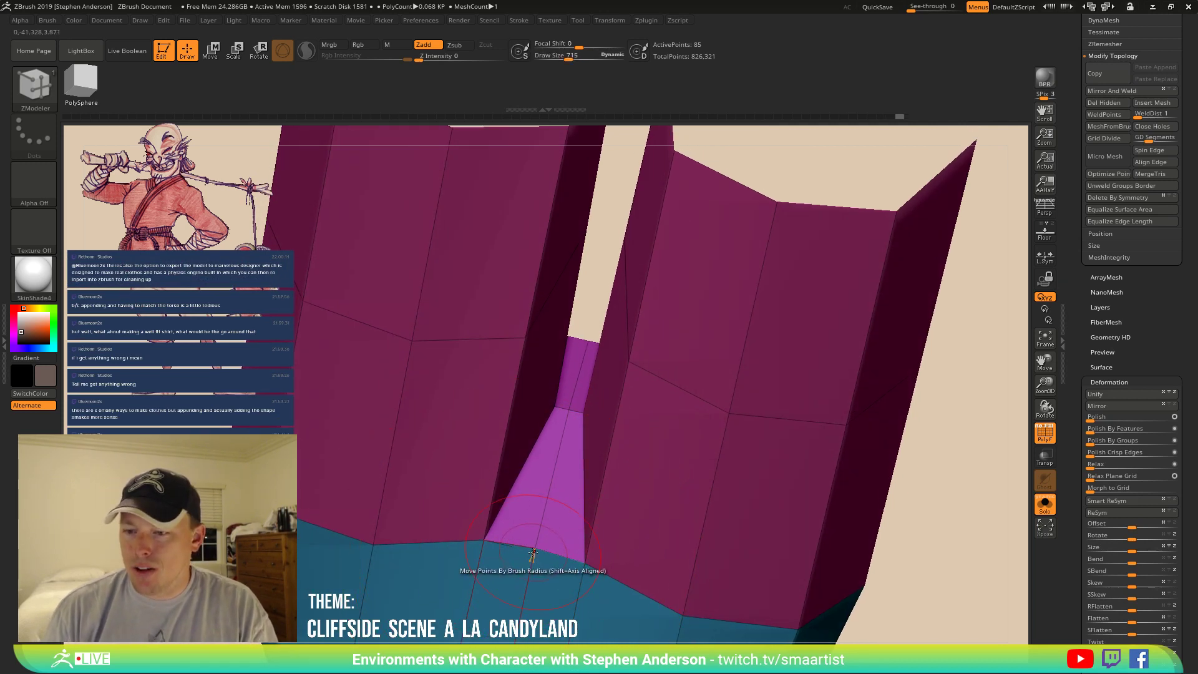
pyautogui.press('space')
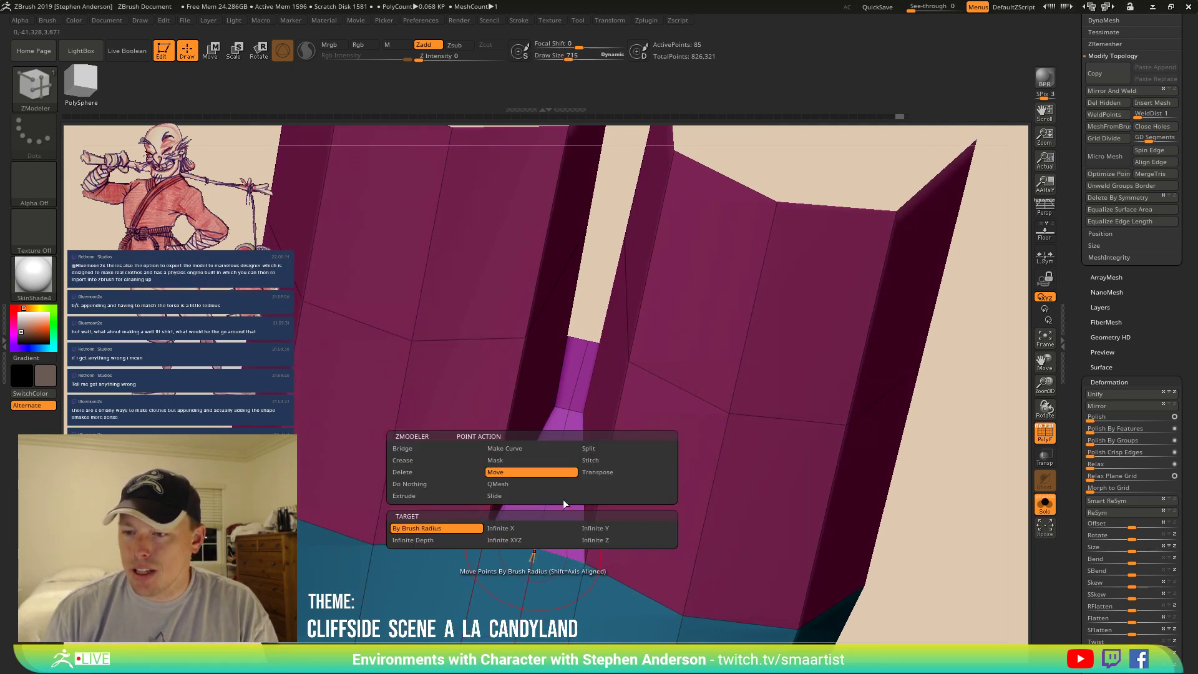
pyautogui.click(604, 460)
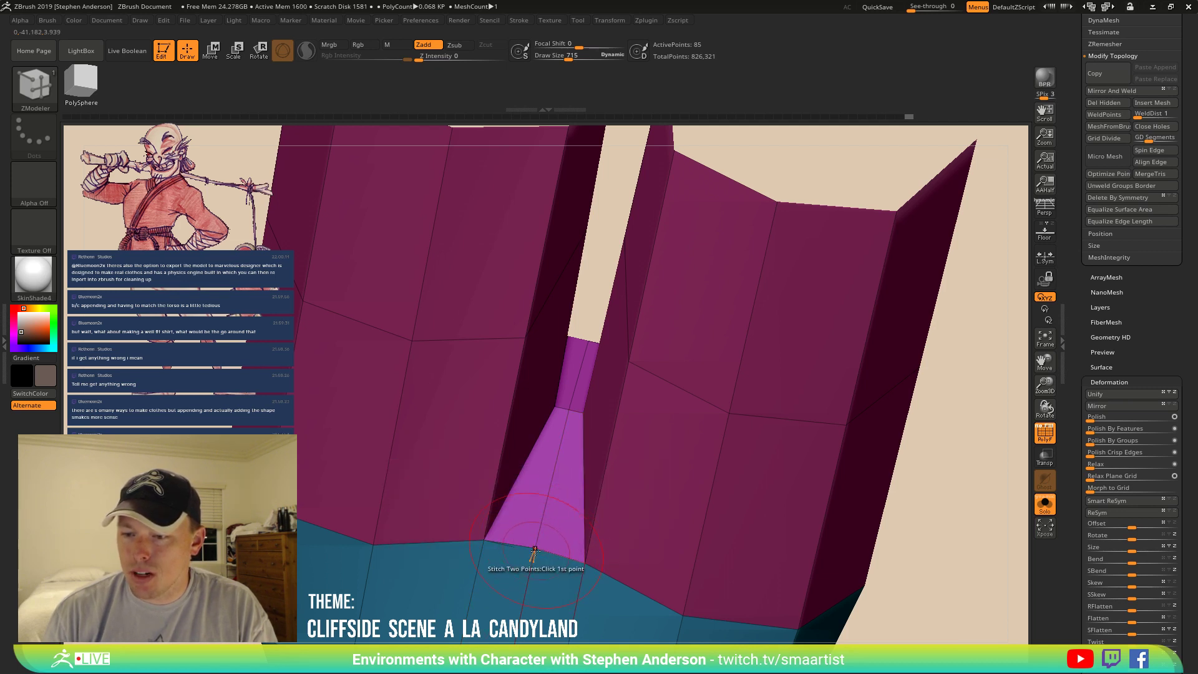
pyautogui.keyDown('ctrl'); pyautogui.moveTo(534, 550); pyautogui.dragTo(535, 615, button='right'); pyautogui.keyUp('ctrl')
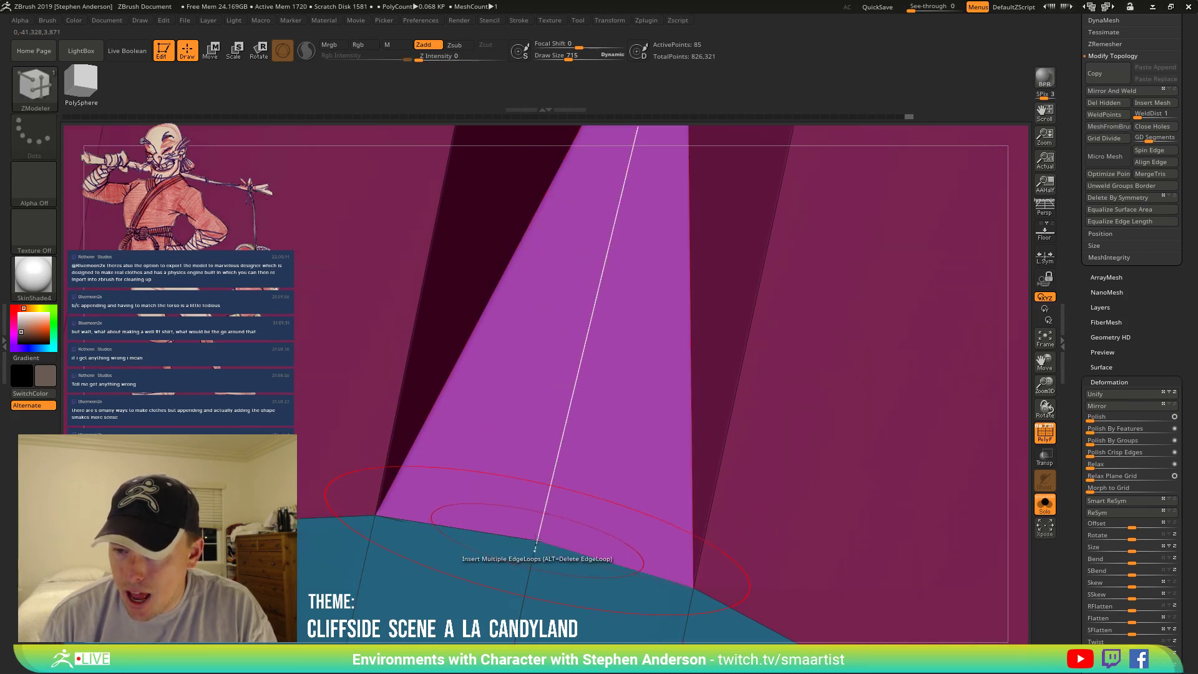
pyautogui.click(537, 544)
pyautogui.press('ctrl')
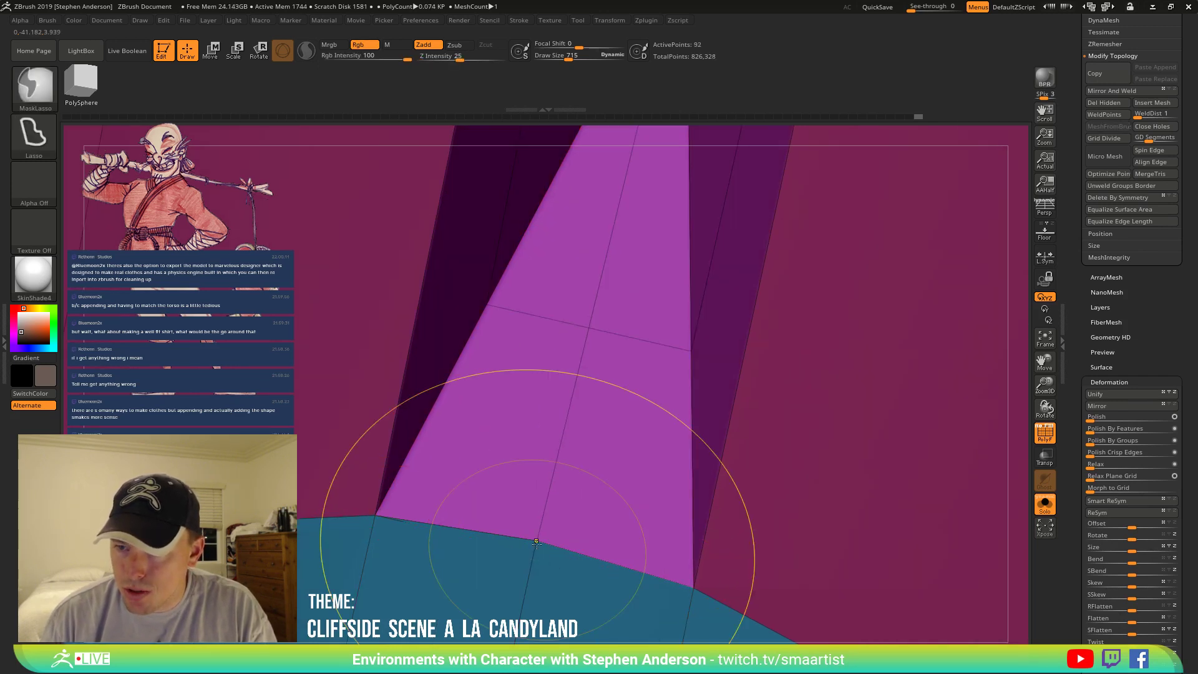
pyautogui.hotkey('ctrl', 'z')
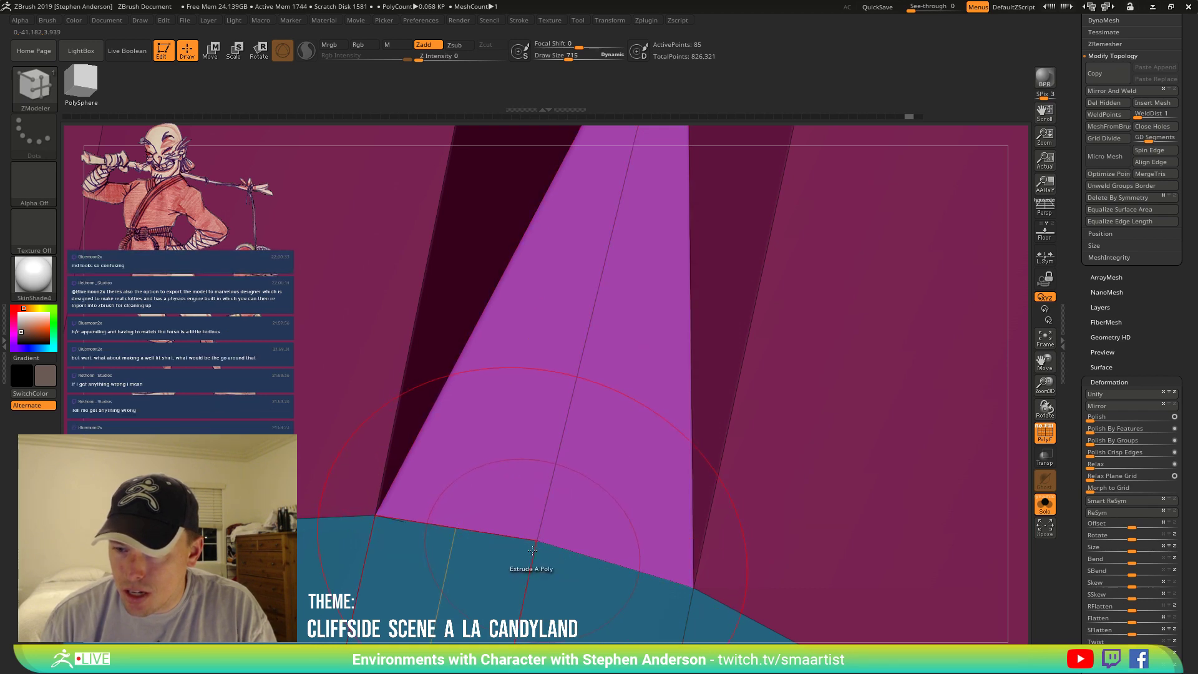
# Stitch the crotch strip's middle points to the matching hip-section points at both ends of the strip.
pyautogui.click(530, 557)
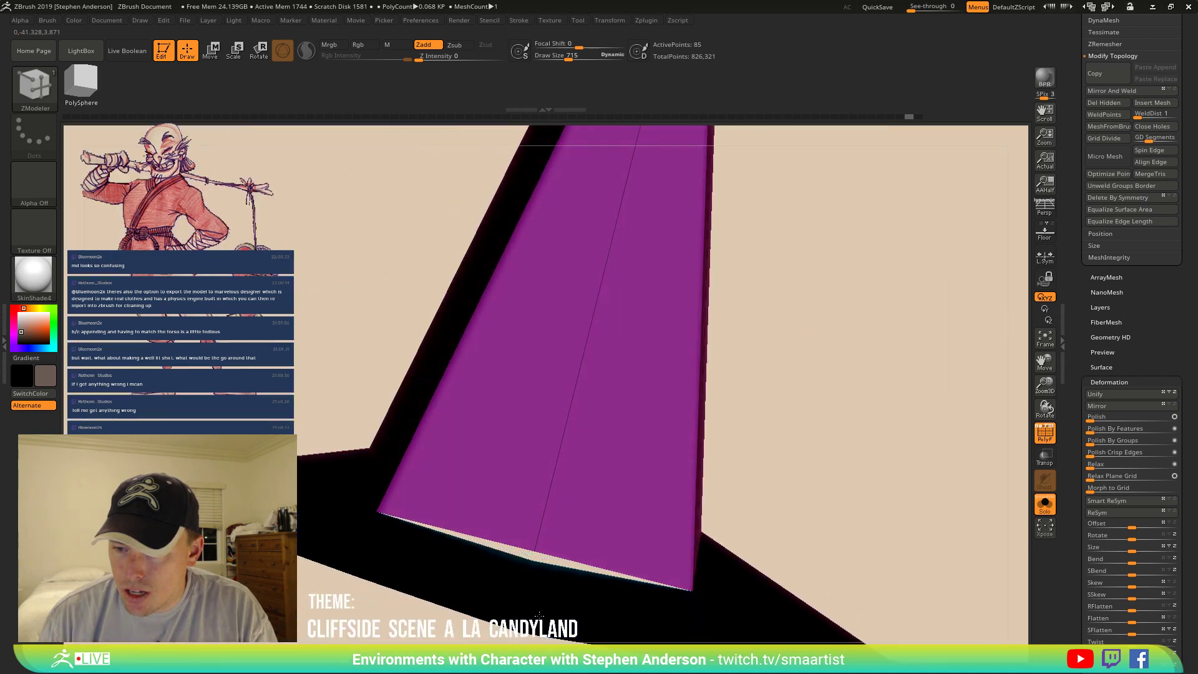
pyautogui.click(534, 550)
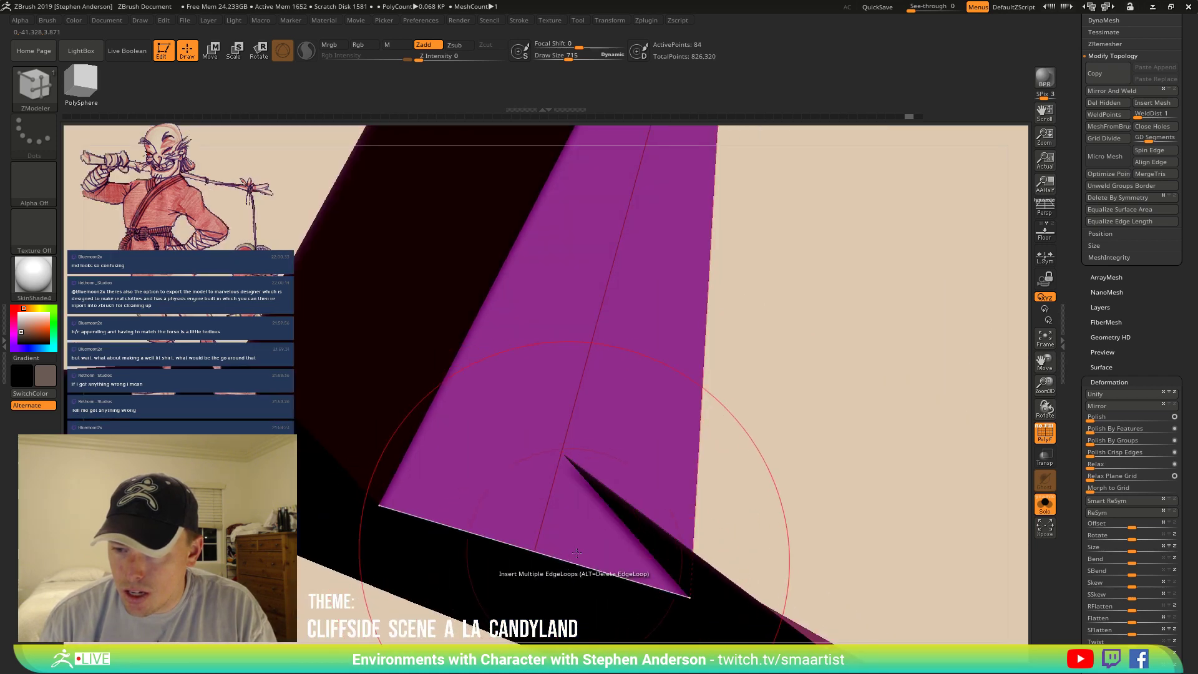
pyautogui.moveTo(571, 549)
pyautogui.keyDown('ctrl'); pyautogui.mouseDown(button='right')
pyautogui.moveTo(620, 304)
pyautogui.moveTo(554, 432)
pyautogui.moveTo(569, 318)
pyautogui.moveTo(575, 474)
pyautogui.moveTo(512, 453)
pyautogui.mouseUp(button='right'); pyautogui.keyUp('ctrl')
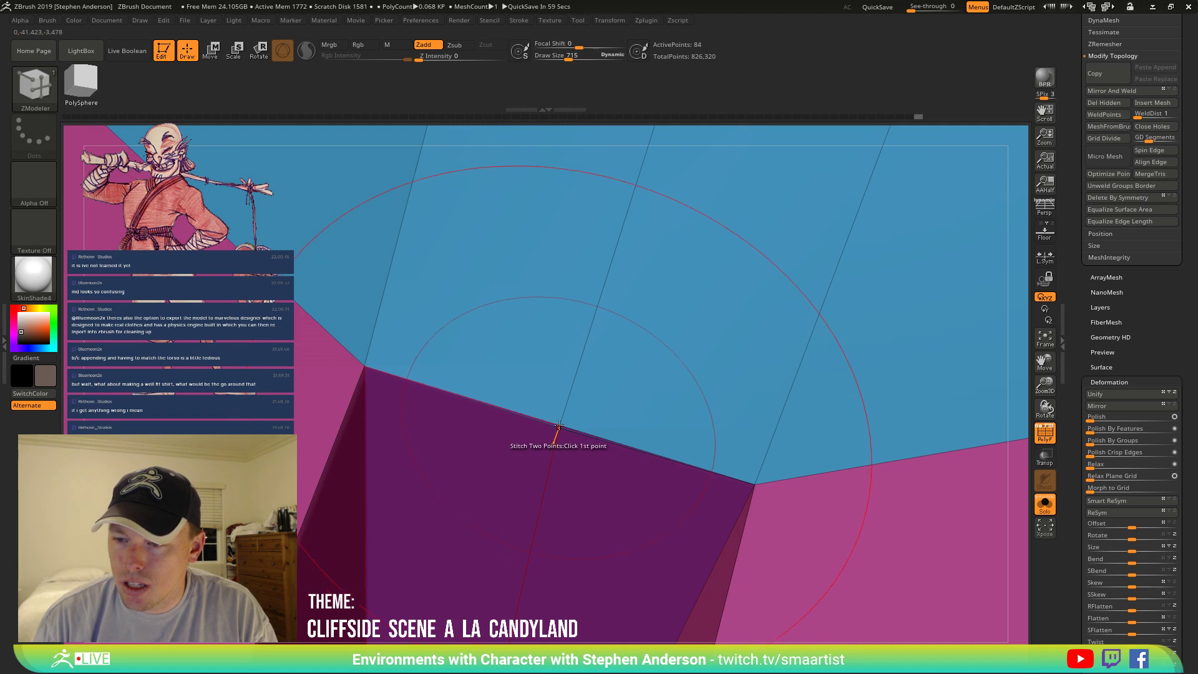
pyautogui.click(610, 457)
pyautogui.keyDown('ctrl'); pyautogui.moveTo(583, 485); pyautogui.dragTo(561, 414, button='right'); pyautogui.keyUp('ctrl')
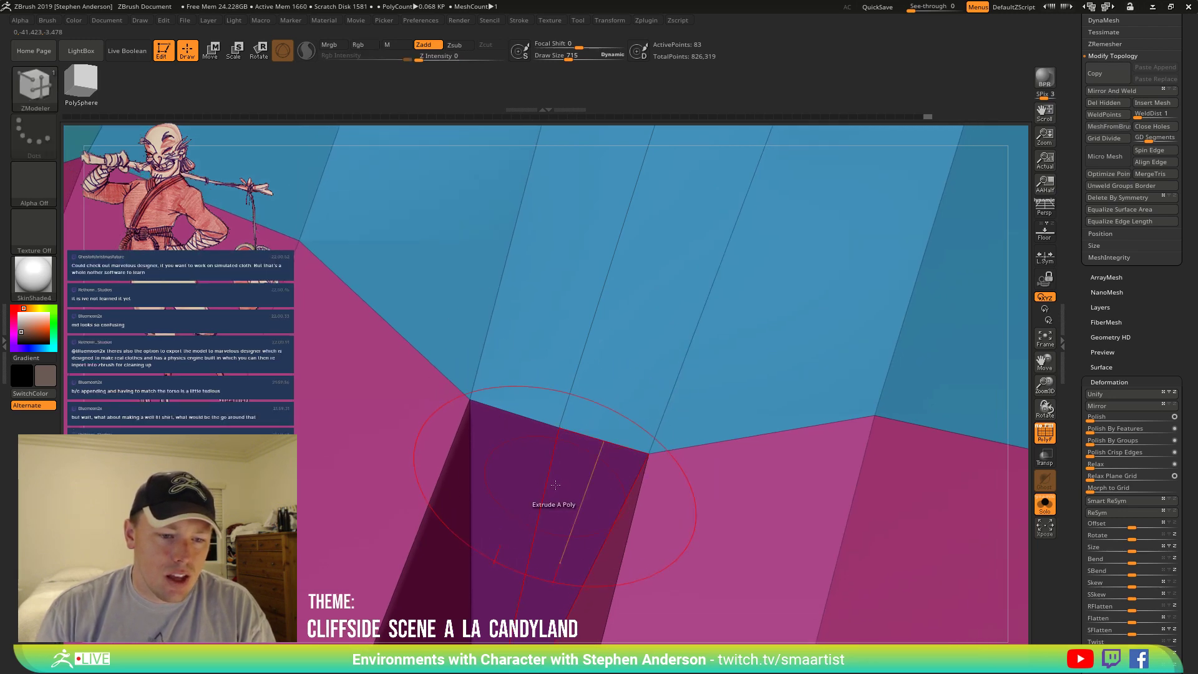
# Leave Solo mode, make the body the active subtool, and show its polygroup wireframe in a front view.
pyautogui.moveTo(556, 485); pyautogui.dragTo(658, 439, button='right')
pyautogui.click(1049, 510)
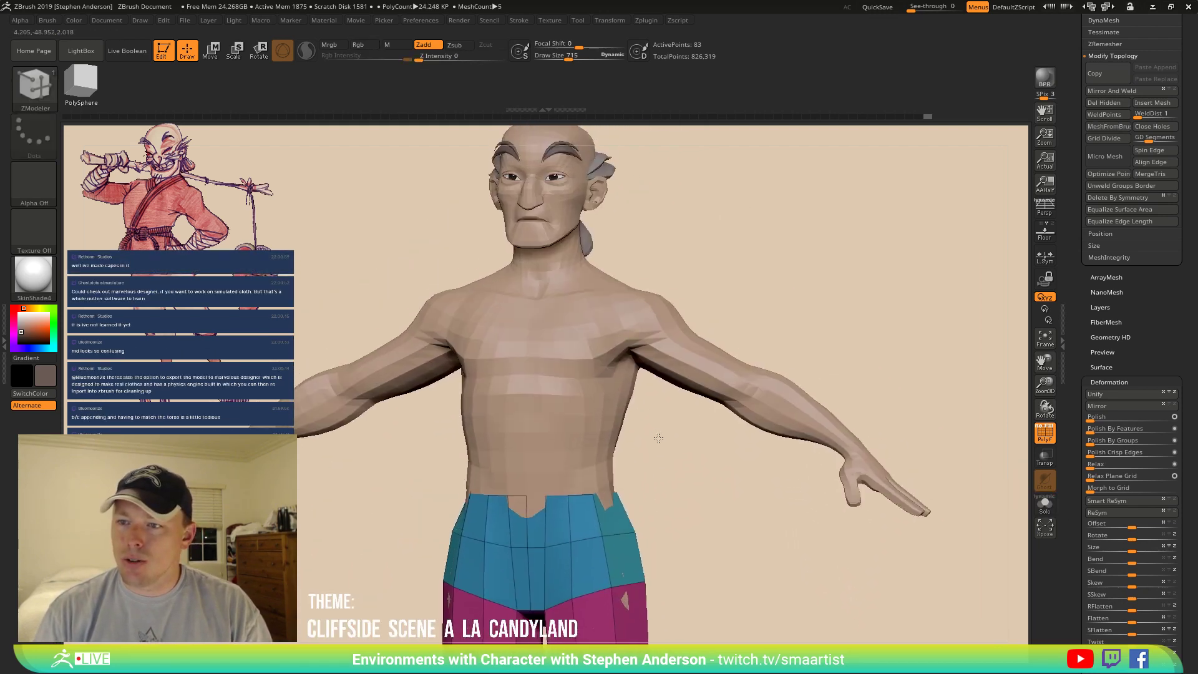
pyautogui.hotkey('shift', 'f')
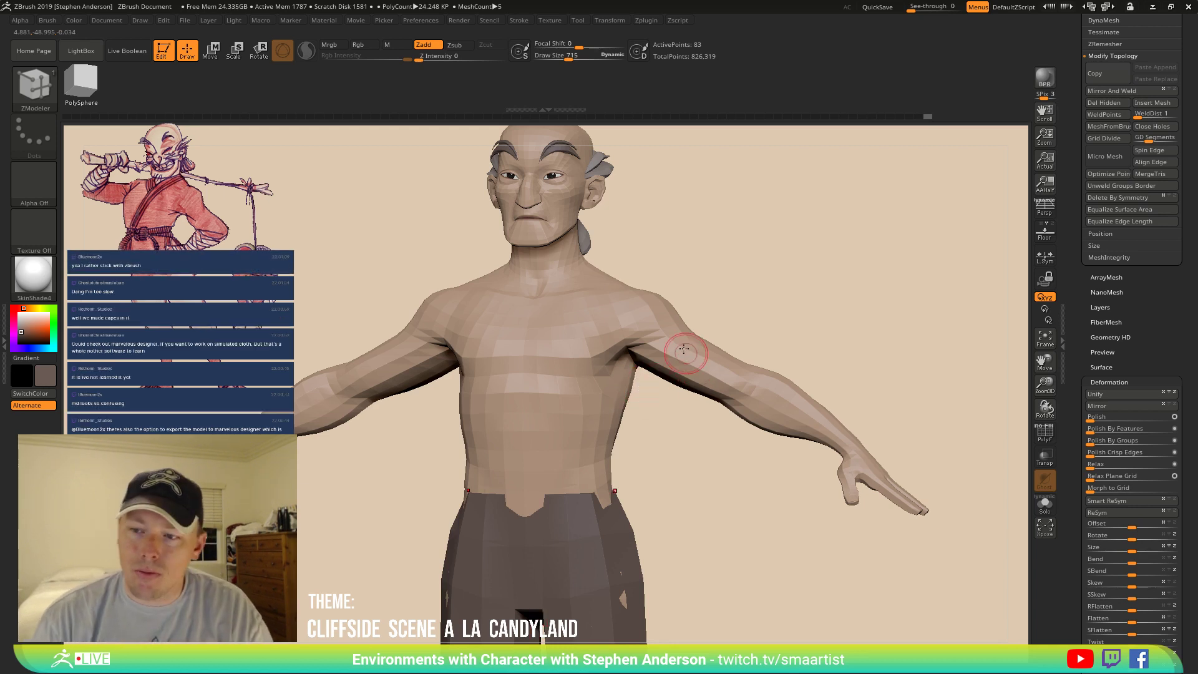
pyautogui.keyDown('alt'); pyautogui.click(587, 350); pyautogui.keyUp('alt')
pyautogui.hotkey('shift', 'f')
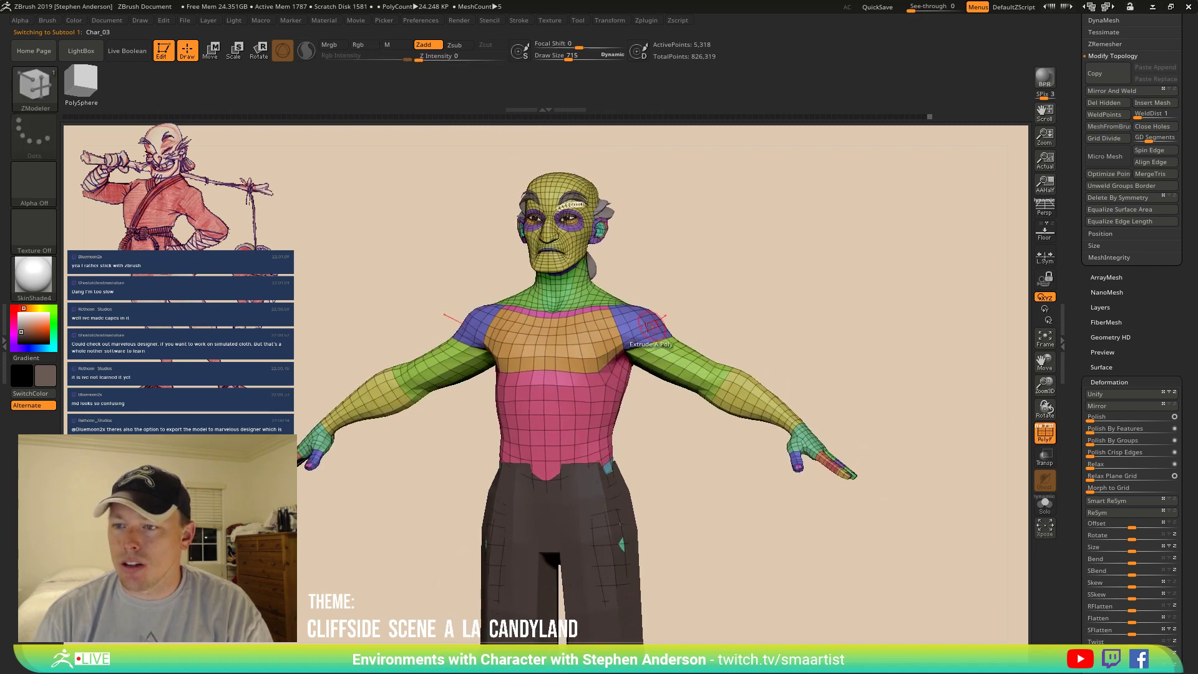
pyautogui.moveTo(647, 328); pyautogui.dragTo(653, 353, button='right')
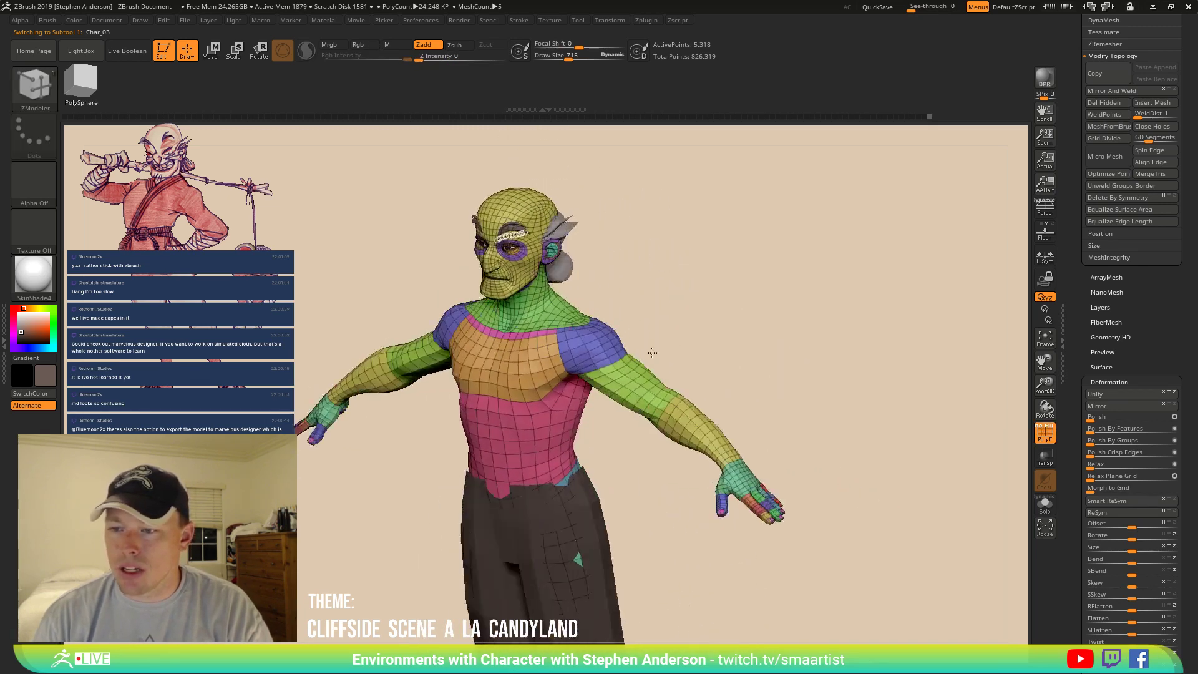
pyautogui.keyDown('shift'); pyautogui.moveTo(653, 353); pyautogui.dragTo(673, 338); pyautogui.keyUp('shift')
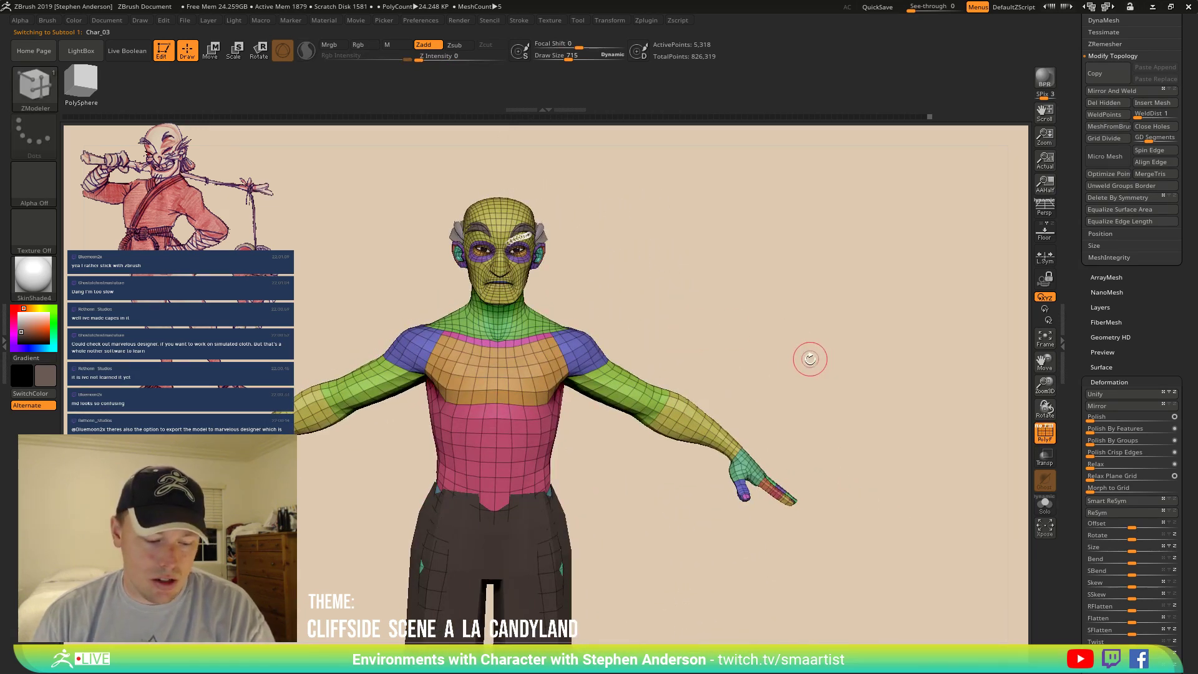
# Duplicate the body subtool and expand the subtool list.
pyautogui.press('ctrl')
pyautogui.hotkey('ctrl', 'shift')
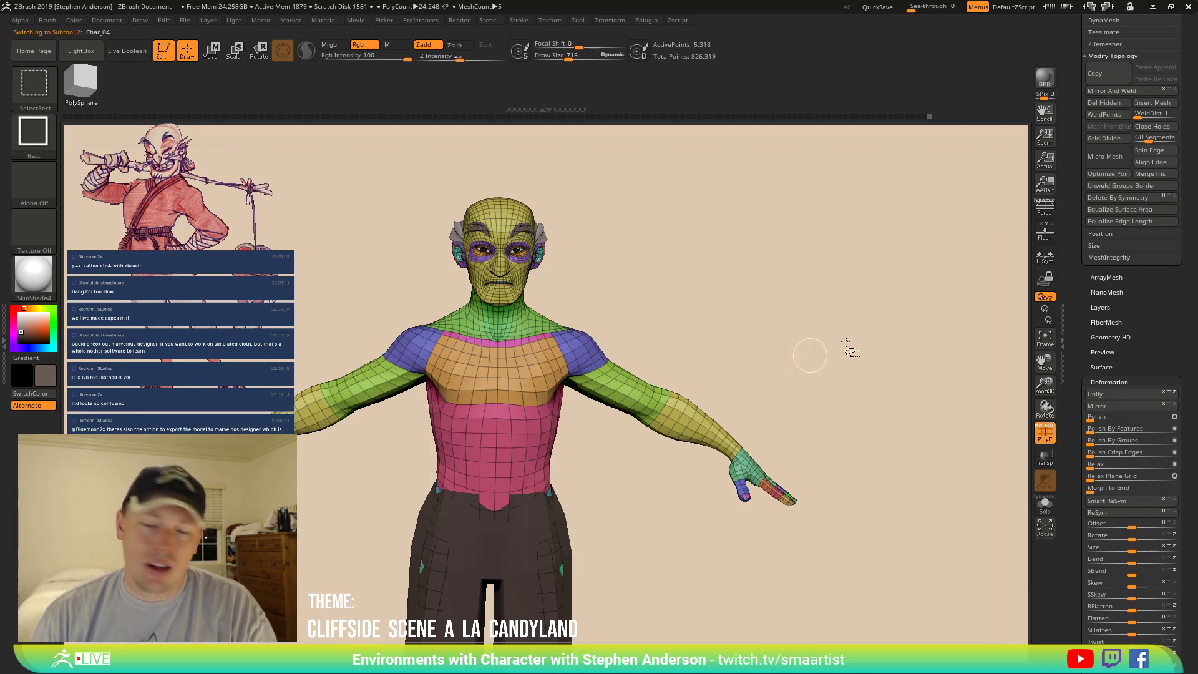
pyautogui.click(1103, 74)
pyautogui.scroll(5, 1172, 296)
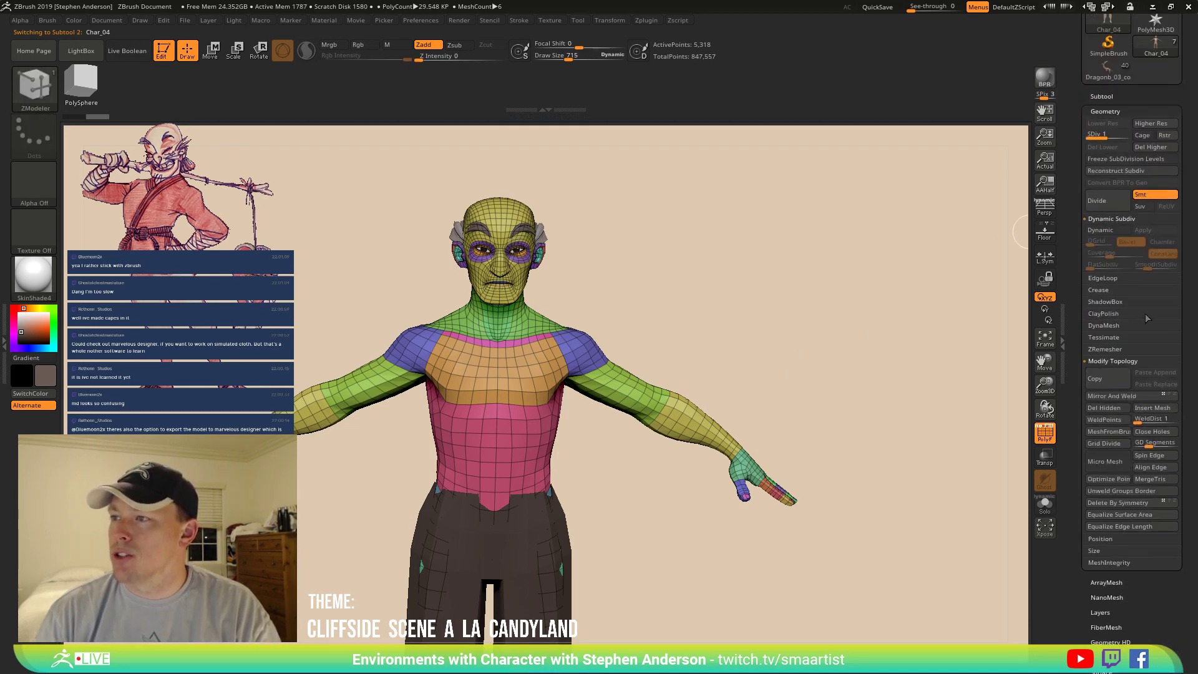
pyautogui.click(1109, 96)
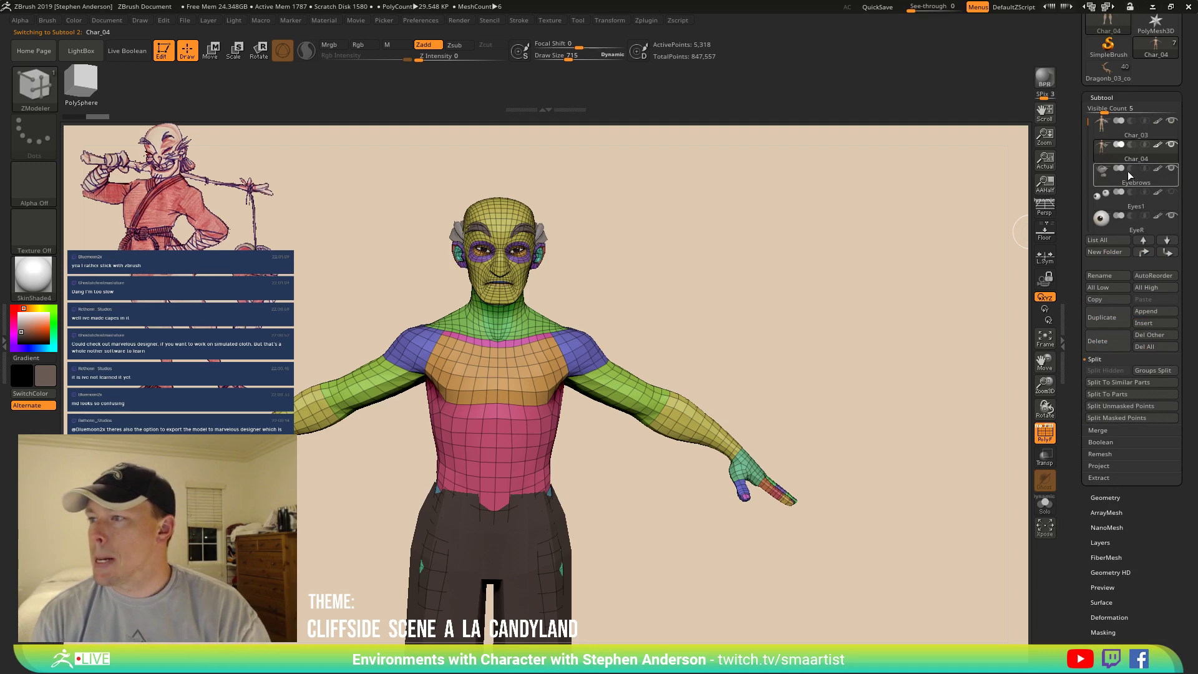
# Isolate the duplicated body in Solo mode and hide its pelvis polygroup and the neighbouring hip polygroups.
pyautogui.click(1046, 506)
pyautogui.moveTo(864, 448); pyautogui.dragTo(729, 361)
pyautogui.keyDown('ctrl'); pyautogui.keyDown('shift'); pyautogui.click(502, 552); pyautogui.keyUp('shift'); pyautogui.keyUp('ctrl')
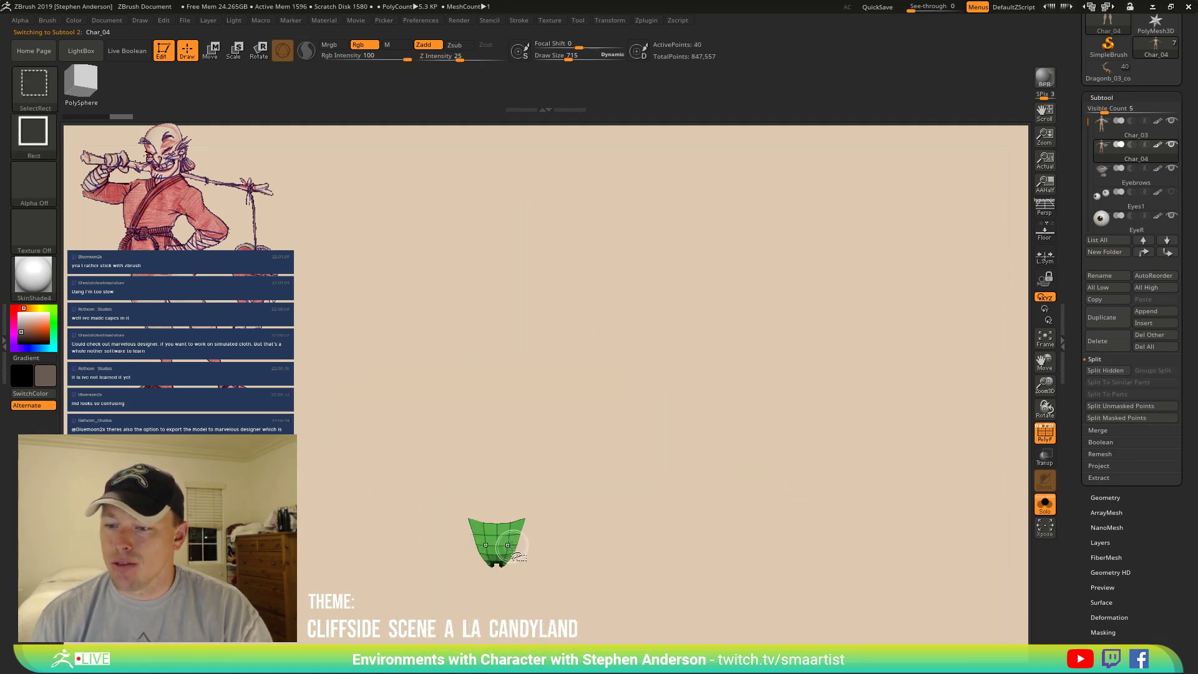
pyautogui.keyDown('ctrl'); pyautogui.keyDown('shift'); pyautogui.click(518, 544); pyautogui.keyUp('shift'); pyautogui.keyUp('ctrl')
pyautogui.keyDown('ctrl'); pyautogui.keyDown('shift'); pyautogui.click(541, 554); pyautogui.keyUp('shift'); pyautogui.keyUp('ctrl')
pyautogui.keyDown('ctrl'); pyautogui.keyDown('shift'); pyautogui.click(545, 507); pyautogui.keyUp('shift'); pyautogui.keyUp('ctrl')
# Hide the duplicated body's remaining leg geometry and its fingers with rectangular selections.
pyautogui.keyDown('ctrl'); pyautogui.moveTo(592, 534); pyautogui.dragTo(544, 281, button='right'); pyautogui.keyUp('ctrl')
pyautogui.keyDown('ctrl'); pyautogui.keyDown('alt'); pyautogui.keyDown('shift'); pyautogui.moveTo(466, 369); pyautogui.dragTo(658, 596); pyautogui.keyUp('shift'); pyautogui.keyUp('alt'); pyautogui.keyUp('ctrl')
pyautogui.moveTo(610, 290)
pyautogui.keyDown('alt'); pyautogui.mouseDown(button='right')
pyautogui.moveTo(597, 415)
pyautogui.moveTo(642, 482)
pyautogui.mouseUp(button='right'); pyautogui.keyUp('alt')
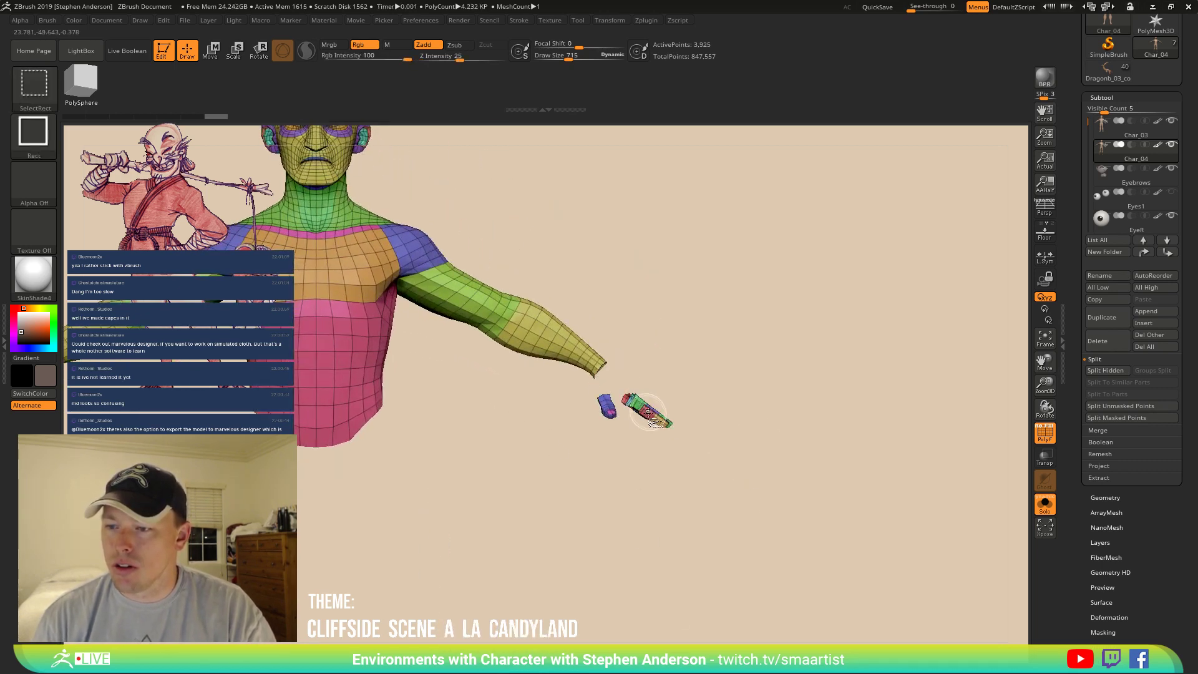
pyautogui.keyDown('ctrl'); pyautogui.keyDown('alt'); pyautogui.keyDown('shift'); pyautogui.moveTo(589, 390); pyautogui.dragTo(734, 485); pyautogui.keyUp('shift'); pyautogui.keyUp('alt'); pyautogui.keyUp('ctrl')
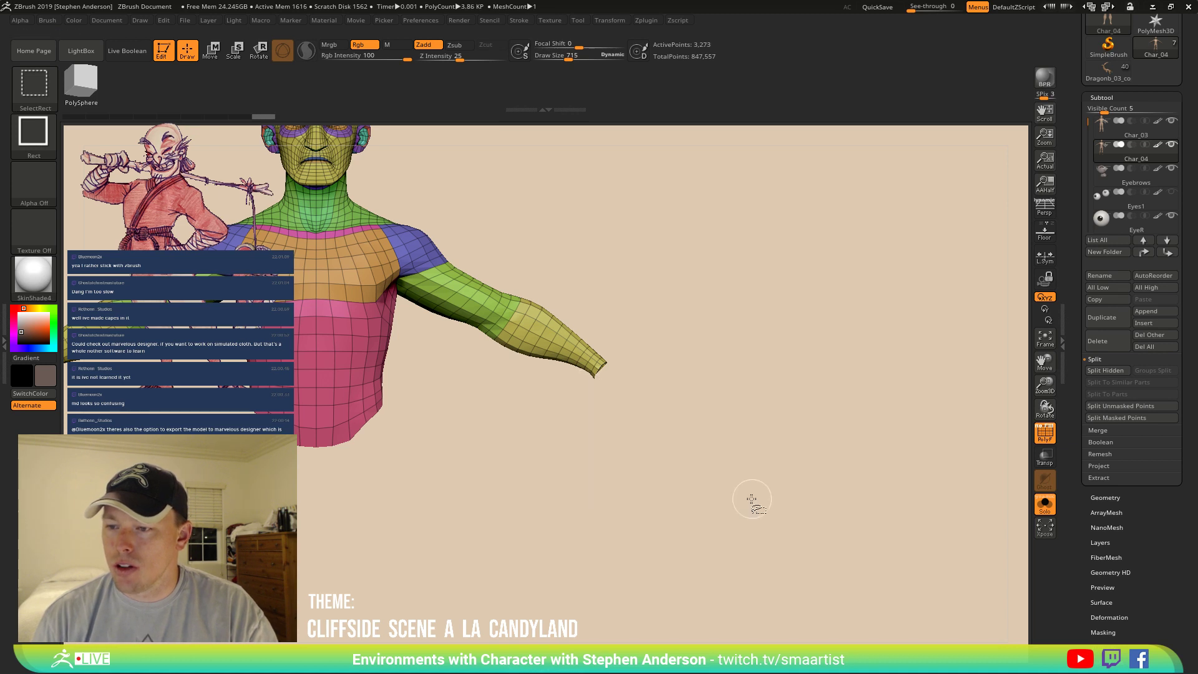
# Hide the duplicated body's head polygroup and the leftover ears, mouth cavity and upper neck with a rectangular selection.
pyautogui.keyDown('alt'); pyautogui.moveTo(637, 352); pyautogui.dragTo(783, 564, button='right'); pyautogui.keyUp('alt')
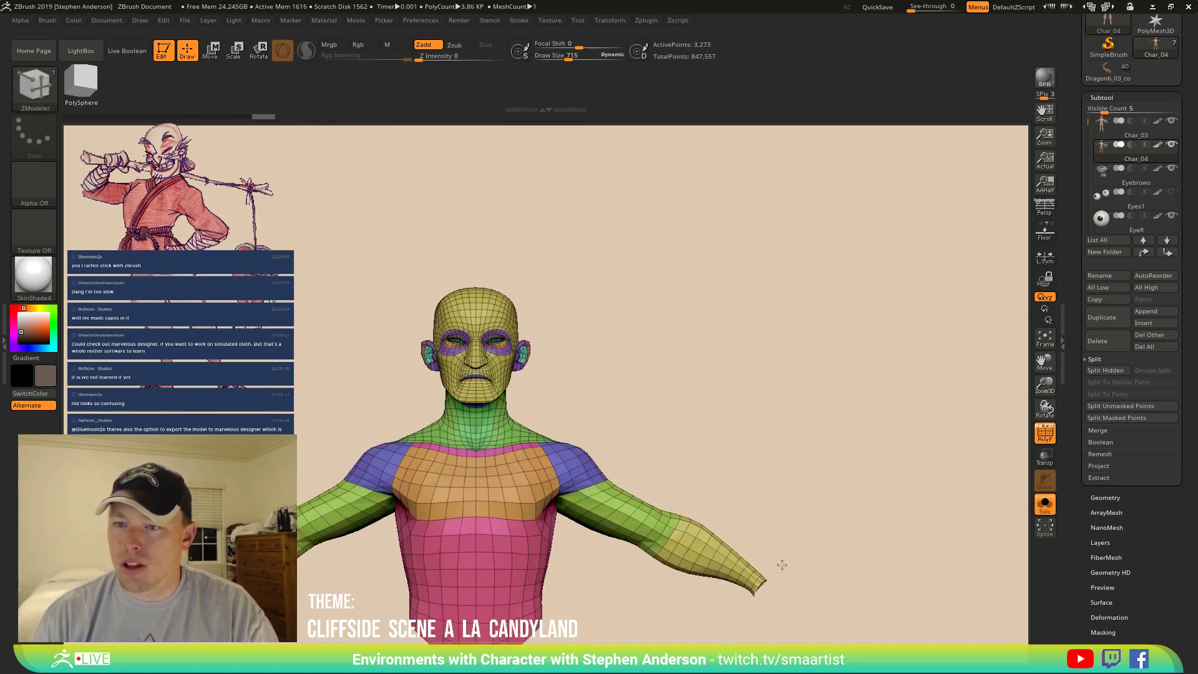
pyautogui.keyDown('ctrl'); pyautogui.keyDown('alt'); pyautogui.keyDown('shift'); pyautogui.click(493, 349); pyautogui.keyUp('shift'); pyautogui.keyUp('alt'); pyautogui.keyUp('ctrl')
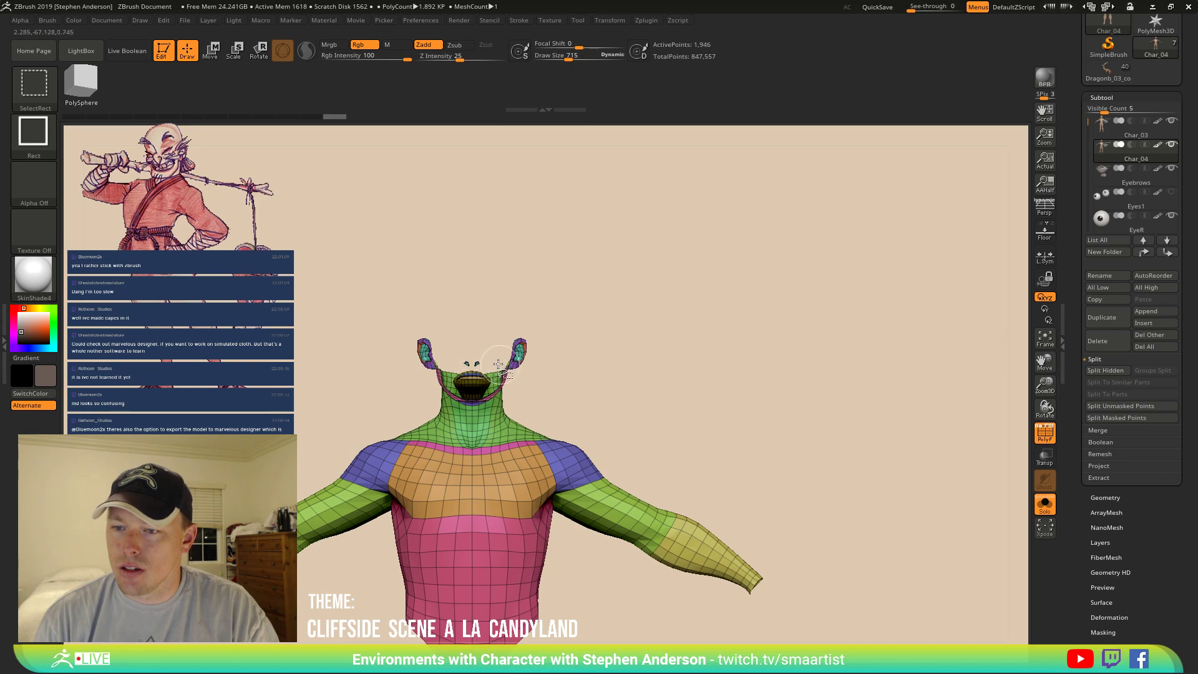
pyautogui.keyDown('ctrl'); pyautogui.keyDown('alt'); pyautogui.keyDown('shift'); pyautogui.moveTo(439, 332); pyautogui.dragTo(559, 414); pyautogui.keyUp('shift'); pyautogui.keyUp('alt'); pyautogui.keyUp('ctrl')
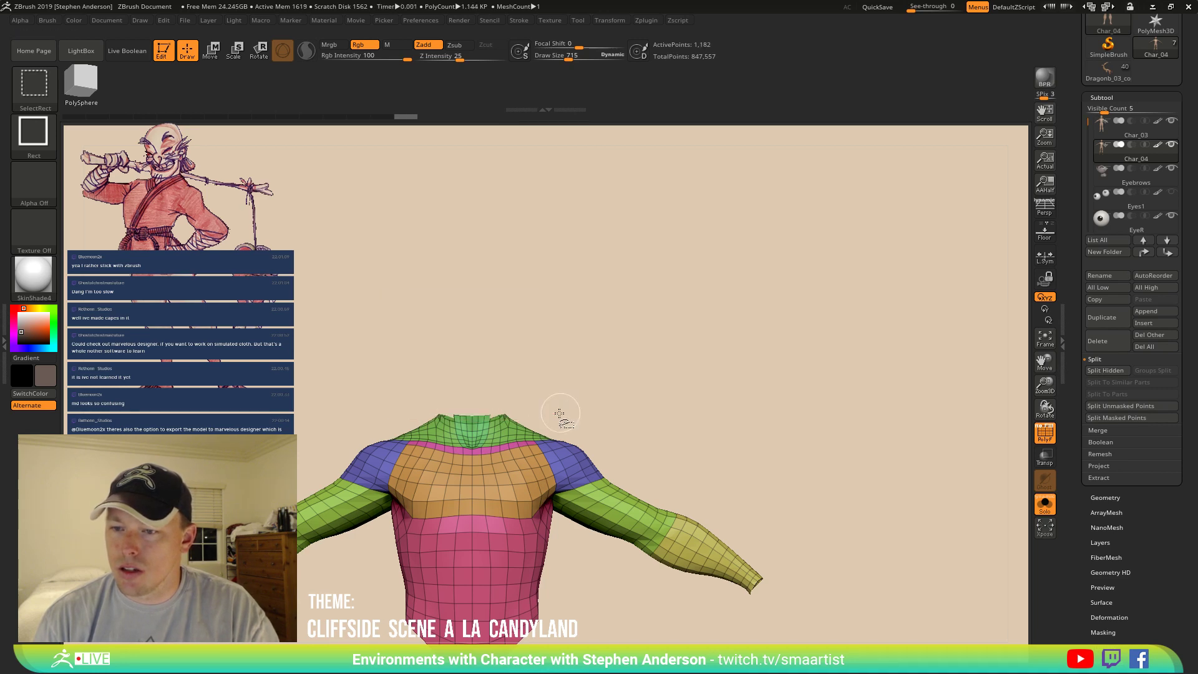
# Restore the hidden neck polygroups while keeping the head hidden, leaving the neck and shoulders for trimming.
pyautogui.moveTo(577, 360); pyautogui.dragTo(649, 374, button='right')
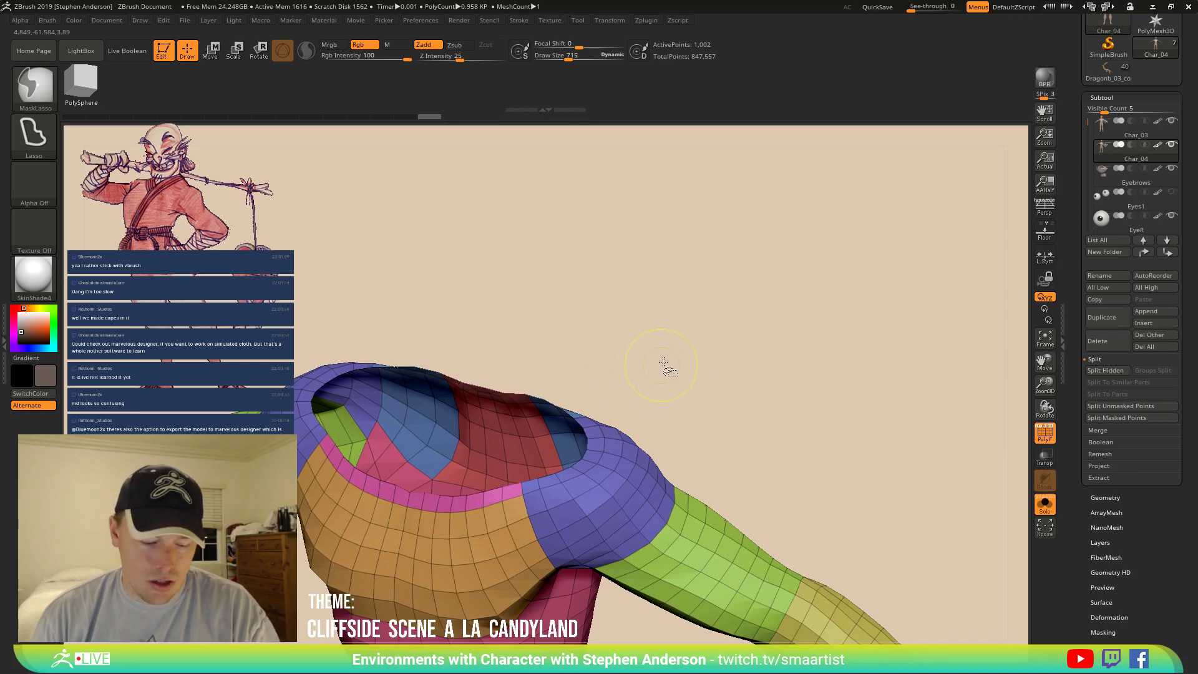
pyautogui.keyDown('ctrl'); pyautogui.keyDown('shift'); pyautogui.click(671, 378); pyautogui.keyUp('shift'); pyautogui.keyUp('ctrl')
pyautogui.keyDown('ctrl'); pyautogui.keyDown('alt'); pyautogui.keyDown('shift'); pyautogui.click(505, 443); pyautogui.keyUp('shift'); pyautogui.keyUp('alt'); pyautogui.keyUp('ctrl')
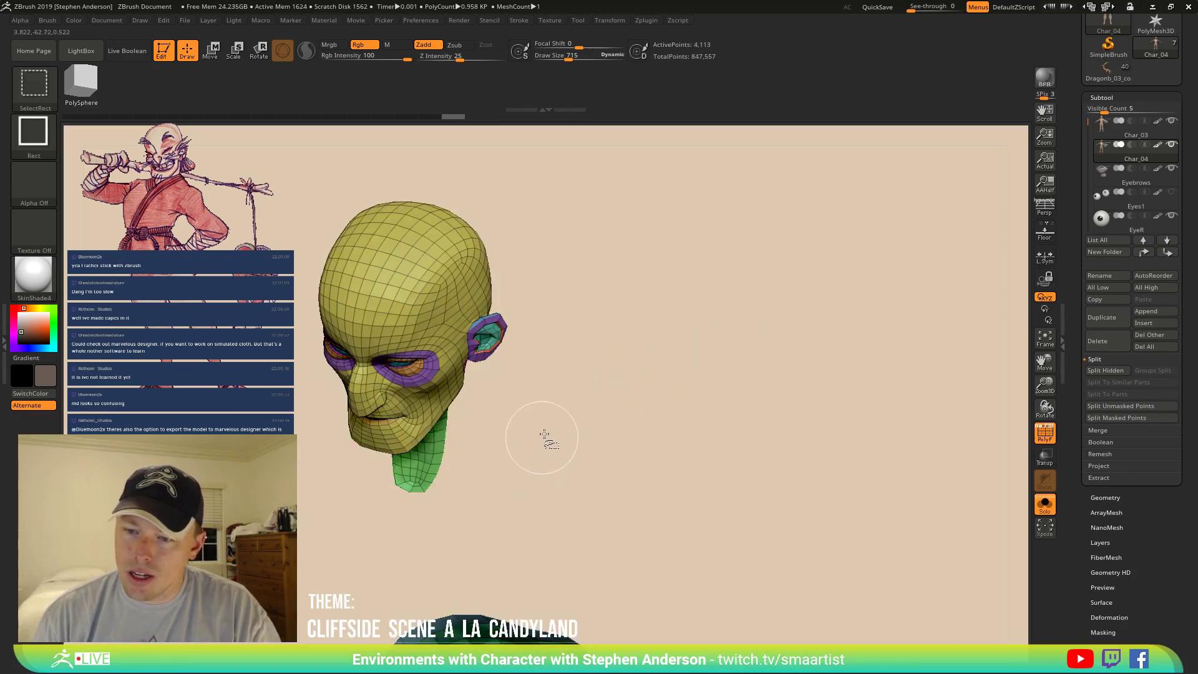
pyautogui.keyDown('ctrl'); pyautogui.keyDown('alt'); pyautogui.keyDown('shift'); pyautogui.click(434, 460); pyautogui.keyUp('shift'); pyautogui.keyUp('alt'); pyautogui.keyUp('ctrl')
pyautogui.moveTo(662, 380); pyautogui.dragTo(657, 286)
pyautogui.moveTo(718, 303)
pyautogui.keyDown('ctrl'); pyautogui.keyDown('shift'); pyautogui.mouseDown()
pyautogui.moveTo(741, 319)
pyautogui.moveTo(688, 340)
pyautogui.moveTo(722, 353)
pyautogui.moveTo(706, 243)
pyautogui.moveTo(670, 259)
pyautogui.moveTo(738, 300)
pyautogui.moveTo(568, 297)
pyautogui.moveTo(684, 339)
pyautogui.moveTo(636, 343)
pyautogui.moveTo(648, 316)
pyautogui.moveTo(634, 271)
pyautogui.moveTo(617, 280)
pyautogui.moveTo(690, 276)
pyautogui.moveTo(668, 307)
pyautogui.moveTo(656, 299)
pyautogui.moveTo(705, 370)
pyautogui.mouseUp(); pyautogui.keyUp('shift'); pyautogui.keyUp('ctrl')
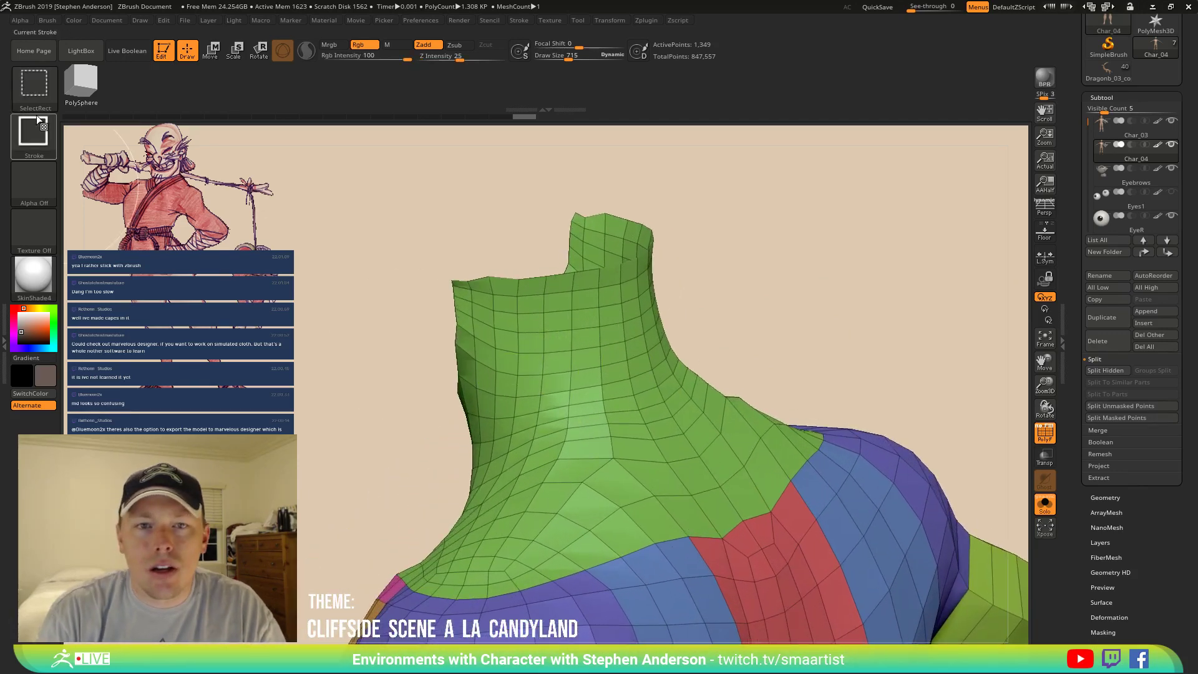
# Switch to SelectLasso and hide a polygon loop around the base of the neck, including its continuation along the side.
pyautogui.press('b')
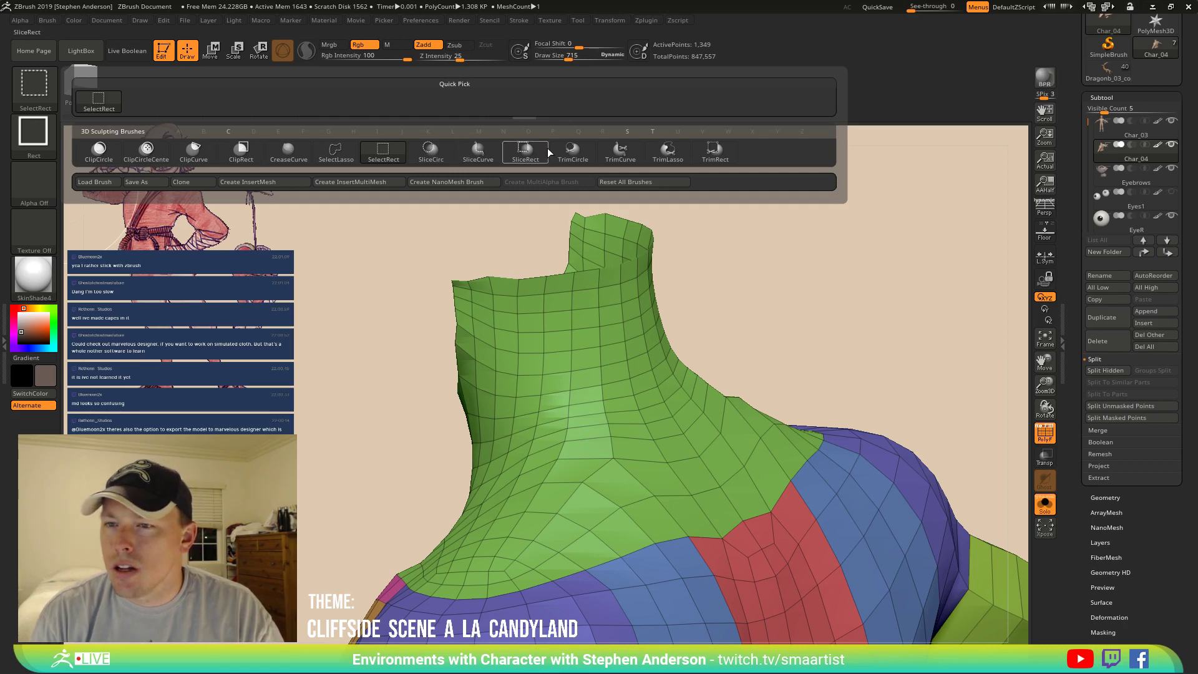
pyautogui.keyDown('ctrl'); pyautogui.keyDown('shift'); pyautogui.click(340, 150); pyautogui.keyUp('shift'); pyautogui.keyUp('ctrl')
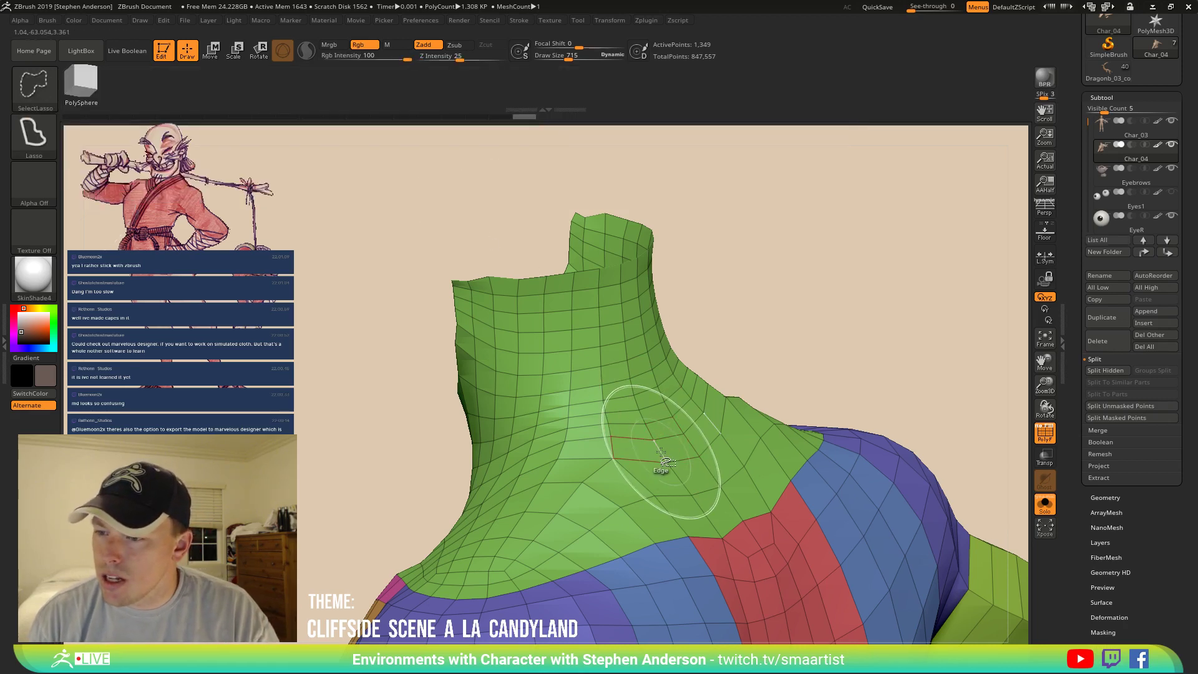
pyautogui.keyDown('ctrl'); pyautogui.keyDown('shift'); pyautogui.click(663, 452); pyautogui.keyUp('shift'); pyautogui.keyUp('ctrl')
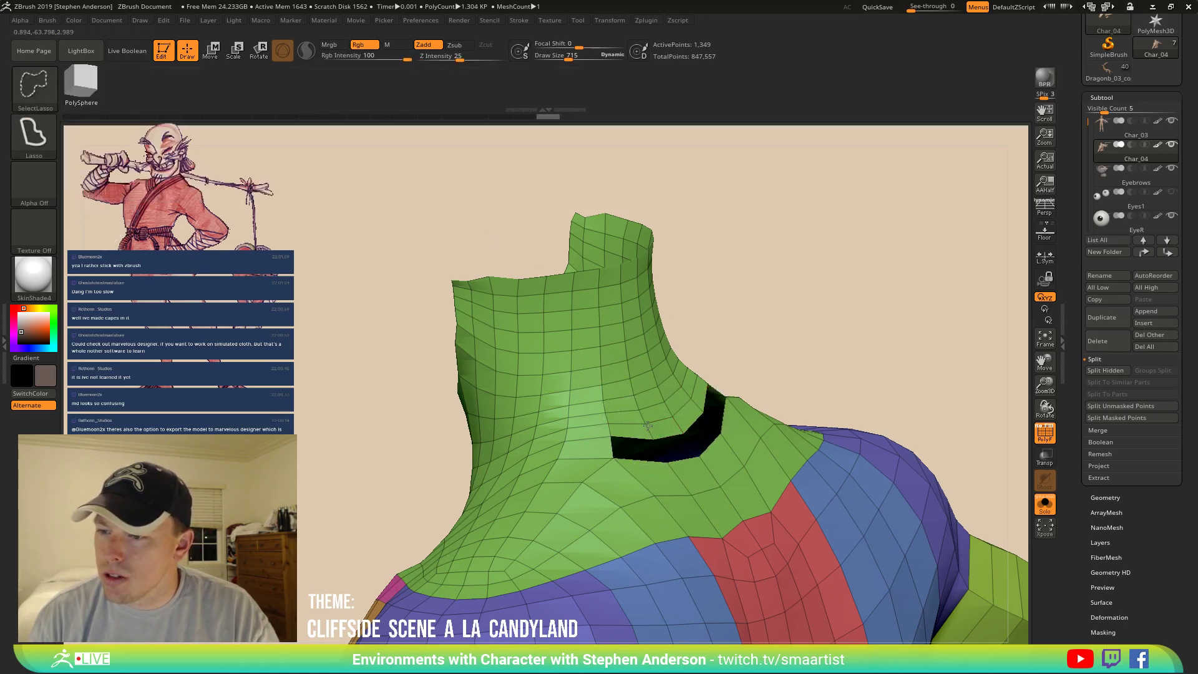
pyautogui.moveTo(627, 420)
pyautogui.mouseDown(button='right')
pyautogui.moveTo(650, 415)
pyautogui.moveTo(580, 451)
pyautogui.mouseUp(button='right')
pyautogui.moveTo(575, 452)
pyautogui.keyDown('ctrl'); pyautogui.keyDown('alt'); pyautogui.keyDown('shift'); pyautogui.mouseDown()
pyautogui.moveTo(537, 484)
pyautogui.moveTo(405, 518)
pyautogui.moveTo(440, 452)
pyautogui.mouseUp(); pyautogui.keyUp('shift'); pyautogui.keyUp('alt'); pyautogui.keyUp('ctrl')
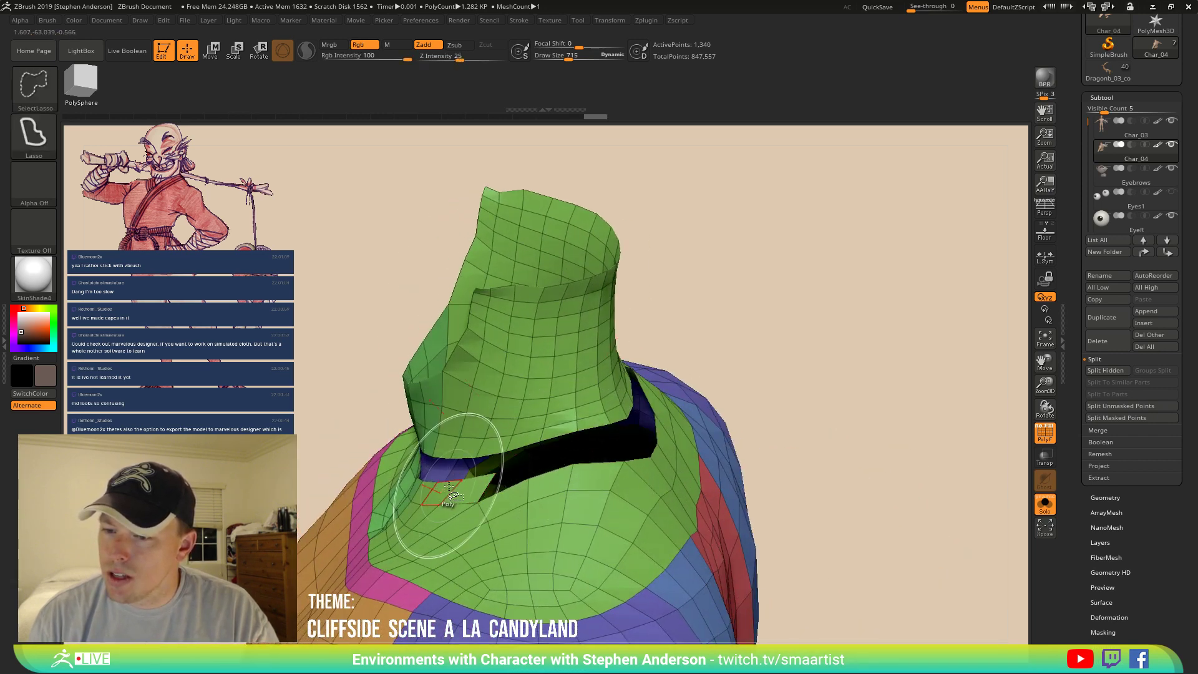
# Try to hide a further polygon loop running down from the front of the neck base.
pyautogui.keyDown('ctrl'); pyautogui.keyDown('shift'); pyautogui.click(452, 489); pyautogui.keyUp('shift'); pyautogui.keyUp('ctrl')
pyautogui.moveTo(424, 515)
pyautogui.mouseDown(button='right')
pyautogui.moveTo(555, 491)
pyautogui.moveTo(733, 483)
pyautogui.moveTo(751, 495)
pyautogui.moveTo(731, 512)
pyautogui.mouseUp(button='right')
pyautogui.hotkey('ctrl', 'z')
pyautogui.hotkey('ctrl', 'shift', 'z')
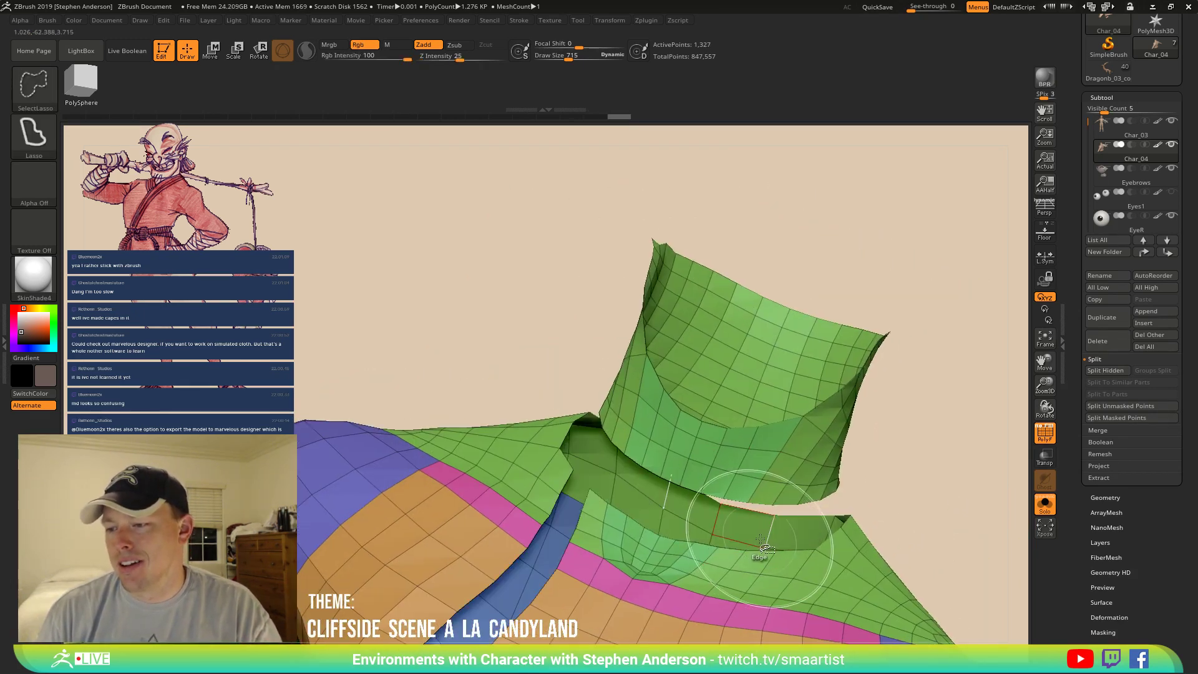
pyautogui.hotkey('ctrl', 'z')
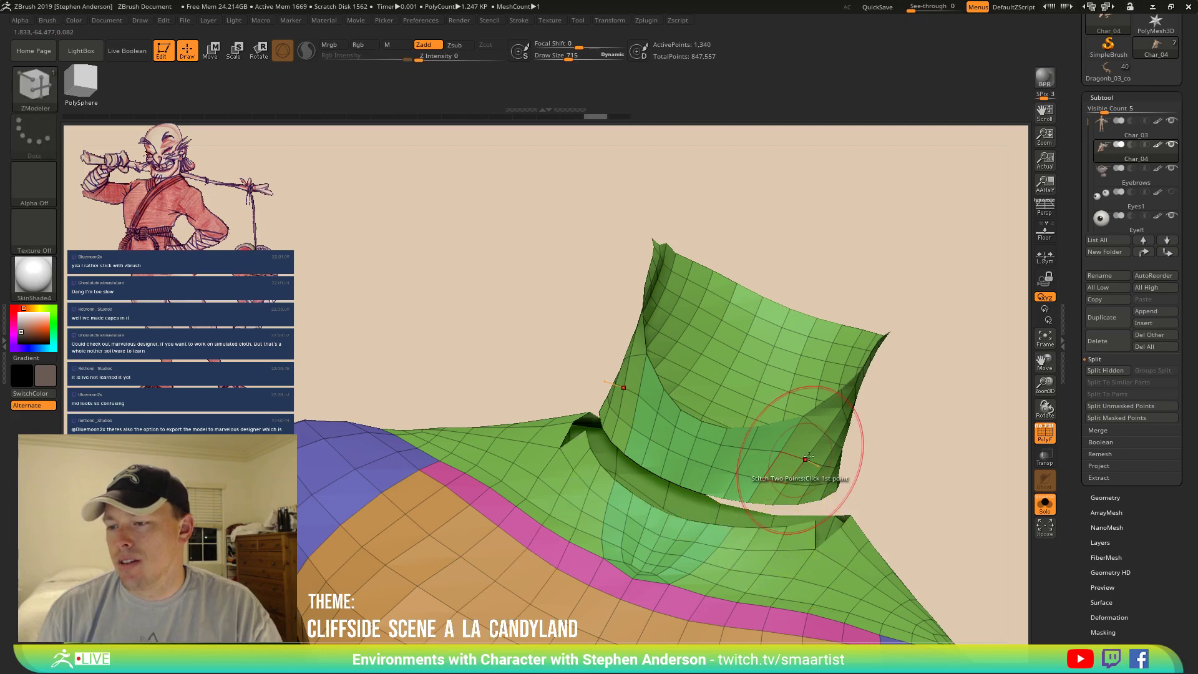
# Hide the detached neck band above the collar with a lasso selection.
pyautogui.moveTo(789, 469); pyautogui.dragTo(827, 443, button='right')
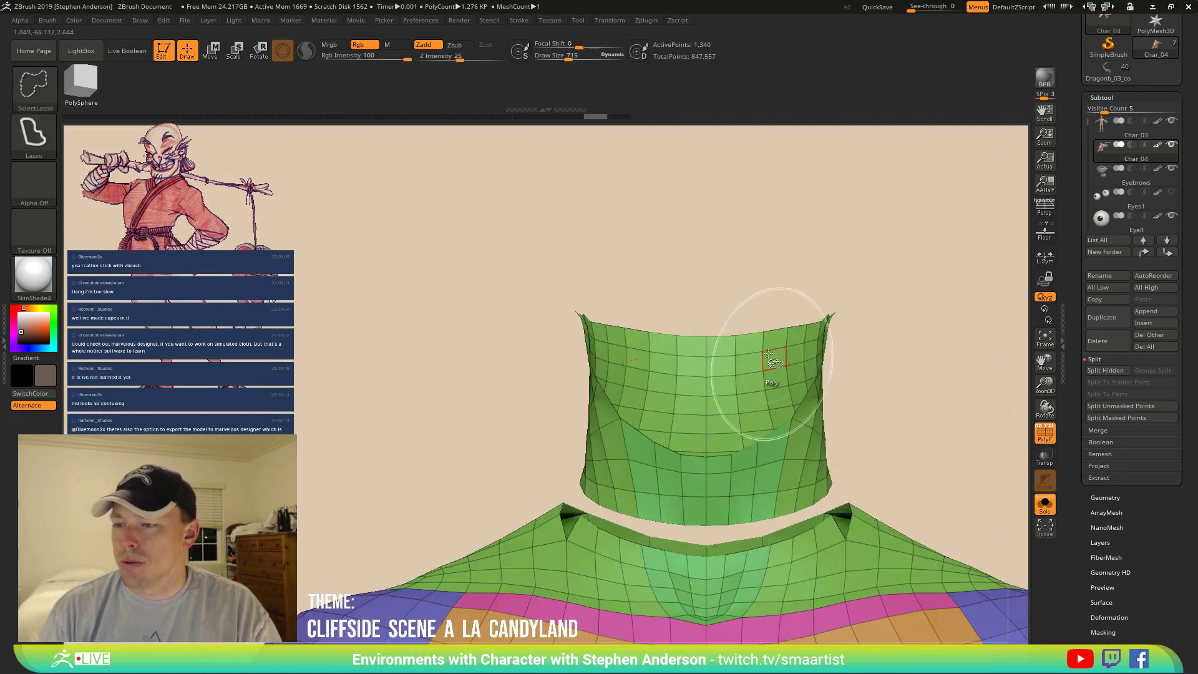
pyautogui.moveTo(566, 258)
pyautogui.keyDown('ctrl'); pyautogui.keyDown('shift'); pyautogui.mouseDown()
pyautogui.moveTo(567, 468)
pyautogui.moveTo(878, 447)
pyautogui.moveTo(891, 315)
pyautogui.mouseUp(); pyautogui.keyUp('shift'); pyautogui.keyUp('ctrl')
pyautogui.moveTo(829, 443)
pyautogui.keyDown('ctrl'); pyautogui.mouseDown(button='right')
pyautogui.moveTo(832, 393)
pyautogui.moveTo(655, 301)
pyautogui.moveTo(678, 287)
pyautogui.moveTo(663, 345)
pyautogui.mouseUp(button='right'); pyautogui.keyUp('ctrl')
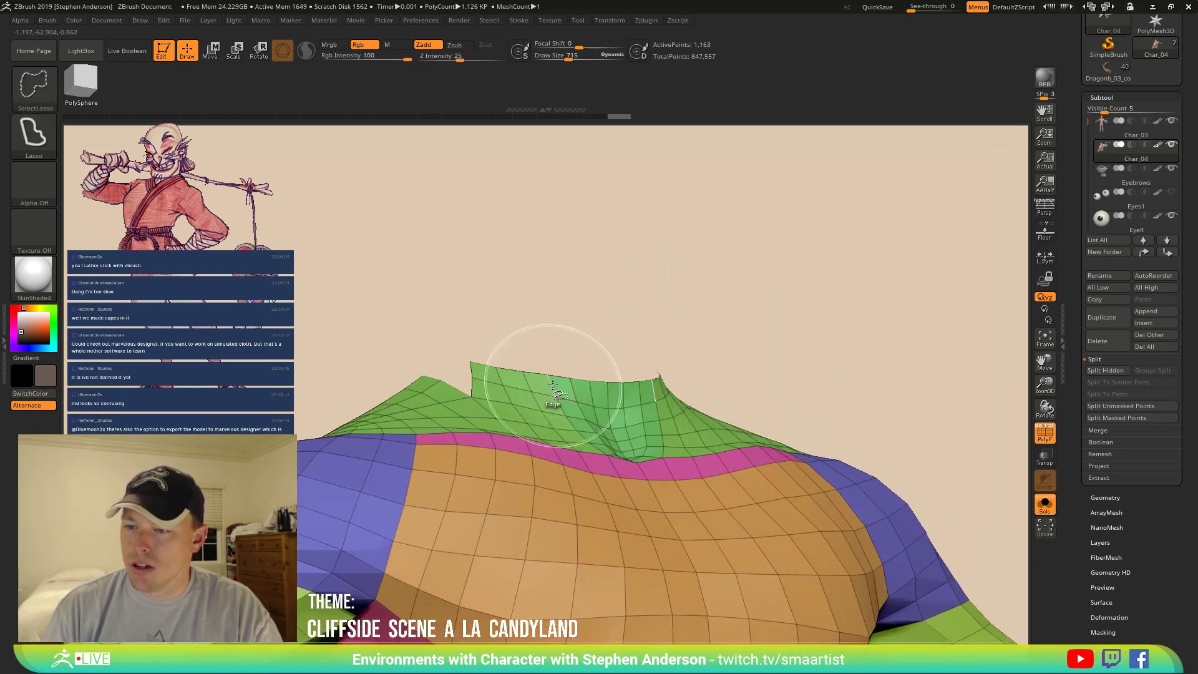
pyautogui.keyDown('ctrl'); pyautogui.keyDown('shift'); pyautogui.click(552, 387); pyautogui.keyUp('shift'); pyautogui.keyUp('ctrl')
pyautogui.hotkey('ctrl', 'z')
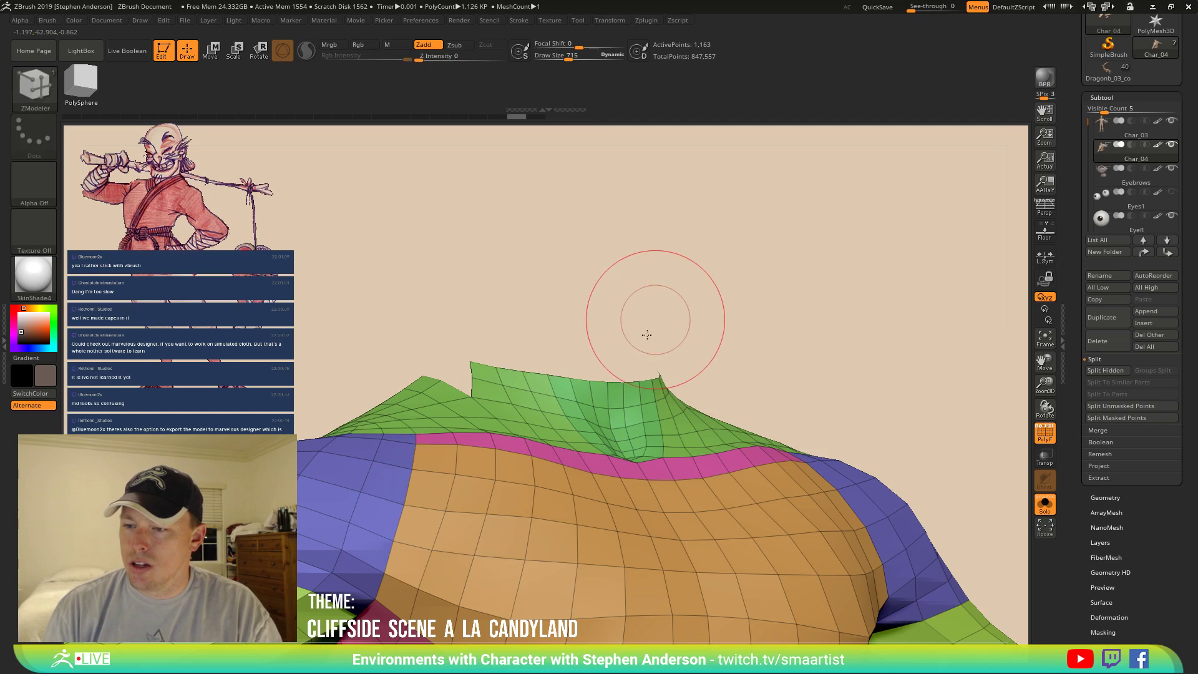
# Delete the higher subdivision levels of the upper-body duplicate and remove its hidden geometry.
pyautogui.moveTo(656, 320); pyautogui.dragTo(776, 236, button='right')
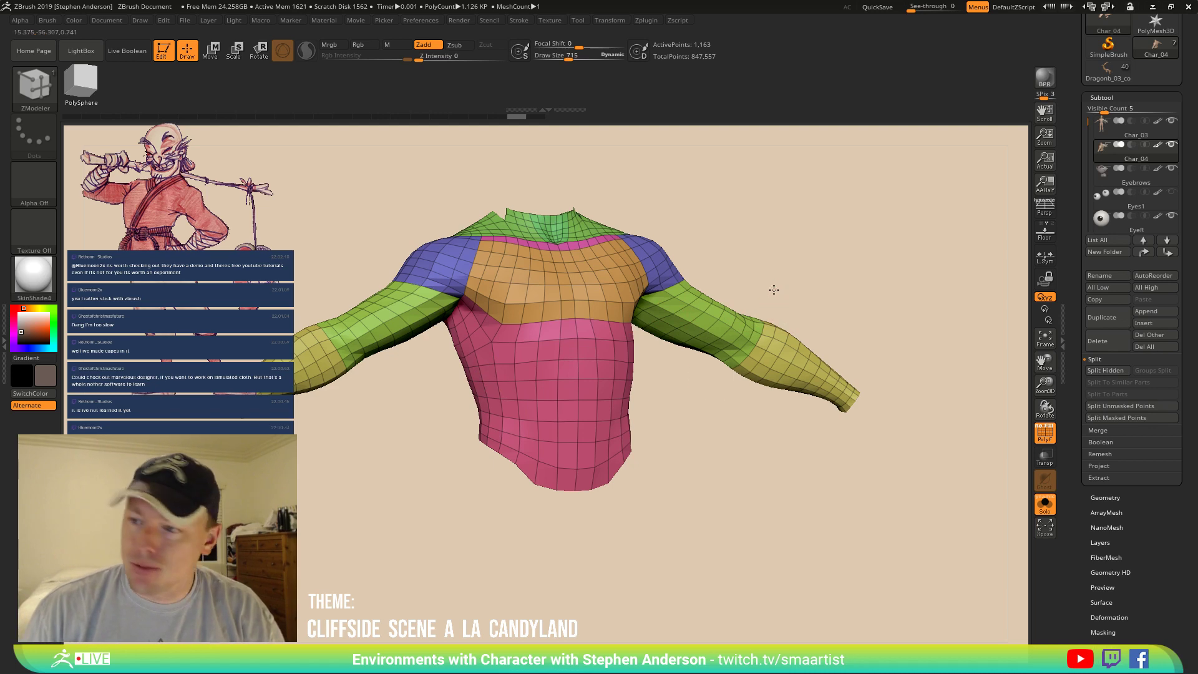
pyautogui.moveTo(774, 289); pyautogui.dragTo(785, 310)
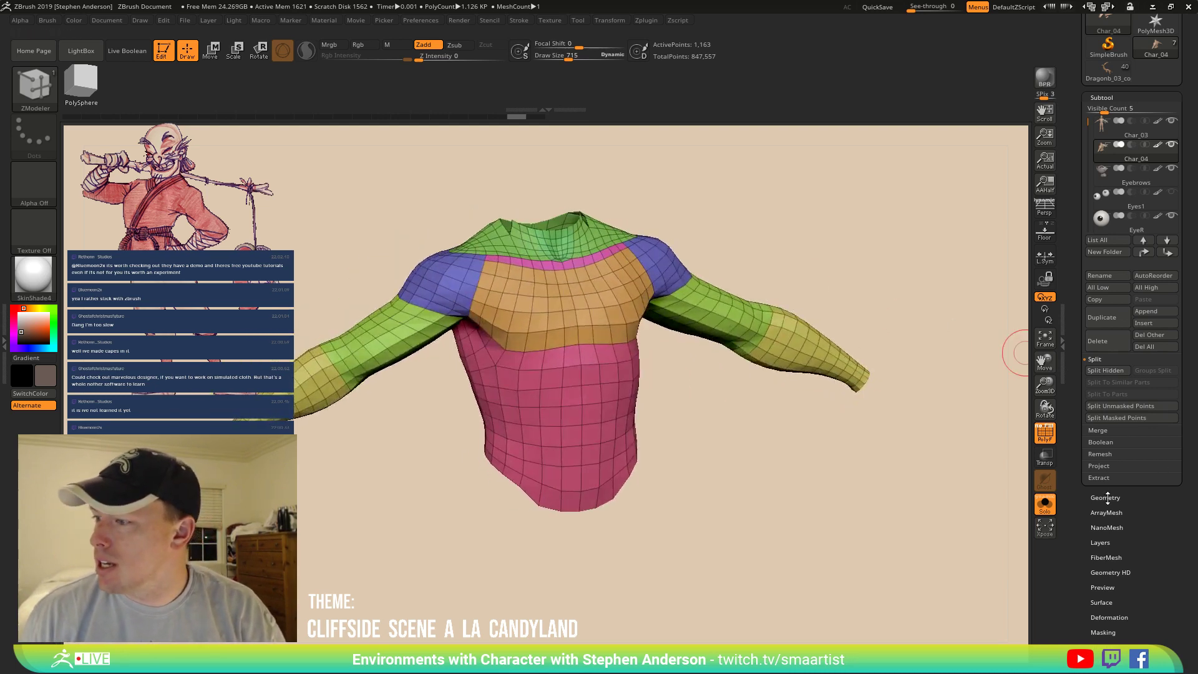
pyautogui.click(1106, 497)
pyautogui.click(1121, 410)
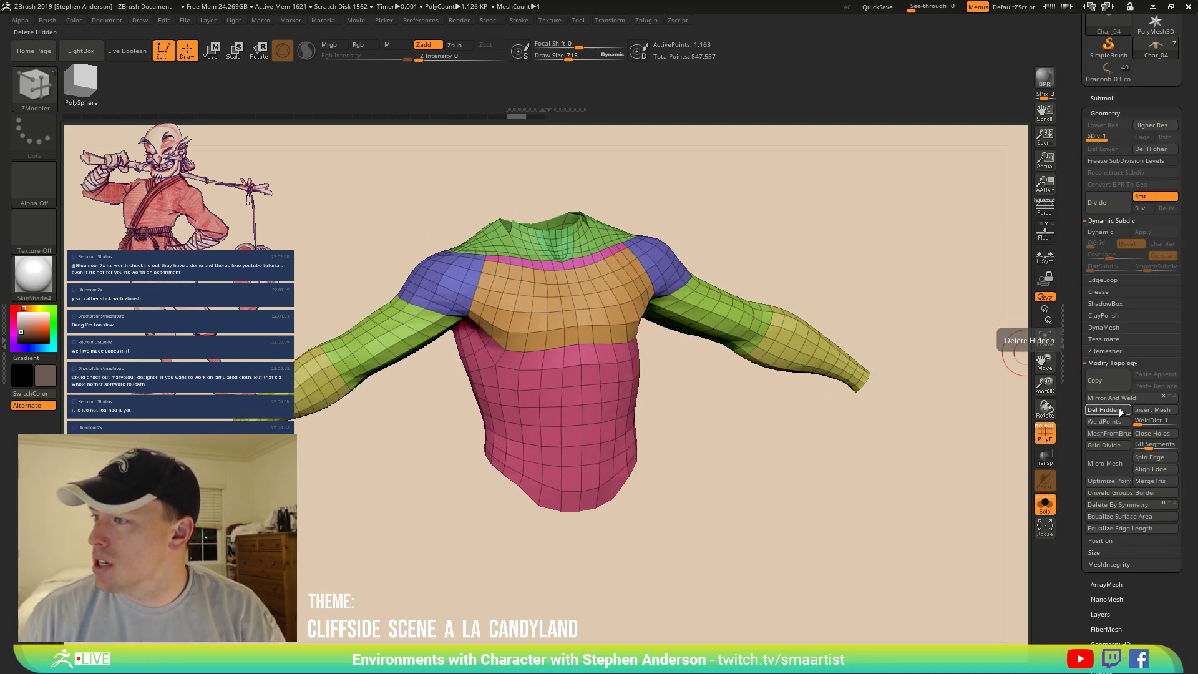
pyautogui.moveTo(842, 299); pyautogui.dragTo(828, 354)
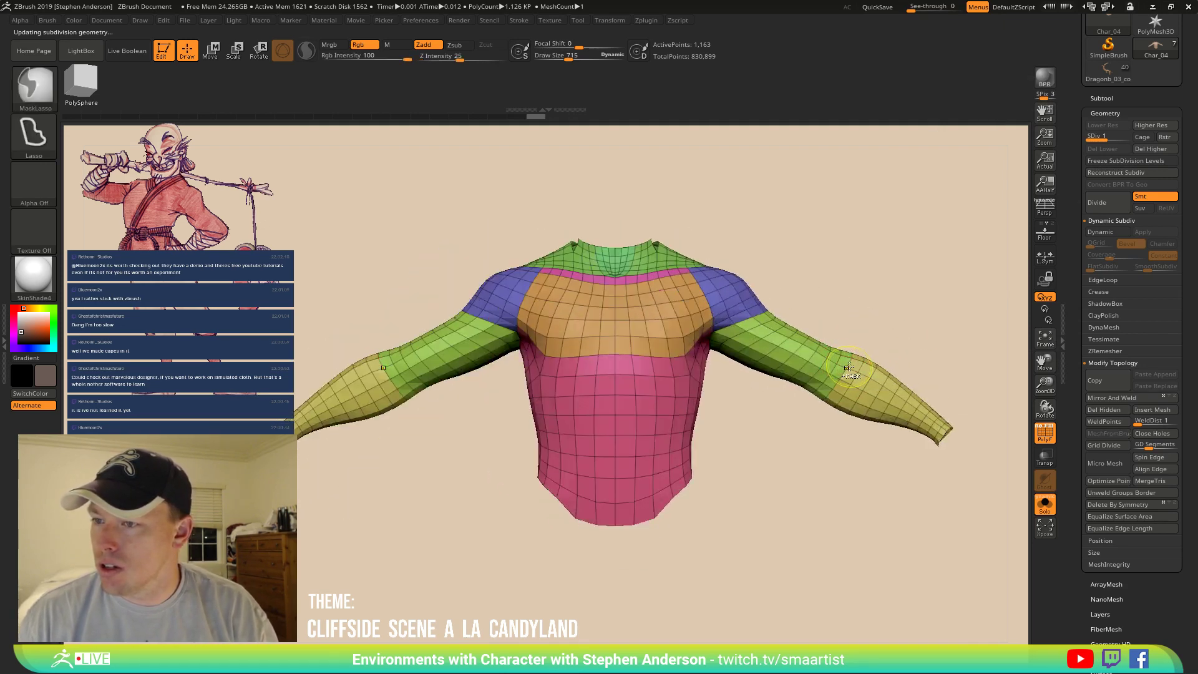
pyautogui.hotkey('ctrl', 'z')
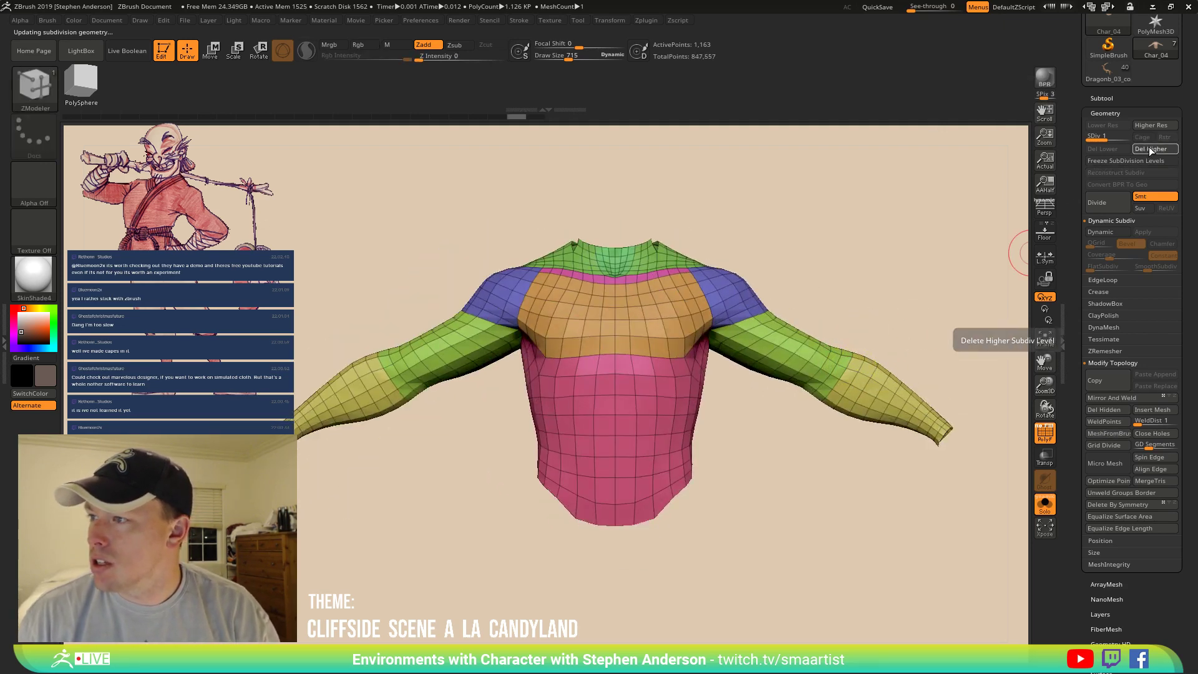
pyautogui.click(1148, 149)
pyautogui.click(1118, 410)
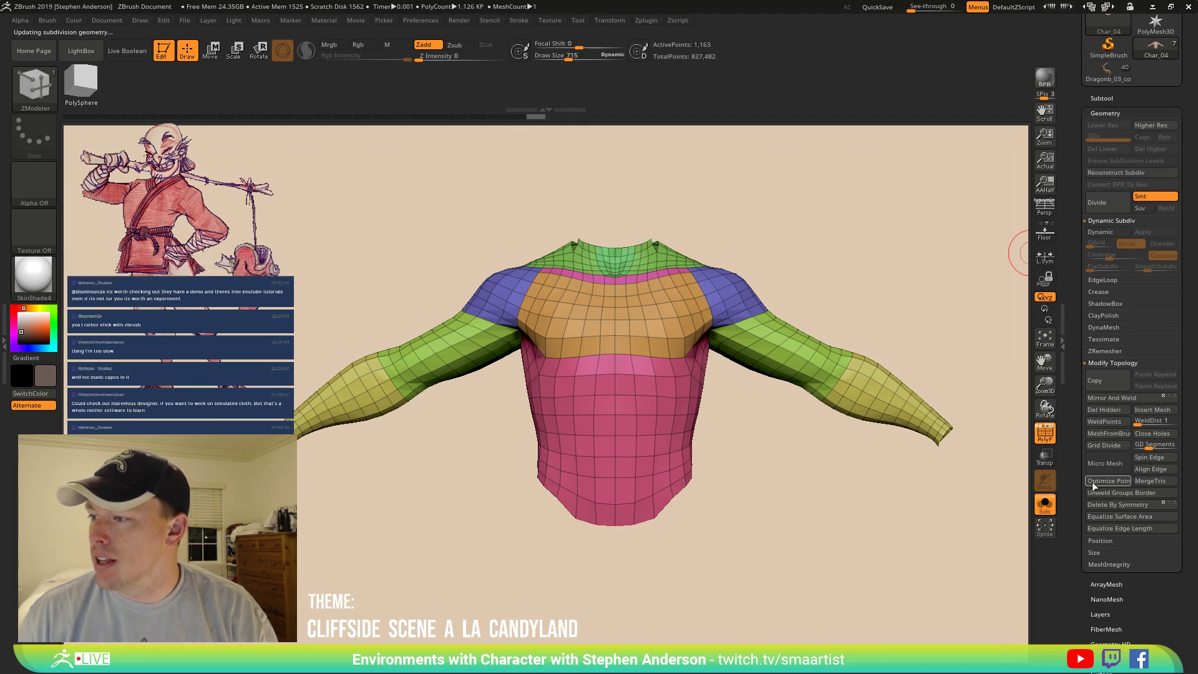
# Hide the uppermost polygon loop along the front of the collar, undoing the extra loop taken below it.
pyautogui.moveTo(678, 314)
pyautogui.mouseDown(button='right')
pyautogui.moveTo(758, 312)
pyautogui.moveTo(633, 241)
pyautogui.moveTo(631, 318)
pyautogui.moveTo(681, 390)
pyautogui.mouseUp(button='right')
pyautogui.moveTo(631, 350); pyautogui.dragTo(705, 340, button='right')
pyautogui.moveTo(588, 352); pyautogui.dragTo(585, 354, button='right')
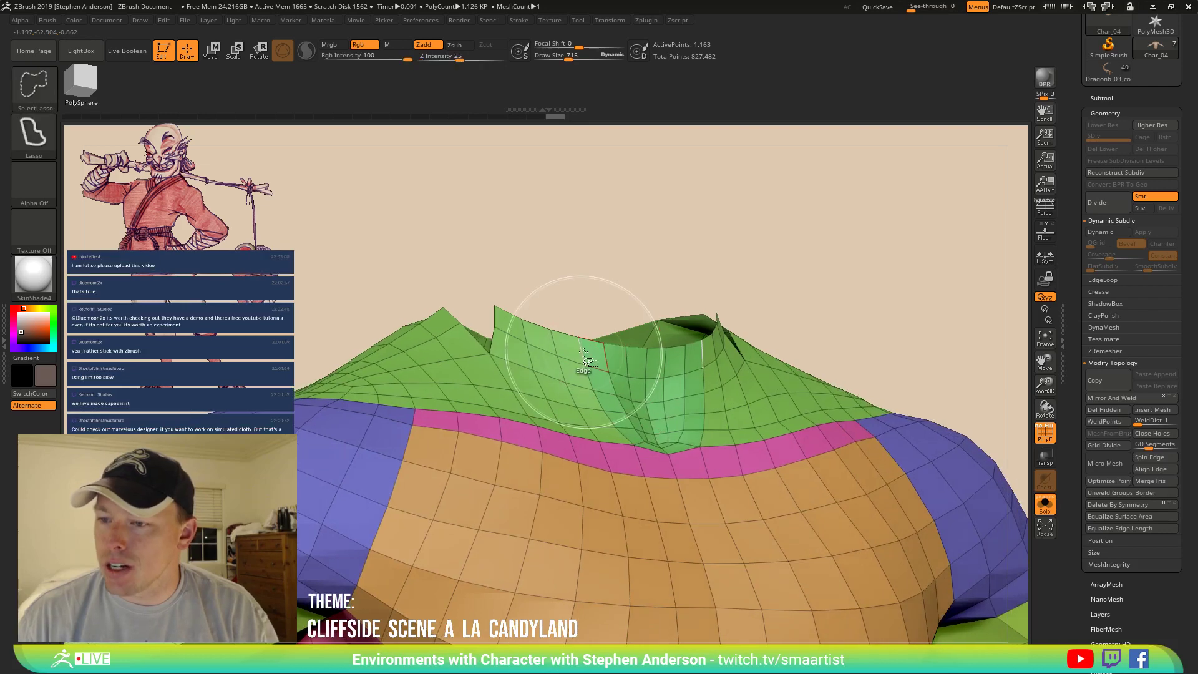
pyautogui.keyDown('ctrl'); pyautogui.keyDown('shift'); pyautogui.click(586, 355); pyautogui.keyUp('shift'); pyautogui.keyUp('ctrl')
pyautogui.keyDown('ctrl'); pyautogui.keyDown('shift'); pyautogui.click(588, 381); pyautogui.keyUp('shift'); pyautogui.keyUp('ctrl')
pyautogui.keyDown('ctrl'); pyautogui.keyDown('shift'); pyautogui.click(620, 391); pyautogui.keyUp('shift'); pyautogui.keyUp('ctrl')
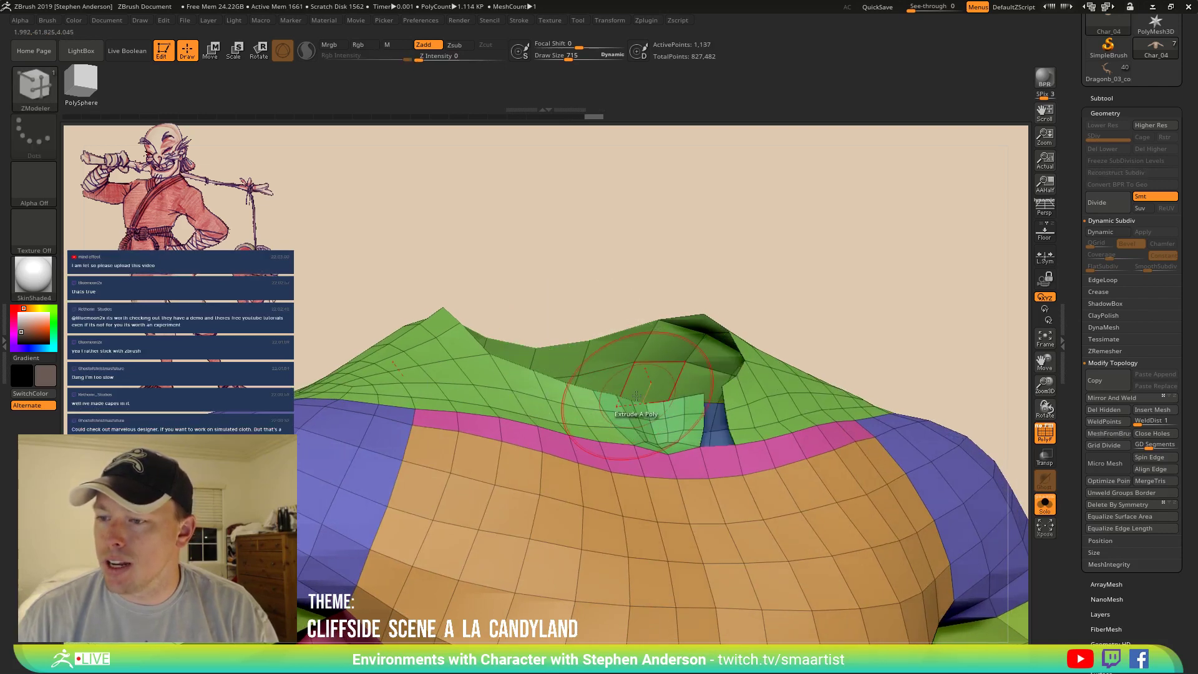
pyautogui.moveTo(639, 400); pyautogui.dragTo(608, 412, button='right')
pyautogui.hotkey('ctrl', 'z')
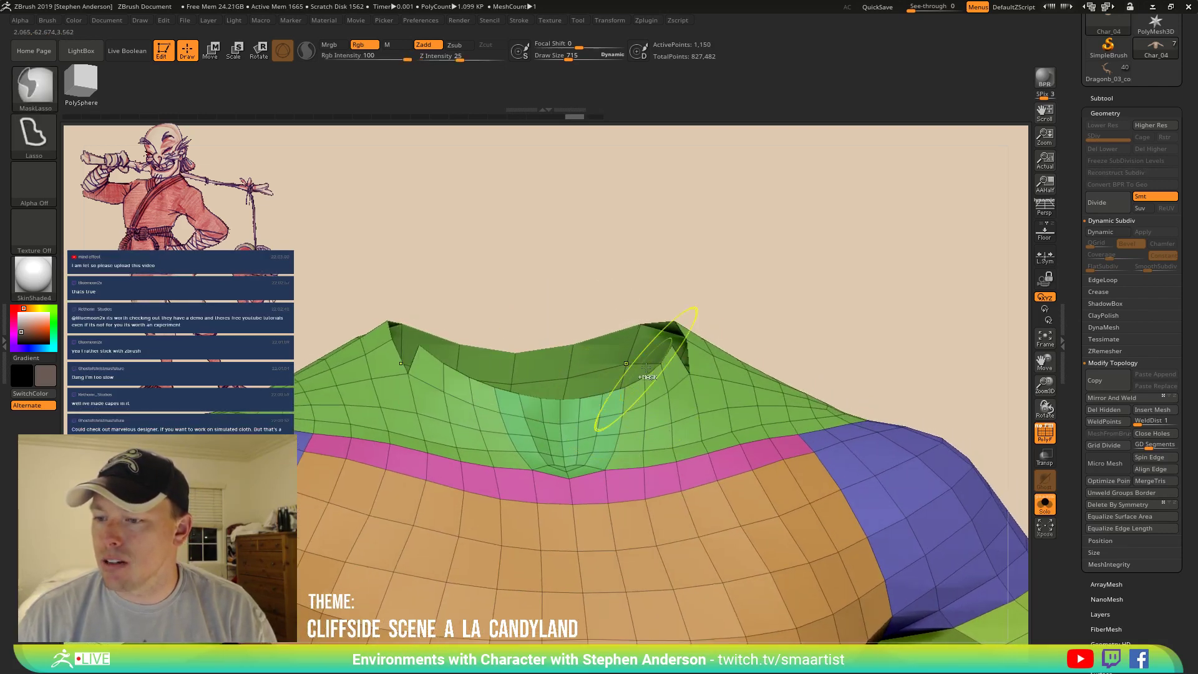
# Lasso-hide the raised strip along the front neckline and delete the hidden geometry.
pyautogui.moveTo(644, 353); pyautogui.dragTo(643, 334, button='right')
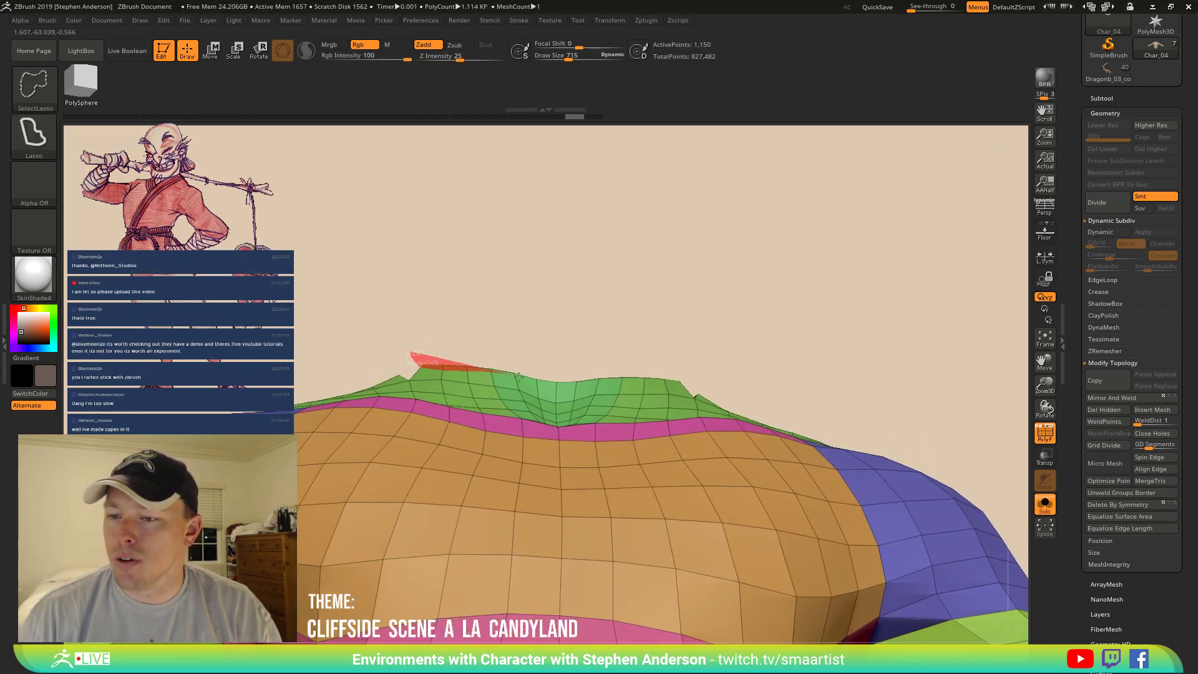
pyautogui.keyDown('ctrl'); pyautogui.keyDown('shift'); pyautogui.moveTo(495, 256); pyautogui.dragTo(499, 263); pyautogui.keyUp('shift'); pyautogui.keyUp('ctrl')
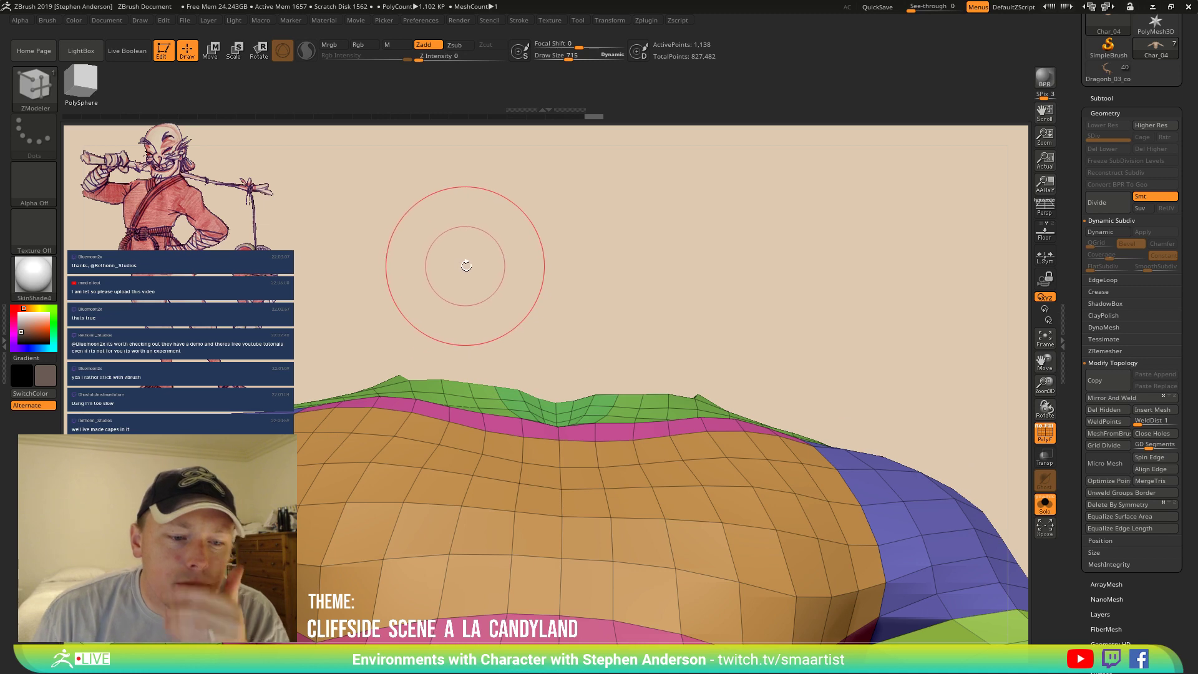
pyautogui.moveTo(466, 269)
pyautogui.mouseDown(button='right')
pyautogui.moveTo(481, 323)
pyautogui.moveTo(463, 251)
pyautogui.mouseUp(button='right')
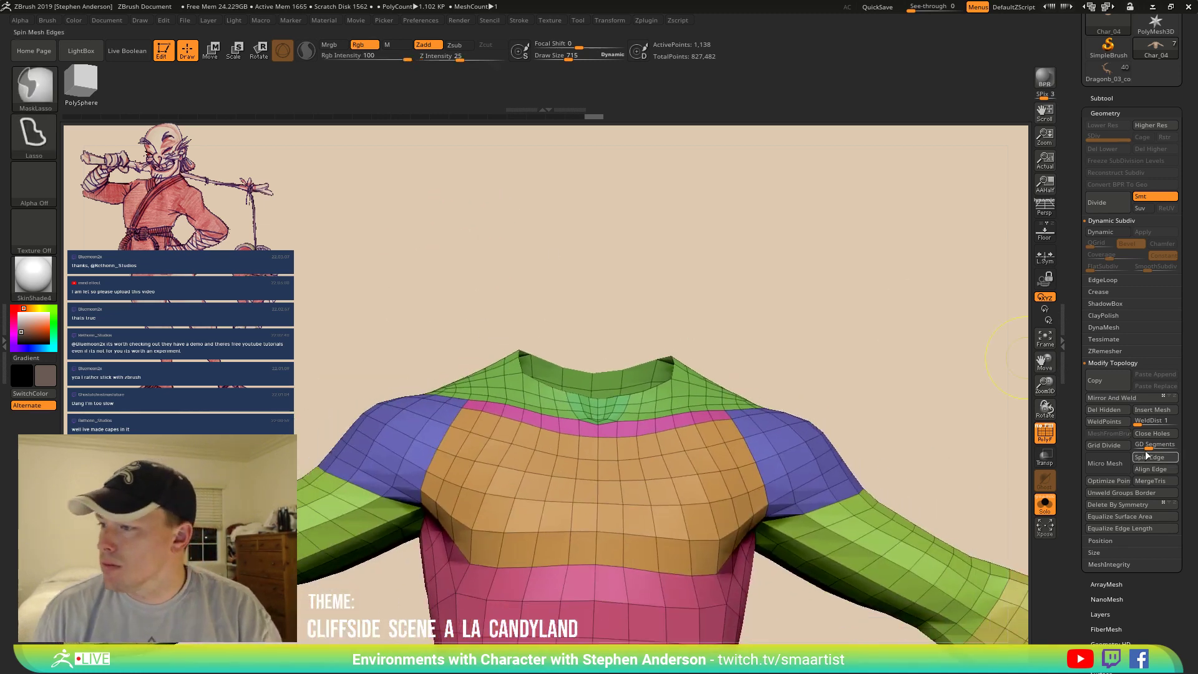
pyautogui.click(1105, 410)
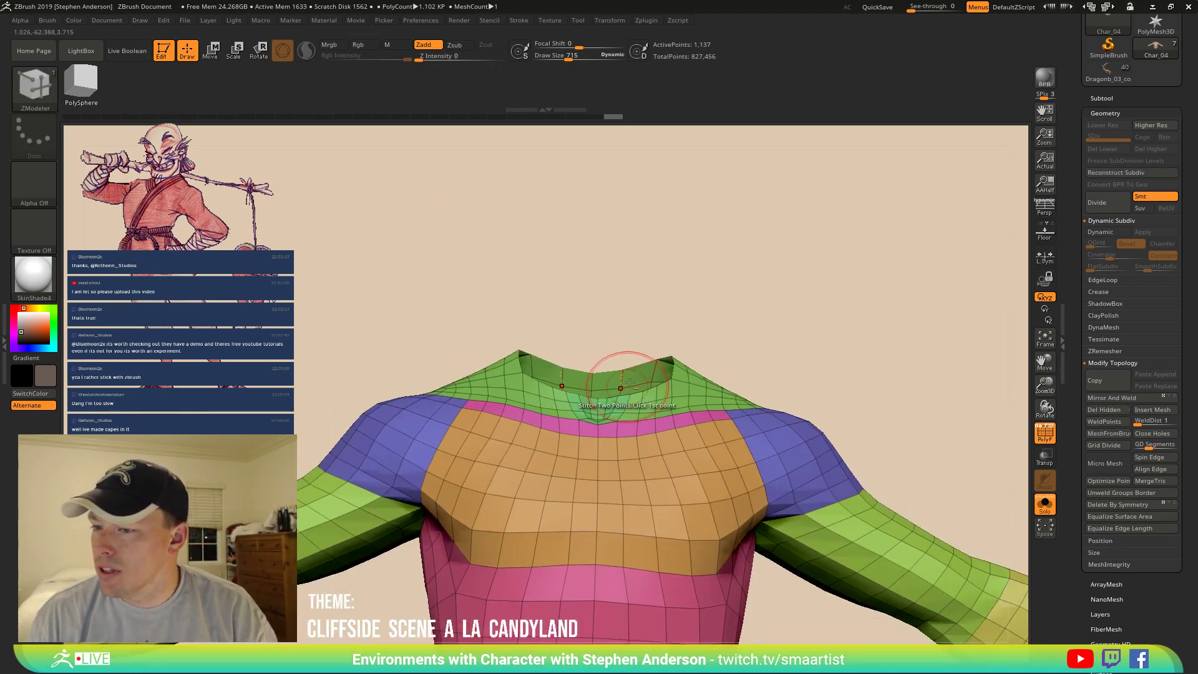
# Hide the throat polygroup at the front of the collar to form a V-neck, and delete the hidden geometry.
pyautogui.moveTo(621, 374)
pyautogui.keyDown('alt'); pyautogui.mouseDown(button='right')
pyautogui.moveTo(589, 298)
pyautogui.moveTo(608, 377)
pyautogui.mouseUp(button='right'); pyautogui.keyUp('alt')
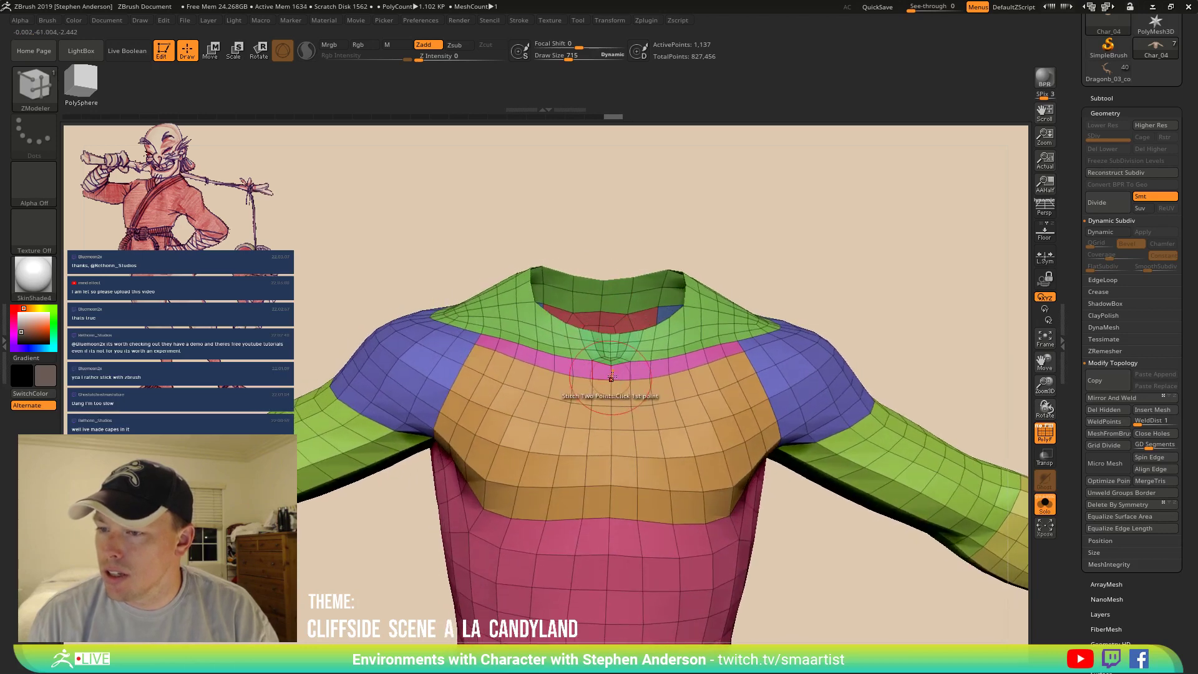
pyautogui.keyDown('ctrl'); pyautogui.moveTo(608, 312); pyautogui.dragTo(596, 355, button='right'); pyautogui.keyUp('ctrl')
pyautogui.keyDown('ctrl'); pyautogui.keyDown('shift'); pyautogui.click(594, 355); pyautogui.keyUp('shift'); pyautogui.keyUp('ctrl')
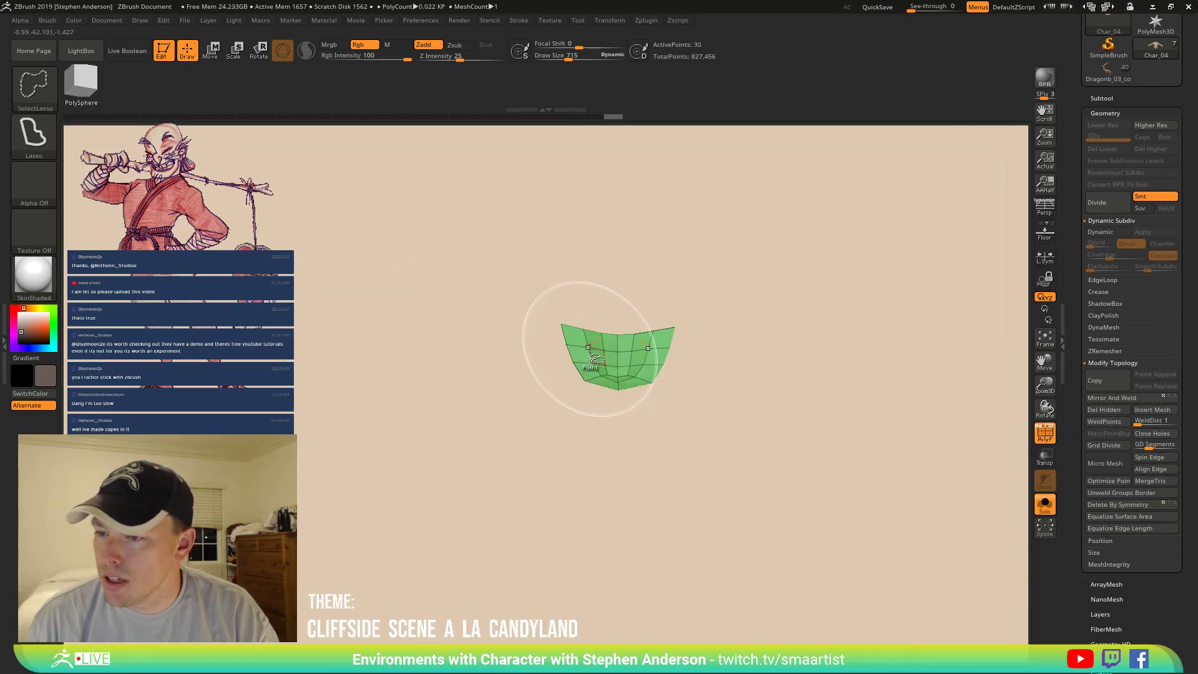
pyautogui.keyDown('ctrl'); pyautogui.keyDown('shift'); pyautogui.click(593, 355); pyautogui.keyUp('shift'); pyautogui.keyUp('ctrl')
pyautogui.keyDown('ctrl'); pyautogui.moveTo(630, 406); pyautogui.dragTo(600, 275, button='right'); pyautogui.keyUp('ctrl')
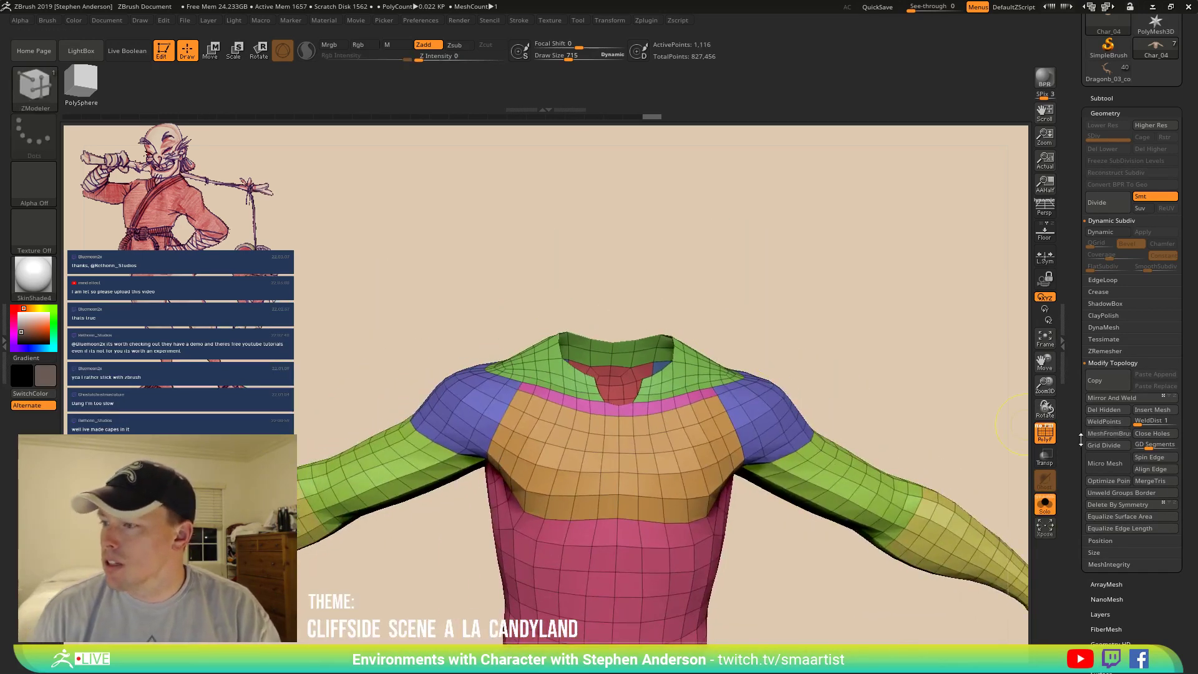
pyautogui.click(1118, 410)
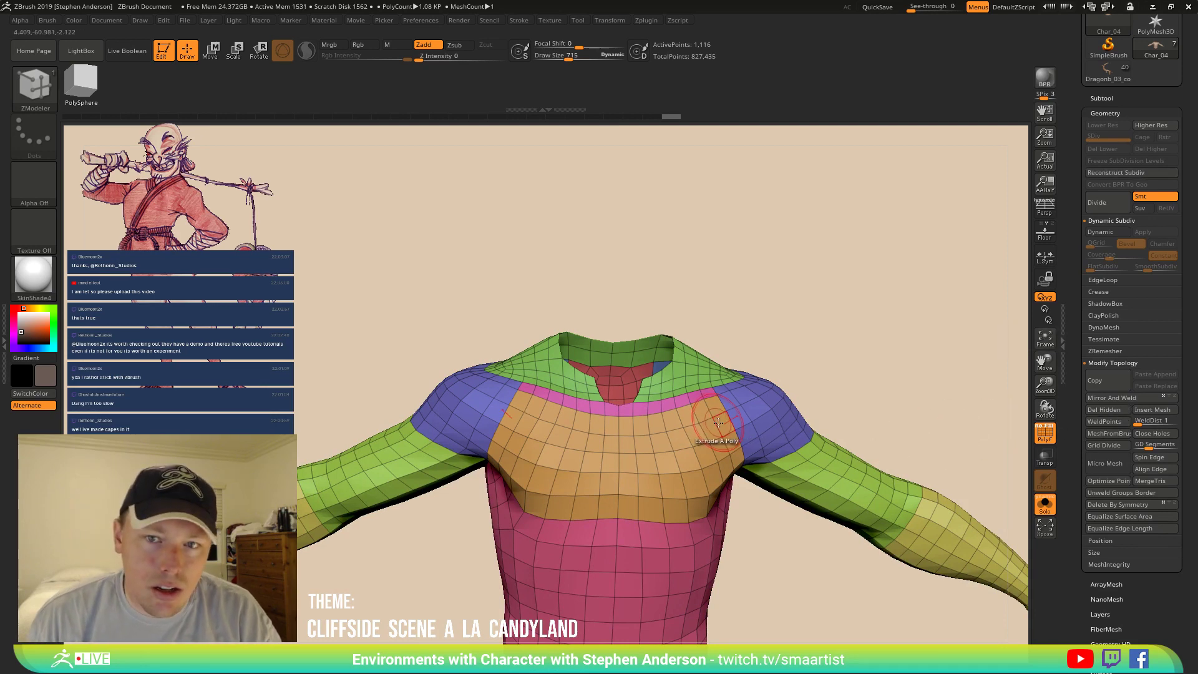
# Hide the centre column of polygons down the chest and belly to open the garment's front.
pyautogui.keyDown('ctrl'); pyautogui.moveTo(718, 402); pyautogui.dragTo(715, 465, button='right'); pyautogui.keyUp('ctrl')
pyautogui.moveTo(562, 426)
pyautogui.keyDown('alt'); pyautogui.mouseDown(button='right')
pyautogui.moveTo(611, 411)
pyautogui.moveTo(608, 350)
pyautogui.moveTo(644, 472)
pyautogui.moveTo(637, 495)
pyautogui.moveTo(652, 399)
pyautogui.moveTo(650, 452)
pyautogui.mouseUp(button='right'); pyautogui.keyUp('alt')
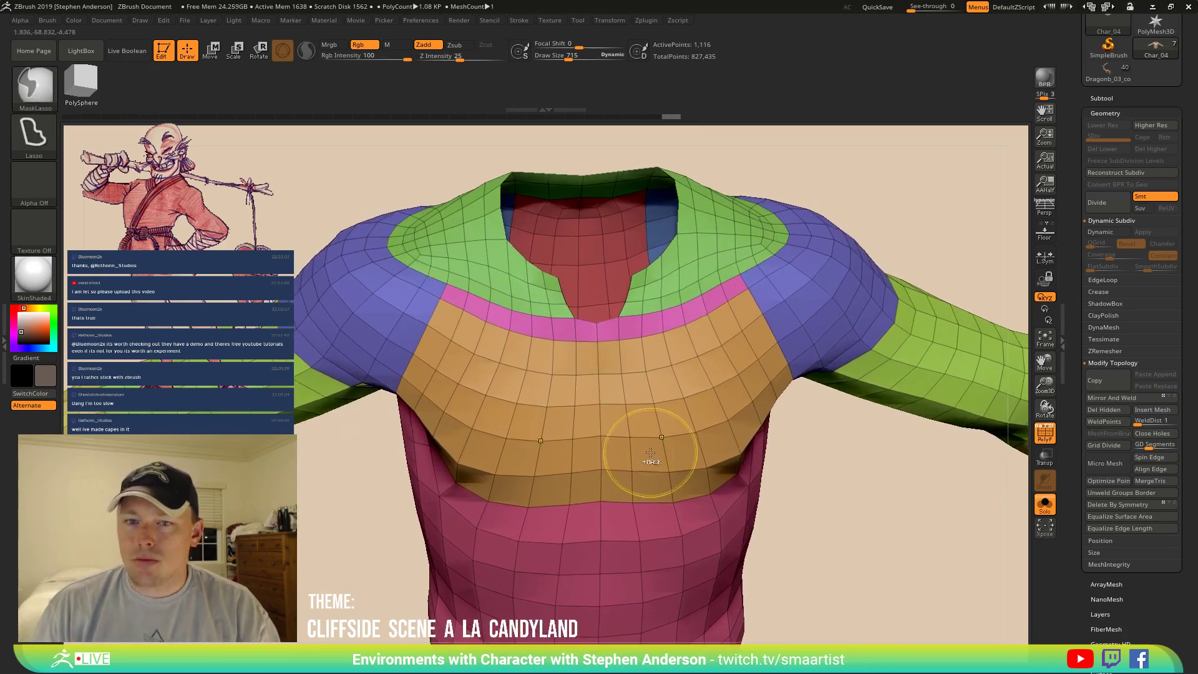
pyautogui.moveTo(668, 371)
pyautogui.mouseDown(button='right')
pyautogui.moveTo(658, 368)
pyautogui.moveTo(681, 319)
pyautogui.moveTo(692, 220)
pyautogui.mouseUp(button='right')
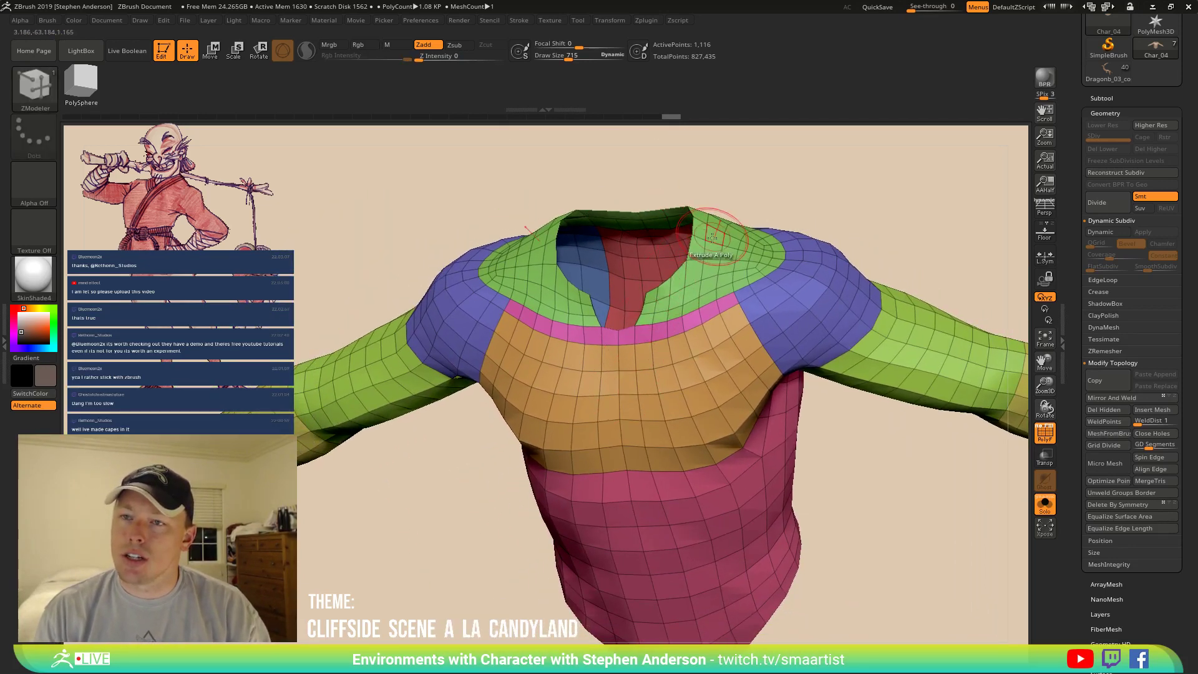
pyautogui.moveTo(637, 360)
pyautogui.mouseDown(button='right')
pyautogui.moveTo(650, 343)
pyautogui.moveTo(641, 380)
pyautogui.moveTo(634, 293)
pyautogui.mouseUp(button='right')
pyautogui.keyDown('ctrl'); pyautogui.keyDown('shift'); pyautogui.click(627, 347); pyautogui.keyUp('shift'); pyautogui.keyUp('ctrl')
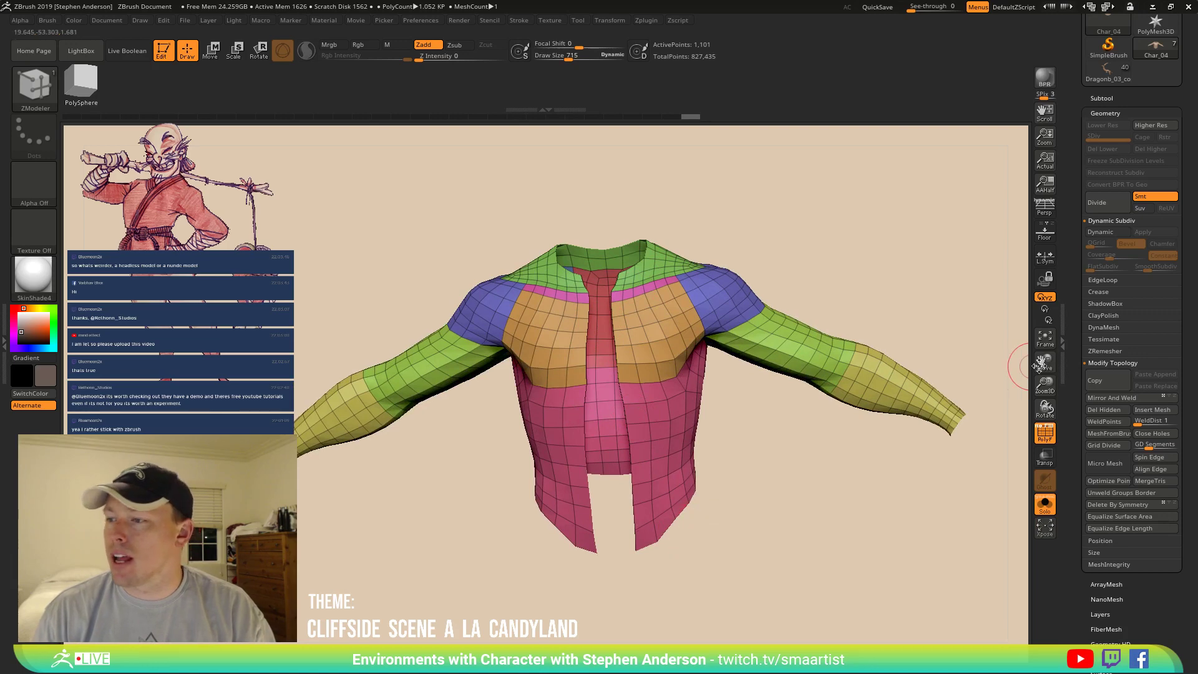
# Mirror And Weld the open-front garment mesh so both halves match.
pyautogui.click(1117, 399)
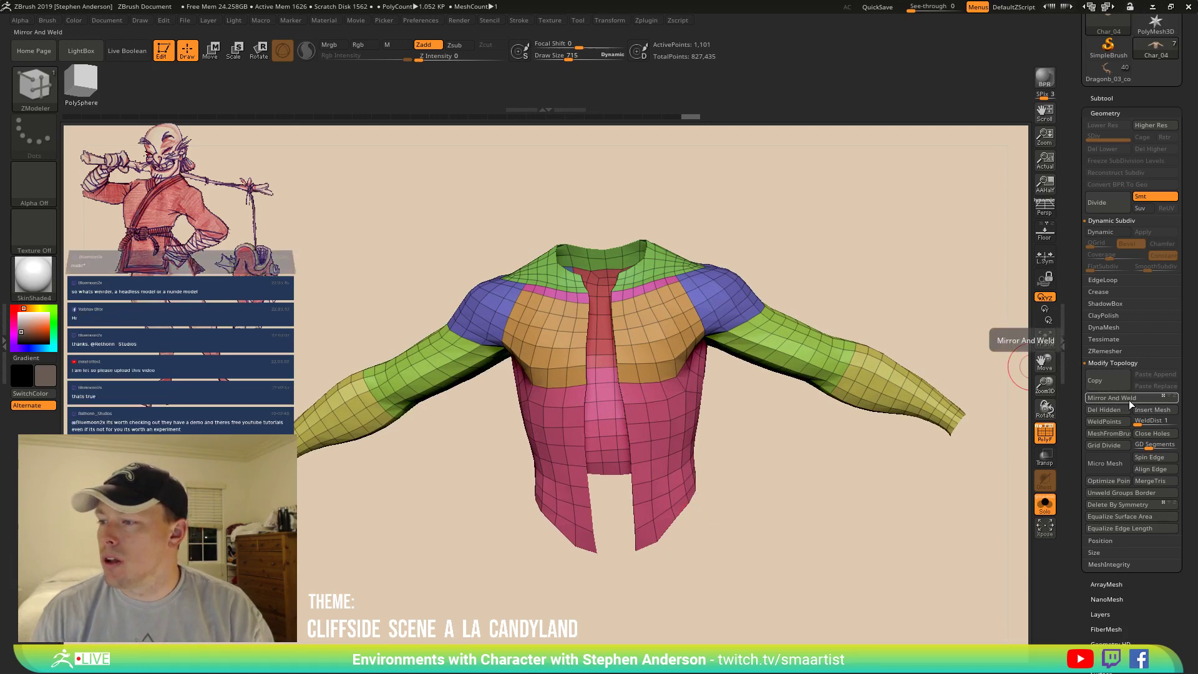
pyautogui.moveTo(749, 382); pyautogui.dragTo(746, 480, button='right')
pyautogui.moveTo(630, 621); pyautogui.dragTo(639, 434, button='right')
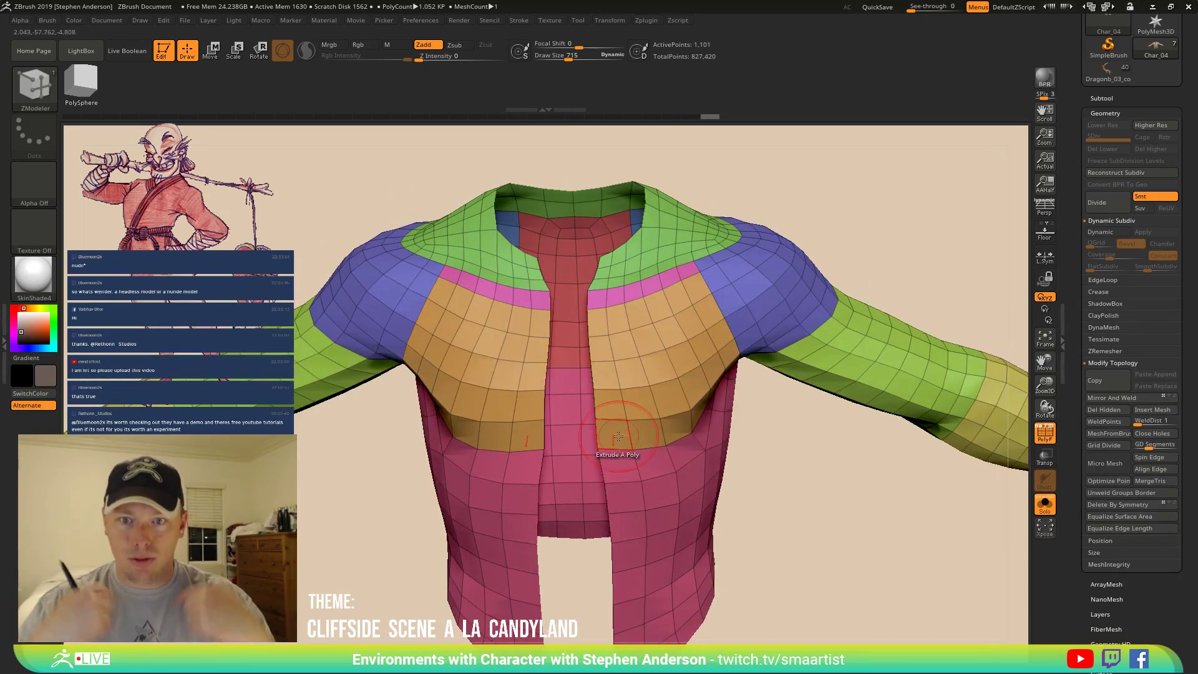
pyautogui.moveTo(633, 261)
pyautogui.mouseDown(button='right')
pyautogui.moveTo(580, 251)
pyautogui.moveTo(580, 280)
pyautogui.moveTo(616, 273)
pyautogui.moveTo(587, 306)
pyautogui.moveTo(598, 343)
pyautogui.moveTo(605, 317)
pyautogui.moveTo(573, 276)
pyautogui.moveTo(567, 203)
pyautogui.moveTo(556, 231)
pyautogui.moveTo(616, 313)
pyautogui.moveTo(592, 298)
pyautogui.moveTo(591, 274)
pyautogui.mouseUp(button='right')
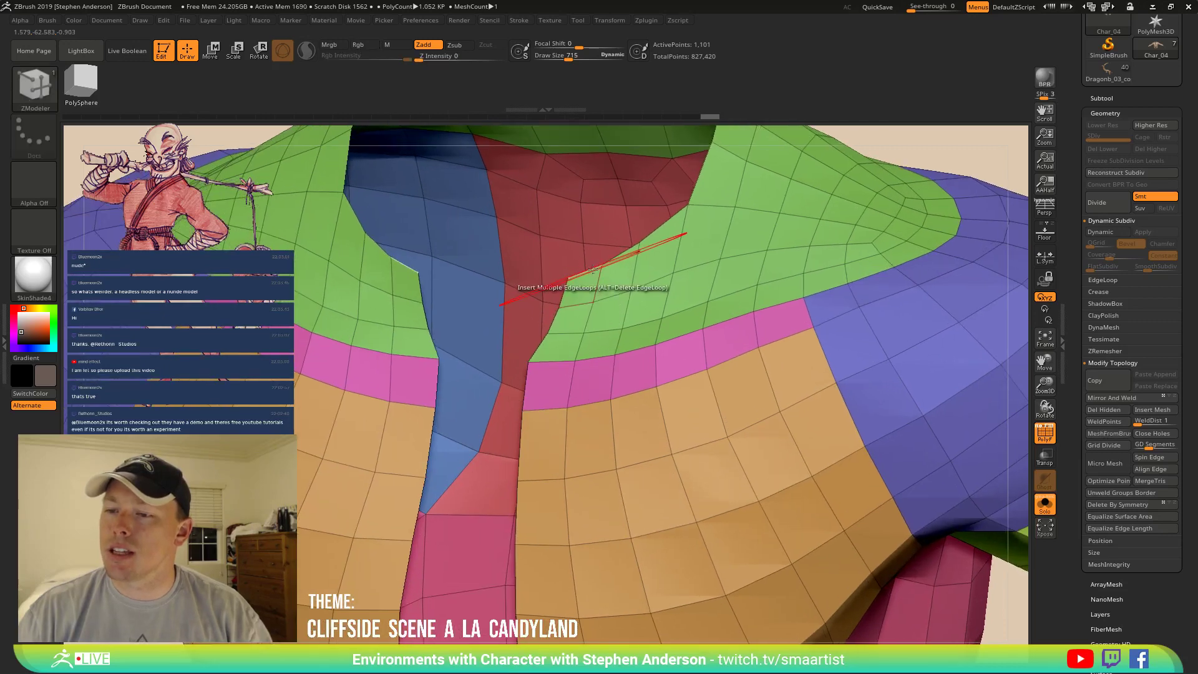
# Set the ZModeler edge action to Collapse and collapse the short edges beside the neckline's inner corner.
pyautogui.press('space')
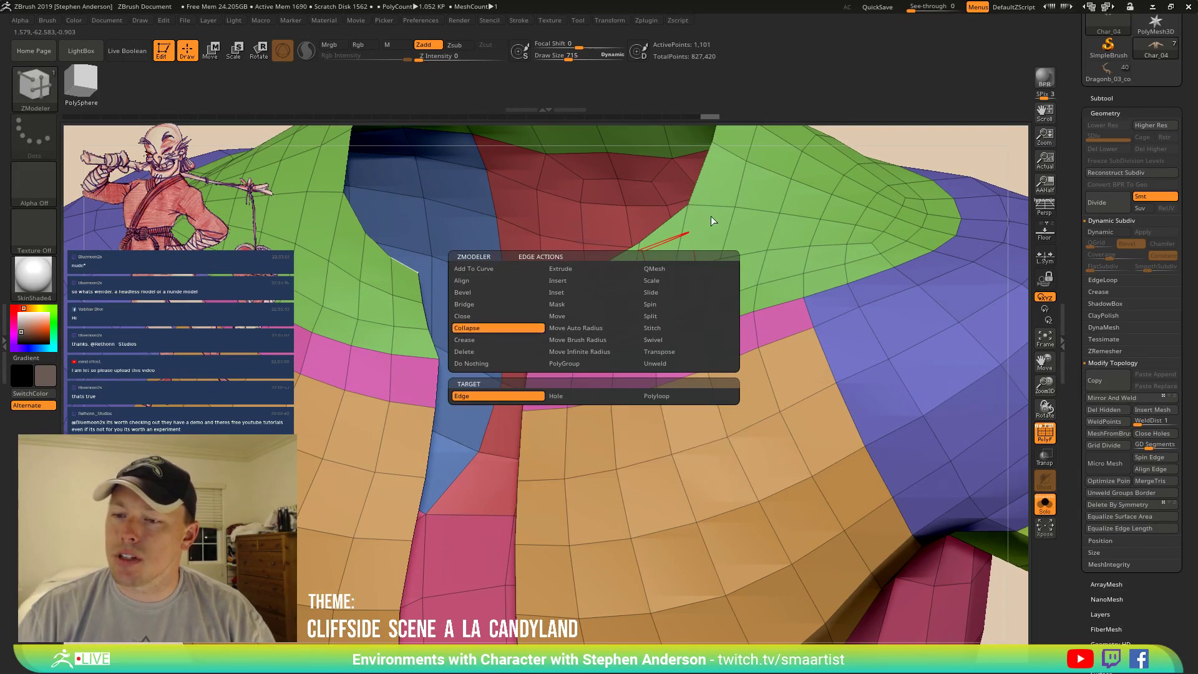
pyautogui.click(652, 327)
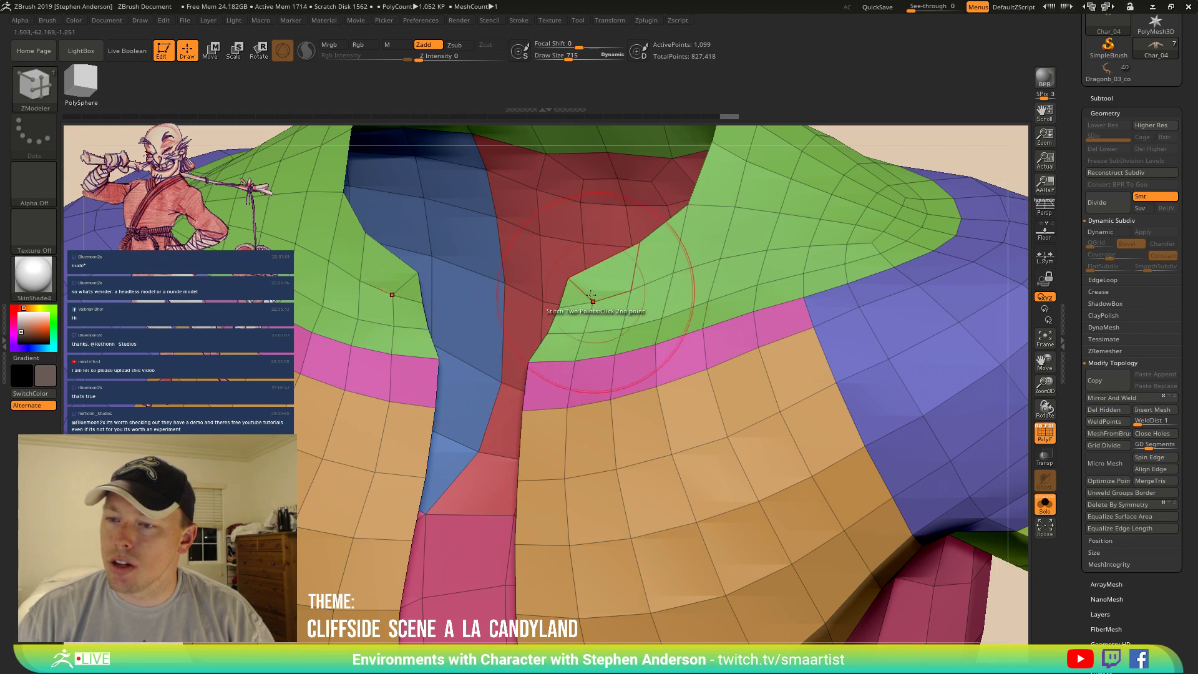
pyautogui.click(560, 302)
pyautogui.click(562, 300)
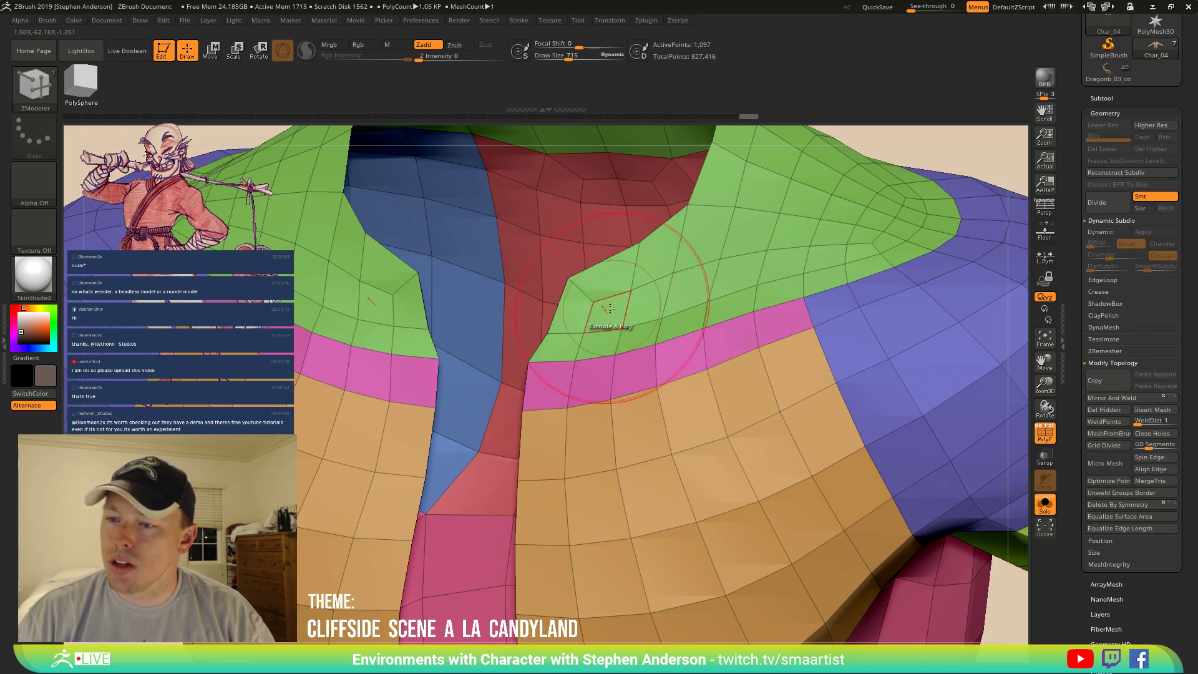
pyautogui.moveTo(582, 300)
pyautogui.mouseDown(button='right')
pyautogui.moveTo(599, 299)
pyautogui.moveTo(600, 312)
pyautogui.mouseUp(button='right')
pyautogui.click(594, 302)
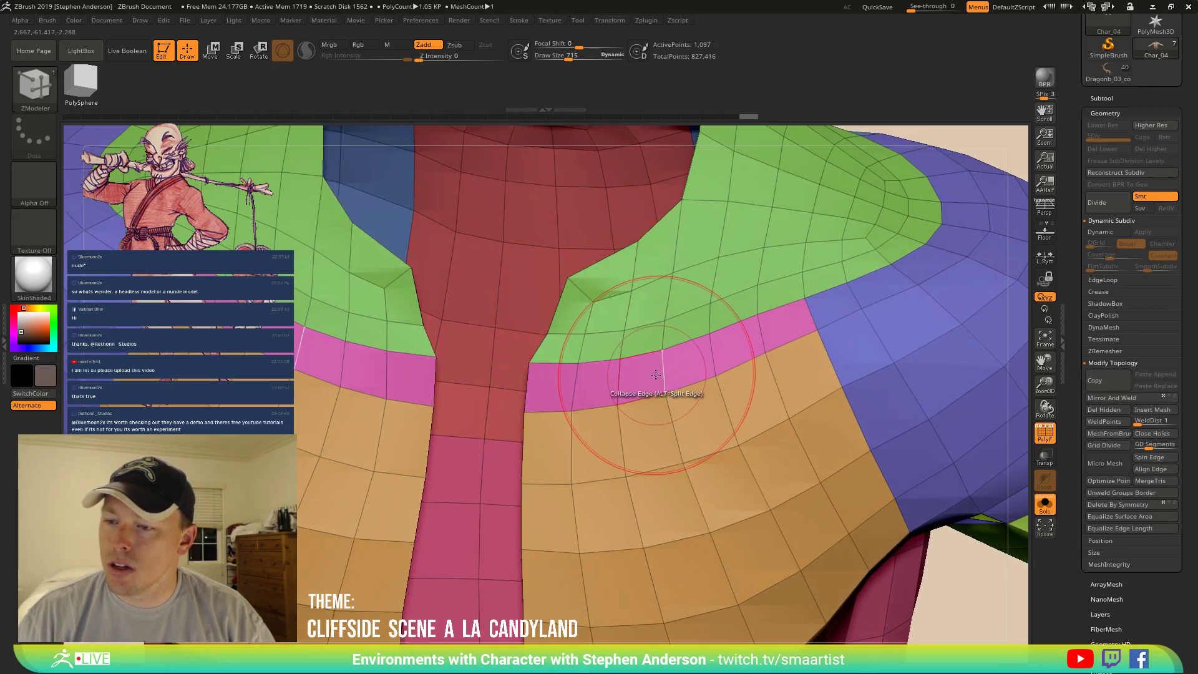
# Collapse further edges inside the green lapel area, down to the neckline border above the pink strip.
pyautogui.moveTo(602, 302)
pyautogui.mouseDown(button='right')
pyautogui.moveTo(571, 353)
pyautogui.moveTo(576, 337)
pyautogui.mouseUp(button='right')
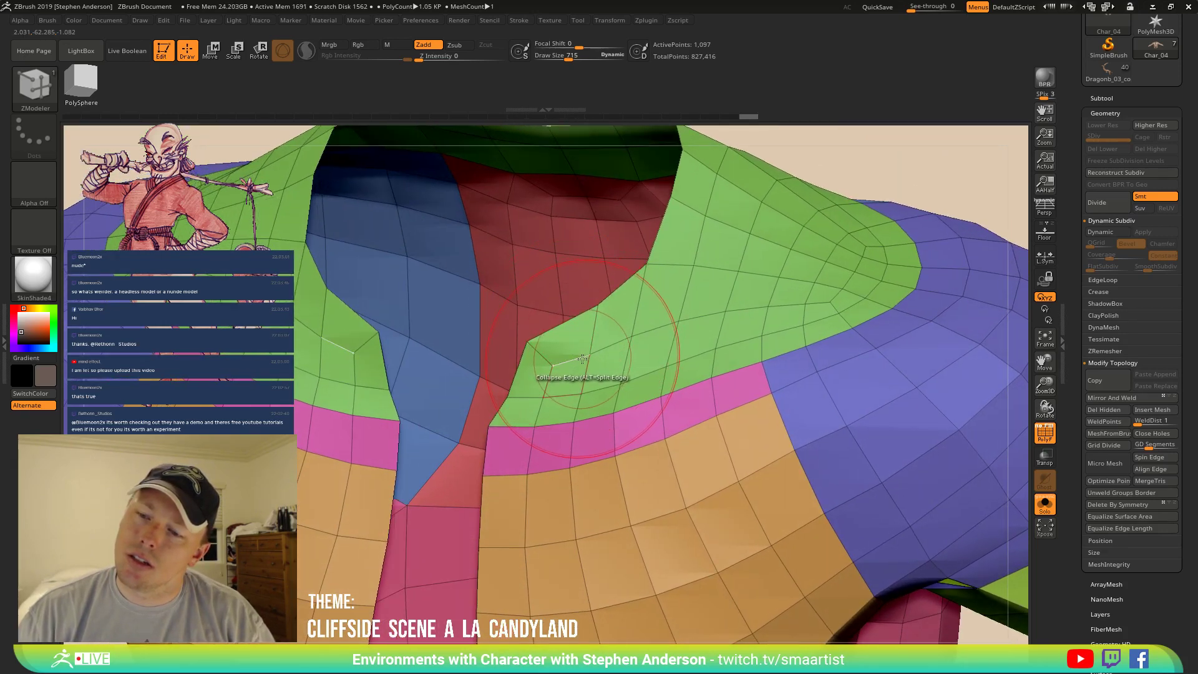
pyautogui.click(582, 358)
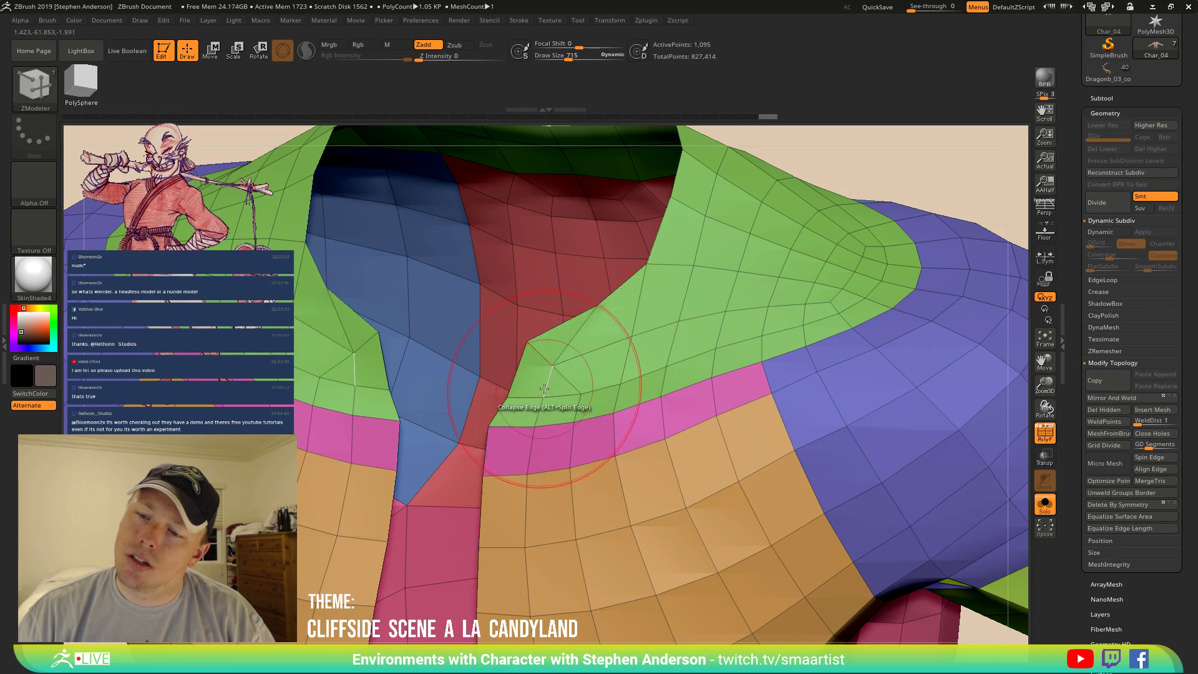
pyautogui.click(545, 389)
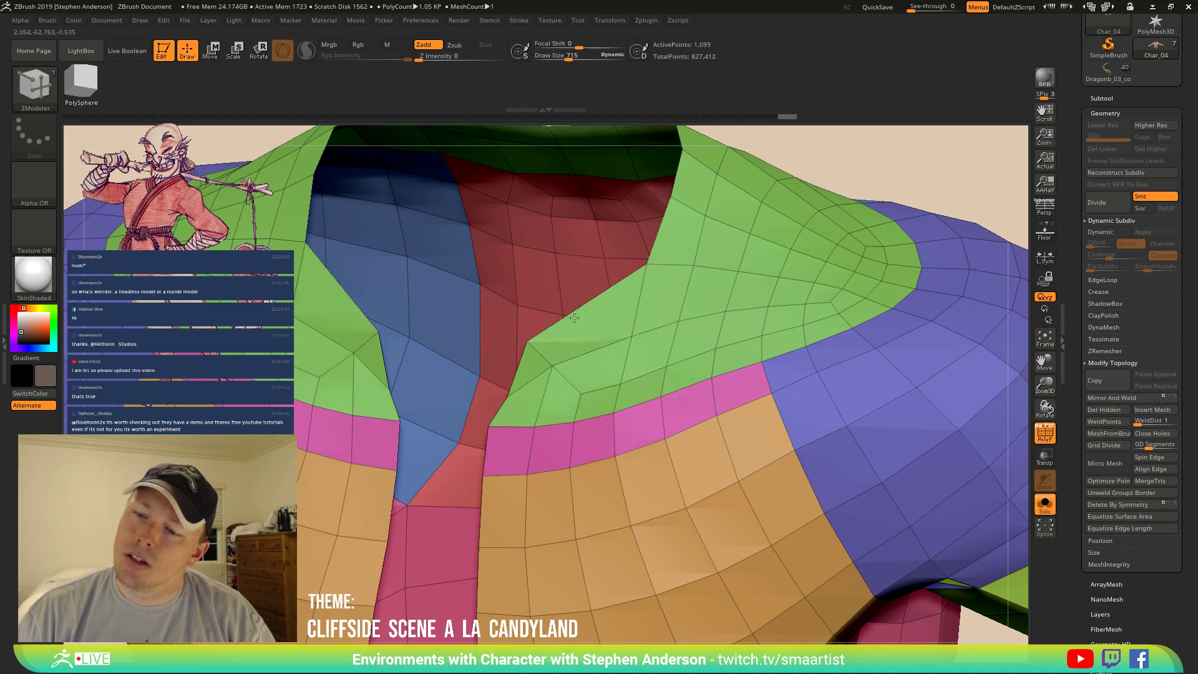
pyautogui.click(513, 382)
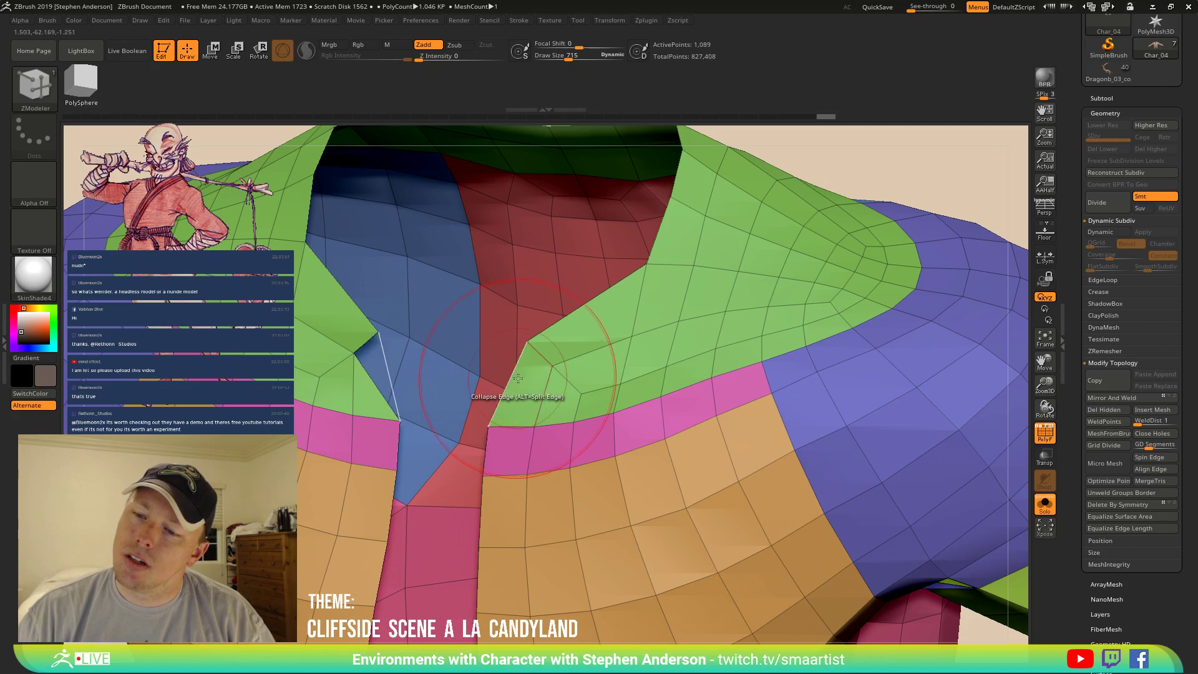
# Try to delete single polygons at the lapel's inner corner with the ZModeler polygon Delete action, and undo it.
pyautogui.moveTo(656, 348)
pyautogui.keyDown('ctrl'); pyautogui.mouseDown(button='right')
pyautogui.moveTo(567, 272)
pyautogui.moveTo(552, 275)
pyautogui.moveTo(574, 281)
pyautogui.moveTo(613, 345)
pyautogui.mouseUp(button='right'); pyautogui.keyUp('ctrl')
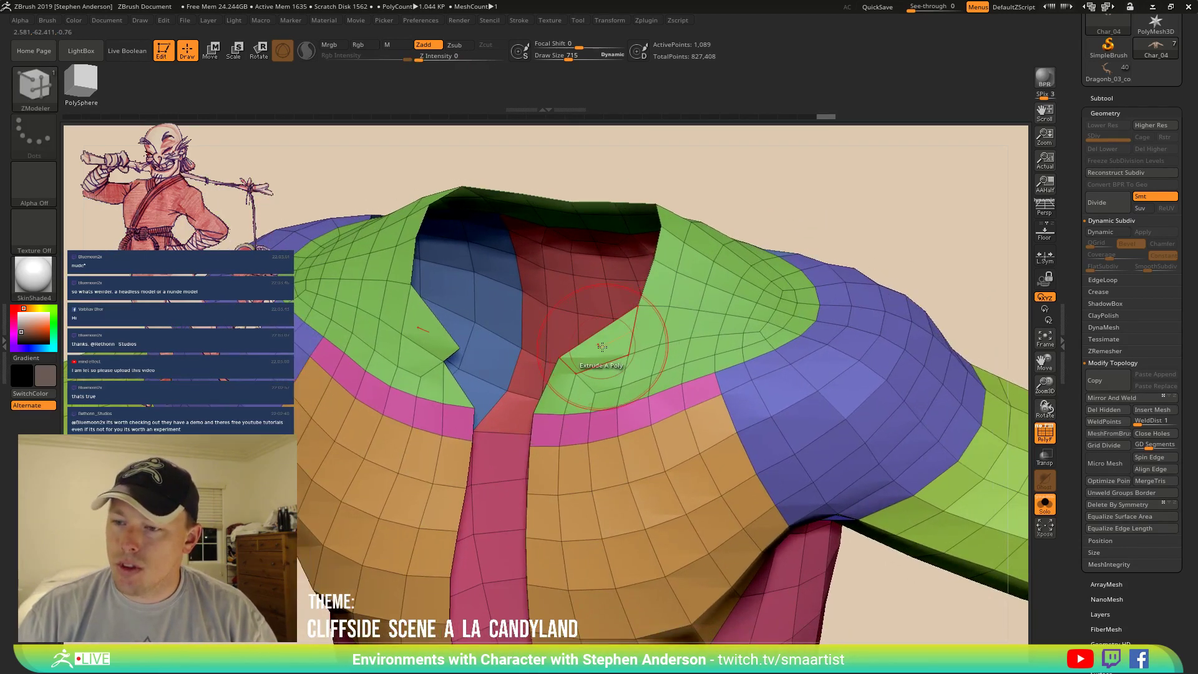
pyautogui.press('space')
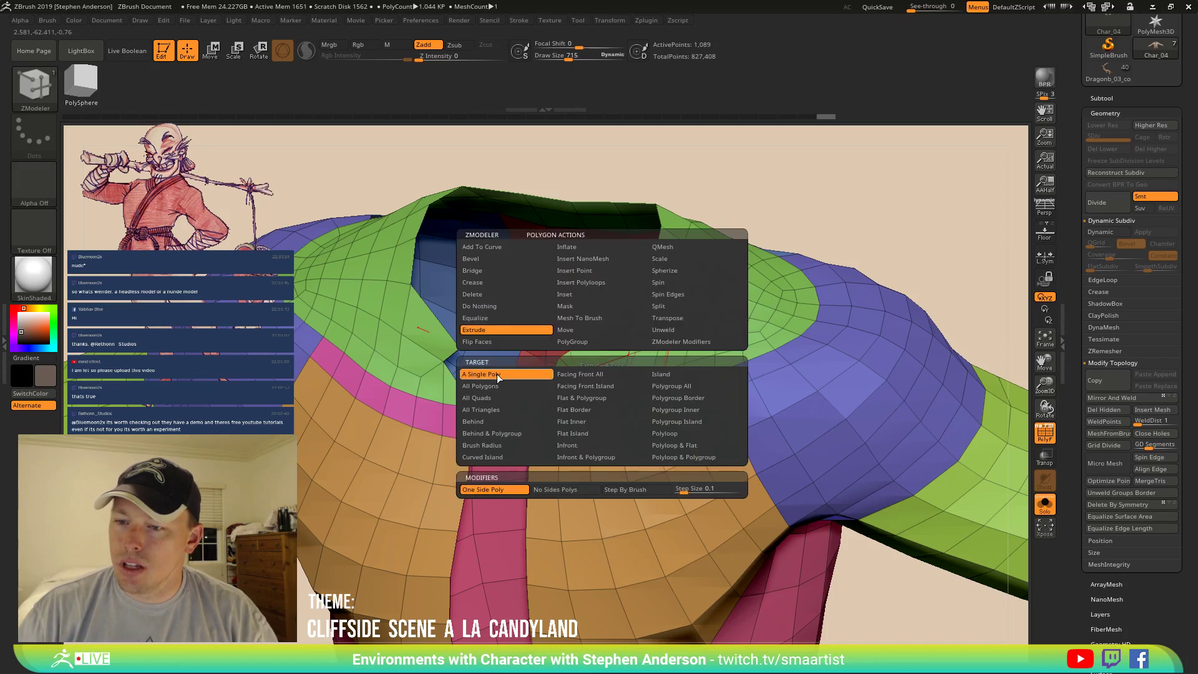
pyautogui.click(490, 294)
pyautogui.click(601, 349)
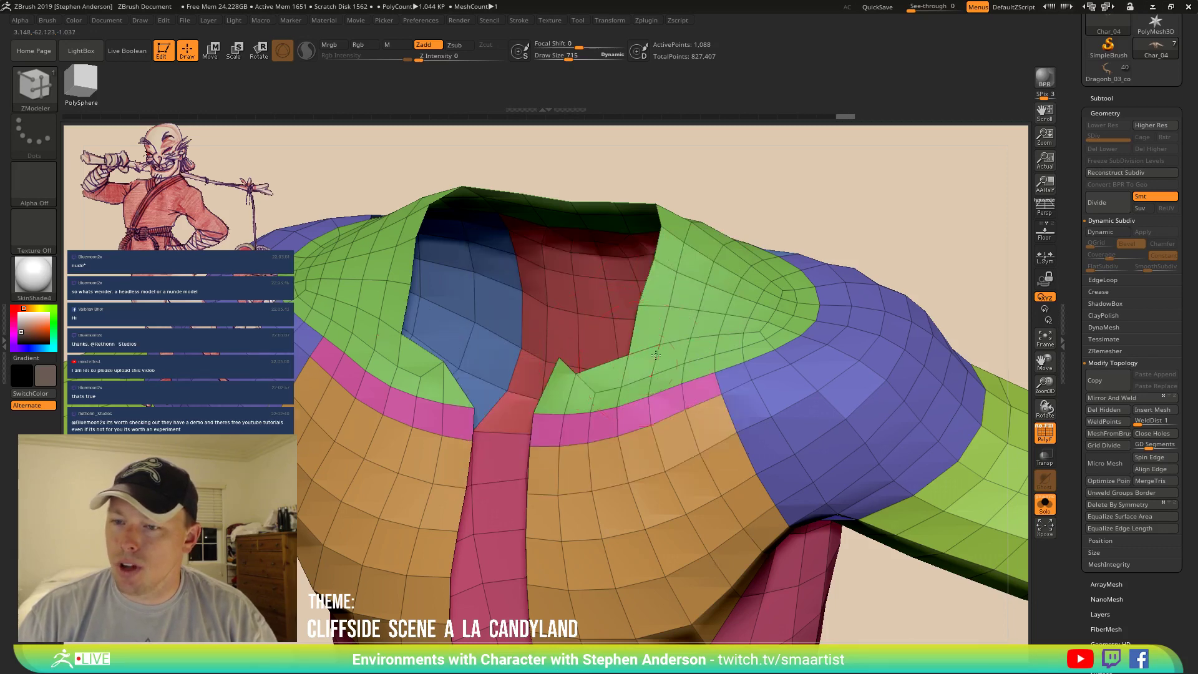
pyautogui.moveTo(601, 352); pyautogui.dragTo(608, 309, button='right')
pyautogui.hotkey('ctrl', 'z')
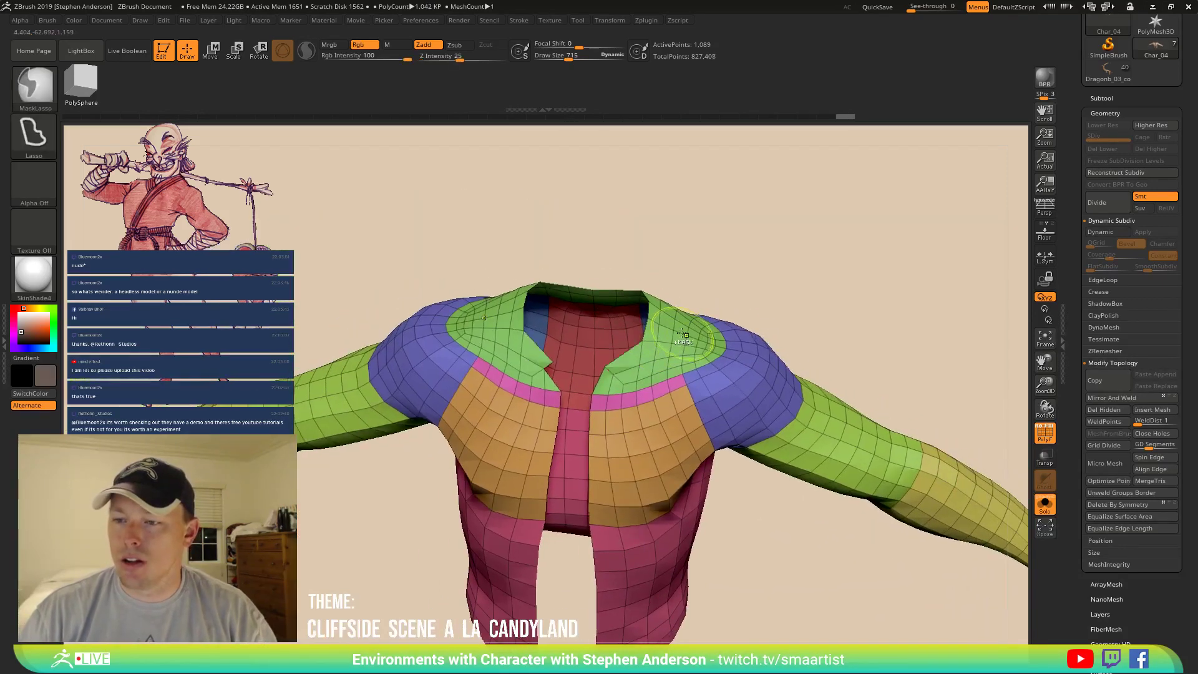
# Try Mirror And Weld on the garment, and undo back past the last edge collapse at the neckline border.
pyautogui.keyDown('ctrl'); pyautogui.moveTo(636, 381); pyautogui.dragTo(646, 356, button='right'); pyautogui.keyUp('ctrl')
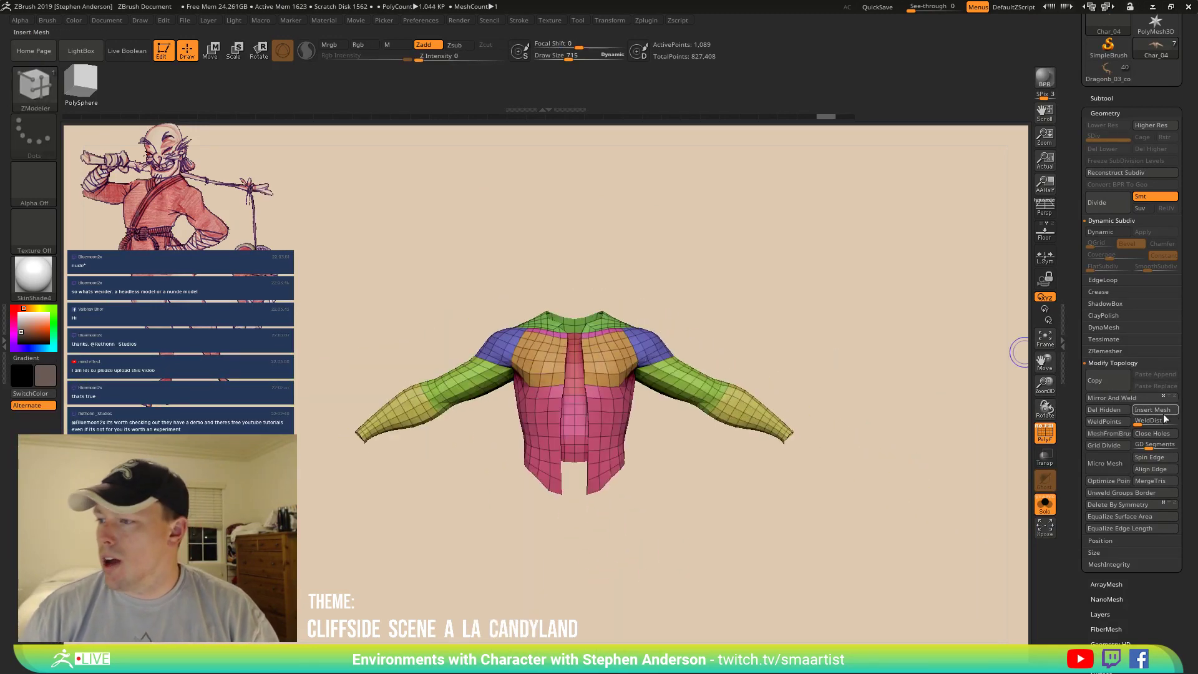
pyautogui.click(1115, 400)
pyautogui.moveTo(751, 330); pyautogui.dragTo(699, 356, button='right')
pyautogui.keyDown('ctrl'); pyautogui.moveTo(699, 356); pyautogui.dragTo(680, 437, button='right'); pyautogui.keyUp('ctrl')
pyautogui.moveTo(569, 293); pyautogui.dragTo(589, 327, button='right')
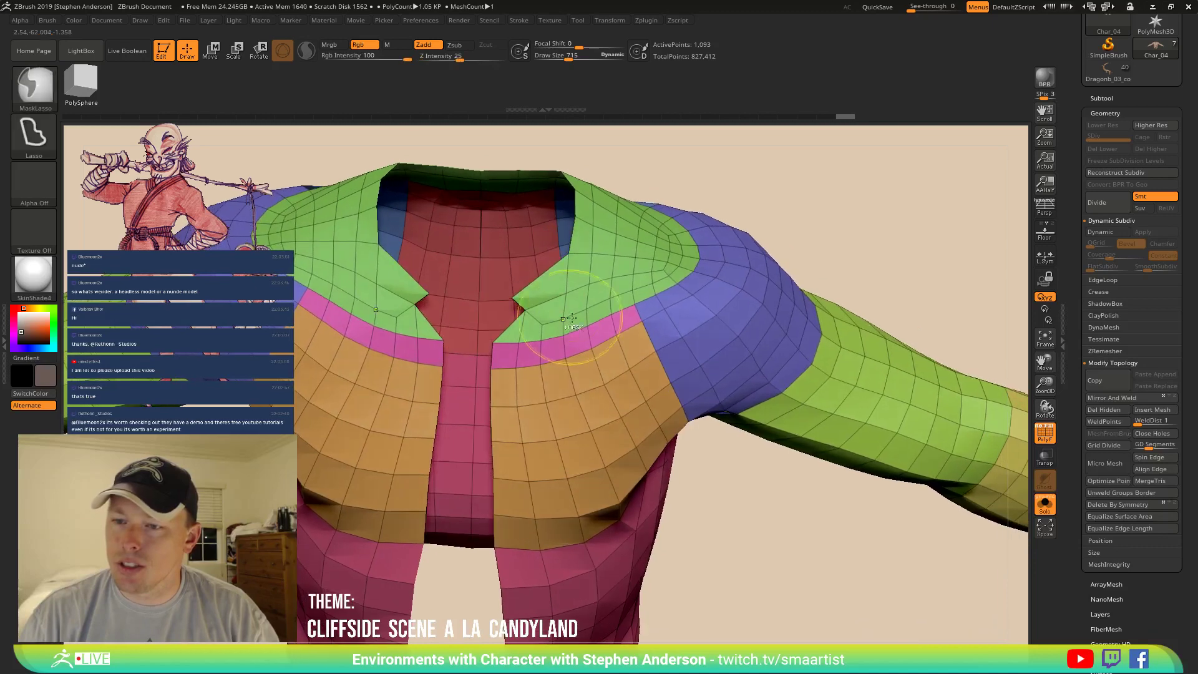
pyautogui.hotkey('ctrl', 'z')
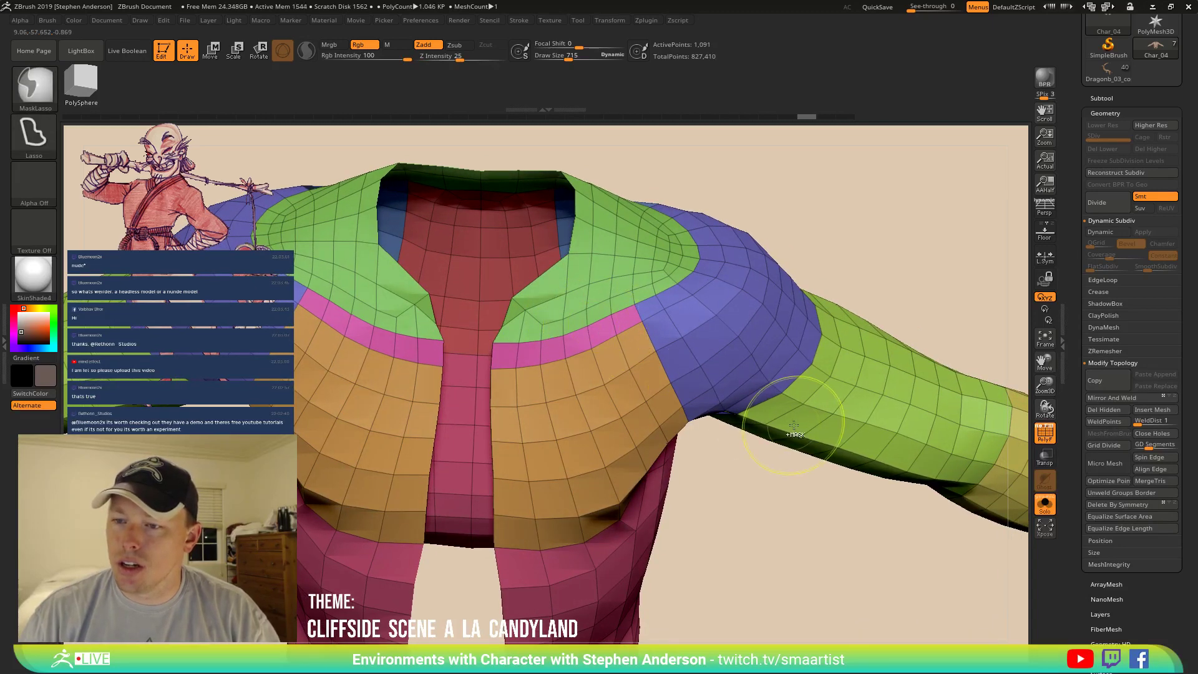
# Try Mirror And Weld once more on the restored neckline, and undo it.
pyautogui.moveTo(565, 384); pyautogui.dragTo(545, 342, button='right')
pyautogui.click(1114, 399)
pyautogui.hotkey('ctrl', 'z')
pyautogui.keyDown('ctrl'); pyautogui.moveTo(925, 528); pyautogui.dragTo(747, 423, button='right'); pyautogui.keyUp('ctrl')
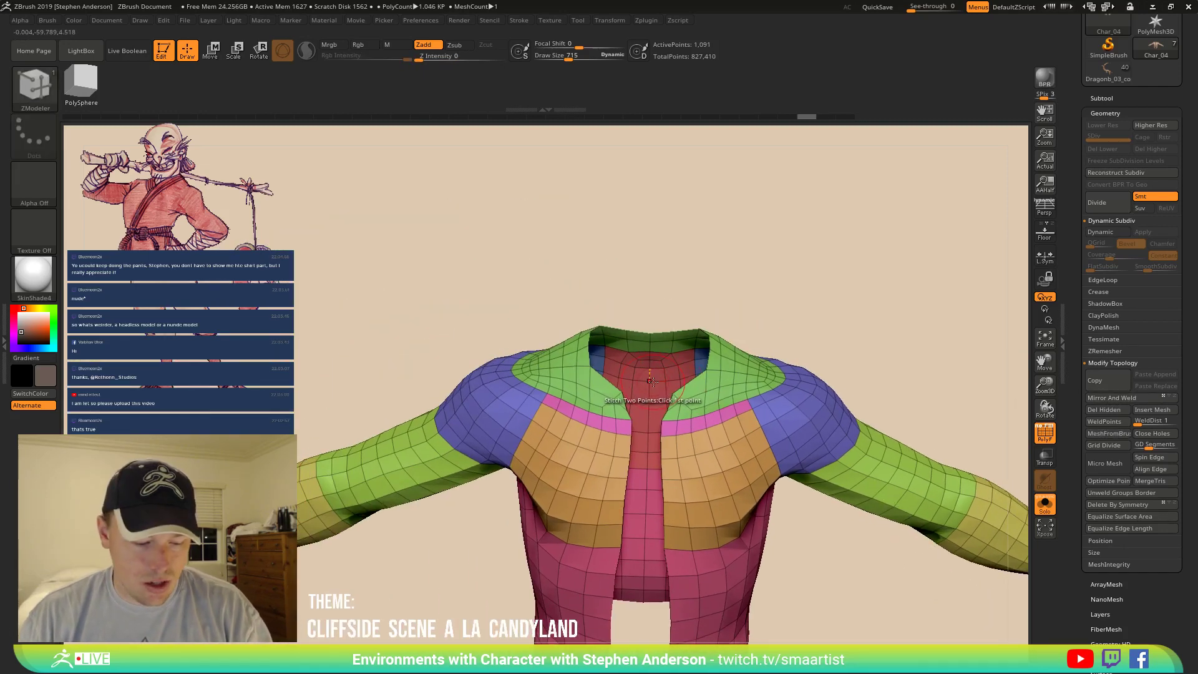
# Switch to the Move brush and apply Mirror And Weld to the garment.
pyautogui.press('b')
pyautogui.press('m')
pyautogui.press('v')
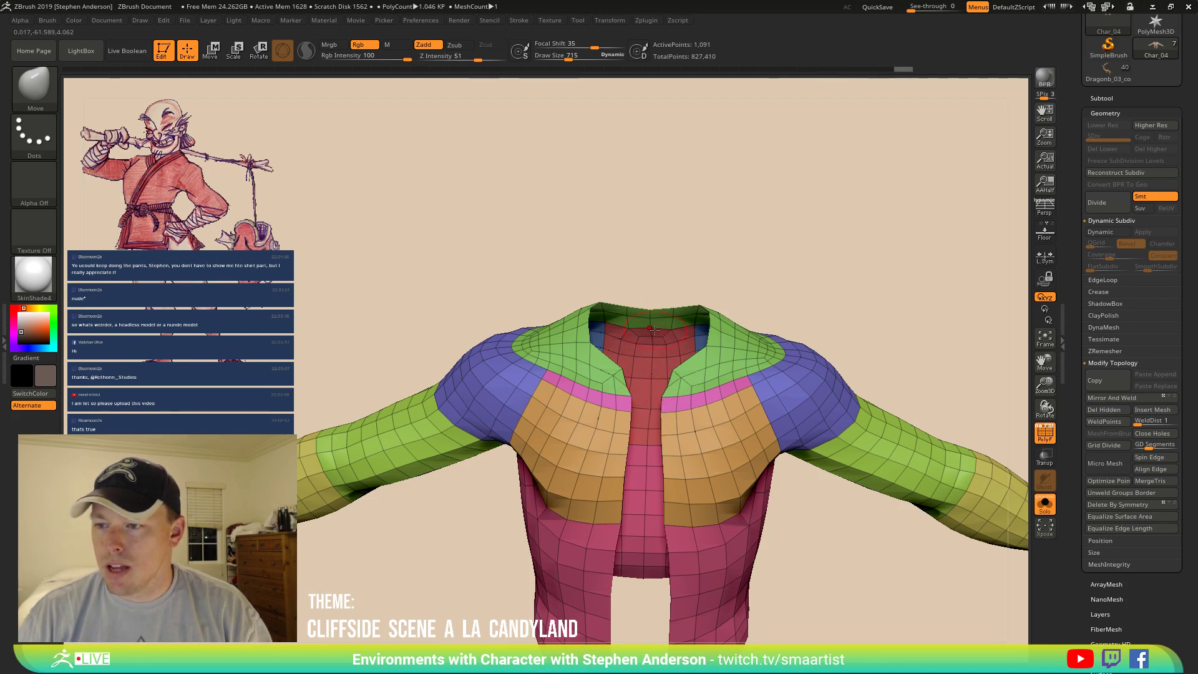
pyautogui.click(1118, 397)
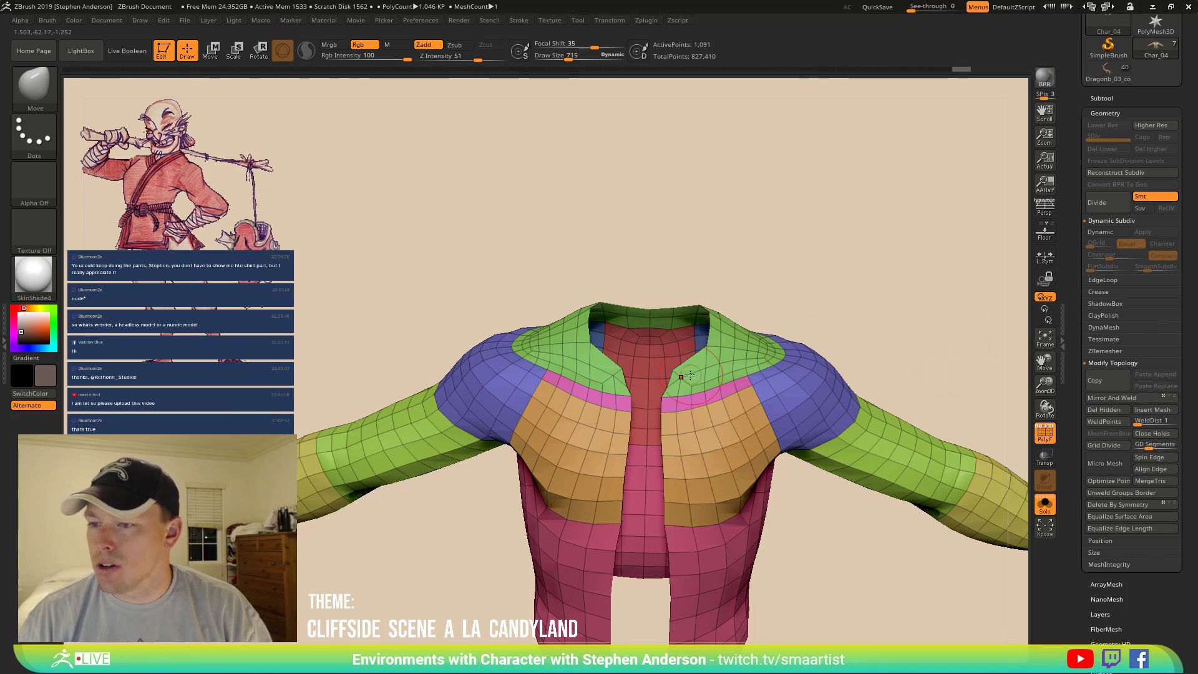
# Return to the ZModeler brush at draw size 81 and merge away the extra point on the lapel's neckline edge.
pyautogui.moveTo(682, 356)
pyautogui.keyDown('ctrl'); pyautogui.mouseDown(button='right')
pyautogui.moveTo(700, 407)
pyautogui.moveTo(636, 440)
pyautogui.mouseUp(button='right'); pyautogui.keyUp('ctrl')
pyautogui.press('b')
pyautogui.press('z')
pyautogui.press('m')
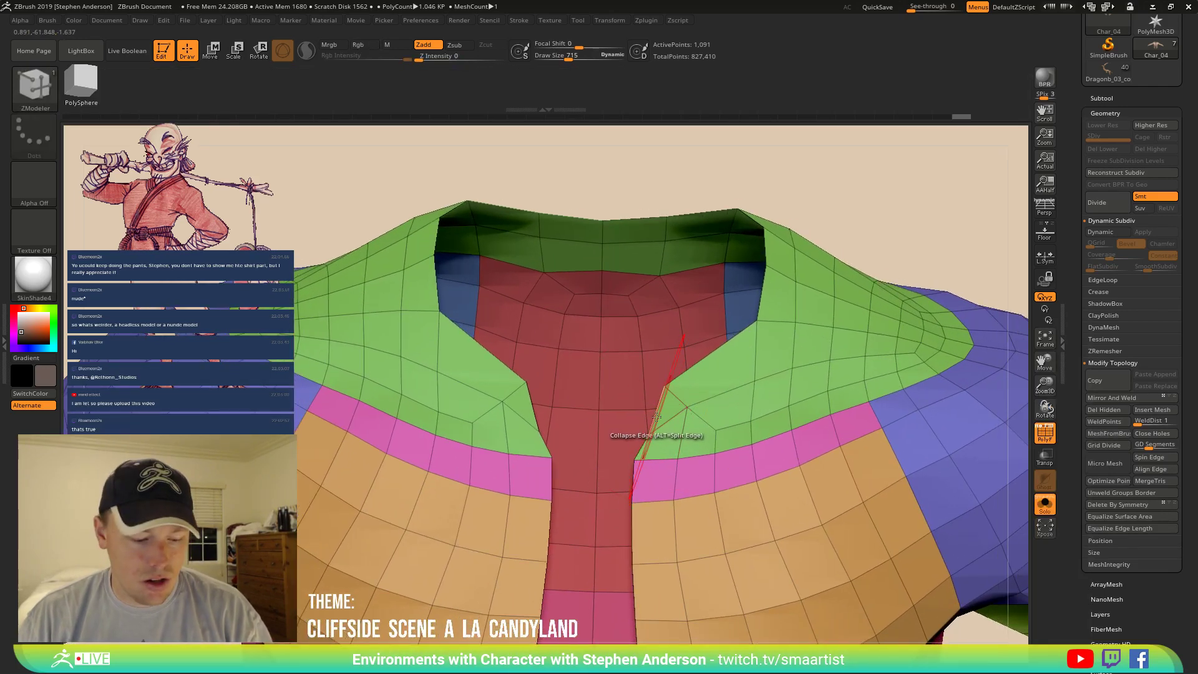
pyautogui.moveTo(660, 418); pyautogui.dragTo(680, 447, button='right')
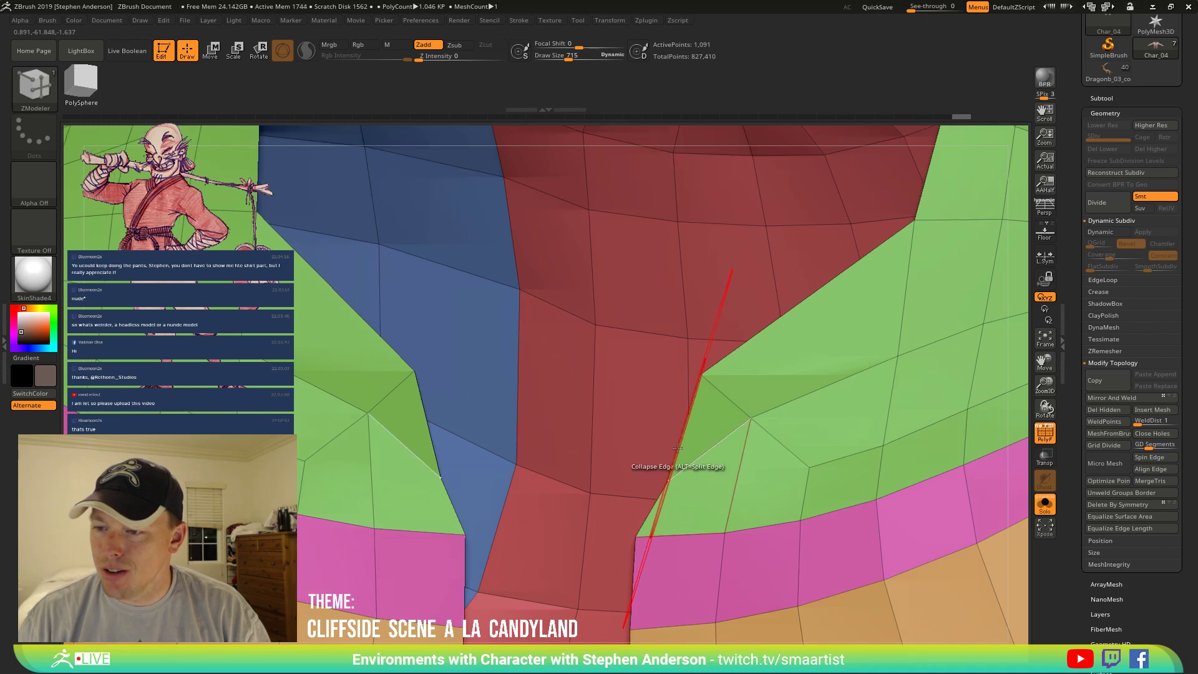
pyautogui.press('s')
pyautogui.moveTo(683, 455); pyautogui.dragTo(662, 456)
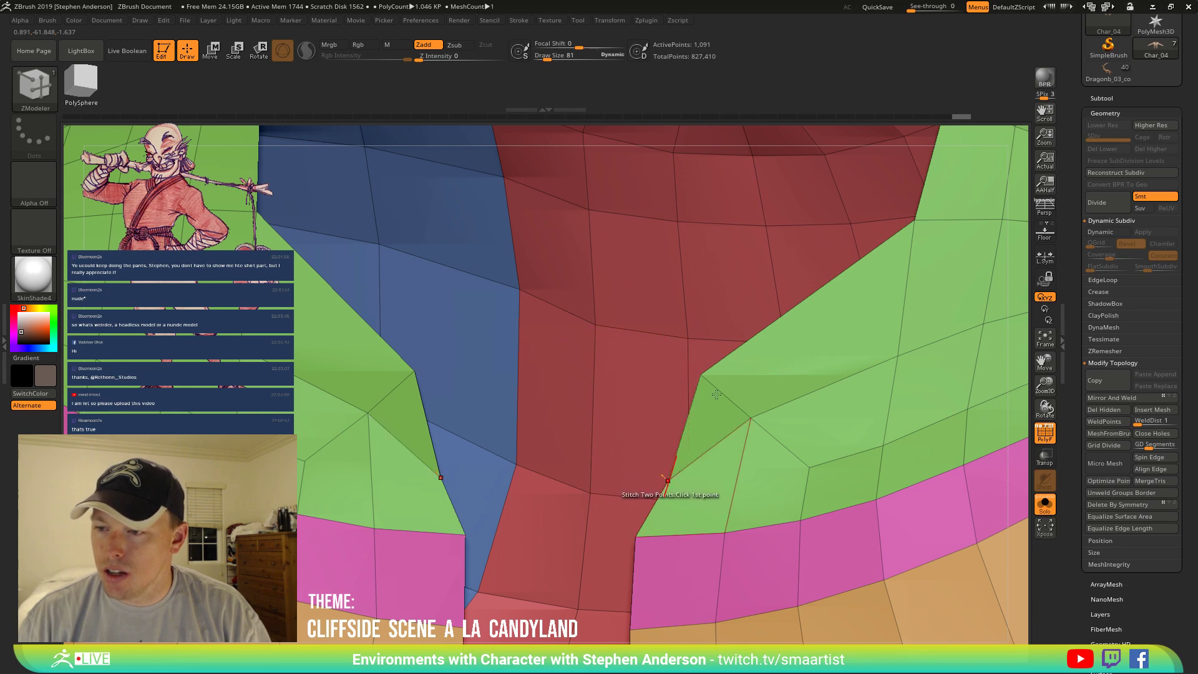
pyautogui.click(674, 477)
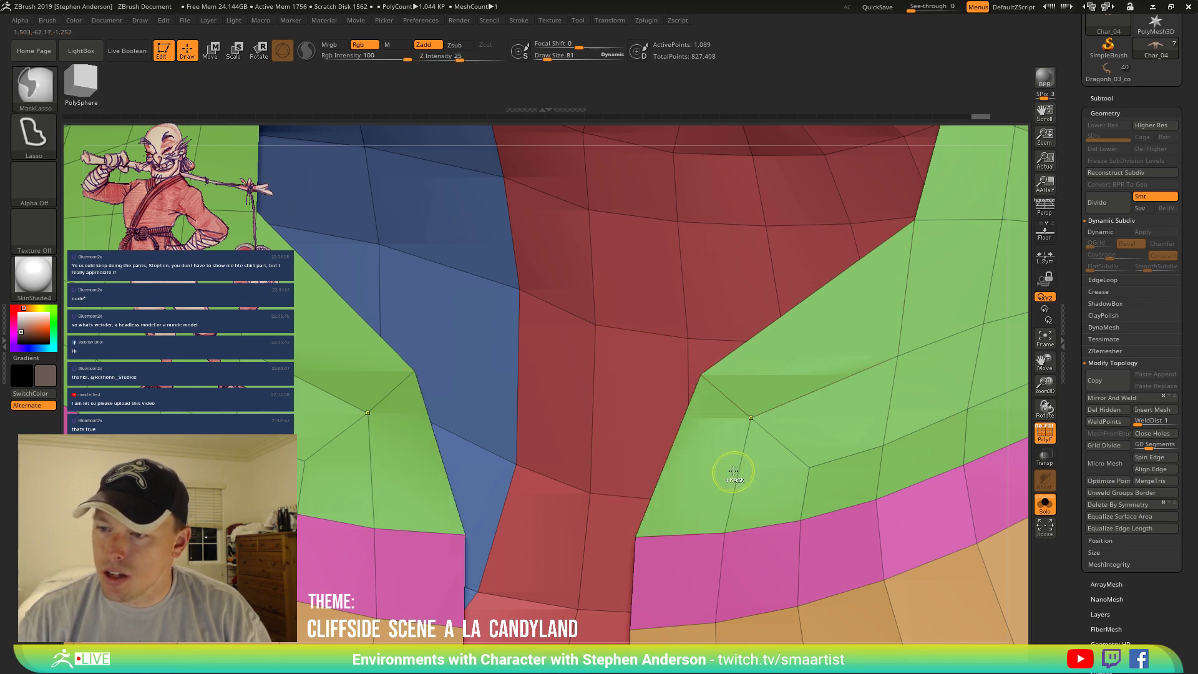
# Delete the pointed polygons at the lapels' inner corners, undoing the trial edge collapse there.
pyautogui.keyDown('ctrl'); pyautogui.moveTo(735, 473); pyautogui.dragTo(655, 197, button='right'); pyautogui.keyUp('ctrl')
pyautogui.keyDown('alt'); pyautogui.moveTo(792, 370); pyautogui.dragTo(728, 438, button='right'); pyautogui.keyUp('alt')
pyautogui.moveTo(735, 420)
pyautogui.mouseDown(button='right')
pyautogui.moveTo(732, 446)
pyautogui.moveTo(687, 484)
pyautogui.moveTo(721, 359)
pyautogui.moveTo(715, 406)
pyautogui.moveTo(724, 390)
pyautogui.moveTo(784, 410)
pyautogui.moveTo(693, 407)
pyautogui.moveTo(699, 465)
pyautogui.moveTo(690, 421)
pyautogui.moveTo(665, 467)
pyautogui.mouseUp(button='right')
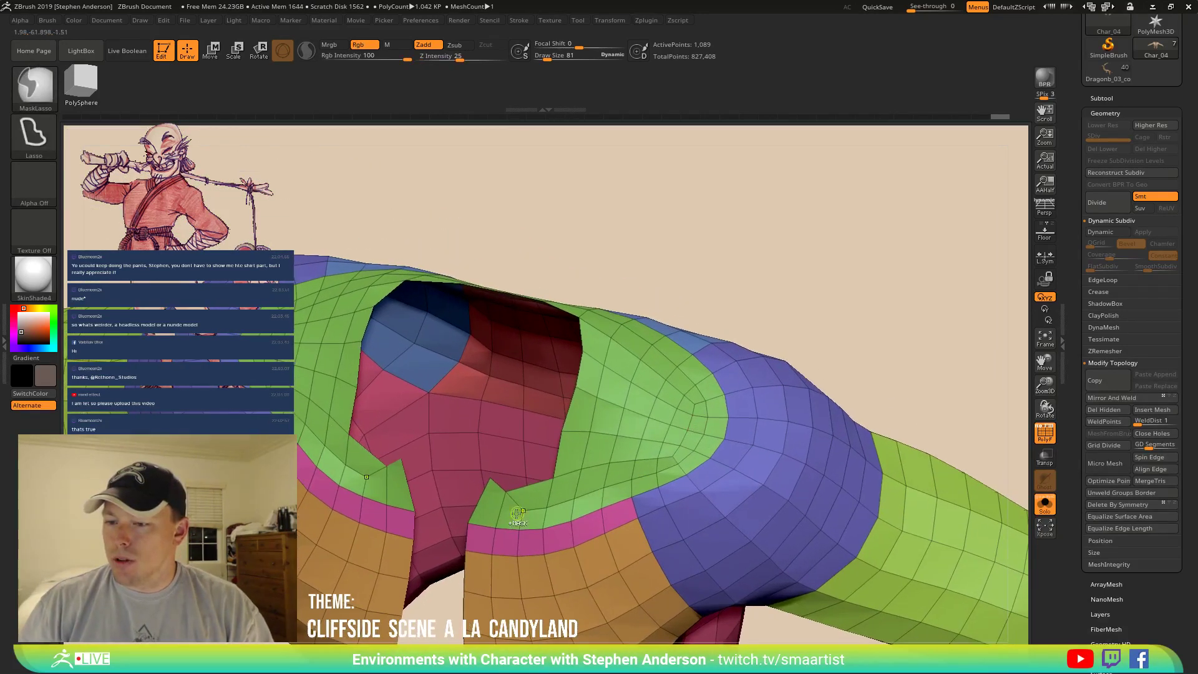
pyautogui.click(490, 505)
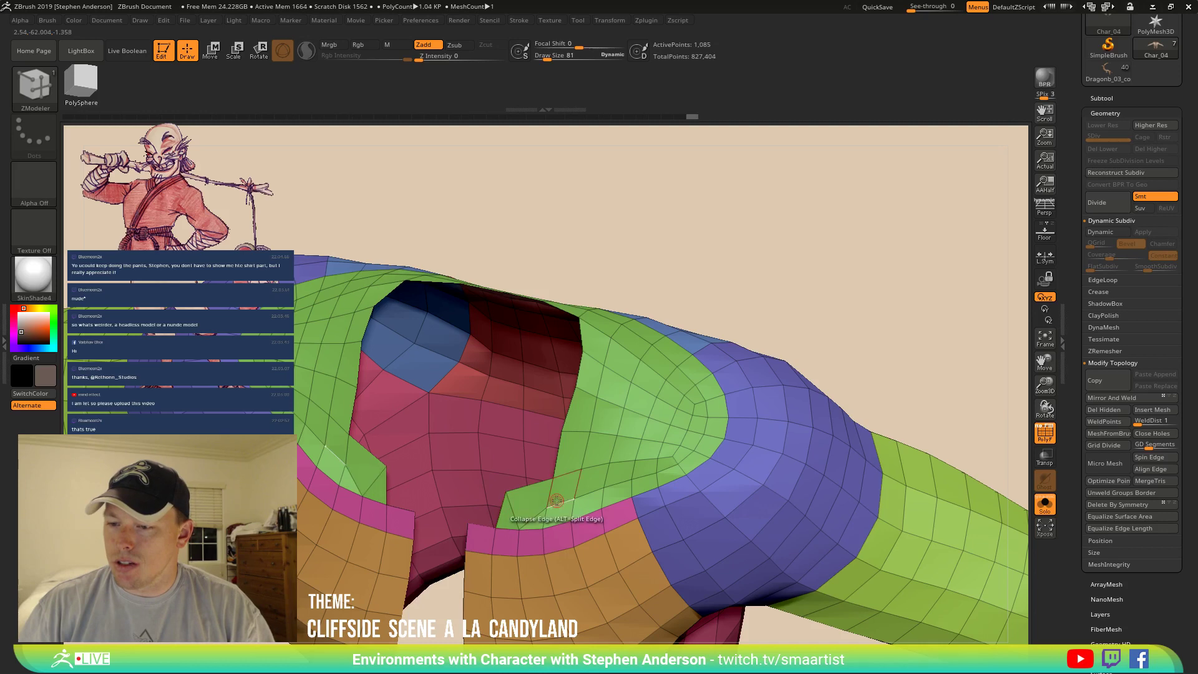
pyautogui.hotkey('ctrl', 'z')
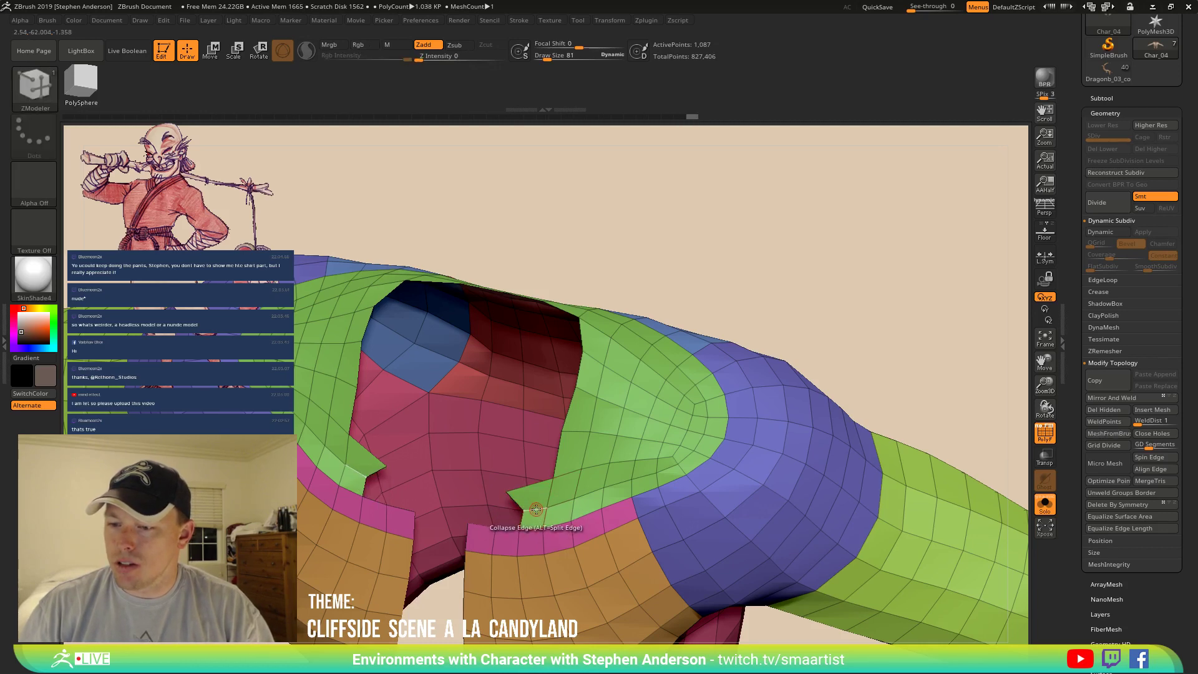
# Set the ZModeler edge action to Insert and delete the edge loop running through the lapel corner.
pyautogui.press('space')
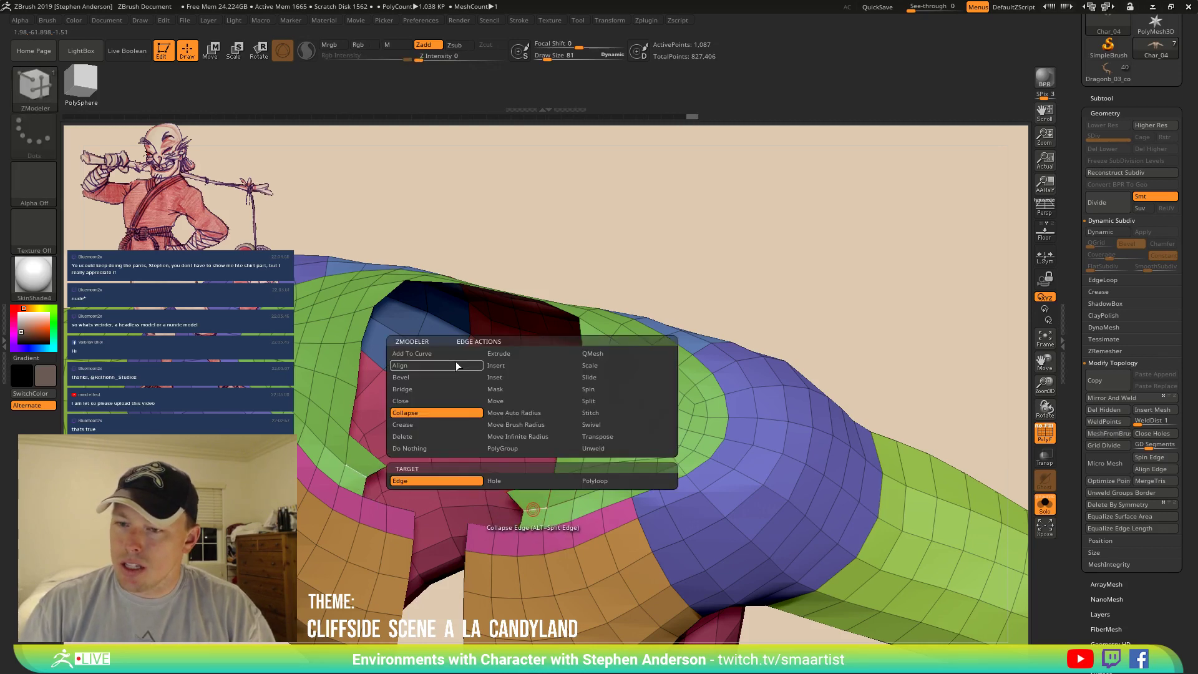
pyautogui.click(528, 366)
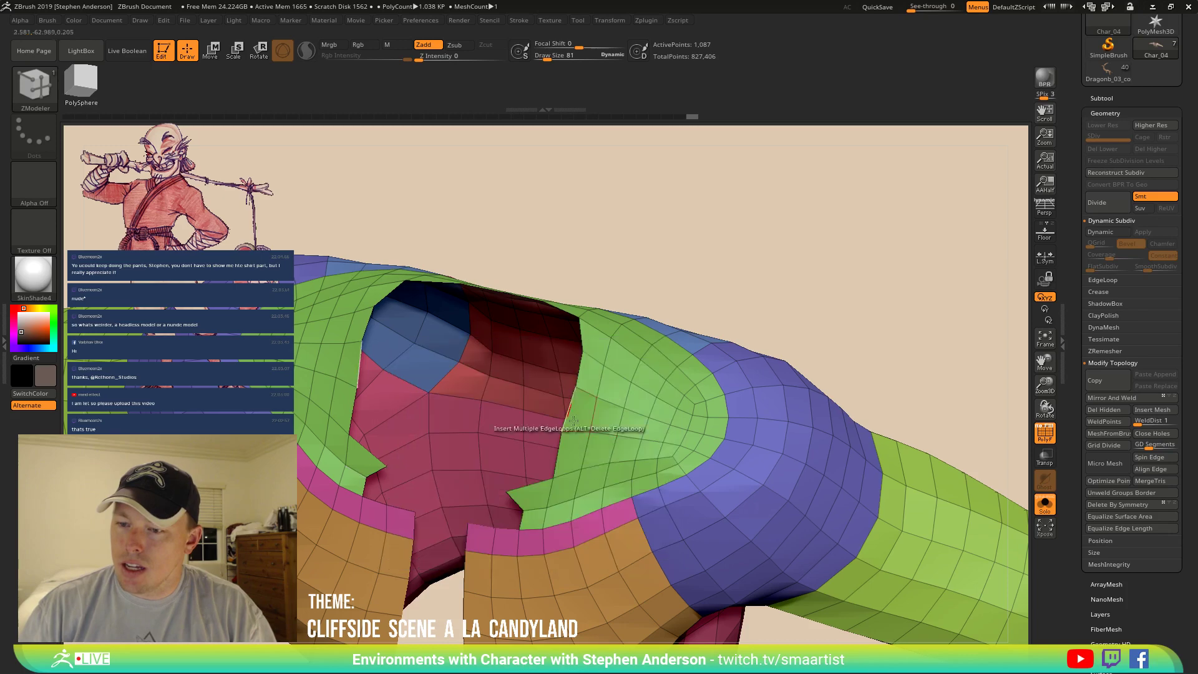
pyautogui.click(527, 511)
# Set the ZModeler point action to Slide and slide the lapels' protruding corner points back along the neckline.
pyautogui.moveTo(667, 416)
pyautogui.mouseDown(button='right')
pyautogui.moveTo(634, 428)
pyautogui.moveTo(644, 460)
pyautogui.moveTo(661, 457)
pyautogui.moveTo(652, 370)
pyautogui.moveTo(659, 385)
pyautogui.moveTo(666, 431)
pyautogui.moveTo(643, 376)
pyautogui.moveTo(597, 327)
pyautogui.moveTo(616, 392)
pyautogui.moveTo(669, 369)
pyautogui.moveTo(698, 381)
pyautogui.moveTo(650, 395)
pyautogui.moveTo(658, 457)
pyautogui.moveTo(728, 454)
pyautogui.moveTo(764, 447)
pyautogui.moveTo(760, 437)
pyautogui.mouseUp(button='right')
pyautogui.press('space')
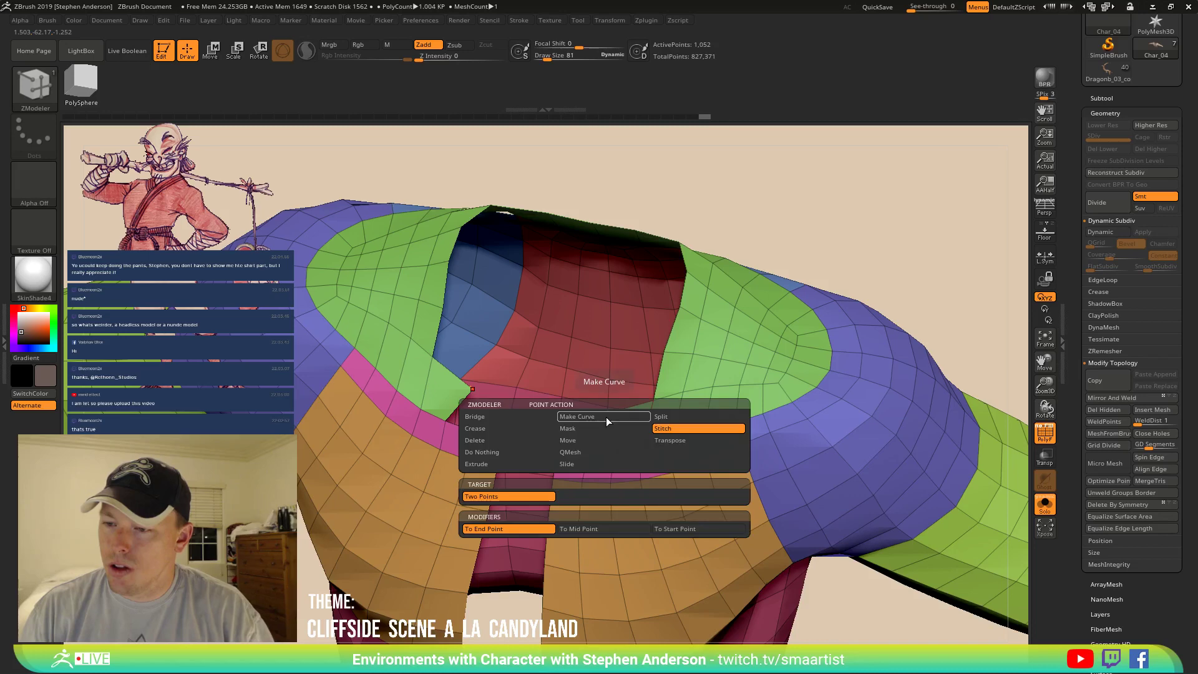
pyautogui.click(596, 463)
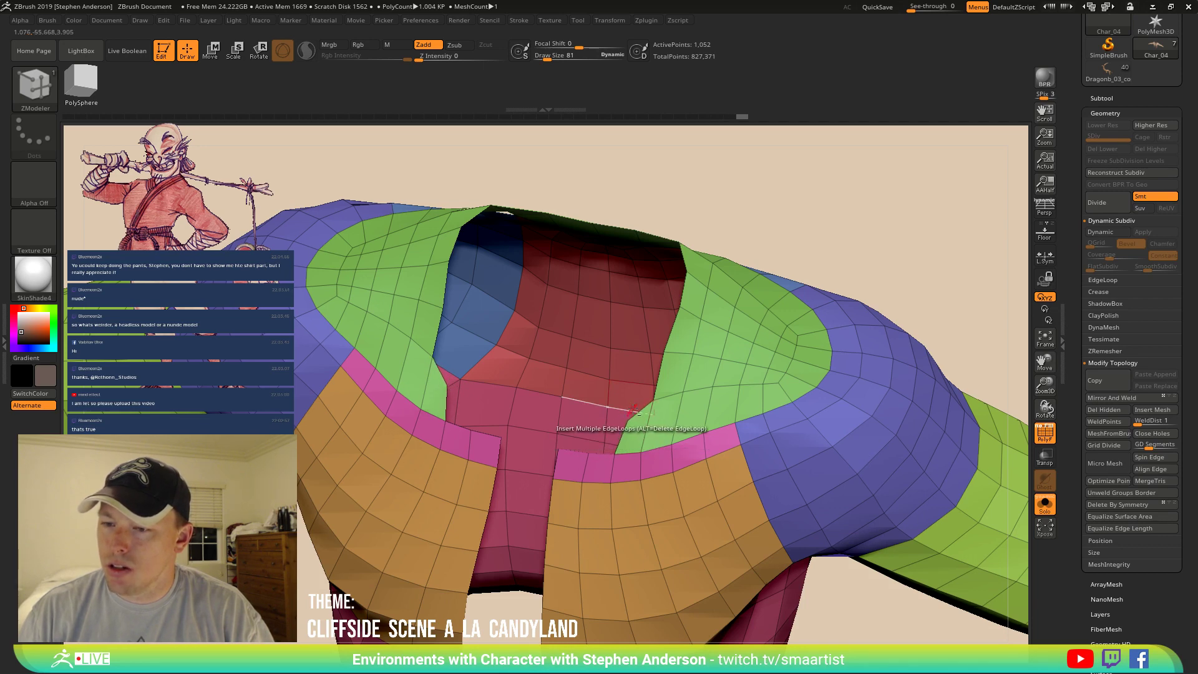
# Set the ZModeler edge action to Bridge and bridge the opposing lapel edges across the neck opening.
pyautogui.keyDown('alt'); pyautogui.moveTo(633, 410); pyautogui.dragTo(650, 504, button='right'); pyautogui.keyUp('alt')
pyautogui.moveTo(693, 419); pyautogui.dragTo(712, 440, button='right')
pyautogui.press('space')
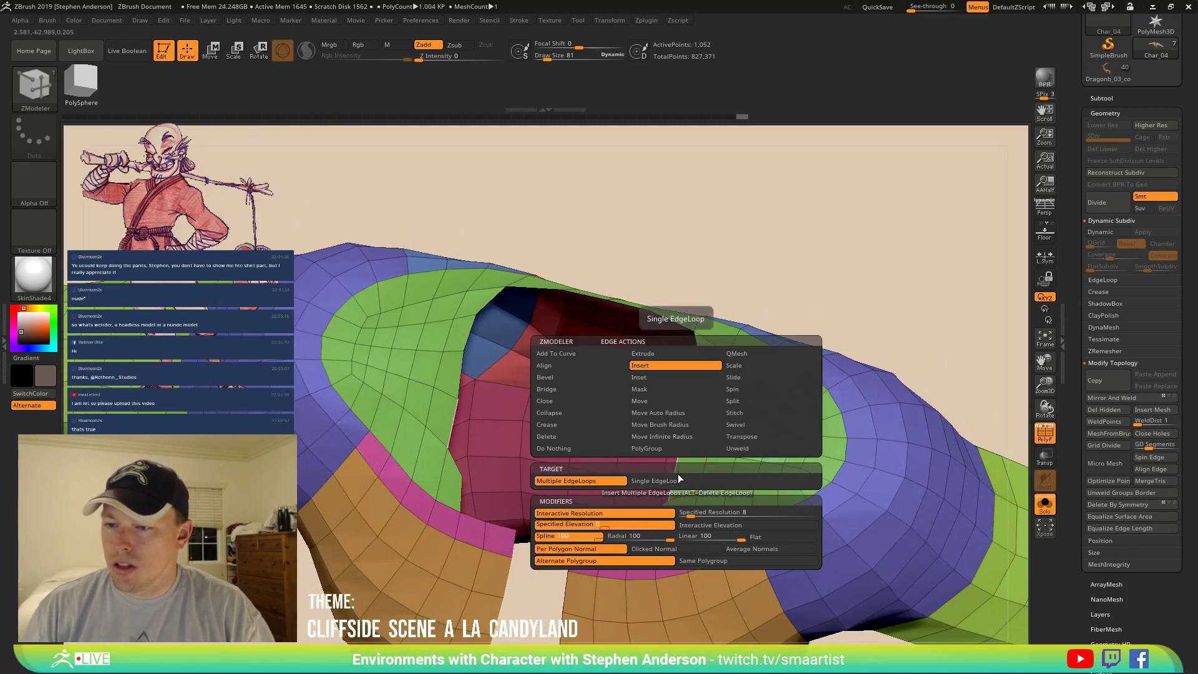
pyautogui.click(571, 389)
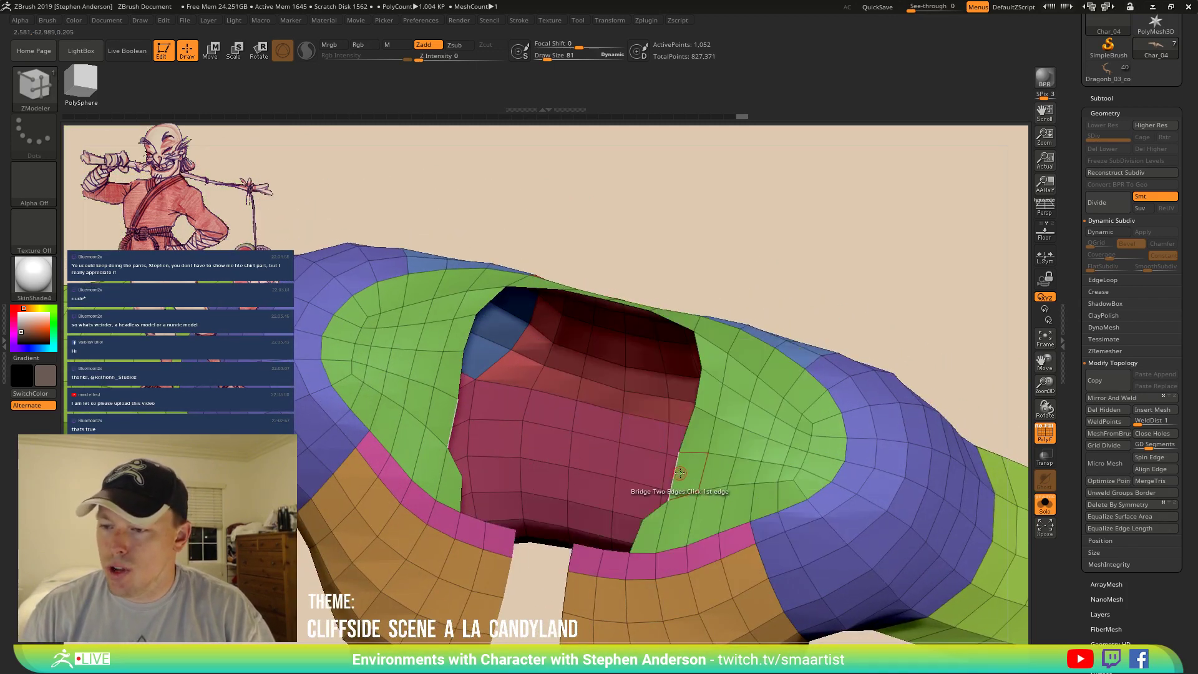
pyautogui.click(450, 424)
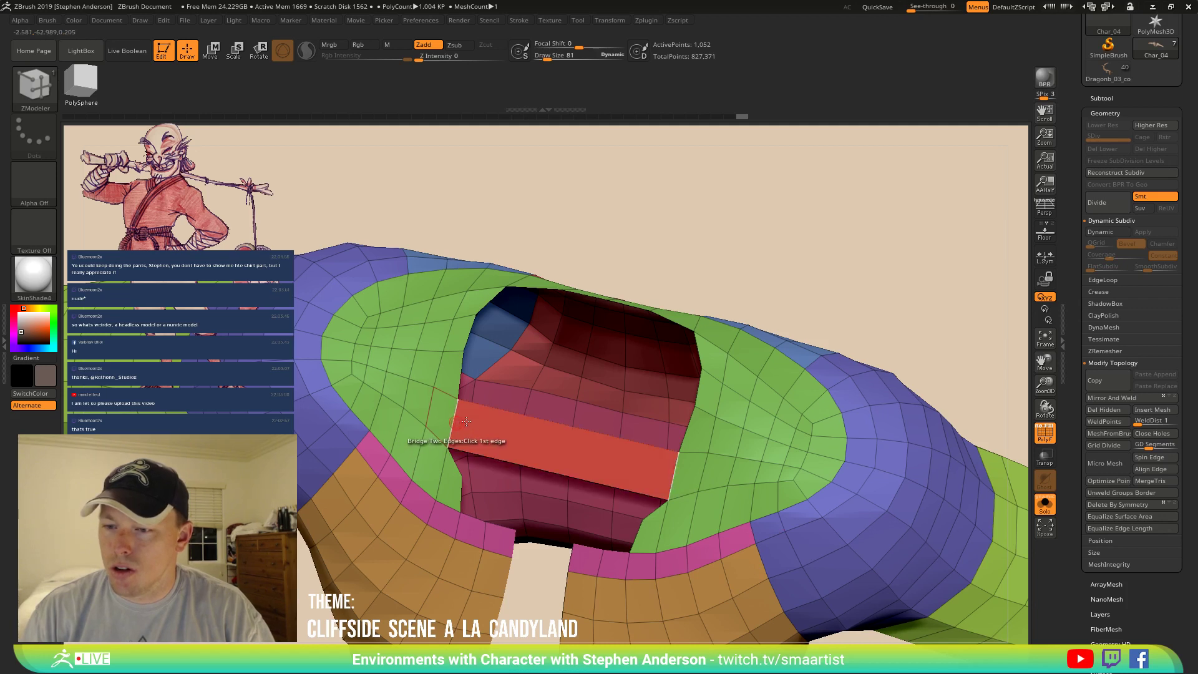
# Bridge the remaining opposing lapel edges across the neck opening up toward the back of the collar.
pyautogui.press('ctrl')
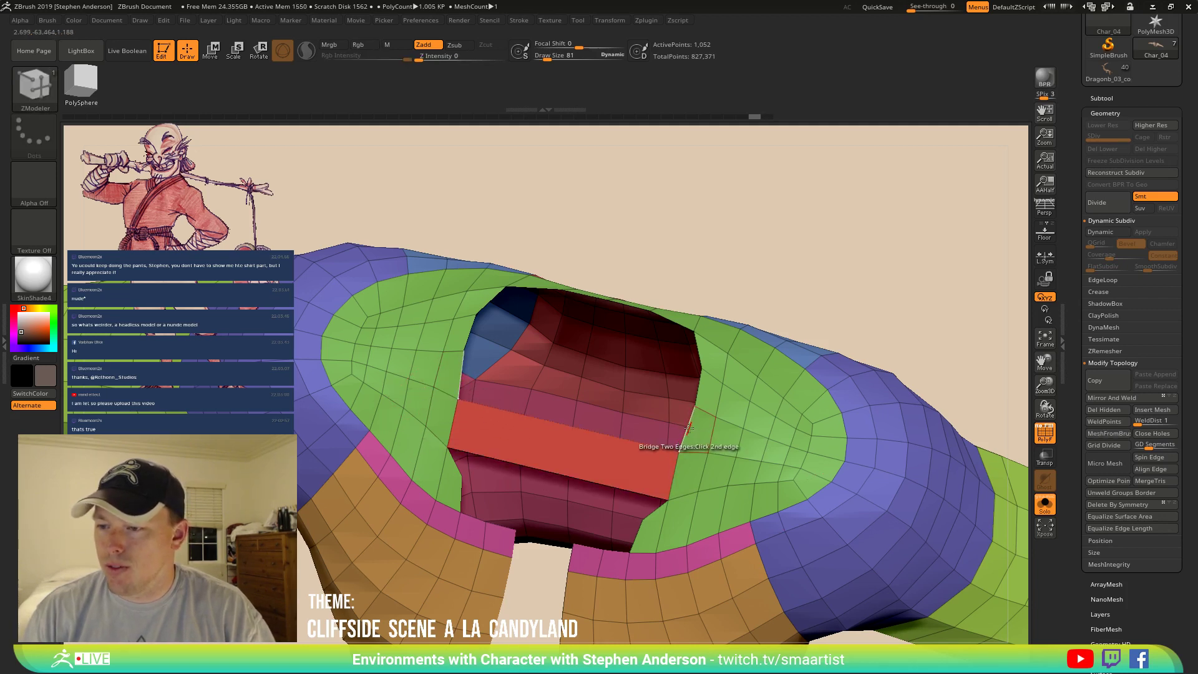
pyautogui.click(689, 428)
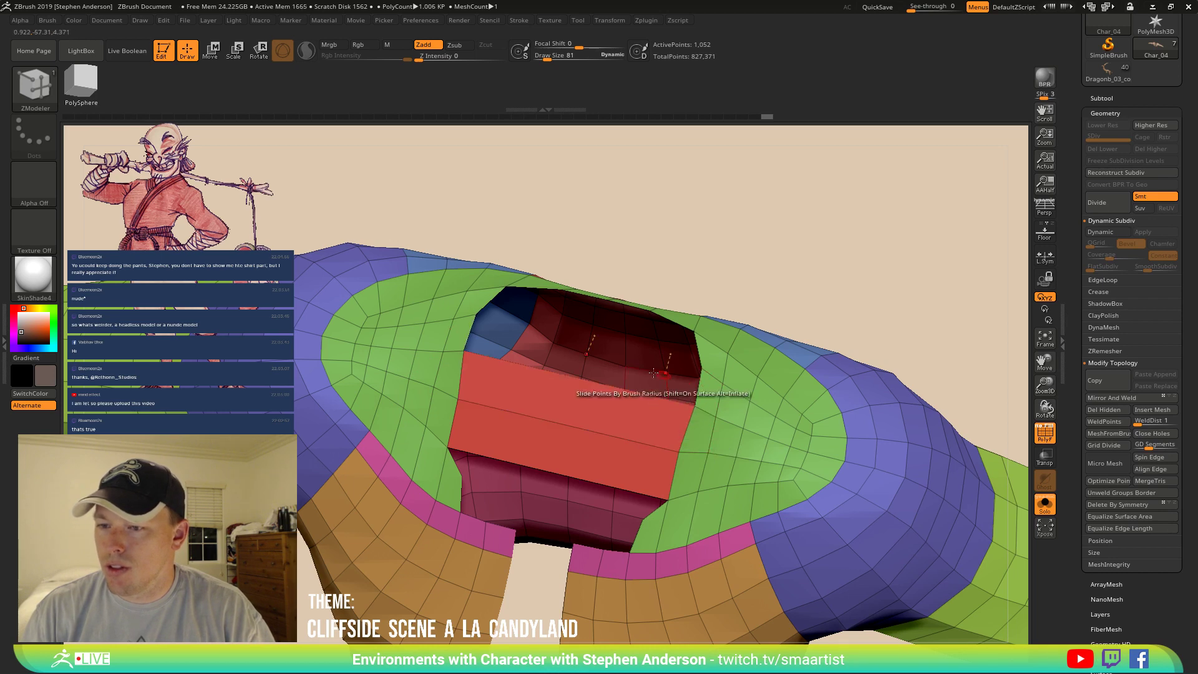
pyautogui.click(467, 336)
pyautogui.moveTo(490, 317); pyautogui.dragTo(502, 394, button='right')
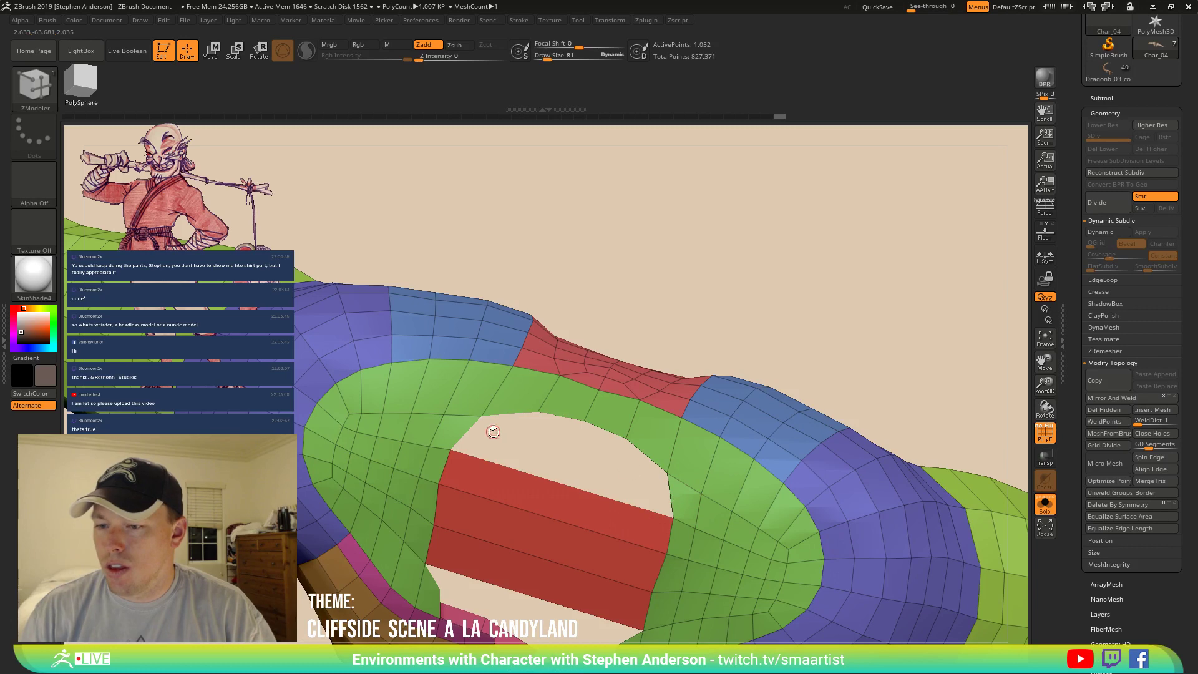
pyautogui.click(459, 431)
pyautogui.hotkey('ctrl', 'z')
pyautogui.click(466, 435)
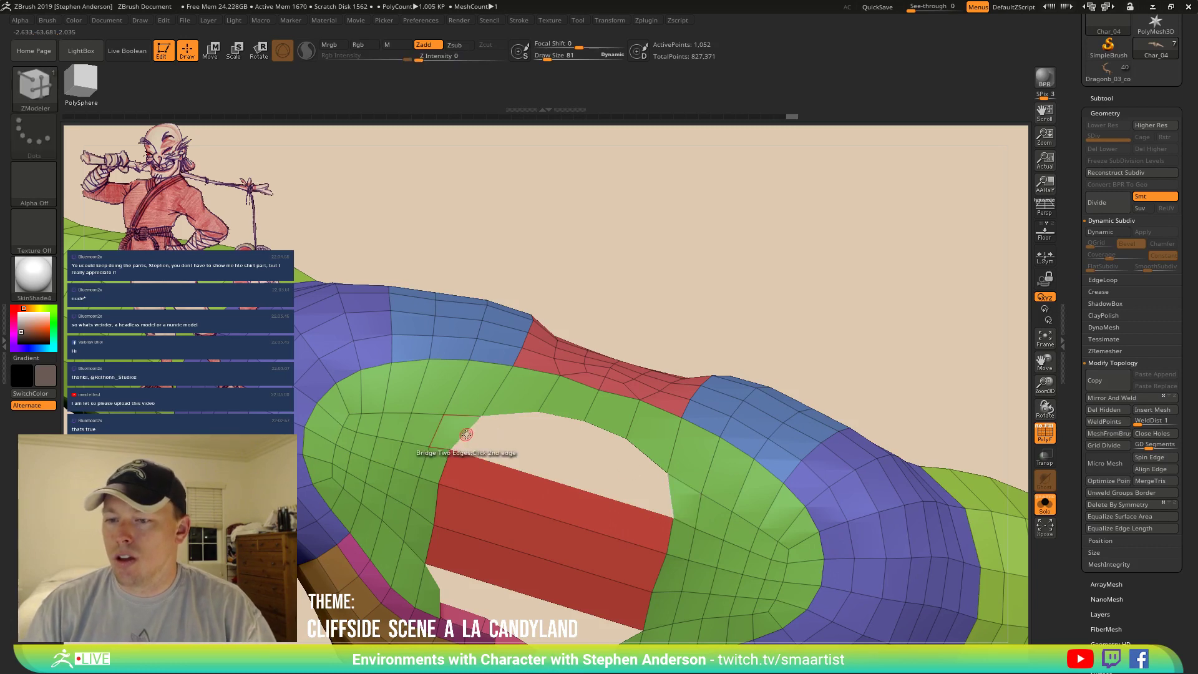
pyautogui.click(465, 432)
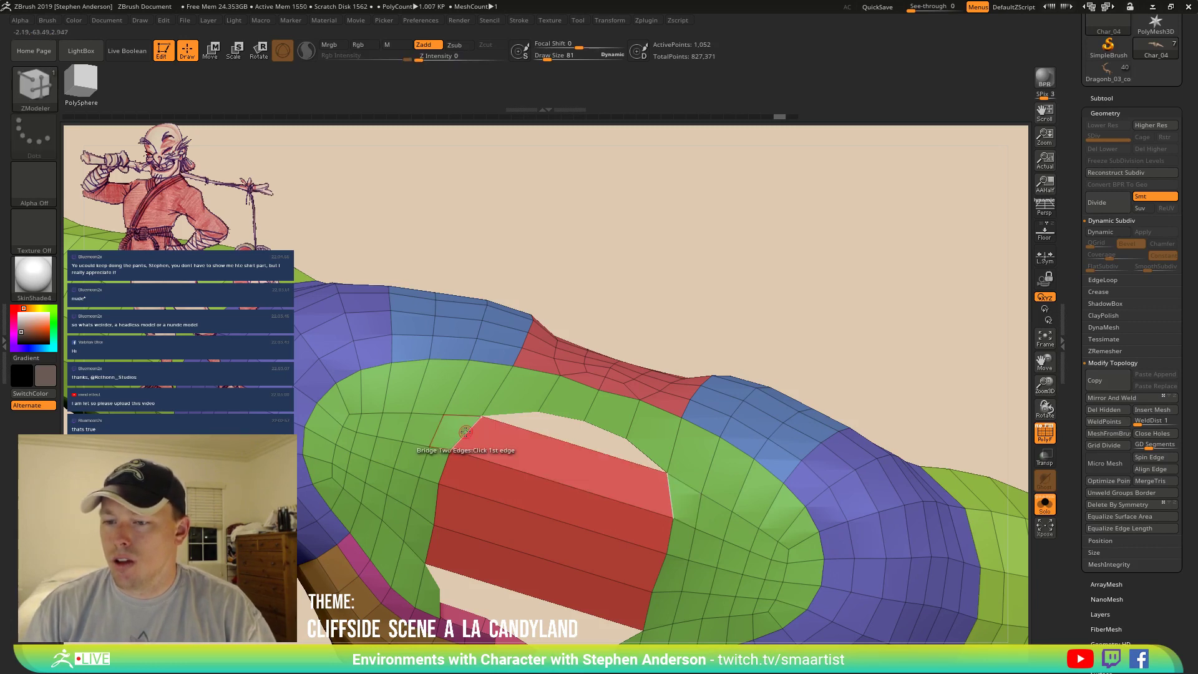
# Set the ZModeler edge action to Insert with Multiple EdgeLoops and insert front-to-back edge loops through the bridged neck panel.
pyautogui.moveTo(549, 471); pyautogui.dragTo(541, 457)
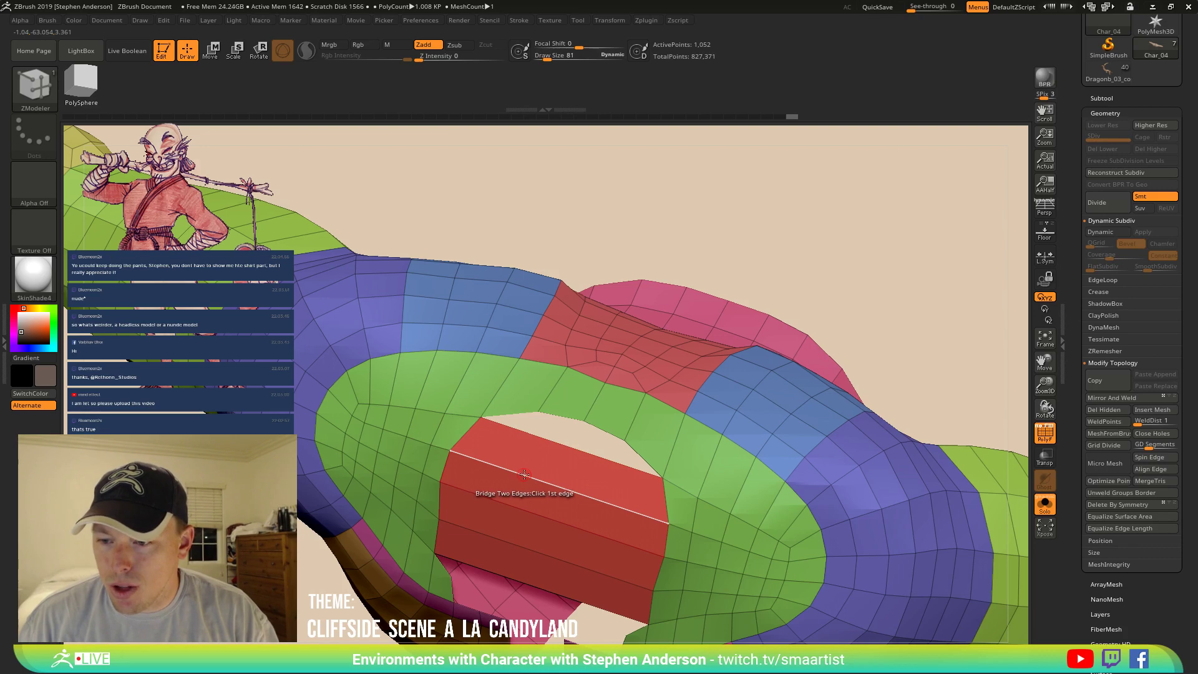
pyautogui.press('space')
pyautogui.click(490, 369)
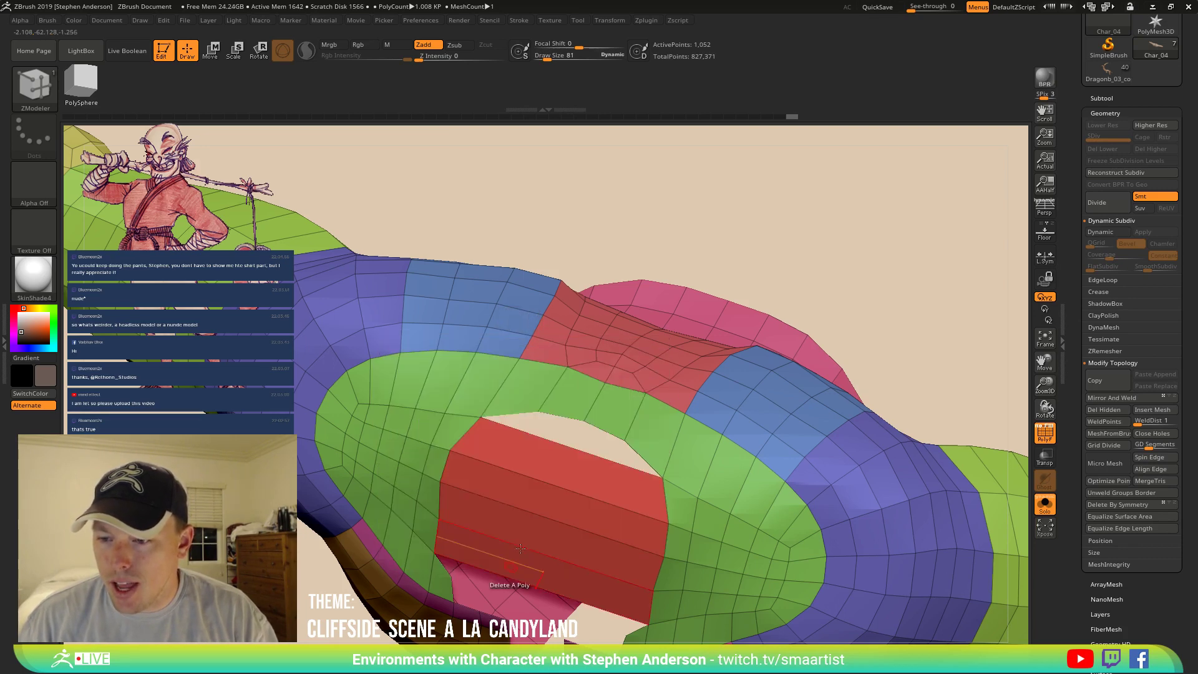
pyautogui.click(550, 512)
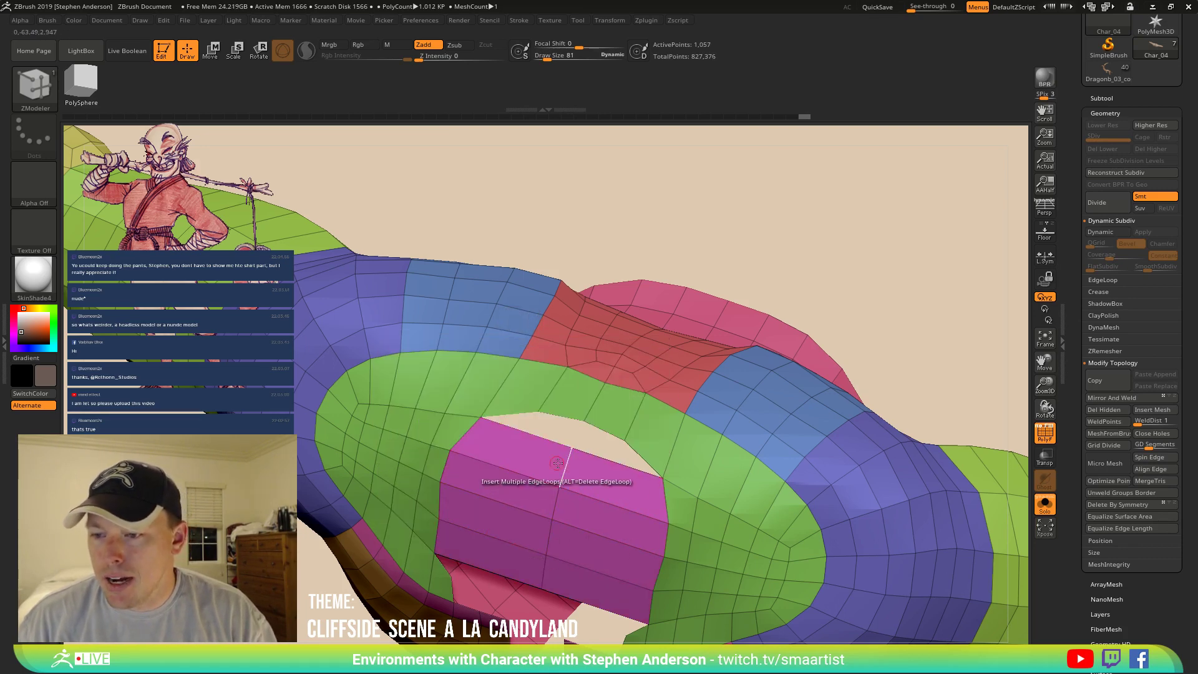
pyautogui.moveTo(557, 463); pyautogui.dragTo(578, 445, button='right')
pyautogui.moveTo(559, 491); pyautogui.dragTo(518, 465, button='right')
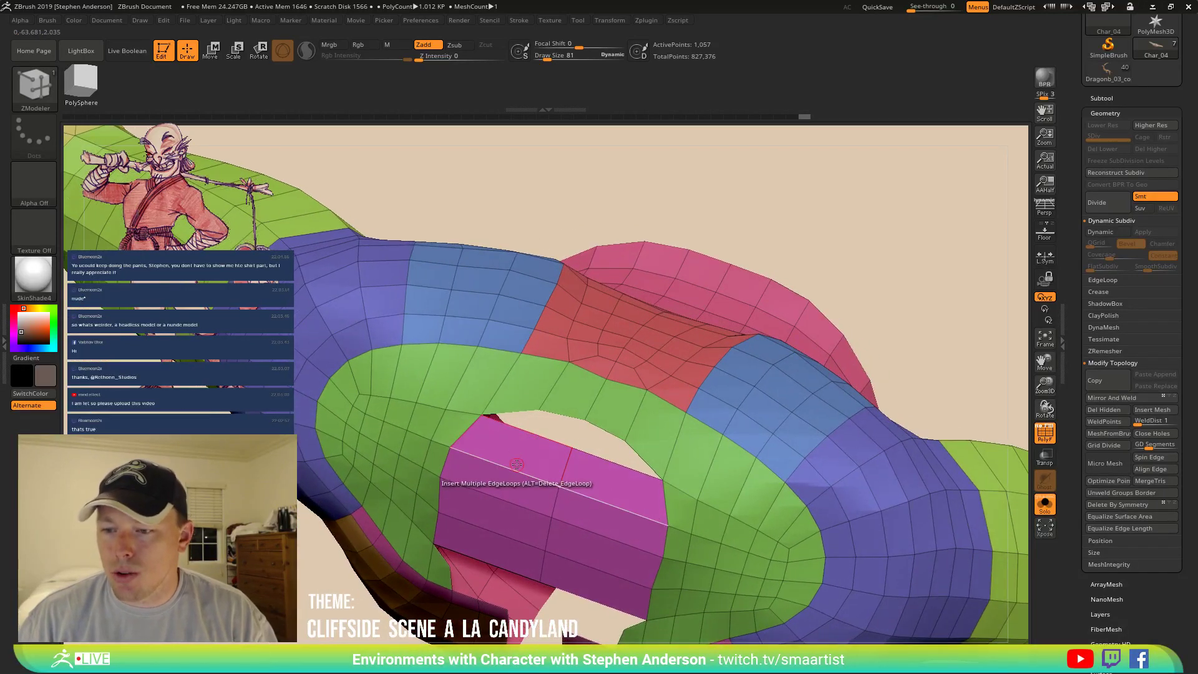
pyautogui.click(548, 447)
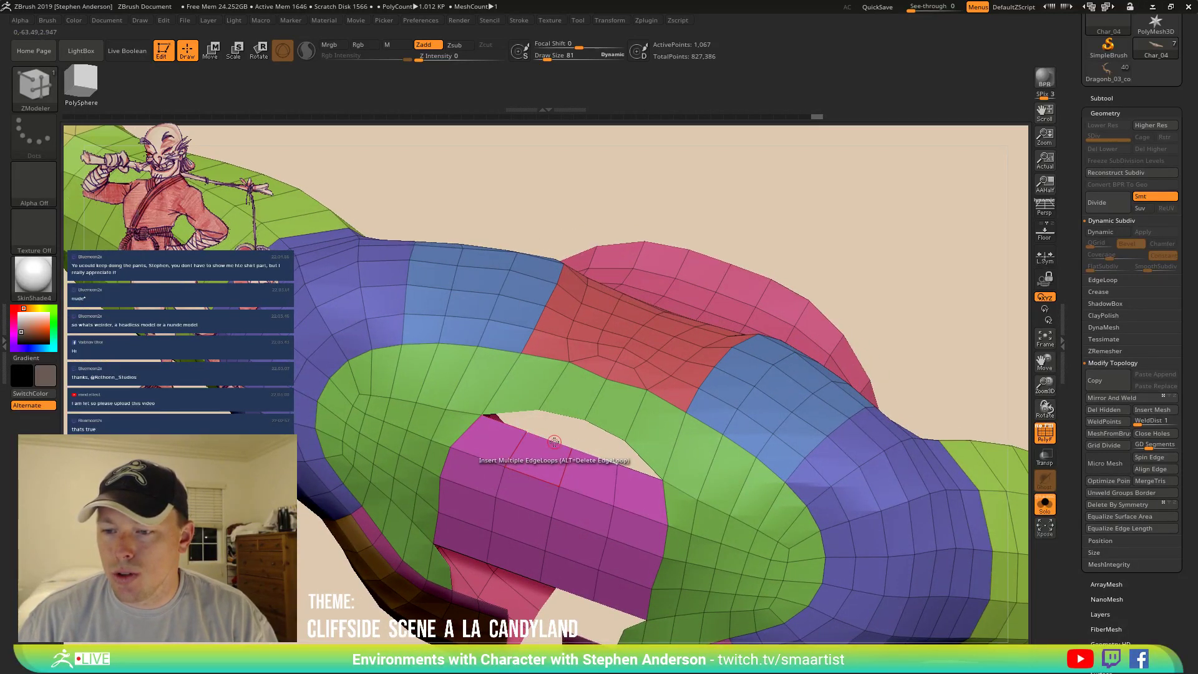
# Set the edge action to Bridge and bridge the middle of the neck panel to the back neckline.
pyautogui.press('space')
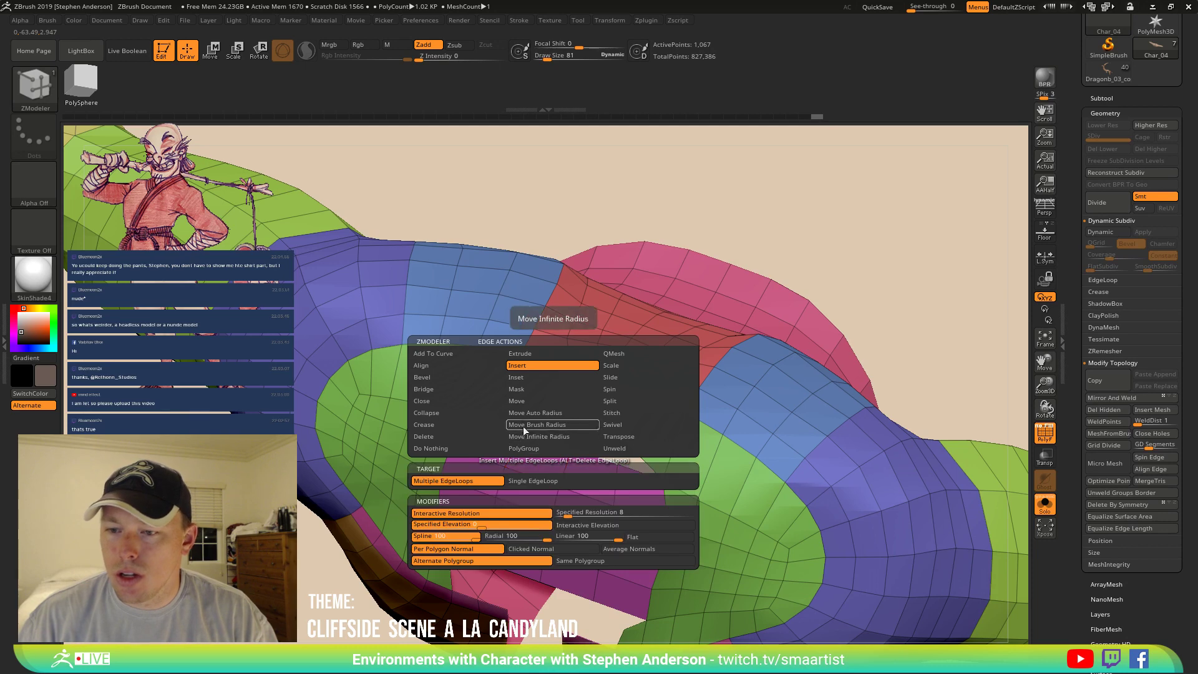
pyautogui.click(435, 388)
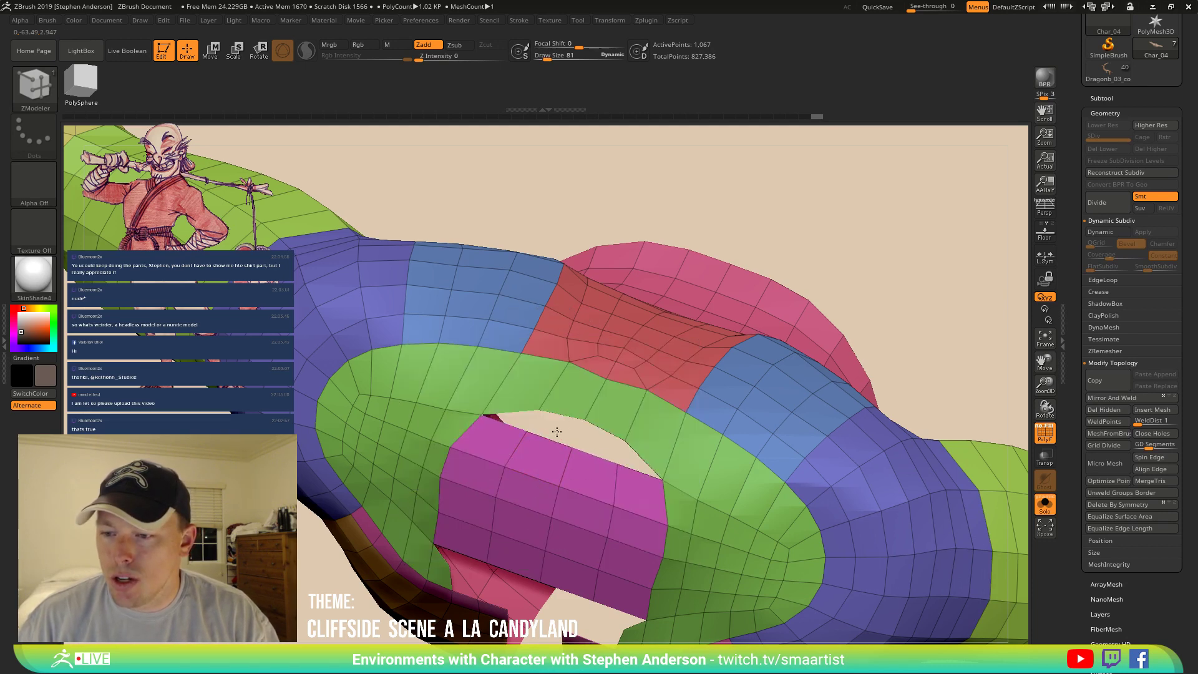
pyautogui.click(549, 440)
pyautogui.moveTo(547, 474); pyautogui.dragTo(505, 434, button='right')
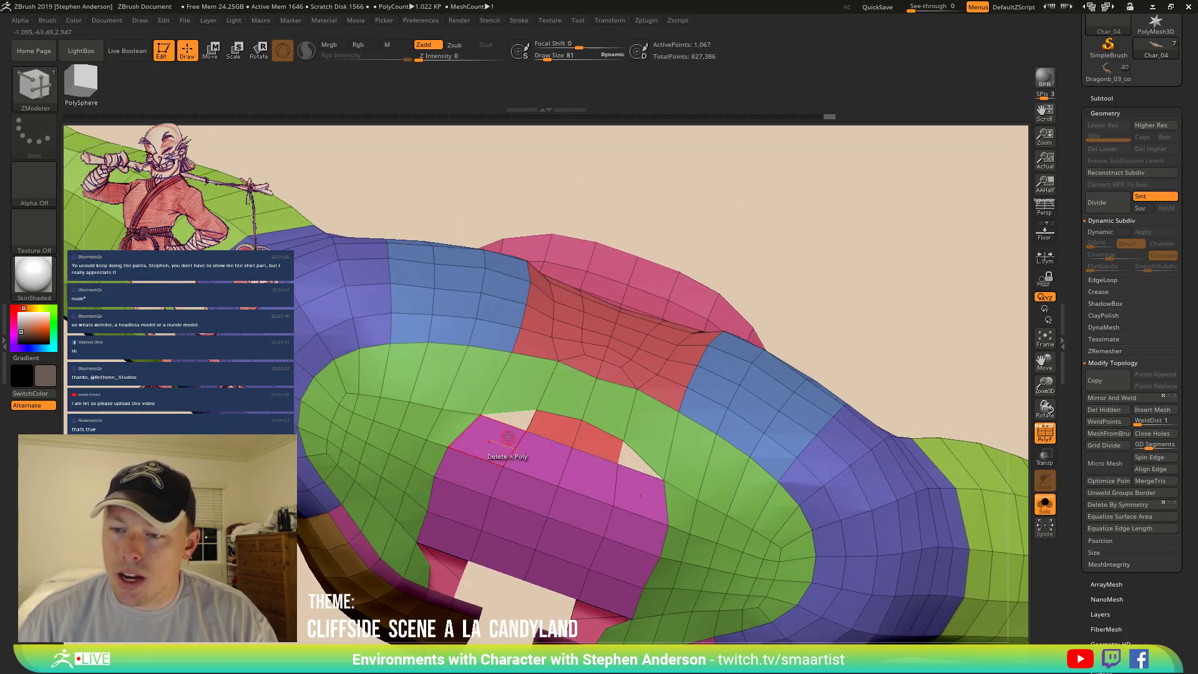
# Insert another edge loop through the neck panel and bridge the open corner gaps beside the back neckline.
pyautogui.press('space')
pyautogui.click(451, 368)
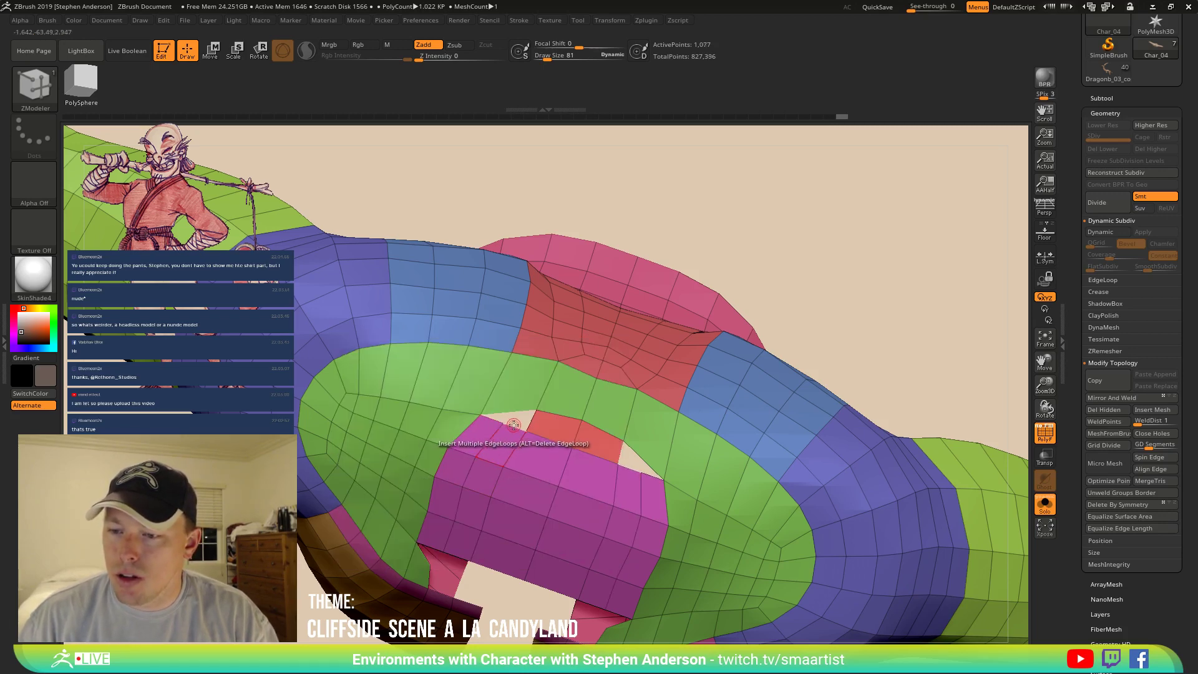
pyautogui.press('space')
pyautogui.click(418, 390)
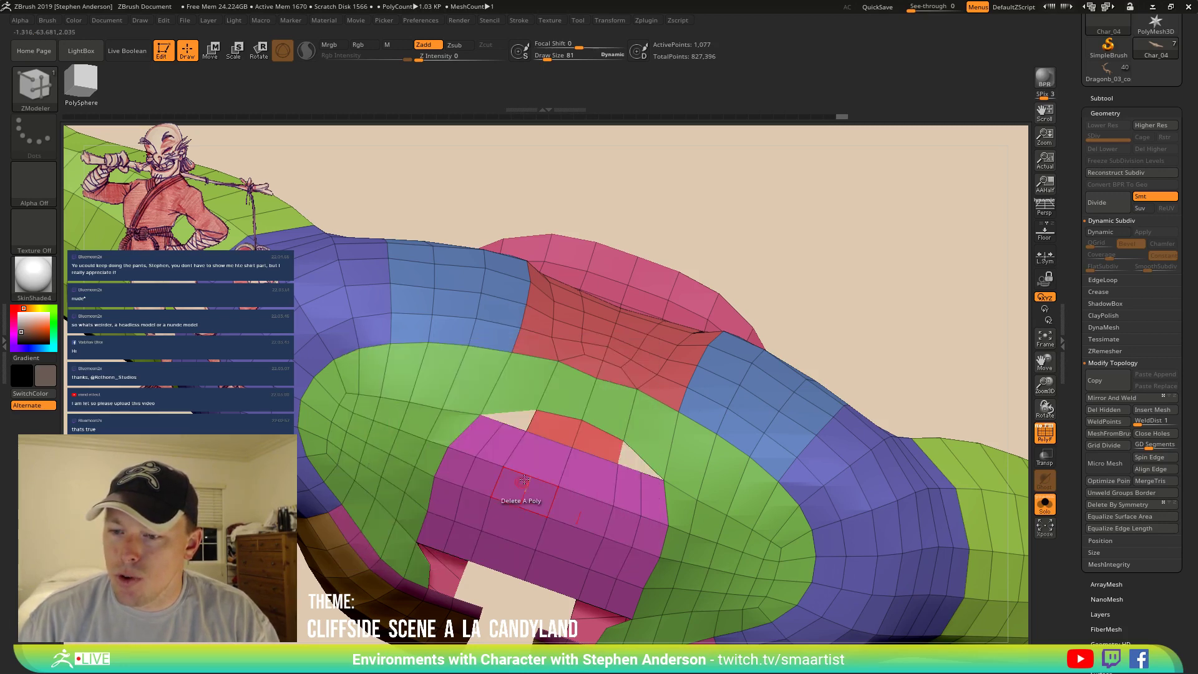
pyautogui.click(507, 410)
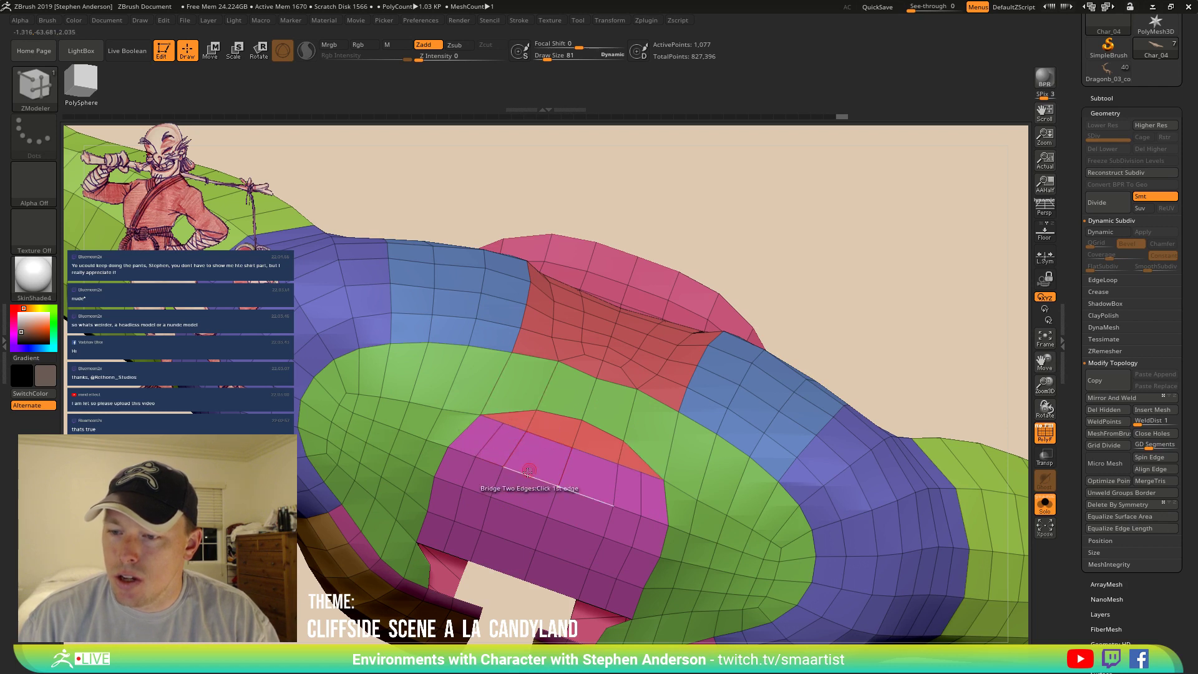
pyautogui.keyDown('shift'); pyautogui.moveTo(493, 427); pyautogui.dragTo(498, 423); pyautogui.keyUp('shift')
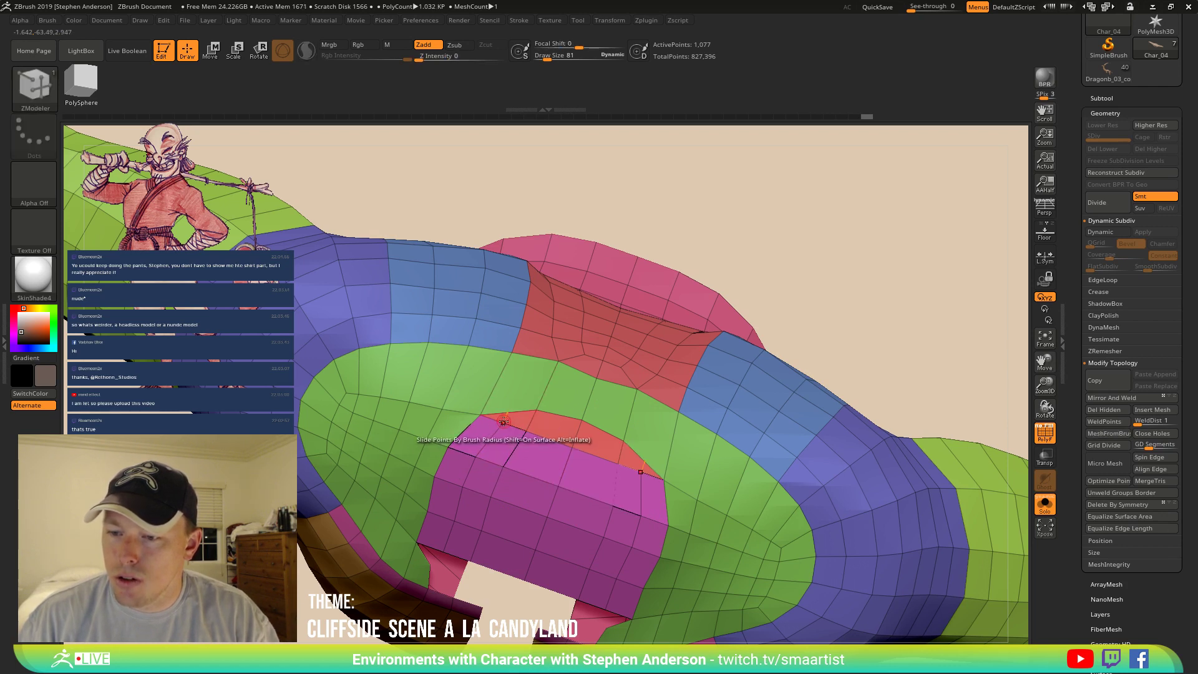
pyautogui.moveTo(509, 440)
pyautogui.mouseDown(button='right')
pyautogui.moveTo(504, 400)
pyautogui.moveTo(490, 403)
pyautogui.moveTo(497, 440)
pyautogui.moveTo(524, 375)
pyautogui.moveTo(514, 467)
pyautogui.moveTo(521, 449)
pyautogui.mouseUp(button='right')
pyautogui.moveTo(509, 503); pyautogui.dragTo(482, 466, button='right')
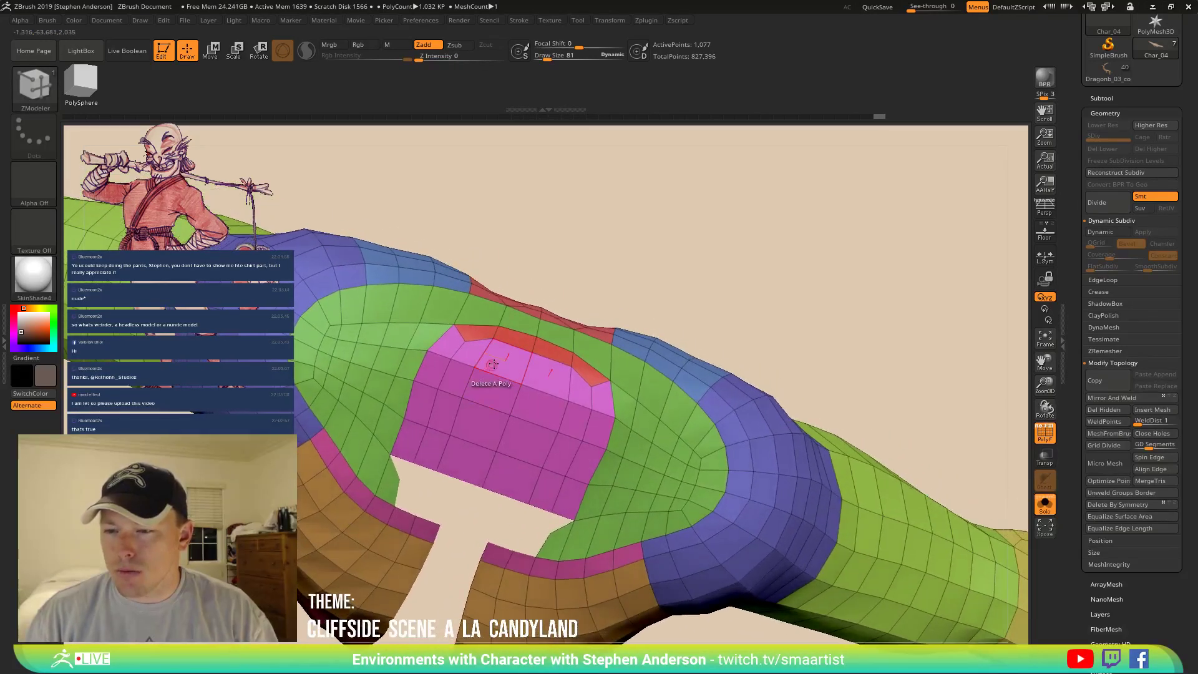
# Mark the neck panel's interior polygons and delete them, leaving a narrow collar strip along the neckline.
pyautogui.keyDown('alt'); pyautogui.click(470, 357); pyautogui.keyUp('alt')
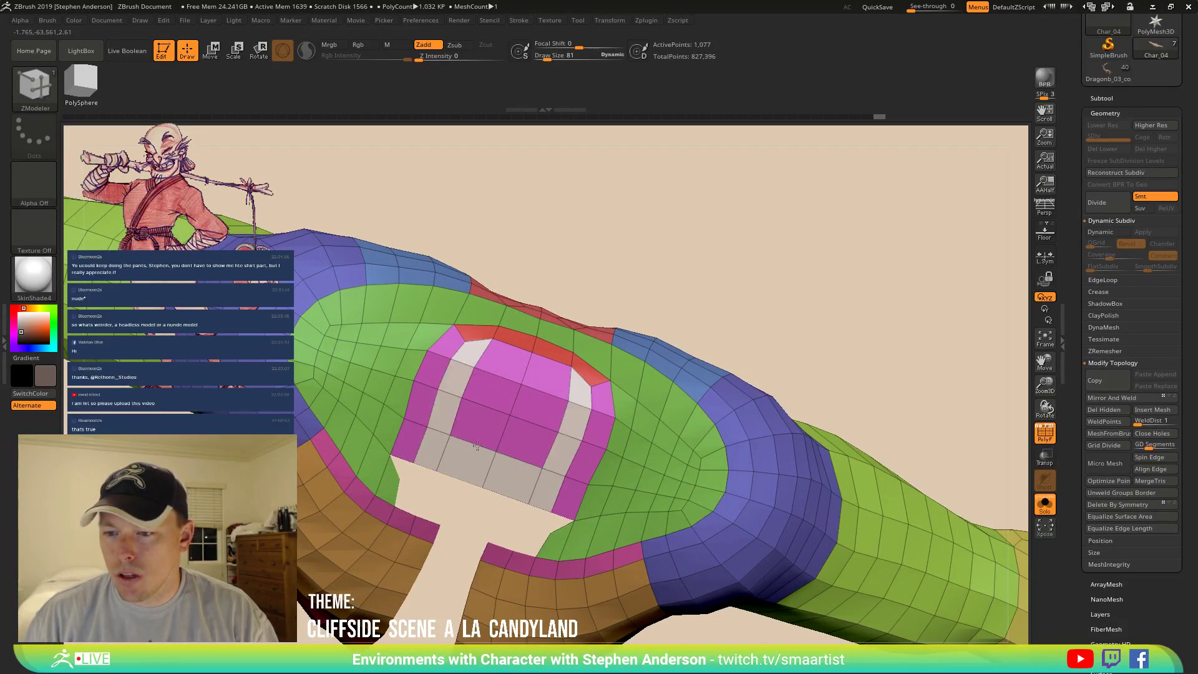
pyautogui.press('space')
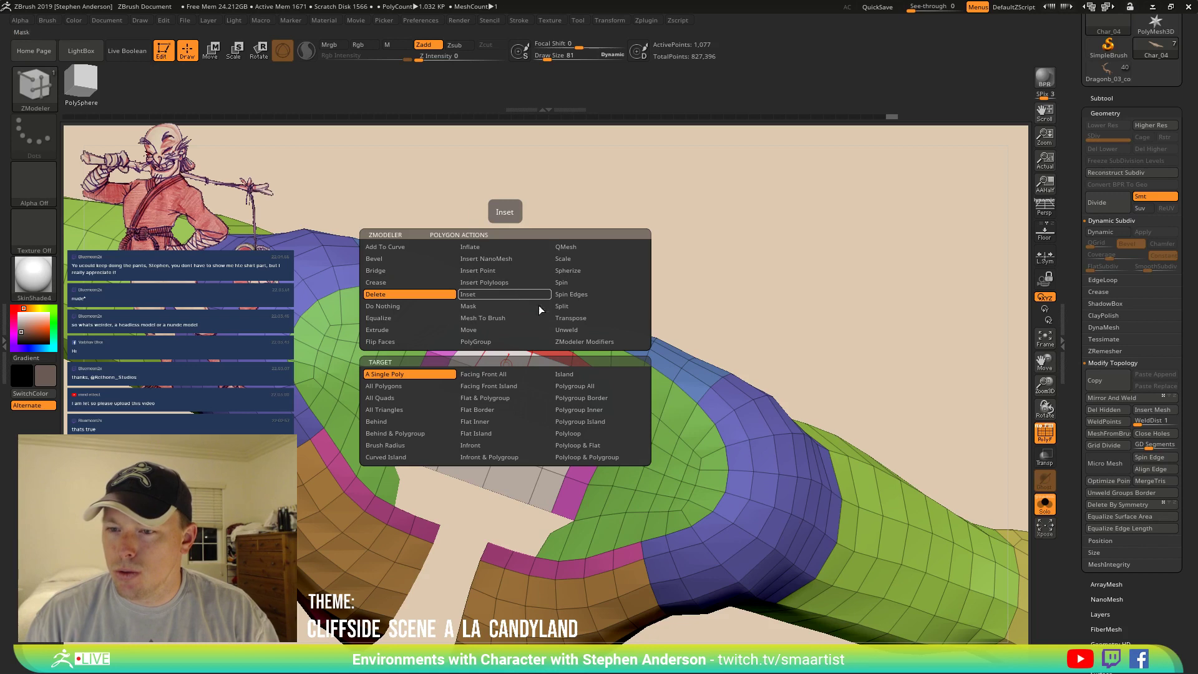
pyautogui.click(480, 425)
pyautogui.moveTo(392, 449); pyautogui.dragTo(497, 392, button='right')
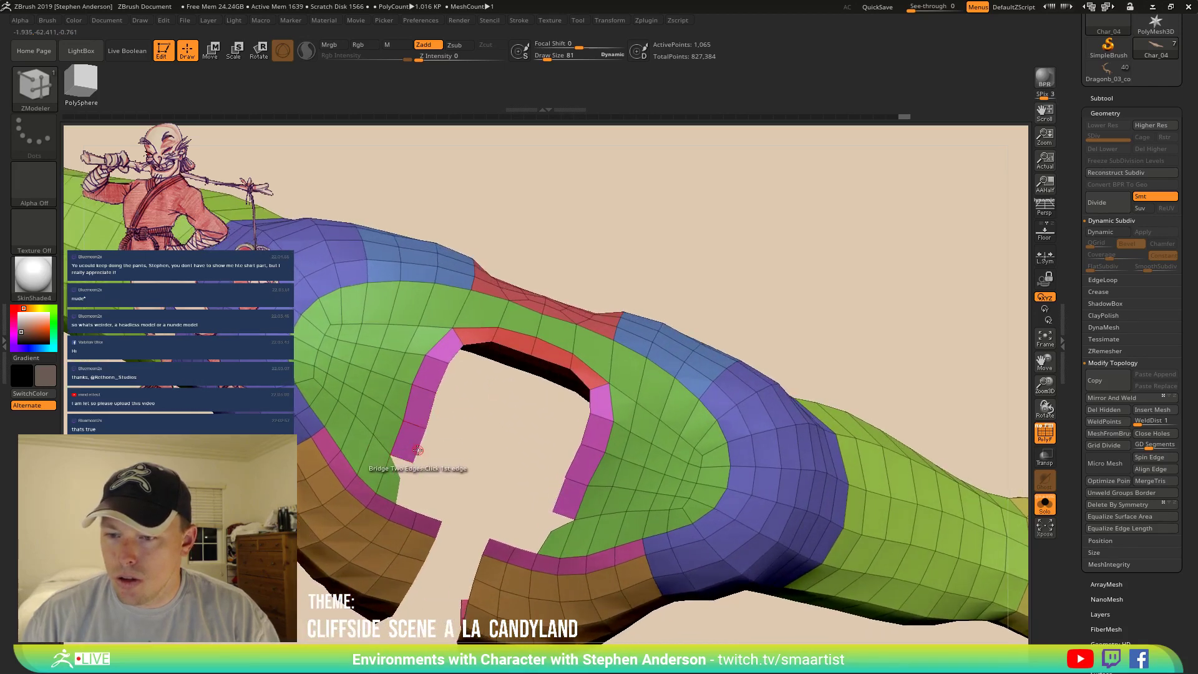
# Mask the collar strip's inner border using the EdgeLoop Partial target and invert the mask to leave that border editable.
pyautogui.press('space')
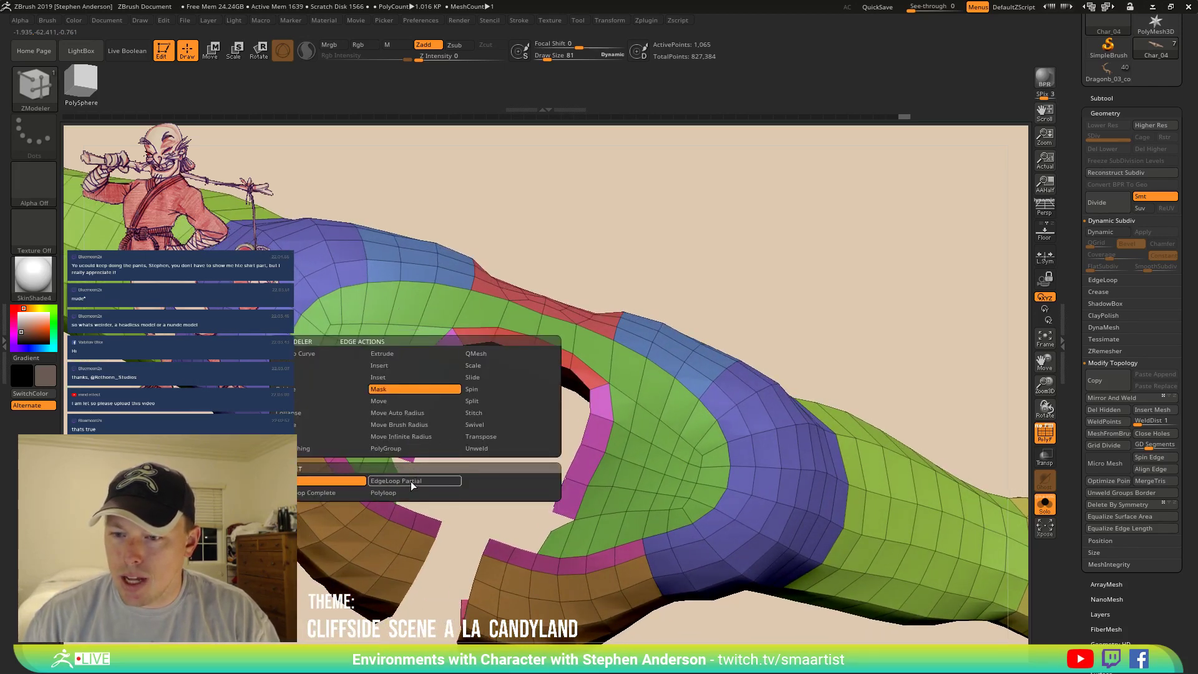
pyautogui.click(411, 481)
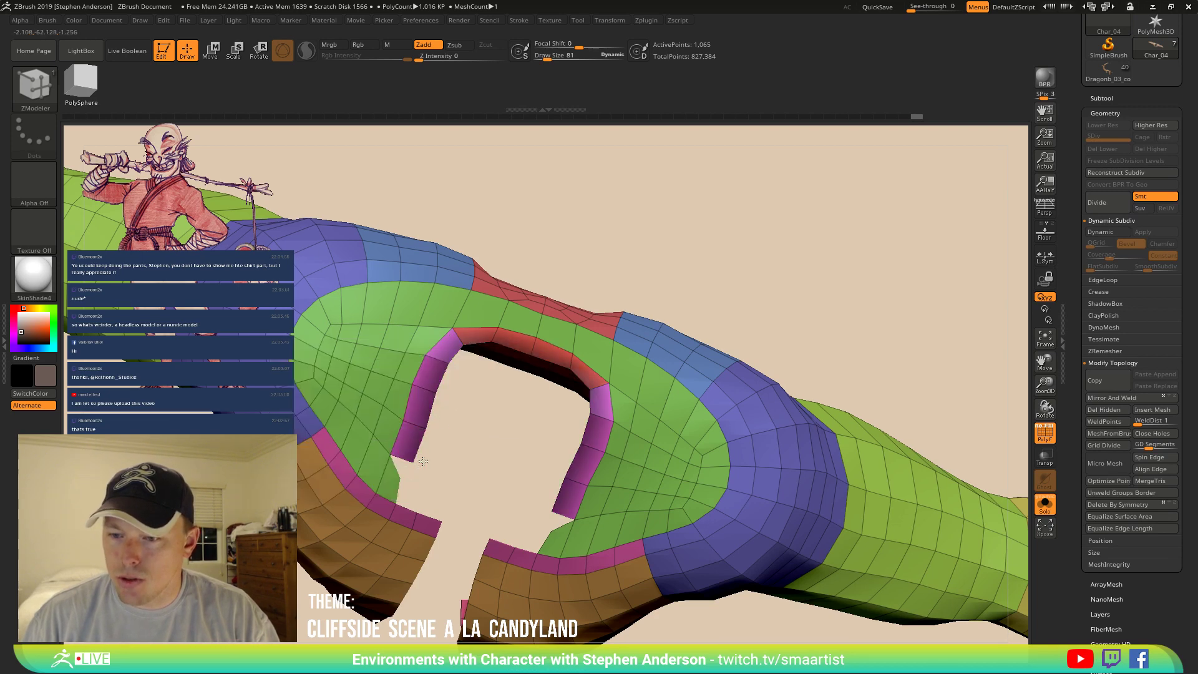
pyautogui.moveTo(423, 462); pyautogui.dragTo(437, 441, button='right')
pyautogui.keyDown('ctrl'); pyautogui.click(696, 246); pyautogui.keyUp('ctrl')
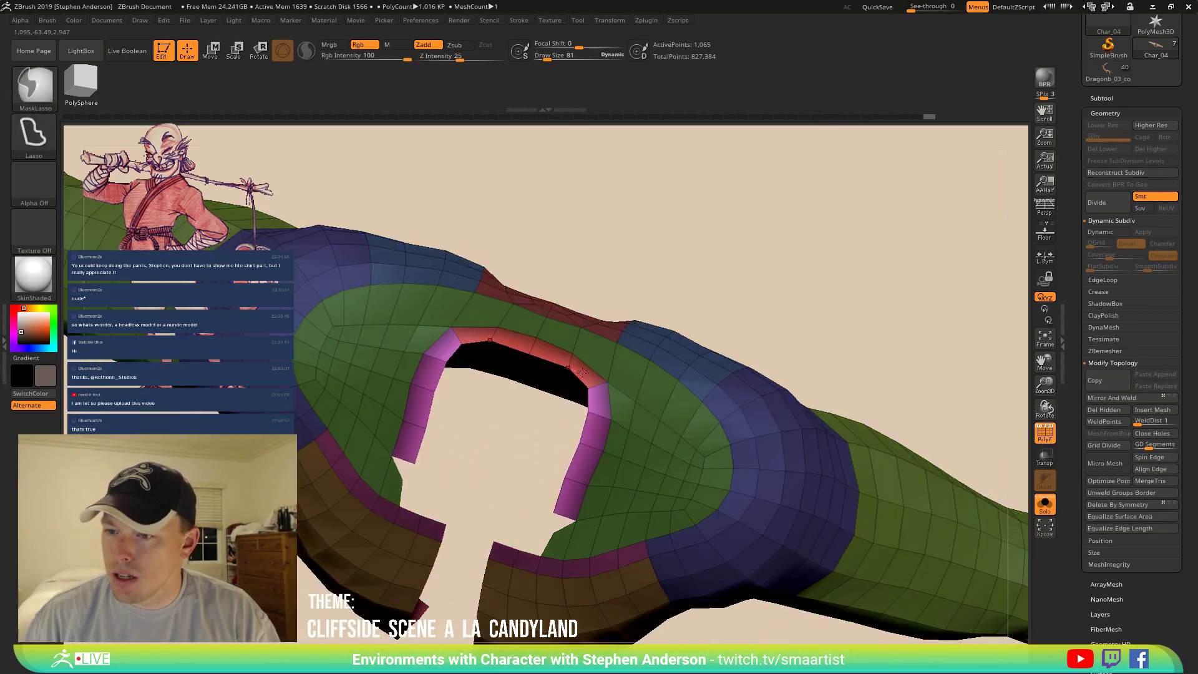
# Center the transform gizmo on the unmasked collar border and shift the border inward to widen the strip.
pyautogui.press('w')
pyautogui.press('r')
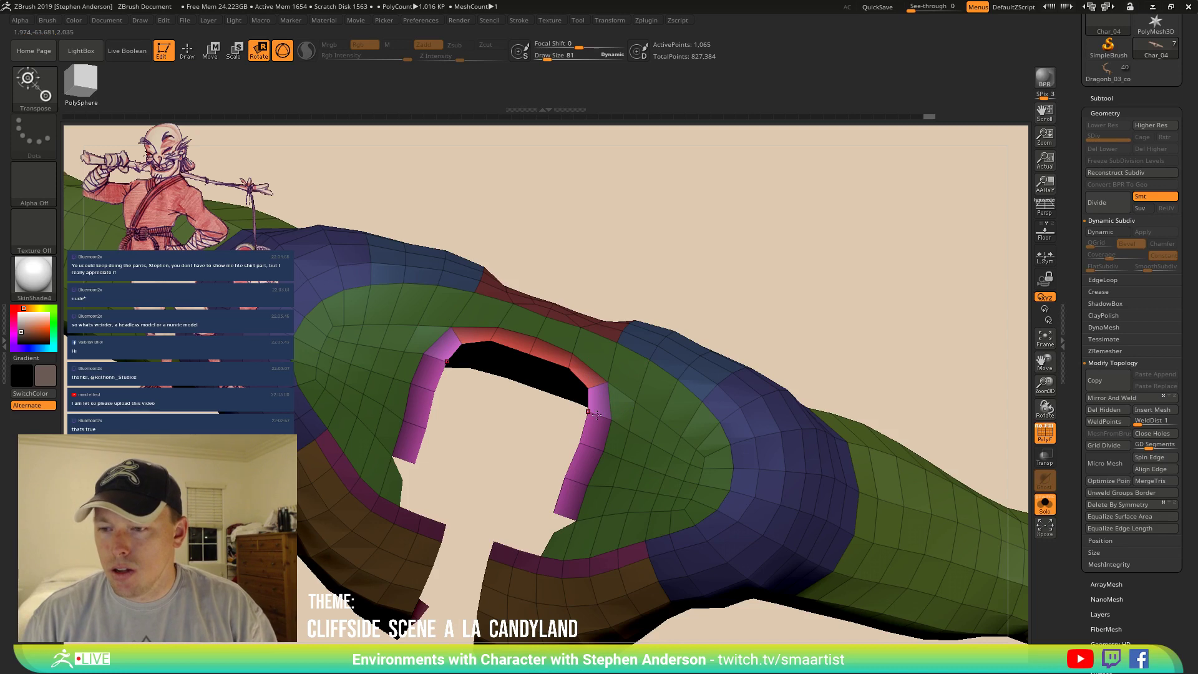
pyautogui.click(597, 414)
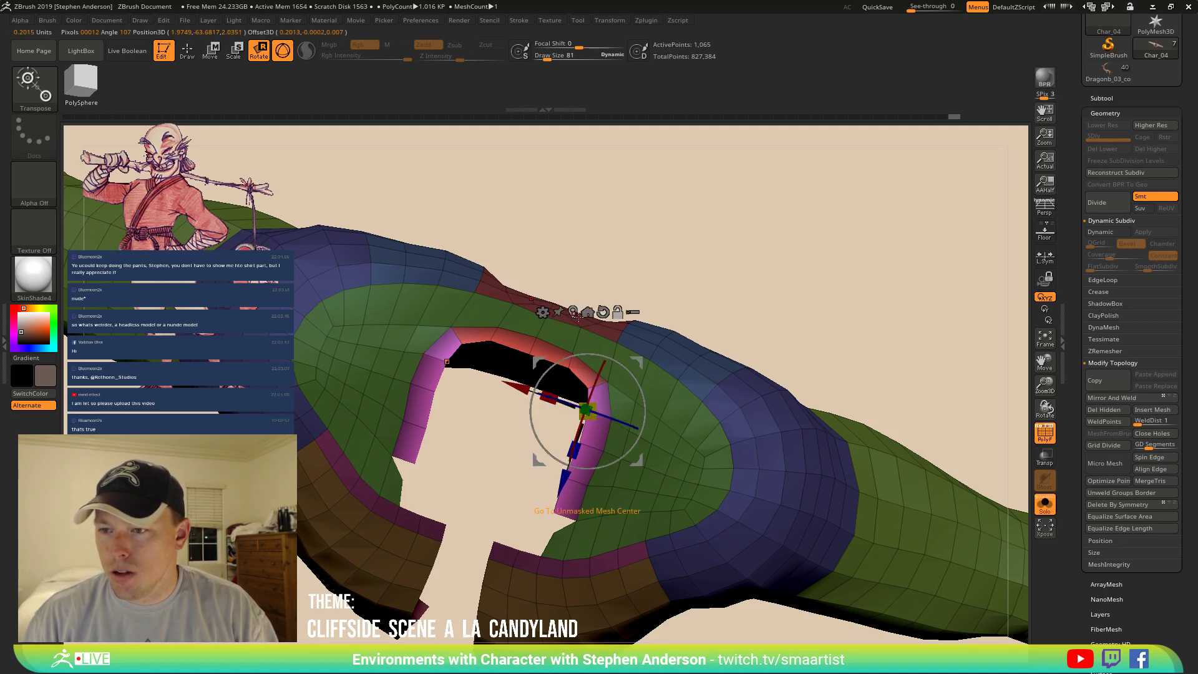
pyautogui.click(574, 312)
pyautogui.moveTo(546, 441); pyautogui.dragTo(508, 439)
pyautogui.moveTo(601, 446); pyautogui.dragTo(605, 401, button='right')
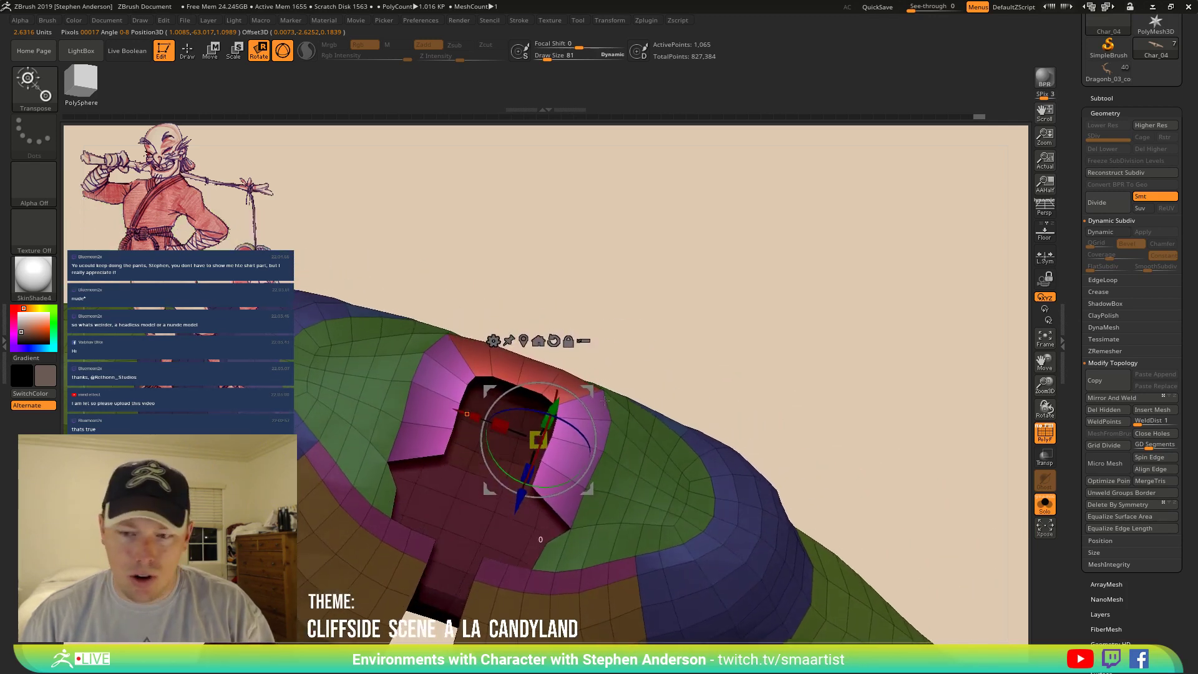
# Raise the unmasked collar border so the strip stands up around the neck, and clear the mask.
pyautogui.moveTo(606, 400); pyautogui.dragTo(610, 404)
pyautogui.moveTo(556, 447); pyautogui.dragTo(609, 369, button='right')
pyautogui.moveTo(542, 395); pyautogui.dragTo(541, 359)
pyautogui.keyDown('alt'); pyautogui.moveTo(614, 392); pyautogui.dragTo(611, 353, button='right'); pyautogui.keyUp('alt')
pyautogui.press('q')
pyautogui.moveTo(555, 494); pyautogui.dragTo(562, 541, button='right')
pyautogui.keyDown('ctrl'); pyautogui.moveTo(618, 354); pyautogui.dragTo(627, 367); pyautogui.keyUp('ctrl')
pyautogui.moveTo(580, 437)
pyautogui.keyDown('alt'); pyautogui.mouseDown(button='right')
pyautogui.moveTo(574, 361)
pyautogui.moveTo(544, 370)
pyautogui.moveTo(540, 395)
pyautogui.mouseUp(button='right'); pyautogui.keyUp('alt')
# Set the edge action to Insert with Single EdgeLoop and insert edge loops through the widened collar strip.
pyautogui.press('space')
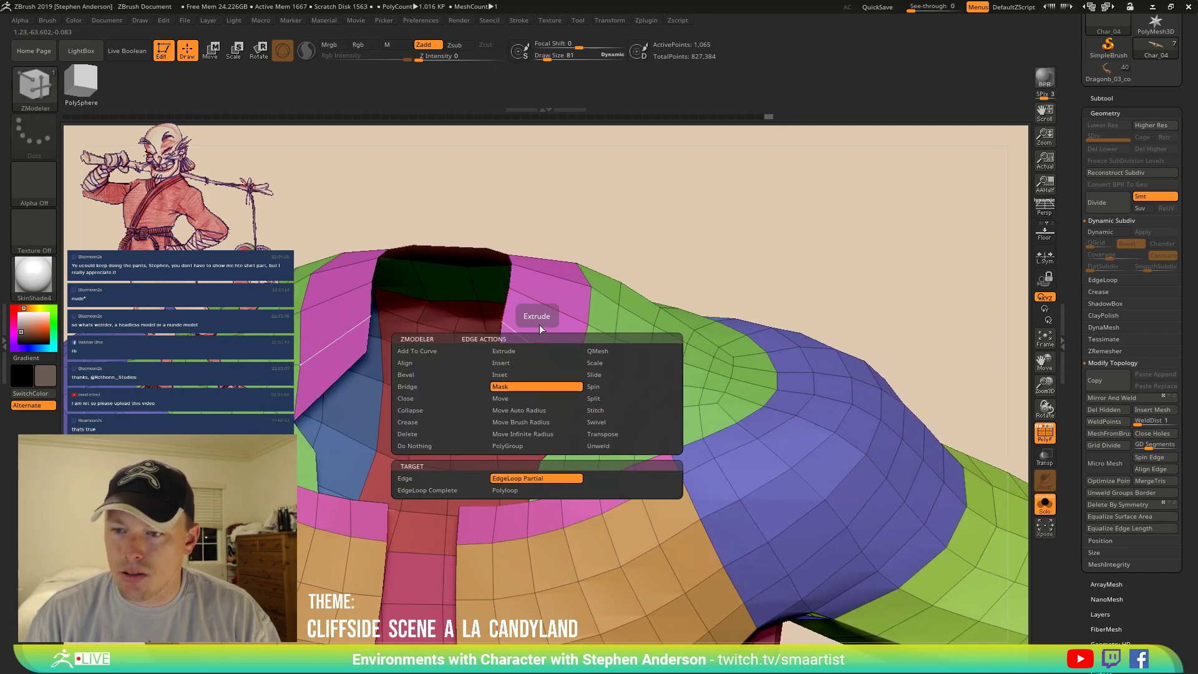
pyautogui.click(513, 363)
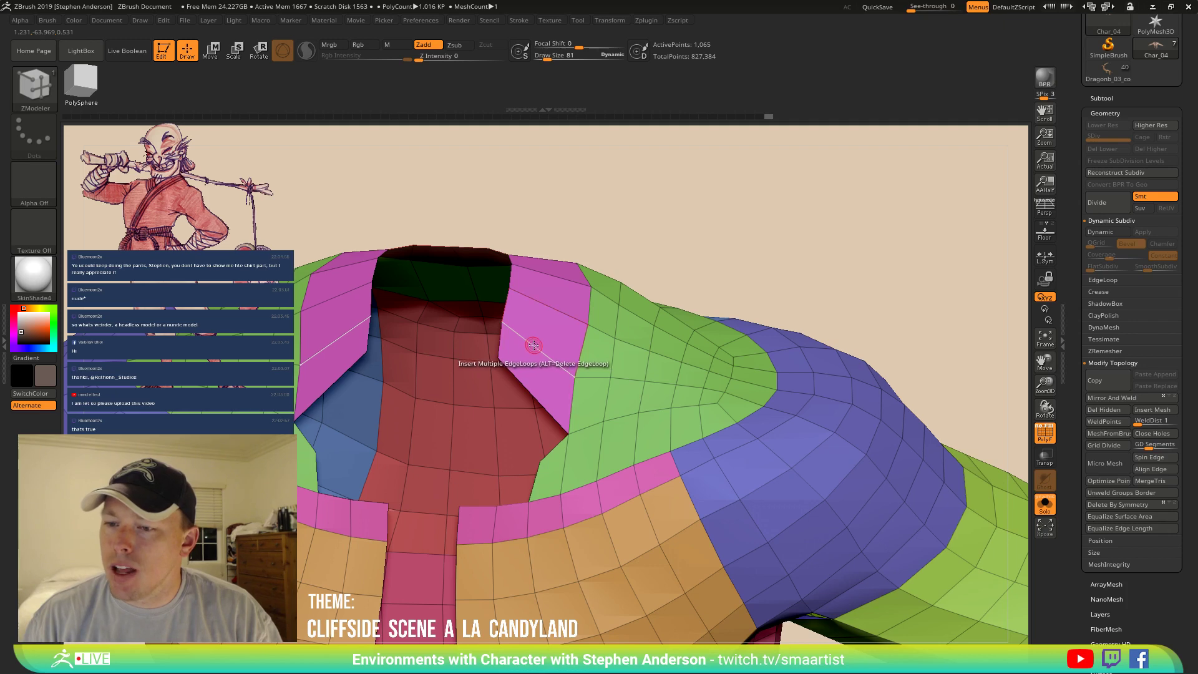
pyautogui.press('space')
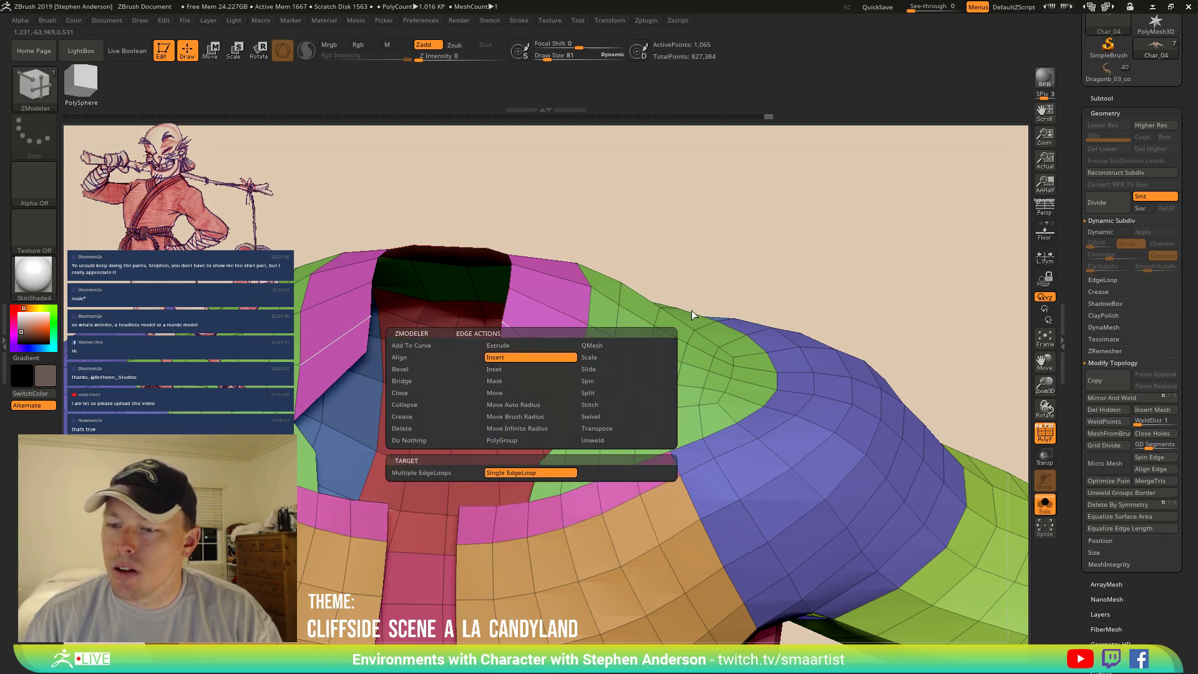
pyautogui.click(528, 345)
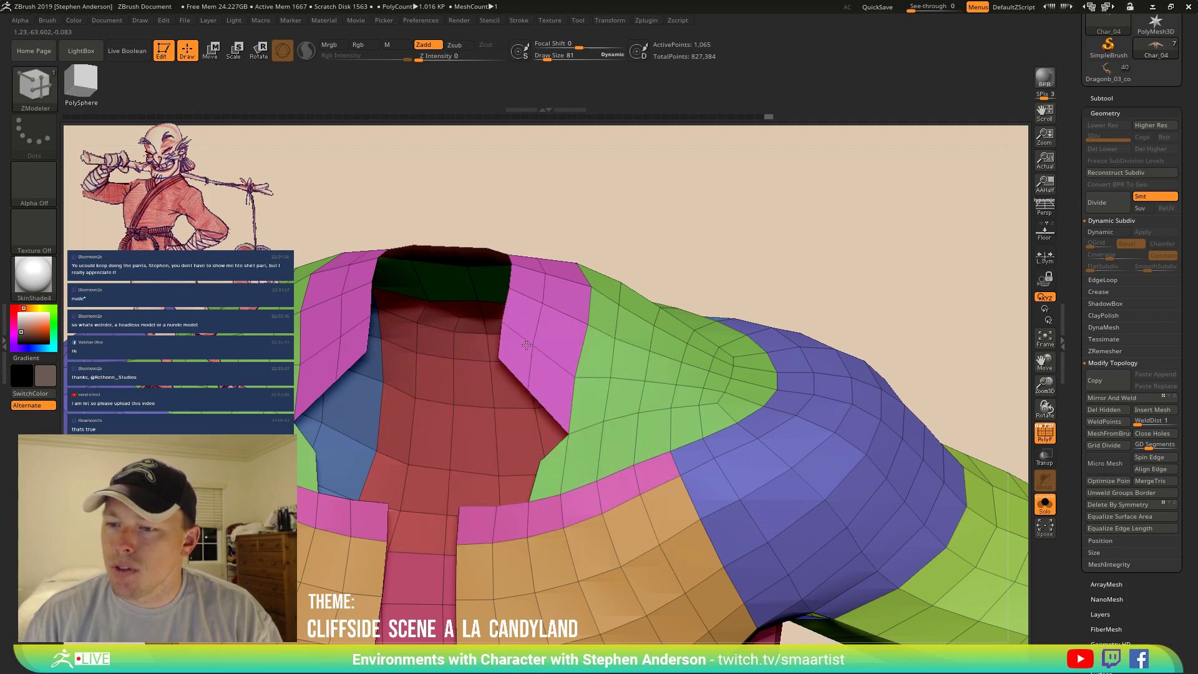
pyautogui.click(554, 360)
pyautogui.click(552, 447)
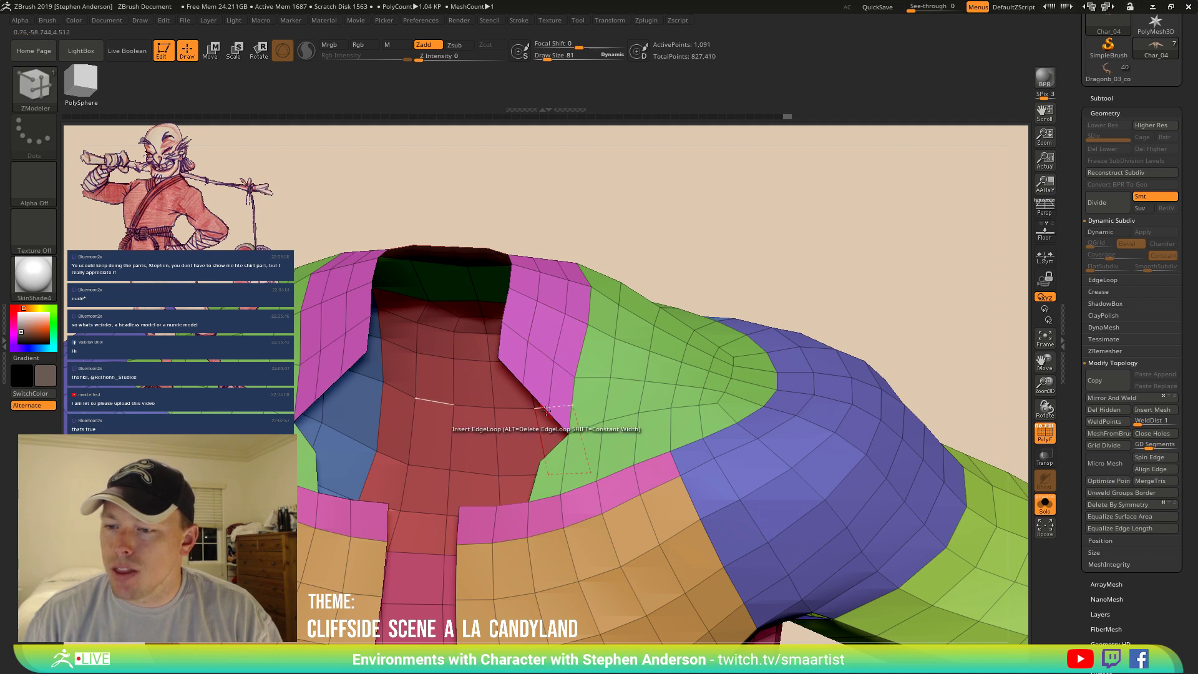
# Set the ZModeler point action to Stitch with To Mid Point and stitch the collar's lower corner points to the neckline.
pyautogui.press('space')
pyautogui.click(623, 422)
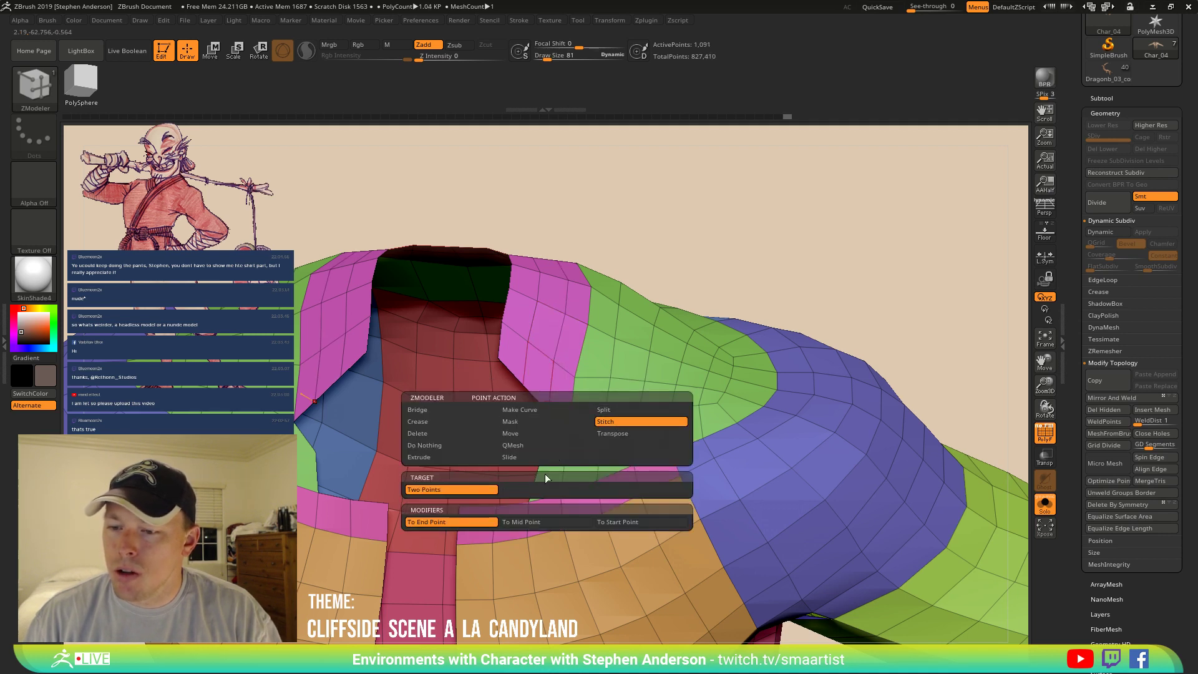
pyautogui.click(522, 522)
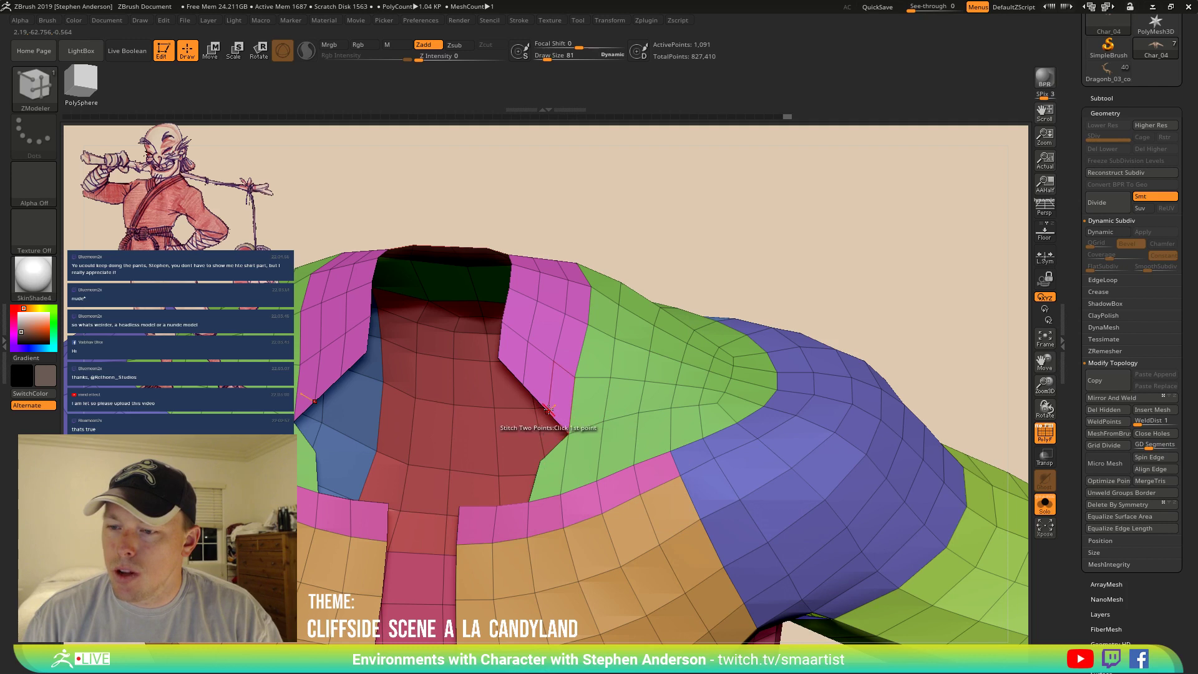
pyautogui.click(543, 461)
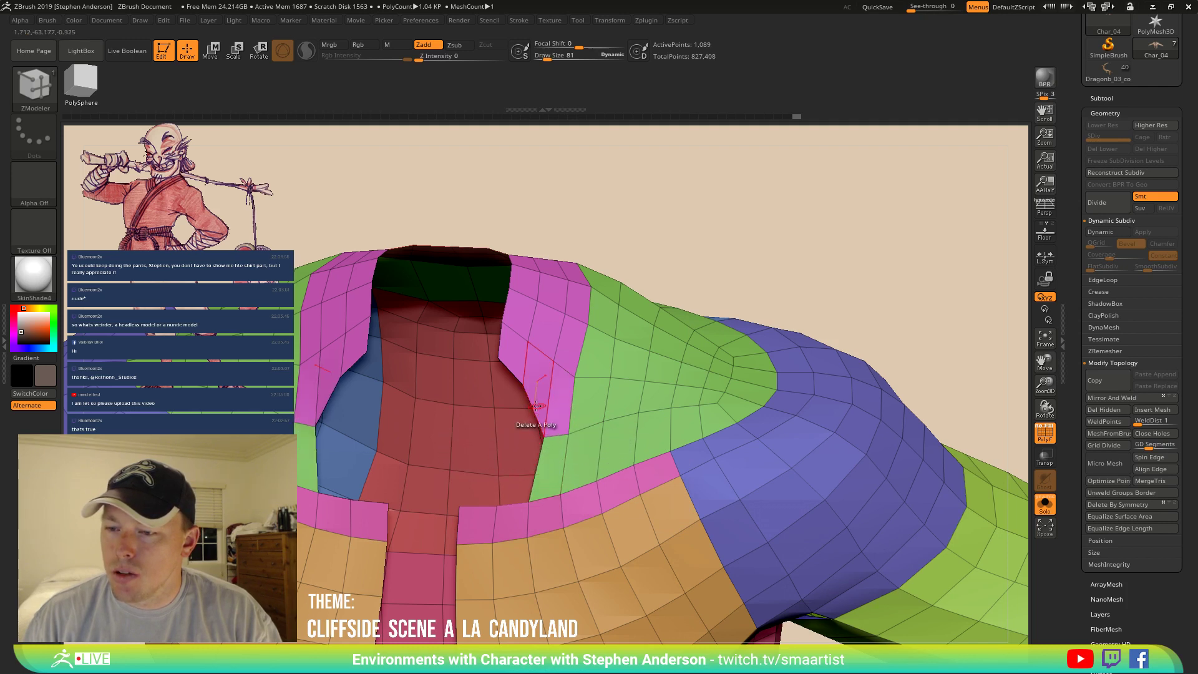
# Set the ZModeler edge action to Bridge Two Edges and bridge the gaps between the collar strip and the robe's front neckline.
pyautogui.press('space')
pyautogui.click(403, 389)
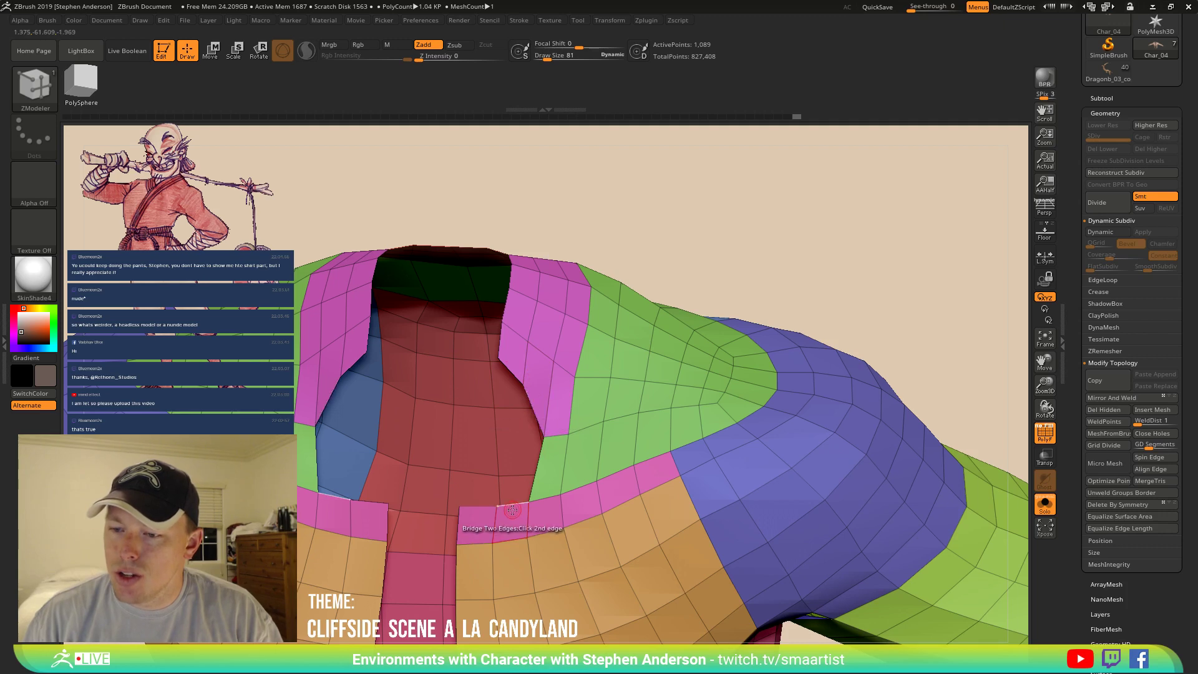
pyautogui.click(509, 507)
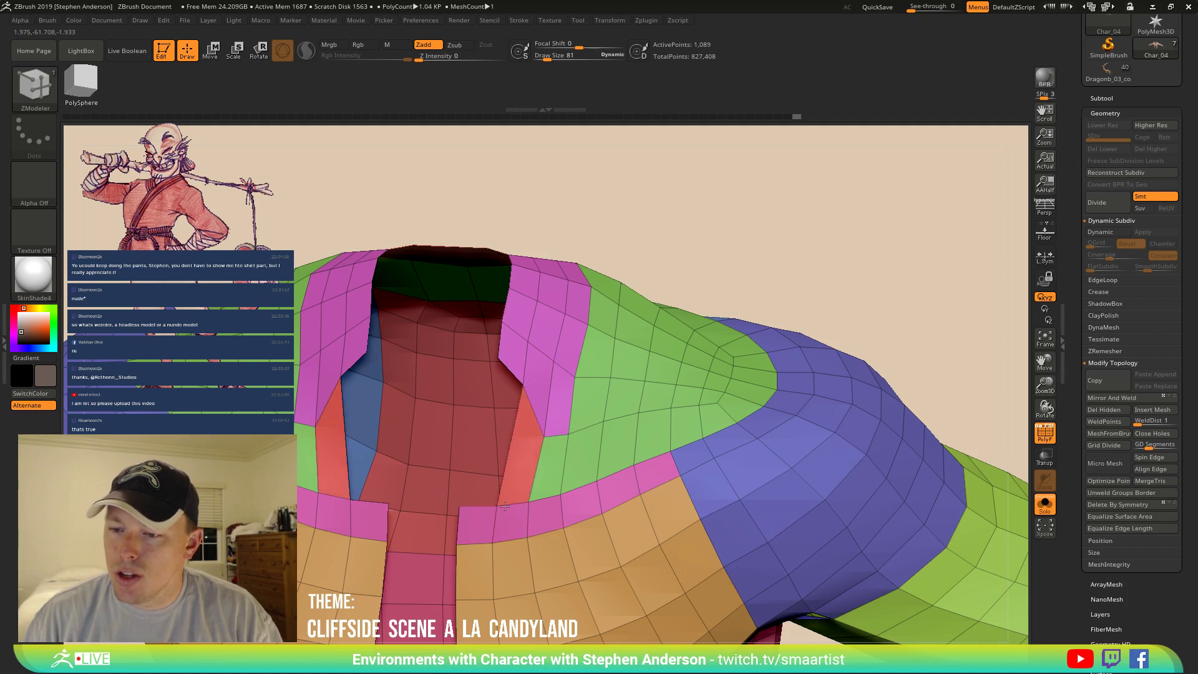
pyautogui.click(512, 374)
pyautogui.click(511, 443)
# Set the draw size to 590 and smooth the bridged polygons at the collar's lower front corners.
pyautogui.moveTo(529, 519)
pyautogui.keyDown('ctrl'); pyautogui.mouseDown(button='right')
pyautogui.moveTo(528, 432)
pyautogui.moveTo(484, 320)
pyautogui.moveTo(459, 340)
pyautogui.moveTo(493, 371)
pyautogui.mouseUp(button='right'); pyautogui.keyUp('ctrl')
pyautogui.press('s')
pyautogui.moveTo(494, 368)
pyautogui.mouseDown()
pyautogui.moveTo(513, 370)
pyautogui.moveTo(492, 382)
pyautogui.mouseUp()
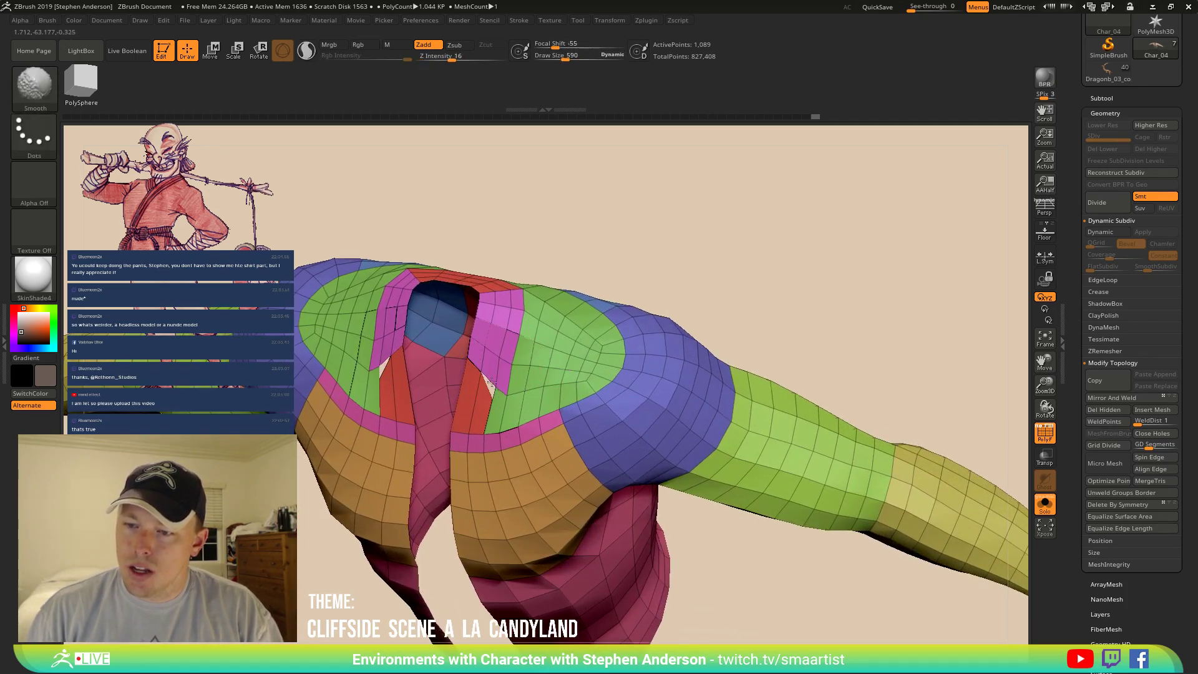
pyautogui.moveTo(485, 394)
pyautogui.mouseDown(button='right')
pyautogui.moveTo(499, 406)
pyautogui.moveTo(500, 378)
pyautogui.mouseUp(button='right')
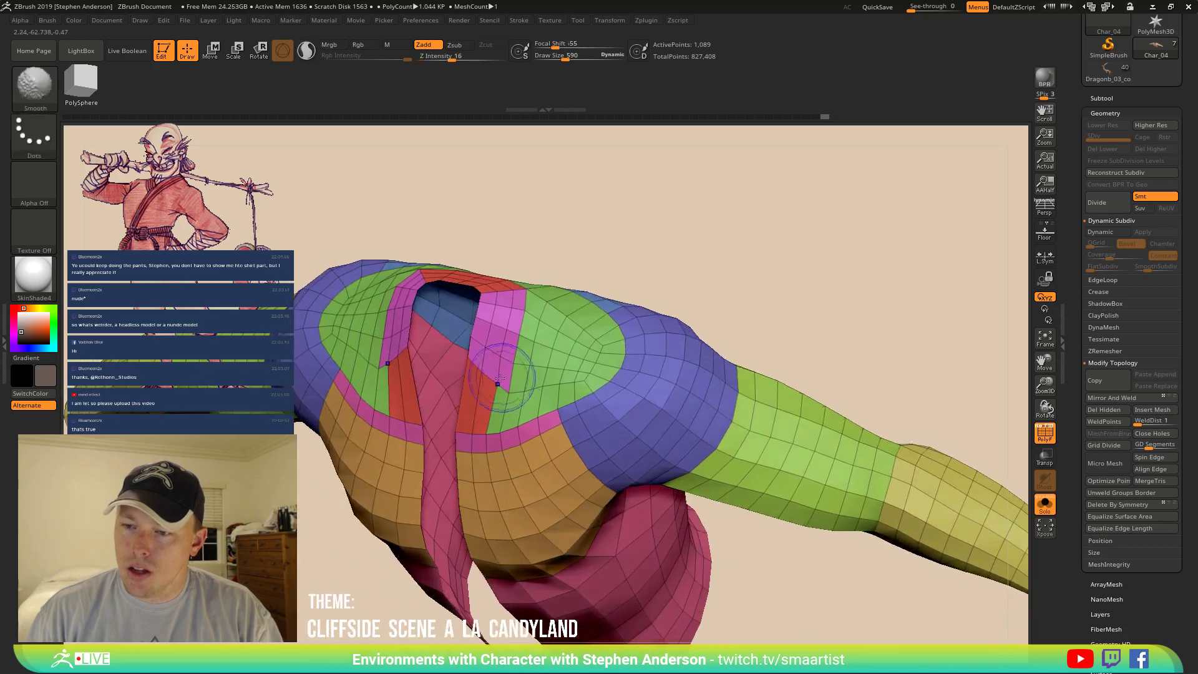
pyautogui.keyDown('shift'); pyautogui.moveTo(465, 384); pyautogui.dragTo(542, 362); pyautogui.keyUp('shift')
pyautogui.moveTo(530, 342)
pyautogui.mouseDown(button='right')
pyautogui.moveTo(521, 353)
pyautogui.moveTo(529, 343)
pyautogui.mouseUp(button='right')
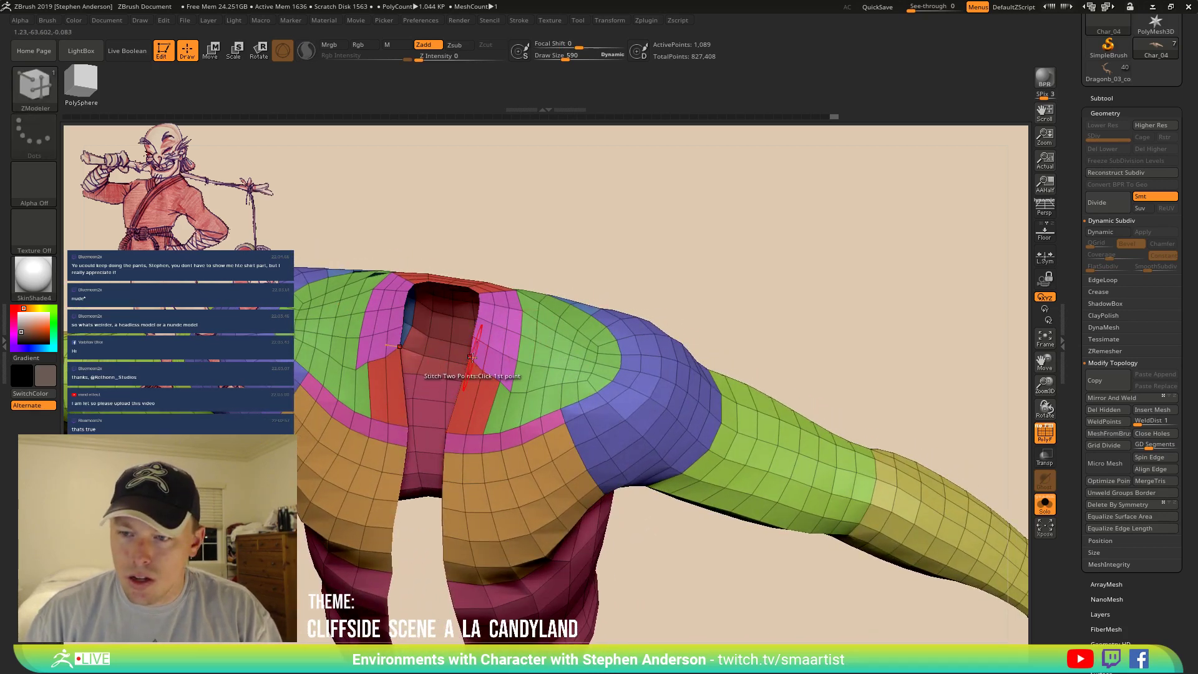
# Set the ZModeler point action to Slide by brush radius and smooth the collar strip around the front and back of the neck.
pyautogui.press('space')
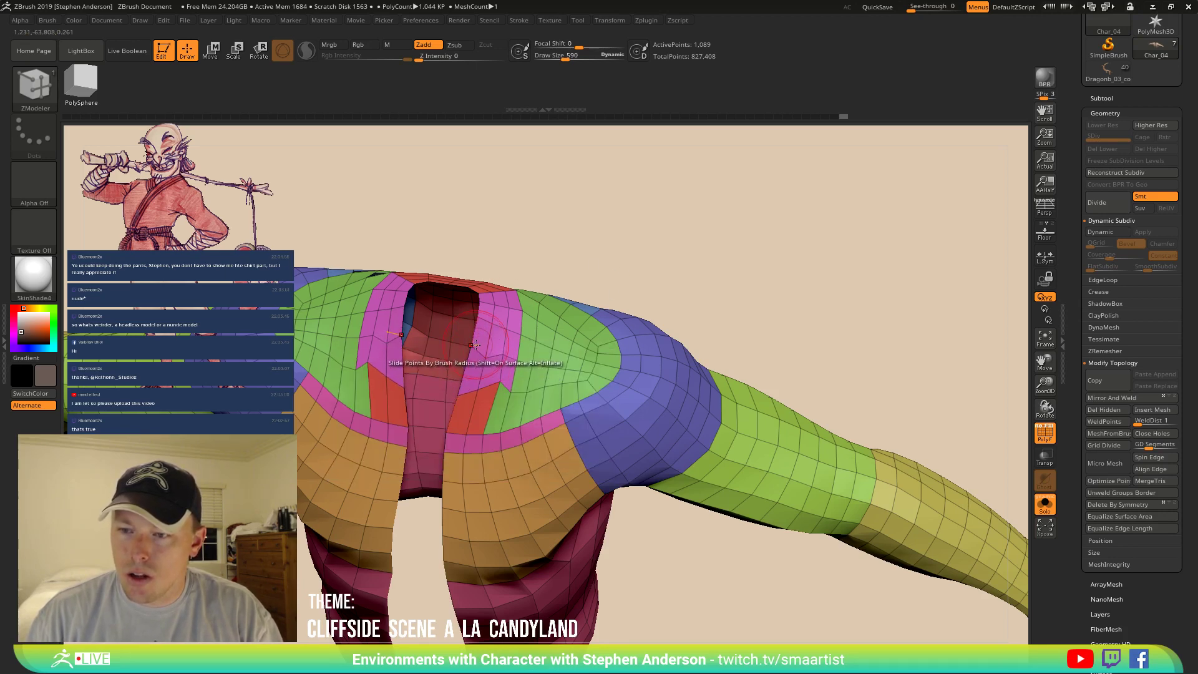
pyautogui.keyDown('shift'); pyautogui.moveTo(500, 382); pyautogui.dragTo(494, 388); pyautogui.keyUp('shift')
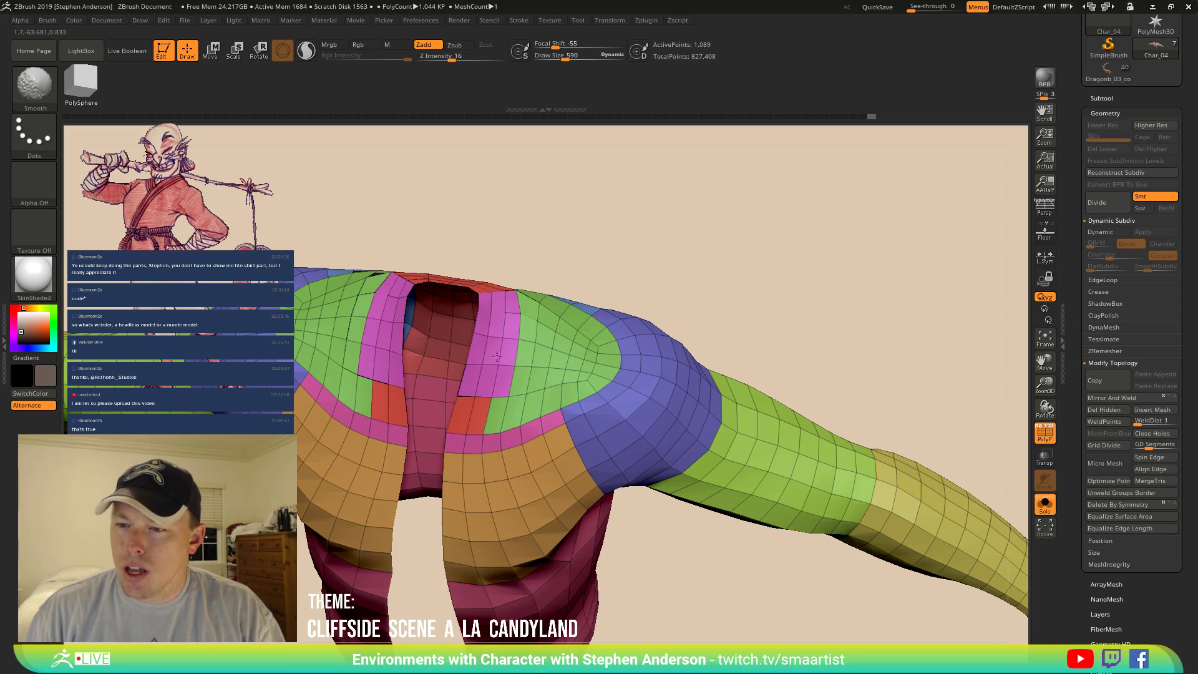
pyautogui.moveTo(531, 350)
pyautogui.mouseDown(button='right')
pyautogui.moveTo(513, 362)
pyautogui.moveTo(483, 343)
pyautogui.mouseUp(button='right')
pyautogui.keyDown('shift'); pyautogui.moveTo(493, 275); pyautogui.dragTo(521, 284); pyautogui.keyUp('shift')
pyautogui.moveTo(535, 292); pyautogui.dragTo(531, 321, button='right')
pyautogui.keyDown('shift'); pyautogui.moveTo(525, 269); pyautogui.dragTo(509, 281); pyautogui.keyUp('shift')
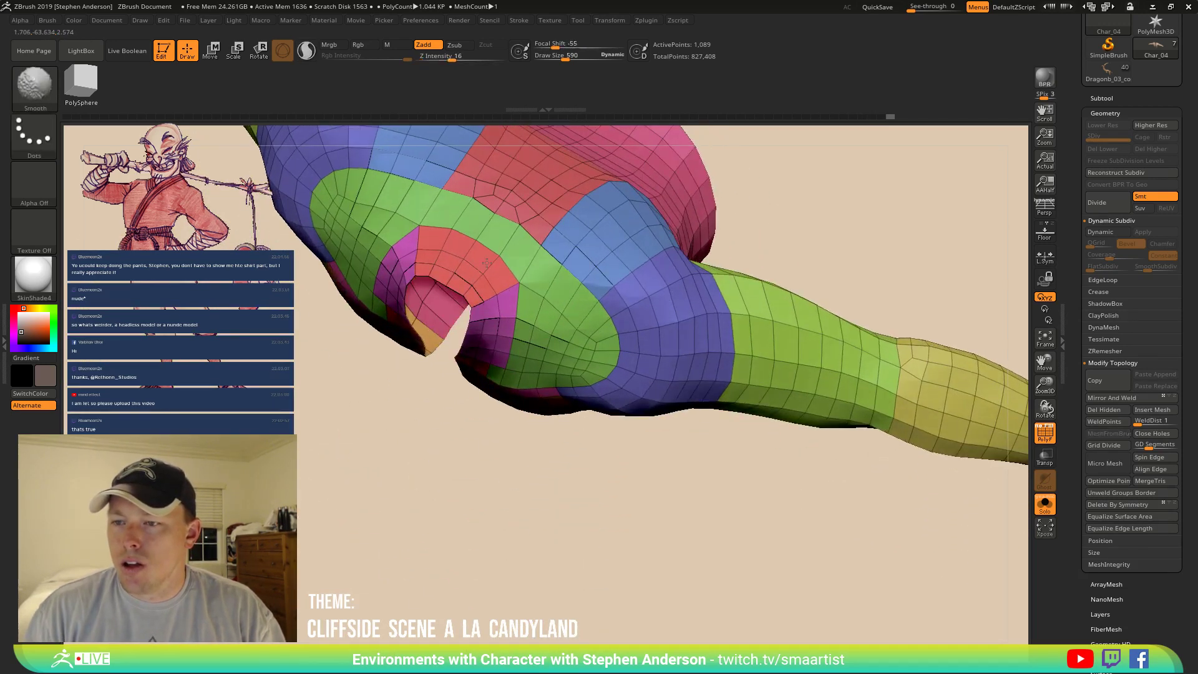
pyautogui.keyDown('shift'); pyautogui.moveTo(443, 222); pyautogui.dragTo(571, 315); pyautogui.keyUp('shift')
pyautogui.moveTo(569, 349); pyautogui.dragTo(571, 284, button='right')
pyautogui.keyDown('shift'); pyautogui.moveTo(580, 324); pyautogui.dragTo(500, 429); pyautogui.keyUp('shift')
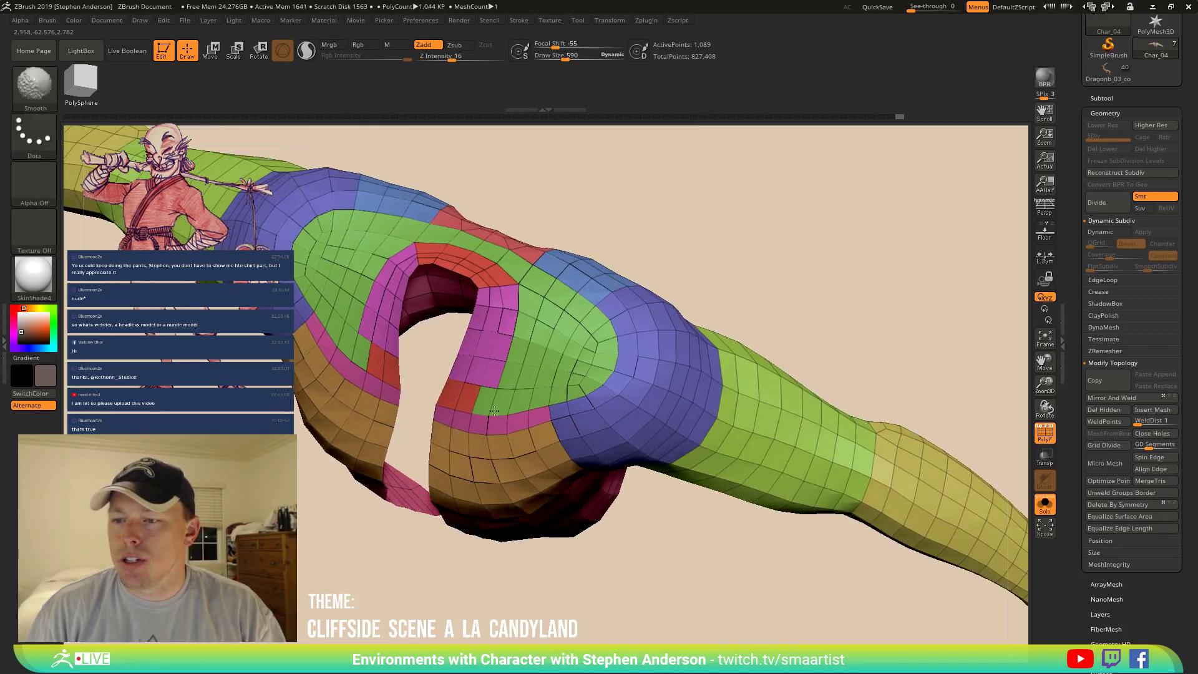
# Hide the polygroup wireframe and turn off Solo mode to show the robe together with the full character.
pyautogui.moveTo(497, 440)
pyautogui.mouseDown(button='right')
pyautogui.moveTo(469, 382)
pyautogui.moveTo(487, 386)
pyautogui.moveTo(482, 323)
pyautogui.mouseUp(button='right')
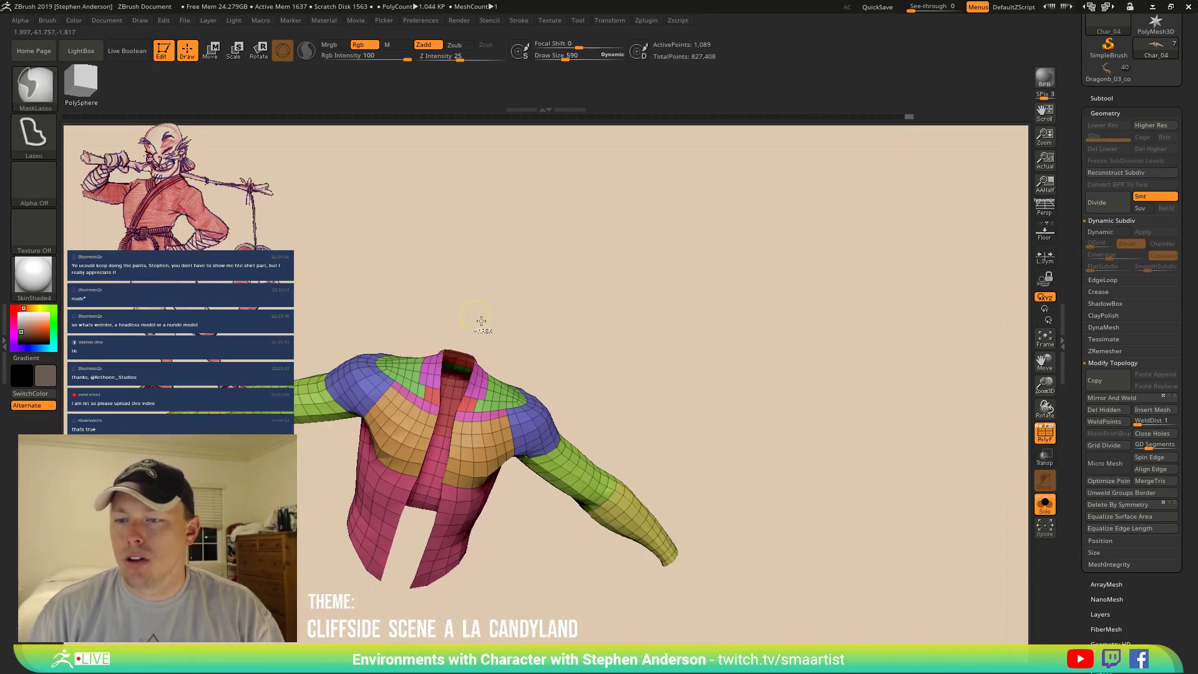
pyautogui.hotkey('shift', 'f')
pyautogui.moveTo(508, 384); pyautogui.dragTo(589, 323, button='right')
pyautogui.keyDown('ctrl'); pyautogui.moveTo(521, 410); pyautogui.dragTo(535, 481, button='right'); pyautogui.keyUp('ctrl')
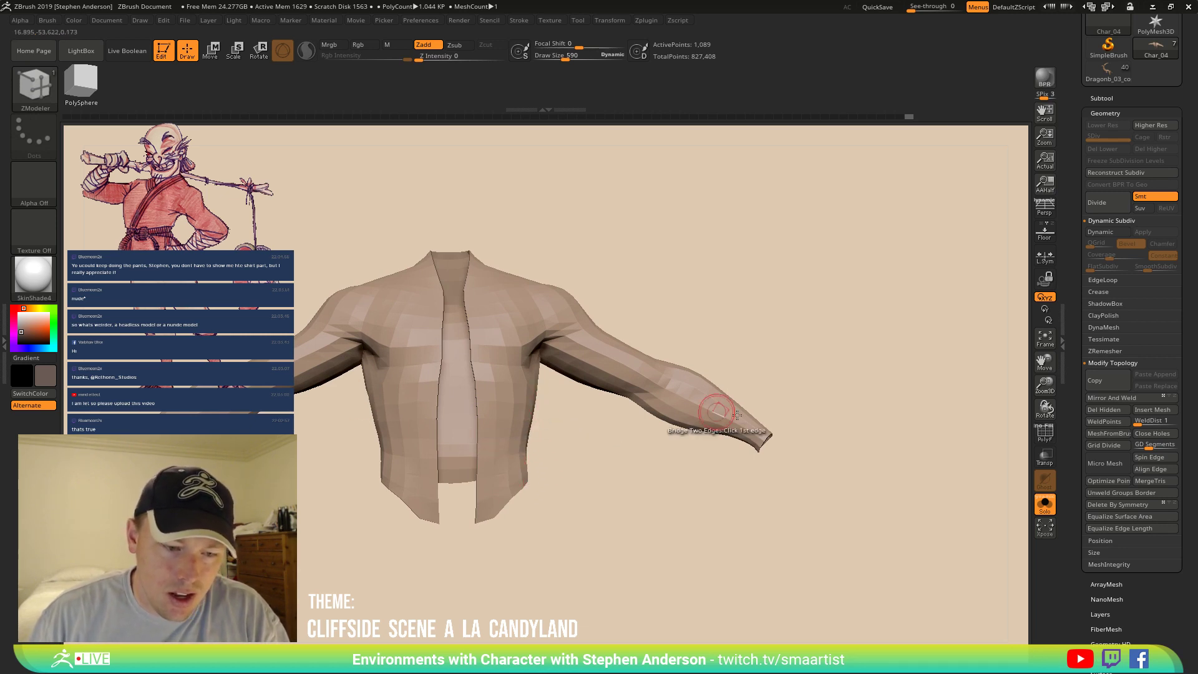
pyautogui.click(1046, 506)
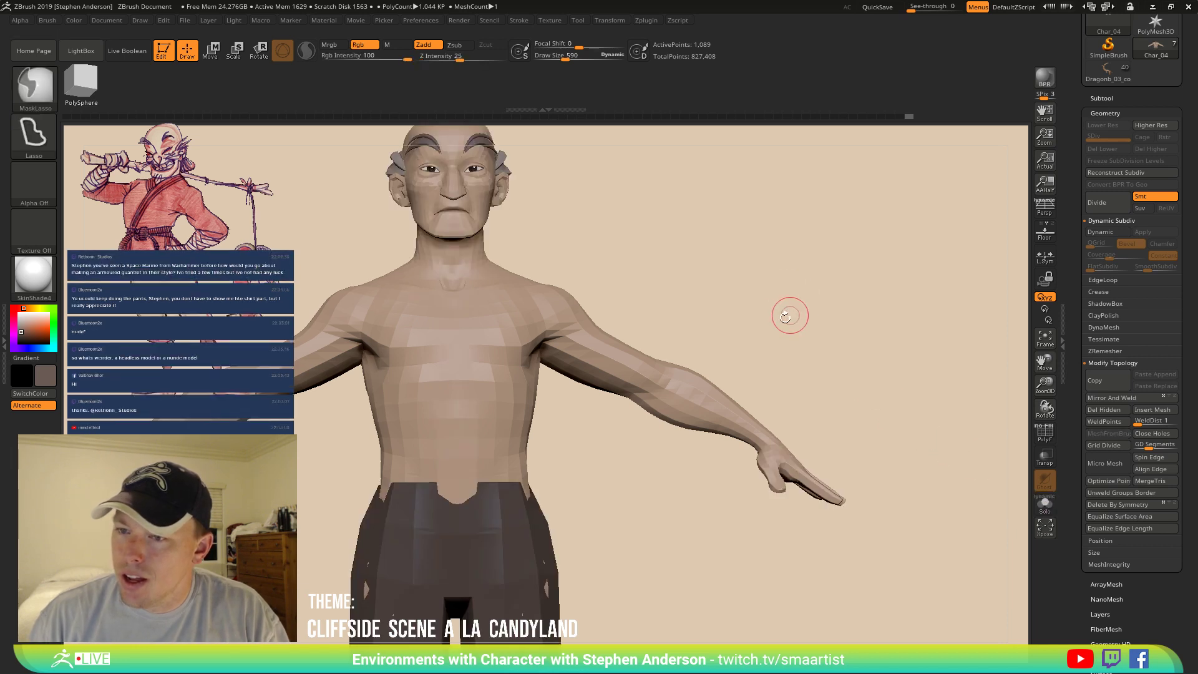
pyautogui.scroll(-3, 1117, 593)
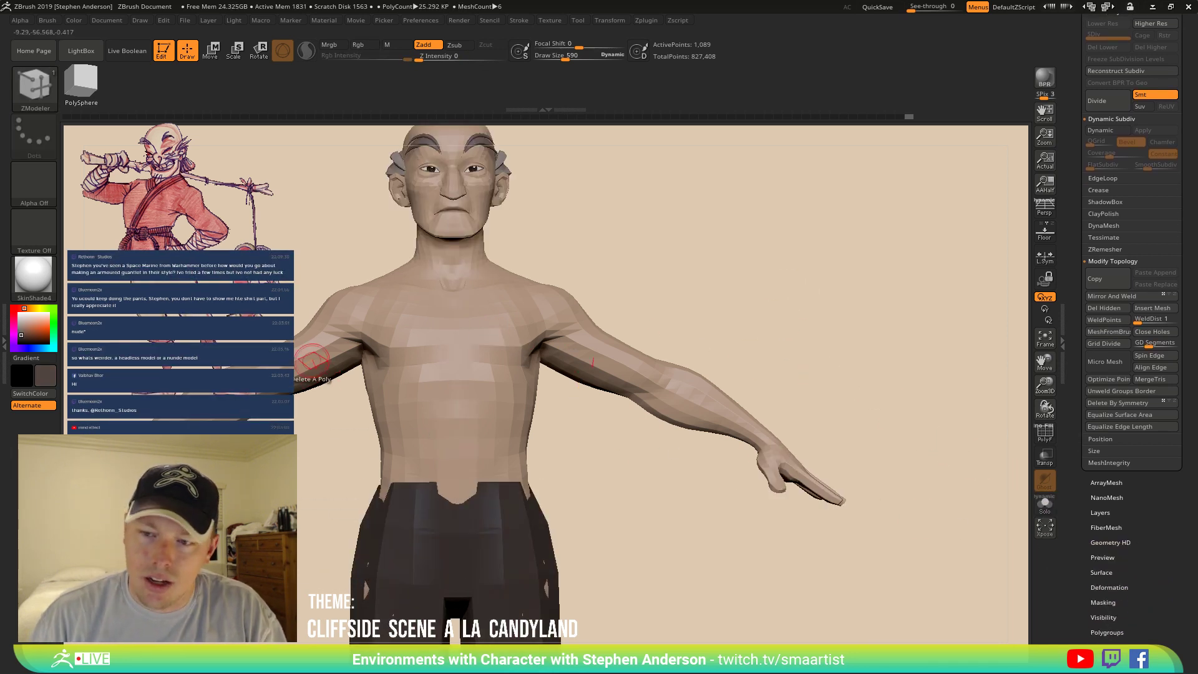
# Fill the robe with the current dark brown colour.
pyautogui.click(74, 20)
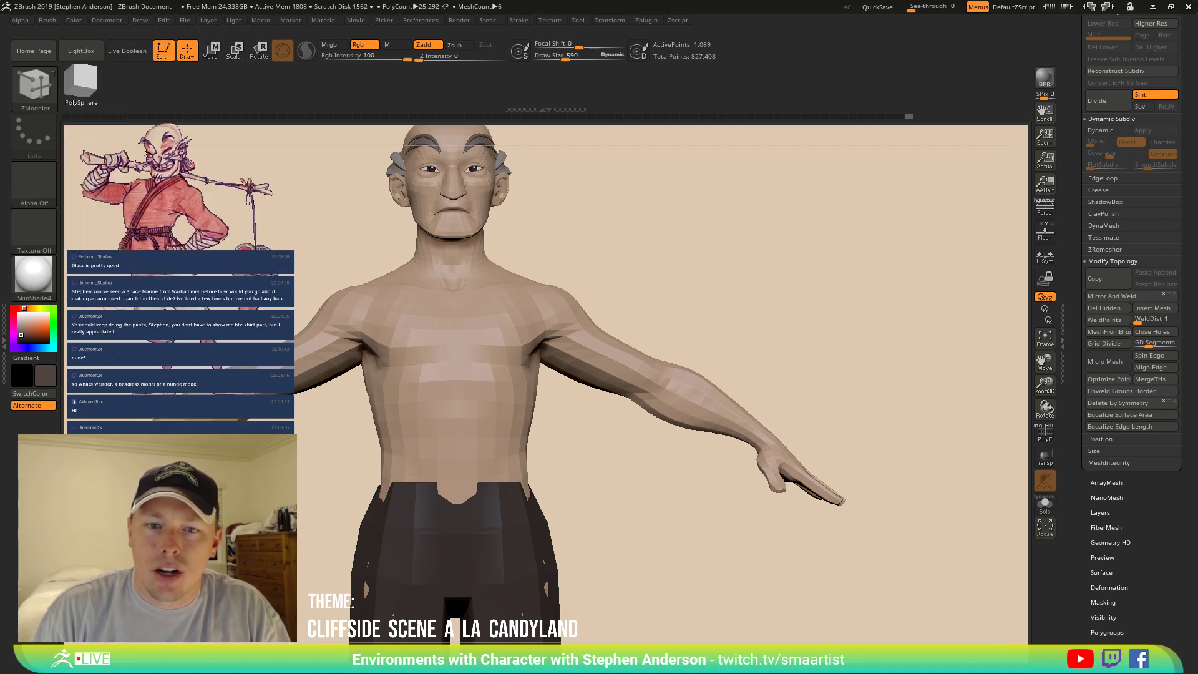
pyautogui.click(74, 20)
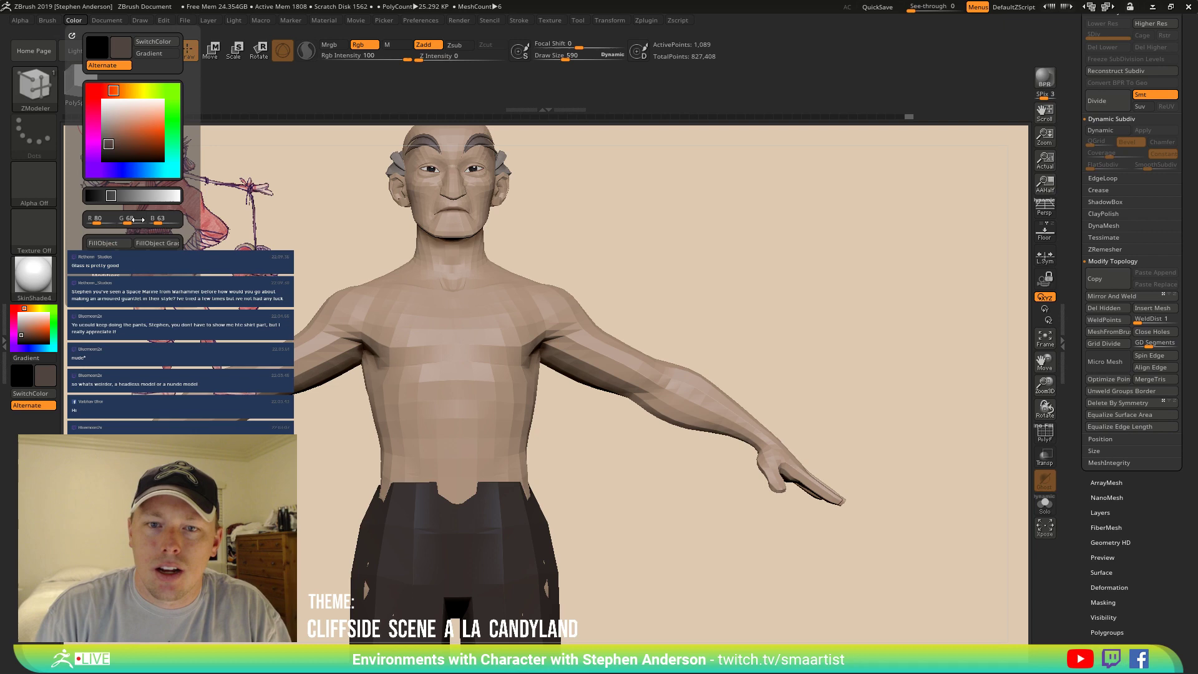
pyautogui.click(115, 246)
pyautogui.moveTo(717, 291); pyautogui.dragTo(633, 277)
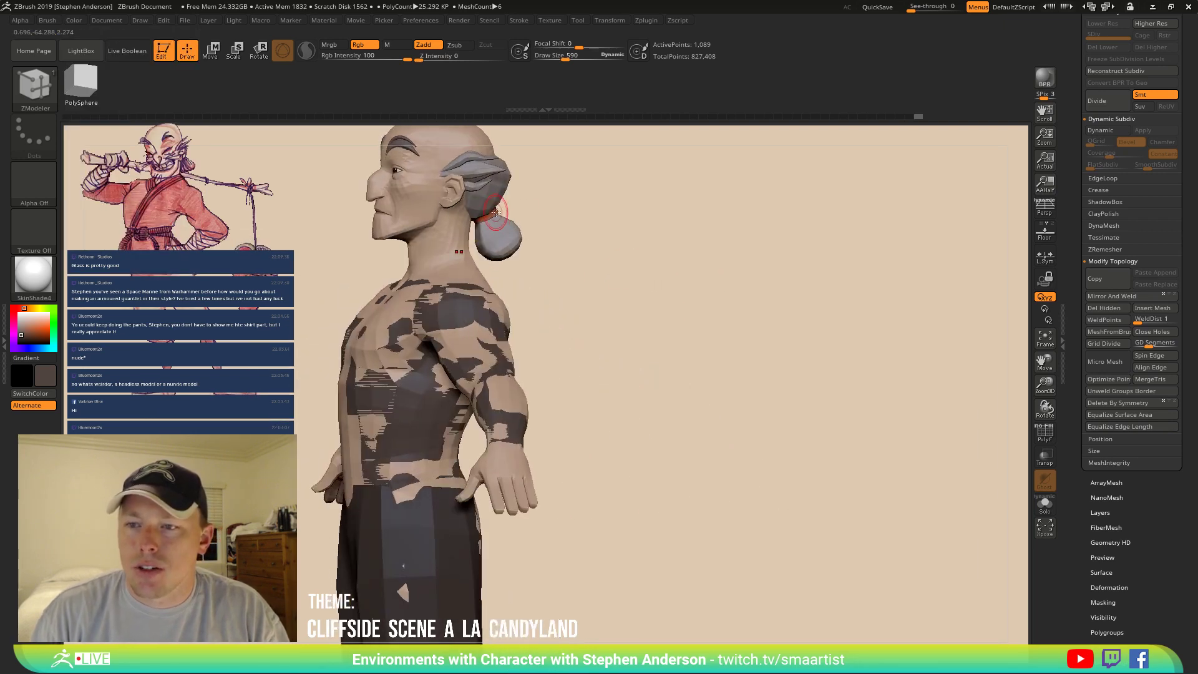
# Sample the reddish colour of the hair tie and fill the robe with it.
pyautogui.press('c')
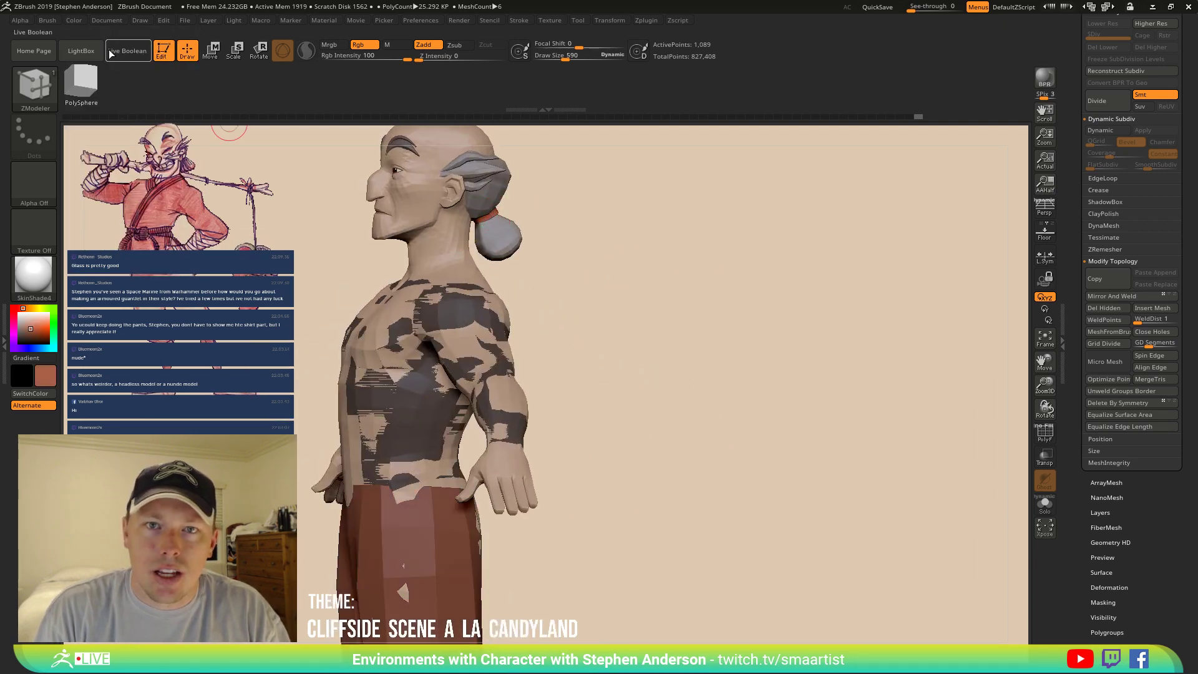
pyautogui.click(75, 20)
pyautogui.click(115, 246)
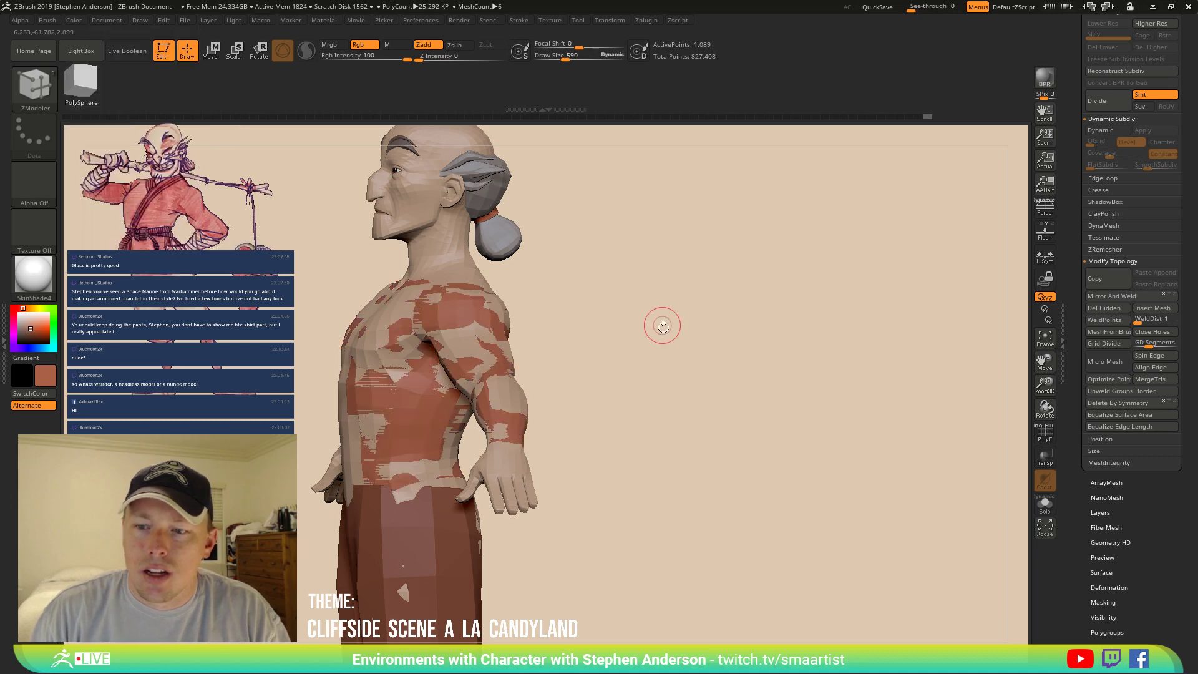
# Inflate the robe slightly with the Deformation settings so it sits outside the body's skin.
pyautogui.moveTo(663, 325); pyautogui.dragTo(718, 332)
pyautogui.click(1117, 587)
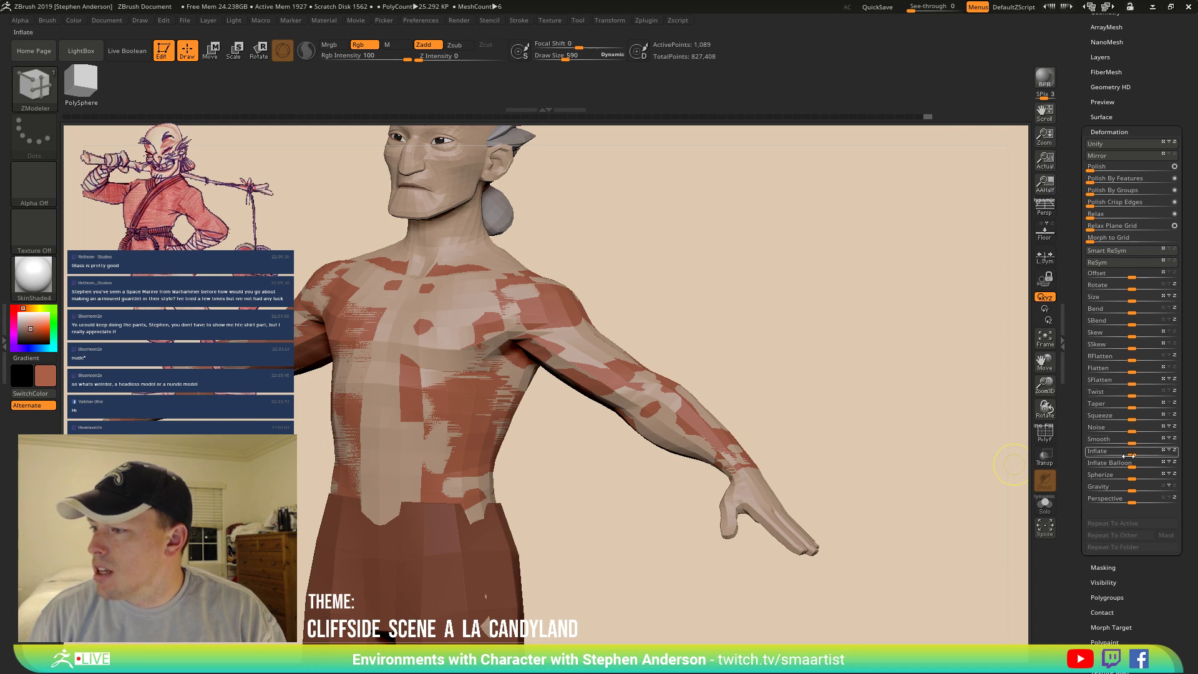
pyautogui.moveTo(1133, 455); pyautogui.dragTo(1140, 455)
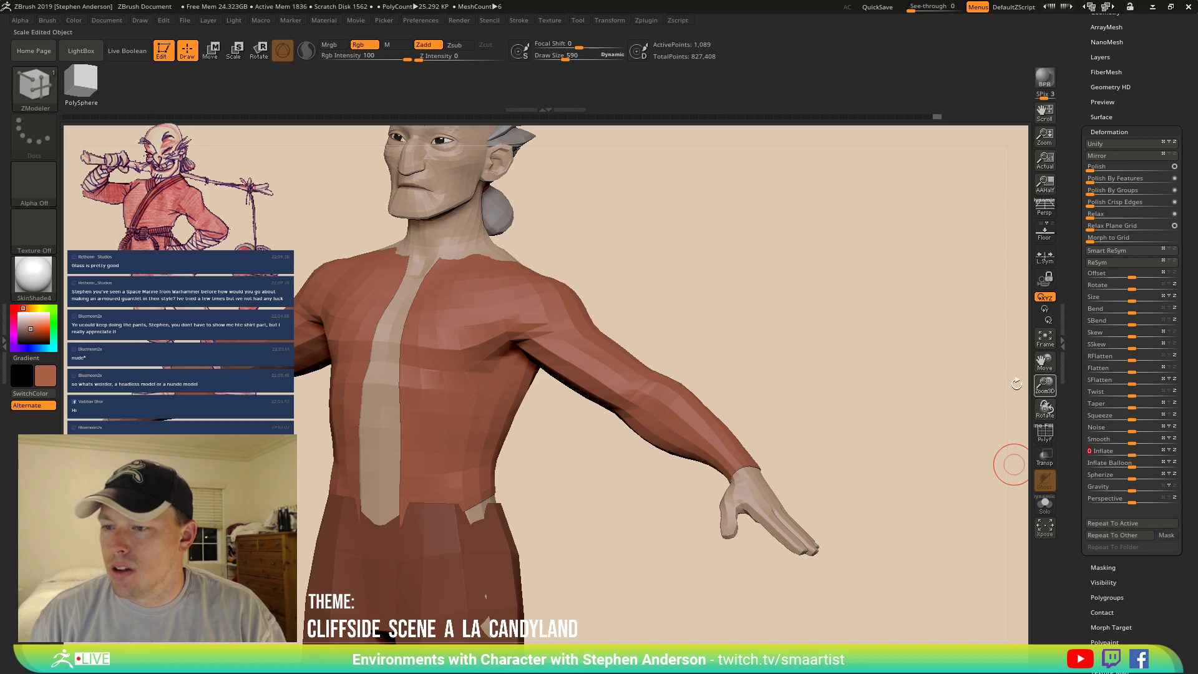
# Show the polygroup wireframe and pull the robe's front opening edges inward over the belly using the Move brush at draw size 2108.
pyautogui.moveTo(760, 316)
pyautogui.mouseDown(button='right')
pyautogui.moveTo(749, 302)
pyautogui.moveTo(759, 278)
pyautogui.mouseUp(button='right')
pyautogui.moveTo(759, 278)
pyautogui.mouseDown(button='right')
pyautogui.moveTo(805, 273)
pyautogui.moveTo(777, 283)
pyautogui.mouseUp(button='right')
pyautogui.moveTo(641, 333)
pyautogui.keyDown('ctrl'); pyautogui.mouseDown(button='right')
pyautogui.moveTo(657, 368)
pyautogui.moveTo(636, 377)
pyautogui.mouseUp(button='right'); pyautogui.keyUp('ctrl')
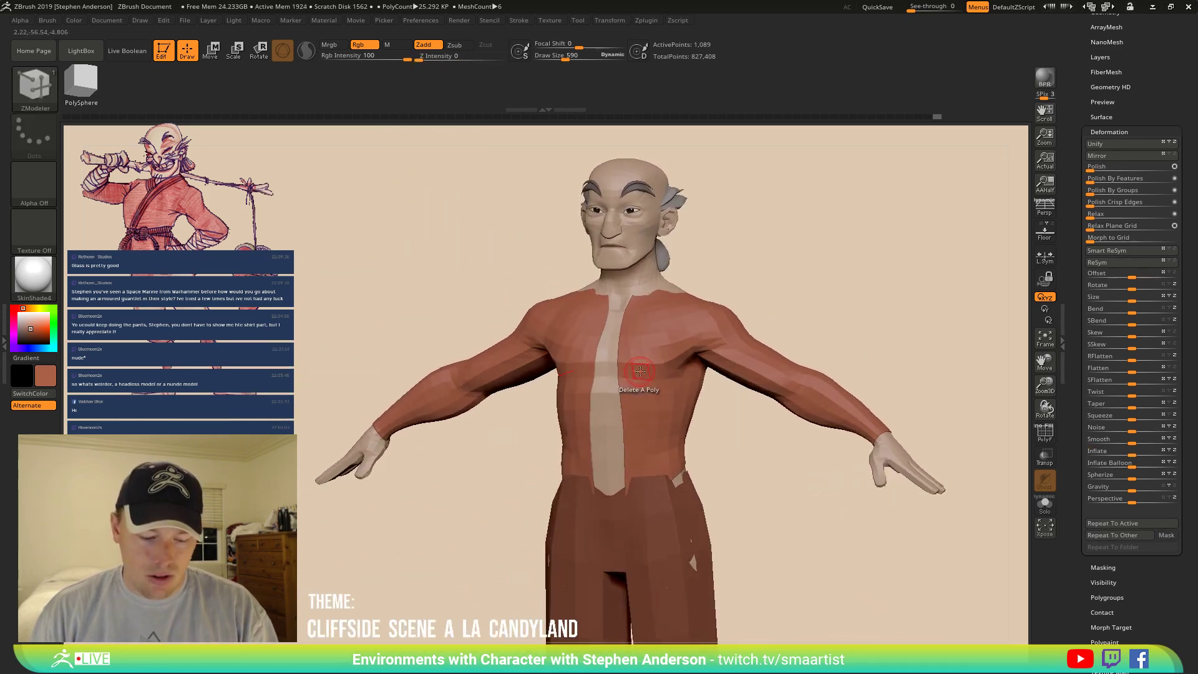
pyautogui.press('b')
pyautogui.press('m')
pyautogui.press('v')
pyautogui.hotkey('shift', 'f')
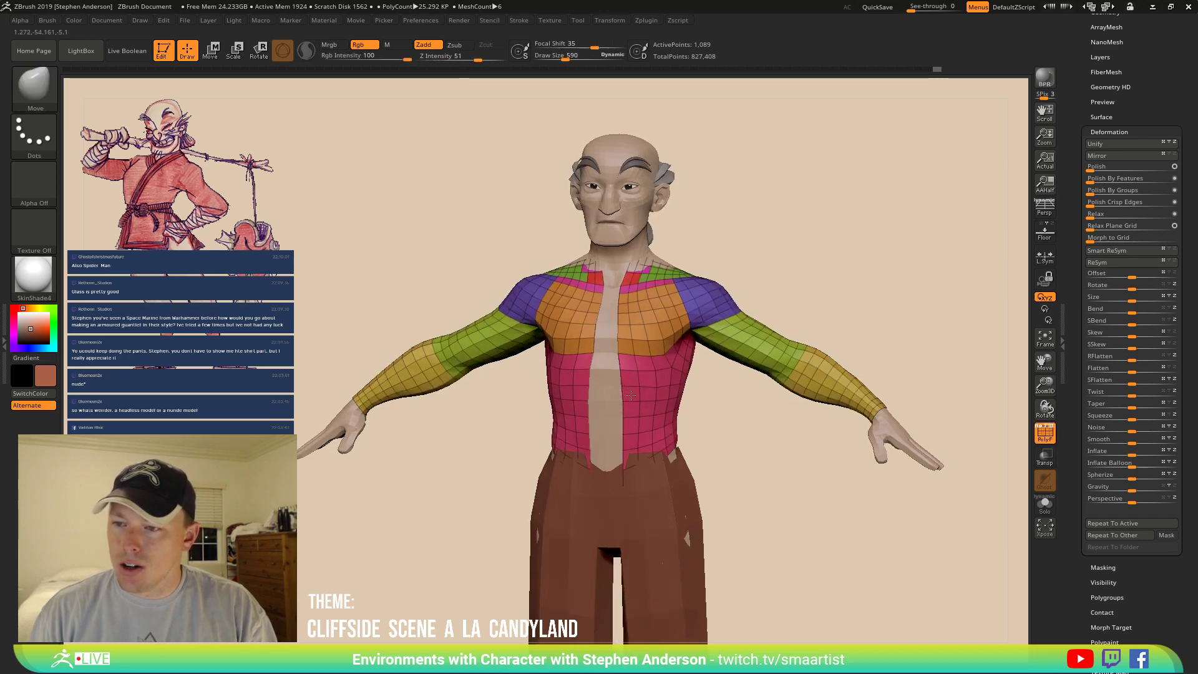
pyautogui.moveTo(629, 399); pyautogui.dragTo(641, 410, button='right')
pyautogui.press('s')
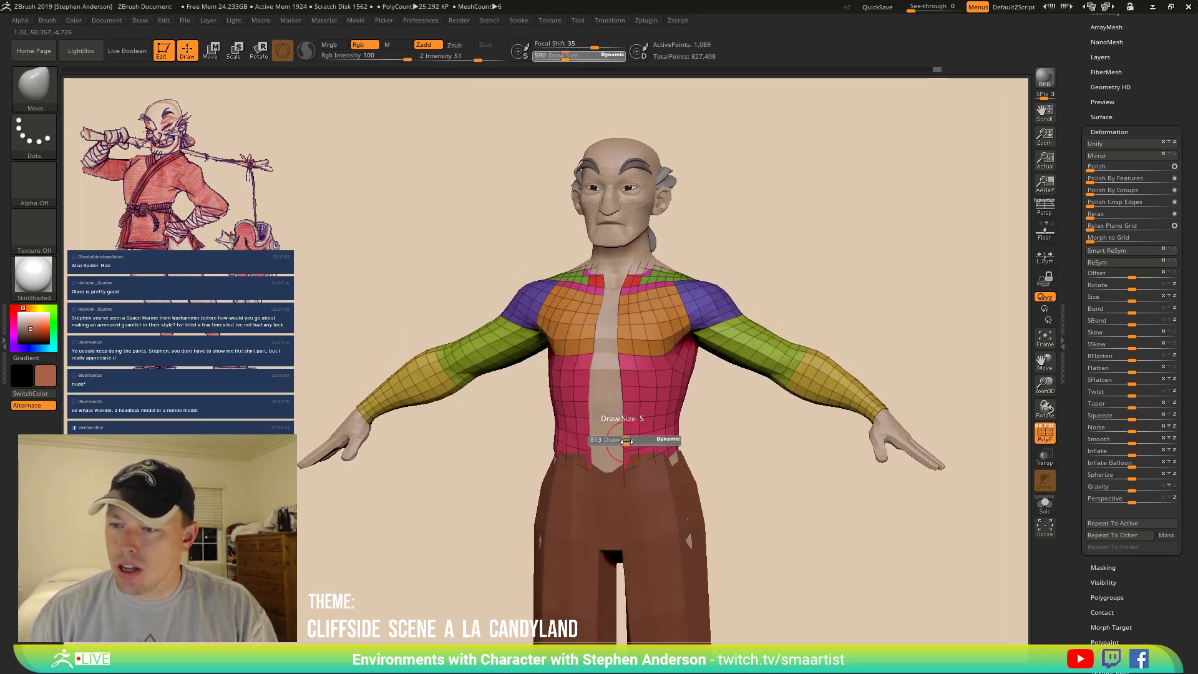
pyautogui.moveTo(643, 443); pyautogui.dragTo(606, 437)
pyautogui.moveTo(592, 390); pyautogui.dragTo(604, 390)
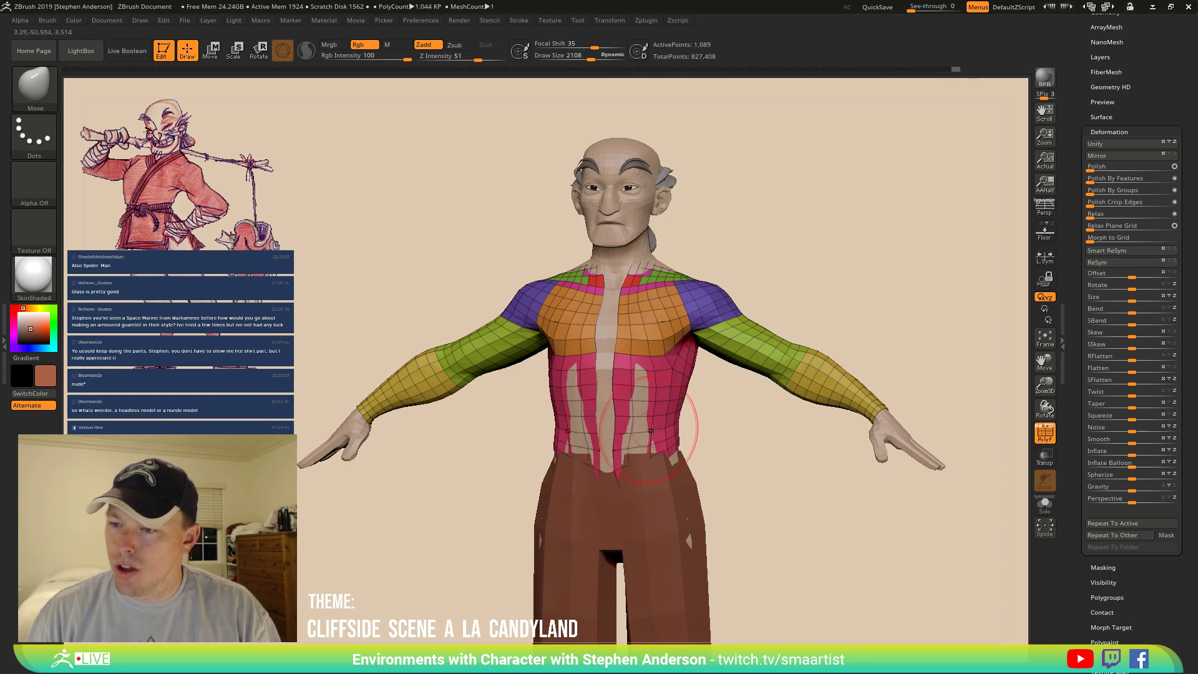
pyautogui.hotkey('ctrl', 'z')
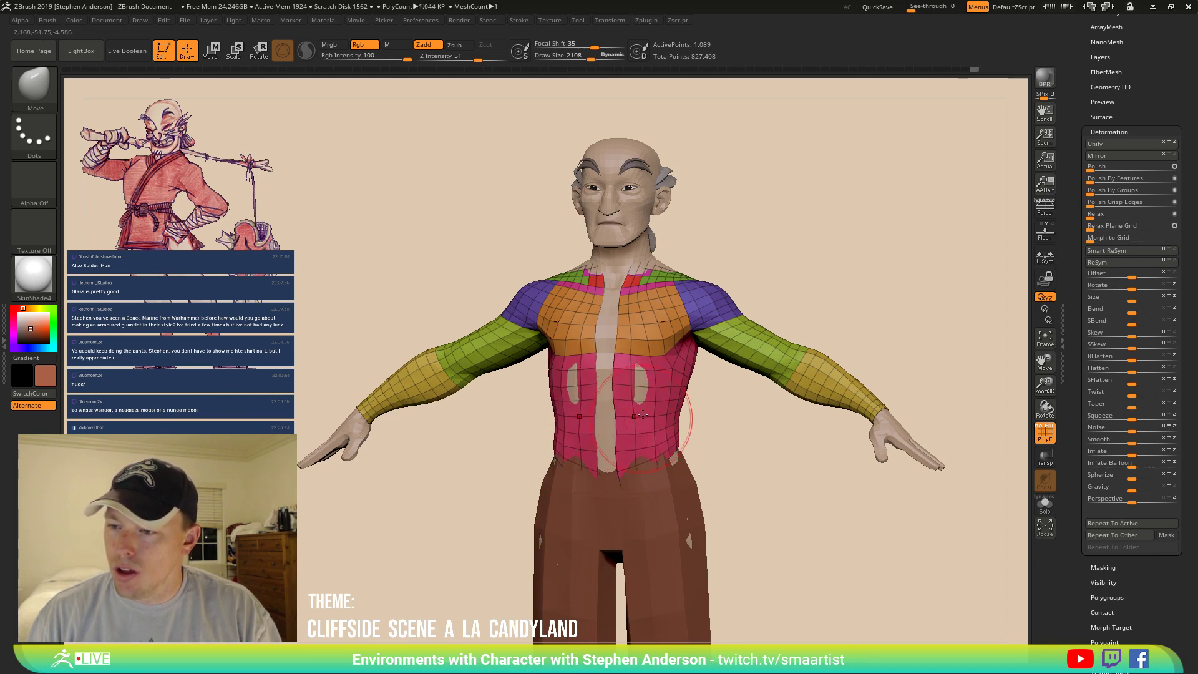
# Raise the robe's collar around the neck with the Move brush, using draw size 2564 for the back of the neckline.
pyautogui.moveTo(842, 437); pyautogui.dragTo(780, 494)
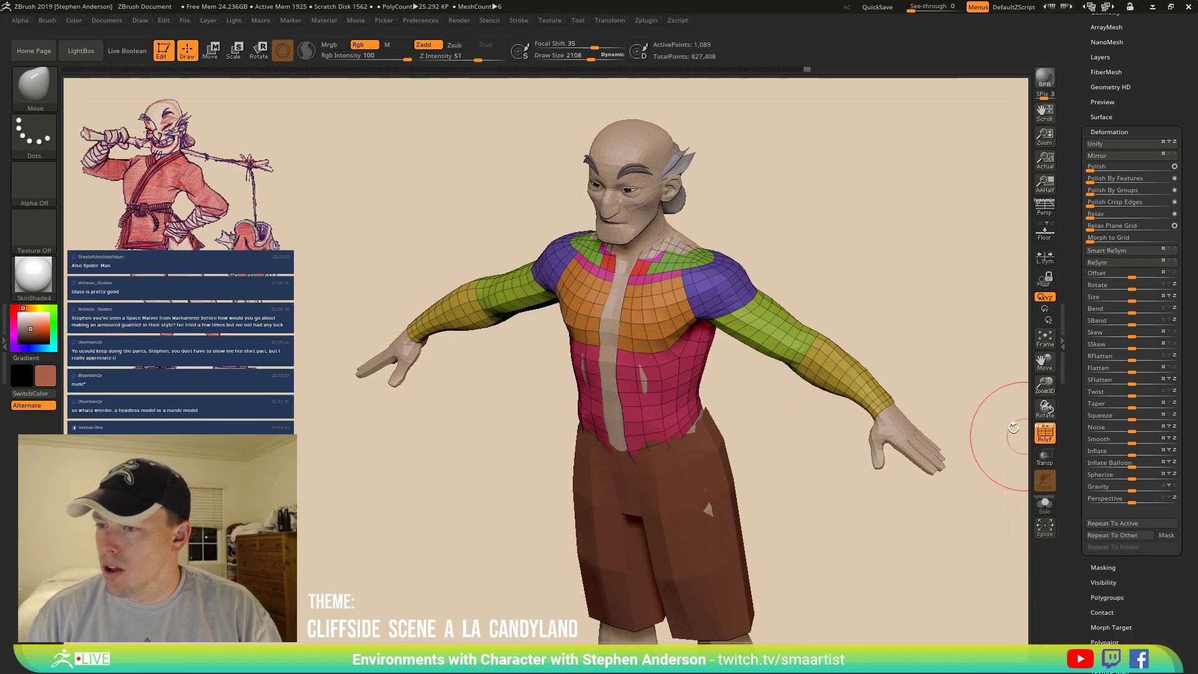
pyautogui.moveTo(1014, 428); pyautogui.dragTo(676, 200, button='right')
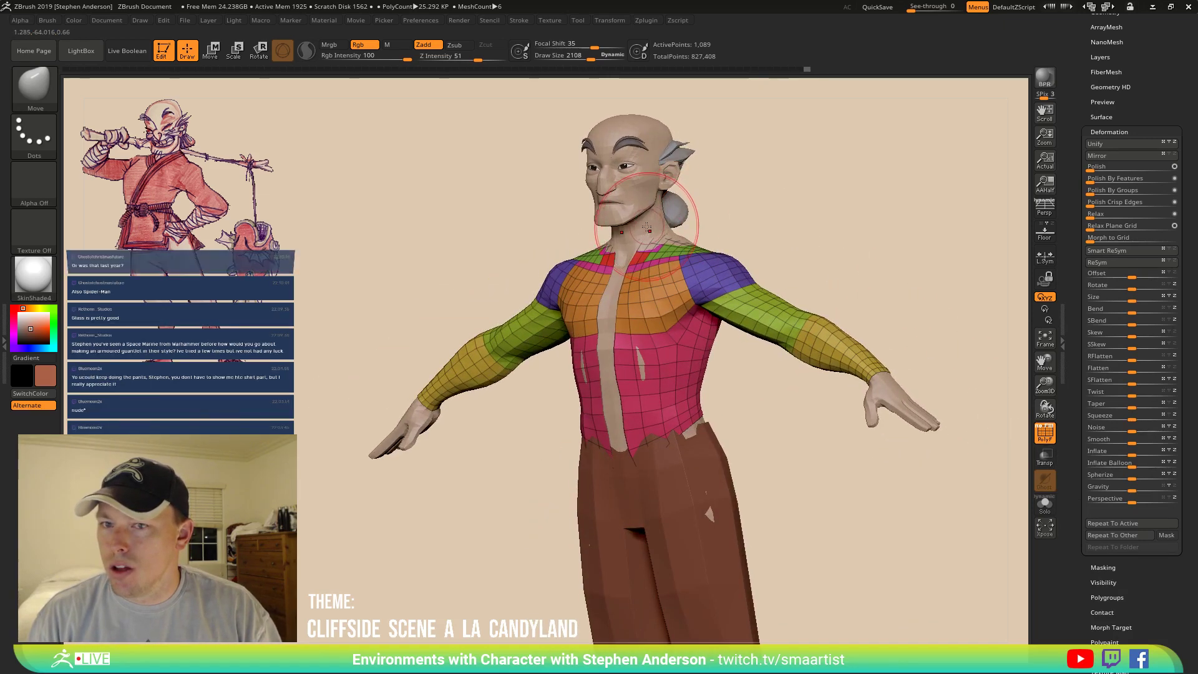
pyautogui.moveTo(654, 223); pyautogui.dragTo(656, 221)
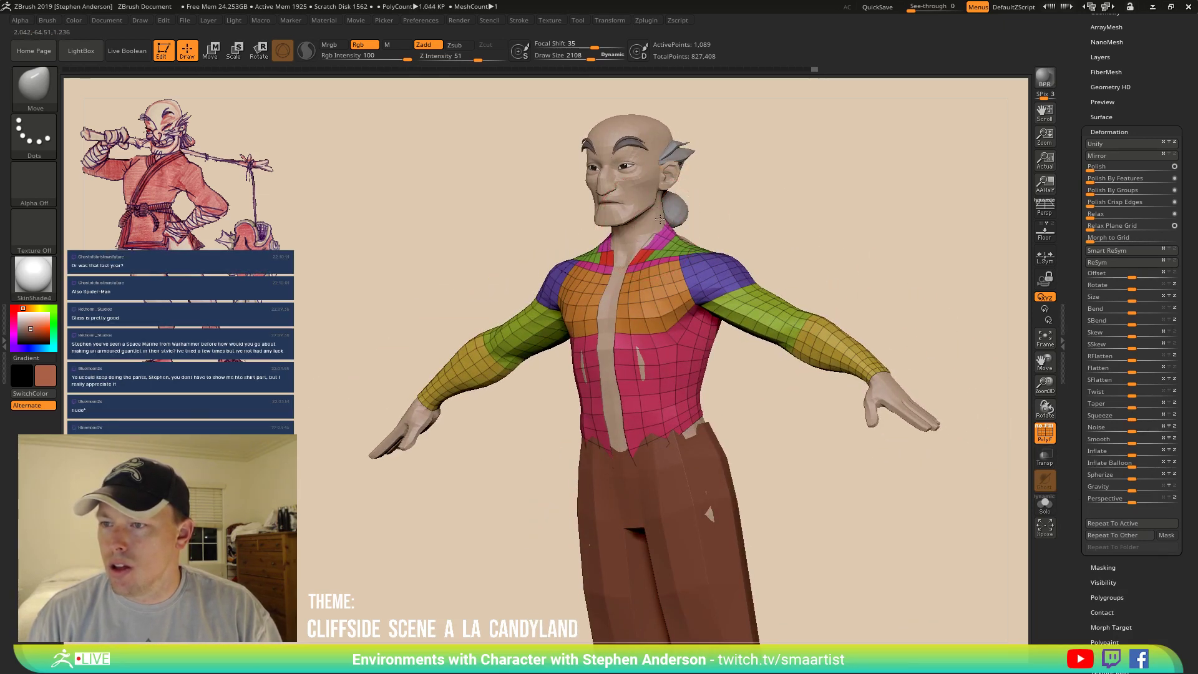
pyautogui.moveTo(675, 216); pyautogui.dragTo(587, 280, button='right')
pyautogui.moveTo(667, 250); pyautogui.dragTo(657, 247, button='right')
pyautogui.press('s')
pyautogui.moveTo(660, 237); pyautogui.dragTo(804, 237)
pyautogui.moveTo(679, 258); pyautogui.dragTo(720, 245)
# Refine the collar's side and front around the neck with the Move brush, reducing the draw size in stages to 970.
pyautogui.moveTo(724, 246)
pyautogui.mouseDown(button='right')
pyautogui.moveTo(600, 253)
pyautogui.moveTo(654, 259)
pyautogui.mouseUp(button='right')
pyautogui.press('s')
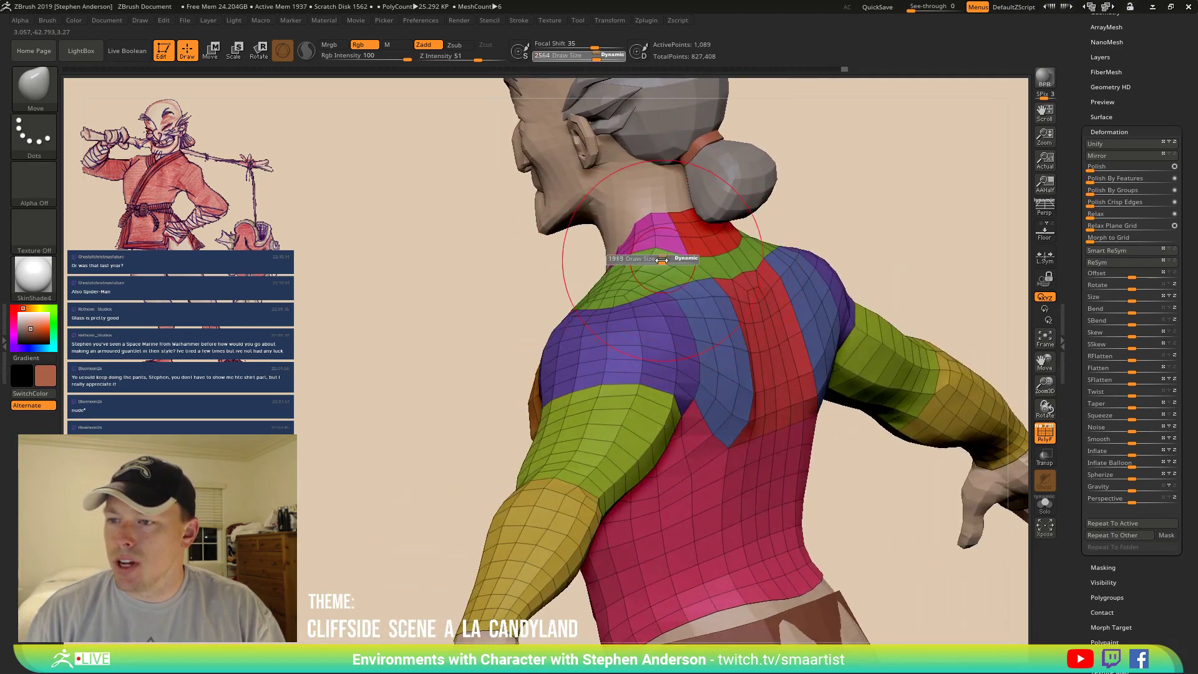
pyautogui.moveTo(668, 259); pyautogui.dragTo(655, 260)
pyautogui.moveTo(663, 261); pyautogui.dragTo(670, 211, button='right')
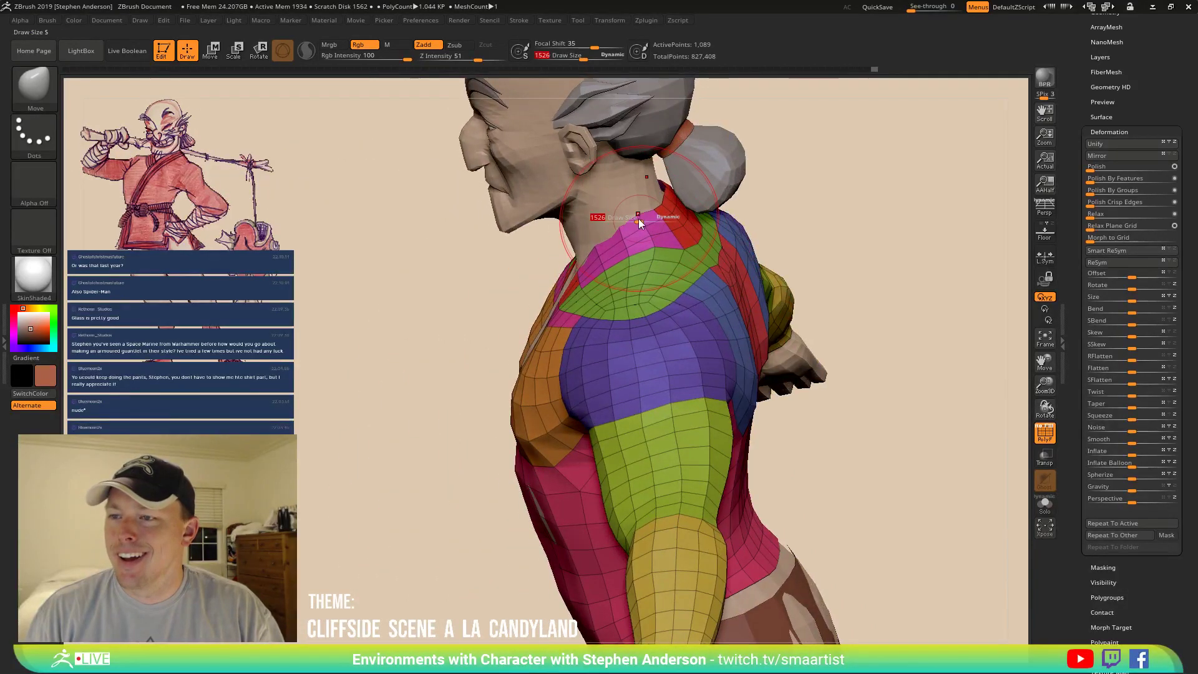
pyautogui.click(632, 221)
pyautogui.moveTo(631, 221); pyautogui.dragTo(650, 214, button='right')
pyautogui.press('s')
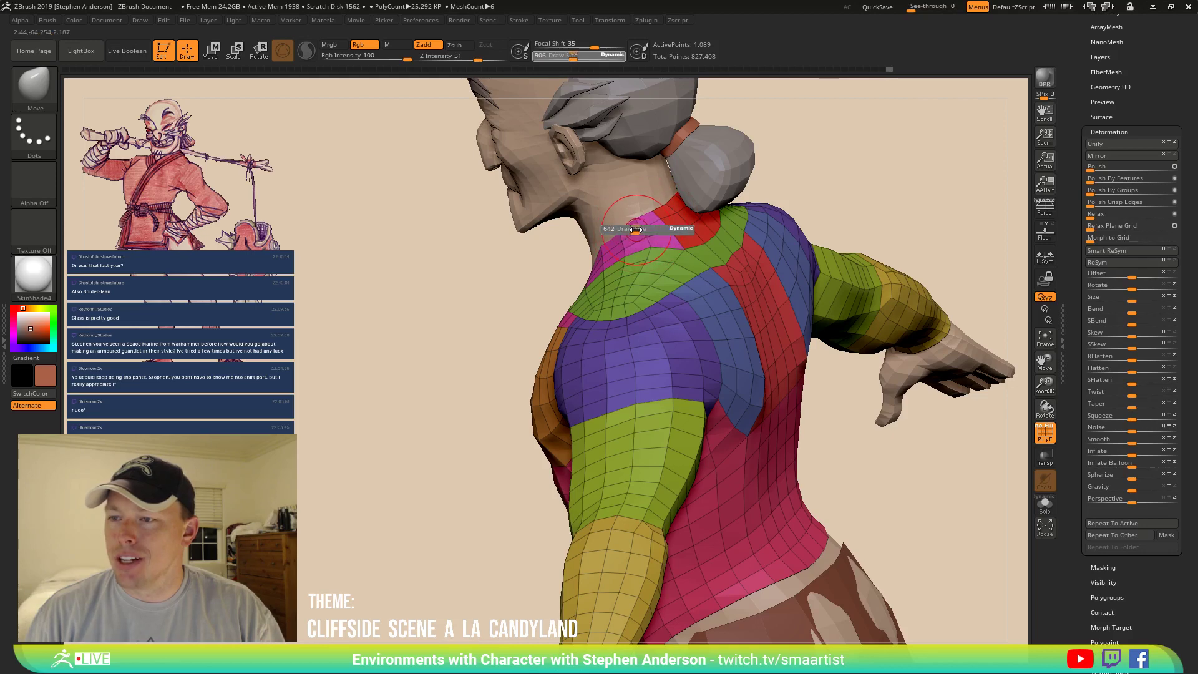
pyautogui.click(633, 230)
pyautogui.moveTo(632, 221); pyautogui.dragTo(711, 235, button='right')
pyautogui.write('970')
pyautogui.press('Return')
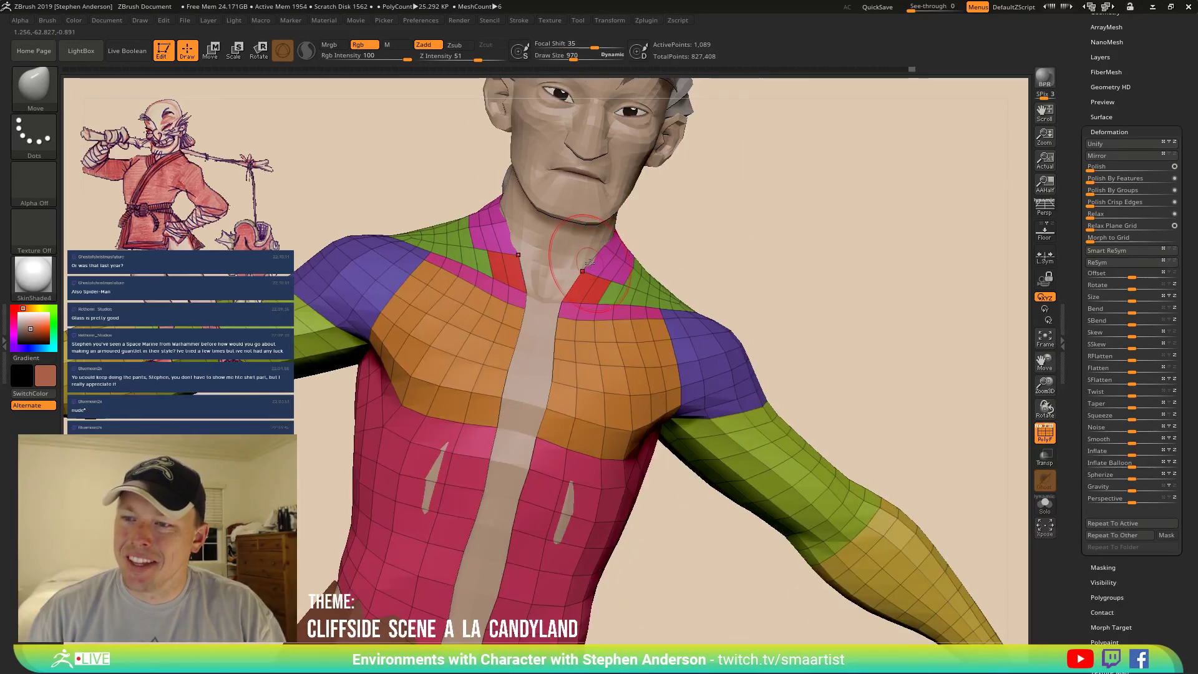
# Adjust the robe's front opening edges from the hem up to the chest with the Move brush at draw size 1444.
pyautogui.moveTo(598, 260)
pyautogui.mouseDown(button='right')
pyautogui.moveTo(576, 379)
pyautogui.moveTo(559, 339)
pyautogui.mouseUp(button='right')
pyautogui.press('s')
pyautogui.moveTo(574, 410); pyautogui.dragTo(582, 410)
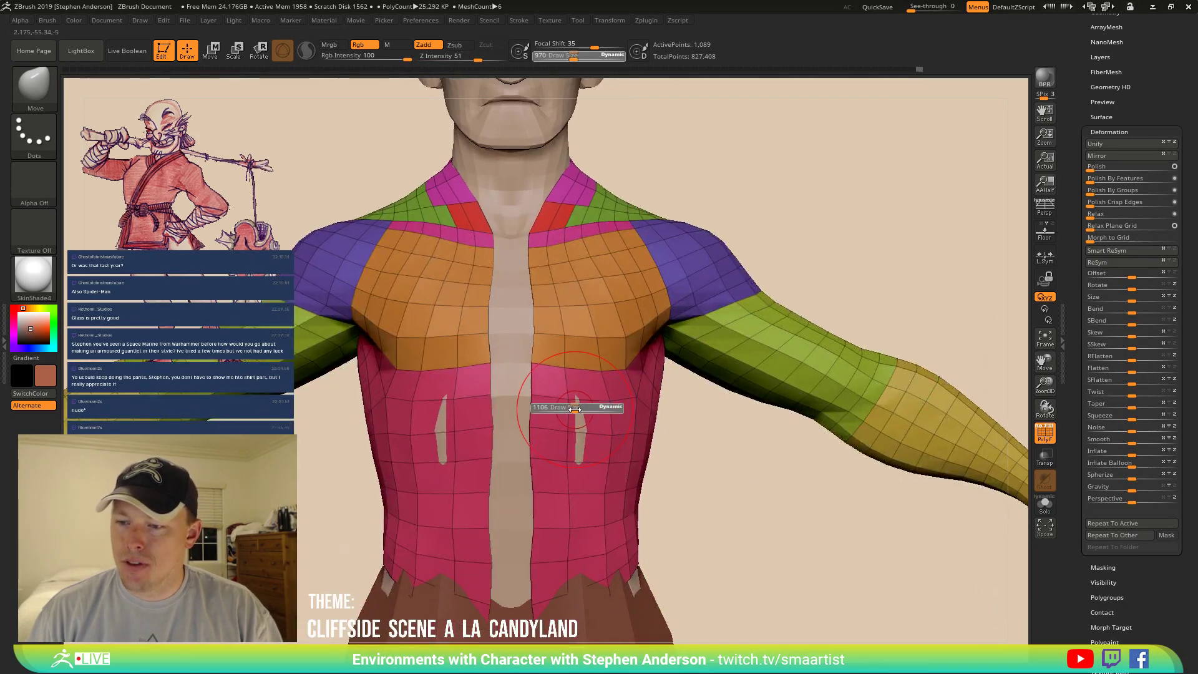
pyautogui.moveTo(534, 528); pyautogui.dragTo(519, 529)
pyautogui.moveTo(530, 465)
pyautogui.mouseDown()
pyautogui.moveTo(514, 464)
pyautogui.moveTo(527, 284)
pyautogui.mouseUp()
pyautogui.moveTo(534, 314); pyautogui.dragTo(536, 321)
# Undo the last two Move strokes with the polygroup wireframe hidden, and set the draw size to 4779.
pyautogui.hotkey('shift', 'f')
pyautogui.keyDown('ctrl'); pyautogui.moveTo(569, 464); pyautogui.dragTo(533, 372, button='right'); pyautogui.keyUp('ctrl')
pyautogui.hotkey('ctrl', 'z')
pyautogui.hotkey('ctrl', 'z')
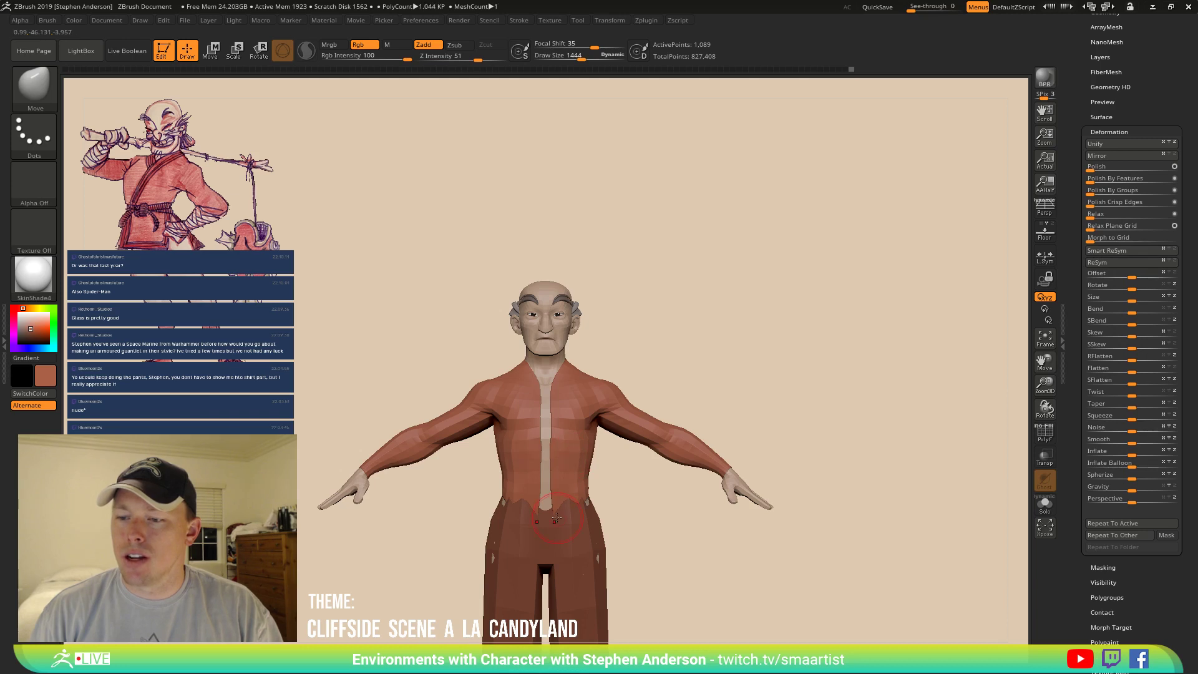
pyautogui.press('s')
pyautogui.moveTo(582, 517); pyautogui.dragTo(597, 517)
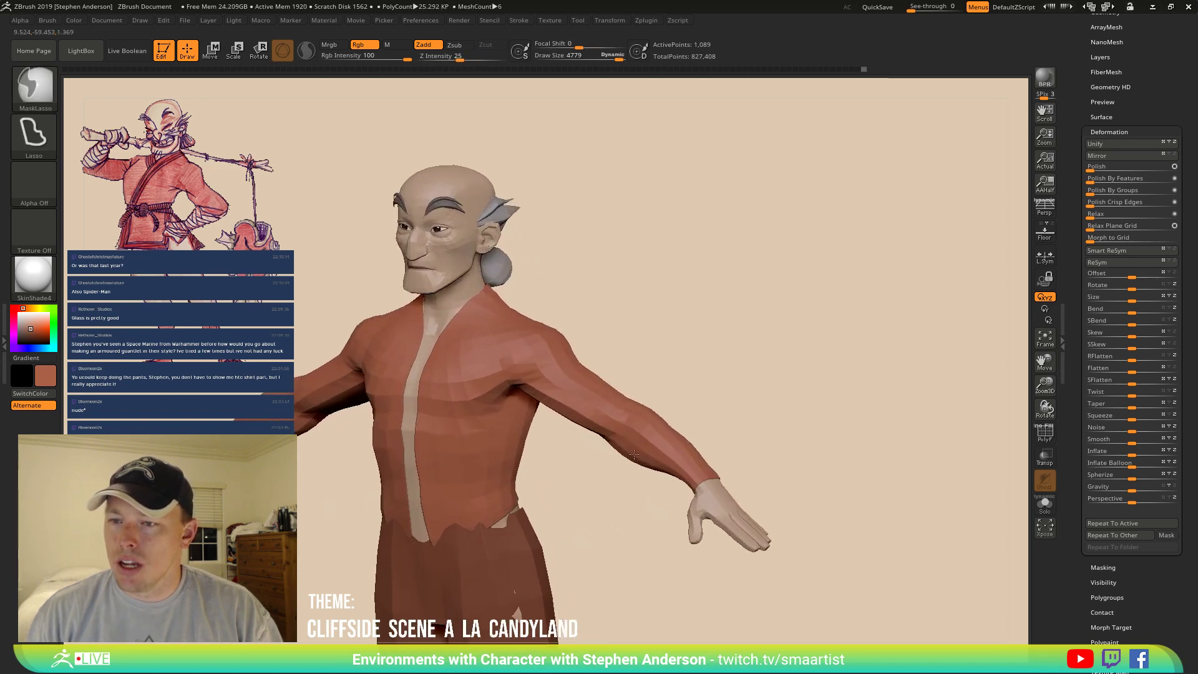
# Make the trousers the active subtool and fill them with light beige, RGB 223, 201, 177.
pyautogui.moveTo(615, 408); pyautogui.dragTo(644, 406, button='right')
pyautogui.moveTo(645, 405)
pyautogui.keyDown('ctrl'); pyautogui.mouseDown(button='right')
pyautogui.moveTo(635, 412)
pyautogui.moveTo(654, 335)
pyautogui.moveTo(677, 401)
pyautogui.moveTo(693, 406)
pyautogui.mouseUp(button='right'); pyautogui.keyUp('ctrl')
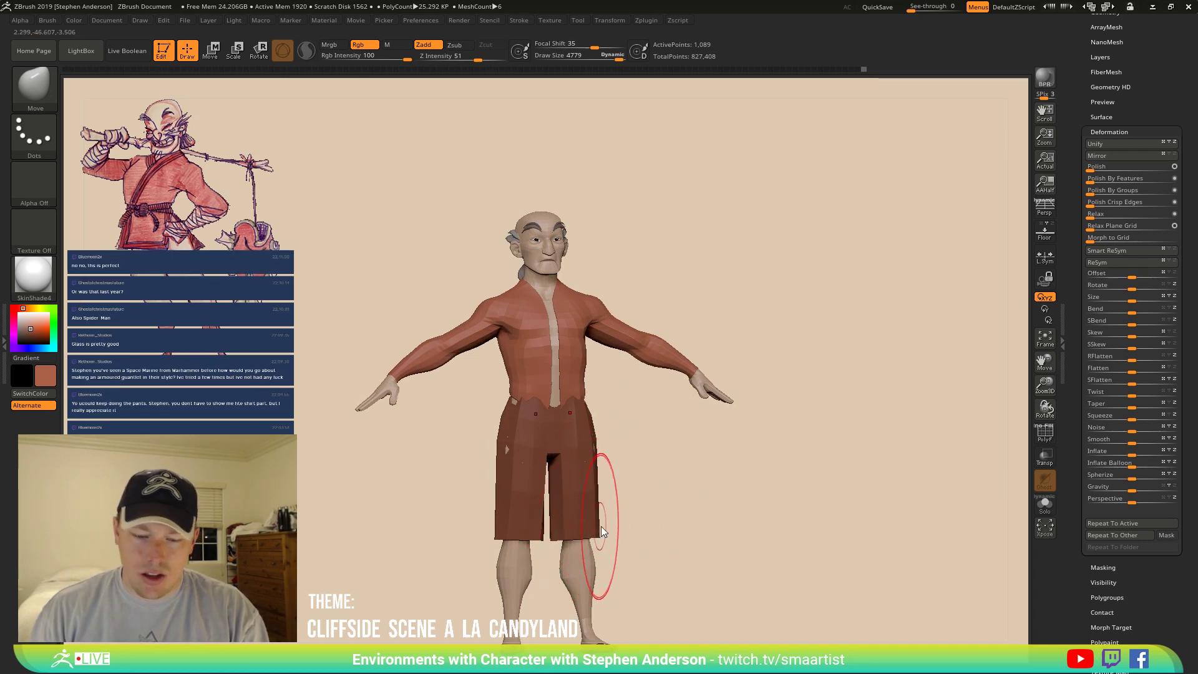
pyautogui.press('n')
pyautogui.click(670, 563)
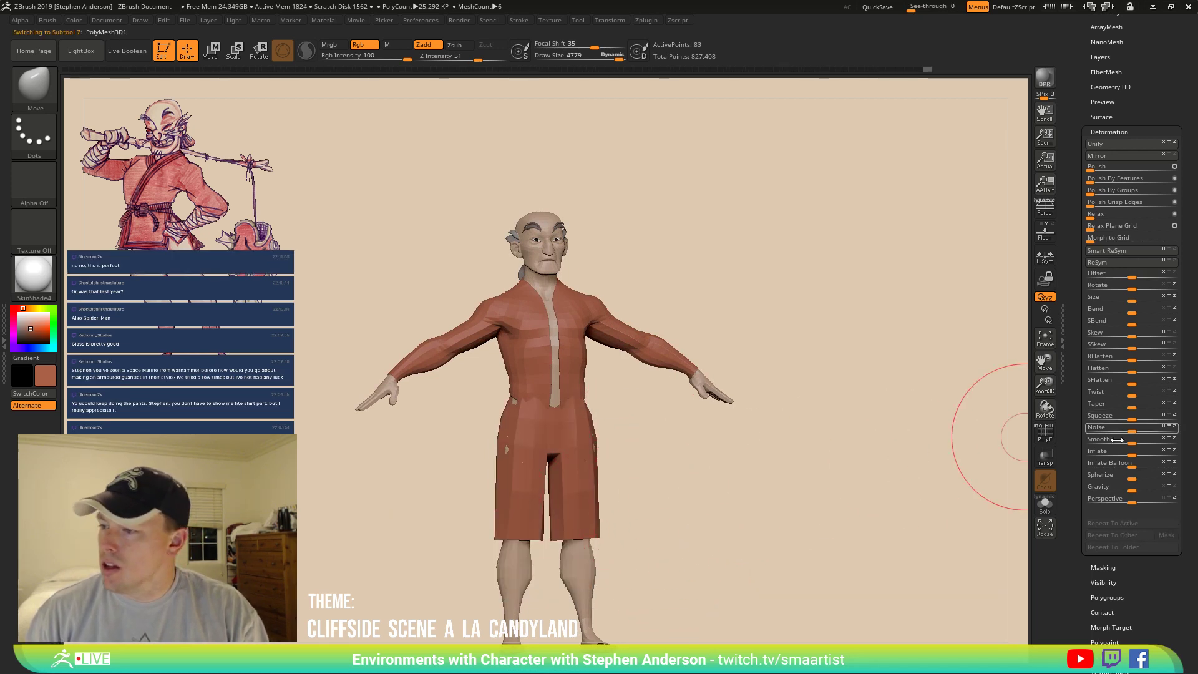
pyautogui.moveTo(581, 393); pyautogui.dragTo(521, 384, button='right')
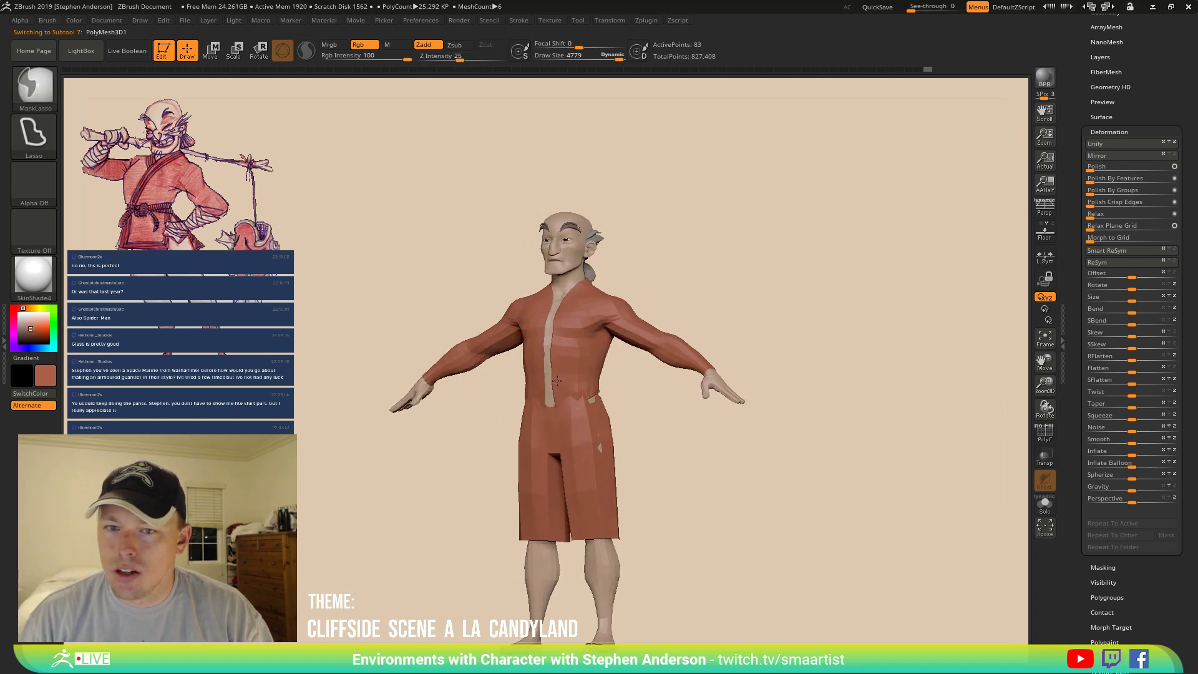
pyautogui.keyDown('ctrl'); pyautogui.moveTo(530, 319); pyautogui.dragTo(559, 367, button='right'); pyautogui.keyUp('ctrl')
pyautogui.keyDown('alt'); pyautogui.moveTo(607, 407); pyautogui.dragTo(577, 233, button='right'); pyautogui.keyUp('alt')
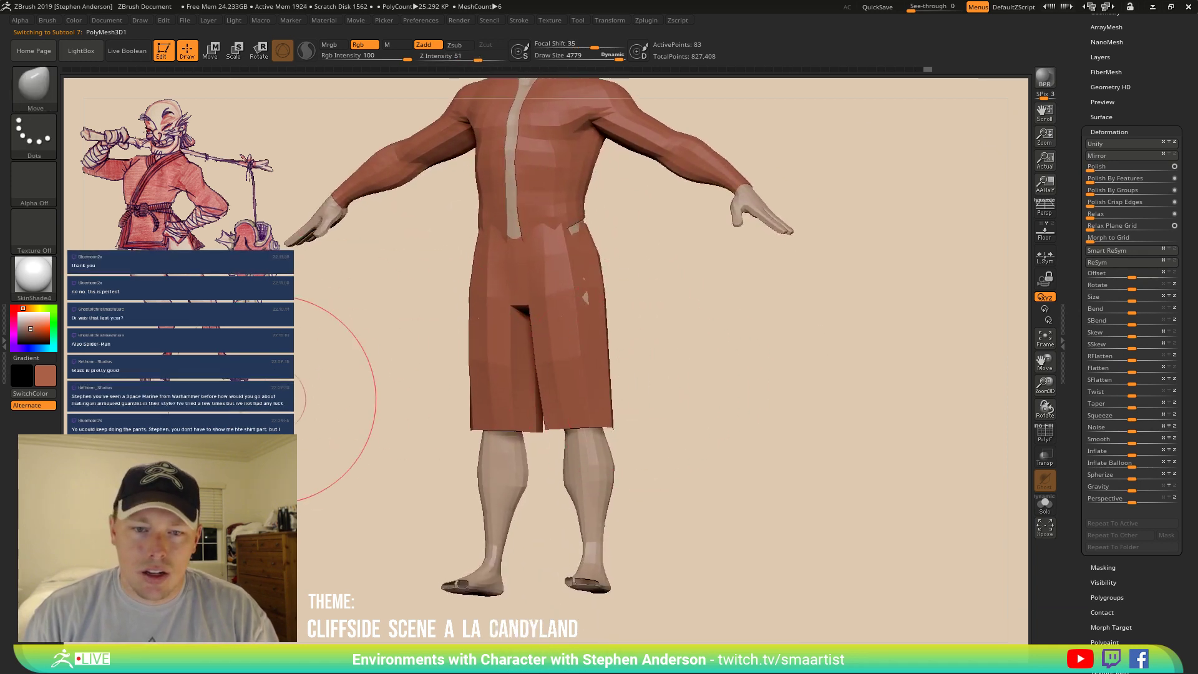
pyautogui.press('c')
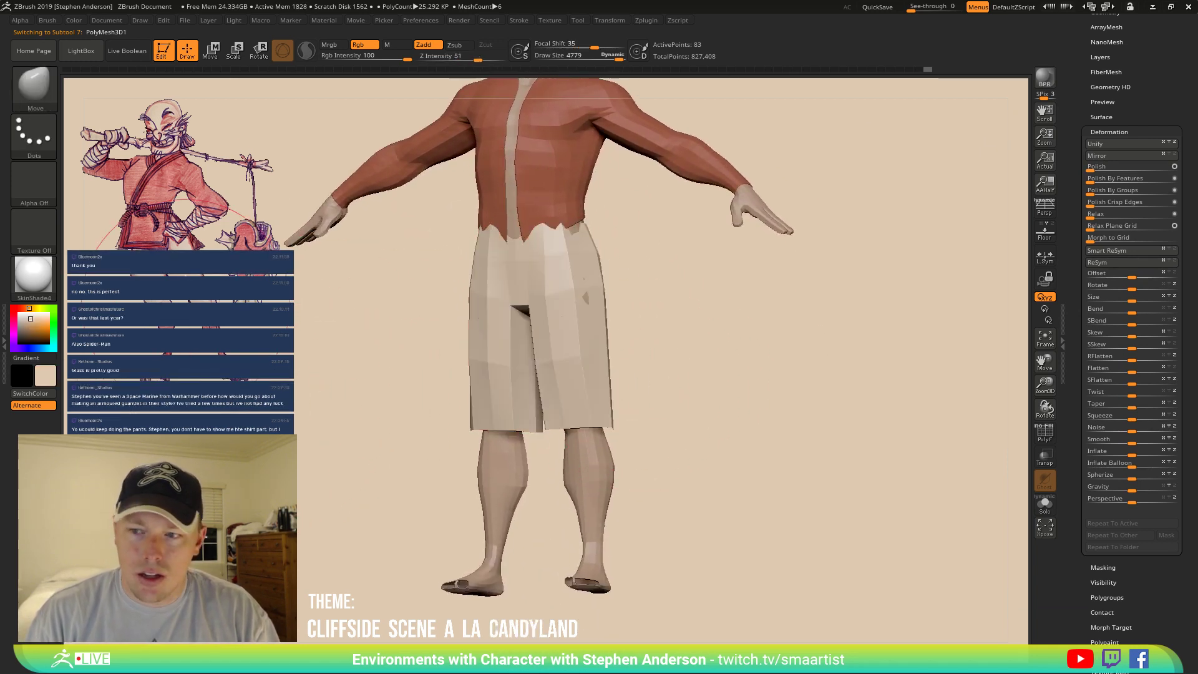
pyautogui.click(74, 20)
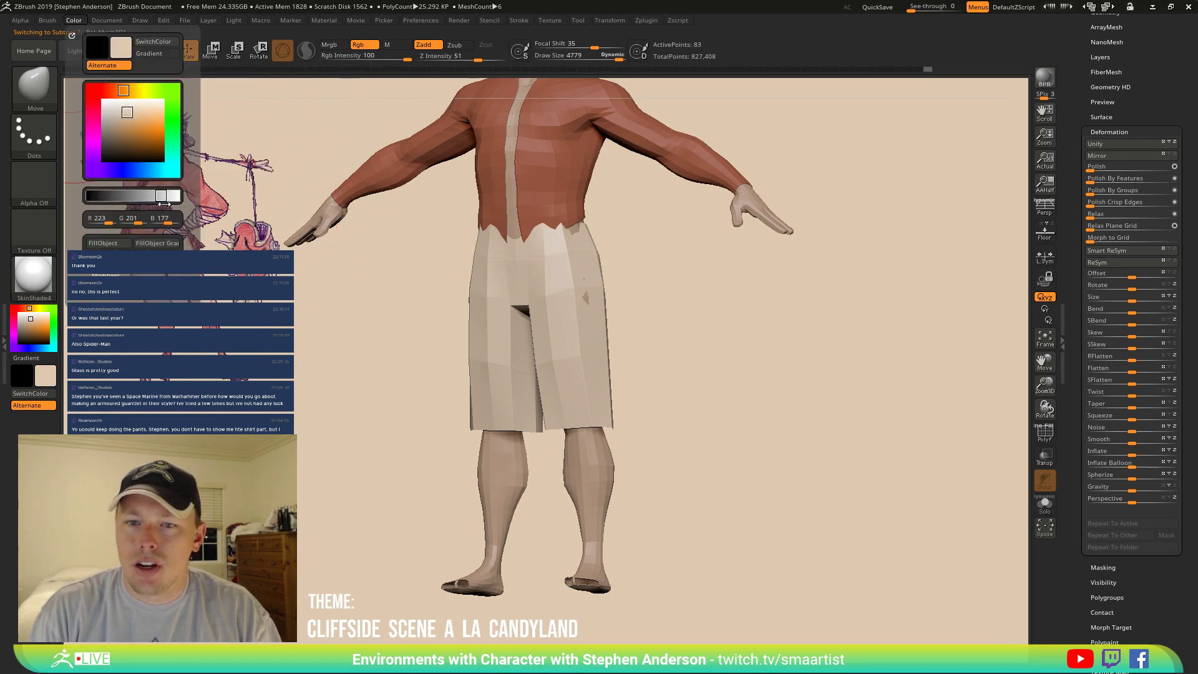
pyautogui.keyDown('alt'); pyautogui.moveTo(811, 365); pyautogui.dragTo(781, 453, button='right'); pyautogui.keyUp('alt')
pyautogui.moveTo(781, 457)
pyautogui.mouseDown(button='right')
pyautogui.moveTo(752, 465)
pyautogui.moveTo(768, 472)
pyautogui.mouseUp(button='right')
pyautogui.moveTo(637, 486); pyautogui.dragTo(581, 500, button='right')
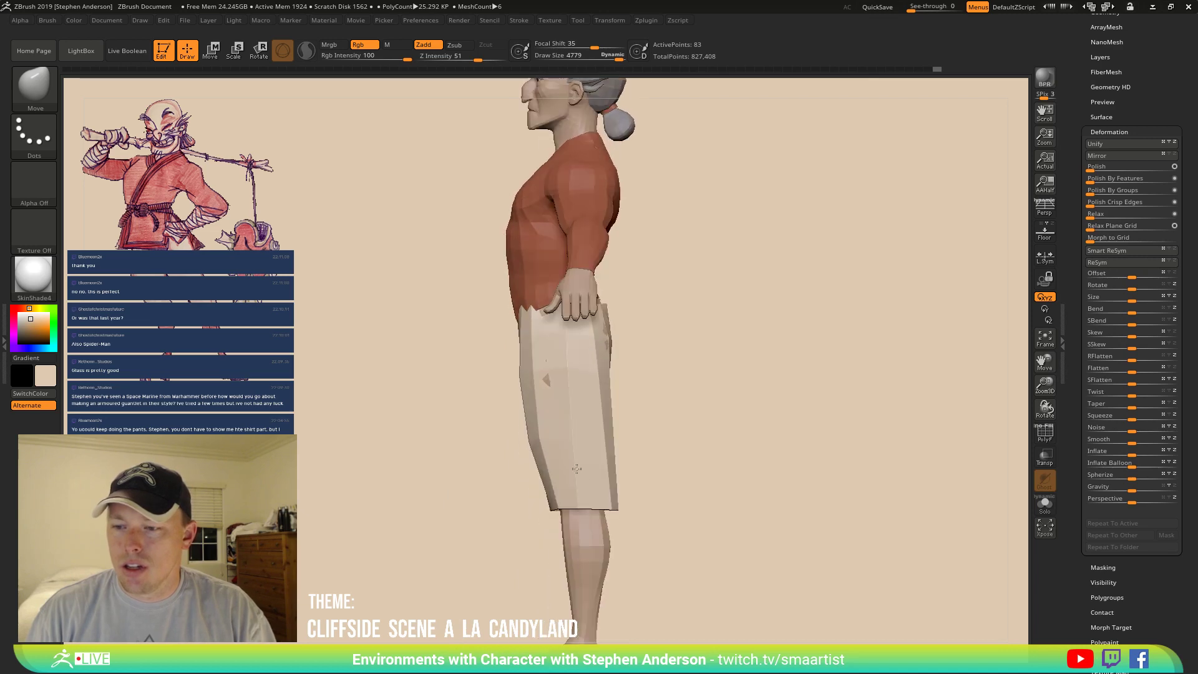
# Isolate the lower ends of the trouser legs with an inverted mask and adjust their fit with the Rotate gizmo, with the polygroup wireframe shown.
pyautogui.hotkey('shift', 'f')
pyautogui.moveTo(654, 494)
pyautogui.keyDown('ctrl'); pyautogui.mouseDown()
pyautogui.moveTo(650, 555)
pyautogui.moveTo(499, 496)
pyautogui.mouseUp(); pyautogui.keyUp('ctrl')
pyautogui.keyDown('ctrl'); pyautogui.click(706, 501); pyautogui.keyUp('ctrl')
pyautogui.press('r')
pyautogui.moveTo(733, 495); pyautogui.dragTo(793, 495, button='right')
pyautogui.moveTo(557, 501); pyautogui.dragTo(580, 515)
pyautogui.moveTo(653, 474); pyautogui.dragTo(678, 459, button='right')
pyautogui.moveTo(633, 461); pyautogui.dragTo(639, 460)
pyautogui.moveTo(643, 456)
pyautogui.mouseDown(button='right')
pyautogui.moveTo(669, 420)
pyautogui.moveTo(696, 276)
pyautogui.moveTo(658, 329)
pyautogui.moveTo(732, 439)
pyautogui.mouseUp(button='right')
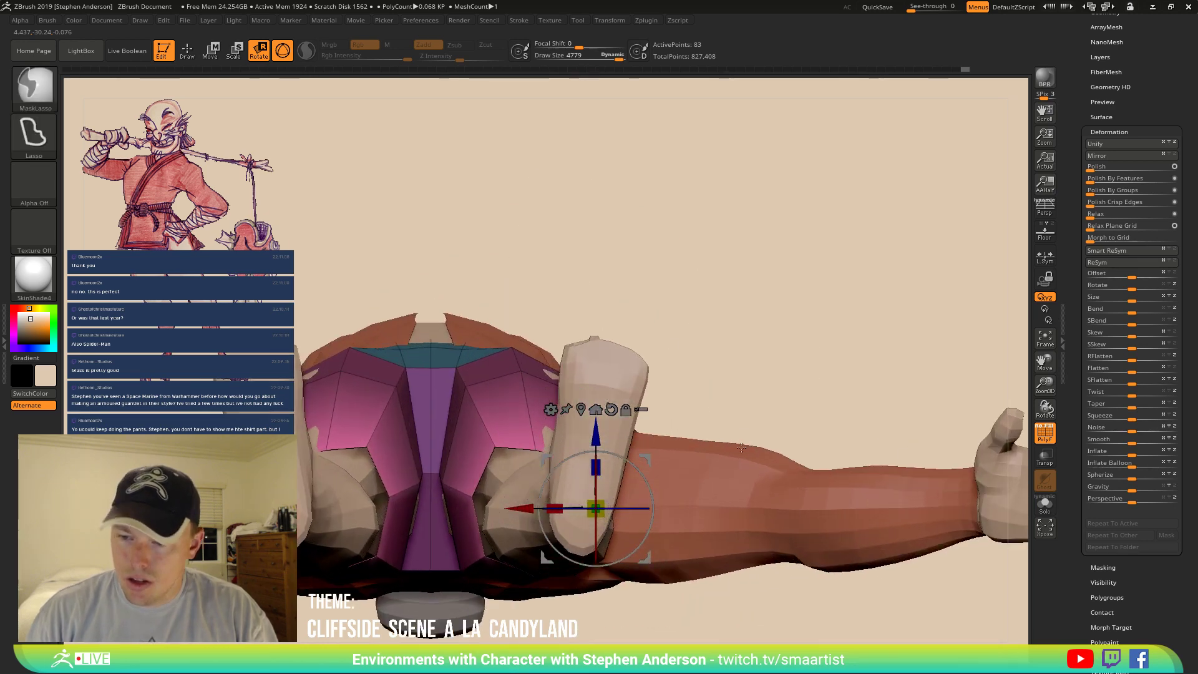
# Fit the trouser leg openings around the legs with the Move brush at draw size 1037.
pyautogui.press('q')
pyautogui.press('b')
pyautogui.press('m')
pyautogui.press('v')
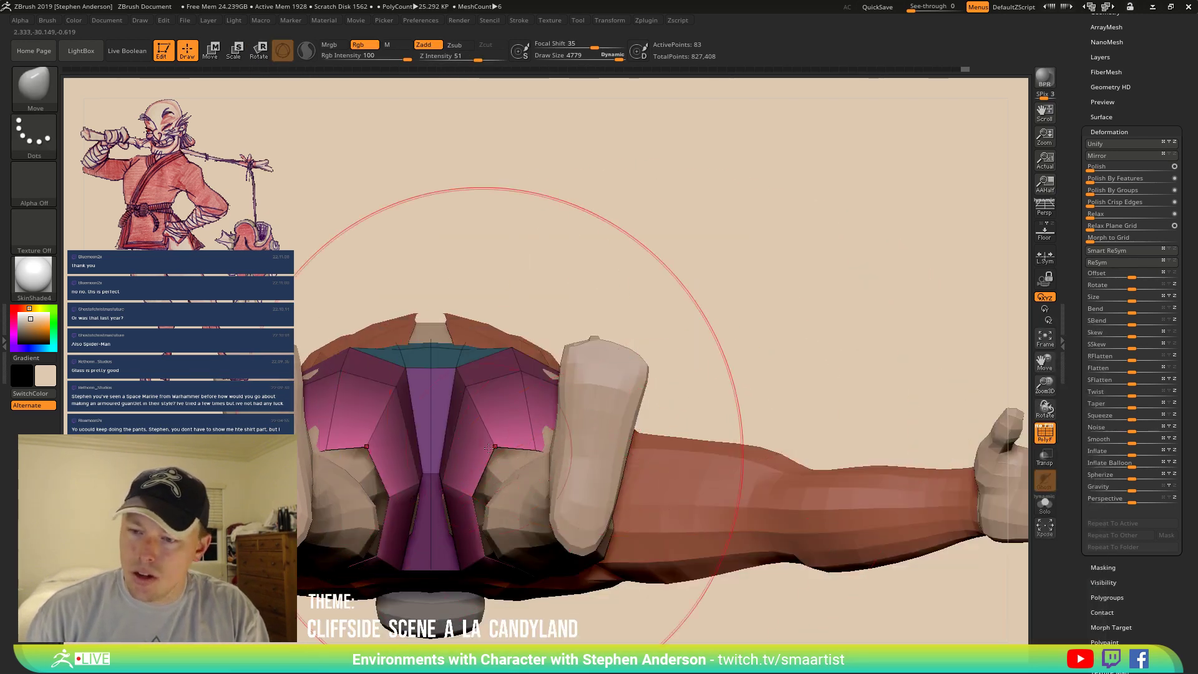
pyautogui.press('s')
pyautogui.click(480, 451)
pyautogui.press('s')
pyautogui.moveTo(491, 430)
pyautogui.mouseDown()
pyautogui.moveTo(448, 430)
pyautogui.moveTo(512, 470)
pyautogui.mouseUp()
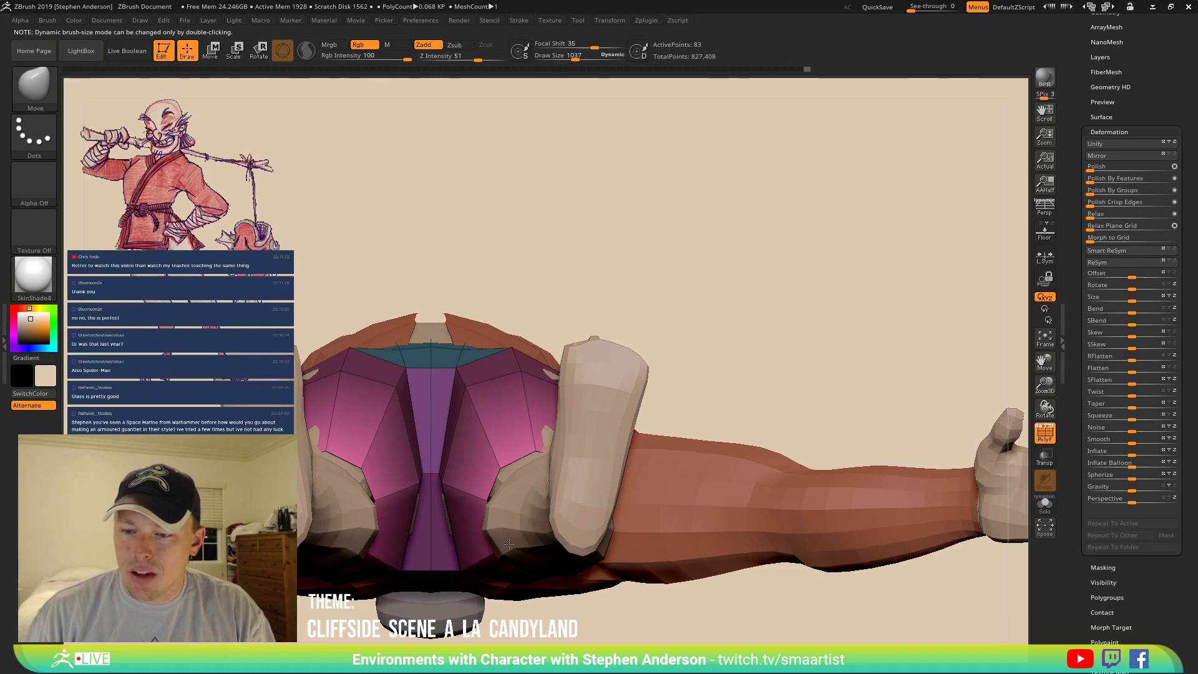
pyautogui.moveTo(743, 374); pyautogui.dragTo(530, 374)
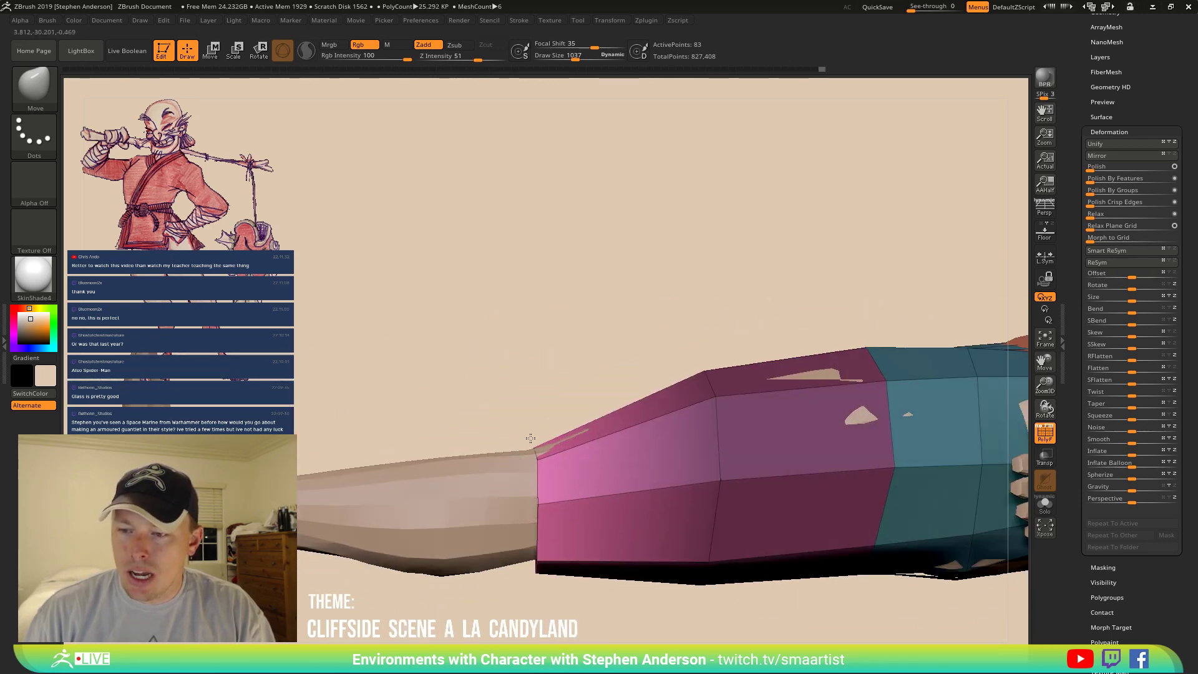
pyautogui.moveTo(559, 481); pyautogui.dragTo(617, 447, button='right')
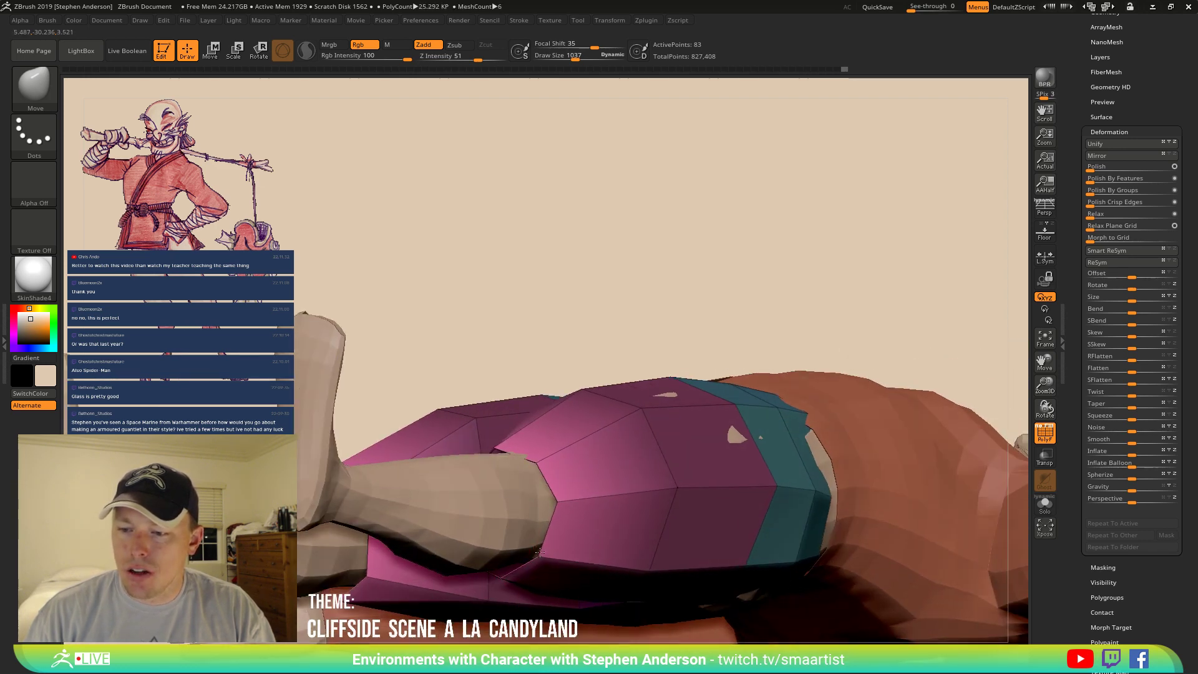
pyautogui.moveTo(571, 499); pyautogui.dragTo(483, 460, button='right')
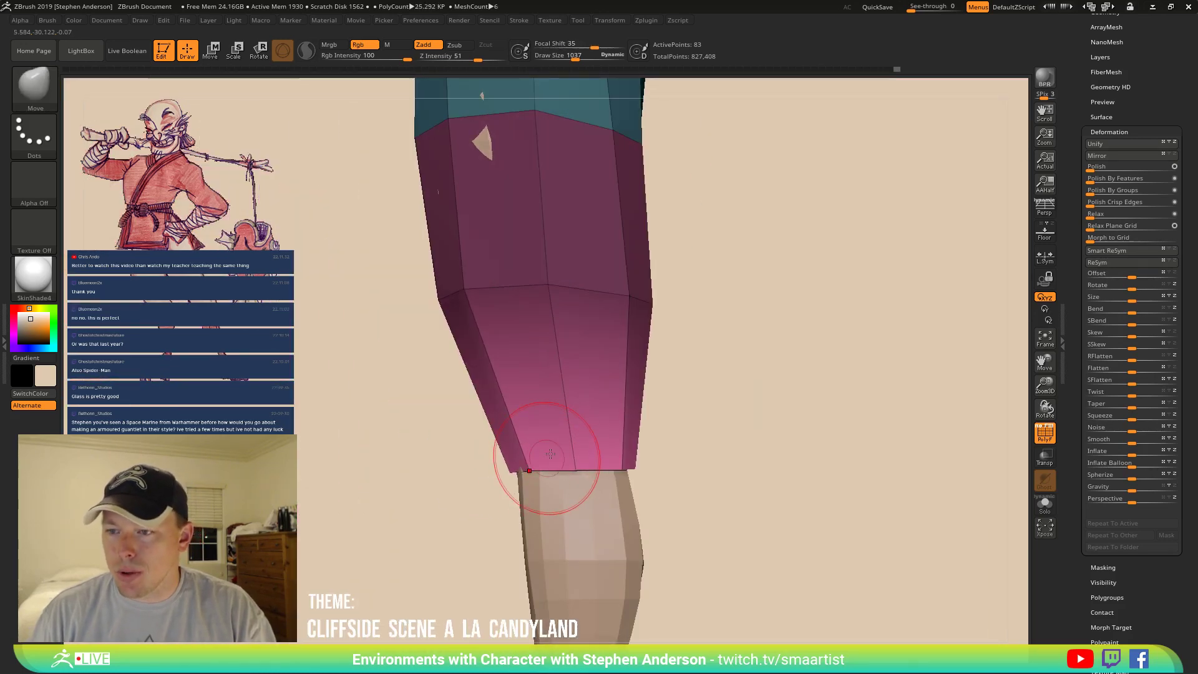
# Refine the trouser hems around the knees with the Move brush, using draw sizes 4145, 783 and 1965, and hide the wireframe.
pyautogui.press('s')
pyautogui.moveTo(581, 445)
pyautogui.mouseDown()
pyautogui.moveTo(594, 452)
pyautogui.moveTo(568, 428)
pyautogui.mouseUp()
pyautogui.moveTo(568, 428); pyautogui.dragTo(615, 423, button='right')
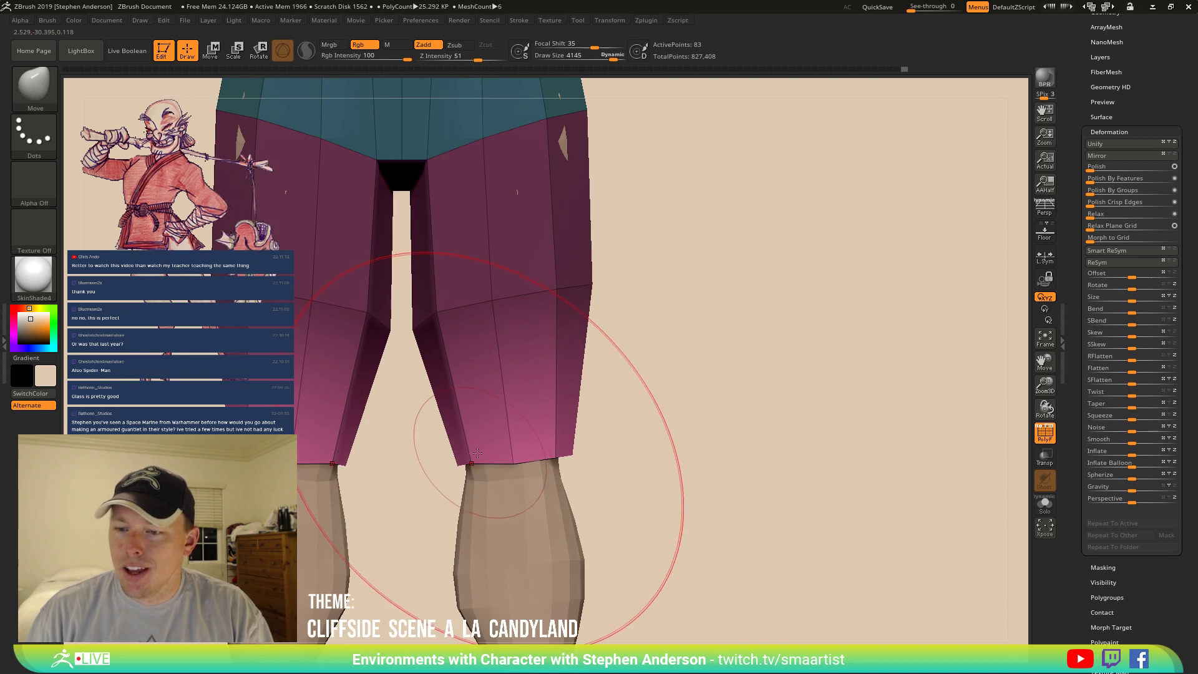
pyautogui.press('s')
pyautogui.moveTo(450, 460); pyautogui.dragTo(406, 459)
pyautogui.press('s')
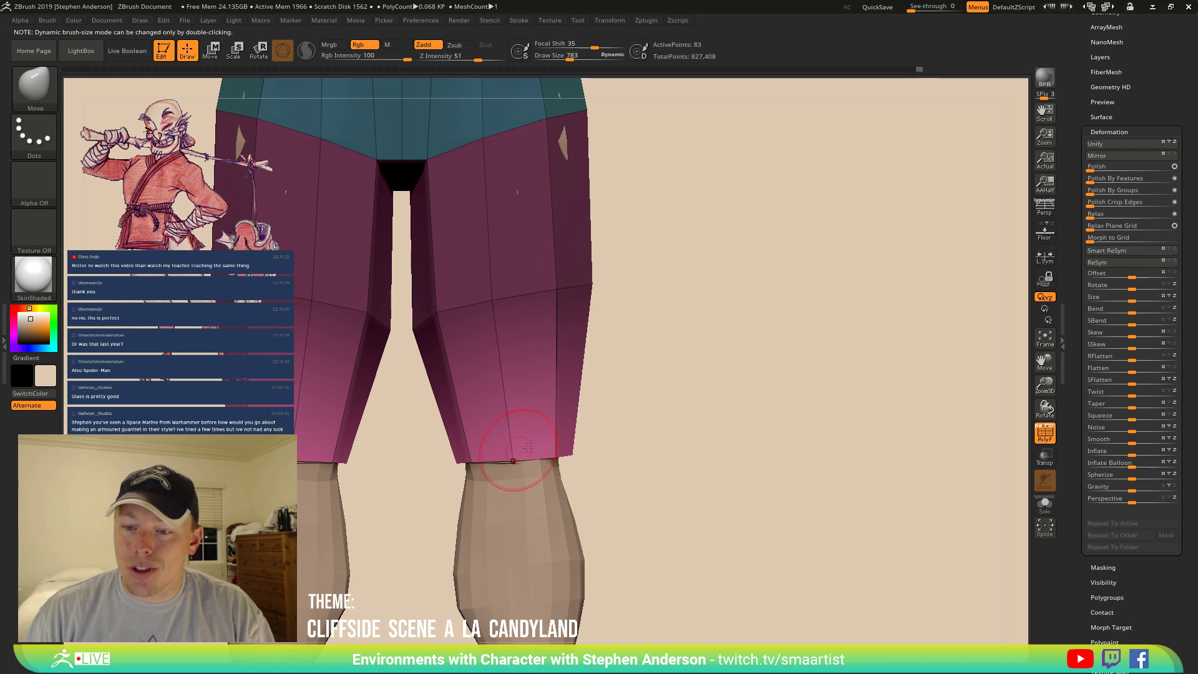
pyautogui.moveTo(529, 447); pyautogui.dragTo(608, 442, button='right')
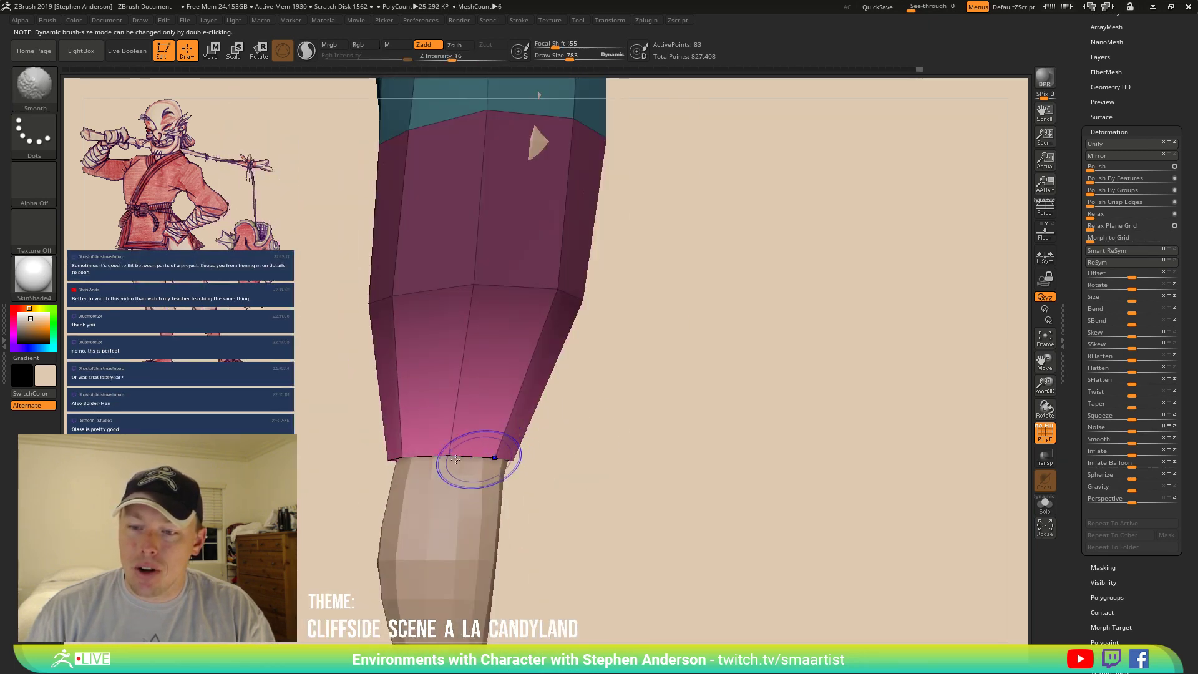
pyautogui.press('s')
pyautogui.moveTo(388, 459); pyautogui.dragTo(400, 460)
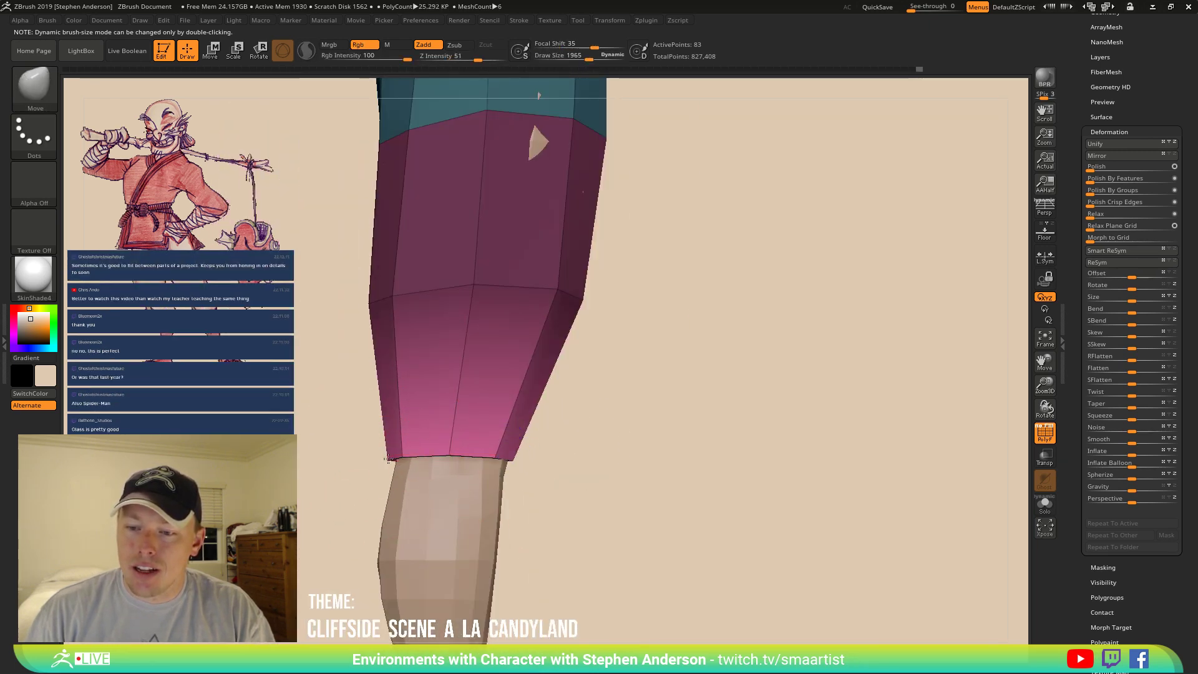
pyautogui.moveTo(396, 429)
pyautogui.mouseDown(button='right')
pyautogui.moveTo(642, 396)
pyautogui.moveTo(536, 301)
pyautogui.moveTo(645, 428)
pyautogui.moveTo(674, 423)
pyautogui.mouseUp(button='right')
pyautogui.press('ctrl')
pyautogui.hotkey('shift', 'f')
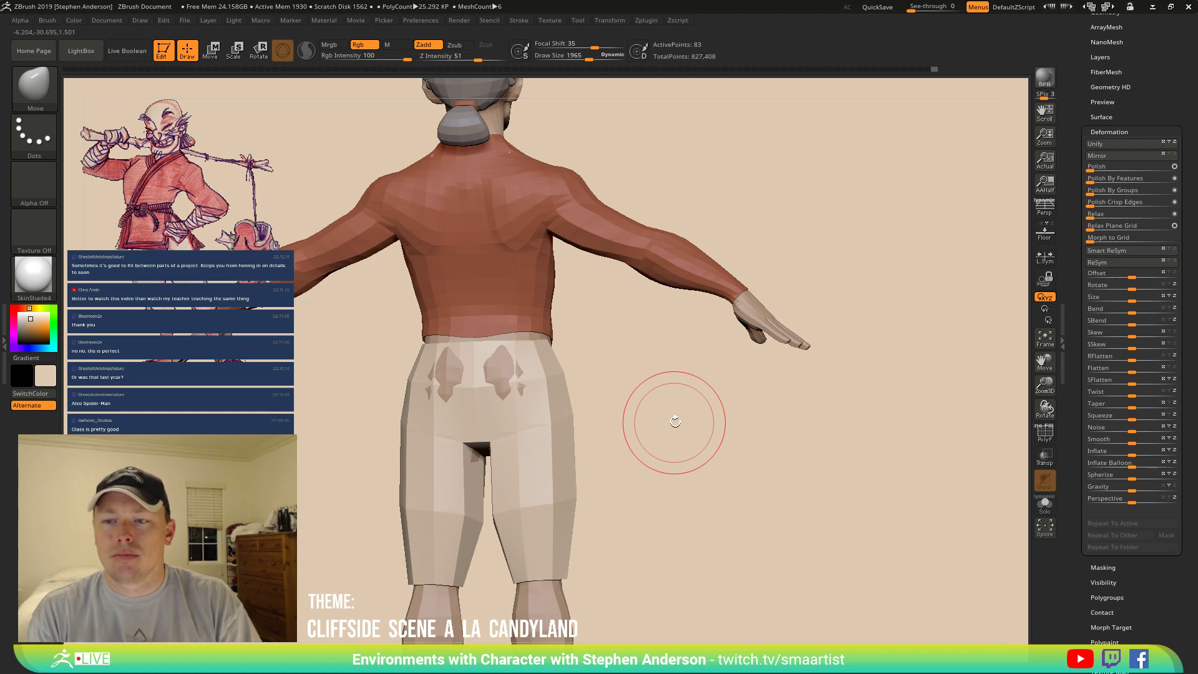
pyautogui.moveTo(530, 326); pyautogui.dragTo(424, 334, button='right')
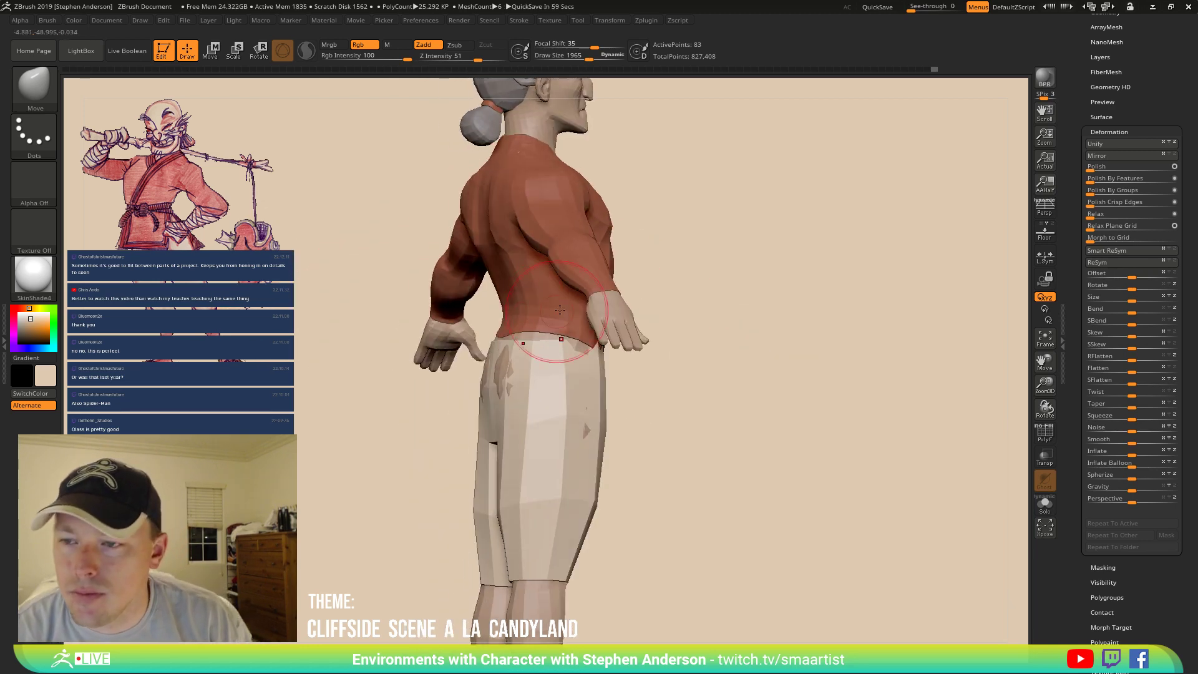
# Make the robe the active subtool and use the ZModeler brush to mask everything except its bottom edge loop.
pyautogui.hotkey('shift', 'f')
pyautogui.moveTo(750, 312); pyautogui.dragTo(637, 303, button='right')
pyautogui.keyDown('ctrl'); pyautogui.moveTo(637, 303); pyautogui.dragTo(672, 341, button='right'); pyautogui.keyUp('ctrl')
pyautogui.press('b')
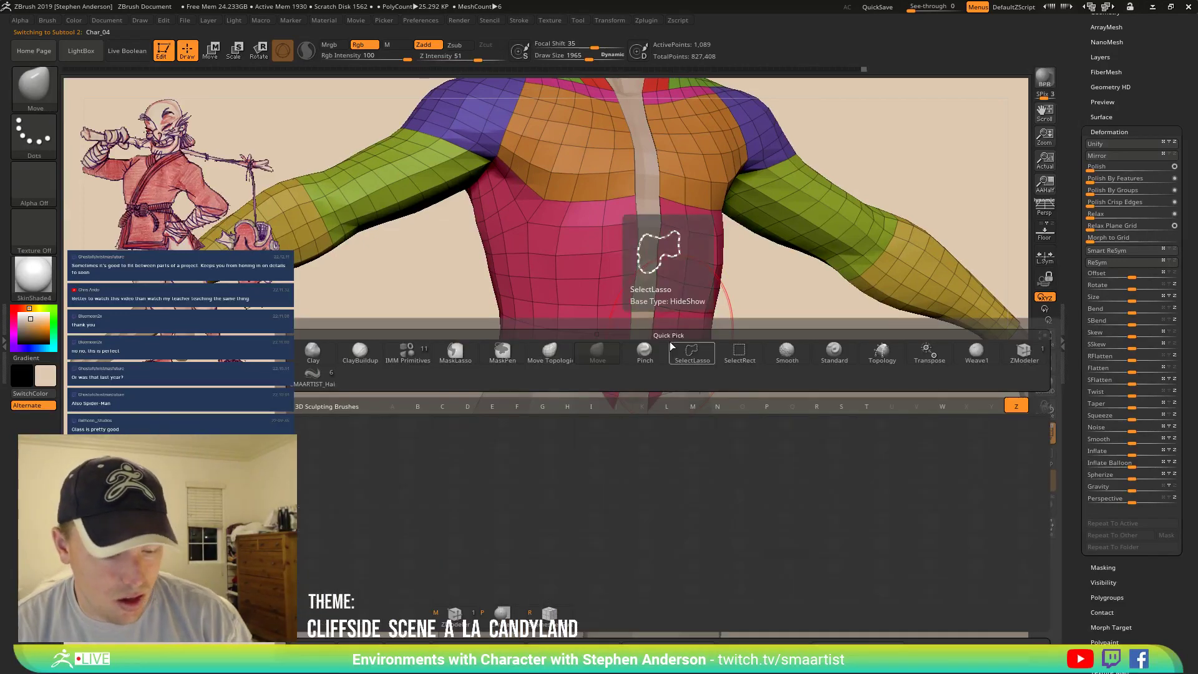
pyautogui.press('z')
pyautogui.press('m')
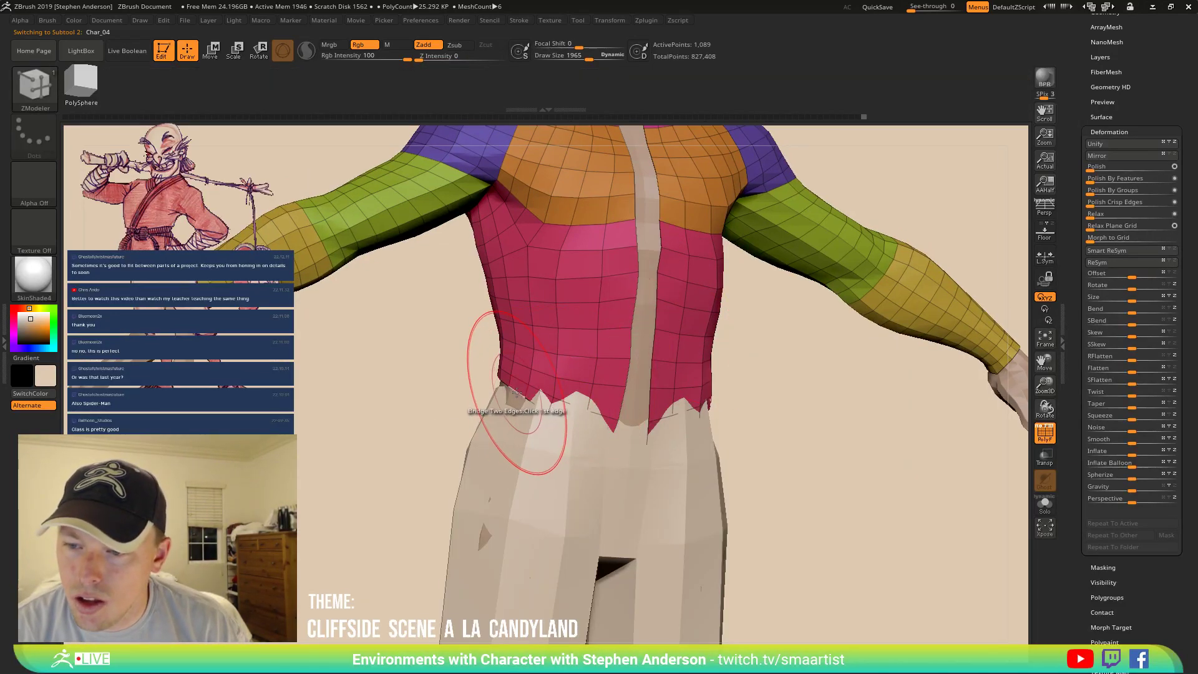
pyautogui.press('space')
pyautogui.click(505, 388)
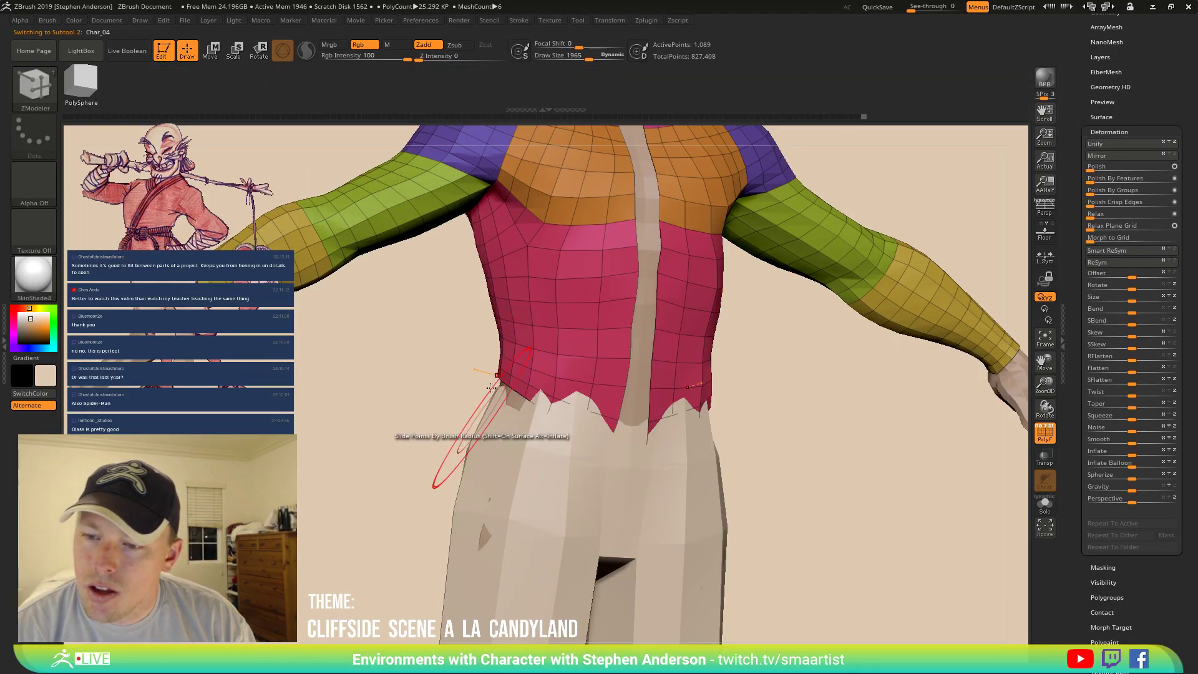
pyautogui.click(516, 391)
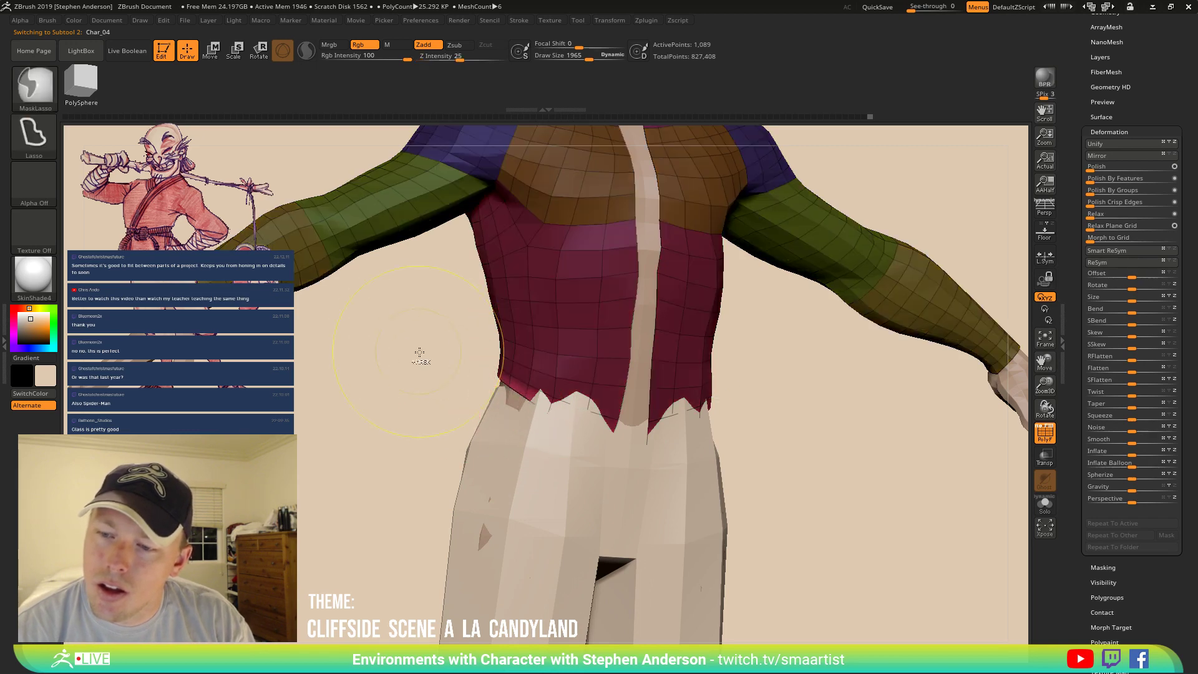
# Pull the robe's unmasked bottom edge down over the hips and flare it front to back with the gizmo.
pyautogui.press('w')
pyautogui.moveTo(611, 422)
pyautogui.keyDown('ctrl'); pyautogui.mouseDown(button='right')
pyautogui.moveTo(624, 312)
pyautogui.moveTo(640, 306)
pyautogui.mouseUp(button='right'); pyautogui.keyUp('ctrl')
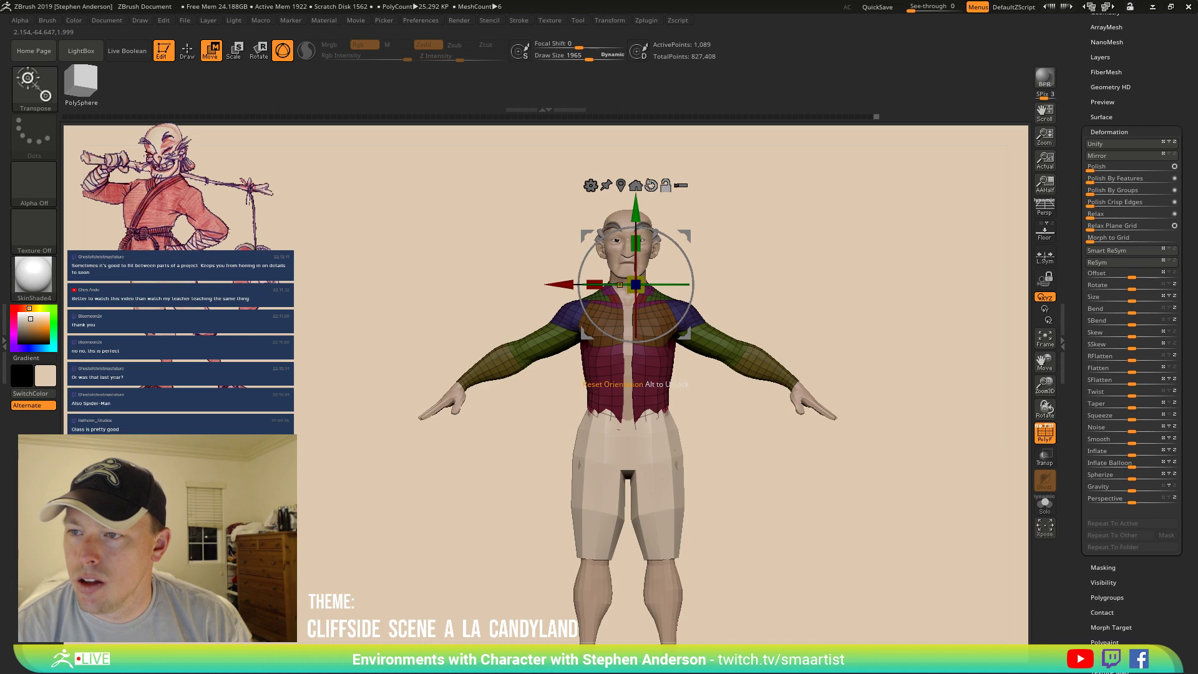
pyautogui.moveTo(642, 215); pyautogui.dragTo(643, 256)
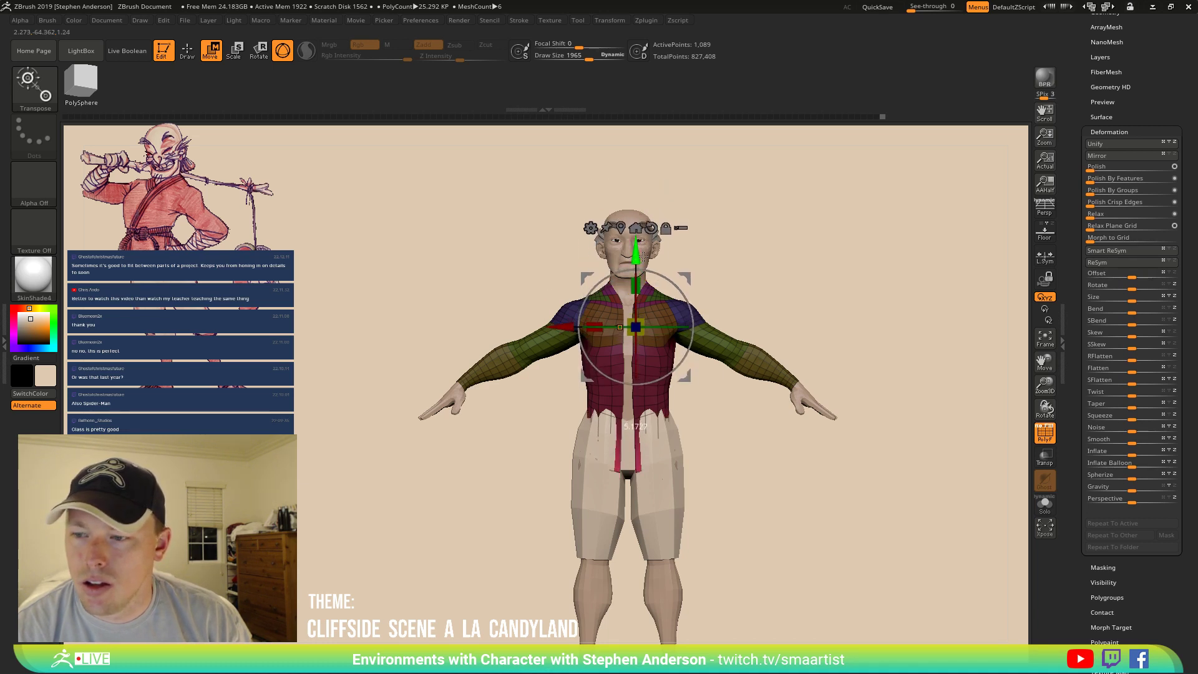
pyautogui.moveTo(644, 256); pyautogui.dragTo(644, 257)
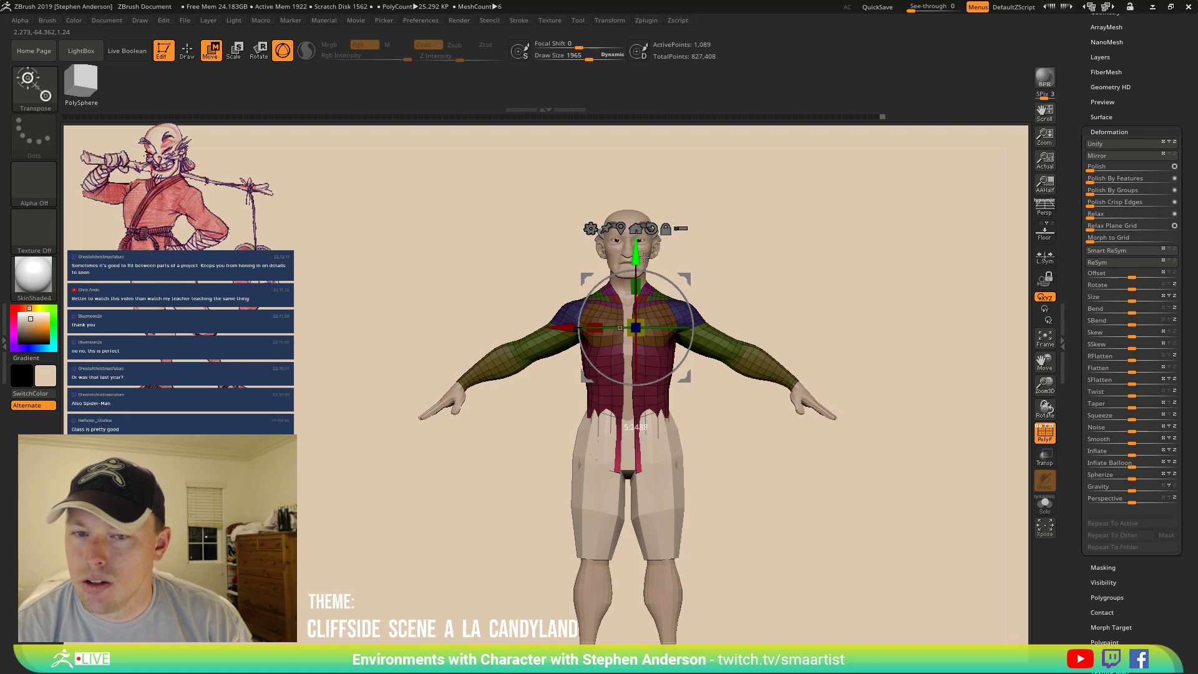
pyautogui.moveTo(787, 337); pyautogui.dragTo(674, 323)
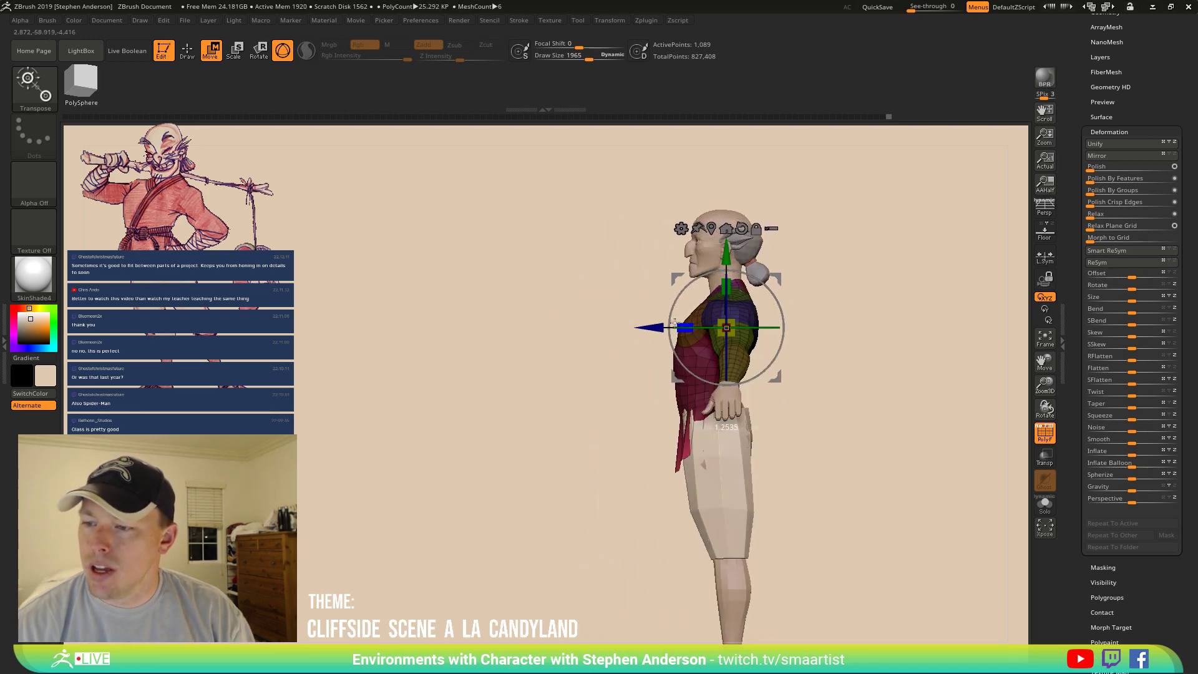
pyautogui.keyDown('alt'); pyautogui.moveTo(776, 278); pyautogui.dragTo(759, 371); pyautogui.keyUp('alt')
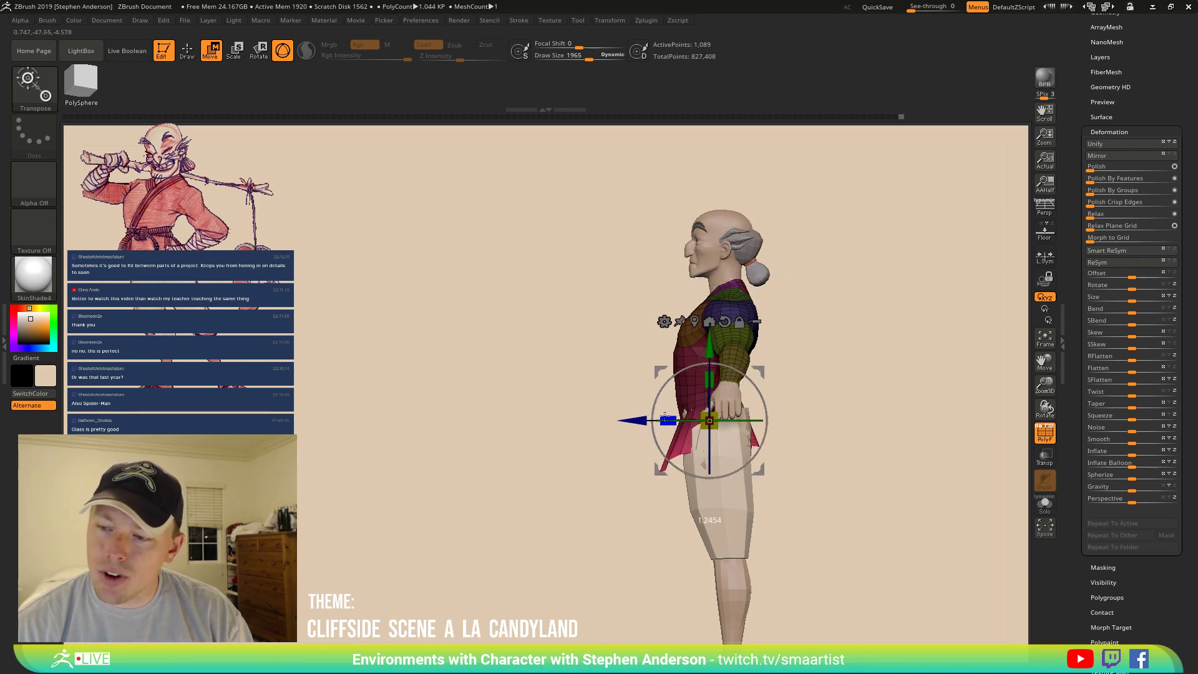
pyautogui.moveTo(671, 421)
pyautogui.mouseDown()
pyautogui.moveTo(669, 409)
pyautogui.moveTo(788, 418)
pyautogui.moveTo(680, 425)
pyautogui.mouseUp()
# Shape the front and sides of the robe's lowered hem with the Move brush at draw size 2955.
pyautogui.press('b')
pyautogui.press('m')
pyautogui.press('v')
pyautogui.press('s')
pyautogui.moveTo(710, 428); pyautogui.dragTo(712, 427, button='right')
pyautogui.press('s')
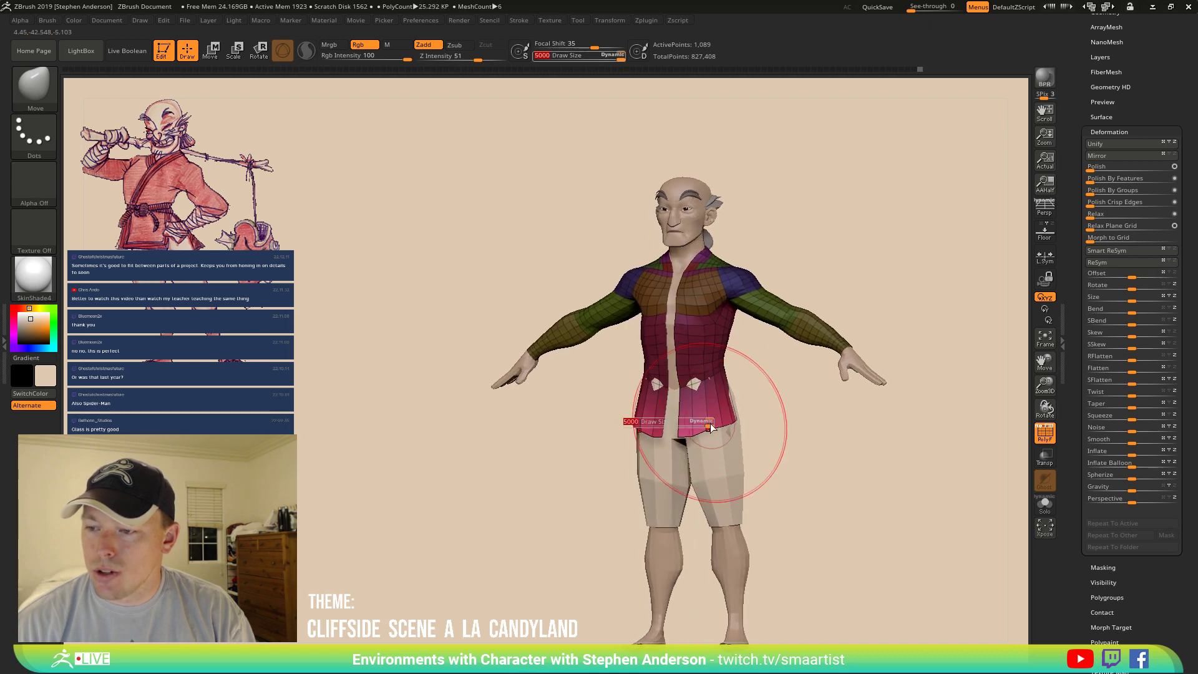
pyautogui.moveTo(711, 428); pyautogui.dragTo(693, 427)
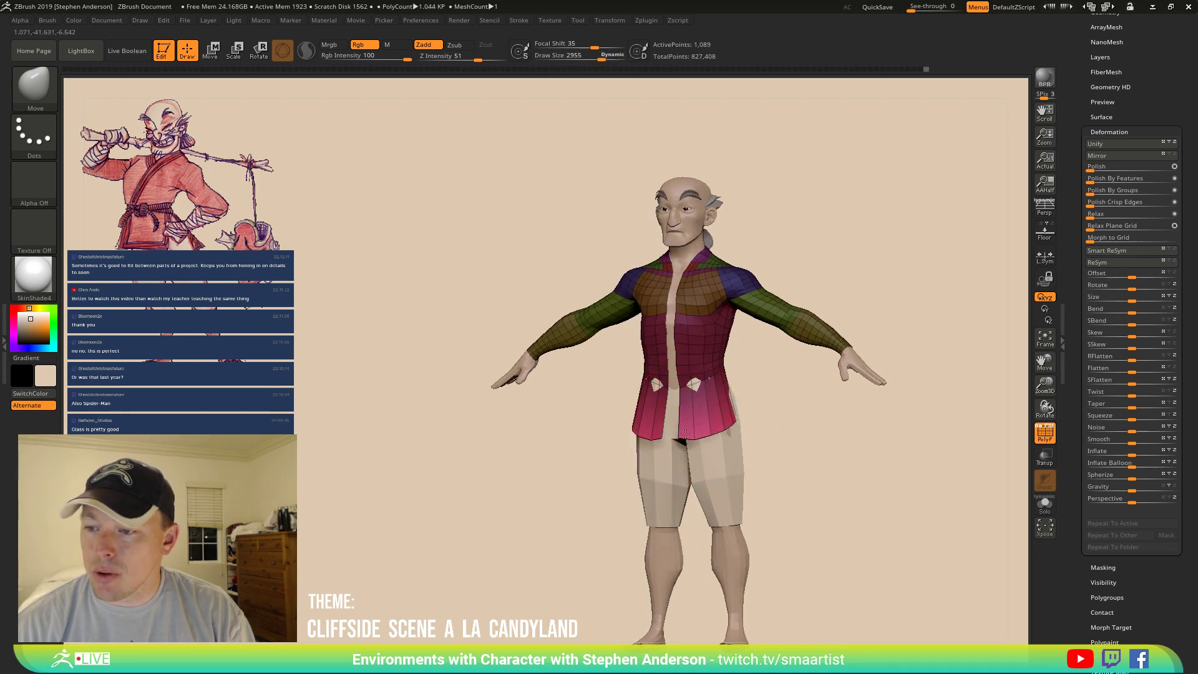
pyautogui.moveTo(711, 421); pyautogui.dragTo(677, 405, button='right')
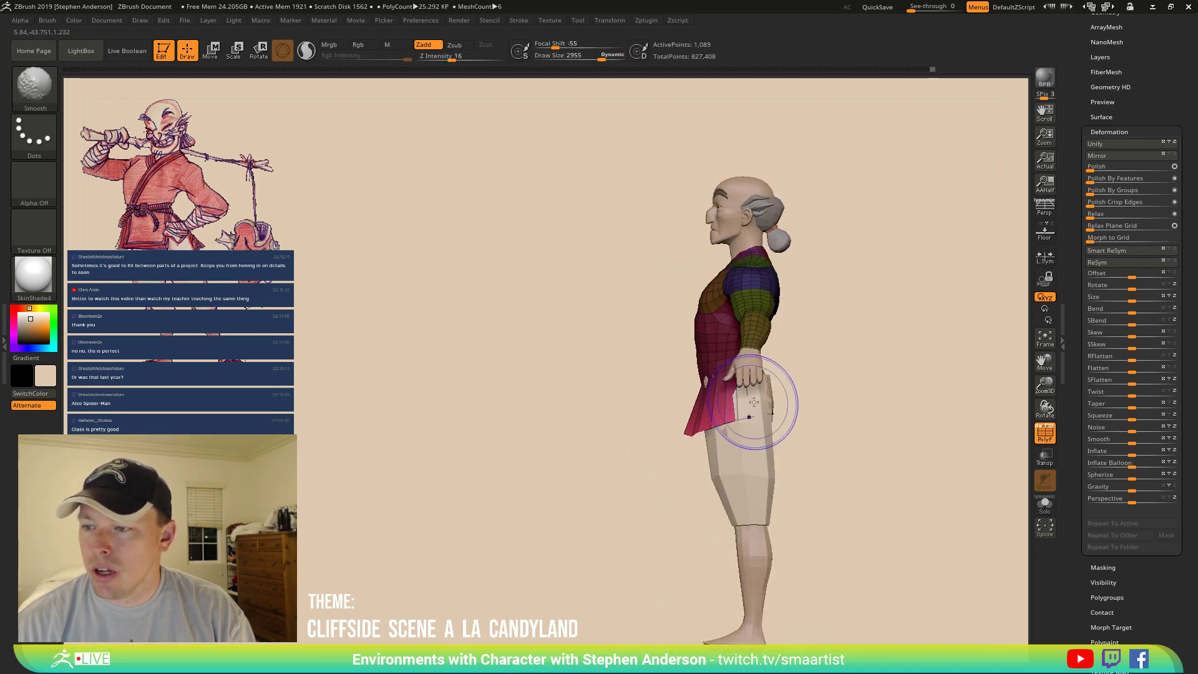
pyautogui.moveTo(765, 407); pyautogui.dragTo(818, 405, button='right')
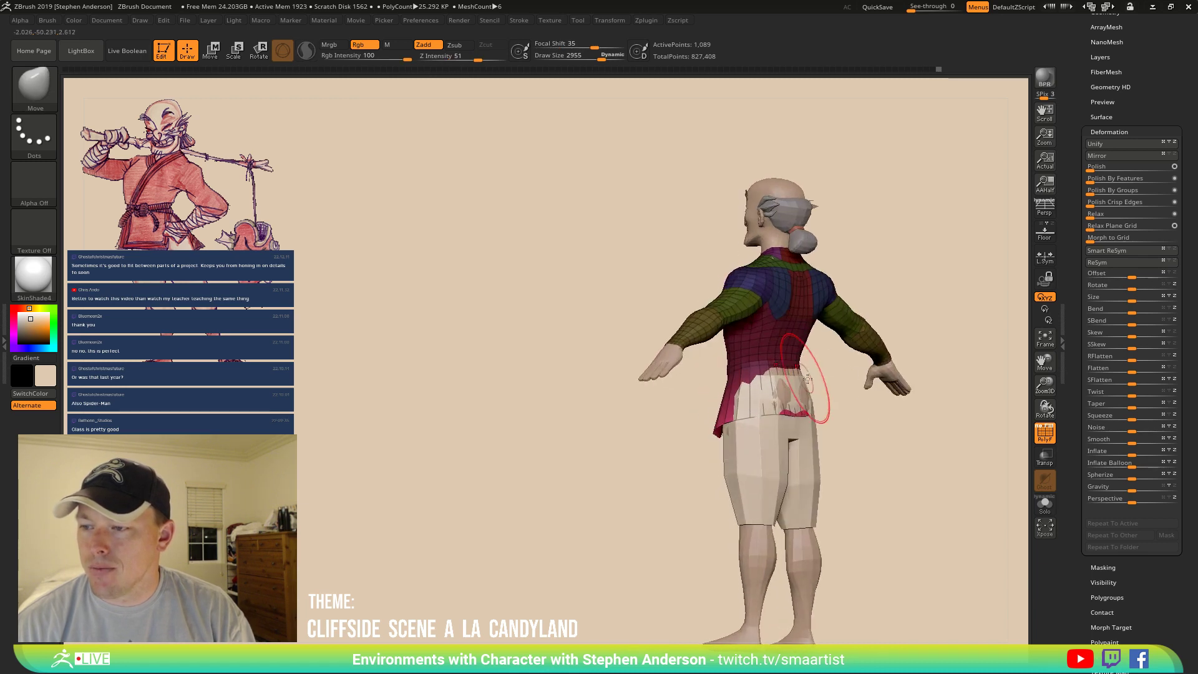
# Clear the robe's mask and pull the back of its hem outward past the trouser seat with the Move brush.
pyautogui.press('ctrl')
pyautogui.moveTo(776, 379); pyautogui.dragTo(787, 381)
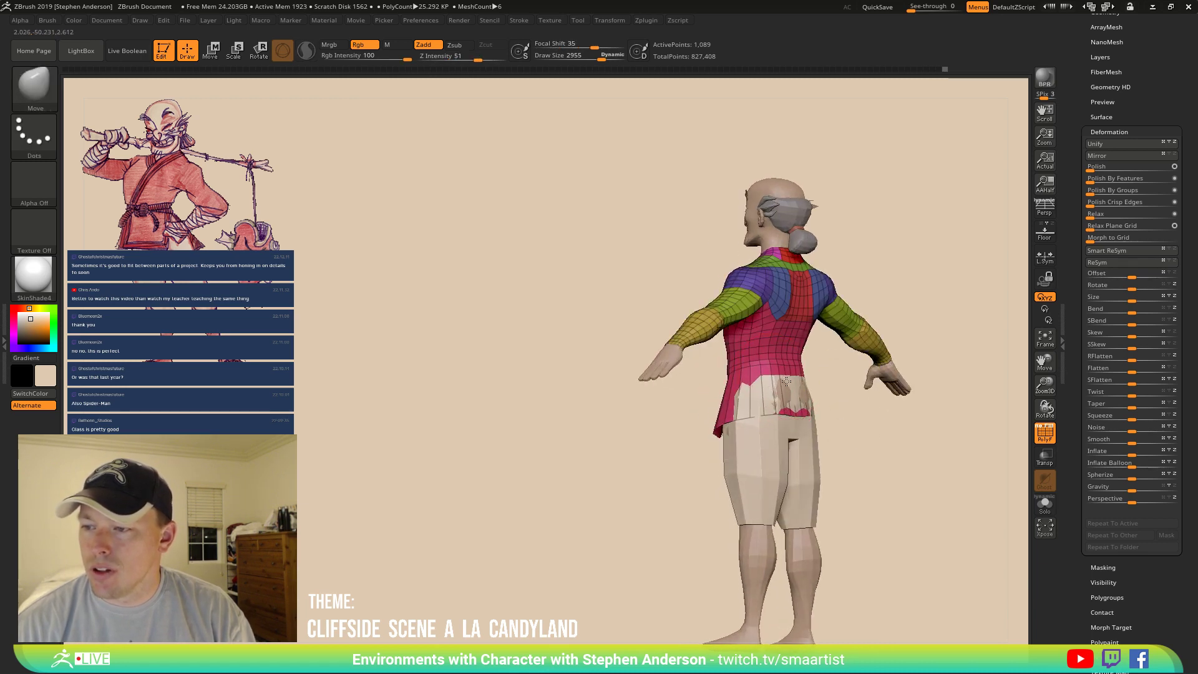
pyautogui.moveTo(782, 394)
pyautogui.keyDown('ctrl'); pyautogui.mouseDown(button='right')
pyautogui.moveTo(789, 423)
pyautogui.moveTo(792, 402)
pyautogui.mouseUp(button='right'); pyautogui.keyUp('ctrl')
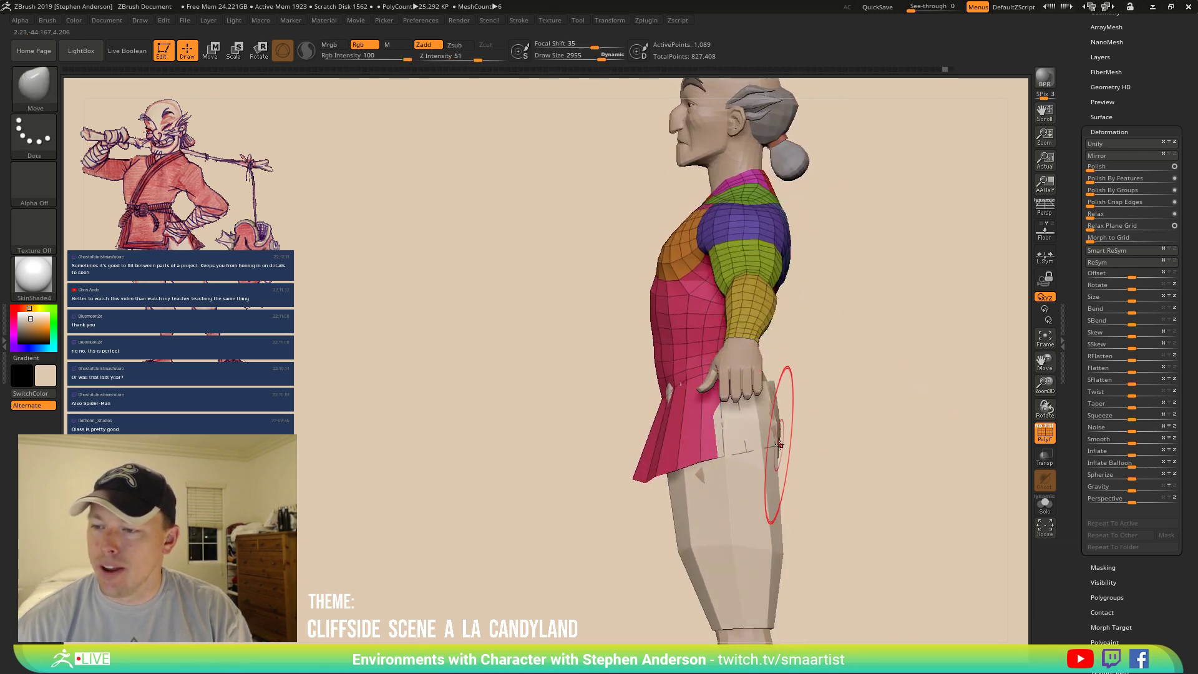
pyautogui.moveTo(780, 446); pyautogui.dragTo(821, 444)
pyautogui.moveTo(827, 436)
pyautogui.mouseDown(button='right')
pyautogui.moveTo(771, 447)
pyautogui.moveTo(830, 441)
pyautogui.mouseUp(button='right')
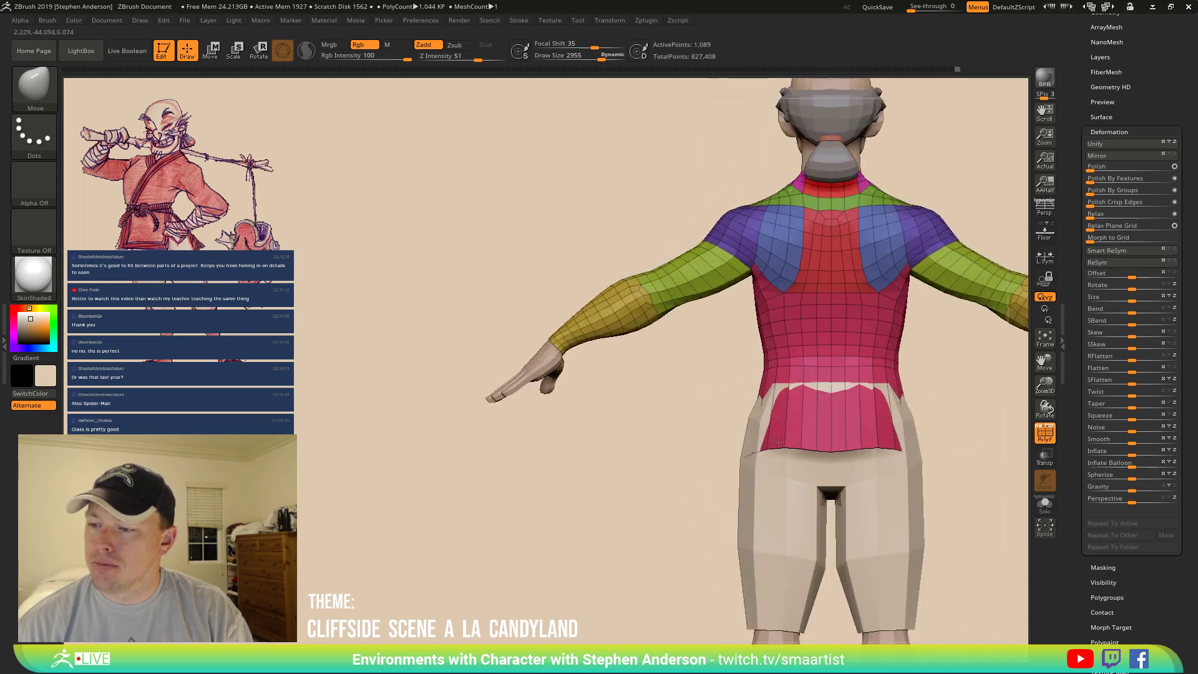
# Pull the back of the robe's hem outward and smooth its gap over the trouser seat with the Move brush.
pyautogui.moveTo(830, 441); pyautogui.dragTo(781, 440)
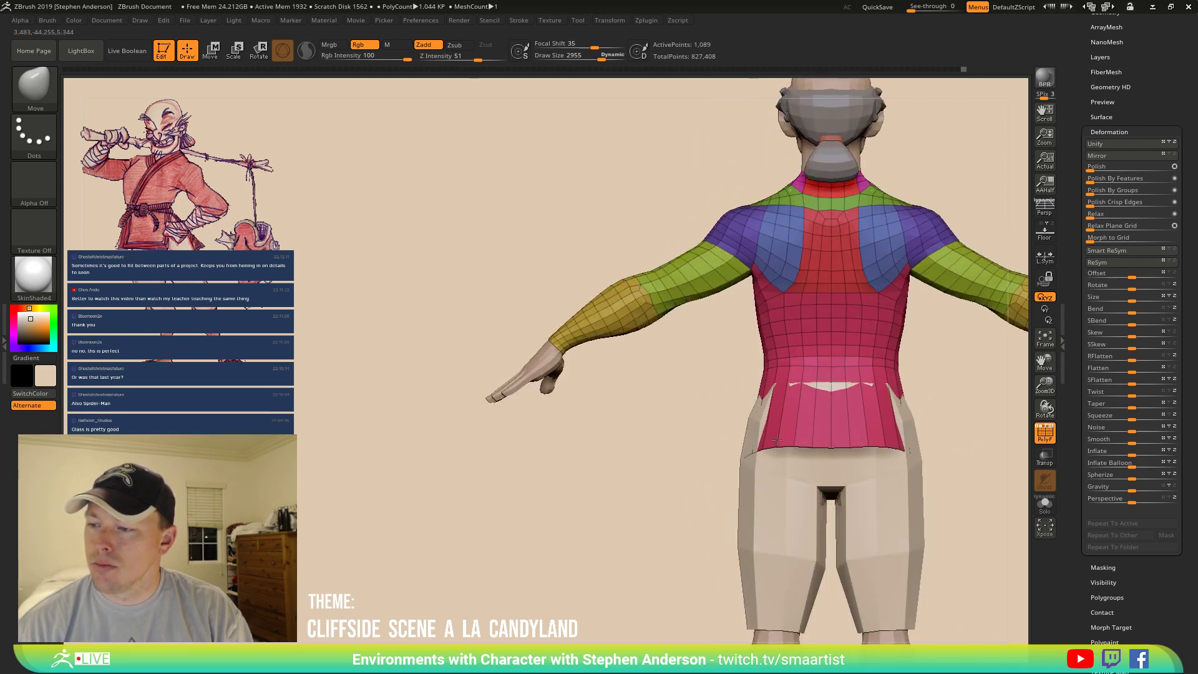
# Load the SMA_Rope brush preset from the _Brushes folder inside _ZBRUSH > _MustHaves.
pyautogui.press('b')
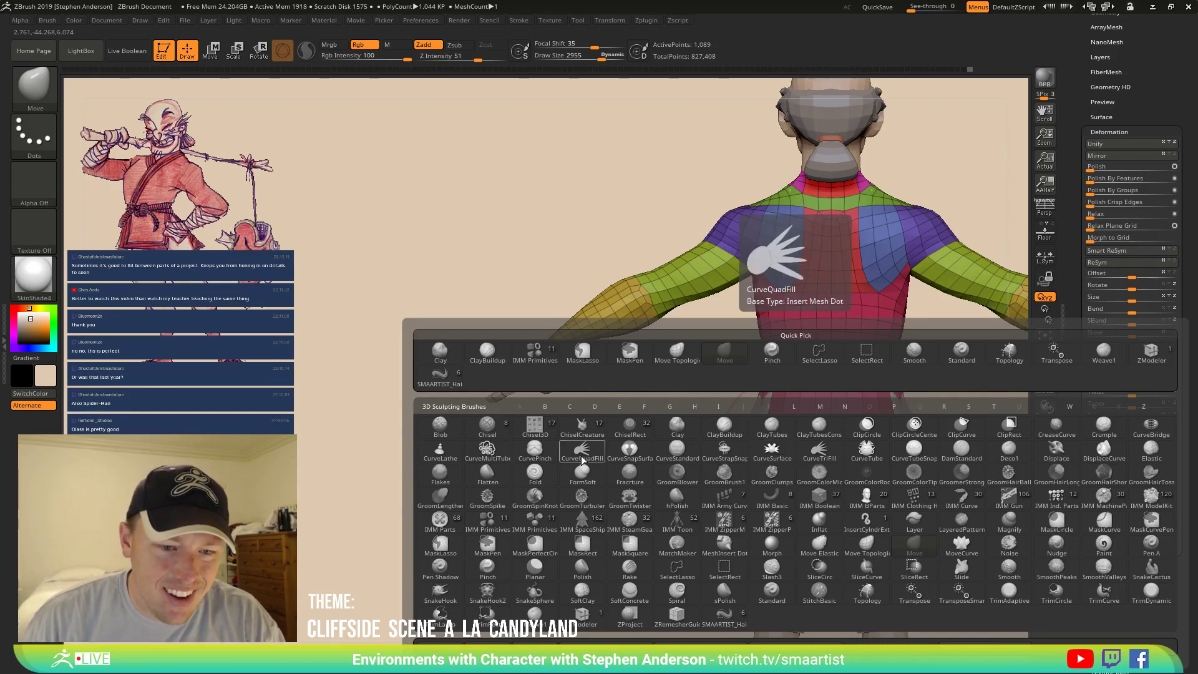
pyautogui.click(733, 304)
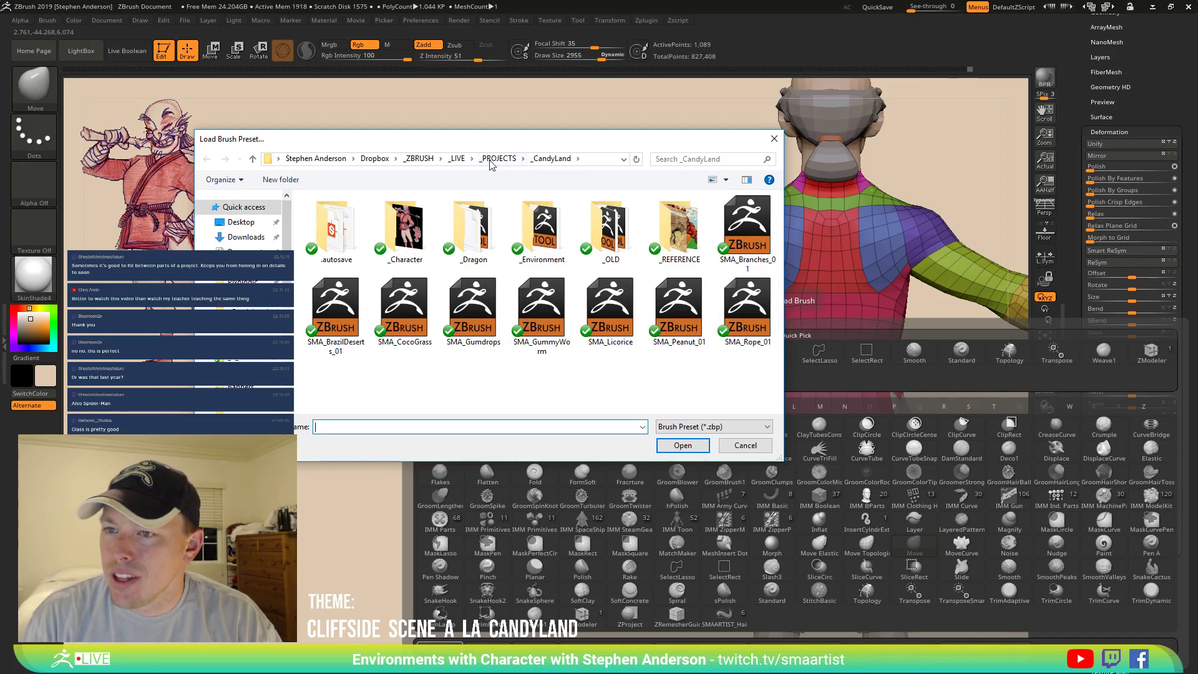
pyautogui.click(431, 160)
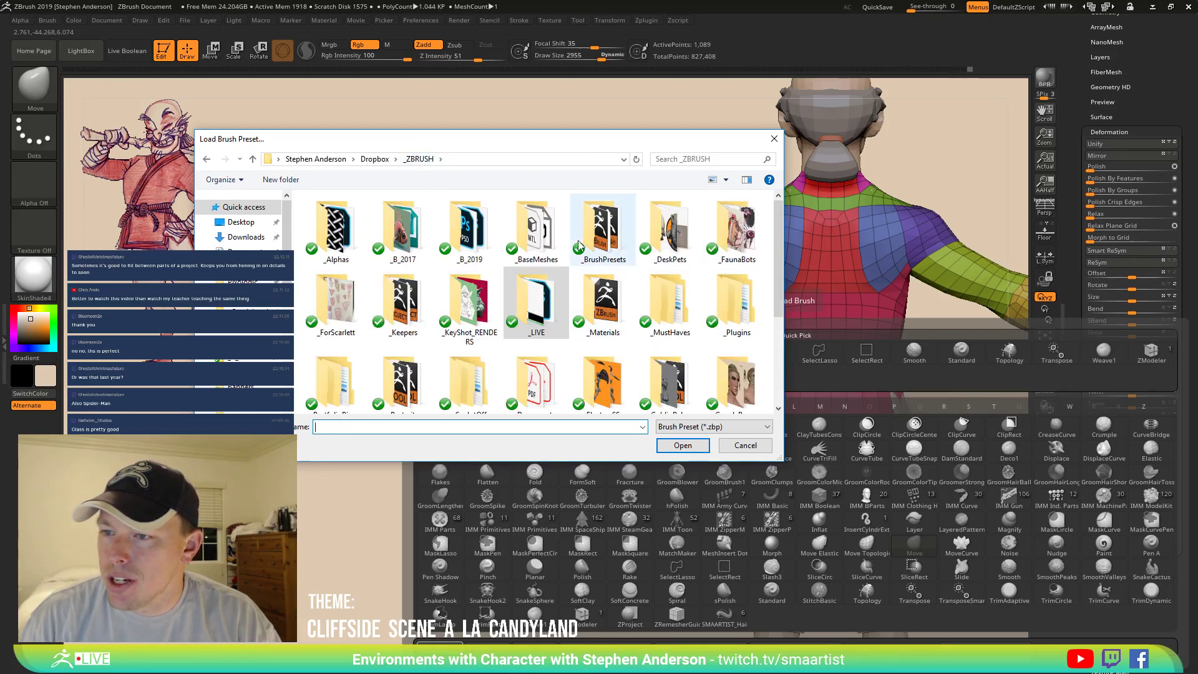
pyautogui.doubleClick(671, 301)
pyautogui.doubleClick(468, 234)
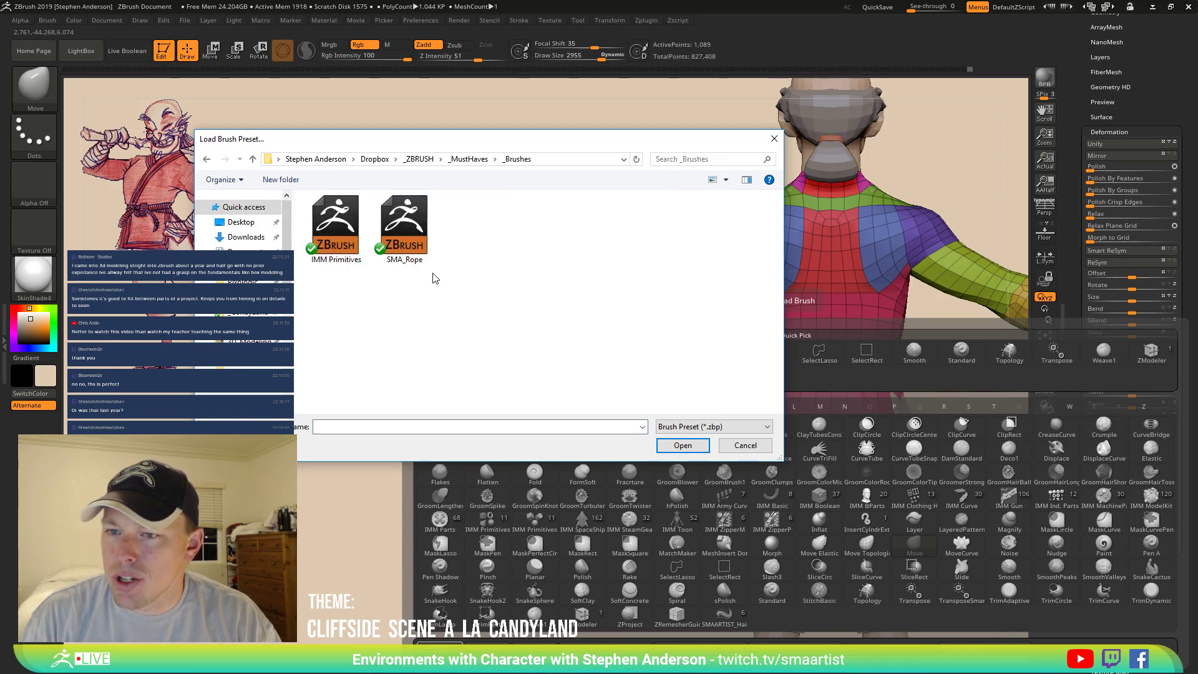
pyautogui.doubleClick(406, 238)
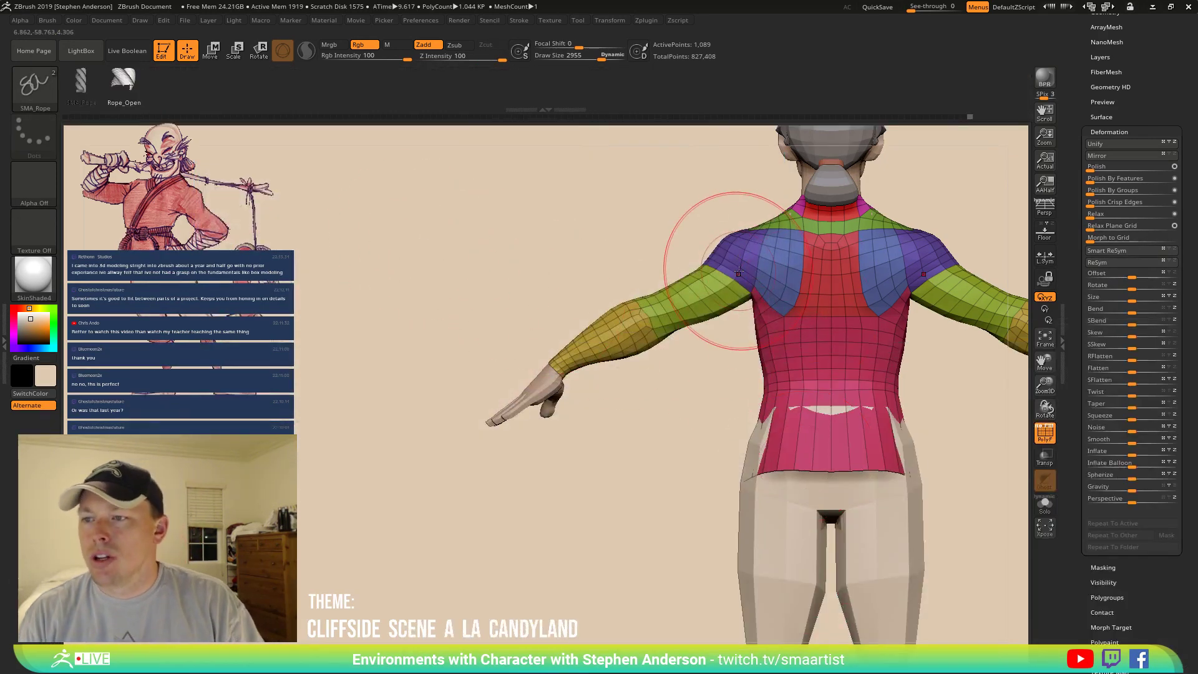
# Draw a looping trial rope beside the figure with the SMA_Rope brush at draw size 1288, and undo it.
pyautogui.press('s')
pyautogui.moveTo(731, 270); pyautogui.dragTo(718, 269)
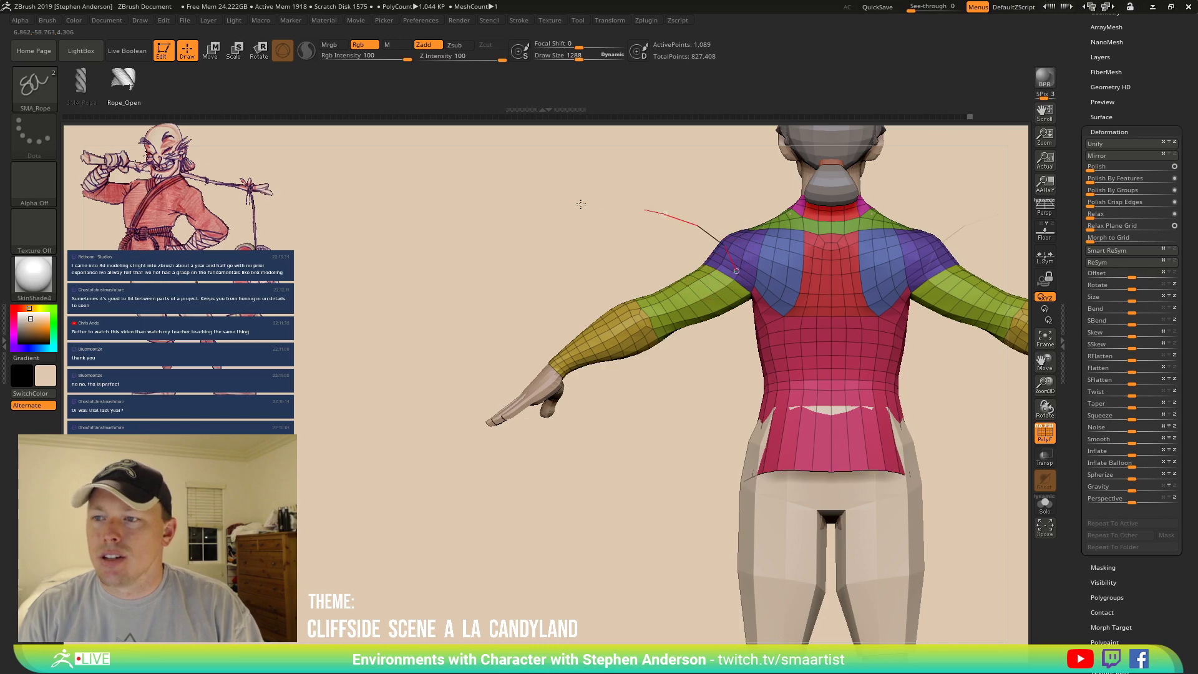
pyautogui.moveTo(581, 204)
pyautogui.mouseDown()
pyautogui.moveTo(372, 460)
pyautogui.moveTo(394, 300)
pyautogui.mouseUp()
pyautogui.press('shift')
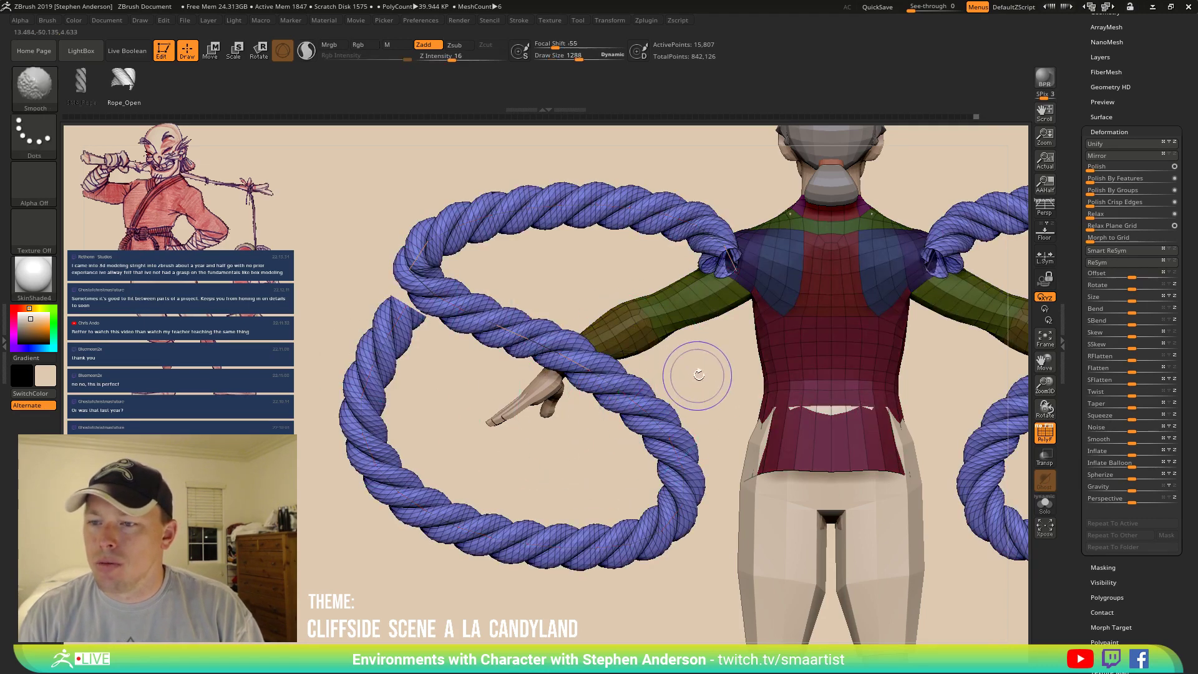
pyautogui.hotkey('shift', 'f')
pyautogui.moveTo(700, 334)
pyautogui.mouseDown()
pyautogui.moveTo(782, 337)
pyautogui.moveTo(717, 335)
pyautogui.mouseUp()
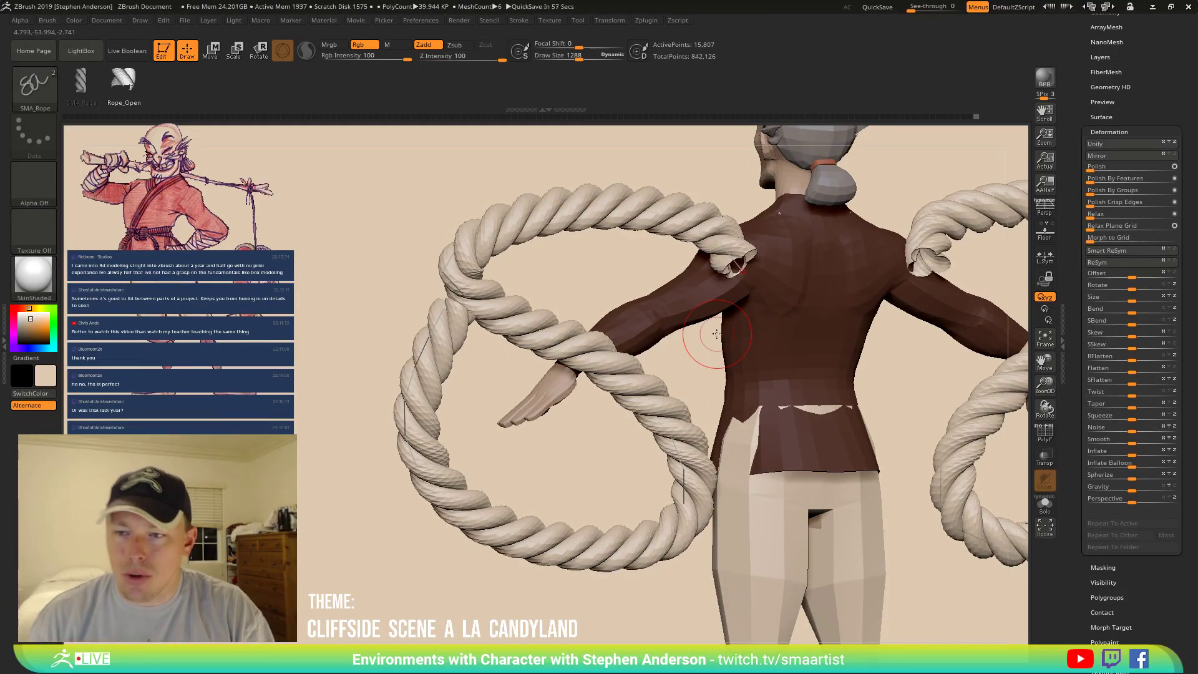
pyautogui.hotkey('ctrl', 'z')
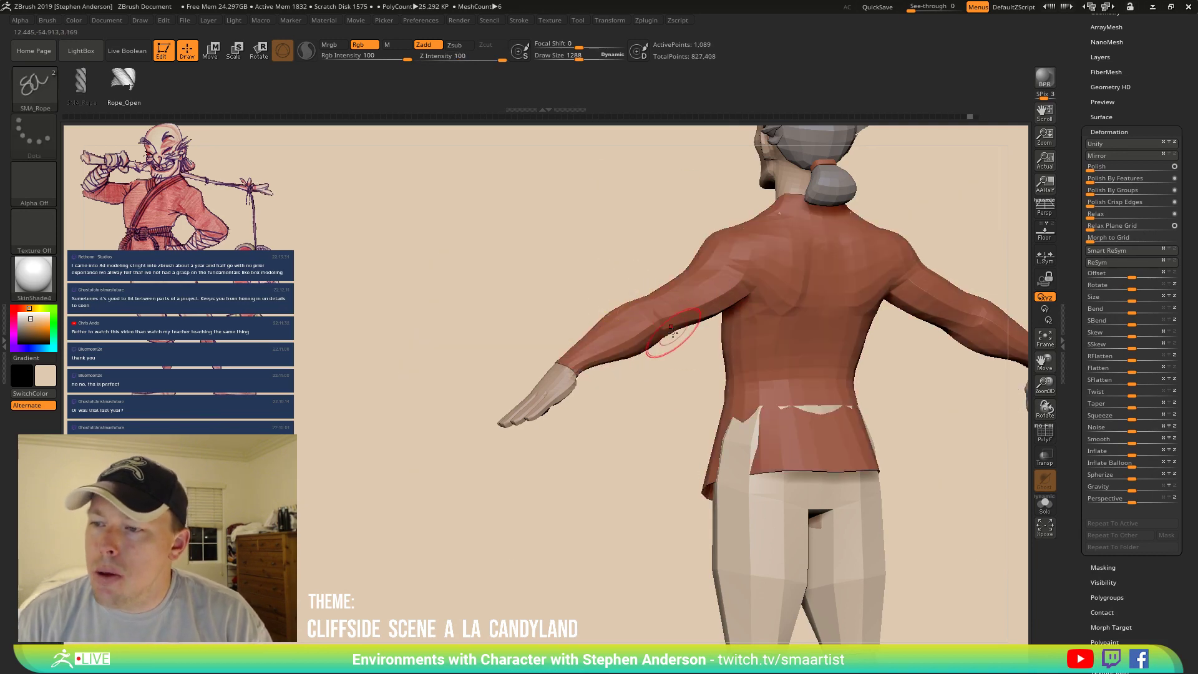
# Switch back to the Move brush, adjust the robe's middle back, and smooth the area below the shoulder blades.
pyautogui.moveTo(672, 331); pyautogui.dragTo(630, 398)
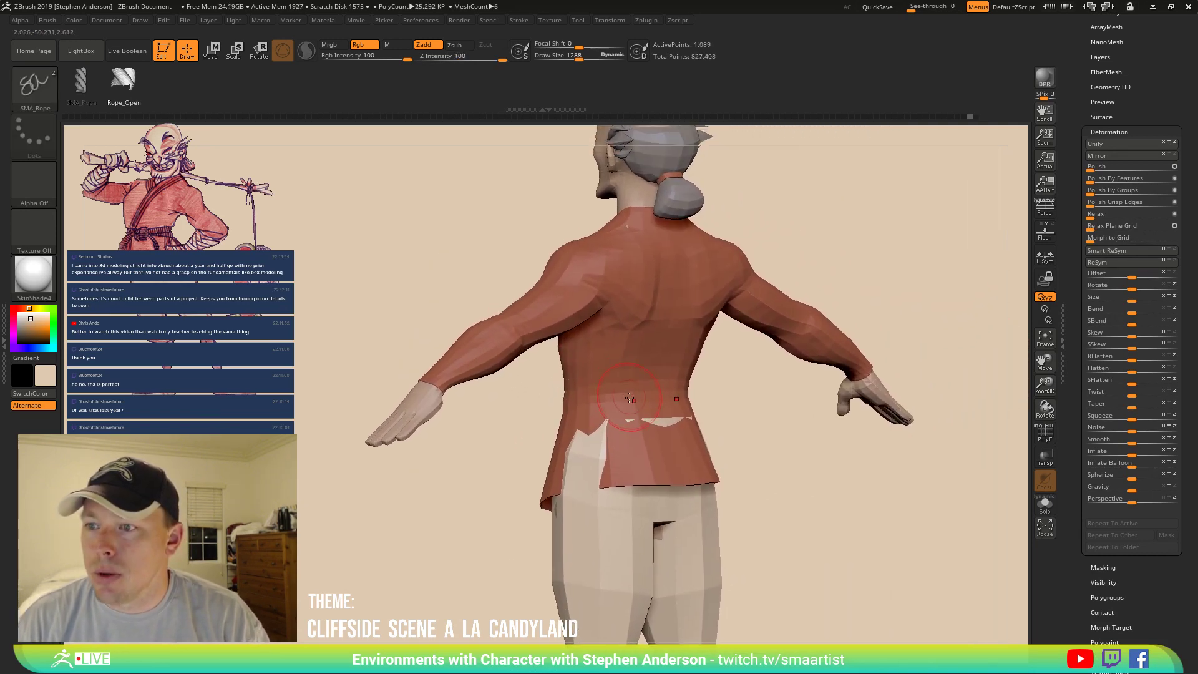
pyautogui.moveTo(630, 398)
pyautogui.keyDown('ctrl'); pyautogui.mouseDown(button='right')
pyautogui.moveTo(635, 362)
pyautogui.moveTo(618, 350)
pyautogui.moveTo(563, 365)
pyautogui.moveTo(633, 373)
pyautogui.mouseUp(button='right'); pyautogui.keyUp('ctrl')
pyautogui.hotkey('shift', 'f')
pyautogui.press('b')
pyautogui.press('m')
pyautogui.press('v')
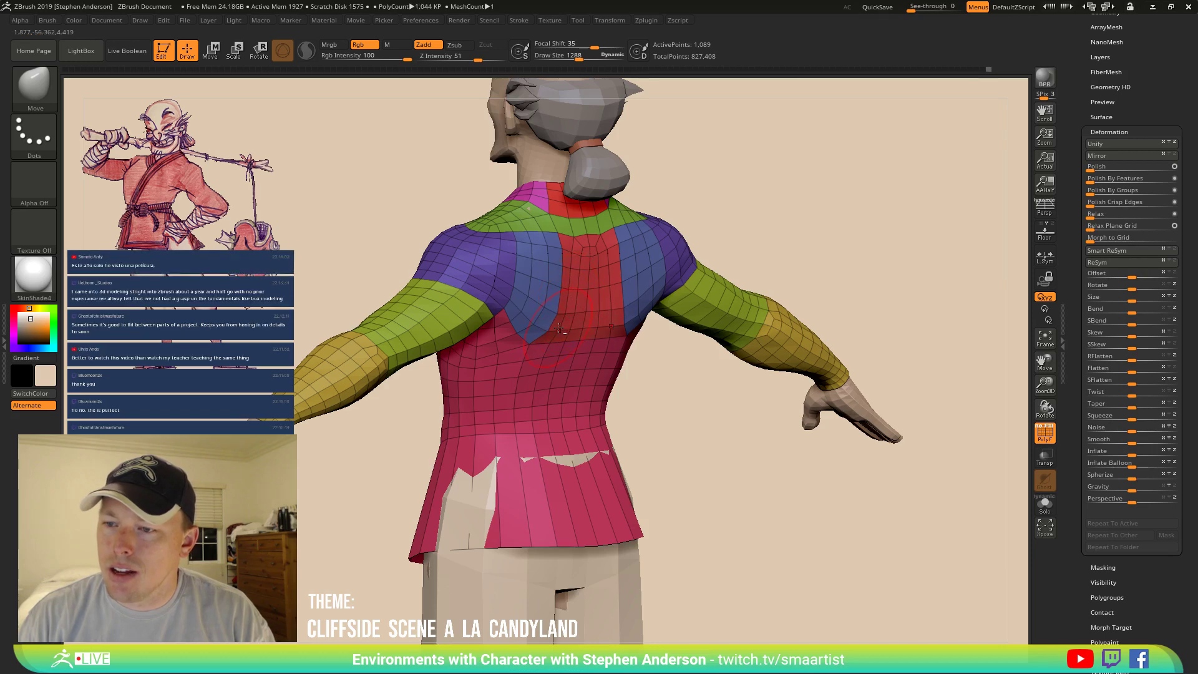
pyautogui.moveTo(589, 319); pyautogui.dragTo(587, 319)
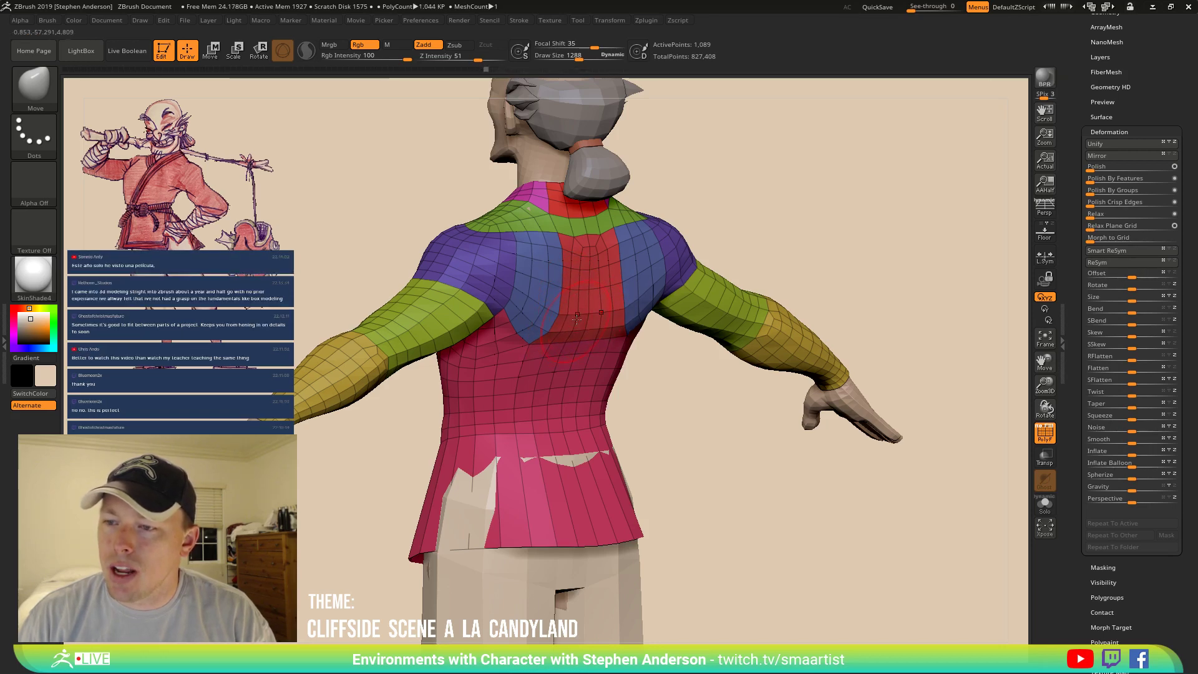
pyautogui.moveTo(576, 320); pyautogui.dragTo(614, 320, button='right')
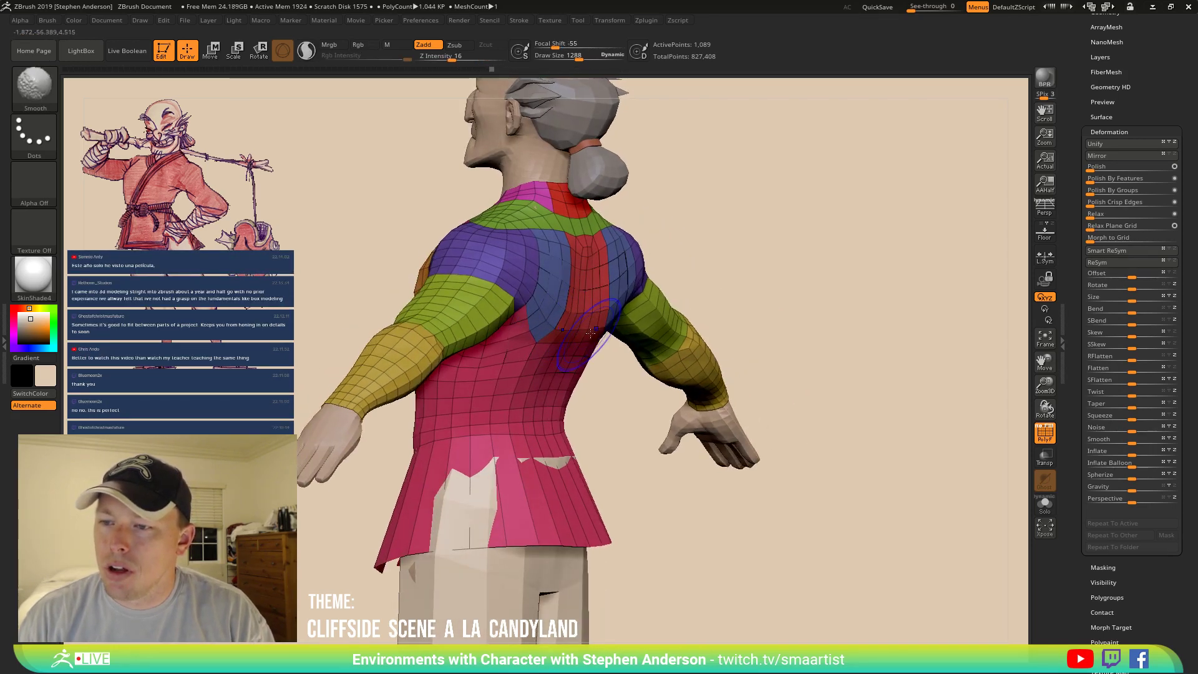
pyautogui.keyDown('shift'); pyautogui.moveTo(591, 333); pyautogui.dragTo(570, 330); pyautogui.keyUp('shift')
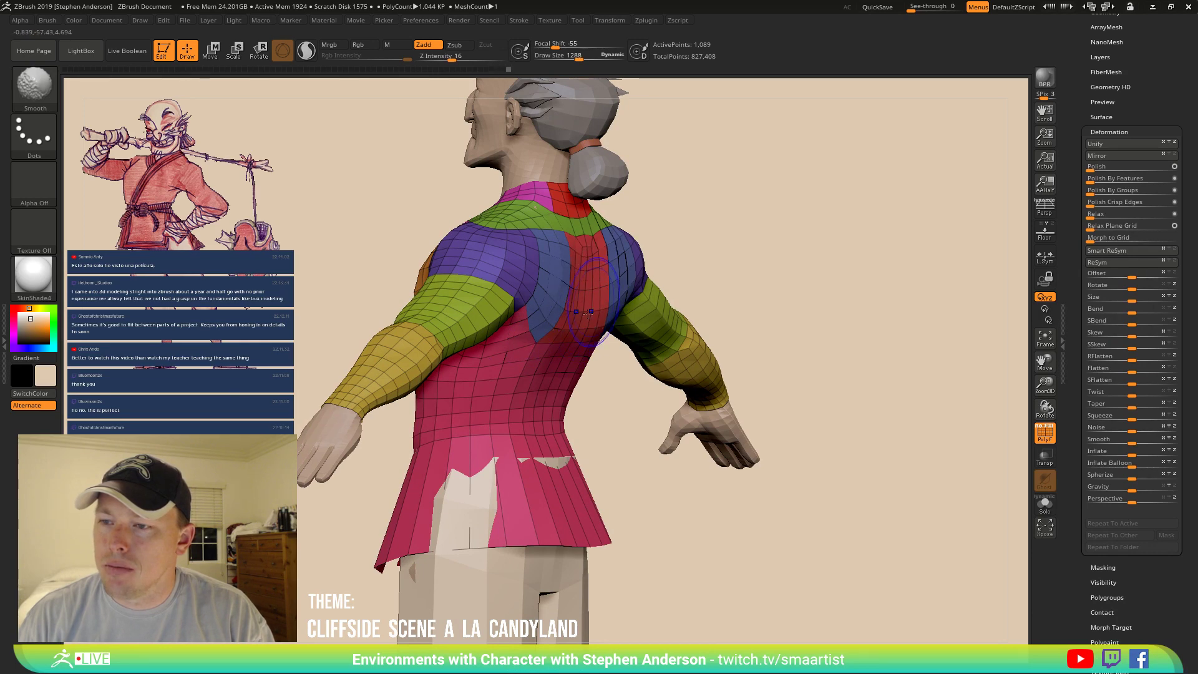
pyautogui.press('space')
pyautogui.hotkey('shift', 'f')
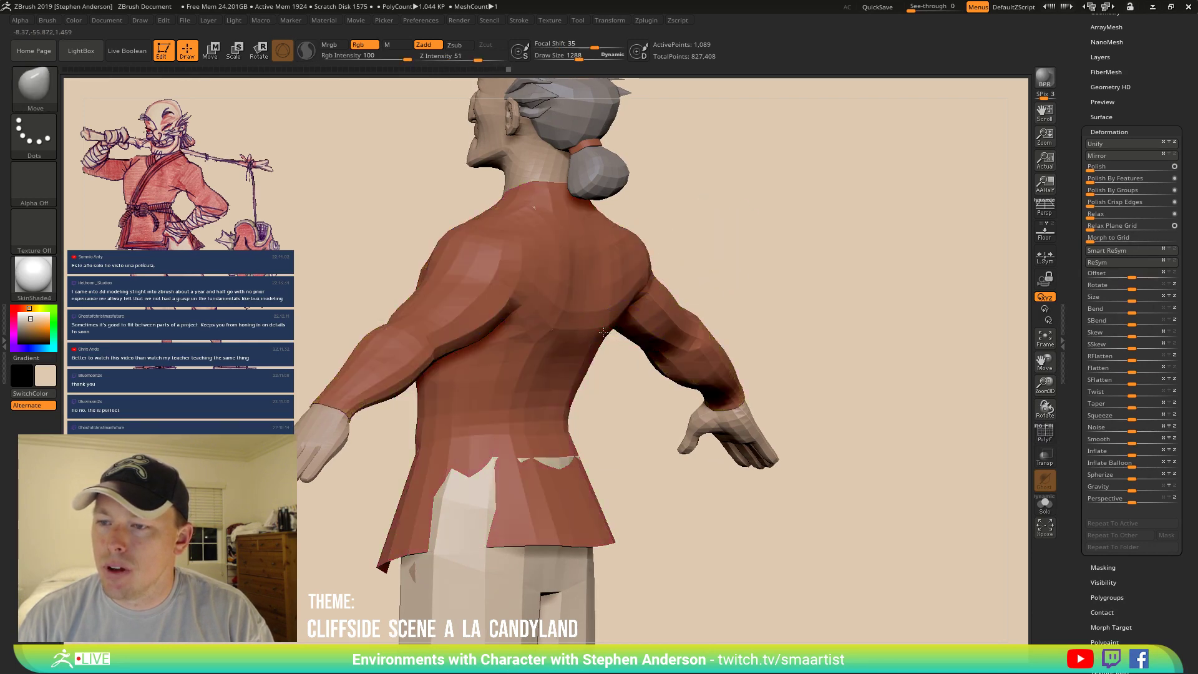
# Insert a single edge loop around the robe's skirt between waist and hem using the ZModeler edge action Insert.
pyautogui.moveTo(603, 332); pyautogui.dragTo(495, 377, button='right')
pyautogui.hotkey('shift', 'f')
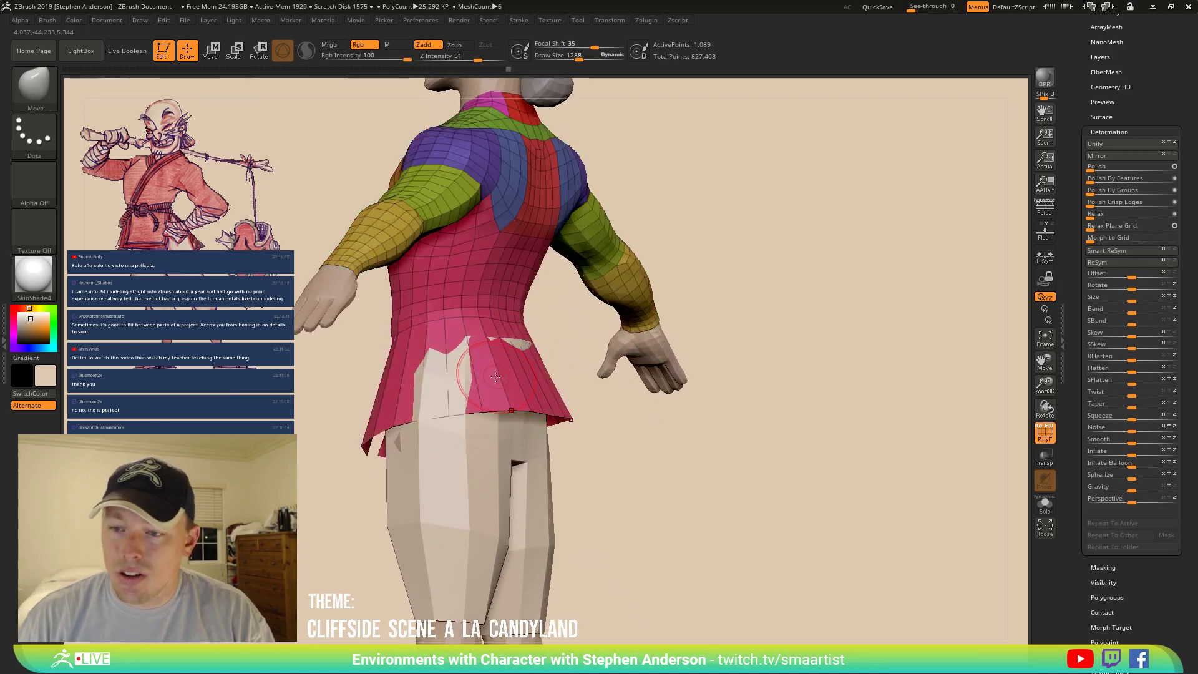
pyautogui.press('b')
pyautogui.press('z')
pyautogui.press('m')
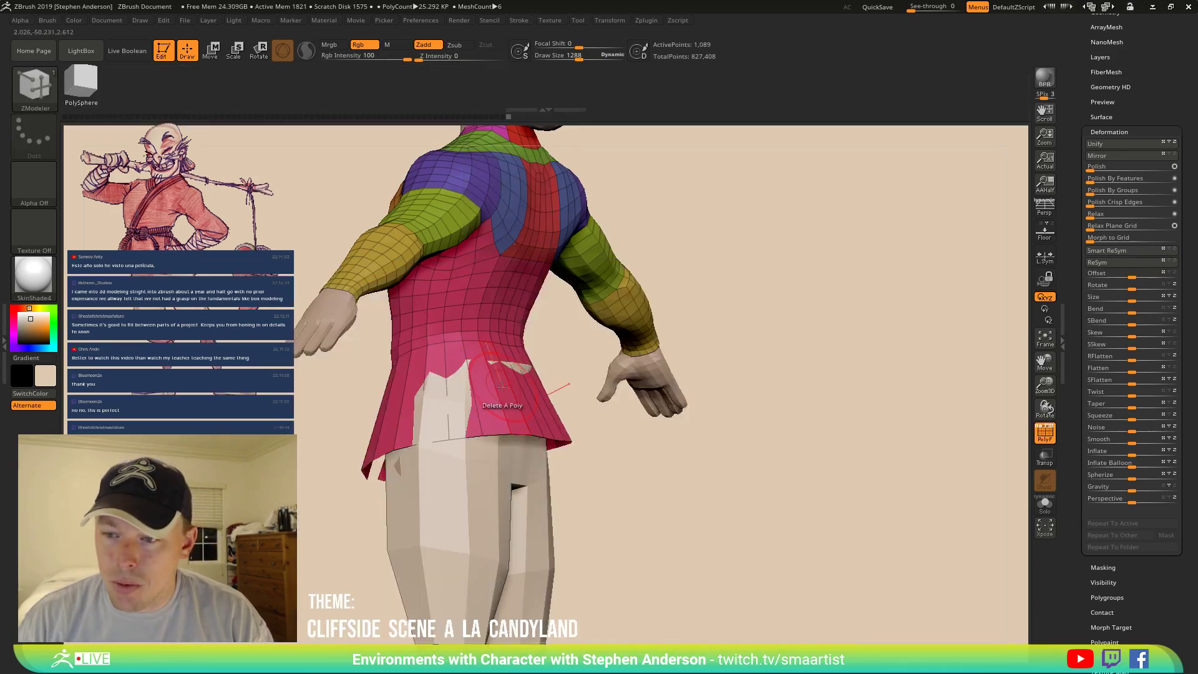
pyautogui.press('space')
pyautogui.click(499, 366)
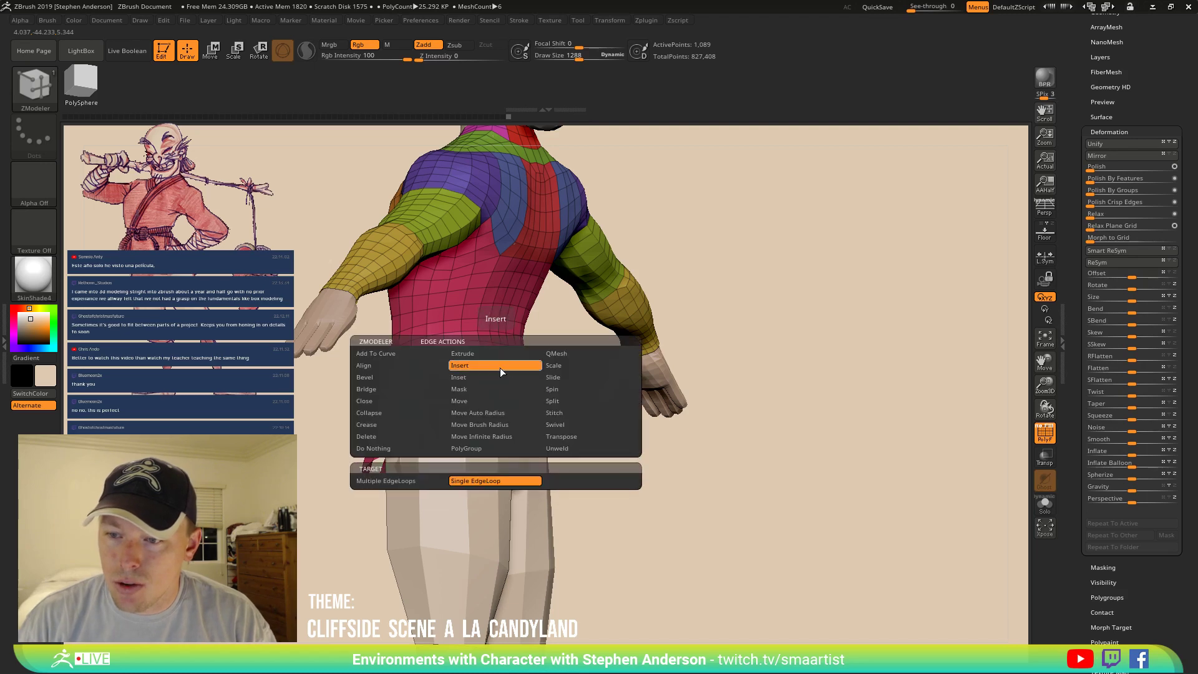
pyautogui.click(493, 379)
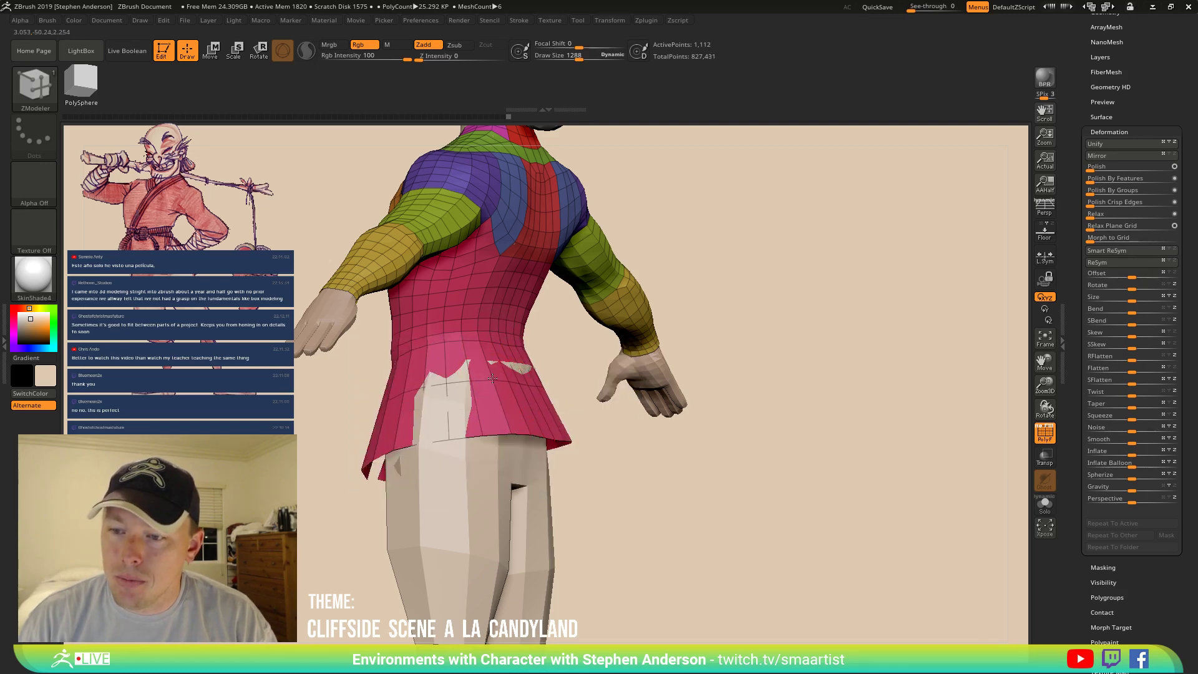
# Switch to the Move brush at the robe's open front.
pyautogui.moveTo(493, 367); pyautogui.dragTo(559, 388, button='right')
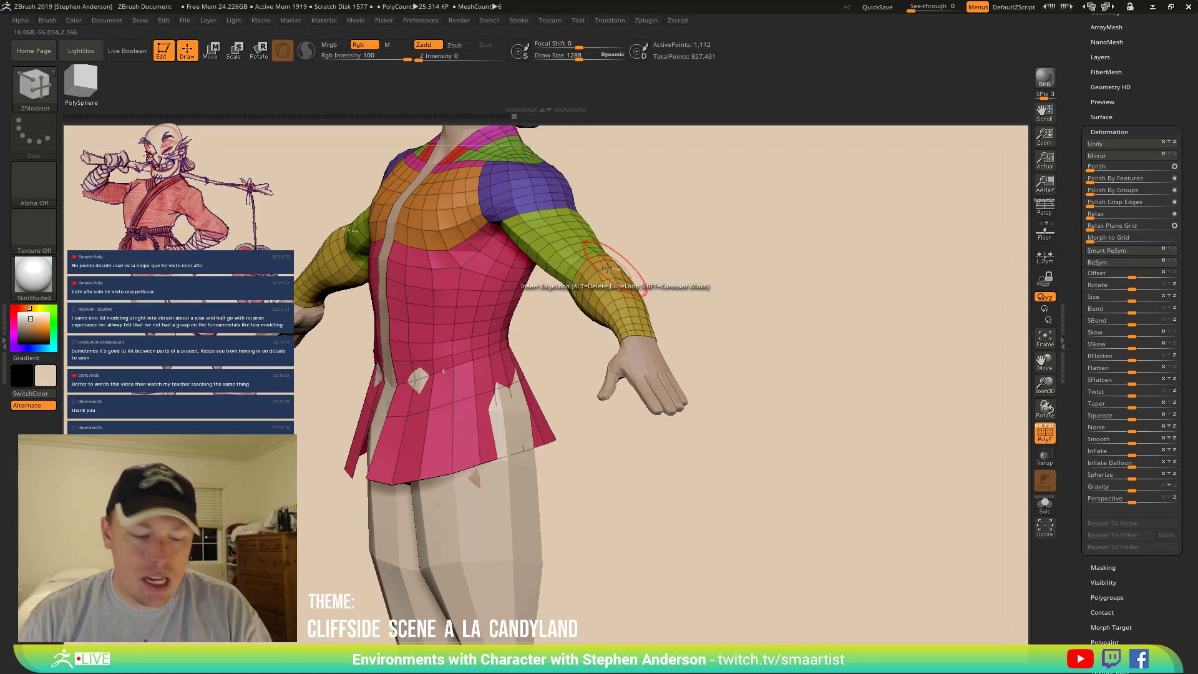
pyautogui.keyDown('alt'); pyautogui.moveTo(575, 244); pyautogui.dragTo(638, 343, button='right'); pyautogui.keyUp('alt')
pyautogui.keyDown('alt'); pyautogui.moveTo(465, 282); pyautogui.dragTo(455, 352, button='right'); pyautogui.keyUp('alt')
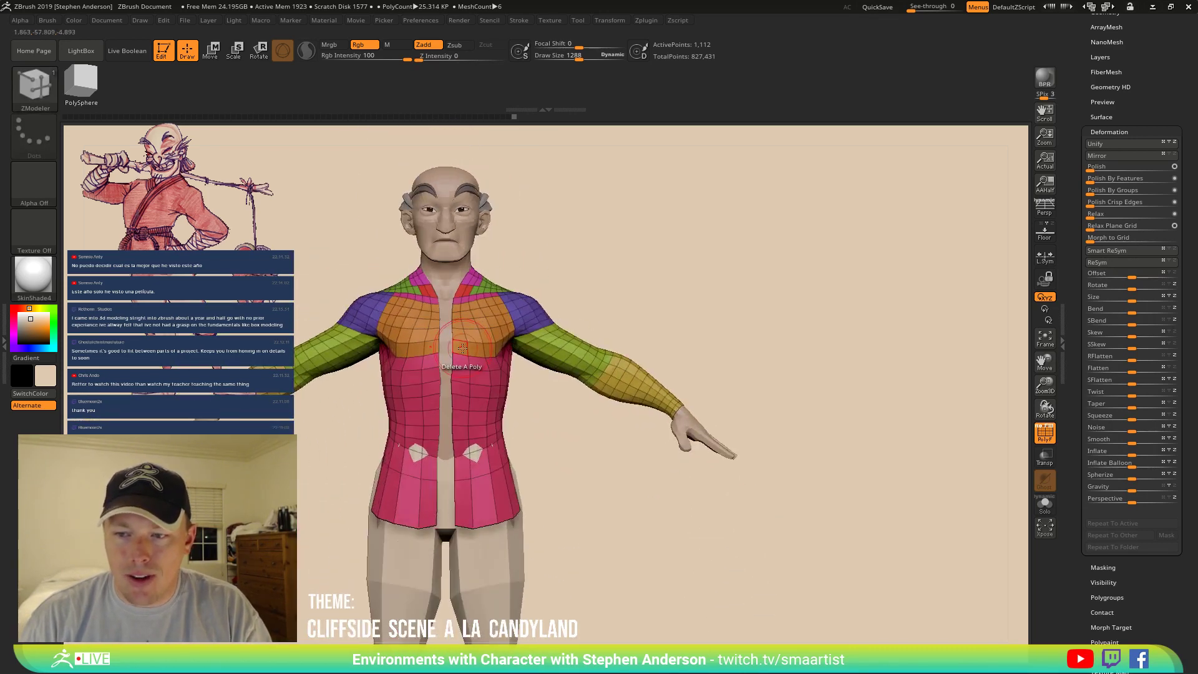
pyautogui.press('b')
pyautogui.press('m')
pyautogui.press('l')
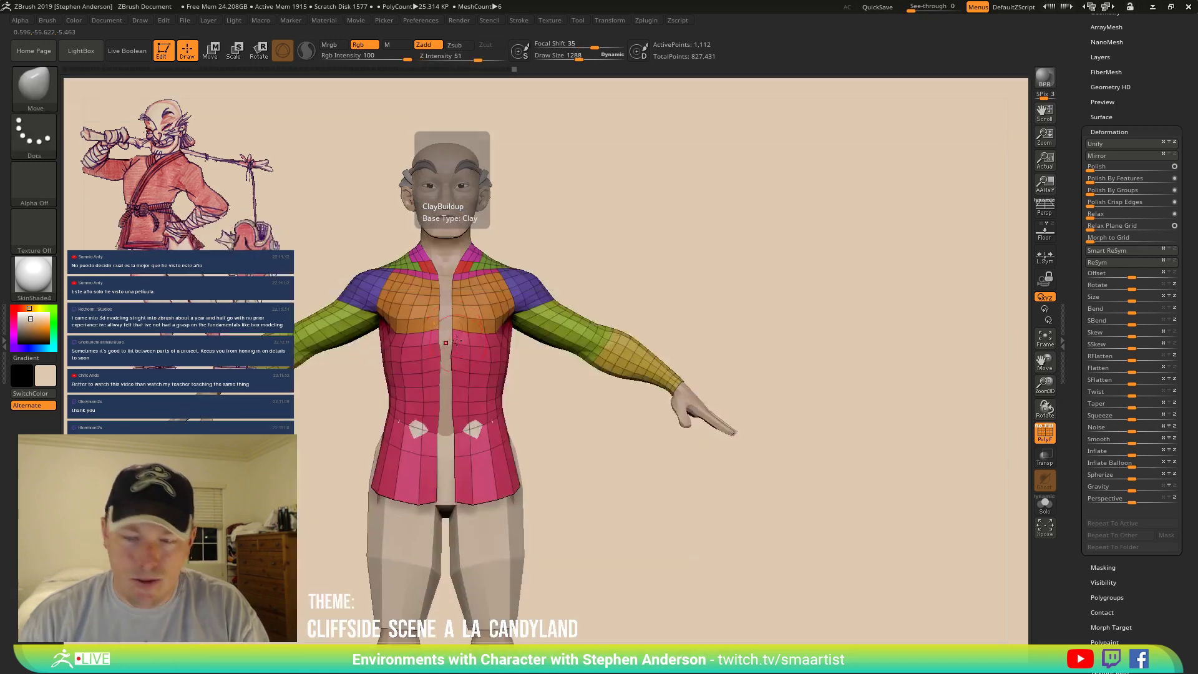
pyautogui.keyDown('ctrl'); pyautogui.moveTo(479, 359); pyautogui.dragTo(476, 374, button='right'); pyautogui.keyUp('ctrl')
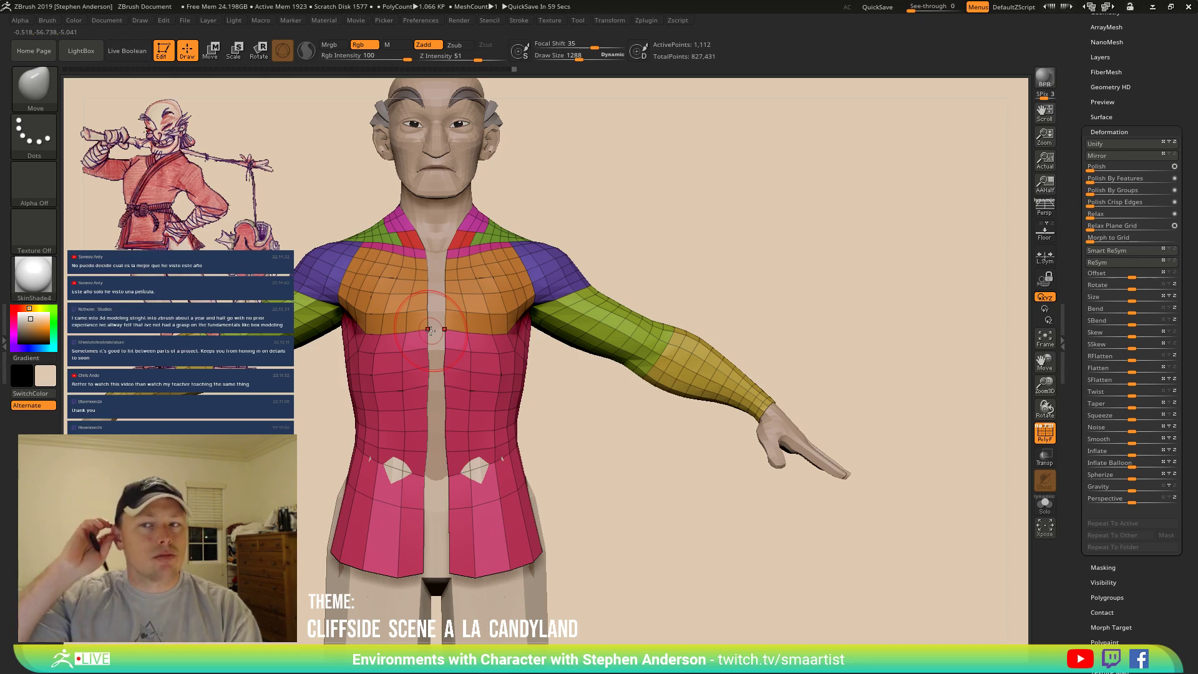
# Reduce the Move brush's draw size to about 697 and pull the shirt's front edges together over the chest.
pyautogui.moveTo(570, 377)
pyautogui.keyDown('alt'); pyautogui.mouseDown(button='right')
pyautogui.moveTo(674, 377)
pyautogui.moveTo(604, 357)
pyautogui.moveTo(603, 373)
pyautogui.moveTo(578, 344)
pyautogui.mouseUp(button='right'); pyautogui.keyUp('alt')
pyautogui.moveTo(562, 399)
pyautogui.mouseDown(button='right')
pyautogui.moveTo(530, 400)
pyautogui.moveTo(561, 402)
pyautogui.mouseUp(button='right')
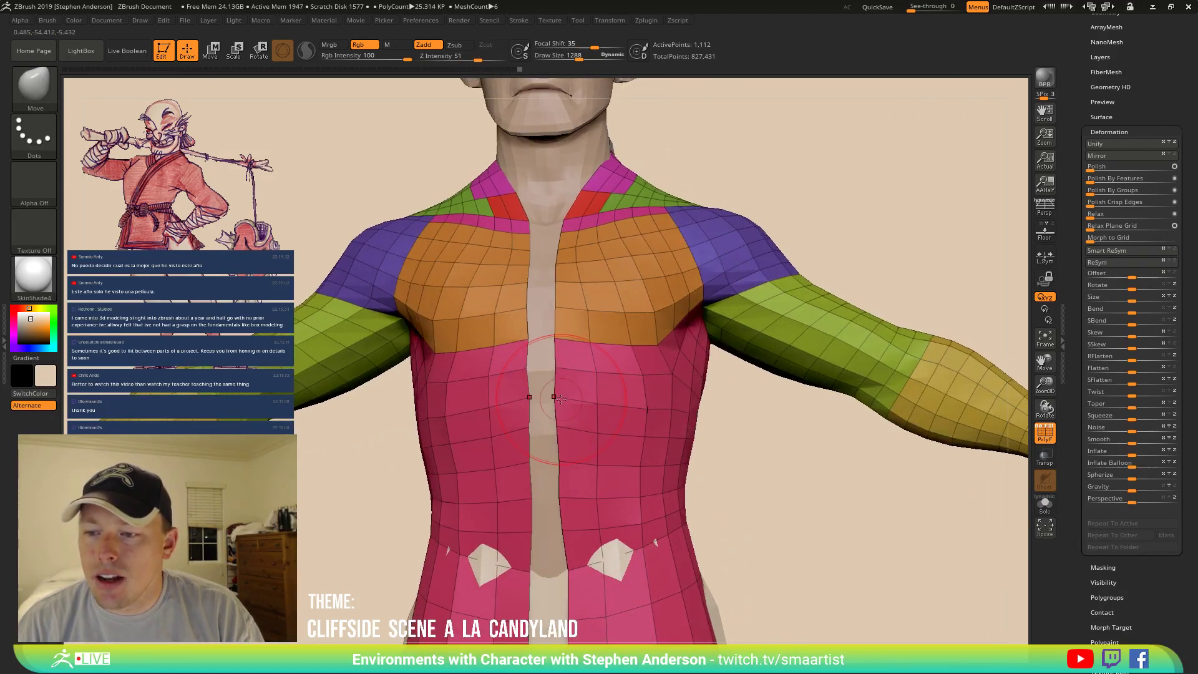
pyautogui.press('s')
pyautogui.moveTo(561, 398); pyautogui.dragTo(551, 397)
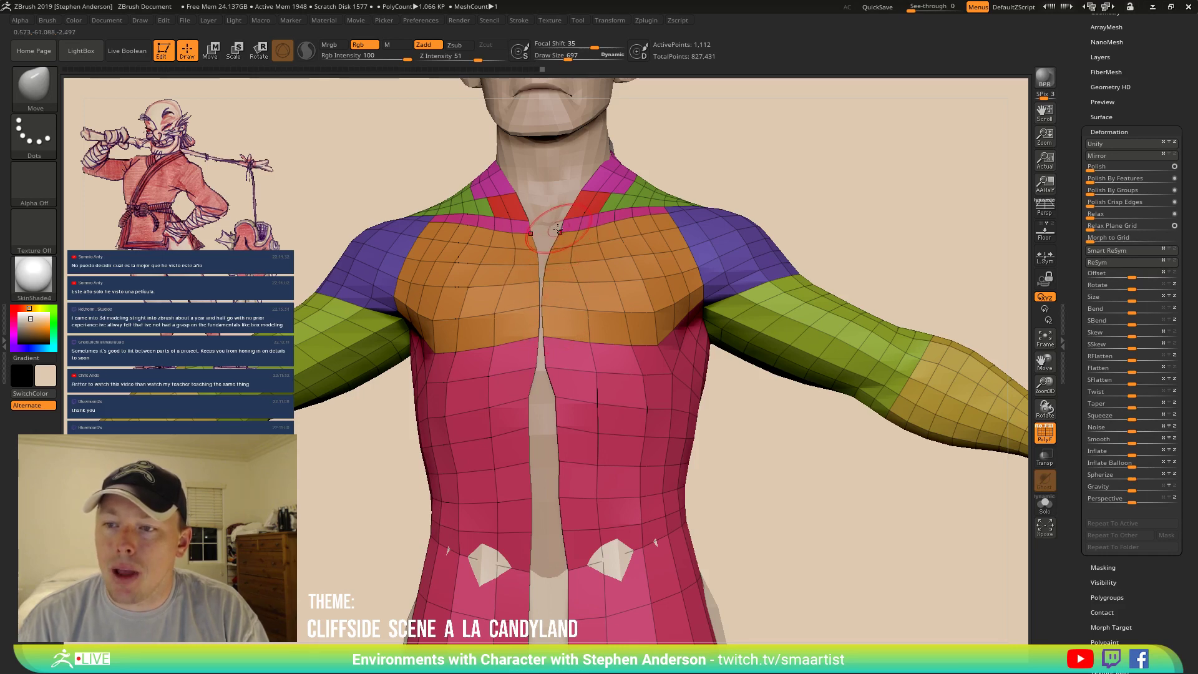
# Check the shirt's collar, shoulders and back, and hide the yellow forearm polygroup on both arms.
pyautogui.moveTo(596, 280)
pyautogui.mouseDown(button='right')
pyautogui.moveTo(574, 235)
pyautogui.moveTo(582, 206)
pyautogui.moveTo(587, 228)
pyautogui.moveTo(485, 408)
pyautogui.moveTo(546, 306)
pyautogui.moveTo(529, 298)
pyautogui.moveTo(590, 302)
pyautogui.mouseUp(button='right')
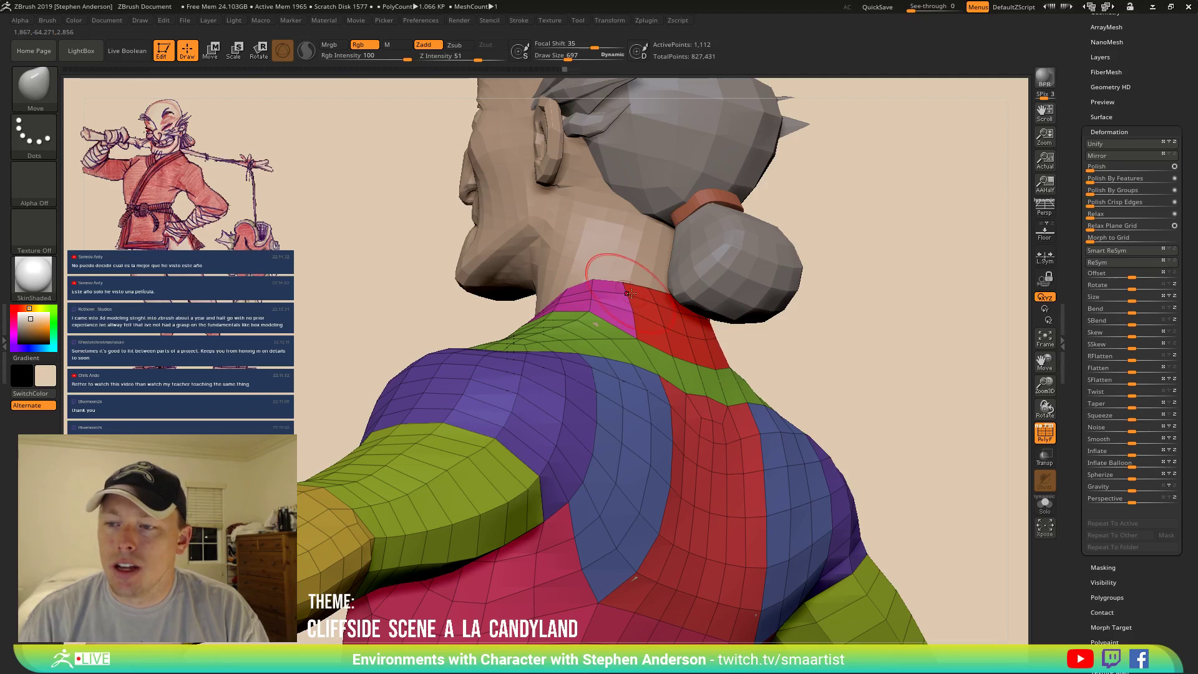
pyautogui.moveTo(630, 293); pyautogui.dragTo(519, 290, button='right')
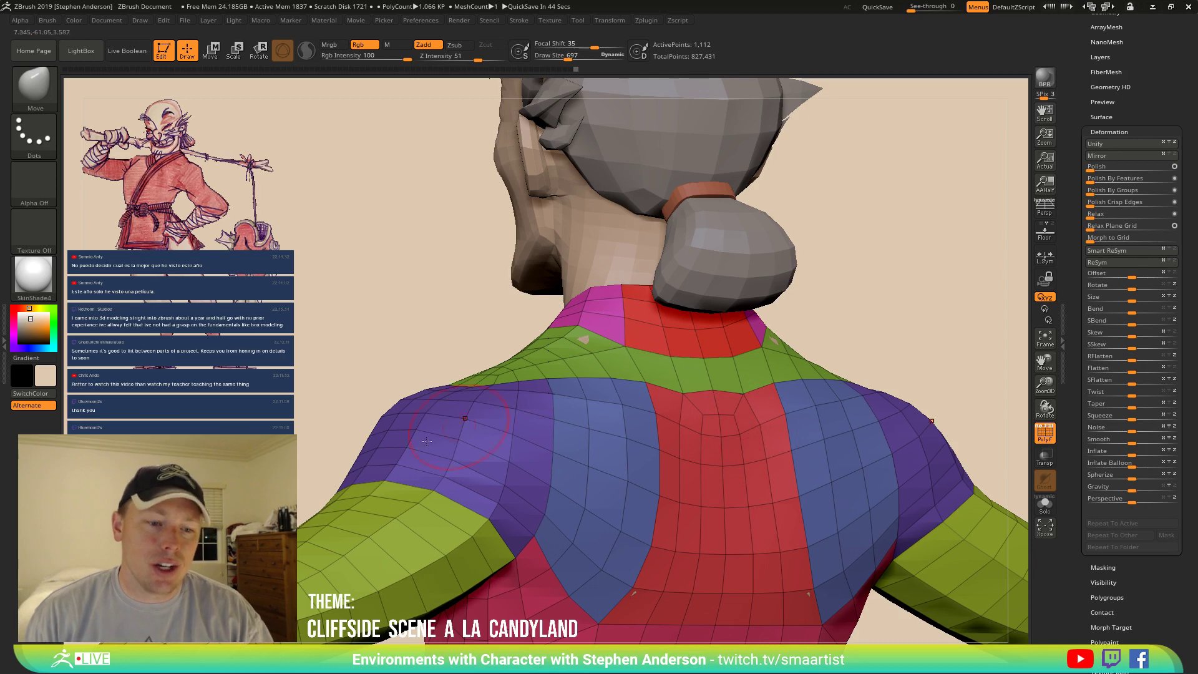
pyautogui.moveTo(535, 509)
pyautogui.mouseDown(button='right')
pyautogui.moveTo(560, 509)
pyautogui.moveTo(574, 487)
pyautogui.moveTo(607, 399)
pyautogui.moveTo(588, 377)
pyautogui.mouseUp(button='right')
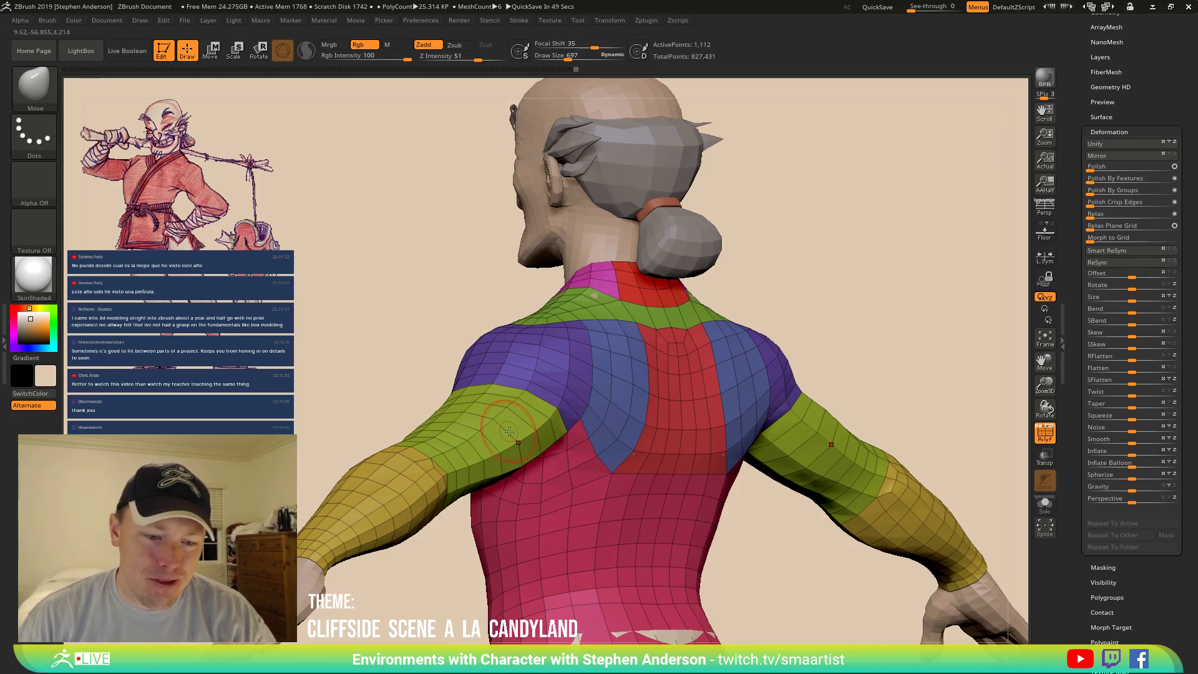
pyautogui.moveTo(493, 428); pyautogui.dragTo(659, 373, button='right')
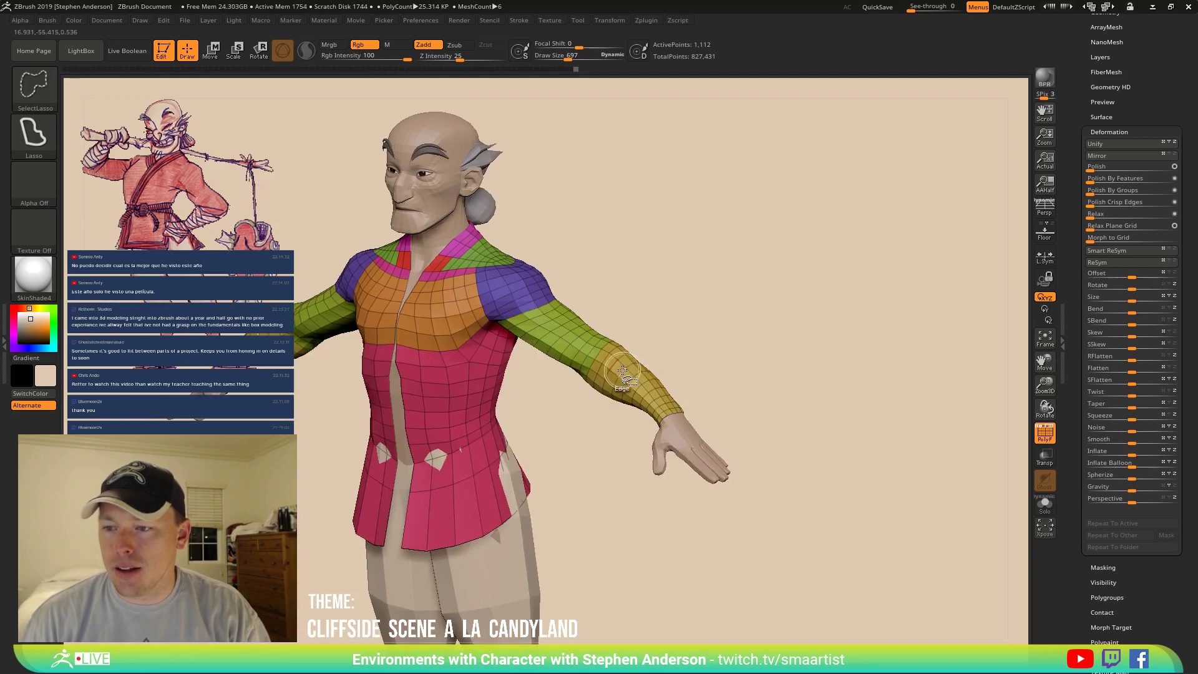
pyautogui.keyDown('ctrl'); pyautogui.keyDown('shift'); pyautogui.click(631, 373); pyautogui.keyUp('shift'); pyautogui.keyUp('ctrl')
pyautogui.keyDown('ctrl'); pyautogui.keyDown('shift'); pyautogui.moveTo(806, 348); pyautogui.dragTo(883, 398); pyautogui.keyUp('shift'); pyautogui.keyUp('ctrl')
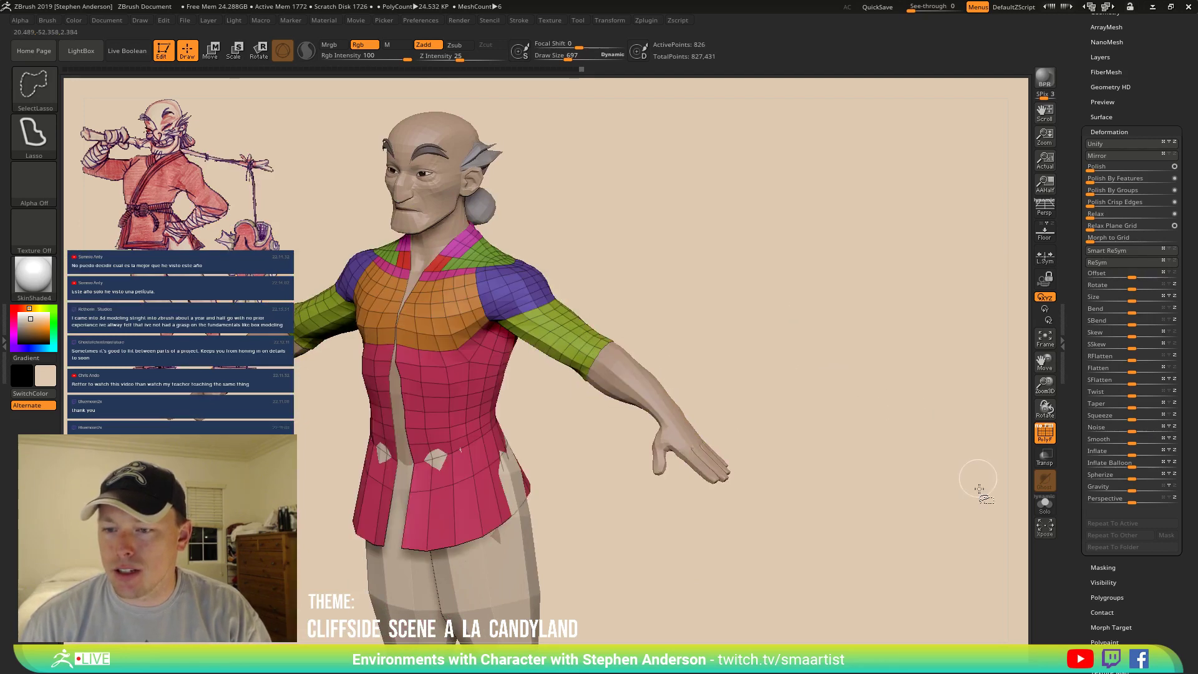
# Split the hidden forearm pieces off the shirt into their own subtool.
pyautogui.moveTo(829, 314); pyautogui.dragTo(842, 308, button='right')
pyautogui.moveTo(842, 307); pyautogui.dragTo(944, 332)
pyautogui.scroll(5, 1115, 129)
pyautogui.click(1106, 129)
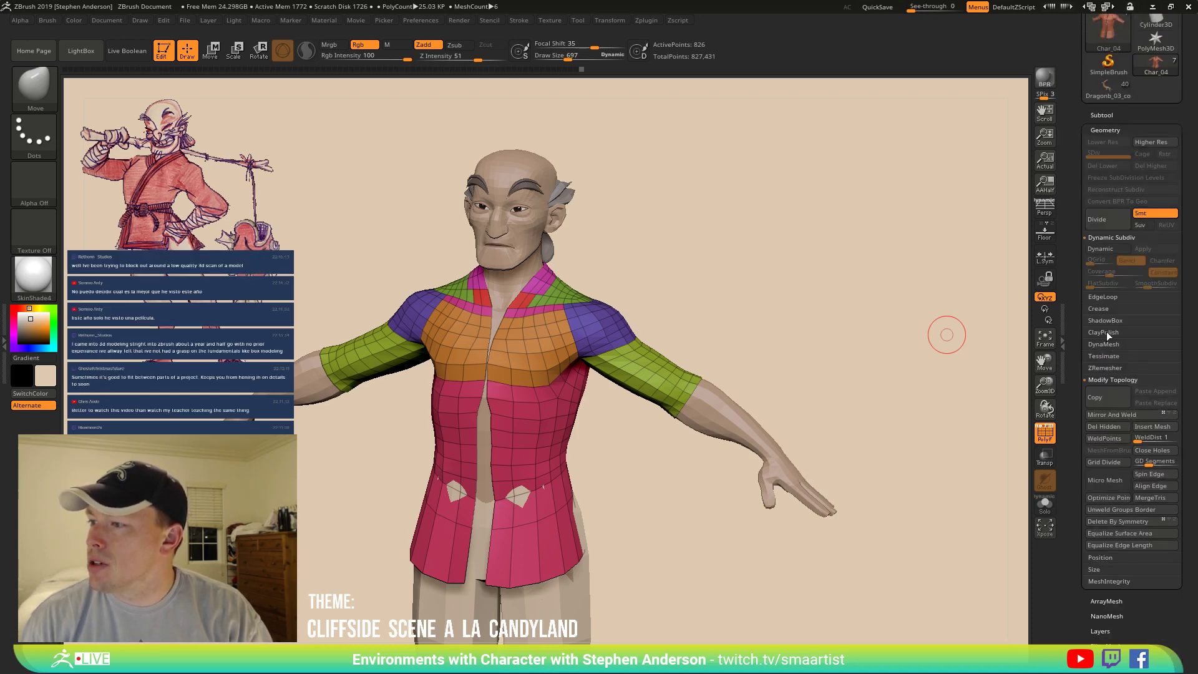
pyautogui.click(1111, 115)
pyautogui.click(1105, 437)
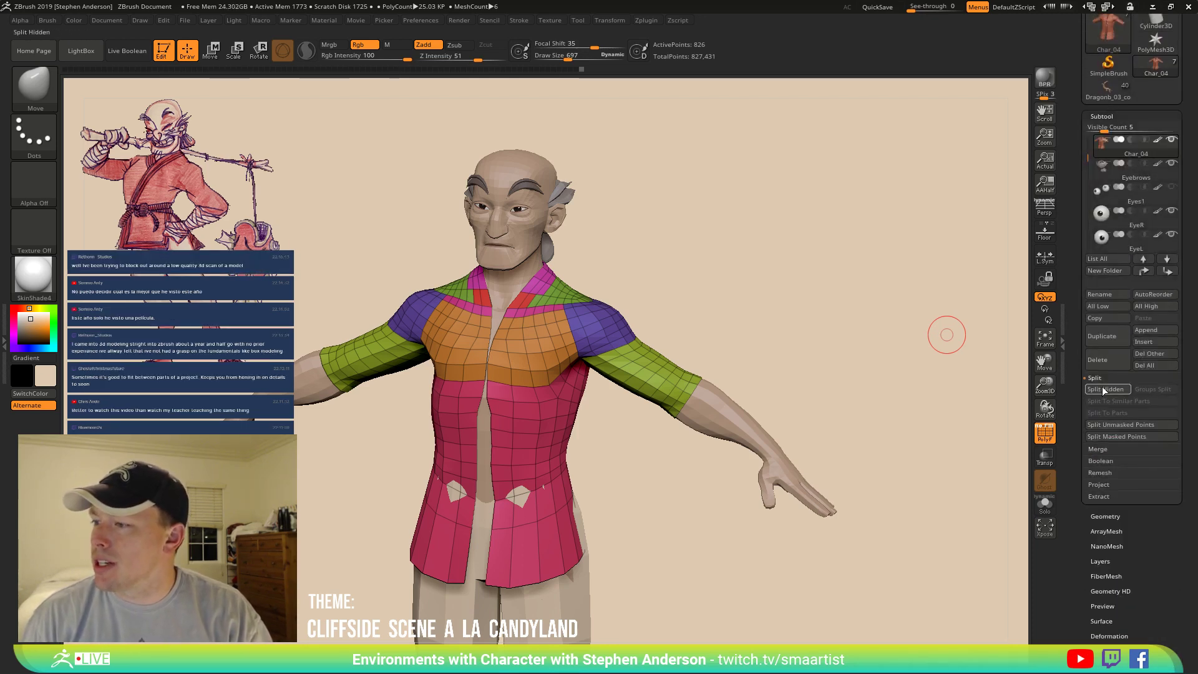
pyautogui.click(1124, 224)
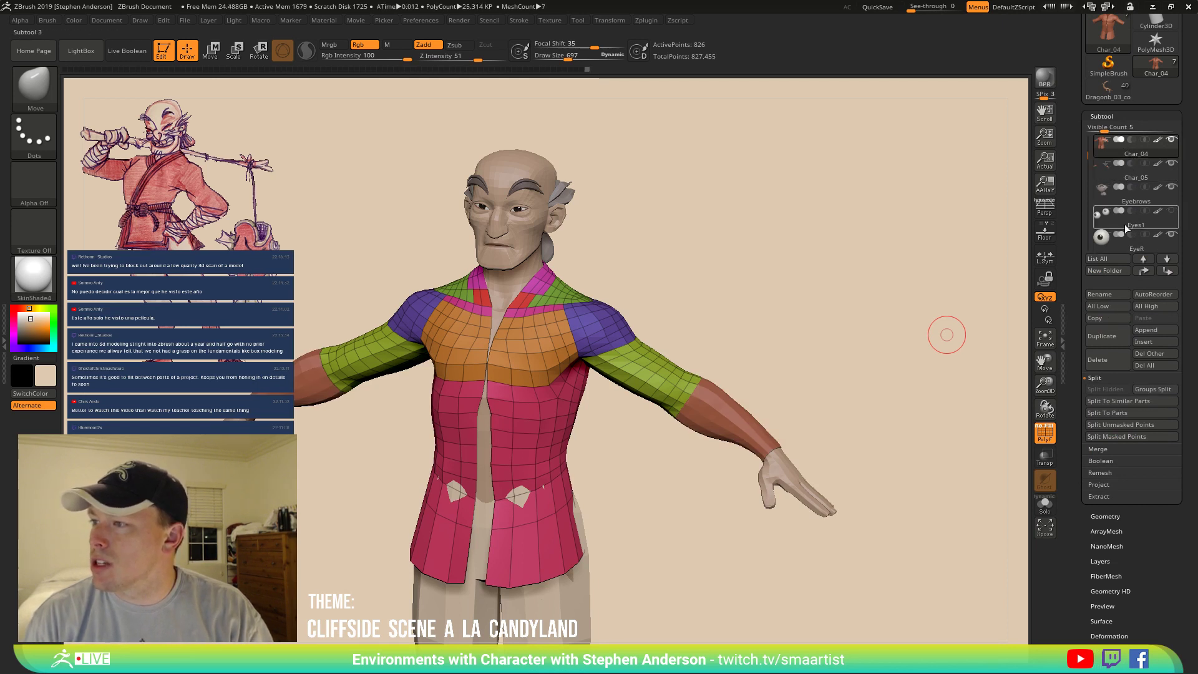
# Rename the Char_04 subtool as Shirt.
pyautogui.click(1100, 294)
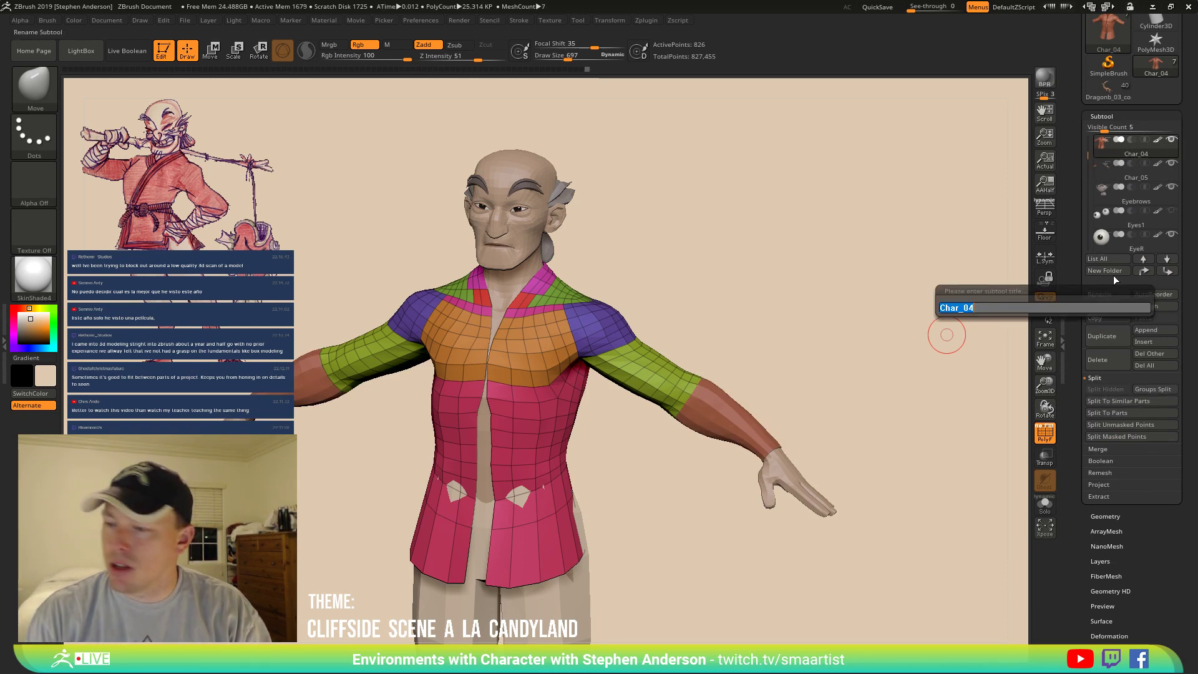
pyautogui.write('Shirt')
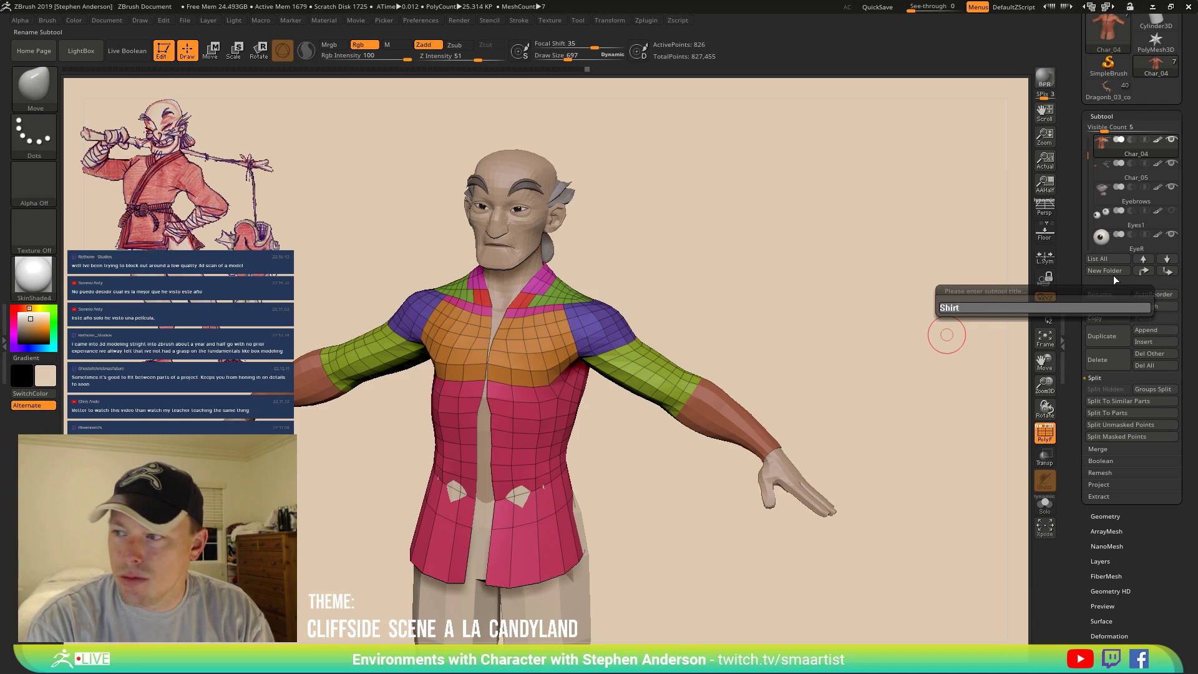
pyautogui.press('Return')
# Select the Char_05 forearm subtool and rename it ArmWraps.
pyautogui.click(1099, 174)
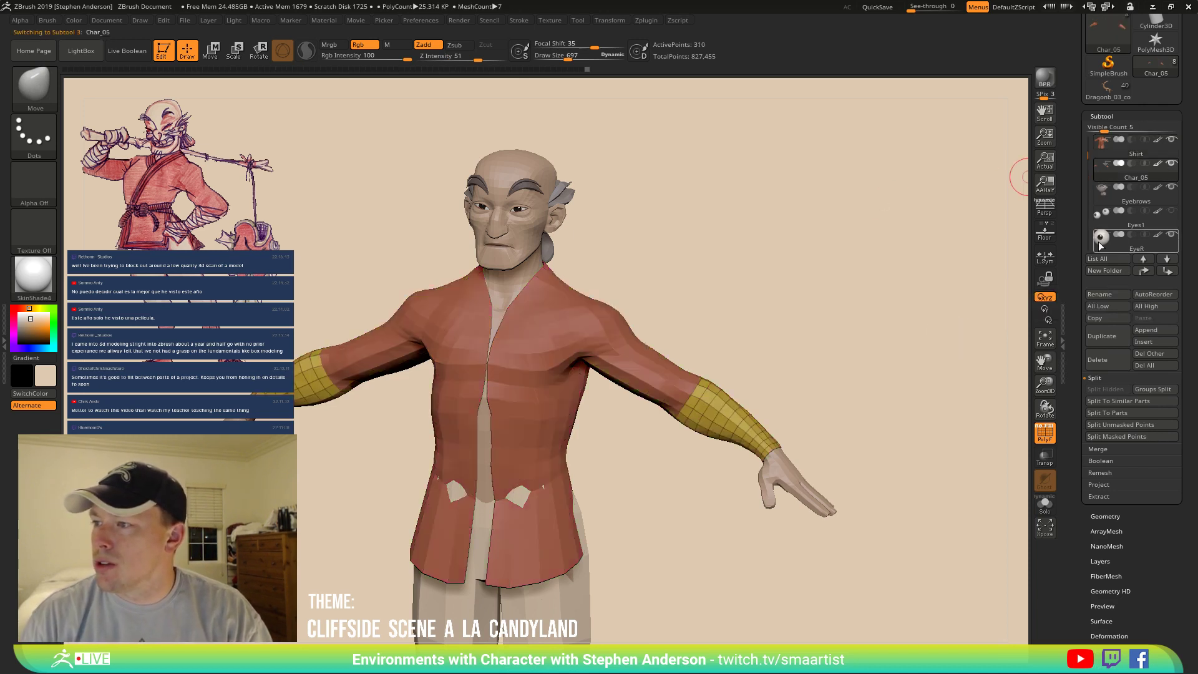
pyautogui.click(1106, 294)
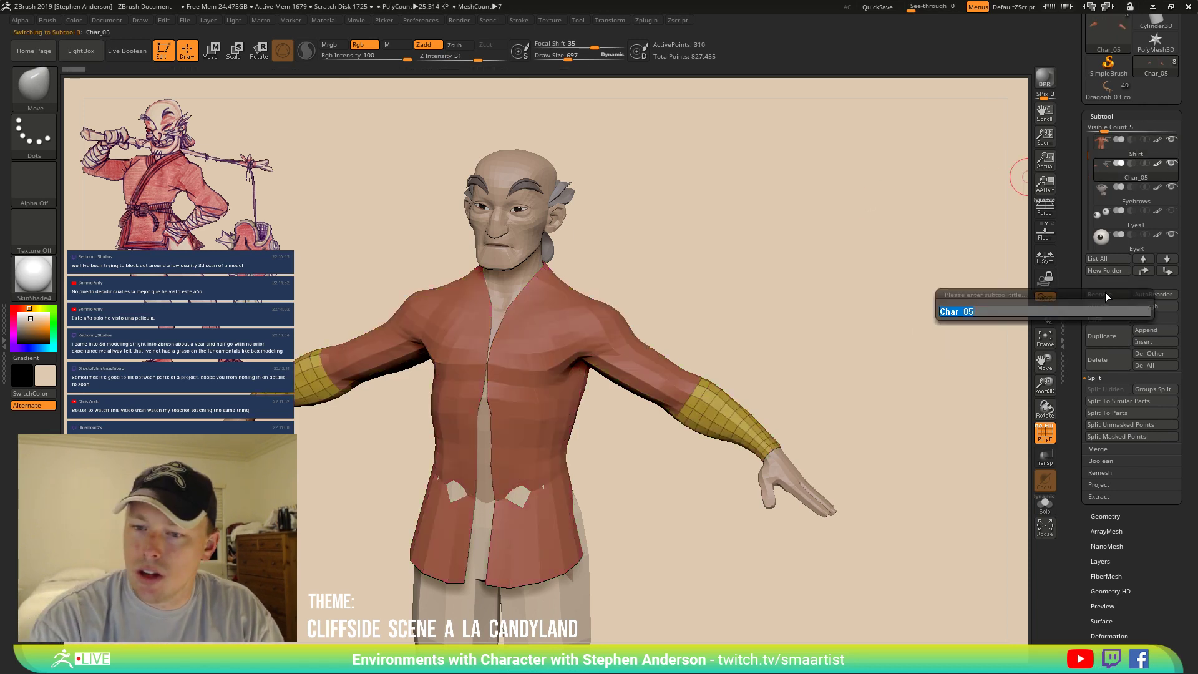
pyautogui.write('Ar')
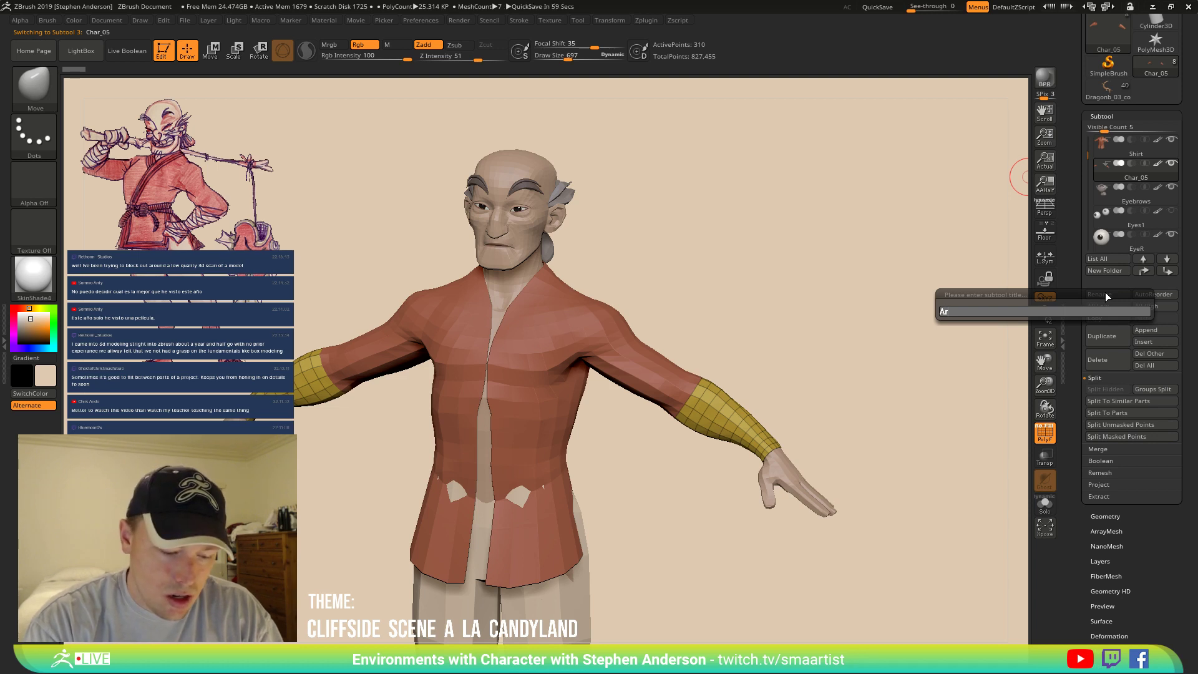
pyautogui.write('mwraps')
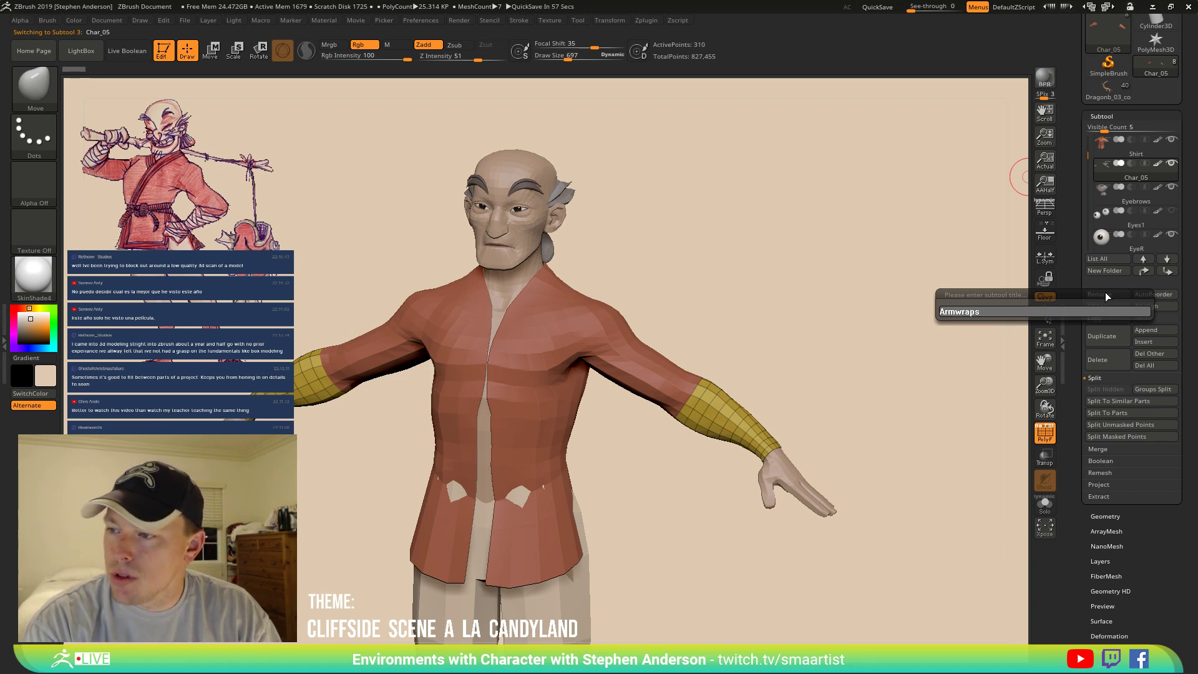
pyautogui.press('BackSpace')
pyautogui.press('BackSpace')
pyautogui.press('BackSpace')
pyautogui.press('BackSpace')
pyautogui.press('BackSpace')
pyautogui.write('Wa')
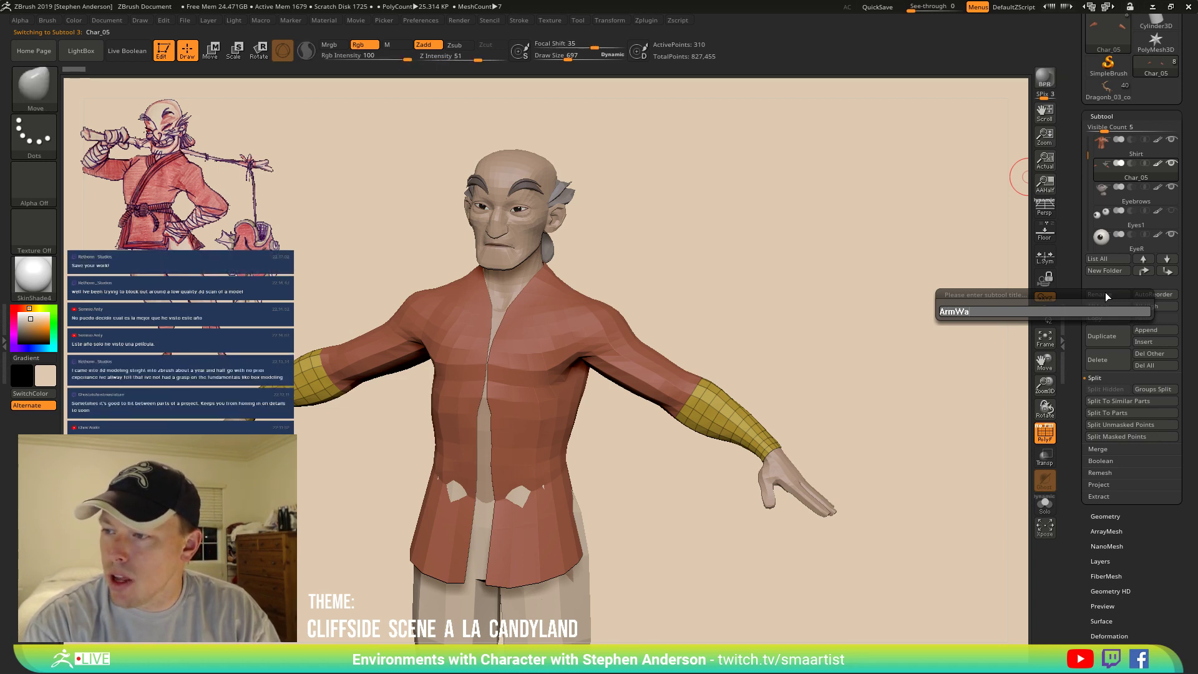
pyautogui.write('raps')
pyautogui.press('Return')
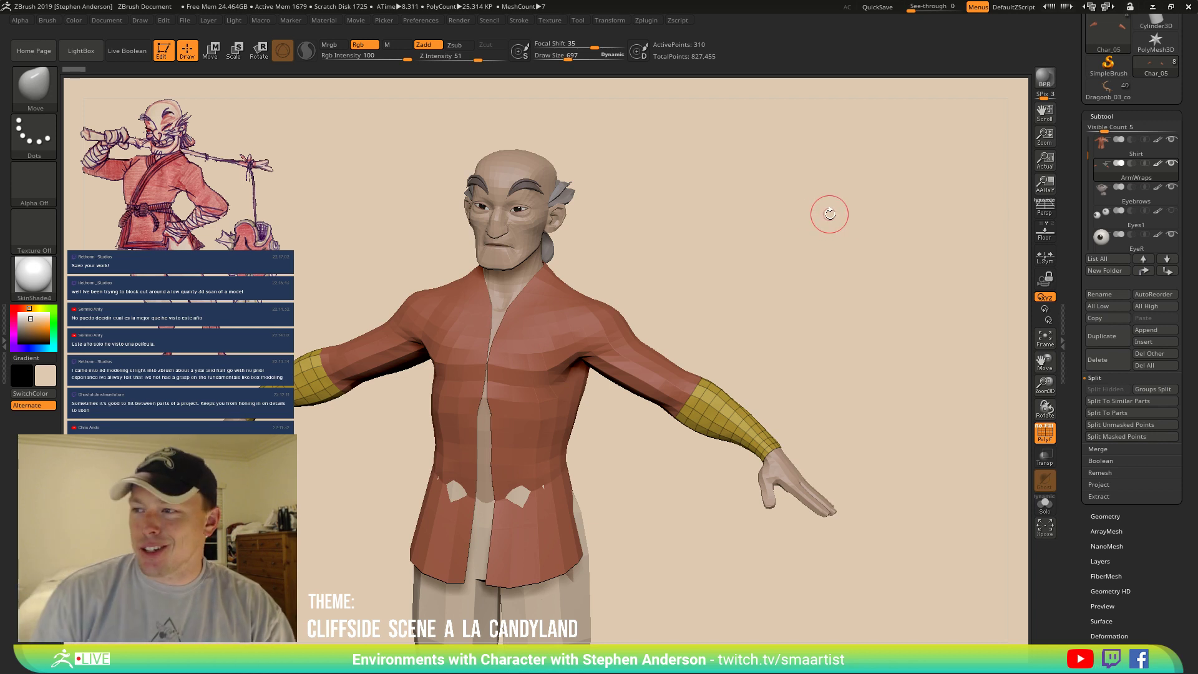
# Make the Shirt subtool active and close its front opening from the chest down to the hem with the Move brush.
pyautogui.moveTo(1098, 172)
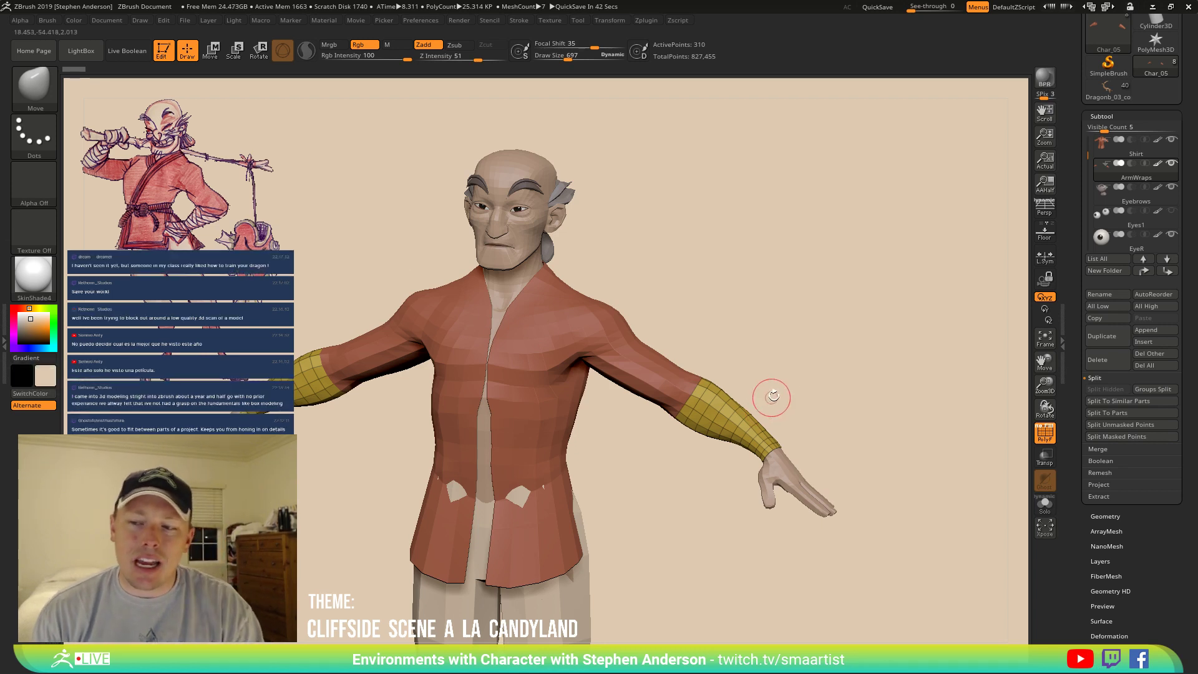
pyautogui.keyDown('alt'); pyautogui.click(792, 388); pyautogui.keyUp('alt')
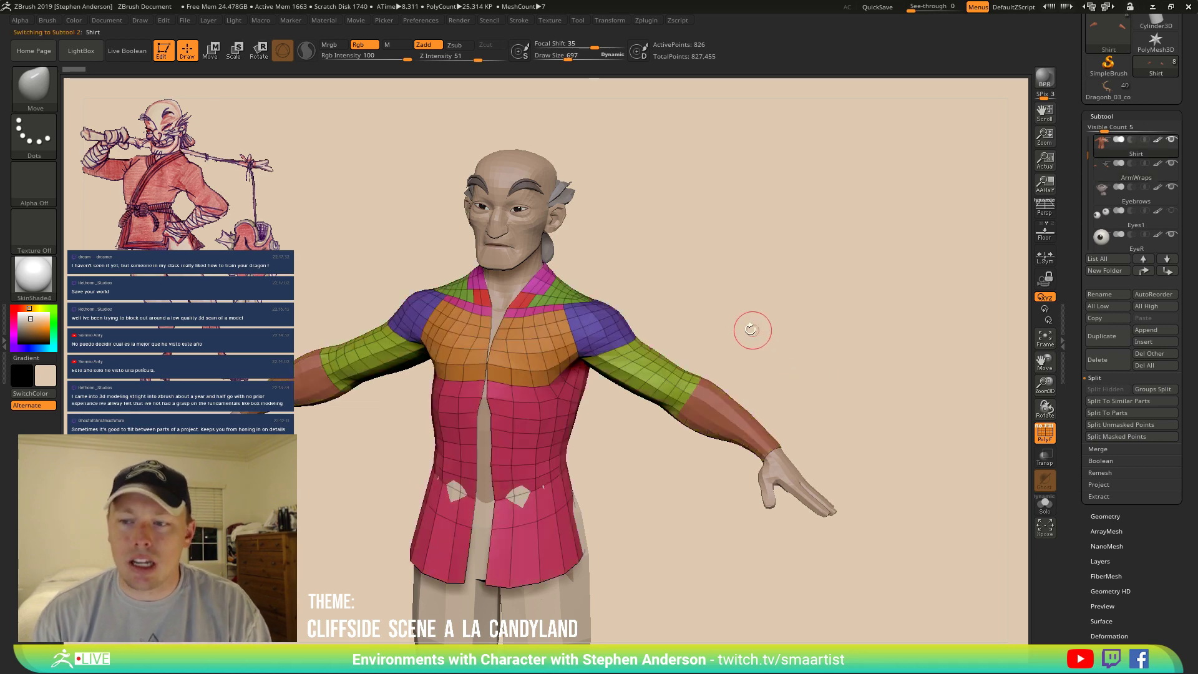
pyautogui.moveTo(752, 329); pyautogui.dragTo(743, 334)
pyautogui.keyDown('ctrl'); pyautogui.moveTo(743, 334); pyautogui.dragTo(742, 393, button='right'); pyautogui.keyUp('ctrl')
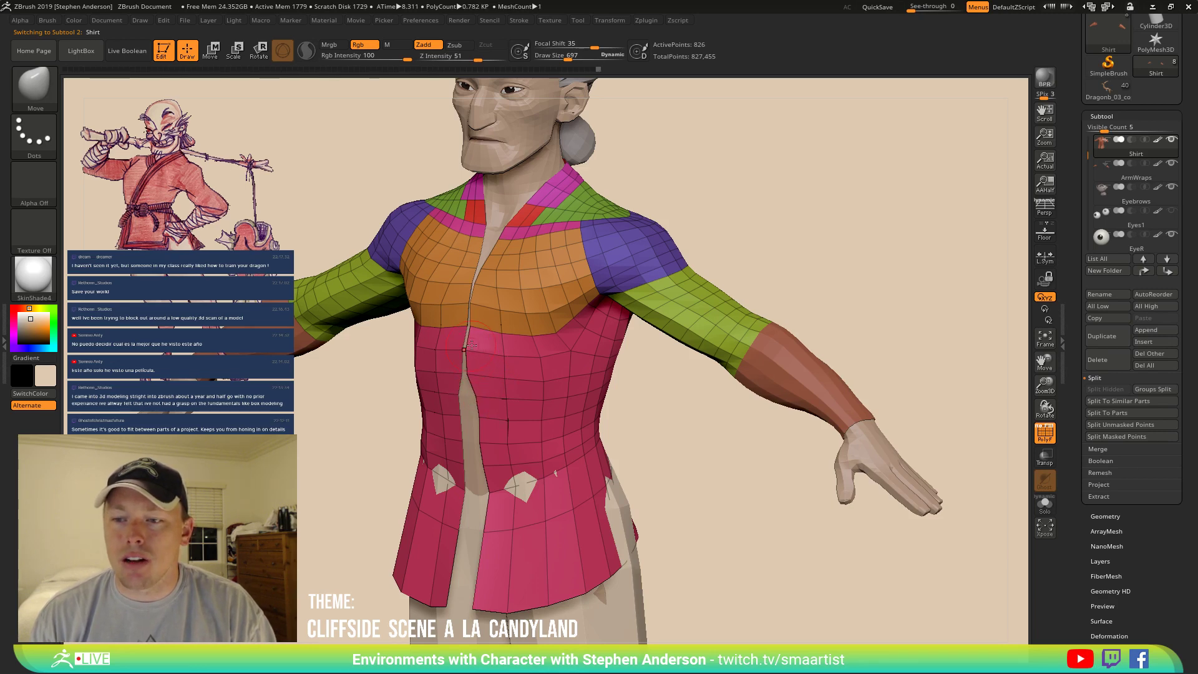
pyautogui.moveTo(472, 345); pyautogui.dragTo(486, 385, button='right')
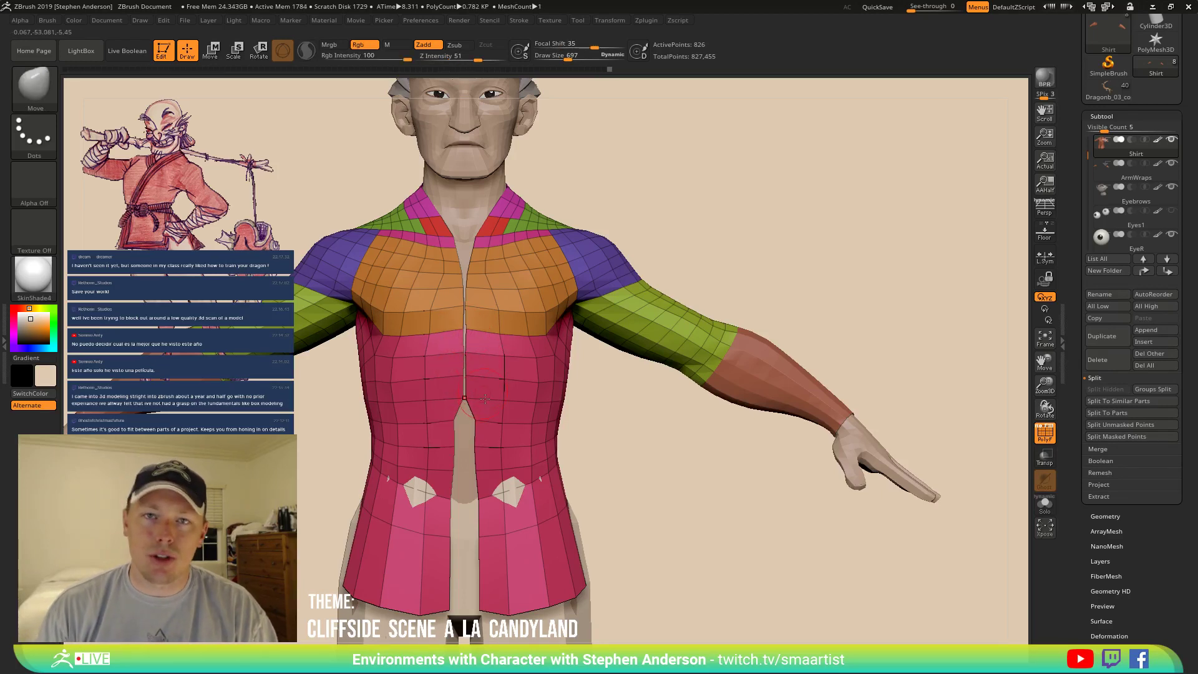
pyautogui.moveTo(479, 418); pyautogui.dragTo(456, 423)
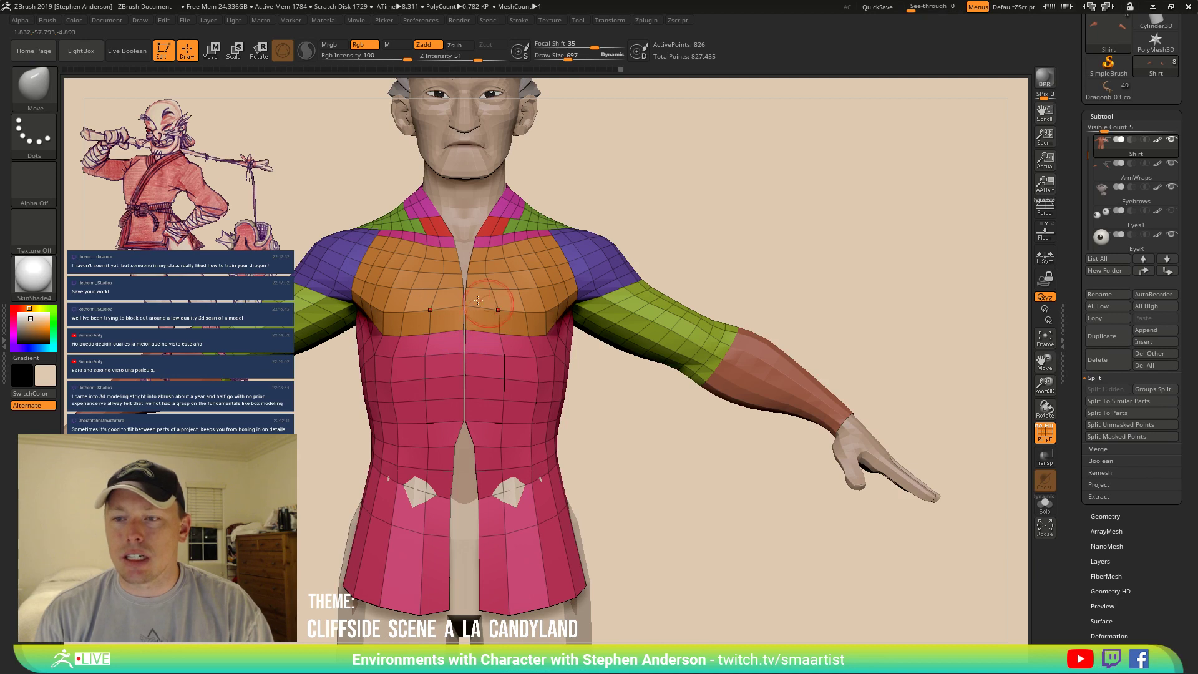
pyautogui.moveTo(477, 296)
pyautogui.mouseDown()
pyautogui.moveTo(466, 262)
pyautogui.moveTo(491, 273)
pyautogui.moveTo(467, 288)
pyautogui.mouseUp()
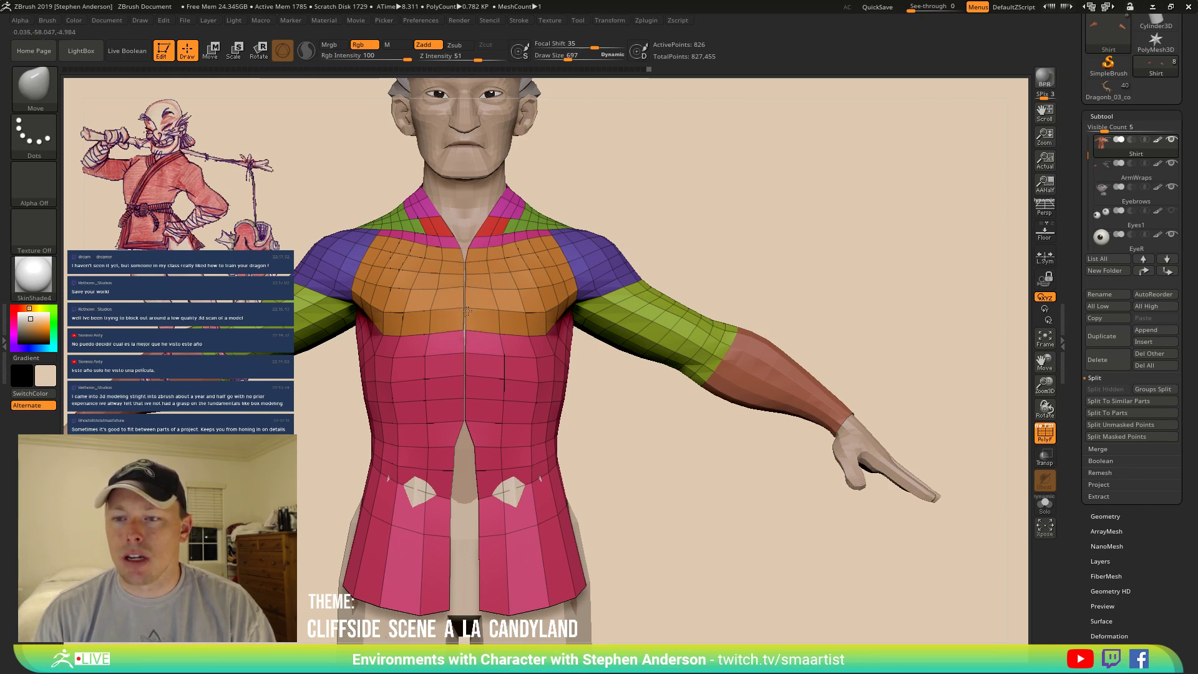
pyautogui.moveTo(459, 448)
pyautogui.mouseDown()
pyautogui.moveTo(464, 473)
pyautogui.moveTo(444, 537)
pyautogui.mouseUp()
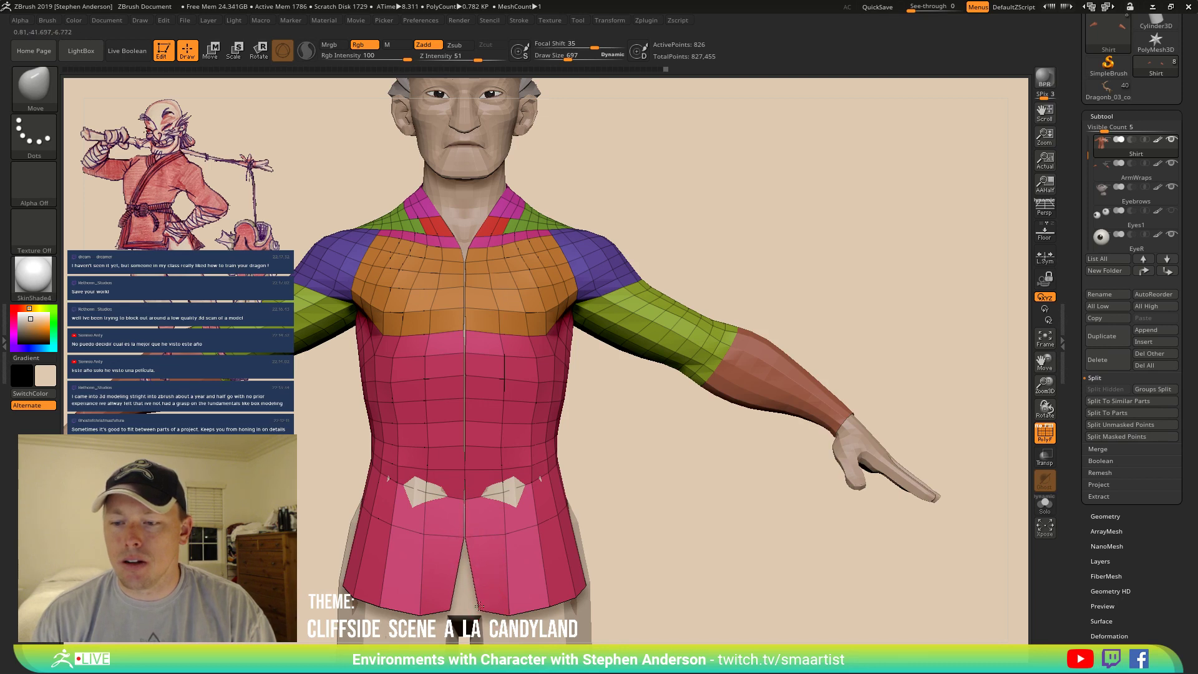
pyautogui.moveTo(478, 606); pyautogui.dragTo(449, 611)
# Enlarge the Move brush's draw size to about 818 and pull the shirt's flared front hem in toward the legs.
pyautogui.keyDown('ctrl'); pyautogui.moveTo(501, 517); pyautogui.dragTo(492, 400, button='right'); pyautogui.keyUp('ctrl')
pyautogui.keyDown('ctrl'); pyautogui.moveTo(487, 321); pyautogui.dragTo(491, 393, button='right'); pyautogui.keyUp('ctrl')
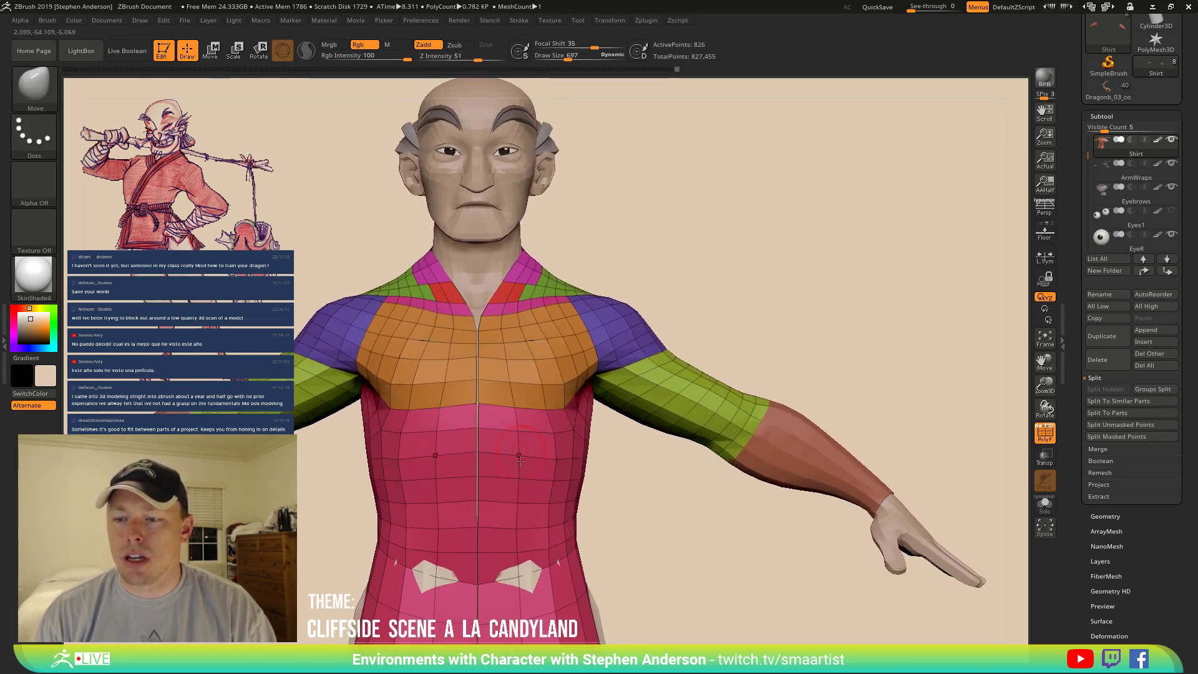
pyautogui.moveTo(517, 609)
pyautogui.keyDown('ctrl'); pyautogui.mouseDown(button='right')
pyautogui.moveTo(516, 547)
pyautogui.moveTo(476, 411)
pyautogui.moveTo(368, 415)
pyautogui.mouseUp(button='right'); pyautogui.keyUp('ctrl')
pyautogui.press('s')
pyautogui.moveTo(476, 416); pyautogui.dragTo(480, 413)
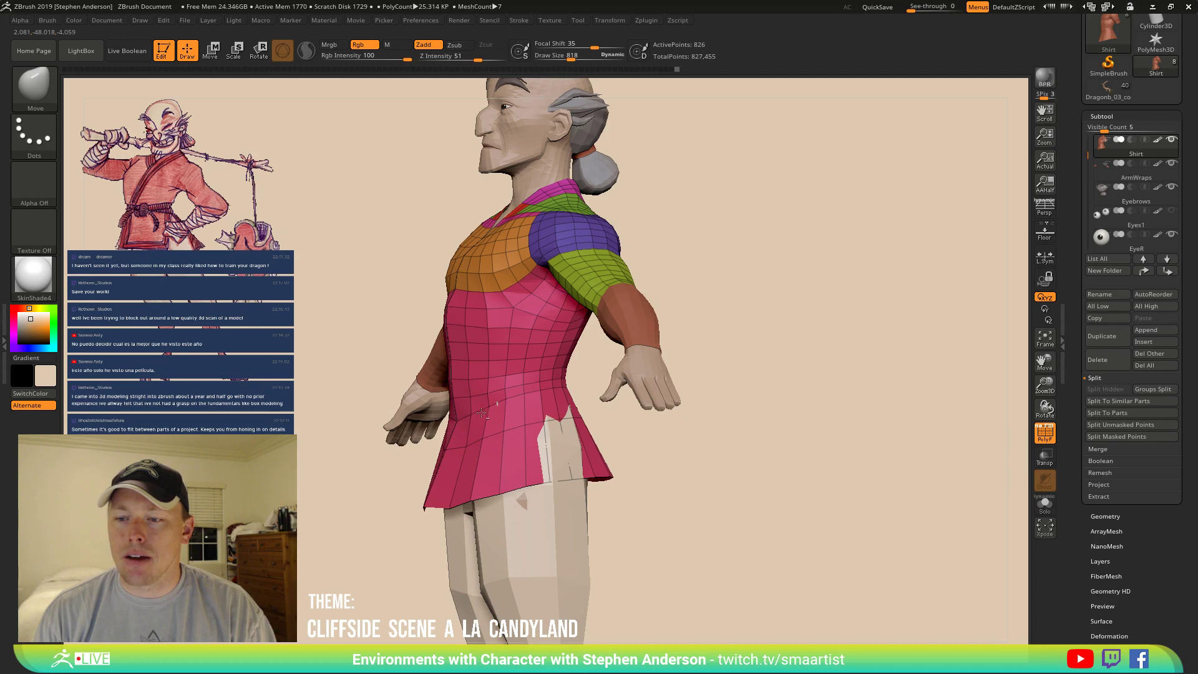
pyautogui.moveTo(481, 413); pyautogui.dragTo(500, 435, button='right')
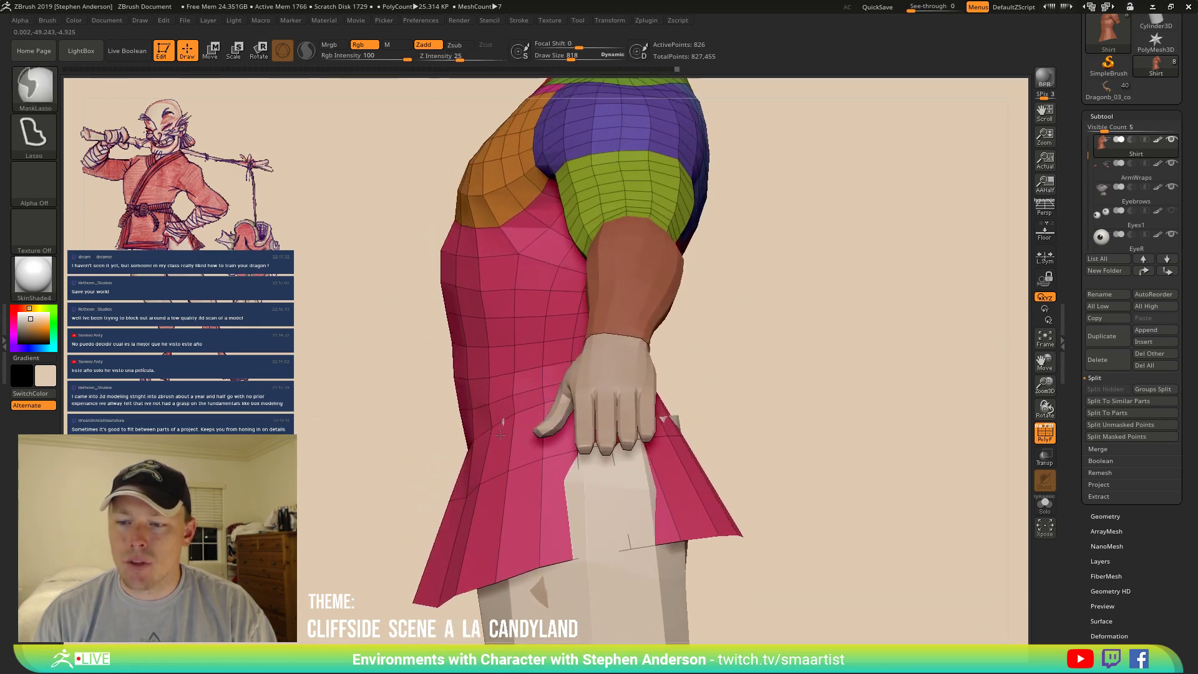
pyautogui.keyDown('alt'); pyautogui.moveTo(467, 498); pyautogui.dragTo(425, 394, button='right'); pyautogui.keyUp('alt')
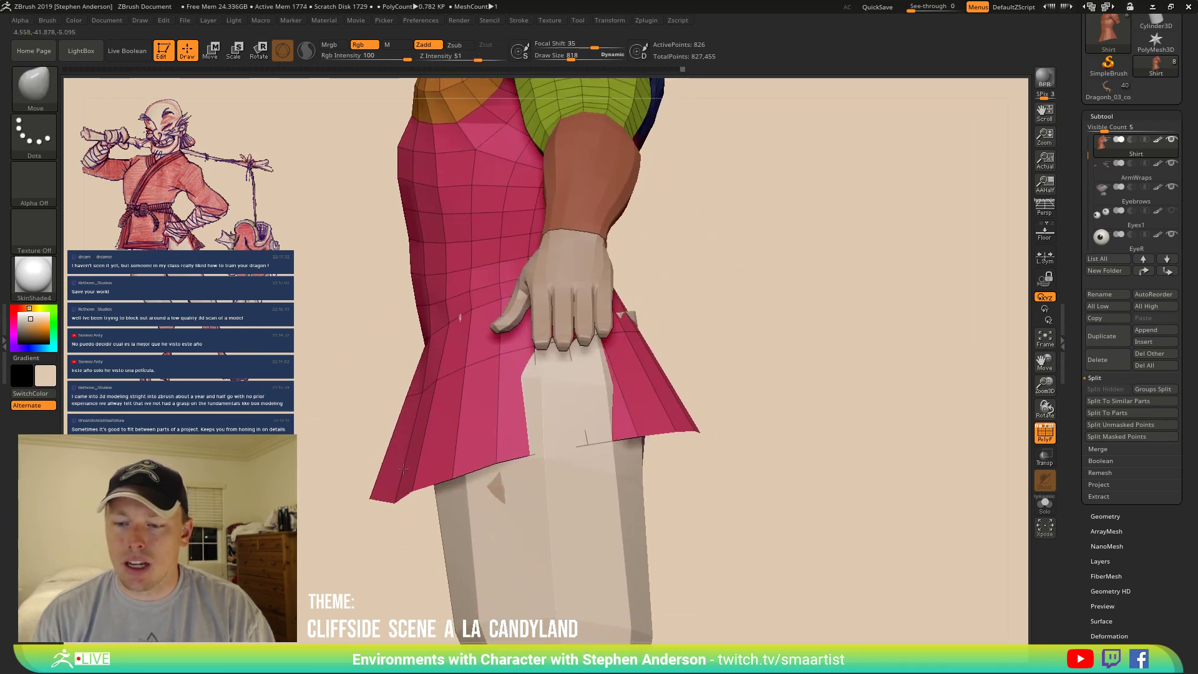
pyautogui.moveTo(377, 499)
pyautogui.mouseDown()
pyautogui.moveTo(397, 506)
pyautogui.moveTo(411, 467)
pyautogui.moveTo(398, 499)
pyautogui.mouseUp()
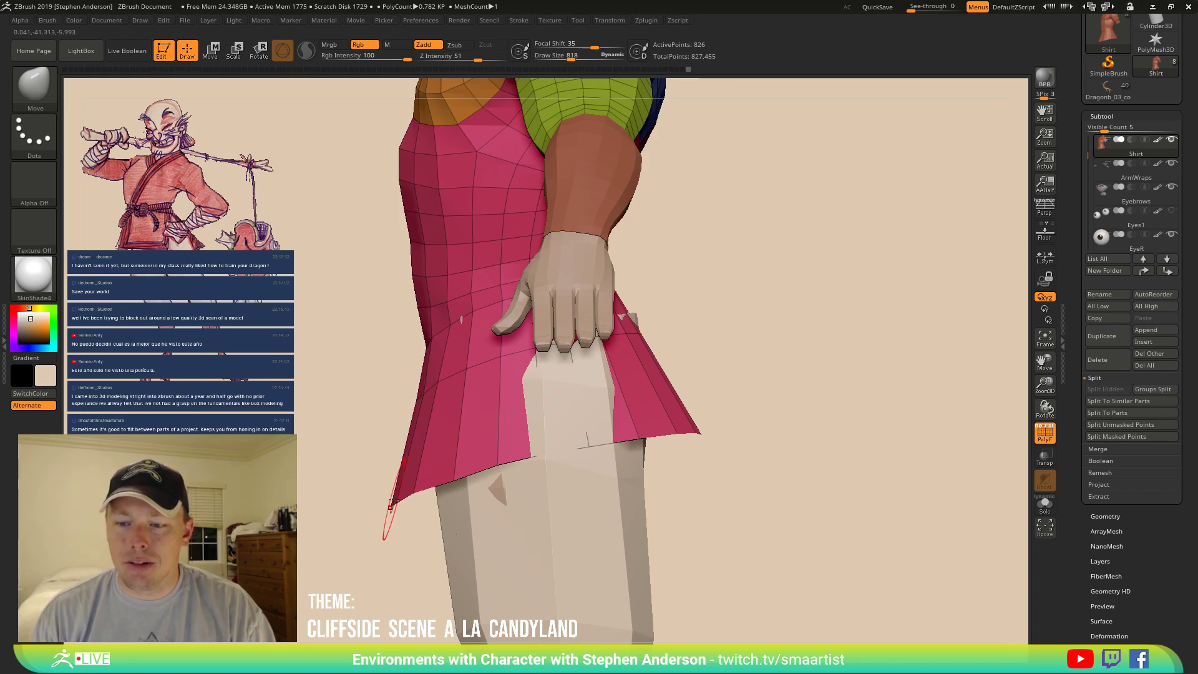
# Adjust the shirt's front waist and flared hem with the Move brush, using draw sizes of about 1314 and 492.
pyautogui.press('s')
pyautogui.moveTo(398, 499); pyautogui.dragTo(550, 494)
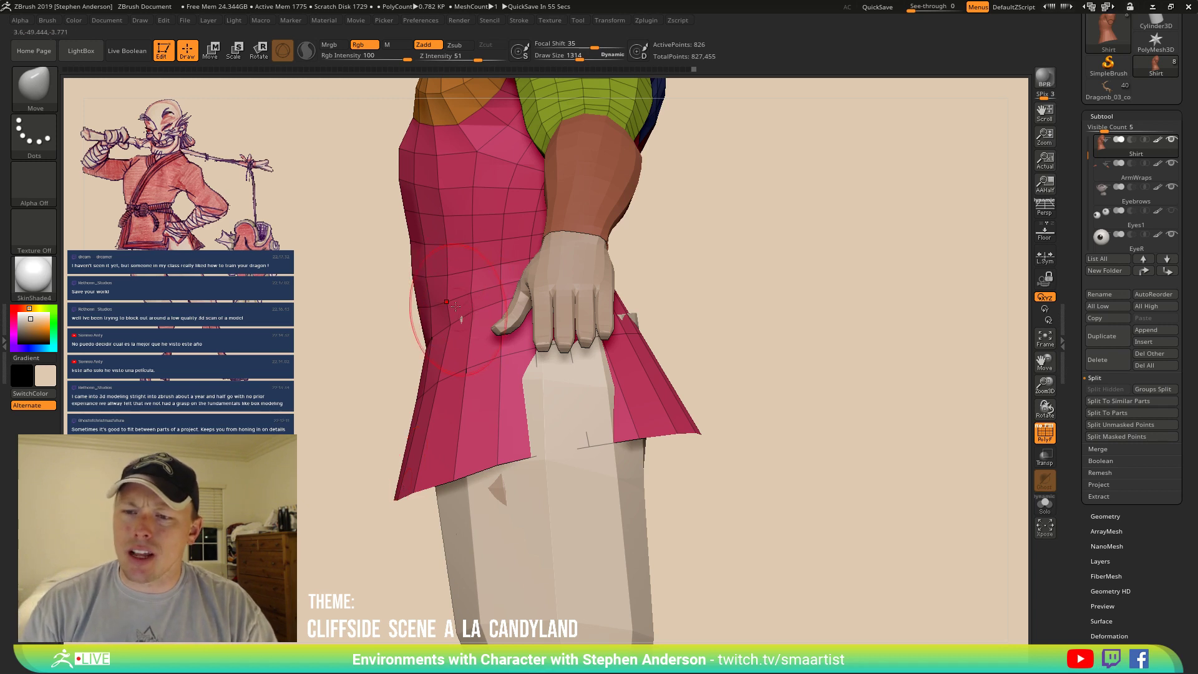
pyautogui.press('s')
pyautogui.moveTo(443, 298); pyautogui.dragTo(430, 299)
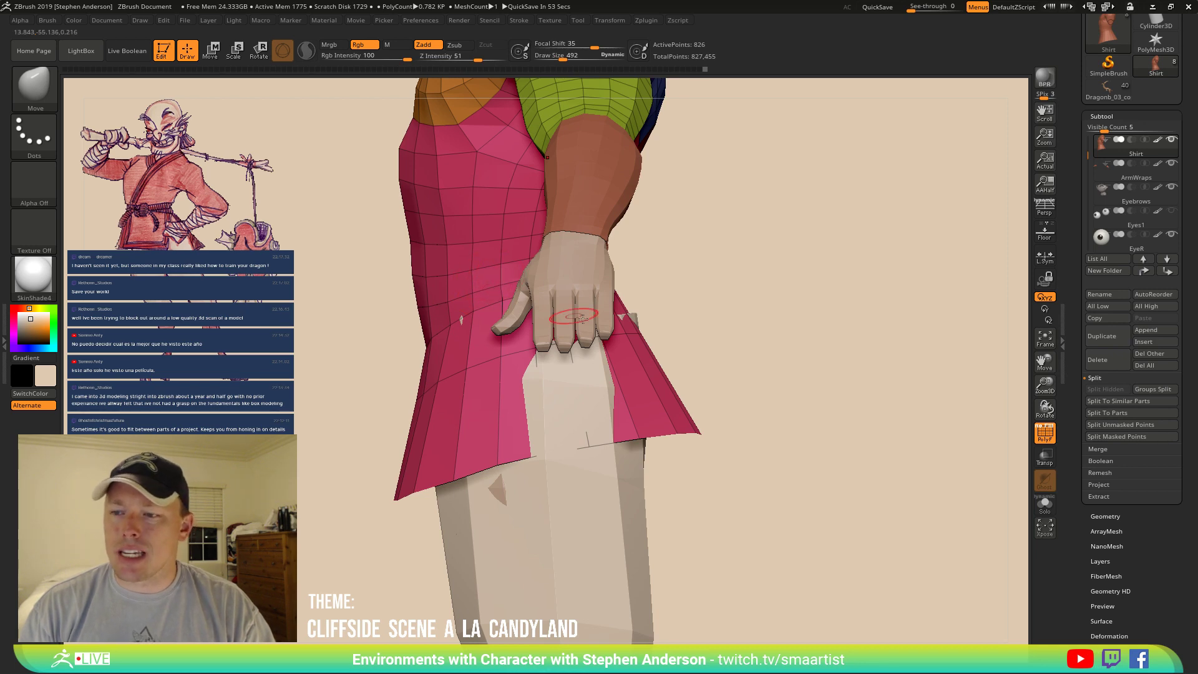
pyautogui.moveTo(736, 319); pyautogui.dragTo(650, 325)
# Reshape the shirt's lower back with the Move brush at a draw size of about 1404, and reduce the size to 540.
pyautogui.press('s')
pyautogui.keyDown('alt'); pyautogui.moveTo(731, 312); pyautogui.dragTo(649, 531); pyautogui.keyUp('alt')
pyautogui.moveTo(662, 425); pyautogui.dragTo(465, 410)
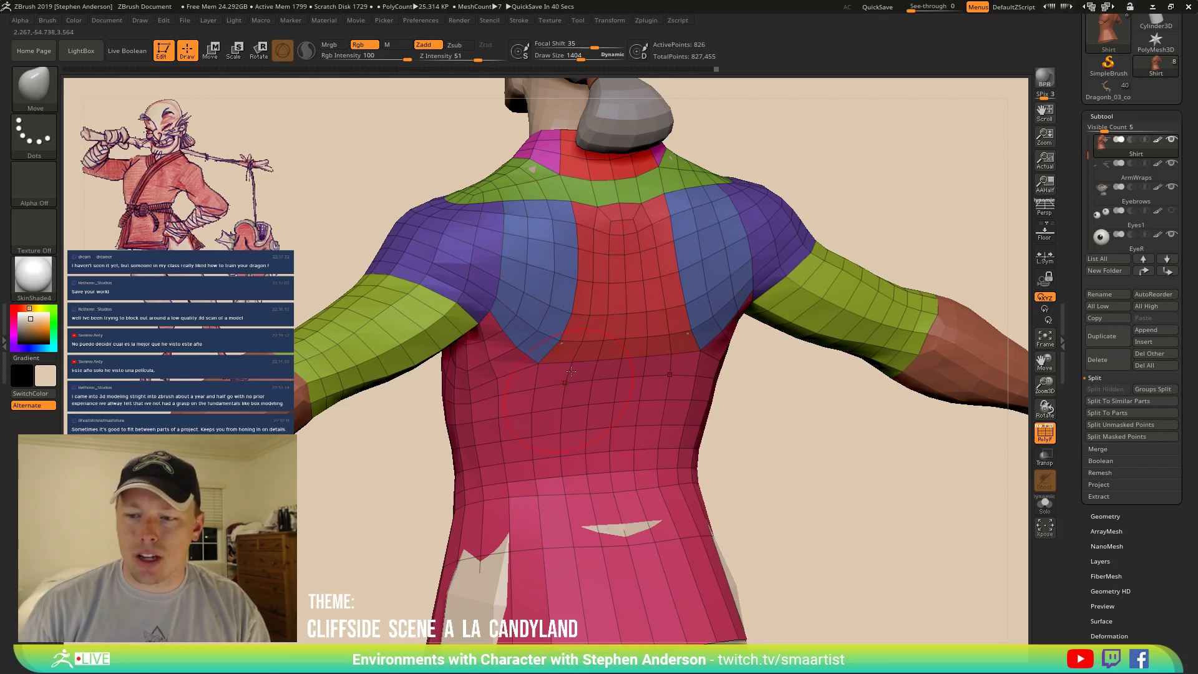
pyautogui.keyDown('alt'); pyautogui.moveTo(594, 472); pyautogui.dragTo(591, 442, button='right'); pyautogui.keyUp('alt')
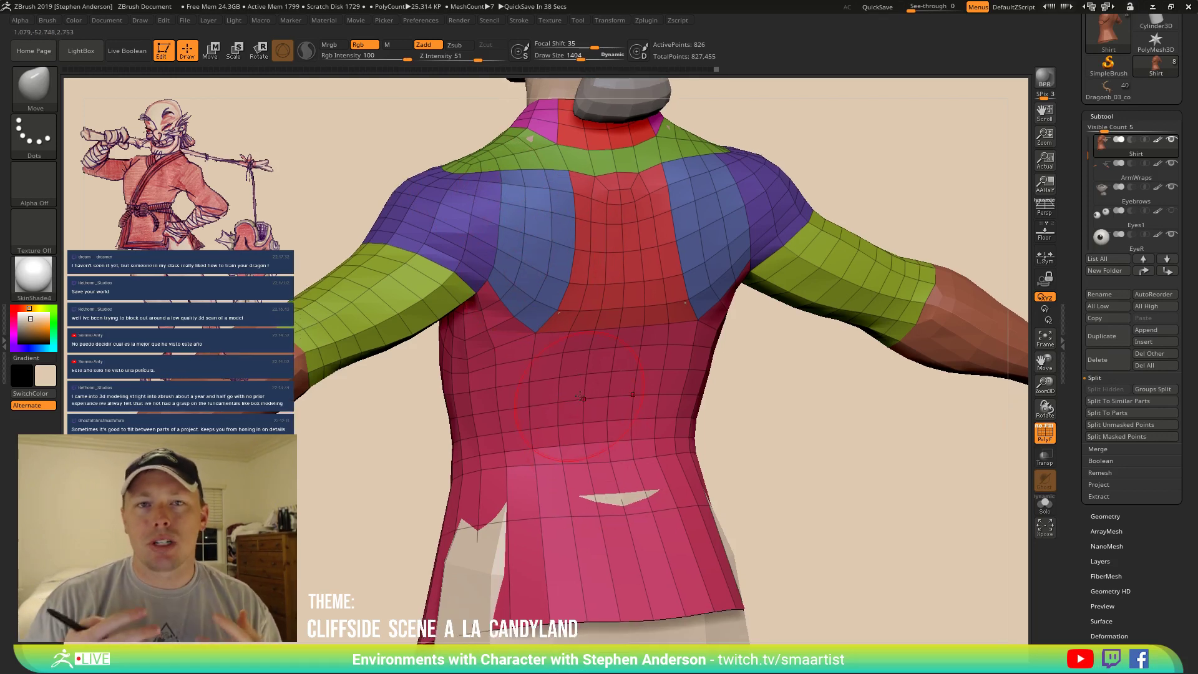
pyautogui.moveTo(565, 237); pyautogui.dragTo(635, 270, button='right')
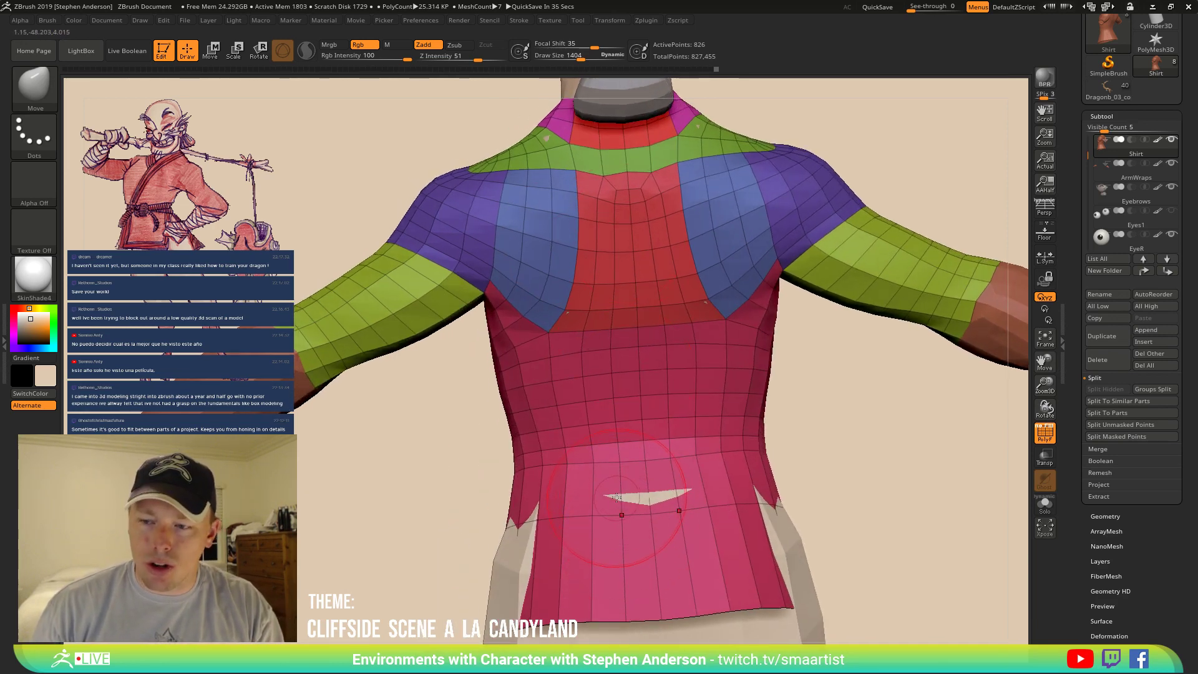
pyautogui.moveTo(622, 494); pyautogui.dragTo(606, 494)
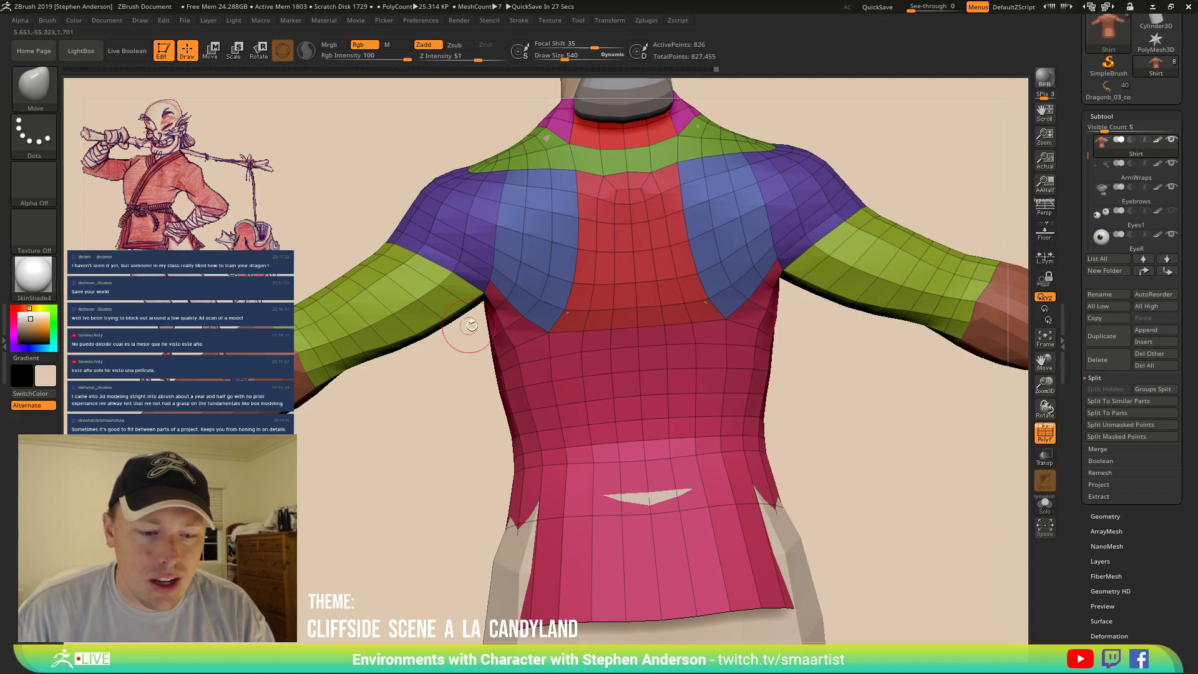
pyautogui.moveTo(471, 325); pyautogui.dragTo(544, 322)
# Save the tool as Char_03 in the _CandyLand project folder, replacing the existing file.
pyautogui.hotkey('ctrl', 's')
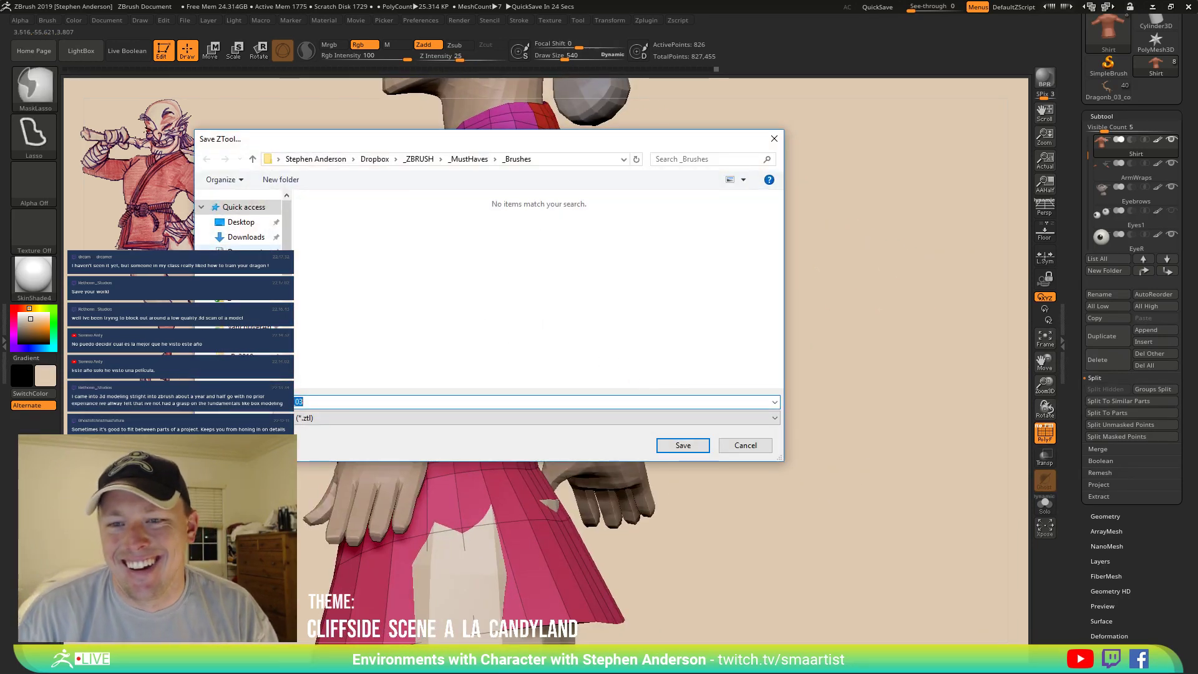
pyautogui.moveTo(287, 256); pyautogui.dragTo(287, 292)
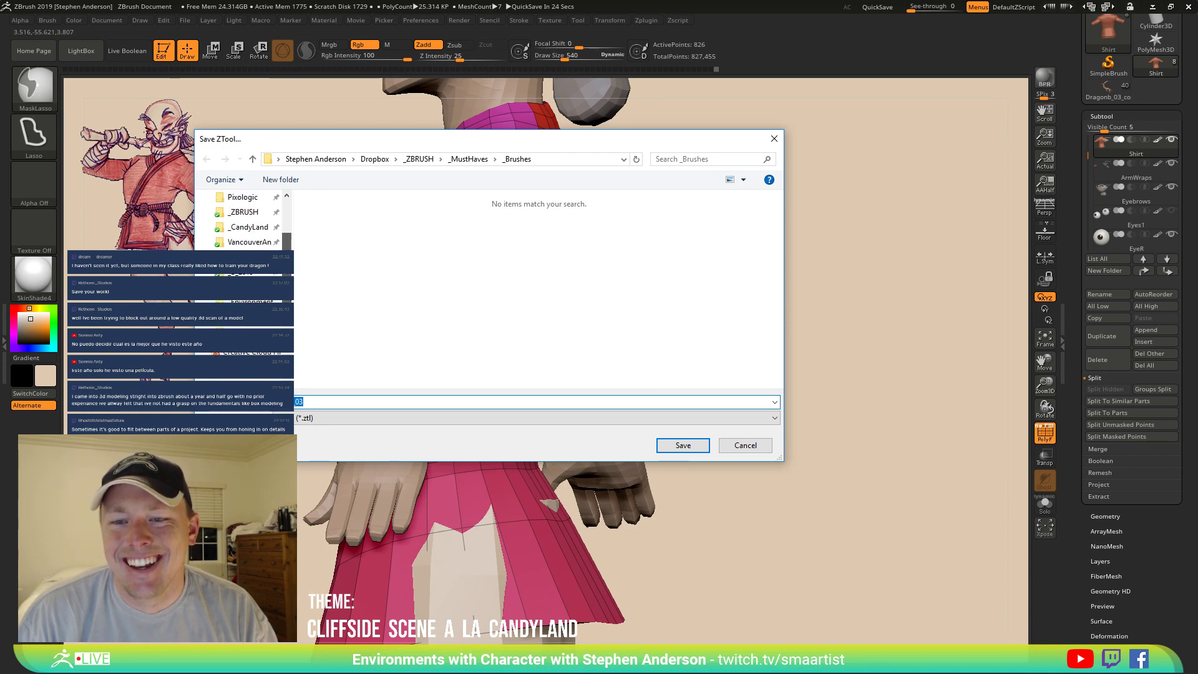
pyautogui.click(248, 241)
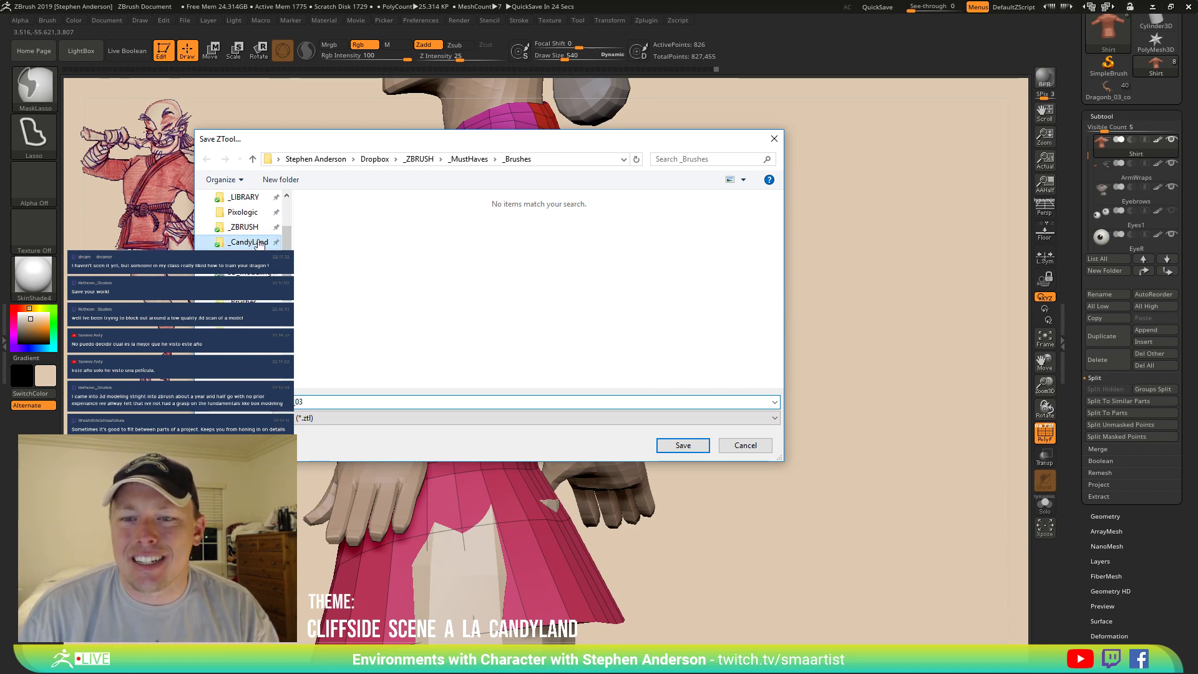
pyautogui.click(682, 445)
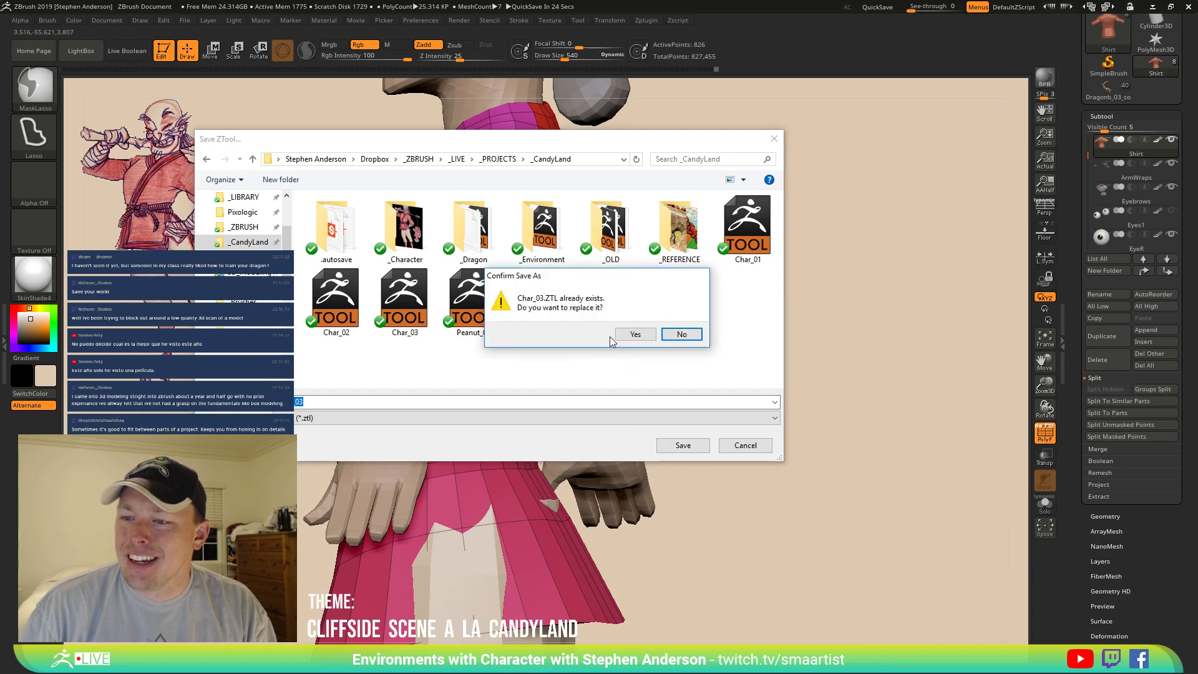
pyautogui.click(635, 336)
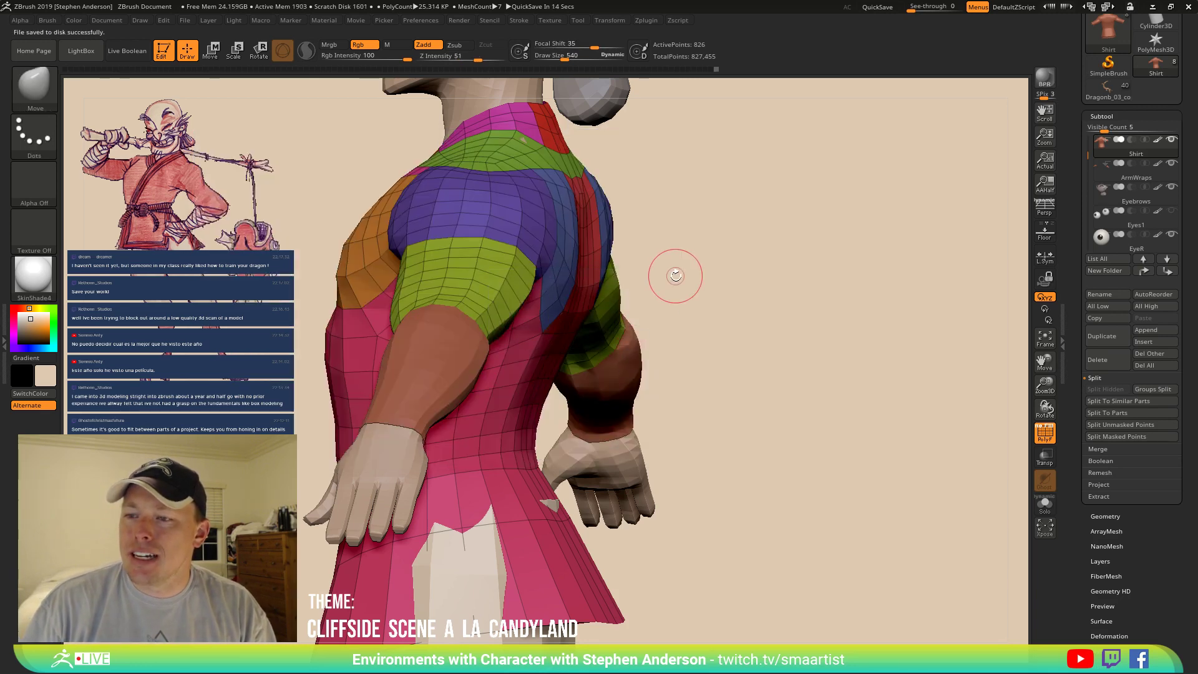
# Flare the shirt's sleeve cuffs outward with the ZModeler edge action Scale, targeting EdgeLoop Partial.
pyautogui.moveTo(677, 274); pyautogui.dragTo(728, 258)
pyautogui.moveTo(727, 258); pyautogui.dragTo(732, 332, button='right')
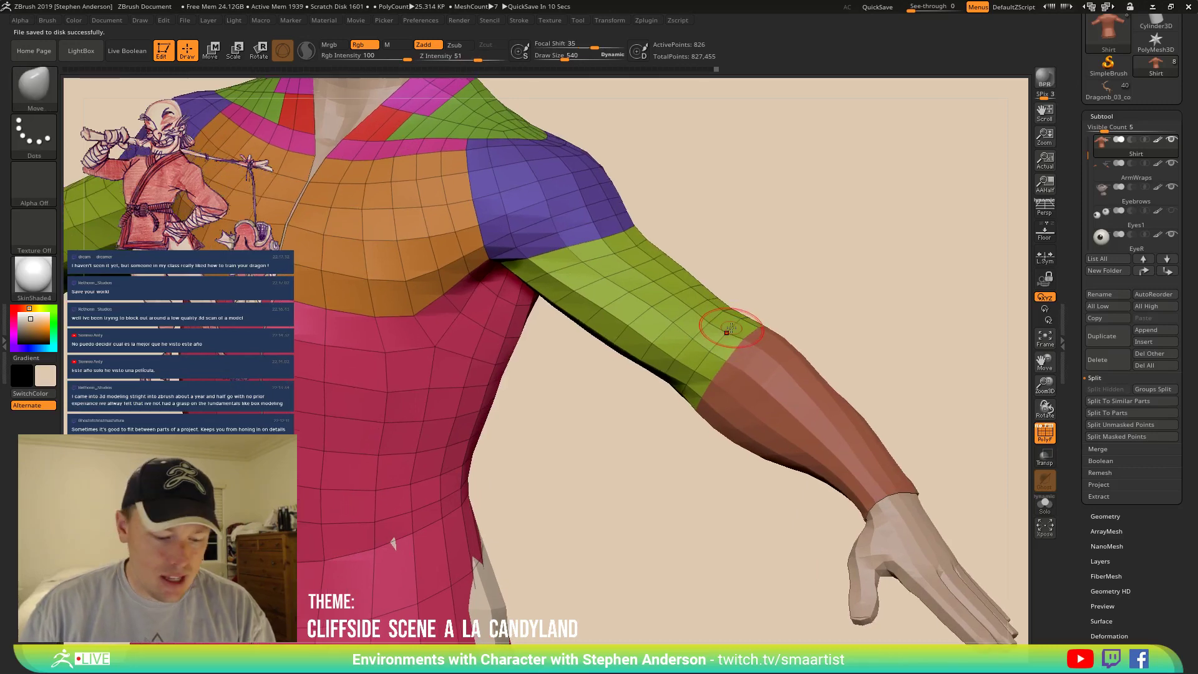
pyautogui.press('b')
pyautogui.press('z')
pyautogui.press('m')
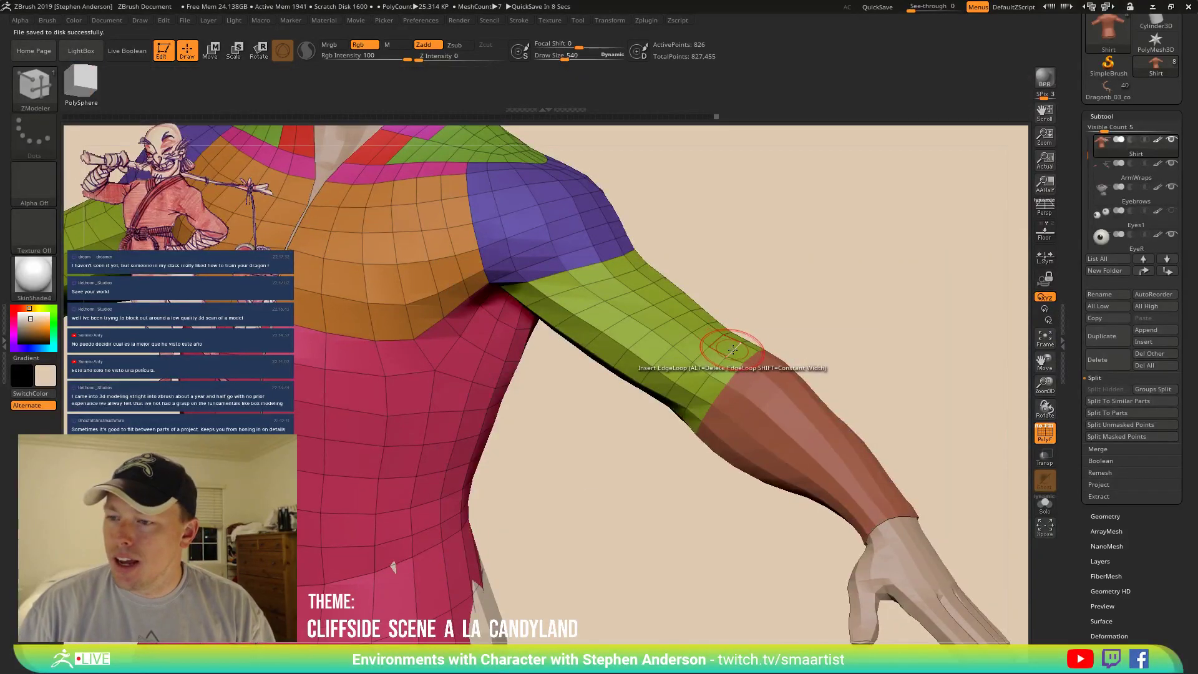
pyautogui.press('space')
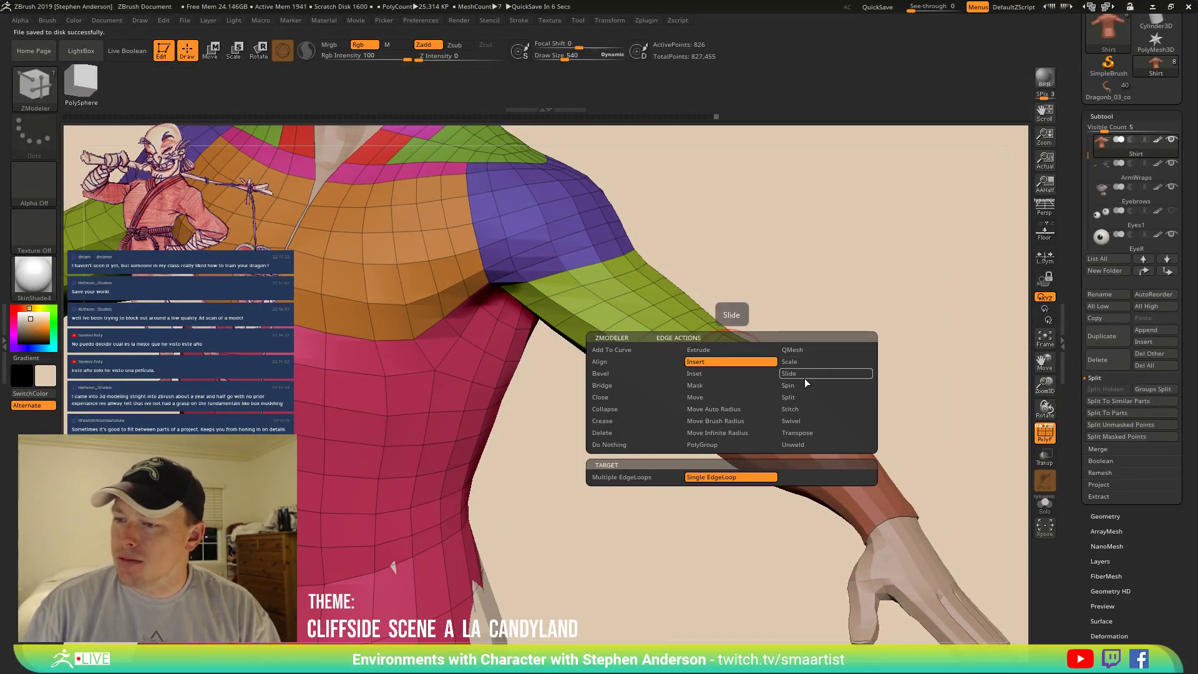
pyautogui.click(807, 362)
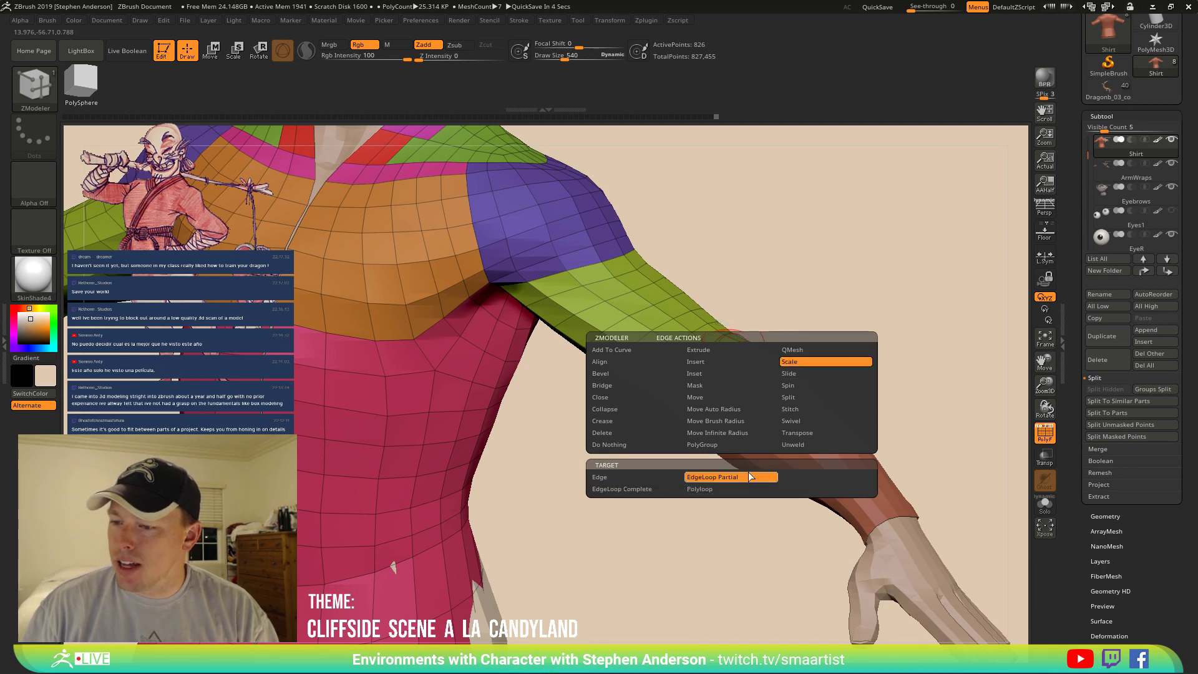
pyautogui.moveTo(733, 350); pyautogui.dragTo(709, 362)
pyautogui.hotkey('ctrl', 's')
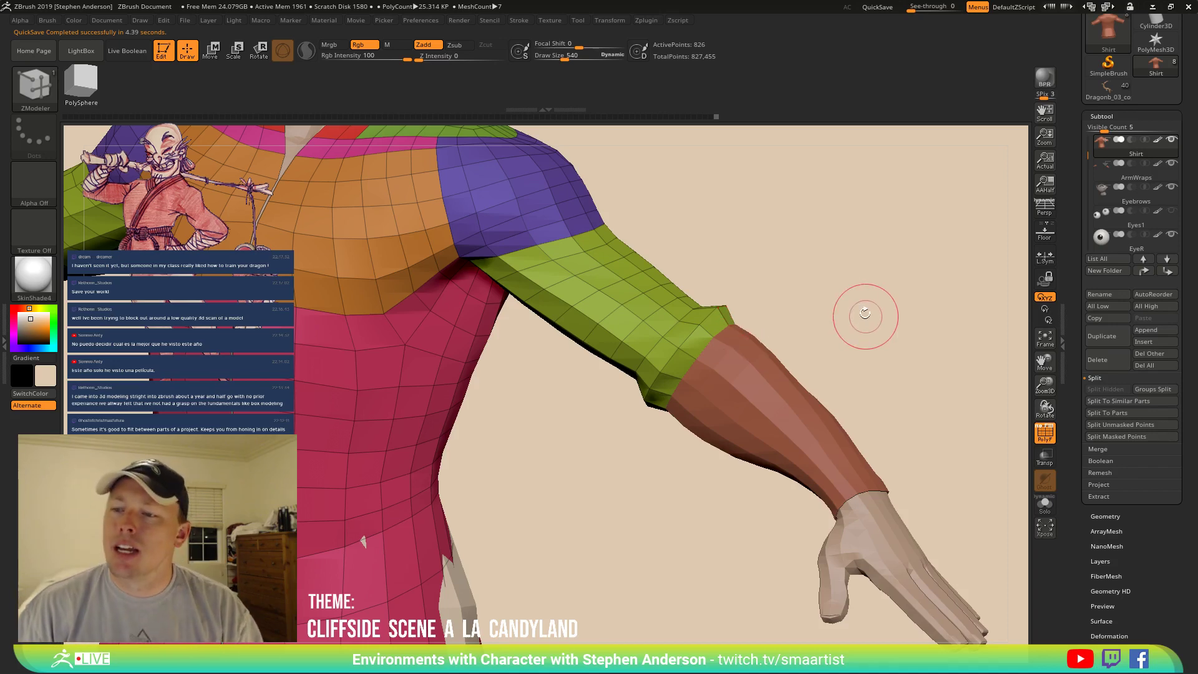
# Scale out the edge loop just above the sleeve cuff, and turn off the PolyF wireframe display.
pyautogui.keyDown('alt'); pyautogui.moveTo(596, 295); pyautogui.dragTo(690, 377, button='right'); pyautogui.keyUp('alt')
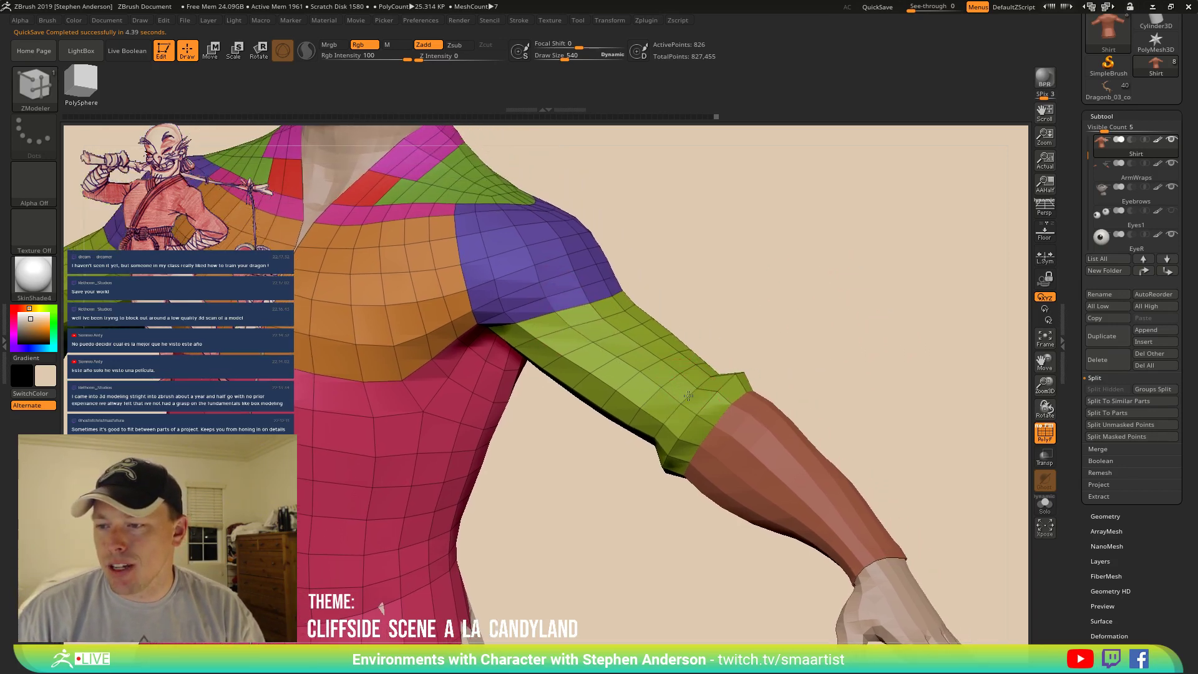
pyautogui.moveTo(689, 395); pyautogui.dragTo(682, 400)
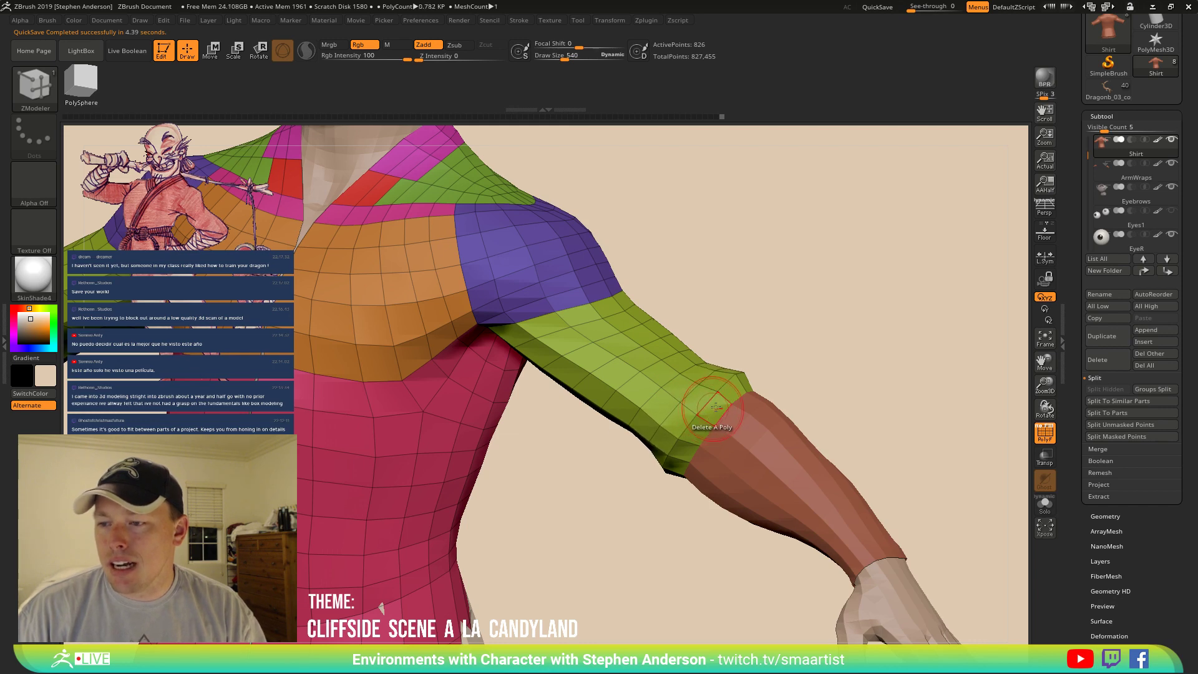
pyautogui.press('f')
pyautogui.moveTo(720, 399)
pyautogui.mouseDown(button='right')
pyautogui.moveTo(671, 440)
pyautogui.moveTo(753, 465)
pyautogui.moveTo(668, 412)
pyautogui.moveTo(696, 420)
pyautogui.moveTo(698, 384)
pyautogui.mouseUp(button='right')
pyautogui.hotkey('shift', 'f')
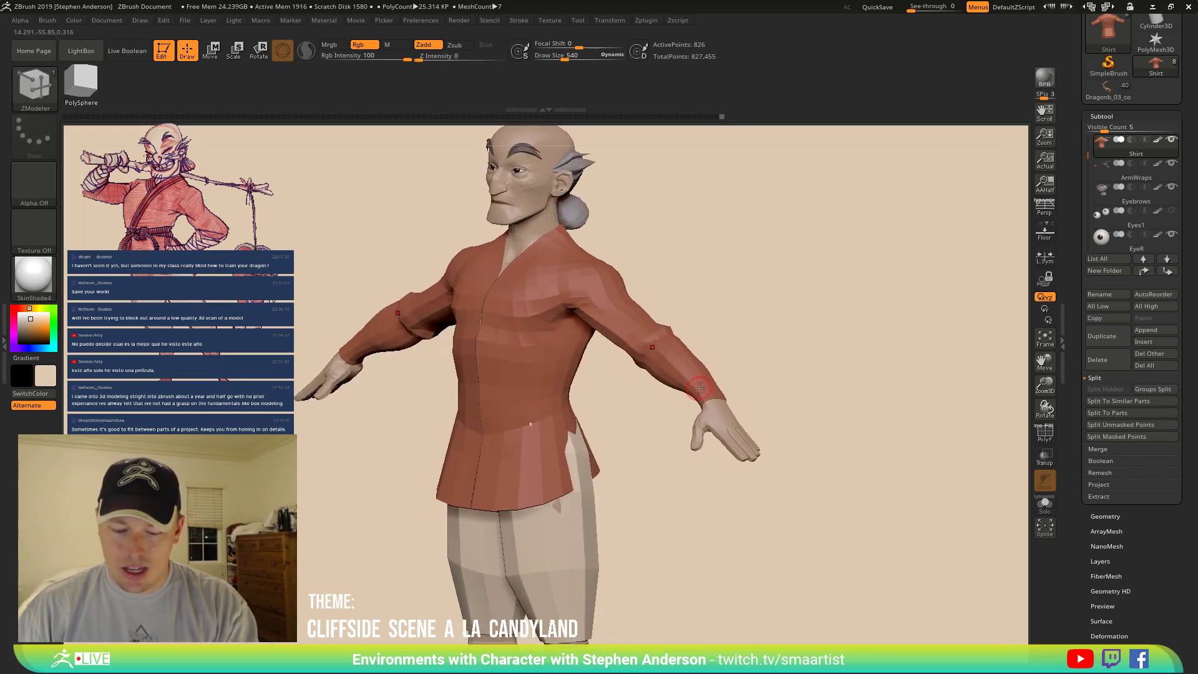
# Make the ArmWraps subtool active and fill it with the current beige color.
pyautogui.keyDown('alt'); pyautogui.click(698, 386); pyautogui.keyUp('alt')
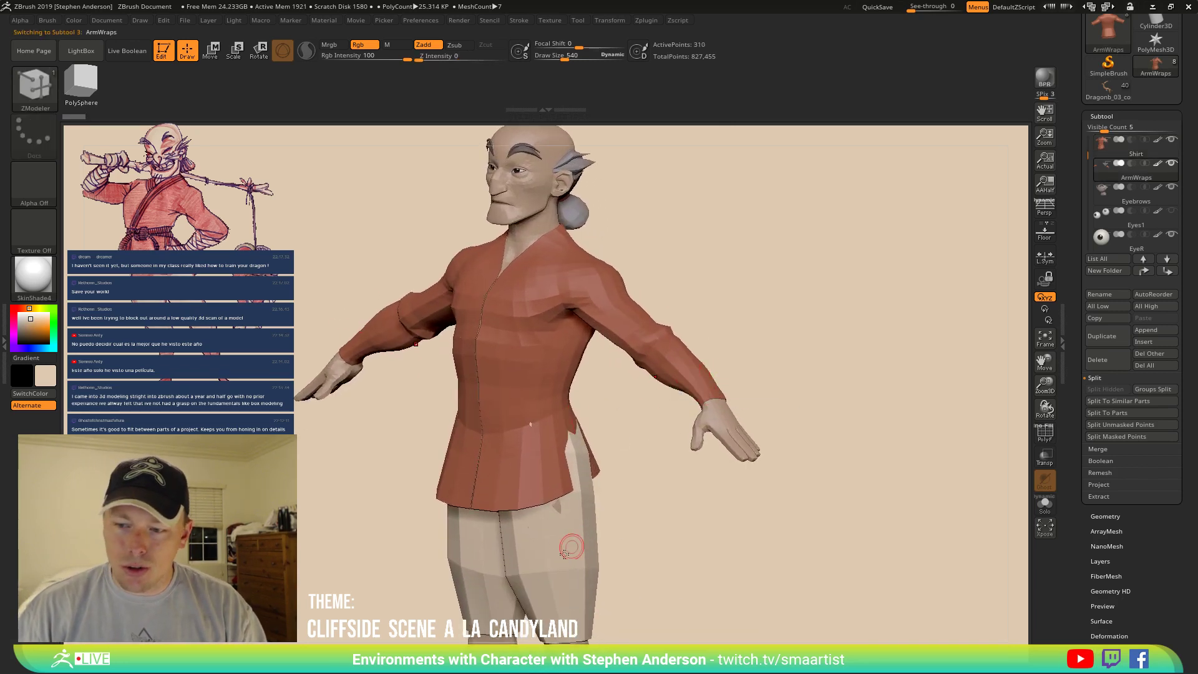
pyautogui.click(74, 20)
pyautogui.click(113, 244)
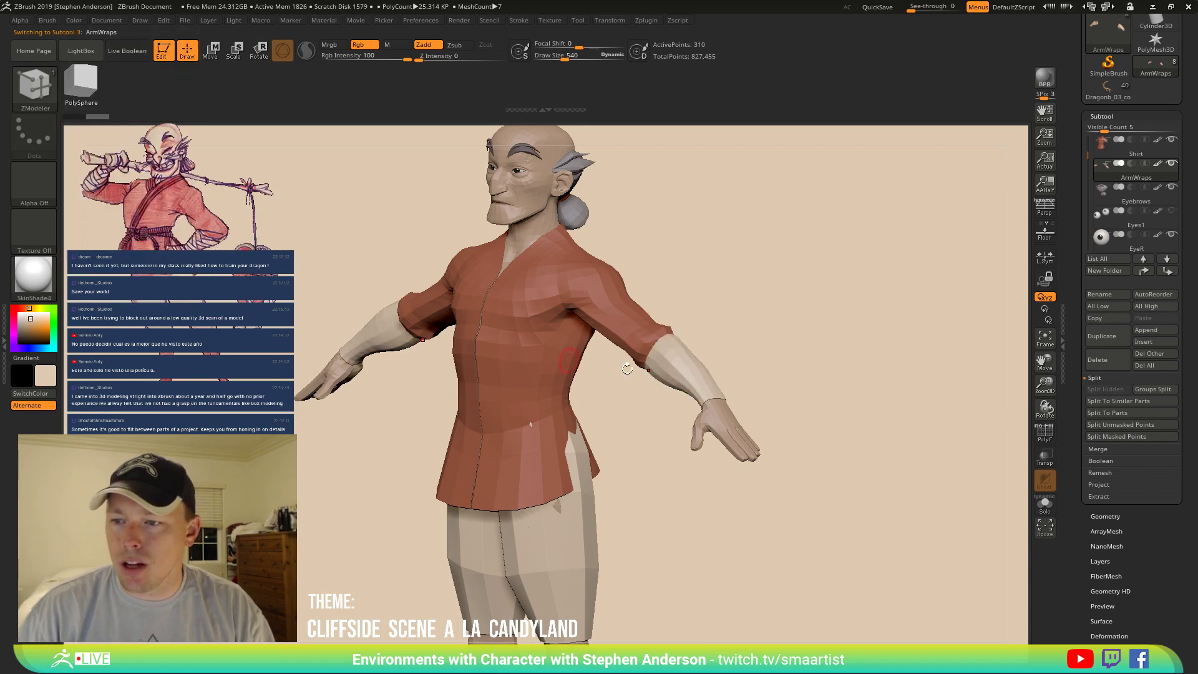
# Examine the whole character's proportions from several angles, and inspect the head in profile.
pyautogui.moveTo(799, 384); pyautogui.dragTo(784, 329)
pyautogui.keyDown('ctrl'); pyautogui.moveTo(784, 329); pyautogui.dragTo(655, 406, button='right'); pyautogui.keyUp('ctrl')
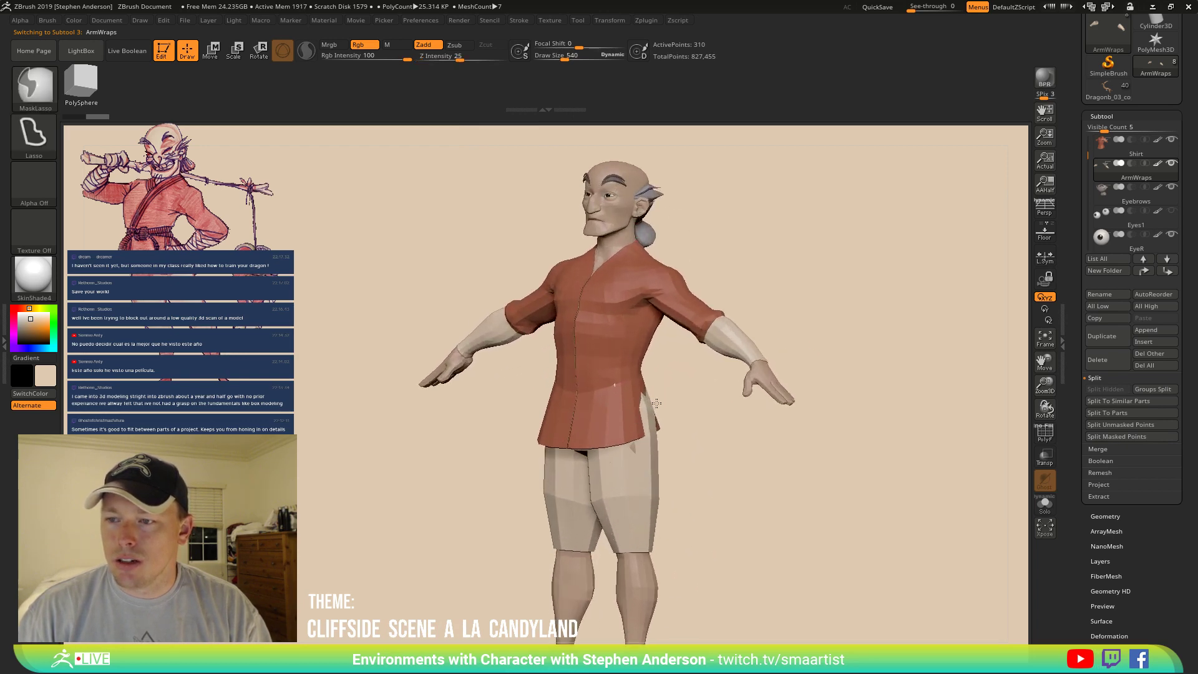
pyautogui.moveTo(656, 407)
pyautogui.keyDown('alt'); pyautogui.mouseDown()
pyautogui.moveTo(728, 339)
pyautogui.moveTo(742, 372)
pyautogui.moveTo(714, 348)
pyautogui.moveTo(660, 428)
pyautogui.moveTo(669, 477)
pyautogui.moveTo(652, 492)
pyautogui.moveTo(661, 437)
pyautogui.mouseUp(); pyautogui.keyUp('alt')
pyautogui.moveTo(661, 438)
pyautogui.mouseDown()
pyautogui.moveTo(647, 455)
pyautogui.moveTo(631, 452)
pyautogui.mouseUp()
pyautogui.keyDown('ctrl'); pyautogui.moveTo(632, 452); pyautogui.dragTo(662, 478, button='right'); pyautogui.keyUp('ctrl')
pyautogui.moveTo(662, 477)
pyautogui.keyDown('alt'); pyautogui.mouseDown(button='right')
pyautogui.moveTo(676, 403)
pyautogui.moveTo(664, 506)
pyautogui.moveTo(649, 506)
pyautogui.mouseUp(button='right'); pyautogui.keyUp('alt')
pyautogui.keyDown('alt'); pyautogui.moveTo(649, 506); pyautogui.dragTo(669, 417); pyautogui.keyUp('alt')
pyautogui.moveTo(669, 417); pyautogui.dragTo(664, 430, button='right')
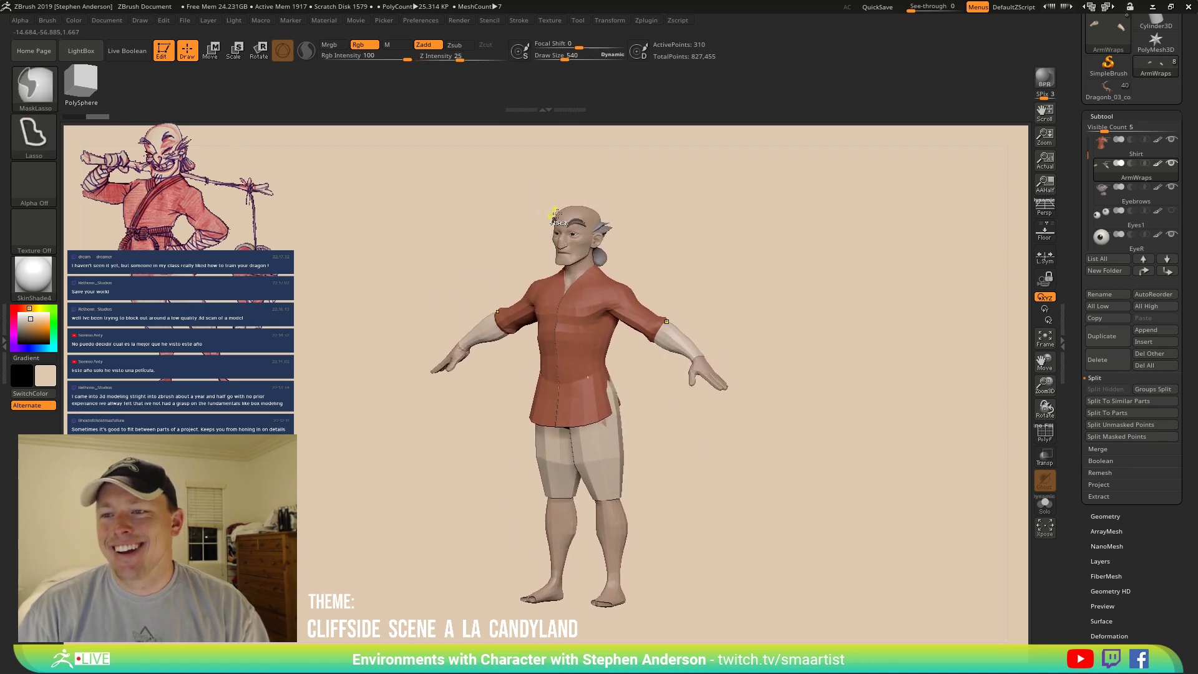
pyautogui.keyDown('ctrl'); pyautogui.moveTo(554, 208); pyautogui.dragTo(645, 438, button='right'); pyautogui.keyUp('ctrl')
pyautogui.moveTo(645, 439)
pyautogui.mouseDown()
pyautogui.moveTo(599, 451)
pyautogui.moveTo(562, 485)
pyautogui.moveTo(518, 312)
pyautogui.mouseUp()
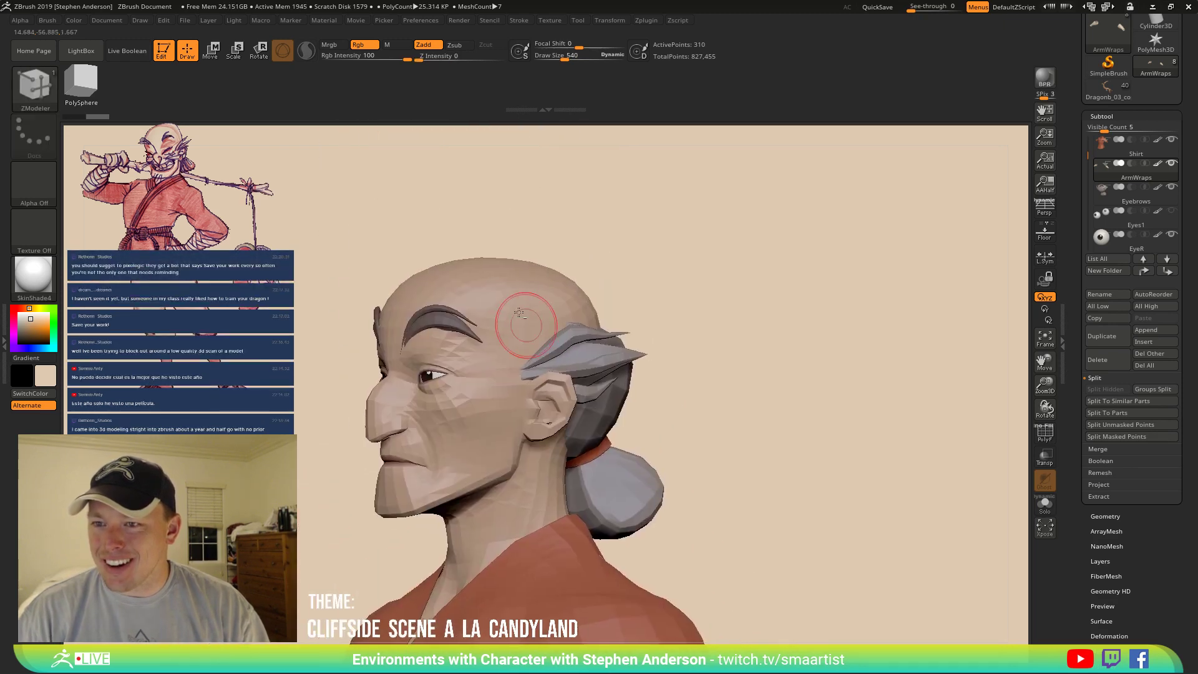
# Make the Char_03 body subtool active and delete the leftover curve below the eyebrow.
pyautogui.keyDown('alt'); pyautogui.click(520, 273); pyautogui.keyUp('alt')
pyautogui.moveTo(548, 273); pyautogui.dragTo(494, 279, button='right')
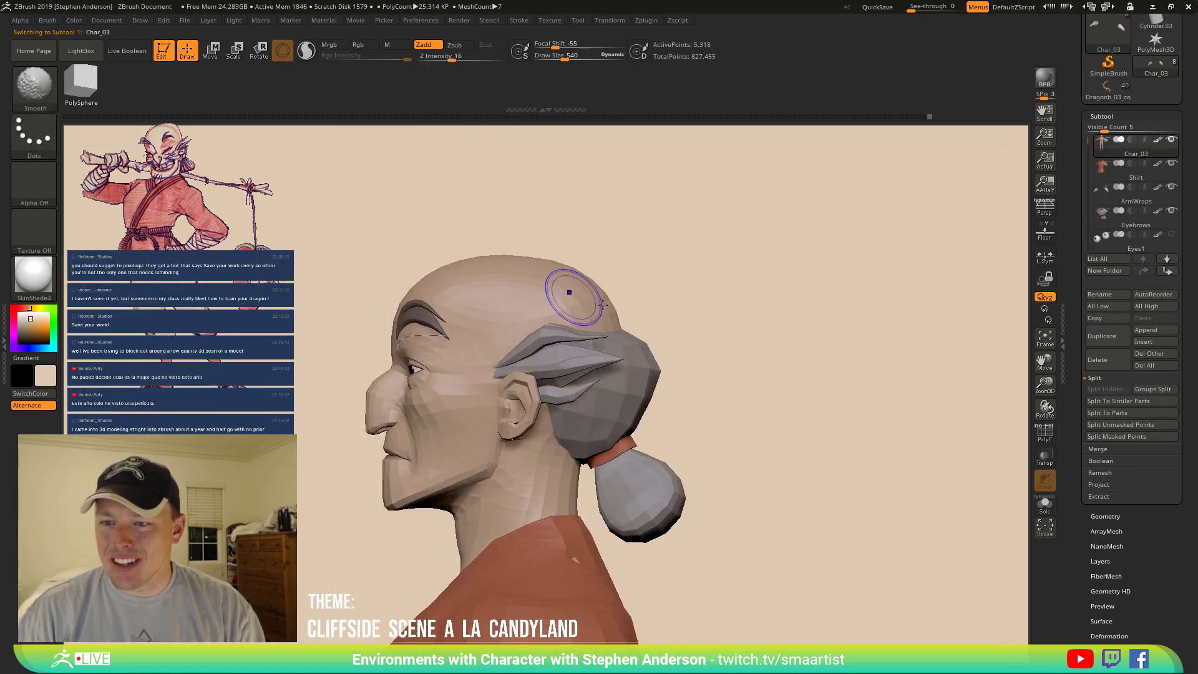
pyautogui.press('b')
pyautogui.press('z')
pyautogui.press('m')
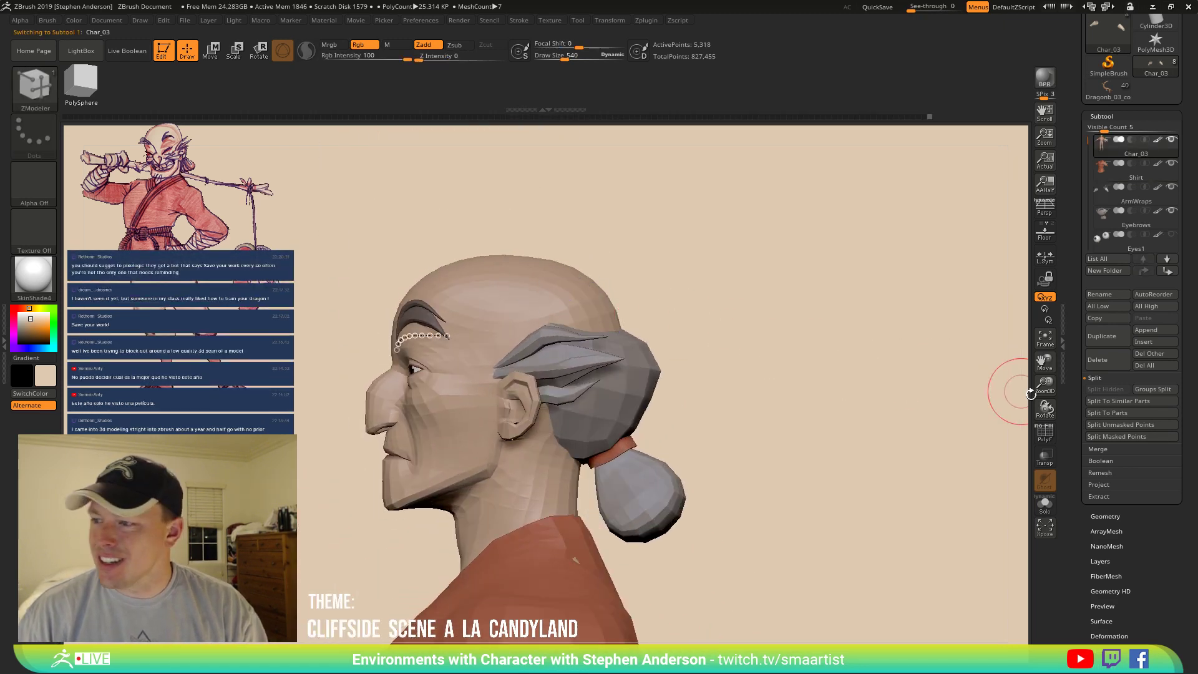
pyautogui.click(517, 20)
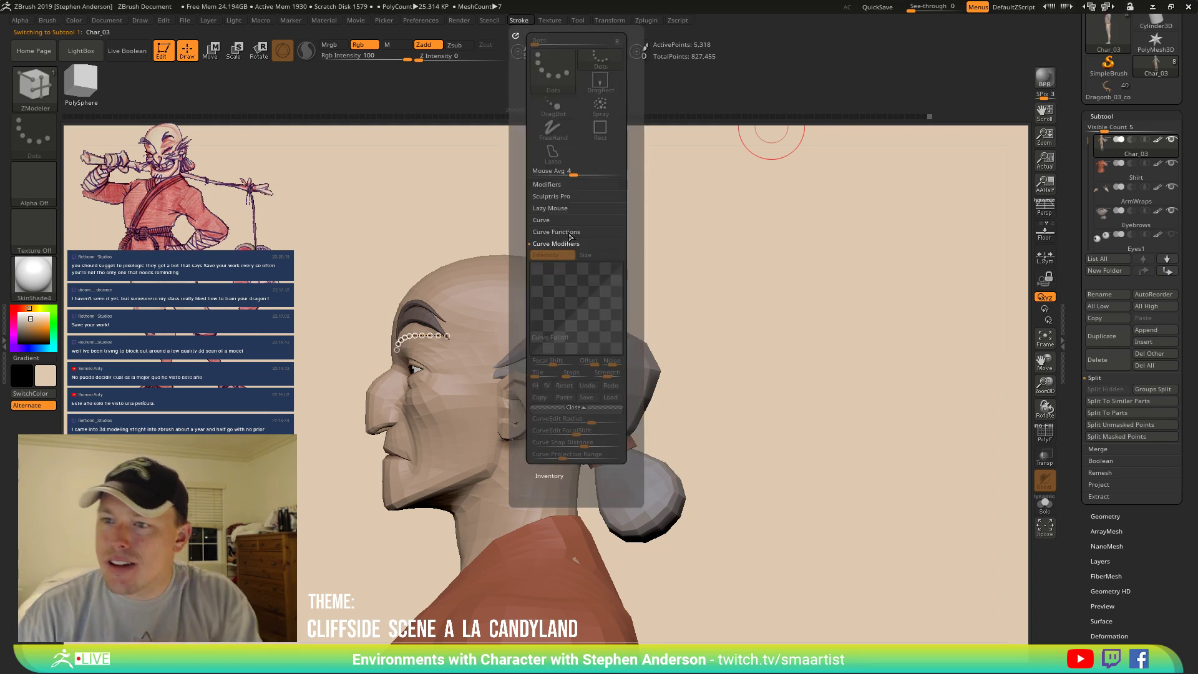
pyautogui.click(542, 219)
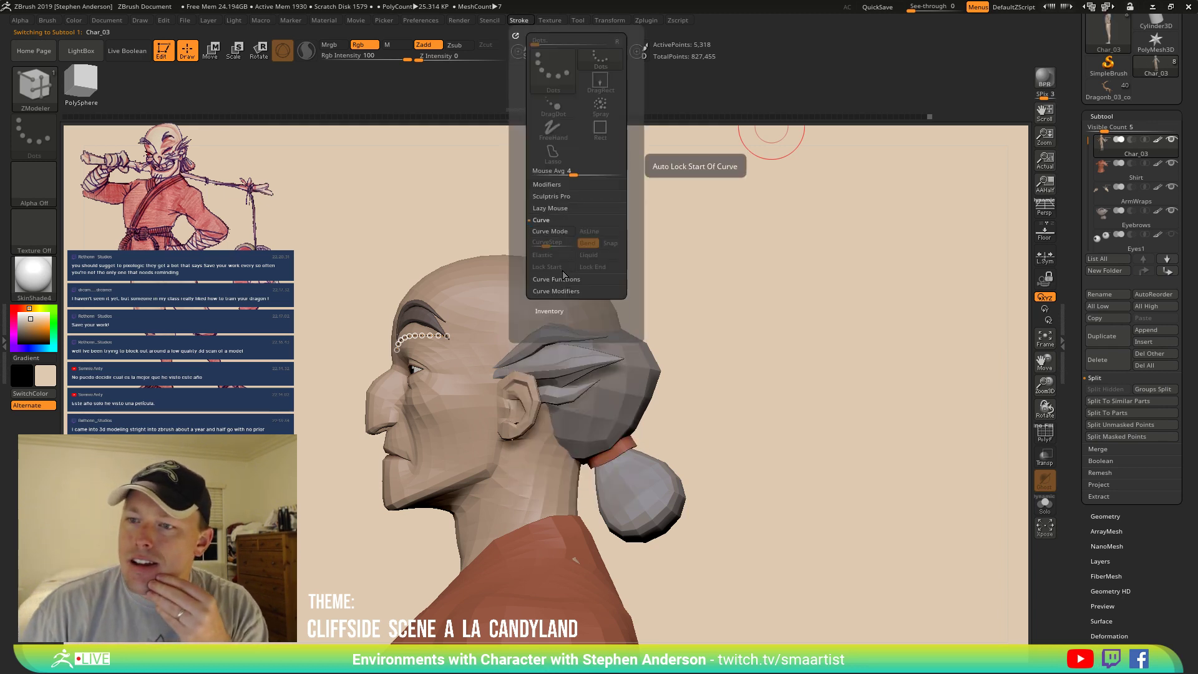
pyautogui.click(565, 279)
pyautogui.click(552, 243)
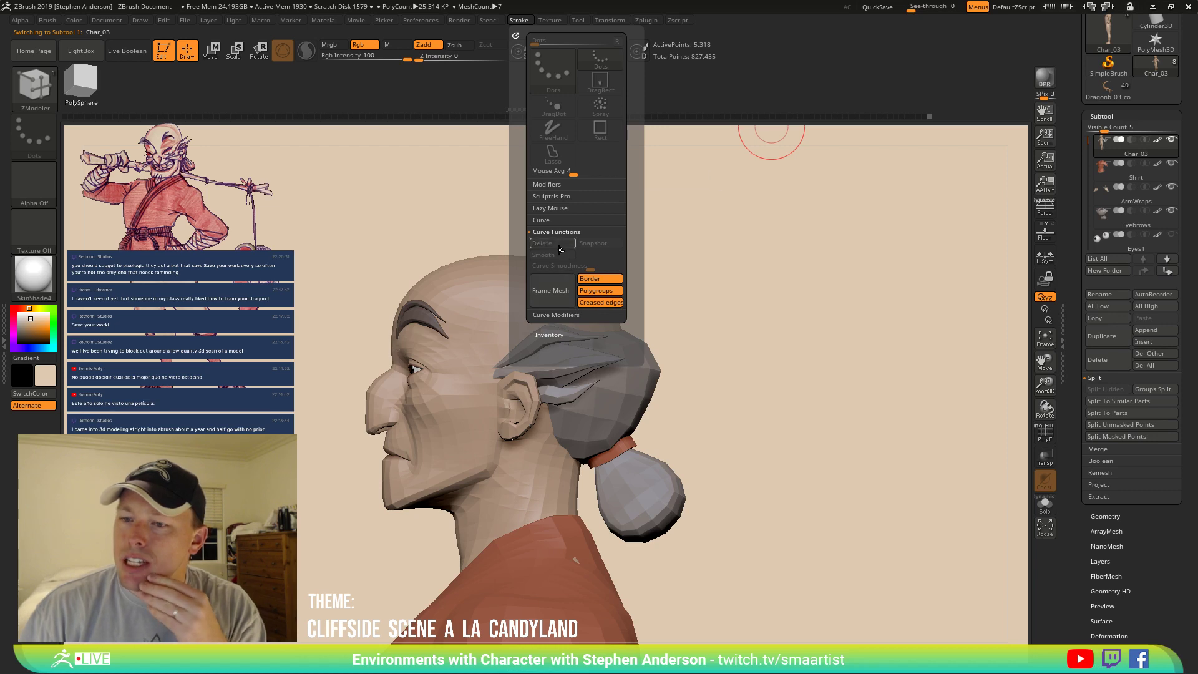
# Refine the old man's bald head with the Move brush at a draw size of about 1739.
pyautogui.moveTo(803, 319)
pyautogui.mouseDown()
pyautogui.moveTo(814, 322)
pyautogui.moveTo(771, 321)
pyautogui.mouseUp()
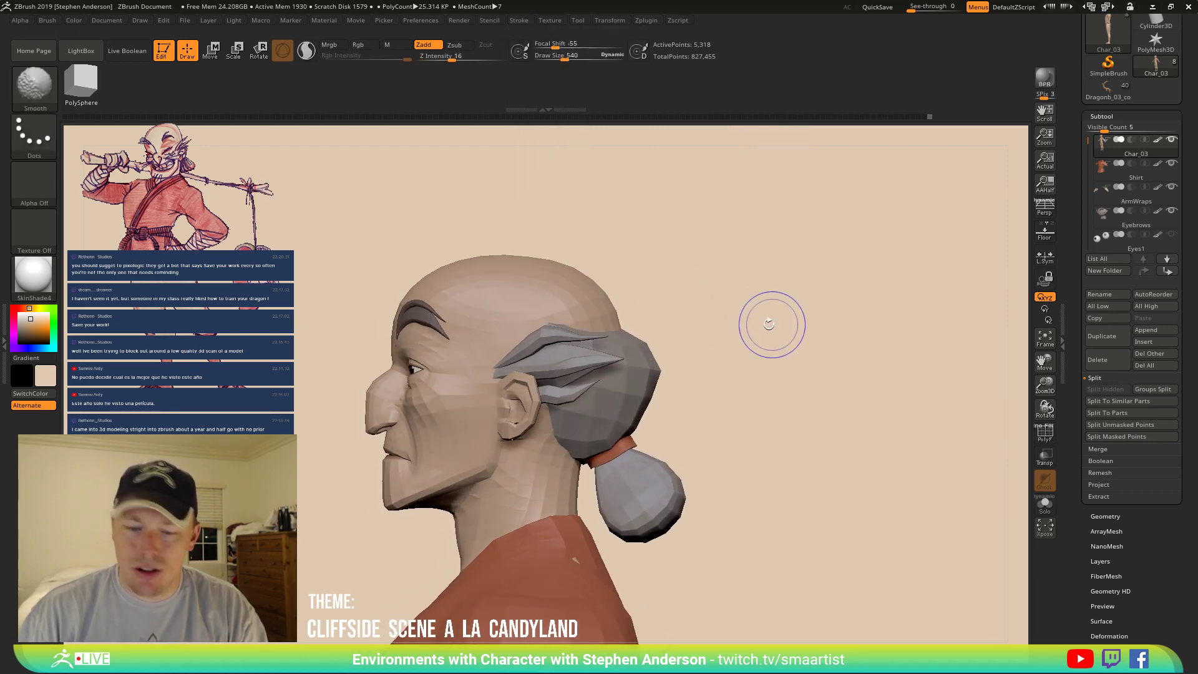
pyautogui.press('b')
pyautogui.press('m')
pyautogui.press('v')
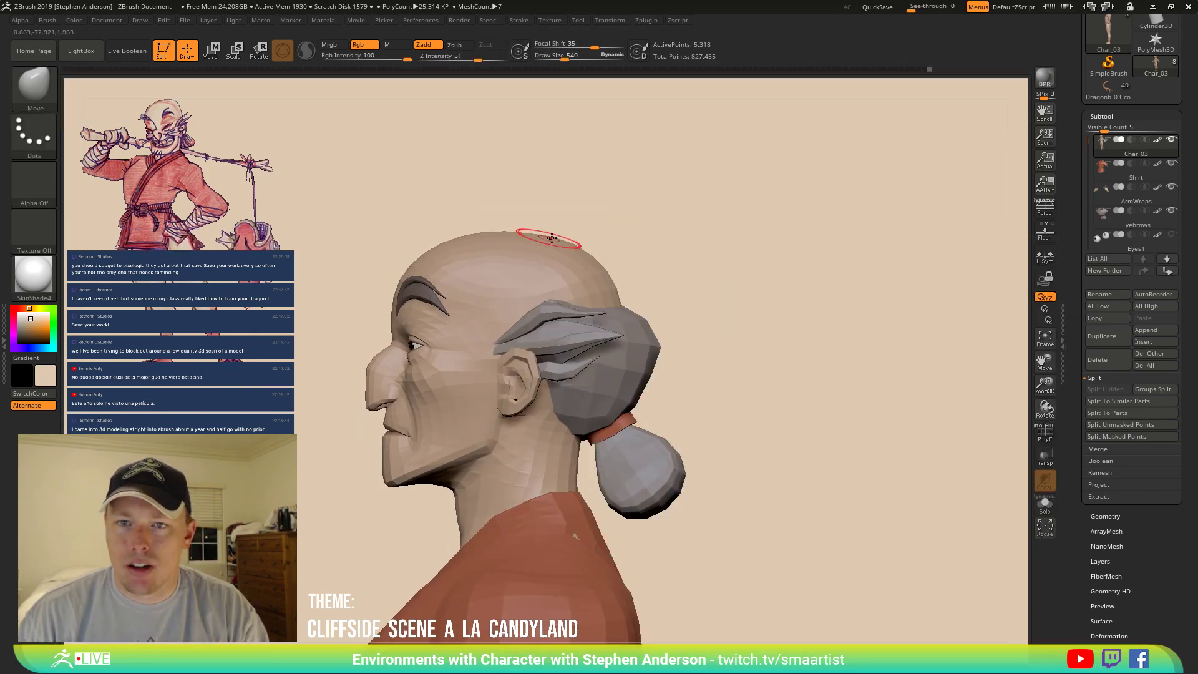
pyautogui.press('s')
pyautogui.moveTo(554, 241); pyautogui.dragTo(572, 252)
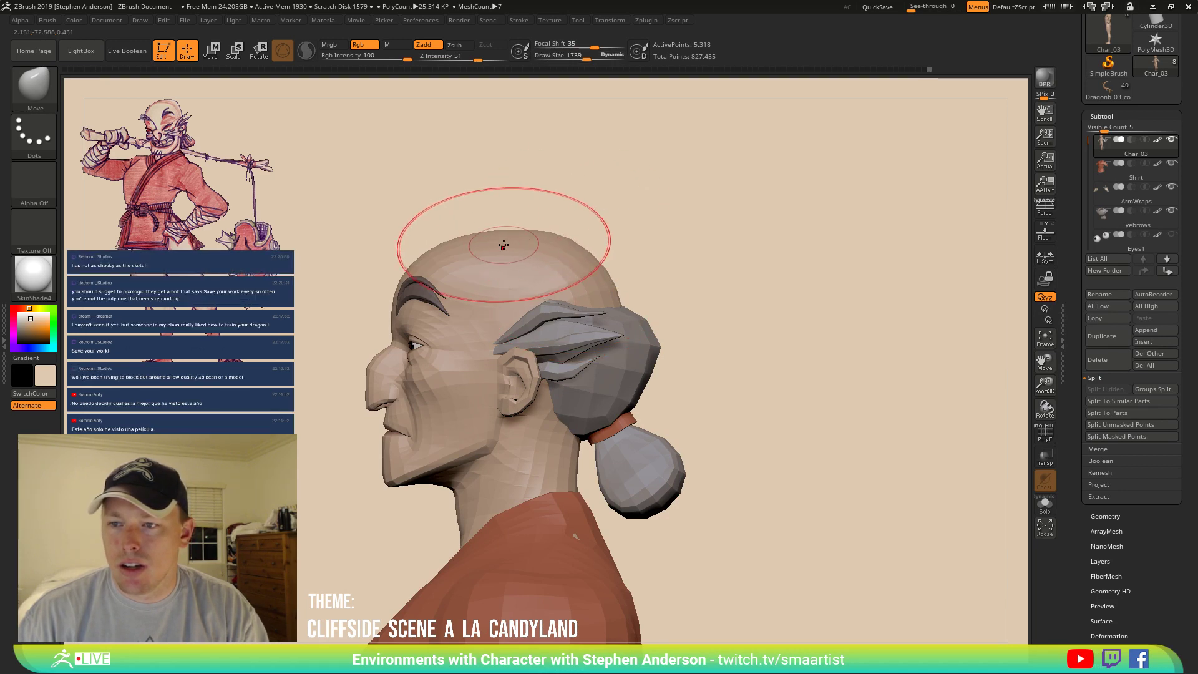
pyautogui.moveTo(503, 245)
pyautogui.mouseDown(button='right')
pyautogui.moveTo(604, 255)
pyautogui.moveTo(571, 239)
pyautogui.mouseUp(button='right')
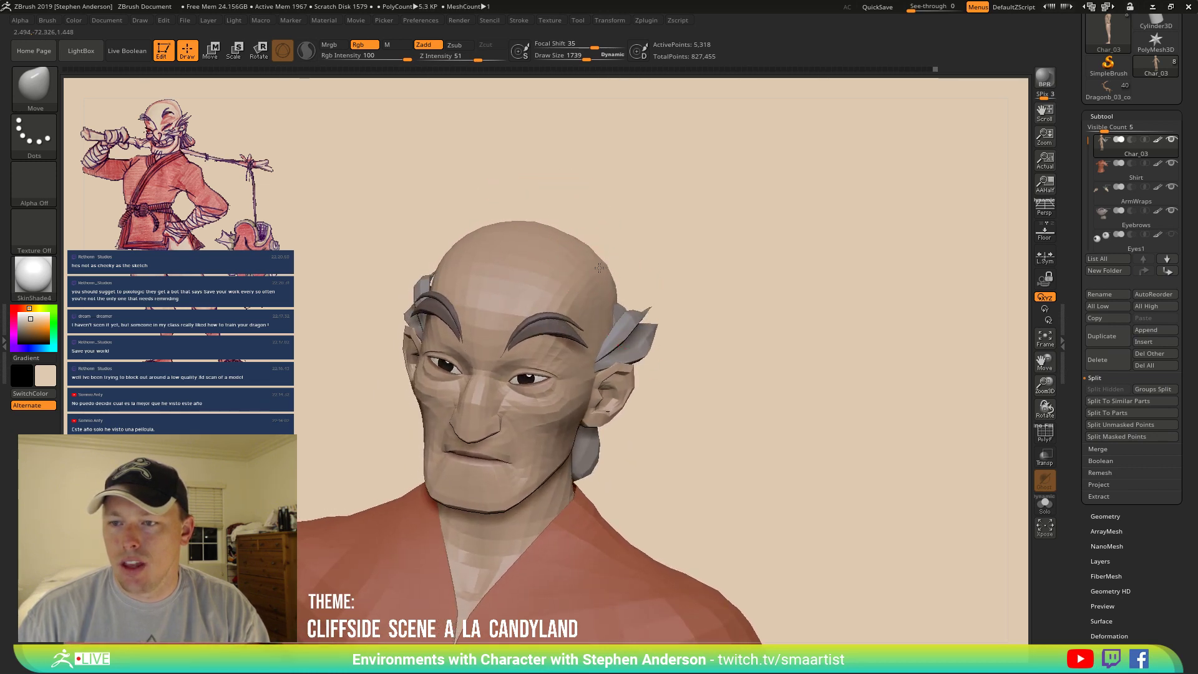
pyautogui.moveTo(601, 262)
pyautogui.mouseDown(button='right')
pyautogui.moveTo(581, 246)
pyautogui.moveTo(641, 259)
pyautogui.moveTo(636, 246)
pyautogui.moveTo(656, 289)
pyautogui.moveTo(676, 249)
pyautogui.moveTo(695, 259)
pyautogui.mouseUp(button='right')
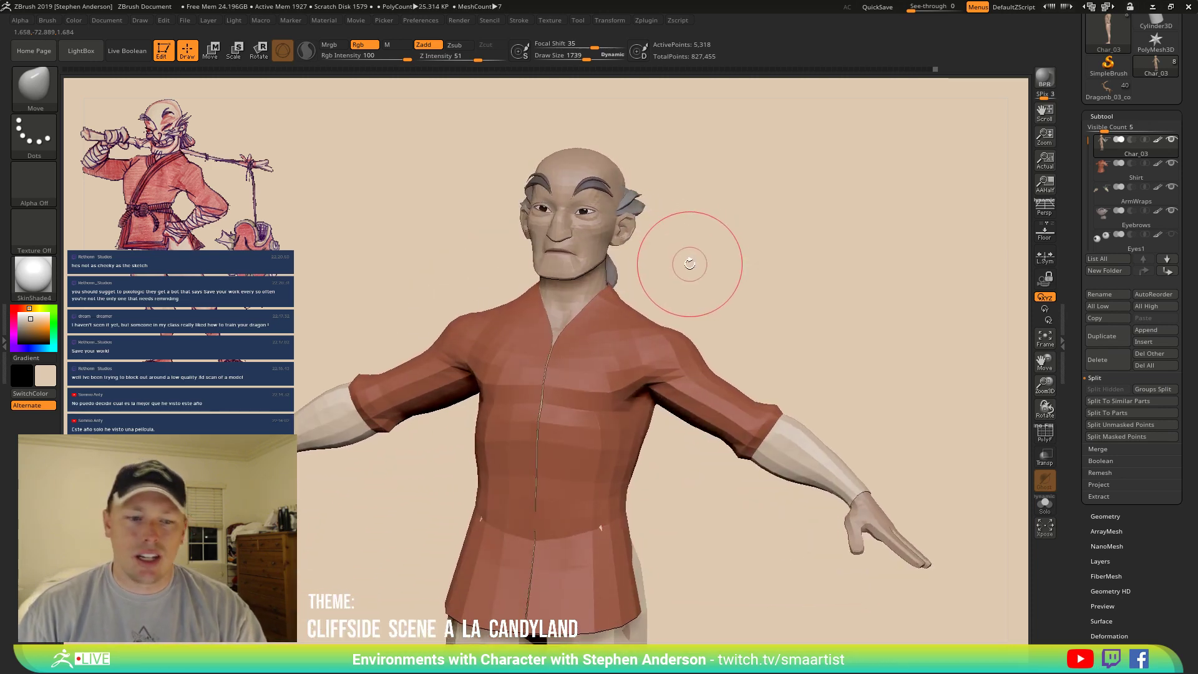
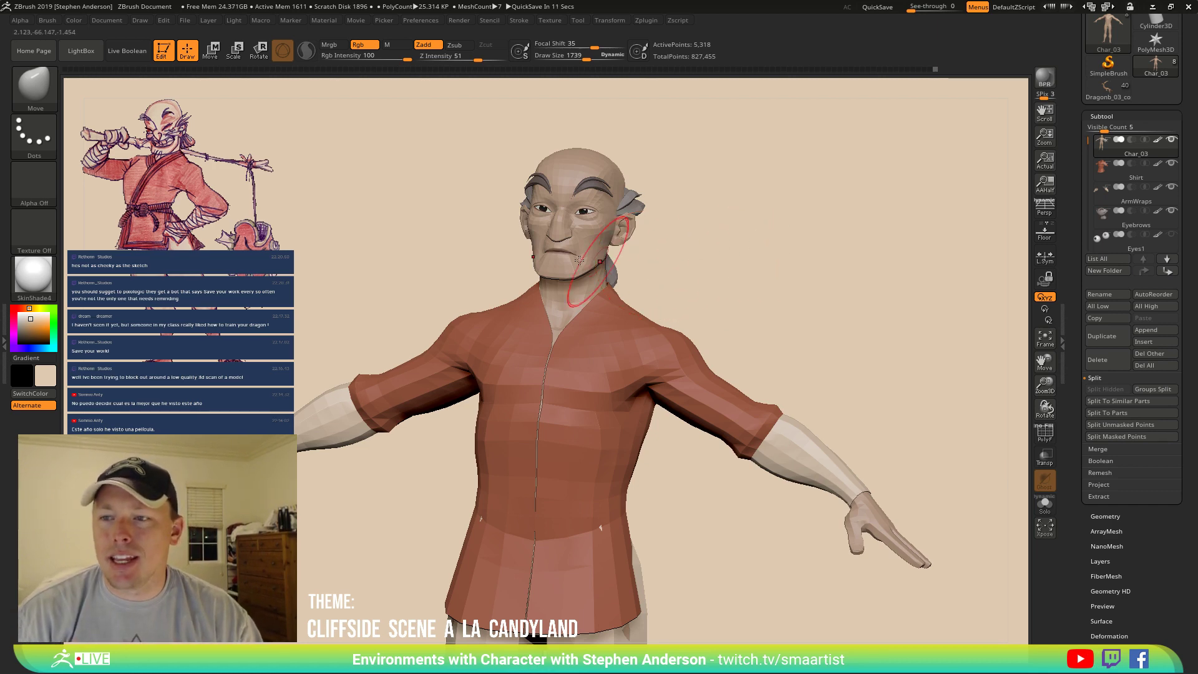
# Make the Shirt subtool active and refine its chest and underarm areas with the Move brush at a draw size of about 1145.
pyautogui.moveTo(606, 253); pyautogui.dragTo(574, 255, button='right')
pyautogui.moveTo(573, 254)
pyautogui.mouseDown()
pyautogui.moveTo(669, 249)
pyautogui.moveTo(616, 243)
pyautogui.mouseUp()
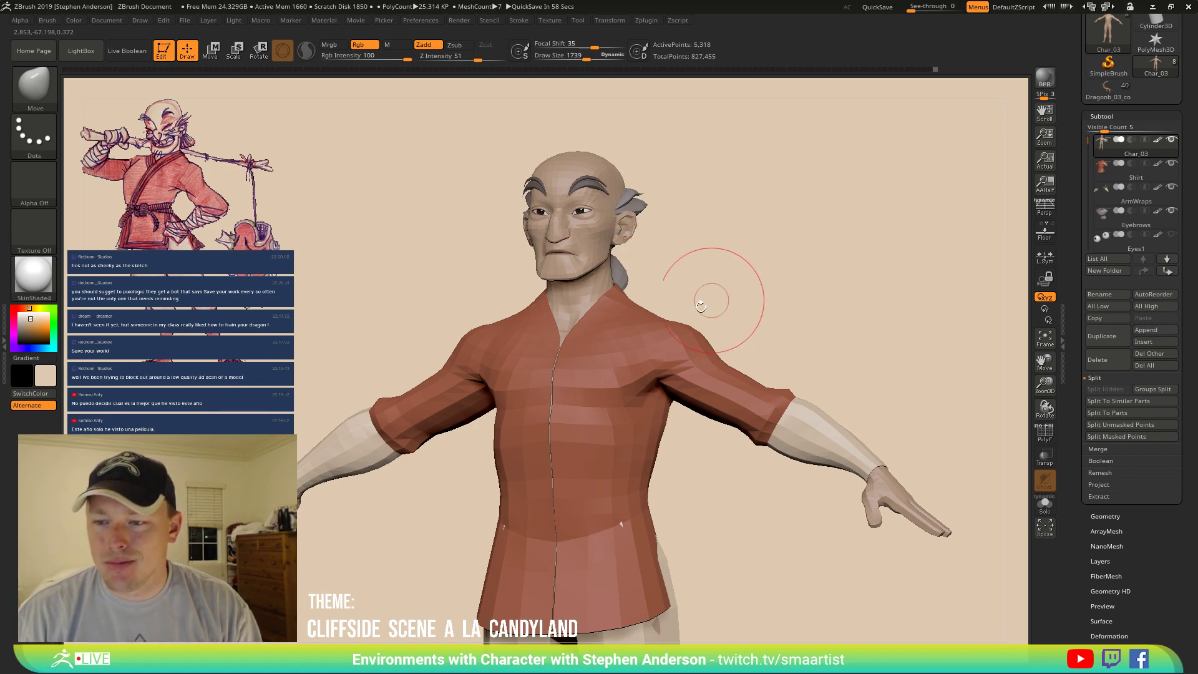
pyautogui.moveTo(709, 281)
pyautogui.mouseDown()
pyautogui.moveTo(590, 382)
pyautogui.moveTo(625, 447)
pyautogui.mouseUp()
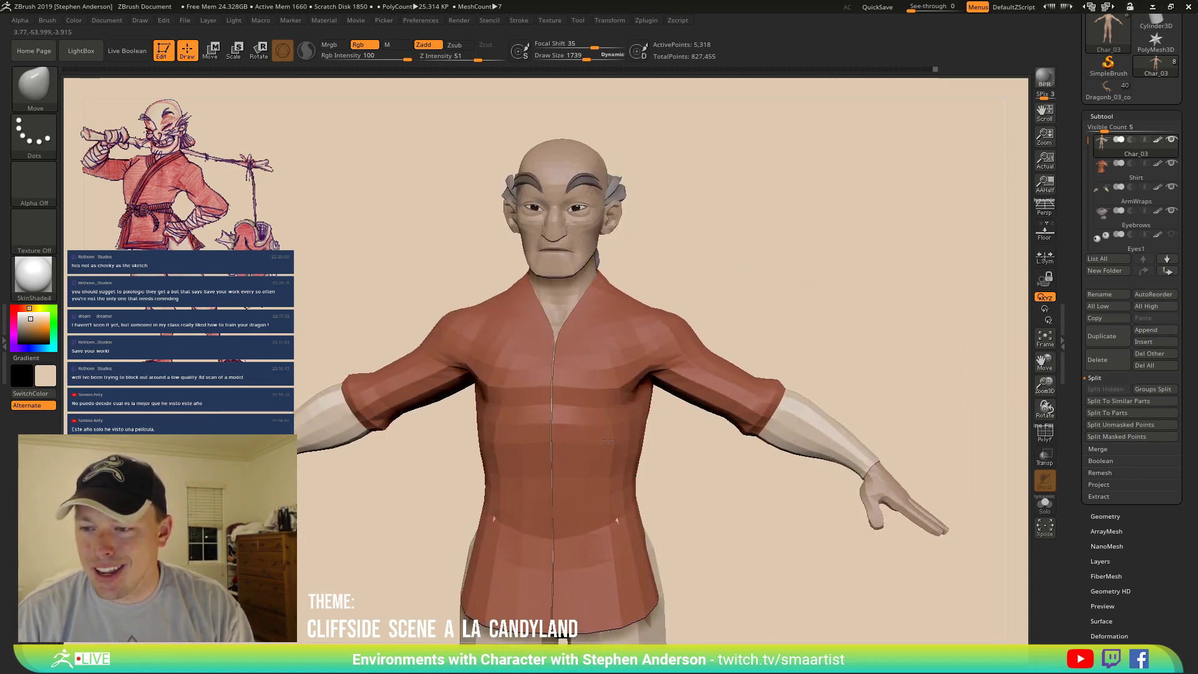
pyautogui.keyDown('alt'); pyautogui.click(614, 442); pyautogui.keyUp('alt')
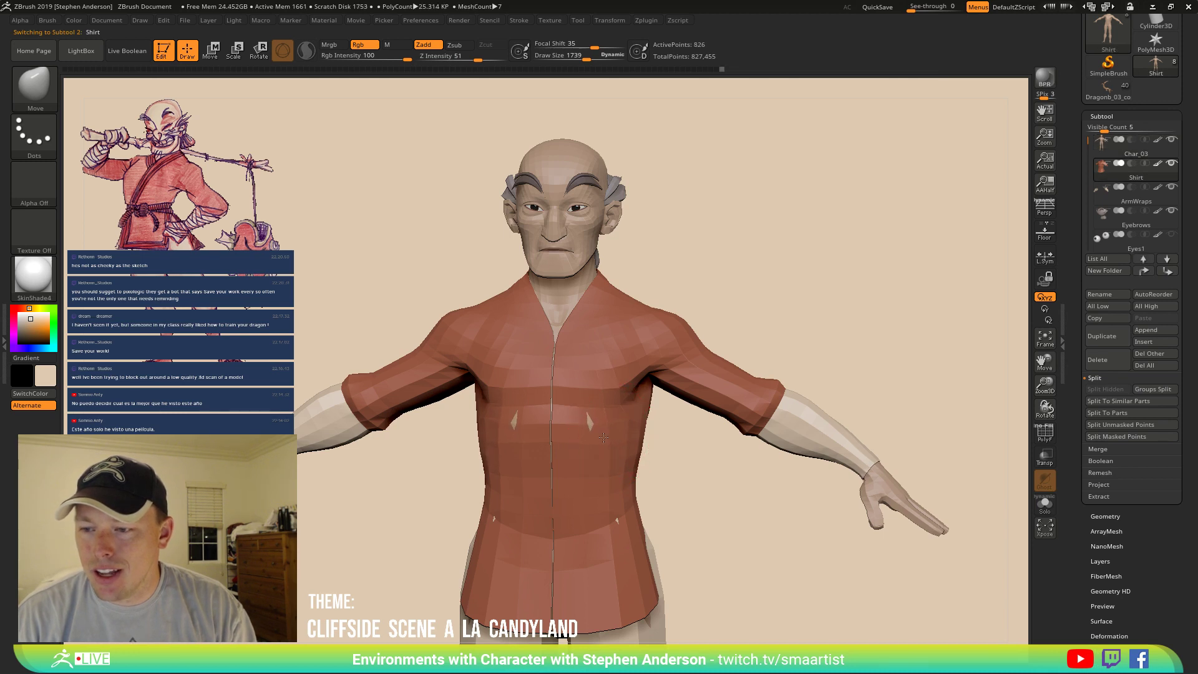
pyautogui.moveTo(693, 437); pyautogui.dragTo(623, 402)
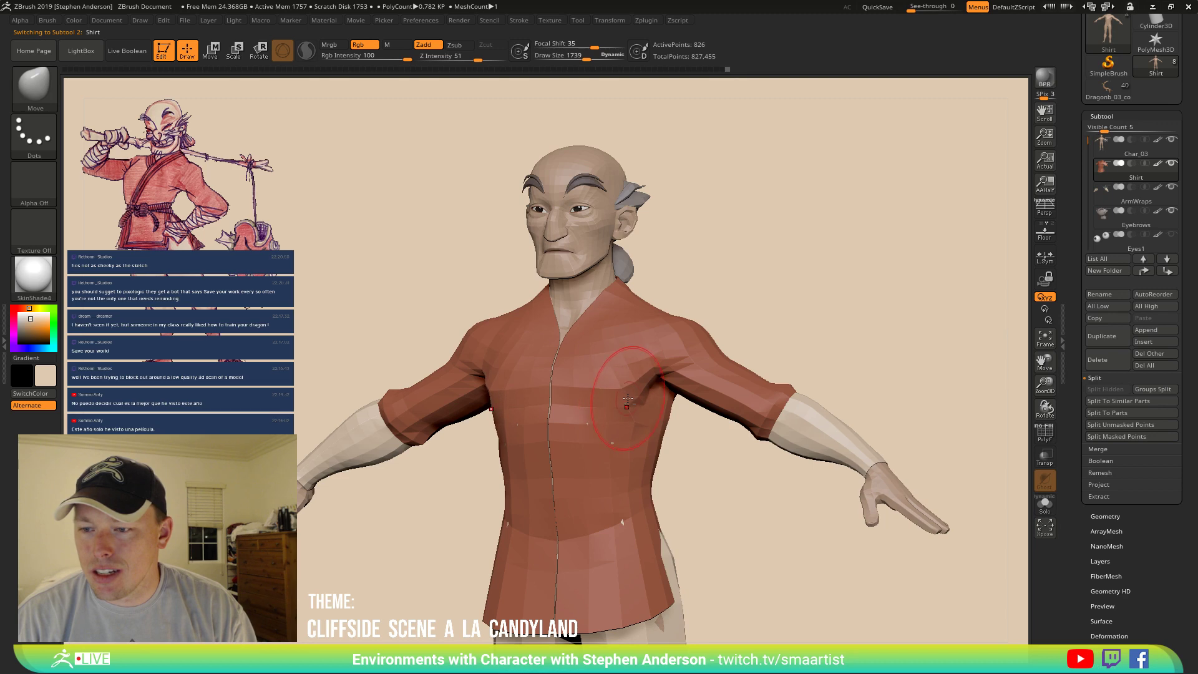
pyautogui.moveTo(627, 402)
pyautogui.mouseDown(button='right')
pyautogui.moveTo(571, 404)
pyautogui.moveTo(626, 408)
pyautogui.mouseUp(button='right')
pyautogui.press('s')
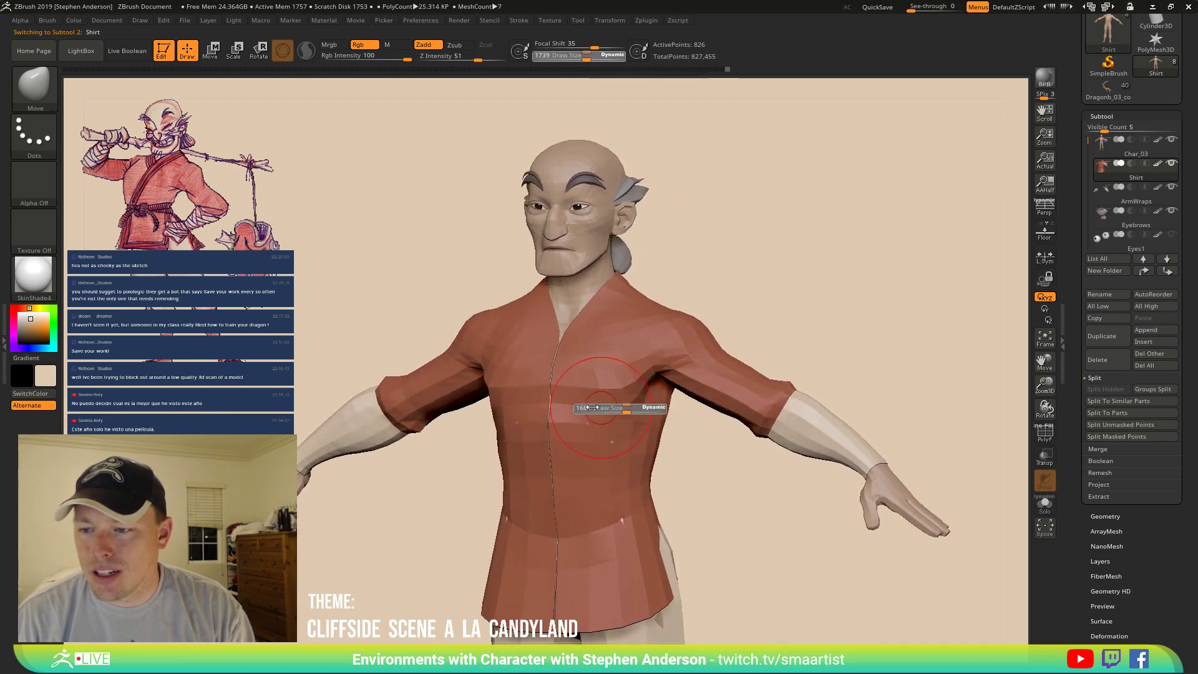
pyautogui.moveTo(412, 400); pyautogui.dragTo(407, 399)
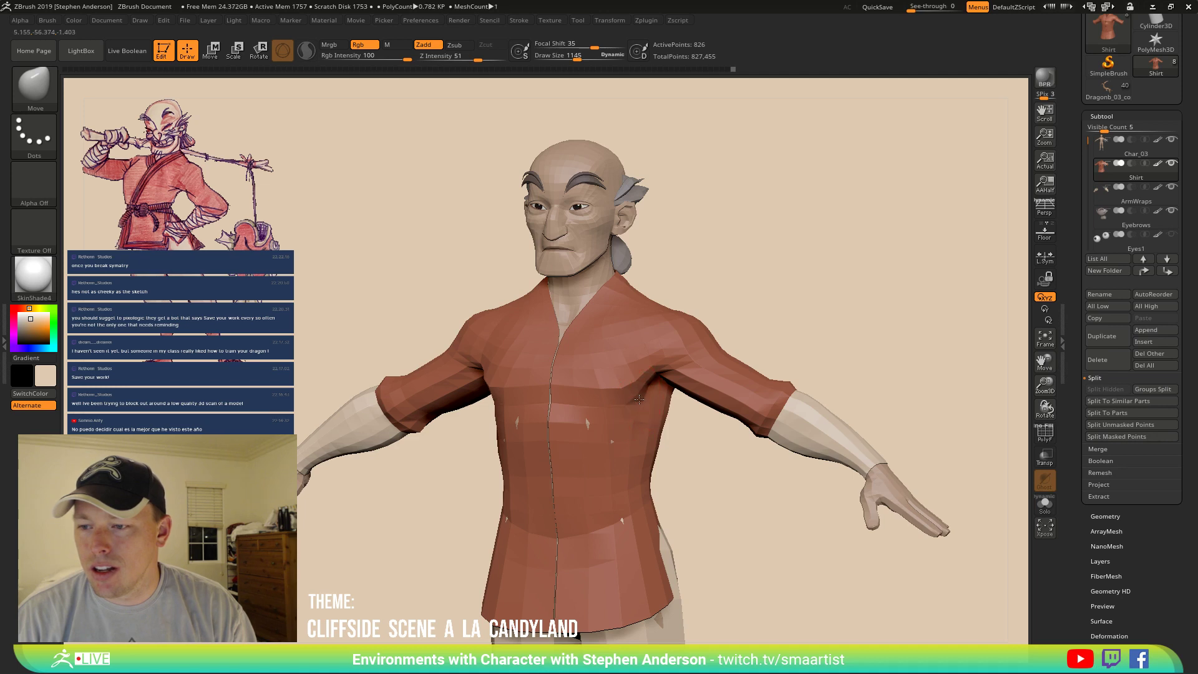
pyautogui.moveTo(634, 398); pyautogui.dragTo(617, 391, button='right')
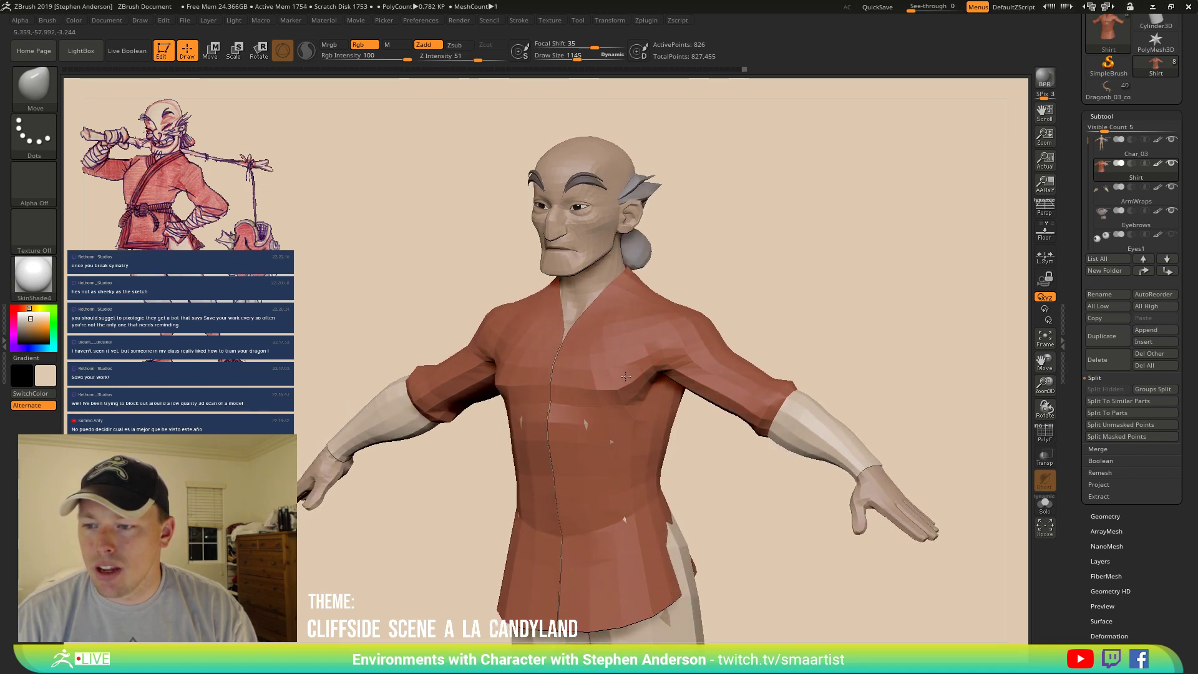
pyautogui.moveTo(626, 376); pyautogui.dragTo(609, 390, button='right')
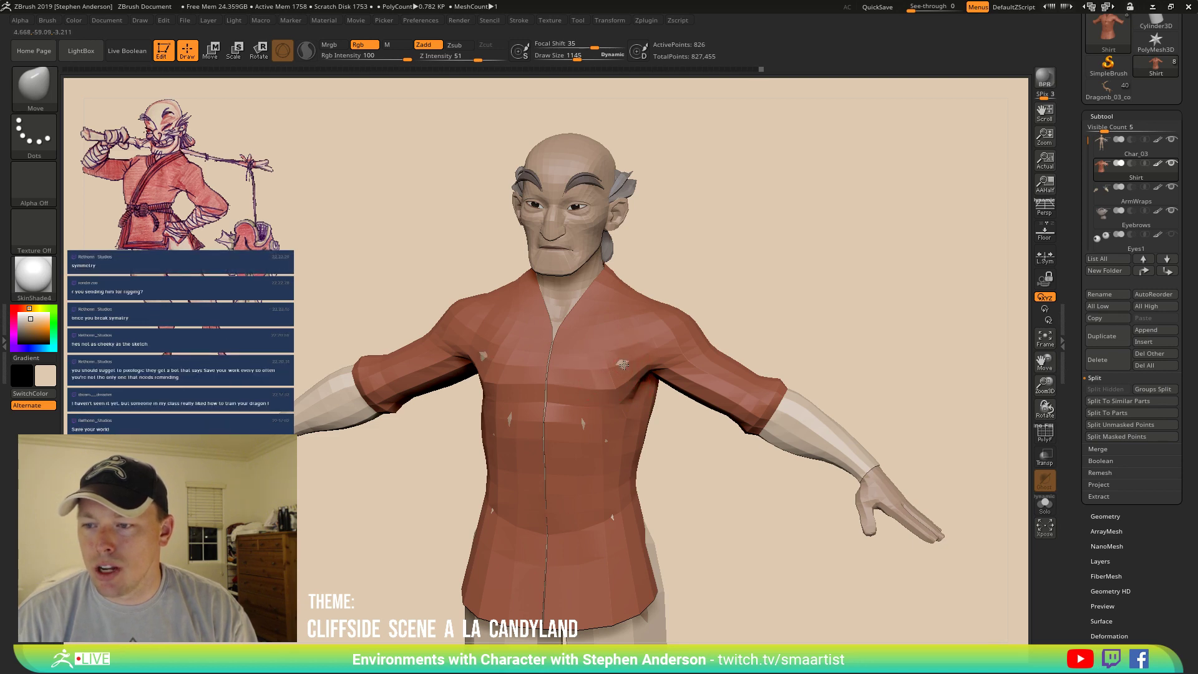
pyautogui.moveTo(577, 442); pyautogui.dragTo(628, 448, button='right')
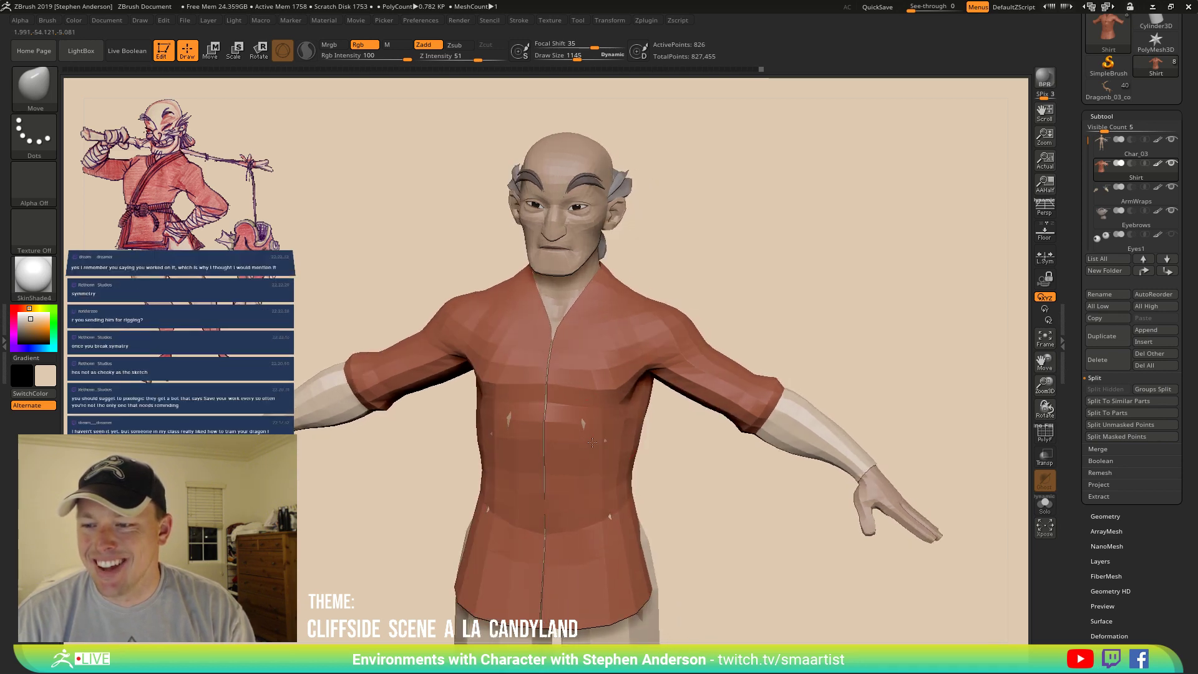
# Adjust the shirt's torso with the Move brush at a draw size of about 1283 and check the whole character.
pyautogui.press('s')
pyautogui.moveTo(633, 449); pyautogui.dragTo(618, 446)
pyautogui.moveTo(618, 446)
pyautogui.keyDown('ctrl'); pyautogui.mouseDown(button='right')
pyautogui.moveTo(578, 403)
pyautogui.moveTo(597, 406)
pyautogui.moveTo(578, 417)
pyautogui.moveTo(595, 403)
pyautogui.moveTo(625, 407)
pyautogui.mouseUp(button='right'); pyautogui.keyUp('ctrl')
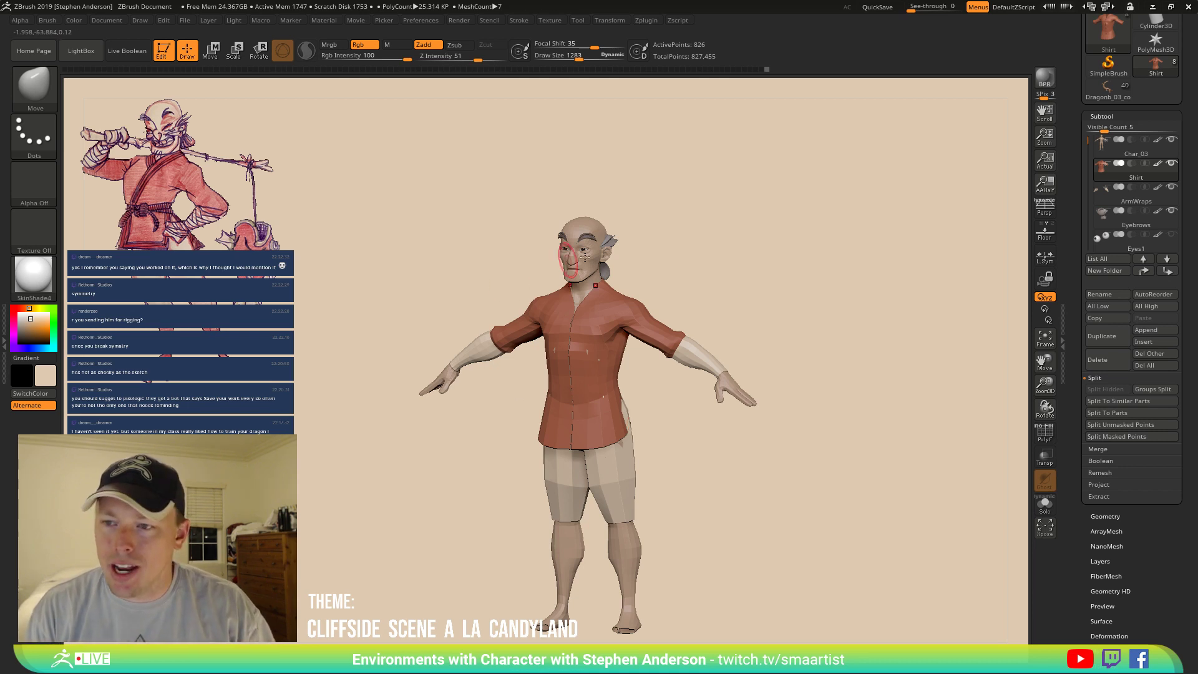
pyautogui.moveTo(530, 264); pyautogui.dragTo(548, 395)
pyautogui.moveTo(548, 395)
pyautogui.mouseDown(button='right')
pyautogui.moveTo(569, 392)
pyautogui.moveTo(561, 365)
pyautogui.moveTo(513, 337)
pyautogui.moveTo(554, 342)
pyautogui.moveTo(566, 381)
pyautogui.moveTo(542, 300)
pyautogui.moveTo(561, 296)
pyautogui.moveTo(531, 319)
pyautogui.moveTo(553, 311)
pyautogui.moveTo(563, 406)
pyautogui.moveTo(543, 367)
pyautogui.moveTo(549, 348)
pyautogui.moveTo(566, 367)
pyautogui.moveTo(590, 364)
pyautogui.mouseUp(button='right')
# Save the character tool to the _CandyLand folder under its existing name, Char_03.
pyautogui.hotkey('ctrl', 's')
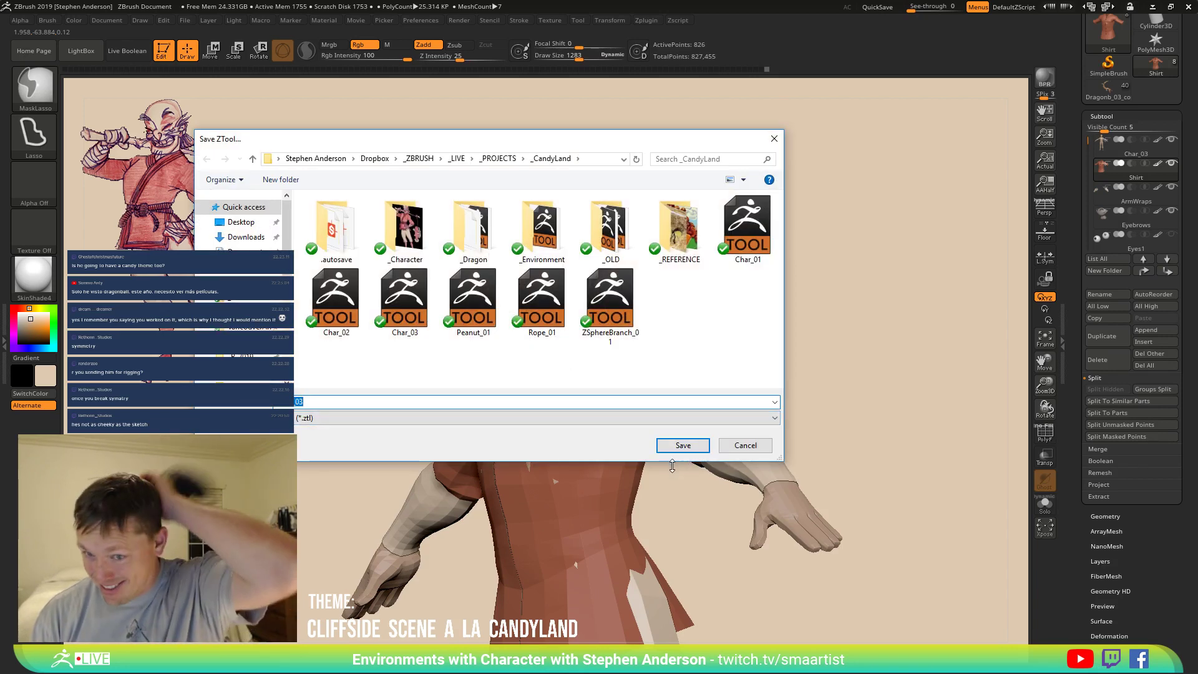
pyautogui.click(683, 445)
pyautogui.click(637, 336)
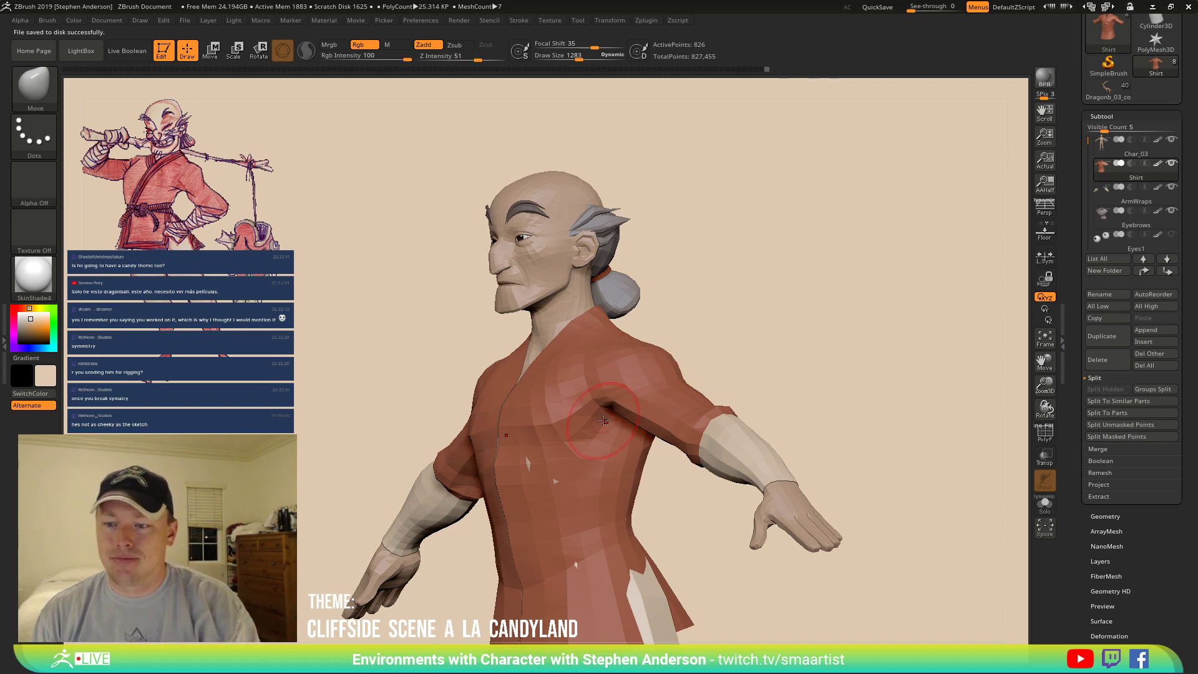
# Switch to the Dragonb_03 scene tool and frame the two dragons on the chocolate cliff.
pyautogui.moveTo(604, 421)
pyautogui.mouseDown(button='right')
pyautogui.moveTo(637, 424)
pyautogui.moveTo(596, 397)
pyautogui.moveTo(634, 344)
pyautogui.moveTo(686, 342)
pyautogui.moveTo(649, 343)
pyautogui.mouseUp(button='right')
pyautogui.click(1103, 93)
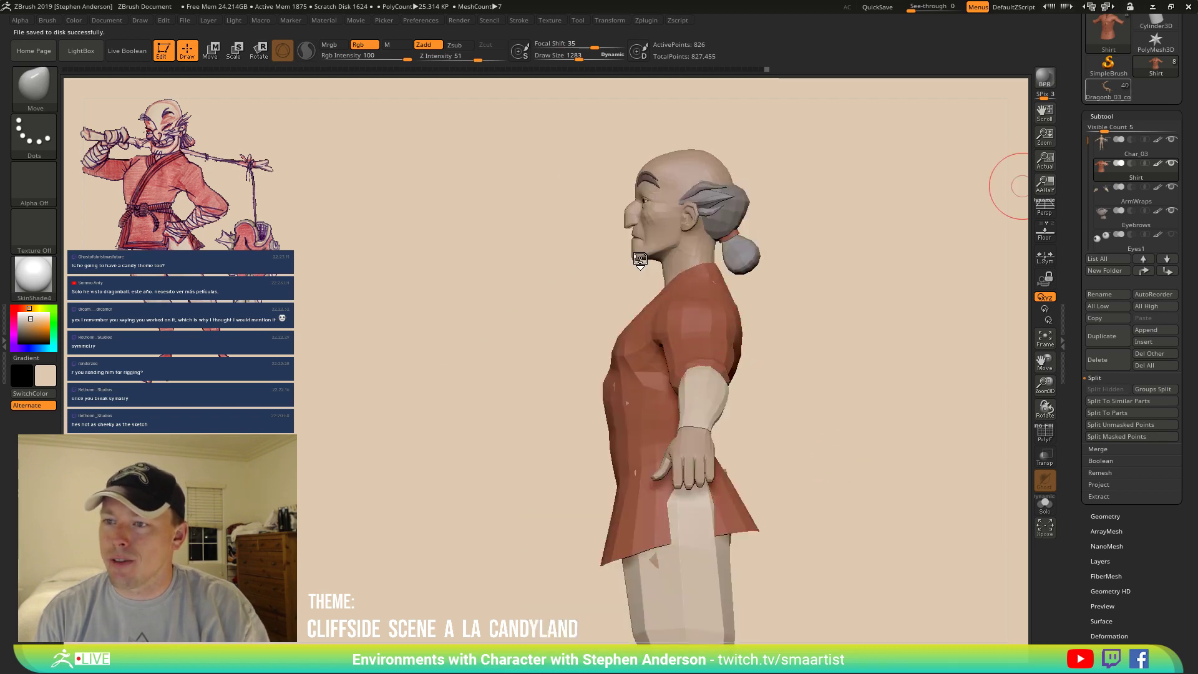
pyautogui.keyDown('alt'); pyautogui.moveTo(763, 455); pyautogui.dragTo(678, 52, button='right'); pyautogui.keyUp('alt')
pyautogui.moveTo(526, 451); pyautogui.dragTo(909, 211, button='right')
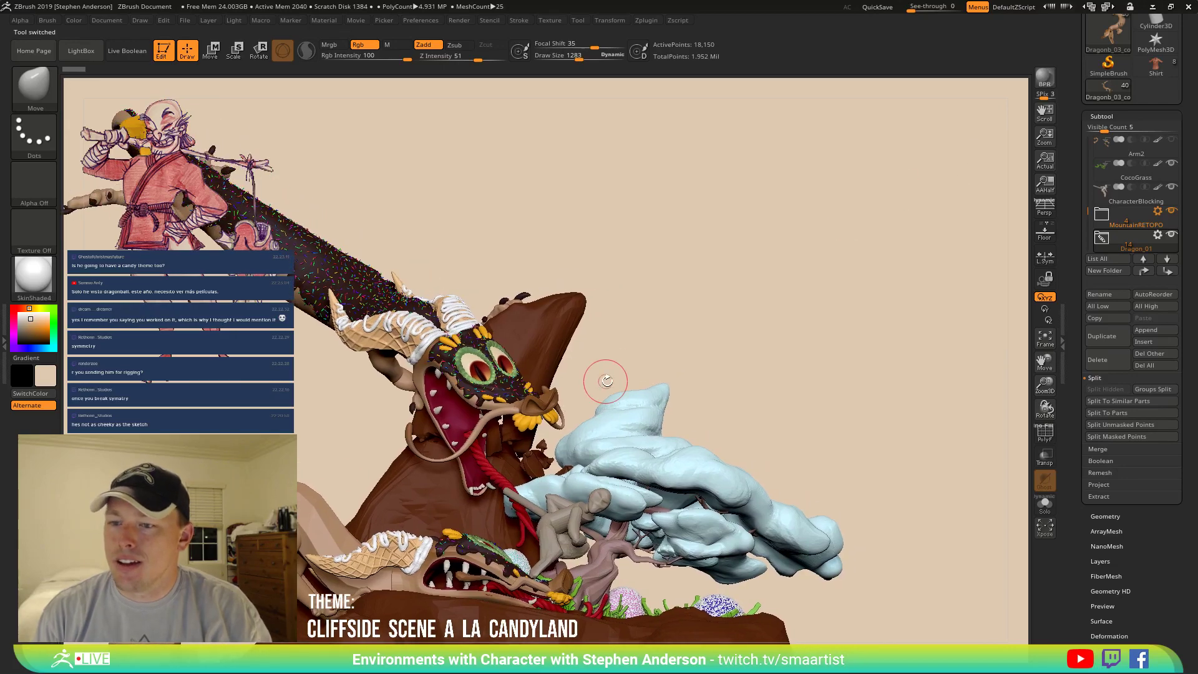
pyautogui.moveTo(620, 369); pyautogui.dragTo(369, 371, button='right')
pyautogui.moveTo(579, 381)
pyautogui.mouseDown(button='right')
pyautogui.moveTo(914, 424)
pyautogui.moveTo(917, 404)
pyautogui.moveTo(878, 400)
pyautogui.moveTo(879, 411)
pyautogui.mouseUp(button='right')
pyautogui.press('shift')
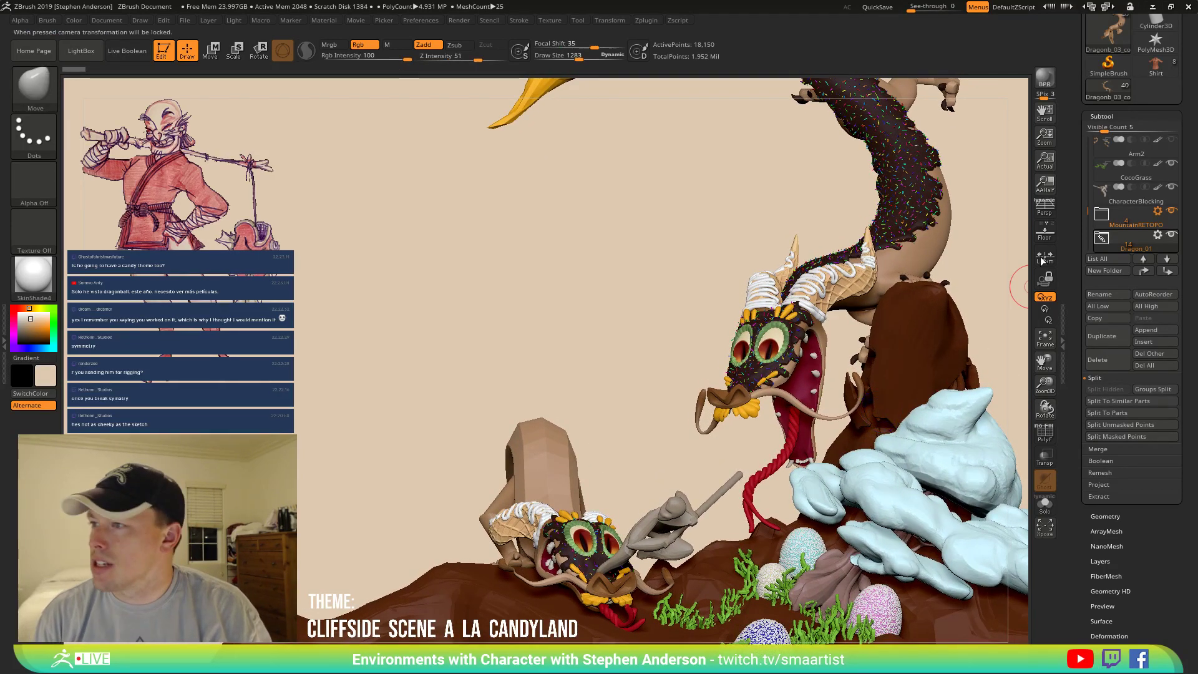
# Switch back to the old man character and place it in view beside the dragons for comparison.
pyautogui.click(1157, 67)
pyautogui.keyDown('alt'); pyautogui.moveTo(912, 366); pyautogui.dragTo(616, 460, button='right'); pyautogui.keyUp('alt')
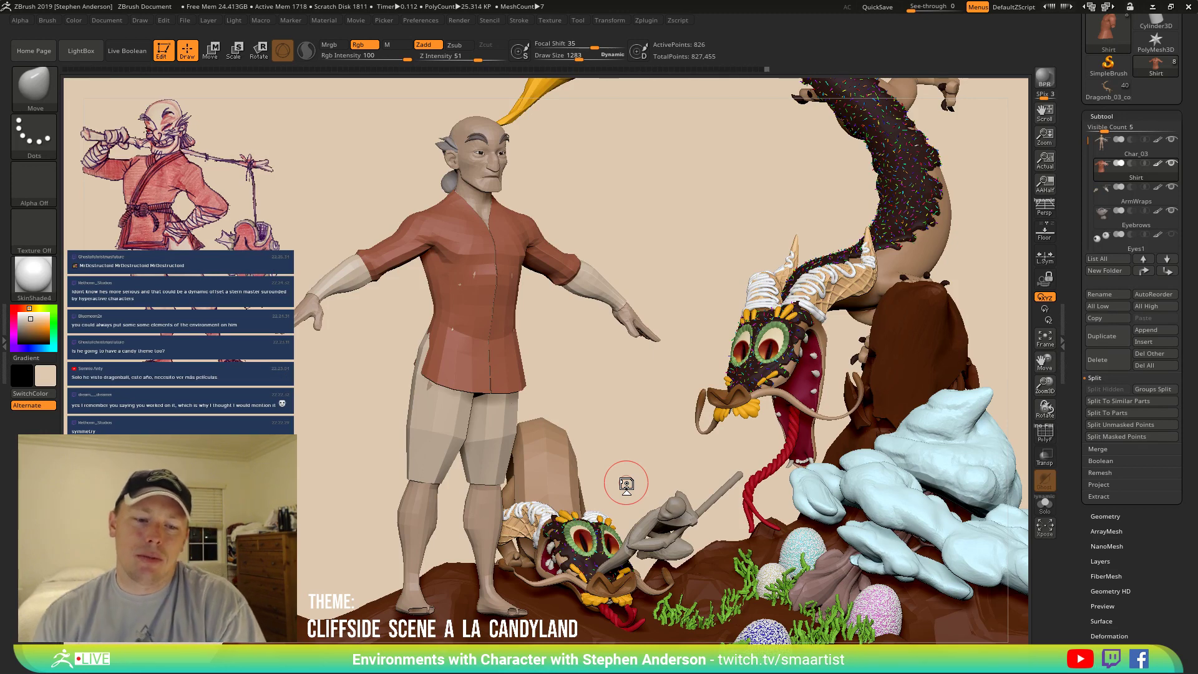
pyautogui.moveTo(565, 374); pyautogui.dragTo(577, 353)
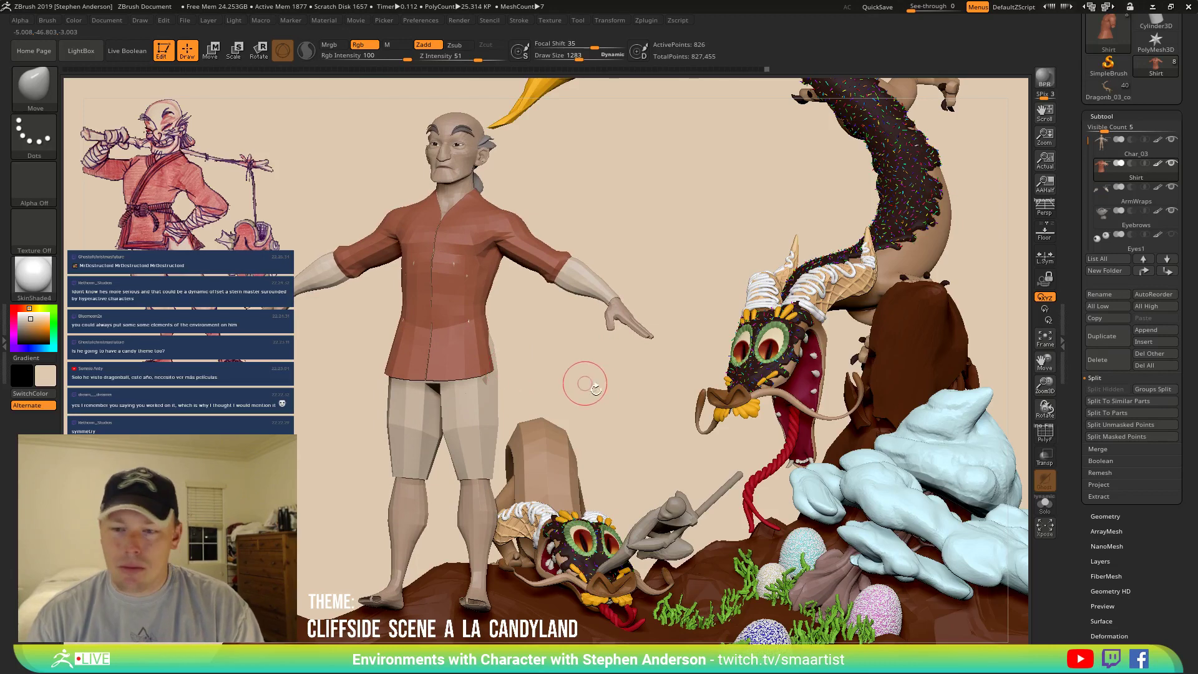
# Make the PolyMesh3D1 pants subtool active with transparency on, and pull in the outer legs with the Move brush at draw size 2306.
pyautogui.keyDown('alt'); pyautogui.click(483, 431); pyautogui.keyUp('alt')
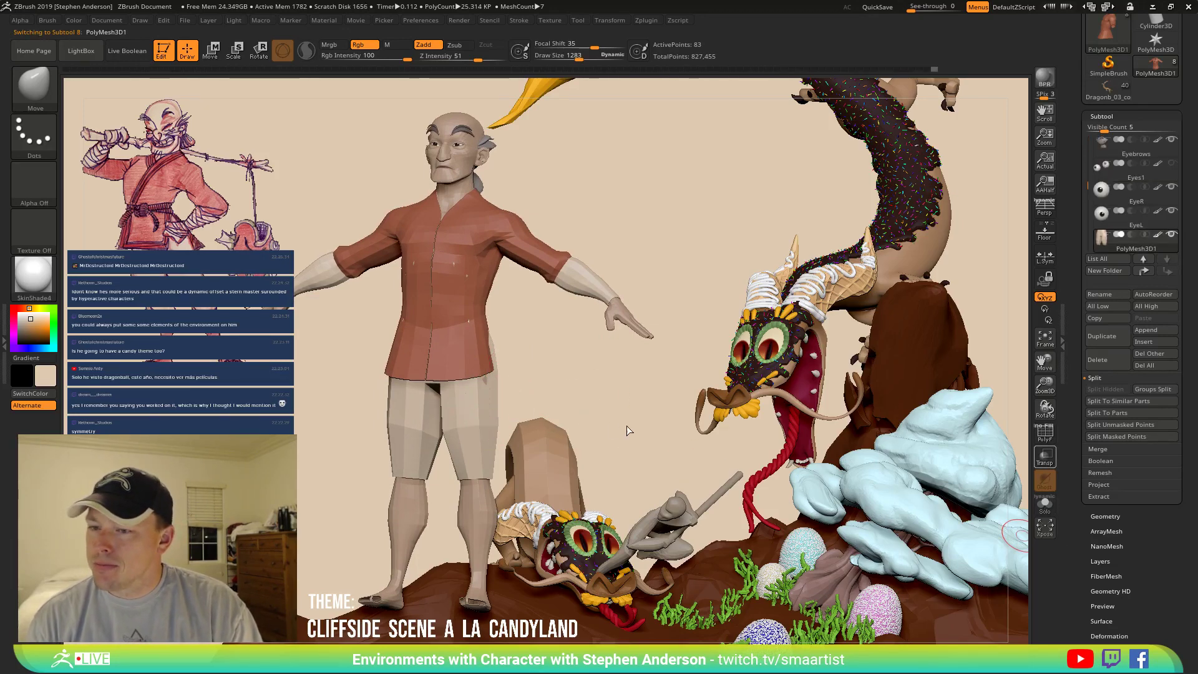
pyautogui.click(1045, 457)
pyautogui.moveTo(502, 388)
pyautogui.mouseDown()
pyautogui.moveTo(516, 360)
pyautogui.moveTo(502, 323)
pyautogui.moveTo(502, 378)
pyautogui.mouseUp()
pyautogui.moveTo(516, 402)
pyautogui.keyDown('ctrl'); pyautogui.mouseDown(button='right')
pyautogui.moveTo(535, 437)
pyautogui.moveTo(514, 286)
pyautogui.mouseUp(button='right'); pyautogui.keyUp('ctrl')
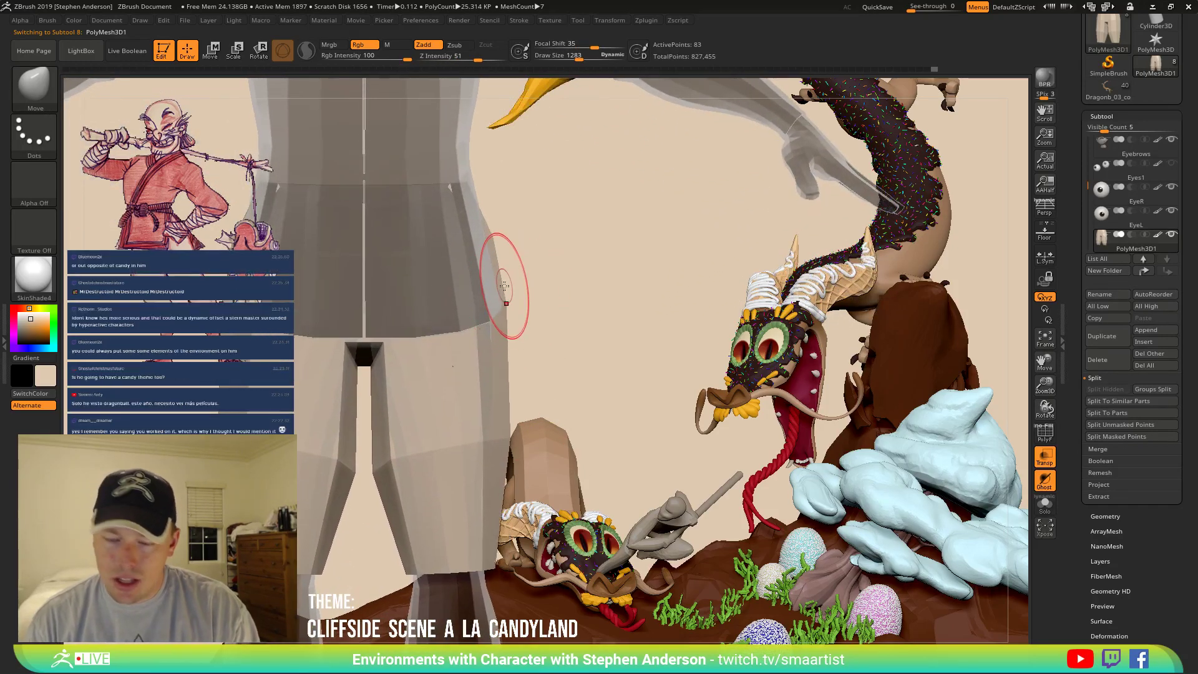
pyautogui.press('s')
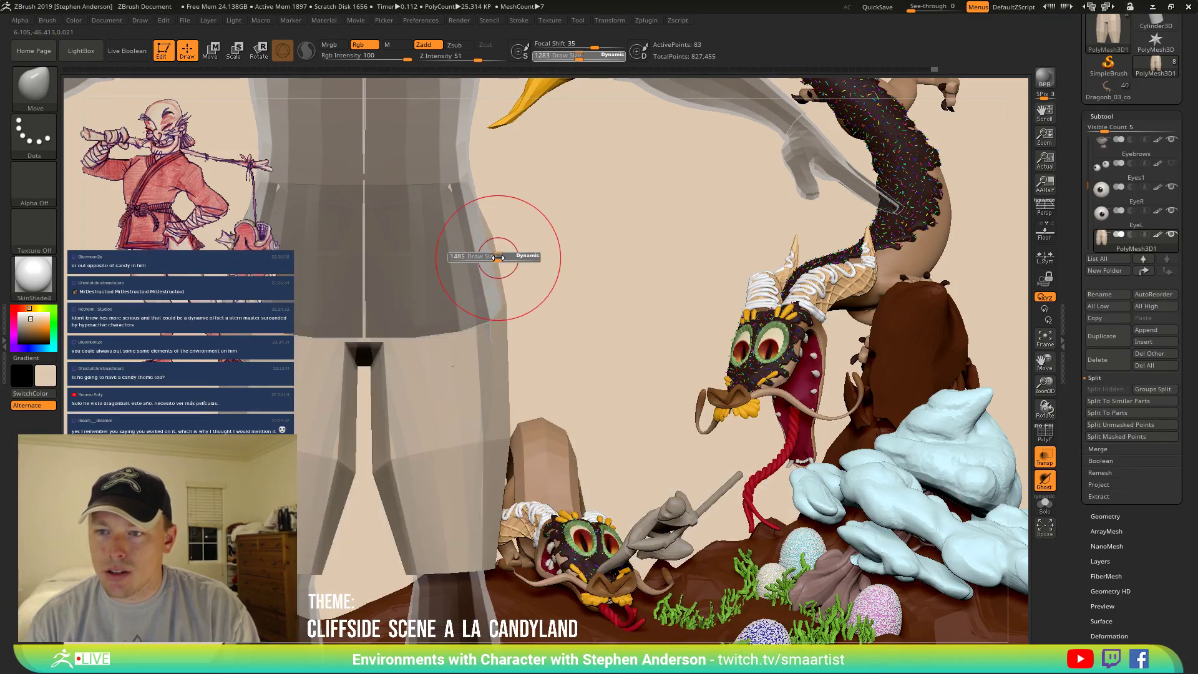
pyautogui.moveTo(499, 258)
pyautogui.mouseDown()
pyautogui.moveTo(510, 259)
pyautogui.moveTo(468, 243)
pyautogui.mouseUp()
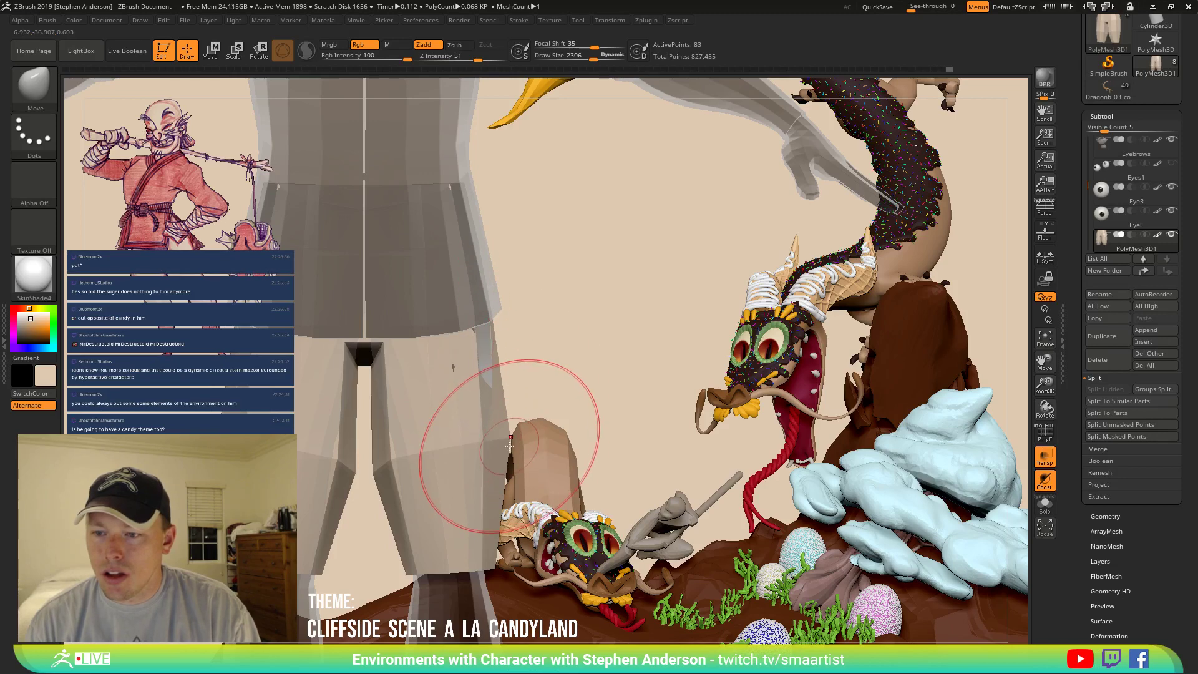
pyautogui.moveTo(509, 447); pyautogui.dragTo(484, 445)
pyautogui.moveTo(370, 466)
pyautogui.mouseDown()
pyautogui.moveTo(445, 466)
pyautogui.moveTo(258, 471)
pyautogui.mouseUp()
# Refine the pants' crotch and inner legs with the Move brush at draw sizes of about 1922 and 874.
pyautogui.press('s')
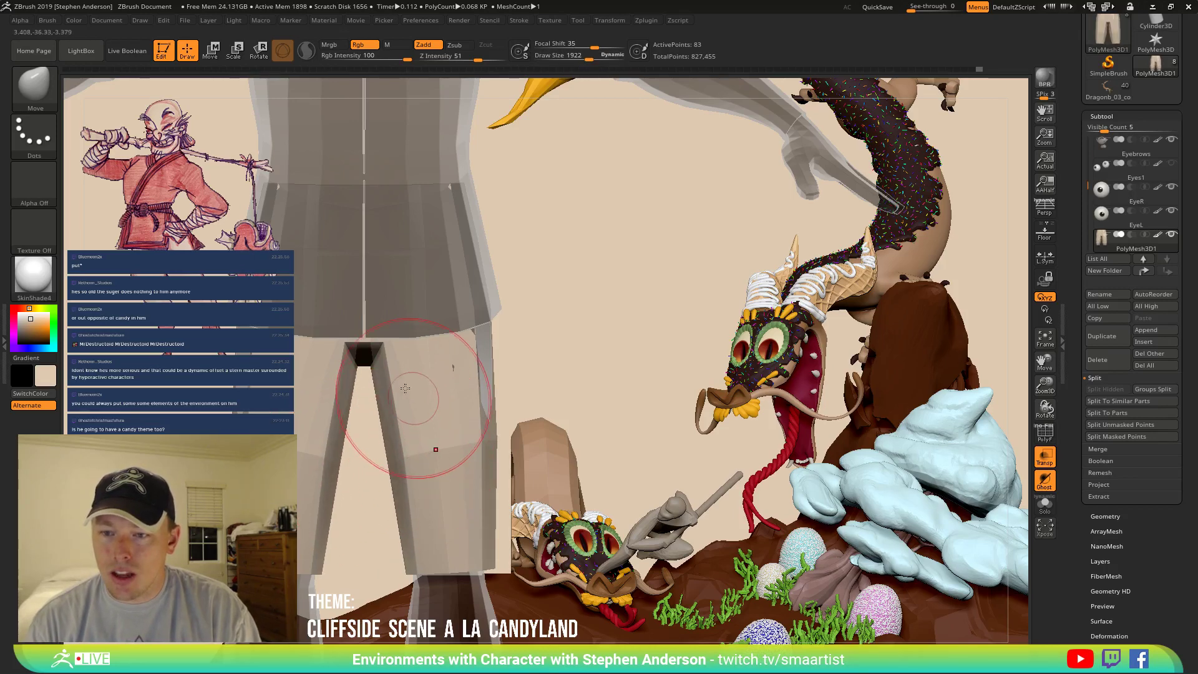
pyautogui.moveTo(364, 358)
pyautogui.mouseDown()
pyautogui.moveTo(366, 371)
pyautogui.moveTo(361, 347)
pyautogui.mouseUp()
pyautogui.press('s')
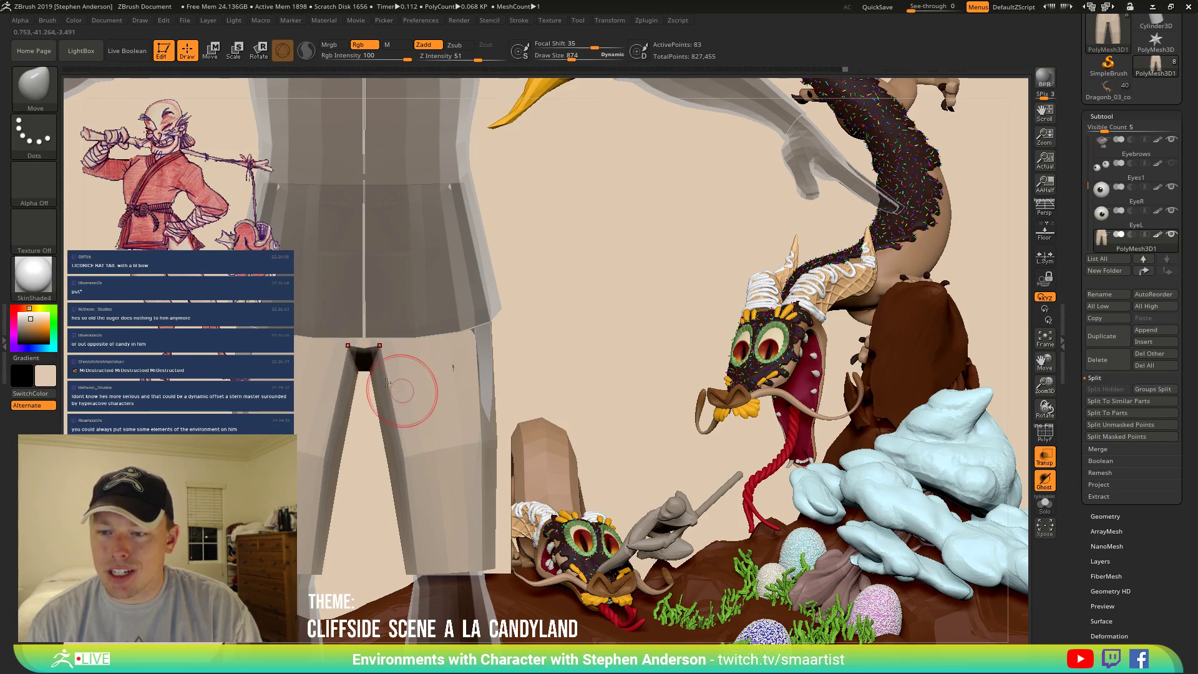
pyautogui.moveTo(414, 386); pyautogui.dragTo(369, 345, button='right')
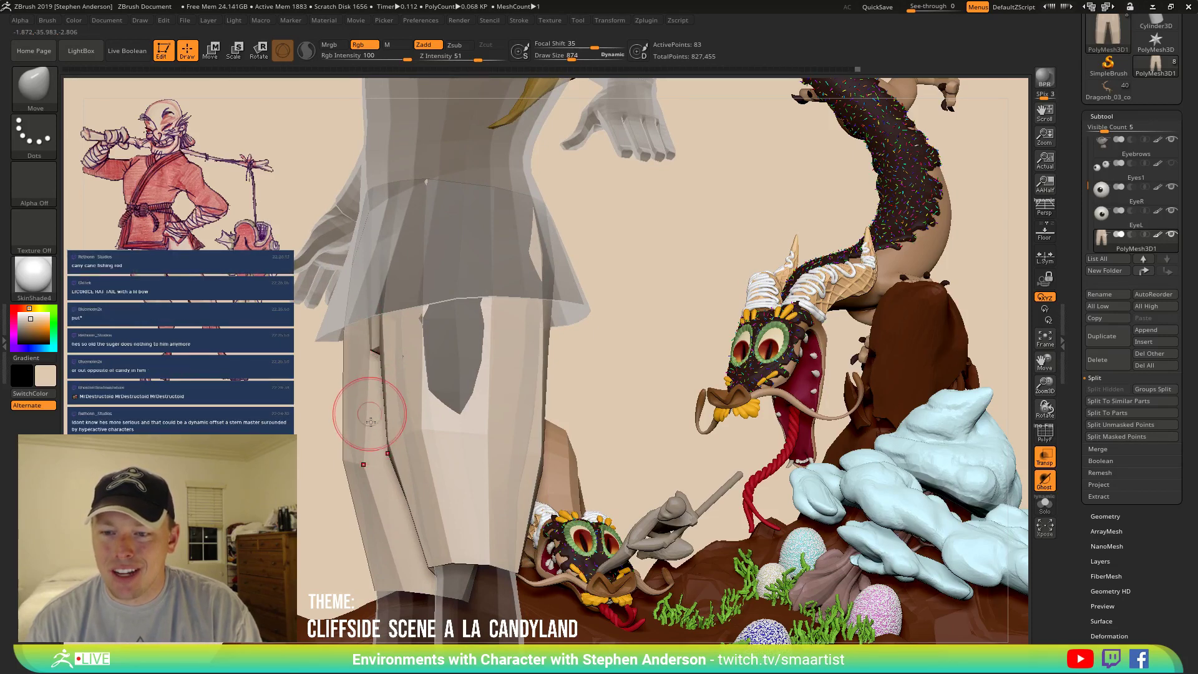
pyautogui.moveTo(374, 464)
pyautogui.mouseDown(button='right')
pyautogui.moveTo(397, 414)
pyautogui.moveTo(512, 461)
pyautogui.moveTo(496, 445)
pyautogui.mouseUp(button='right')
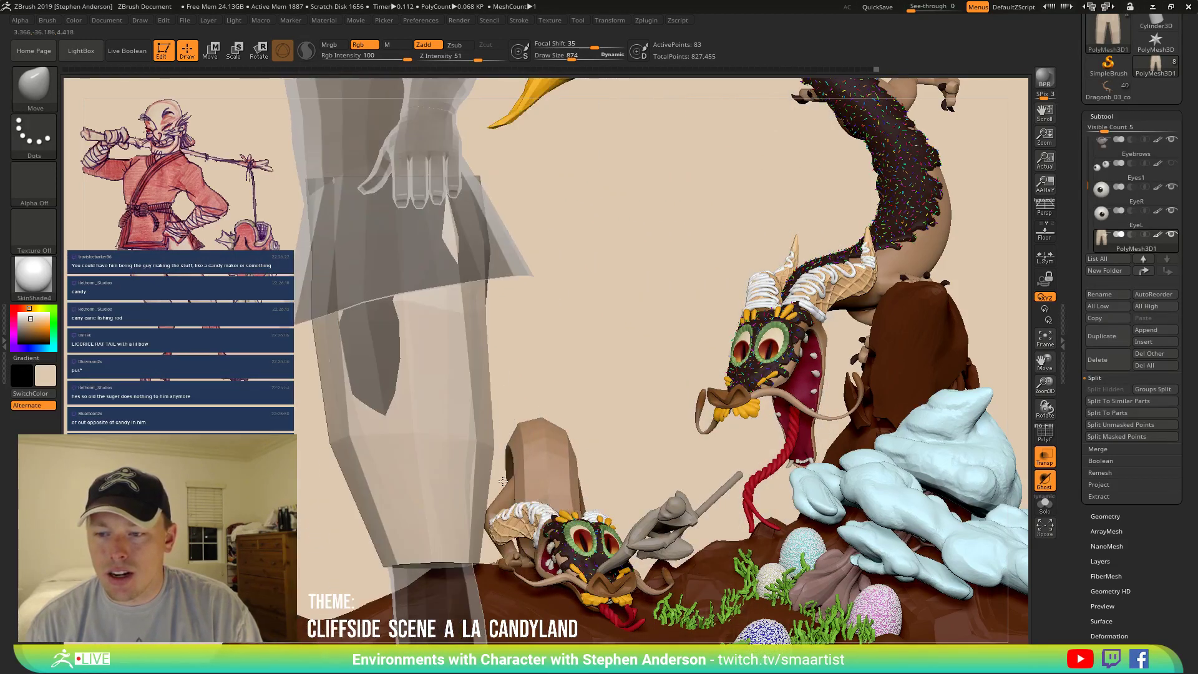
# Reshape the sides and inner thighs of the pants at draw sizes of about 2785 and 1828, and turn off transparency.
pyautogui.press('s')
pyautogui.moveTo(492, 446)
pyautogui.mouseDown()
pyautogui.moveTo(522, 447)
pyautogui.moveTo(470, 443)
pyautogui.mouseUp()
pyautogui.moveTo(472, 442)
pyautogui.mouseDown(button='right')
pyautogui.moveTo(496, 449)
pyautogui.moveTo(372, 421)
pyautogui.moveTo(396, 423)
pyautogui.mouseUp(button='right')
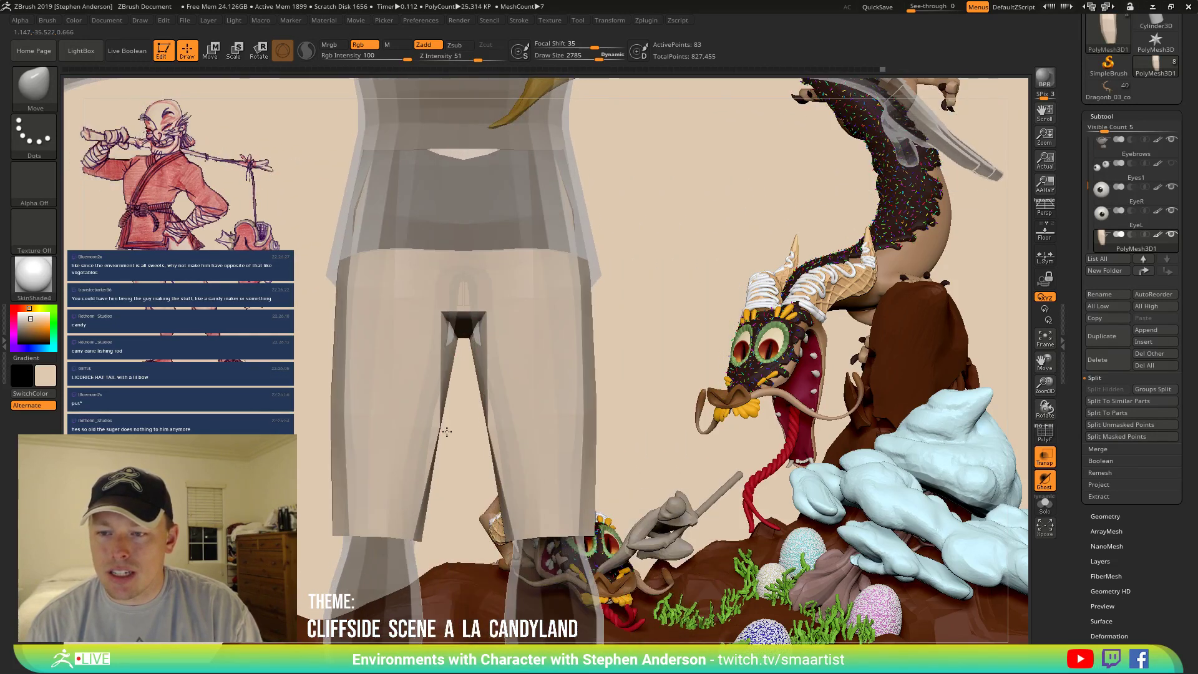
pyautogui.press('s')
pyautogui.moveTo(435, 431); pyautogui.dragTo(419, 421)
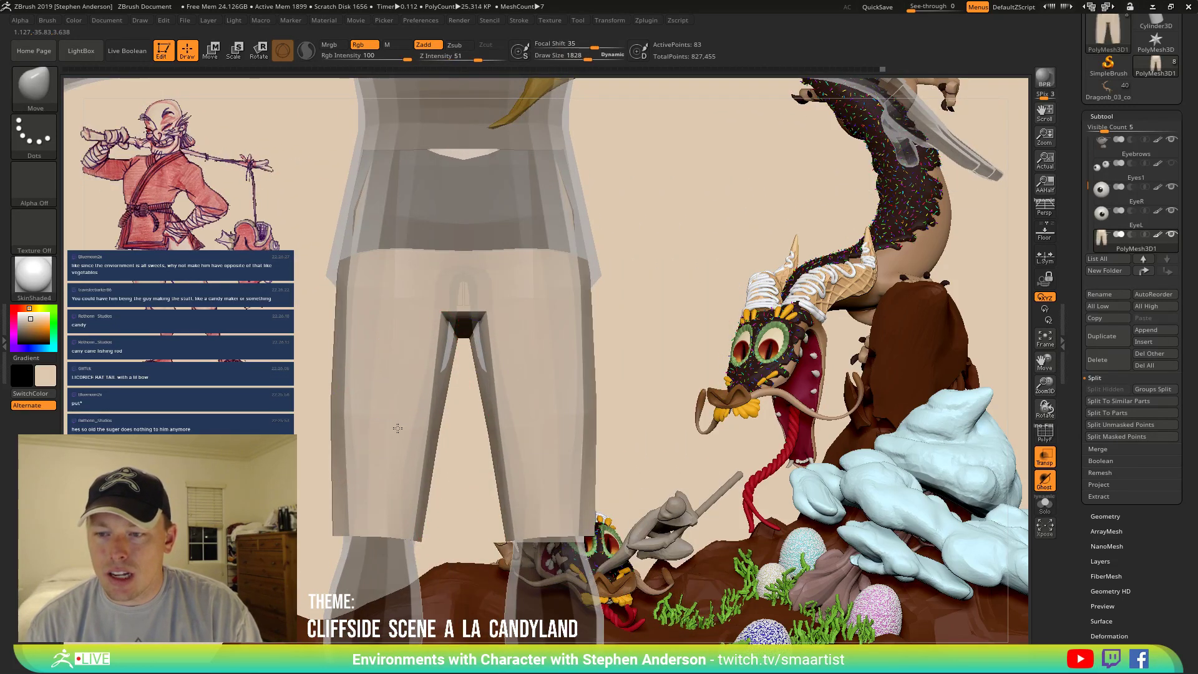
pyautogui.keyDown('ctrl'); pyautogui.moveTo(416, 415); pyautogui.dragTo(384, 401, button='right'); pyautogui.keyUp('ctrl')
pyautogui.moveTo(384, 401); pyautogui.dragTo(431, 402, button='right')
pyautogui.keyDown('ctrl'); pyautogui.moveTo(431, 403); pyautogui.dragTo(596, 396, button='right'); pyautogui.keyUp('ctrl')
pyautogui.click(1047, 458)
pyautogui.moveTo(596, 396)
pyautogui.mouseDown(button='right')
pyautogui.moveTo(558, 388)
pyautogui.moveTo(543, 428)
pyautogui.mouseUp(button='right')
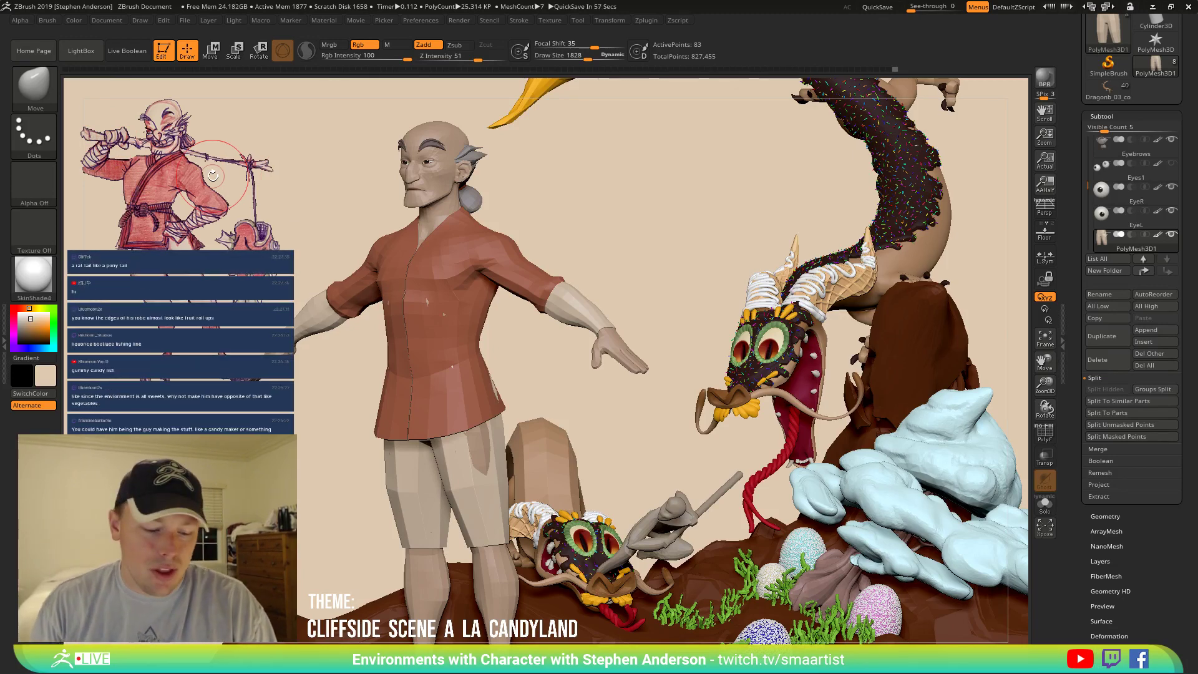
# Make the Shirt subtool active with its polyframe shown, and adjust its back with the Move brush at draw sizes of about 2955 and 1071.
pyautogui.moveTo(554, 388)
pyautogui.mouseDown()
pyautogui.moveTo(477, 404)
pyautogui.moveTo(531, 392)
pyautogui.mouseUp()
pyautogui.hotkey('shift', 'f')
pyautogui.moveTo(532, 392); pyautogui.dragTo(542, 423, button='right')
pyautogui.keyDown('alt'); pyautogui.click(506, 336); pyautogui.keyUp('alt')
pyautogui.moveTo(542, 423)
pyautogui.mouseDown()
pyautogui.moveTo(567, 407)
pyautogui.moveTo(518, 406)
pyautogui.moveTo(531, 359)
pyautogui.moveTo(568, 341)
pyautogui.mouseUp()
pyautogui.press('s')
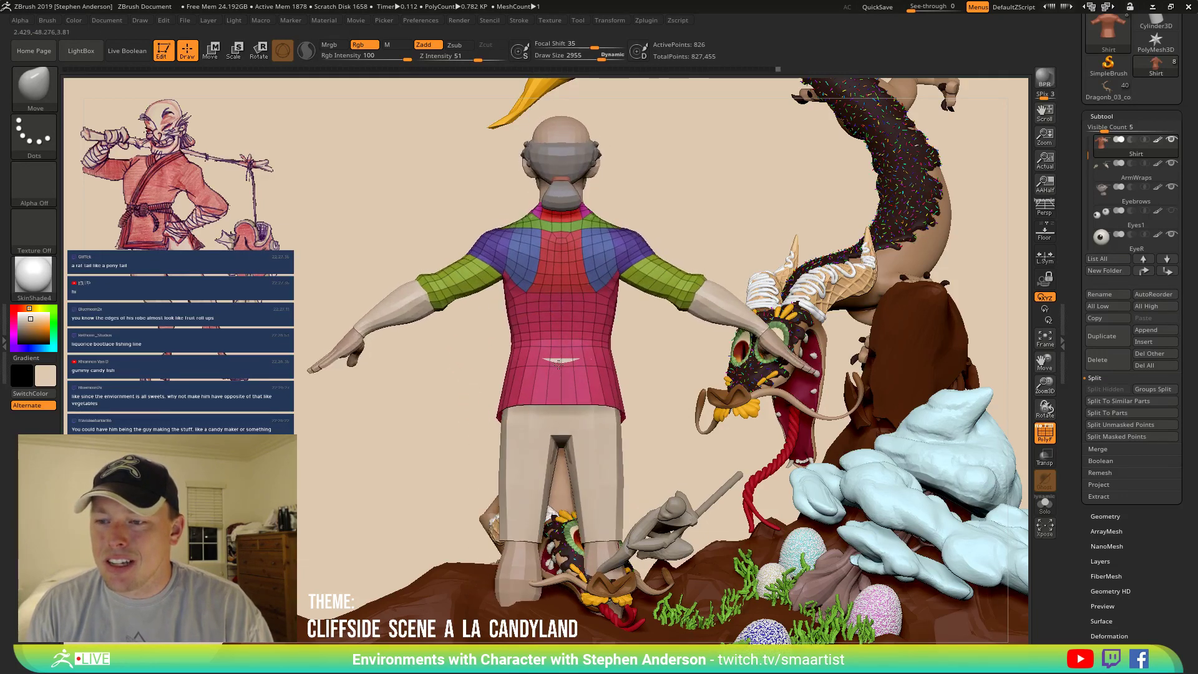
pyautogui.moveTo(556, 347)
pyautogui.mouseDown(button='right')
pyautogui.moveTo(601, 359)
pyautogui.moveTo(518, 352)
pyautogui.moveTo(503, 369)
pyautogui.moveTo(568, 320)
pyautogui.moveTo(559, 310)
pyautogui.mouseUp(button='right')
pyautogui.press('s')
pyautogui.moveTo(556, 309)
pyautogui.mouseDown()
pyautogui.moveTo(531, 309)
pyautogui.moveTo(553, 304)
pyautogui.mouseUp()
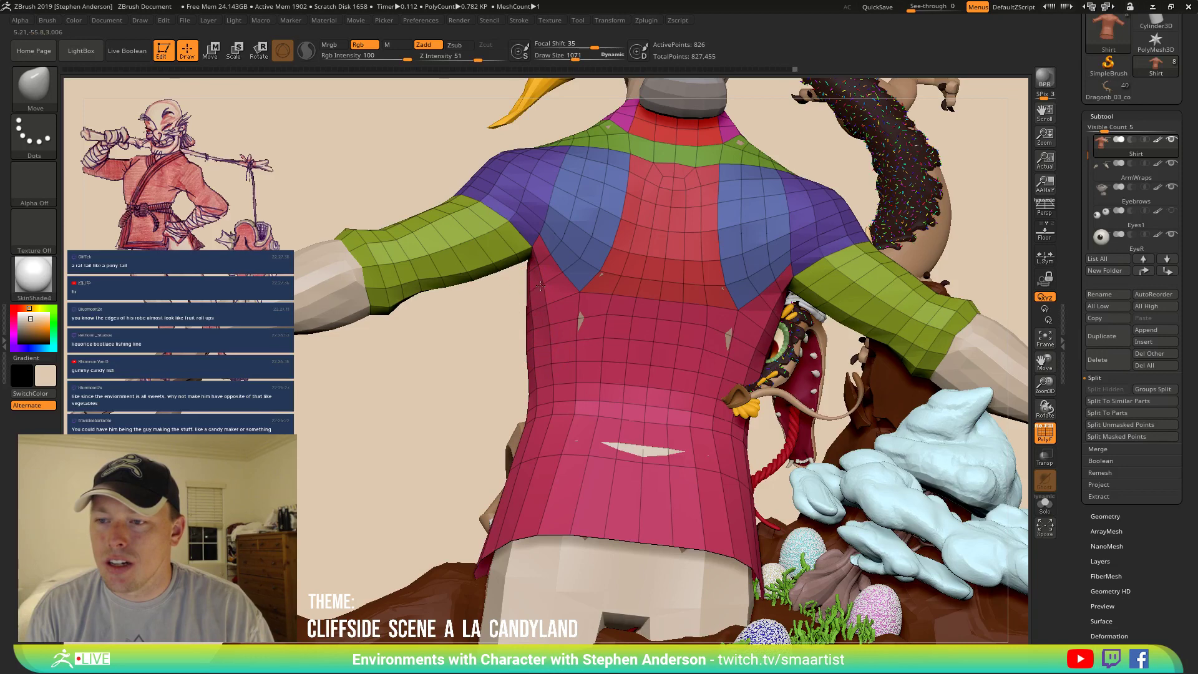
# Examine the shirt's polygon flow and polygroups around the waist from the front, back and side.
pyautogui.moveTo(541, 286); pyautogui.dragTo(660, 342, button='right')
pyautogui.keyDown('ctrl'); pyautogui.moveTo(544, 380); pyautogui.dragTo(442, 347, button='right'); pyautogui.keyUp('ctrl')
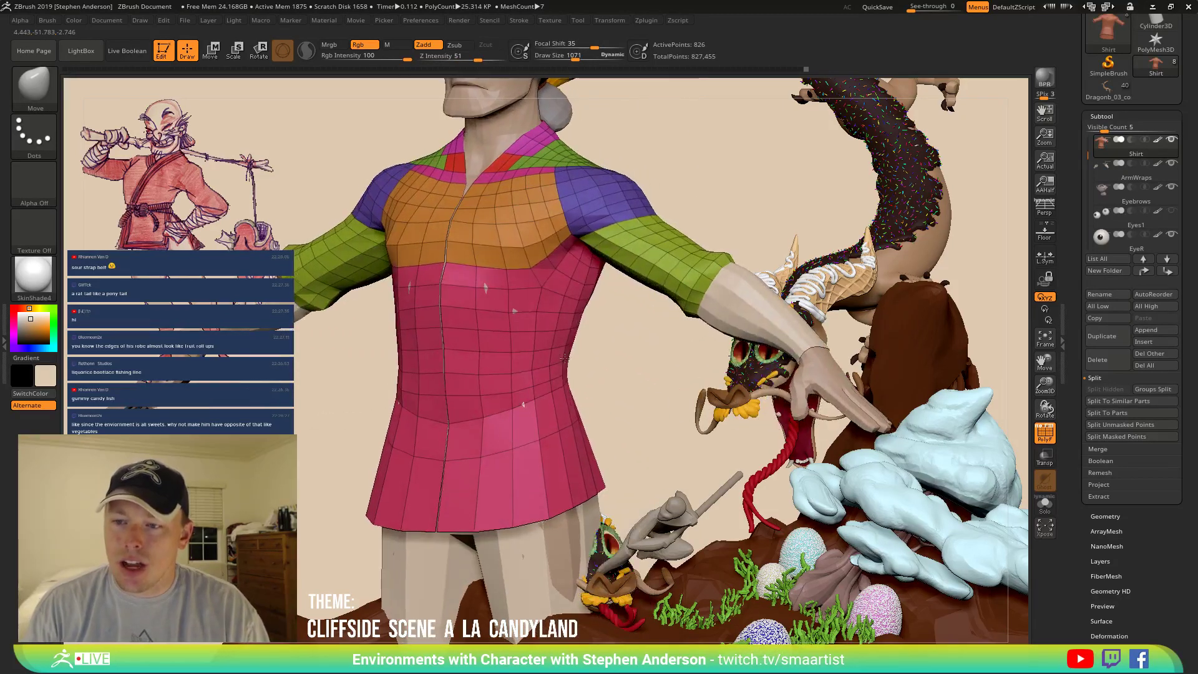
pyautogui.click(447, 350)
pyautogui.moveTo(543, 351); pyautogui.dragTo(448, 350, button='right')
pyautogui.moveTo(653, 347); pyautogui.dragTo(581, 336, button='right')
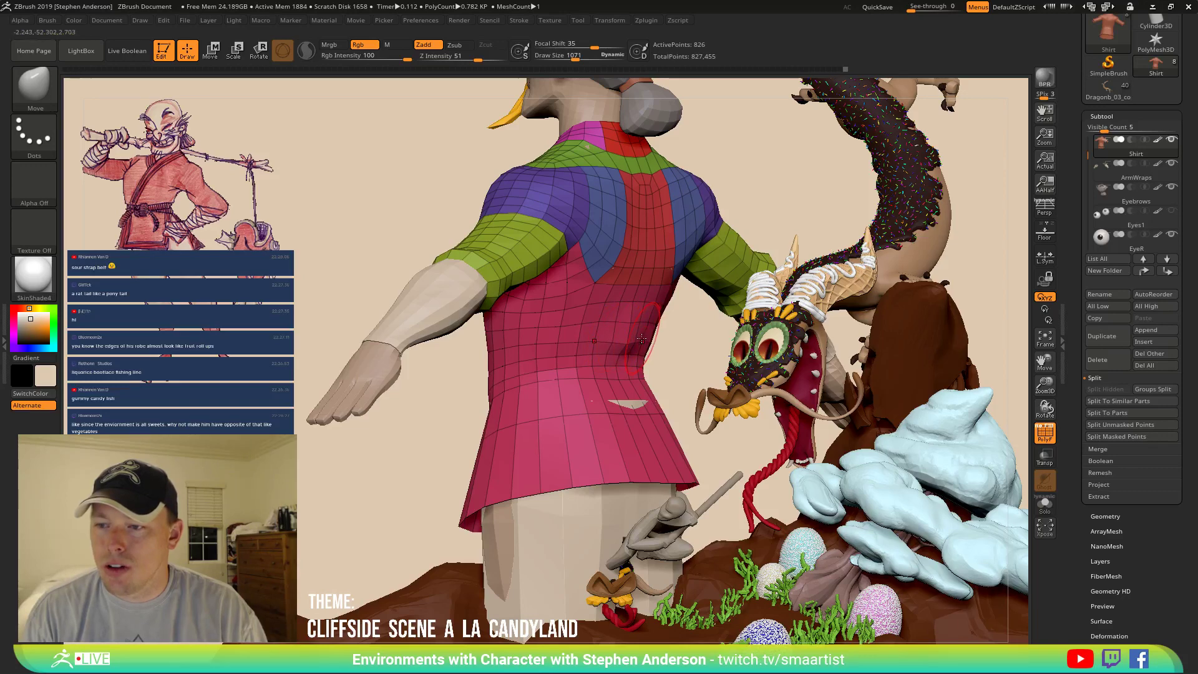
pyautogui.press('ctrl')
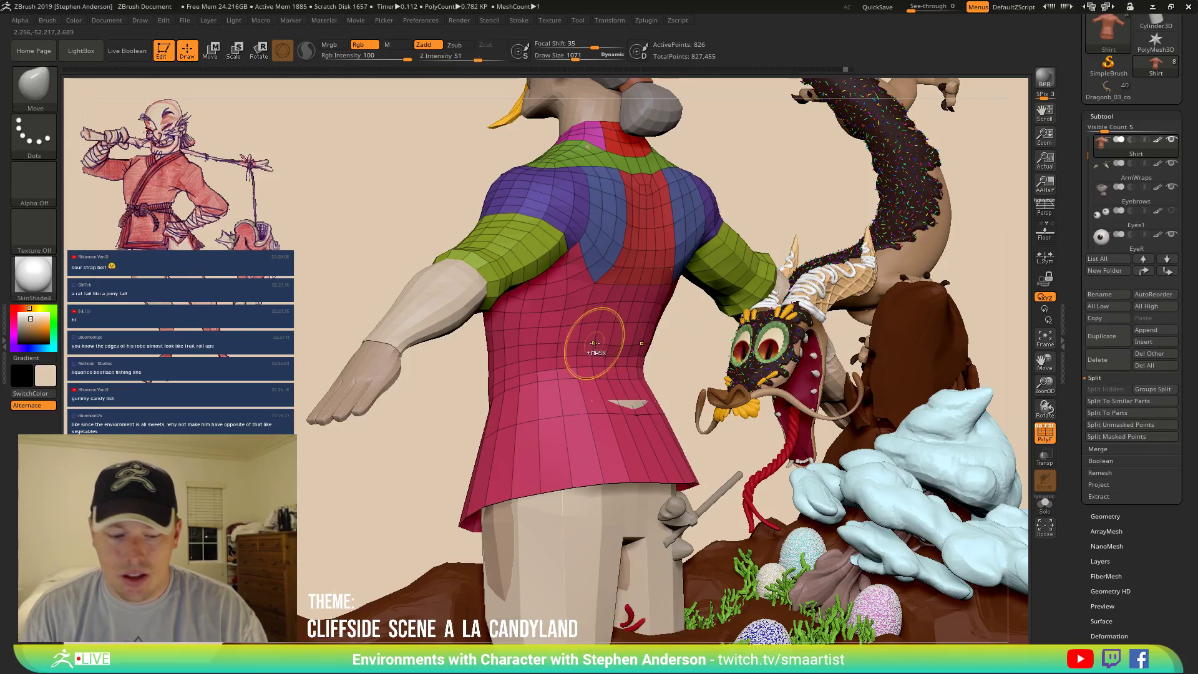
pyautogui.press('ctrl')
pyautogui.moveTo(614, 351)
pyautogui.mouseDown(button='right')
pyautogui.moveTo(580, 347)
pyautogui.moveTo(593, 347)
pyautogui.mouseUp(button='right')
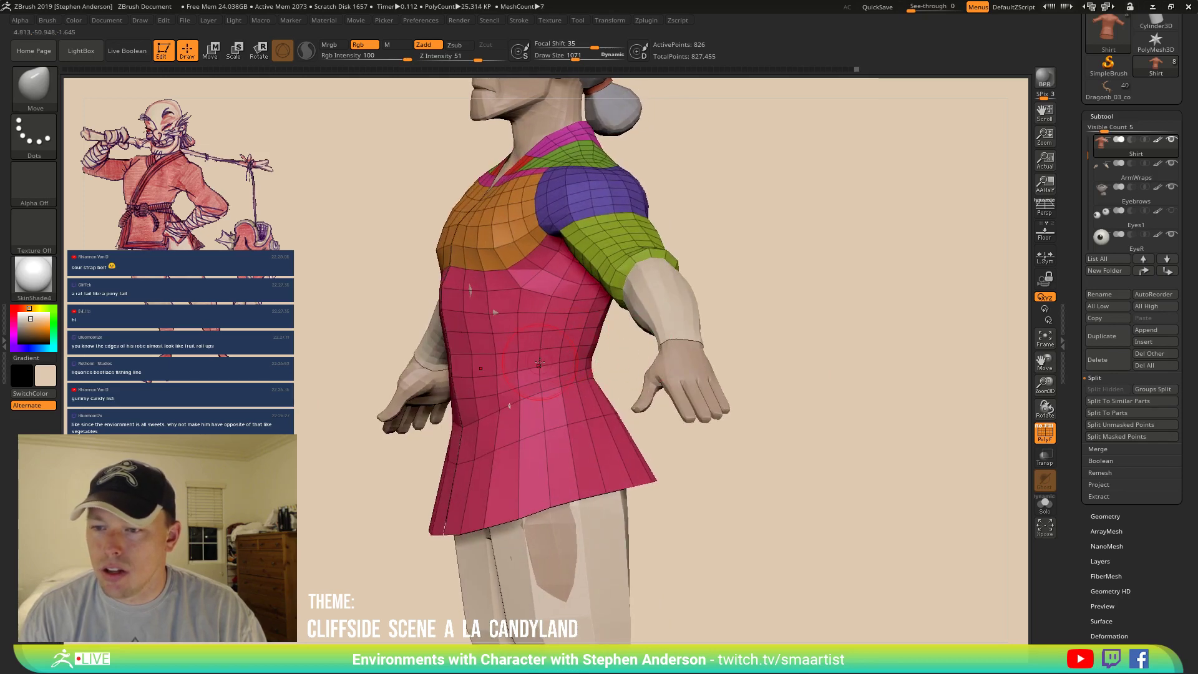
# Mask everything on the shirt except the waist edge loop, using ZModeler's Mask edge action with the EdgeLoop Partial target.
pyautogui.press('b')
pyautogui.press('z')
pyautogui.press('m')
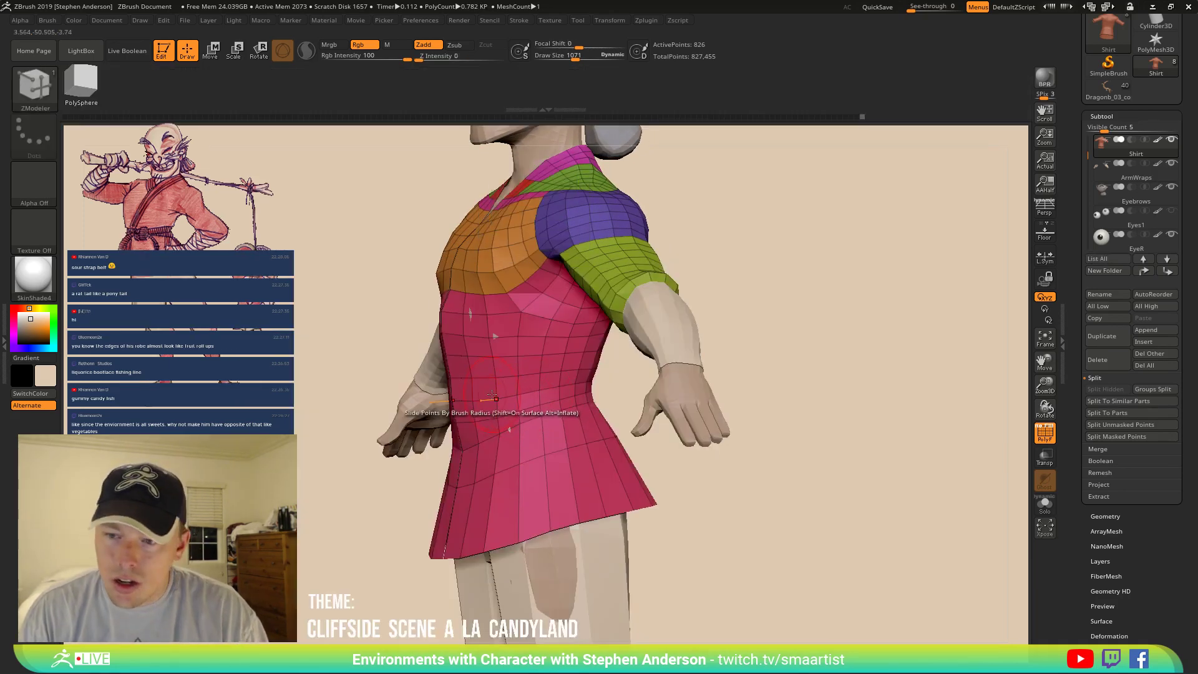
pyautogui.moveTo(510, 384); pyautogui.dragTo(483, 379, button='right')
pyautogui.keyDown('ctrl'); pyautogui.moveTo(678, 384); pyautogui.dragTo(698, 427, button='right'); pyautogui.keyUp('ctrl')
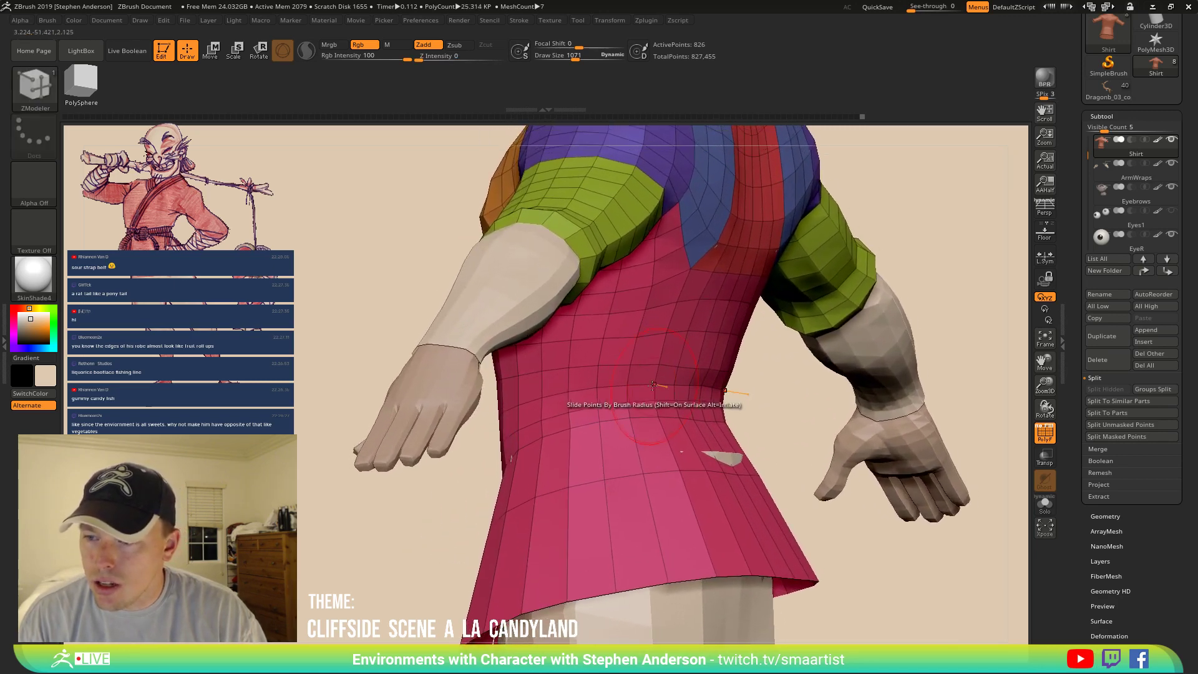
pyautogui.press('space')
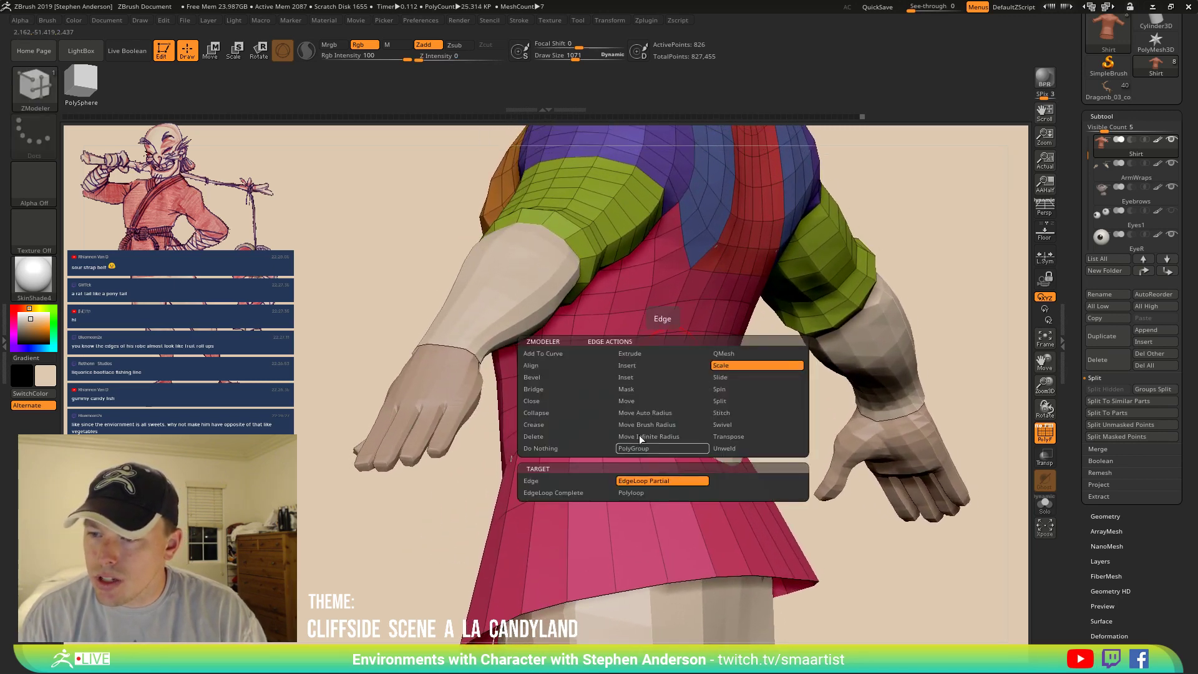
pyautogui.click(646, 388)
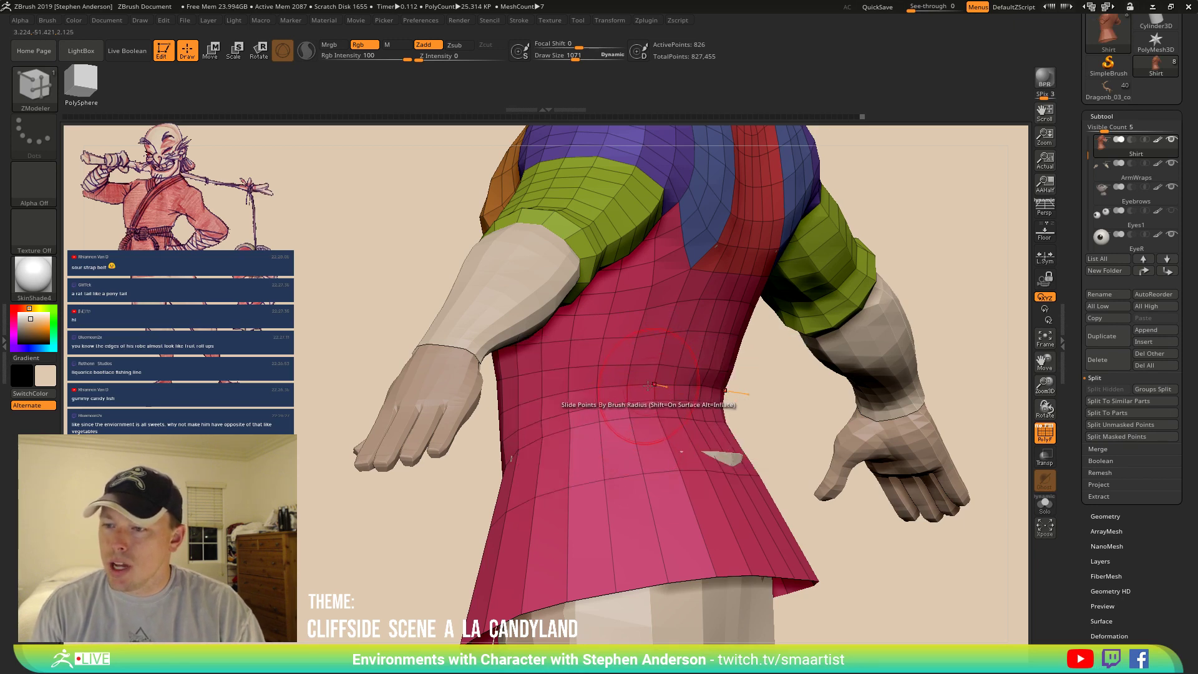
pyautogui.click(648, 386)
pyautogui.keyDown('ctrl'); pyautogui.click(772, 398); pyautogui.keyUp('ctrl')
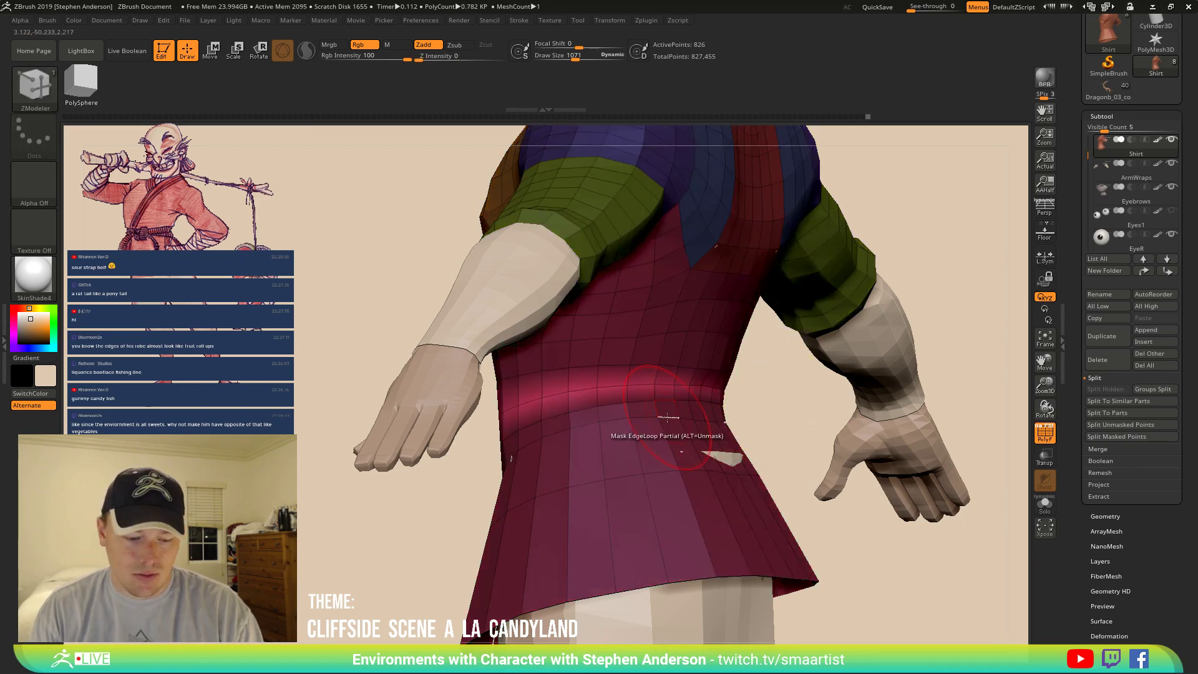
# Pull the unmasked waist loop inward with the Move brush at a draw size of about 1526, then clear the mask and hide the polyframe.
pyautogui.press('b')
pyautogui.press('m')
pyautogui.press('v')
pyautogui.moveTo(487, 431); pyautogui.dragTo(563, 422, button='right')
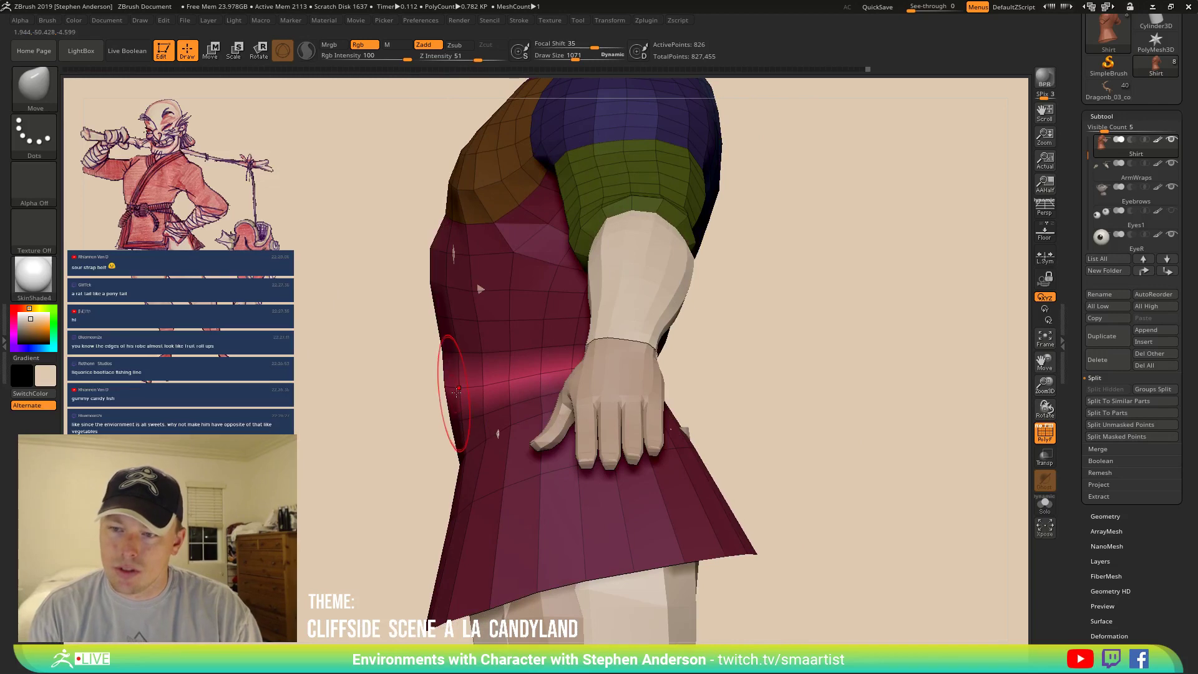
pyautogui.press('s')
pyautogui.moveTo(458, 388); pyautogui.dragTo(473, 384)
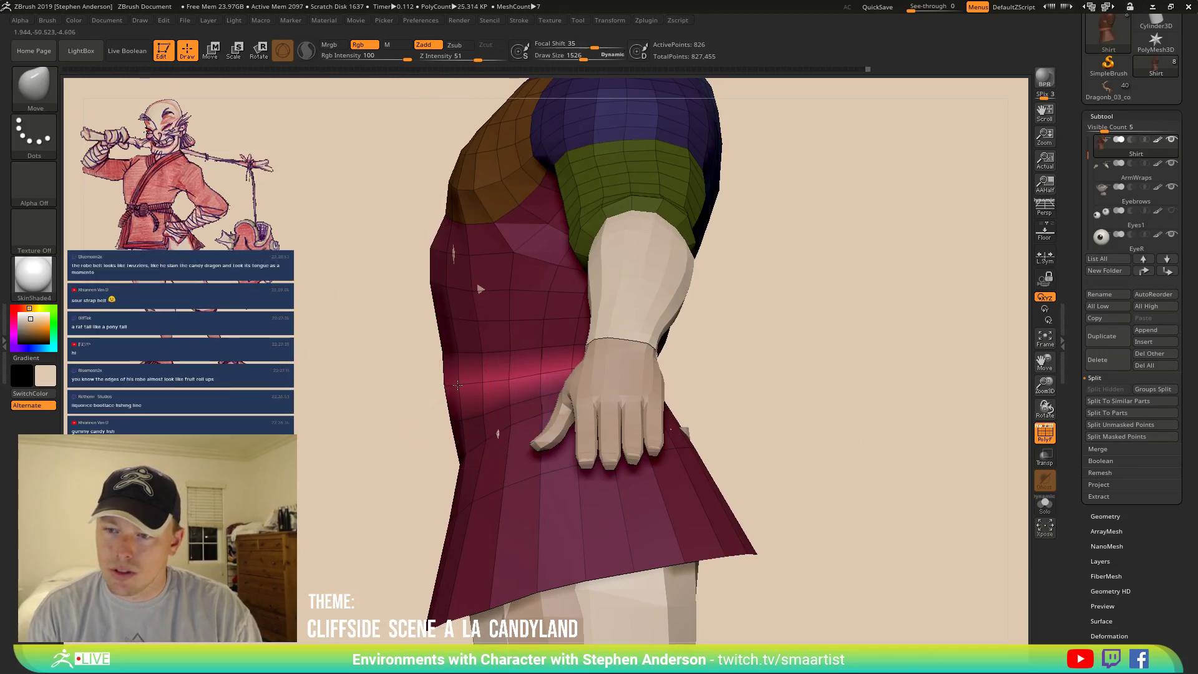
pyautogui.moveTo(600, 375)
pyautogui.mouseDown(button='right')
pyautogui.moveTo(588, 372)
pyautogui.moveTo(717, 368)
pyautogui.moveTo(712, 350)
pyautogui.moveTo(665, 342)
pyautogui.mouseUp(button='right')
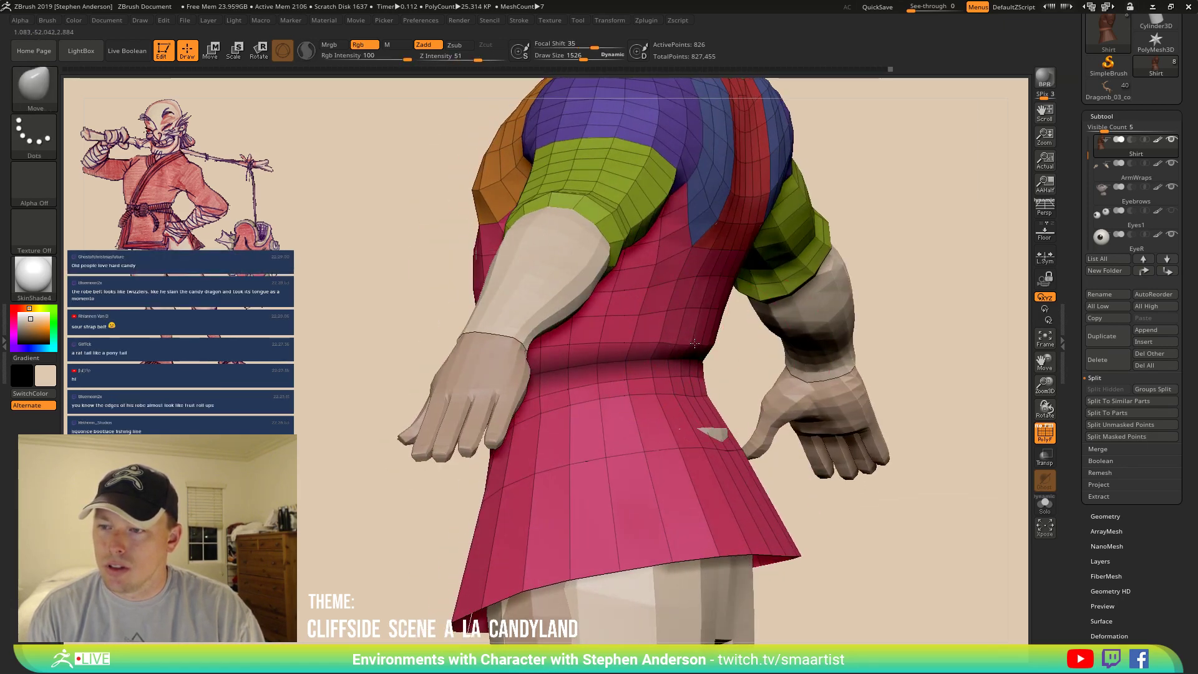
pyautogui.moveTo(648, 349); pyautogui.dragTo(679, 412, button='right')
pyautogui.moveTo(688, 394); pyautogui.dragTo(543, 392, button='right')
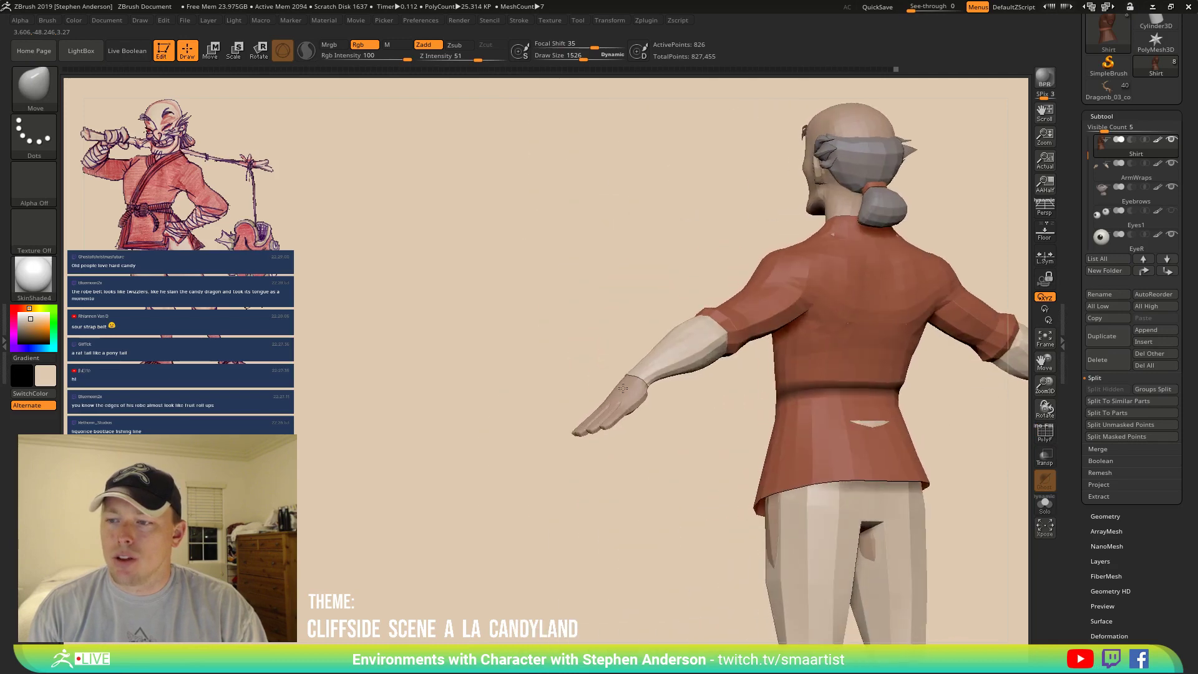
# Adjust the side of the shirt's waist from the back with the Move brush at a draw size of about 1264.
pyautogui.keyDown('alt'); pyautogui.moveTo(855, 374); pyautogui.dragTo(649, 390, button='right'); pyautogui.keyUp('alt')
pyautogui.moveTo(724, 388)
pyautogui.mouseDown(button='right')
pyautogui.moveTo(661, 387)
pyautogui.moveTo(657, 447)
pyautogui.moveTo(724, 430)
pyautogui.mouseUp(button='right')
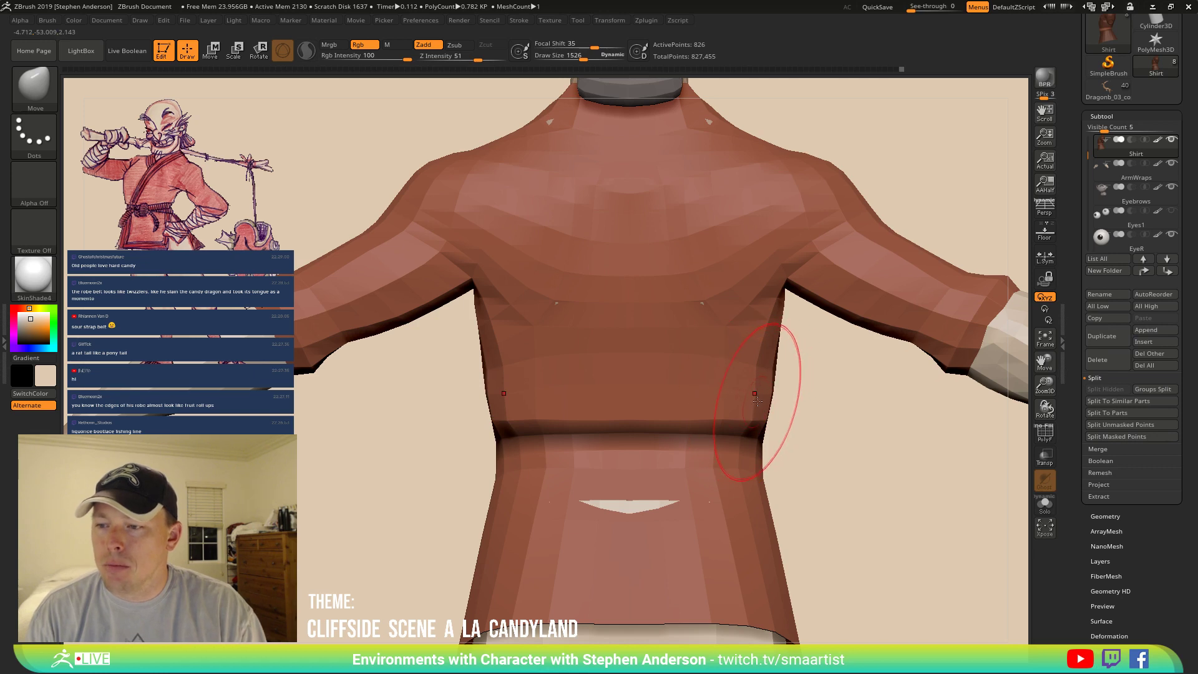
pyautogui.press('s')
pyautogui.moveTo(763, 401); pyautogui.dragTo(680, 383)
pyautogui.press('s')
pyautogui.moveTo(750, 368); pyautogui.dragTo(790, 376, button='right')
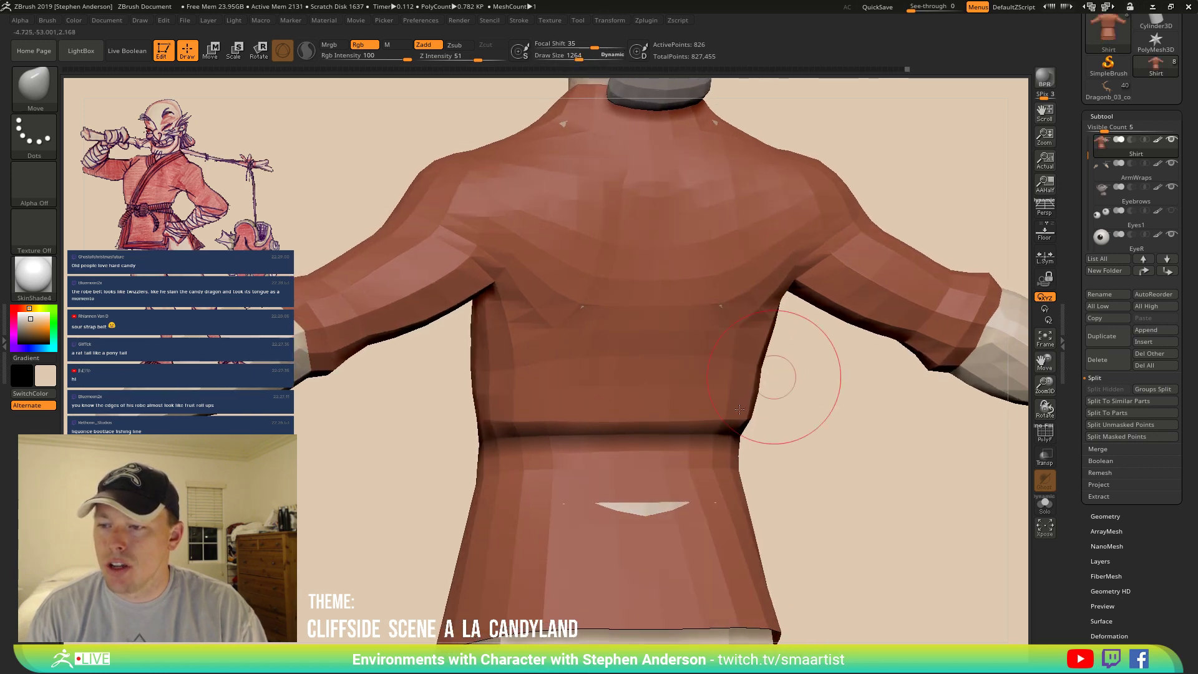
pyautogui.moveTo(736, 414)
pyautogui.mouseDown()
pyautogui.moveTo(746, 416)
pyautogui.moveTo(724, 415)
pyautogui.mouseUp()
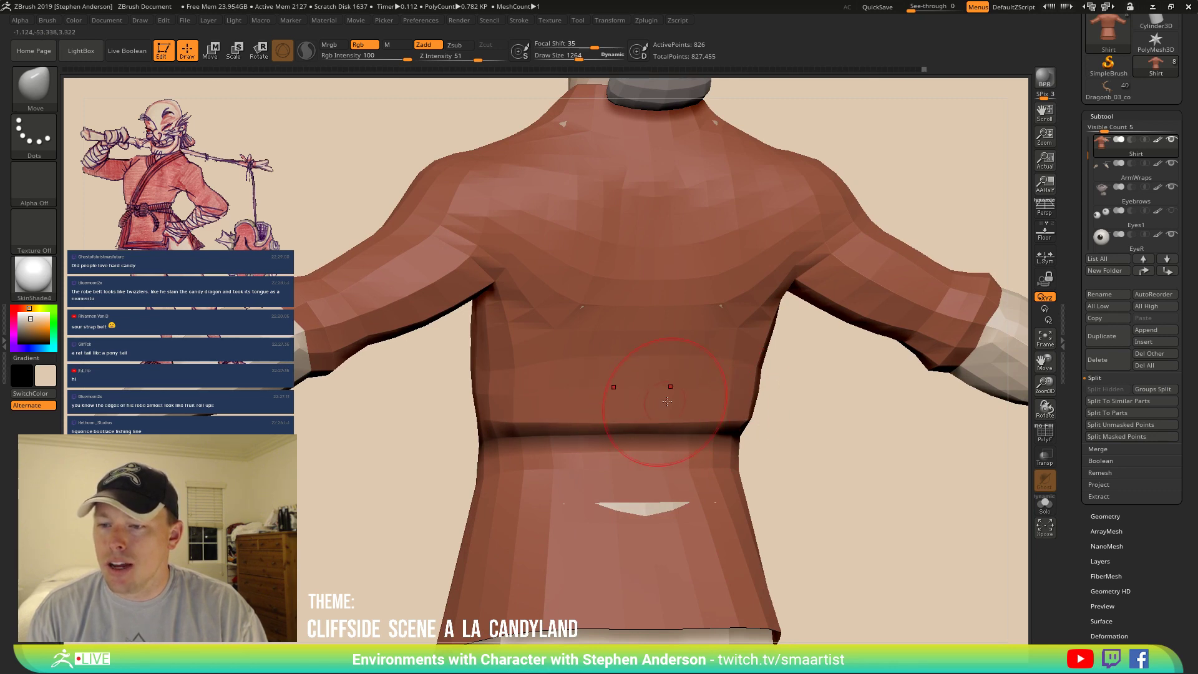
# Isolate the Shirt subtool and show its polyframe around the cinched waist.
pyautogui.moveTo(668, 402)
pyautogui.mouseDown(button='right')
pyautogui.moveTo(699, 387)
pyautogui.moveTo(668, 375)
pyautogui.mouseUp(button='right')
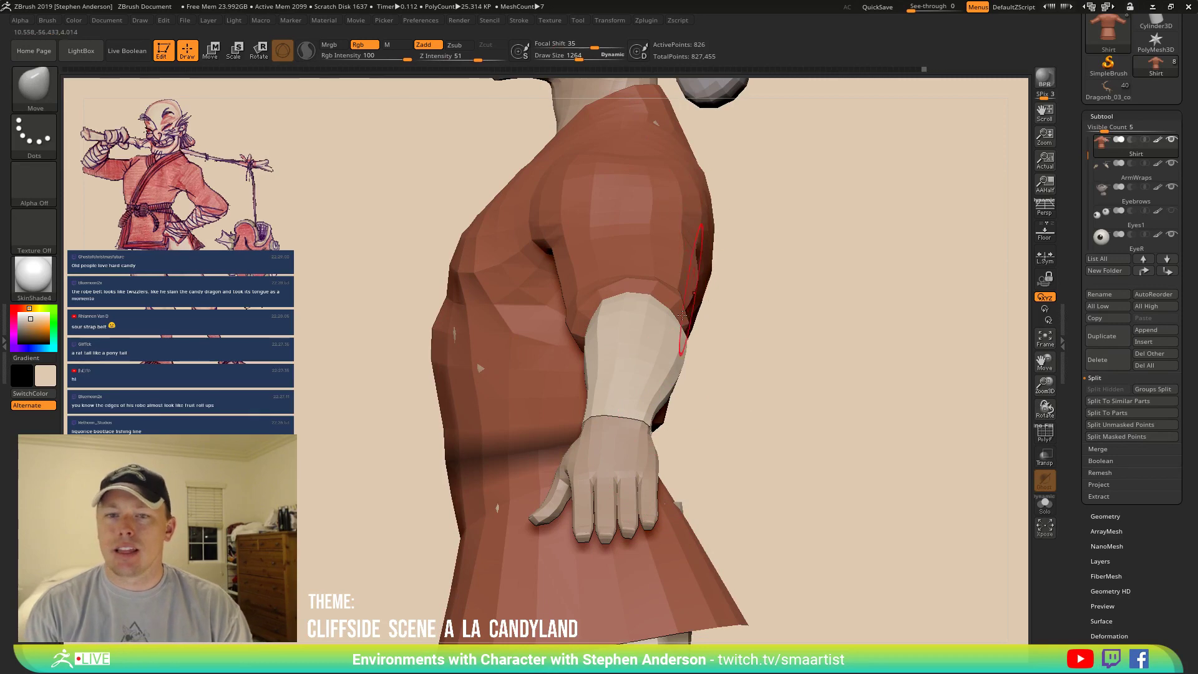
pyautogui.moveTo(682, 317); pyautogui.dragTo(720, 382, button='right')
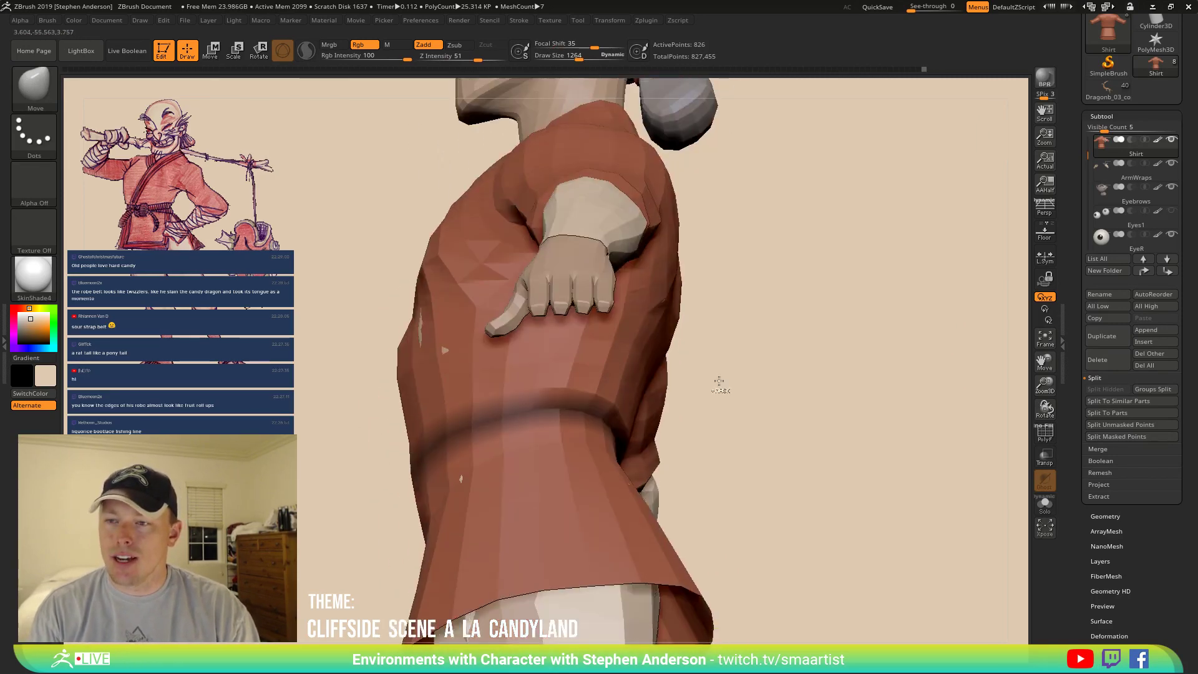
pyautogui.press('f')
pyautogui.click(1045, 502)
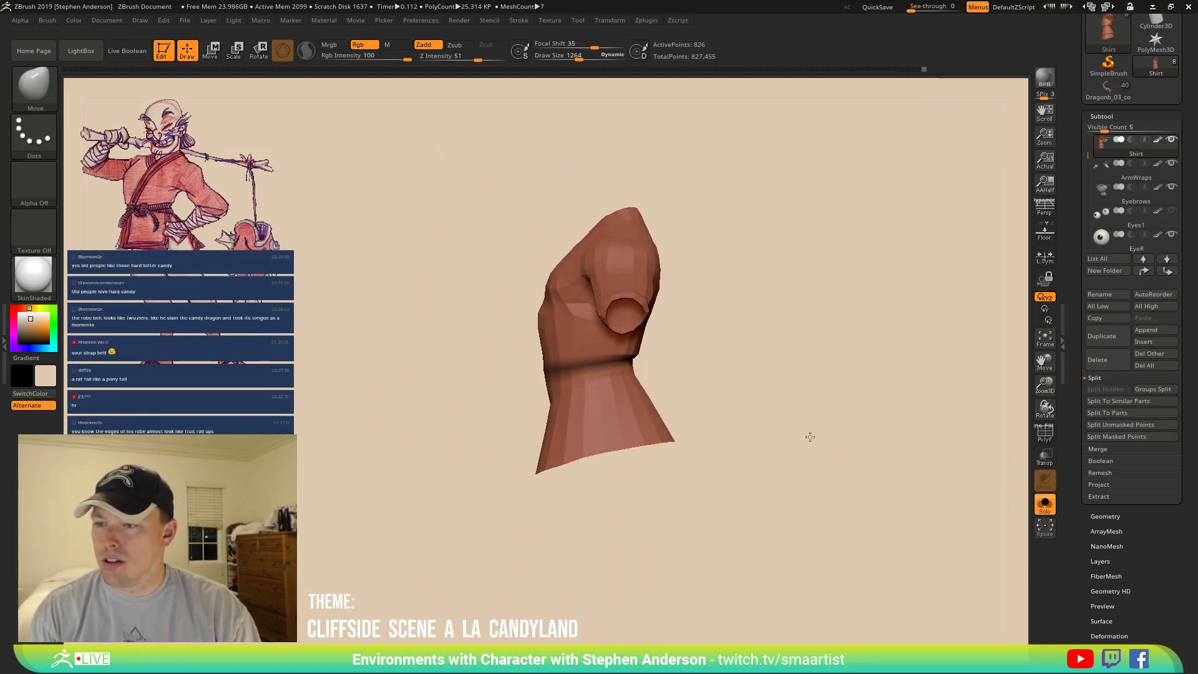
pyautogui.keyDown('ctrl'); pyautogui.moveTo(797, 408); pyautogui.dragTo(736, 406, button='right'); pyautogui.keyUp('ctrl')
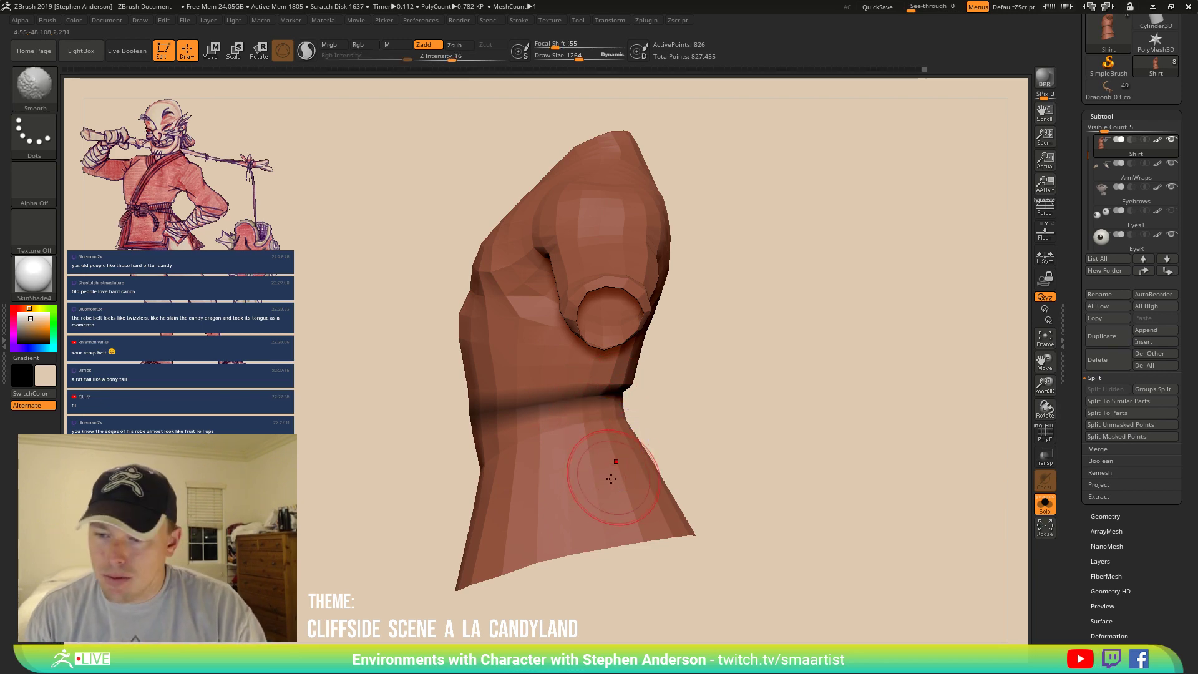
pyautogui.keyDown('alt'); pyautogui.moveTo(734, 455); pyautogui.dragTo(750, 366, button='right'); pyautogui.keyUp('alt')
pyautogui.hotkey('shift', 'f')
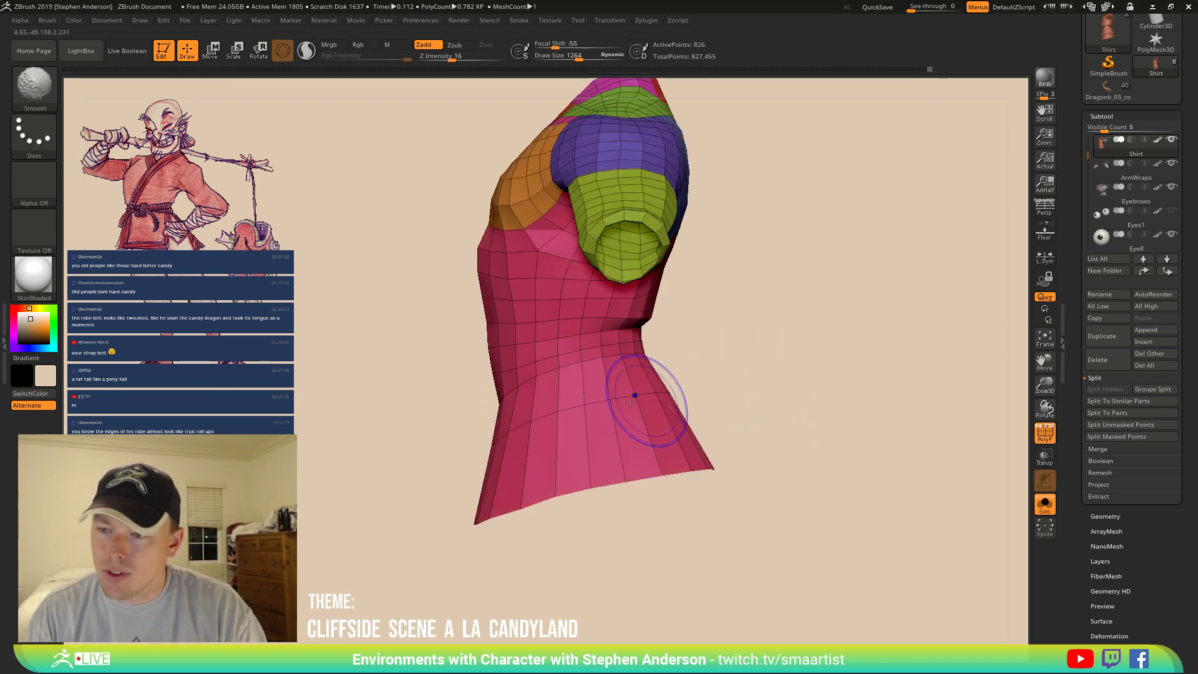
pyautogui.moveTo(614, 417)
pyautogui.mouseDown(button='right')
pyautogui.moveTo(749, 400)
pyautogui.moveTo(624, 386)
pyautogui.mouseUp(button='right')
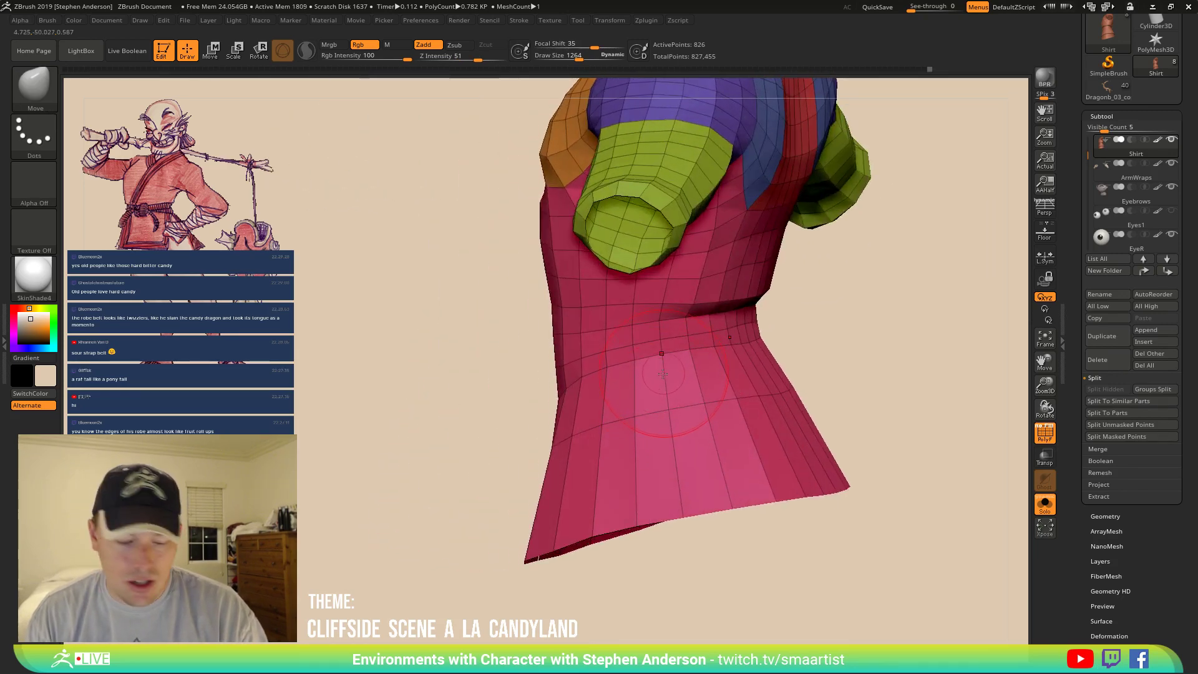
# Set ZModeler's point action to Split with the Point target and Triangulate Center, and try it on a point at the side below the waist.
pyautogui.press('b')
pyautogui.press('z')
pyautogui.press('m')
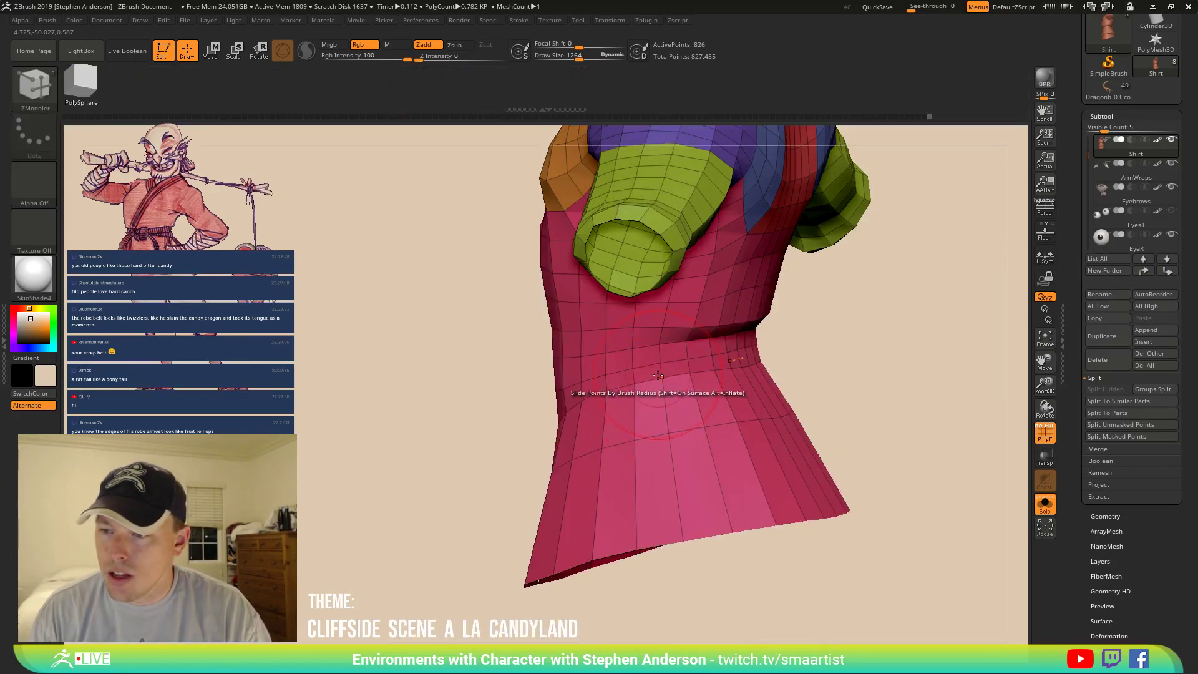
pyautogui.moveTo(662, 377); pyautogui.dragTo(715, 378, button='right')
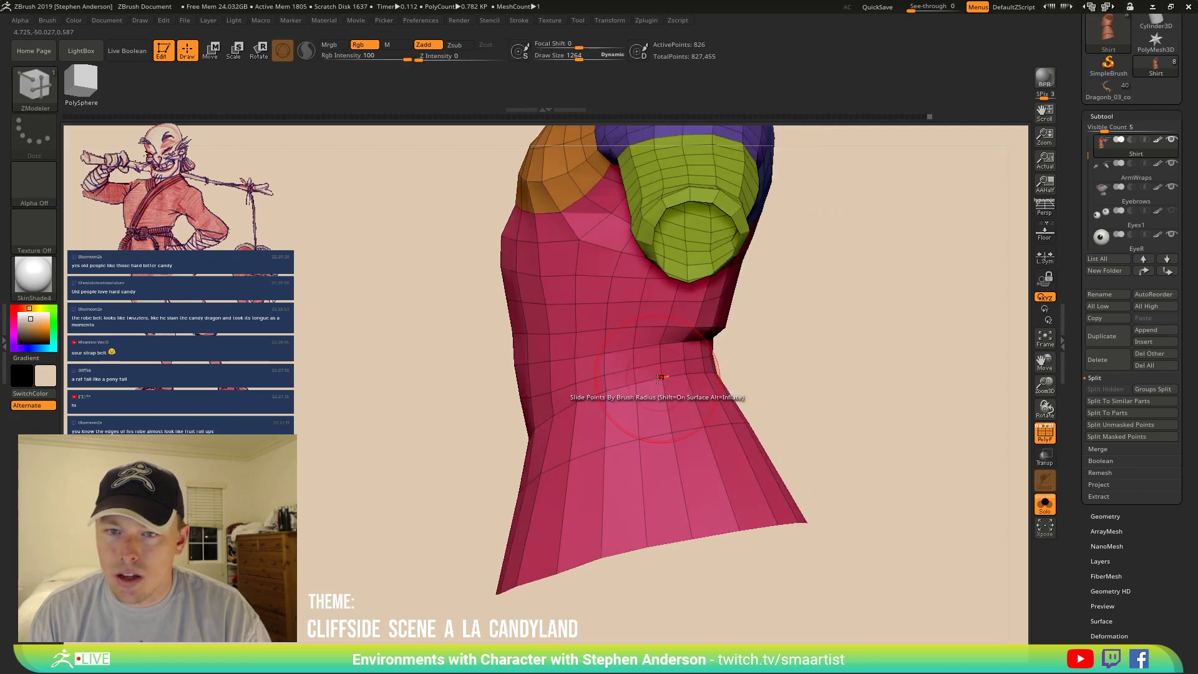
pyautogui.press('space')
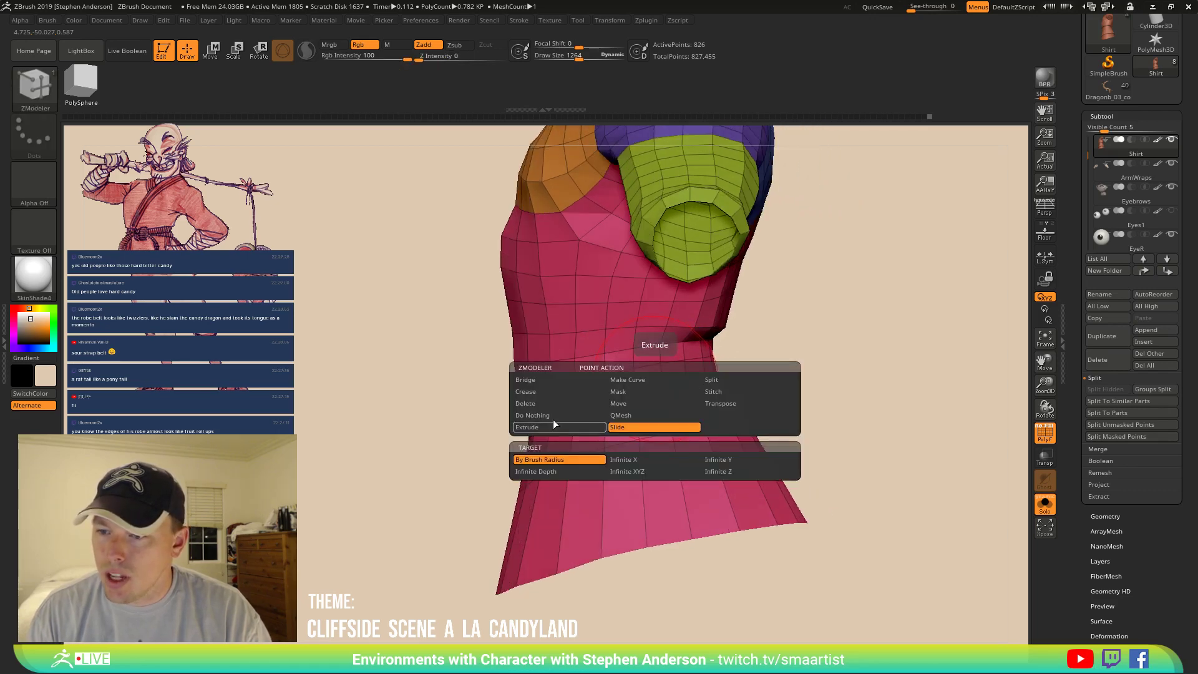
pyautogui.click(722, 380)
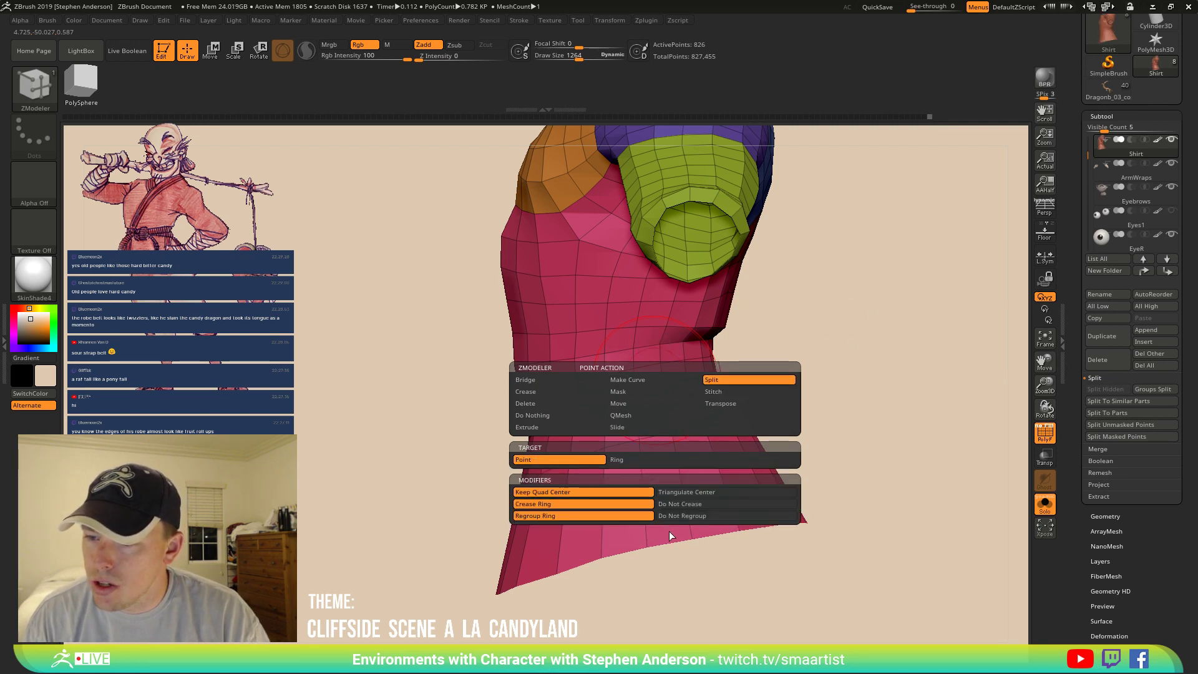
pyautogui.click(696, 492)
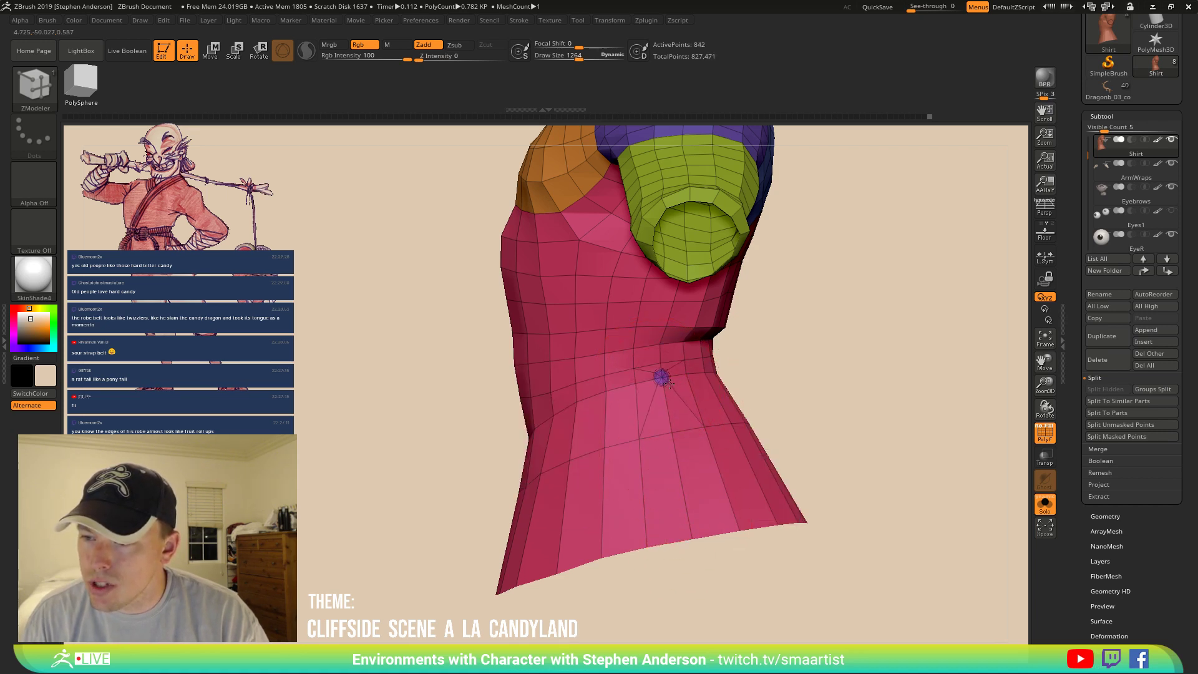
# Redo the point split below the waist at a larger size, keeping the Point target.
pyautogui.moveTo(669, 403)
pyautogui.mouseDown(button='right')
pyautogui.moveTo(658, 374)
pyautogui.moveTo(659, 418)
pyautogui.moveTo(655, 406)
pyautogui.mouseUp(button='right')
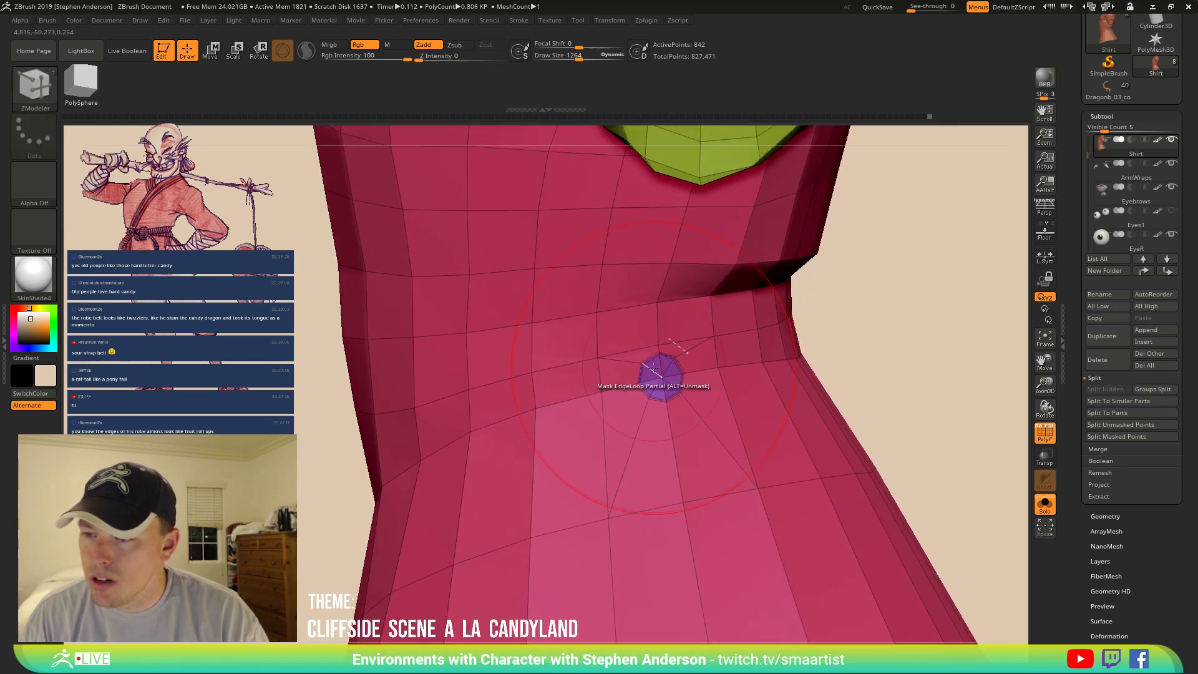
pyautogui.click(659, 373)
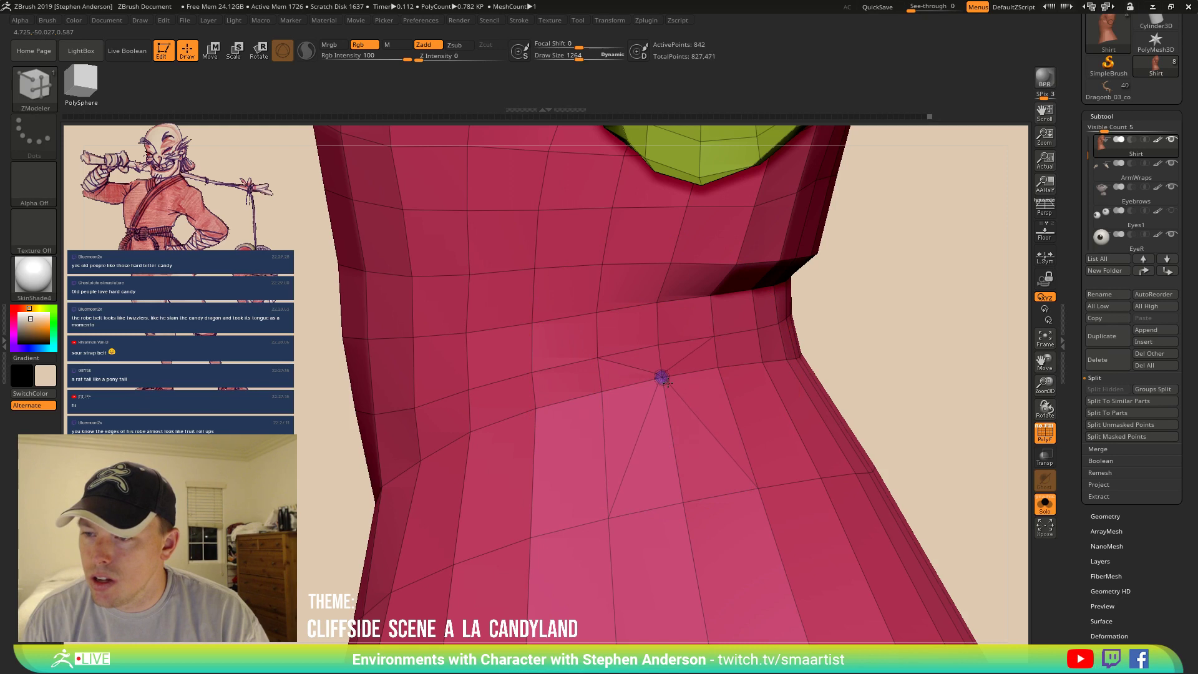
pyautogui.press('space')
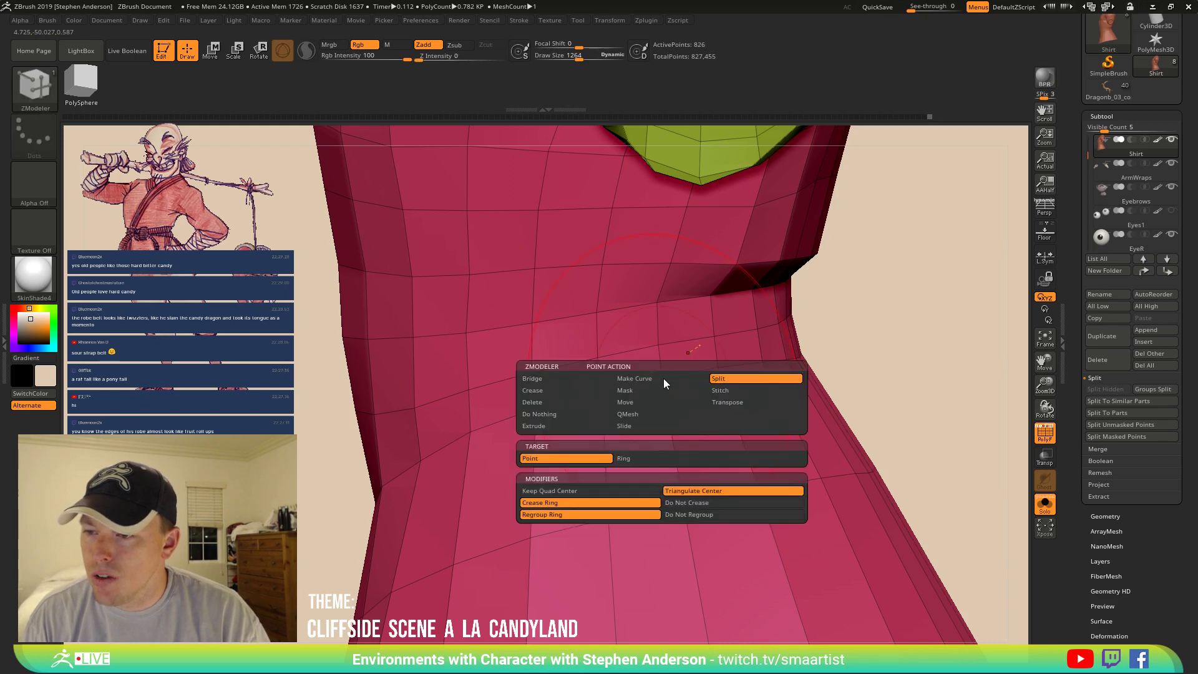
pyautogui.click(591, 460)
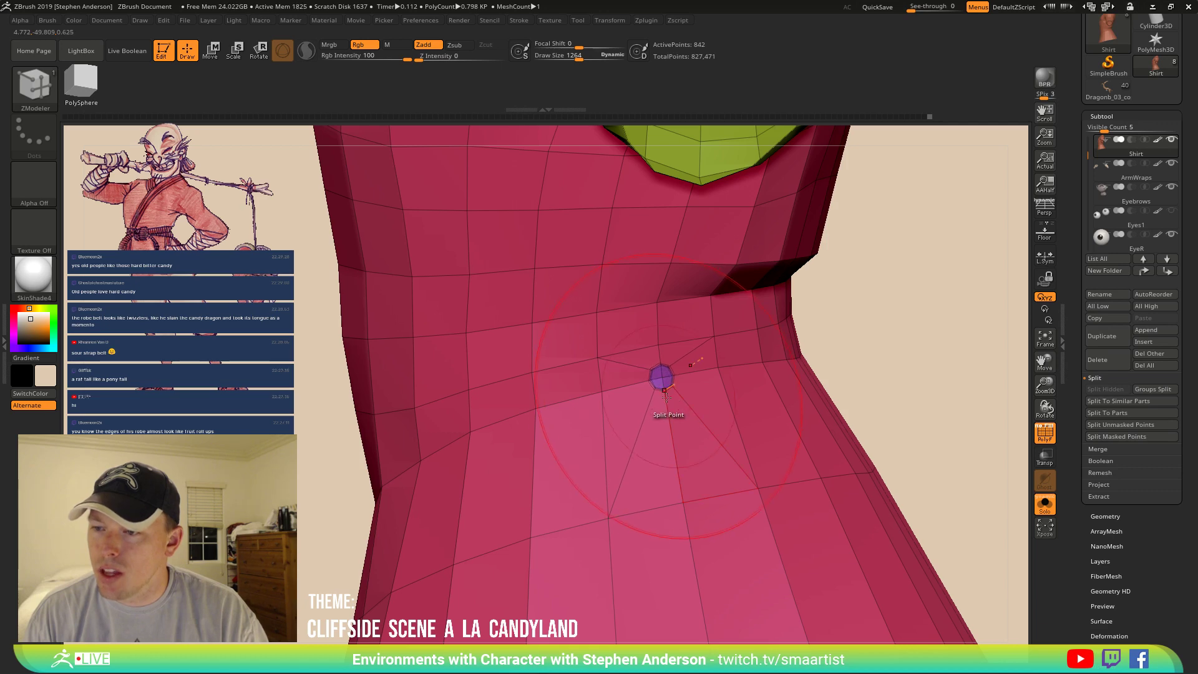
pyautogui.moveTo(666, 397)
pyautogui.mouseDown(button='right')
pyautogui.moveTo(648, 444)
pyautogui.moveTo(696, 442)
pyautogui.moveTo(701, 463)
pyautogui.moveTo(663, 396)
pyautogui.mouseUp(button='right')
# Delete the polygons directly beneath the split point to open a hole in the side of the shirt.
pyautogui.click(652, 449)
pyautogui.click(626, 426)
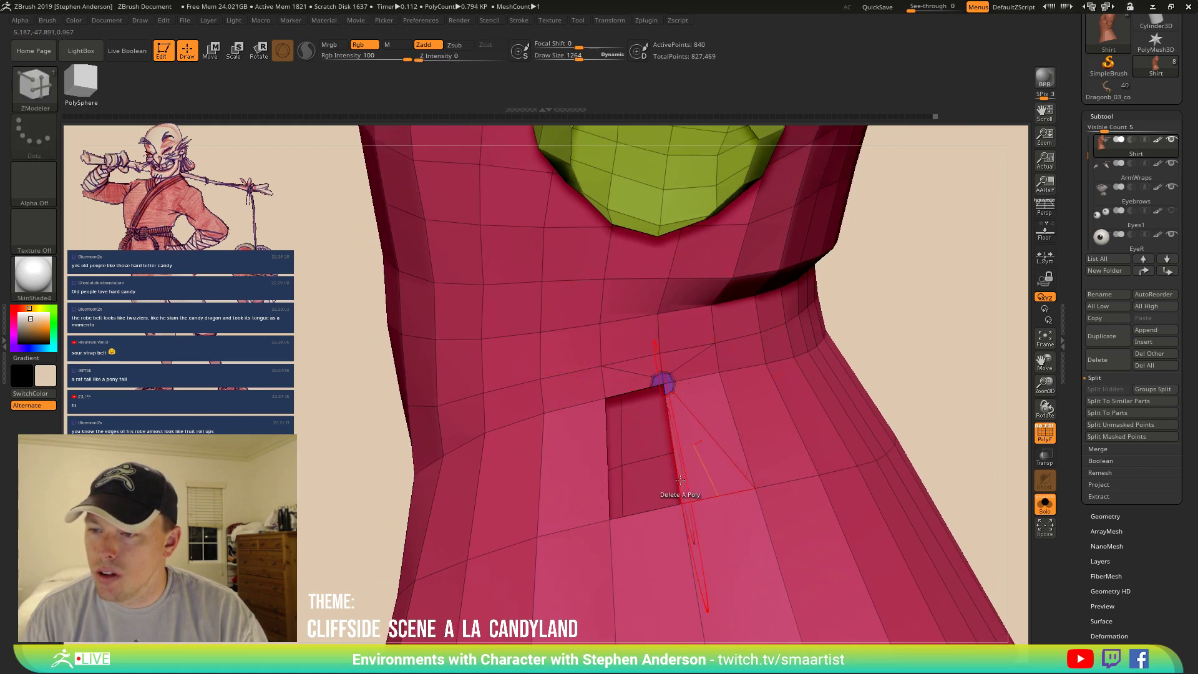
pyautogui.click(682, 423)
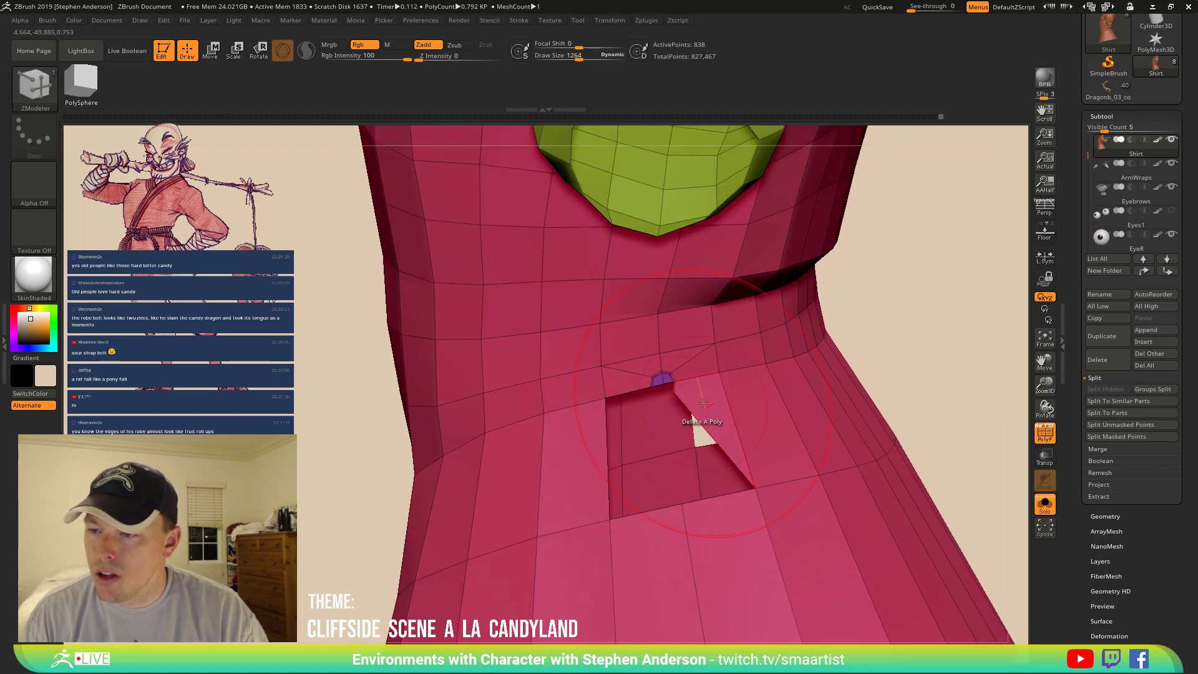
pyautogui.click(701, 421)
# Bevel the vertical edge loop running from the hole down to the shirt's hem.
pyautogui.keyDown('alt'); pyautogui.moveTo(729, 454); pyautogui.dragTo(654, 400, button='right'); pyautogui.keyUp('alt')
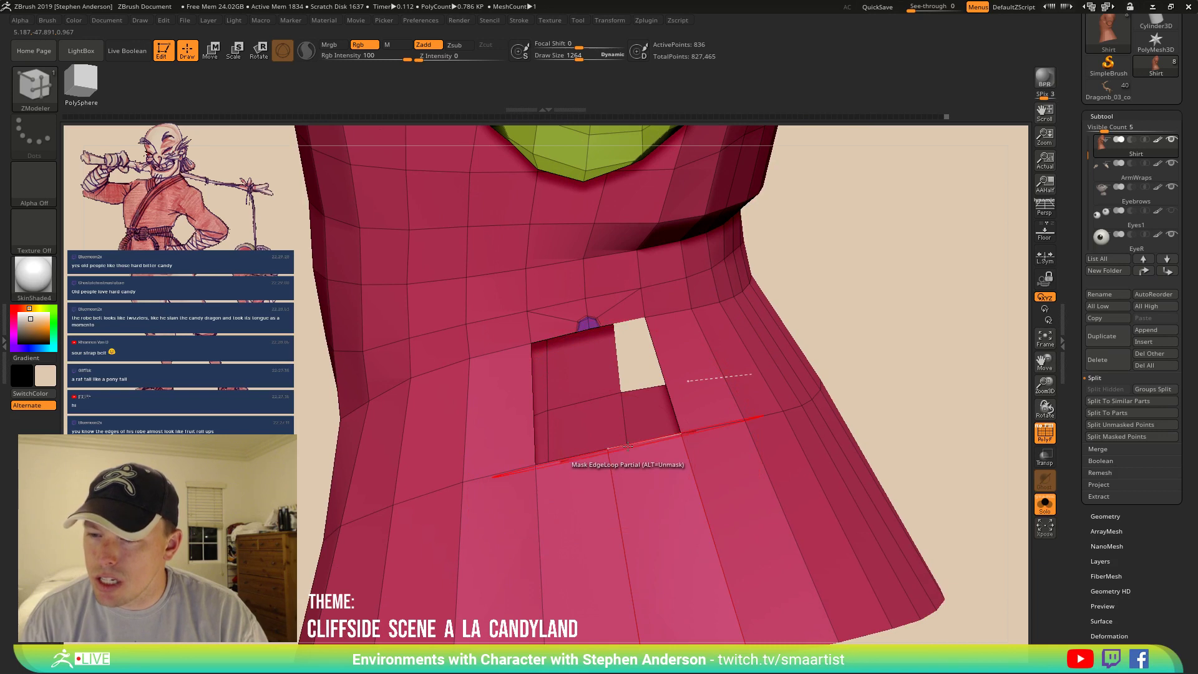
pyautogui.press('space')
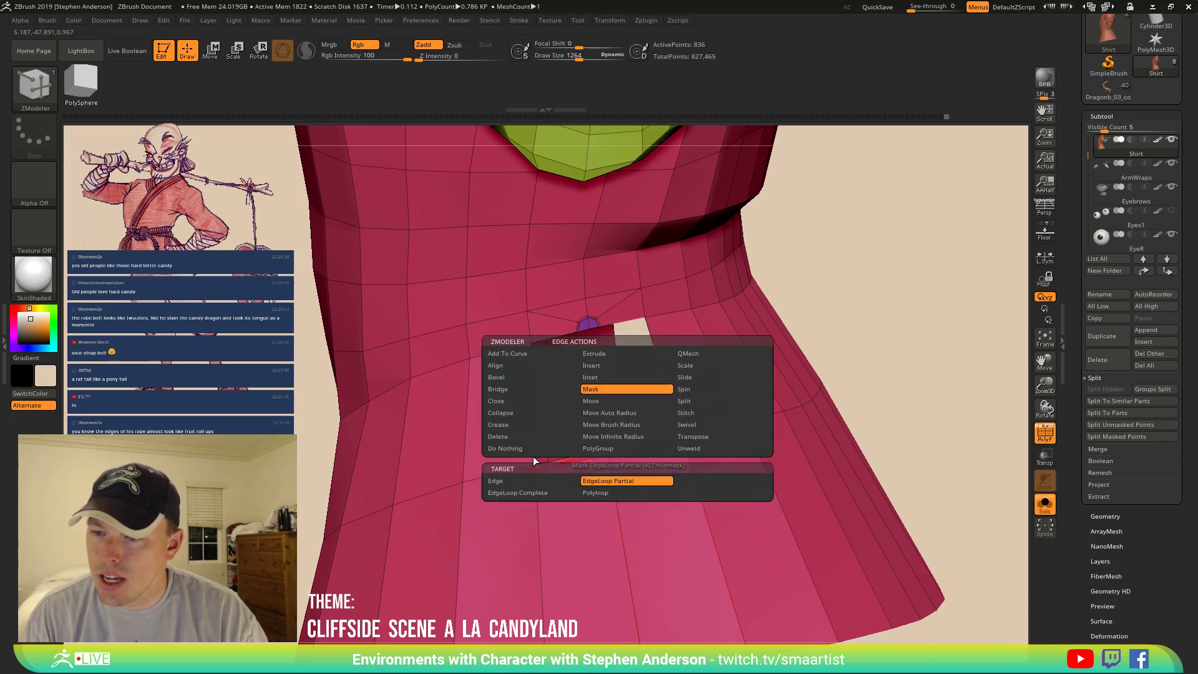
pyautogui.click(521, 379)
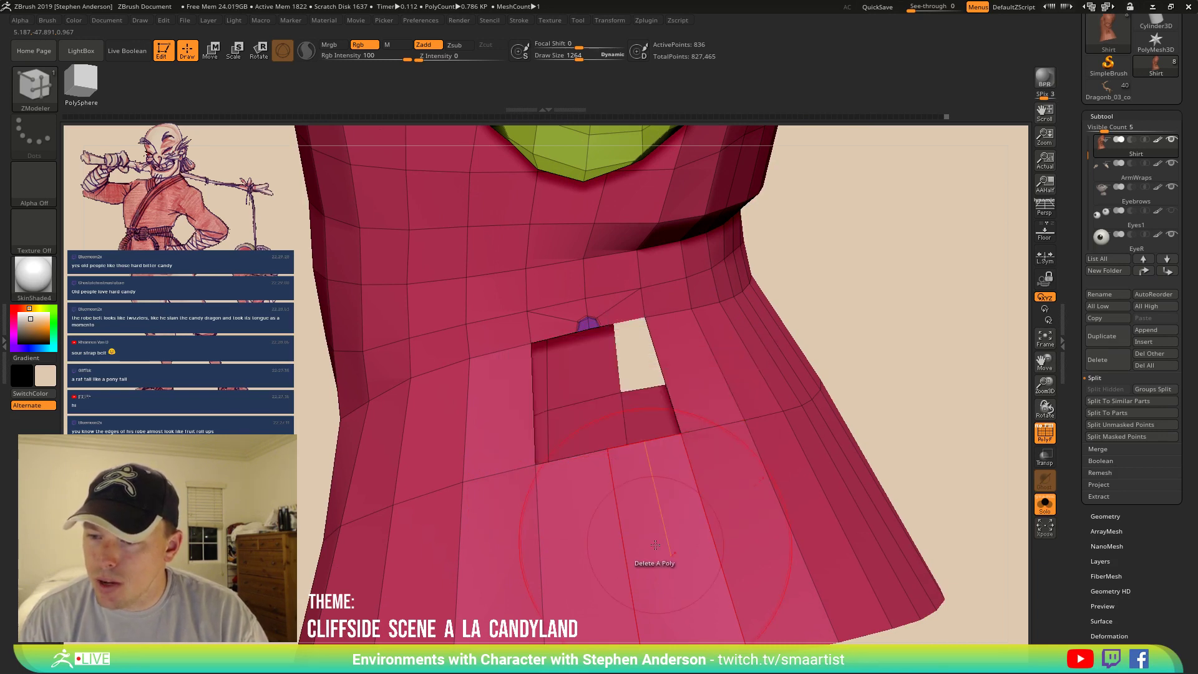
pyautogui.moveTo(625, 538); pyautogui.dragTo(621, 517)
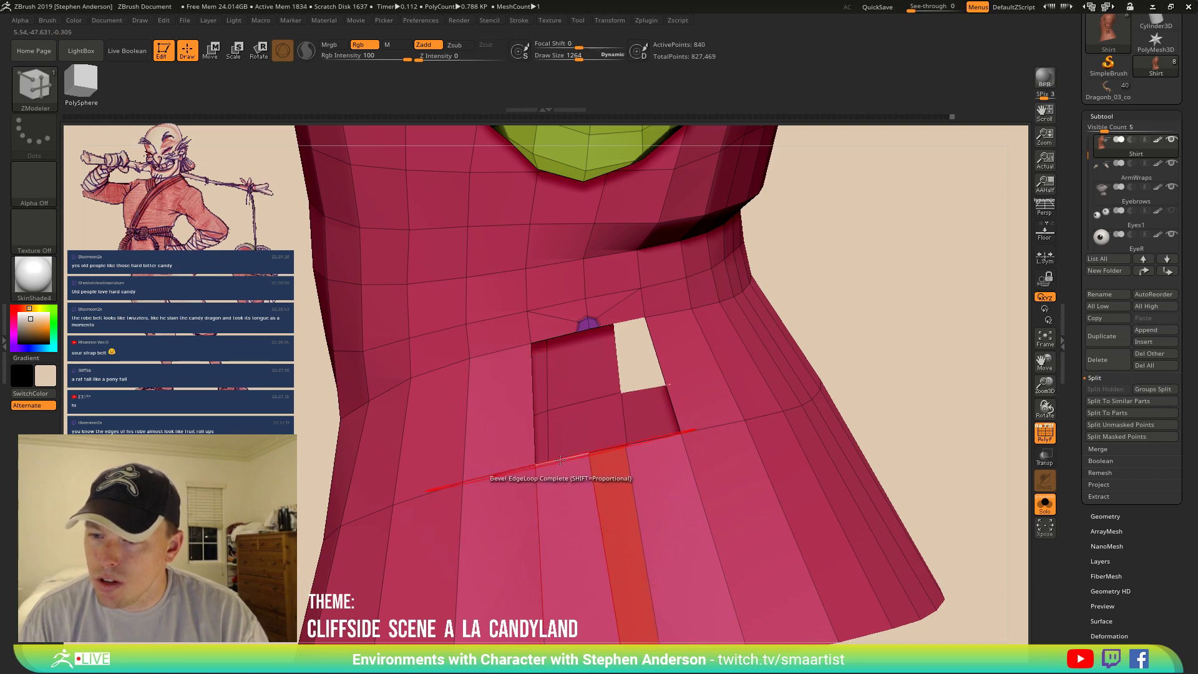
# Set ZModeler's edge action to Bridge Two Edges and bridge the upper and lower edges on both sides of the shirt's side hole.
pyautogui.press('space')
pyautogui.click(439, 390)
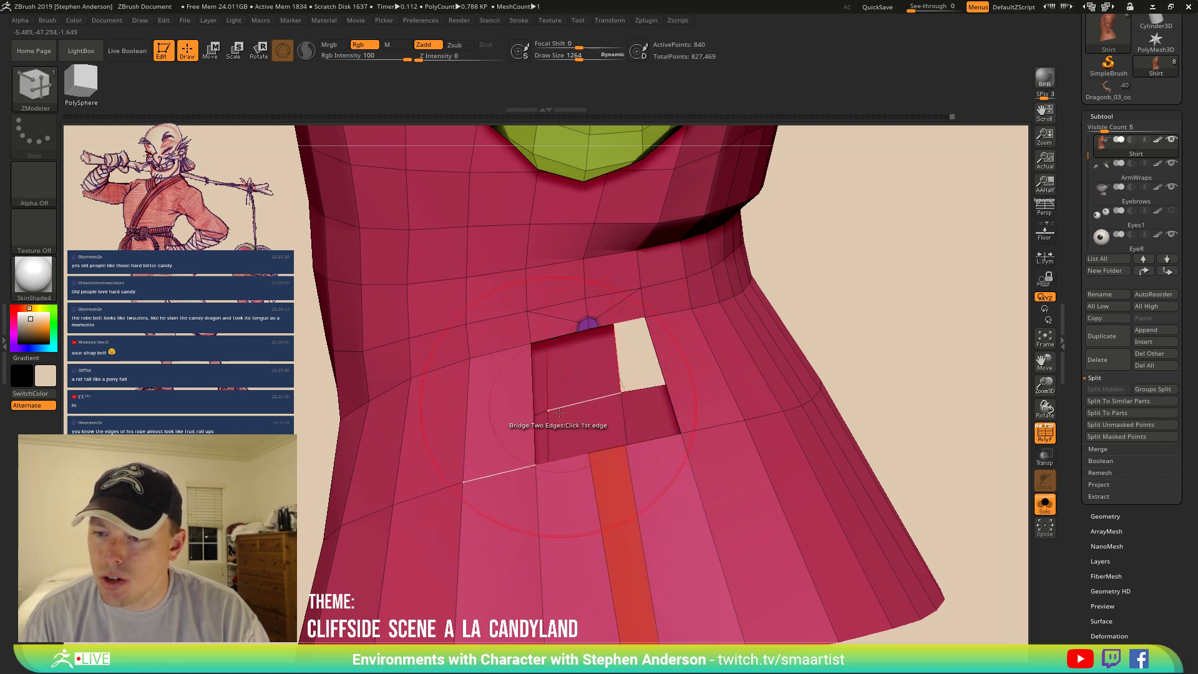
pyautogui.click(563, 461)
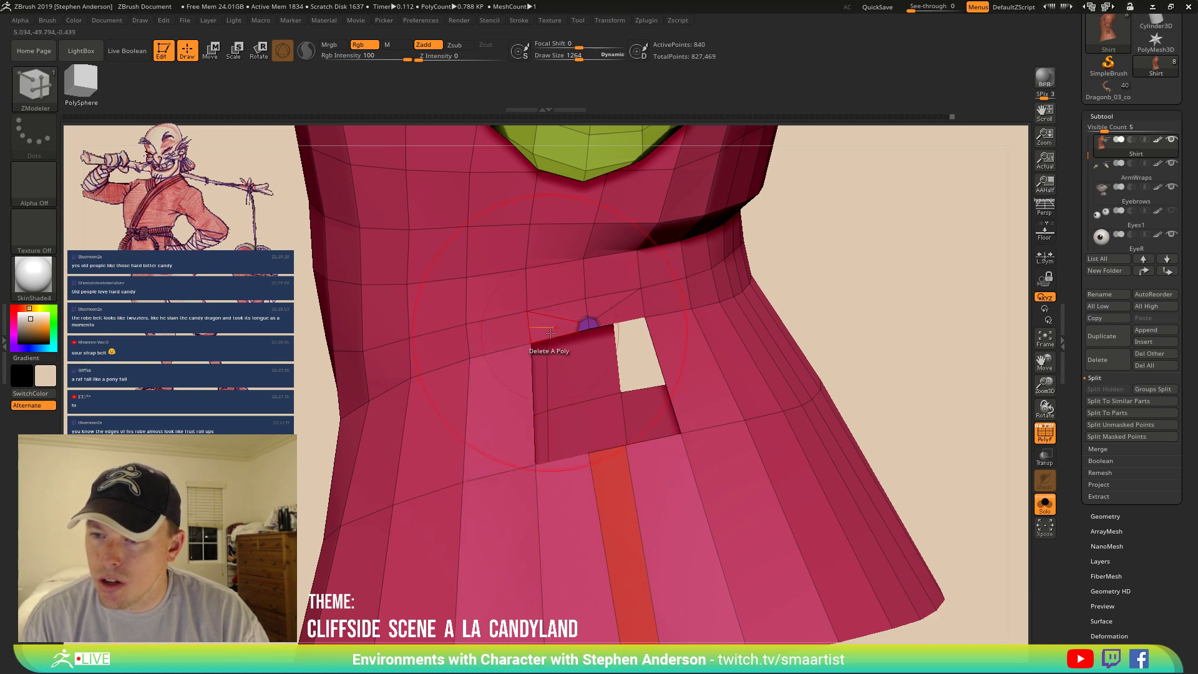
pyautogui.click(589, 329)
pyautogui.hotkey('ctrl', 'z')
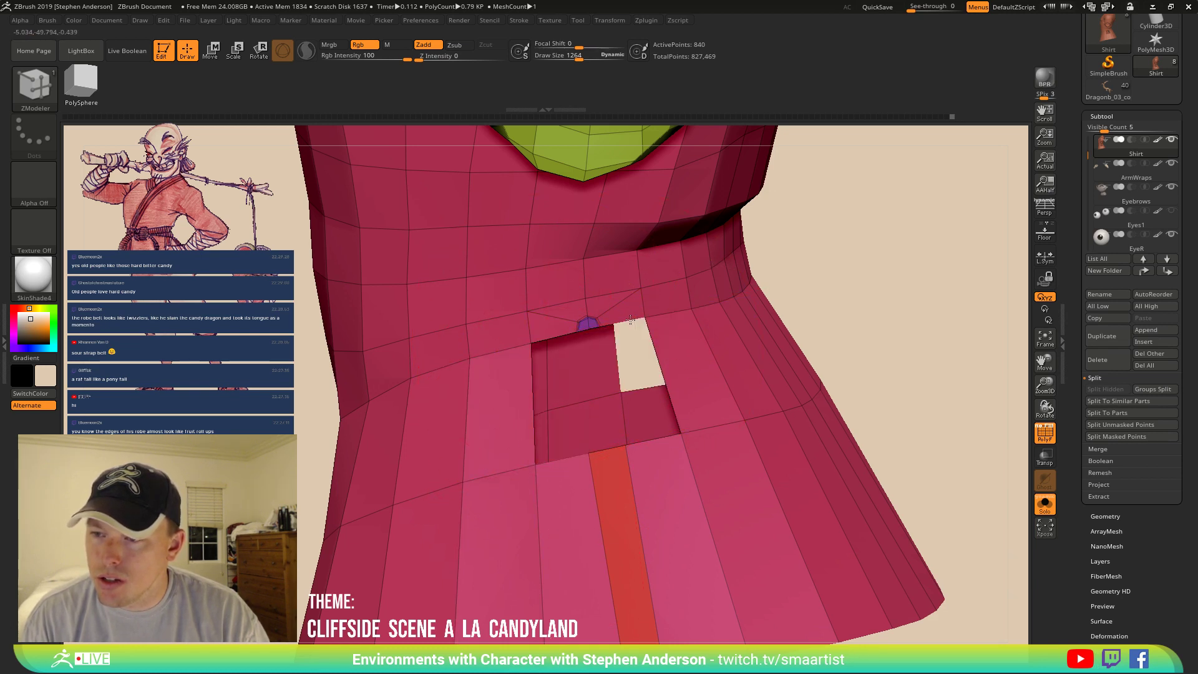
pyautogui.hotkey('ctrl', 'shift', 'z')
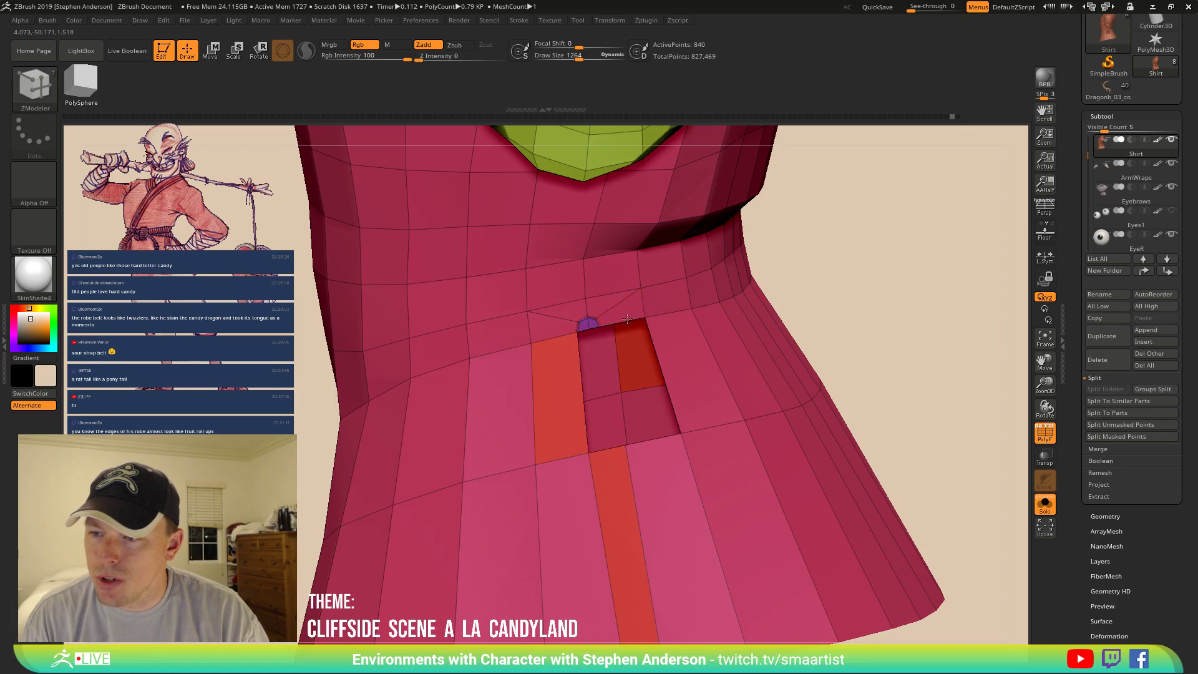
pyautogui.click(627, 319)
pyautogui.click(655, 440)
# Delete the beveled strip running down to the hem and the small polygons around the split point, opening a narrow side slit.
pyautogui.moveTo(662, 446); pyautogui.dragTo(650, 478, button='right')
pyautogui.click(618, 511)
pyautogui.keyDown('ctrl'); pyautogui.moveTo(596, 342); pyautogui.dragTo(644, 415, button='right'); pyautogui.keyUp('ctrl')
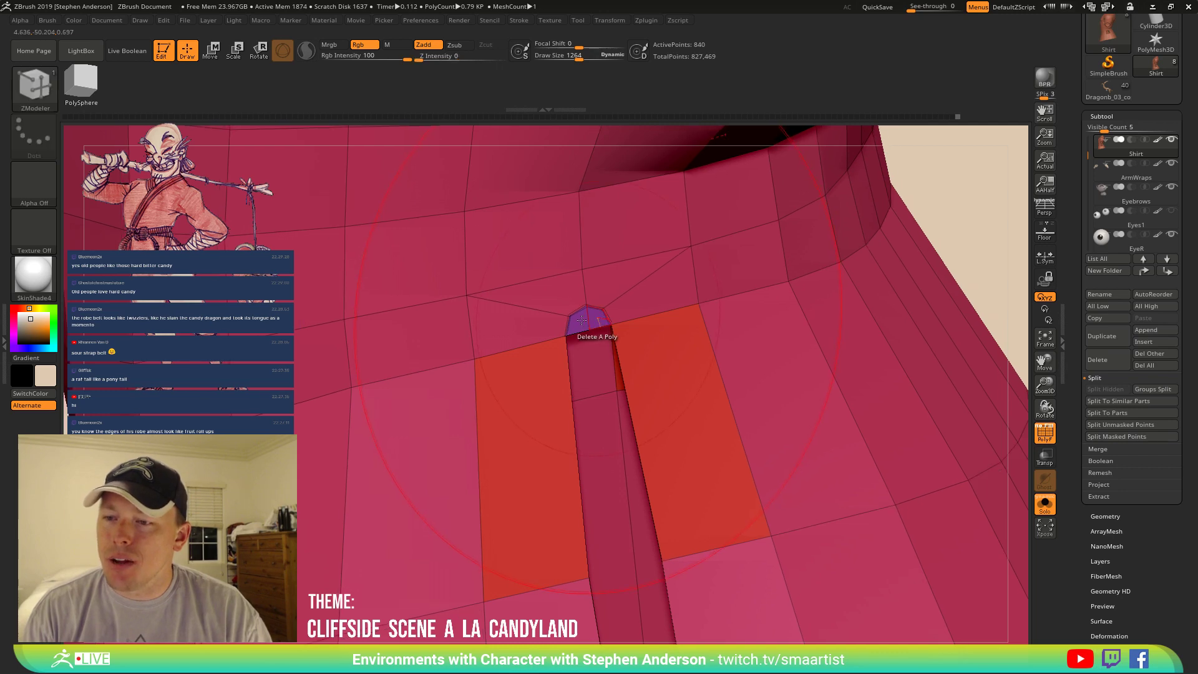
pyautogui.click(595, 320)
pyautogui.click(579, 321)
# Set the draw size to 286 and merge the shirt's lower body, including the bridged patches beside the slit, into one polygroup.
pyautogui.moveTo(658, 393)
pyautogui.keyDown('ctrl'); pyautogui.mouseDown(button='right')
pyautogui.moveTo(598, 304)
pyautogui.moveTo(550, 312)
pyautogui.mouseUp(button='right'); pyautogui.keyUp('ctrl')
pyautogui.press('s')
pyautogui.moveTo(596, 342); pyautogui.dragTo(574, 342)
pyautogui.moveTo(574, 342)
pyautogui.mouseDown(button='right')
pyautogui.moveTo(562, 335)
pyautogui.moveTo(639, 327)
pyautogui.moveTo(561, 329)
pyautogui.mouseUp(button='right')
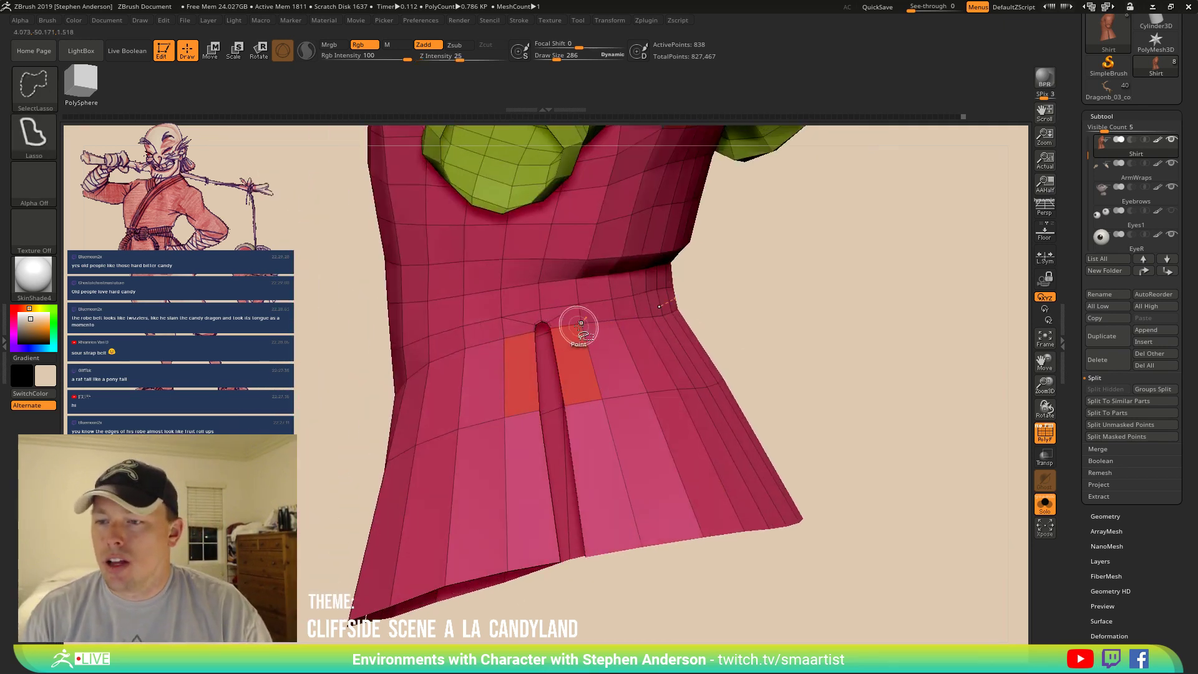
pyautogui.keyDown('ctrl'); pyautogui.keyDown('shift'); pyautogui.click(579, 325); pyautogui.keyUp('shift'); pyautogui.keyUp('ctrl')
pyautogui.moveTo(639, 356)
pyautogui.keyDown('ctrl'); pyautogui.mouseDown(button='right')
pyautogui.moveTo(643, 328)
pyautogui.moveTo(667, 335)
pyautogui.mouseUp(button='right'); pyautogui.keyUp('ctrl')
pyautogui.moveTo(705, 239)
pyautogui.keyDown('ctrl'); pyautogui.mouseDown()
pyautogui.moveTo(429, 271)
pyautogui.moveTo(891, 486)
pyautogui.moveTo(879, 306)
pyautogui.mouseUp(); pyautogui.keyUp('ctrl')
pyautogui.hotkey('ctrl', 'w')
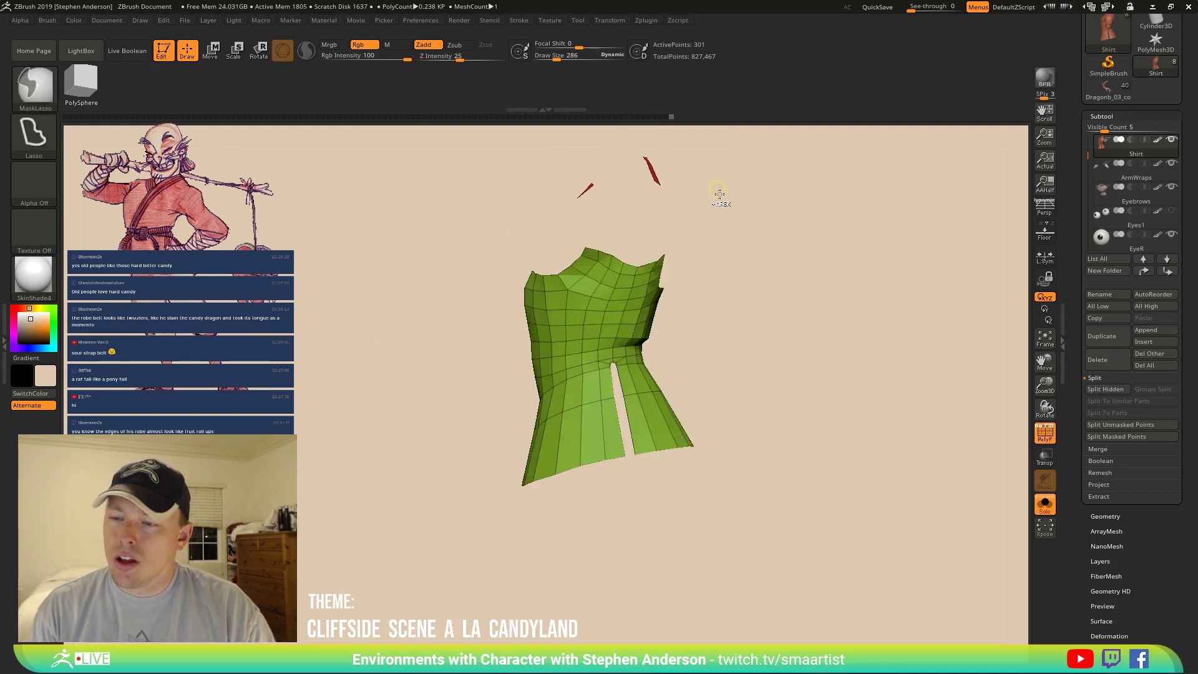
pyautogui.moveTo(730, 193)
pyautogui.keyDown('ctrl'); pyautogui.mouseDown()
pyautogui.moveTo(507, 225)
pyautogui.moveTo(730, 136)
pyautogui.mouseUp(); pyautogui.keyUp('ctrl')
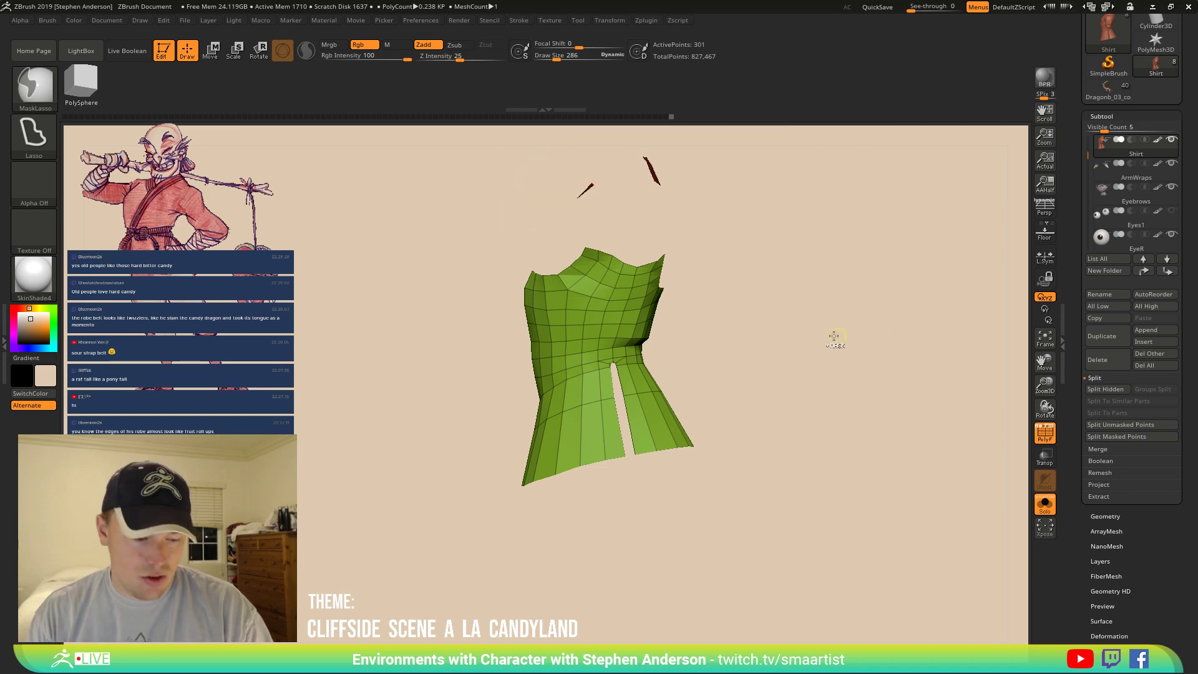
pyautogui.keyDown('ctrl'); pyautogui.keyDown('shift'); pyautogui.click(732, 331); pyautogui.keyUp('shift'); pyautogui.keyUp('ctrl')
pyautogui.keyDown('ctrl'); pyautogui.moveTo(728, 332); pyautogui.dragTo(789, 294, button='right'); pyautogui.keyUp('ctrl')
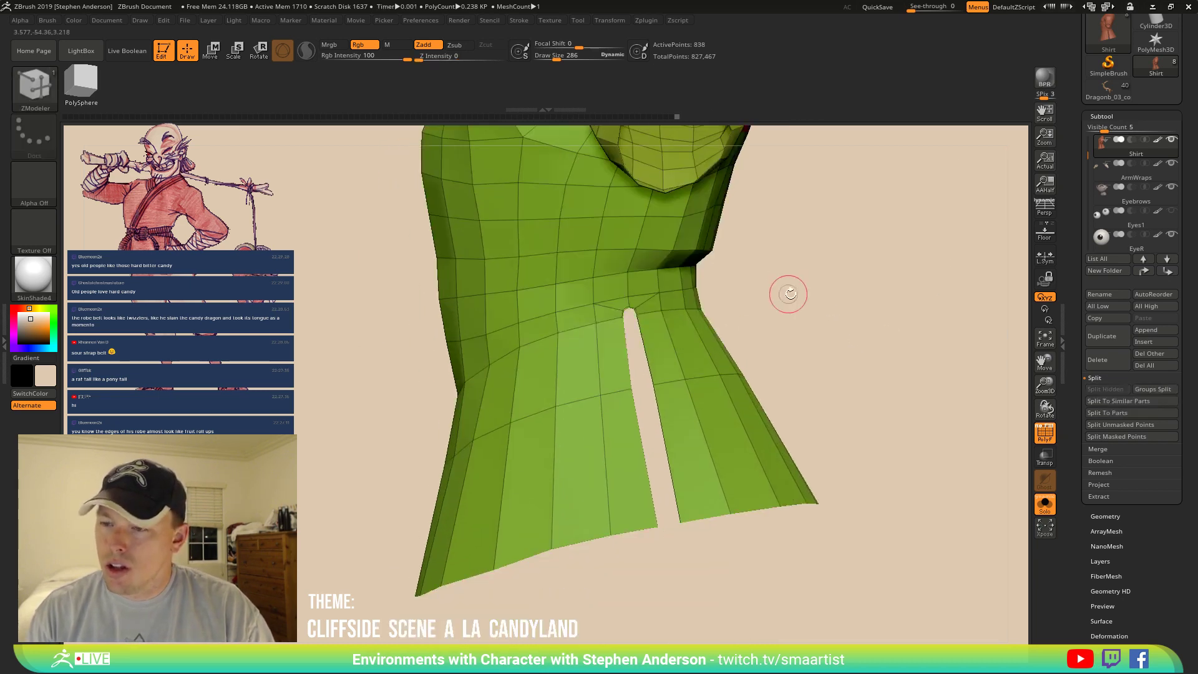
# Switch to the Move brush and pull the points along the slit's edges closer together to narrow the opening.
pyautogui.keyDown('ctrl'); pyautogui.moveTo(643, 311); pyautogui.dragTo(663, 369, button='right'); pyautogui.keyUp('ctrl')
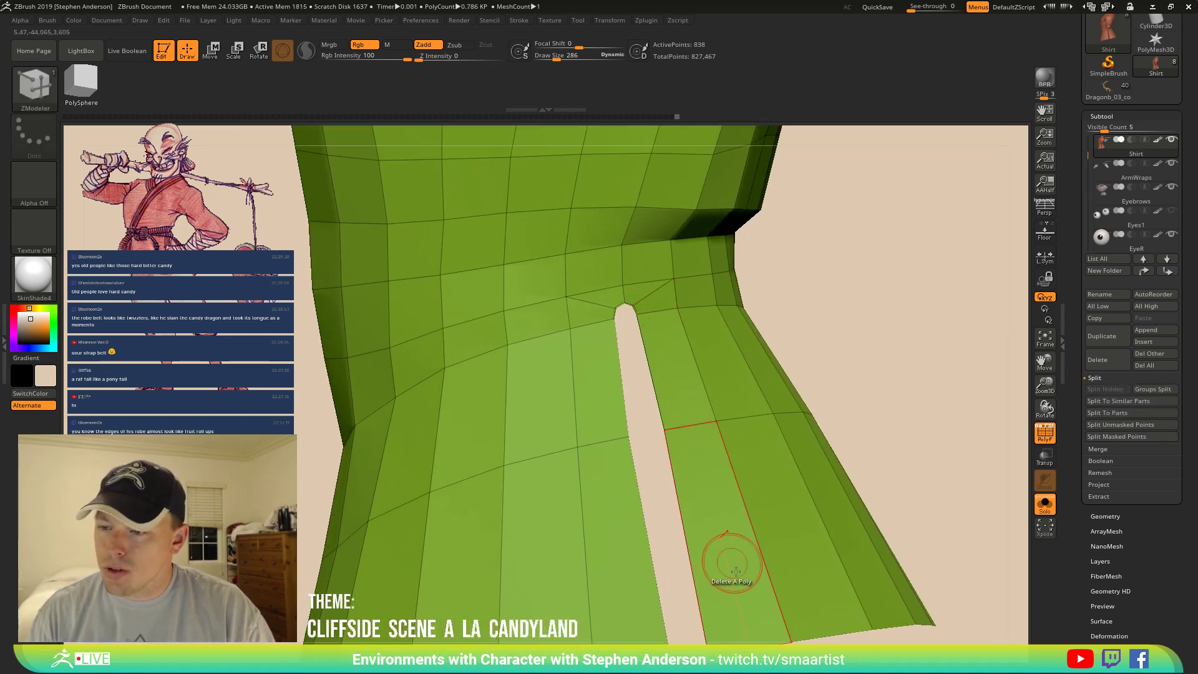
pyautogui.moveTo(663, 307); pyautogui.dragTo(643, 343, button='right')
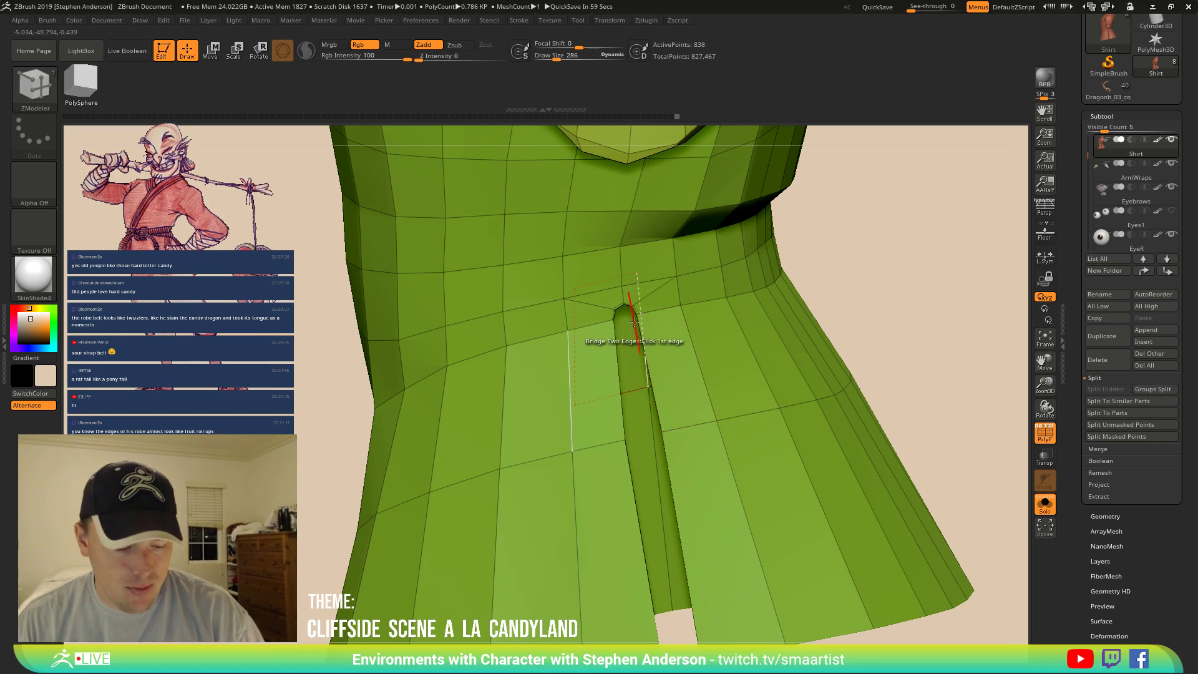
pyautogui.press('b')
pyautogui.press('m')
pyautogui.press('v')
pyautogui.moveTo(640, 323); pyautogui.dragTo(596, 326, button='right')
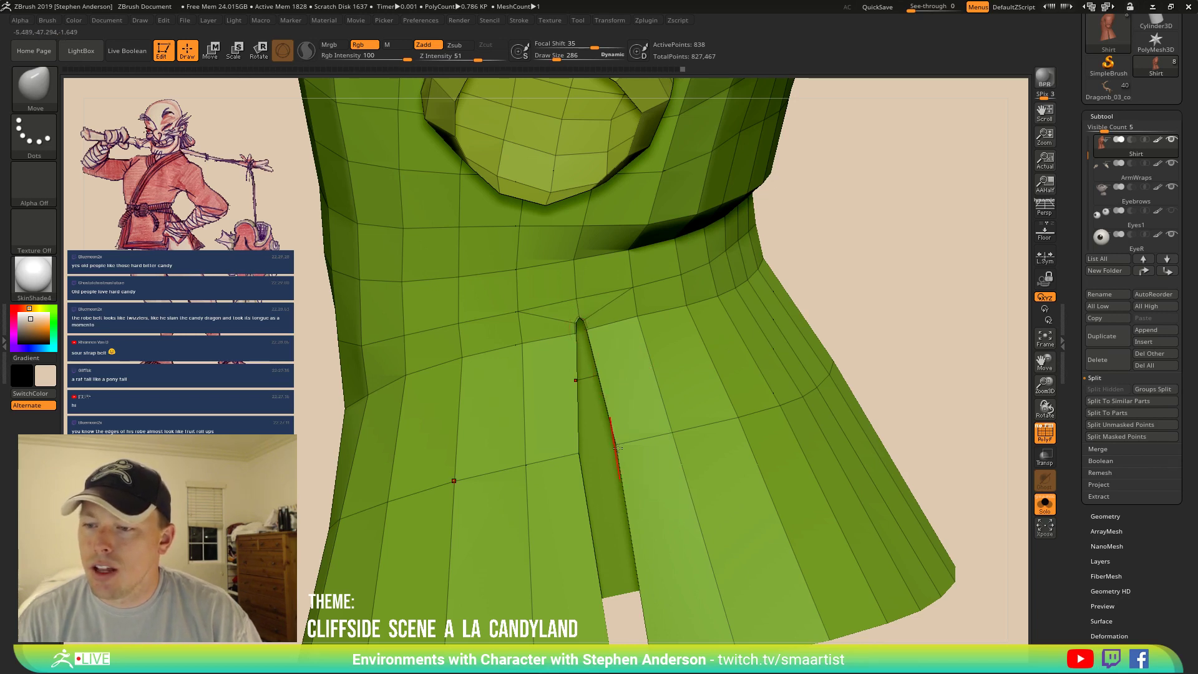
pyautogui.moveTo(618, 448); pyautogui.dragTo(589, 454)
pyautogui.moveTo(599, 453)
pyautogui.keyDown('ctrl'); pyautogui.mouseDown(button='right')
pyautogui.moveTo(615, 387)
pyautogui.moveTo(598, 430)
pyautogui.mouseUp(button='right'); pyautogui.keyUp('ctrl')
pyautogui.keyDown('shift'); pyautogui.rightClick(598, 432); pyautogui.keyUp('shift')
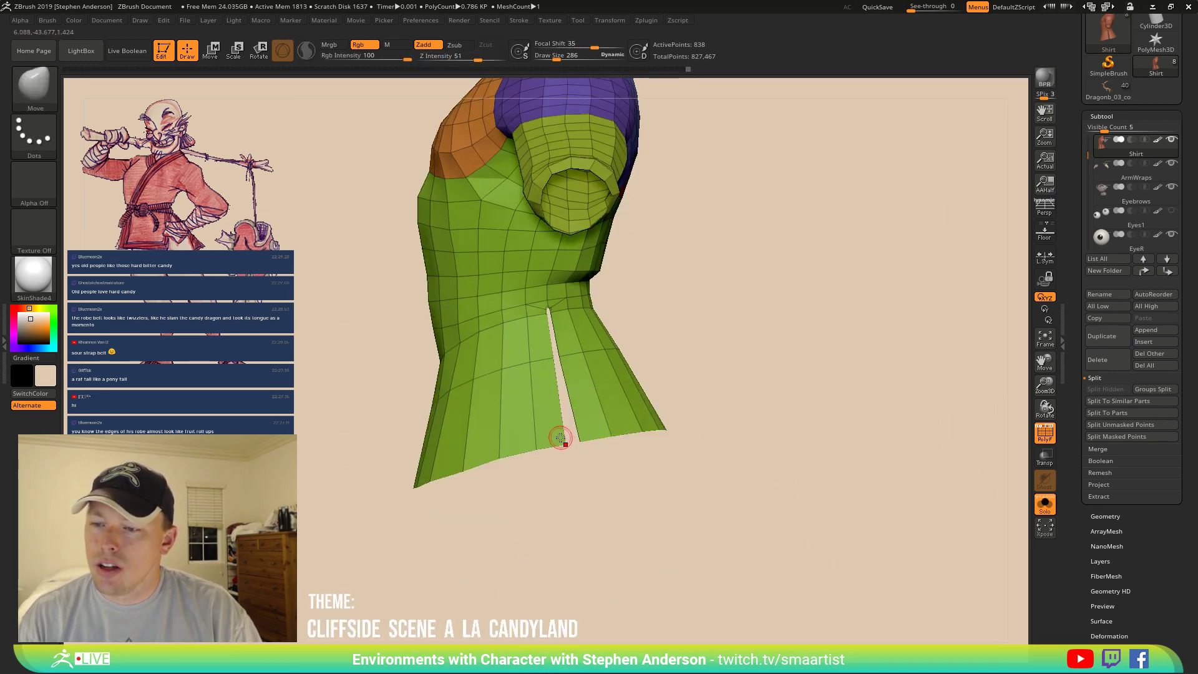
# Set the draw size to 1783 and mask the shirt's back panel and upper body, leaving the front hem unmasked.
pyautogui.press('s')
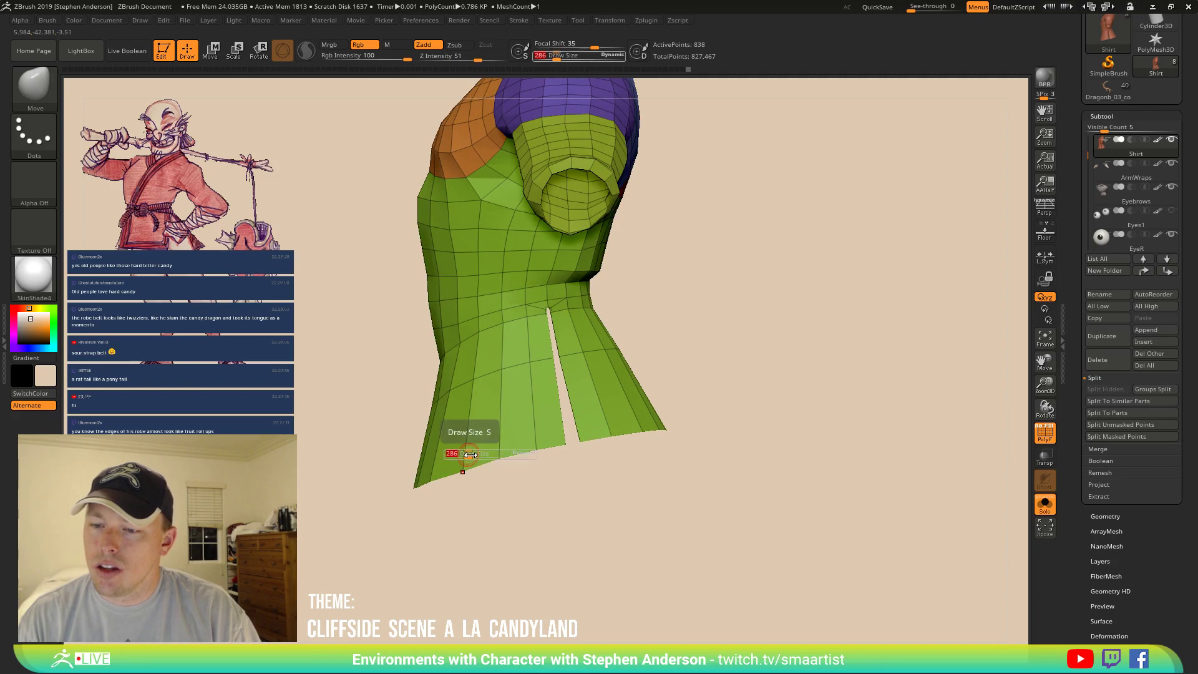
pyautogui.moveTo(470, 455); pyautogui.dragTo(548, 453)
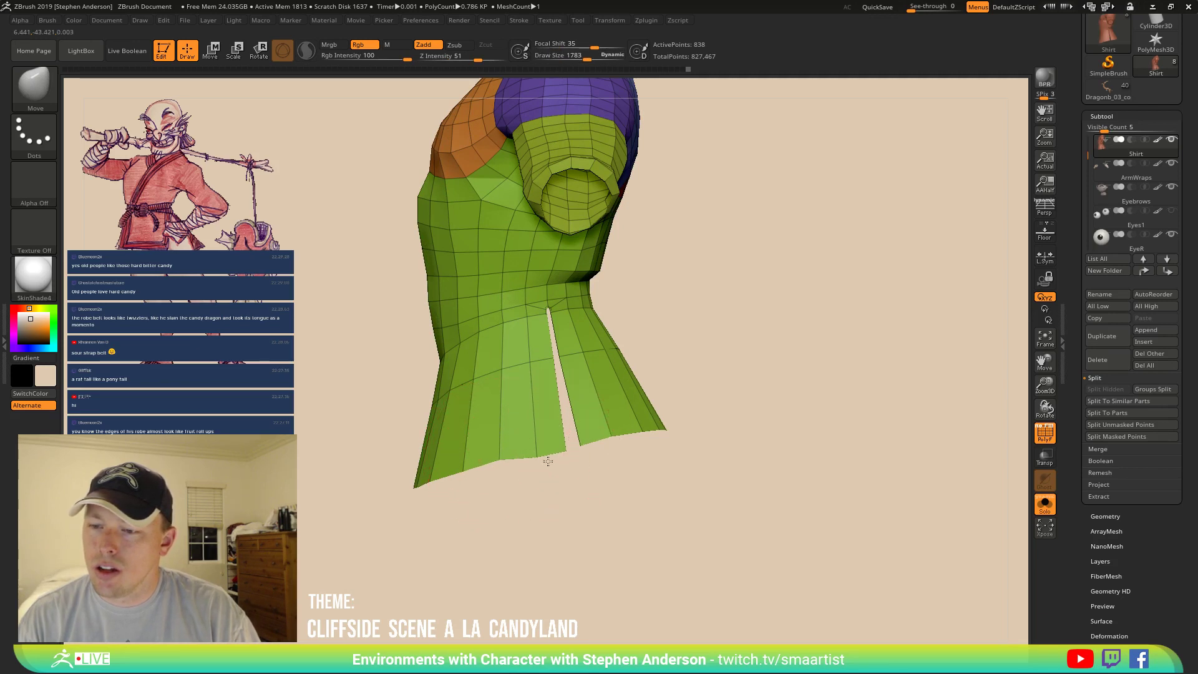
pyautogui.press('ctrl')
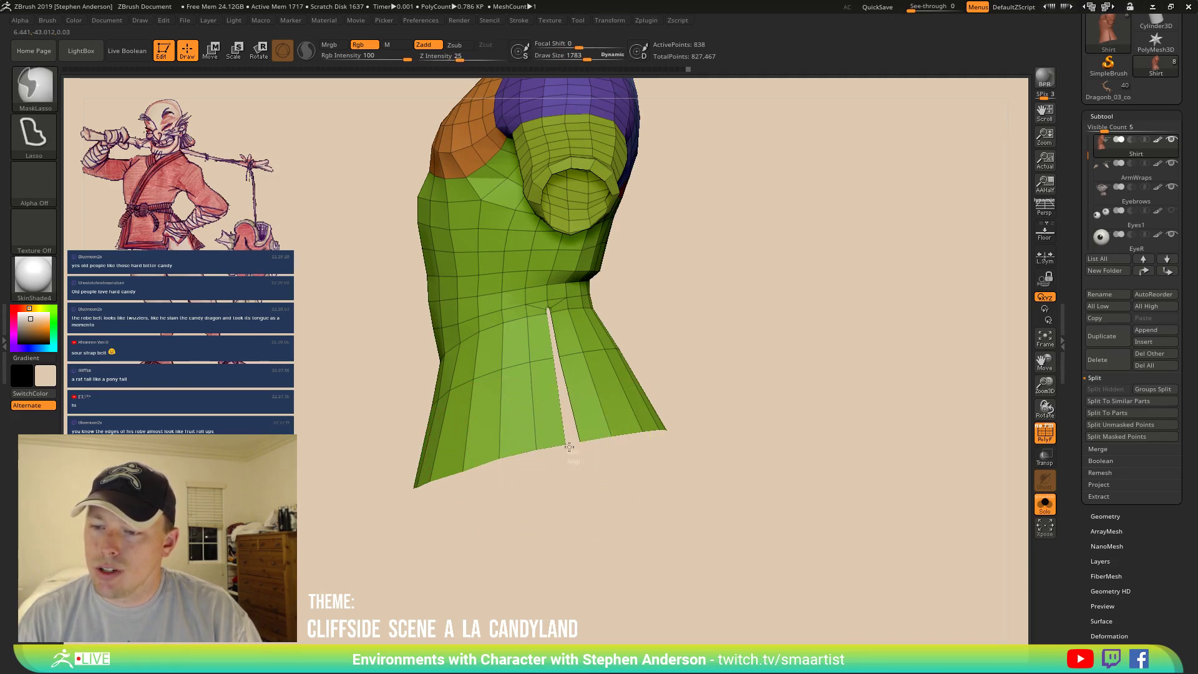
pyautogui.moveTo(650, 395)
pyautogui.keyDown('ctrl'); pyautogui.mouseDown()
pyautogui.moveTo(600, 537)
pyautogui.moveTo(565, 456)
pyautogui.mouseUp(); pyautogui.keyUp('ctrl')
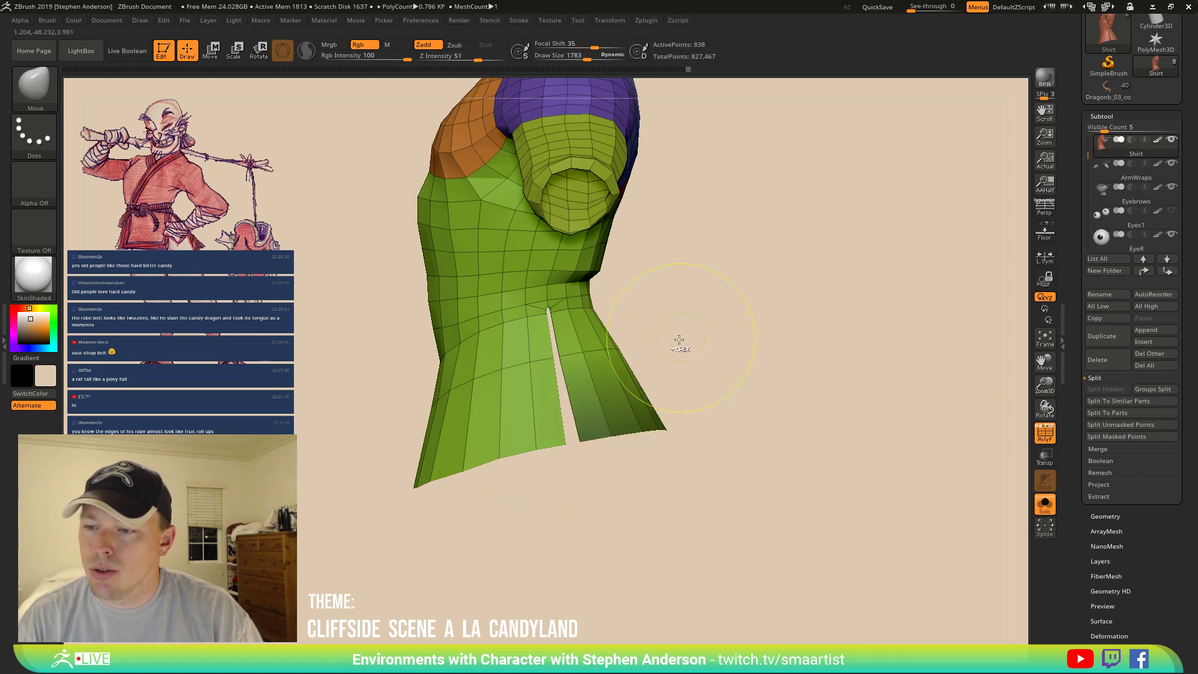
pyautogui.moveTo(663, 367)
pyautogui.keyDown('ctrl'); pyautogui.mouseDown()
pyautogui.moveTo(510, 186)
pyautogui.moveTo(331, 440)
pyautogui.moveTo(479, 463)
pyautogui.moveTo(541, 448)
pyautogui.moveTo(545, 492)
pyautogui.mouseUp(); pyautogui.keyUp('ctrl')
# Lower and straighten the unmasked front hem with the Move brush, using a draw size of 2567, then 970 near the slit.
pyautogui.press('s')
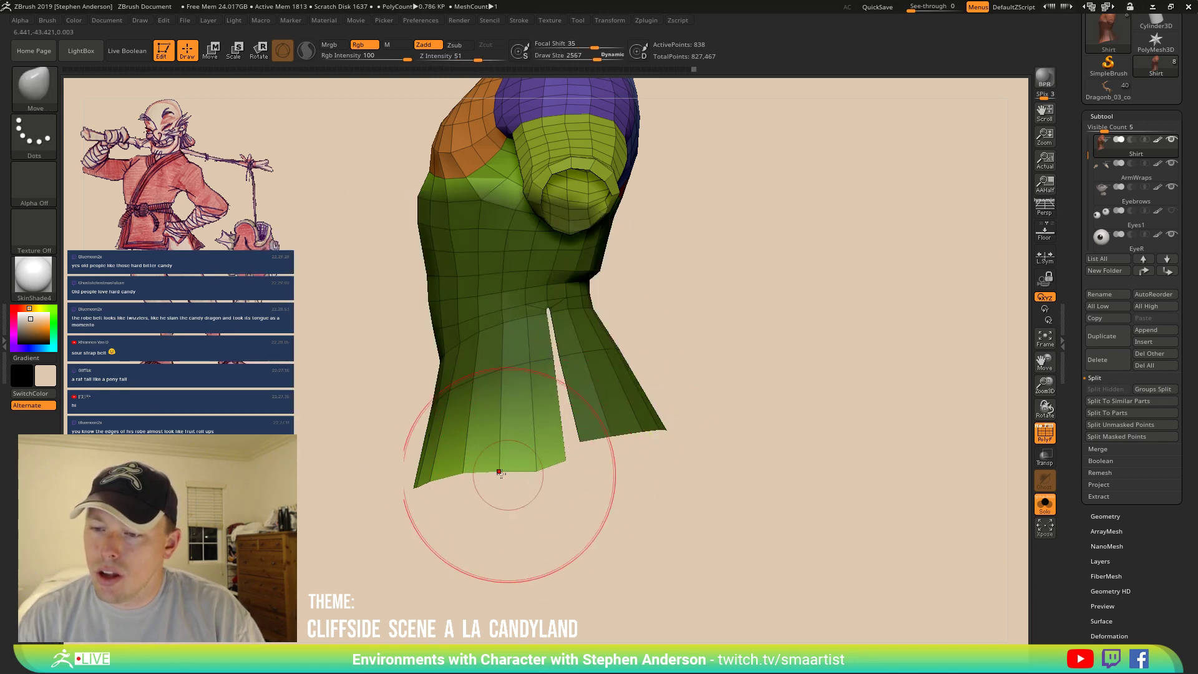
pyautogui.moveTo(485, 466); pyautogui.dragTo(482, 482)
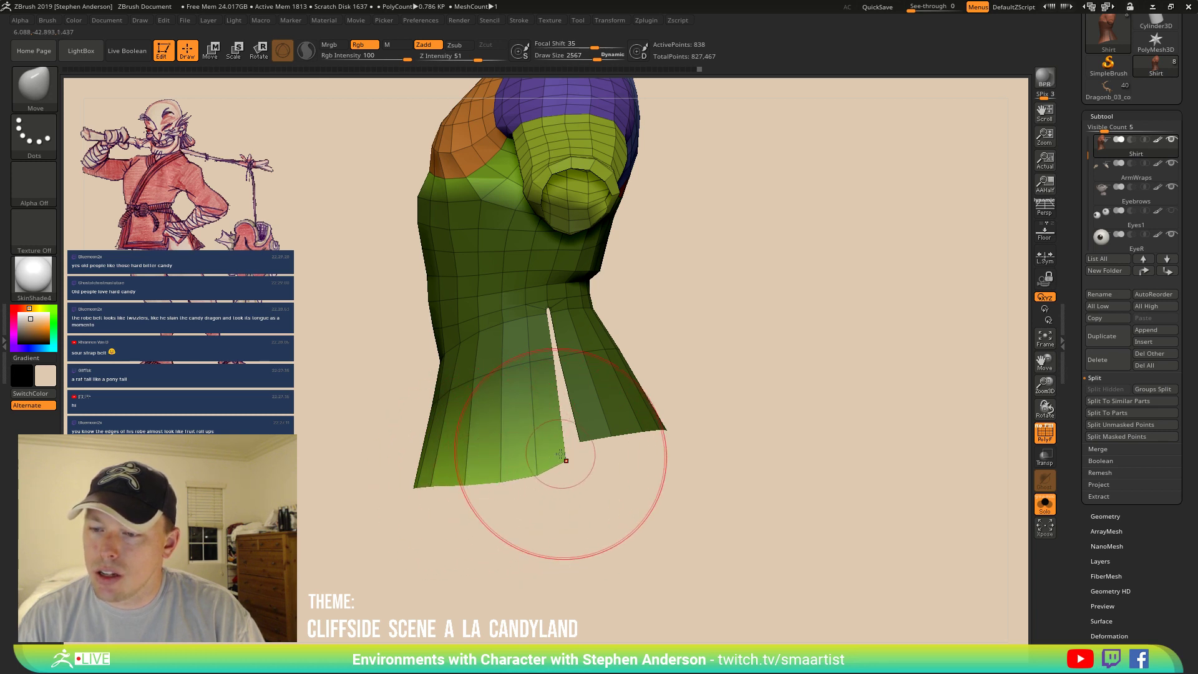
pyautogui.press('s')
pyautogui.moveTo(574, 457); pyautogui.dragTo(525, 456)
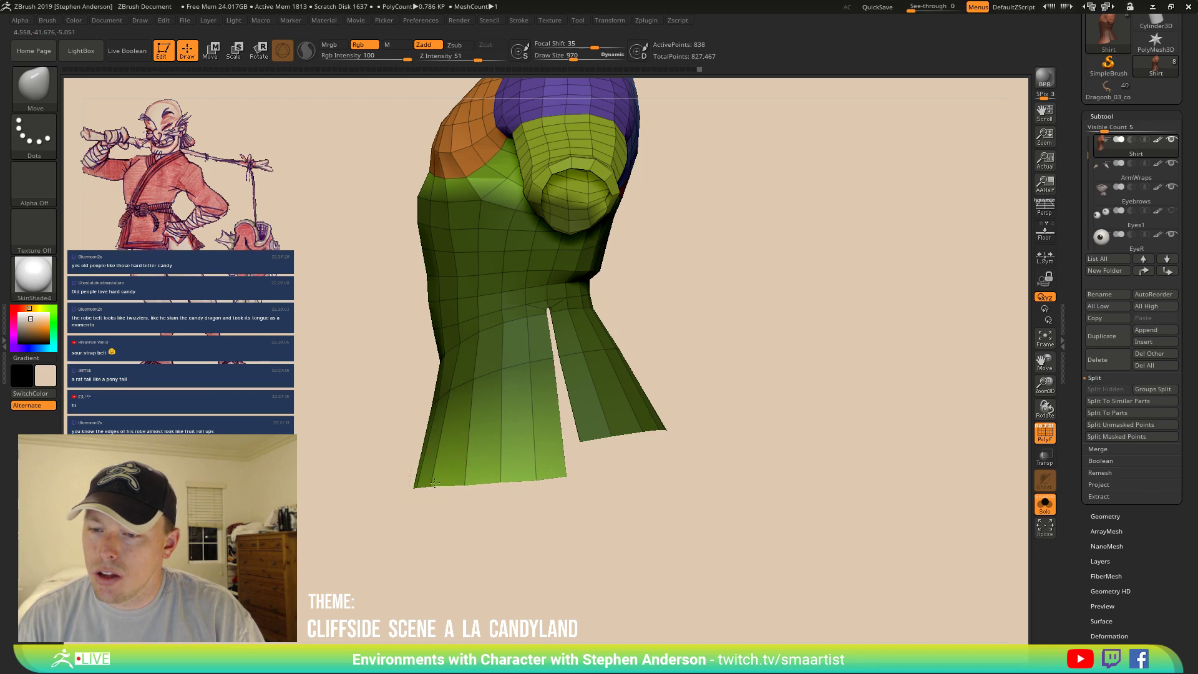
pyautogui.moveTo(480, 477)
pyautogui.mouseDown(button='right')
pyautogui.moveTo(541, 476)
pyautogui.moveTo(493, 476)
pyautogui.mouseUp(button='right')
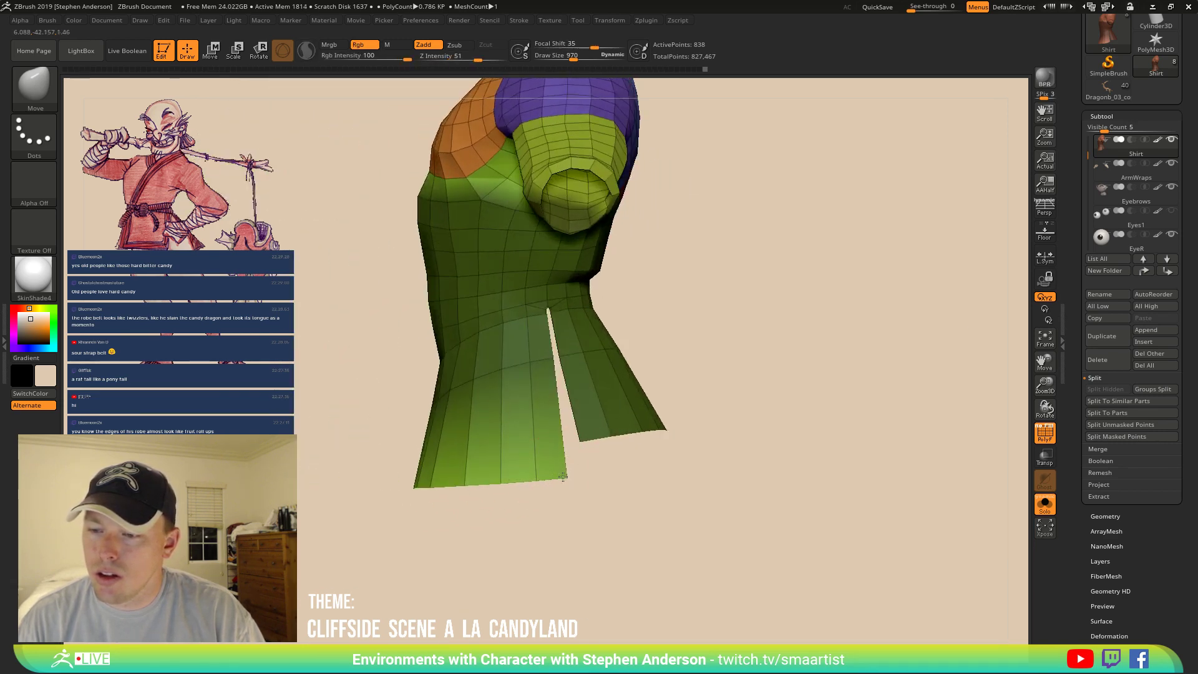
# Show the rest of the character around the shirt, set the draw size to 2206 and clear the shirt's mask.
pyautogui.click(1048, 512)
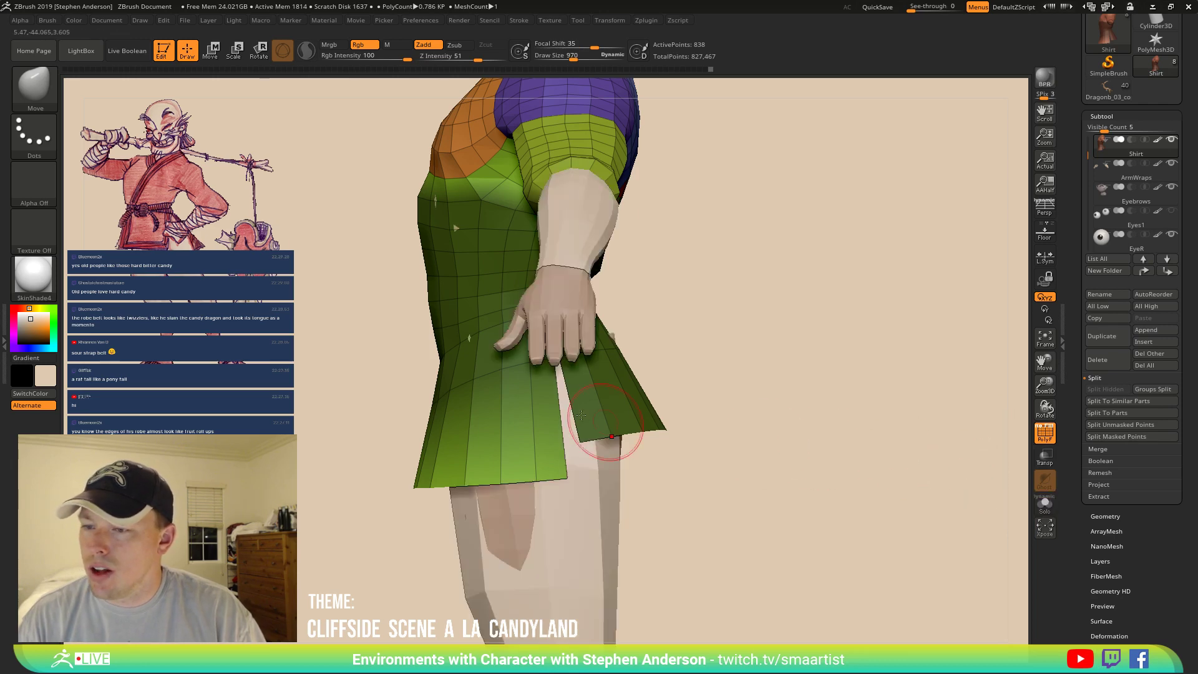
pyautogui.moveTo(612, 448)
pyautogui.mouseDown(button='right')
pyautogui.moveTo(626, 415)
pyautogui.moveTo(599, 430)
pyautogui.moveTo(579, 471)
pyautogui.mouseUp(button='right')
pyautogui.press('s')
pyautogui.moveTo(579, 472); pyautogui.dragTo(603, 468)
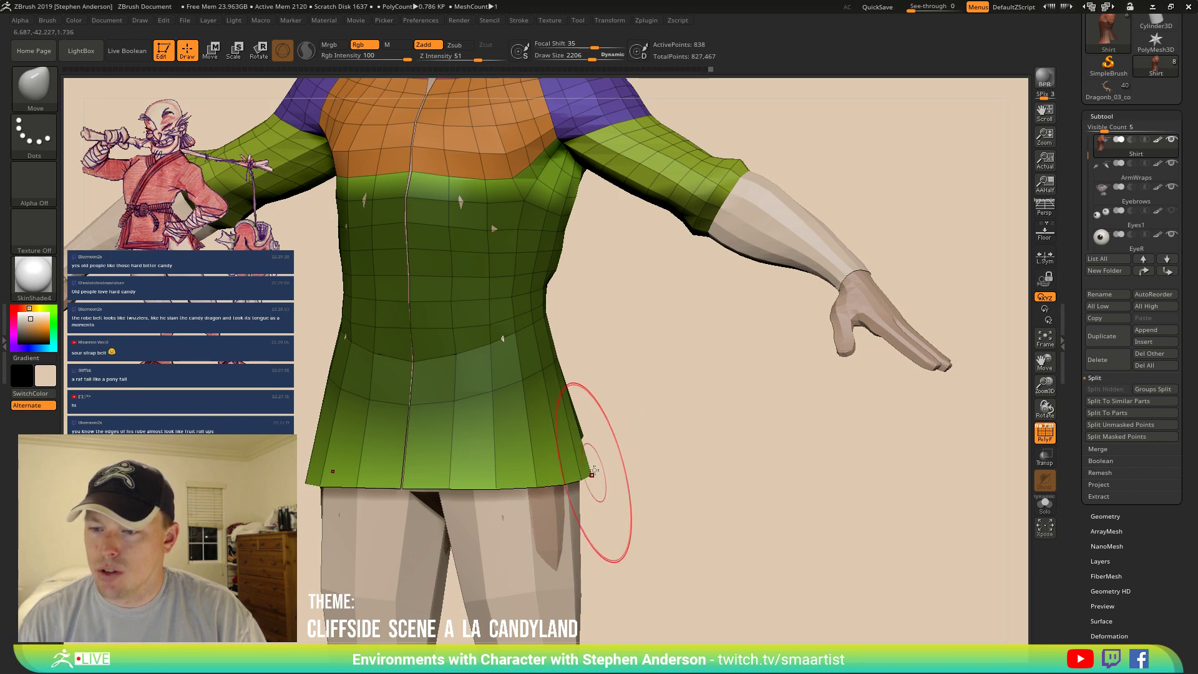
pyautogui.moveTo(595, 471)
pyautogui.mouseDown(button='right')
pyautogui.moveTo(501, 476)
pyautogui.moveTo(580, 459)
pyautogui.mouseUp(button='right')
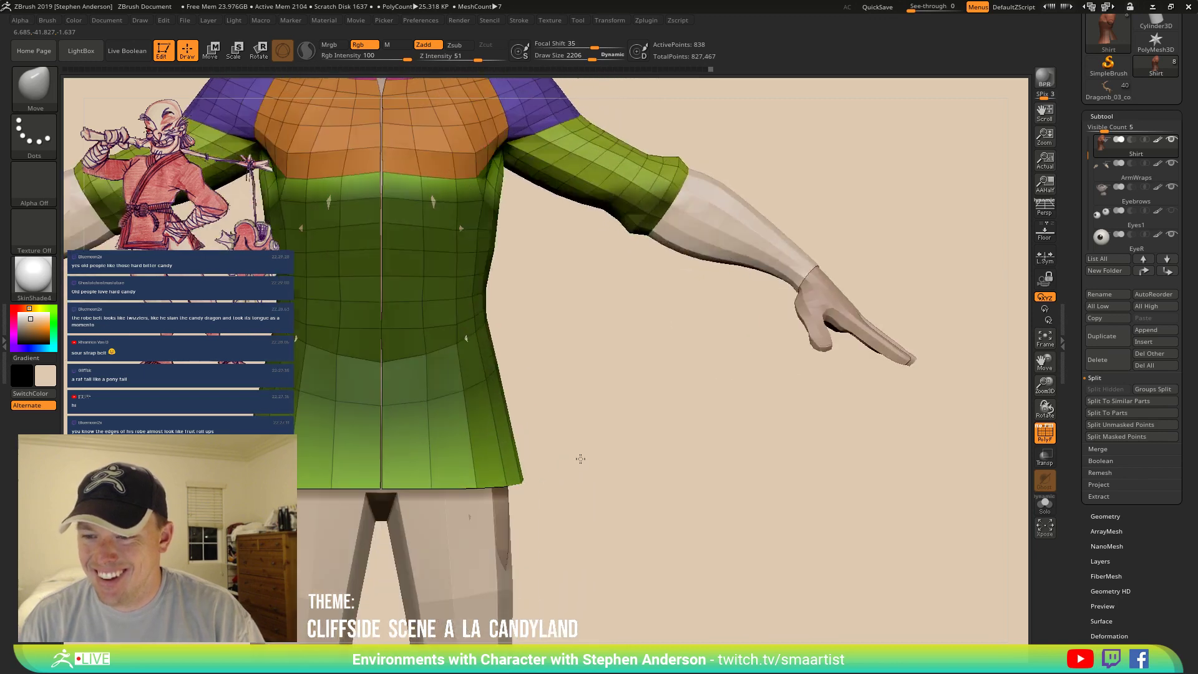
pyautogui.press('f')
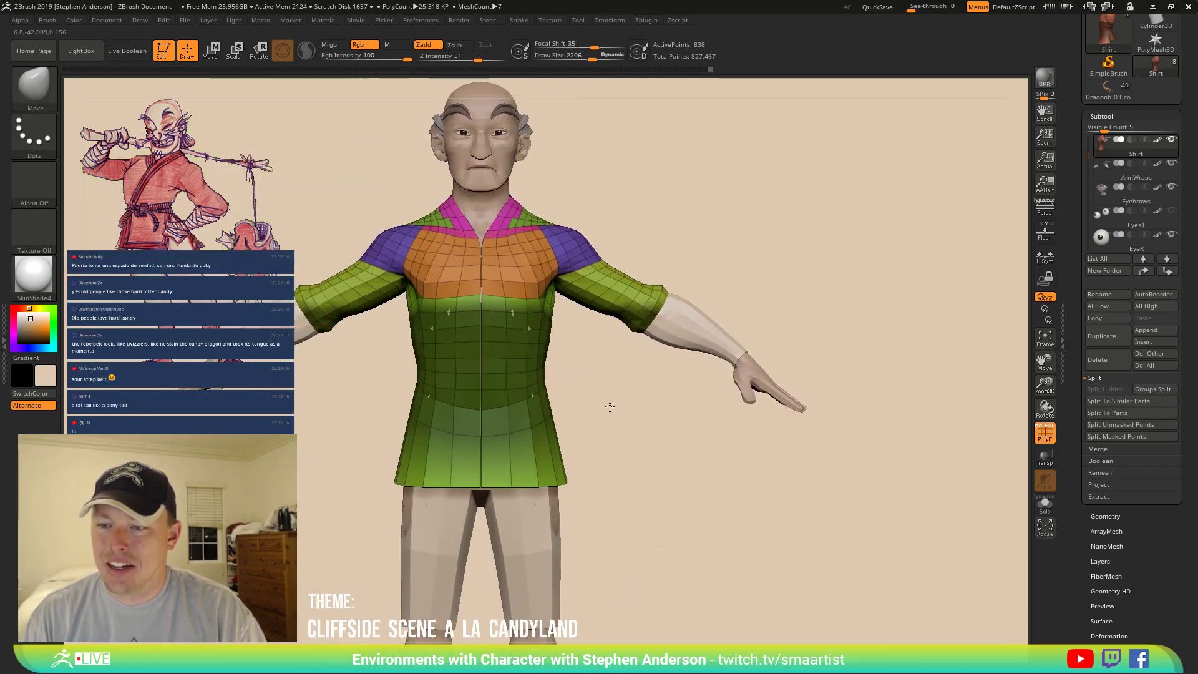
pyautogui.moveTo(610, 407)
pyautogui.mouseDown()
pyautogui.moveTo(570, 428)
pyautogui.moveTo(484, 404)
pyautogui.mouseUp()
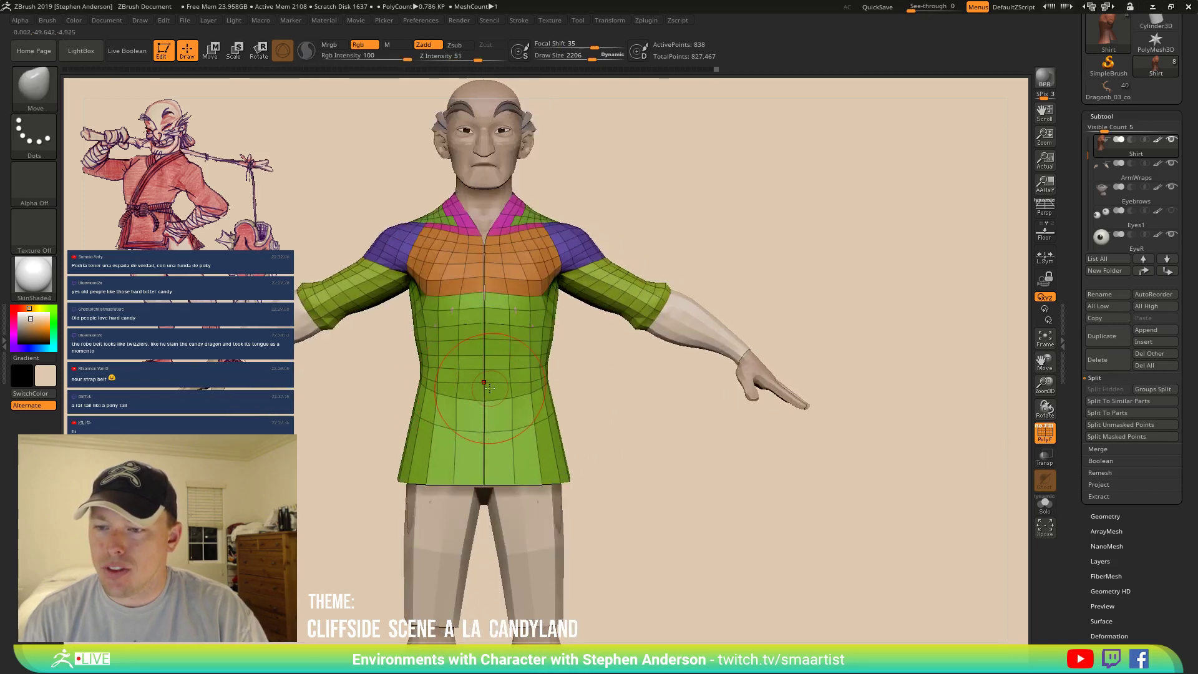
# Reshape the edge loops across the front of the shirt's waist with the Move brush at a draw size of 1326.
pyautogui.press('s')
pyautogui.moveTo(488, 391); pyautogui.dragTo(475, 391)
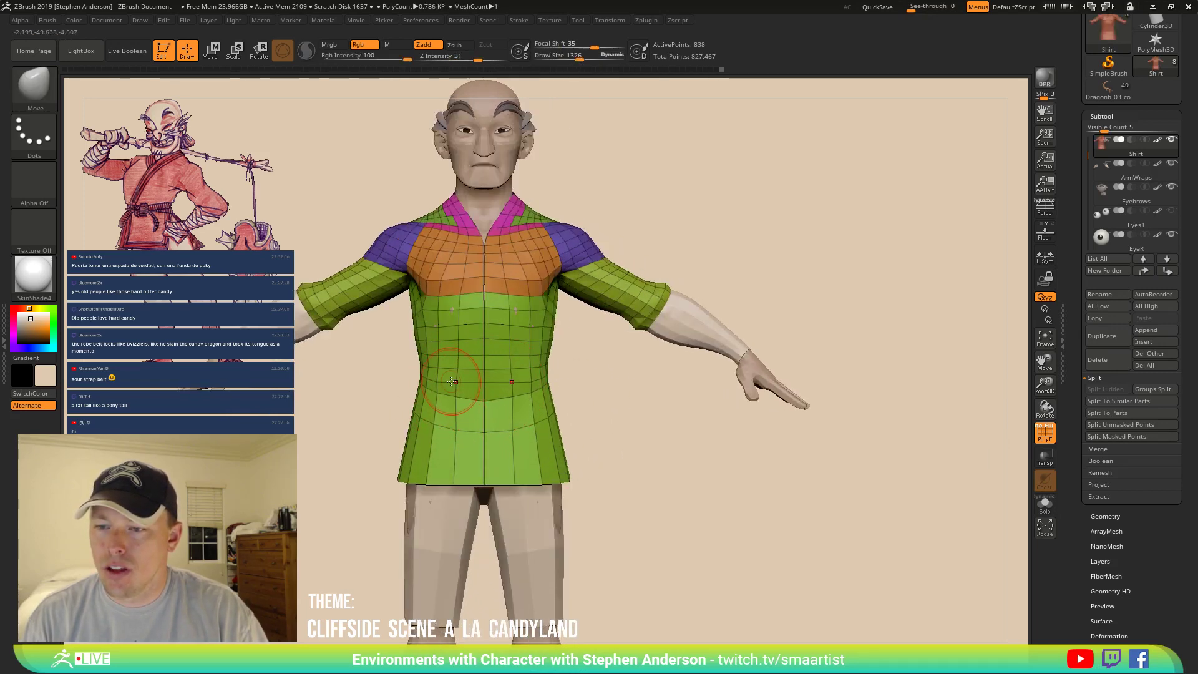
pyautogui.moveTo(454, 401); pyautogui.dragTo(536, 401, button='right')
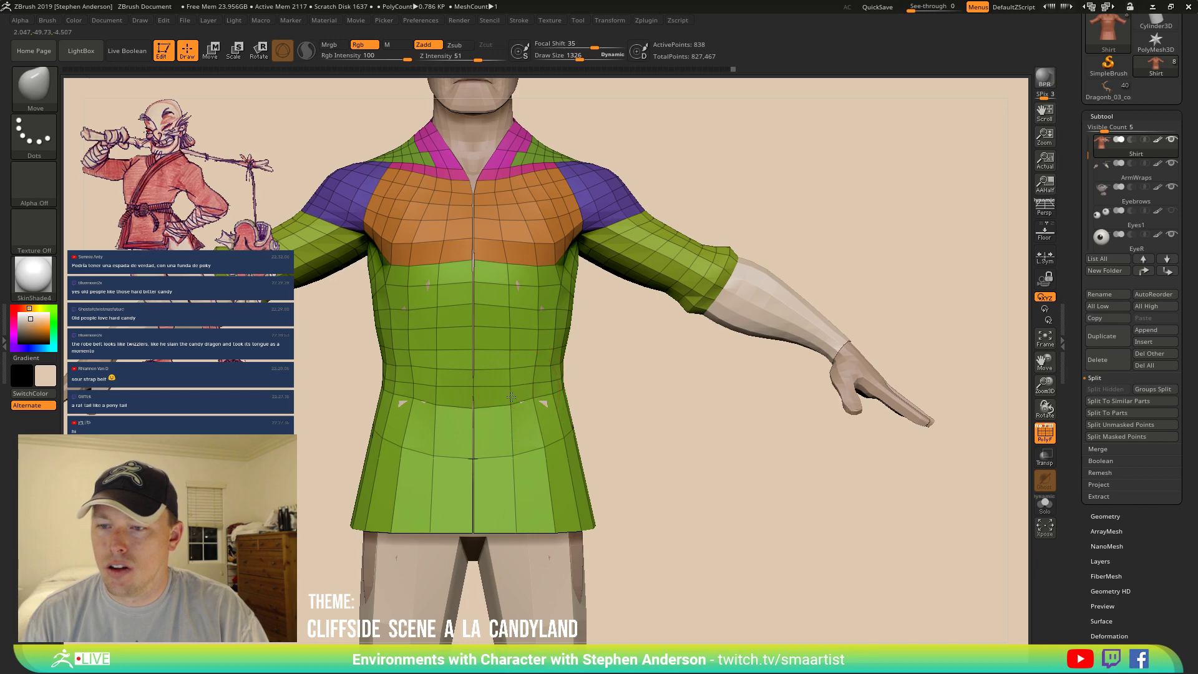
pyautogui.moveTo(512, 397)
pyautogui.mouseDown(button='right')
pyautogui.moveTo(483, 392)
pyautogui.moveTo(503, 403)
pyautogui.mouseUp(button='right')
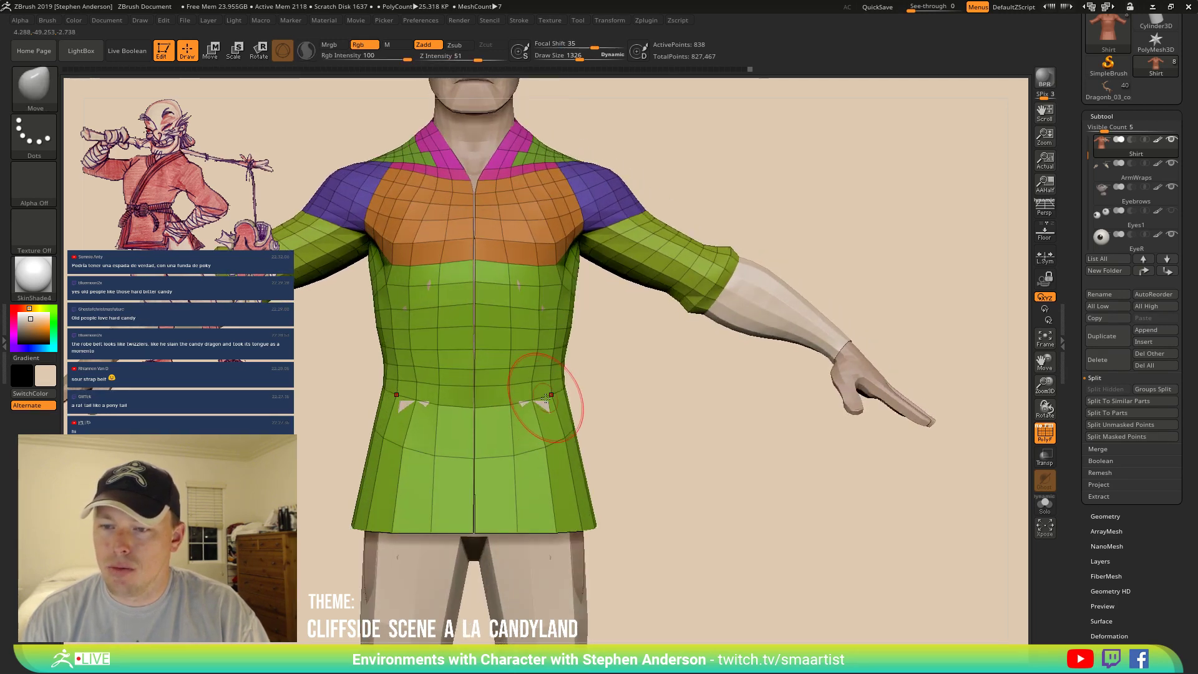
pyautogui.moveTo(546, 398); pyautogui.dragTo(540, 400)
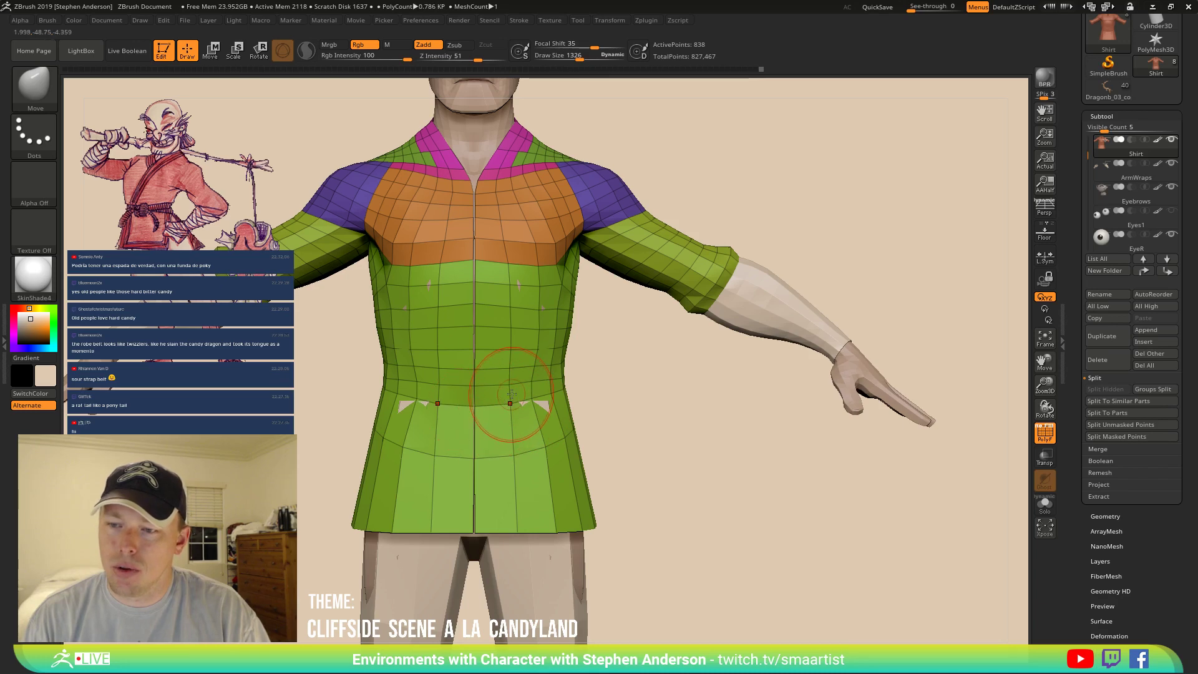
pyautogui.moveTo(507, 391)
pyautogui.mouseDown(button='right')
pyautogui.moveTo(536, 397)
pyautogui.moveTo(491, 409)
pyautogui.mouseUp(button='right')
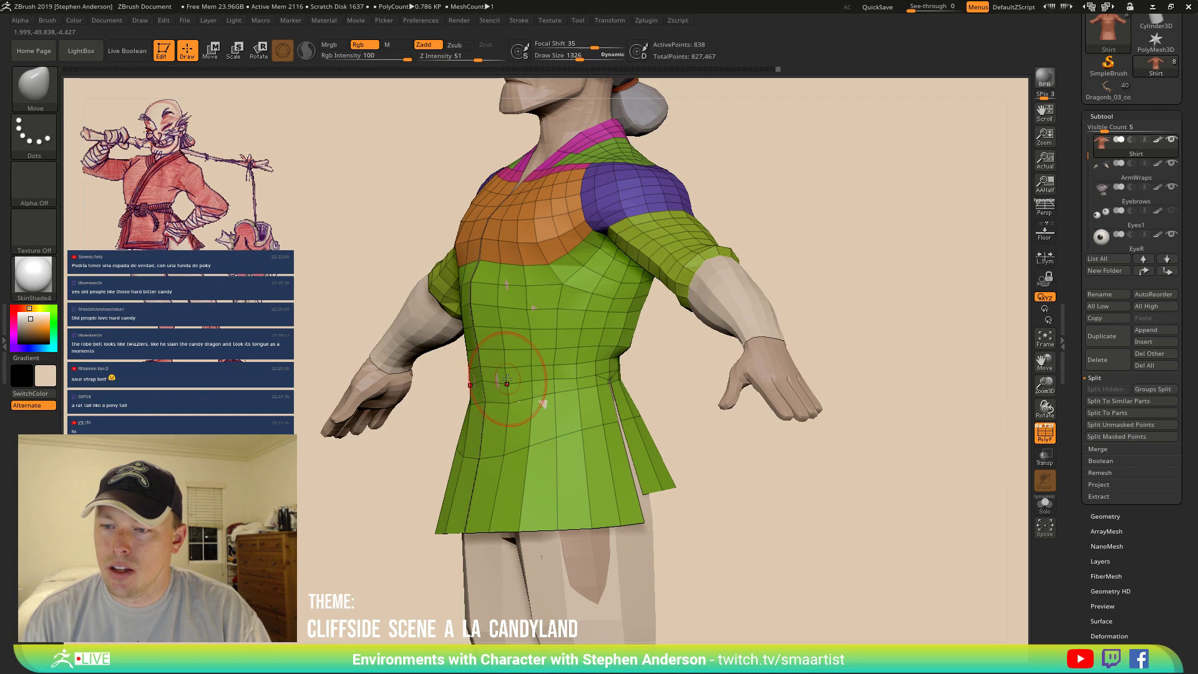
pyautogui.moveTo(536, 386)
pyautogui.keyDown('ctrl'); pyautogui.mouseDown(button='right')
pyautogui.moveTo(538, 357)
pyautogui.moveTo(599, 396)
pyautogui.moveTo(524, 343)
pyautogui.moveTo(623, 342)
pyautogui.moveTo(483, 344)
pyautogui.moveTo(538, 374)
pyautogui.moveTo(487, 376)
pyautogui.moveTo(525, 379)
pyautogui.mouseUp(button='right'); pyautogui.keyUp('ctrl')
# Check the shirt with the polyframe hidden, set the draw size to 5000, and switch back to the ZModeler brush with the polyframe on.
pyautogui.hotkey('shift', 'f')
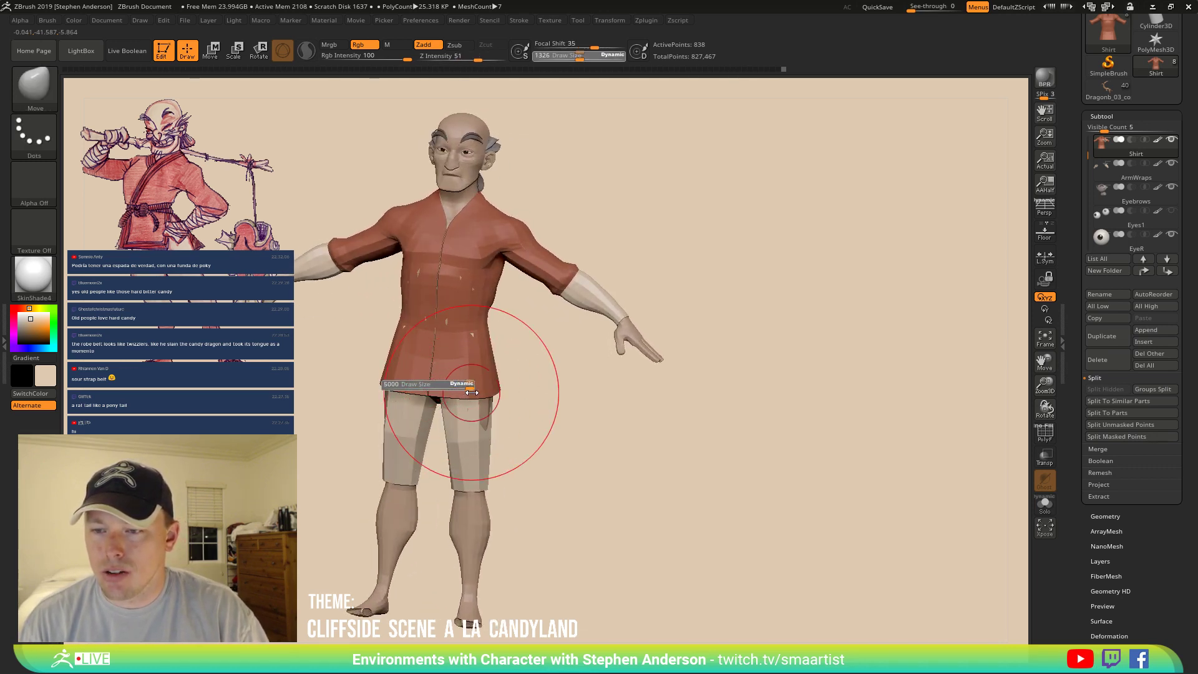
pyautogui.moveTo(472, 393); pyautogui.dragTo(474, 393)
pyautogui.moveTo(437, 394)
pyautogui.mouseDown(button='right')
pyautogui.moveTo(492, 391)
pyautogui.moveTo(449, 383)
pyautogui.moveTo(499, 381)
pyautogui.moveTo(469, 388)
pyautogui.moveTo(467, 378)
pyautogui.moveTo(441, 402)
pyautogui.moveTo(491, 357)
pyautogui.moveTo(493, 376)
pyautogui.moveTo(512, 357)
pyautogui.moveTo(546, 370)
pyautogui.moveTo(539, 409)
pyautogui.mouseUp(button='right')
pyautogui.hotkey('shift', 'f')
pyautogui.press('b')
pyautogui.press('z')
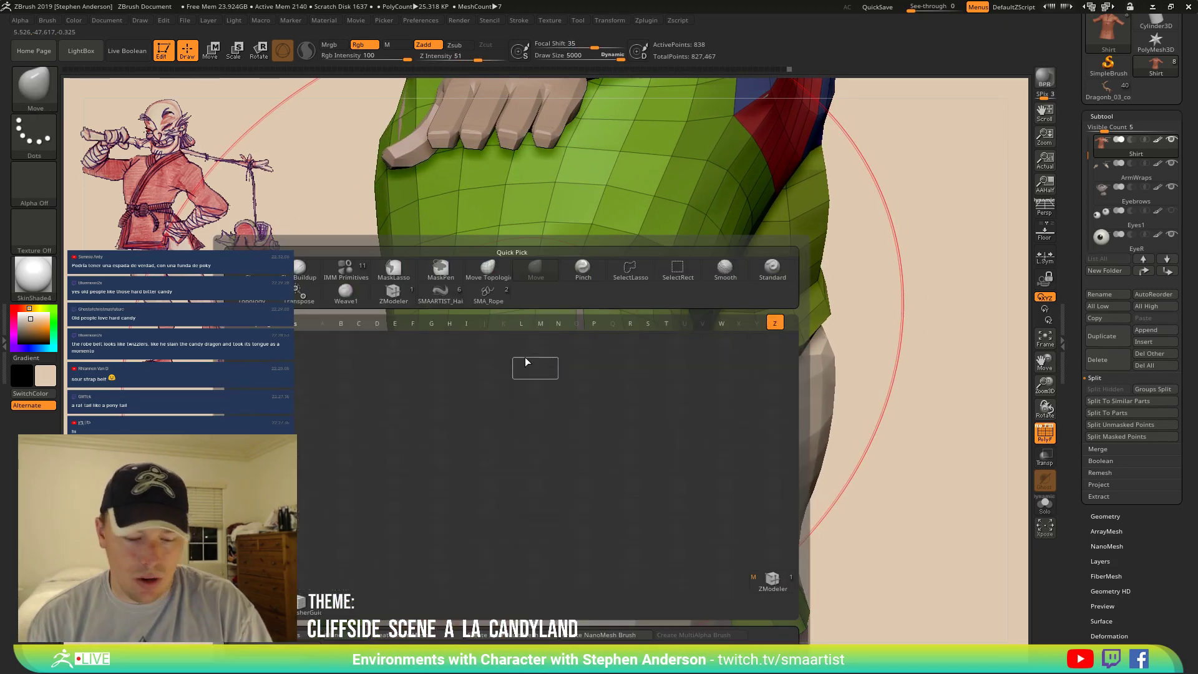
pyautogui.press('m')
# Undo the shirt's edits back to the state before its side slits were cut.
pyautogui.moveTo(515, 345)
pyautogui.mouseDown(button='right')
pyautogui.moveTo(539, 352)
pyautogui.moveTo(522, 448)
pyautogui.moveTo(527, 315)
pyautogui.moveTo(512, 331)
pyautogui.moveTo(521, 393)
pyautogui.moveTo(493, 368)
pyautogui.moveTo(566, 334)
pyautogui.mouseUp(button='right')
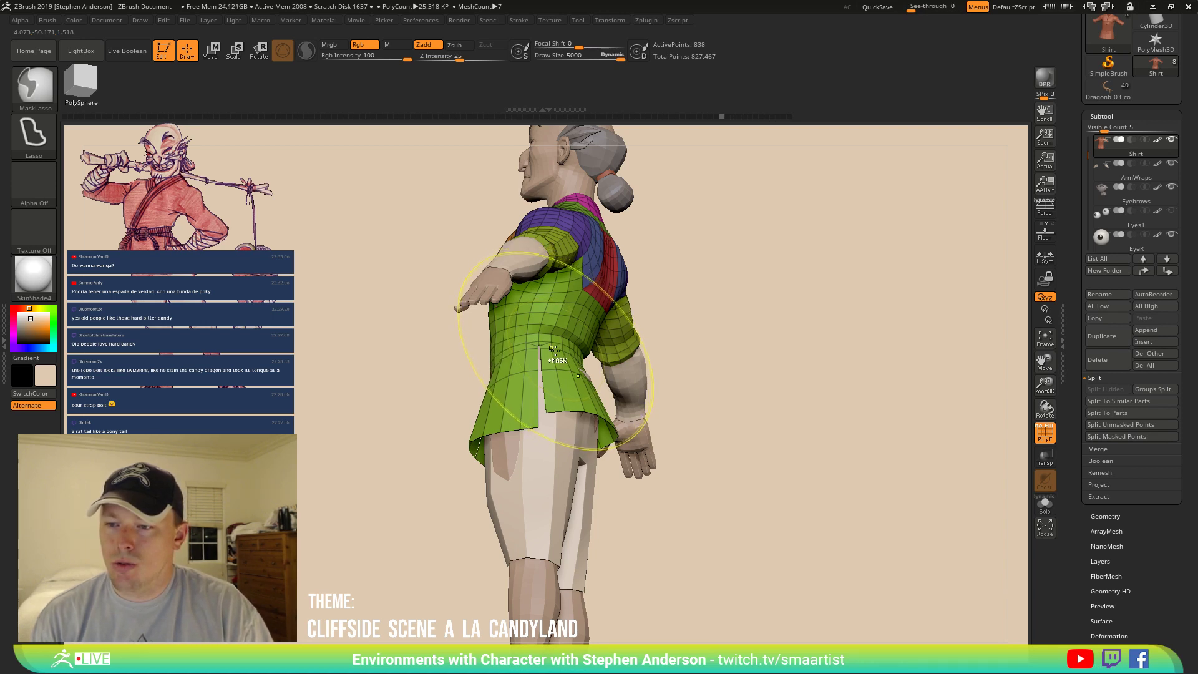
pyautogui.hotkey('ctrl', 'z')
pyautogui.hotkey('ctrl', 'z')
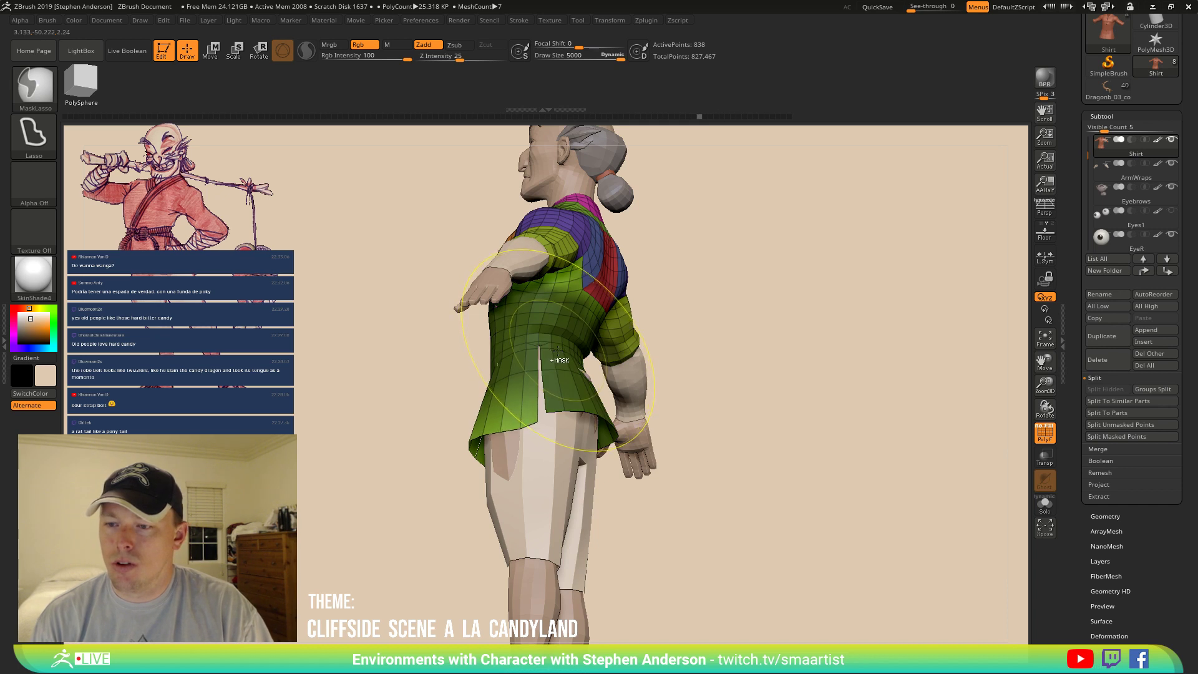
pyautogui.hotkey('ctrl', 'z')
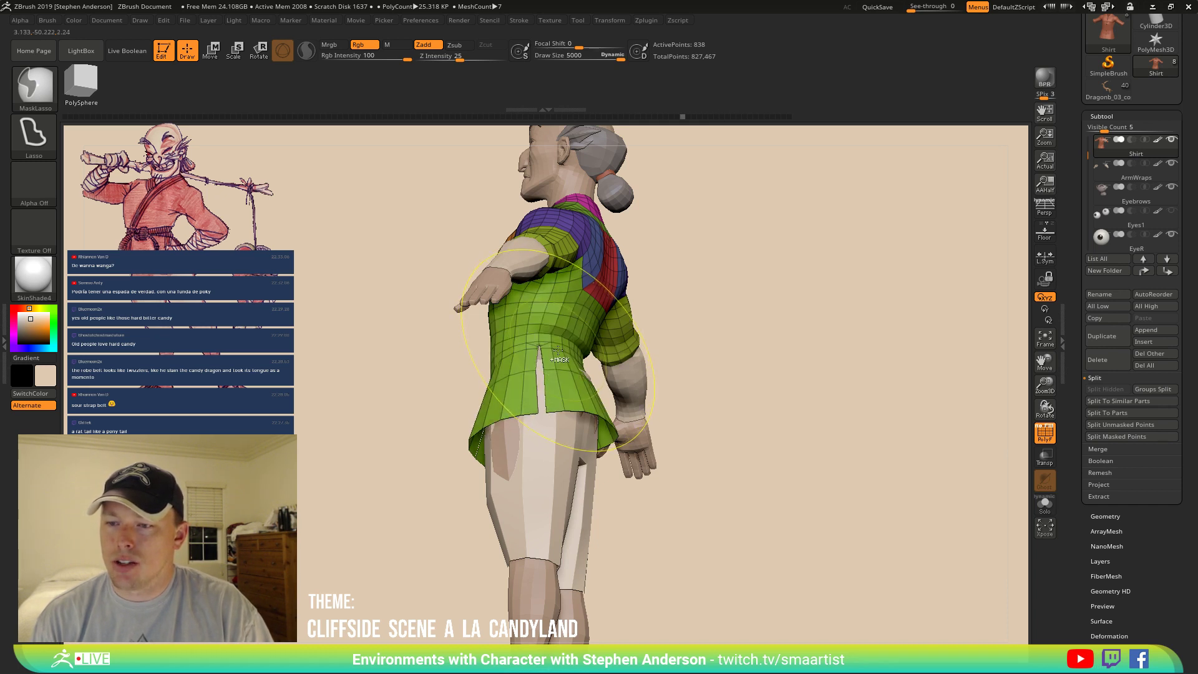
pyautogui.keyDown('ctrl'); pyautogui.click(559, 351); pyautogui.keyUp('ctrl')
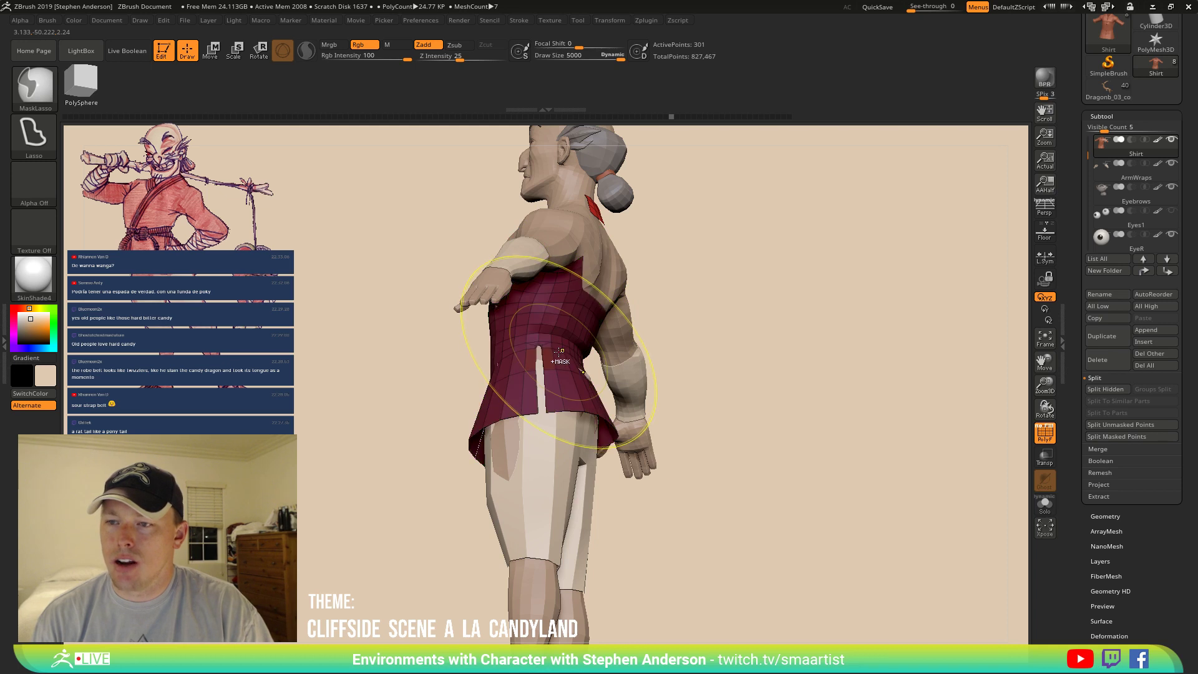
pyautogui.keyDown('ctrl'); pyautogui.keyDown('shift'); pyautogui.click(560, 351); pyautogui.keyUp('shift'); pyautogui.keyUp('ctrl')
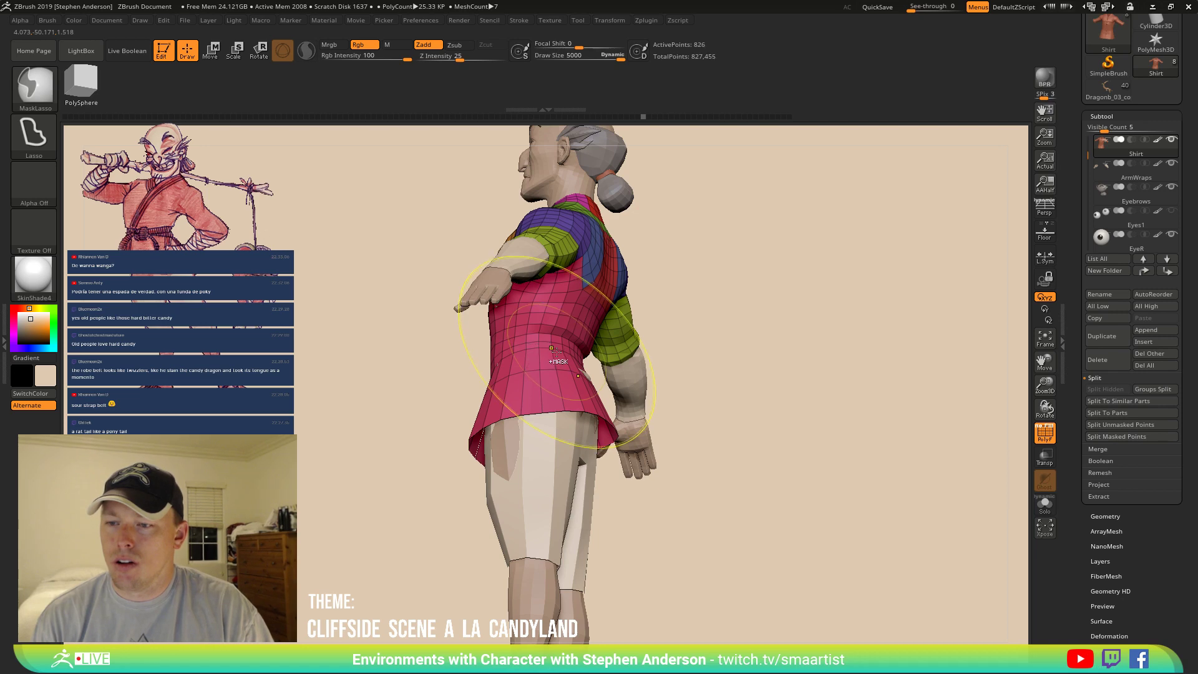
pyautogui.moveTo(555, 352)
pyautogui.keyDown('ctrl'); pyautogui.mouseDown(button='right')
pyautogui.moveTo(524, 374)
pyautogui.moveTo(526, 354)
pyautogui.mouseUp(button='right'); pyautogui.keyUp('ctrl')
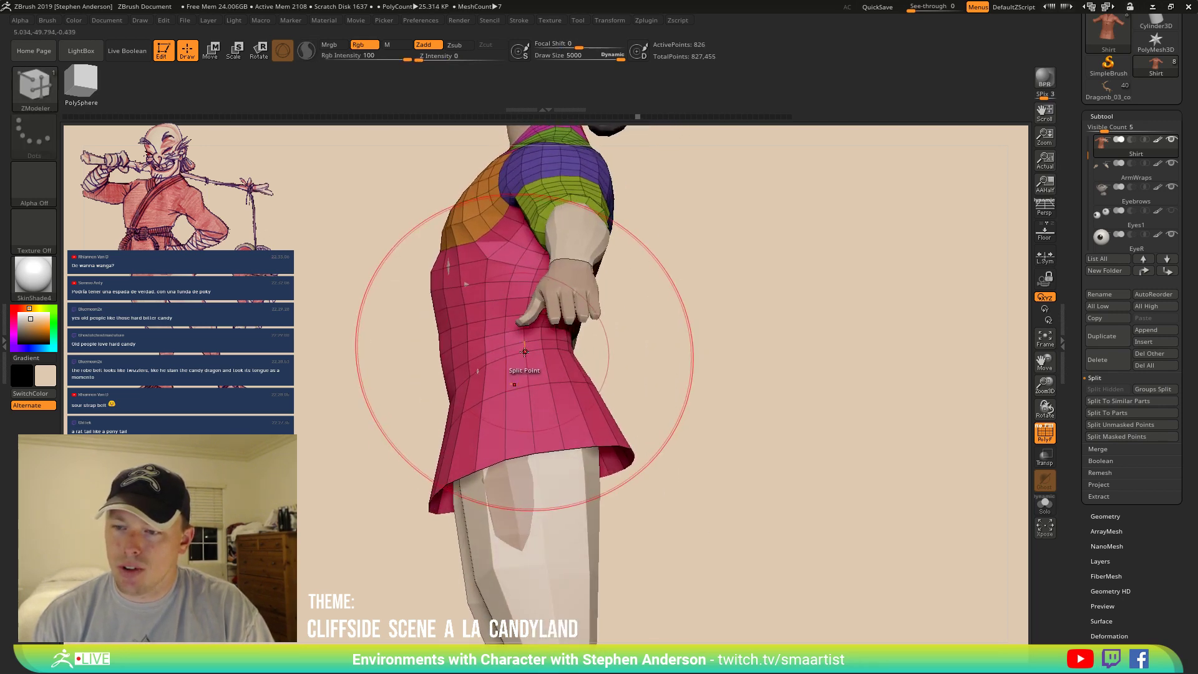
# Split the point on the side of the shirt's waist with ZModeler, accepting the removal of the stored undo history.
pyautogui.click(525, 352)
pyautogui.click(536, 386)
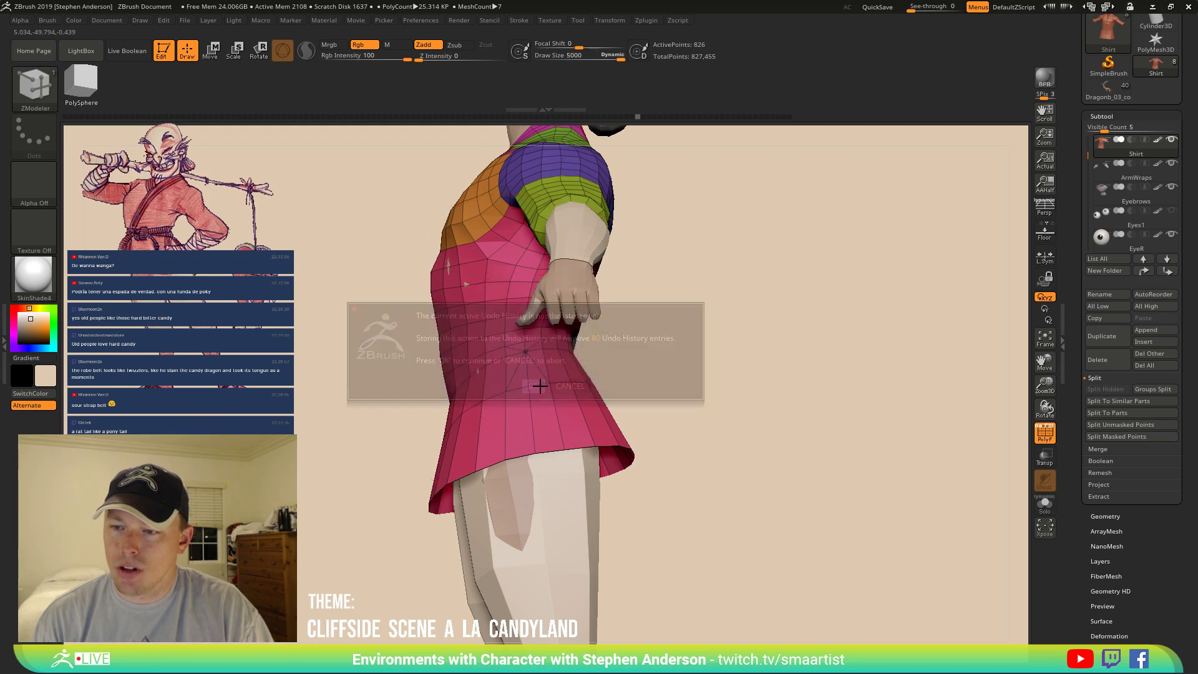
pyautogui.keyDown('ctrl'); pyautogui.moveTo(545, 384); pyautogui.dragTo(593, 460, button='right'); pyautogui.keyUp('ctrl')
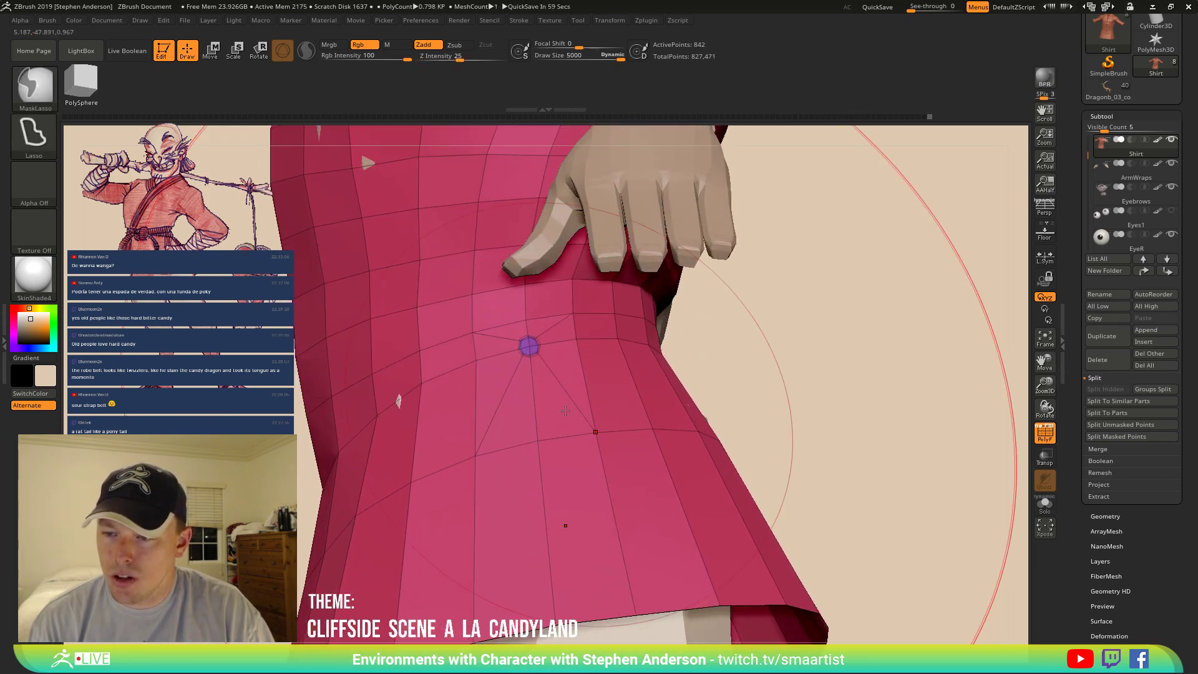
# Delete the polygons directly below the split point to open a four-sided hole, plus the lower part of the point's small polygon.
pyautogui.click(549, 398)
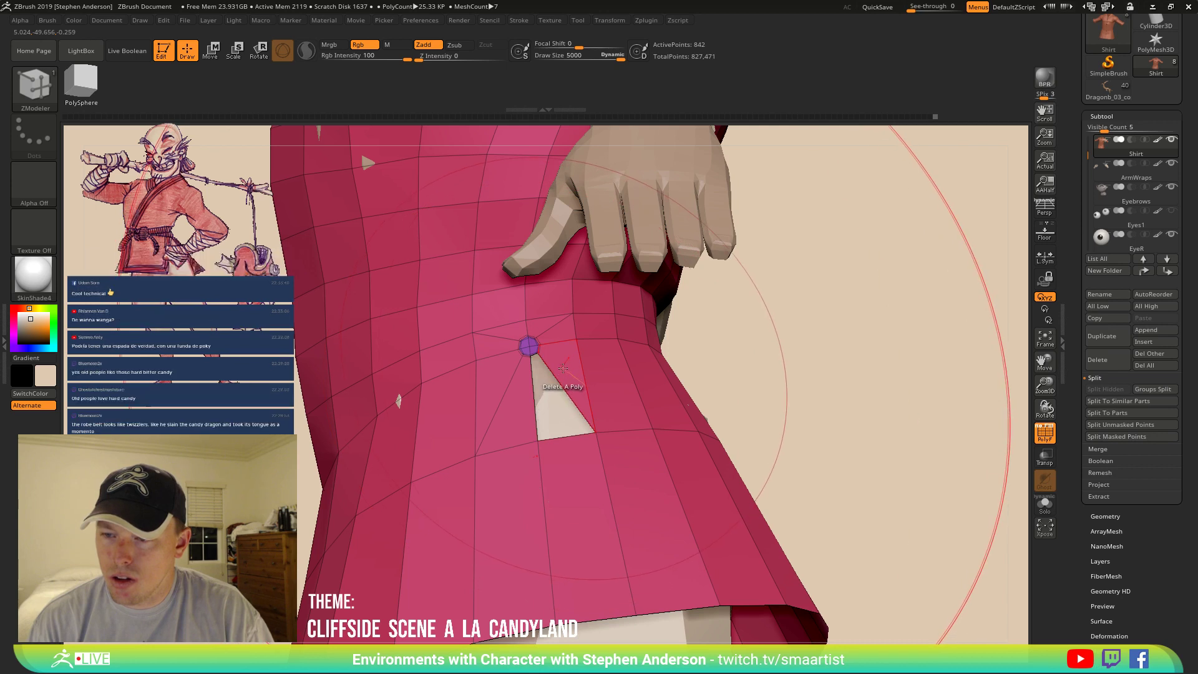
pyautogui.click(517, 392)
pyautogui.click(500, 392)
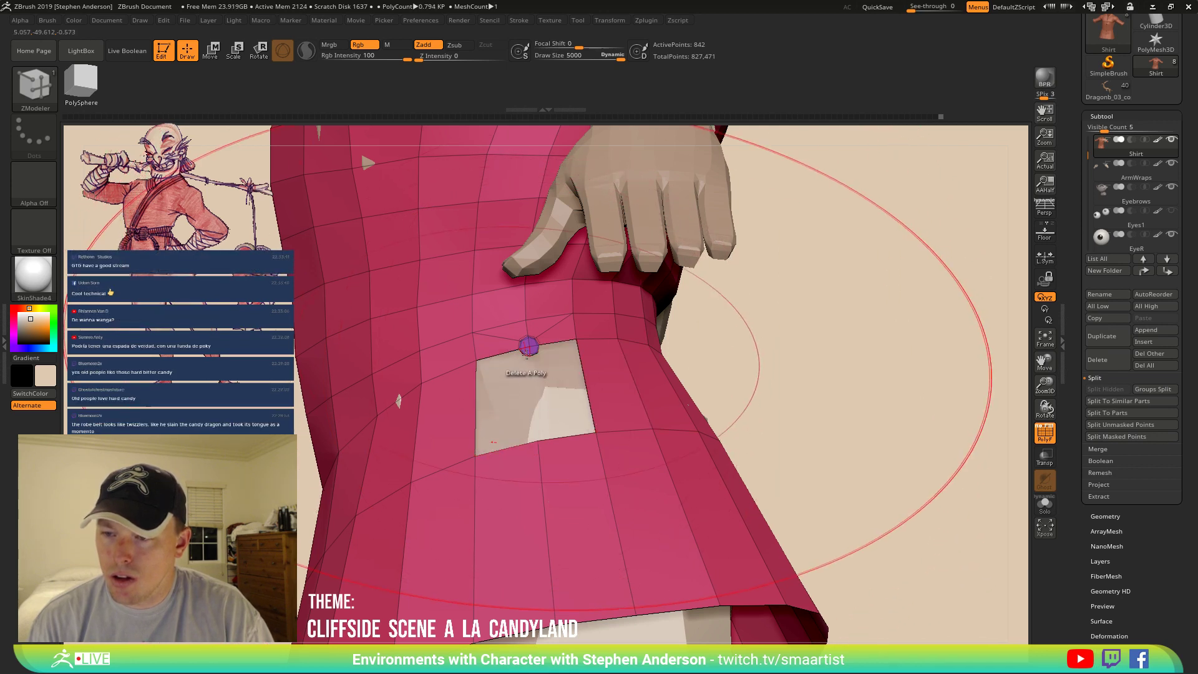
pyautogui.click(534, 349)
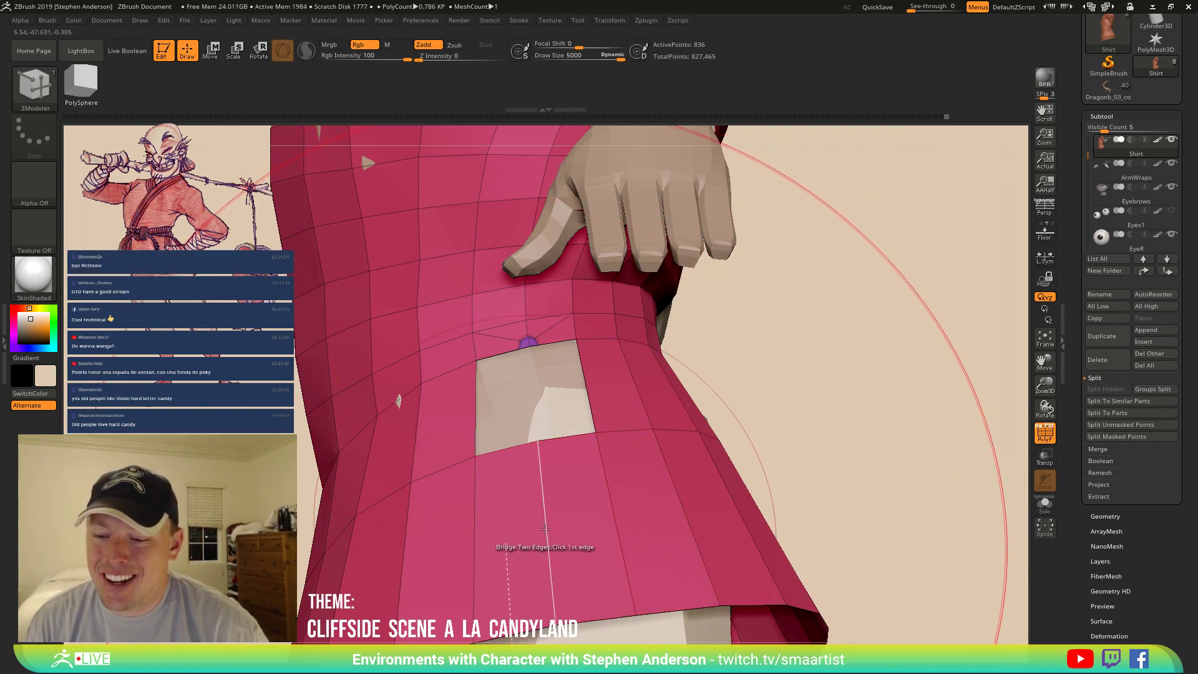
# Bevel the vertical edge running from the hole down to the hem into a narrow polygon strip.
pyautogui.press('space')
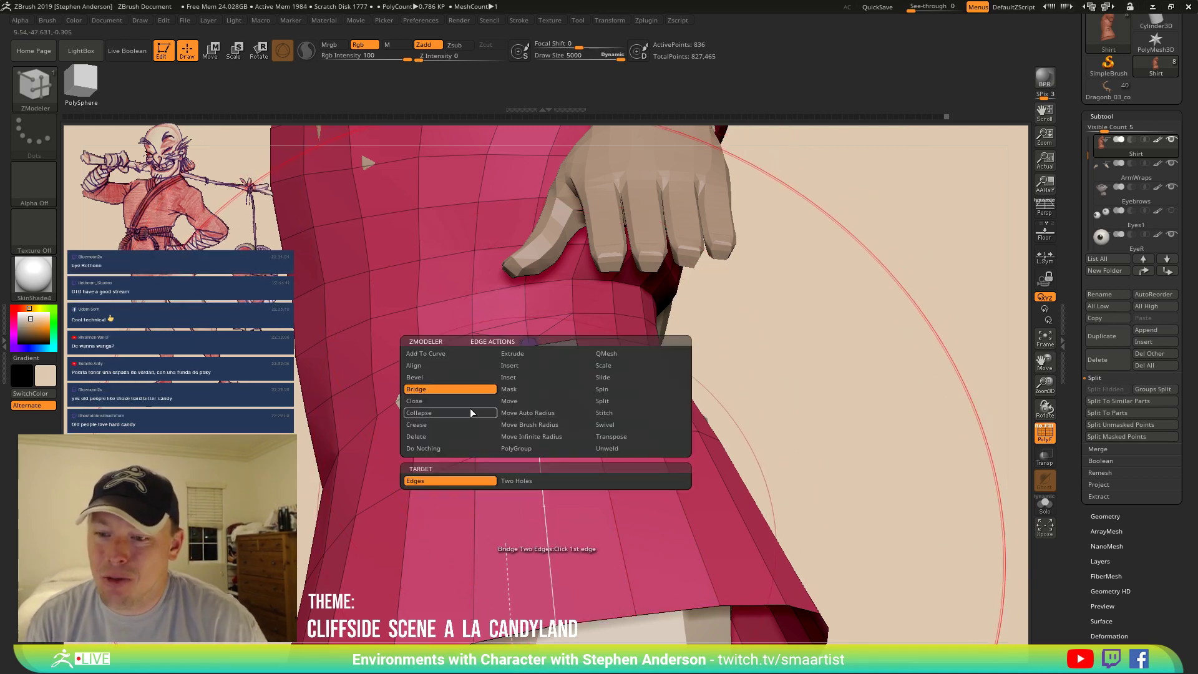
pyautogui.click(432, 378)
pyautogui.moveTo(547, 523); pyautogui.dragTo(548, 502)
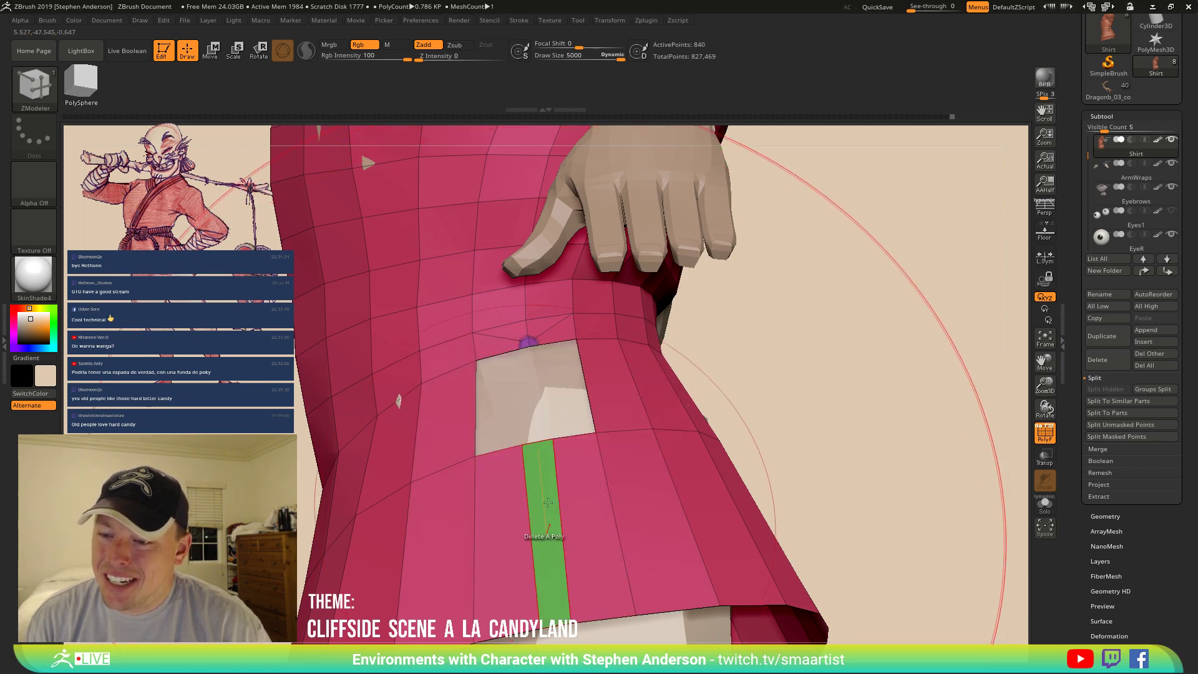
# Bridge the upper and lower edges of the hole on both sides, leaving a tapered gap in the middle.
pyautogui.press('space')
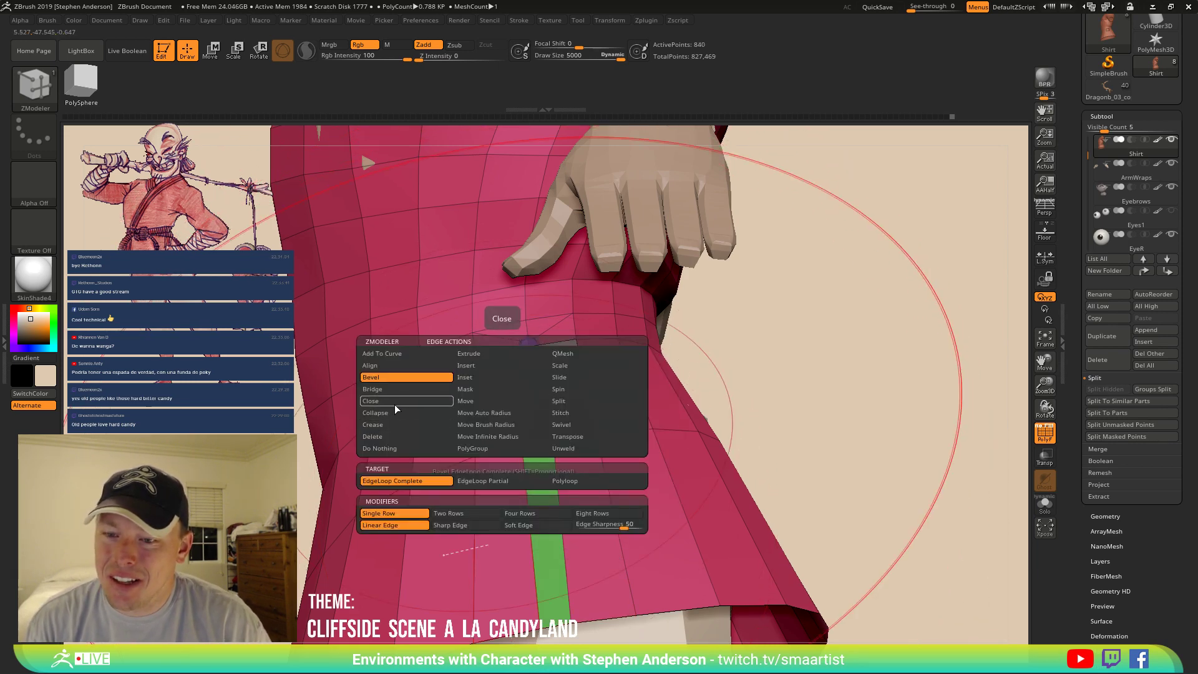
pyautogui.click(390, 391)
pyautogui.click(500, 451)
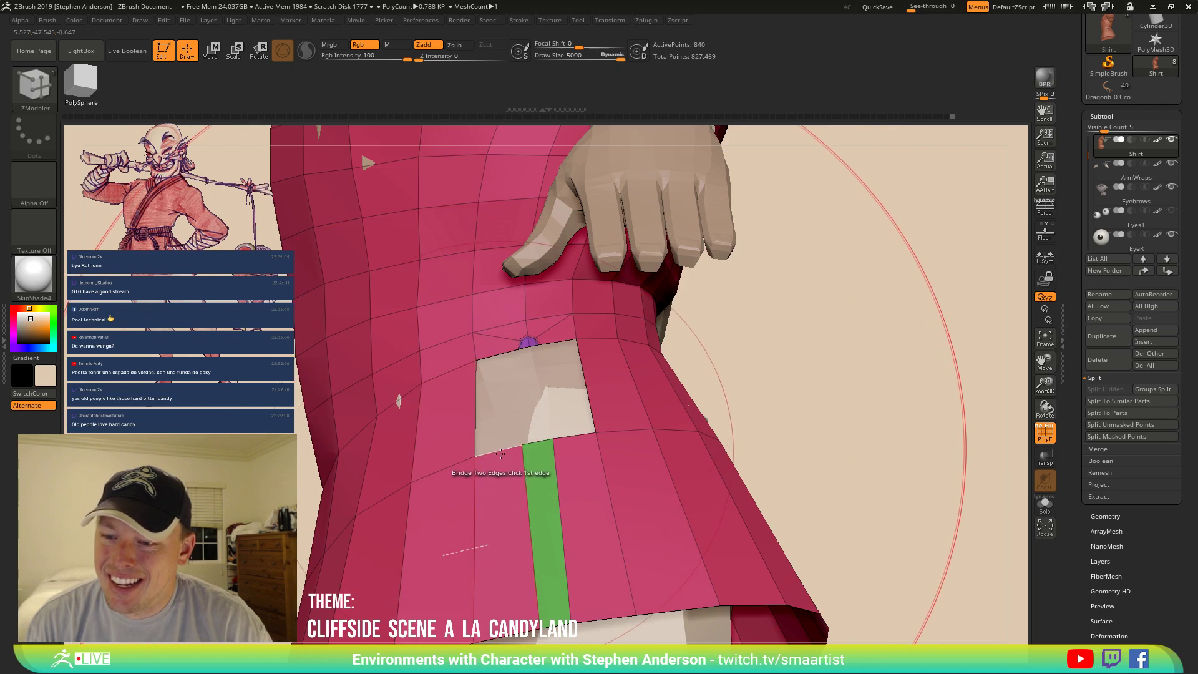
pyautogui.click(530, 343)
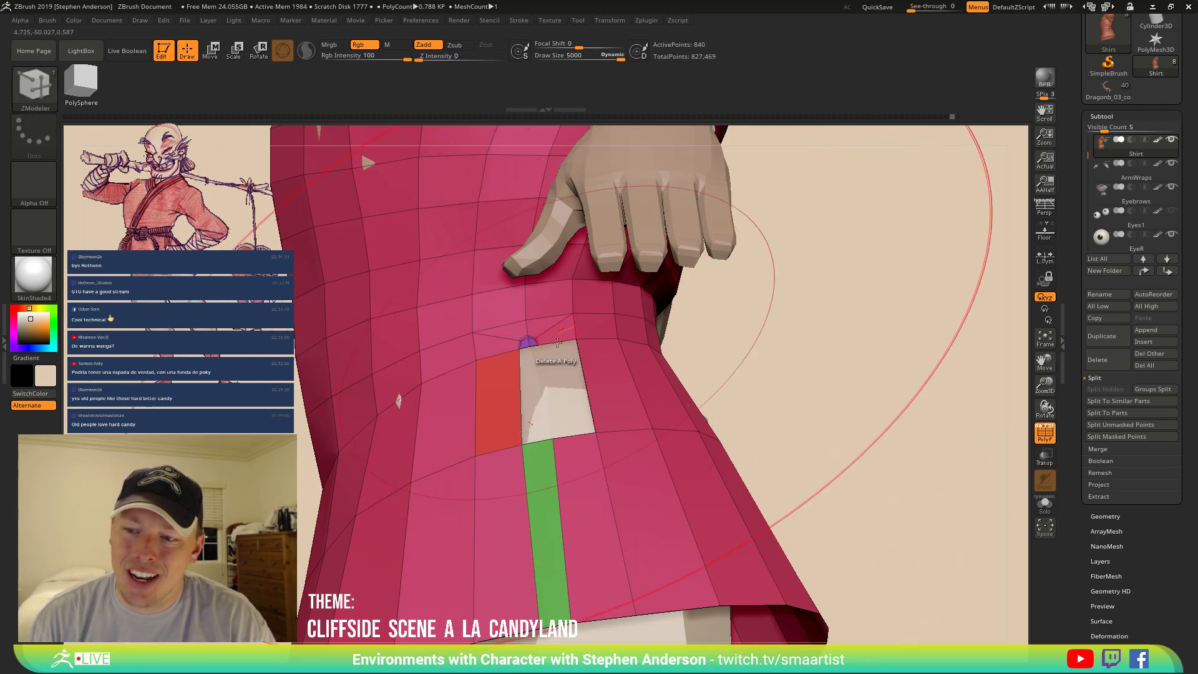
pyautogui.click(559, 345)
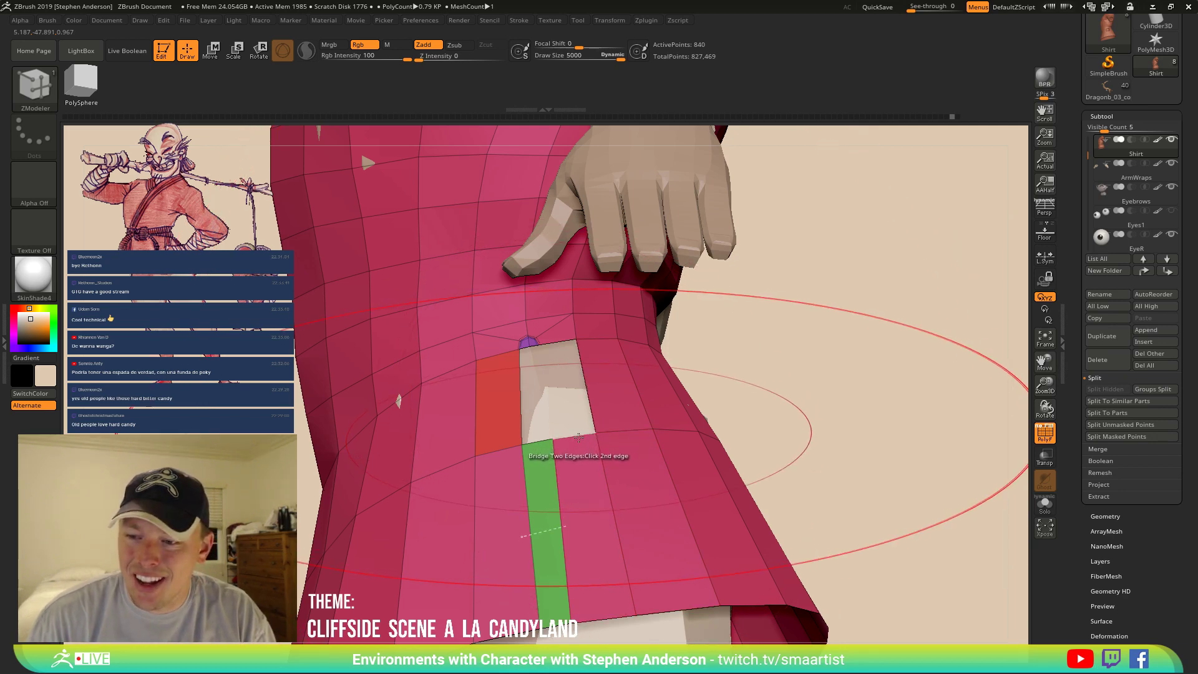
pyautogui.click(598, 441)
# Delete the beveled strip below the gap and the small polygon at its top to complete the side slit.
pyautogui.moveTo(601, 445); pyautogui.dragTo(624, 493, button='right')
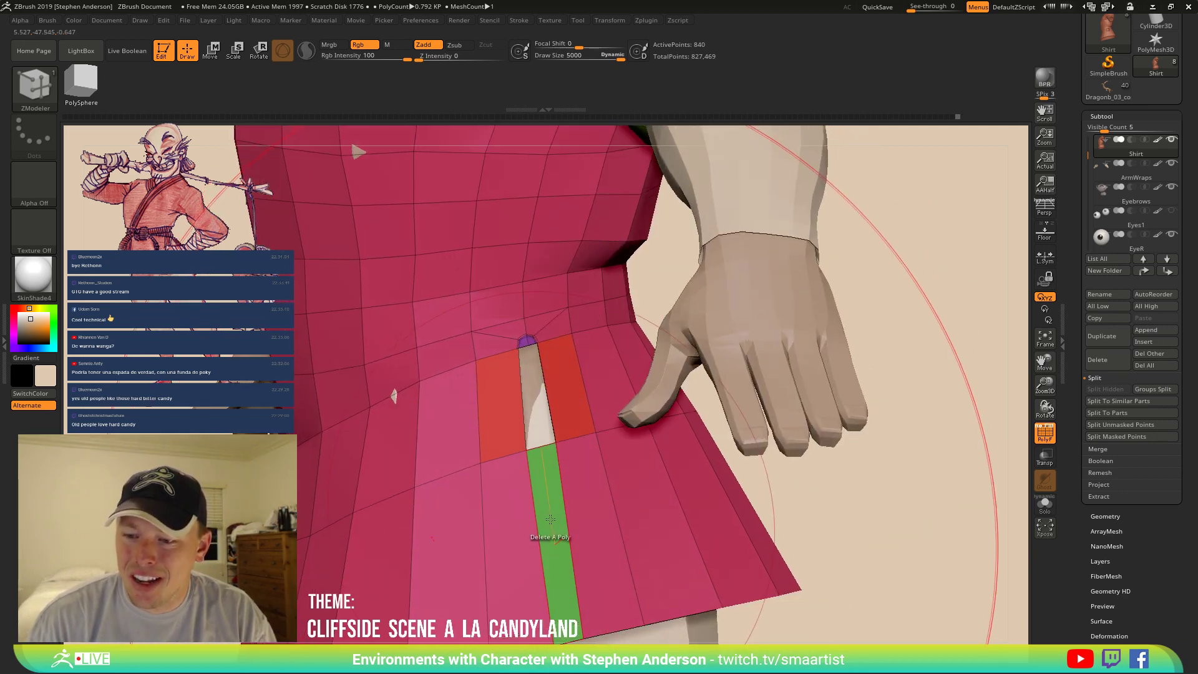
pyautogui.click(551, 537)
pyautogui.keyDown('ctrl'); pyautogui.moveTo(593, 567); pyautogui.dragTo(655, 588, button='right'); pyautogui.keyUp('ctrl')
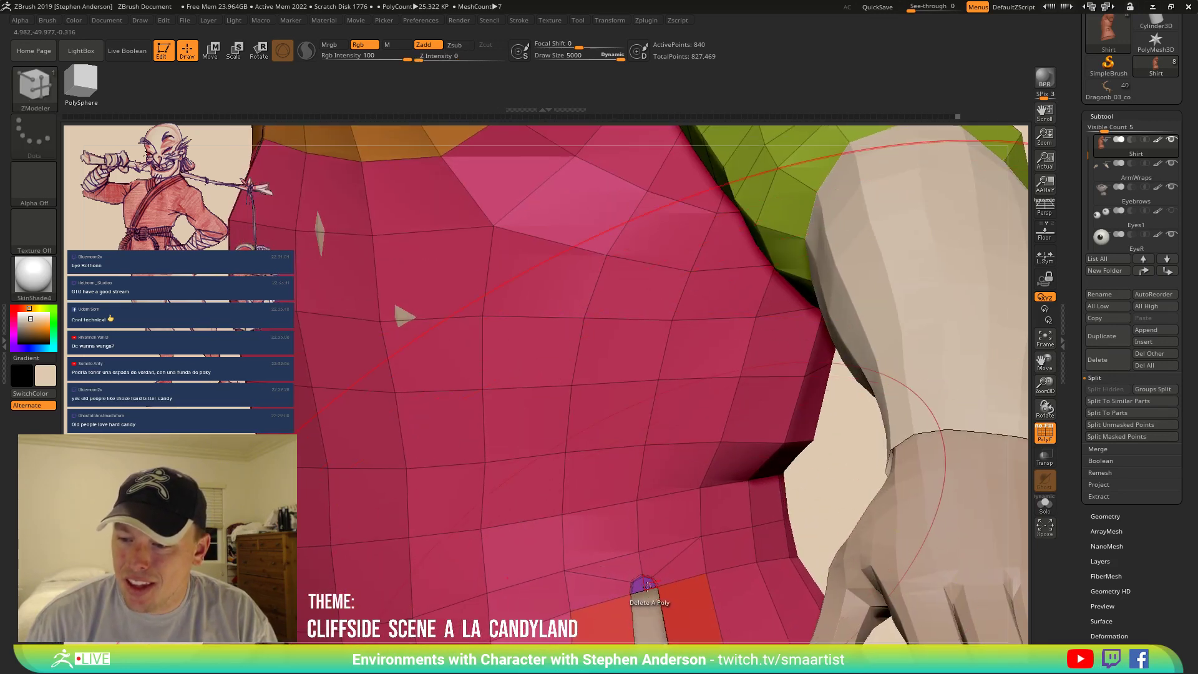
pyautogui.click(666, 591)
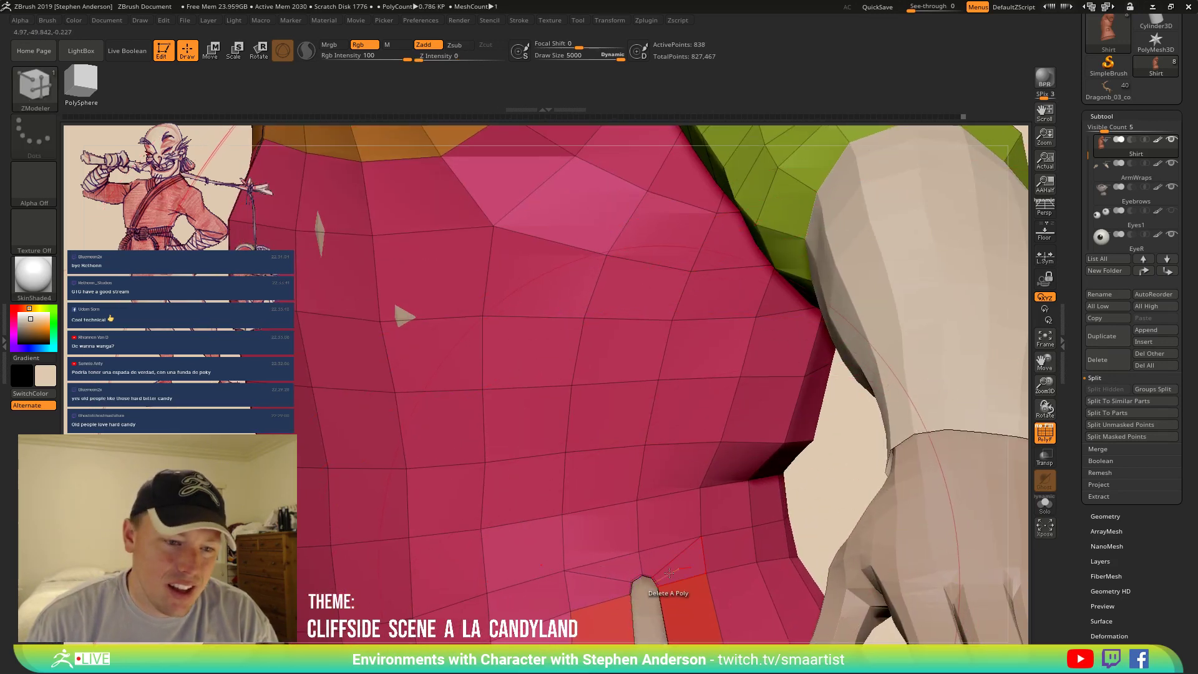
pyautogui.keyDown('ctrl'); pyautogui.moveTo(642, 582); pyautogui.dragTo(614, 494, button='right'); pyautogui.keyUp('ctrl')
pyautogui.keyDown('alt'); pyautogui.moveTo(644, 547); pyautogui.dragTo(591, 315, button='right'); pyautogui.keyUp('alt')
pyautogui.moveTo(593, 367)
pyautogui.mouseDown(button='right')
pyautogui.moveTo(594, 409)
pyautogui.moveTo(585, 403)
pyautogui.moveTo(613, 406)
pyautogui.mouseUp(button='right')
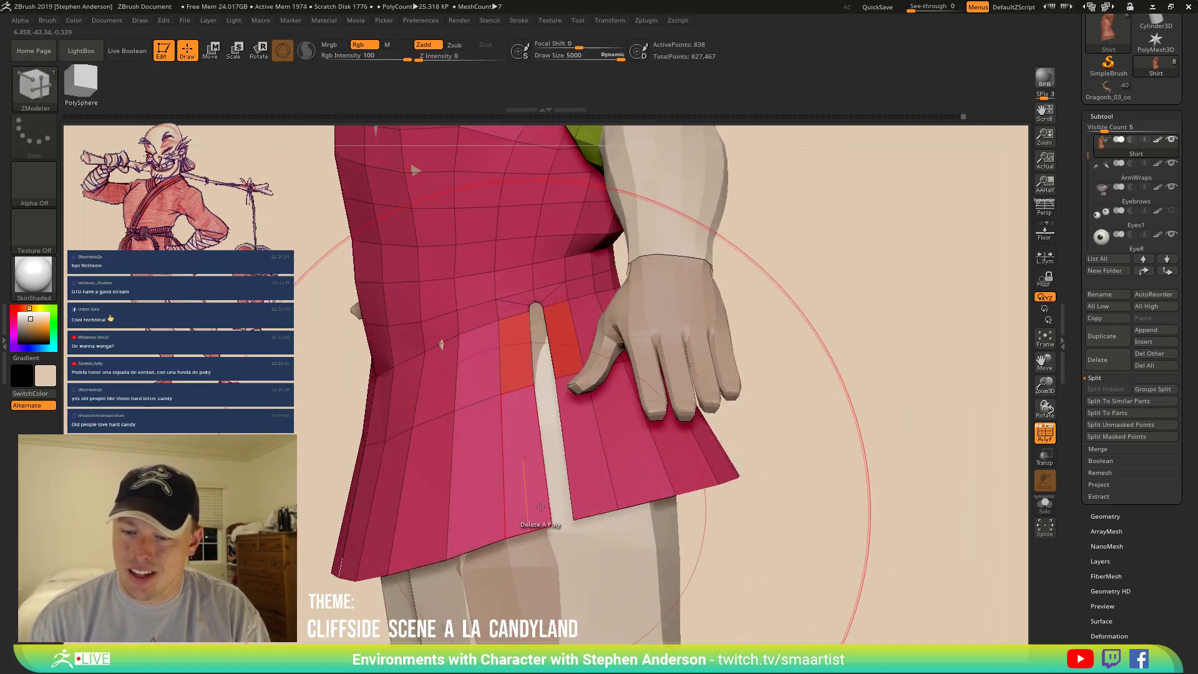
# Mask the shirt's back panel below the waist and invert the mask so only that panel is editable.
pyautogui.moveTo(618, 471)
pyautogui.mouseDown(button='right')
pyautogui.moveTo(574, 463)
pyautogui.moveTo(625, 469)
pyautogui.moveTo(727, 407)
pyautogui.moveTo(624, 414)
pyautogui.moveTo(718, 417)
pyautogui.mouseUp(button='right')
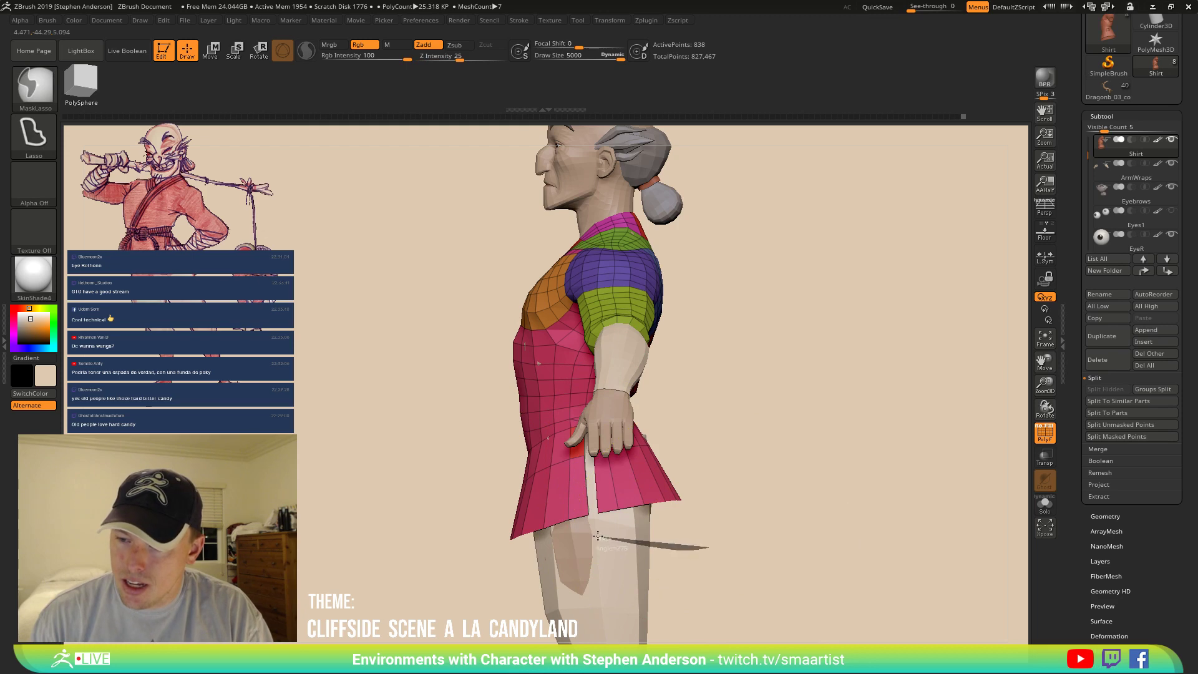
pyautogui.keyDown('ctrl'); pyautogui.moveTo(747, 470); pyautogui.dragTo(808, 534); pyautogui.keyUp('ctrl')
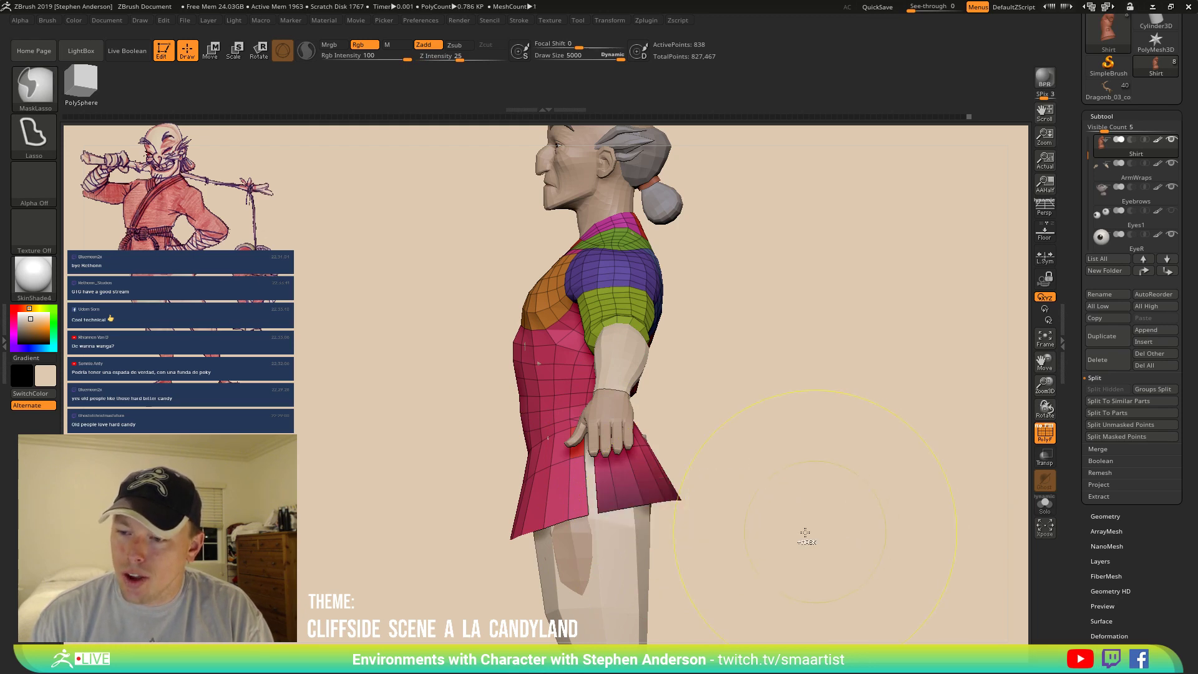
pyautogui.keyDown('ctrl'); pyautogui.moveTo(668, 491); pyautogui.dragTo(693, 537, button='right'); pyautogui.keyUp('ctrl')
pyautogui.keyDown('ctrl'); pyautogui.click(772, 473); pyautogui.keyUp('ctrl')
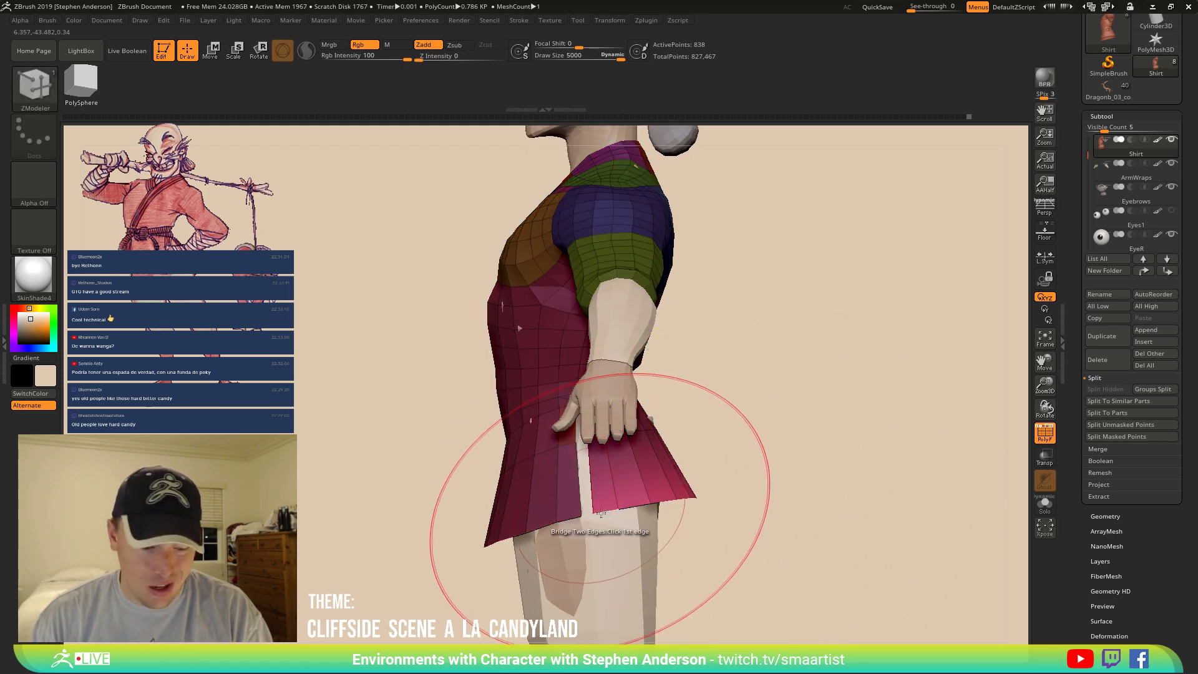
# Raise and straighten the back hem with the Move brush, using a draw size of 2567, then 1485.
pyautogui.press('b')
pyautogui.press('m')
pyautogui.press('v')
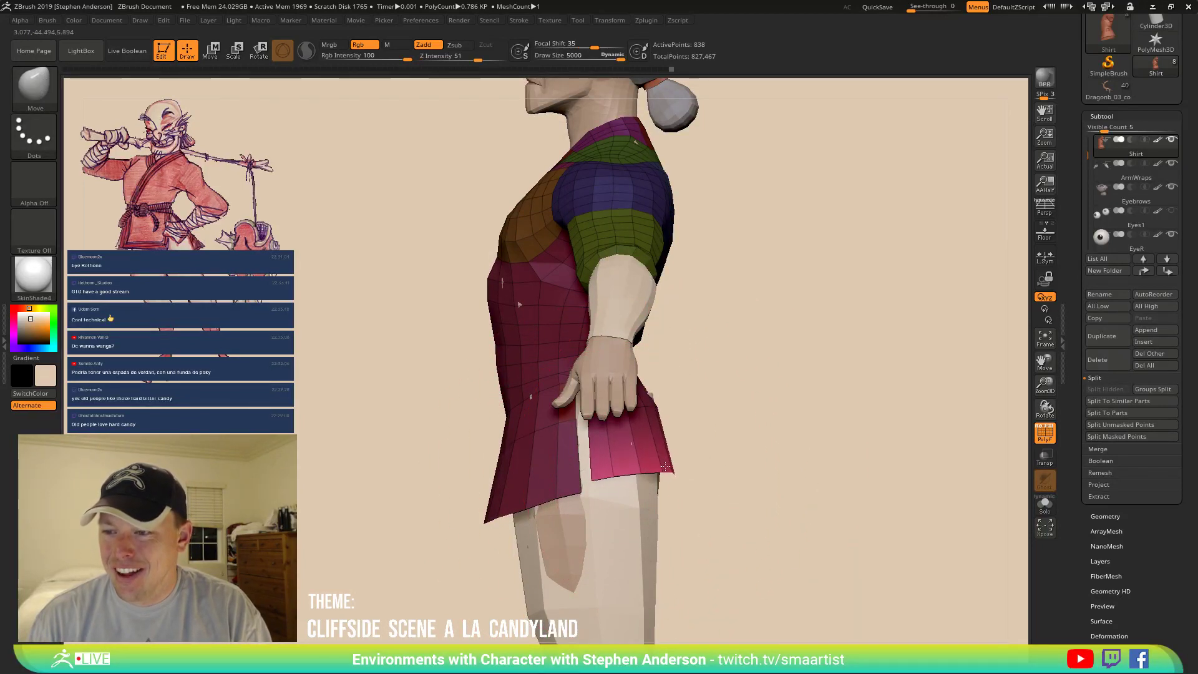
pyautogui.press('s')
pyautogui.moveTo(603, 472)
pyautogui.mouseDown()
pyautogui.moveTo(580, 474)
pyautogui.moveTo(606, 470)
pyautogui.mouseUp()
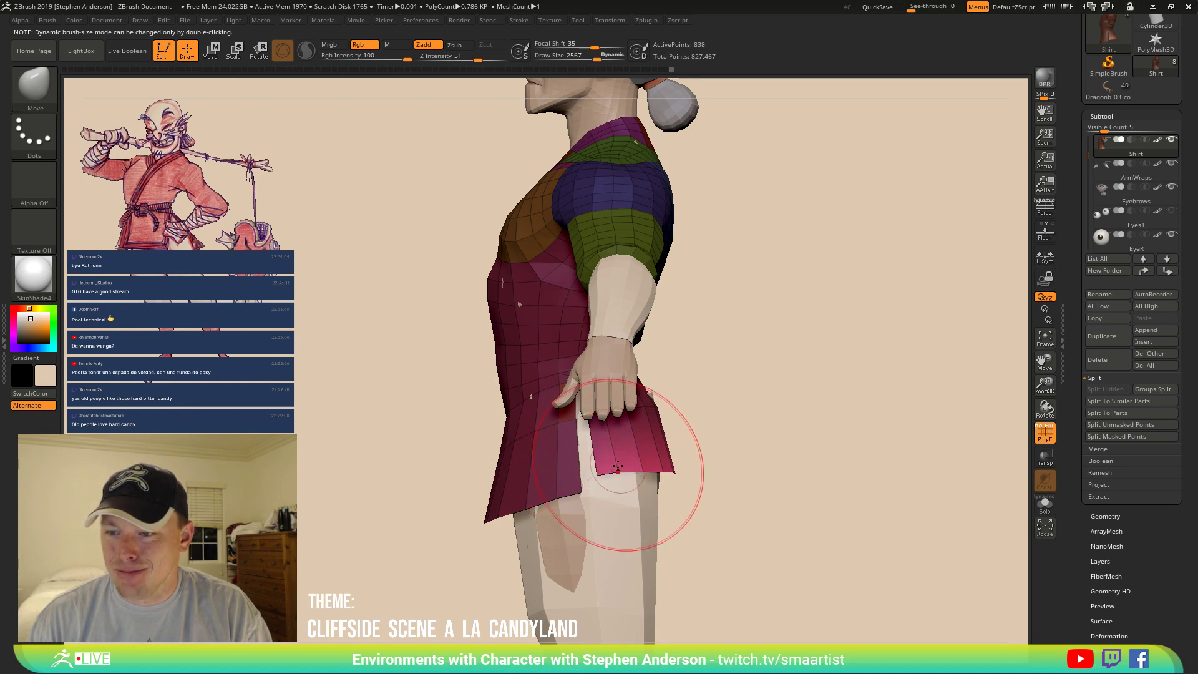
pyautogui.press('s')
pyautogui.moveTo(643, 467); pyautogui.dragTo(627, 468)
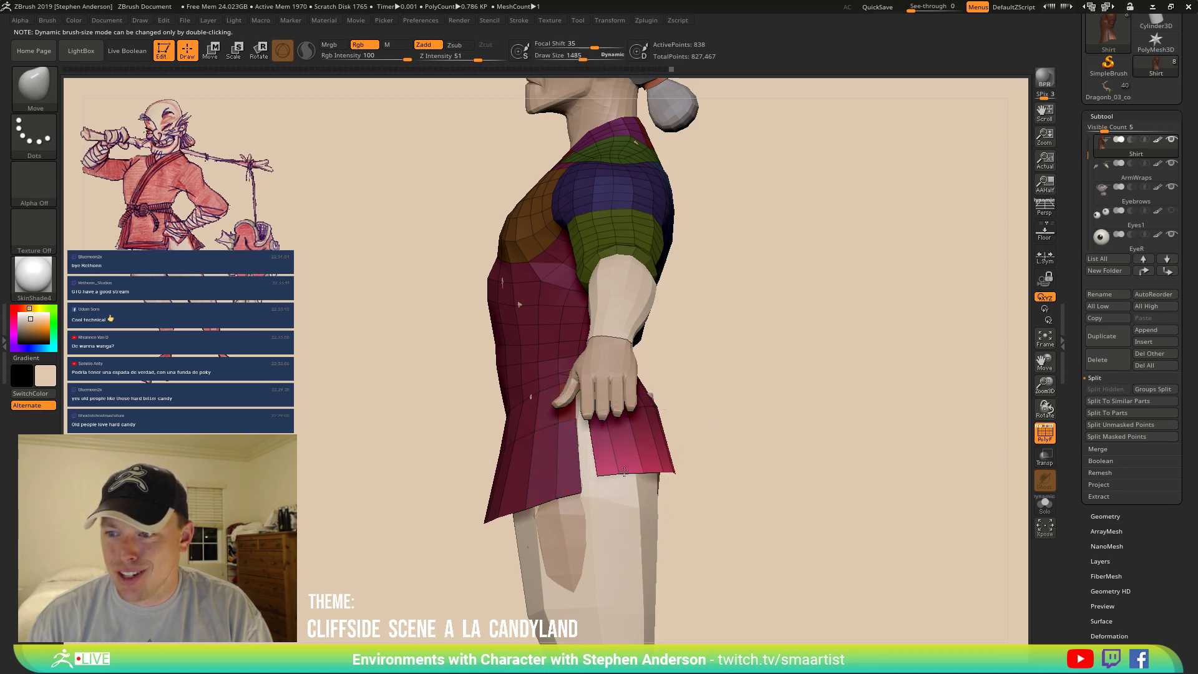
pyautogui.moveTo(698, 448)
pyautogui.mouseDown()
pyautogui.moveTo(618, 443)
pyautogui.moveTo(657, 442)
pyautogui.mouseUp()
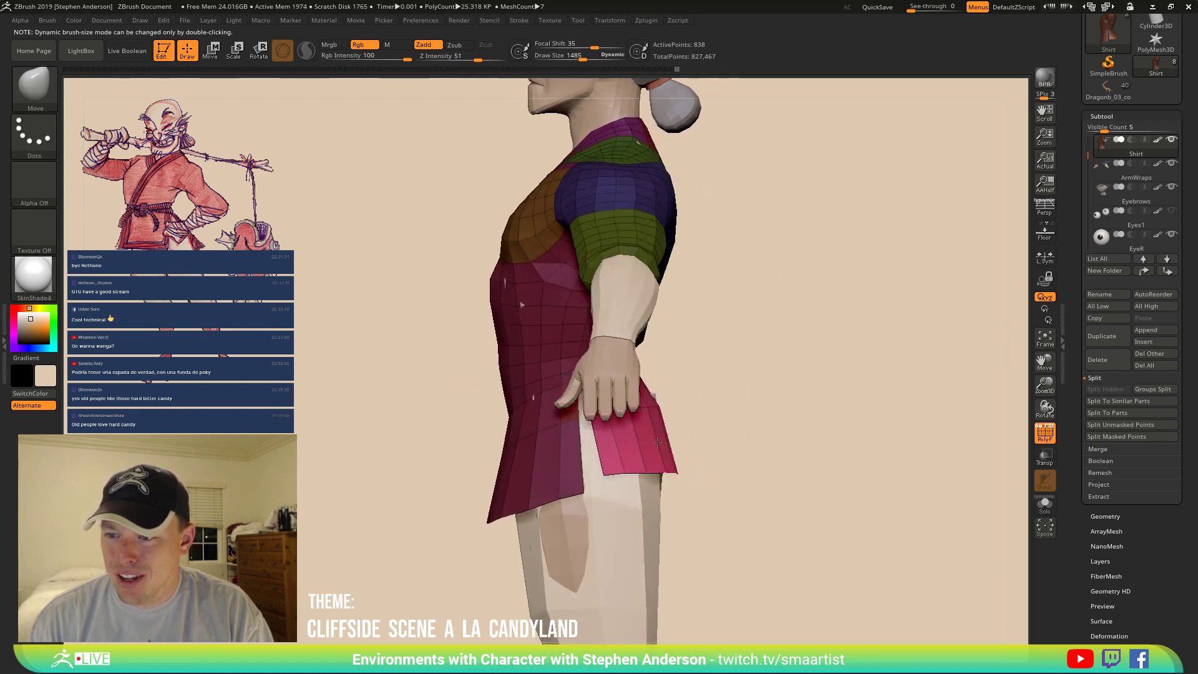
# Isolate the shirt and even out the corners and edge of its back hem with the Move brush.
pyautogui.click(1045, 502)
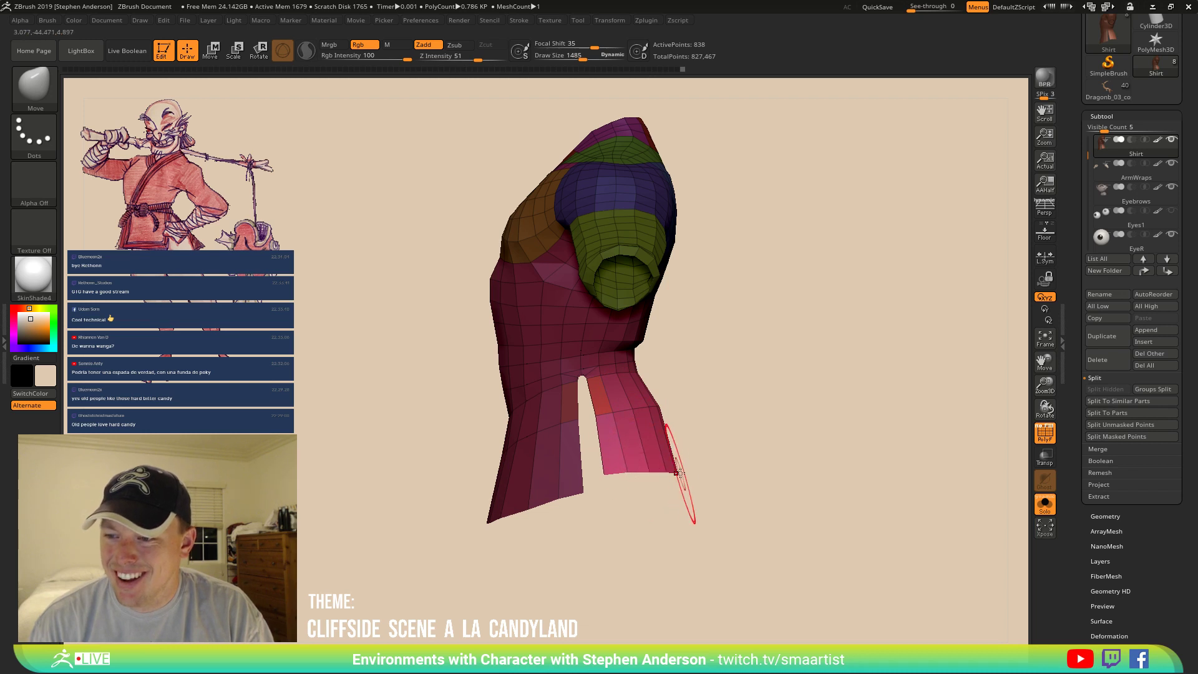
pyautogui.moveTo(715, 463); pyautogui.dragTo(705, 465)
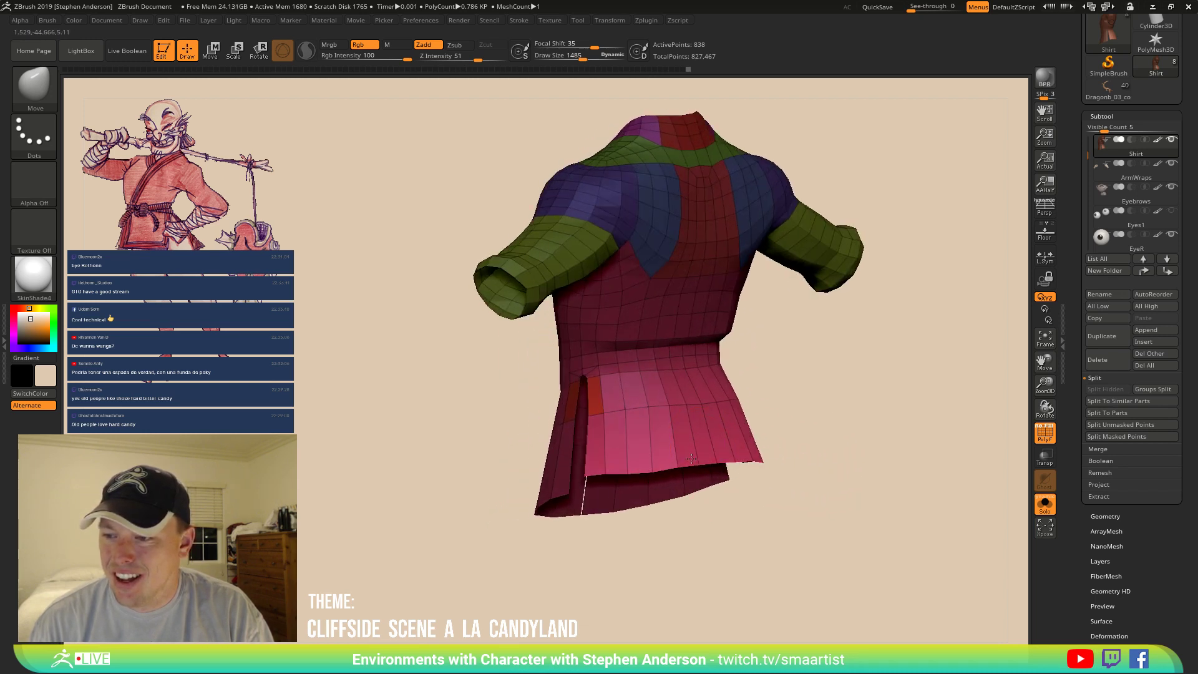
pyautogui.moveTo(689, 457); pyautogui.dragTo(750, 459, button='right')
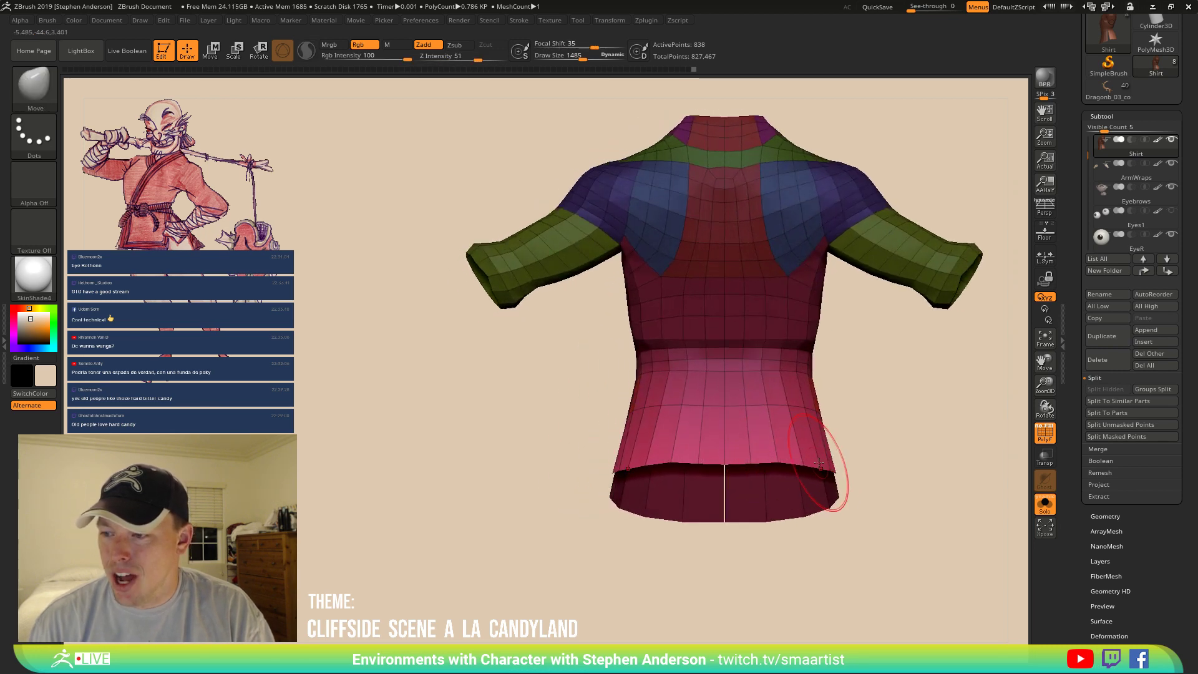
pyautogui.moveTo(738, 455); pyautogui.dragTo(872, 414, button='right')
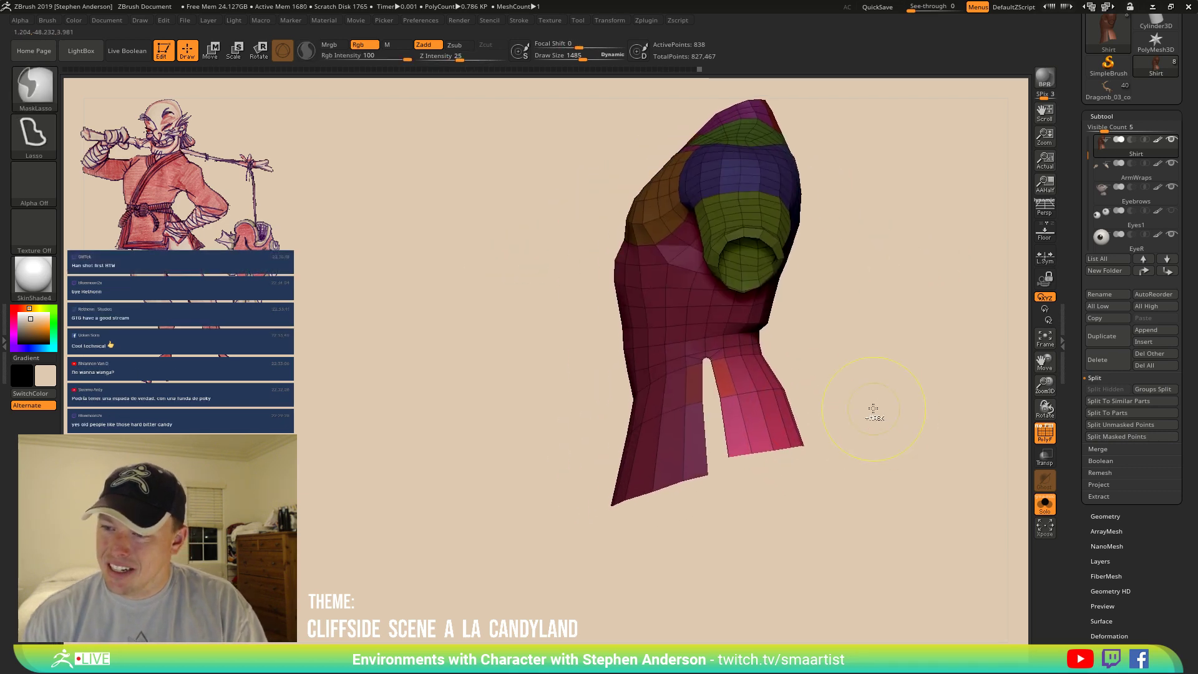
# Rework the shirt's mask so that only the front panel below the waist is unmasked.
pyautogui.keyDown('ctrl'); pyautogui.moveTo(873, 394); pyautogui.dragTo(931, 443); pyautogui.keyUp('ctrl')
pyautogui.hotkey('ctrl', 'z')
pyautogui.keyDown('ctrl'); pyautogui.click(752, 522); pyautogui.keyUp('ctrl')
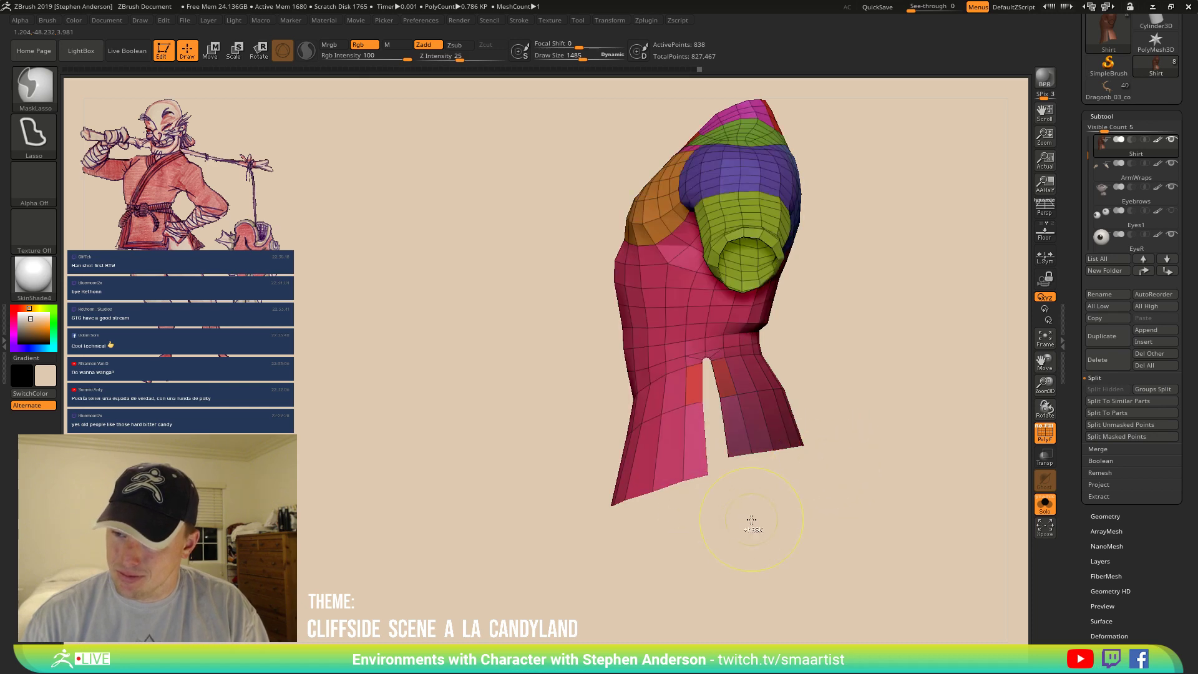
pyautogui.press('ctrl')
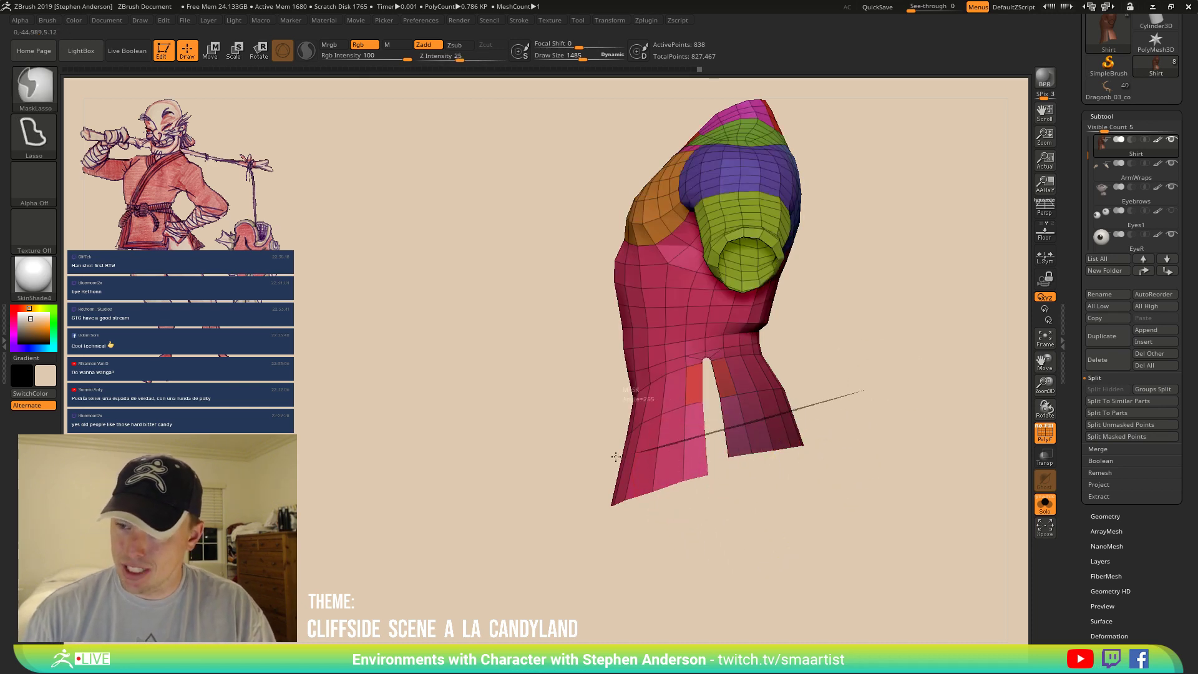
pyautogui.moveTo(616, 457)
pyautogui.keyDown('ctrl'); pyautogui.mouseDown()
pyautogui.moveTo(756, 72)
pyautogui.moveTo(898, 393)
pyautogui.mouseUp(); pyautogui.keyUp('ctrl')
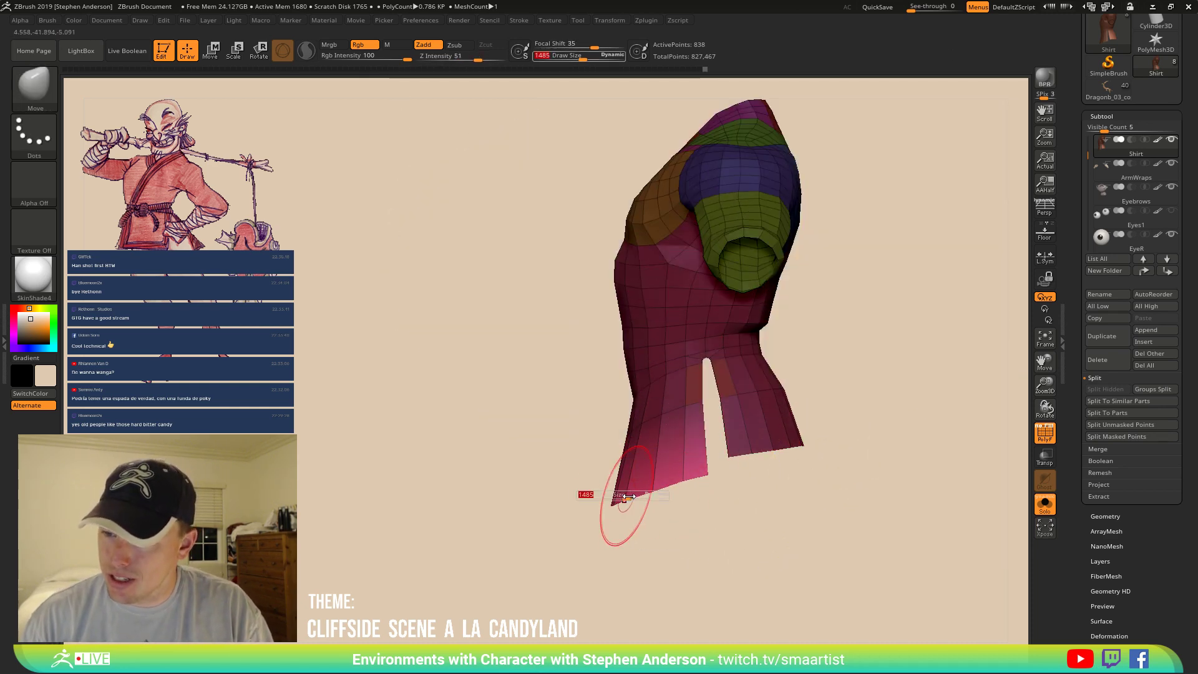
# Raise and level the shirt's front hem and its corners with the Move brush at draw size 1567.
pyautogui.moveTo(630, 497)
pyautogui.mouseDown()
pyautogui.moveTo(652, 497)
pyautogui.moveTo(618, 474)
pyautogui.mouseUp()
pyautogui.moveTo(703, 475)
pyautogui.mouseDown()
pyautogui.moveTo(691, 481)
pyautogui.moveTo(721, 481)
pyautogui.moveTo(650, 483)
pyautogui.mouseUp()
pyautogui.press('s')
pyautogui.moveTo(676, 502); pyautogui.dragTo(631, 478)
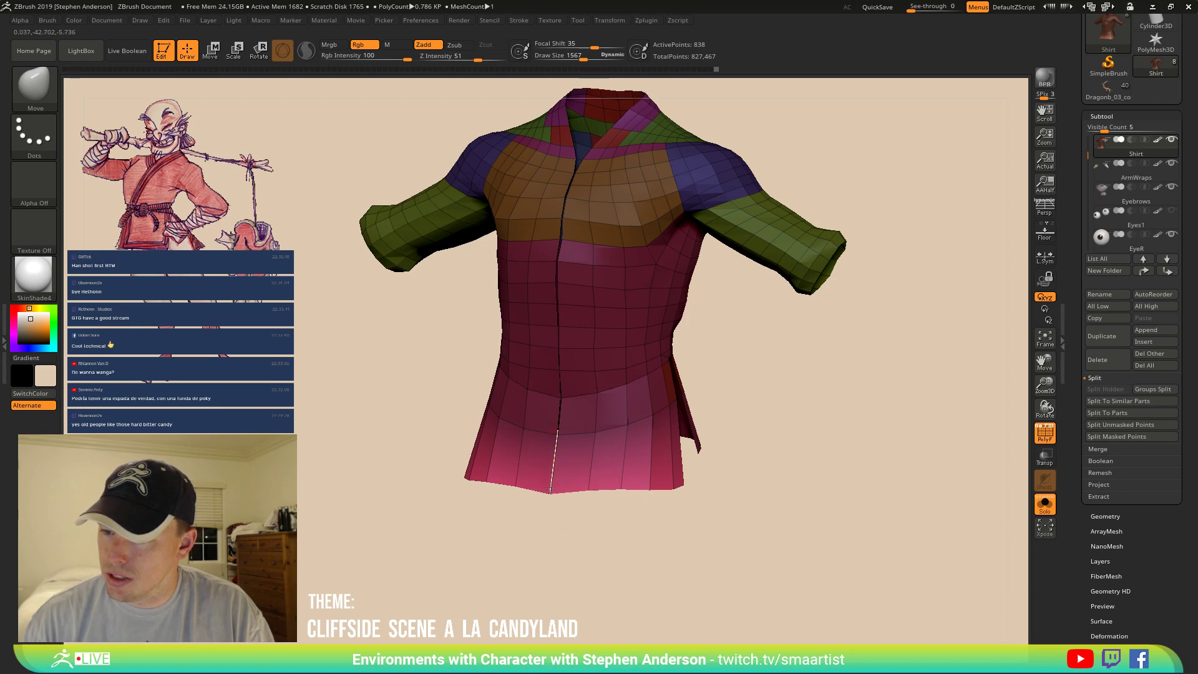
pyautogui.moveTo(622, 483)
pyautogui.mouseDown()
pyautogui.moveTo(644, 488)
pyautogui.moveTo(580, 477)
pyautogui.mouseUp()
pyautogui.moveTo(661, 465)
pyautogui.mouseDown()
pyautogui.moveTo(631, 460)
pyautogui.moveTo(662, 480)
pyautogui.mouseUp()
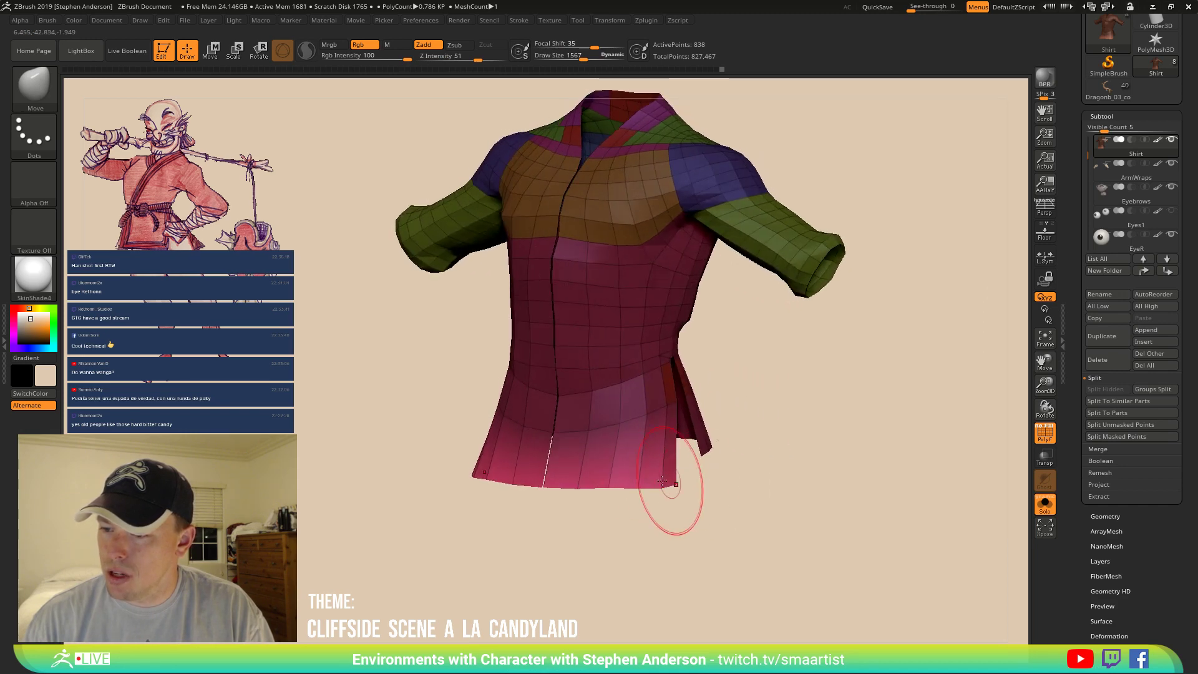
pyautogui.moveTo(743, 468); pyautogui.dragTo(701, 495)
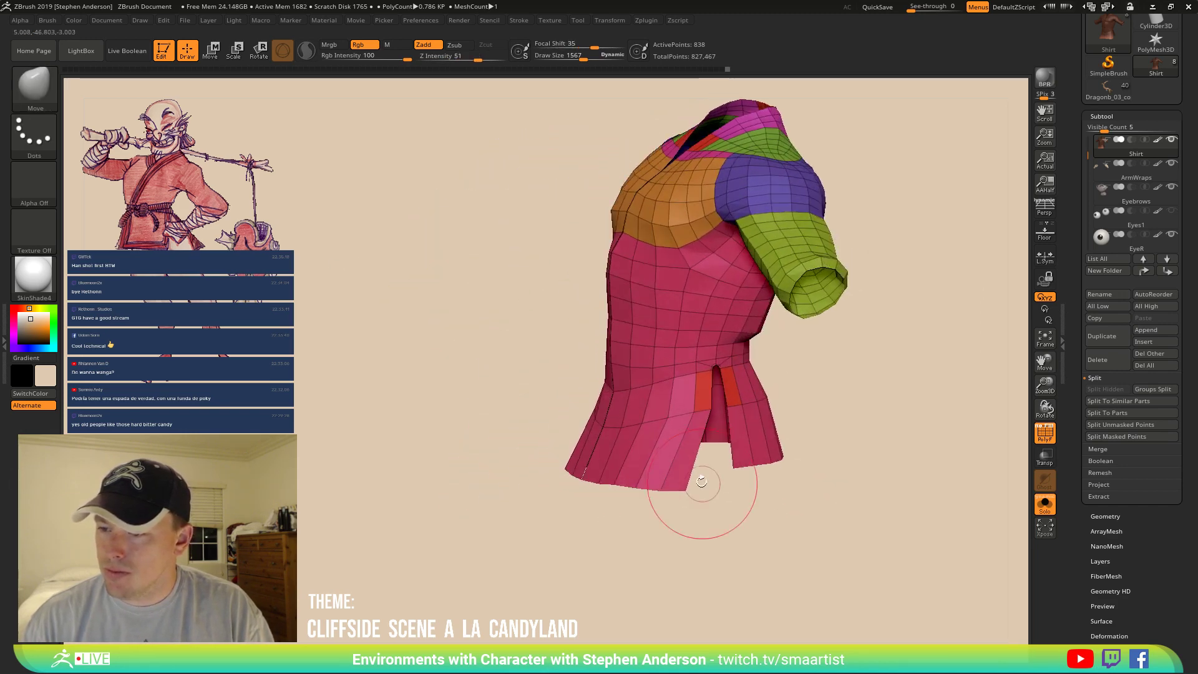
pyautogui.press('ctrl')
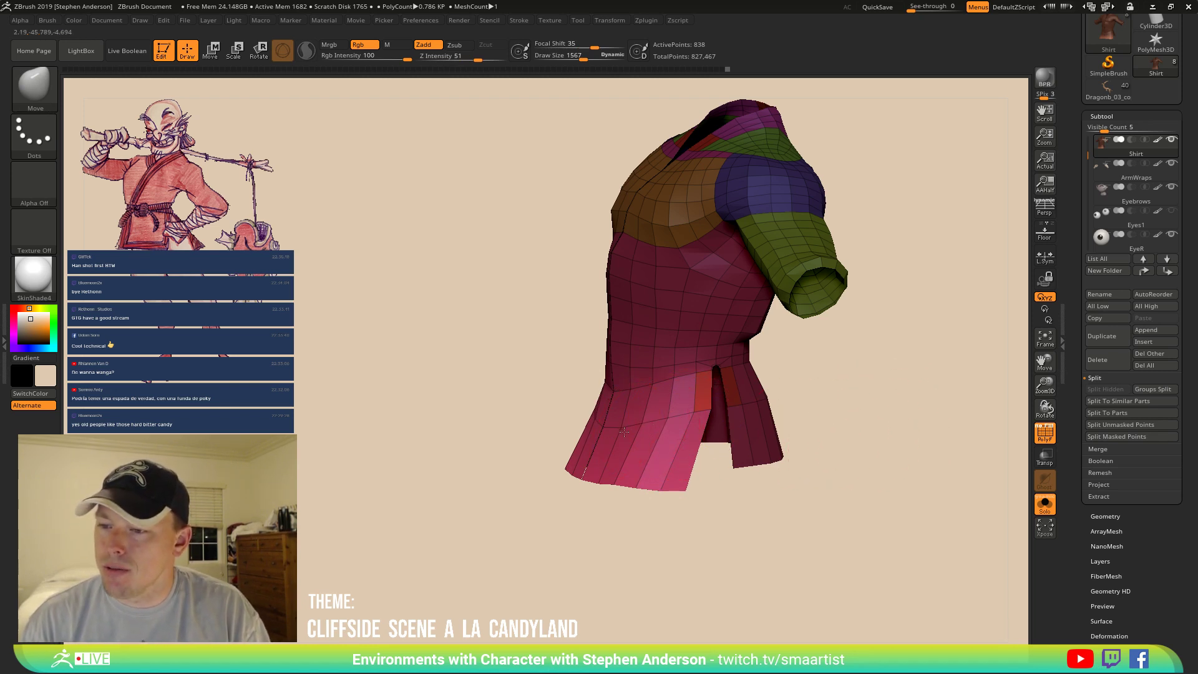
# Angle the front panel's edge along the side slit and even out its lower edge loop with the Move brush.
pyautogui.moveTo(608, 429); pyautogui.dragTo(628, 423, button='right')
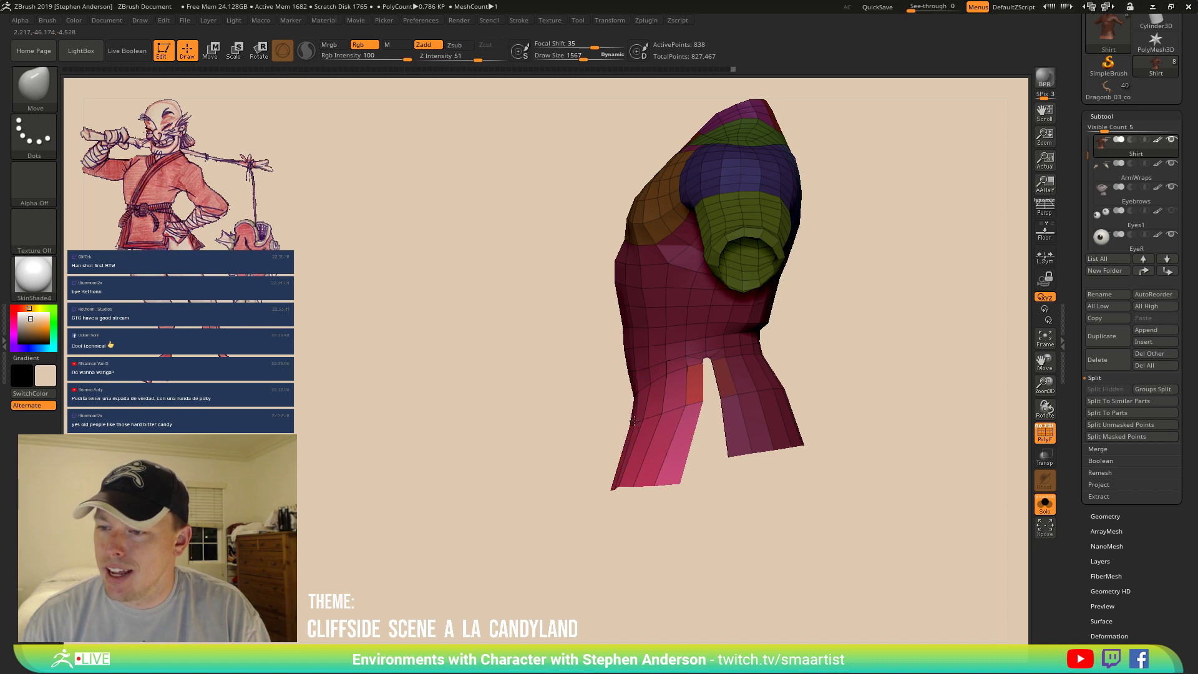
pyautogui.keyDown('ctrl'); pyautogui.moveTo(630, 423); pyautogui.dragTo(631, 465, button='right'); pyautogui.keyUp('ctrl')
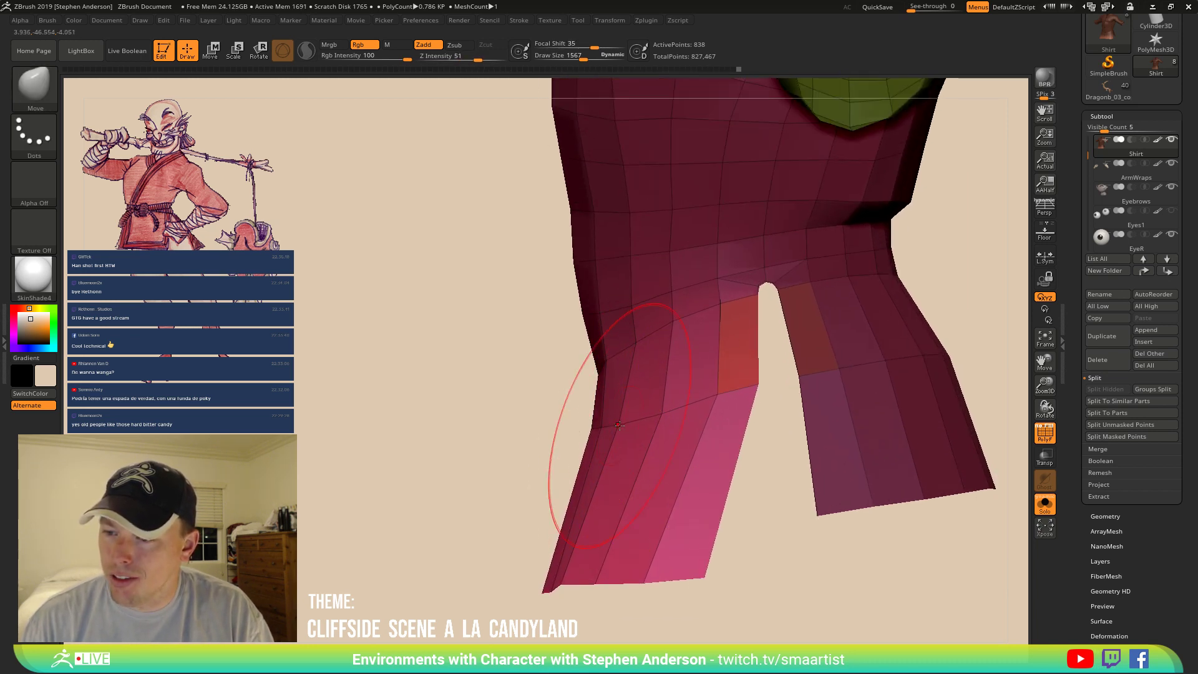
pyautogui.moveTo(757, 385); pyautogui.dragTo(742, 385)
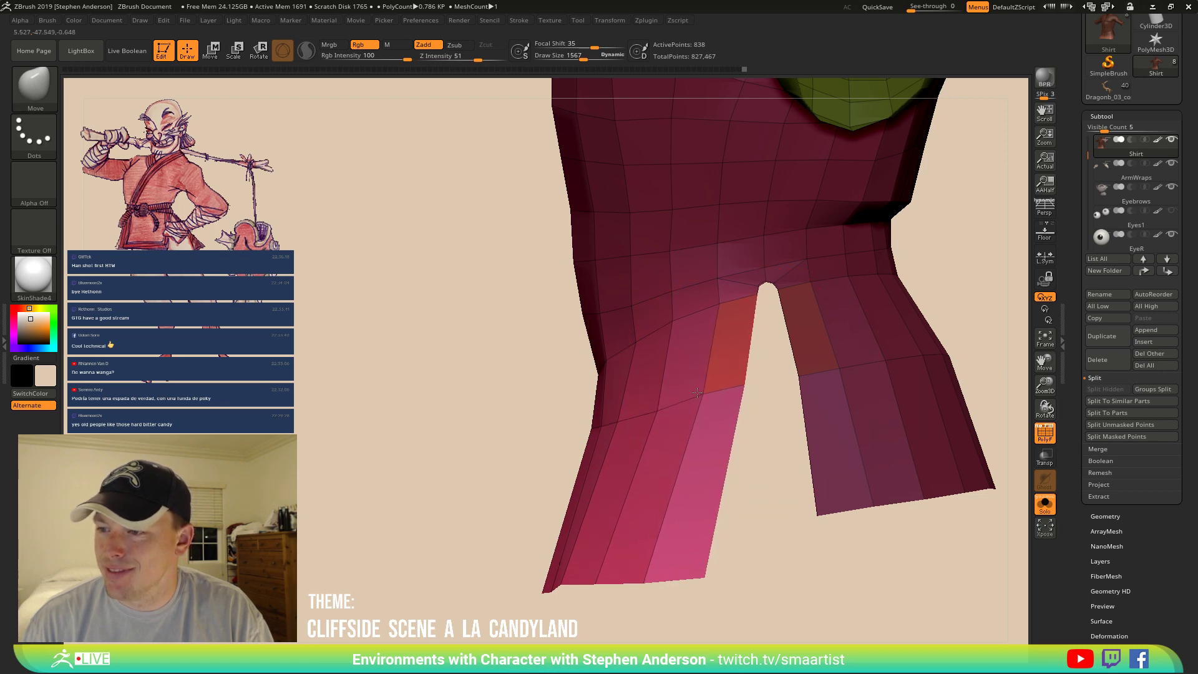
pyautogui.moveTo(661, 411); pyautogui.dragTo(655, 412)
pyautogui.moveTo(734, 388); pyautogui.dragTo(714, 402)
pyautogui.moveTo(677, 409)
pyautogui.mouseDown(button='right')
pyautogui.moveTo(744, 430)
pyautogui.moveTo(711, 401)
pyautogui.moveTo(646, 423)
pyautogui.mouseUp(button='right')
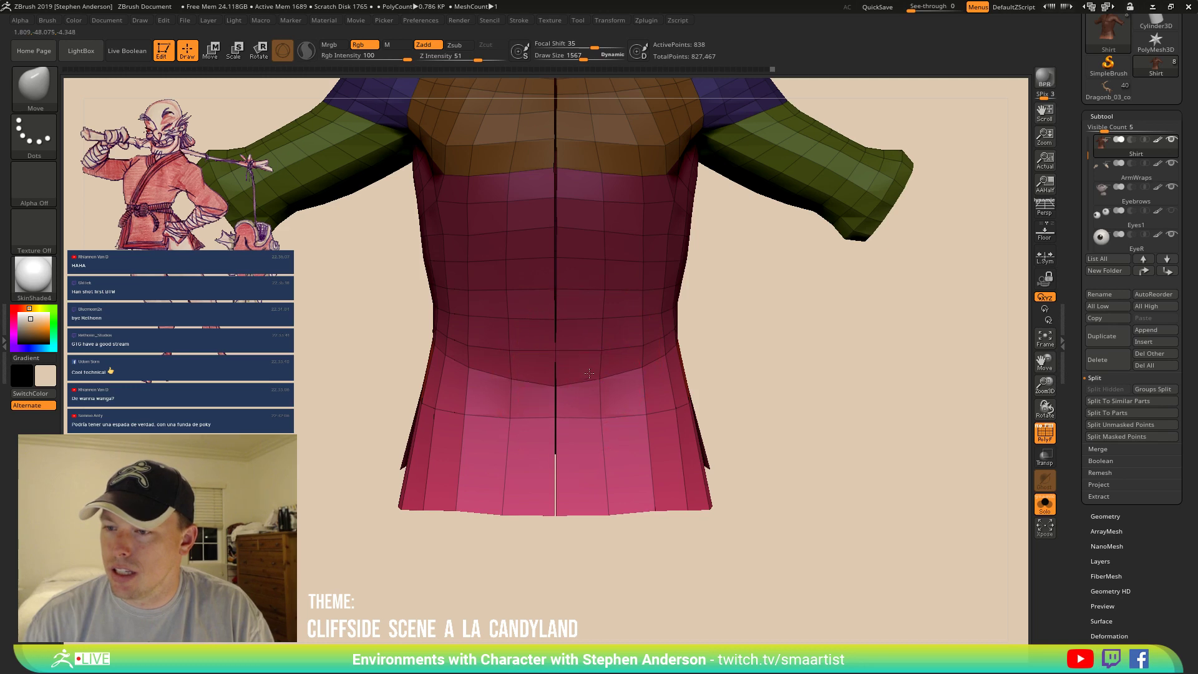
# Clear the shirt's mask and even out the front waist edge loops by moving and smoothing, reducing the draw size to 1003.
pyautogui.keyDown('ctrl'); pyautogui.moveTo(774, 343); pyautogui.dragTo(796, 382); pyautogui.keyUp('ctrl')
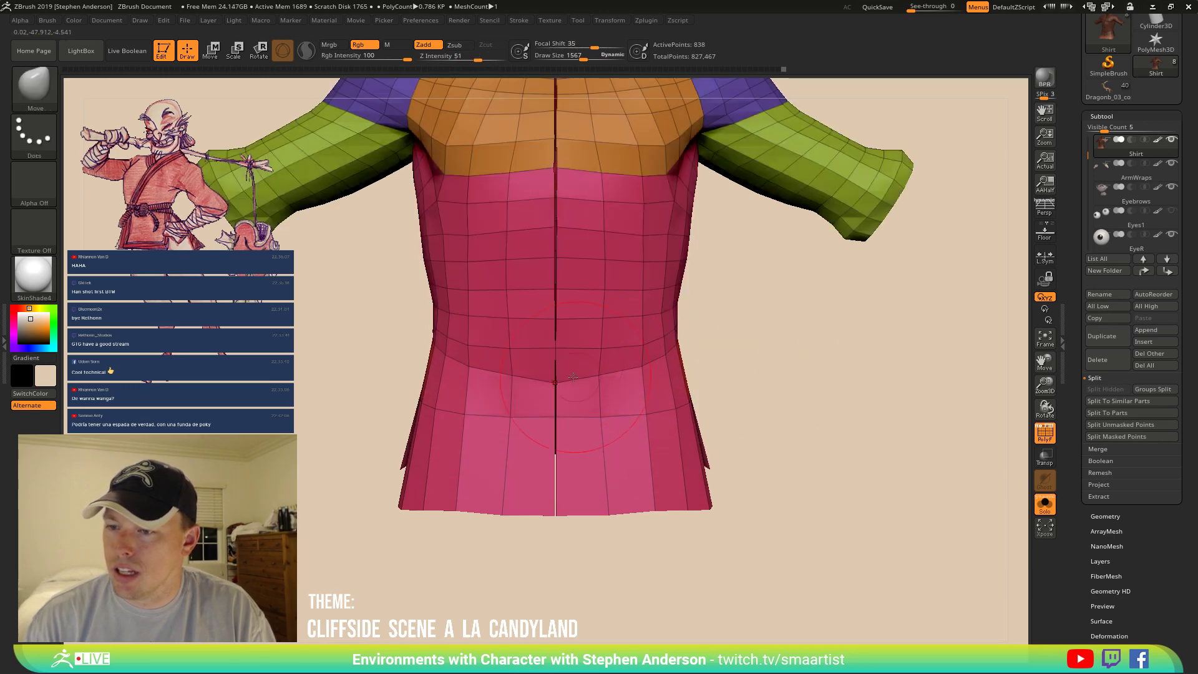
pyautogui.moveTo(562, 382); pyautogui.dragTo(560, 374)
pyautogui.moveTo(736, 368)
pyautogui.mouseDown()
pyautogui.moveTo(705, 370)
pyautogui.moveTo(718, 368)
pyautogui.mouseUp()
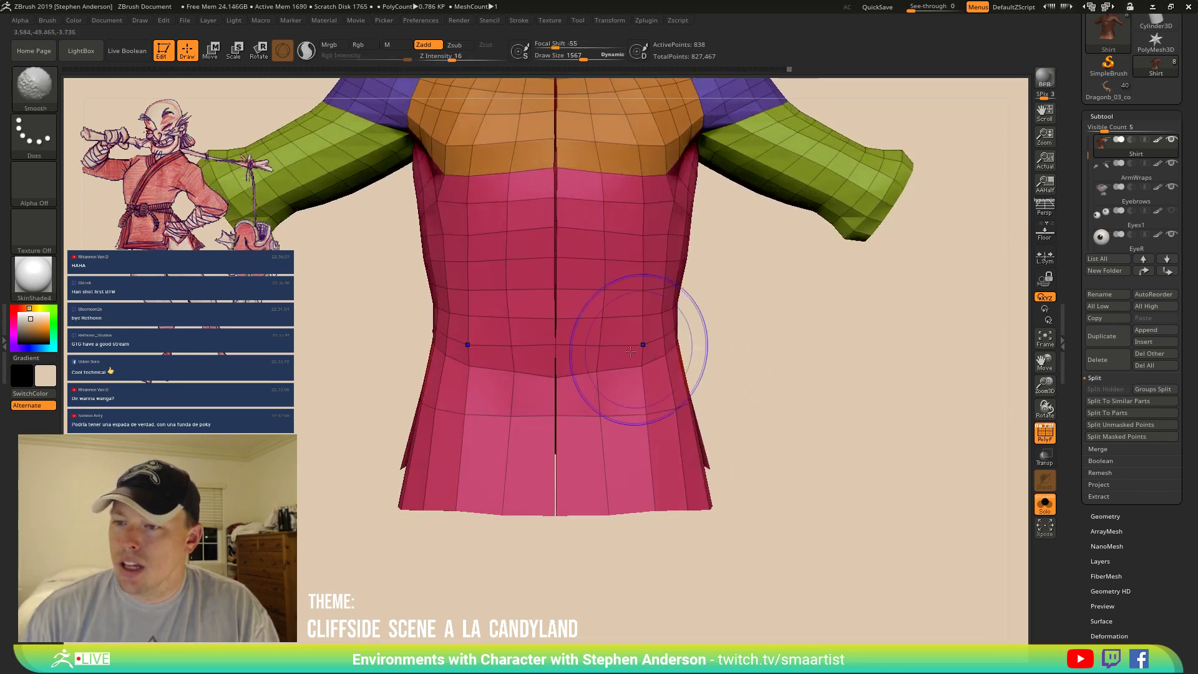
pyautogui.moveTo(594, 371); pyautogui.dragTo(593, 370)
pyautogui.press('s')
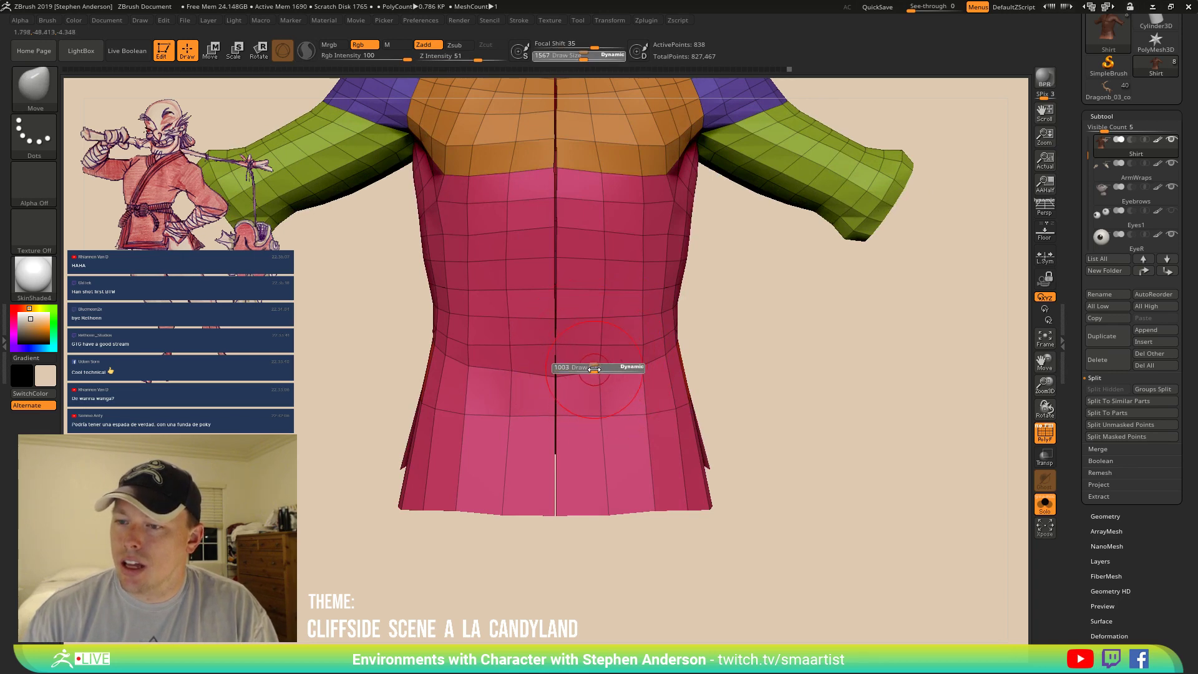
pyautogui.moveTo(750, 373); pyautogui.dragTo(656, 369)
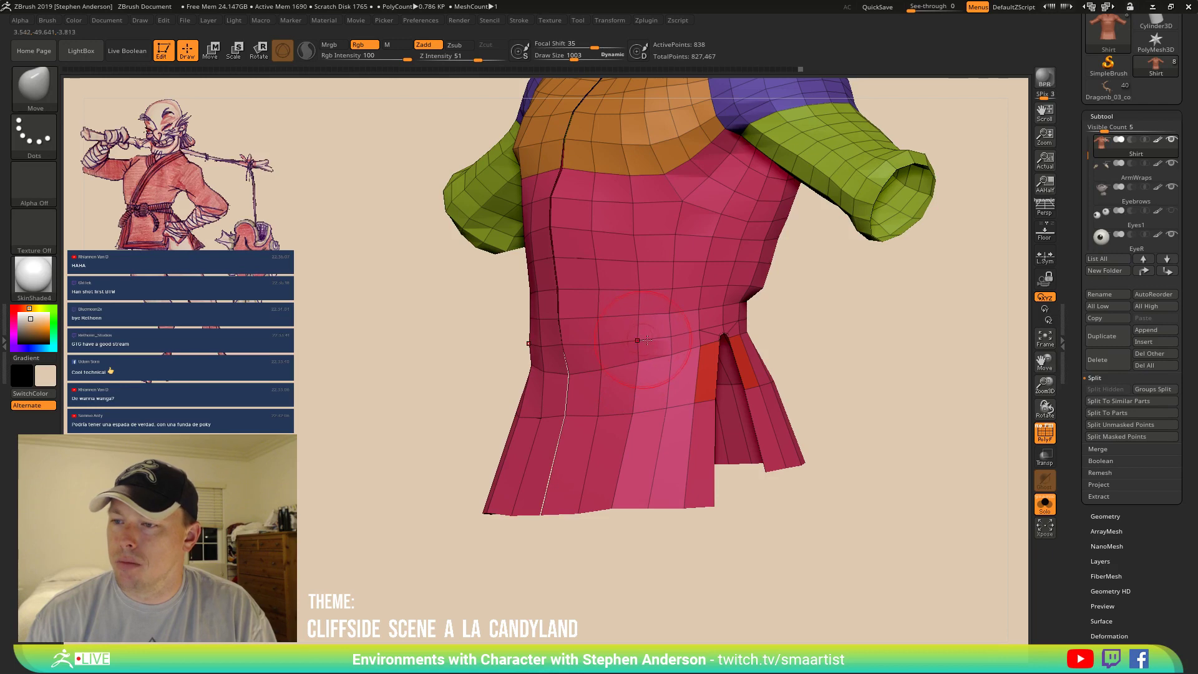
# Bring back the whole character around the isolated shirt and set the Move brush's draw size to 1167.
pyautogui.press('f')
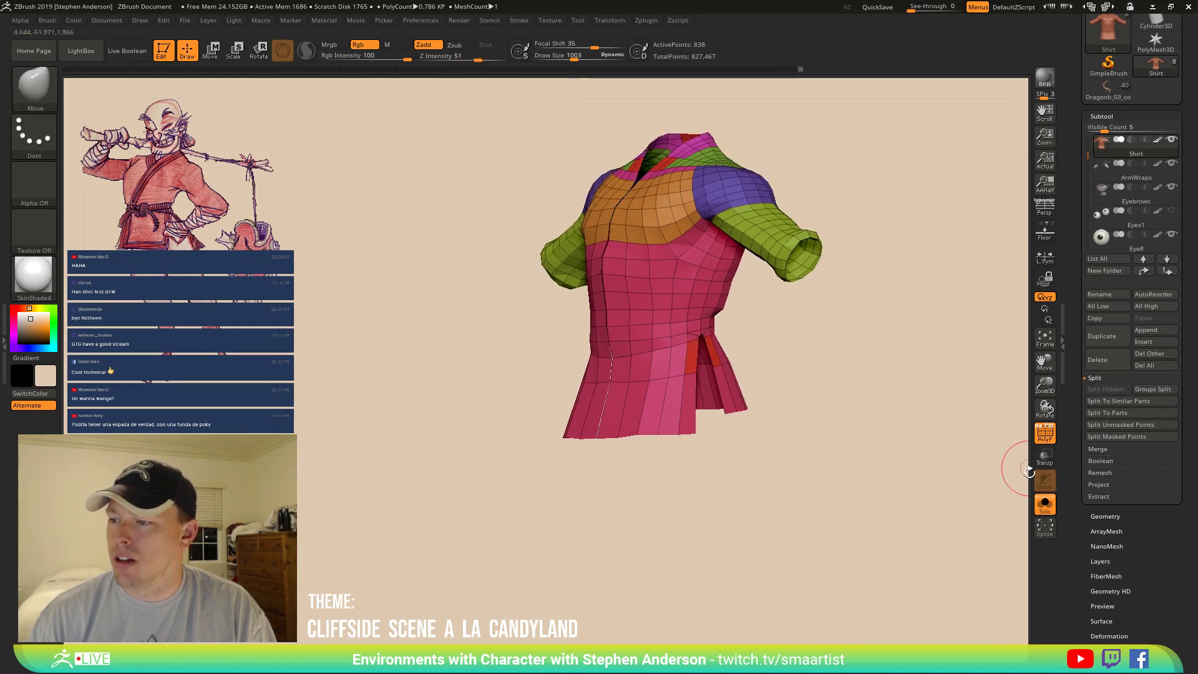
pyautogui.click(1045, 505)
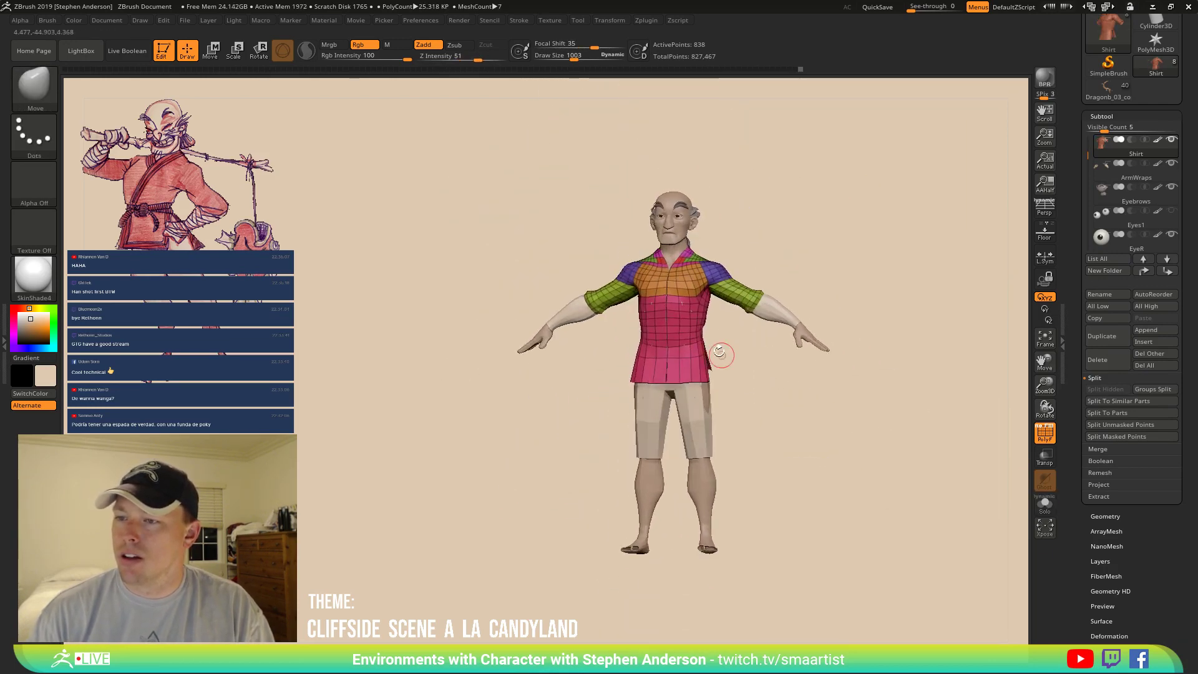
pyautogui.keyDown('ctrl'); pyautogui.moveTo(720, 352); pyautogui.dragTo(725, 398, button='right'); pyautogui.keyUp('ctrl')
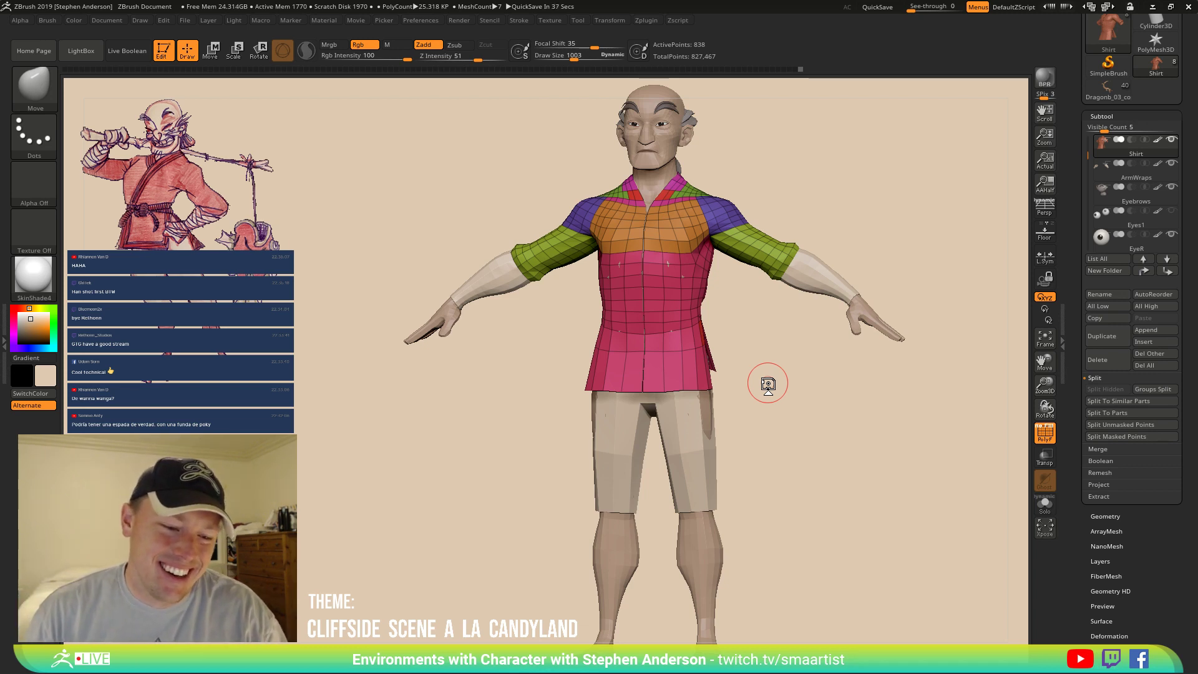
pyautogui.keyDown('alt'); pyautogui.moveTo(649, 414); pyautogui.dragTo(577, 440, button='right'); pyautogui.keyUp('alt')
pyautogui.moveTo(624, 390)
pyautogui.keyDown('ctrl'); pyautogui.mouseDown(button='right')
pyautogui.moveTo(634, 432)
pyautogui.moveTo(643, 402)
pyautogui.moveTo(615, 404)
pyautogui.mouseUp(button='right'); pyautogui.keyUp('ctrl')
pyautogui.press('s')
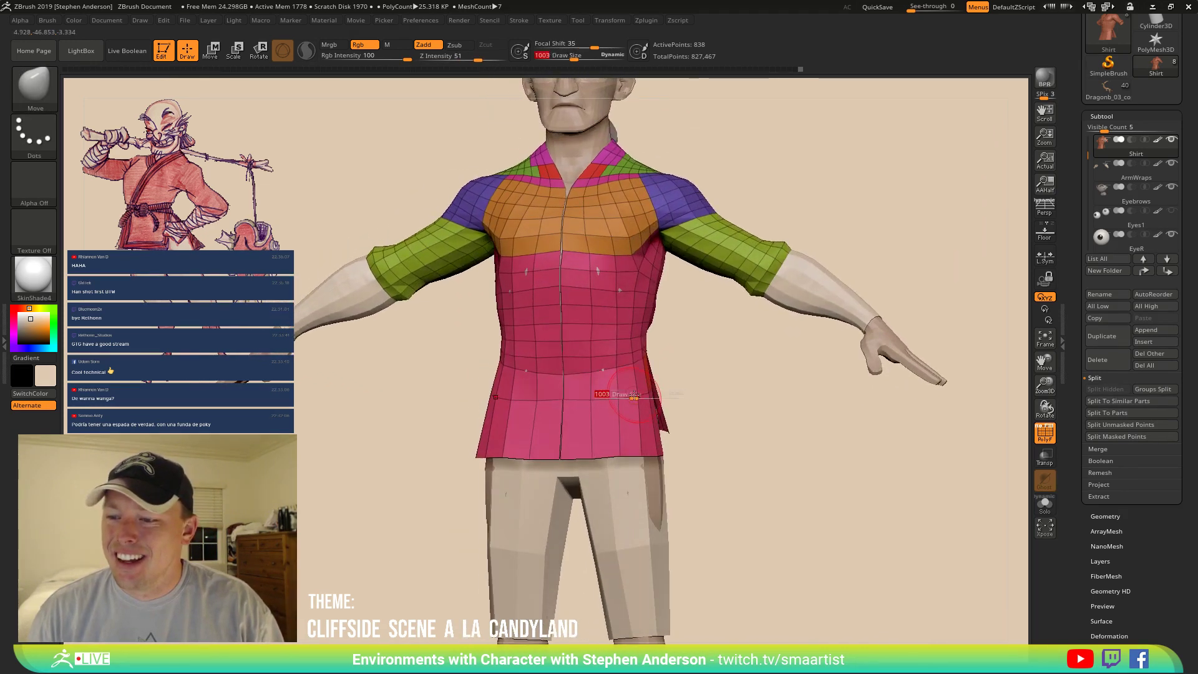
pyautogui.moveTo(633, 397); pyautogui.dragTo(638, 398)
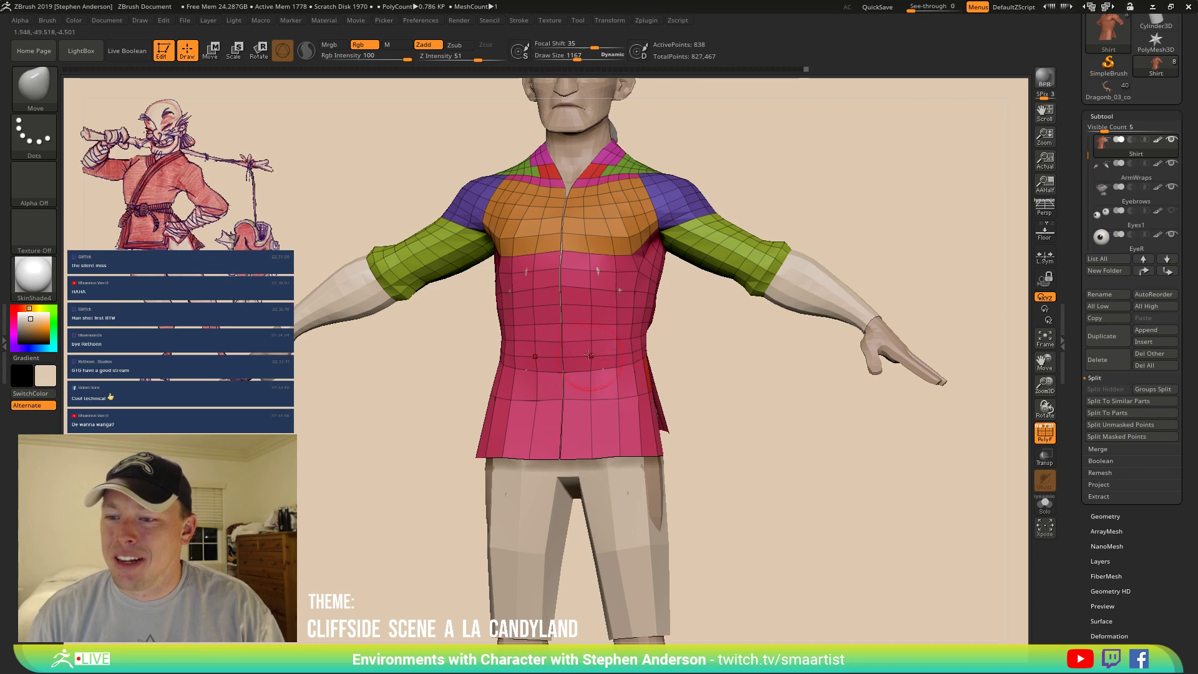
# Nudge the front of the shirt over the stomach with the Move brush, checking the fit from several angles.
pyautogui.moveTo(588, 355); pyautogui.dragTo(601, 355, button='right')
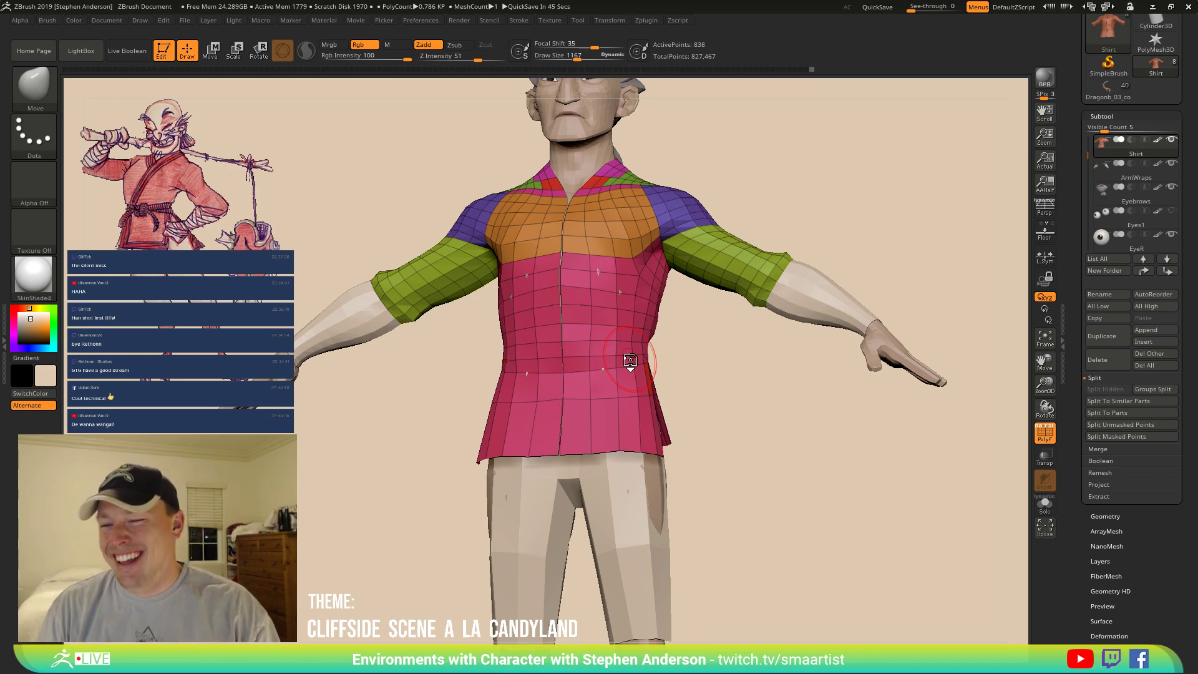
pyautogui.moveTo(590, 336); pyautogui.dragTo(513, 328, button='right')
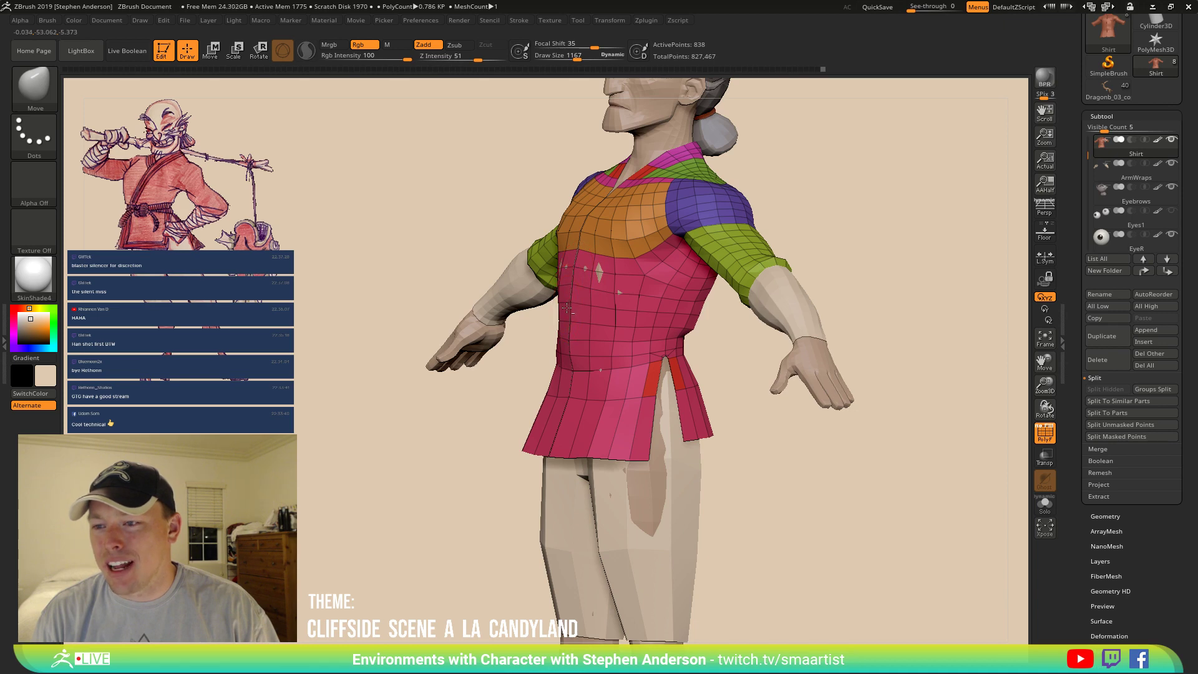
pyautogui.moveTo(564, 347); pyautogui.dragTo(562, 347)
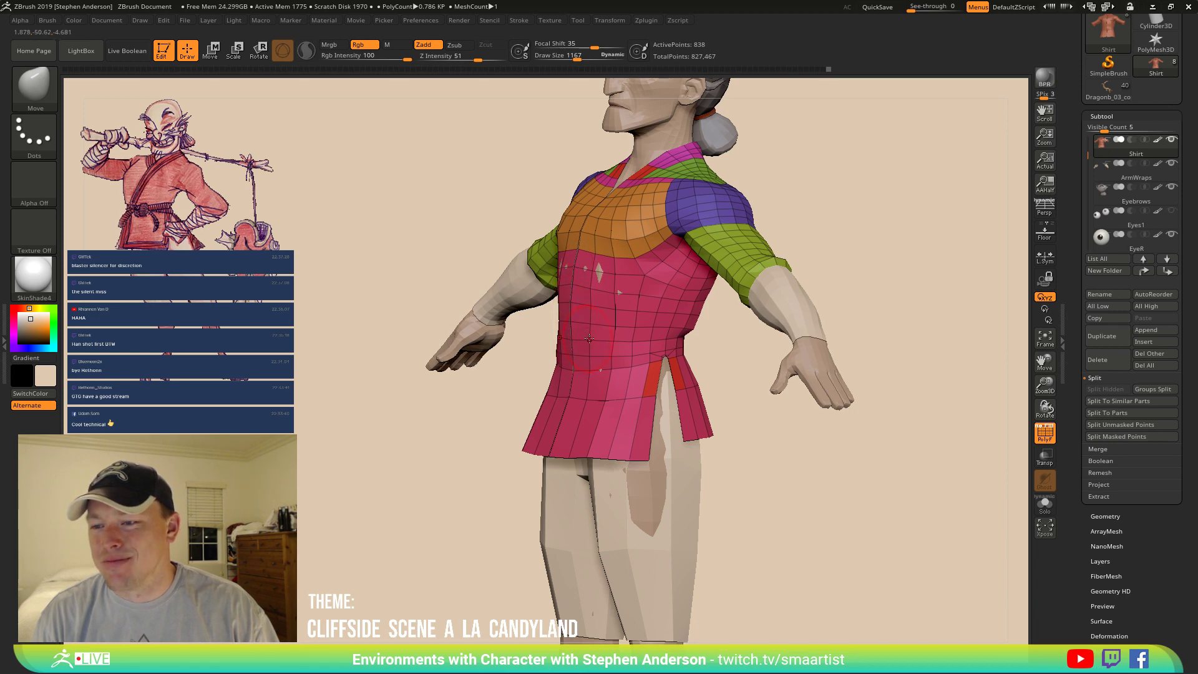
pyautogui.moveTo(574, 340); pyautogui.dragTo(681, 340, button='right')
pyautogui.moveTo(600, 273); pyautogui.dragTo(599, 278)
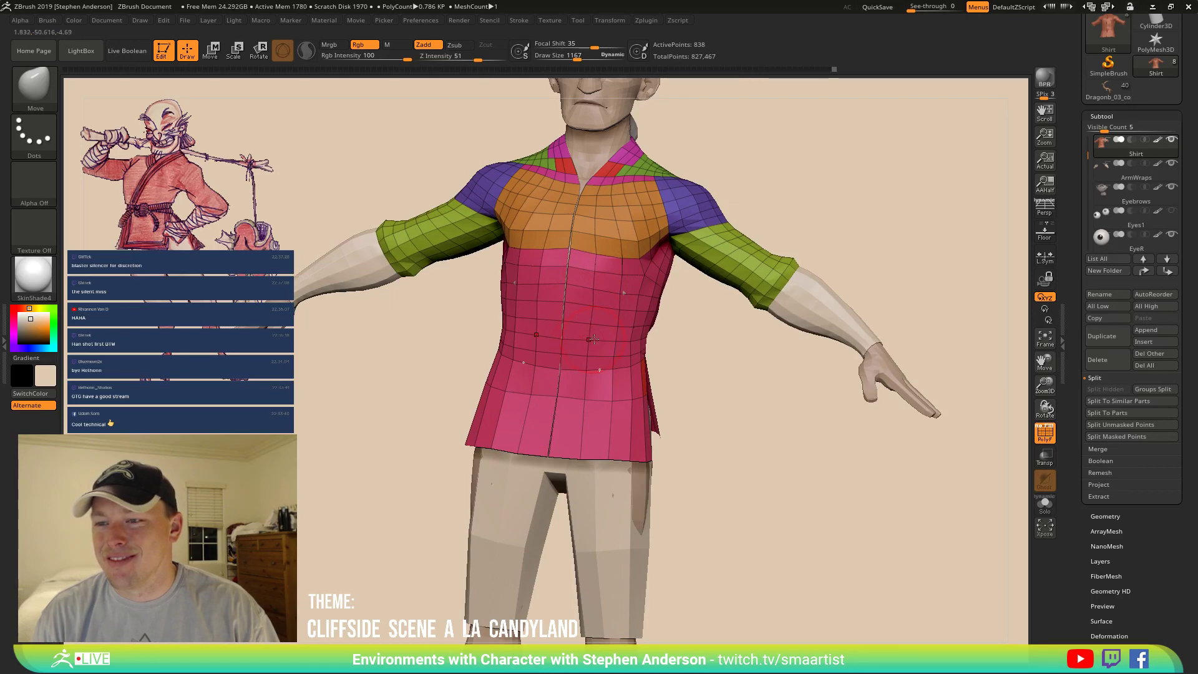
pyautogui.moveTo(593, 339); pyautogui.dragTo(589, 357, button='right')
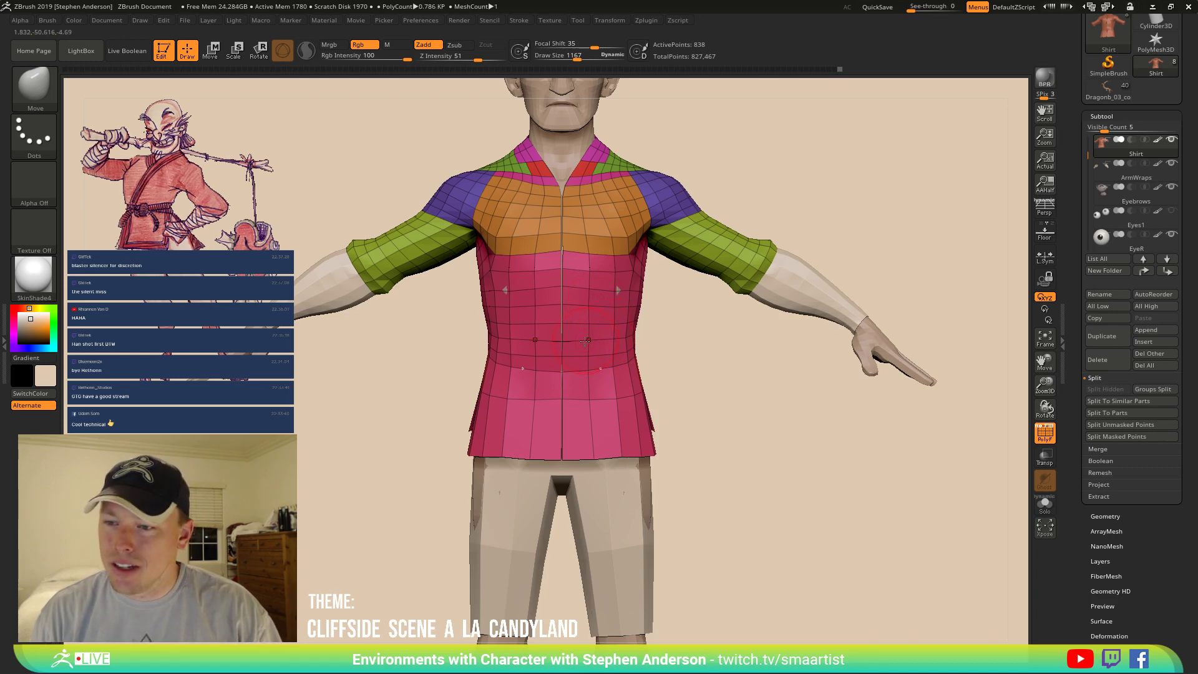
# Mask the shirt's front opening with ZModeler's edge Mask action targeting EdgeLoop Partial, and invert the mask.
pyautogui.press('b')
pyautogui.press('z')
pyautogui.press('m')
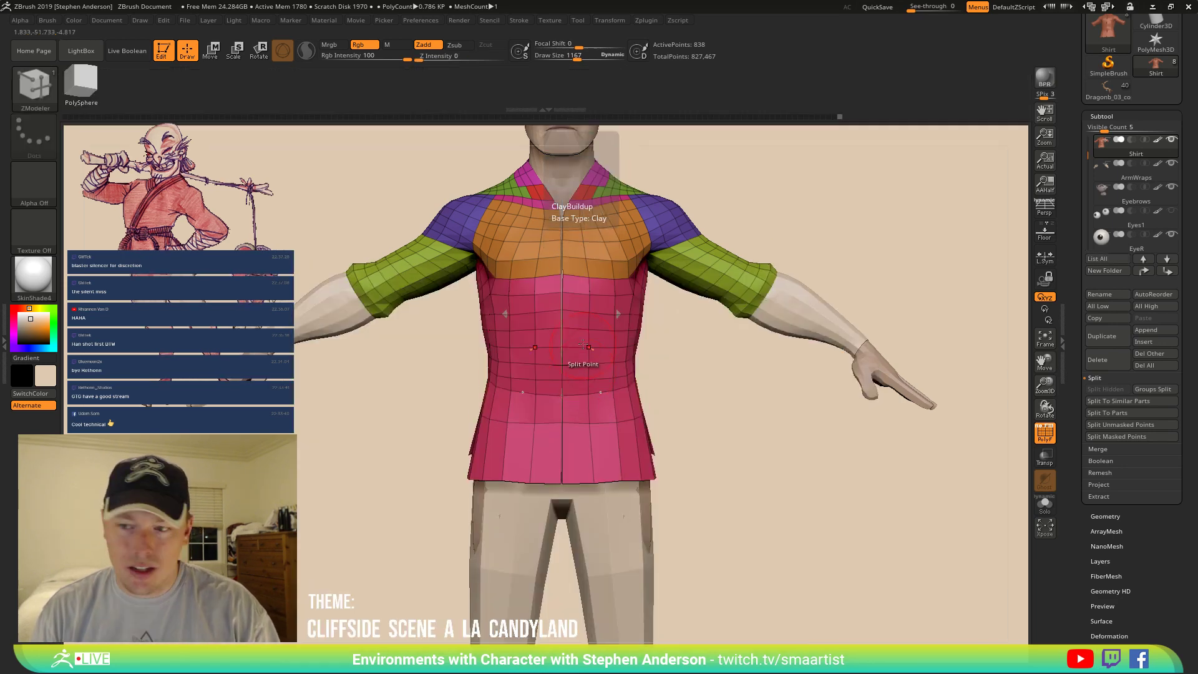
pyautogui.press('space')
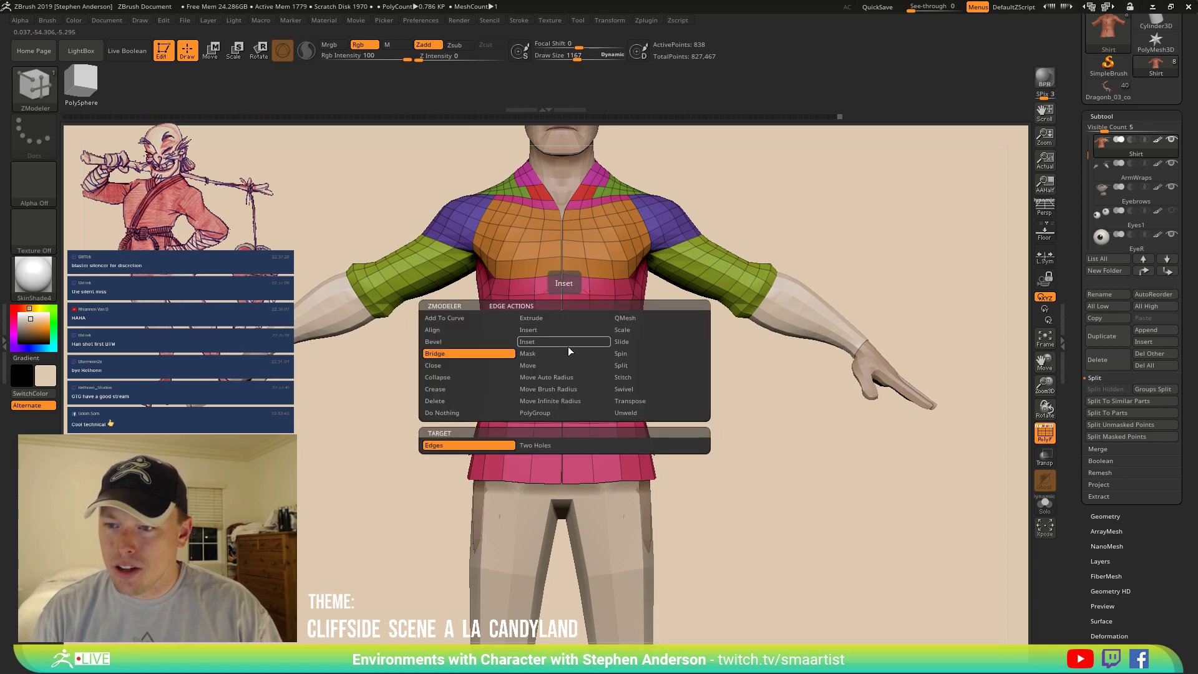
pyautogui.click(591, 355)
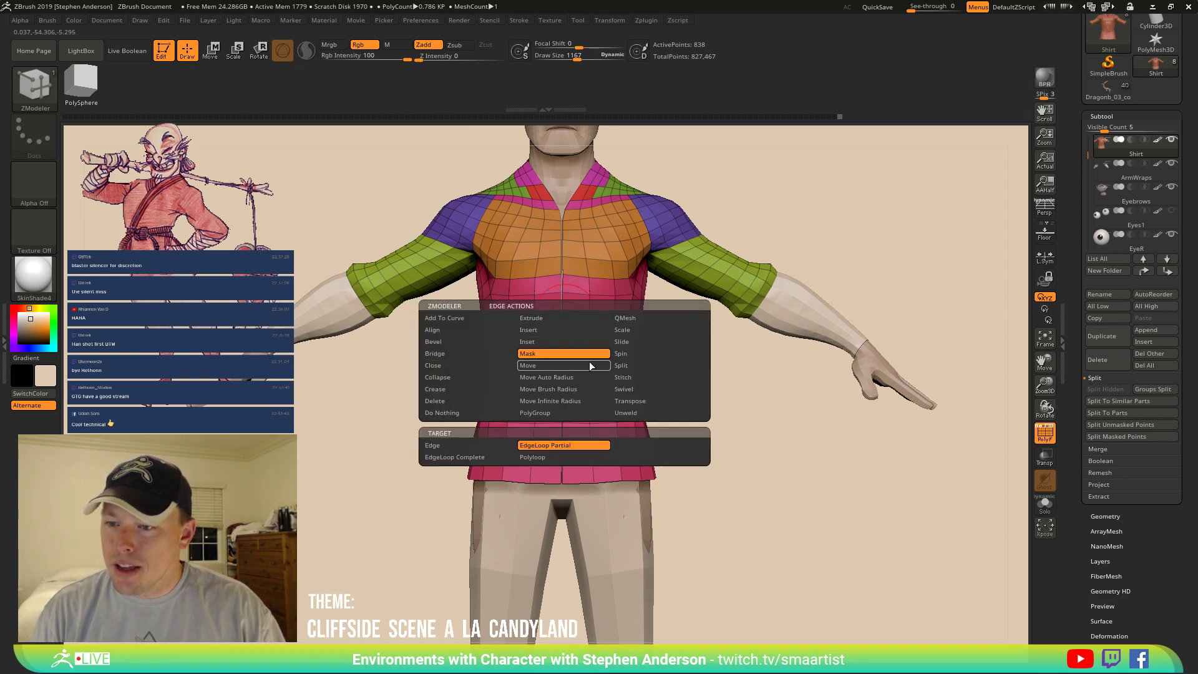
pyautogui.click(576, 193)
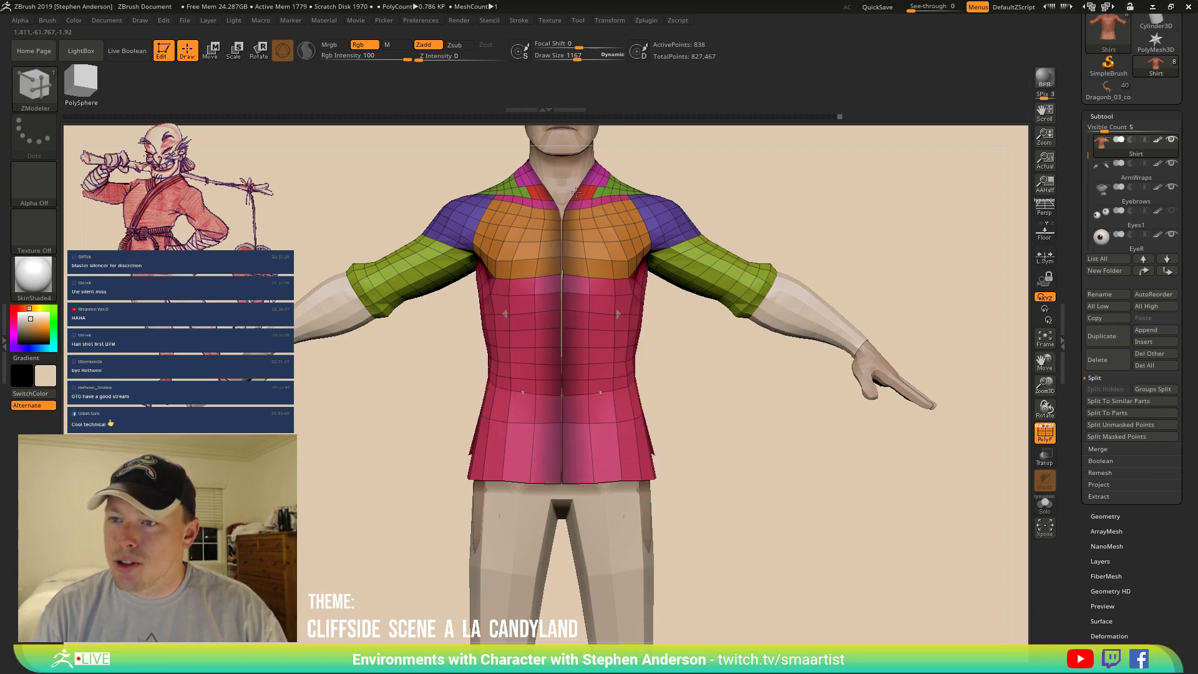
pyautogui.keyDown('ctrl'); pyautogui.click(783, 448); pyautogui.keyUp('ctrl')
# Switch to the Move Topological brush at draw size 1962 and try pulling one front edge sideways at the waist.
pyautogui.press('b')
pyautogui.press('m')
pyautogui.press('v')
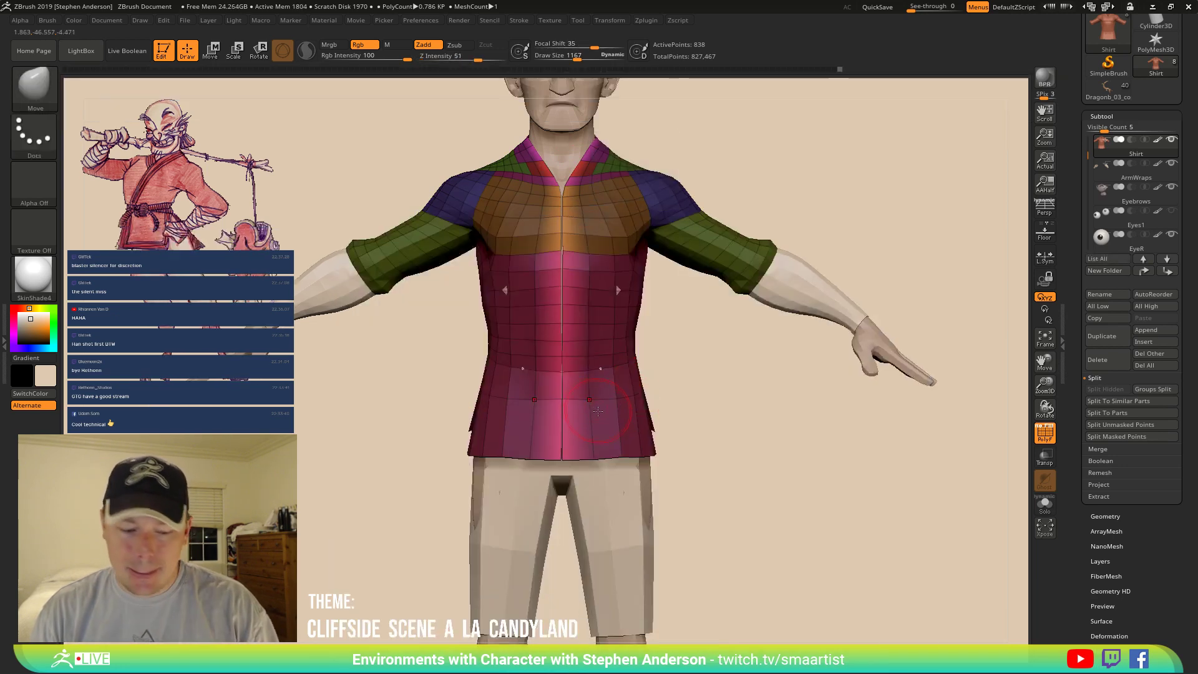
pyautogui.press('b')
pyautogui.press('m')
pyautogui.press('t')
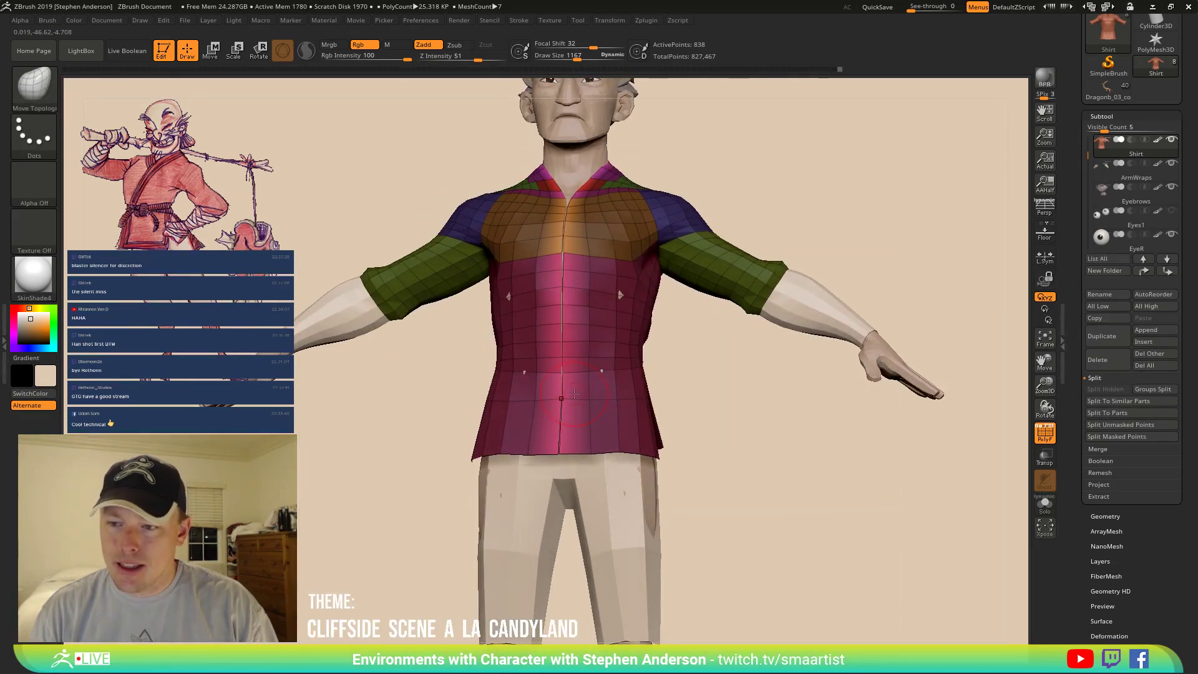
pyautogui.moveTo(564, 359)
pyautogui.mouseDown(button='right')
pyautogui.moveTo(584, 360)
pyautogui.moveTo(573, 364)
pyautogui.mouseUp(button='right')
pyautogui.press('s')
pyautogui.moveTo(579, 368); pyautogui.dragTo(880, 384)
pyautogui.moveTo(578, 403)
pyautogui.mouseDown()
pyautogui.moveTo(516, 401)
pyautogui.moveTo(552, 398)
pyautogui.moveTo(520, 360)
pyautogui.moveTo(462, 359)
pyautogui.mouseUp()
pyautogui.hotkey('ctrl', 'z')
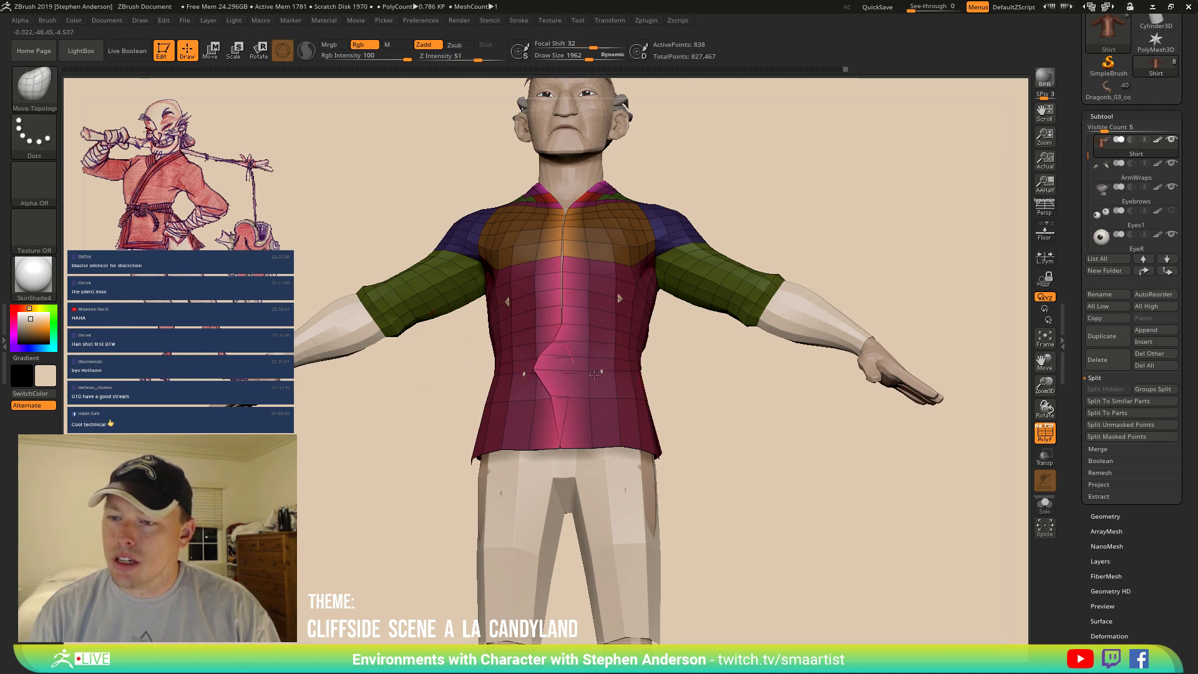
# Pull the lower part of the front flap across the opposite side down to the hem with the Move Topological brush.
pyautogui.moveTo(551, 403); pyautogui.dragTo(513, 406)
pyautogui.moveTo(558, 442); pyautogui.dragTo(484, 431)
pyautogui.hotkey('ctrl', 'z')
pyautogui.moveTo(566, 450); pyautogui.dragTo(613, 455)
pyautogui.moveTo(566, 378); pyautogui.dragTo(561, 417, button='right')
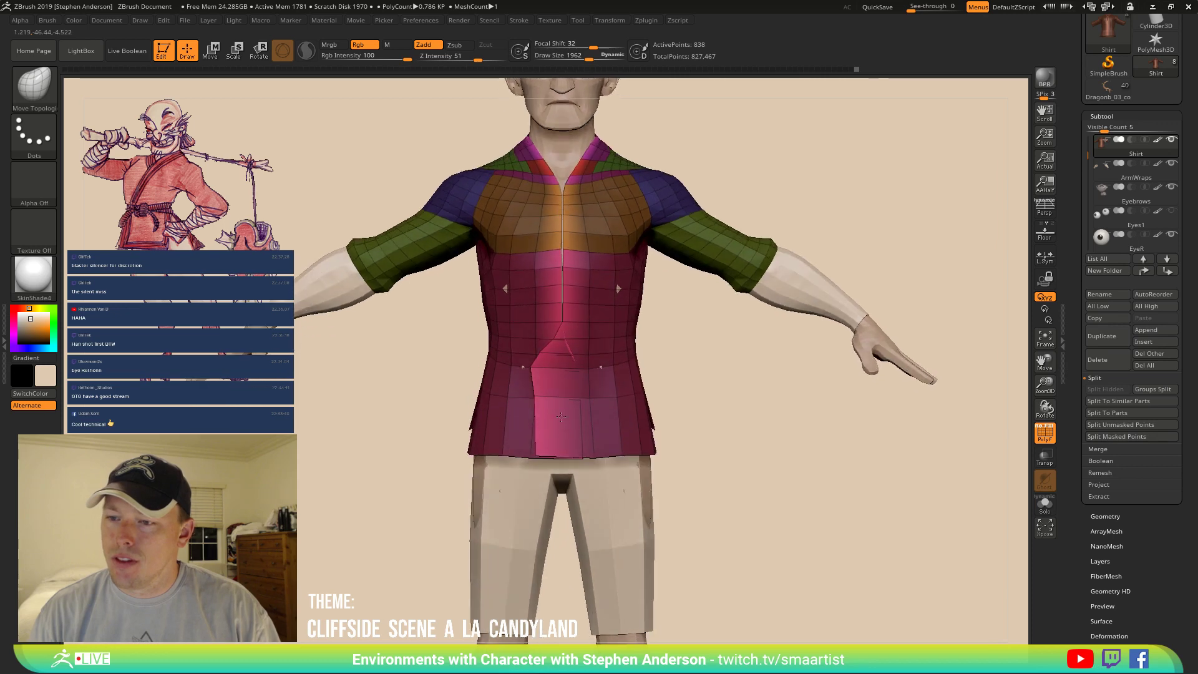
pyautogui.moveTo(550, 405); pyautogui.dragTo(485, 444)
pyautogui.moveTo(534, 399); pyautogui.dragTo(465, 401)
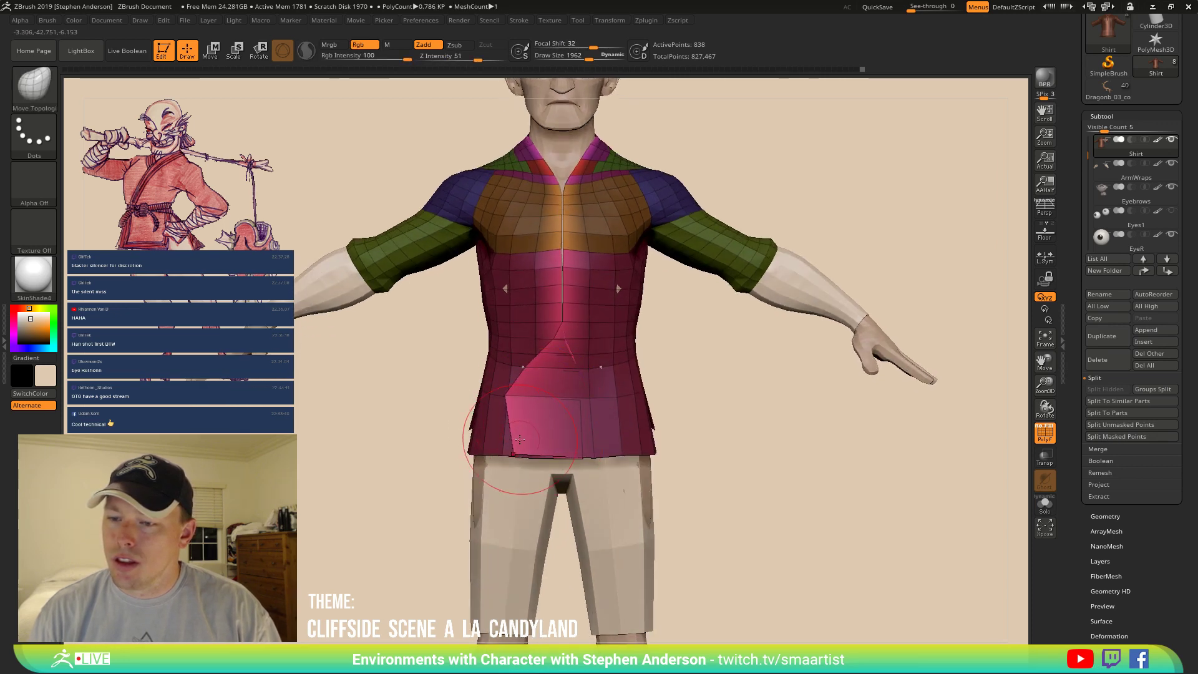
pyautogui.moveTo(520, 440); pyautogui.dragTo(493, 440)
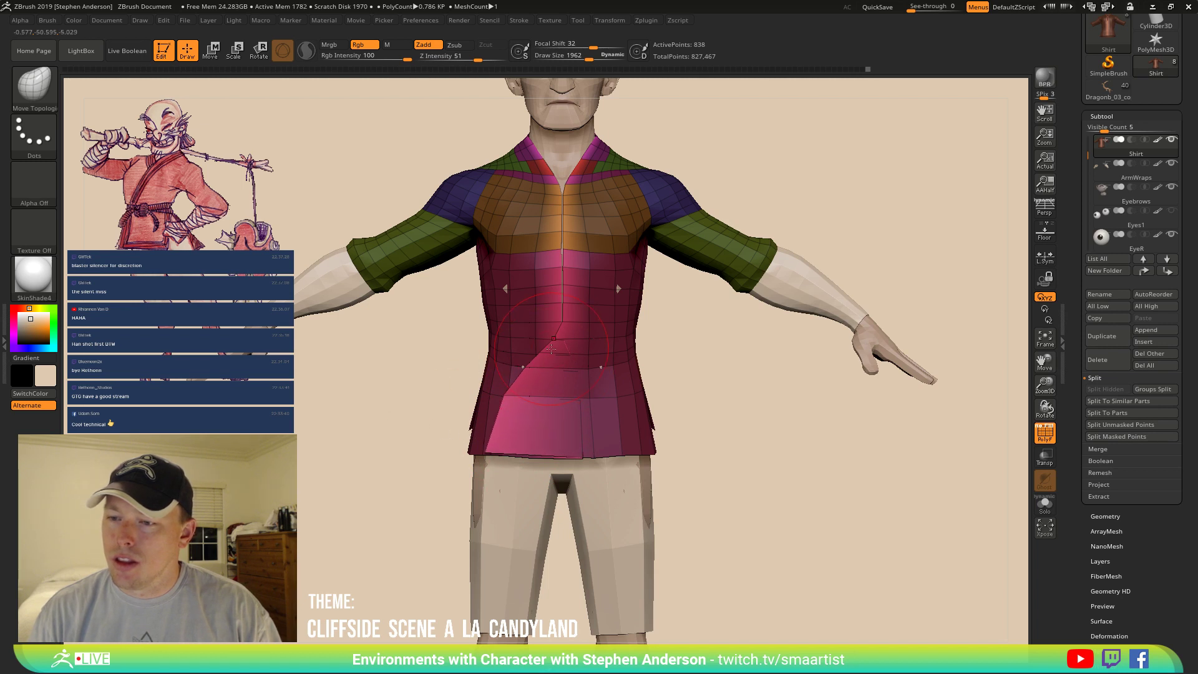
# Pull the opposite front flap's edge sideways from the waist up over the stomach and chest to the collar with the Move Topological brush.
pyautogui.moveTo(552, 348)
pyautogui.mouseDown()
pyautogui.moveTo(580, 336)
pyautogui.moveTo(593, 347)
pyautogui.mouseUp()
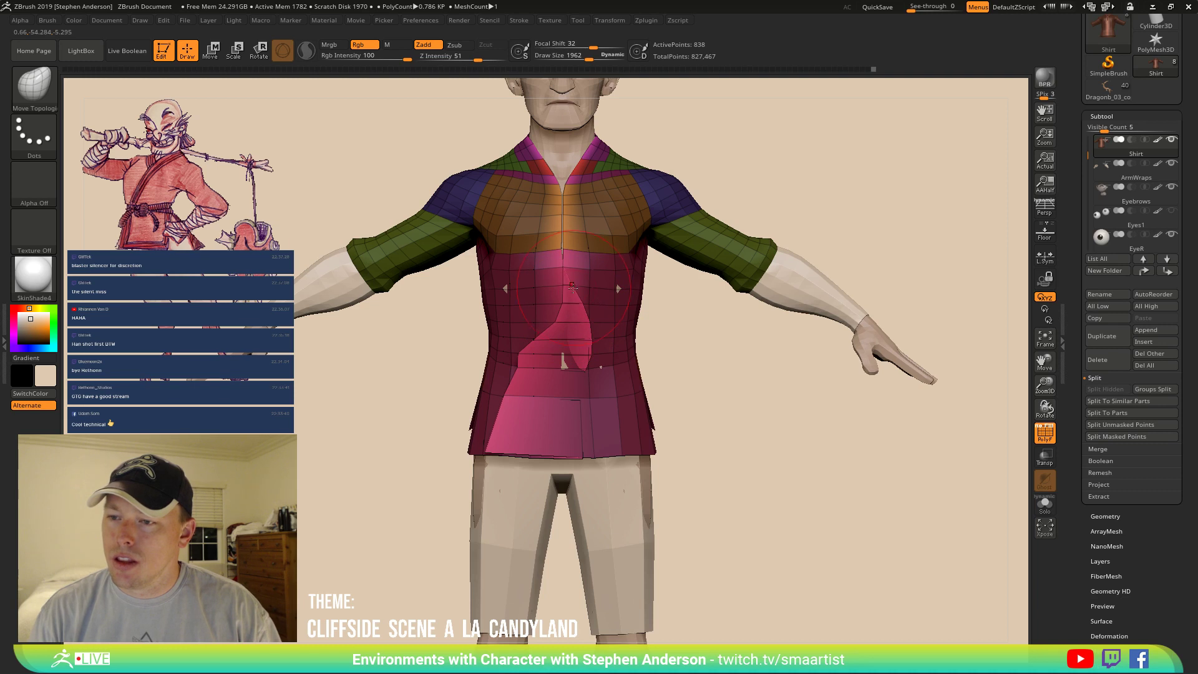
pyautogui.moveTo(549, 287)
pyautogui.mouseDown()
pyautogui.moveTo(547, 256)
pyautogui.moveTo(534, 255)
pyautogui.moveTo(598, 236)
pyautogui.moveTo(612, 273)
pyautogui.mouseUp()
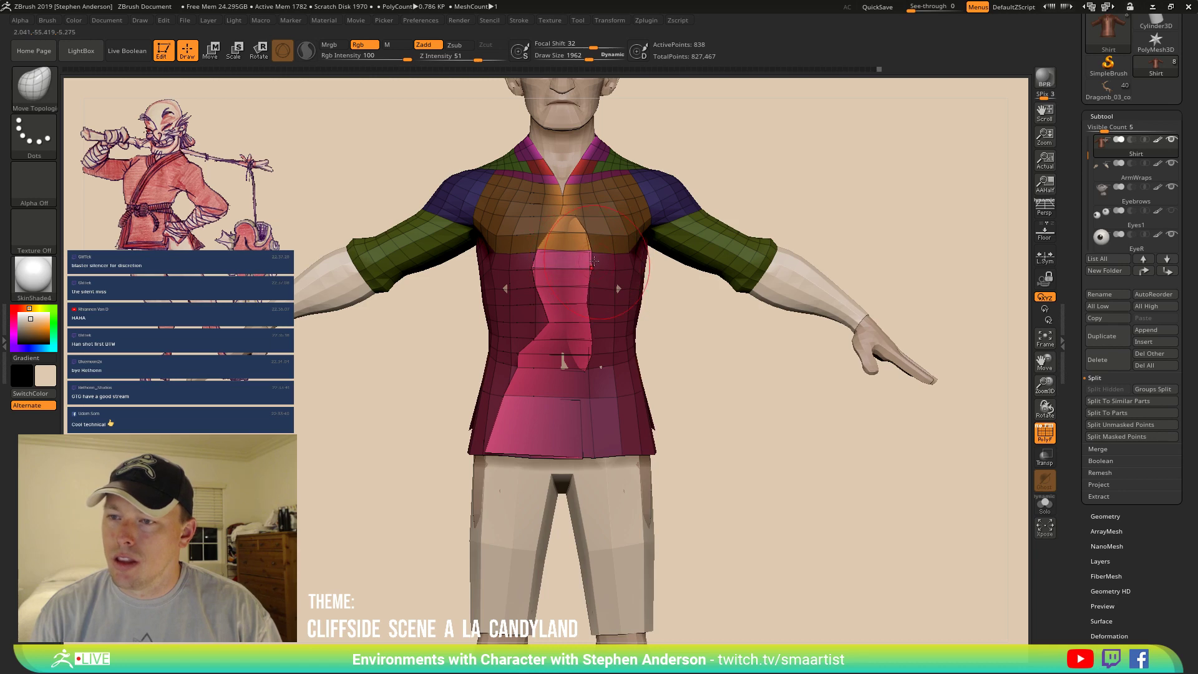
pyautogui.moveTo(563, 205); pyautogui.dragTo(569, 195)
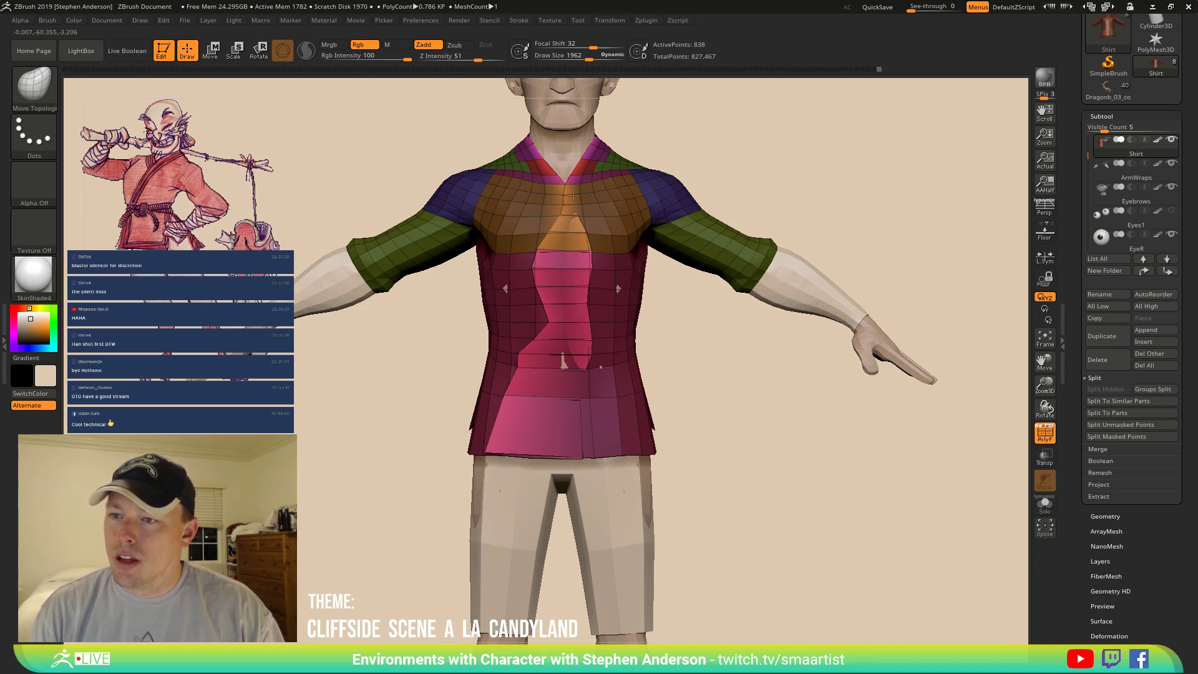
pyautogui.keyDown('alt'); pyautogui.moveTo(576, 226); pyautogui.dragTo(583, 284, button='right'); pyautogui.keyUp('alt')
pyautogui.moveTo(571, 283); pyautogui.dragTo(579, 280)
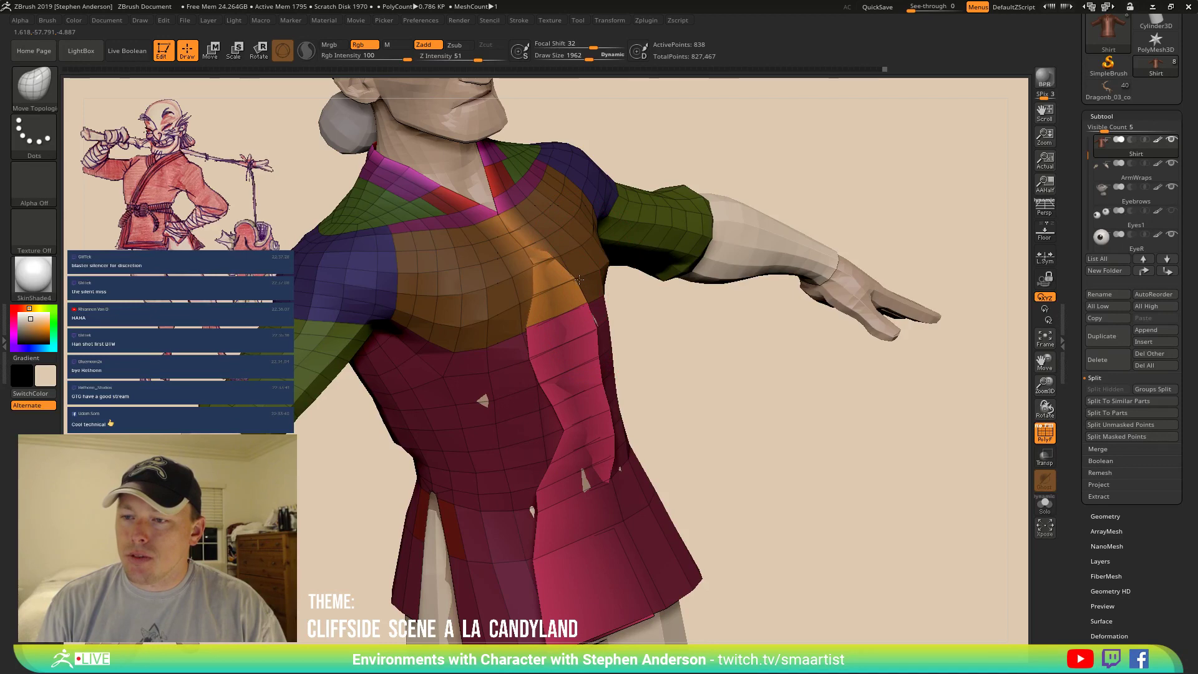
# Pull the front flap's edge across the chest and upper stomach and cover the underlying flap, checking the overlap from several angles.
pyautogui.moveTo(587, 287); pyautogui.dragTo(580, 281, button='right')
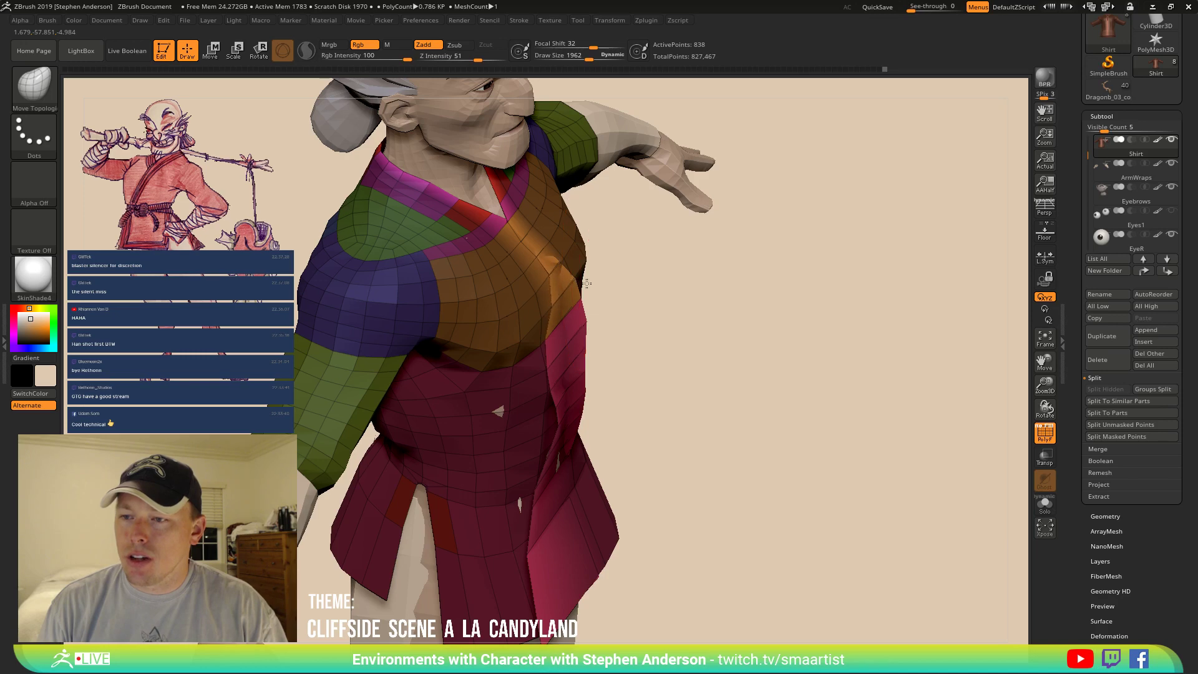
pyautogui.moveTo(587, 284); pyautogui.dragTo(580, 281, button='right')
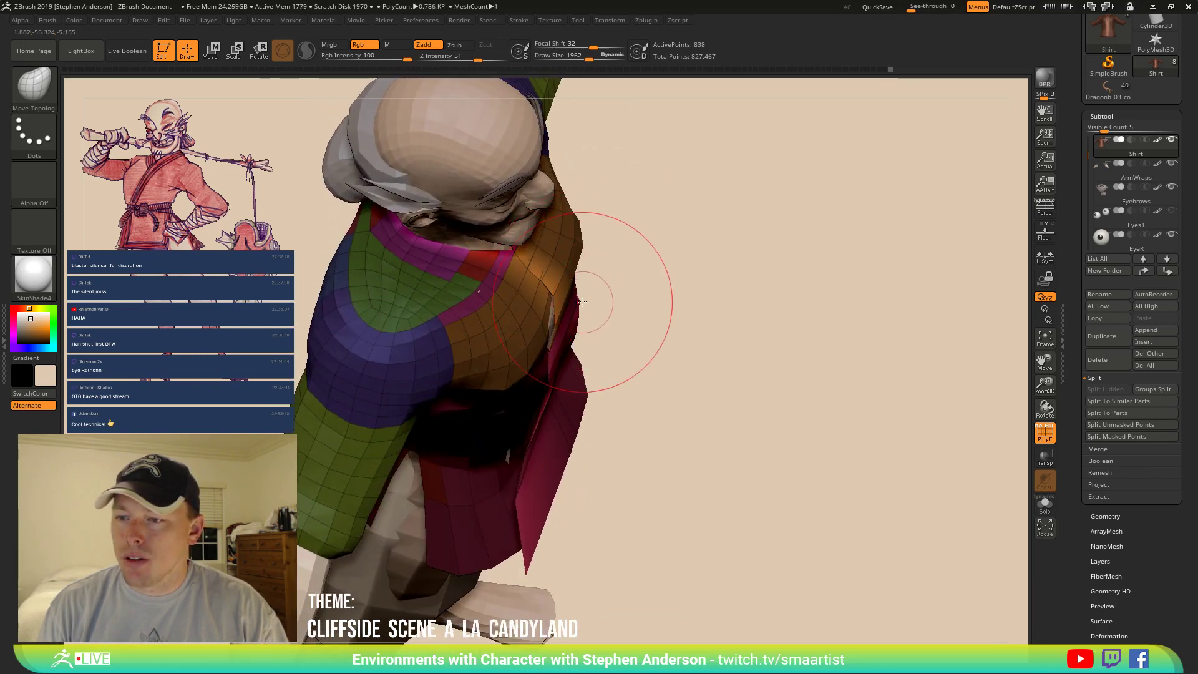
pyautogui.moveTo(561, 292); pyautogui.dragTo(578, 292, button='right')
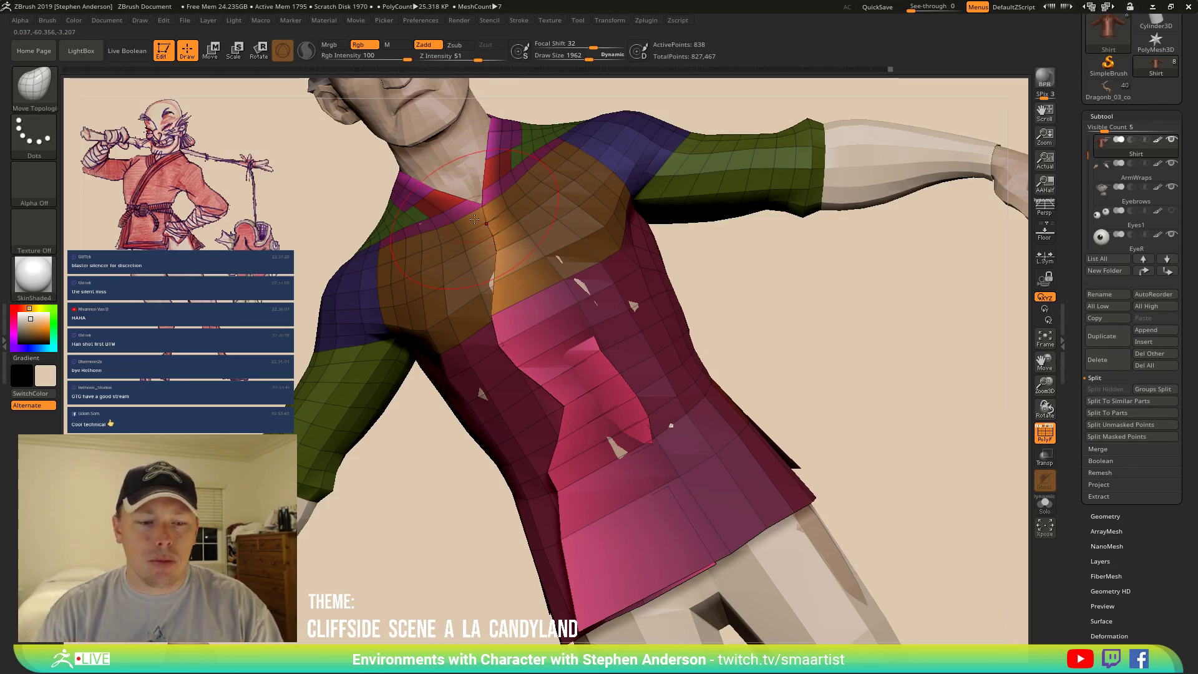
pyautogui.moveTo(478, 366)
pyautogui.mouseDown(button='right')
pyautogui.moveTo(491, 351)
pyautogui.moveTo(444, 343)
pyautogui.moveTo(469, 328)
pyautogui.mouseUp(button='right')
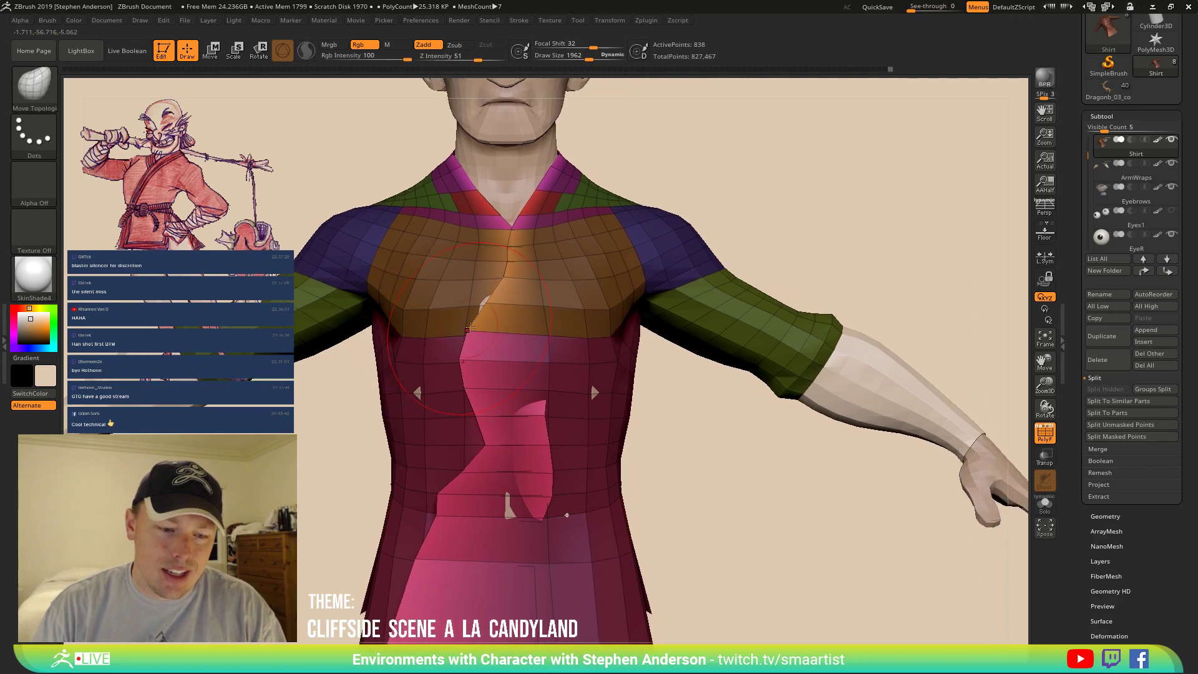
pyautogui.moveTo(519, 400); pyautogui.dragTo(520, 399, button='right')
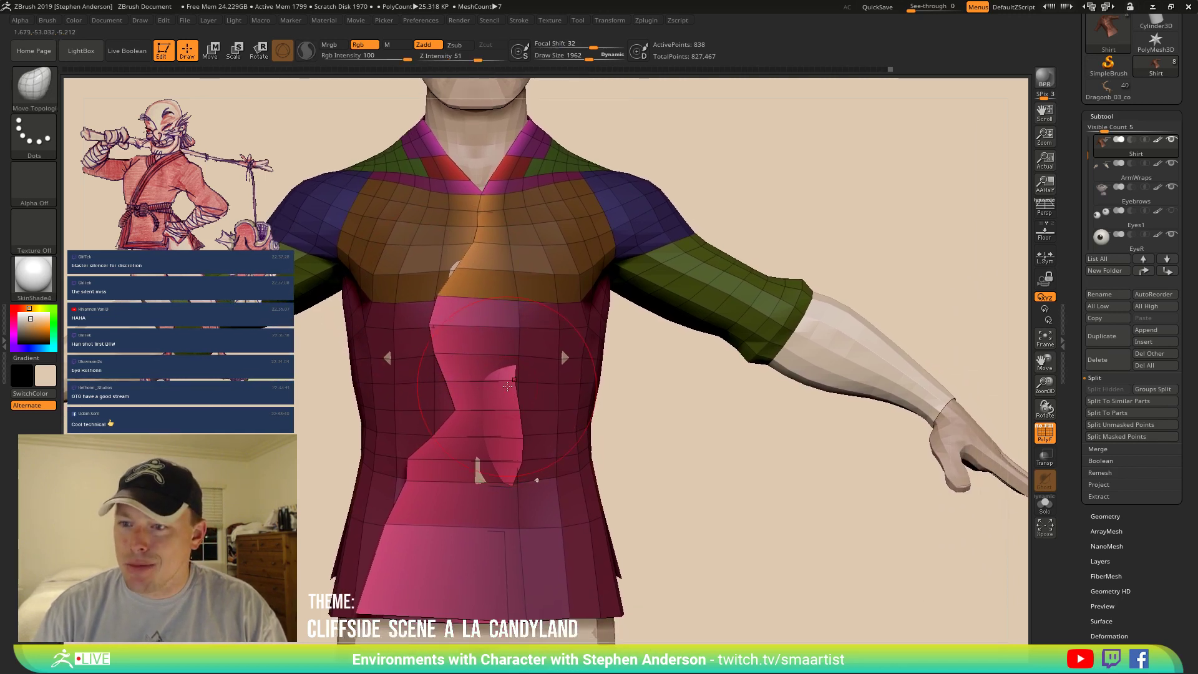
pyautogui.moveTo(518, 399); pyautogui.dragTo(503, 411)
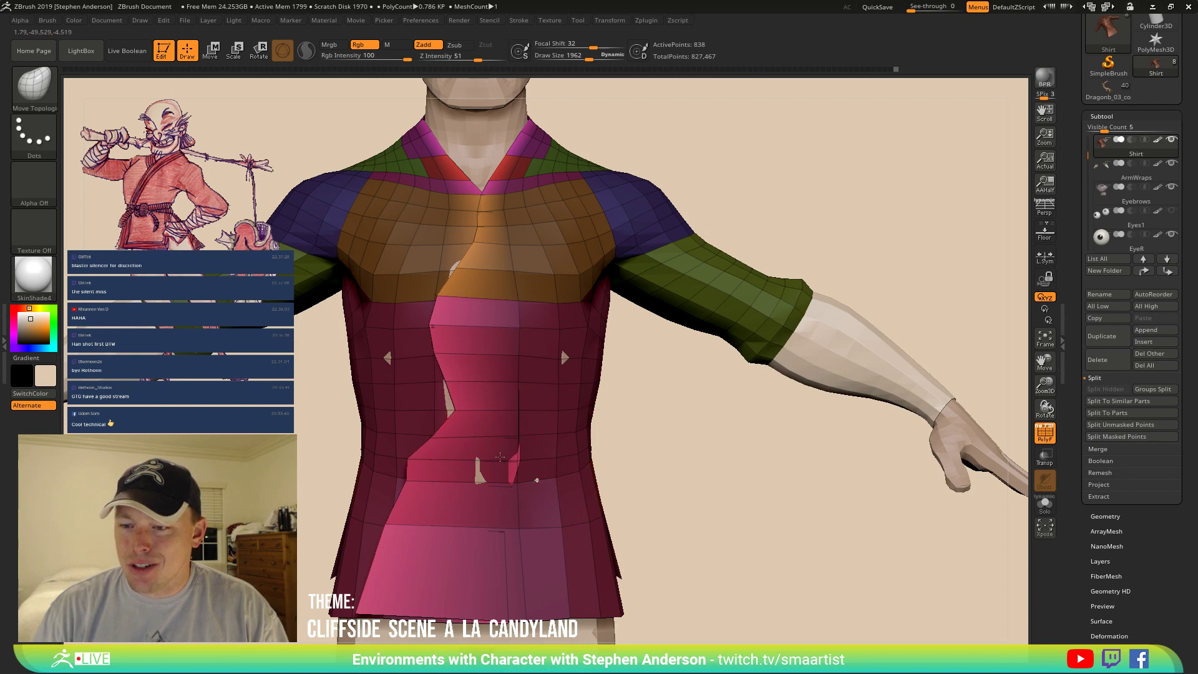
# Set the draw size to 4926 and reshape the underlying flap's lower edge at the hem with the Move Topological brush.
pyautogui.moveTo(510, 461); pyautogui.dragTo(507, 404, button='right')
pyautogui.keyDown('alt'); pyautogui.moveTo(505, 593); pyautogui.dragTo(499, 485, button='right'); pyautogui.keyUp('alt')
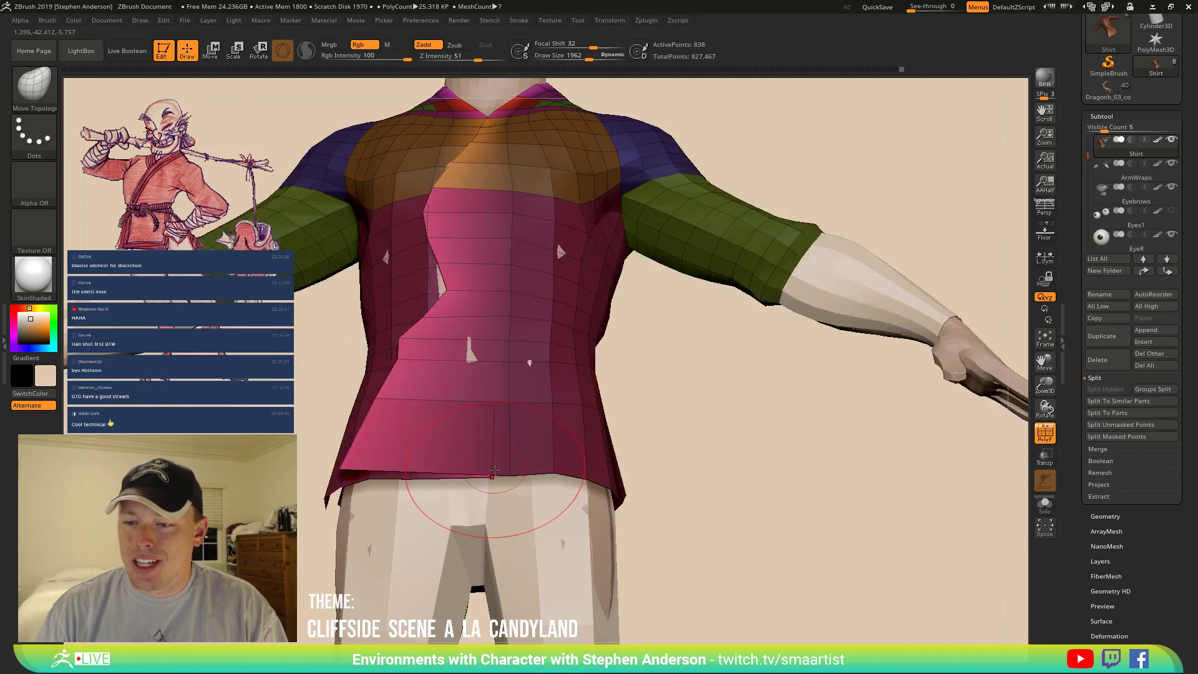
pyautogui.press('s')
pyautogui.moveTo(494, 476)
pyautogui.mouseDown()
pyautogui.moveTo(527, 476)
pyautogui.moveTo(525, 458)
pyautogui.moveTo(574, 455)
pyautogui.mouseUp()
pyautogui.moveTo(529, 394)
pyautogui.mouseDown()
pyautogui.moveTo(549, 367)
pyautogui.moveTo(522, 359)
pyautogui.mouseUp()
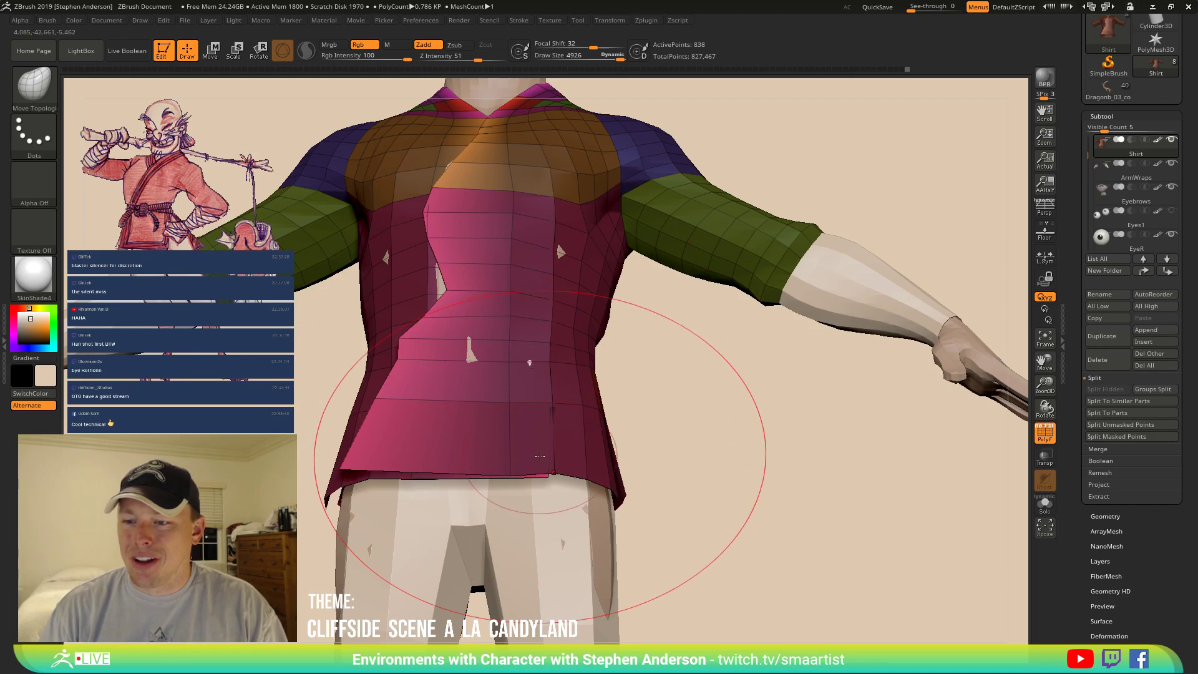
pyautogui.moveTo(552, 417)
pyautogui.mouseDown(button='right')
pyautogui.moveTo(541, 358)
pyautogui.moveTo(550, 496)
pyautogui.moveTo(556, 395)
pyautogui.moveTo(565, 437)
pyautogui.mouseUp(button='right')
pyautogui.press('ctrl')
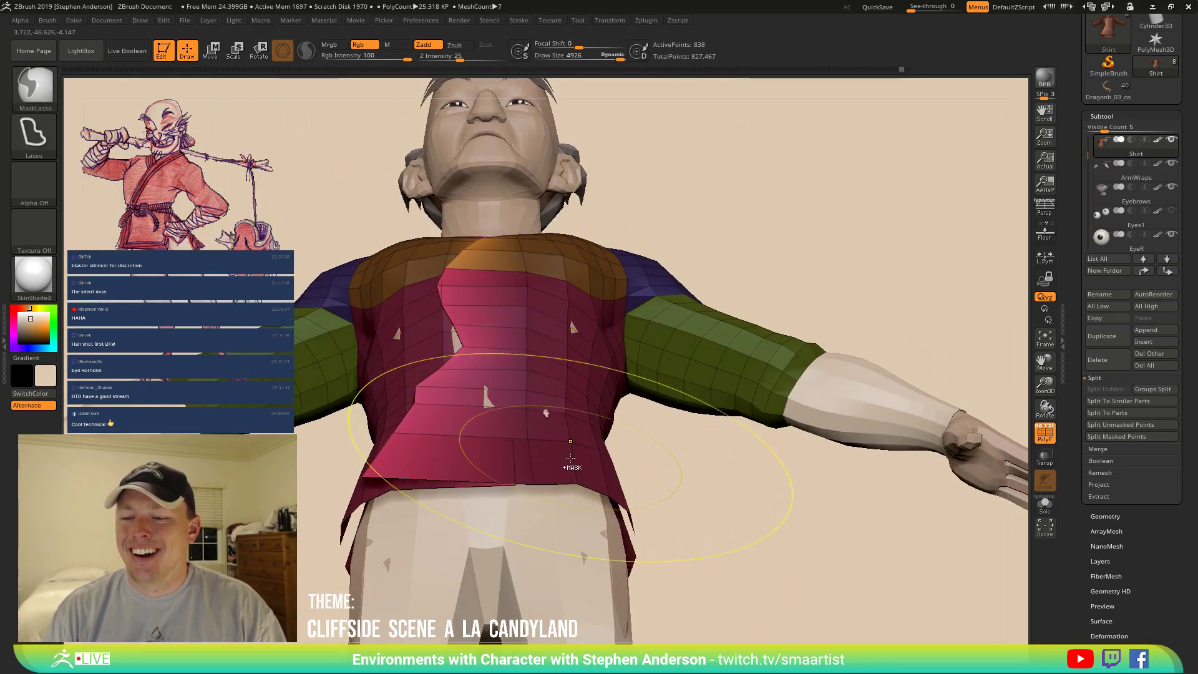
pyautogui.moveTo(517, 477); pyautogui.dragTo(516, 486)
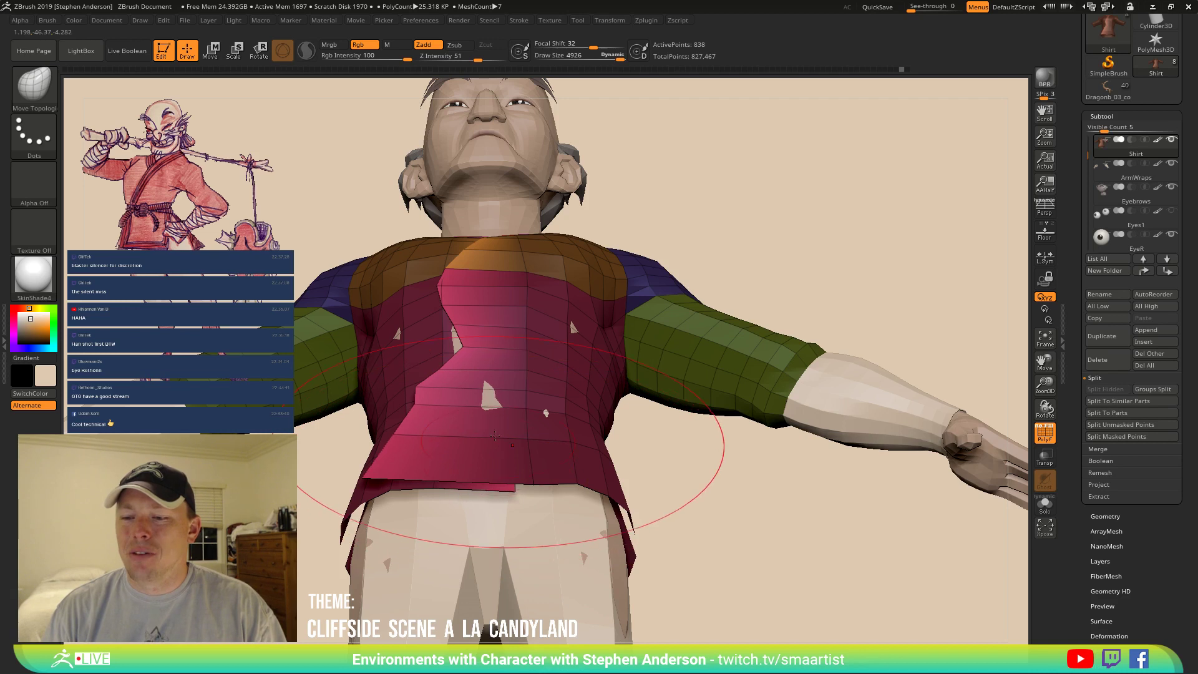
# Reduce the draw size to 1739 and straighten the front flap's edge along the stomach, checking it in profile.
pyautogui.moveTo(495, 435); pyautogui.dragTo(540, 368, button='right')
pyautogui.press('s')
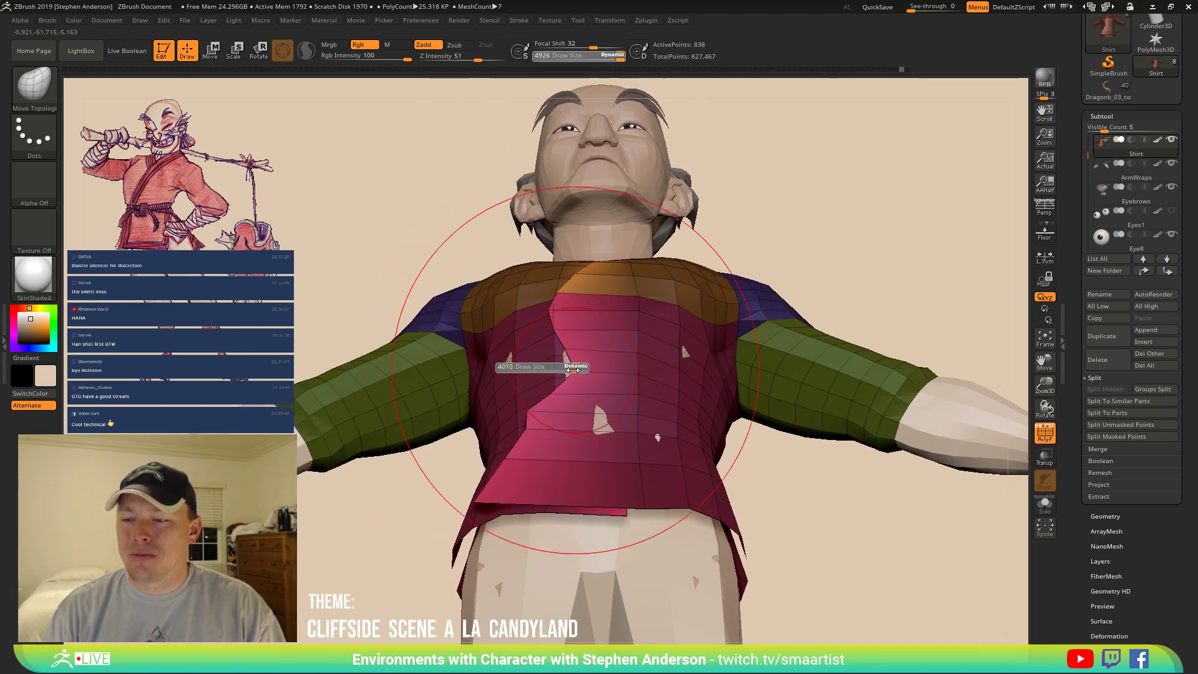
pyautogui.moveTo(573, 371); pyautogui.dragTo(550, 370)
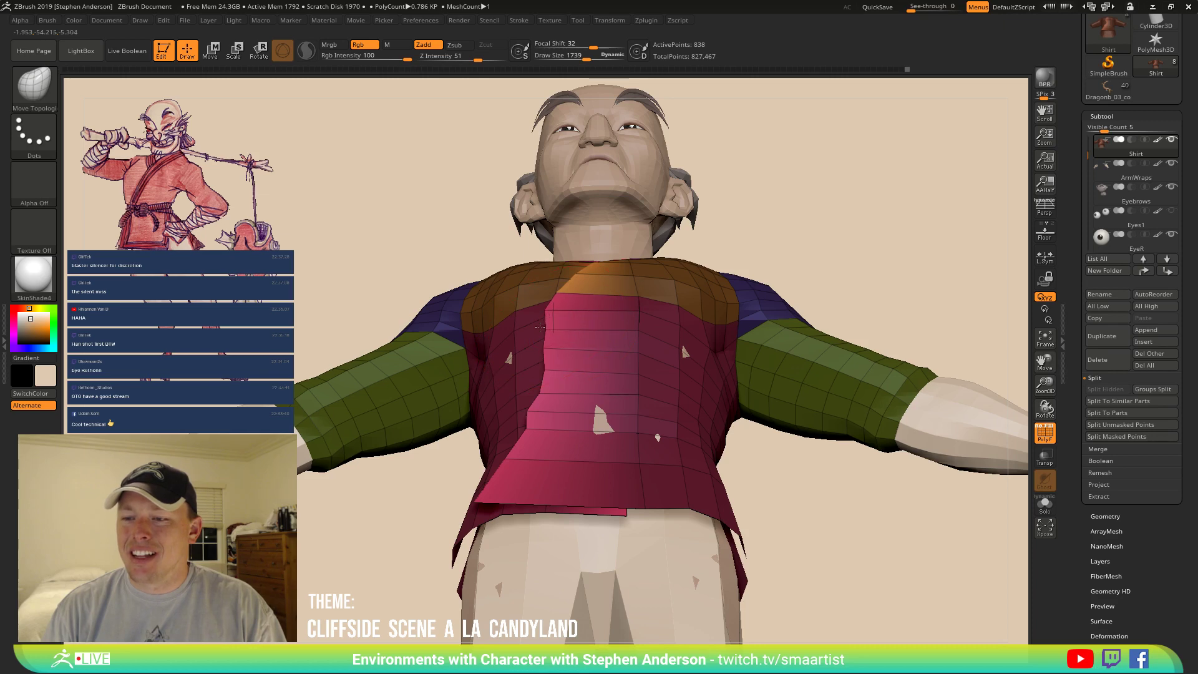
pyautogui.moveTo(539, 327)
pyautogui.mouseDown(button='right')
pyautogui.moveTo(611, 394)
pyautogui.moveTo(593, 376)
pyautogui.moveTo(572, 386)
pyautogui.mouseUp(button='right')
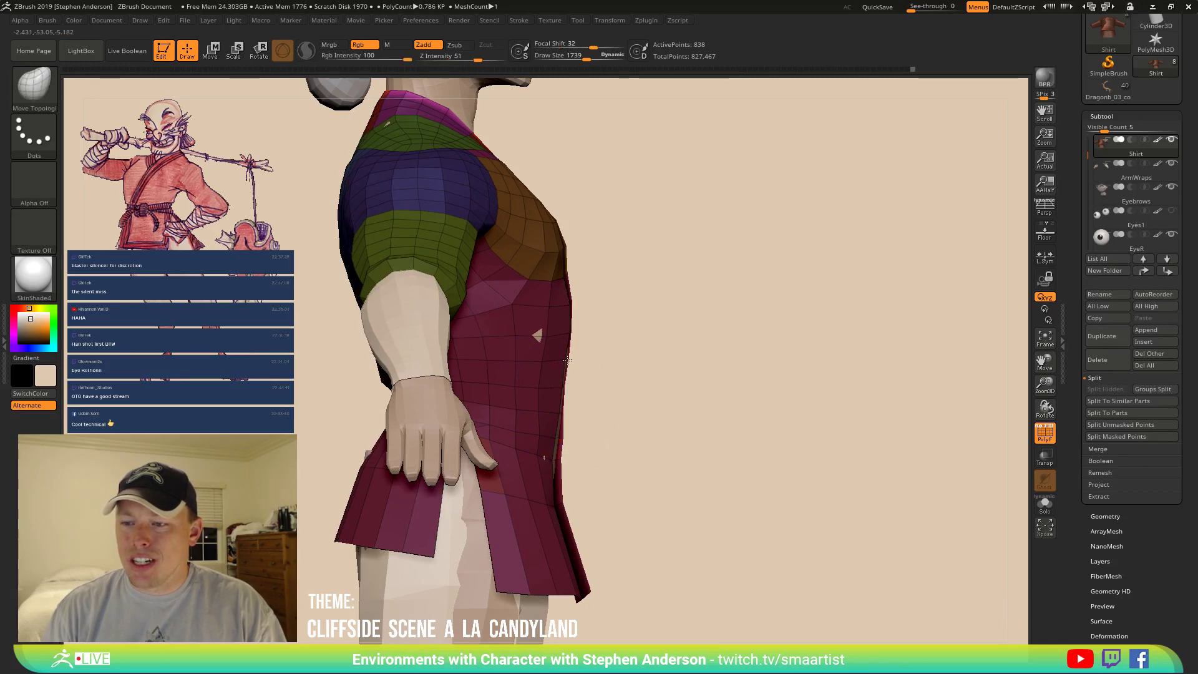
# Reduce the draw size to 616 and pull the front flap's lower edge inward between the waist and the hem.
pyautogui.moveTo(555, 457)
pyautogui.mouseDown(button='right')
pyautogui.moveTo(476, 458)
pyautogui.moveTo(576, 463)
pyautogui.moveTo(482, 448)
pyautogui.mouseUp(button='right')
pyautogui.press('s')
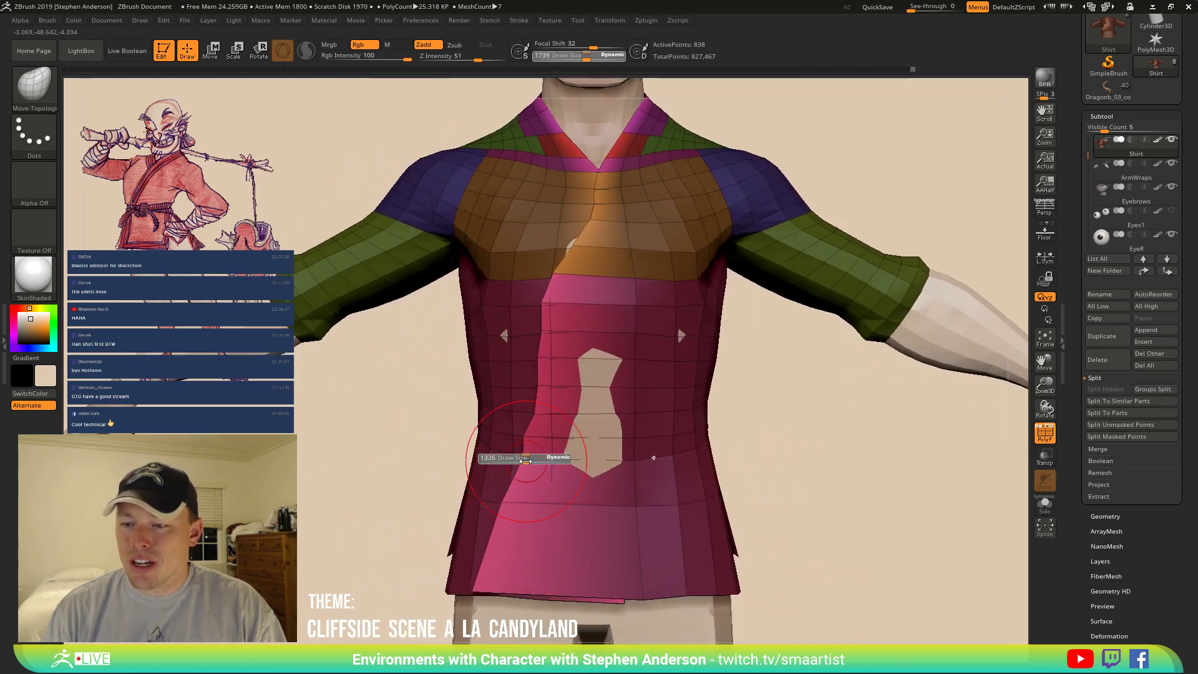
pyautogui.click(512, 458)
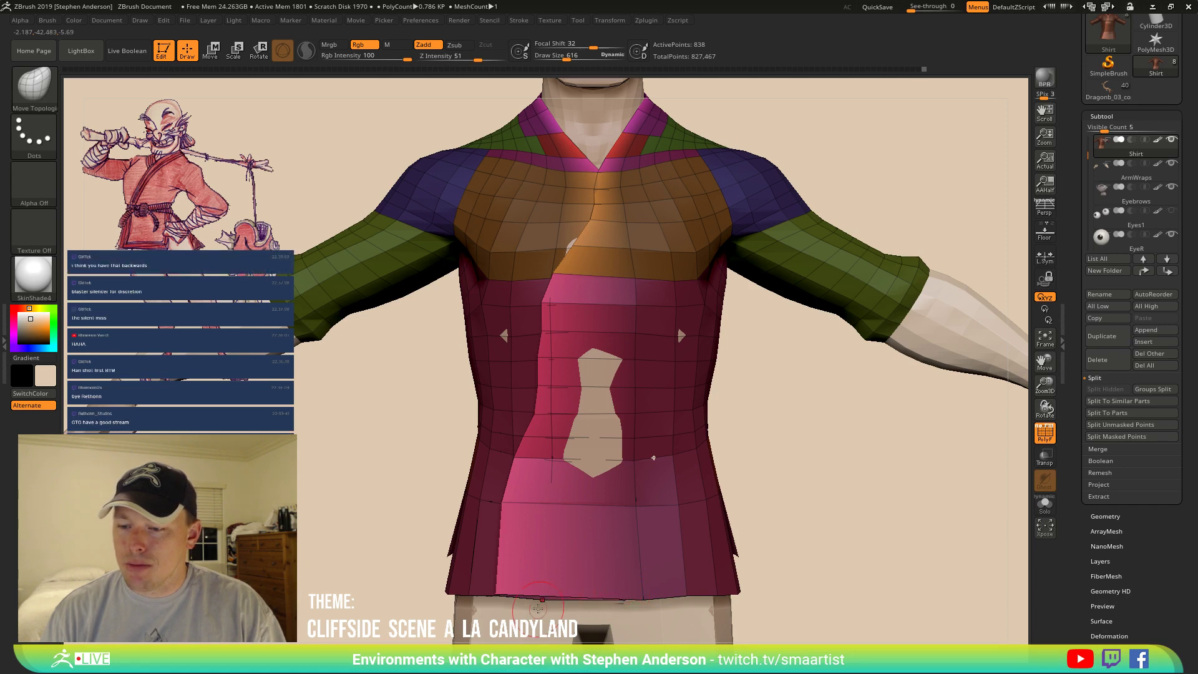
# Invert the mask, then smooth and nudge the shirt's side above the slit at the waist with draw size 843.
pyautogui.keyDown('ctrl'); pyautogui.click(843, 497); pyautogui.keyUp('ctrl')
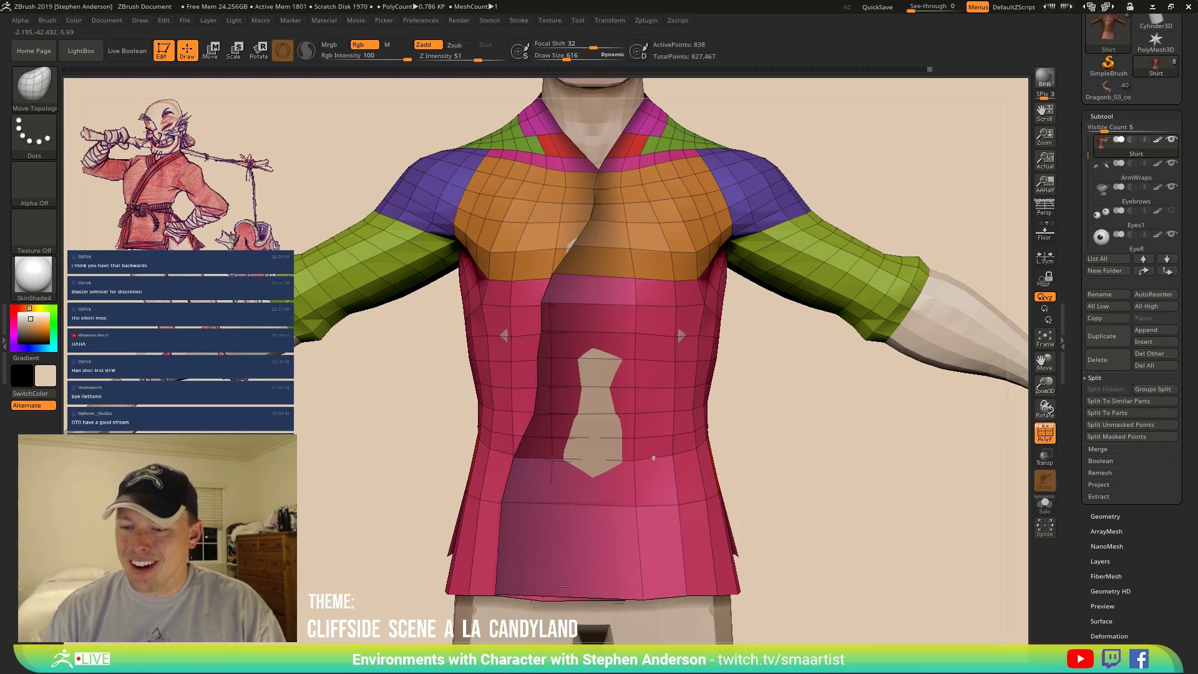
pyautogui.moveTo(563, 585); pyautogui.dragTo(555, 590, button='right')
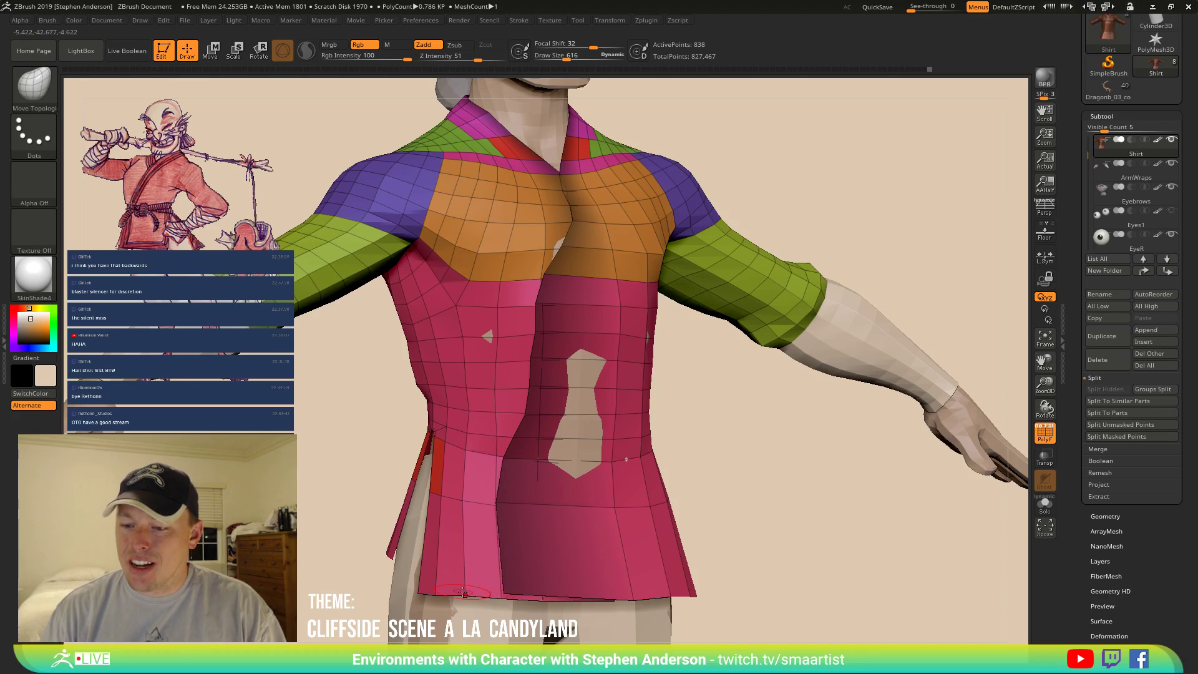
pyautogui.moveTo(453, 513); pyautogui.dragTo(468, 501, button='right')
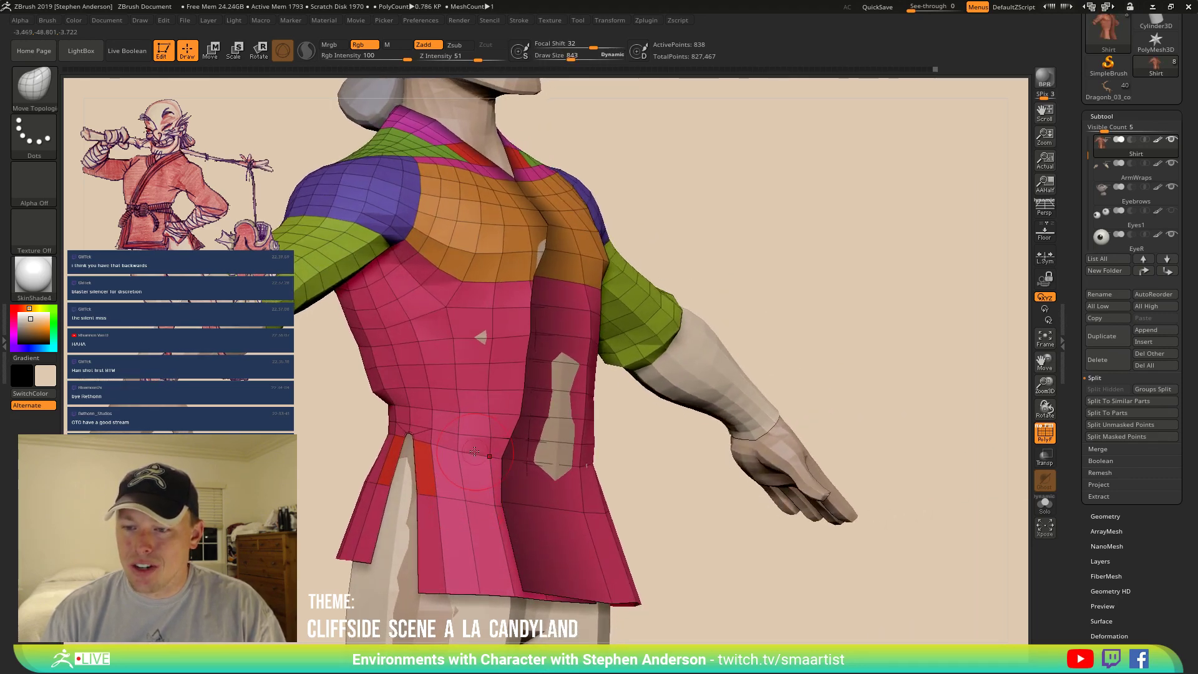
pyautogui.moveTo(468, 447); pyautogui.dragTo(473, 435, button='right')
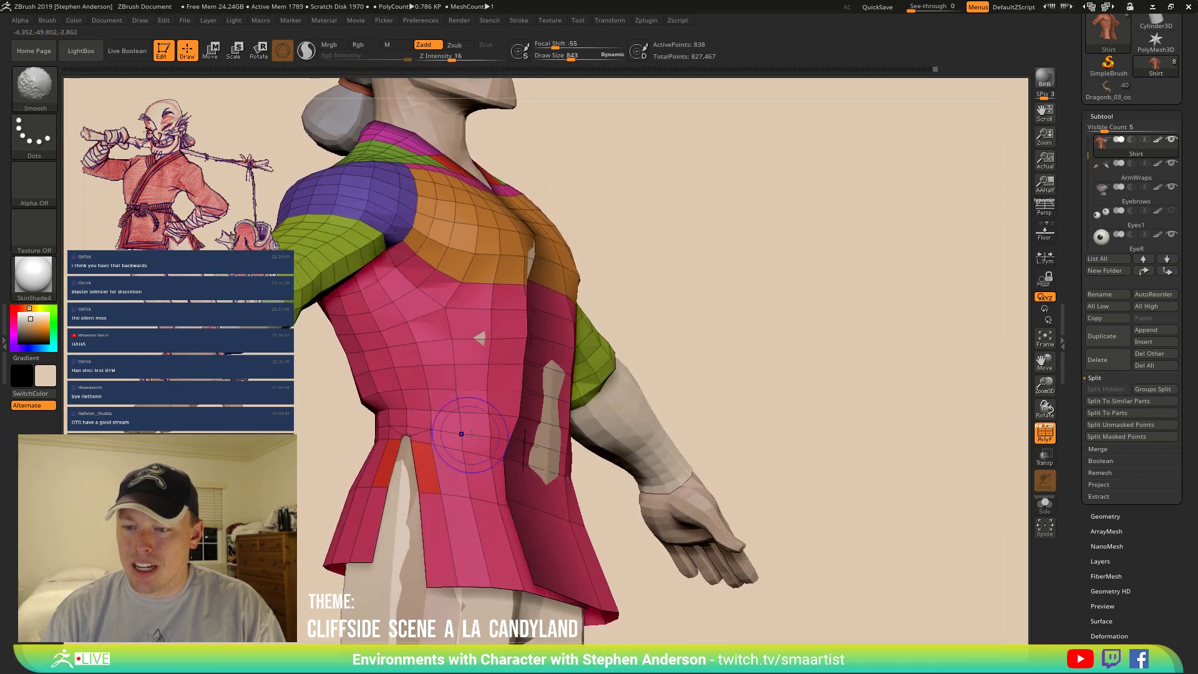
pyautogui.keyDown('shift'); pyautogui.moveTo(490, 390); pyautogui.dragTo(492, 355); pyautogui.keyUp('shift')
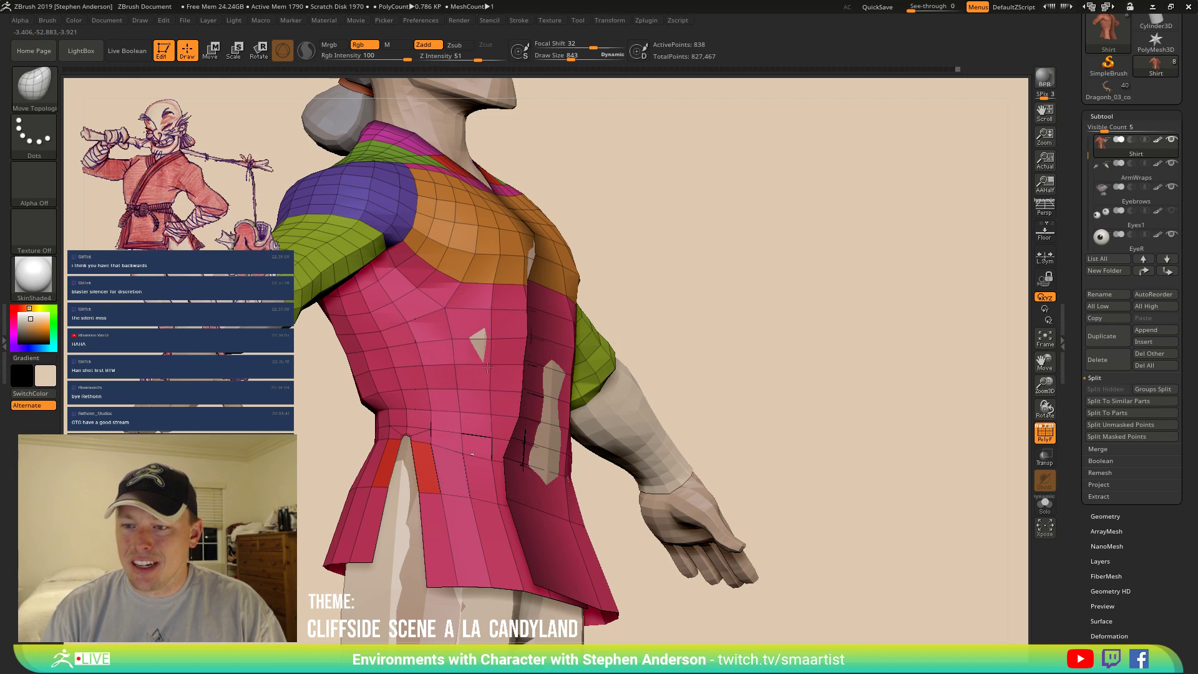
# Nudge the opposite side of the shirt's waist over the body, check the hem, and invert the mask back to the front flaps.
pyautogui.moveTo(579, 352); pyautogui.dragTo(494, 379, button='right')
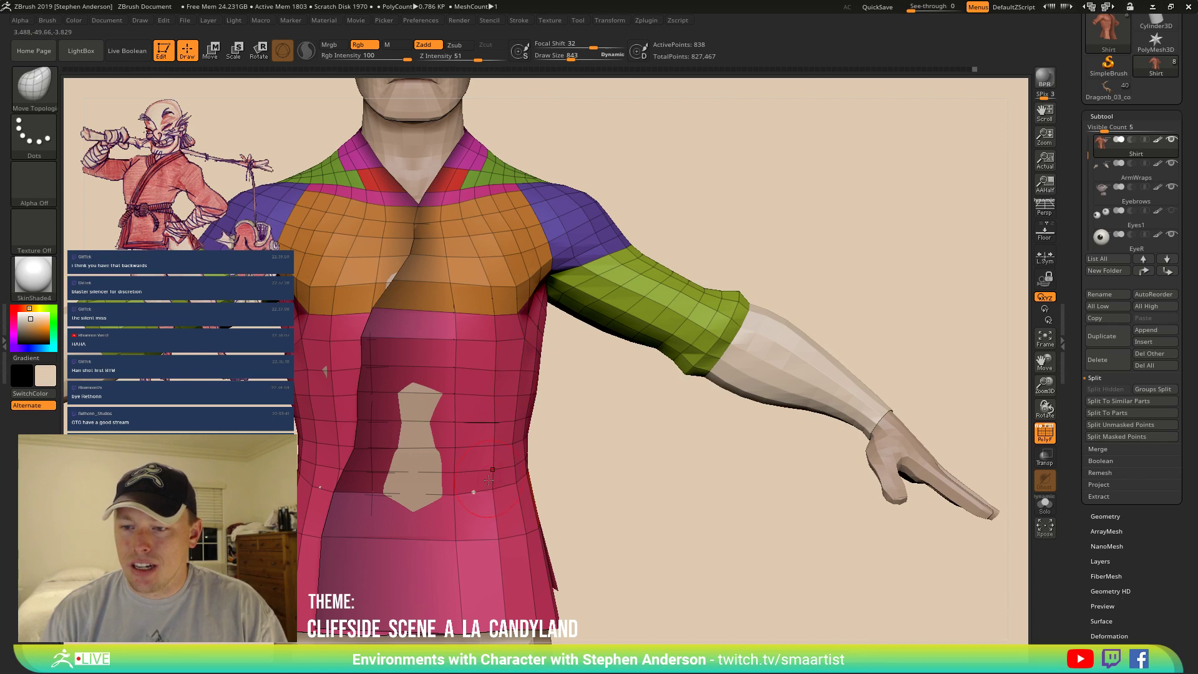
pyautogui.keyDown('shift'); pyautogui.moveTo(488, 484); pyautogui.dragTo(492, 473); pyautogui.keyUp('shift')
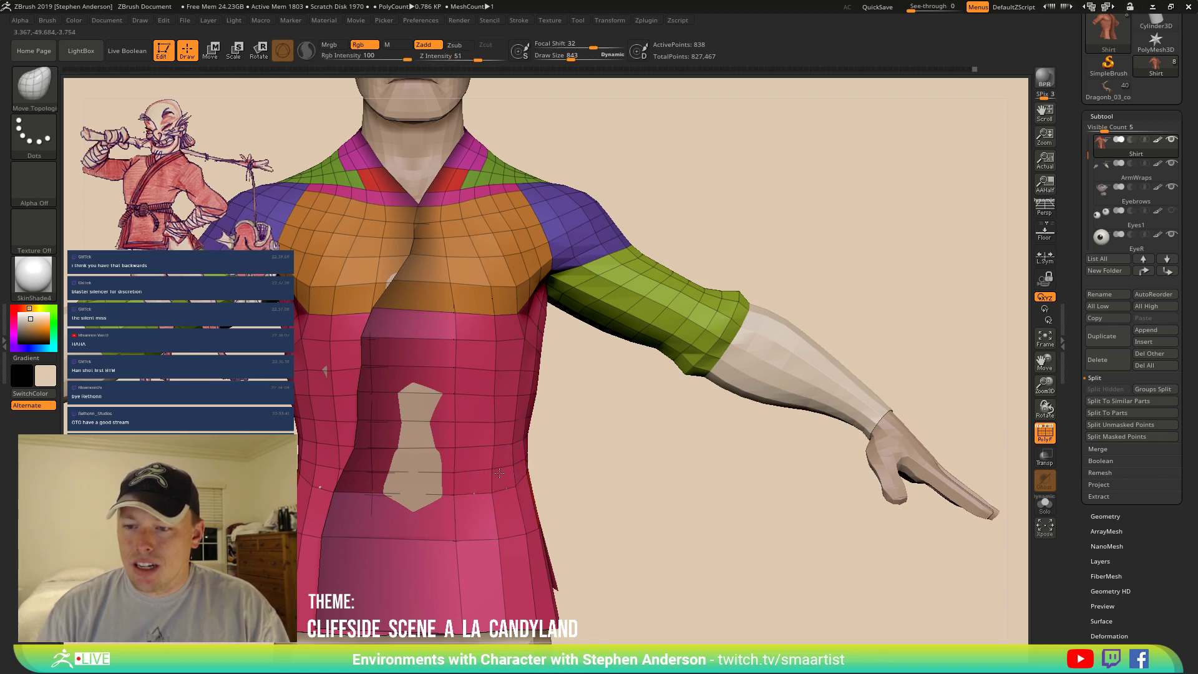
pyautogui.moveTo(499, 482); pyautogui.dragTo(593, 499, button='right')
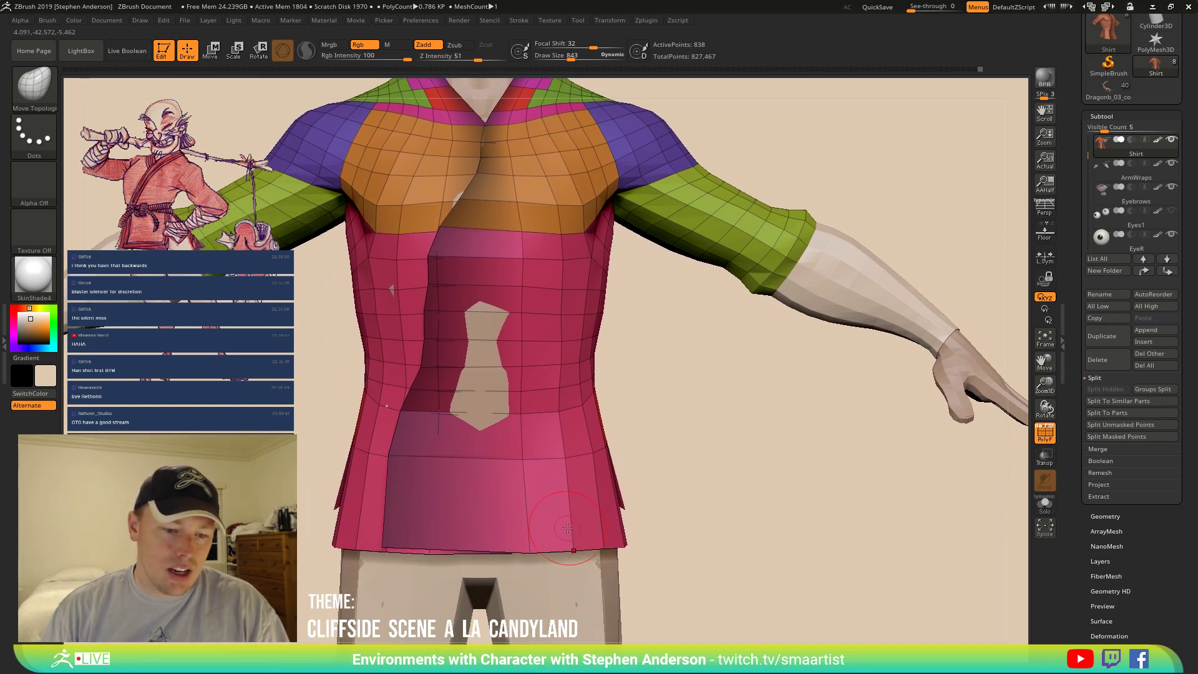
pyautogui.moveTo(631, 428)
pyautogui.mouseDown(button='right')
pyautogui.moveTo(631, 481)
pyautogui.moveTo(618, 479)
pyautogui.moveTo(637, 476)
pyautogui.mouseUp(button='right')
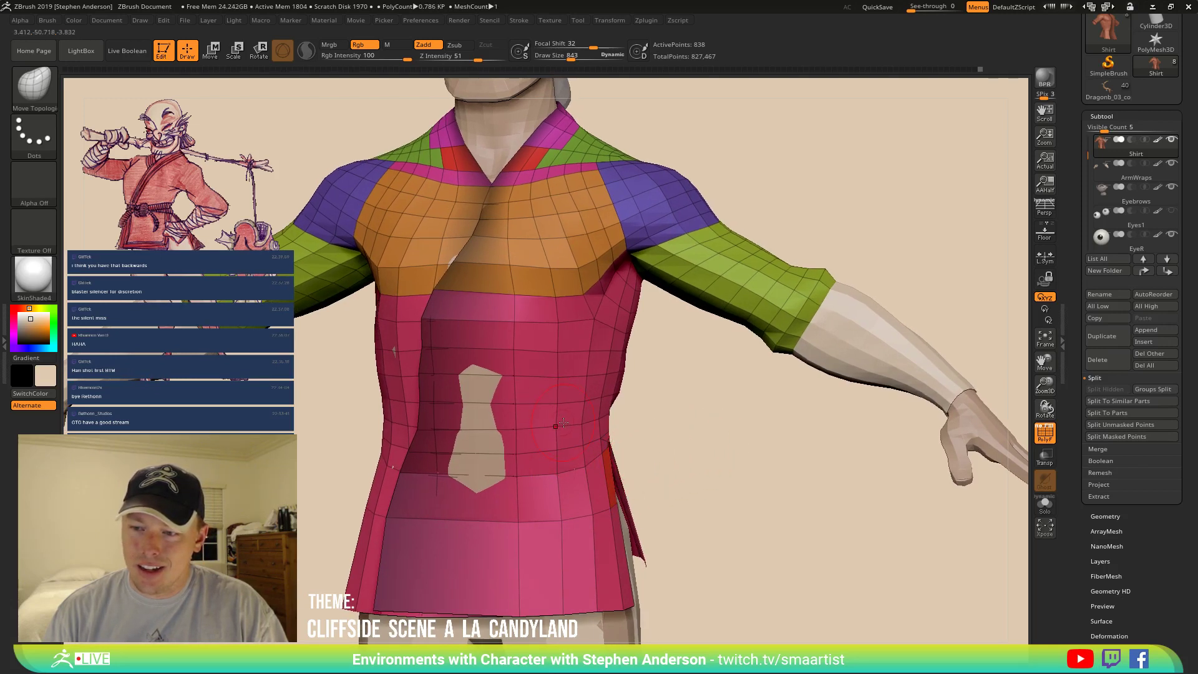
pyautogui.moveTo(568, 484)
pyautogui.mouseDown(button='right')
pyautogui.moveTo(545, 516)
pyautogui.moveTo(637, 488)
pyautogui.moveTo(671, 494)
pyautogui.mouseUp(button='right')
pyautogui.keyDown('ctrl'); pyautogui.click(706, 490); pyautogui.keyUp('ctrl')
pyautogui.moveTo(427, 397); pyautogui.dragTo(442, 354, button='right')
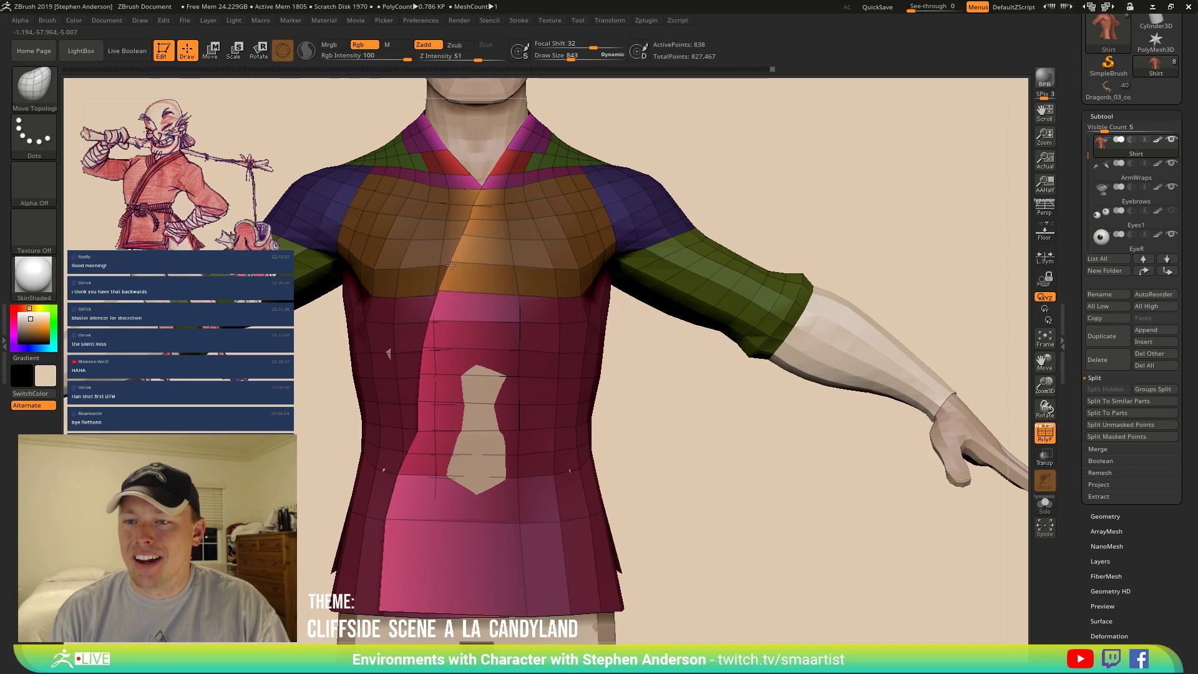
# Refine the overlapping flap edges at the chest and waist with the Move Topological brush, checking them from the side and front.
pyautogui.moveTo(451, 265); pyautogui.dragTo(516, 283, button='right')
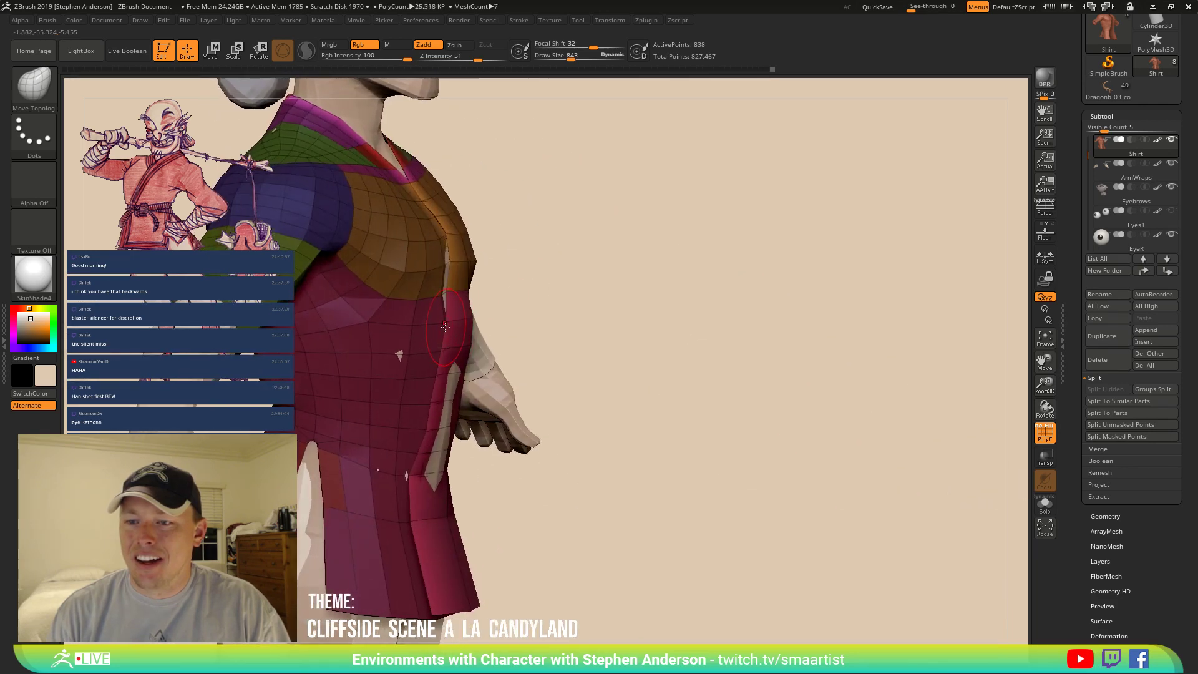
pyautogui.moveTo(438, 326); pyautogui.dragTo(426, 352, button='right')
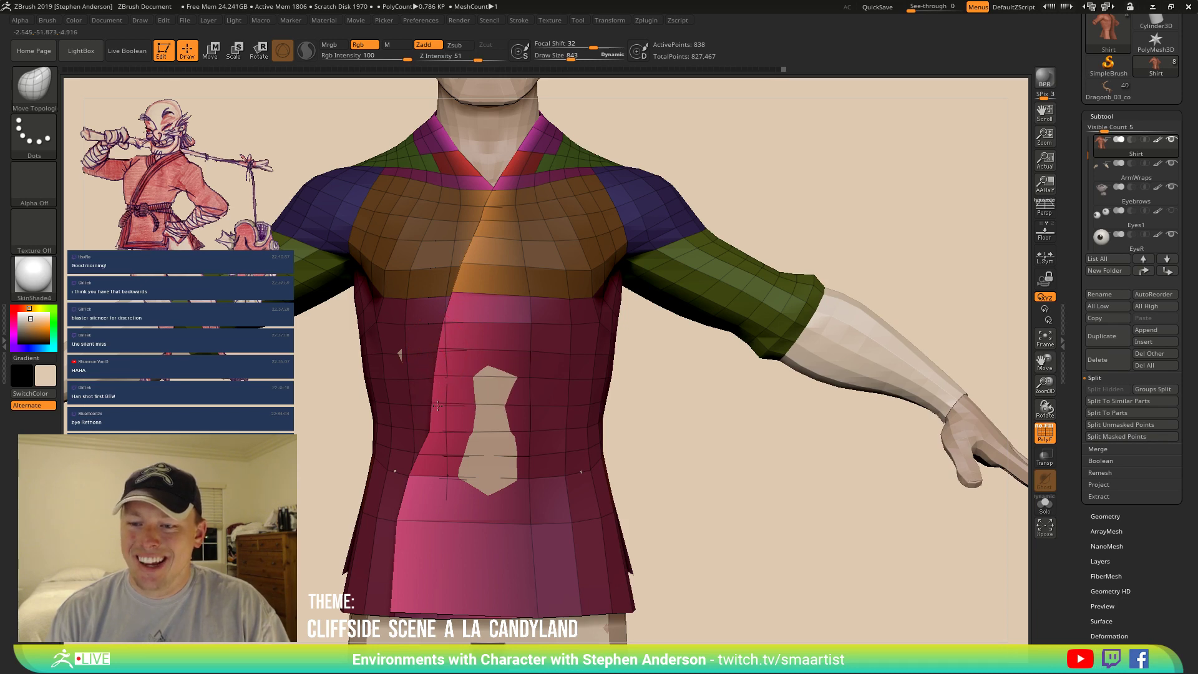
pyautogui.moveTo(432, 437); pyautogui.dragTo(382, 470, button='right')
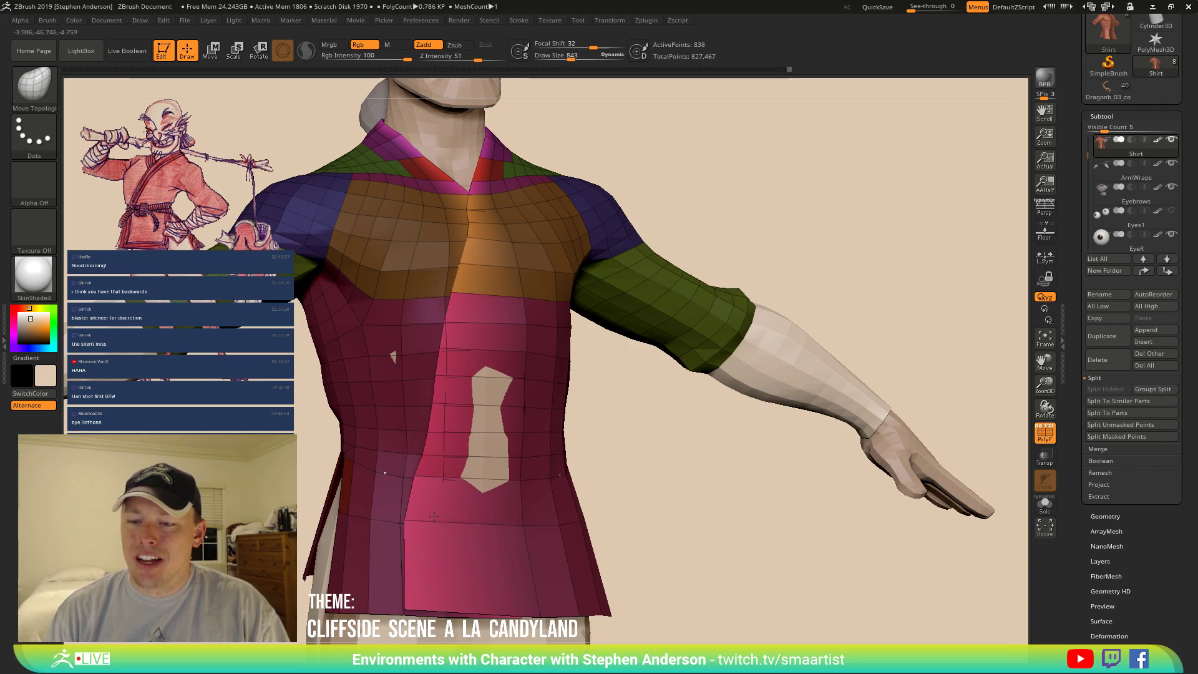
pyautogui.moveTo(434, 517); pyautogui.dragTo(472, 519)
pyautogui.moveTo(434, 509); pyautogui.dragTo(441, 488, button='right')
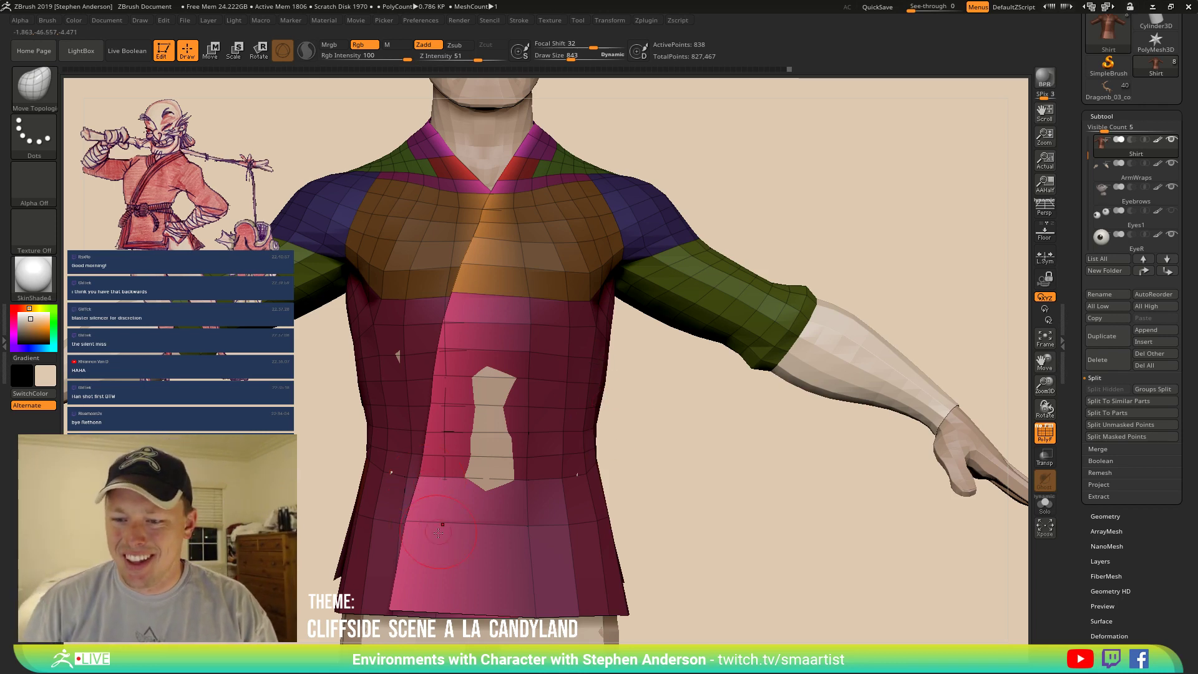
# Enlarge the draw size to 3877 and pull the front flap's lower edge inward along the hem.
pyautogui.press('s')
pyautogui.moveTo(420, 544)
pyautogui.mouseDown()
pyautogui.moveTo(460, 546)
pyautogui.moveTo(432, 561)
pyautogui.mouseUp()
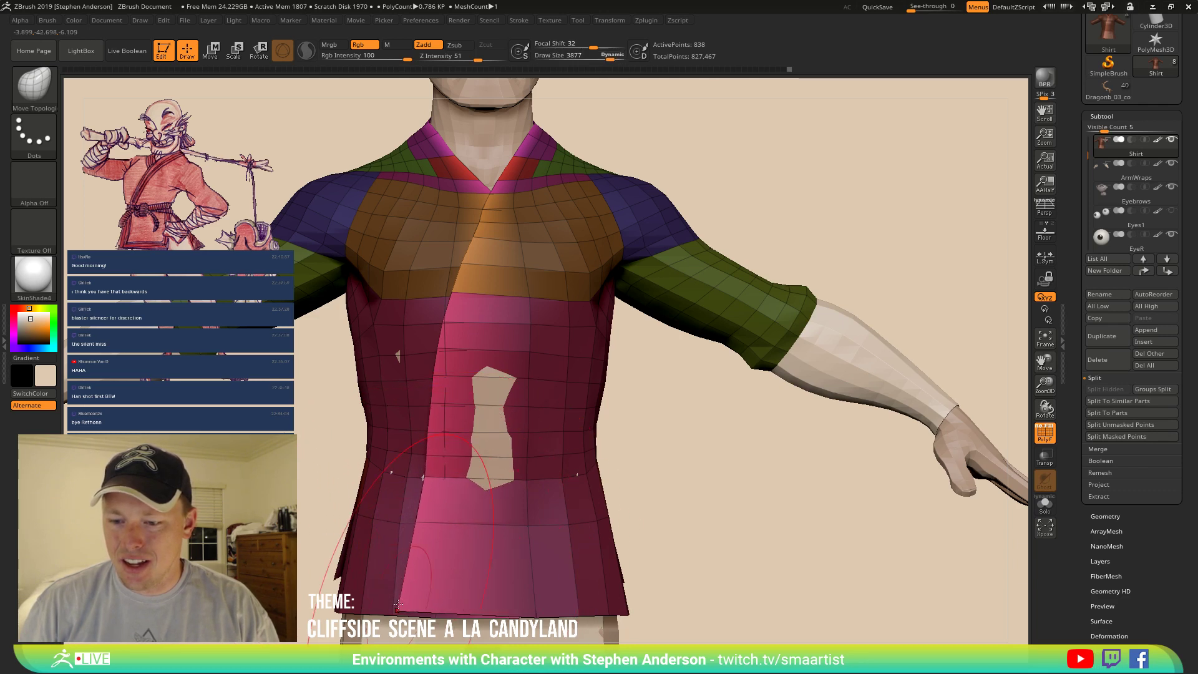
pyautogui.moveTo(411, 614); pyautogui.dragTo(431, 611)
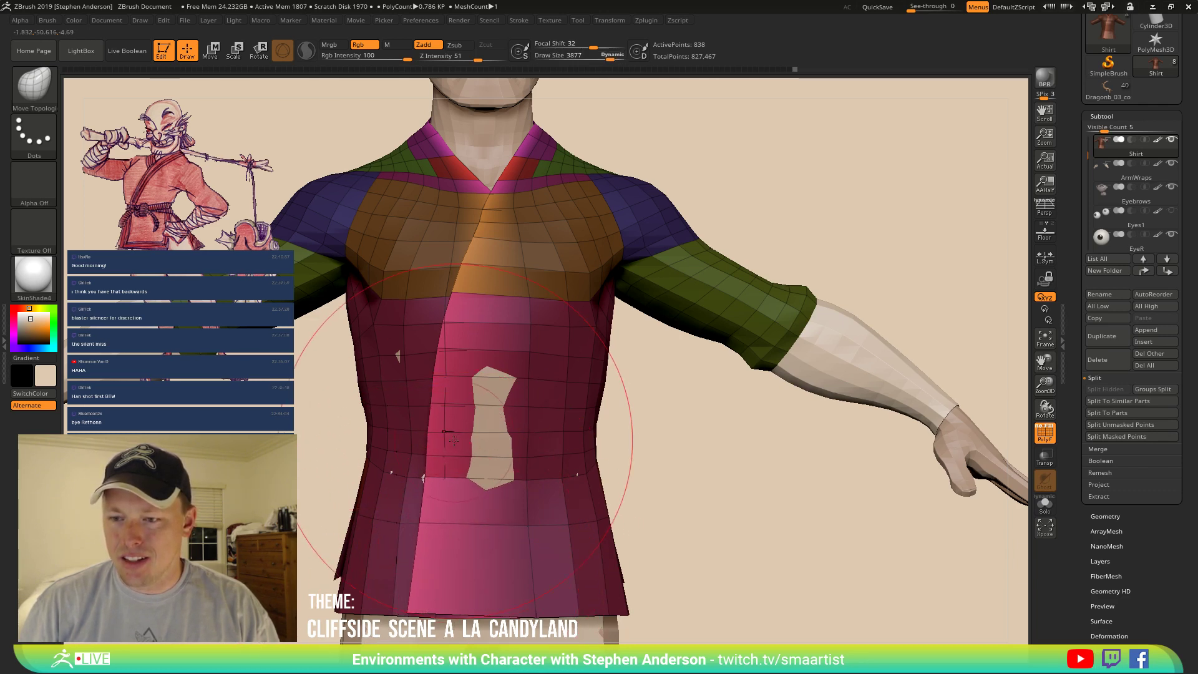
# Clear the mask and check the overlapping flaps from the front and side with the polygroup wireframe hidden.
pyautogui.keyDown('ctrl'); pyautogui.moveTo(490, 446); pyautogui.dragTo(618, 475, button='right'); pyautogui.keyUp('ctrl')
pyautogui.hotkey('shift', 'f')
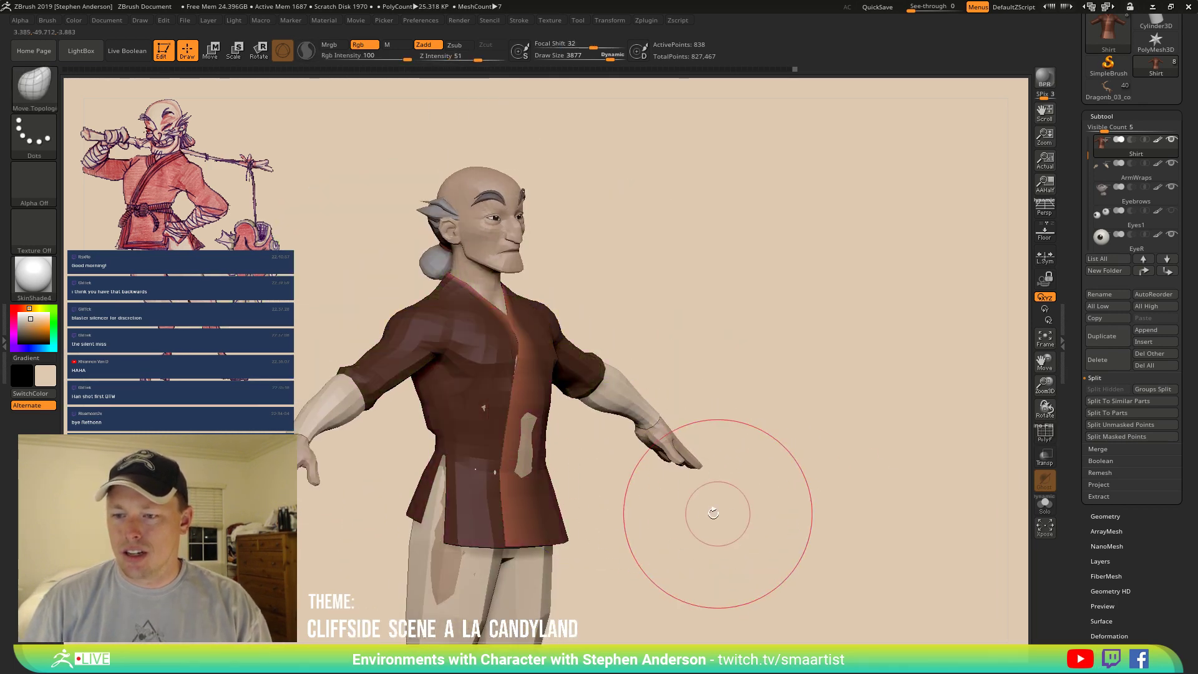
pyautogui.moveTo(717, 517); pyautogui.dragTo(703, 527, button='right')
pyautogui.keyDown('ctrl'); pyautogui.moveTo(703, 527); pyautogui.dragTo(717, 561); pyautogui.keyUp('ctrl')
pyautogui.keyDown('ctrl'); pyautogui.moveTo(716, 562); pyautogui.dragTo(653, 604, button='right'); pyautogui.keyUp('ctrl')
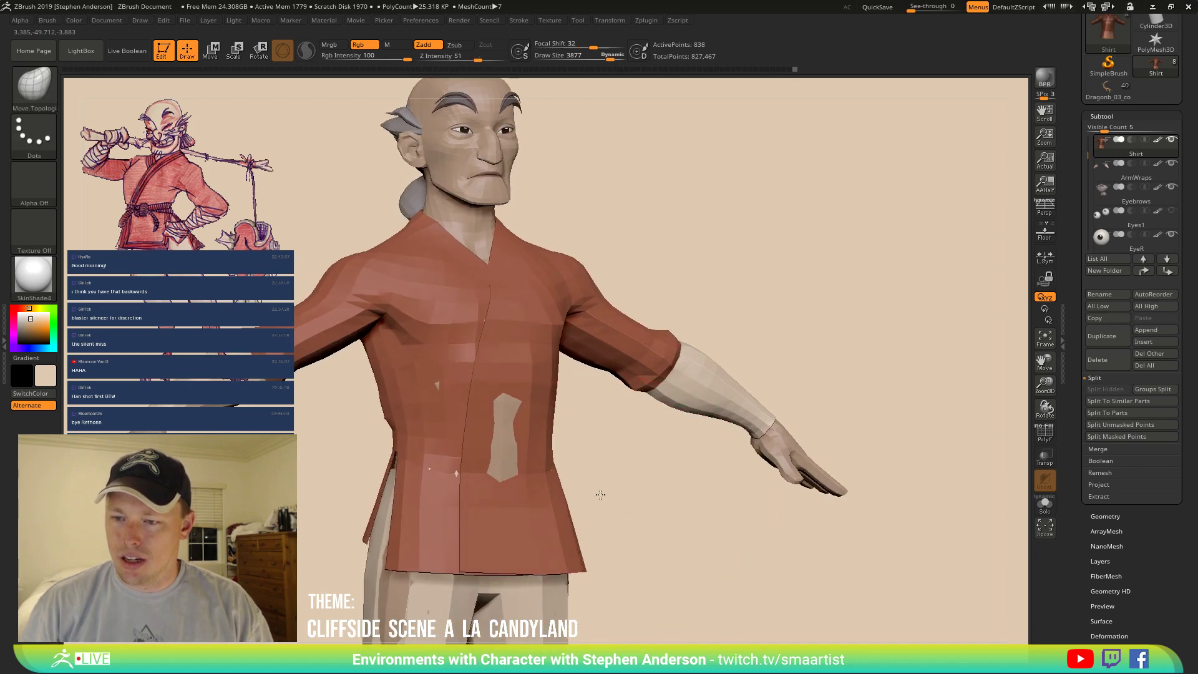
pyautogui.moveTo(599, 492); pyautogui.dragTo(586, 492, button='right')
pyautogui.hotkey('shift', 'f')
pyautogui.keyDown('ctrl'); pyautogui.moveTo(526, 409); pyautogui.dragTo(538, 459, button='right'); pyautogui.keyUp('ctrl')
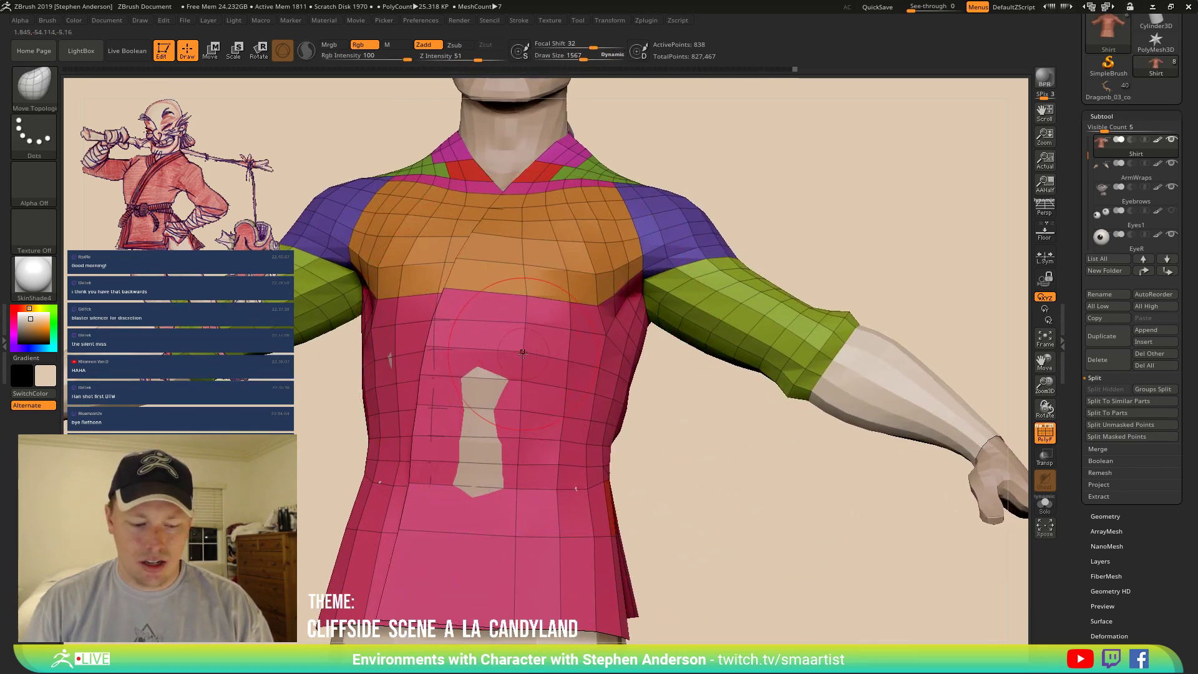
# Isolate the front flap with an inverted ZModeler edge-loop mask and smooth the flap down the stomach.
pyautogui.press('b')
pyautogui.press('z')
pyautogui.press('m')
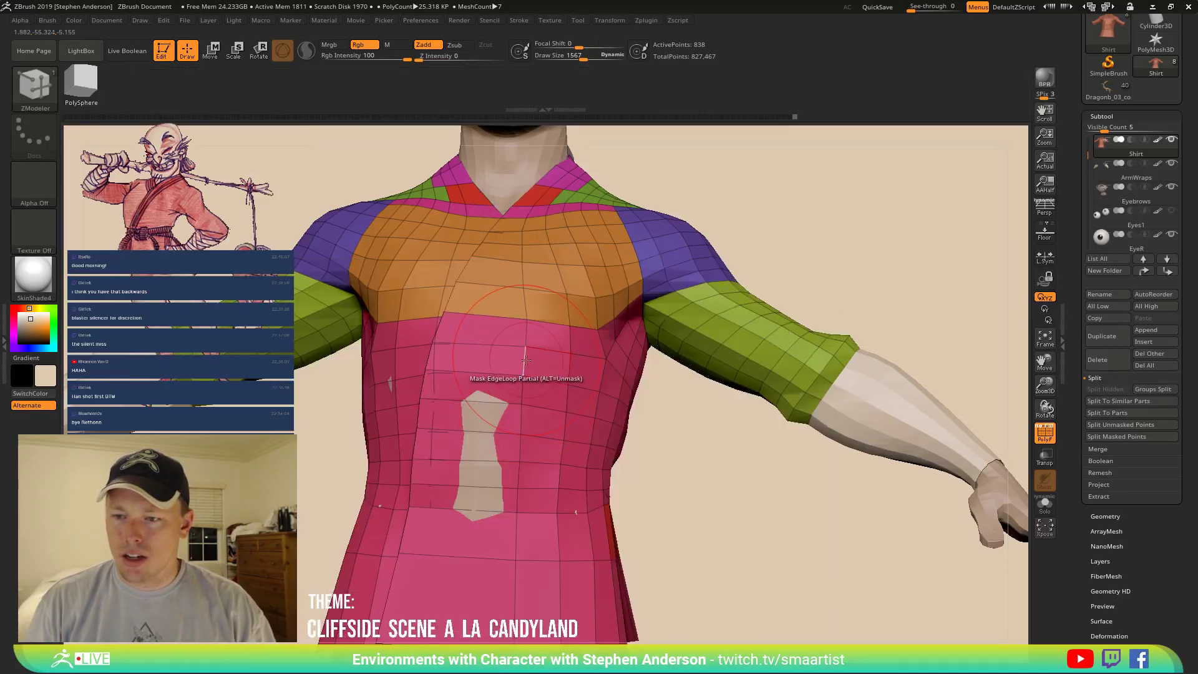
pyautogui.click(525, 360)
pyautogui.keyDown('ctrl'); pyautogui.click(756, 517); pyautogui.keyUp('ctrl')
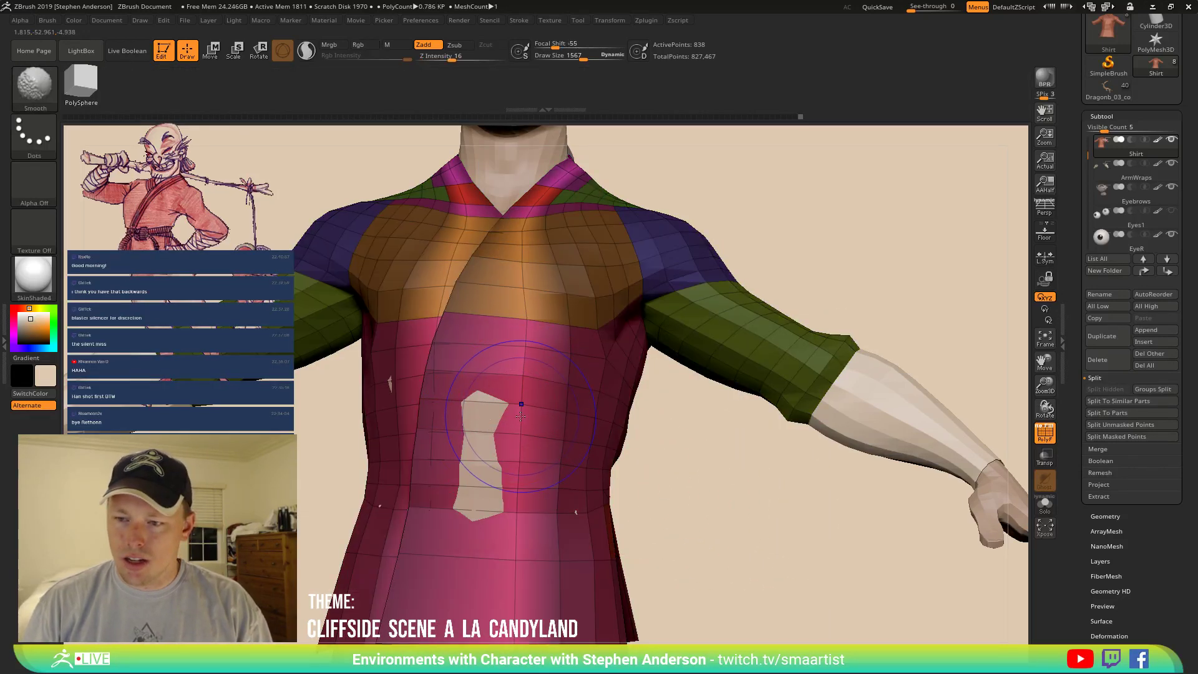
pyautogui.moveTo(520, 409)
pyautogui.keyDown('shift'); pyautogui.mouseDown()
pyautogui.moveTo(513, 362)
pyautogui.moveTo(484, 527)
pyautogui.mouseUp(); pyautogui.keyUp('shift')
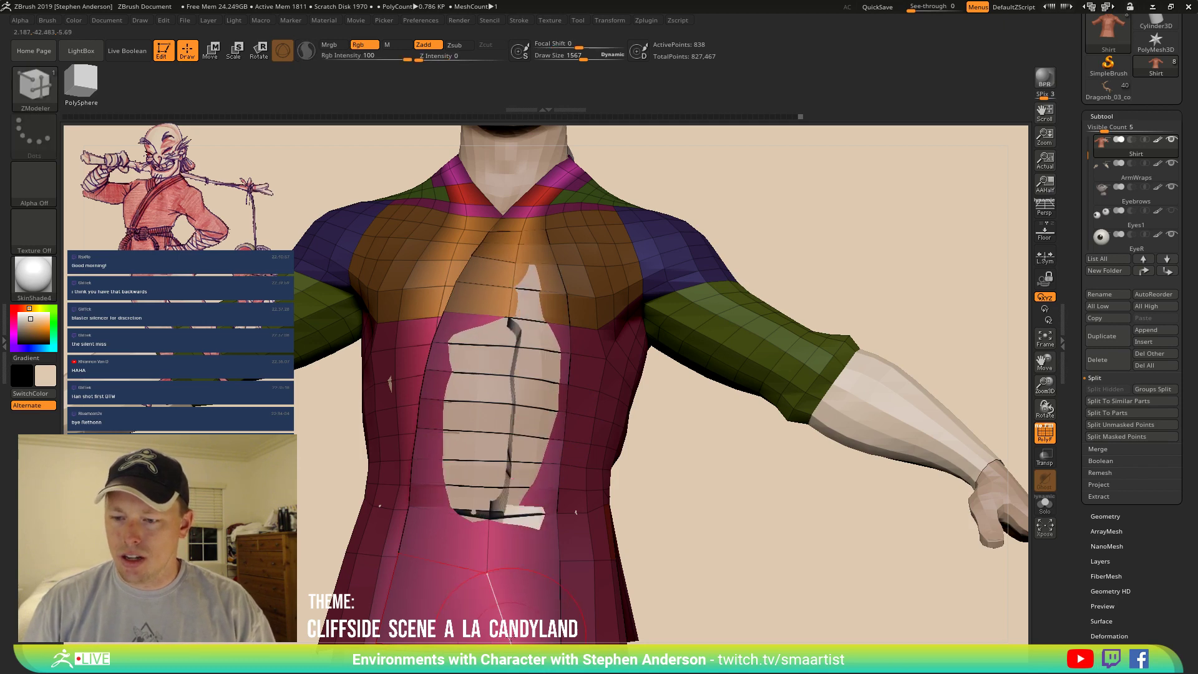
# Set the ZModeler point action to Slide and straighten the centre edge line of the front flap below the waist.
pyautogui.keyDown('alt'); pyautogui.moveTo(522, 535); pyautogui.dragTo(524, 367, button='right'); pyautogui.keyUp('alt')
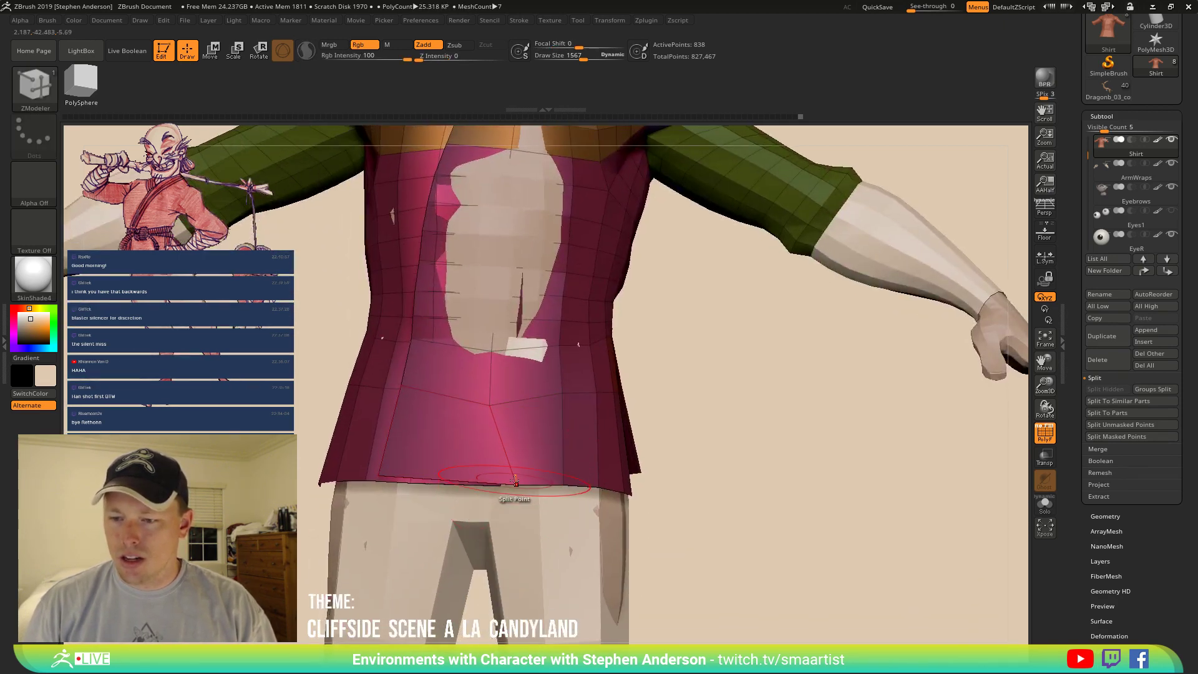
pyautogui.moveTo(516, 483)
pyautogui.mouseDown()
pyautogui.moveTo(501, 479)
pyautogui.moveTo(536, 476)
pyautogui.mouseUp()
pyautogui.hotkey('ctrl', 'z')
pyautogui.press('space')
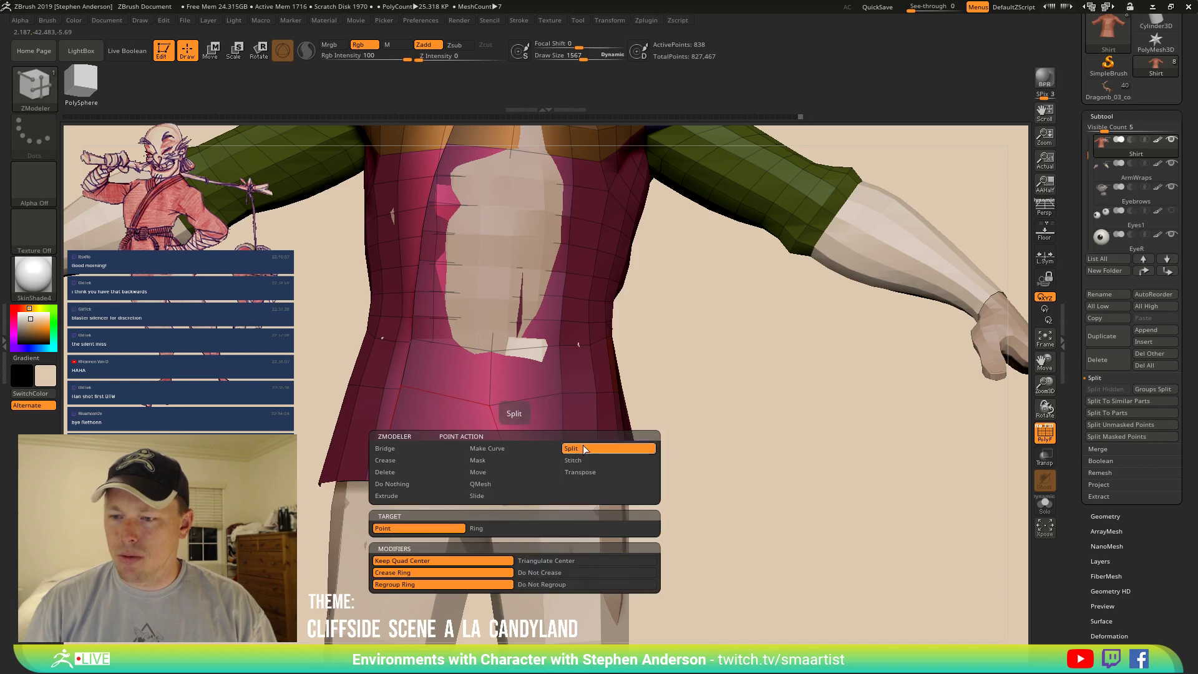
pyautogui.click(499, 495)
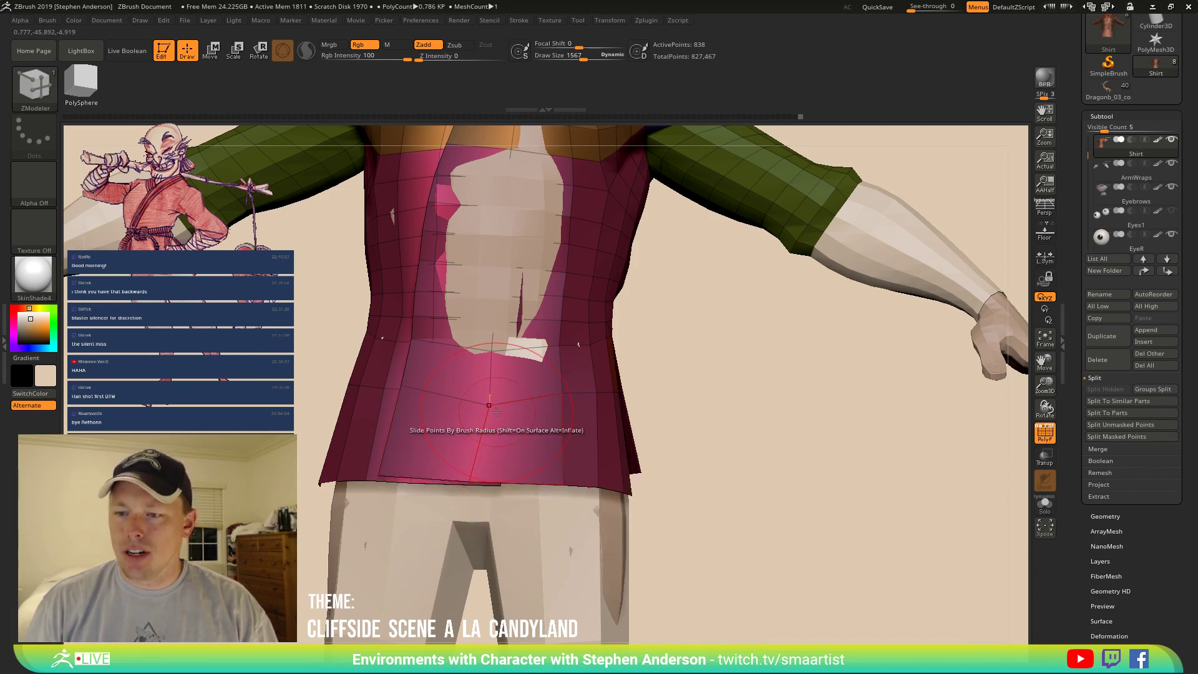
pyautogui.moveTo(473, 400); pyautogui.dragTo(478, 394)
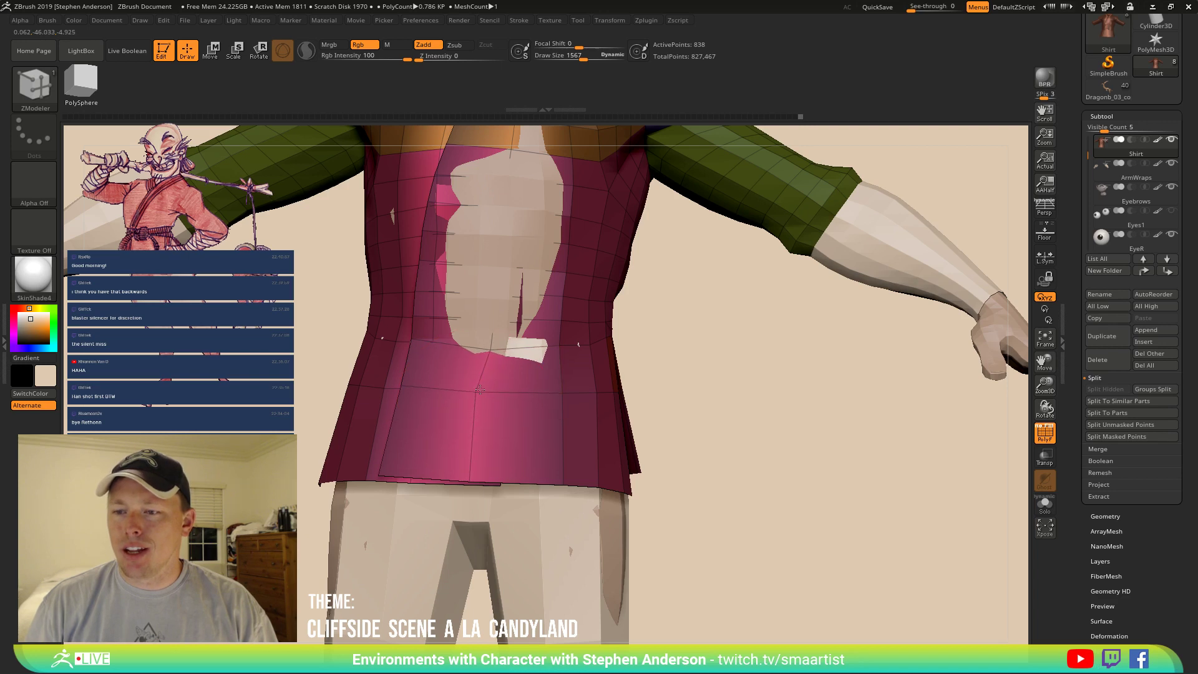
pyautogui.moveTo(493, 351); pyautogui.dragTo(494, 346)
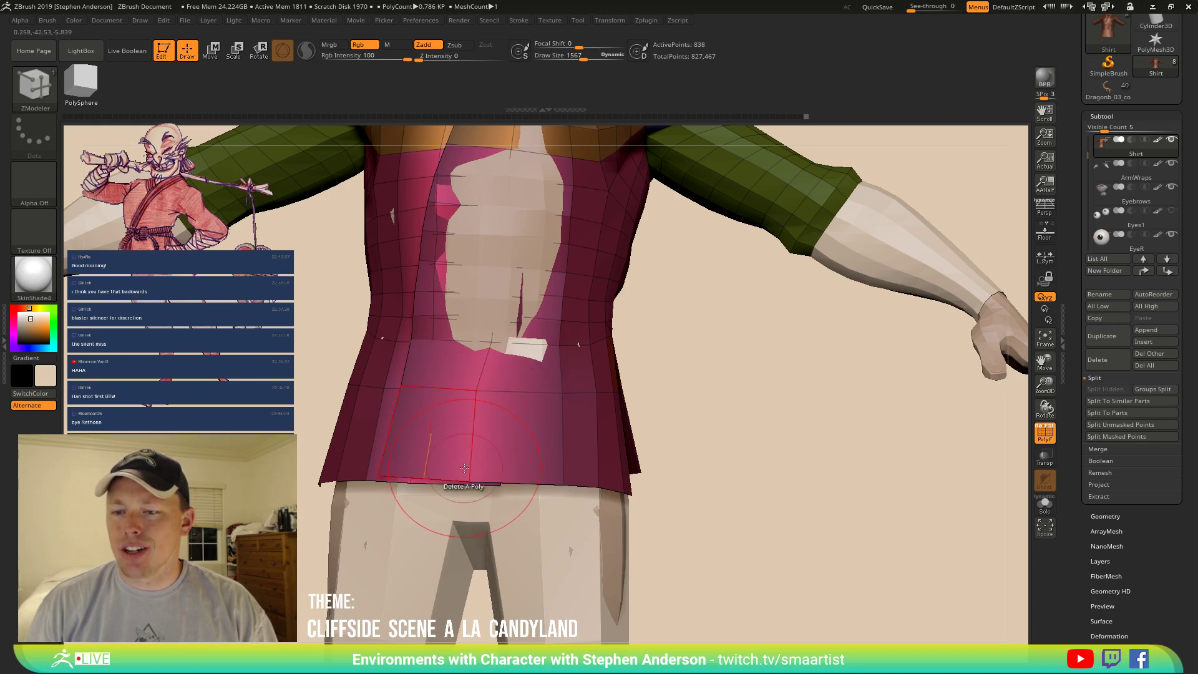
# Pull the front flap outward over the exposed stomach with the Move brush, working from the front and side.
pyautogui.keyDown('alt'); pyautogui.moveTo(485, 443); pyautogui.dragTo(504, 426, button='right'); pyautogui.keyUp('alt')
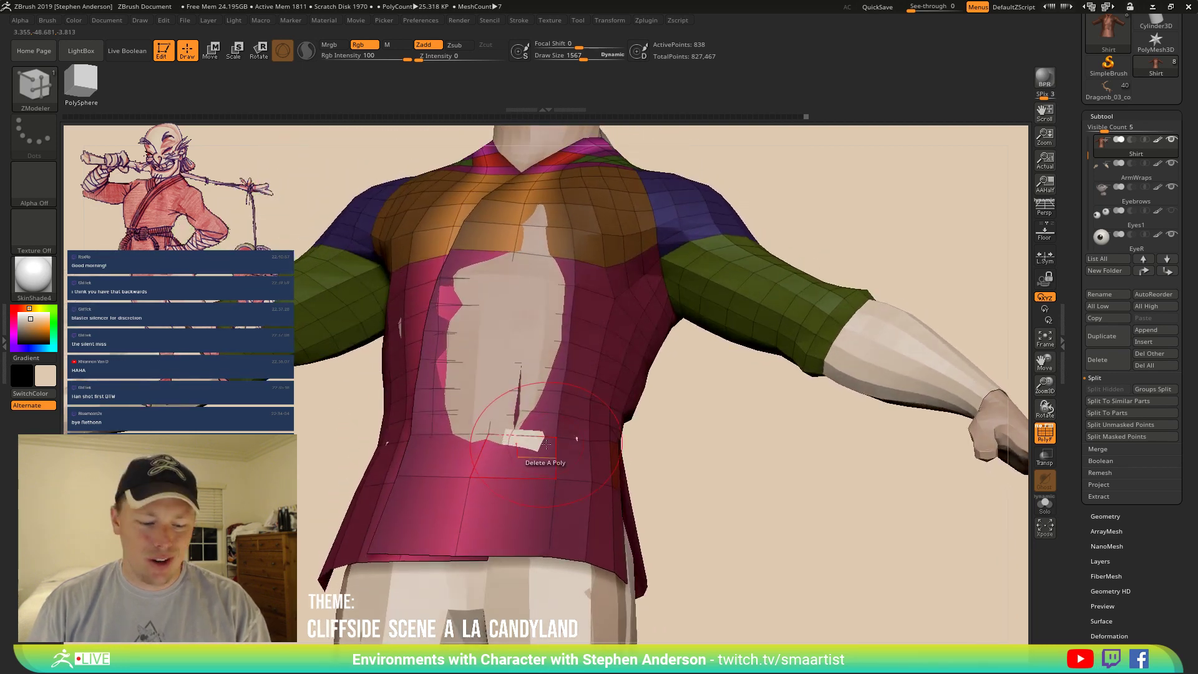
pyautogui.press('b')
pyautogui.press('m')
pyautogui.press('v')
pyautogui.keyDown('alt'); pyautogui.moveTo(517, 346); pyautogui.dragTo(496, 358); pyautogui.keyUp('alt')
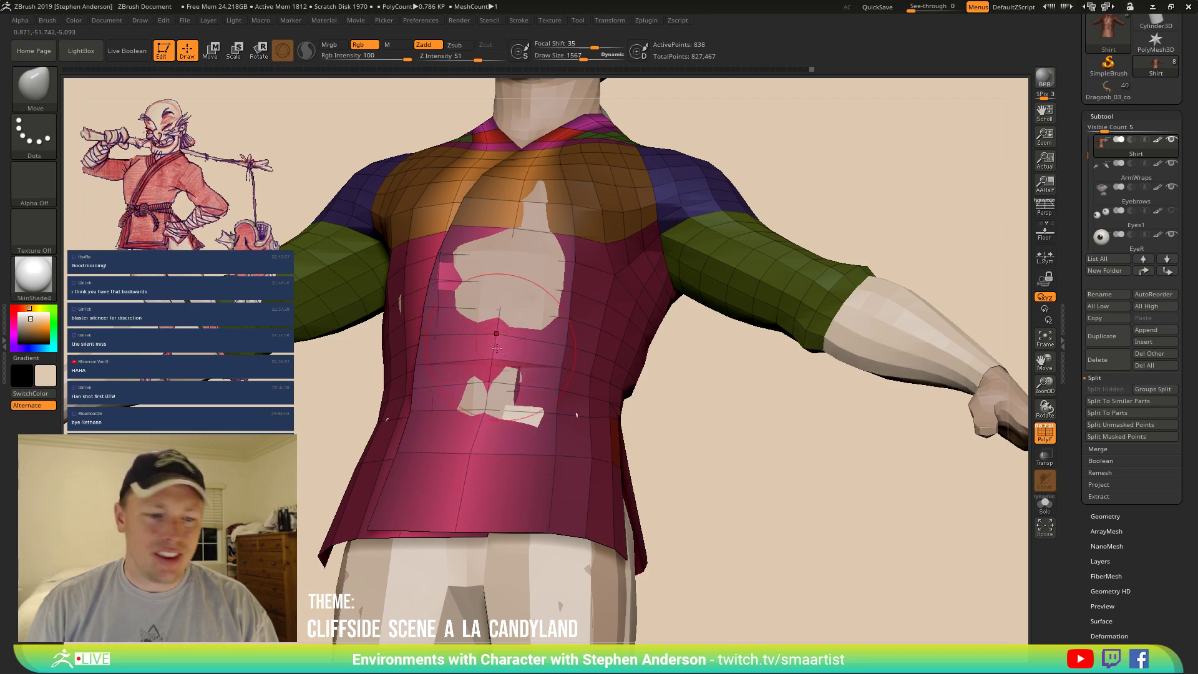
pyautogui.moveTo(503, 329)
pyautogui.keyDown('alt'); pyautogui.mouseDown(button='right')
pyautogui.moveTo(505, 382)
pyautogui.moveTo(506, 347)
pyautogui.moveTo(518, 357)
pyautogui.mouseUp(button='right'); pyautogui.keyUp('alt')
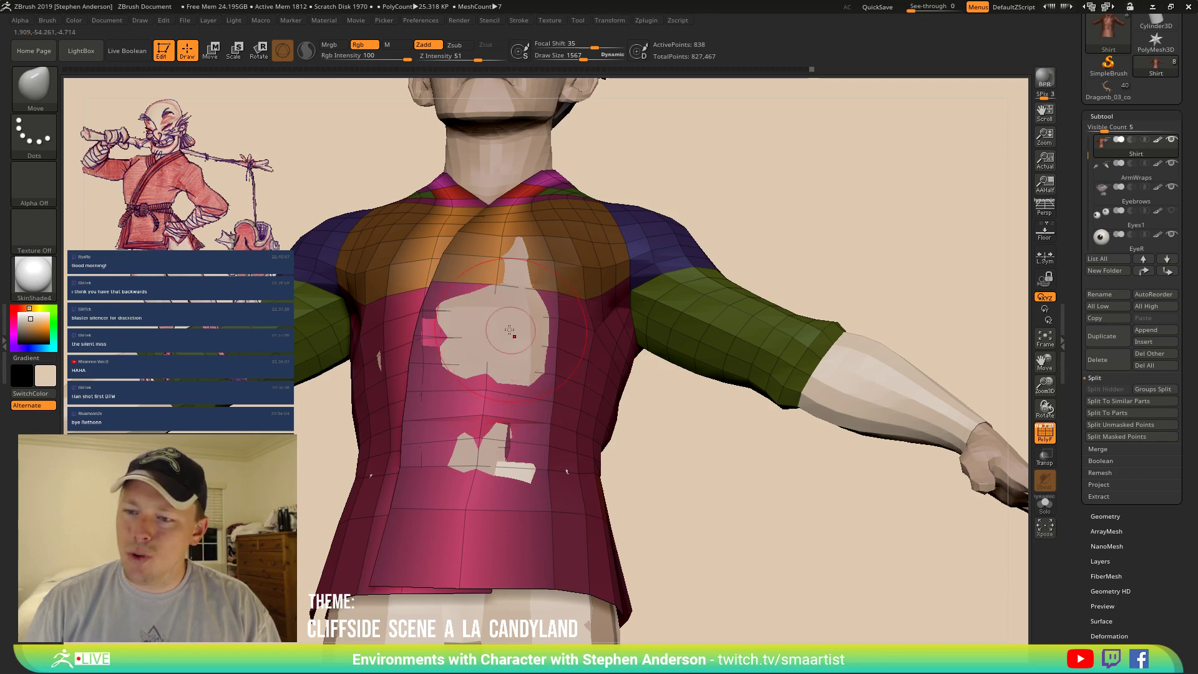
pyautogui.moveTo(497, 316)
pyautogui.mouseDown(button='right')
pyautogui.moveTo(488, 323)
pyautogui.moveTo(508, 342)
pyautogui.moveTo(529, 461)
pyautogui.mouseUp(button='right')
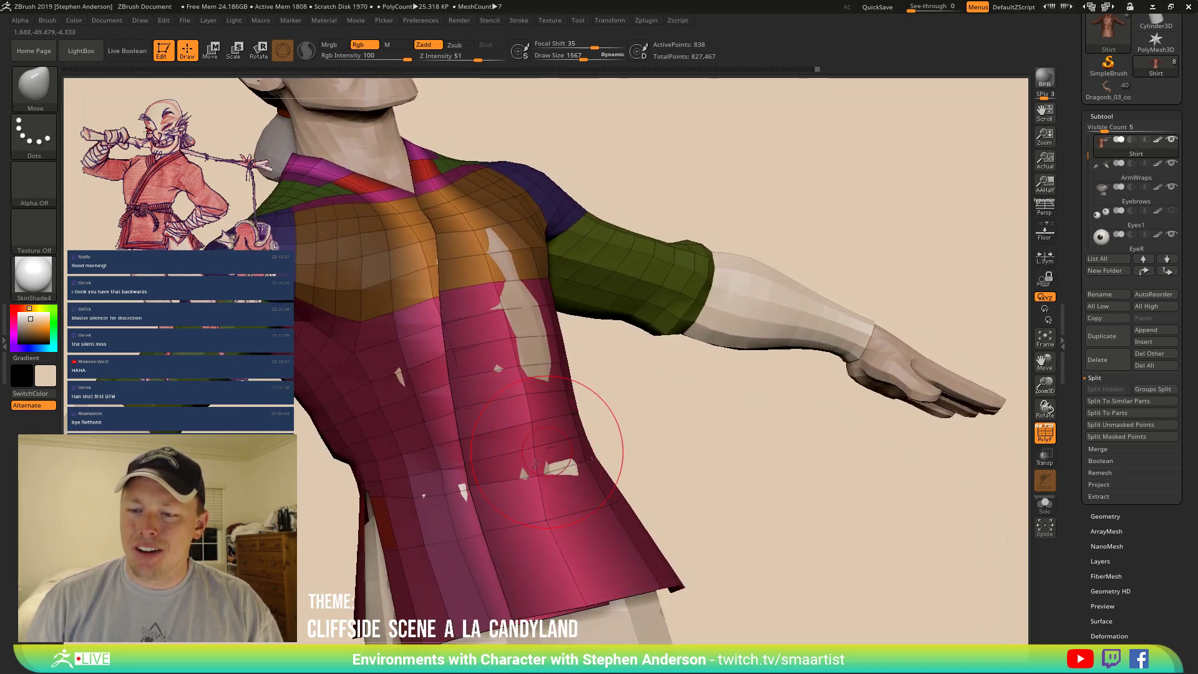
pyautogui.keyDown('shift'); pyautogui.moveTo(593, 433); pyautogui.dragTo(527, 468, button='right'); pyautogui.keyUp('shift')
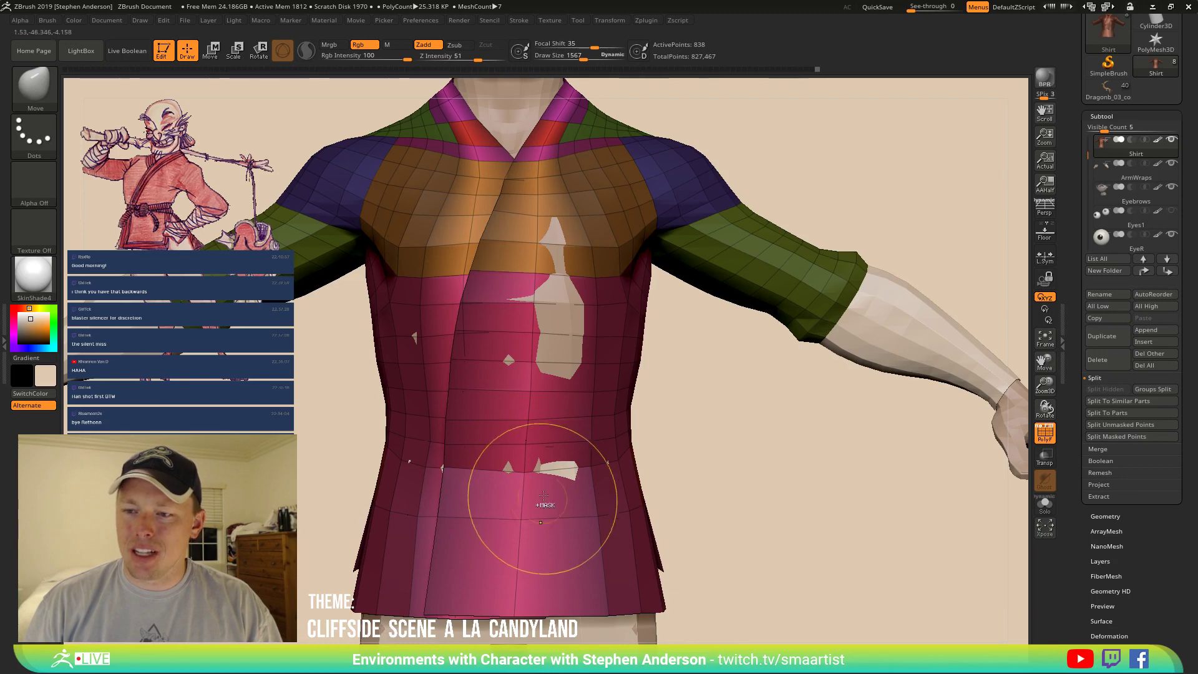
# Clear the mask and adjust the shirt's side below the chest using the Move Topological brush with draw size 2514.
pyautogui.keyDown('ctrl'); pyautogui.moveTo(544, 496); pyautogui.dragTo(544, 431, button='right'); pyautogui.keyUp('ctrl')
pyautogui.moveTo(683, 412)
pyautogui.mouseDown(button='right')
pyautogui.moveTo(636, 409)
pyautogui.moveTo(683, 409)
pyautogui.mouseUp(button='right')
pyautogui.keyDown('ctrl'); pyautogui.moveTo(682, 426); pyautogui.dragTo(693, 445); pyautogui.keyUp('ctrl')
pyautogui.press('b')
pyautogui.press('m')
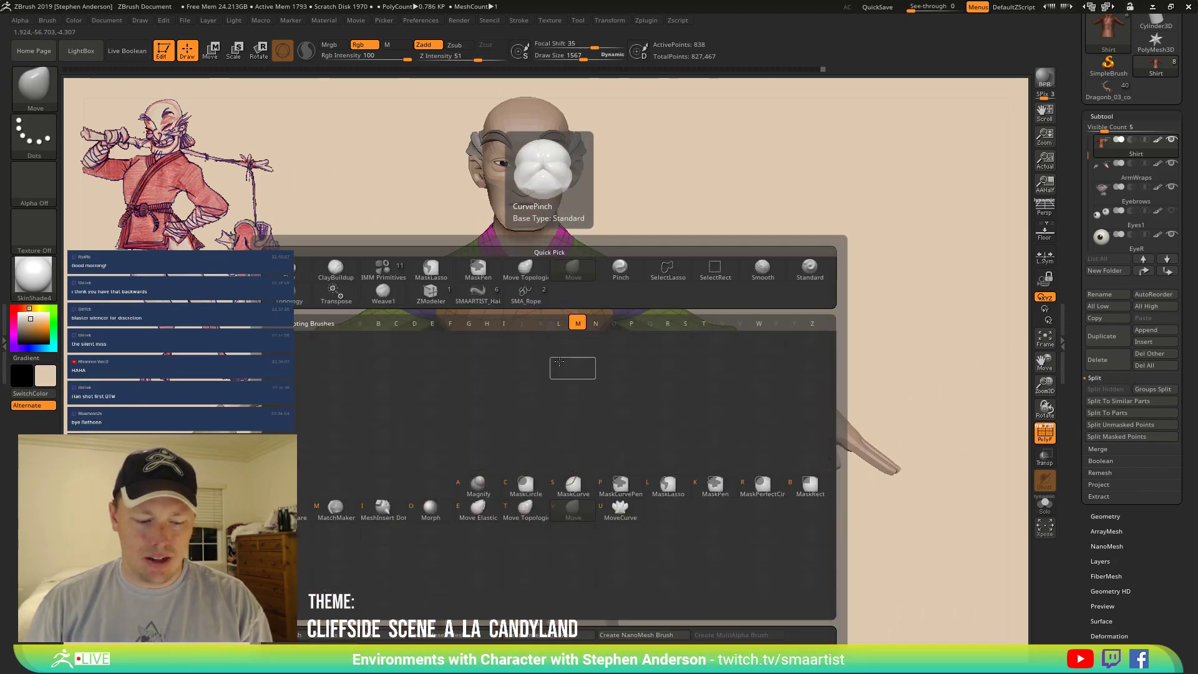
pyautogui.press('l')
pyautogui.keyDown('ctrl'); pyautogui.moveTo(551, 349); pyautogui.dragTo(549, 363, button='right'); pyautogui.keyUp('ctrl')
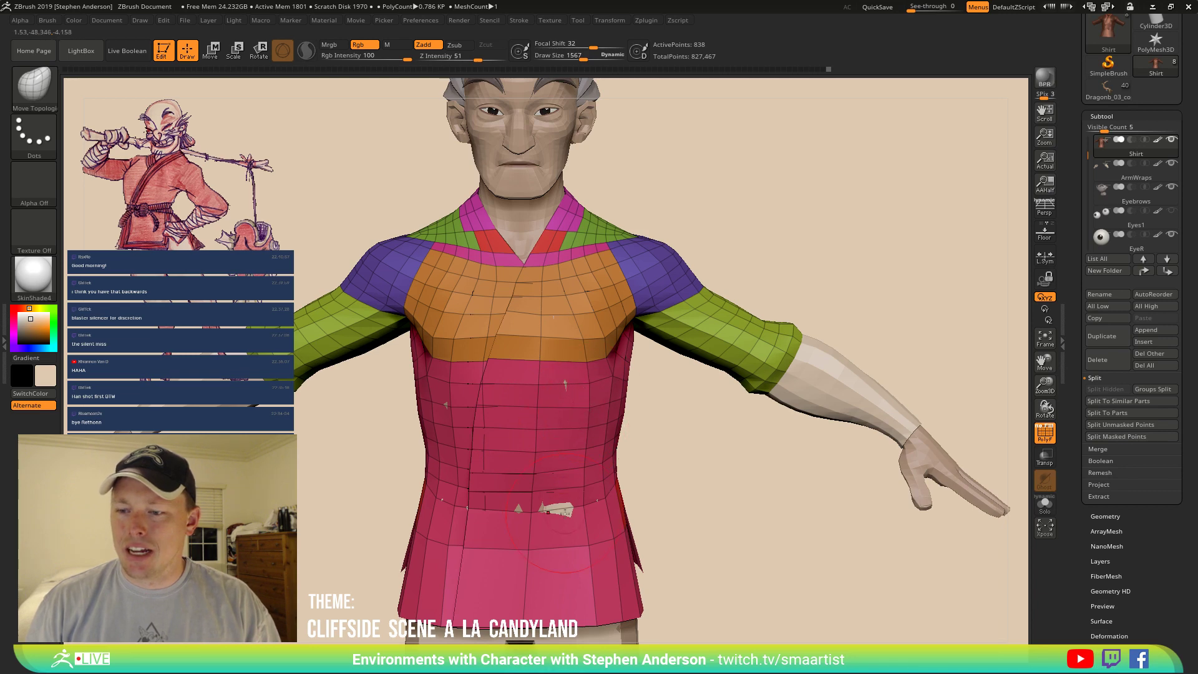
pyautogui.moveTo(550, 490); pyautogui.dragTo(572, 418, button='right')
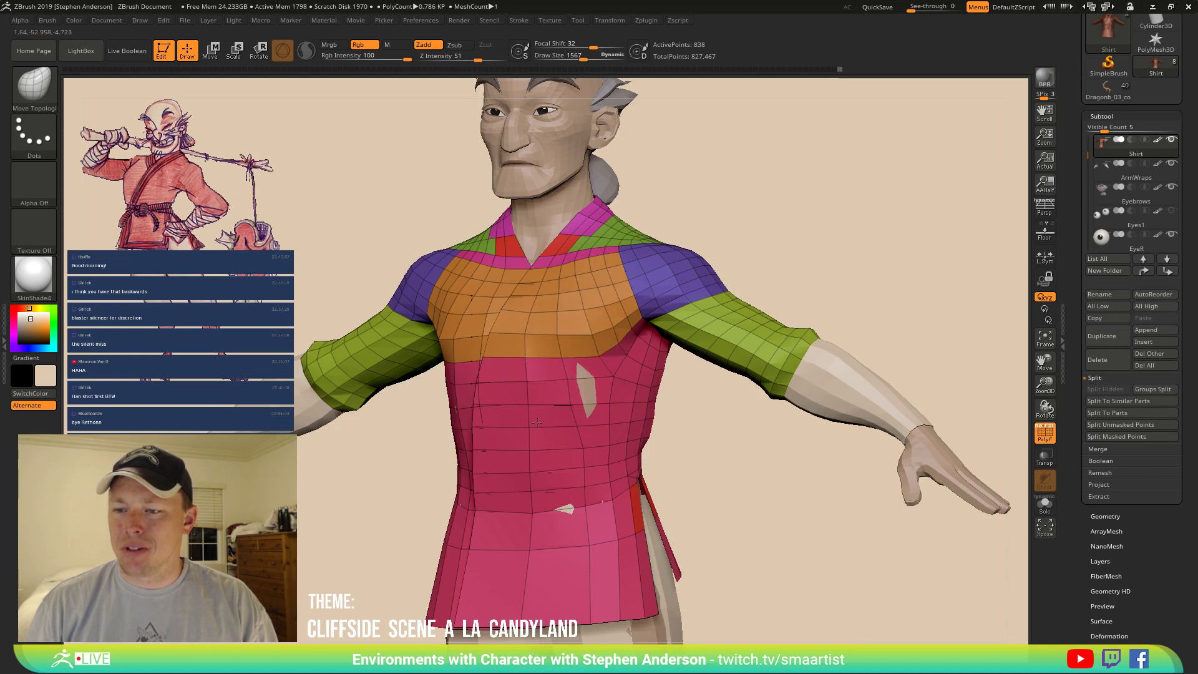
pyautogui.moveTo(554, 400); pyautogui.dragTo(562, 400)
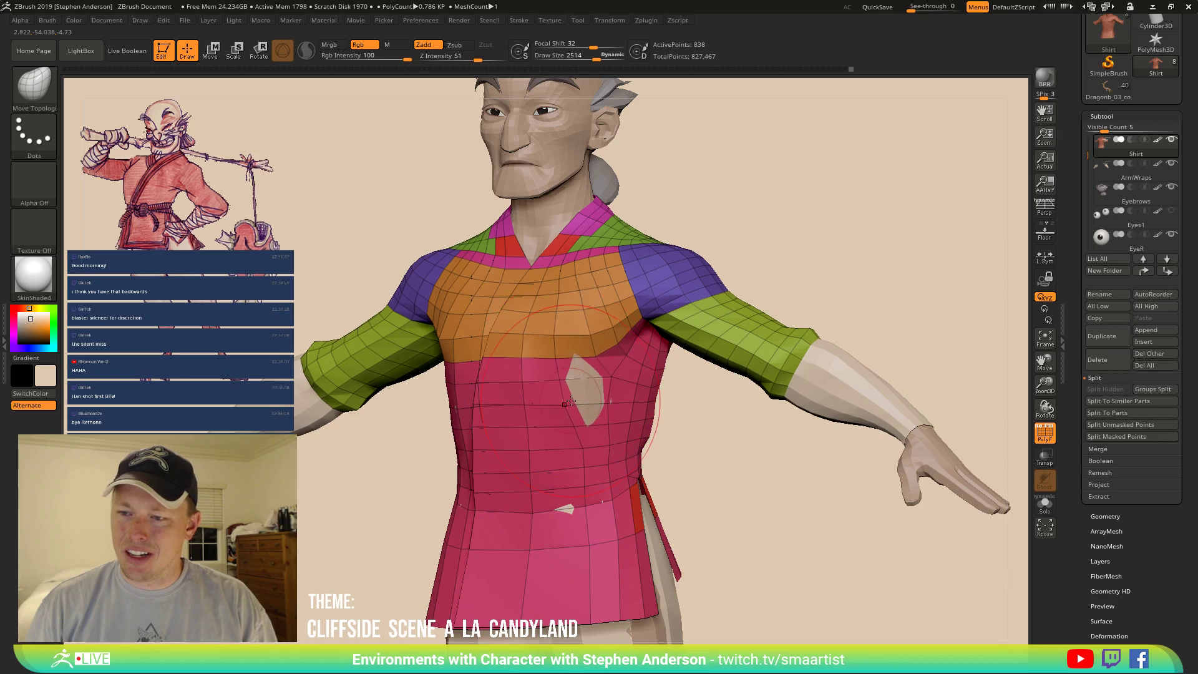
# Mask the overlapping front flap along its topology and invert the mask so only that flap can be edited.
pyautogui.press('w')
pyautogui.keyDown('ctrl'); pyautogui.moveTo(595, 356); pyautogui.dragTo(346, 486); pyautogui.keyUp('ctrl')
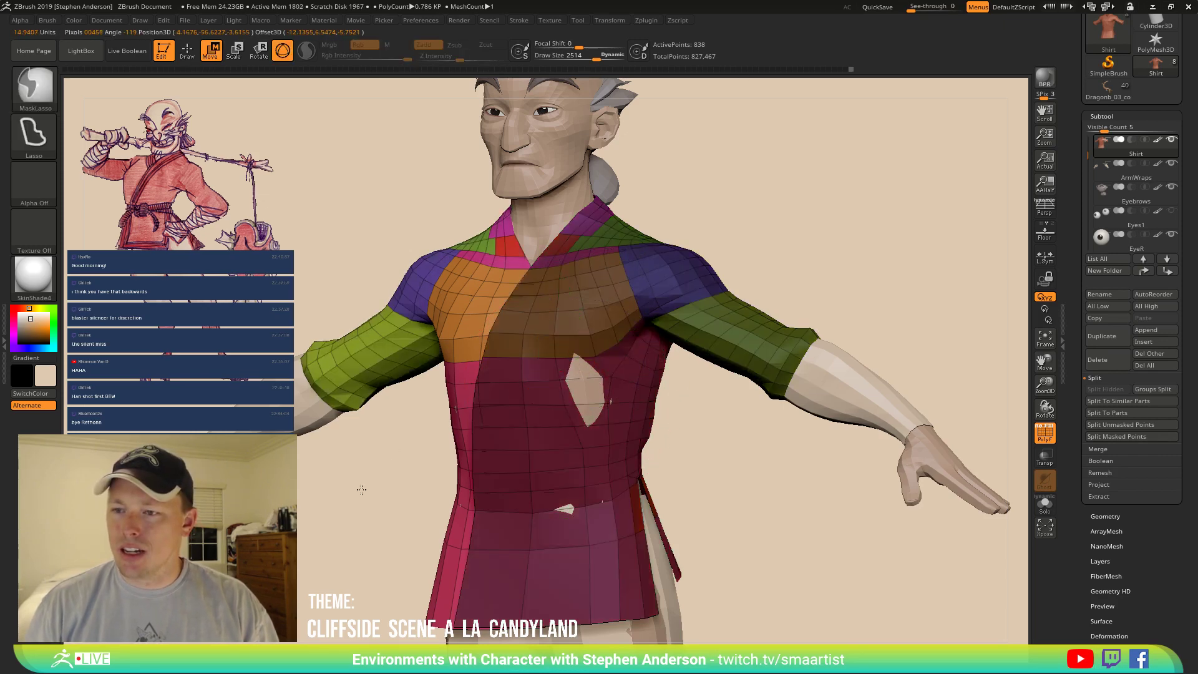
pyautogui.press('q')
pyautogui.keyDown('ctrl'); pyautogui.moveTo(707, 469); pyautogui.dragTo(693, 455); pyautogui.keyUp('ctrl')
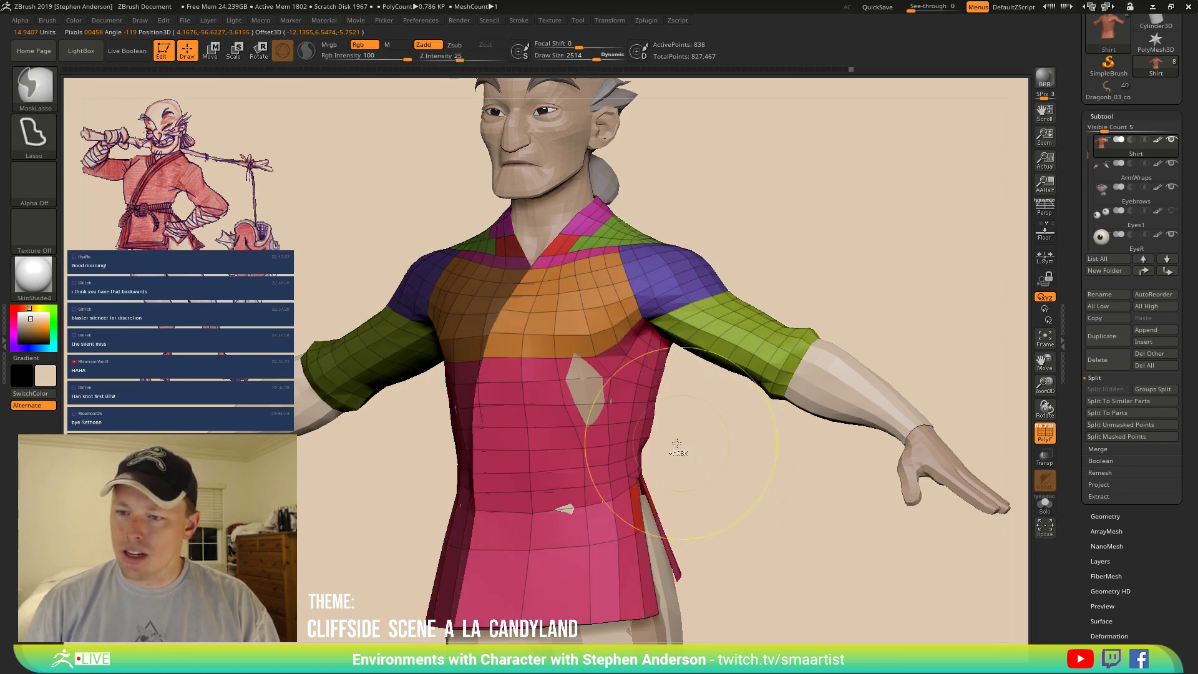
# Pull the front flap out over the gap below the chest using the Move brush with draw size 1609.
pyautogui.press('b')
pyautogui.press('m')
pyautogui.press('v')
pyautogui.moveTo(551, 414); pyautogui.dragTo(571, 382, button='right')
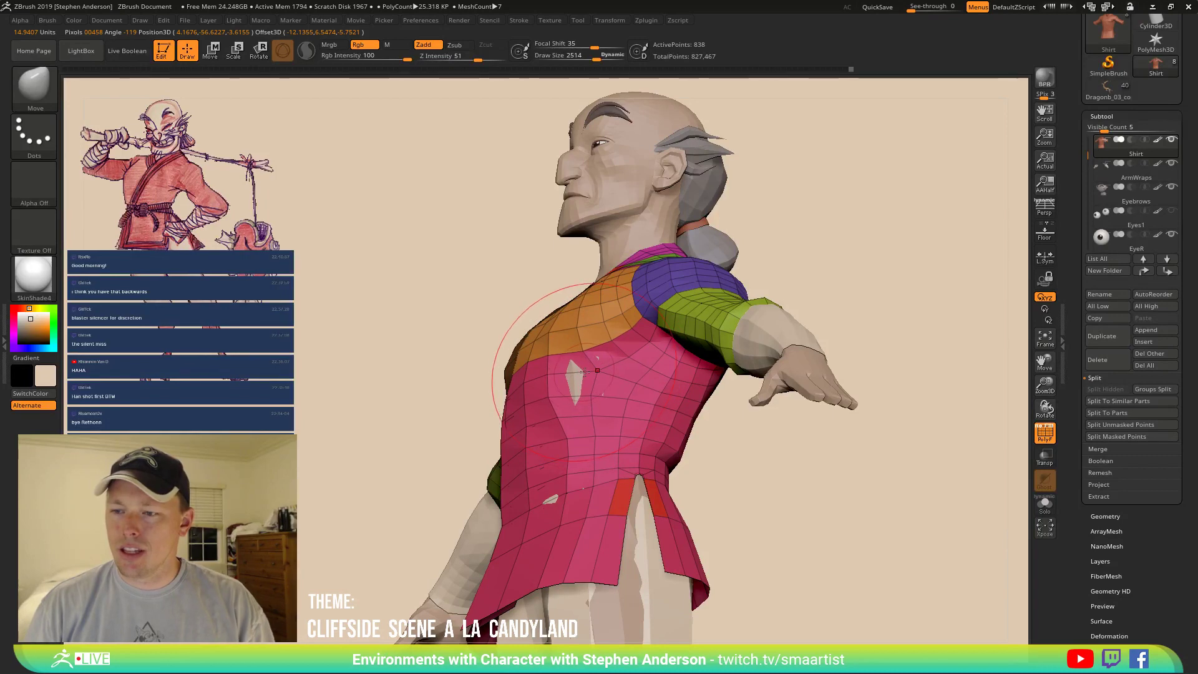
pyautogui.press('s')
pyautogui.moveTo(590, 372); pyautogui.dragTo(576, 372)
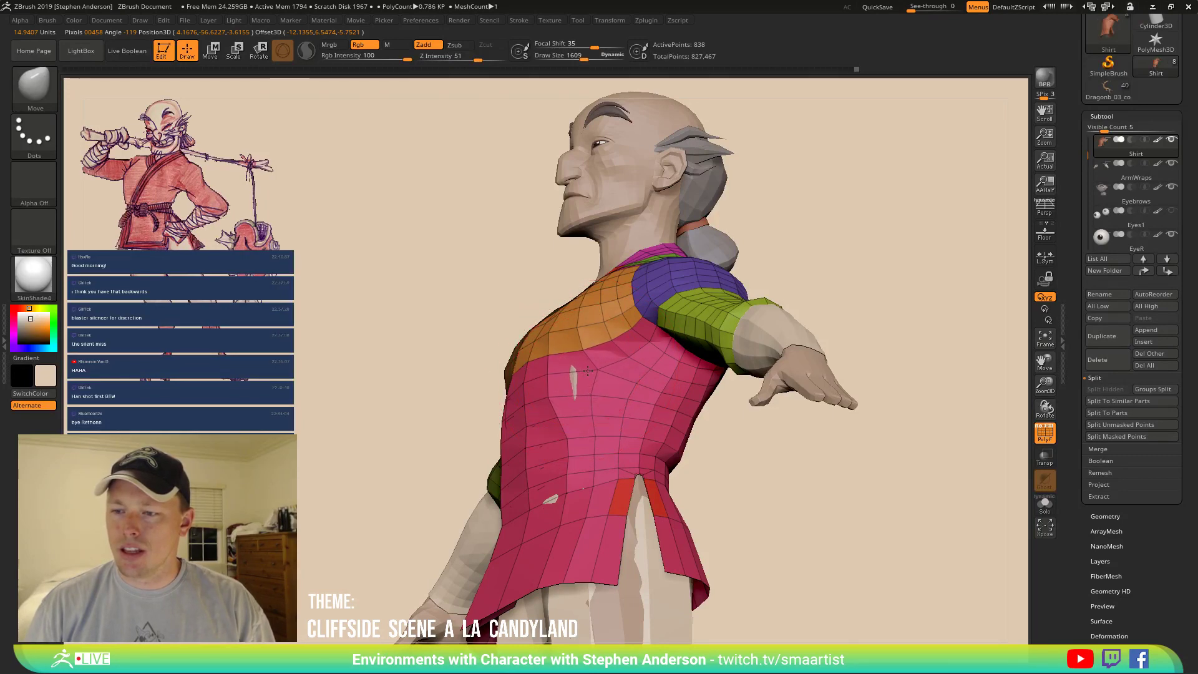
pyautogui.moveTo(588, 371)
pyautogui.mouseDown(button='right')
pyautogui.moveTo(543, 340)
pyautogui.moveTo(552, 382)
pyautogui.mouseUp(button='right')
pyautogui.press('shift')
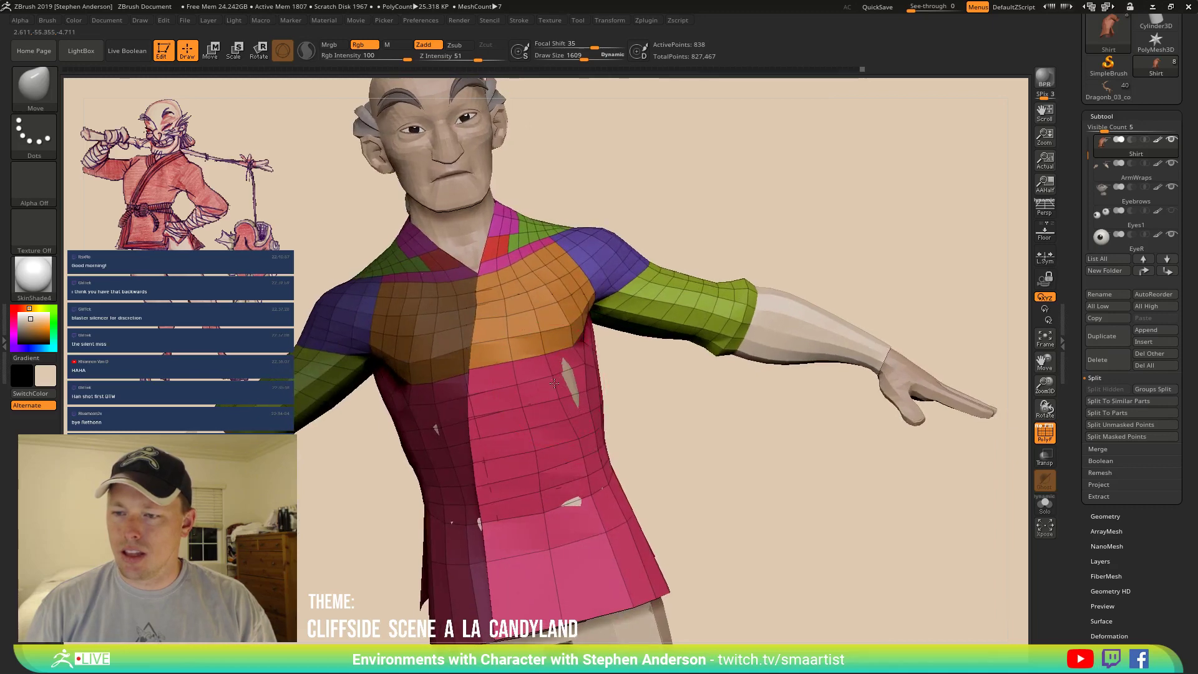
# Reshape the unmasked front flap over the stomach and waist, checking its fit from the front and three-quarter views.
pyautogui.moveTo(564, 437); pyautogui.dragTo(535, 455, button='right')
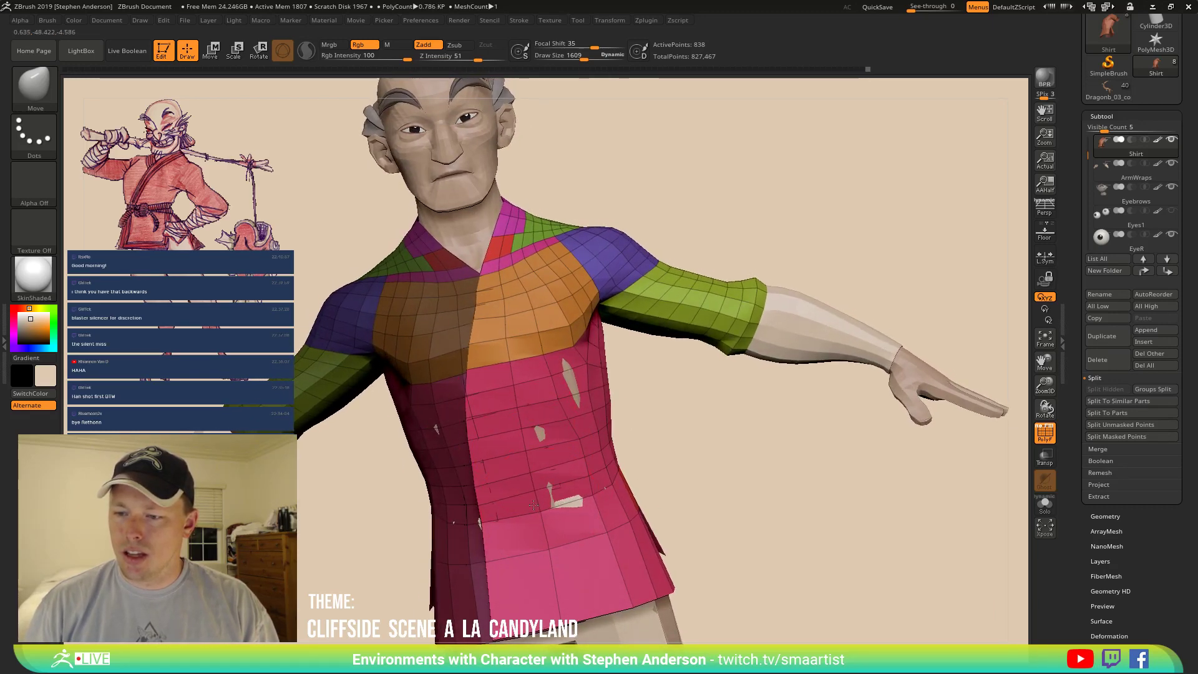
pyautogui.moveTo(558, 507)
pyautogui.keyDown('ctrl'); pyautogui.mouseDown(button='right')
pyautogui.moveTo(563, 431)
pyautogui.moveTo(572, 474)
pyautogui.moveTo(535, 356)
pyautogui.mouseUp(button='right'); pyautogui.keyUp('ctrl')
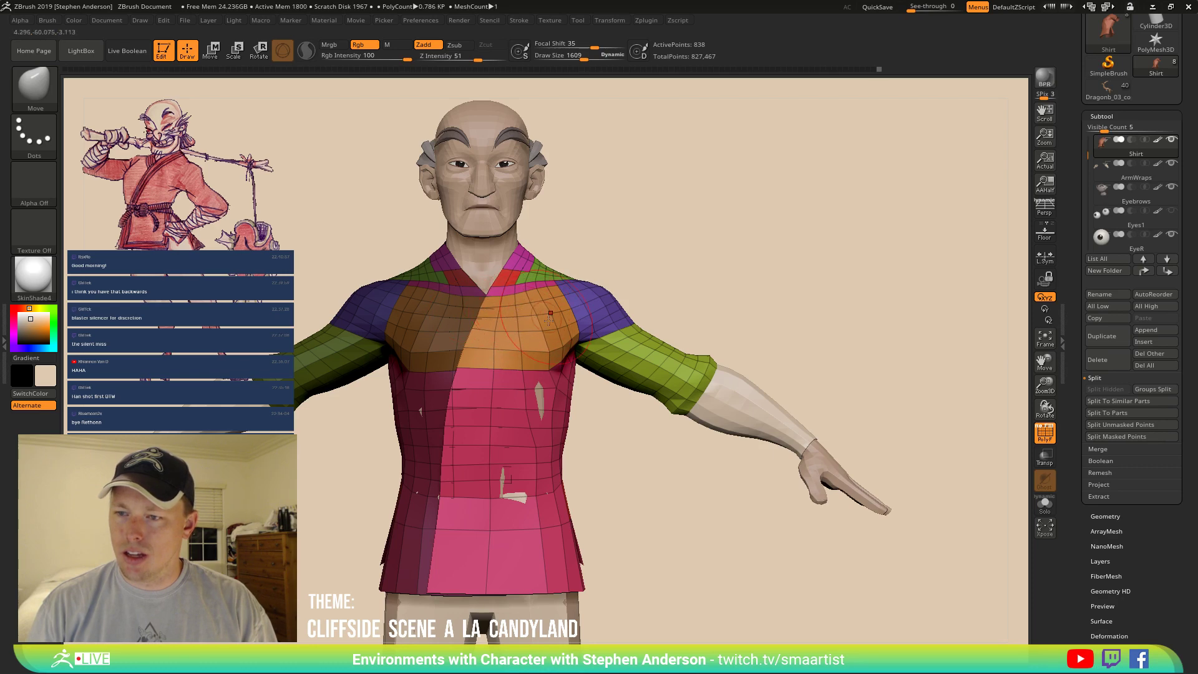
pyautogui.moveTo(541, 464)
pyautogui.mouseDown(button='right')
pyautogui.moveTo(525, 461)
pyautogui.moveTo(534, 458)
pyautogui.moveTo(531, 480)
pyautogui.mouseUp(button='right')
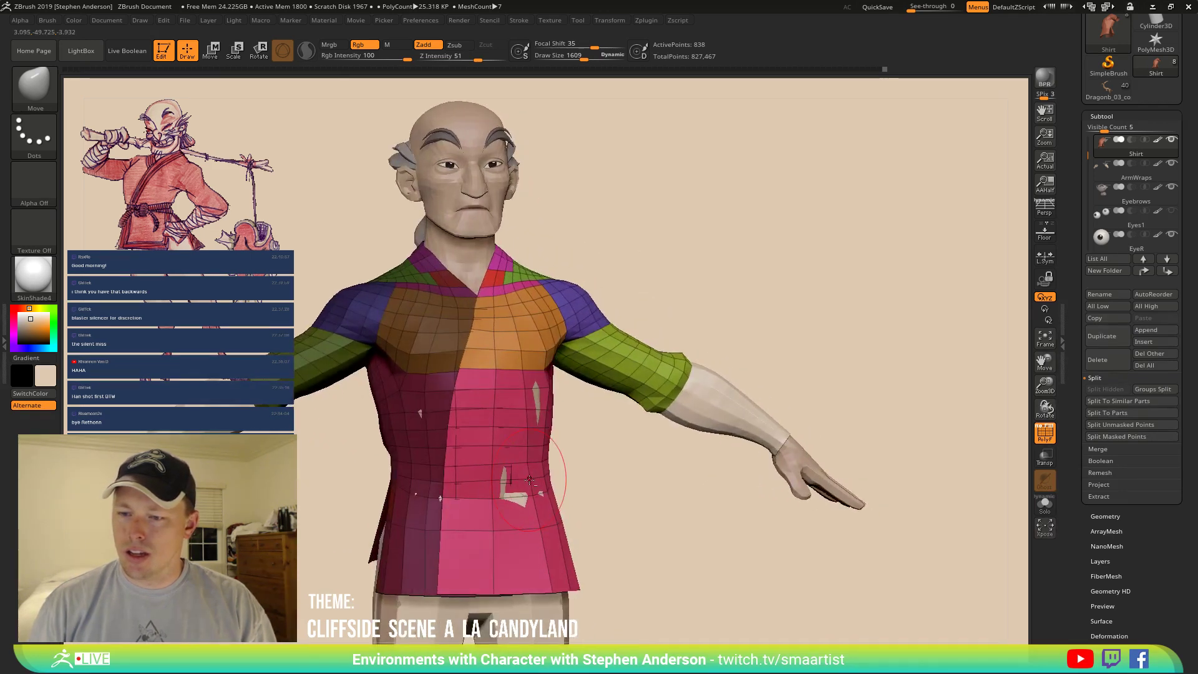
pyautogui.press('ctrl')
pyautogui.moveTo(615, 478); pyautogui.dragTo(594, 484, button='right')
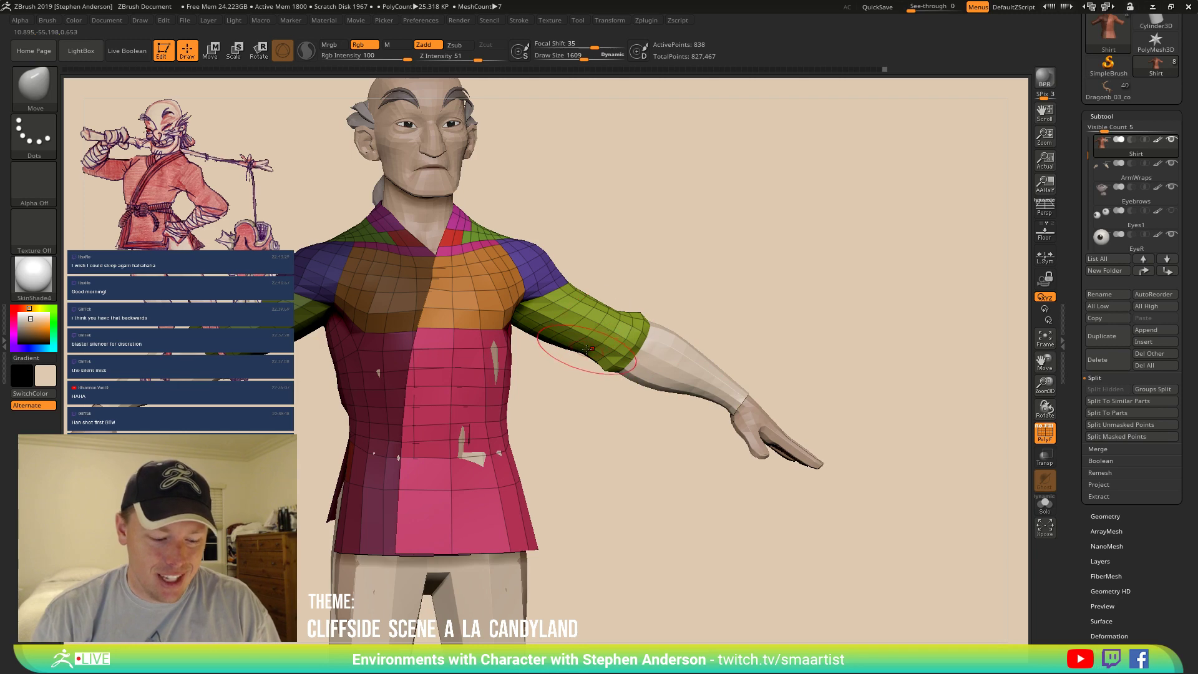
pyautogui.moveTo(559, 359)
pyautogui.mouseDown()
pyautogui.moveTo(578, 398)
pyautogui.moveTo(557, 393)
pyautogui.moveTo(557, 459)
pyautogui.moveTo(542, 413)
pyautogui.moveTo(553, 345)
pyautogui.mouseUp()
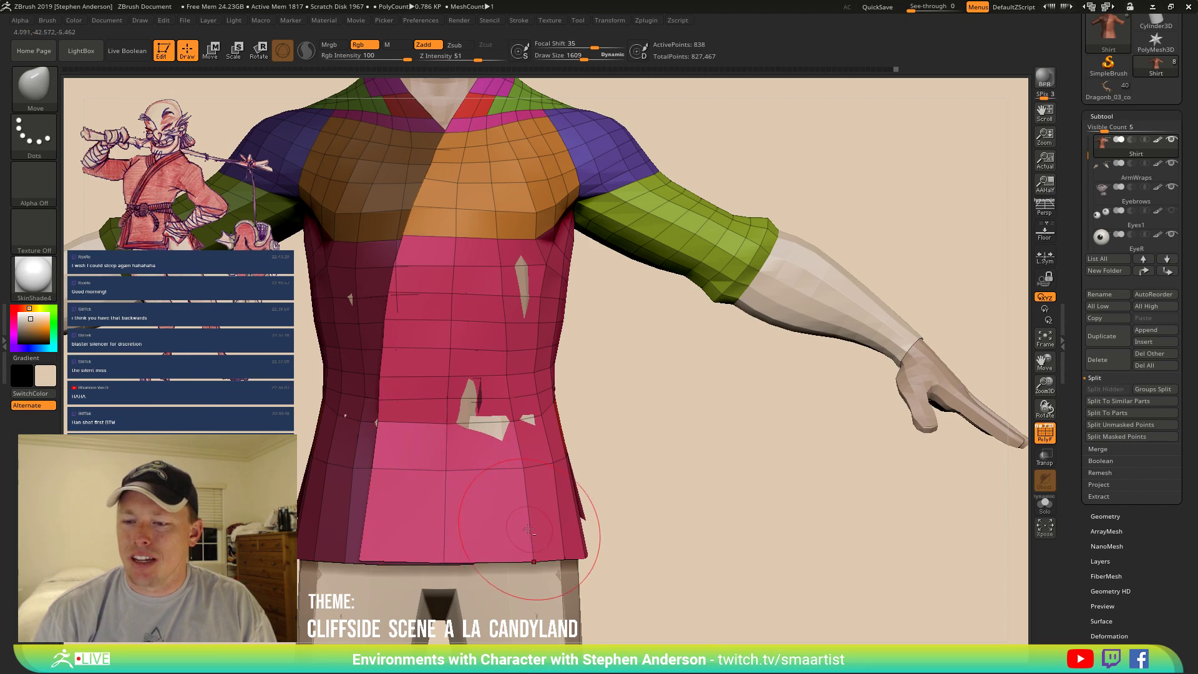
# Adjust the front flap's hem towards the side slit, checking it from the front and side.
pyautogui.moveTo(528, 530)
pyautogui.mouseDown(button='right')
pyautogui.moveTo(490, 471)
pyautogui.moveTo(450, 459)
pyautogui.mouseUp(button='right')
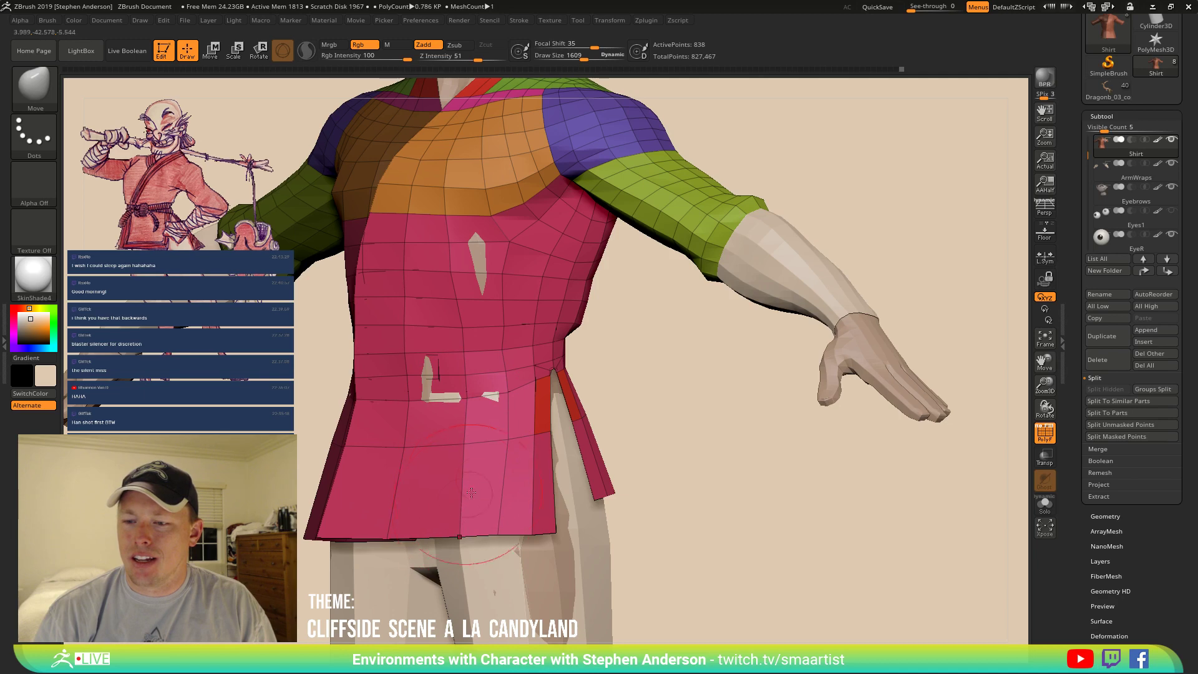
pyautogui.moveTo(471, 493); pyautogui.dragTo(506, 513, button='right')
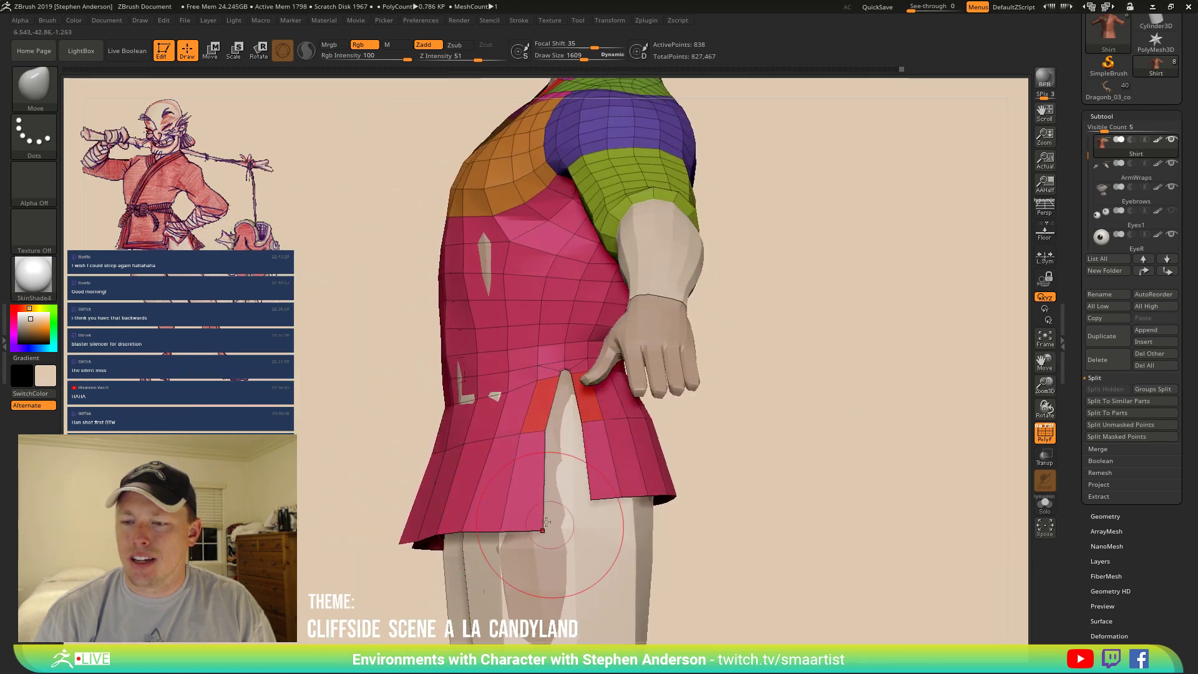
pyautogui.moveTo(535, 462); pyautogui.dragTo(481, 421, button='right')
# Enlarge the draw size to 2898, clear the mask, and pull the front hem into shape from the side.
pyautogui.press('s')
pyautogui.moveTo(481, 422); pyautogui.dragTo(498, 422)
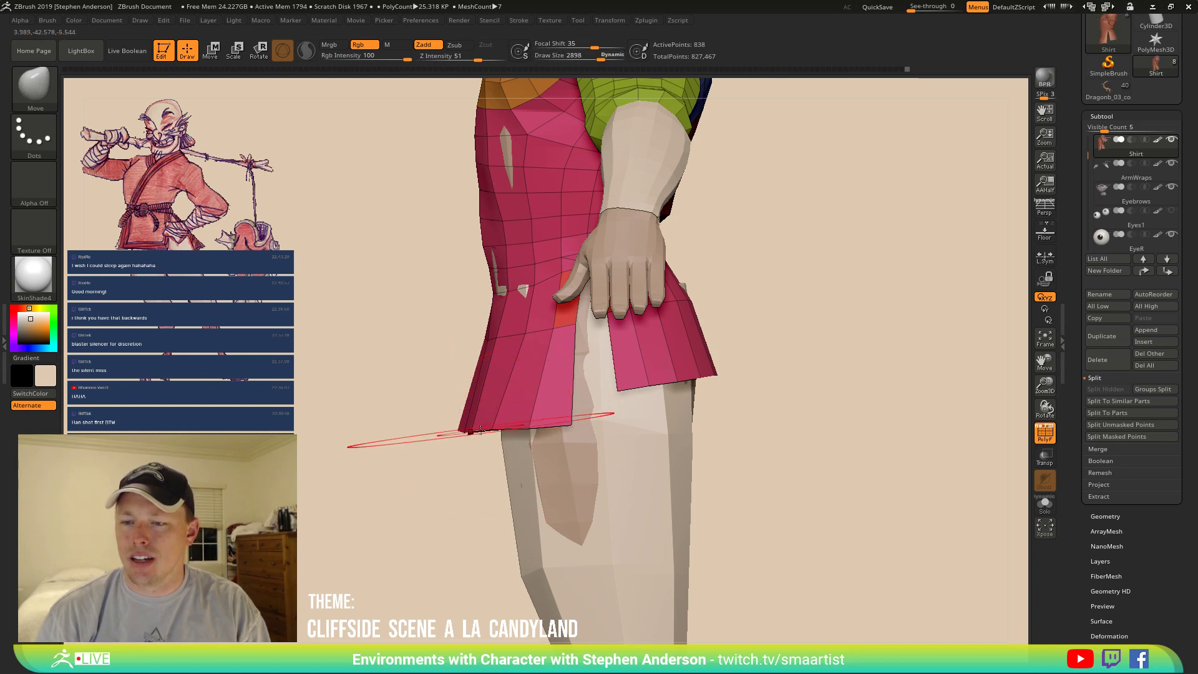
pyautogui.keyDown('ctrl'); pyautogui.moveTo(428, 484); pyautogui.dragTo(417, 499); pyautogui.keyUp('ctrl')
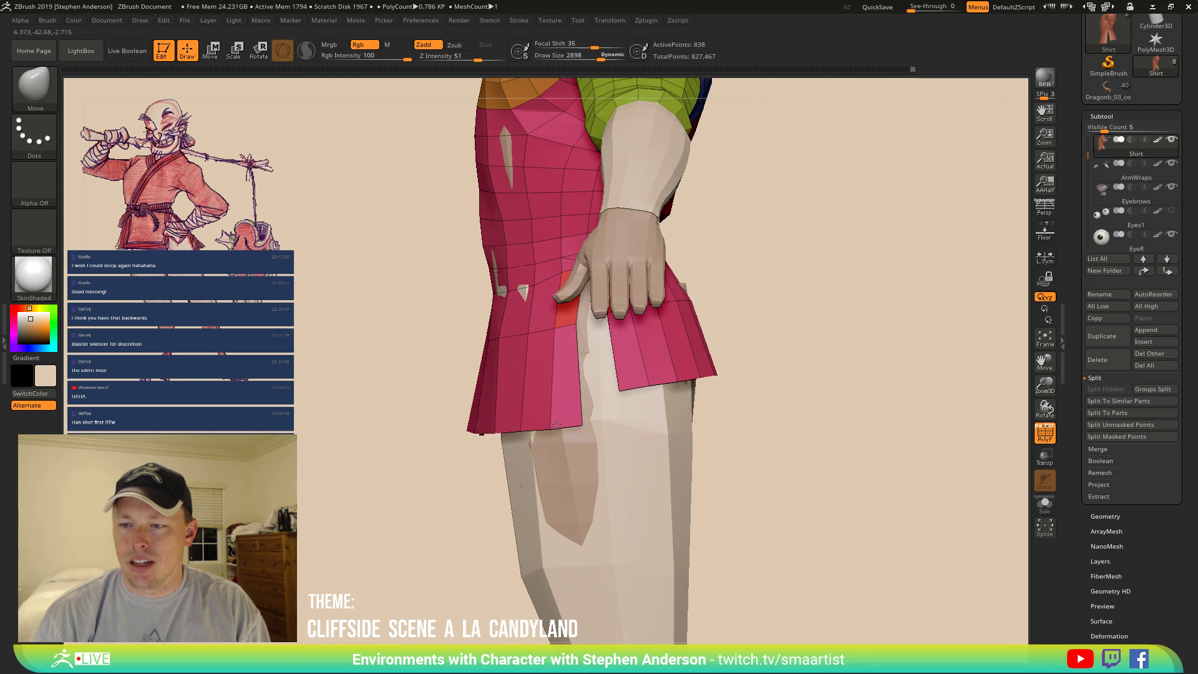
pyautogui.moveTo(516, 410)
pyautogui.mouseDown(button='right')
pyautogui.moveTo(565, 399)
pyautogui.moveTo(449, 311)
pyautogui.moveTo(447, 296)
pyautogui.mouseUp(button='right')
pyautogui.moveTo(487, 465); pyautogui.dragTo(593, 443, button='right')
pyautogui.moveTo(405, 411); pyautogui.dragTo(407, 418)
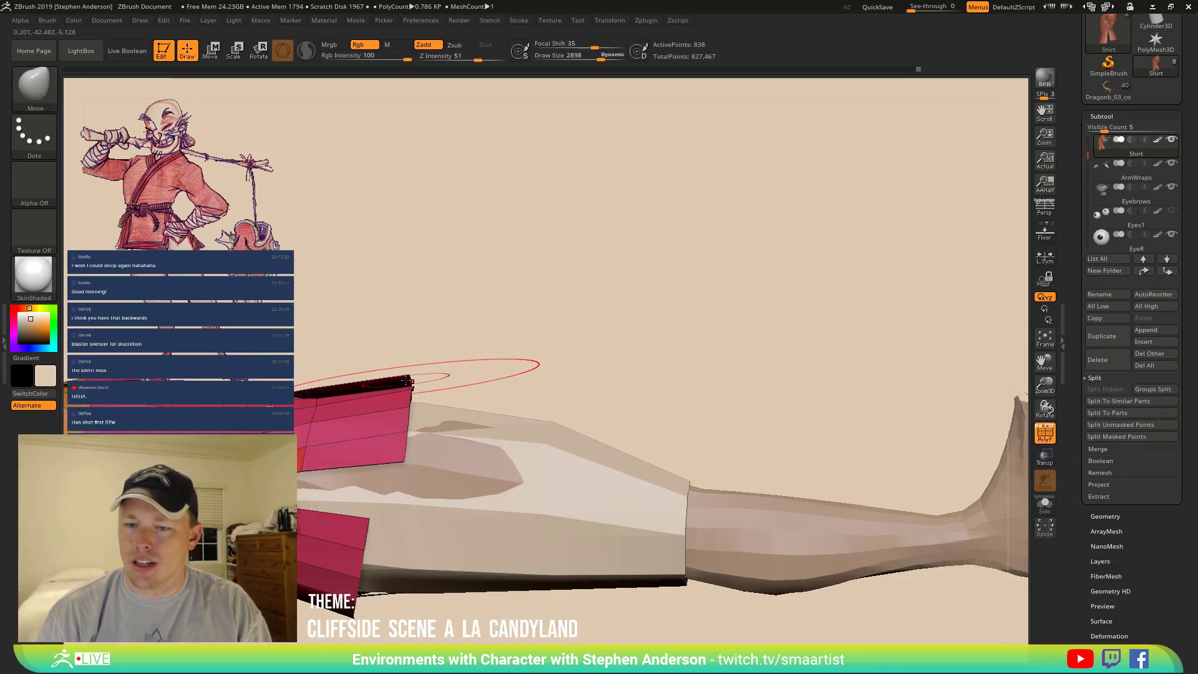
# Choose the Move Topological brush at draw size 1444 and isolate the shirt to inspect its inside and hem.
pyautogui.moveTo(407, 381); pyautogui.dragTo(310, 404, button='right')
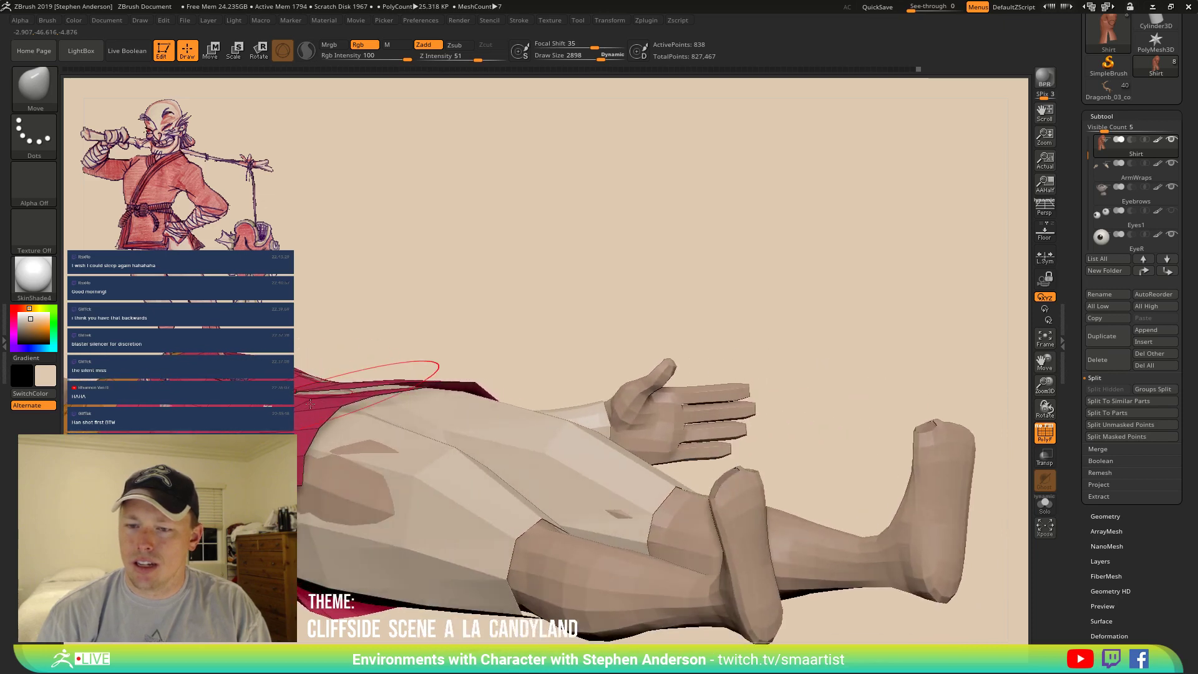
pyautogui.press('b')
pyautogui.press('m')
pyautogui.press('t')
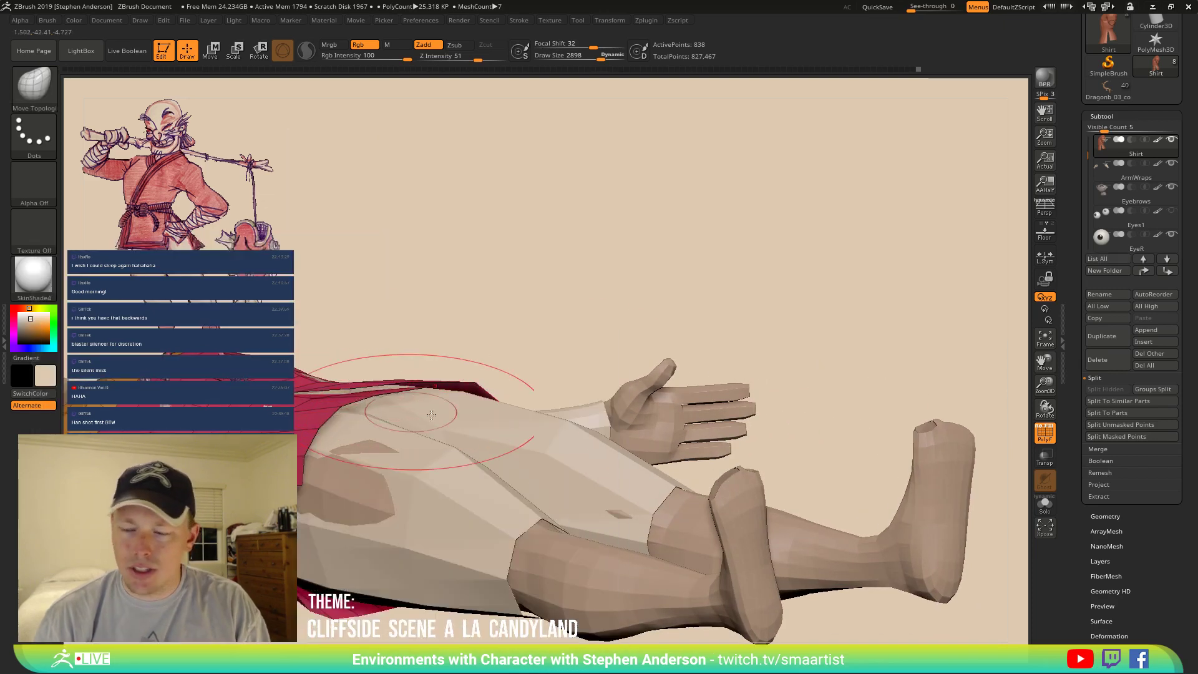
pyautogui.click(1046, 505)
pyautogui.moveTo(503, 442); pyautogui.dragTo(626, 397, button='right')
pyautogui.press('s')
pyautogui.moveTo(629, 398); pyautogui.dragTo(610, 398)
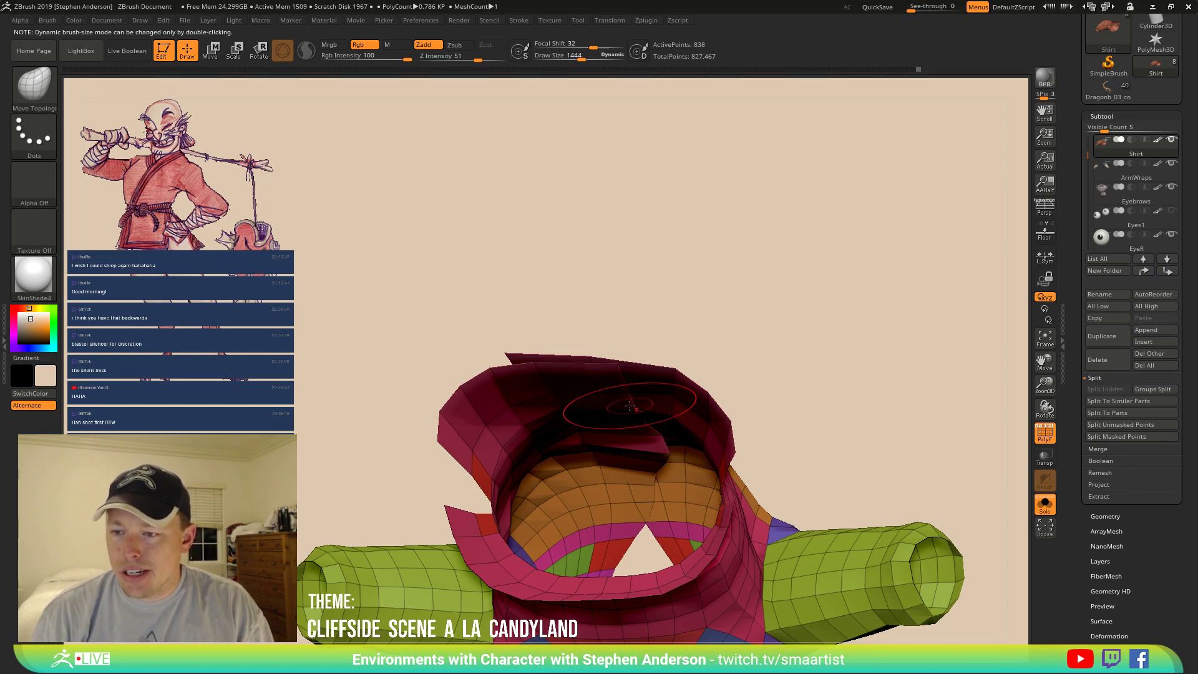
pyautogui.moveTo(635, 397); pyautogui.dragTo(623, 414, button='right')
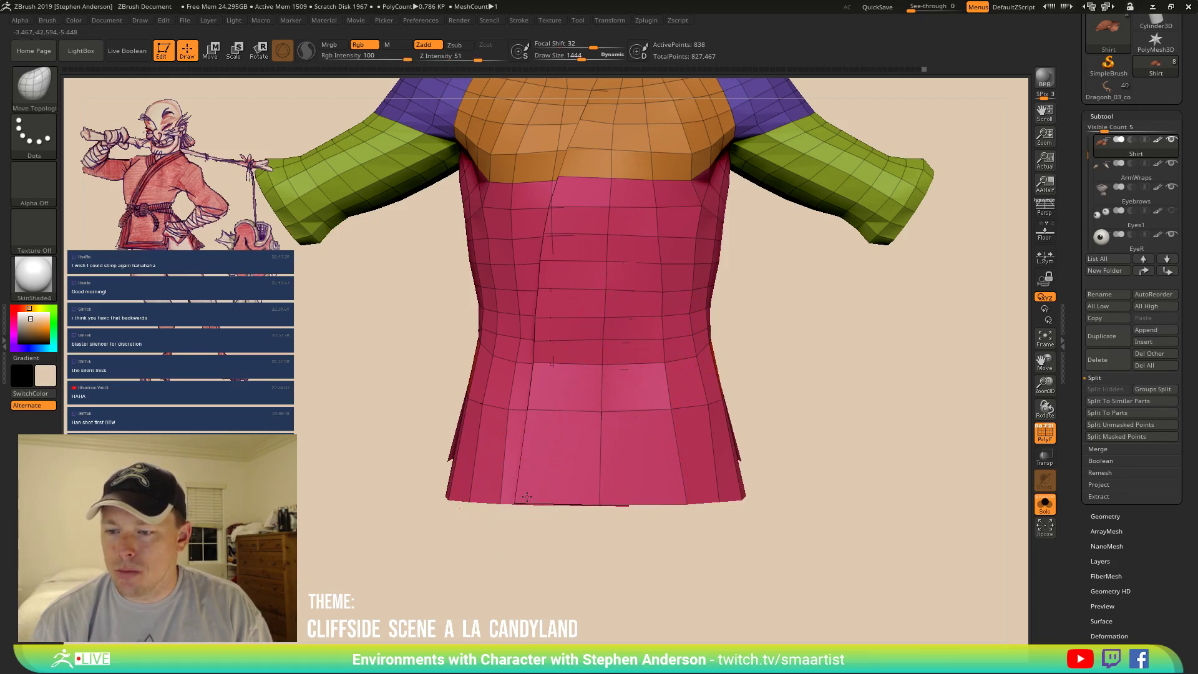
pyautogui.moveTo(637, 425)
pyautogui.keyDown('alt'); pyautogui.mouseDown(button='right')
pyautogui.moveTo(589, 494)
pyautogui.moveTo(549, 450)
pyautogui.moveTo(614, 455)
pyautogui.mouseUp(button='right'); pyautogui.keyUp('alt')
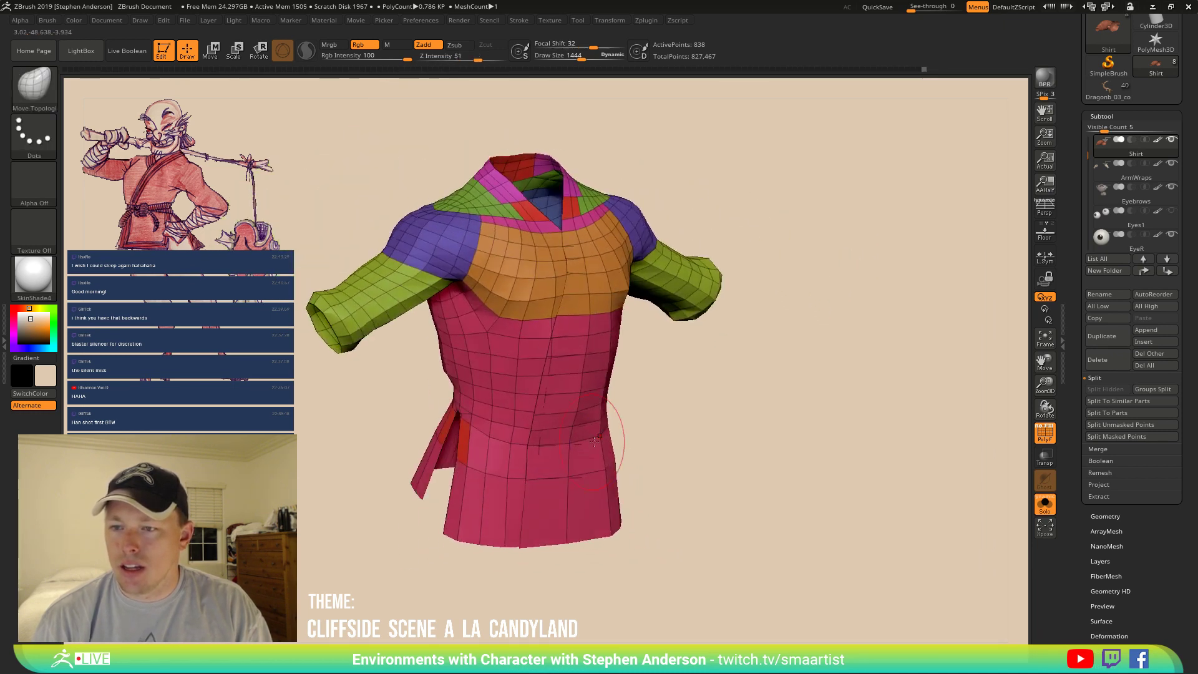
# Hide the wireframe, show the full character again, and check the shirt's fit from three-quarter views.
pyautogui.hotkey('shift', 'f')
pyautogui.keyDown('ctrl'); pyautogui.moveTo(787, 492); pyautogui.dragTo(1023, 508, button='right'); pyautogui.keyUp('ctrl')
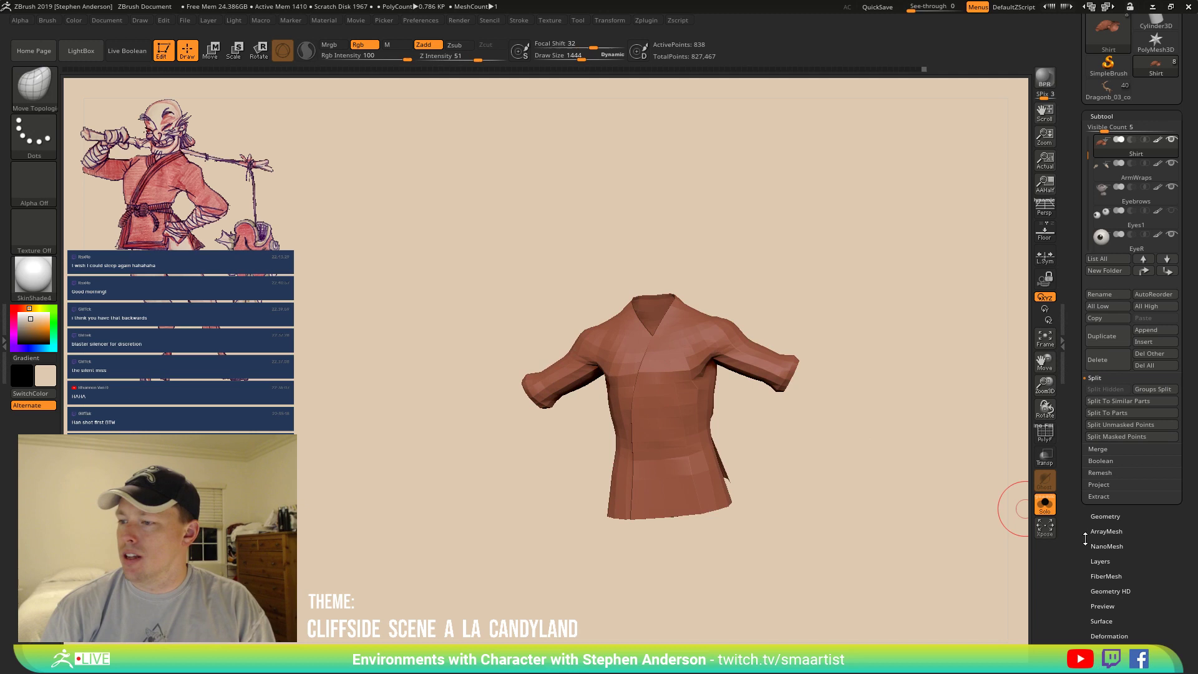
pyautogui.click(1047, 511)
pyautogui.keyDown('alt'); pyautogui.moveTo(737, 445); pyautogui.dragTo(532, 448, button='right'); pyautogui.keyUp('alt')
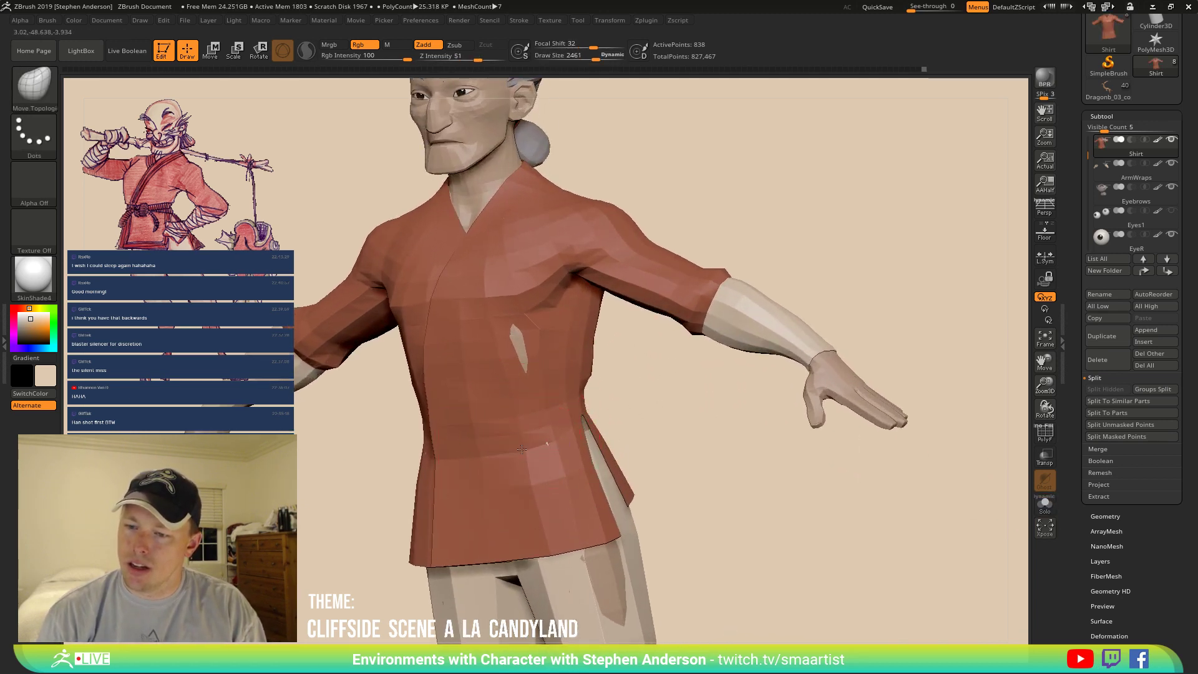
pyautogui.moveTo(528, 351)
pyautogui.keyDown('ctrl'); pyautogui.mouseDown(button='right')
pyautogui.moveTo(581, 294)
pyautogui.moveTo(603, 298)
pyautogui.moveTo(524, 294)
pyautogui.moveTo(580, 297)
pyautogui.moveTo(563, 295)
pyautogui.moveTo(541, 386)
pyautogui.mouseUp(button='right'); pyautogui.keyUp('ctrl')
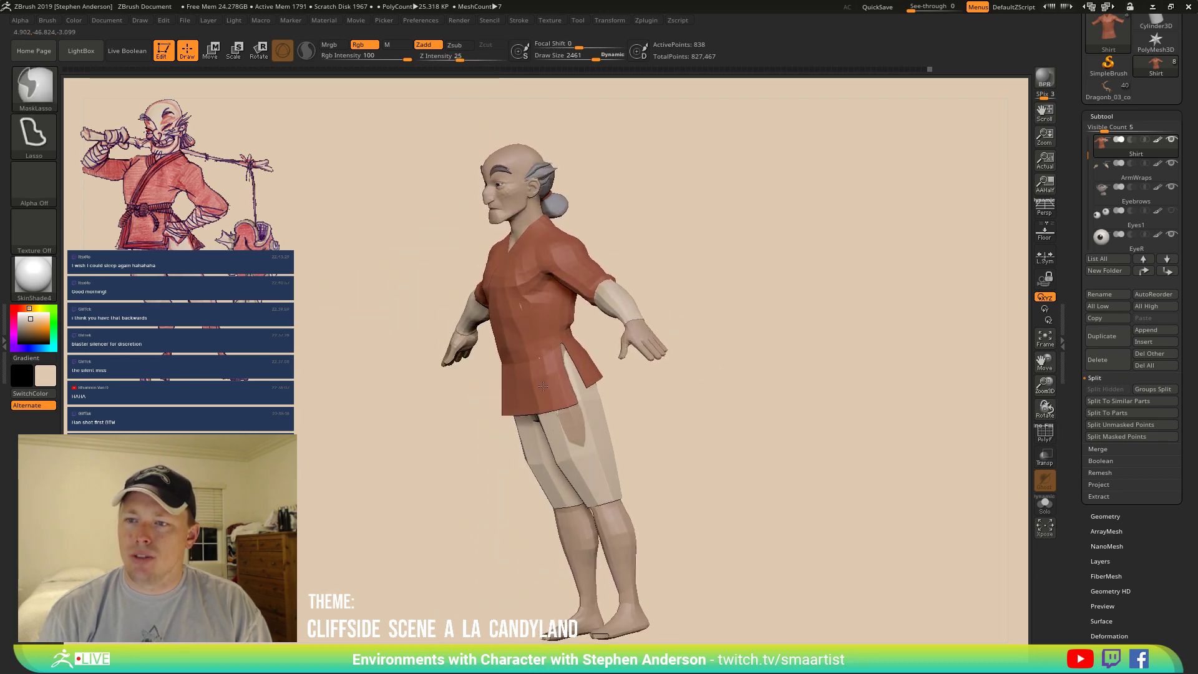
pyautogui.moveTo(666, 365)
pyautogui.mouseDown(button='right')
pyautogui.moveTo(805, 399)
pyautogui.moveTo(746, 460)
pyautogui.moveTo(639, 376)
pyautogui.moveTo(666, 387)
pyautogui.mouseUp(button='right')
# Show the wireframe again and merge the whole shirt into a single polygroup.
pyautogui.hotkey('shift', 'f')
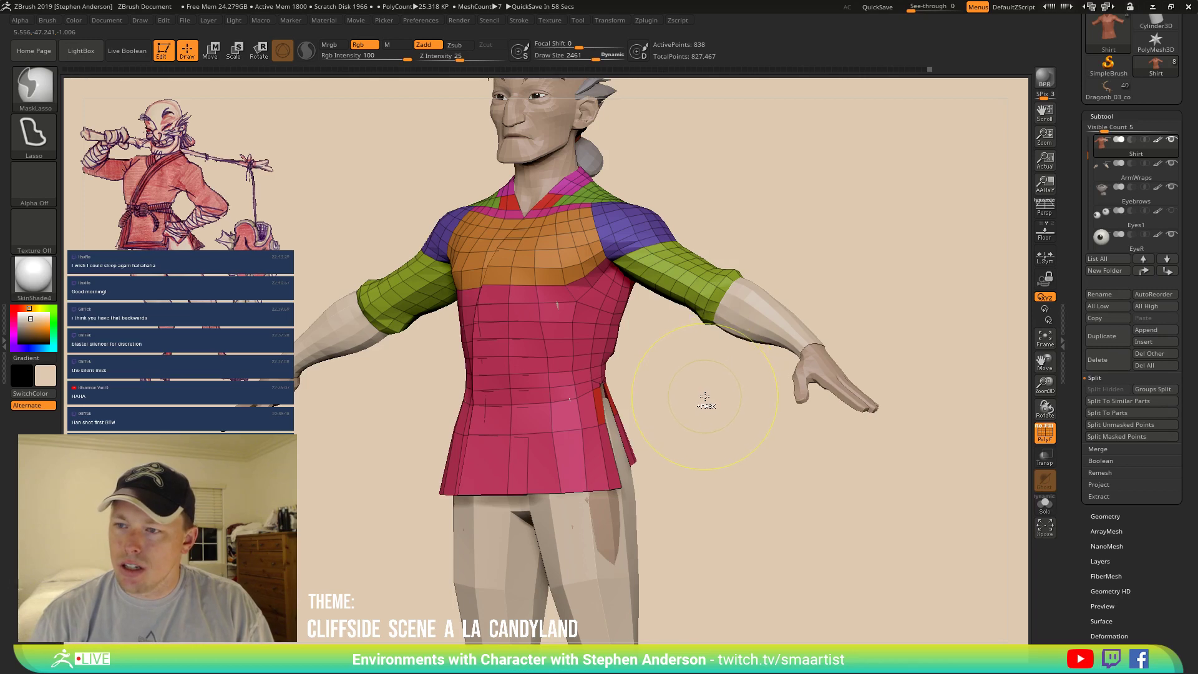
pyautogui.hotkey('ctrl', 'w')
pyautogui.press('b')
pyautogui.press('m')
pyautogui.press('t')
pyautogui.moveTo(714, 401)
pyautogui.mouseDown(button='right')
pyautogui.moveTo(684, 399)
pyautogui.moveTo(747, 326)
pyautogui.moveTo(723, 366)
pyautogui.moveTo(739, 365)
pyautogui.moveTo(601, 391)
pyautogui.mouseUp(button='right')
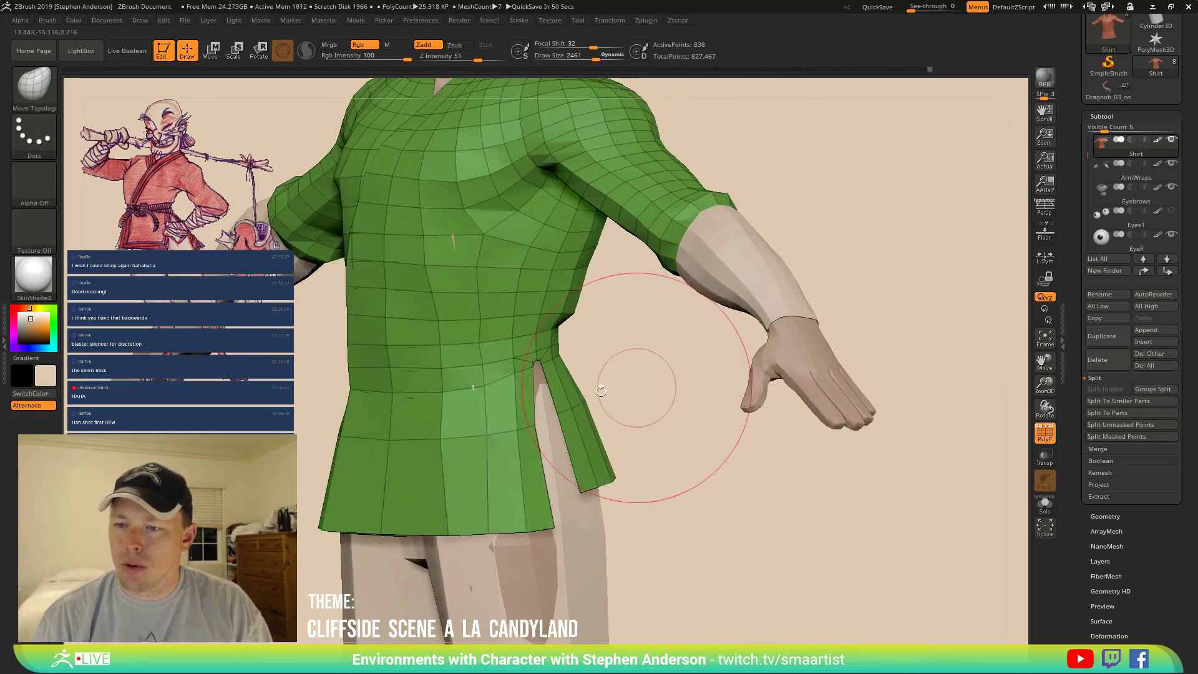
# Using ZModeler, assign the polyloop around the shirt's waist to its own polygroup.
pyautogui.press('b')
pyautogui.press('z')
pyautogui.press('m')
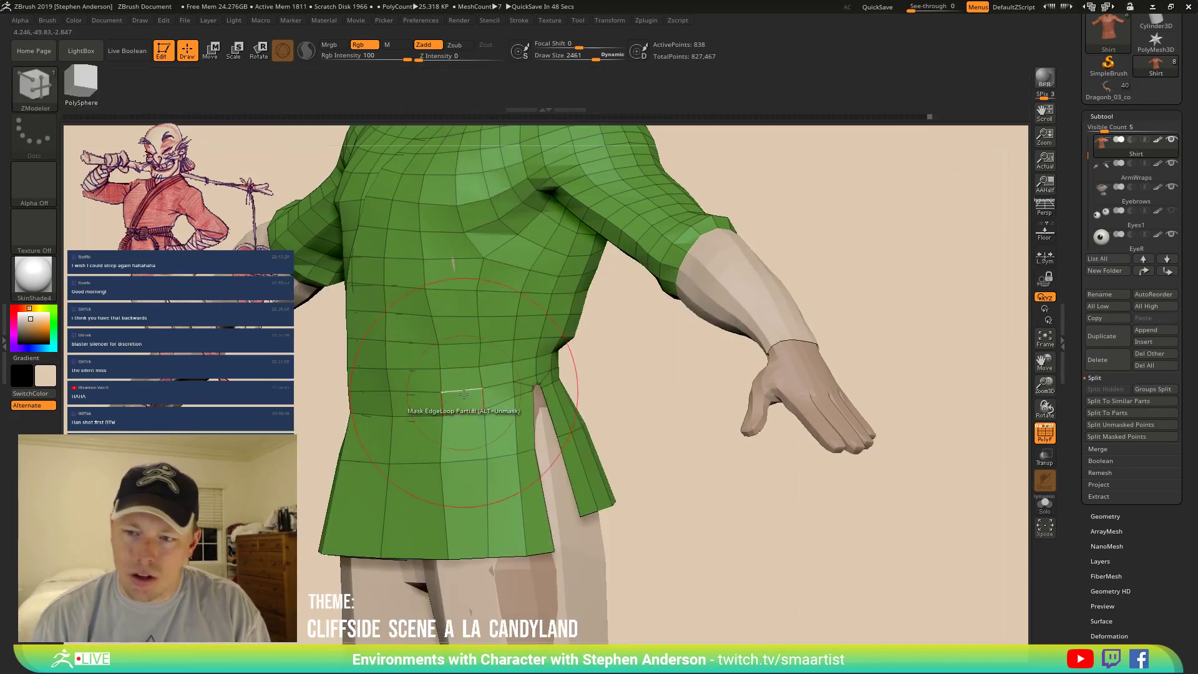
pyautogui.press('space')
pyautogui.click(447, 342)
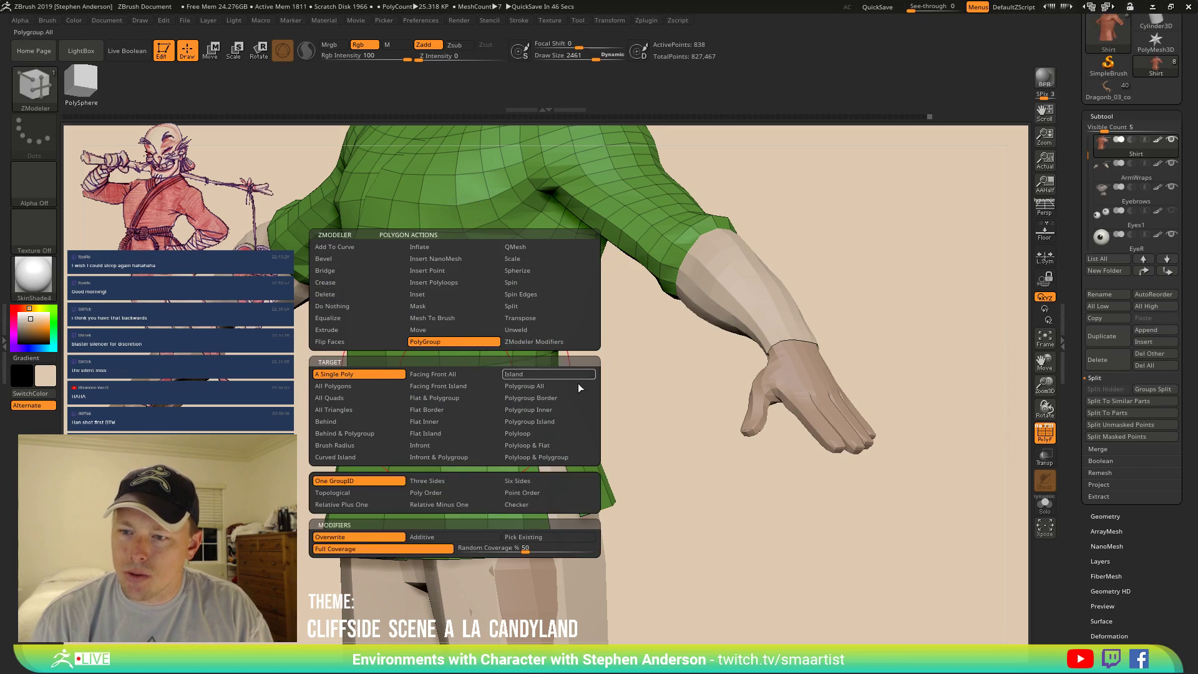
pyautogui.click(553, 433)
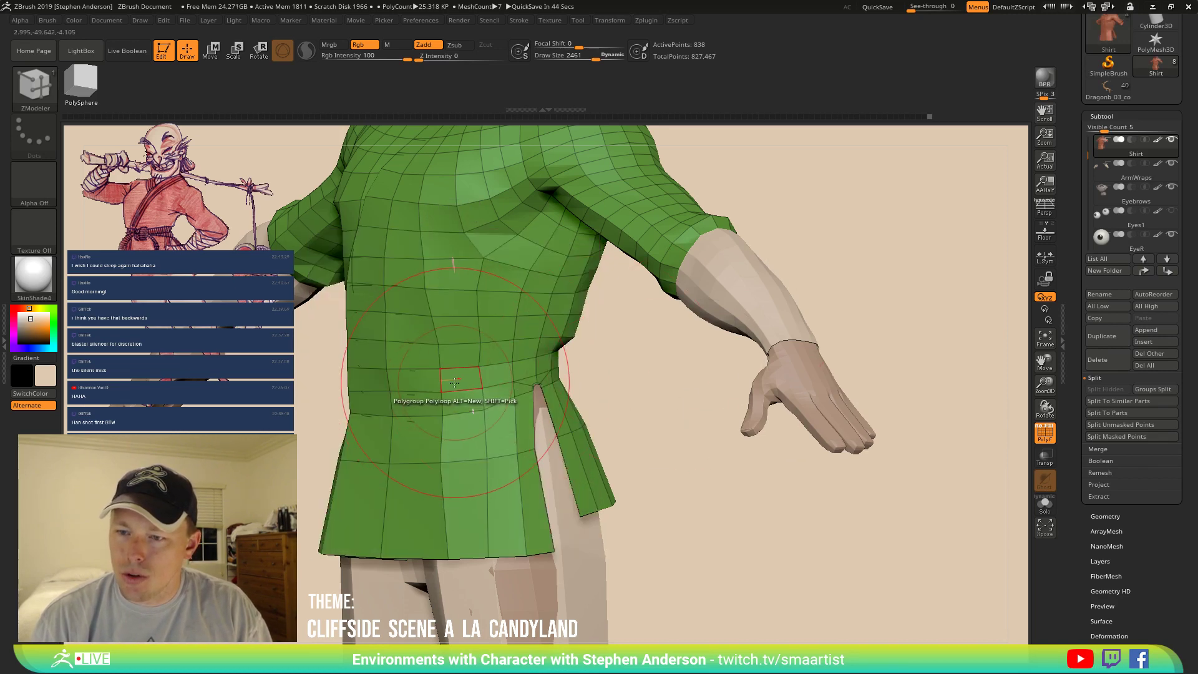
pyautogui.click(454, 382)
pyautogui.moveTo(455, 382); pyautogui.dragTo(497, 397, button='right')
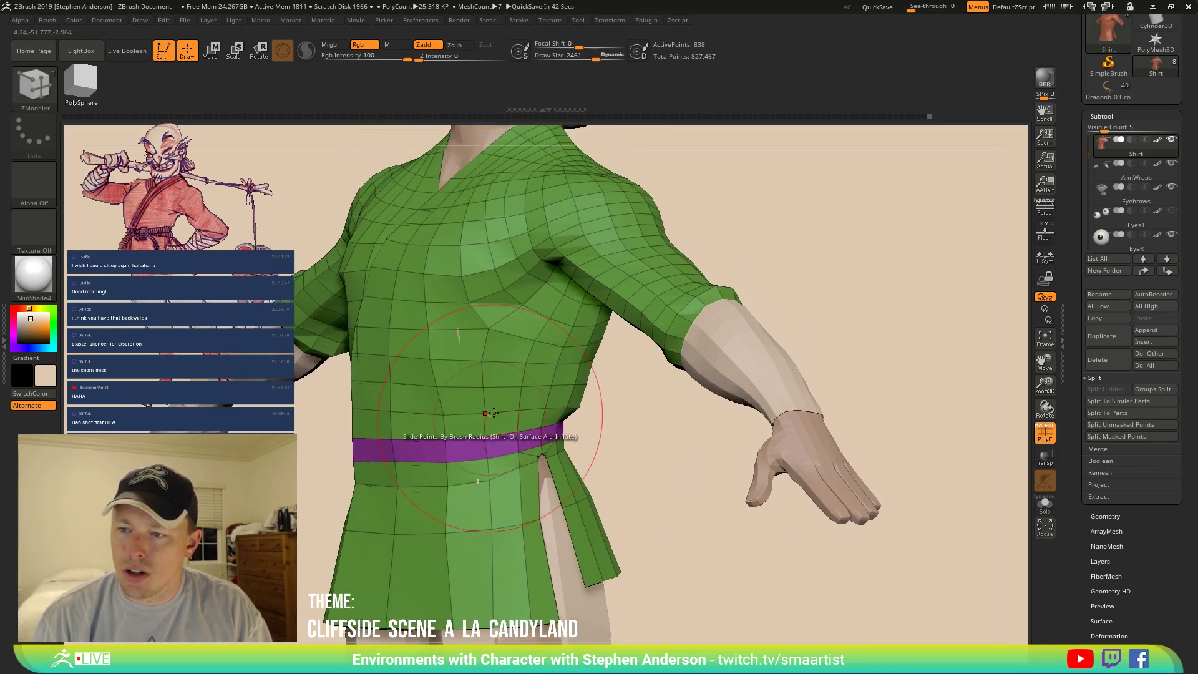
# Extend the waist band's polygroup over the upper shirt with the Polygroup Island target.
pyautogui.press('space')
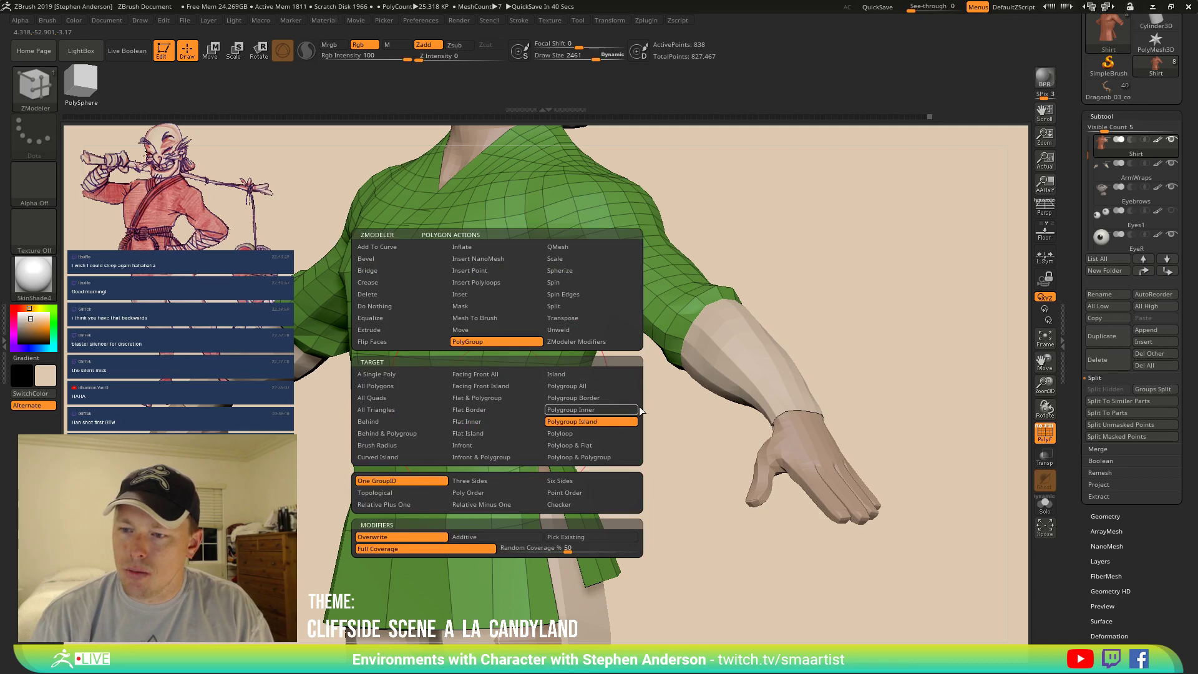
pyautogui.click(497, 377)
pyautogui.keyDown('alt'); pyautogui.moveTo(508, 298); pyautogui.dragTo(558, 380, button='right'); pyautogui.keyUp('alt')
# Assign a polyloop around each upper sleeve and the sleeve area below it to a separate polygroup.
pyautogui.press('space')
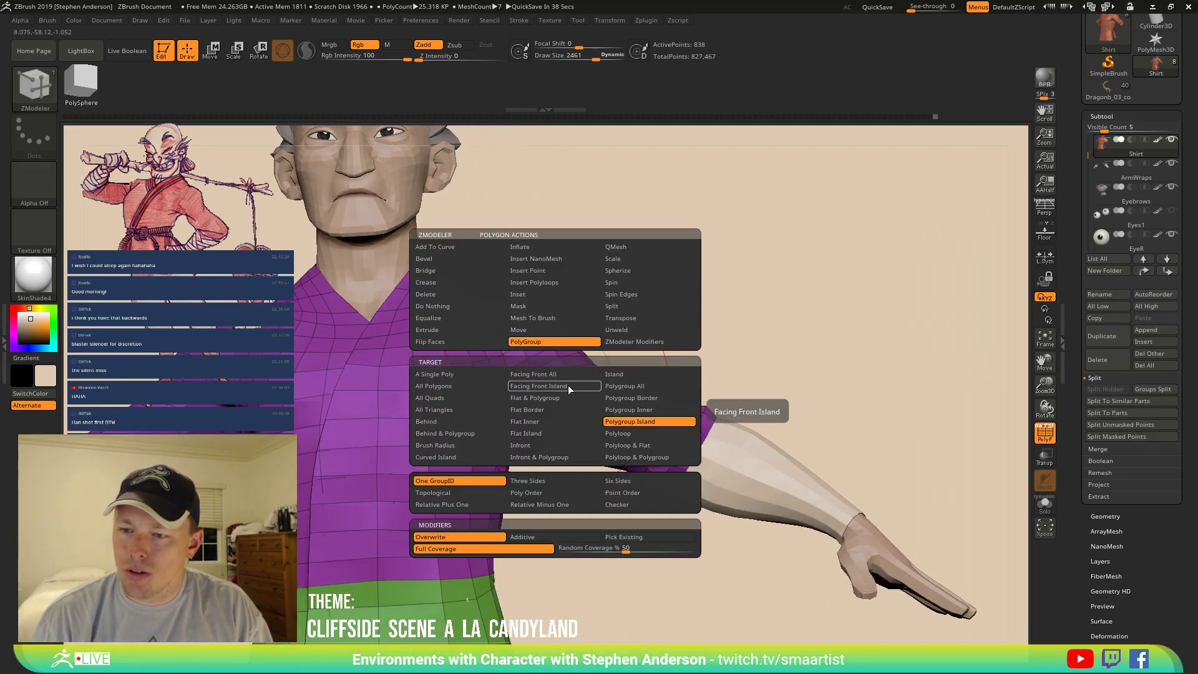
pyautogui.click(632, 435)
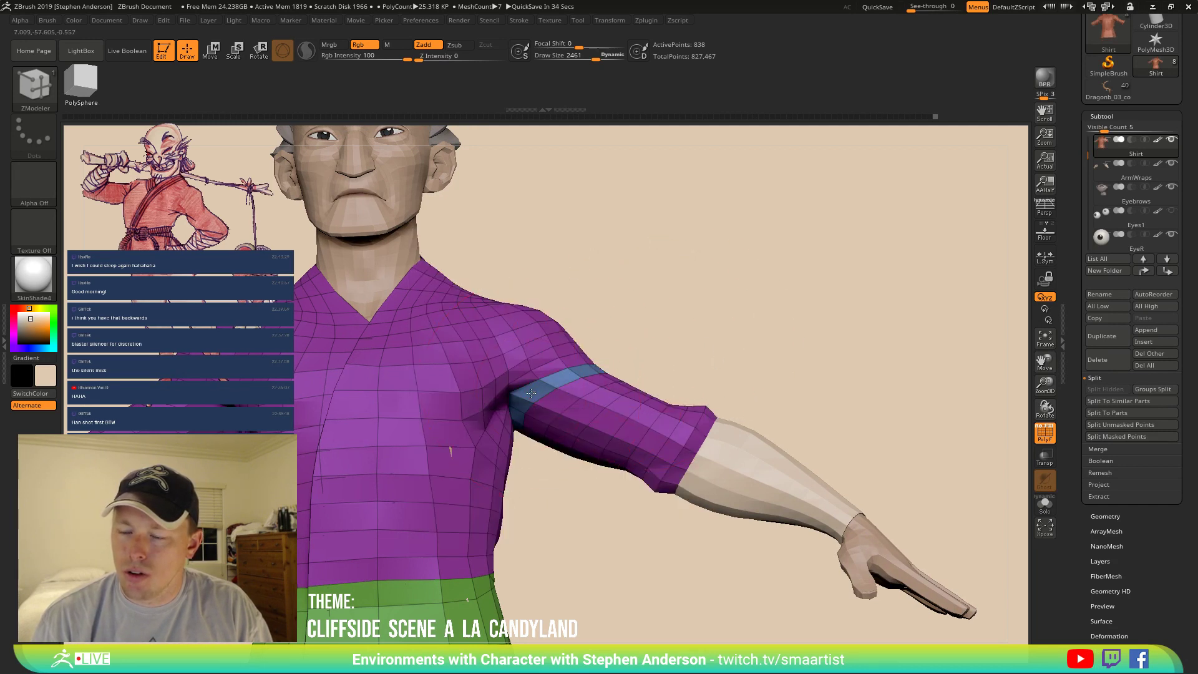
pyautogui.keyDown('alt'); pyautogui.moveTo(490, 411); pyautogui.dragTo(682, 374, button='right'); pyautogui.keyUp('alt')
pyautogui.click(391, 372)
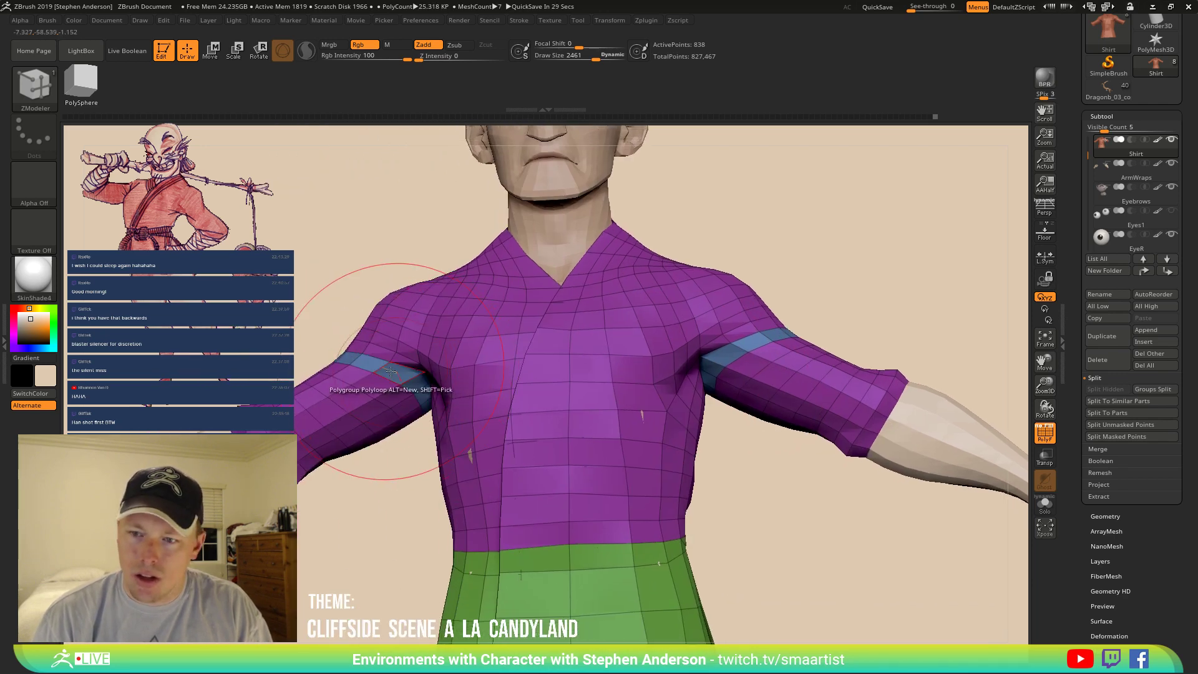
pyautogui.press('space')
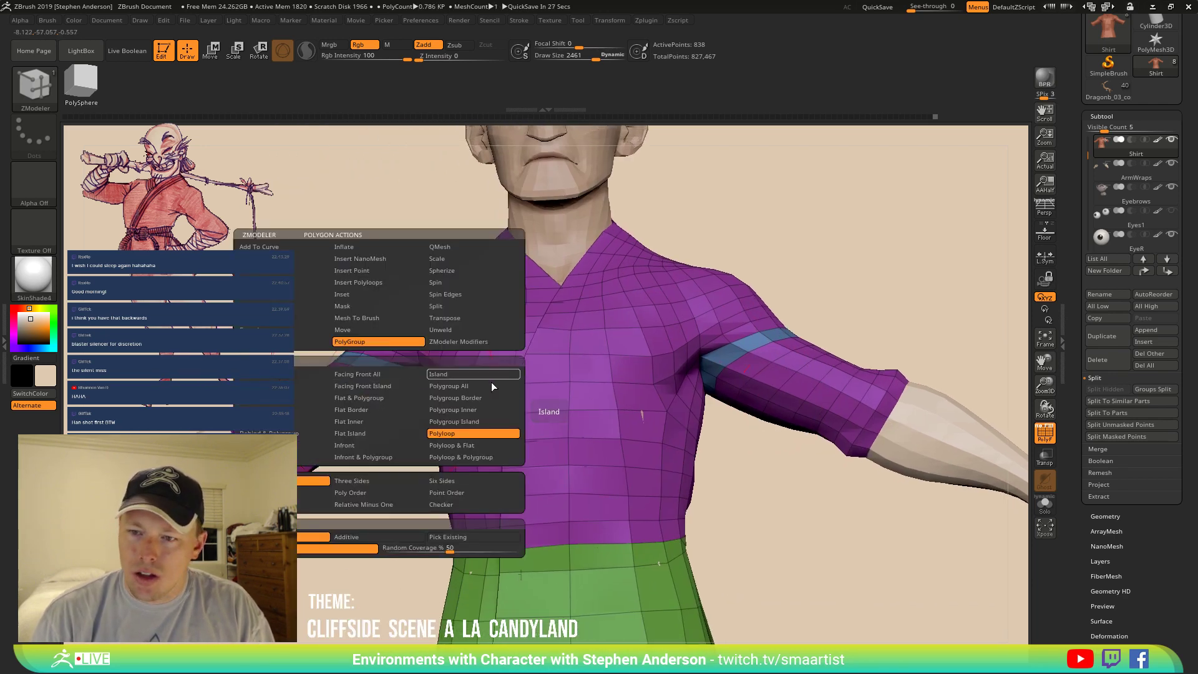
pyautogui.click(758, 376)
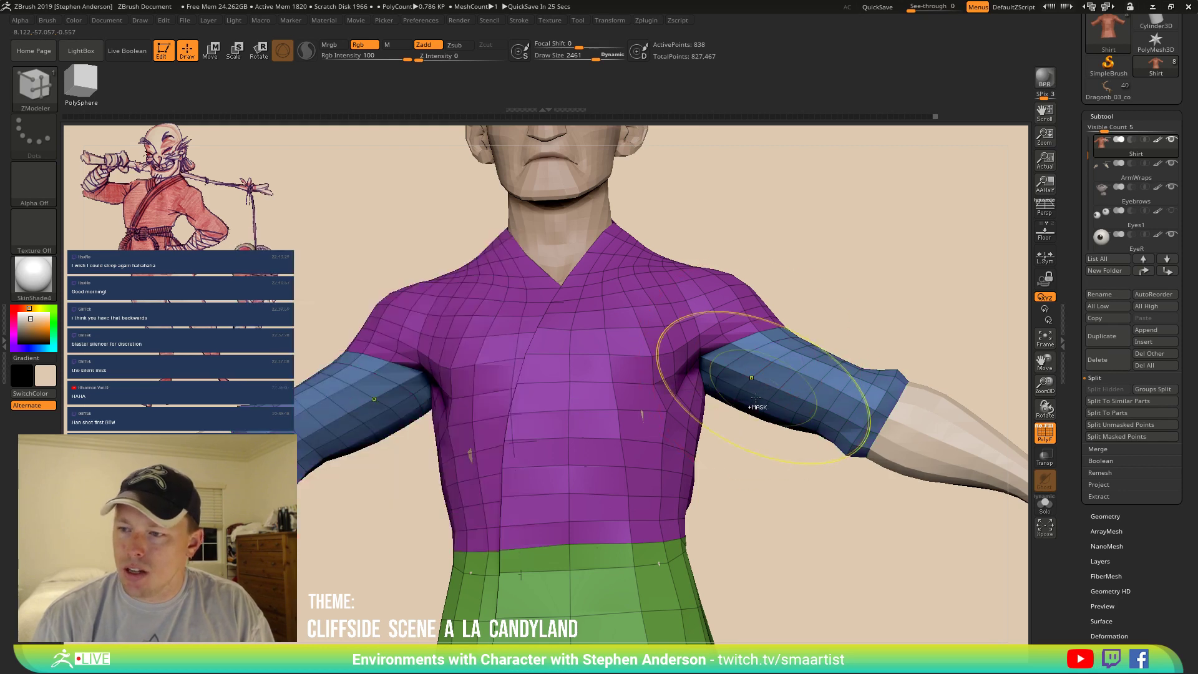
# Undo the separate sleeve polygroups so the shirt is divided only at the waist.
pyautogui.keyDown('ctrl'); pyautogui.moveTo(761, 382); pyautogui.dragTo(593, 294, button='right'); pyautogui.keyUp('ctrl')
pyautogui.moveTo(593, 294); pyautogui.dragTo(629, 417, button='right')
pyautogui.moveTo(630, 416)
pyautogui.keyDown('ctrl'); pyautogui.mouseDown(button='right')
pyautogui.moveTo(633, 329)
pyautogui.moveTo(675, 316)
pyautogui.moveTo(601, 400)
pyautogui.moveTo(580, 407)
pyautogui.moveTo(649, 413)
pyautogui.moveTo(633, 412)
pyautogui.moveTo(632, 430)
pyautogui.moveTo(597, 349)
pyautogui.mouseUp(button='right'); pyautogui.keyUp('ctrl')
pyautogui.press('ctrl')
pyautogui.keyDown('ctrl'); pyautogui.moveTo(597, 350); pyautogui.dragTo(592, 410, button='right'); pyautogui.keyUp('ctrl')
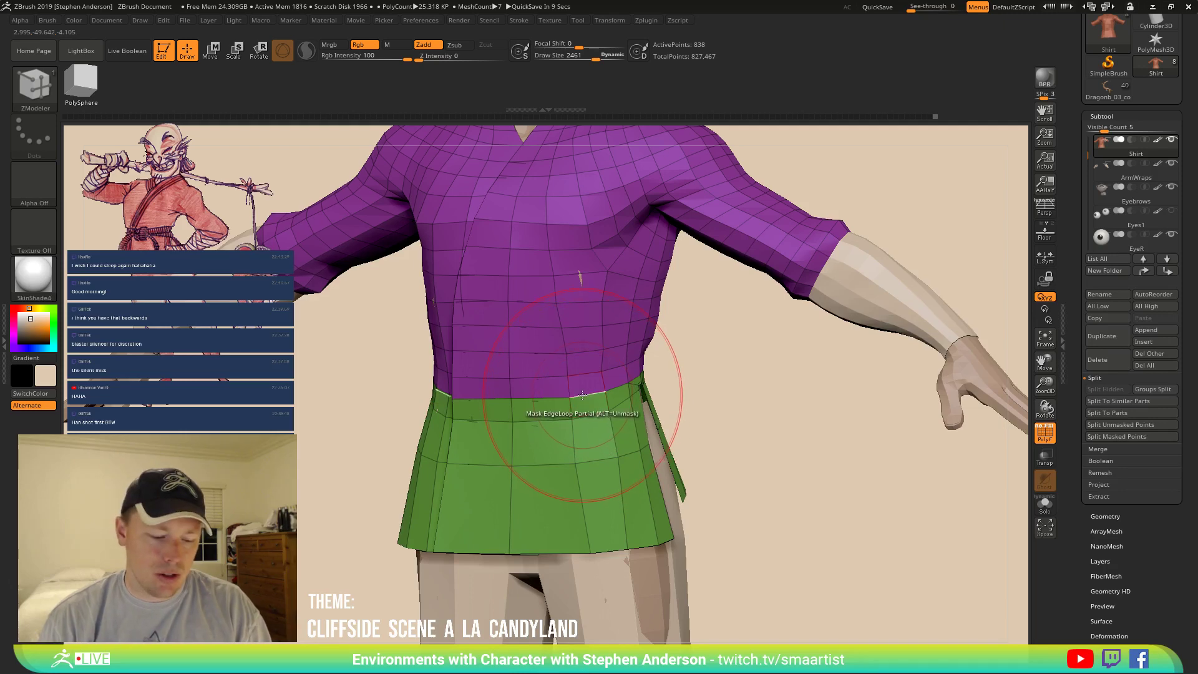
# Turn off the Border option for framing the shirt mesh with curves.
pyautogui.click(462, 21)
pyautogui.click(519, 21)
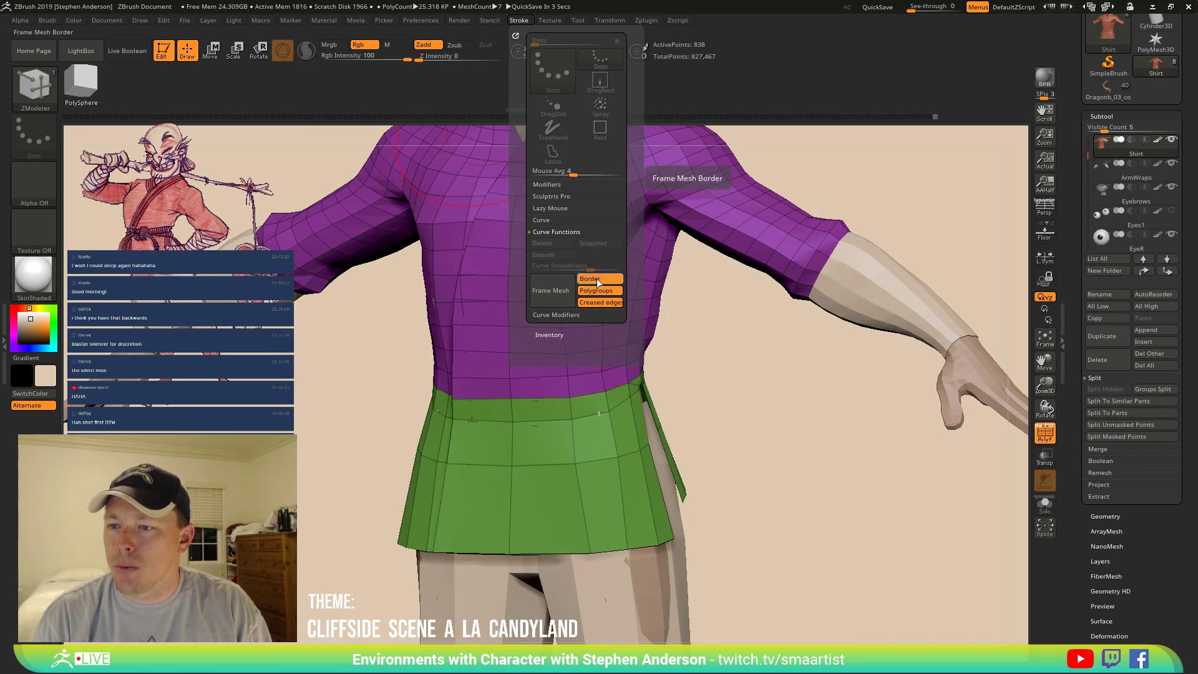
pyautogui.click(597, 279)
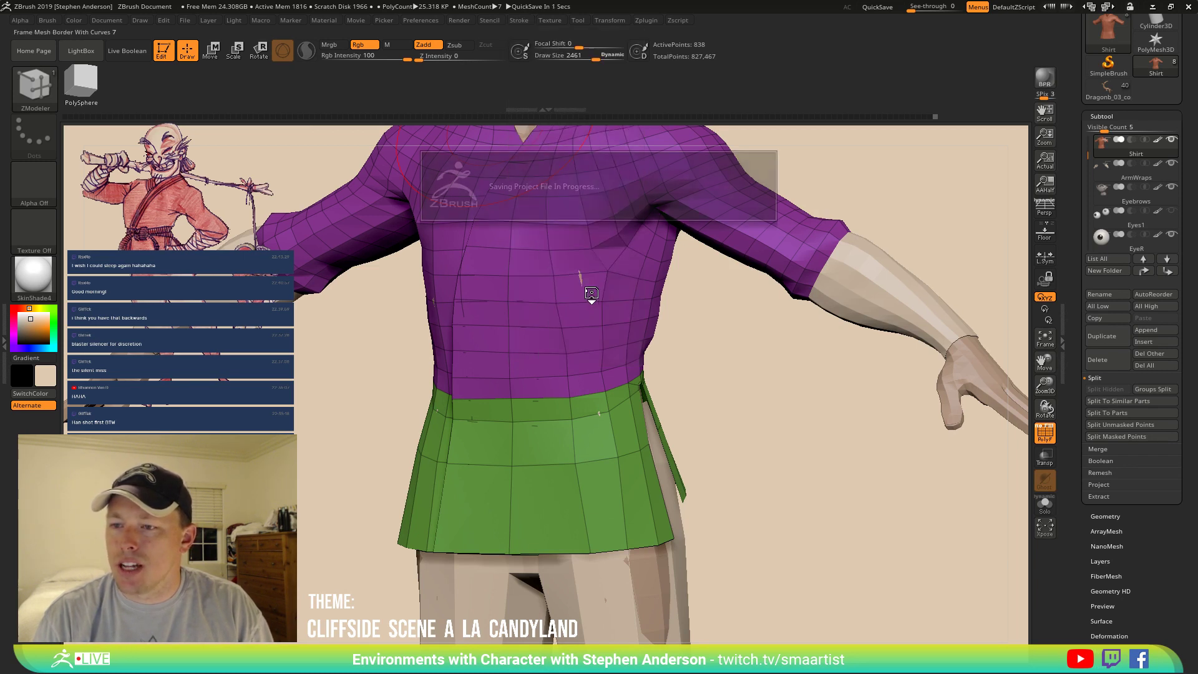
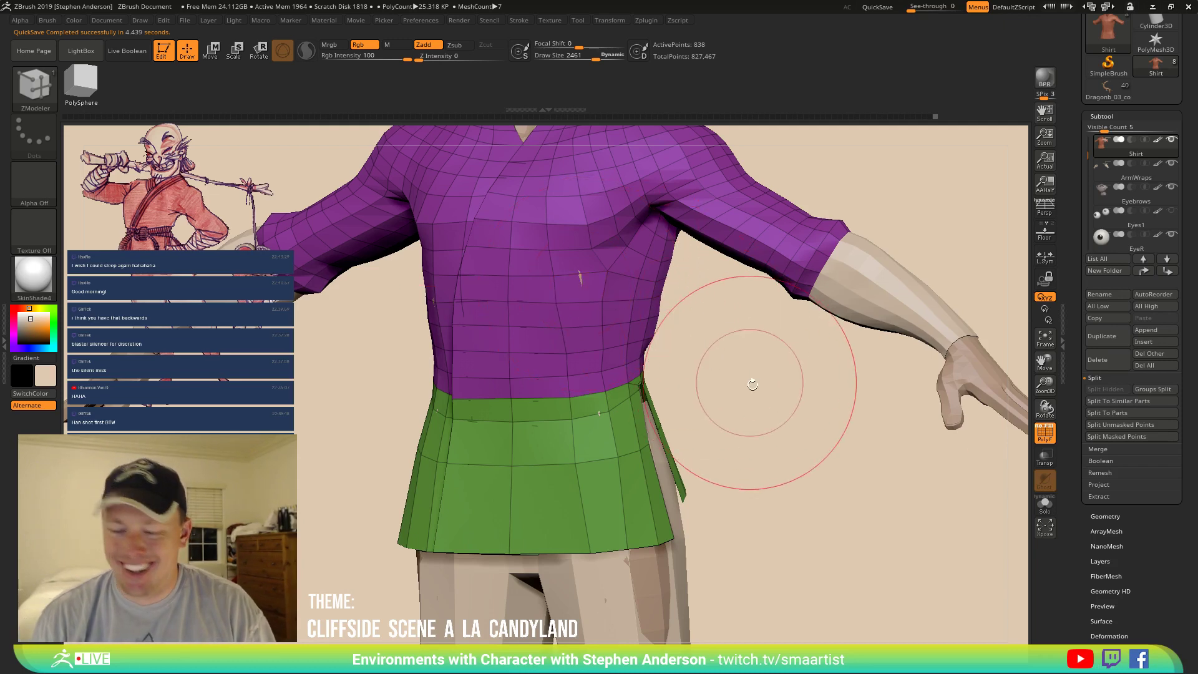
# Save the character tool in the _CandyLand folder under its existing file name.
pyautogui.hotkey('ctrl', 's')
pyautogui.click(687, 446)
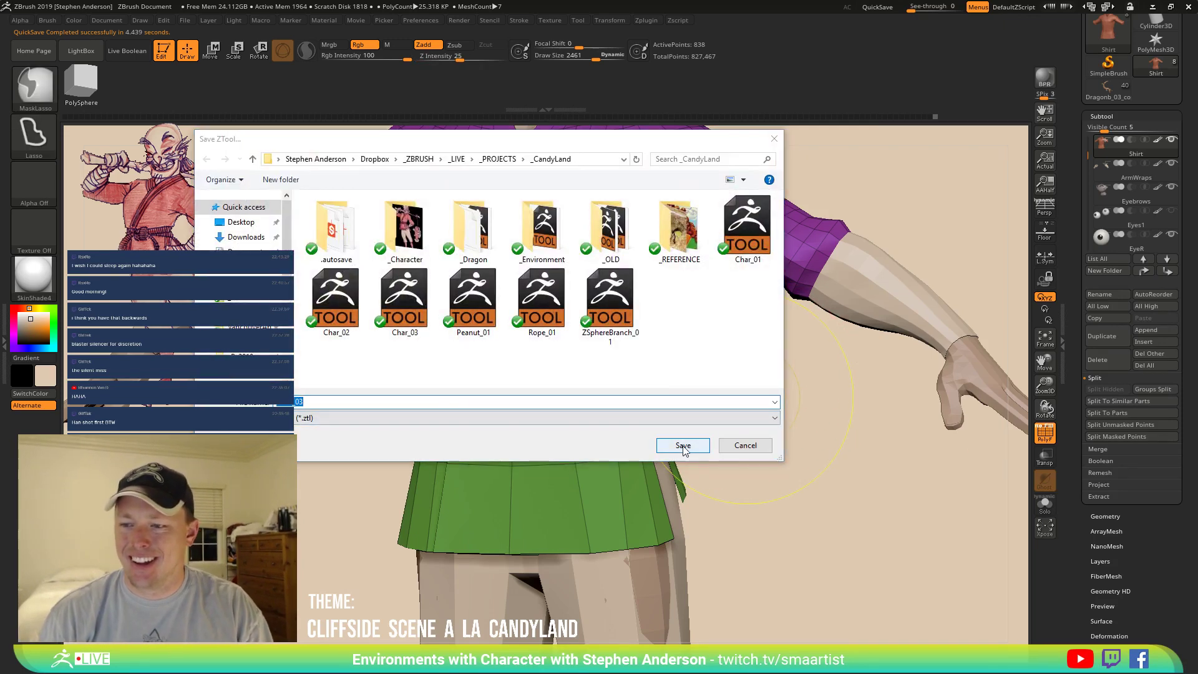
pyautogui.click(654, 331)
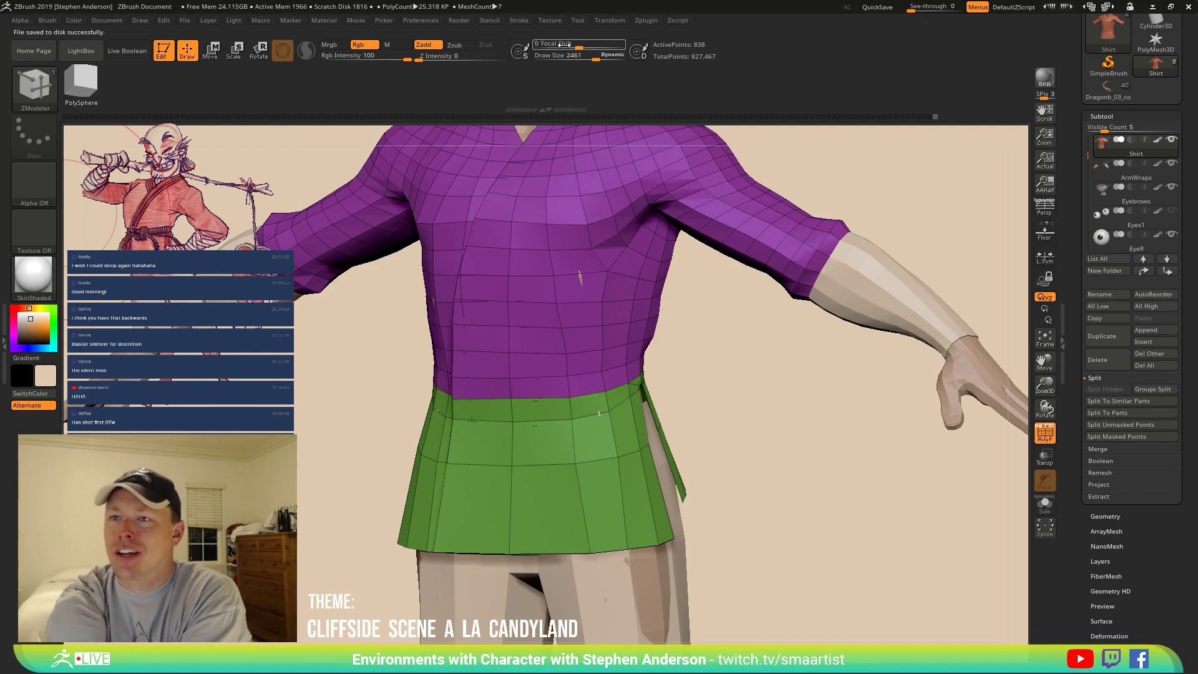
# Frame the shirt mesh with a curve along the waist polygroup boundary and choose the CurveStrapSnap brush.
pyautogui.click(518, 20)
pyautogui.click(554, 290)
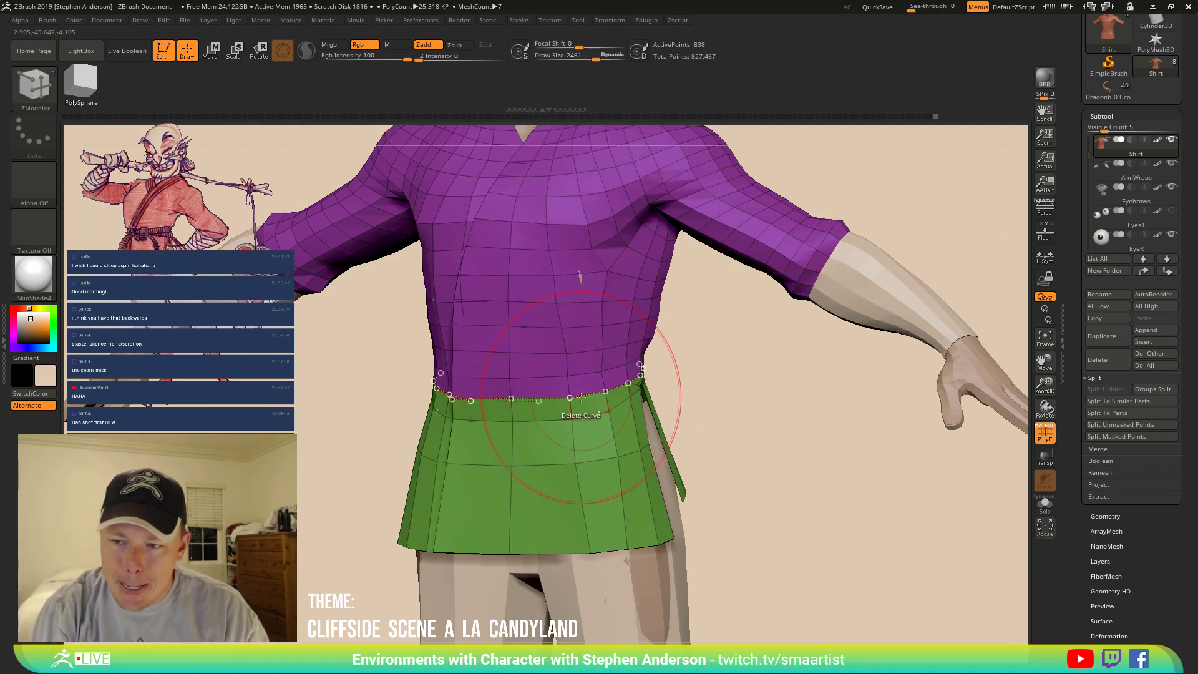
pyautogui.press('b')
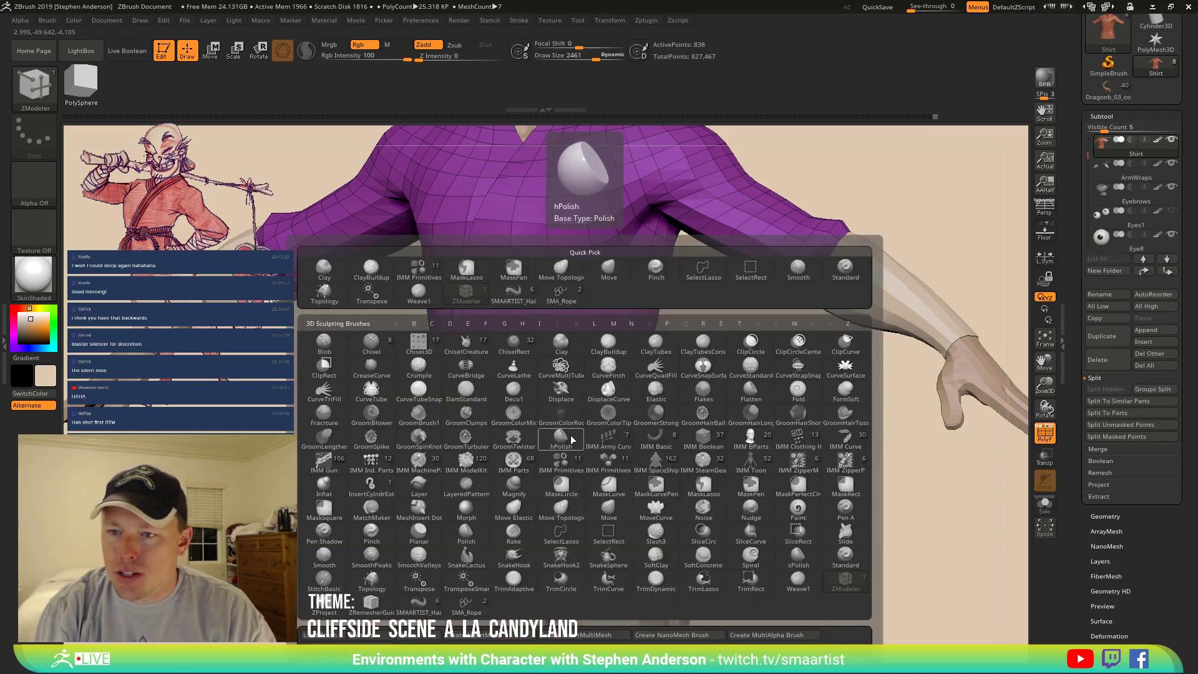
pyautogui.press('c')
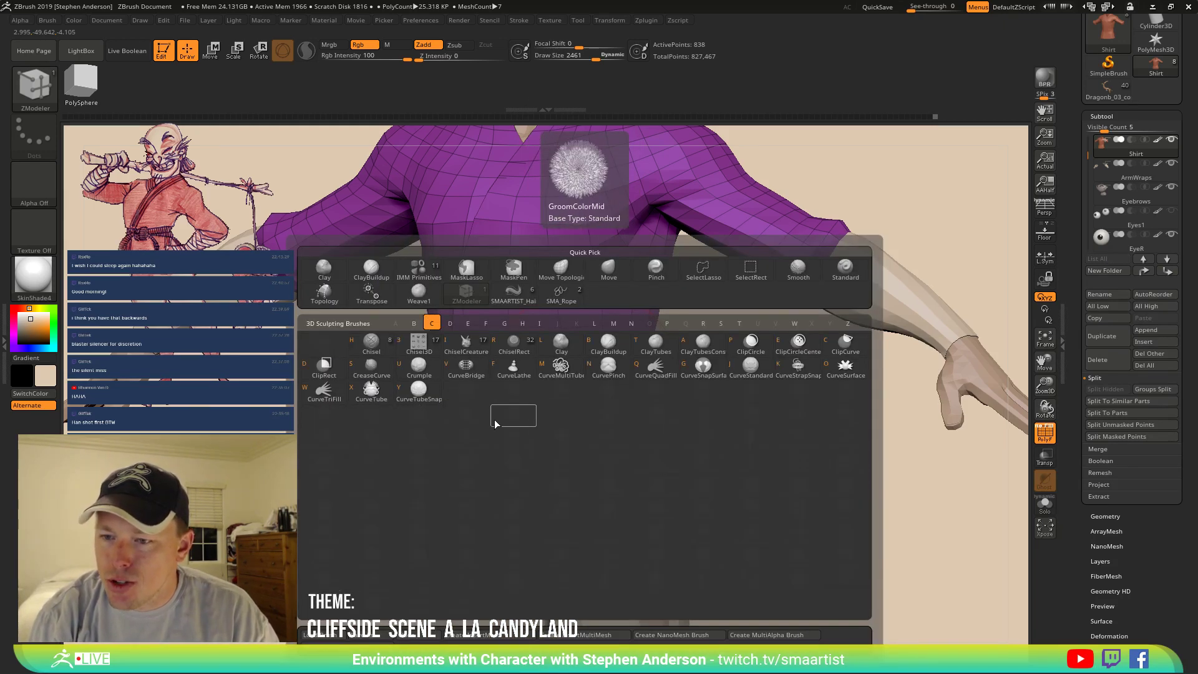
pyautogui.click(796, 370)
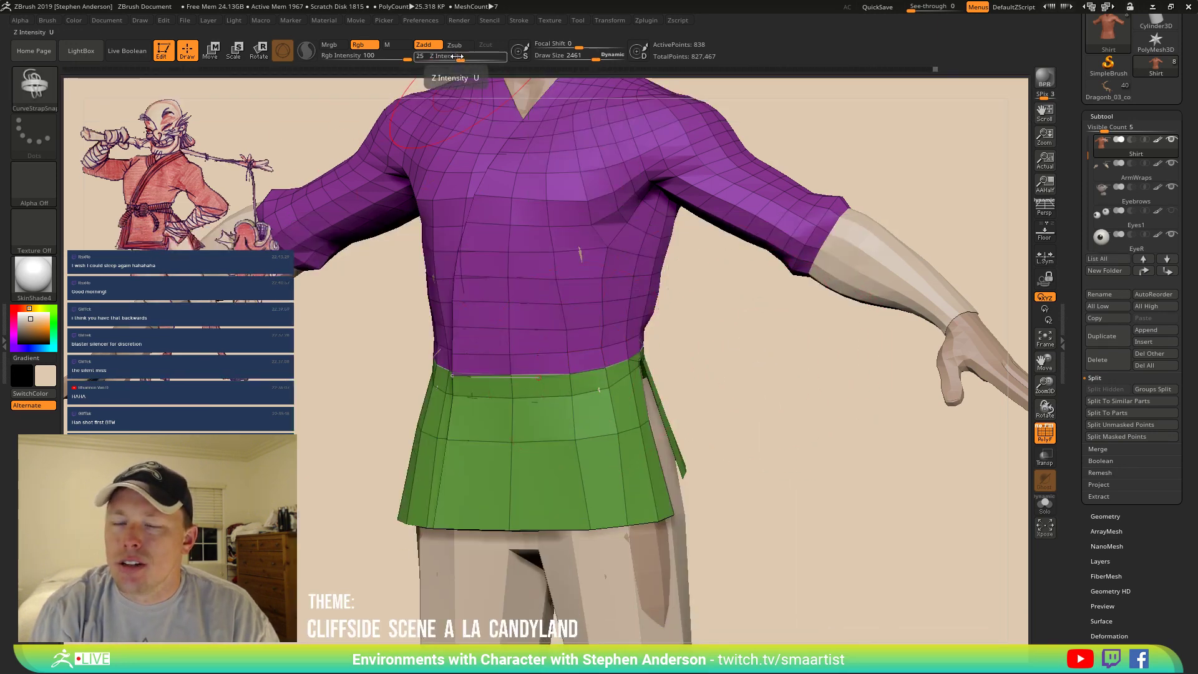
# Set the draw size to 616 and generate a belt strap along the waist curve.
pyautogui.press('s')
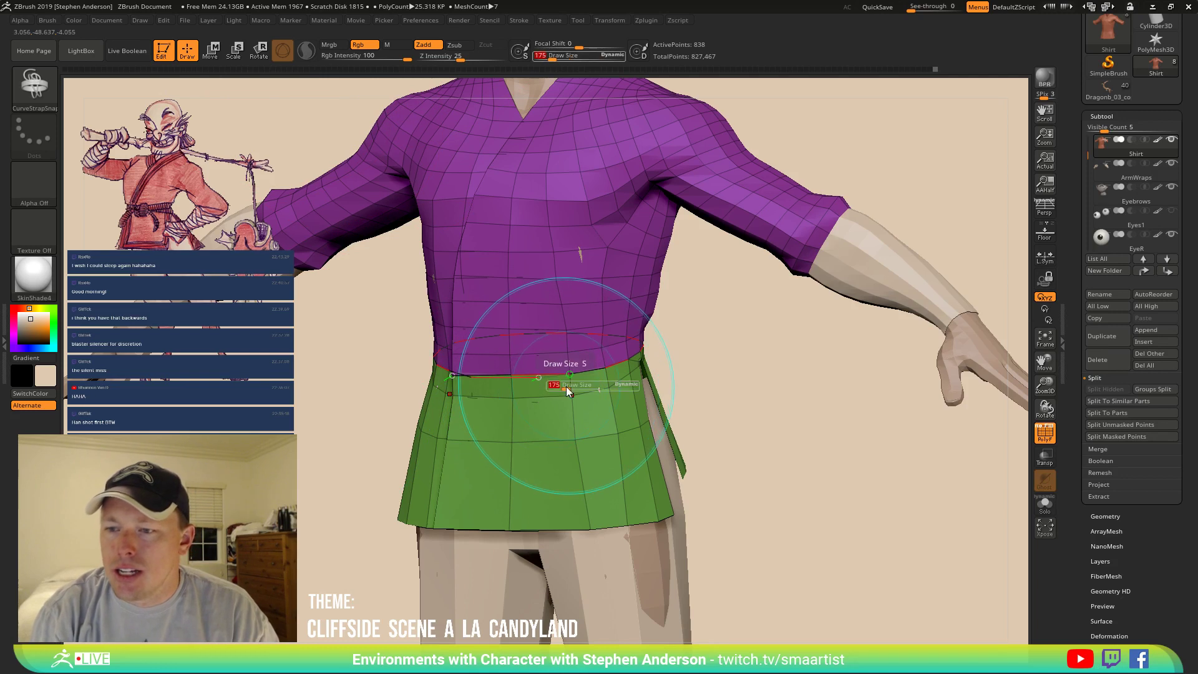
pyautogui.moveTo(574, 387); pyautogui.dragTo(561, 388)
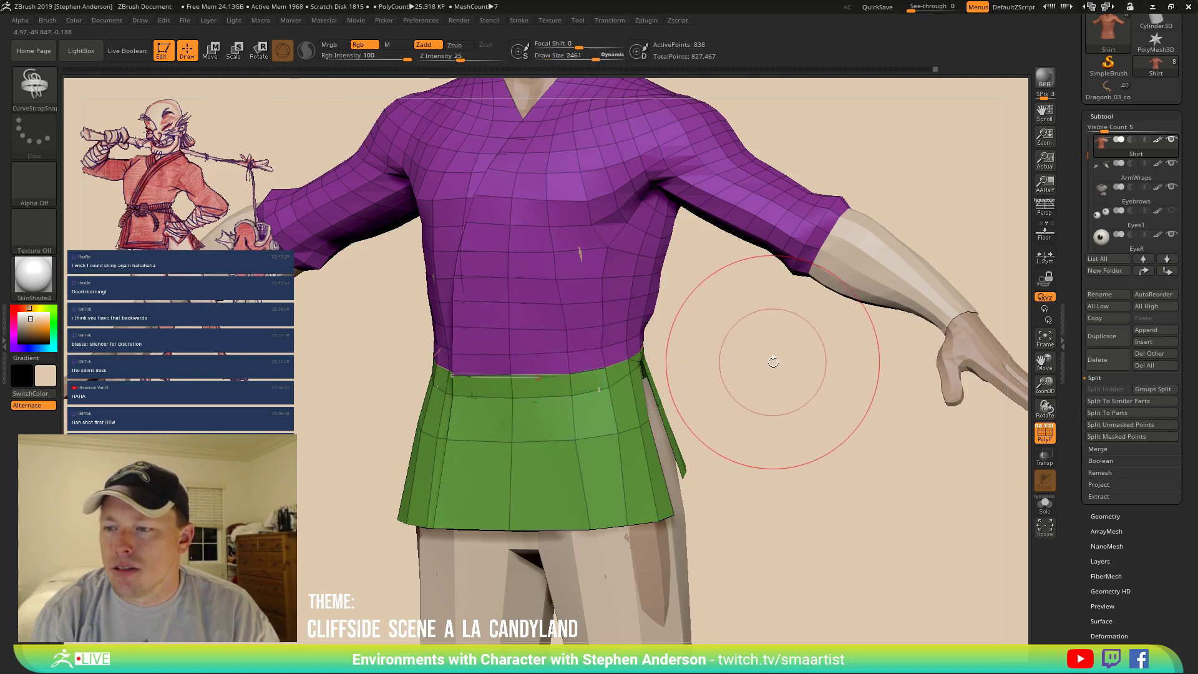
pyautogui.press('s')
pyautogui.moveTo(772, 365); pyautogui.dragTo(752, 366)
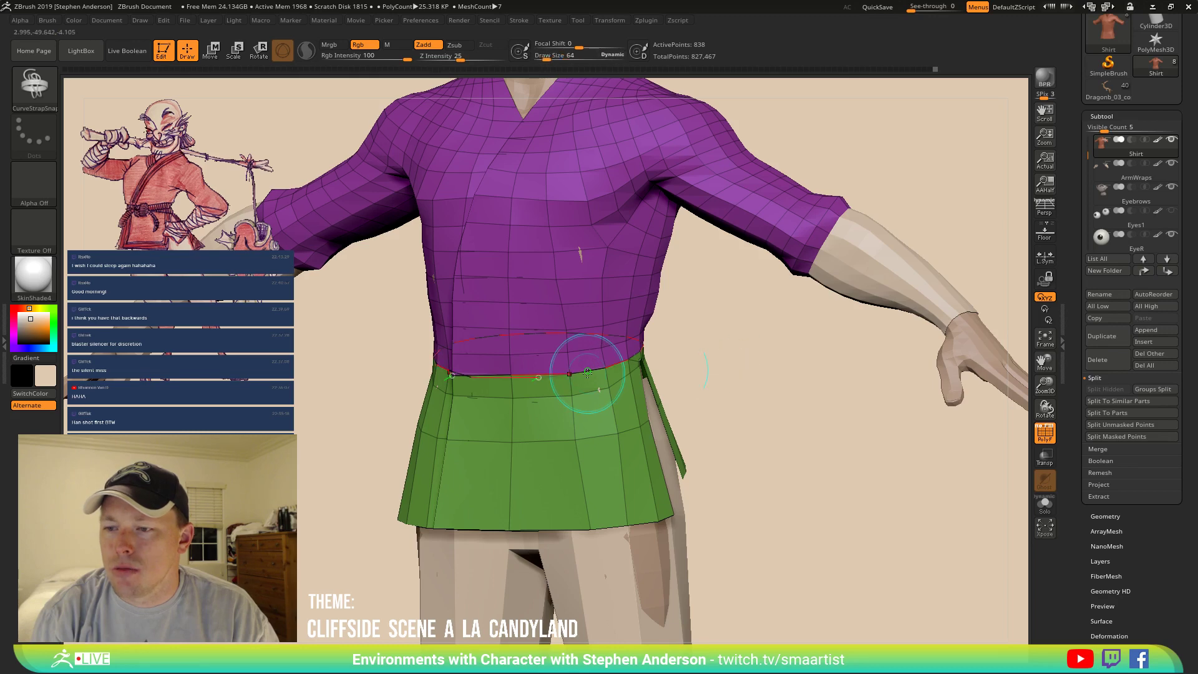
pyautogui.click(577, 356)
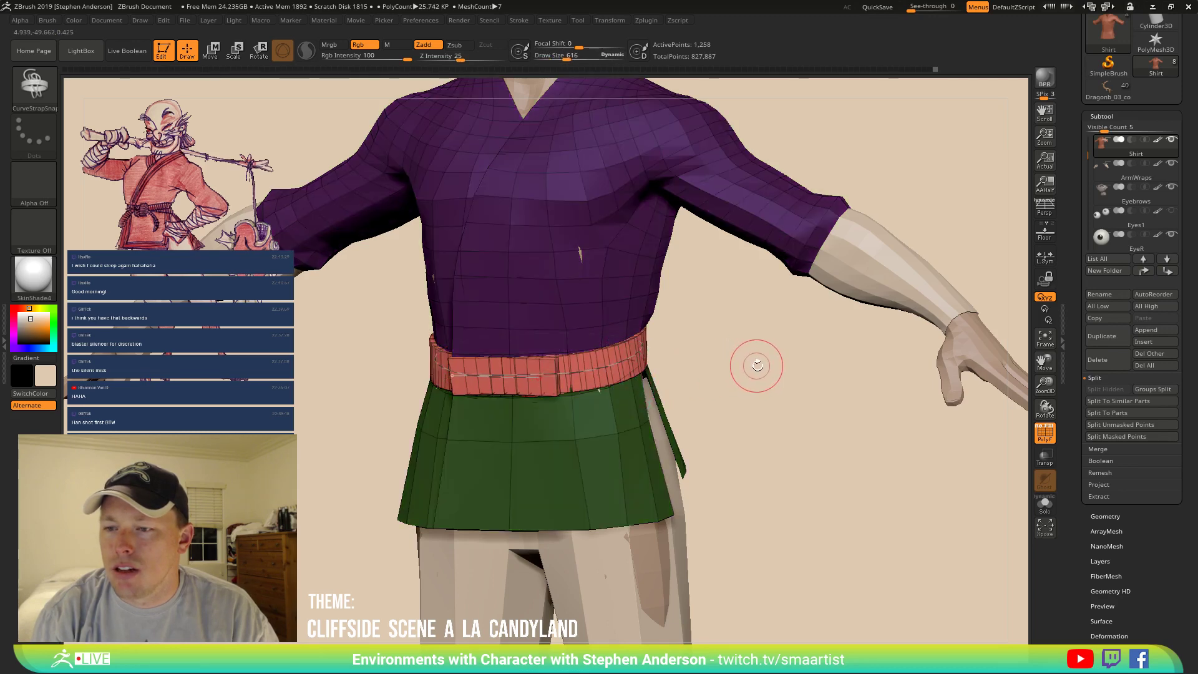
# Increase the curve step and regenerate the belt strap along the waist curve with fewer segments.
pyautogui.click(519, 20)
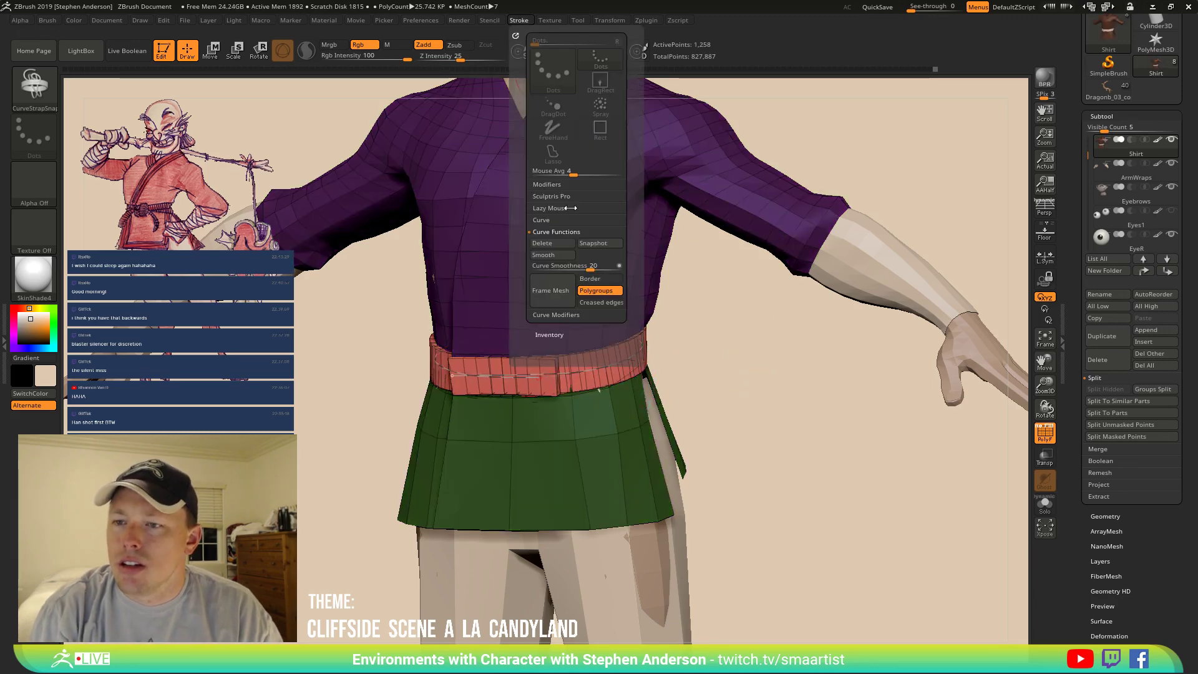
pyautogui.click(542, 220)
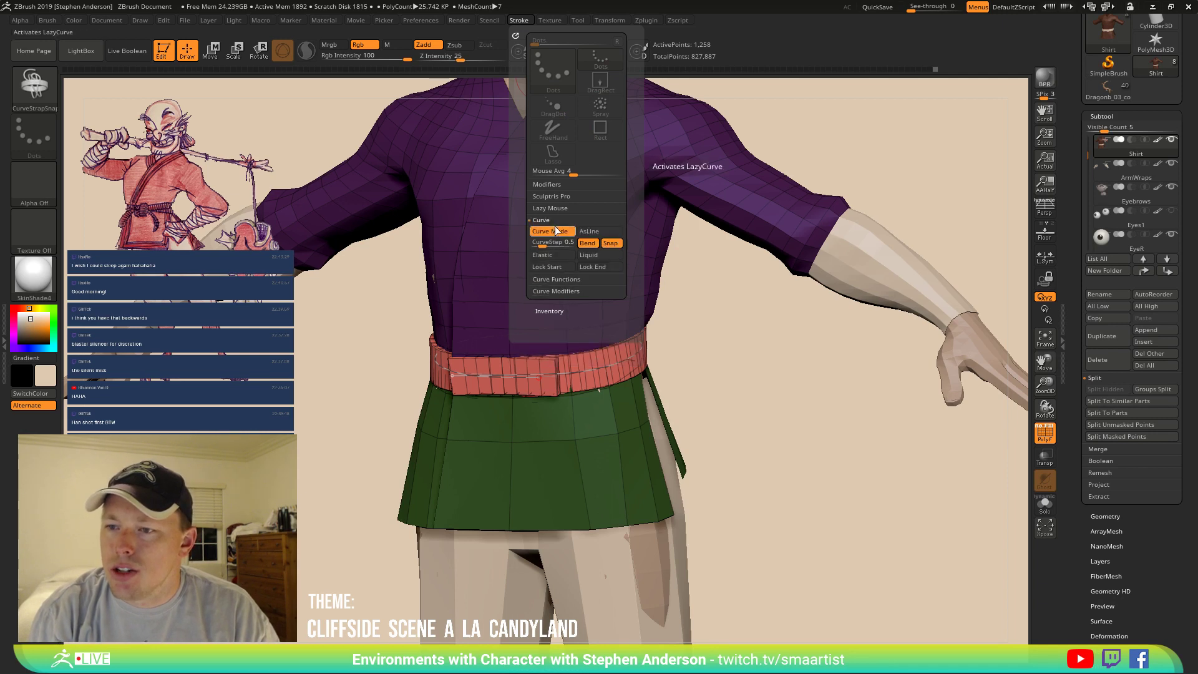
pyautogui.moveTo(556, 243); pyautogui.dragTo(559, 243)
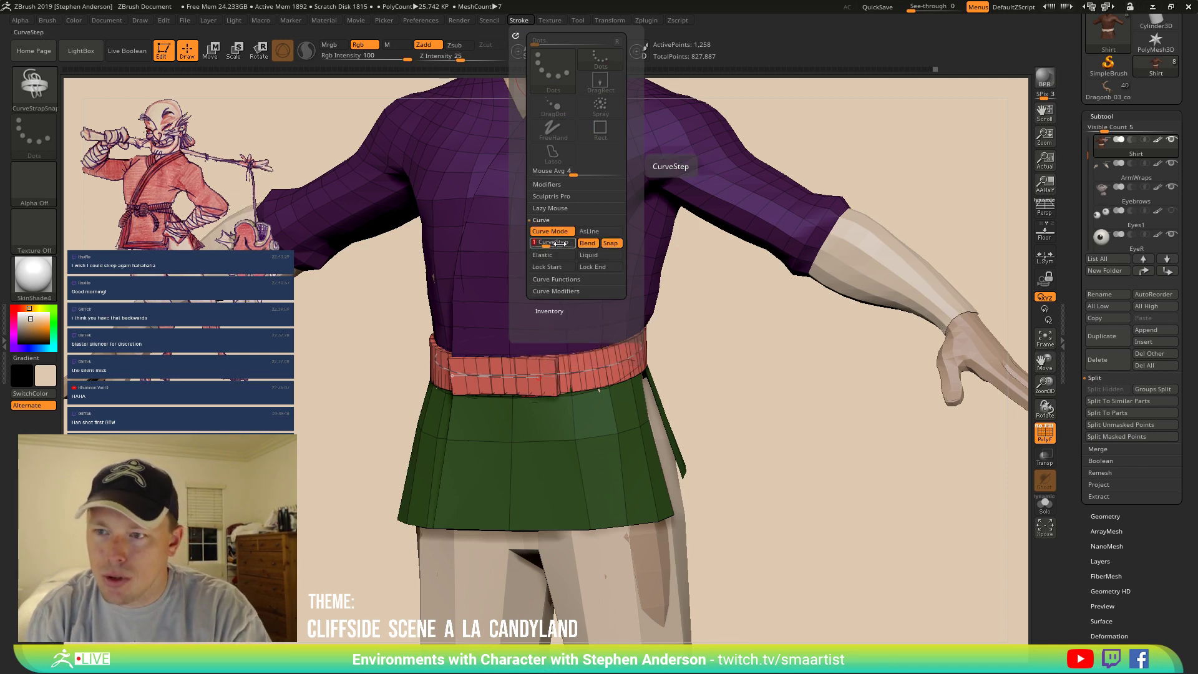
pyautogui.hotkey('ctrl', 'z')
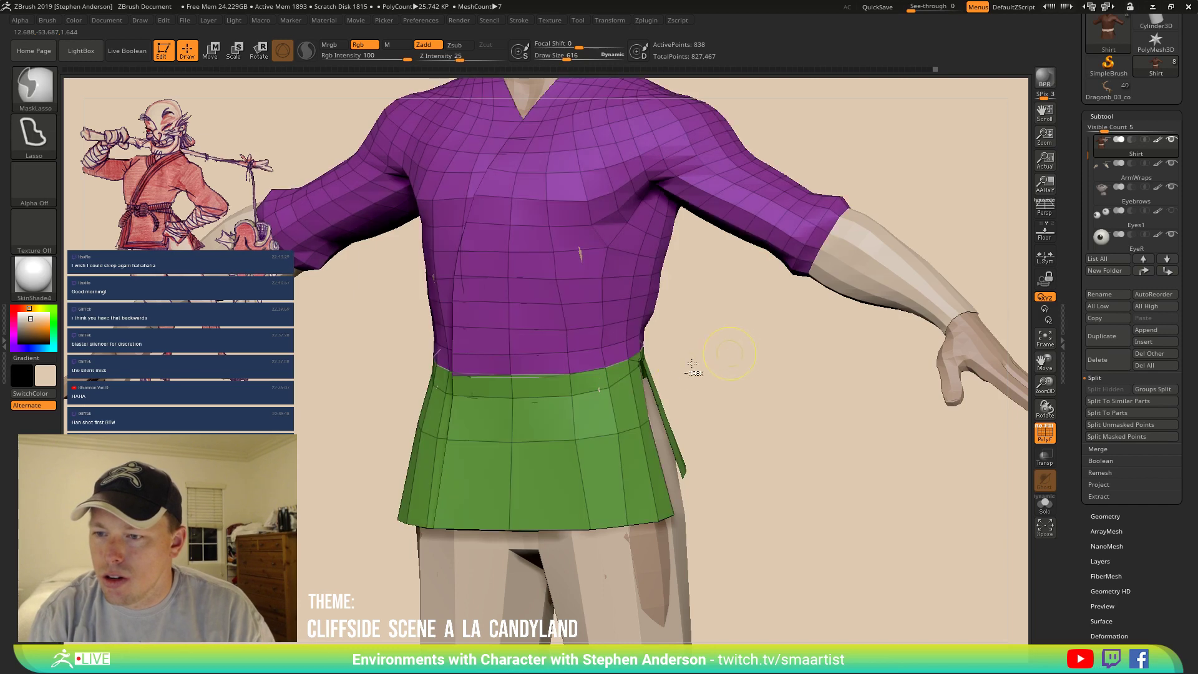
pyautogui.click(586, 371)
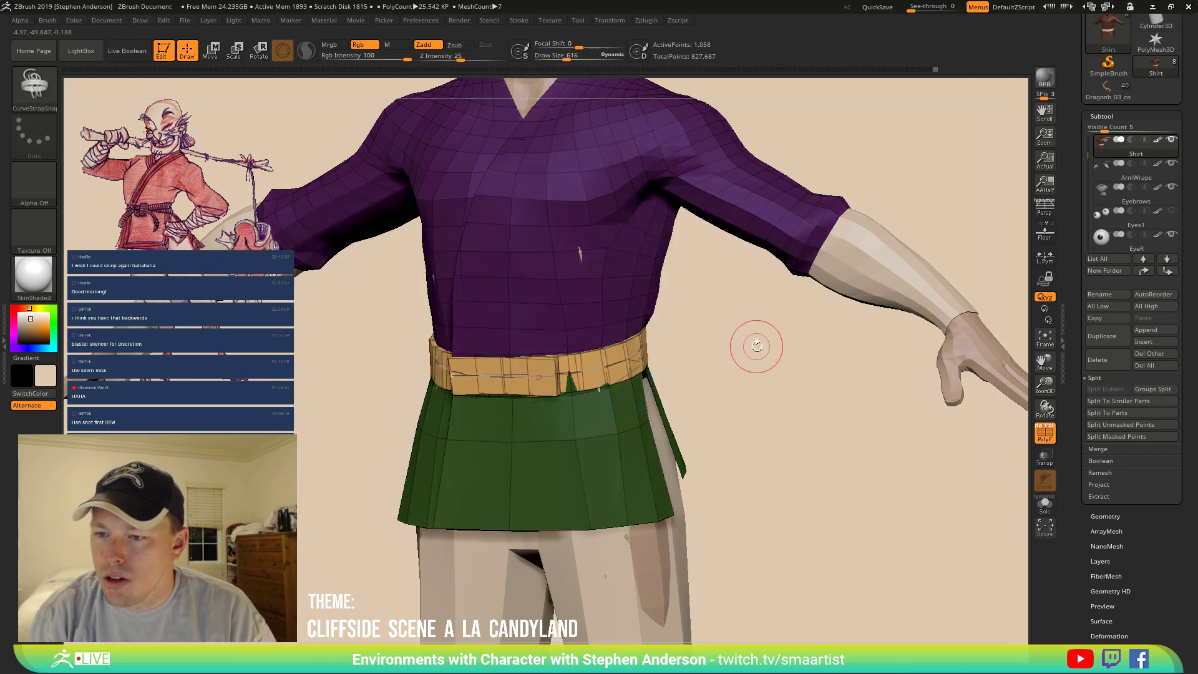
pyautogui.moveTo(757, 347); pyautogui.dragTo(735, 353)
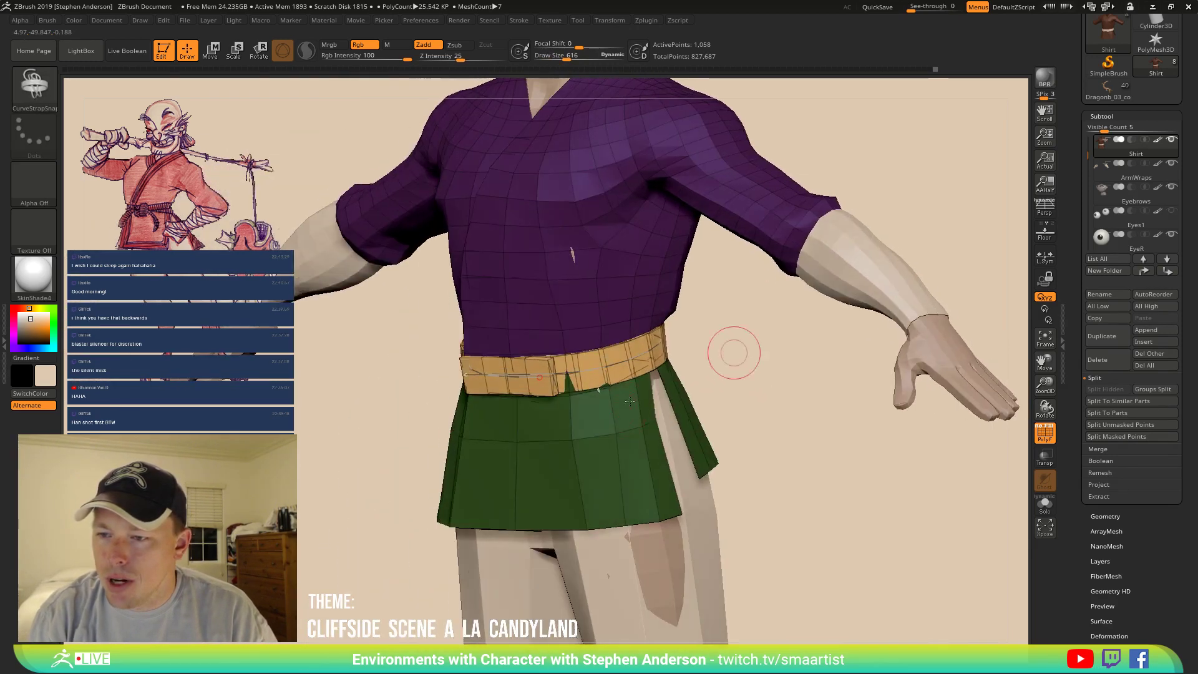
pyautogui.hotkey('ctrl', 'z')
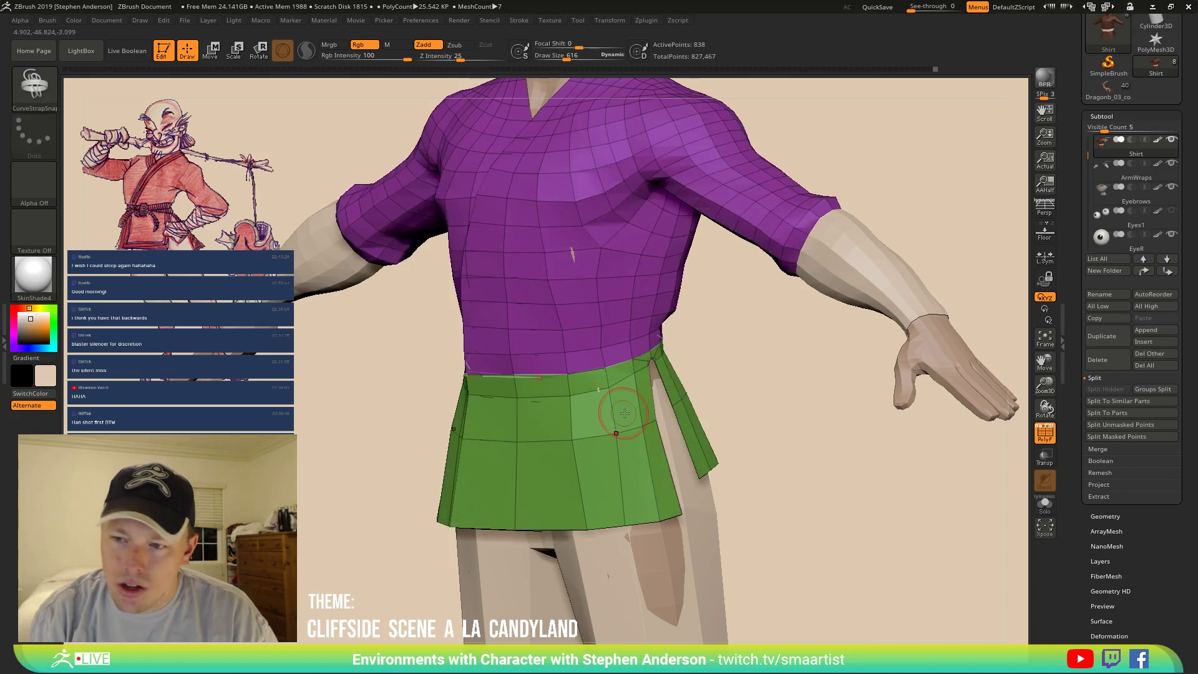
pyautogui.click(624, 366)
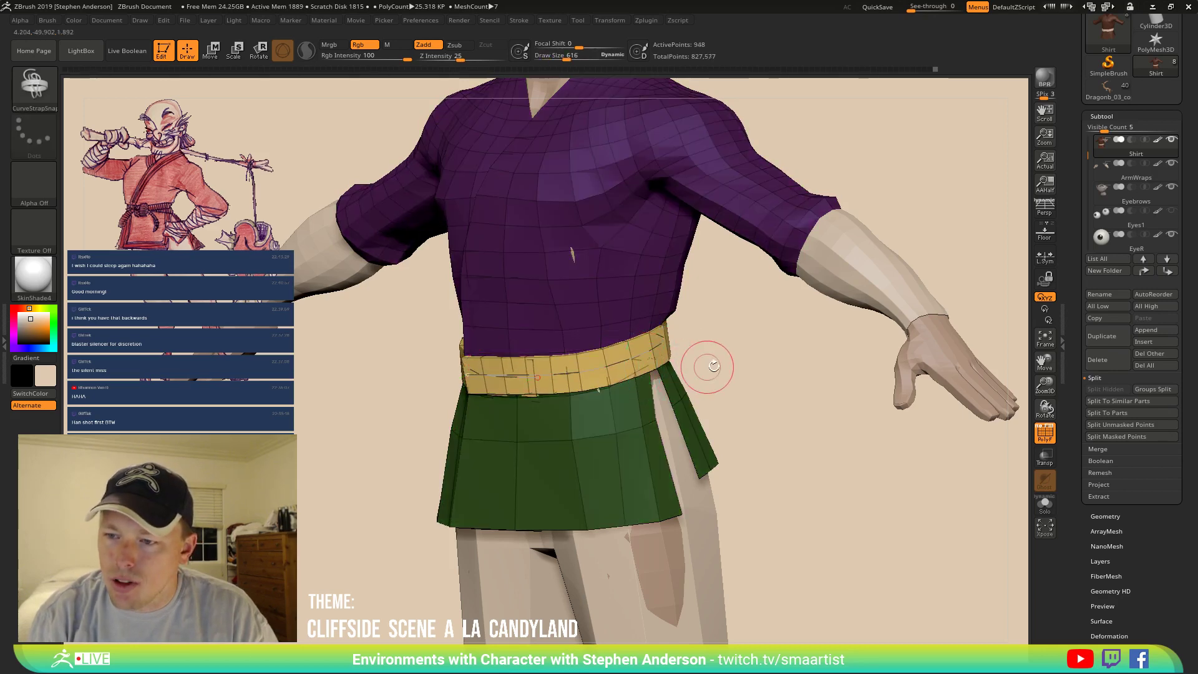
# Choose the Move Topological brush and try to shift the belt strap's overlapping front end.
pyautogui.moveTo(736, 369); pyautogui.dragTo(785, 399, button='right')
pyautogui.moveTo(784, 399); pyautogui.dragTo(770, 401)
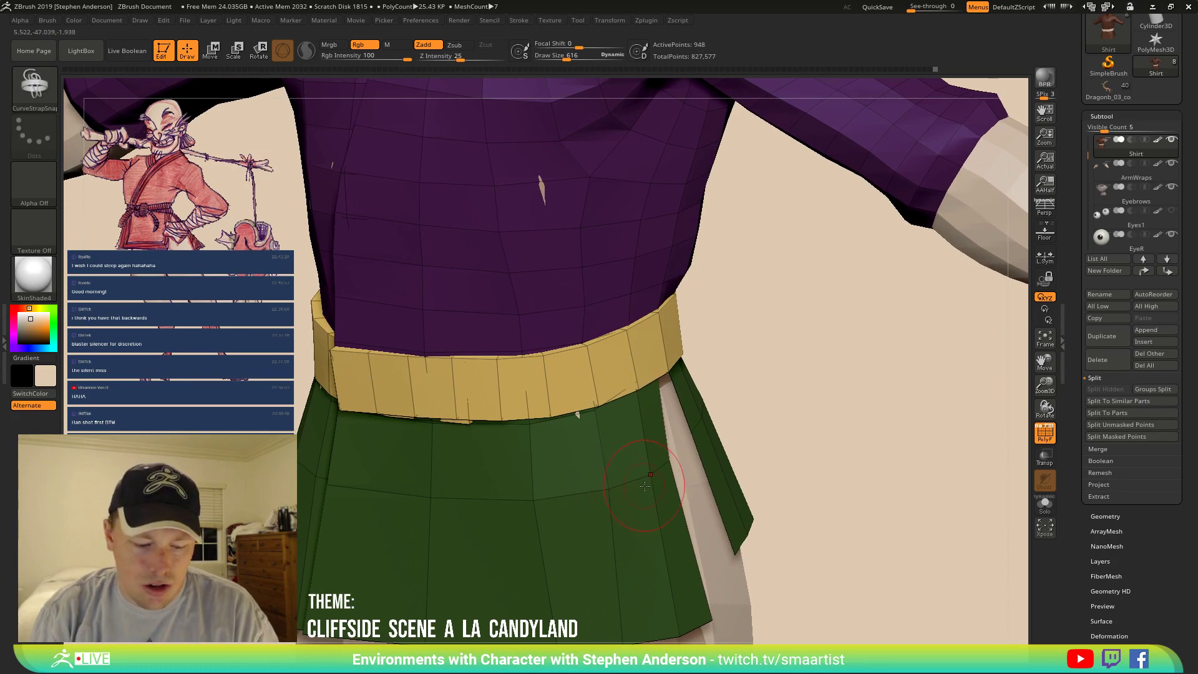
pyautogui.press('b')
pyautogui.press('m')
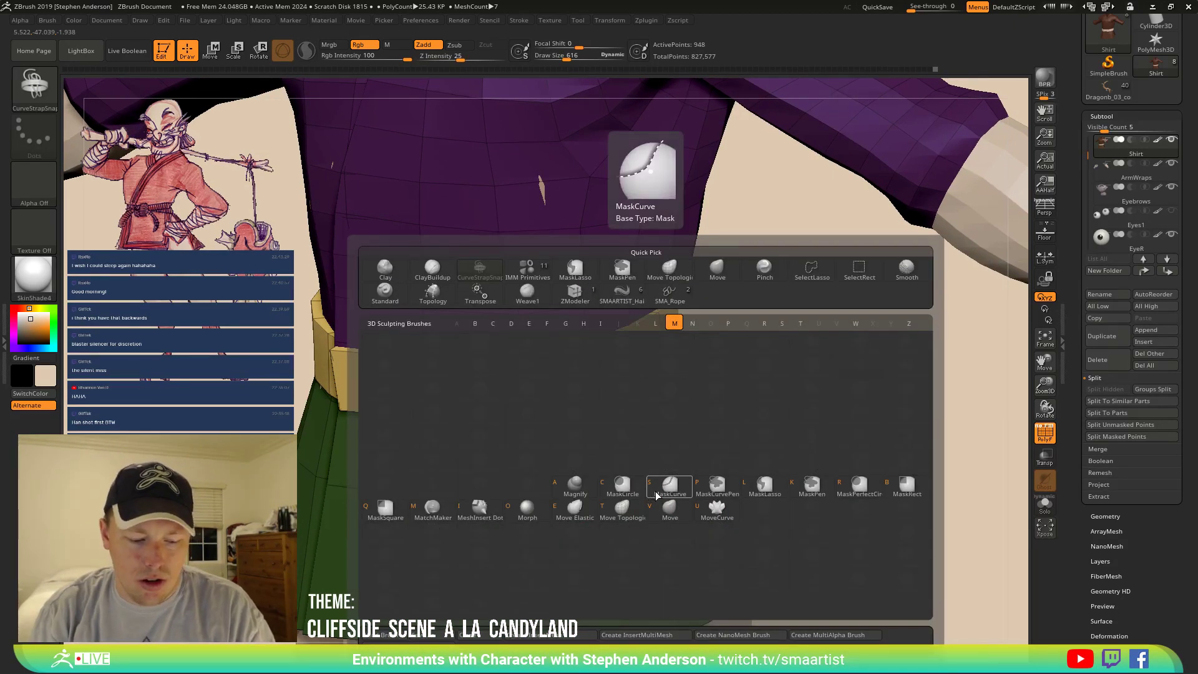
pyautogui.press('v')
pyautogui.moveTo(630, 478)
pyautogui.keyDown('ctrl'); pyautogui.mouseDown(button='right')
pyautogui.moveTo(577, 419)
pyautogui.moveTo(509, 378)
pyautogui.moveTo(528, 377)
pyautogui.moveTo(545, 471)
pyautogui.mouseUp(button='right'); pyautogui.keyUp('ctrl')
pyautogui.press('b')
pyautogui.press('m')
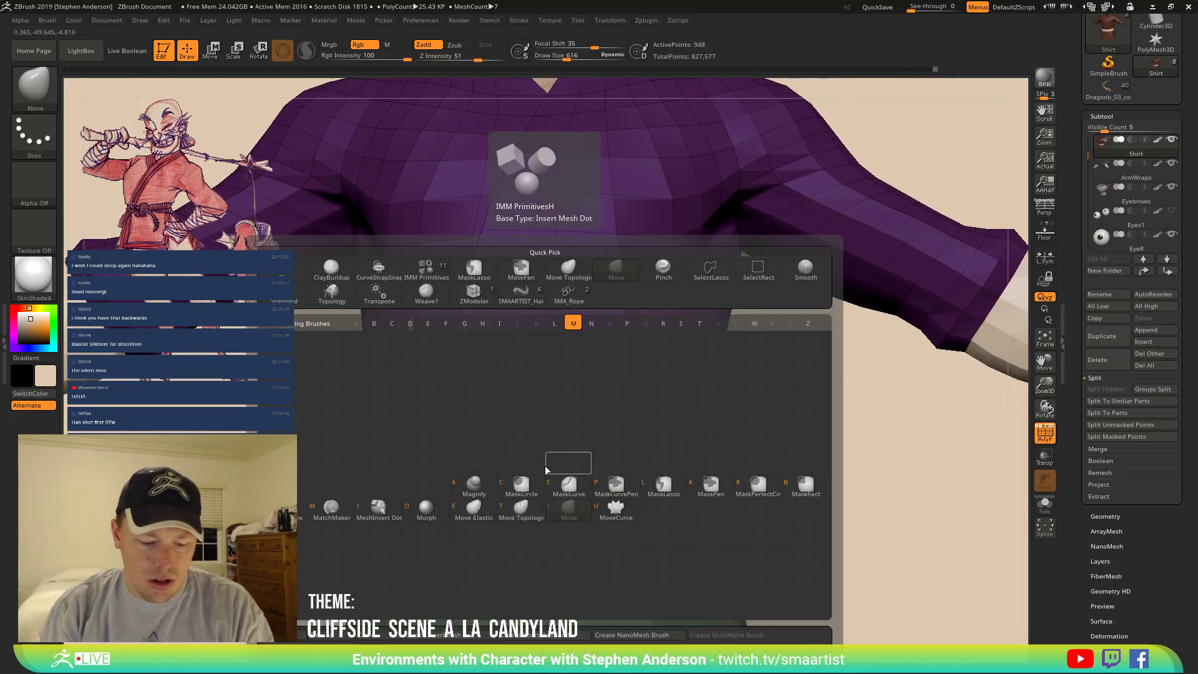
pyautogui.press('t')
pyautogui.moveTo(481, 426); pyautogui.dragTo(463, 445, button='right')
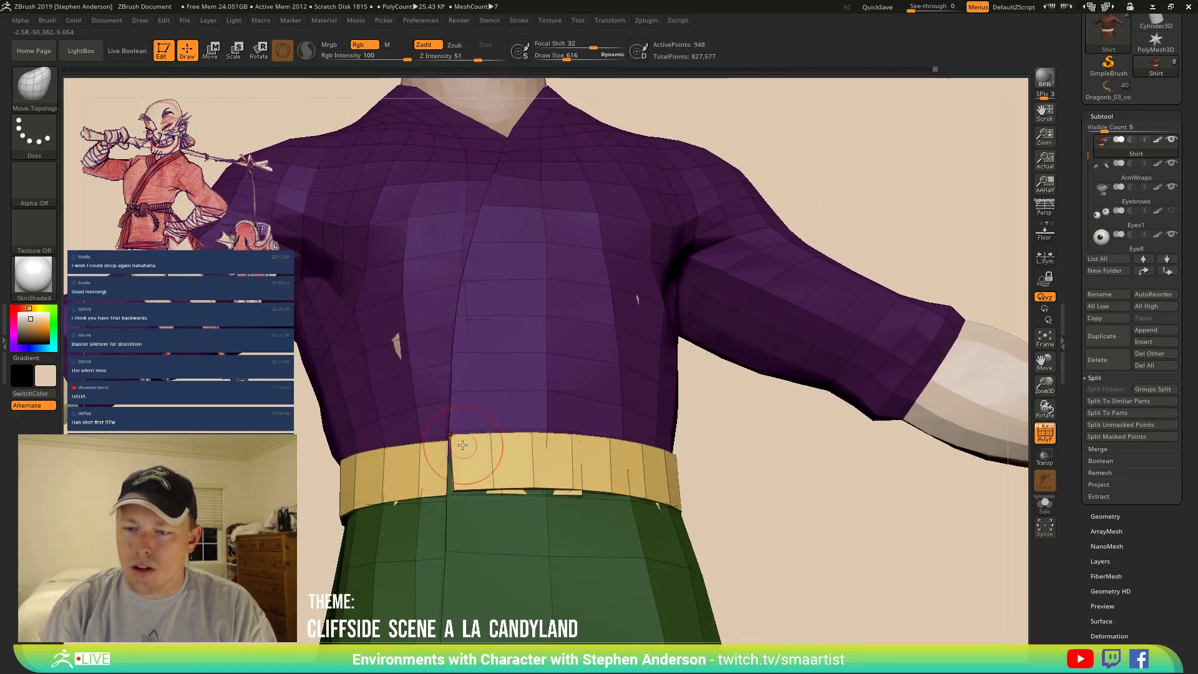
pyautogui.moveTo(472, 445); pyautogui.dragTo(518, 461)
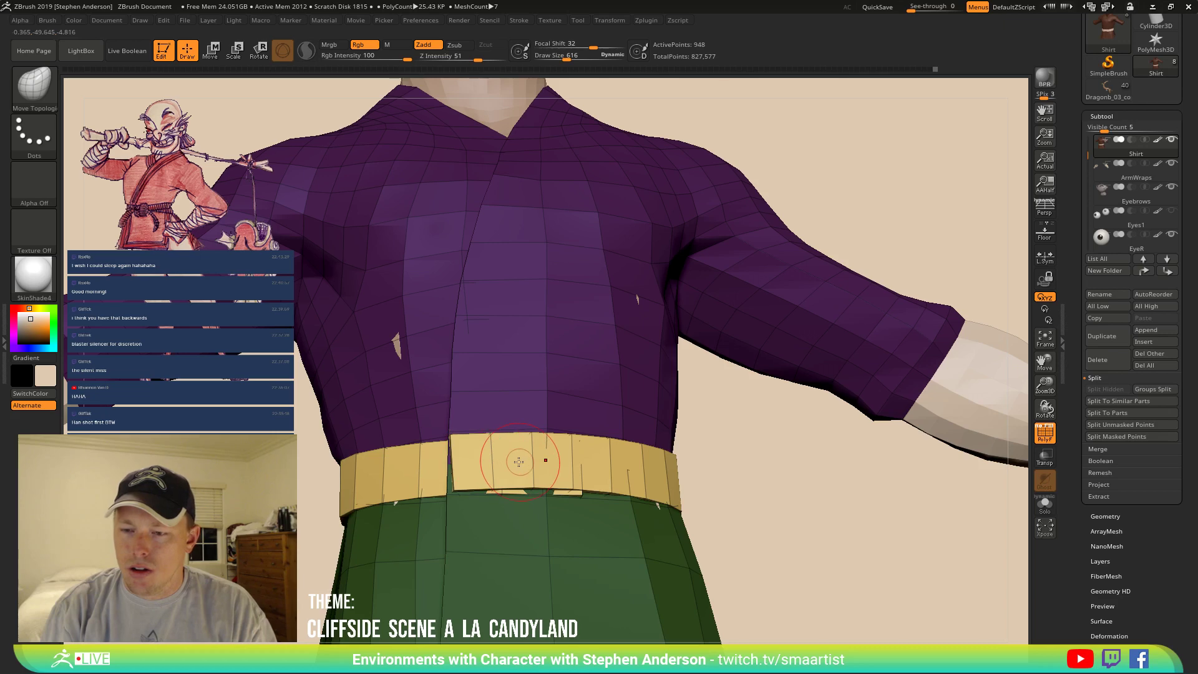
# Isolate the belt polygroup on the shirt and split it off into its own subtool.
pyautogui.click(1043, 511)
pyautogui.hotkey('ctrl', 'shift')
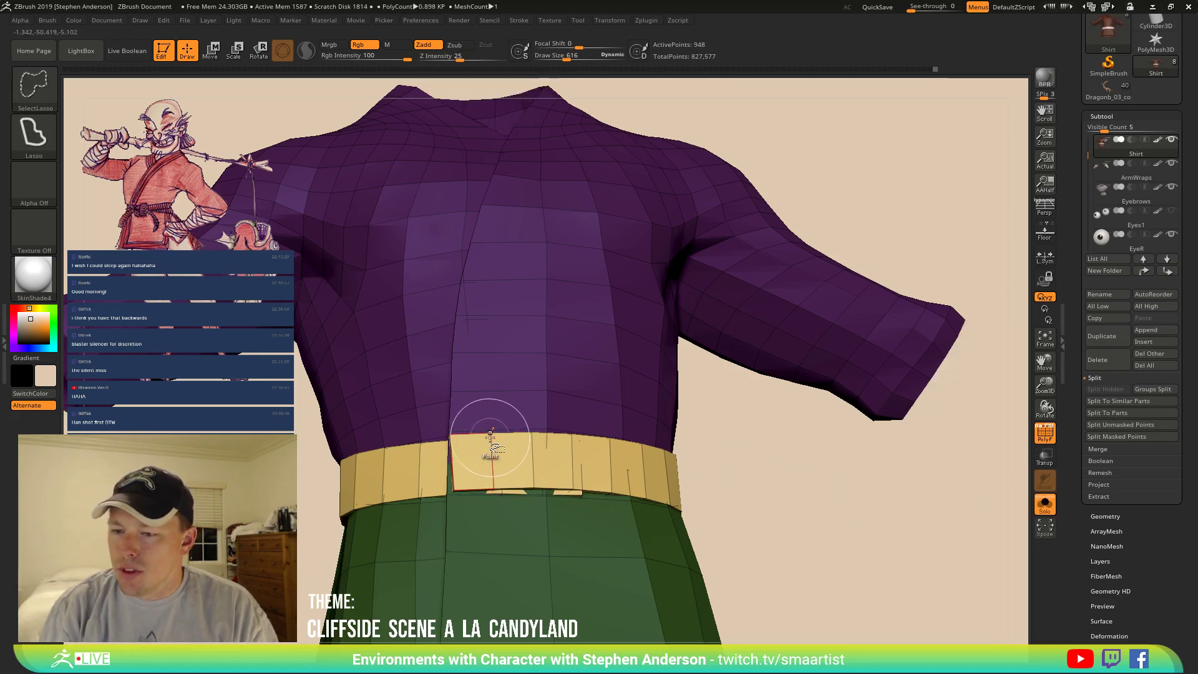
pyautogui.keyDown('ctrl'); pyautogui.keyDown('shift'); pyautogui.click(491, 437); pyautogui.keyUp('shift'); pyautogui.keyUp('ctrl')
pyautogui.moveTo(760, 508); pyautogui.dragTo(1012, 454, button='right')
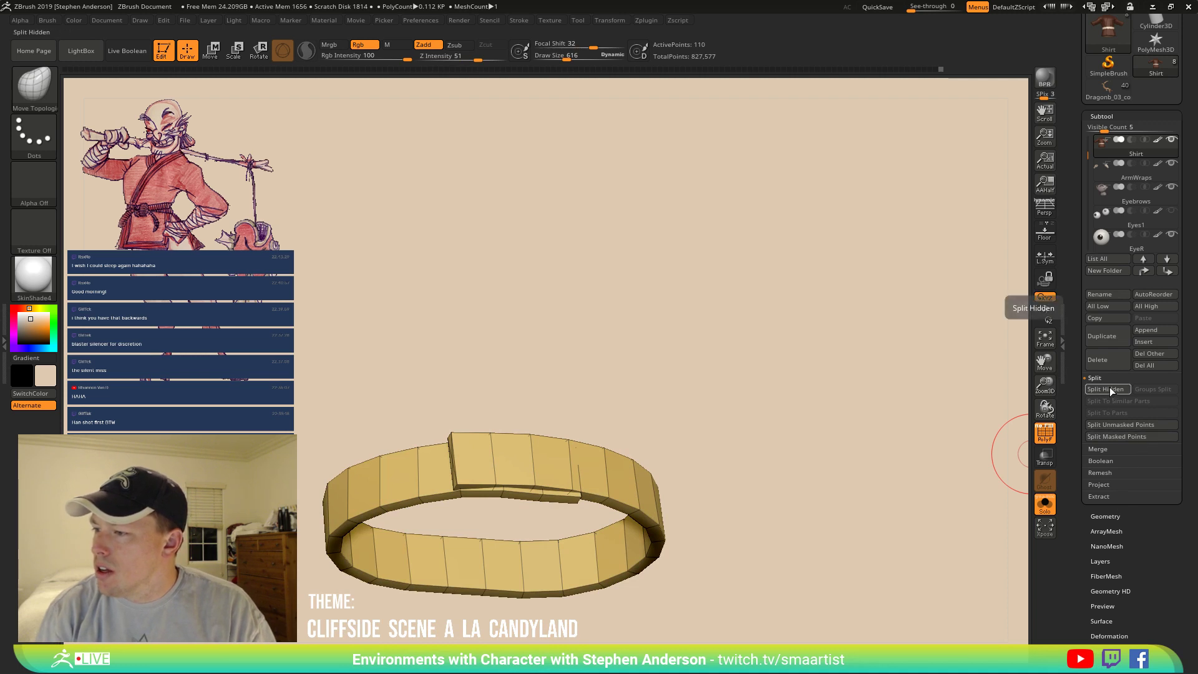
pyautogui.keyDown('ctrl'); pyautogui.keyDown('shift'); pyautogui.click(957, 469); pyautogui.keyUp('shift'); pyautogui.keyUp('ctrl')
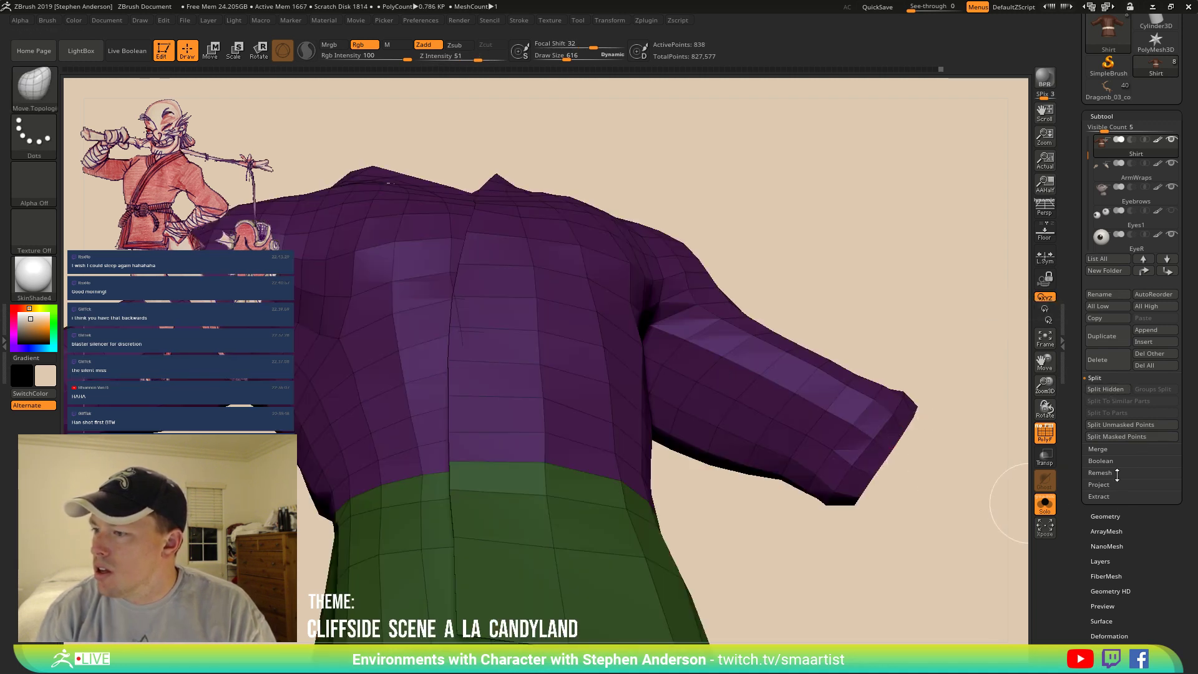
pyautogui.click(1114, 388)
pyautogui.keyDown('ctrl'); pyautogui.moveTo(796, 489); pyautogui.dragTo(692, 400, button='right'); pyautogui.keyUp('ctrl')
pyautogui.click(1045, 505)
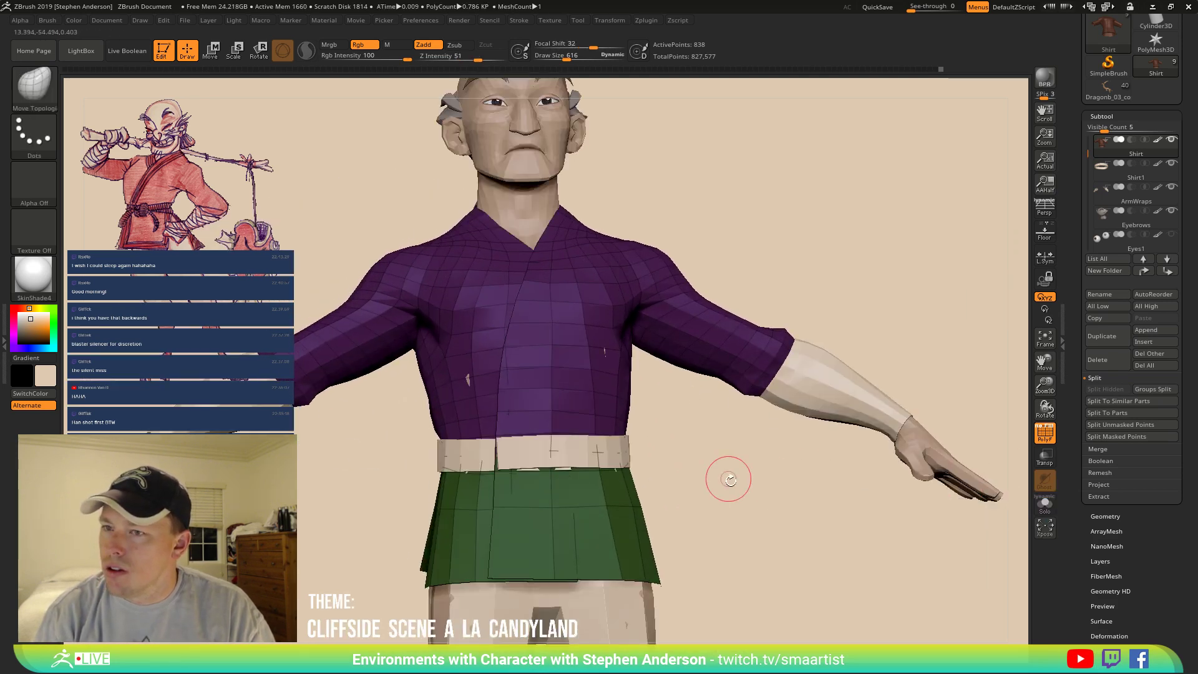
# Select the separated belt subtool, solo it, and hide the polygons at its overlapping front end.
pyautogui.press('Down')
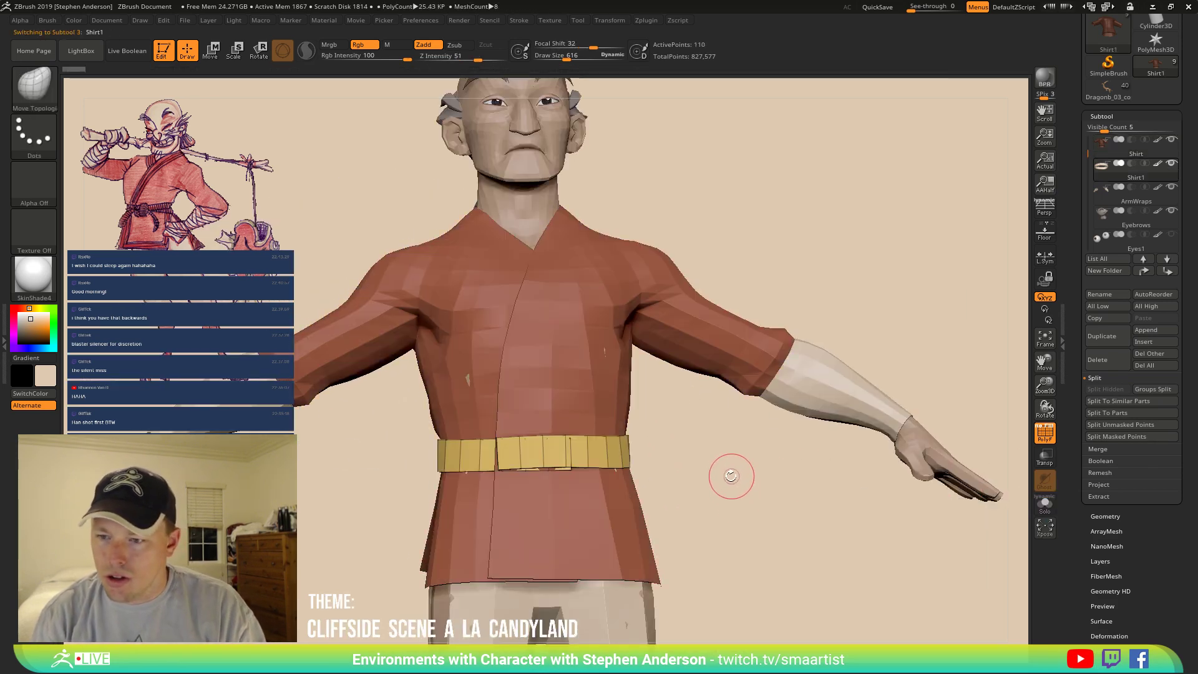
pyautogui.moveTo(730, 476); pyautogui.dragTo(648, 574, button='right')
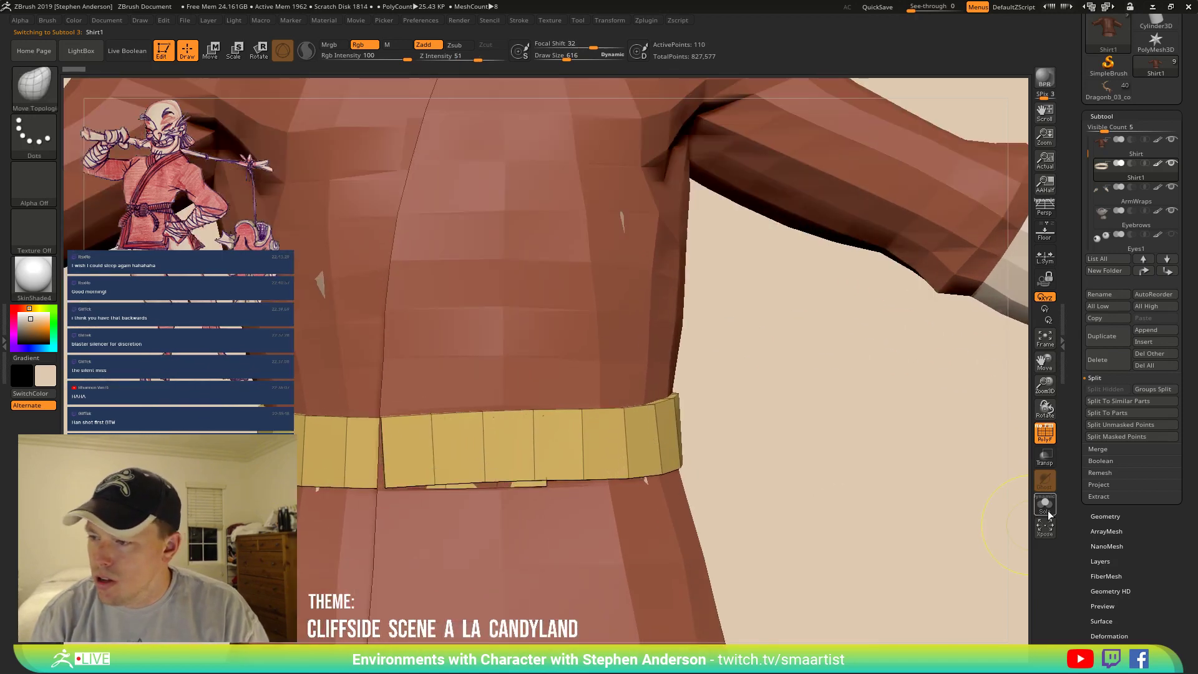
pyautogui.click(1047, 509)
pyautogui.moveTo(565, 452); pyautogui.dragTo(519, 352, button='right')
pyautogui.keyDown('ctrl'); pyautogui.moveTo(519, 352); pyautogui.dragTo(531, 413, button='right'); pyautogui.keyUp('ctrl')
pyautogui.keyDown('ctrl'); pyautogui.keyDown('shift'); pyautogui.click(525, 418); pyautogui.keyUp('shift'); pyautogui.keyUp('ctrl')
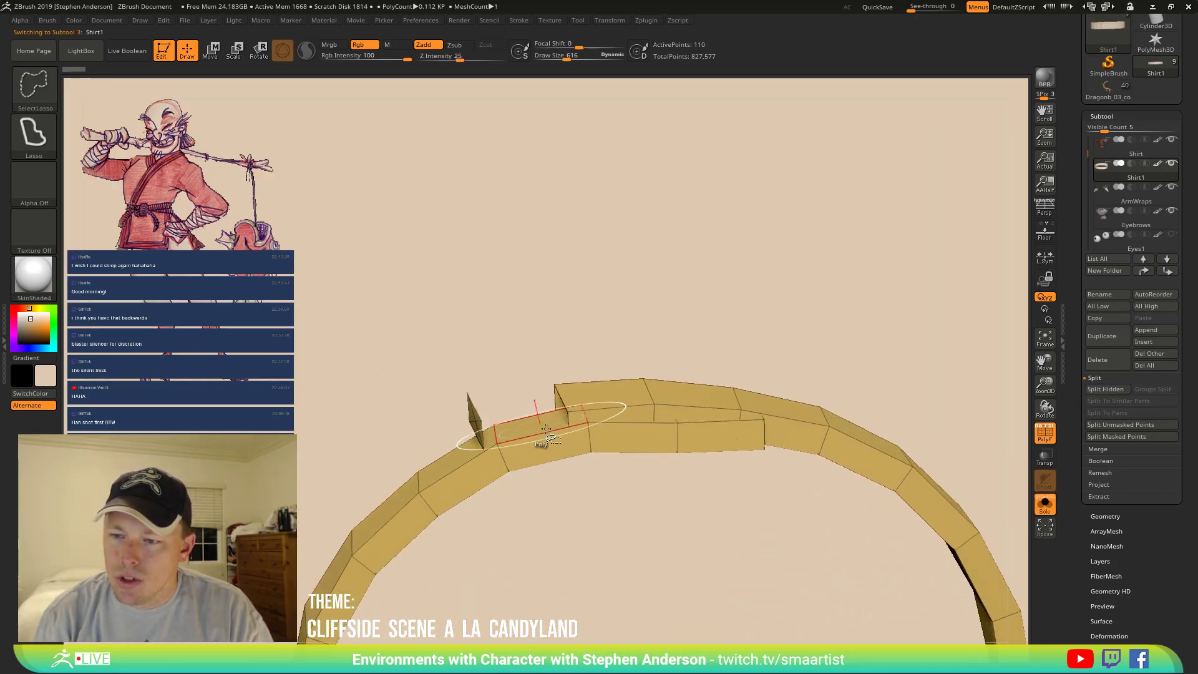
pyautogui.moveTo(678, 453); pyautogui.dragTo(665, 453, button='right')
# Hide another end segment of the belt's inner overlap and return to the Move Topological brush.
pyautogui.press('b')
pyautogui.press('z')
pyautogui.press('m')
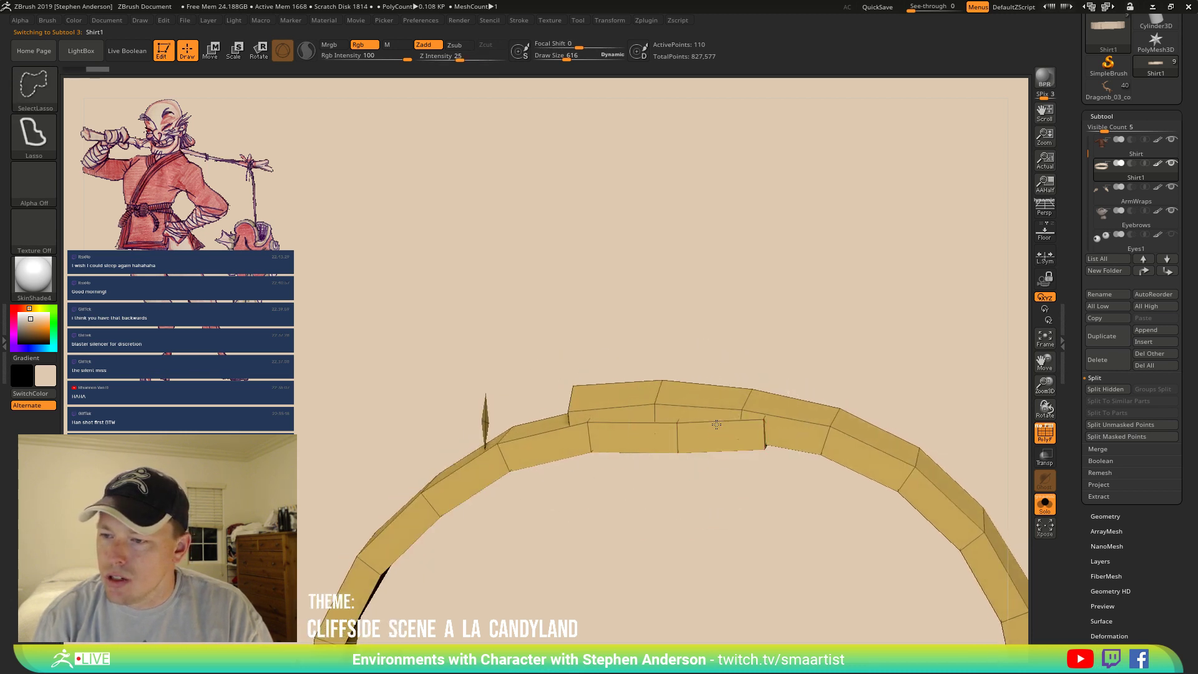
pyautogui.keyDown('ctrl'); pyautogui.keyDown('shift'); pyautogui.click(717, 424); pyautogui.keyUp('shift'); pyautogui.keyUp('ctrl')
pyautogui.press('b')
pyautogui.press('m')
pyautogui.press('t')
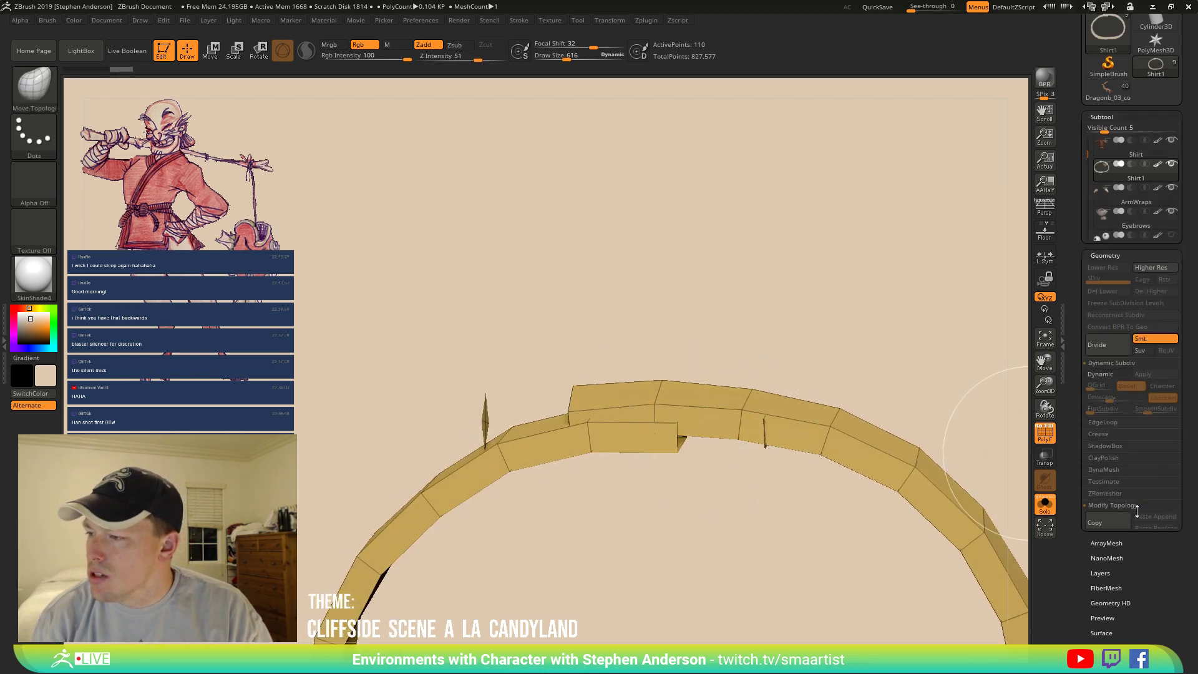
# Apply Auto Groups to the belt and isolate the main strip, hiding the stray end pieces.
pyautogui.click(1106, 516)
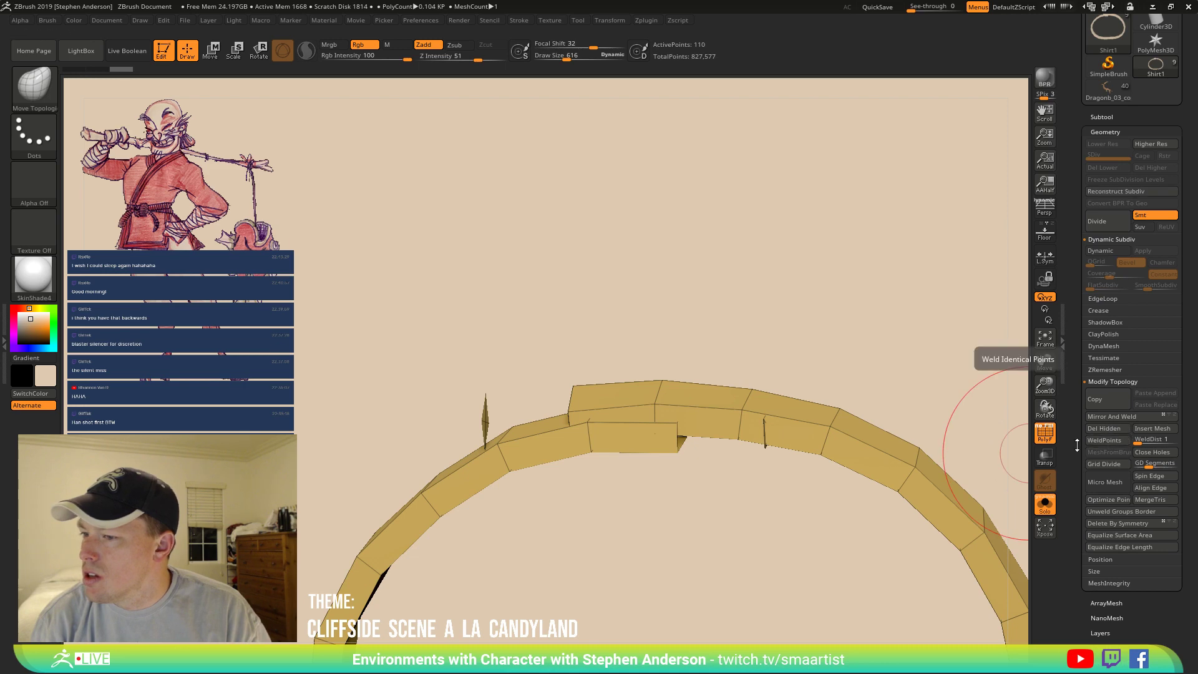
pyautogui.scroll(-5, 1117, 506)
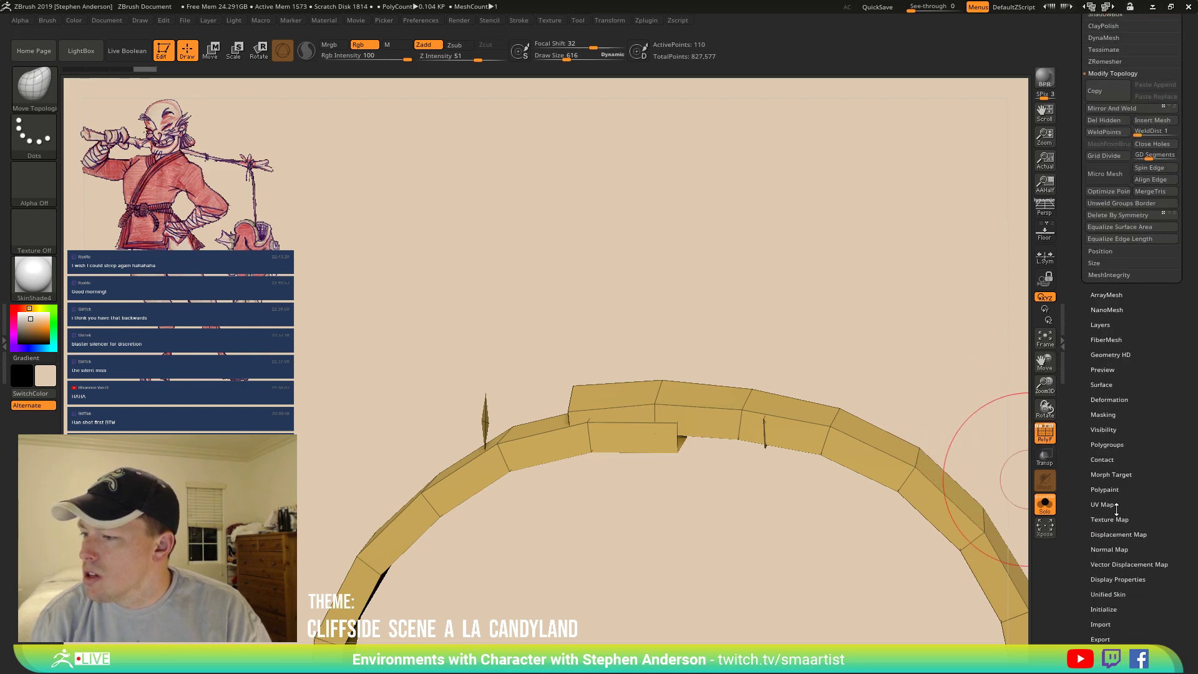
pyautogui.click(1108, 447)
pyautogui.scroll(2, 1150, 99)
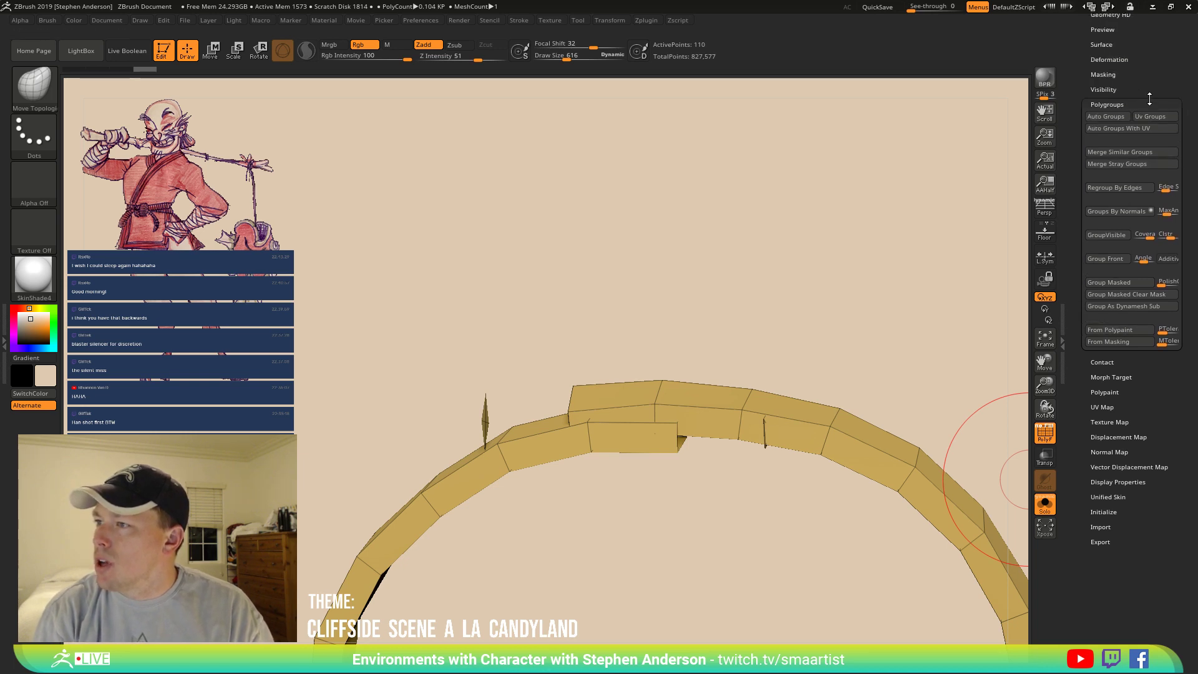
pyautogui.click(1106, 117)
pyautogui.hotkey('ctrl', 'shift')
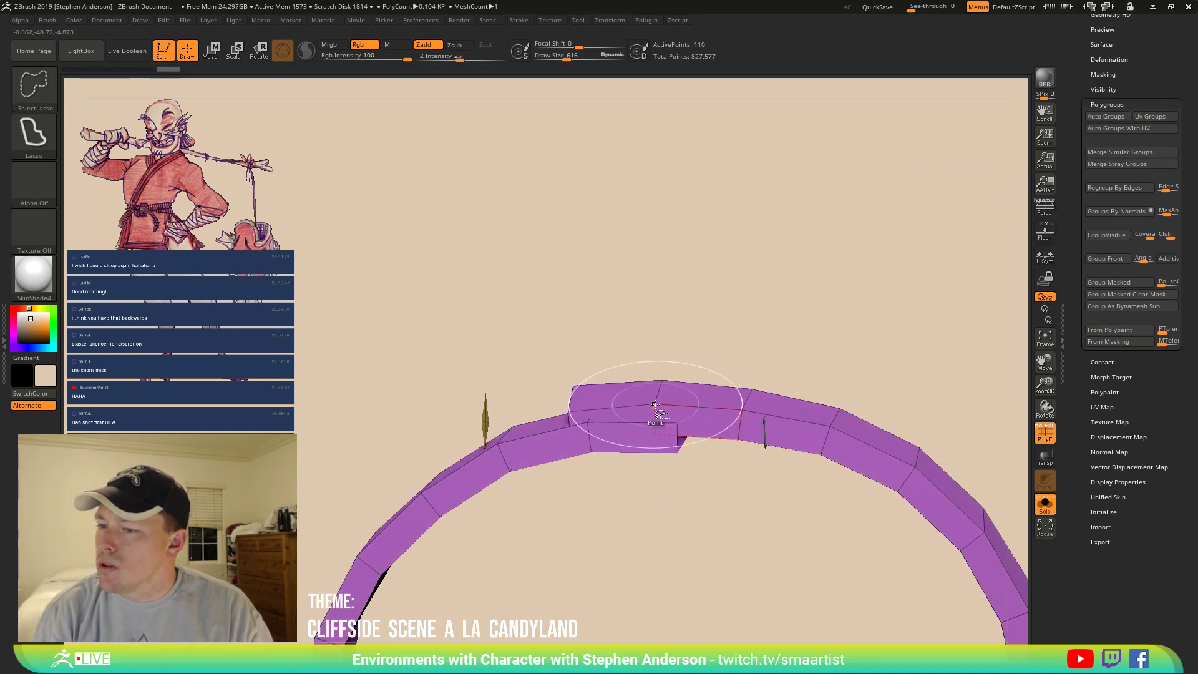
pyautogui.moveTo(768, 334); pyautogui.dragTo(774, 349)
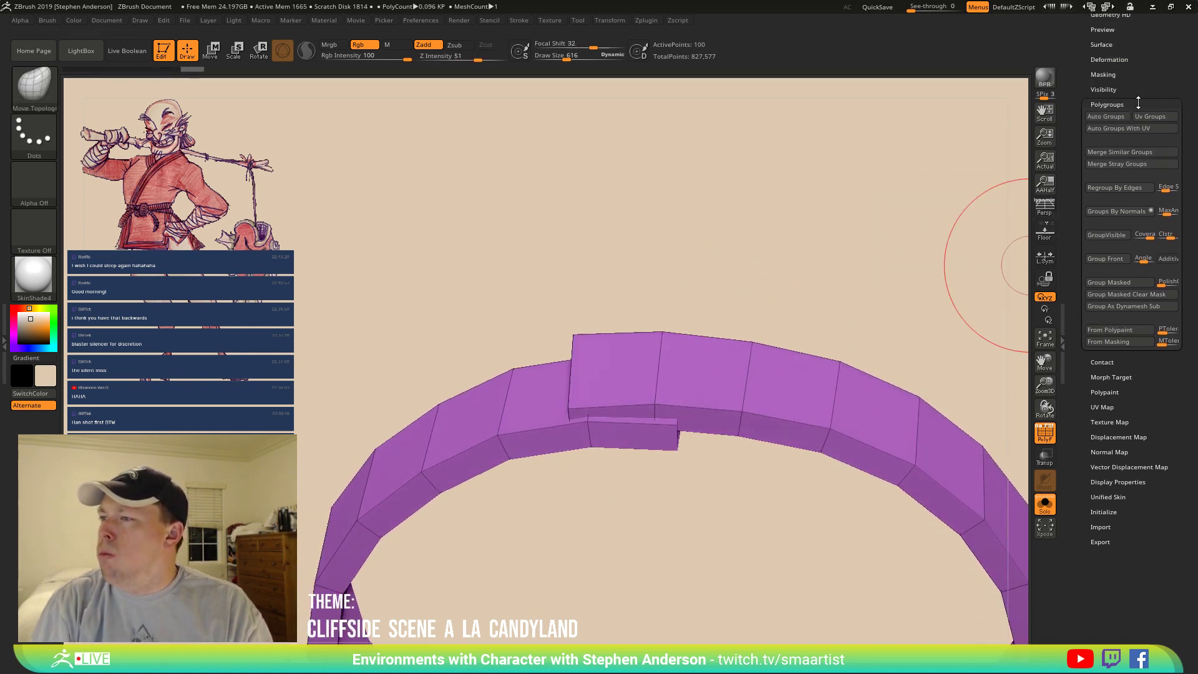
# Delete the belt's hidden geometry and close its open holes, leaving solo mode.
pyautogui.moveTo(1147, 72); pyautogui.dragTo(1147, 82)
pyautogui.scroll(1, 1146, 81)
pyautogui.scroll(5, 1149, 88)
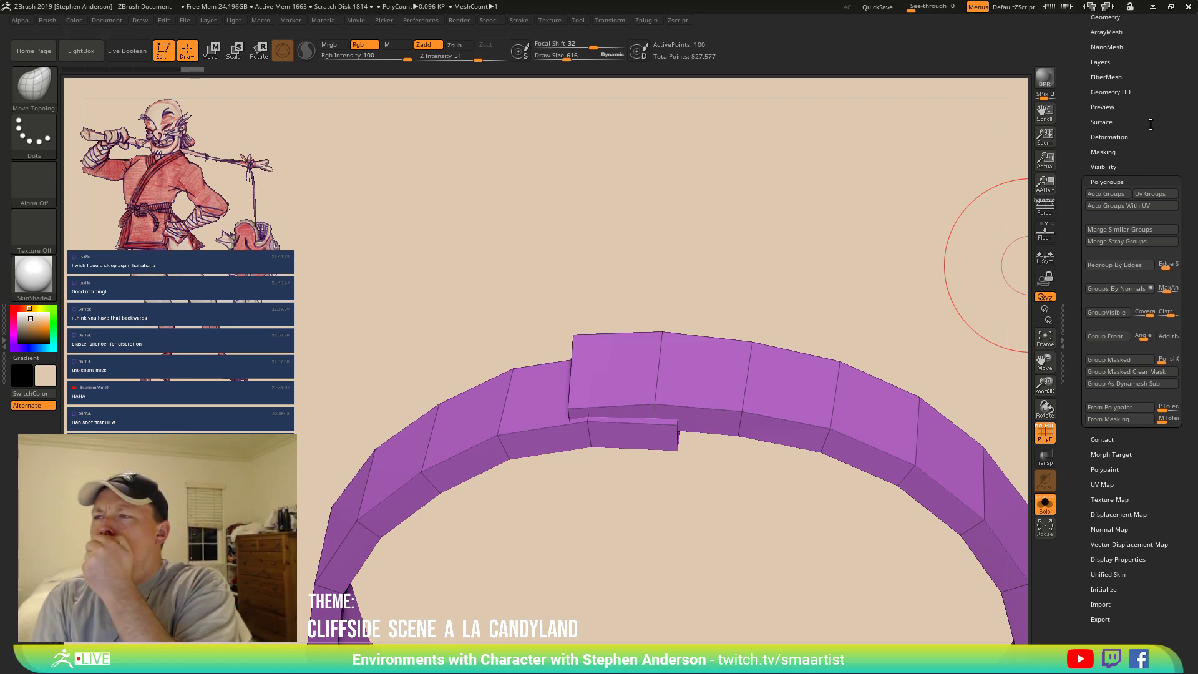
pyautogui.click(1106, 120)
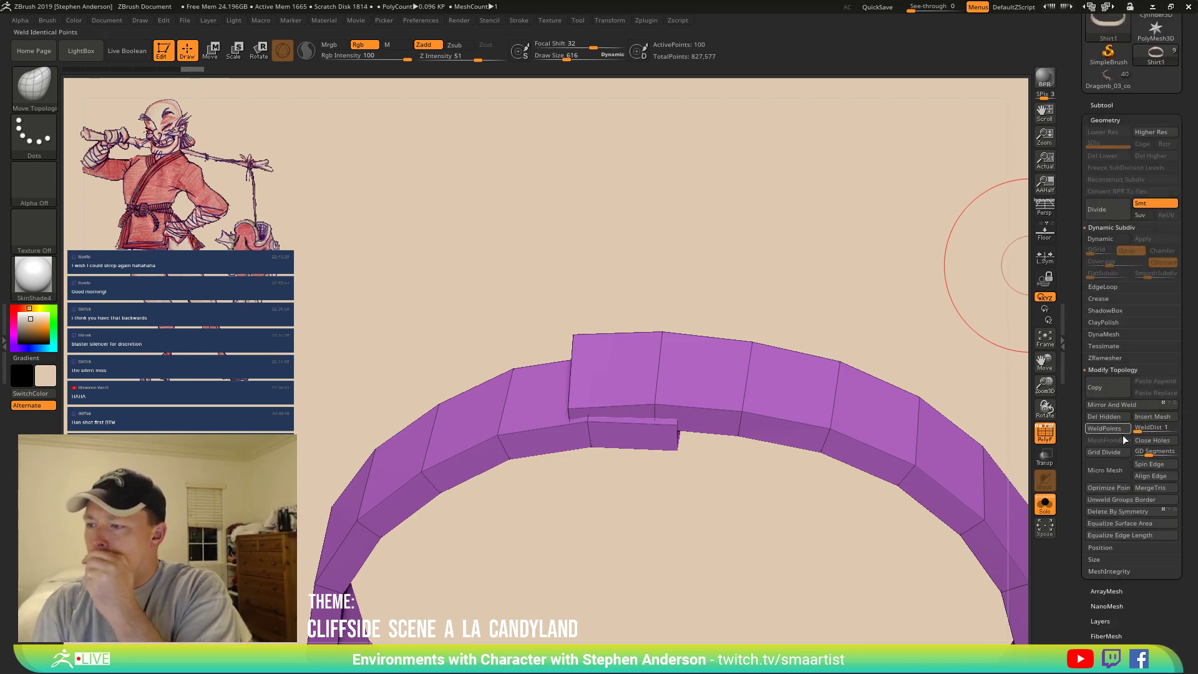
pyautogui.click(1106, 415)
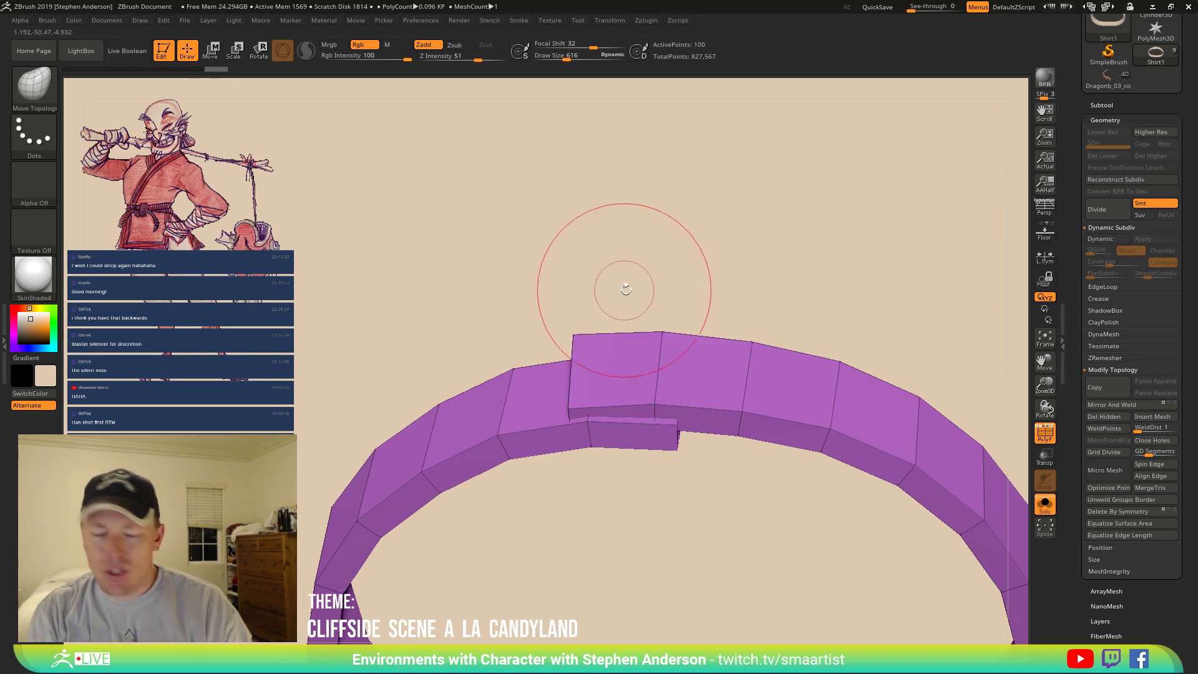
pyautogui.moveTo(623, 286); pyautogui.dragTo(758, 312)
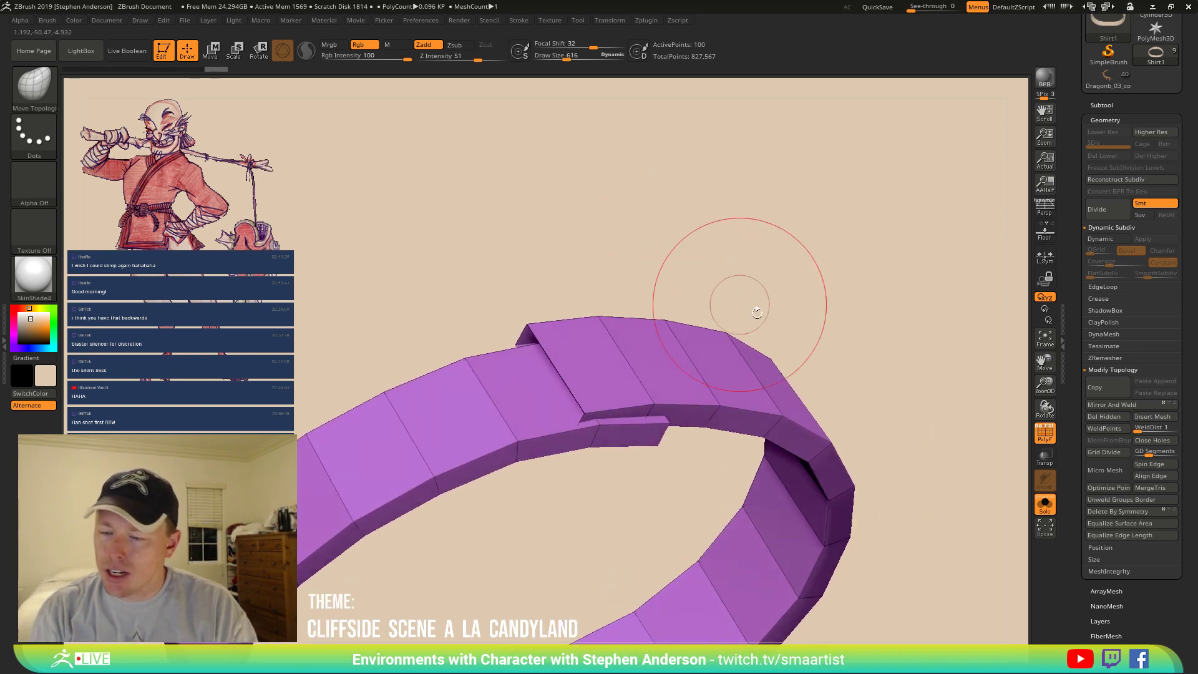
pyautogui.click(1160, 440)
pyautogui.moveTo(736, 308); pyautogui.dragTo(730, 379)
pyautogui.keyDown('ctrl'); pyautogui.moveTo(730, 377); pyautogui.dragTo(711, 260, button='right'); pyautogui.keyUp('ctrl')
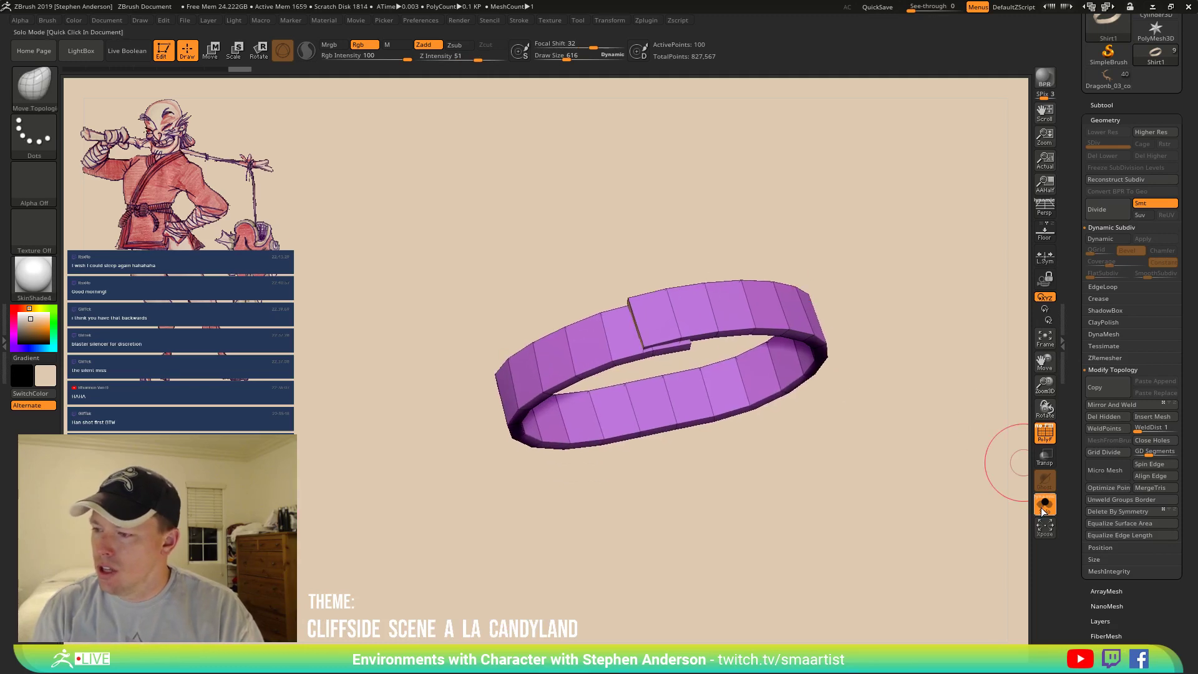
pyautogui.click(1041, 511)
# Adjust the belt's front end using the Move Topological brush with a draw size of 1092.
pyautogui.moveTo(677, 331); pyautogui.dragTo(727, 331, button='right')
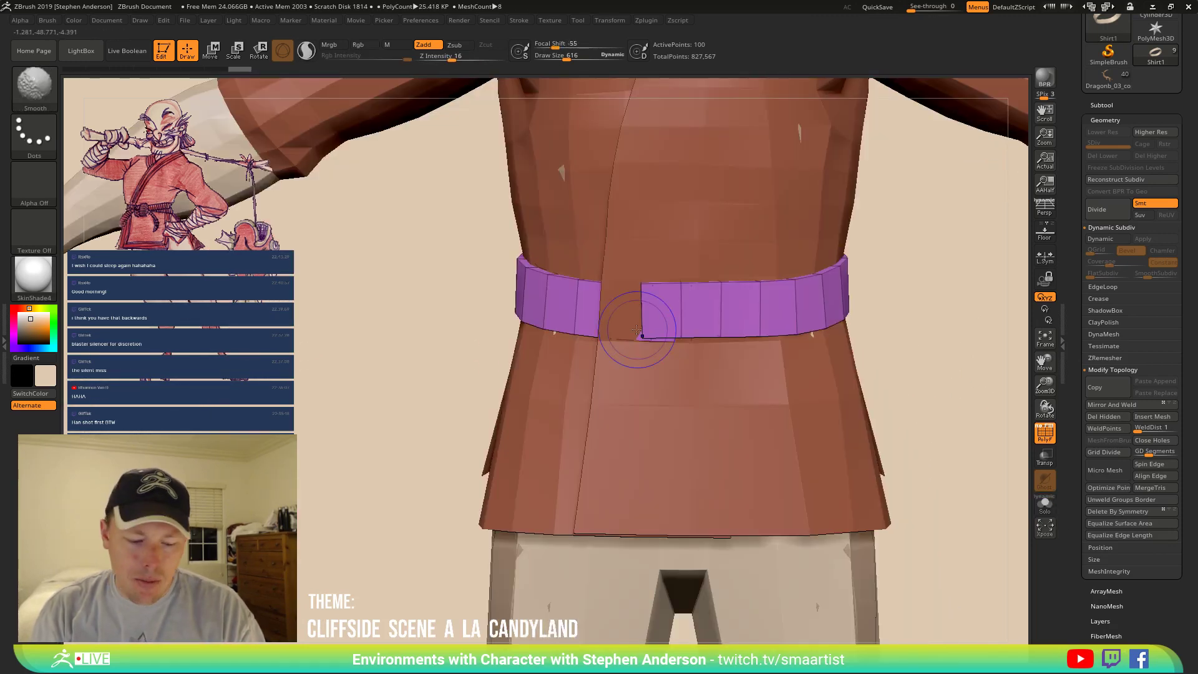
pyautogui.press('b')
pyautogui.press('m')
pyautogui.press('t')
pyautogui.moveTo(638, 336)
pyautogui.mouseDown(button='right')
pyautogui.moveTo(681, 312)
pyautogui.moveTo(615, 298)
pyautogui.mouseUp(button='right')
pyautogui.press('s')
pyautogui.moveTo(645, 301); pyautogui.dragTo(832, 343)
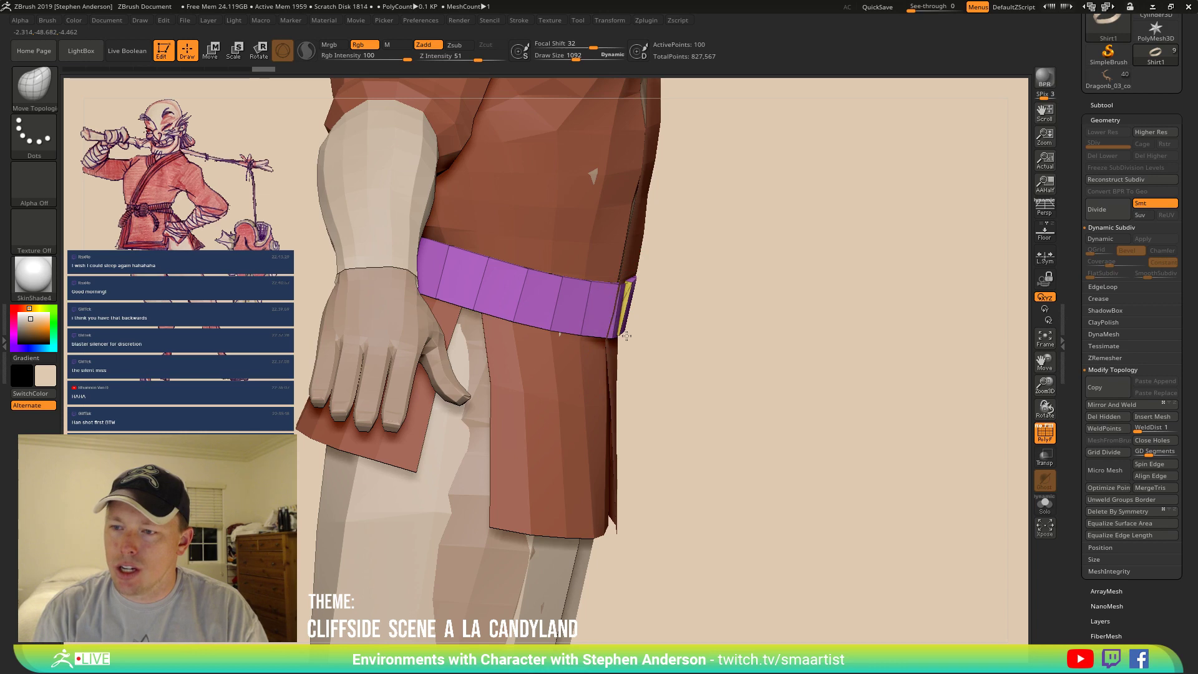
# Pull the belt's overlapping front ends into place against the shirt with a draw size of 2730.
pyautogui.moveTo(694, 335)
pyautogui.mouseDown(button='right')
pyautogui.moveTo(649, 305)
pyautogui.moveTo(648, 216)
pyautogui.moveTo(600, 326)
pyautogui.mouseUp(button='right')
pyautogui.moveTo(576, 330); pyautogui.dragTo(596, 336)
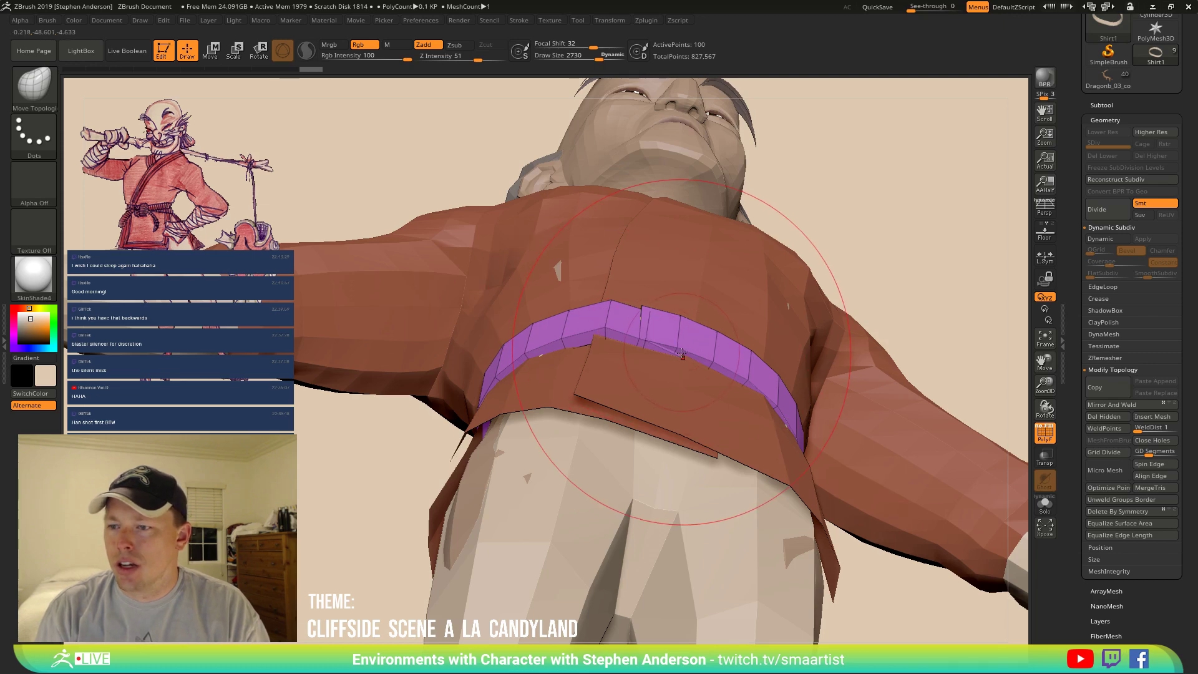
pyautogui.moveTo(692, 340)
pyautogui.mouseDown(button='right')
pyautogui.moveTo(664, 381)
pyautogui.moveTo(655, 330)
pyautogui.mouseUp(button='right')
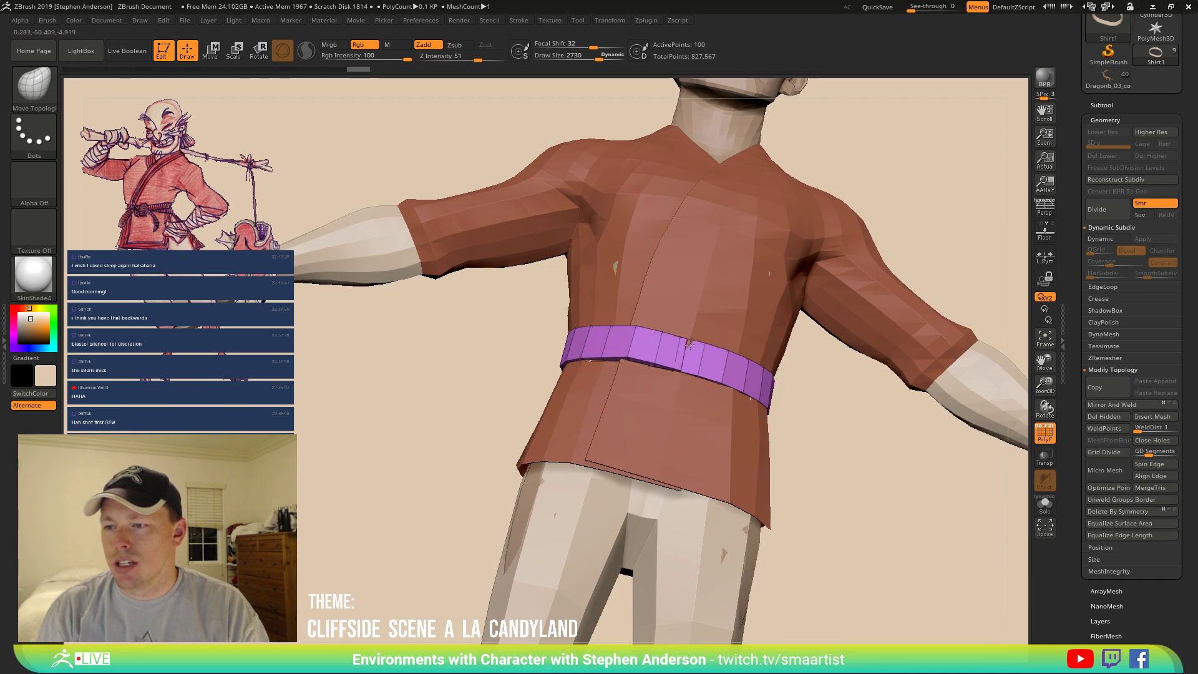
pyautogui.moveTo(689, 344); pyautogui.dragTo(691, 346)
# Reposition the whole belt around the waist in side view using the Move gizmo.
pyautogui.moveTo(691, 345); pyautogui.dragTo(694, 399, button='right')
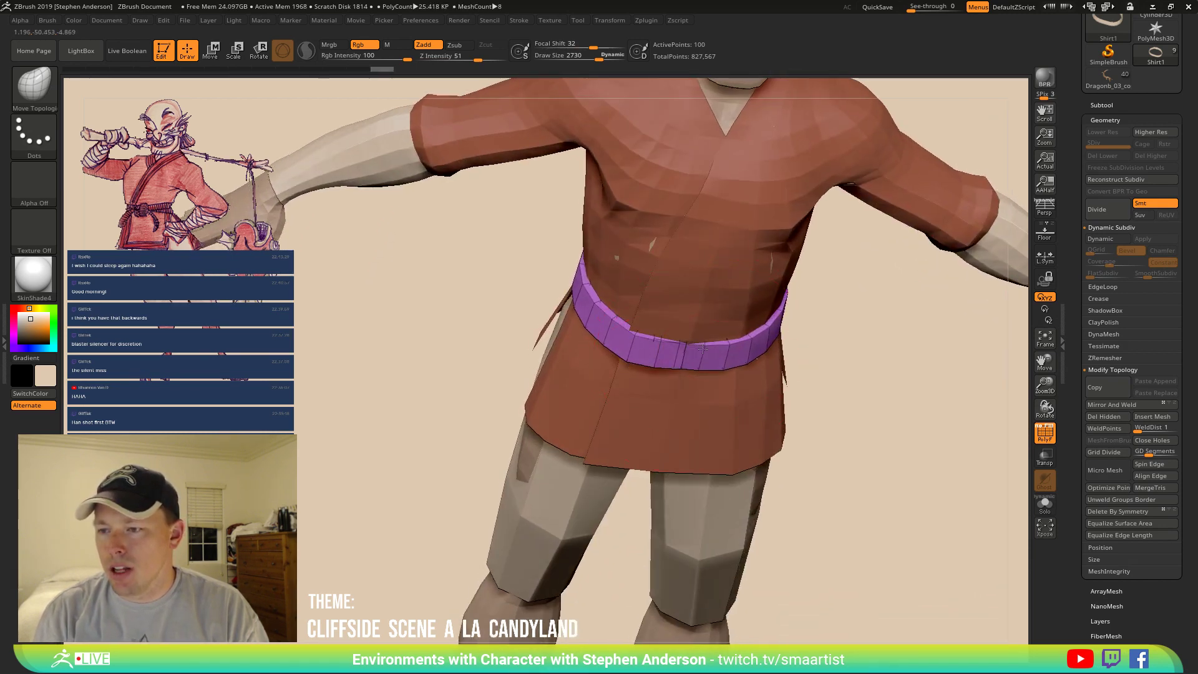
pyautogui.moveTo(704, 345)
pyautogui.mouseDown(button='right')
pyautogui.moveTo(822, 321)
pyautogui.moveTo(764, 309)
pyautogui.moveTo(718, 350)
pyautogui.moveTo(688, 330)
pyautogui.mouseUp(button='right')
pyautogui.press('w')
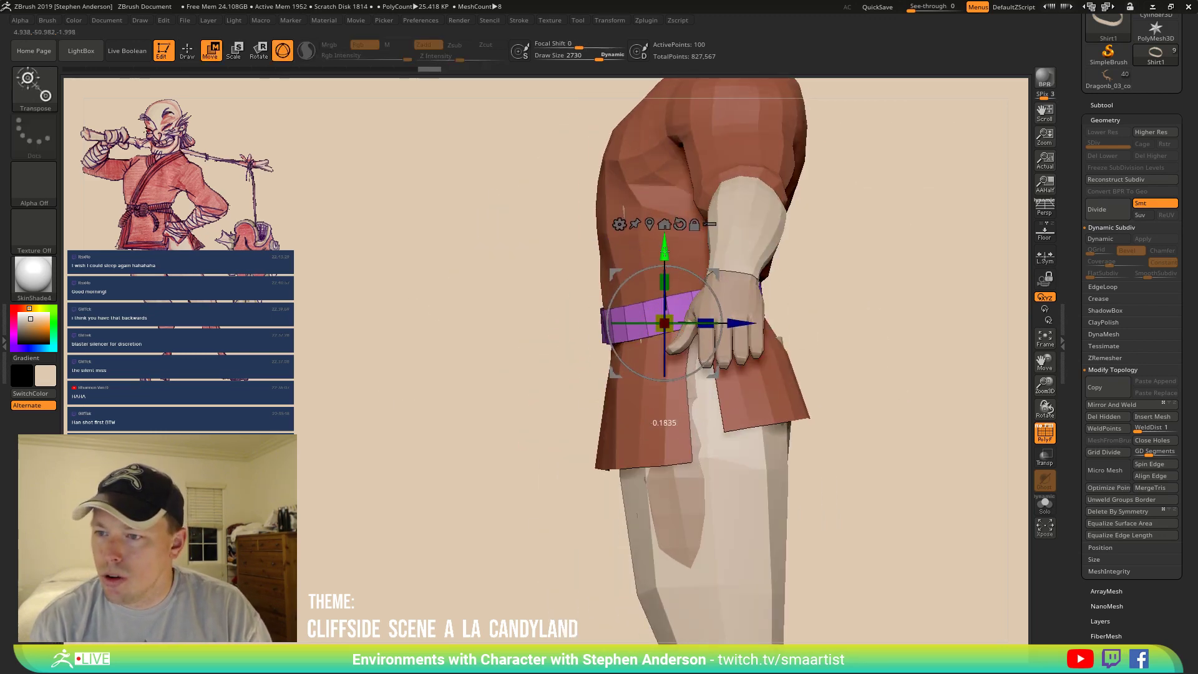
# Assign the masked belt section its own polygroup and reposition the transform gizmo at the belt's lower front edge.
pyautogui.hotkey('ctrl', 'w')
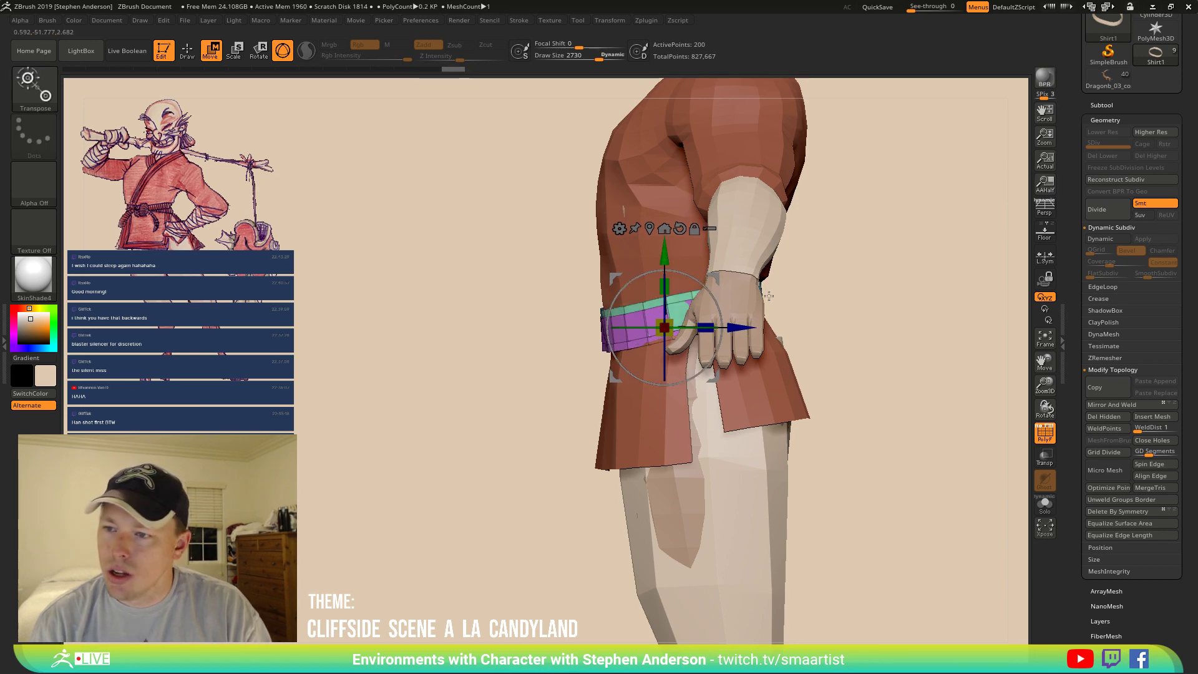
pyautogui.keyDown('alt'); pyautogui.moveTo(803, 279); pyautogui.dragTo(774, 343, button='right'); pyautogui.keyUp('alt')
pyautogui.keyDown('alt'); pyautogui.click(562, 392); pyautogui.keyUp('alt')
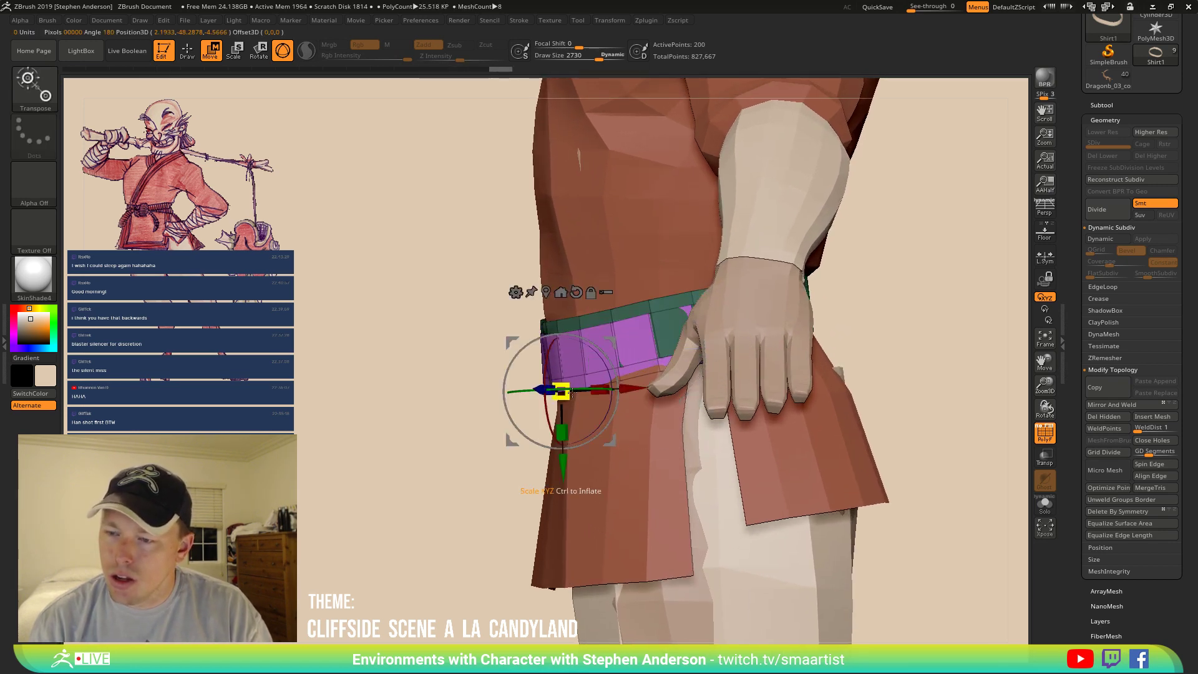
# Switch to the Move brush with a draw size of 3730 and reshape the belt's front edge against the waist.
pyautogui.press('b')
pyautogui.press('m')
pyautogui.press('v')
pyautogui.press('s')
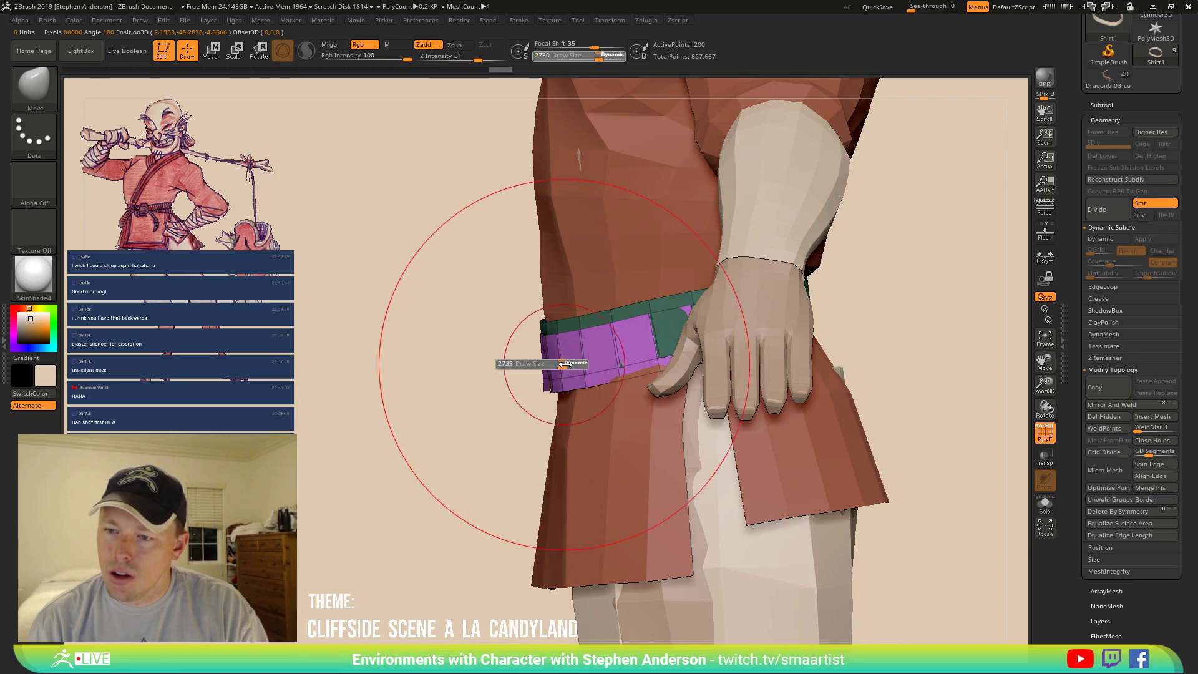
pyautogui.moveTo(630, 363); pyautogui.dragTo(828, 351)
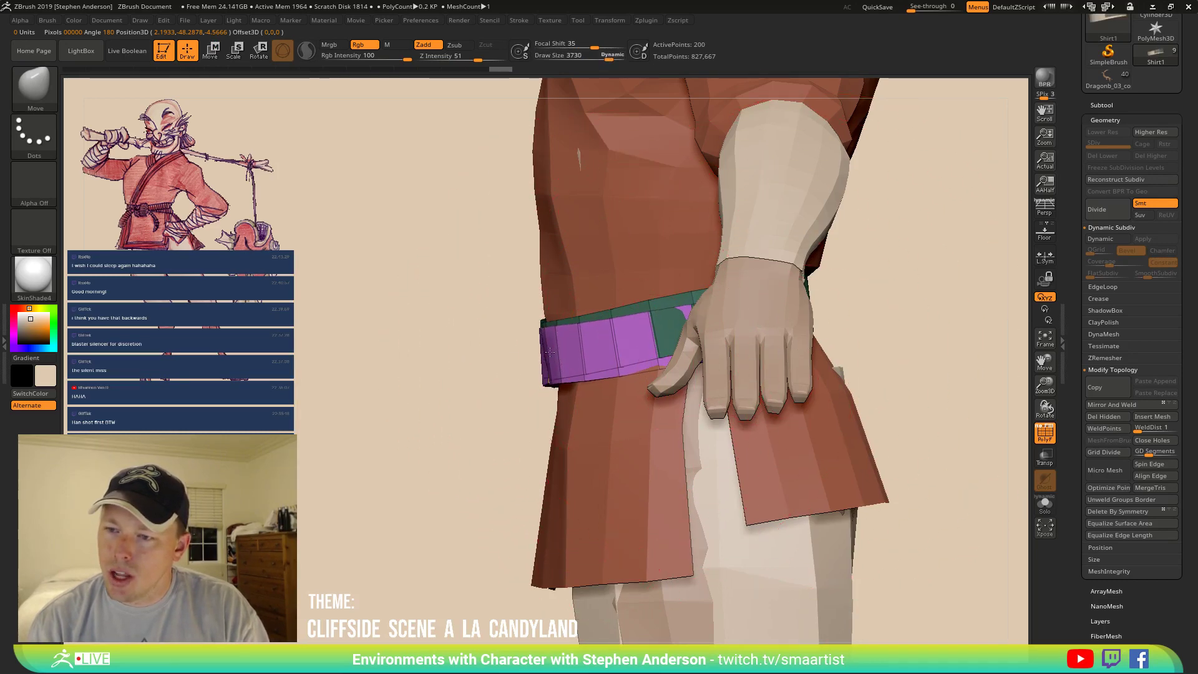
pyautogui.moveTo(549, 341); pyautogui.dragTo(551, 340)
# Set the draw size to 1965 and fit the outer belt band around the front, sides and back of the waist.
pyautogui.moveTo(936, 315); pyautogui.dragTo(736, 322)
pyautogui.moveTo(736, 322)
pyautogui.mouseDown(button='right')
pyautogui.moveTo(754, 324)
pyautogui.moveTo(462, 401)
pyautogui.mouseUp(button='right')
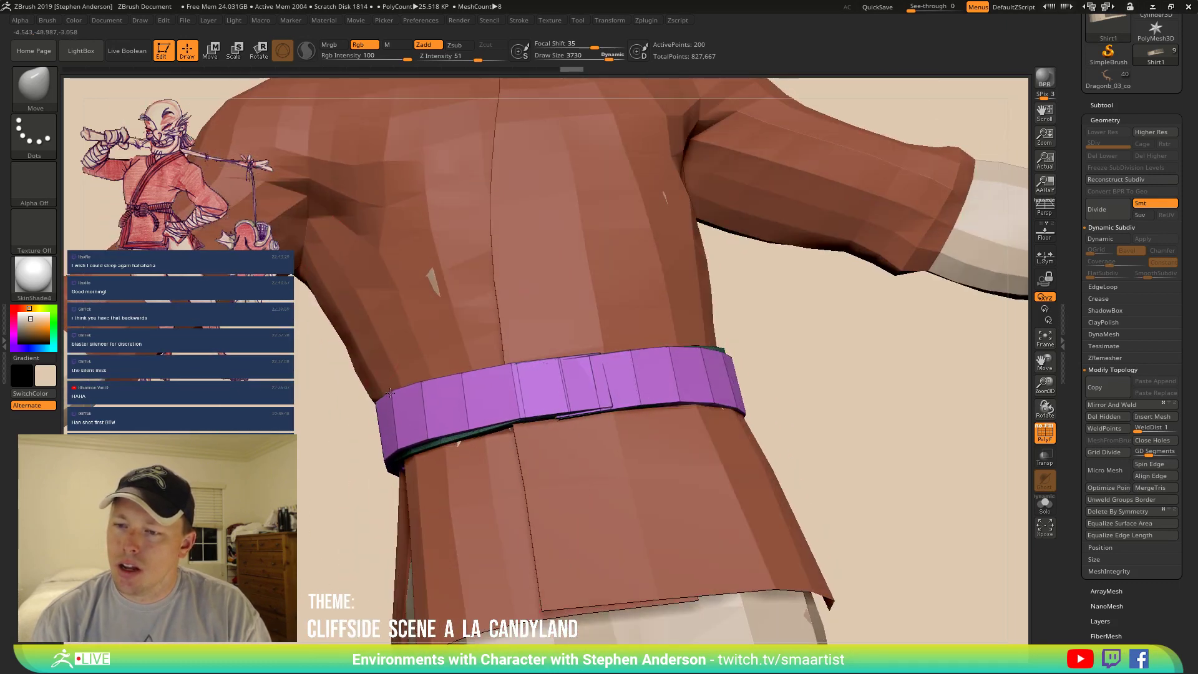
pyautogui.moveTo(516, 395)
pyautogui.mouseDown(button='right')
pyautogui.moveTo(415, 420)
pyautogui.moveTo(591, 354)
pyautogui.moveTo(628, 298)
pyautogui.moveTo(549, 312)
pyautogui.moveTo(497, 371)
pyautogui.moveTo(477, 356)
pyautogui.moveTo(560, 359)
pyautogui.moveTo(549, 371)
pyautogui.mouseUp(button='right')
pyautogui.moveTo(558, 386); pyautogui.dragTo(565, 362, button='right')
pyautogui.press('s')
pyautogui.moveTo(567, 361); pyautogui.dragTo(544, 366)
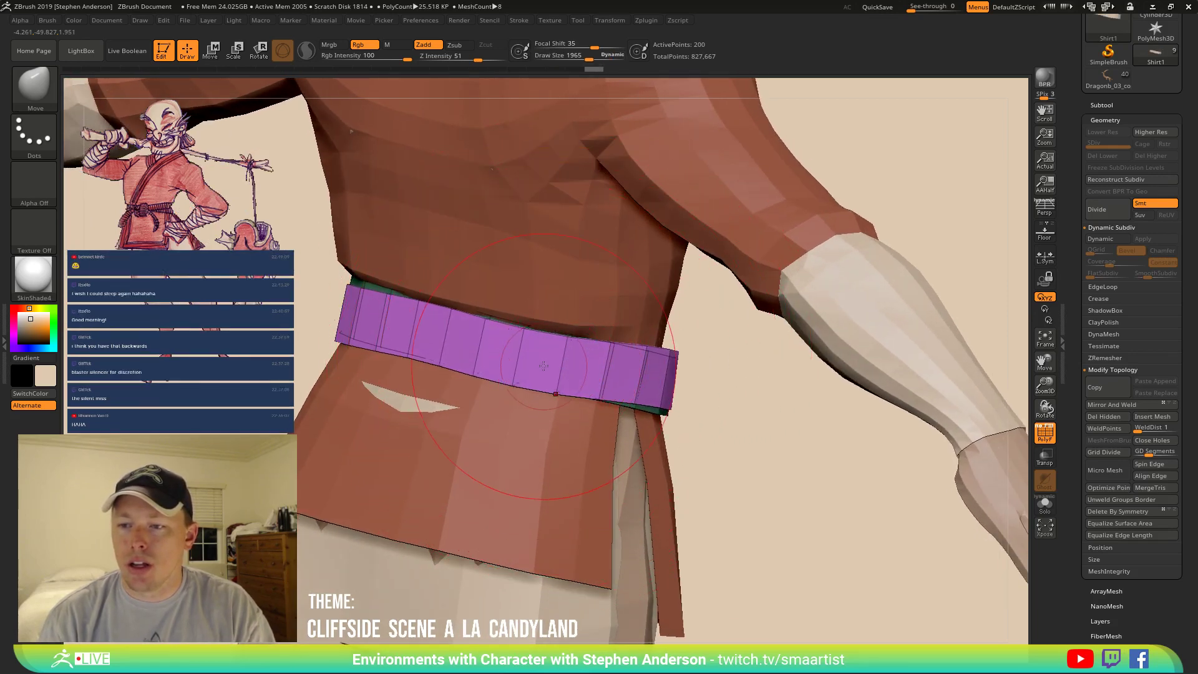
pyautogui.moveTo(543, 361); pyautogui.dragTo(624, 378, button='right')
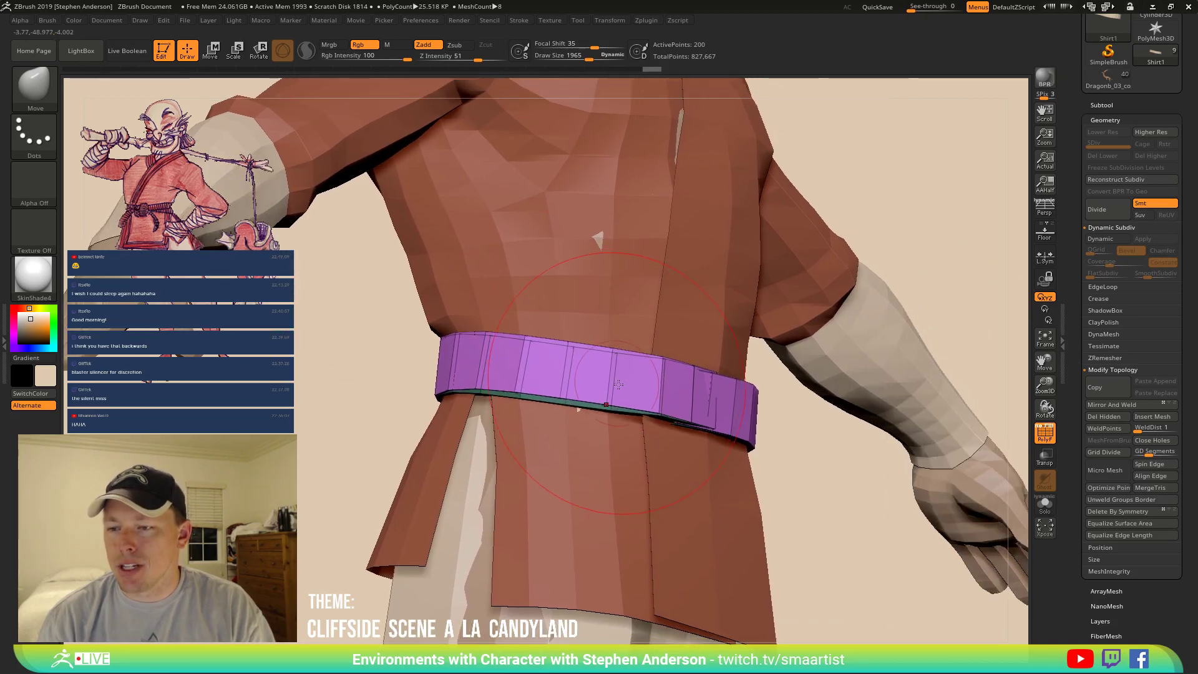
# Invert the belt's mask to adjust the inner band, and invert it again to reshape the outer band.
pyautogui.keyDown('ctrl'); pyautogui.click(780, 447); pyautogui.keyUp('ctrl')
pyautogui.moveTo(624, 400)
pyautogui.mouseDown(button='right')
pyautogui.moveTo(582, 398)
pyautogui.moveTo(557, 377)
pyautogui.moveTo(492, 381)
pyautogui.moveTo(427, 362)
pyautogui.mouseUp(button='right')
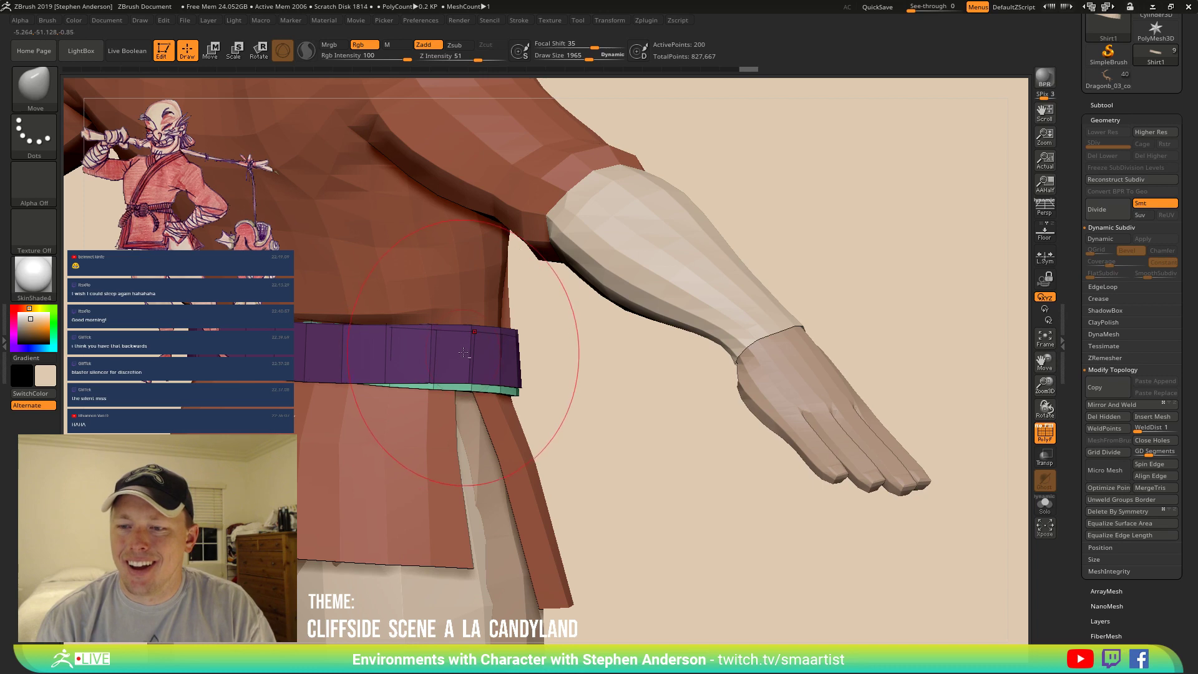
pyautogui.moveTo(440, 353)
pyautogui.mouseDown(button='right')
pyautogui.moveTo(586, 395)
pyautogui.moveTo(489, 363)
pyautogui.mouseUp(button='right')
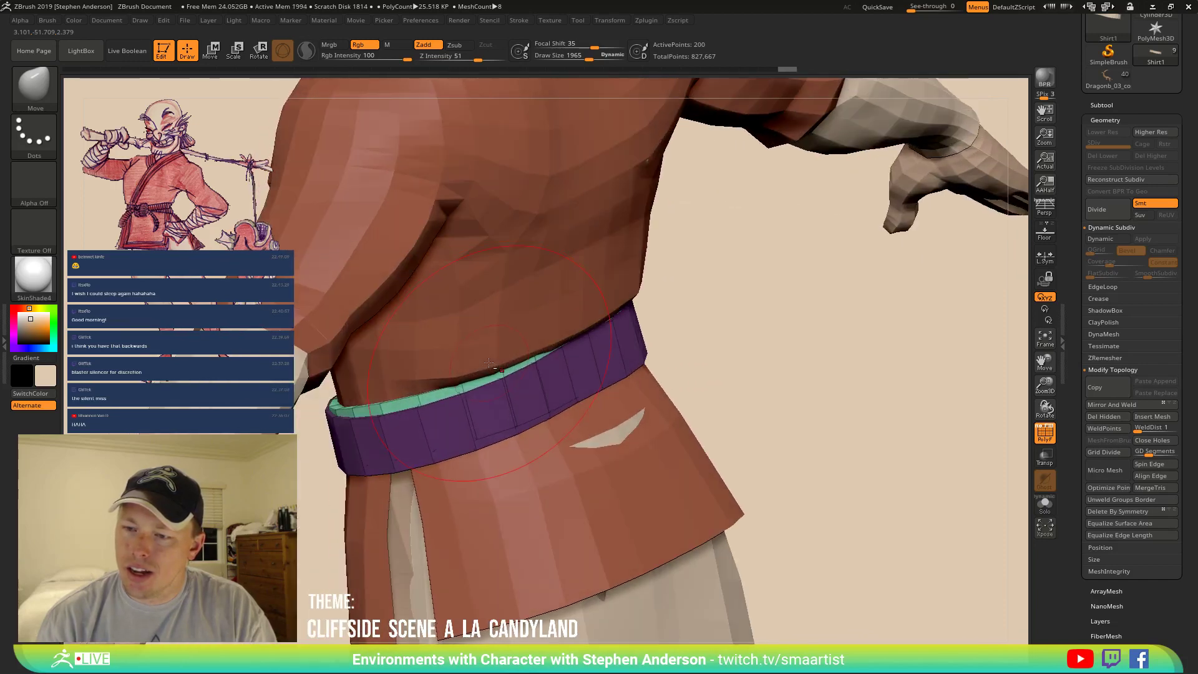
pyautogui.keyDown('alt'); pyautogui.click(502, 382); pyautogui.keyUp('alt')
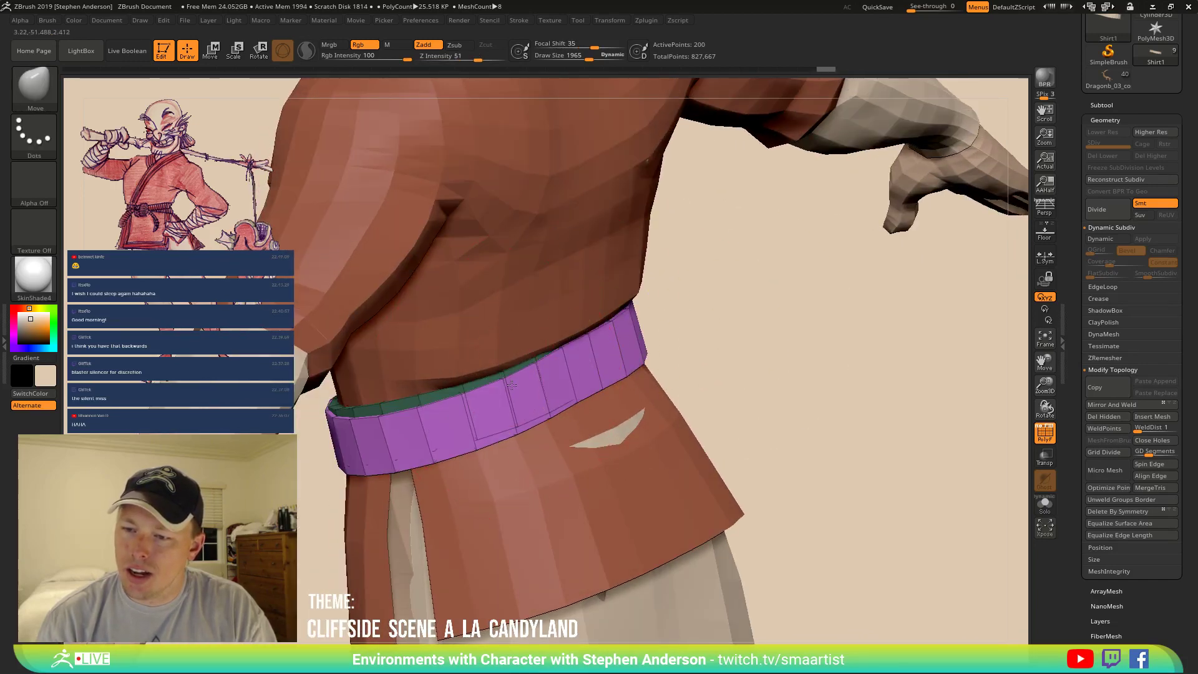
pyautogui.moveTo(480, 407); pyautogui.dragTo(557, 343, button='right')
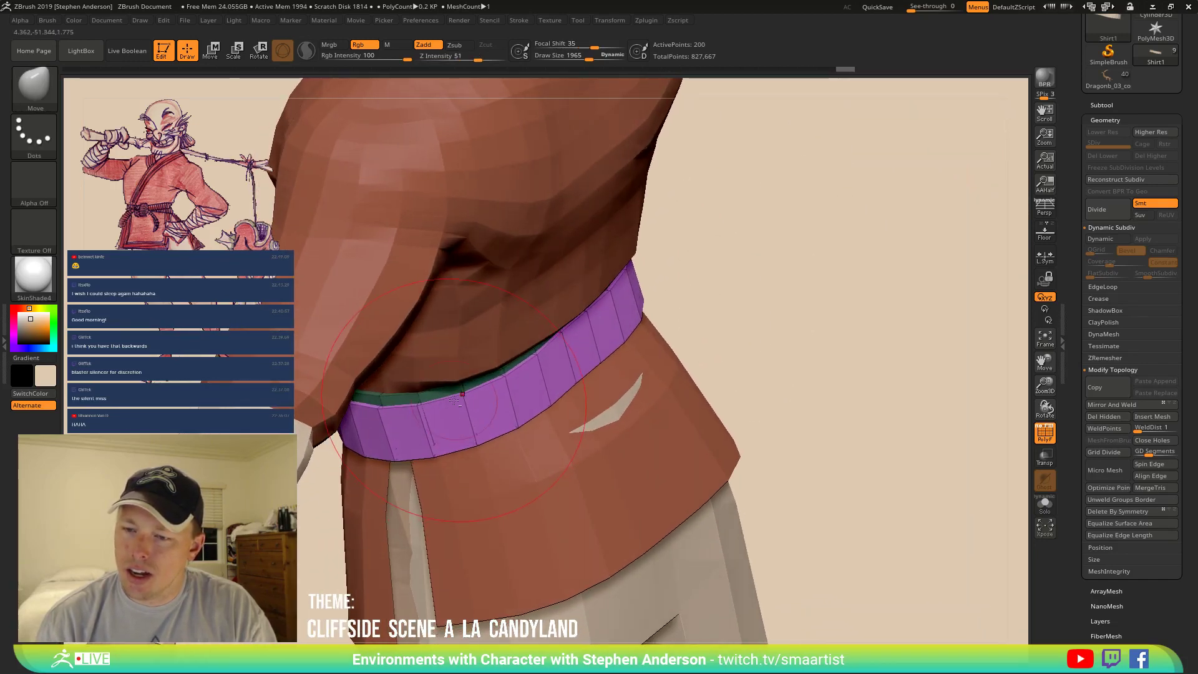
pyautogui.moveTo(495, 369); pyautogui.dragTo(560, 427, button='right')
# Clear the belt's mask and hide the polyframe display.
pyautogui.keyDown('ctrl'); pyautogui.keyDown('shift'); pyautogui.moveTo(588, 465); pyautogui.dragTo(593, 500); pyautogui.keyUp('shift'); pyautogui.keyUp('ctrl')
pyautogui.hotkey('shift', 'f')
pyautogui.keyDown('ctrl'); pyautogui.moveTo(589, 499); pyautogui.dragTo(591, 388, button='right'); pyautogui.keyUp('ctrl')
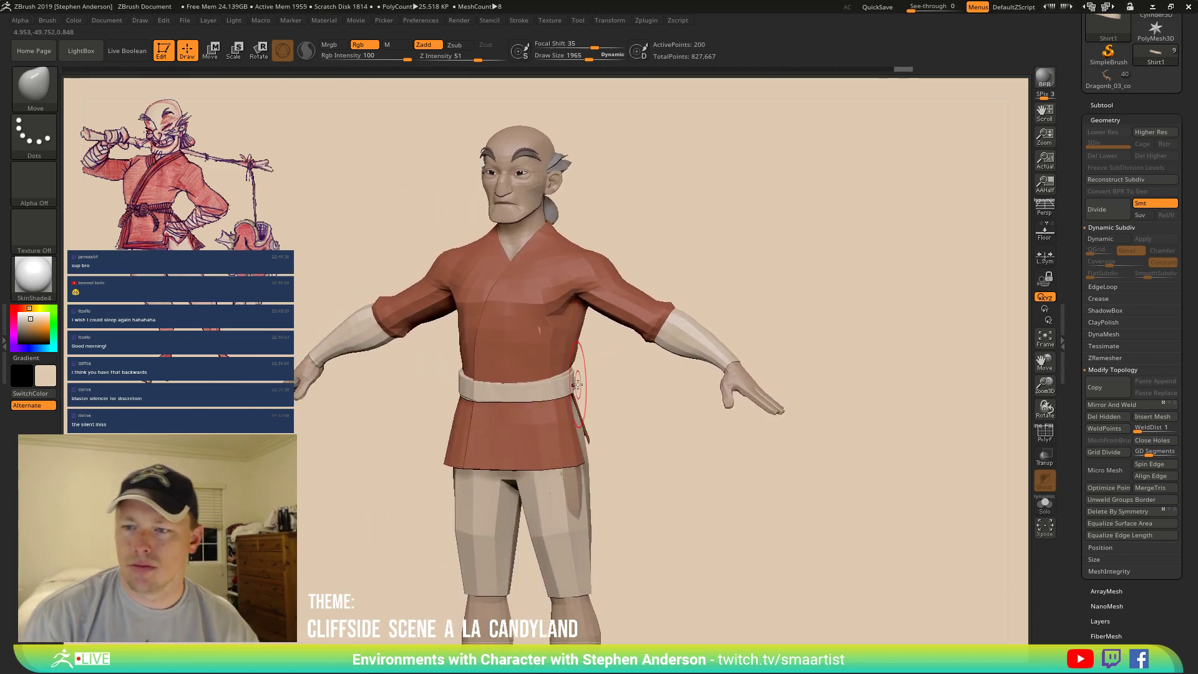
# Rotate the belt around the waist about its vertical axis and return to draw mode.
pyautogui.press('r')
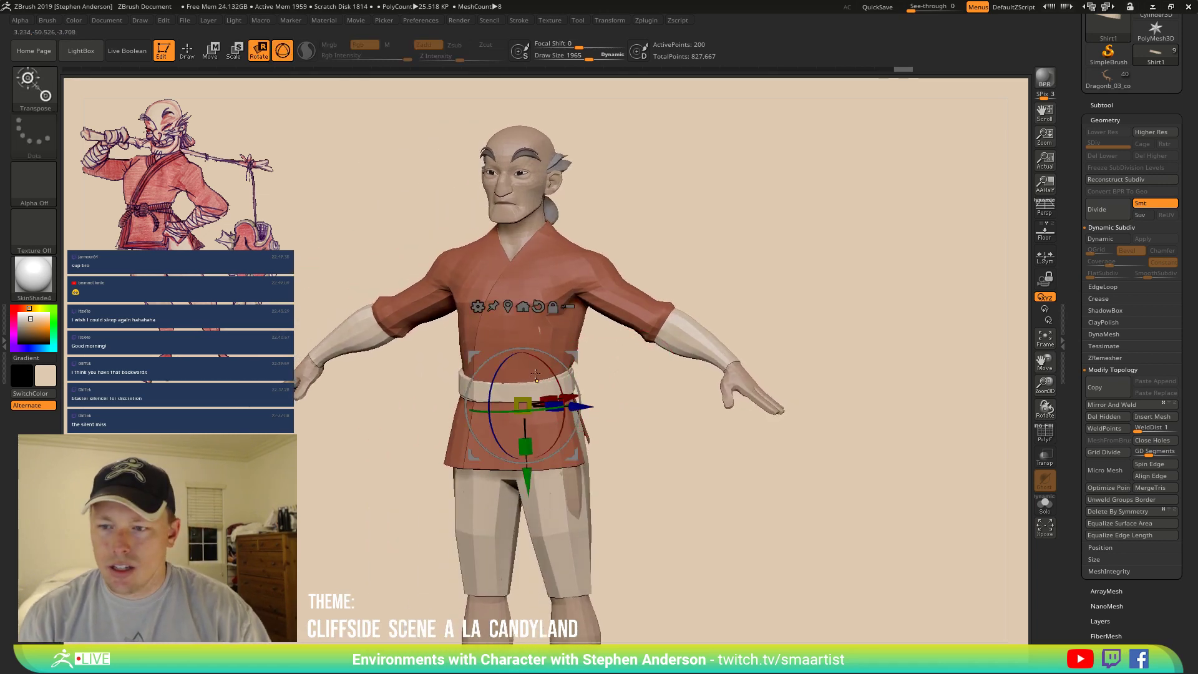
pyautogui.keyDown('ctrl'); pyautogui.moveTo(633, 373); pyautogui.dragTo(632, 418, button='right'); pyautogui.keyUp('ctrl')
pyautogui.click(507, 323)
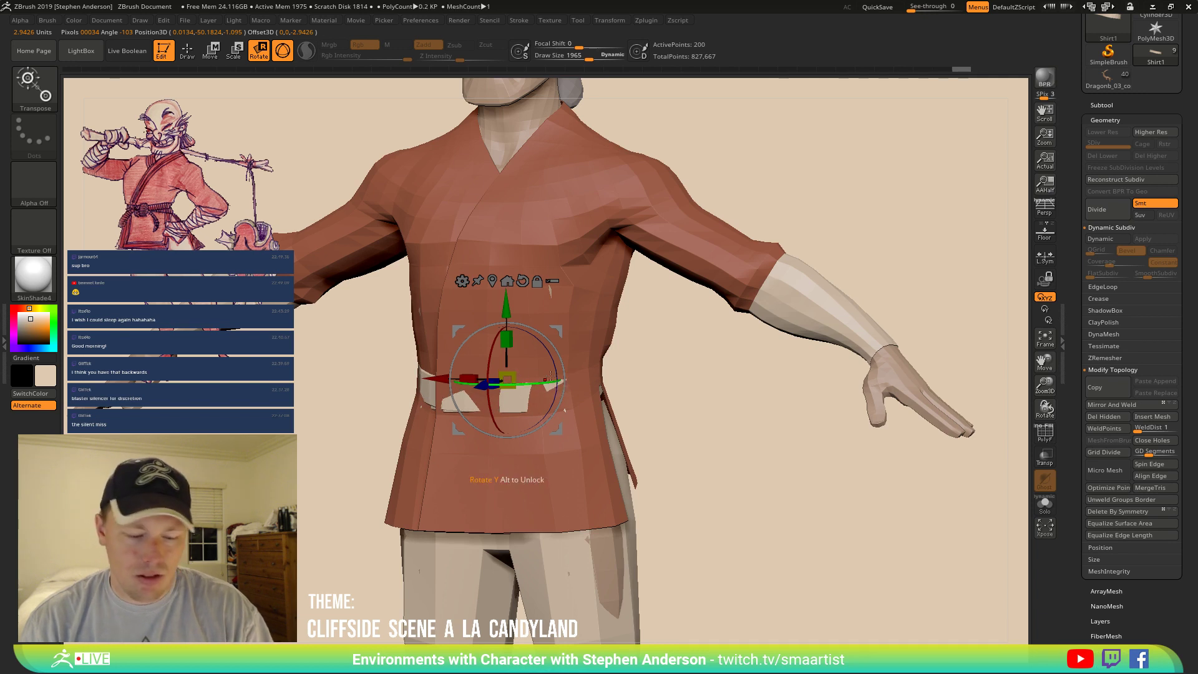
pyautogui.press('q')
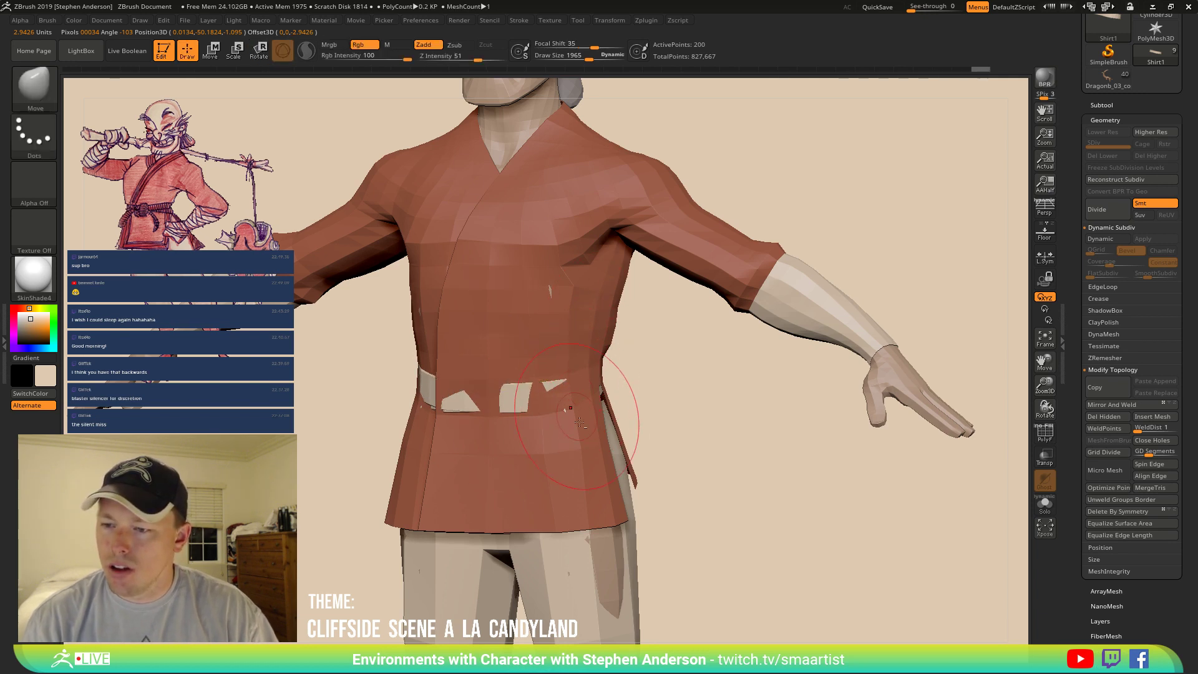
# Select the Shirt subtool, clear its mask and push the front of its waist in beneath the belt.
pyautogui.keyDown('alt'); pyautogui.click(590, 517); pyautogui.keyUp('alt')
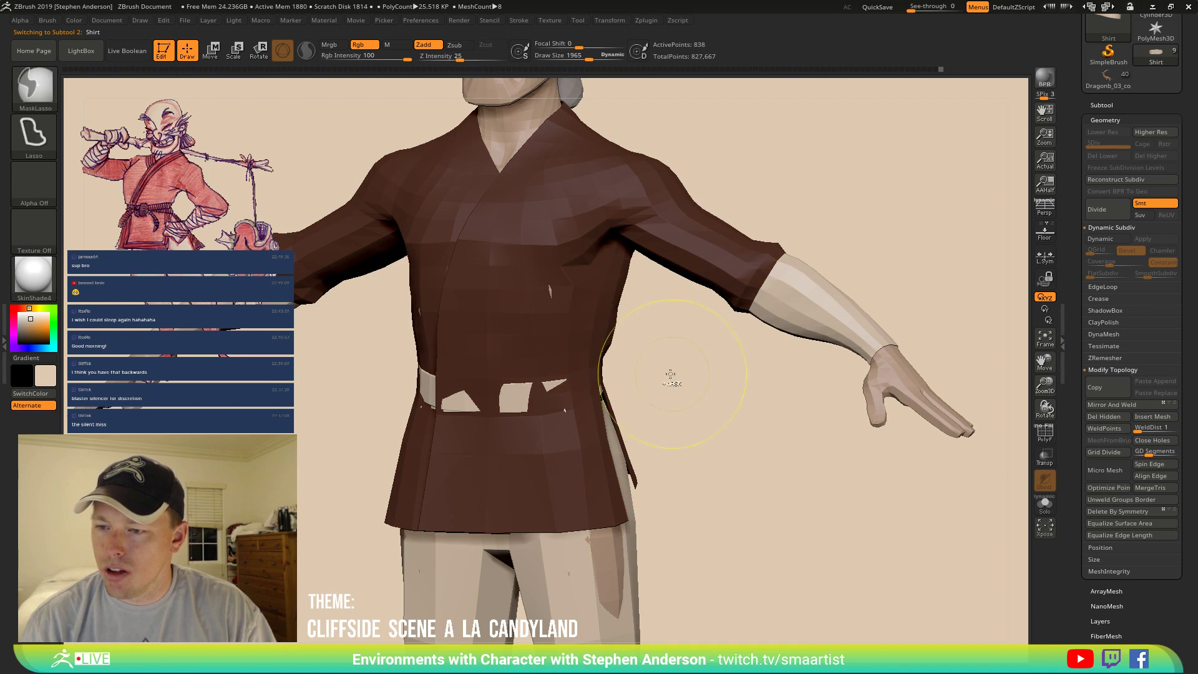
pyautogui.keyDown('ctrl'); pyautogui.click(671, 375); pyautogui.keyUp('ctrl')
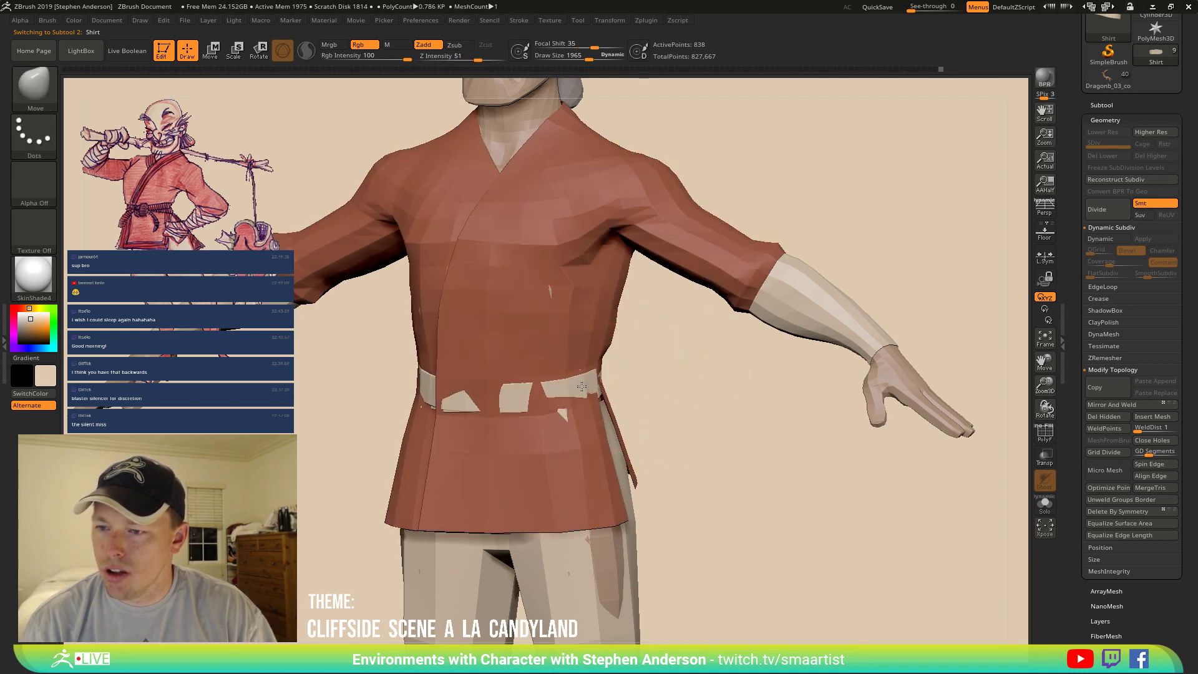
pyautogui.moveTo(585, 388); pyautogui.dragTo(499, 398)
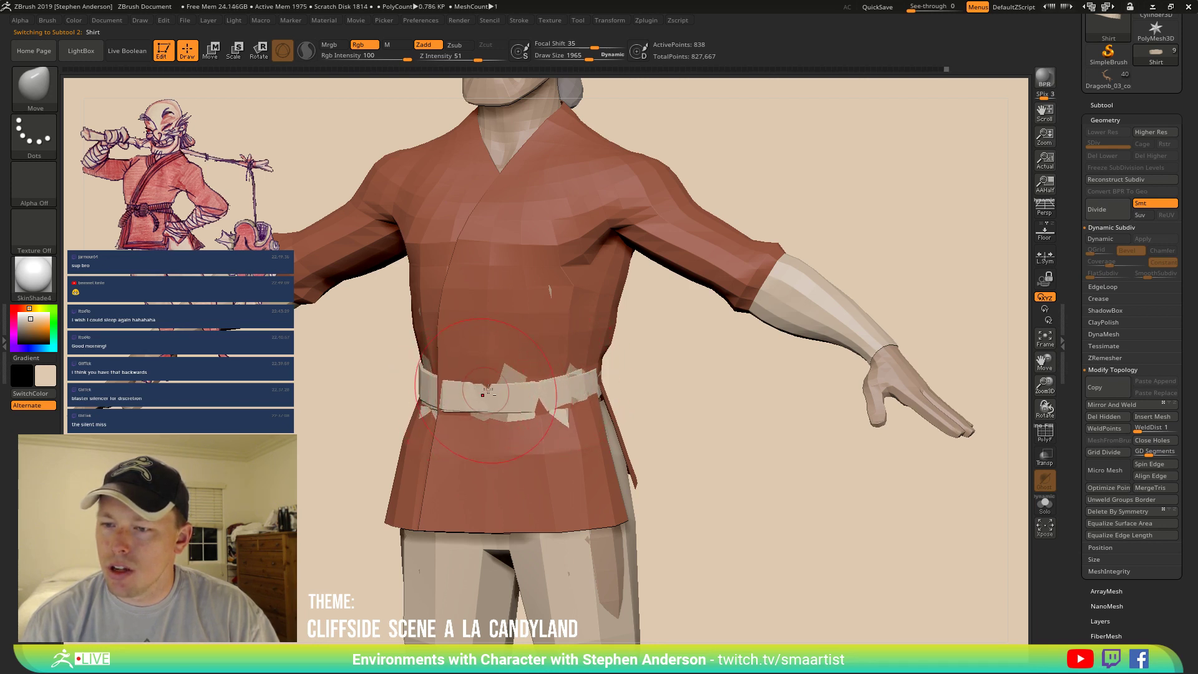
# Set the draw size to 1509 and tuck the remaining shirt areas under the belt at the front, side and back.
pyautogui.press('s')
pyautogui.click(472, 395)
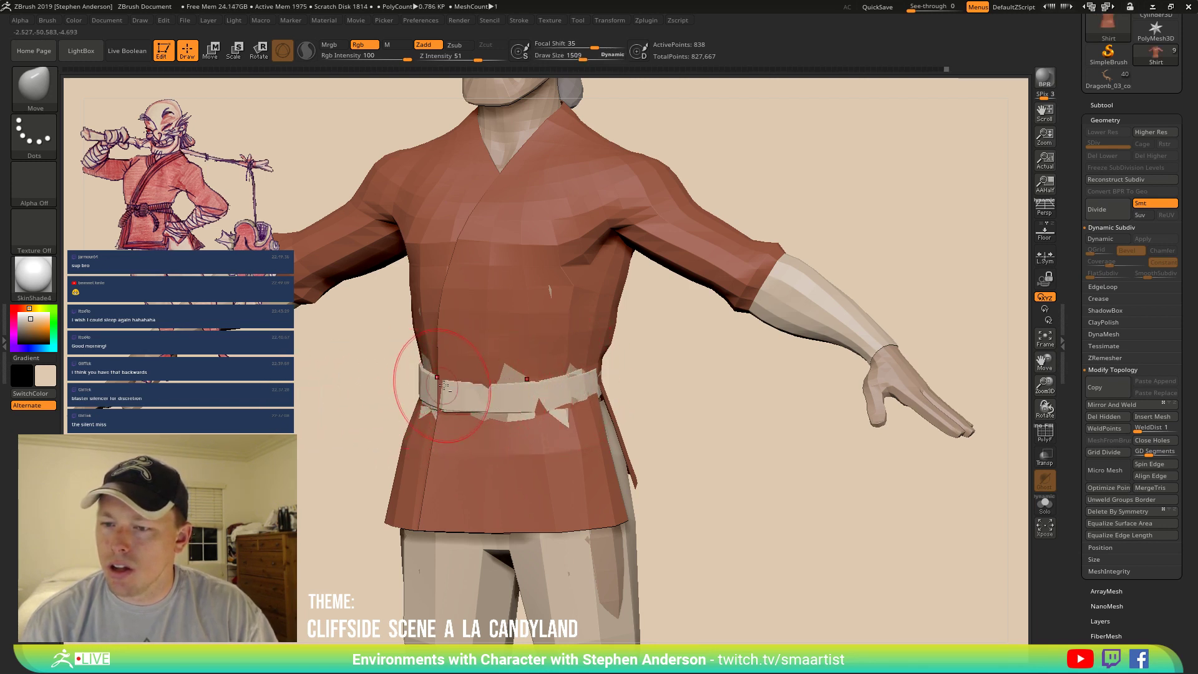
pyautogui.moveTo(444, 386); pyautogui.dragTo(440, 384)
pyautogui.moveTo(677, 383); pyautogui.dragTo(437, 373)
pyautogui.moveTo(674, 367); pyautogui.dragTo(679, 368)
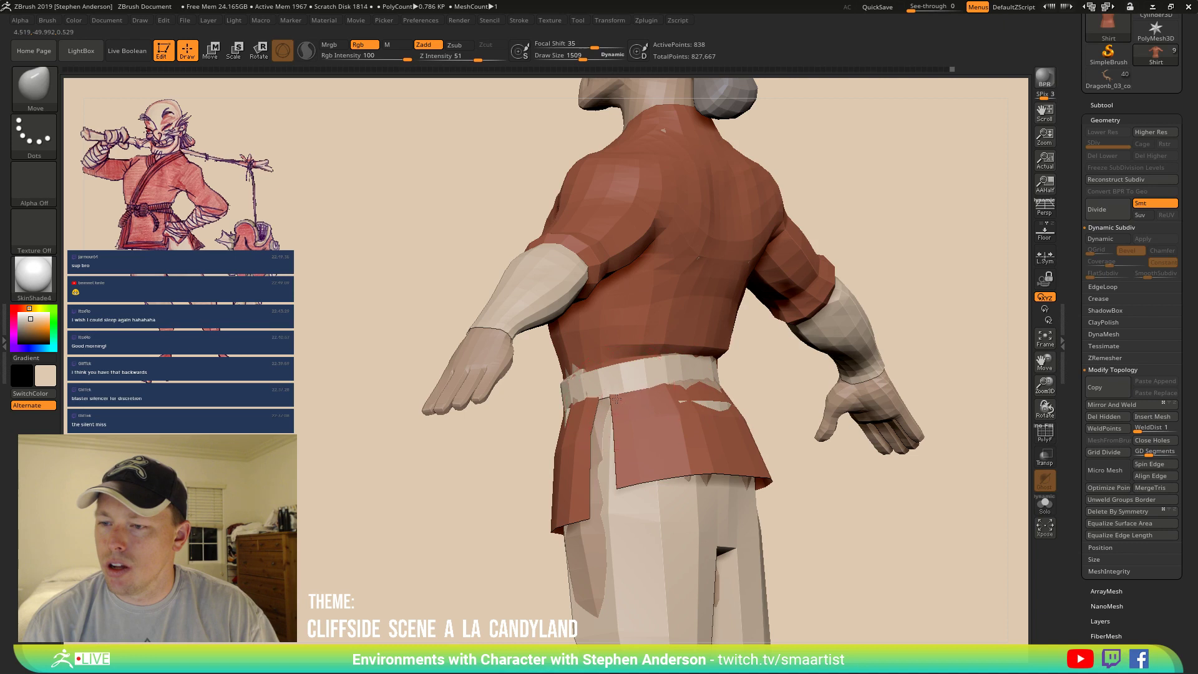
pyautogui.moveTo(581, 409); pyautogui.dragTo(579, 407)
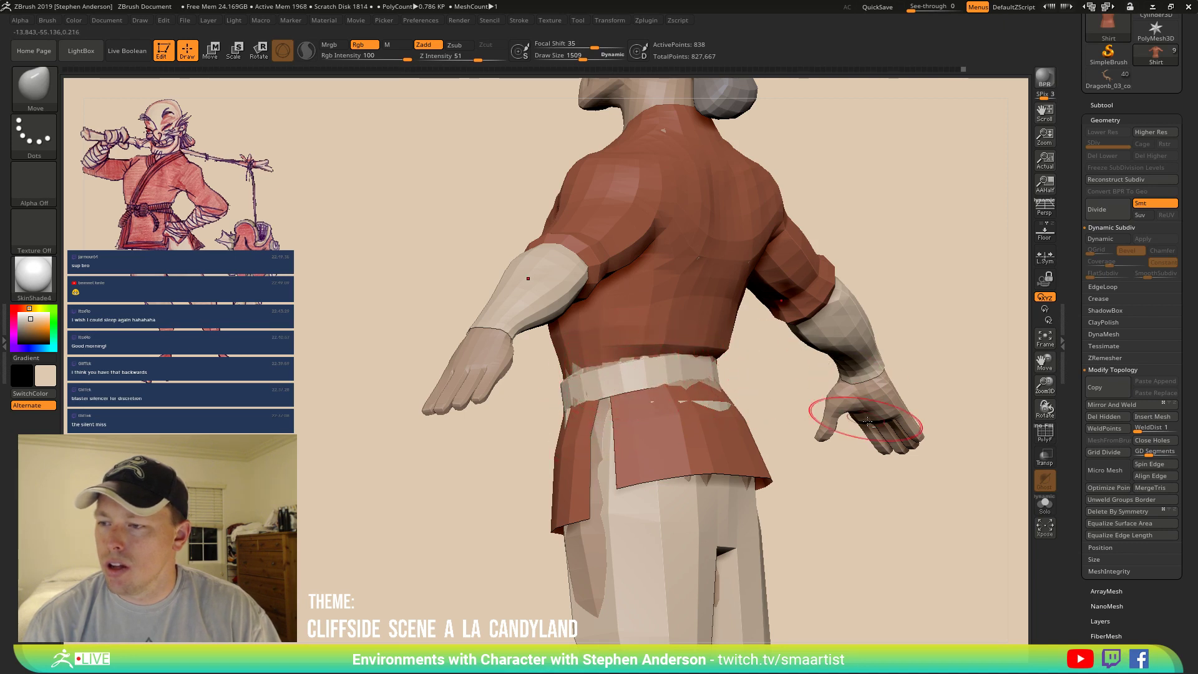
# Select the Char_03 body and push its waist in behind the belt and shirt.
pyautogui.keyDown('alt'); pyautogui.click(895, 415); pyautogui.keyUp('alt')
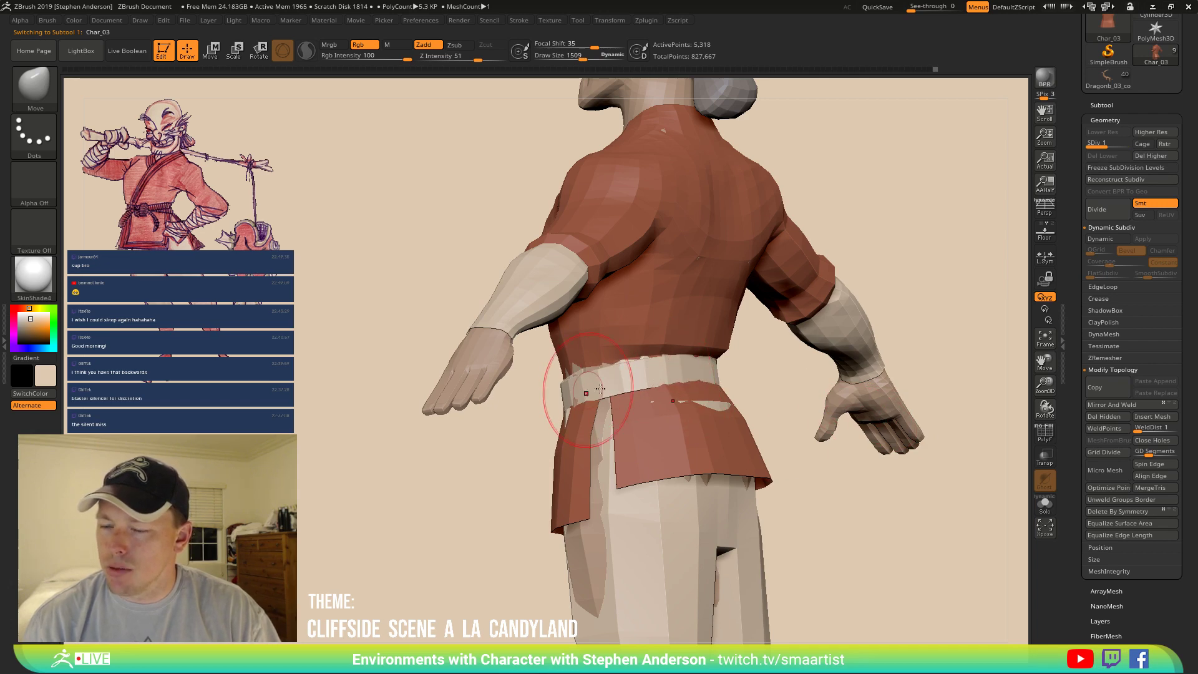
pyautogui.moveTo(600, 389); pyautogui.dragTo(626, 385, button='right')
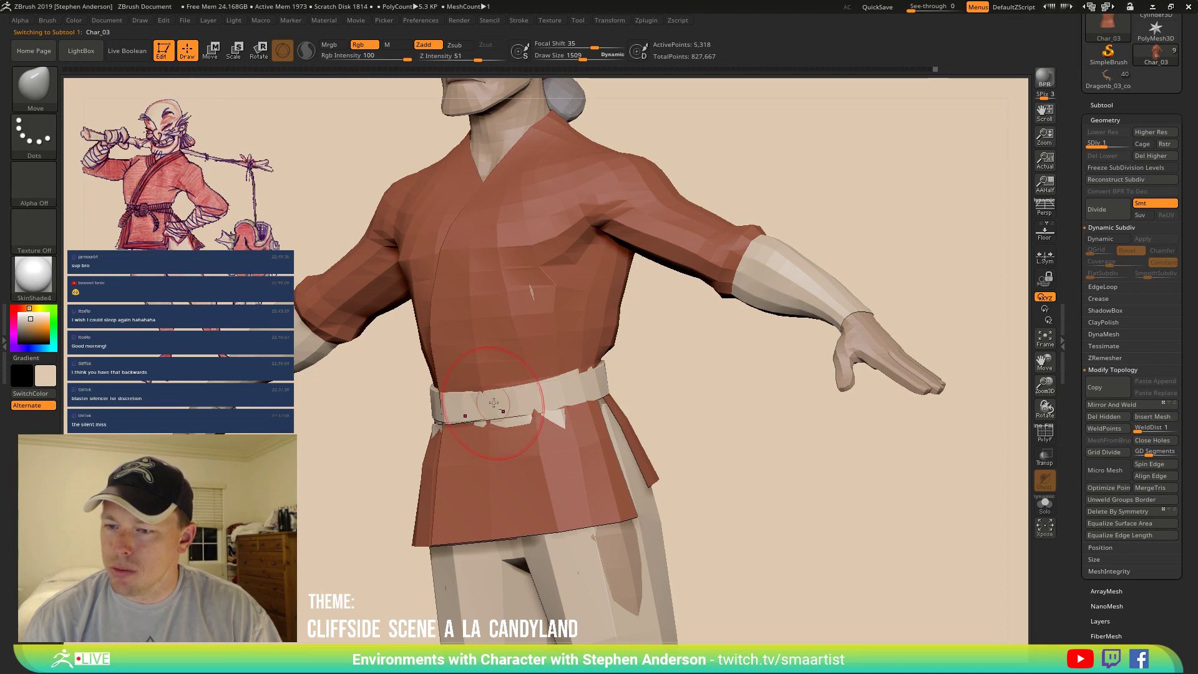
pyautogui.moveTo(582, 390); pyautogui.dragTo(610, 414, button='right')
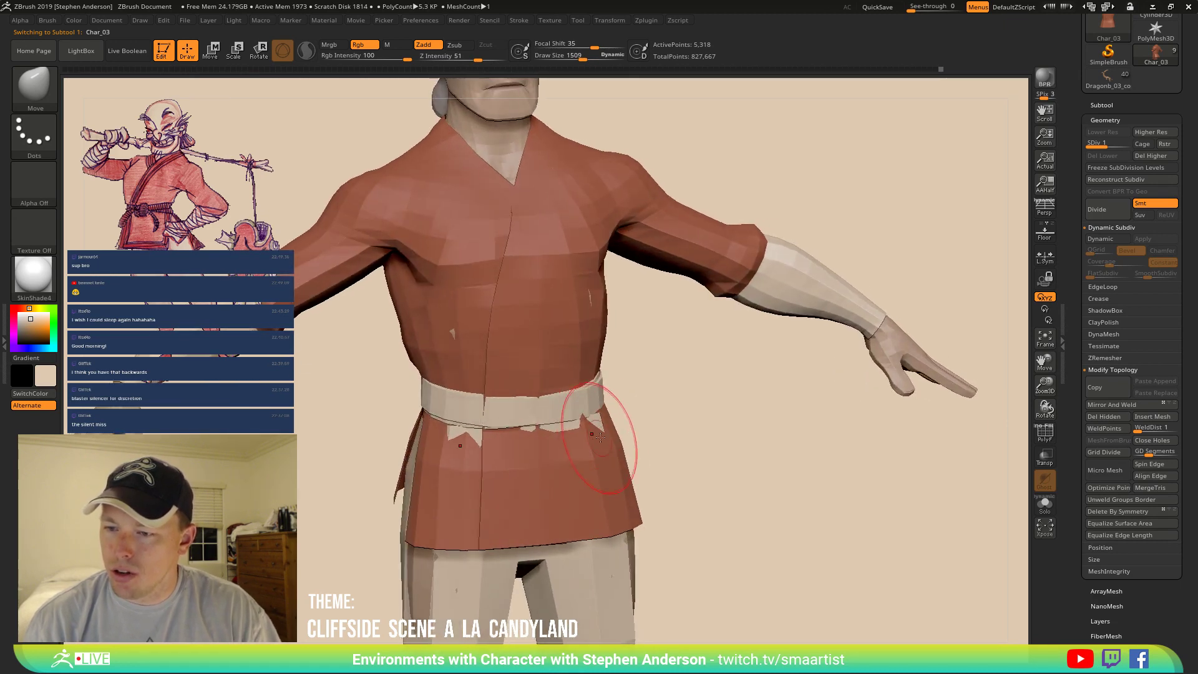
# Select the PolyMesh3D1 pants and push their waist inside the shirt, enlarging the draw size to 2785.
pyautogui.keyDown('alt'); pyautogui.click(569, 429); pyautogui.keyUp('alt')
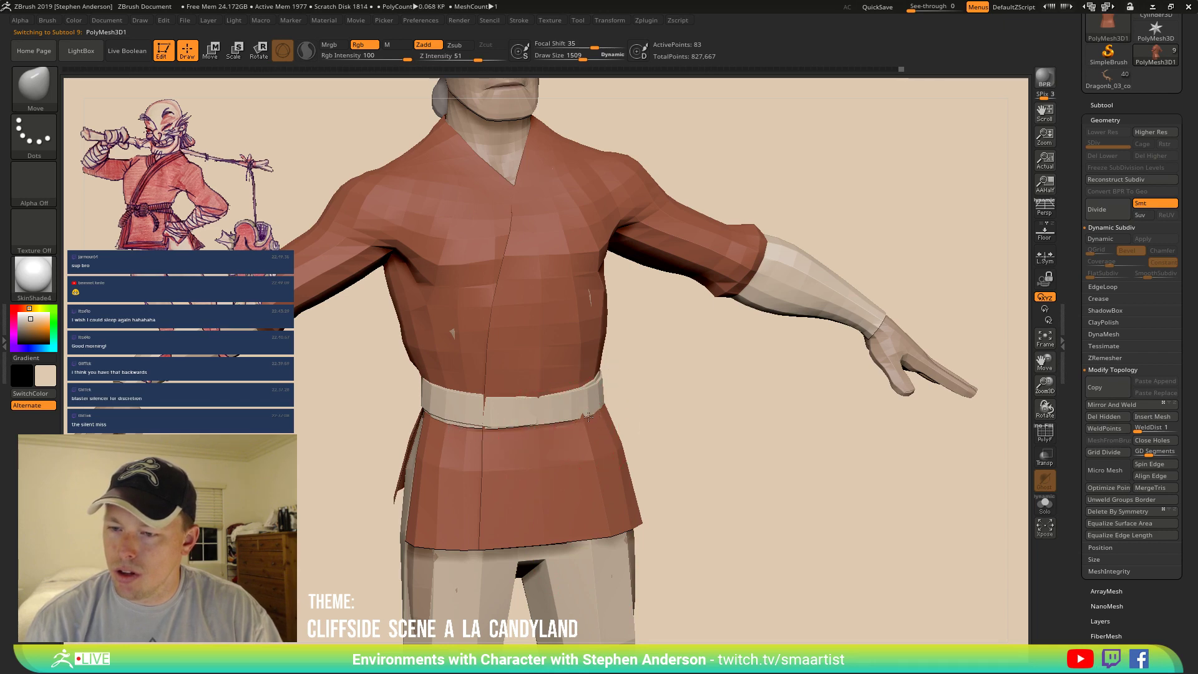
pyautogui.moveTo(589, 416)
pyautogui.mouseDown(button='right')
pyautogui.moveTo(535, 396)
pyautogui.moveTo(690, 401)
pyautogui.mouseUp(button='right')
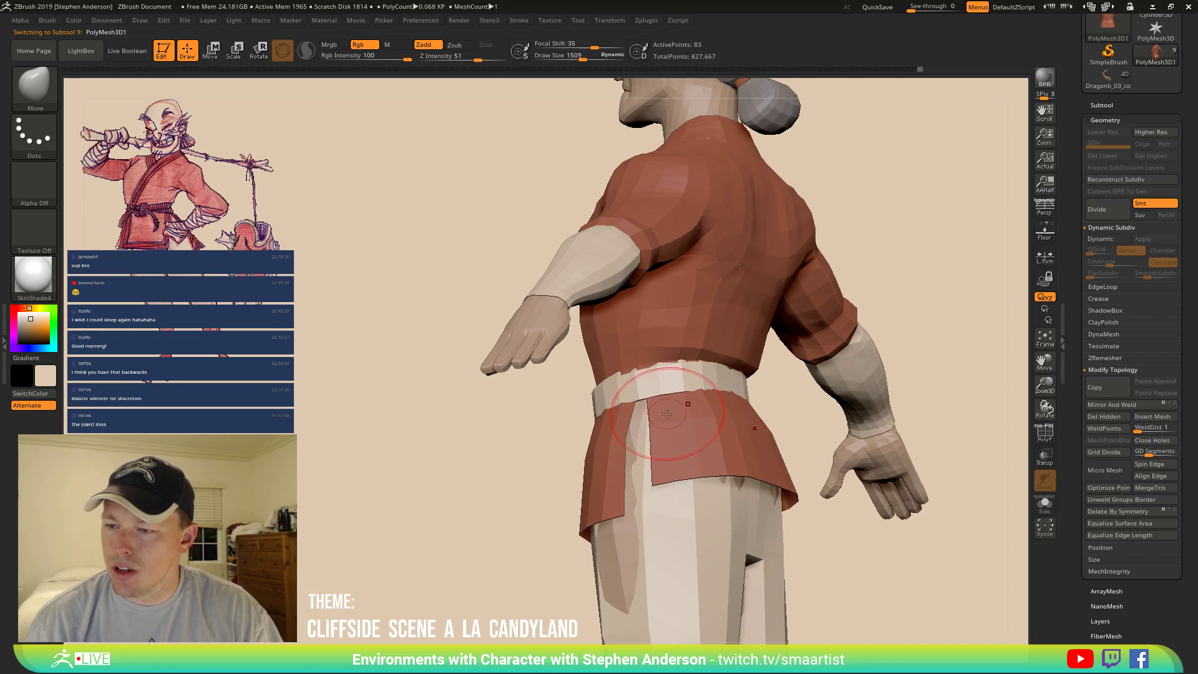
pyautogui.moveTo(667, 414); pyautogui.dragTo(626, 443, button='right')
pyautogui.press('s')
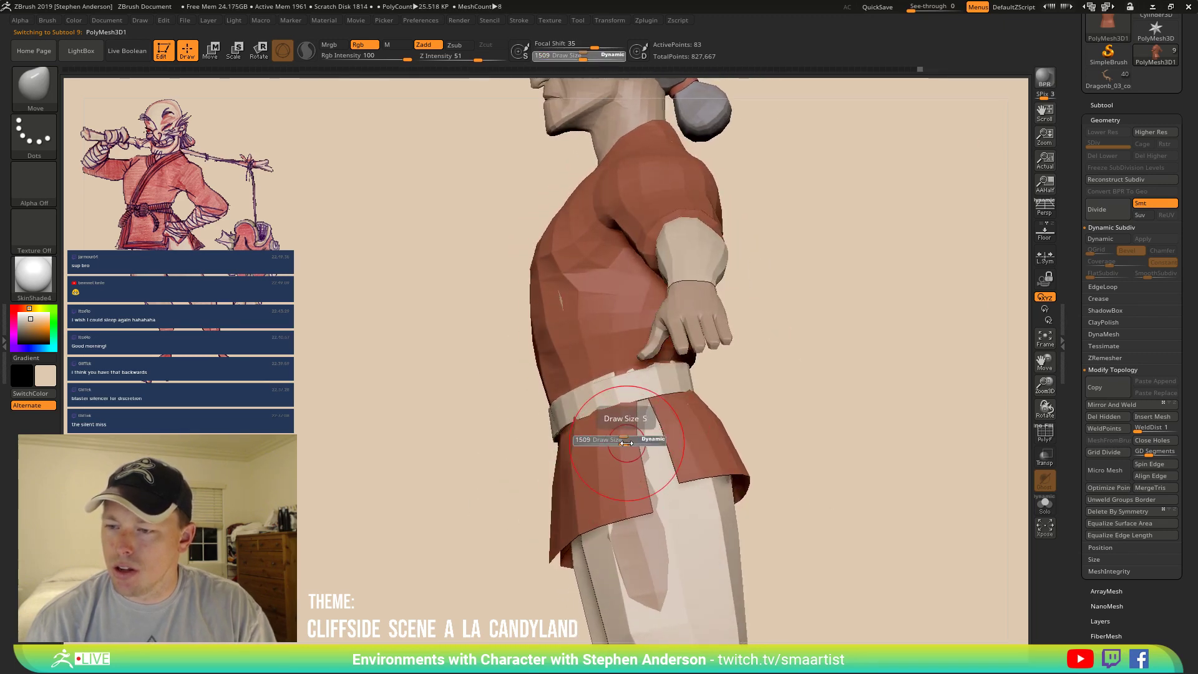
pyautogui.moveTo(641, 446); pyautogui.dragTo(640, 446)
pyautogui.moveTo(636, 451)
pyautogui.mouseDown(button='right')
pyautogui.moveTo(594, 370)
pyautogui.moveTo(643, 518)
pyautogui.moveTo(672, 428)
pyautogui.moveTo(635, 449)
pyautogui.moveTo(660, 549)
pyautogui.mouseUp(button='right')
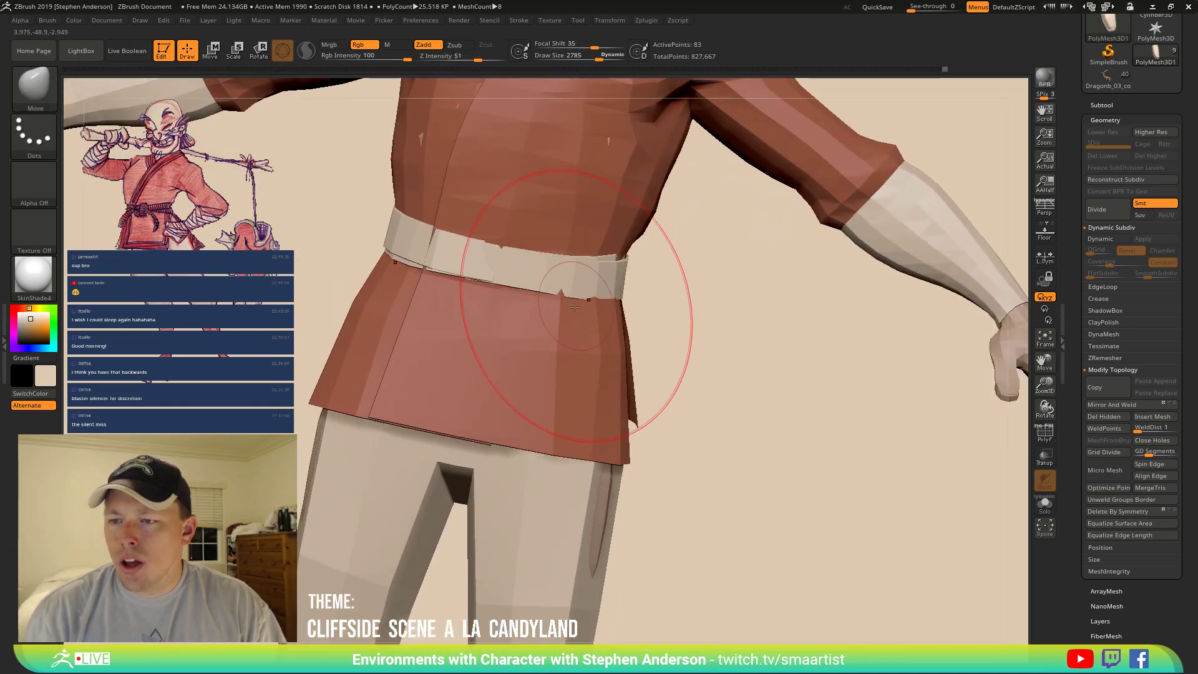
# Tuck the Shirt's front waist beneath the belt, and pull the Char_03 belly inward with a draw size of 2256.
pyautogui.keyDown('alt'); pyautogui.click(560, 291); pyautogui.keyUp('alt')
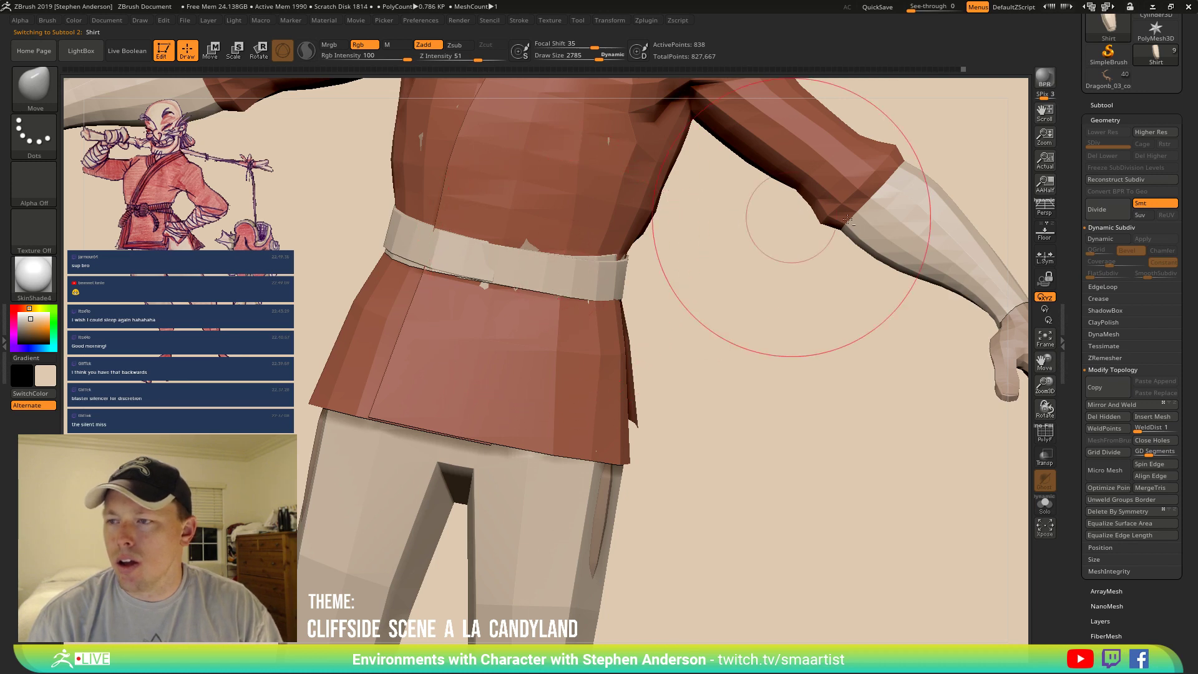
pyautogui.keyDown('alt'); pyautogui.click(1000, 355); pyautogui.keyUp('alt')
pyautogui.press('s')
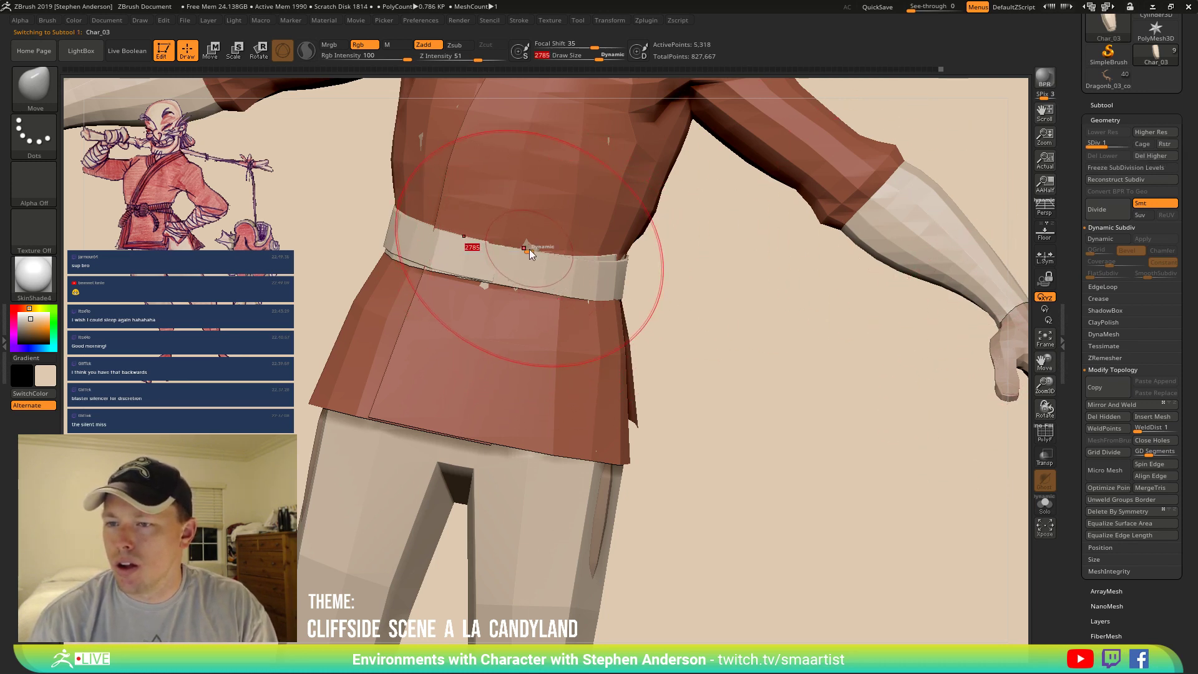
pyautogui.moveTo(530, 249); pyautogui.dragTo(522, 249)
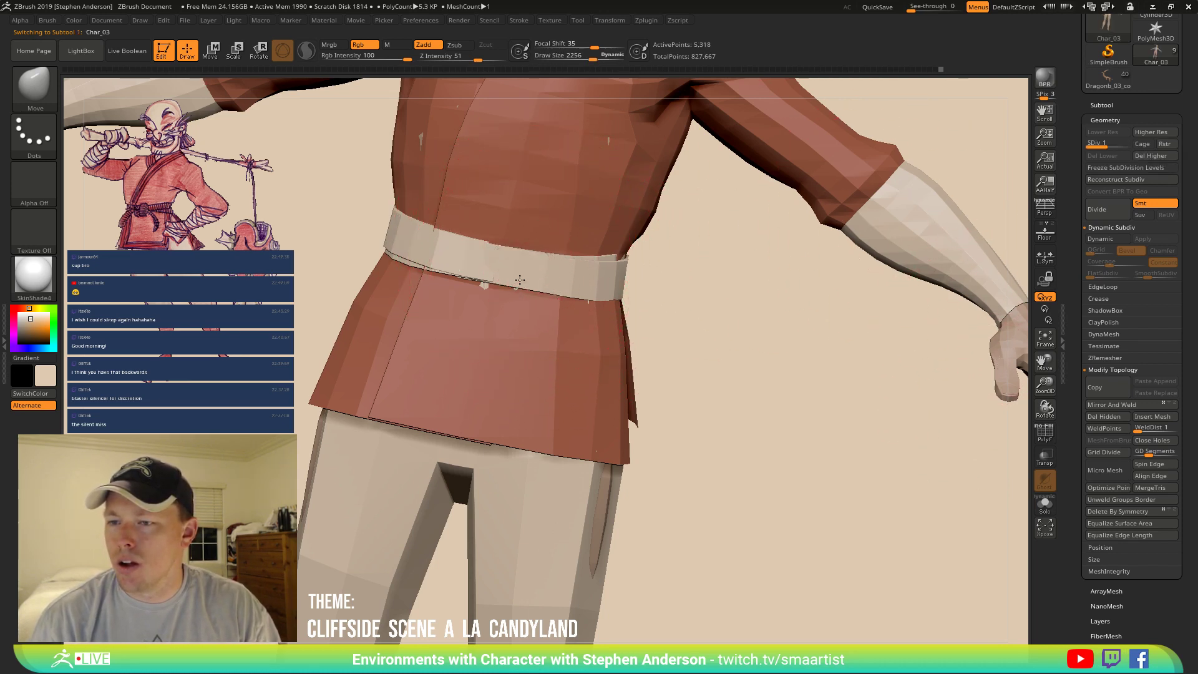
# Select the PolyMesh3D1 pants, check their polygroups in polyframe display, and activate Dynamic Subdiv with the Always YES option.
pyautogui.moveTo(662, 381)
pyautogui.keyDown('alt'); pyautogui.mouseDown()
pyautogui.moveTo(628, 543)
pyautogui.moveTo(561, 439)
pyautogui.moveTo(575, 412)
pyautogui.moveTo(542, 423)
pyautogui.moveTo(593, 485)
pyautogui.moveTo(560, 428)
pyautogui.moveTo(524, 413)
pyautogui.moveTo(471, 408)
pyautogui.moveTo(514, 490)
pyautogui.moveTo(509, 419)
pyautogui.moveTo(488, 460)
pyautogui.mouseUp(); pyautogui.keyUp('alt')
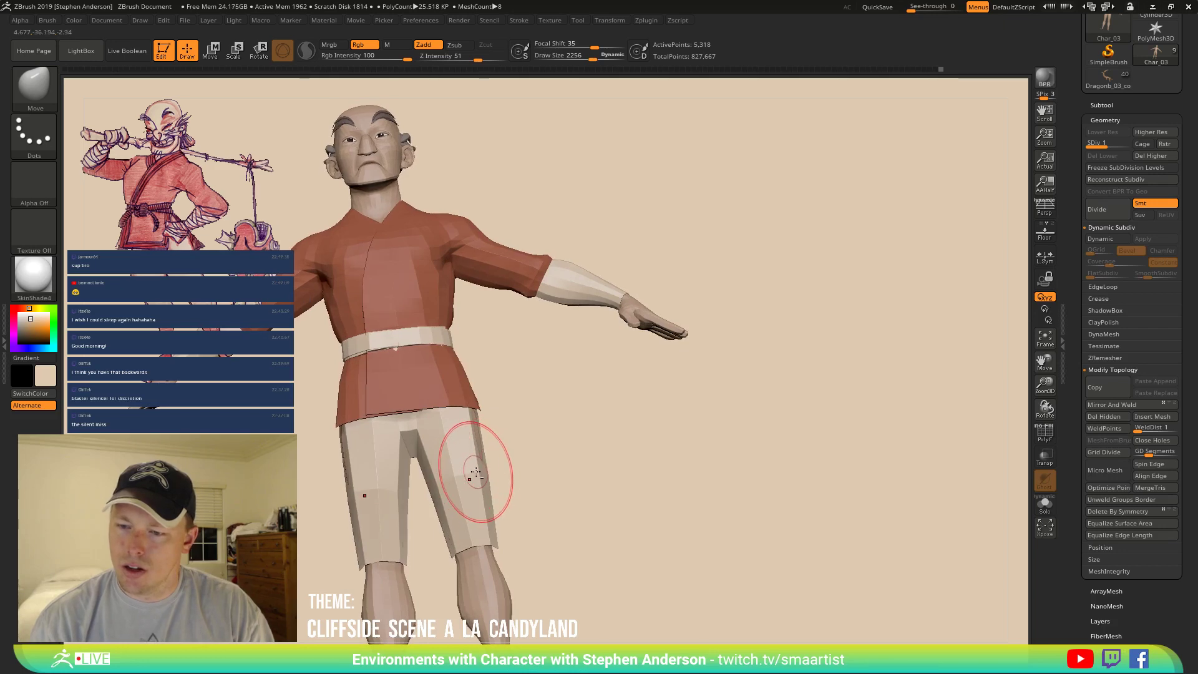
pyautogui.hotkey('shift', 'f')
pyautogui.moveTo(525, 460)
pyautogui.mouseDown()
pyautogui.moveTo(537, 462)
pyautogui.moveTo(476, 463)
pyautogui.moveTo(487, 471)
pyautogui.mouseUp()
pyautogui.press('space')
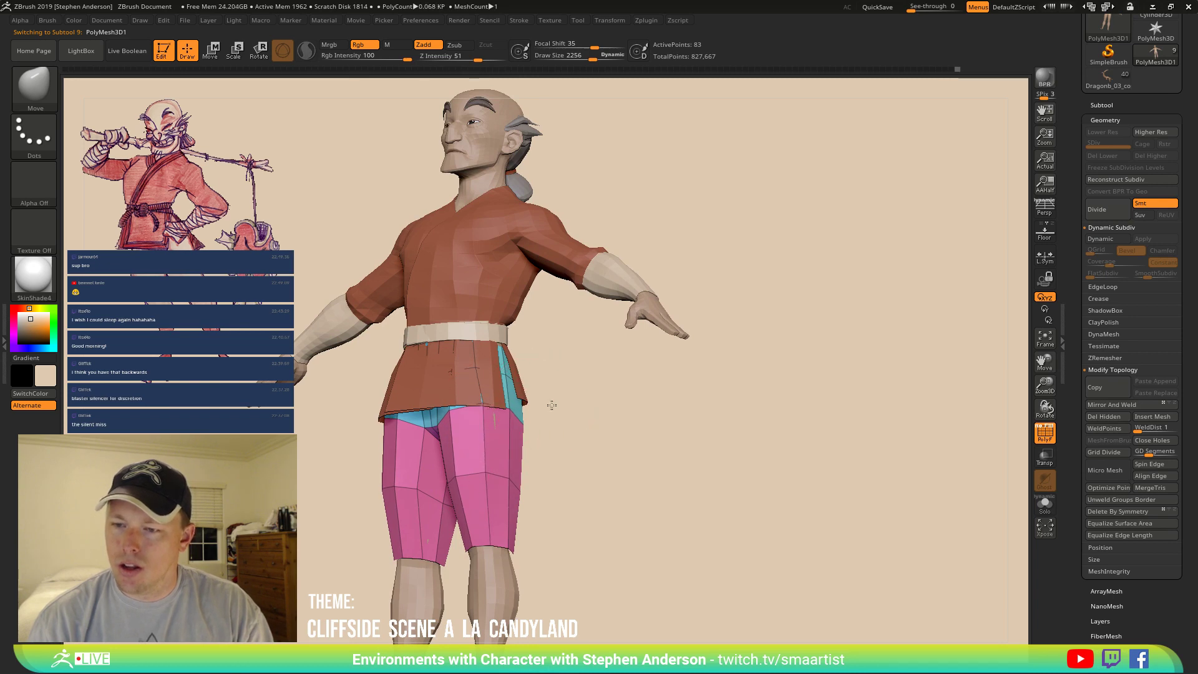
pyautogui.moveTo(552, 405); pyautogui.dragTo(525, 391, button='right')
pyautogui.hotkey('shift', 'f')
pyautogui.press('d')
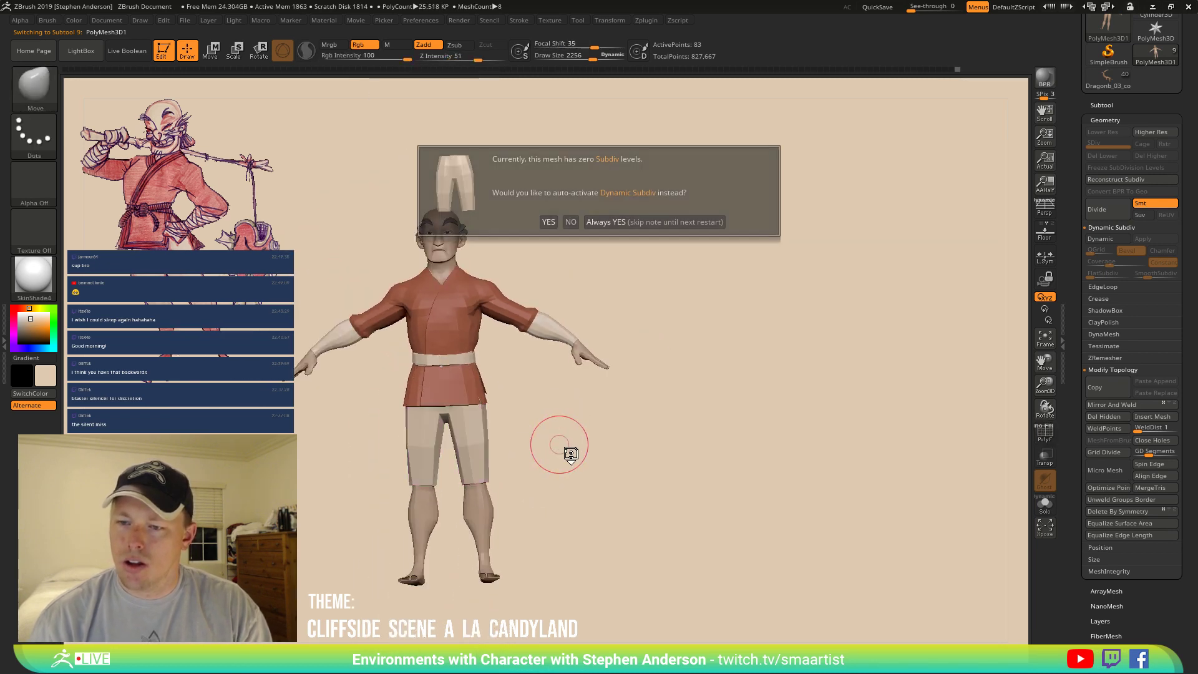
pyautogui.click(624, 223)
pyautogui.moveTo(605, 436); pyautogui.dragTo(645, 482)
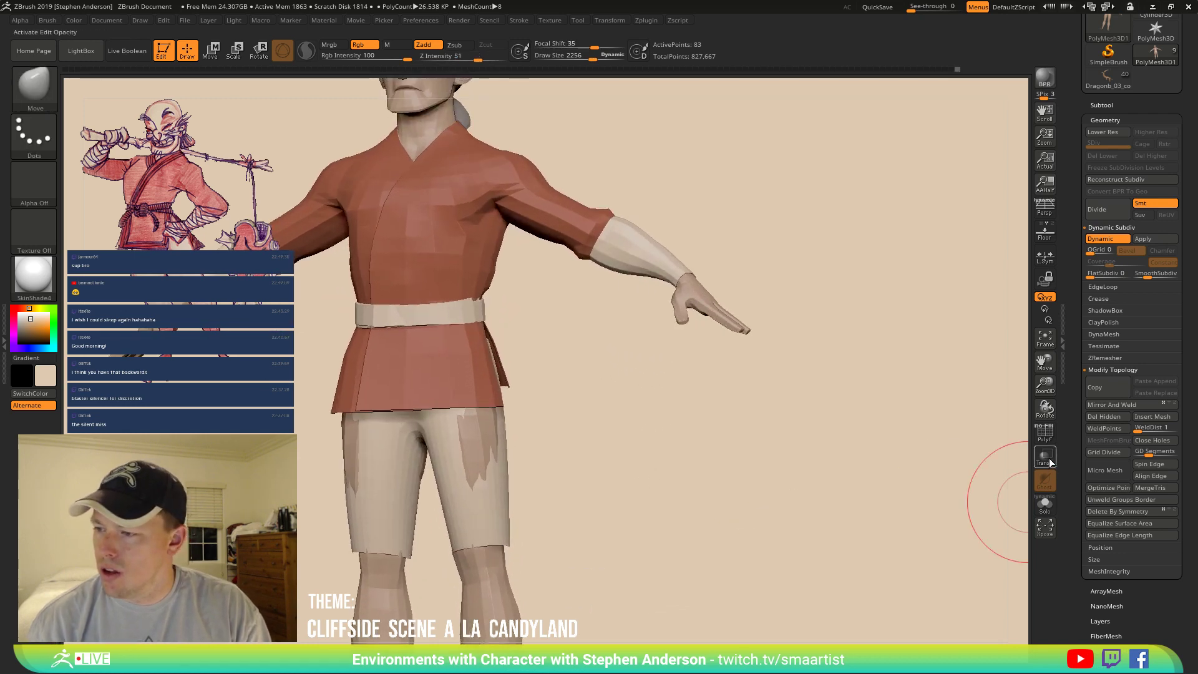
# Turn off dynamic subdivision on the pants, show the polyframe, and insert single ZModeler edge loops across the upper and lower legs.
pyautogui.hotkey('shift', 'd')
pyautogui.hotkey('shift', 'f')
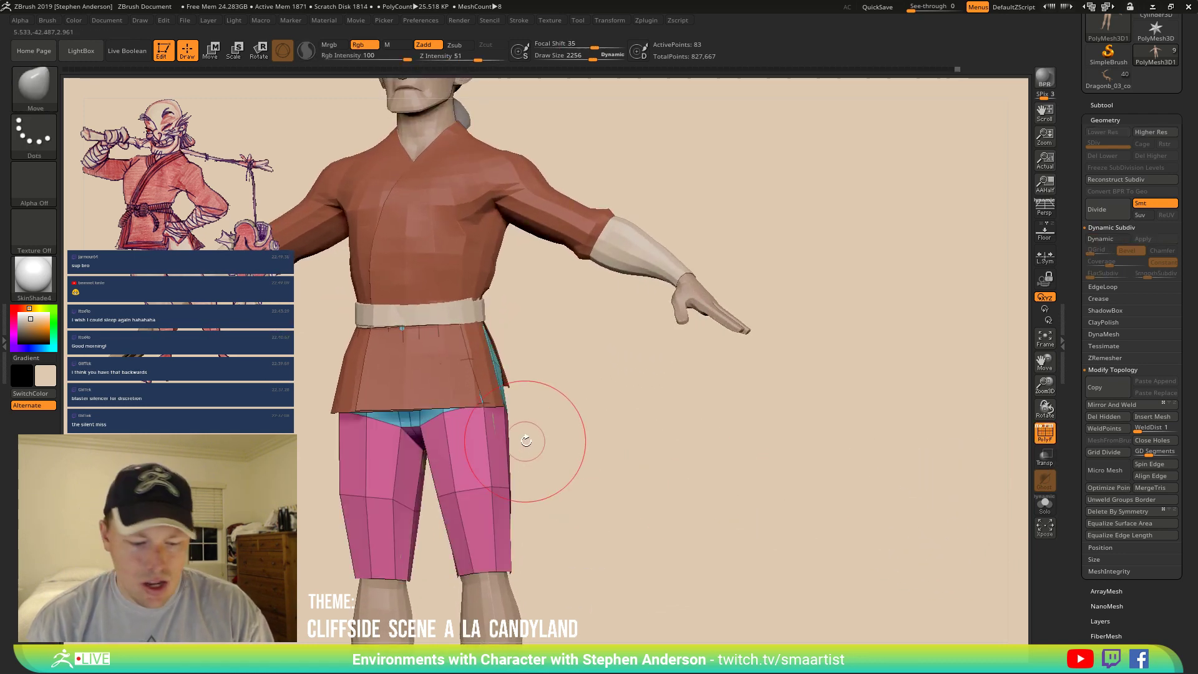
pyautogui.press('b')
pyautogui.press('z')
pyautogui.press('m')
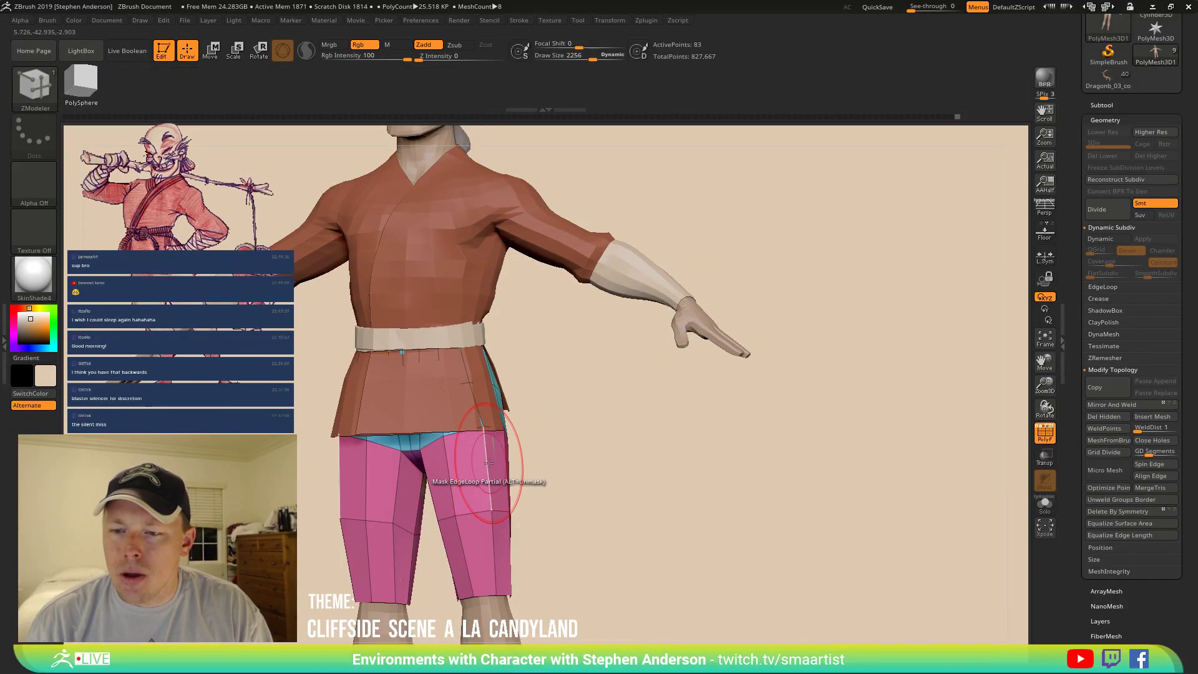
pyautogui.press('space')
pyautogui.click(487, 374)
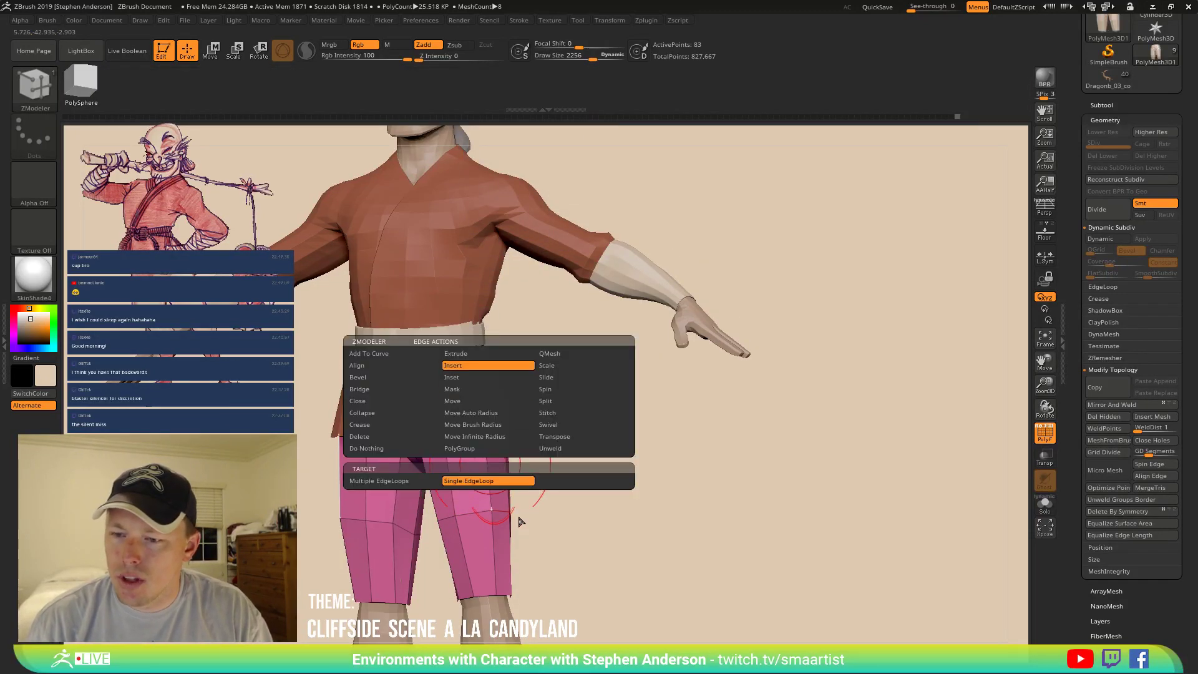
pyautogui.click(490, 481)
pyautogui.click(486, 472)
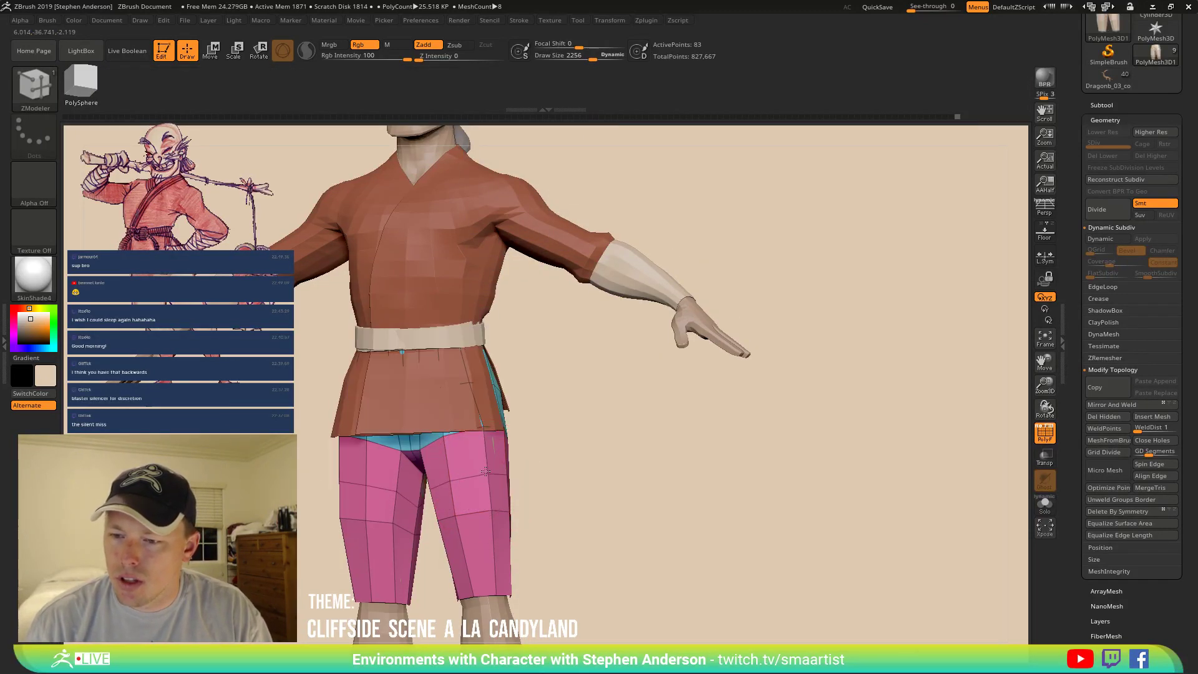
pyautogui.click(511, 557)
# Mask edge-loop bands across both pants legs from the front view and invert the mask.
pyautogui.keyDown('shift'); pyautogui.moveTo(539, 548); pyautogui.dragTo(546, 549); pyautogui.keyUp('shift')
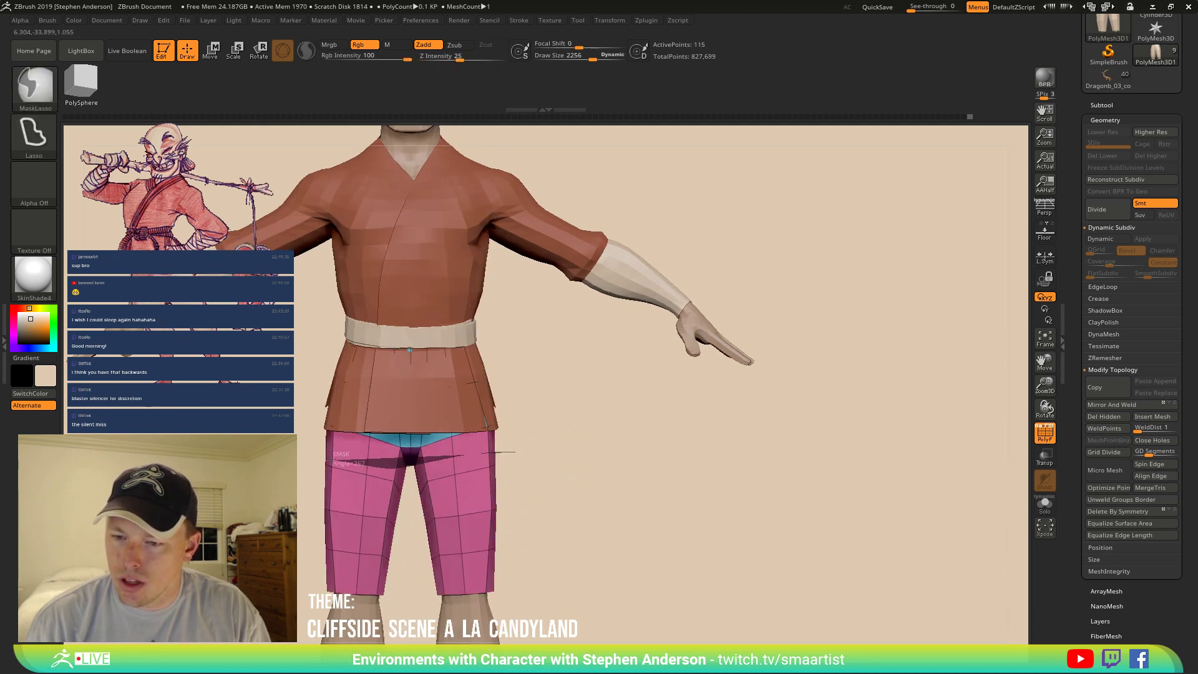
pyautogui.moveTo(330, 460)
pyautogui.keyDown('ctrl'); pyautogui.mouseDown()
pyautogui.moveTo(262, 538)
pyautogui.moveTo(269, 611)
pyautogui.moveTo(452, 584)
pyautogui.moveTo(413, 572)
pyautogui.mouseUp(); pyautogui.keyUp('ctrl')
pyautogui.keyDown('ctrl'); pyautogui.moveTo(638, 538); pyautogui.dragTo(639, 540); pyautogui.keyUp('ctrl')
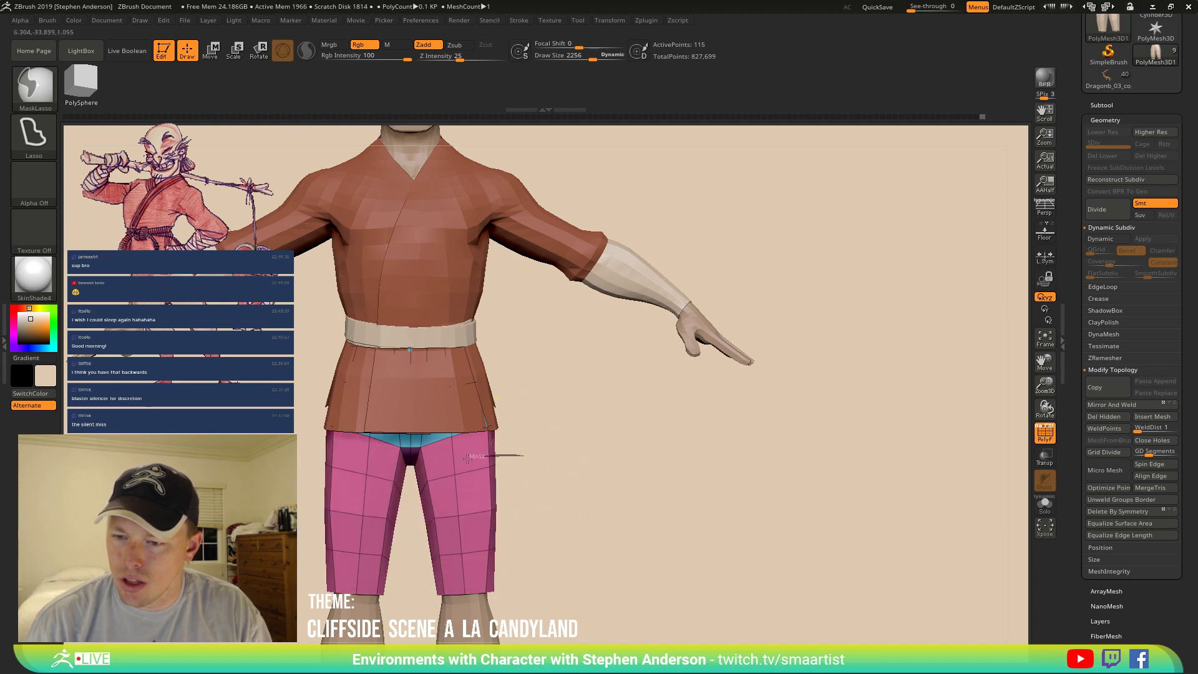
pyautogui.moveTo(415, 479)
pyautogui.keyDown('ctrl'); pyautogui.mouseDown()
pyautogui.moveTo(528, 581)
pyautogui.moveTo(558, 481)
pyautogui.mouseUp(); pyautogui.keyUp('ctrl')
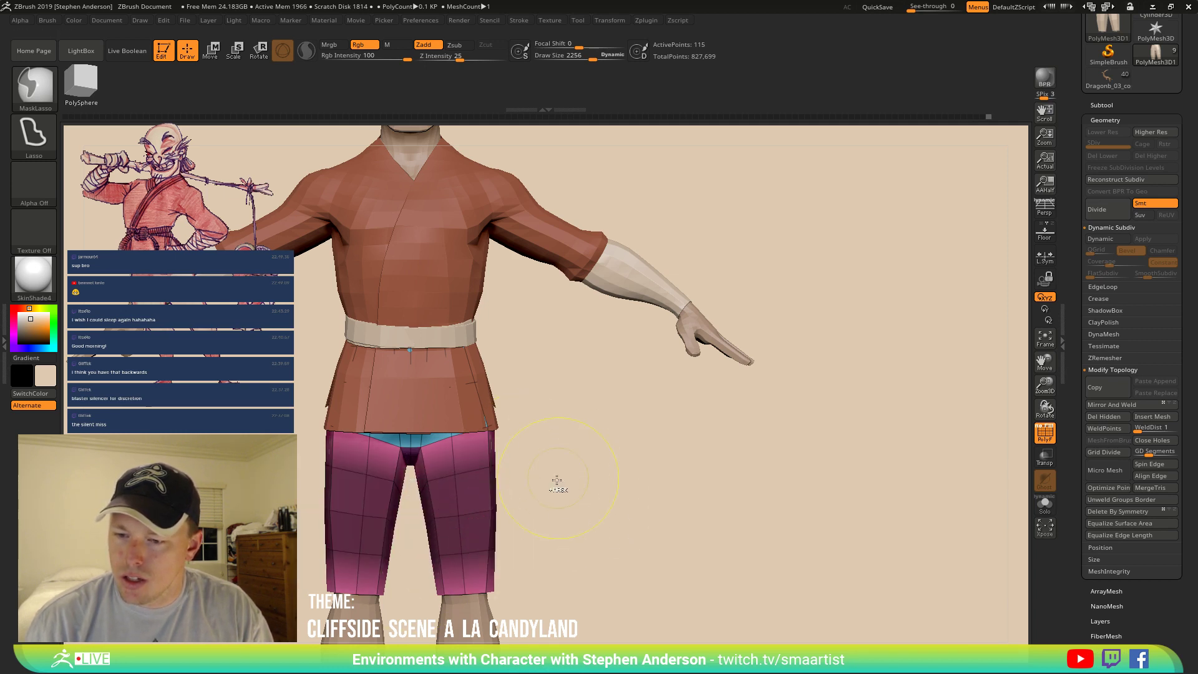
pyautogui.keyDown('ctrl'); pyautogui.click(631, 500); pyautogui.keyUp('ctrl')
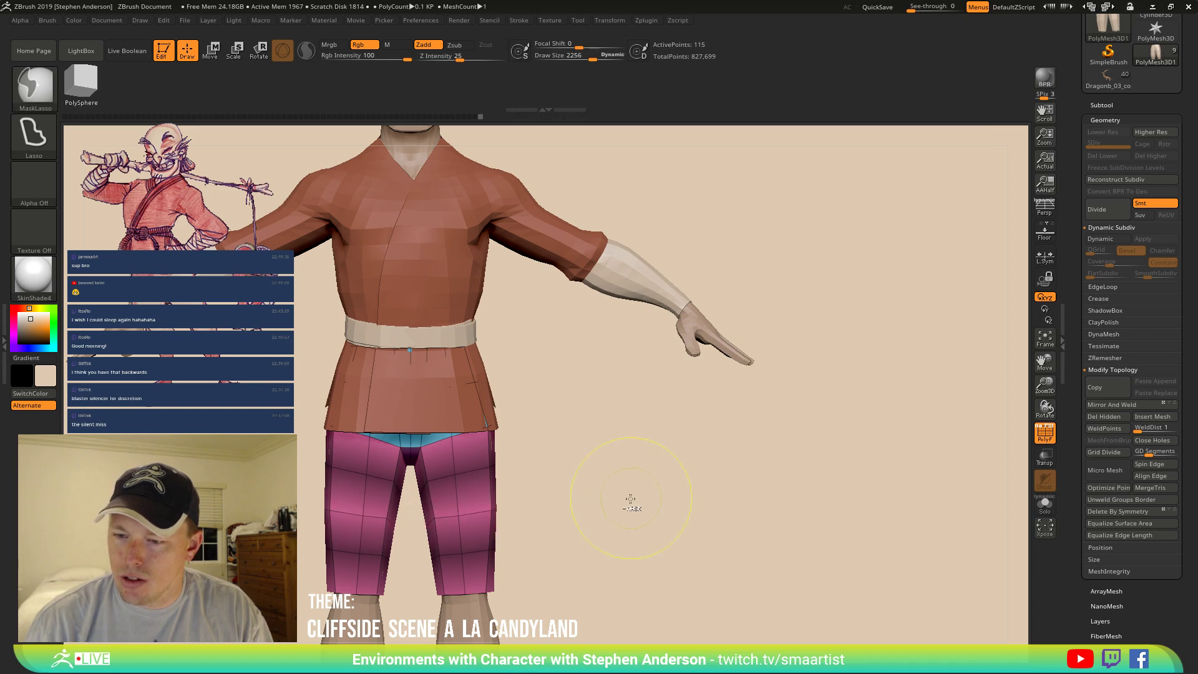
pyautogui.keyDown('ctrl'); pyautogui.click(603, 513); pyautogui.keyUp('ctrl')
# Undo a trial smoothing of the pants legs, inflate their unmasked bands by about 66 with Deformation, and clear the mask.
pyautogui.moveTo(1161, 613); pyautogui.dragTo(1144, 565)
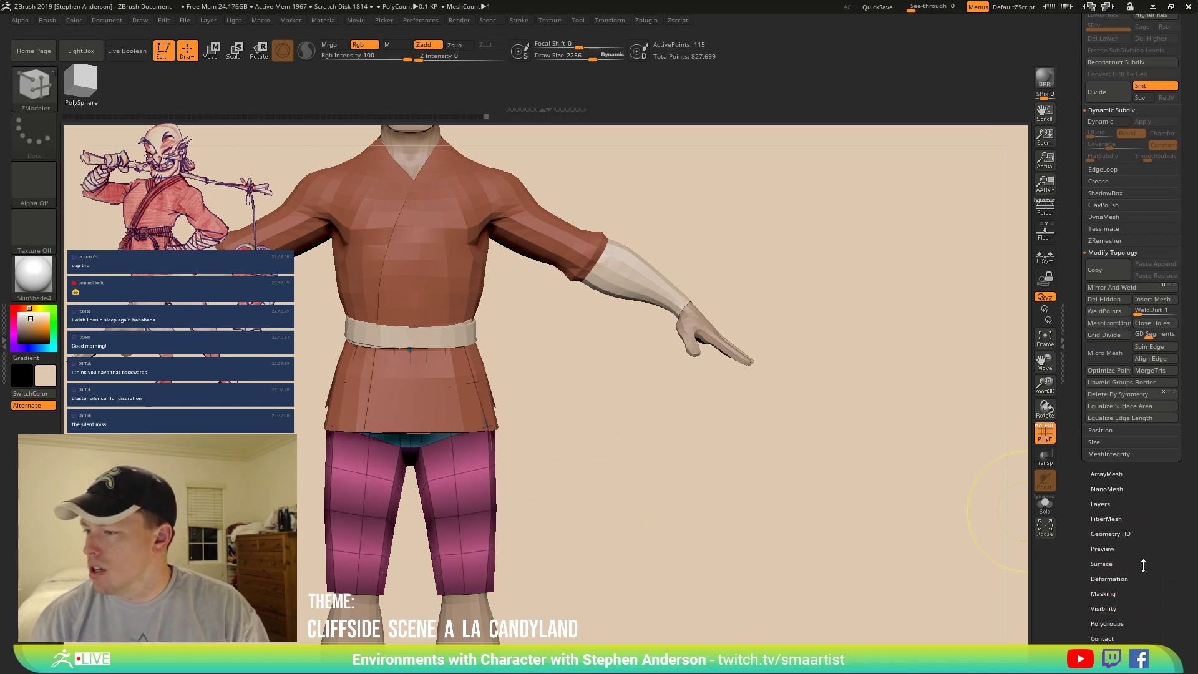
pyautogui.click(1110, 579)
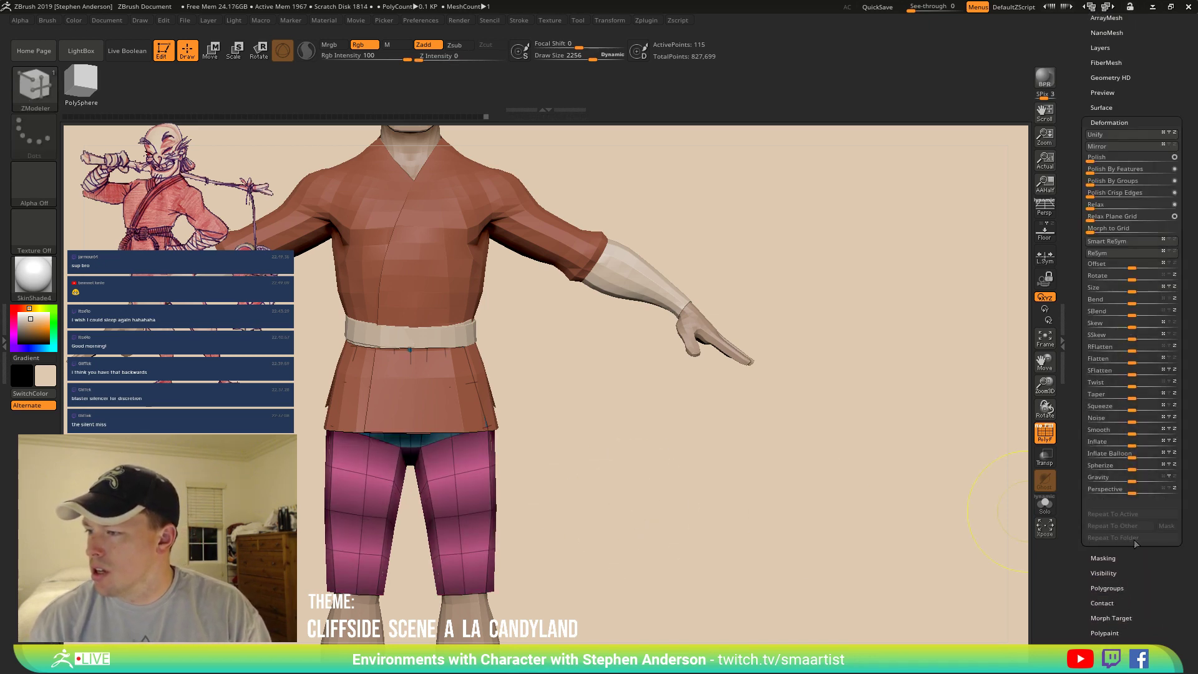
pyautogui.click(1091, 160)
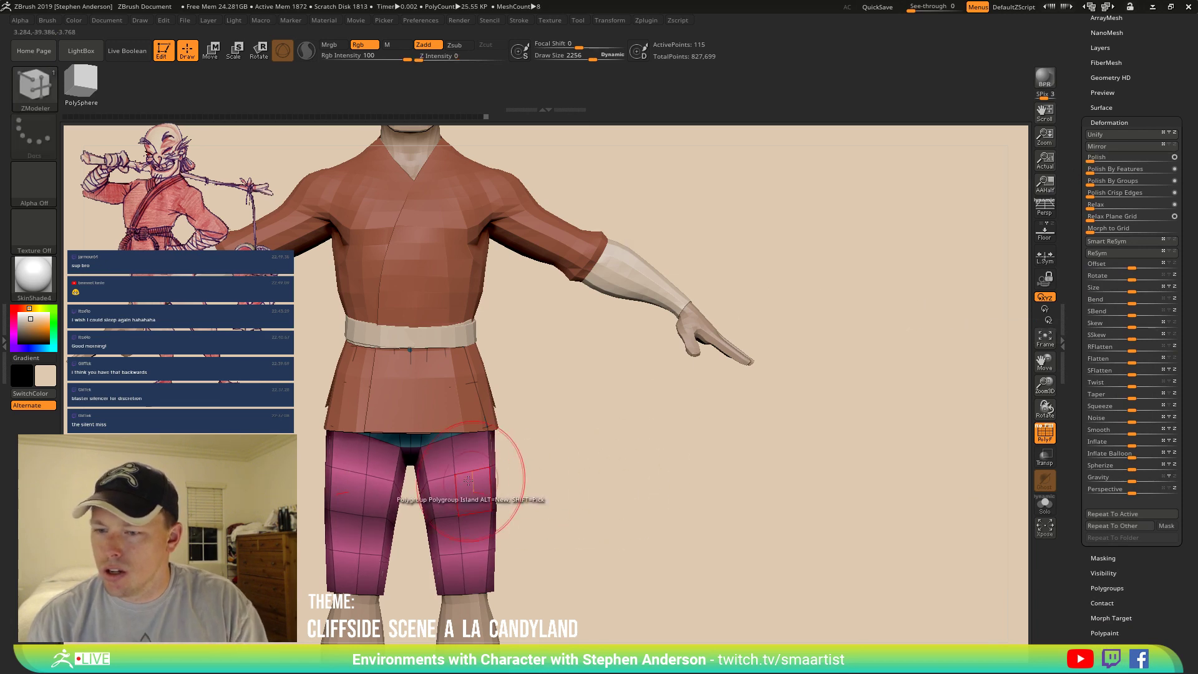
pyautogui.keyDown('shift'); pyautogui.moveTo(445, 479); pyautogui.dragTo(461, 530); pyautogui.keyUp('shift')
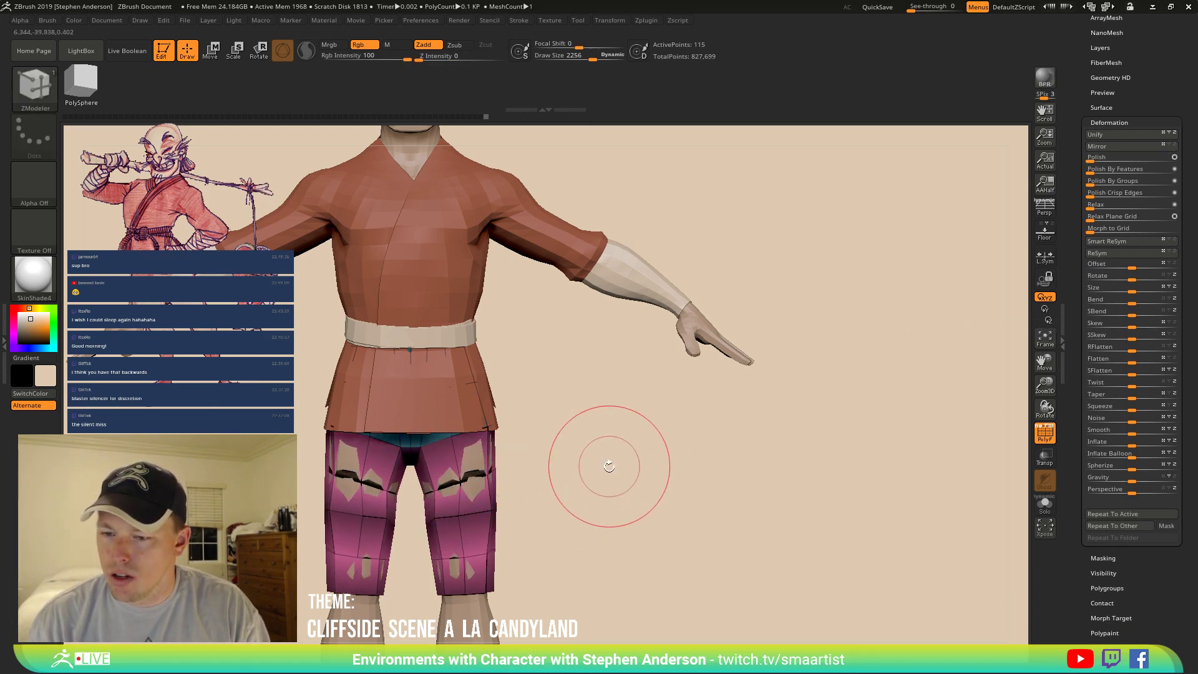
pyautogui.hotkey('ctrl', 'z')
pyautogui.moveTo(639, 485)
pyautogui.mouseDown()
pyautogui.moveTo(650, 481)
pyautogui.moveTo(638, 481)
pyautogui.mouseUp()
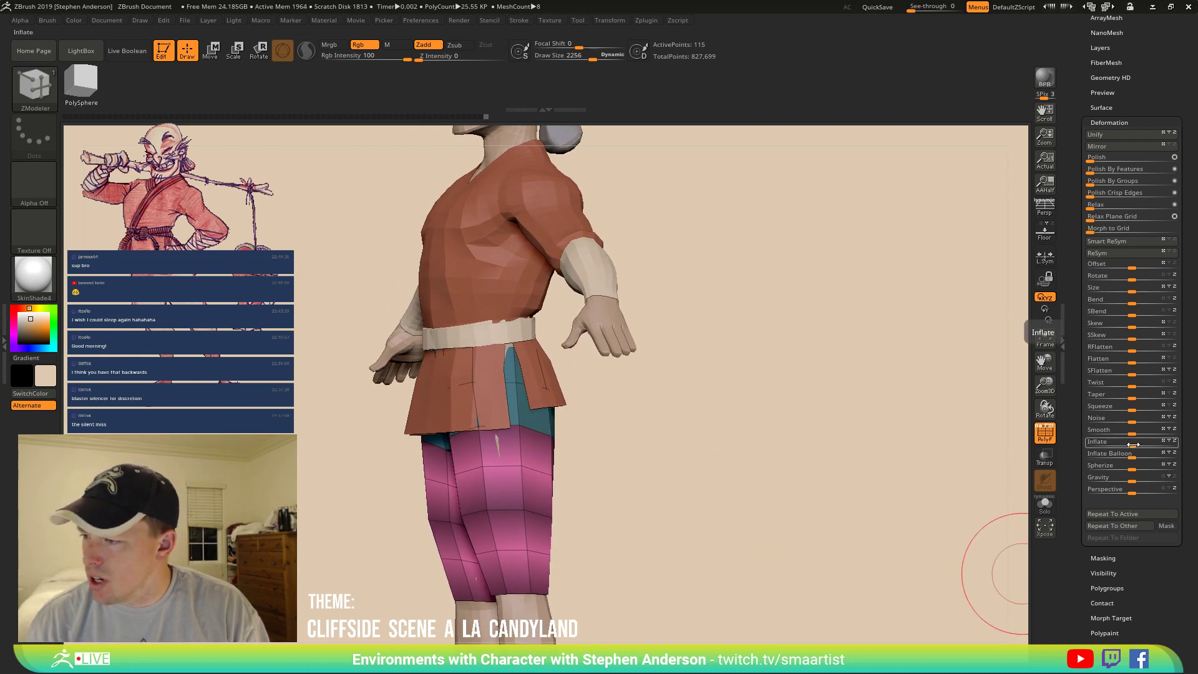
pyautogui.moveTo(1134, 444); pyautogui.dragTo(1135, 445)
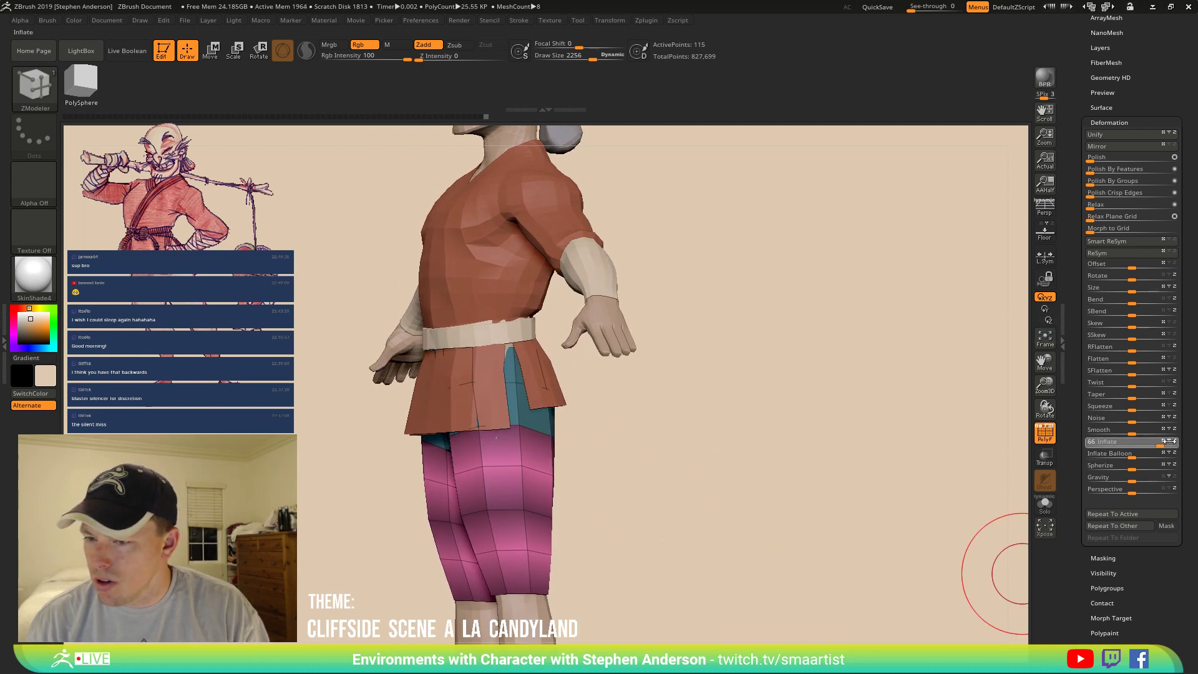
pyautogui.moveTo(744, 471); pyautogui.dragTo(671, 482)
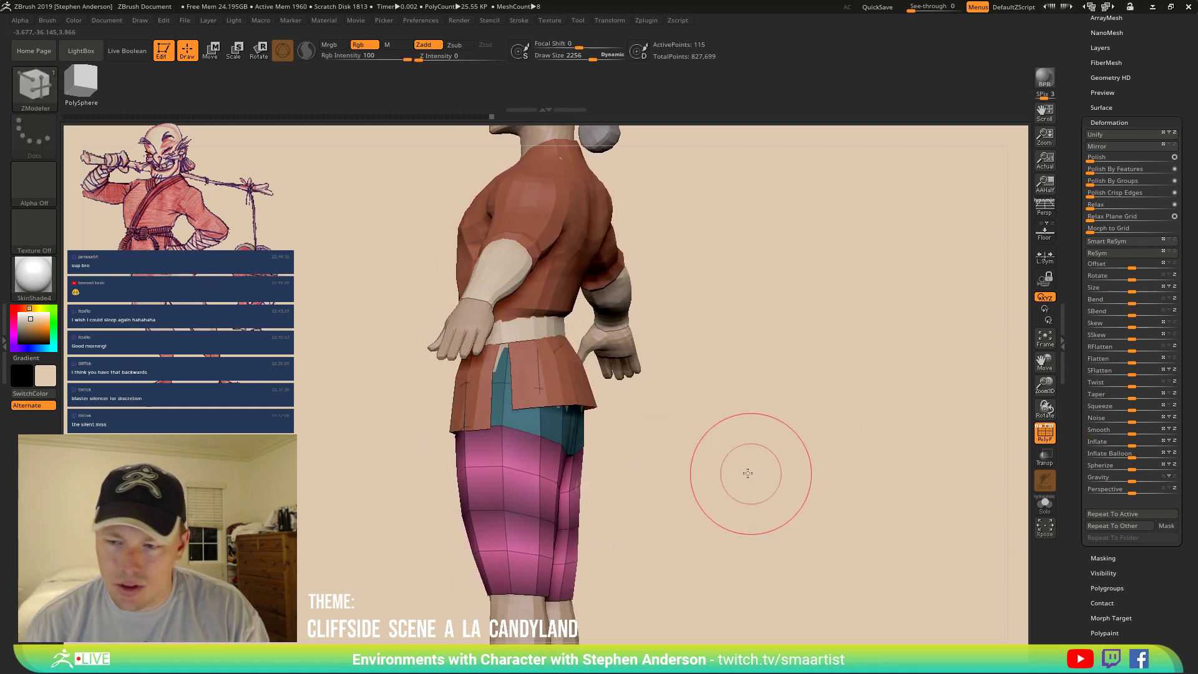
pyautogui.moveTo(749, 471)
pyautogui.keyDown('shift'); pyautogui.mouseDown()
pyautogui.moveTo(777, 502)
pyautogui.moveTo(715, 488)
pyautogui.mouseUp(); pyautogui.keyUp('shift')
pyautogui.keyDown('ctrl'); pyautogui.moveTo(758, 532); pyautogui.dragTo(784, 556); pyautogui.keyUp('ctrl')
pyautogui.press('f')
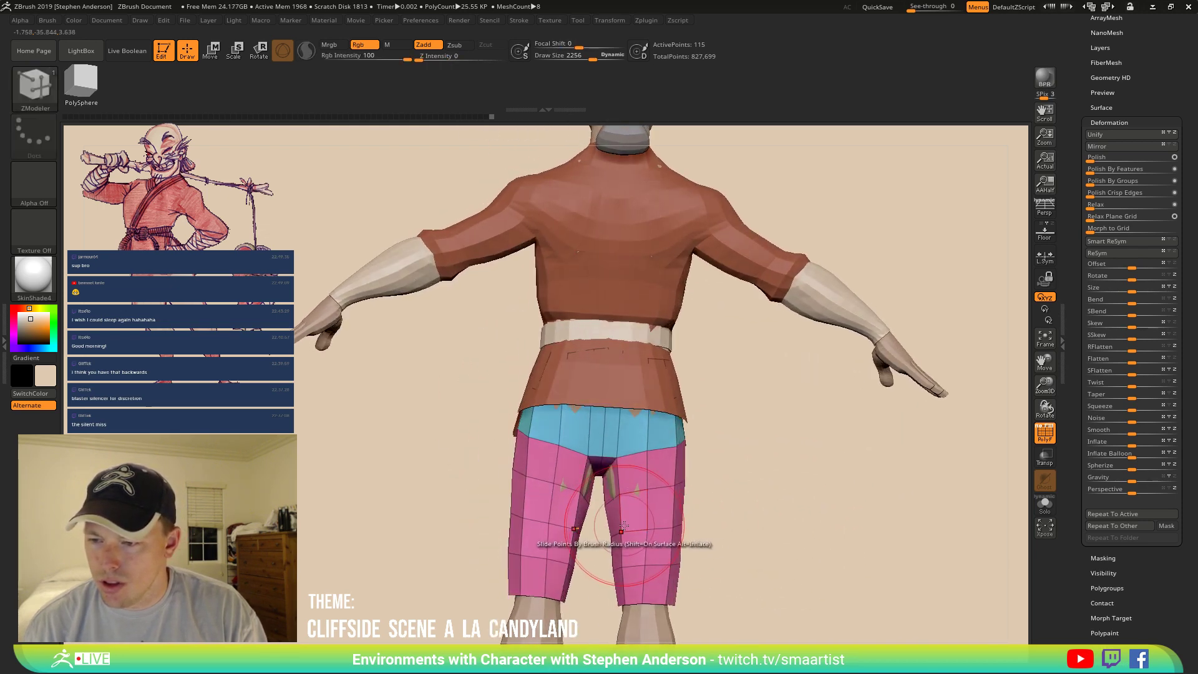
# Reshape the pants' seat, inner thighs and lower legs with the Move brush, reducing the draw size to 1567.
pyautogui.press('b')
pyautogui.press('m')
pyautogui.press('v')
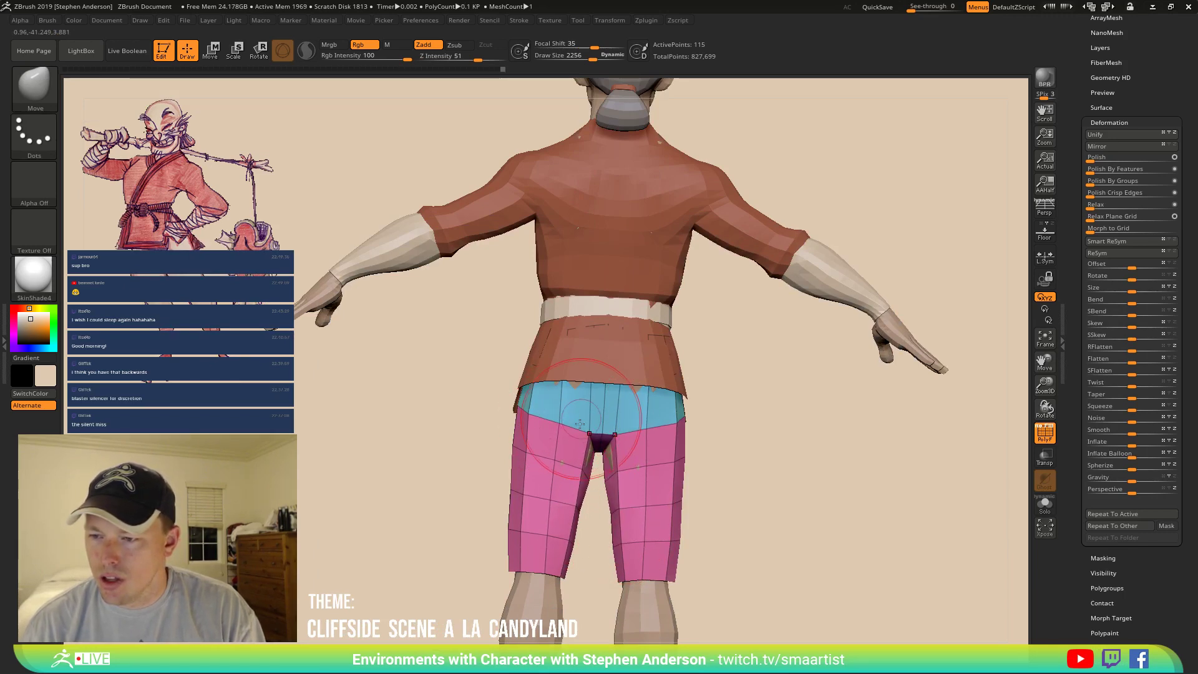
pyautogui.keyDown('shift'); pyautogui.moveTo(580, 425); pyautogui.dragTo(631, 416, button='right'); pyautogui.keyUp('shift')
pyautogui.moveTo(677, 407); pyautogui.dragTo(668, 412)
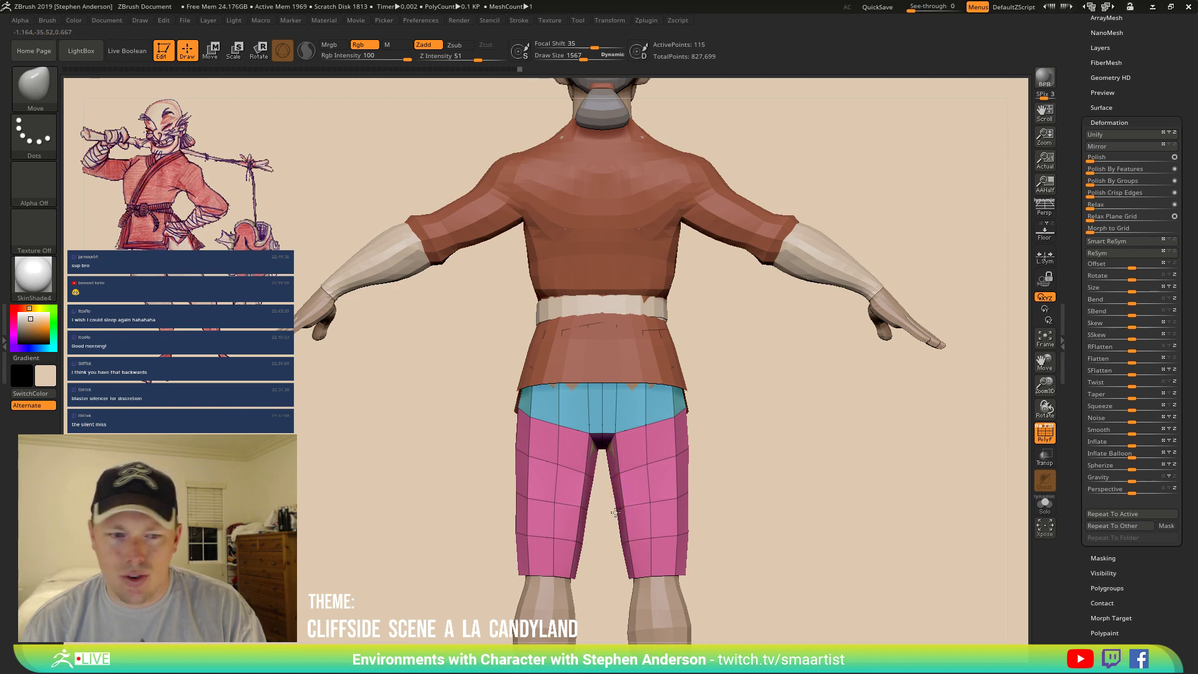
pyautogui.moveTo(634, 525); pyautogui.dragTo(699, 496, button='right')
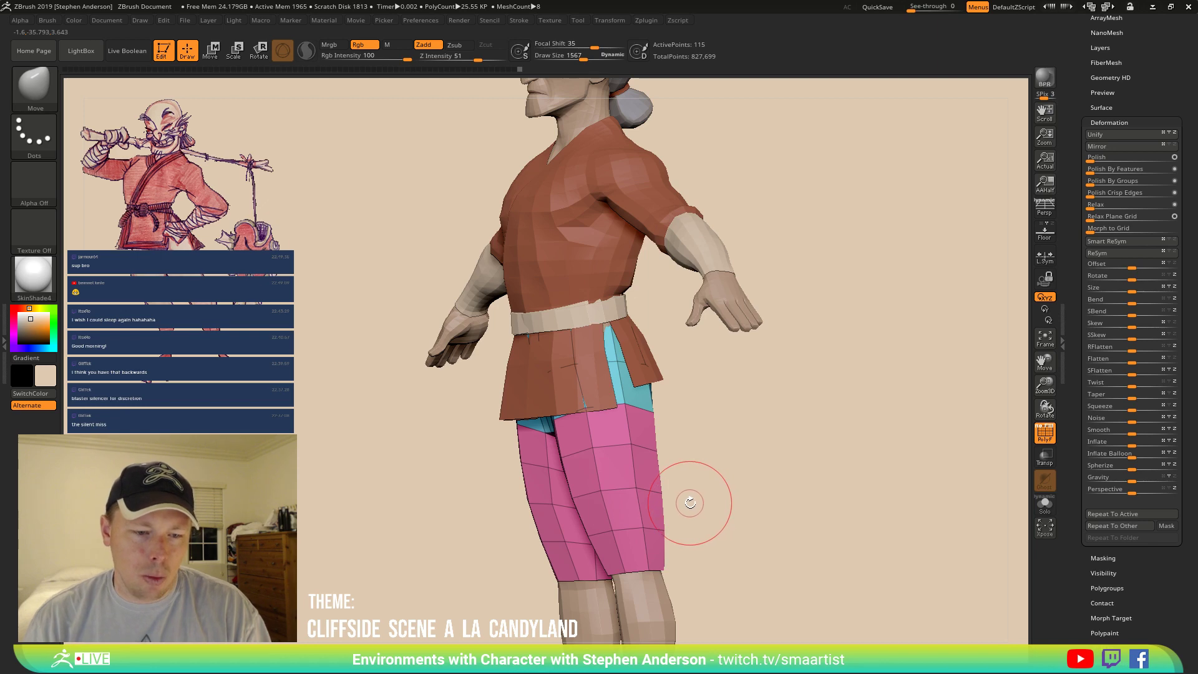
pyautogui.moveTo(680, 487); pyautogui.dragTo(616, 467, button='right')
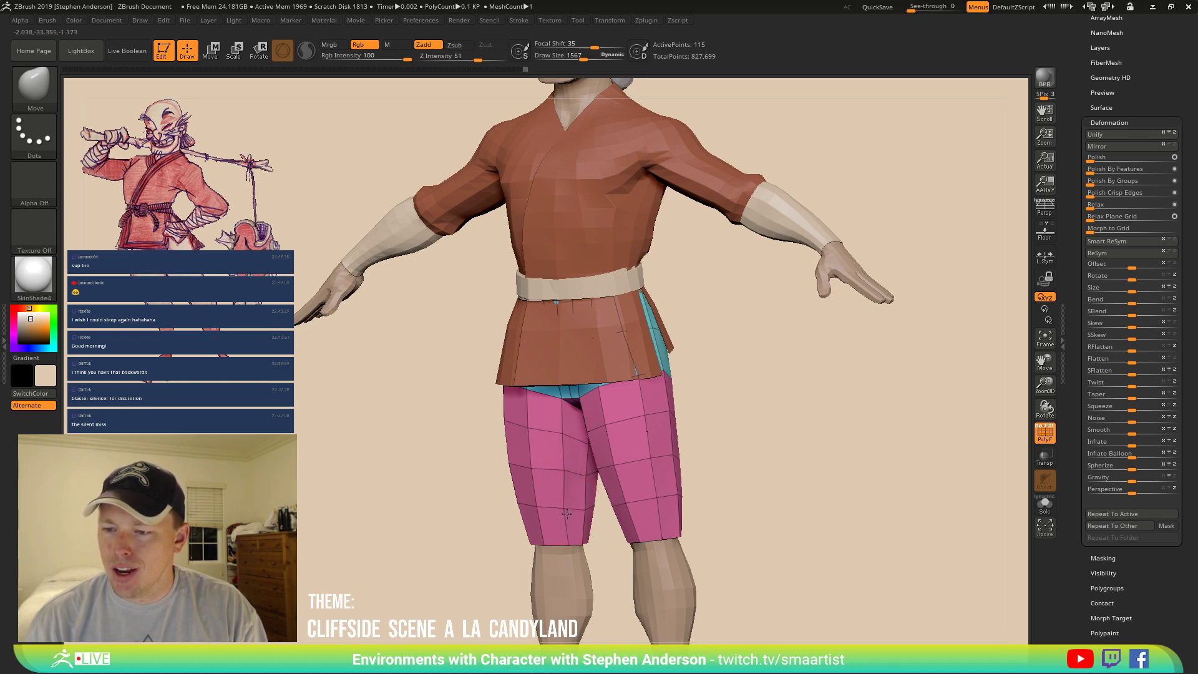
pyautogui.moveTo(568, 471)
pyautogui.mouseDown(button='right')
pyautogui.moveTo(574, 434)
pyautogui.moveTo(605, 444)
pyautogui.mouseUp(button='right')
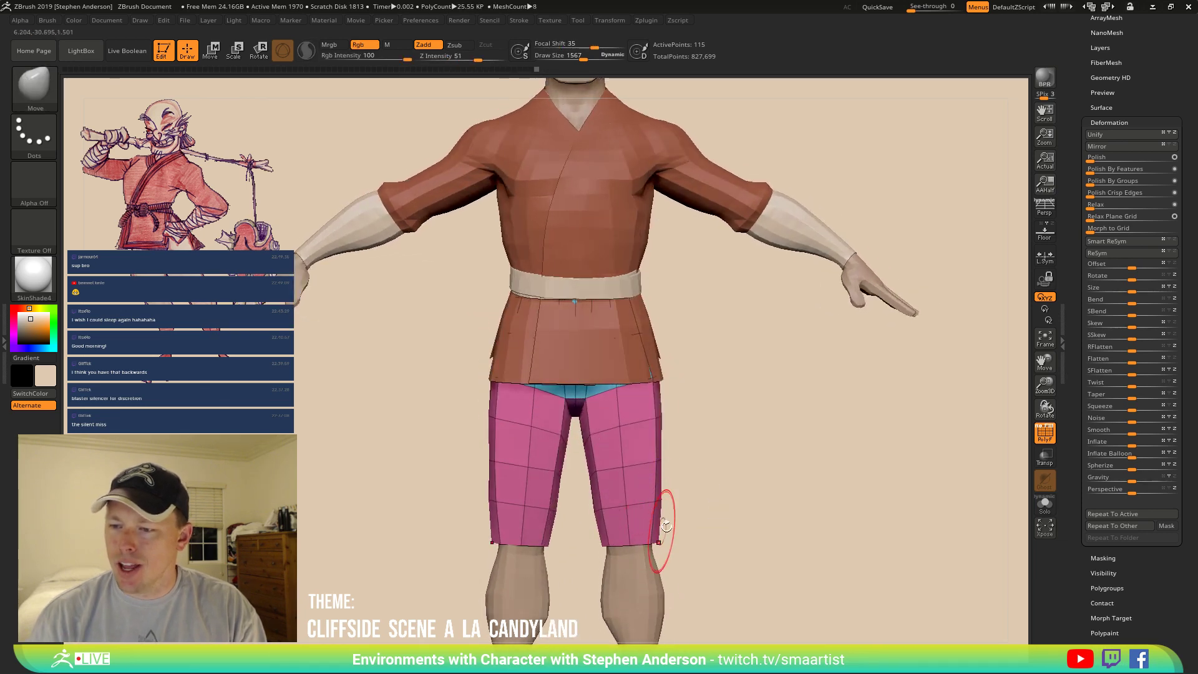
pyautogui.moveTo(657, 549)
pyautogui.mouseDown(button='right')
pyautogui.moveTo(617, 523)
pyautogui.moveTo(613, 504)
pyautogui.mouseUp(button='right')
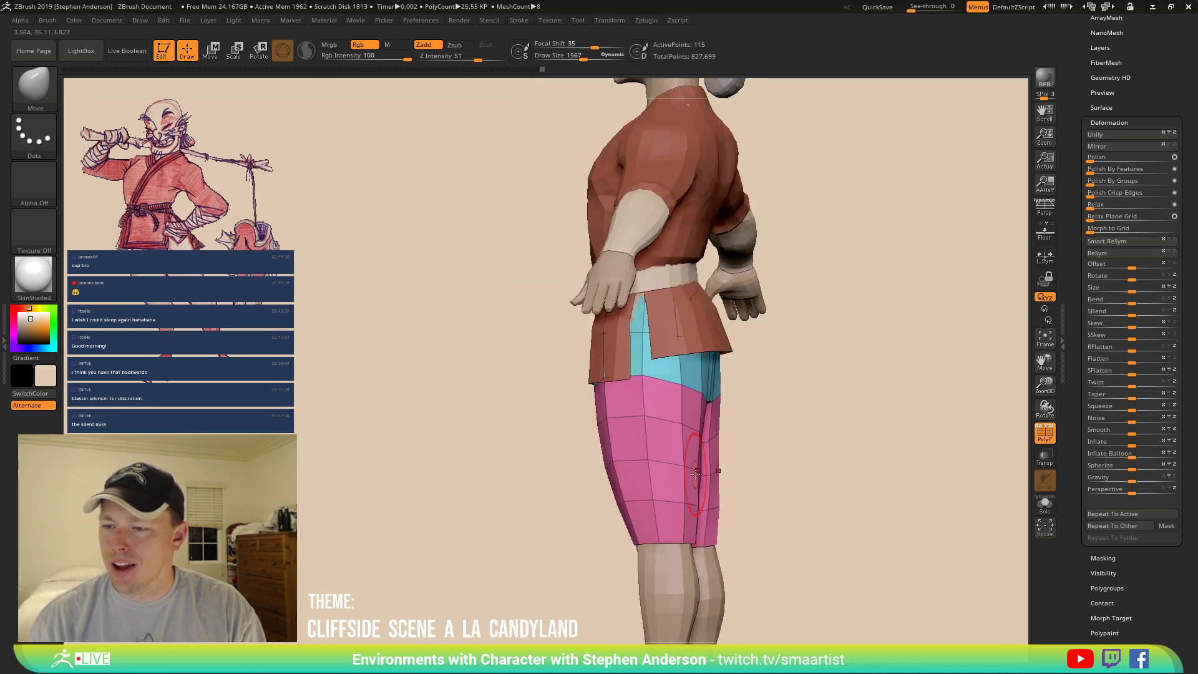
# Adjust the back of the pants legs with a draw size of 3129, and hide the polyframe to check the clothing around the belt.
pyautogui.press('s')
pyautogui.moveTo(686, 485)
pyautogui.mouseDown()
pyautogui.moveTo(706, 490)
pyautogui.moveTo(687, 494)
pyautogui.mouseUp()
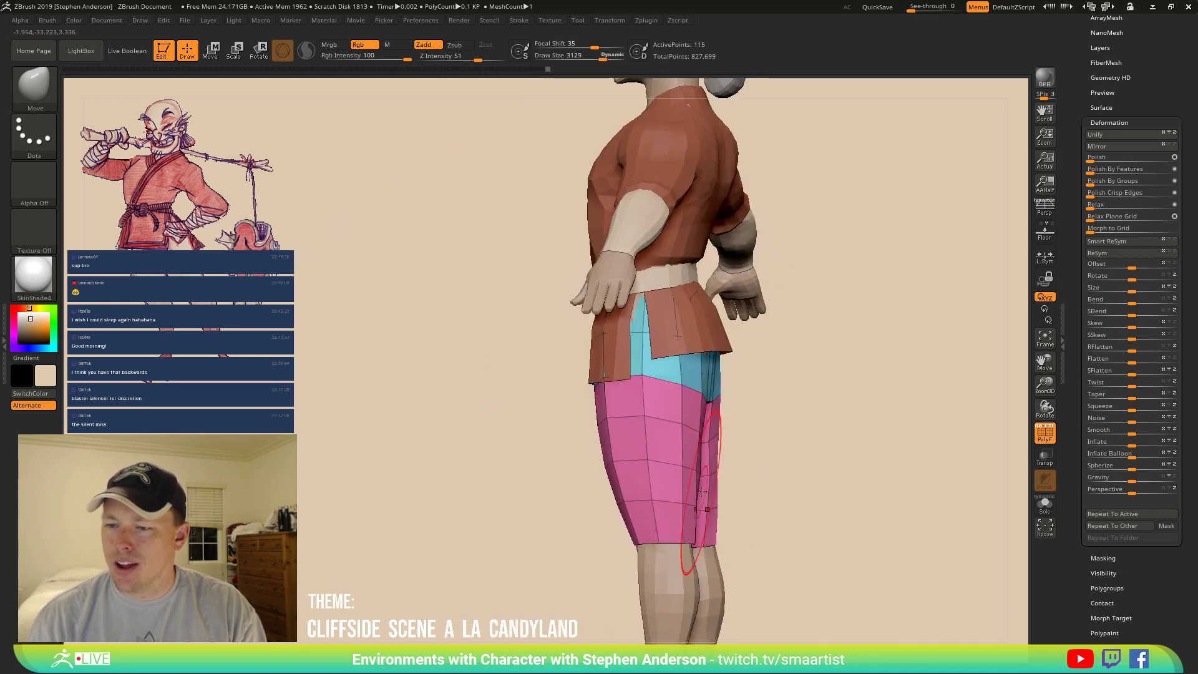
pyautogui.moveTo(702, 492); pyautogui.dragTo(711, 487, button='right')
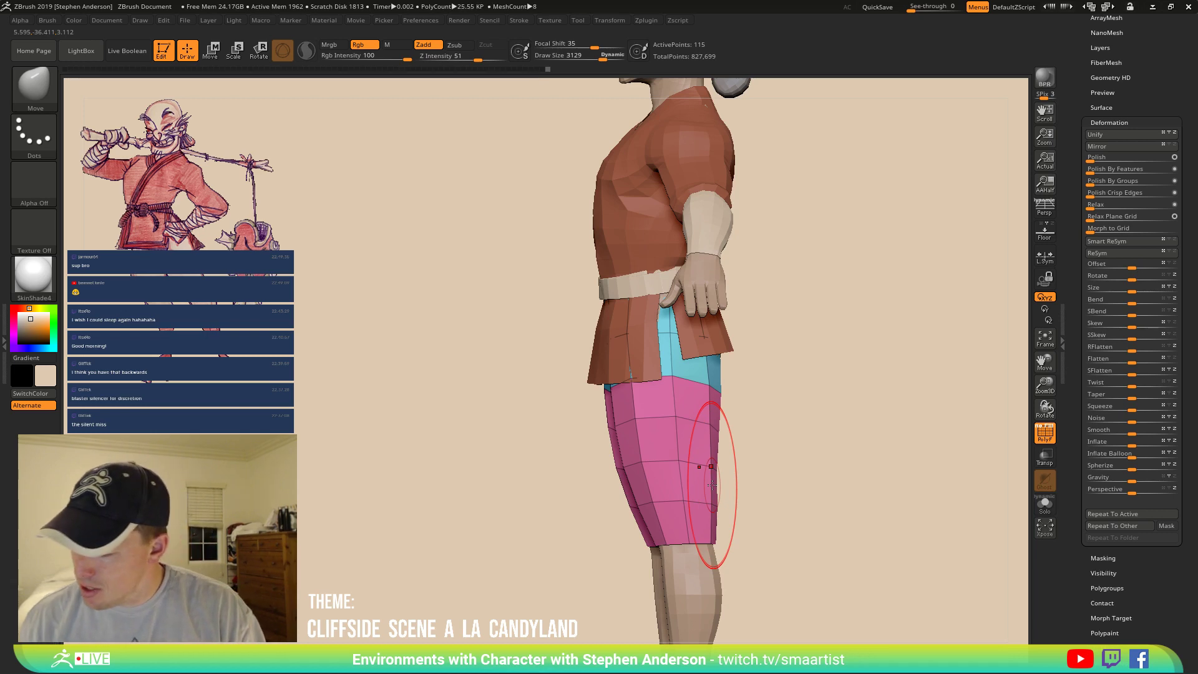
pyautogui.keyDown('ctrl'); pyautogui.moveTo(535, 454); pyautogui.dragTo(545, 399, button='right'); pyautogui.keyUp('ctrl')
pyautogui.hotkey('shift', 'f')
pyautogui.moveTo(818, 470)
pyautogui.mouseDown()
pyautogui.moveTo(768, 460)
pyautogui.moveTo(757, 436)
pyautogui.moveTo(736, 444)
pyautogui.moveTo(742, 483)
pyautogui.mouseUp()
pyautogui.moveTo(741, 483); pyautogui.dragTo(714, 482, button='right')
pyautogui.moveTo(699, 360)
pyautogui.keyDown('ctrl'); pyautogui.mouseDown(button='right')
pyautogui.moveTo(752, 373)
pyautogui.moveTo(687, 430)
pyautogui.moveTo(718, 434)
pyautogui.moveTo(678, 452)
pyautogui.moveTo(725, 447)
pyautogui.mouseUp(button='right'); pyautogui.keyUp('ctrl')
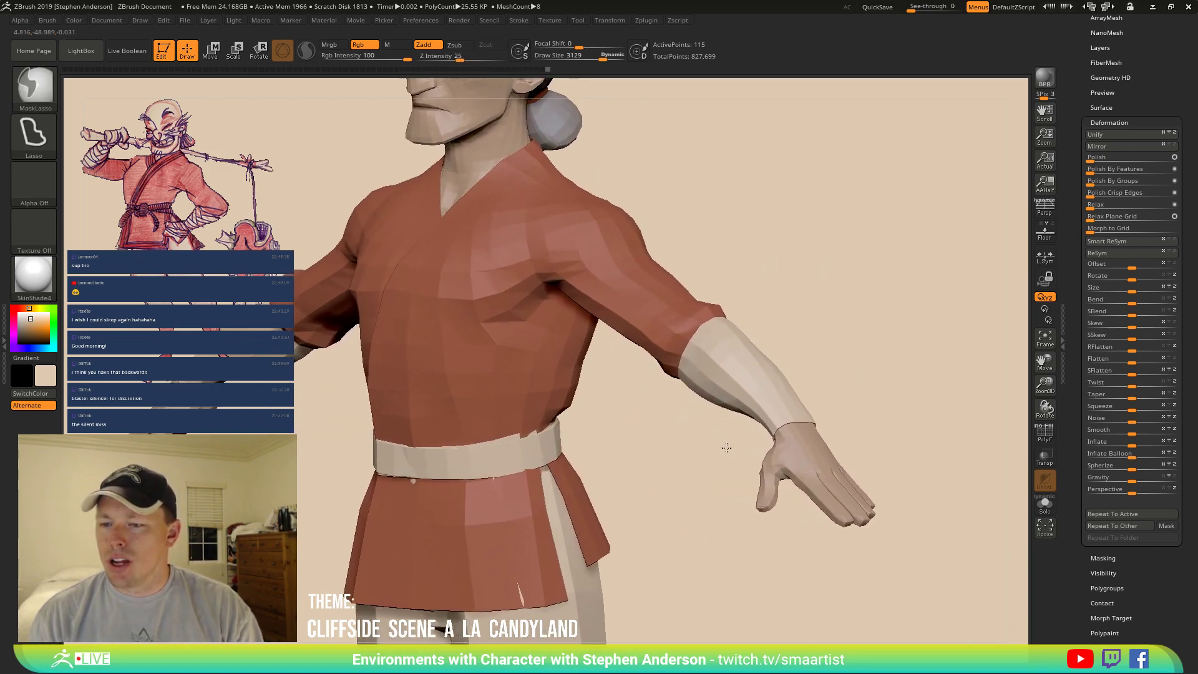
pyautogui.keyDown('ctrl'); pyautogui.moveTo(491, 487); pyautogui.dragTo(453, 478, button='right'); pyautogui.keyUp('ctrl')
# Switch from the Move brush to the IMM Primitives insert brush.
pyautogui.press('b')
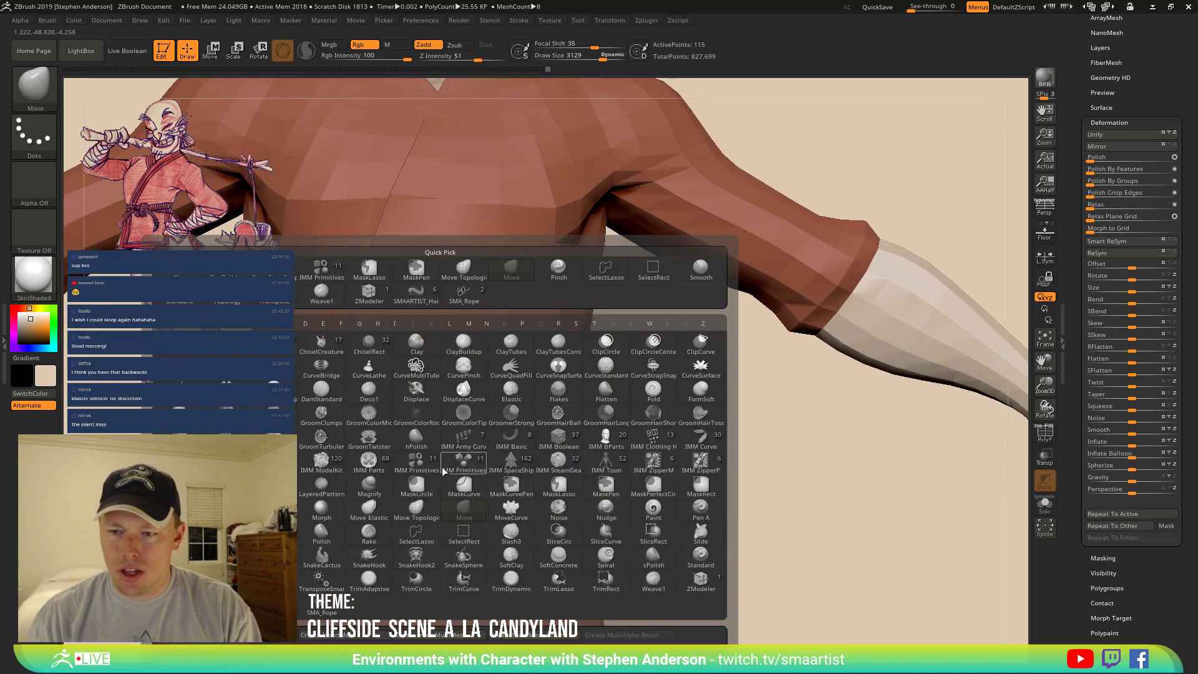
pyautogui.click(492, 486)
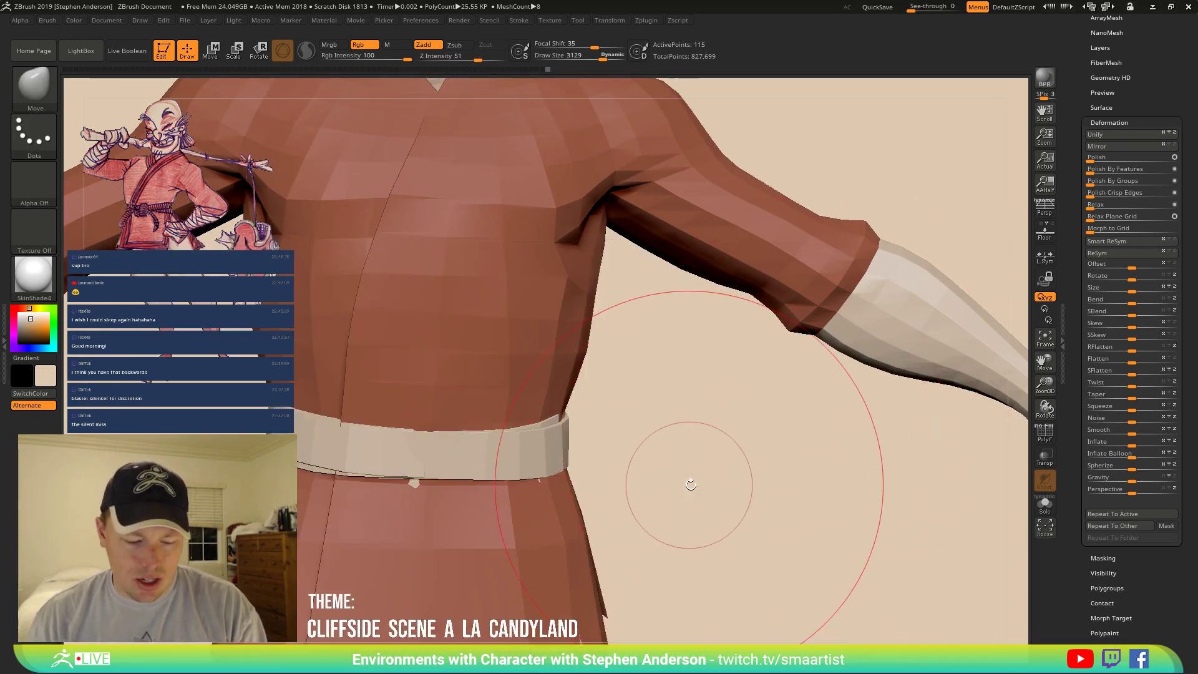
pyautogui.press('b')
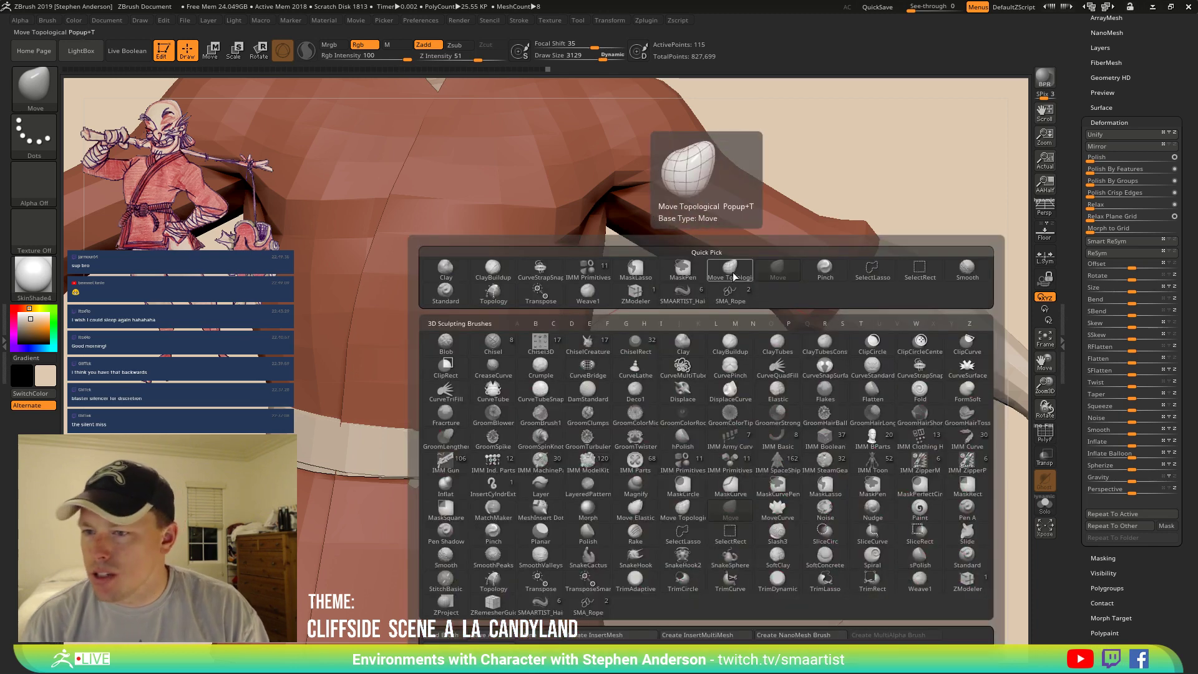
pyautogui.click(598, 275)
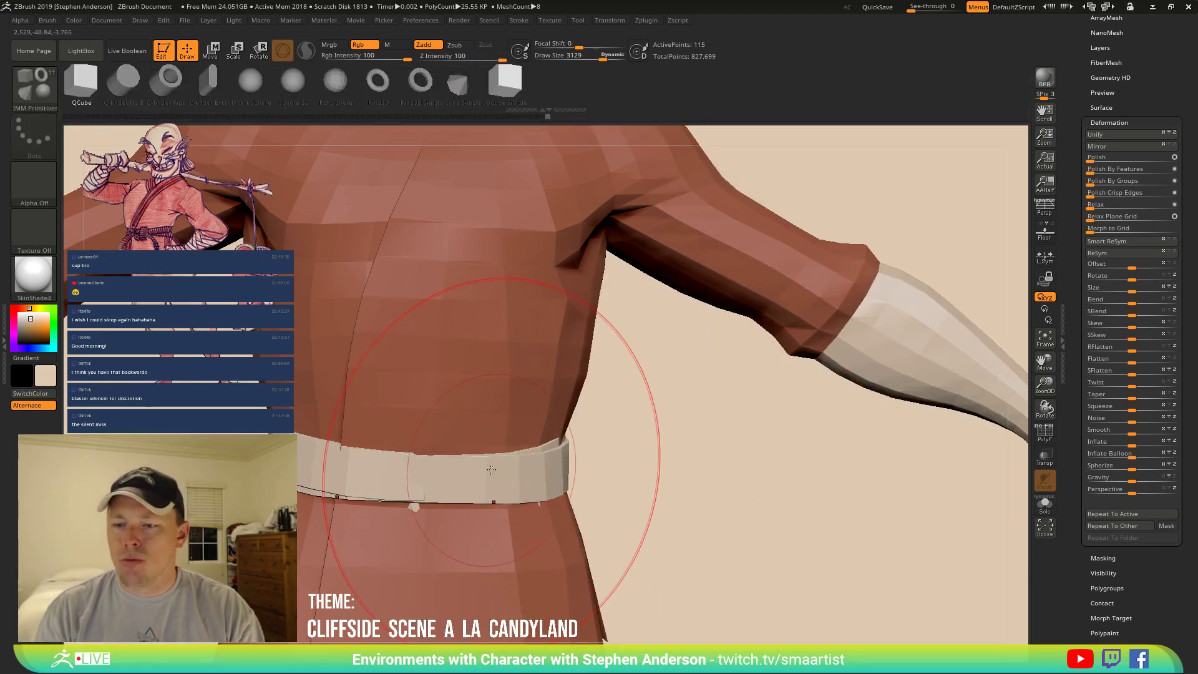
# Select the Shirt1 waistband subtool and rename it Belt.
pyautogui.press('n')
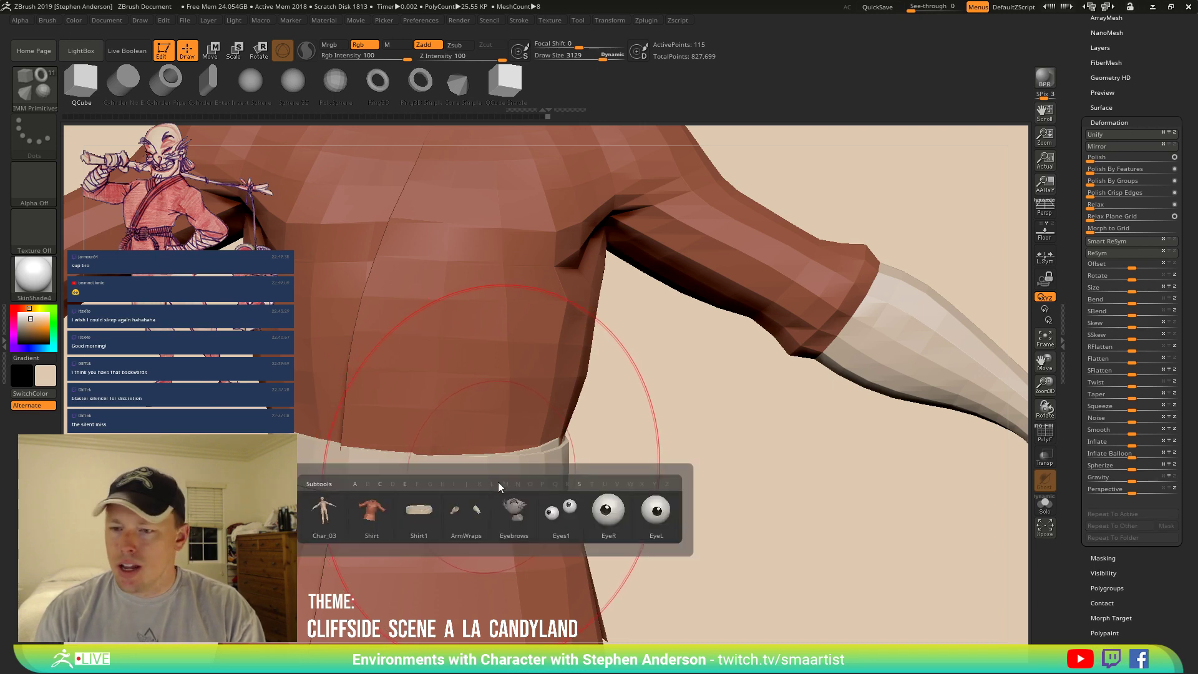
pyautogui.click(423, 516)
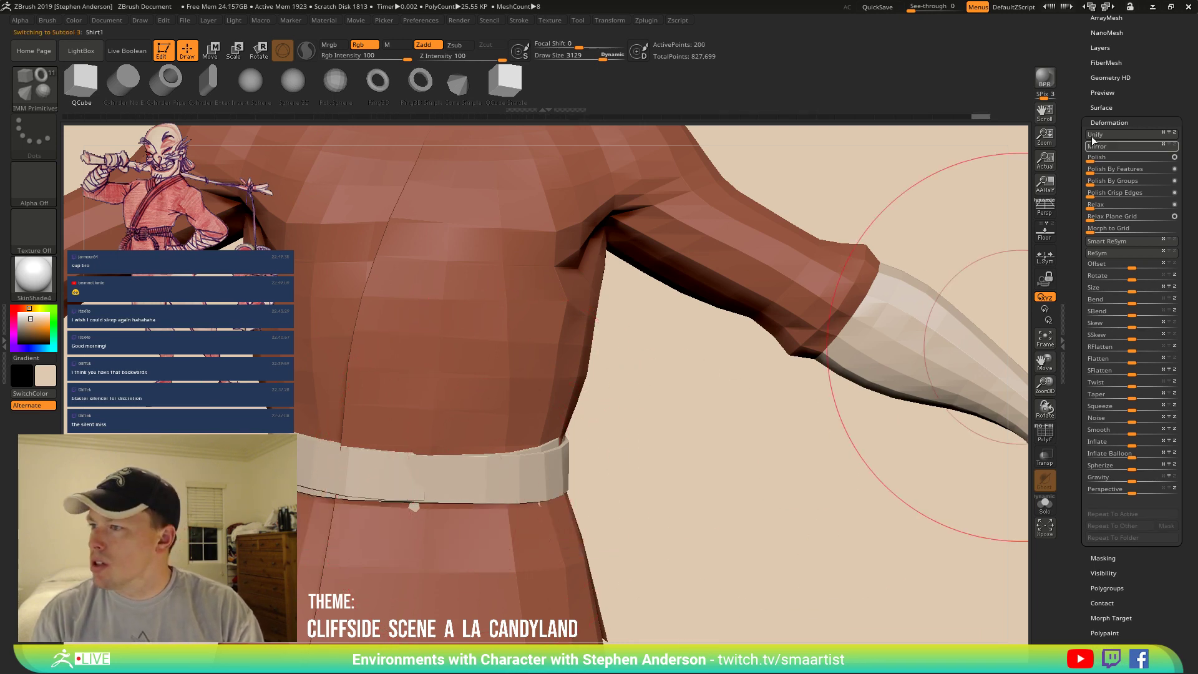
pyautogui.scroll(4, 1112, 193)
pyautogui.click(1101, 202)
pyautogui.click(1094, 467)
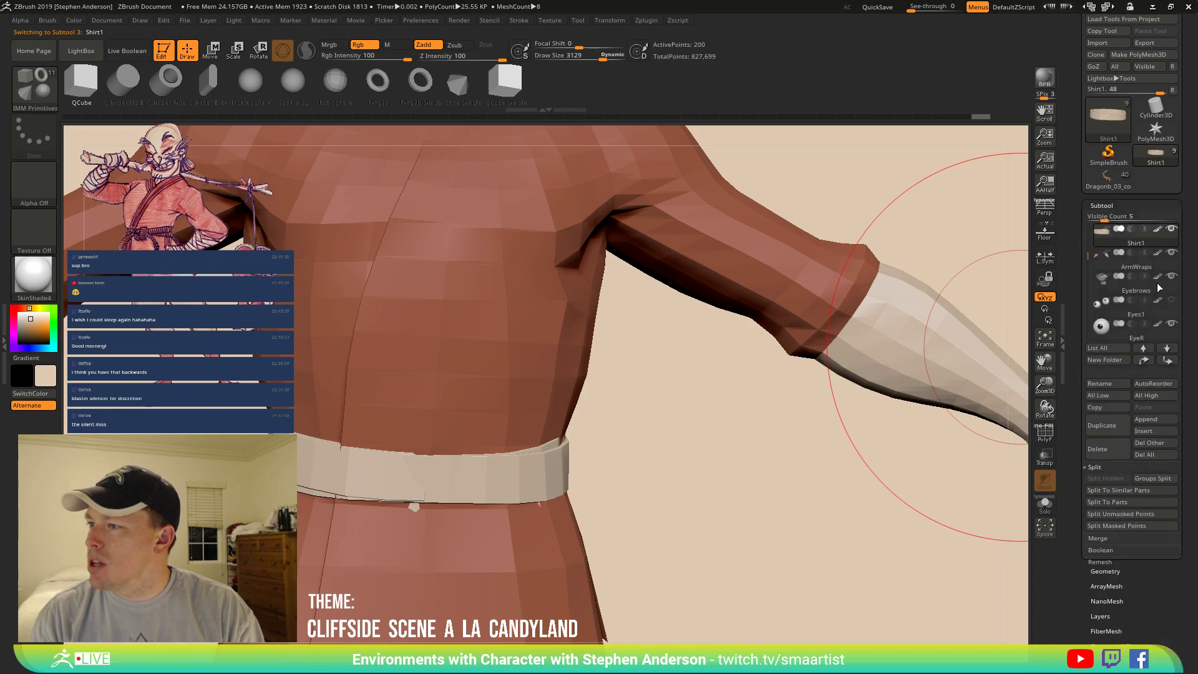
pyautogui.click(1100, 383)
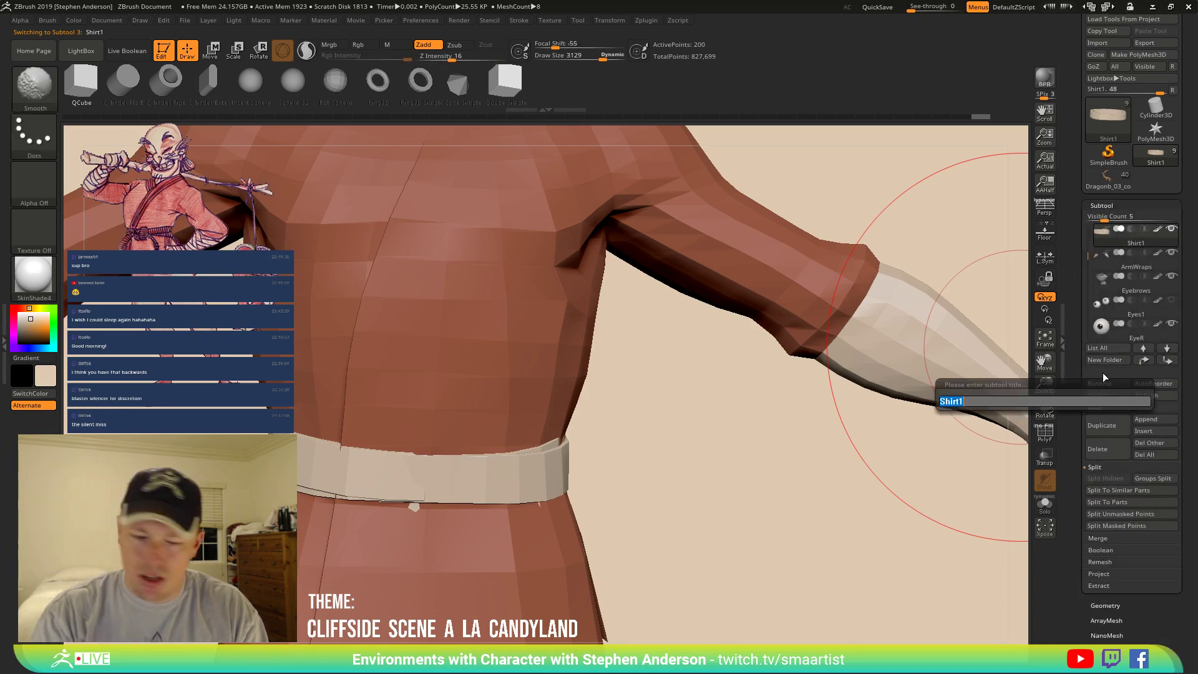
pyautogui.write('Belt')
pyautogui.press('Return')
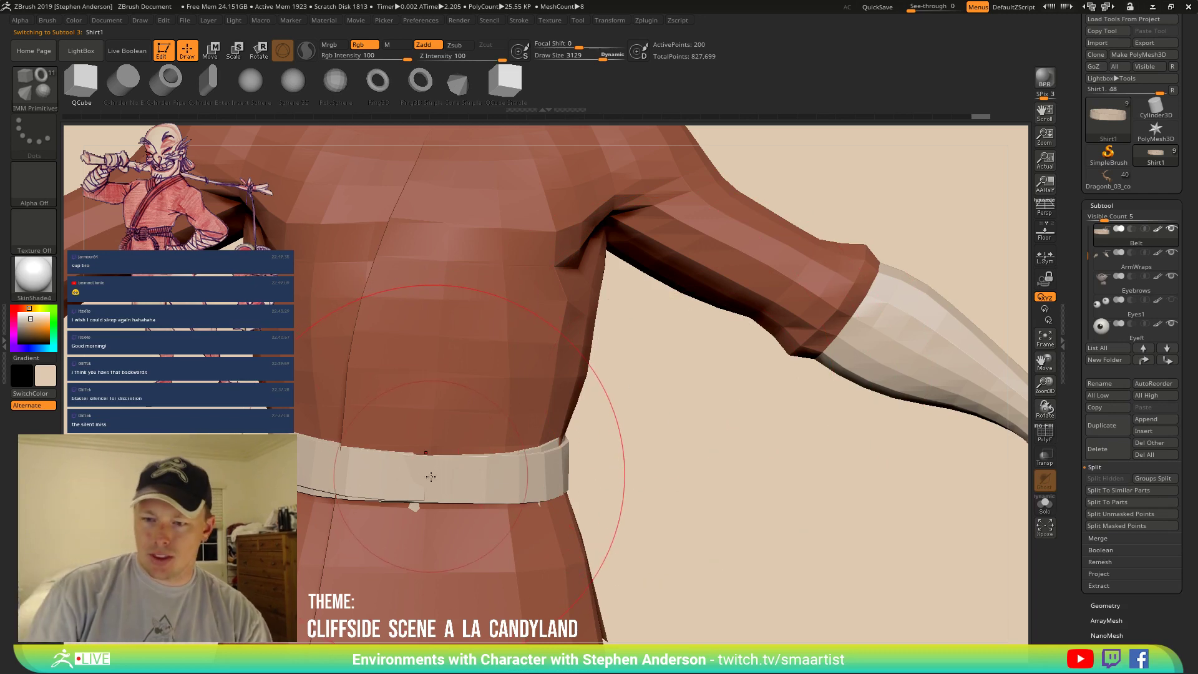
# Reduce the draw size to 616 and check the belt's topology with the polyframe.
pyautogui.press('s')
pyautogui.moveTo(427, 478); pyautogui.dragTo(378, 479)
pyautogui.hotkey('shift', 'f')
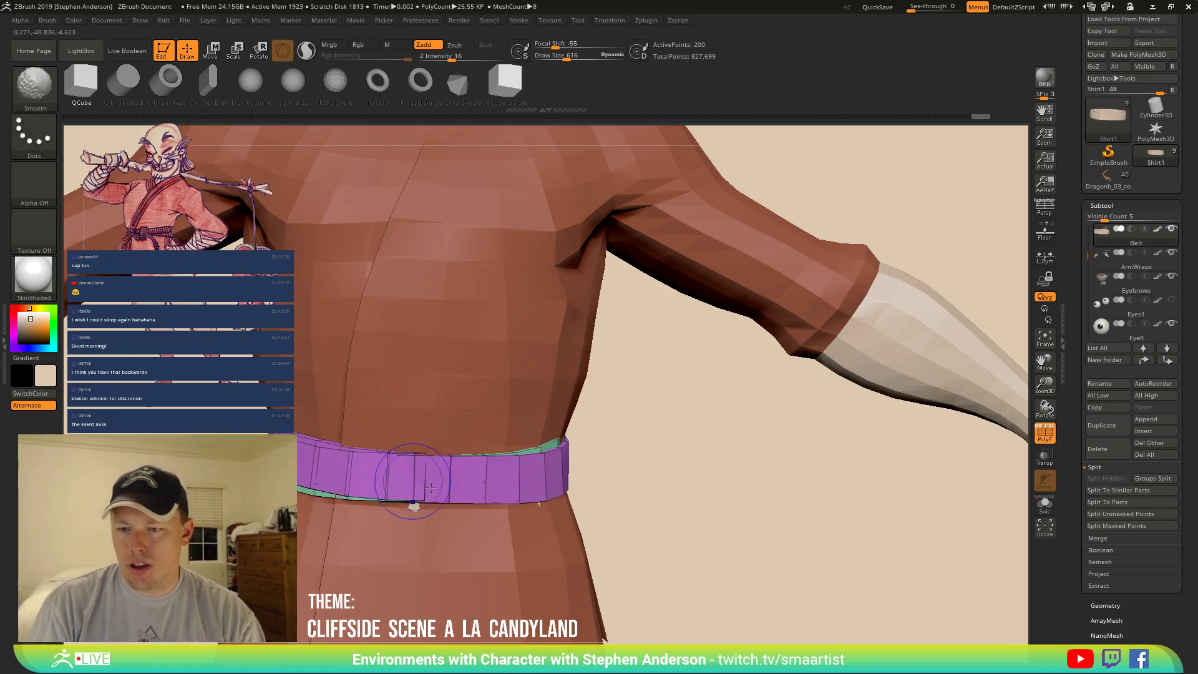
pyautogui.moveTo(431, 456)
pyautogui.mouseDown(button='right')
pyautogui.moveTo(465, 477)
pyautogui.moveTo(425, 459)
pyautogui.moveTo(435, 461)
pyautogui.mouseUp(button='right')
pyautogui.hotkey('shift', 'f')
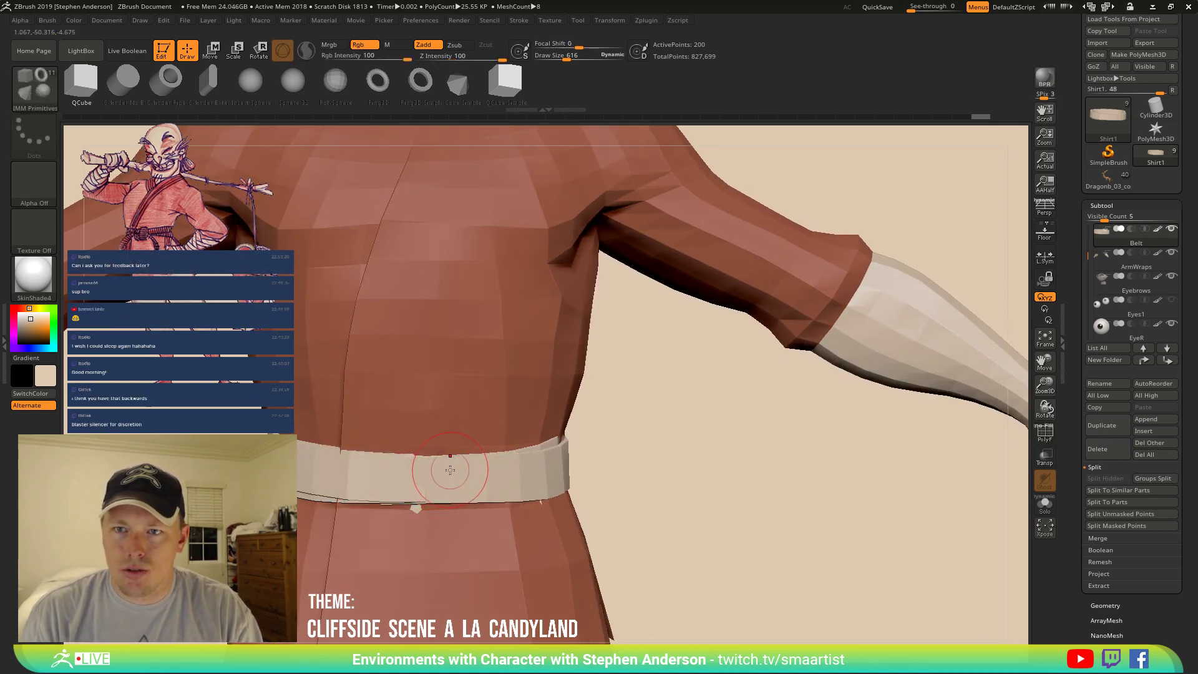
# Switch to the ZModeler brush with the polyframe shown and set its polygon action to Extrude with the Polyloop target.
pyautogui.moveTo(433, 478)
pyautogui.mouseDown(button='right')
pyautogui.moveTo(478, 512)
pyautogui.moveTo(473, 490)
pyautogui.mouseUp(button='right')
pyautogui.press('b')
pyautogui.press('i')
pyautogui.press('c')
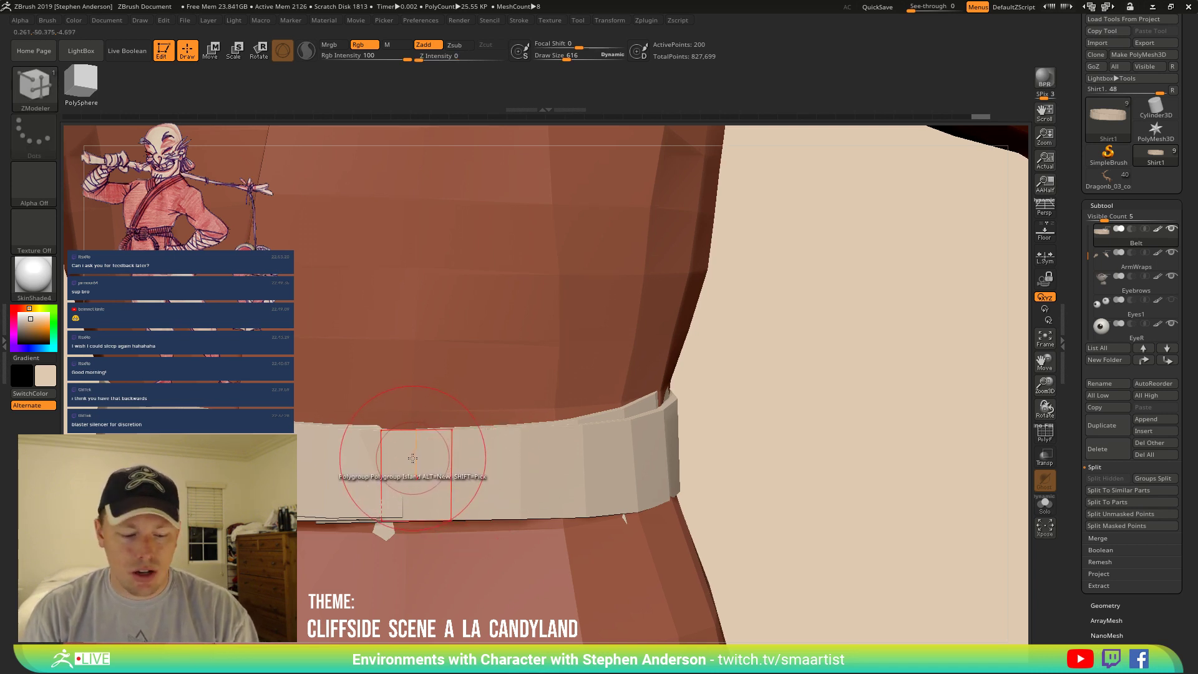
pyautogui.press('shift')
pyautogui.hotkey('shift', 'f')
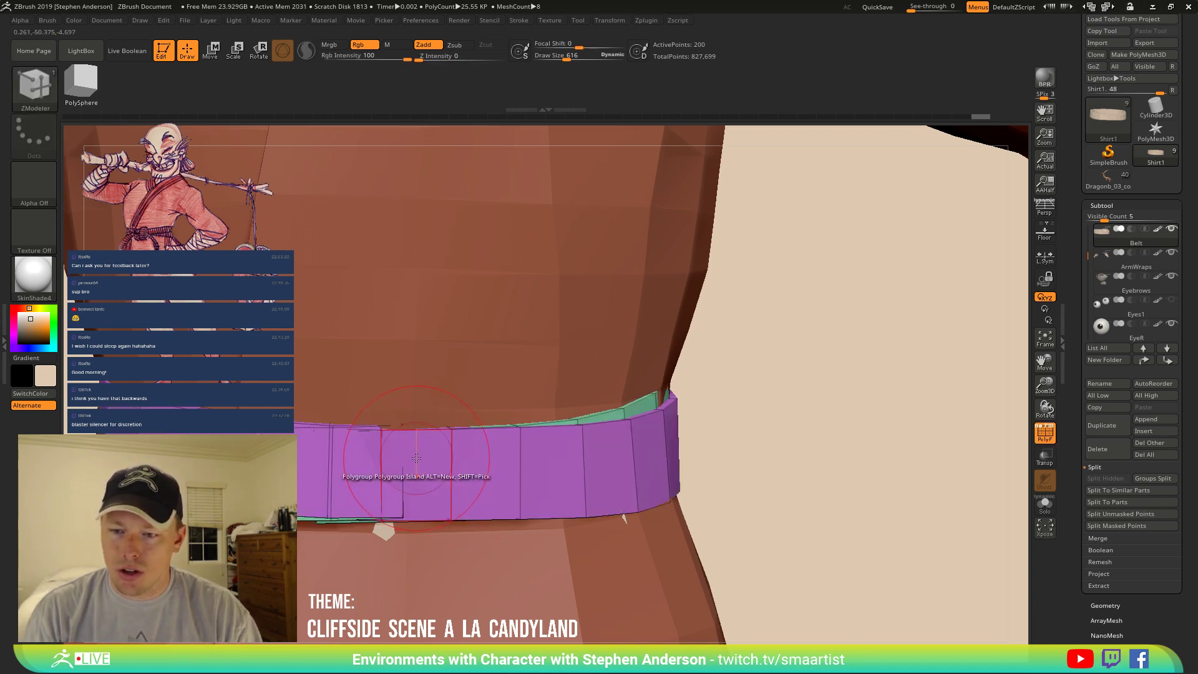
pyautogui.press('space')
pyautogui.click(298, 330)
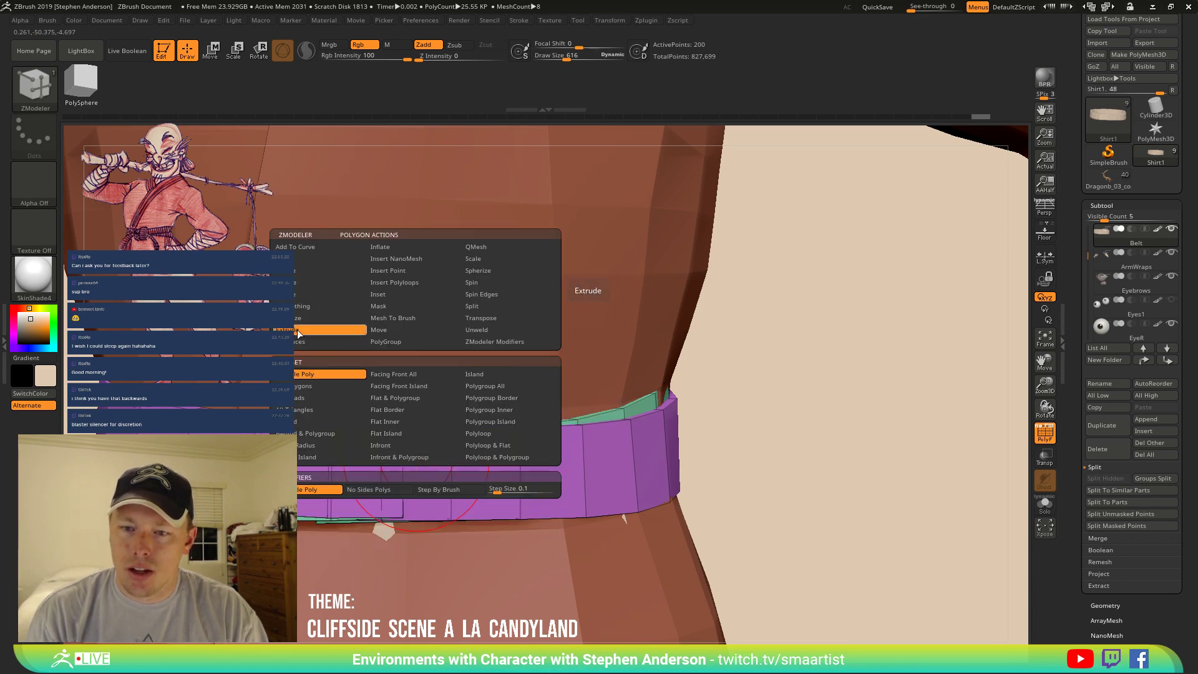
pyautogui.click(500, 433)
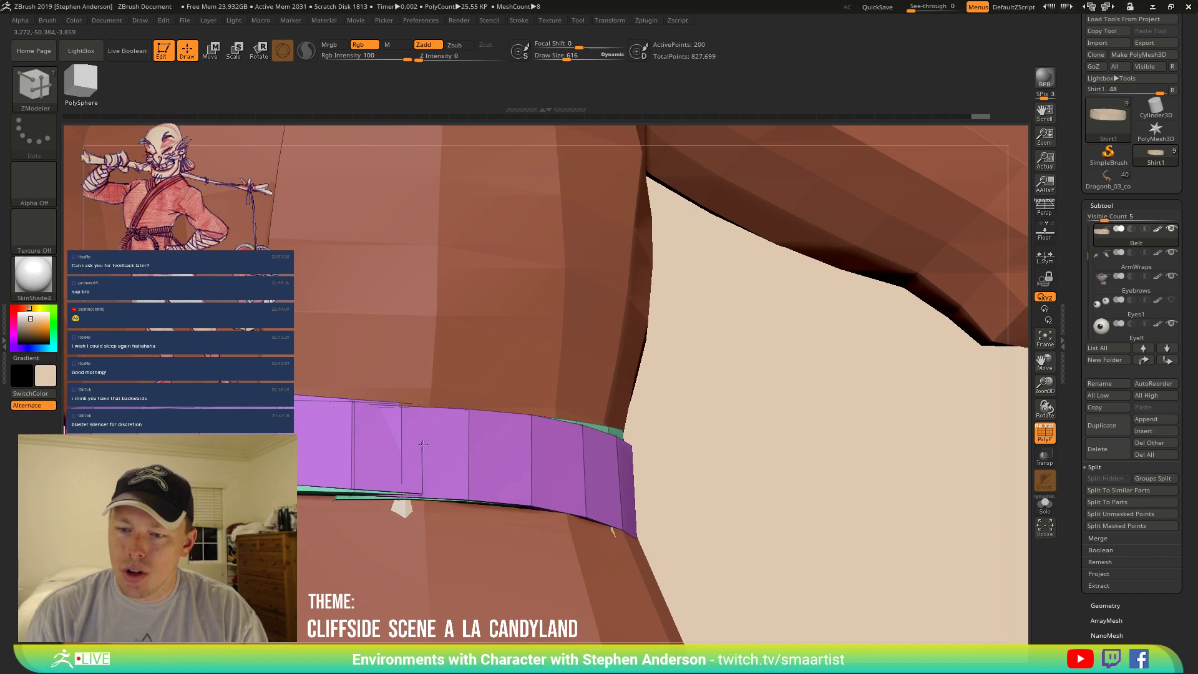
# Extrude a front segment of the belt outward twice to form a raised rectangular block.
pyautogui.moveTo(495, 432); pyautogui.dragTo(495, 427, button='right')
pyautogui.moveTo(433, 436); pyautogui.dragTo(440, 424)
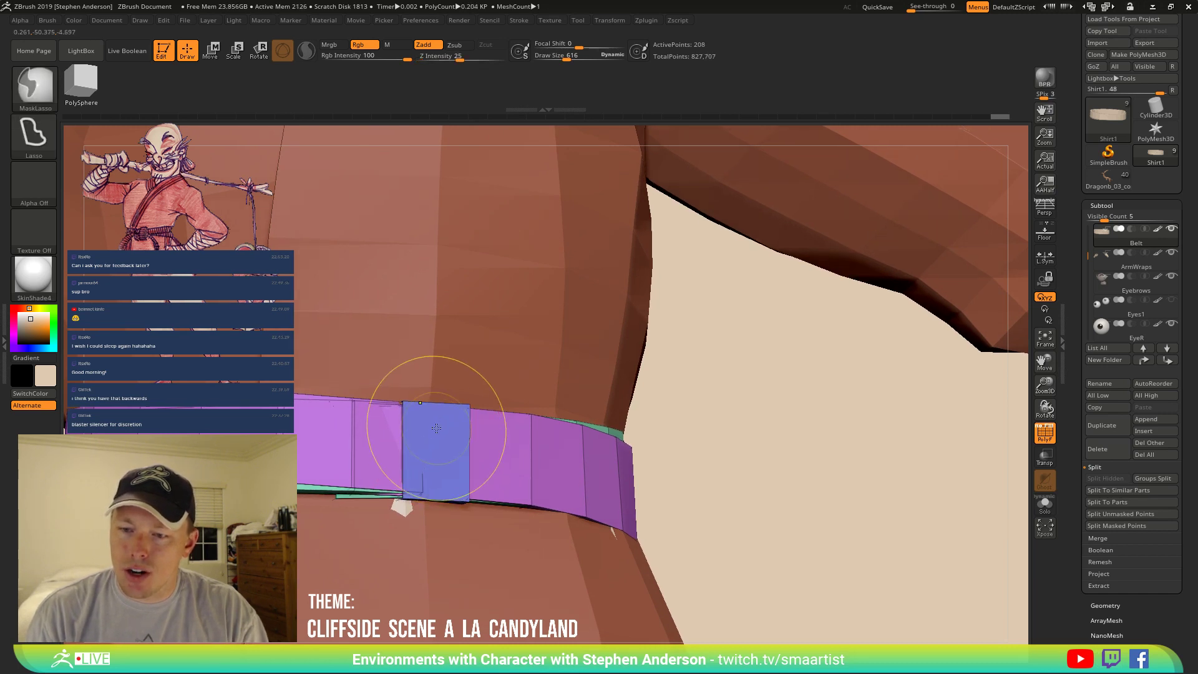
pyautogui.moveTo(435, 426)
pyautogui.mouseDown(button='right')
pyautogui.moveTo(463, 429)
pyautogui.moveTo(431, 433)
pyautogui.moveTo(442, 429)
pyautogui.mouseUp(button='right')
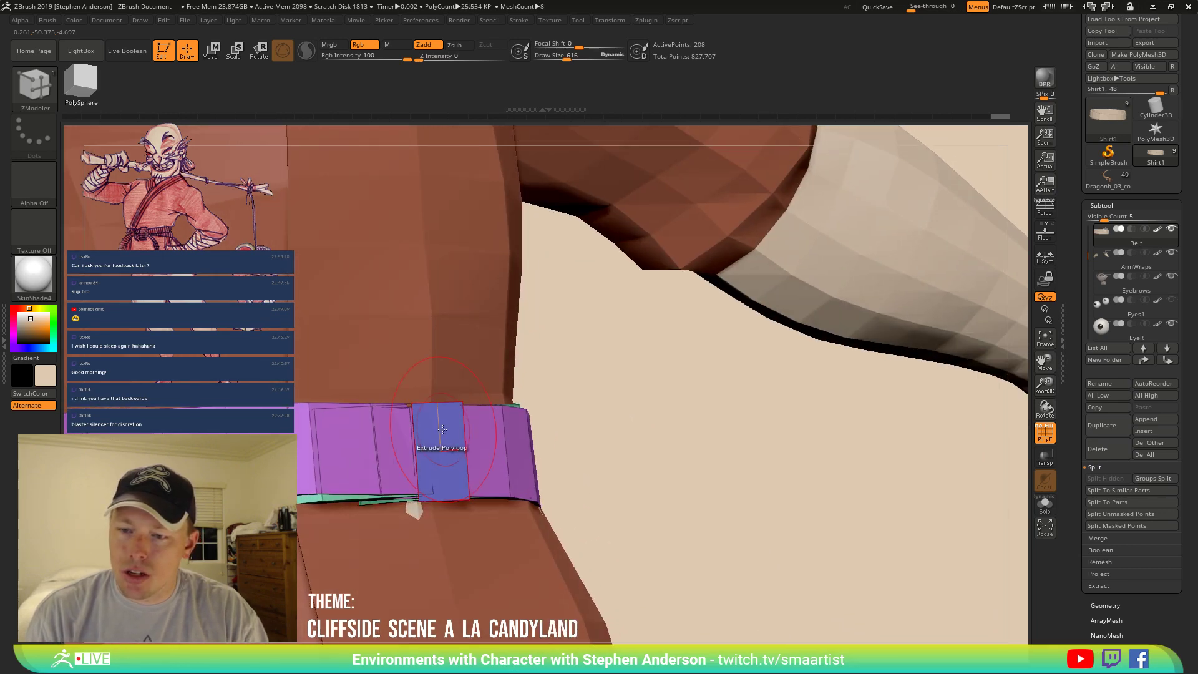
pyautogui.moveTo(444, 427); pyautogui.dragTo(449, 423)
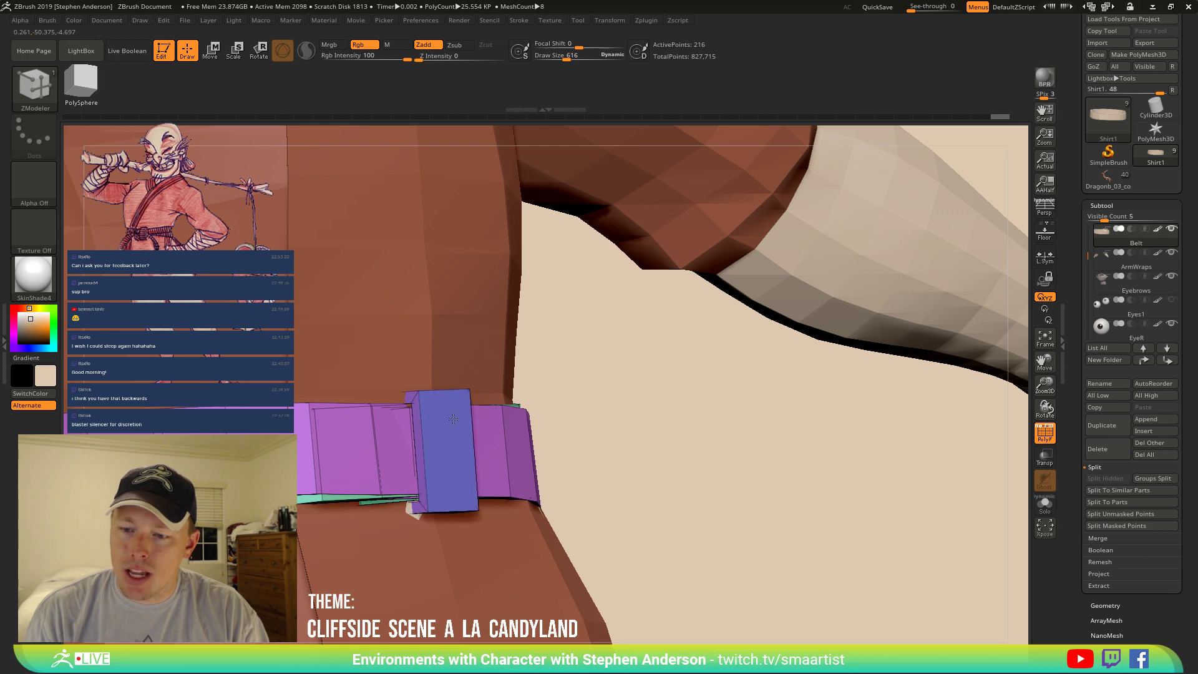
pyautogui.moveTo(453, 419)
pyautogui.mouseDown(button='right')
pyautogui.moveTo(413, 461)
pyautogui.moveTo(388, 385)
pyautogui.moveTo(461, 448)
pyautogui.moveTo(454, 460)
pyautogui.mouseUp(button='right')
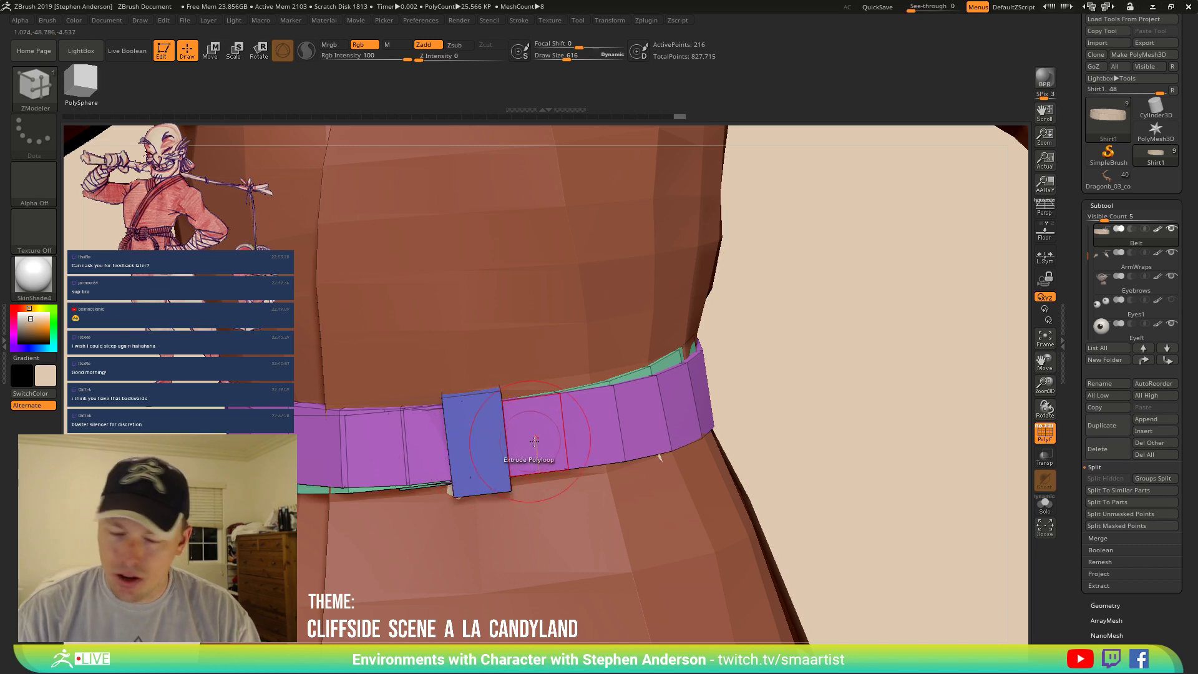
# Mask the extruded block on the front of the belt and assign it its own polygroup.
pyautogui.press('w')
pyautogui.moveTo(572, 407); pyautogui.dragTo(556, 395, button='right')
pyautogui.keyDown('ctrl'); pyautogui.click(507, 400); pyautogui.keyUp('ctrl')
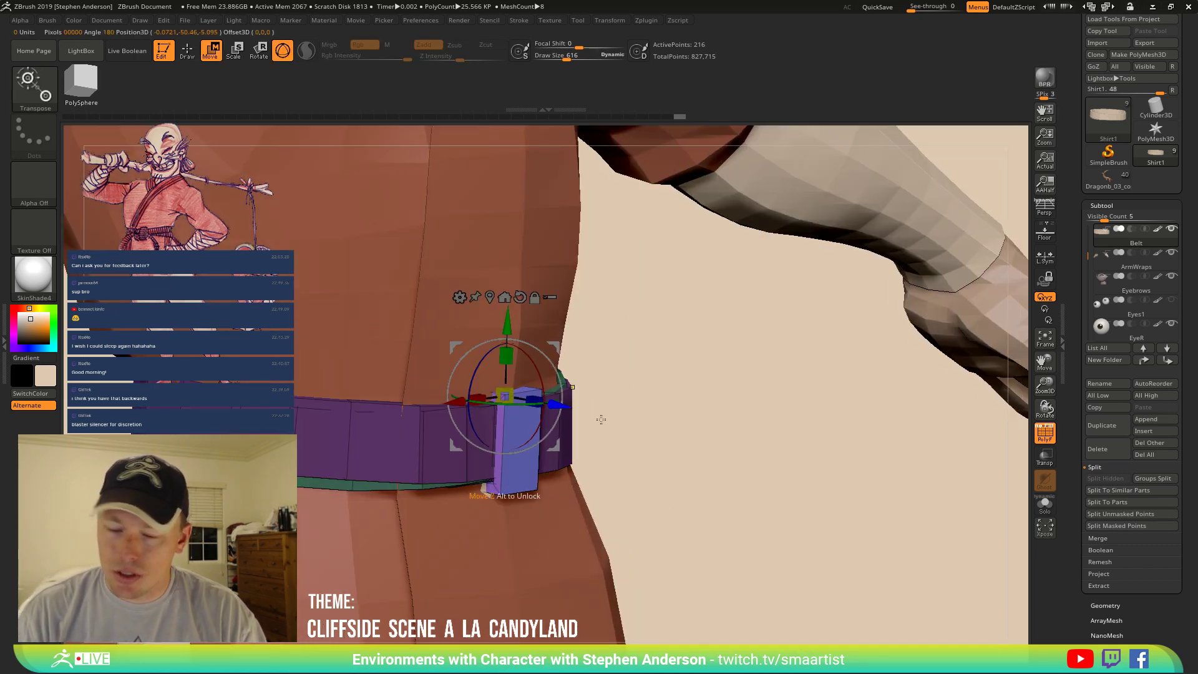
pyautogui.press('q')
pyautogui.keyDown('ctrl'); pyautogui.click(502, 398); pyautogui.keyUp('ctrl')
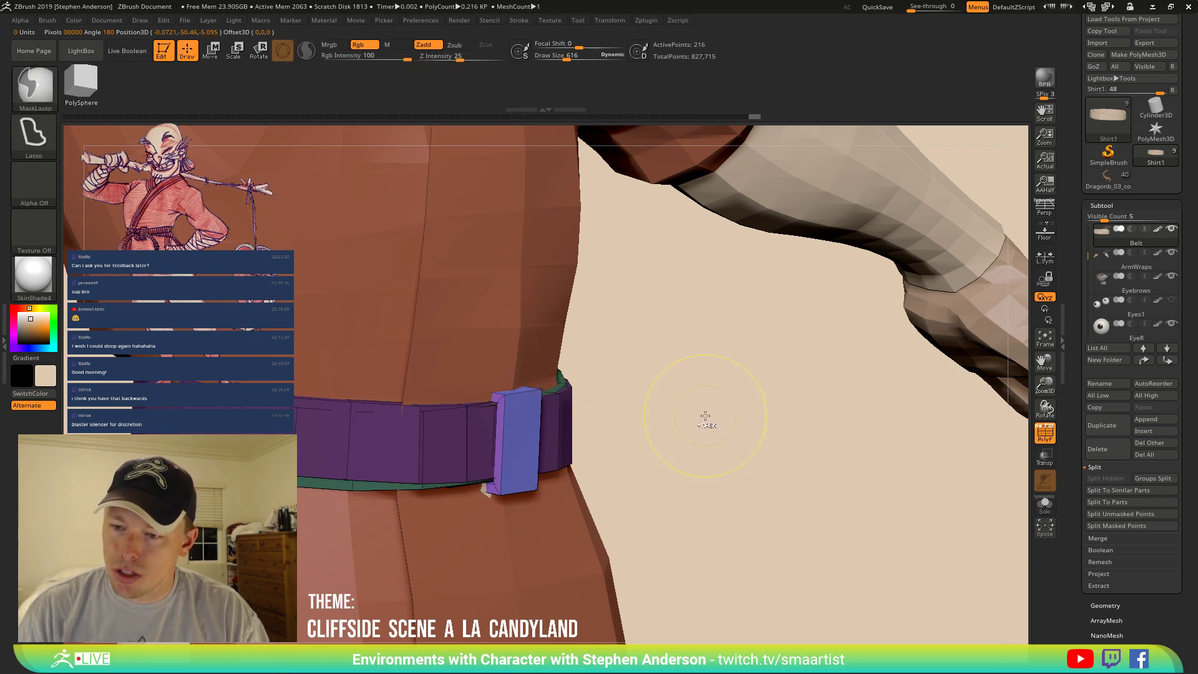
pyautogui.keyDown('ctrl'); pyautogui.click(711, 423); pyautogui.keyUp('ctrl')
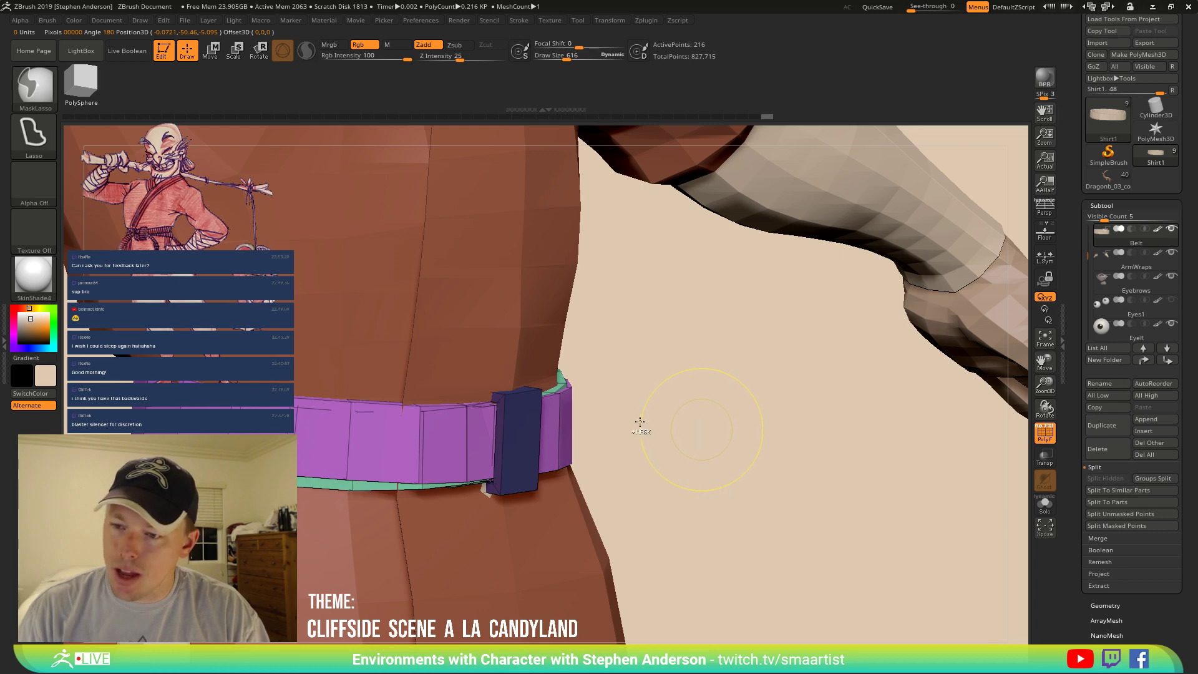
pyautogui.hotkey('ctrl', 'w')
# Duplicate the block with the gizmo, place the slanted copy beside it on the belt, and clear the mask.
pyautogui.press('w')
pyautogui.moveTo(682, 412); pyautogui.dragTo(671, 410)
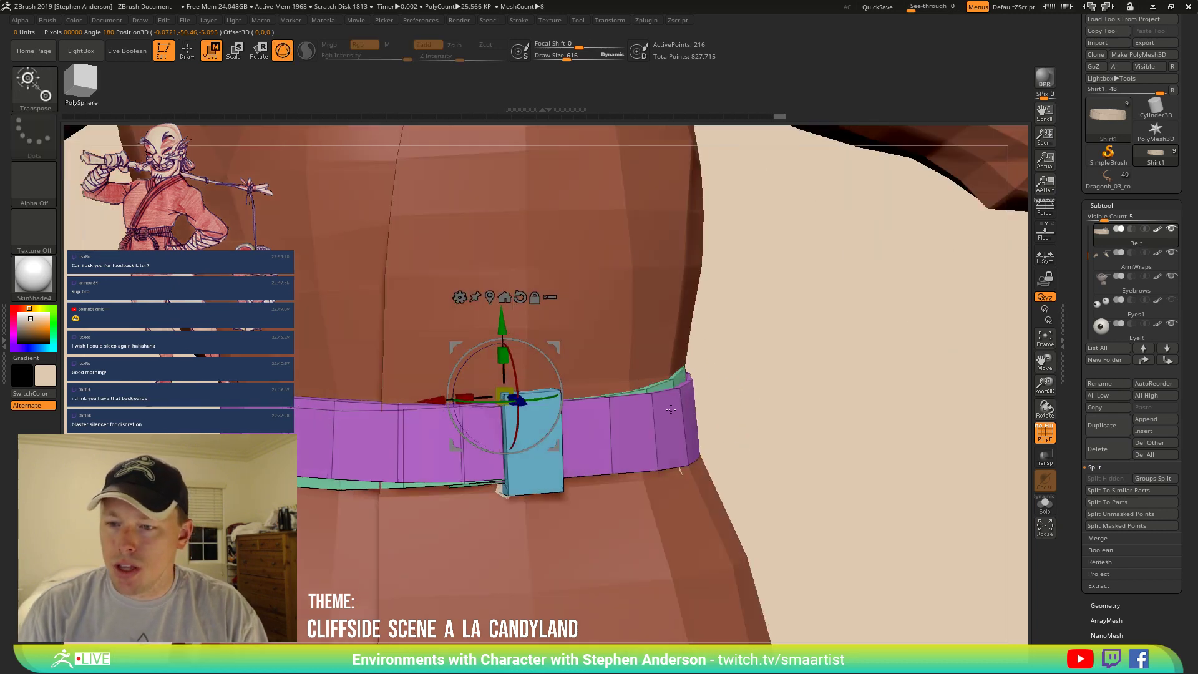
pyautogui.moveTo(671, 410); pyautogui.dragTo(669, 410, button='right')
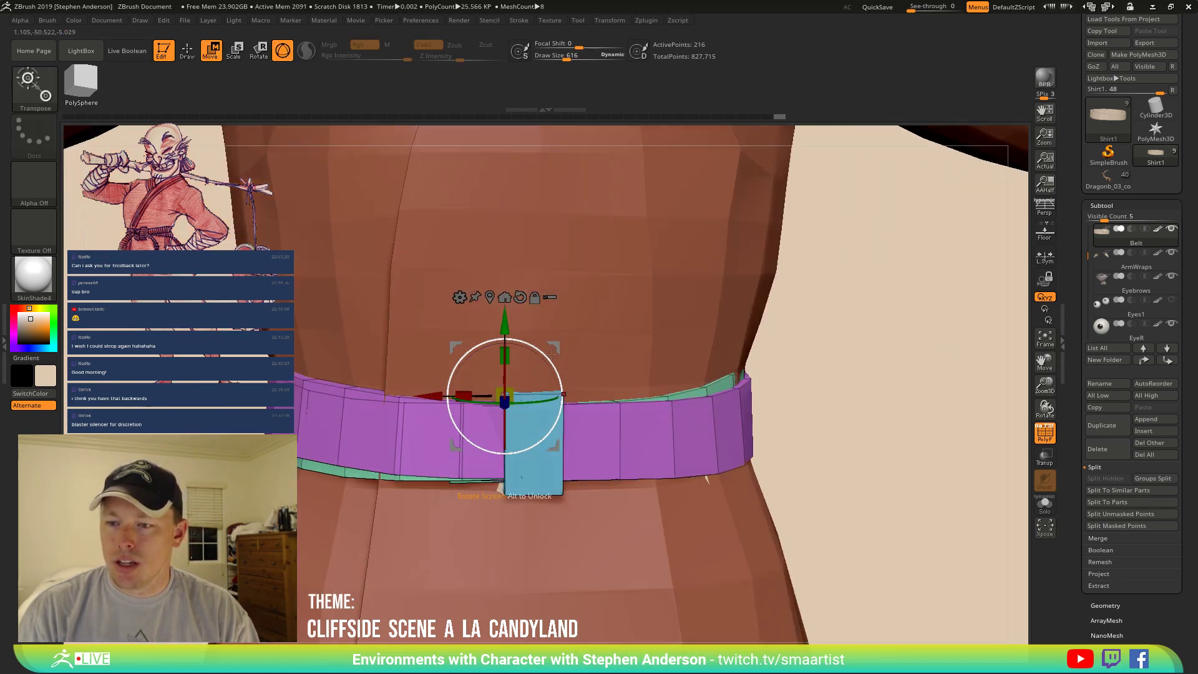
pyautogui.keyDown('alt'); pyautogui.moveTo(554, 348); pyautogui.dragTo(767, 285); pyautogui.keyUp('alt')
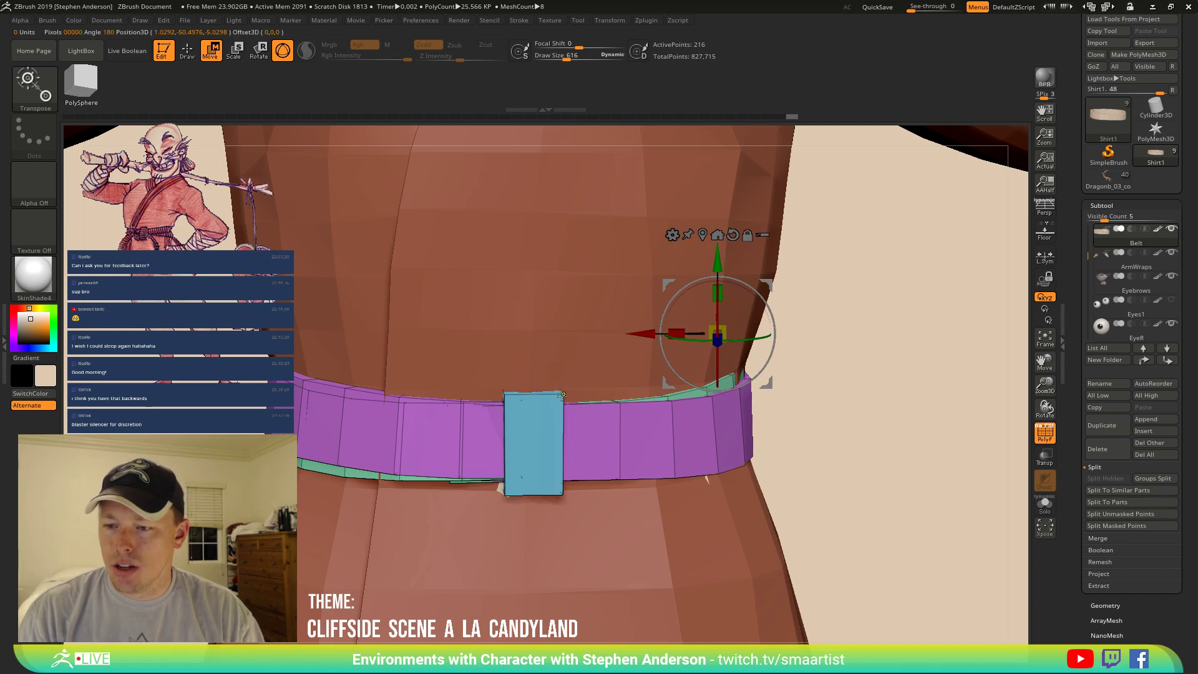
pyautogui.keyDown('ctrl'); pyautogui.click(562, 394); pyautogui.keyUp('ctrl')
pyautogui.moveTo(611, 346)
pyautogui.keyDown('ctrl'); pyautogui.mouseDown()
pyautogui.moveTo(571, 346)
pyautogui.moveTo(588, 337)
pyautogui.mouseUp(); pyautogui.keyUp('ctrl')
pyautogui.press('ctrl')
pyautogui.moveTo(809, 423)
pyautogui.keyDown('ctrl'); pyautogui.mouseDown()
pyautogui.moveTo(503, 603)
pyautogui.moveTo(290, 455)
pyautogui.moveTo(273, 426)
pyautogui.mouseUp(); pyautogui.keyUp('ctrl')
pyautogui.moveTo(588, 342); pyautogui.dragTo(538, 340)
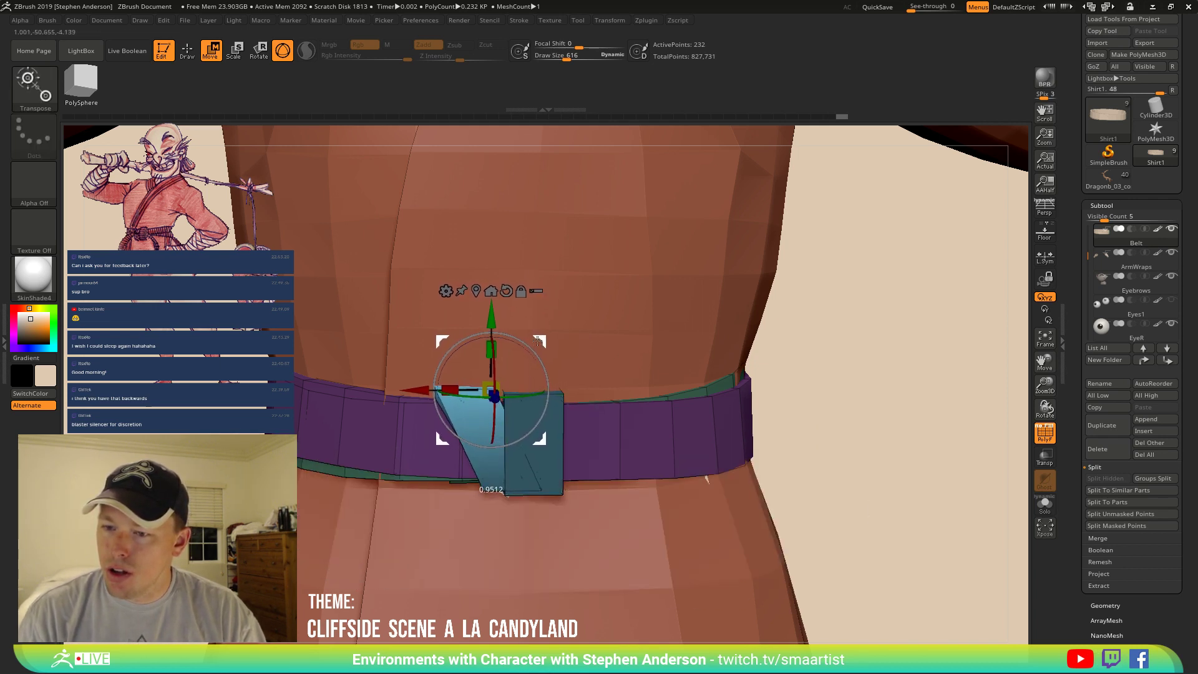
pyautogui.press('ctrl')
pyautogui.keyDown('ctrl'); pyautogui.moveTo(882, 453); pyautogui.dragTo(876, 454); pyautogui.keyUp('ctrl')
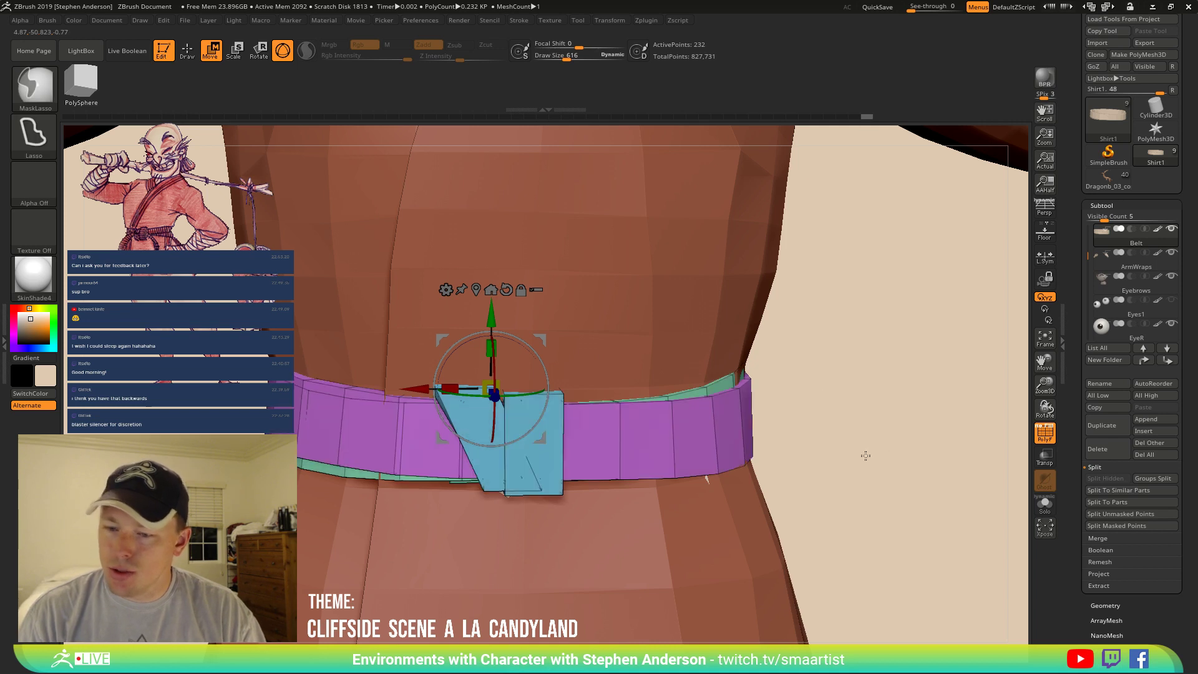
# Set the ZModeler polygon action to PolyGroup with the Polygroup Island target and give the slanted copy a new polygroup.
pyautogui.press('q')
pyautogui.press('space')
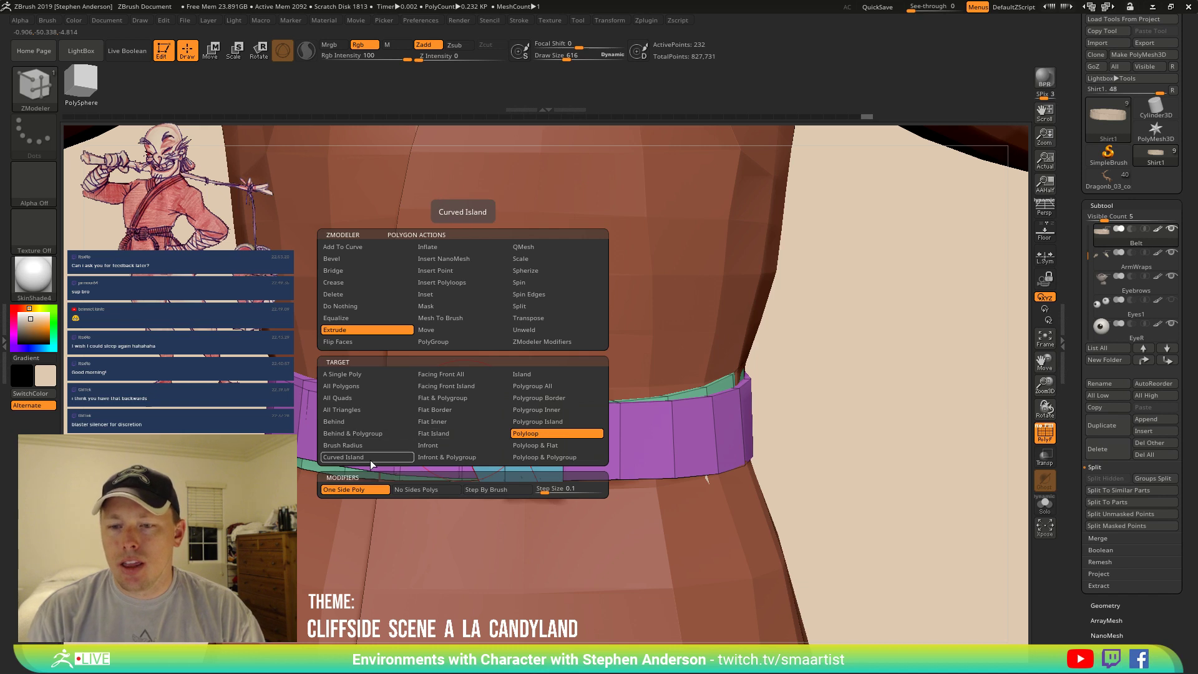
pyautogui.click(461, 341)
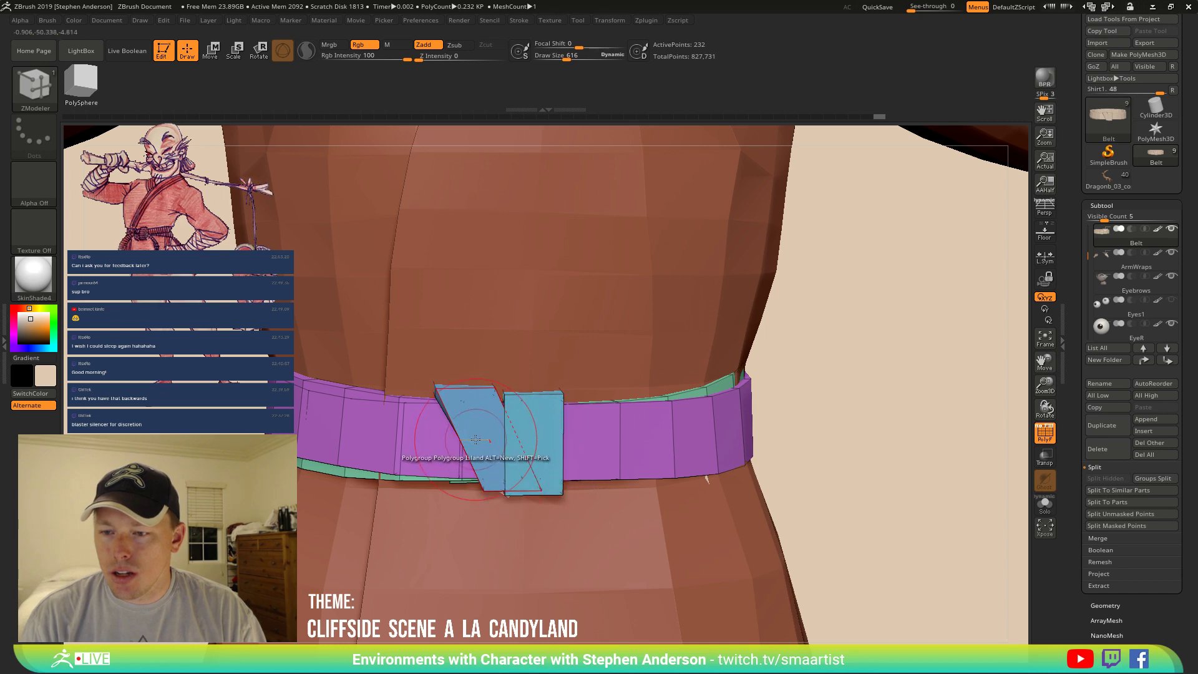
pyautogui.click(476, 440)
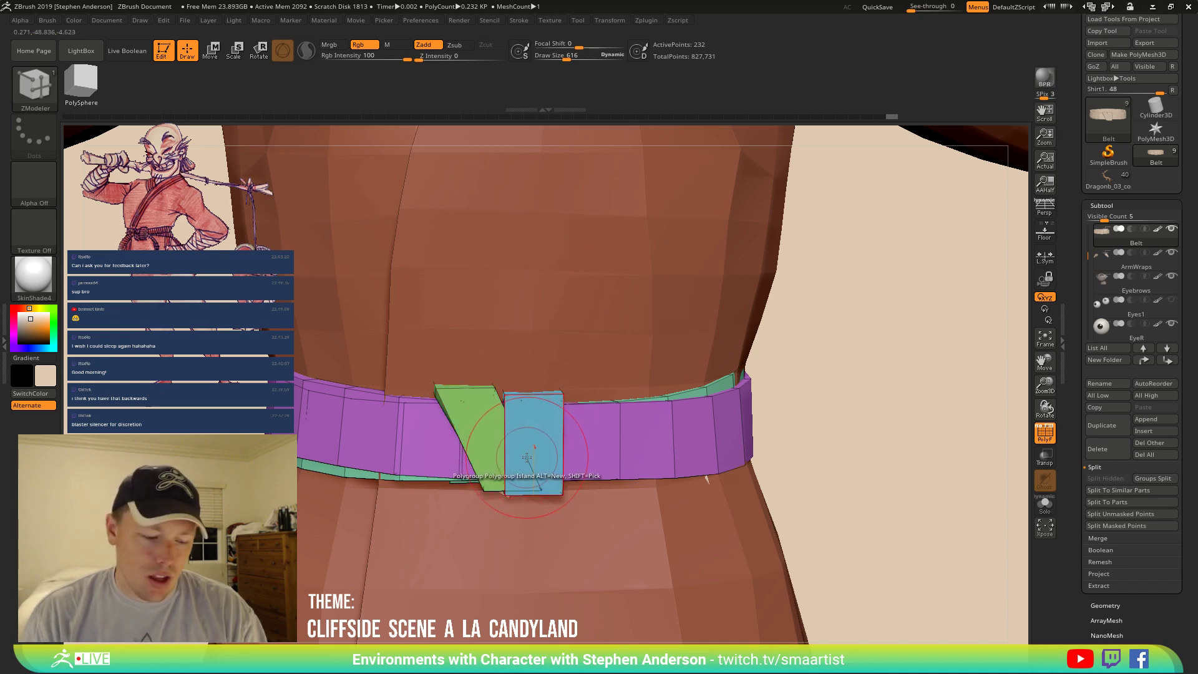
# Duplicate the slanted piece with the gizmo and place the copy so the two strips cross beside the block.
pyautogui.press('w')
pyautogui.keyDown('alt'); pyautogui.moveTo(541, 340); pyautogui.dragTo(824, 302); pyautogui.keyUp('alt')
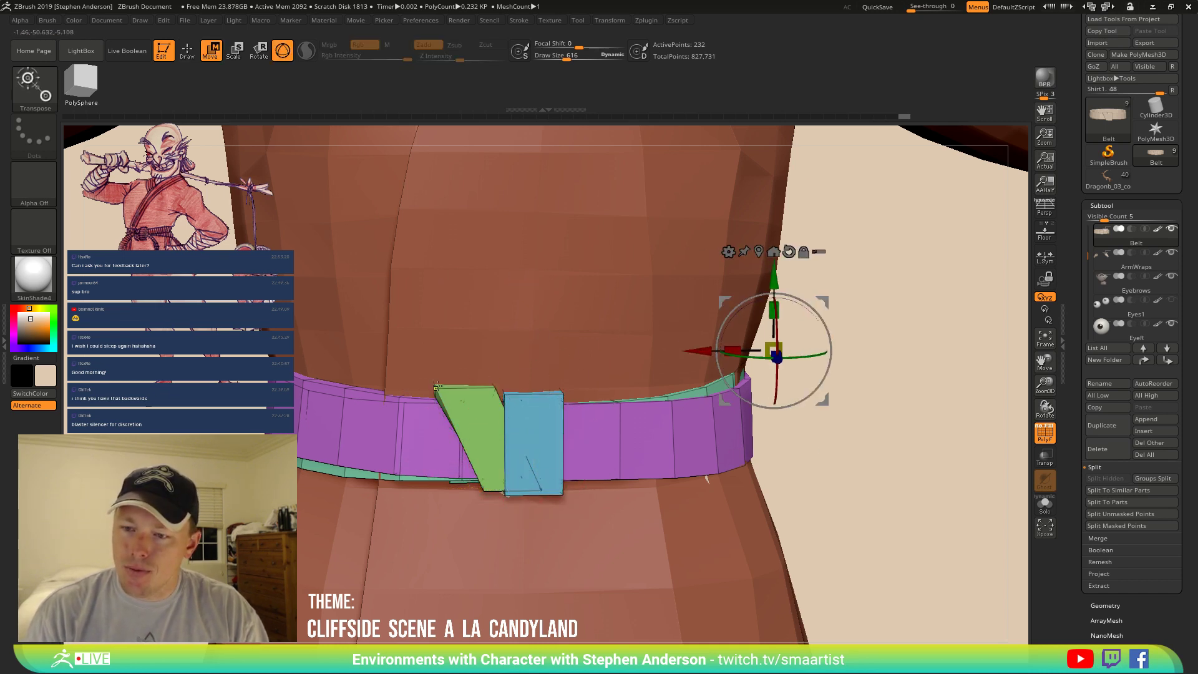
pyautogui.keyDown('ctrl'); pyautogui.click(436, 389); pyautogui.keyUp('ctrl')
pyautogui.moveTo(562, 407); pyautogui.dragTo(493, 402, button='right')
pyautogui.moveTo(485, 339); pyautogui.dragTo(471, 338)
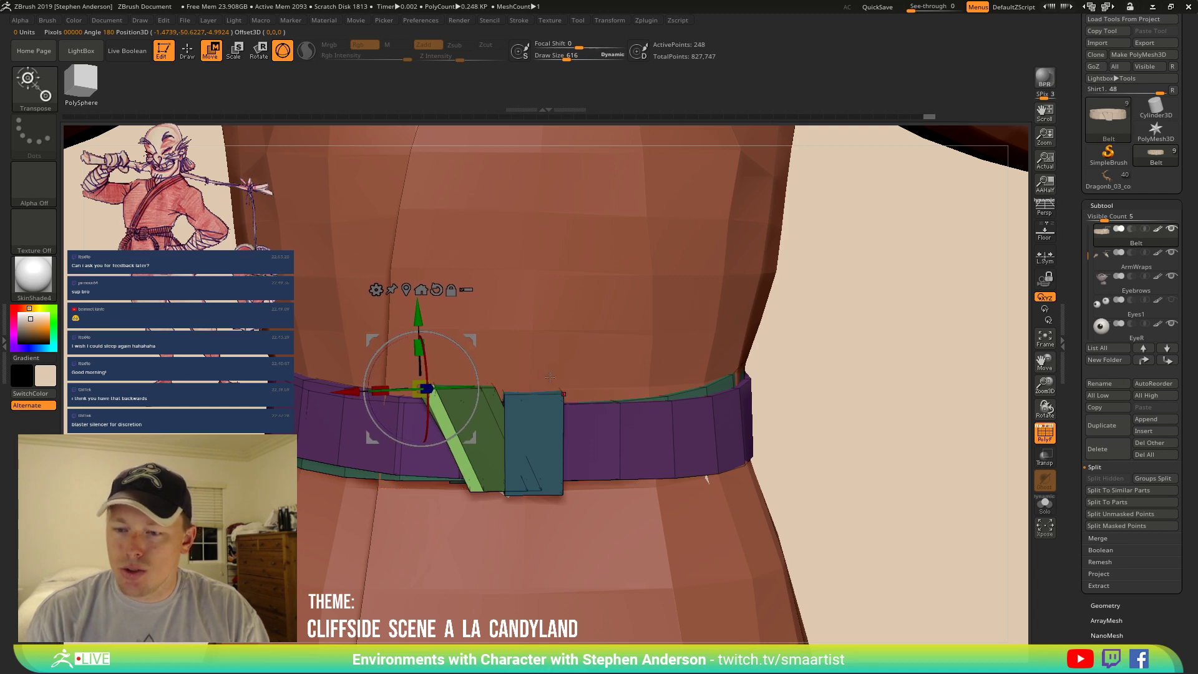
pyautogui.moveTo(470, 341); pyautogui.dragTo(517, 350)
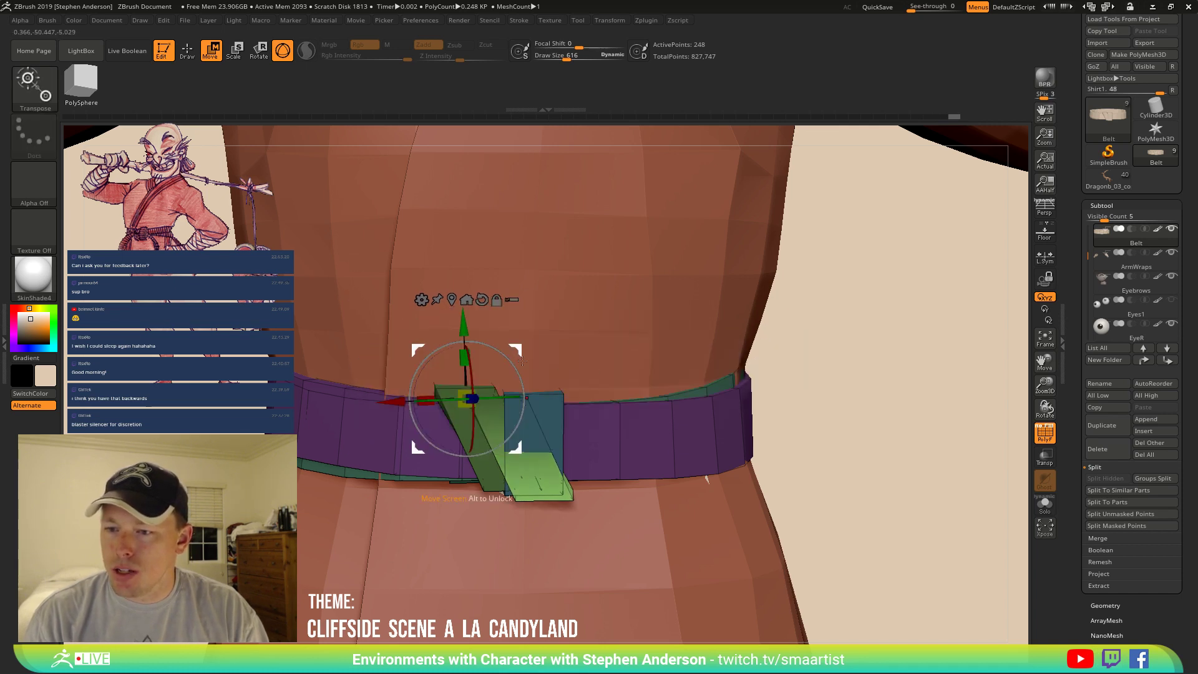
pyautogui.moveTo(522, 361); pyautogui.dragTo(416, 342)
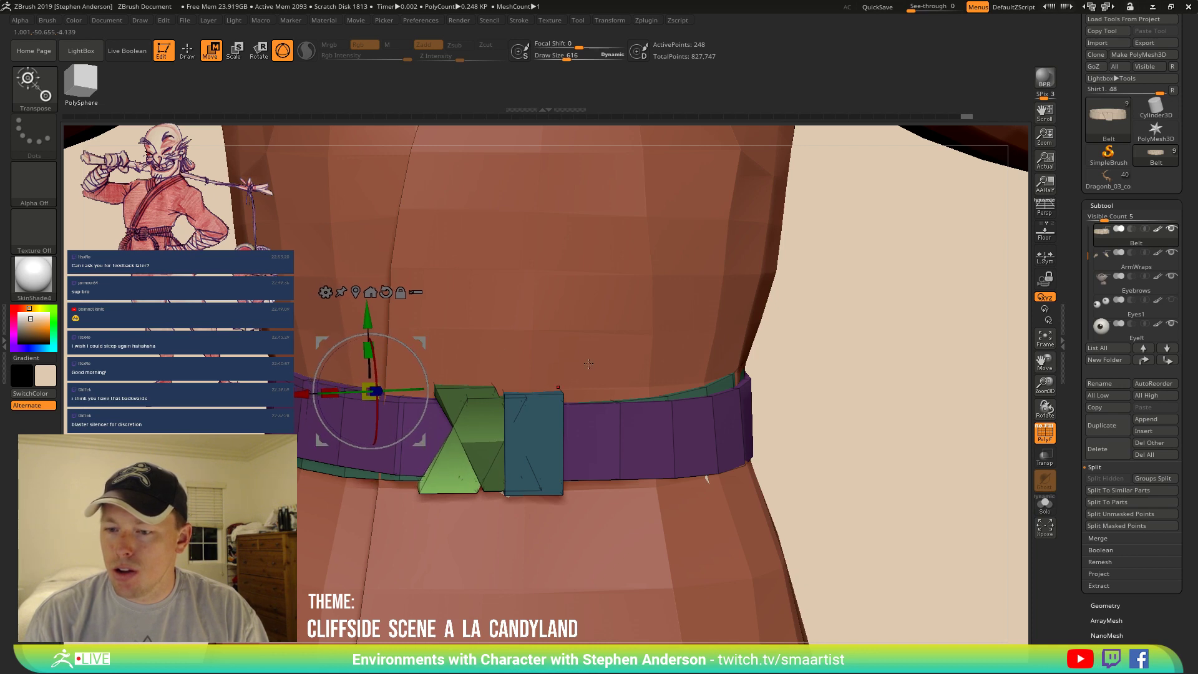
# Return to the ZModeler brush, invert the mask onto the new crossing strip, and assign the strip its own polygroup.
pyautogui.moveTo(589, 364); pyautogui.dragTo(616, 371, button='right')
pyautogui.press('b')
pyautogui.press('z')
pyautogui.press('m')
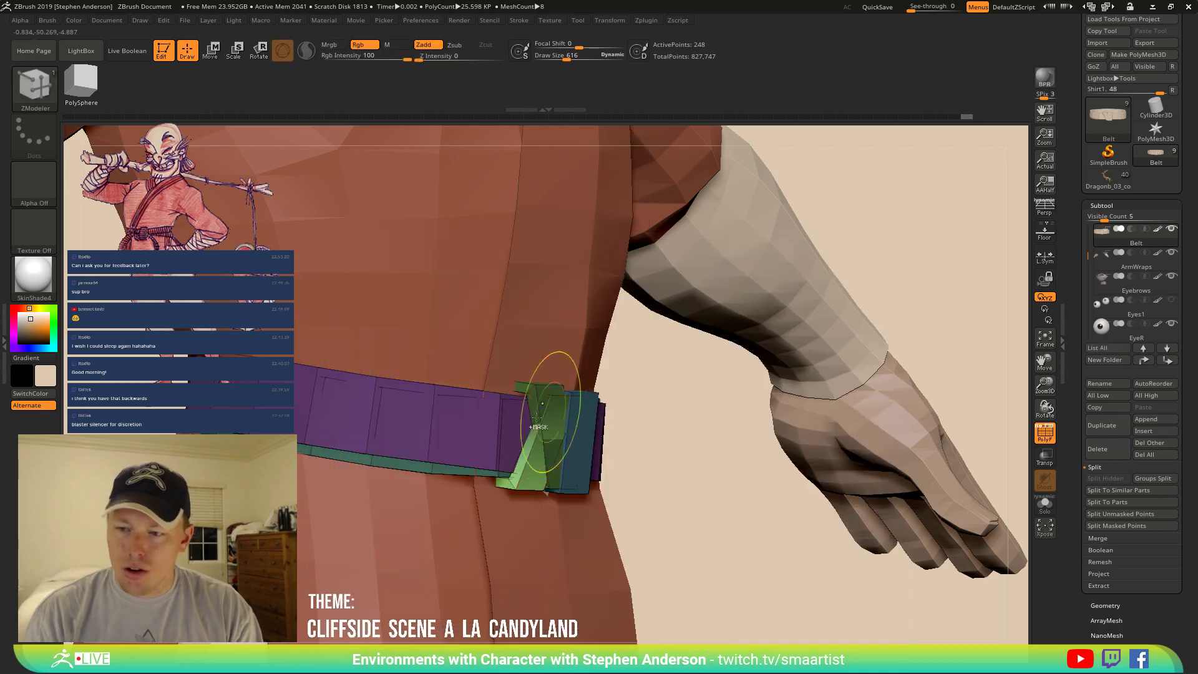
pyautogui.moveTo(541, 422)
pyautogui.keyDown('ctrl'); pyautogui.mouseDown(button='right')
pyautogui.moveTo(623, 512)
pyautogui.moveTo(711, 414)
pyautogui.mouseUp(button='right'); pyautogui.keyUp('ctrl')
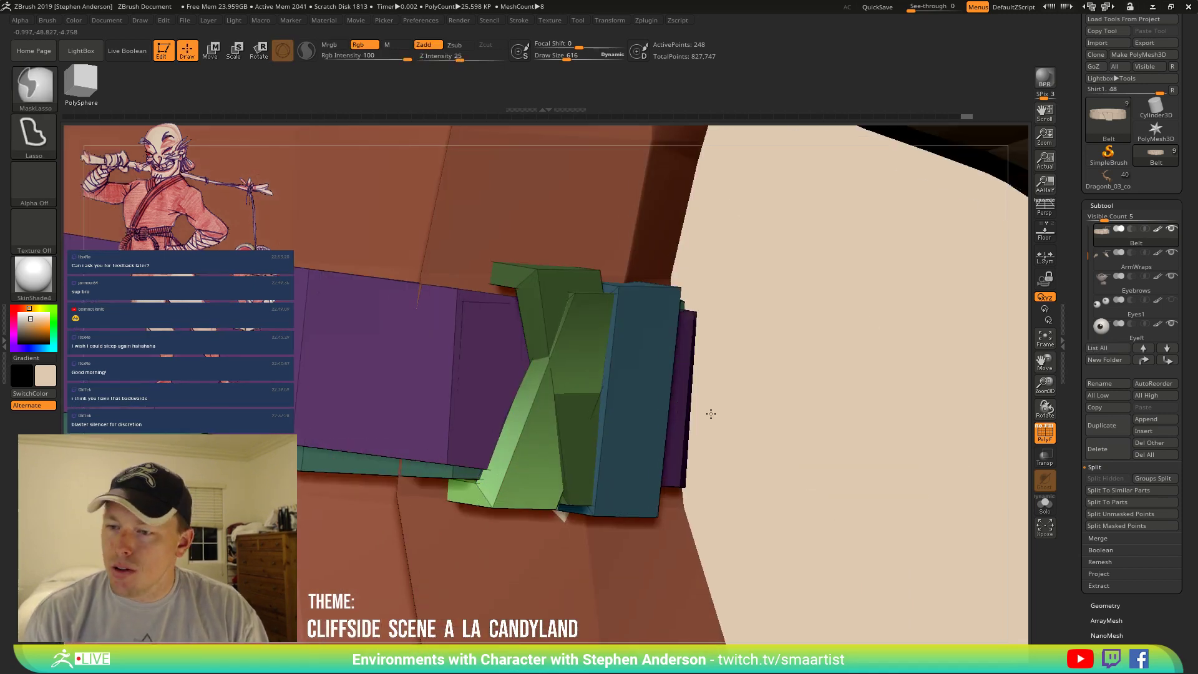
pyautogui.keyDown('ctrl'); pyautogui.moveTo(799, 389); pyautogui.dragTo(800, 391, button='right'); pyautogui.keyUp('ctrl')
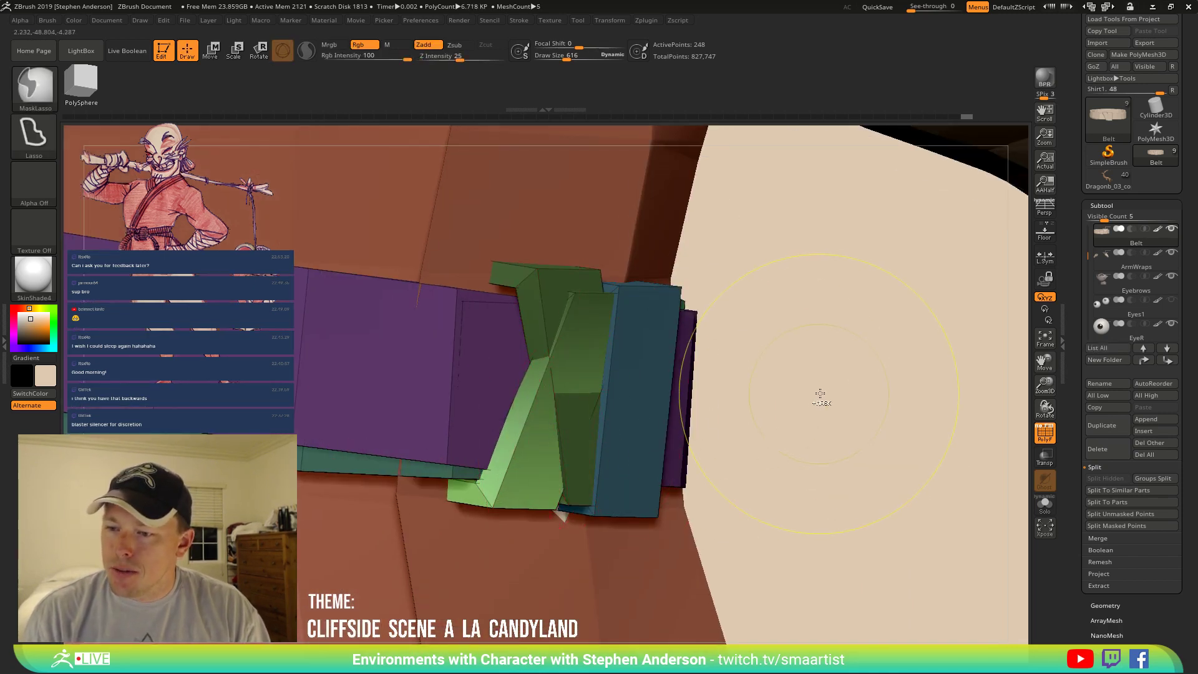
pyautogui.keyDown('ctrl'); pyautogui.click(494, 502); pyautogui.keyUp('ctrl')
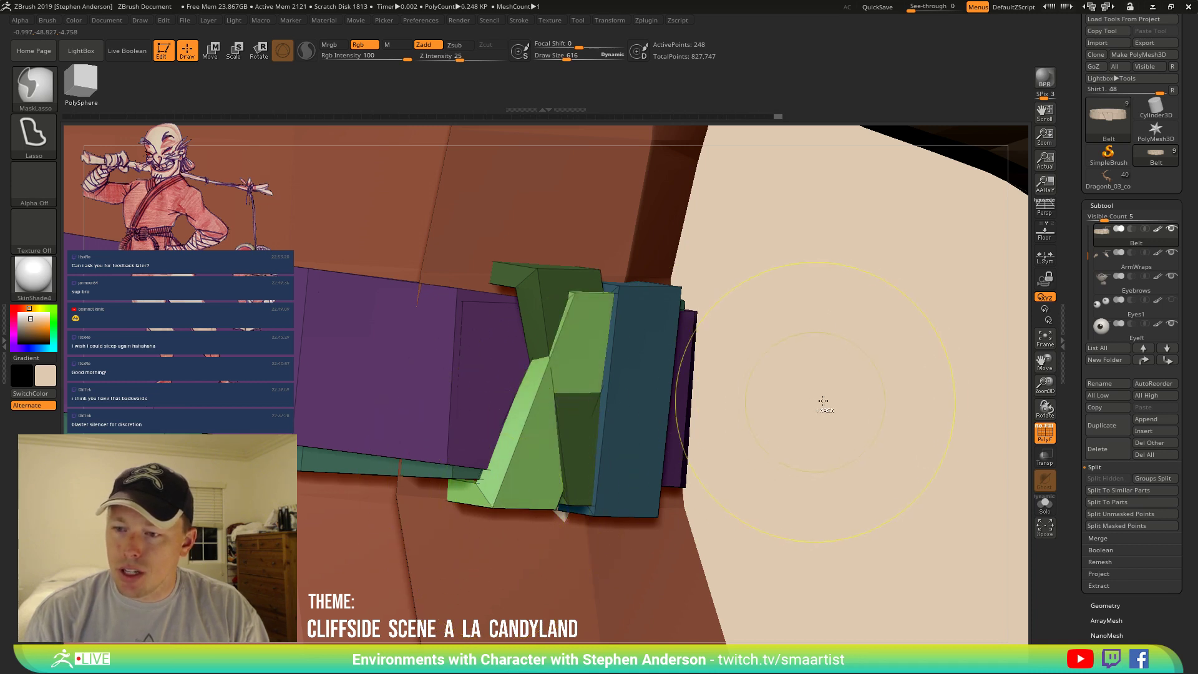
pyautogui.keyDown('ctrl'); pyautogui.click(832, 403); pyautogui.keyUp('ctrl')
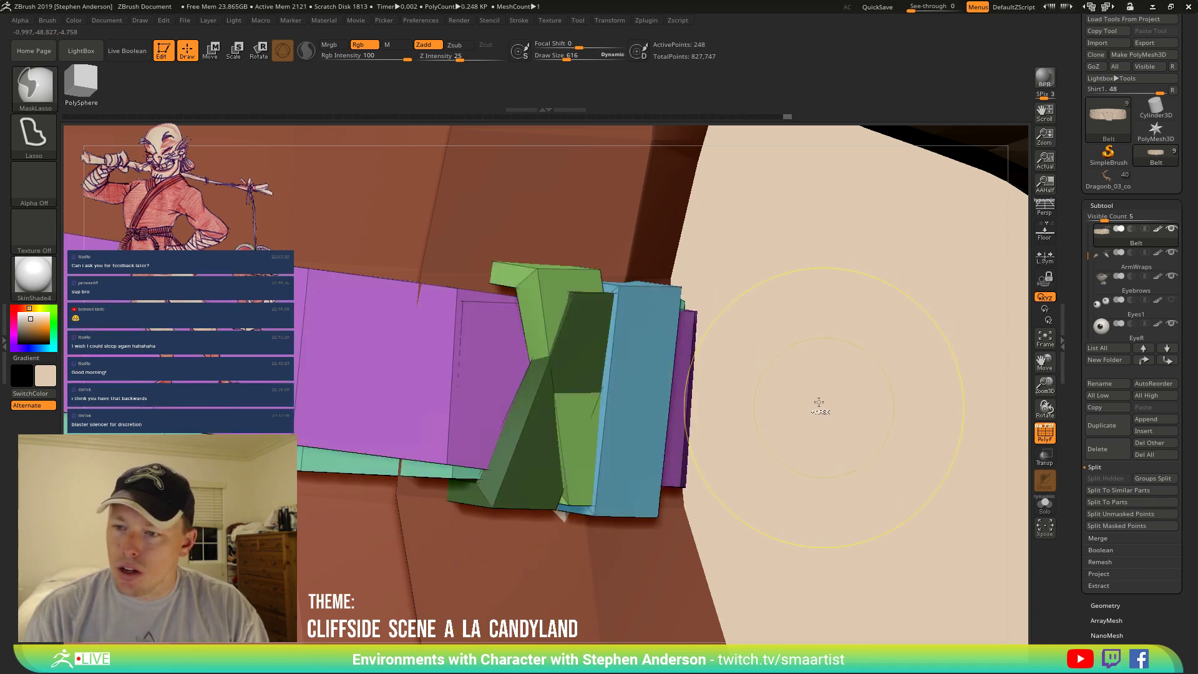
pyautogui.keyDown('ctrl'); pyautogui.click(819, 403); pyautogui.keyUp('ctrl')
# Isolate the new crossing strip by its polygroup, hiding the rest of the belt, and regroup it.
pyautogui.hotkey('ctrl', 'shift')
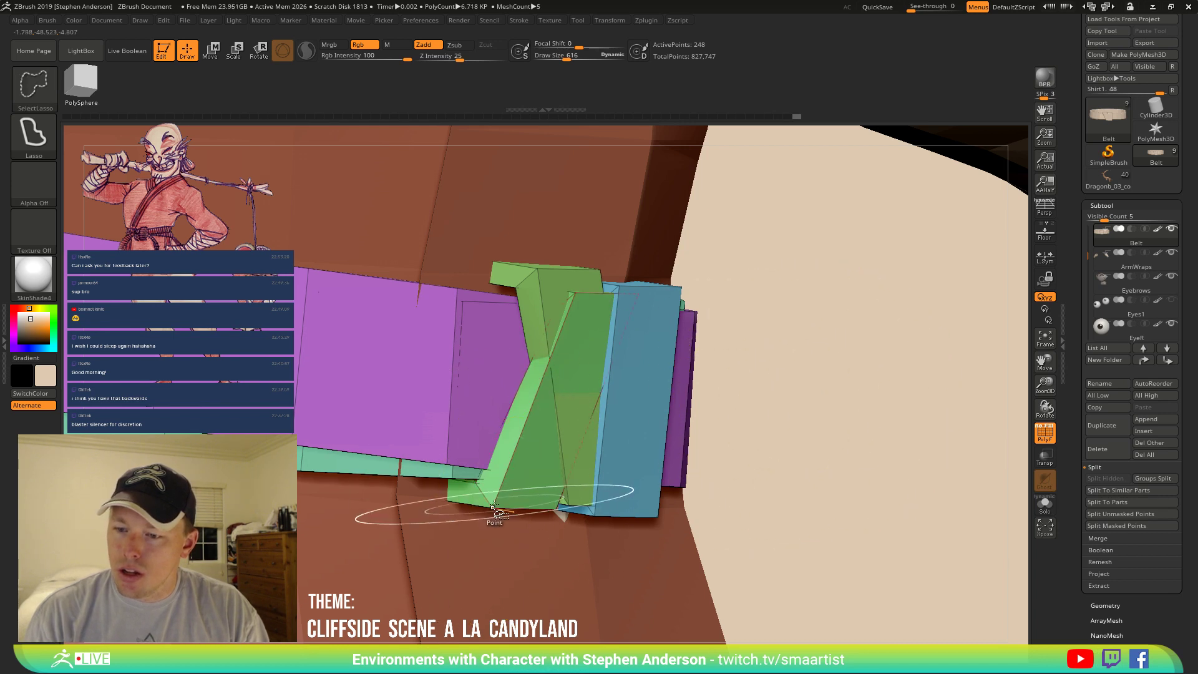
pyautogui.keyDown('ctrl'); pyautogui.keyDown('alt'); pyautogui.keyDown('shift'); pyautogui.click(529, 500); pyautogui.keyUp('shift'); pyautogui.keyUp('alt'); pyautogui.keyUp('ctrl')
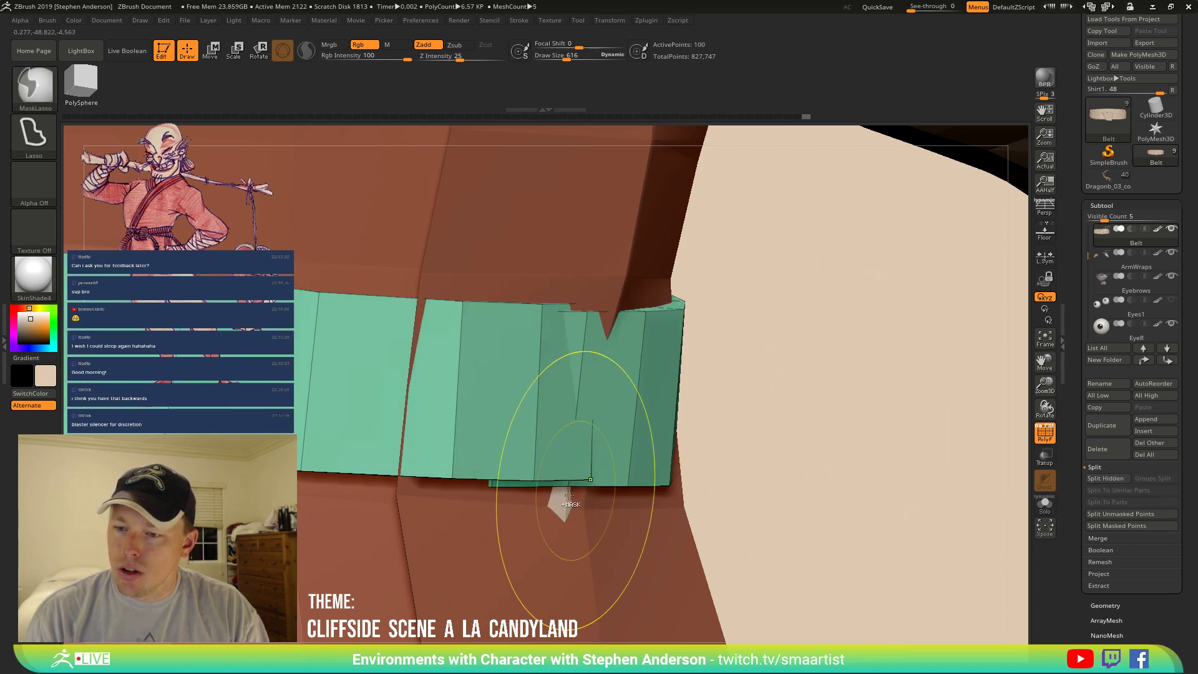
pyautogui.keyDown('ctrl'); pyautogui.keyDown('shift'); pyautogui.click(496, 504); pyautogui.keyUp('shift'); pyautogui.keyUp('ctrl')
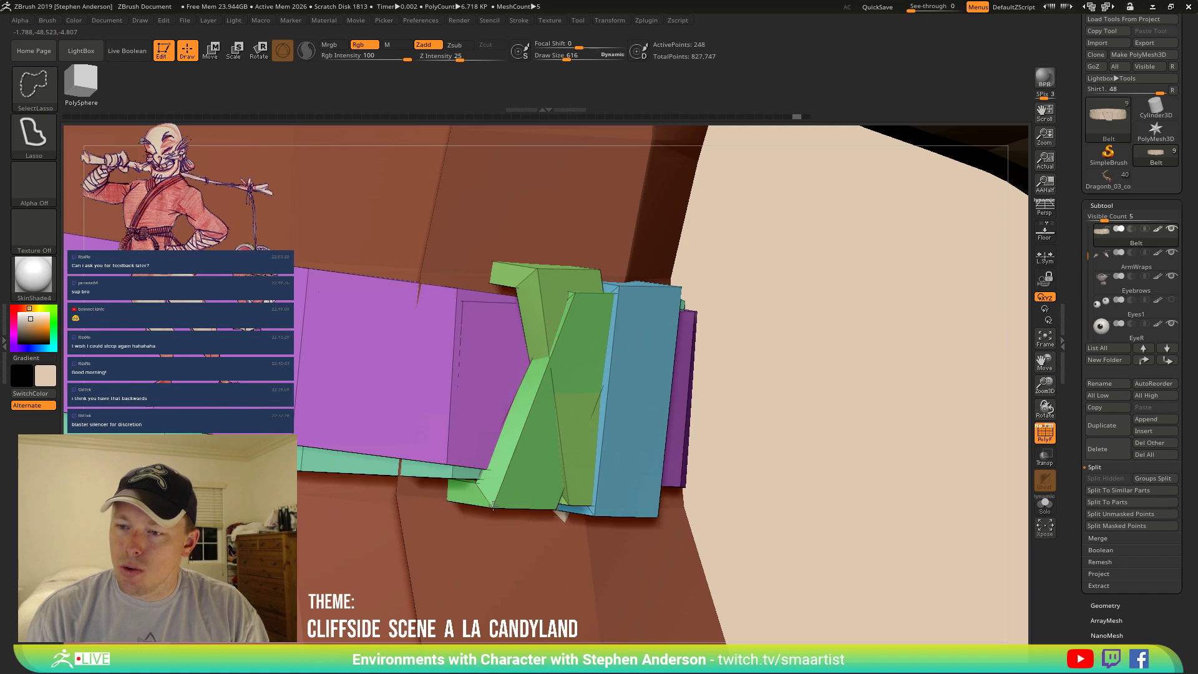
pyautogui.keyDown('ctrl'); pyautogui.keyDown('shift'); pyautogui.click(531, 499); pyautogui.keyUp('shift'); pyautogui.keyUp('ctrl')
pyautogui.press('ctrl')
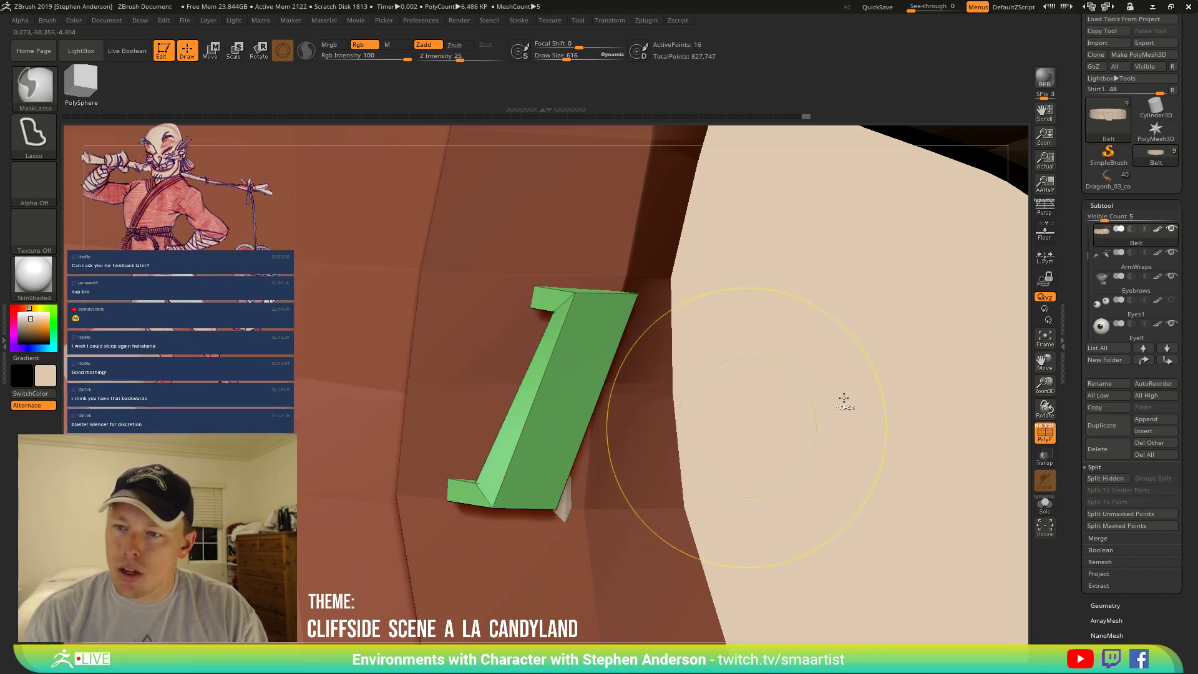
pyautogui.hotkey('ctrl', 'w')
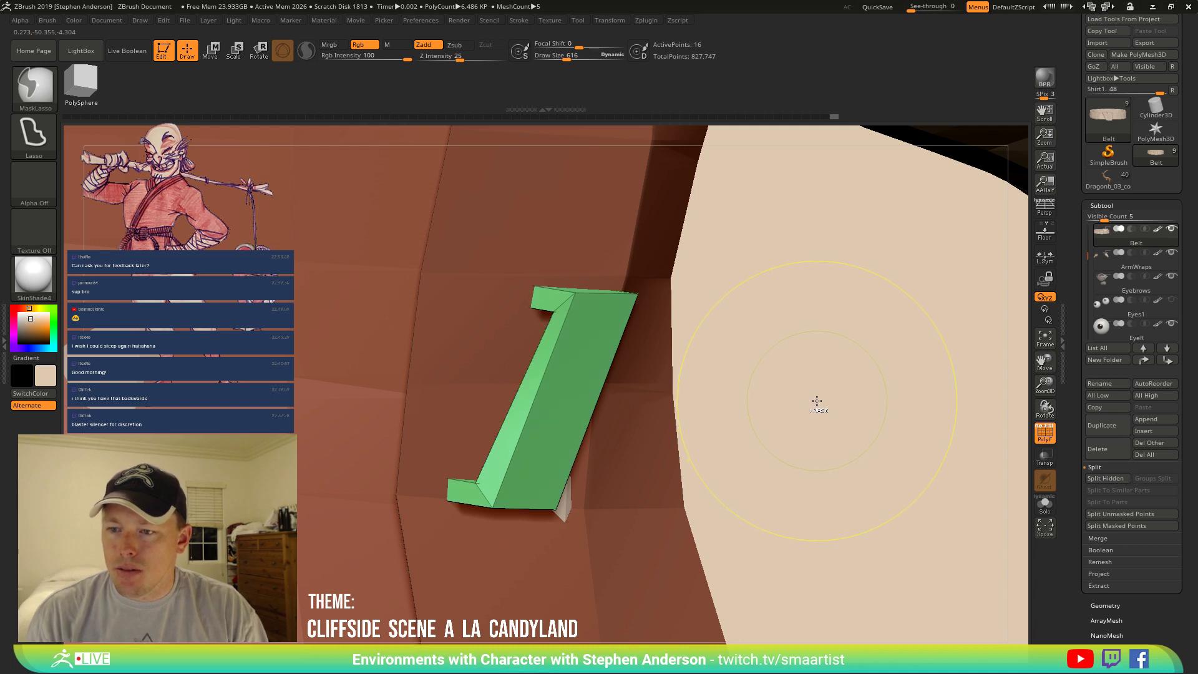
# Show the whole belt again and insert an edge loop across the middle of the new crossing strip.
pyautogui.hotkey('ctrl', 'shift')
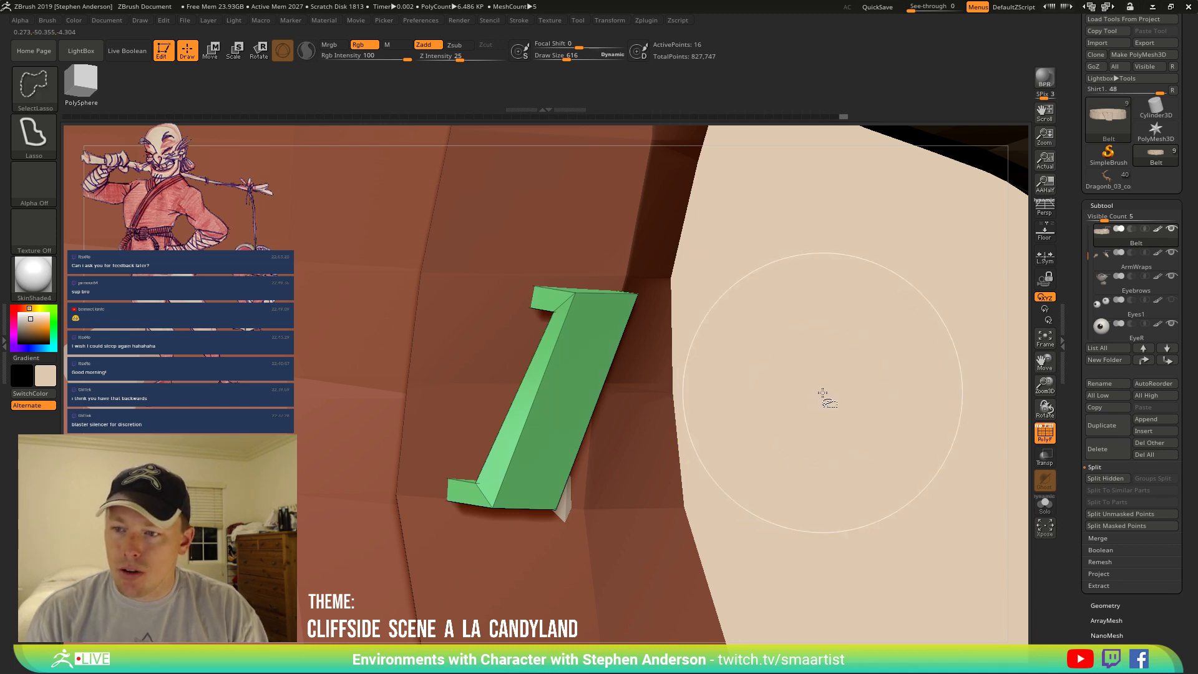
pyautogui.keyDown('ctrl'); pyautogui.keyDown('shift'); pyautogui.click(824, 395); pyautogui.keyUp('shift'); pyautogui.keyUp('ctrl')
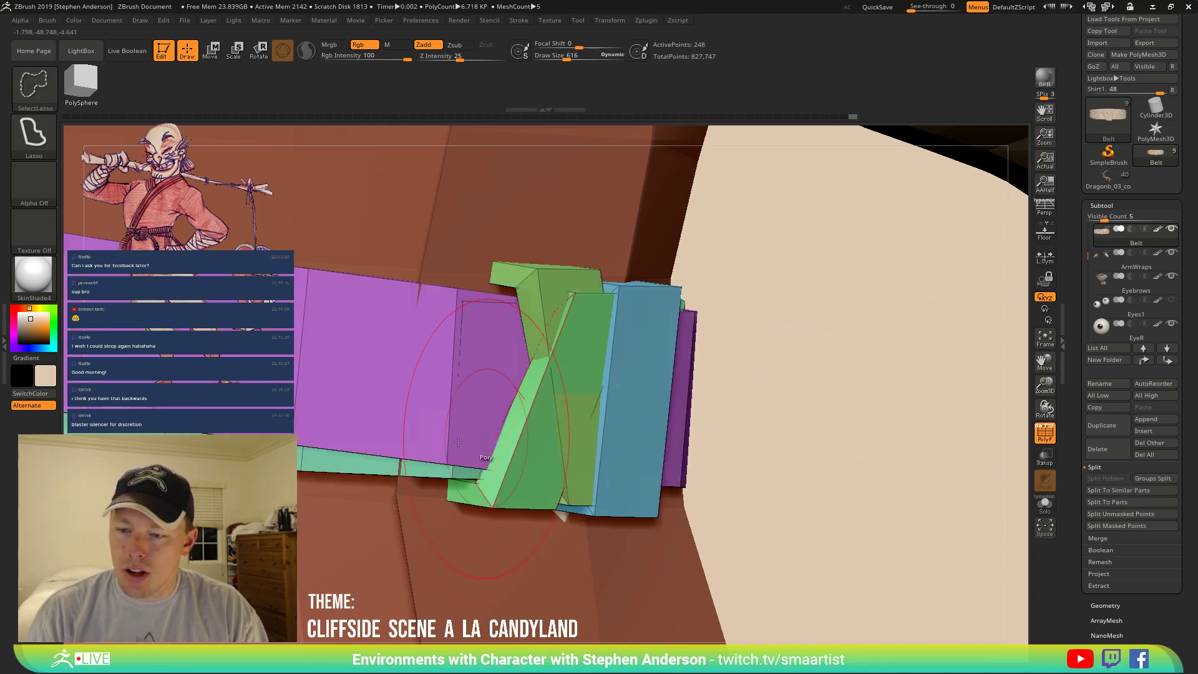
pyautogui.click(532, 401)
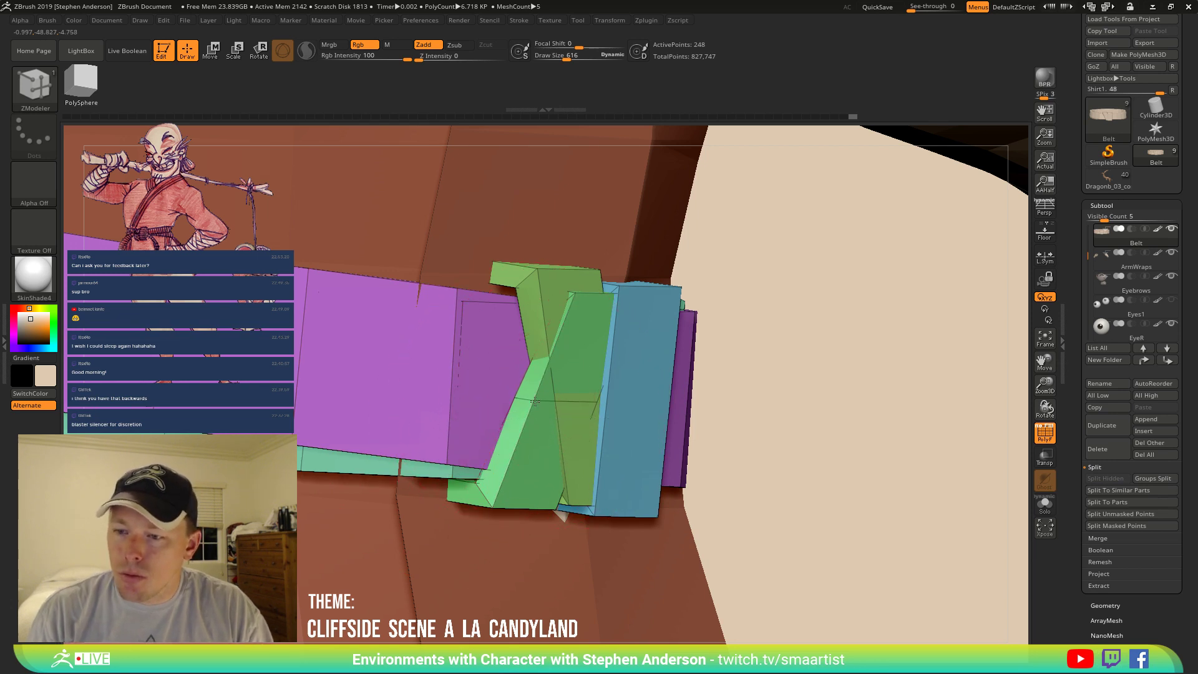
# Isolate the strip's middle loop with ZModeler's Mask EdgeLoop Partial action and an inverted mask, and pull it outward along Z.
pyautogui.press('space')
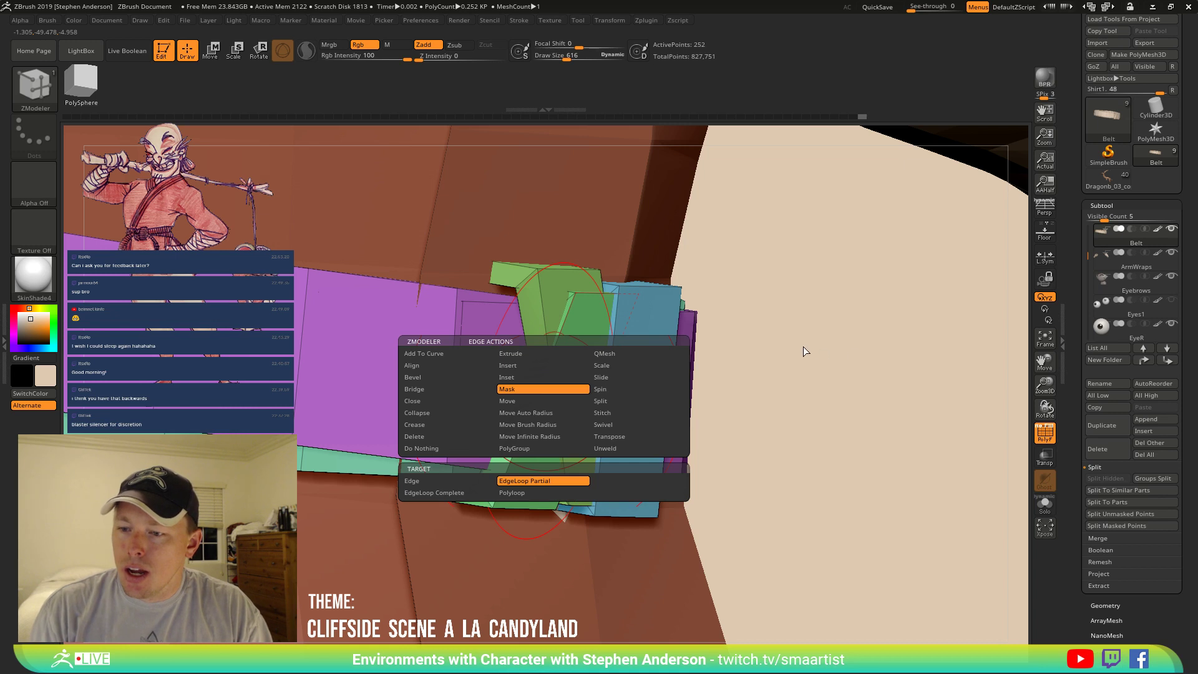
pyautogui.click(545, 406)
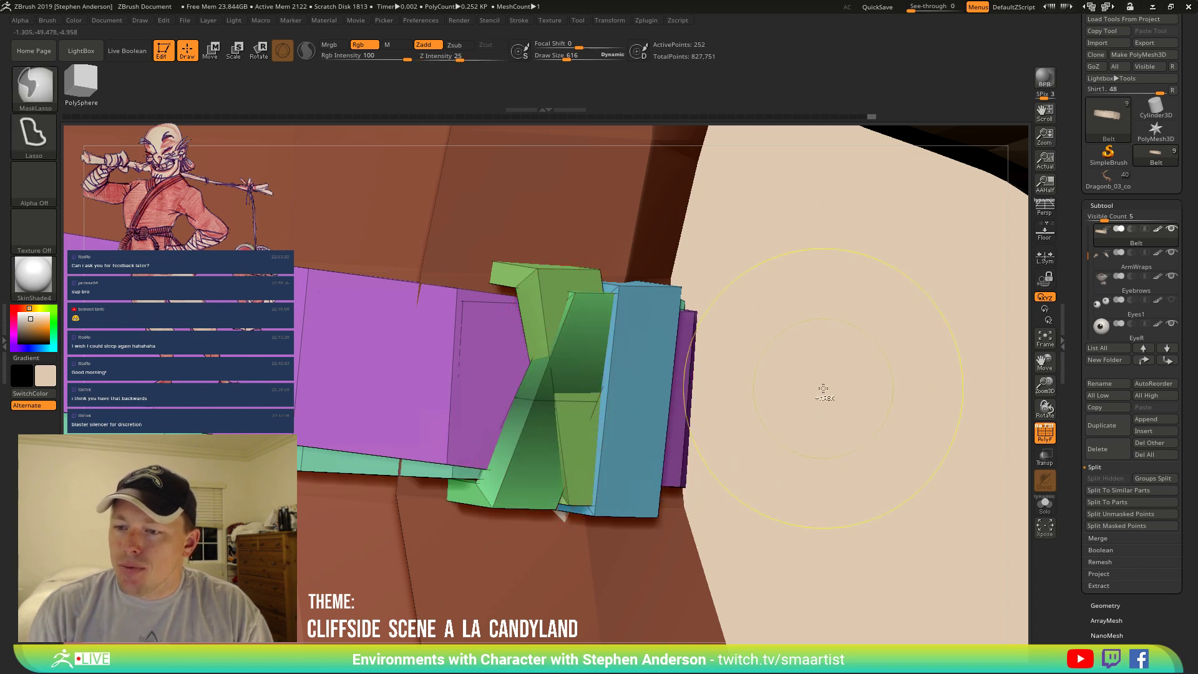
pyautogui.keyDown('ctrl'); pyautogui.click(824, 390); pyautogui.keyUp('ctrl')
pyautogui.press('w')
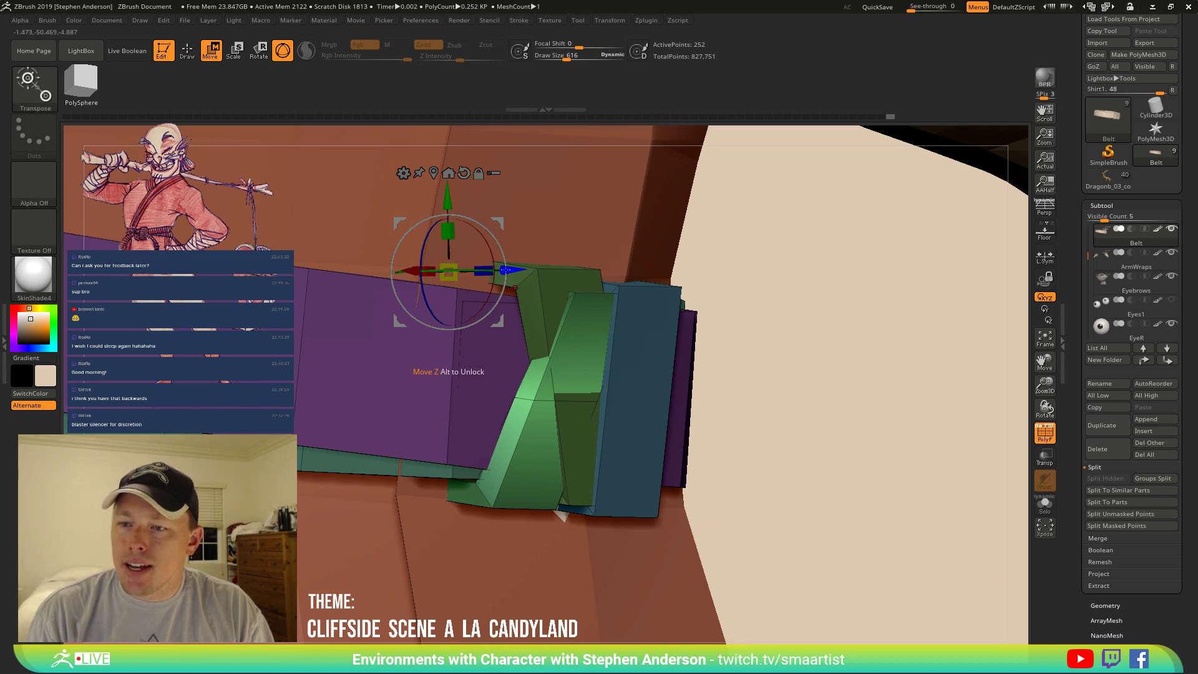
pyautogui.moveTo(506, 270); pyautogui.dragTo(518, 267)
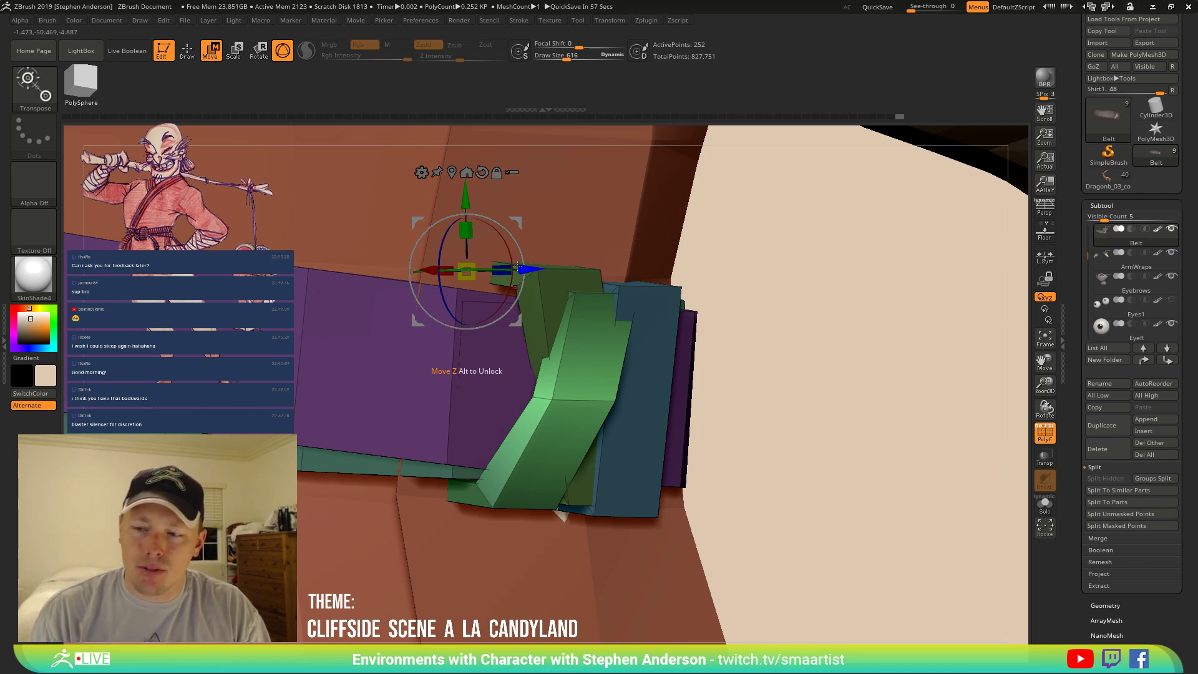
# Center the gizmo on the unmasked middle loop of the crossing strip, shift the loop along X and rotate it slightly.
pyautogui.moveTo(543, 420); pyautogui.dragTo(590, 419, button='right')
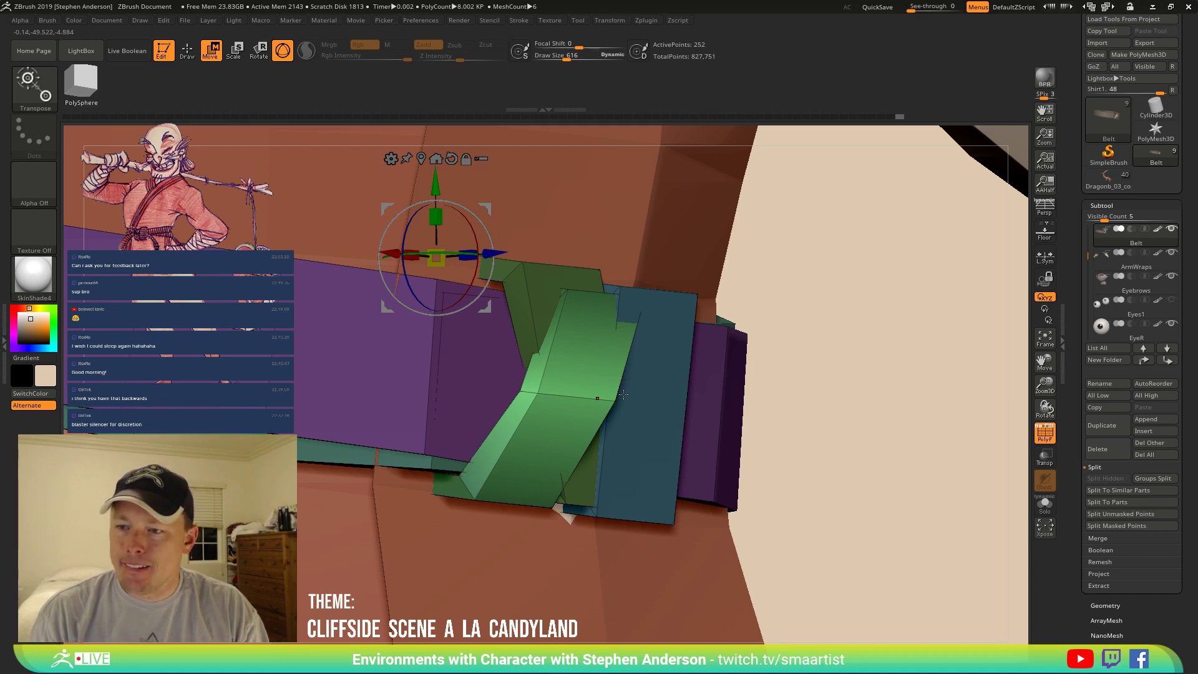
pyautogui.moveTo(627, 386); pyautogui.dragTo(852, 351, button='right')
pyautogui.keyDown('ctrl'); pyautogui.moveTo(747, 376); pyautogui.dragTo(926, 353, button='right'); pyautogui.keyUp('ctrl')
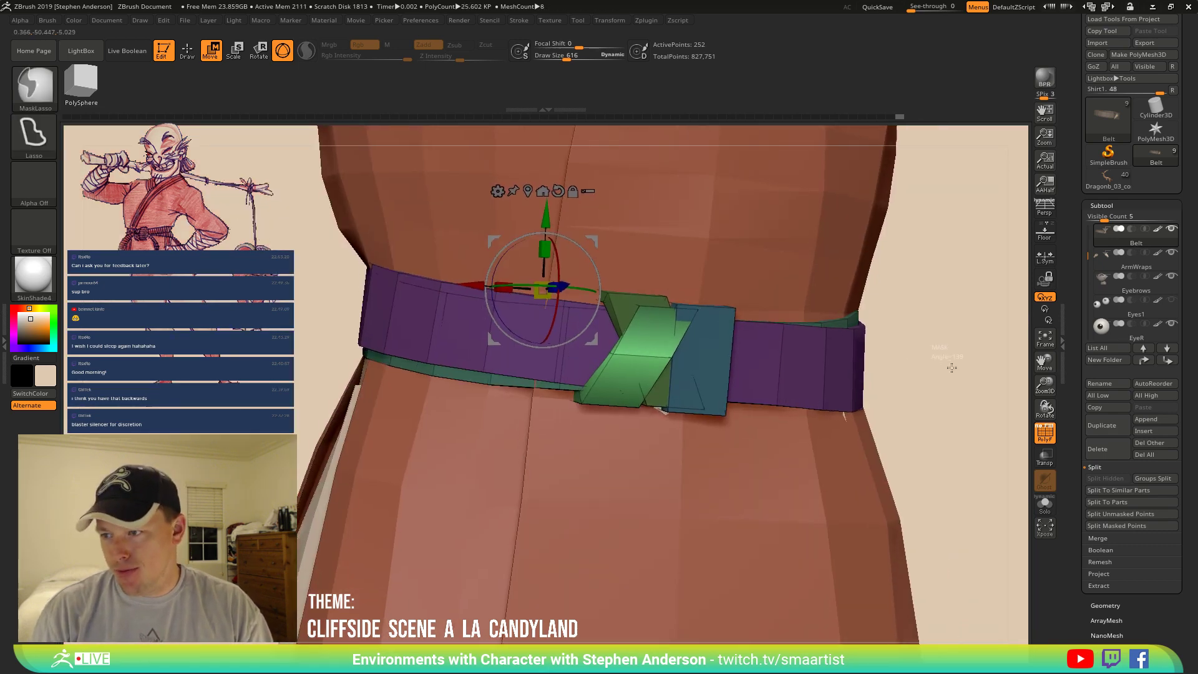
pyautogui.moveTo(949, 350)
pyautogui.keyDown('ctrl'); pyautogui.mouseDown()
pyautogui.moveTo(956, 369)
pyautogui.moveTo(922, 355)
pyautogui.moveTo(535, 522)
pyautogui.moveTo(358, 314)
pyautogui.mouseUp(); pyautogui.keyUp('ctrl')
pyautogui.keyDown('ctrl'); pyautogui.click(616, 355); pyautogui.keyUp('ctrl')
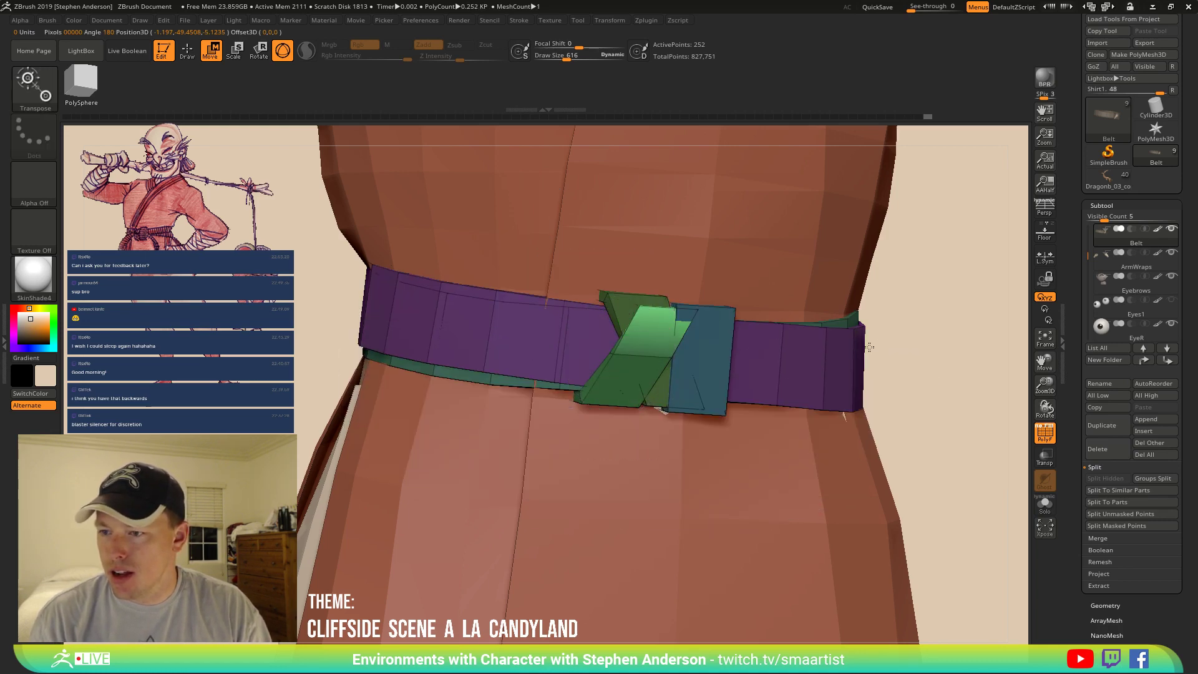
pyautogui.moveTo(834, 349); pyautogui.dragTo(850, 337)
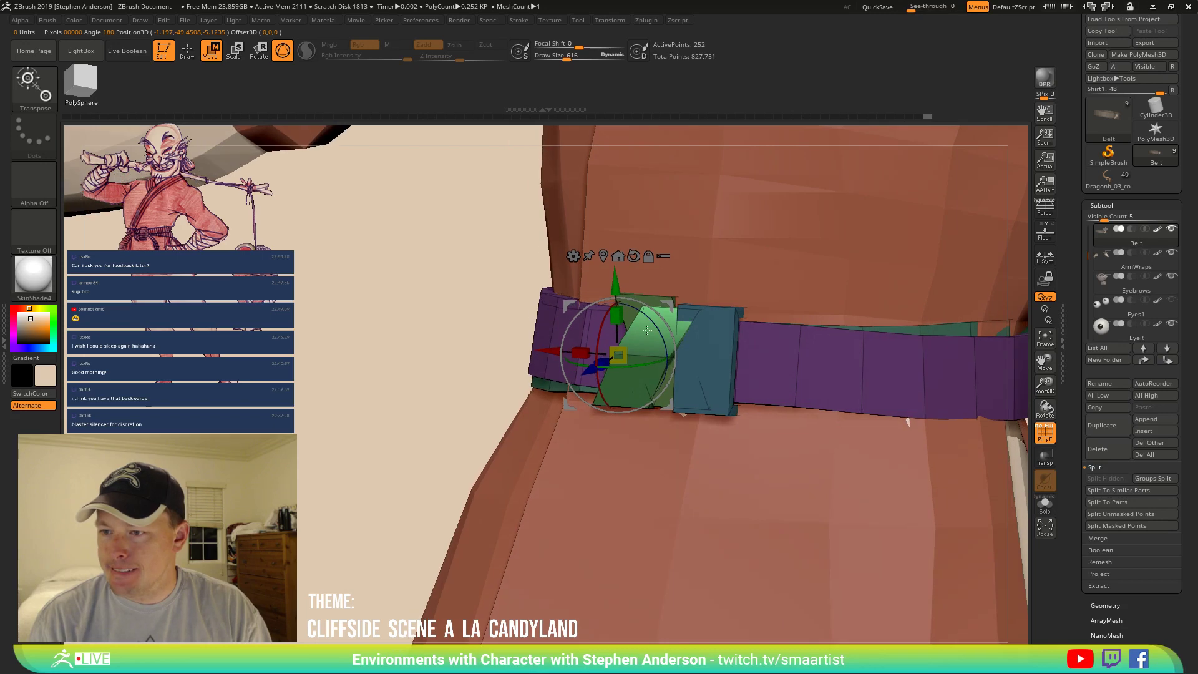
pyautogui.moveTo(647, 331); pyautogui.dragTo(698, 323, button='right')
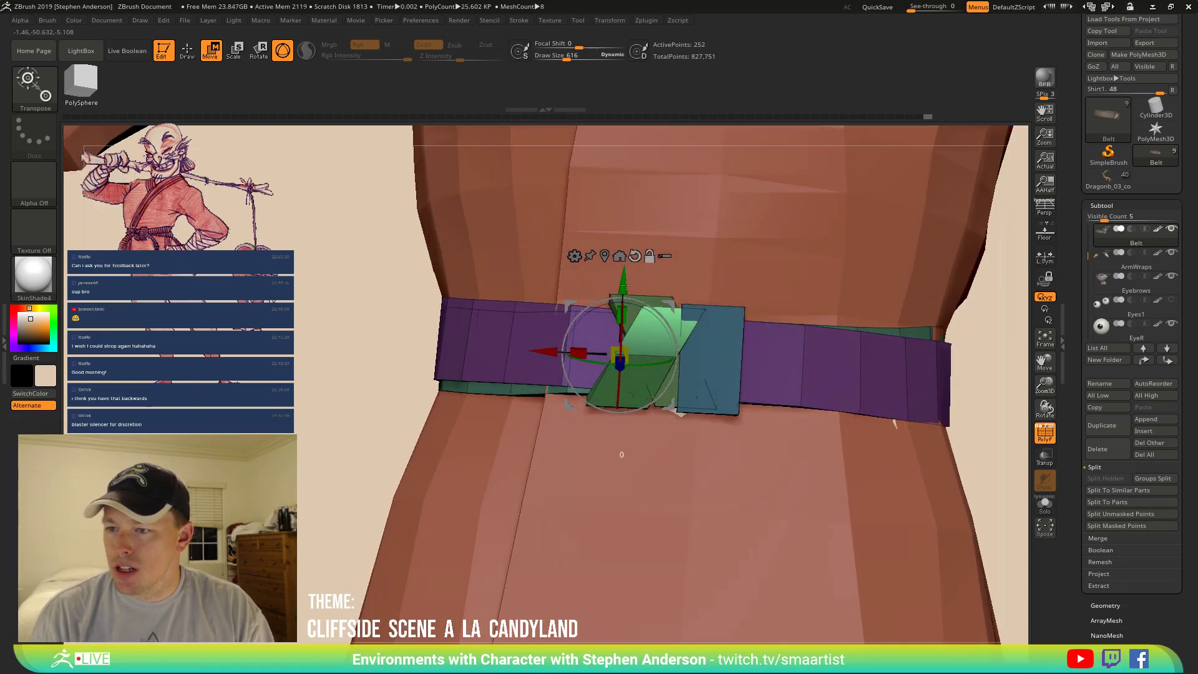
pyautogui.moveTo(549, 352); pyautogui.dragTo(563, 348)
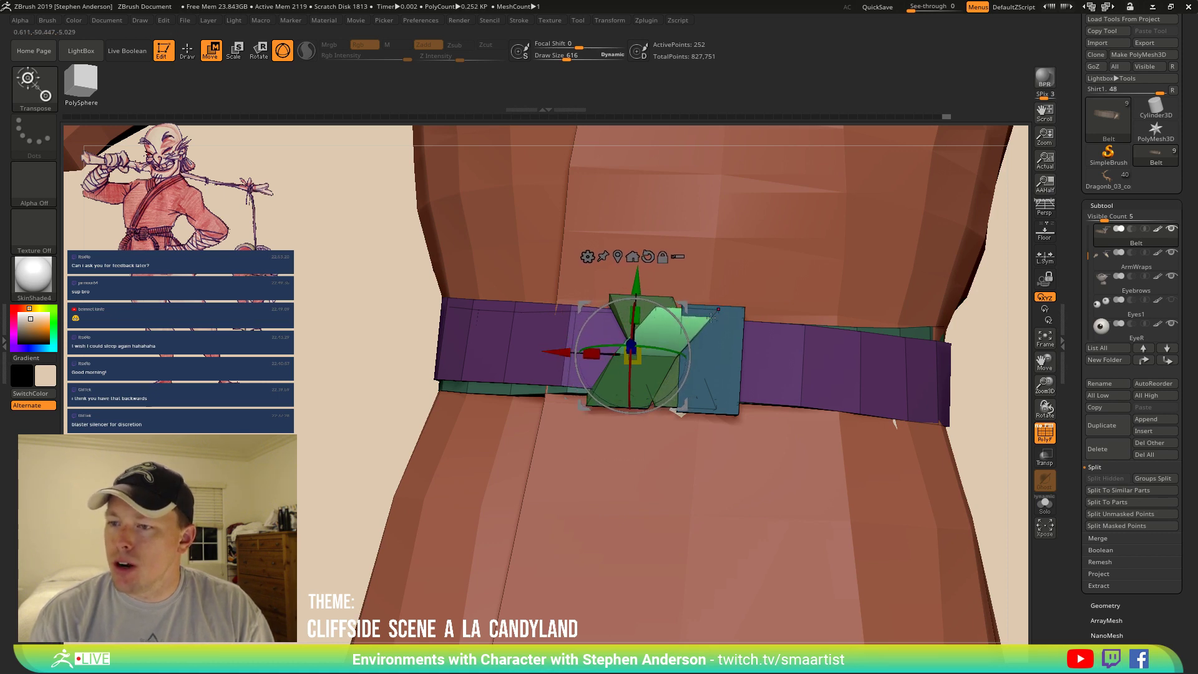
pyautogui.moveTo(682, 317); pyautogui.dragTo(679, 302)
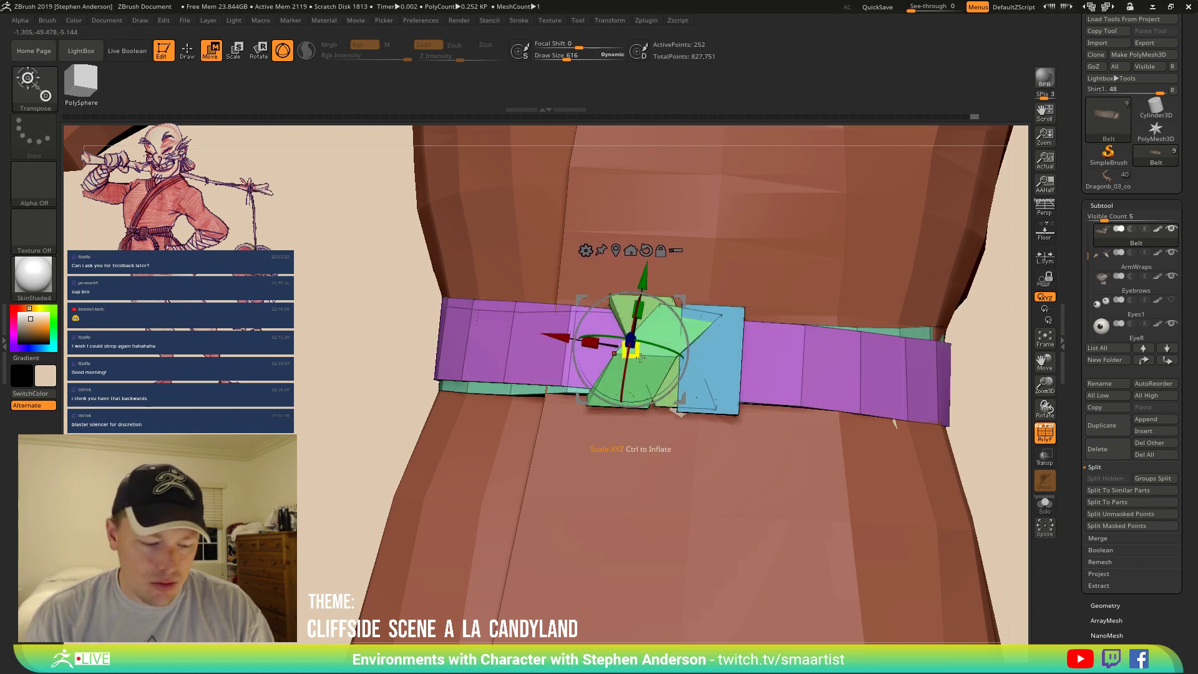
# Switch from the gizmo to drawing with the ZModeler brush and set the draw size to 304.
pyautogui.press('q')
pyautogui.keyDown('ctrl'); pyautogui.moveTo(611, 294); pyautogui.dragTo(630, 329, button='right'); pyautogui.keyUp('ctrl')
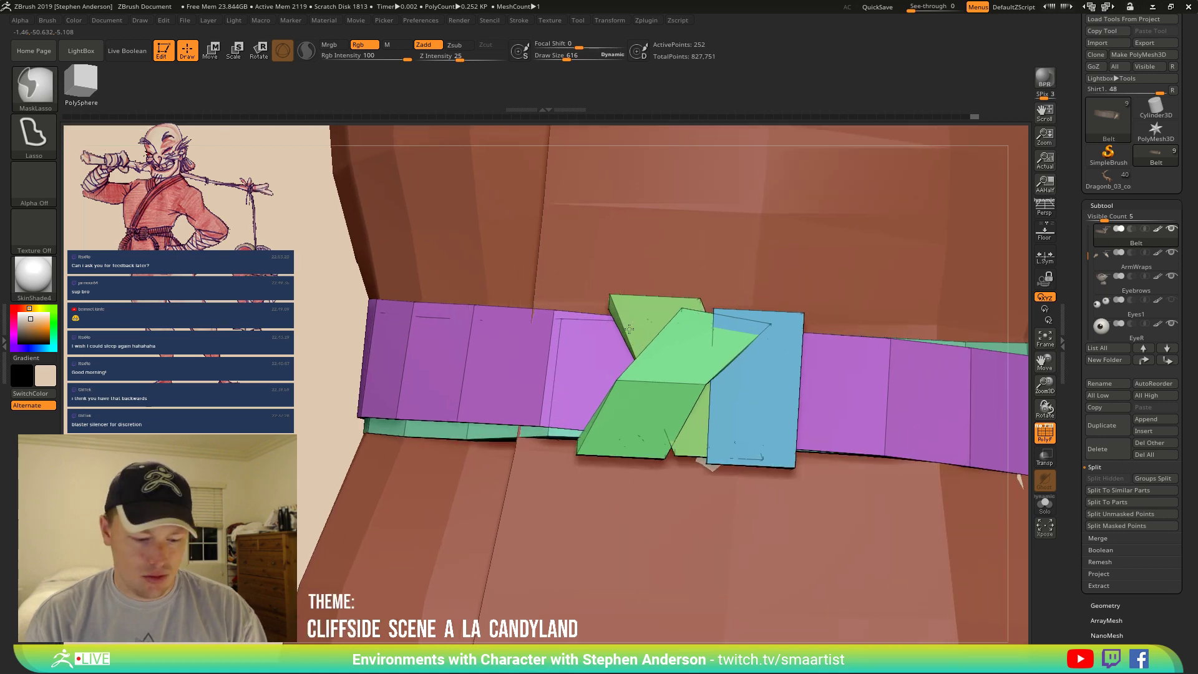
pyautogui.press('b')
pyautogui.press('z')
pyautogui.press('m')
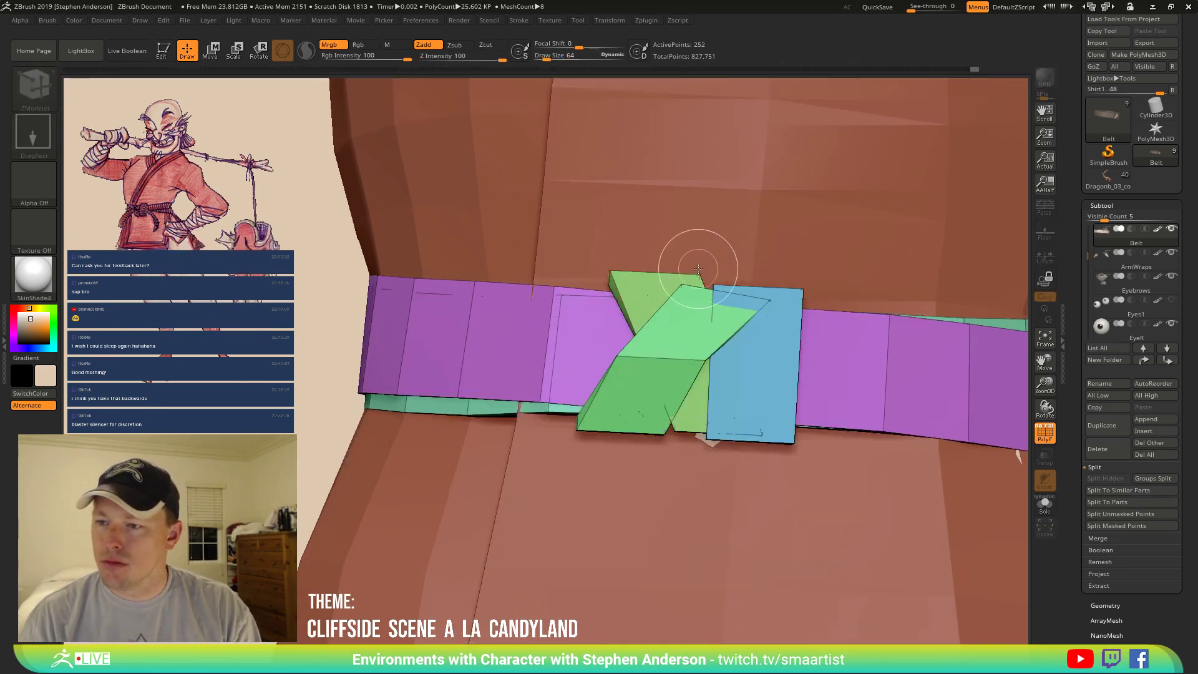
pyautogui.press('s')
pyautogui.moveTo(699, 269); pyautogui.dragTo(710, 274)
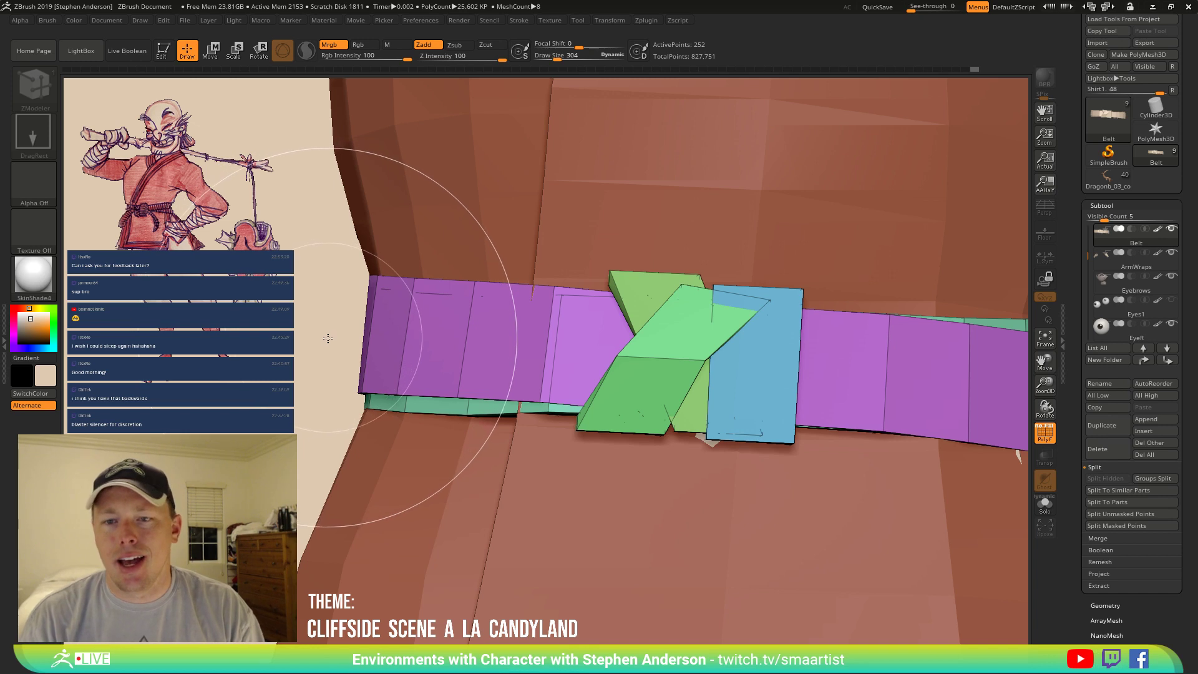
# Clear the canvas, redraw the model on it and re-enter Edit mode with the belt framed.
pyautogui.press('ctrl')
pyautogui.hotkey('ctrl', 'n')
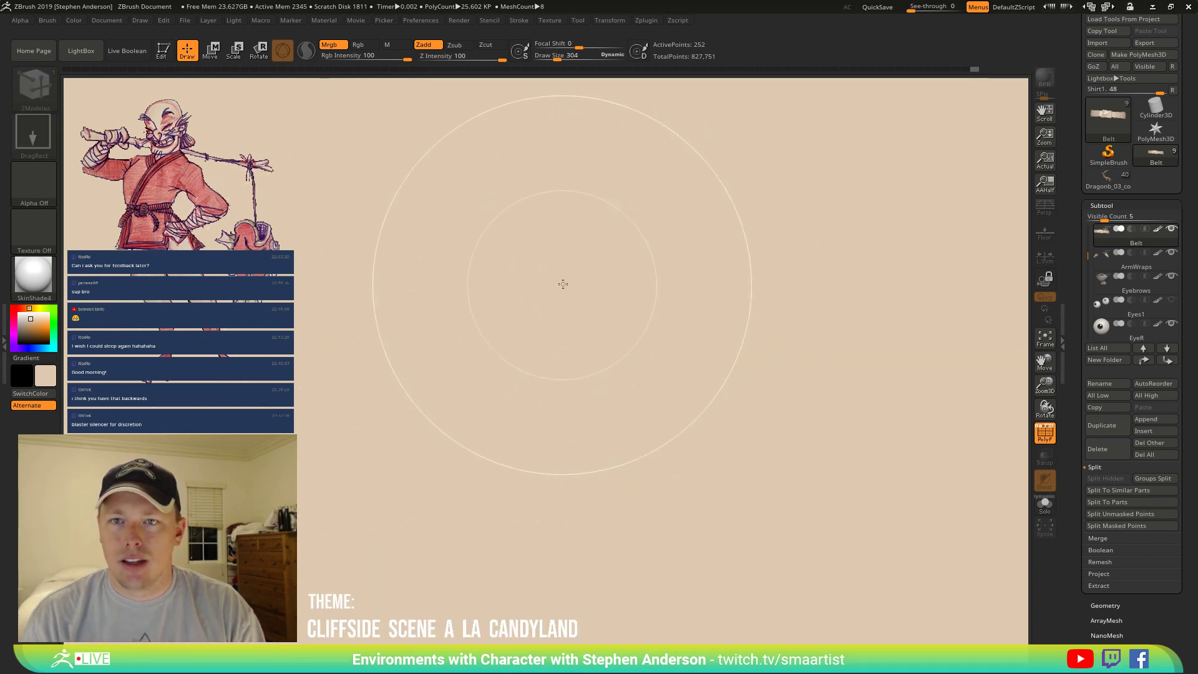
pyautogui.press('ctrl')
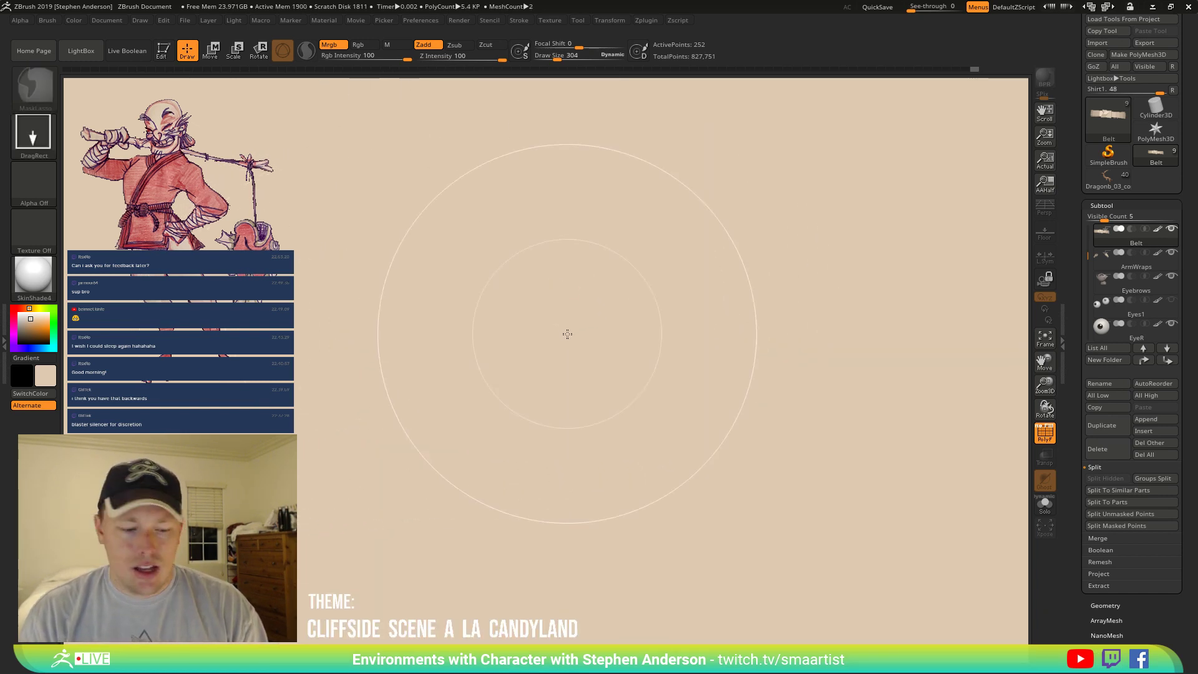
pyautogui.moveTo(567, 334); pyautogui.dragTo(564, 329)
pyautogui.press('t')
pyautogui.press('f')
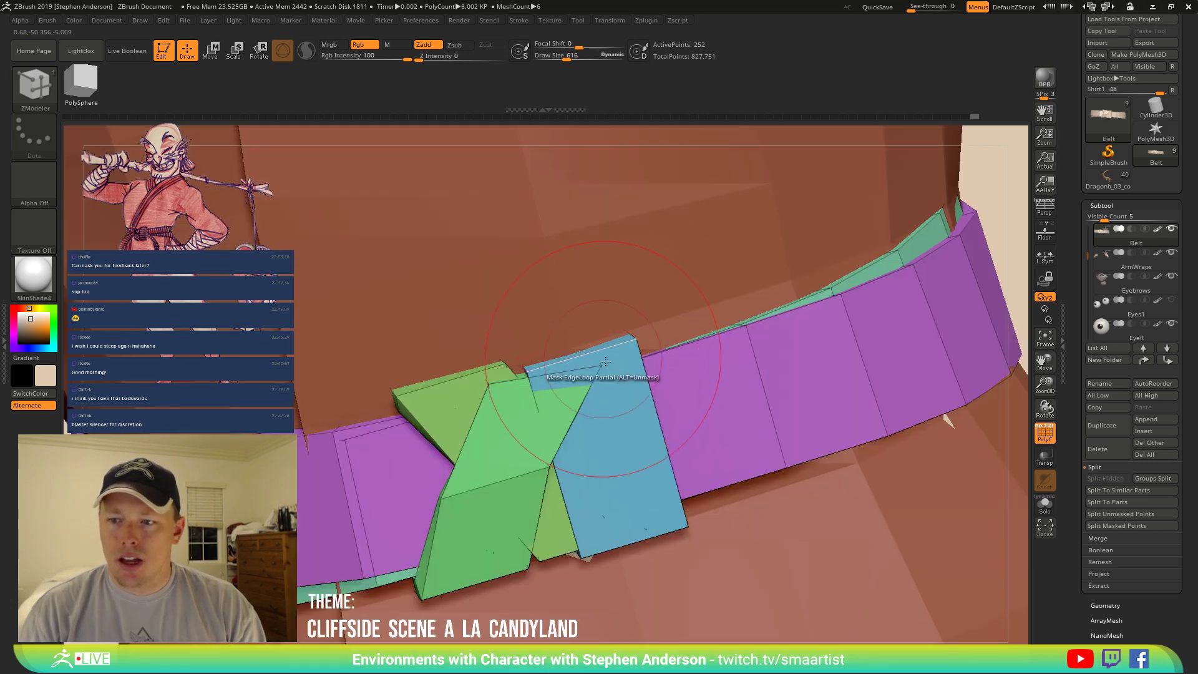
# Mask everything except the rear slanted strip of the knot and switch to the Move brush.
pyautogui.moveTo(497, 380); pyautogui.dragTo(492, 378, button='right')
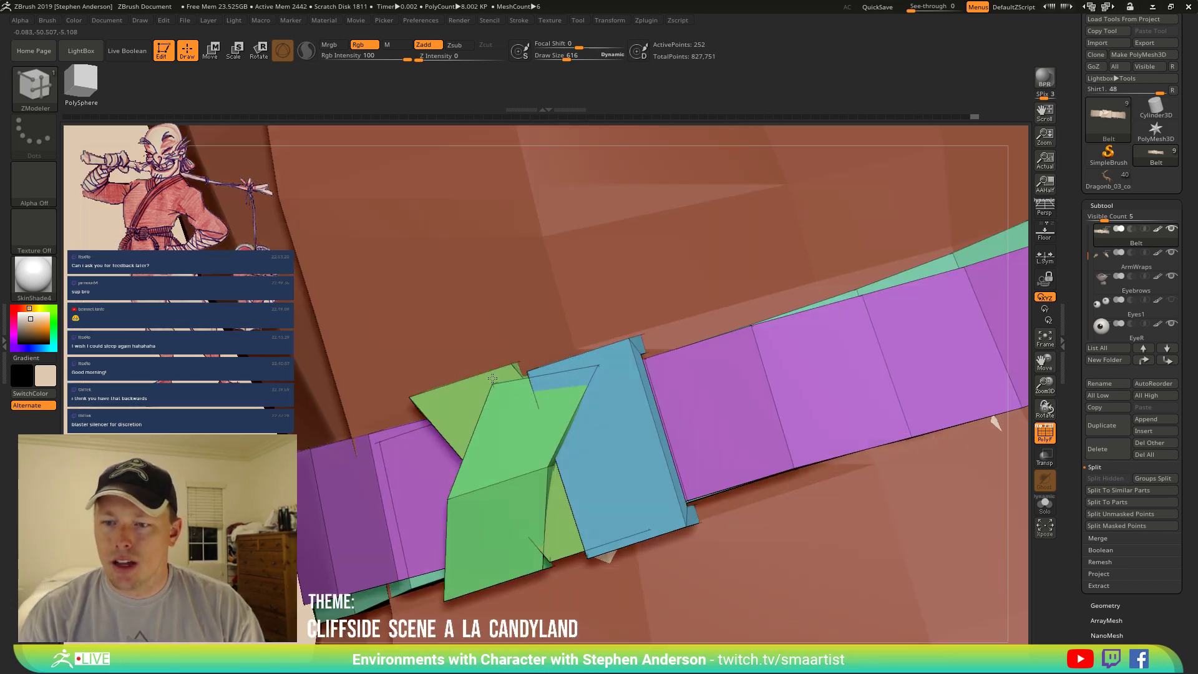
pyautogui.moveTo(493, 378); pyautogui.dragTo(495, 381)
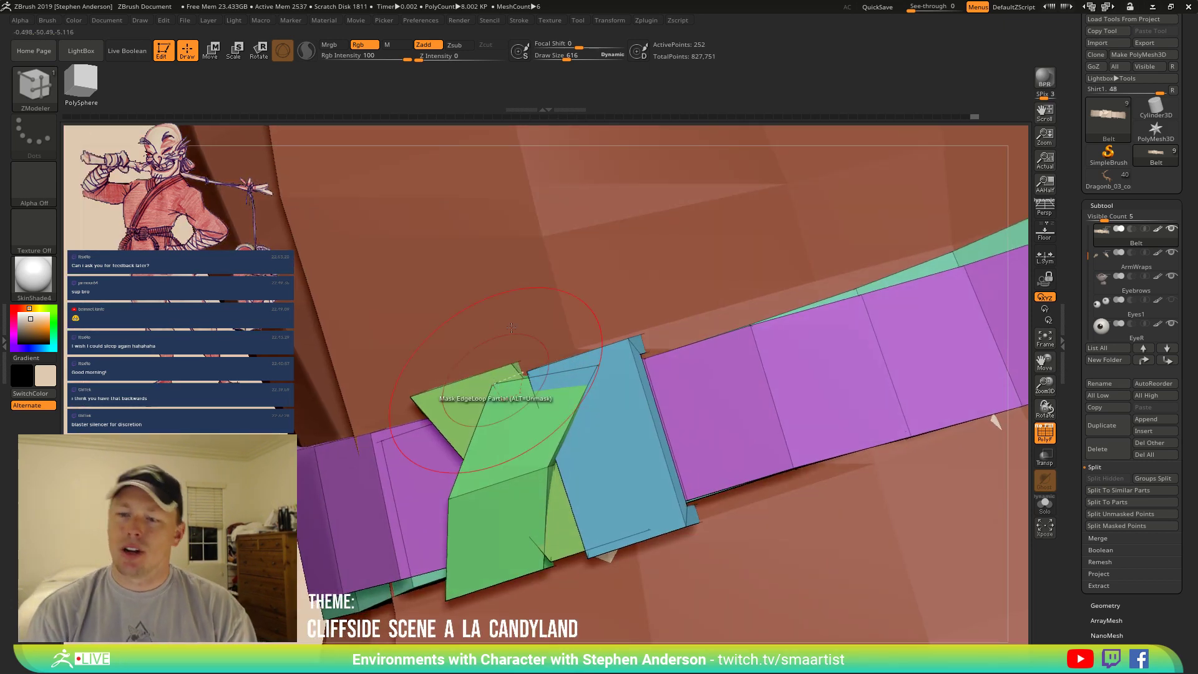
pyautogui.keyDown('ctrl'); pyautogui.moveTo(502, 387); pyautogui.dragTo(517, 340, button='right'); pyautogui.keyUp('ctrl')
pyautogui.moveTo(518, 340)
pyautogui.keyDown('alt'); pyautogui.mouseDown()
pyautogui.moveTo(597, 401)
pyautogui.moveTo(500, 356)
pyautogui.mouseUp(); pyautogui.keyUp('alt')
pyautogui.press('w')
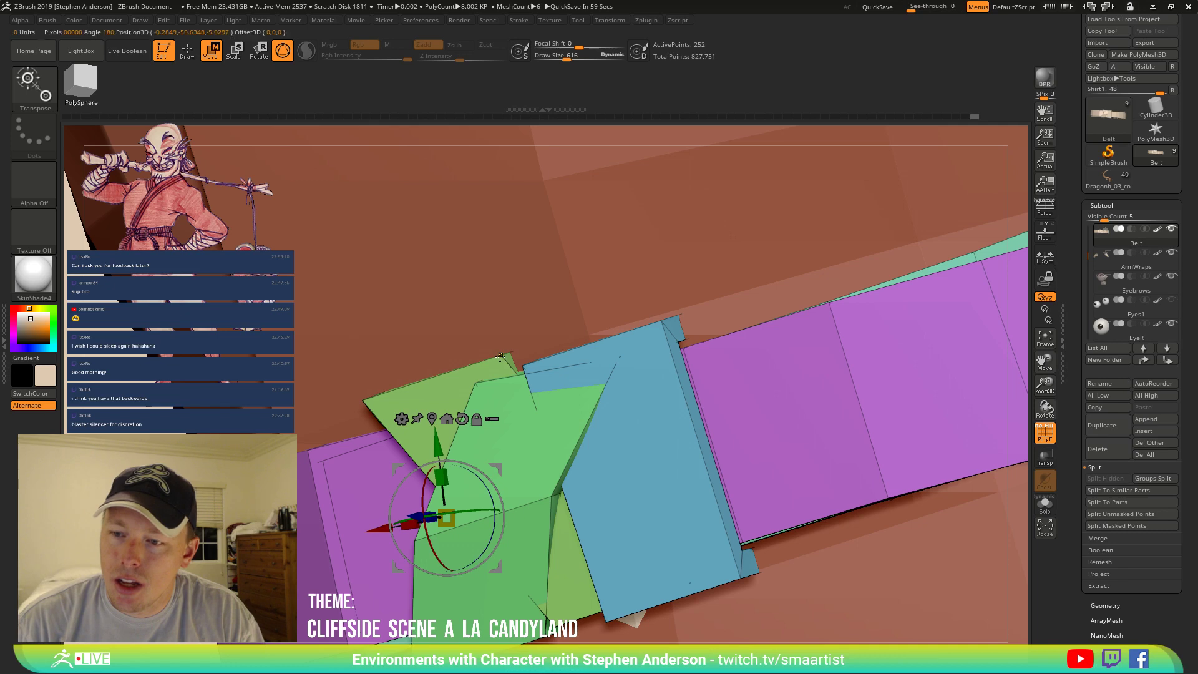
pyautogui.keyDown('alt'); pyautogui.click(500, 356); pyautogui.keyUp('alt')
pyautogui.press('b')
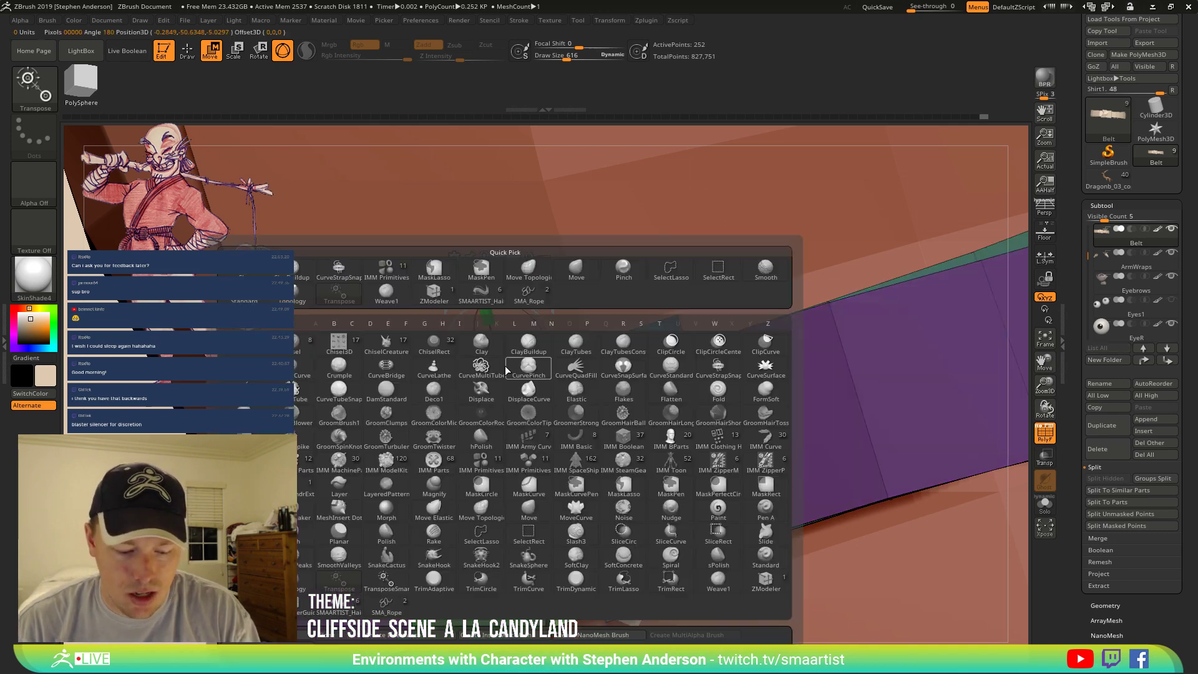
pyautogui.press('m')
pyautogui.press('v')
pyautogui.moveTo(386, 374); pyautogui.dragTo(418, 375, button='right')
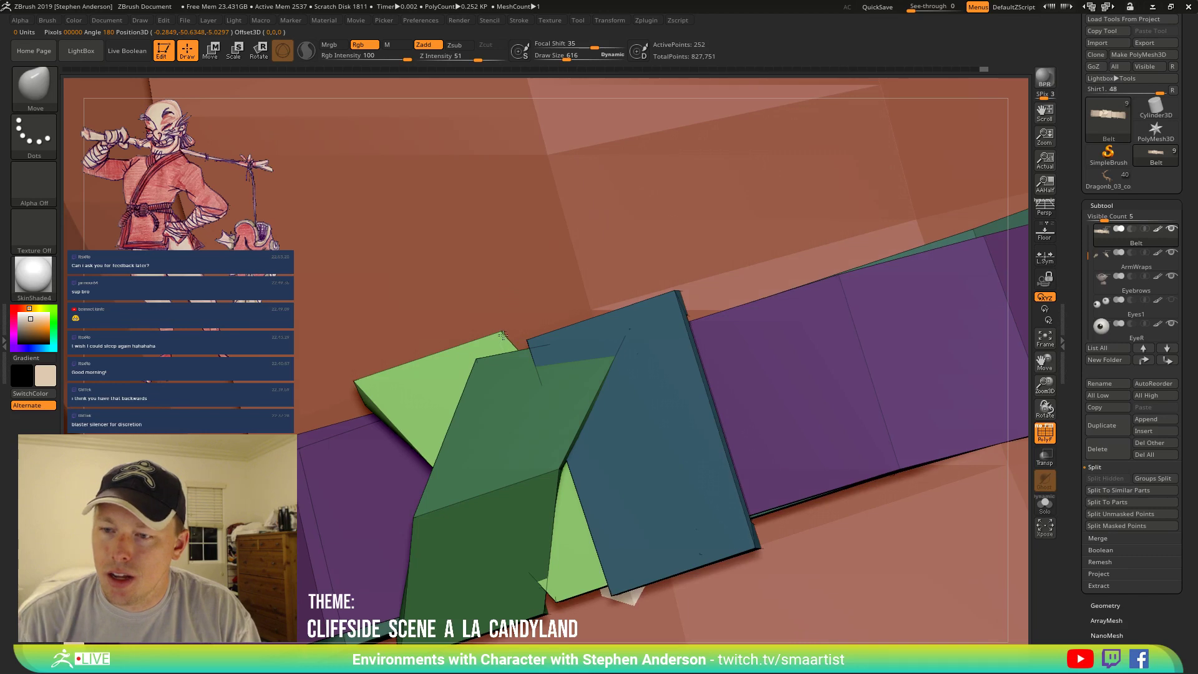
# Reshape the rear slanted strip's upper end by moving its corners inward and downward with brush sizes 824 and 304.
pyautogui.press('s')
pyautogui.moveTo(513, 333); pyautogui.dragTo(616, 327)
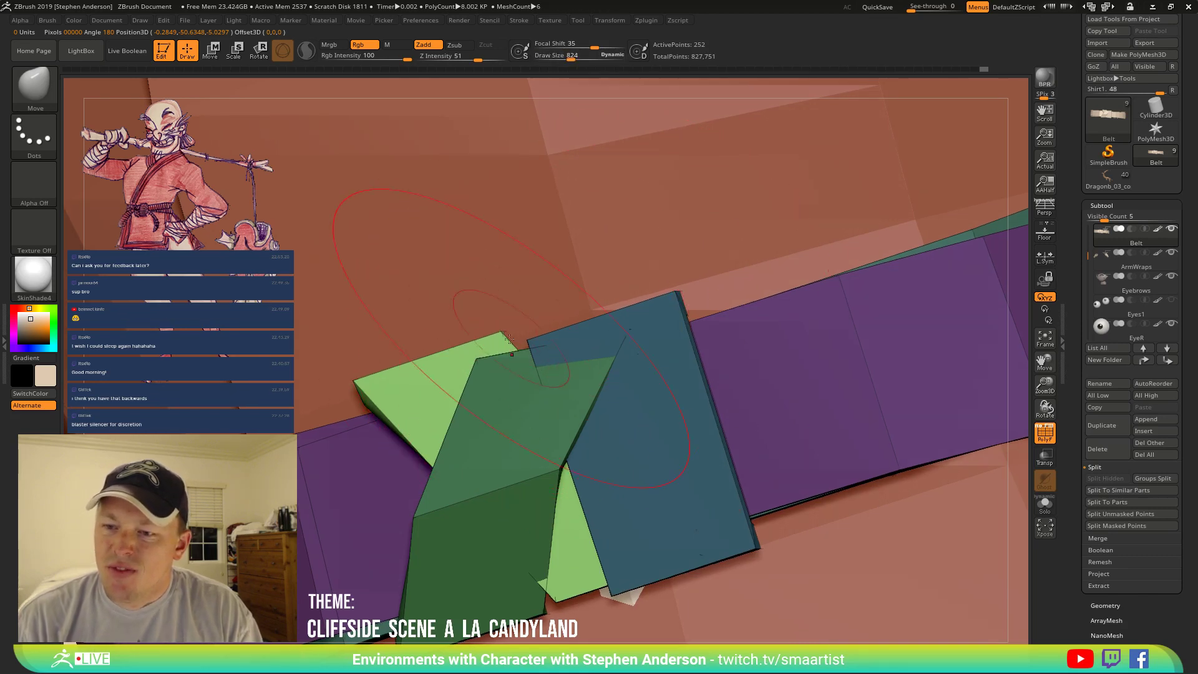
pyautogui.moveTo(492, 346); pyautogui.dragTo(440, 382)
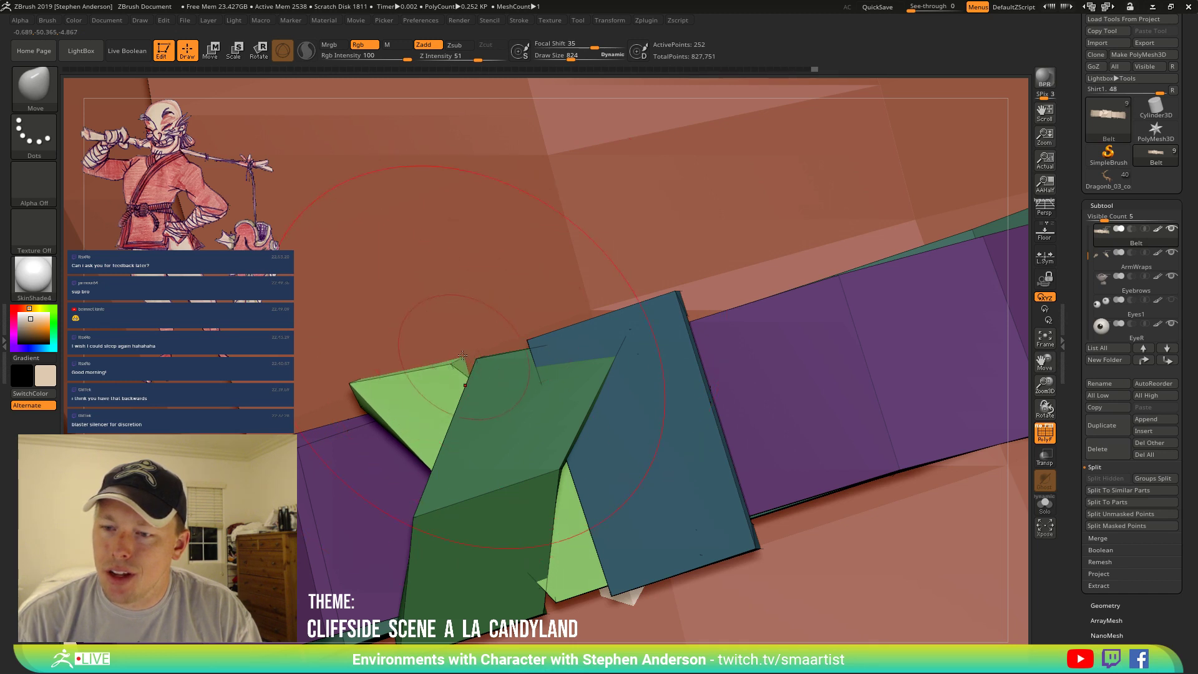
pyautogui.press('s')
pyautogui.moveTo(463, 355)
pyautogui.mouseDown()
pyautogui.moveTo(440, 353)
pyautogui.moveTo(450, 364)
pyautogui.mouseUp()
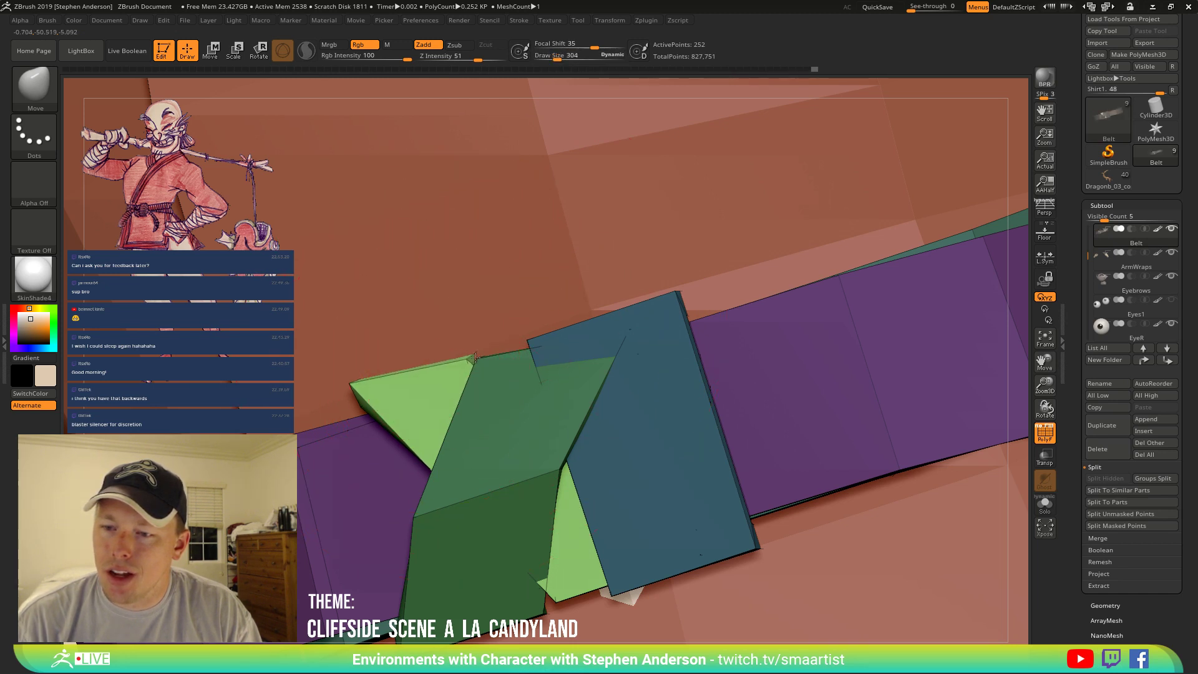
pyautogui.moveTo(357, 384); pyautogui.dragTo(314, 431)
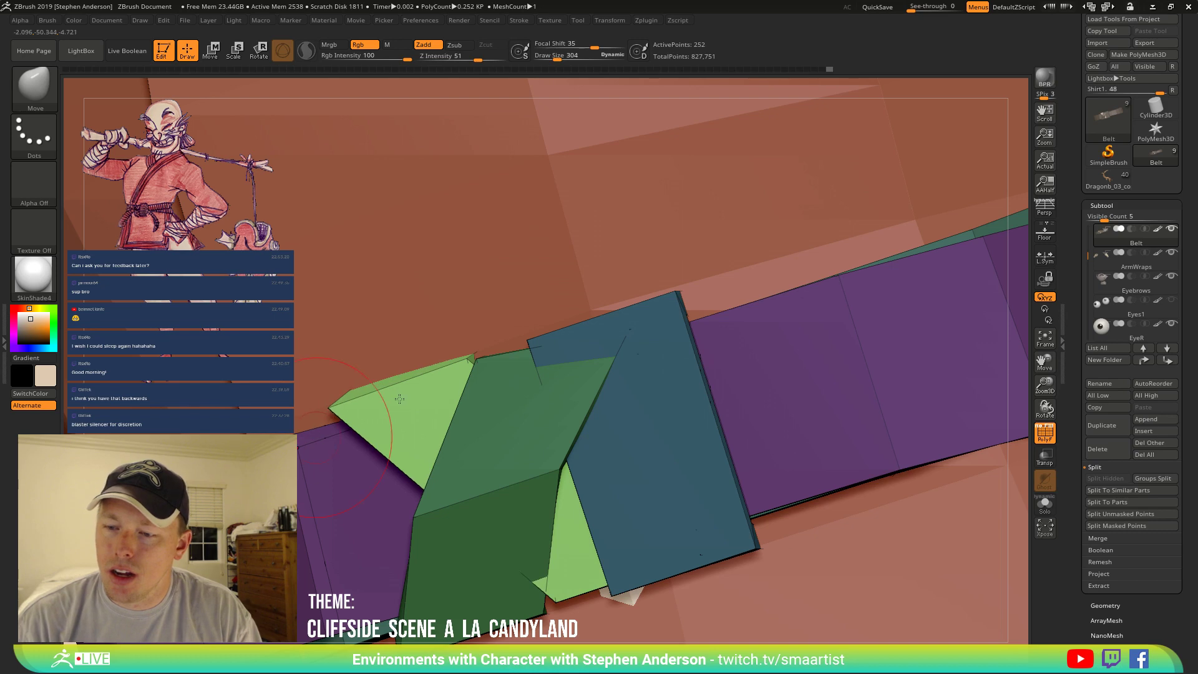
pyautogui.moveTo(403, 400)
pyautogui.mouseDown(button='right')
pyautogui.moveTo(387, 377)
pyautogui.moveTo(320, 380)
pyautogui.moveTo(306, 369)
pyautogui.moveTo(304, 312)
pyautogui.mouseUp(button='right')
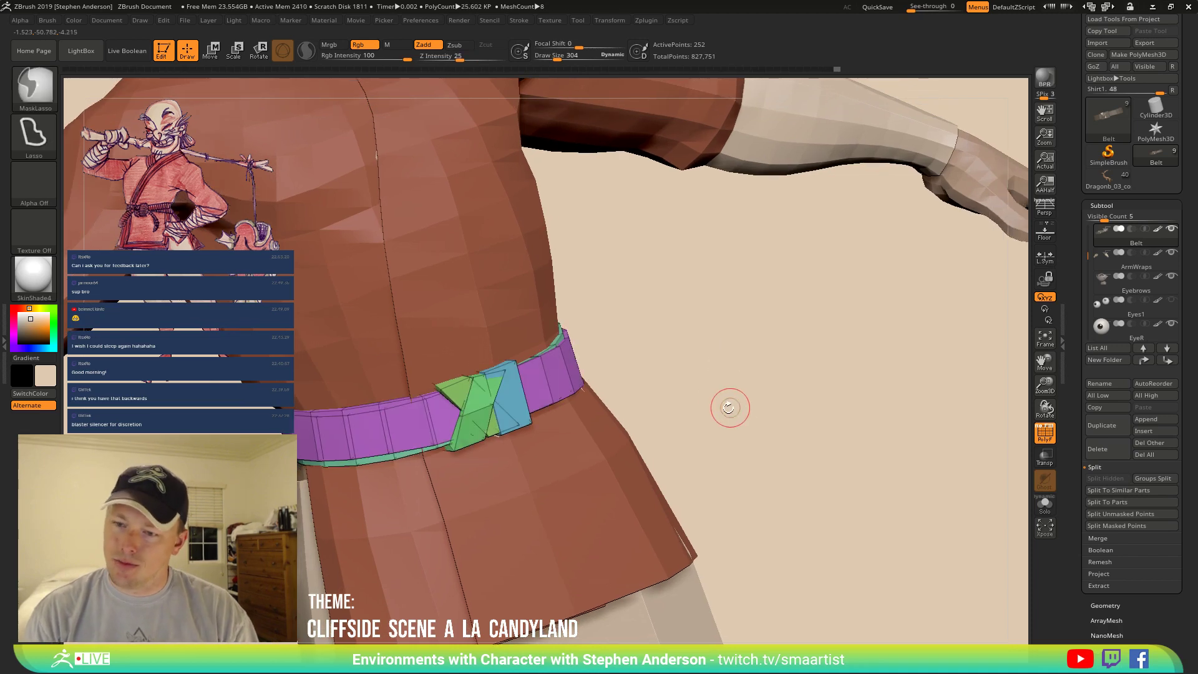
# Turn off the polyframe and insert an edge loop across the knot's rectangular block with the ZModeler brush.
pyautogui.hotkey('shift', 'f')
pyautogui.moveTo(714, 404)
pyautogui.mouseDown(button='right')
pyautogui.moveTo(684, 371)
pyautogui.moveTo(581, 340)
pyautogui.moveTo(546, 420)
pyautogui.mouseUp(button='right')
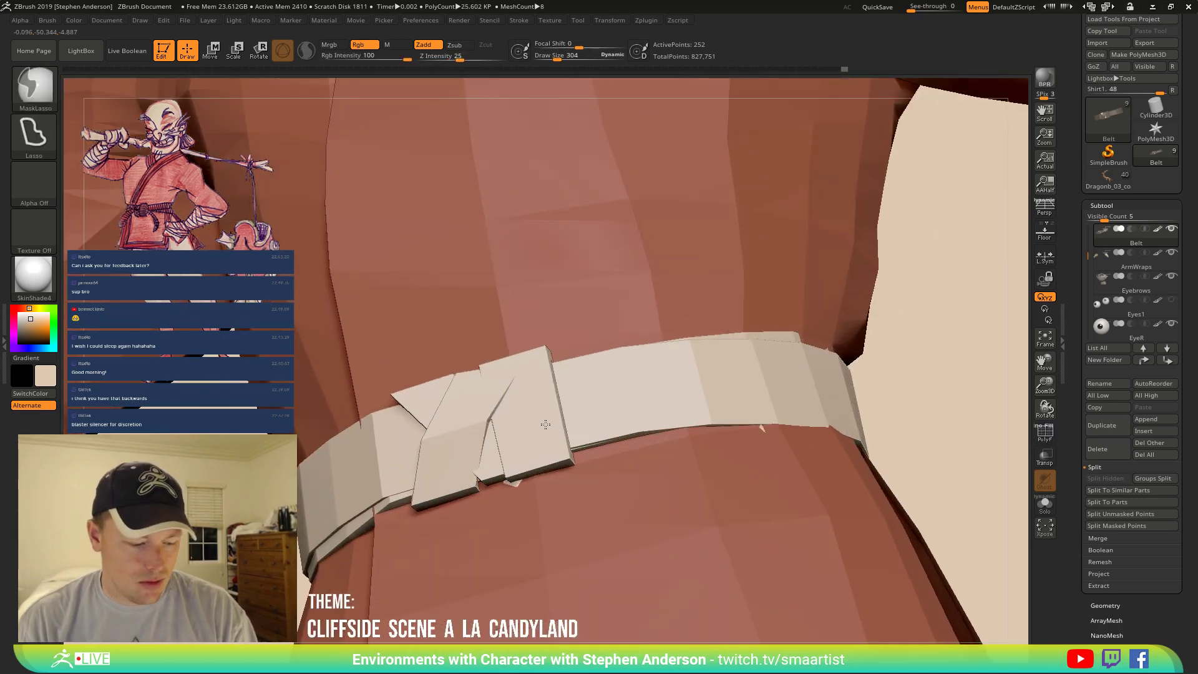
pyautogui.press('b')
pyautogui.press('z')
pyautogui.press('m')
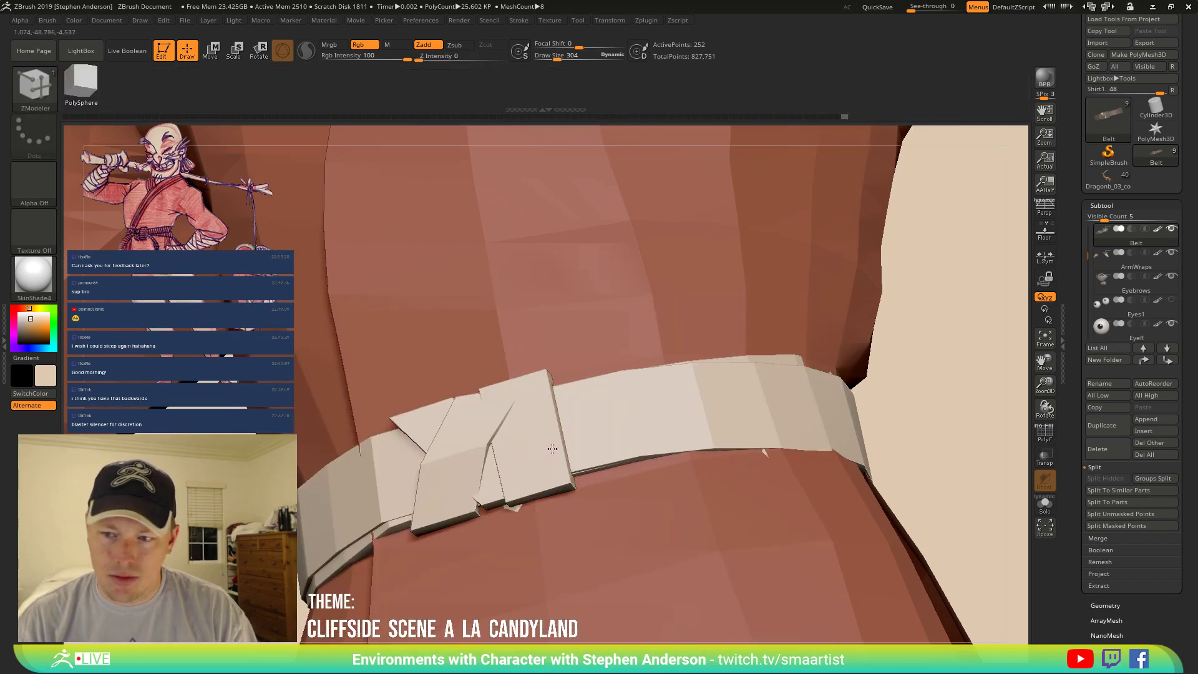
pyautogui.moveTo(558, 449); pyautogui.dragTo(551, 453, button='right')
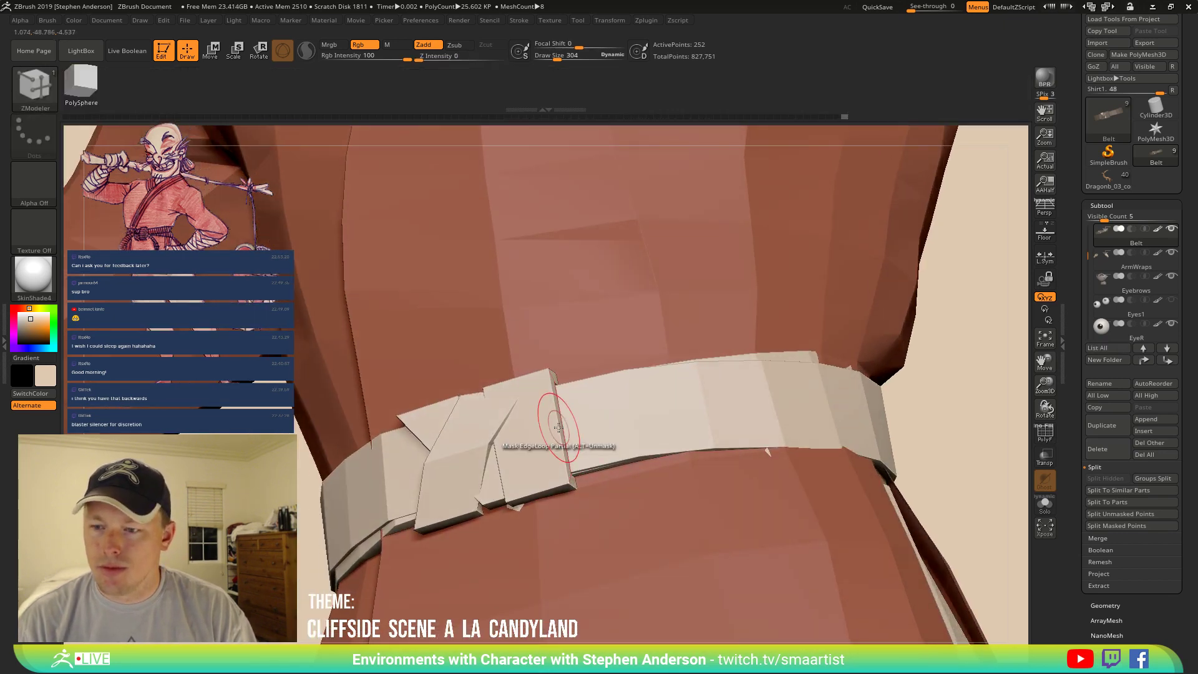
pyautogui.press('space')
pyautogui.click(555, 365)
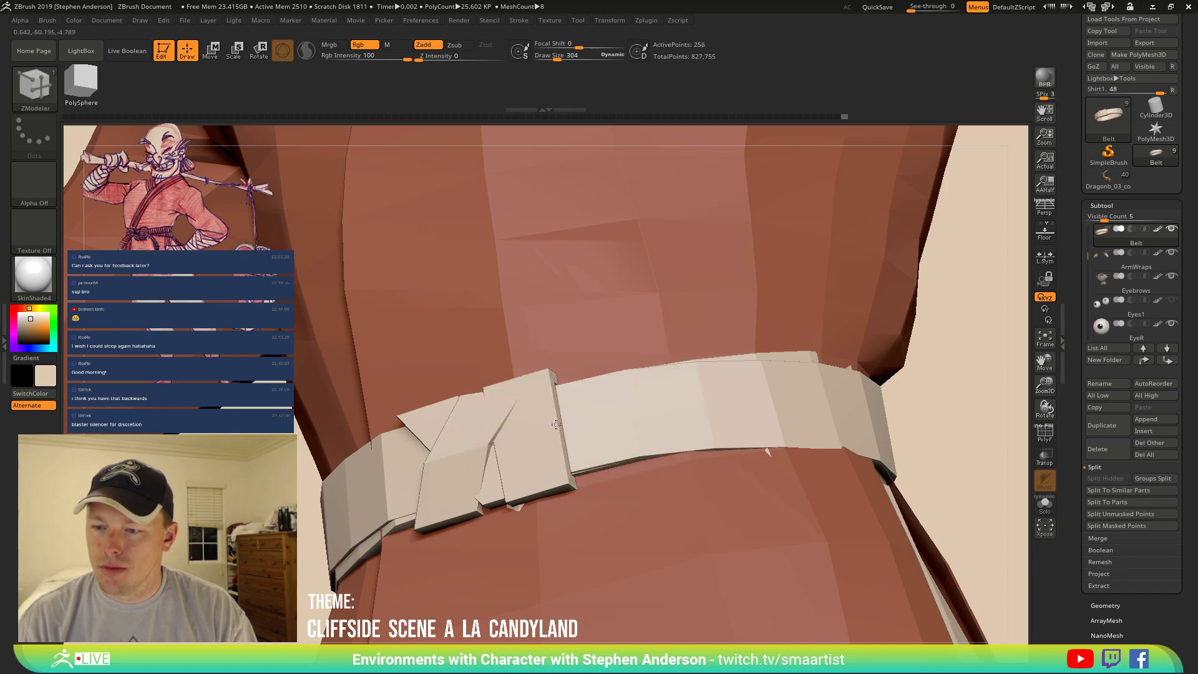
# Apply the ZModeler edge action Transpose with target EdgeLoop Partial to the edge loop across the knot's rectangular block.
pyautogui.press('space')
pyautogui.click(607, 436)
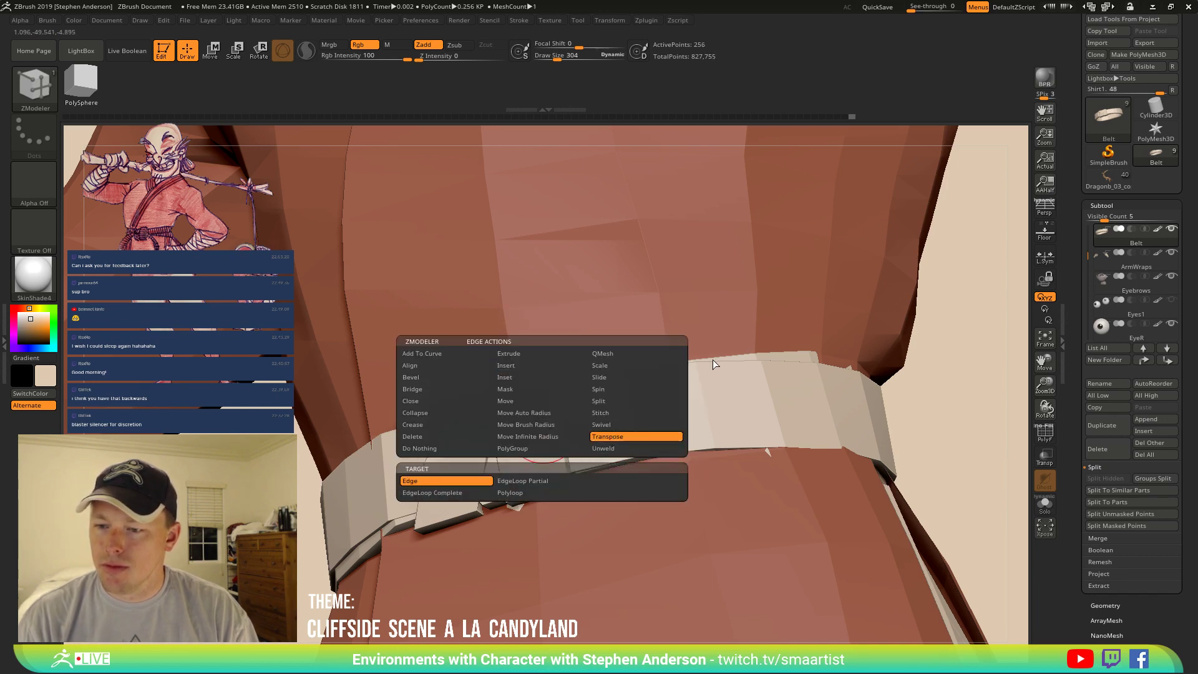
pyautogui.click(524, 481)
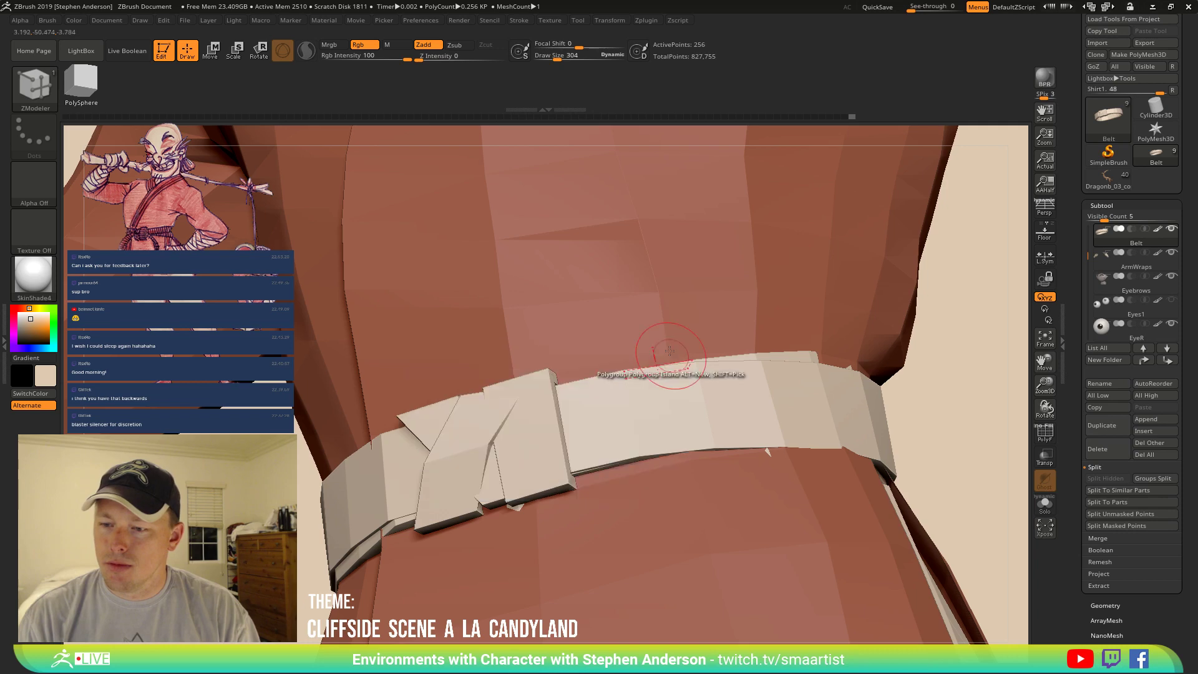
pyautogui.click(543, 431)
pyautogui.moveTo(442, 370); pyautogui.dragTo(435, 363)
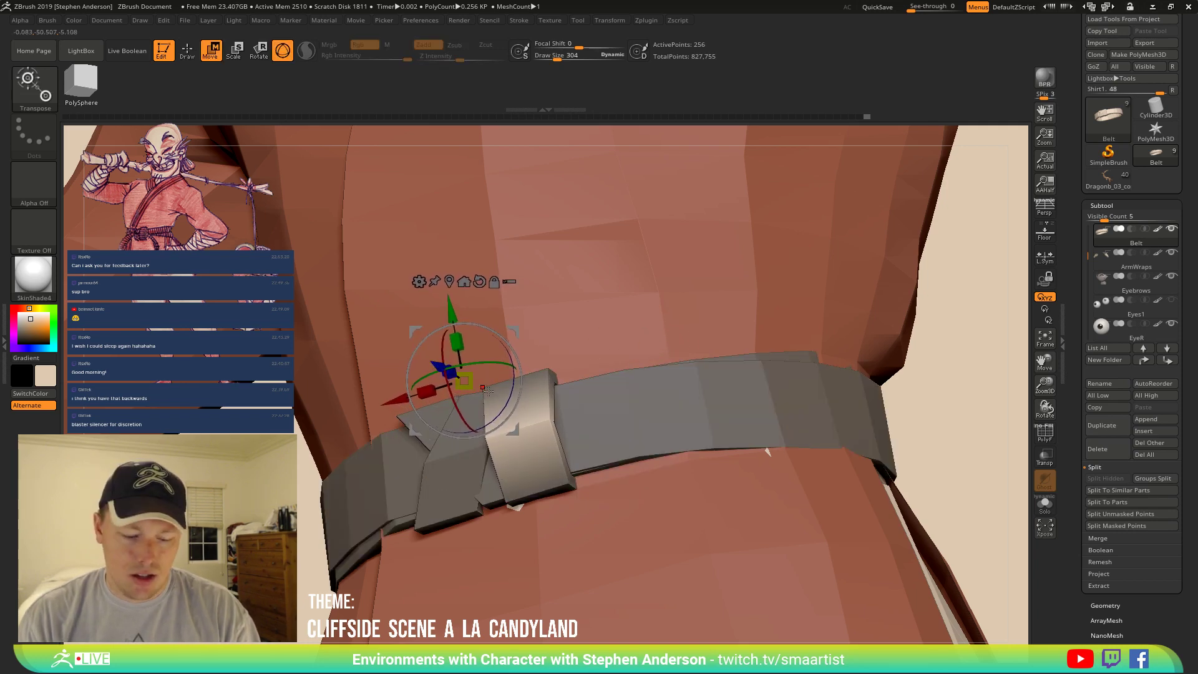
# Pull the middle edge loop of the knot's rectangular block outward with the Move brush at draw size 367 and clear the mask.
pyautogui.press('q')
pyautogui.press('b')
pyautogui.press('m')
pyautogui.press('v')
pyautogui.moveTo(538, 396)
pyautogui.mouseDown(button='right')
pyautogui.moveTo(553, 408)
pyautogui.moveTo(548, 400)
pyautogui.mouseUp(button='right')
pyautogui.press('ctrl')
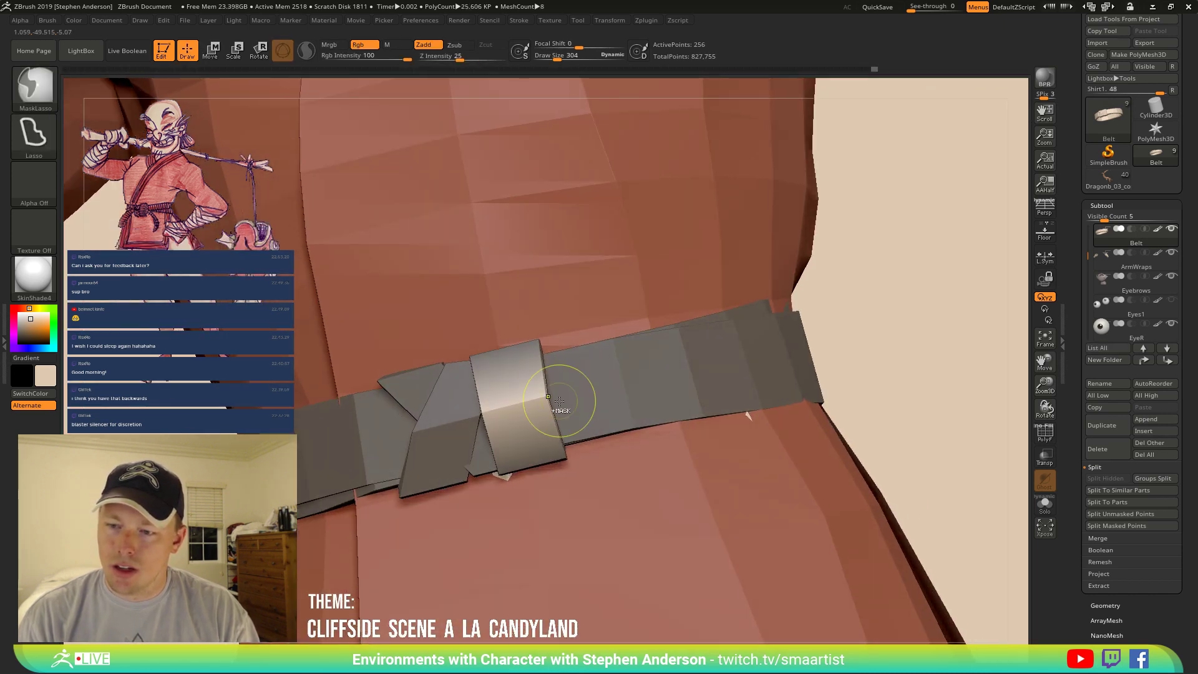
pyautogui.moveTo(505, 415); pyautogui.dragTo(424, 410, button='right')
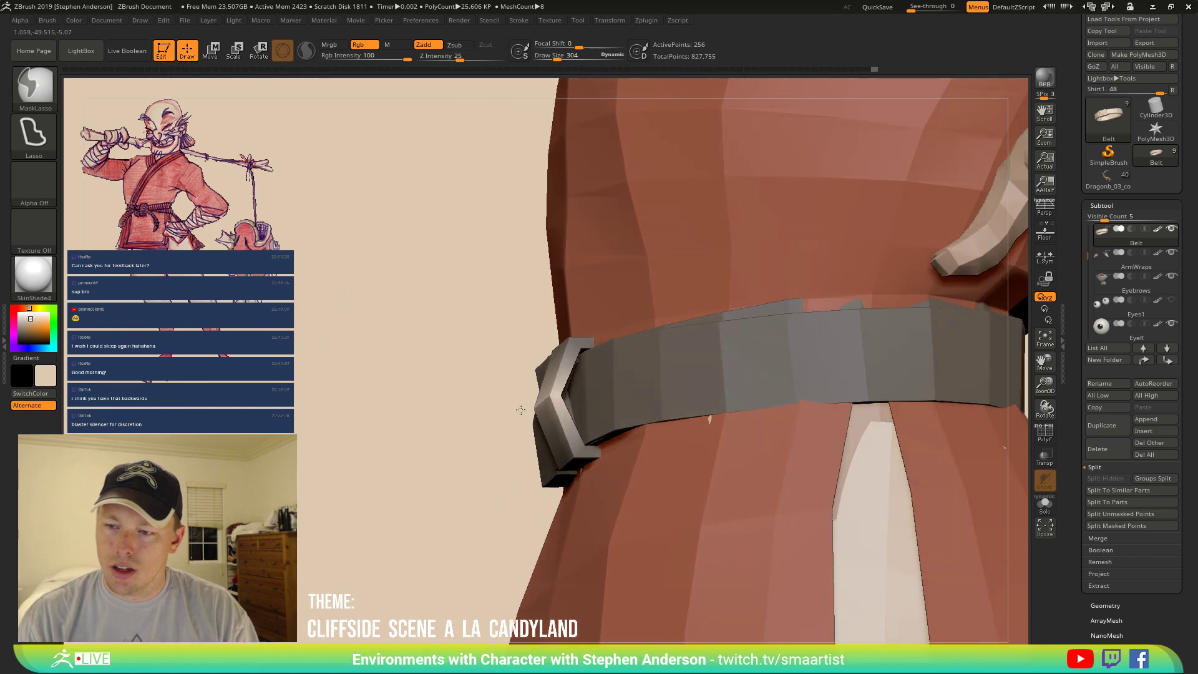
pyautogui.press('s')
pyautogui.click(560, 395)
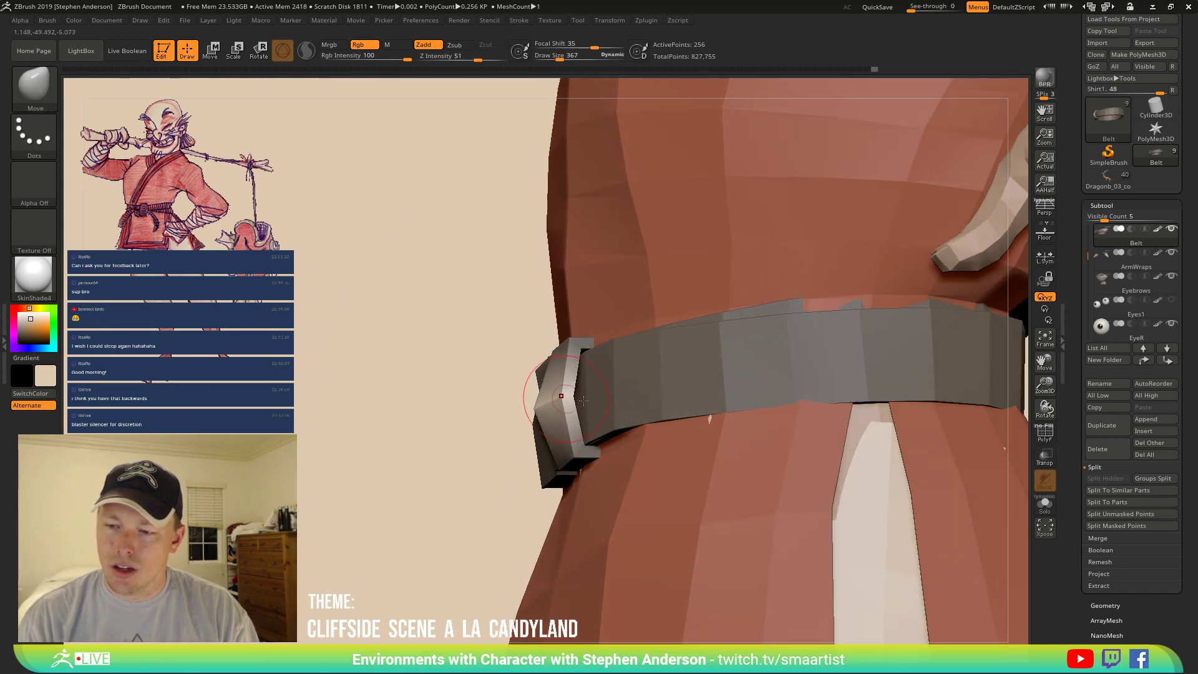
pyautogui.moveTo(584, 401)
pyautogui.mouseDown(button='right')
pyautogui.moveTo(758, 420)
pyautogui.moveTo(629, 401)
pyautogui.mouseUp(button='right')
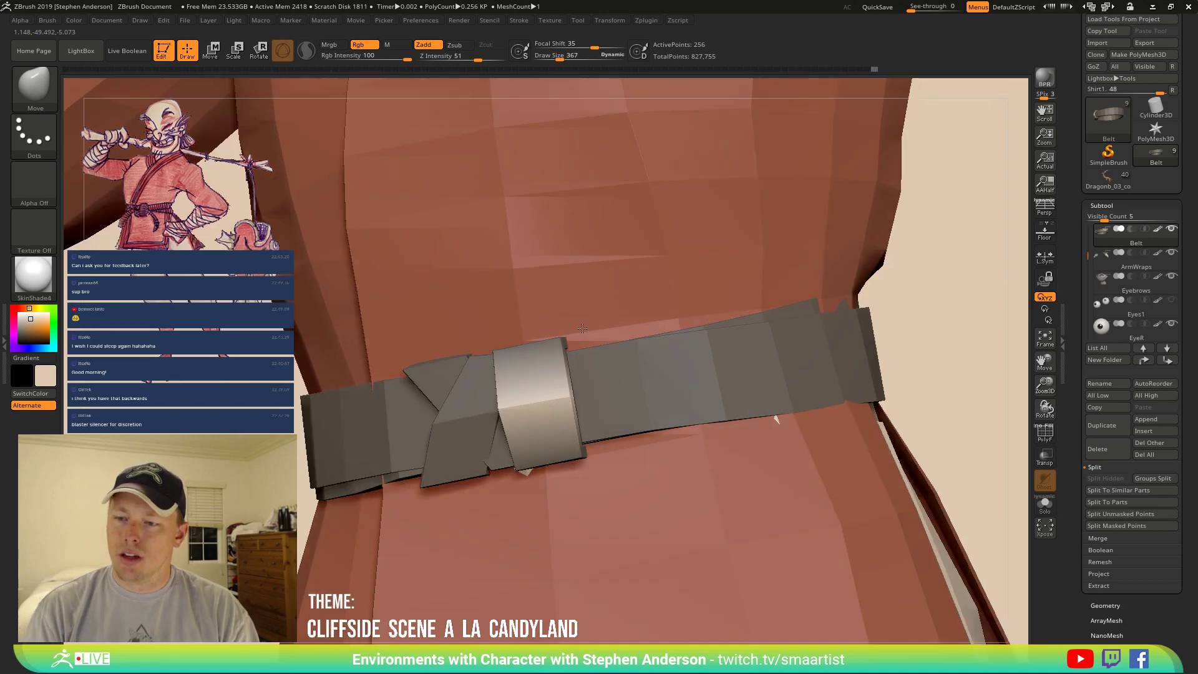
pyautogui.keyDown('ctrl'); pyautogui.moveTo(583, 329); pyautogui.dragTo(586, 256, button='right'); pyautogui.keyUp('ctrl')
pyautogui.keyDown('ctrl'); pyautogui.moveTo(870, 402); pyautogui.dragTo(893, 423); pyautogui.keyUp('ctrl')
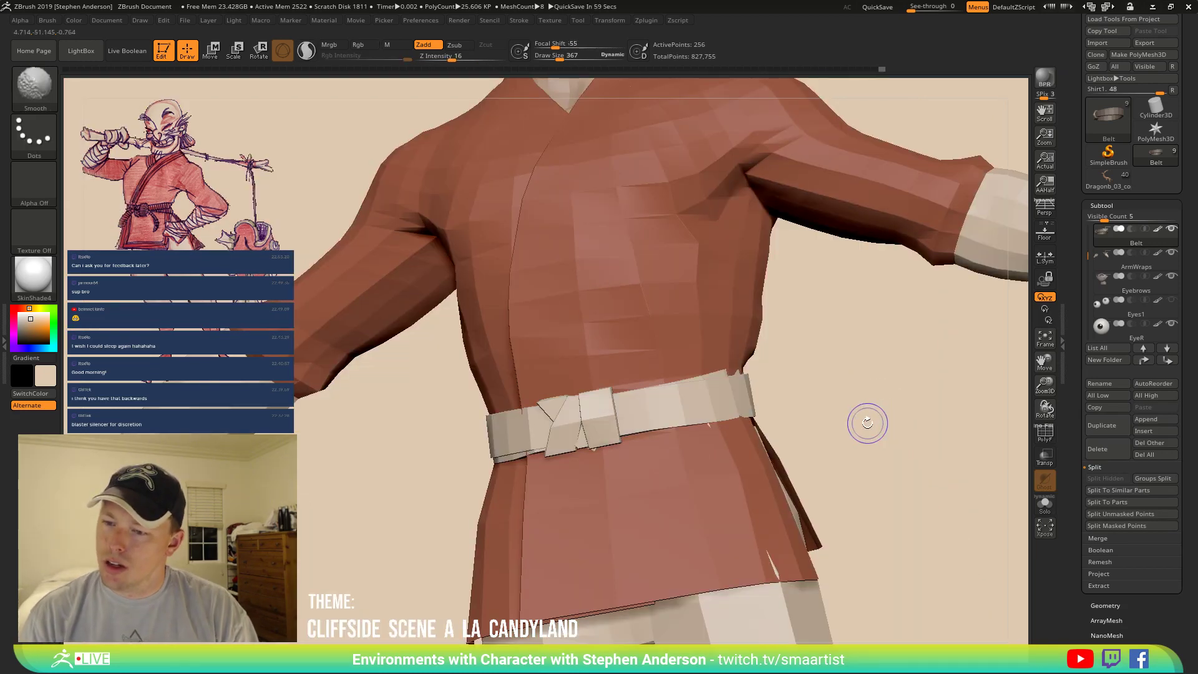
# Solo the belt, turn on the polyframe and isolate the green inner band polygroup.
pyautogui.moveTo(865, 417); pyautogui.dragTo(894, 423, button='right')
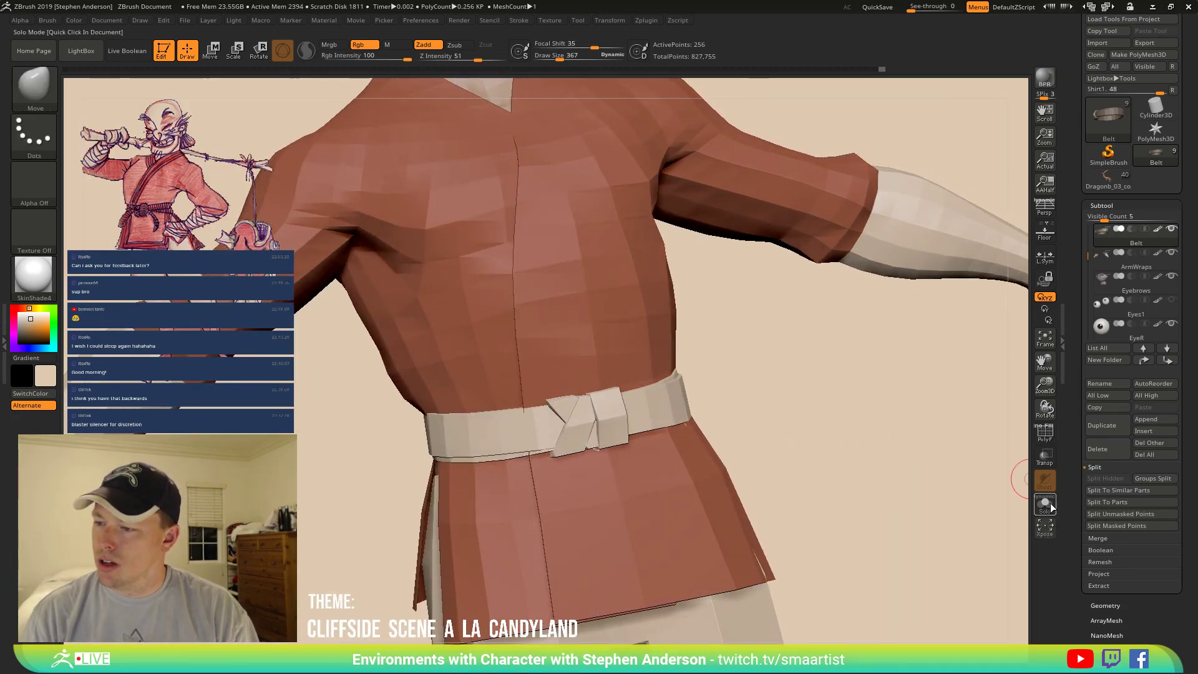
pyautogui.click(1051, 507)
pyautogui.moveTo(617, 408); pyautogui.dragTo(673, 465, button='right')
pyautogui.hotkey('shift', 'f')
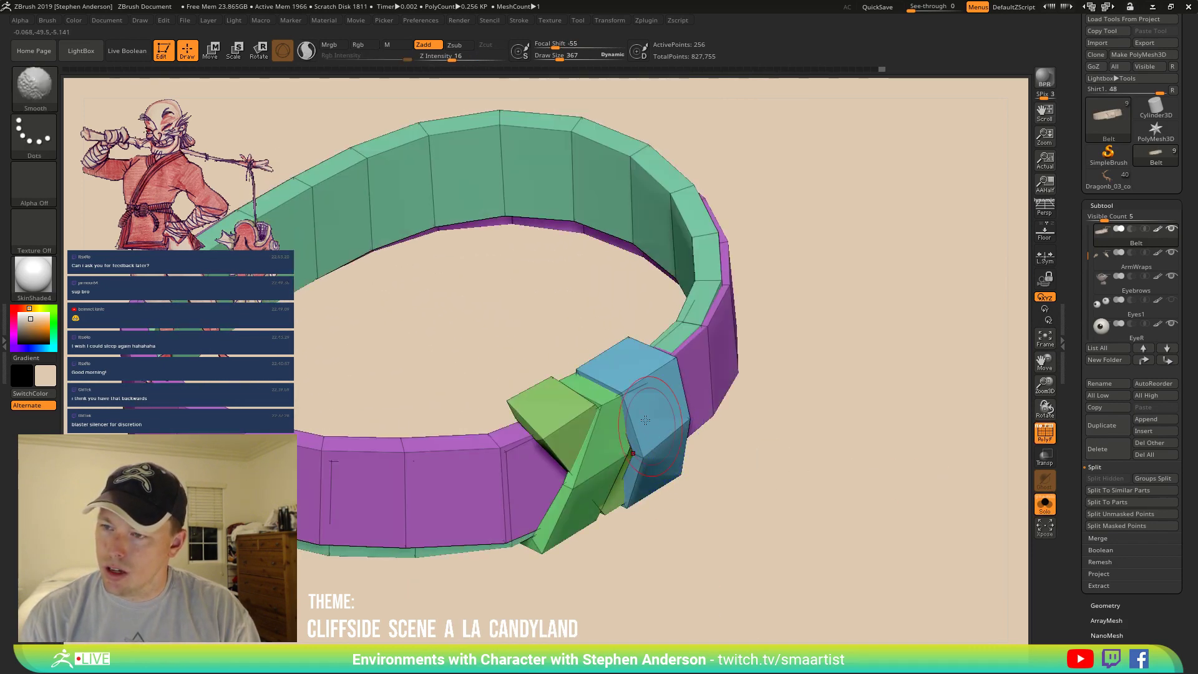
pyautogui.moveTo(645, 420)
pyautogui.mouseDown(button='right')
pyautogui.moveTo(661, 482)
pyautogui.moveTo(682, 369)
pyautogui.moveTo(706, 347)
pyautogui.moveTo(677, 388)
pyautogui.mouseUp(button='right')
pyautogui.keyDown('ctrl'); pyautogui.keyDown('shift'); pyautogui.click(651, 282); pyautogui.keyUp('shift'); pyautogui.keyUp('ctrl')
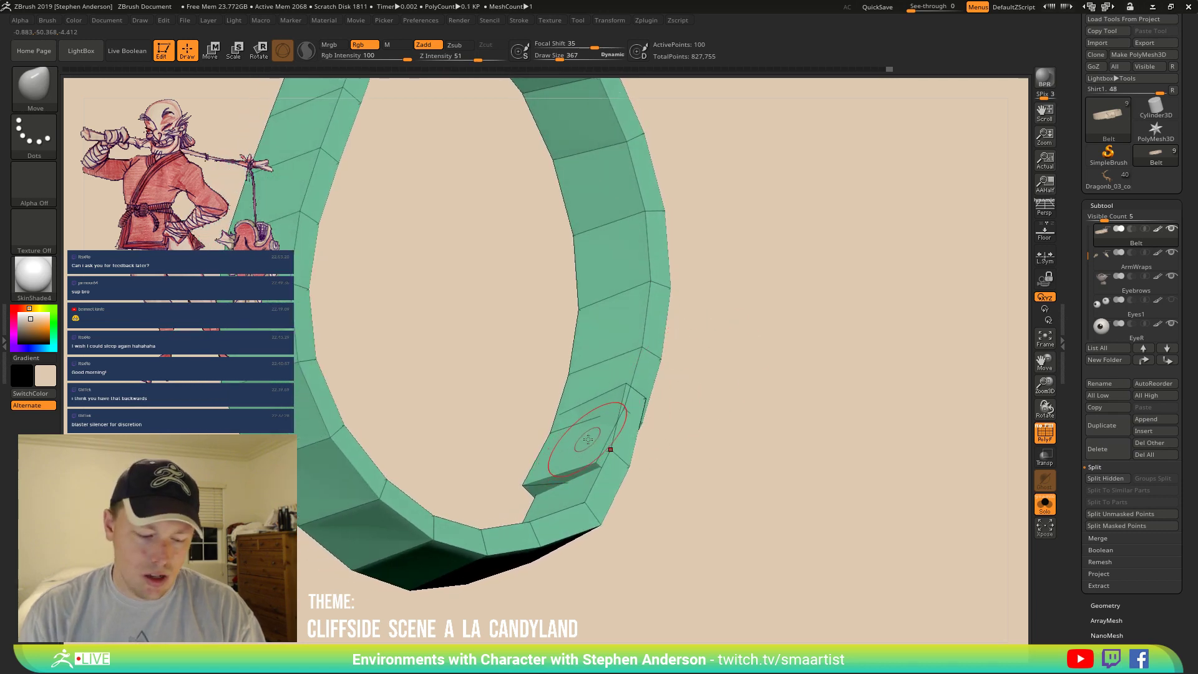
# Delete the green inner band's end-cap faces with the ZModeler polygon action Delete.
pyautogui.press('b')
pyautogui.press('m')
pyautogui.press('l')
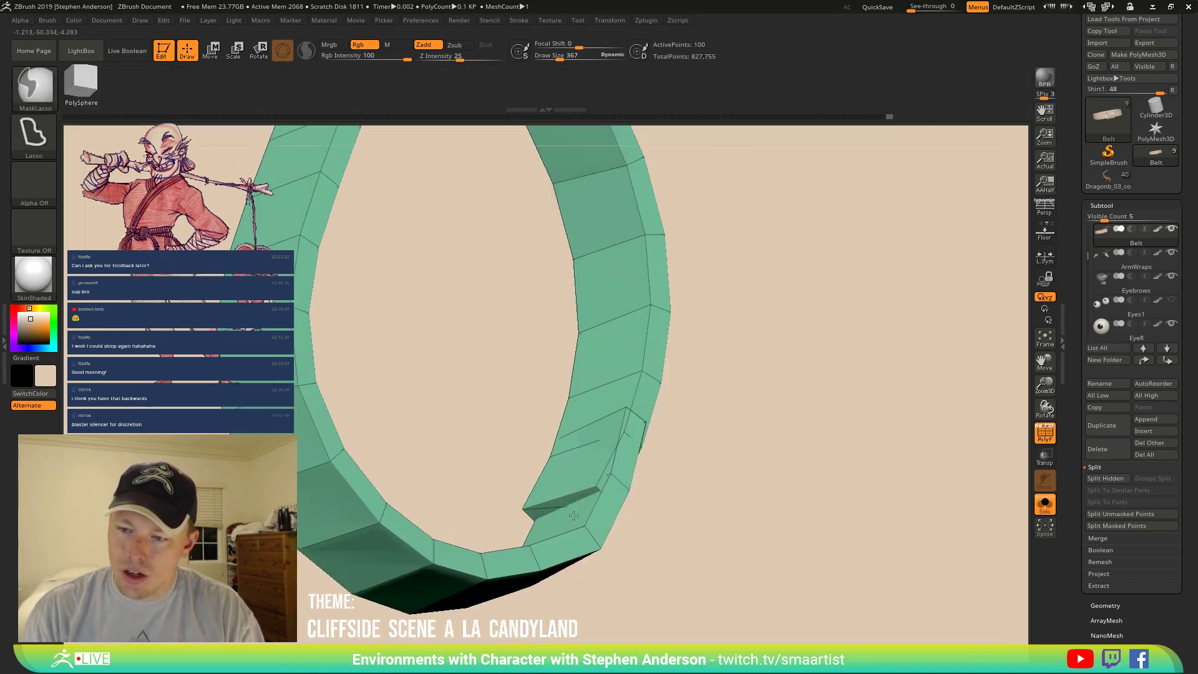
pyautogui.keyDown('alt'); pyautogui.moveTo(634, 493); pyautogui.dragTo(672, 562, button='right'); pyautogui.keyUp('alt')
pyautogui.press('b')
pyautogui.press('z')
pyautogui.press('m')
pyautogui.press('space')
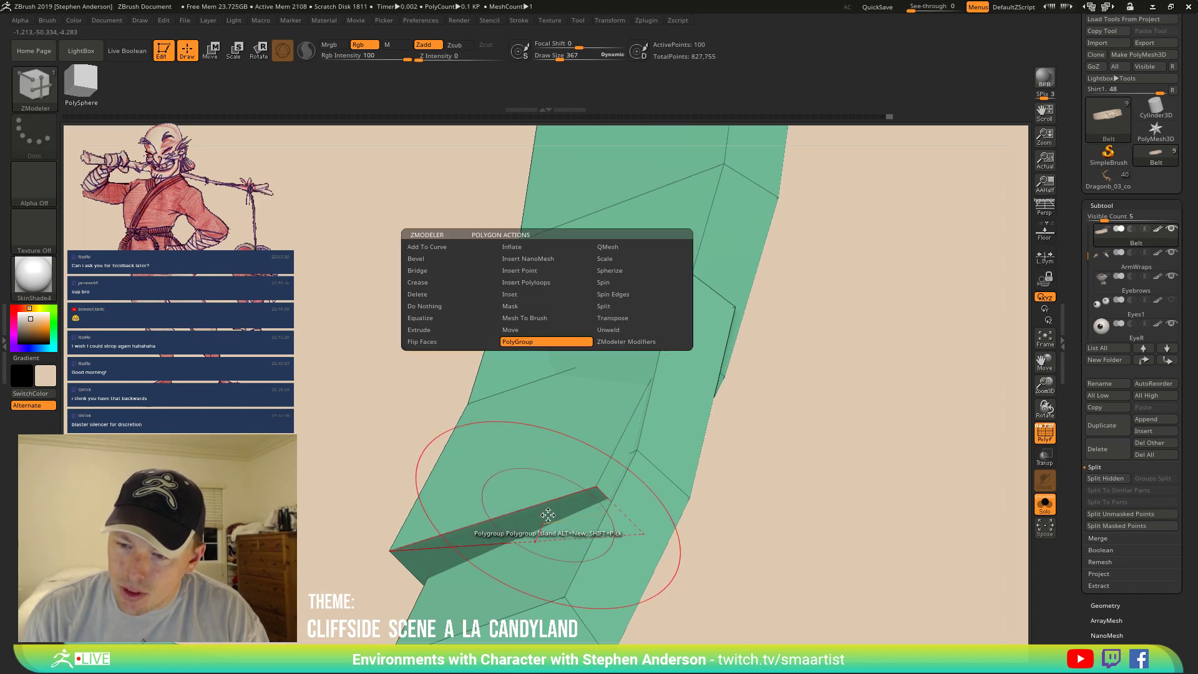
pyautogui.click(438, 296)
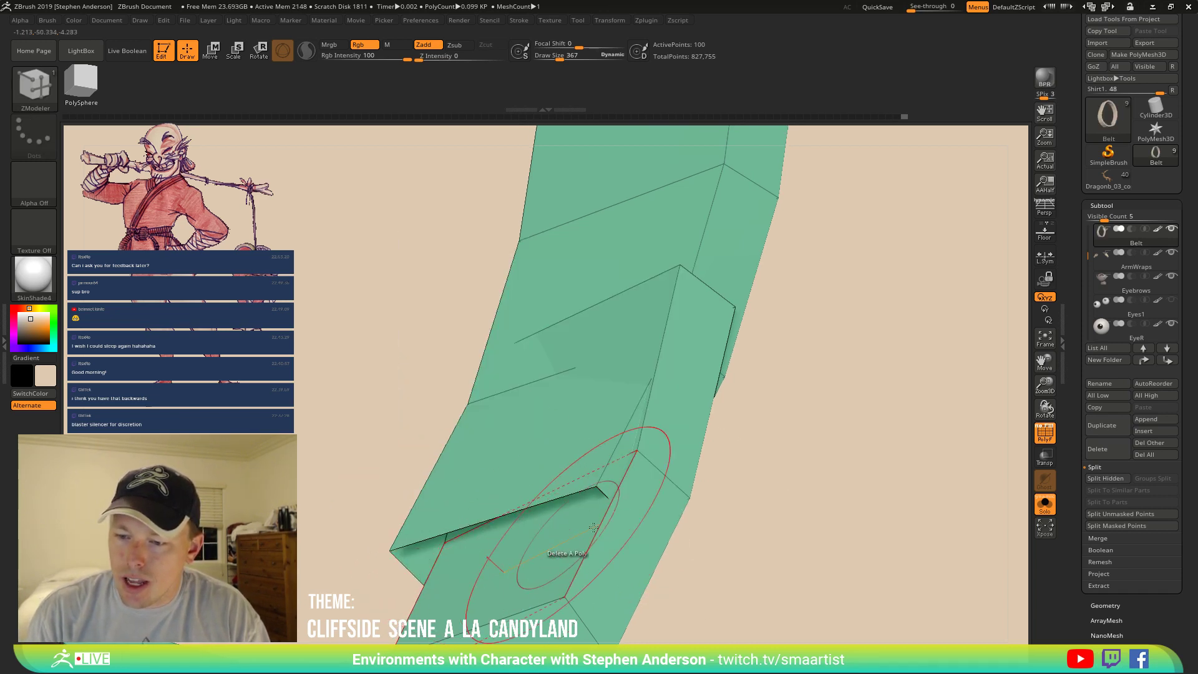
pyautogui.moveTo(677, 459); pyautogui.dragTo(628, 538, button='right')
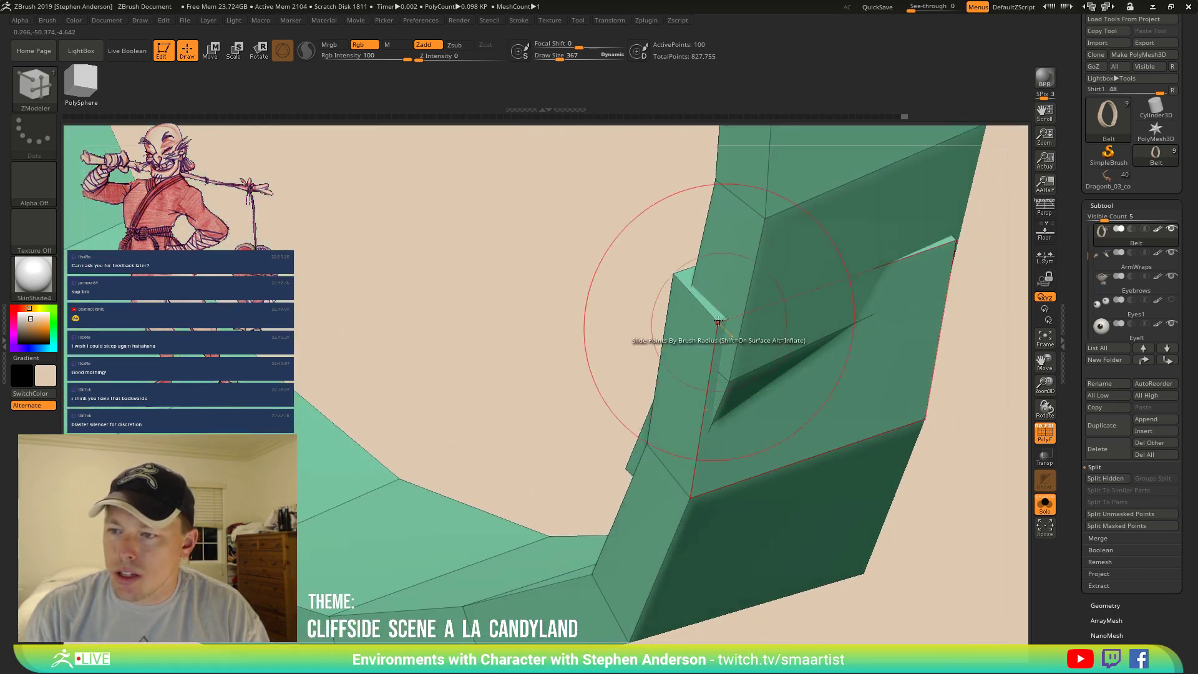
pyautogui.moveTo(721, 288); pyautogui.dragTo(699, 238, button='right')
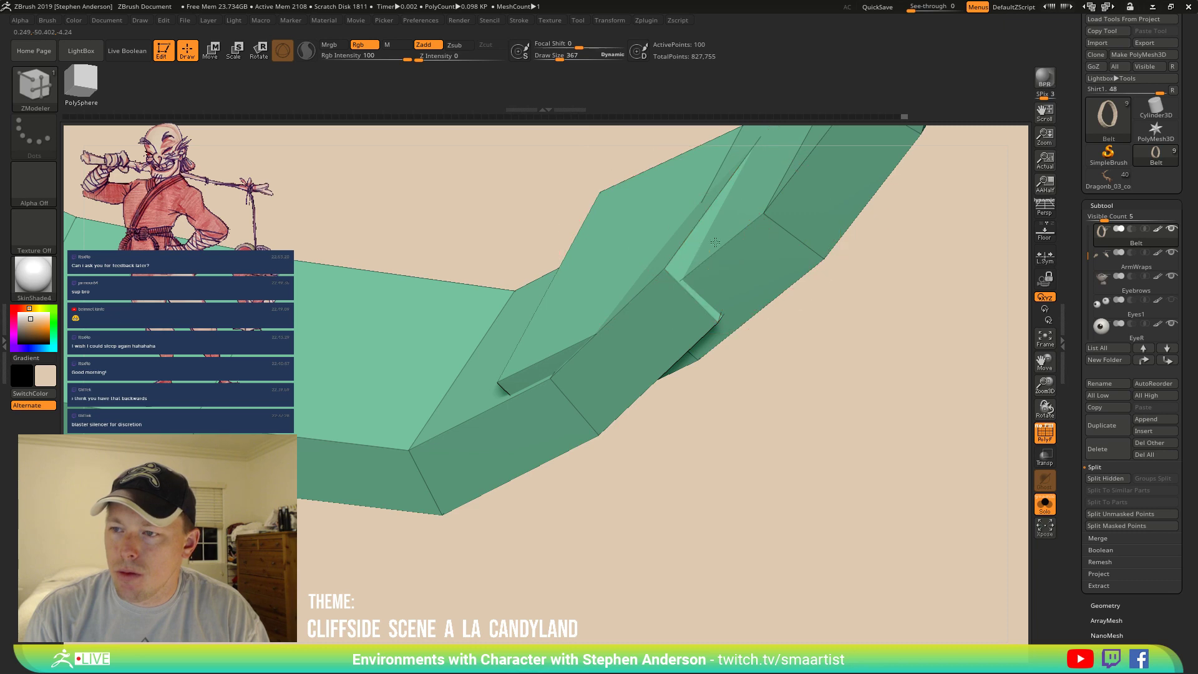
# Reshape the inner band's overlapping open end by moving its corners inward with the Move Topological brush.
pyautogui.moveTo(701, 294)
pyautogui.mouseDown(button='right')
pyautogui.moveTo(622, 383)
pyautogui.moveTo(549, 424)
pyautogui.mouseUp(button='right')
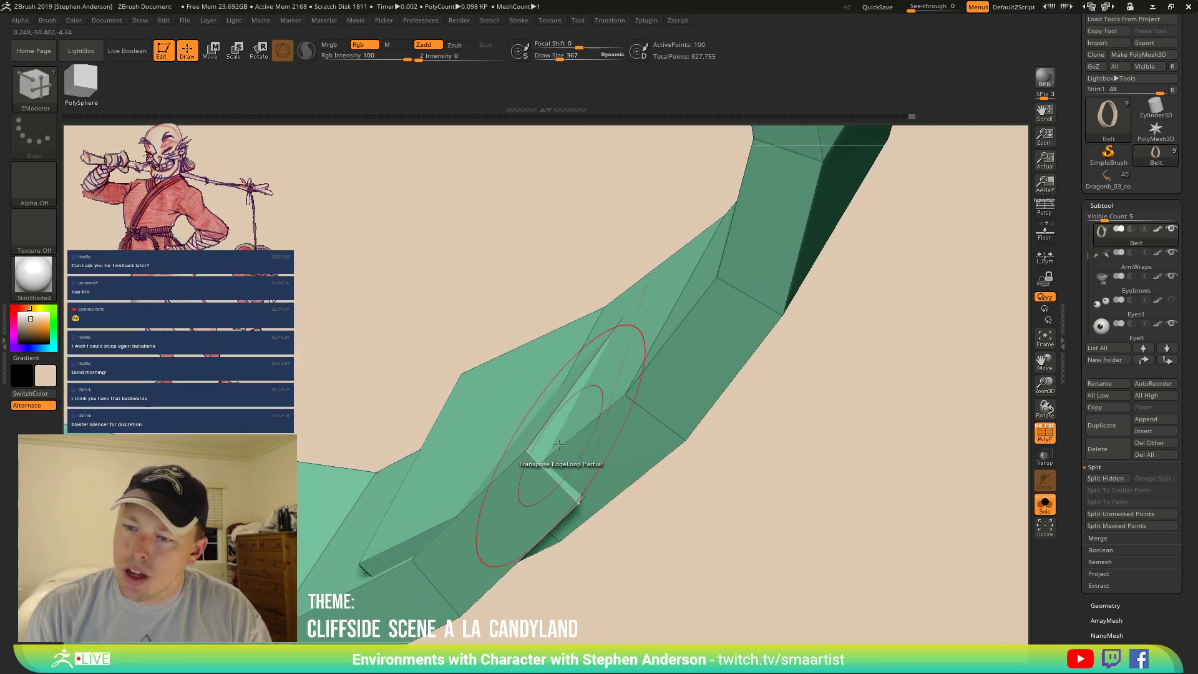
pyautogui.press('b')
pyautogui.press('m')
pyautogui.press('t')
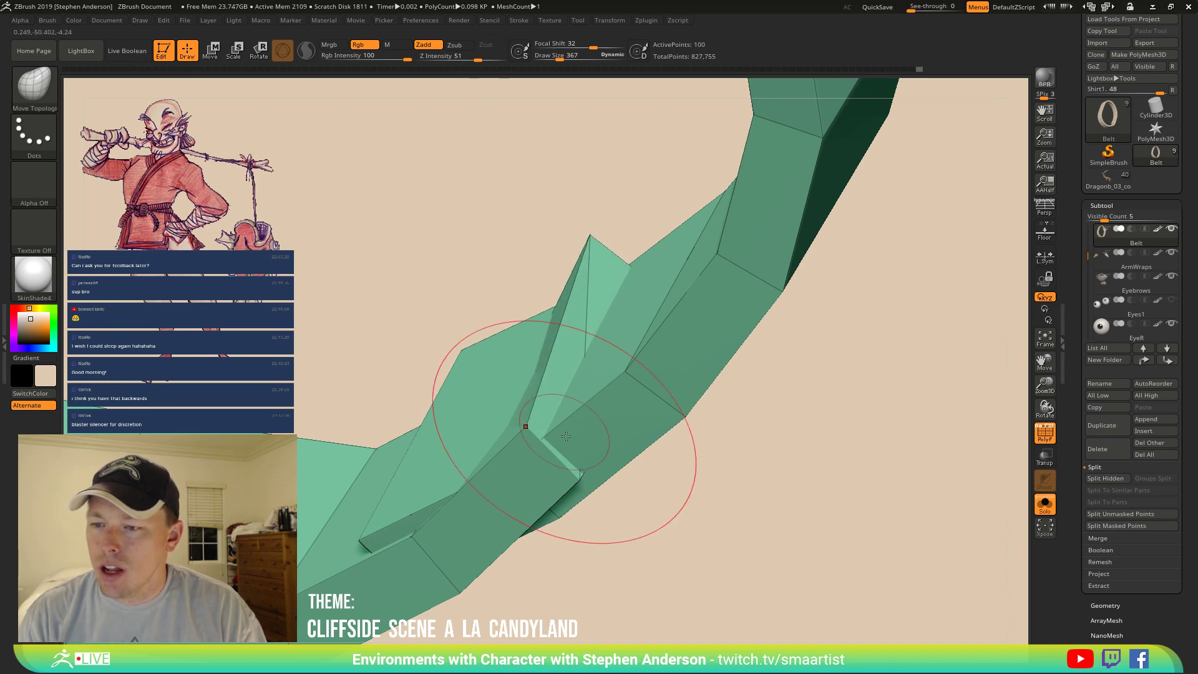
pyautogui.moveTo(579, 469); pyautogui.dragTo(474, 359)
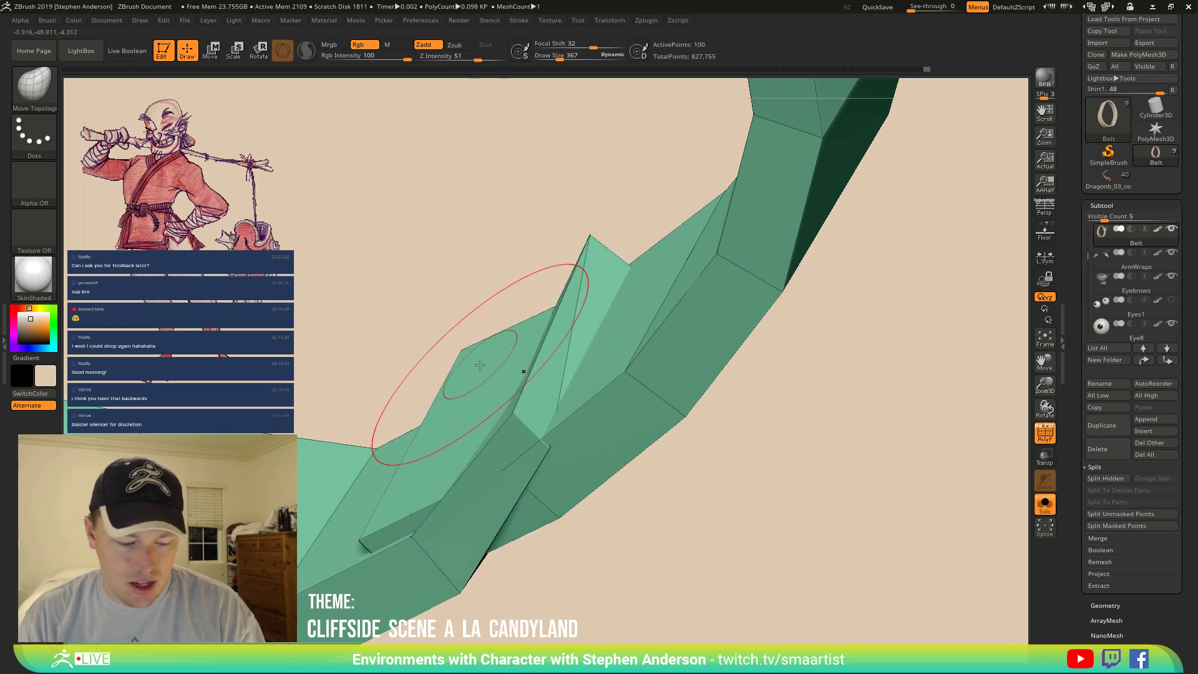
# Unhide the whole belt, isolate the purple outer band and delete a face at its overlapping end with ZModeler.
pyautogui.press('b')
pyautogui.press('z')
pyautogui.press('m')
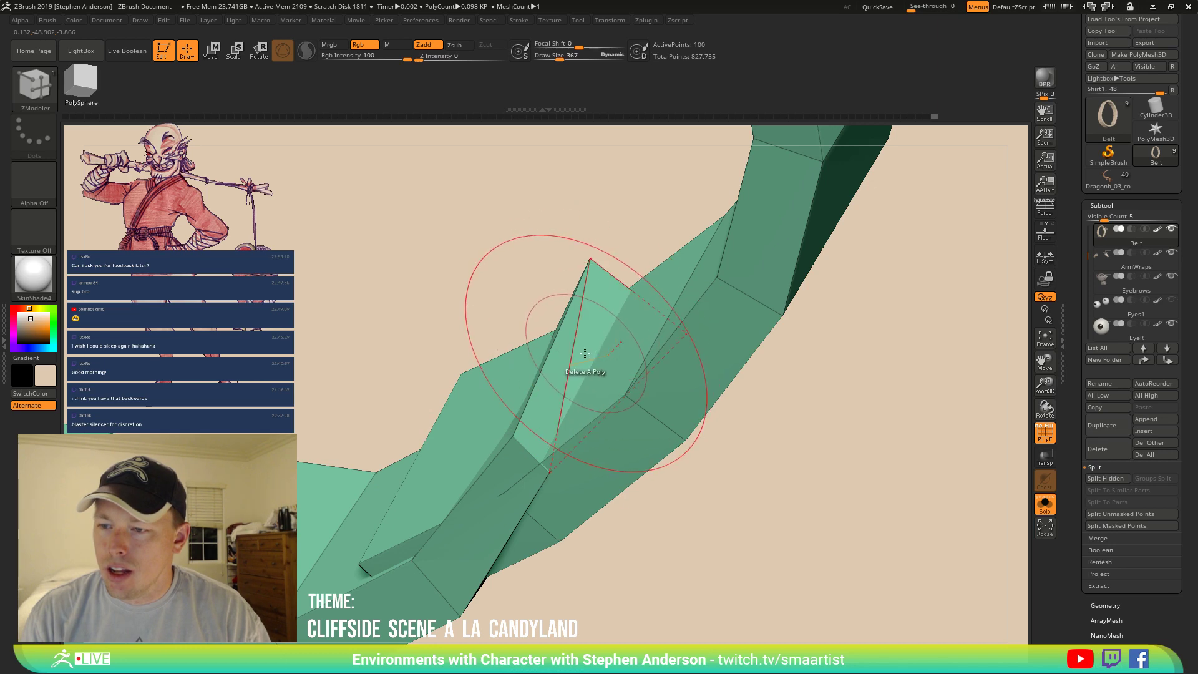
pyautogui.keyDown('ctrl'); pyautogui.keyDown('shift'); pyautogui.click(743, 523); pyautogui.keyUp('shift'); pyautogui.keyUp('ctrl')
pyautogui.moveTo(741, 523)
pyautogui.keyDown('ctrl'); pyautogui.mouseDown(button='right')
pyautogui.moveTo(617, 379)
pyautogui.moveTo(636, 324)
pyautogui.mouseUp(button='right'); pyautogui.keyUp('ctrl')
pyautogui.keyDown('ctrl'); pyautogui.keyDown('shift'); pyautogui.click(707, 169); pyautogui.keyUp('shift'); pyautogui.keyUp('ctrl')
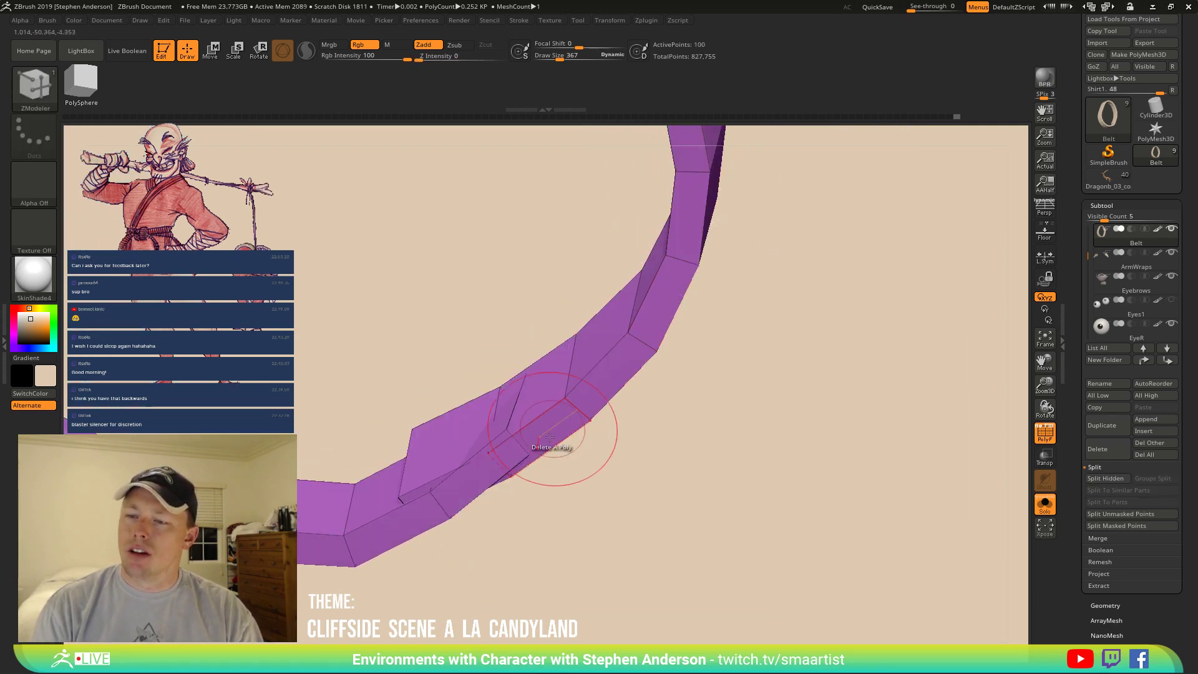
pyautogui.moveTo(567, 447); pyautogui.dragTo(539, 426, button='right')
pyautogui.moveTo(538, 426); pyautogui.dragTo(548, 455)
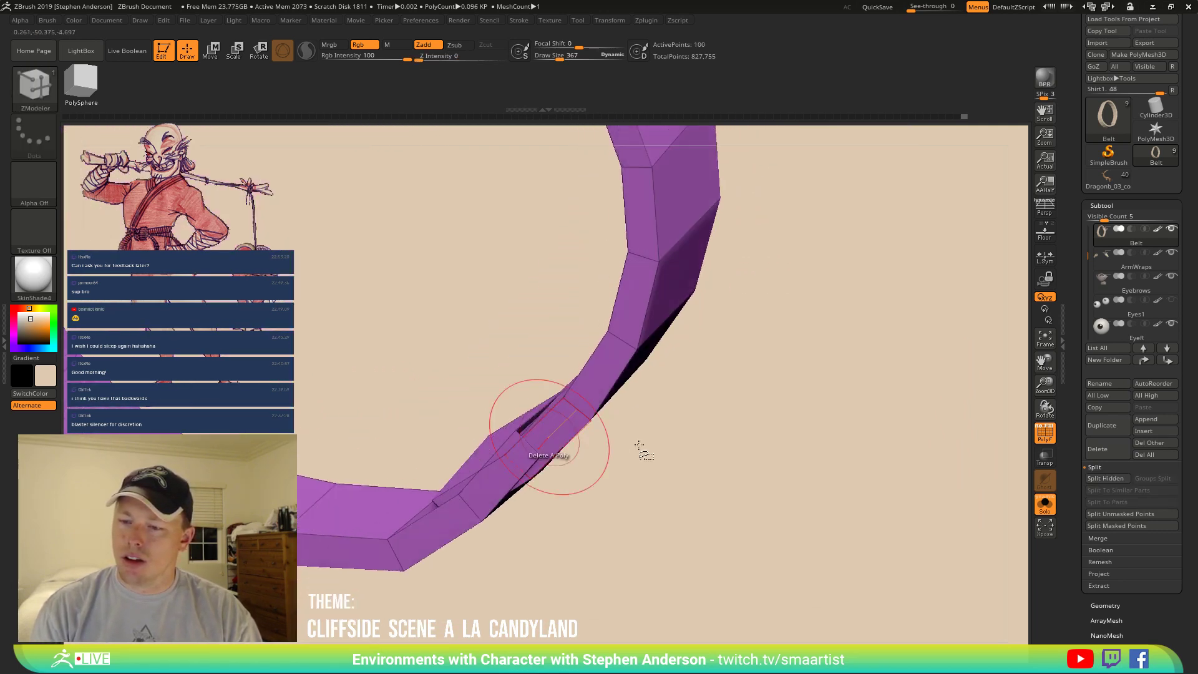
# Isolate the small end faces of the purple band, invert the visibility and delete the hidden geometry from the belt.
pyautogui.keyDown('ctrl'); pyautogui.keyDown('shift'); pyautogui.click(739, 448); pyautogui.keyUp('shift'); pyautogui.keyUp('ctrl')
pyautogui.moveTo(726, 409); pyautogui.dragTo(695, 419, button='right')
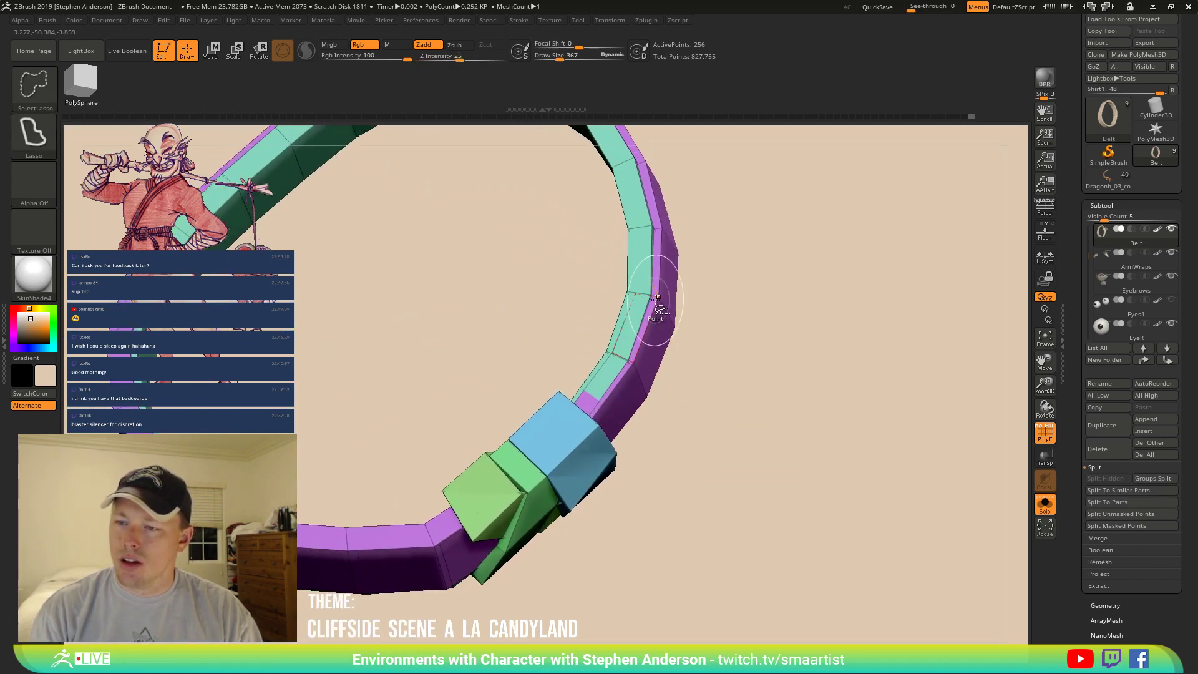
pyautogui.keyDown('ctrl'); pyautogui.keyDown('shift'); pyautogui.click(690, 308); pyautogui.keyUp('shift'); pyautogui.keyUp('ctrl')
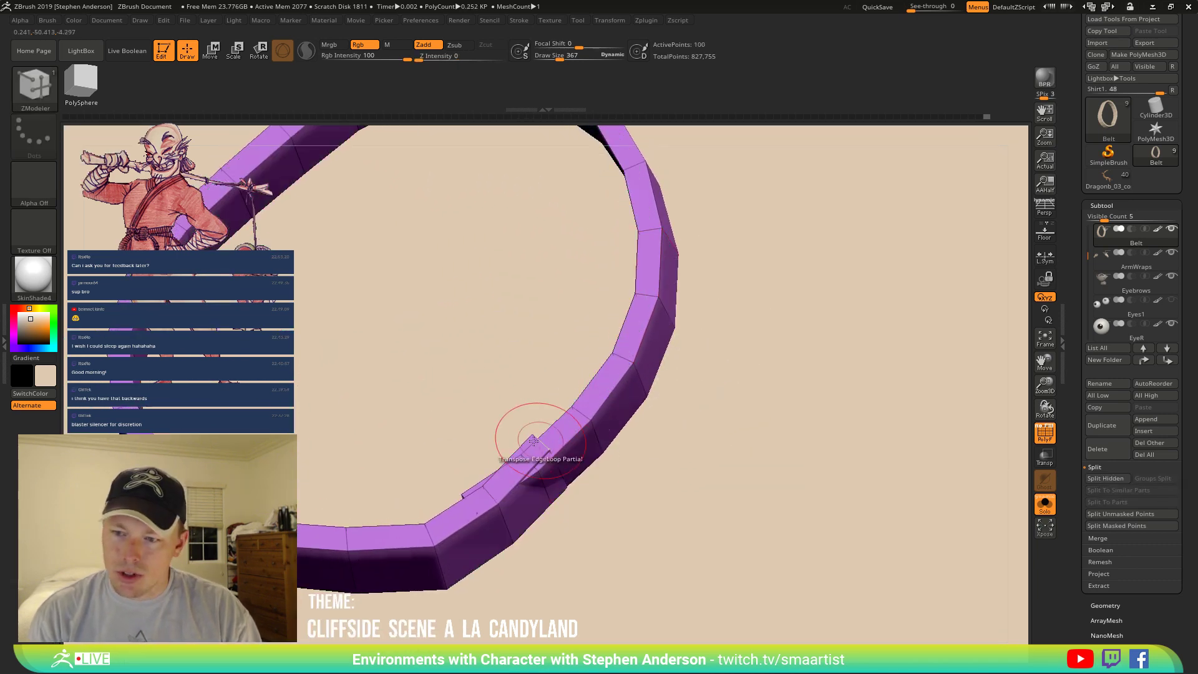
pyautogui.moveTo(531, 437)
pyautogui.mouseDown(button='right')
pyautogui.moveTo(573, 482)
pyautogui.moveTo(541, 437)
pyautogui.moveTo(578, 413)
pyautogui.mouseUp(button='right')
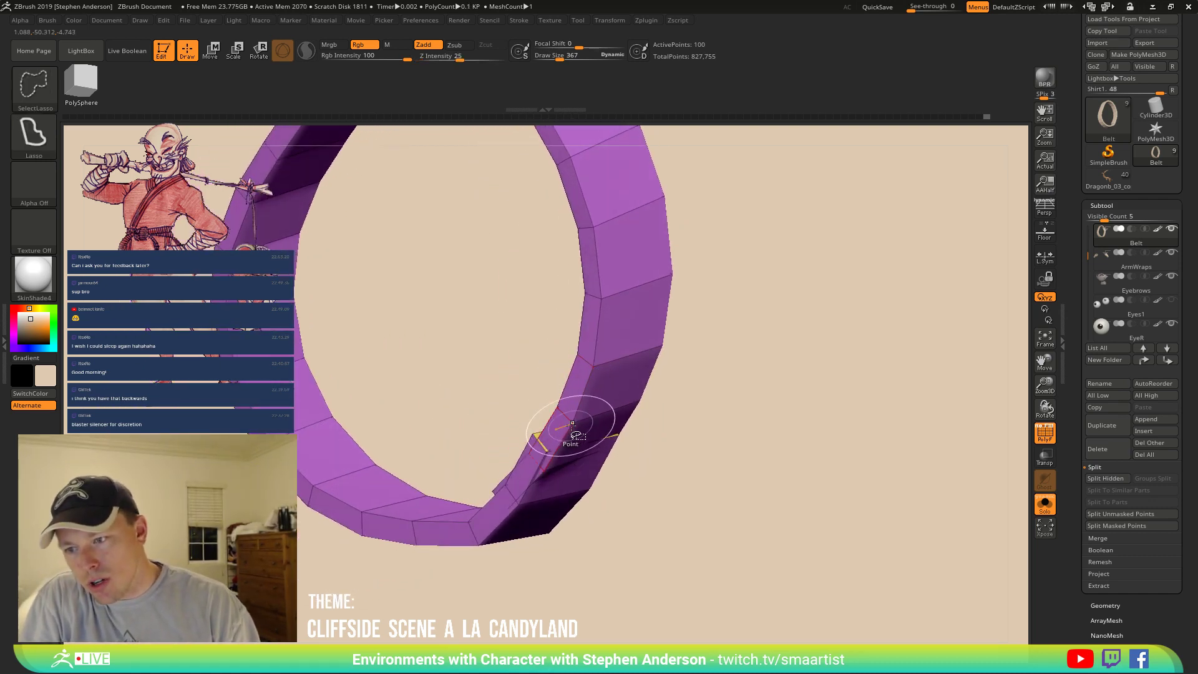
pyautogui.keyDown('ctrl'); pyautogui.keyDown('shift'); pyautogui.click(573, 429); pyautogui.keyUp('shift'); pyautogui.keyUp('ctrl')
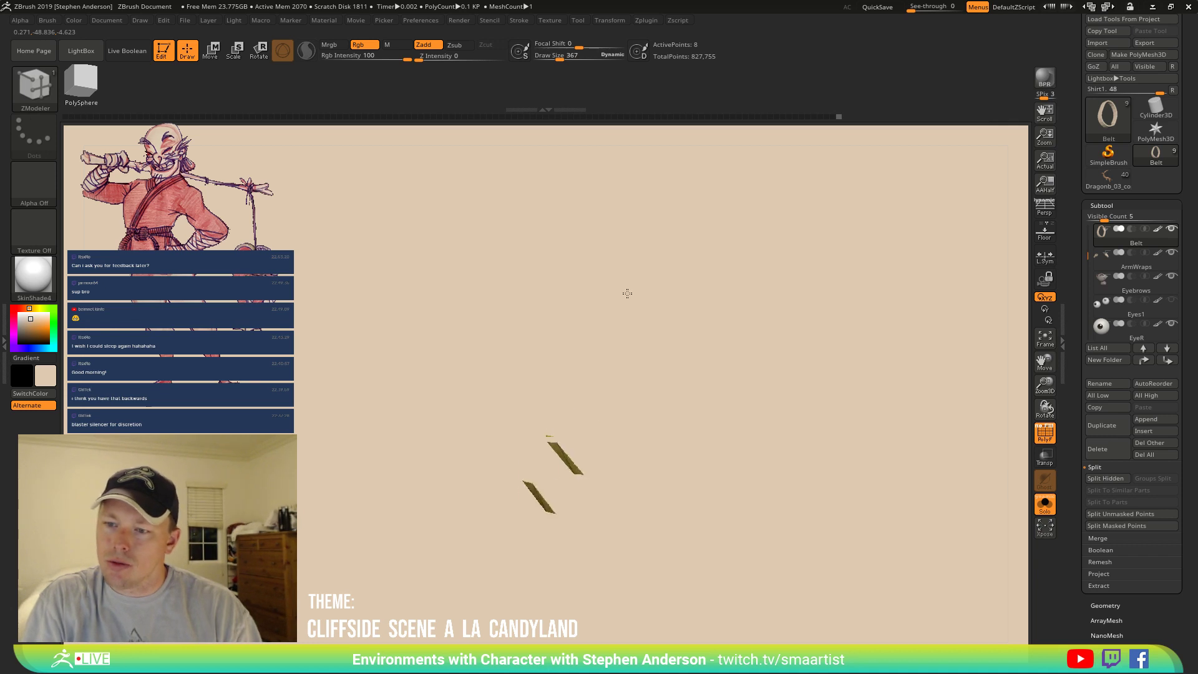
pyautogui.keyDown('ctrl'); pyautogui.keyDown('shift'); pyautogui.click(871, 472); pyautogui.keyUp('shift'); pyautogui.keyUp('ctrl')
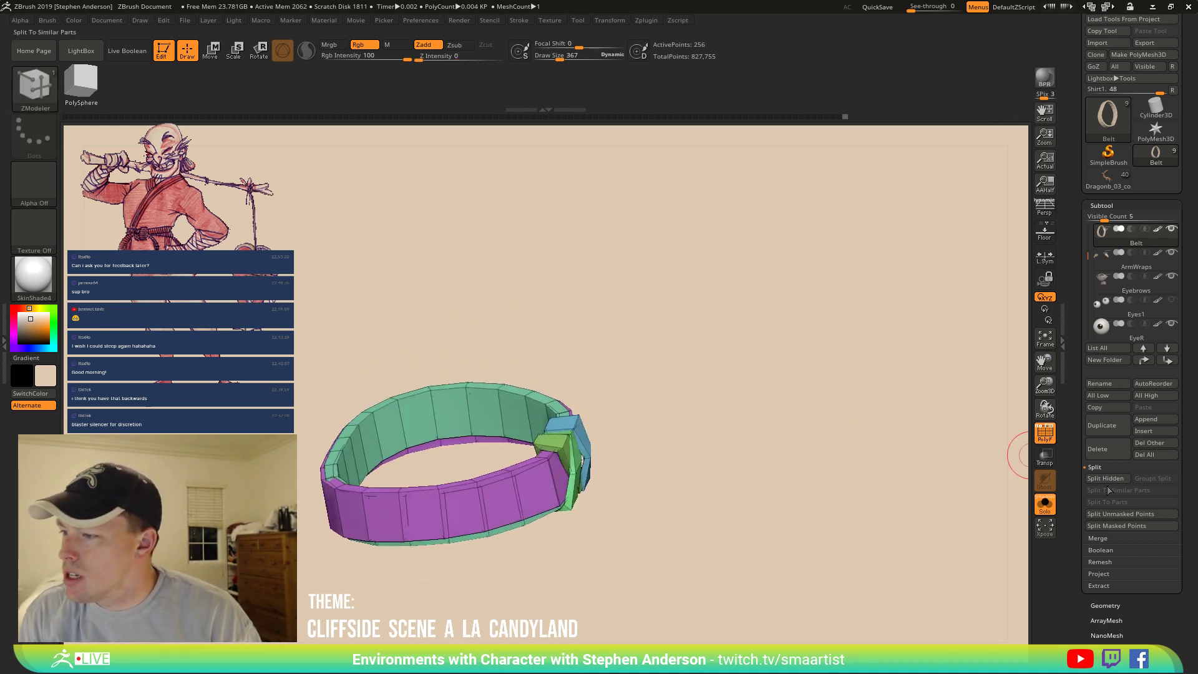
pyautogui.click(1097, 607)
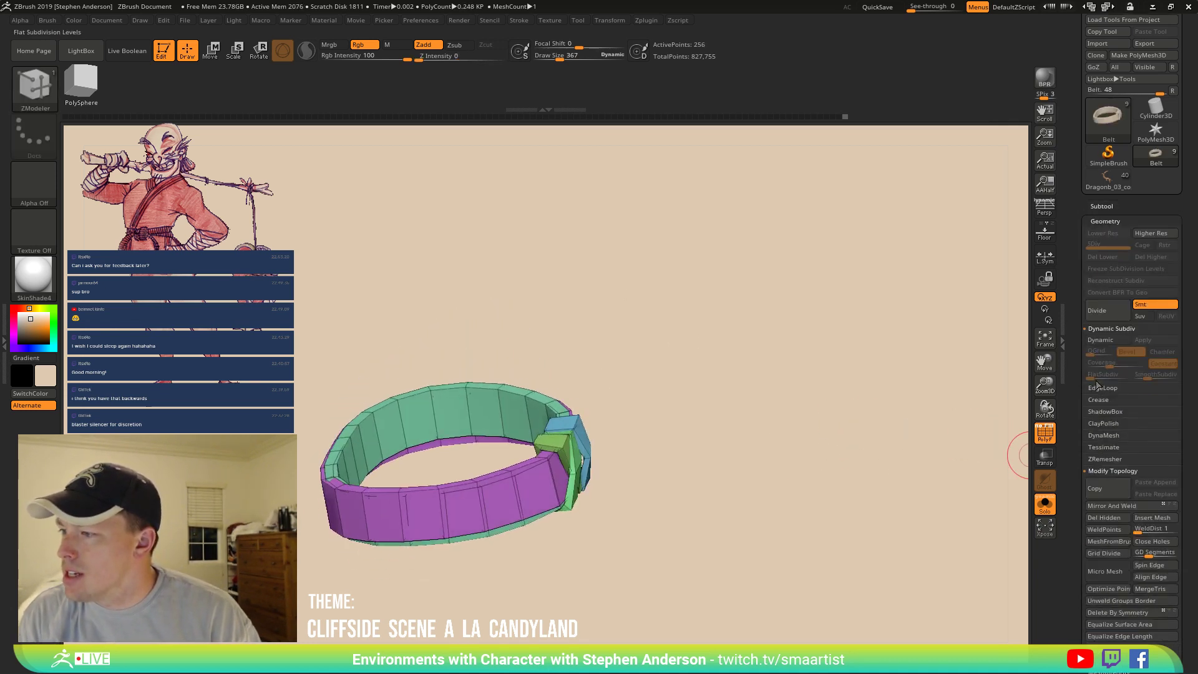
pyautogui.click(1114, 519)
pyautogui.moveTo(511, 450)
pyautogui.mouseDown(button='right')
pyautogui.moveTo(433, 436)
pyautogui.moveTo(646, 450)
pyautogui.moveTo(673, 501)
pyautogui.mouseUp(button='right')
pyautogui.moveTo(639, 396); pyautogui.dragTo(754, 421, button='right')
pyautogui.moveTo(950, 402); pyautogui.dragTo(943, 436, button='right')
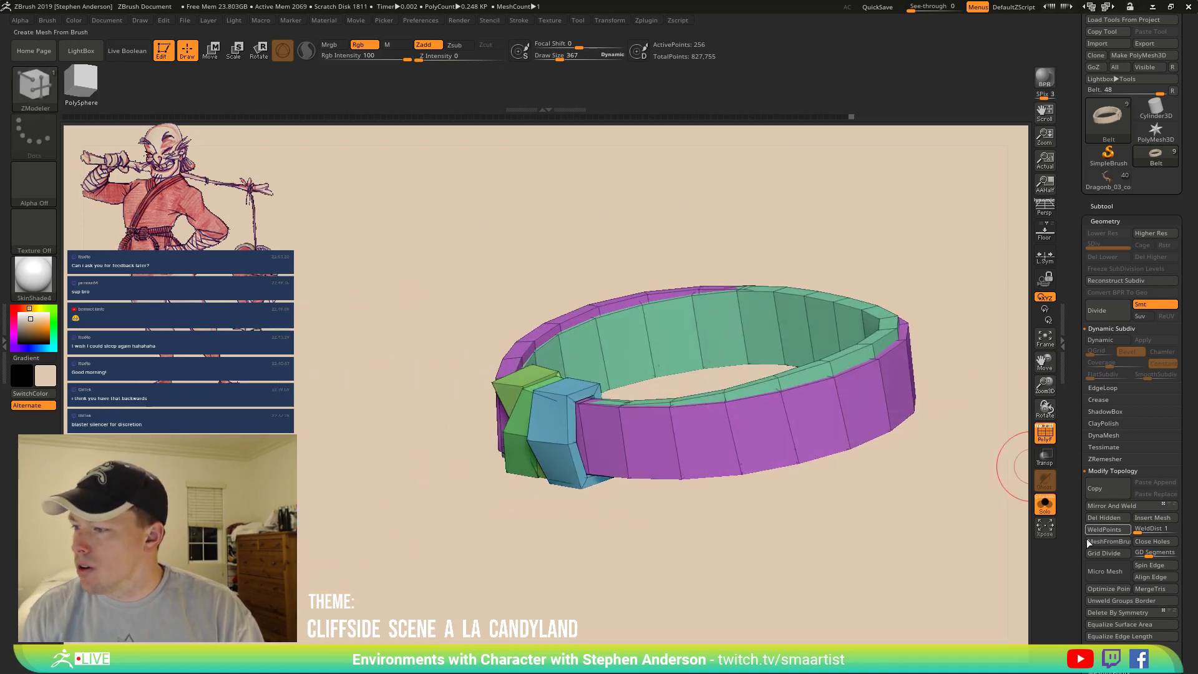
# Set the ZModeler edge action to Crease with target EdgeLoop Complete and crease the purple outer band's upper edge loop.
pyautogui.moveTo(745, 507)
pyautogui.mouseDown(button='right')
pyautogui.moveTo(749, 534)
pyautogui.moveTo(829, 452)
pyautogui.mouseUp(button='right')
pyautogui.press('b')
pyautogui.press('m')
pyautogui.press('l')
pyautogui.keyDown('ctrl'); pyautogui.moveTo(698, 450); pyautogui.dragTo(715, 414, button='right'); pyautogui.keyUp('ctrl')
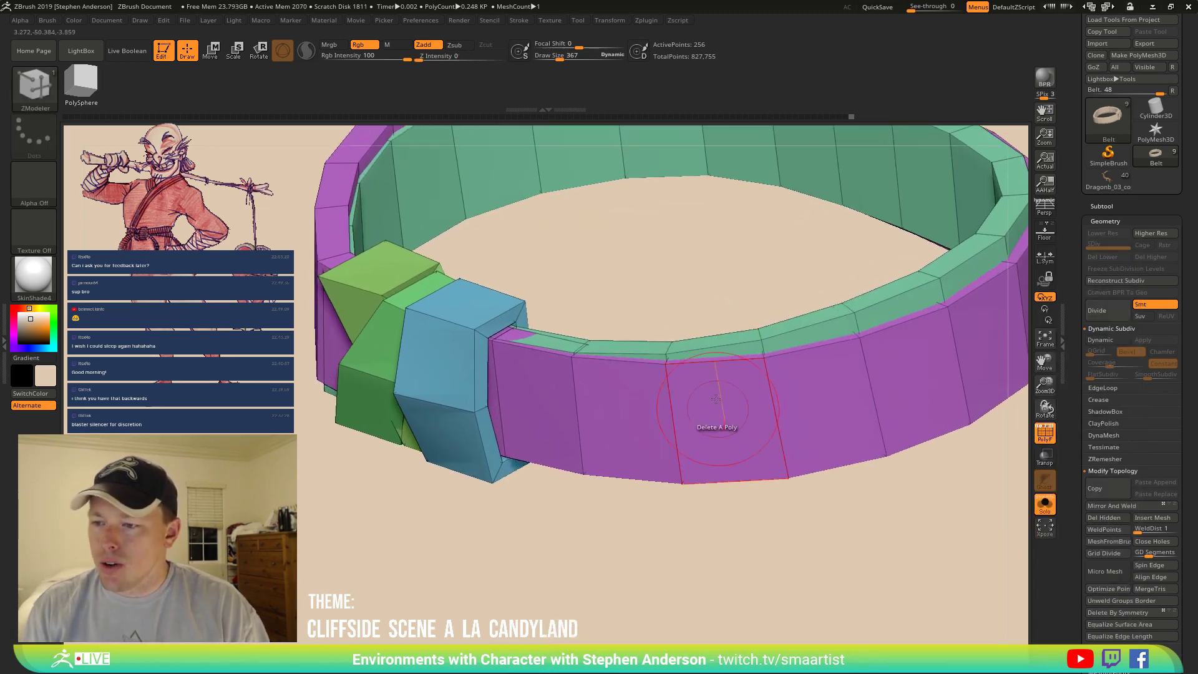
pyautogui.press('space')
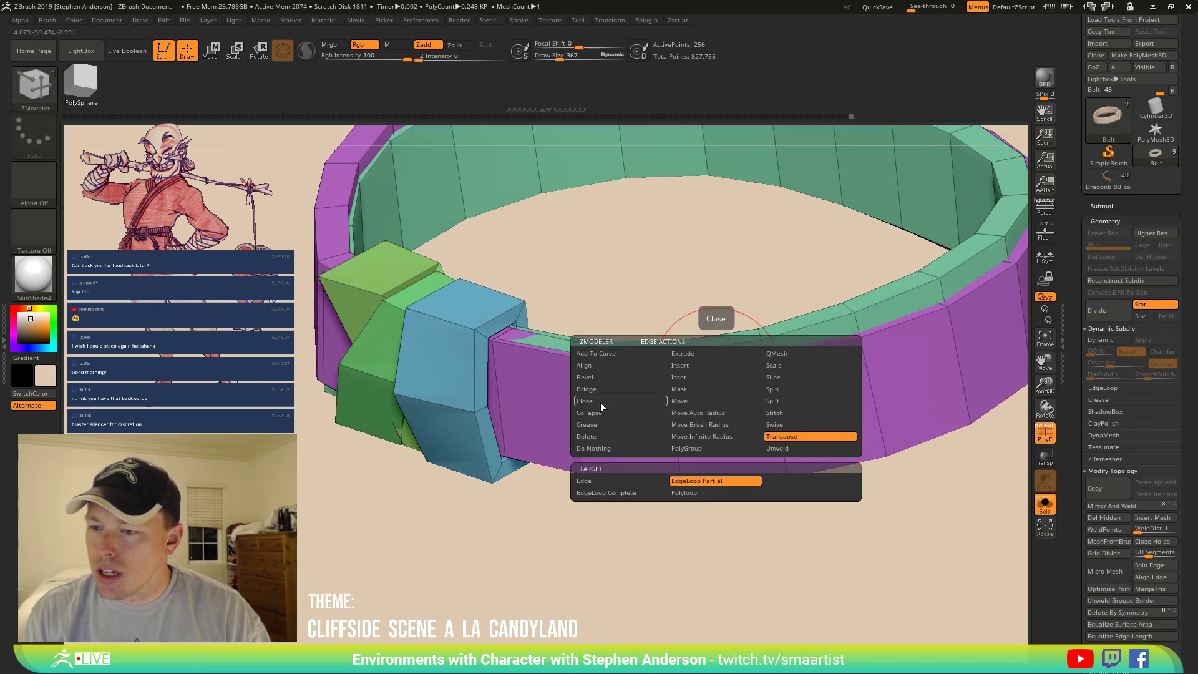
pyautogui.click(600, 425)
pyautogui.click(635, 496)
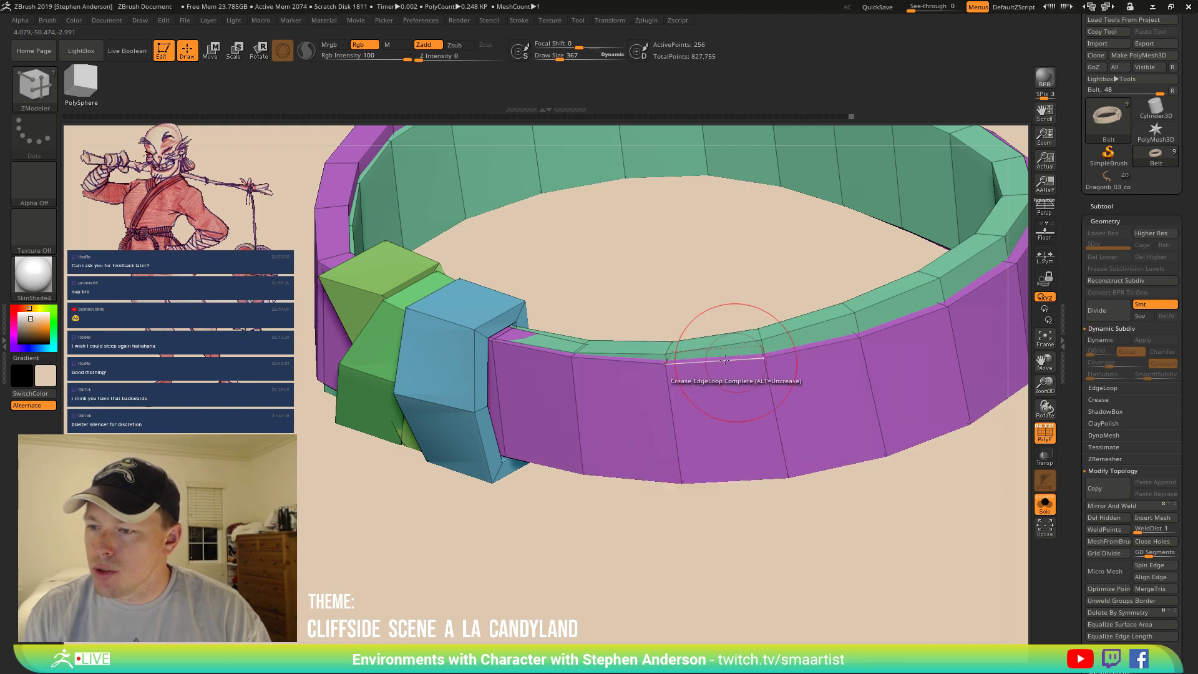
pyautogui.click(719, 344)
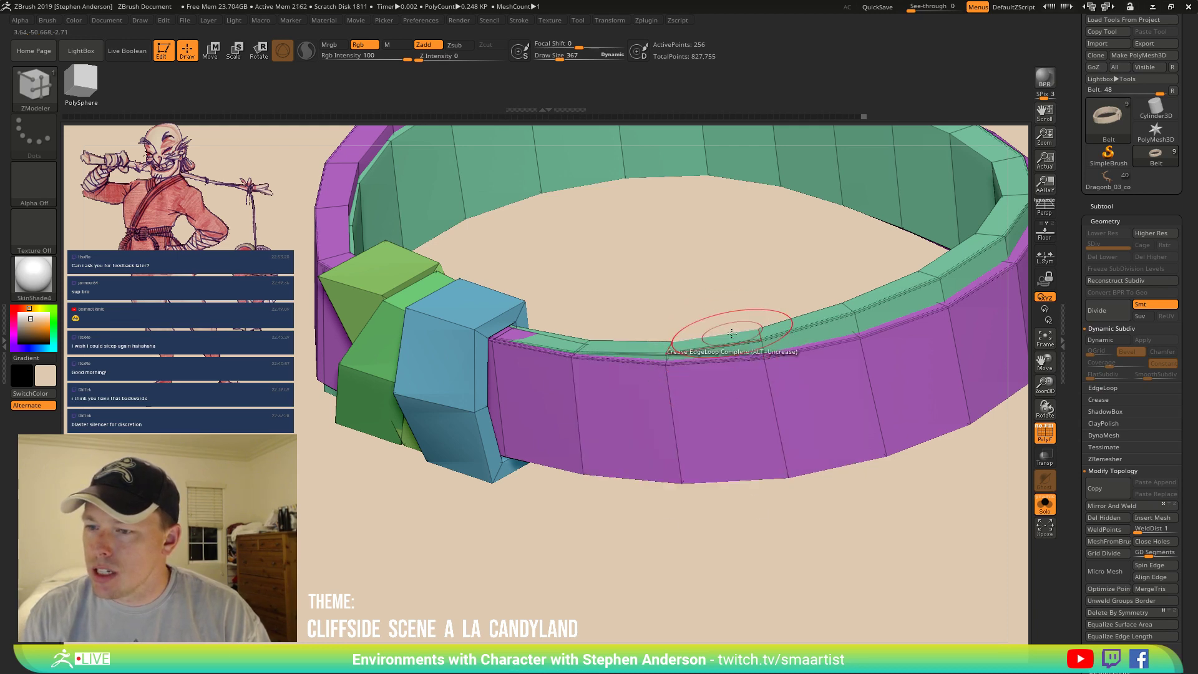
# Crease the edge loop along the belt's underside, where the inner and outer bands meet.
pyautogui.moveTo(722, 345); pyautogui.dragTo(760, 513, button='right')
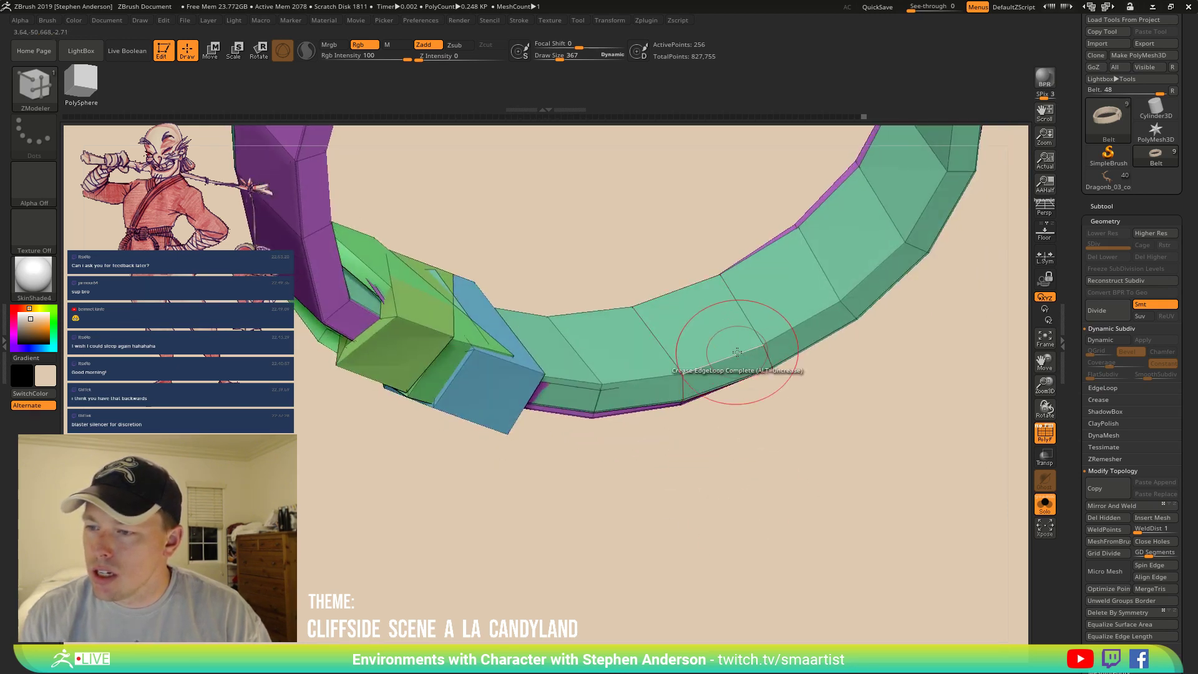
pyautogui.click(827, 190)
pyautogui.moveTo(827, 190); pyautogui.dragTo(545, 377, button='right')
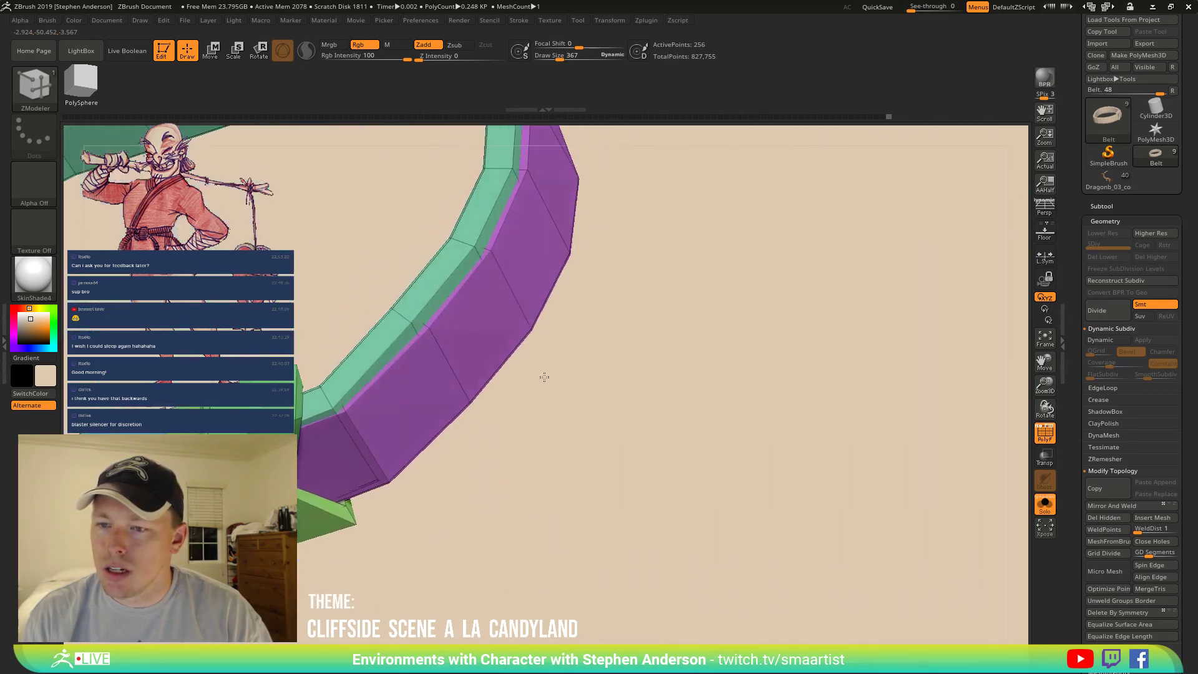
# Crease the edge loops along the rim of the belt's teal inner band.
pyautogui.click(441, 282)
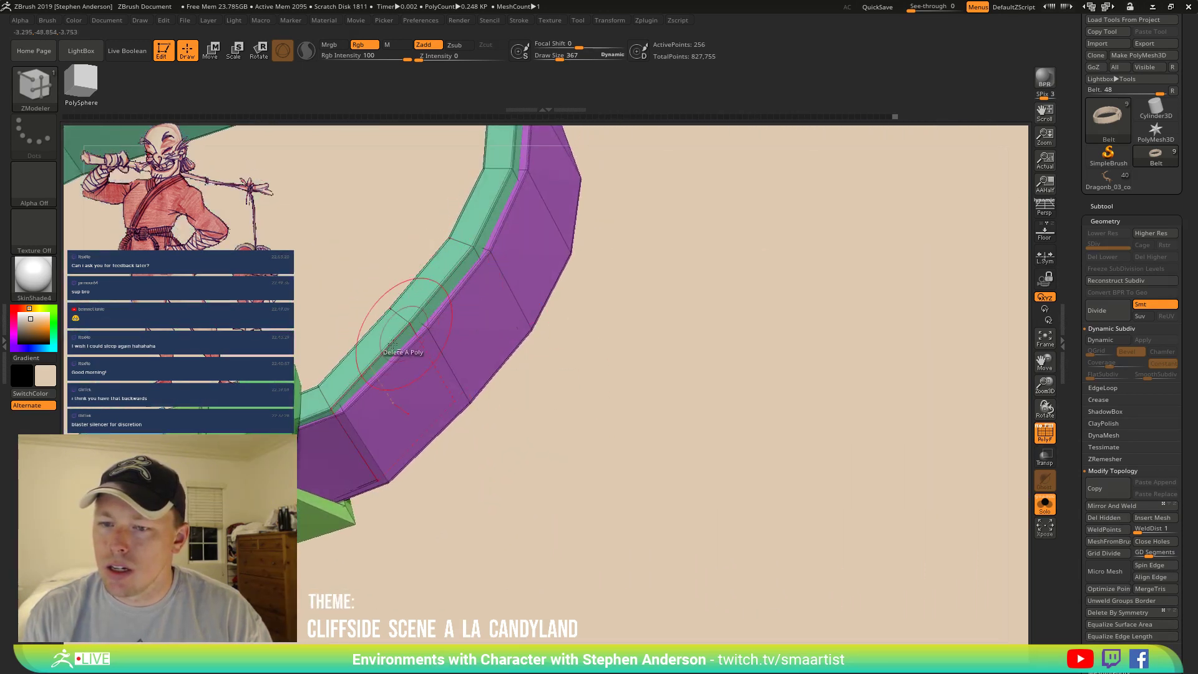
pyautogui.moveTo(399, 328); pyautogui.dragTo(332, 410, button='right')
pyautogui.click(476, 370)
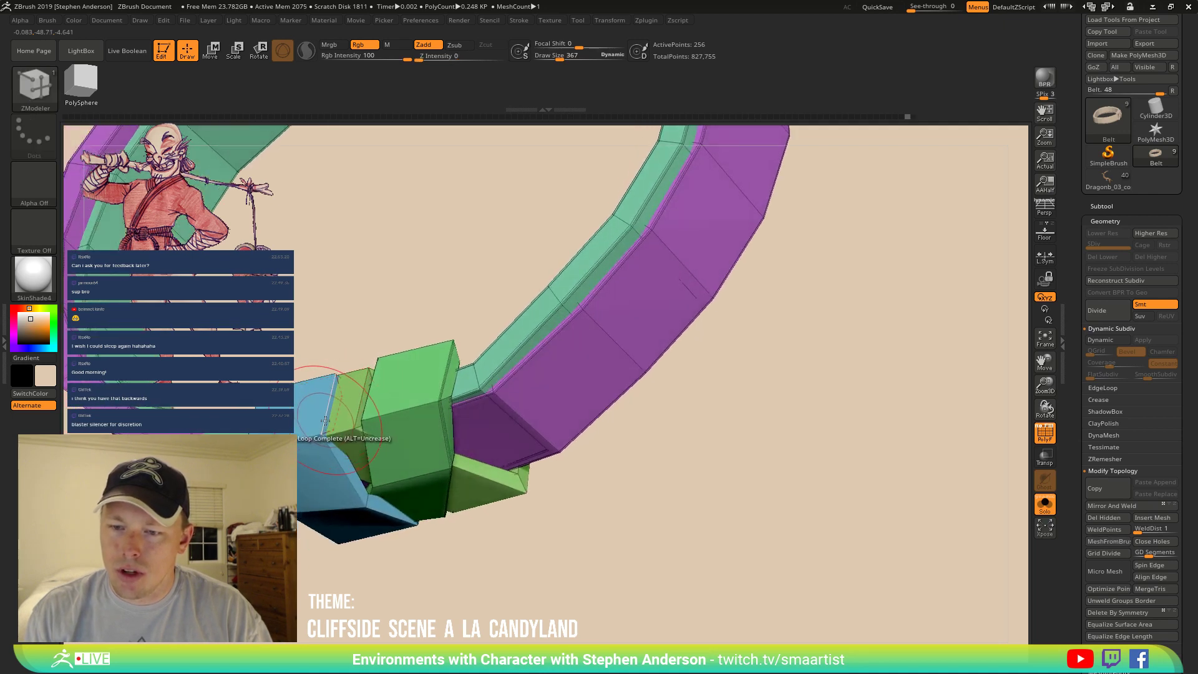
pyautogui.moveTo(357, 417); pyautogui.dragTo(468, 376, button='right')
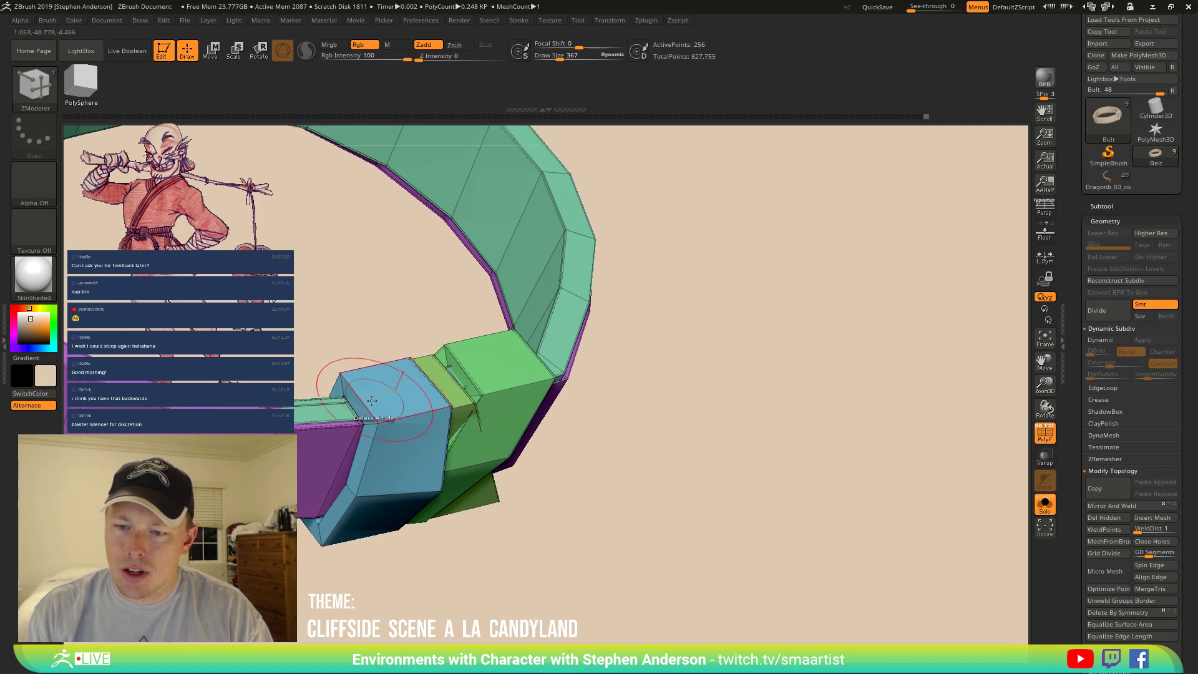
pyautogui.moveTo(363, 403)
pyautogui.mouseDown(button='right')
pyautogui.moveTo(471, 385)
pyautogui.moveTo(480, 328)
pyautogui.moveTo(433, 295)
pyautogui.moveTo(414, 326)
pyautogui.moveTo(493, 337)
pyautogui.moveTo(987, 484)
pyautogui.mouseUp(button='right')
pyautogui.keyDown('alt'); pyautogui.moveTo(714, 399); pyautogui.dragTo(1024, 508, button='right'); pyautogui.keyUp('alt')
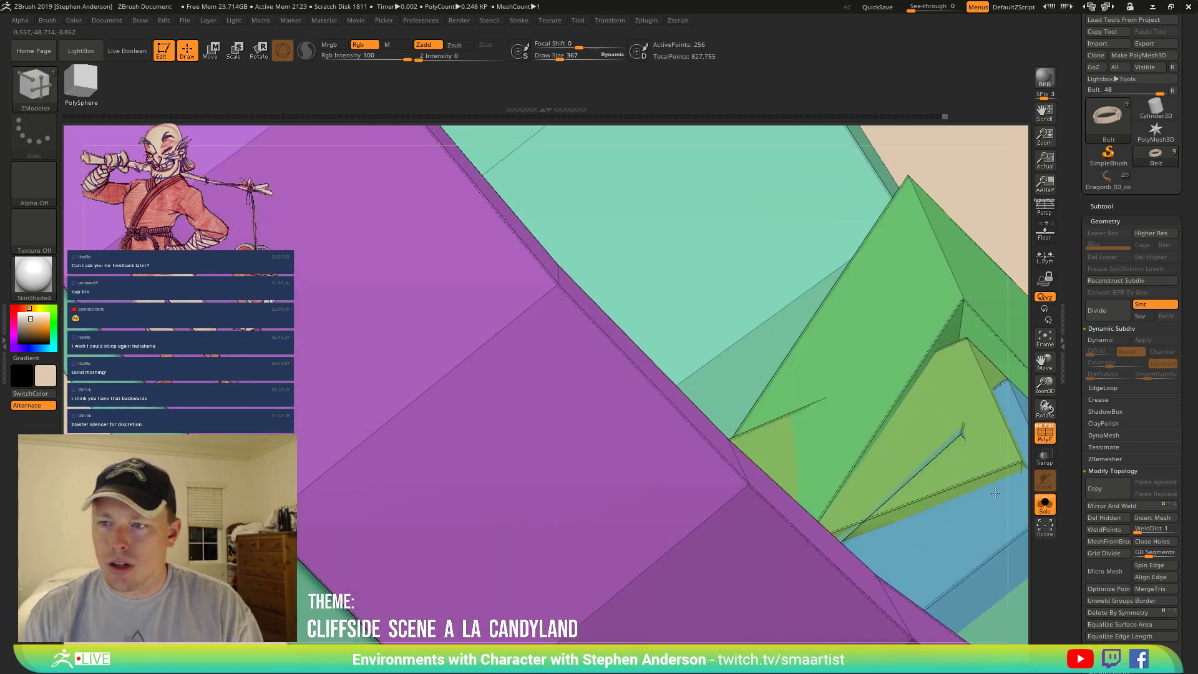
pyautogui.moveTo(834, 369)
pyautogui.mouseDown(button='right')
pyautogui.moveTo(671, 444)
pyautogui.moveTo(679, 414)
pyautogui.moveTo(653, 393)
pyautogui.mouseUp(button='right')
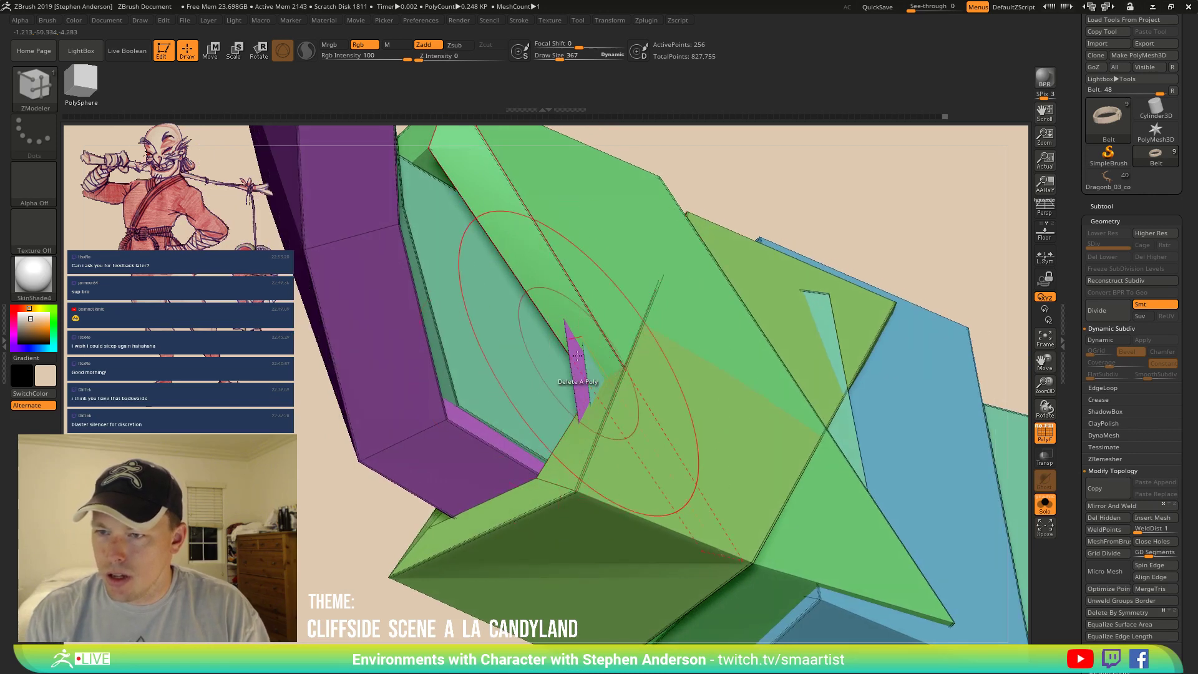
pyautogui.click(453, 179)
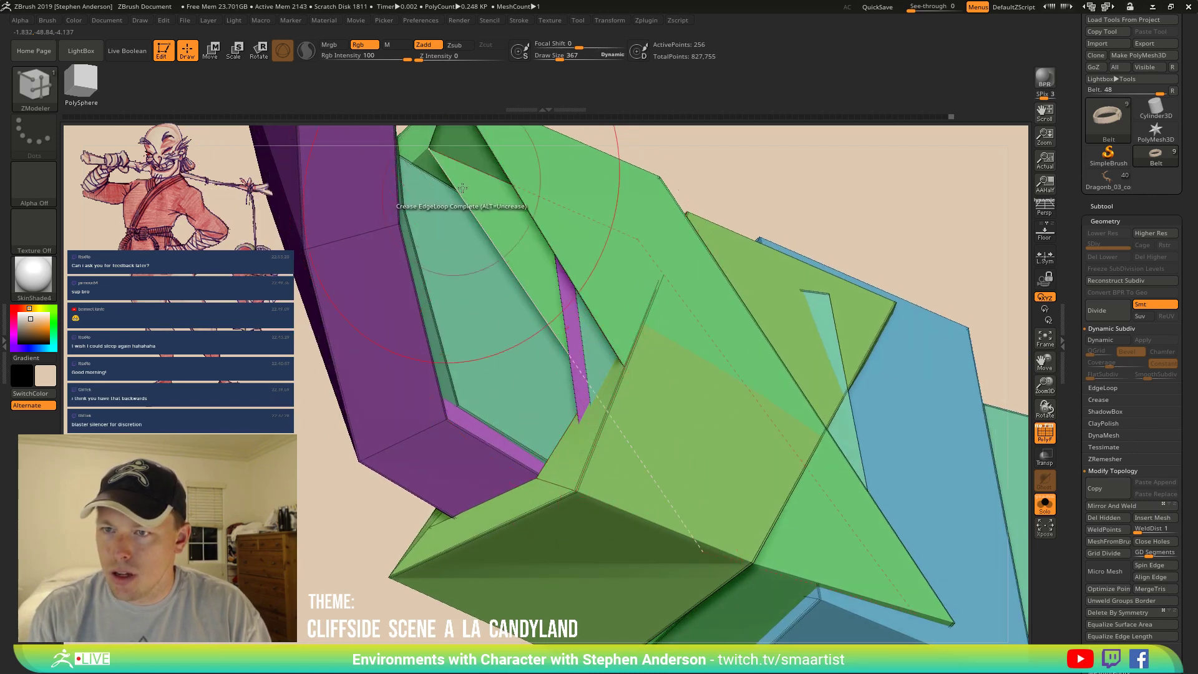
pyautogui.hotkey('ctrl', 'z')
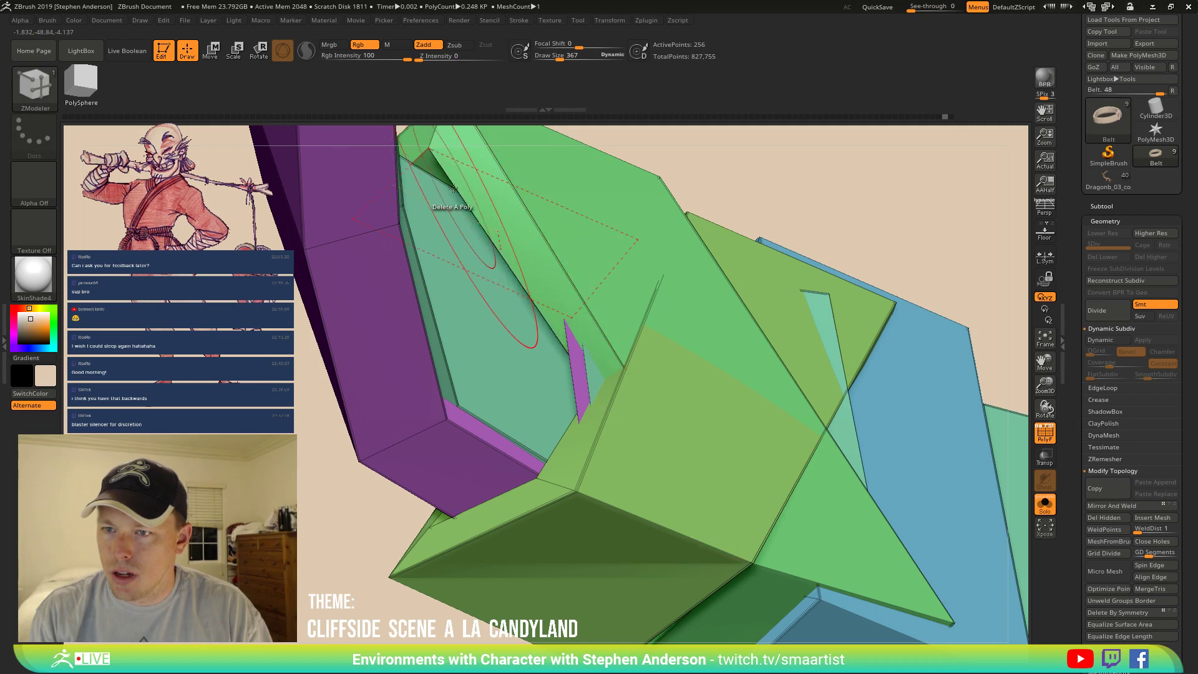
# Isolate the bright green knot piece, examine its open side, and unhide the whole belt.
pyautogui.keyDown('ctrl'); pyautogui.moveTo(649, 328); pyautogui.dragTo(621, 231, button='right'); pyautogui.keyUp('ctrl')
pyautogui.moveTo(701, 348); pyautogui.dragTo(780, 319, button='right')
pyautogui.moveTo(768, 349)
pyautogui.keyDown('ctrl'); pyautogui.mouseDown(button='right')
pyautogui.moveTo(765, 409)
pyautogui.moveTo(892, 421)
pyautogui.mouseUp(button='right'); pyautogui.keyUp('ctrl')
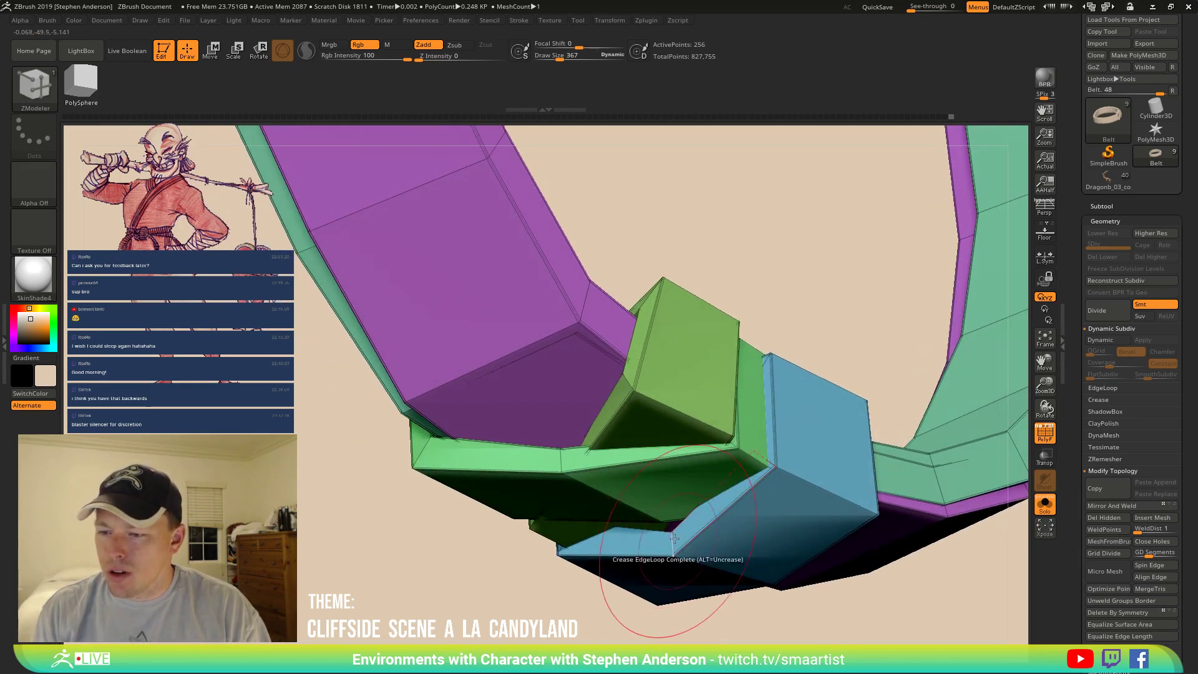
pyautogui.keyDown('ctrl'); pyautogui.moveTo(681, 551); pyautogui.dragTo(714, 478, button='right'); pyautogui.keyUp('ctrl')
pyautogui.keyDown('ctrl'); pyautogui.keyDown('shift'); pyautogui.click(730, 467); pyautogui.keyUp('shift'); pyautogui.keyUp('ctrl')
pyautogui.moveTo(762, 525)
pyautogui.mouseDown(button='right')
pyautogui.moveTo(629, 508)
pyautogui.moveTo(590, 490)
pyautogui.moveTo(587, 515)
pyautogui.mouseUp(button='right')
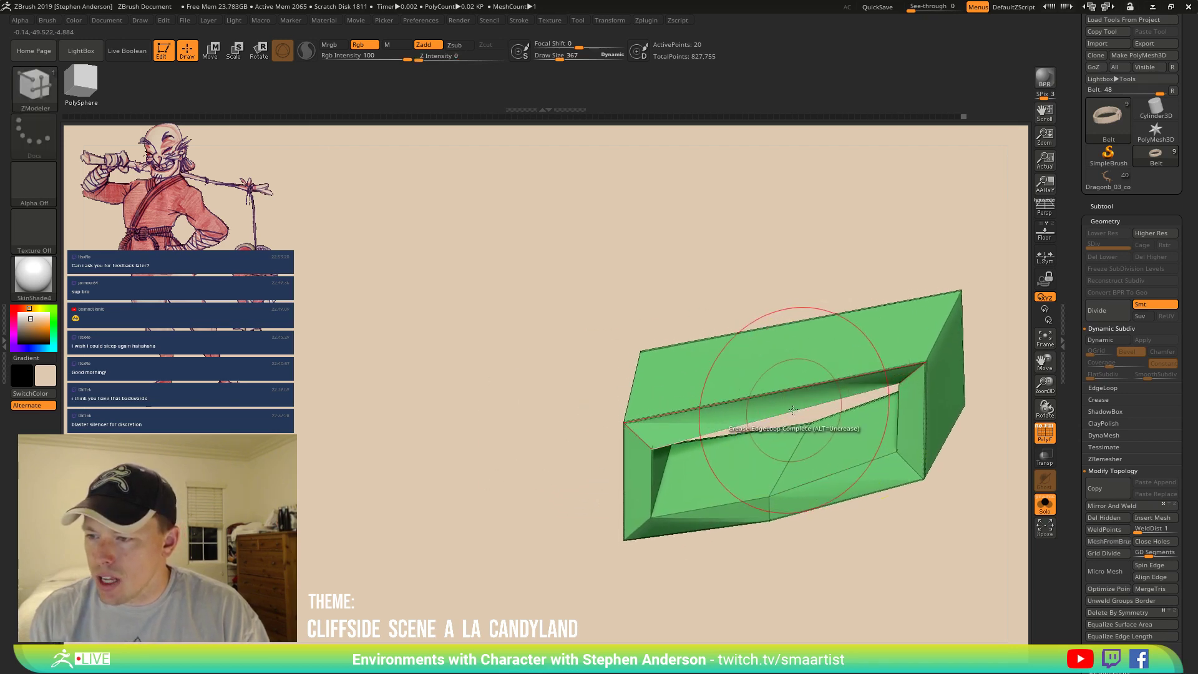
pyautogui.keyDown('ctrl'); pyautogui.keyDown('shift'); pyautogui.click(840, 534); pyautogui.keyUp('shift'); pyautogui.keyUp('ctrl')
# Isolate the light green knot piece and the bright green one in turn, examine their edges, and unhide the whole belt.
pyautogui.moveTo(883, 454)
pyautogui.mouseDown(button='right')
pyautogui.moveTo(567, 409)
pyautogui.moveTo(509, 294)
pyautogui.mouseUp(button='right')
pyautogui.keyDown('ctrl'); pyautogui.keyDown('shift'); pyautogui.click(474, 337); pyautogui.keyUp('shift'); pyautogui.keyUp('ctrl')
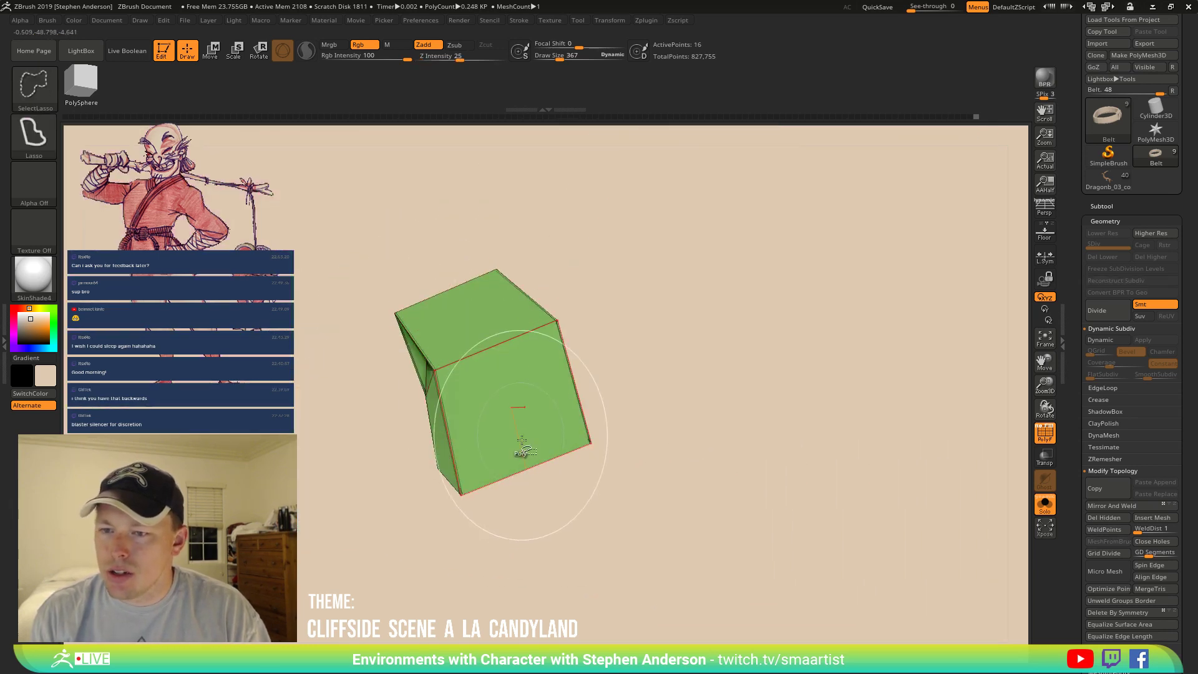
pyautogui.moveTo(519, 438)
pyautogui.mouseDown(button='right')
pyautogui.moveTo(570, 396)
pyautogui.moveTo(528, 411)
pyautogui.moveTo(568, 387)
pyautogui.moveTo(674, 357)
pyautogui.mouseUp(button='right')
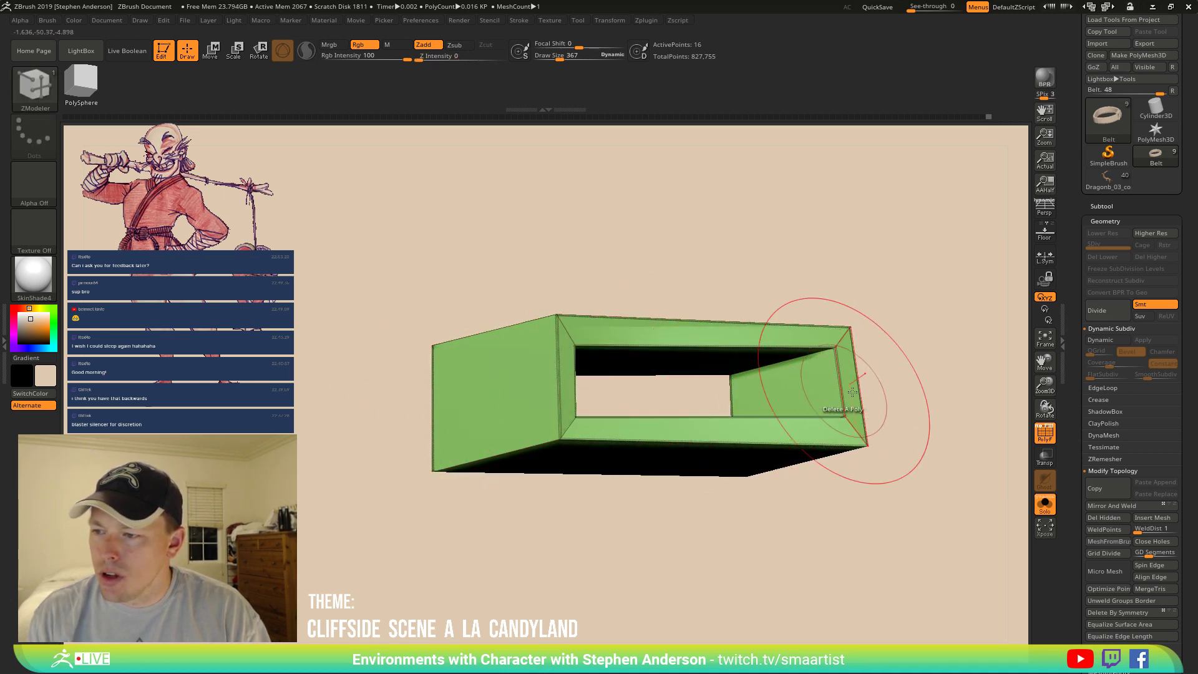
pyautogui.moveTo(837, 375); pyautogui.dragTo(890, 422, button='right')
pyautogui.keyDown('ctrl'); pyautogui.keyDown('shift'); pyautogui.click(902, 452); pyautogui.keyUp('shift'); pyautogui.keyUp('ctrl')
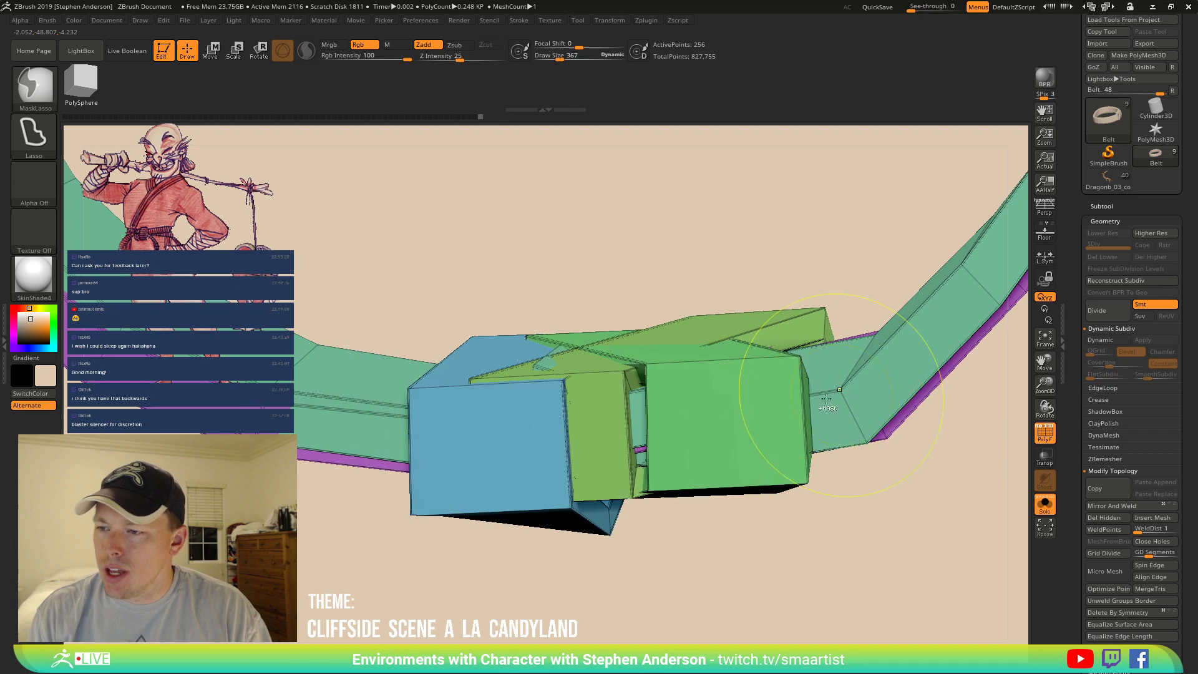
pyautogui.keyDown('ctrl'); pyautogui.keyDown('shift'); pyautogui.click(790, 369); pyautogui.keyUp('shift'); pyautogui.keyUp('ctrl')
pyautogui.moveTo(731, 418)
pyautogui.mouseDown(button='right')
pyautogui.moveTo(765, 409)
pyautogui.moveTo(696, 417)
pyautogui.moveTo(717, 432)
pyautogui.mouseUp(button='right')
pyautogui.keyDown('ctrl'); pyautogui.keyDown('shift'); pyautogui.click(742, 518); pyautogui.keyUp('shift'); pyautogui.keyUp('ctrl')
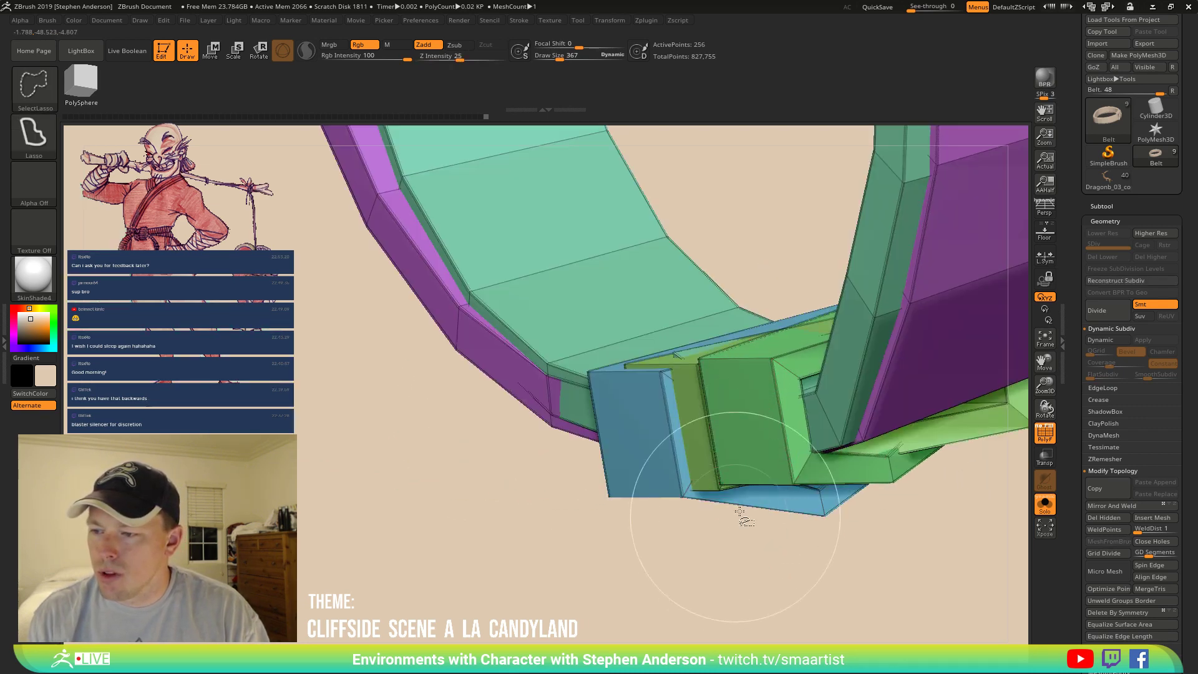
# Preview the belt with dynamic subdivision, hide the polyframe, turn off Solo and examine the belt's fit against the clothing.
pyautogui.moveTo(727, 484); pyautogui.dragTo(620, 400, button='right')
pyautogui.press('d')
pyautogui.moveTo(739, 473); pyautogui.dragTo(720, 415, button='right')
pyautogui.hotkey('shift', 'f')
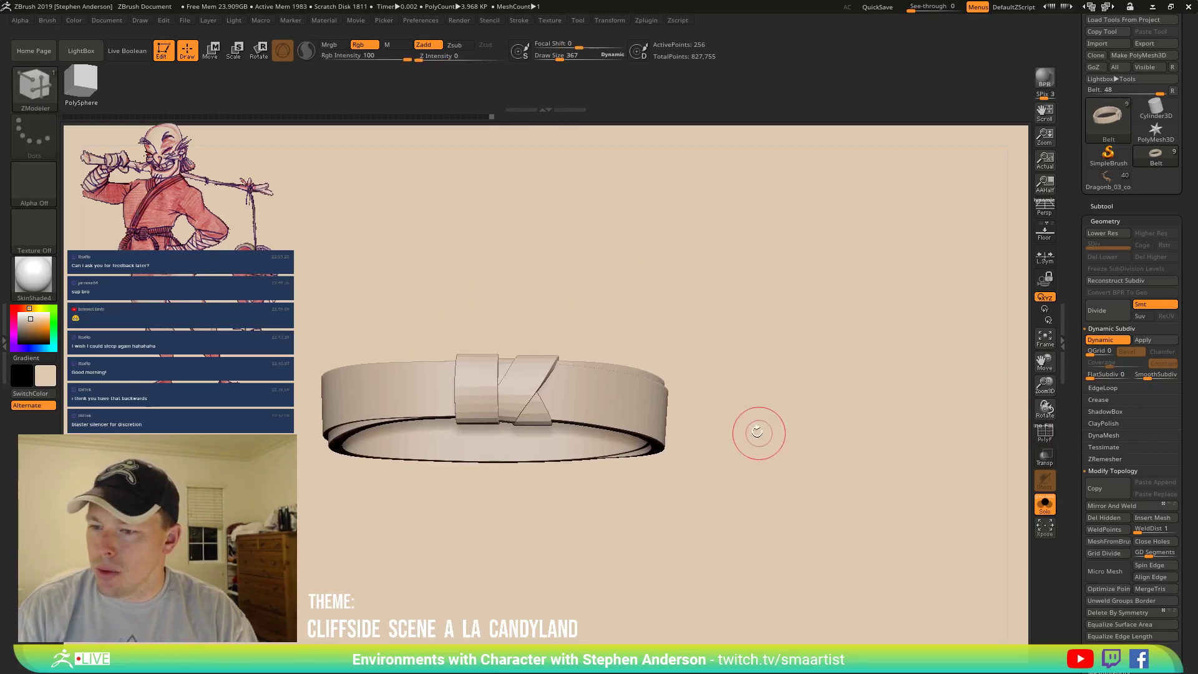
pyautogui.click(1045, 504)
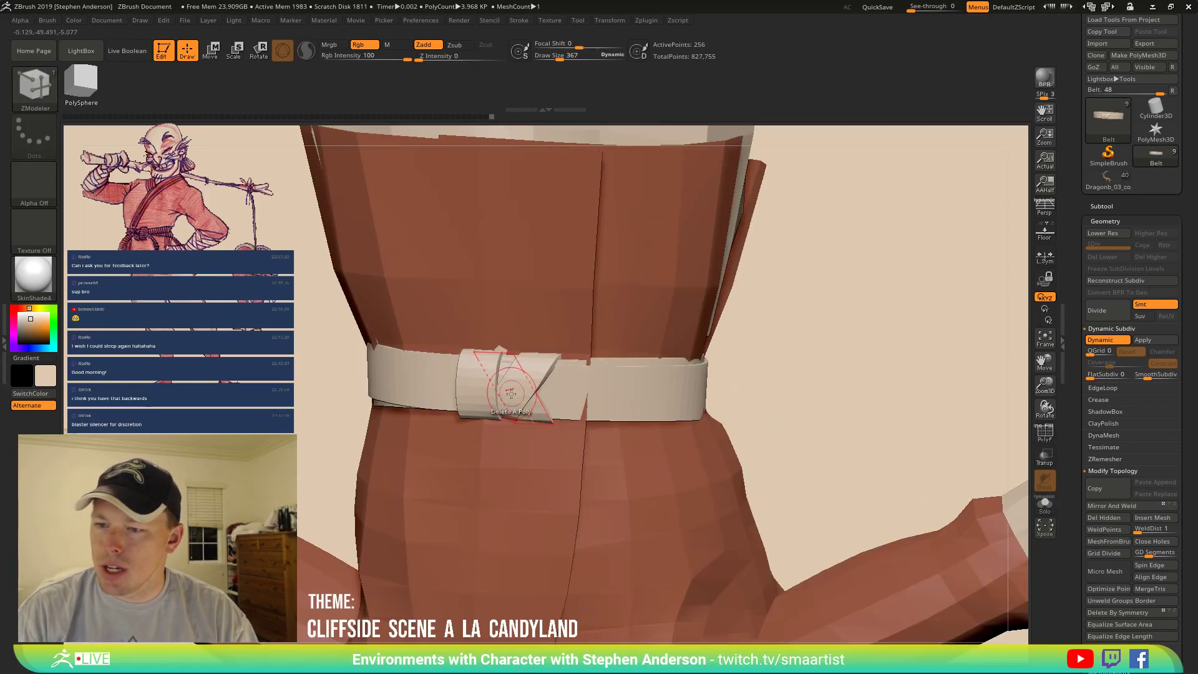
pyautogui.moveTo(524, 385); pyautogui.dragTo(643, 275, button='right')
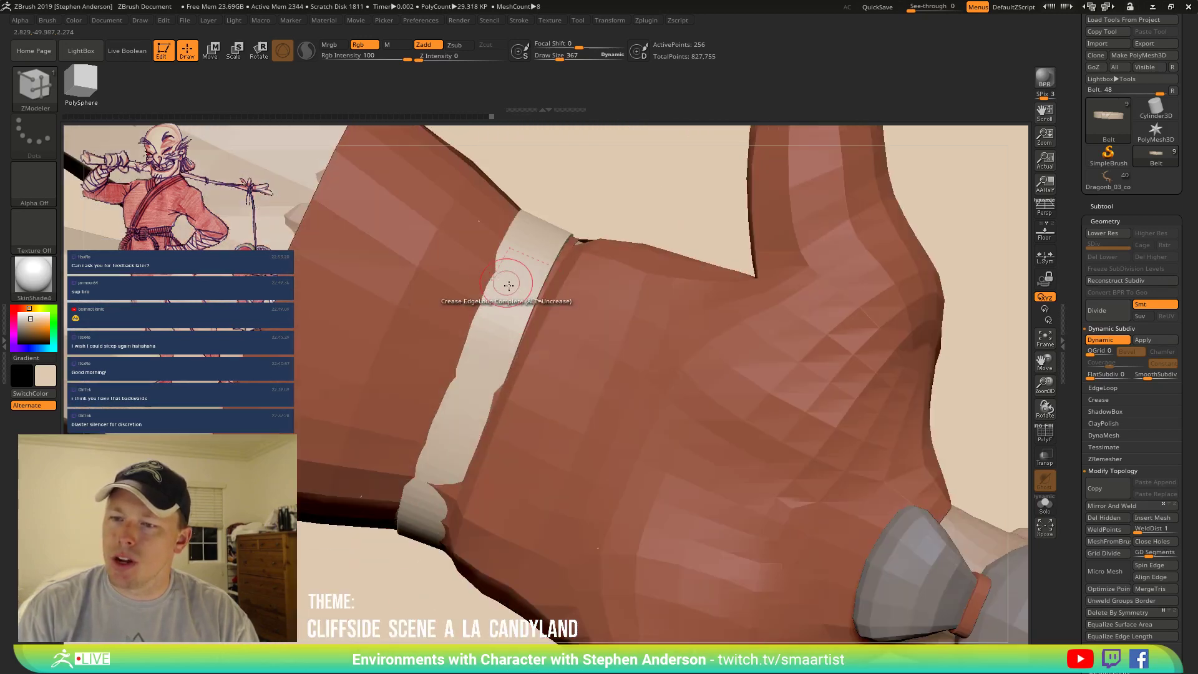
pyautogui.moveTo(508, 279); pyautogui.dragTo(642, 423, button='right')
pyautogui.keyDown('alt'); pyautogui.moveTo(482, 380); pyautogui.dragTo(548, 454, button='right'); pyautogui.keyUp('alt')
pyautogui.moveTo(469, 341)
pyautogui.keyDown('ctrl'); pyautogui.mouseDown(button='right')
pyautogui.moveTo(504, 389)
pyautogui.moveTo(503, 378)
pyautogui.mouseUp(button='right'); pyautogui.keyUp('ctrl')
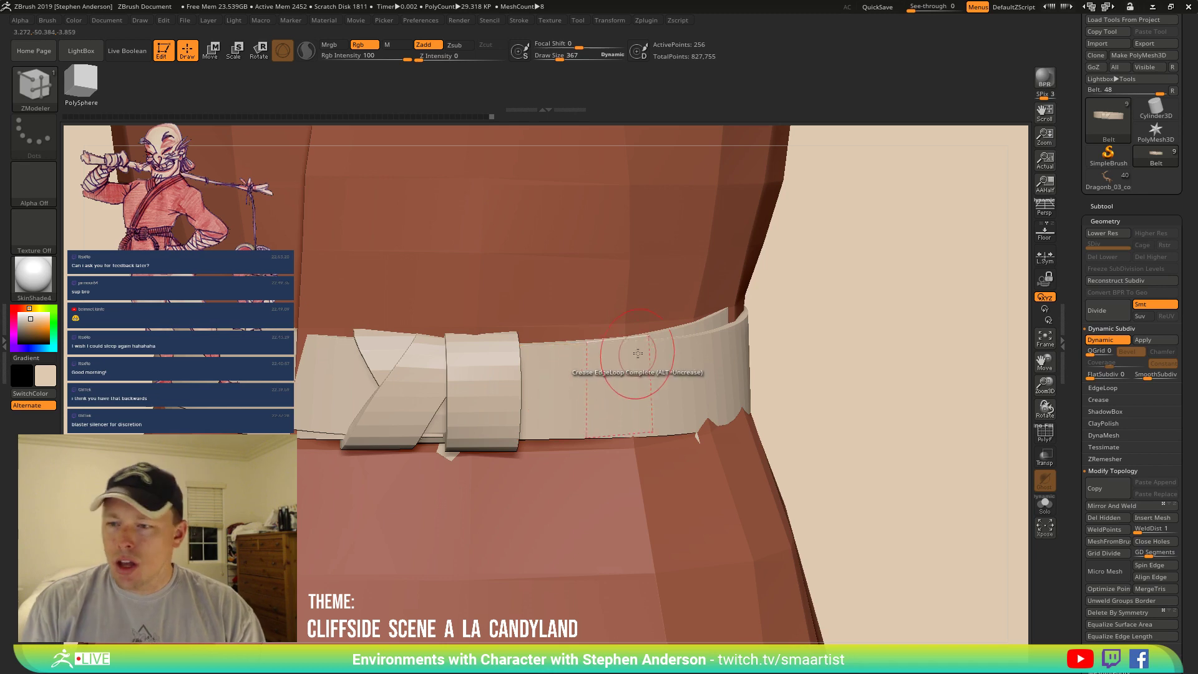
# Mask everything on the belt except its outer band, and select the Move brush with a draw size of 653.
pyautogui.press('w')
pyautogui.keyDown('ctrl'); pyautogui.click(657, 344); pyautogui.keyUp('ctrl')
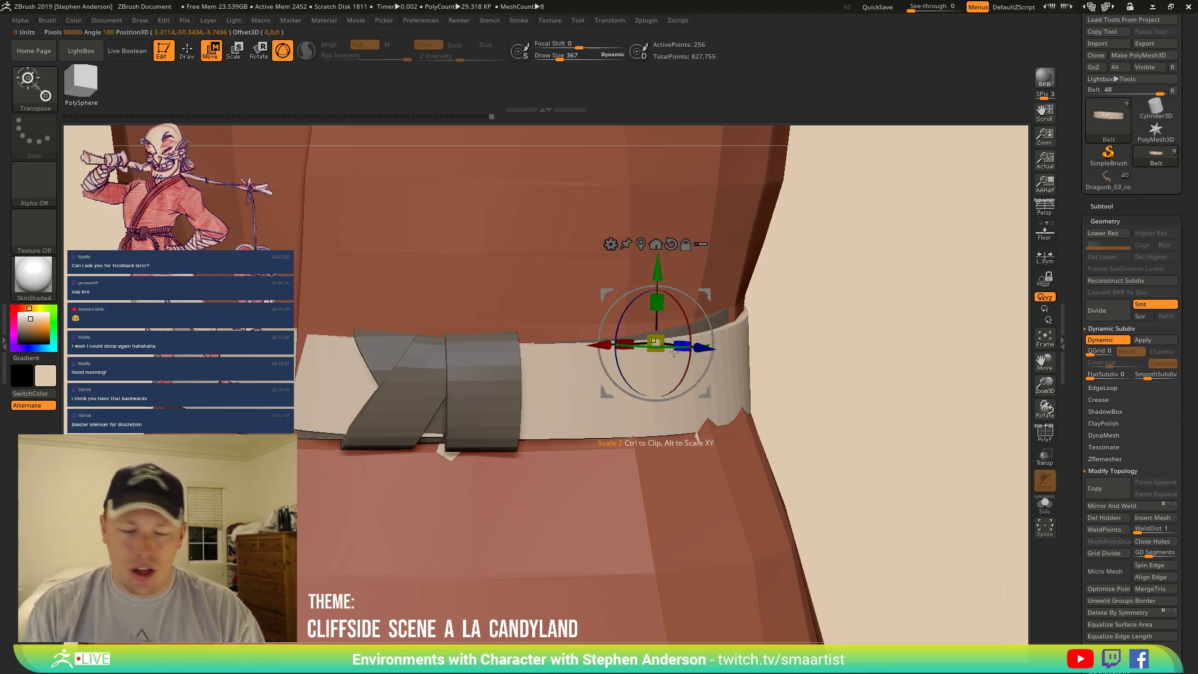
pyautogui.press('q')
pyautogui.press('b')
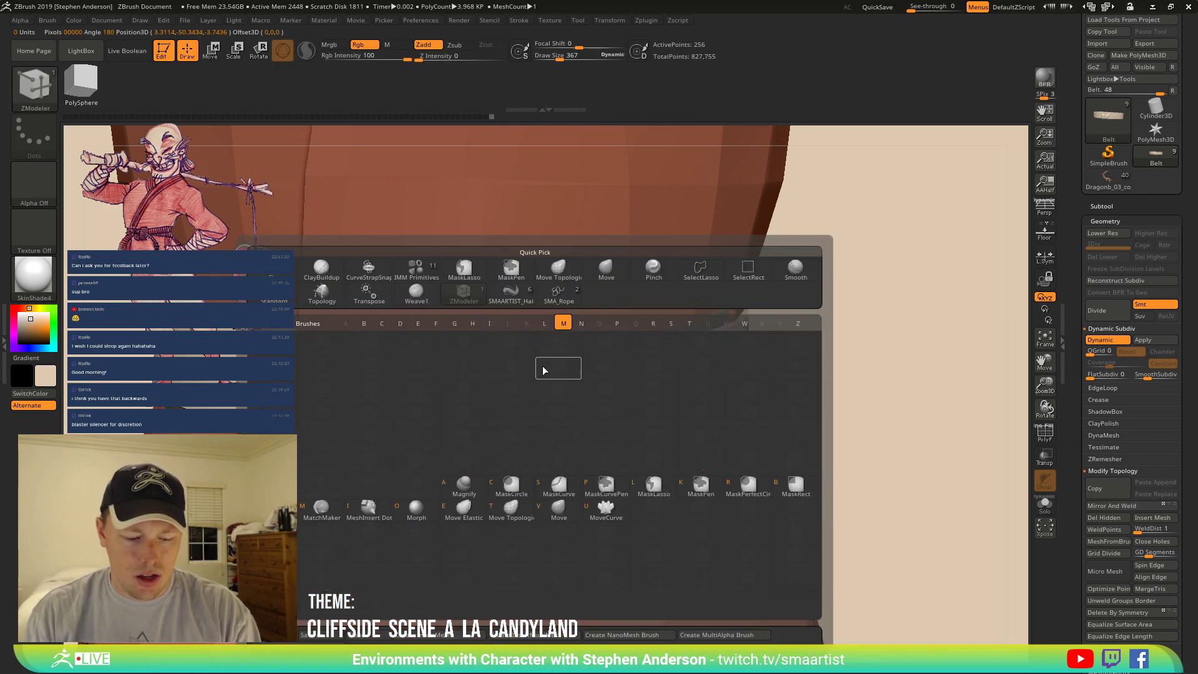
pyautogui.press('m')
pyautogui.press('v')
pyautogui.moveTo(511, 321); pyautogui.dragTo(537, 328)
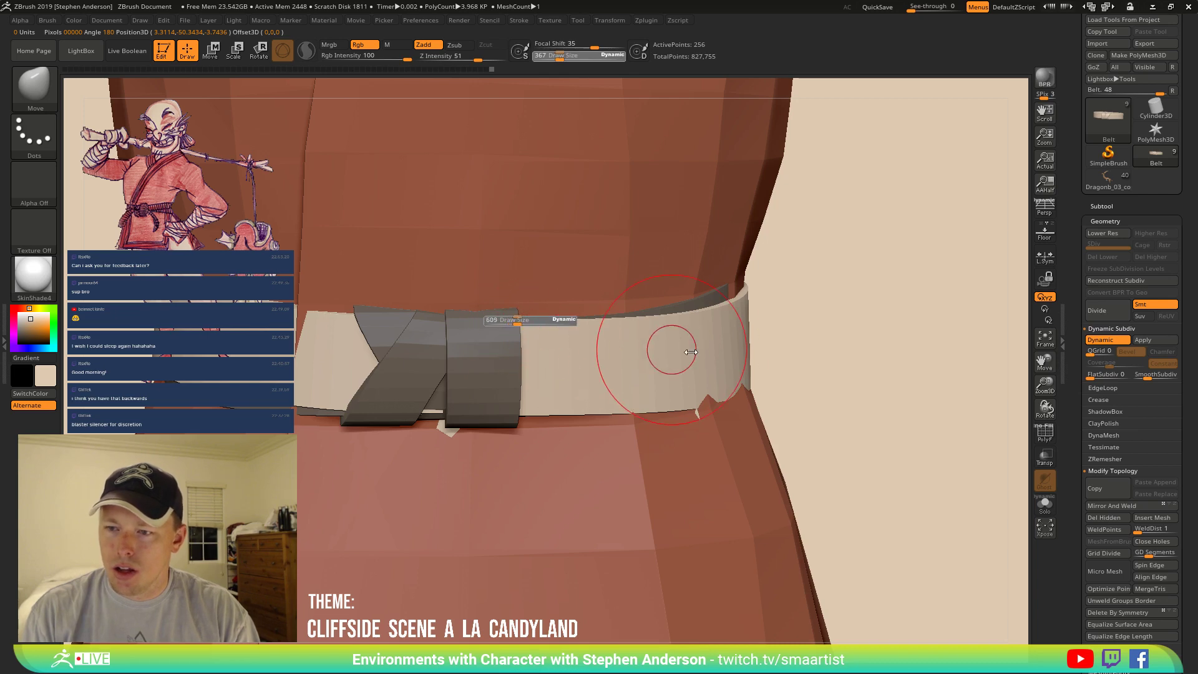
# Set the ZModeler edge action to Insert, turn off the dynamic subdivision preview and show the polyframe.
pyautogui.press('b')
pyautogui.press('z')
pyautogui.press('m')
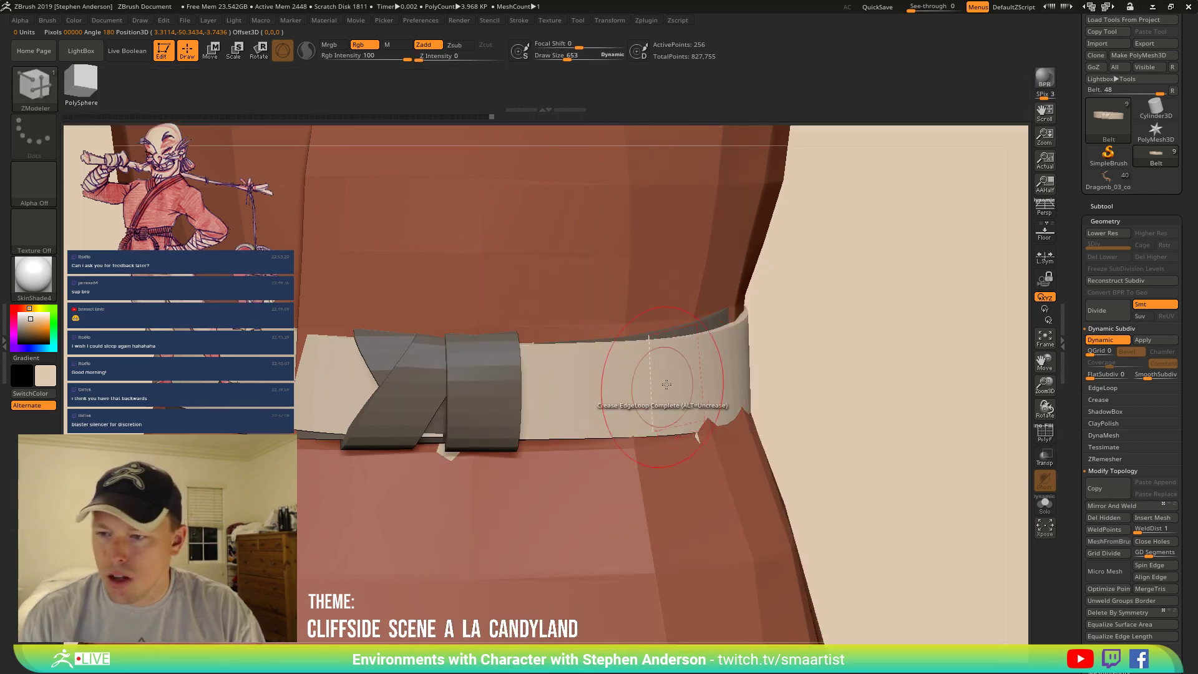
pyautogui.press('space')
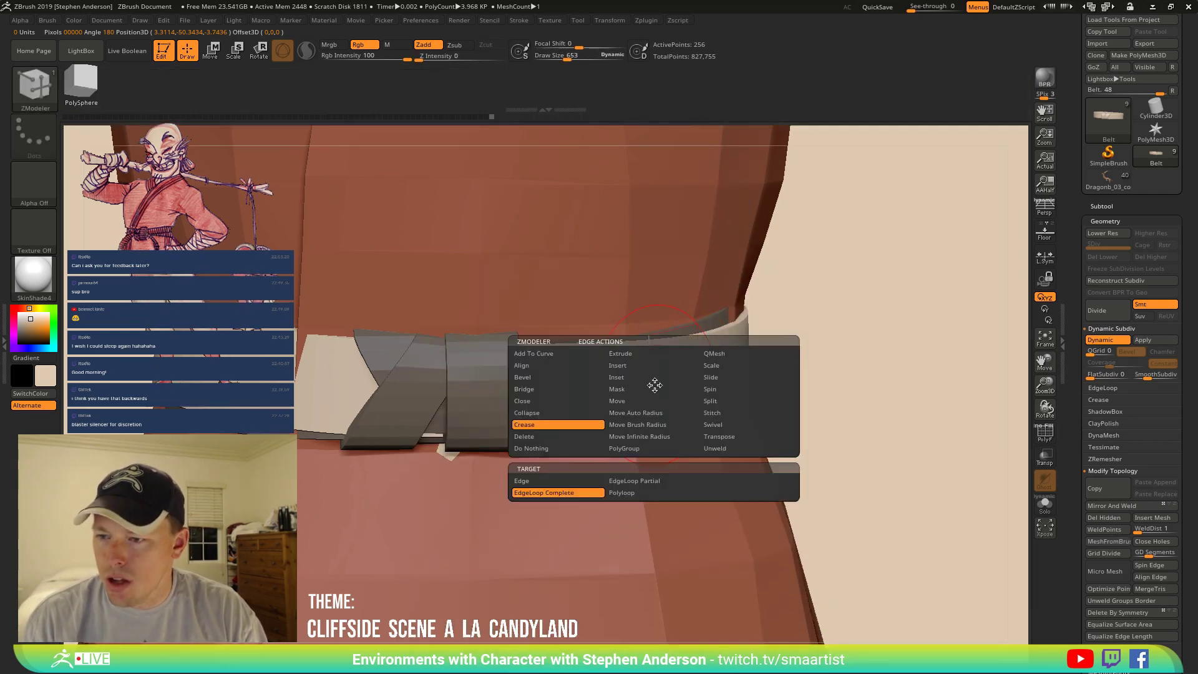
pyautogui.click(648, 368)
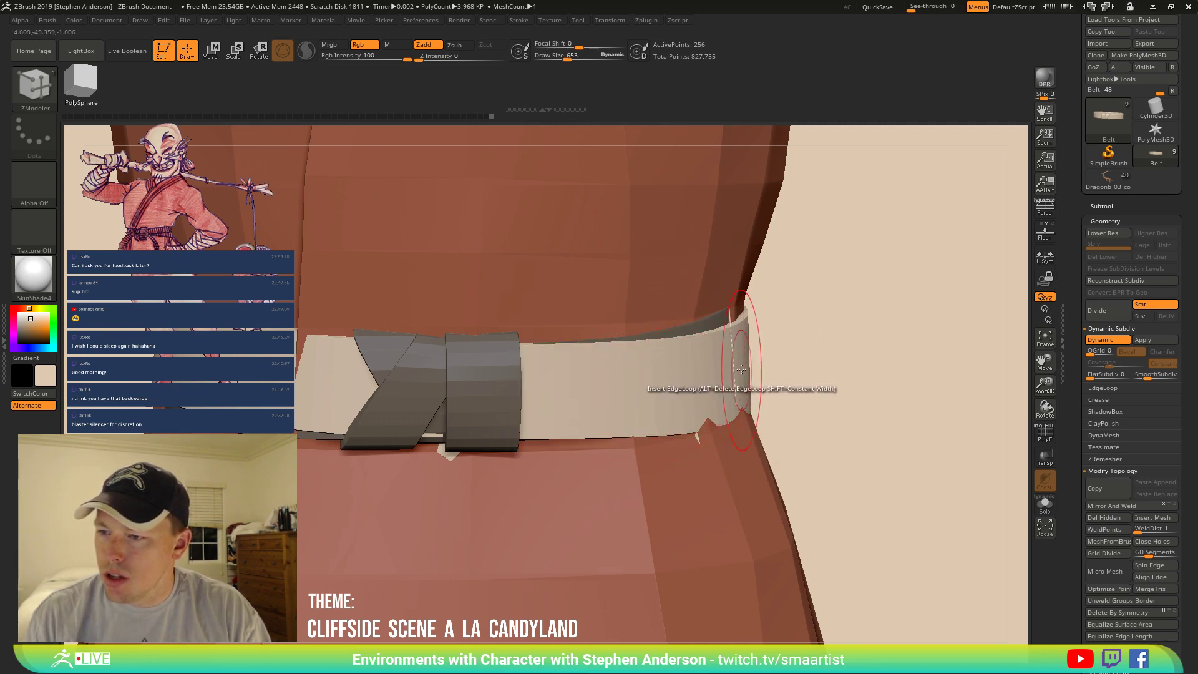
pyautogui.press('shift')
pyautogui.hotkey('shift', 'd')
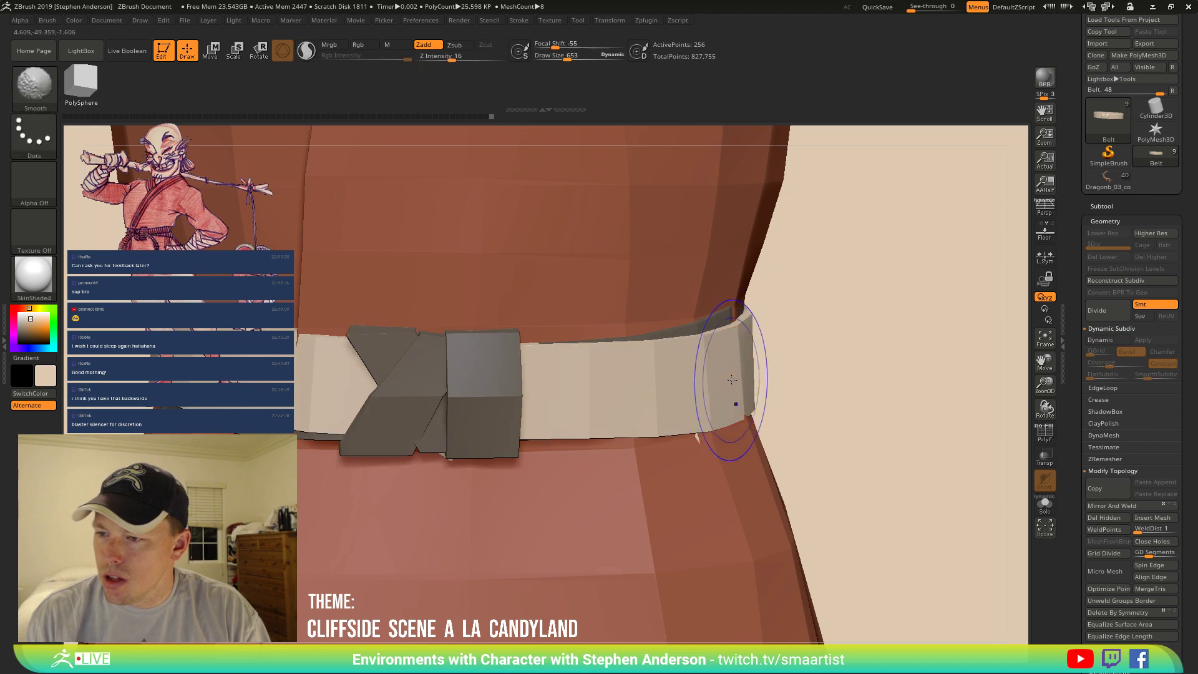
pyautogui.hotkey('shift', 'f')
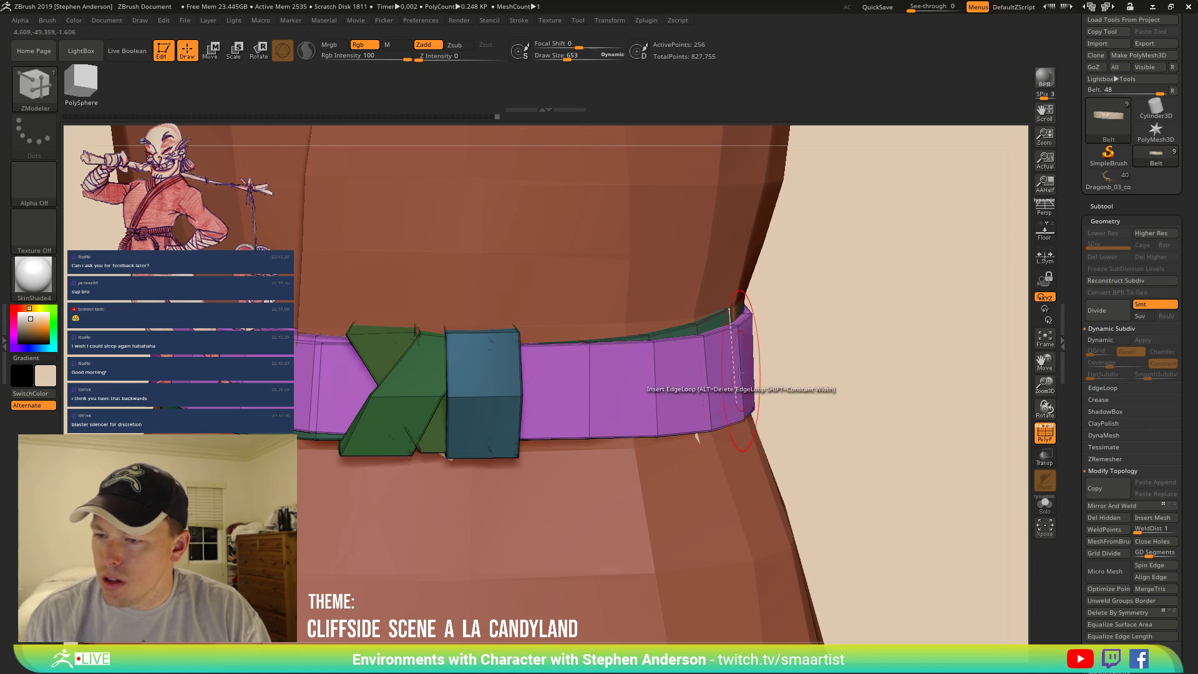
# Insert three evenly spaced edge loops lengthwise along the purple outer band beside the knot.
pyautogui.moveTo(739, 373); pyautogui.dragTo(719, 374, button='right')
pyautogui.moveTo(569, 368); pyautogui.dragTo(597, 394, button='right')
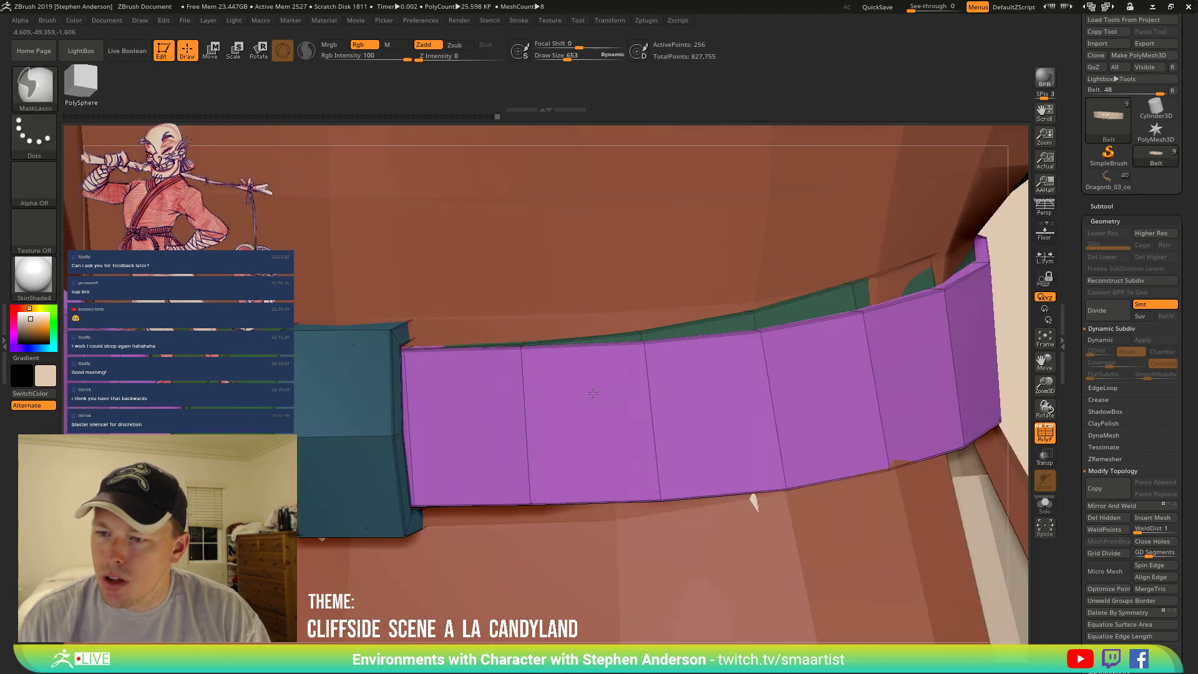
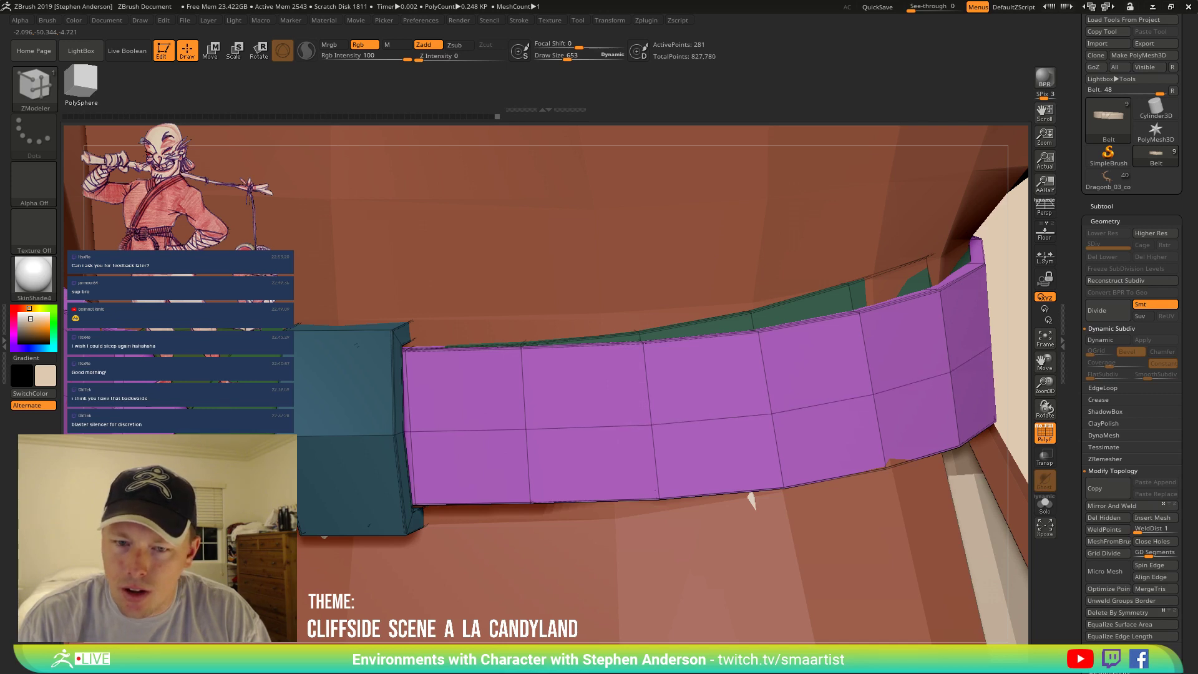
pyautogui.moveTo(650, 397); pyautogui.dragTo(648, 391)
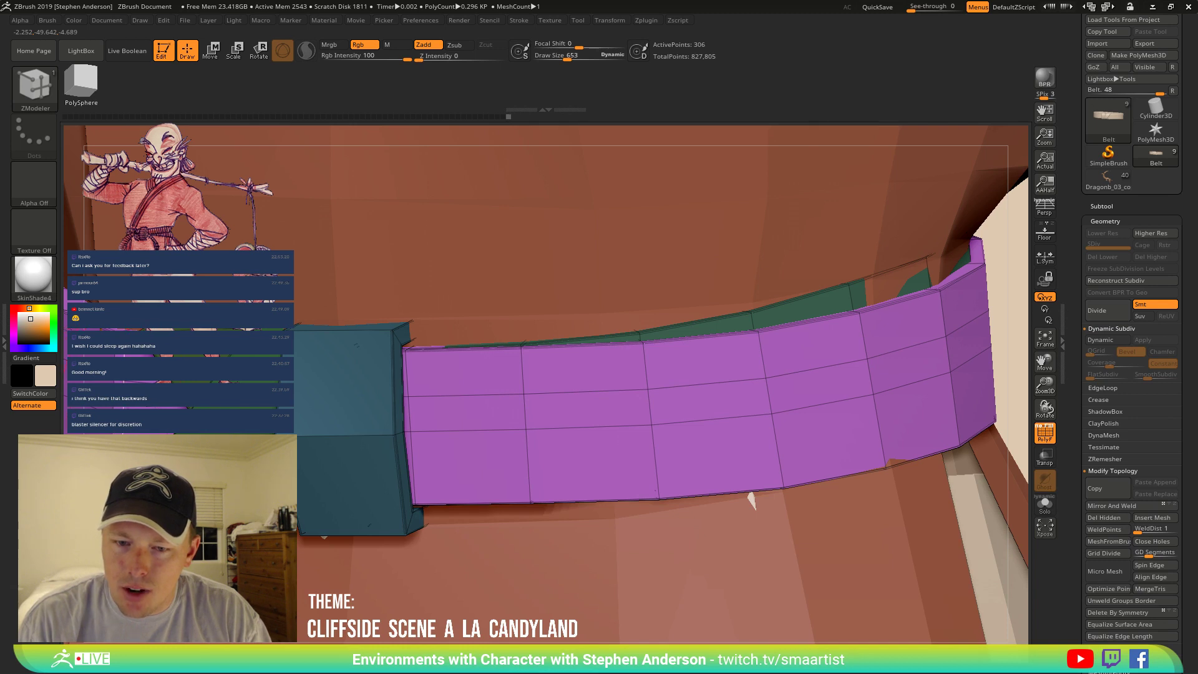
pyautogui.press('ctrl')
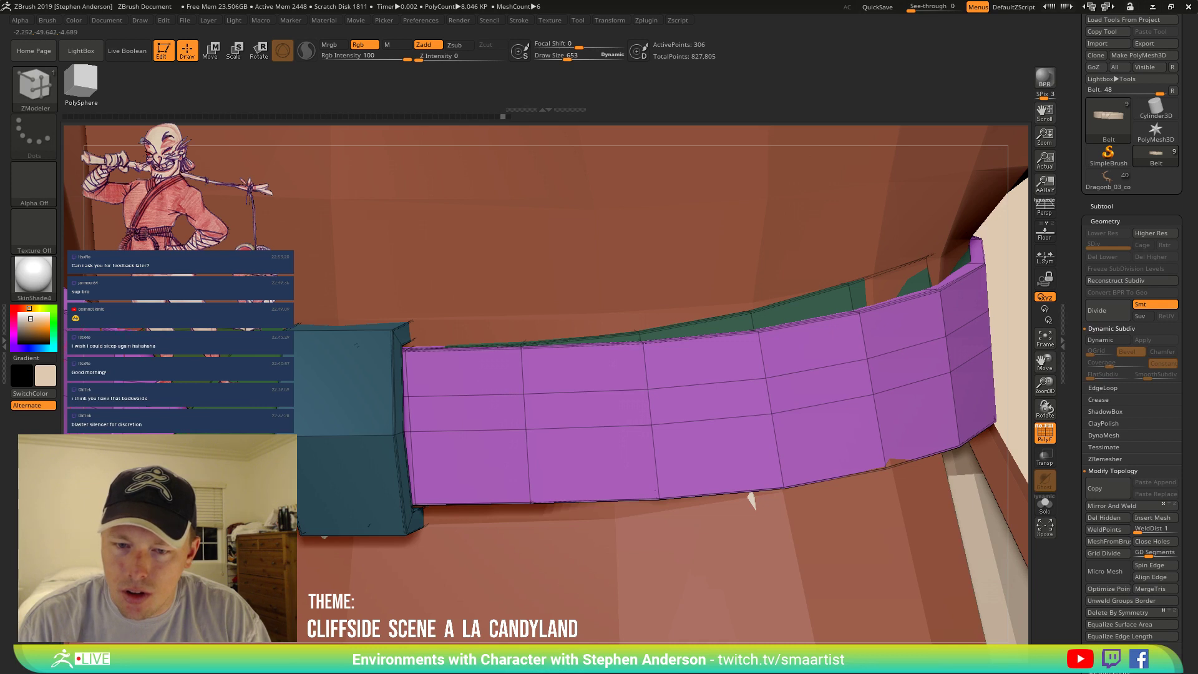
pyautogui.click(751, 496)
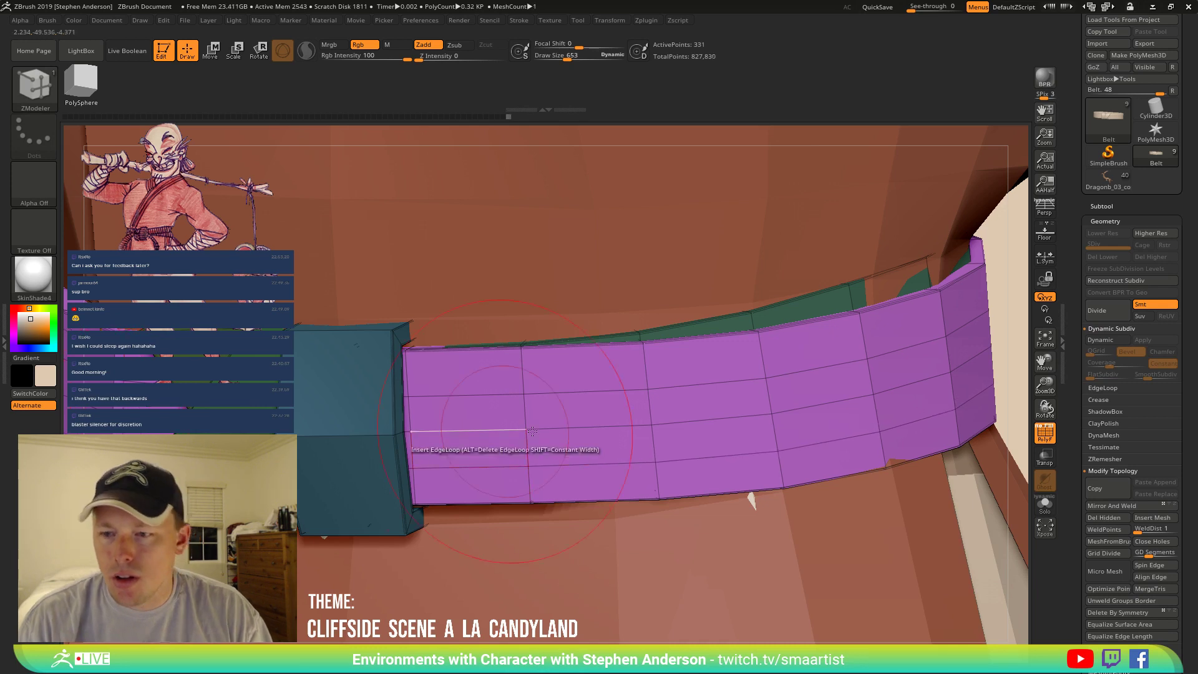
# Taper the purple band's end where it enters the blue knot loop, using the Move brush.
pyautogui.press('b')
pyautogui.press('m')
pyautogui.press('v')
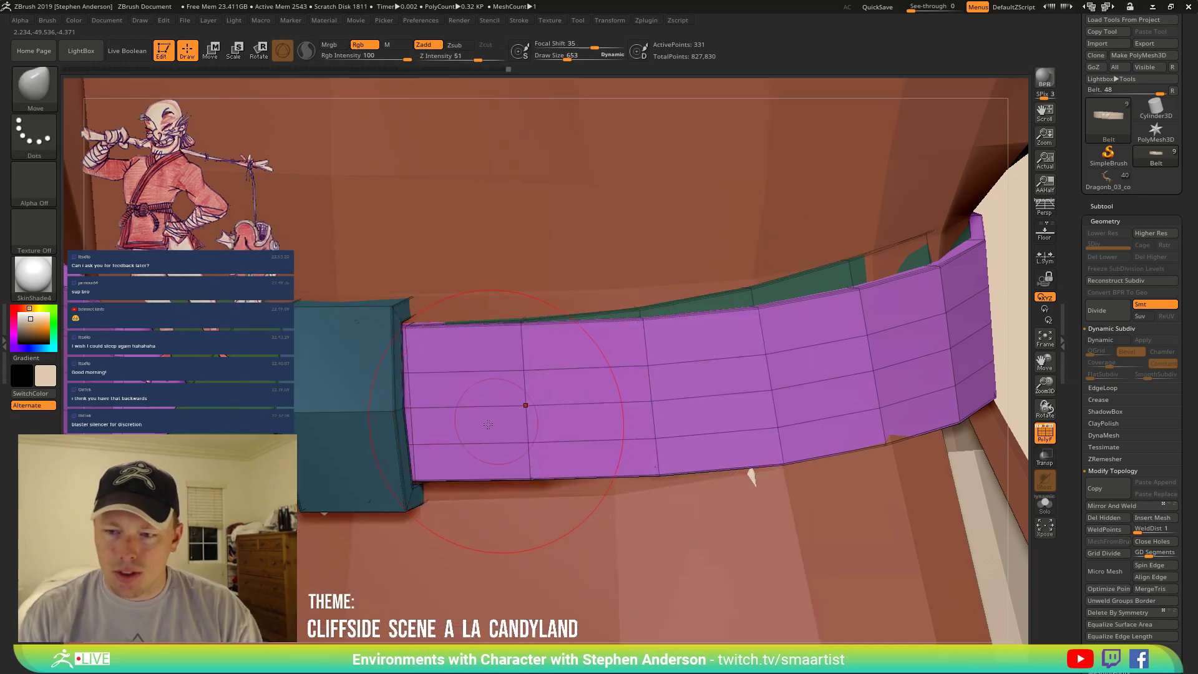
pyautogui.moveTo(470, 425); pyautogui.dragTo(465, 427, button='right')
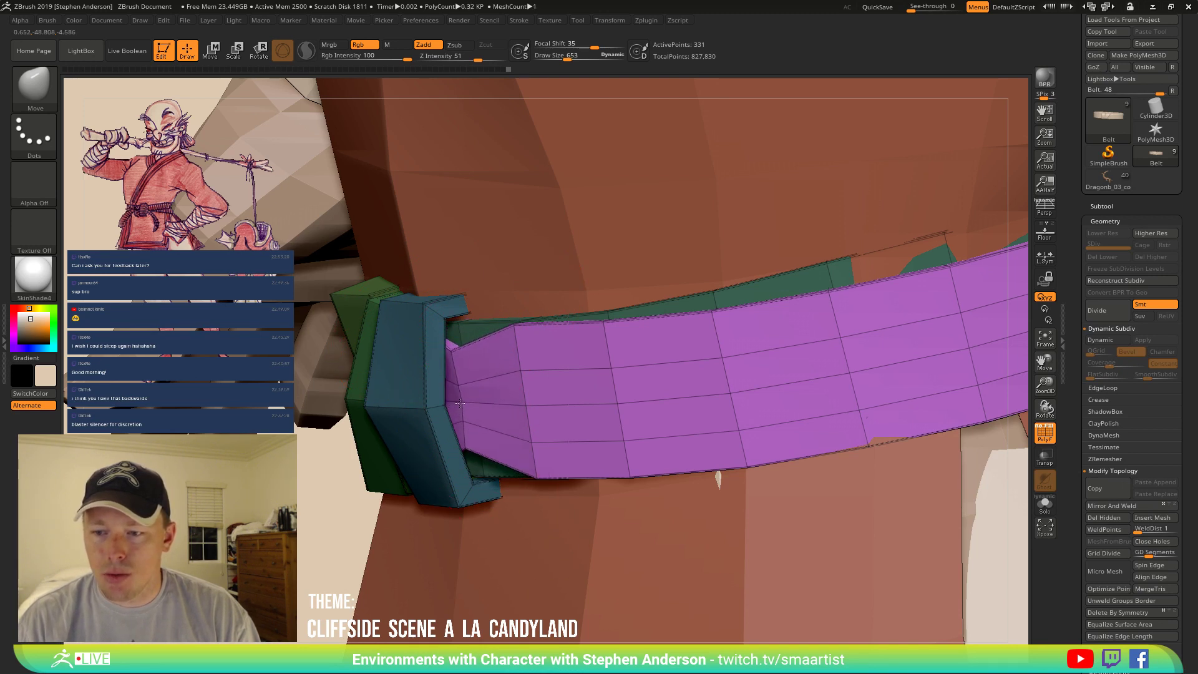
# Push the middle of the purple band inward beside the blue knot loop to form a fold, adjusting the Move brush's draw size.
pyautogui.moveTo(465, 403)
pyautogui.mouseDown()
pyautogui.moveTo(451, 406)
pyautogui.moveTo(485, 391)
pyautogui.moveTo(501, 427)
pyautogui.mouseUp()
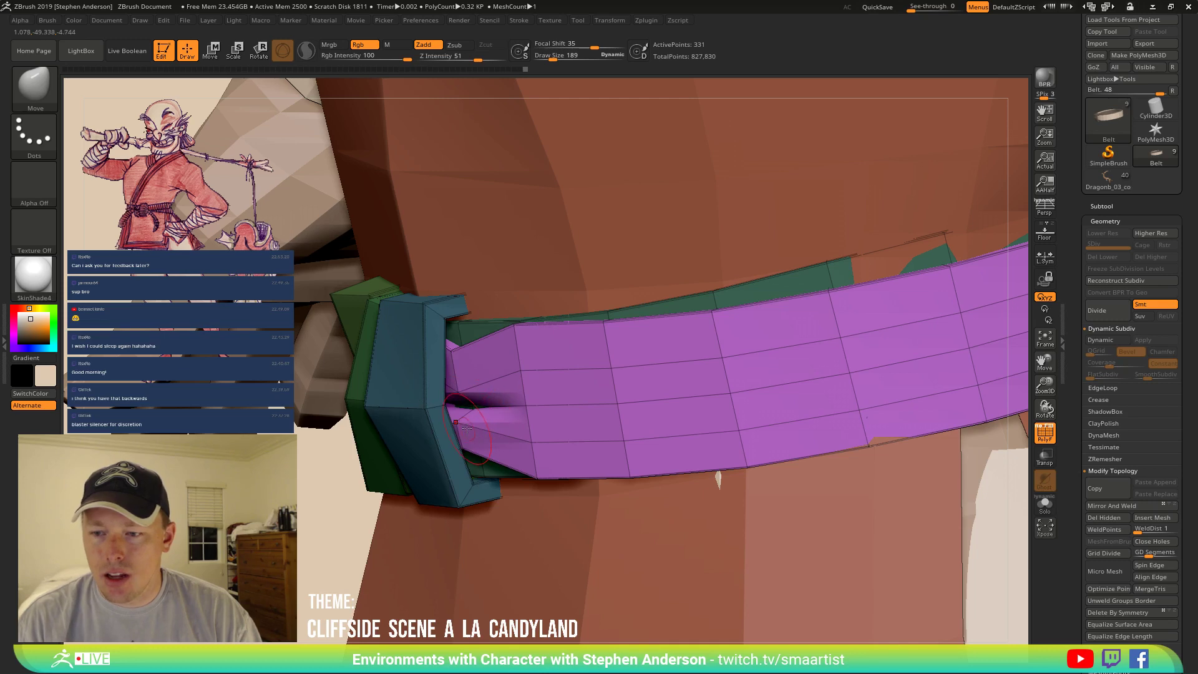
pyautogui.moveTo(485, 361); pyautogui.dragTo(475, 382, button='right')
pyautogui.press('s')
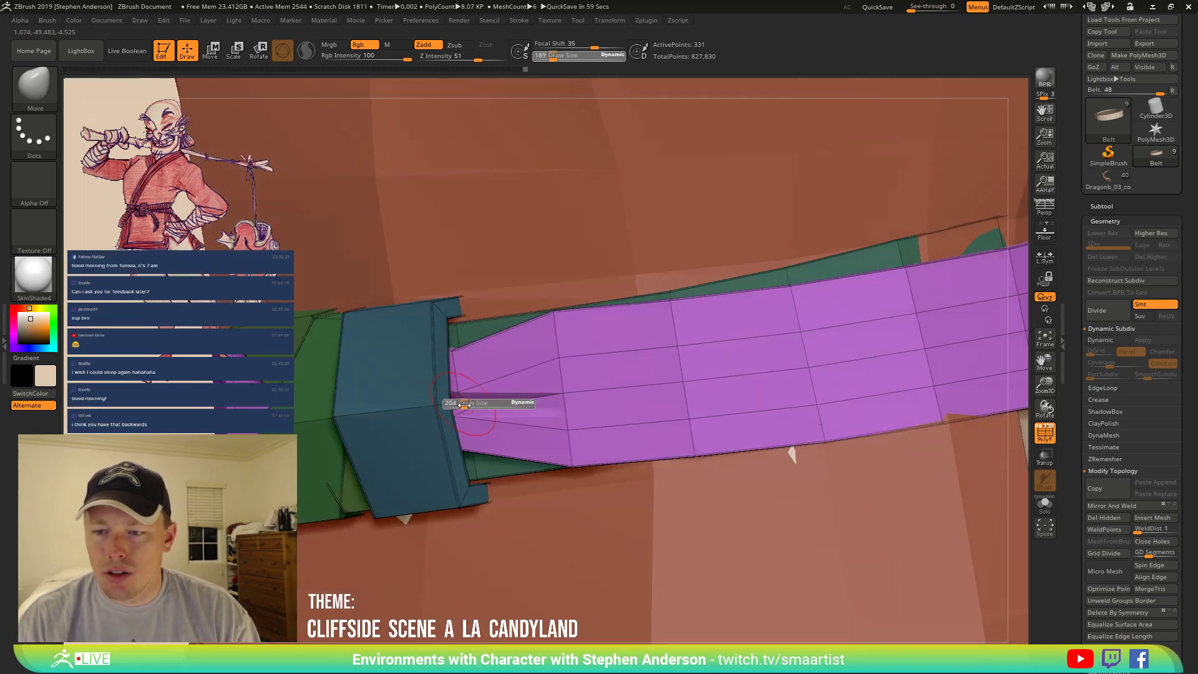
pyautogui.moveTo(481, 408); pyautogui.dragTo(482, 407)
pyautogui.moveTo(456, 397); pyautogui.dragTo(445, 386)
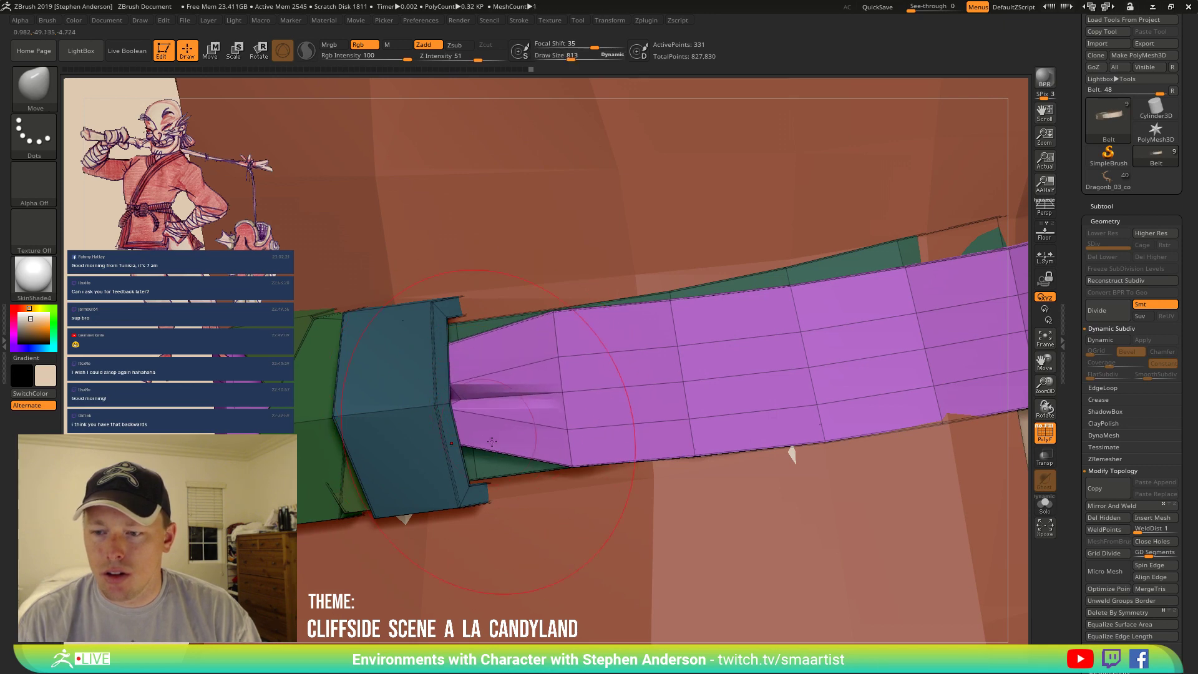
# Mask all but the belt's teal inner band and taper its end beside the blue knot loop with the Move brush.
pyautogui.press('w')
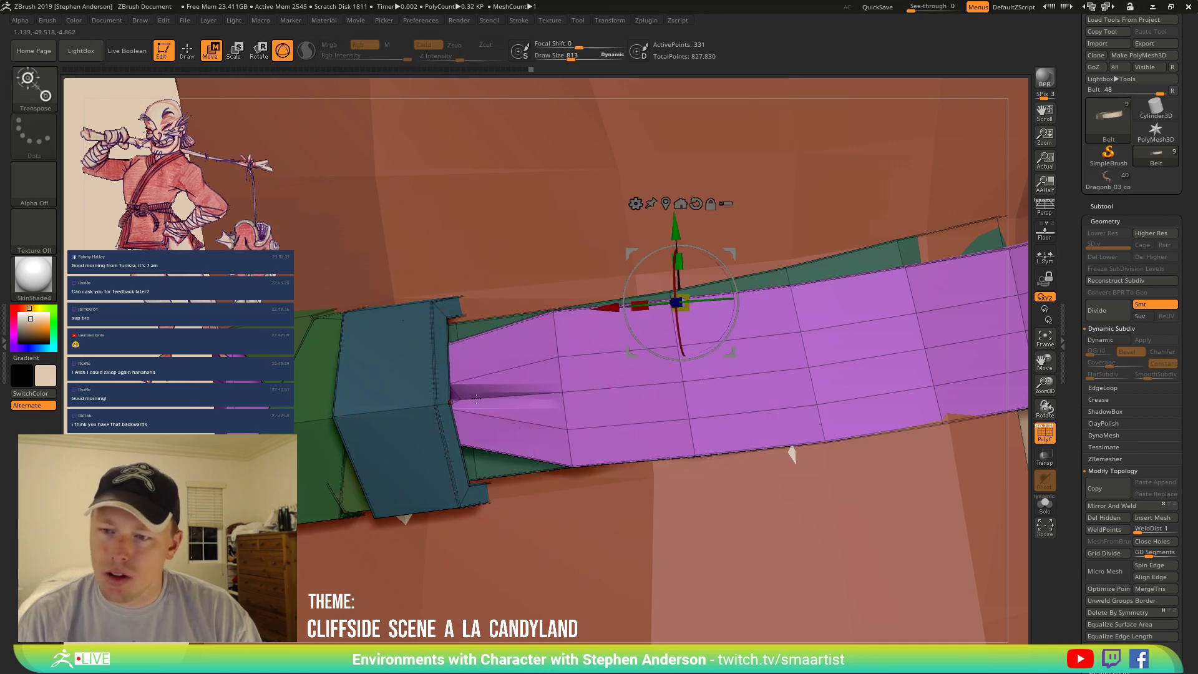
pyautogui.keyDown('alt'); pyautogui.click(456, 323); pyautogui.keyUp('alt')
pyautogui.press('v')
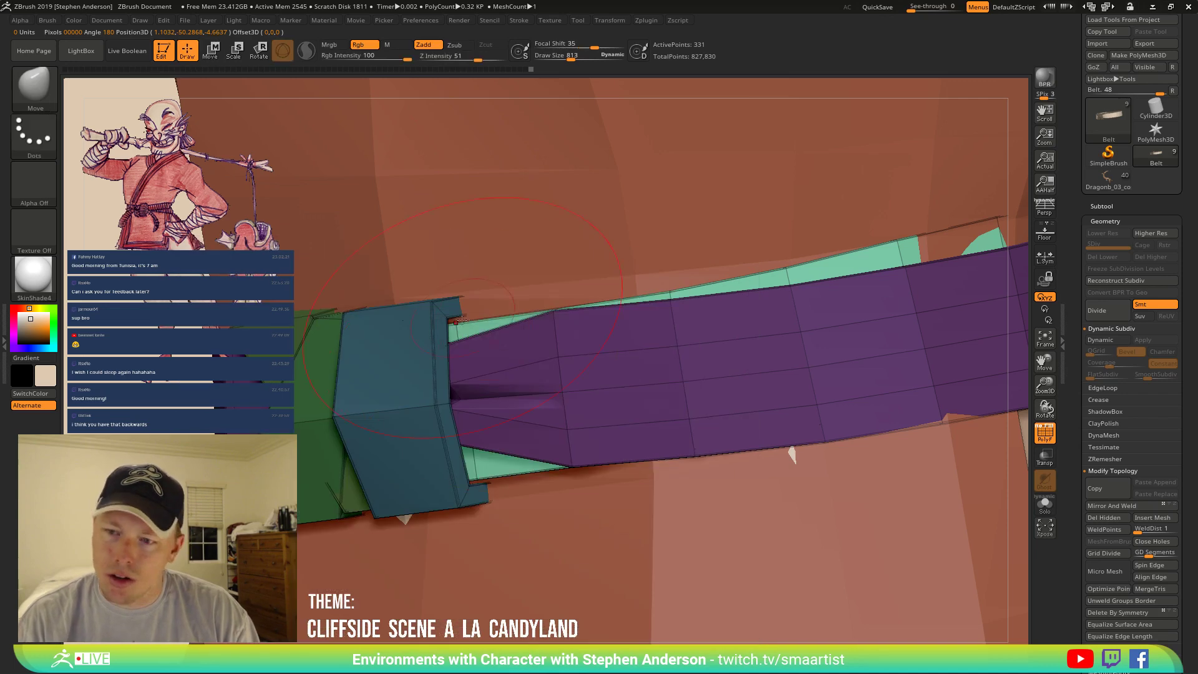
pyautogui.moveTo(477, 465); pyautogui.dragTo(448, 399)
# Mask all but the blue knot loop and narrow its side facing the tapered bands with the Move brush.
pyautogui.press('w')
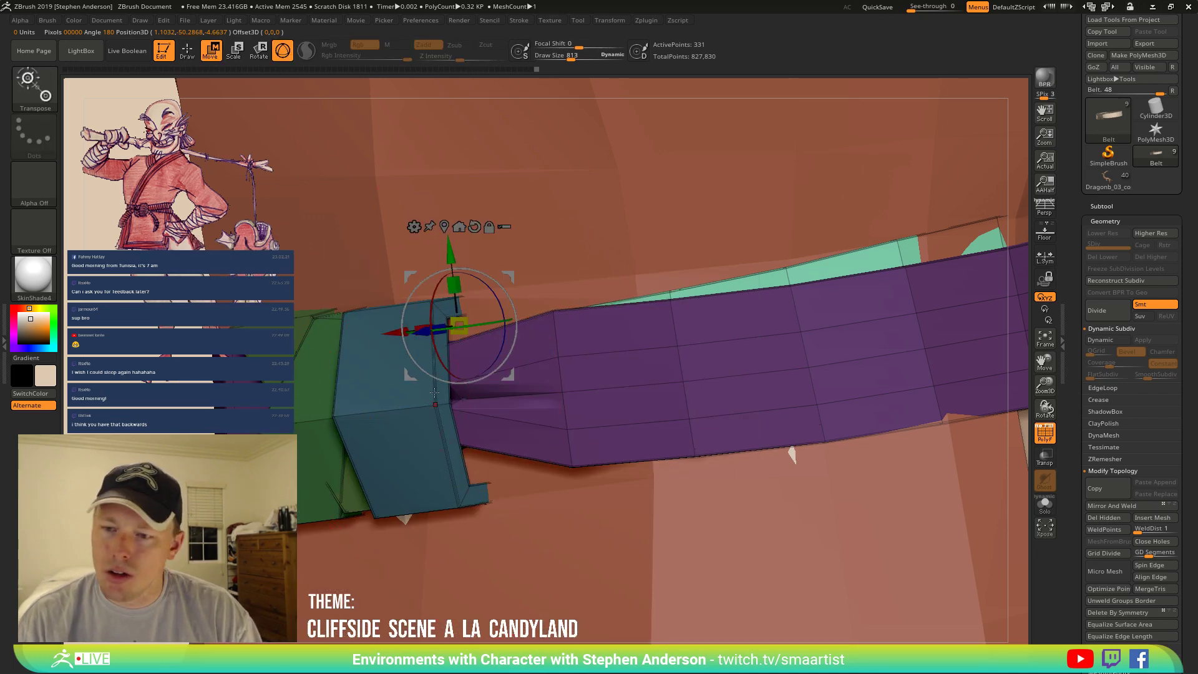
pyautogui.keyDown('ctrl'); pyautogui.click(432, 404); pyautogui.keyUp('ctrl')
pyautogui.press('q')
pyautogui.press('b')
pyautogui.press('m')
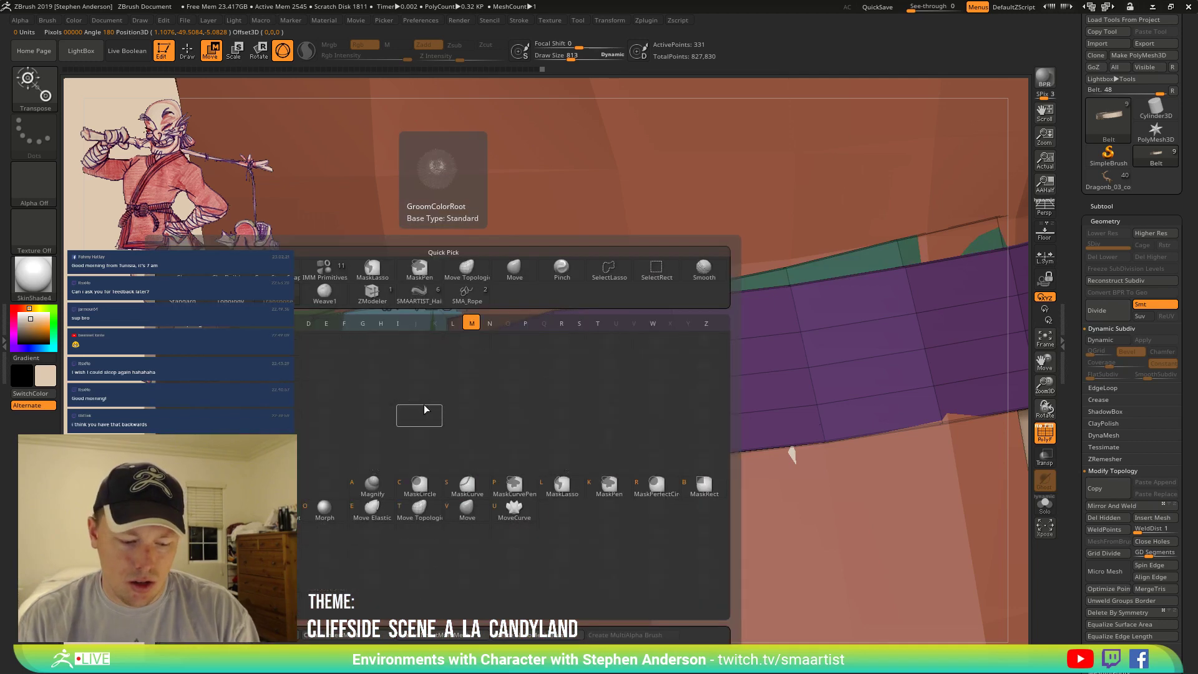
pyautogui.press('v')
pyautogui.moveTo(450, 374); pyautogui.dragTo(436, 374, button='right')
pyautogui.moveTo(442, 312); pyautogui.dragTo(457, 356)
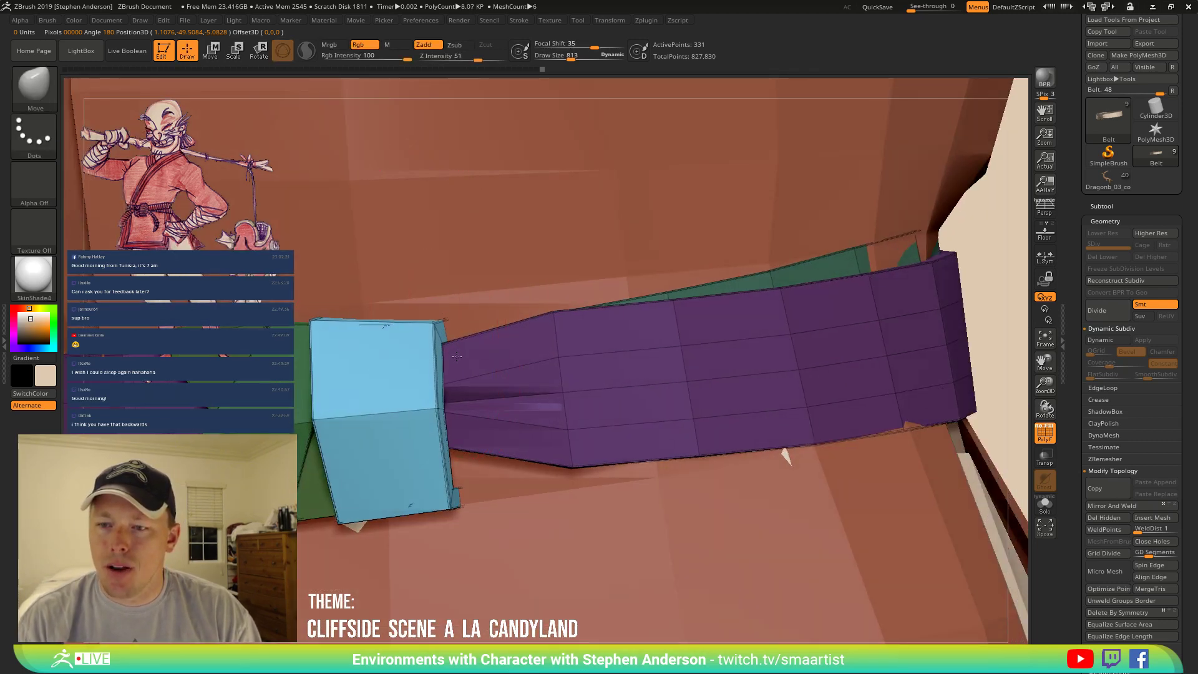
pyautogui.moveTo(457, 506); pyautogui.dragTo(457, 422)
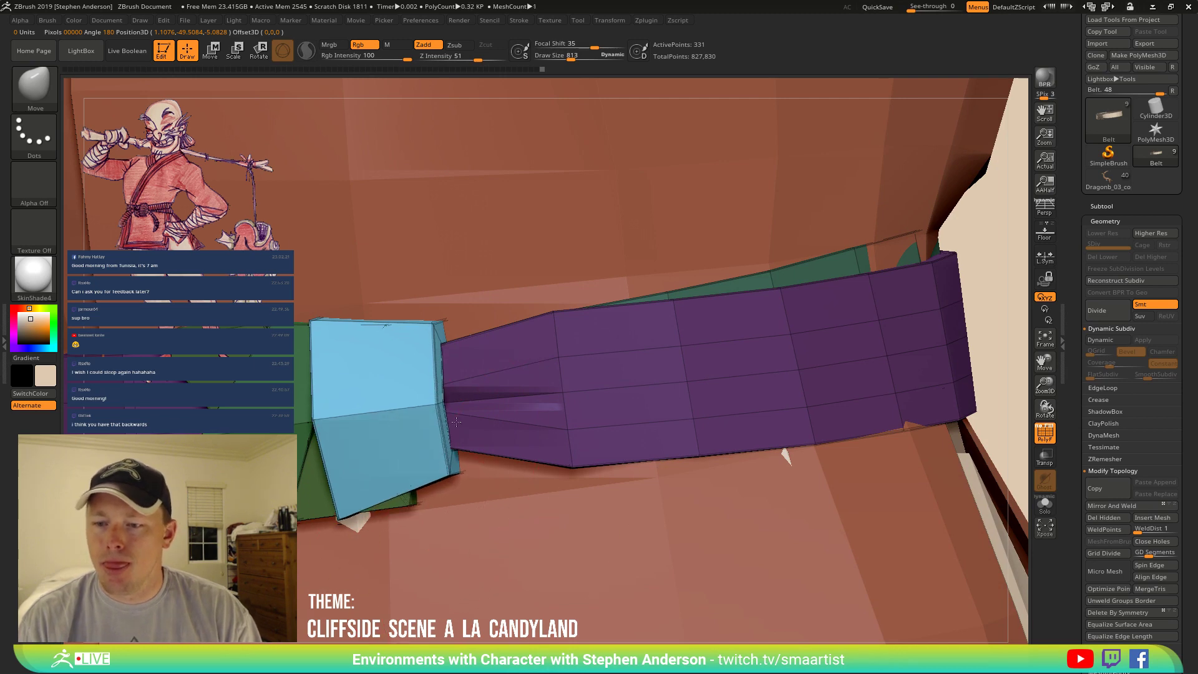
pyautogui.moveTo(414, 424)
pyautogui.mouseDown(button='right')
pyautogui.moveTo(403, 424)
pyautogui.moveTo(493, 439)
pyautogui.mouseUp(button='right')
pyautogui.moveTo(545, 466); pyautogui.dragTo(556, 470, button='right')
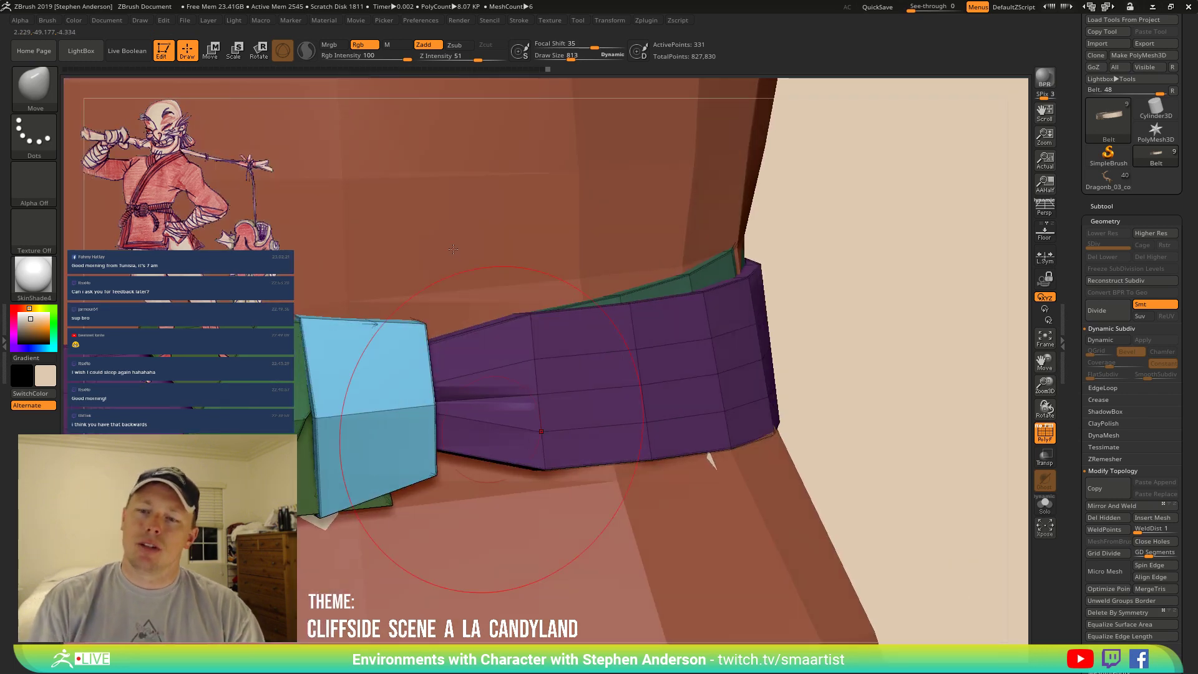
# Turn off the polyframe and examine the belt knot's shape against the whole torso.
pyautogui.hotkey('shift', 'f')
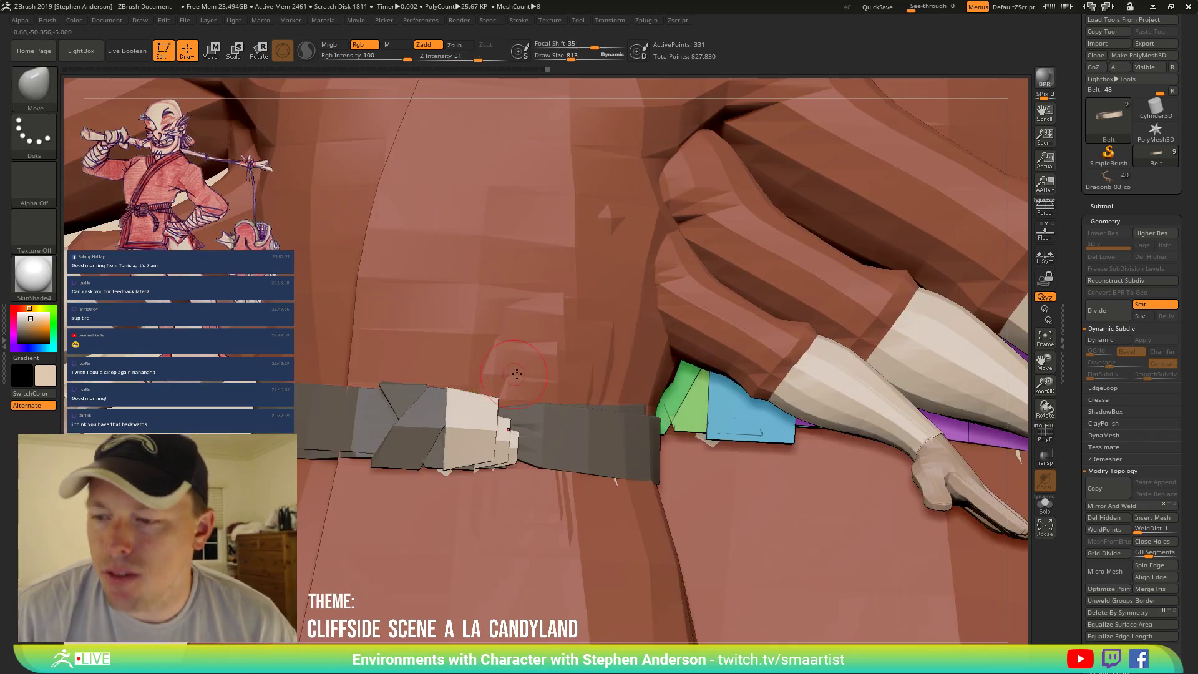
pyautogui.press('ctrl')
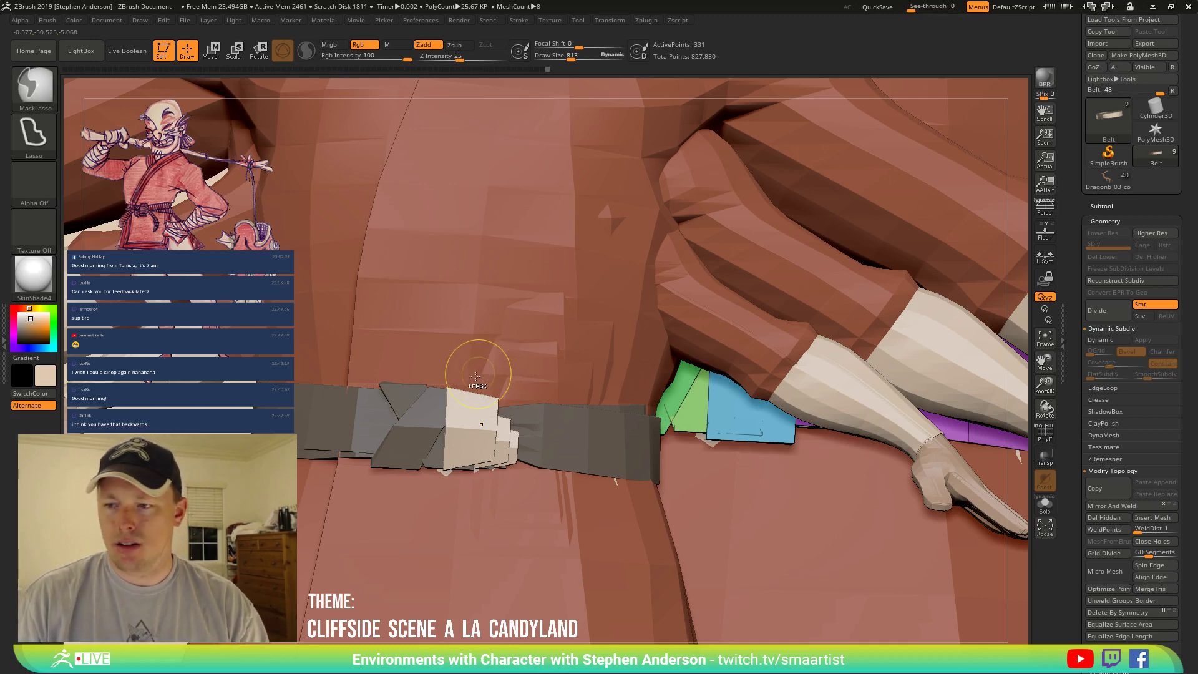
pyautogui.hotkey('ctrl', 'n')
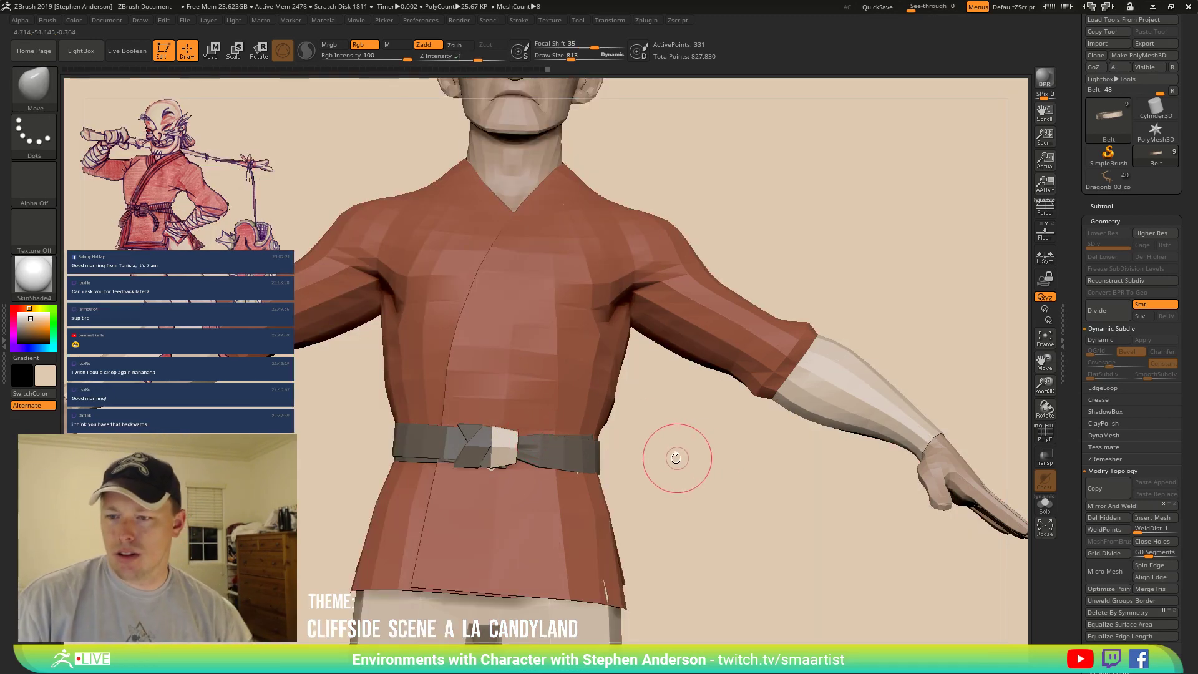
pyautogui.moveTo(677, 457)
pyautogui.mouseDown()
pyautogui.moveTo(693, 465)
pyautogui.moveTo(677, 479)
pyautogui.moveTo(643, 471)
pyautogui.mouseUp()
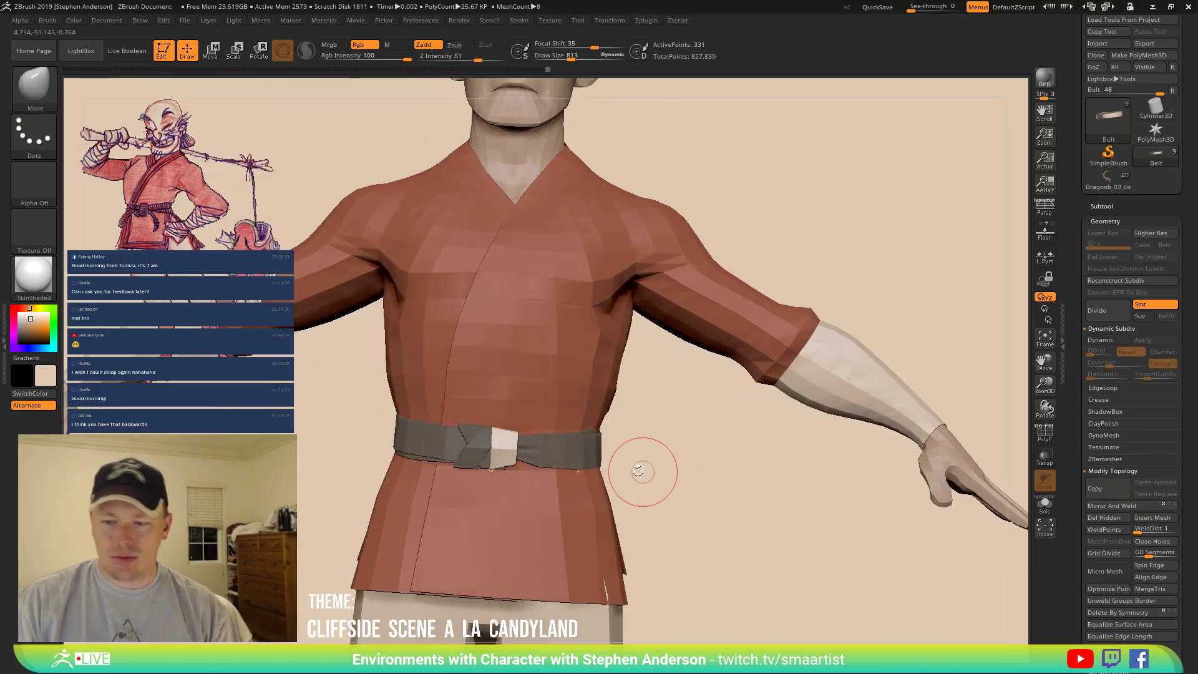
pyautogui.keyDown('ctrl'); pyautogui.moveTo(503, 442); pyautogui.dragTo(494, 515, button='right'); pyautogui.keyUp('ctrl')
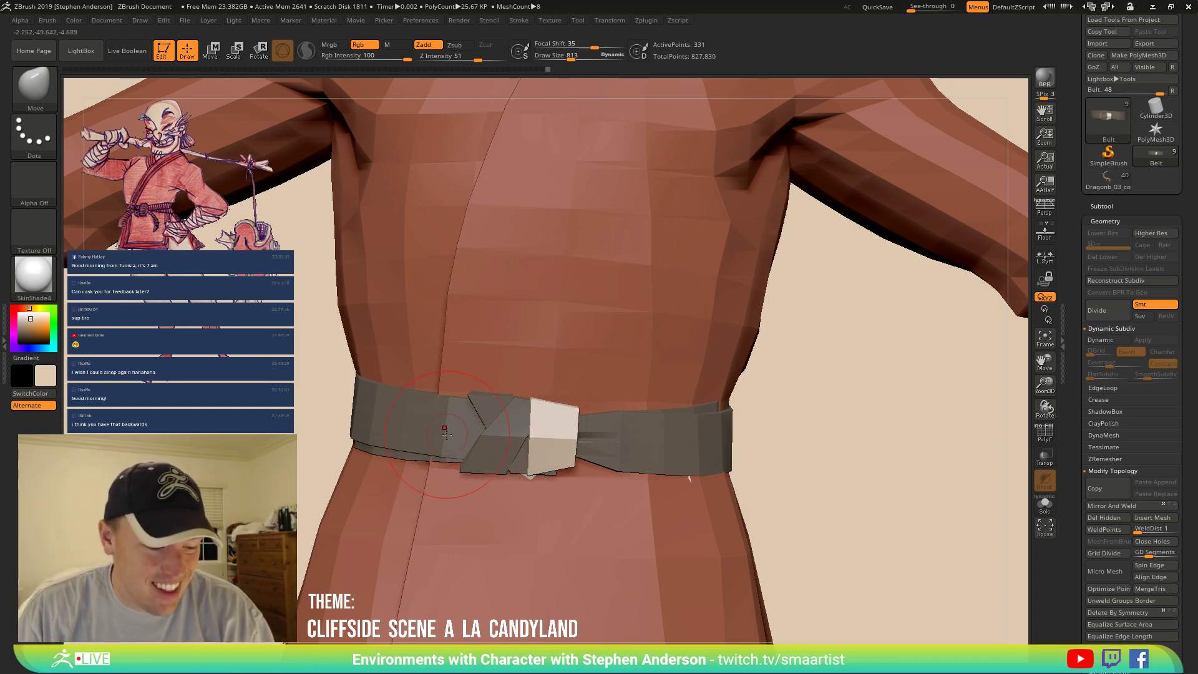
# Mask all but the outer band and taper its end on the knot's opposite side with the Move brush.
pyautogui.press('w')
pyautogui.keyDown('ctrl'); pyautogui.click(447, 454); pyautogui.keyUp('ctrl')
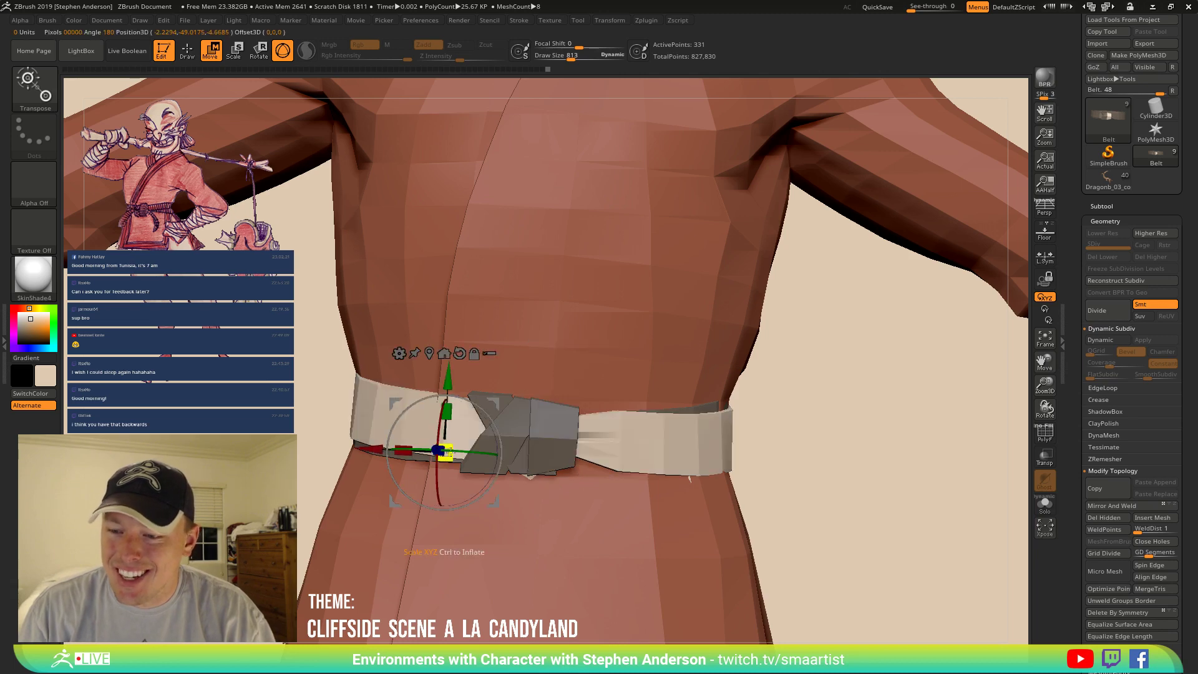
pyautogui.press('b')
pyautogui.press('m')
pyautogui.press('v')
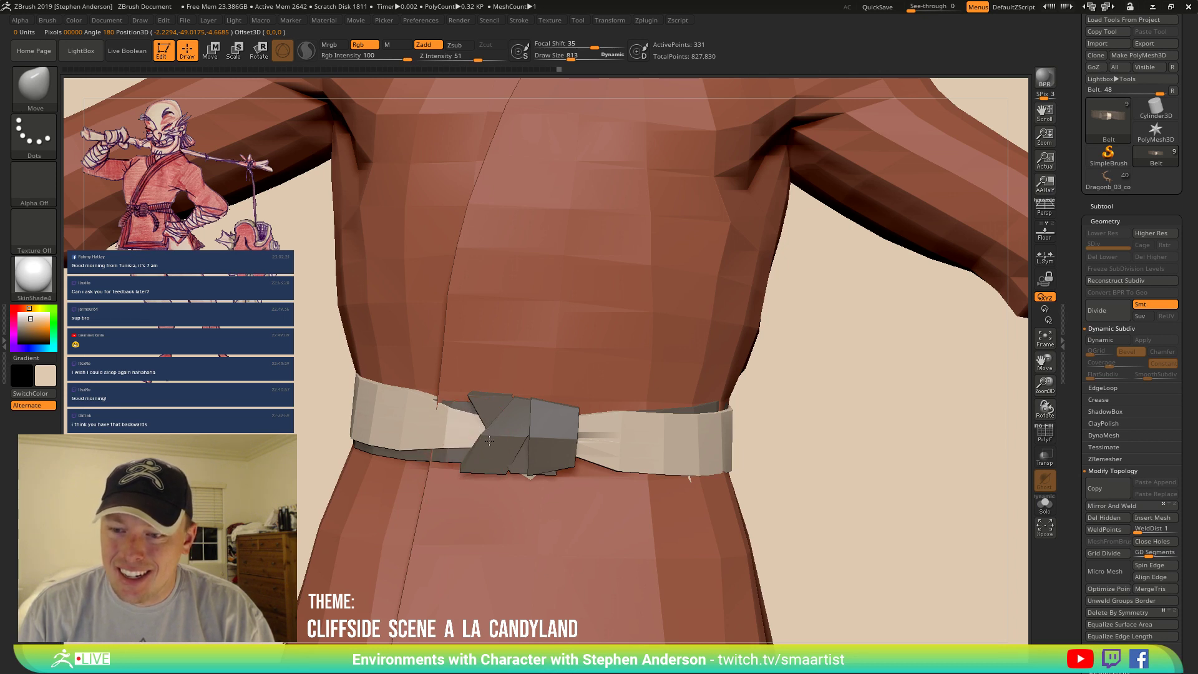
# Mask all but the inner band and taper its end behind the outer band on that same side of the knot.
pyautogui.press('w')
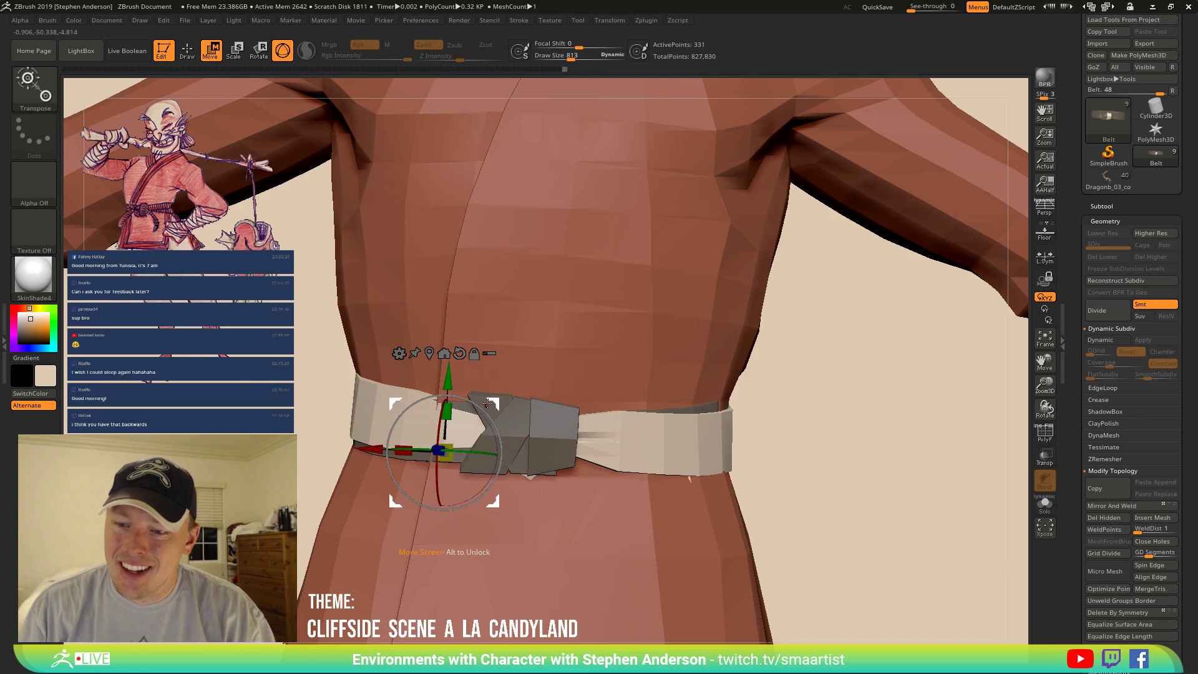
pyautogui.keyDown('alt'); pyautogui.moveTo(504, 399); pyautogui.dragTo(622, 310); pyautogui.keyUp('alt')
pyautogui.keyDown('ctrl'); pyautogui.click(451, 461); pyautogui.keyUp('ctrl')
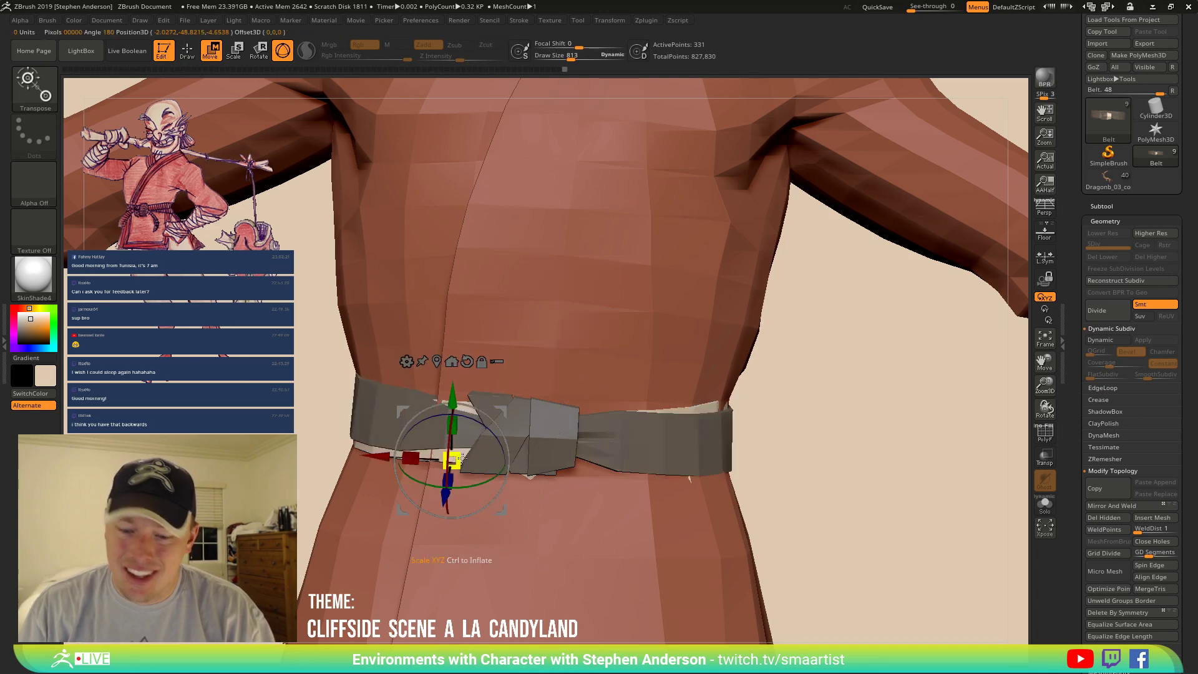
pyautogui.press('b')
pyautogui.press('m')
pyautogui.press('v')
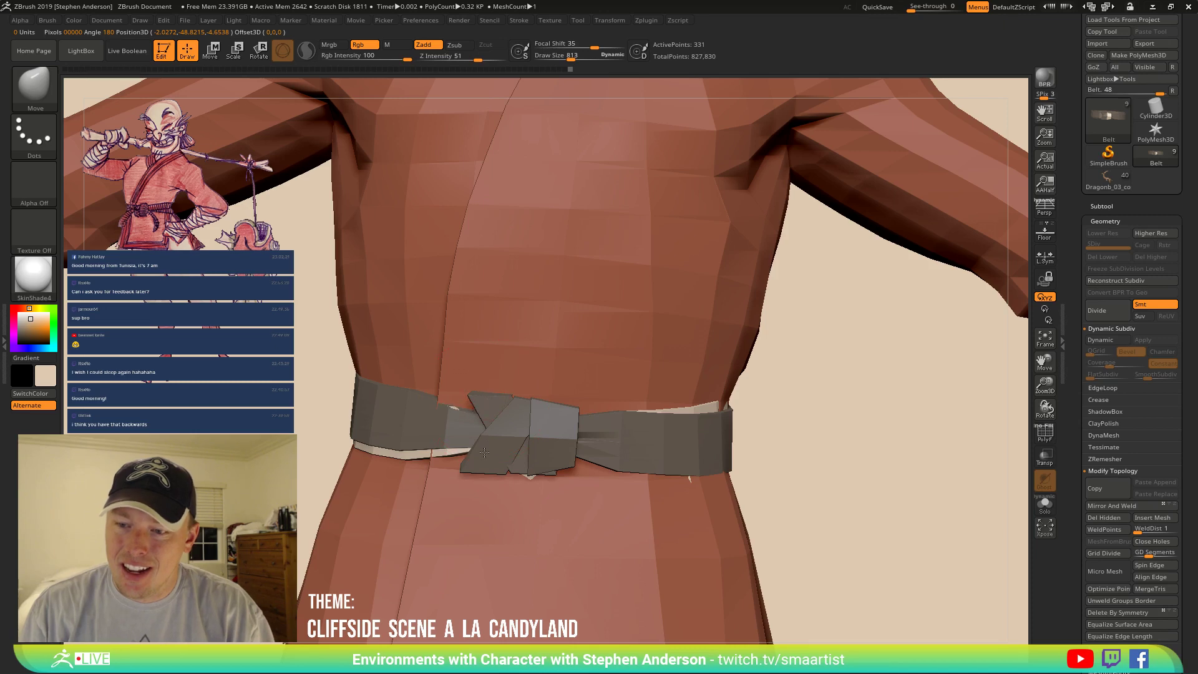
pyautogui.moveTo(500, 451)
pyautogui.mouseDown(button='right')
pyautogui.moveTo(588, 476)
pyautogui.moveTo(542, 487)
pyautogui.mouseUp(button='right')
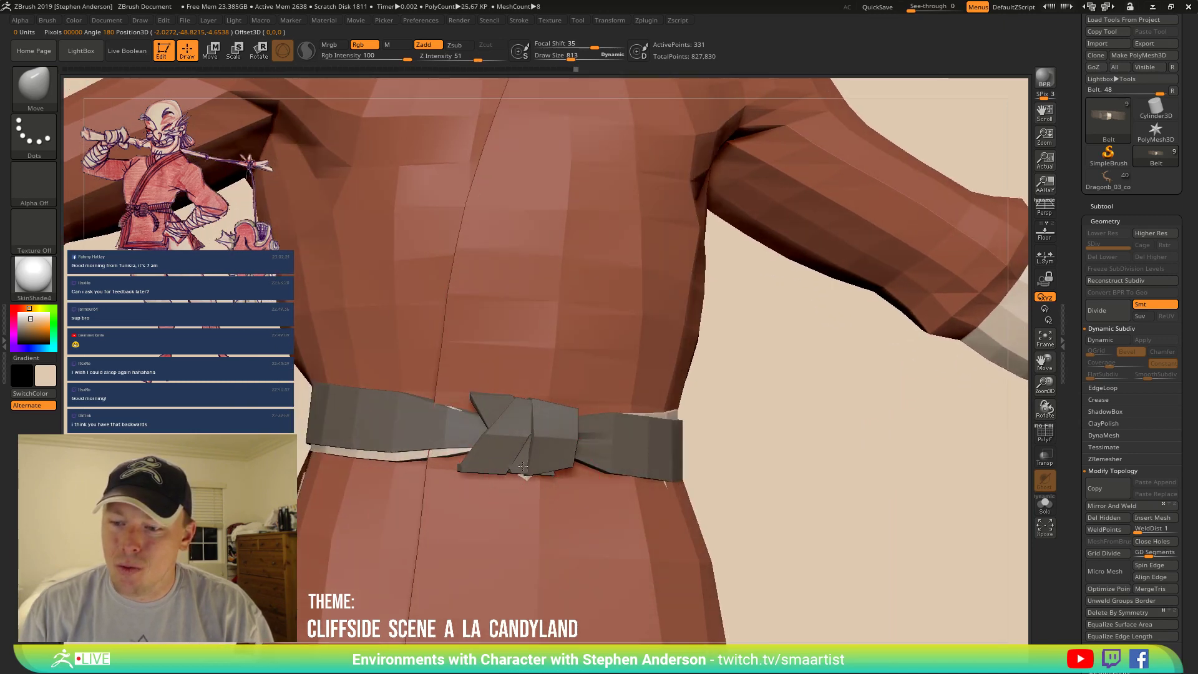
# Solo the belt, mask all but the knot's rear loop and lower its protruding upper corner with the Move brush.
pyautogui.click(1045, 504)
pyautogui.moveTo(843, 442)
pyautogui.mouseDown(button='right')
pyautogui.moveTo(824, 466)
pyautogui.moveTo(815, 428)
pyautogui.mouseUp(button='right')
pyautogui.keyDown('ctrl'); pyautogui.moveTo(462, 389); pyautogui.dragTo(487, 409, button='right'); pyautogui.keyUp('ctrl')
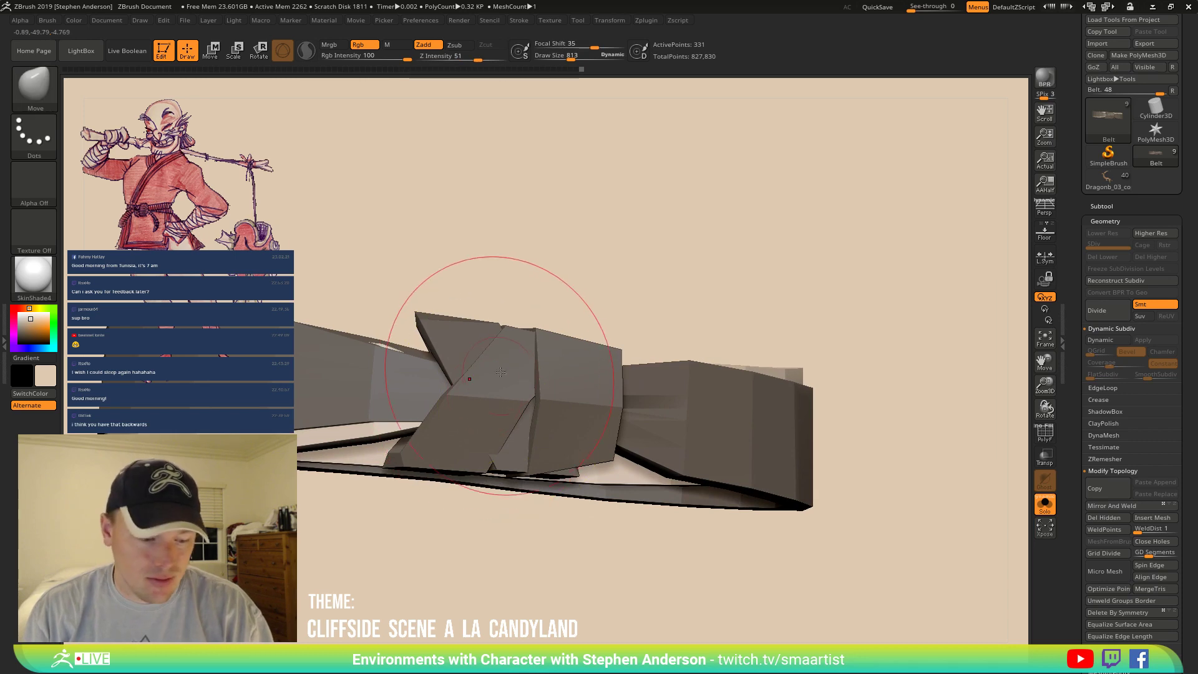
pyautogui.press('w')
pyautogui.keyDown('ctrl'); pyautogui.click(415, 317); pyautogui.keyUp('ctrl')
pyautogui.press('b')
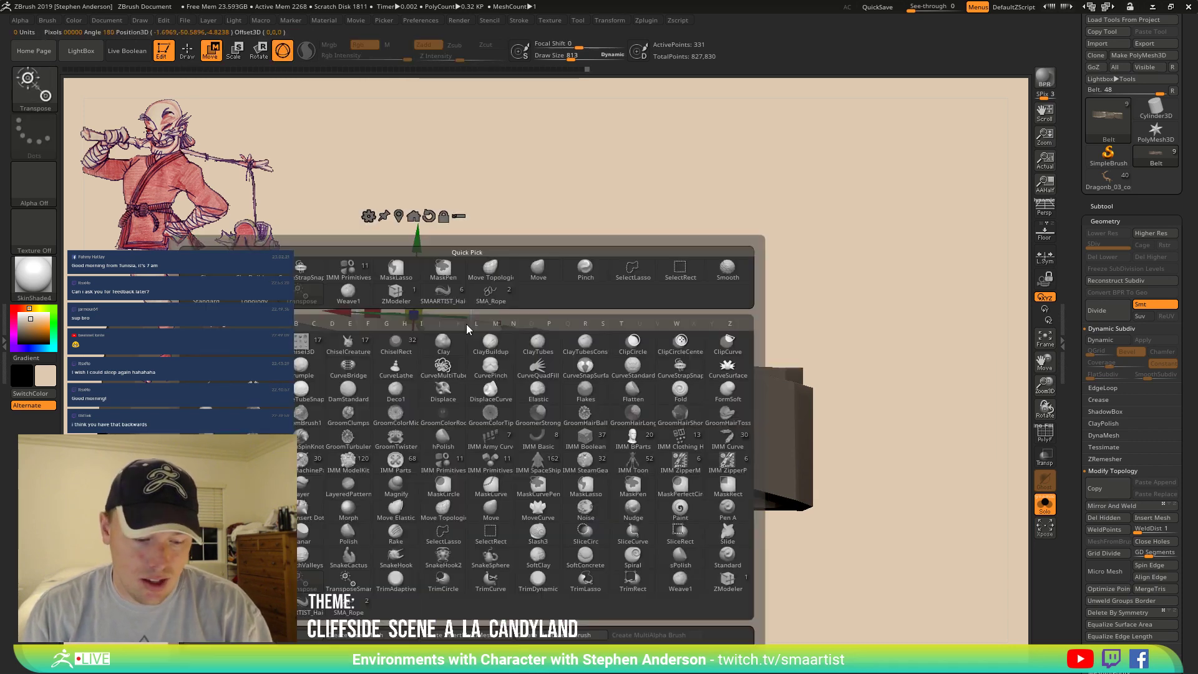
pyautogui.press('m')
pyautogui.press('v')
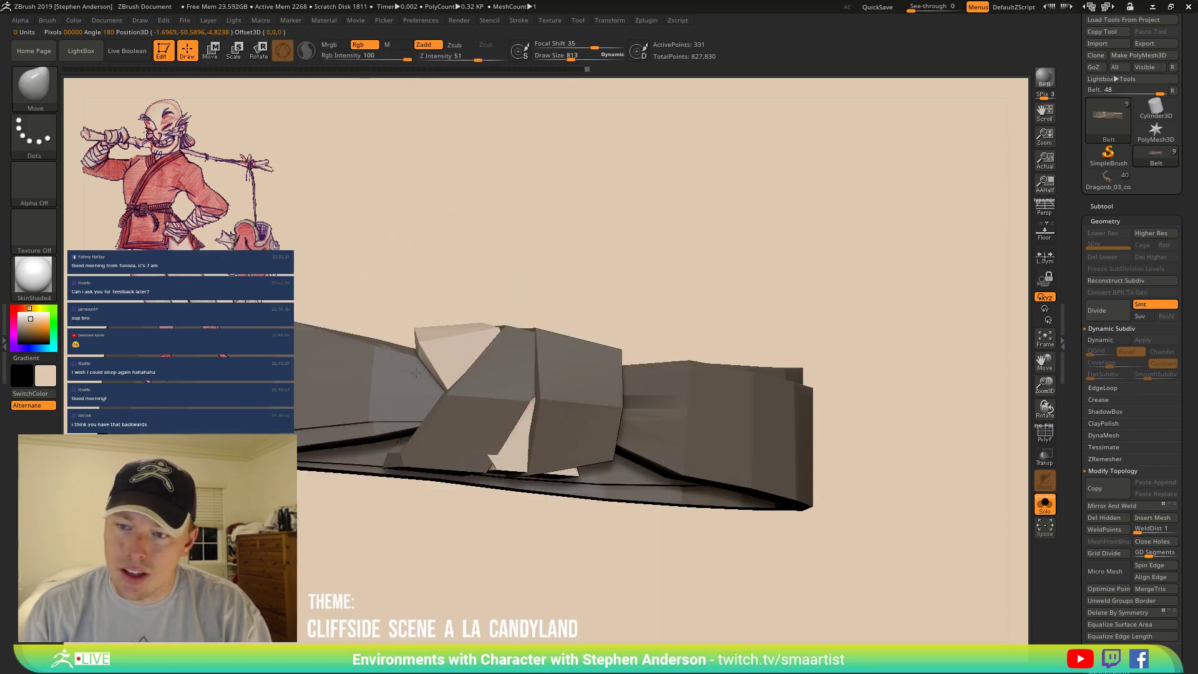
pyautogui.moveTo(422, 339); pyautogui.dragTo(431, 437, button='right')
# Mask all but the knot's diagonal loop, reshape its lower edge with the Move brush and clear the mask.
pyautogui.press('w')
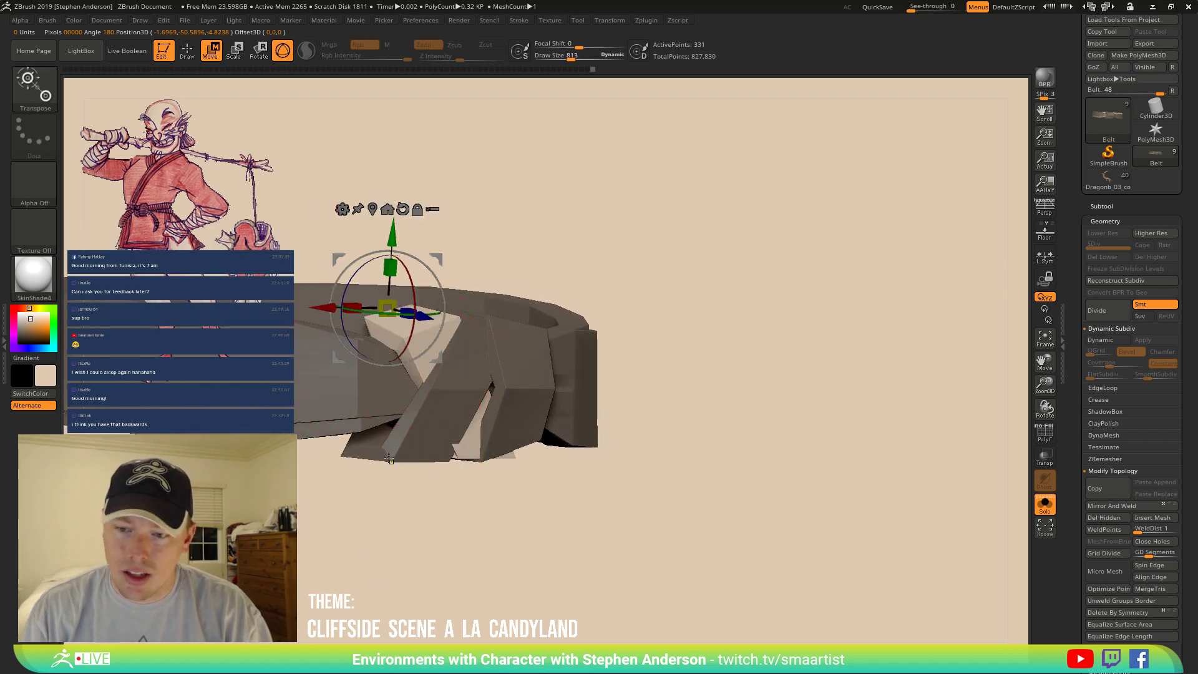
pyautogui.click(390, 460)
pyautogui.press('b')
pyautogui.press('m')
pyautogui.press('v')
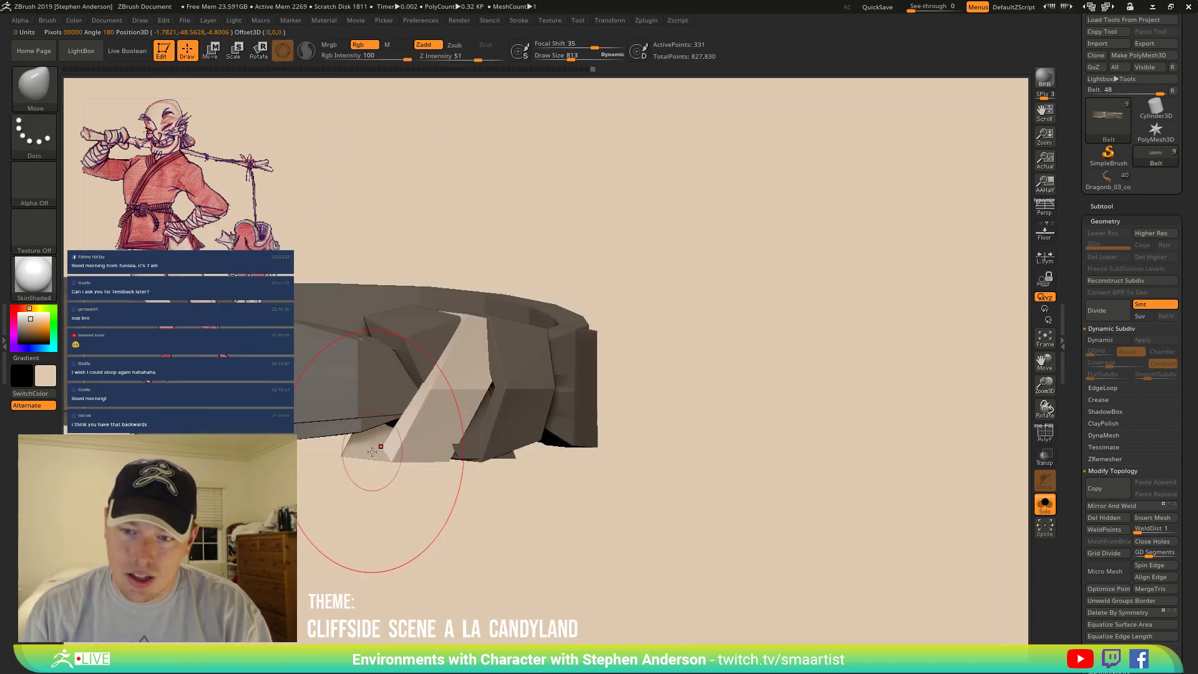
pyautogui.moveTo(376, 402)
pyautogui.mouseDown(button='right')
pyautogui.moveTo(541, 450)
pyautogui.moveTo(531, 468)
pyautogui.moveTo(523, 321)
pyautogui.mouseUp(button='right')
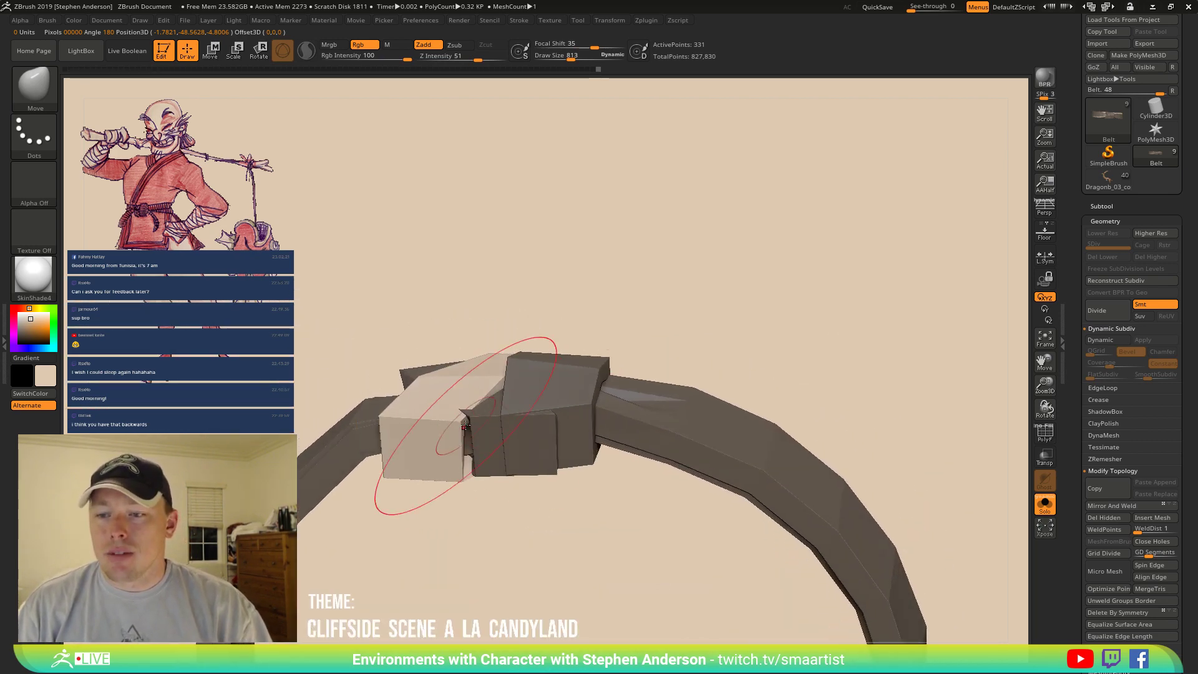
pyautogui.moveTo(467, 425); pyautogui.dragTo(450, 421)
pyautogui.moveTo(473, 446)
pyautogui.mouseDown(button='right')
pyautogui.moveTo(449, 359)
pyautogui.moveTo(489, 331)
pyautogui.mouseUp(button='right')
pyautogui.press('ctrl')
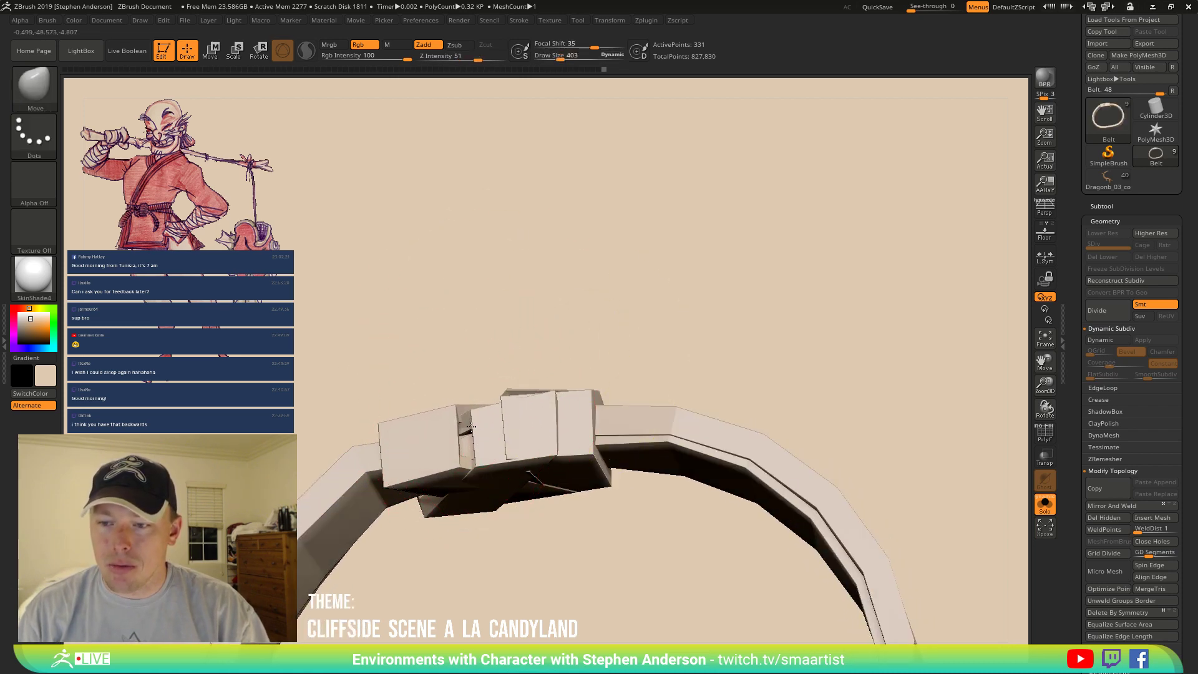
# Show the polyframe, set the ZModeler edge action to Mask and isolate the purple band's central edge loop beside the knot.
pyautogui.moveTo(471, 427); pyautogui.dragTo(569, 474, button='right')
pyautogui.hotkey('shift', 'f')
pyautogui.moveTo(585, 409); pyautogui.dragTo(605, 414, button='right')
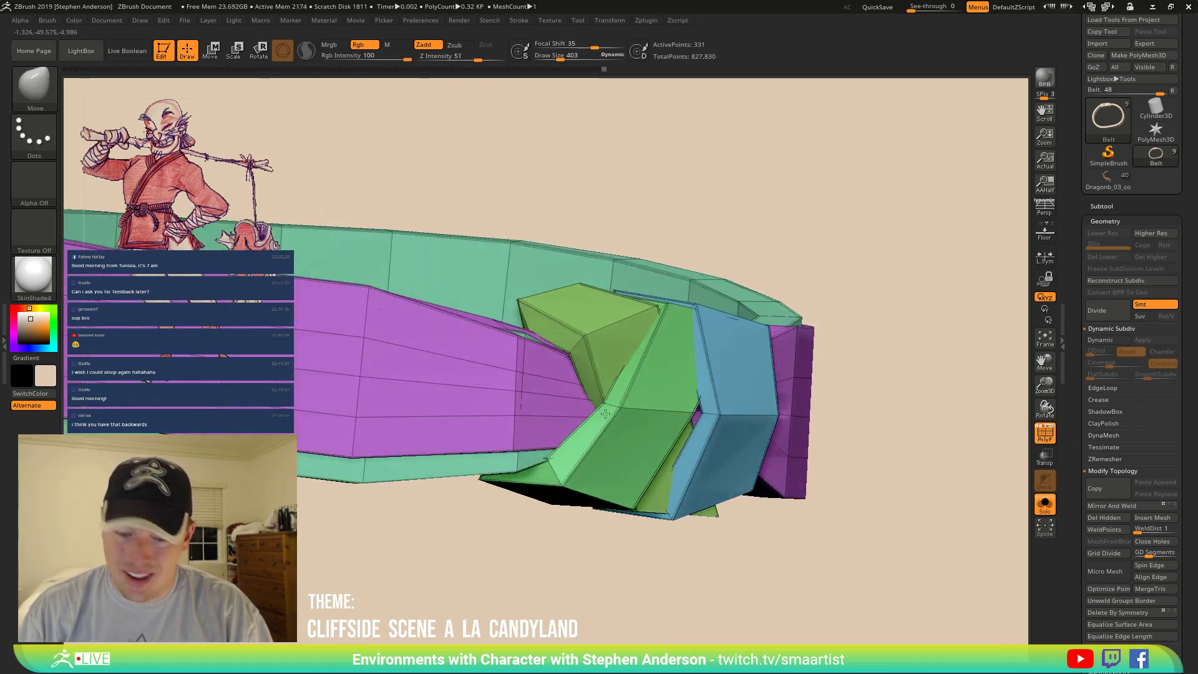
pyautogui.press('b')
pyautogui.press('z')
pyautogui.press('m')
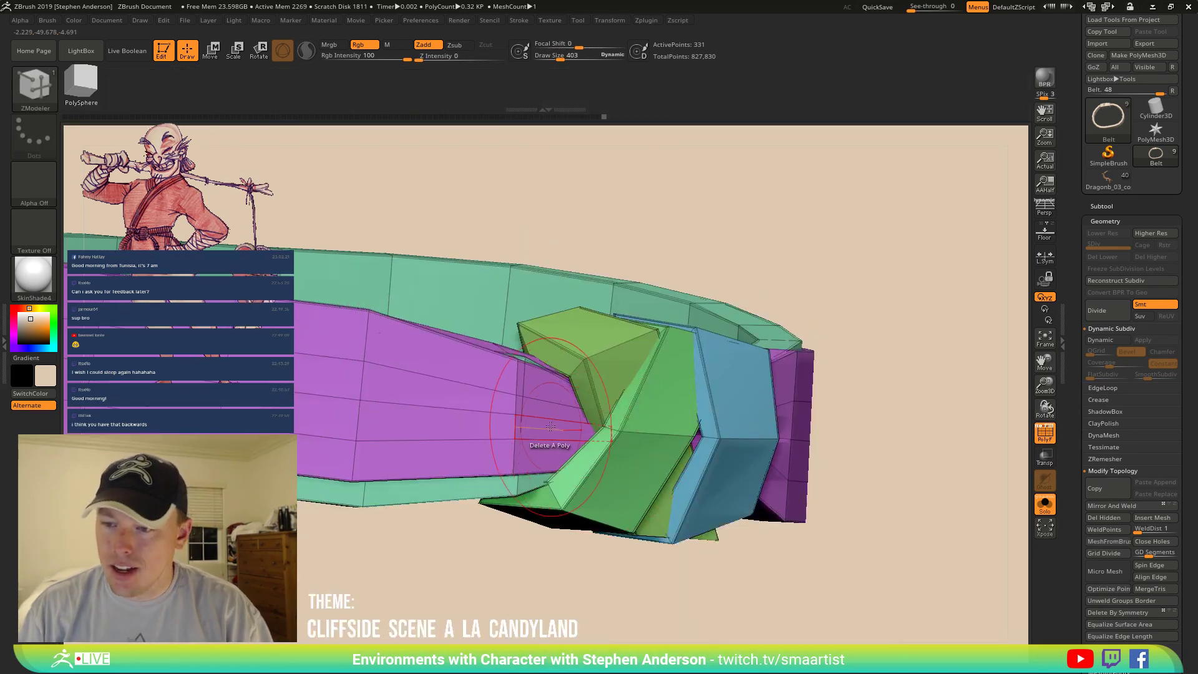
pyautogui.press('space')
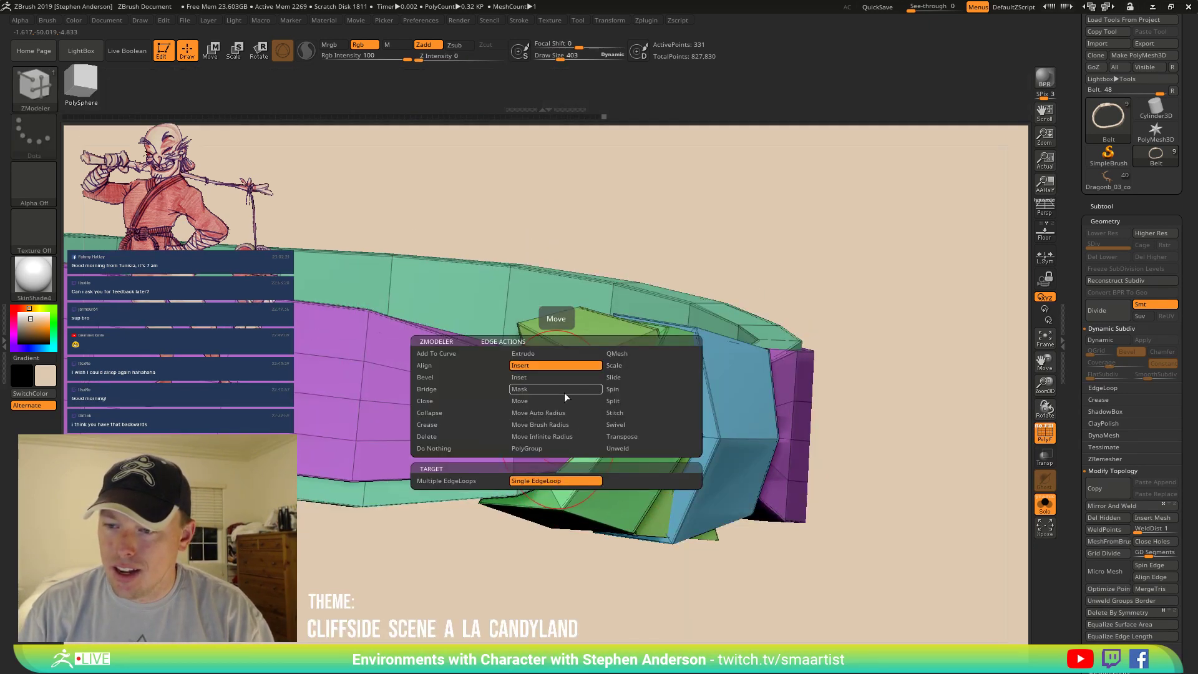
pyautogui.click(519, 389)
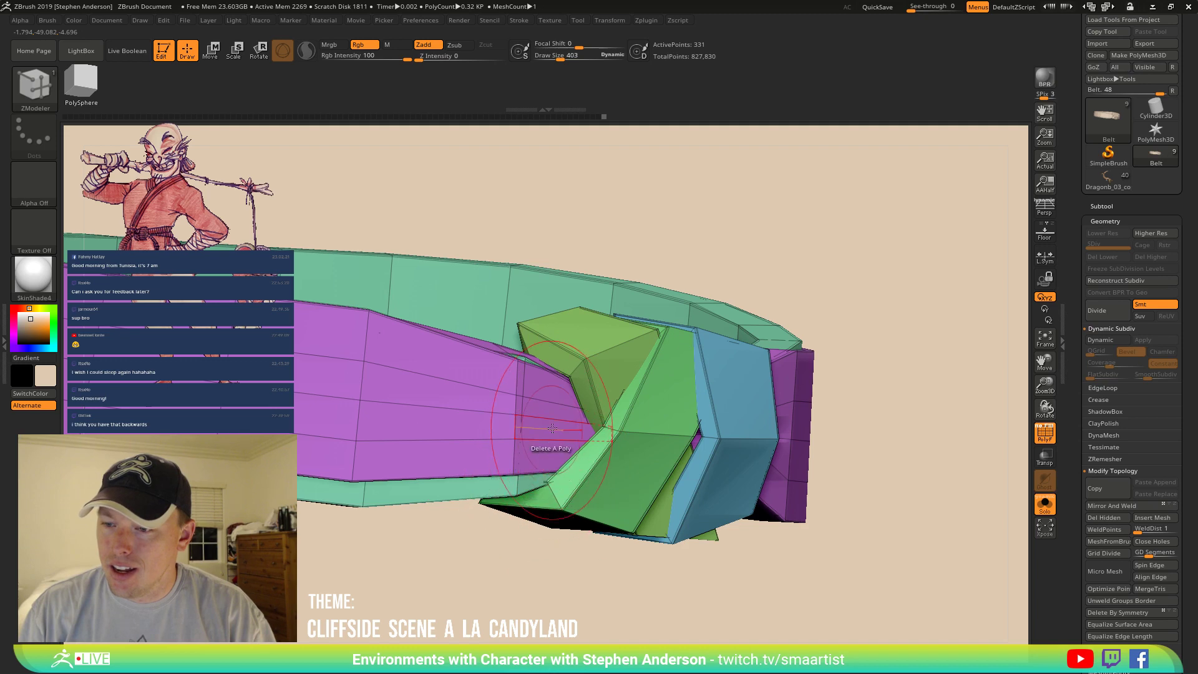
pyautogui.click(551, 418)
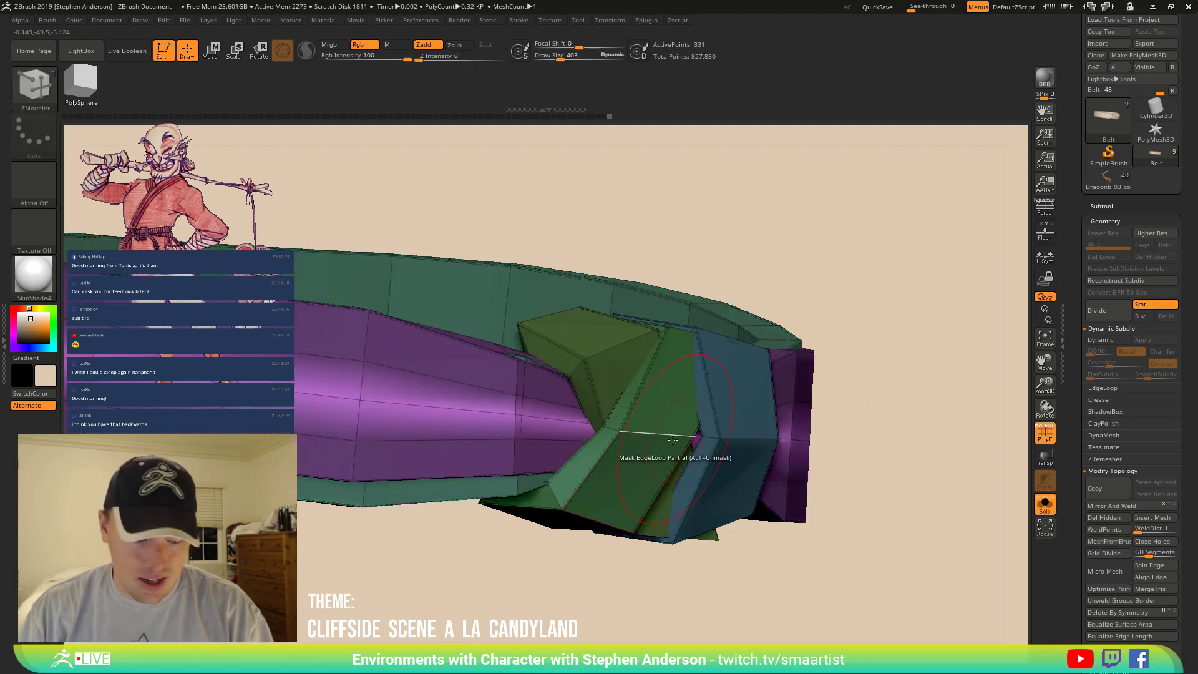
# Push the purple band's central edge inward beside the green diagonal loop with the Move brush to form a fold.
pyautogui.press('b')
pyautogui.press('m')
pyautogui.press('v')
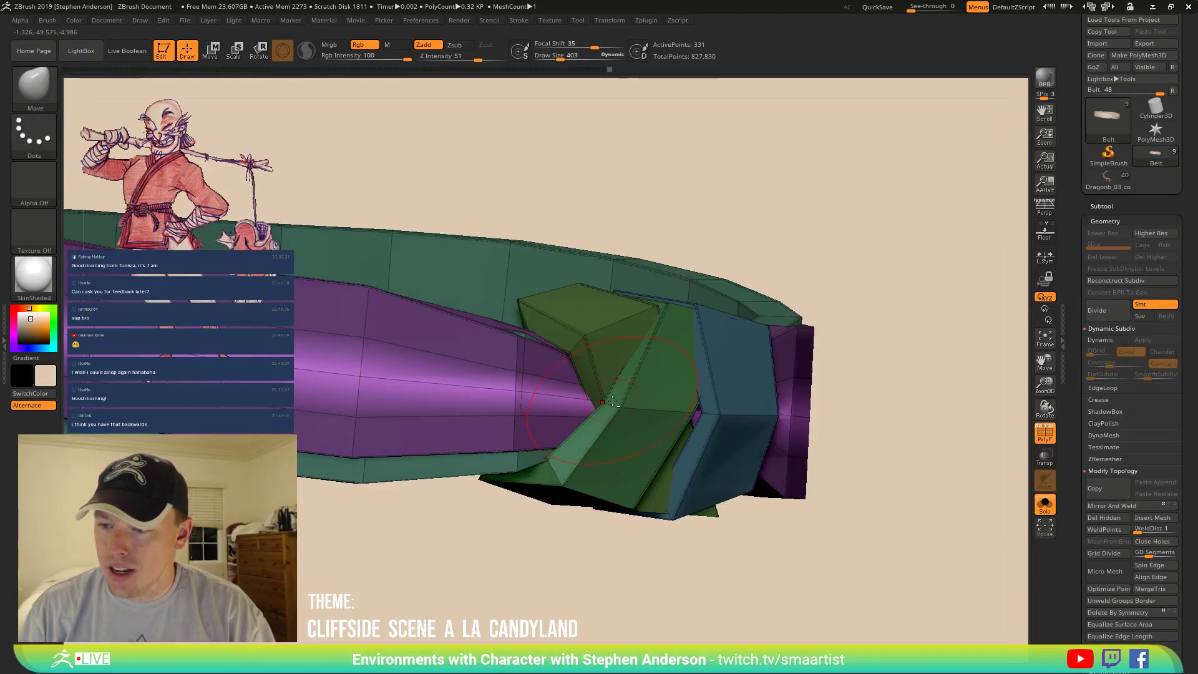
pyautogui.moveTo(553, 408)
pyautogui.mouseDown(button='right')
pyautogui.moveTo(603, 413)
pyautogui.moveTo(563, 406)
pyautogui.mouseUp(button='right')
# Mask all but the teal inner band, push its end behind the purple fold with the Move brush at draw size 697, and clear the mask.
pyautogui.press('w')
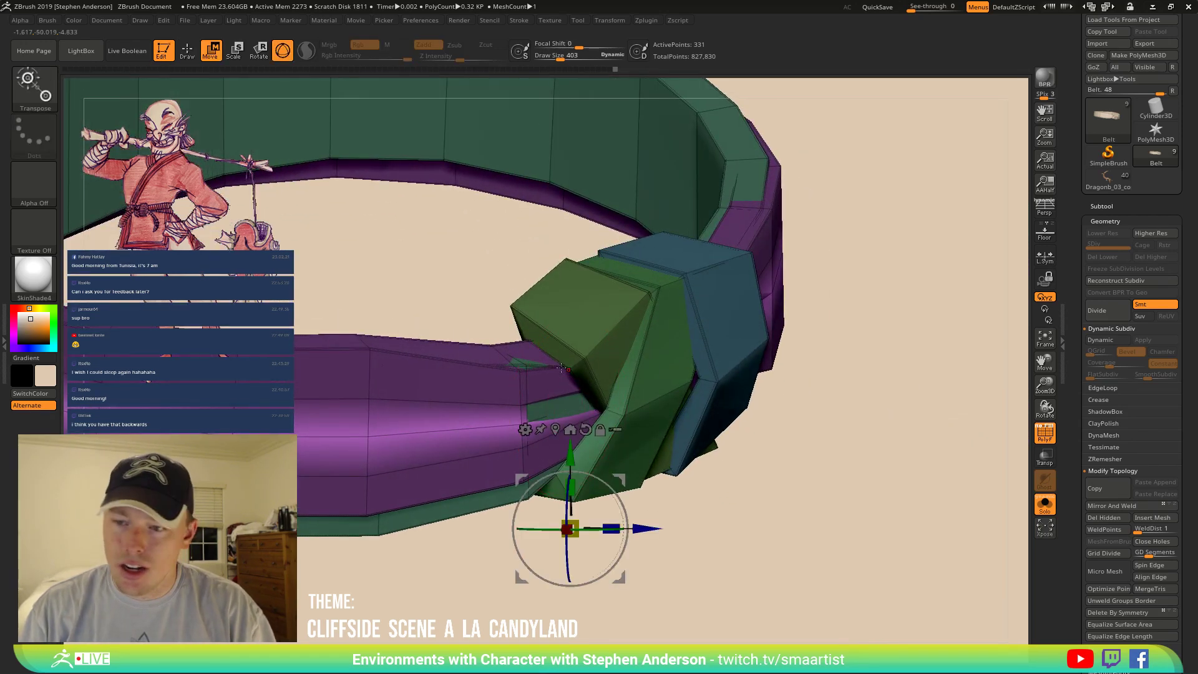
pyautogui.click(524, 363)
pyautogui.press('b')
pyautogui.press('m')
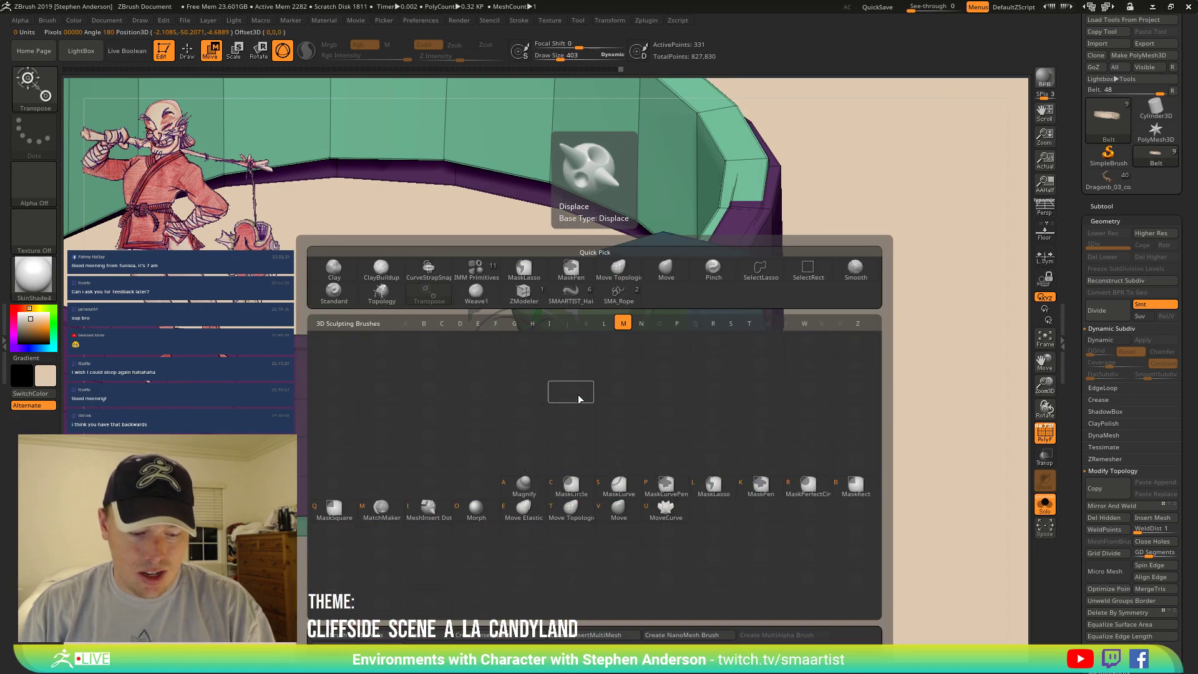
pyautogui.press('v')
pyautogui.moveTo(532, 394); pyautogui.dragTo(572, 392, button='right')
pyautogui.press('s')
pyautogui.moveTo(554, 380); pyautogui.dragTo(561, 381)
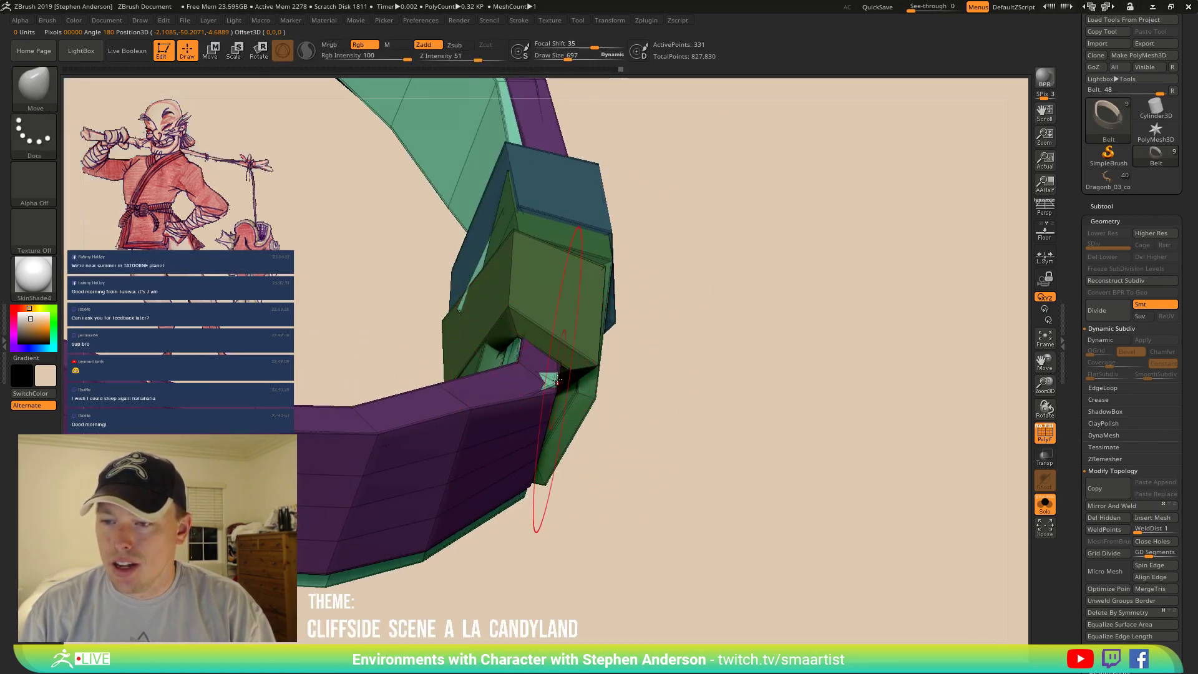
pyautogui.moveTo(541, 492); pyautogui.dragTo(562, 476)
pyautogui.moveTo(623, 258)
pyautogui.mouseDown(button='right')
pyautogui.moveTo(544, 323)
pyautogui.moveTo(587, 262)
pyautogui.mouseUp(button='right')
pyautogui.keyDown('ctrl'); pyautogui.moveTo(752, 302); pyautogui.dragTo(776, 350); pyautogui.keyUp('ctrl')
pyautogui.press('w')
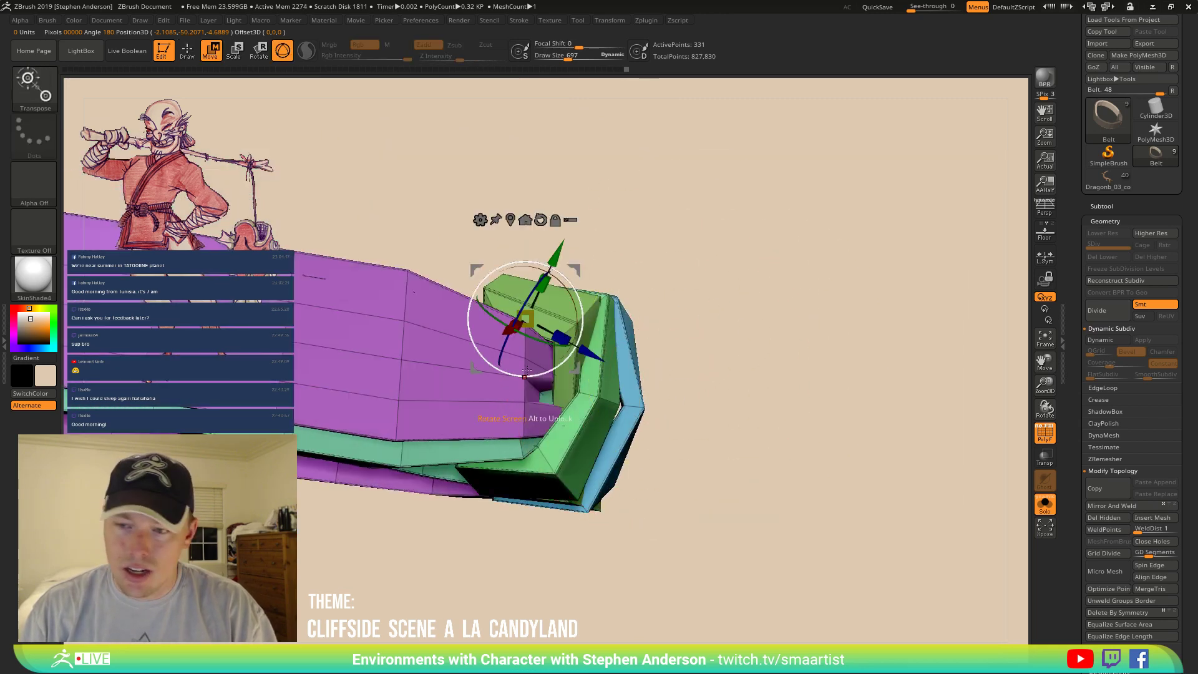
# Mask the area around the purple band's end and nudge it behind the knot with the Move brush, then hide the polyframe.
pyautogui.keyDown('ctrl'); pyautogui.click(525, 404); pyautogui.keyUp('ctrl')
pyautogui.press('b')
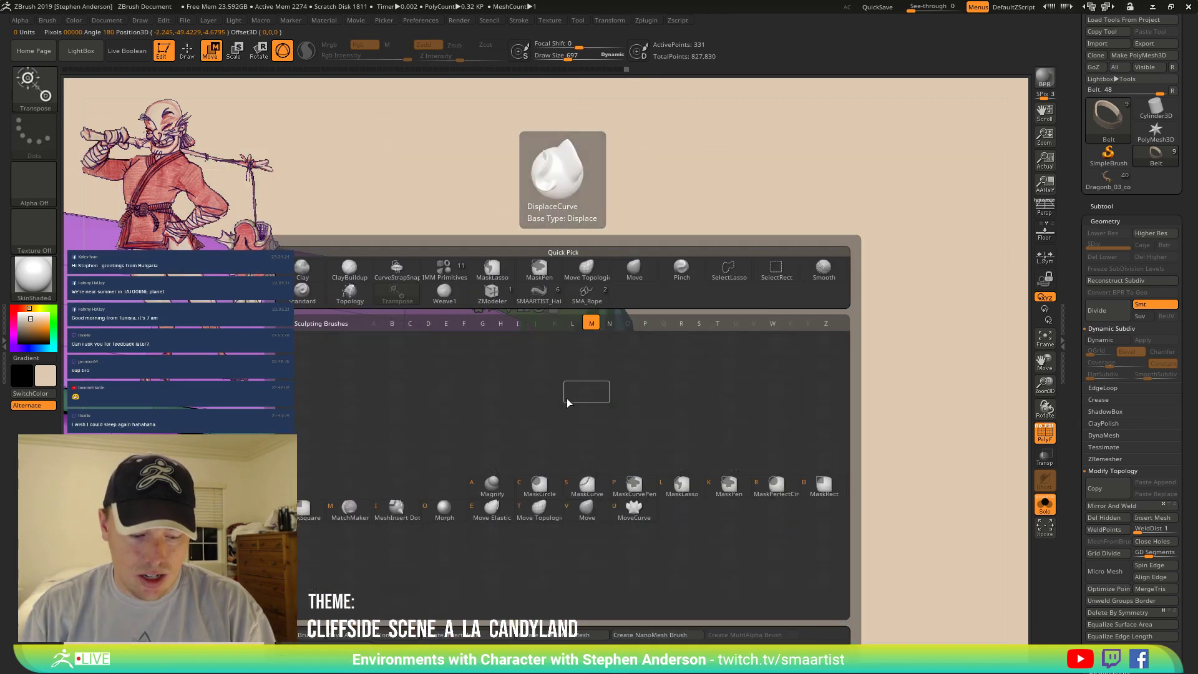
pyautogui.press('m')
pyautogui.press('v')
pyautogui.moveTo(567, 398); pyautogui.dragTo(573, 452, button='right')
pyautogui.moveTo(562, 373); pyautogui.dragTo(577, 396)
pyautogui.moveTo(575, 395); pyautogui.dragTo(552, 351, button='right')
pyautogui.keyDown('ctrl'); pyautogui.moveTo(552, 350); pyautogui.dragTo(535, 320, button='right'); pyautogui.keyUp('ctrl')
pyautogui.hotkey('shift', 'f')
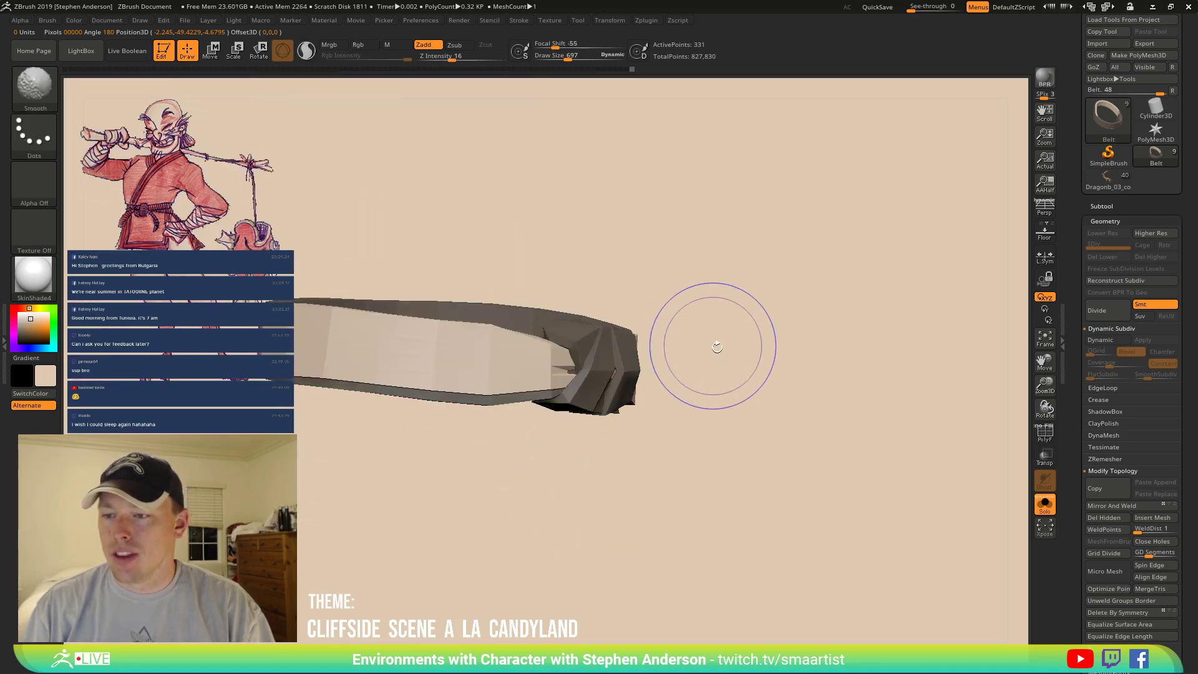
# Clear the belt's mask and turn on its dynamic subdivision preview.
pyautogui.keyDown('ctrl'); pyautogui.moveTo(730, 368); pyautogui.dragTo(768, 436); pyautogui.keyUp('ctrl')
pyautogui.moveTo(777, 443); pyautogui.dragTo(750, 479, button='right')
pyautogui.press('d')
pyautogui.moveTo(749, 479); pyautogui.dragTo(626, 403)
pyautogui.keyDown('ctrl'); pyautogui.moveTo(626, 403); pyautogui.dragTo(610, 409, button='right'); pyautogui.keyUp('ctrl')
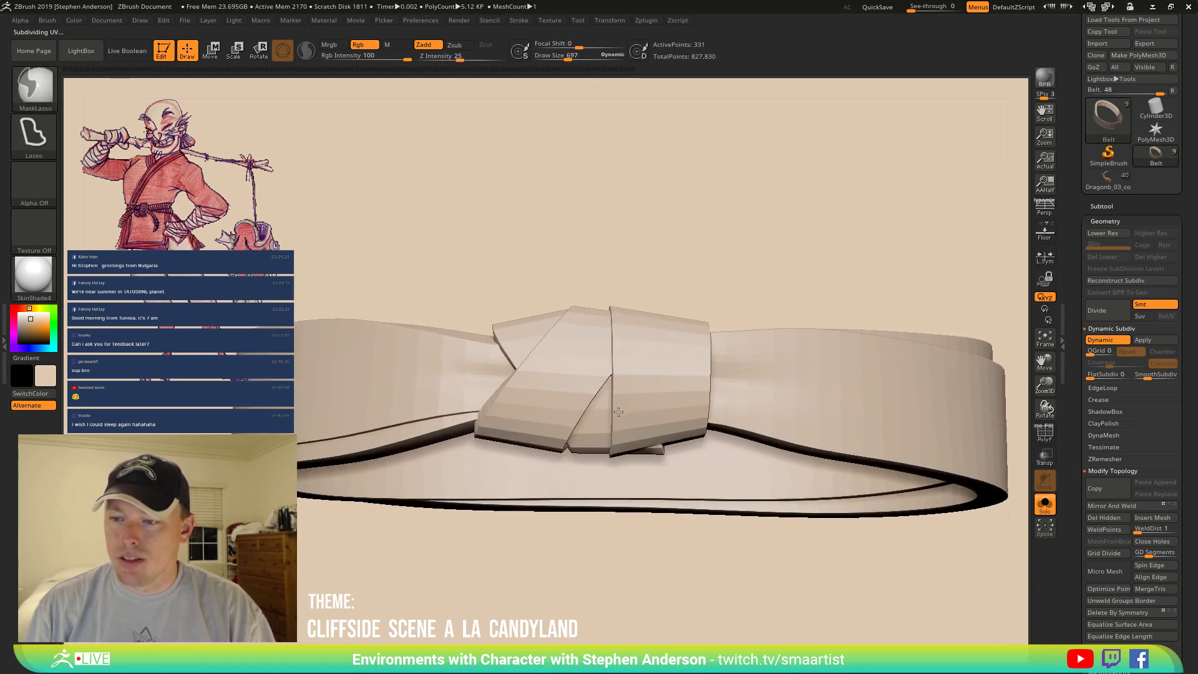
# Pull the green diagonal loop's lower edge against the blue band with the Move Topological brush at draw size 382, with the polyframe shown.
pyautogui.press('b')
pyautogui.press('m')
pyautogui.press('t')
pyautogui.press('r')
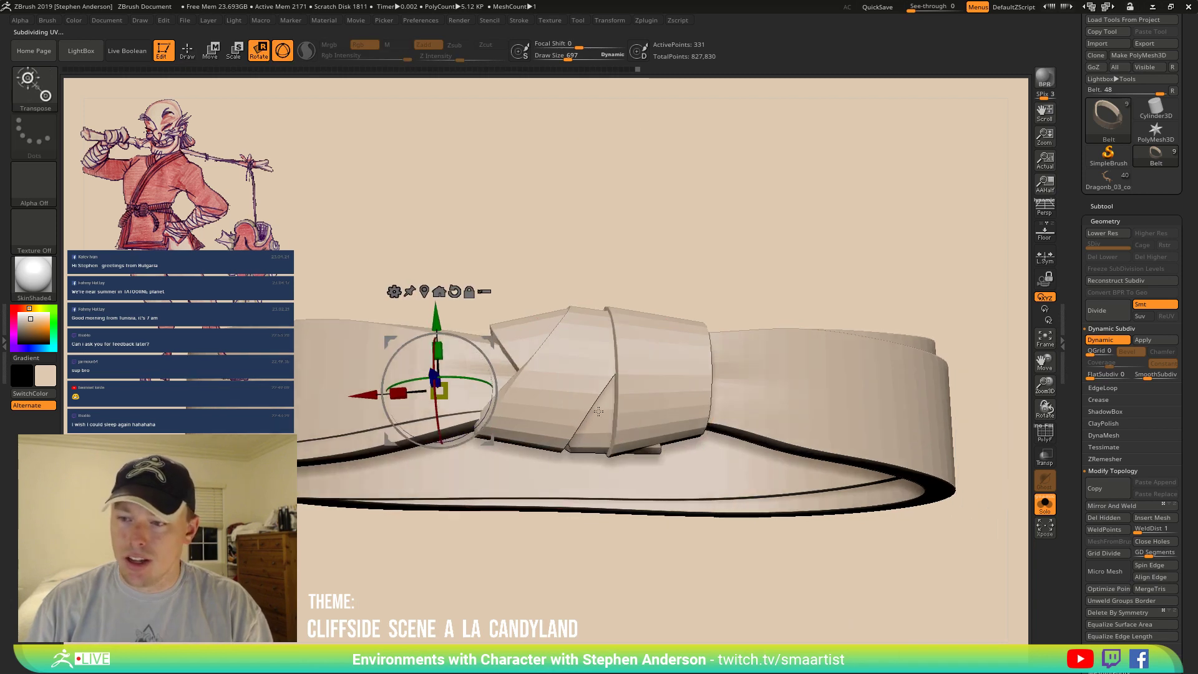
pyautogui.press('b')
pyautogui.press('m')
pyautogui.press('t')
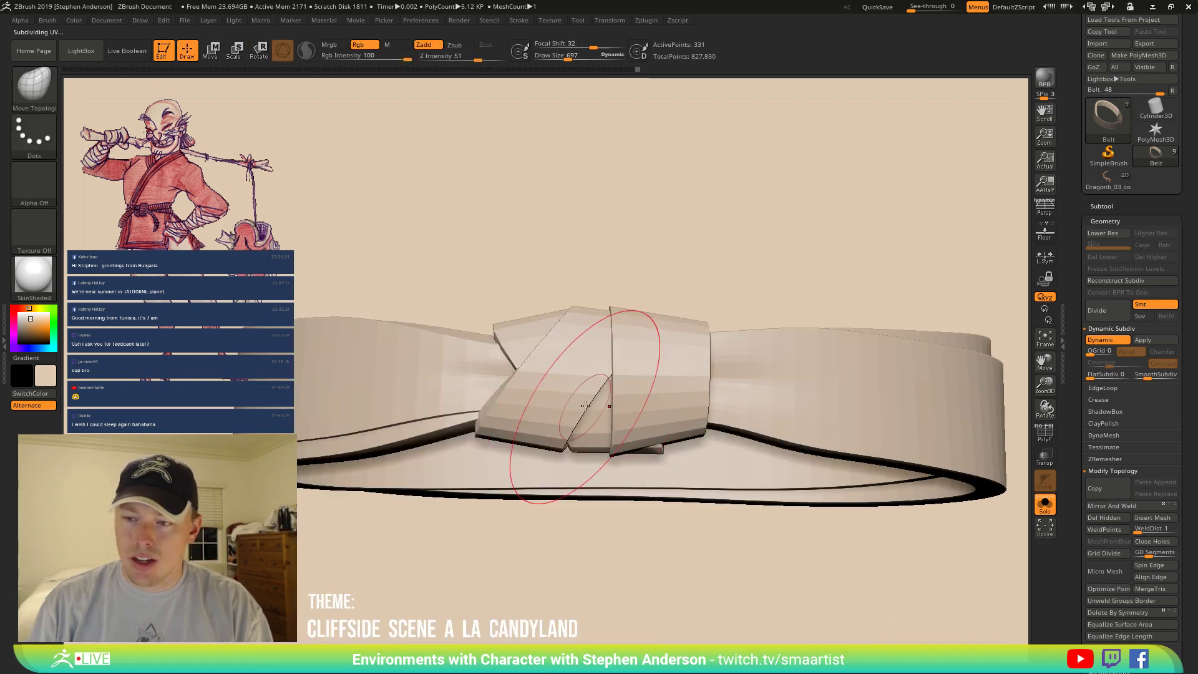
pyautogui.press('space')
pyautogui.press('s')
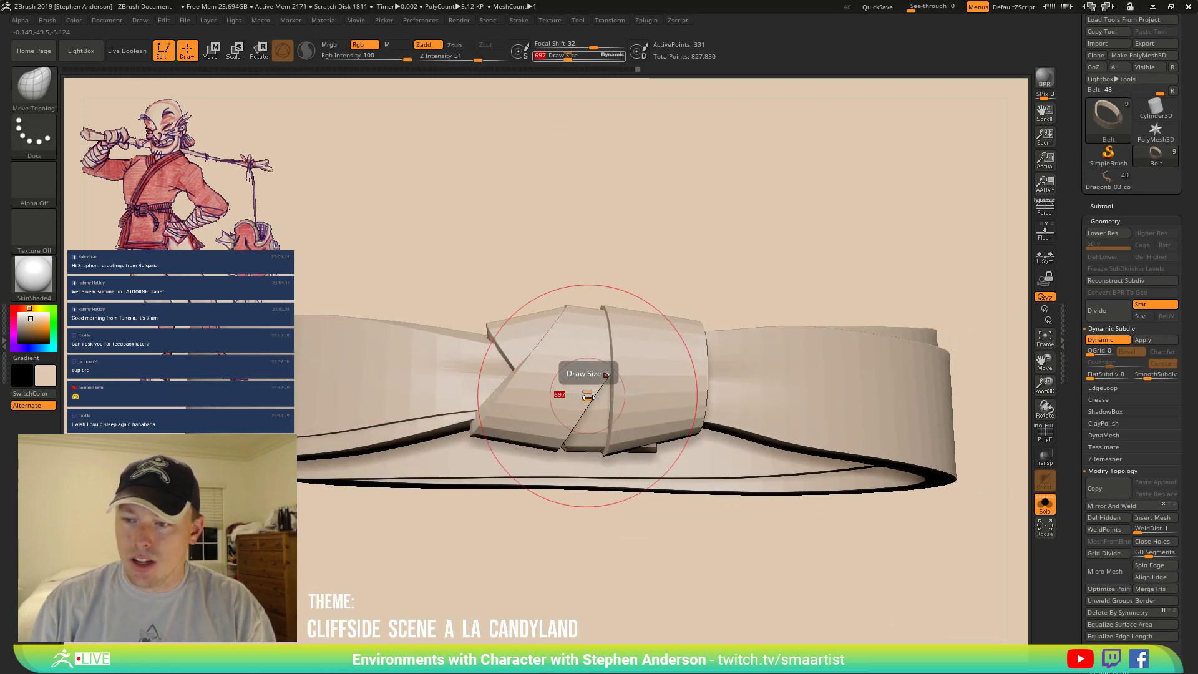
pyautogui.moveTo(588, 395); pyautogui.dragTo(580, 396)
pyautogui.hotkey('shift', 'f')
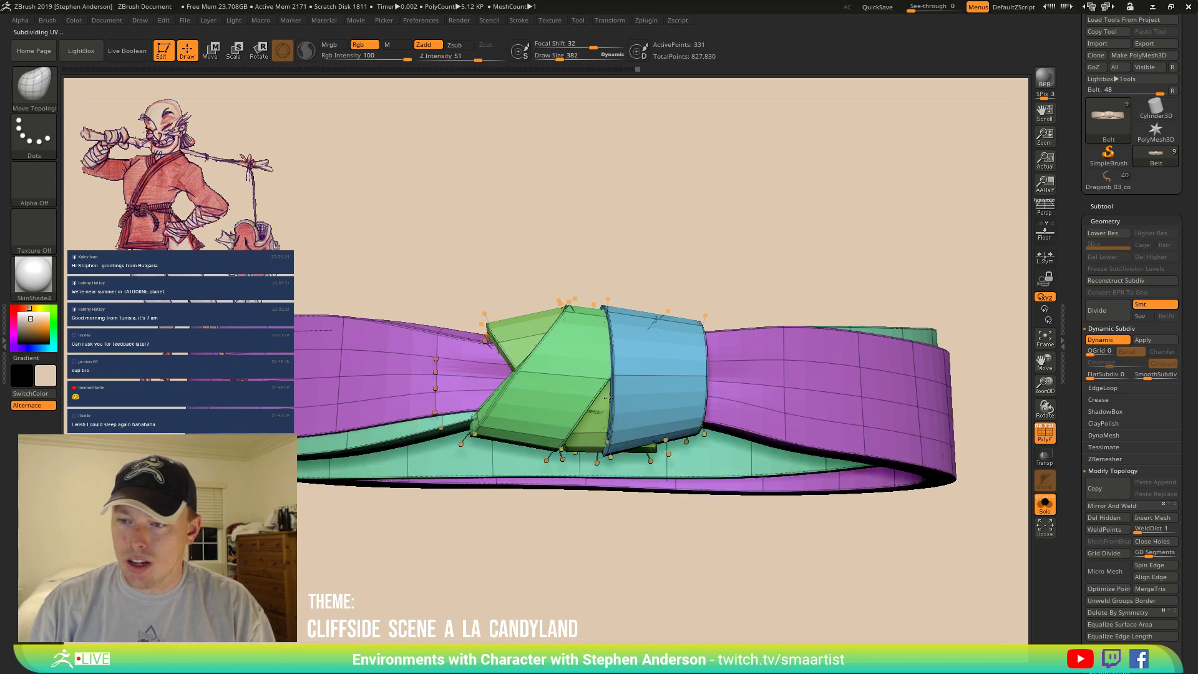
pyautogui.moveTo(673, 513); pyautogui.dragTo(596, 640)
pyautogui.moveTo(632, 359)
pyautogui.mouseDown(button='right')
pyautogui.moveTo(616, 373)
pyautogui.moveTo(586, 359)
pyautogui.moveTo(603, 360)
pyautogui.mouseUp(button='right')
pyautogui.moveTo(603, 360)
pyautogui.mouseDown()
pyautogui.moveTo(569, 371)
pyautogui.moveTo(590, 358)
pyautogui.mouseUp()
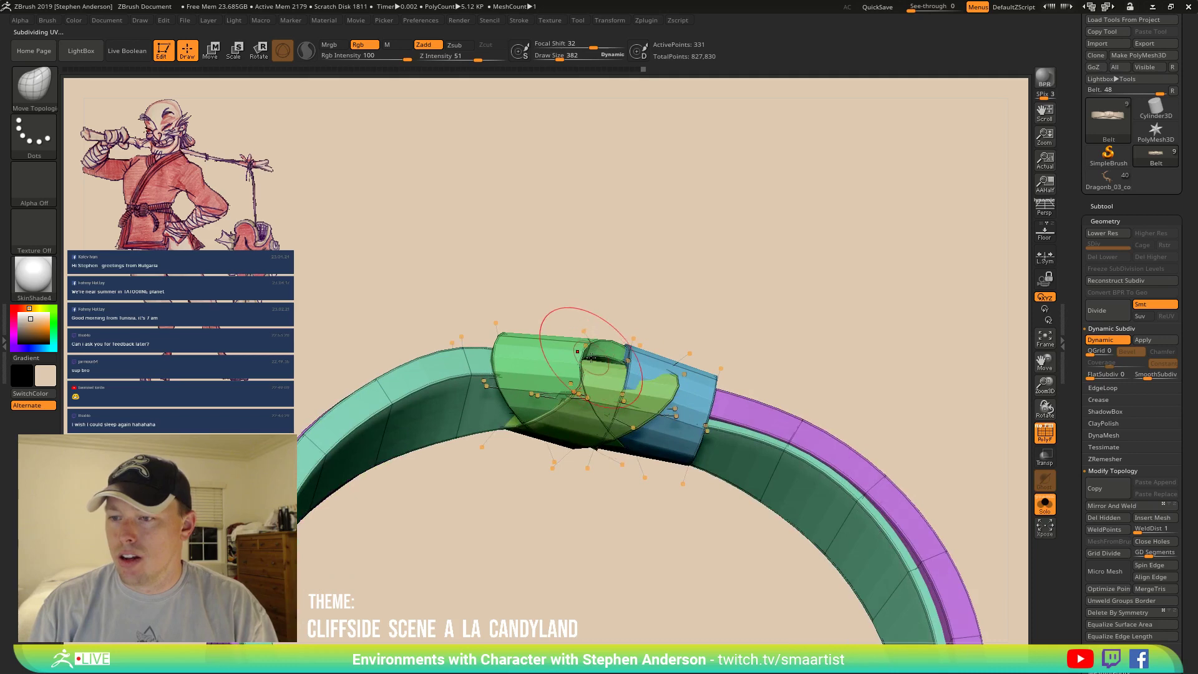
pyautogui.moveTo(718, 385); pyautogui.dragTo(668, 299)
pyautogui.moveTo(669, 298); pyautogui.dragTo(669, 307, button='right')
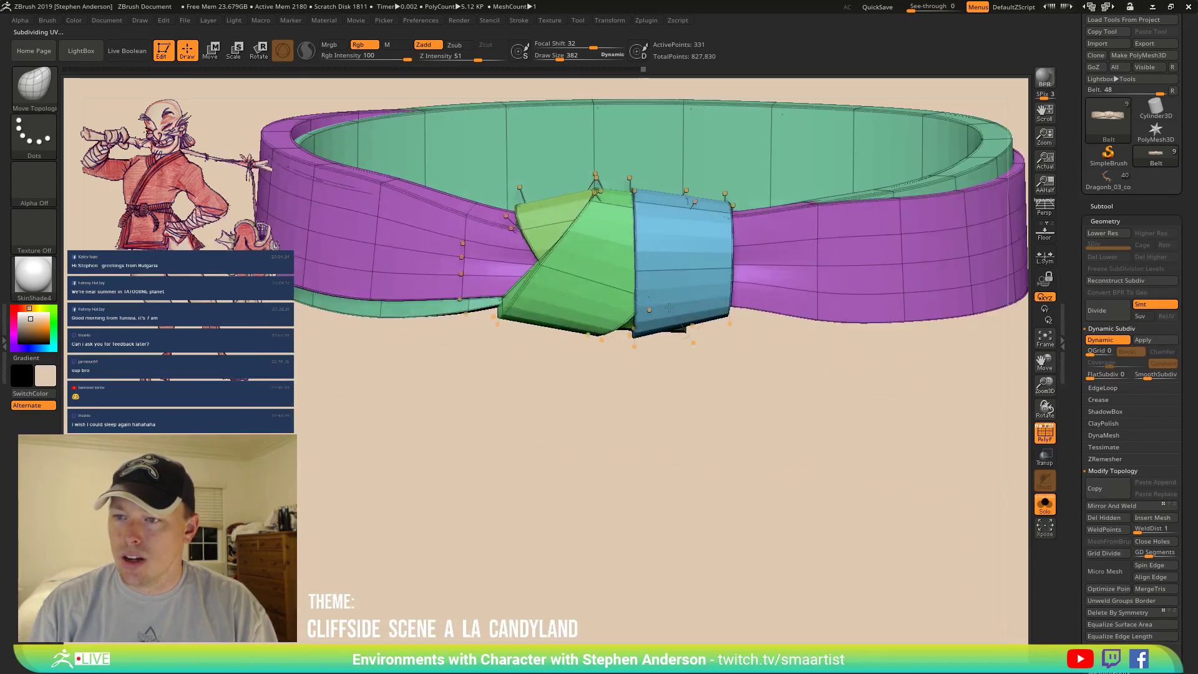
pyautogui.moveTo(588, 262); pyautogui.dragTo(490, 306, button='right')
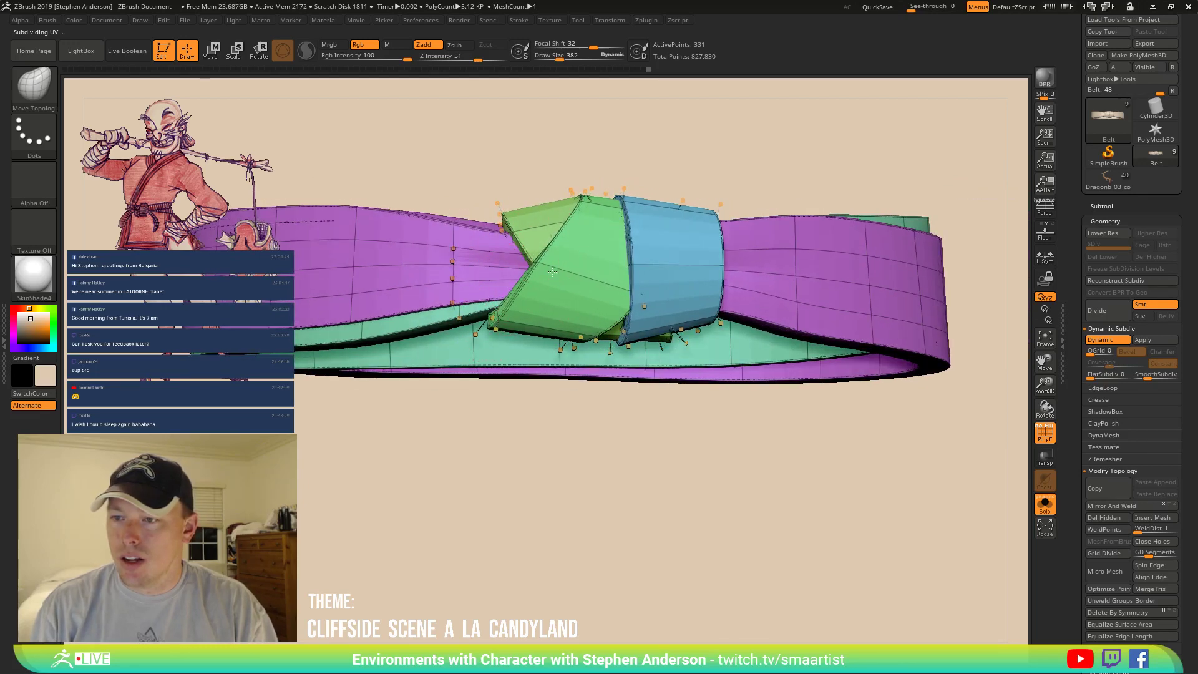
pyautogui.keyDown('ctrl'); pyautogui.moveTo(563, 279); pyautogui.dragTo(599, 250, button='right'); pyautogui.keyUp('ctrl')
# Hide the polyframe and turn off Solo to show the belt on the full character.
pyautogui.hotkey('shift', 'f')
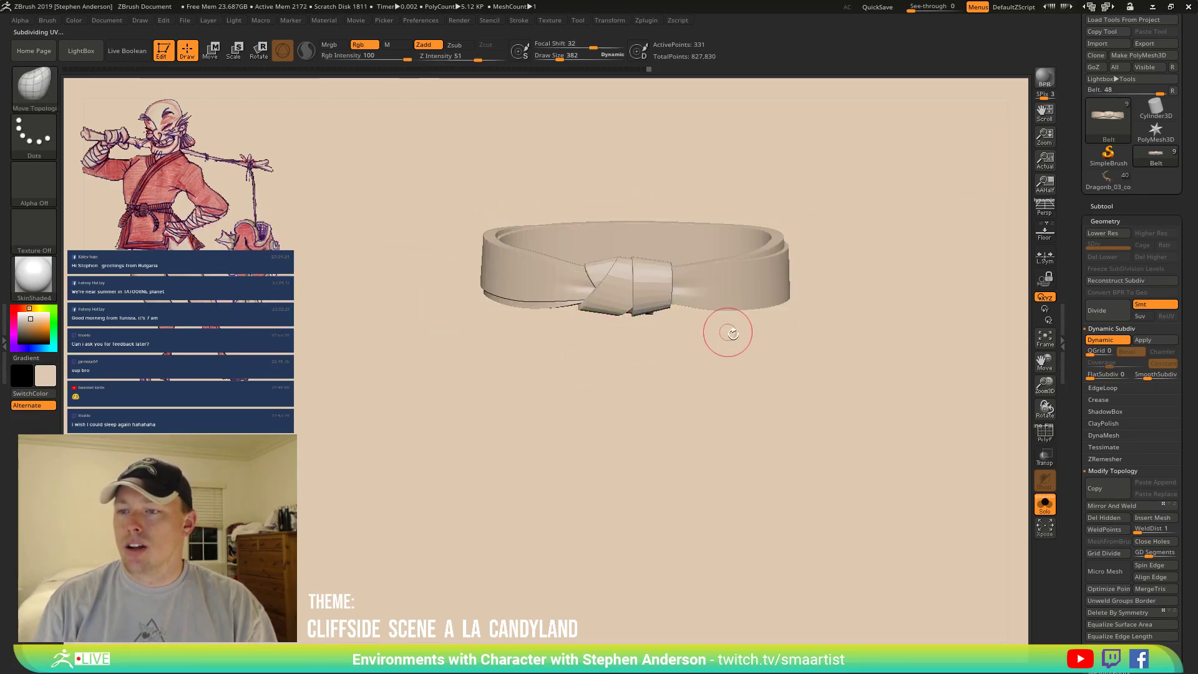
pyautogui.keyDown('ctrl'); pyautogui.moveTo(728, 335); pyautogui.dragTo(730, 355, button='right'); pyautogui.keyUp('ctrl')
pyautogui.moveTo(806, 367)
pyautogui.mouseDown(button='right')
pyautogui.moveTo(784, 361)
pyautogui.moveTo(725, 395)
pyautogui.moveTo(723, 437)
pyautogui.moveTo(645, 465)
pyautogui.moveTo(560, 439)
pyautogui.moveTo(588, 439)
pyautogui.moveTo(635, 377)
pyautogui.moveTo(1007, 541)
pyautogui.mouseUp(button='right')
pyautogui.click(1046, 507)
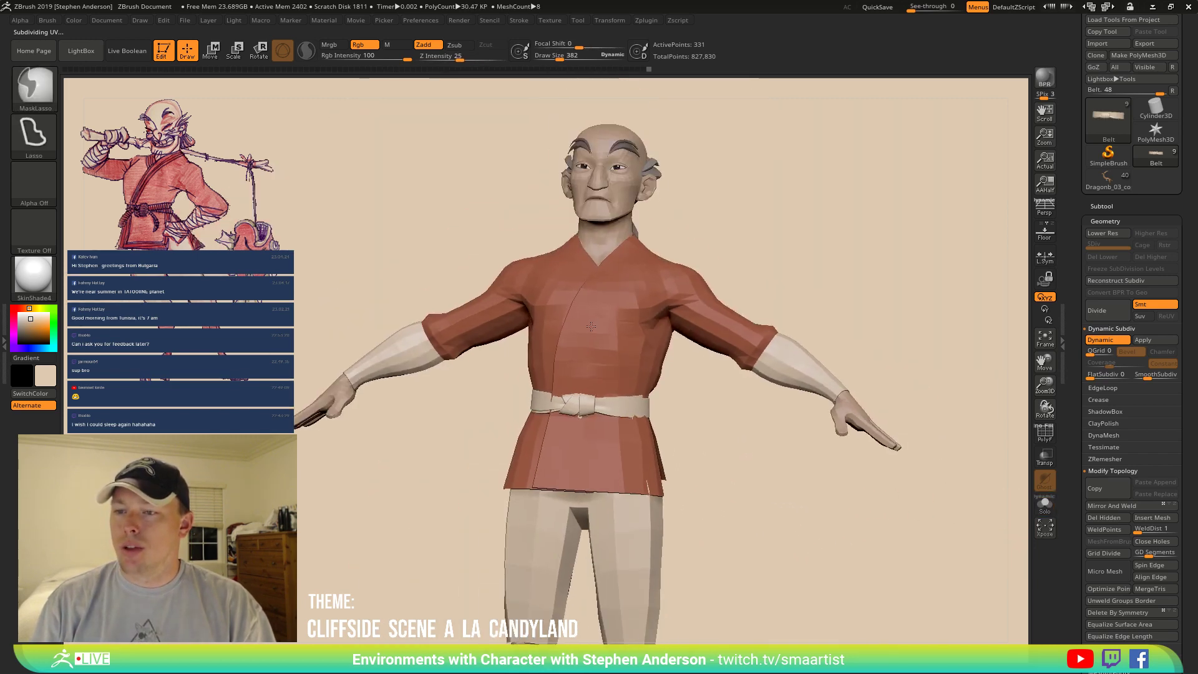
pyautogui.keyDown('ctrl'); pyautogui.moveTo(638, 404); pyautogui.dragTo(818, 466, button='right'); pyautogui.keyUp('ctrl')
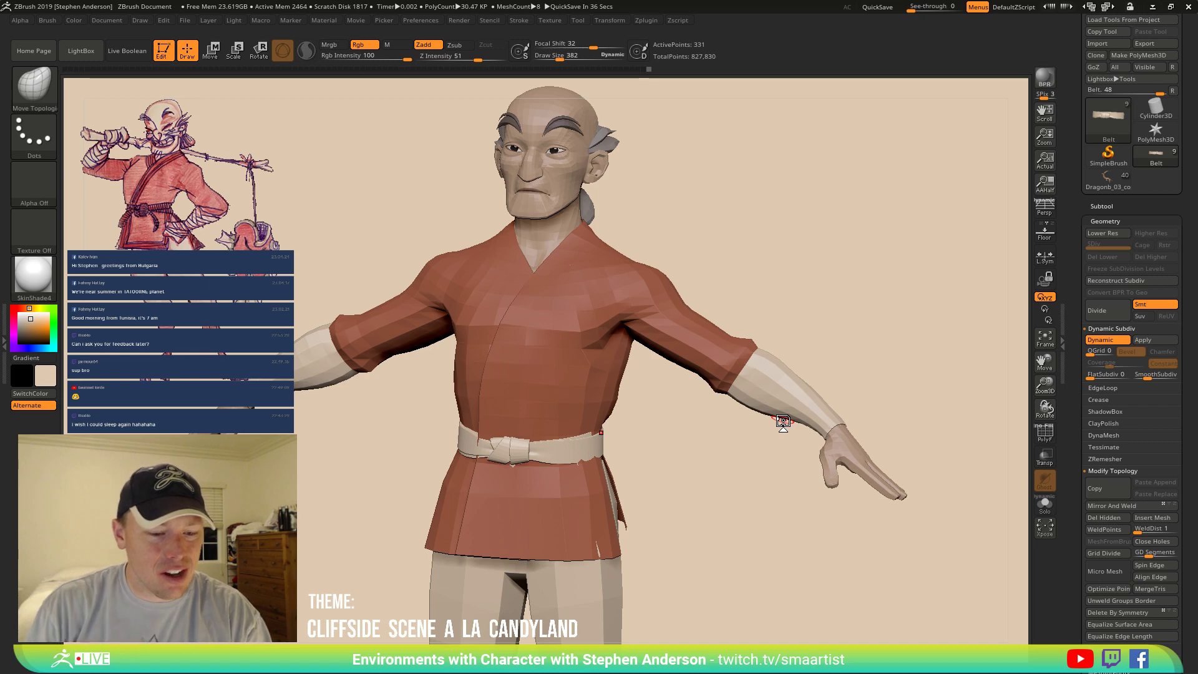
# Fit the belt around the waist with the Move brush at draw size 1214, undoing the last stroke at the knot.
pyautogui.moveTo(499, 439)
pyautogui.mouseDown(button='right')
pyautogui.moveTo(523, 441)
pyautogui.moveTo(452, 442)
pyautogui.mouseUp(button='right')
pyautogui.press('s')
pyautogui.moveTo(450, 439); pyautogui.dragTo(454, 434)
pyautogui.press('s')
pyautogui.moveTo(470, 439); pyautogui.dragTo(464, 439)
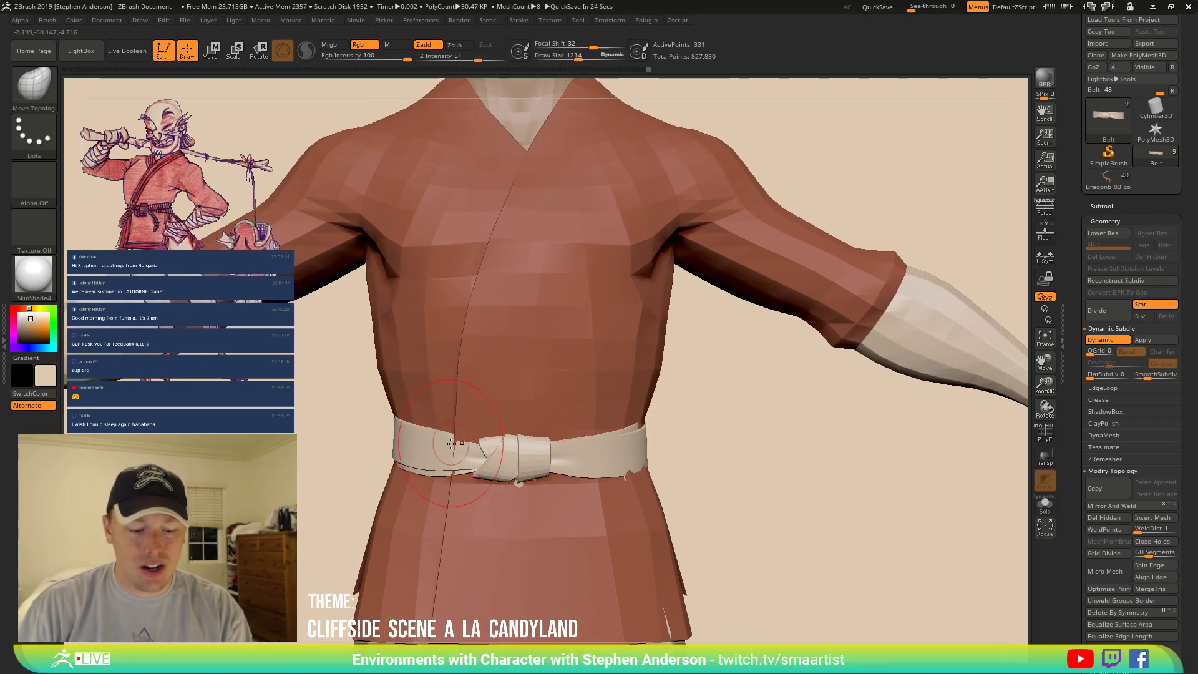
pyautogui.press('b')
pyautogui.press('m')
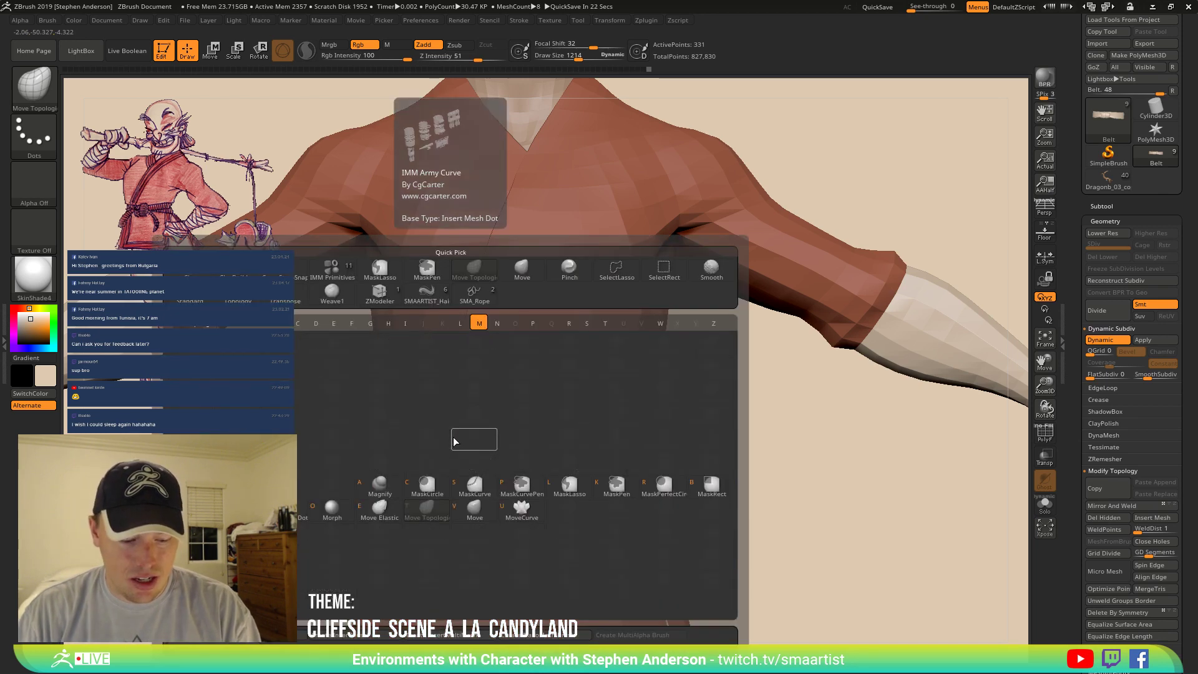
pyautogui.press('v')
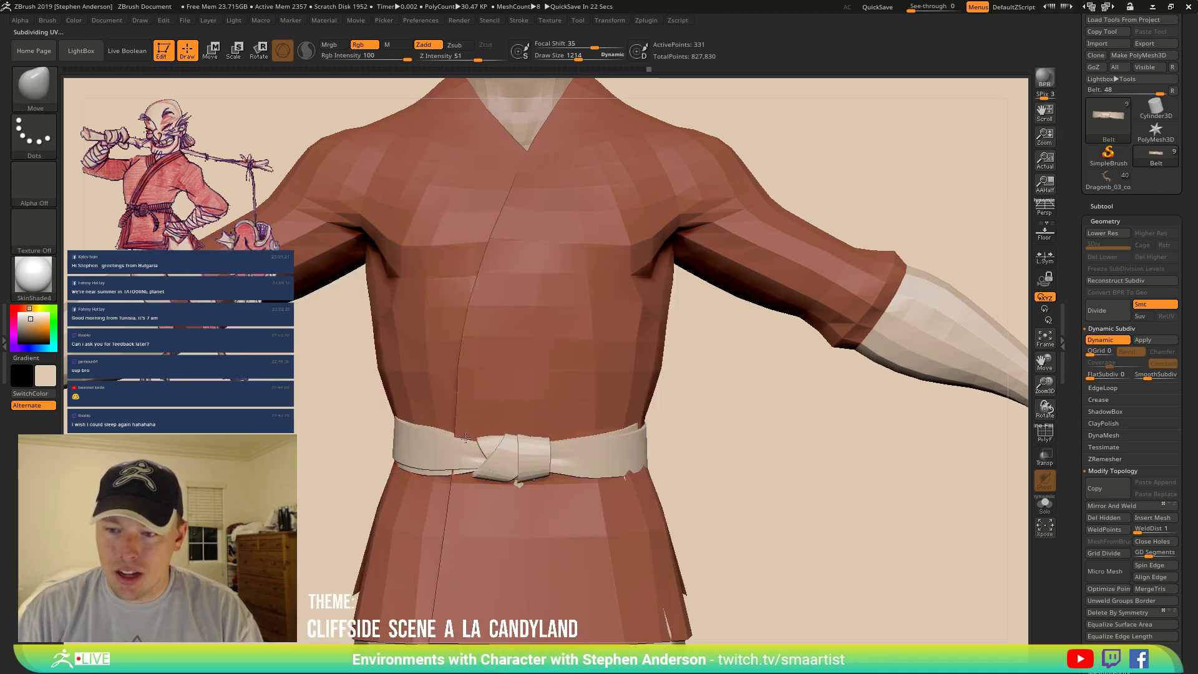
pyautogui.moveTo(331, 330)
pyautogui.mouseDown()
pyautogui.moveTo(422, 365)
pyautogui.moveTo(367, 370)
pyautogui.moveTo(386, 399)
pyautogui.mouseUp()
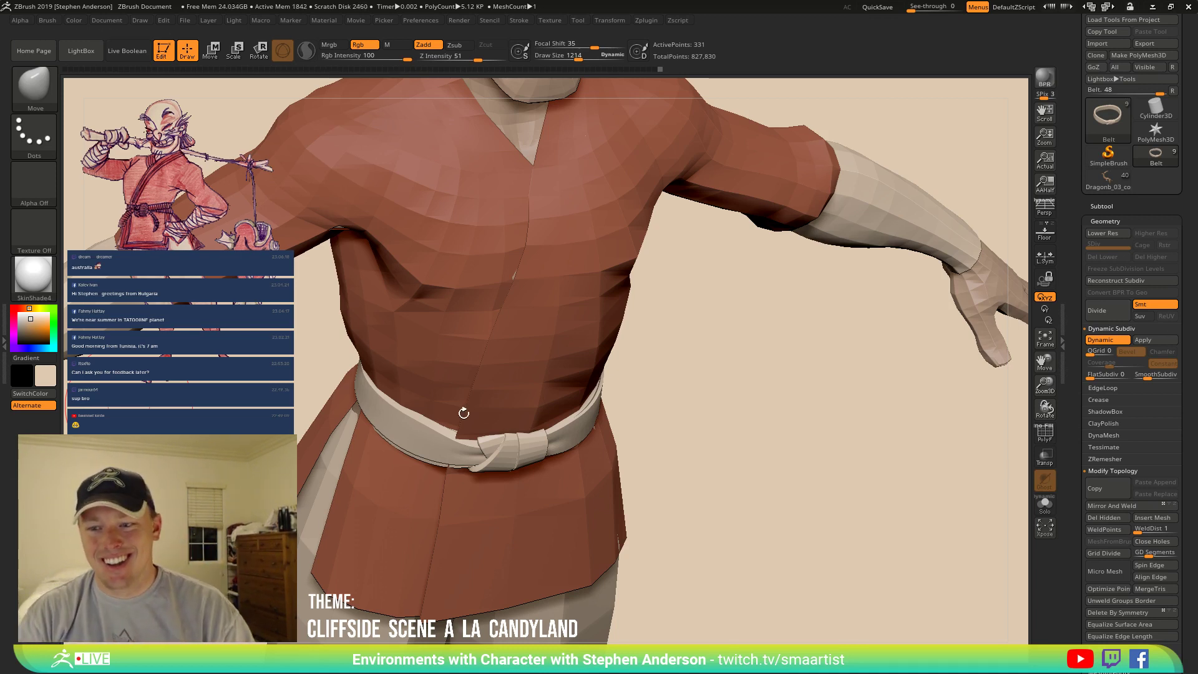
pyautogui.moveTo(501, 442)
pyautogui.mouseDown()
pyautogui.moveTo(497, 400)
pyautogui.moveTo(503, 426)
pyautogui.mouseUp()
pyautogui.hotkey('ctrl', 'z')
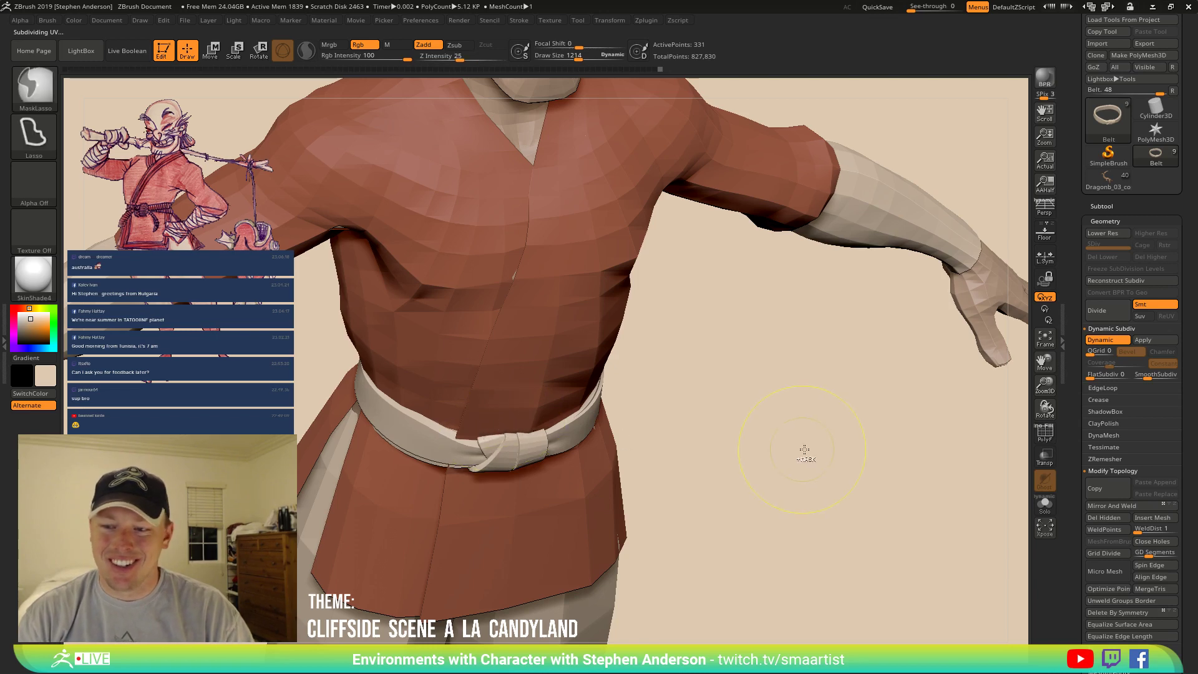
pyautogui.moveTo(804, 450)
pyautogui.mouseDown()
pyautogui.moveTo(600, 452)
pyautogui.moveTo(623, 476)
pyautogui.moveTo(610, 522)
pyautogui.moveTo(650, 516)
pyautogui.moveTo(665, 486)
pyautogui.moveTo(624, 405)
pyautogui.mouseUp()
# Show the polyframe, select the shirt and adjust its front waist around the belt with the Move brush at draw size 642.
pyautogui.hotkey('shift', 'f')
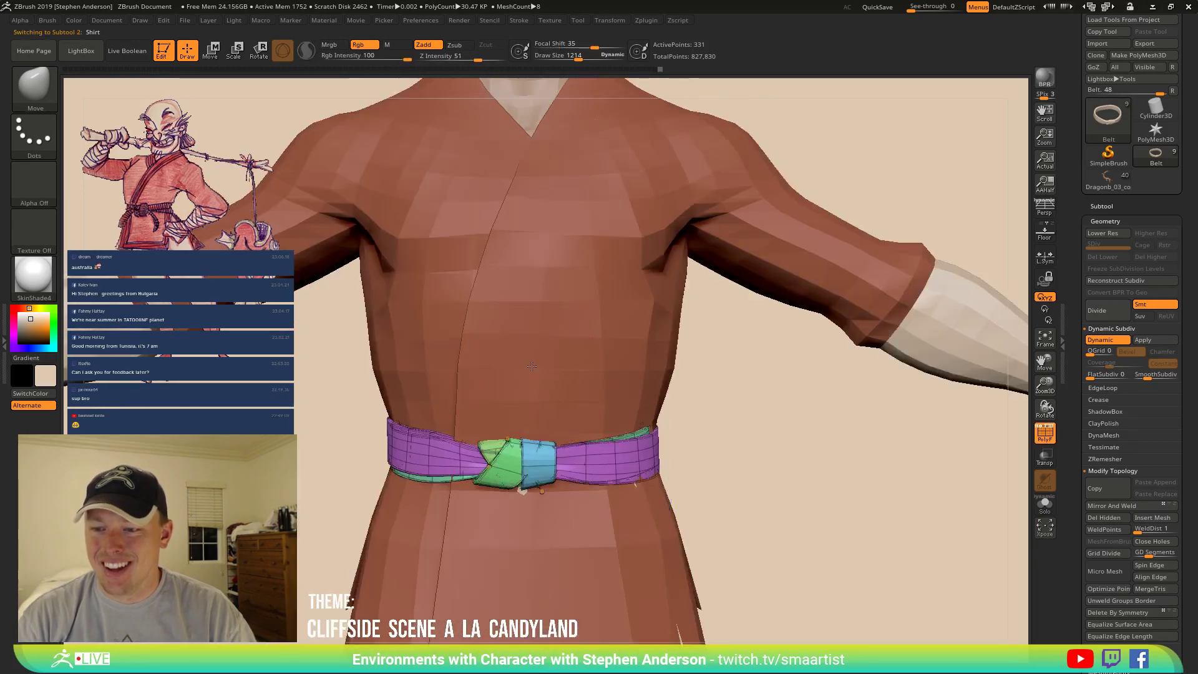
pyautogui.keyDown('alt'); pyautogui.click(535, 371); pyautogui.keyUp('alt')
pyautogui.moveTo(492, 415); pyautogui.dragTo(432, 439, button='right')
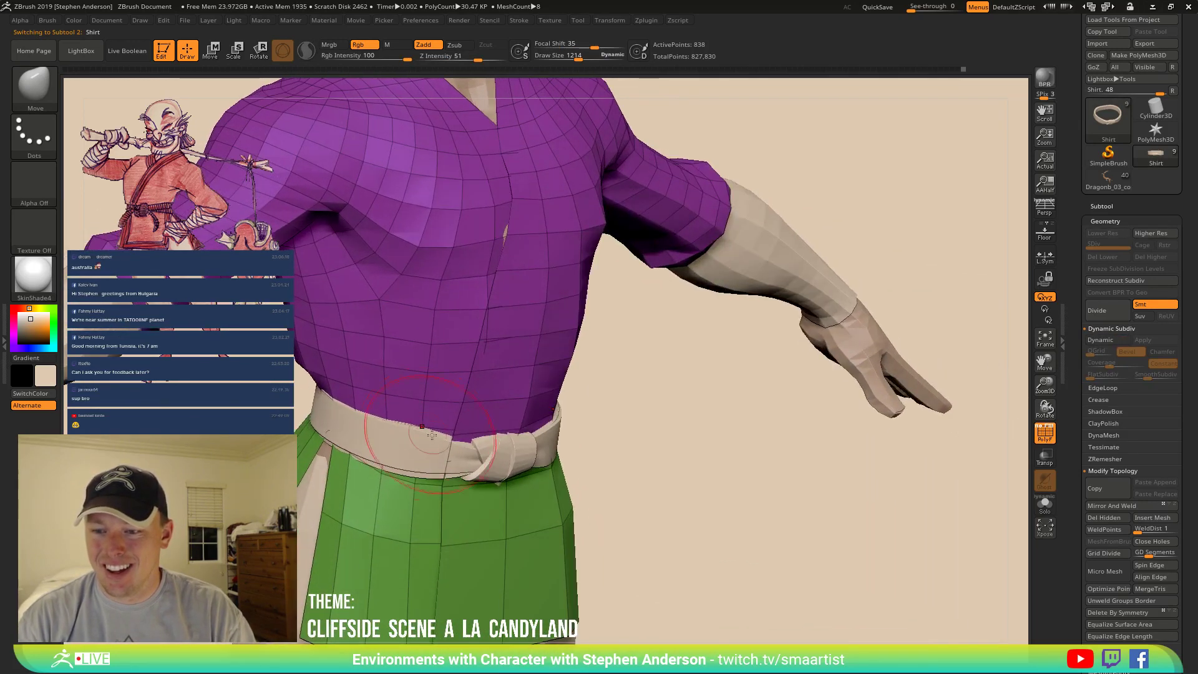
pyautogui.press('s')
pyautogui.moveTo(433, 439); pyautogui.dragTo(431, 439)
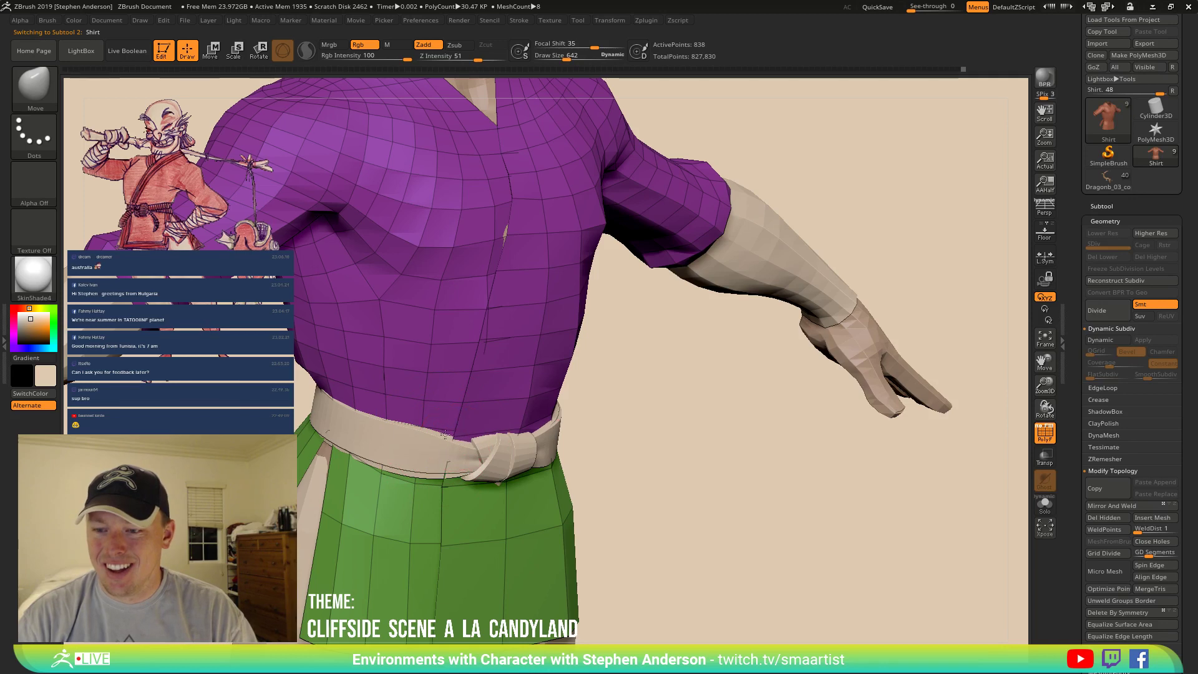
pyautogui.moveTo(455, 440); pyautogui.dragTo(503, 435, button='right')
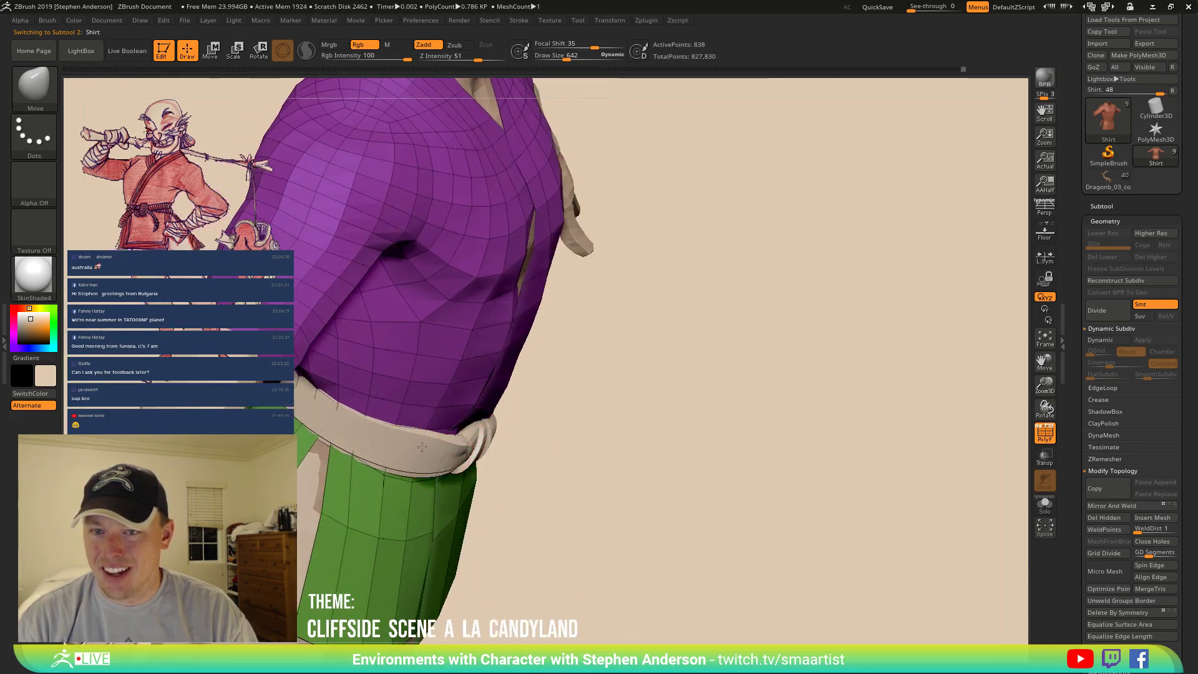
pyautogui.moveTo(422, 447)
pyautogui.mouseDown(button='right')
pyautogui.moveTo(471, 439)
pyautogui.moveTo(445, 438)
pyautogui.moveTo(463, 405)
pyautogui.moveTo(441, 392)
pyautogui.mouseUp(button='right')
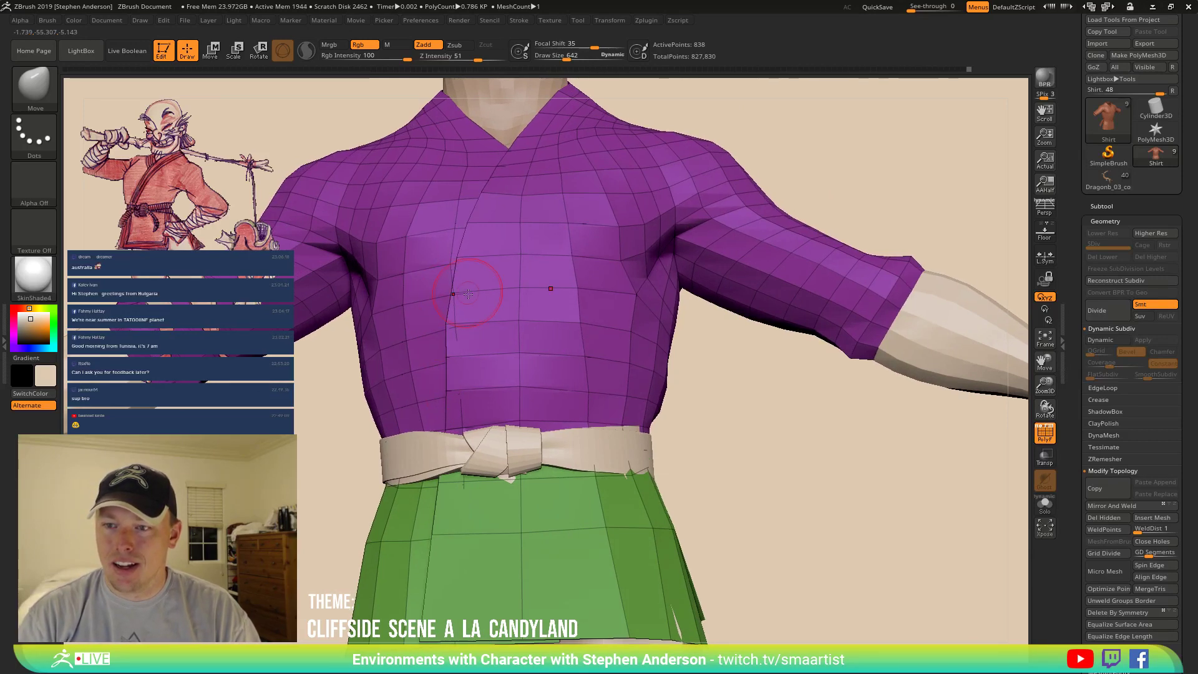
pyautogui.moveTo(468, 294); pyautogui.dragTo(471, 338, button='right')
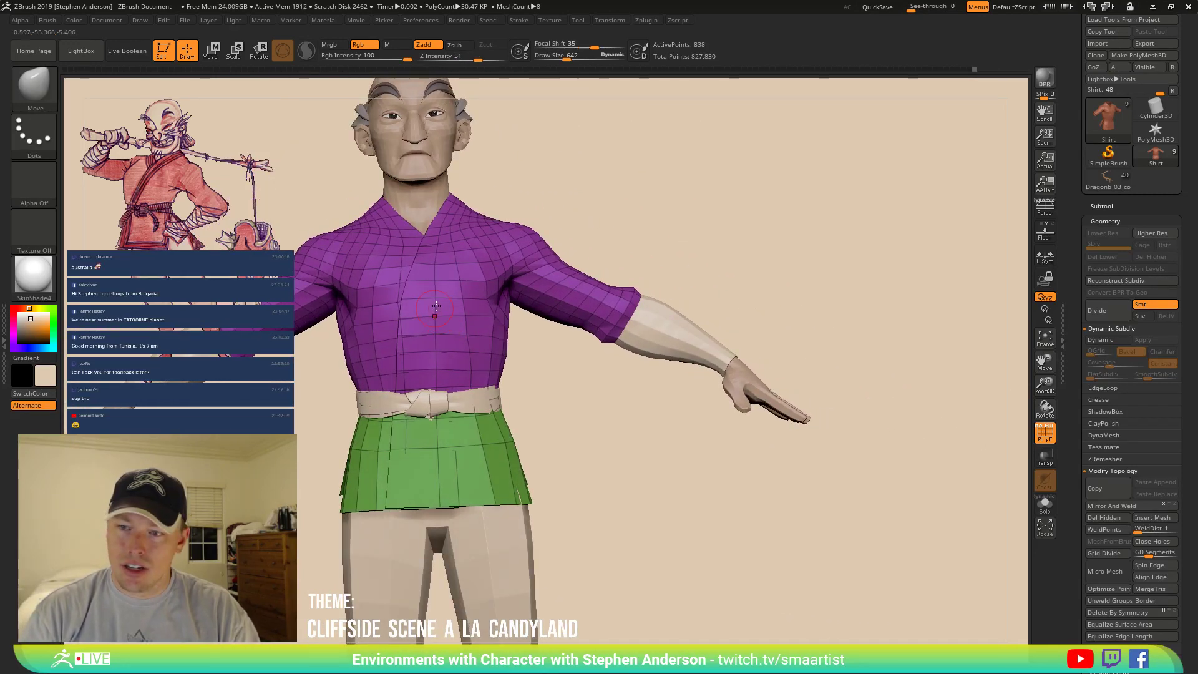
# Adjust the shirt's waist at the sides and back around the belt with the Move brush at draw size 938.
pyautogui.moveTo(475, 334)
pyautogui.mouseDown(button='right')
pyautogui.moveTo(462, 340)
pyautogui.moveTo(472, 360)
pyautogui.moveTo(516, 369)
pyautogui.moveTo(526, 407)
pyautogui.moveTo(499, 385)
pyautogui.mouseUp(button='right')
pyautogui.press('s')
pyautogui.moveTo(498, 391); pyautogui.dragTo(498, 394)
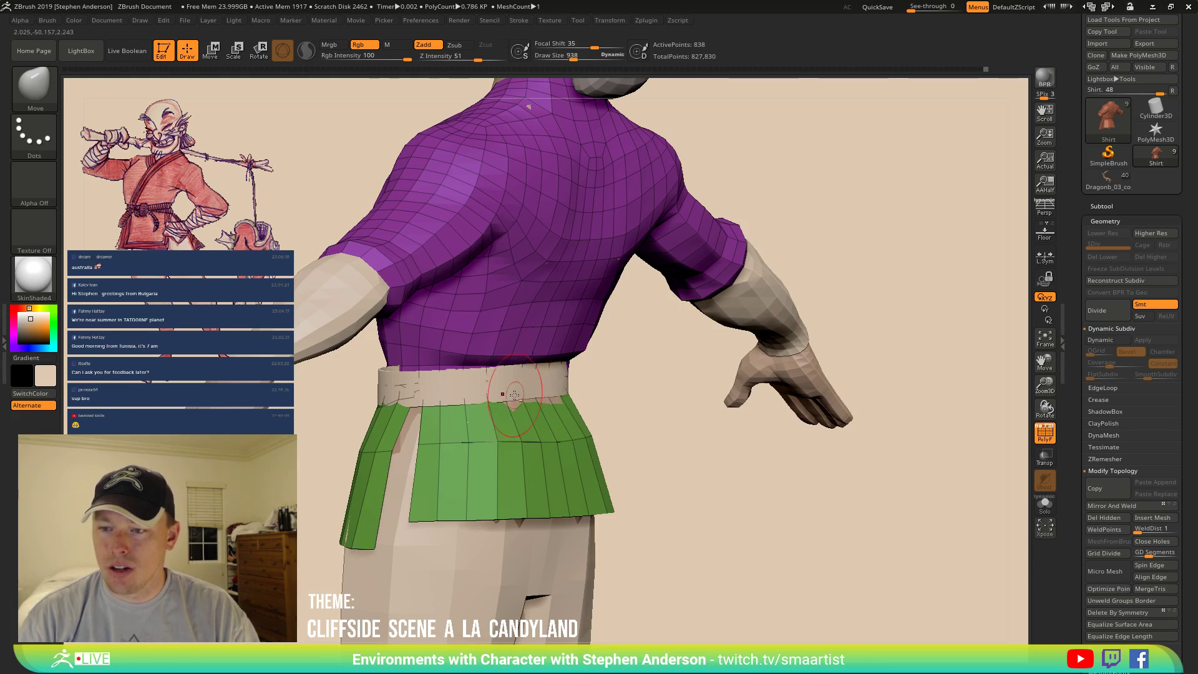
pyautogui.moveTo(489, 395); pyautogui.dragTo(532, 402, button='right')
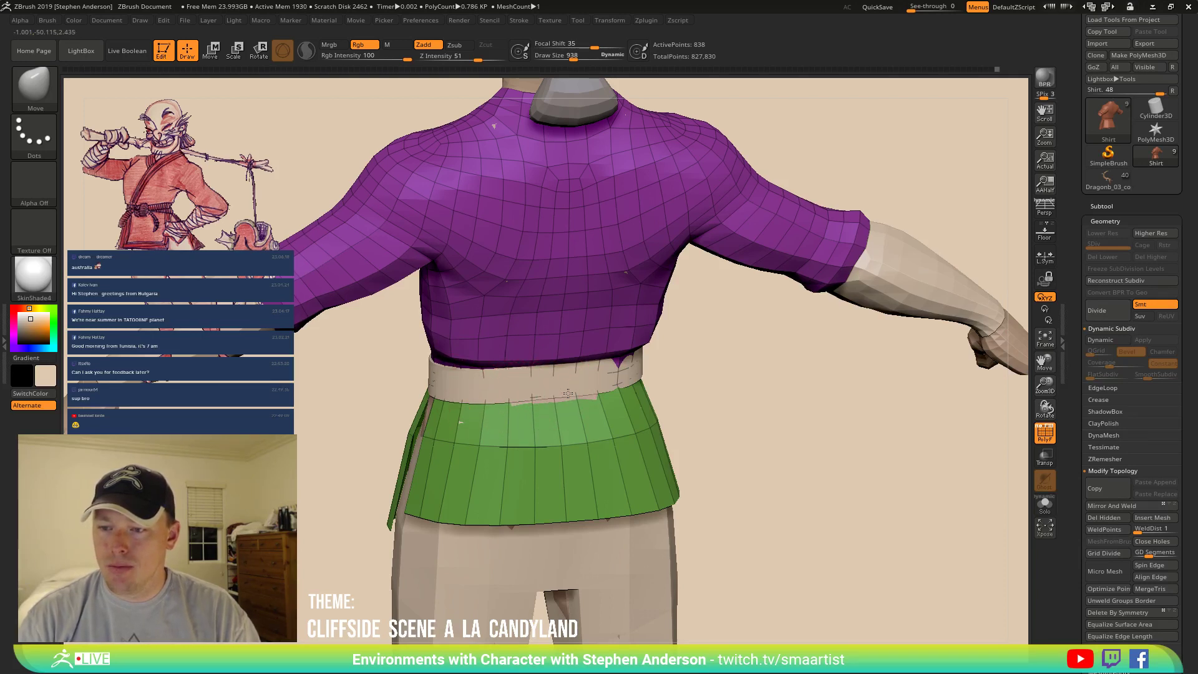
pyautogui.moveTo(568, 393); pyautogui.dragTo(621, 368, button='right')
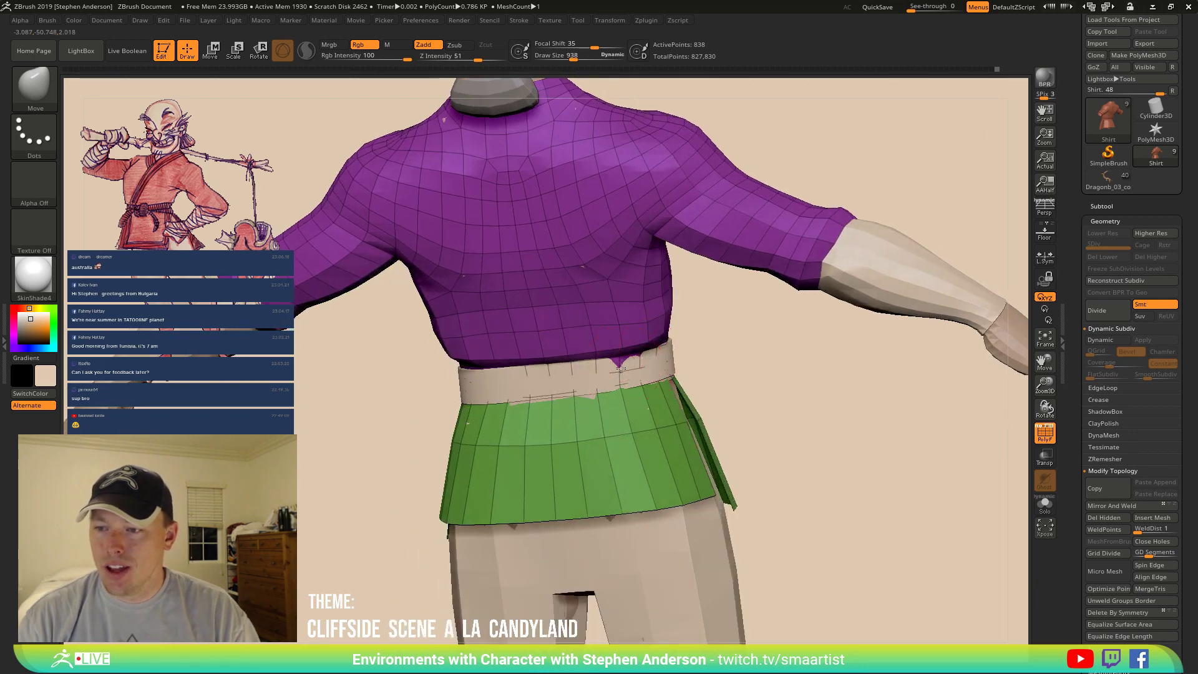
pyautogui.moveTo(621, 368); pyautogui.dragTo(622, 366)
pyautogui.moveTo(634, 361)
pyautogui.mouseDown(button='right')
pyautogui.moveTo(652, 360)
pyautogui.moveTo(581, 373)
pyautogui.mouseUp(button='right')
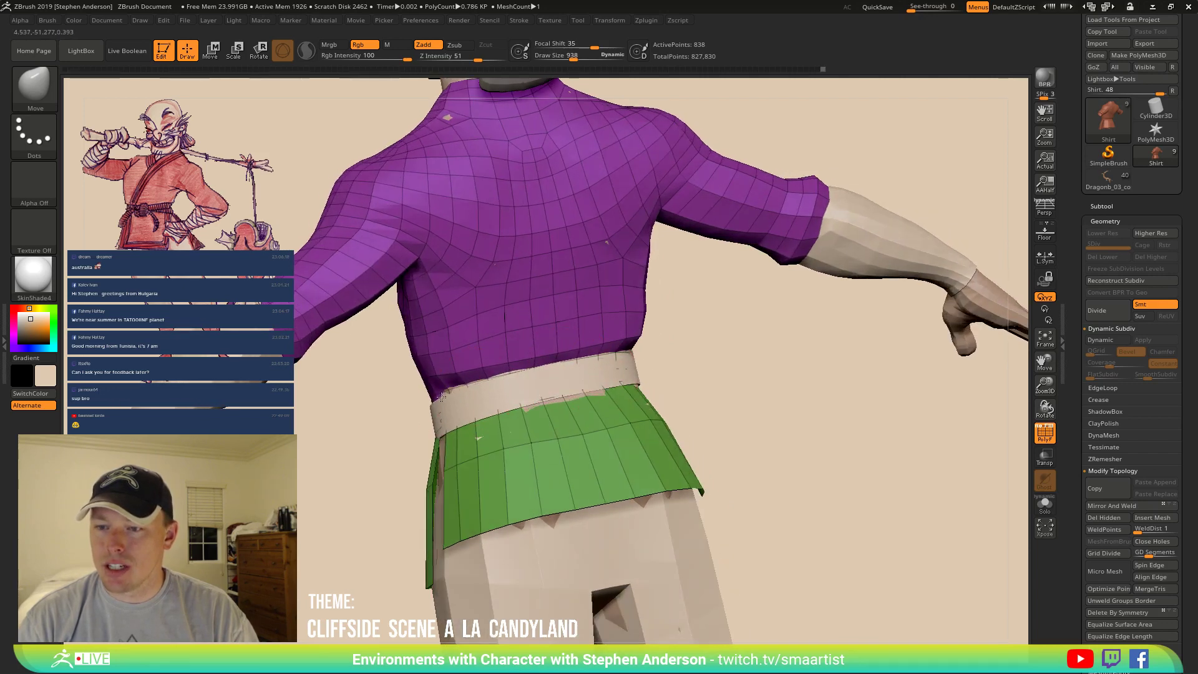
pyautogui.moveTo(442, 397)
pyautogui.mouseDown(button='right')
pyautogui.moveTo(368, 400)
pyautogui.moveTo(434, 406)
pyautogui.mouseUp(button='right')
# Select the belt and refine its fit around the sides of the waist with the Move brush at draw size 1695.
pyautogui.keyDown('alt'); pyautogui.click(319, 467); pyautogui.keyUp('alt')
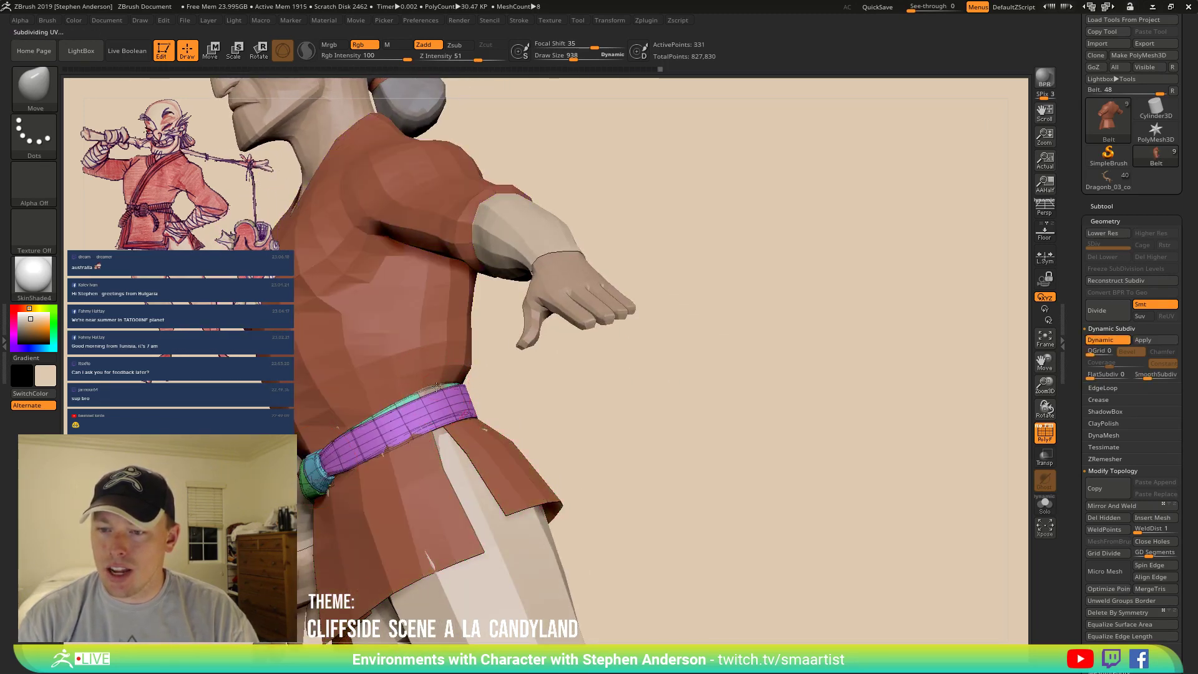
pyautogui.moveTo(439, 395)
pyautogui.mouseDown(button='right')
pyautogui.moveTo(482, 385)
pyautogui.moveTo(421, 396)
pyautogui.mouseUp(button='right')
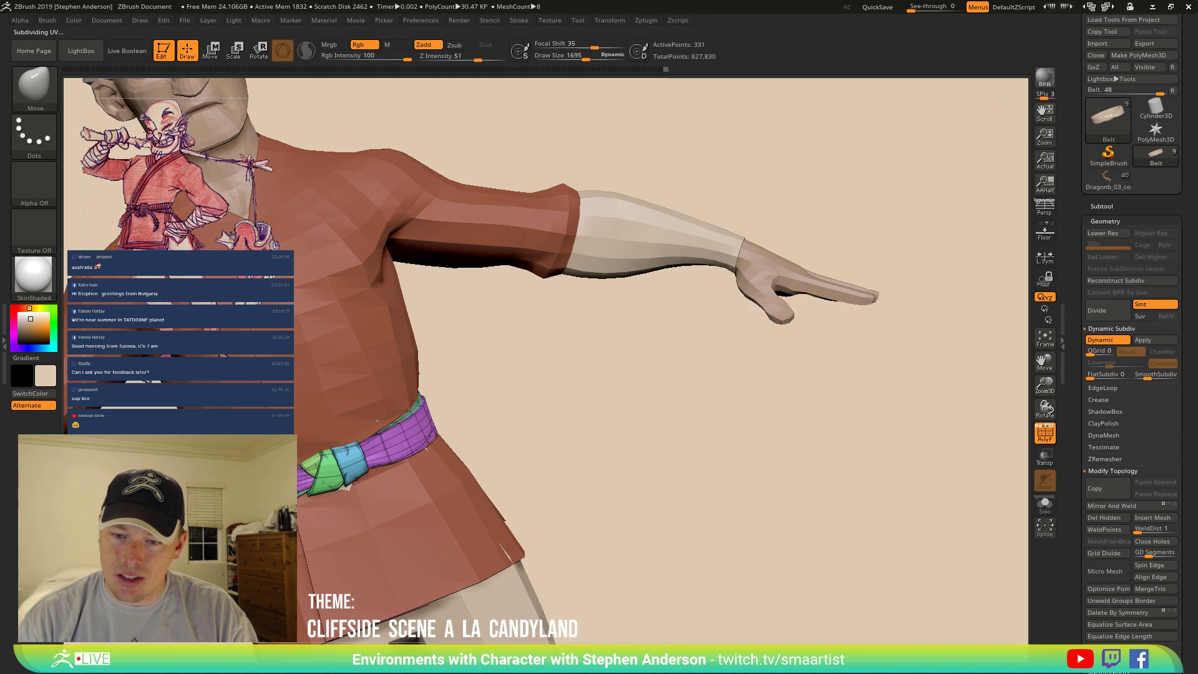
pyautogui.moveTo(377, 421); pyautogui.dragTo(493, 412, button='right')
pyautogui.moveTo(301, 463); pyautogui.dragTo(382, 472, button='right')
# Select the pants and adjust their waist beneath the belt and shirt with the Move brush at draw size 1695.
pyautogui.keyDown('alt'); pyautogui.click(368, 474); pyautogui.keyUp('alt')
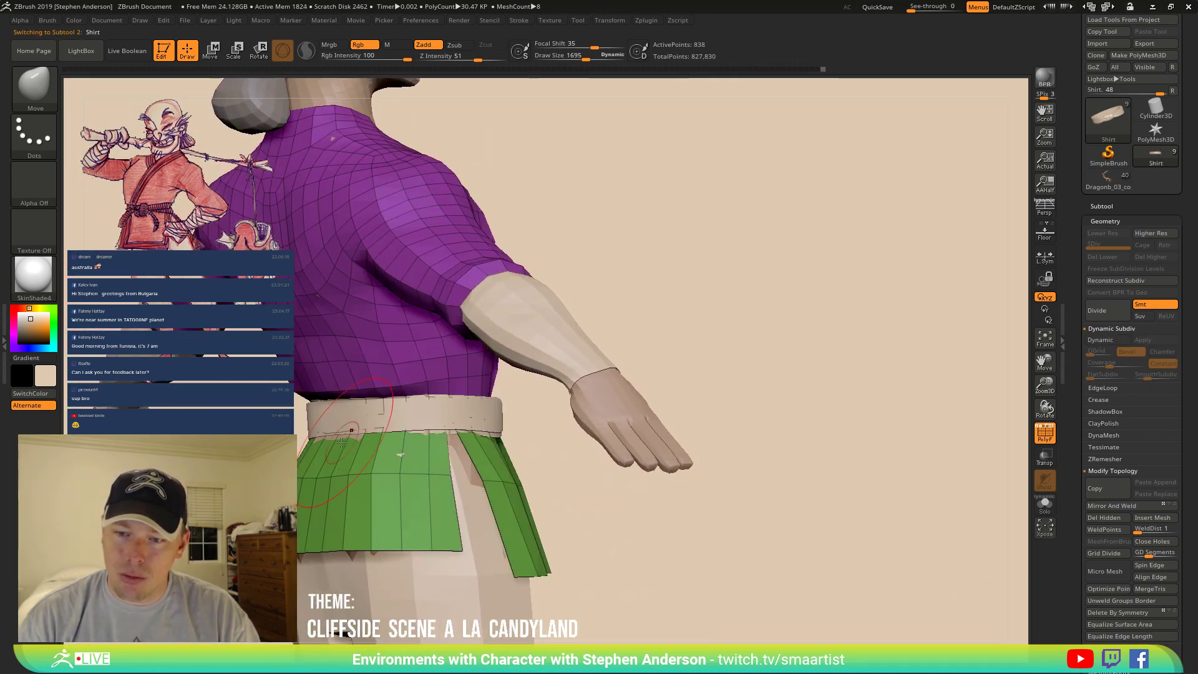
pyautogui.keyDown('alt'); pyautogui.click(399, 571); pyautogui.keyUp('alt')
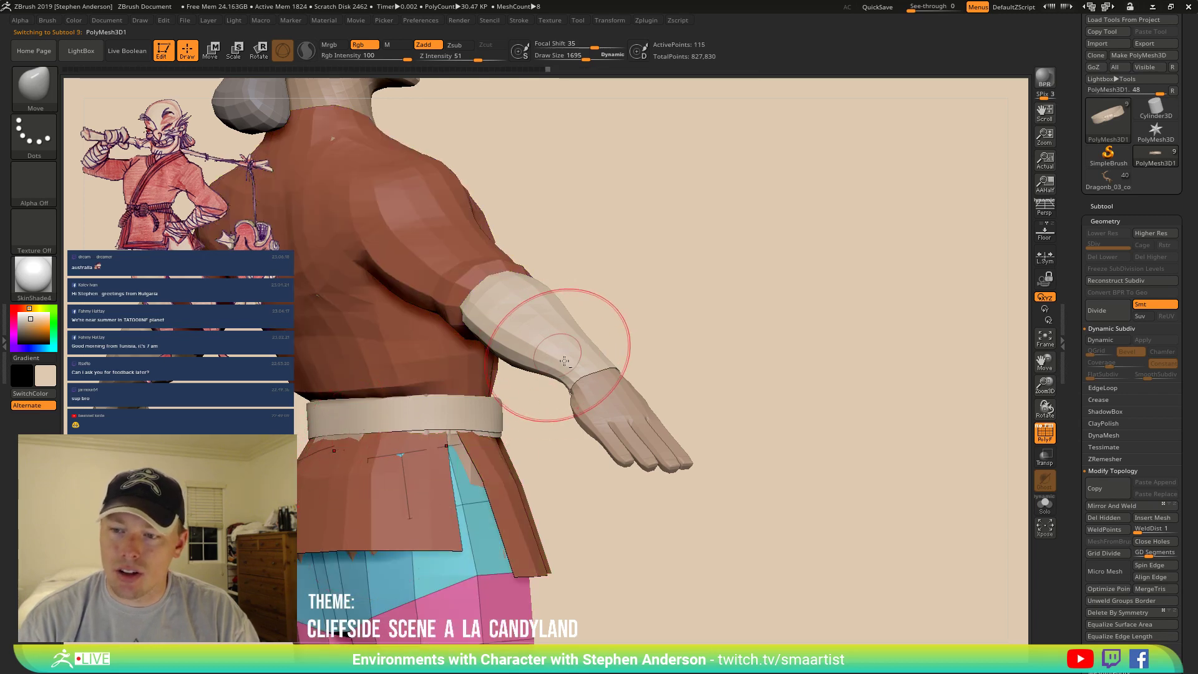
pyautogui.keyDown('alt'); pyautogui.click(624, 425); pyautogui.keyUp('alt')
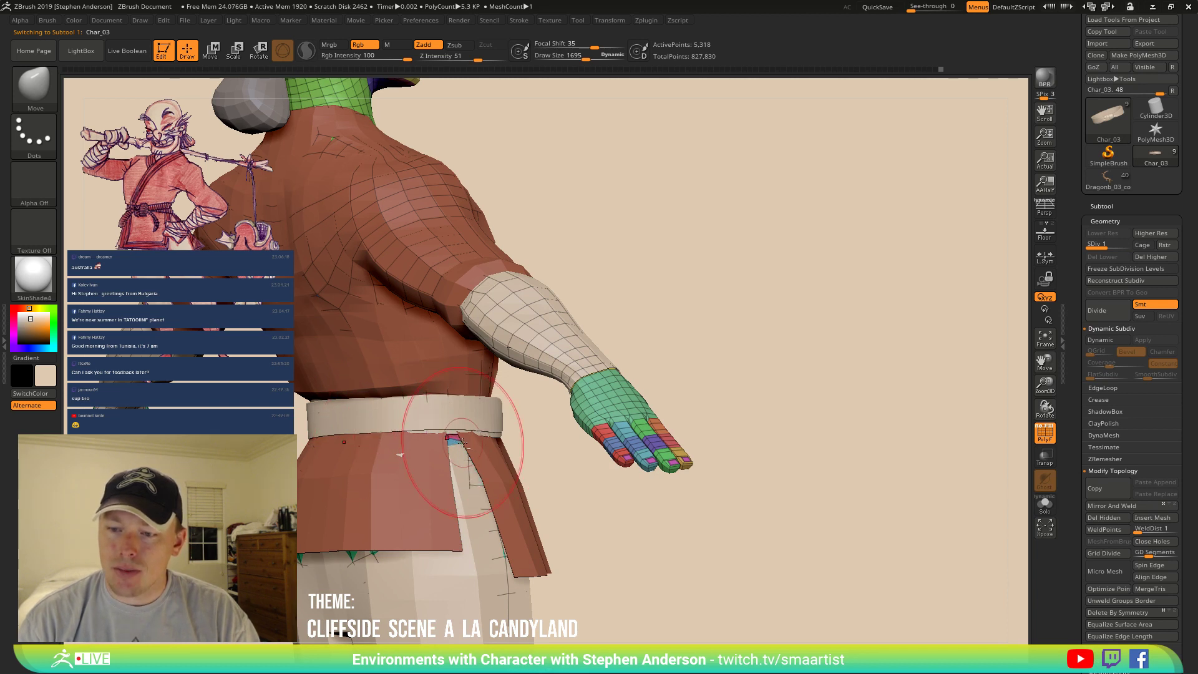
pyautogui.moveTo(445, 437); pyautogui.dragTo(299, 447, button='right')
pyautogui.moveTo(543, 465); pyautogui.dragTo(443, 558, button='right')
pyautogui.keyDown('alt'); pyautogui.click(443, 557); pyautogui.keyUp('alt')
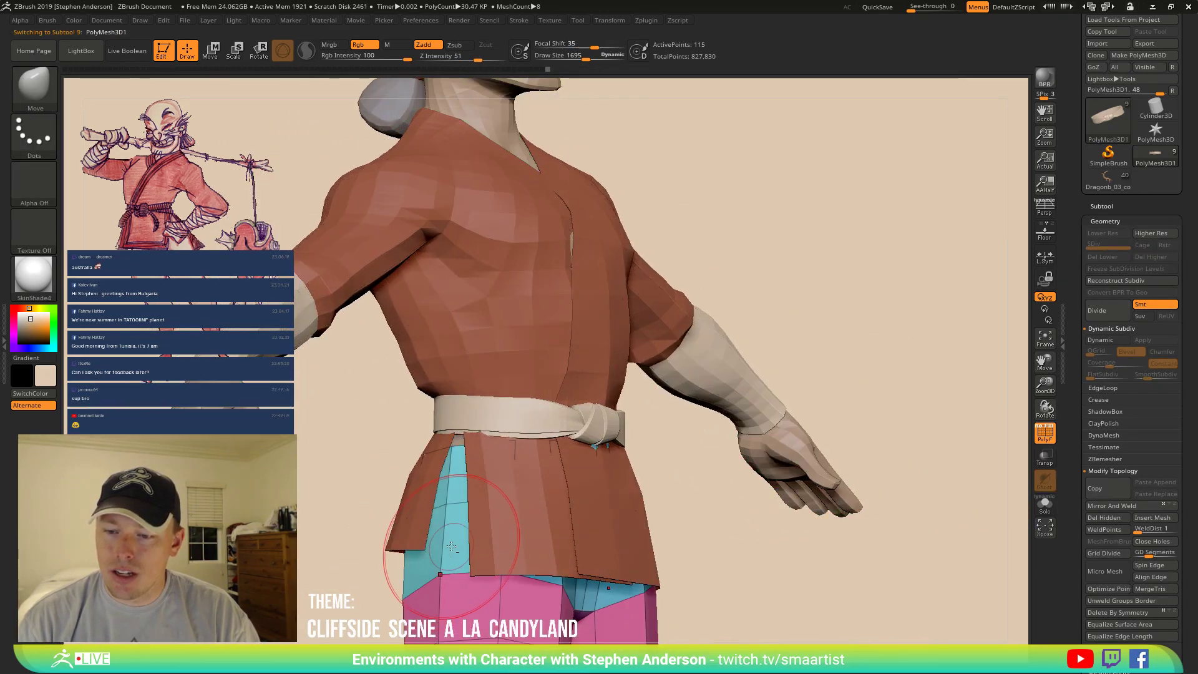
pyautogui.moveTo(405, 487)
pyautogui.mouseDown(button='right')
pyautogui.moveTo(486, 431)
pyautogui.moveTo(506, 457)
pyautogui.mouseUp(button='right')
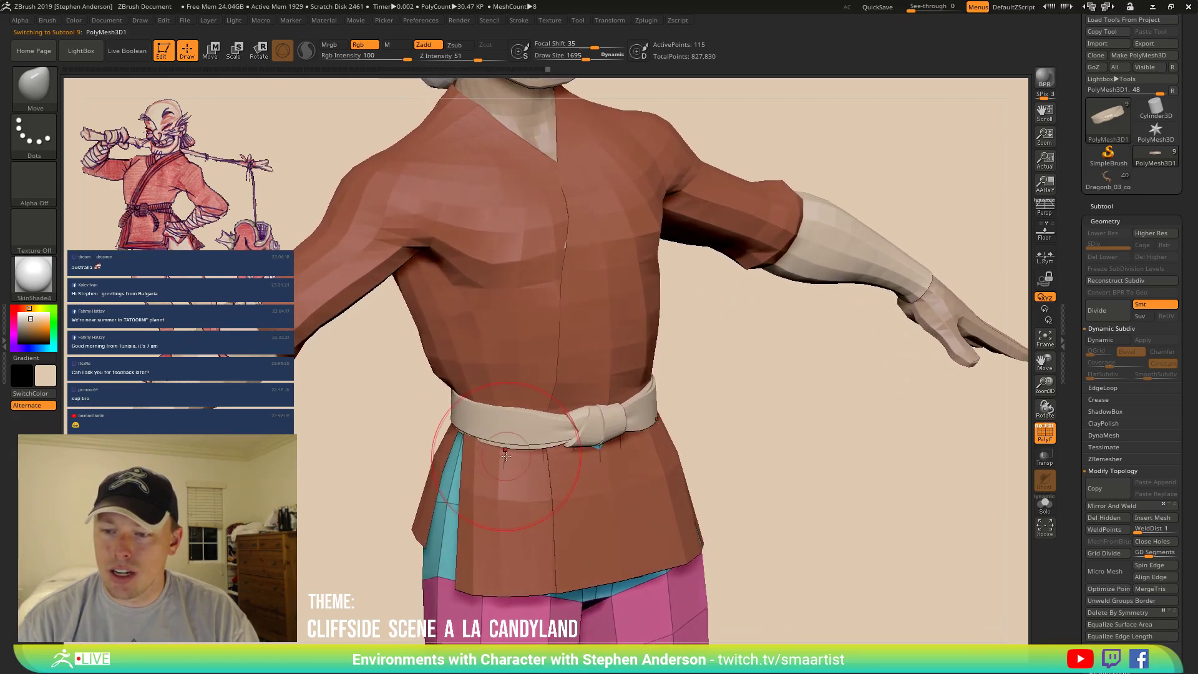
pyautogui.moveTo(506, 448); pyautogui.dragTo(520, 445)
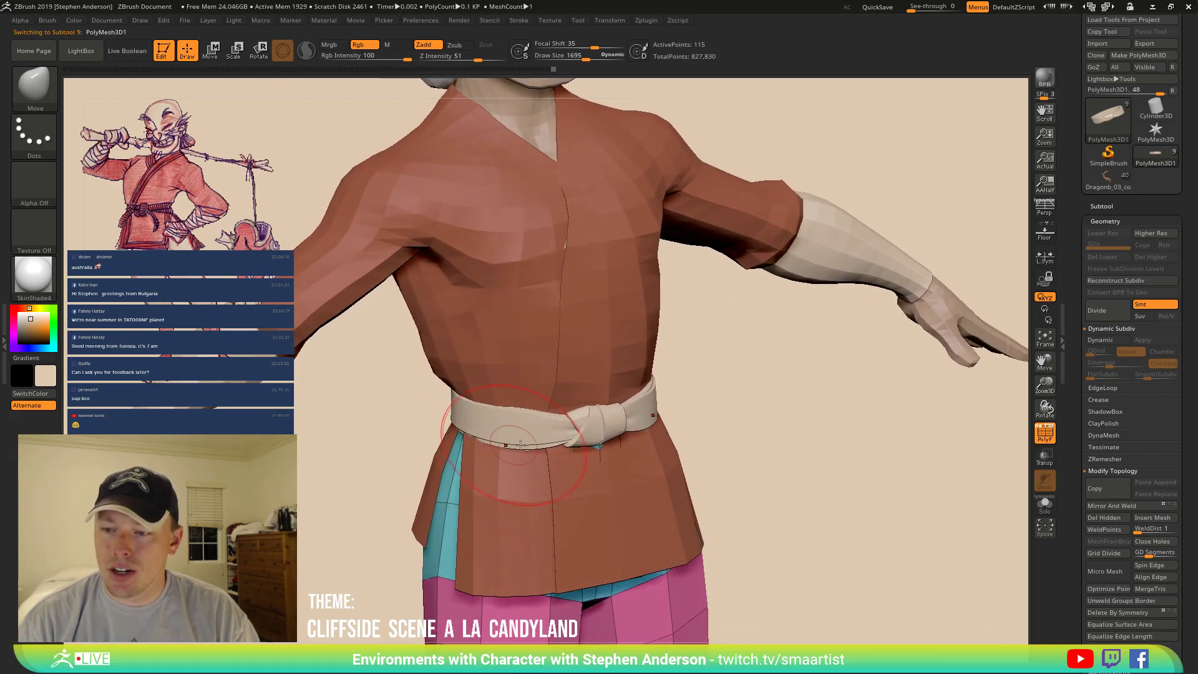
pyautogui.moveTo(594, 447); pyautogui.dragTo(402, 410, button='right')
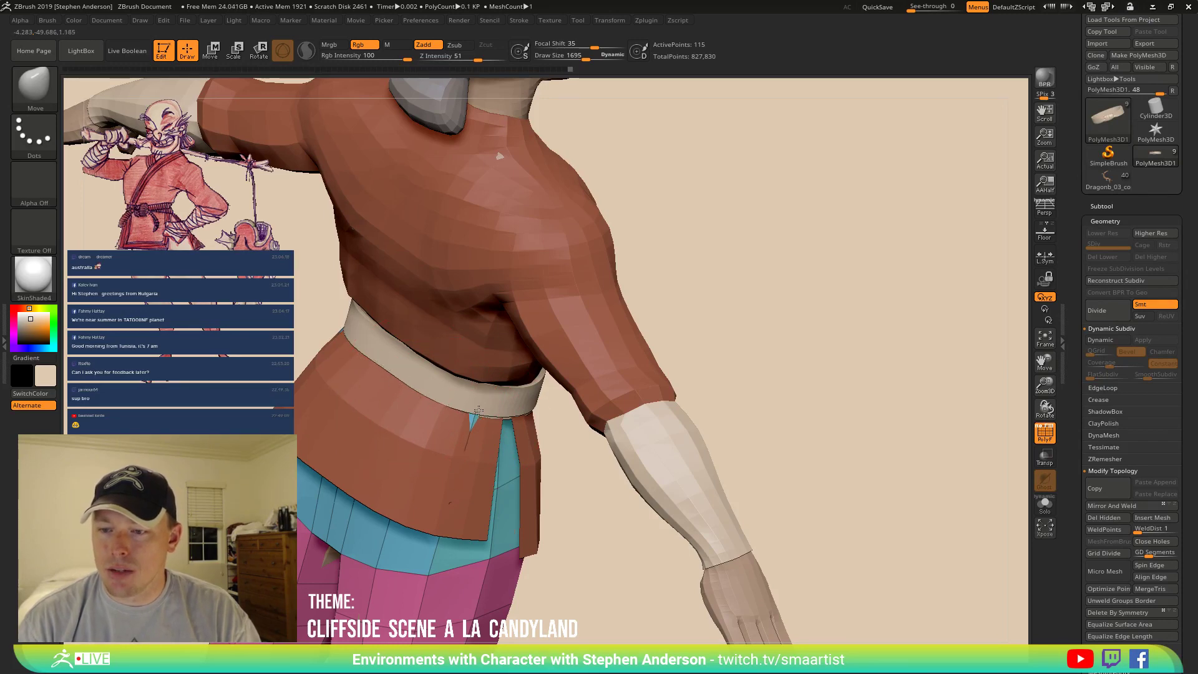
pyautogui.moveTo(468, 432)
pyautogui.mouseDown(button='right')
pyautogui.moveTo(451, 431)
pyautogui.moveTo(437, 382)
pyautogui.moveTo(337, 418)
pyautogui.mouseUp(button='right')
# Hide the polyframe and turn on dynamic subdivision for the pants and the shirt.
pyautogui.hotkey('shift', 'f')
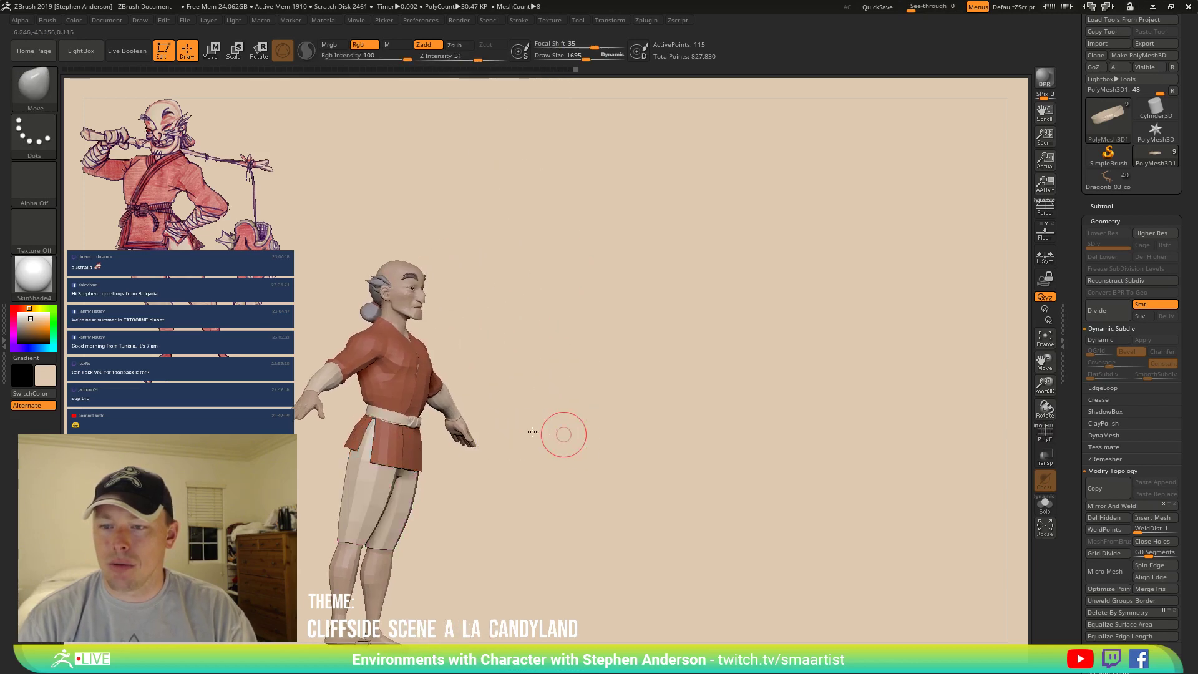
pyautogui.moveTo(555, 433)
pyautogui.mouseDown(button='right')
pyautogui.moveTo(394, 446)
pyautogui.moveTo(481, 461)
pyautogui.moveTo(511, 492)
pyautogui.moveTo(503, 474)
pyautogui.moveTo(417, 475)
pyautogui.moveTo(474, 468)
pyautogui.moveTo(444, 484)
pyautogui.moveTo(492, 455)
pyautogui.moveTo(497, 480)
pyautogui.moveTo(547, 429)
pyautogui.moveTo(476, 424)
pyautogui.mouseUp(button='right')
pyautogui.press('d')
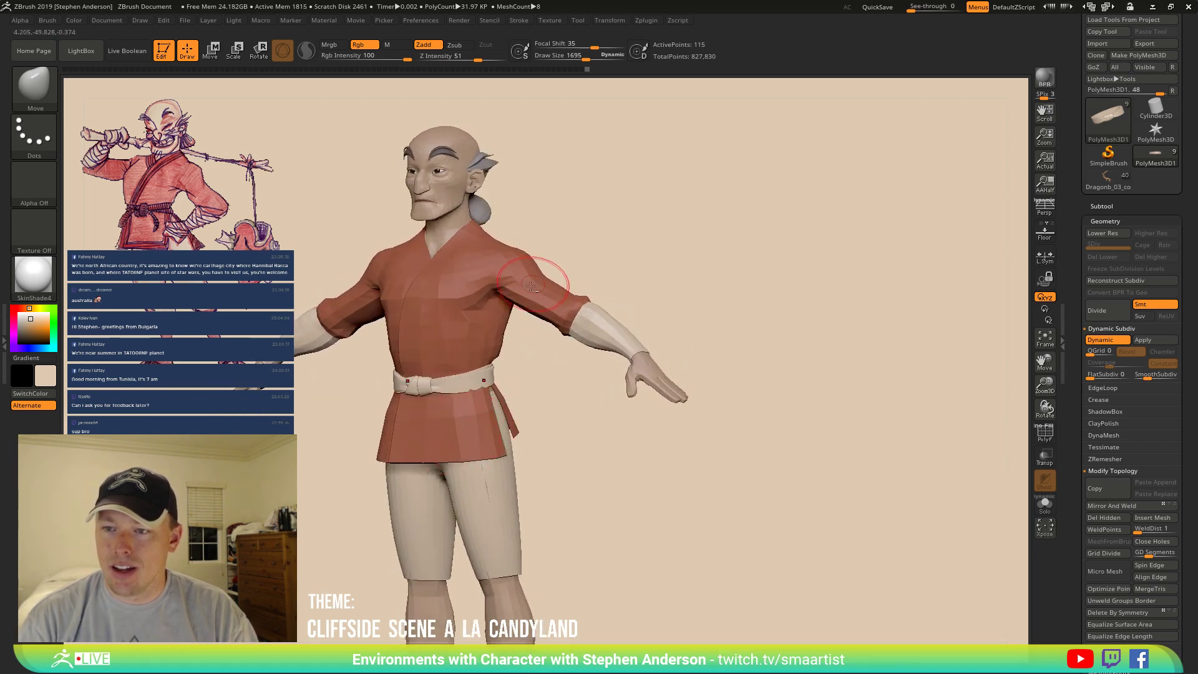
pyautogui.keyDown('alt'); pyautogui.click(545, 310); pyautogui.keyUp('alt')
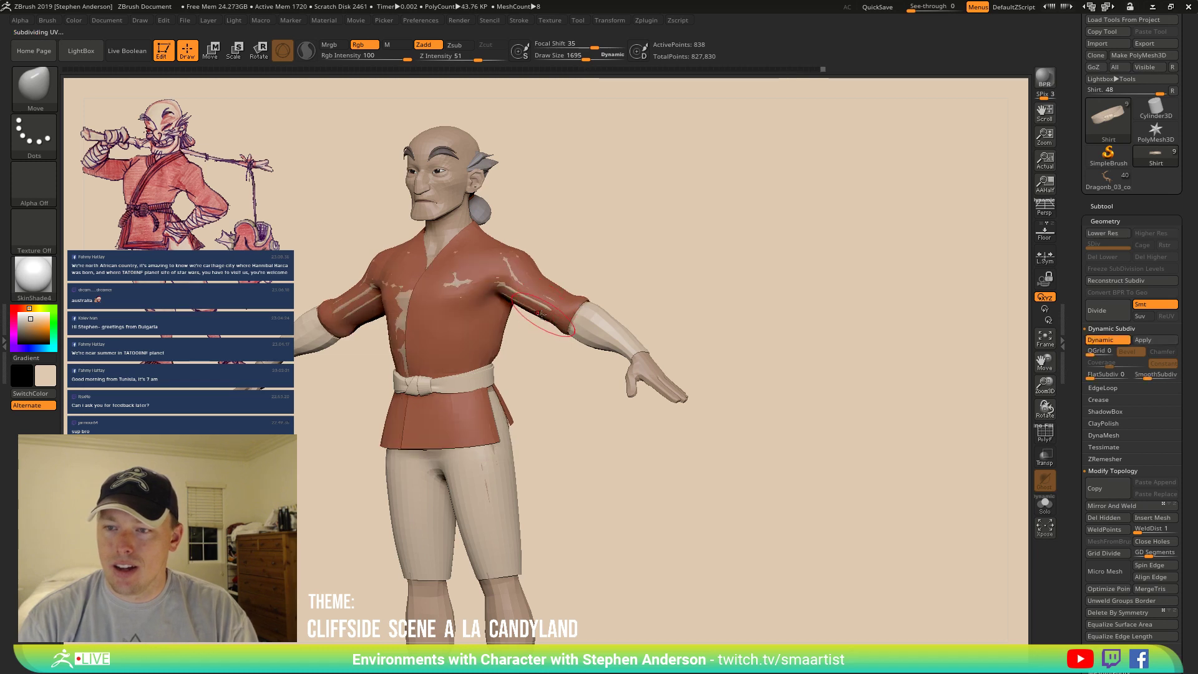
pyautogui.hotkey('shift', 'd')
# Set the Move brush's draw size to 1826 and pull the shirt's front opening over the exposed chest and belly.
pyautogui.press('f')
pyautogui.press('s')
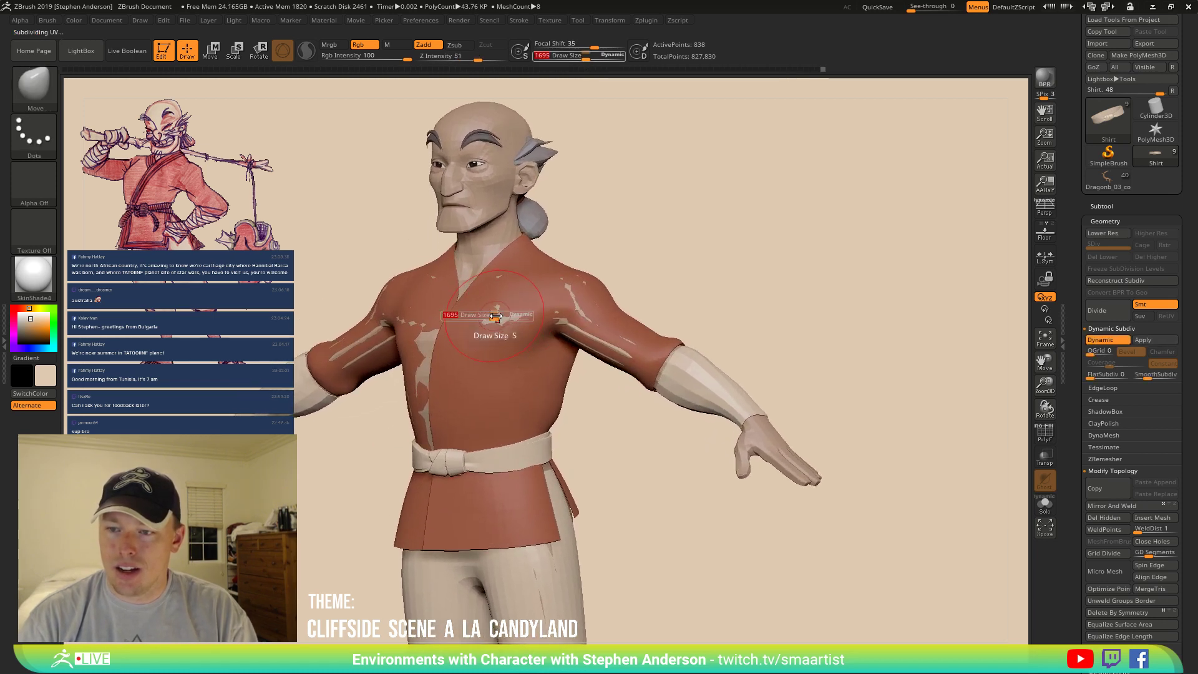
pyautogui.moveTo(496, 314); pyautogui.dragTo(501, 314)
pyautogui.moveTo(427, 357)
pyautogui.mouseDown()
pyautogui.moveTo(428, 371)
pyautogui.moveTo(432, 361)
pyautogui.mouseUp()
pyautogui.moveTo(431, 404); pyautogui.dragTo(431, 412)
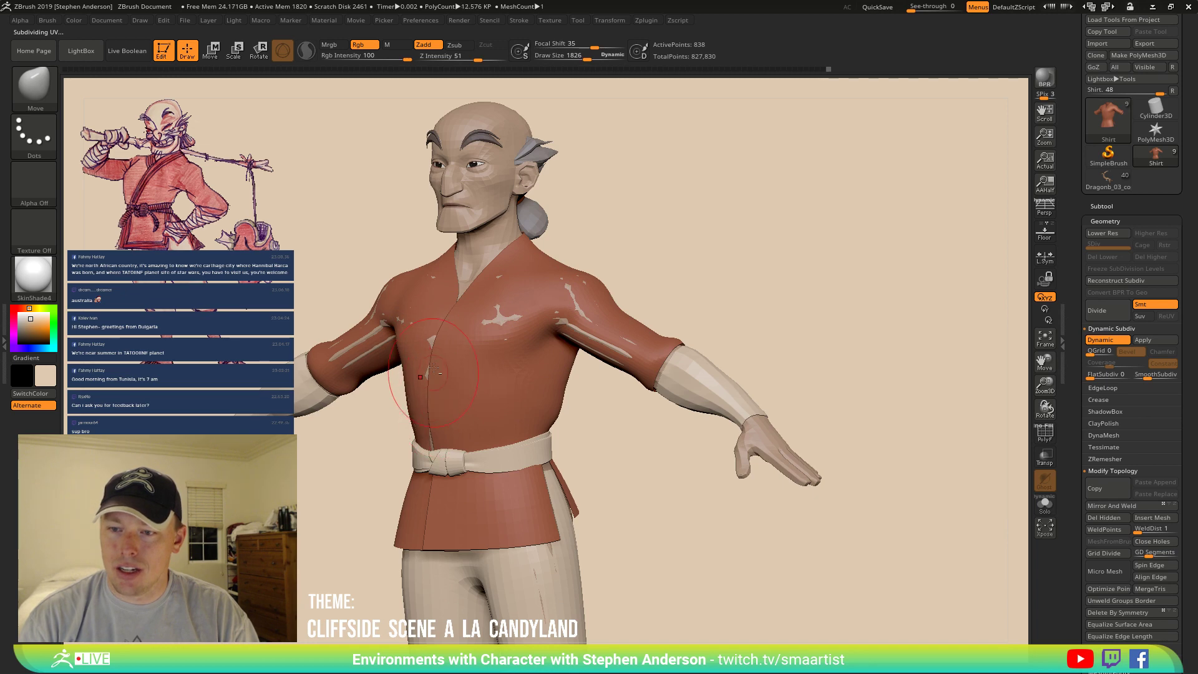
pyautogui.moveTo(439, 354); pyautogui.dragTo(441, 439)
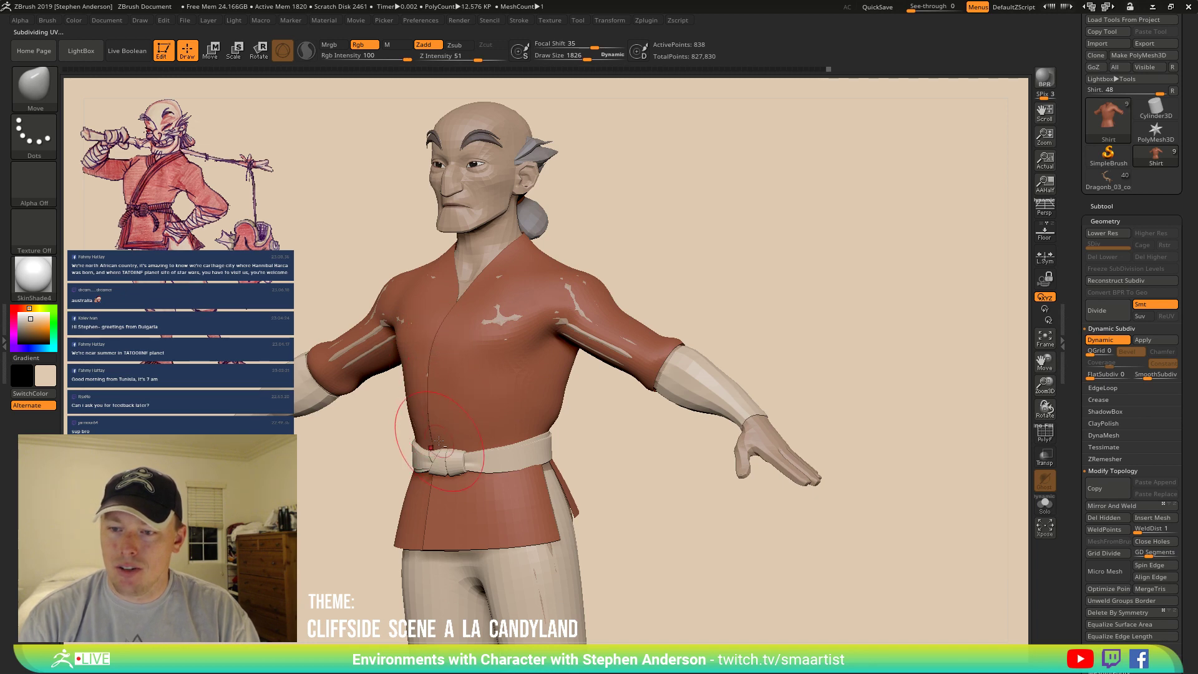
# Pull the shirt's sleeves and upper back out over the arms and shoulder blades with the Move brush.
pyautogui.moveTo(439, 442); pyautogui.dragTo(503, 322, button='right')
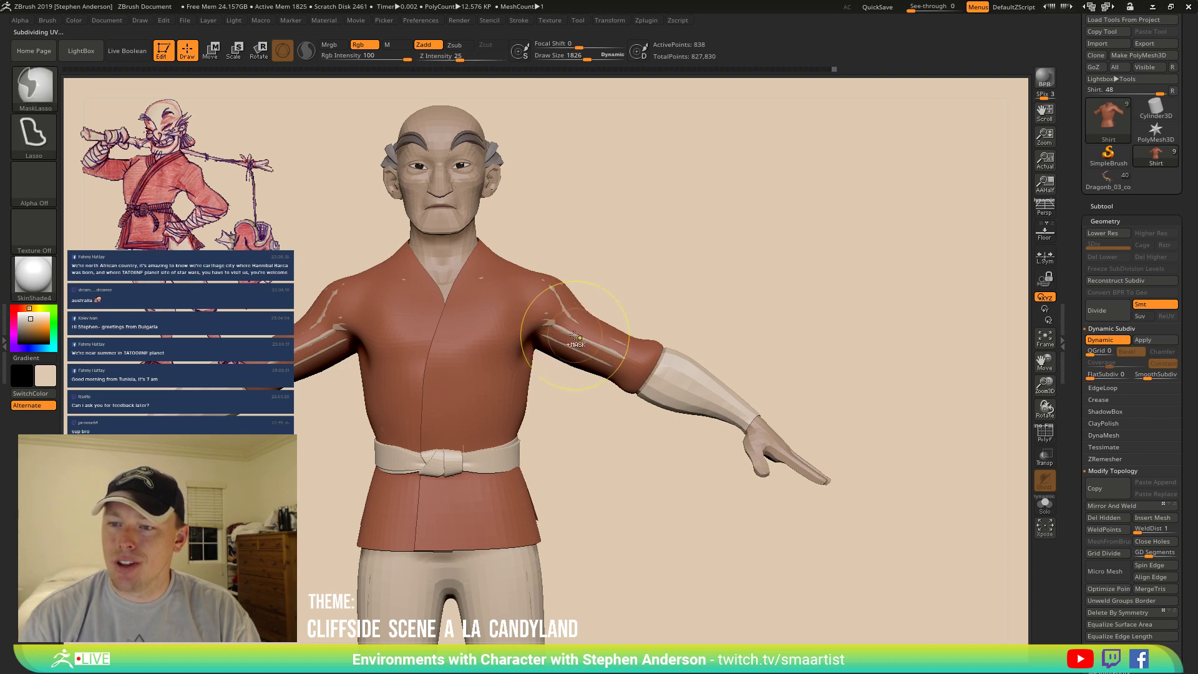
pyautogui.moveTo(565, 310)
pyautogui.mouseDown()
pyautogui.moveTo(585, 354)
pyautogui.moveTo(619, 350)
pyautogui.moveTo(598, 371)
pyautogui.mouseUp()
pyautogui.moveTo(598, 370)
pyautogui.mouseDown(button='right')
pyautogui.moveTo(546, 293)
pyautogui.moveTo(656, 320)
pyautogui.moveTo(683, 311)
pyautogui.mouseUp(button='right')
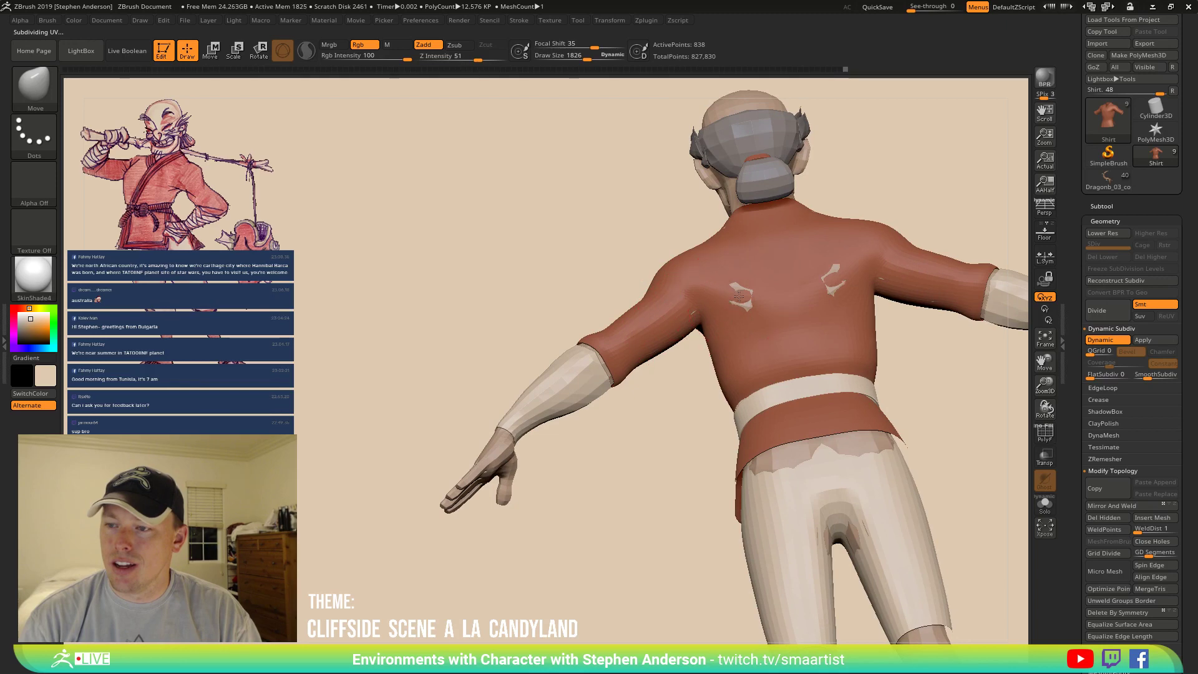
pyautogui.moveTo(755, 318)
pyautogui.mouseDown(button='right')
pyautogui.moveTo(829, 329)
pyautogui.moveTo(840, 265)
pyautogui.moveTo(801, 255)
pyautogui.moveTo(693, 352)
pyautogui.moveTo(612, 338)
pyautogui.moveTo(626, 329)
pyautogui.moveTo(567, 356)
pyautogui.moveTo(526, 332)
pyautogui.mouseUp(button='right')
# Show the polyframe and reshape the shirt's overlapping front below the neckline with the Move Topological brush at draw size 1923.
pyautogui.hotkey('shift', 'f')
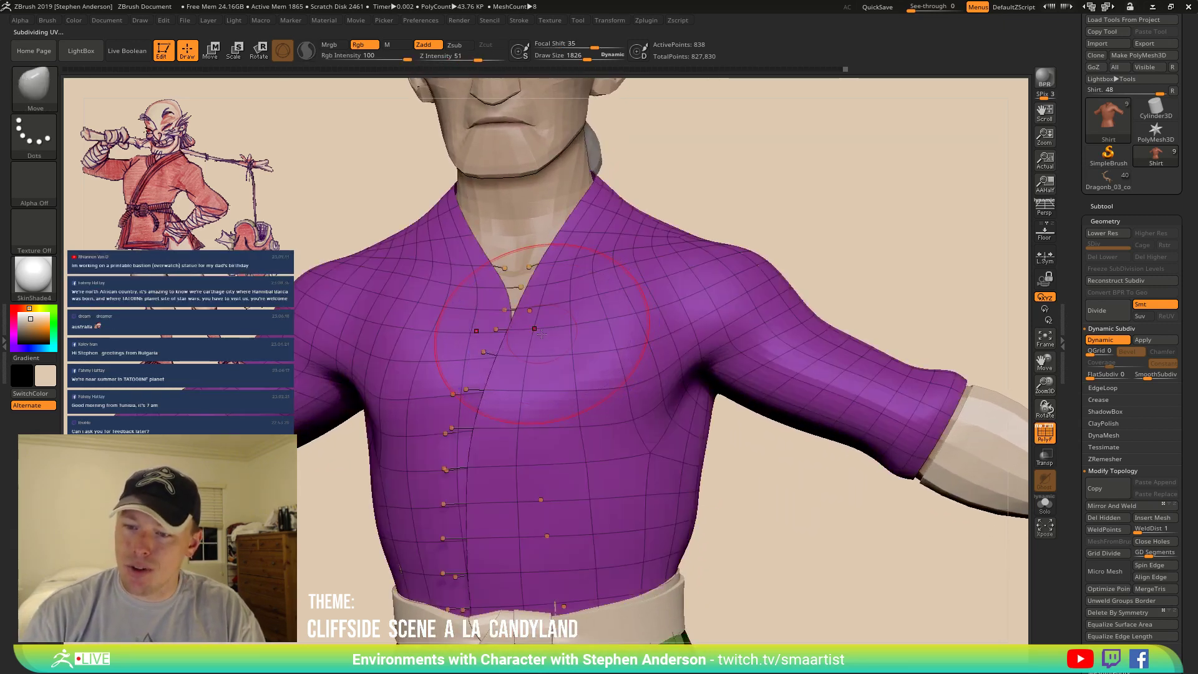
pyautogui.moveTo(525, 358); pyautogui.dragTo(517, 358, button='right')
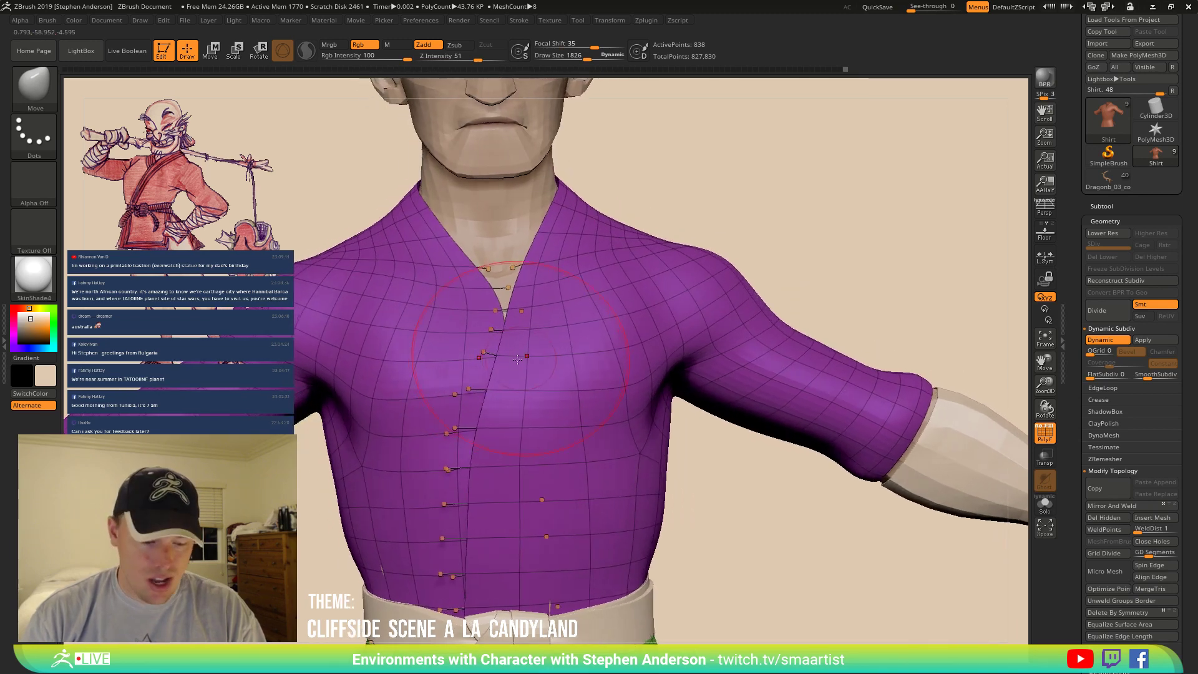
pyautogui.press('b')
pyautogui.press('m')
pyautogui.press('t')
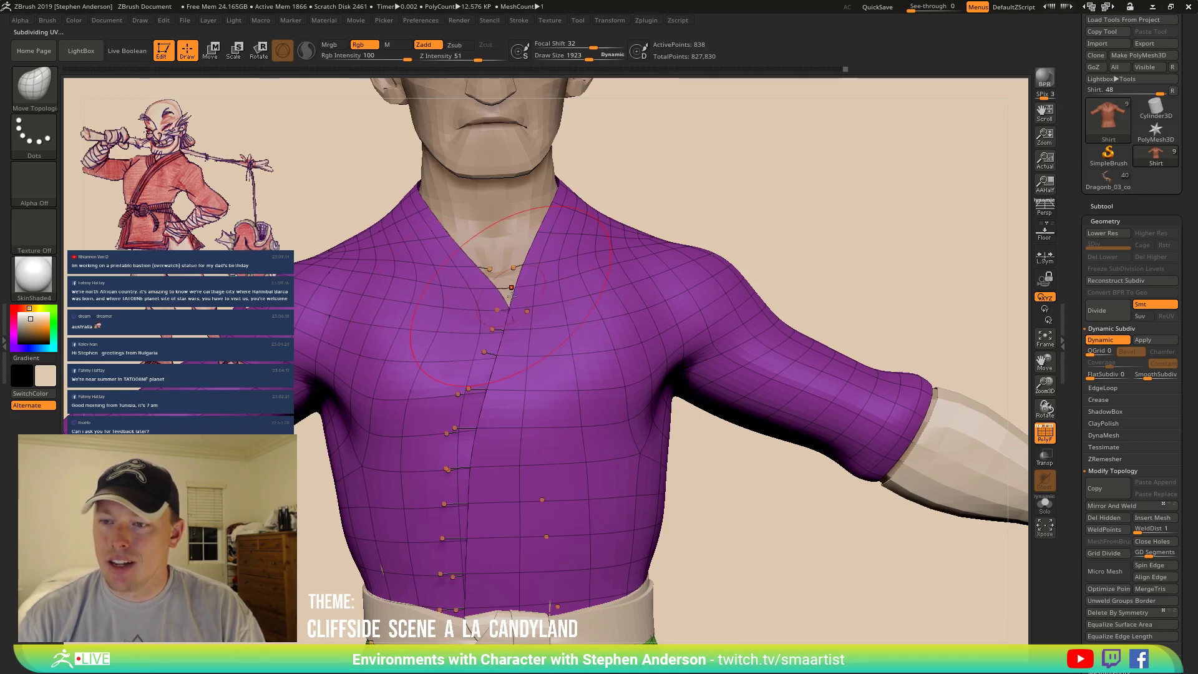
pyautogui.moveTo(518, 306); pyautogui.dragTo(501, 329, button='right')
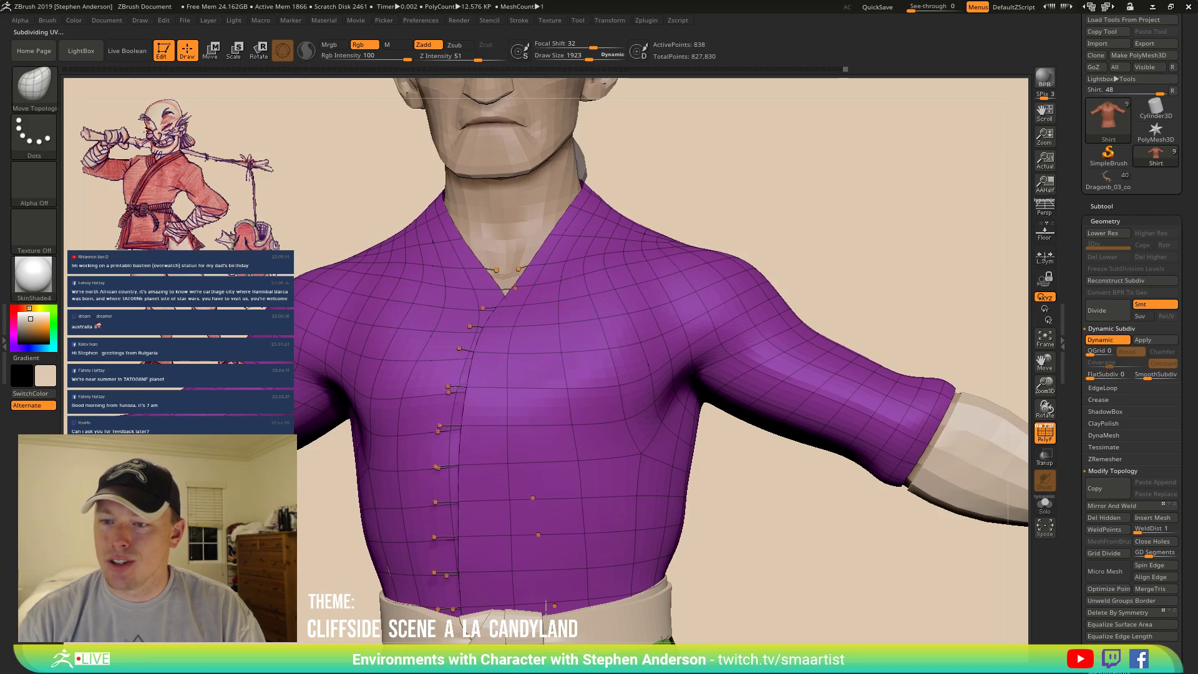
pyautogui.keyDown('ctrl'); pyautogui.moveTo(487, 412); pyautogui.dragTo(486, 366, button='right'); pyautogui.keyUp('ctrl')
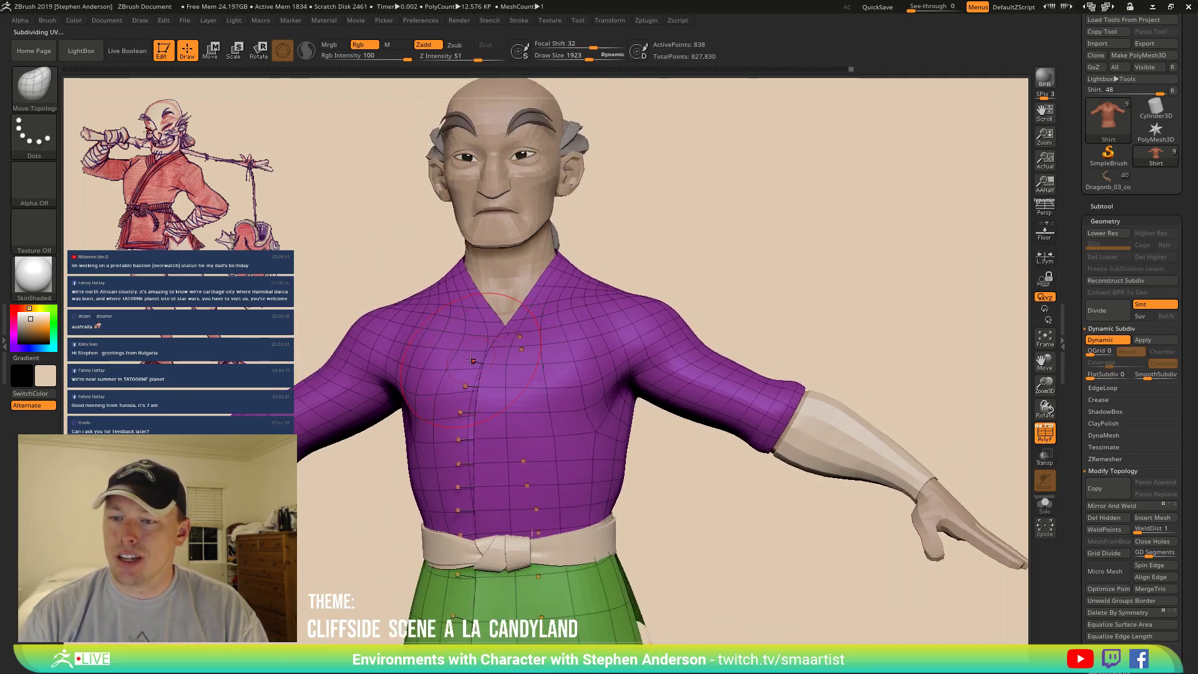
pyautogui.moveTo(507, 354)
pyautogui.mouseDown(button='right')
pyautogui.moveTo(541, 407)
pyautogui.moveTo(527, 348)
pyautogui.moveTo(567, 368)
pyautogui.moveTo(499, 426)
pyautogui.moveTo(524, 428)
pyautogui.moveTo(493, 442)
pyautogui.mouseUp(button='right')
# Select the pants and crease their border edges with a crease tolerance of 180.
pyautogui.hotkey('shift', 'f')
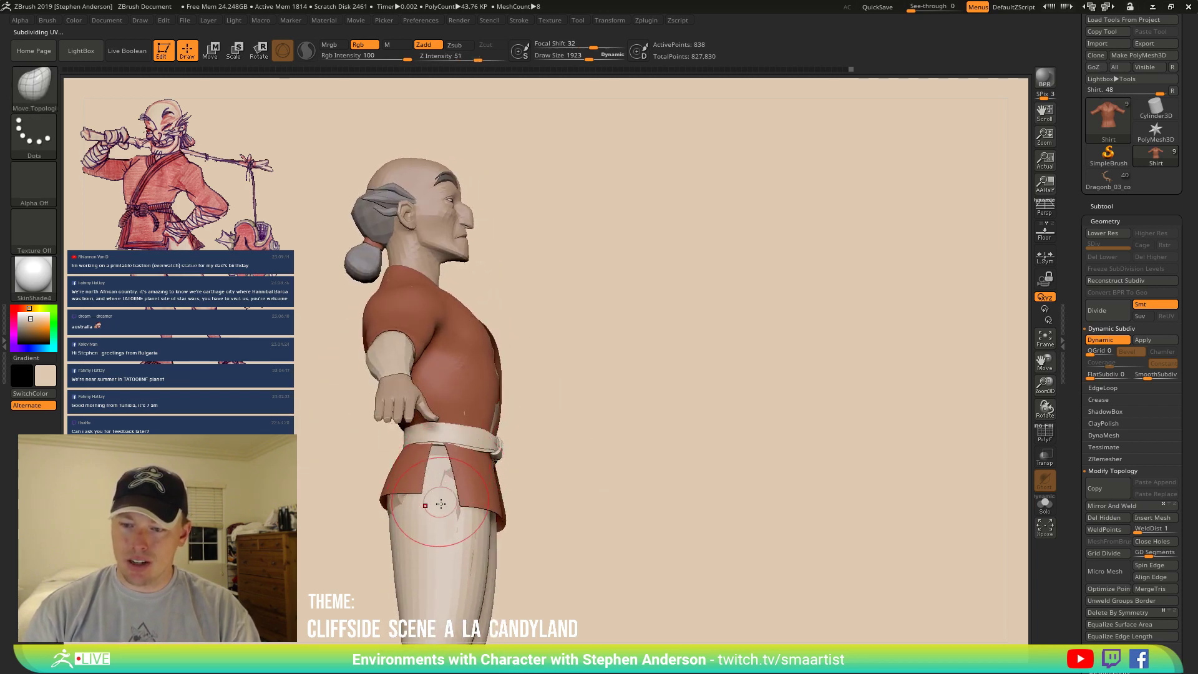
pyautogui.hotkey('shift', 'f')
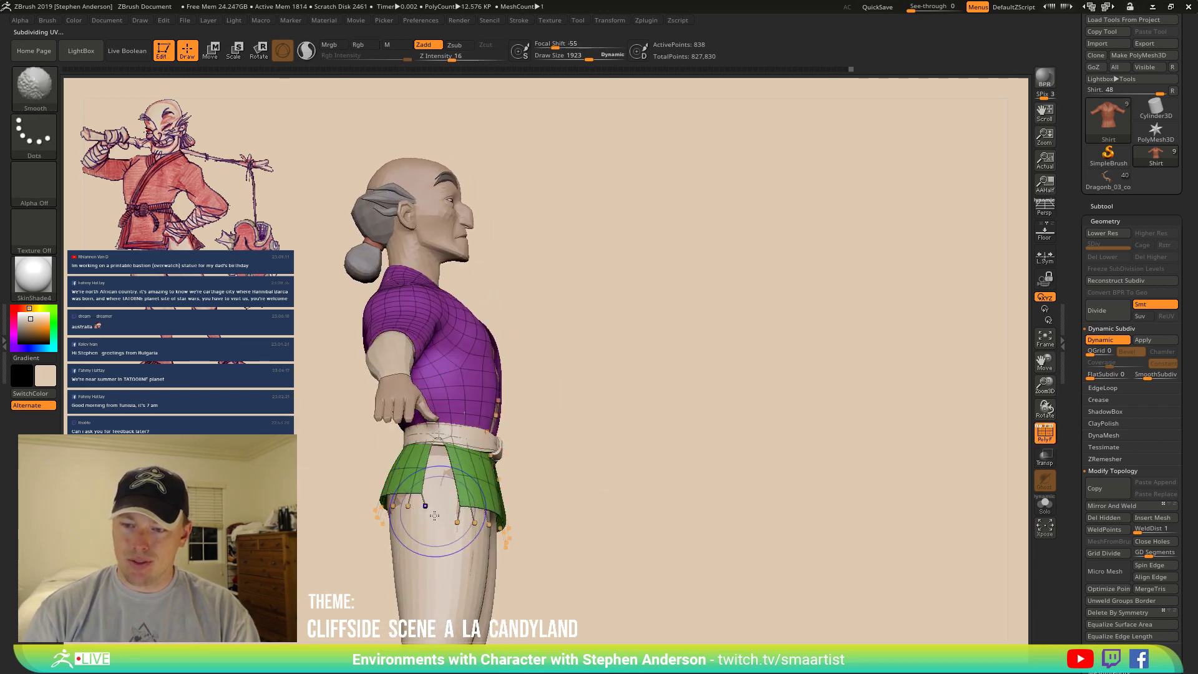
pyautogui.keyDown('alt'); pyautogui.click(429, 564); pyautogui.keyUp('alt')
pyautogui.moveTo(429, 564); pyautogui.dragTo(402, 481, button='right')
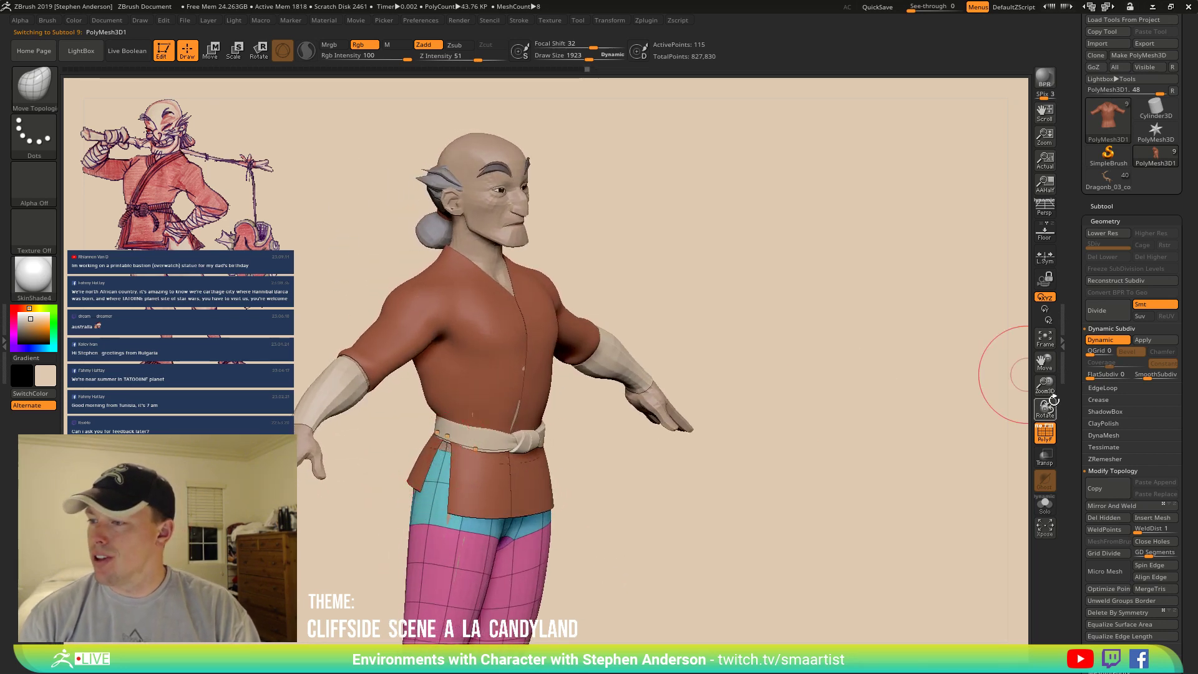
pyautogui.keyDown('alt'); pyautogui.moveTo(709, 525); pyautogui.dragTo(729, 408, button='right'); pyautogui.keyUp('alt')
pyautogui.click(1106, 401)
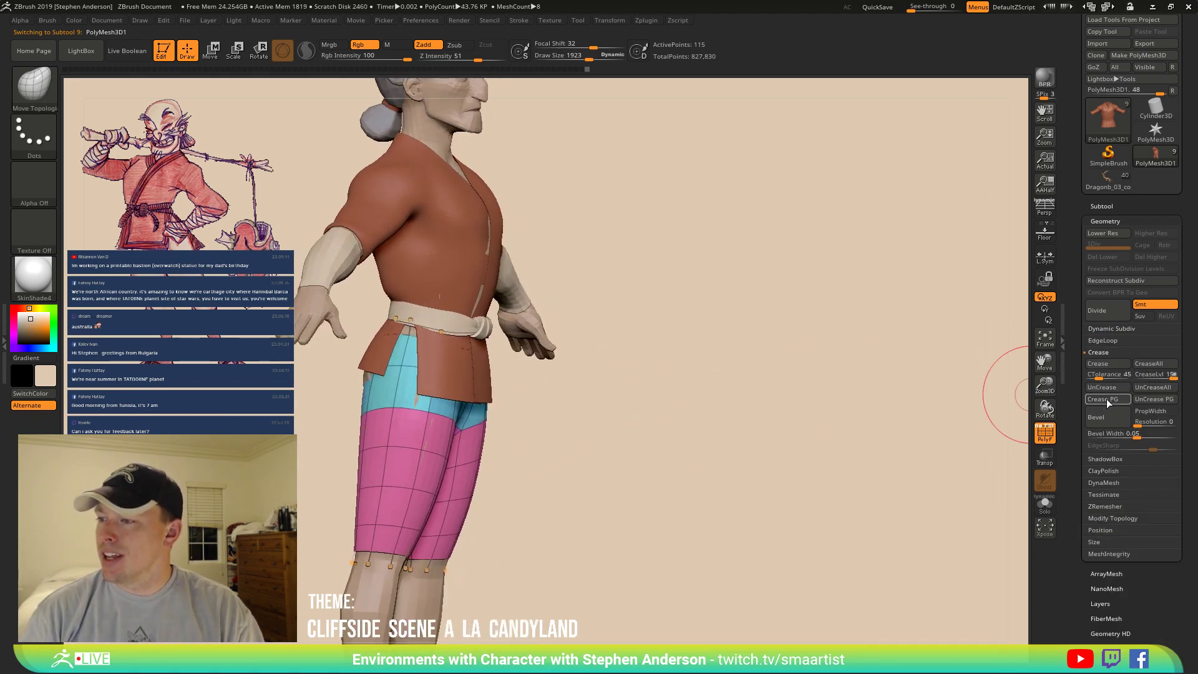
pyautogui.moveTo(1104, 377); pyautogui.dragTo(1132, 376)
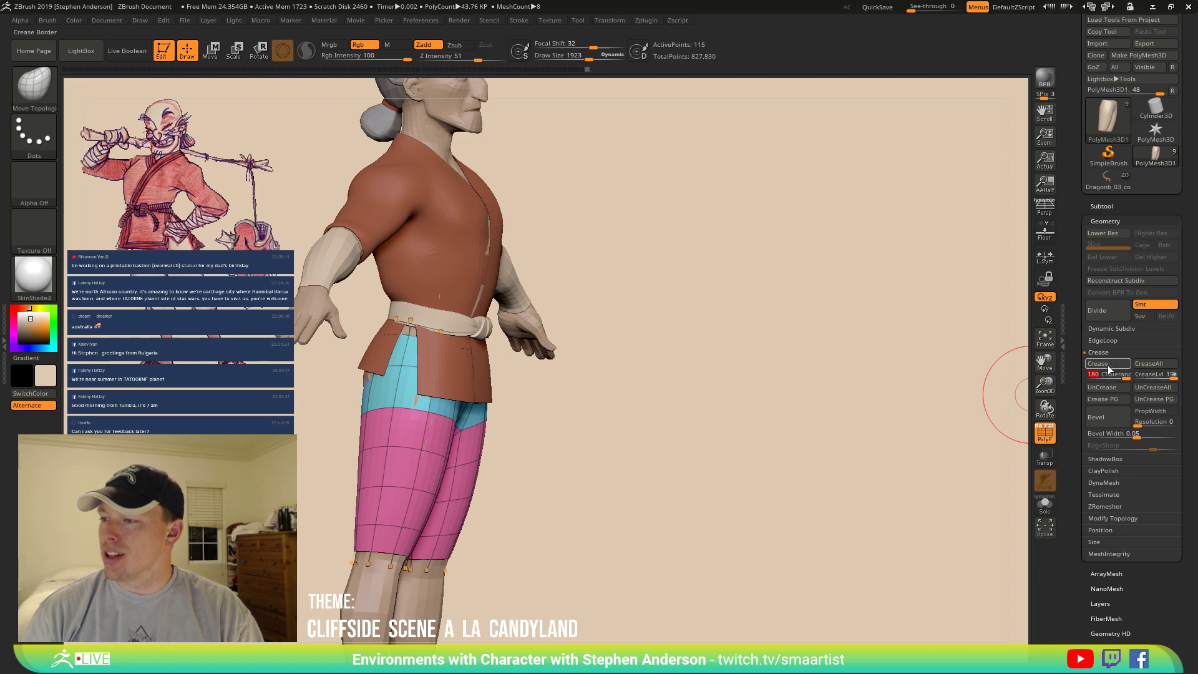
pyautogui.click(1096, 367)
# Set the Move Topological brush's draw size to 2155 and adjust the seat of the pants over the body.
pyautogui.moveTo(400, 378); pyautogui.dragTo(479, 383, button='right')
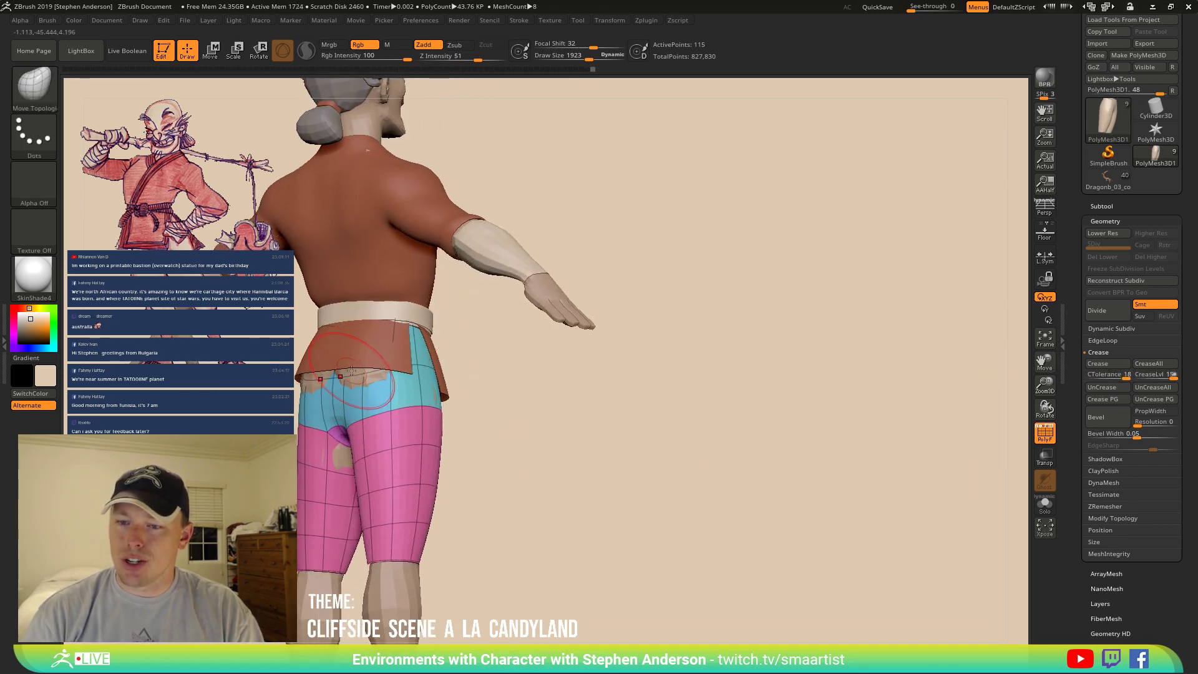
pyautogui.press('s')
pyautogui.moveTo(425, 373); pyautogui.dragTo(426, 373)
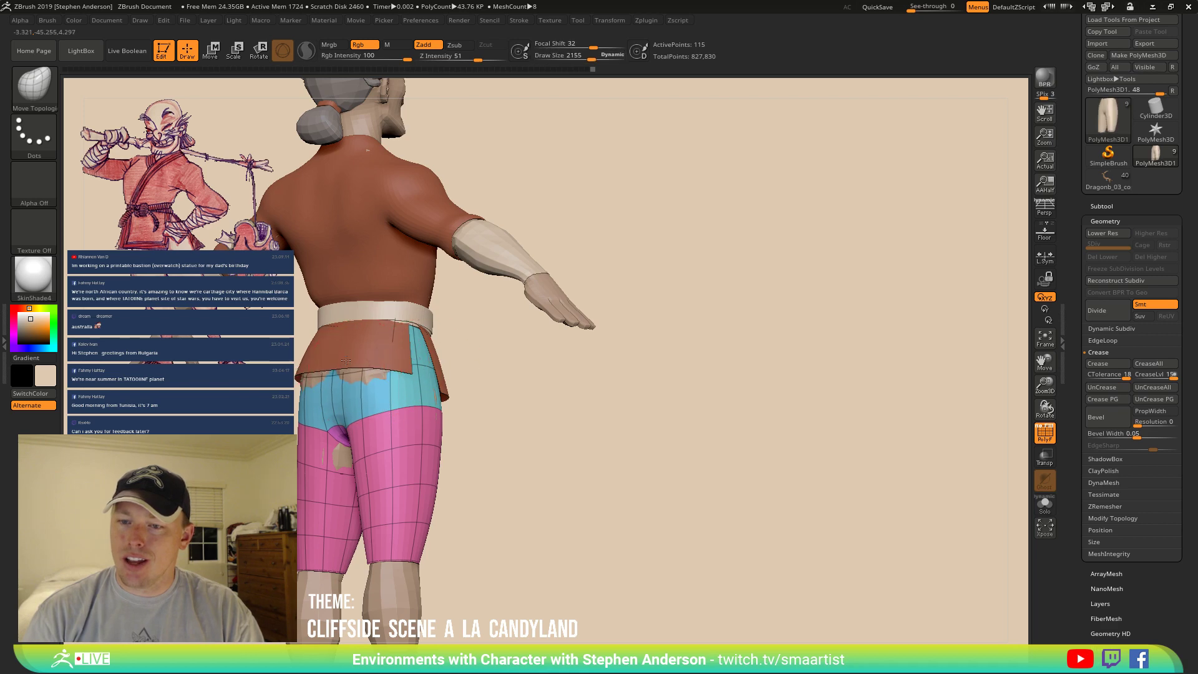
pyautogui.moveTo(370, 362); pyautogui.dragTo(350, 300, button='right')
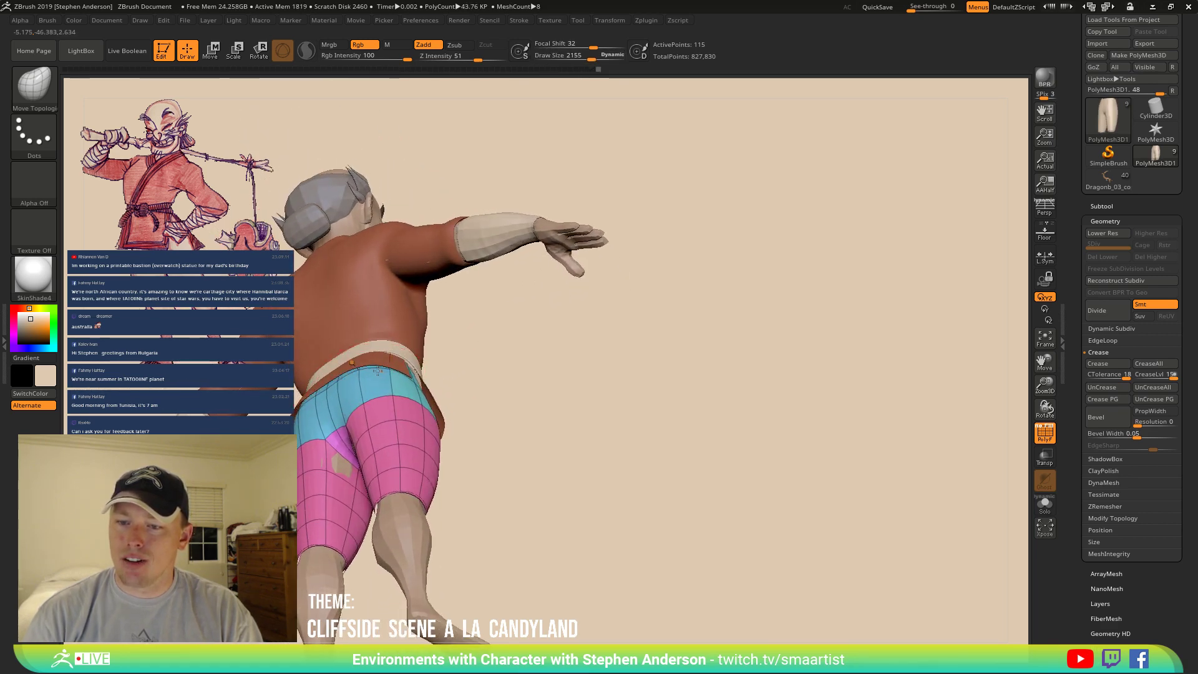
pyautogui.moveTo(378, 371); pyautogui.dragTo(457, 394, button='right')
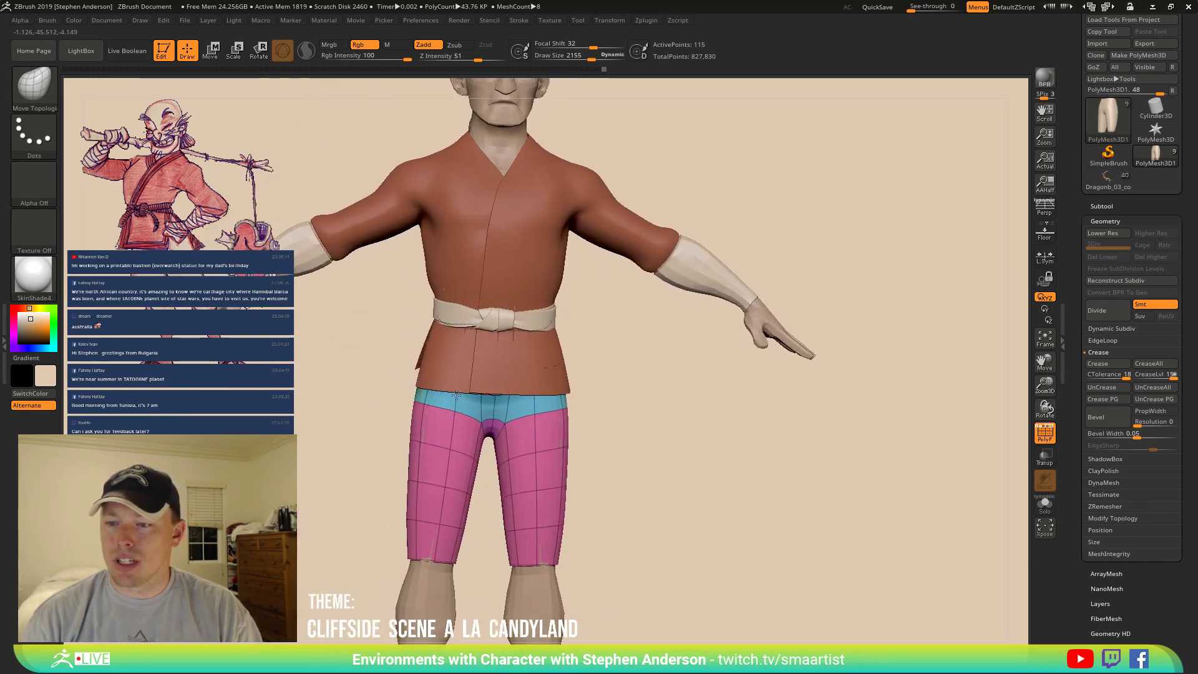
# Hide the polyframe, select the body and paint the lower legs and feet red-brown with the Standard brush in Rgb mode.
pyautogui.hotkey('shift', 'f')
pyautogui.keyDown('ctrl'); pyautogui.moveTo(633, 396); pyautogui.dragTo(594, 326, button='right'); pyautogui.keyUp('ctrl')
pyautogui.keyDown('alt'); pyautogui.click(535, 498); pyautogui.keyUp('alt')
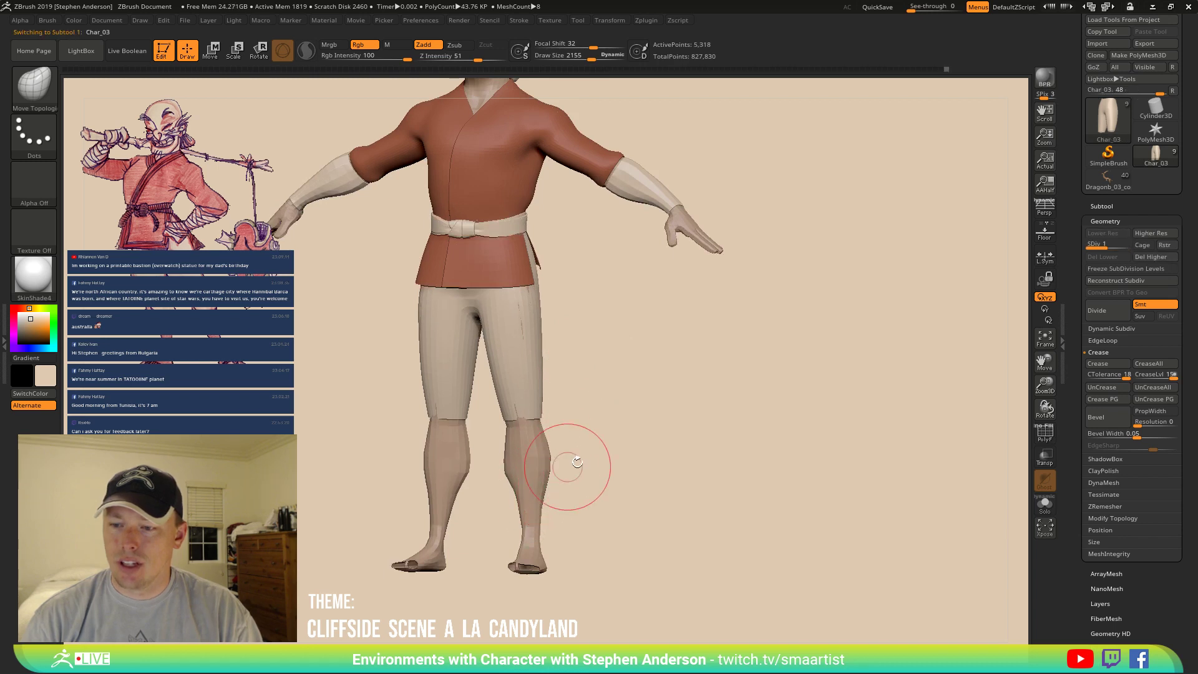
pyautogui.moveTo(578, 462); pyautogui.dragTo(561, 470, button='right')
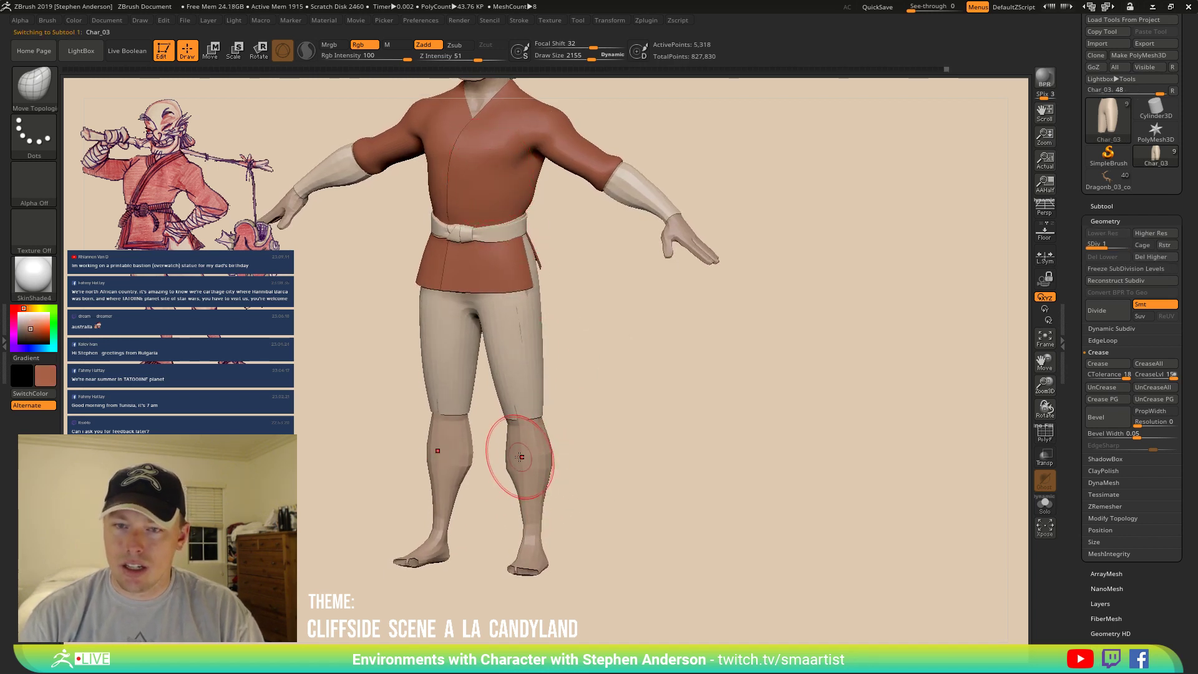
pyautogui.press('b')
pyautogui.press('s')
pyautogui.press('t')
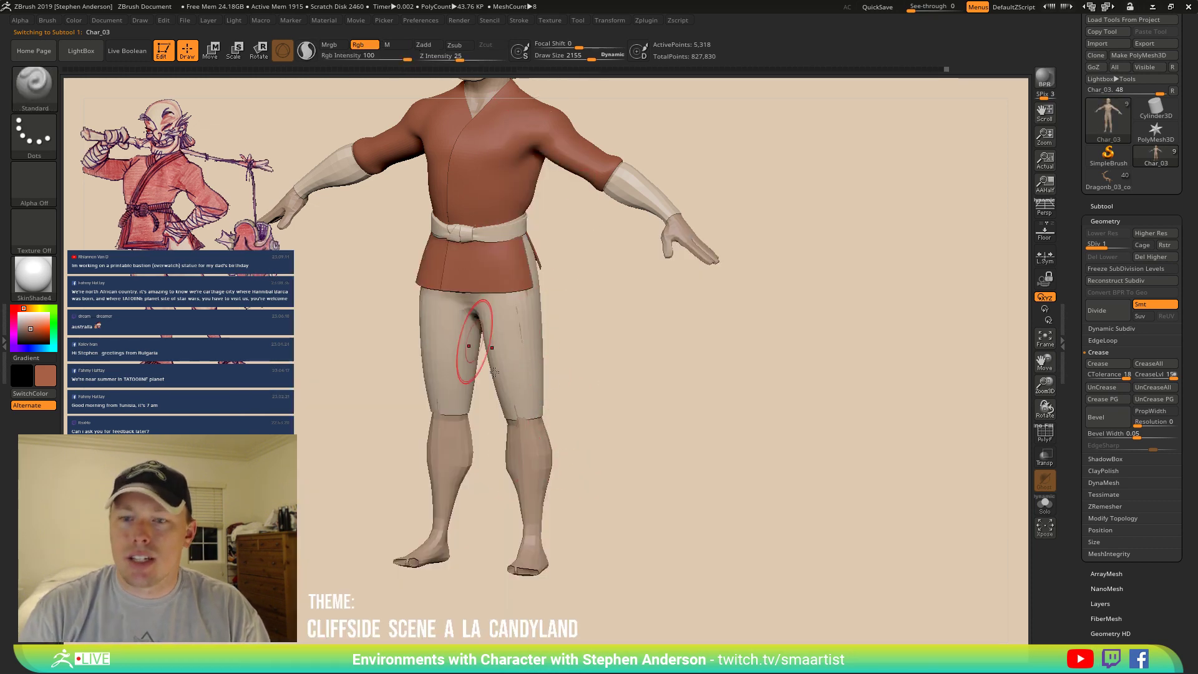
pyautogui.moveTo(532, 456)
pyautogui.mouseDown()
pyautogui.moveTo(529, 553)
pyautogui.moveTo(512, 583)
pyautogui.mouseUp()
pyautogui.moveTo(584, 432); pyautogui.dragTo(482, 417)
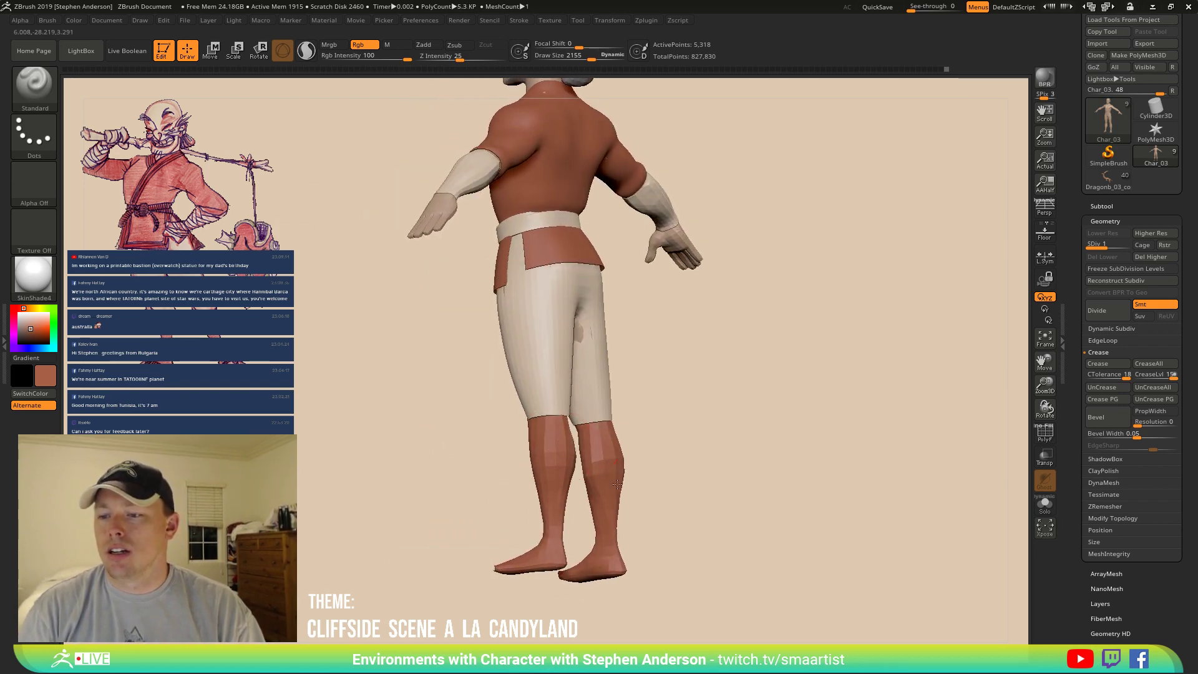
pyautogui.moveTo(631, 406); pyautogui.dragTo(616, 495)
# Select the shirt and fill the whole object with a dark red-brown color.
pyautogui.press('n')
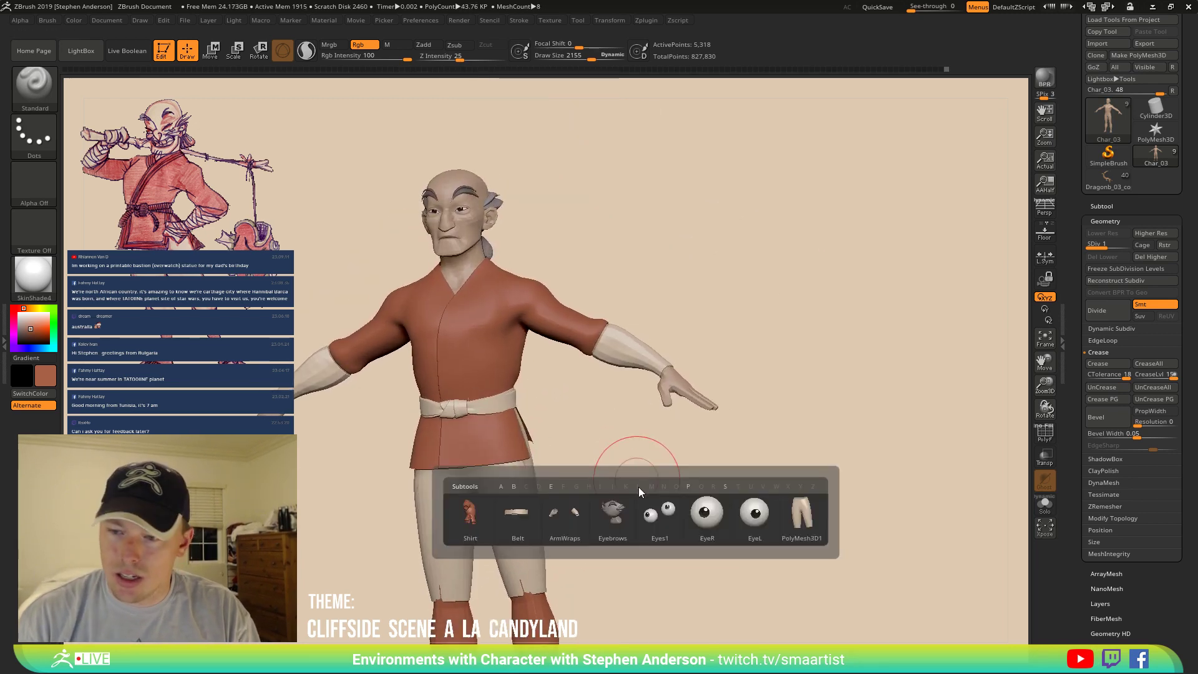
pyautogui.click(478, 511)
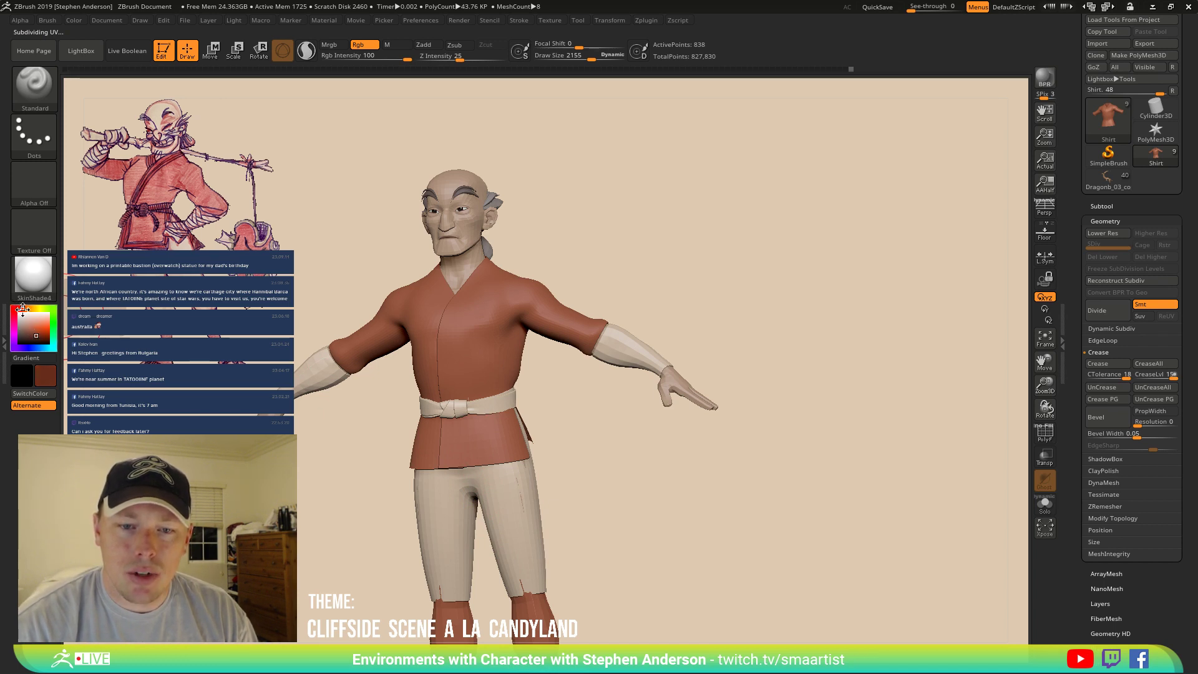
pyautogui.click(74, 20)
pyautogui.click(116, 244)
# Show the polyframe, smooth the shirt's hem around the side slit and crease the shirt.
pyautogui.moveTo(637, 254)
pyautogui.mouseDown()
pyautogui.moveTo(639, 272)
pyautogui.moveTo(682, 203)
pyautogui.moveTo(669, 217)
pyautogui.mouseUp()
pyautogui.keyDown('ctrl'); pyautogui.moveTo(669, 216); pyautogui.dragTo(639, 209, button='right'); pyautogui.keyUp('ctrl')
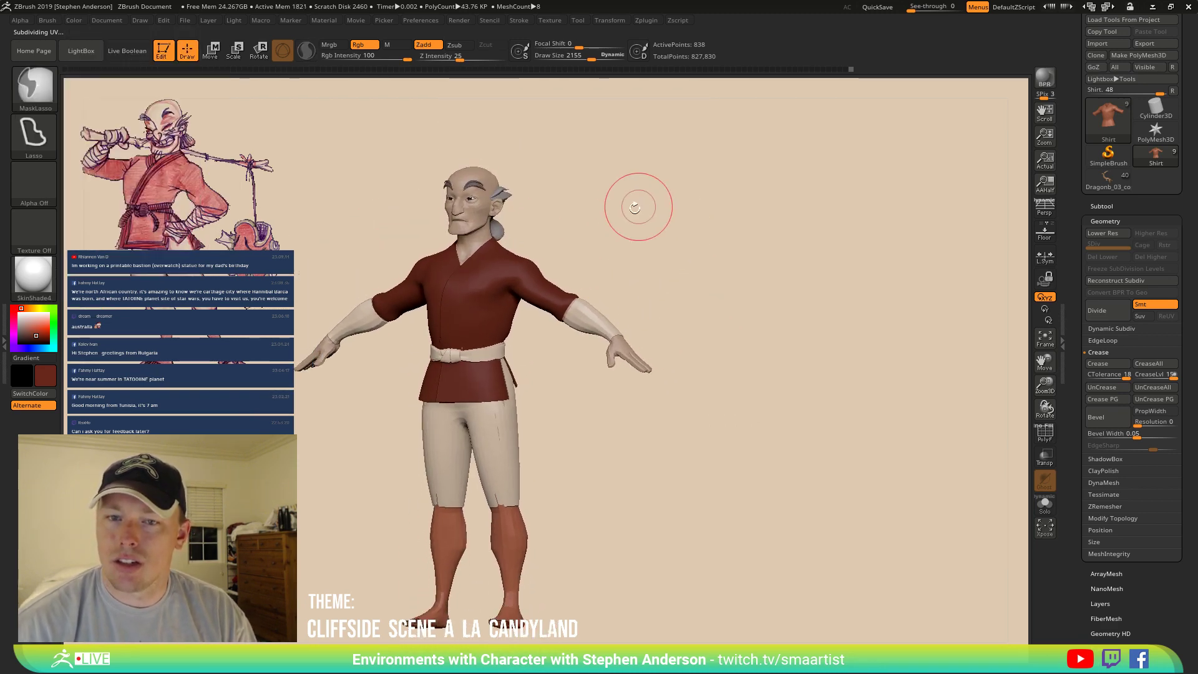
pyautogui.moveTo(639, 208)
pyautogui.keyDown('alt'); pyautogui.mouseDown()
pyautogui.moveTo(669, 187)
pyautogui.moveTo(651, 191)
pyautogui.mouseUp(); pyautogui.keyUp('alt')
pyautogui.keyDown('ctrl'); pyautogui.moveTo(517, 322); pyautogui.dragTo(510, 371, button='right'); pyautogui.keyUp('ctrl')
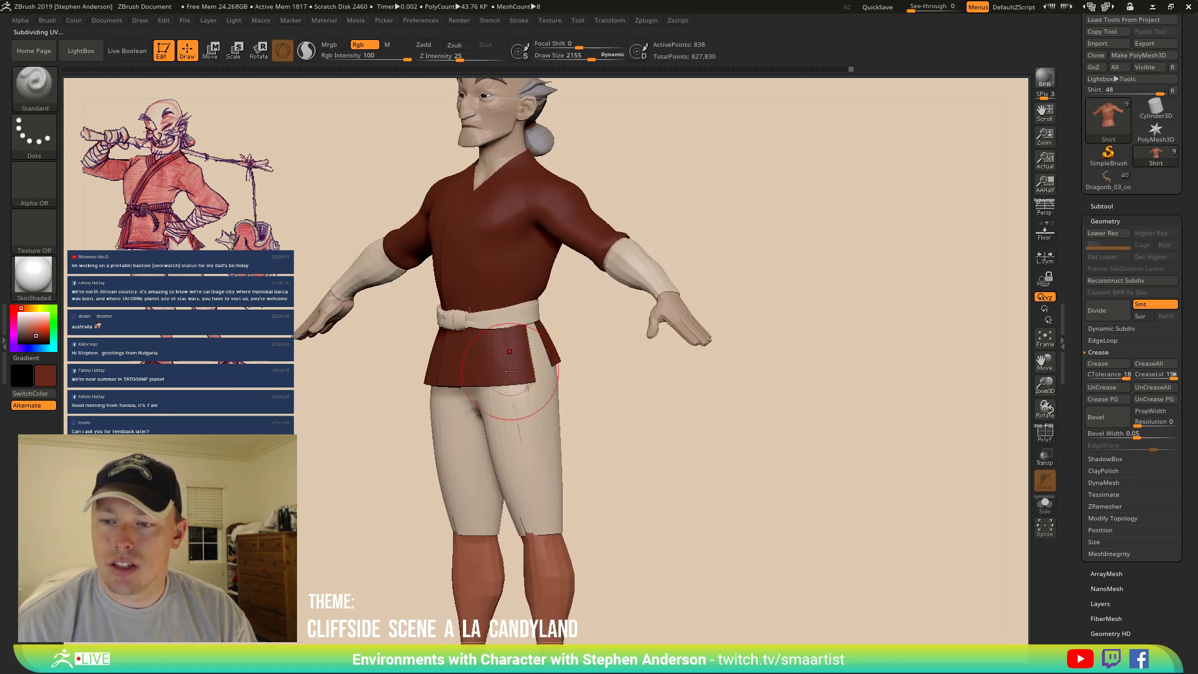
pyautogui.press('b')
pyautogui.press('m')
pyautogui.press('v')
pyautogui.hotkey('shift', 'f')
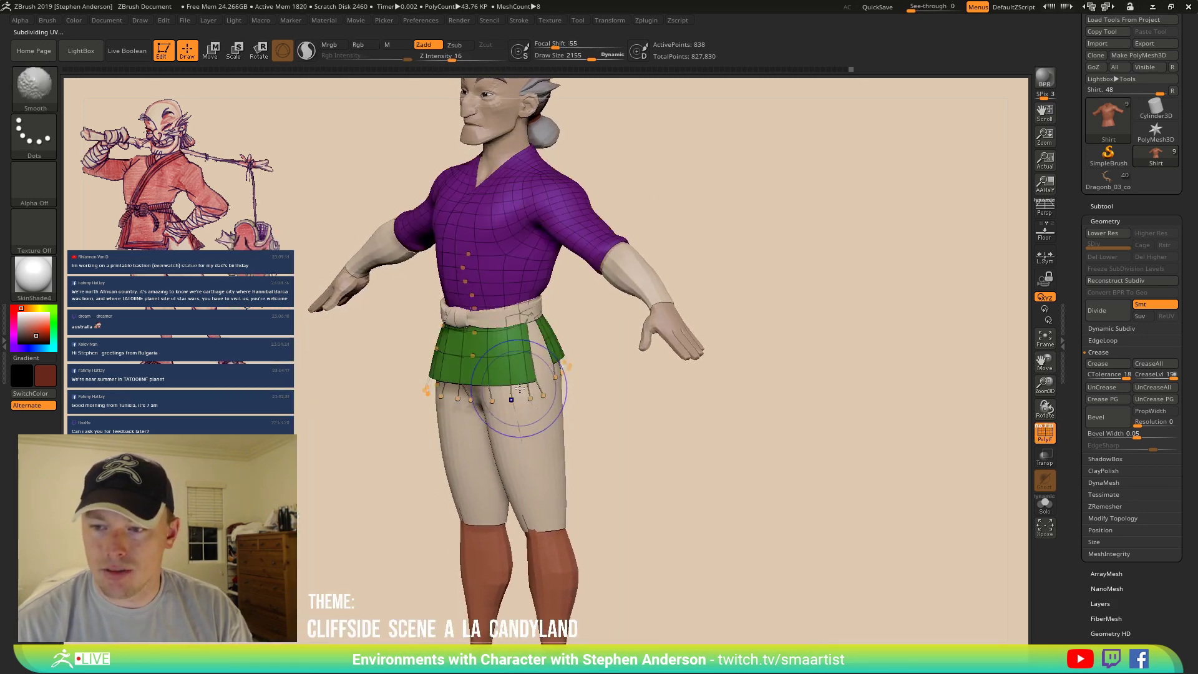
pyautogui.keyDown('shift'); pyautogui.moveTo(567, 373); pyautogui.dragTo(747, 344); pyautogui.keyUp('shift')
pyautogui.click(1103, 367)
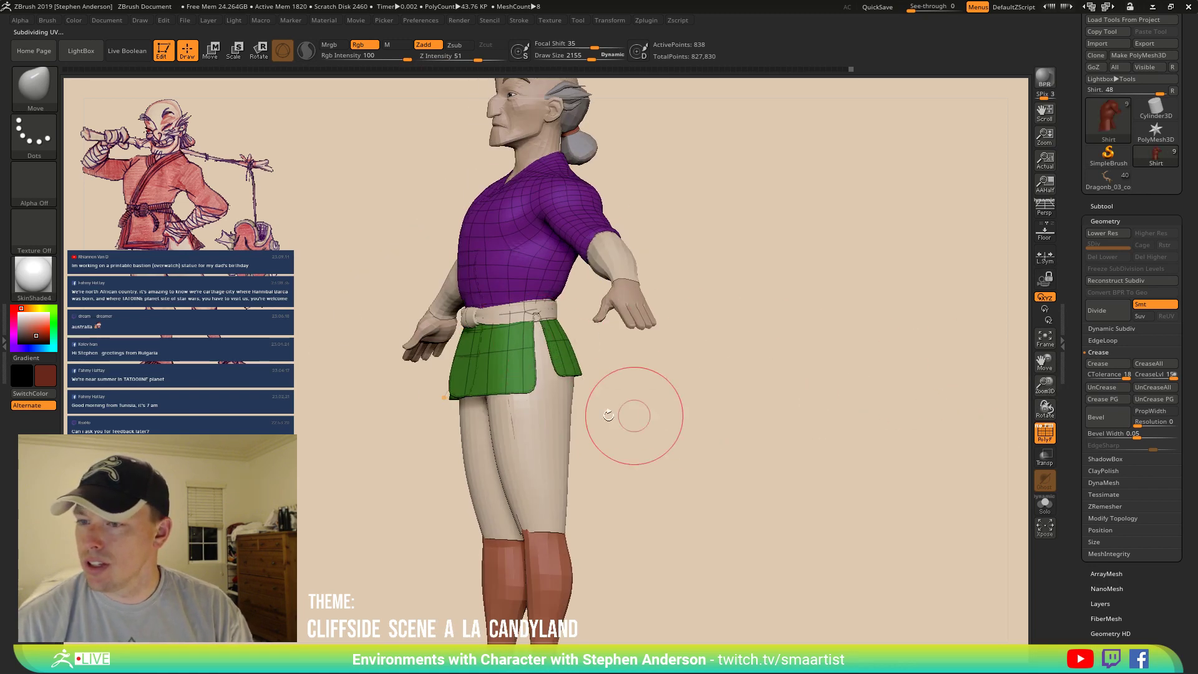
# Hide the polyframe and reshape the shirt's hem, back and chest with the Move brush at draw size 3370.
pyautogui.moveTo(634, 416)
pyautogui.mouseDown()
pyautogui.moveTo(581, 386)
pyautogui.moveTo(605, 429)
pyautogui.moveTo(597, 419)
pyautogui.mouseUp()
pyautogui.hotkey('shift', 'f')
pyautogui.moveTo(597, 420)
pyautogui.mouseDown(button='right')
pyautogui.moveTo(639, 407)
pyautogui.moveTo(594, 409)
pyautogui.moveTo(588, 422)
pyautogui.mouseUp(button='right')
pyautogui.moveTo(465, 451)
pyautogui.mouseDown(button='right')
pyautogui.moveTo(512, 448)
pyautogui.moveTo(460, 446)
pyautogui.mouseUp(button='right')
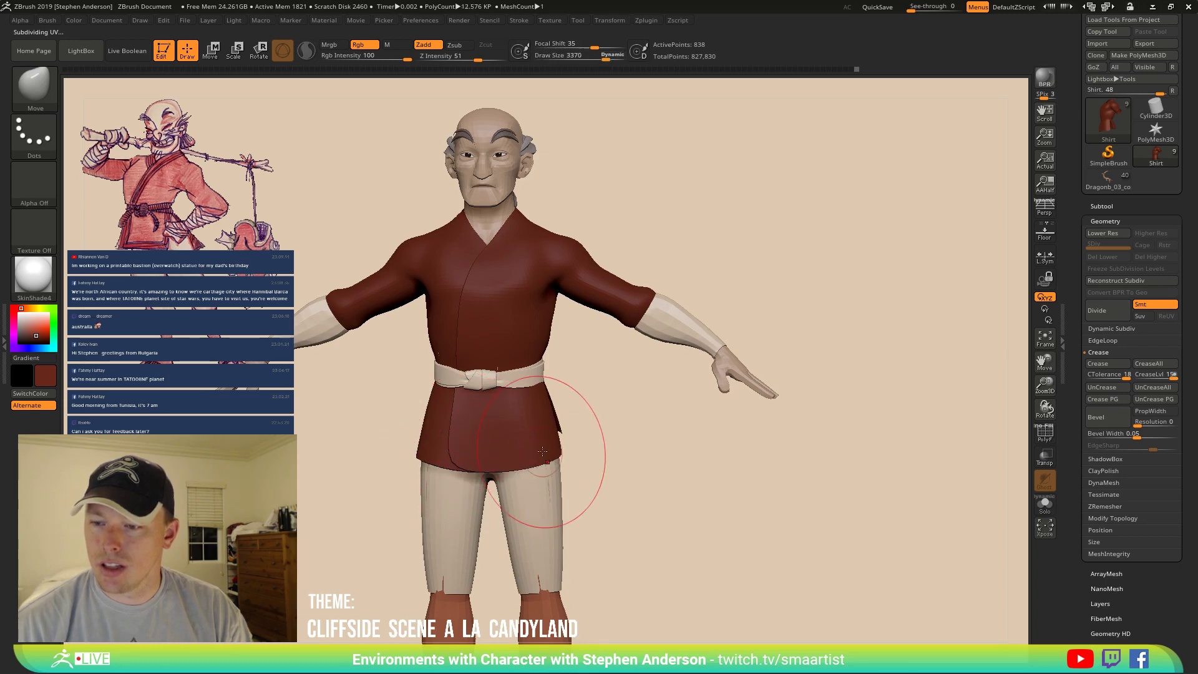
pyautogui.moveTo(433, 460)
pyautogui.mouseDown(button='right')
pyautogui.moveTo(524, 433)
pyautogui.moveTo(489, 448)
pyautogui.moveTo(535, 467)
pyautogui.moveTo(479, 452)
pyautogui.moveTo(513, 441)
pyautogui.moveTo(486, 396)
pyautogui.moveTo(515, 387)
pyautogui.moveTo(526, 430)
pyautogui.moveTo(482, 424)
pyautogui.mouseUp(button='right')
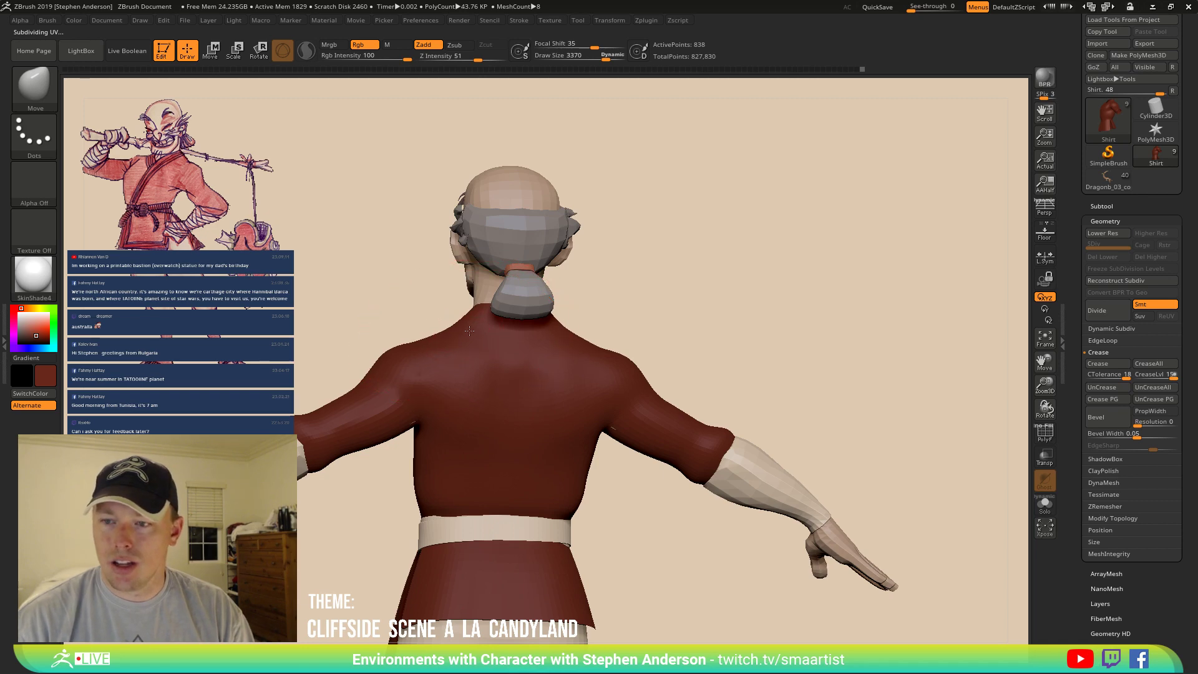
pyautogui.moveTo(470, 331)
pyautogui.mouseDown(button='right')
pyautogui.moveTo(575, 342)
pyautogui.moveTo(705, 269)
pyautogui.moveTo(704, 255)
pyautogui.moveTo(722, 286)
pyautogui.moveTo(718, 356)
pyautogui.mouseUp(button='right')
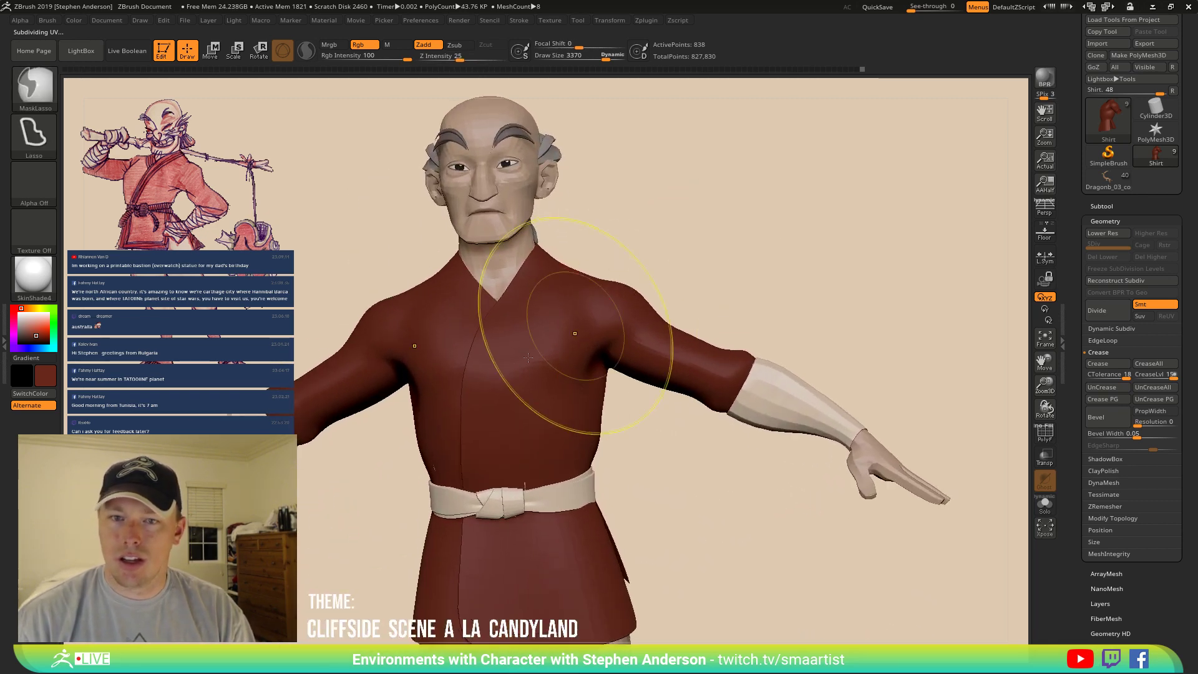
pyautogui.keyDown('alt'); pyautogui.moveTo(528, 358); pyautogui.dragTo(529, 302, button='right'); pyautogui.keyUp('alt')
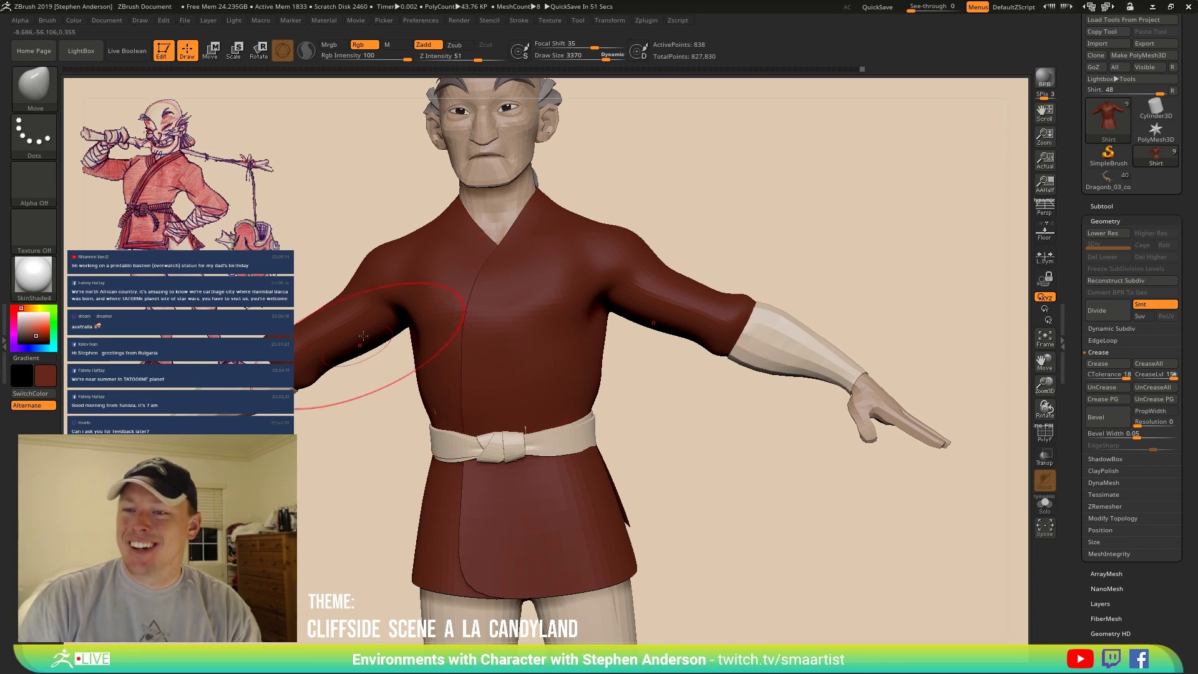
pyautogui.moveTo(642, 347)
pyautogui.mouseDown()
pyautogui.moveTo(604, 319)
pyautogui.moveTo(575, 324)
pyautogui.moveTo(507, 274)
pyautogui.mouseUp()
# Adjust the shirt's overlapping front below the neckline with Move Topological at draw size 1828, using the polyframe as a guide.
pyautogui.hotkey('shift', 'f')
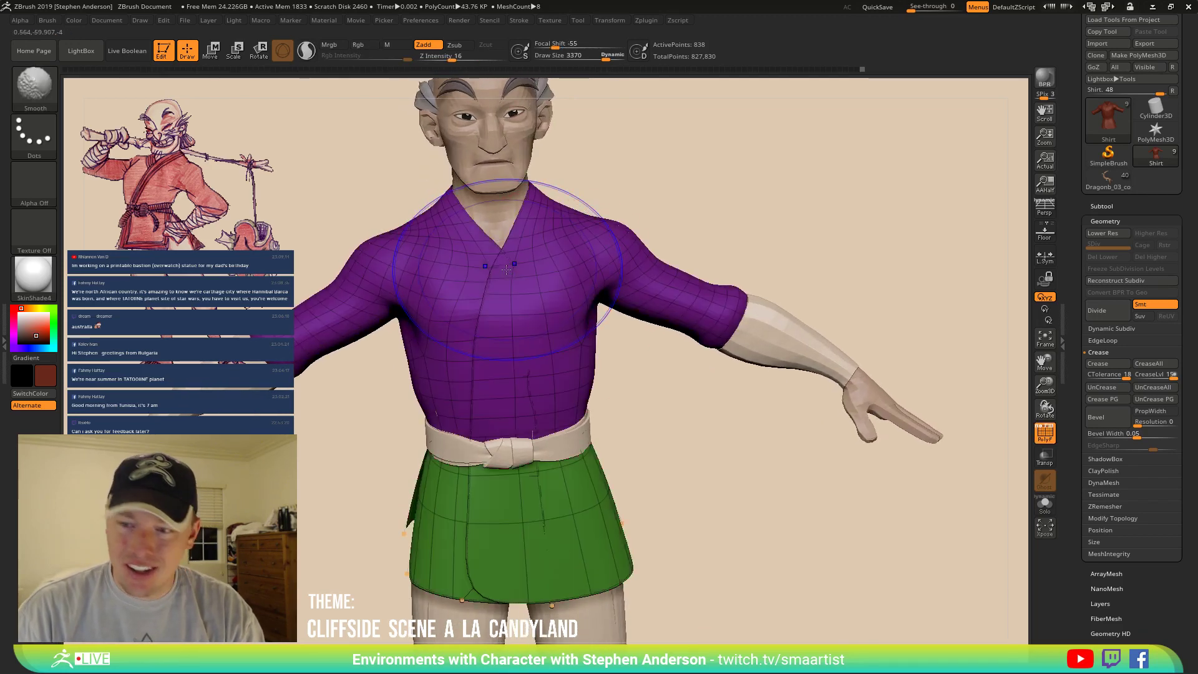
pyautogui.press('b')
pyautogui.press('m')
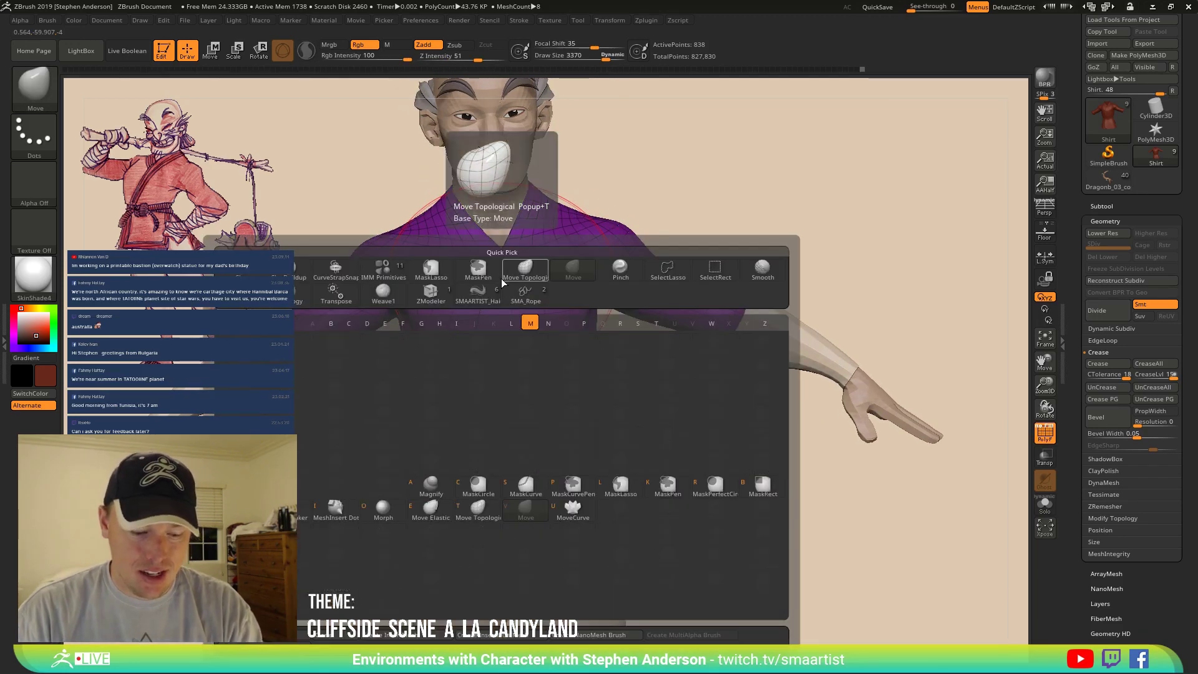
pyautogui.press('t')
pyautogui.press('s')
pyautogui.moveTo(474, 272); pyautogui.dragTo(472, 273)
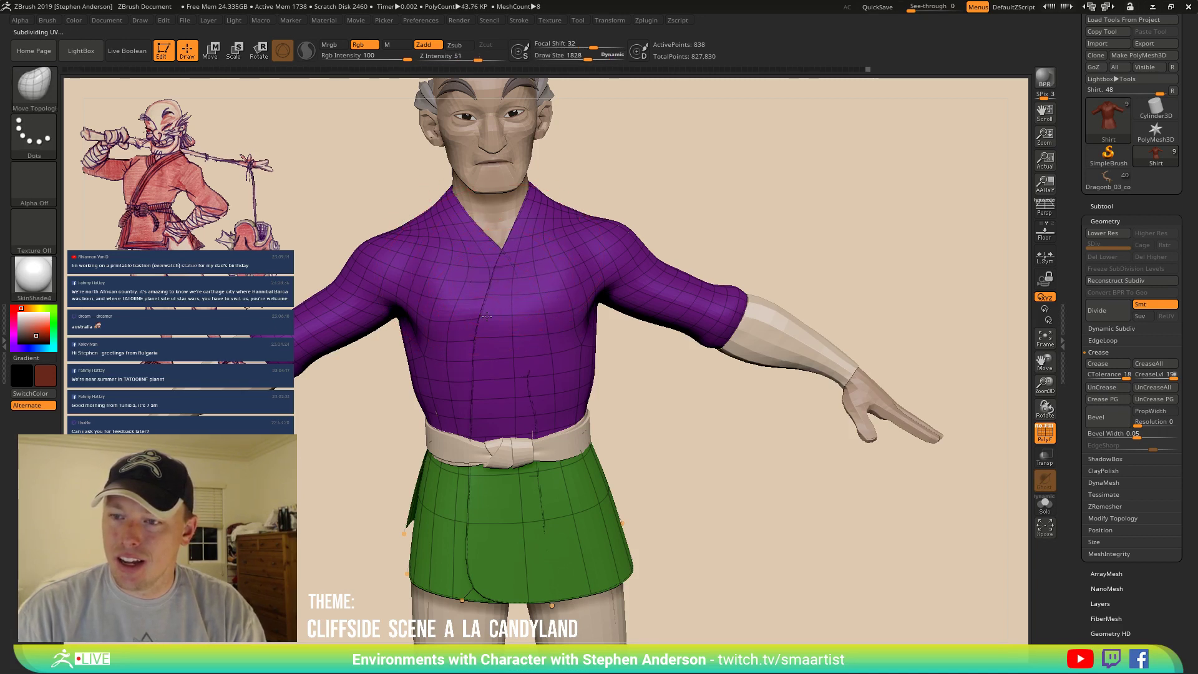
pyautogui.hotkey('shift', 'f')
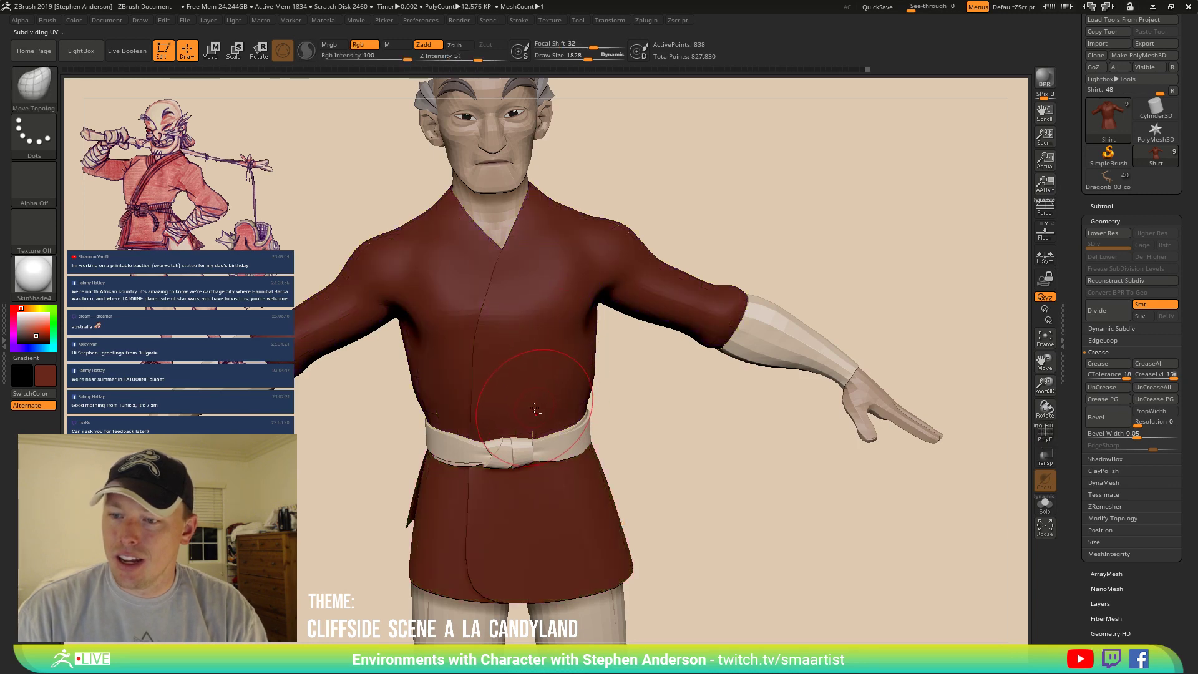
# Show the polyframe again and refine the shirt's front overlap just above the belt with Move Topological.
pyautogui.moveTo(542, 355); pyautogui.dragTo(544, 403, button='right')
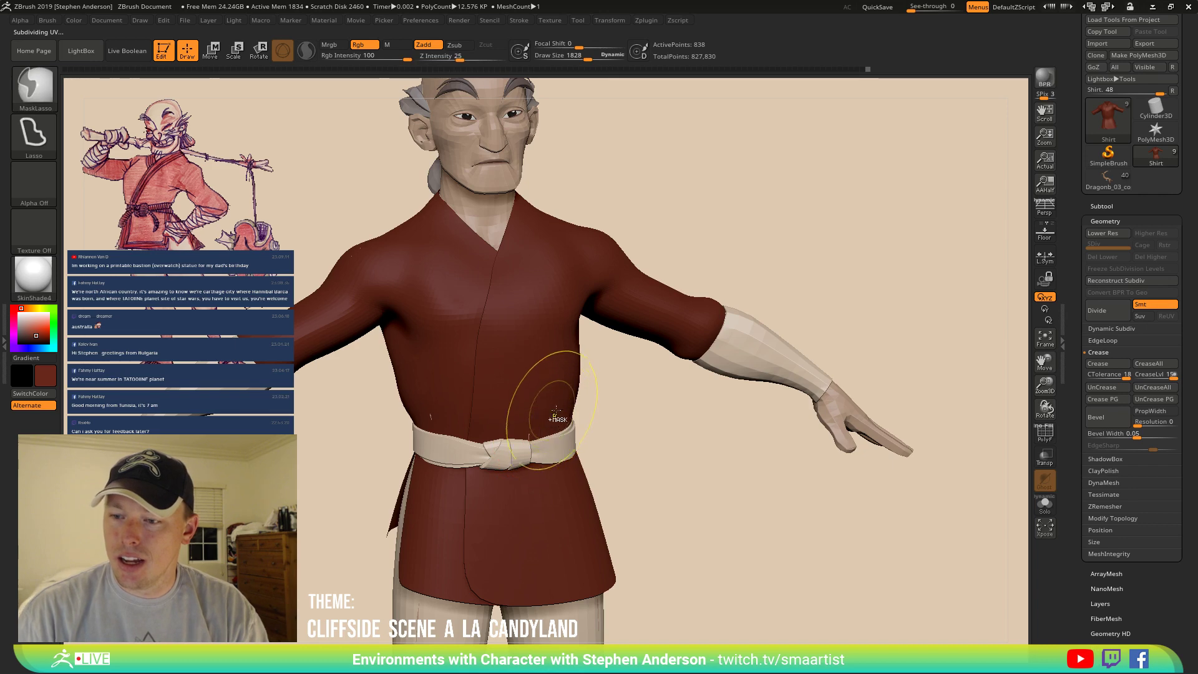
pyautogui.hotkey('shift', 'f')
pyautogui.keyDown('ctrl'); pyautogui.moveTo(520, 441); pyautogui.dragTo(519, 480, button='right'); pyautogui.keyUp('ctrl')
pyautogui.moveTo(487, 419); pyautogui.dragTo(517, 429, button='right')
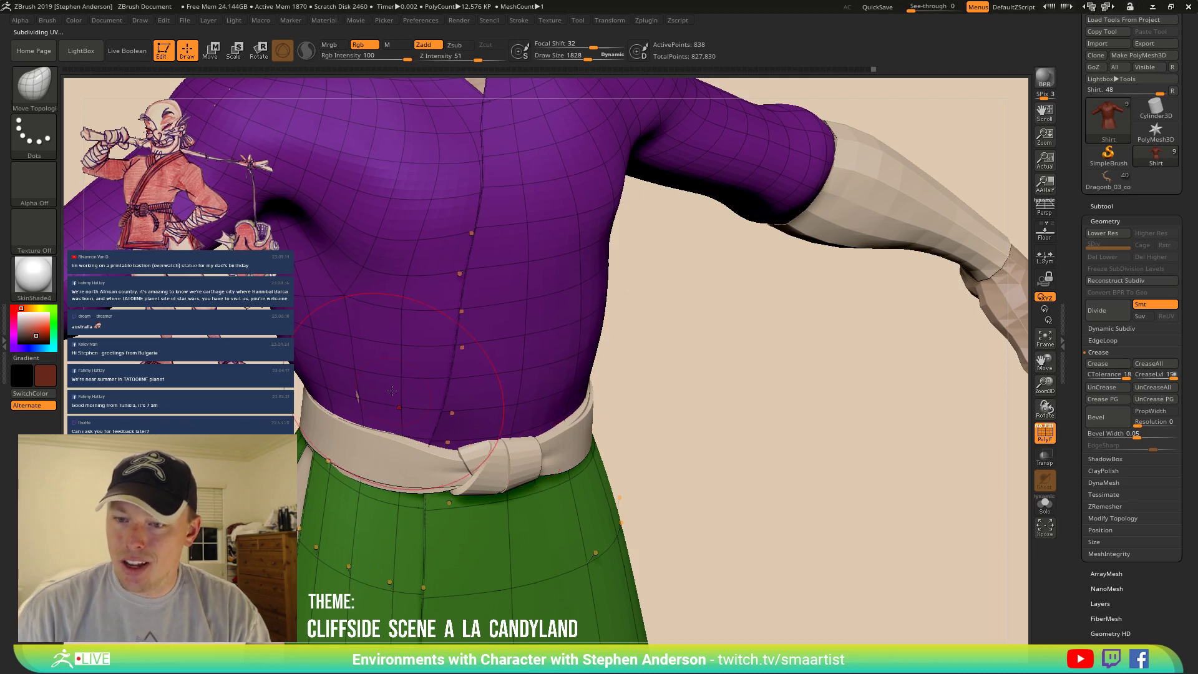
pyautogui.moveTo(436, 374); pyautogui.dragTo(374, 367, button='right')
pyautogui.moveTo(531, 356)
pyautogui.keyDown('ctrl'); pyautogui.mouseDown(button='right')
pyautogui.moveTo(549, 300)
pyautogui.moveTo(560, 353)
pyautogui.moveTo(491, 335)
pyautogui.moveTo(508, 331)
pyautogui.moveTo(555, 408)
pyautogui.mouseUp(button='right'); pyautogui.keyUp('ctrl')
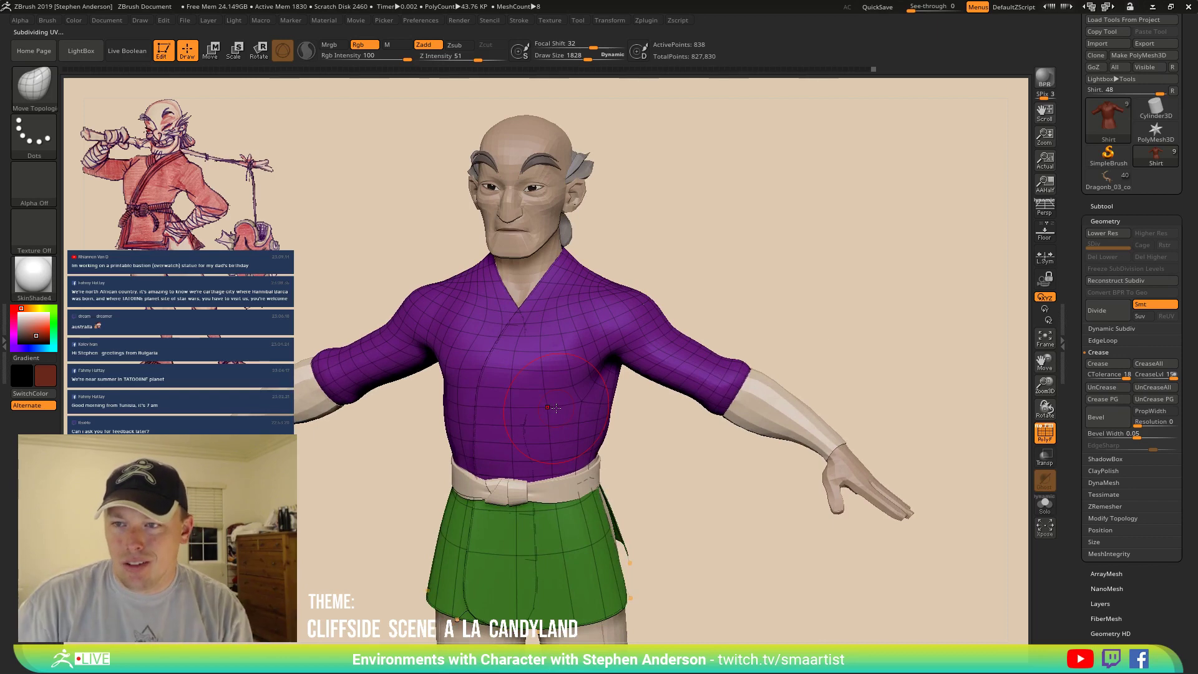
# Adjust the shirt's skirt below the belt with Move Topological, working from front and three-quarter angles.
pyautogui.moveTo(770, 347)
pyautogui.mouseDown(button='right')
pyautogui.moveTo(534, 388)
pyautogui.moveTo(565, 465)
pyautogui.moveTo(578, 593)
pyautogui.moveTo(518, 530)
pyautogui.mouseUp(button='right')
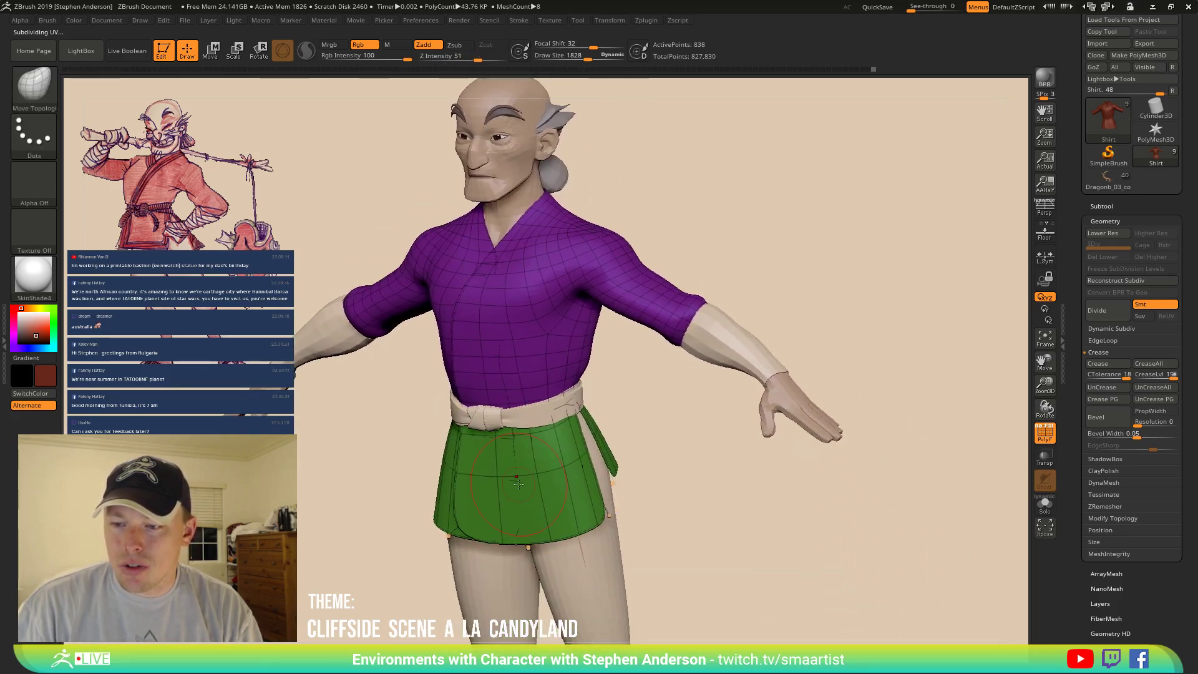
pyautogui.moveTo(518, 483); pyautogui.dragTo(530, 481, button='right')
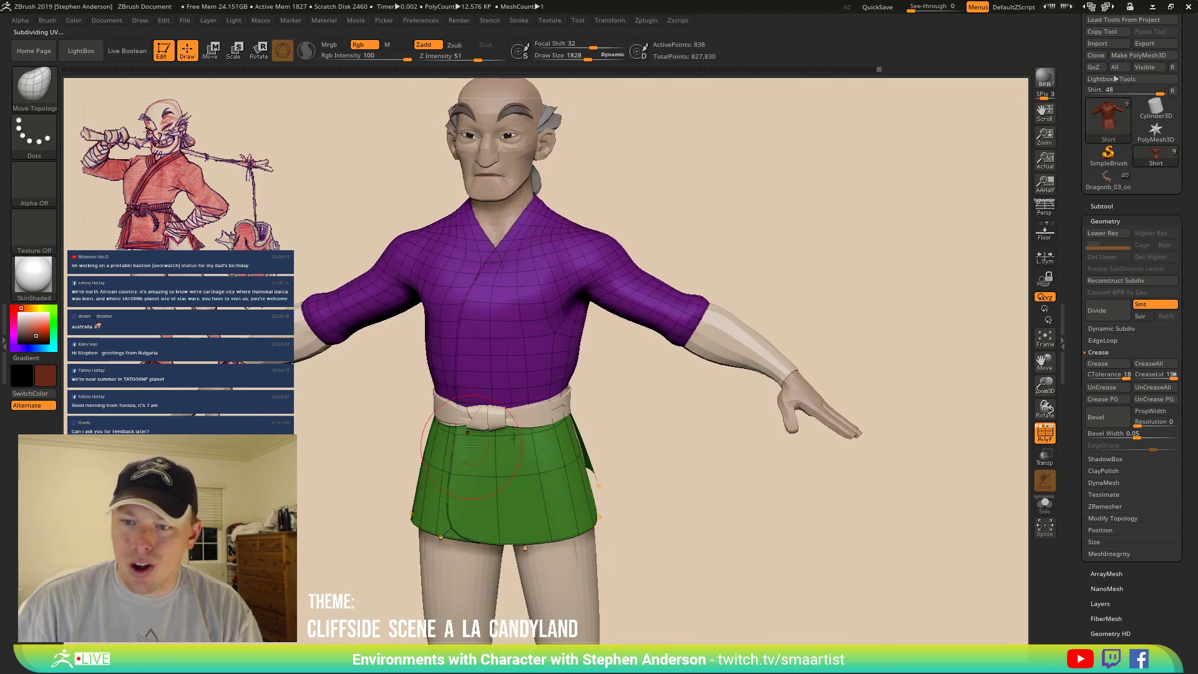
pyautogui.moveTo(462, 373); pyautogui.dragTo(510, 369, button='right')
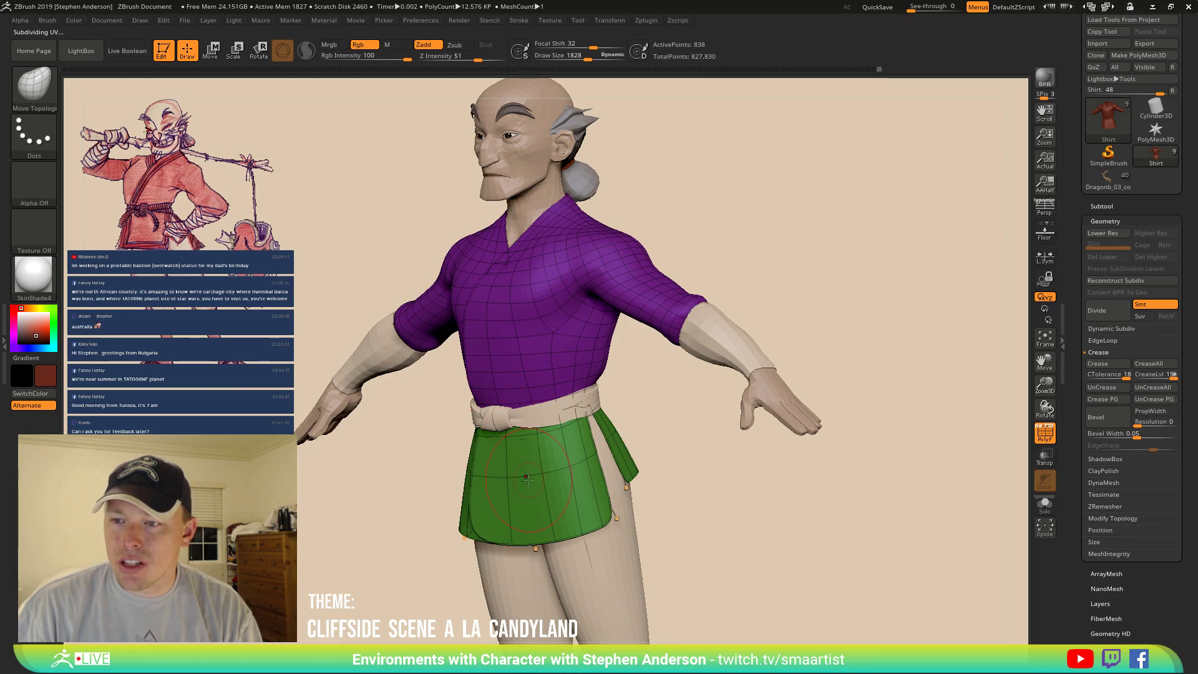
pyautogui.moveTo(444, 284)
pyautogui.mouseDown(button='right')
pyautogui.moveTo(532, 280)
pyautogui.moveTo(505, 263)
pyautogui.moveTo(474, 270)
pyautogui.moveTo(523, 282)
pyautogui.moveTo(477, 279)
pyautogui.moveTo(526, 279)
pyautogui.moveTo(574, 312)
pyautogui.moveTo(510, 326)
pyautogui.mouseUp(button='right')
pyautogui.moveTo(517, 256); pyautogui.dragTo(525, 294, button='right')
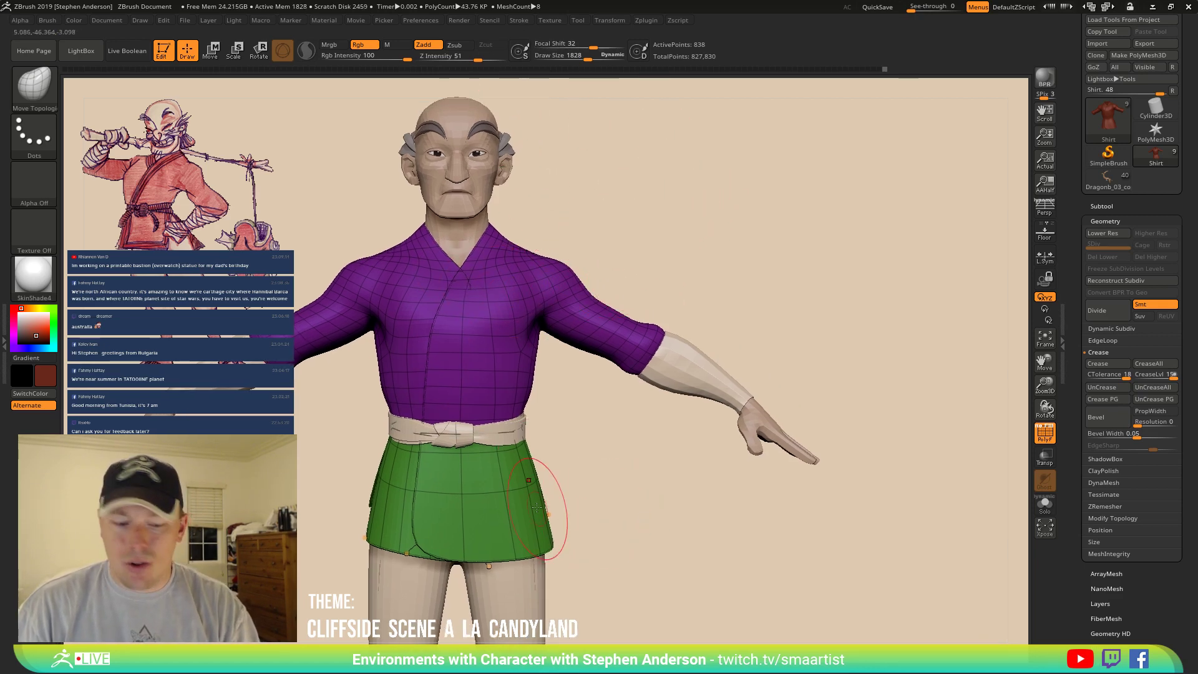
# Step the shirt down to its lowest subdivision level and return to the Move Topological brush for the skirt.
pyautogui.press('b')
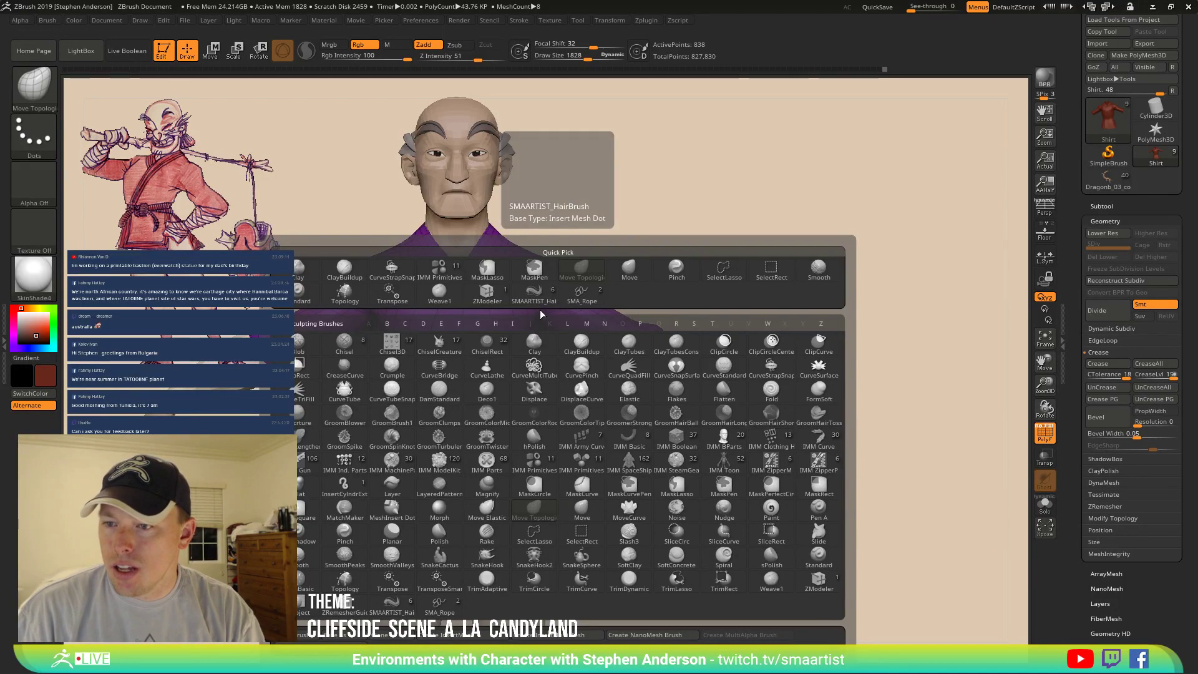
pyautogui.click(629, 270)
pyautogui.hotkey('shift', 'd')
pyautogui.press('b')
pyautogui.press('m')
pyautogui.press('t')
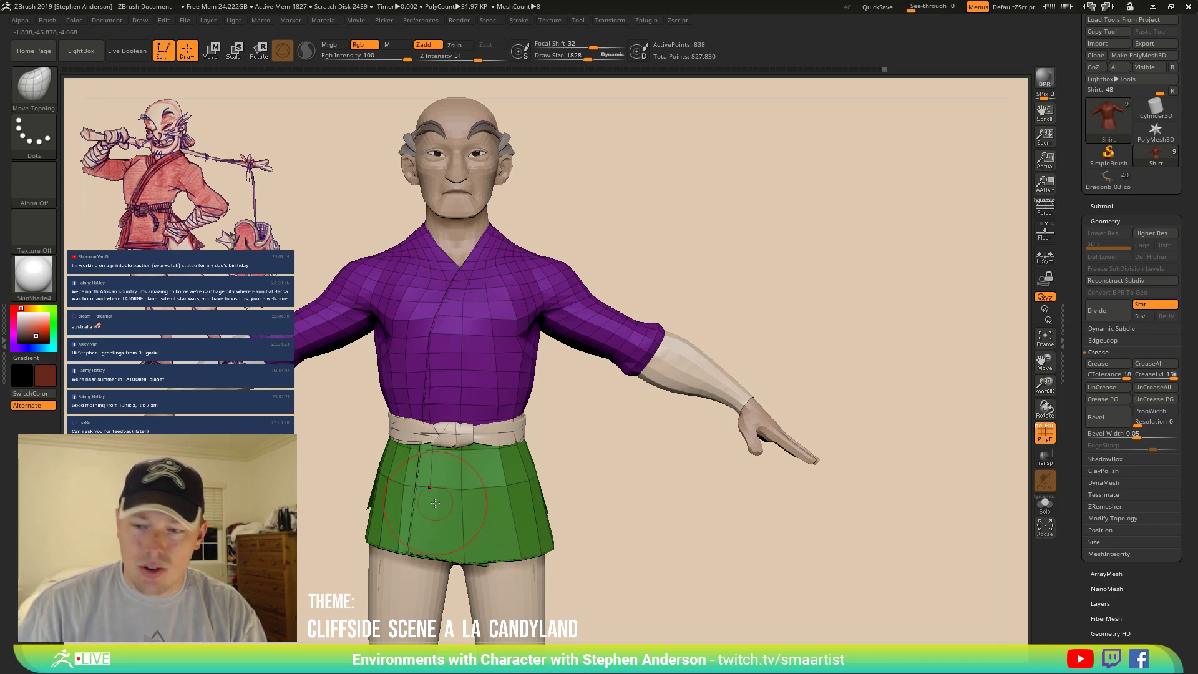
# Choose the CurveStrapSnap brush at draw size 754 and leave the shirt at its lowest subdivision level.
pyautogui.press('b')
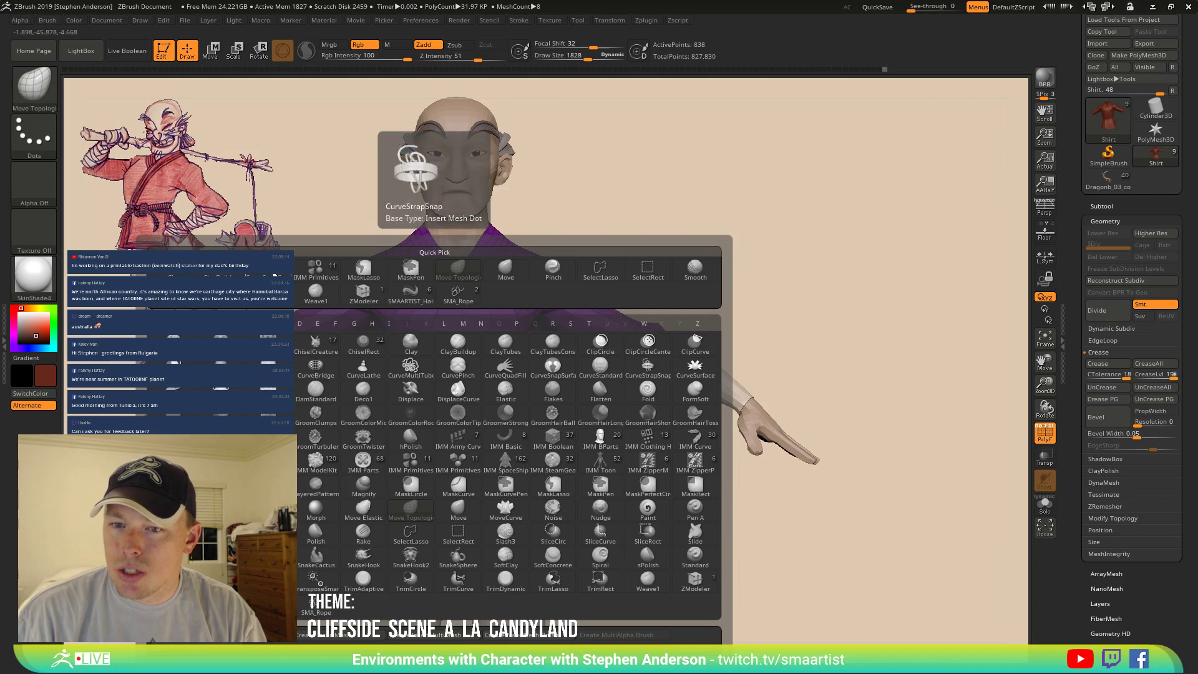
pyautogui.click(648, 367)
pyautogui.press('s')
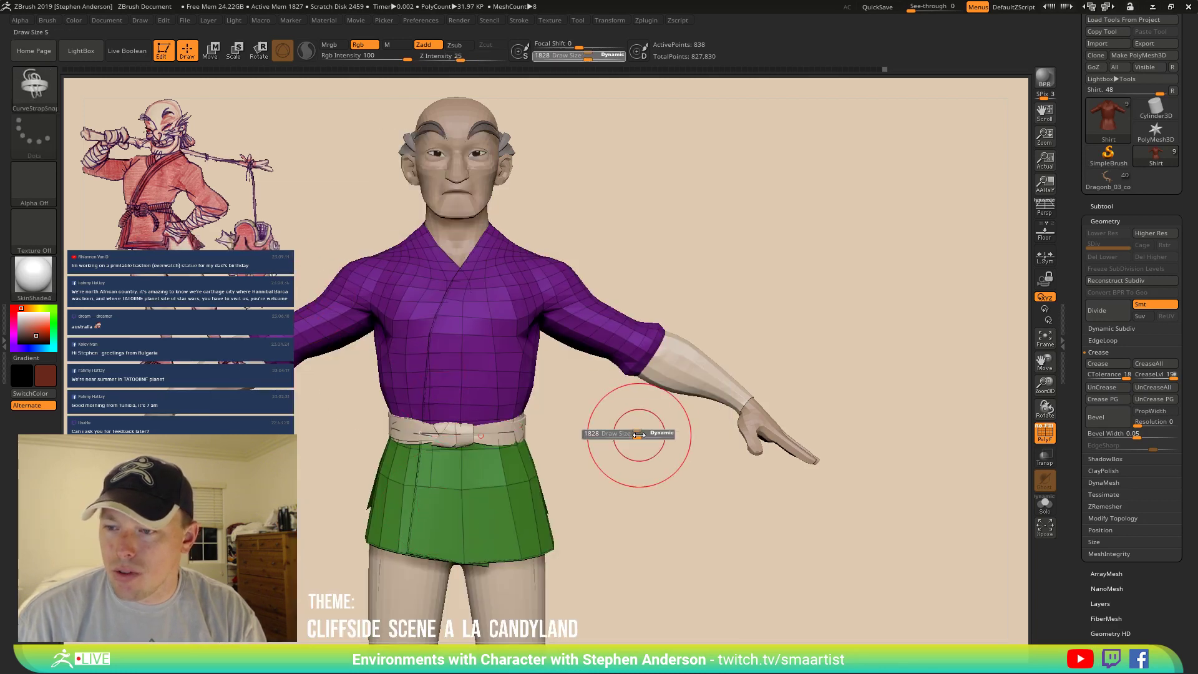
pyautogui.moveTo(640, 433); pyautogui.dragTo(630, 435)
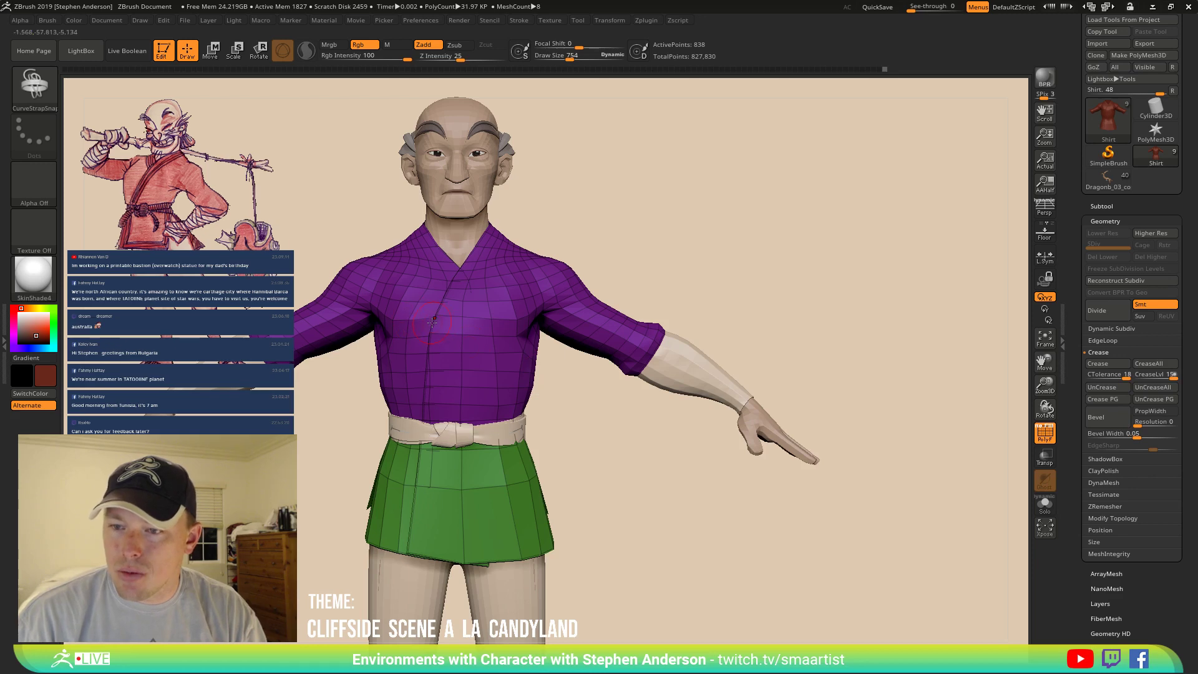
pyautogui.moveTo(642, 423); pyautogui.dragTo(668, 444)
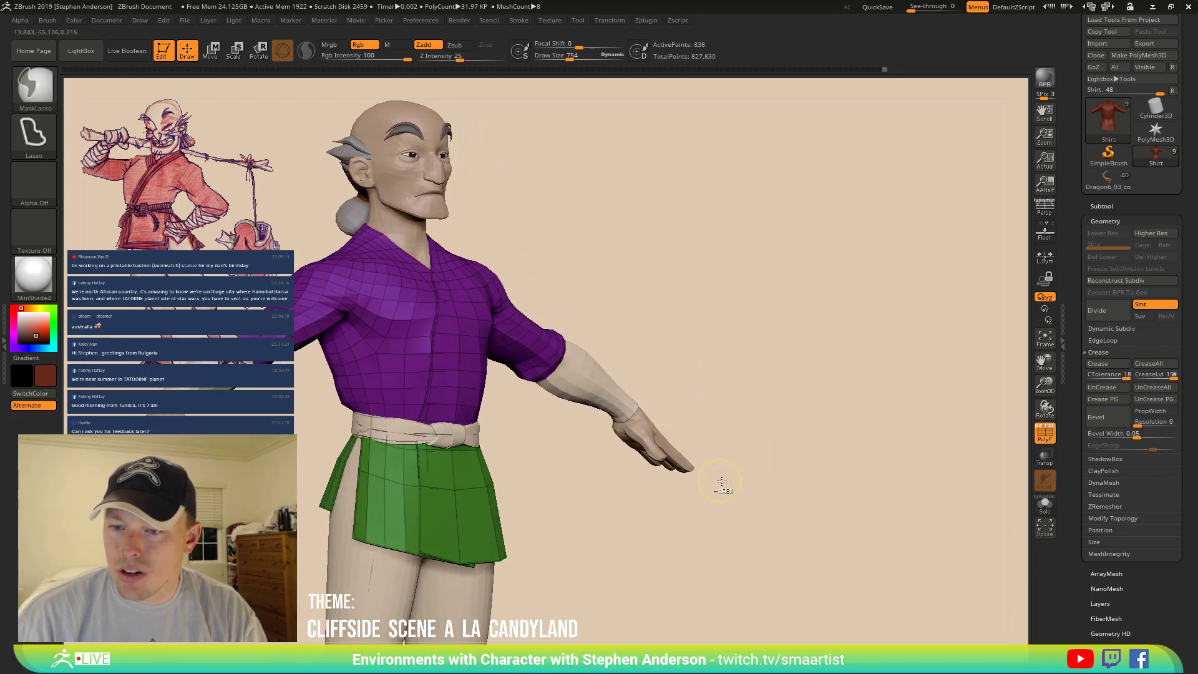
pyautogui.hotkey('ctrl', 'd')
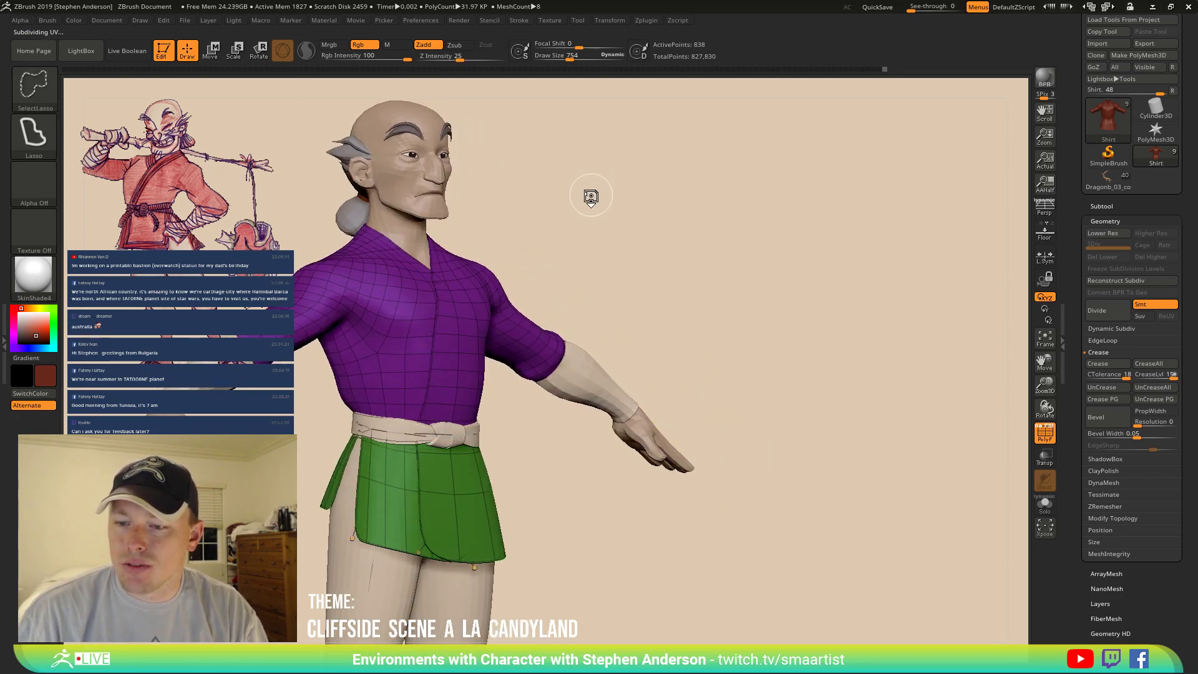
pyautogui.hotkey('shift', 'd')
# Create curves along the shirt's open borders with Frame Mesh, enabling Border and disabling Polygroups.
pyautogui.click(519, 20)
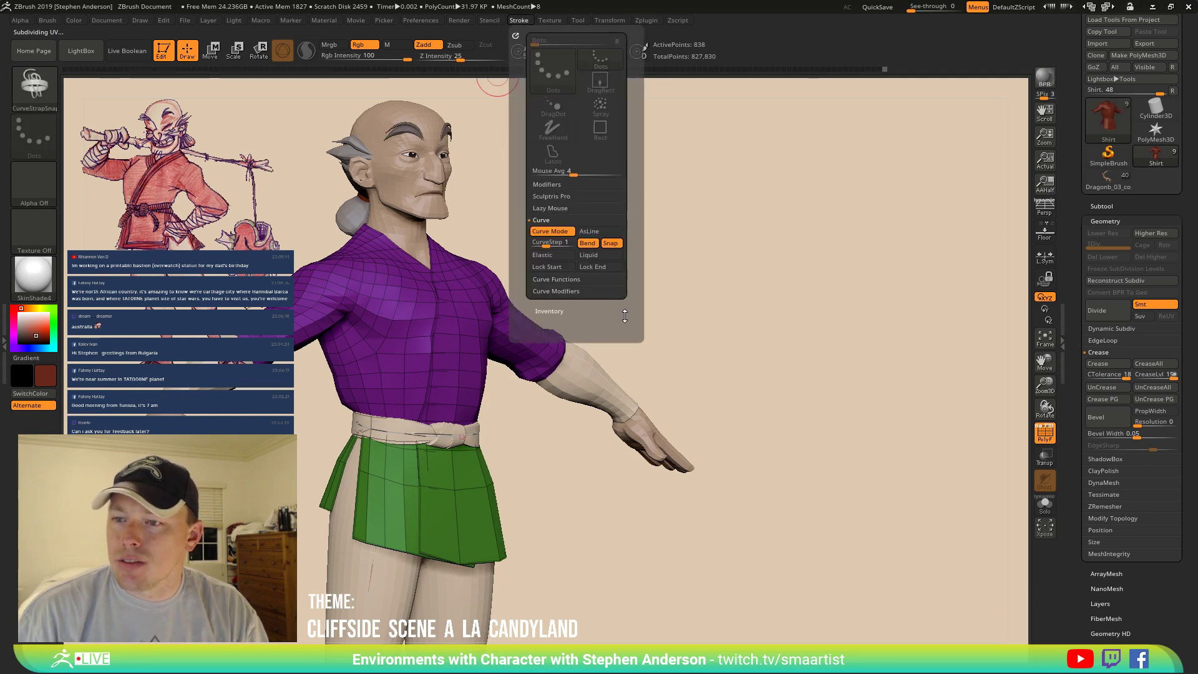
pyautogui.click(559, 281)
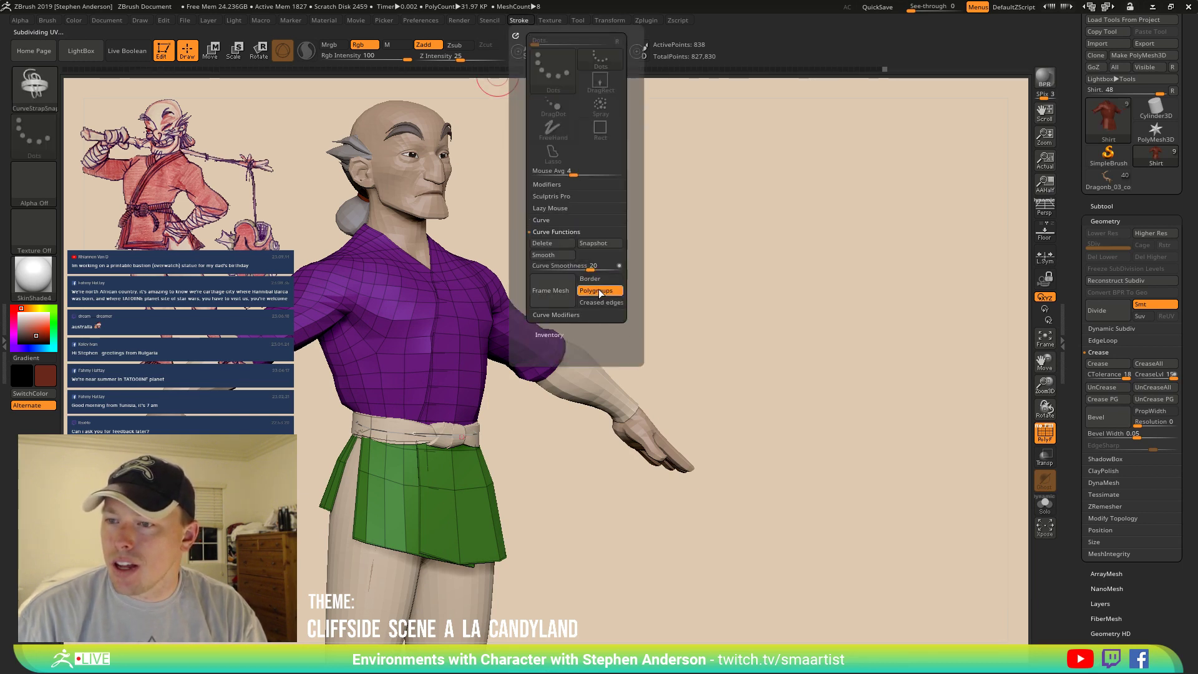
pyautogui.click(598, 289)
pyautogui.click(601, 279)
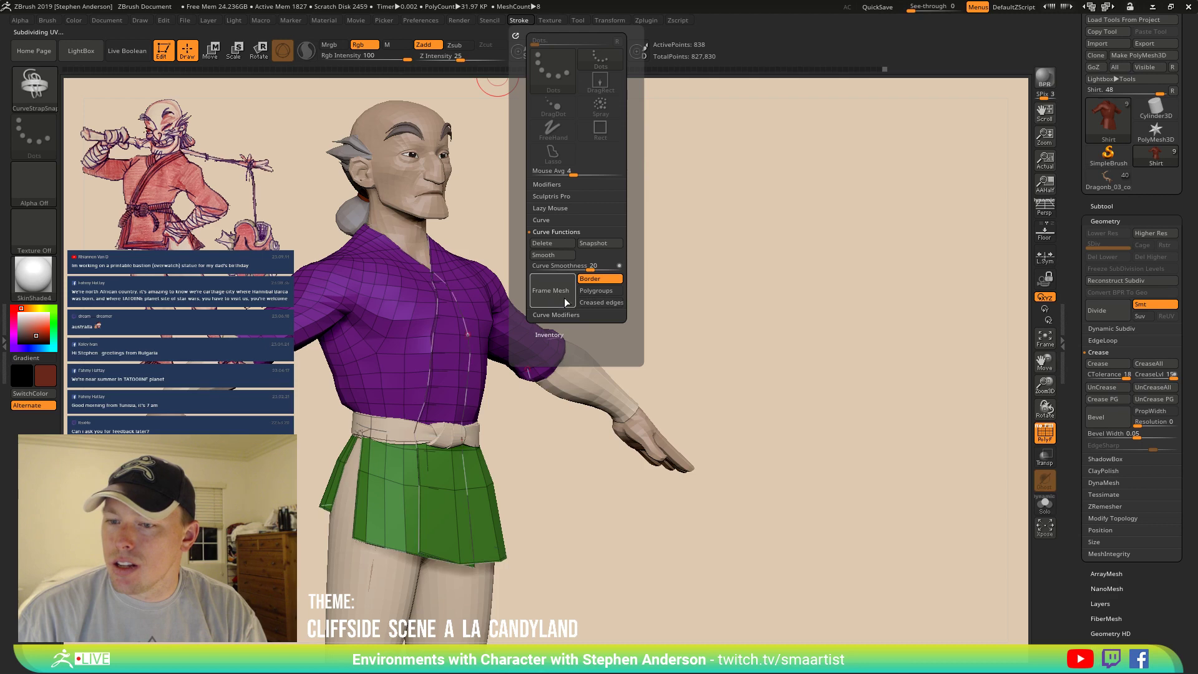
pyautogui.moveTo(582, 486)
pyautogui.mouseDown()
pyautogui.moveTo(558, 481)
pyautogui.moveTo(545, 459)
pyautogui.mouseUp()
# Try to generate CurveStrapSnap trim along the shirt's border curves, and undo the attempts.
pyautogui.click(483, 463)
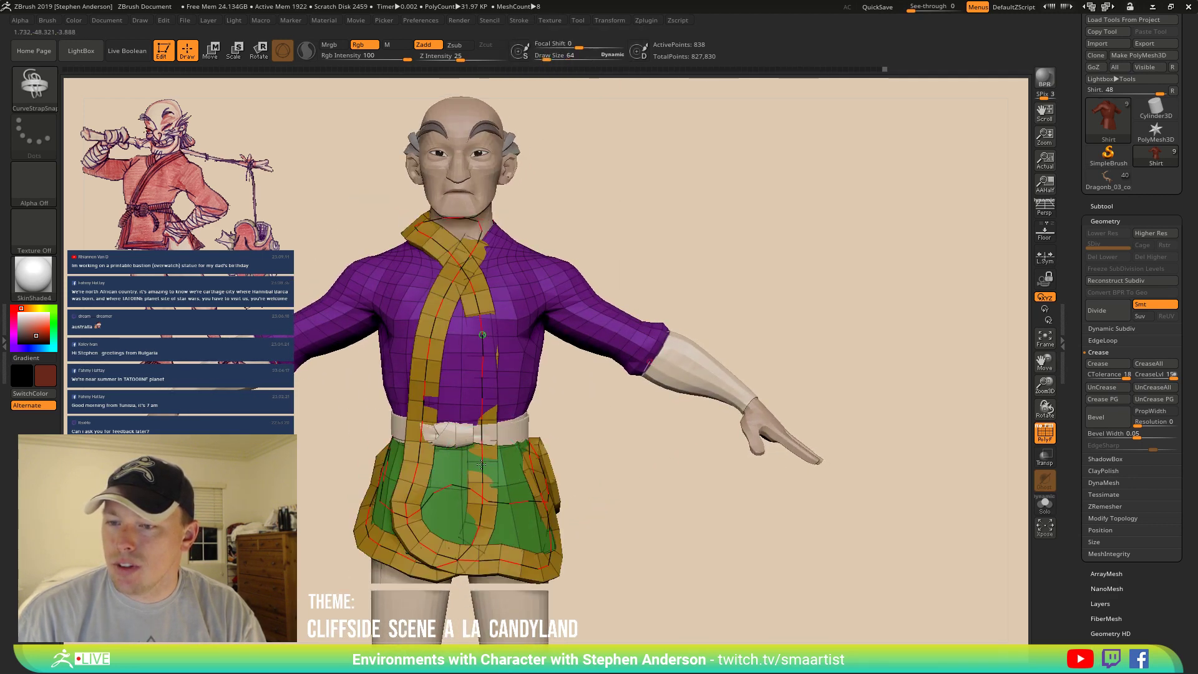
pyautogui.hotkey('ctrl', 'z')
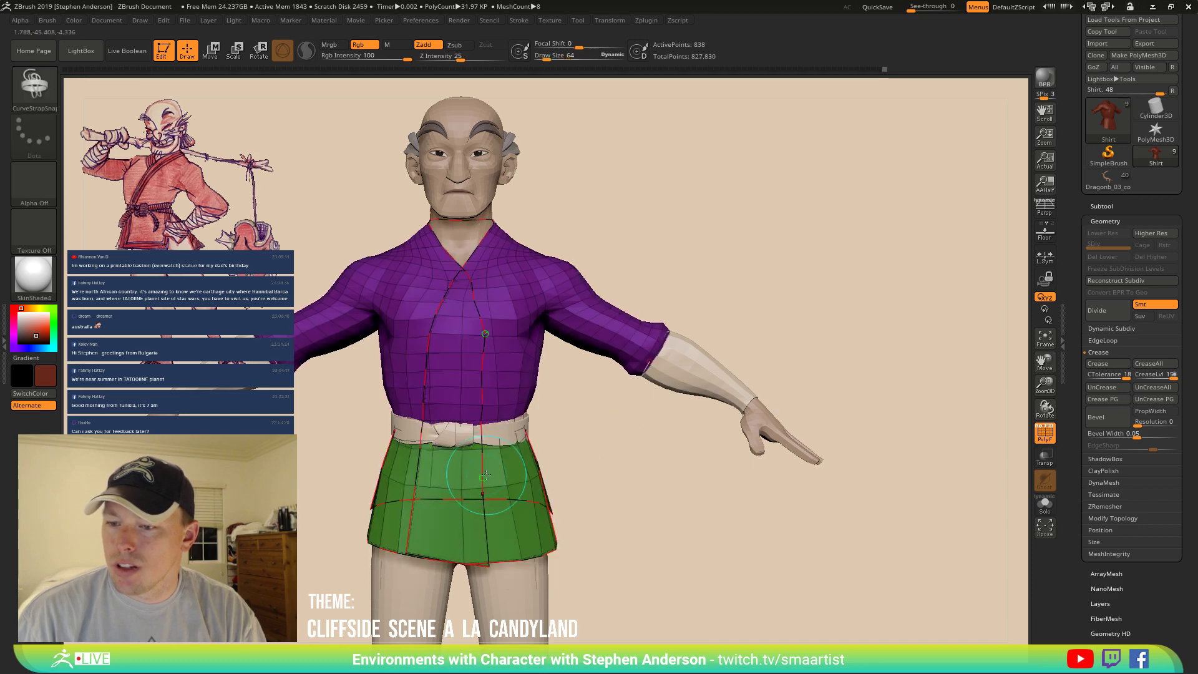
pyautogui.click(485, 476)
pyautogui.hotkey('ctrl', 'z')
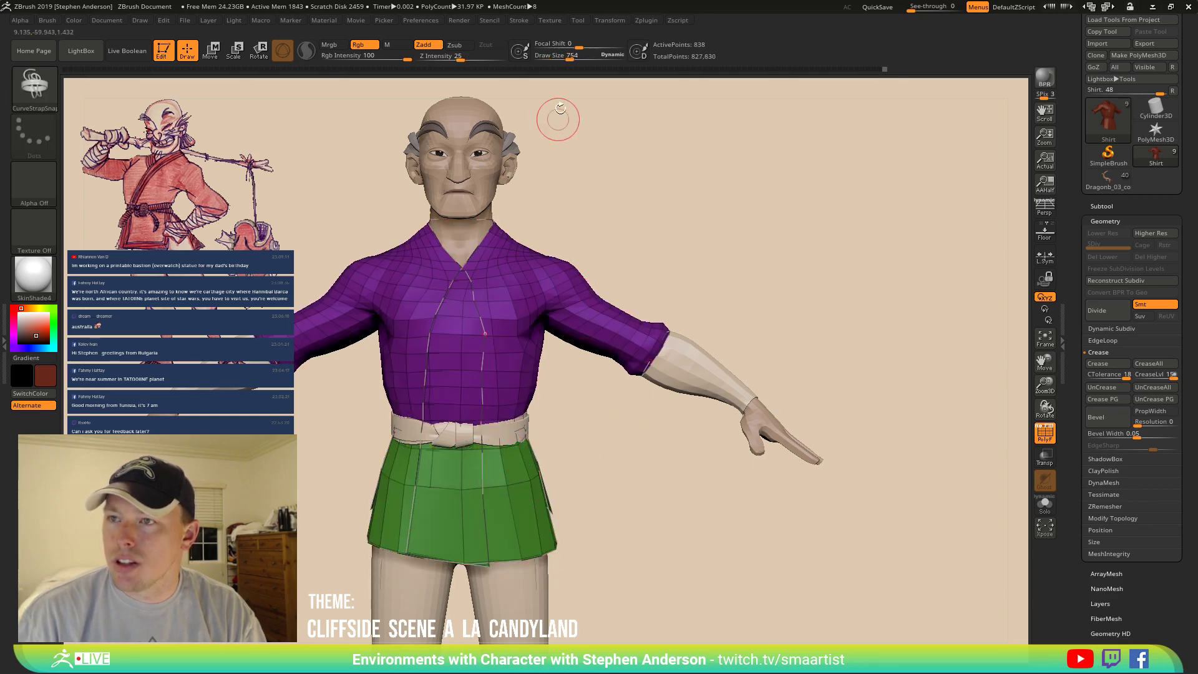
# Check the brush's curve settings, try the strap trim on the shirt's border curves once more, and undo it.
pyautogui.click(518, 20)
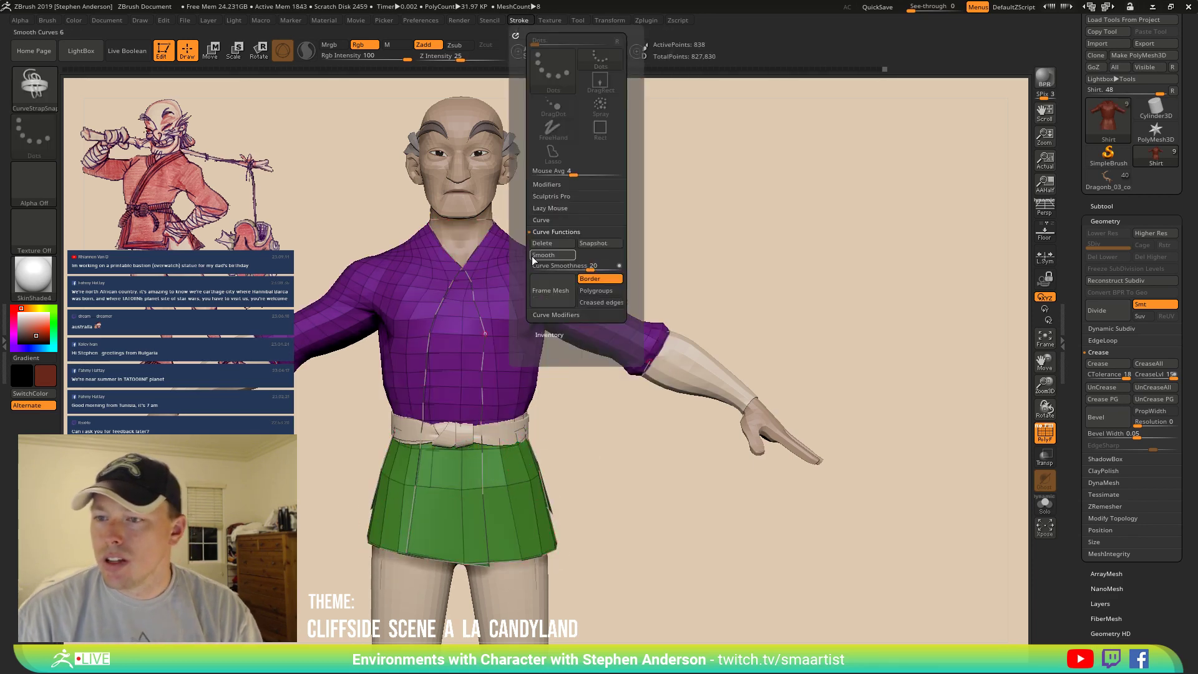
pyautogui.click(555, 314)
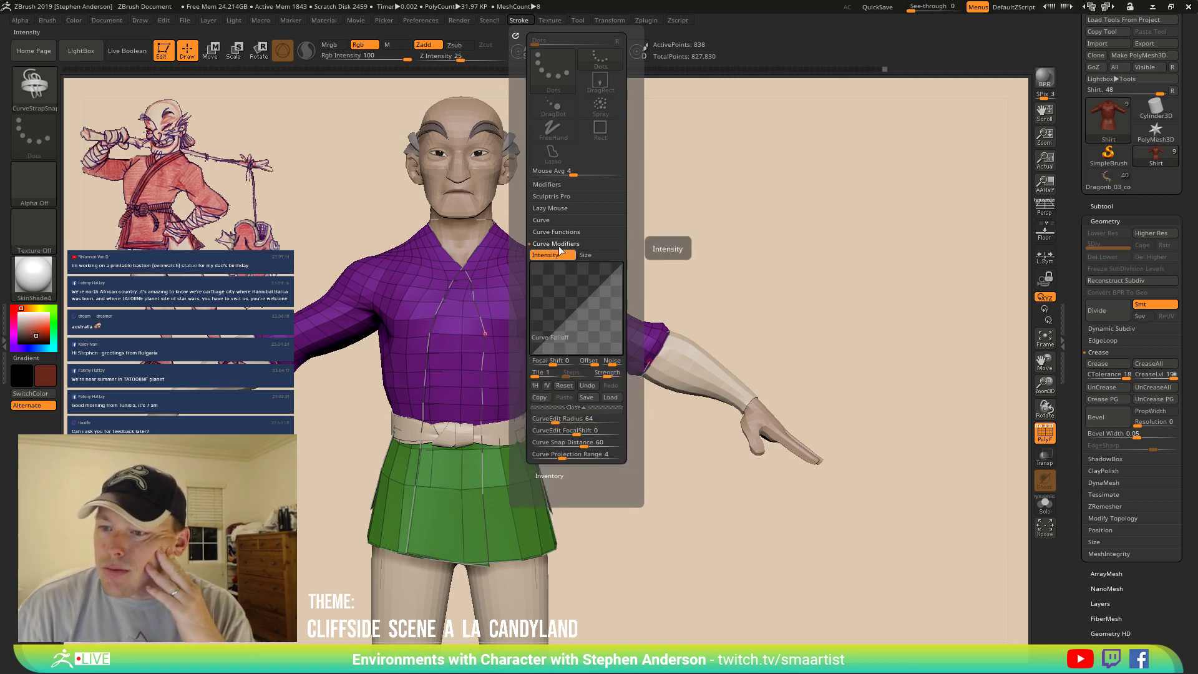
pyautogui.click(549, 220)
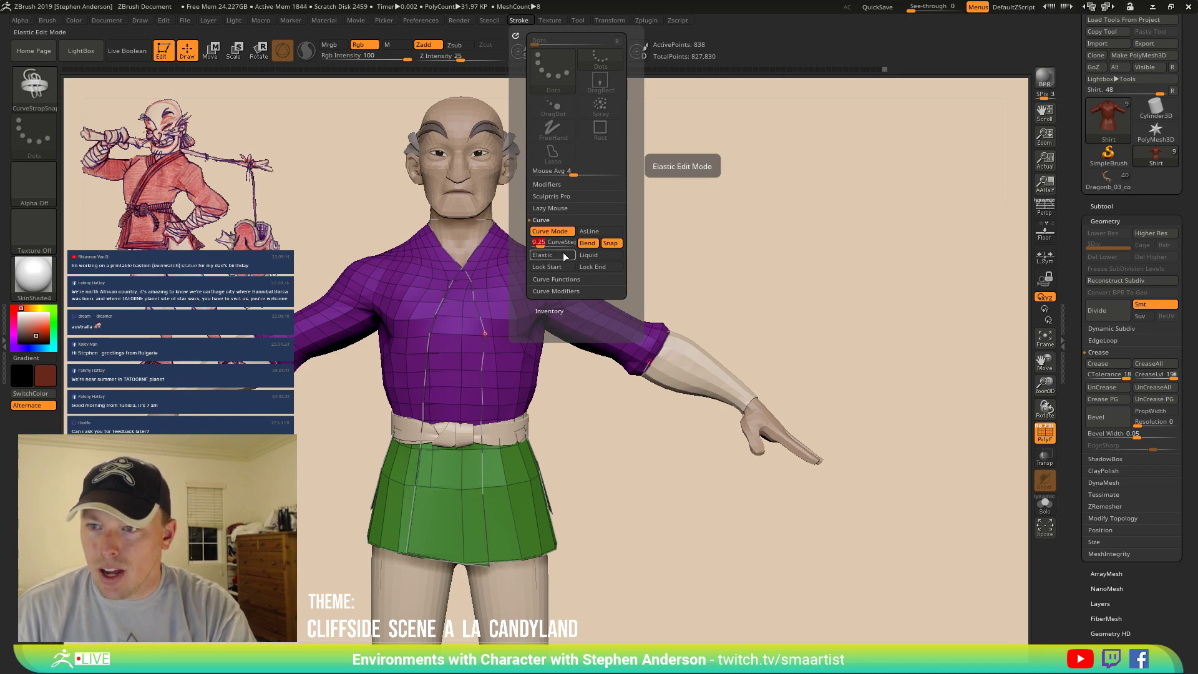
pyautogui.click(482, 481)
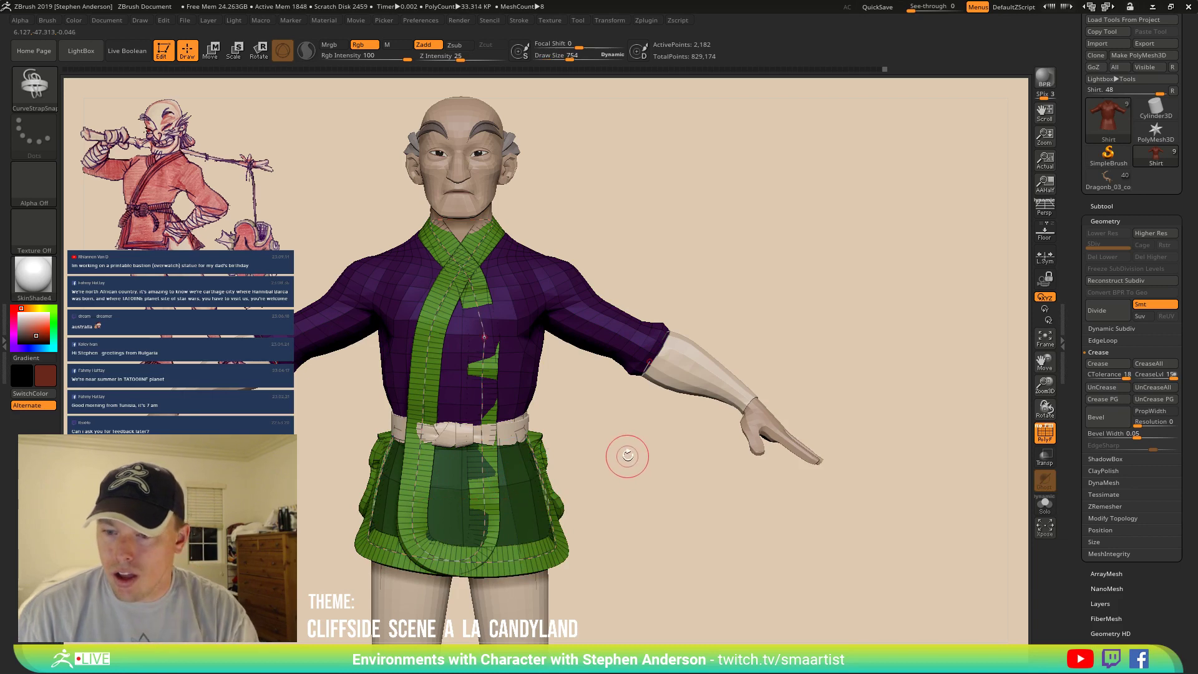
pyautogui.moveTo(623, 454)
pyautogui.mouseDown()
pyautogui.moveTo(687, 447)
pyautogui.moveTo(624, 446)
pyautogui.moveTo(656, 444)
pyautogui.moveTo(624, 446)
pyautogui.moveTo(634, 455)
pyautogui.moveTo(548, 413)
pyautogui.moveTo(506, 459)
pyautogui.moveTo(524, 455)
pyautogui.mouseUp()
pyautogui.hotkey('ctrl', 'z')
# Preview the shirt with smooth dynamic subdivision and the polyframe hidden, and examine its overall shape.
pyautogui.hotkey('ctrl', 'd')
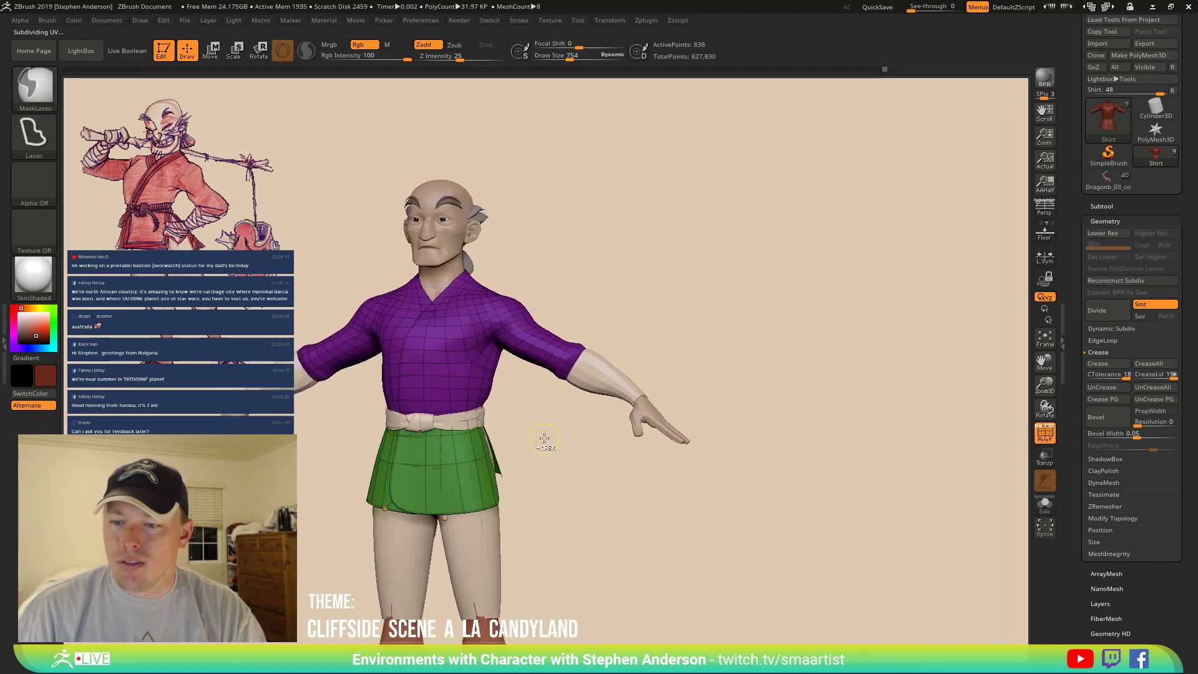
pyautogui.hotkey('shift', 'f')
pyautogui.moveTo(544, 437)
pyautogui.mouseDown()
pyautogui.moveTo(548, 447)
pyautogui.moveTo(533, 436)
pyautogui.mouseUp()
pyautogui.keyDown('ctrl'); pyautogui.moveTo(533, 436); pyautogui.dragTo(476, 416, button='right'); pyautogui.keyUp('ctrl')
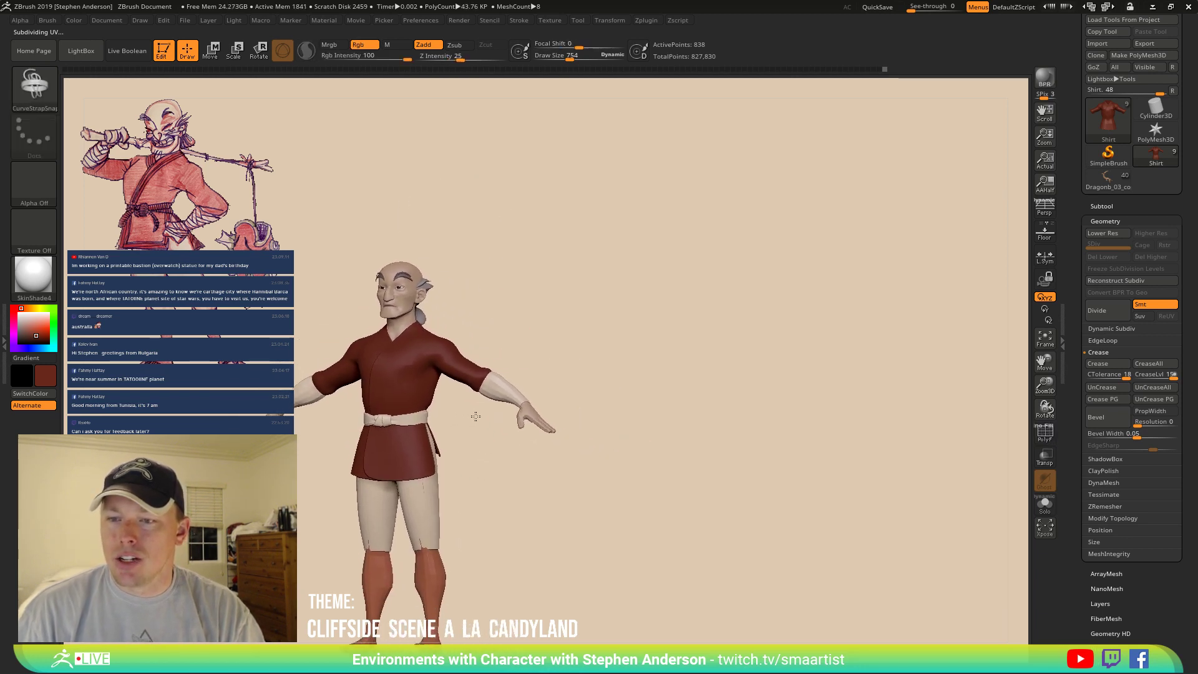
pyautogui.moveTo(476, 416); pyautogui.dragTo(504, 431)
pyautogui.keyDown('ctrl'); pyautogui.moveTo(368, 366); pyautogui.dragTo(393, 416, button='right'); pyautogui.keyUp('ctrl')
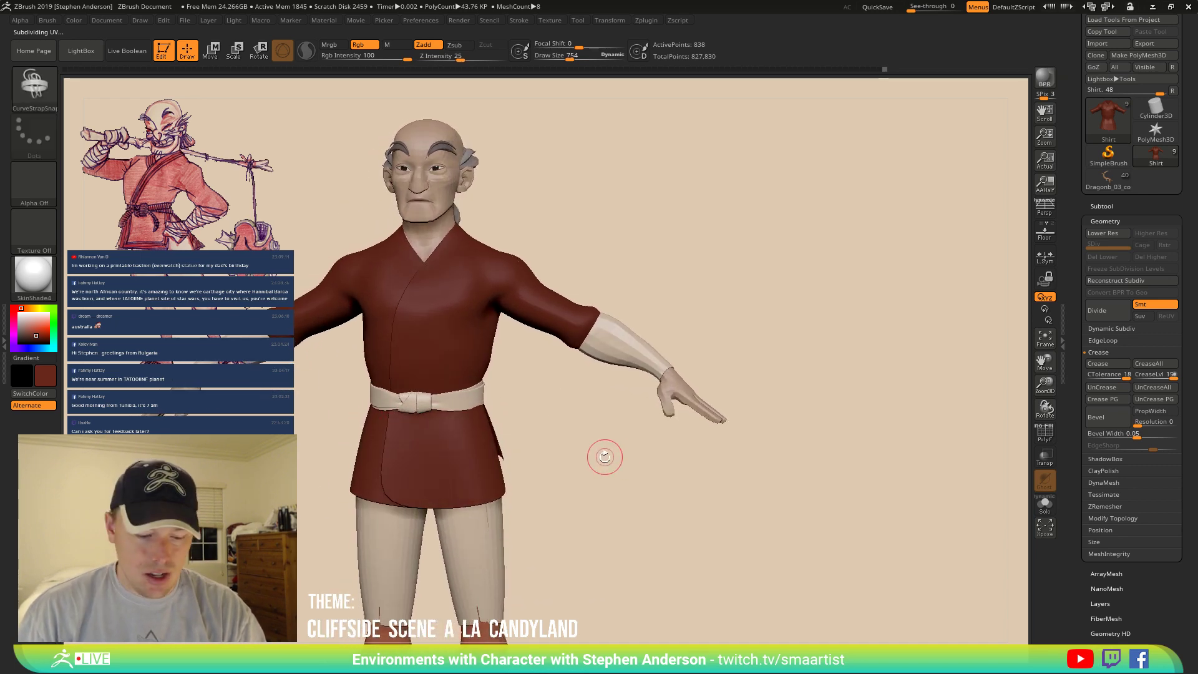
# Insert single edge loops into the shirt's skirt panels using ZModeler's Insert edge action.
pyautogui.press('b')
pyautogui.press('z')
pyautogui.press('m')
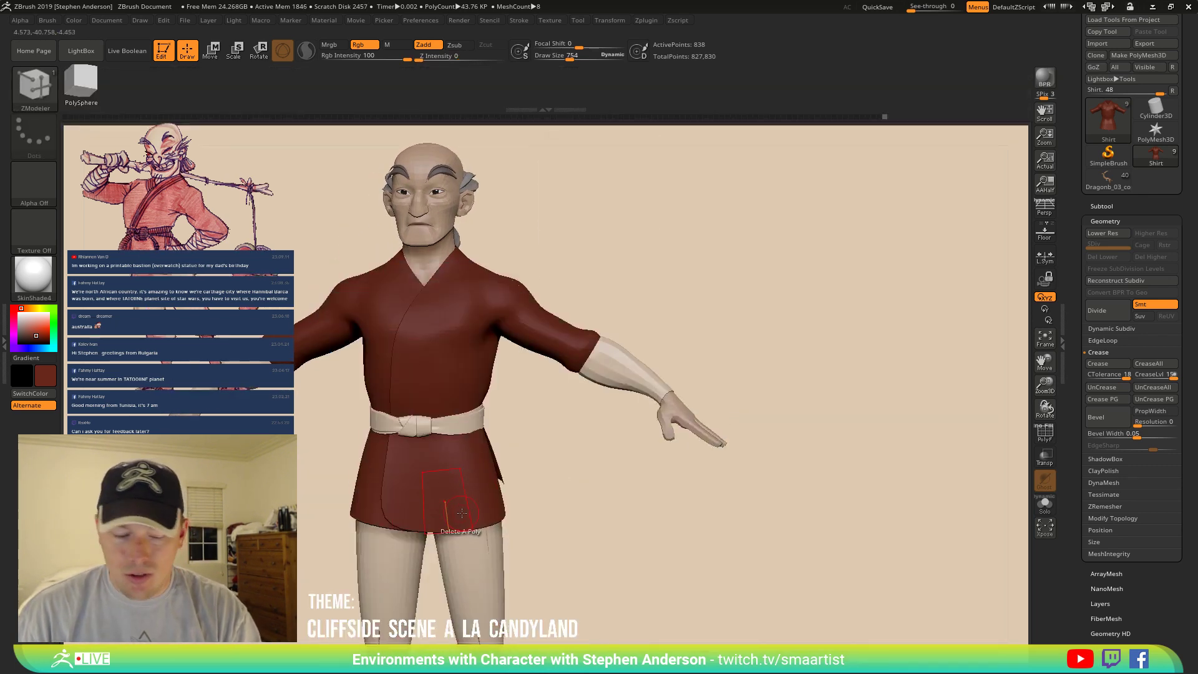
pyautogui.press('space')
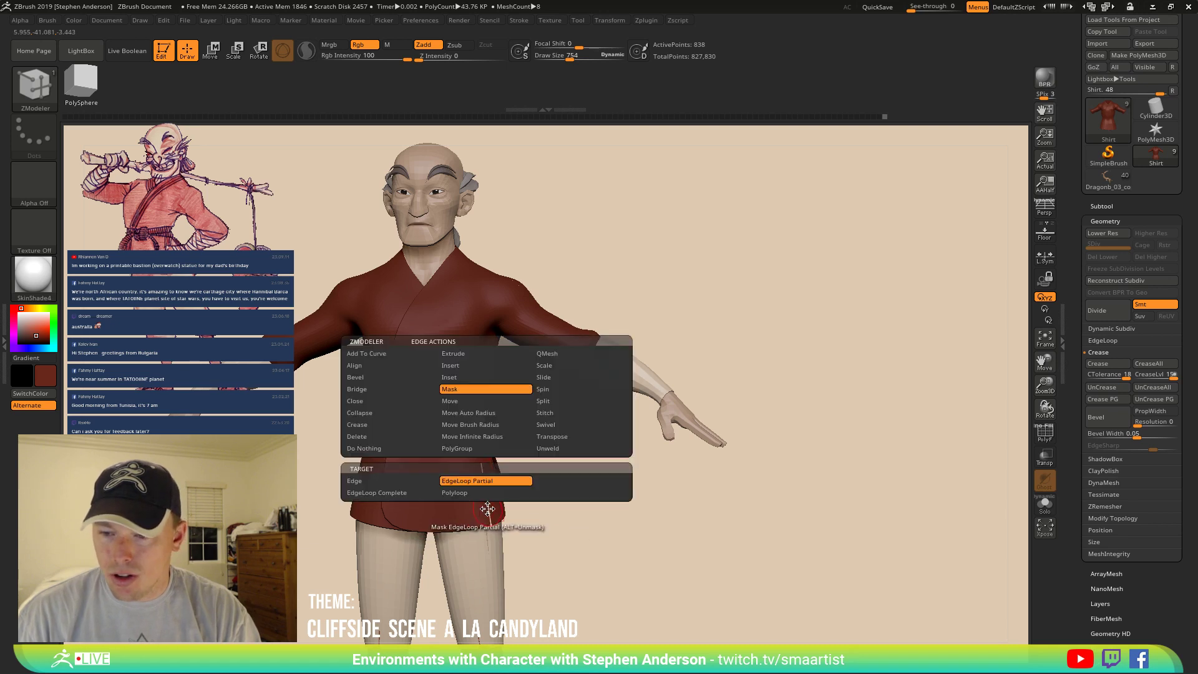
pyautogui.click(444, 367)
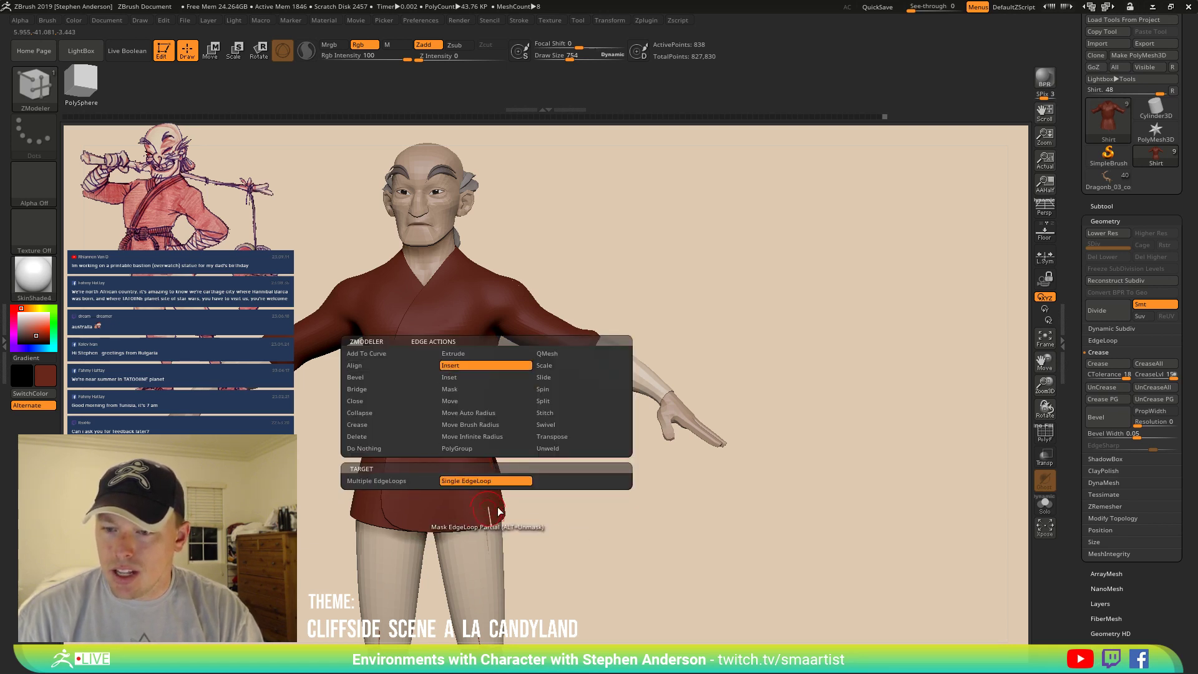
pyautogui.hotkey('shift', 'f')
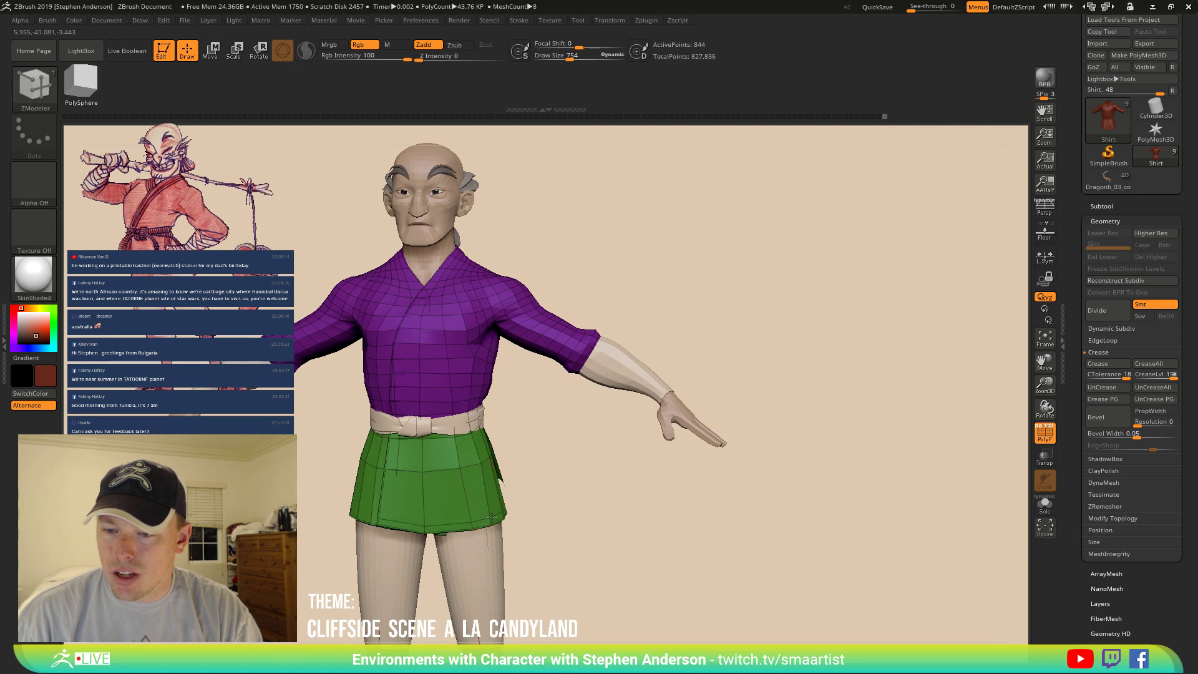
pyautogui.moveTo(494, 520); pyautogui.dragTo(348, 502, button='right')
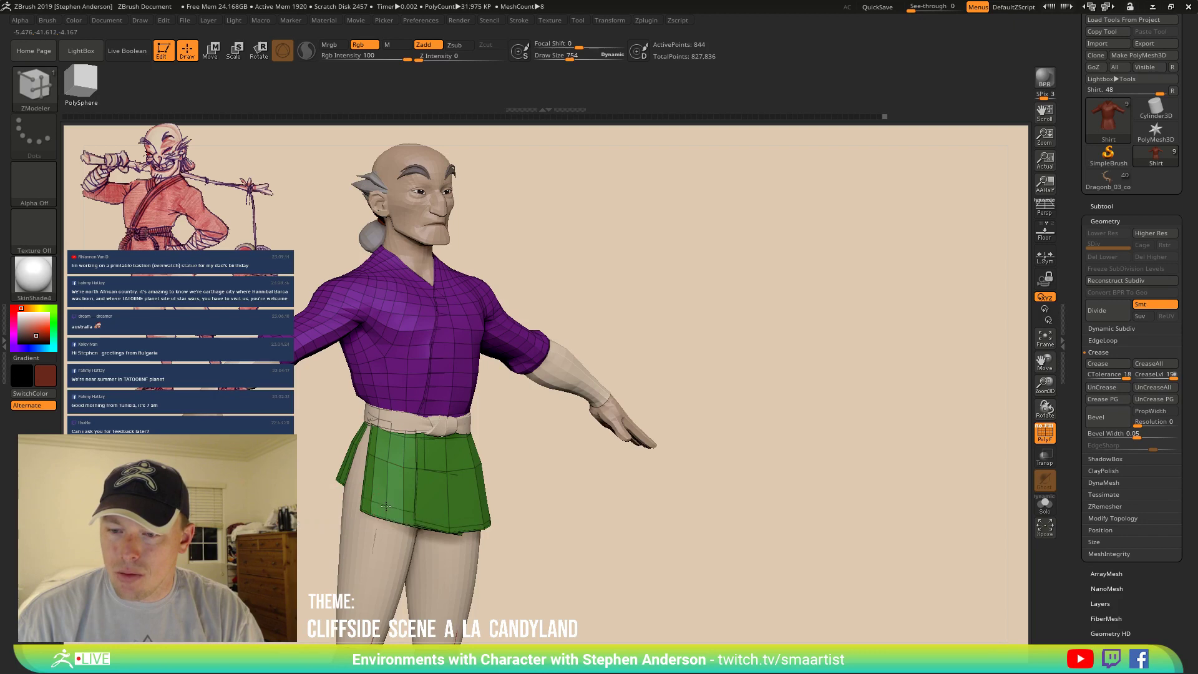
pyautogui.moveTo(382, 508); pyautogui.dragTo(474, 521, button='right')
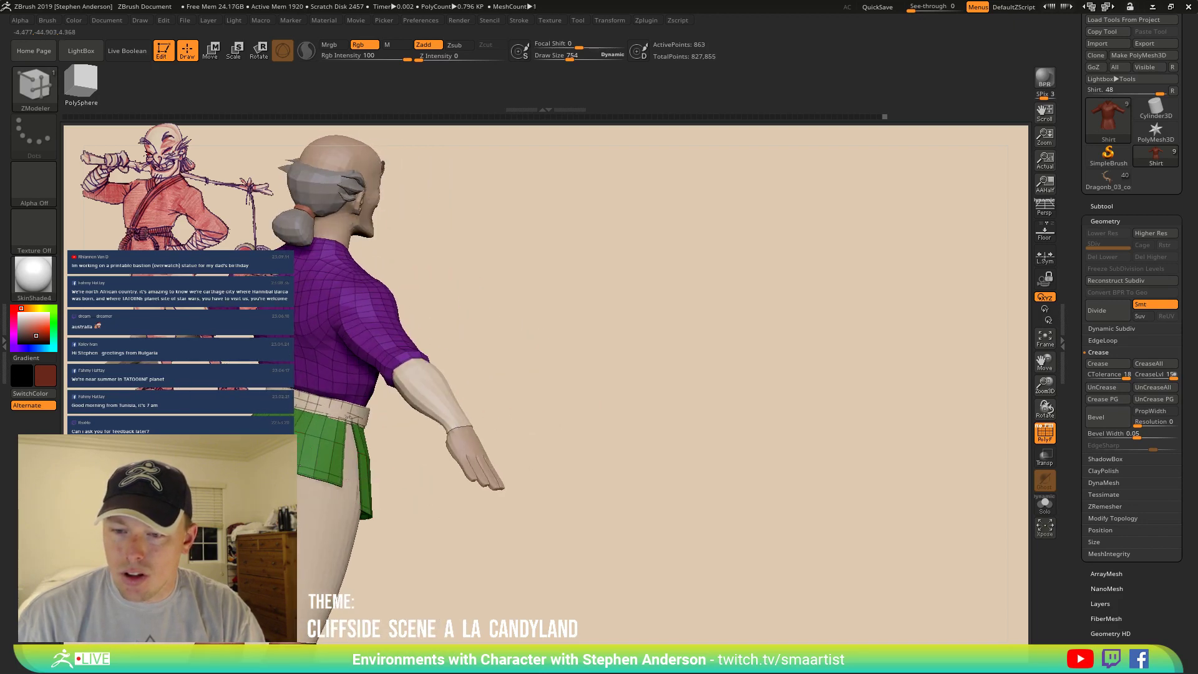
# Turn the shirt's dynamic subdivision back on and hide the polyframe.
pyautogui.press('d')
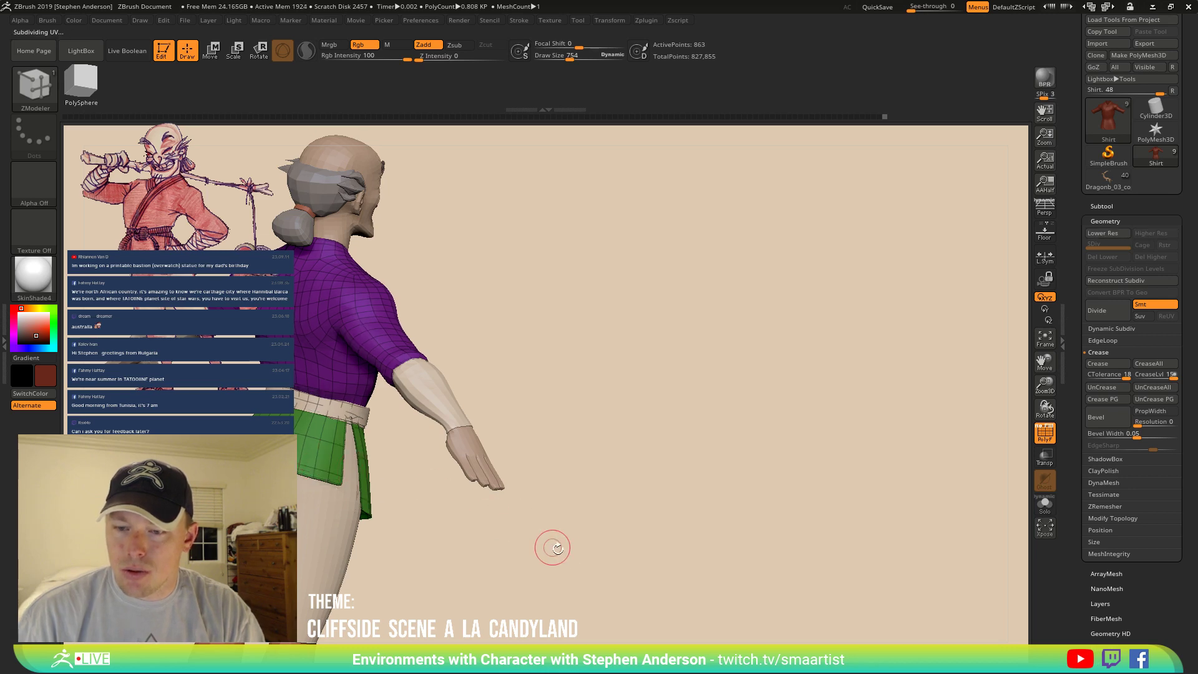
pyautogui.hotkey('shift', 'f')
pyautogui.moveTo(572, 541)
pyautogui.mouseDown(button='right')
pyautogui.moveTo(503, 529)
pyautogui.moveTo(481, 504)
pyautogui.moveTo(602, 503)
pyautogui.moveTo(549, 484)
pyautogui.moveTo(549, 498)
pyautogui.moveTo(530, 497)
pyautogui.moveTo(554, 451)
pyautogui.moveTo(575, 460)
pyautogui.moveTo(572, 478)
pyautogui.moveTo(623, 460)
pyautogui.moveTo(605, 460)
pyautogui.moveTo(626, 458)
pyautogui.moveTo(637, 436)
pyautogui.moveTo(610, 468)
pyautogui.moveTo(599, 446)
pyautogui.moveTo(593, 467)
pyautogui.moveTo(610, 476)
pyautogui.moveTo(586, 462)
pyautogui.mouseUp(button='right')
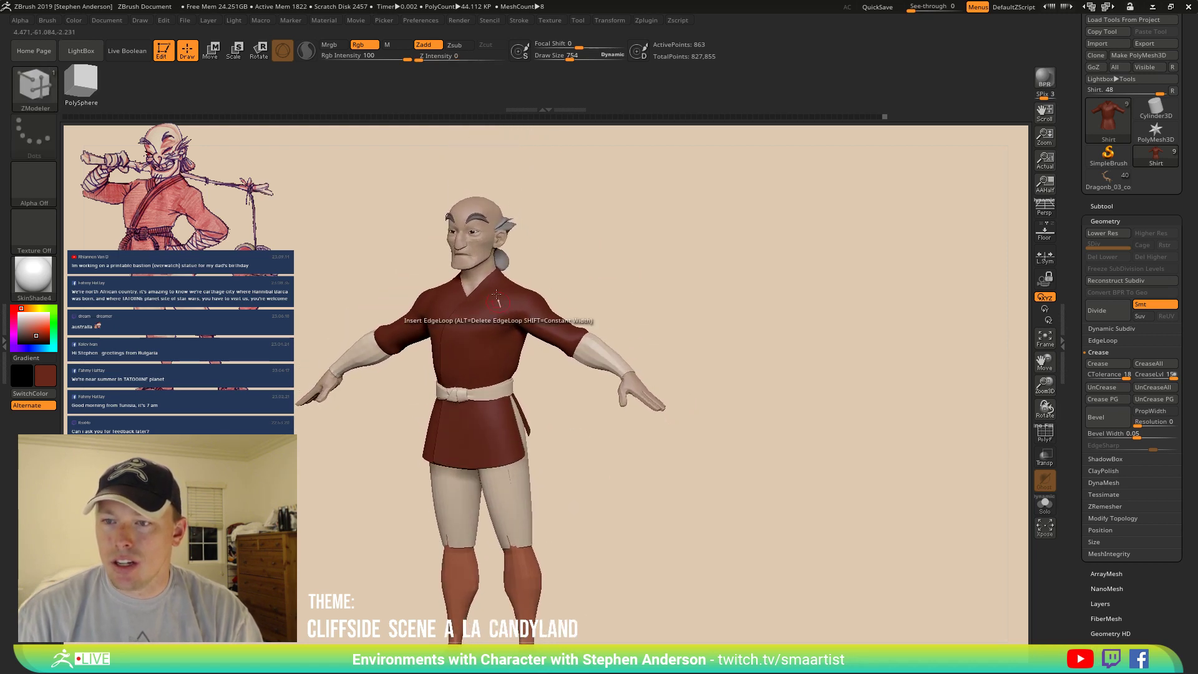
# Select the Char_03 body subtool and raise it to subdivision level 2.
pyautogui.moveTo(496, 294)
pyautogui.keyDown('ctrl'); pyautogui.mouseDown(button='right')
pyautogui.moveTo(687, 550)
pyautogui.moveTo(699, 530)
pyautogui.mouseUp(button='right'); pyautogui.keyUp('ctrl')
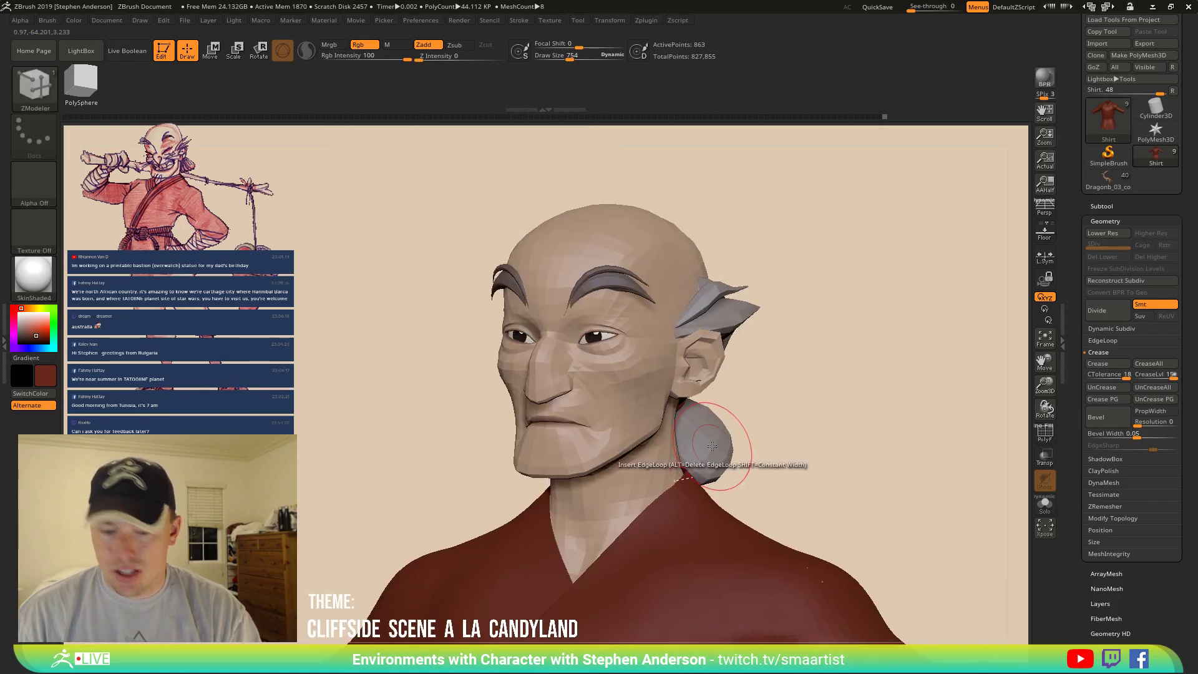
pyautogui.press('n')
pyautogui.click(560, 482)
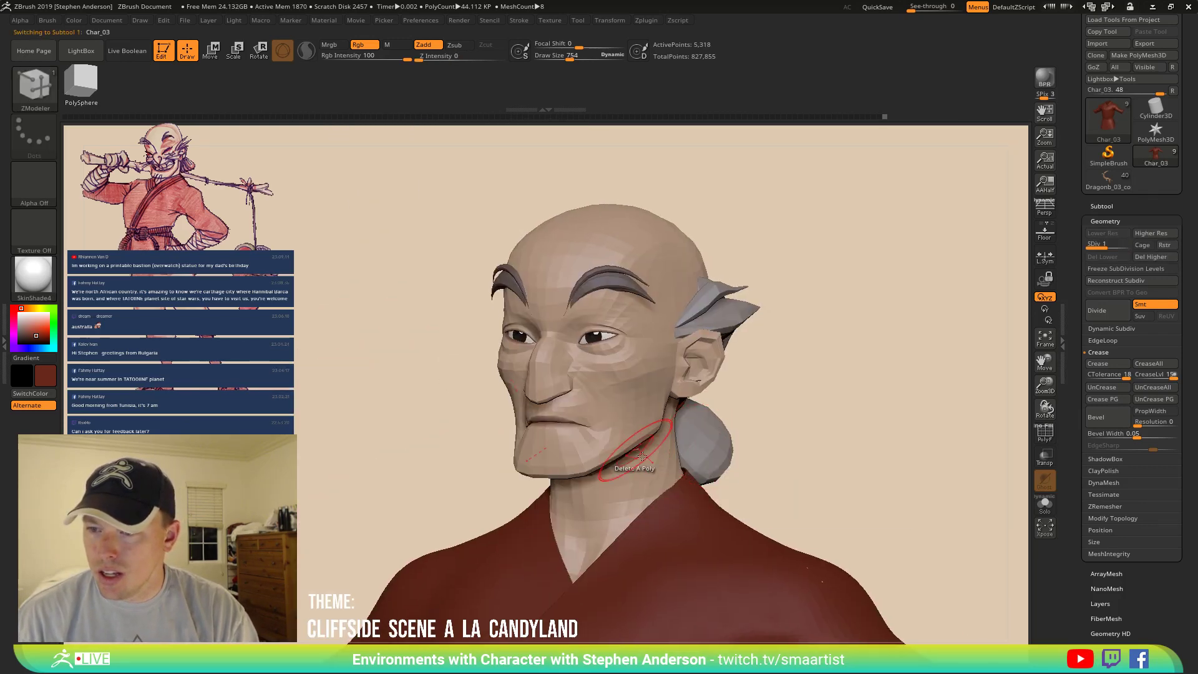
pyautogui.keyDown('alt'); pyautogui.moveTo(646, 502); pyautogui.dragTo(539, 356, button='right'); pyautogui.keyUp('alt')
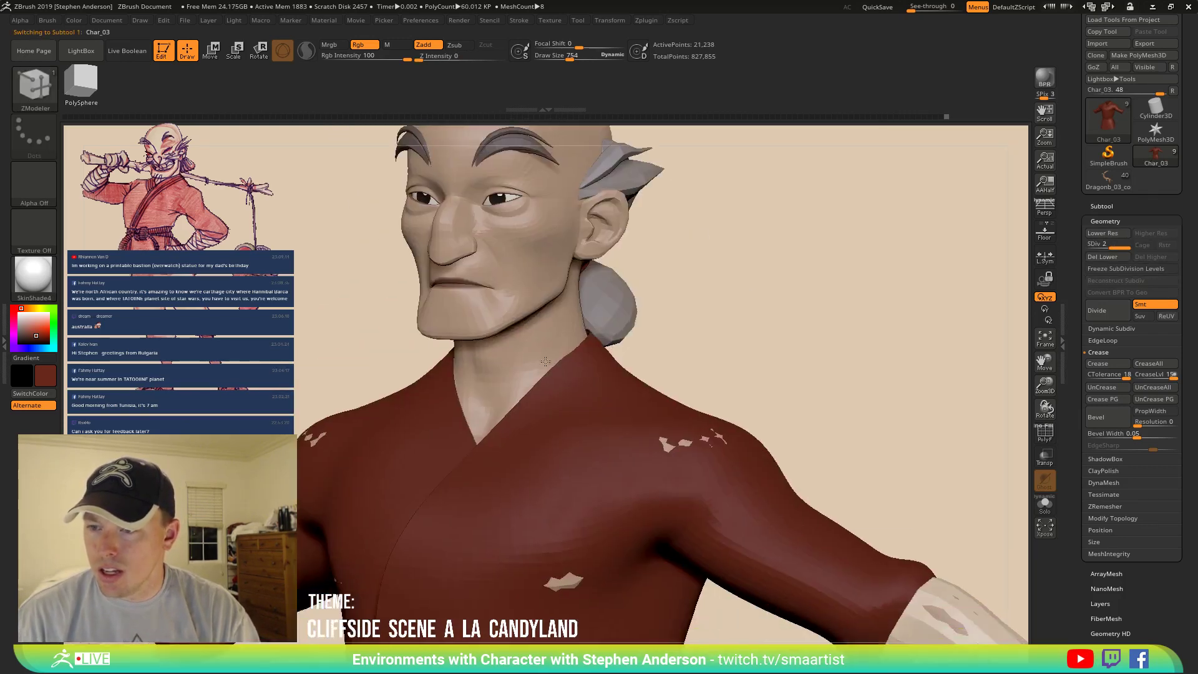
pyautogui.keyDown('ctrl'); pyautogui.moveTo(698, 457); pyautogui.dragTo(705, 418, button='right'); pyautogui.keyUp('ctrl')
pyautogui.keyDown('alt'); pyautogui.moveTo(714, 477); pyautogui.dragTo(637, 352, button='right'); pyautogui.keyUp('alt')
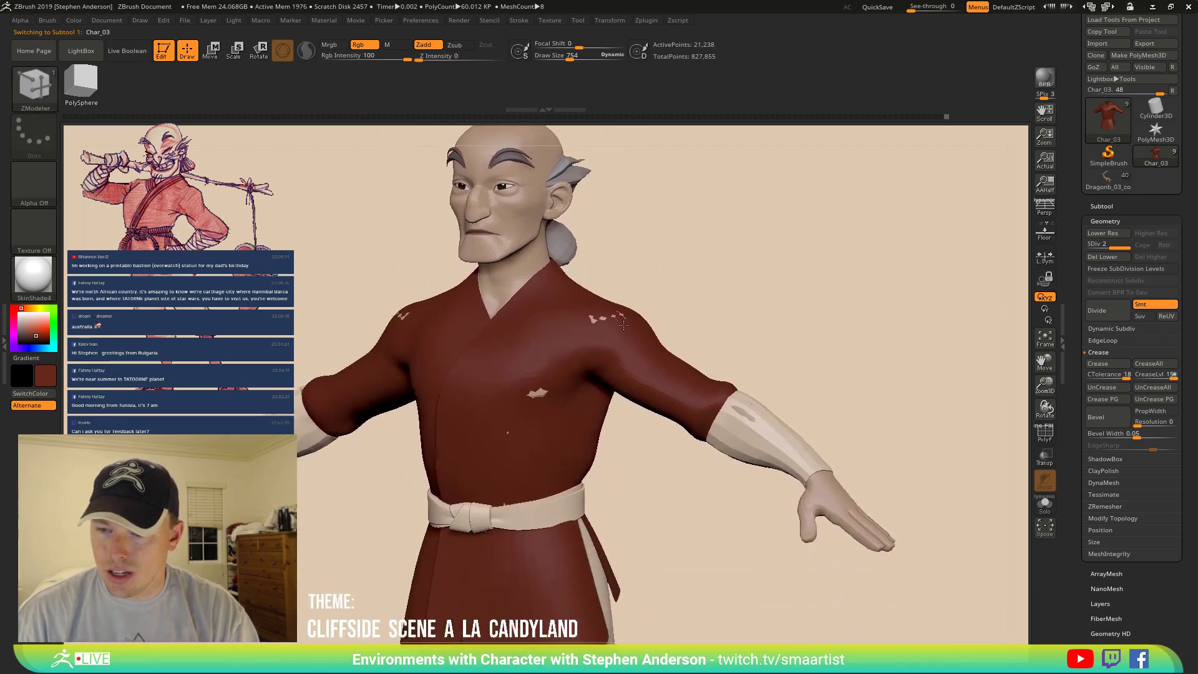
# Select the Shirt subtool and use the Move brush at draw size 1526 to pull the cloth over the skin poking through at the shoulders and chest.
pyautogui.press('n')
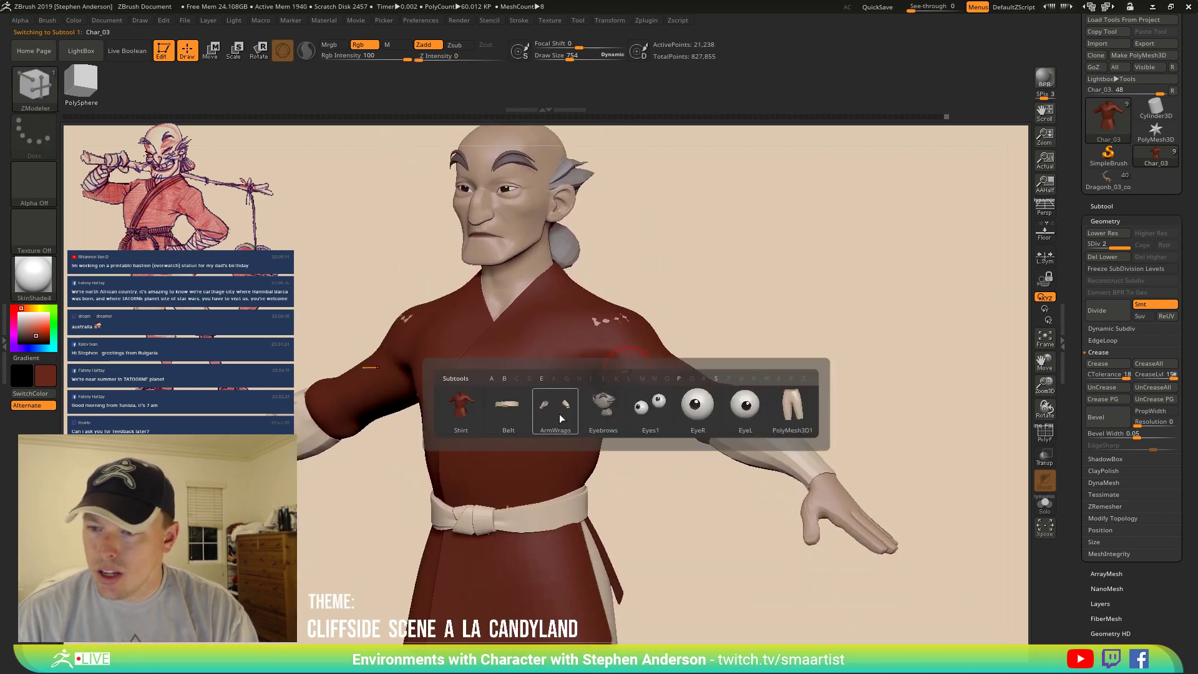
pyautogui.click(460, 409)
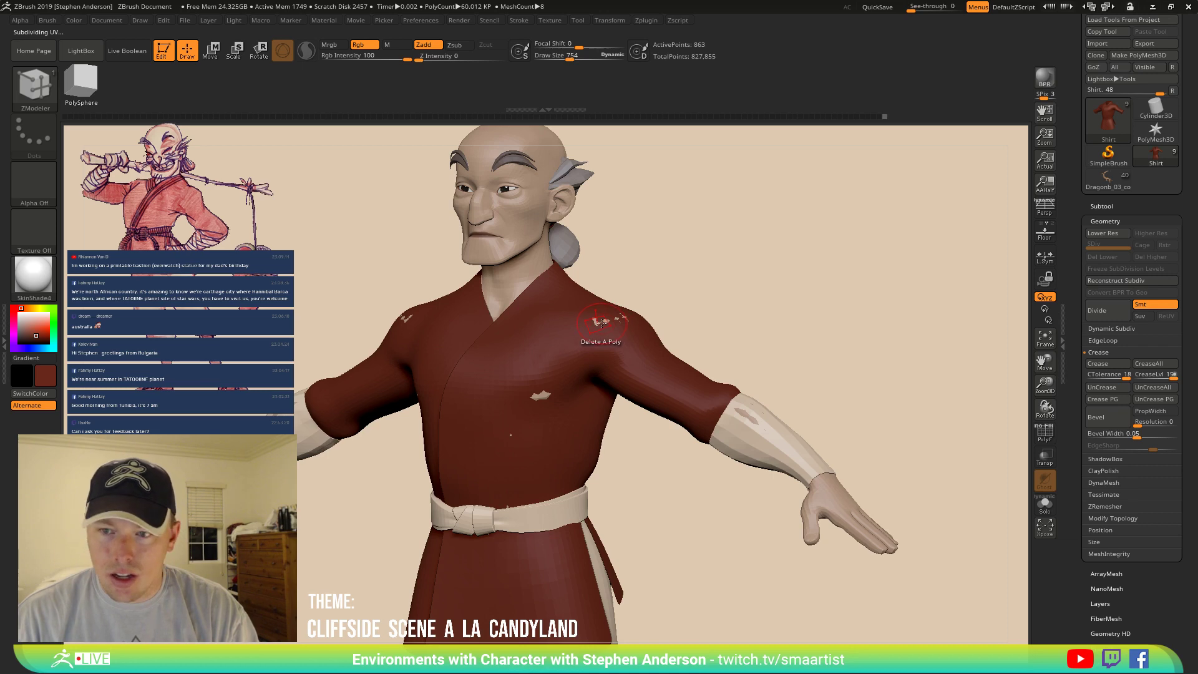
pyautogui.press('b')
pyautogui.press('m')
pyautogui.press('v')
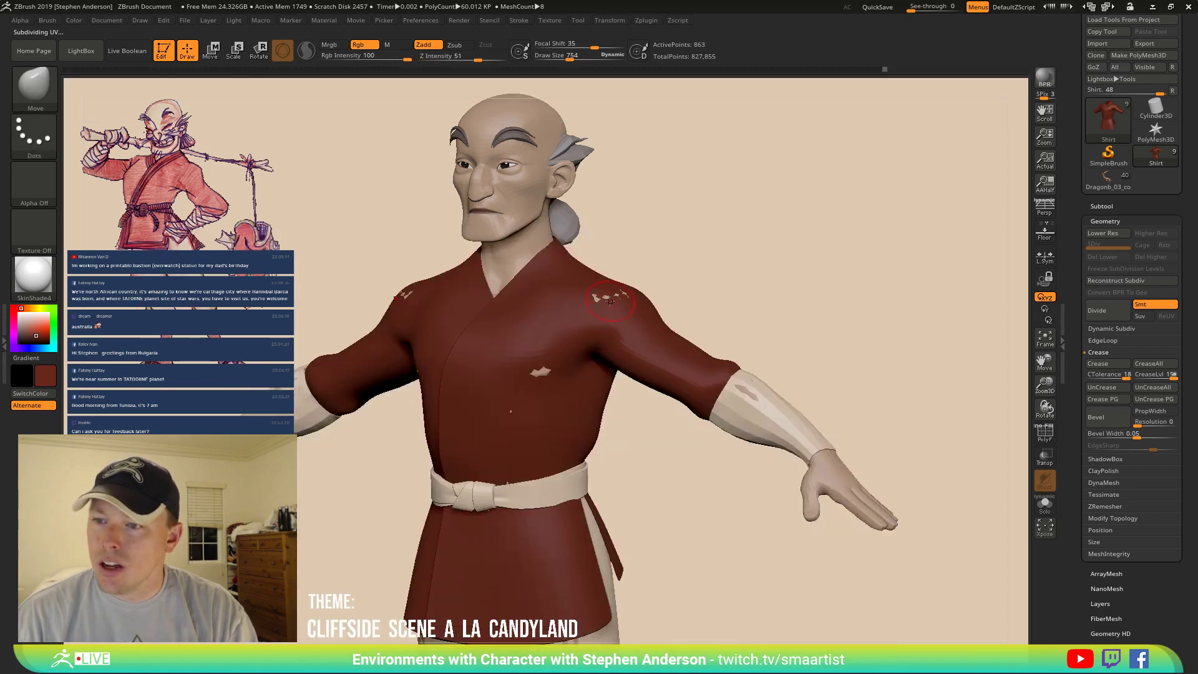
pyautogui.press('s')
pyautogui.moveTo(620, 302); pyautogui.dragTo(619, 301)
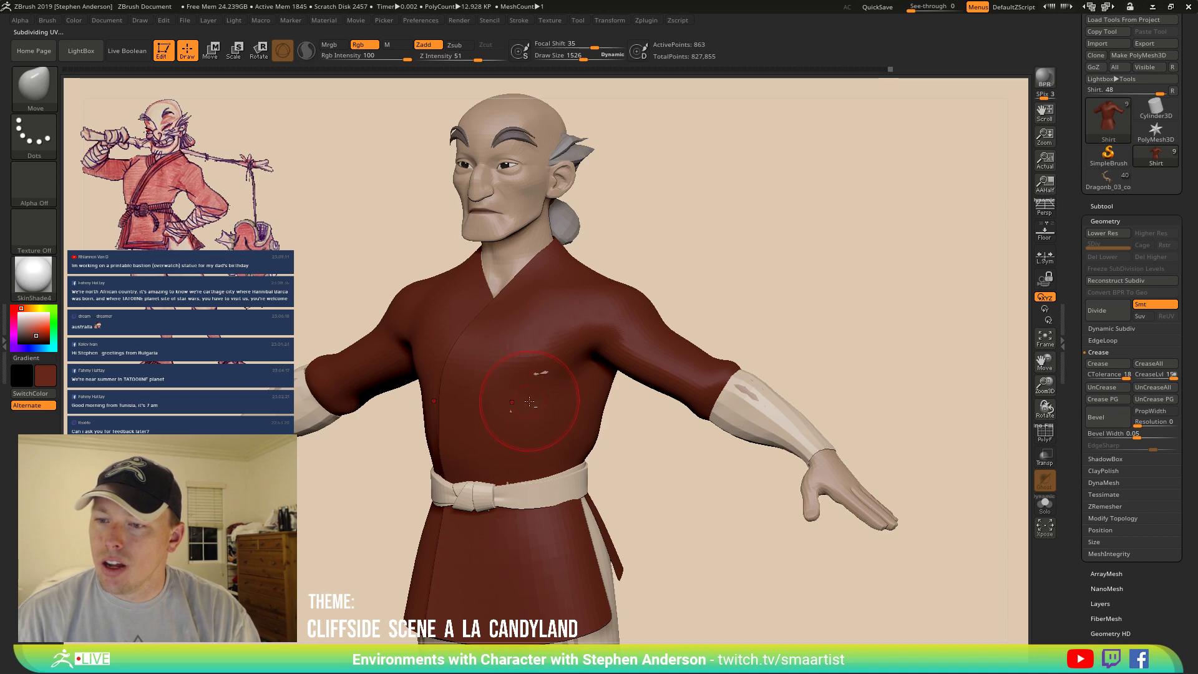
# Turn on dynamic subdivision for the pants and for the belt.
pyautogui.moveTo(597, 368); pyautogui.dragTo(546, 359, button='right')
pyautogui.keyDown('alt'); pyautogui.moveTo(699, 364); pyautogui.dragTo(597, 367, button='right'); pyautogui.keyUp('alt')
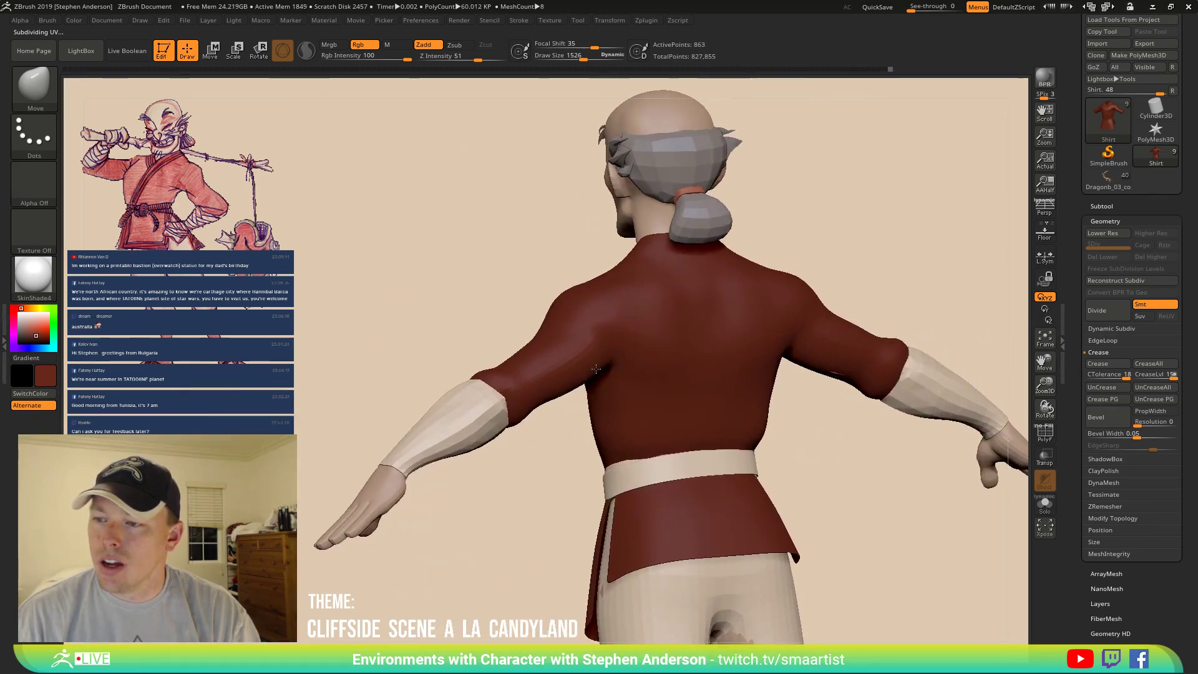
pyautogui.keyDown('alt'); pyautogui.moveTo(710, 596); pyautogui.dragTo(702, 447, button='right'); pyautogui.keyUp('alt')
pyautogui.keyDown('alt'); pyautogui.click(665, 508); pyautogui.keyUp('alt')
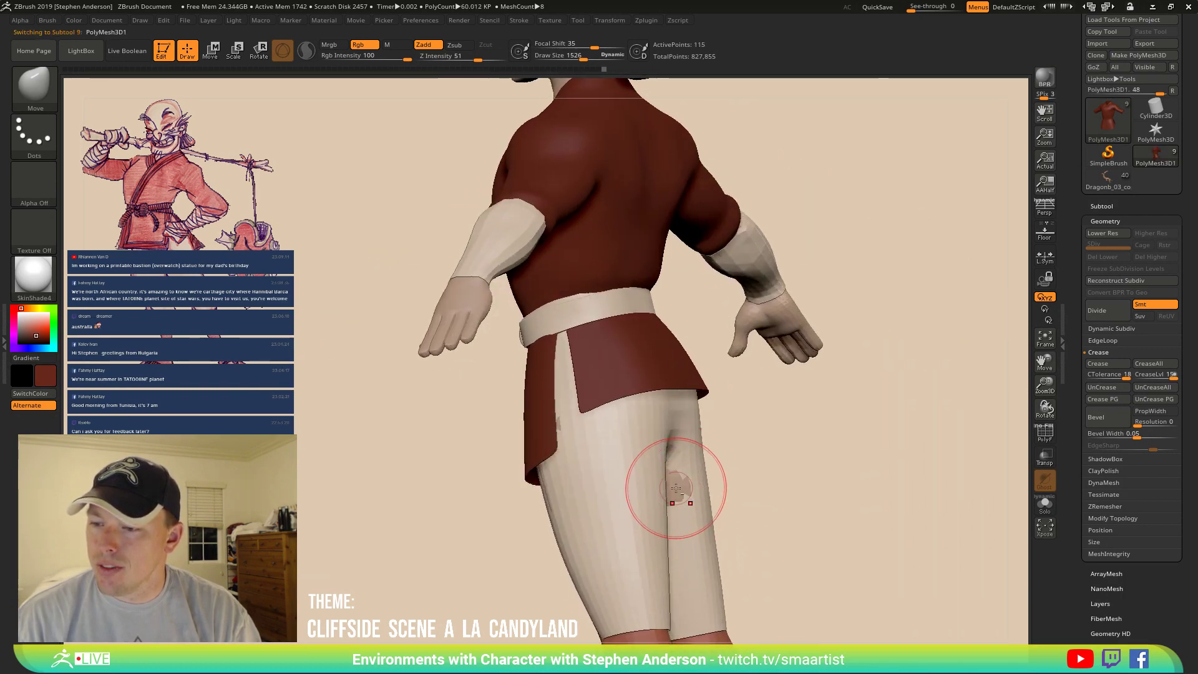
pyautogui.moveTo(691, 489)
pyautogui.mouseDown(button='right')
pyautogui.moveTo(625, 481)
pyautogui.moveTo(705, 475)
pyautogui.moveTo(742, 502)
pyautogui.moveTo(640, 498)
pyautogui.moveTo(682, 634)
pyautogui.moveTo(655, 630)
pyautogui.moveTo(630, 562)
pyautogui.mouseUp(button='right')
pyautogui.keyDown('ctrl'); pyautogui.moveTo(631, 562); pyautogui.dragTo(623, 397, button='right'); pyautogui.keyUp('ctrl')
pyautogui.moveTo(623, 397)
pyautogui.keyDown('alt'); pyautogui.mouseDown(button='right')
pyautogui.moveTo(585, 361)
pyautogui.moveTo(647, 383)
pyautogui.moveTo(717, 330)
pyautogui.mouseUp(button='right'); pyautogui.keyUp('alt')
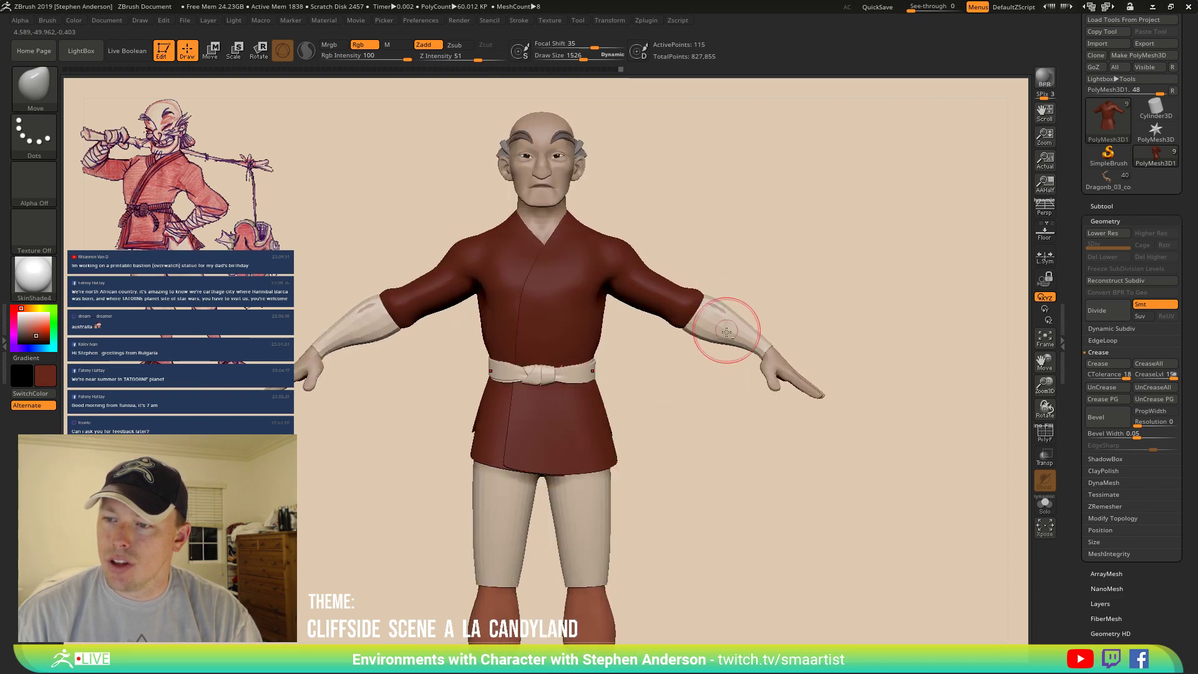
pyautogui.press('n')
pyautogui.click(650, 377)
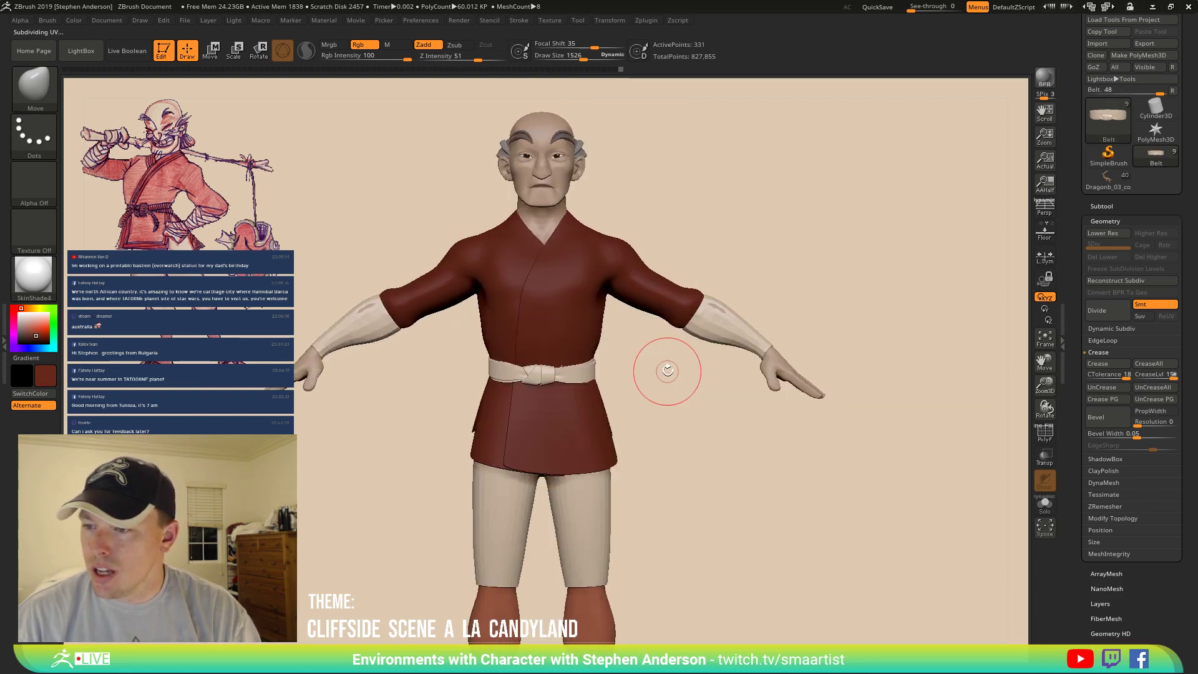
# Select the ArmWraps subtool and turn on perspective for the view.
pyautogui.press('n')
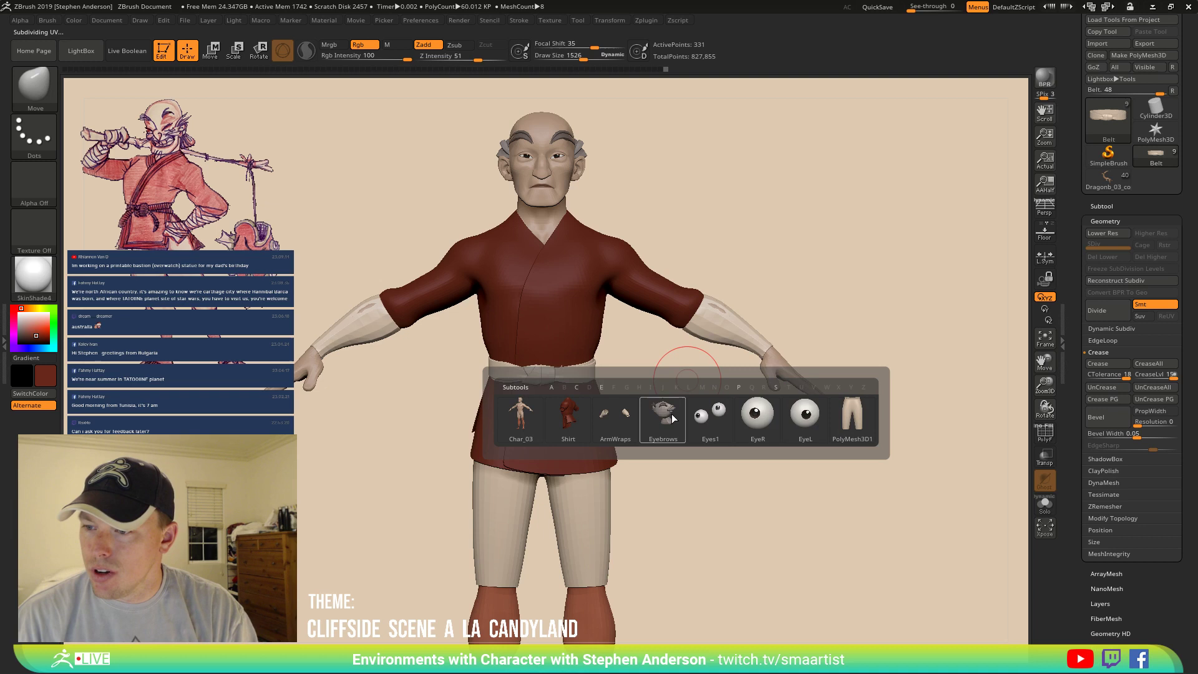
pyautogui.click(616, 417)
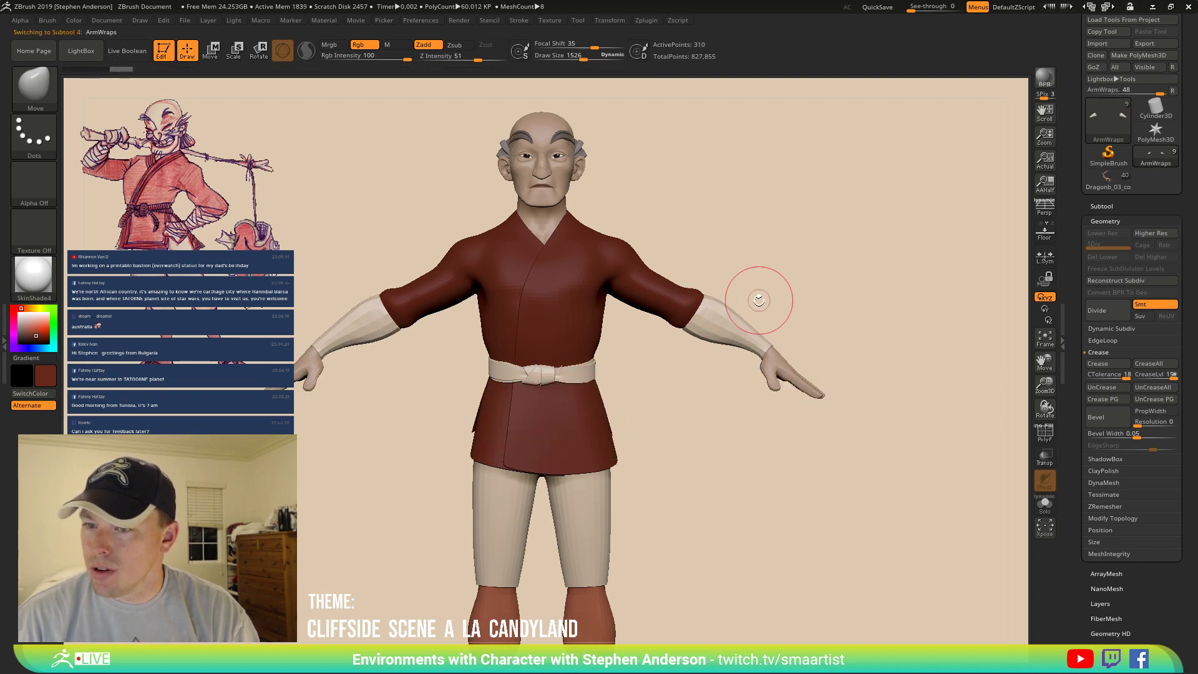
pyautogui.moveTo(759, 300)
pyautogui.mouseDown()
pyautogui.moveTo(698, 317)
pyautogui.moveTo(743, 337)
pyautogui.moveTo(709, 361)
pyautogui.moveTo(676, 350)
pyautogui.moveTo(712, 388)
pyautogui.moveTo(690, 403)
pyautogui.mouseUp()
pyautogui.press('p')
# Save the tool over the existing Char_03.ZTL in the _CandyLand folder.
pyautogui.press('ctrl')
pyautogui.hotkey('ctrl', 's')
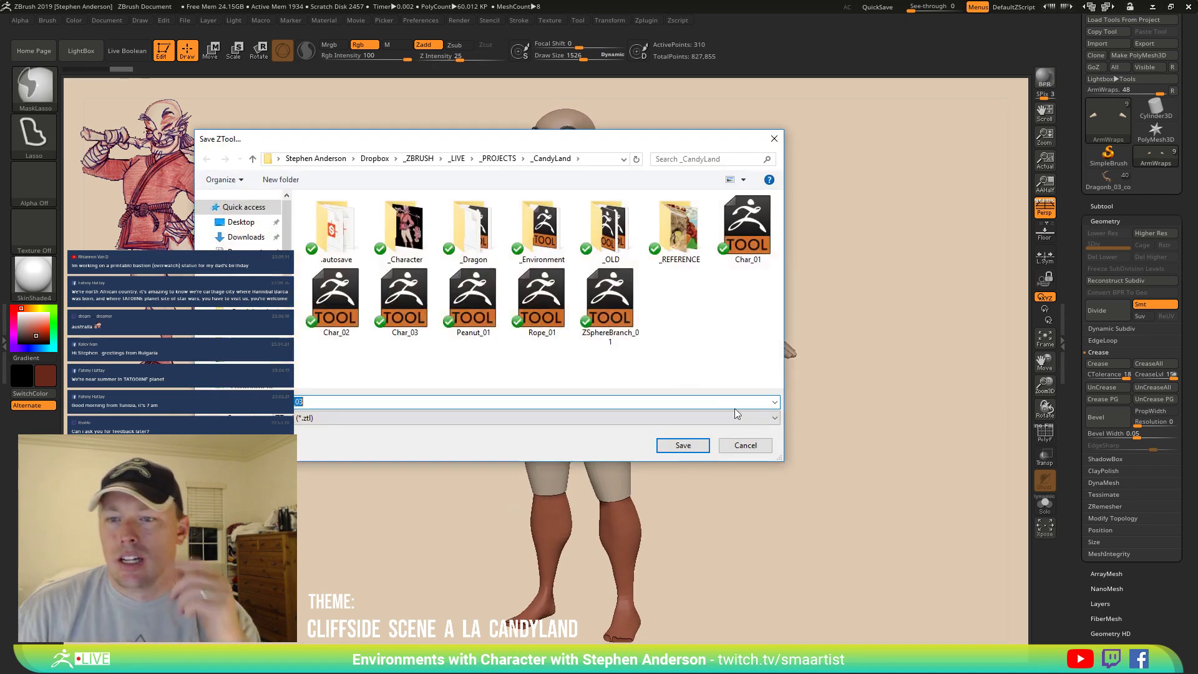
pyautogui.click(693, 439)
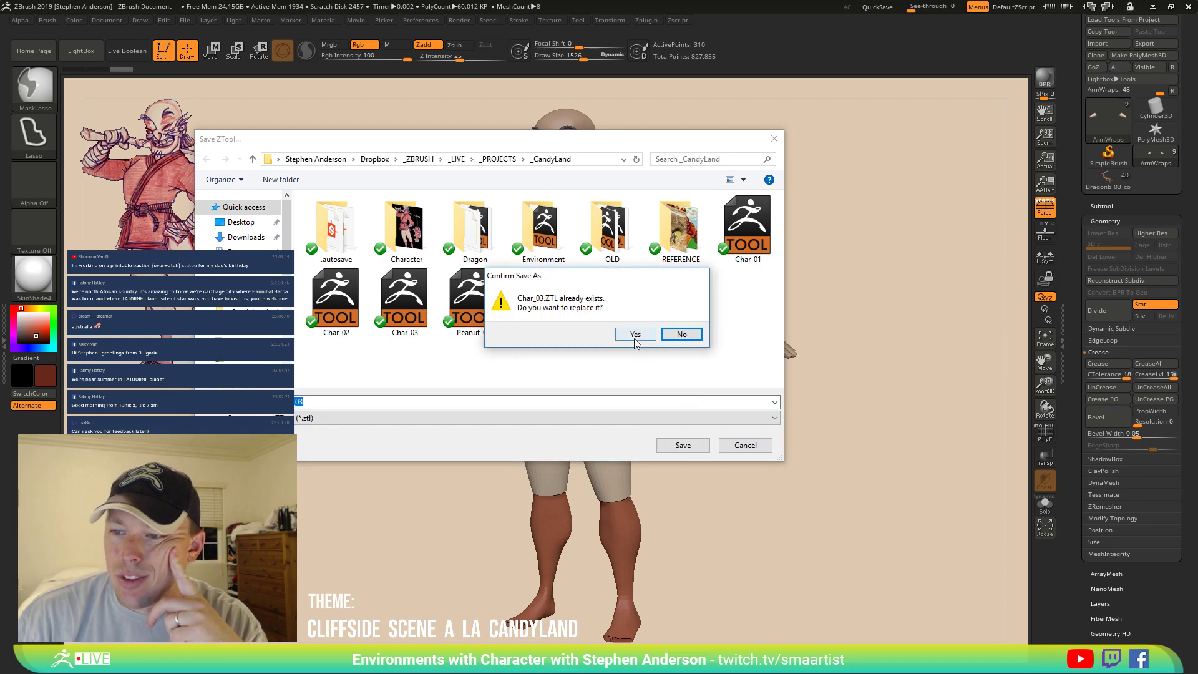
pyautogui.click(636, 333)
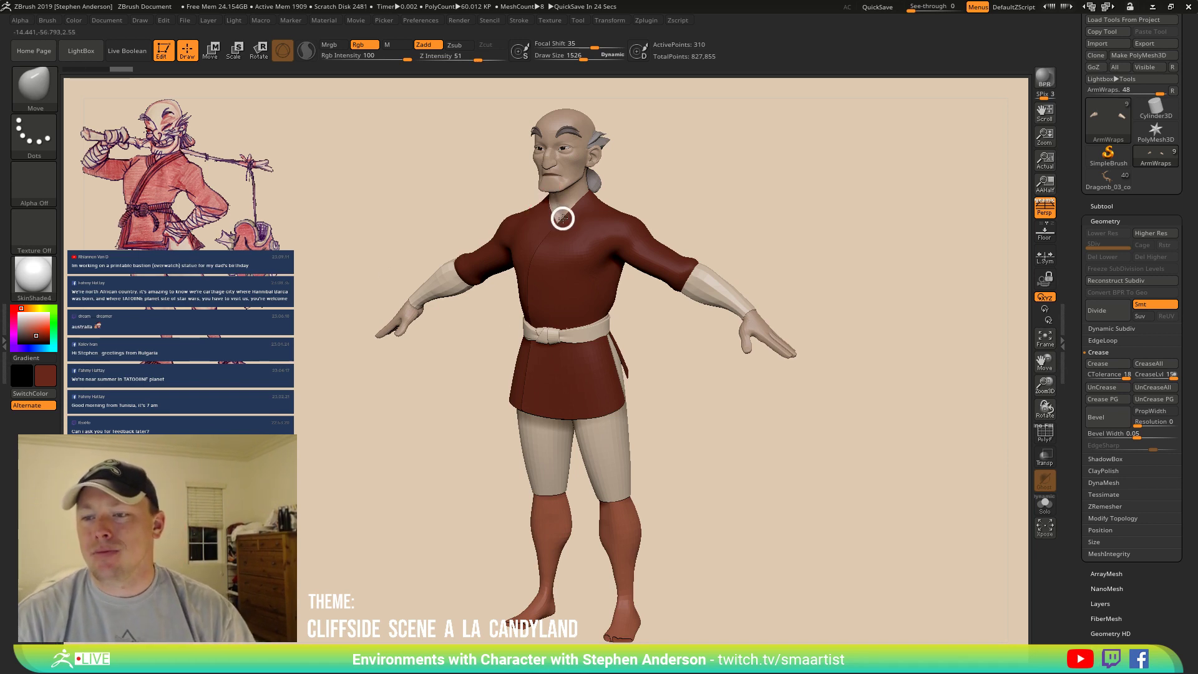
pyautogui.moveTo(632, 219)
pyautogui.mouseDown(button='right')
pyautogui.moveTo(690, 222)
pyautogui.moveTo(602, 231)
pyautogui.moveTo(487, 195)
pyautogui.mouseUp(button='right')
pyautogui.keyDown('alt'); pyautogui.moveTo(487, 195); pyautogui.dragTo(753, 439, button='right'); pyautogui.keyUp('alt')
pyautogui.keyDown('alt'); pyautogui.moveTo(753, 440); pyautogui.dragTo(597, 404, button='right'); pyautogui.keyUp('alt')
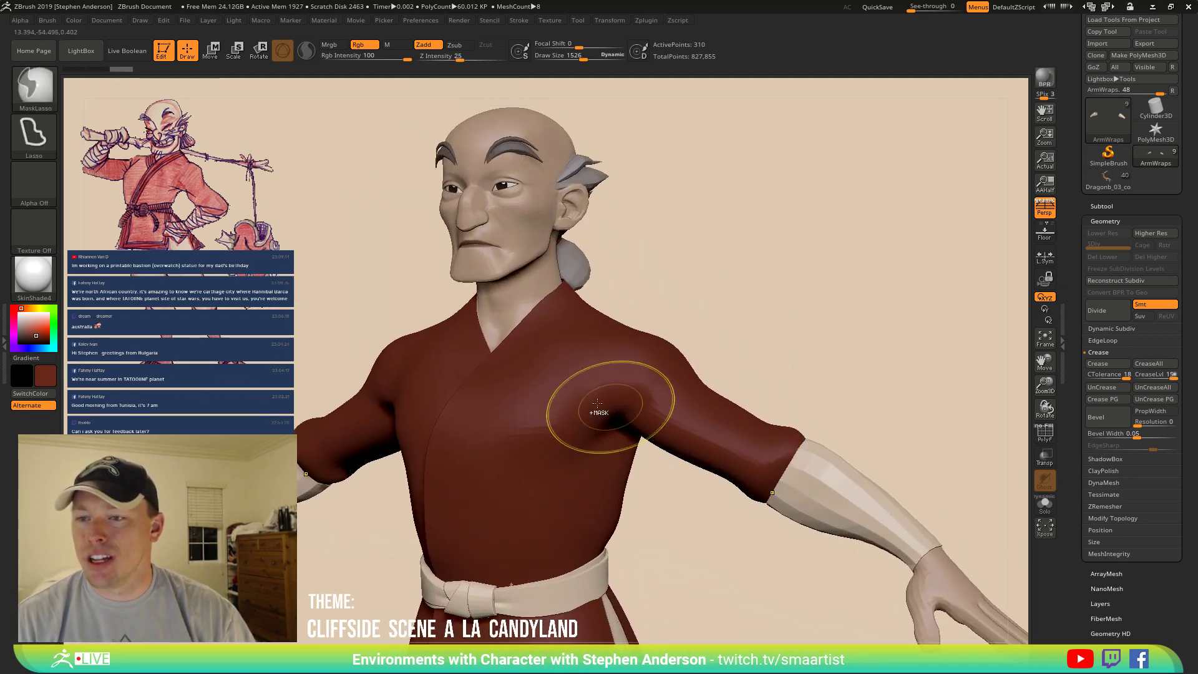
pyautogui.keyDown('alt'); pyautogui.moveTo(532, 361); pyautogui.dragTo(589, 455, button='right'); pyautogui.keyUp('alt')
pyautogui.keyDown('ctrl'); pyautogui.moveTo(558, 308); pyautogui.dragTo(718, 484, button='right'); pyautogui.keyUp('ctrl')
pyautogui.moveTo(718, 484)
pyautogui.keyDown('alt'); pyautogui.mouseDown(button='right')
pyautogui.moveTo(579, 400)
pyautogui.moveTo(762, 493)
pyautogui.mouseUp(button='right'); pyautogui.keyUp('alt')
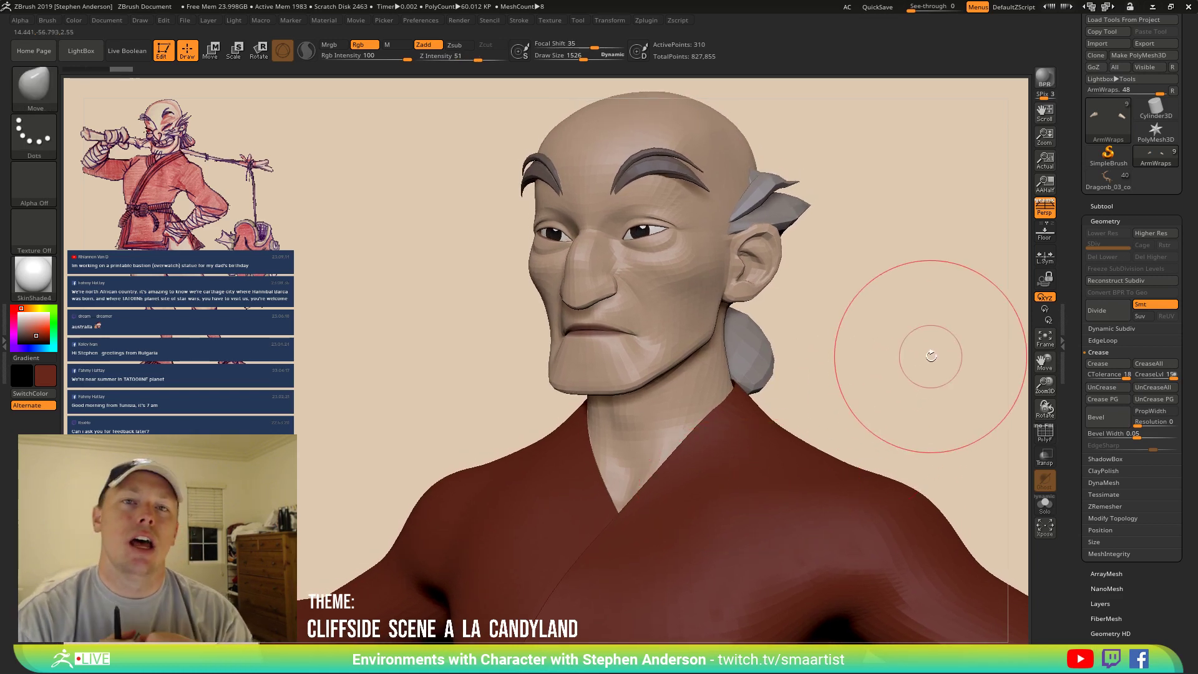